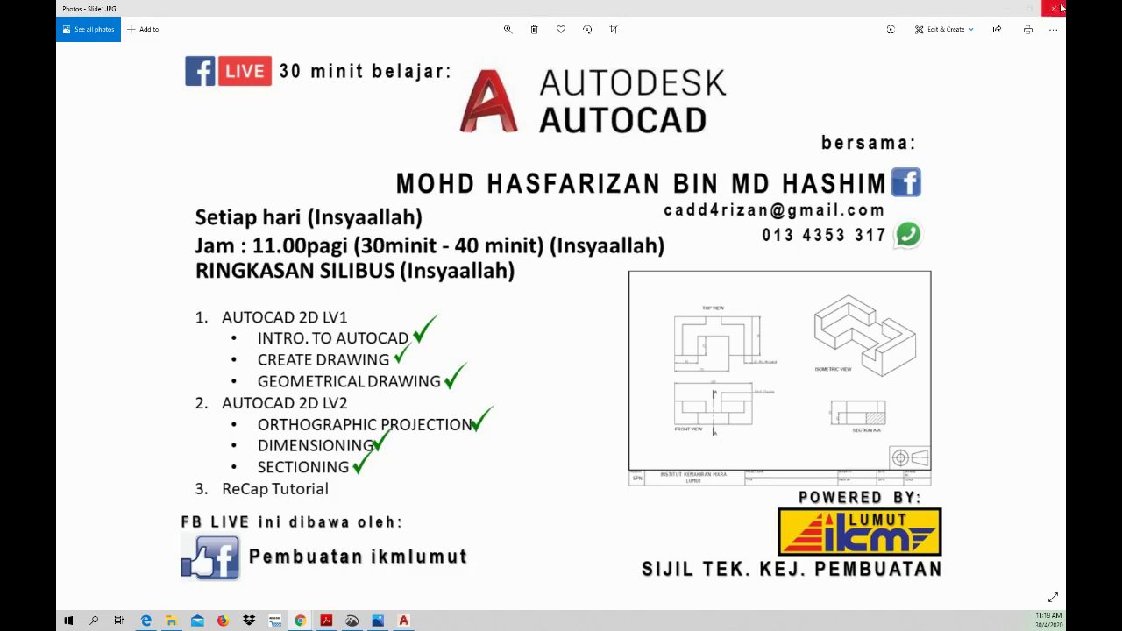
- Minimize the course slide and bring the AutoCAD exercise PDF to the front in Acrobat Reader
left_click(1004, 8)
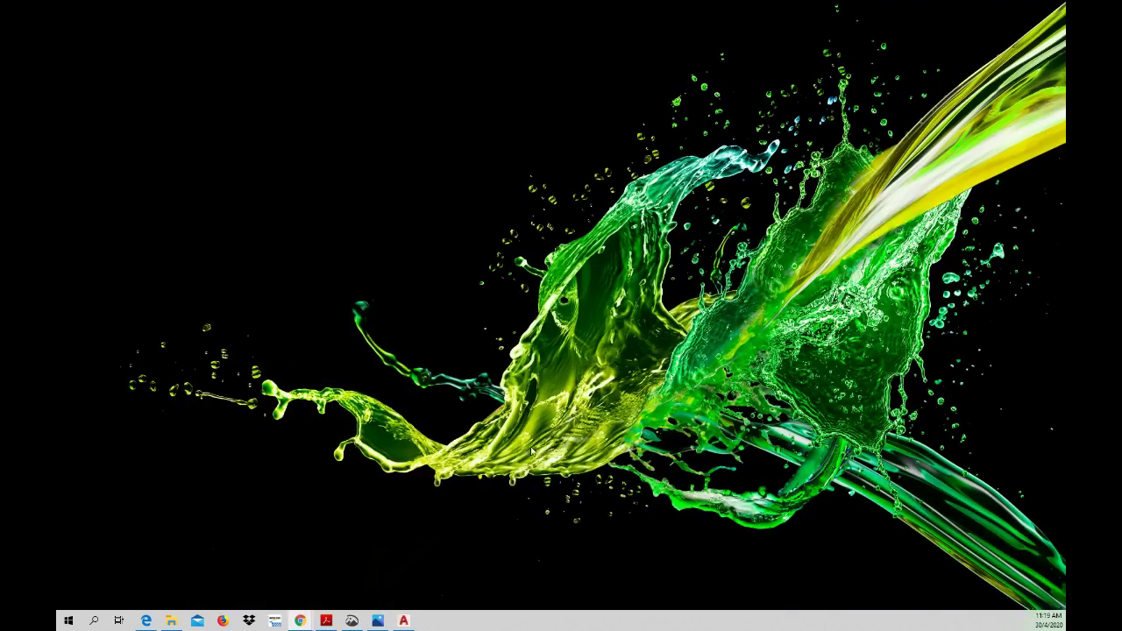
left_click(325, 621)
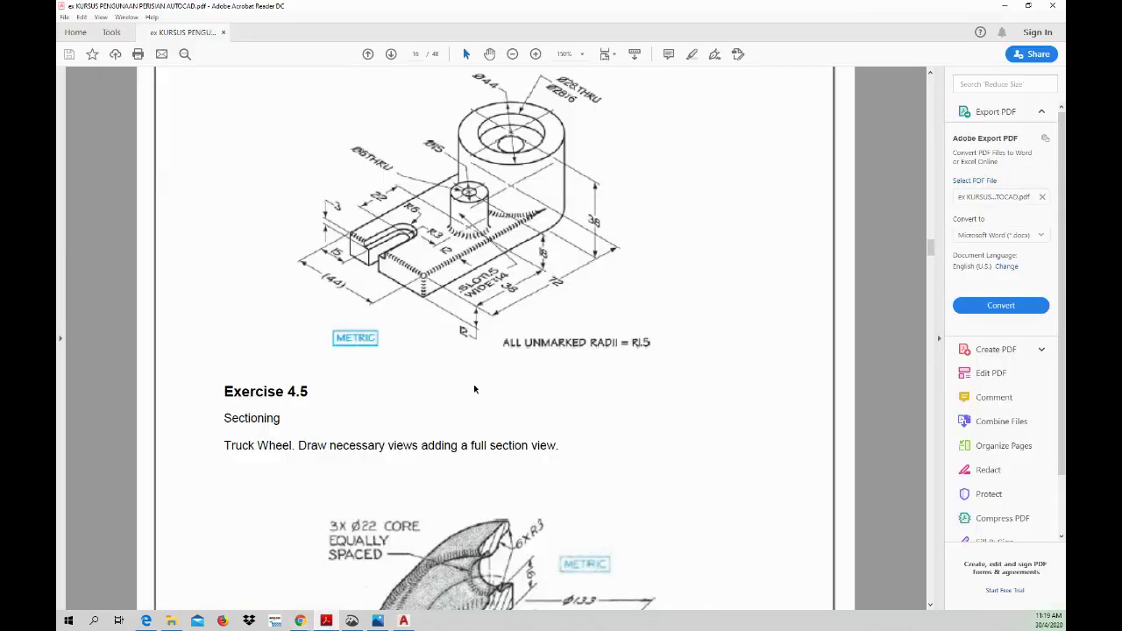
- Review Exercise 4.4 in the PDF, then switch to AutoCAD's Start page
scroll(474, 386, "up", 3)
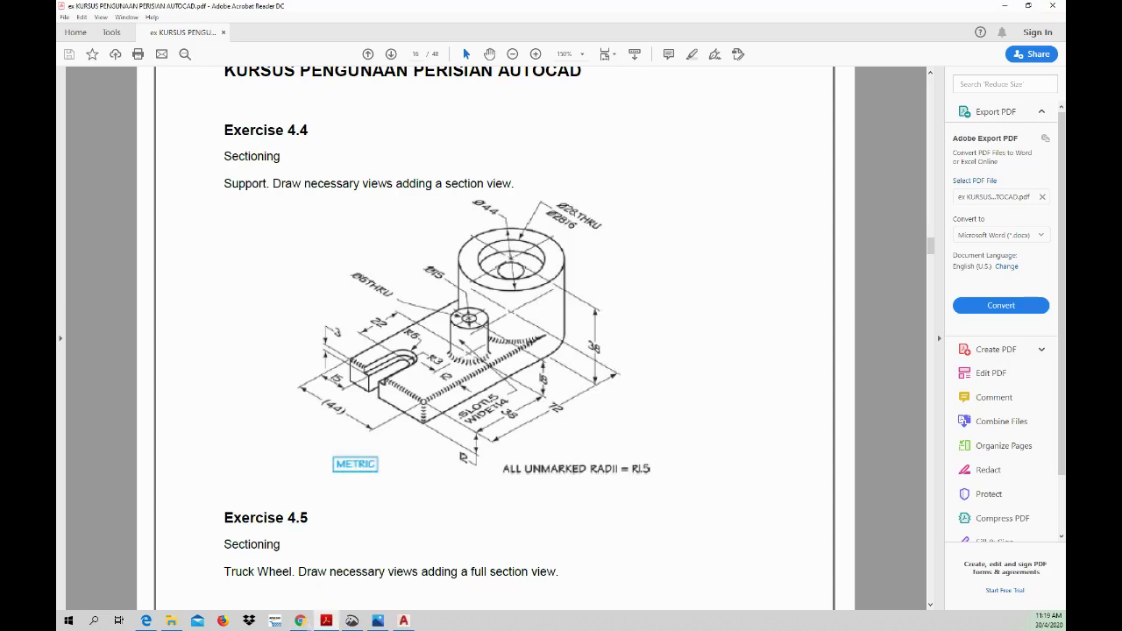
key("alt+Tab")
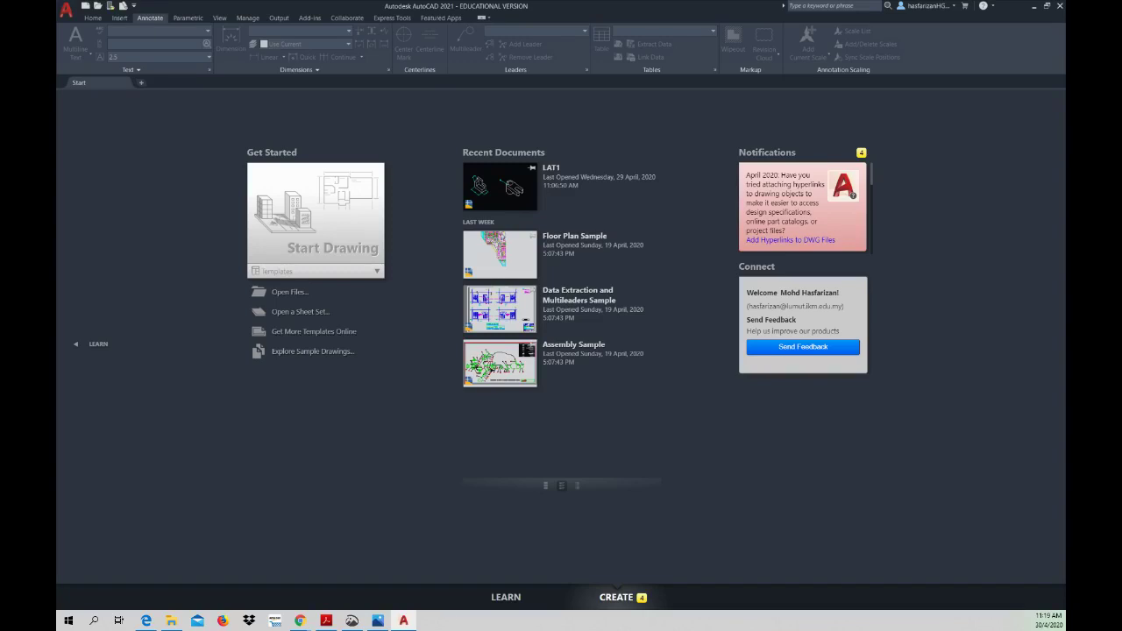
key("alt+Tab")
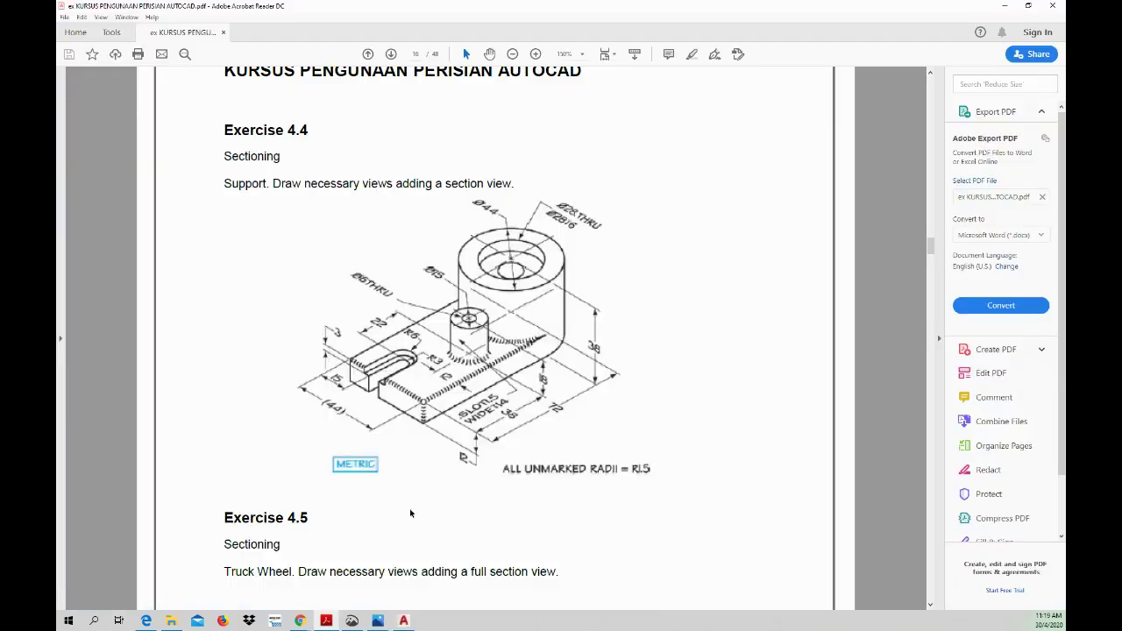
key("alt+Tab")
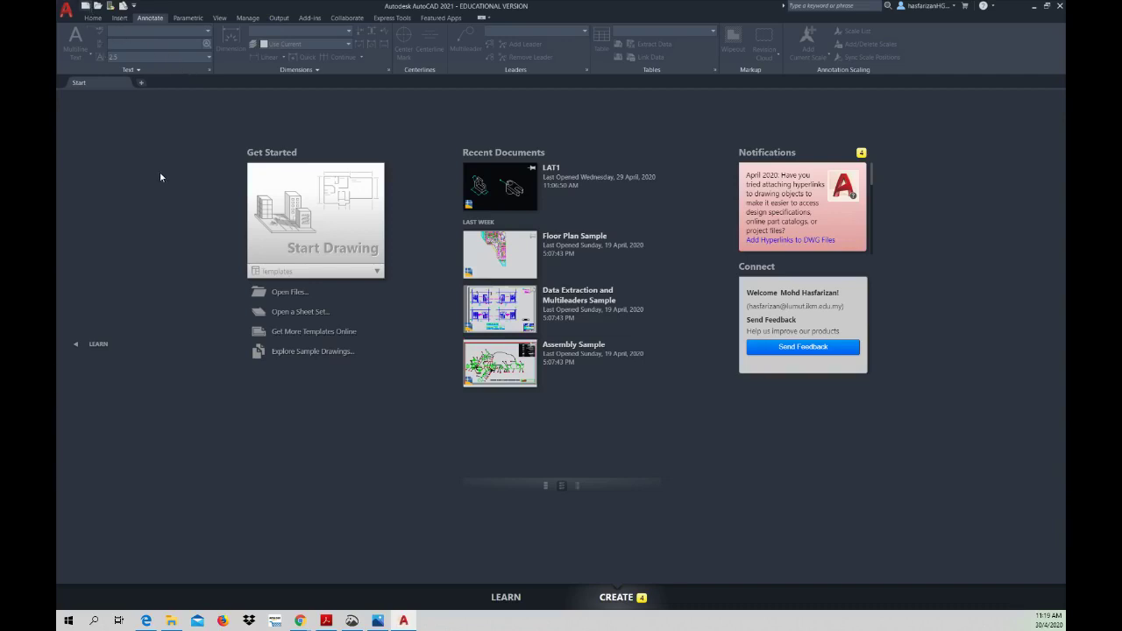
- Start a new drawing with Open with no Template – Metric
key("ctrl+n")
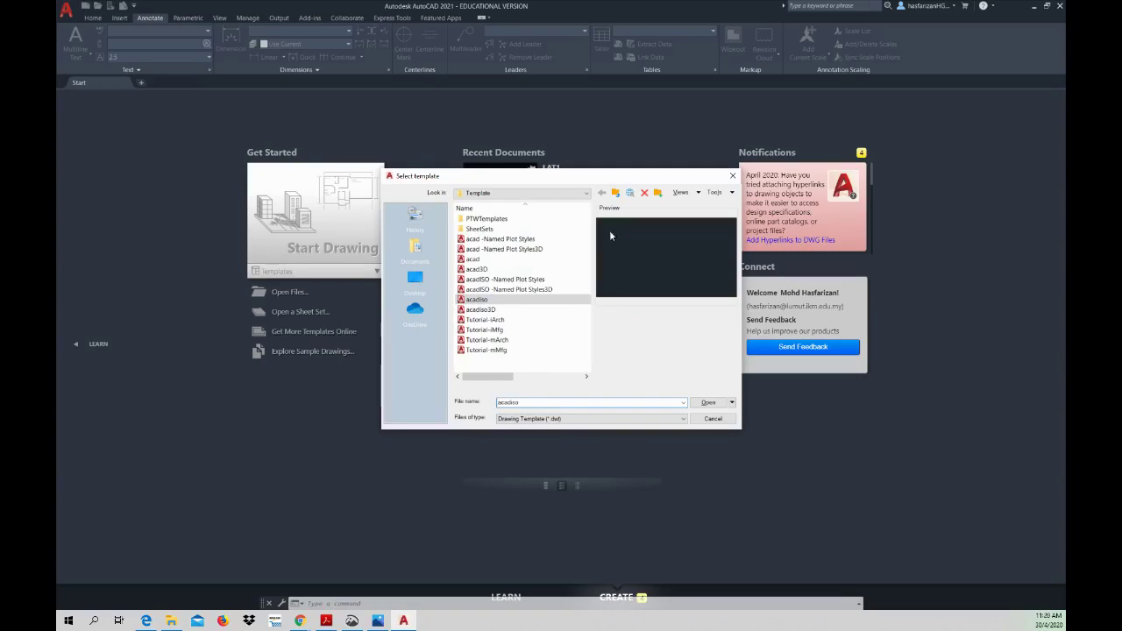
left_click(732, 403)
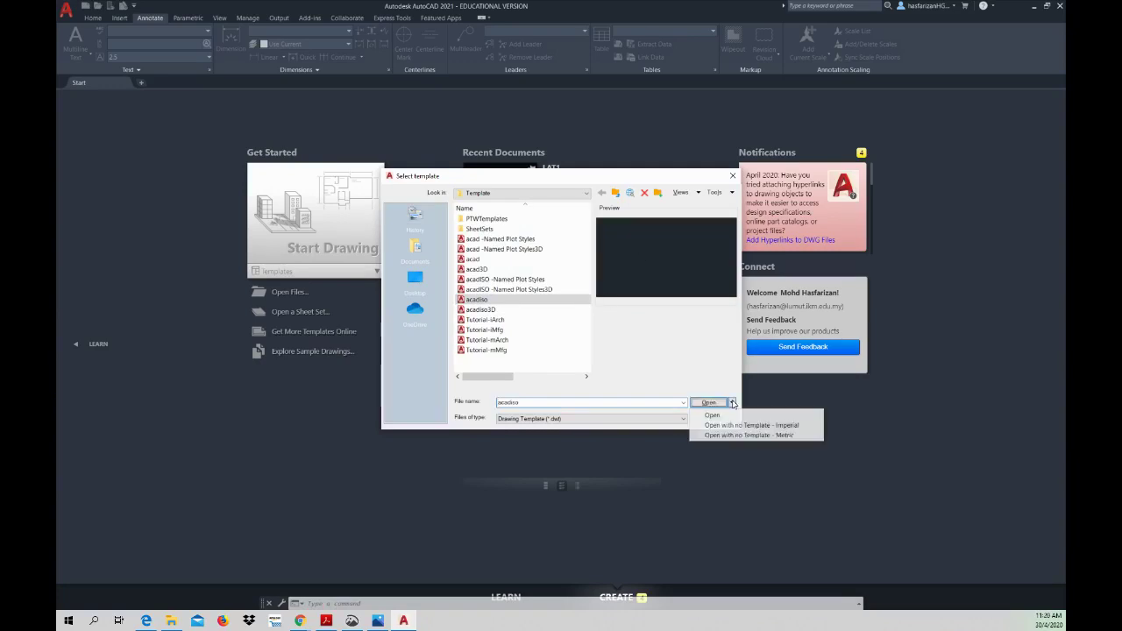
left_click(765, 436)
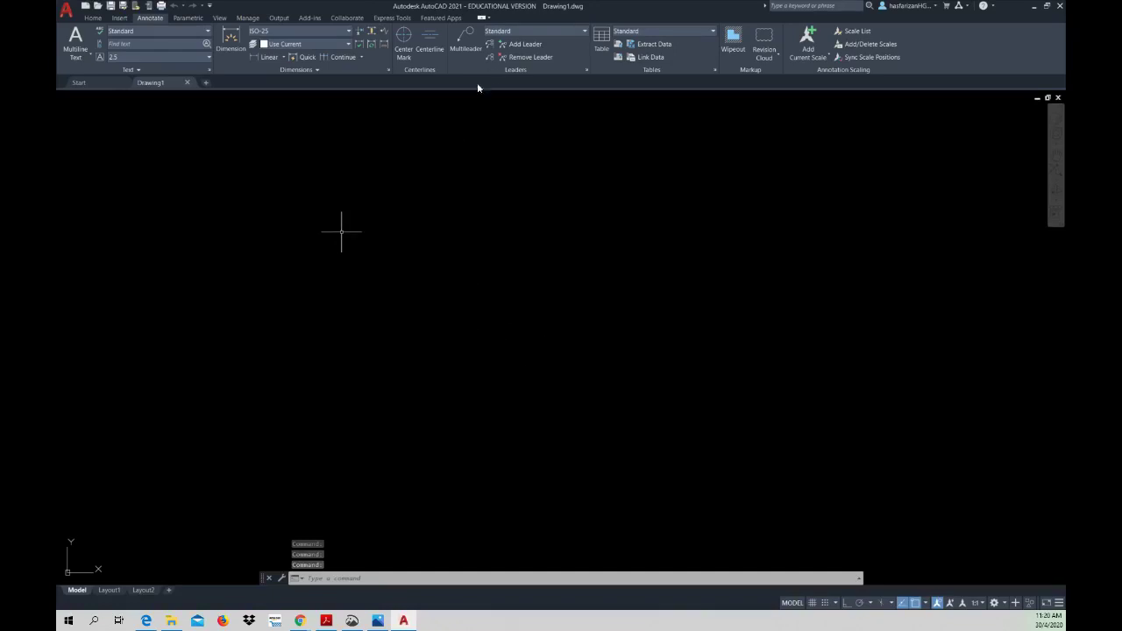
- Create construction layer contruct2 in grey colour 251 with default lineweight, plus another new layer
left_click(93, 18)
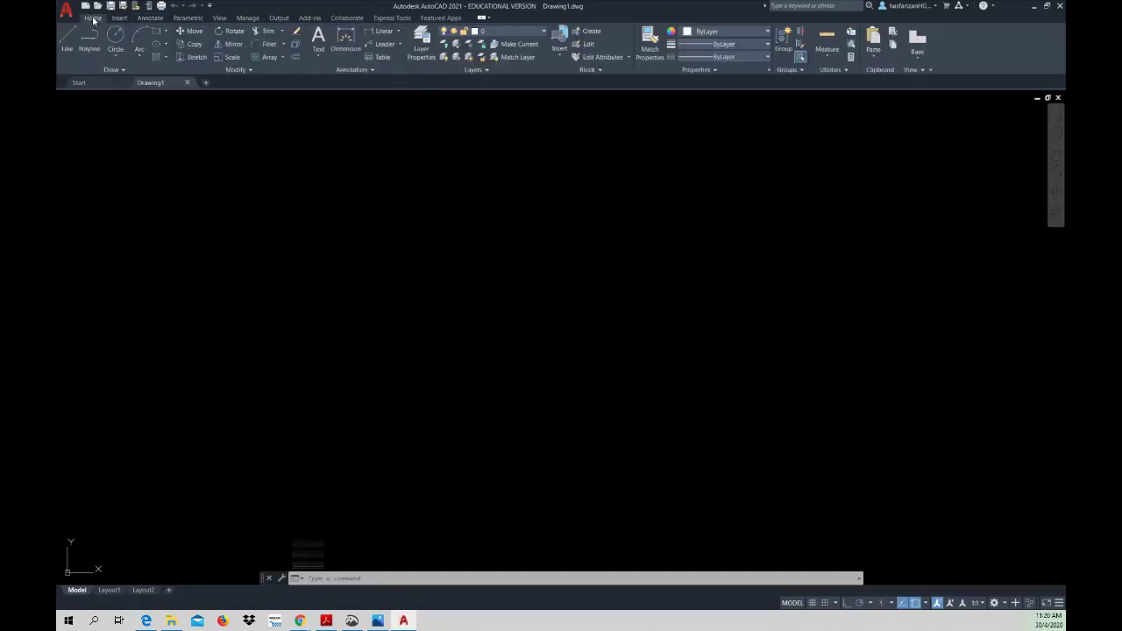
left_click(420, 51)
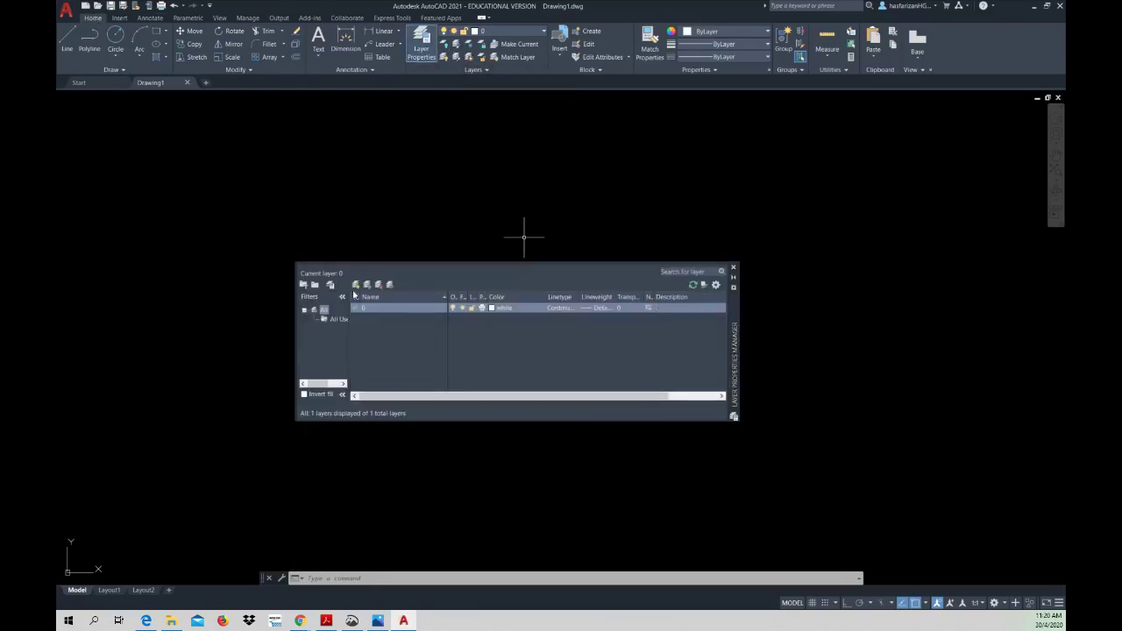
left_click(357, 285)
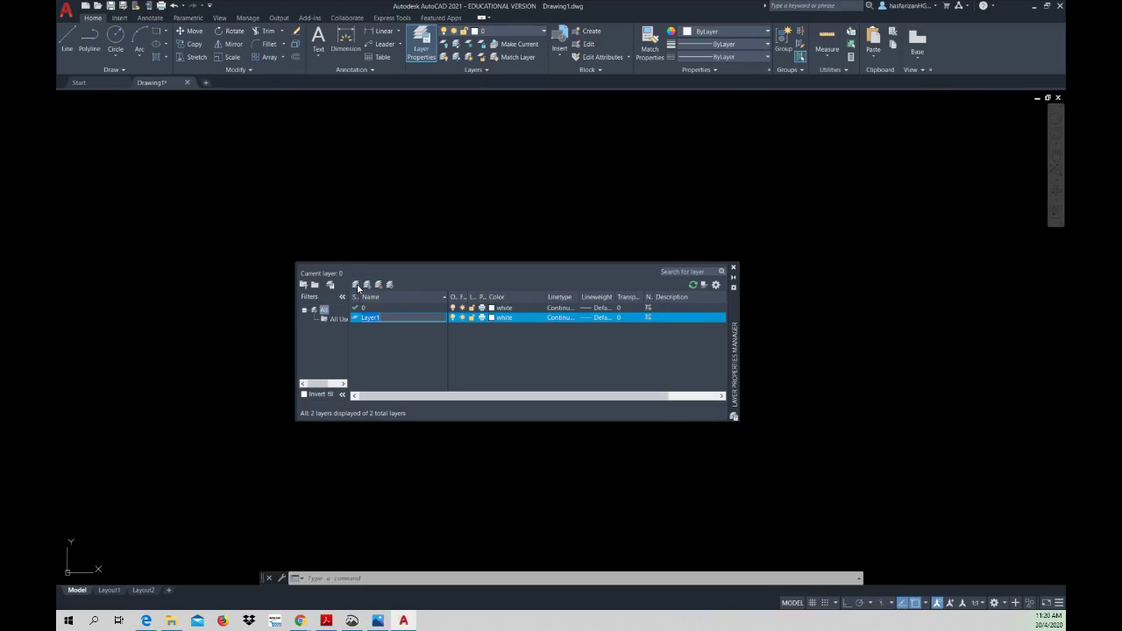
type("contruct.l")
key("Return")
left_click(497, 317)
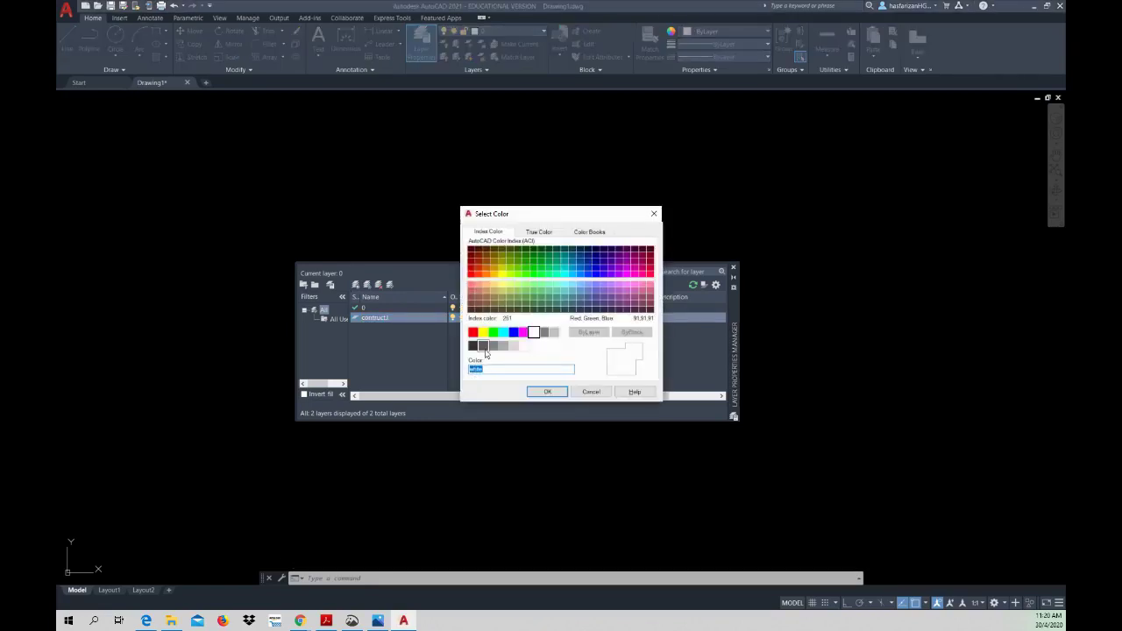
left_click(485, 350)
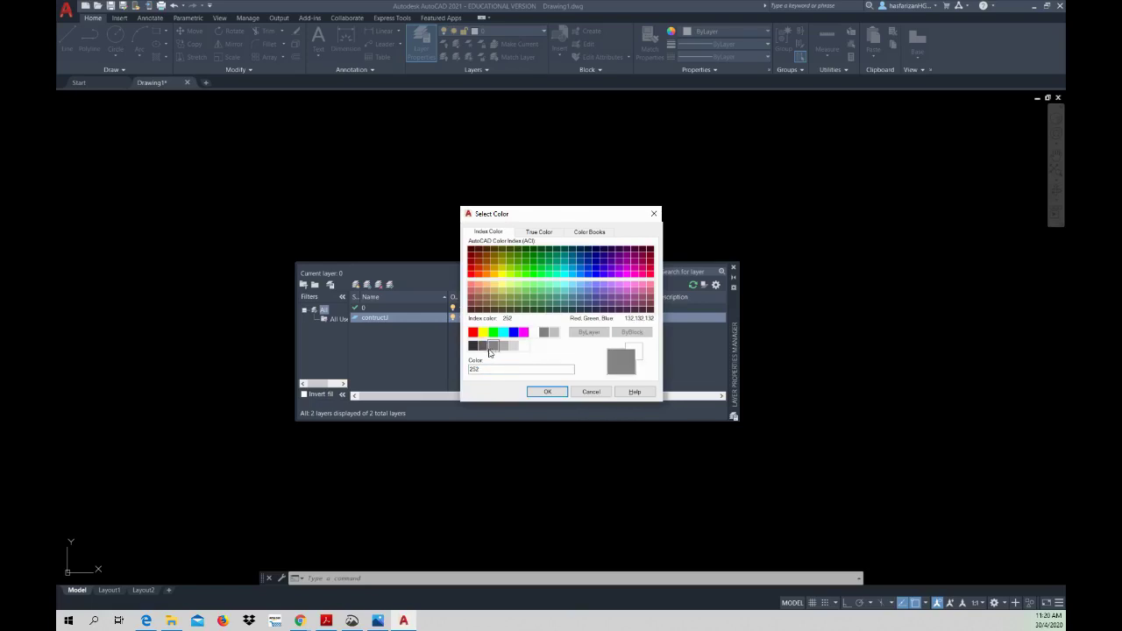
left_click(538, 392)
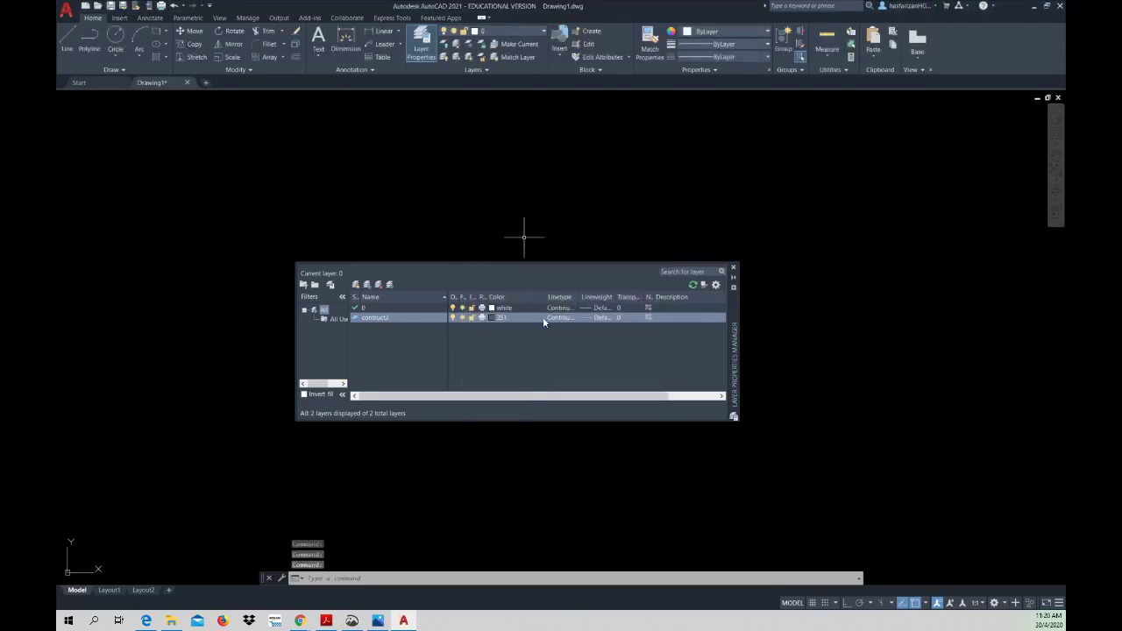
left_click(598, 319)
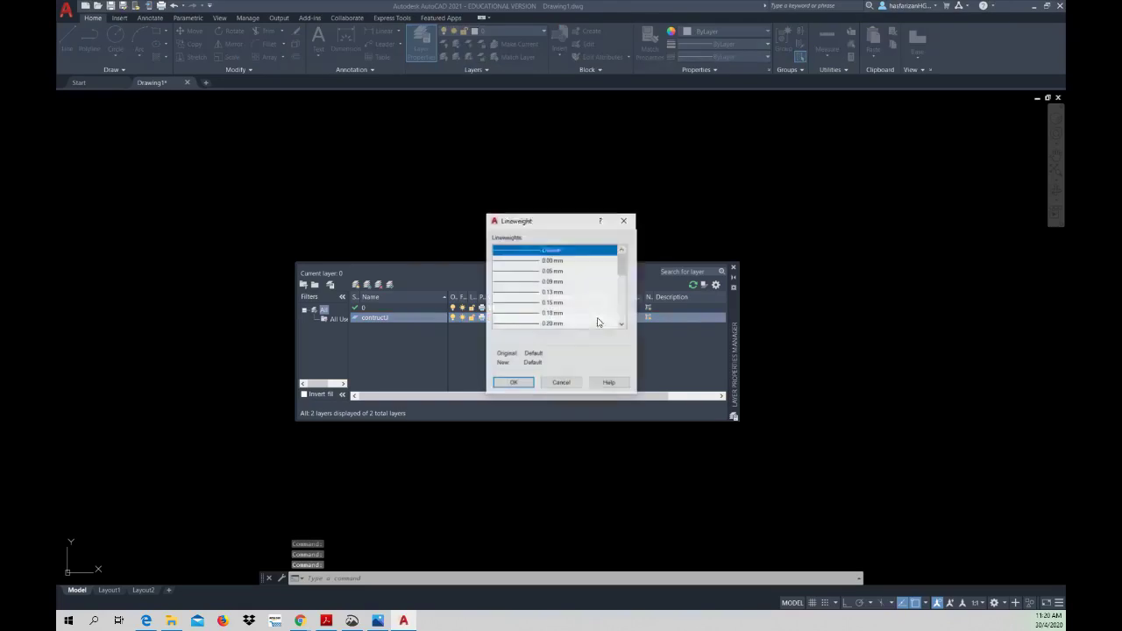
left_click(516, 383)
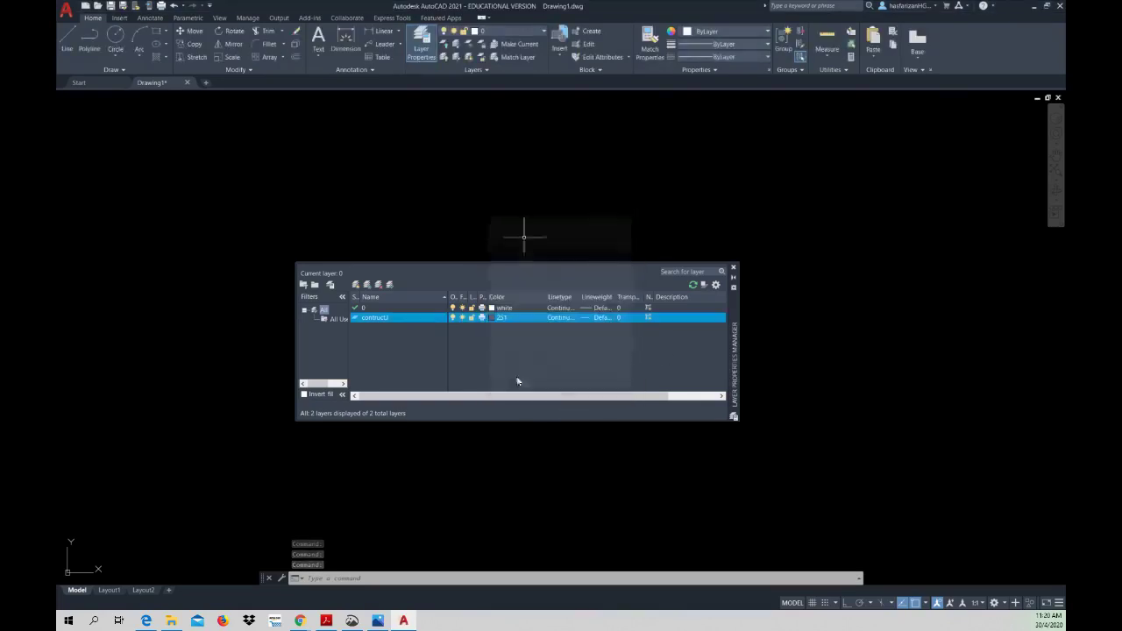
left_click(356, 285)
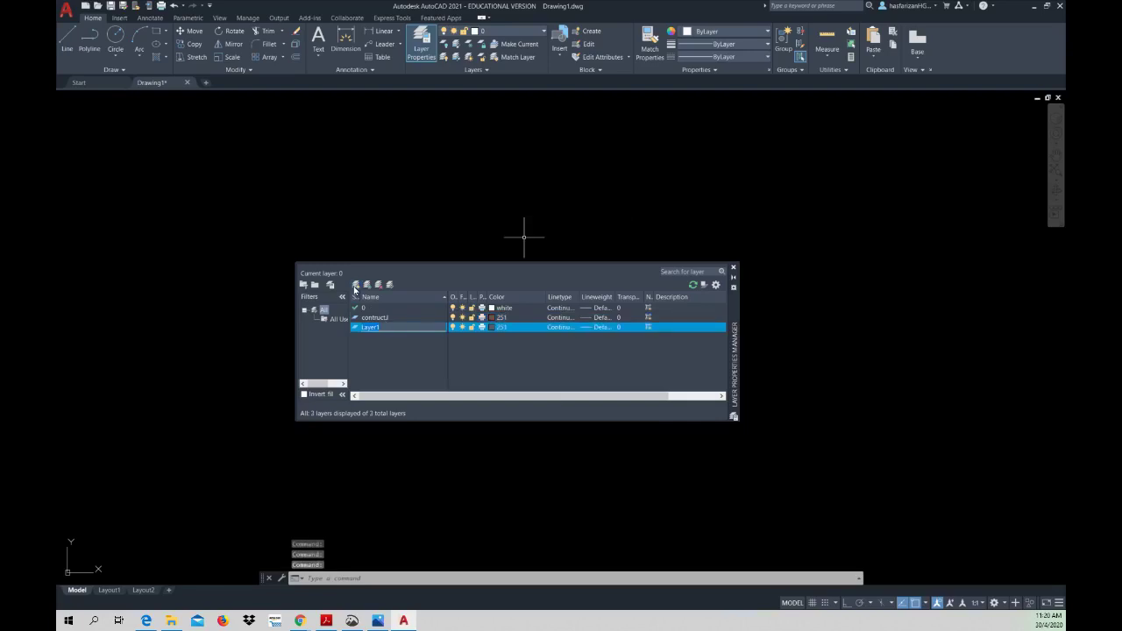
- Name the new layer boarder and give it red colour with a 0.70 mm lineweight
type("bcal")
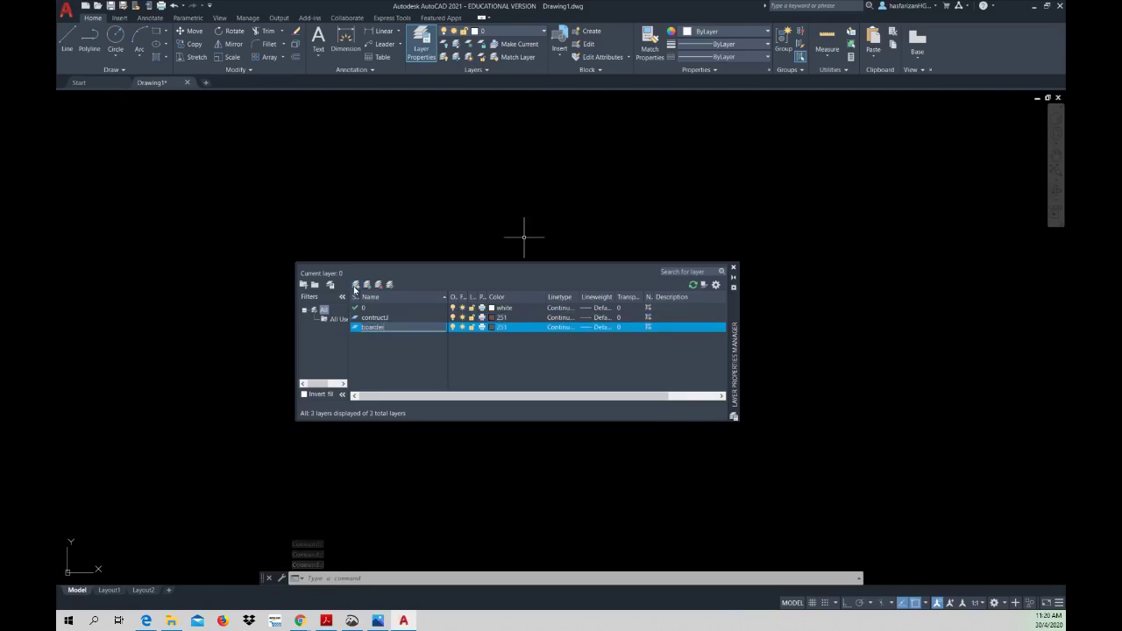
type("der")
key("Return")
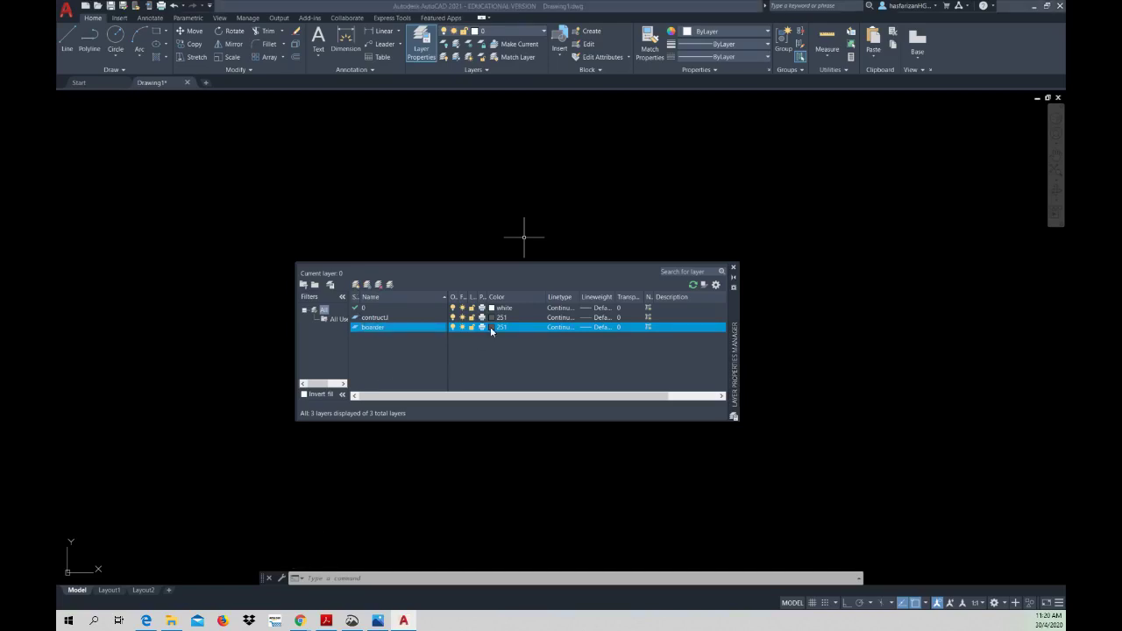
left_click(490, 326)
left_click(474, 333)
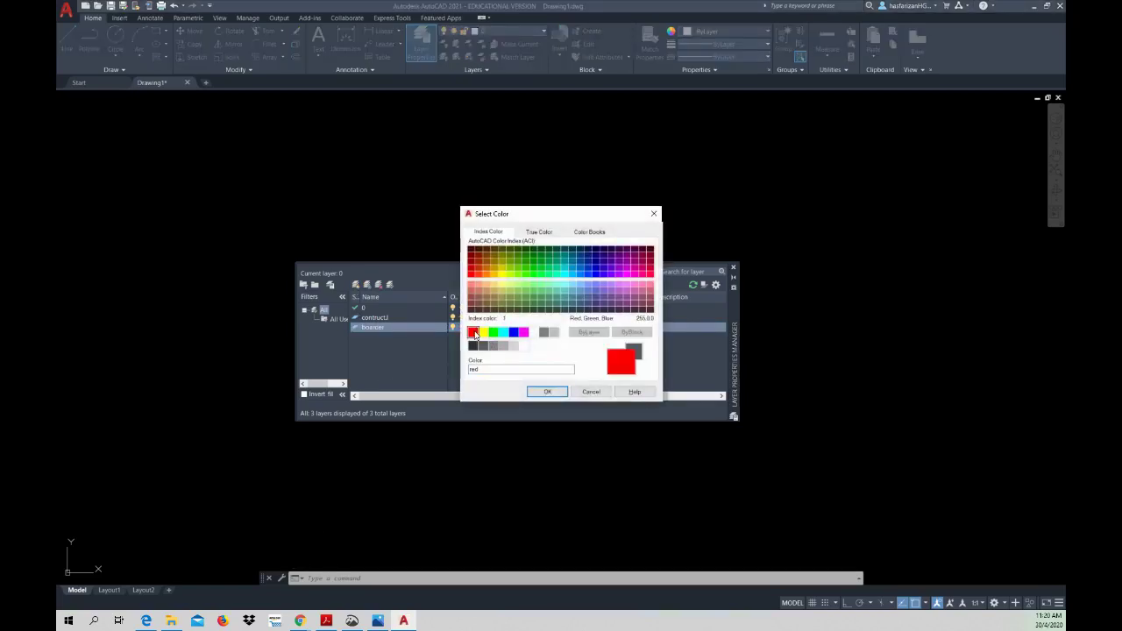
left_click(547, 391)
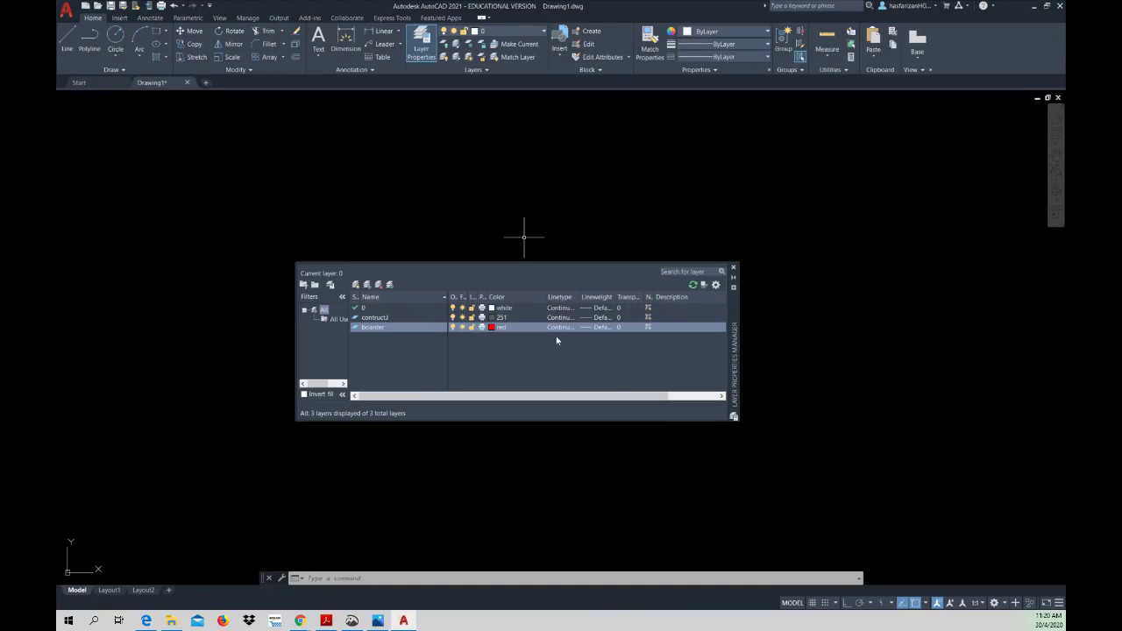
left_click(587, 329)
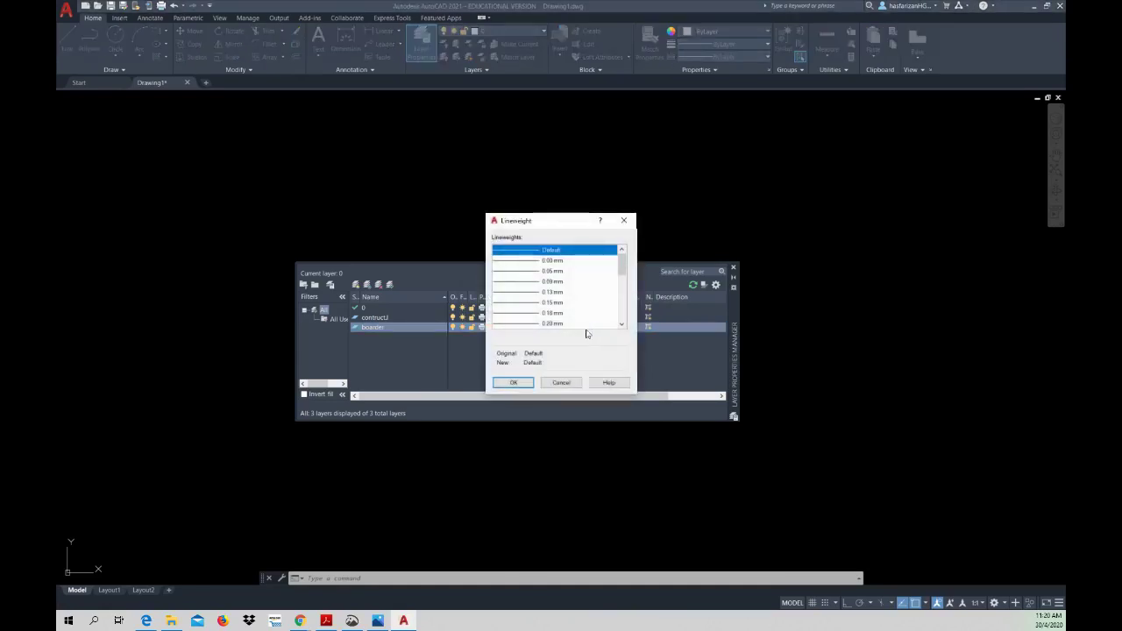
scroll(566, 325, "down", 1)
scroll(561, 320, "down", 1)
scroll(559, 317, "down", 1)
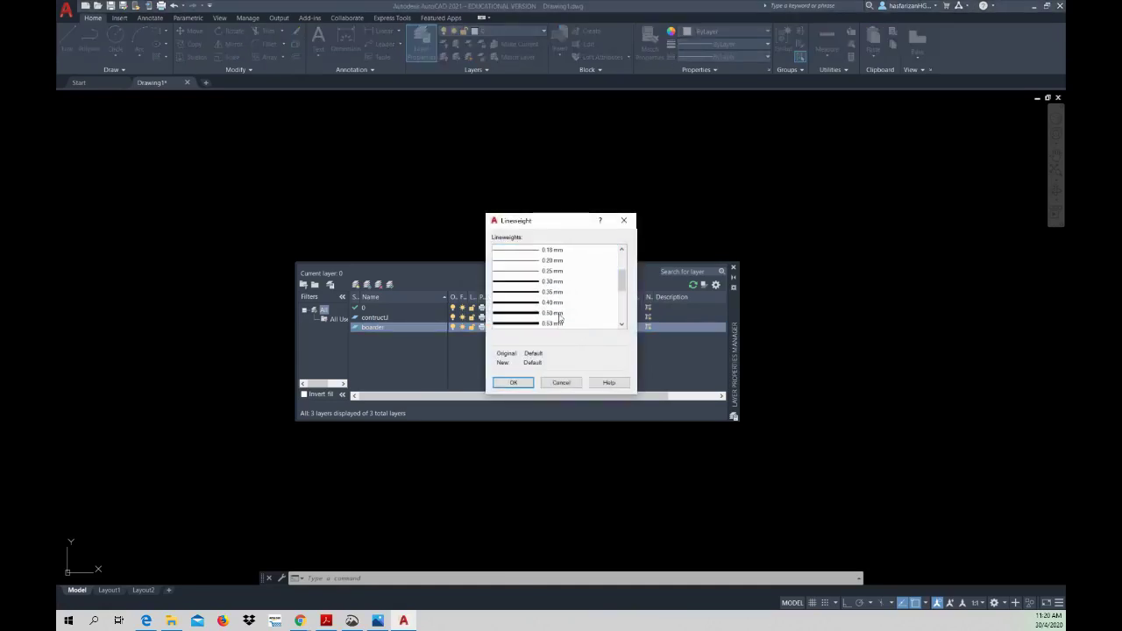
scroll(559, 317, "down", 1)
scroll(560, 317, "down", 1)
left_click(547, 281)
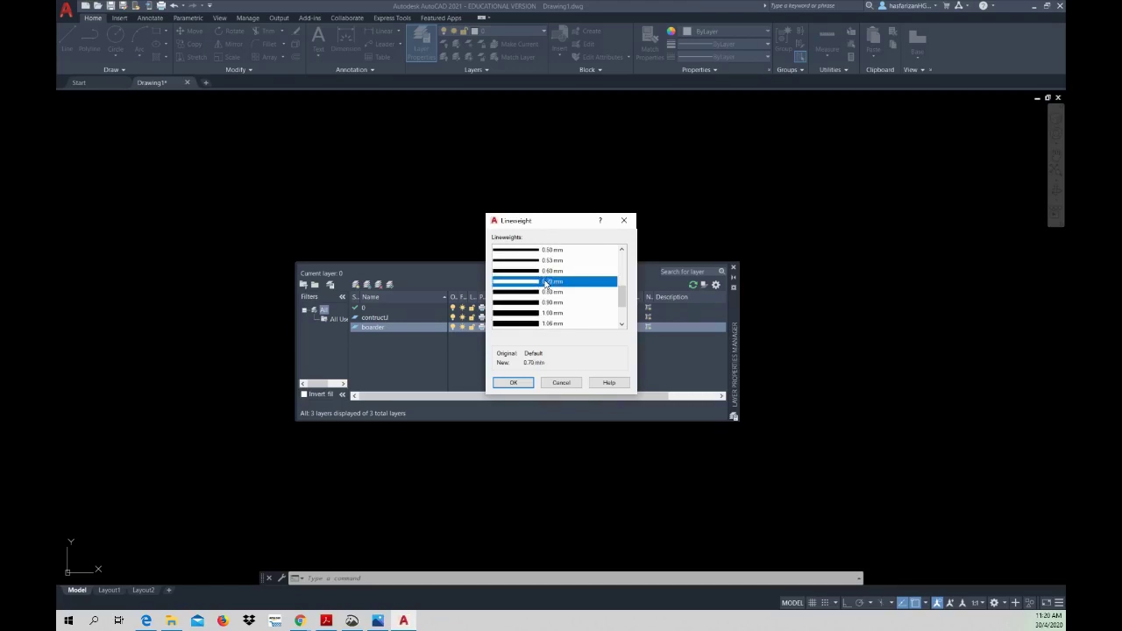
left_click(518, 384)
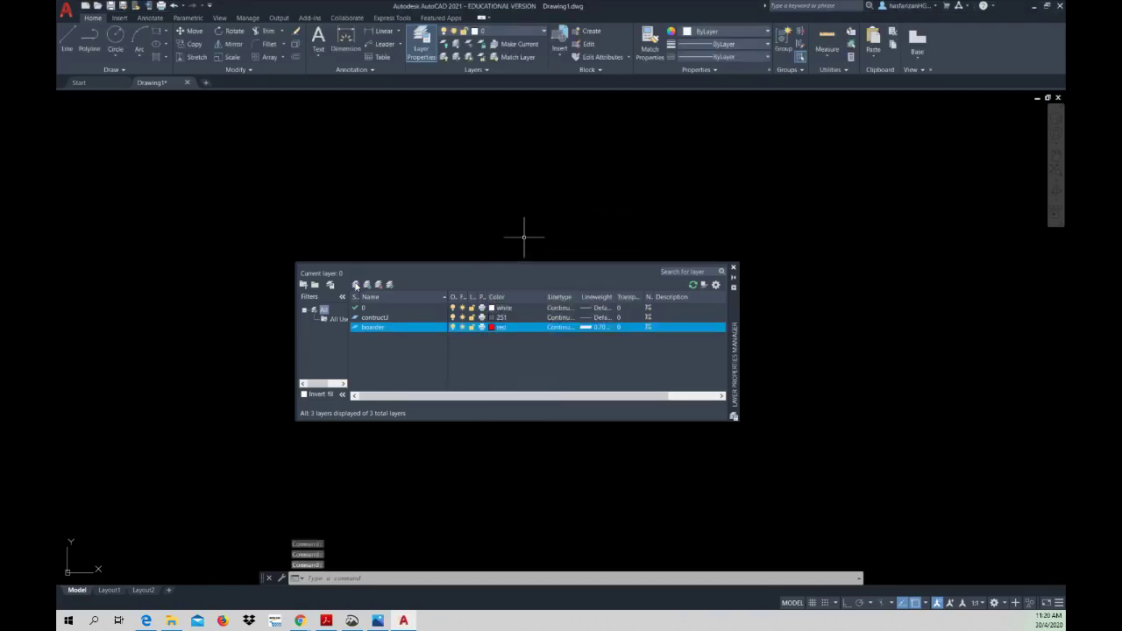
- Add a title block layer in yellow with a 0.50 mm lineweight
left_click(355, 285)
type("t")
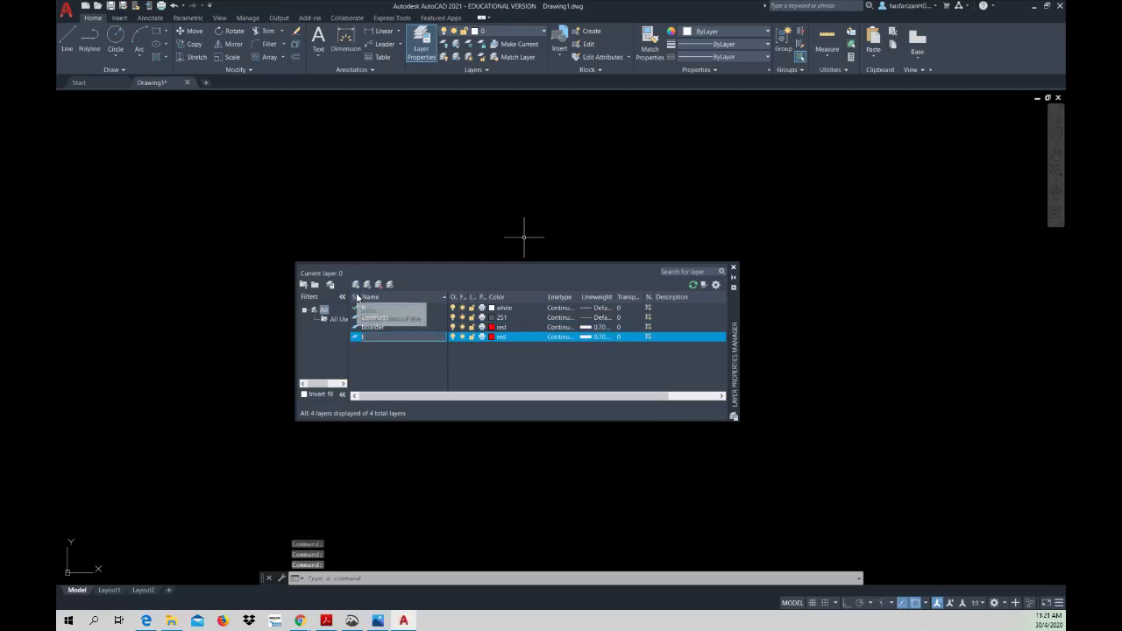
type("itle")
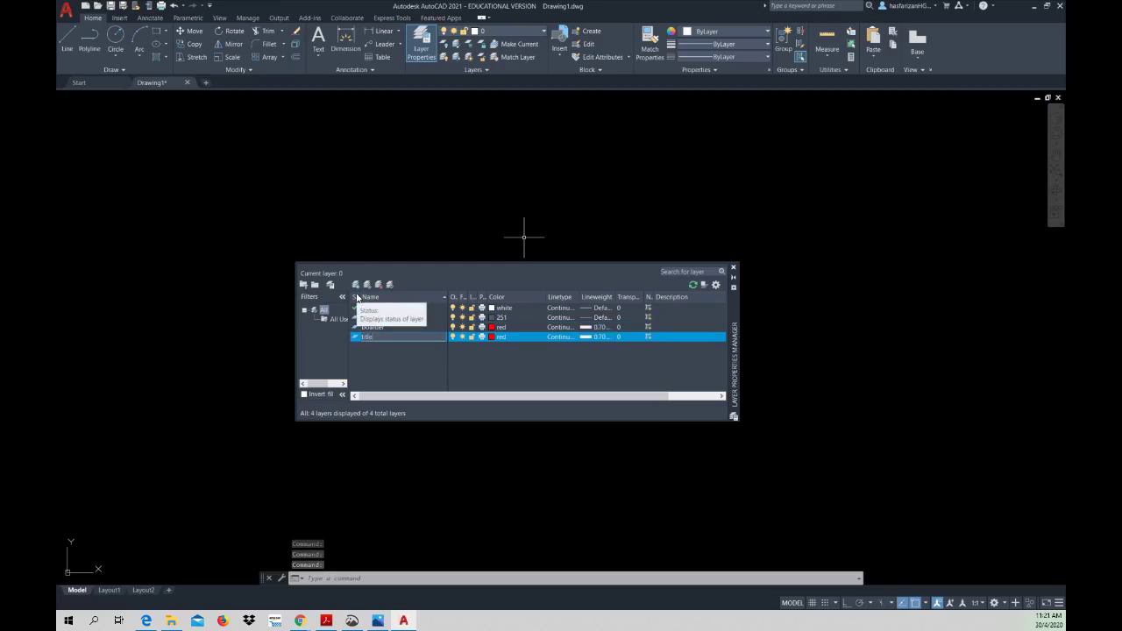
type(" blo")
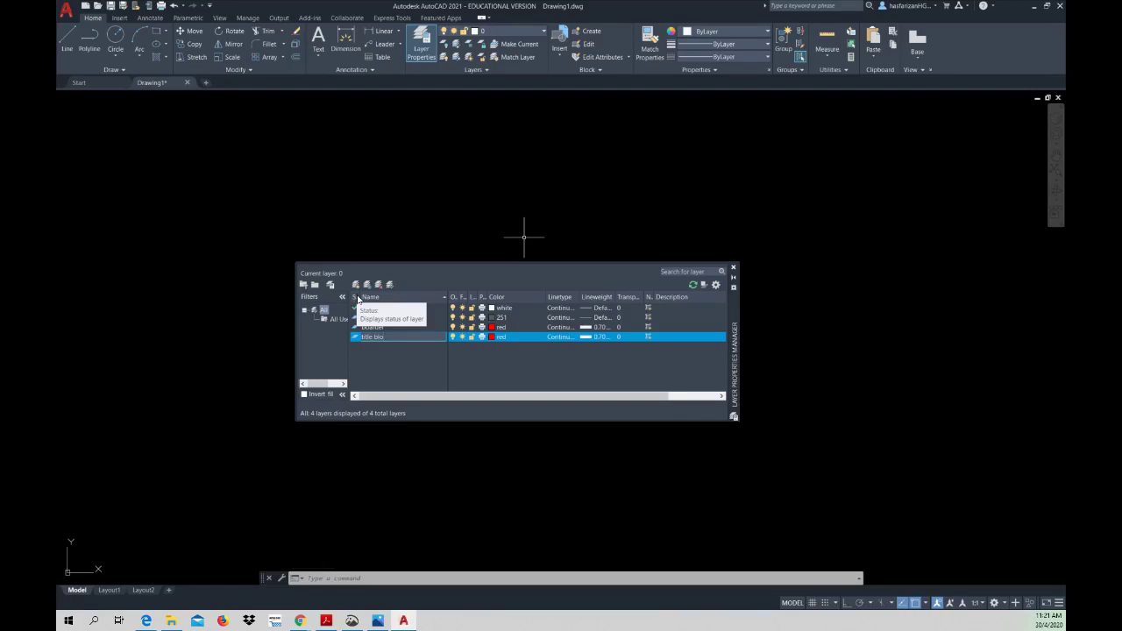
type("ck")
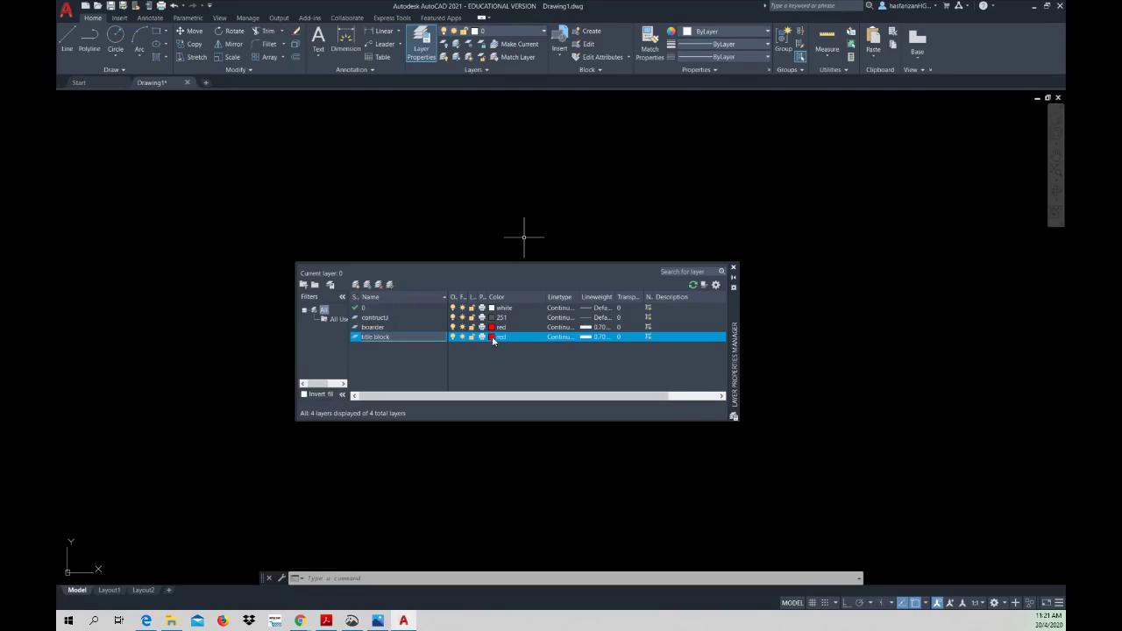
left_click(494, 341)
left_click(483, 332)
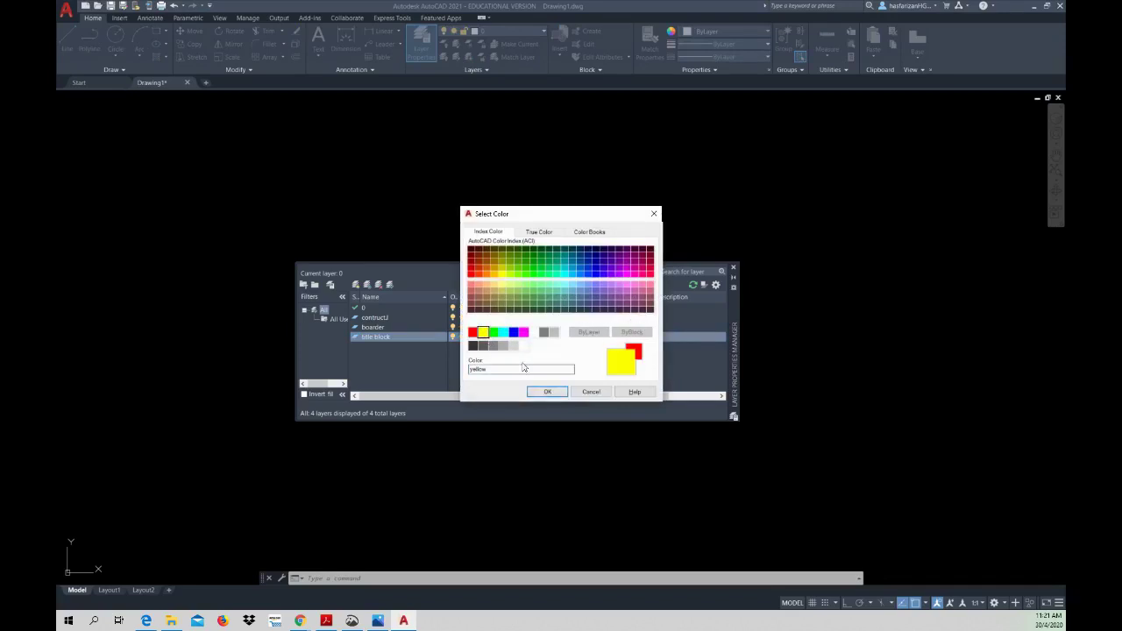
left_click(547, 391)
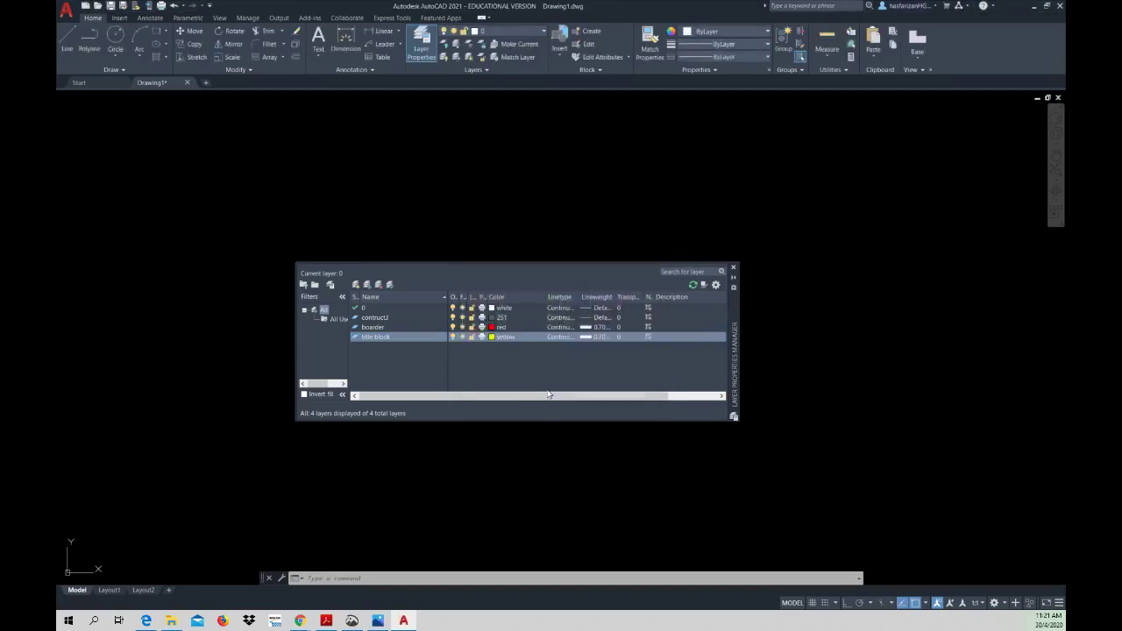
left_click(588, 338)
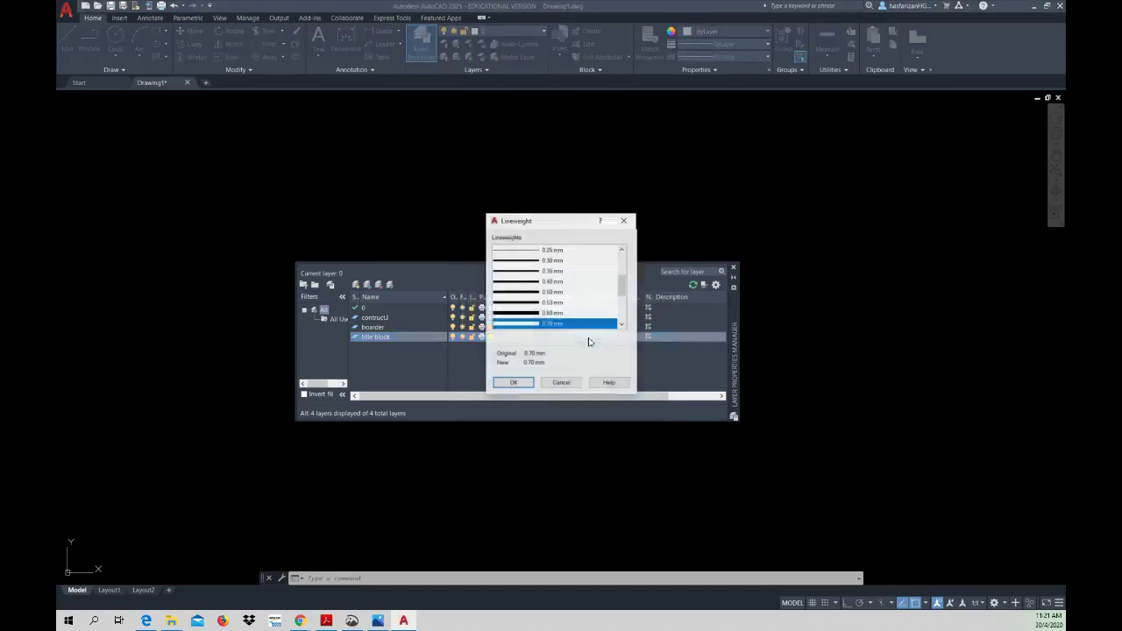
left_click(553, 292)
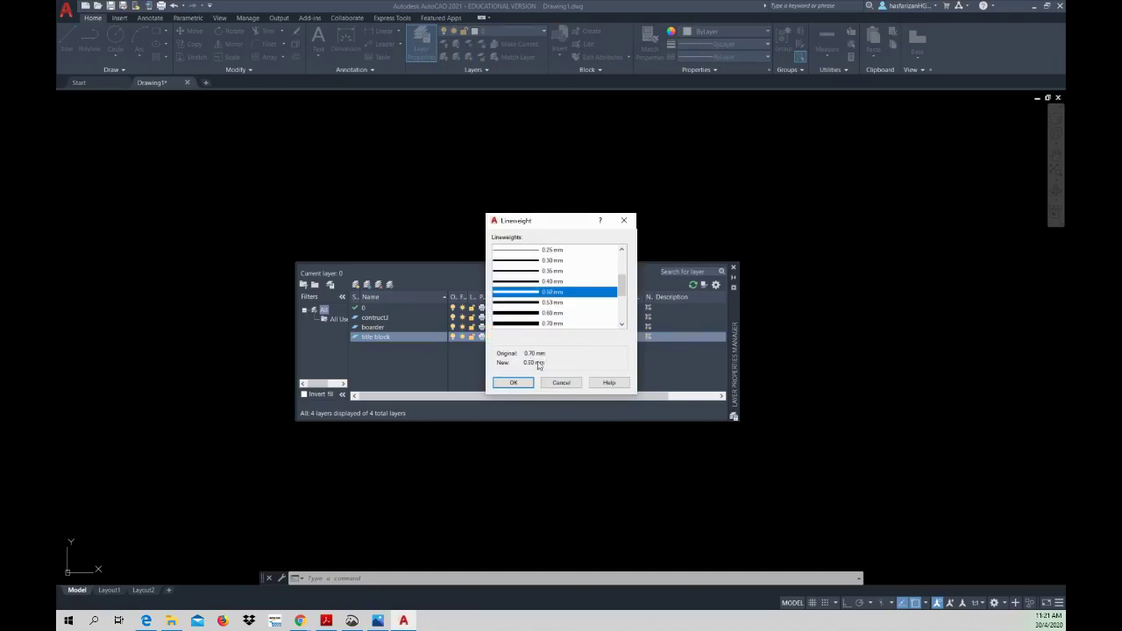
left_click(515, 383)
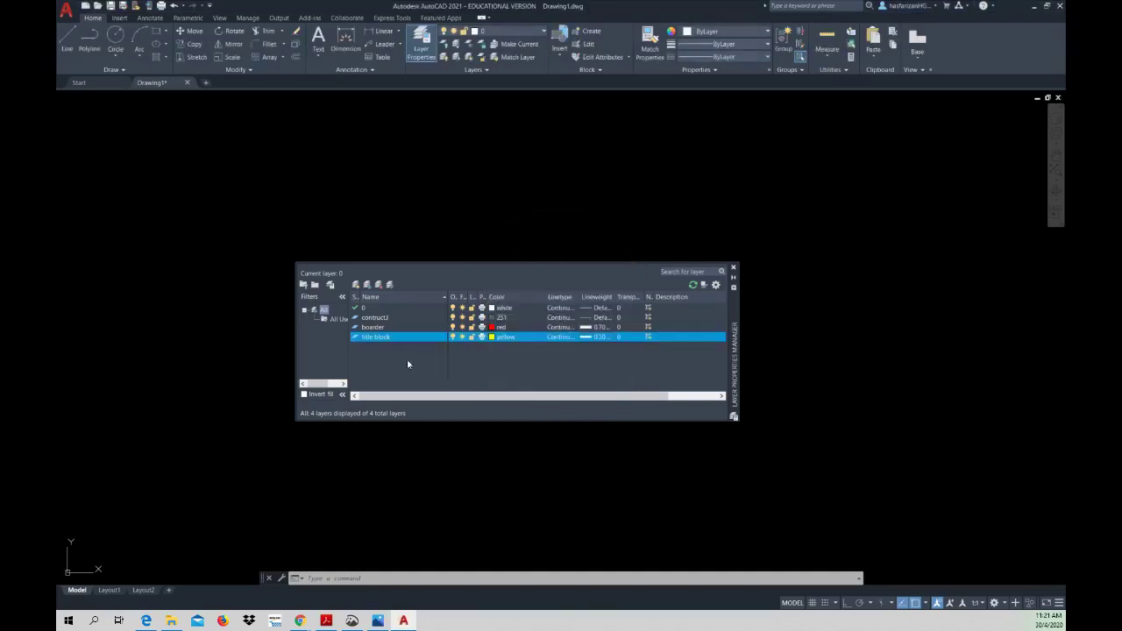
- Add a text layer in white with a 0.25 mm lineweight
left_click(356, 284)
type("text")
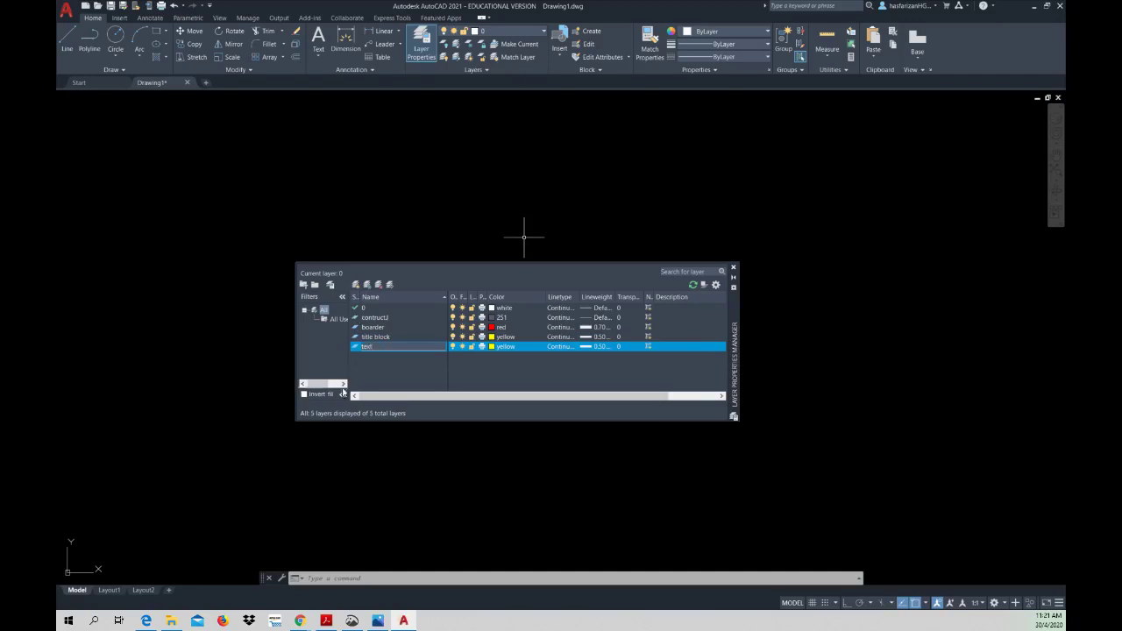
key("Return")
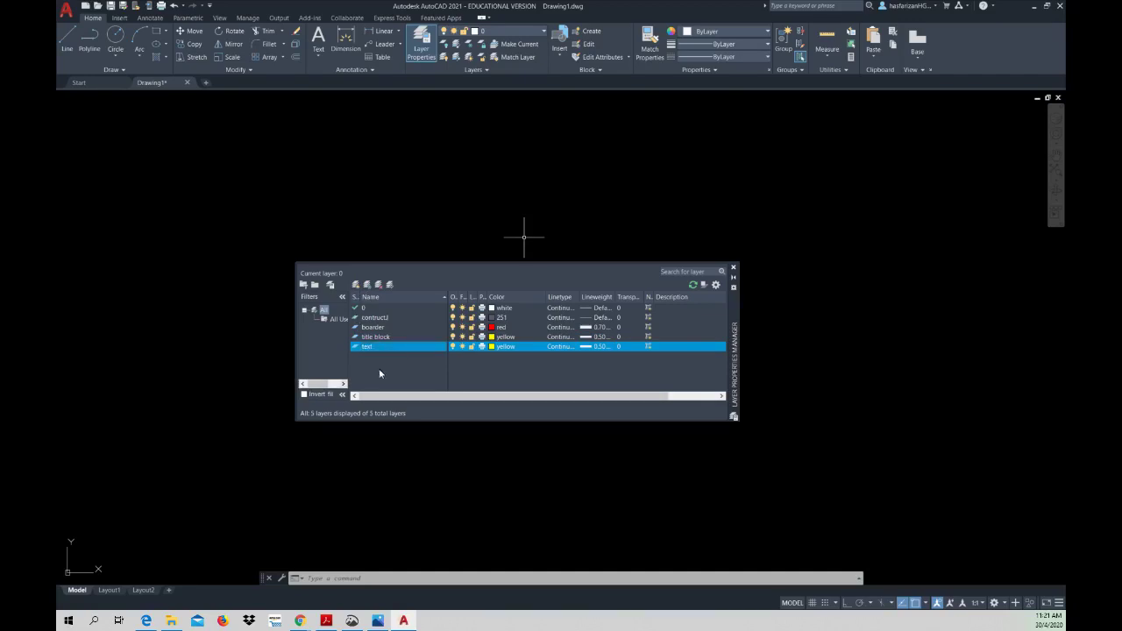
left_click(492, 347)
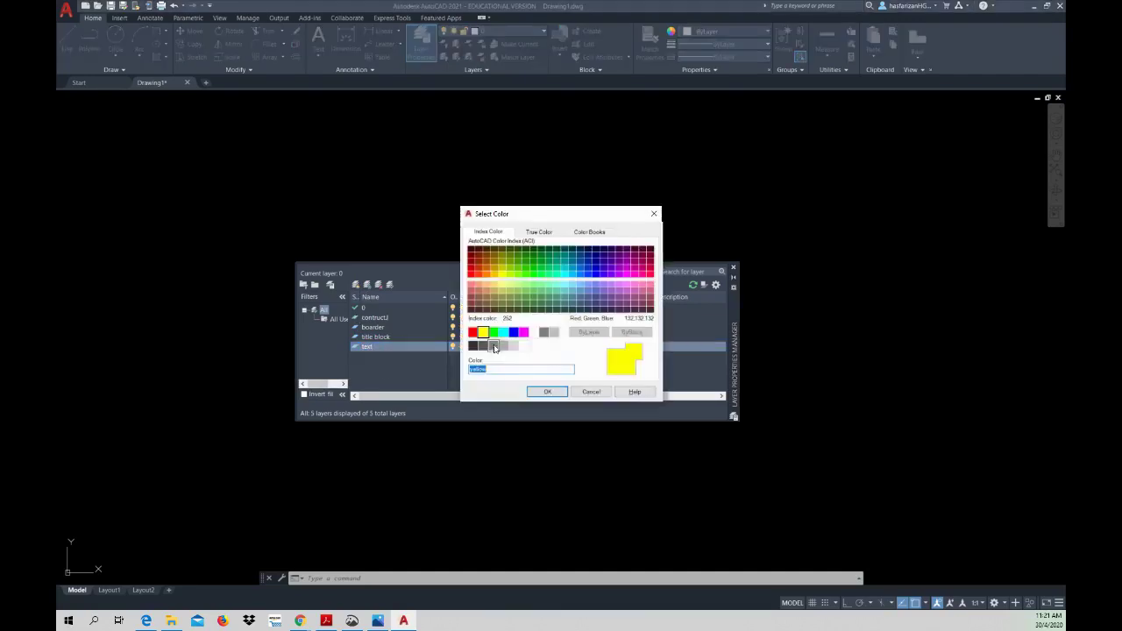
left_click(534, 332)
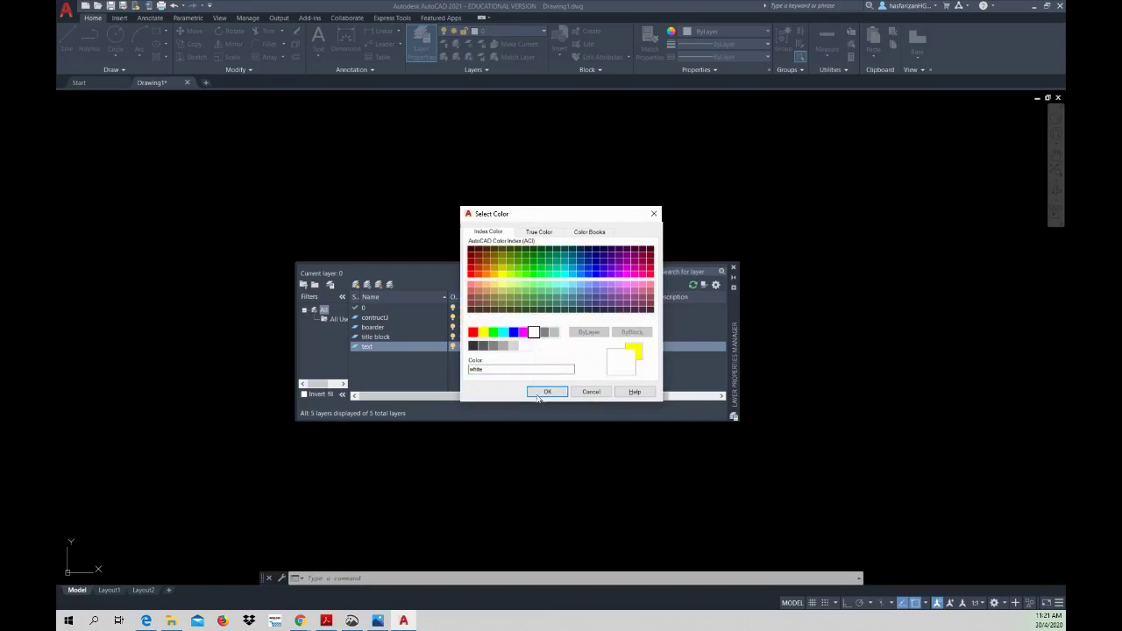
left_click(532, 391)
left_click(596, 347)
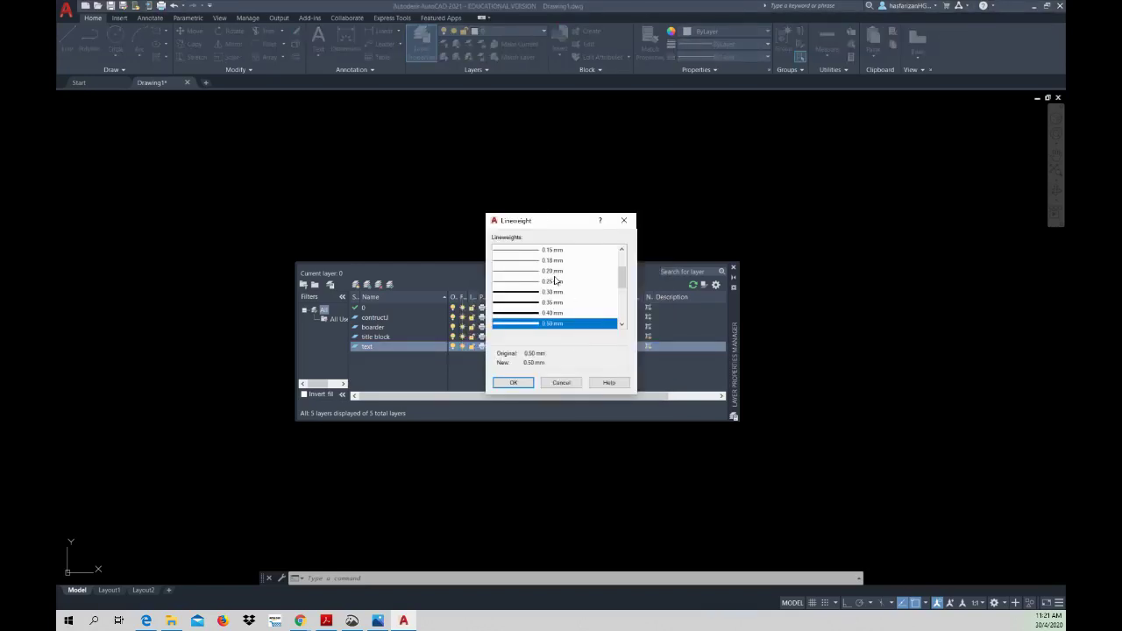
left_click(558, 282)
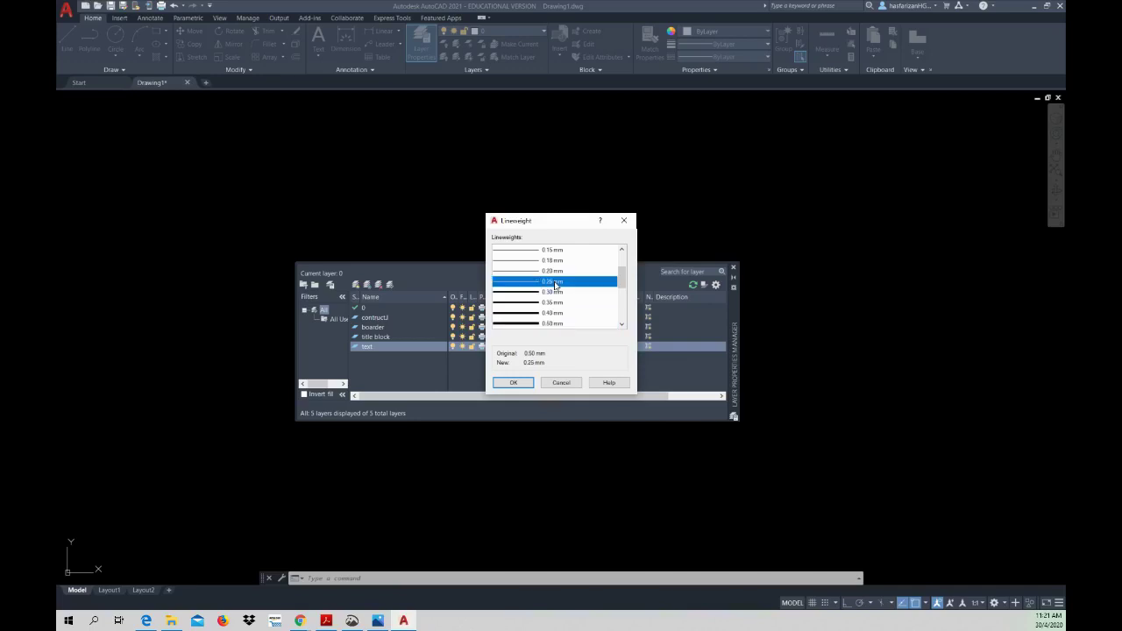
left_click(515, 383)
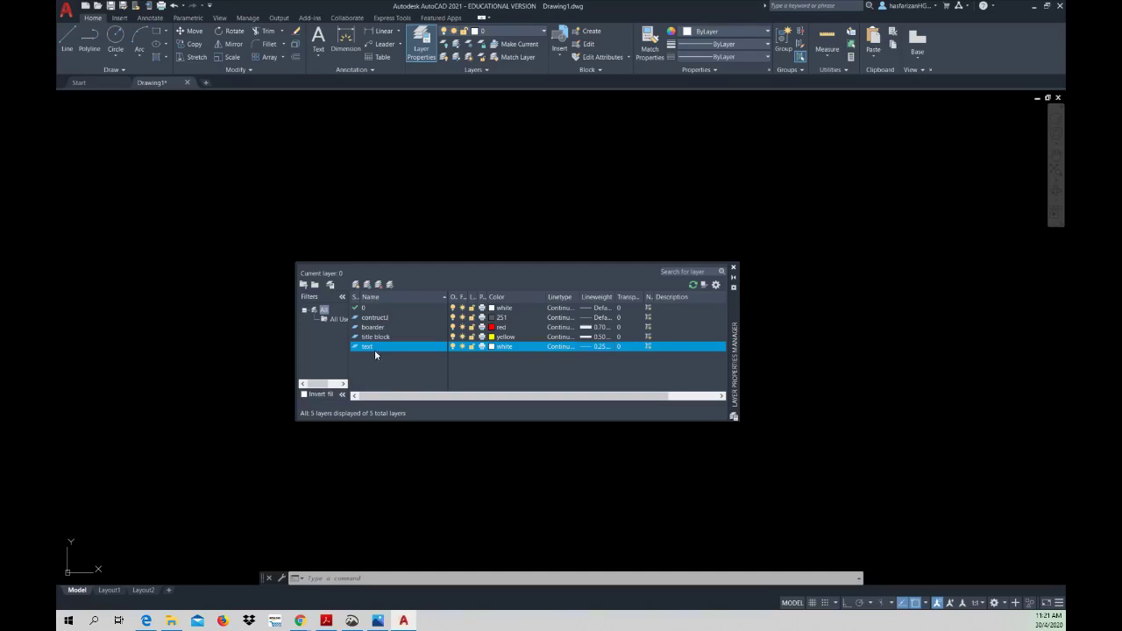
- Add an ob.line layer with a 0.50 mm lineweight
left_click(356, 284)
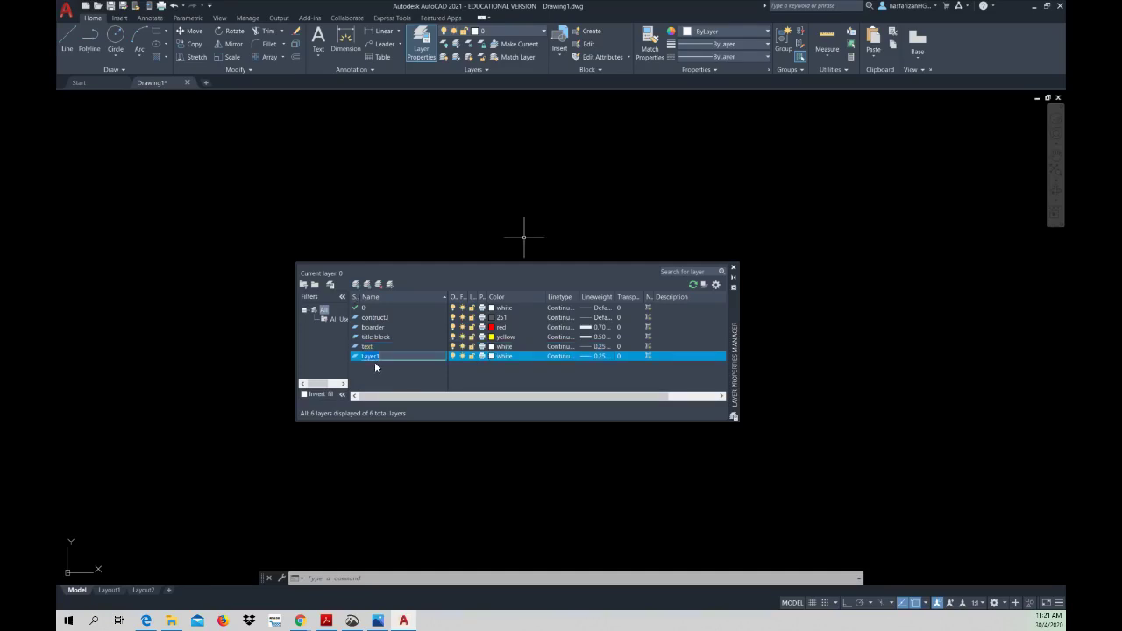
type("vlin")
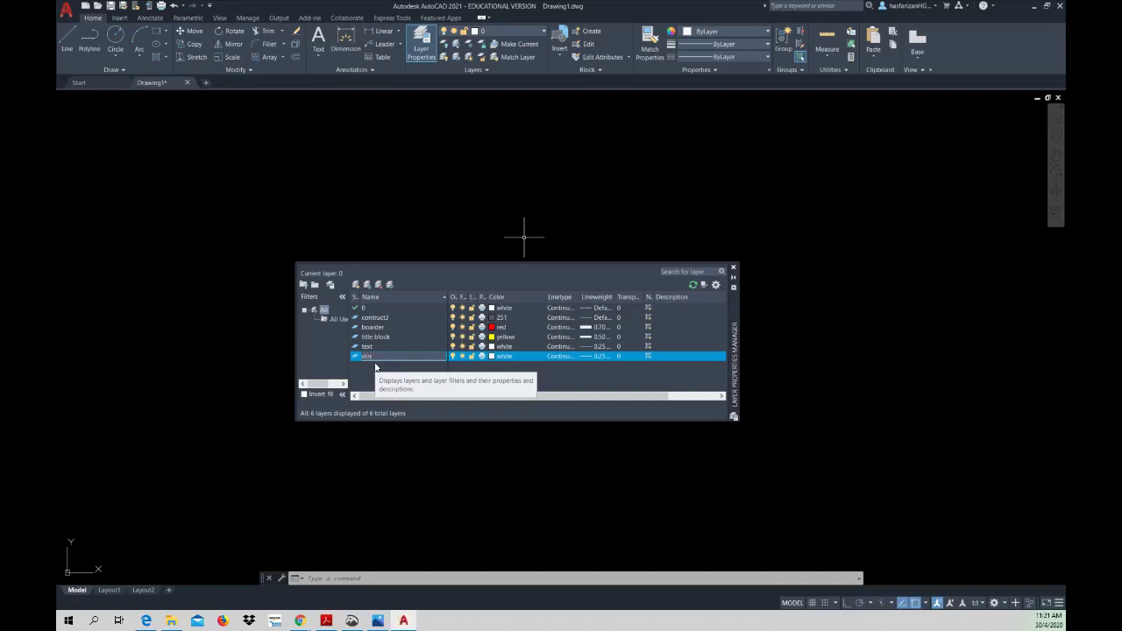
type("e")
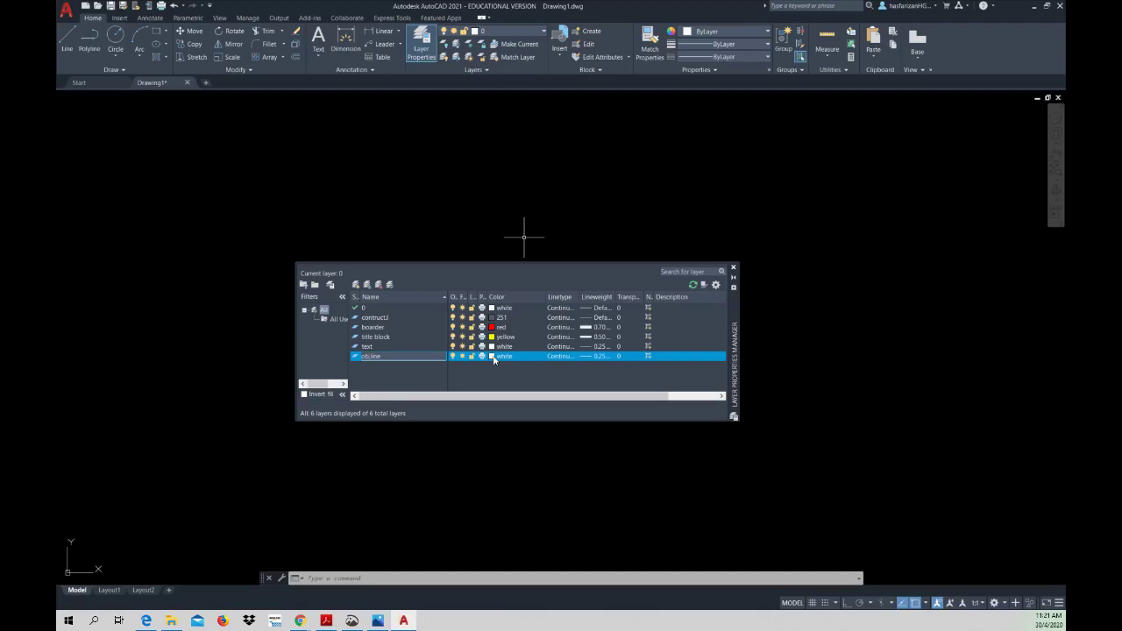
left_click(554, 356)
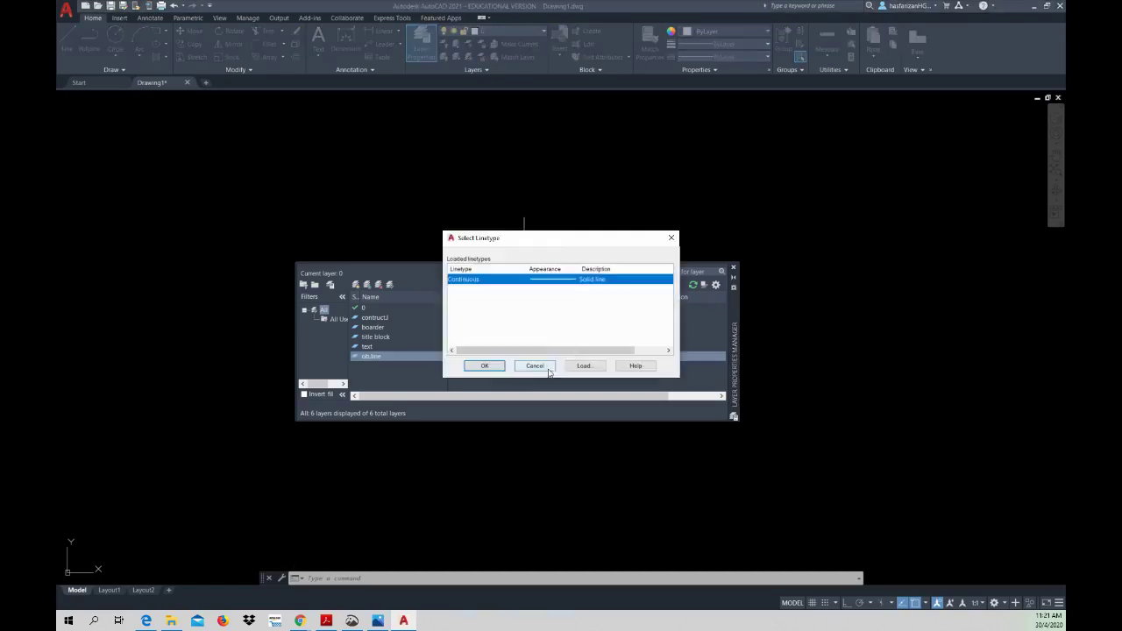
key("Return")
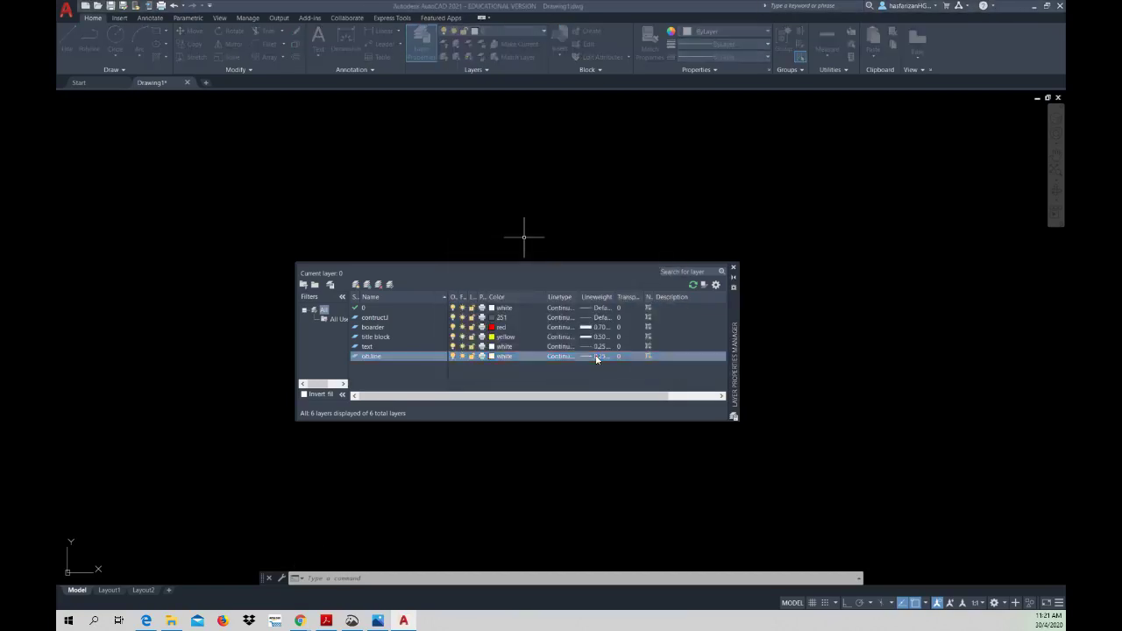
left_click(597, 358)
scroll(557, 306, "down", 3)
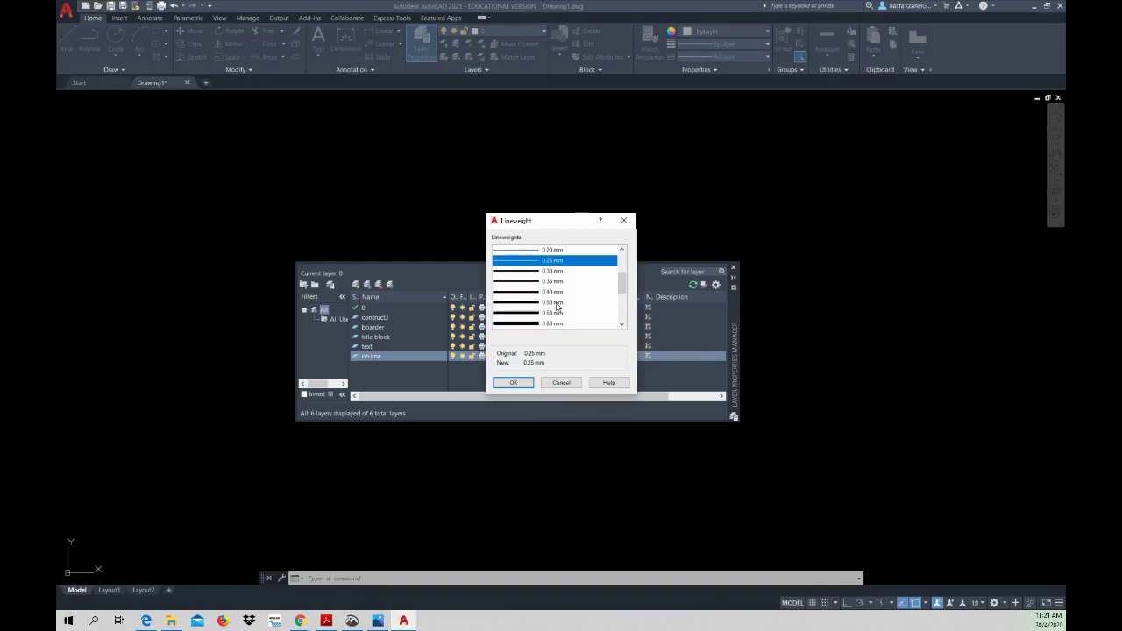
left_click(554, 302)
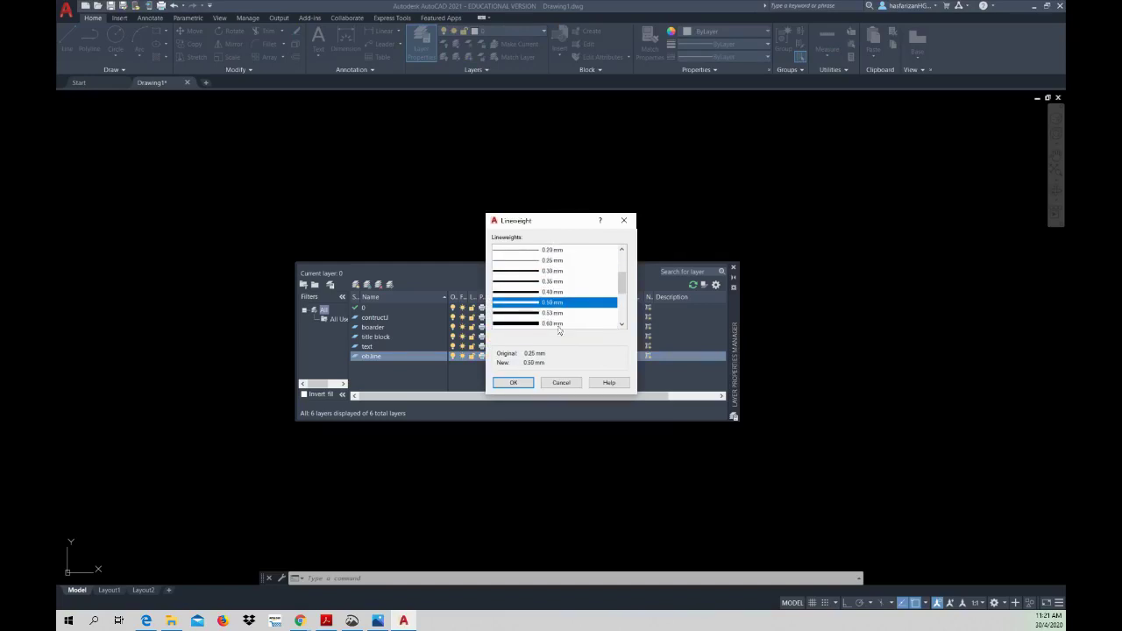
left_click(521, 384)
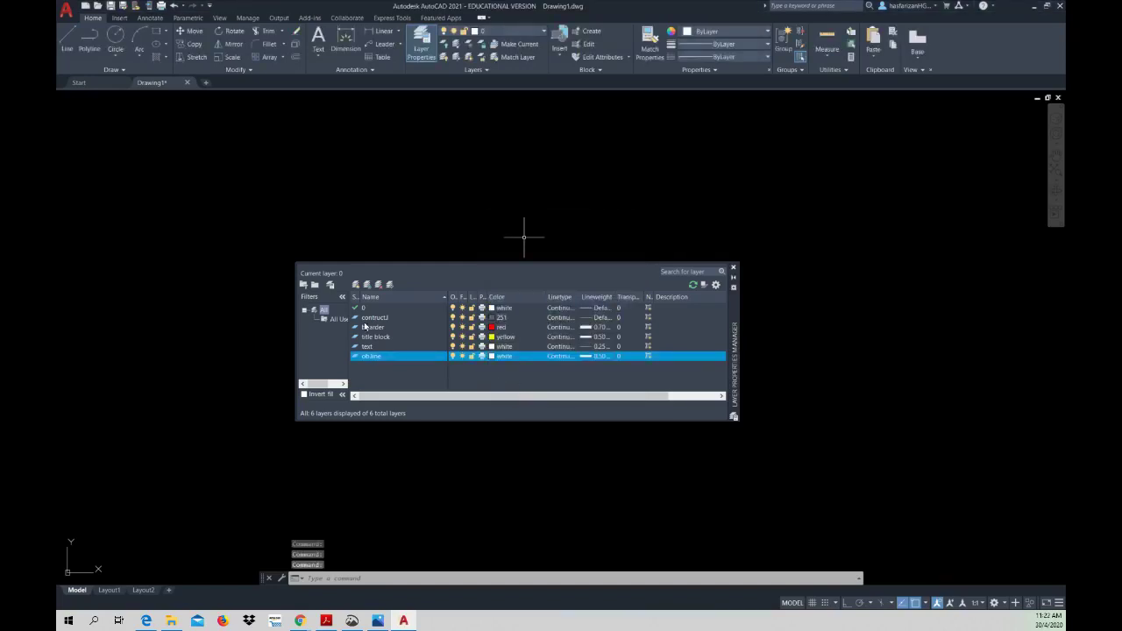
- Add a cent.line layer and load the CENTER, CENTER2 and CENTERX2 linetypes
left_click(356, 284)
type("cen")
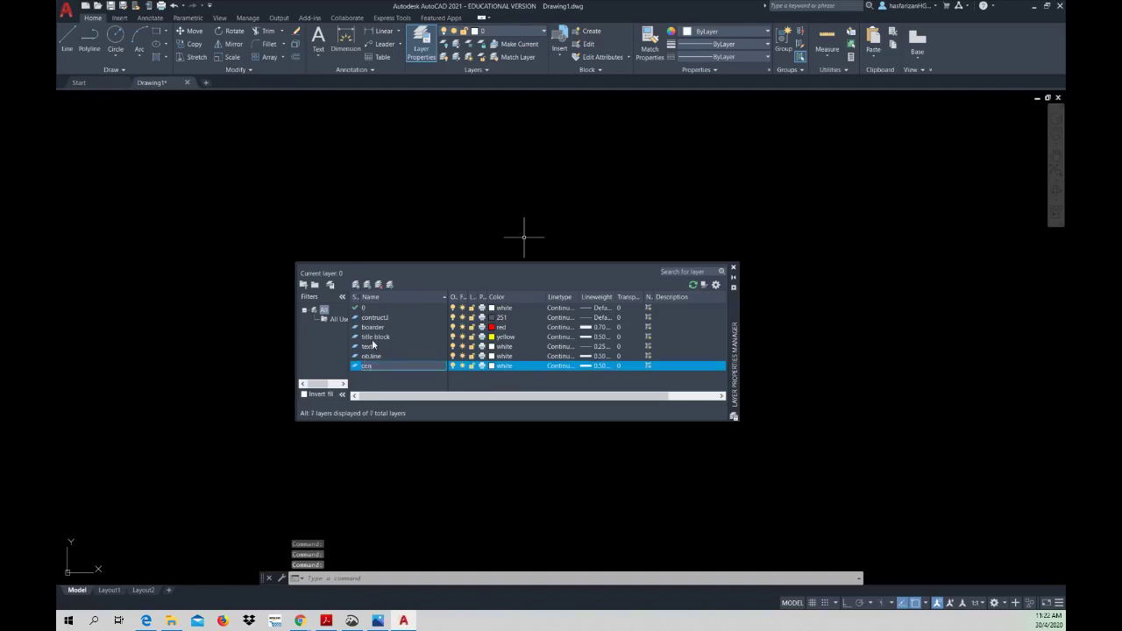
type("i")
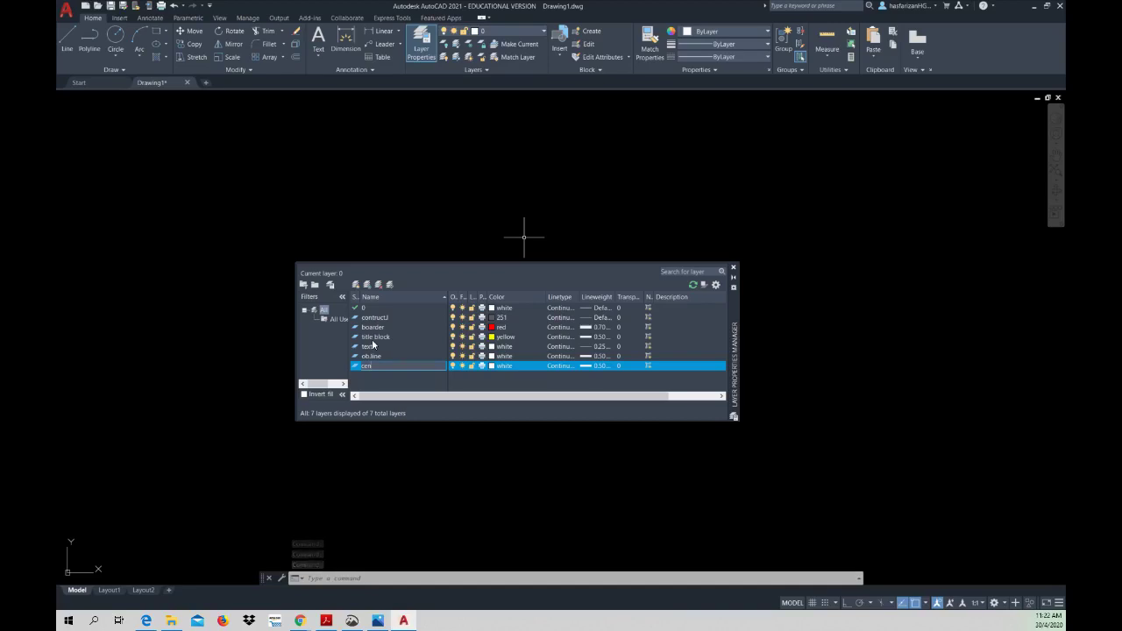
type("r")
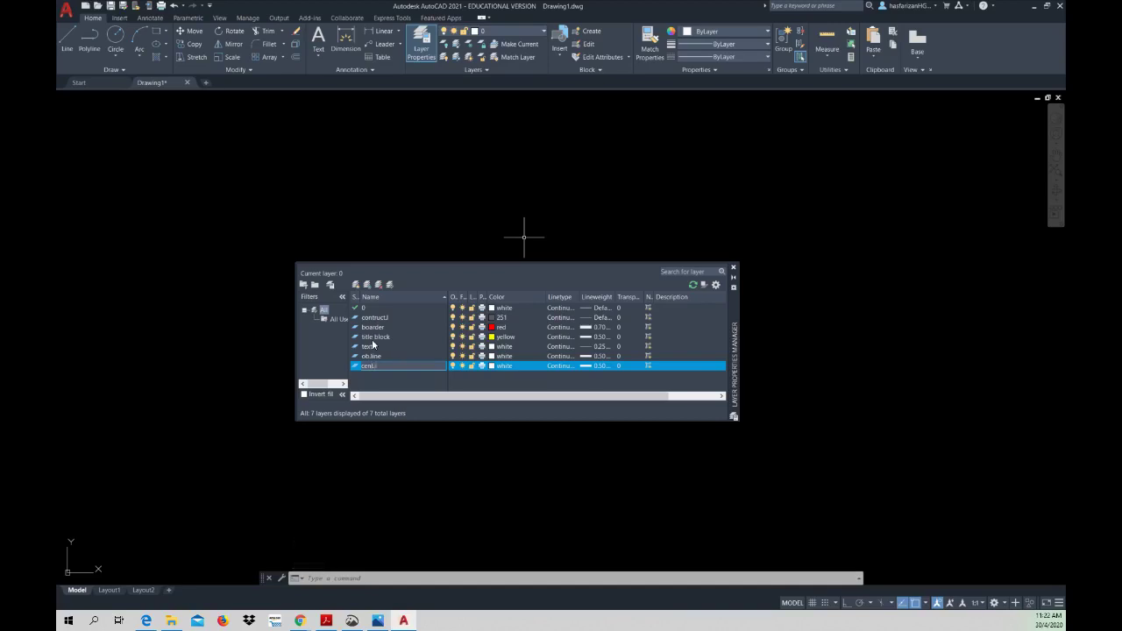
type("ine")
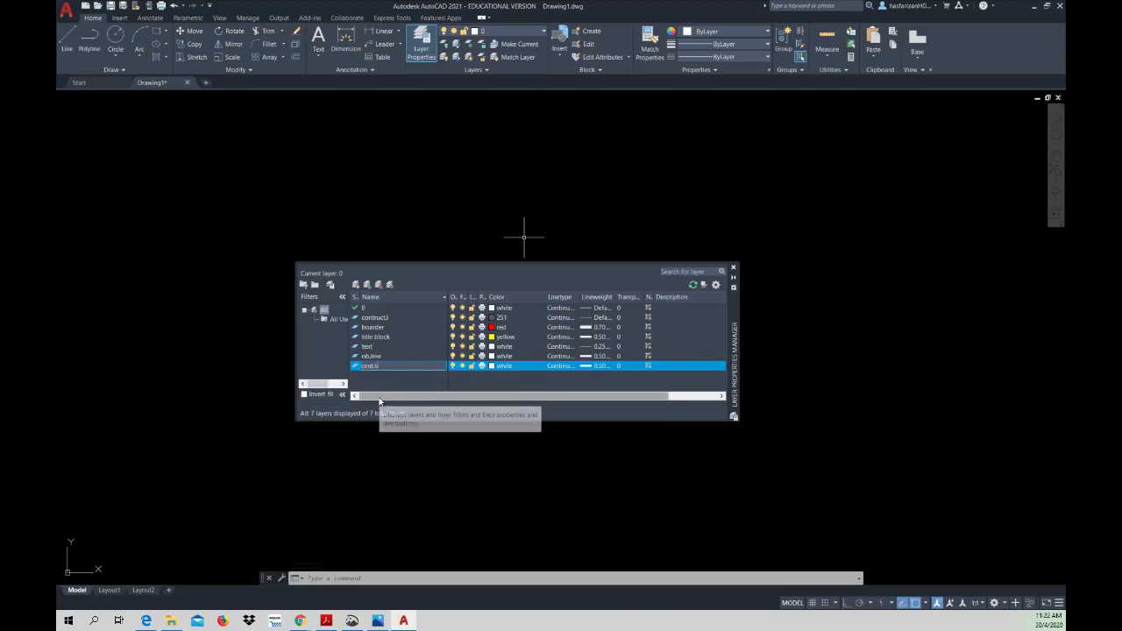
key("Return")
left_click(564, 369)
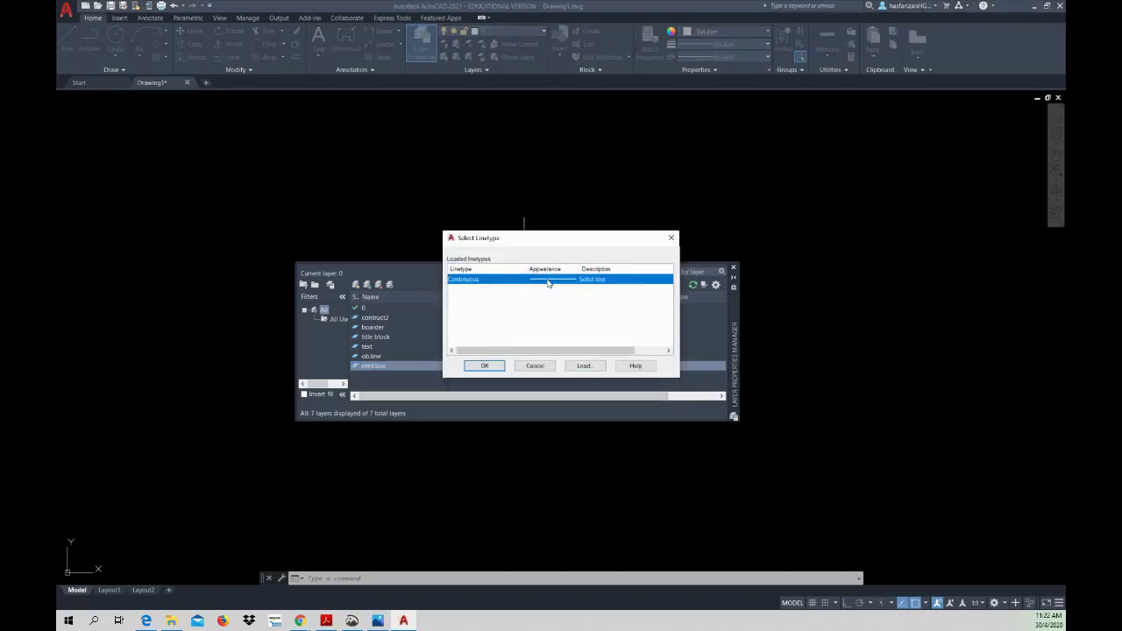
left_click(578, 366)
left_click(549, 349)
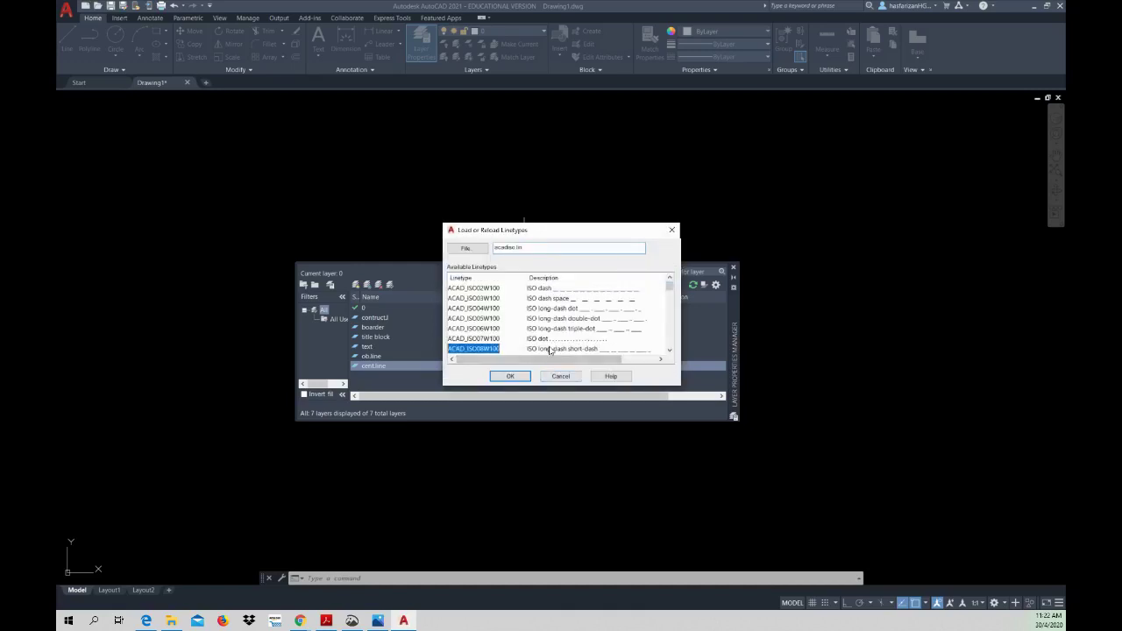
key("c")
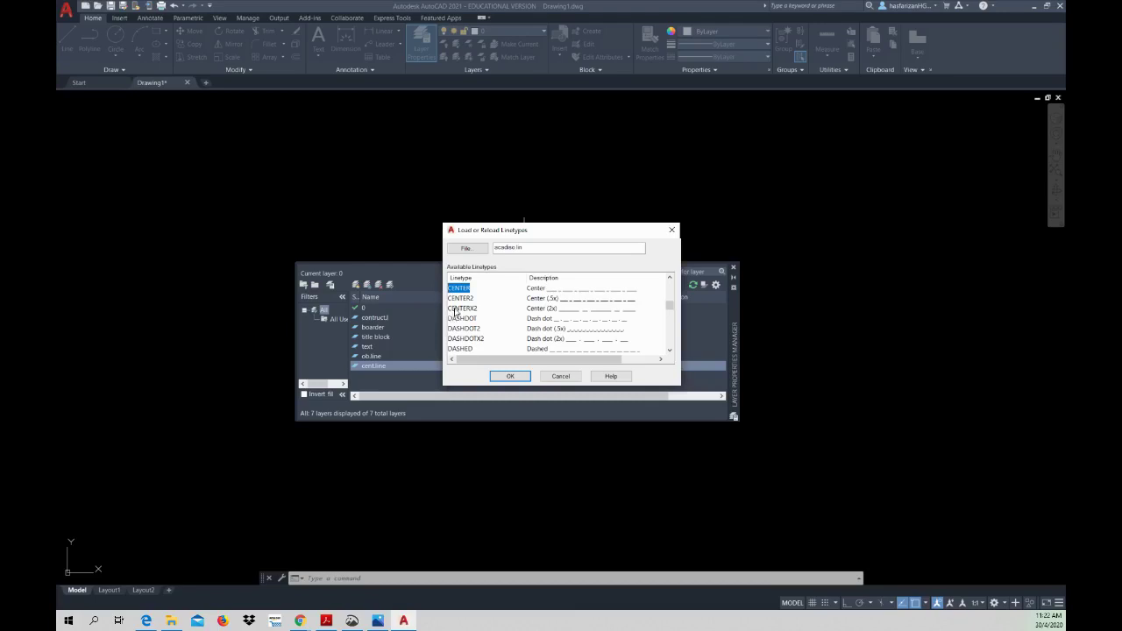
left_click(457, 309, "shift")
left_click(509, 375)
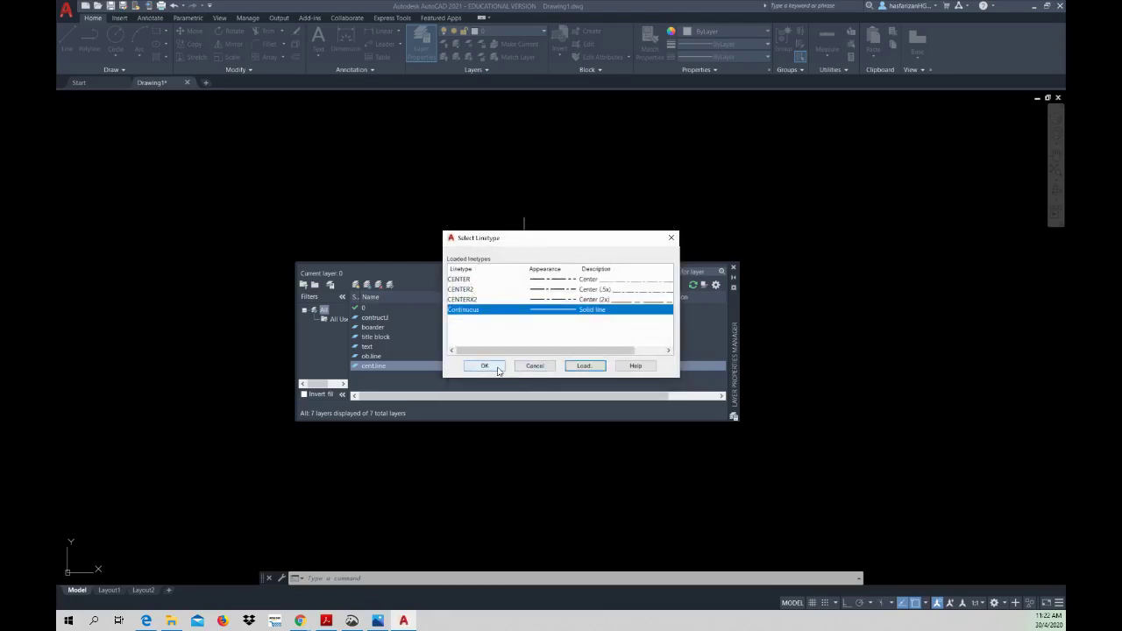
- Assign the CENTER linetype and a 0.30 mm lineweight to cent.line
left_click(566, 280)
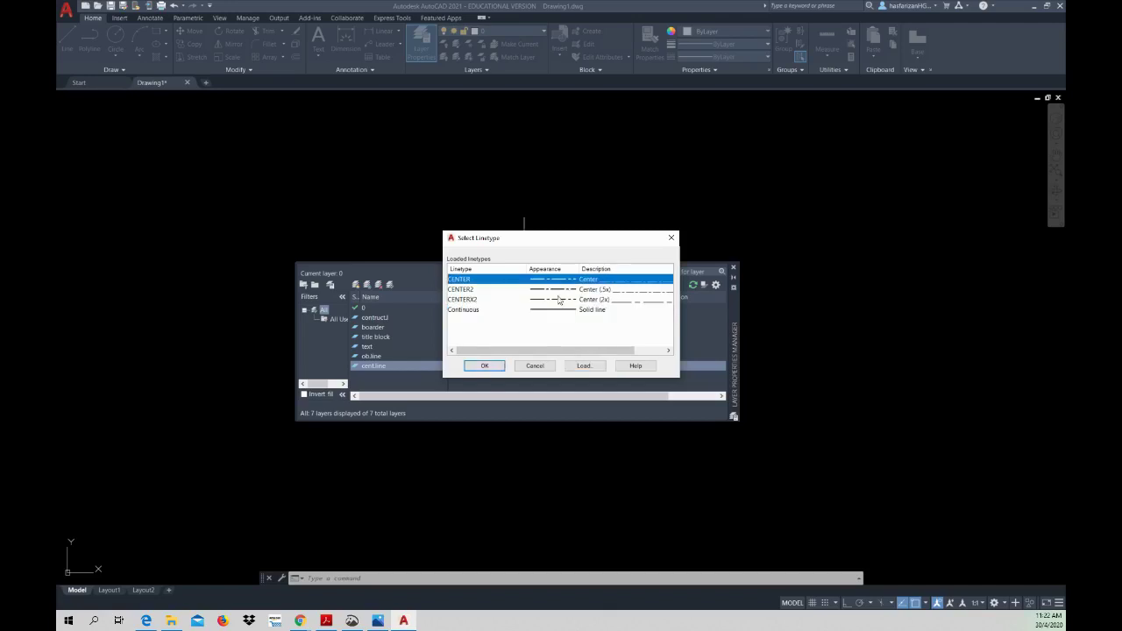
left_click(492, 367)
left_click(597, 366)
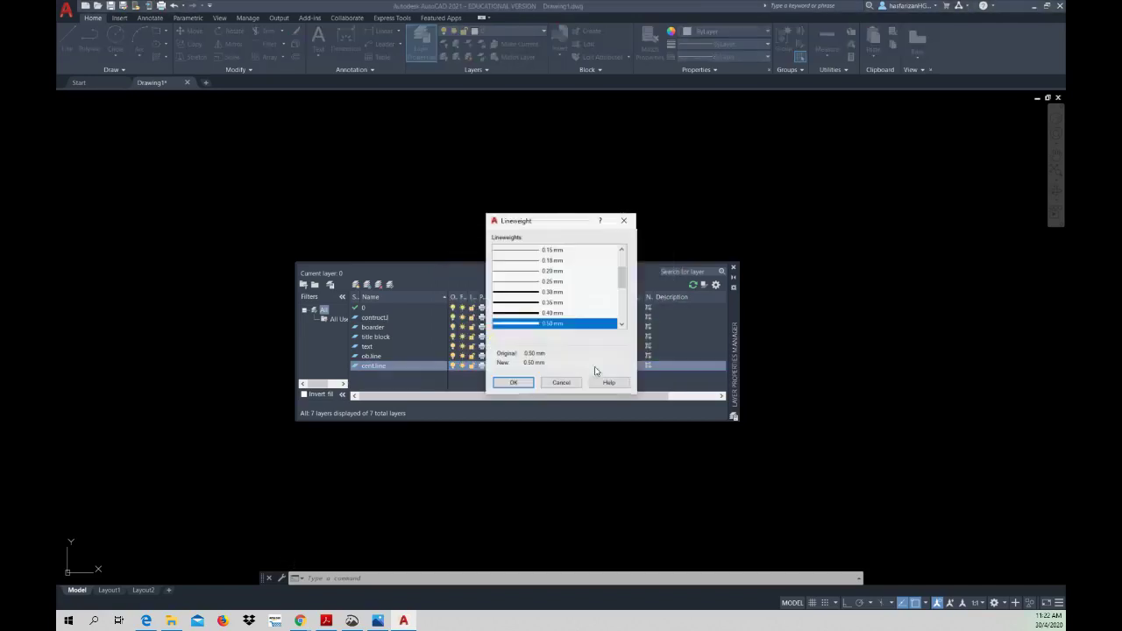
left_click(522, 292)
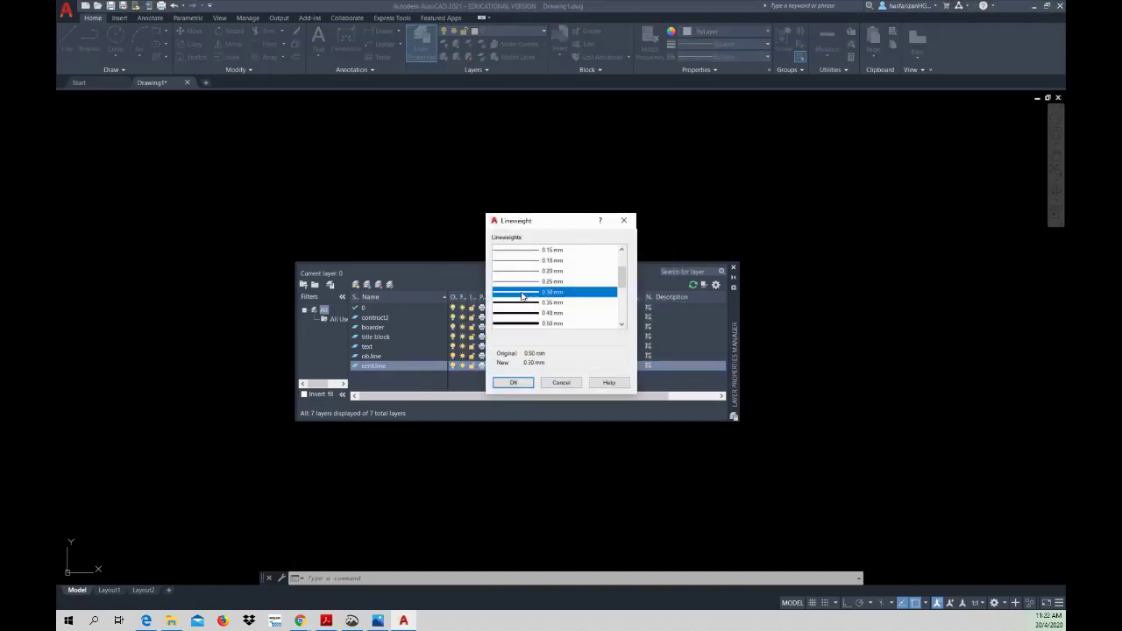
left_click(513, 383)
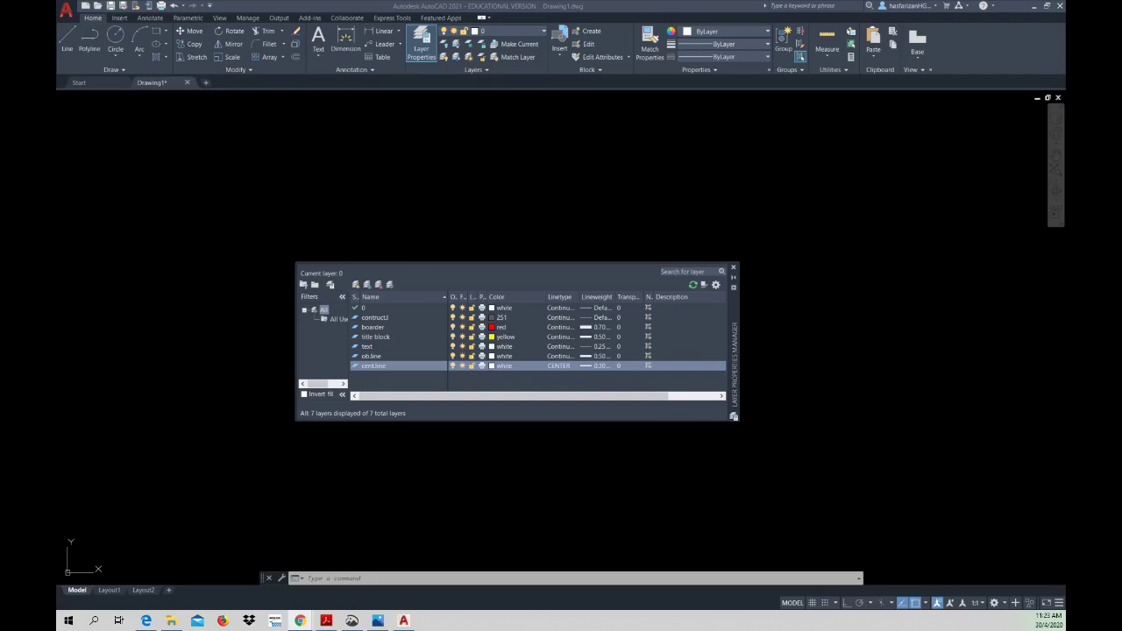
- Change cent.line's lineweight from 0.30 mm to 0.25 mm
left_click(593, 367)
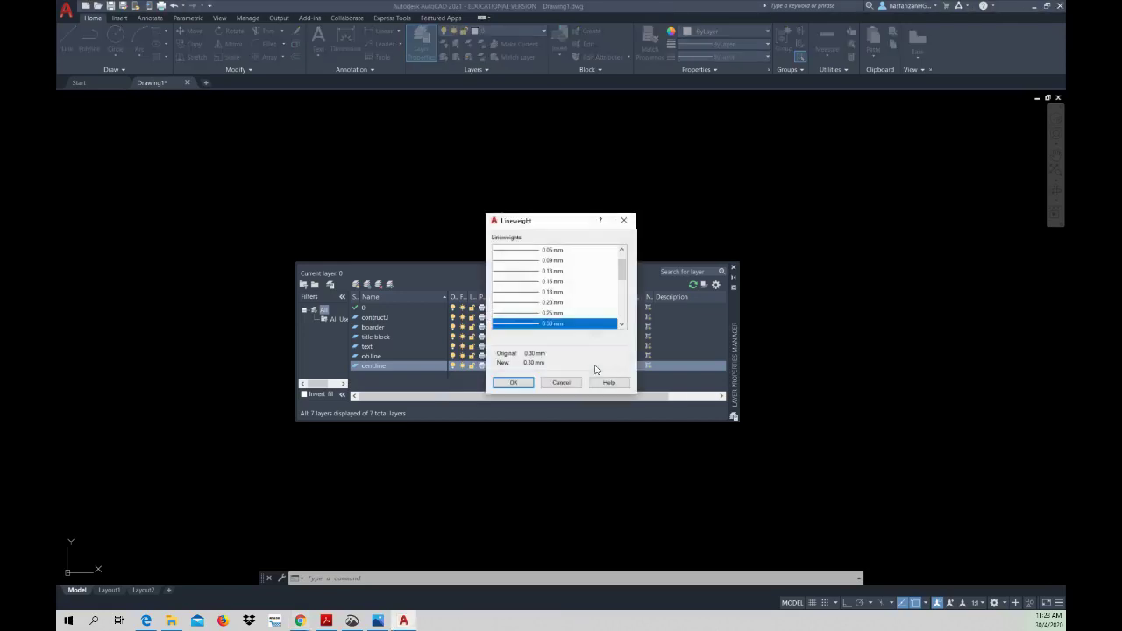
left_click(552, 313)
left_click(514, 382)
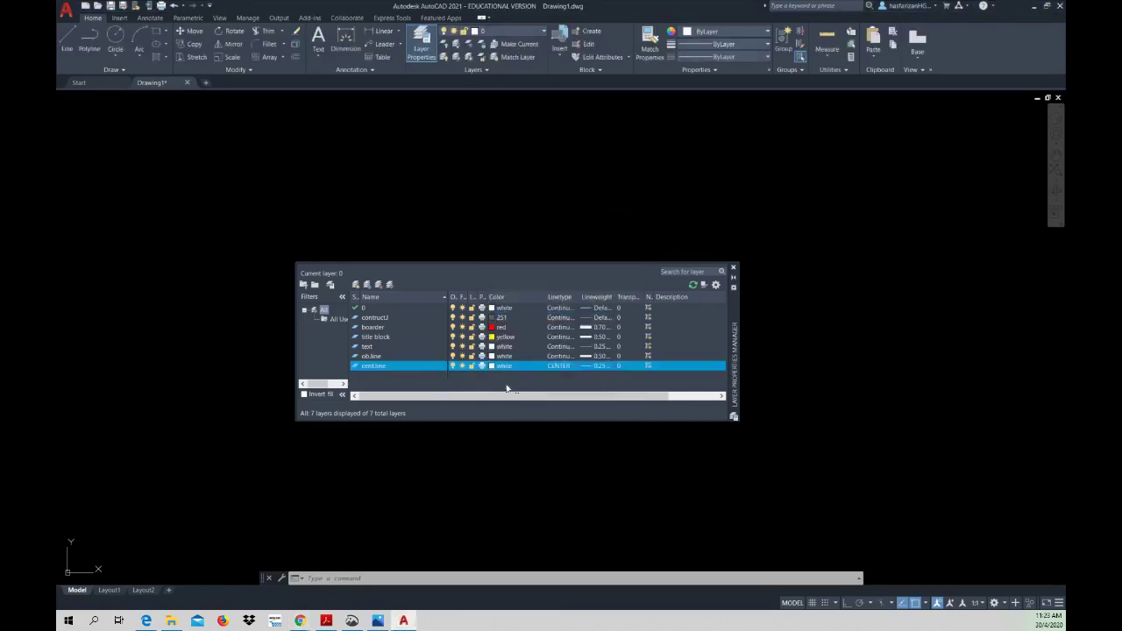
- Add a sect.line layer coloured green
left_click(356, 284)
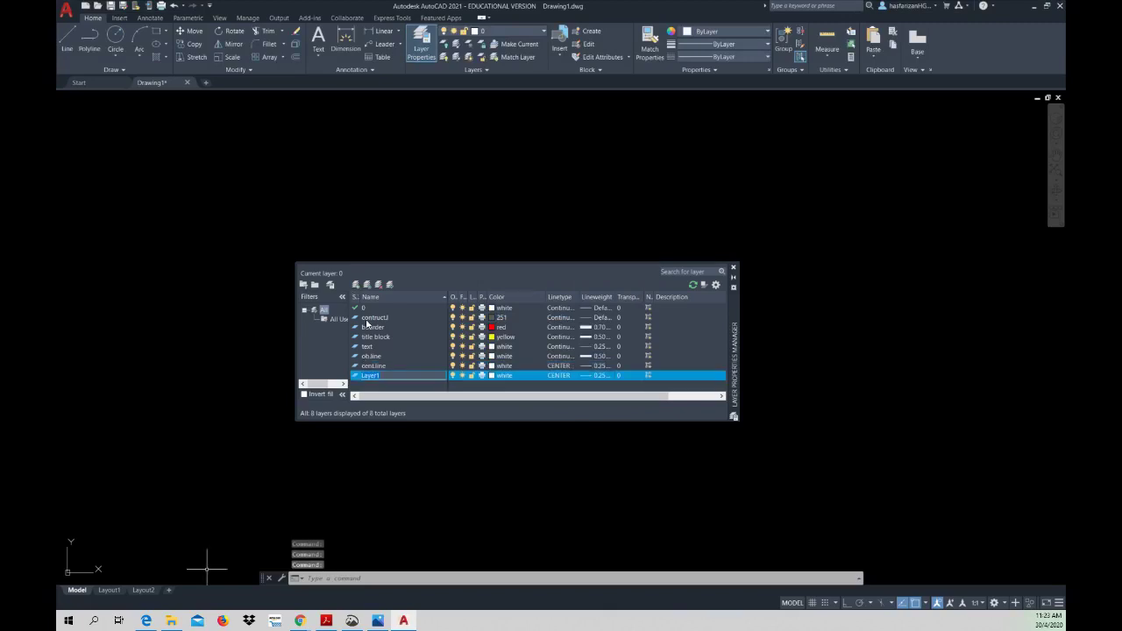
type("hi")
key("BackSpace")
key("BackSpace")
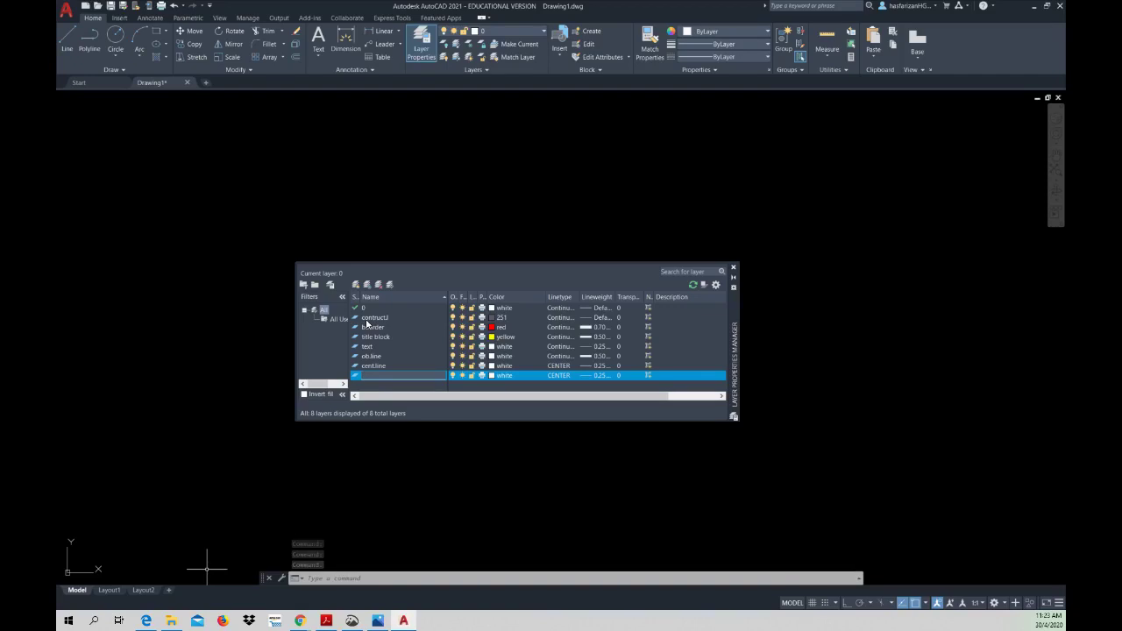
type("rec")
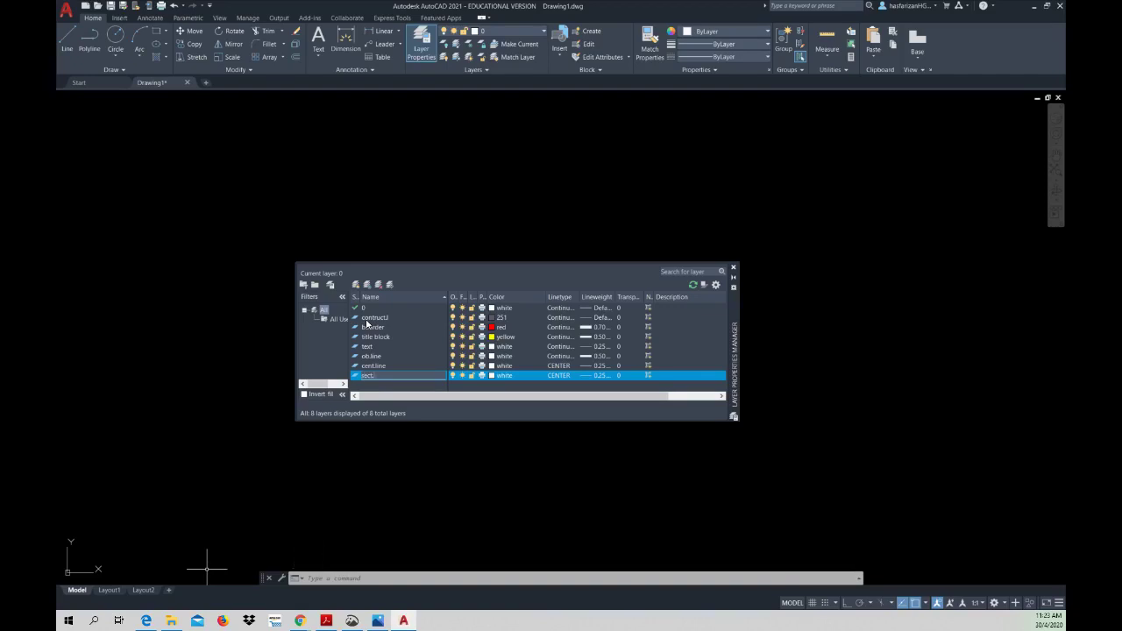
type("e")
left_click(501, 374)
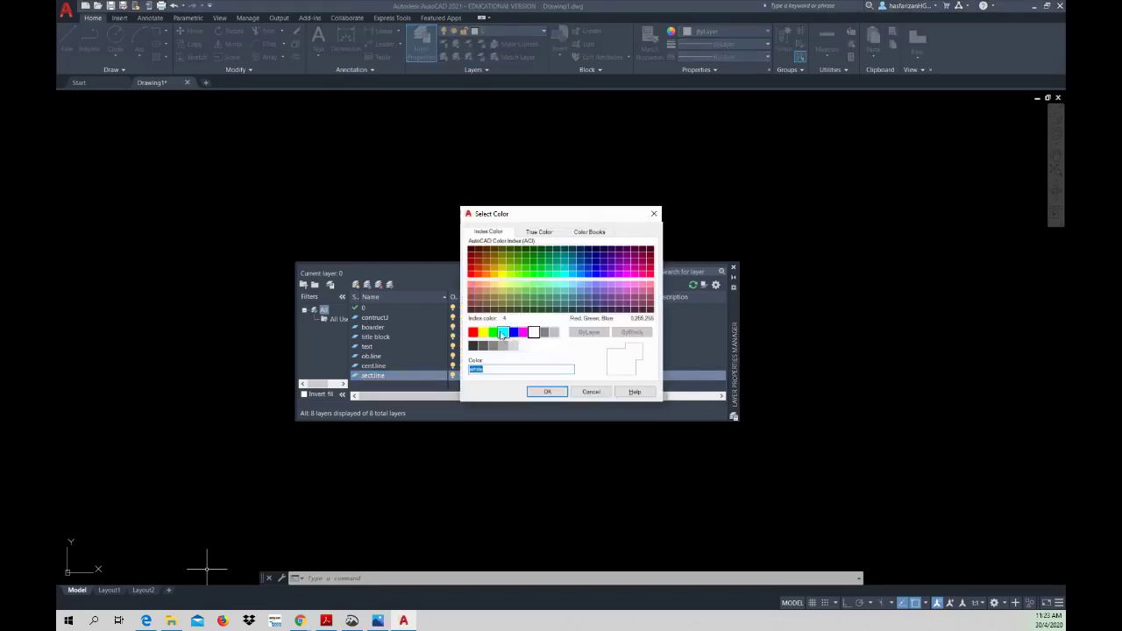
left_click(493, 332)
left_click(547, 392)
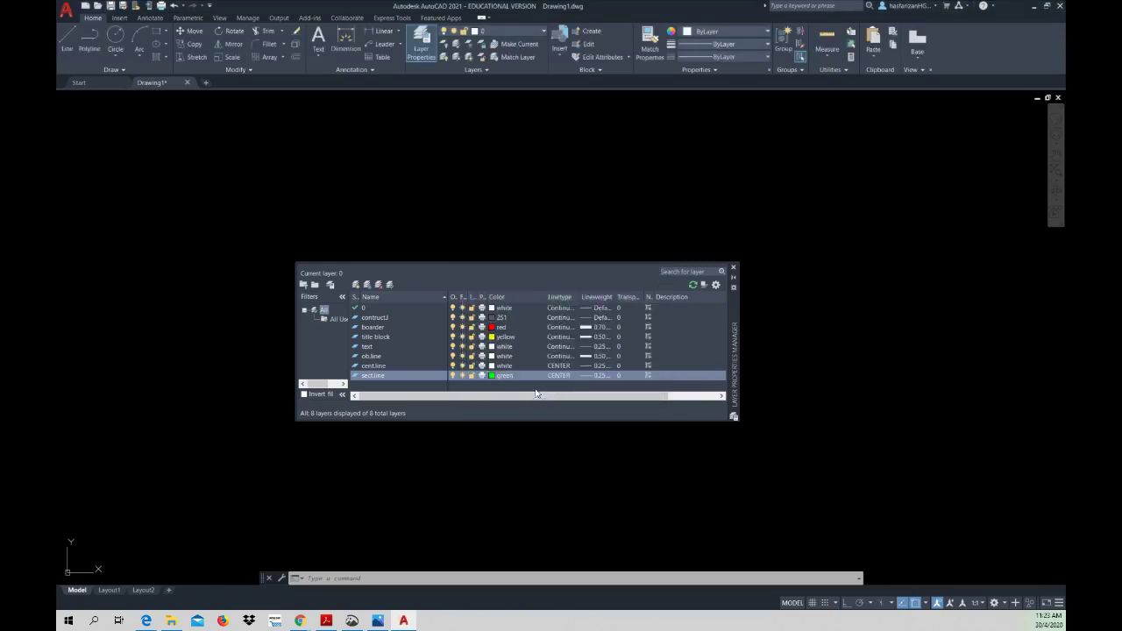
- Load the PHANTOM, PHANTOM2 and PHANTOMX2 linetypes and assign PHANTOM to sect.line
left_click(565, 376)
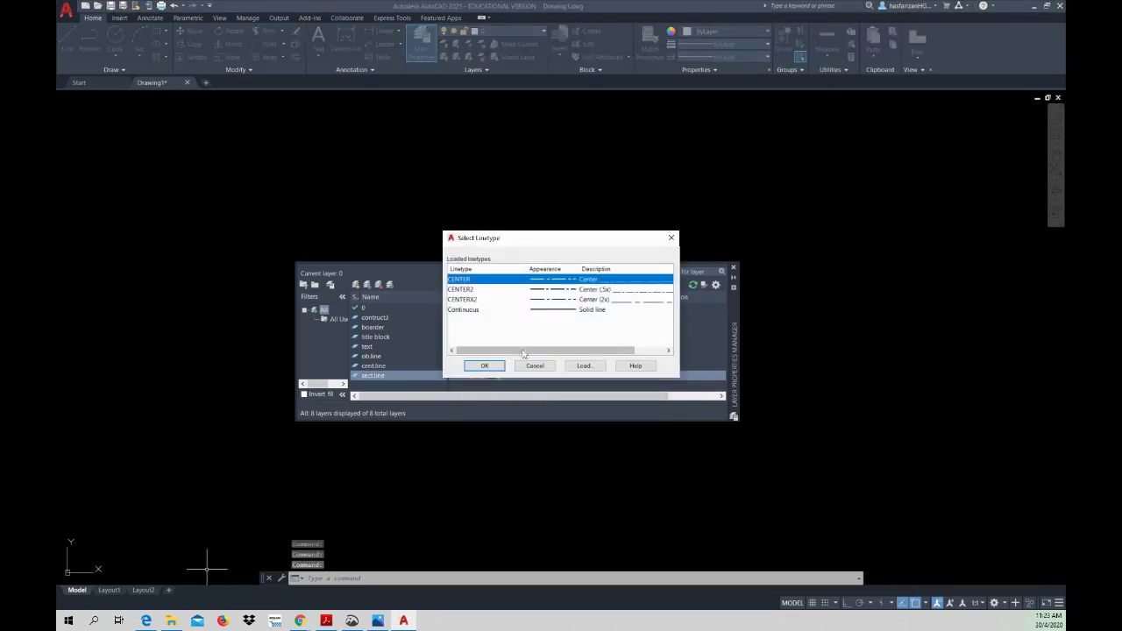
left_click(585, 367)
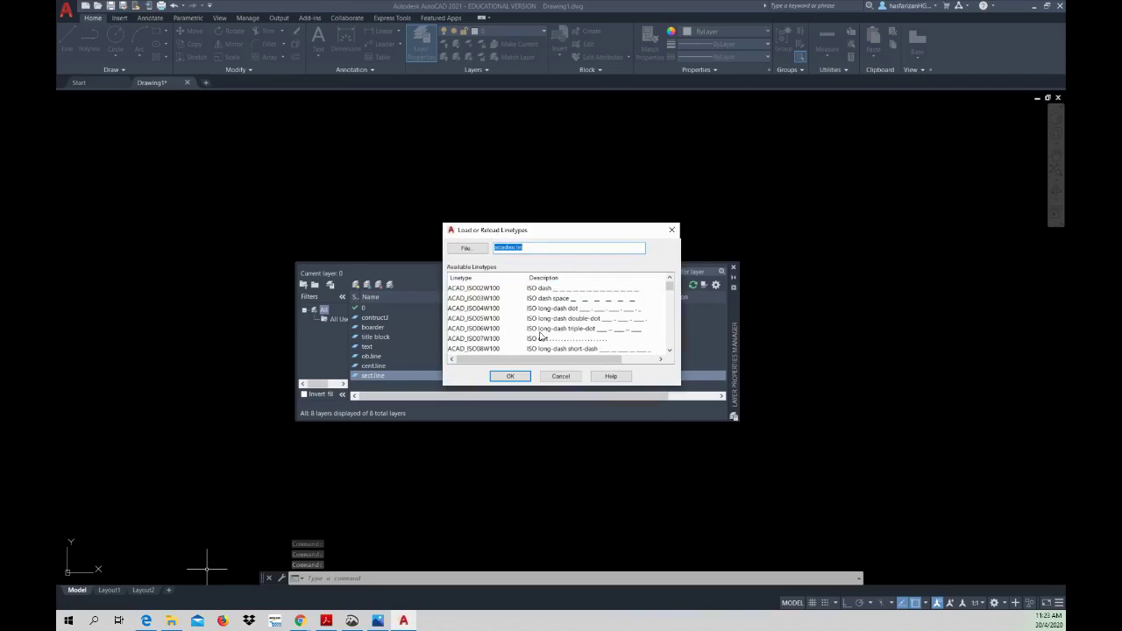
left_click(491, 338)
key("p")
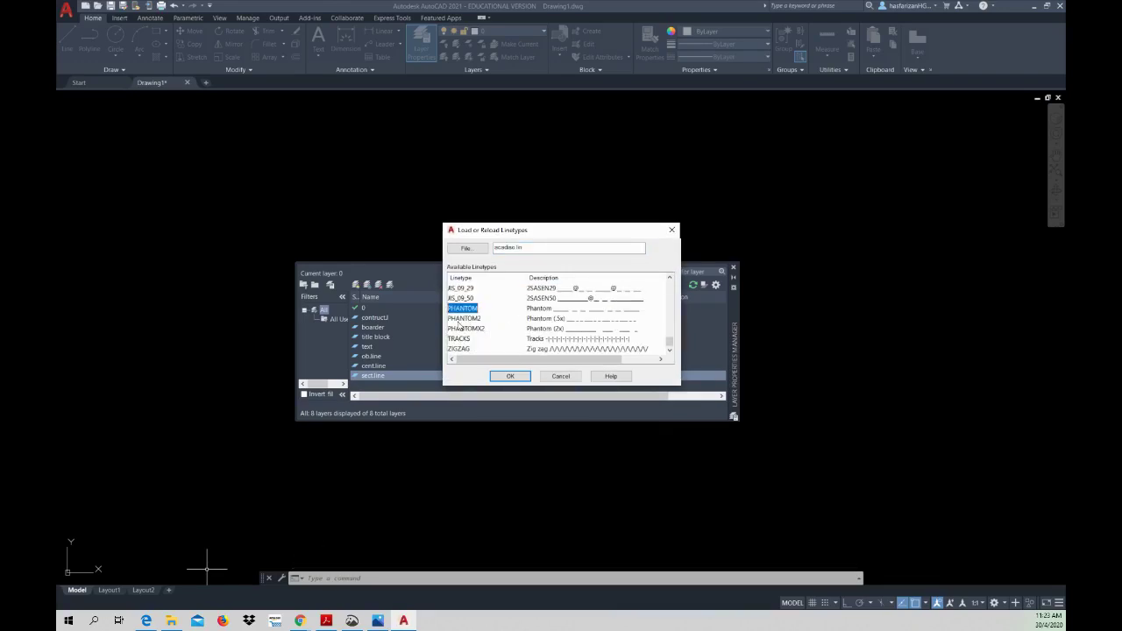
left_click(457, 320, "shift")
left_click(459, 330, "shift")
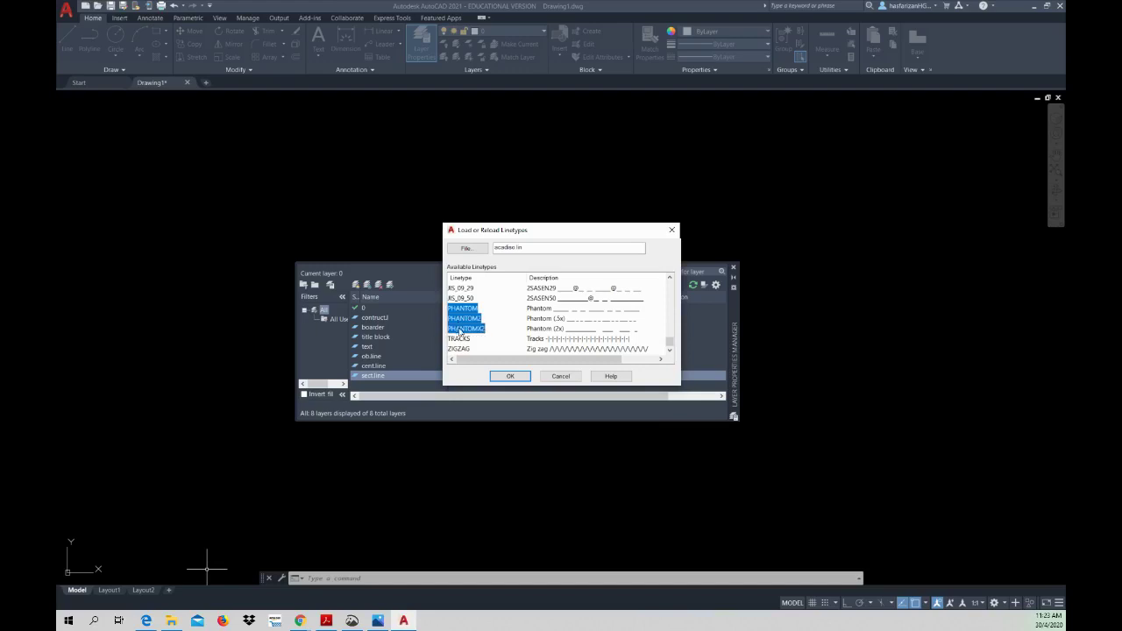
left_click(509, 375)
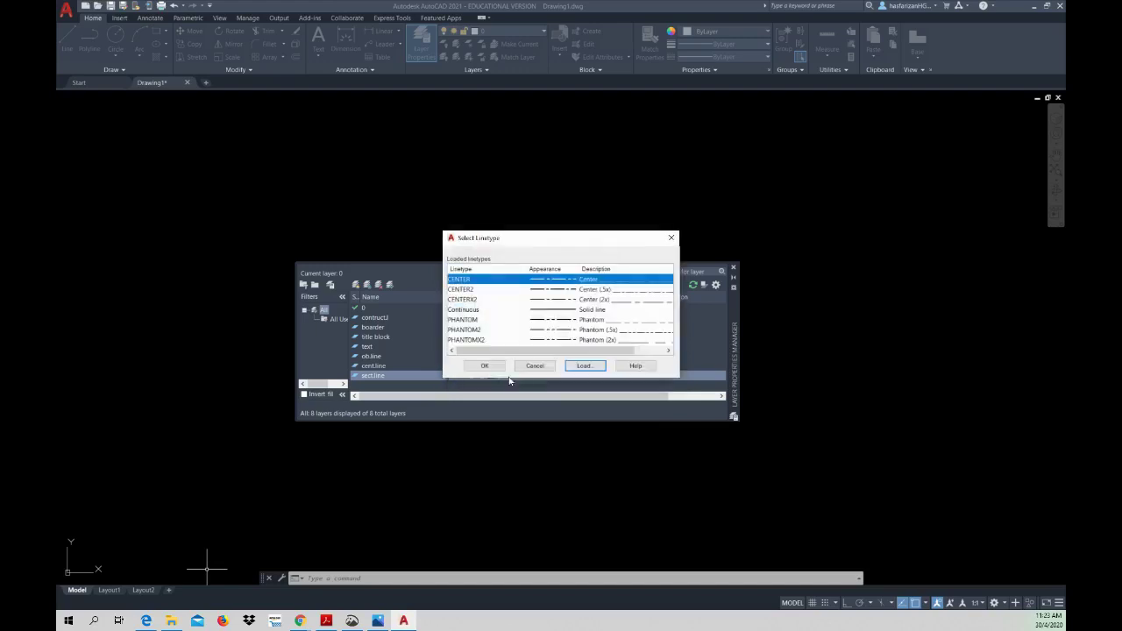
left_click(553, 321)
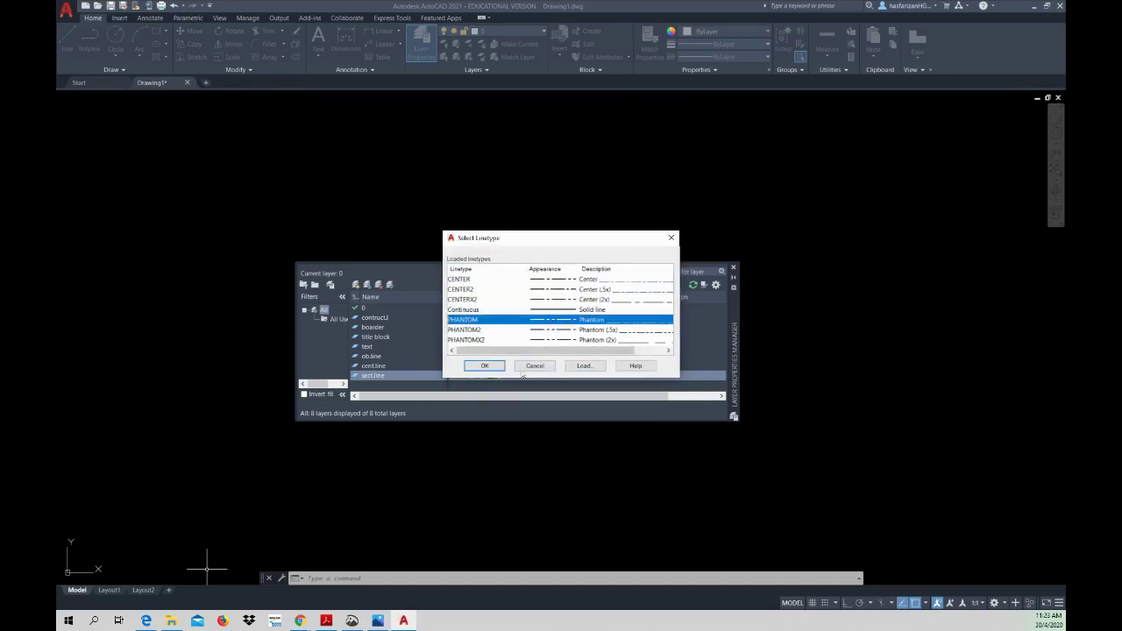
left_click(485, 365)
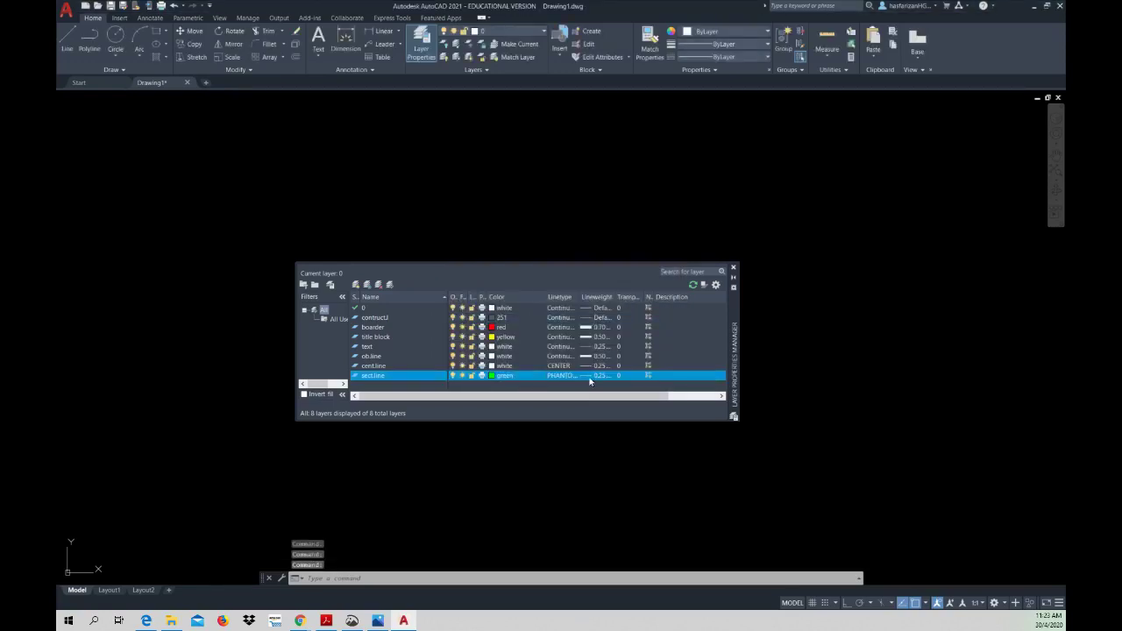
- Change the cent.line layer colour from white to yellow
left_click(496, 365)
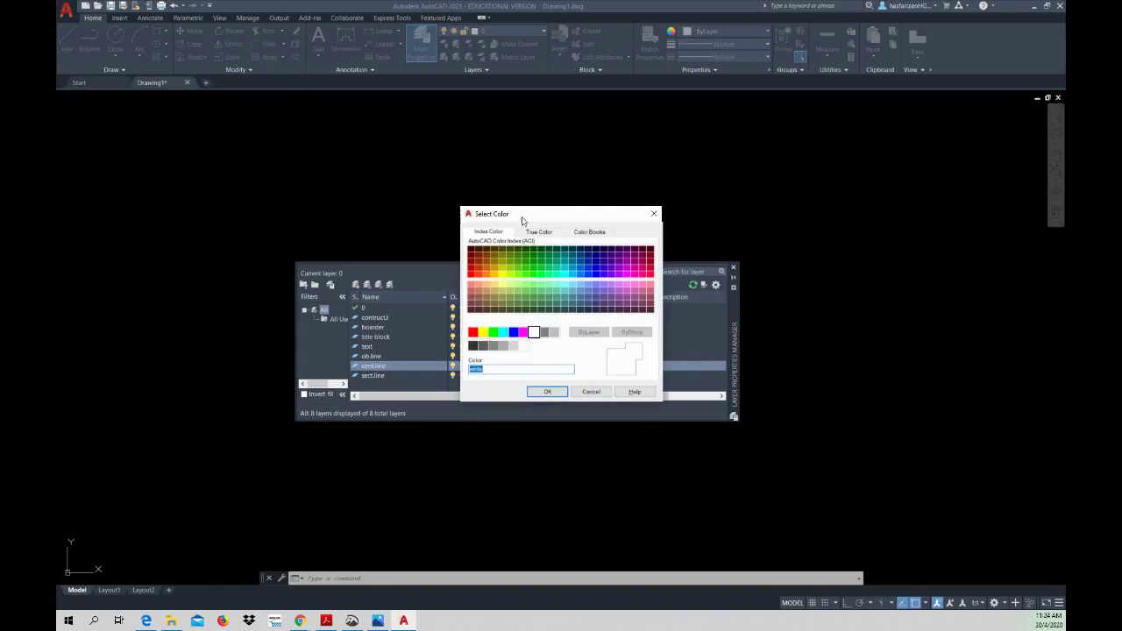
mouse_move(524, 218)
left_mouse_down()
mouse_move(699, 257)
mouse_move(535, 216)
left_mouse_up()
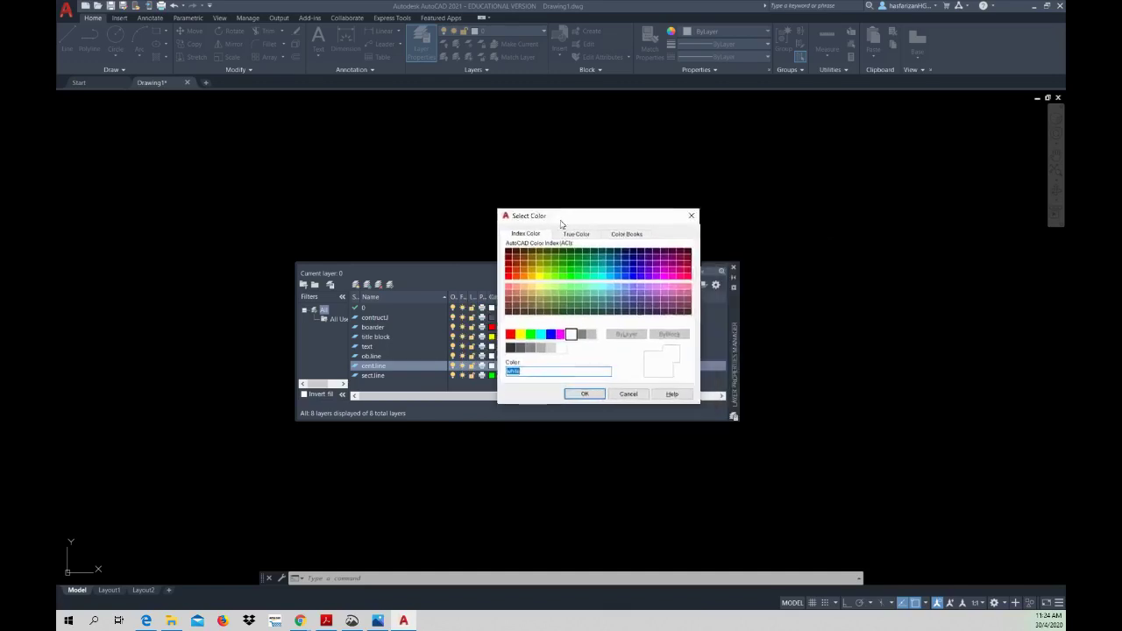
left_click(494, 326)
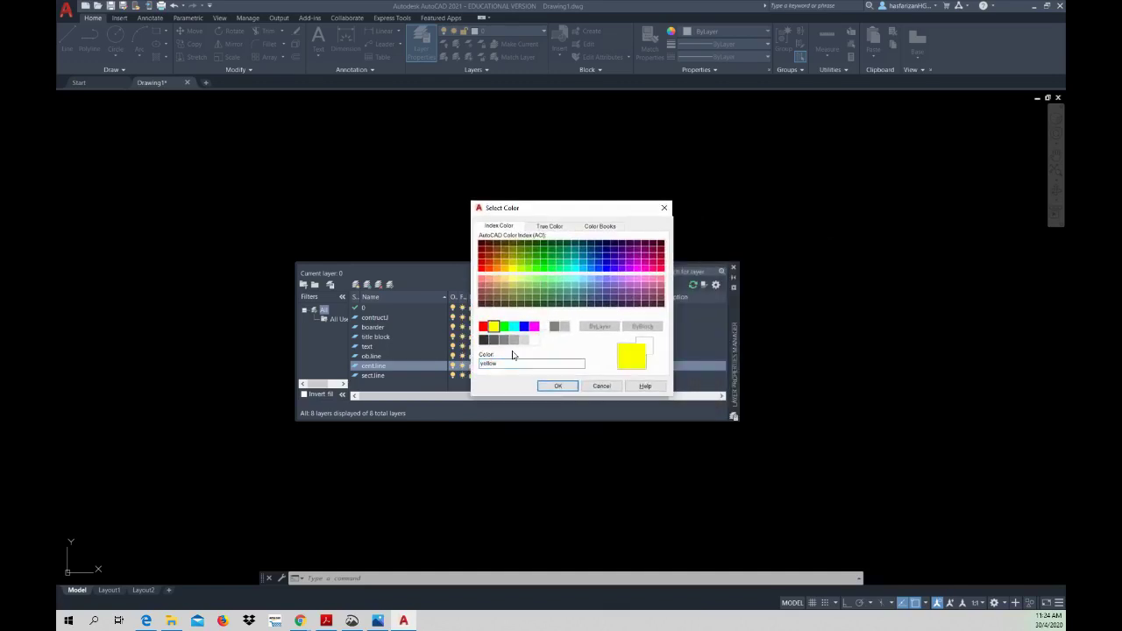
left_click(557, 386)
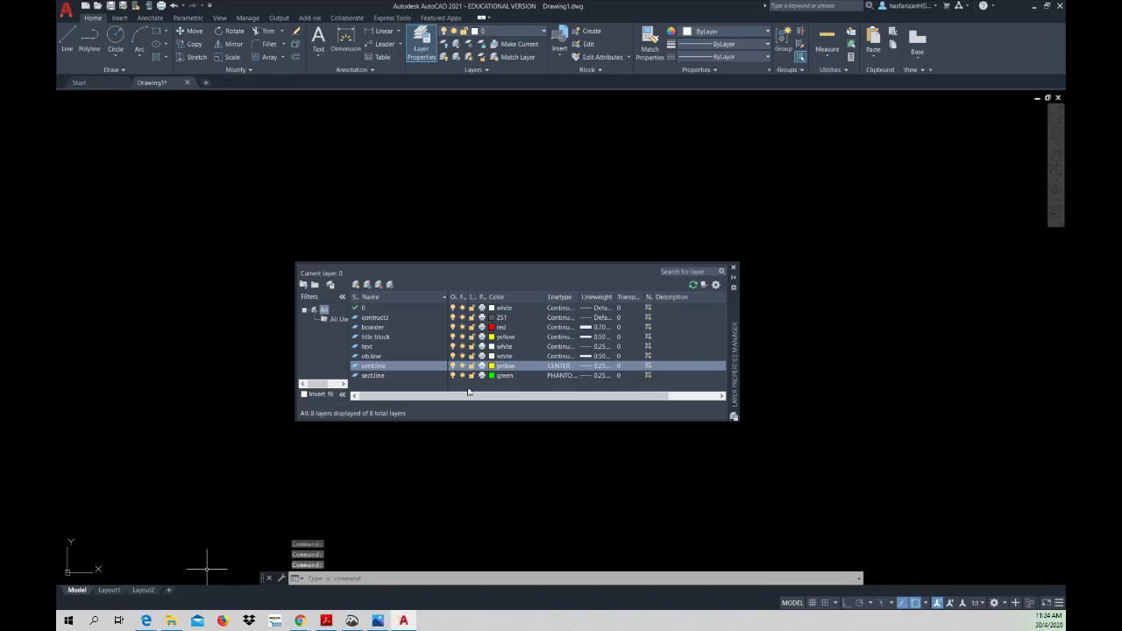
- Add a cutting plane layer below sect.line, keeping the PHANTOM linetype
left_click(366, 365)
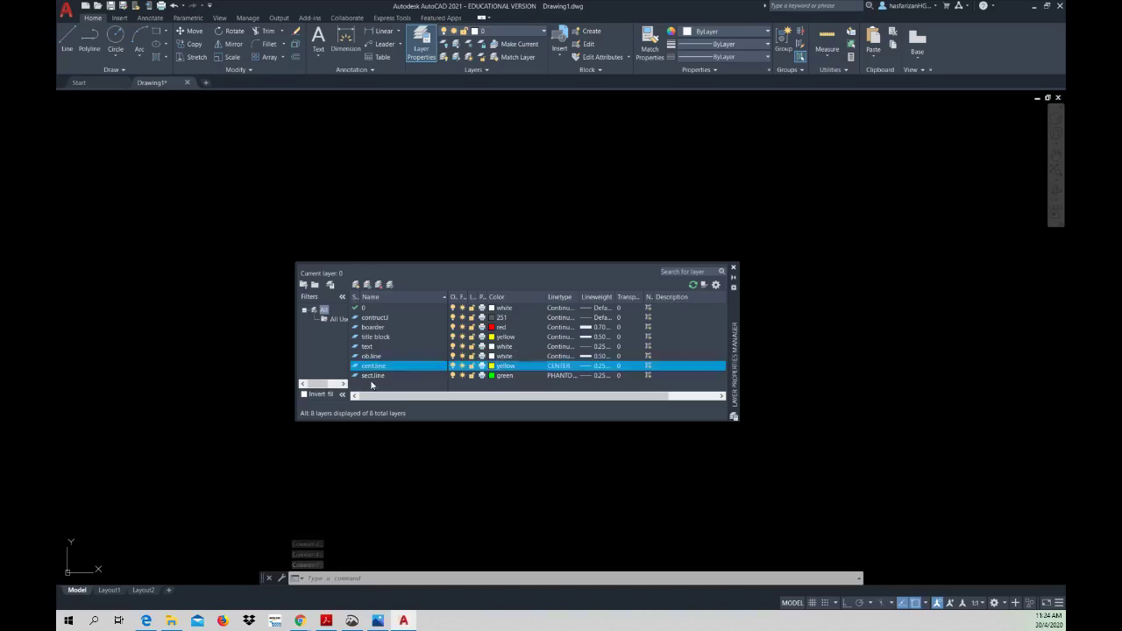
left_click(372, 375)
left_click(356, 284)
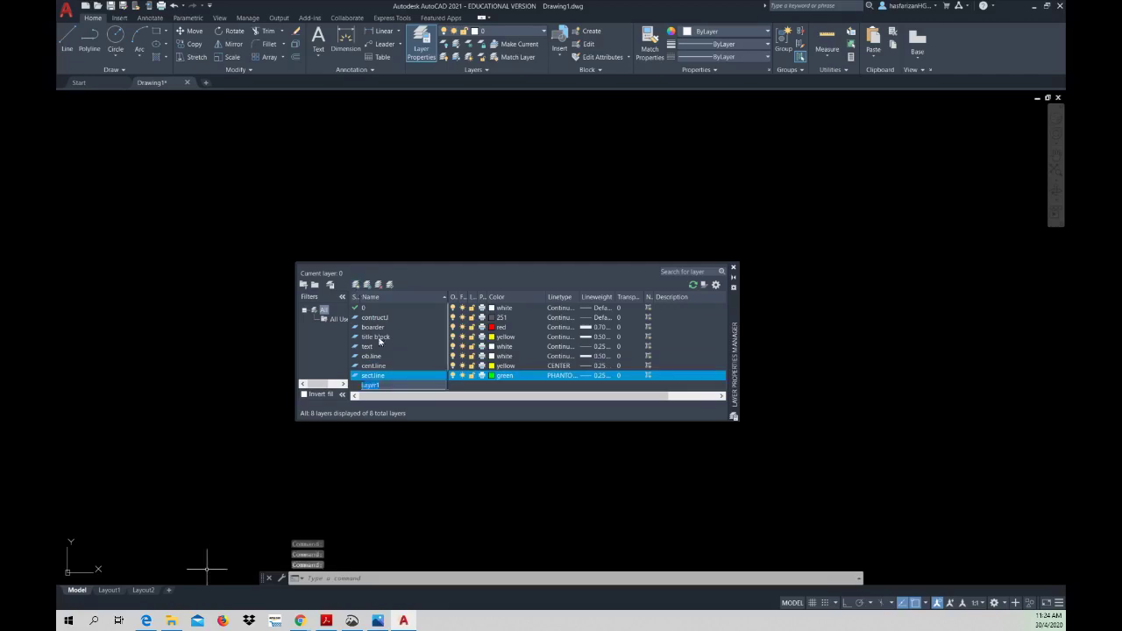
type("cu")
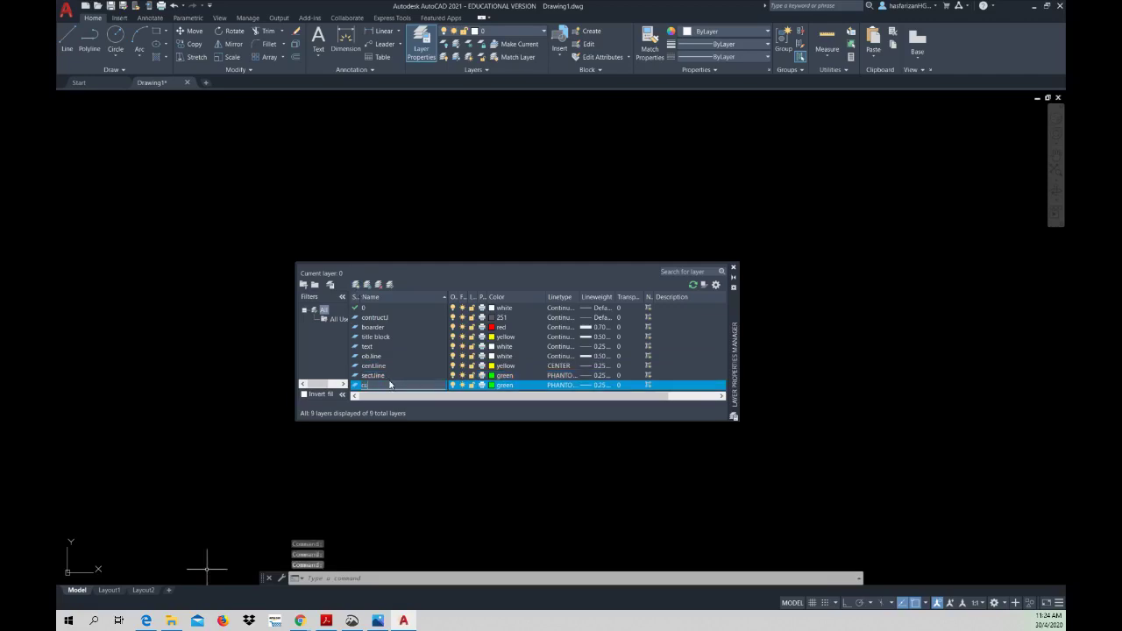
type("tting")
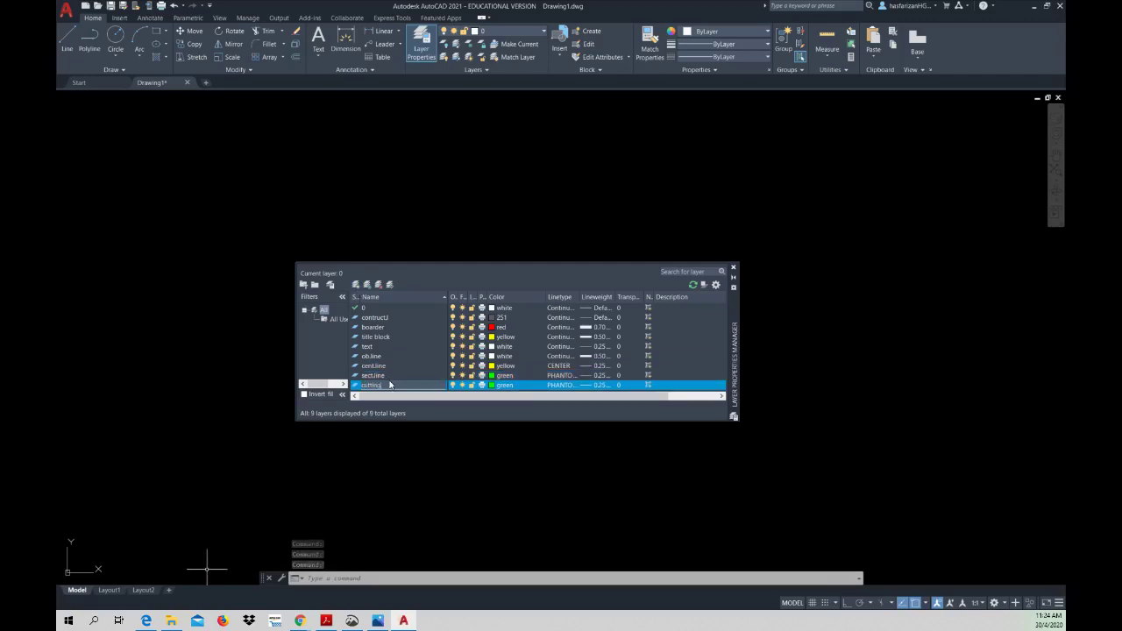
type(" plan")
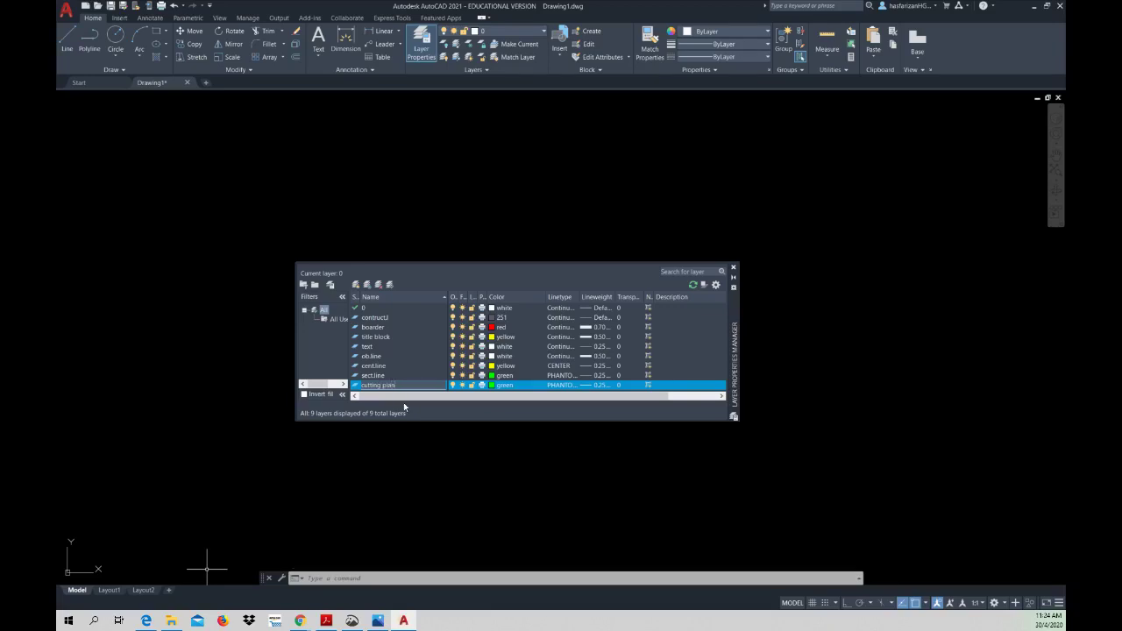
type("e")
left_click(563, 386)
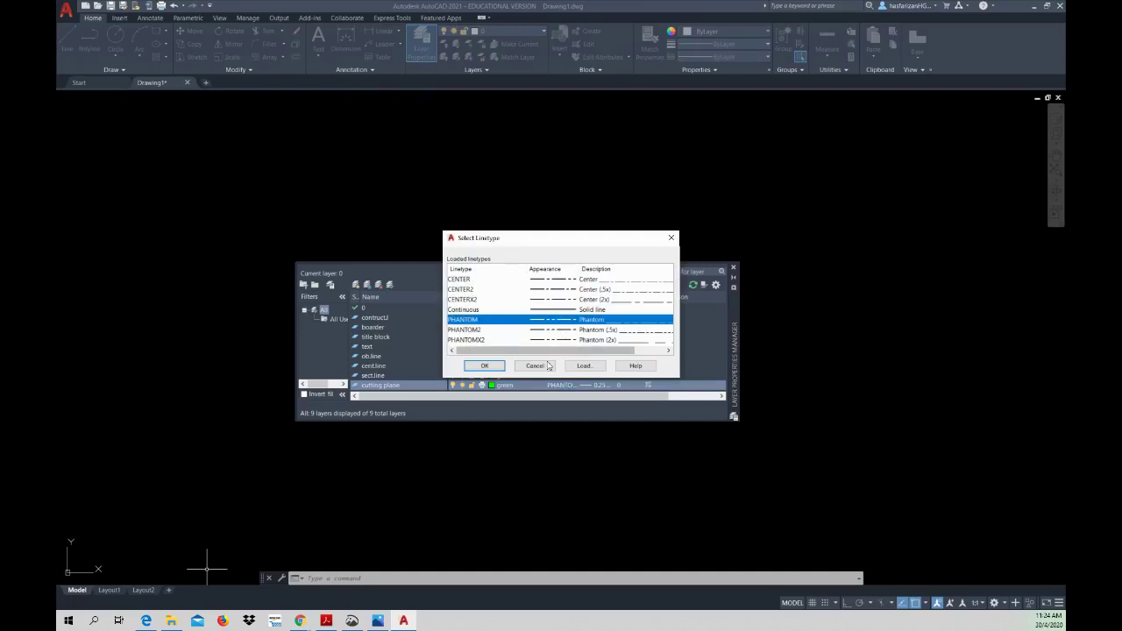
left_click(484, 365)
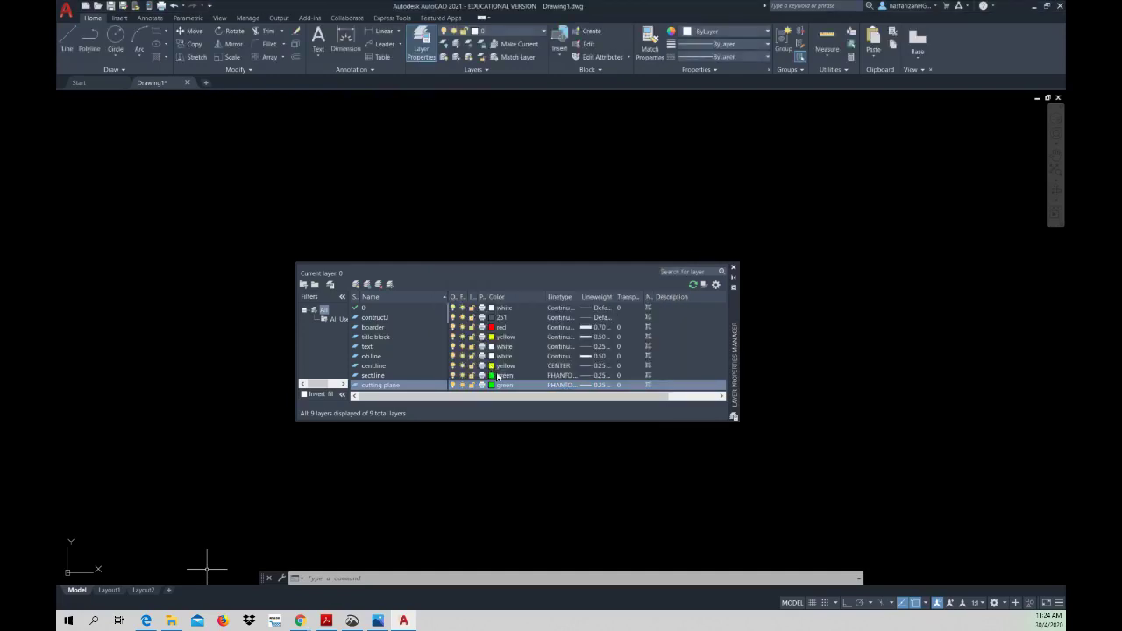
- Give the cutting plane layer a 0.35 mm lineweight
left_click(598, 384)
key("Return")
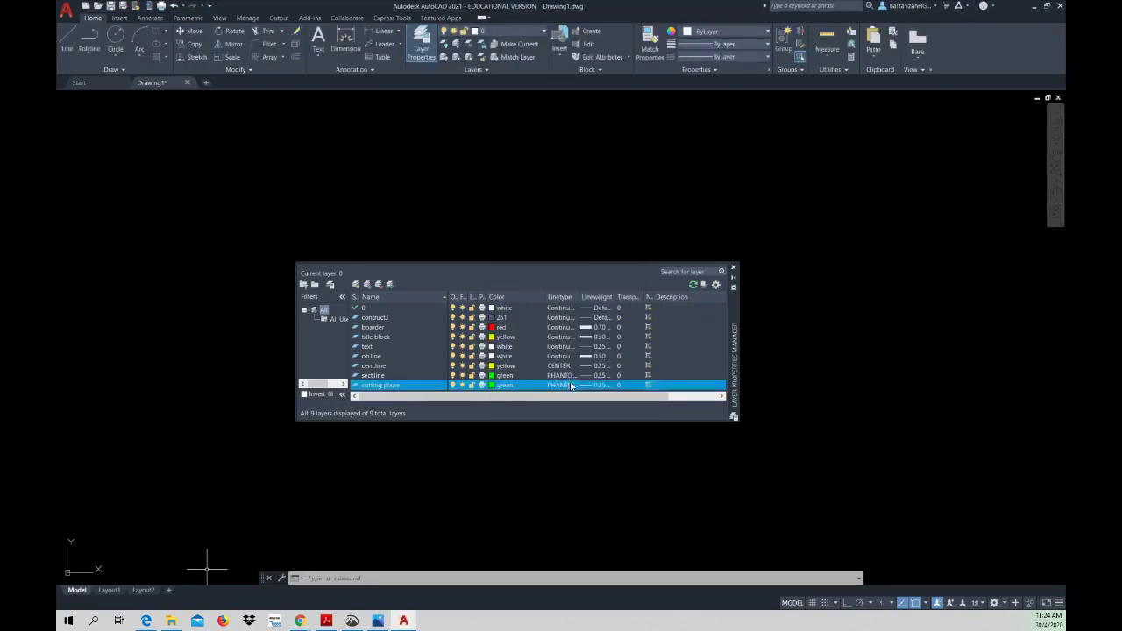
left_click(594, 389)
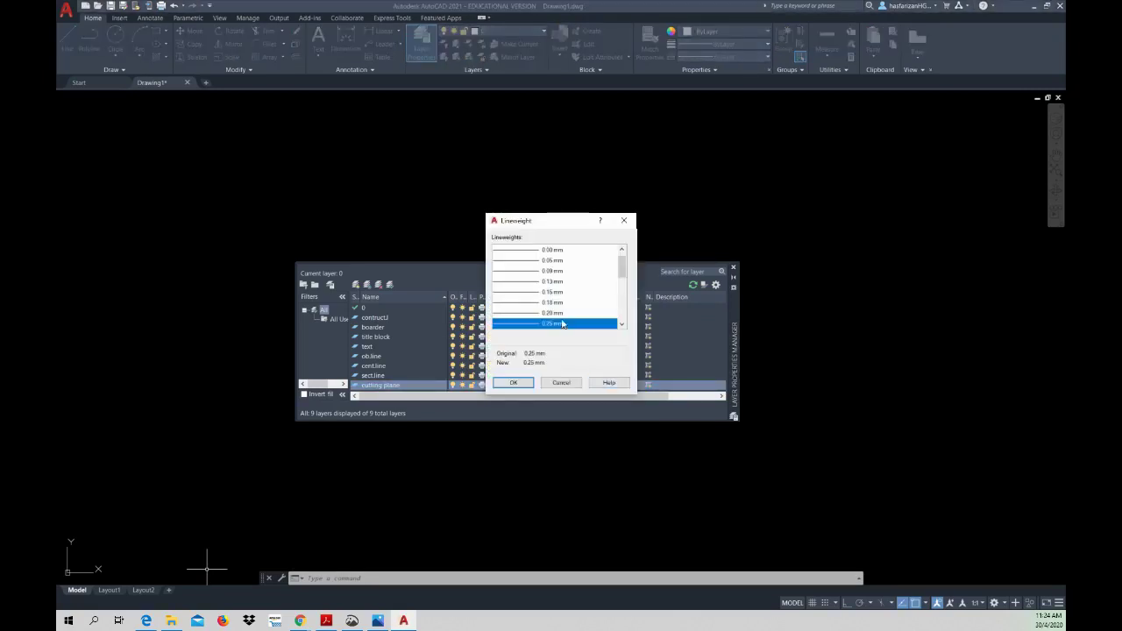
scroll(565, 320, "down", 1)
scroll(561, 318, "down", 1)
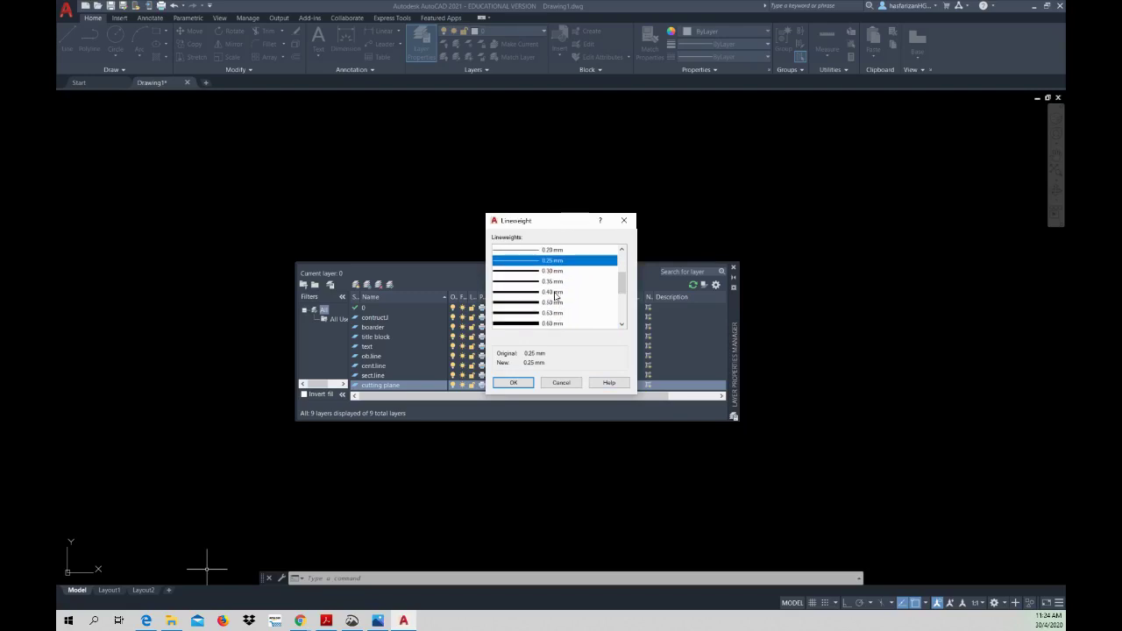
left_click(555, 294)
left_click(555, 281)
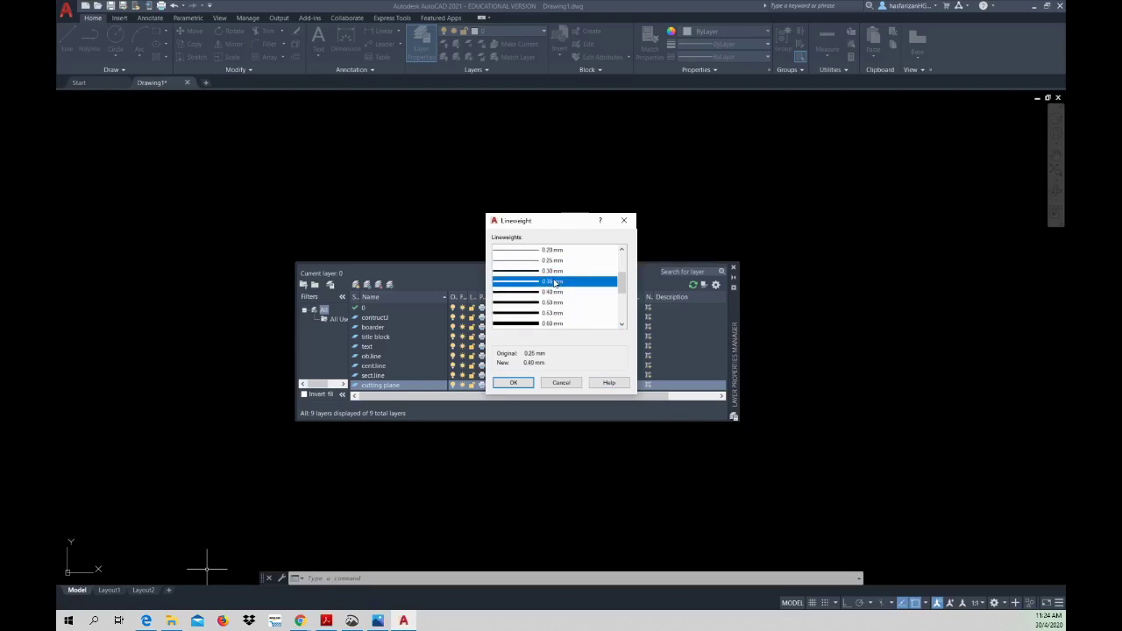
left_click(516, 383)
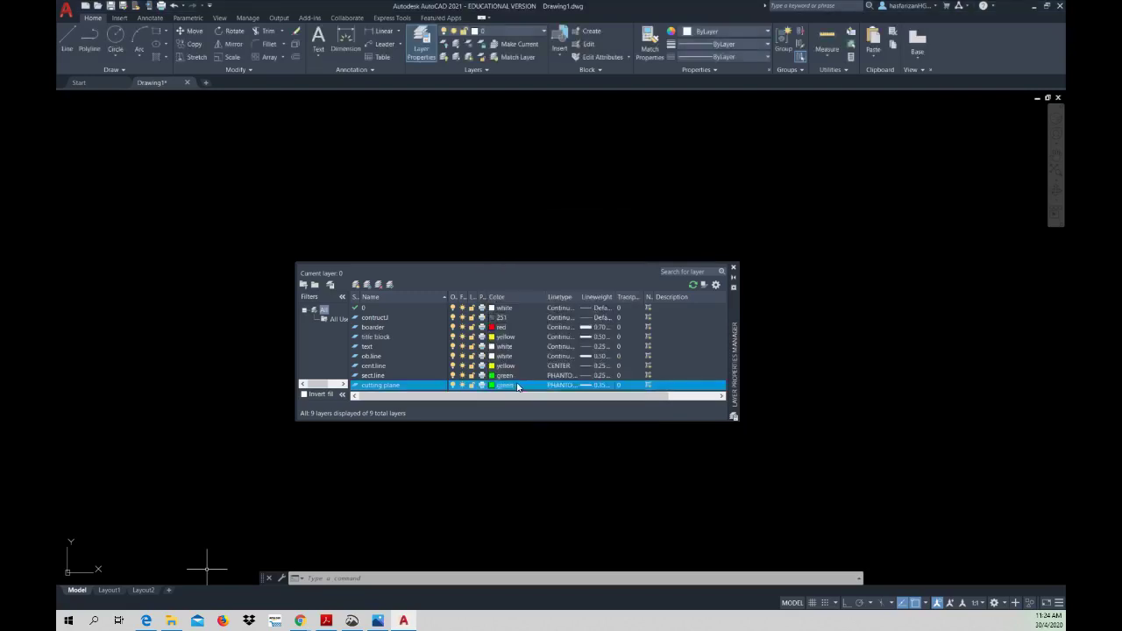
- Switch sect.line to the Continuous linetype and close the layer manager
left_click(564, 377)
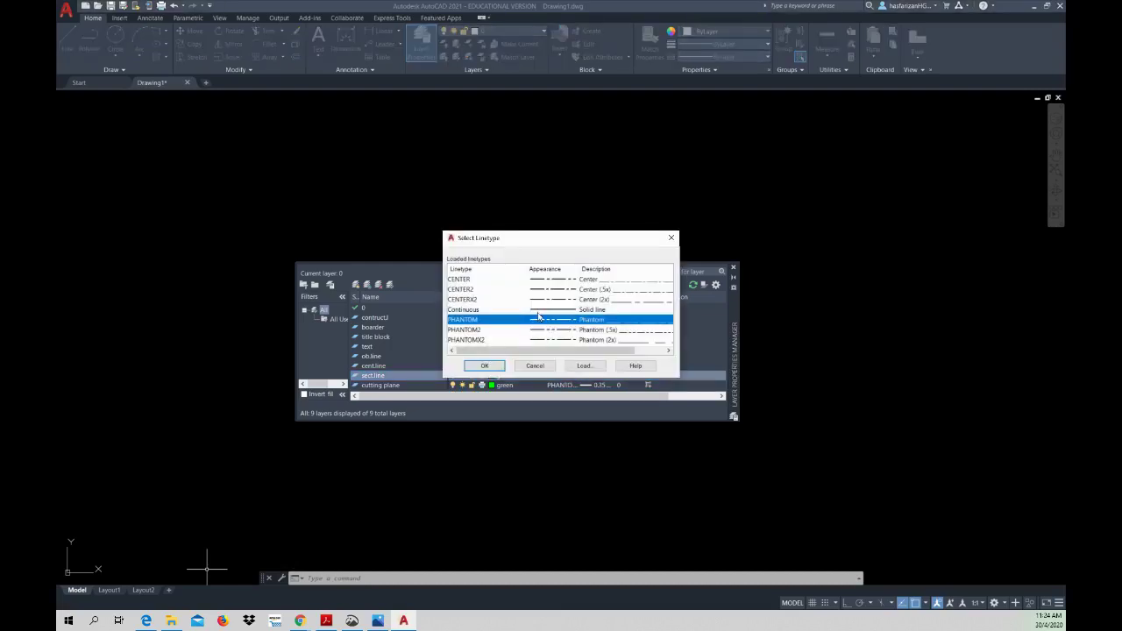
left_click(540, 311)
left_click(484, 366)
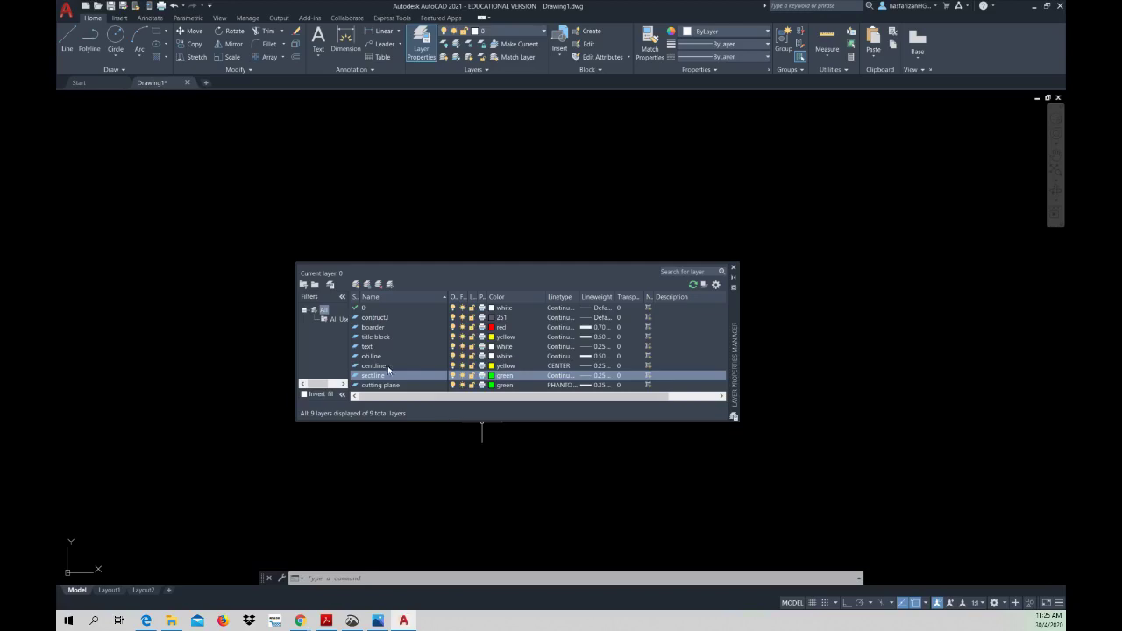
left_click(735, 269)
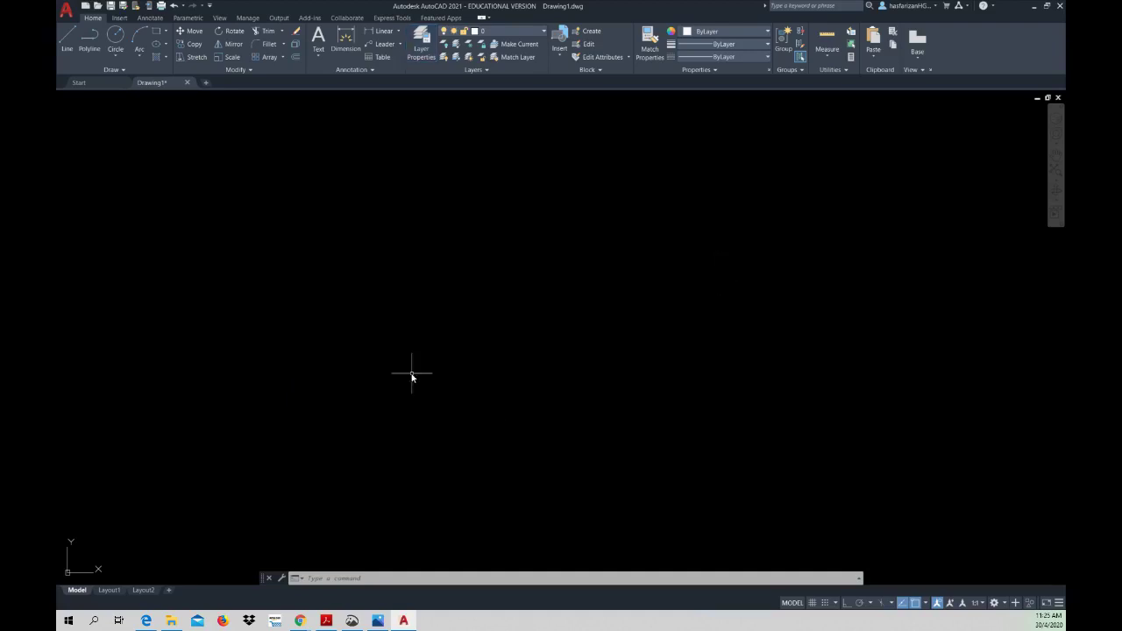
- Make contruct.l the current layer and start a rectangle with its first corner at 0,0,0
left_click(517, 33)
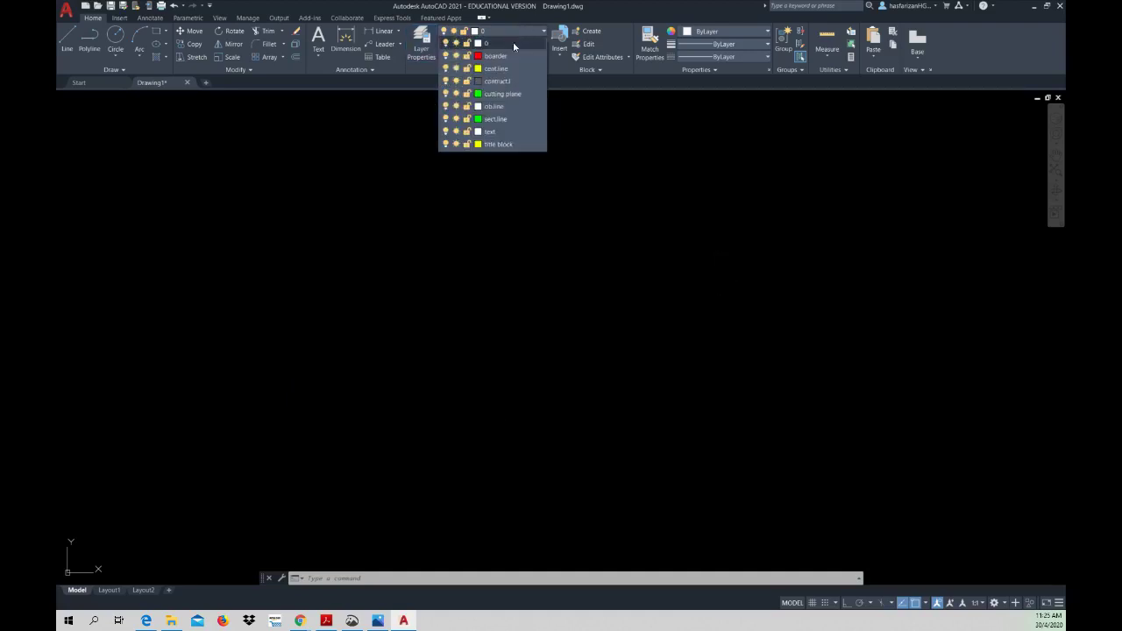
left_click(494, 82)
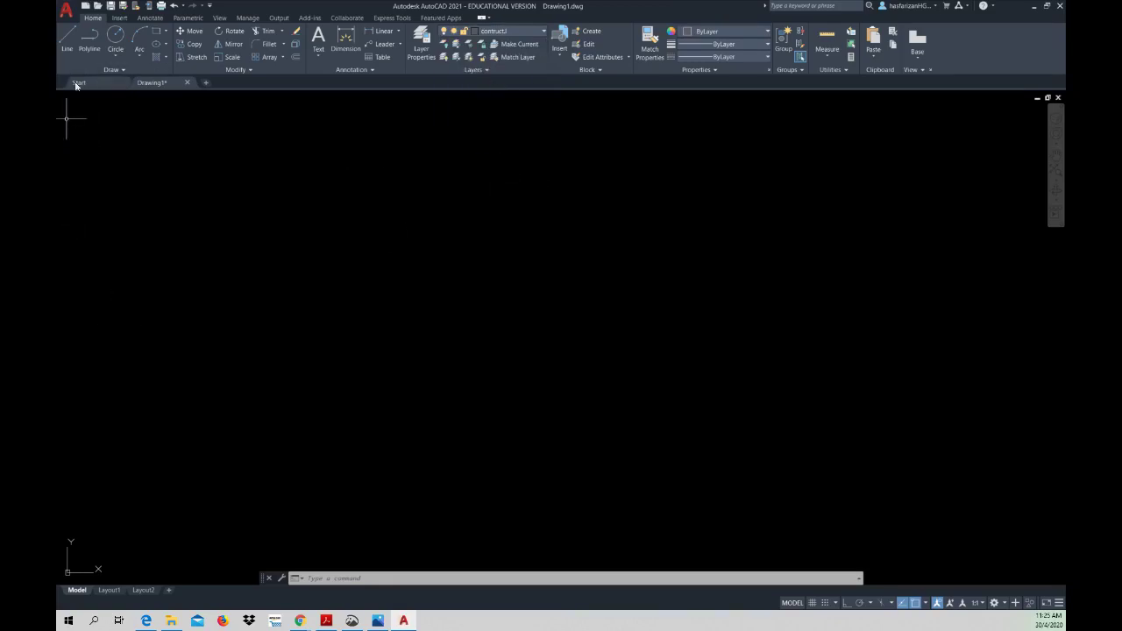
left_click(155, 33)
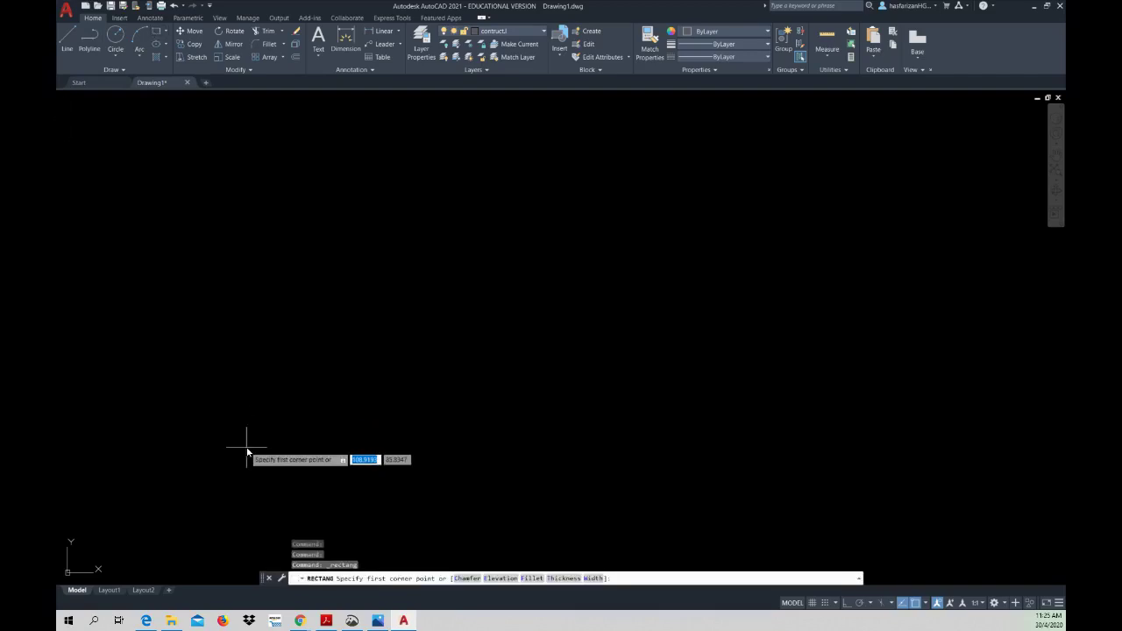
type("0,0,")
type("0")
key("Return")
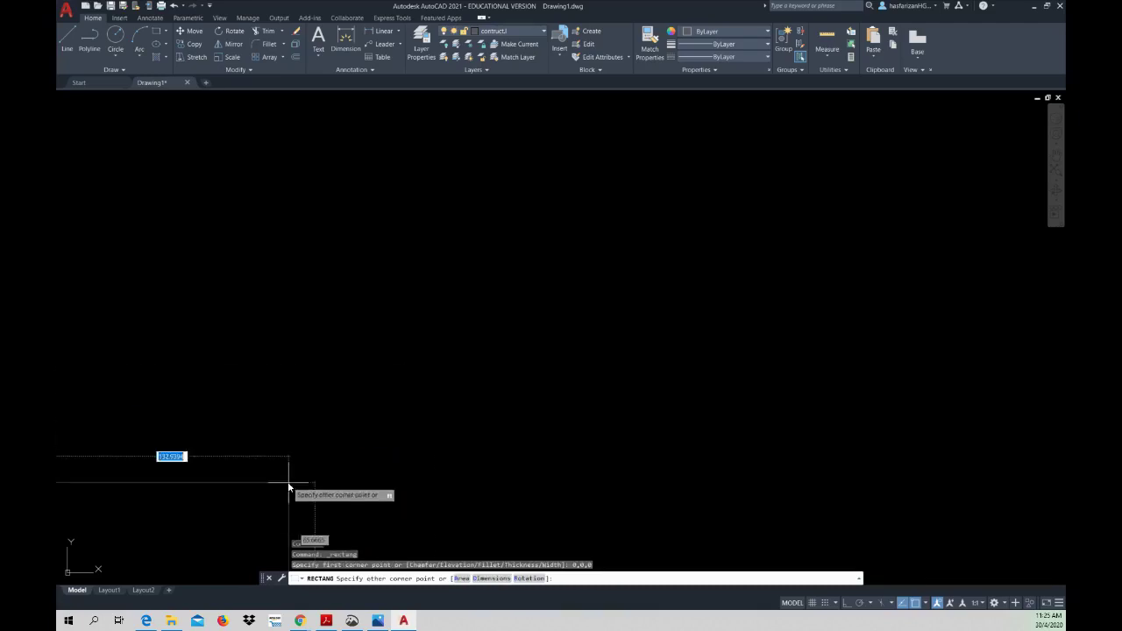
- Complete the rectangle at 420 by 297 and center the sheet in view
scroll(412, 359, "down", 3)
middle_click_drag(401, 351, 561, 286)
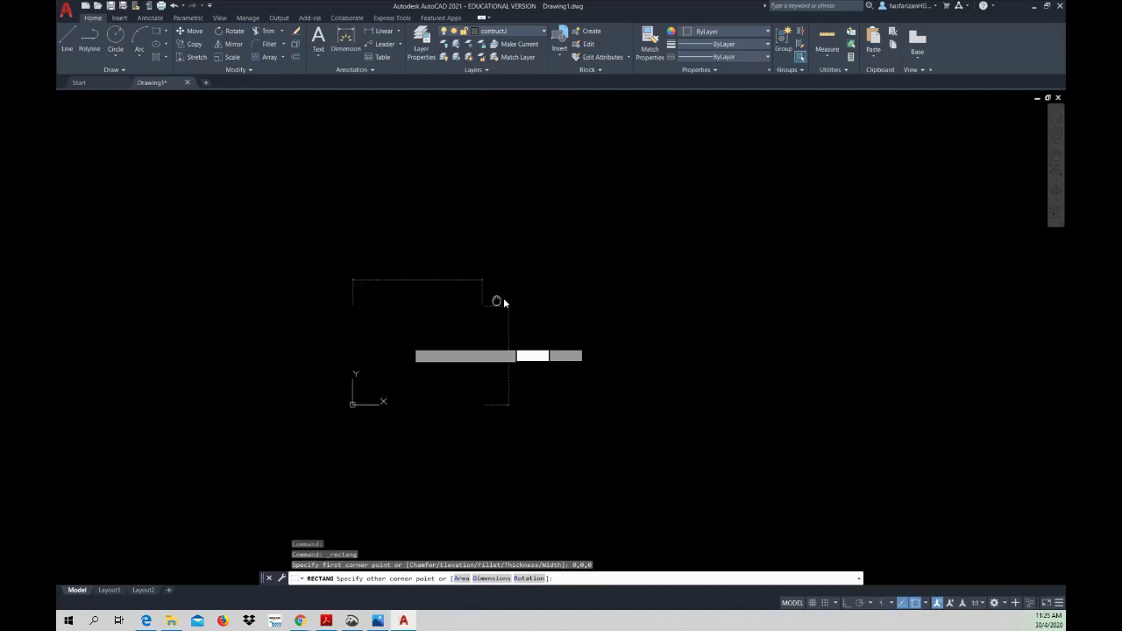
type("420")
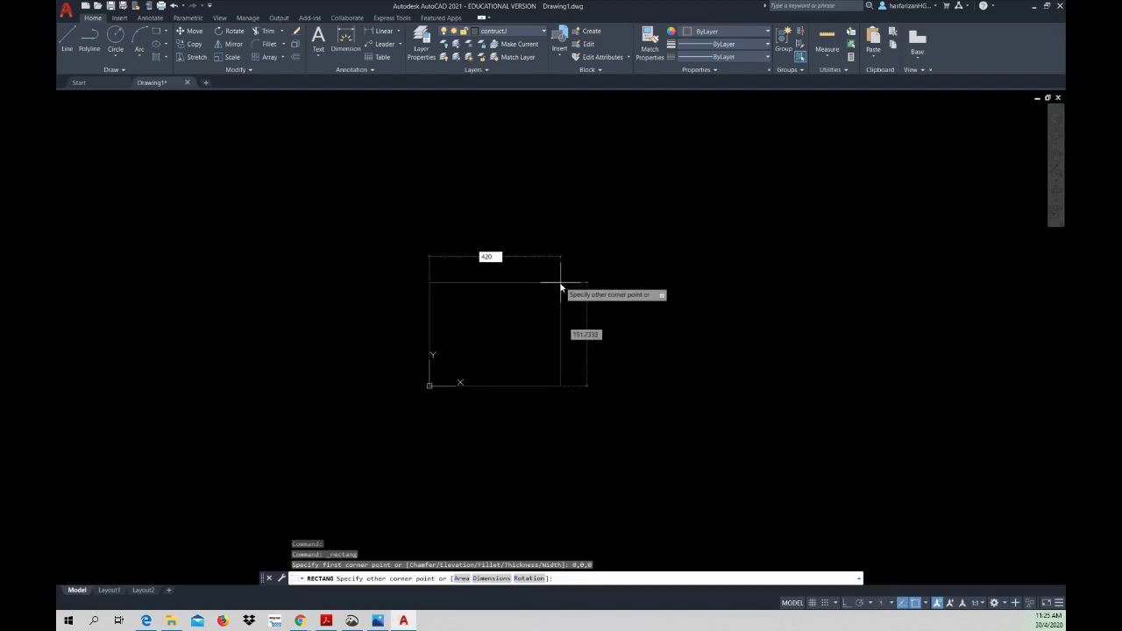
key("Tab")
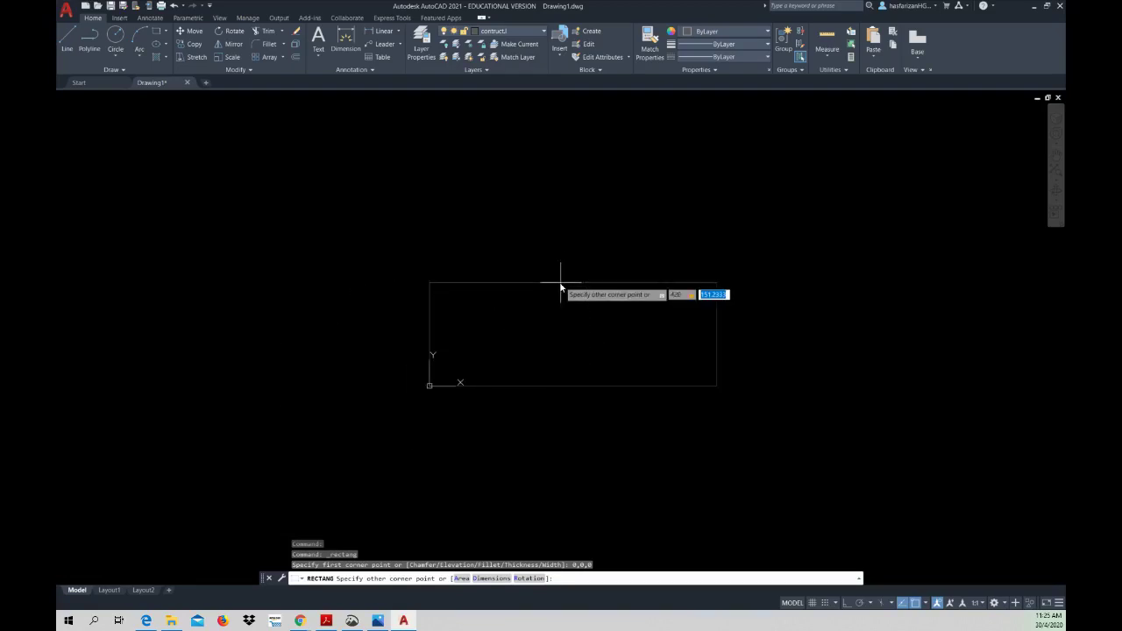
type("297")
key("Return")
scroll(561, 275, "up", 2)
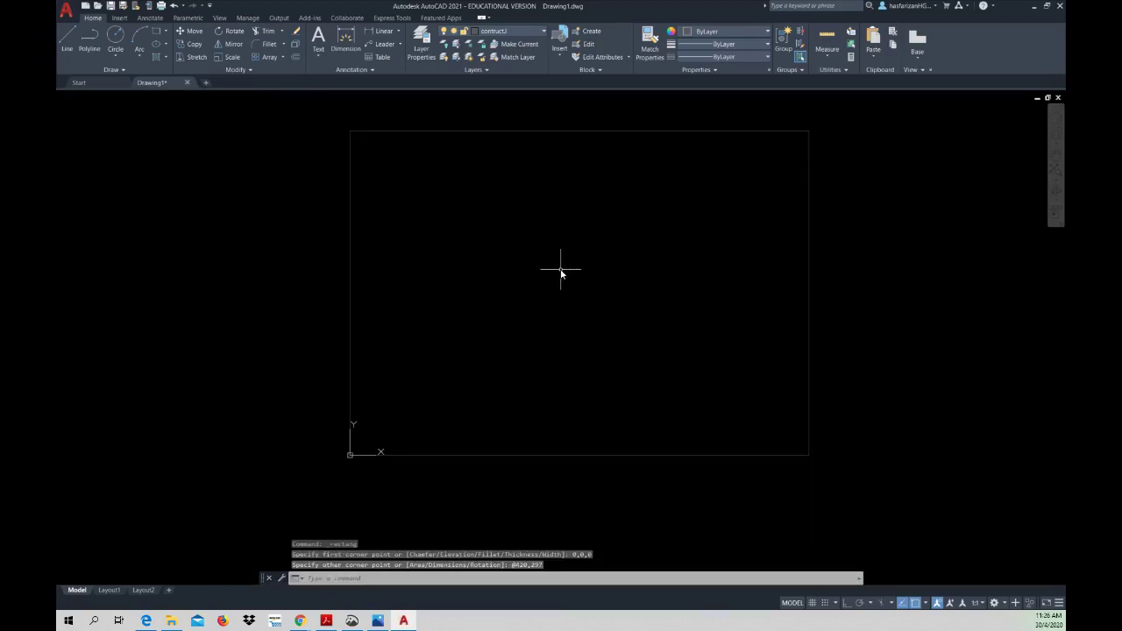
middle_click_drag(561, 274, 523, 281)
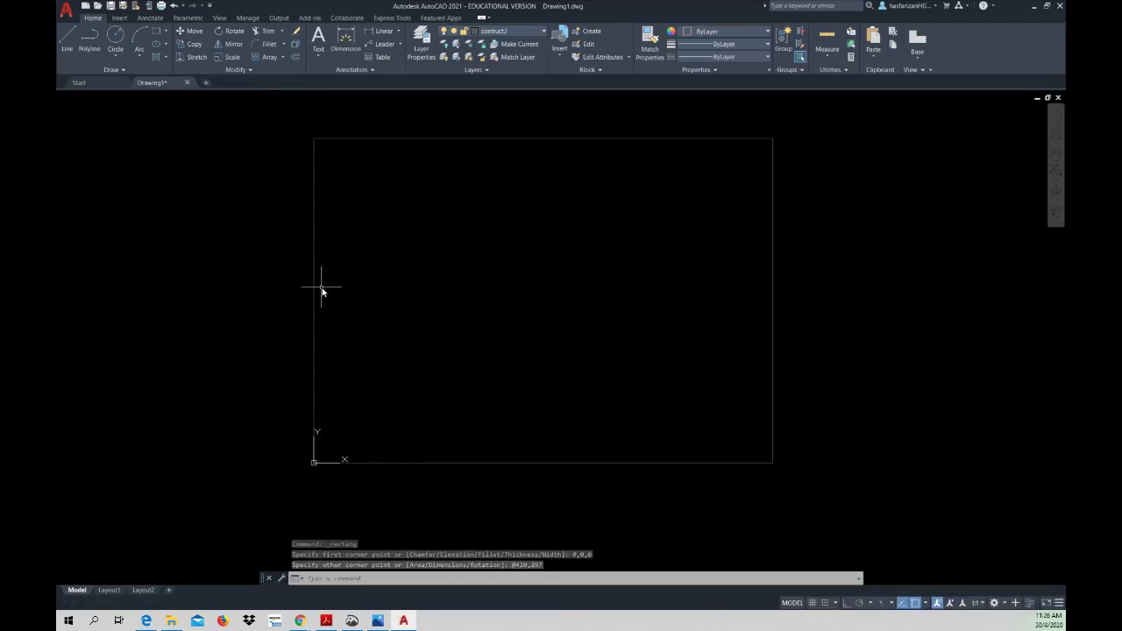
left_click(67, 39)
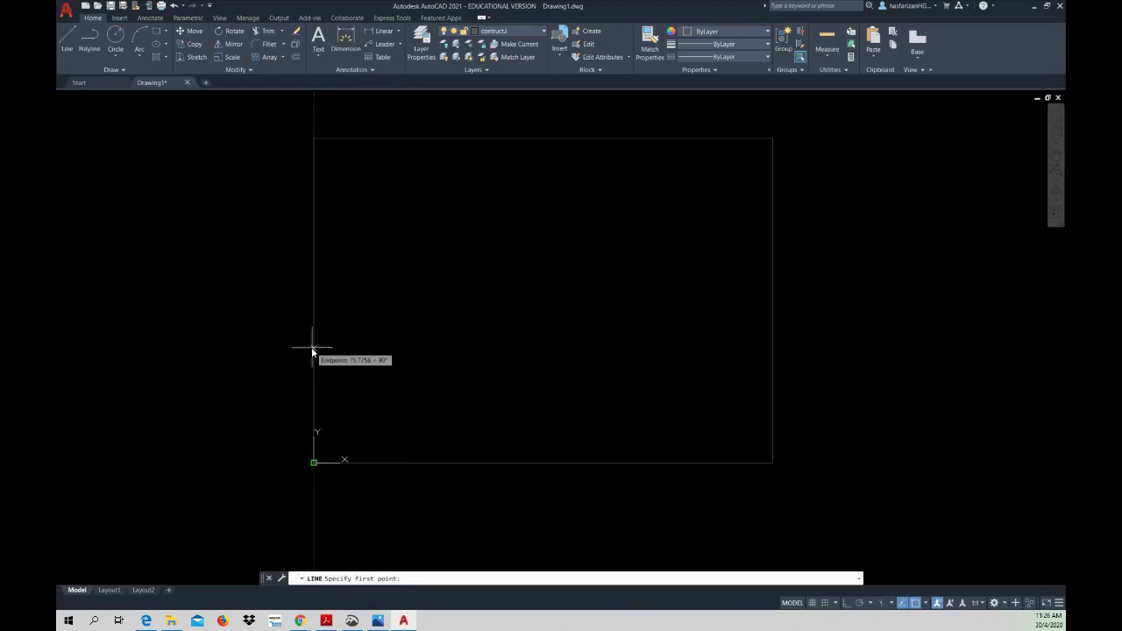
- Explode the sheet rectangle into separate lines
key("Escape")
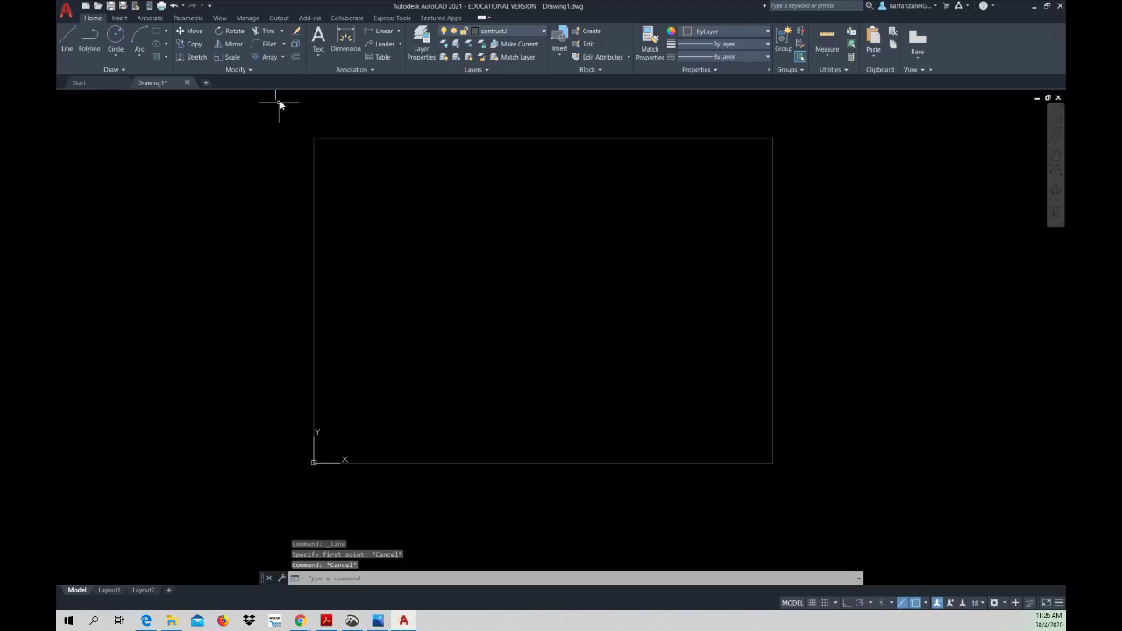
left_click(296, 55)
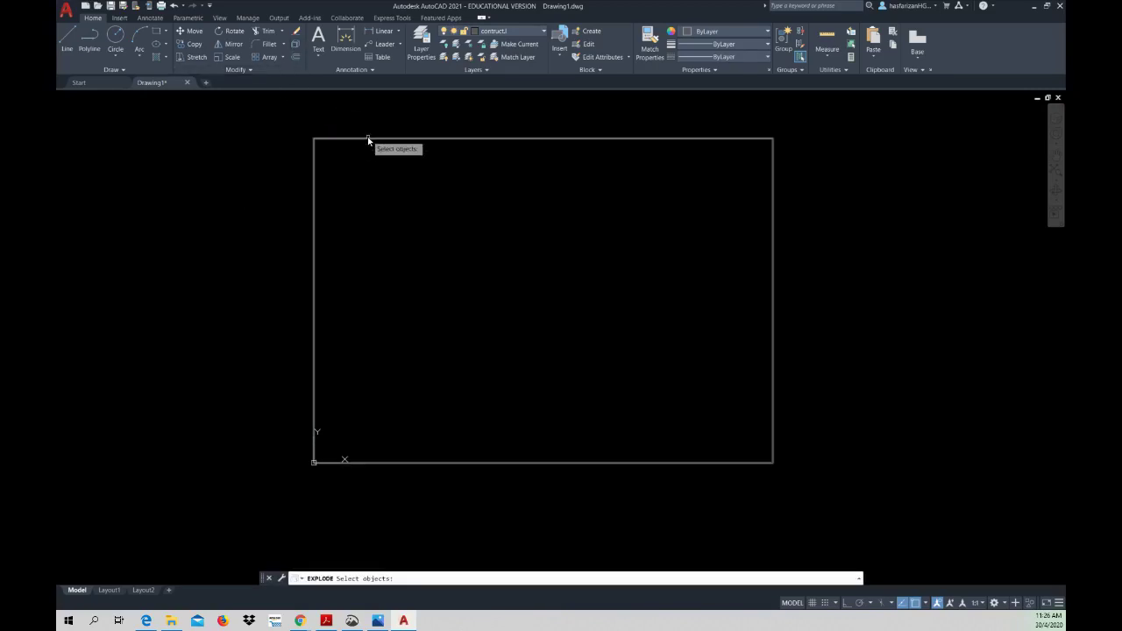
left_click(368, 140)
key("Return")
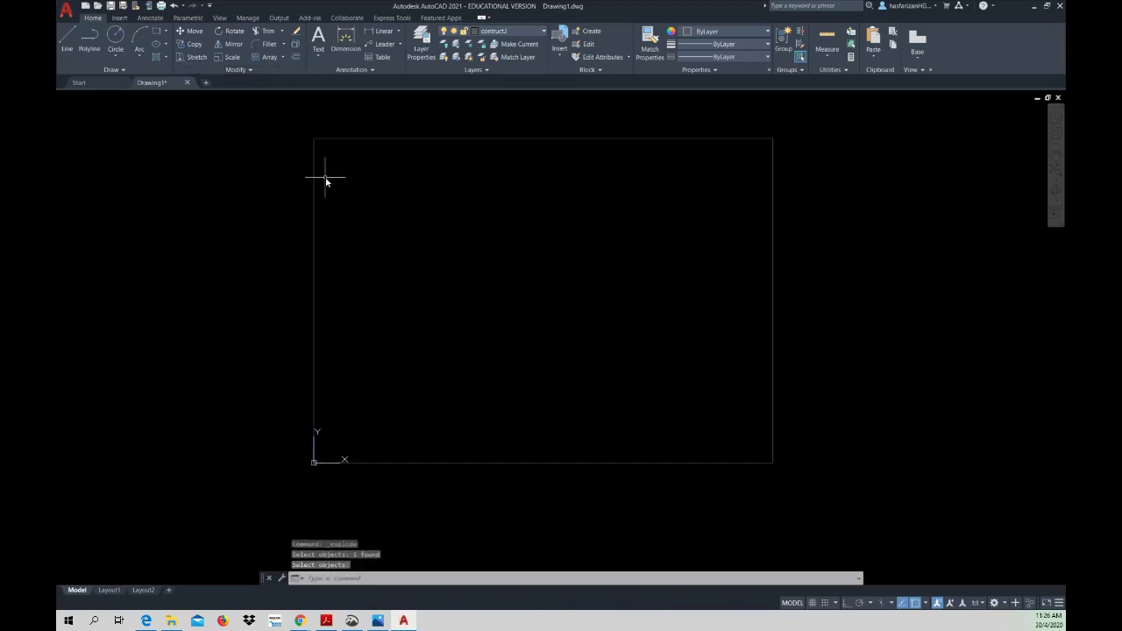
- Offset the left border edge inward as a construction line
left_click(295, 58)
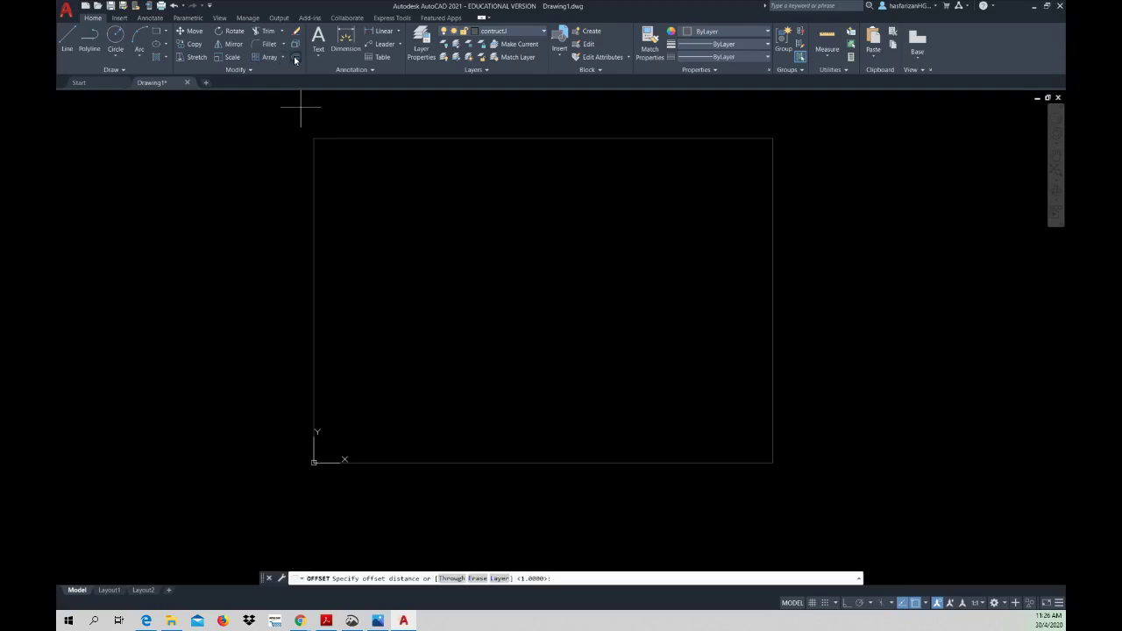
type("2")
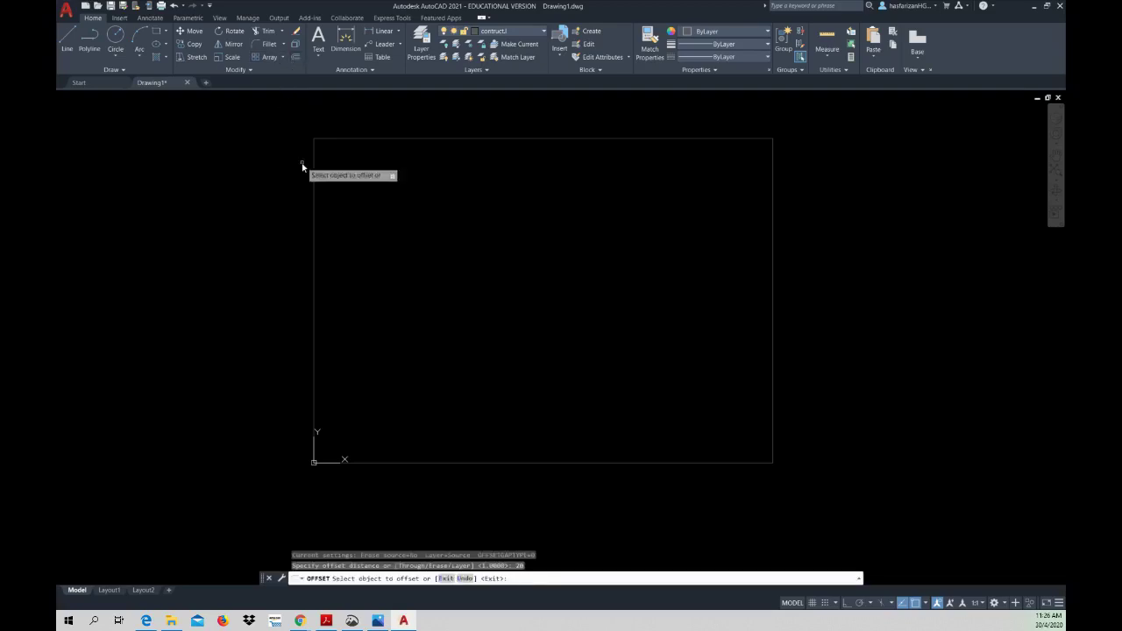
left_click(315, 184)
left_click(378, 191)
right_click(381, 191)
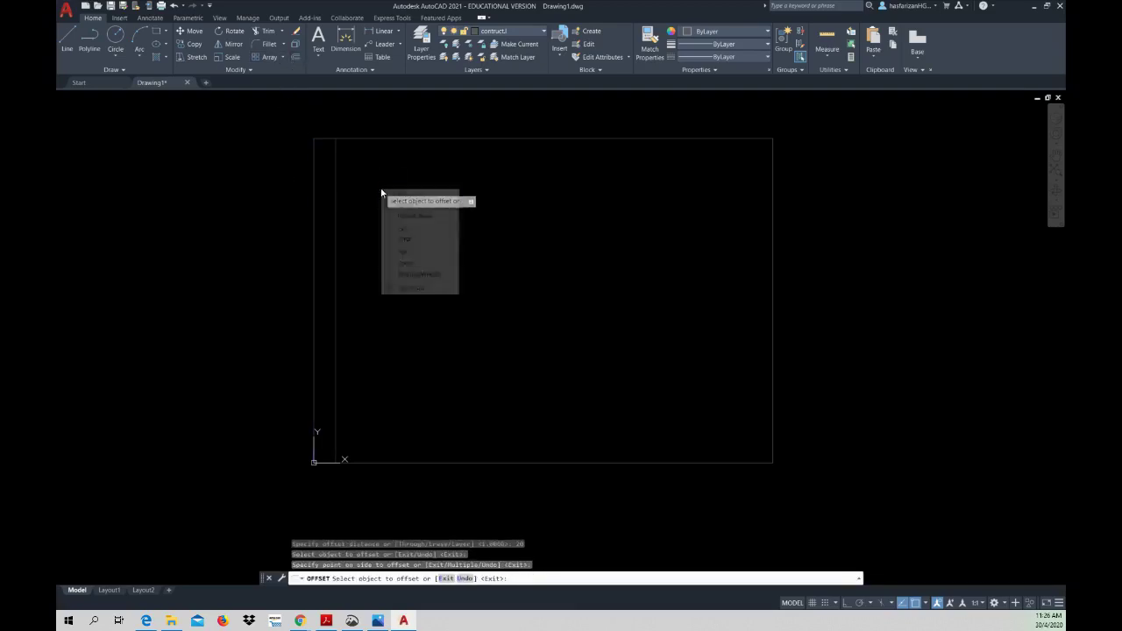
left_click(399, 196)
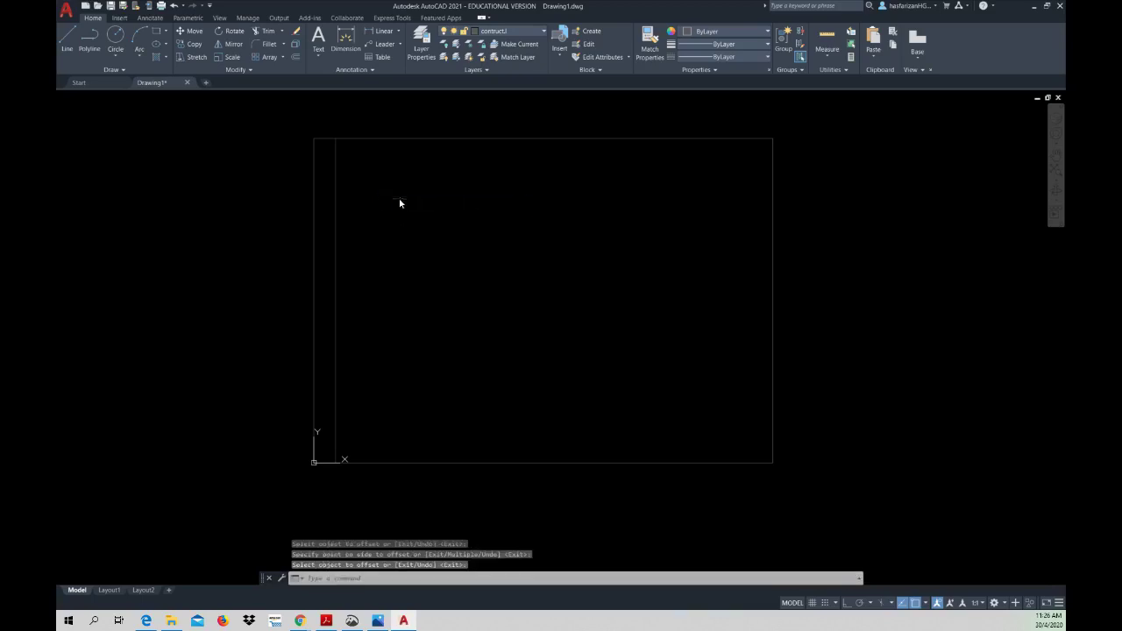
- Offset the top, bottom and right border edges 10 units inward
right_click(401, 200)
left_click(412, 204)
type("0")
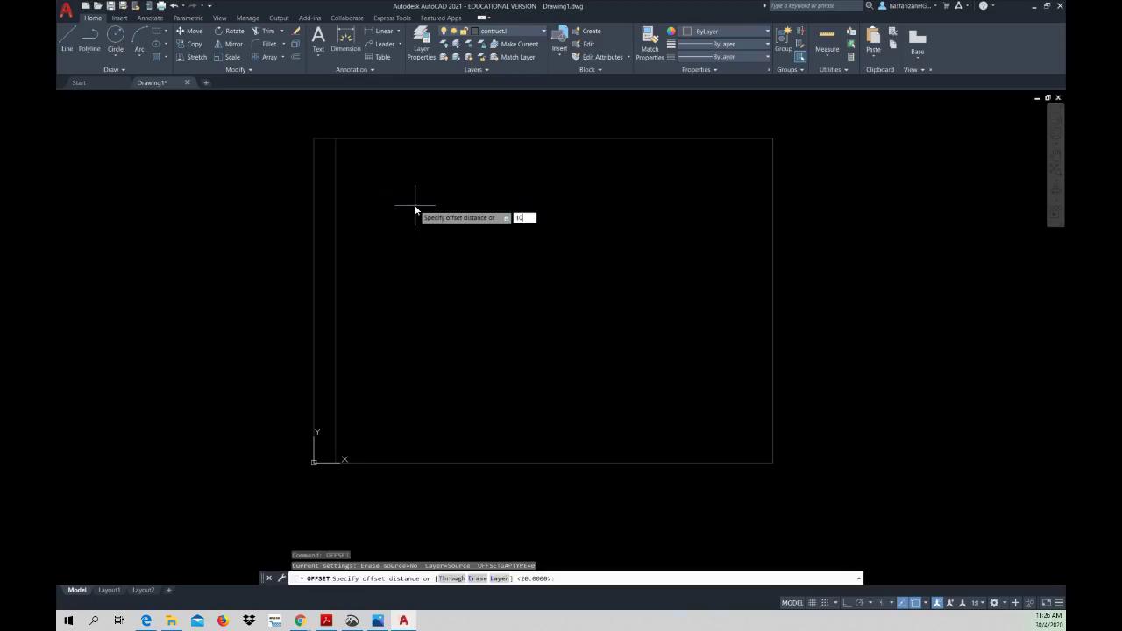
key("Return")
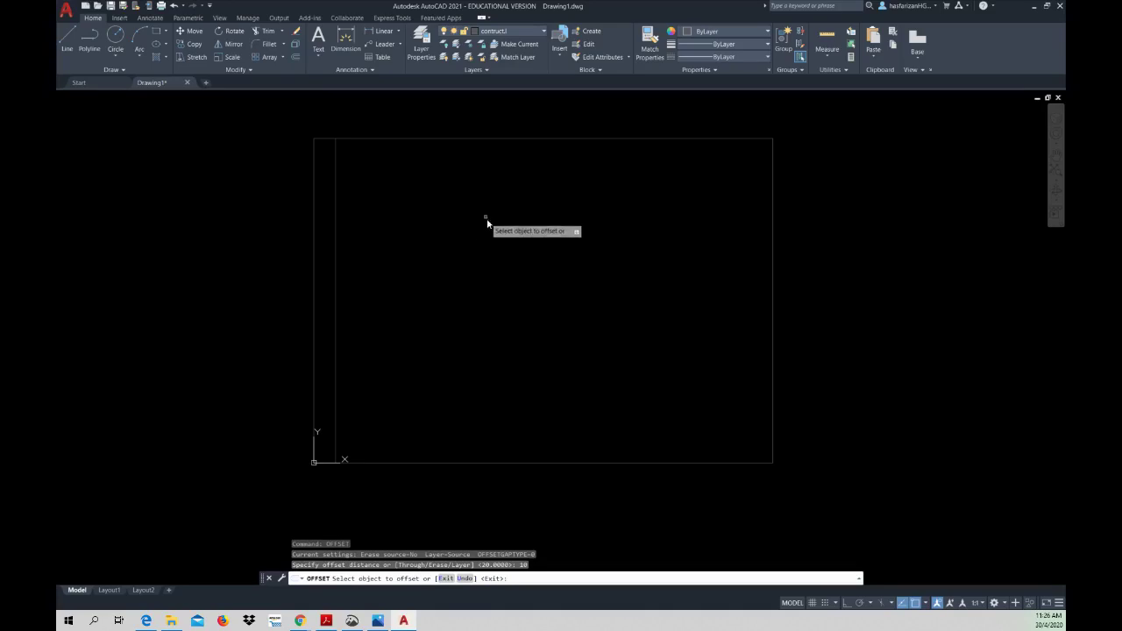
left_click(477, 140)
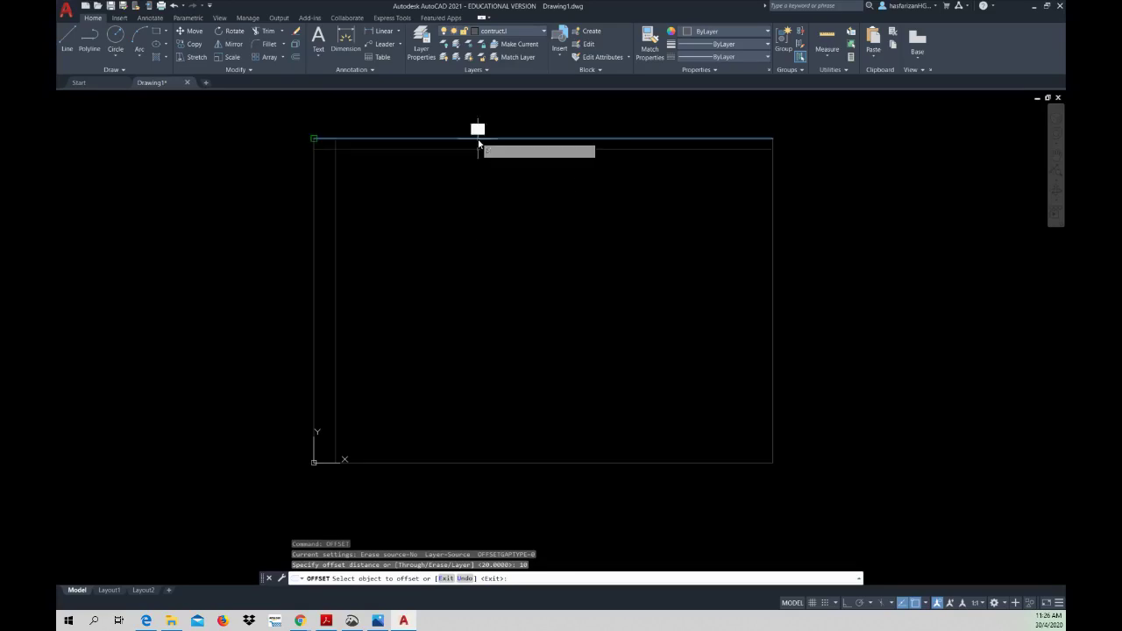
left_click(466, 197)
left_click(456, 463)
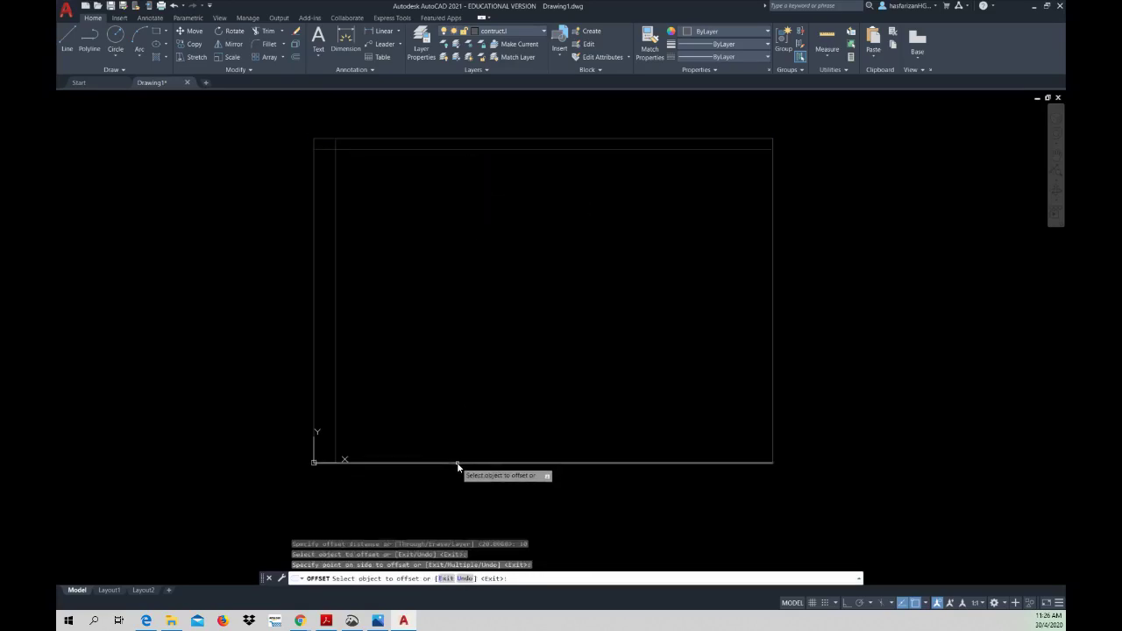
left_click(459, 456)
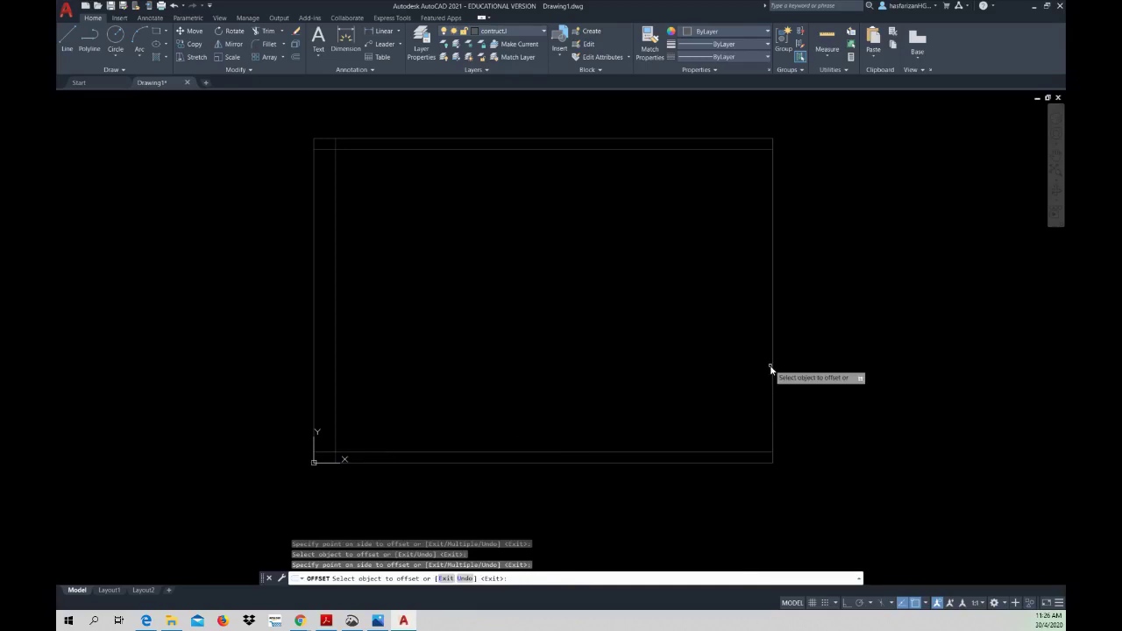
left_click(773, 365)
left_click(741, 365)
key("Escape")
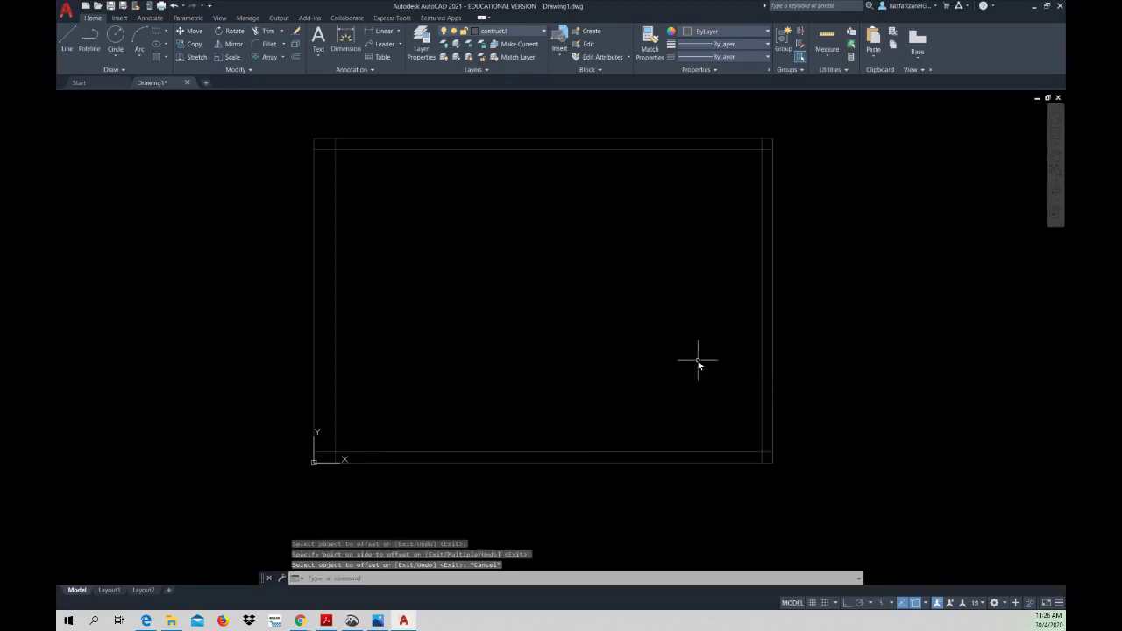
- Offset the bottom edge 20 units upward for the title strip
right_click(598, 321)
left_click(611, 328)
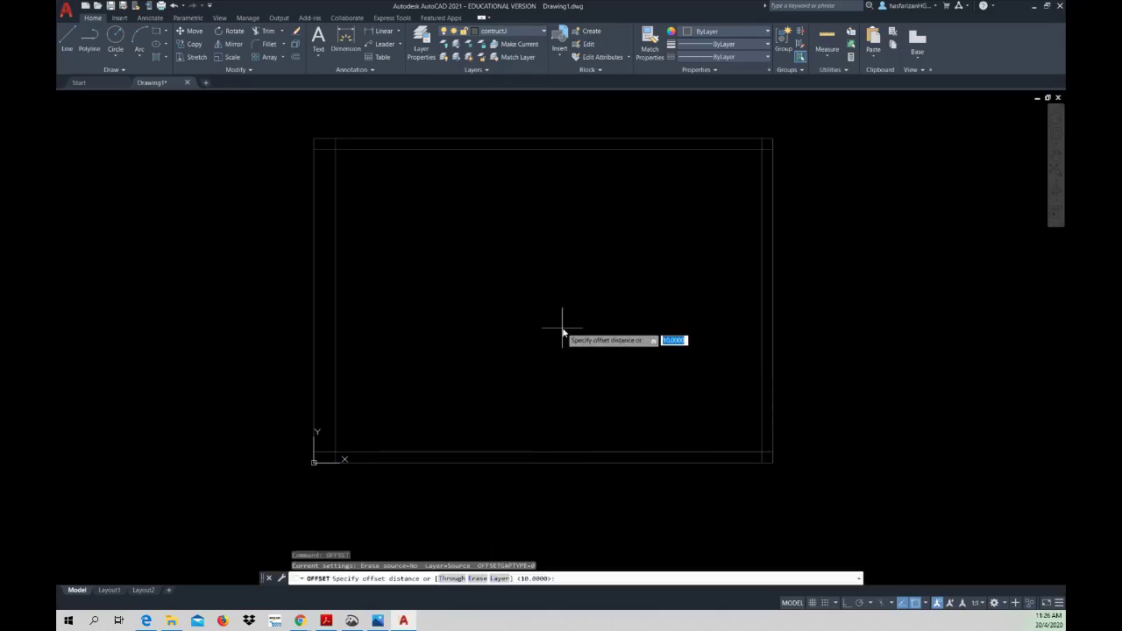
type("20")
key("Return")
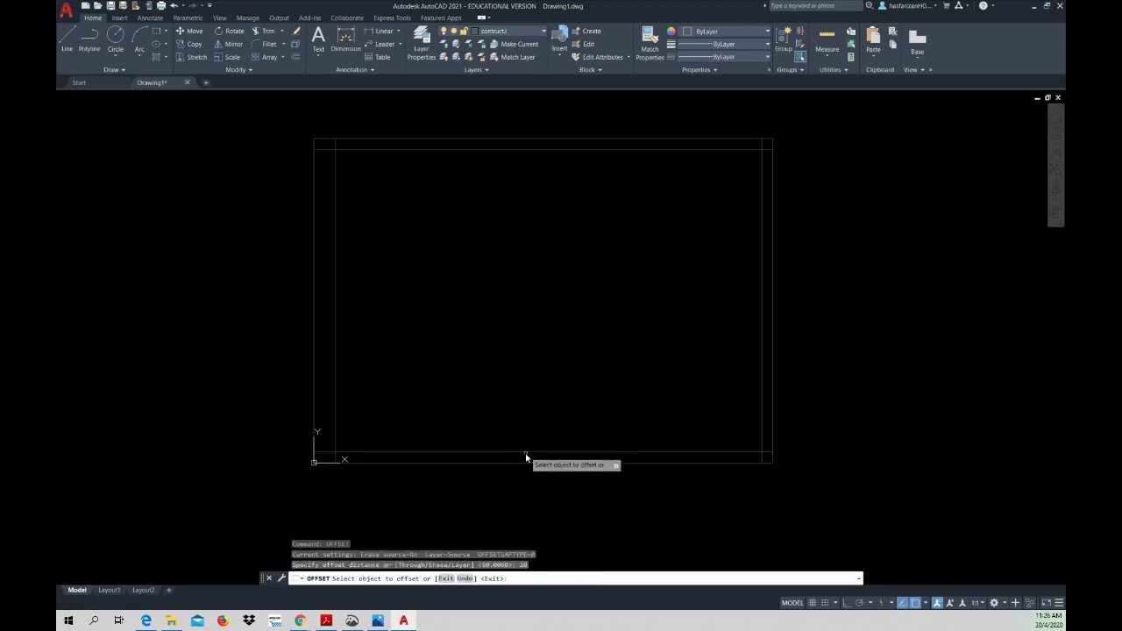
left_click(526, 454)
left_click(551, 392)
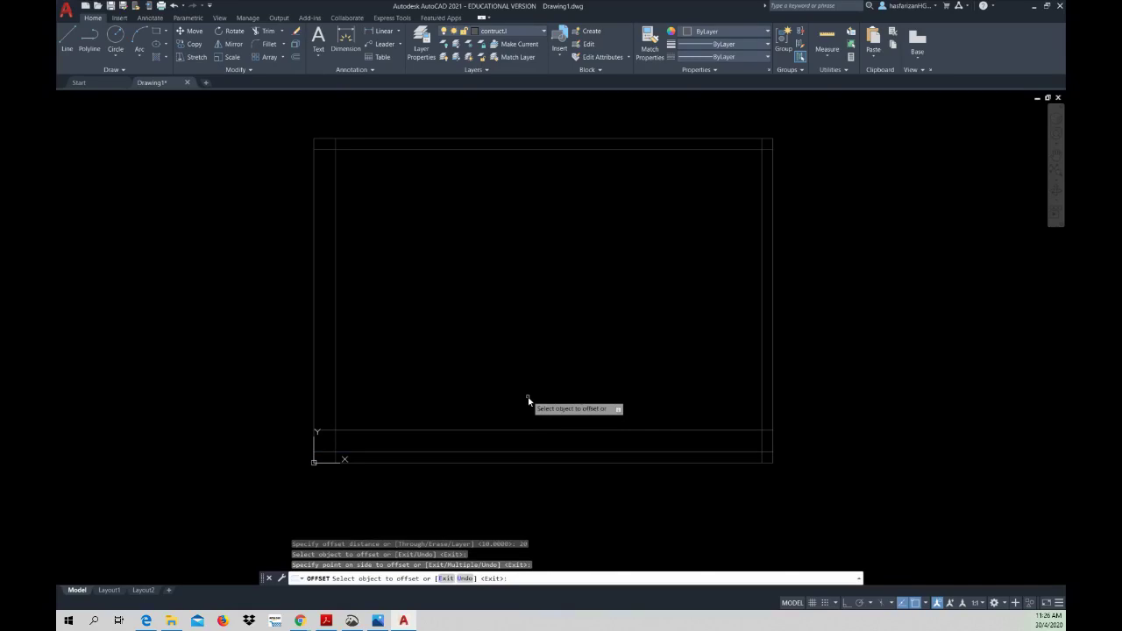
key("Escape")
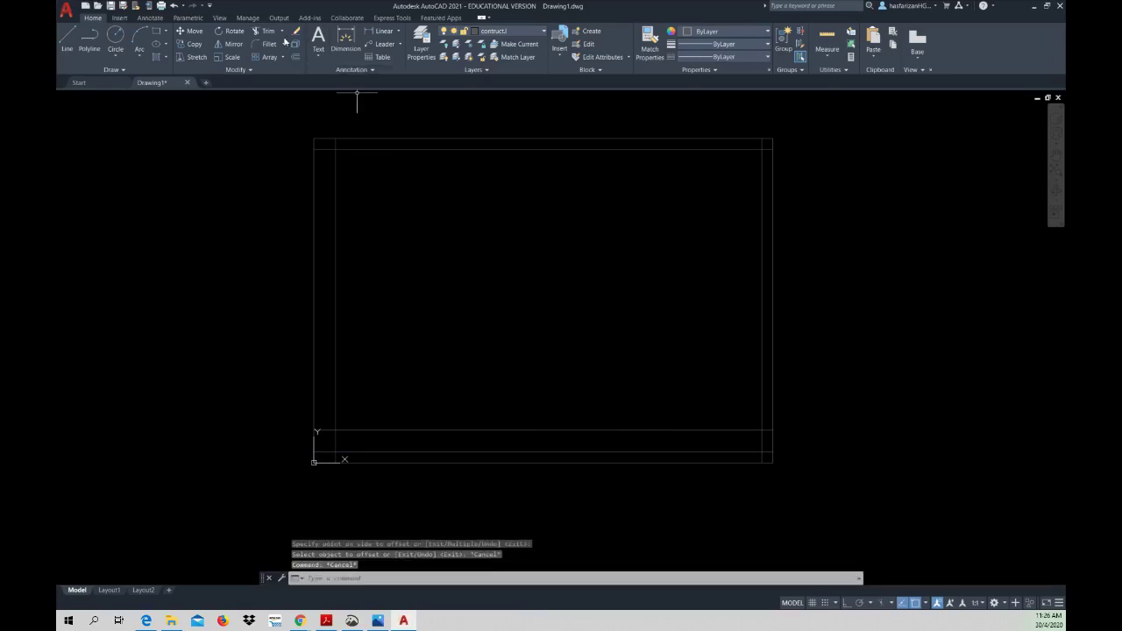
left_click(270, 35)
- Trim the overhanging line ends at the top, bottom-right and bottom-left frame corners
left_click(328, 149)
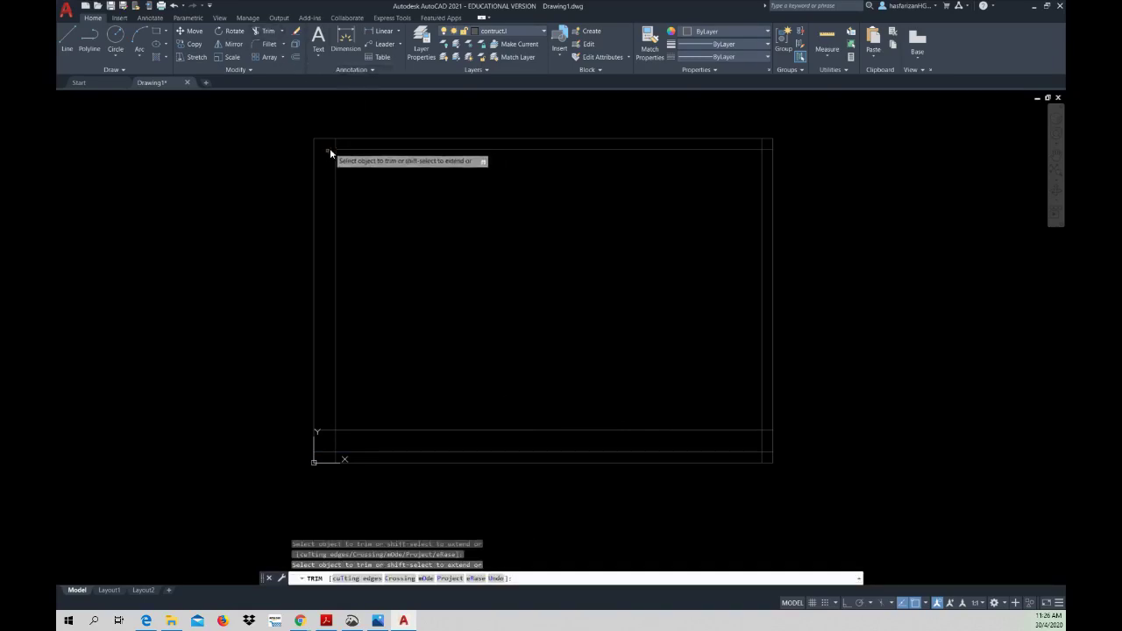
left_click(759, 144)
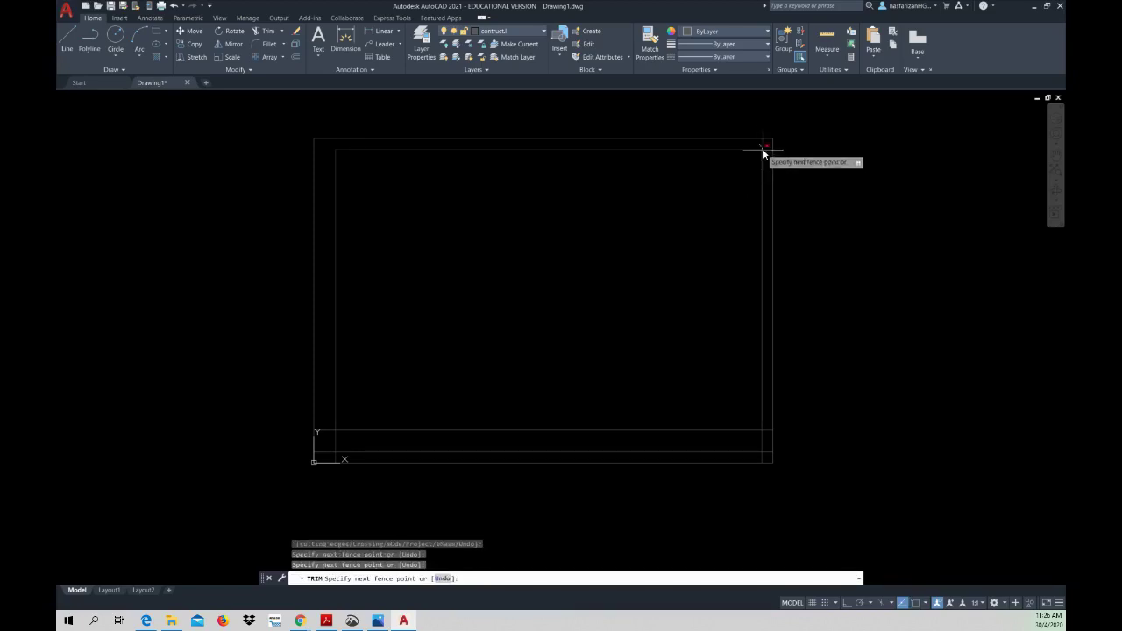
key("Return")
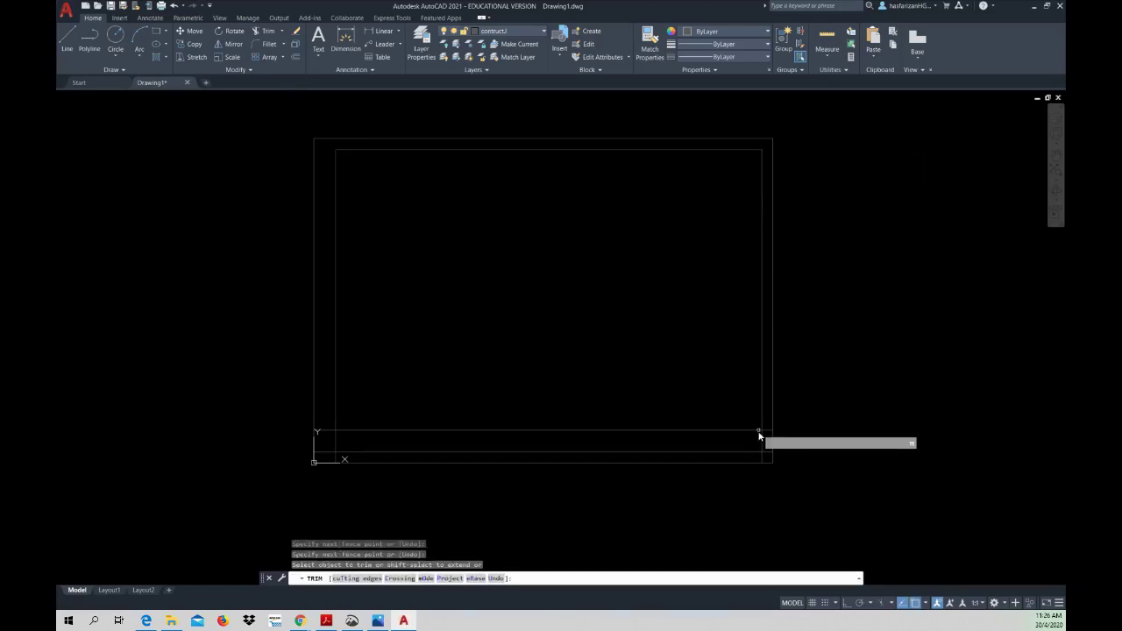
left_click(765, 433)
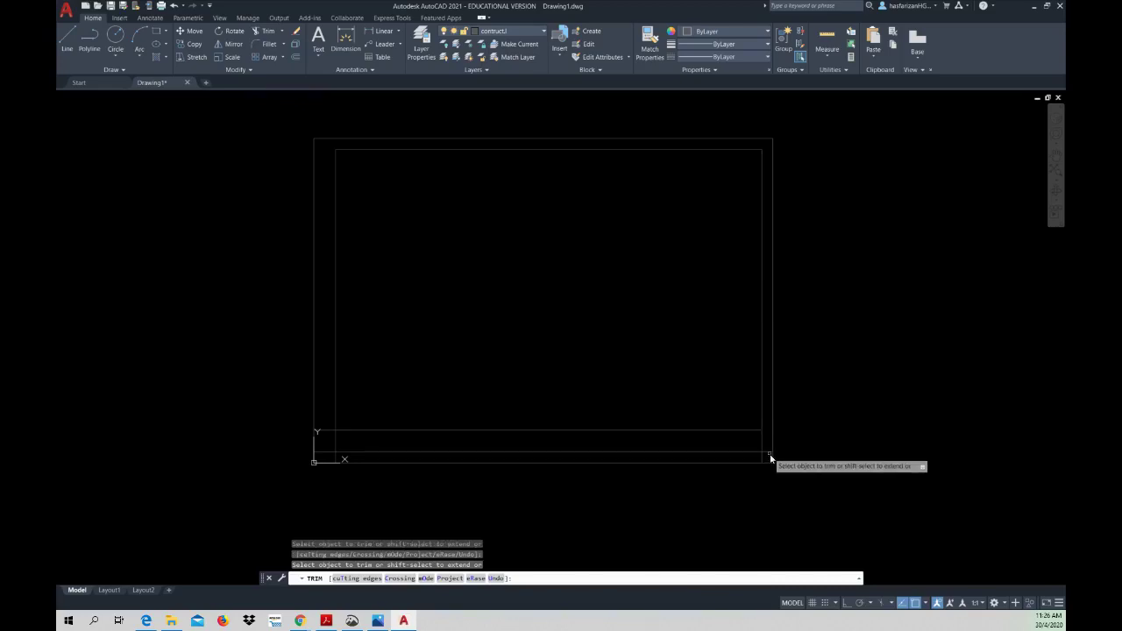
left_click(762, 458)
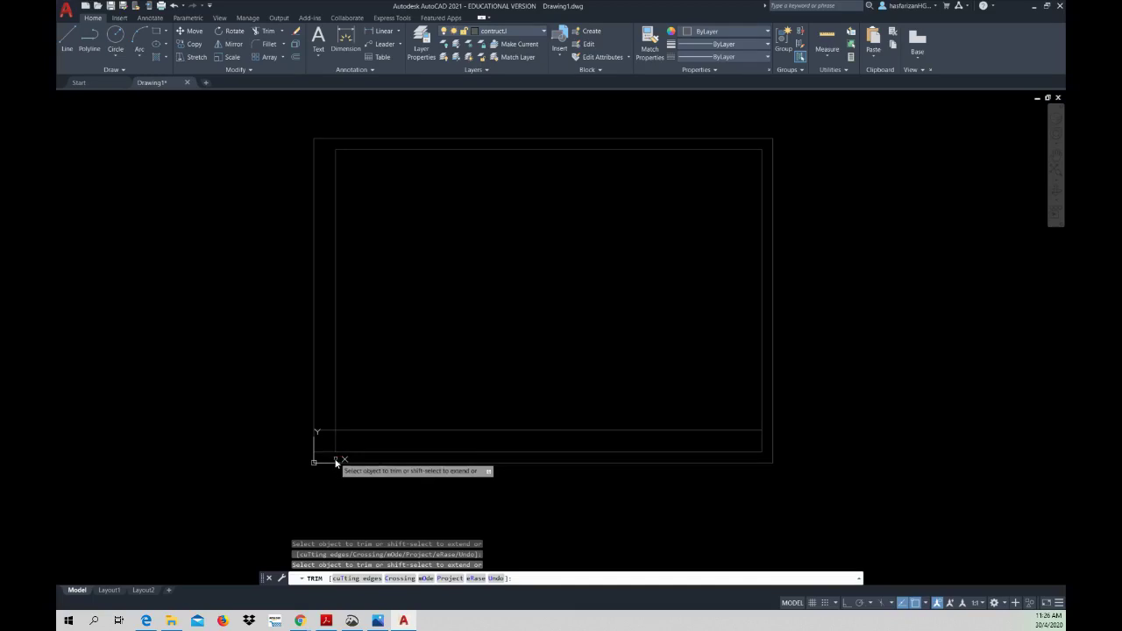
left_click_drag(328, 448, 324, 427)
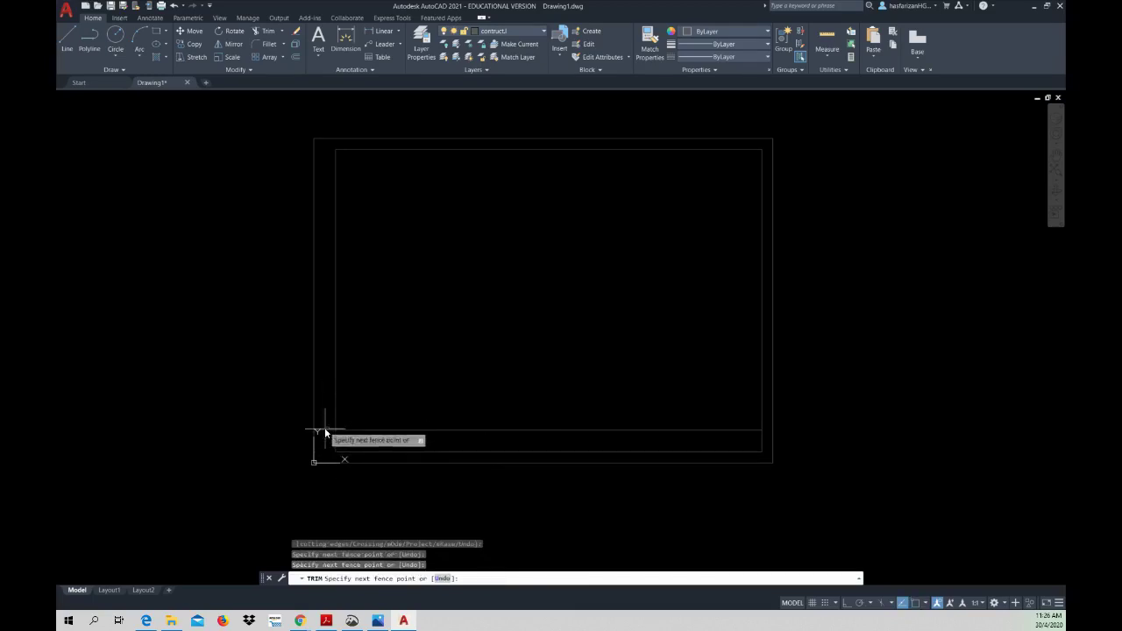
left_click(546, 33)
- Trace a red rectangle over the inner frame on boarder, then make title block current
left_click(524, 63)
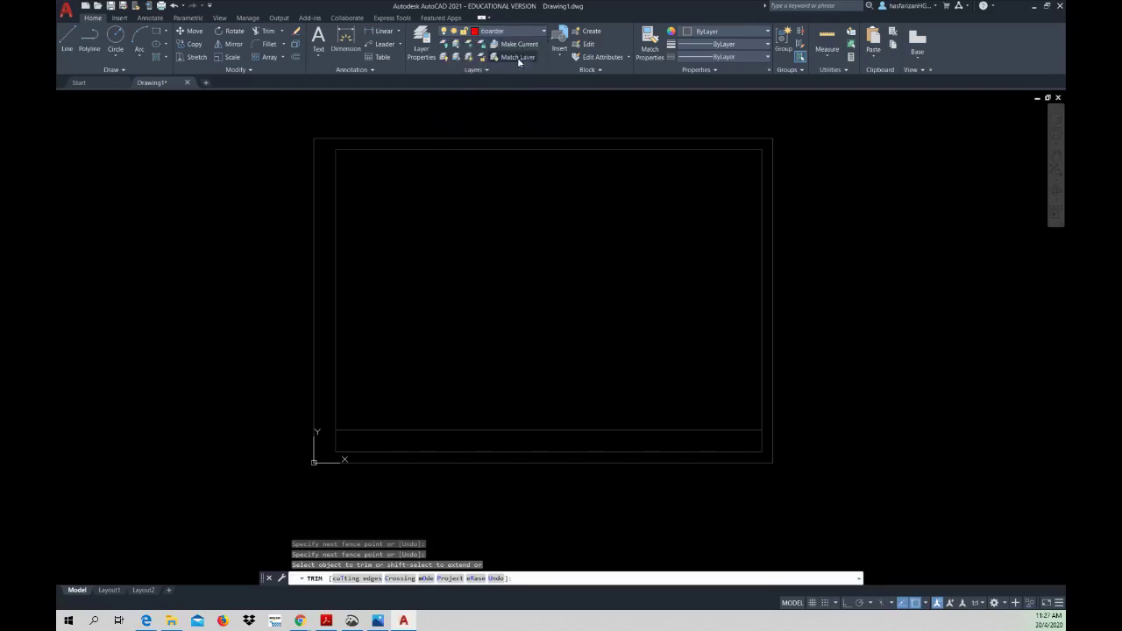
left_click(156, 30)
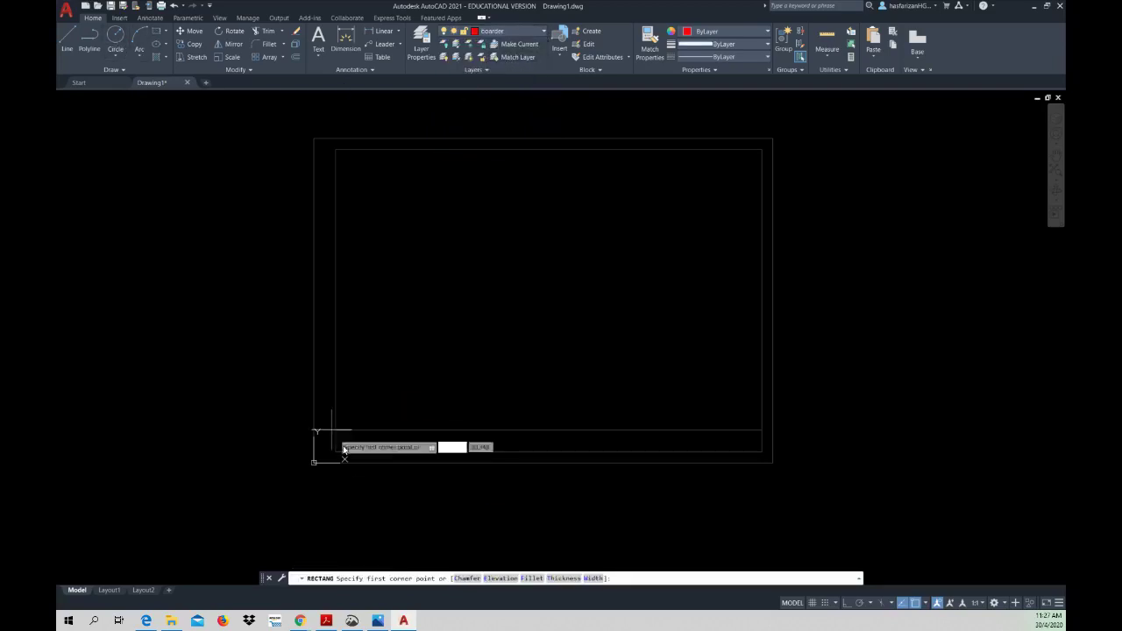
left_click(337, 452)
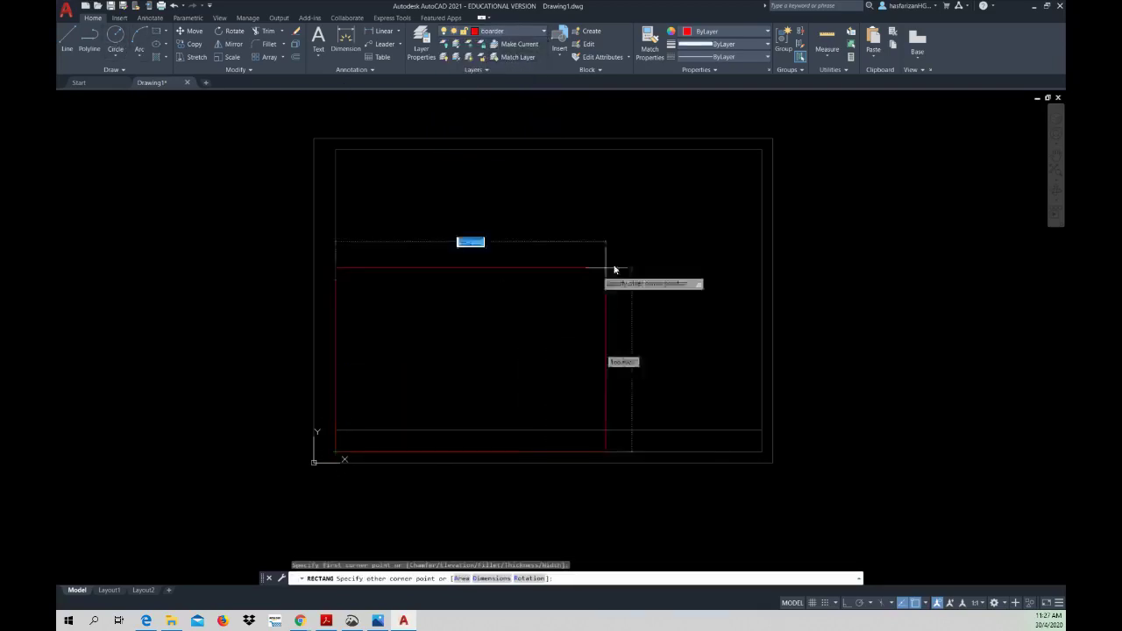
left_click(762, 150)
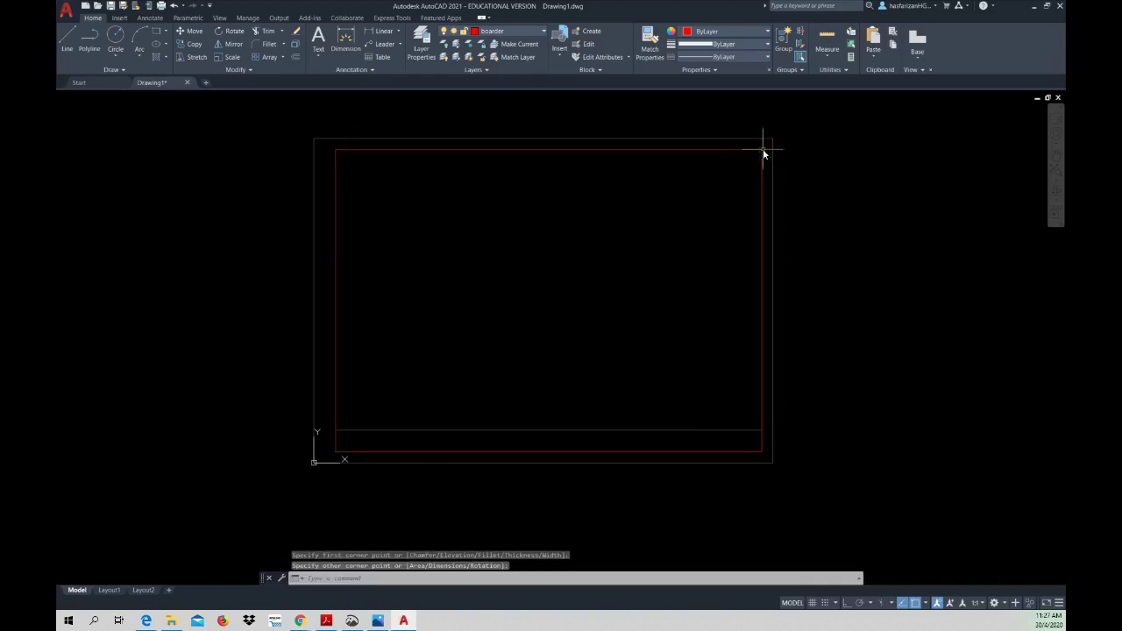
left_click(542, 34)
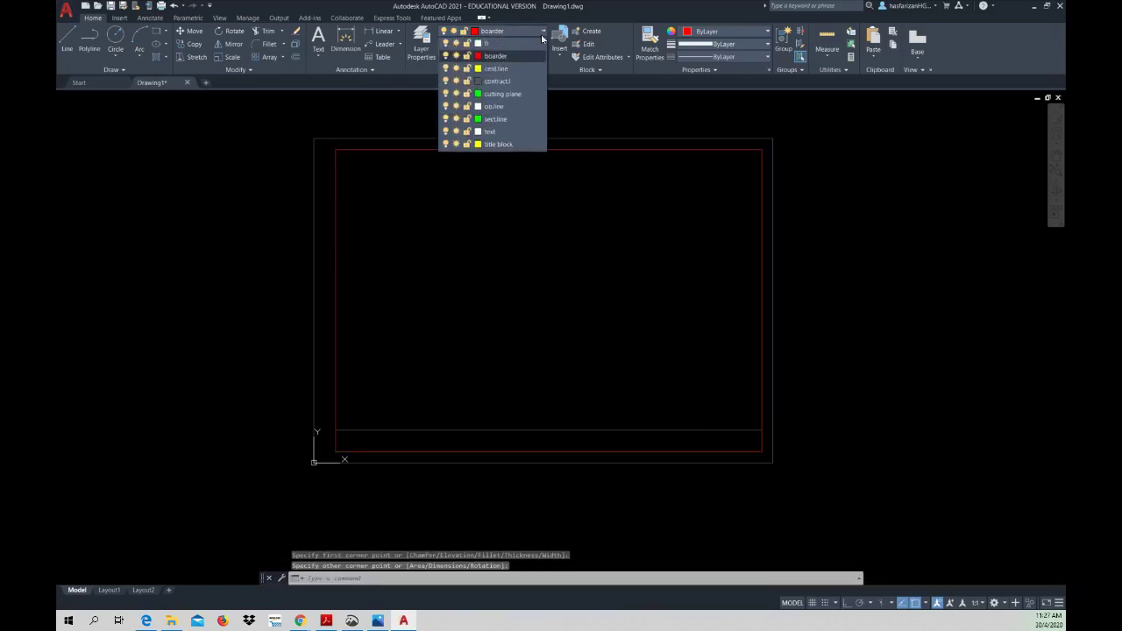
left_click(509, 145)
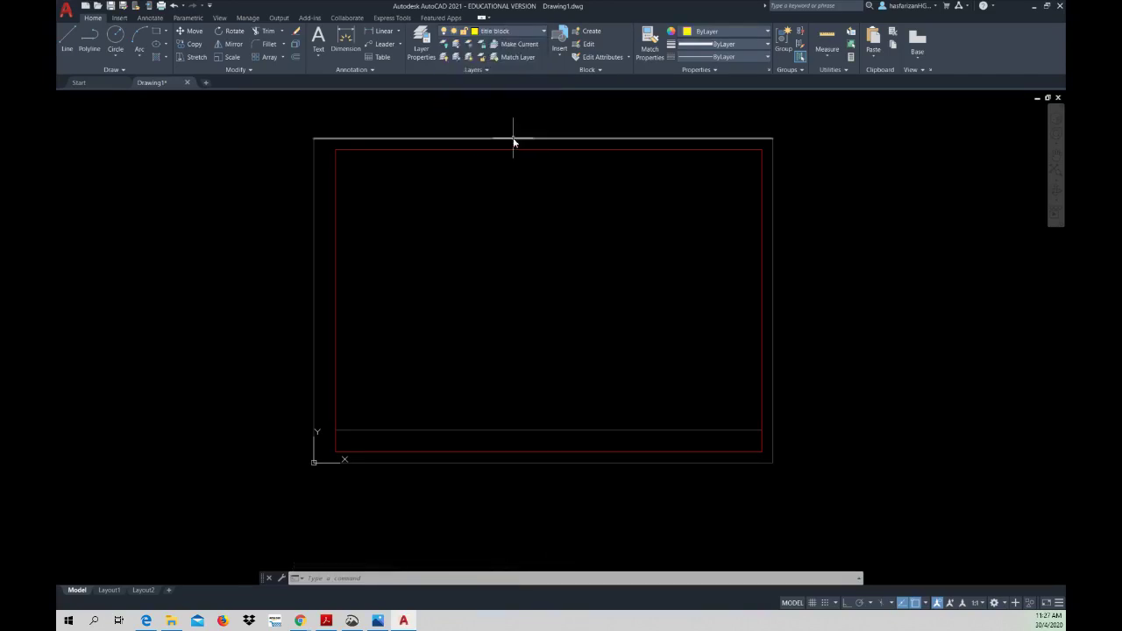
- Draw the yellow title strip from border bottom-left to the 20-unit line, then make text current
left_click(156, 30)
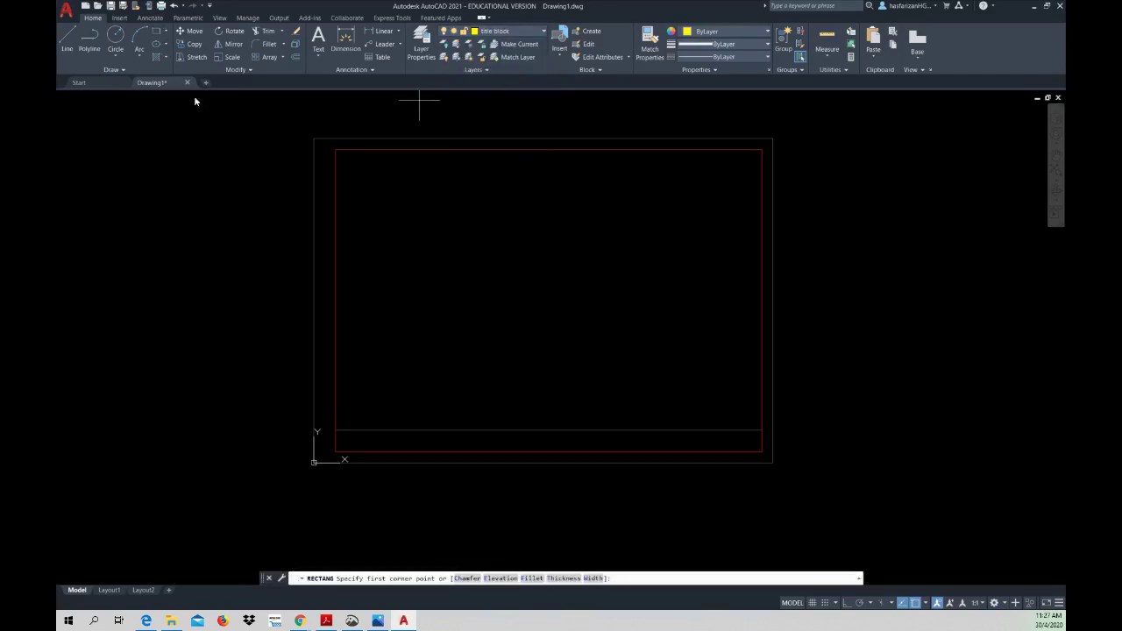
left_click(336, 452)
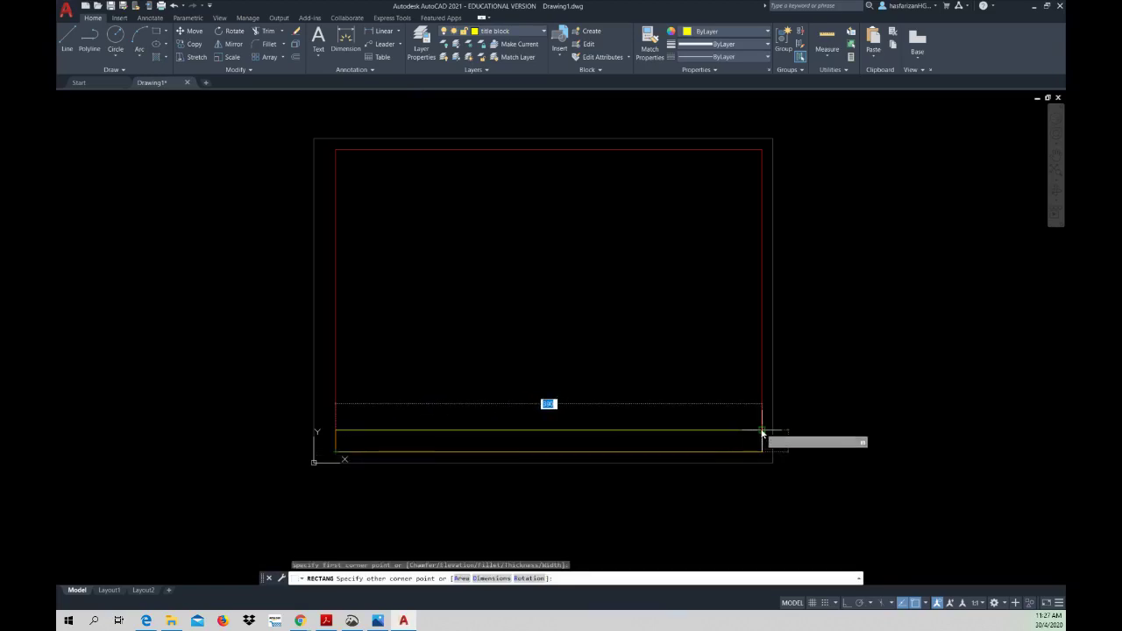
left_click(761, 430)
key("Escape")
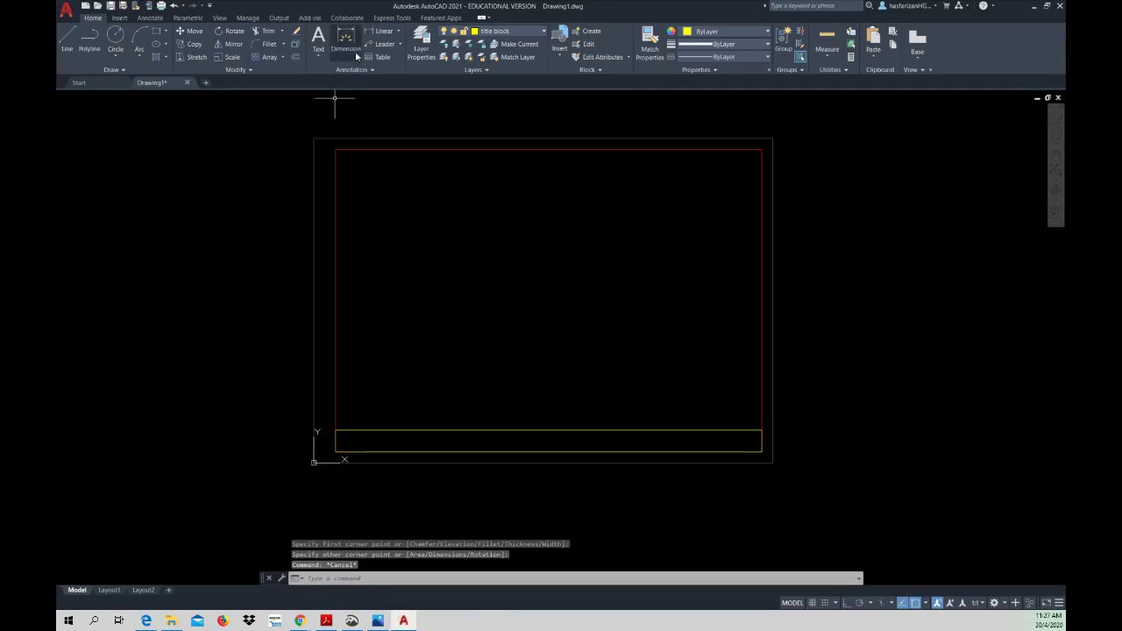
left_click(517, 32)
left_click(502, 140)
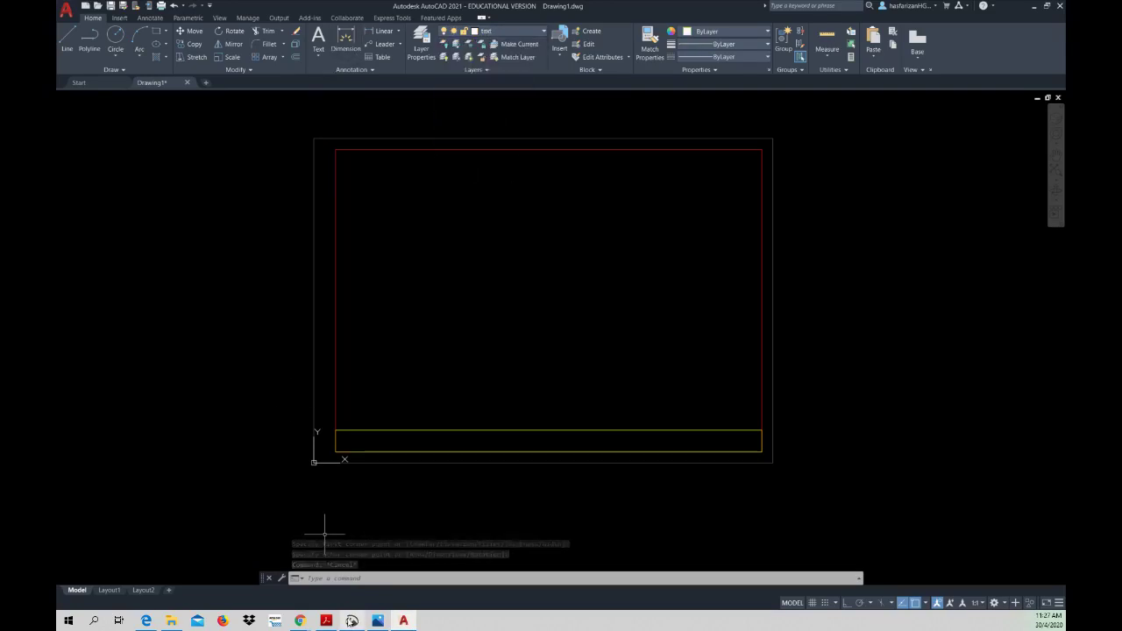
left_click(326, 621)
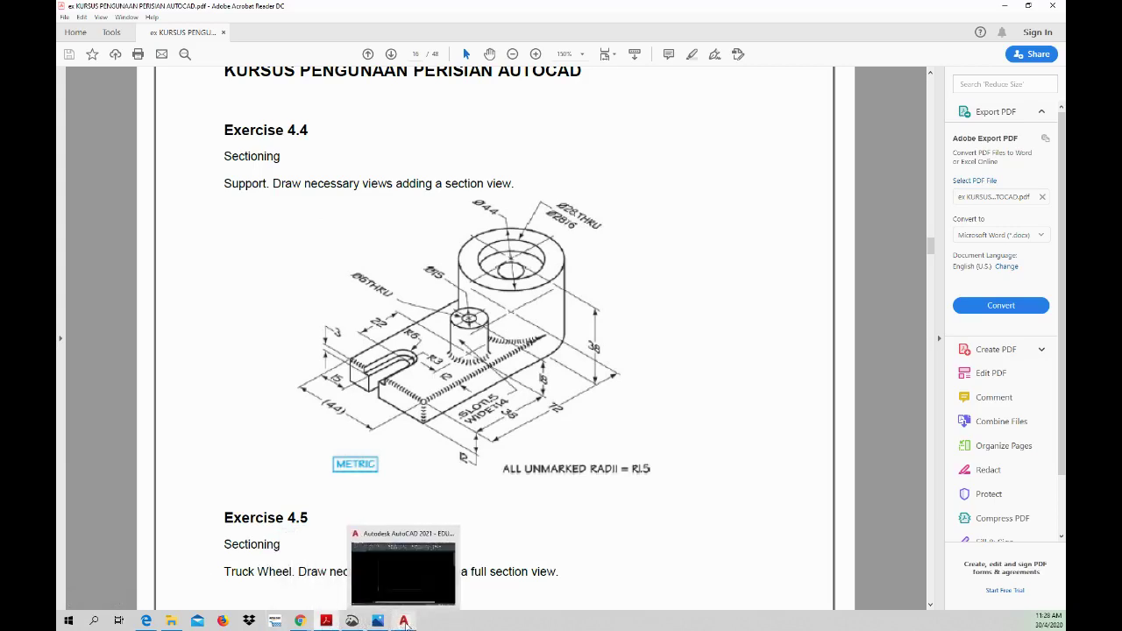
left_click(404, 620)
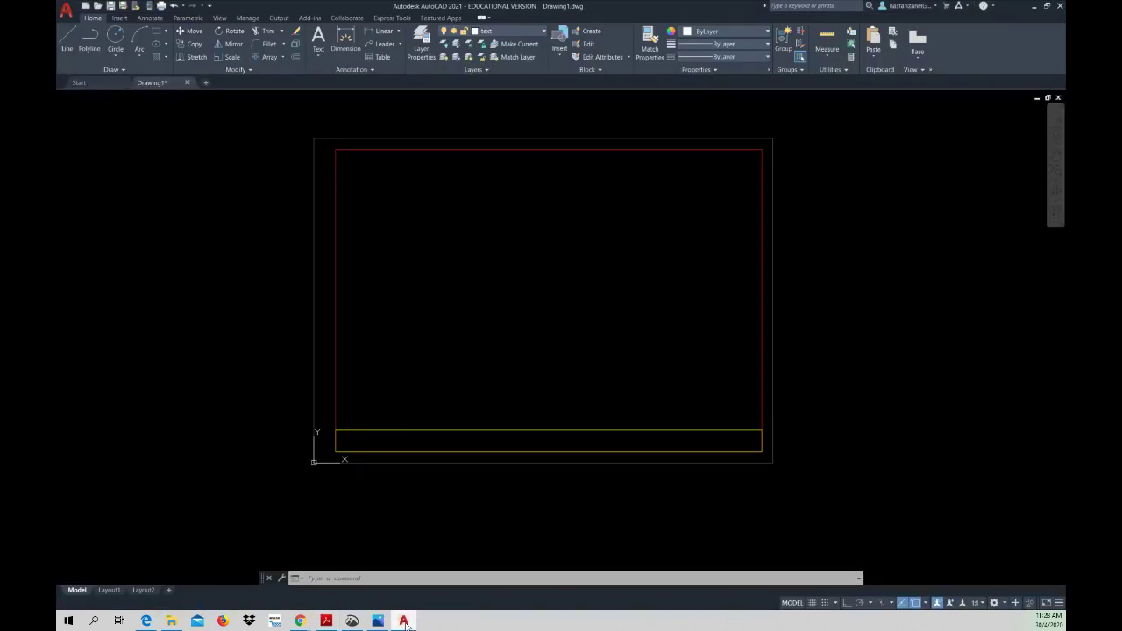
- Measure the border's top edge, giving a width of 390
middle_click_drag(529, 351, 496, 432)
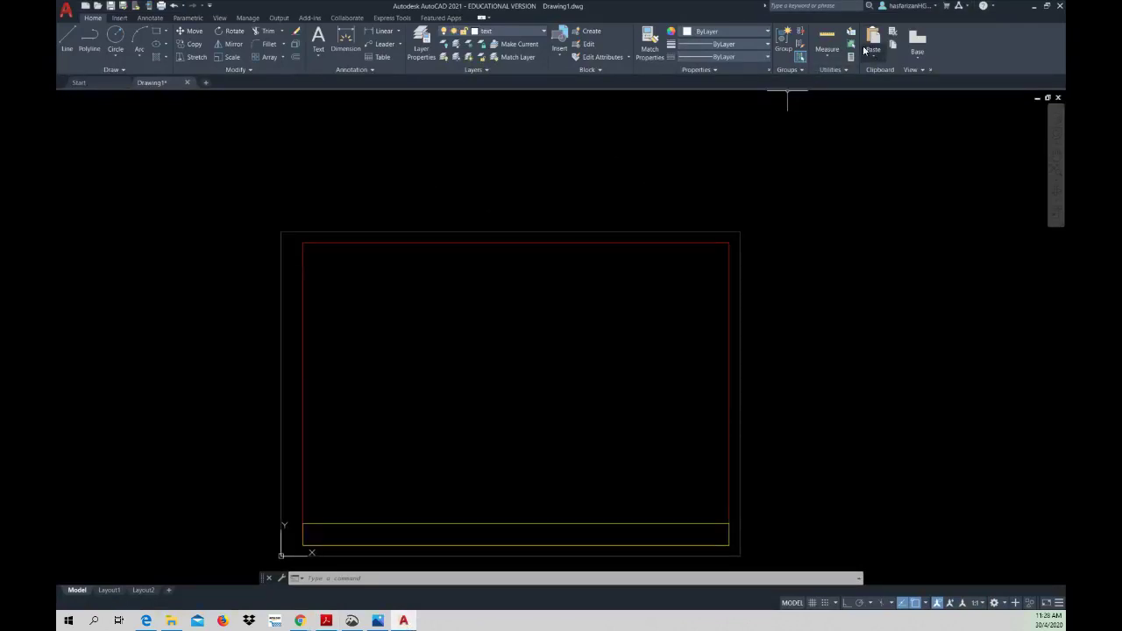
left_click(826, 54)
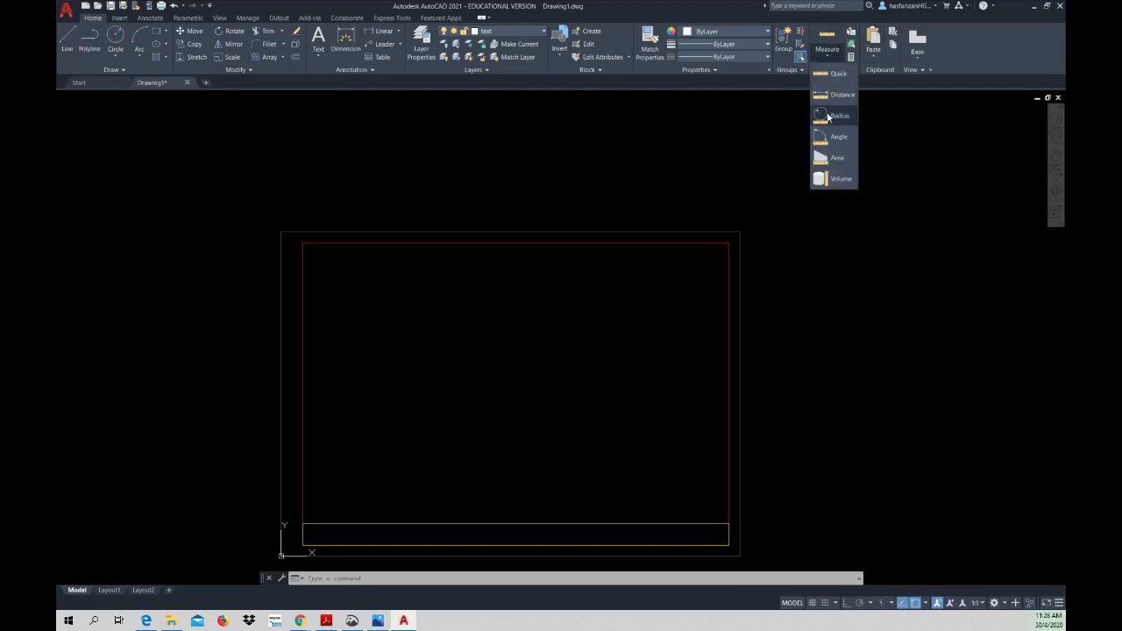
left_click(833, 96)
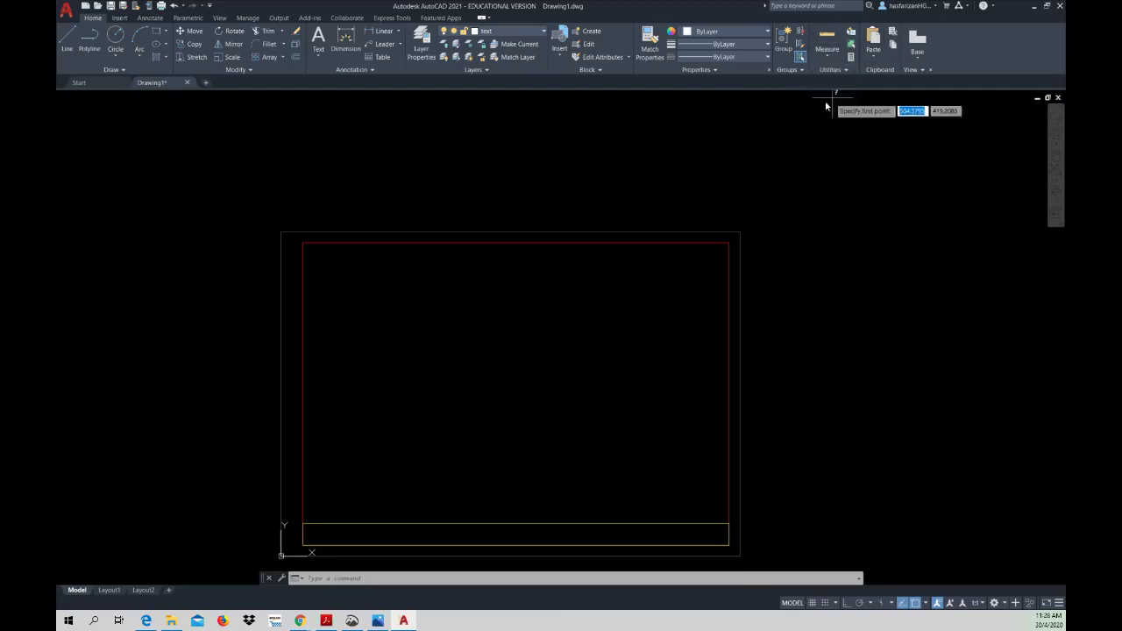
left_click(305, 248)
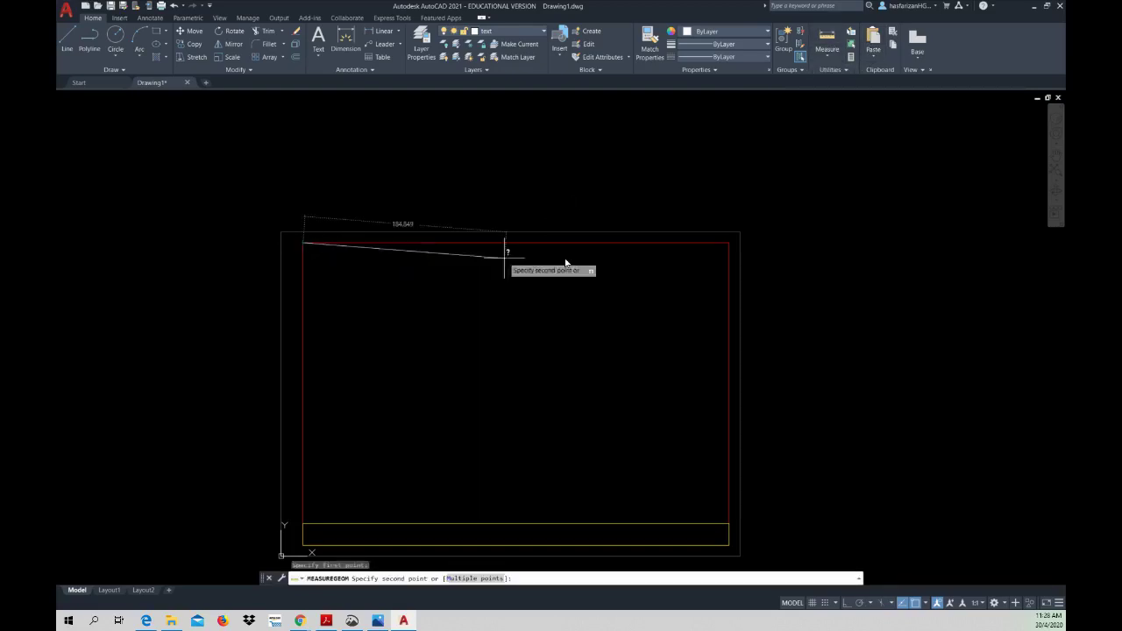
left_click(728, 245)
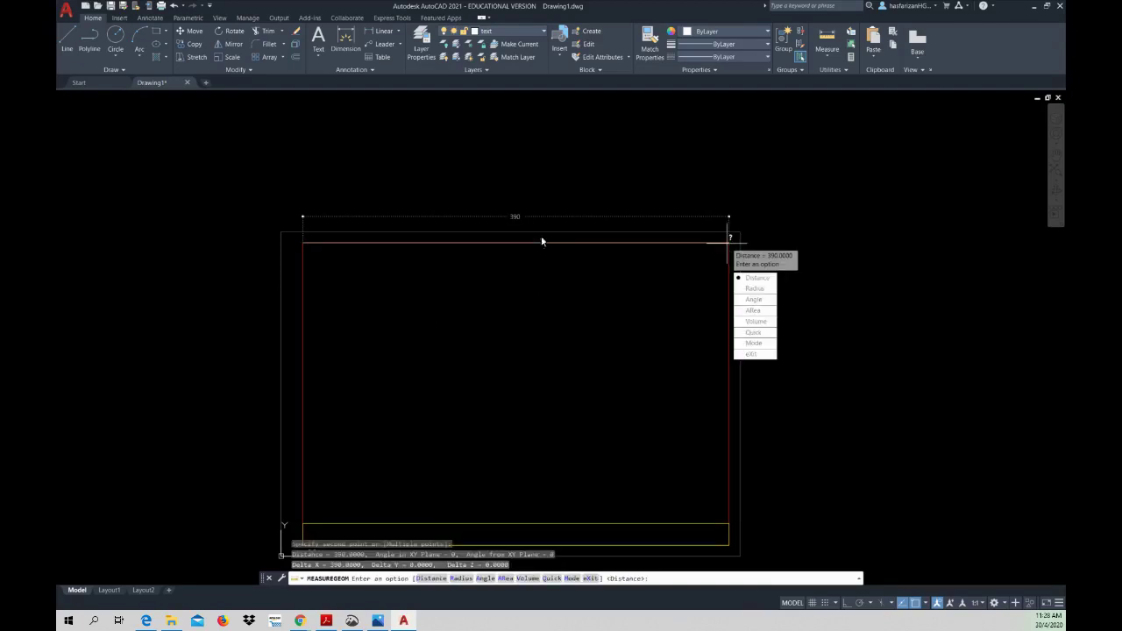
key("Escape")
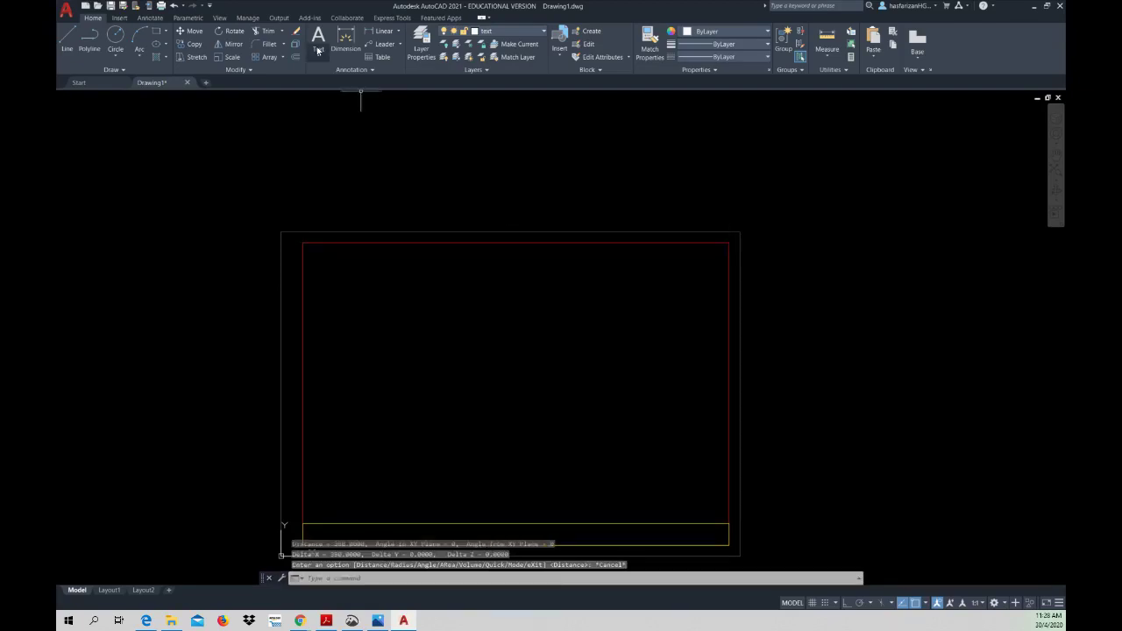
- Place a multiline text label reading 390 above the sheet
left_click(318, 38)
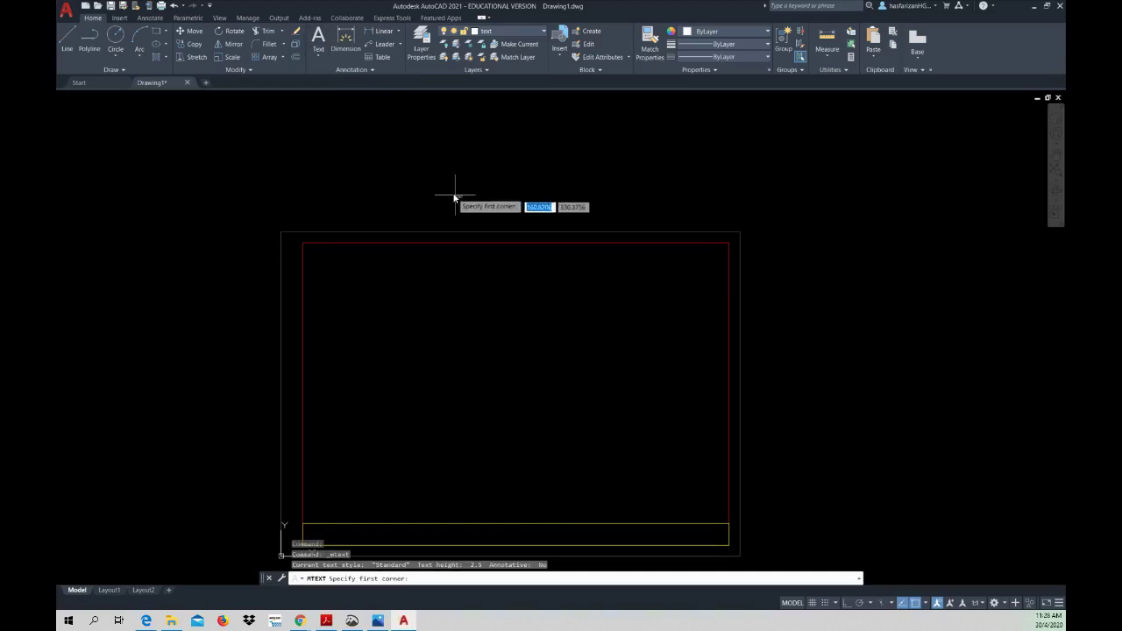
left_click(439, 208)
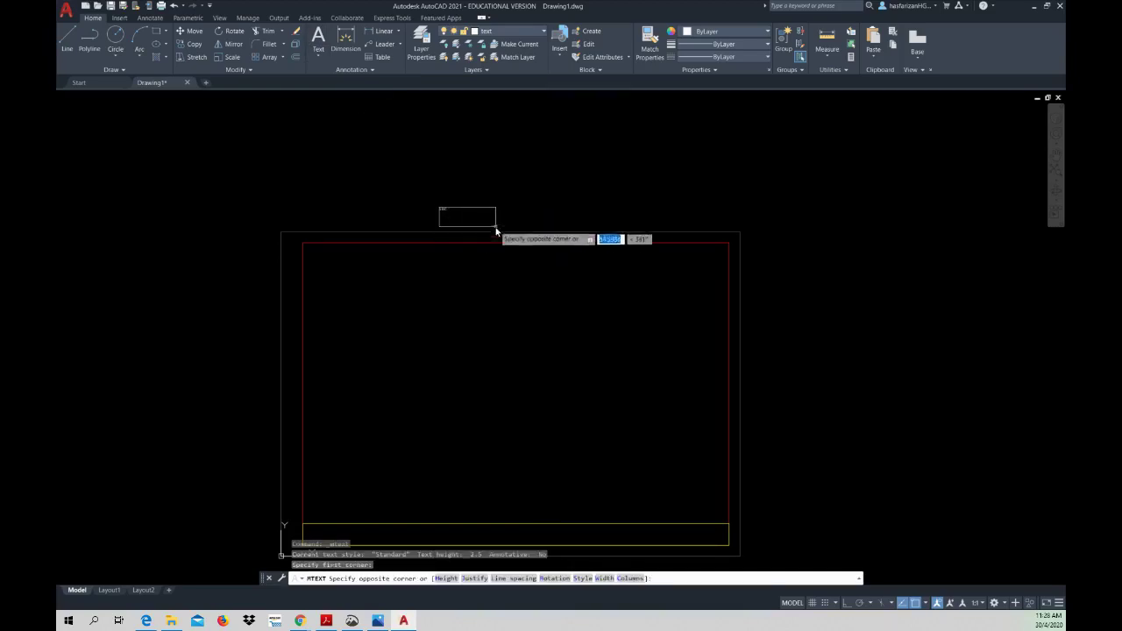
left_click(530, 230)
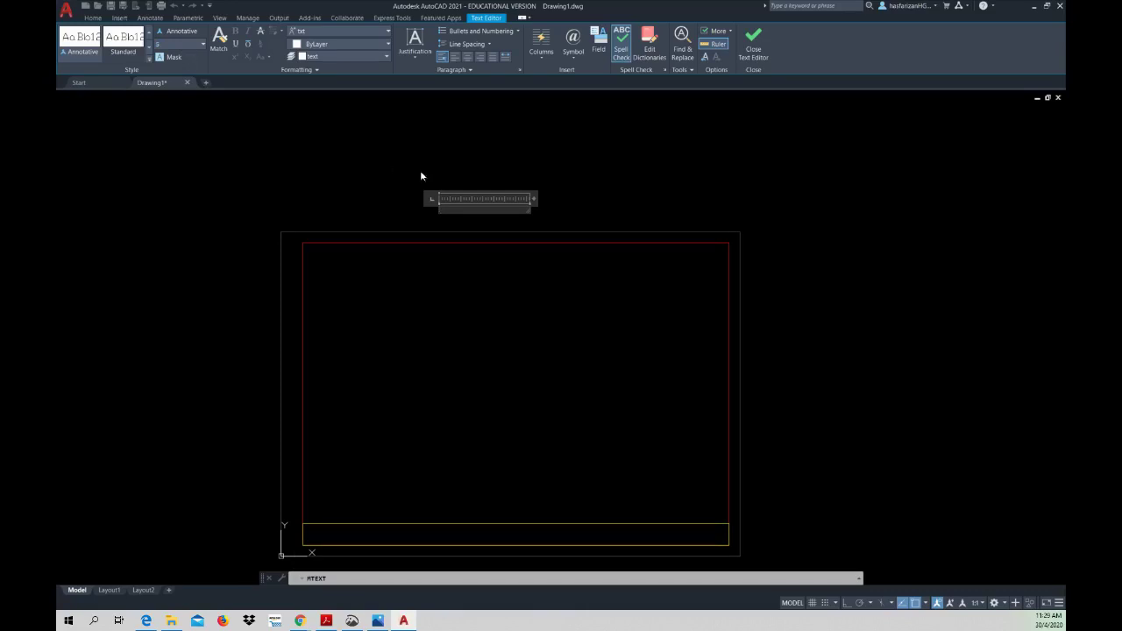
type("390")
left_click(756, 46)
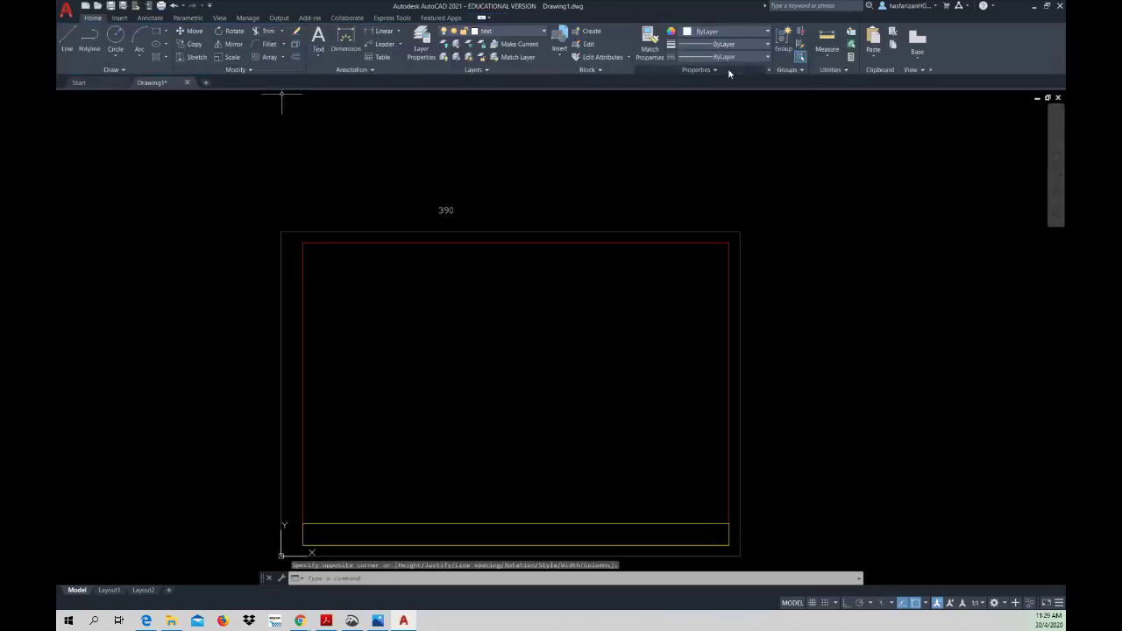
- Measure the border's right edge, giving a height of 257
left_click(826, 39)
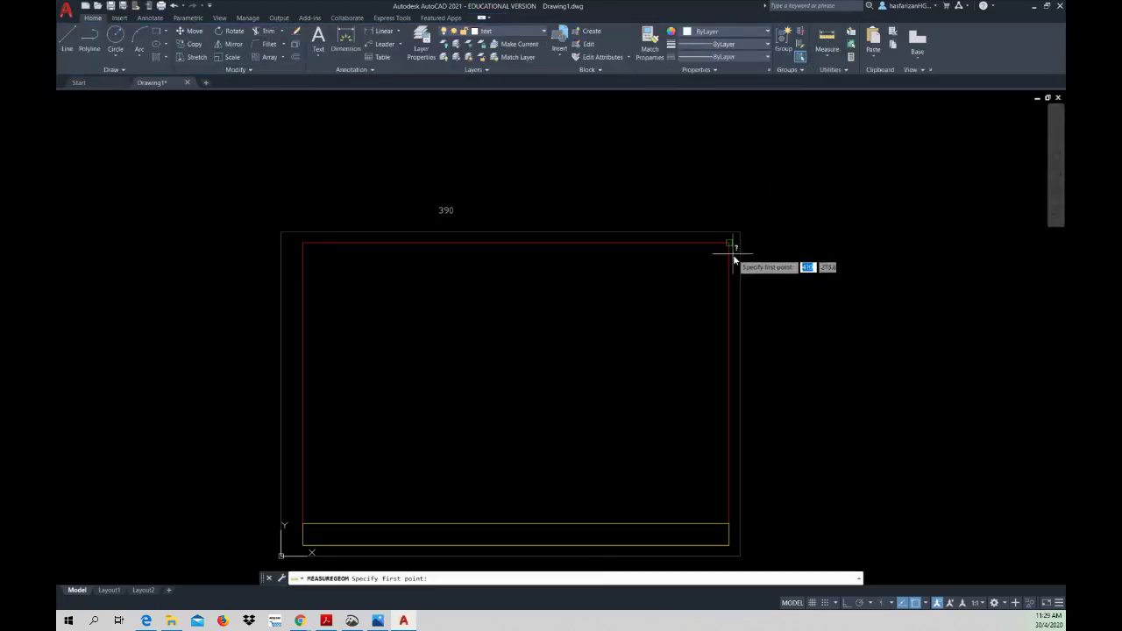
left_click(729, 242)
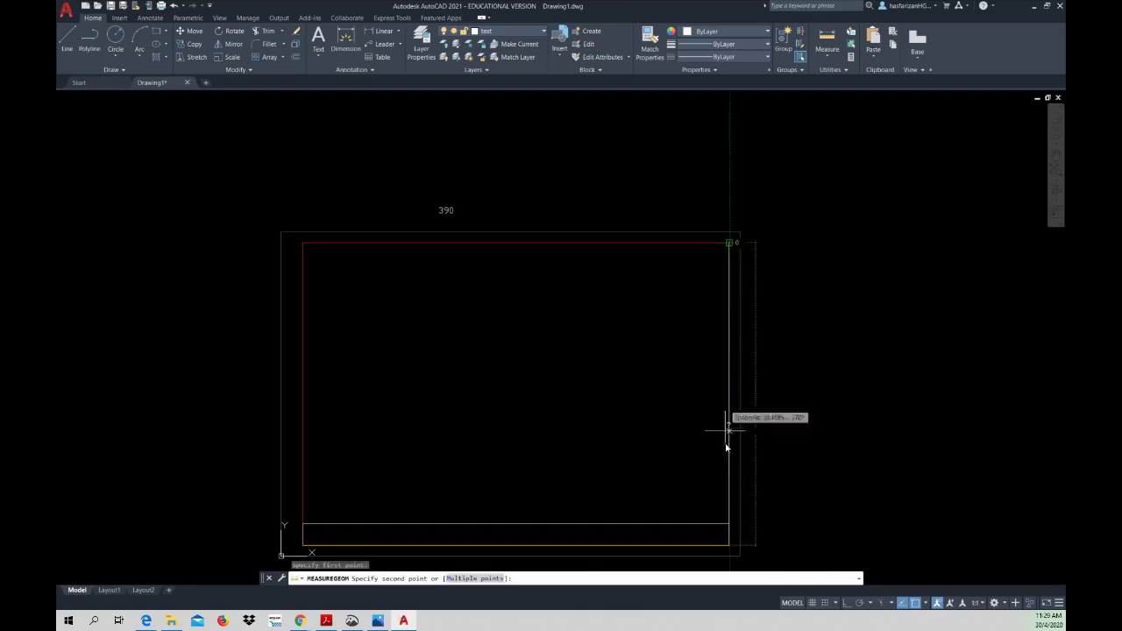
left_click(730, 523)
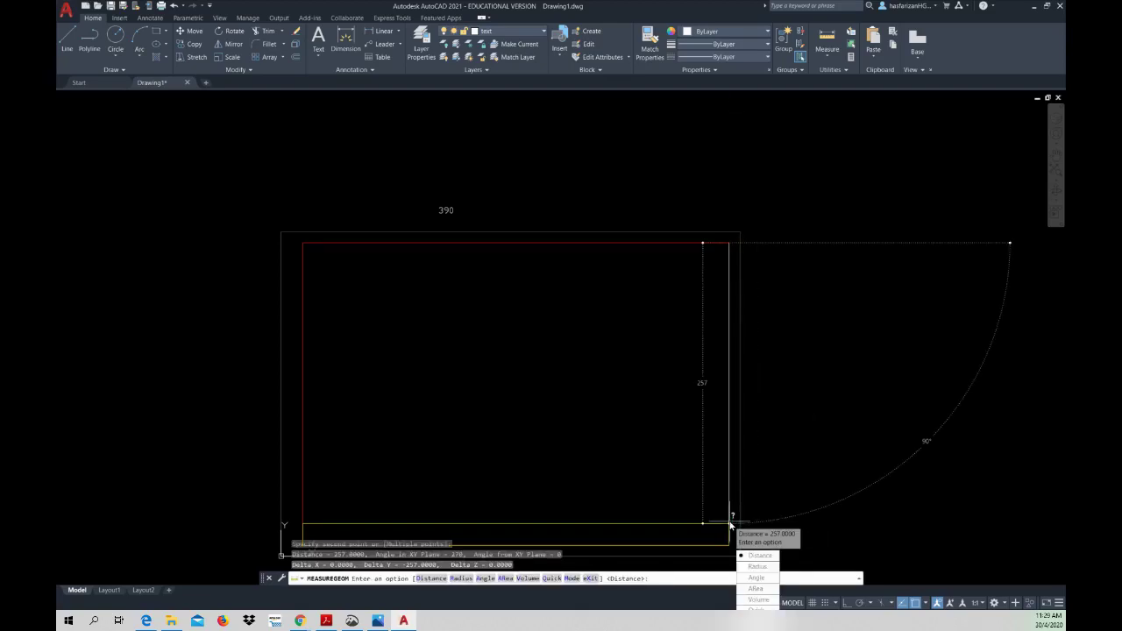
key("Escape")
key("Escape")
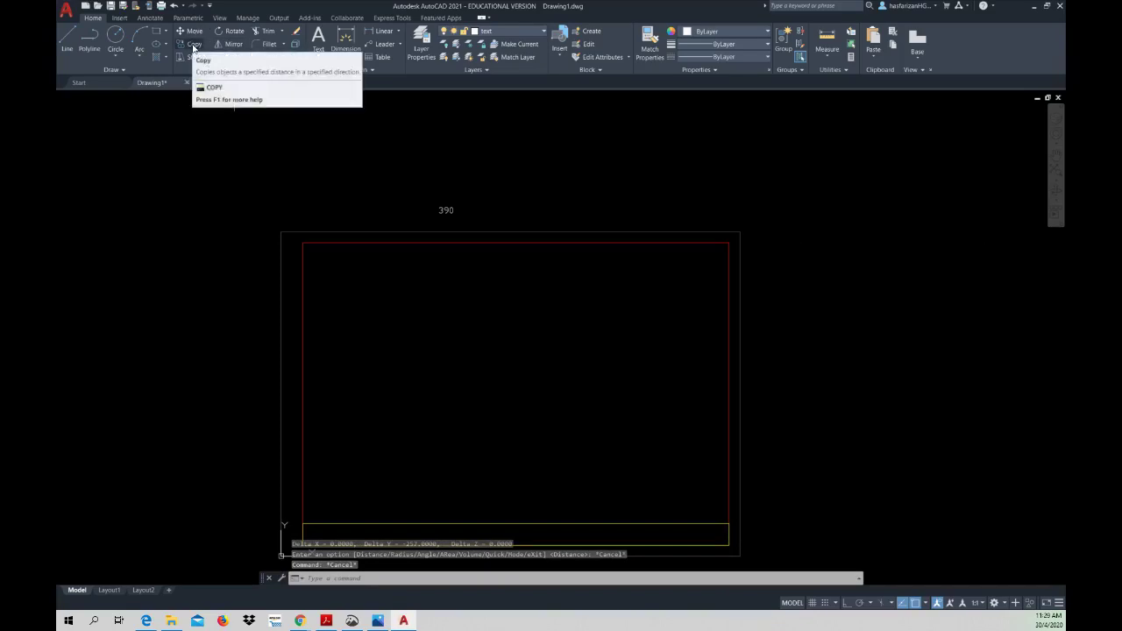
- Copy the 390 label to the right of the sheet and change it to 257
left_click(194, 45)
left_click(446, 211)
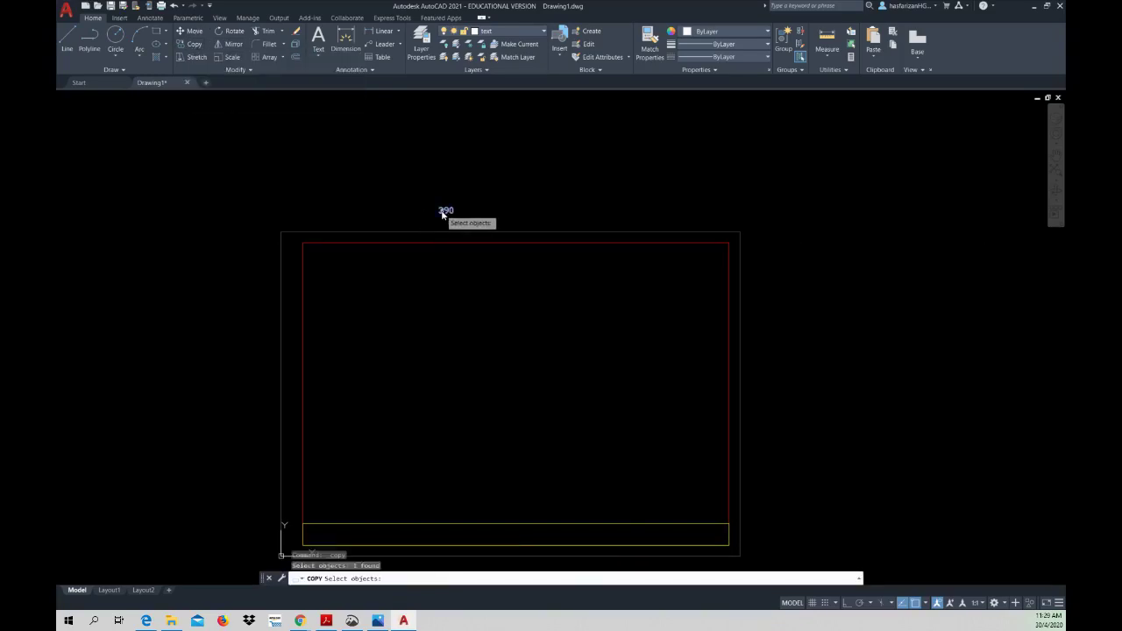
key("Return")
left_click(446, 211)
left_click(772, 361)
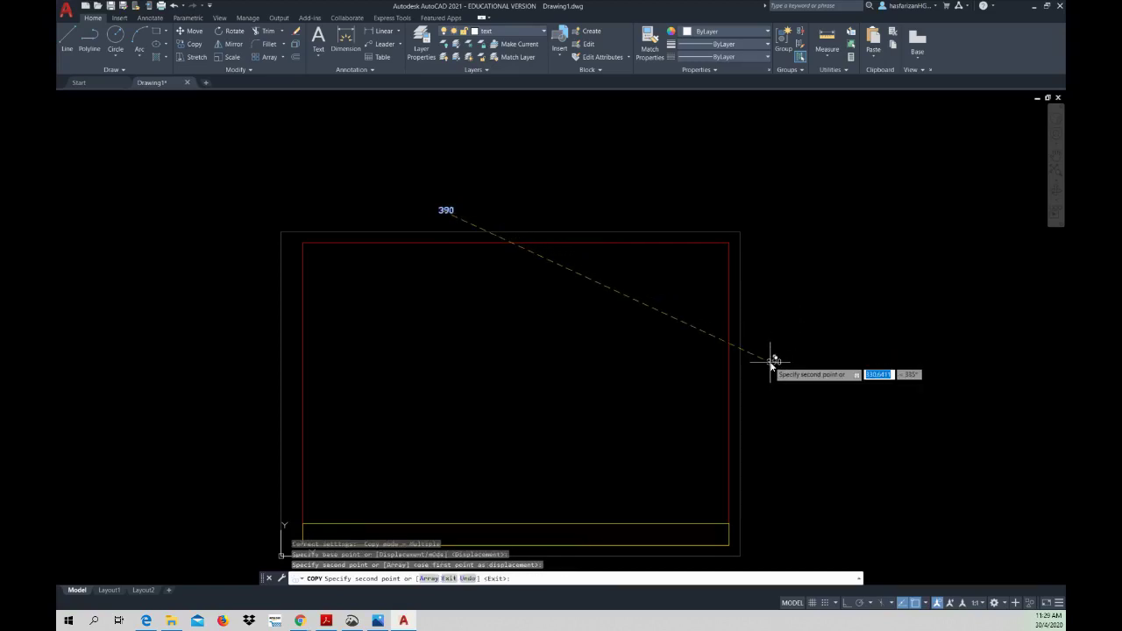
key("Return")
double_click(772, 362)
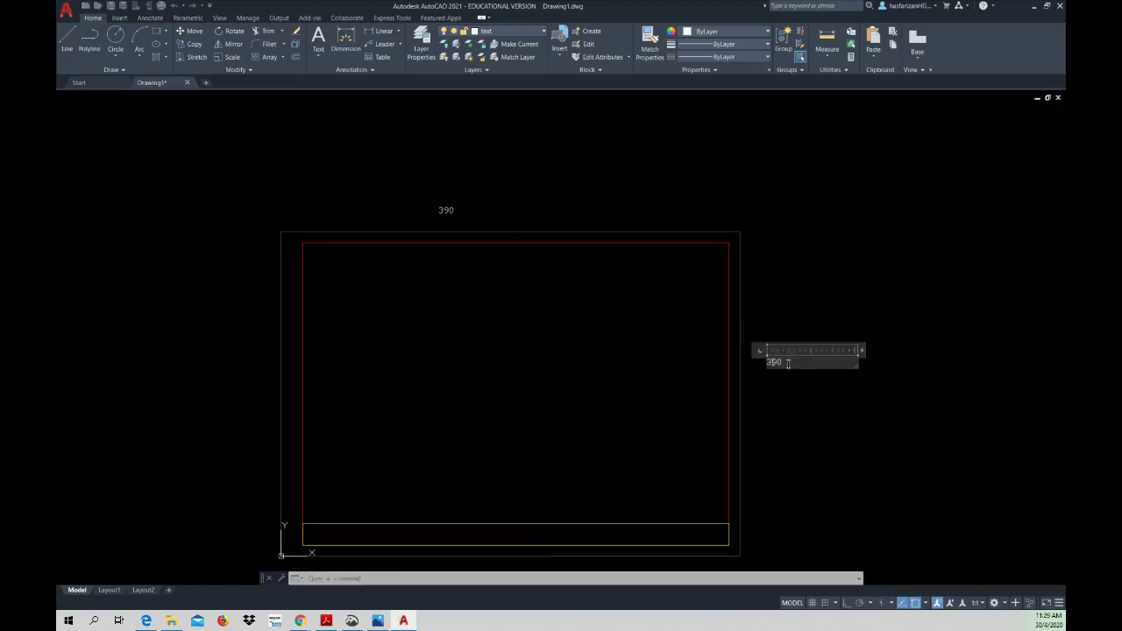
key("BackSpace")
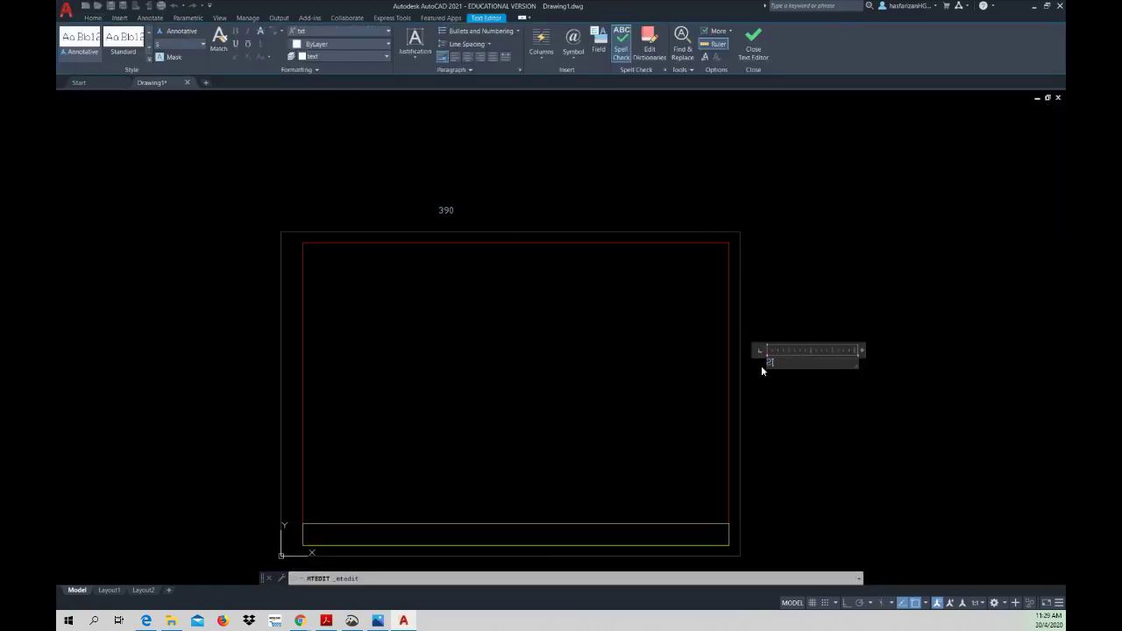
type("257")
key("Return")
left_click(753, 44)
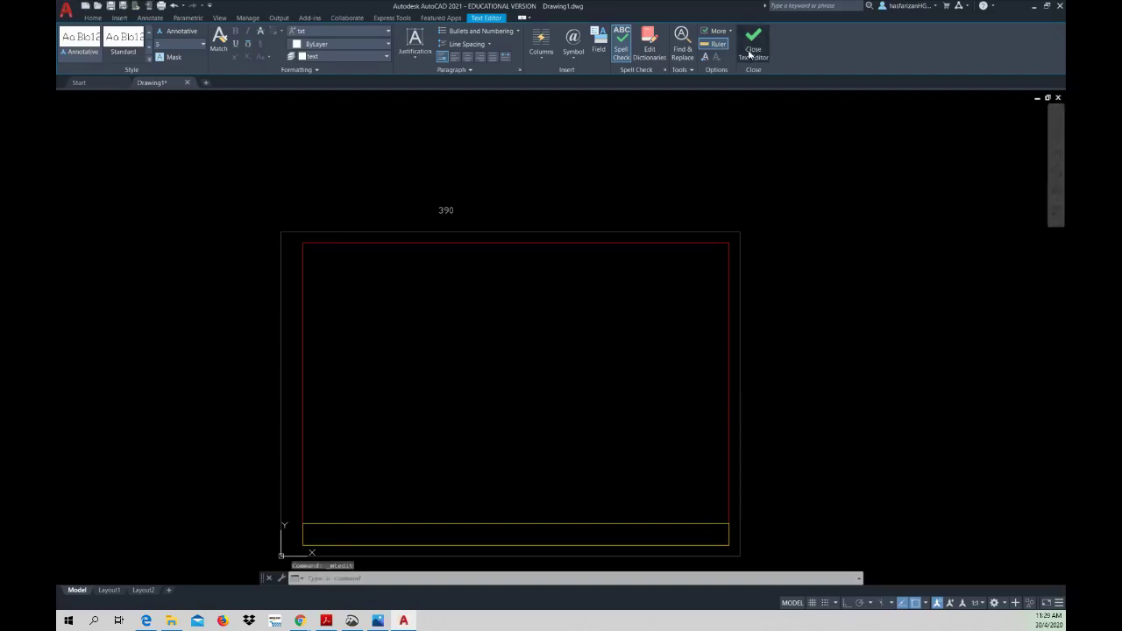
- Bring up the Exercise 4.4 PDF and scroll the Start menu app list to Calculator
left_click(323, 619)
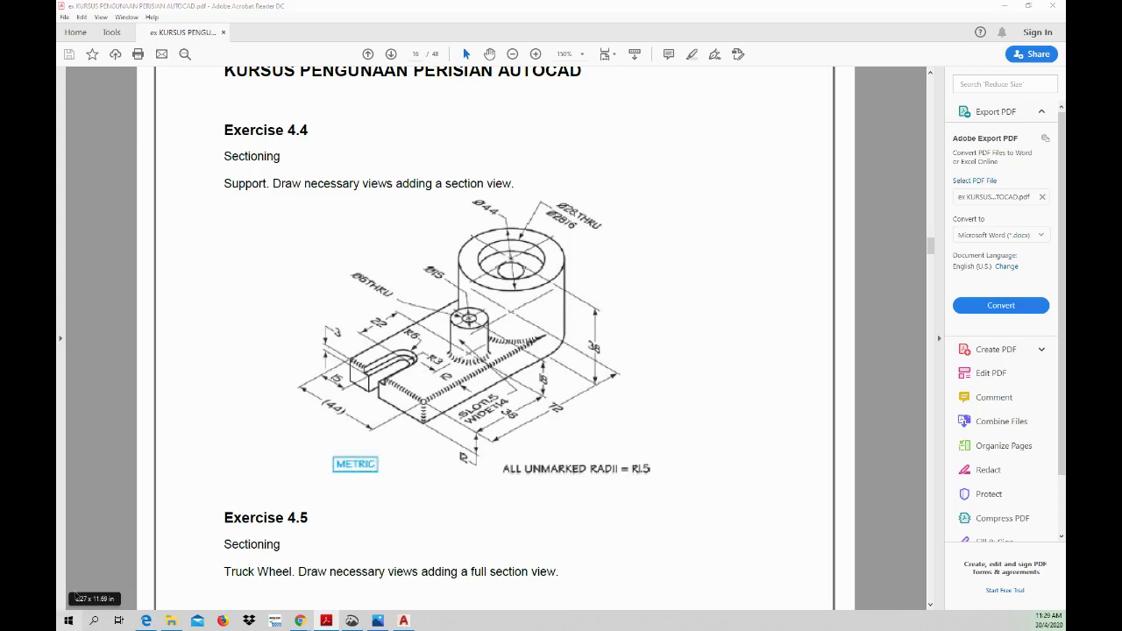
key("super")
scroll(112, 457, "down", 3)
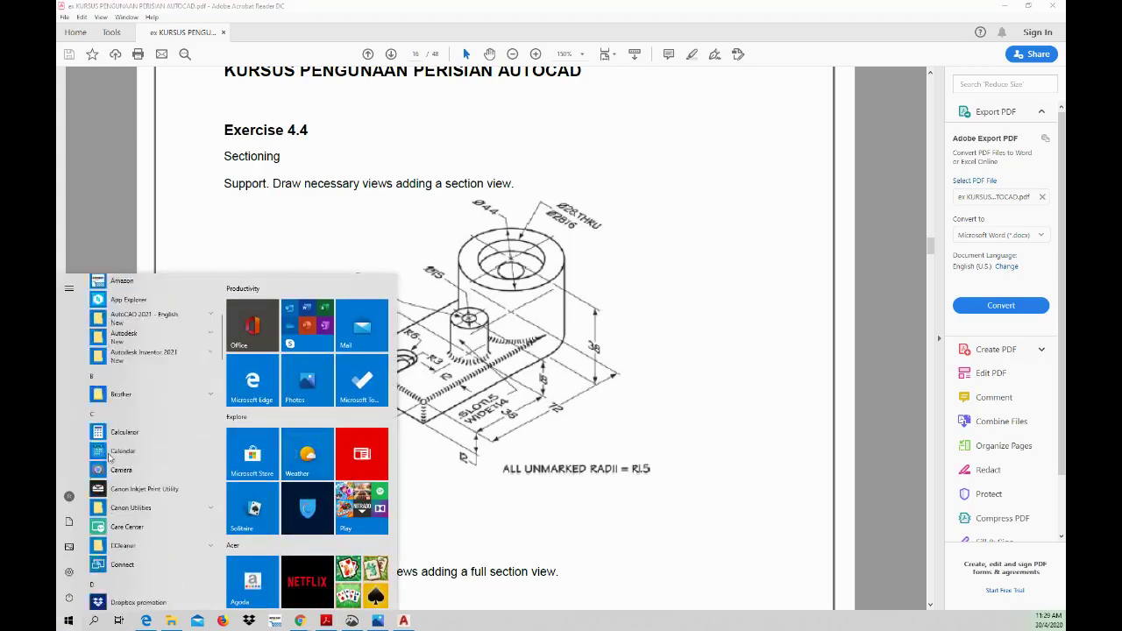
scroll(111, 457, "down", 3)
scroll(111, 457, "up", 2)
- Launch Calculator beside the drawing and compute 72 + 22 = 94
left_click(114, 438)
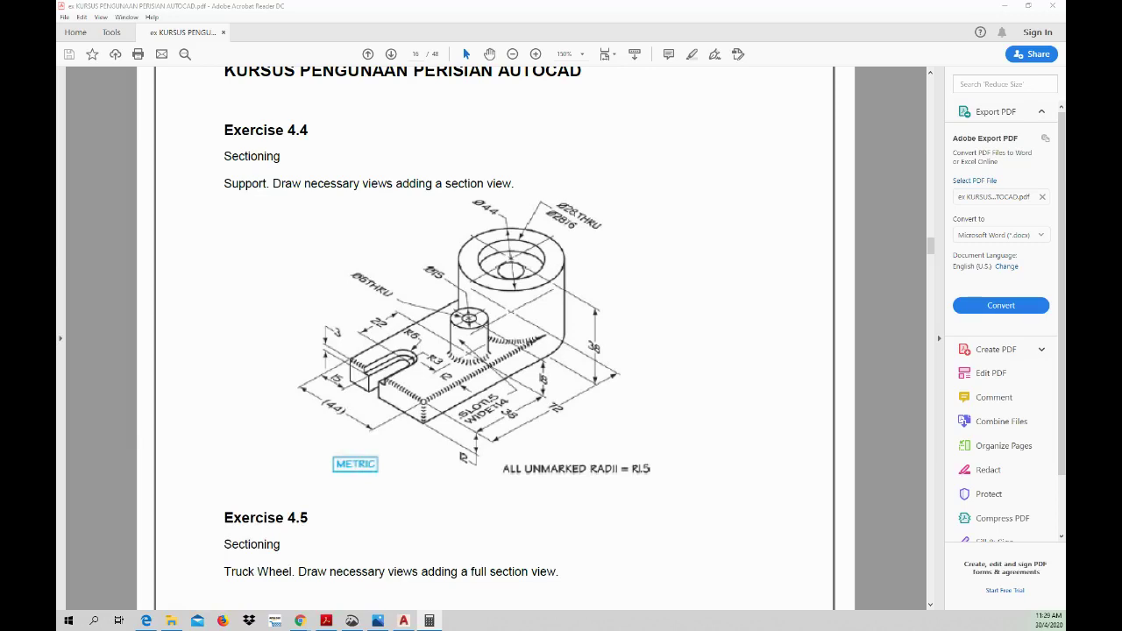
left_click_drag(952, 99, 947, 79)
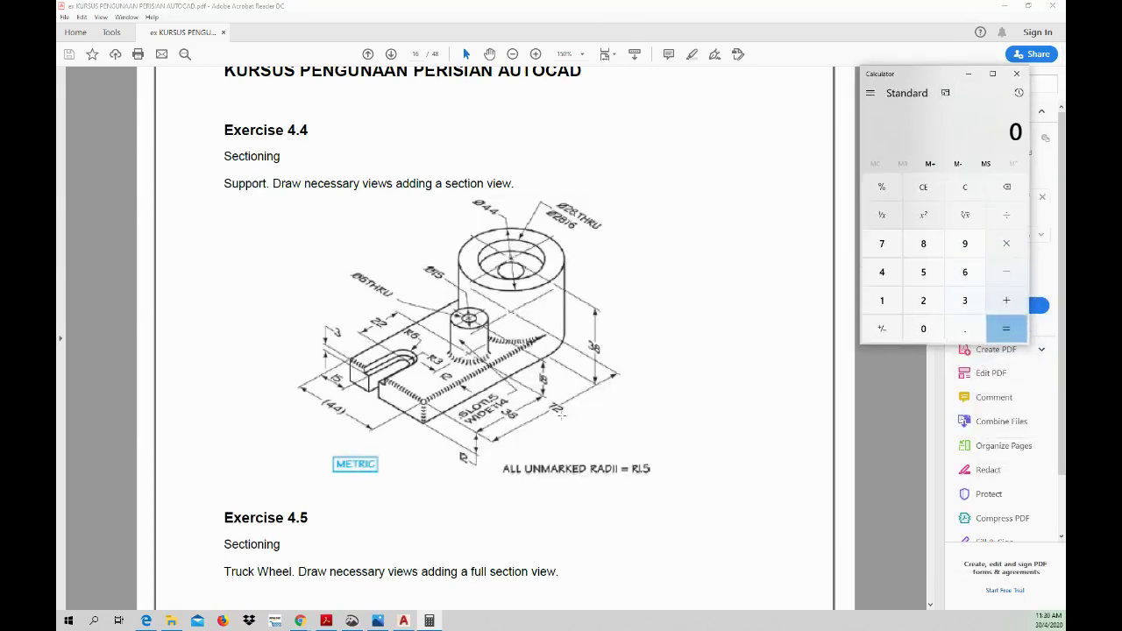
left_click(882, 243)
left_click(923, 300)
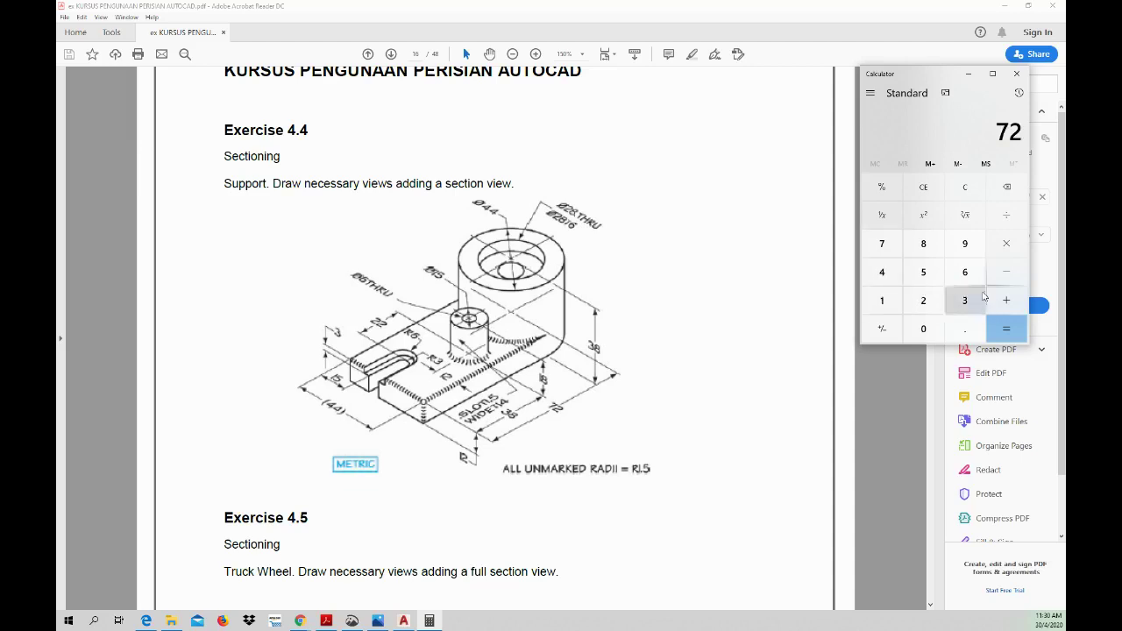
left_click(1005, 301)
left_click(923, 301)
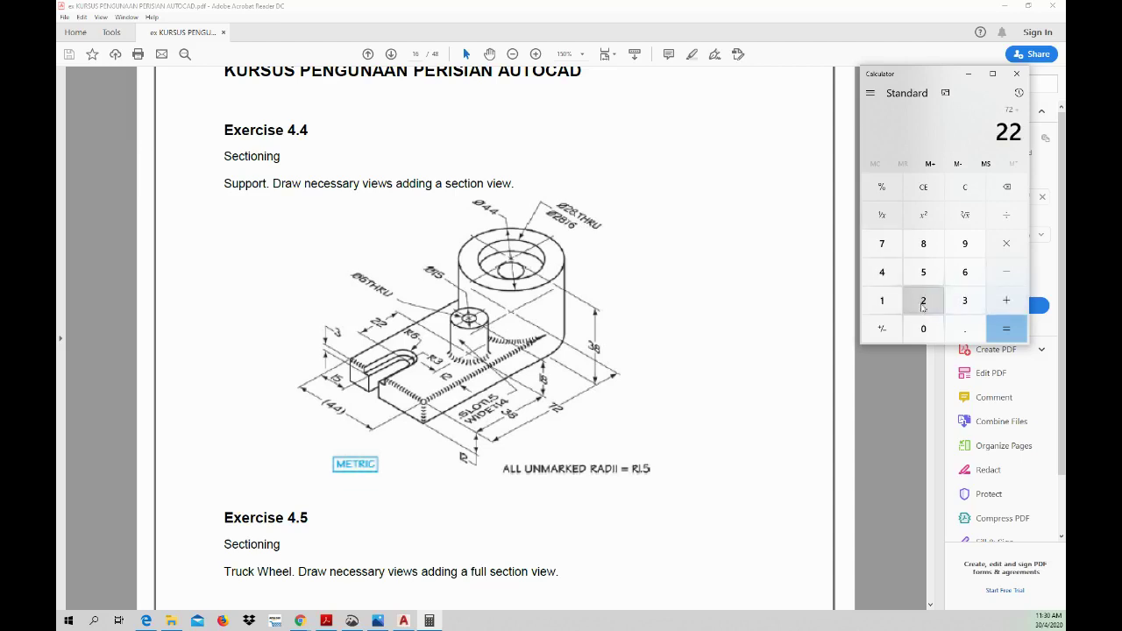
left_click(1007, 329)
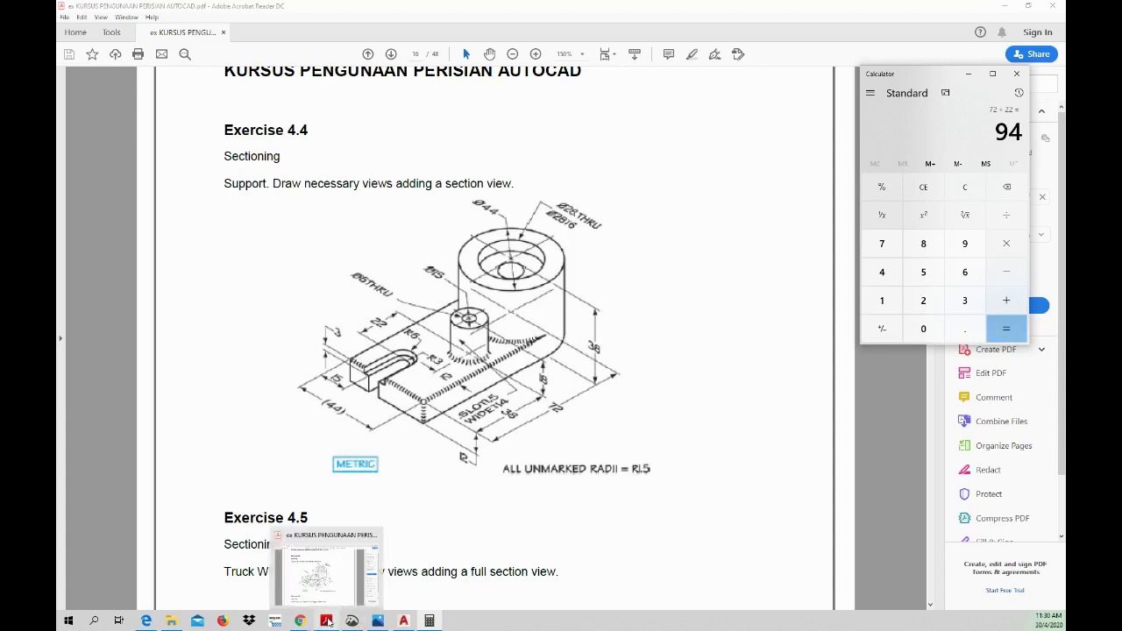
mouse_move(403, 621)
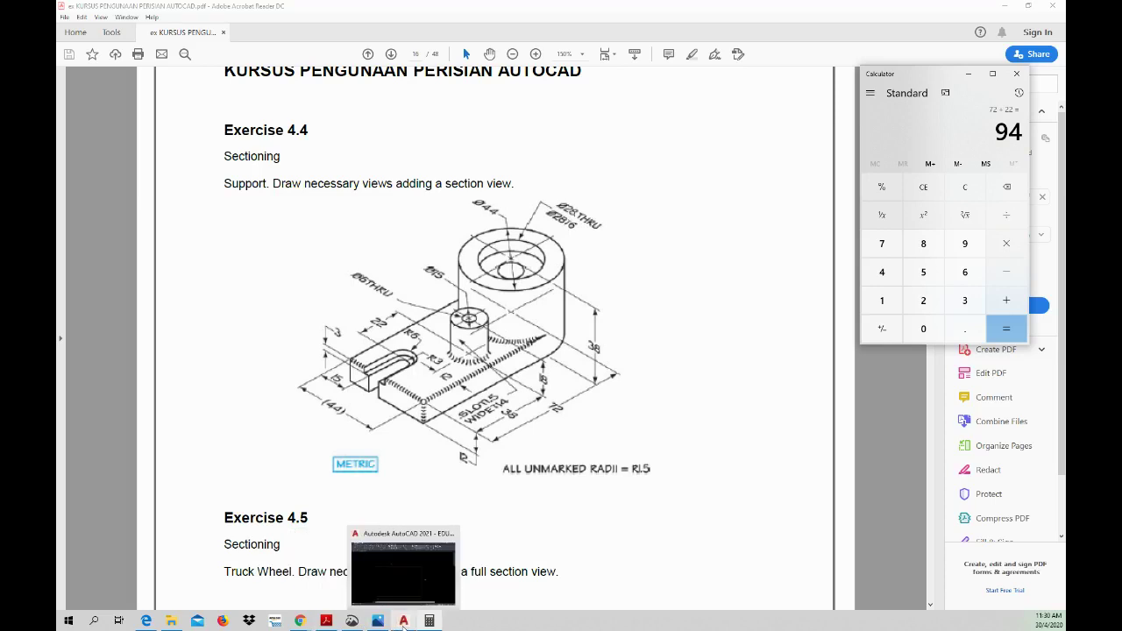
- Back in AutoCAD, edit the 390 label's formula to include 44
left_click(401, 583)
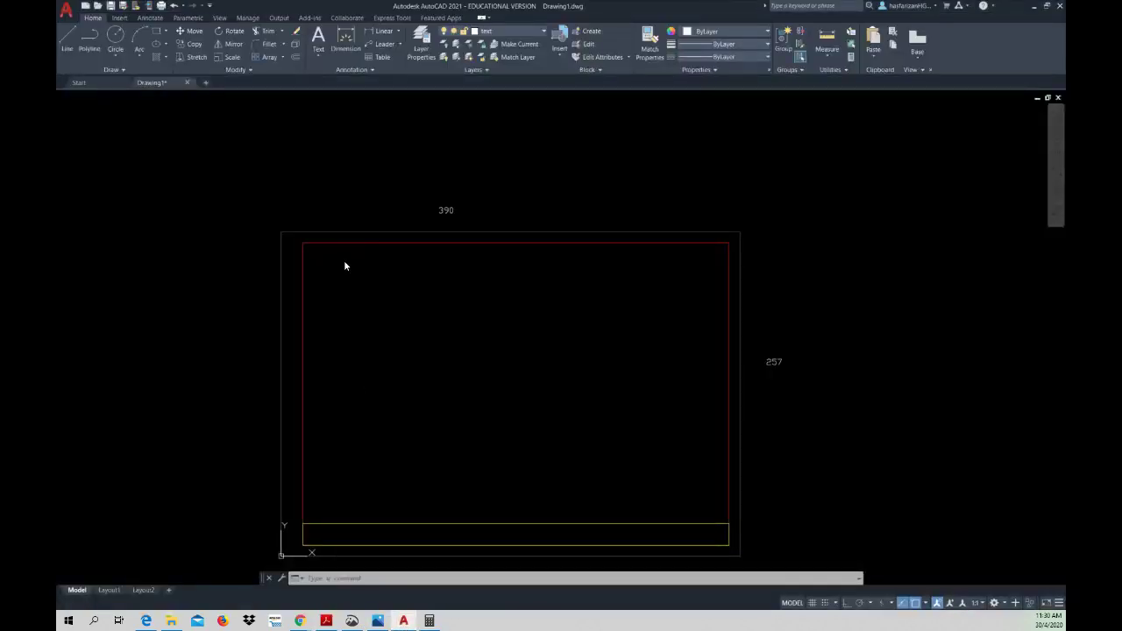
left_click(447, 211)
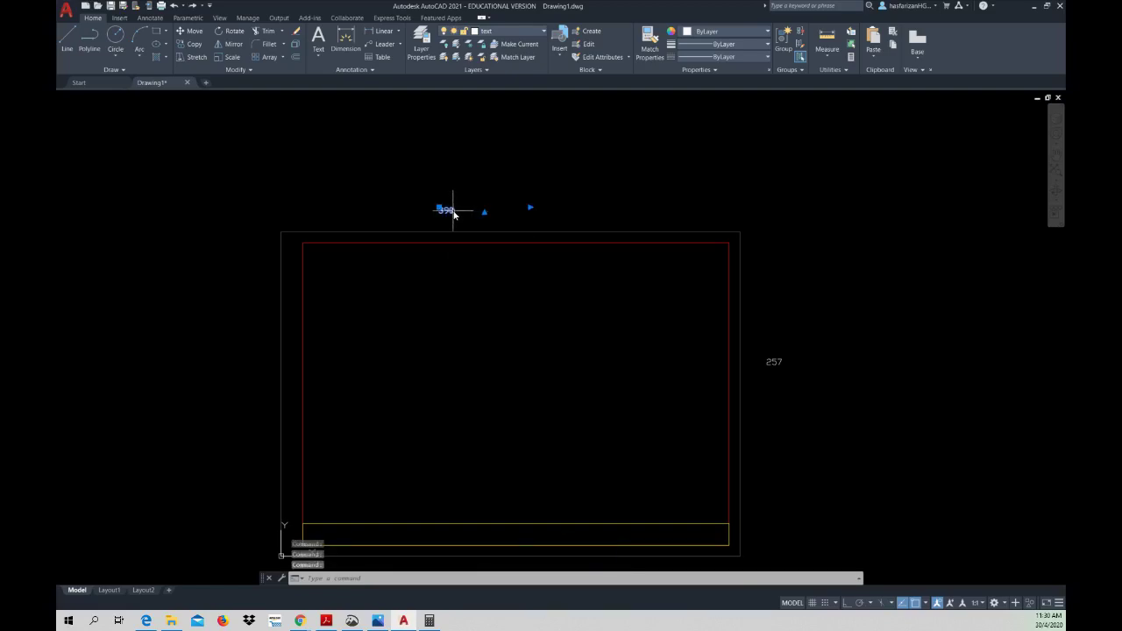
double_click(453, 213)
type("-994=")
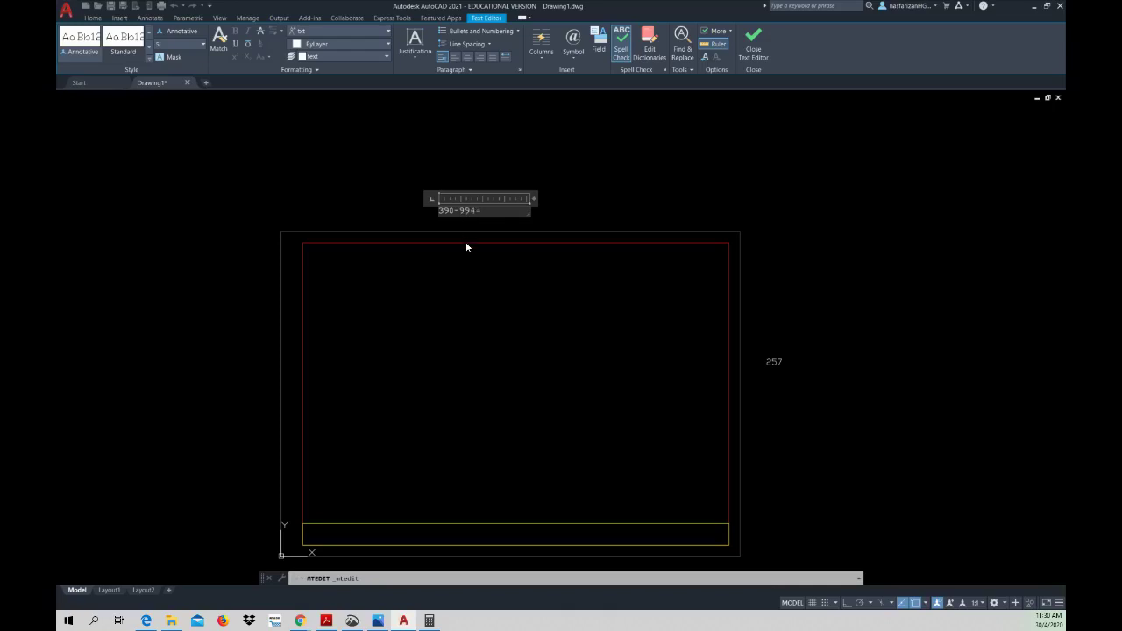
key("BackSpace")
type("44")
- Finish the label as (390-(94+44))/3 with enclosing parentheses and divisor
right_click(492, 214)
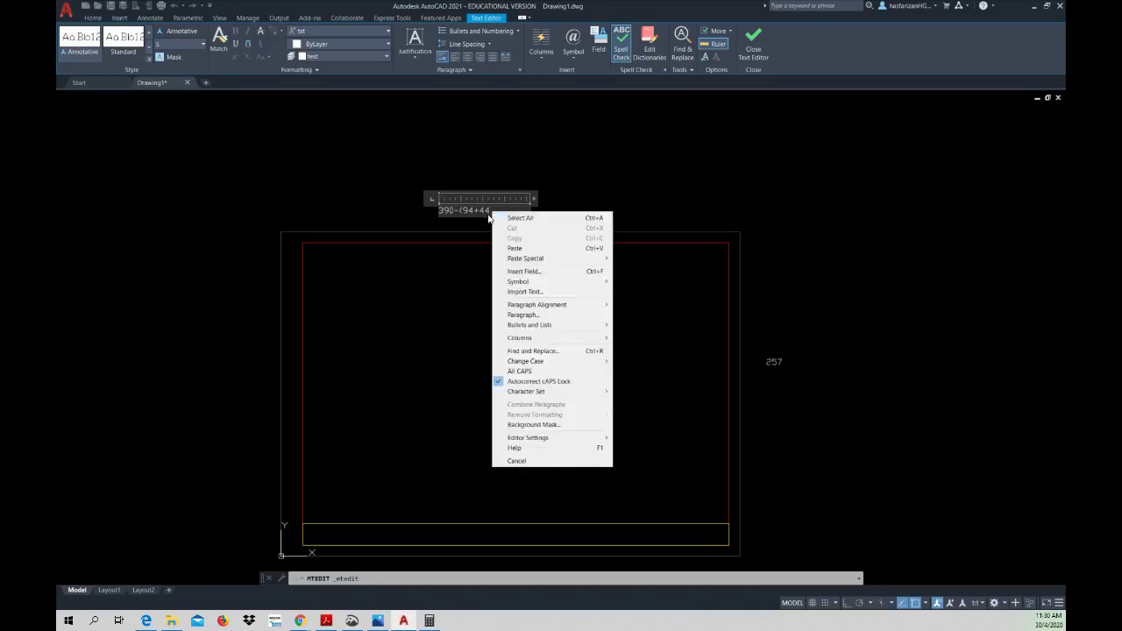
left_click(487, 211)
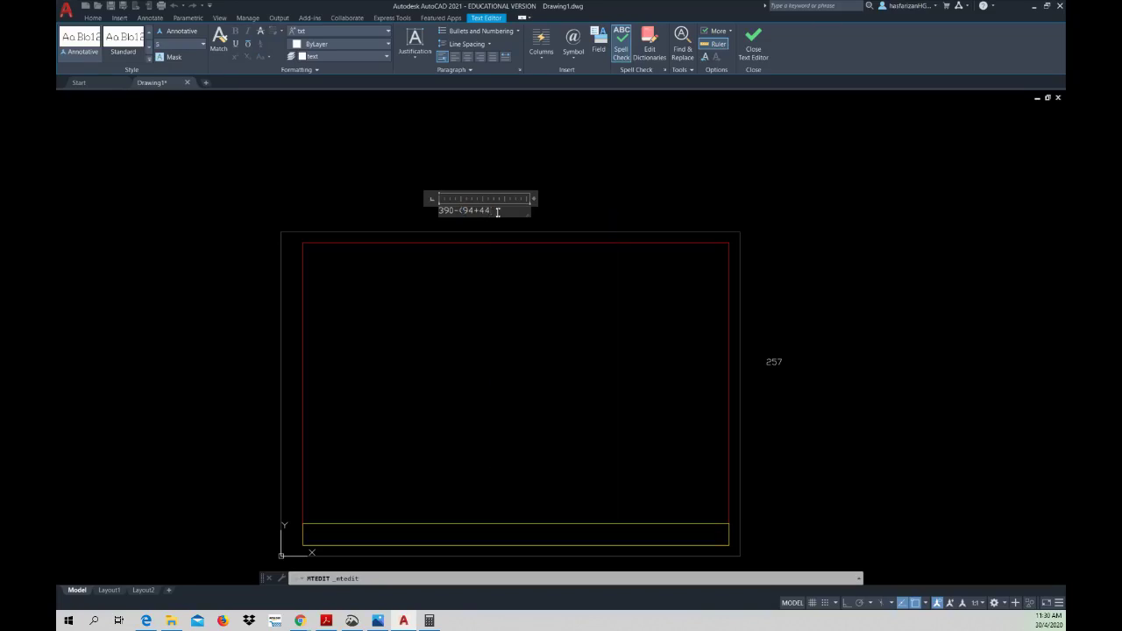
type(")")
left_click(439, 211)
type("(")
left_click(512, 213)
type("/(2")
left_click(328, 620)
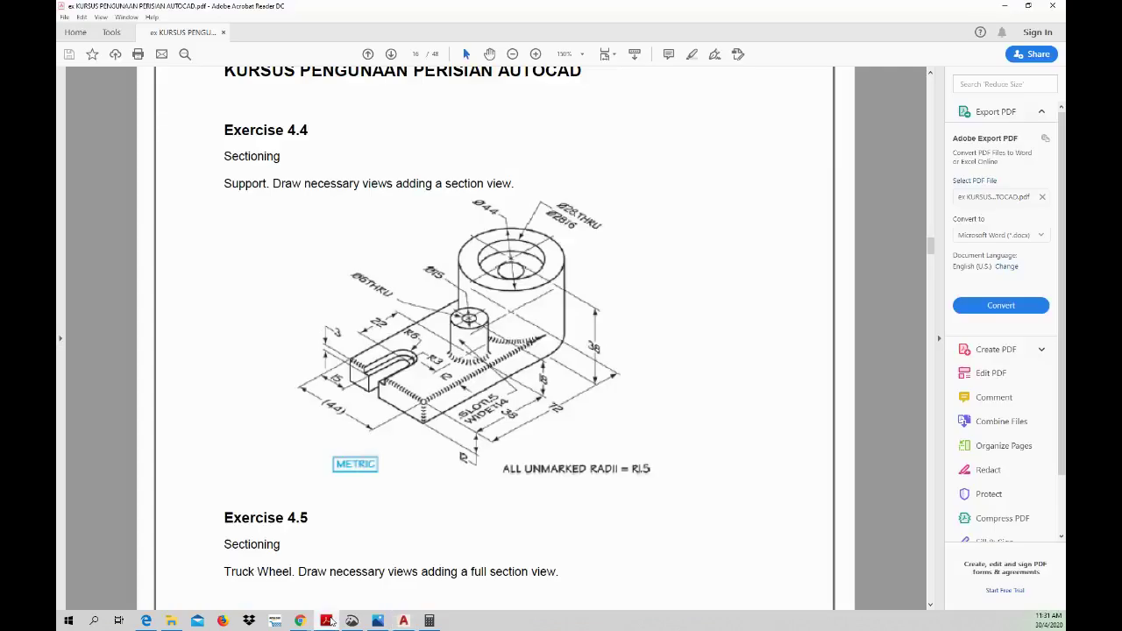
left_click(331, 621)
left_click(331, 621)
- Add '=' to the horizontal formula and compute 94 + 44 = 138 in Calculator
left_click(403, 621)
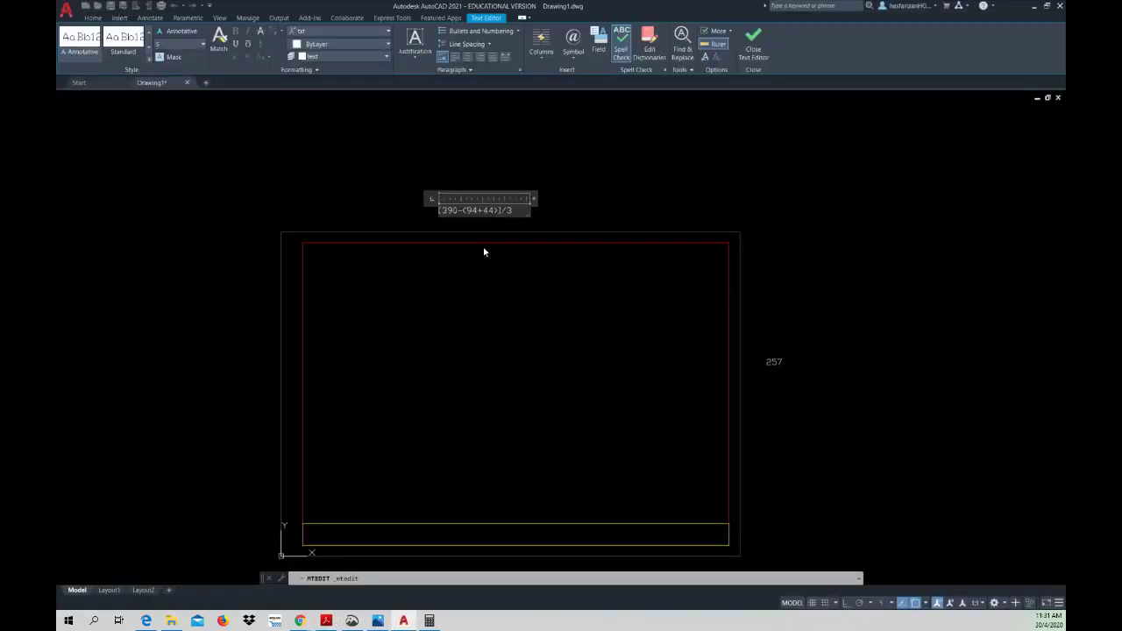
type(" =")
left_click(428, 621)
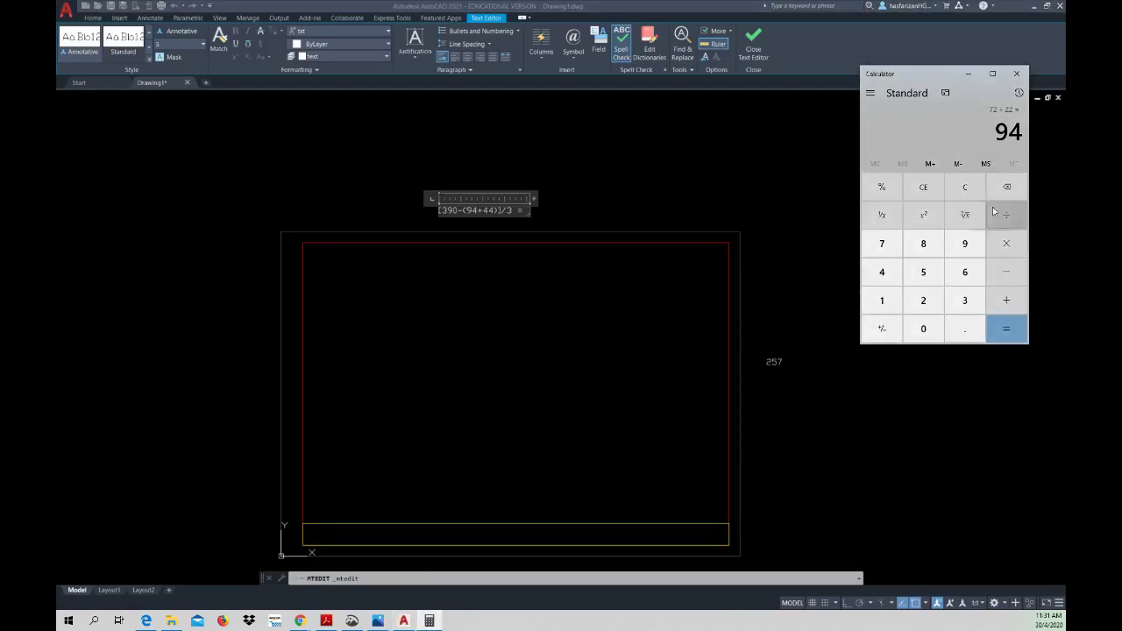
left_click(1005, 301)
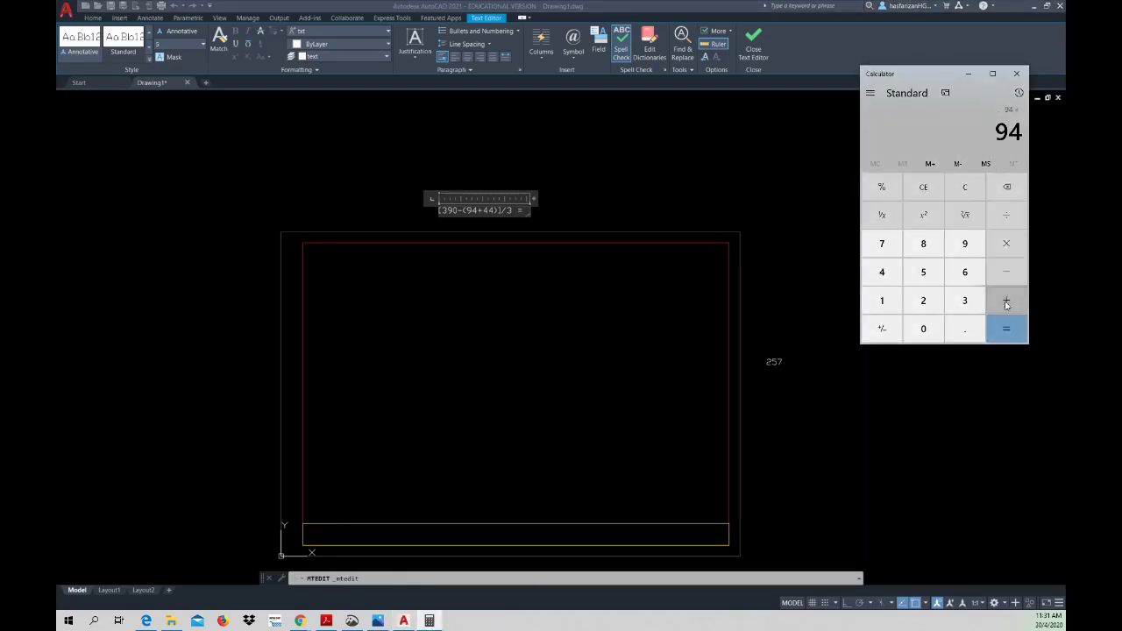
left_click(875, 279)
left_click(875, 279)
left_click(997, 327)
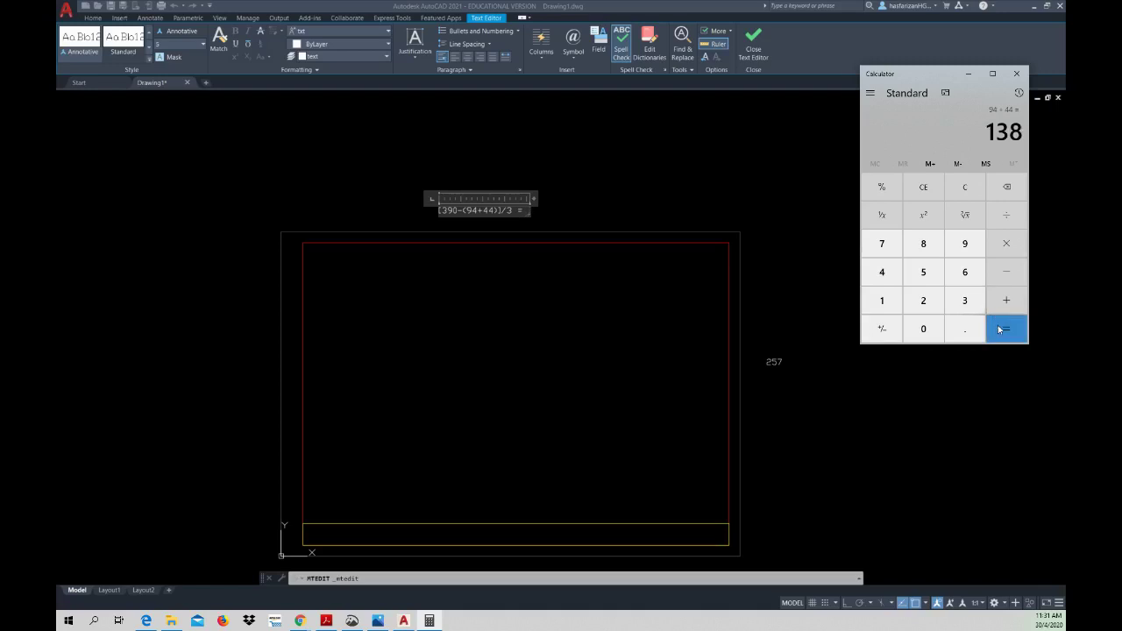
- Work out (390 − 138) / 3 in Calculator, giving 84
left_click(1006, 272)
left_click(965, 299)
left_click(965, 243)
left_click(930, 329)
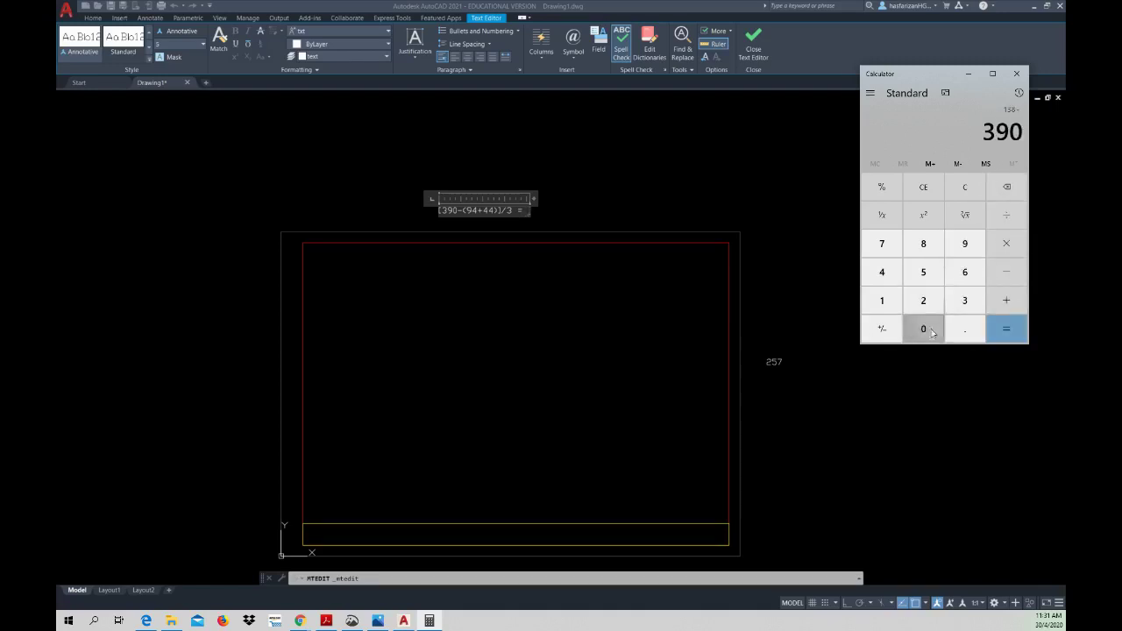
left_click(1007, 330)
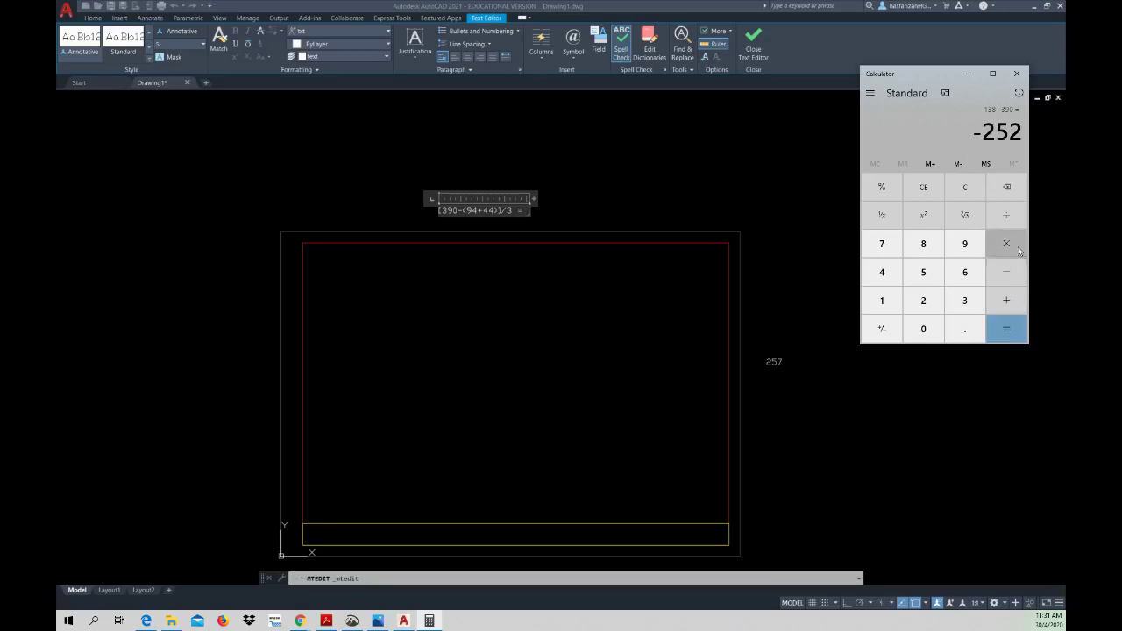
left_click(1006, 214)
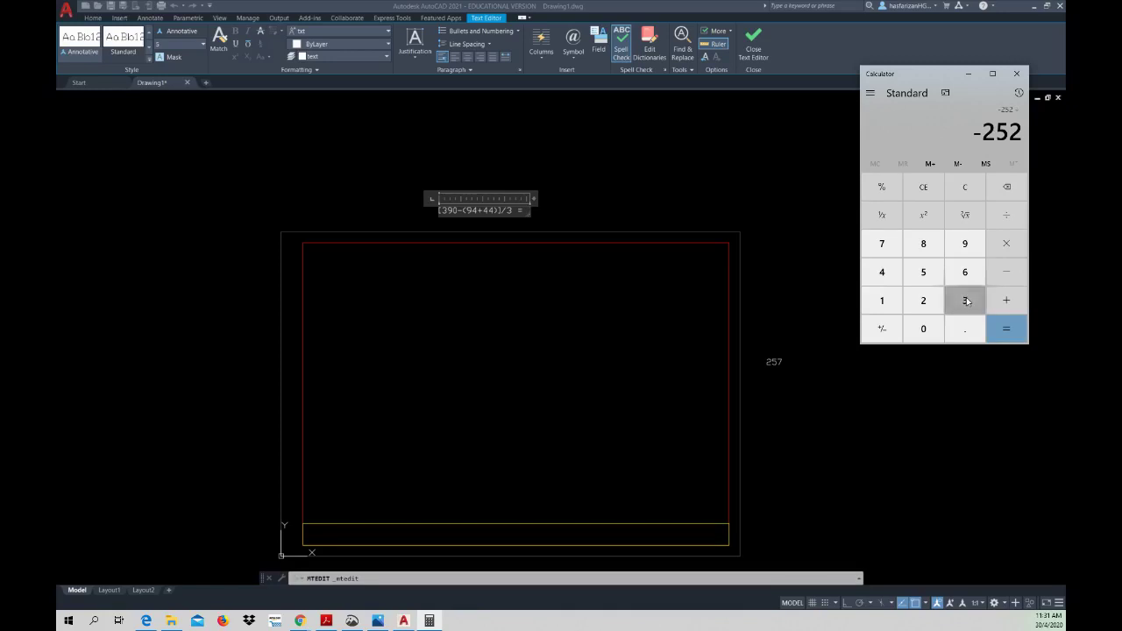
left_click(965, 299)
left_click(1022, 333)
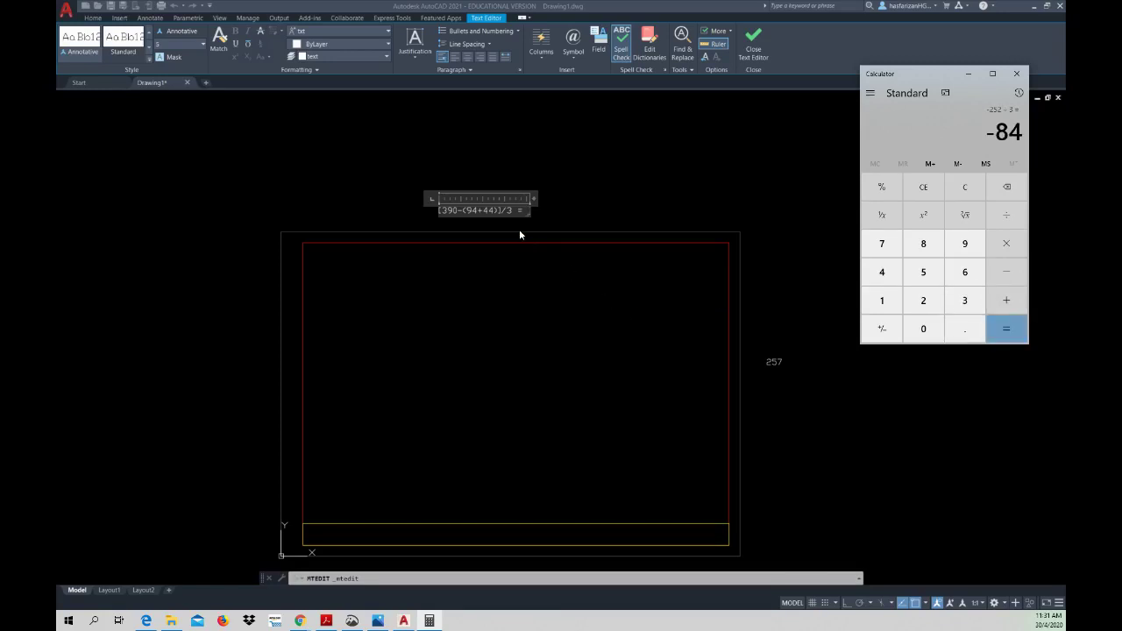
- Append 84 to the formula, widen the text box to one line, and finish editing
type("8")
left_click(969, 74)
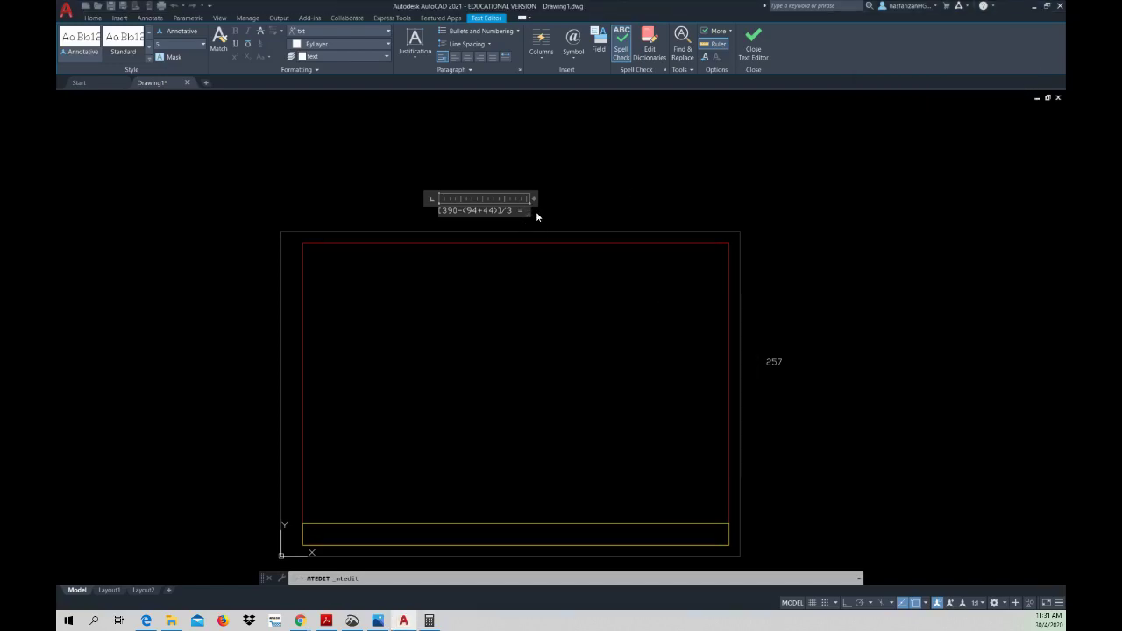
type("84")
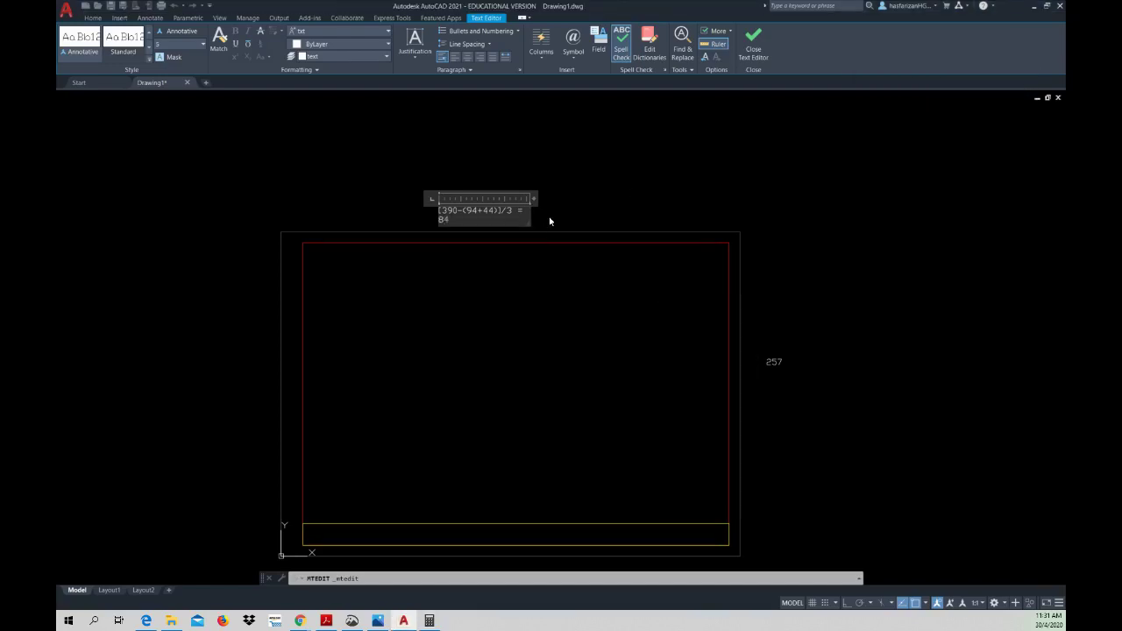
left_click_drag(530, 218, 555, 218)
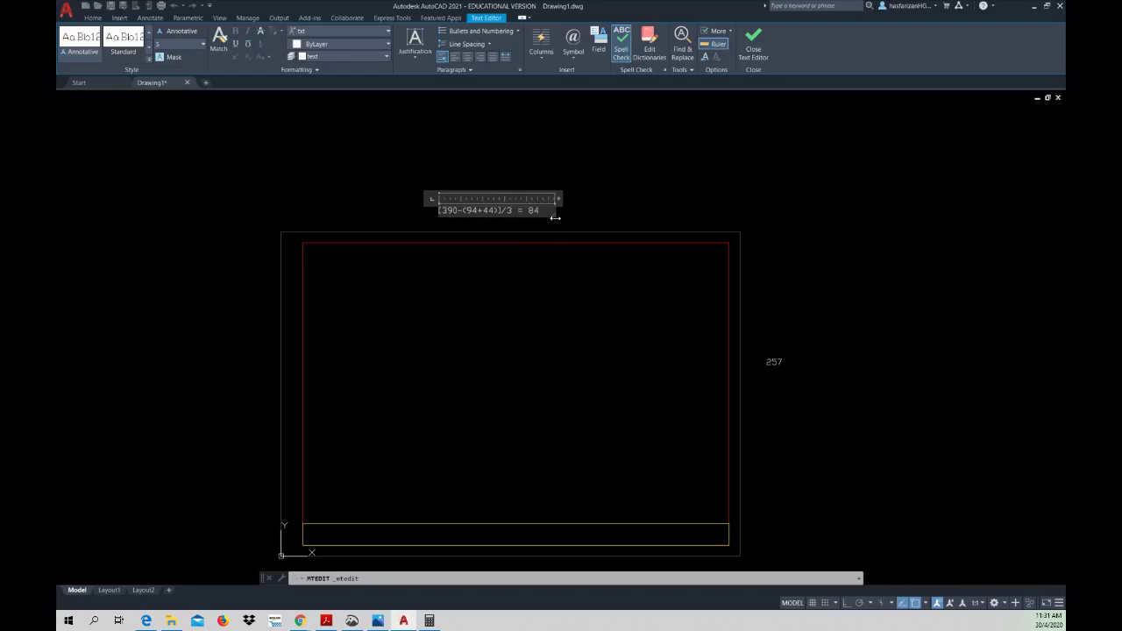
left_click(753, 48)
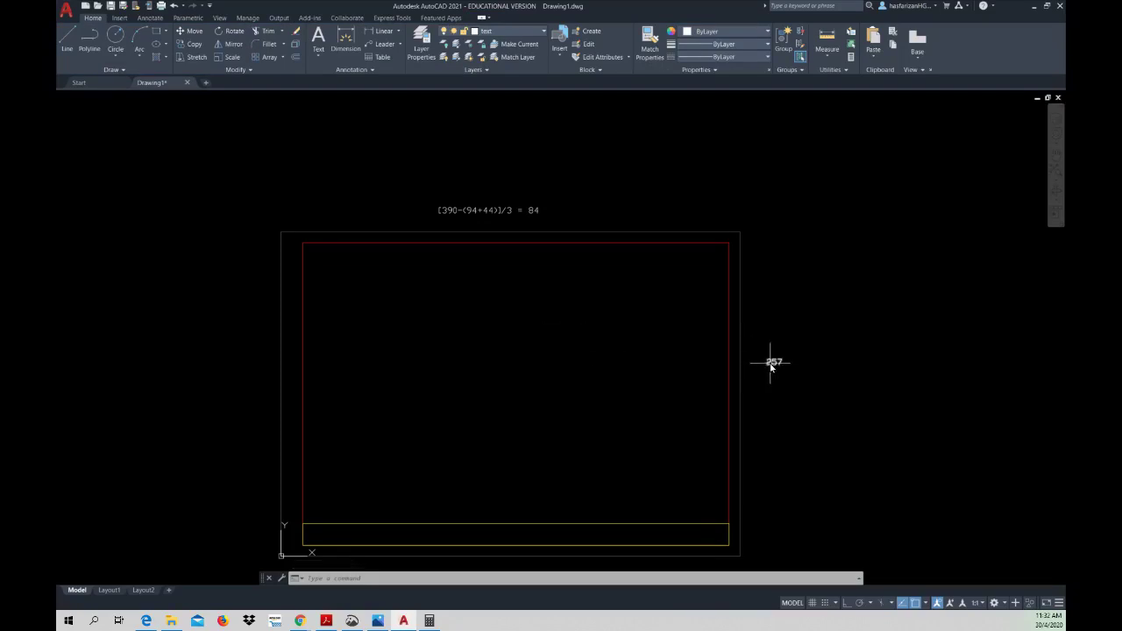
left_click(404, 623)
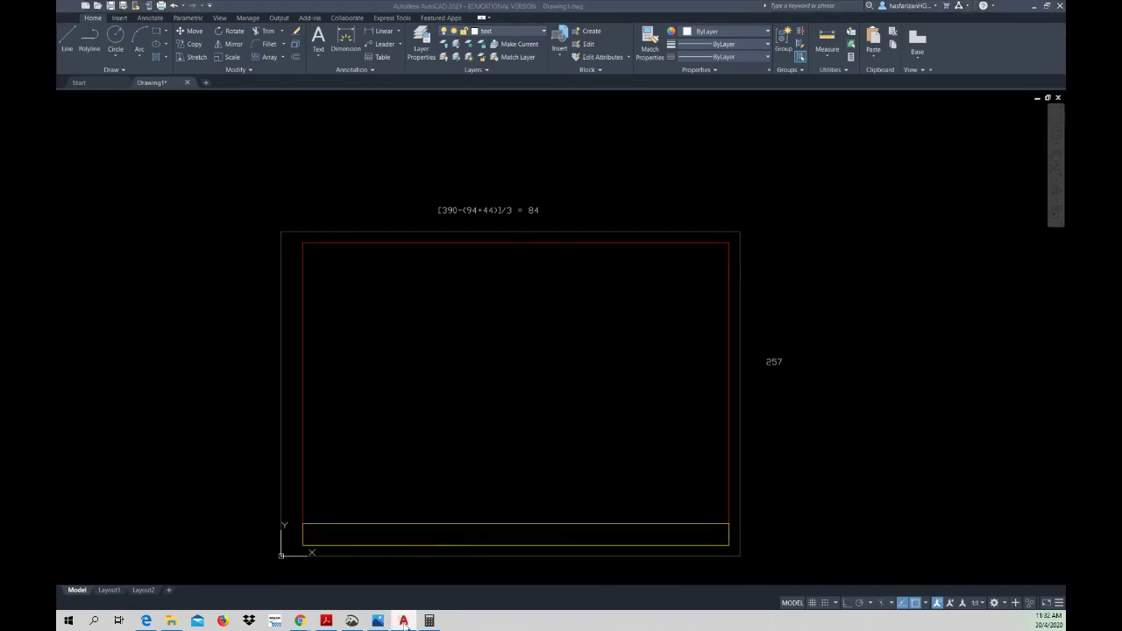
left_click(405, 623)
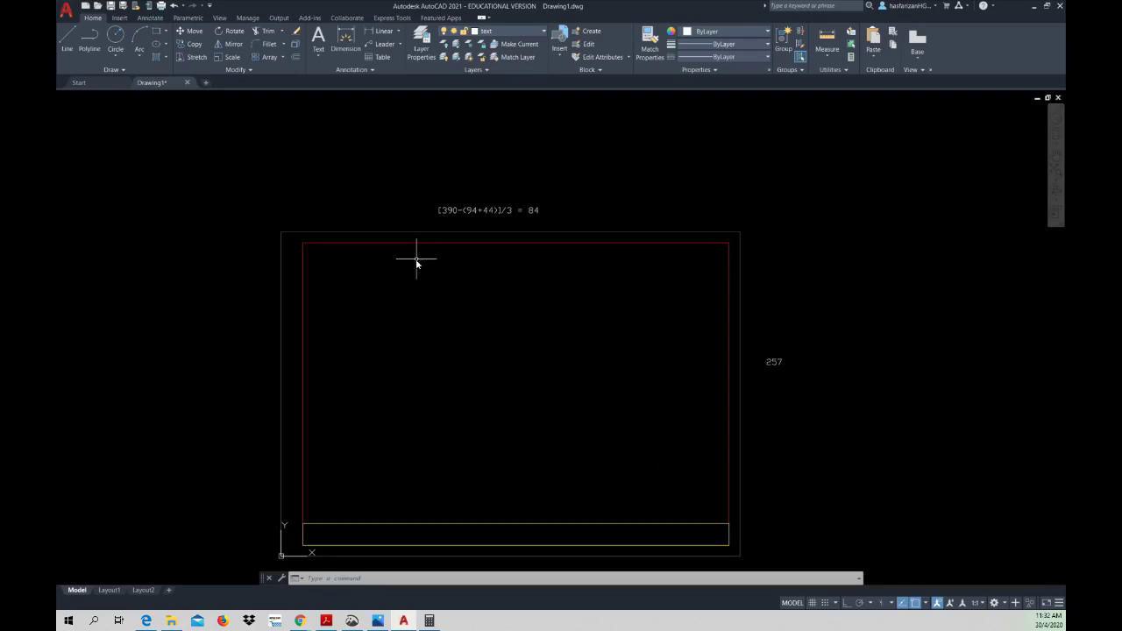
- Open the 257 label right of the border for editing and select its text
left_click(408, 623)
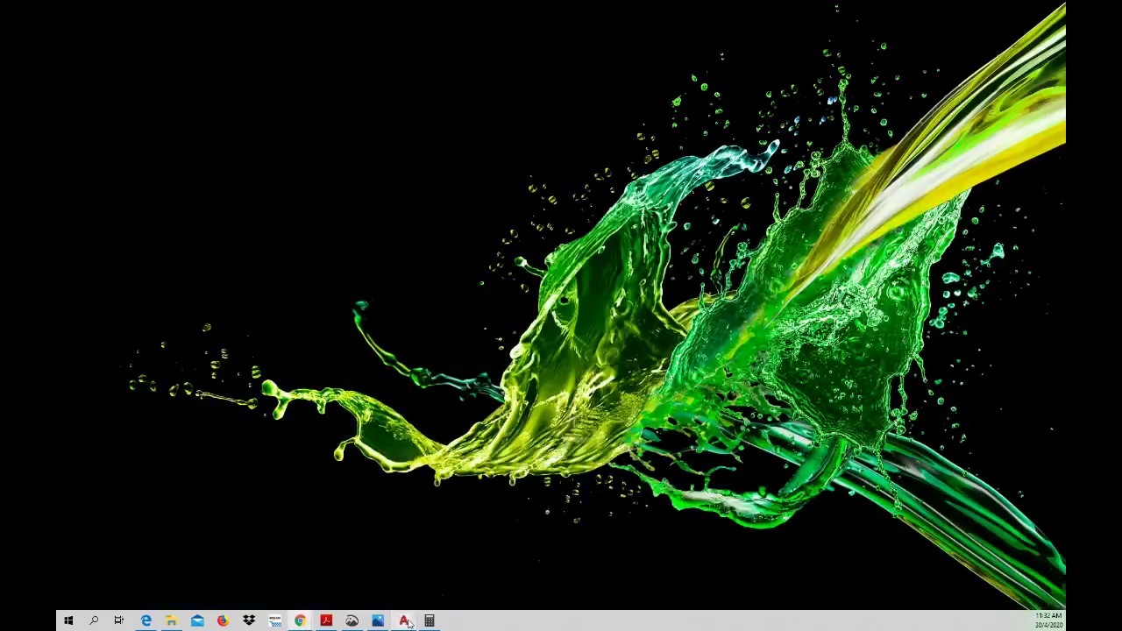
left_click(409, 624)
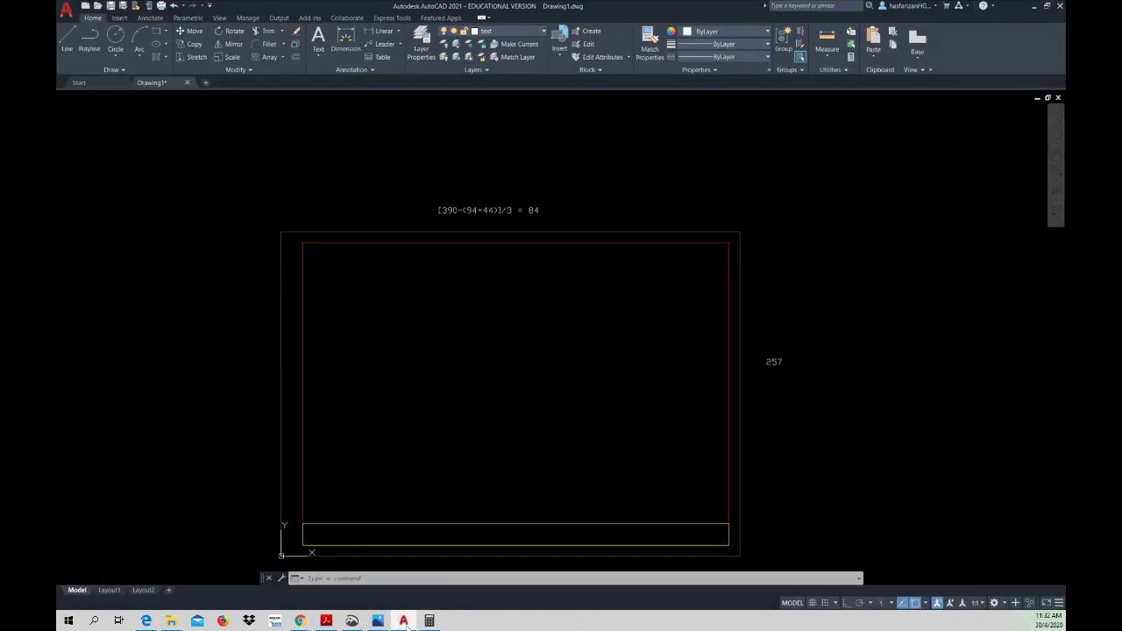
left_click(773, 366)
double_click(773, 366)
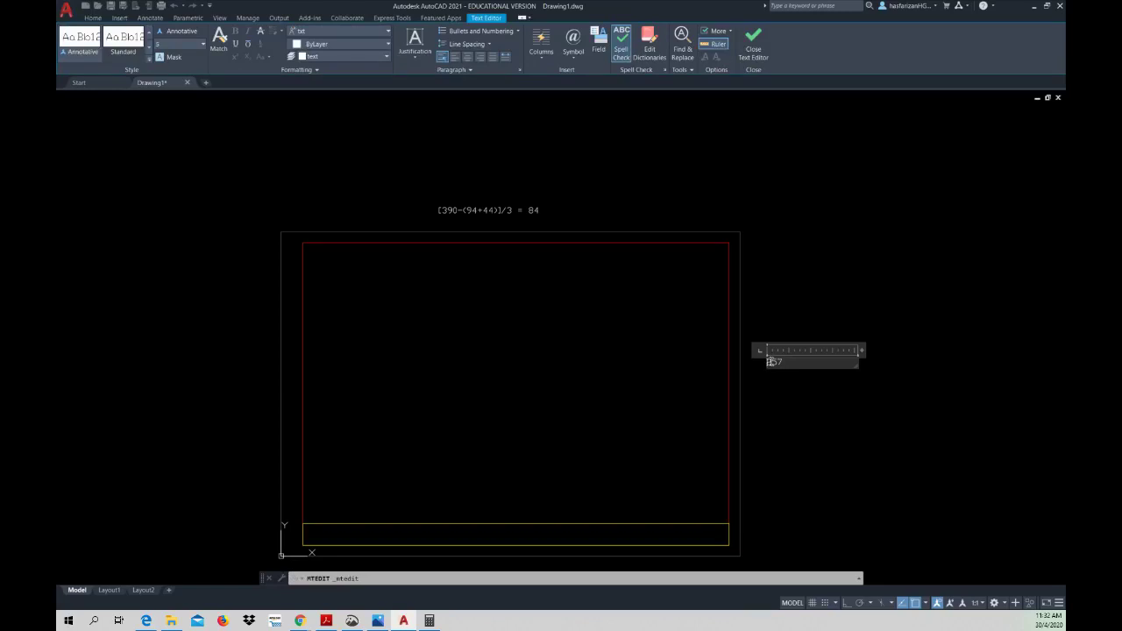
left_click_drag(771, 362, 786, 362)
- Check the PDF dimensions and start the vertical formula with 38, removing a stray '='
left_click(325, 621)
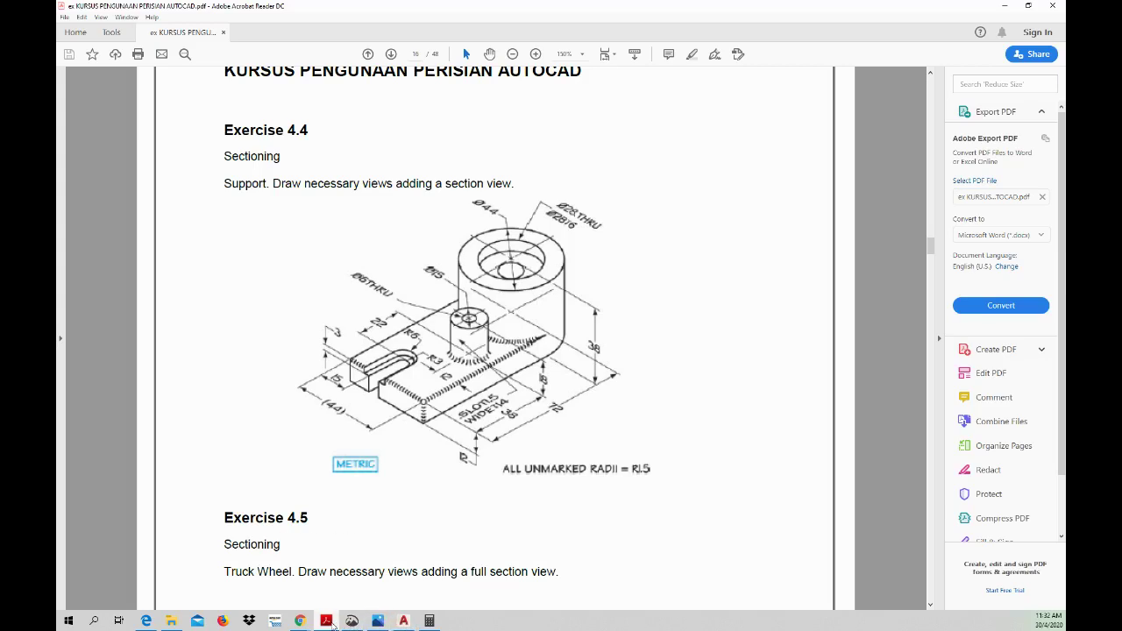
left_click(397, 623)
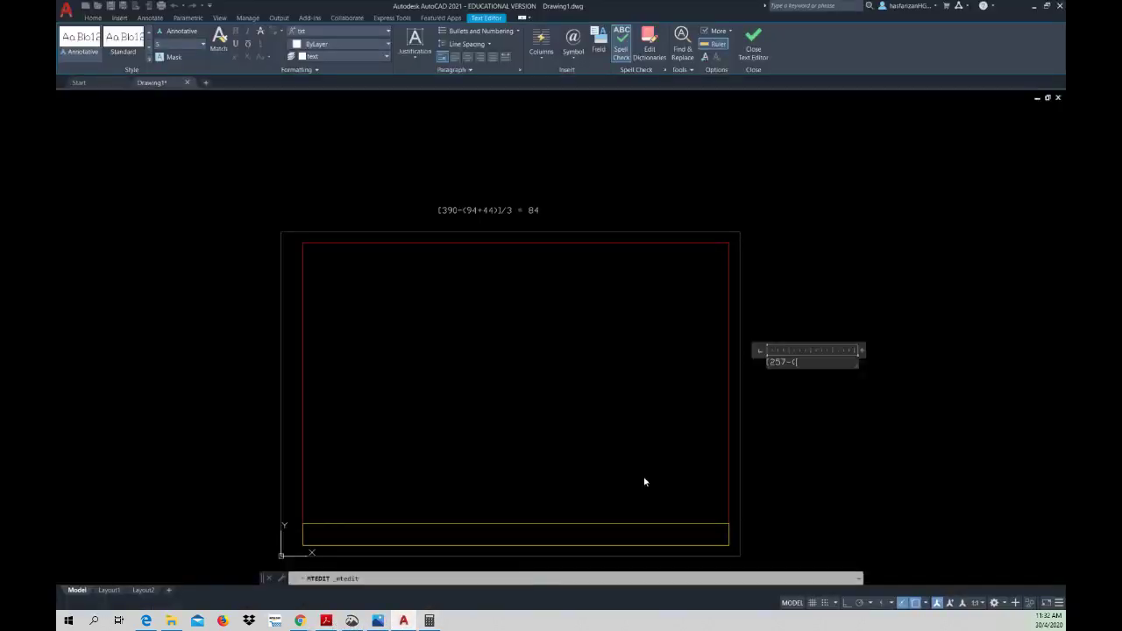
type("38")
type("=")
key("BackSpace")
left_click(403, 621)
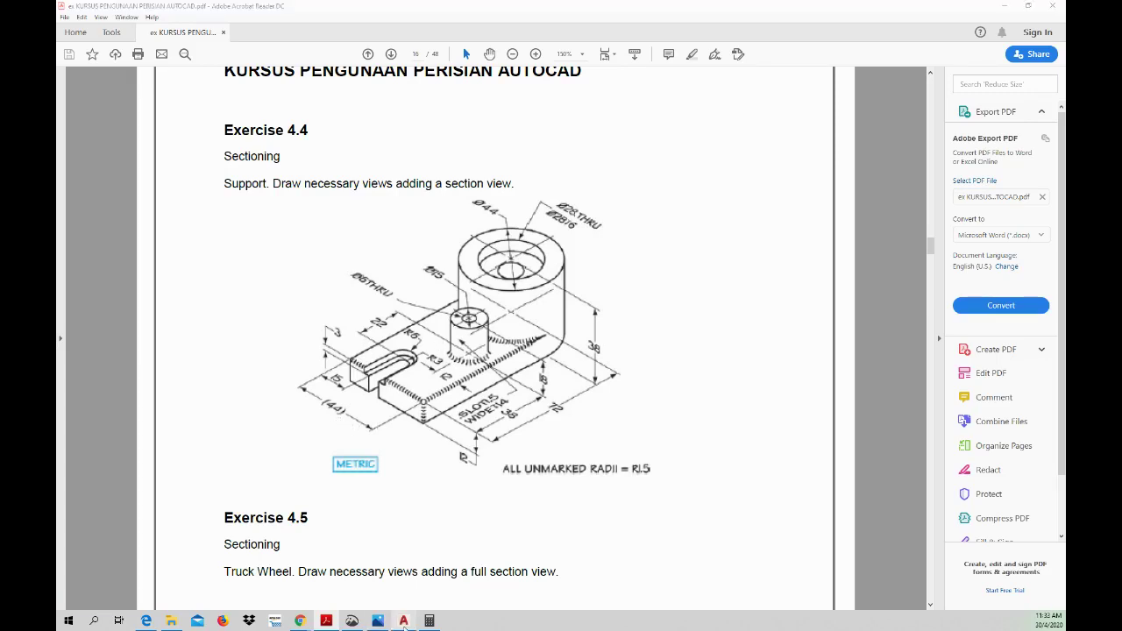
left_click(403, 621)
type("(257-(38+44))/3")
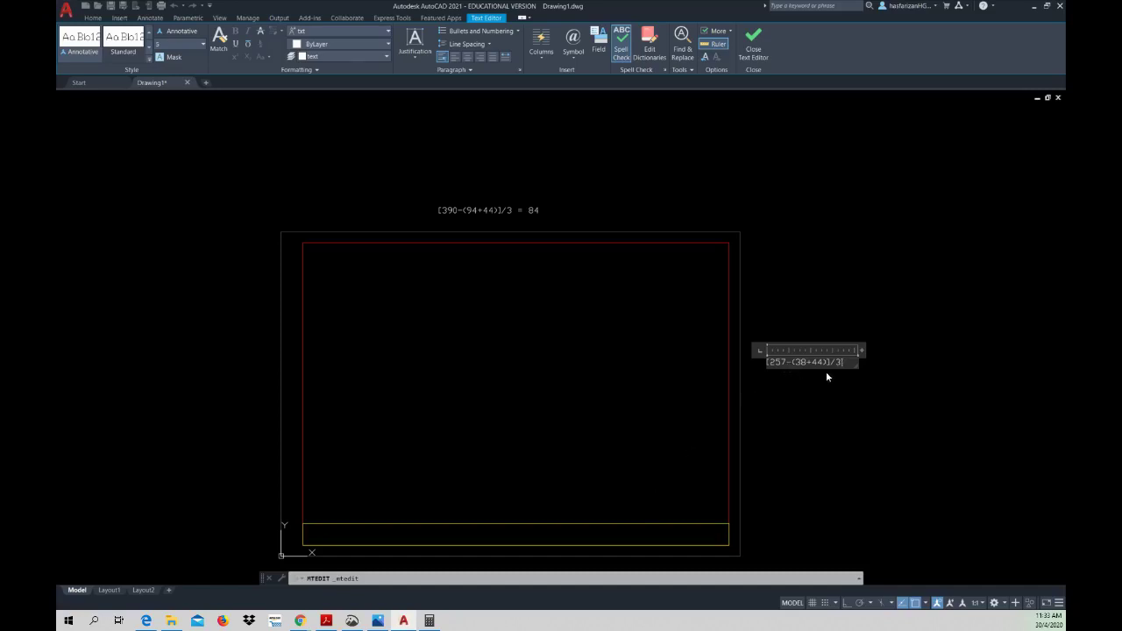
- End the vertical formula with '=', widen its box, and compute 38 + 44 = 82 in Calculator
type("=")
left_click_drag(857, 368, 876, 368)
left_click(429, 621)
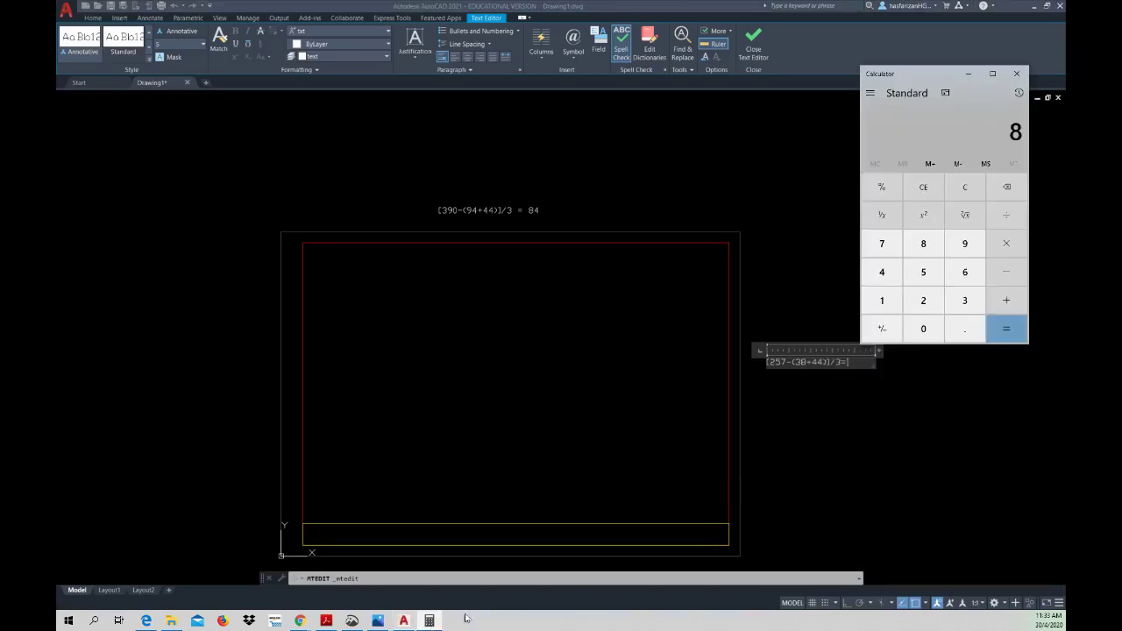
left_click(926, 193)
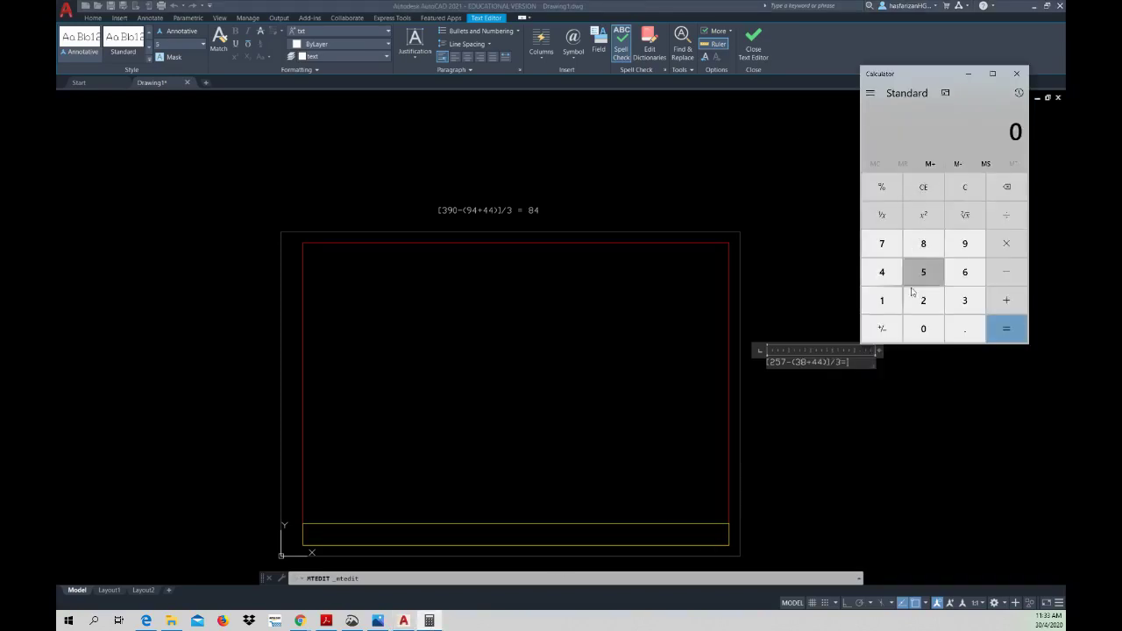
left_click(918, 294)
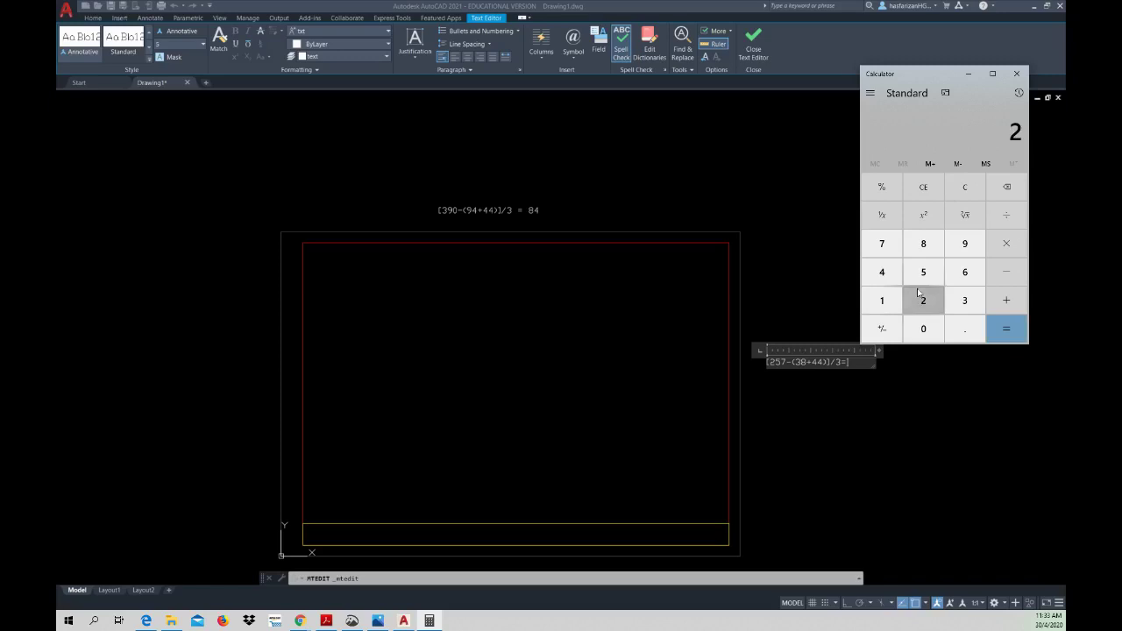
left_click(924, 187)
left_click(965, 300)
left_click(923, 242)
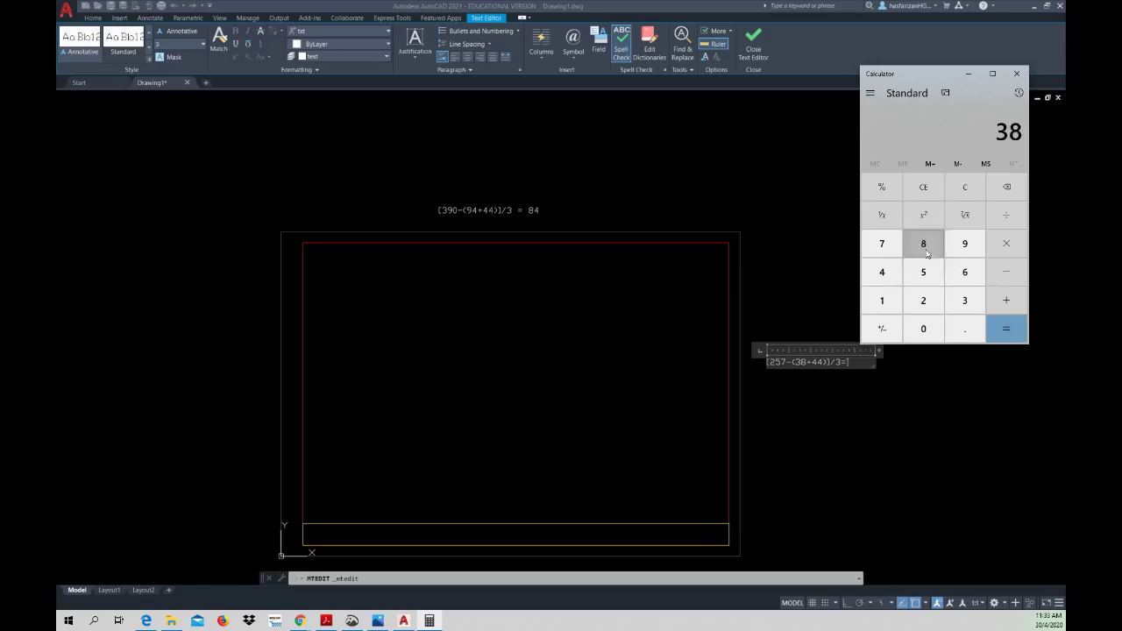
left_click(998, 302)
left_click(882, 272)
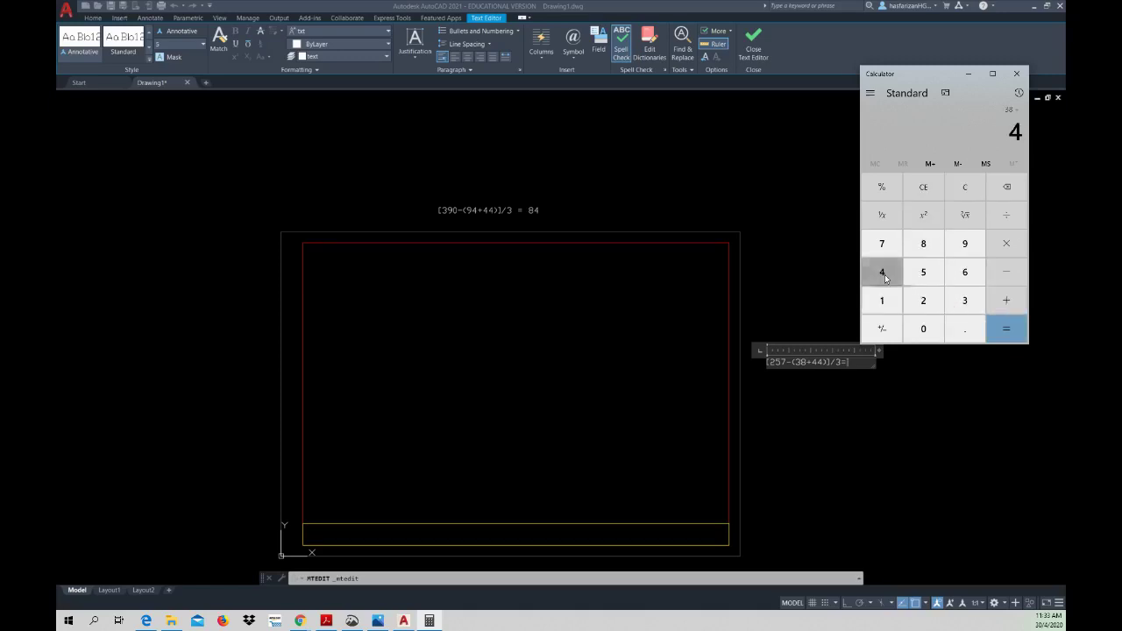
left_click(882, 272)
left_click(1005, 332)
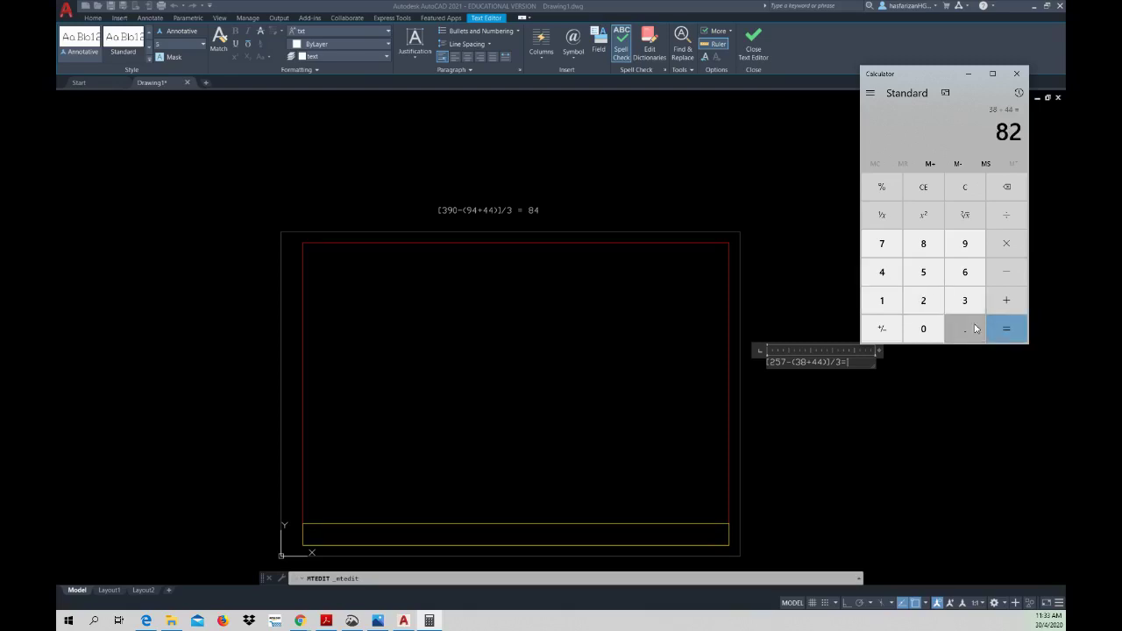
- Work out (257 − 82) / 3 ≈ 58 in Calculator and return to the formula text
left_click(1007, 272)
left_click(923, 300)
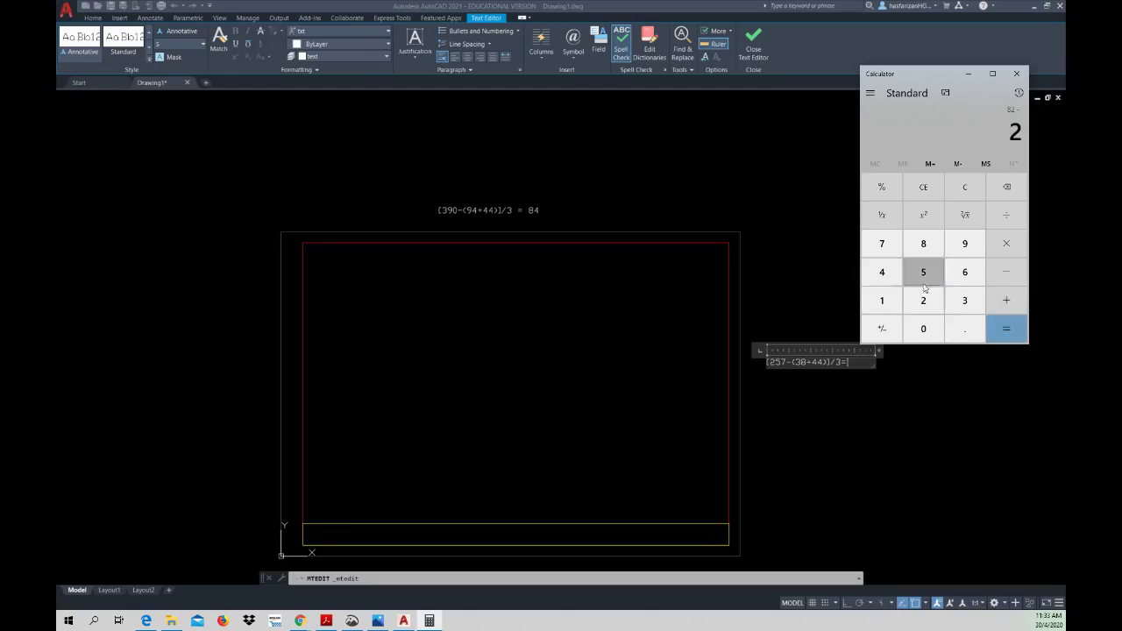
left_click(923, 279)
left_click(882, 243)
left_click(1006, 327)
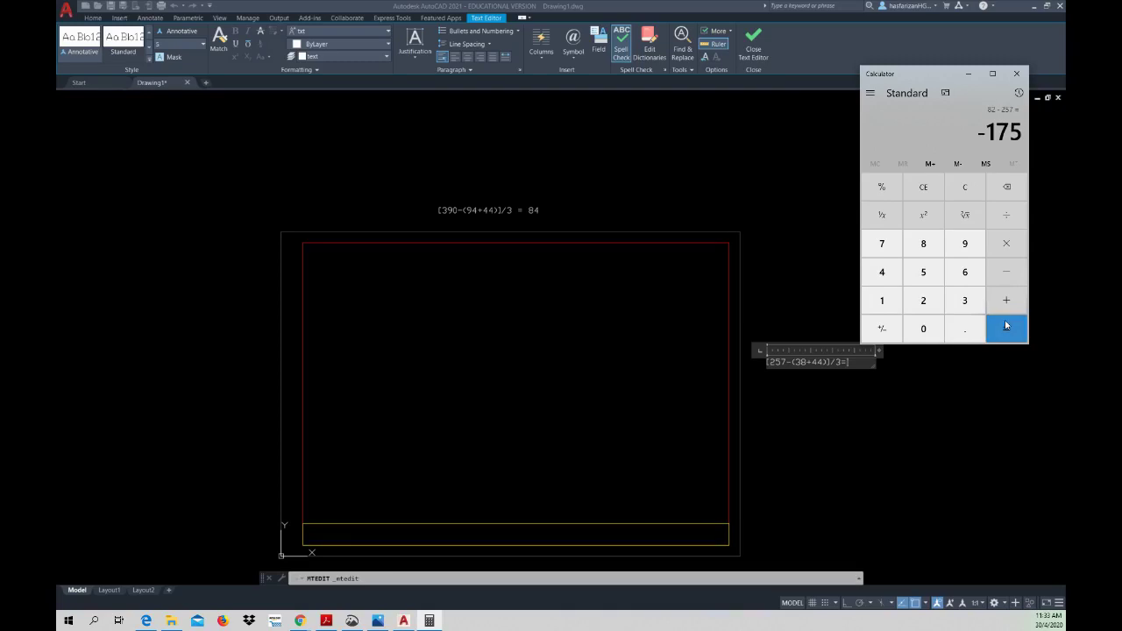
left_click(1007, 215)
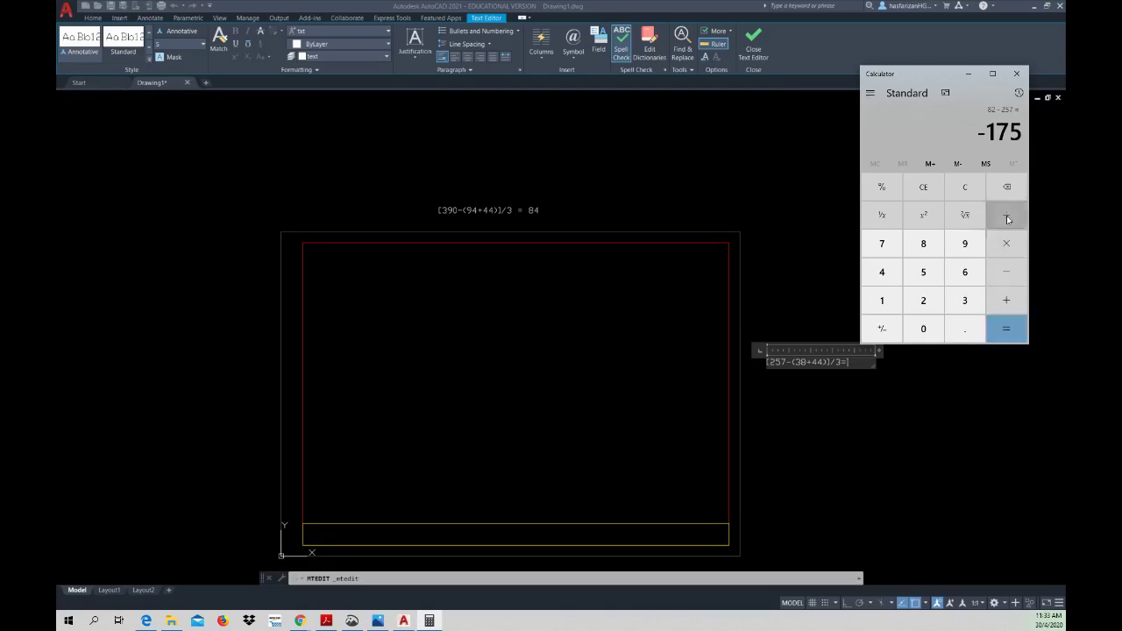
left_click(964, 300)
left_click(1006, 332)
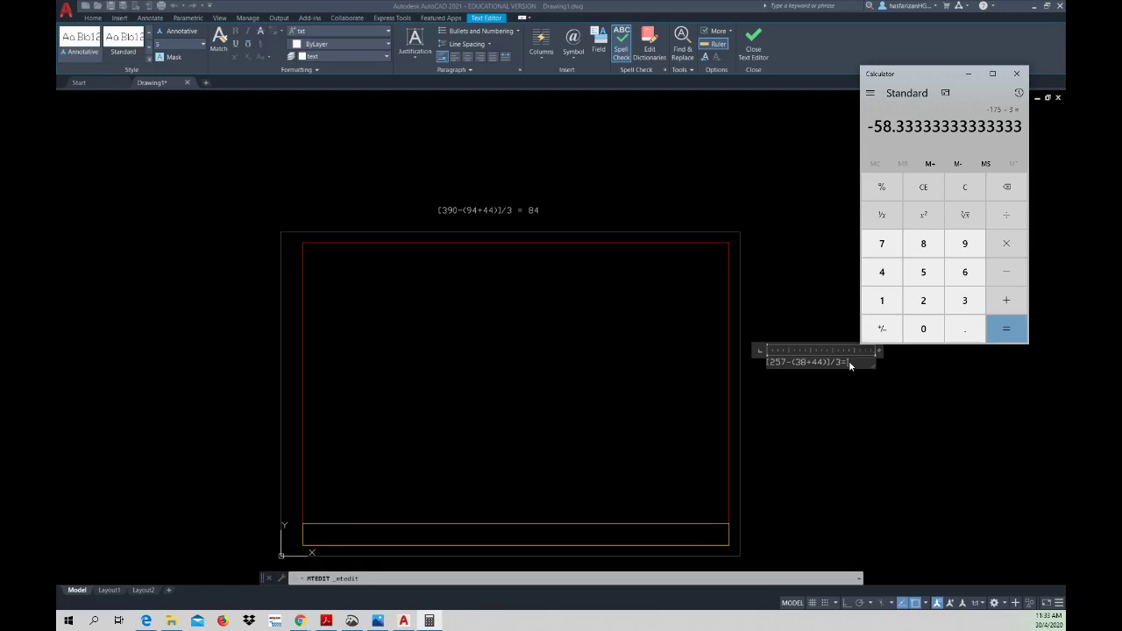
key("5")
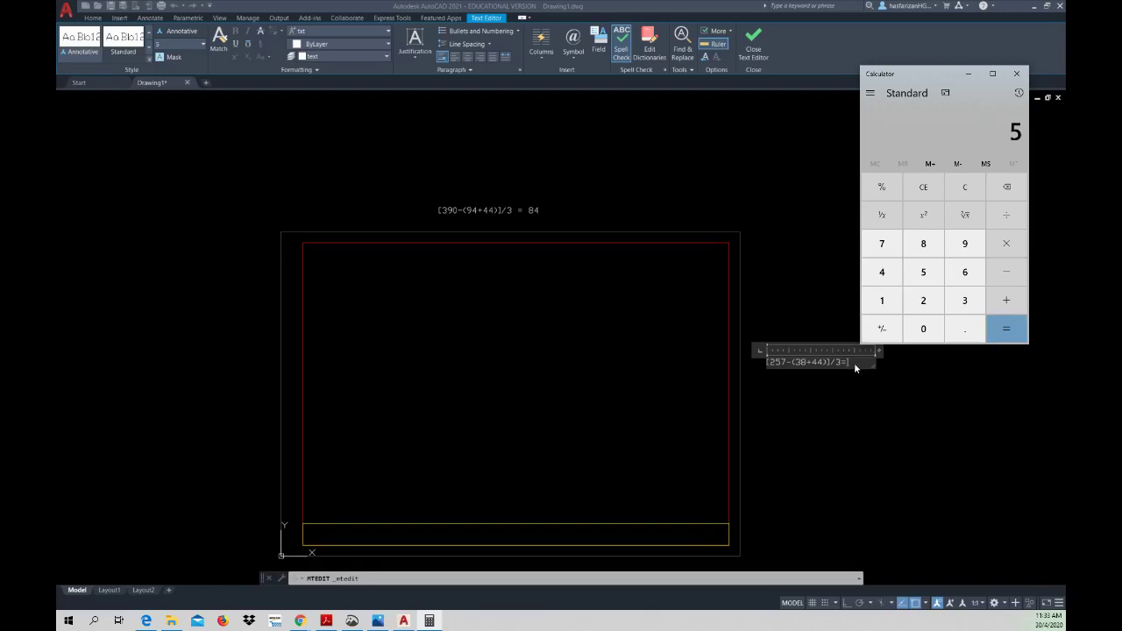
key("Escape")
left_click(857, 362)
type("58")
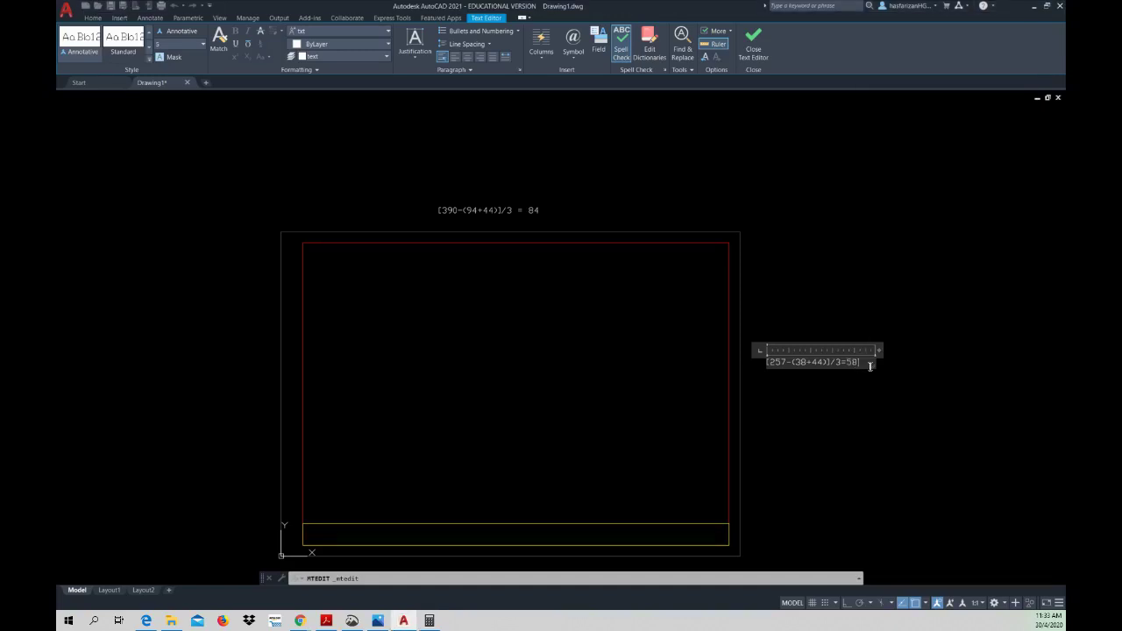
- Finish the vertical formula text and make contract.l the current layer
left_click(753, 42)
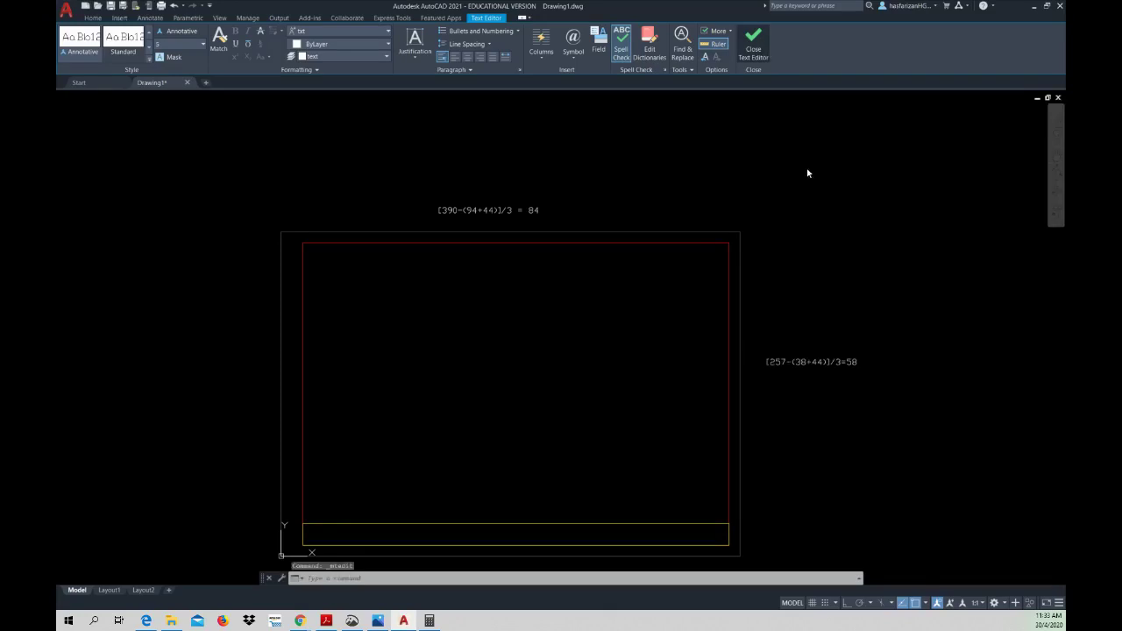
middle_click_drag(641, 385, 654, 317)
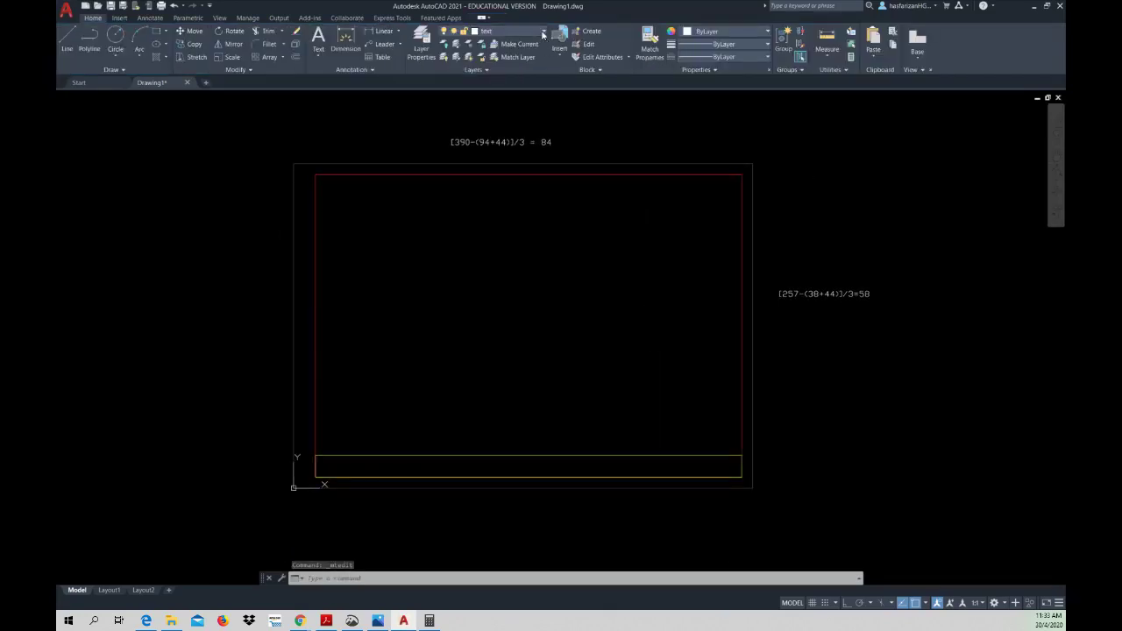
left_click(543, 31)
left_click(522, 84)
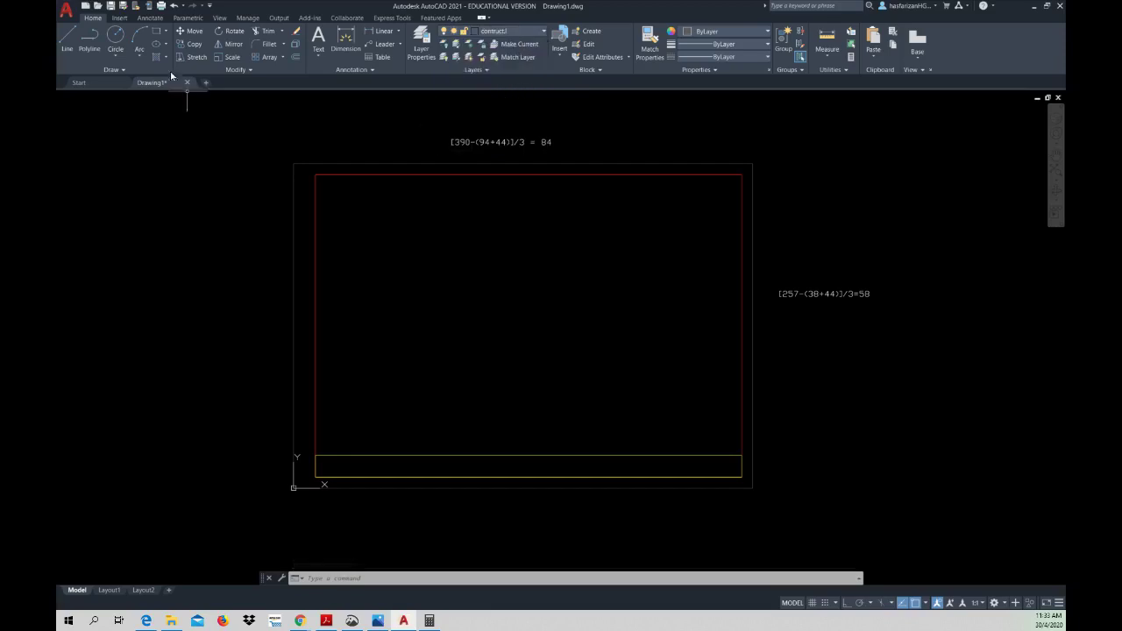
- Draw vertical and horizontal construction lines from the border's lower-left corner past the sheet
left_click(67, 40)
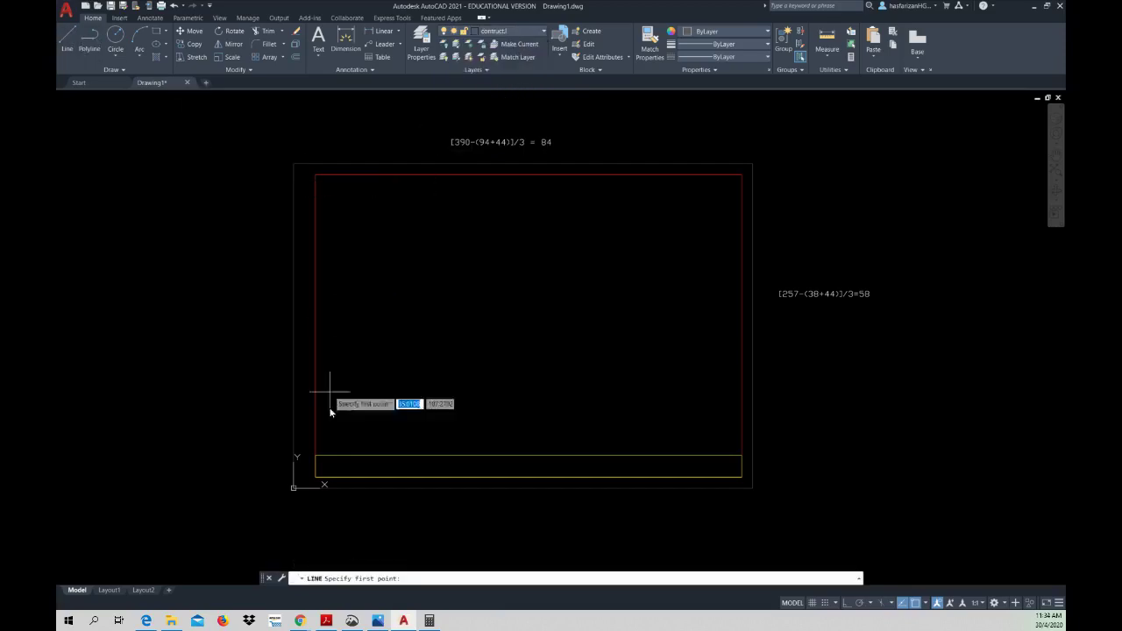
left_click(314, 476)
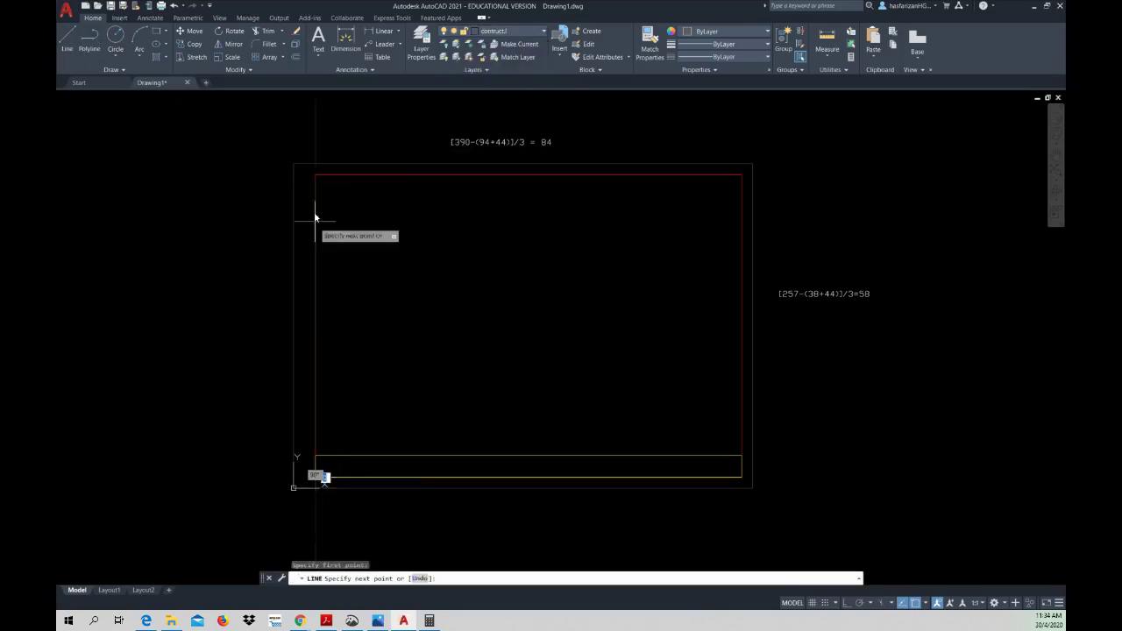
left_click(319, 108)
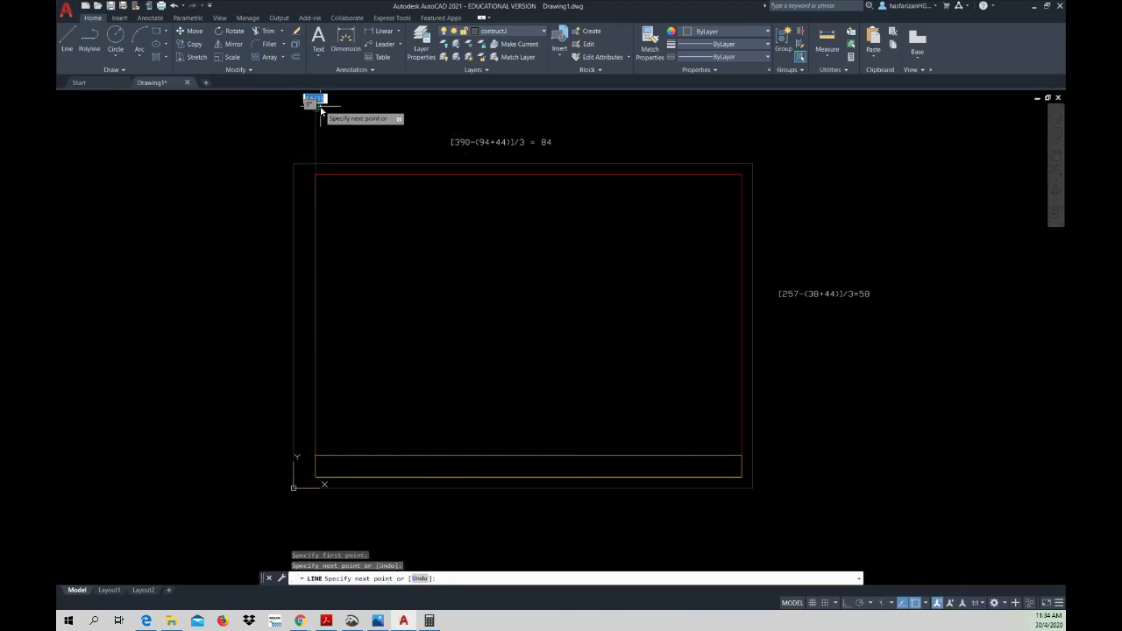
key("Escape")
key("Return")
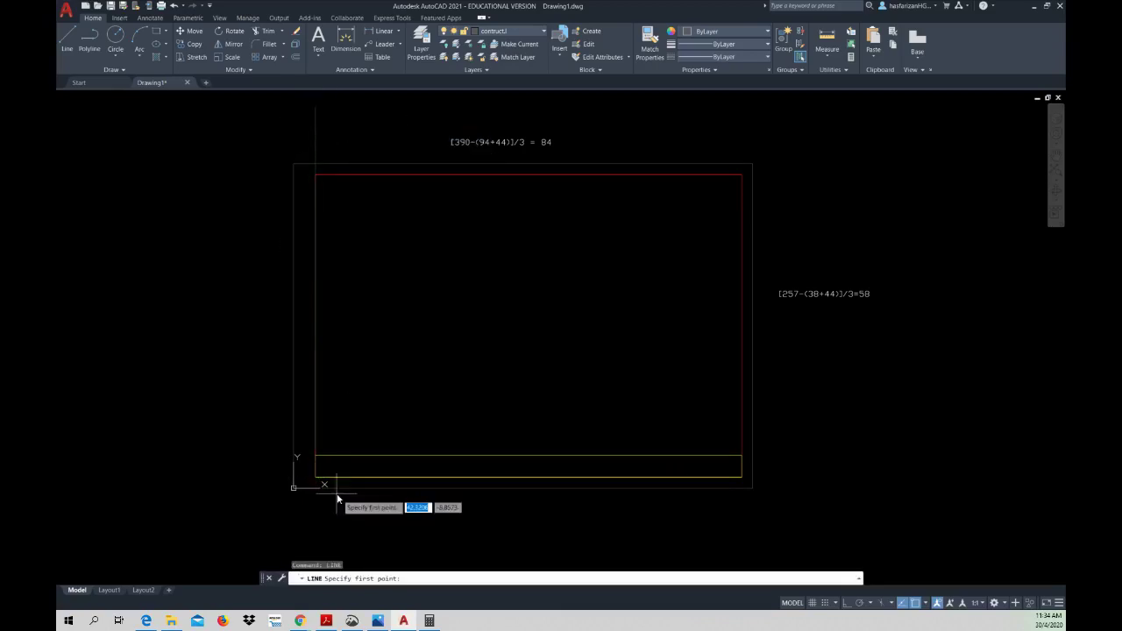
left_click(316, 479)
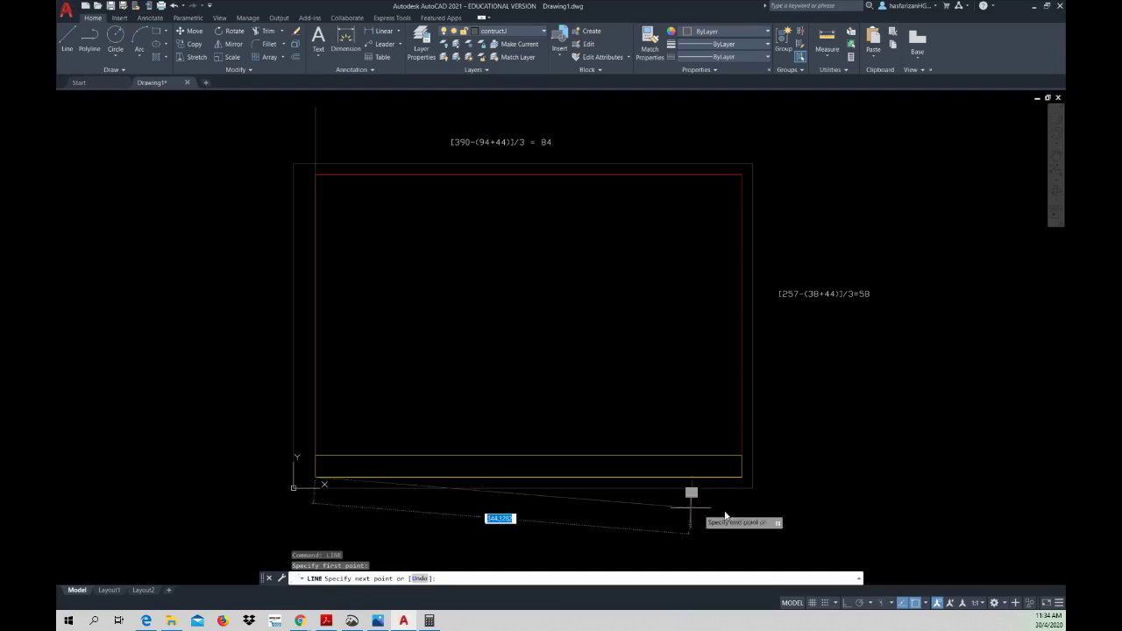
left_click(857, 480)
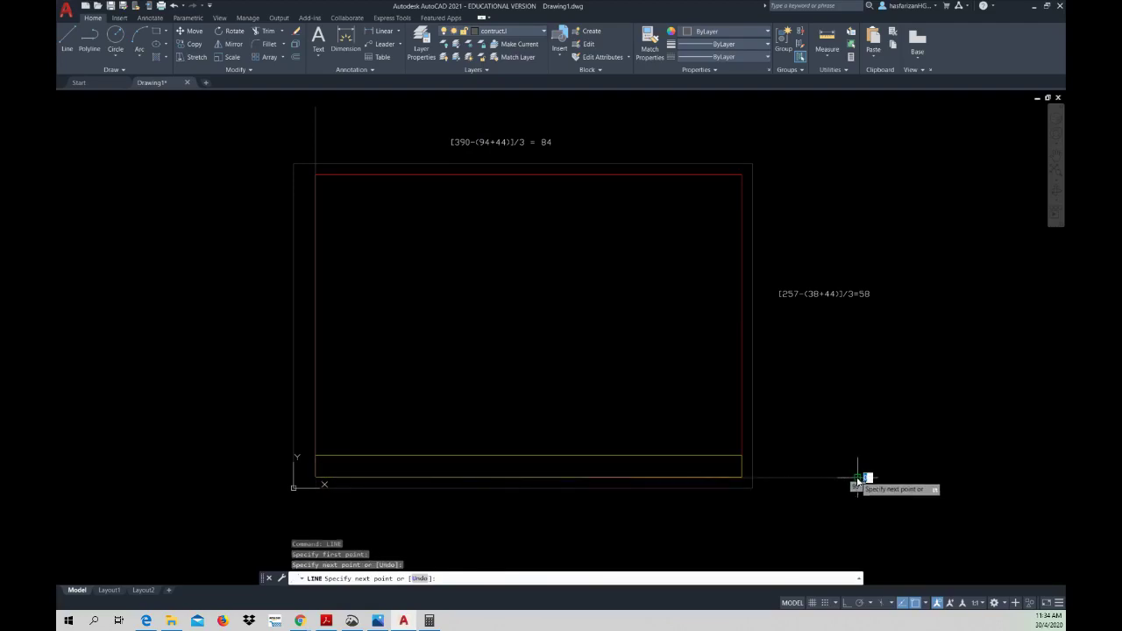
key("Escape")
- With Ortho on, draw construction lines down and left from the border's top-right corner
left_click(847, 603)
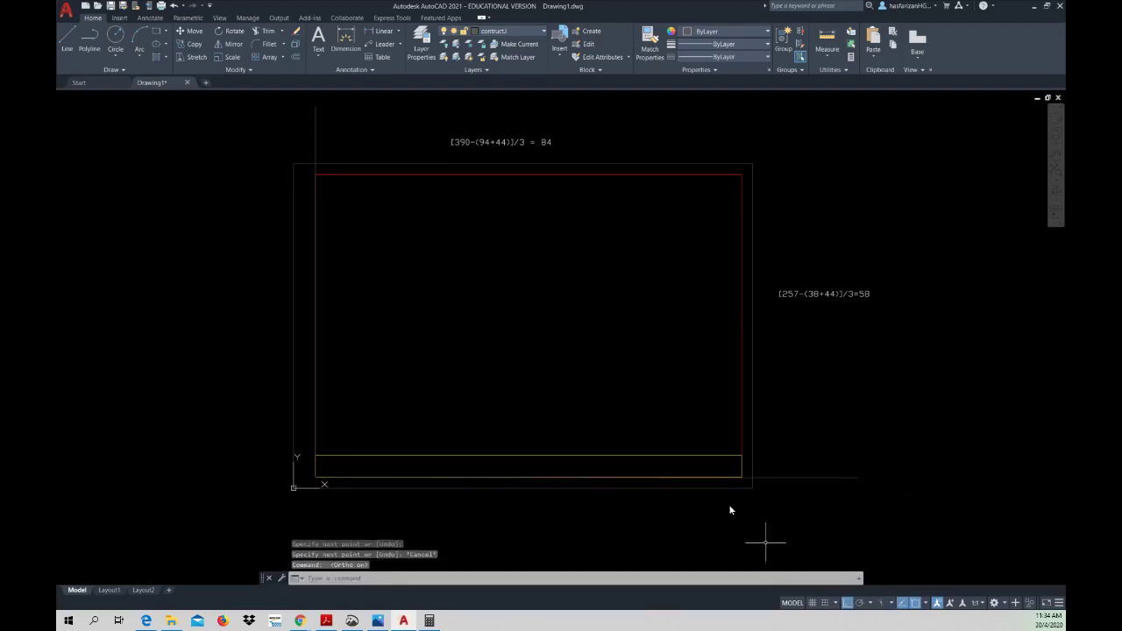
left_click(69, 40)
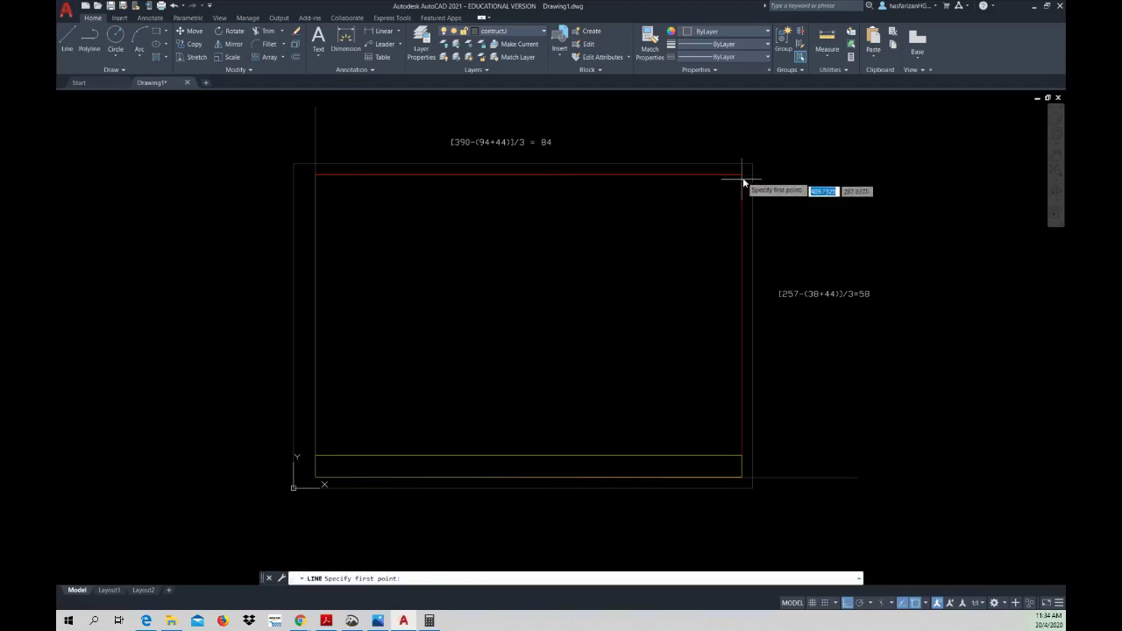
left_click(742, 175)
left_click(743, 547)
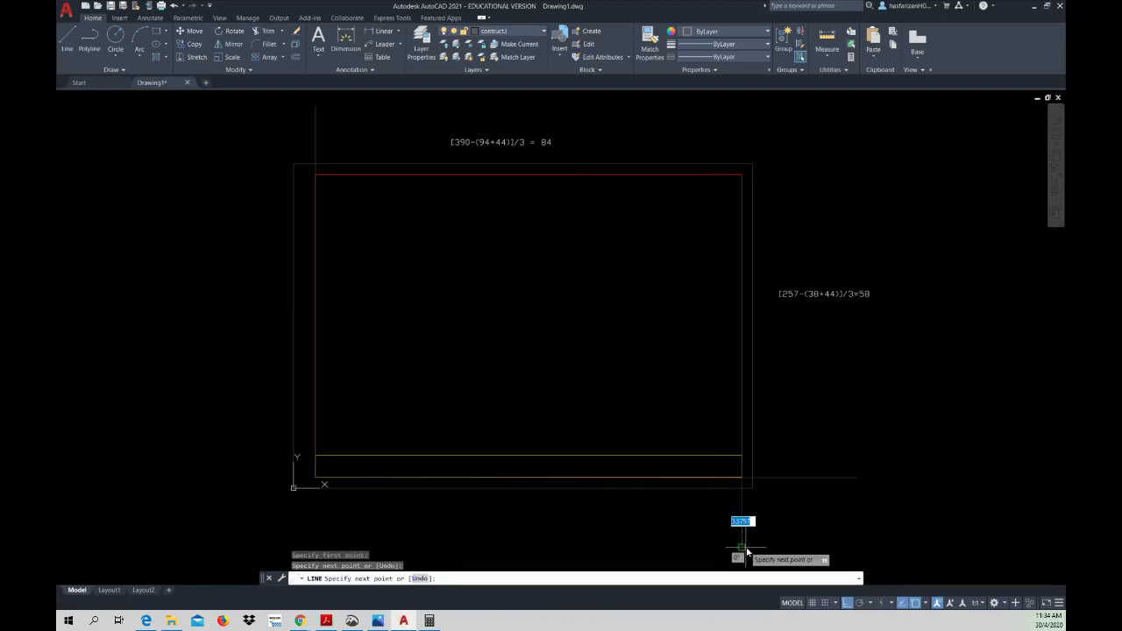
key("Return")
right_click(684, 401)
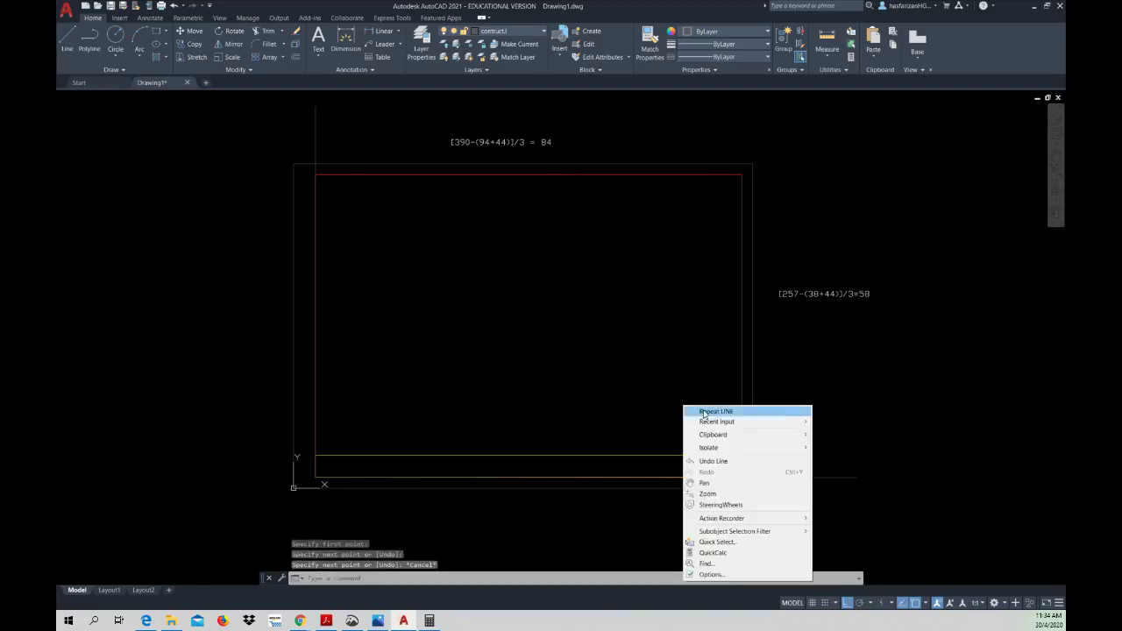
left_click(701, 410)
left_click(742, 175)
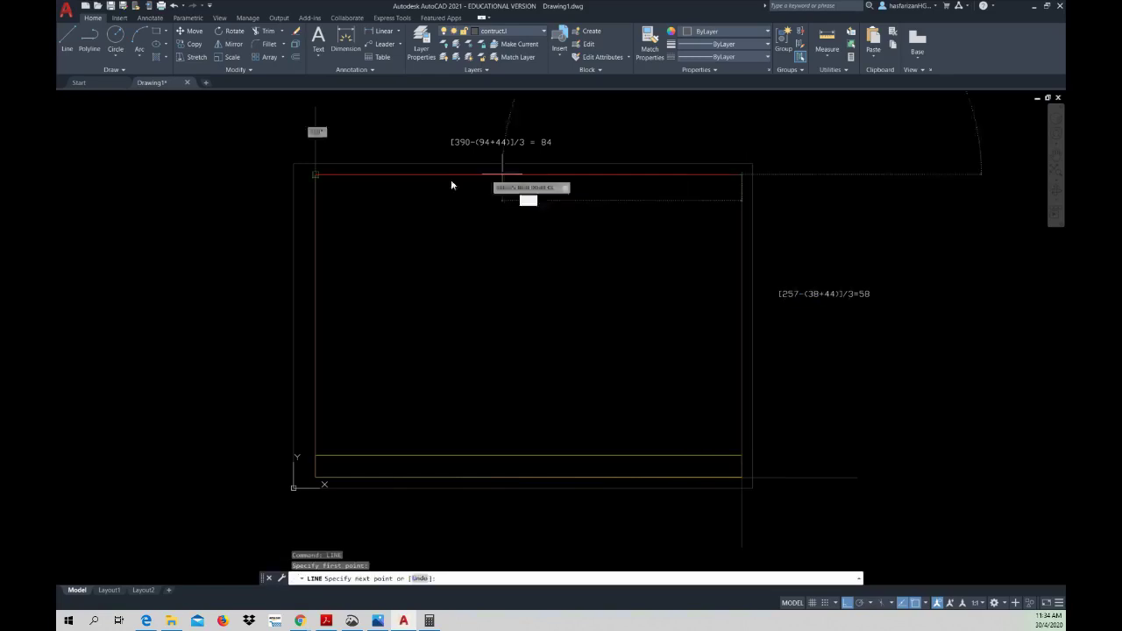
left_click(242, 179)
key("Escape")
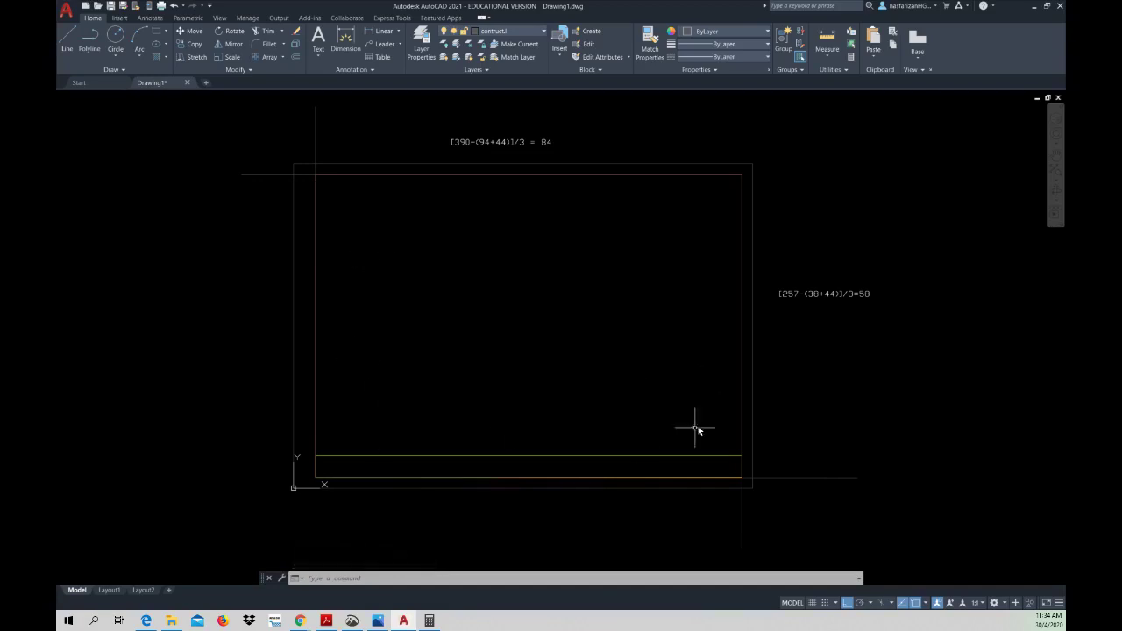
- Compare the Exercise 4.4 PDF with the drawing by toggling Acrobat Reader
left_click(328, 622)
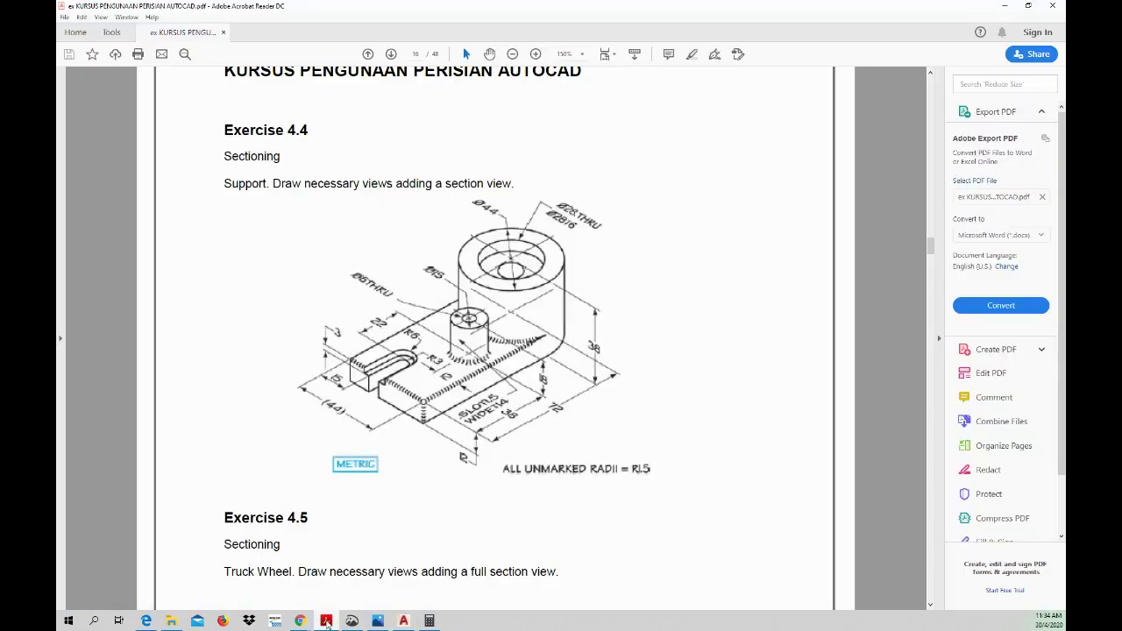
left_click(326, 622)
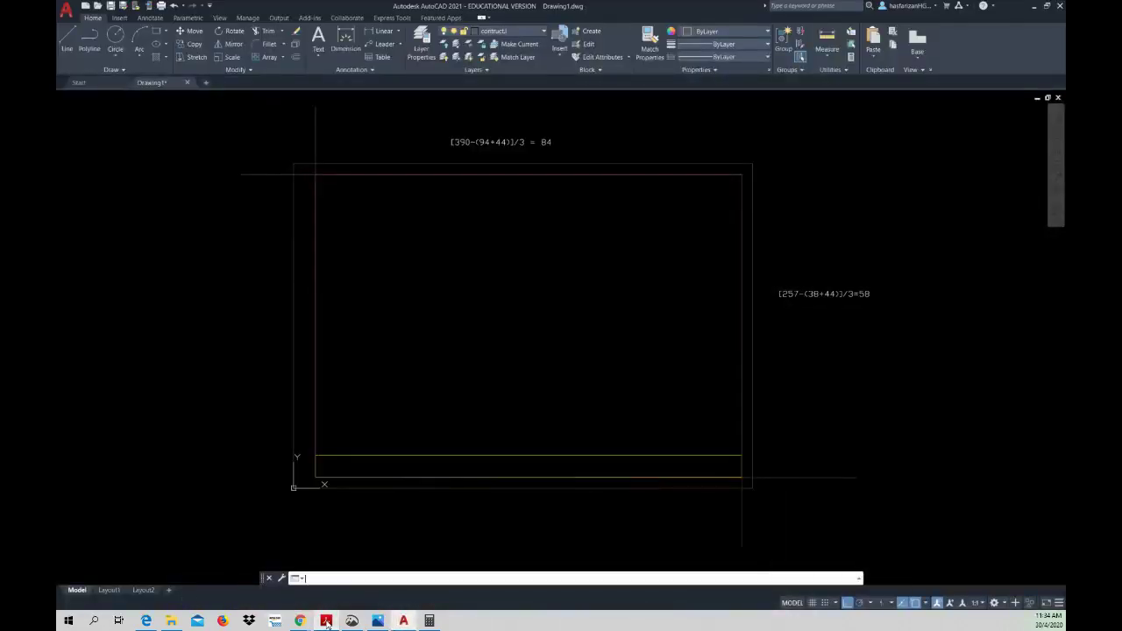
left_click(326, 623)
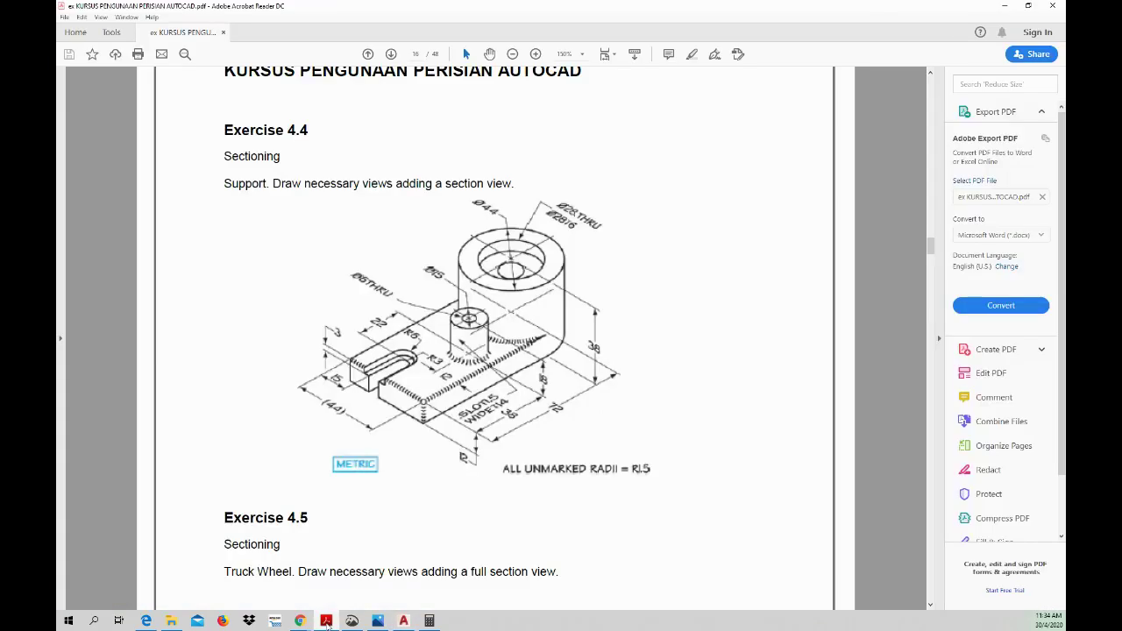
left_click(326, 623)
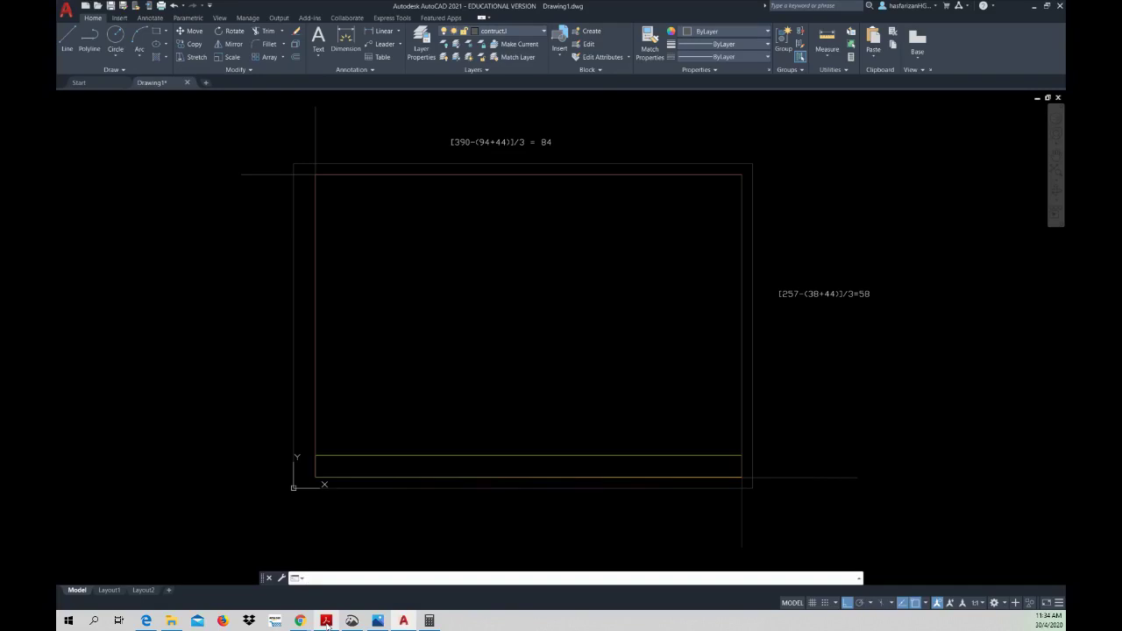
left_click(326, 623)
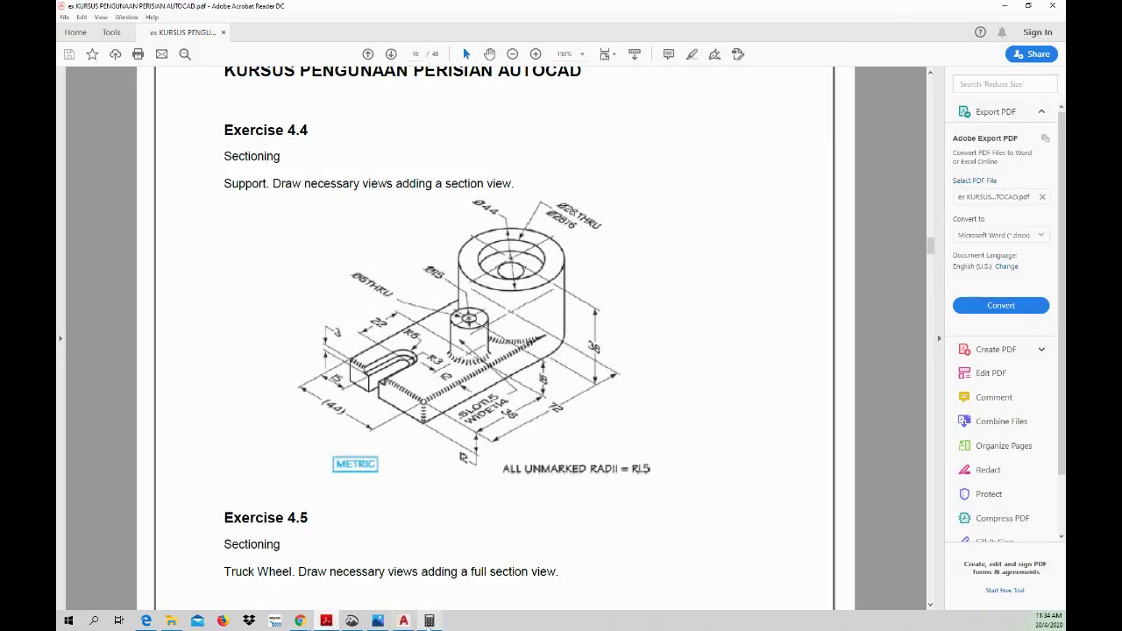
- Enter 72 + in Calculator over the exercise PDF
left_click(429, 620)
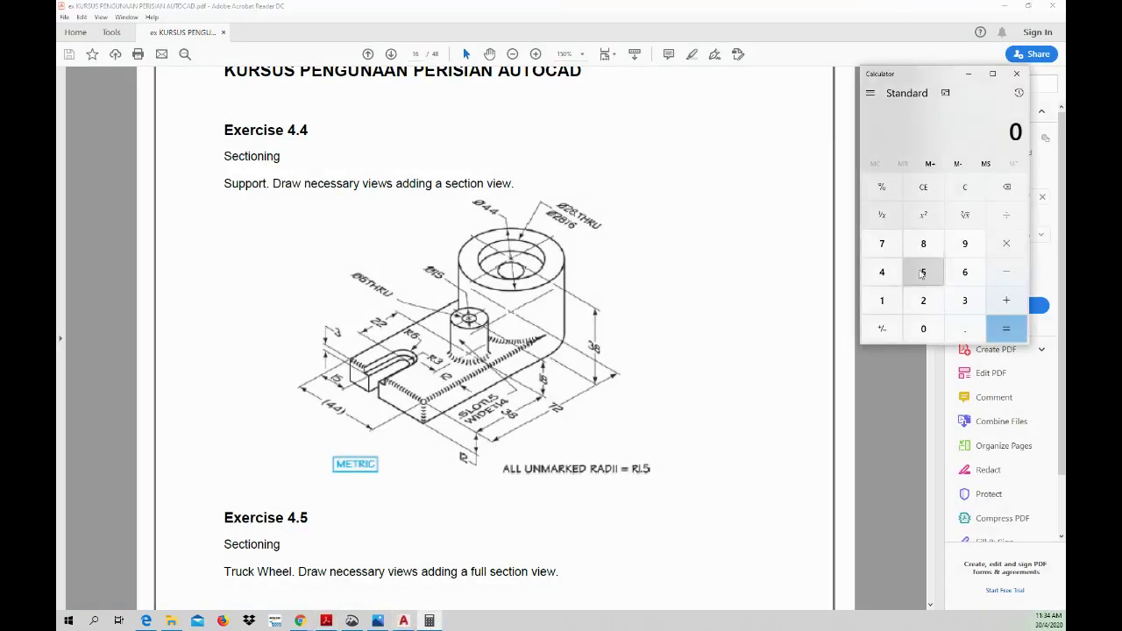
left_click(882, 244)
left_click(923, 300)
left_click(1007, 299)
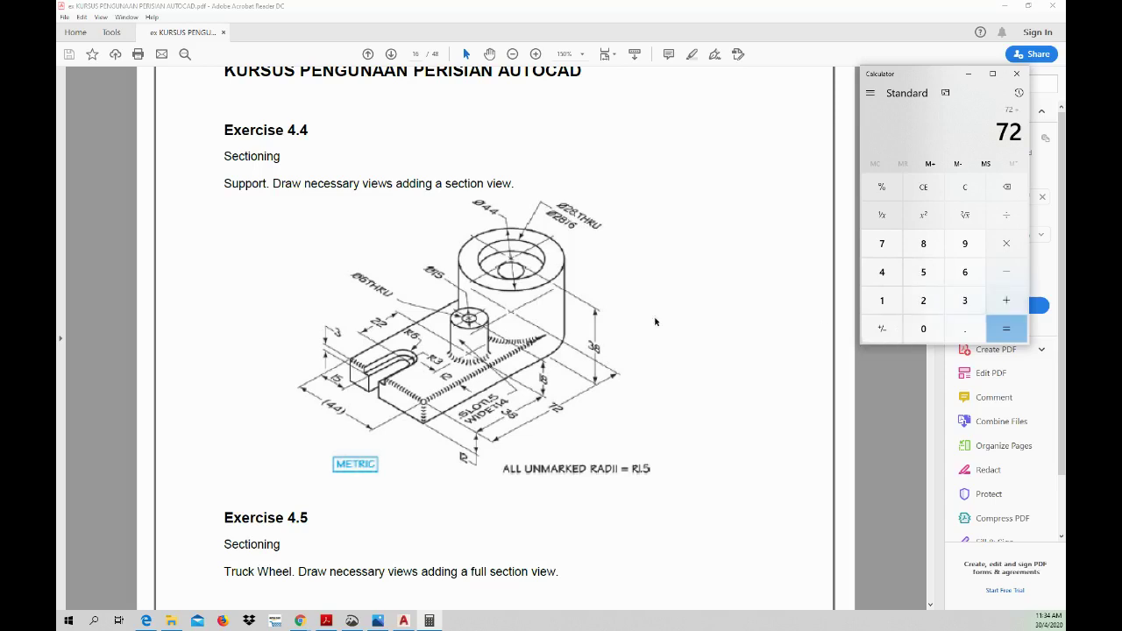
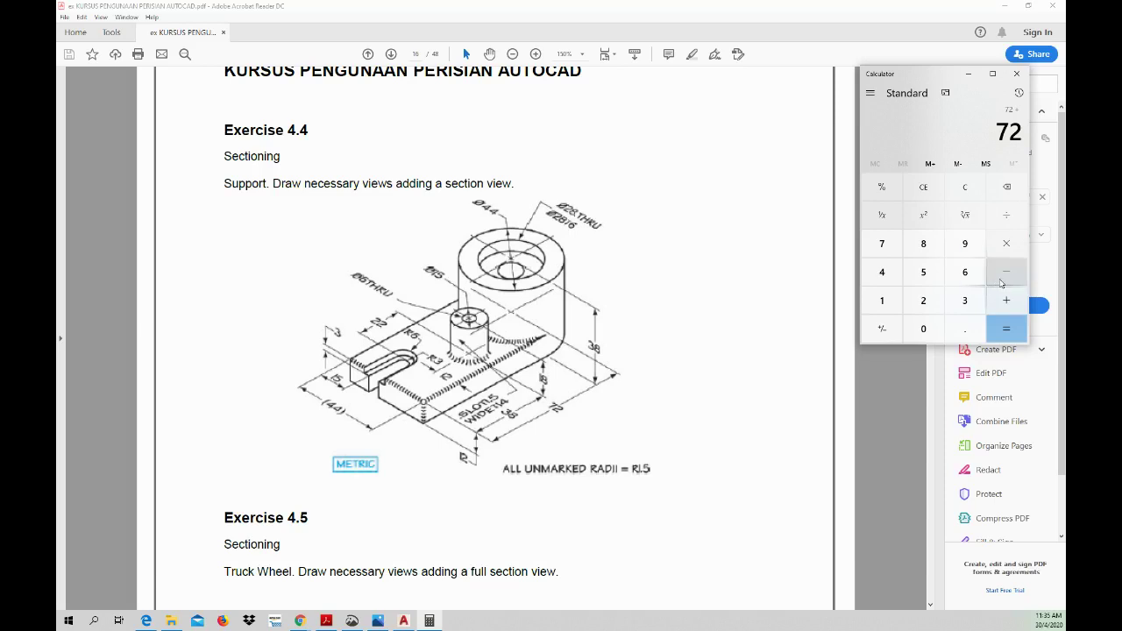
- Finish the sum 72 + 22 = 94, hide Calculator, and bring AutoCAD back to the front
type("22")
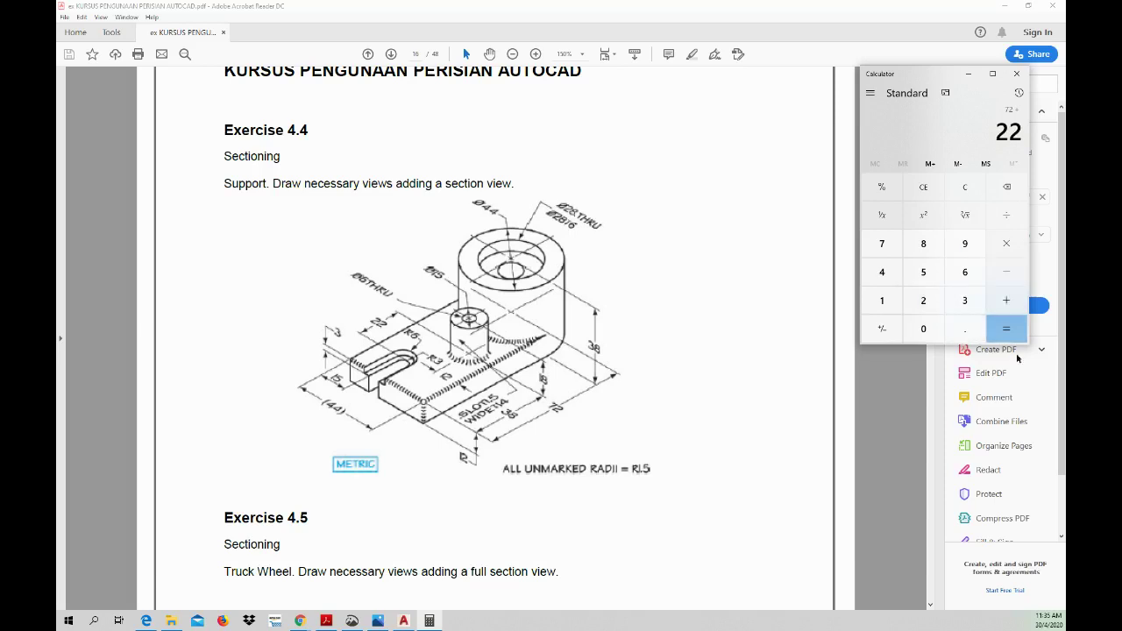
left_click(1004, 329)
left_click(968, 74)
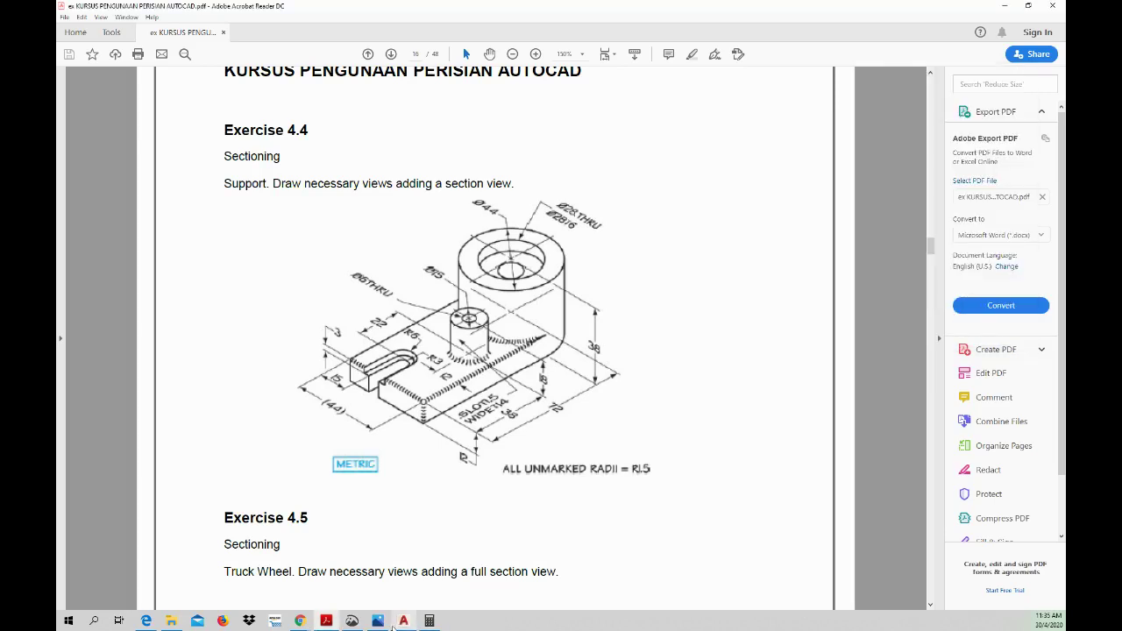
left_click(404, 621)
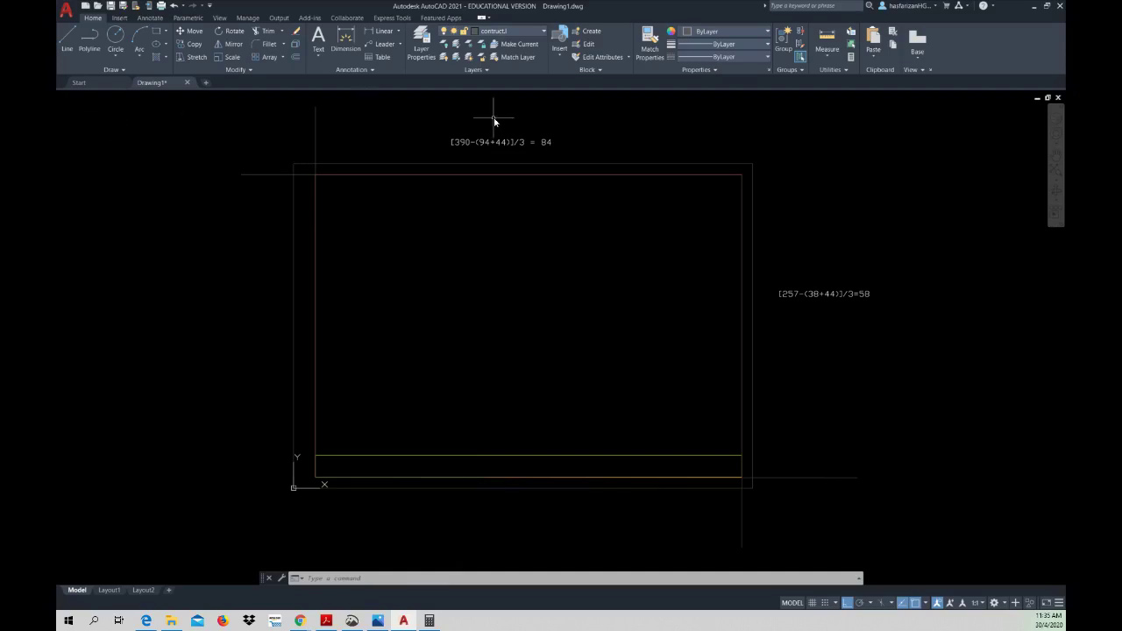
- Offset the frame's left border 84 units to the right
left_click(294, 58)
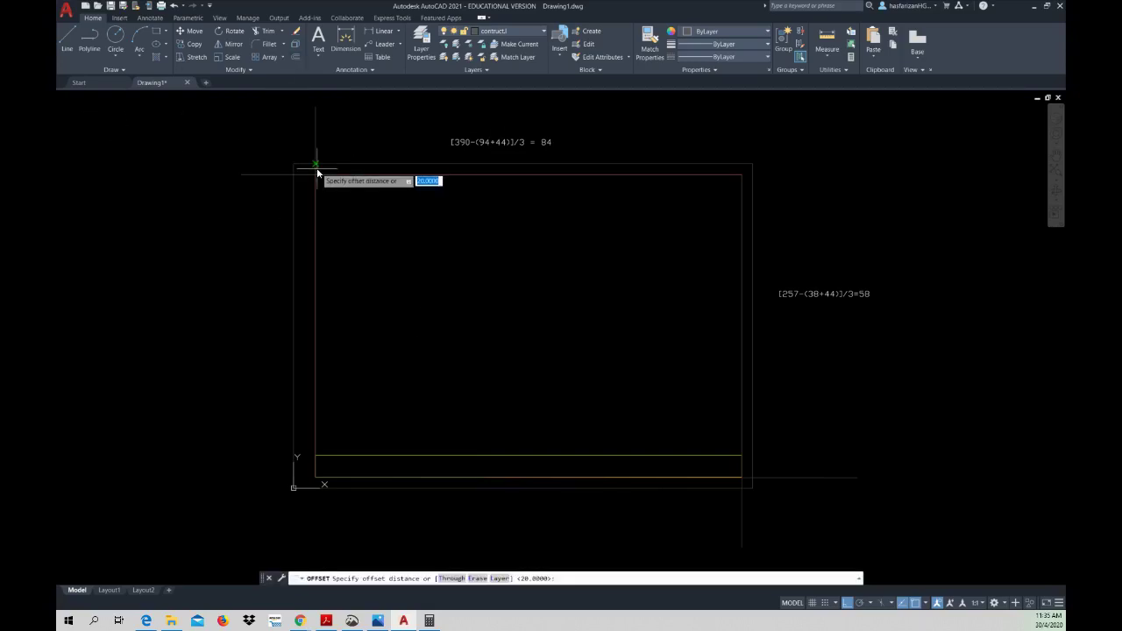
type("9")
type("4")
key("Return")
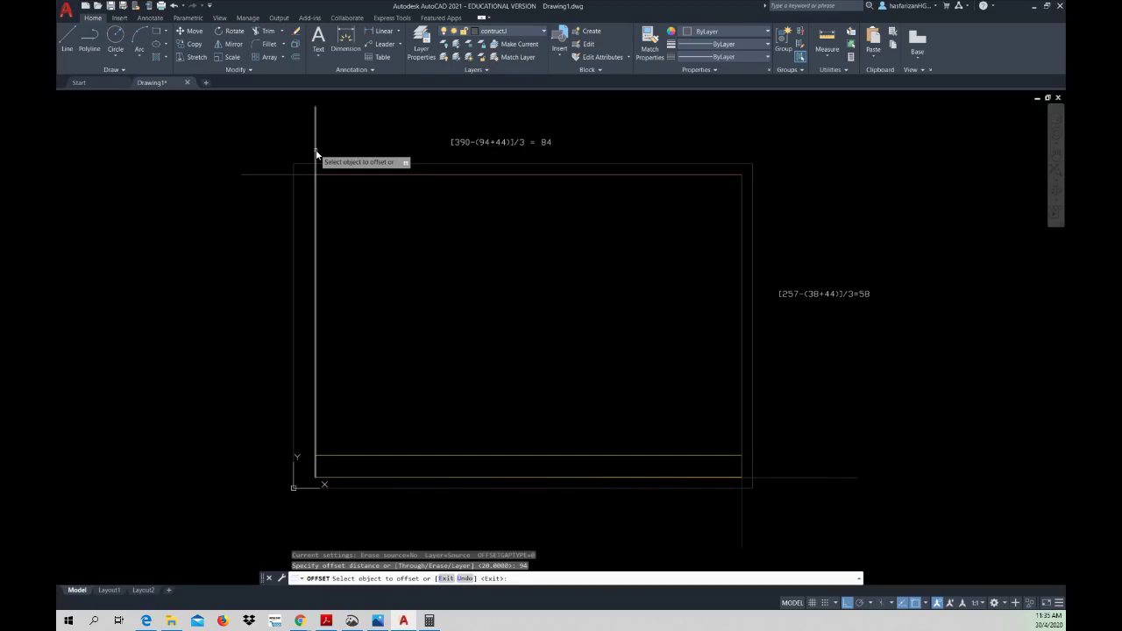
key("Return")
key("Return")
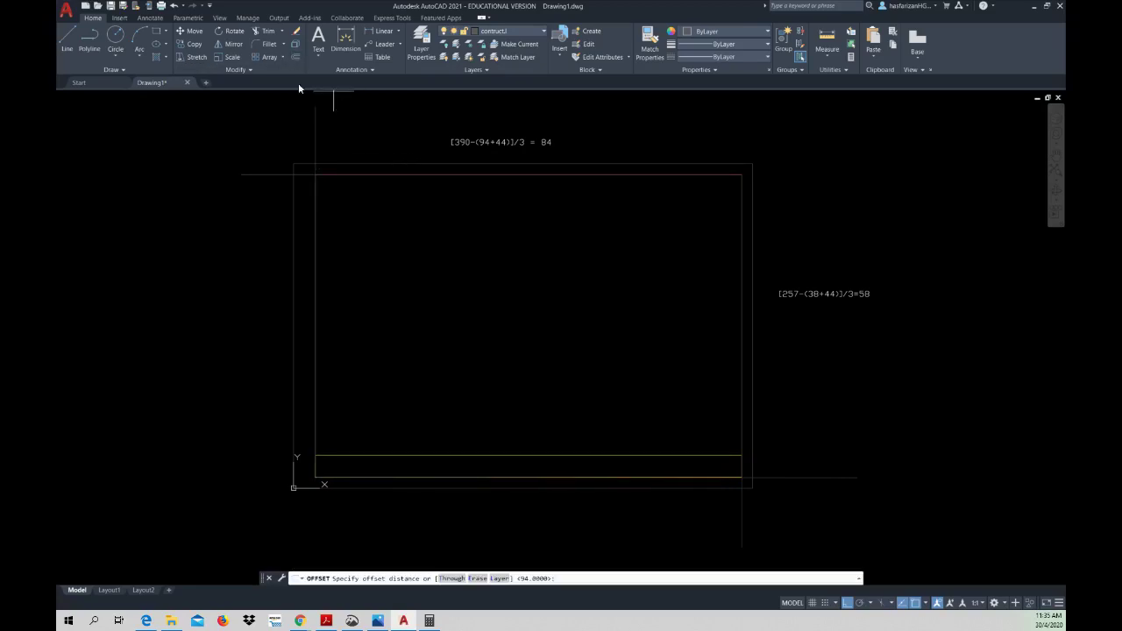
type("84")
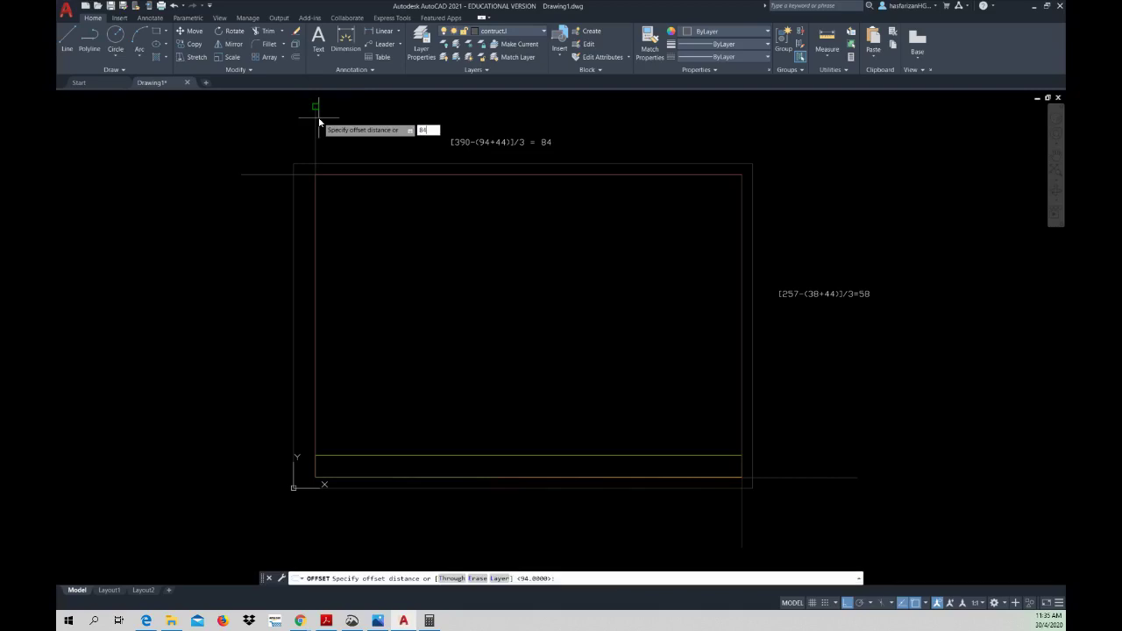
key("Return")
left_click(316, 115)
left_click(351, 123)
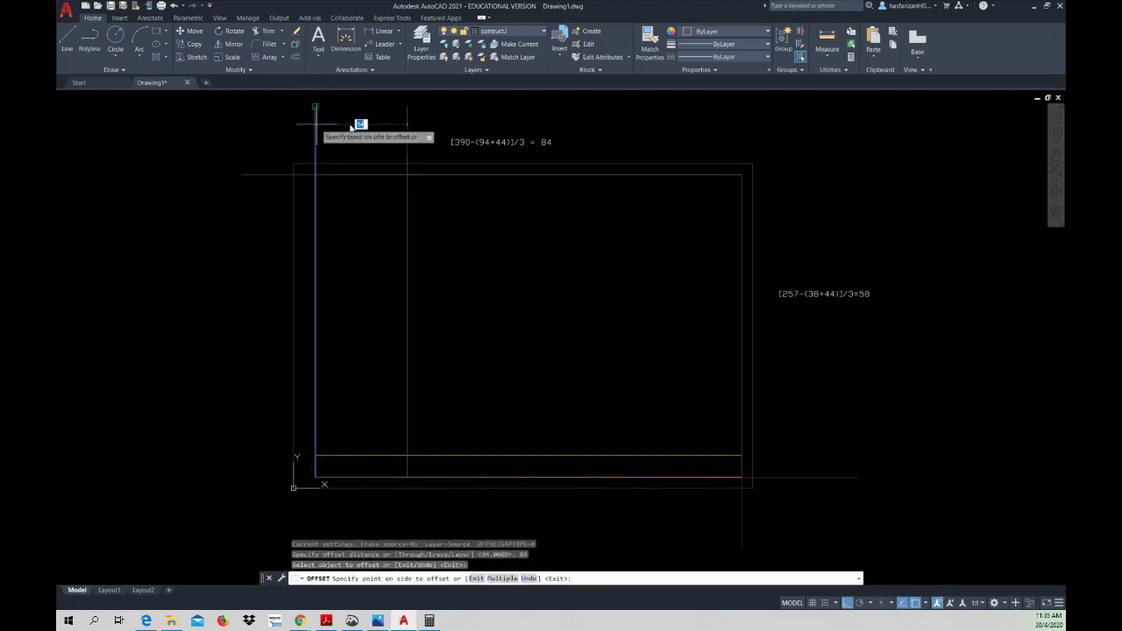
right_click(375, 125)
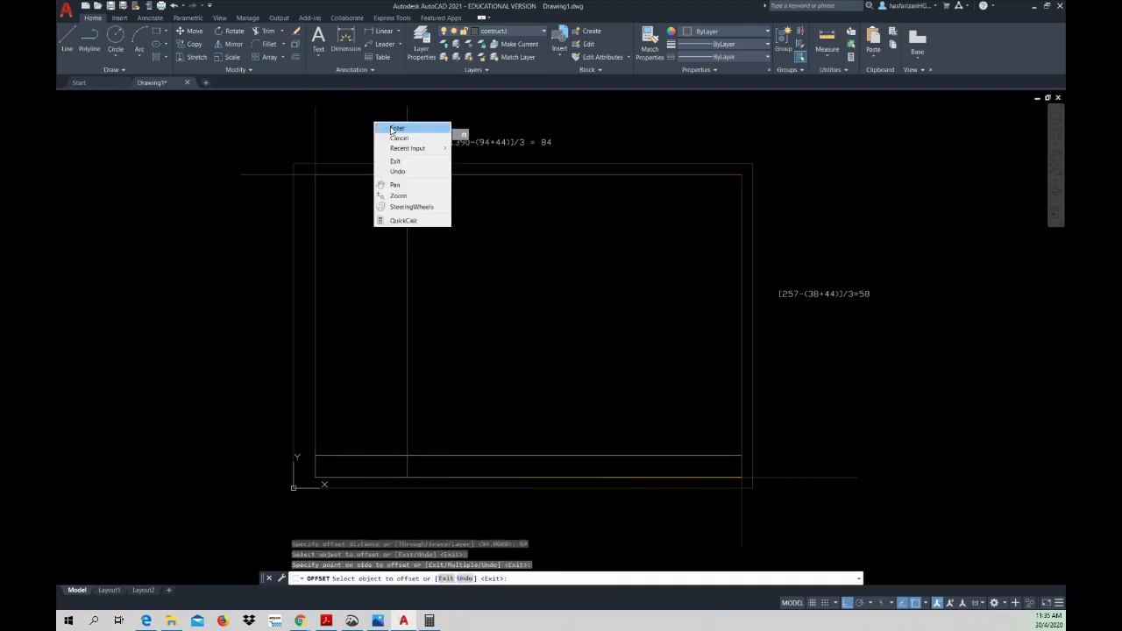
left_click(396, 129)
- Offset that new vertical line a further 94 units to the right
type("o")
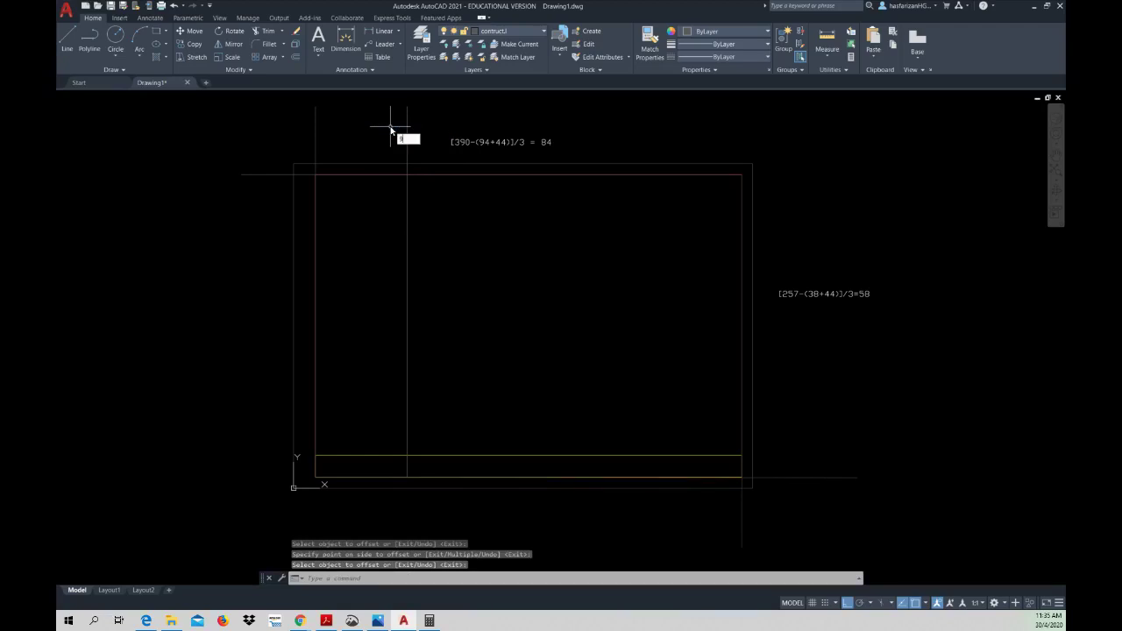
key("Return")
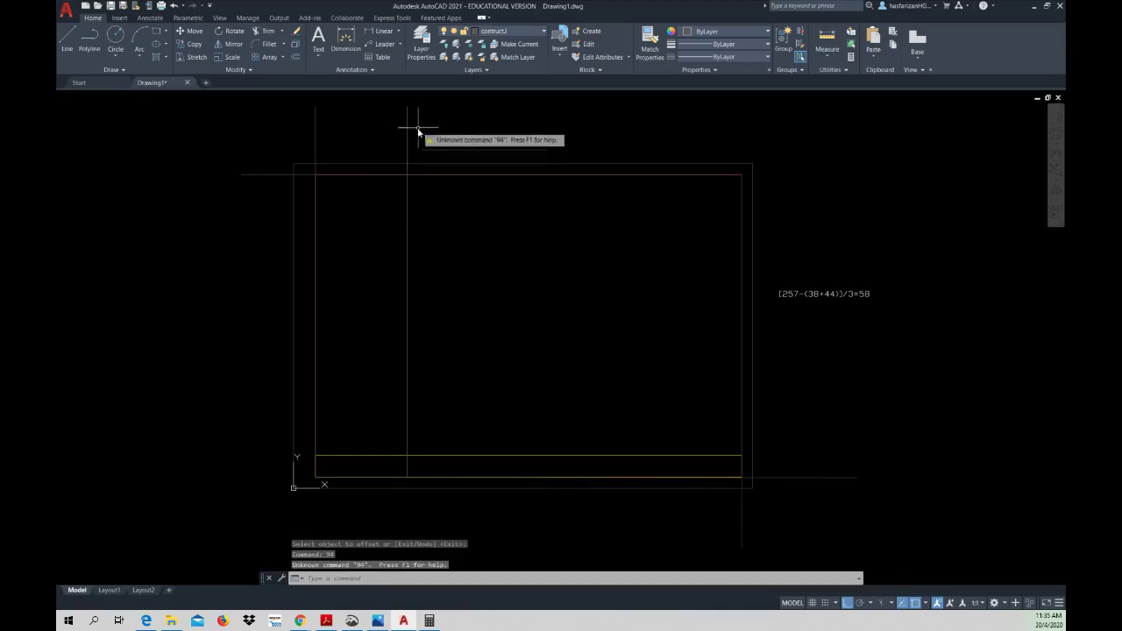
right_click(418, 129)
left_click(434, 135)
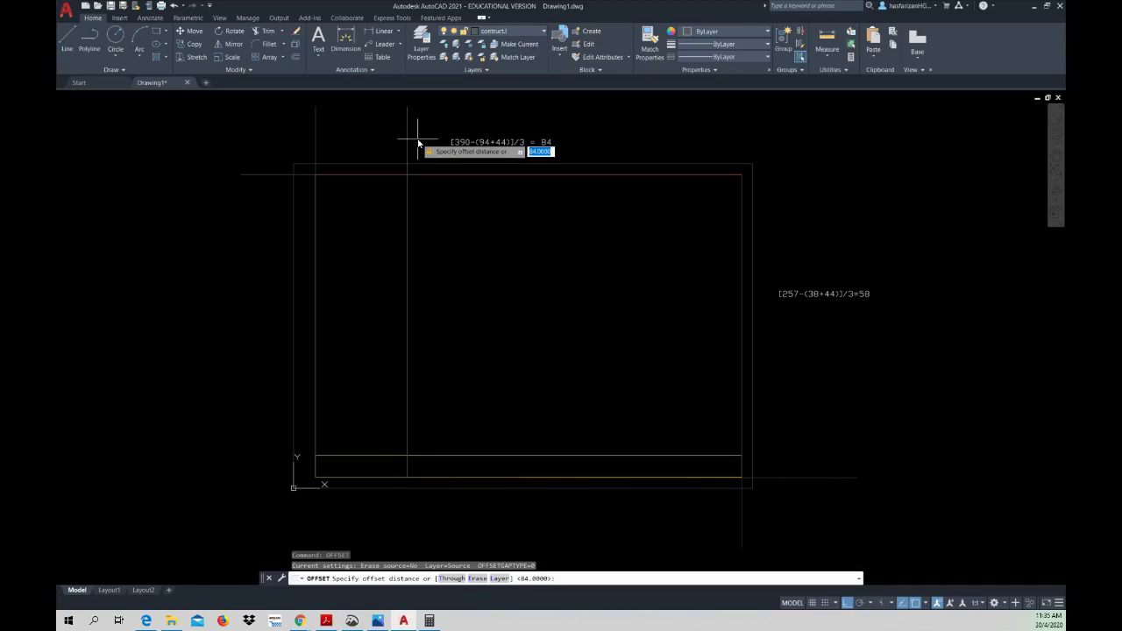
type("94")
key("Return")
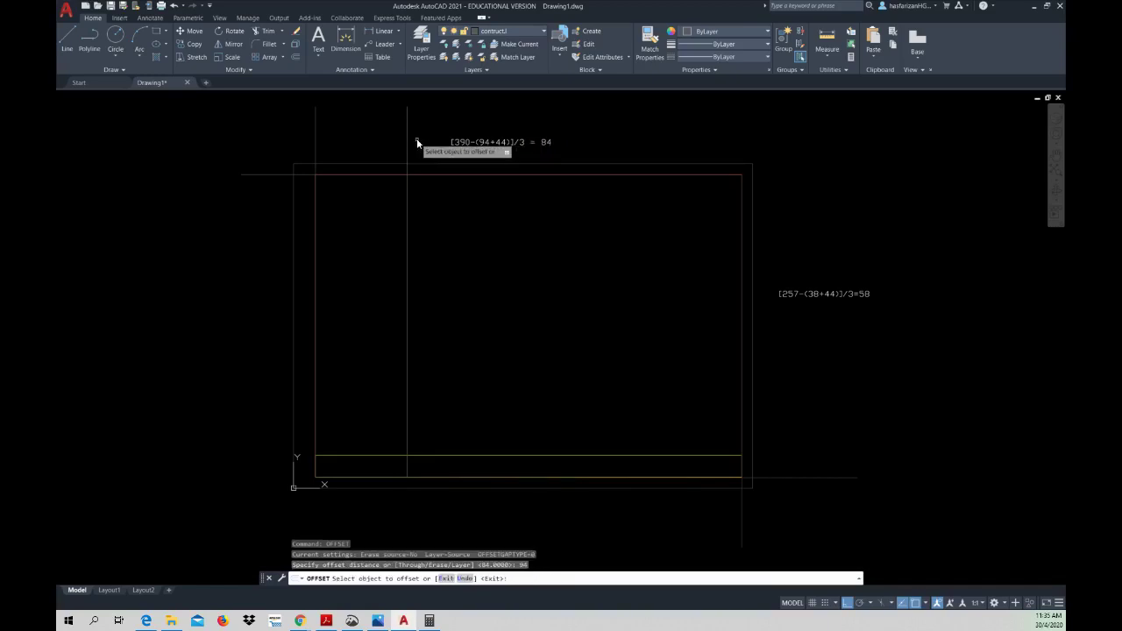
left_click(406, 144)
left_click(604, 140)
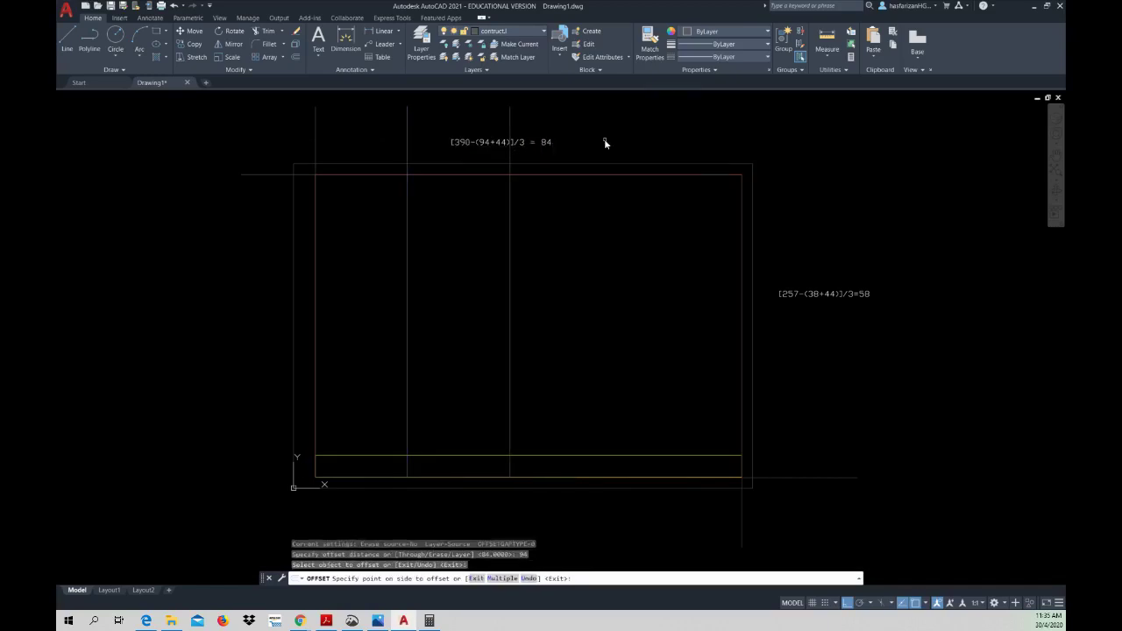
key("Escape")
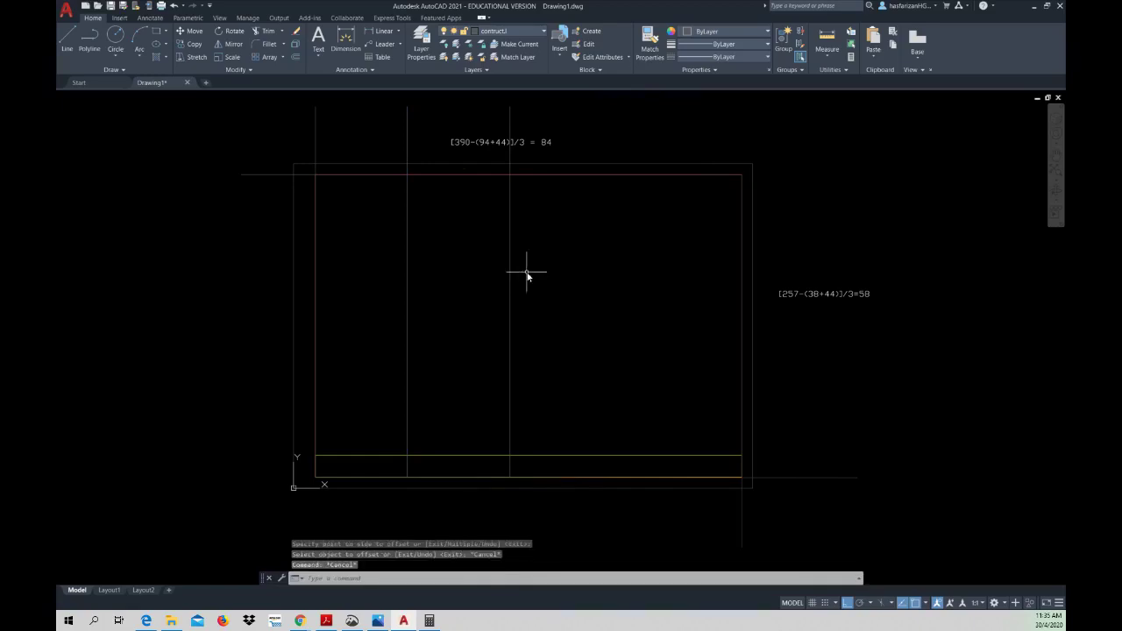
- Offset the frame's right edge 84 units inward to the left
right_click(661, 268)
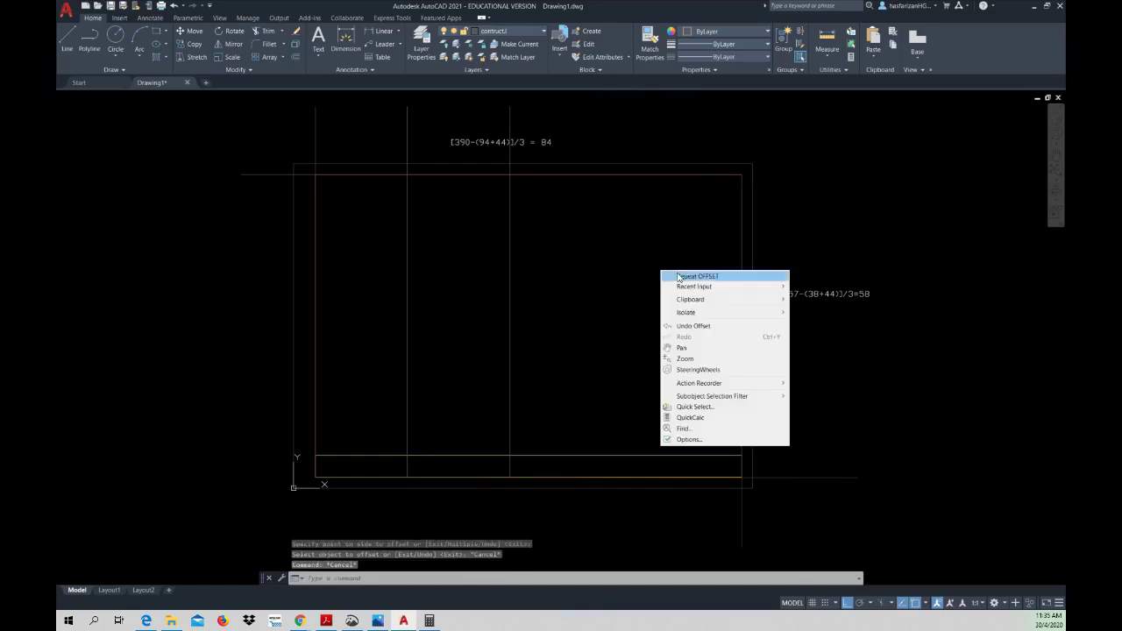
left_click(675, 277)
type("84")
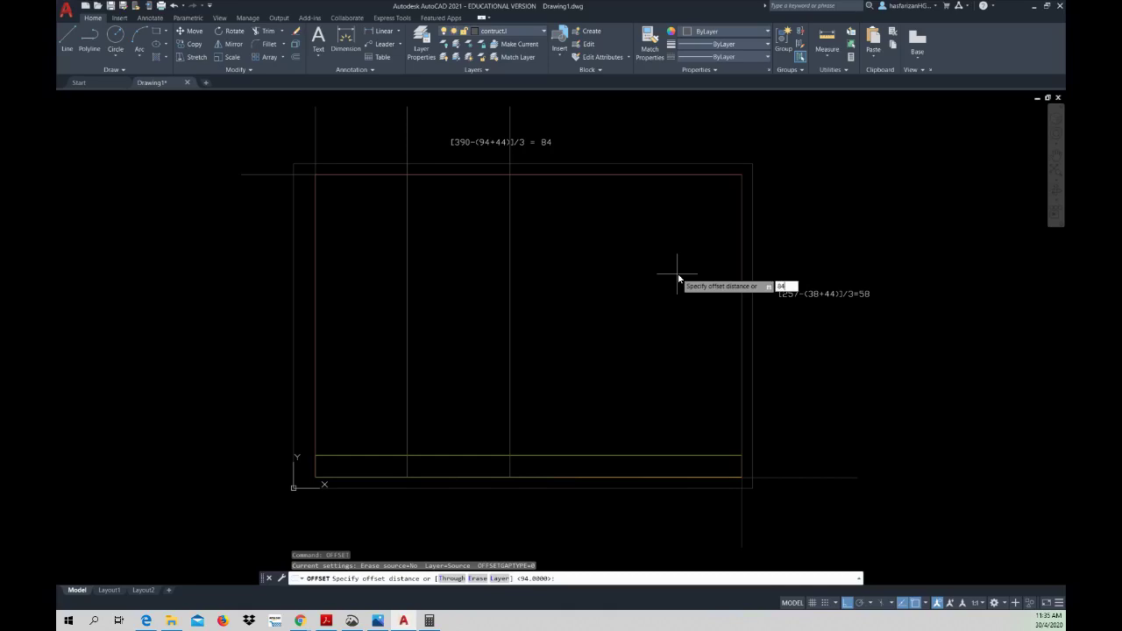
key("Return")
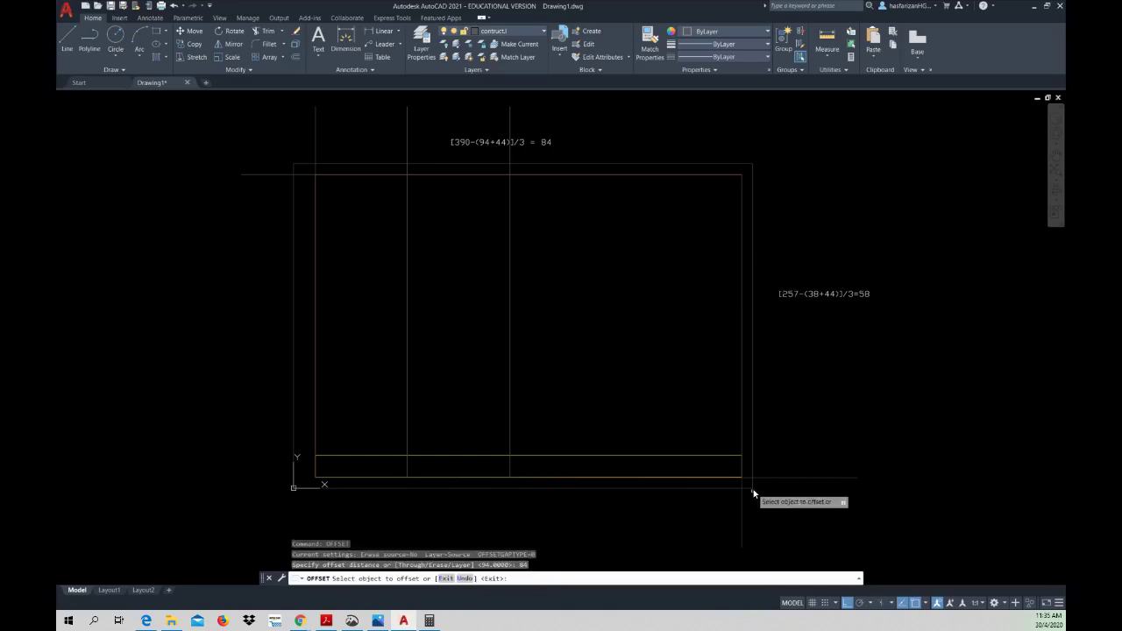
left_click(742, 512)
left_click(645, 502)
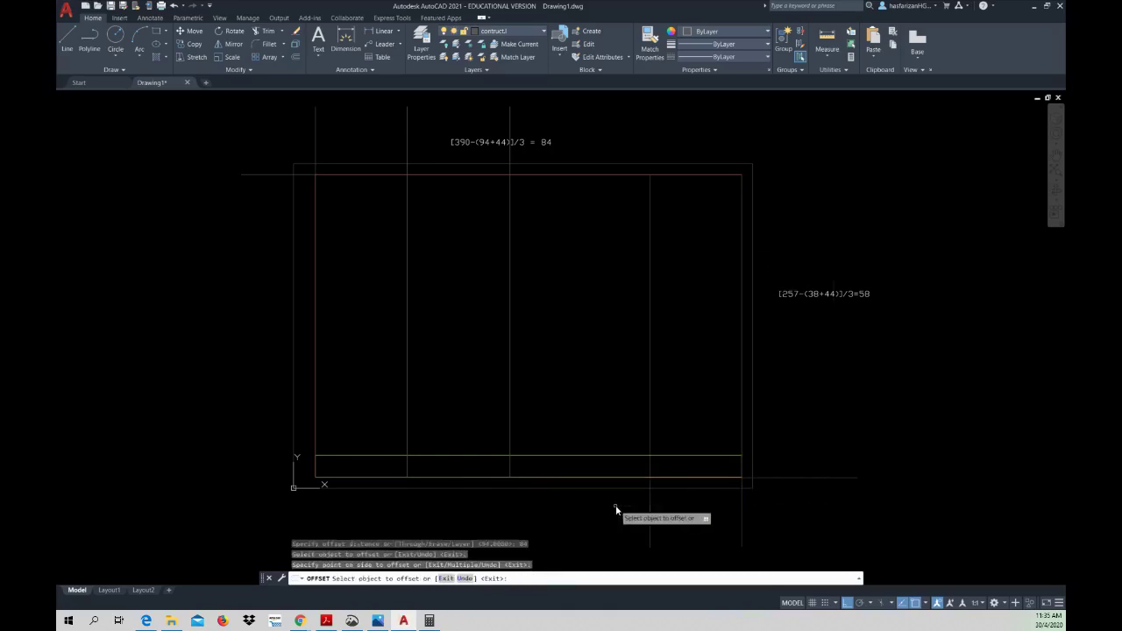
right_click(587, 343)
left_click(603, 345)
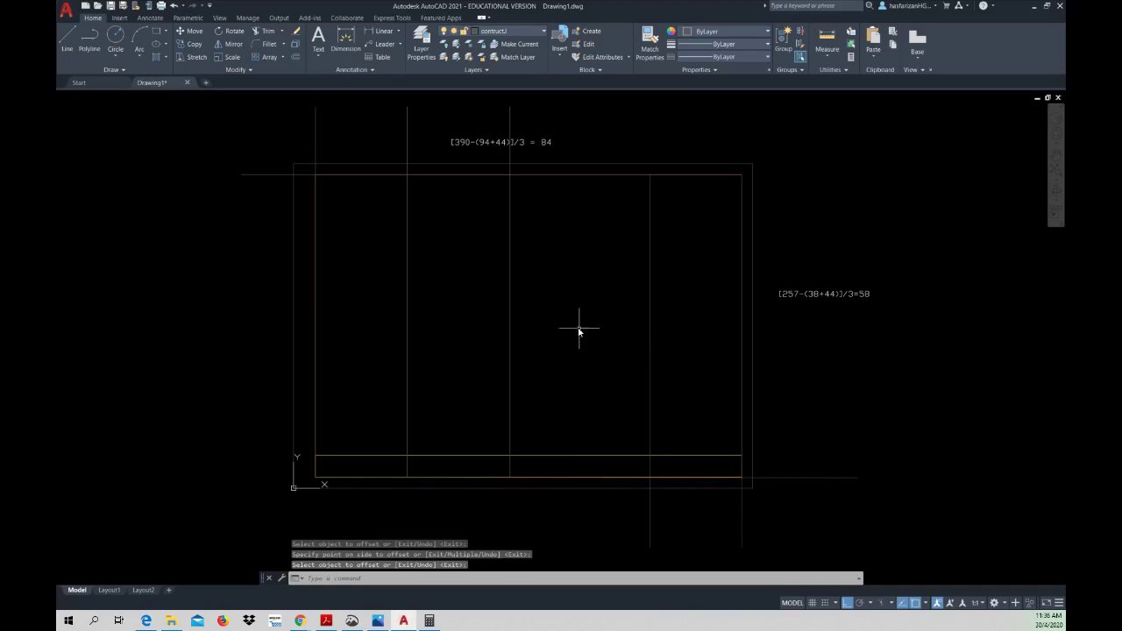
- Offset the new right-side line 44 units further to the left
type("44")
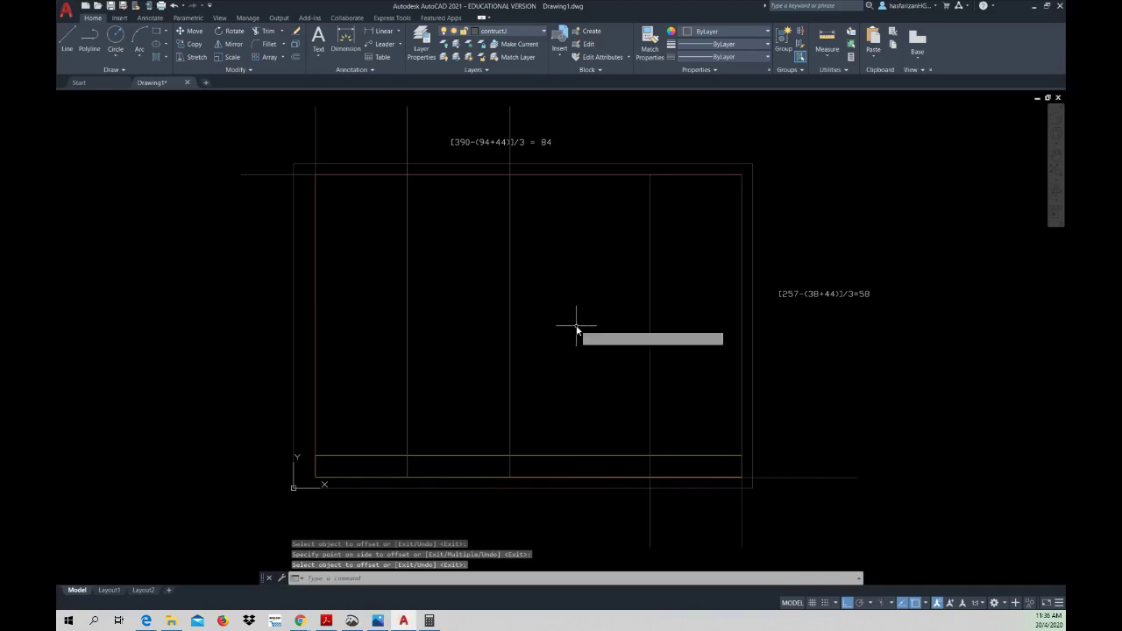
key("Return")
type("o")
key("Return")
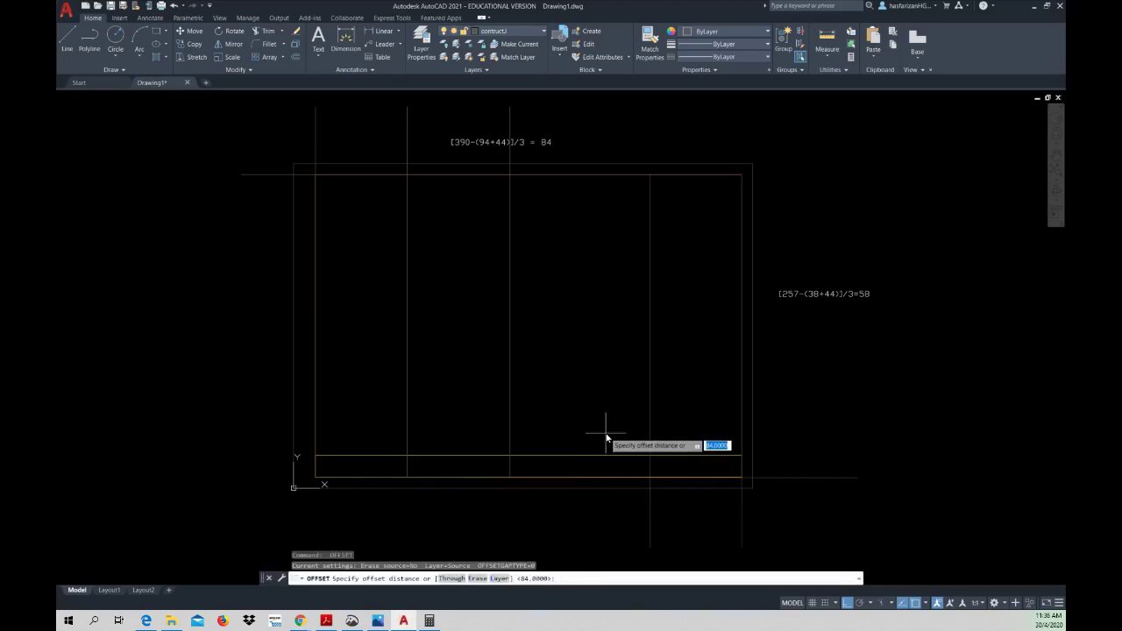
type("44")
key("Return")
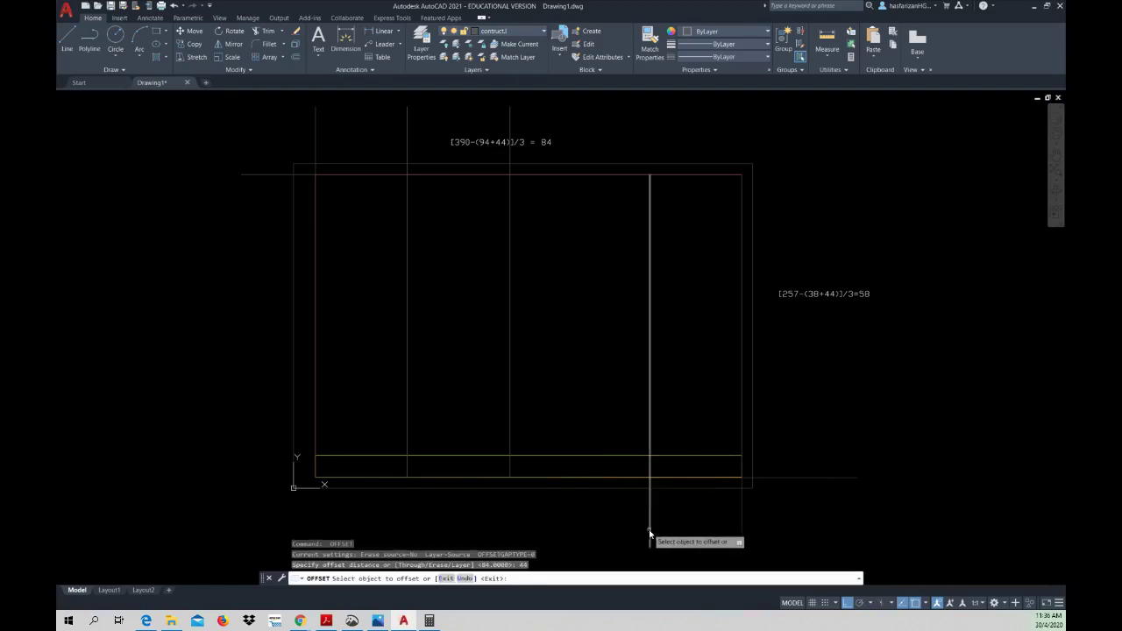
left_click(650, 533)
left_click(566, 526)
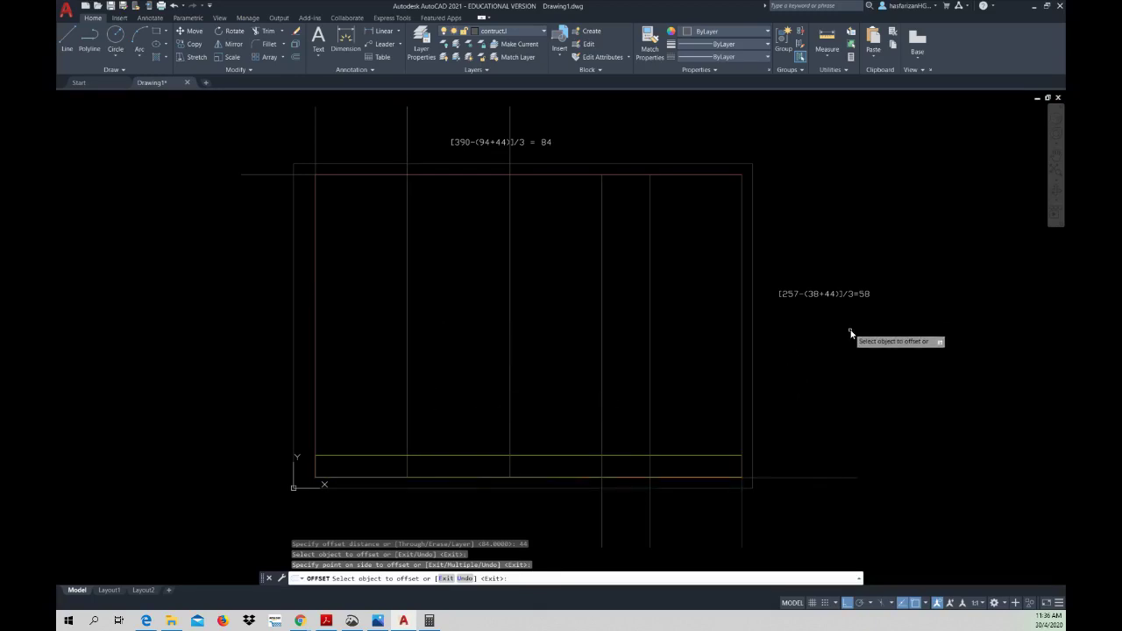
key("Escape")
key("Escape")
key("Escape")
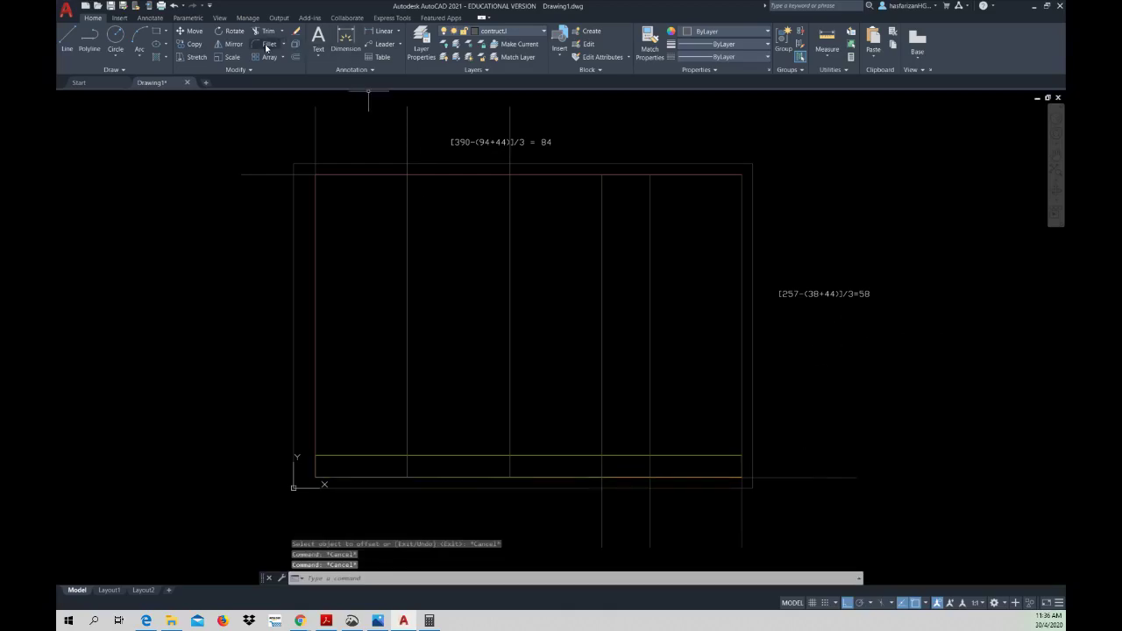
left_click(189, 38)
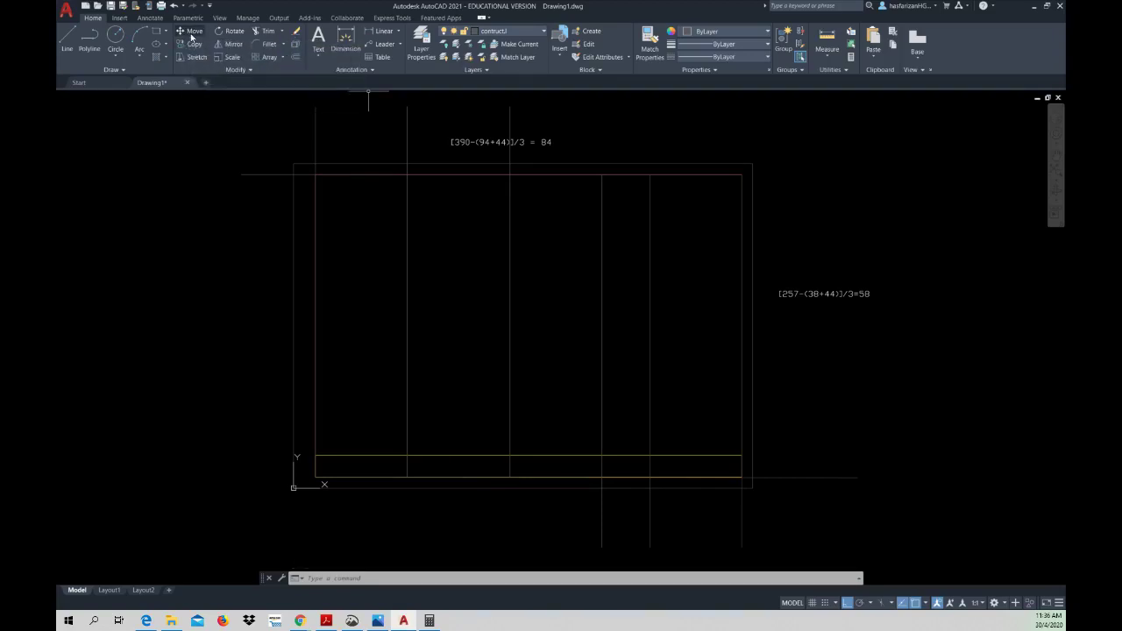
left_click(777, 480)
key("Return")
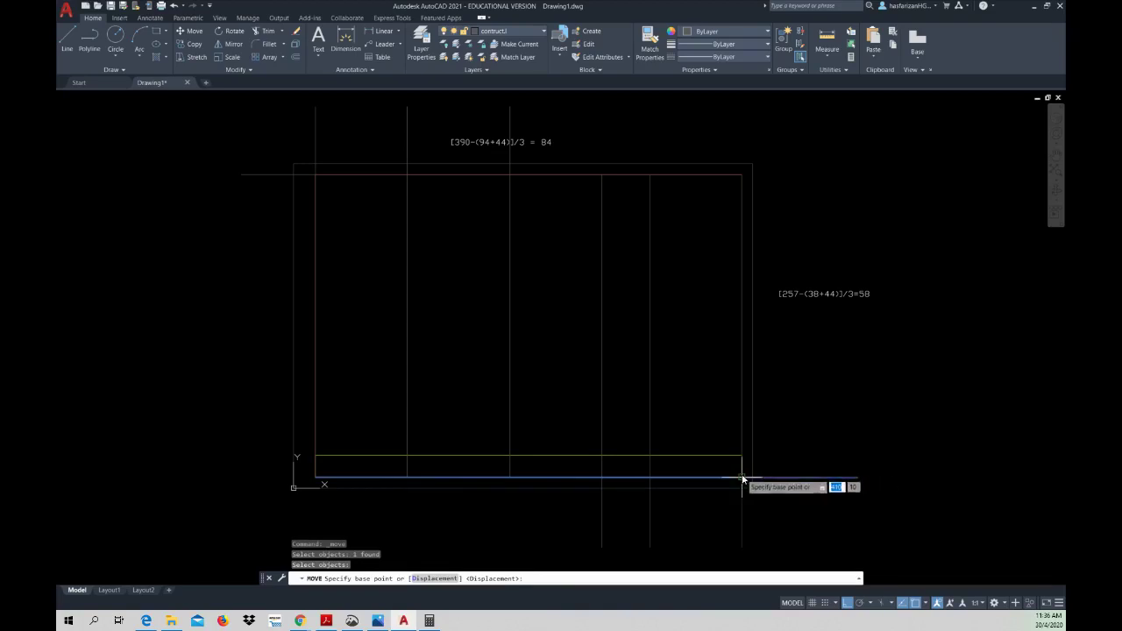
left_click(743, 474)
left_click(741, 455)
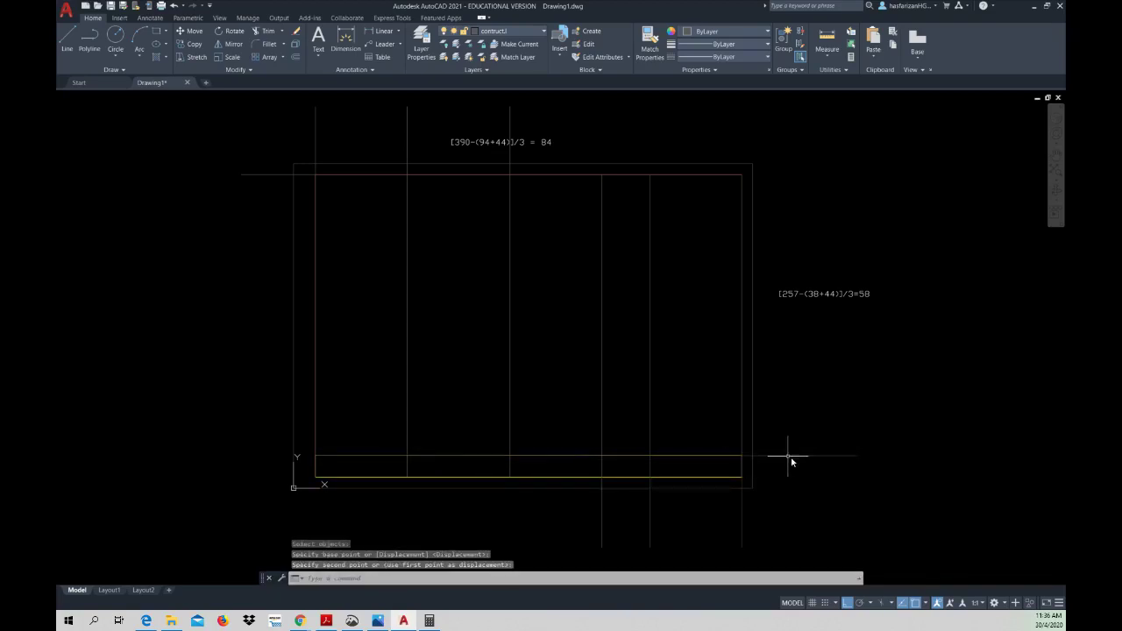
key("Escape")
key("Escape")
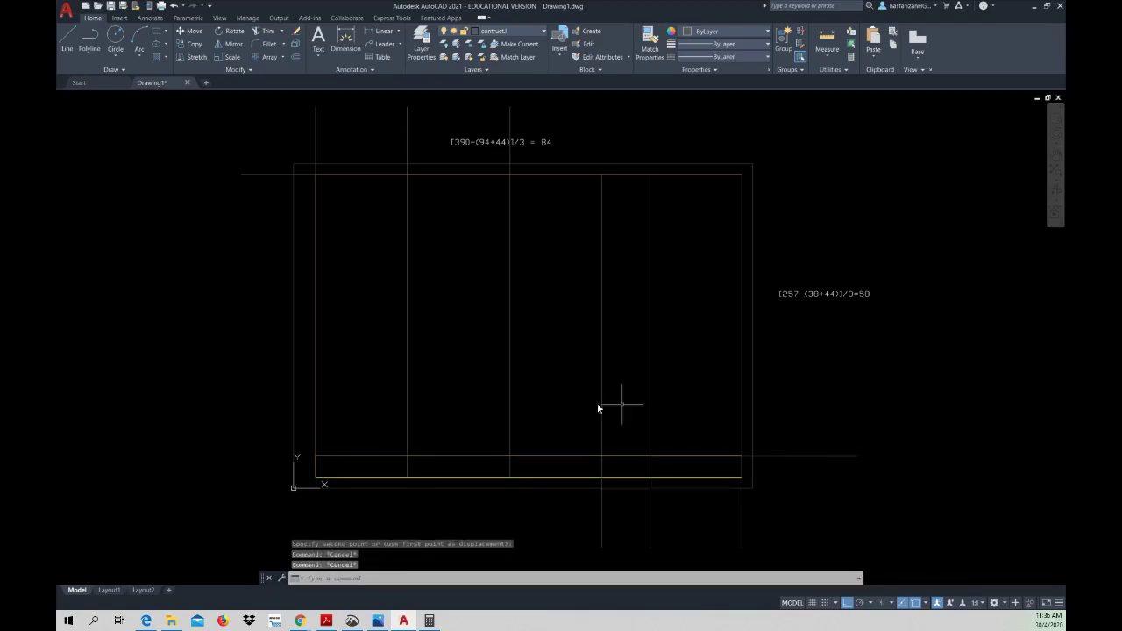
left_click(741, 456)
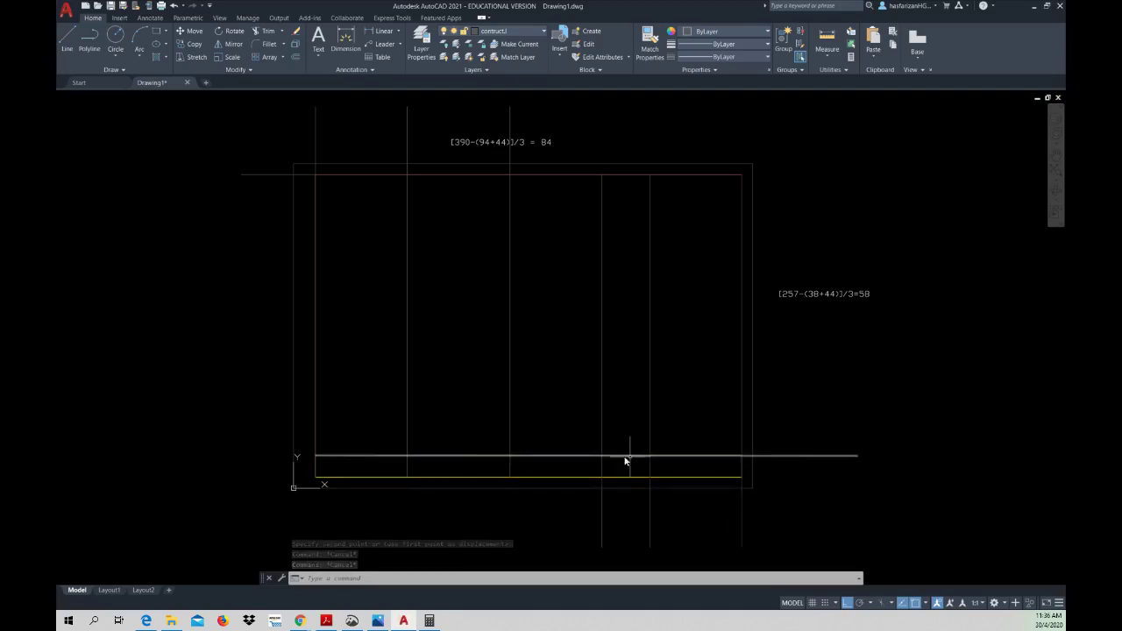
key("Escape")
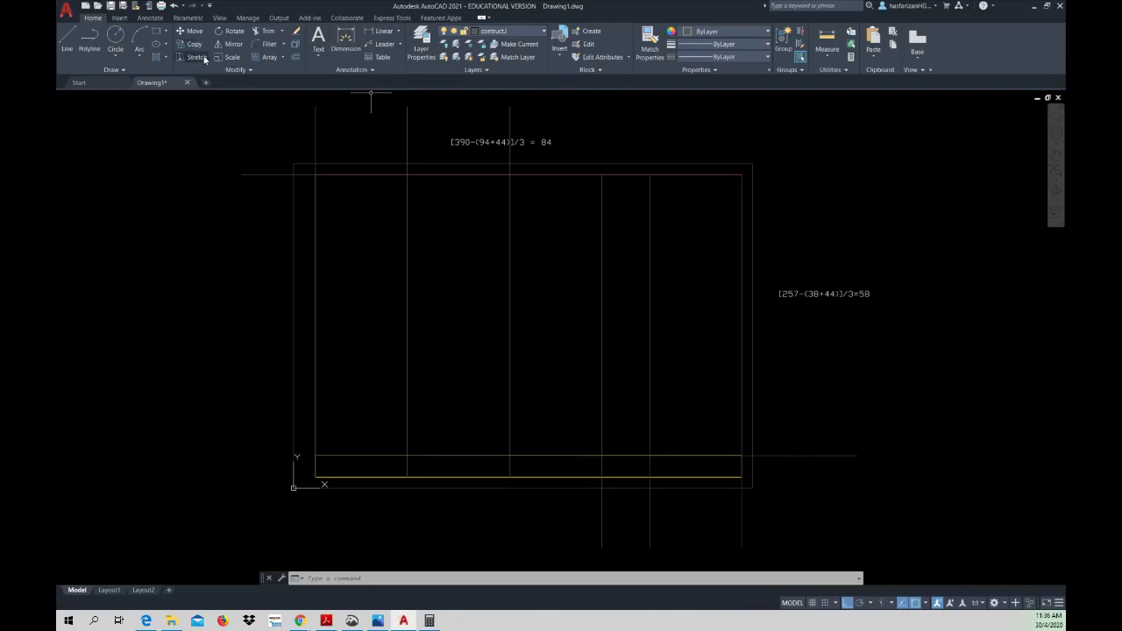
- Offset the bottom line 58 upward and the top horizontal line 58 downward
left_click(296, 57)
type("58")
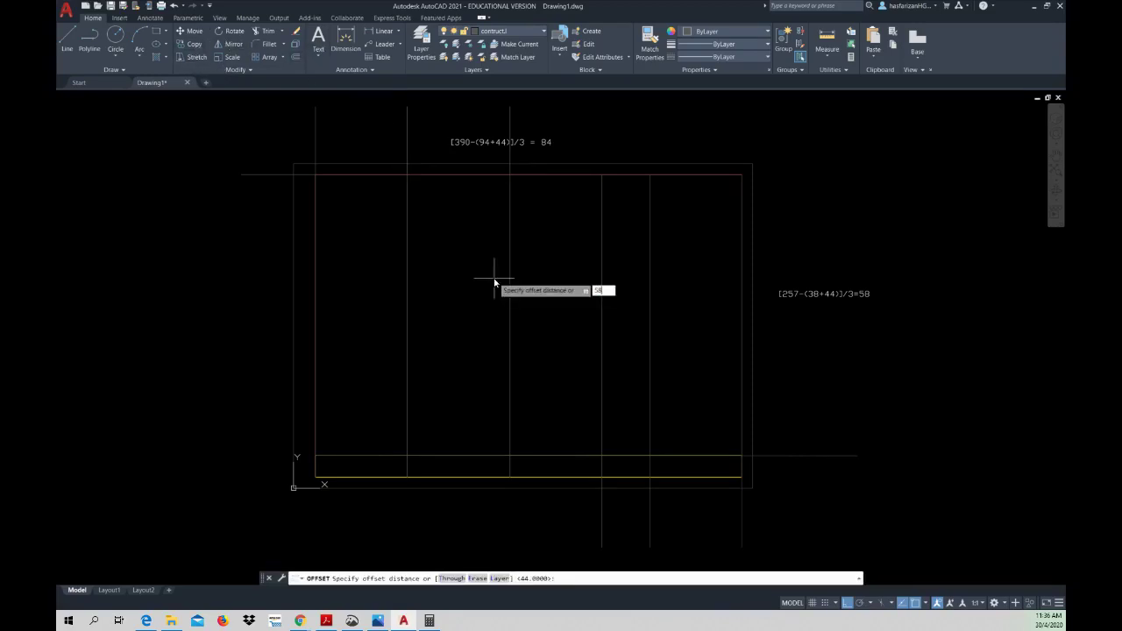
key("Return")
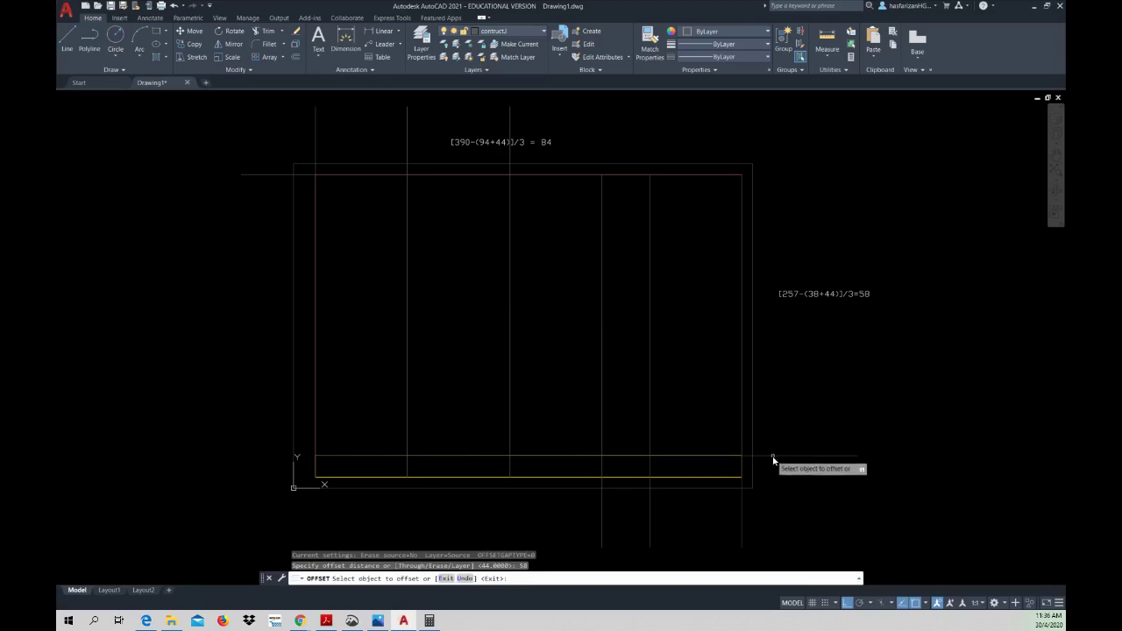
left_click(773, 456)
left_click(773, 384)
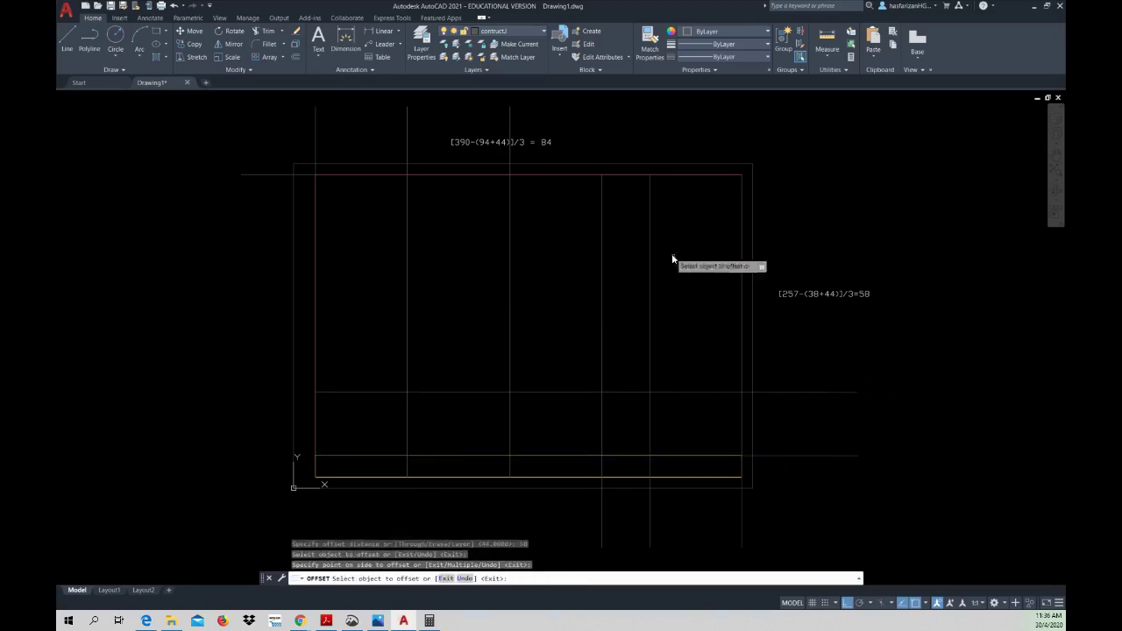
left_click(274, 174)
left_click(231, 253)
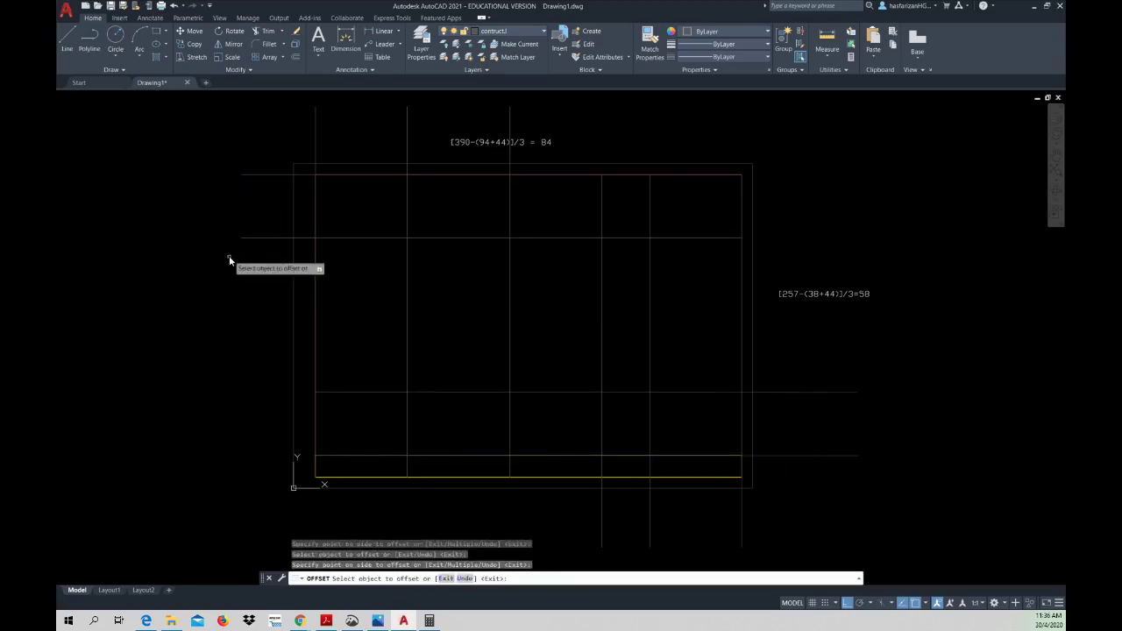
key("Escape")
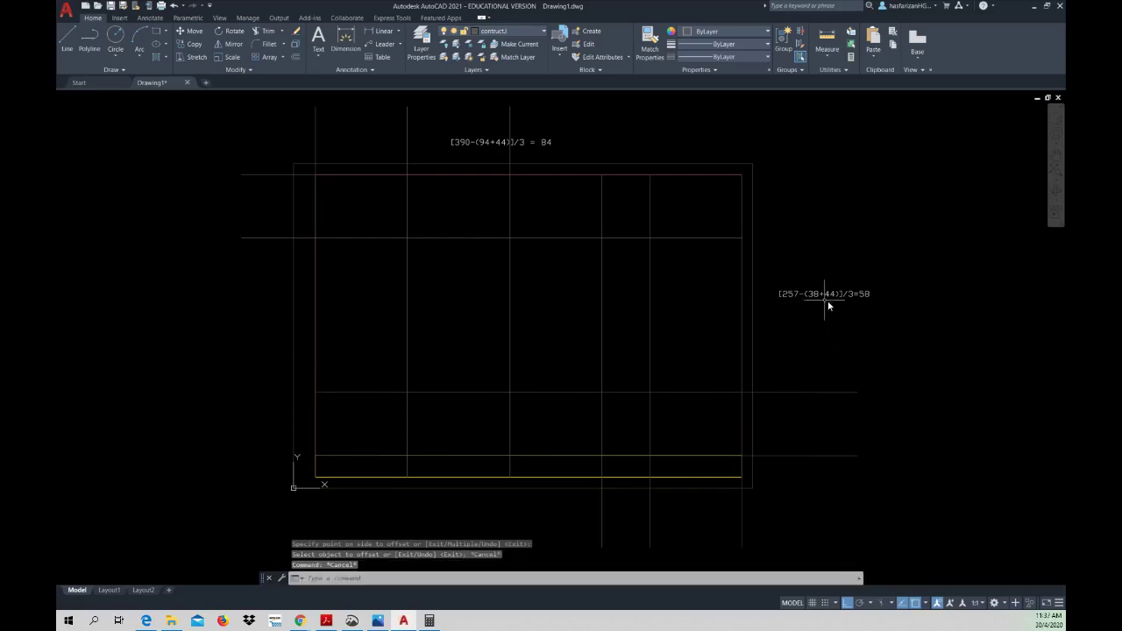
- Offset the new lower horizontal line 38 units upward
right_click(822, 351)
left_click(842, 357)
type("3")
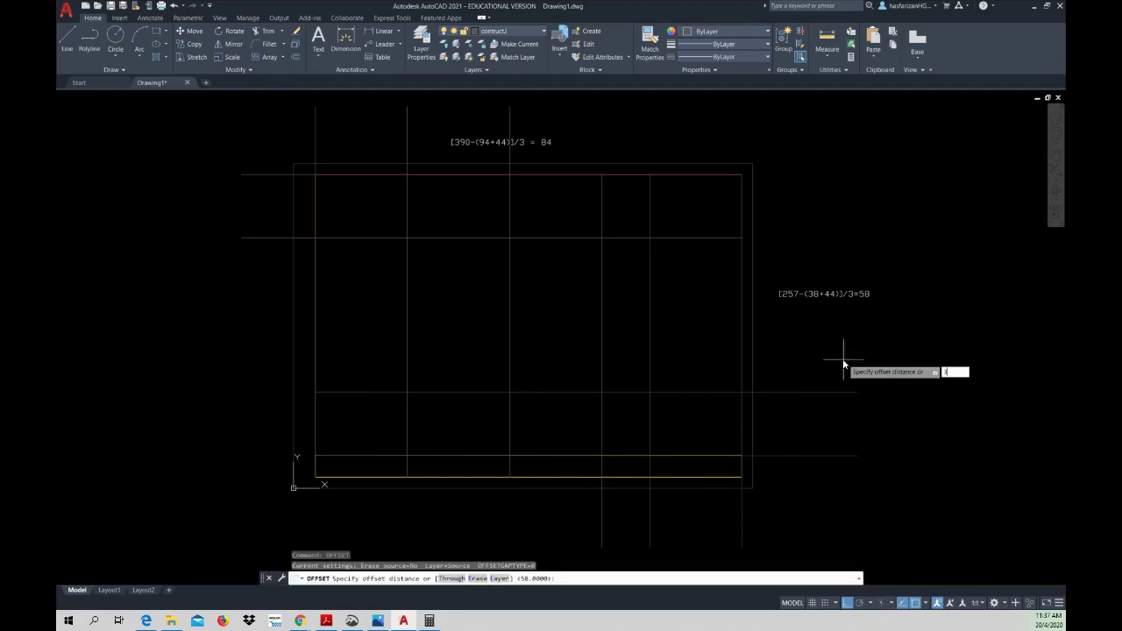
type("8")
key("Return")
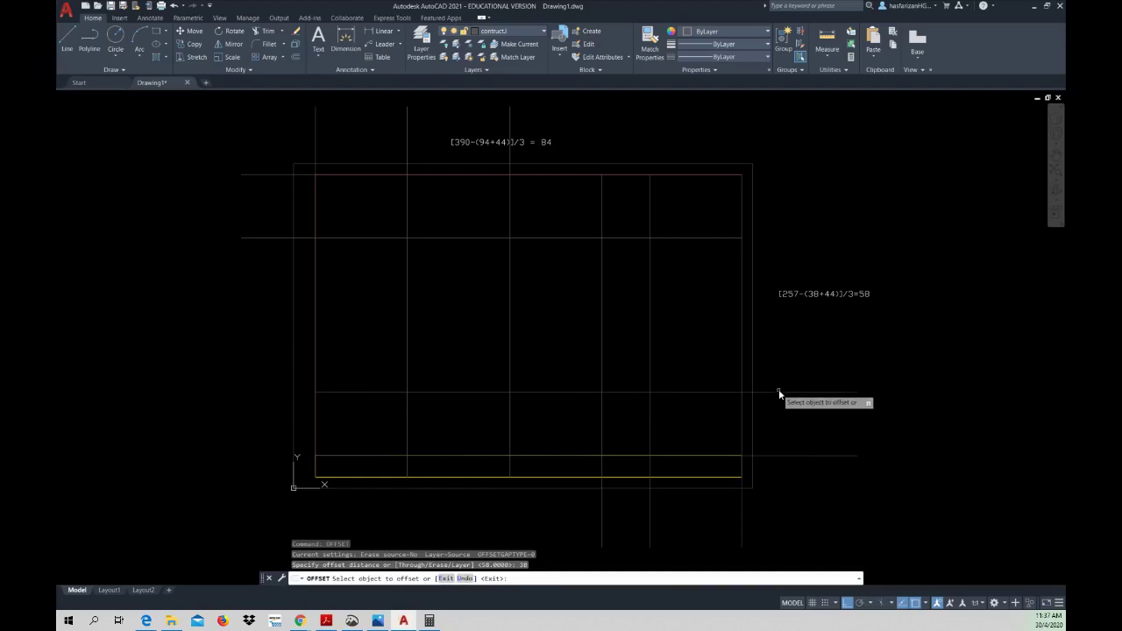
left_click(778, 392)
left_click(782, 361)
right_click(826, 252)
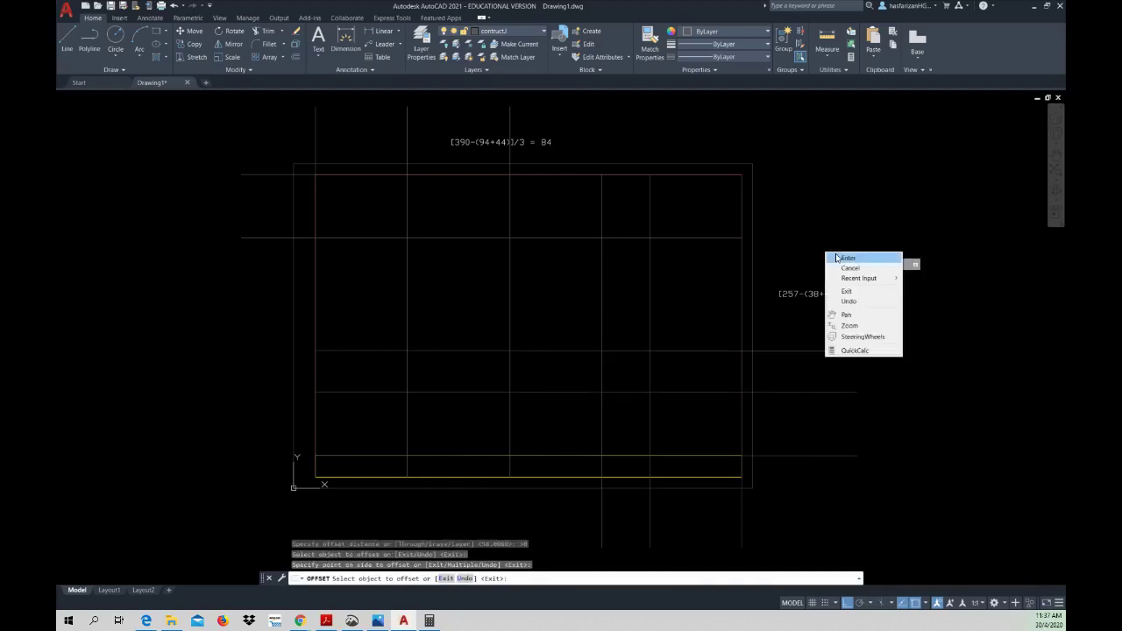
left_click(838, 260)
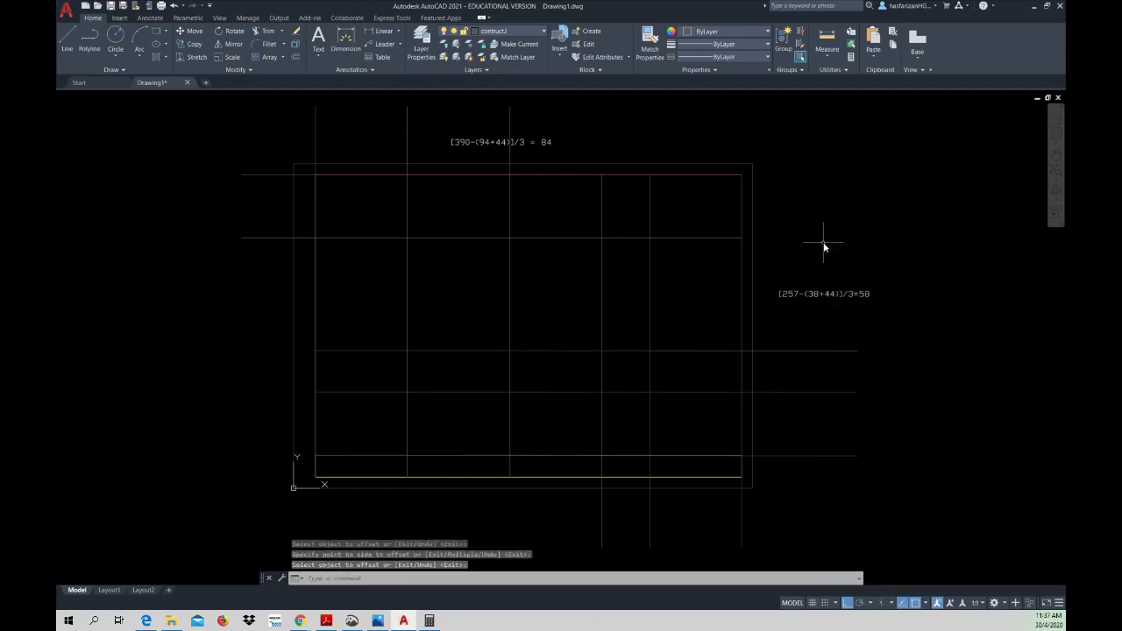
type("44")
- Offset the new upper line 44 units downward and bring the exercise PDF forward
key("Return")
type("44")
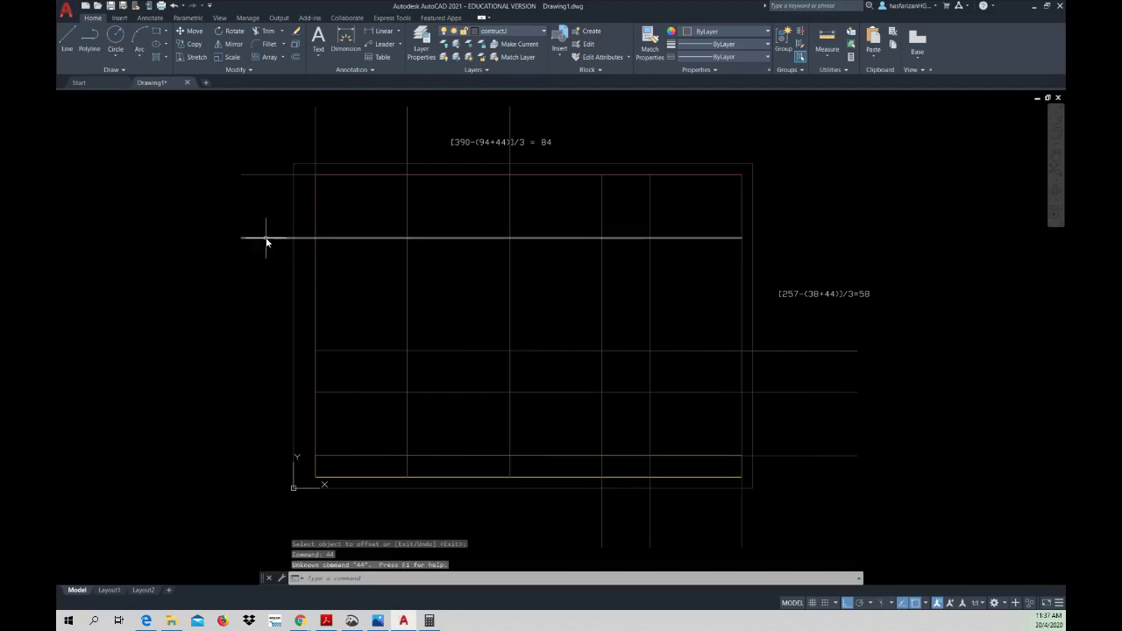
right_click(270, 260)
left_click(285, 265)
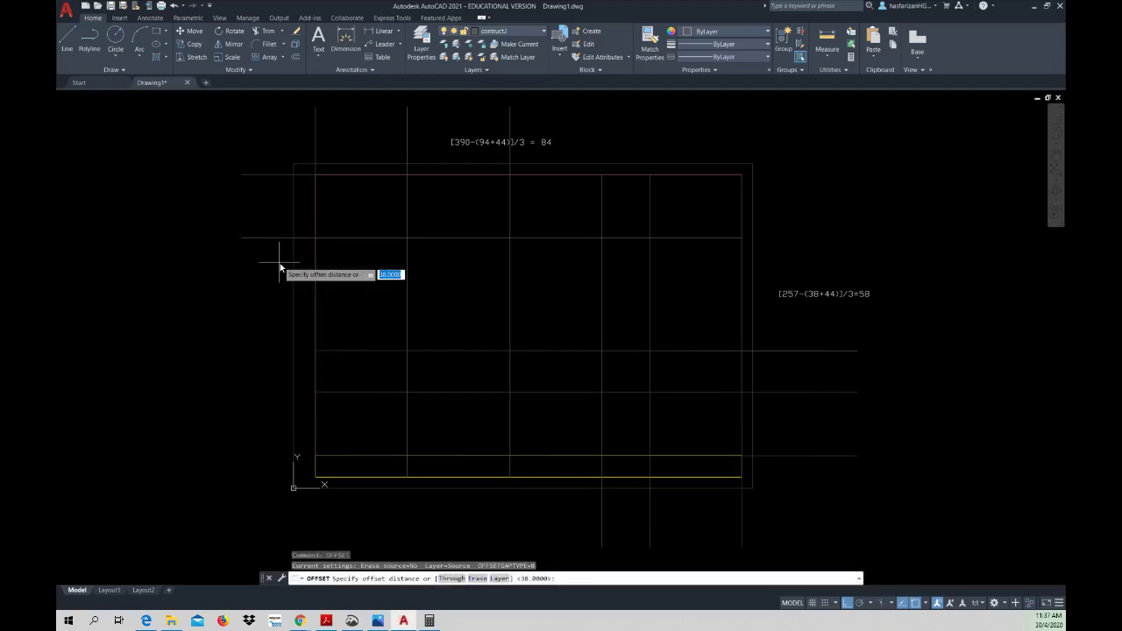
type("44")
key("Return")
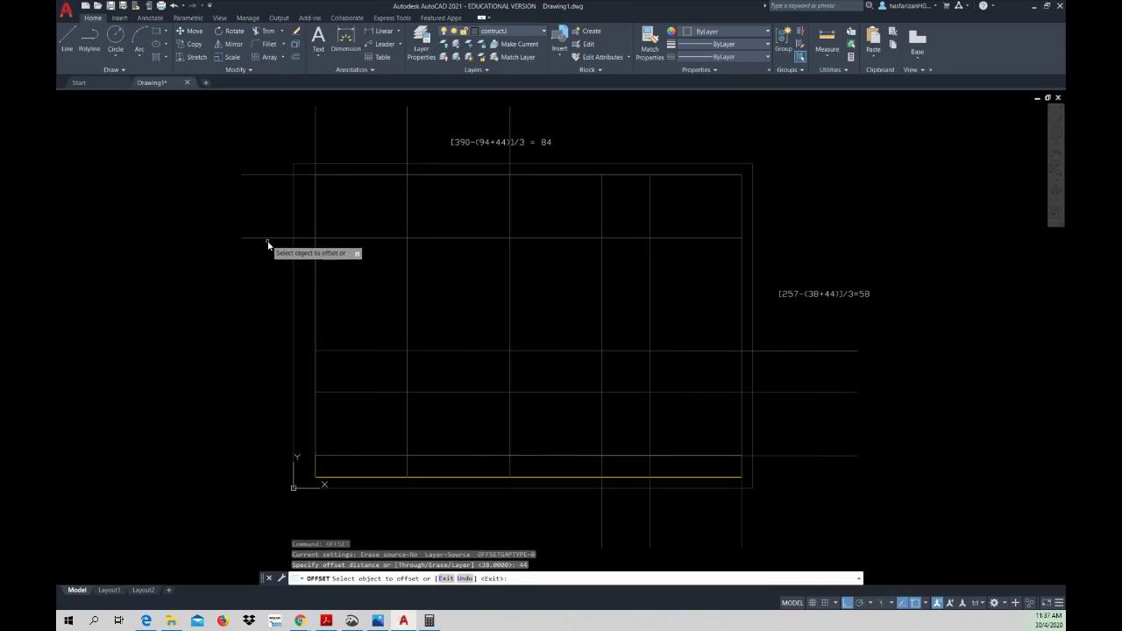
left_click(268, 238)
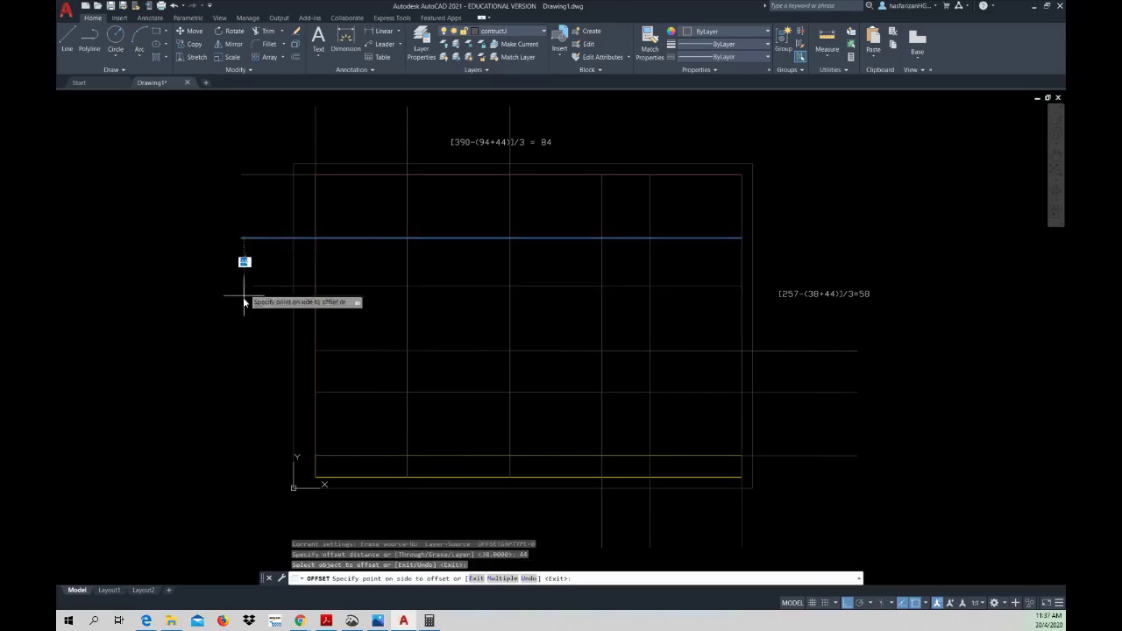
left_click(243, 297)
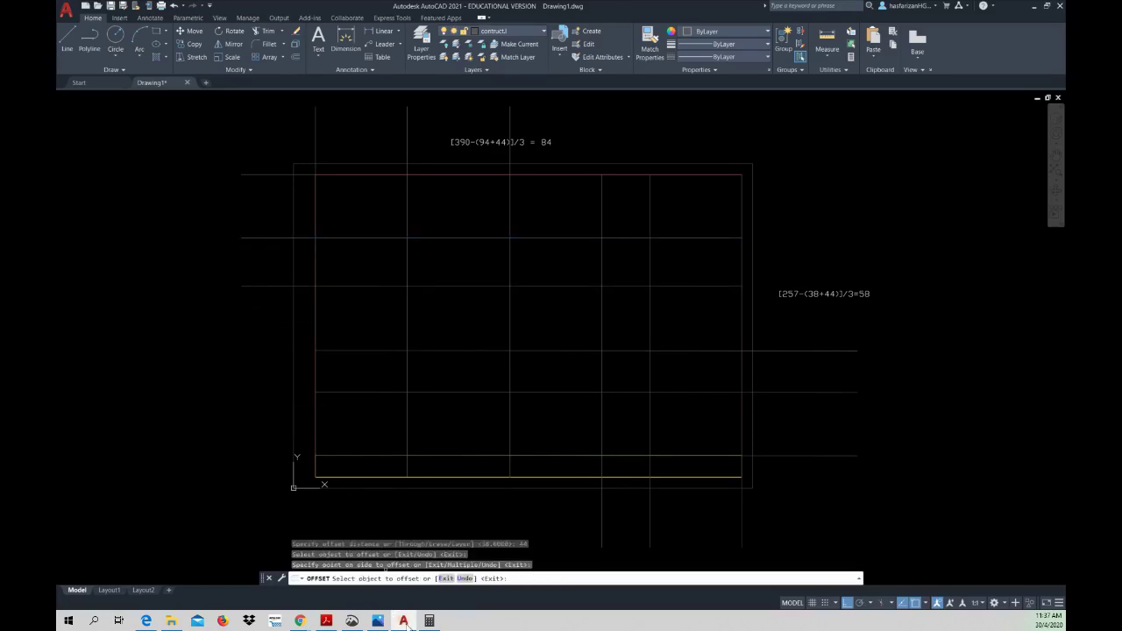
left_click(405, 623)
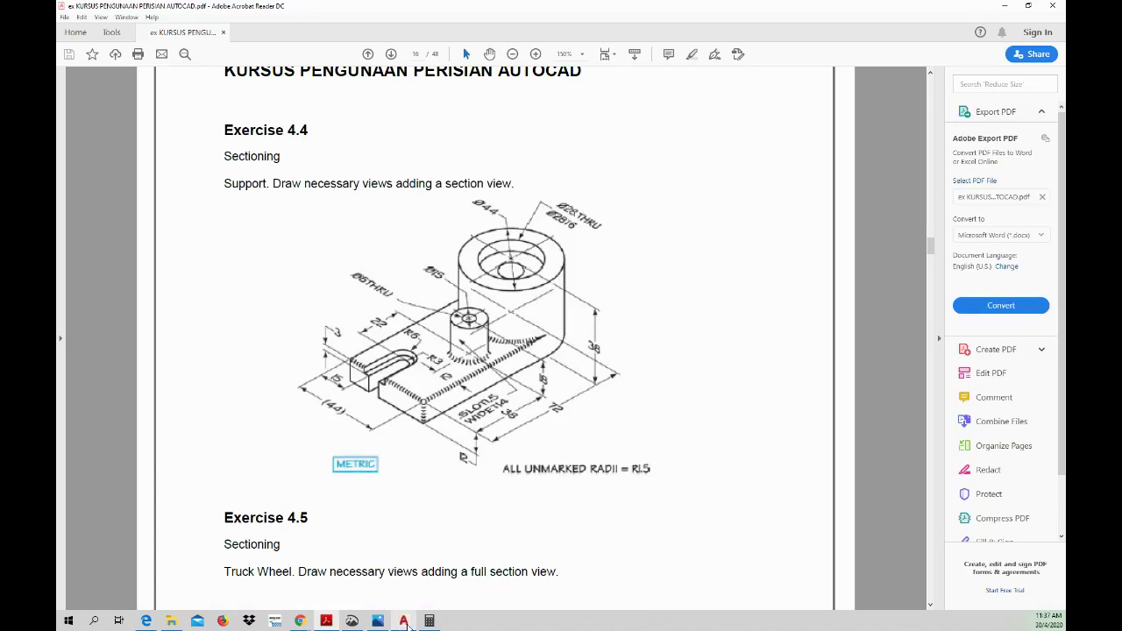
- Restore the AutoCAD drawing and open the layer list
left_click(405, 622)
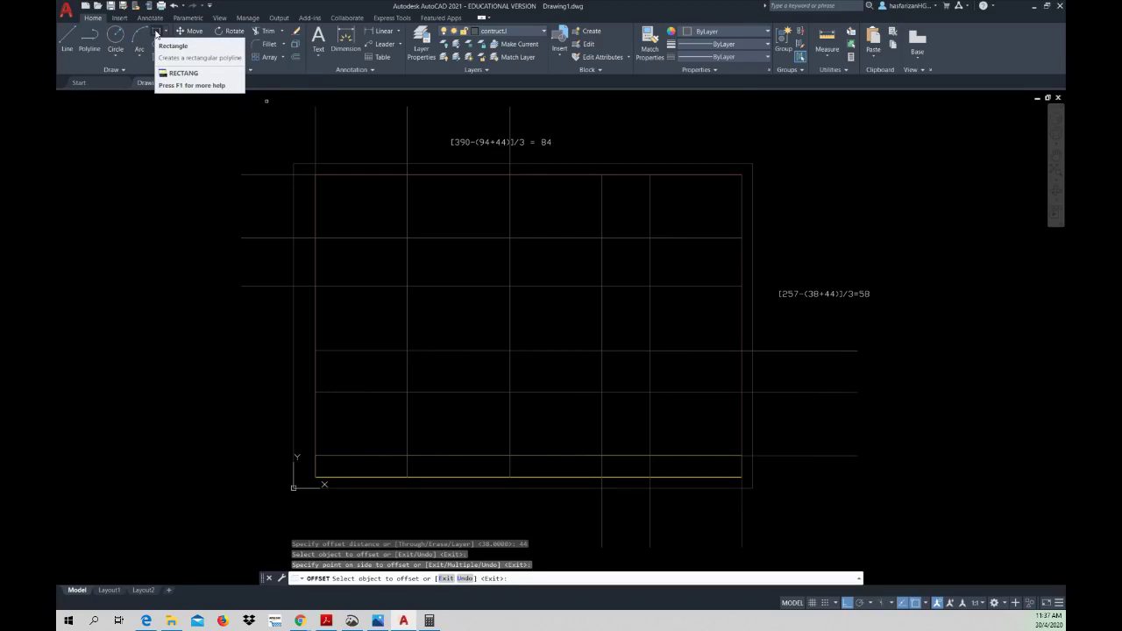
left_click(505, 31)
- Make layer 0 current and draw a middle rectangle and a small right rectangle between the construction lines
left_click(491, 41)
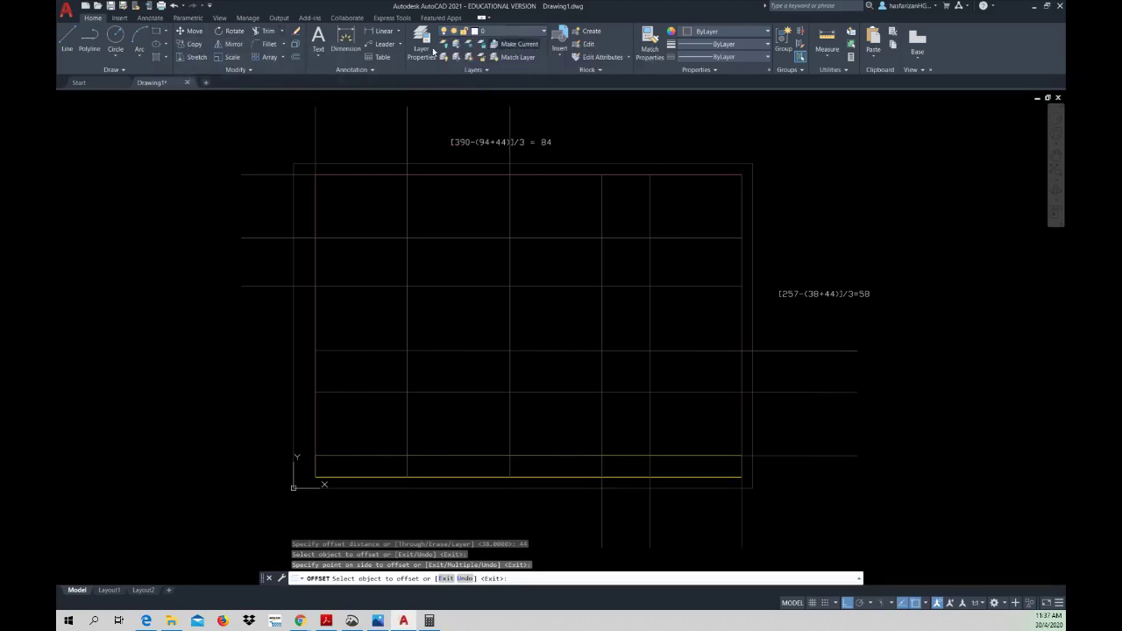
left_click(159, 31)
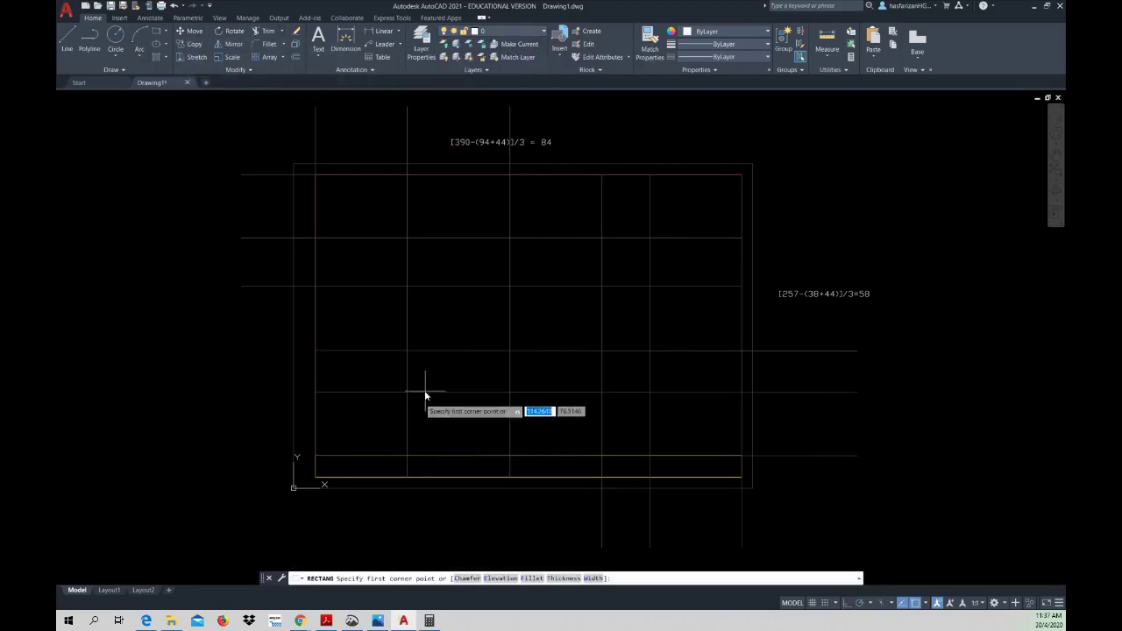
left_click(407, 351)
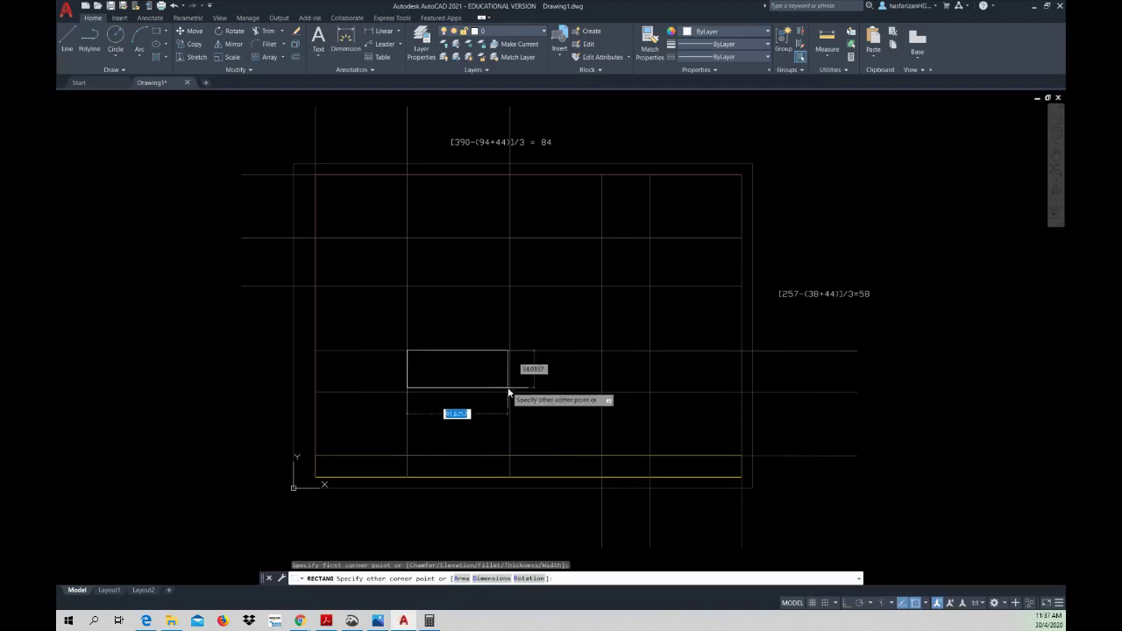
left_click(510, 392)
right_click(589, 369)
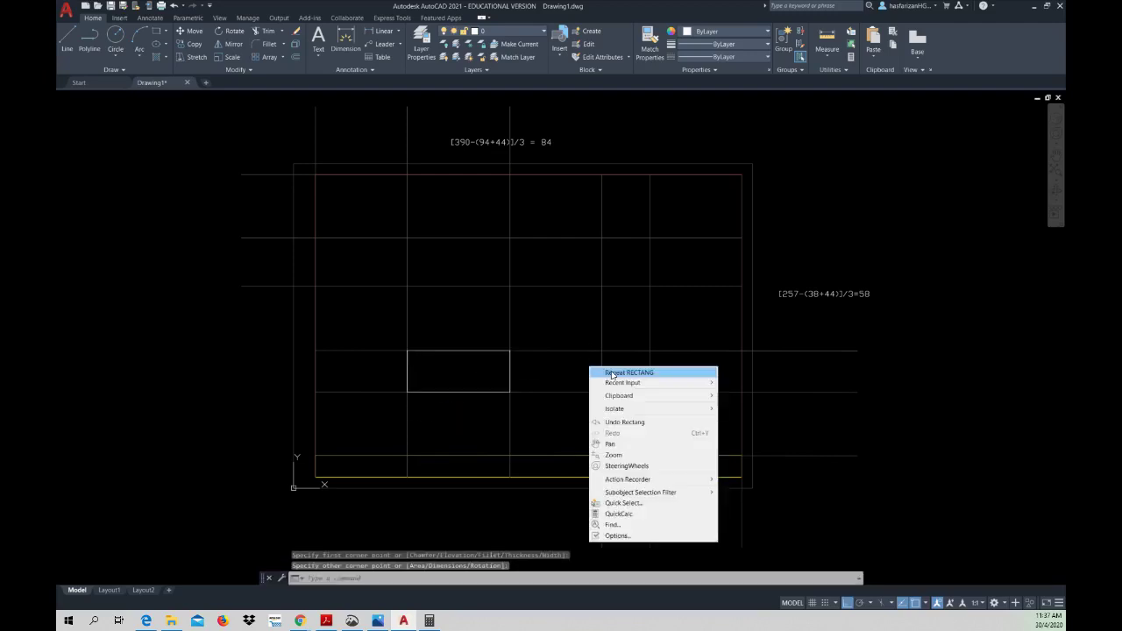
left_click(596, 371)
left_click(601, 351)
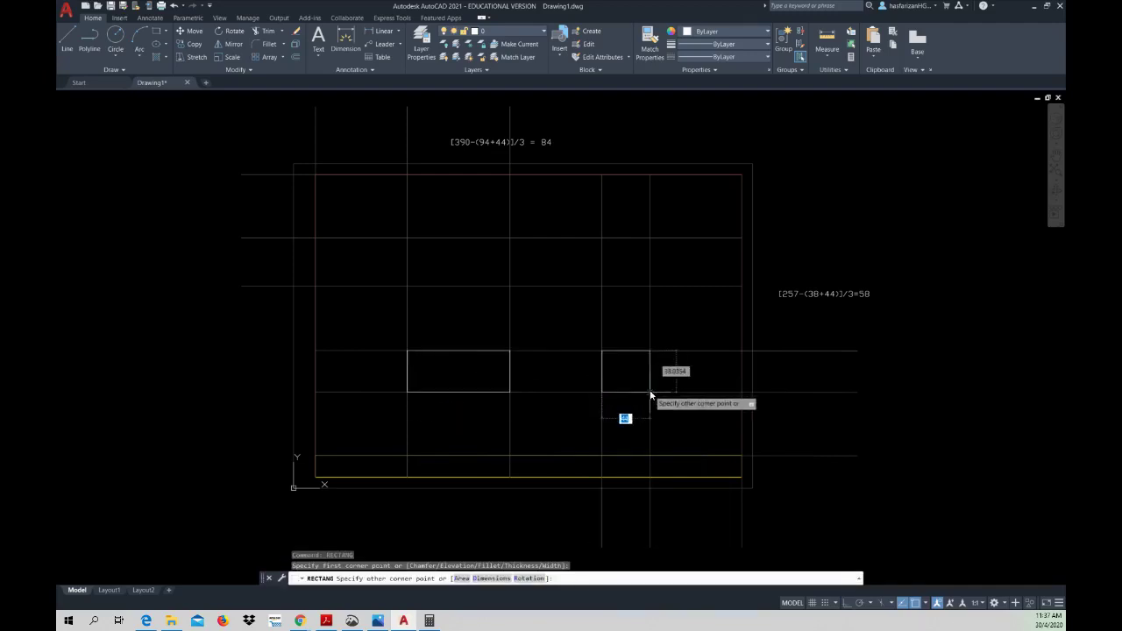
left_click(650, 392)
- Draw a third rectangle in the upper part of the top view
right_click(525, 323)
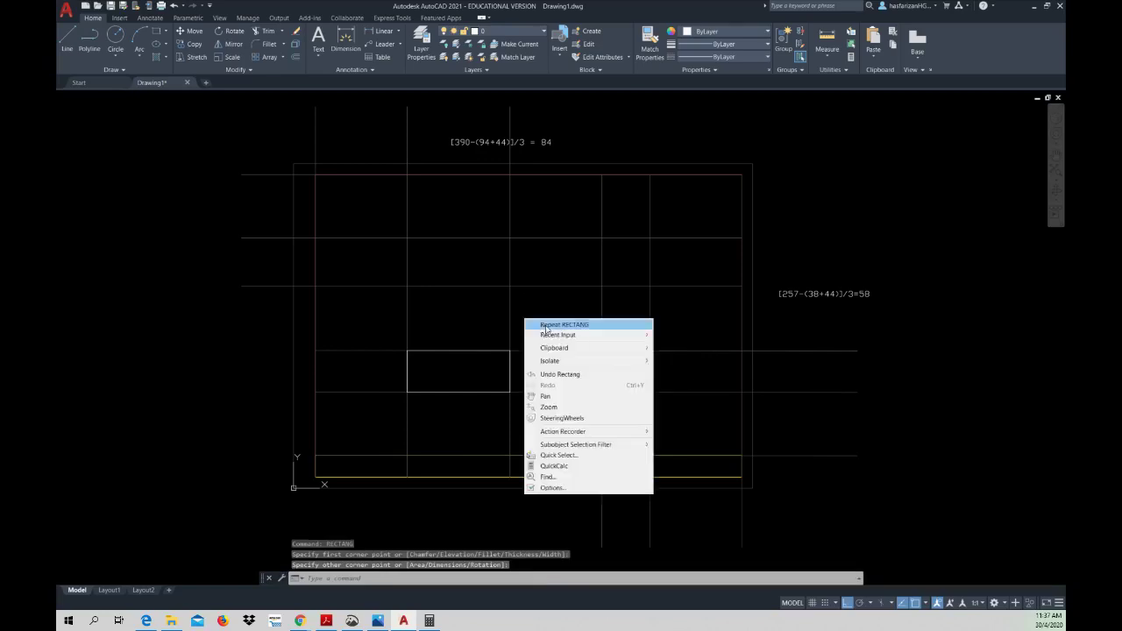
left_click(544, 325)
left_click(406, 238)
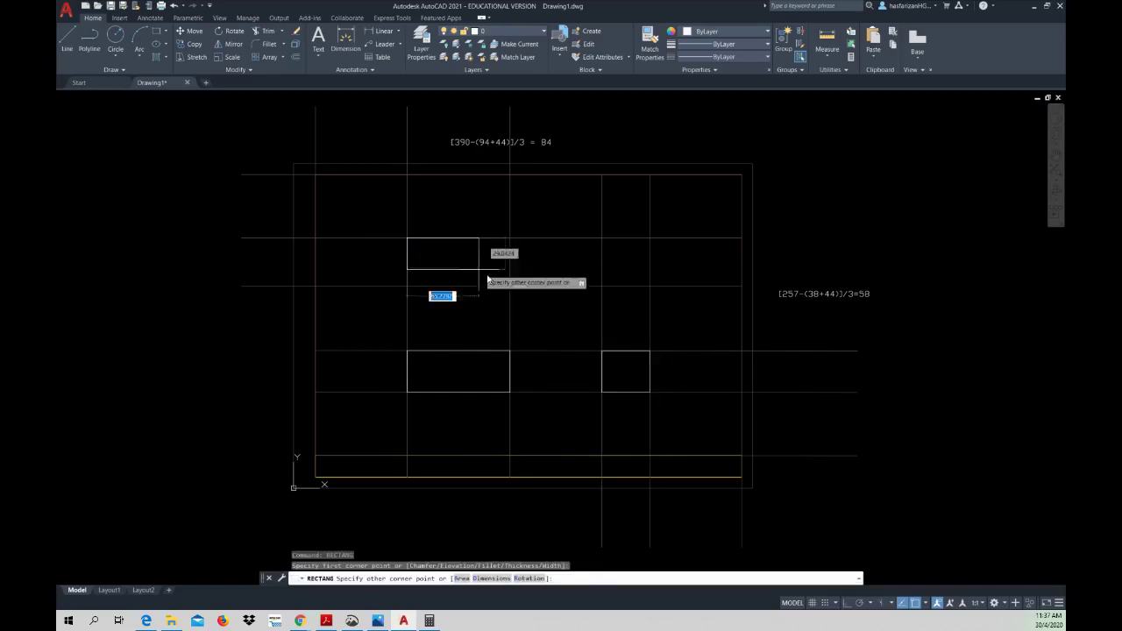
left_click(509, 285)
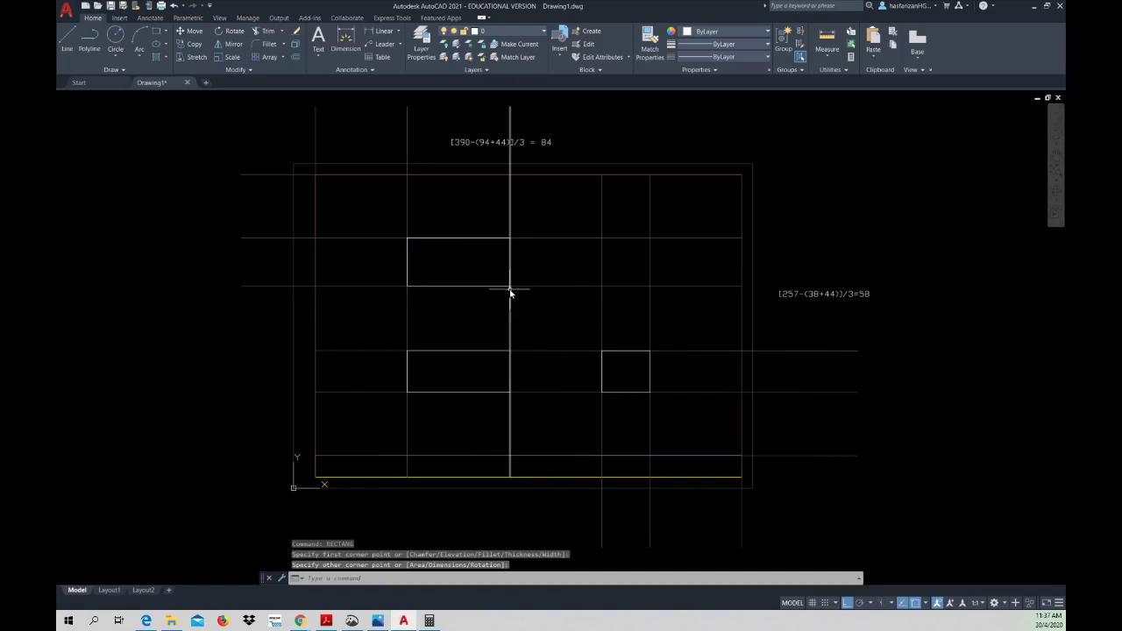
right_click(577, 354)
key("Escape")
key("Escape")
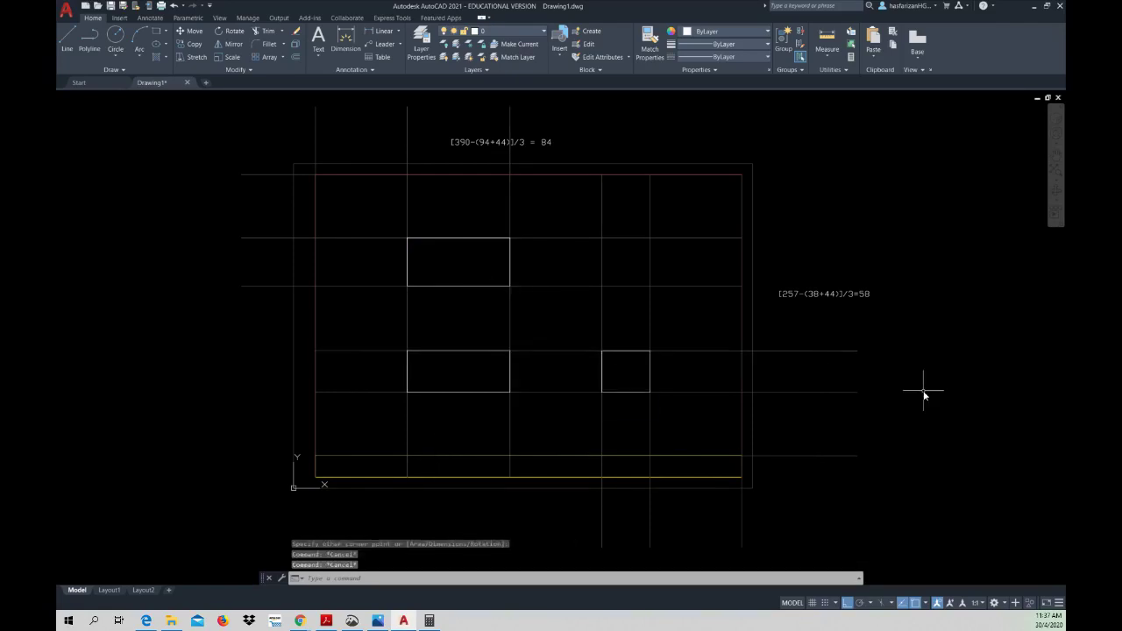
key("Escape")
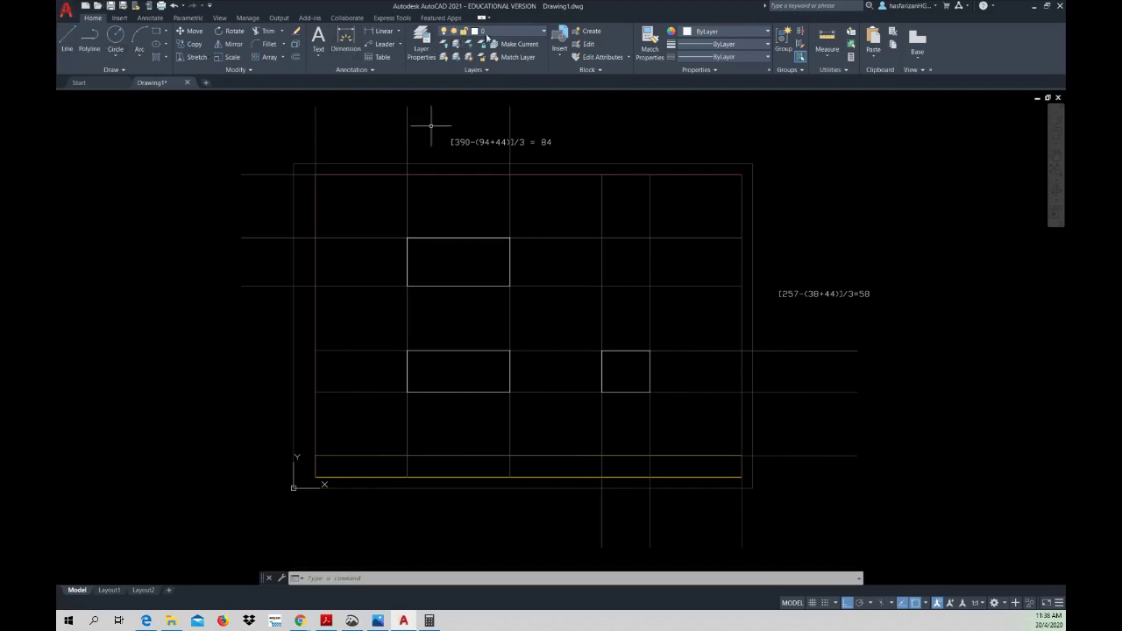
- Glance at the layer list without changing it and check the exercise PDF
left_click(492, 35)
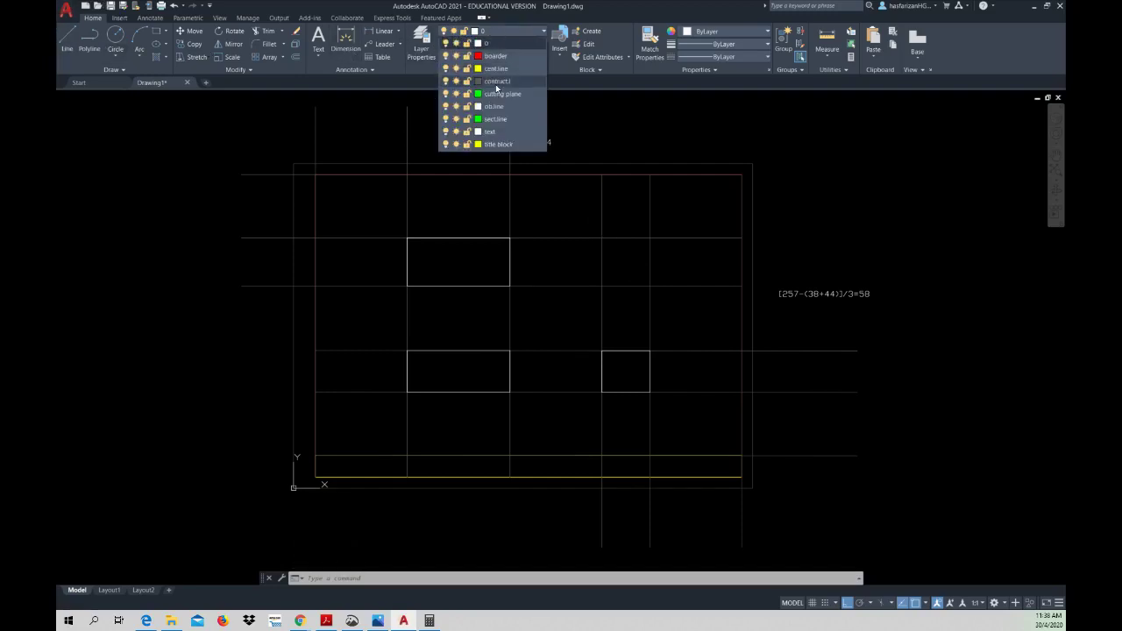
key("Escape")
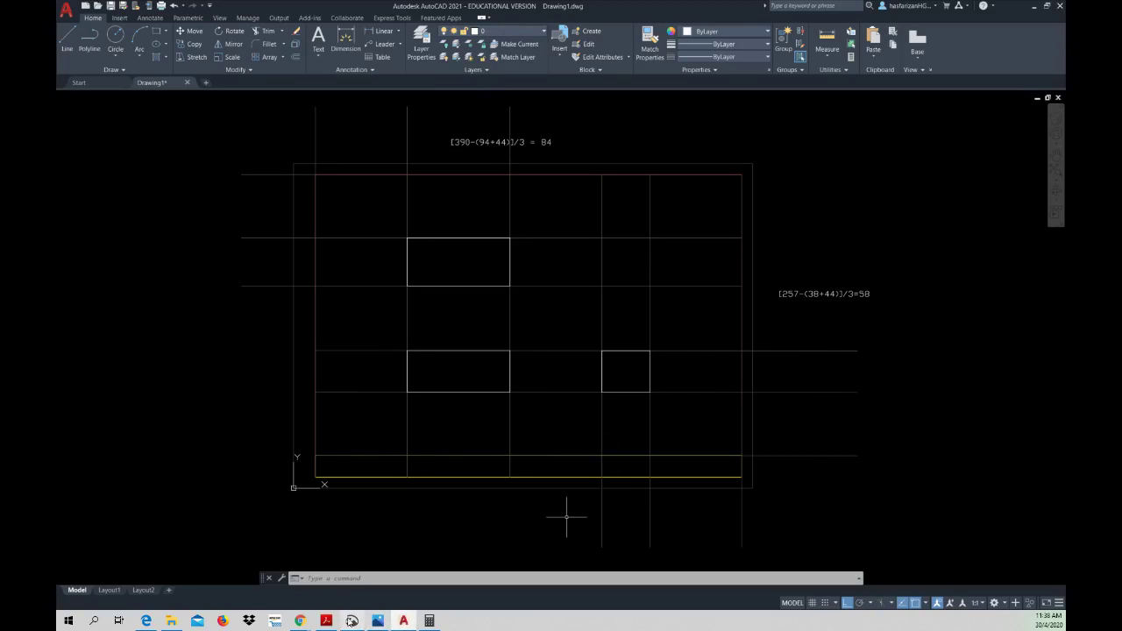
left_click(327, 622)
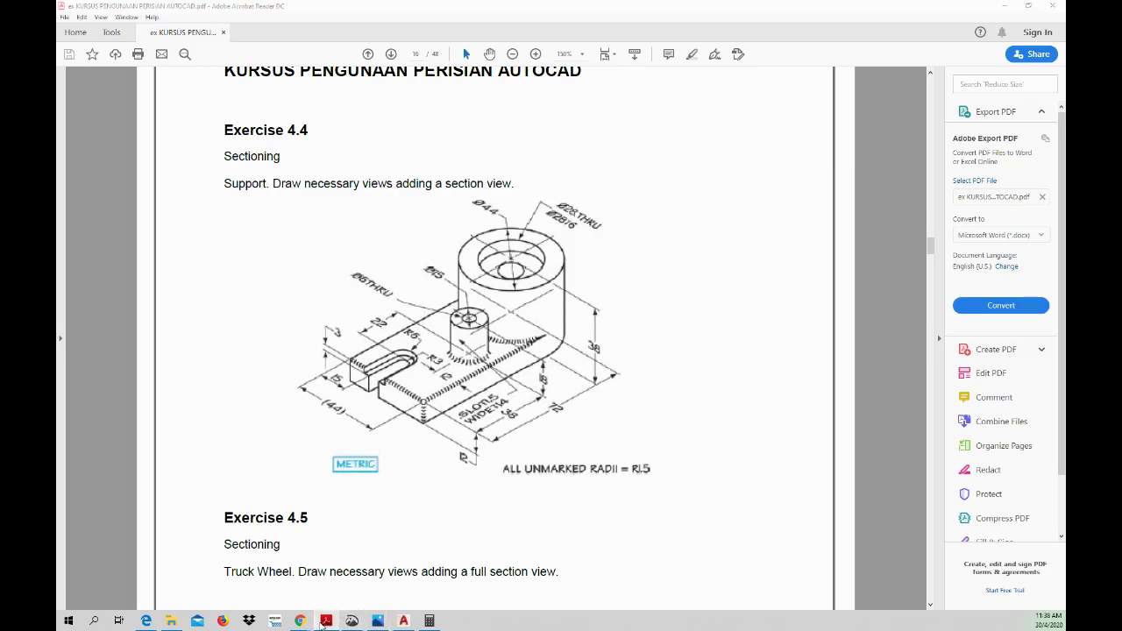
left_click(327, 622)
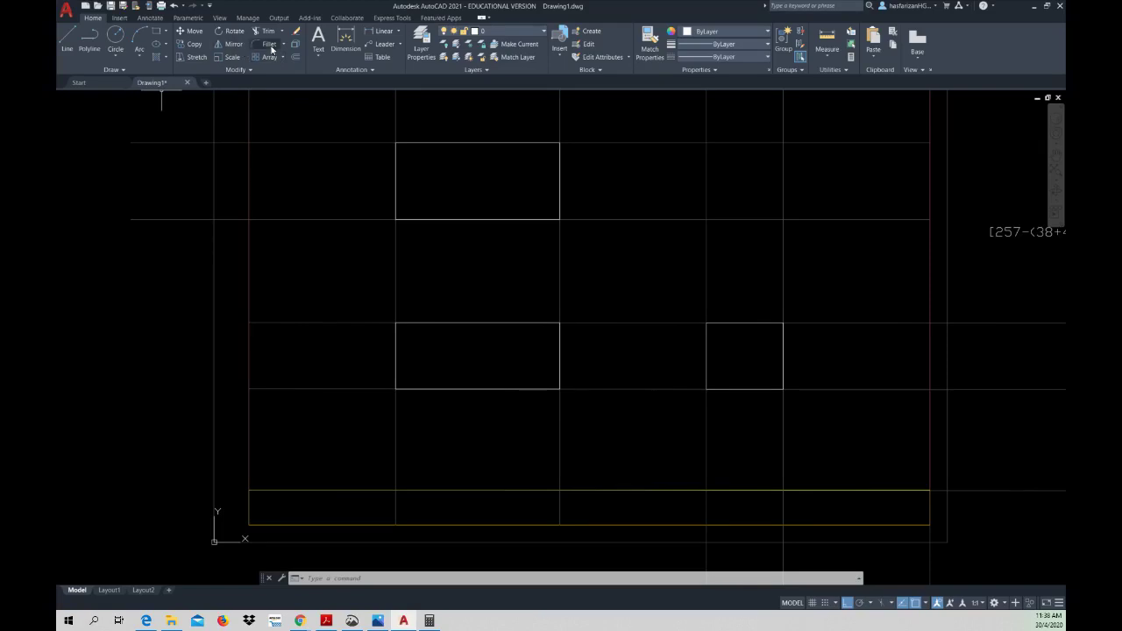
- Make contruct.l current and offset the rectangle's bottom line 12 units upward
left_click(498, 32)
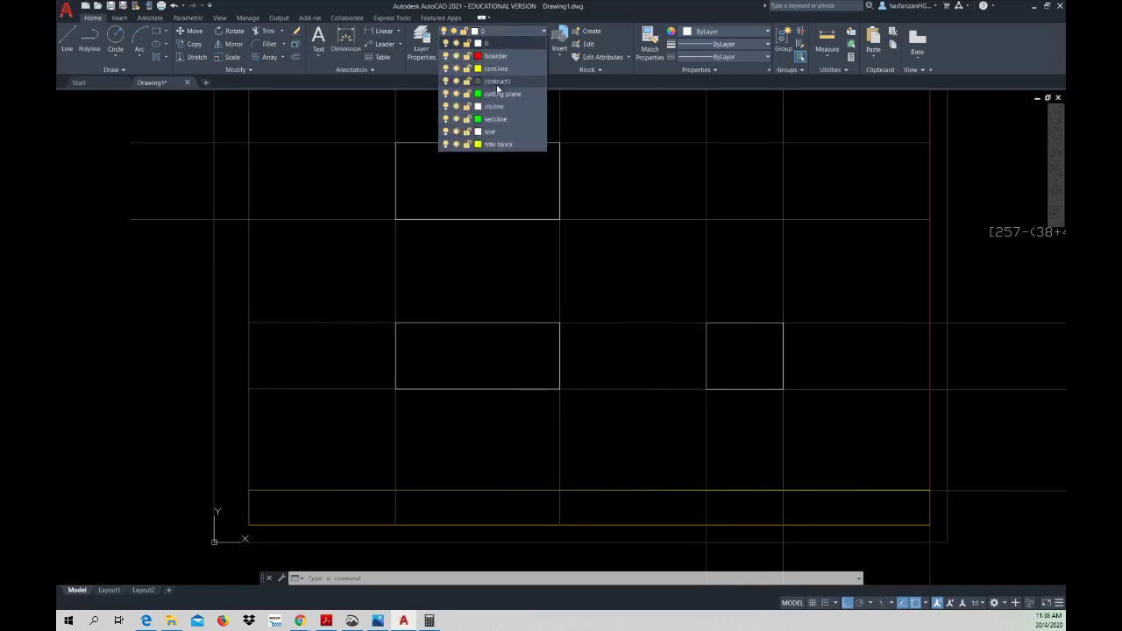
left_click(497, 85)
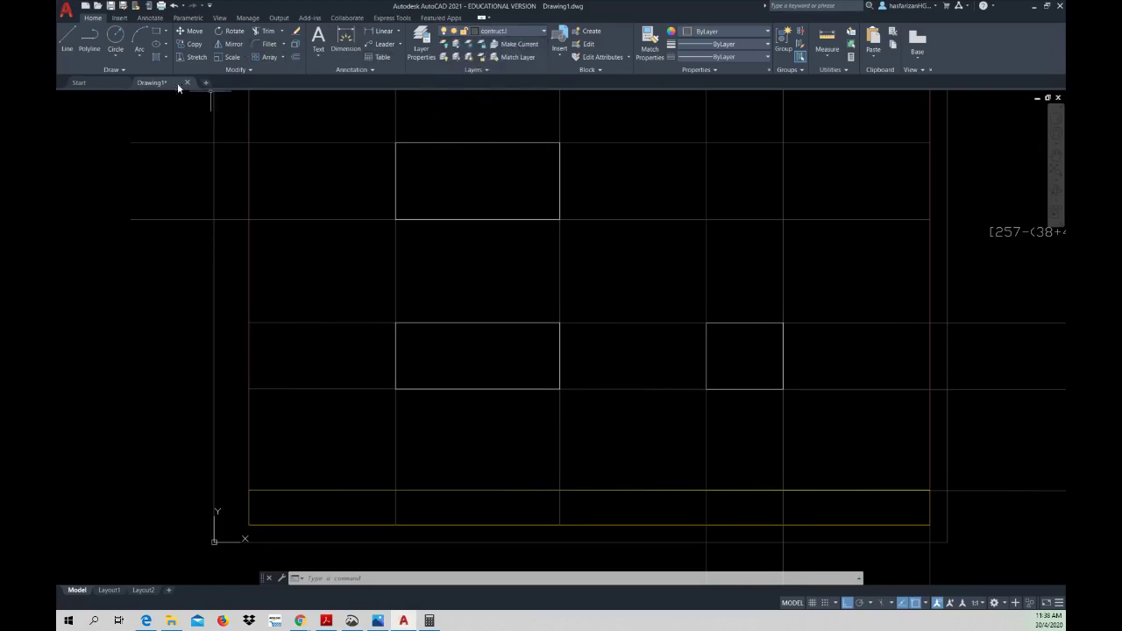
left_click(293, 56)
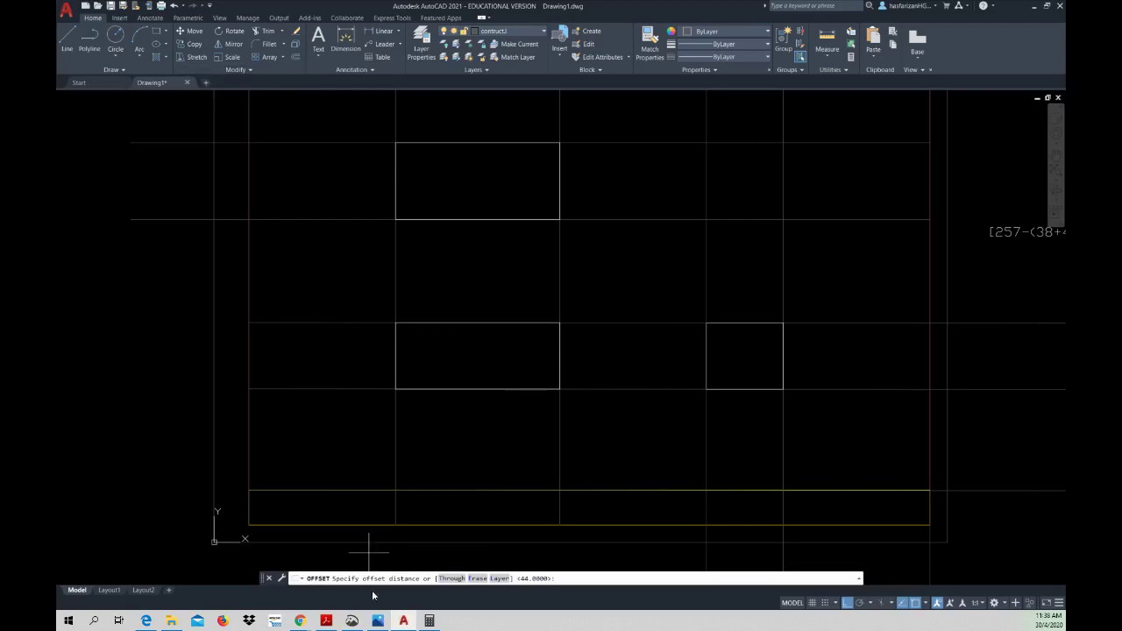
left_click(326, 621)
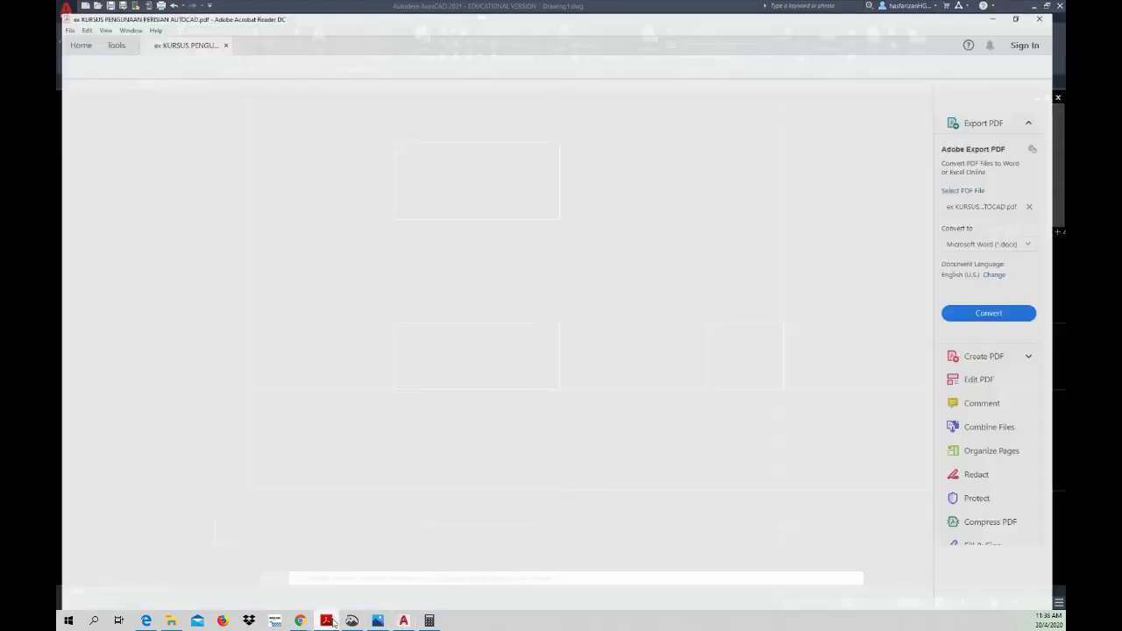
left_click(328, 621)
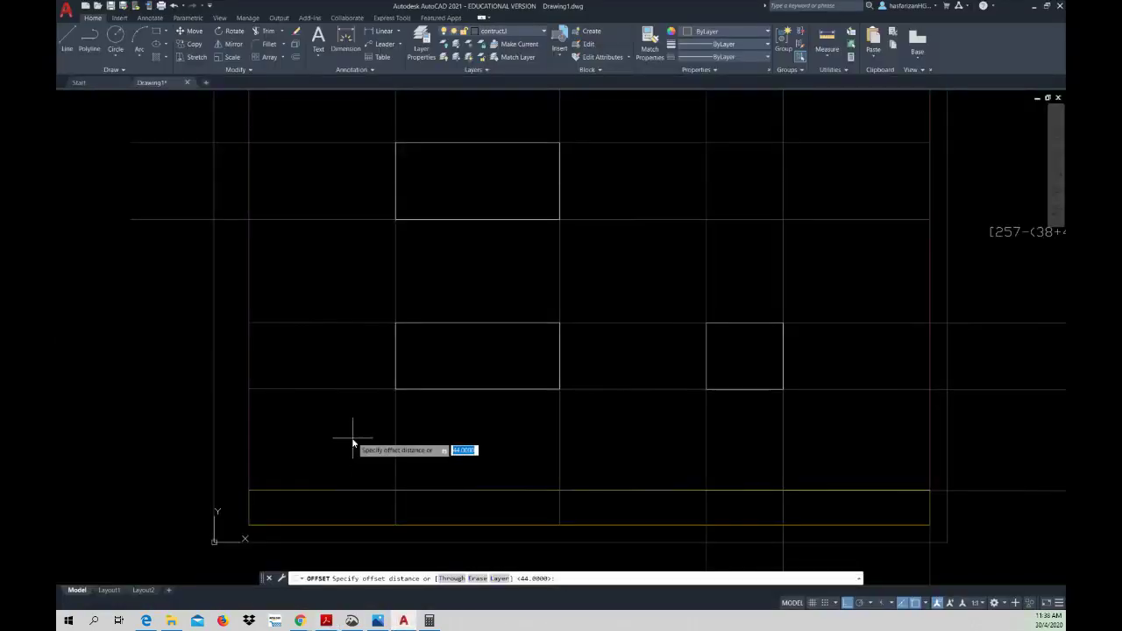
type("12")
key("Return")
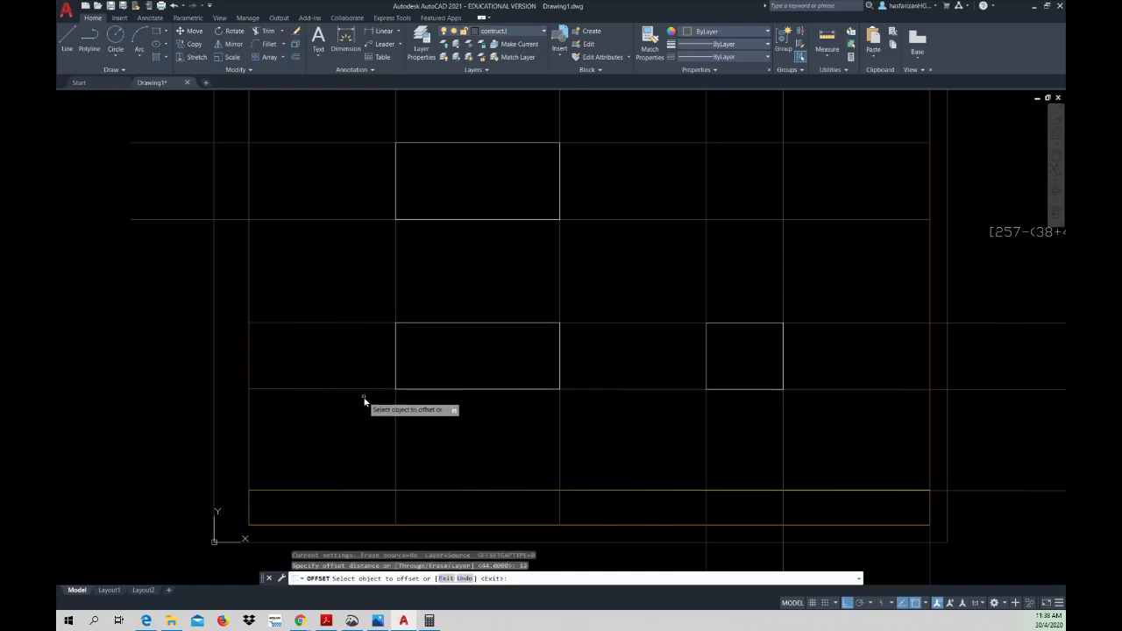
left_click(364, 390)
left_click(362, 365)
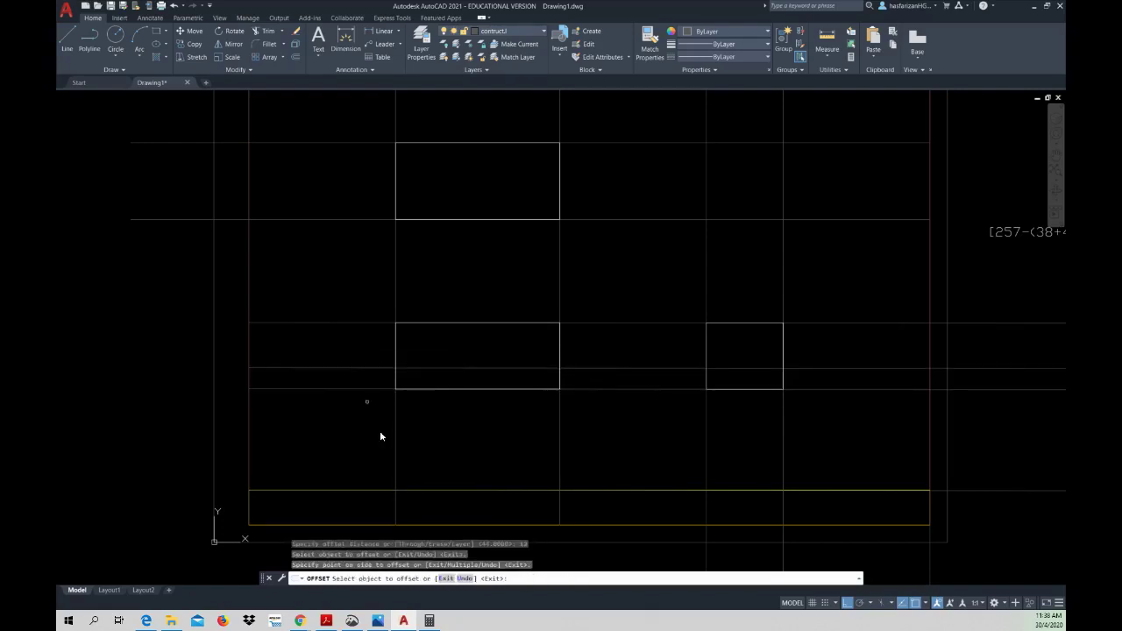
- Offset the rectangle's left vertical edge 44 units to the right
left_click(329, 621)
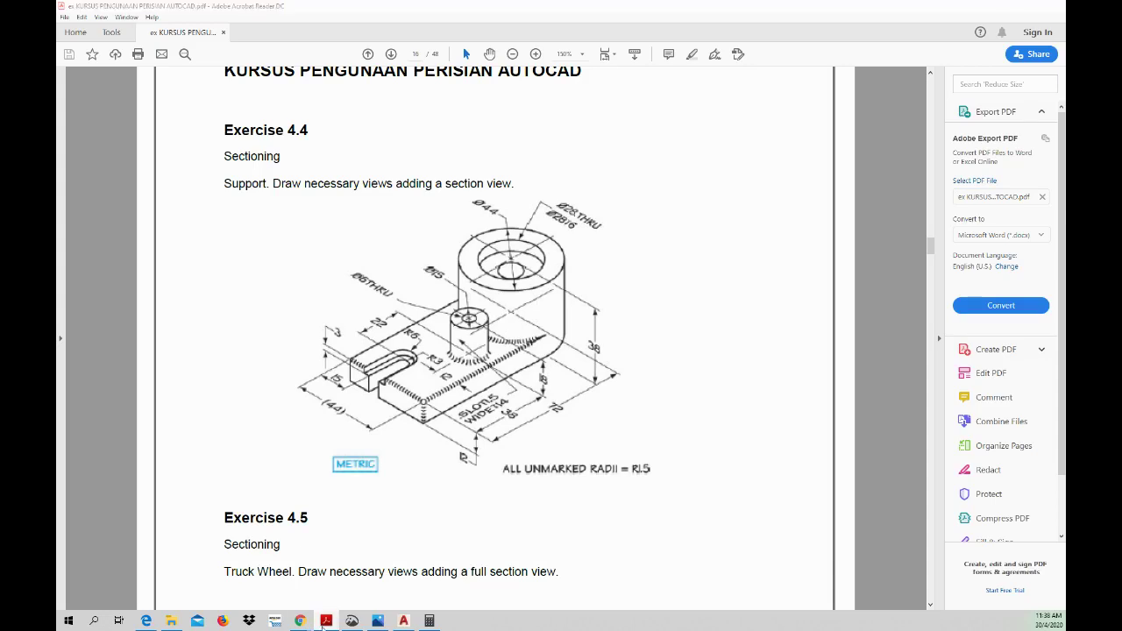
key("alt+Tab")
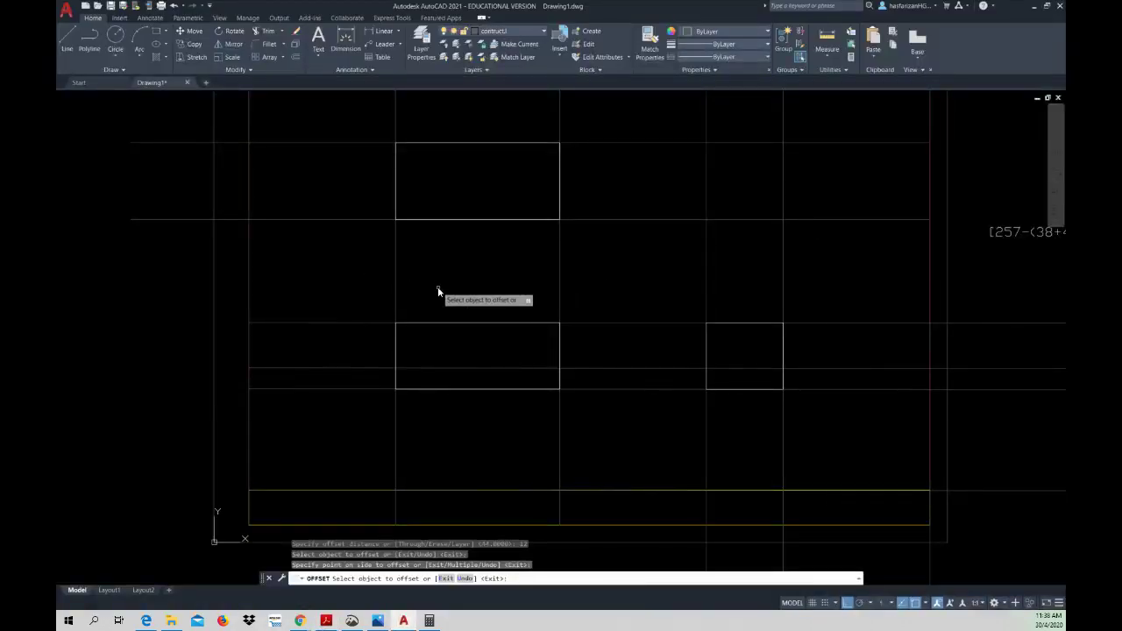
right_click(437, 288)
left_click(447, 295)
right_click(438, 270)
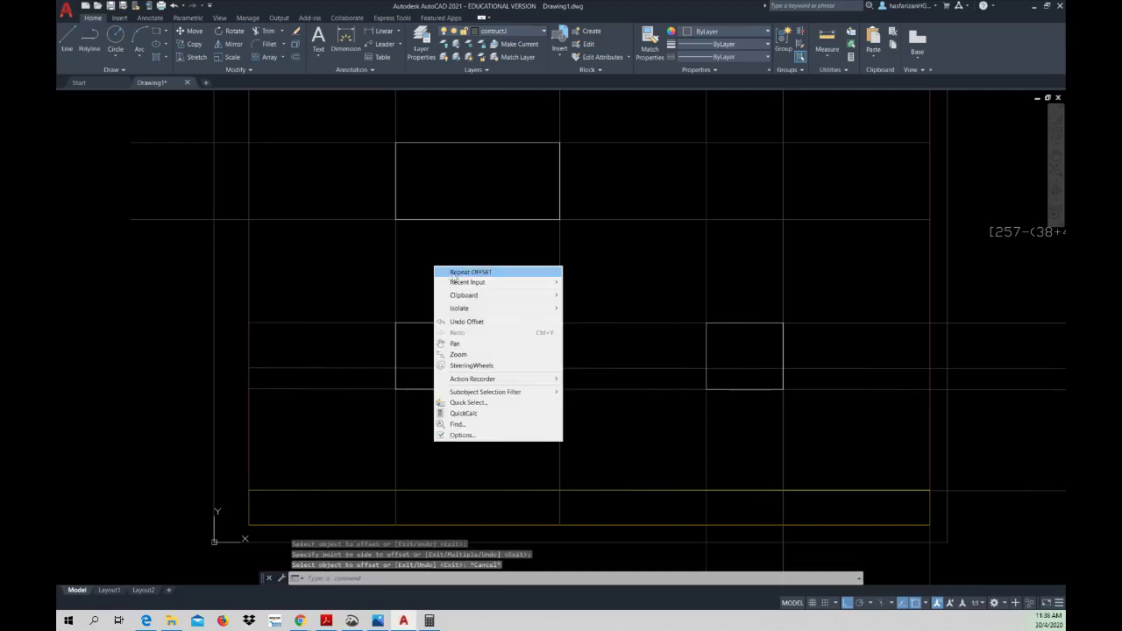
left_click(449, 272)
type("44")
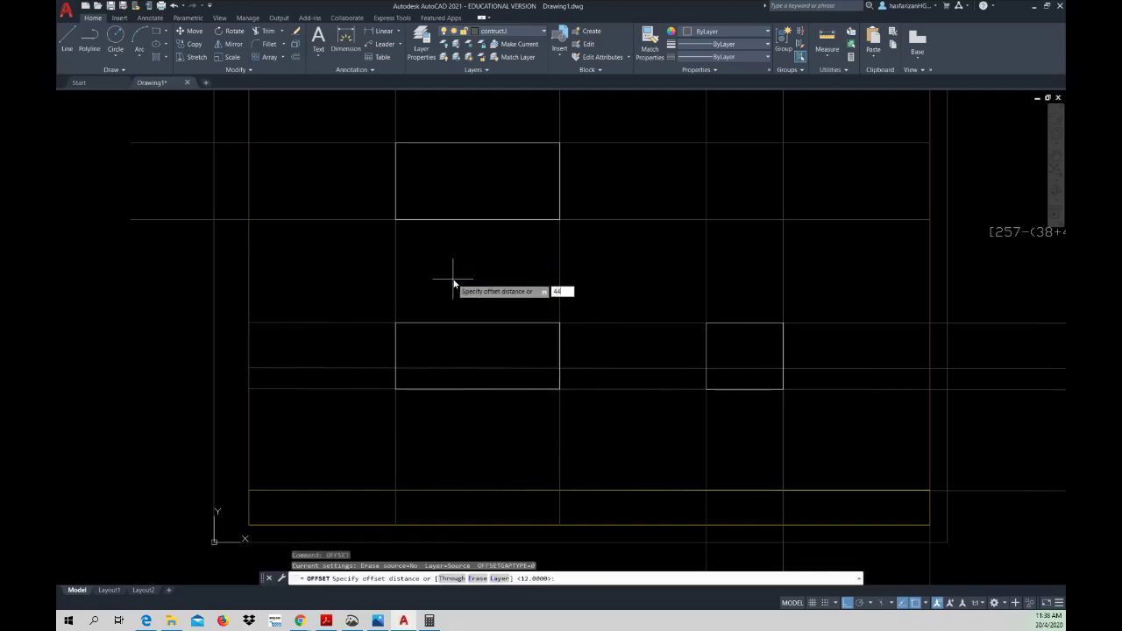
key("Return")
left_click(396, 284)
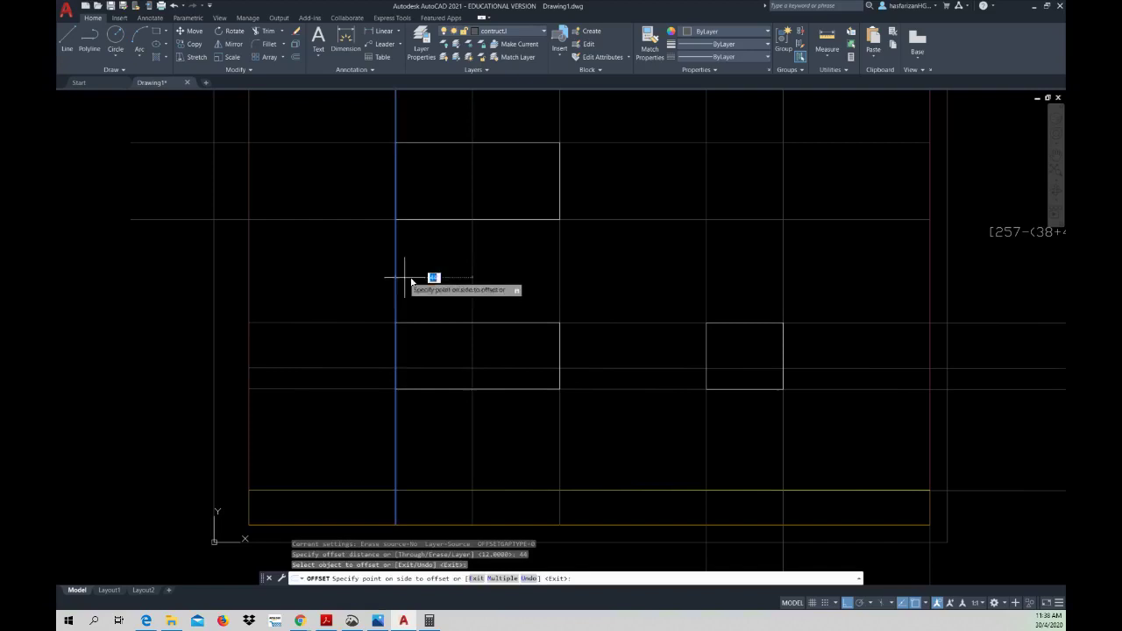
left_click(485, 289)
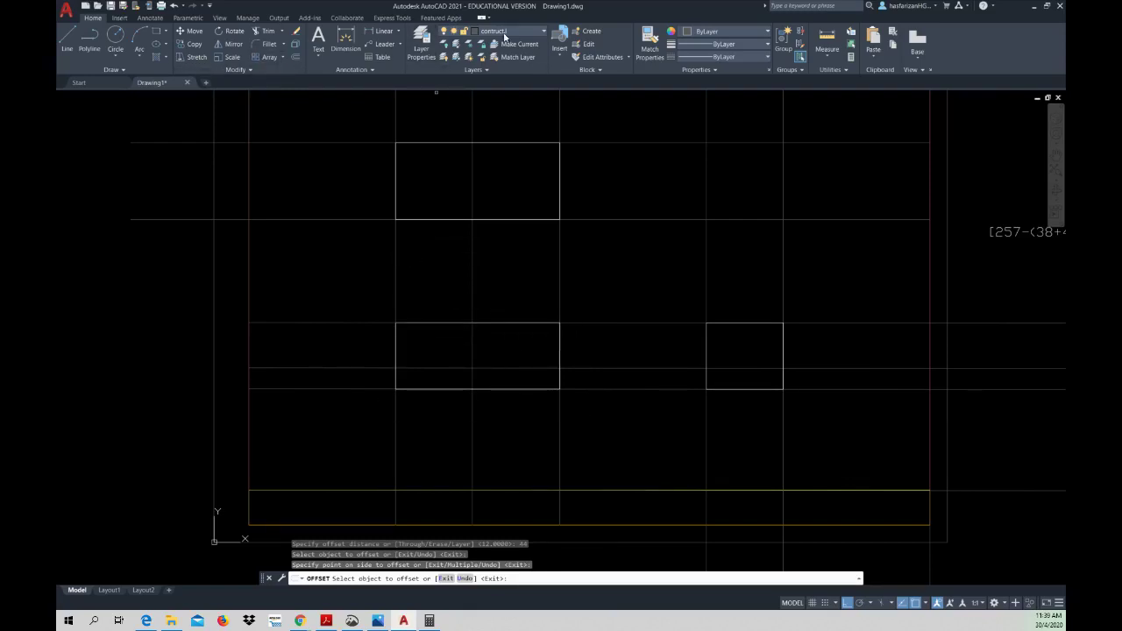
- Make layer 0 current and turn it off, hiding the three rectangles
left_click(505, 34)
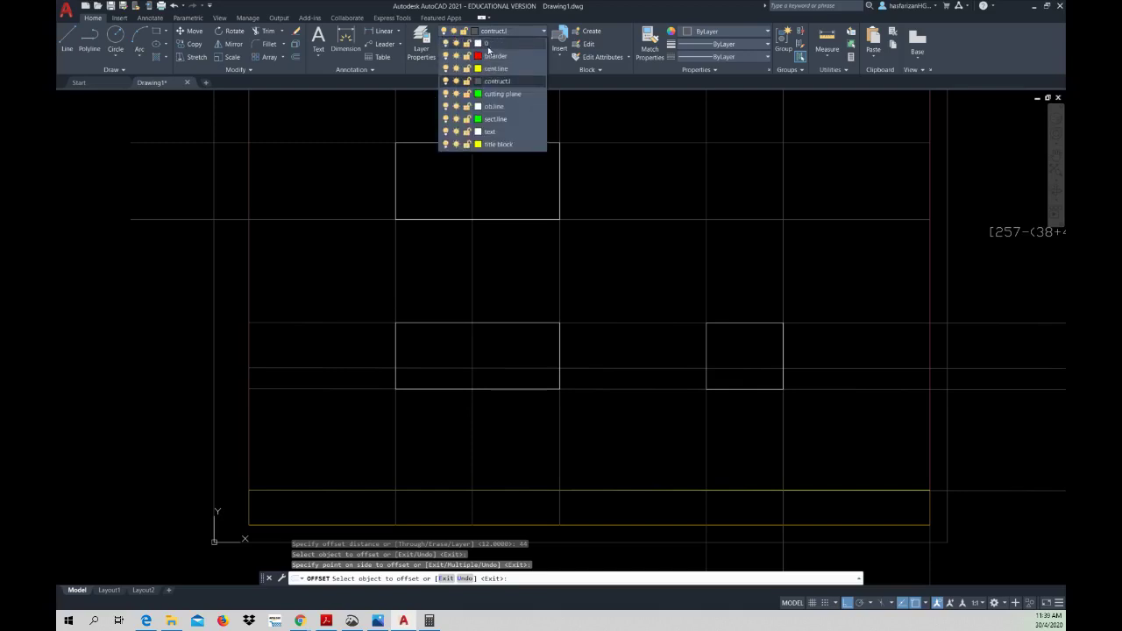
left_click(442, 44)
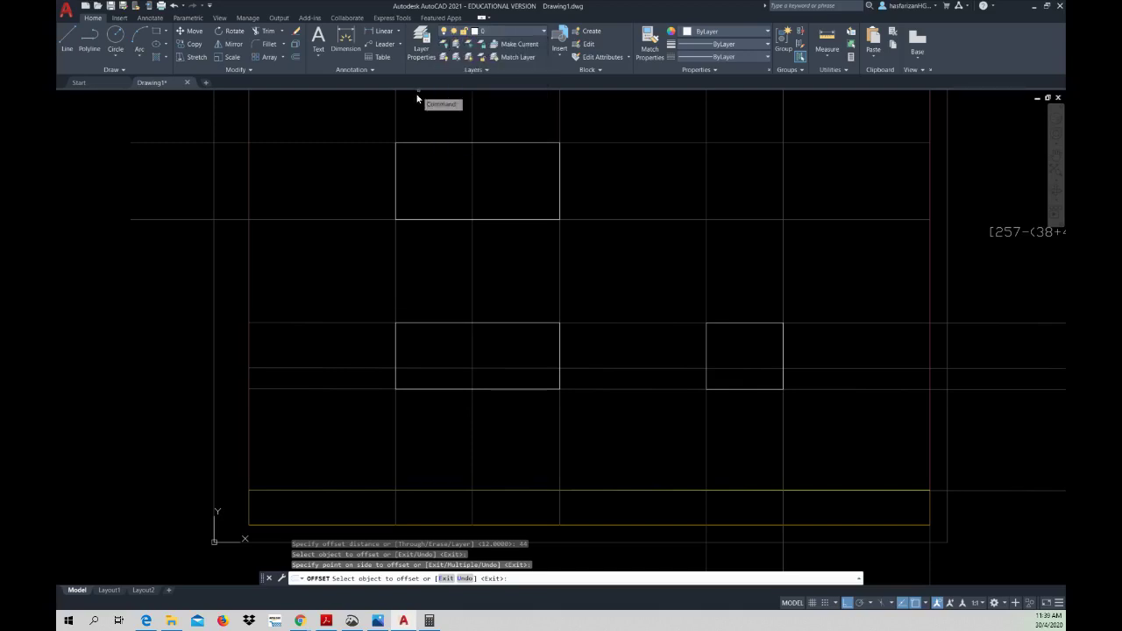
right_click(349, 181)
key("Escape")
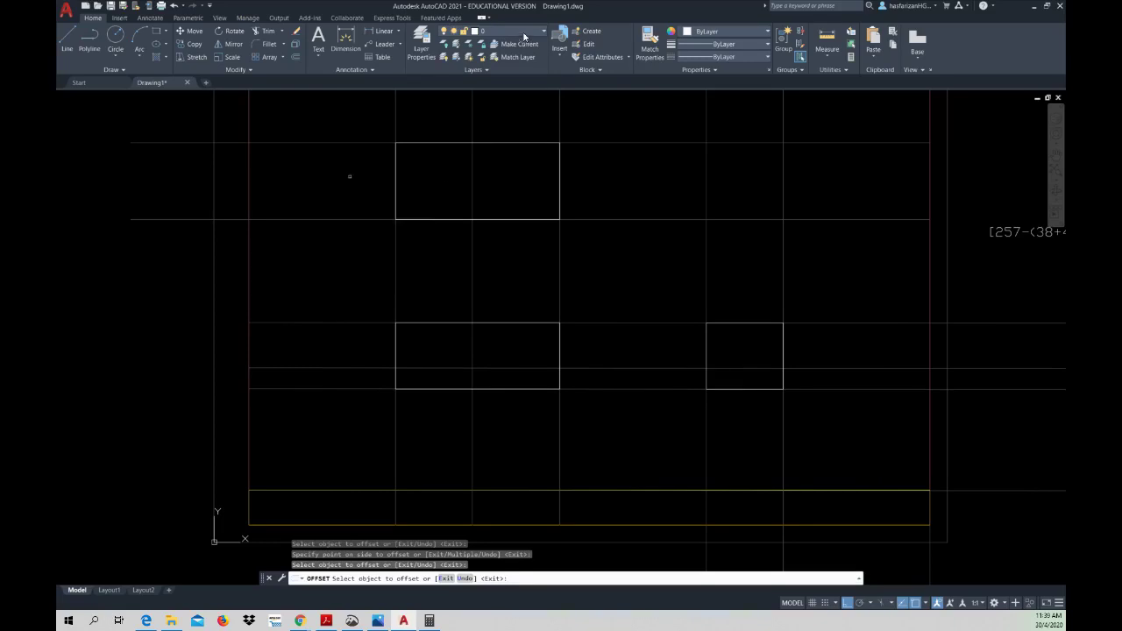
left_click(523, 31)
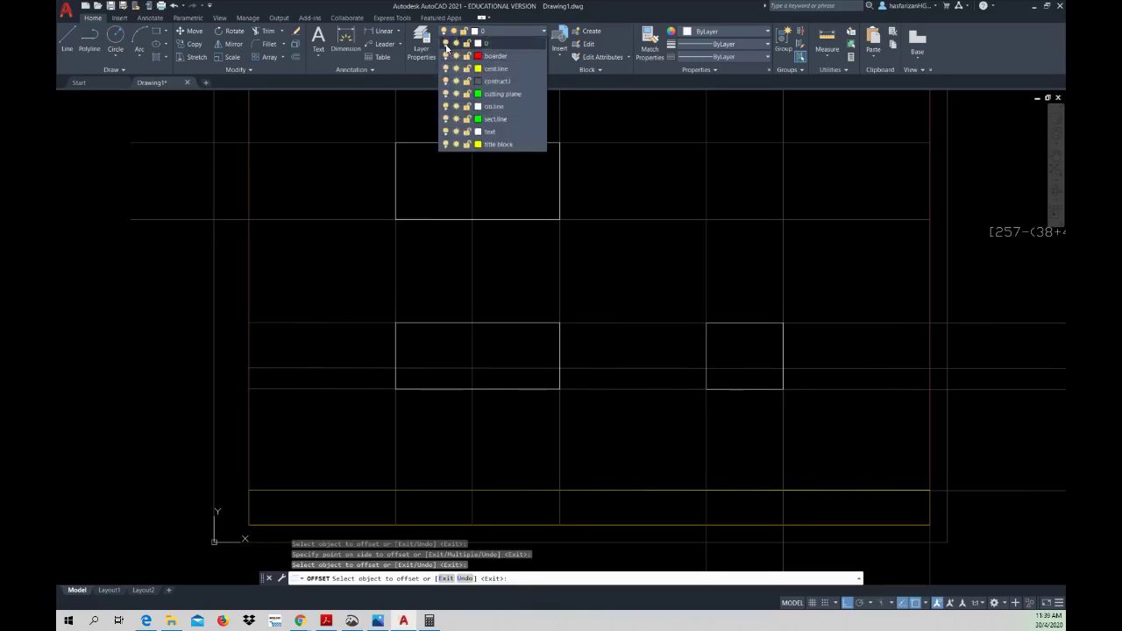
left_click(445, 44)
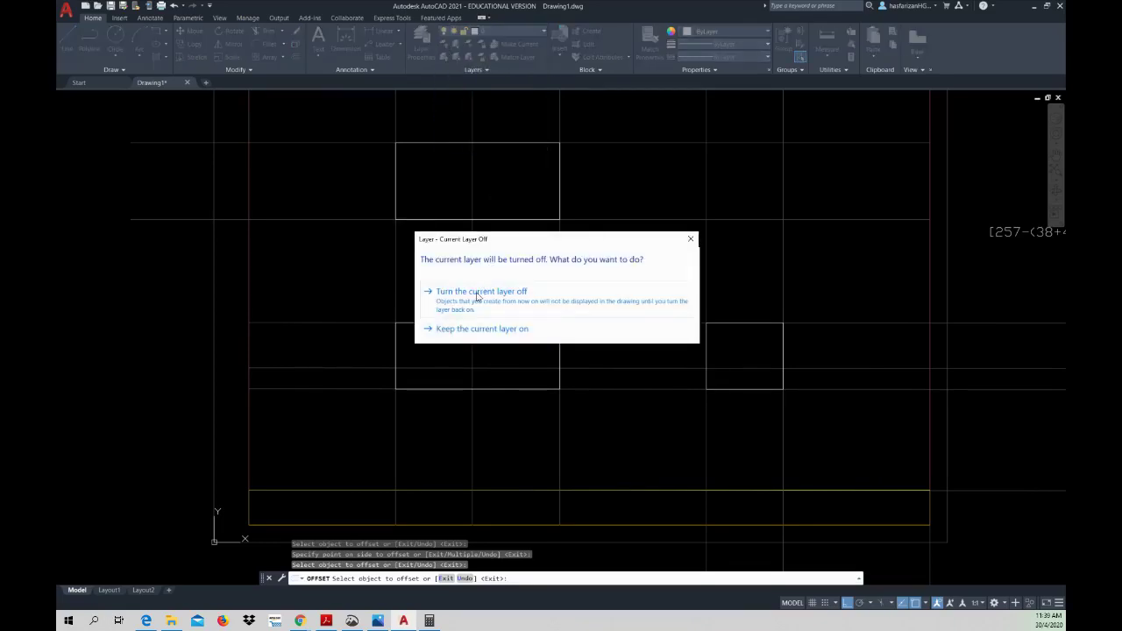
left_click(476, 294)
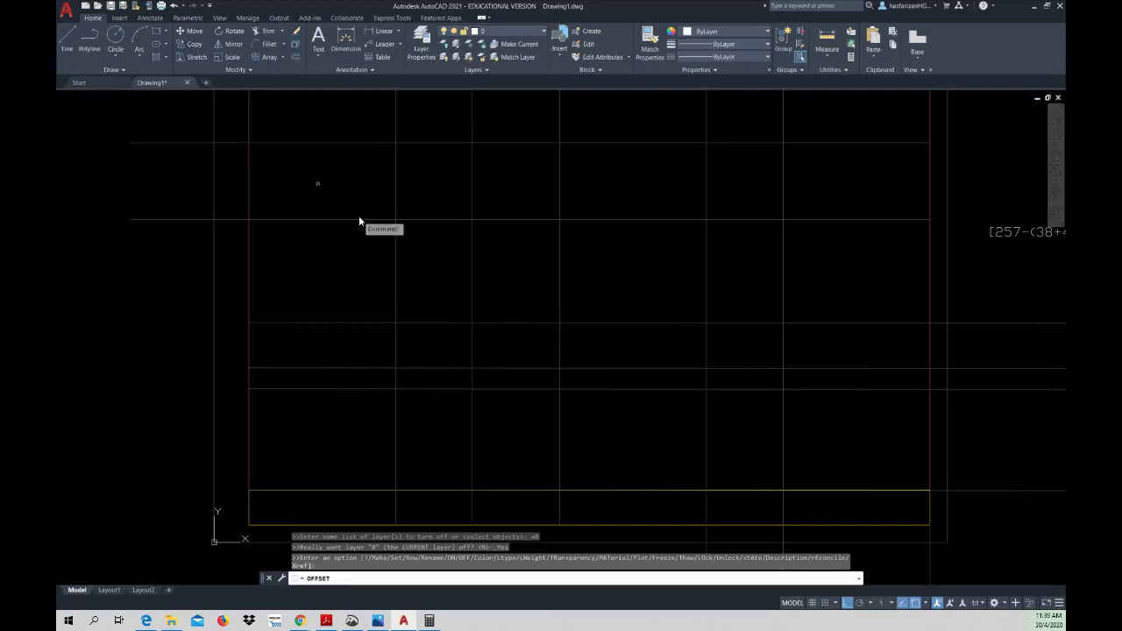
left_click(501, 31)
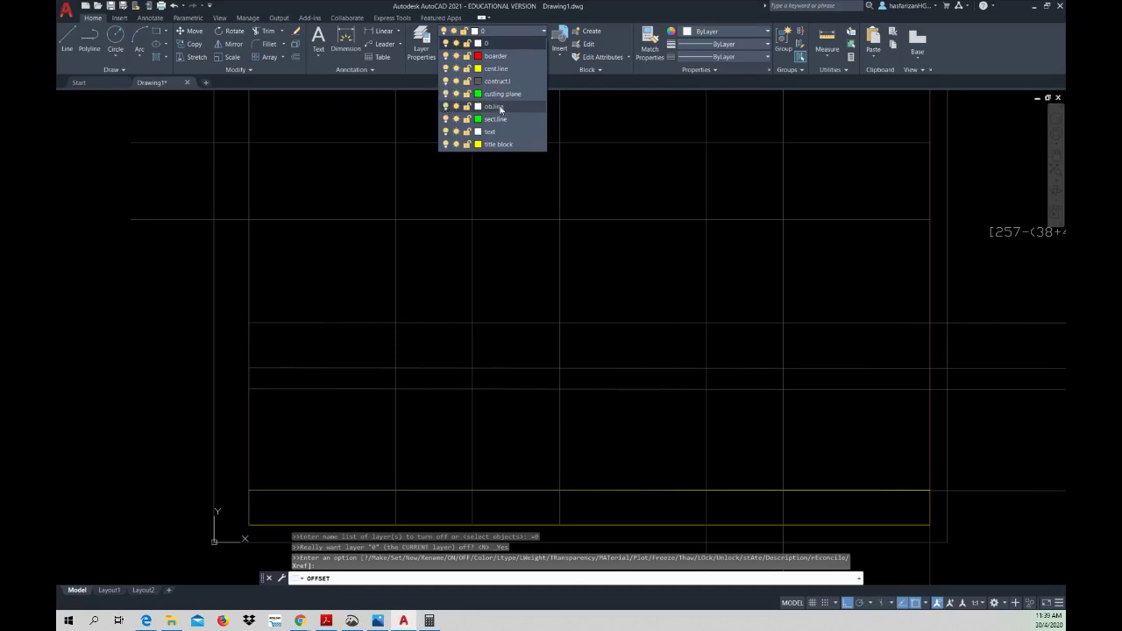
- On layer ob.line, trace the closed L-shaped outline of a tall block beside a low base
left_click(498, 106)
left_click(74, 44)
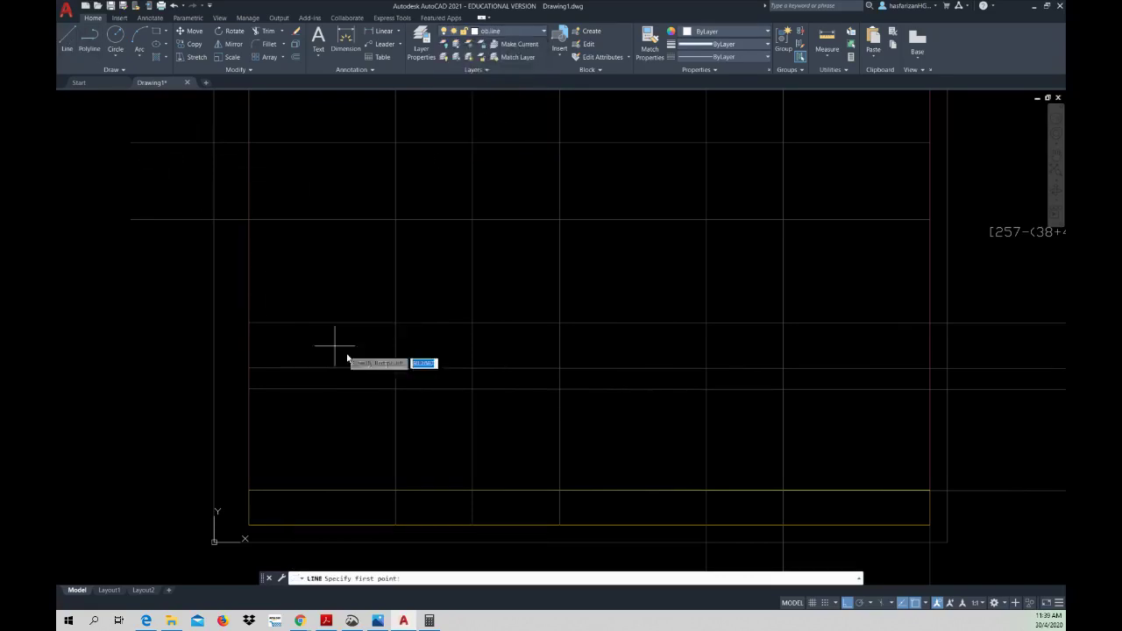
left_click(397, 389)
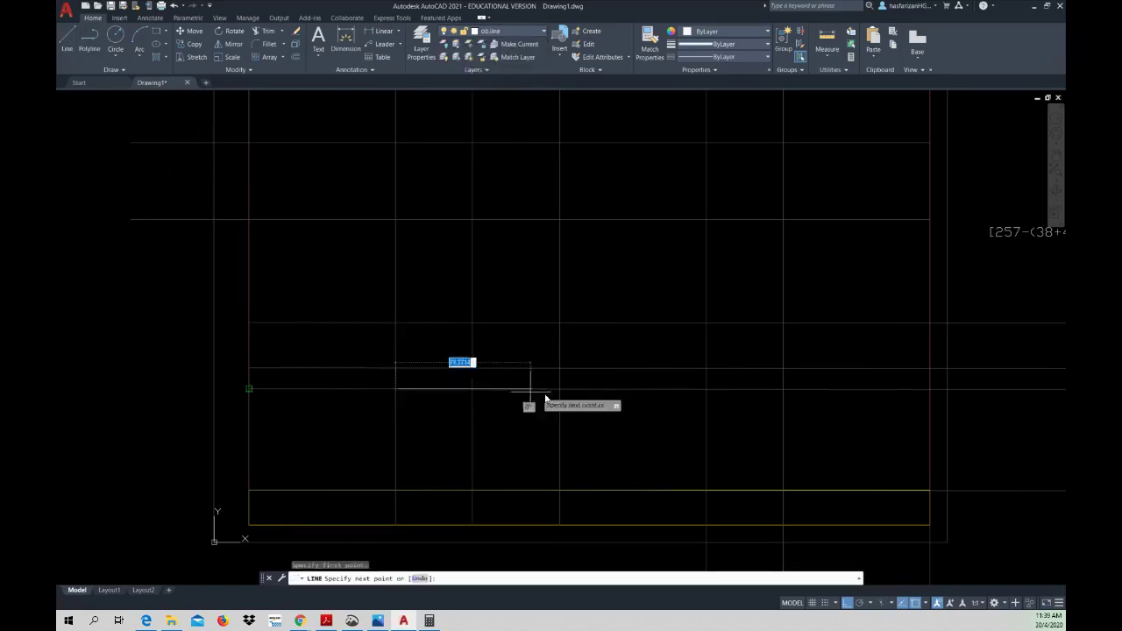
left_click(559, 389)
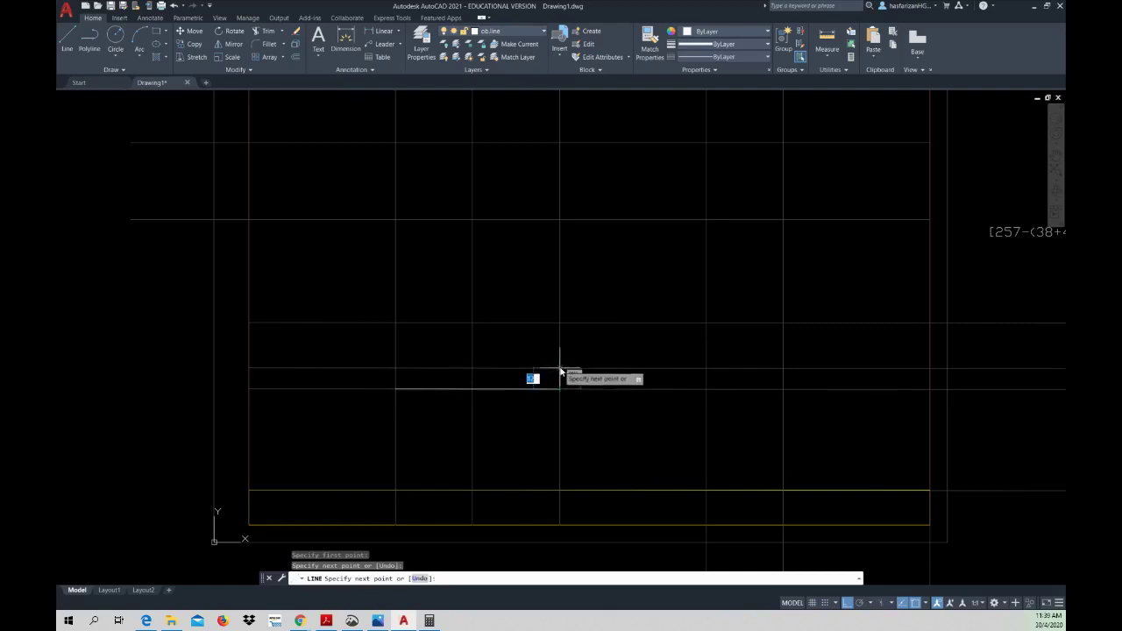
left_click(560, 369)
left_click(473, 368)
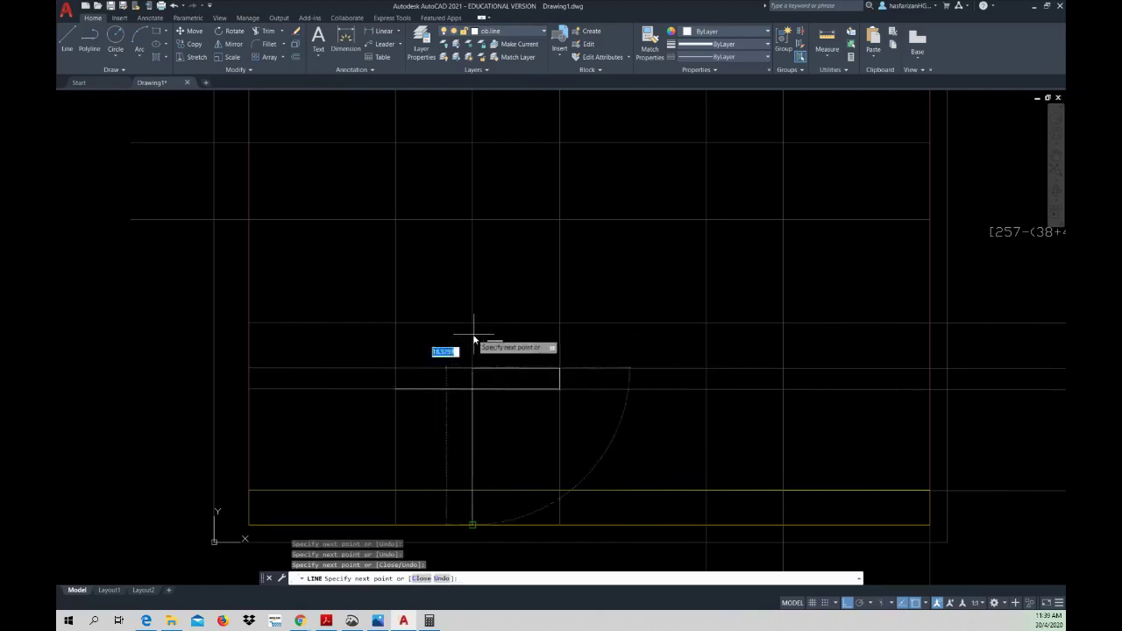
left_click(472, 347)
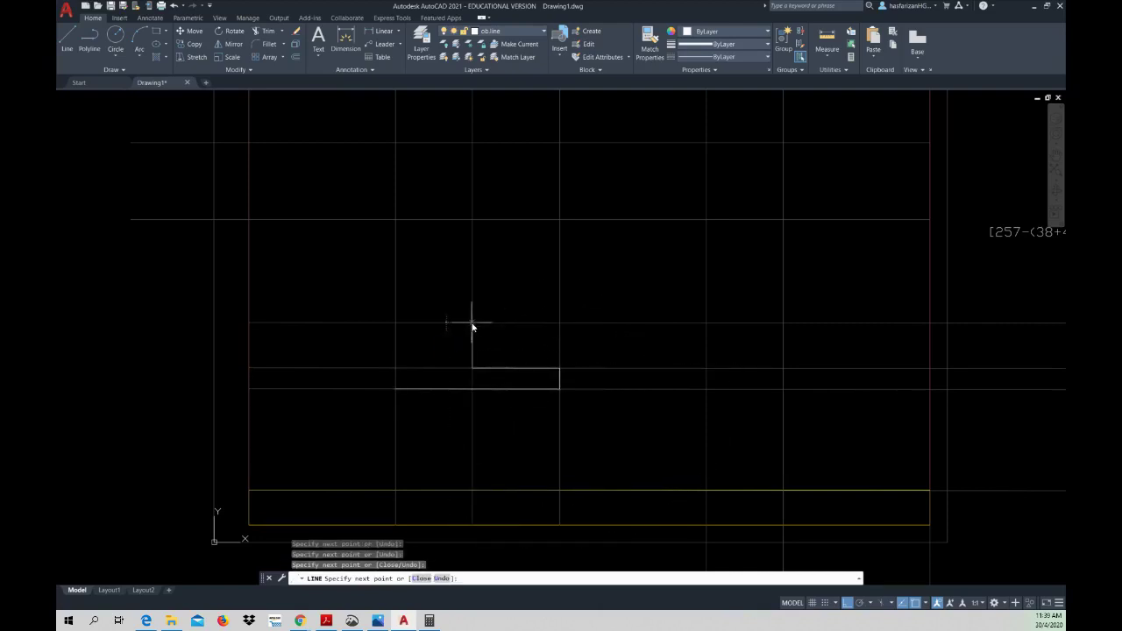
left_click(395, 323)
left_click(396, 391)
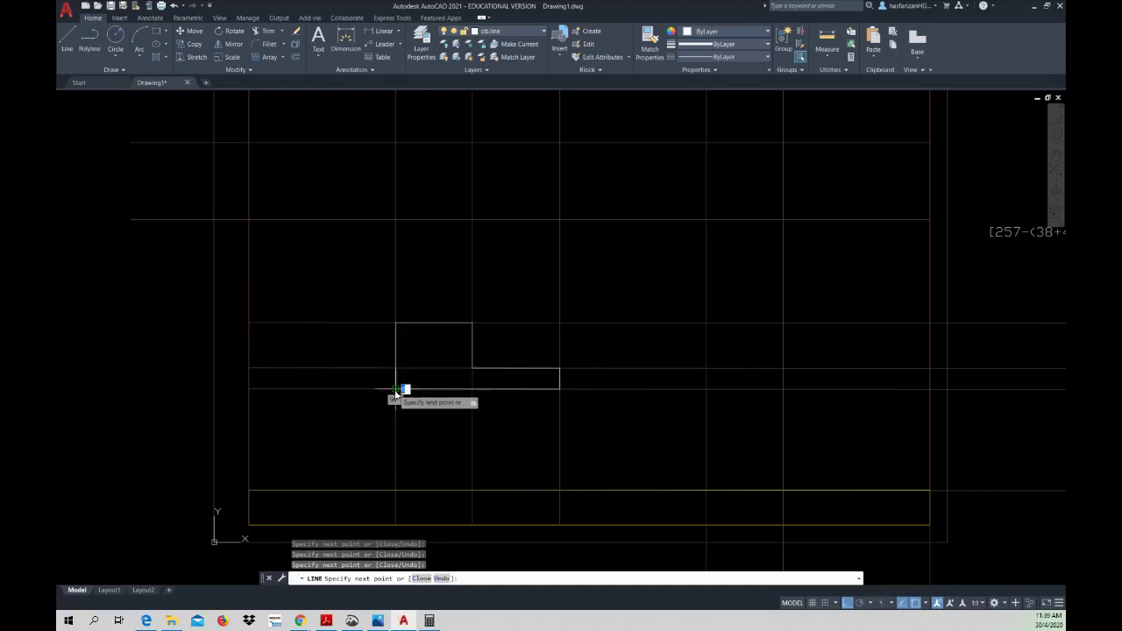
key("Escape")
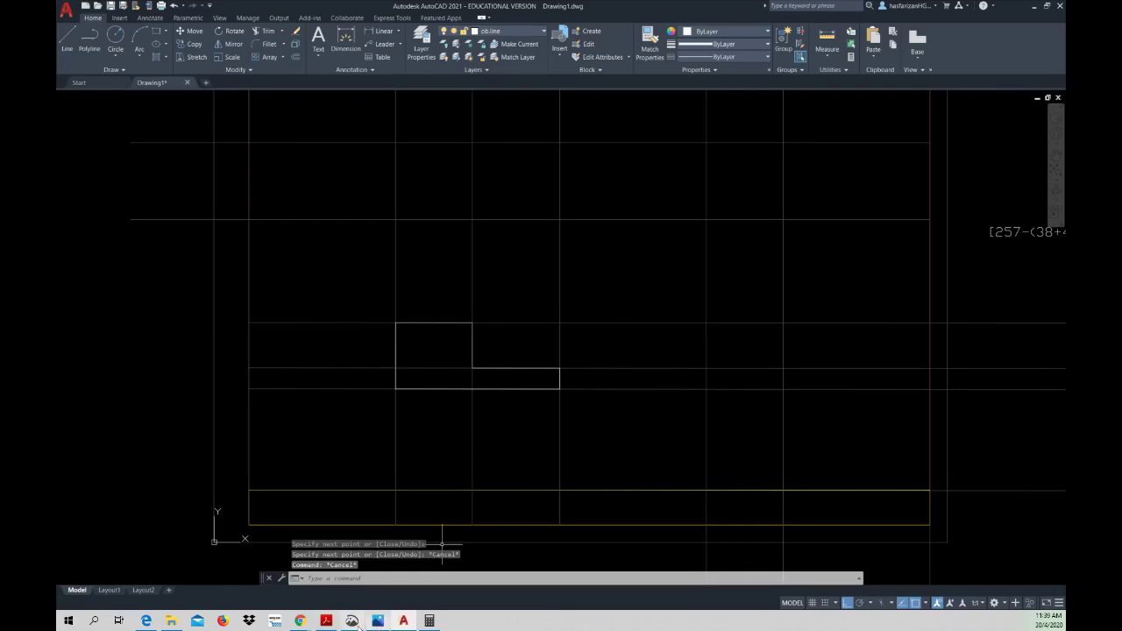
left_click(326, 621)
left_click(324, 622)
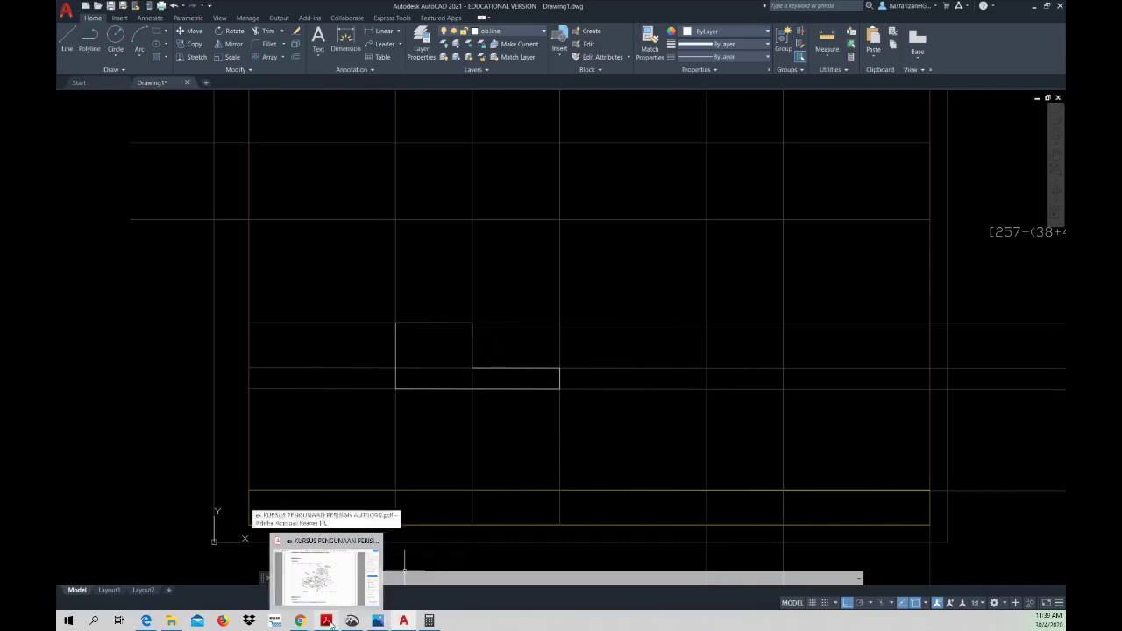
scroll(515, 394, "up", 6)
scroll(515, 394, "down", 2)
middle_click_drag(514, 388, 544, 424)
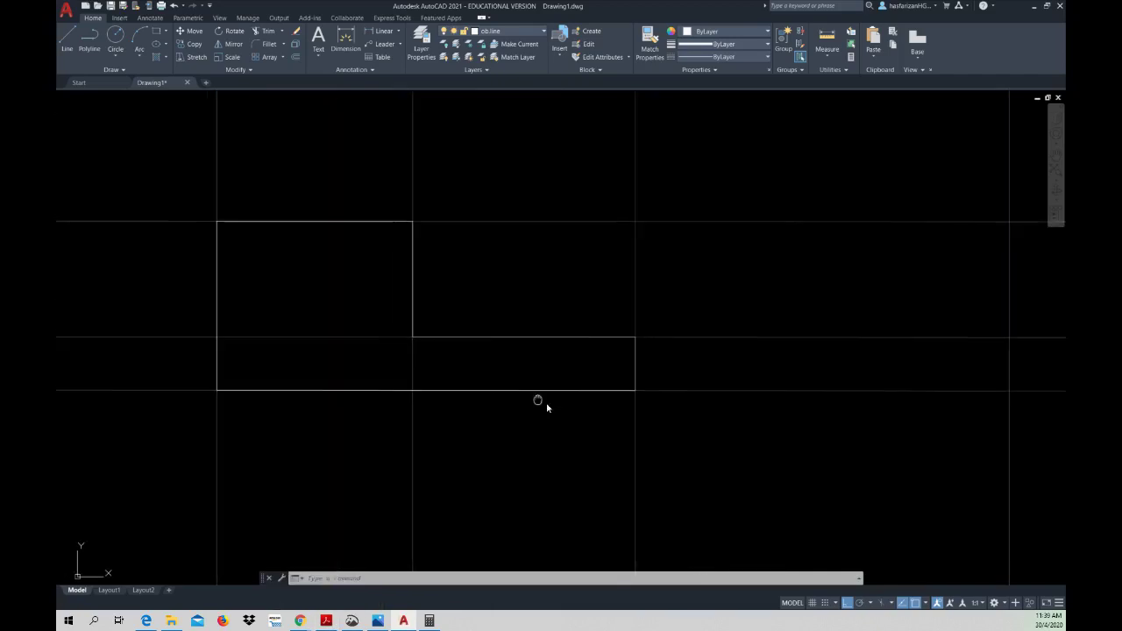
left_click(325, 621)
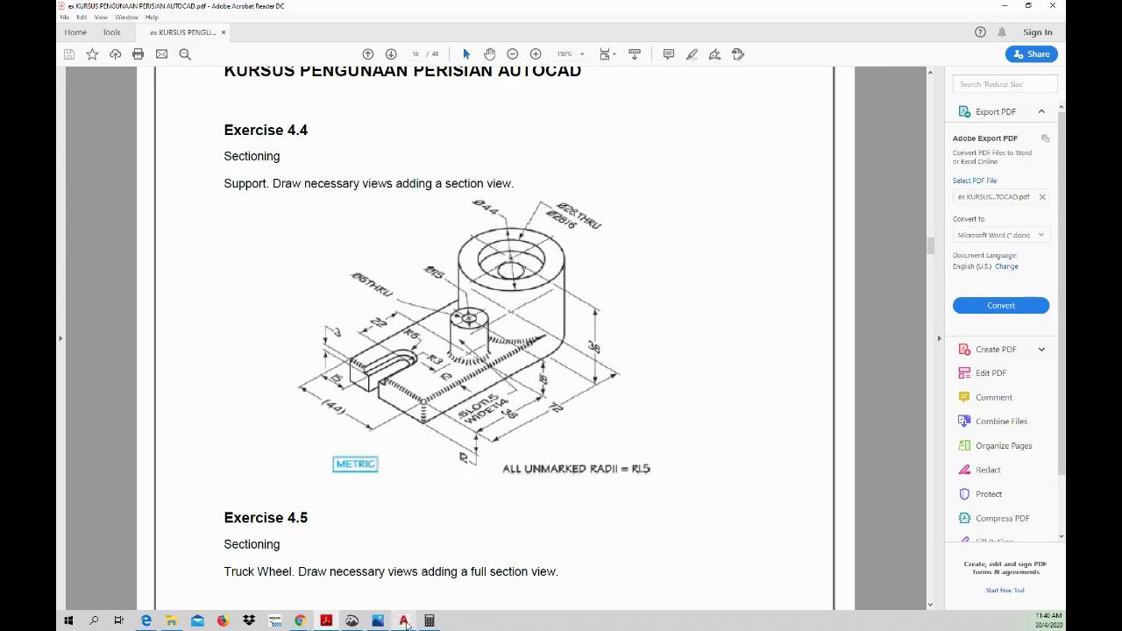
left_click(403, 619)
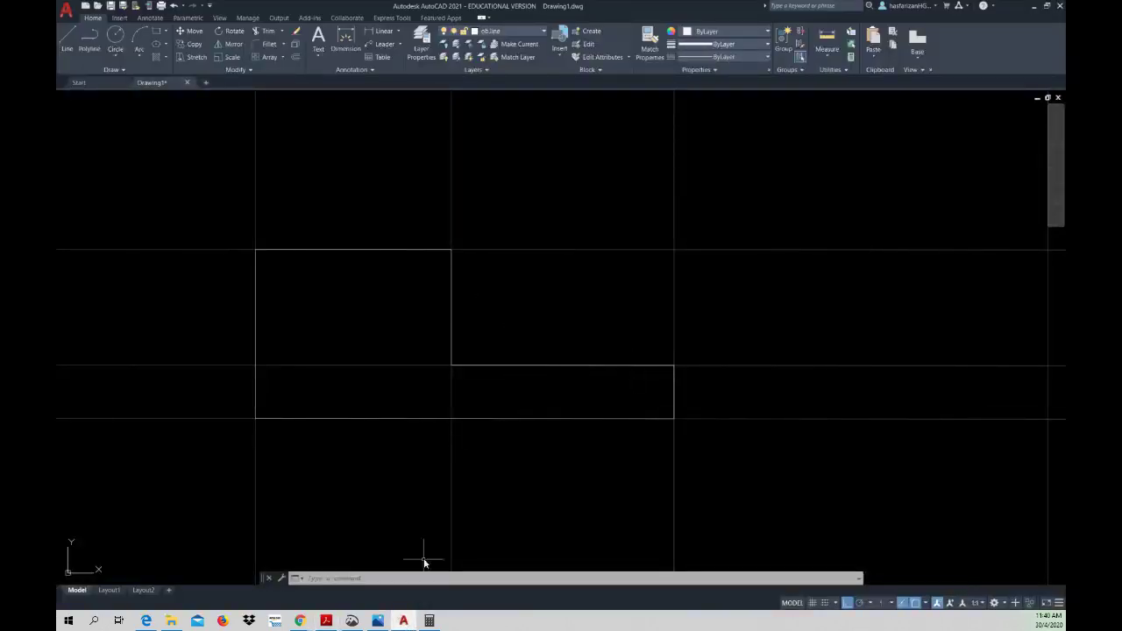
left_click(404, 619)
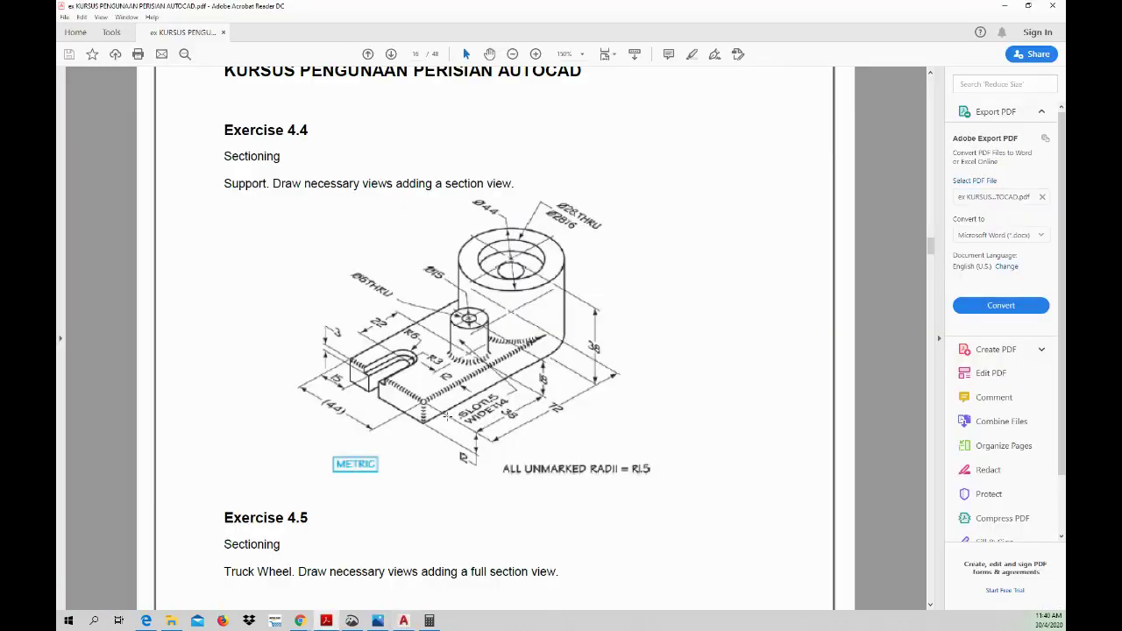
- Offset the outline's right vertical edge 38 units to the left
left_click(403, 617)
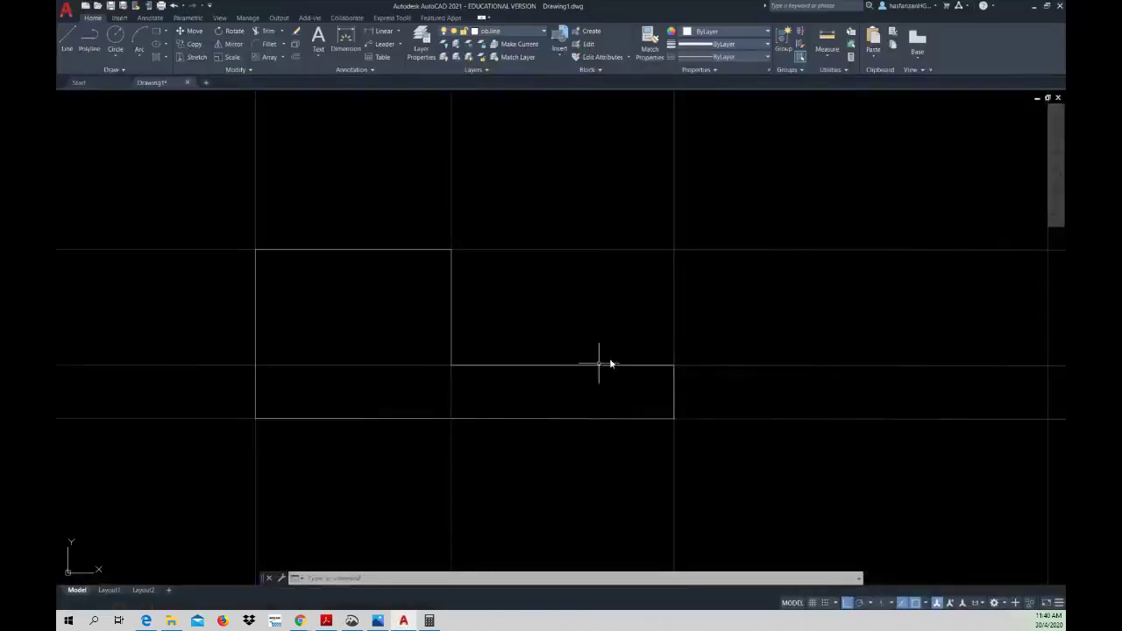
left_click(295, 57)
type("38")
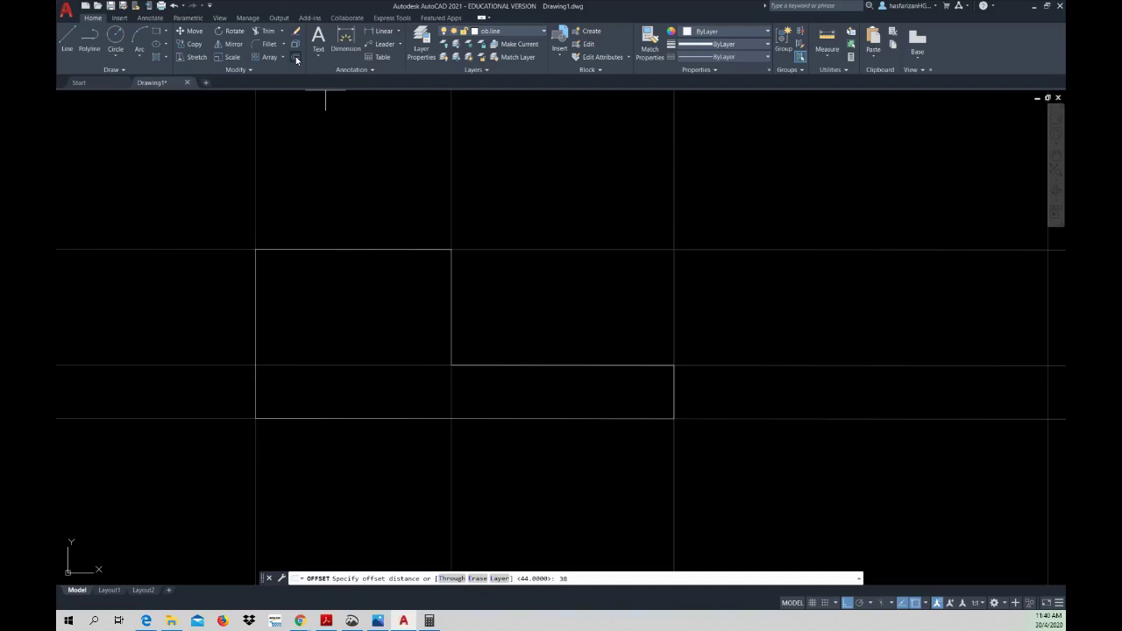
key("Return")
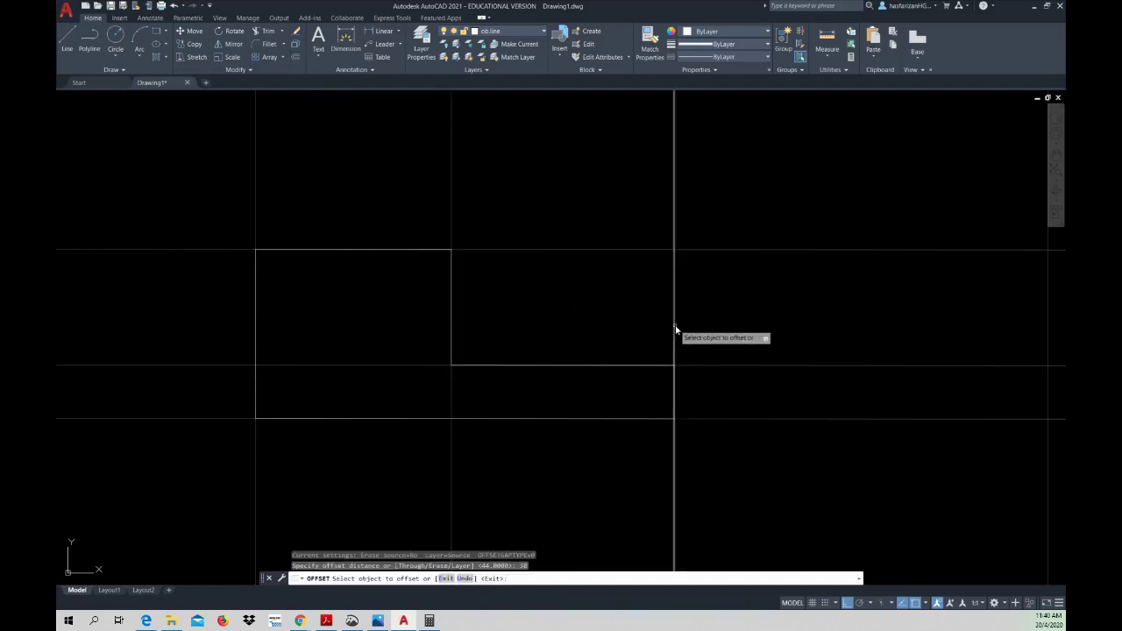
left_click(675, 329)
left_click(584, 325)
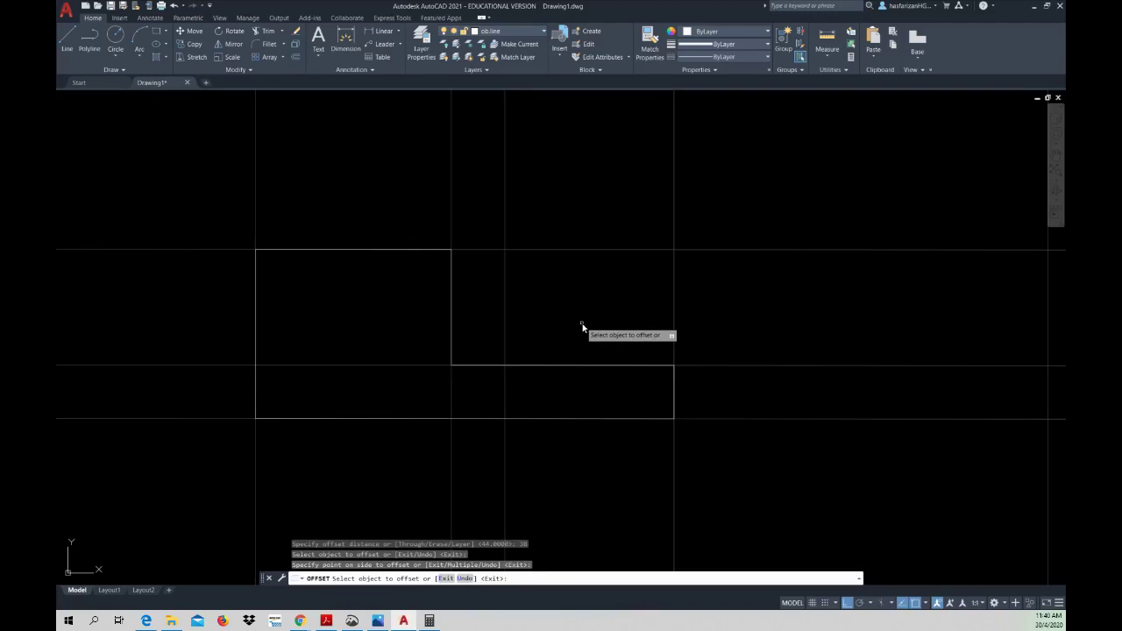
key("Escape")
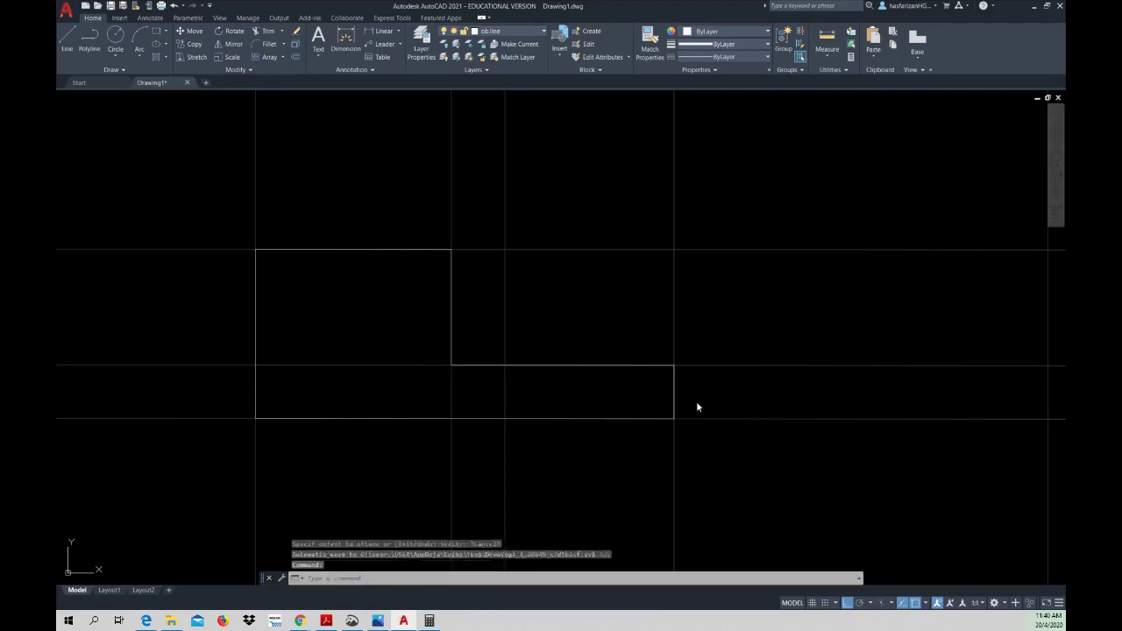
- Offset the tall block's left edge 22 units to the right, splitting the block
scroll(557, 350, "down", 1)
middle_click_drag(543, 324, 529, 509)
middle_click_drag(533, 404, 566, 390)
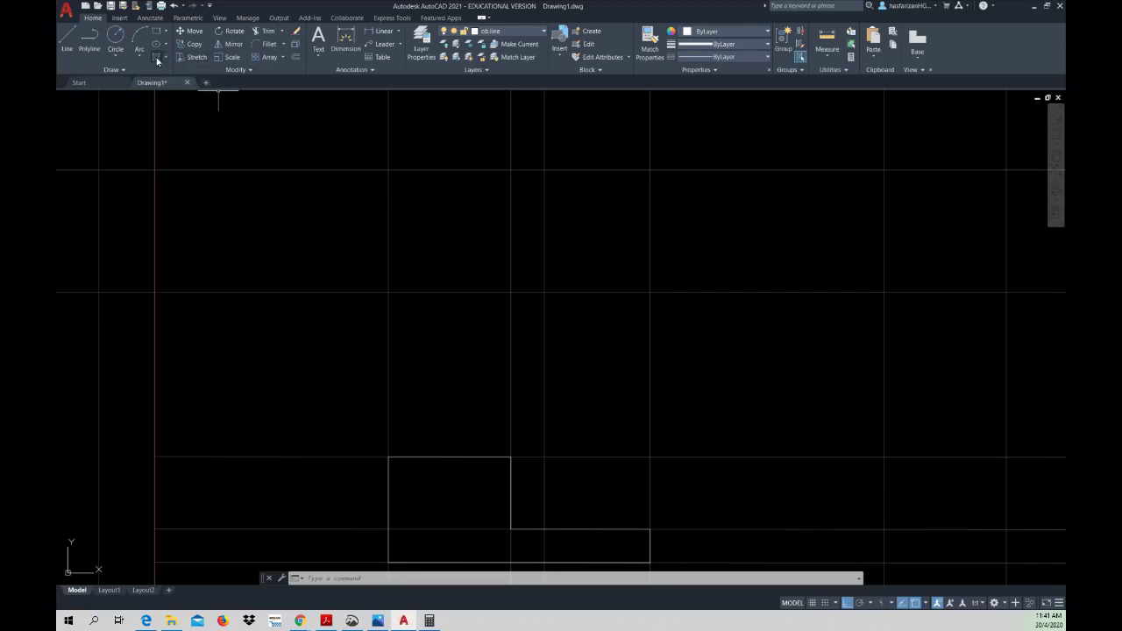
left_click(295, 57)
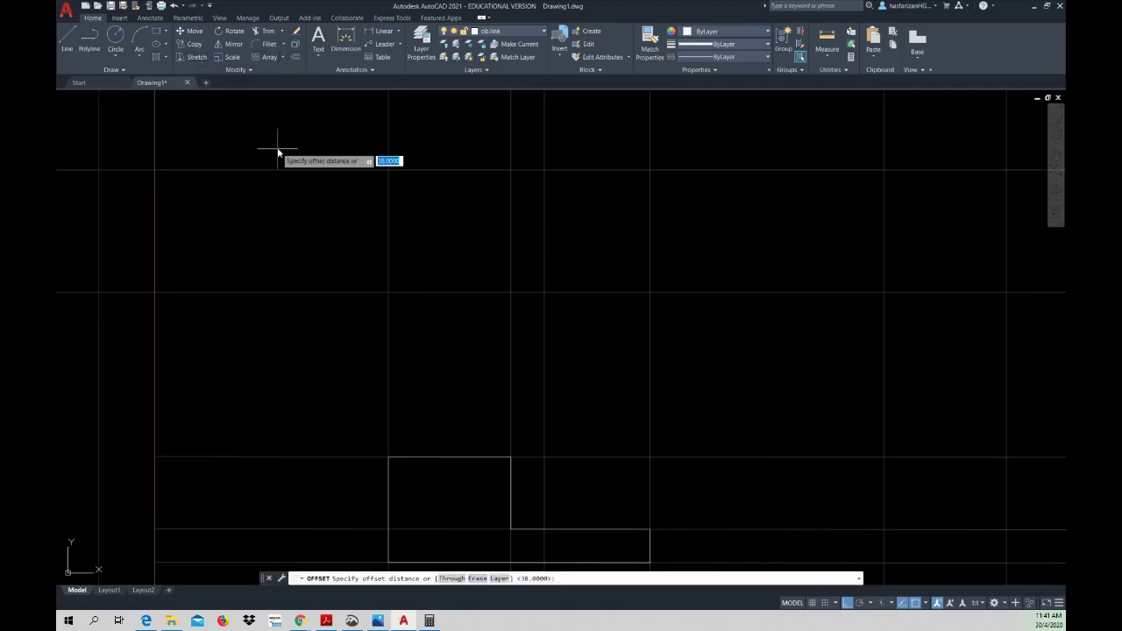
type("22")
key("Return")
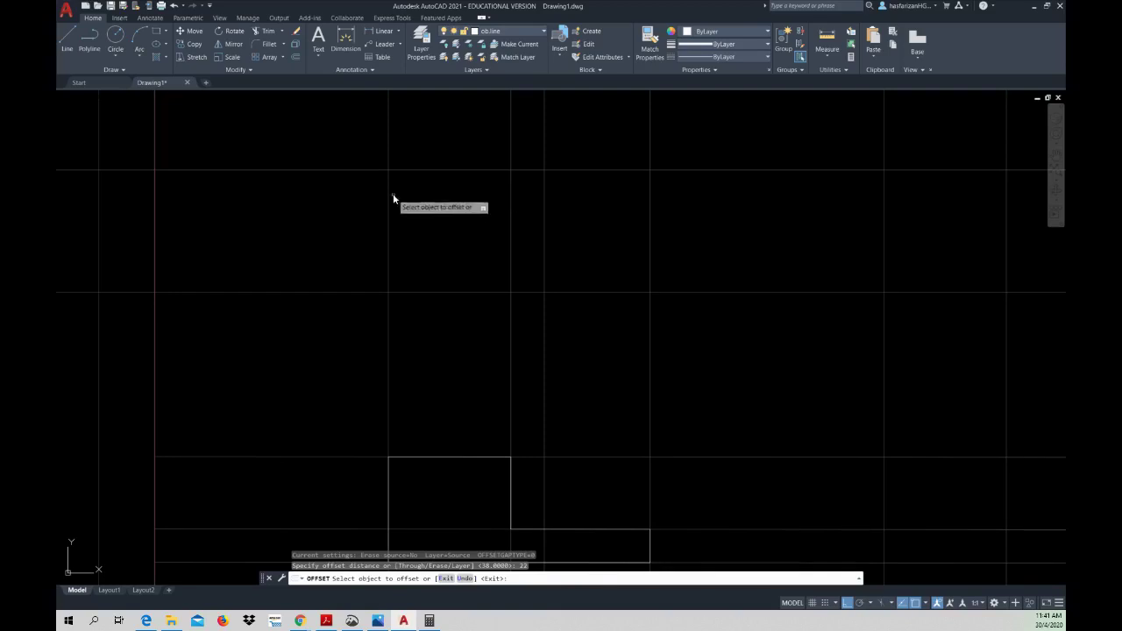
left_click(388, 200)
left_click(466, 215)
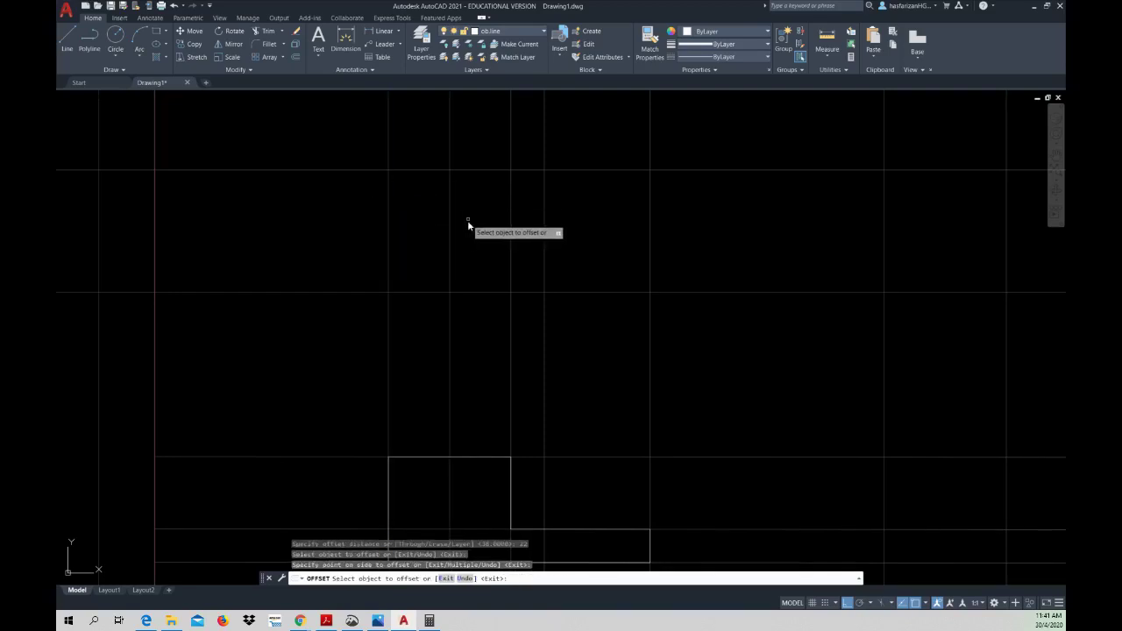
key("Escape")
key("Escape")
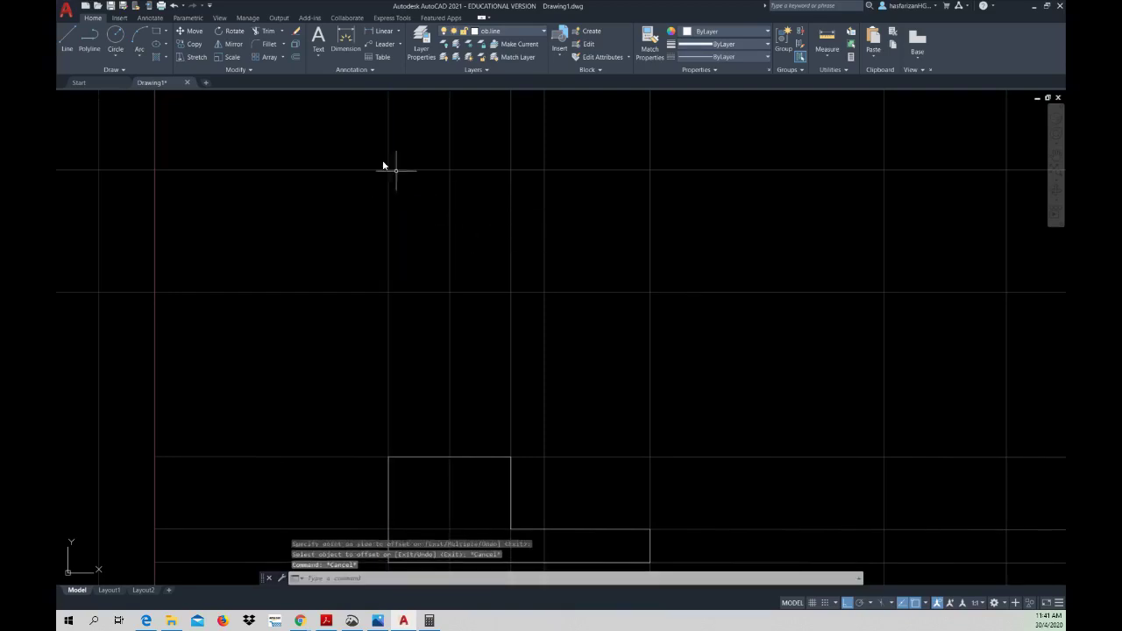
- Make construct.l the current layer
left_click(117, 69)
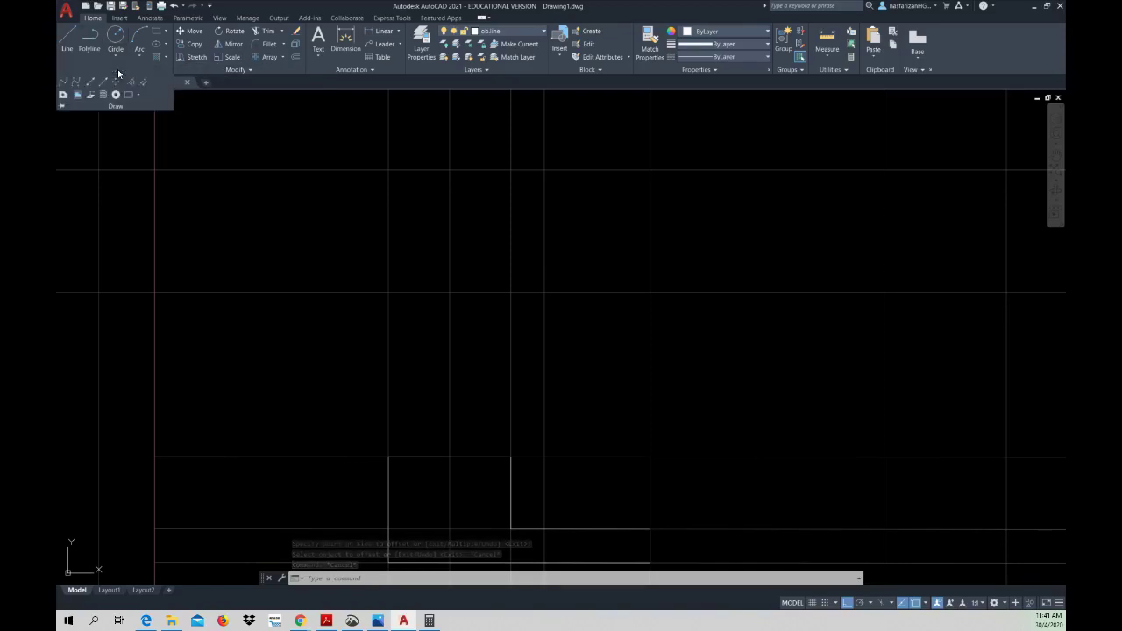
left_click(524, 31)
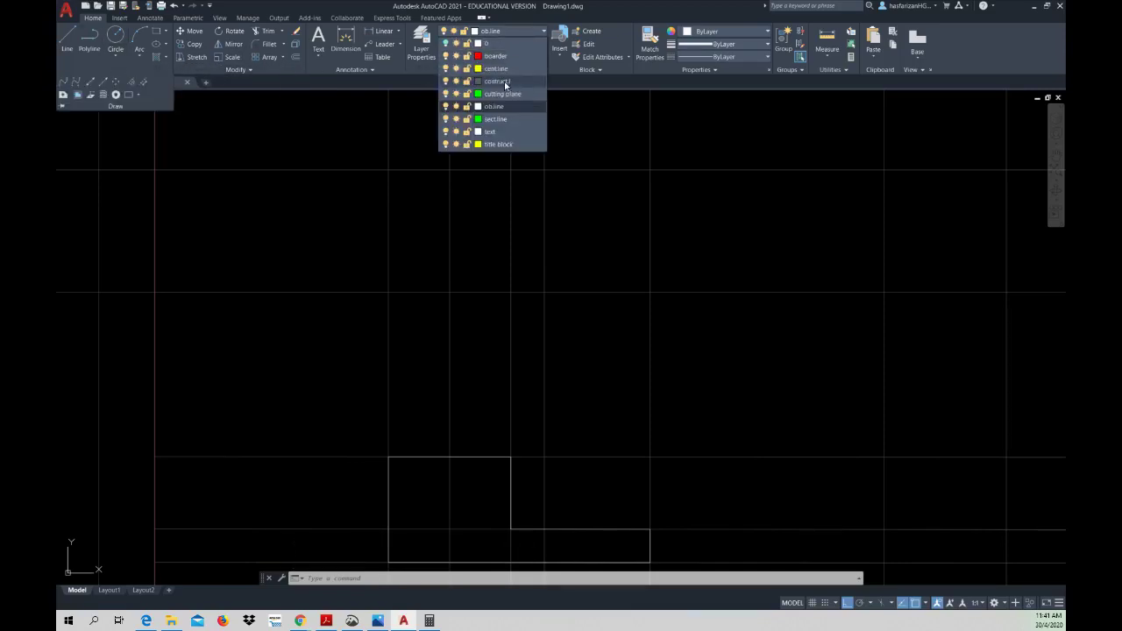
left_click(505, 82)
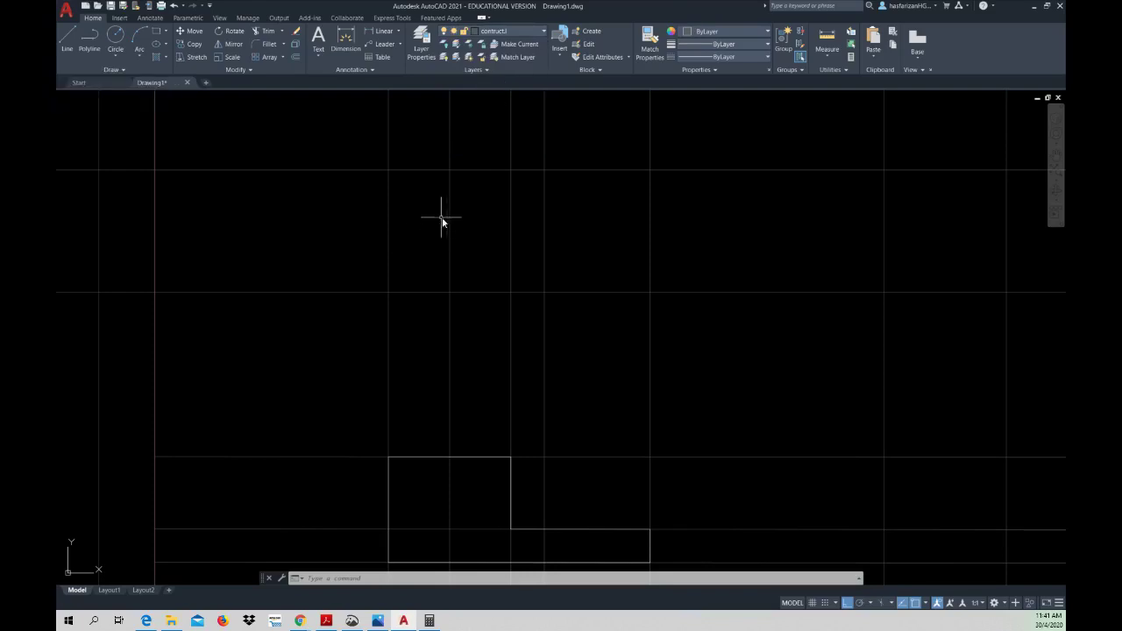
- Start a construction line and then a line at the upper intersection, abandoning both
left_click(119, 70)
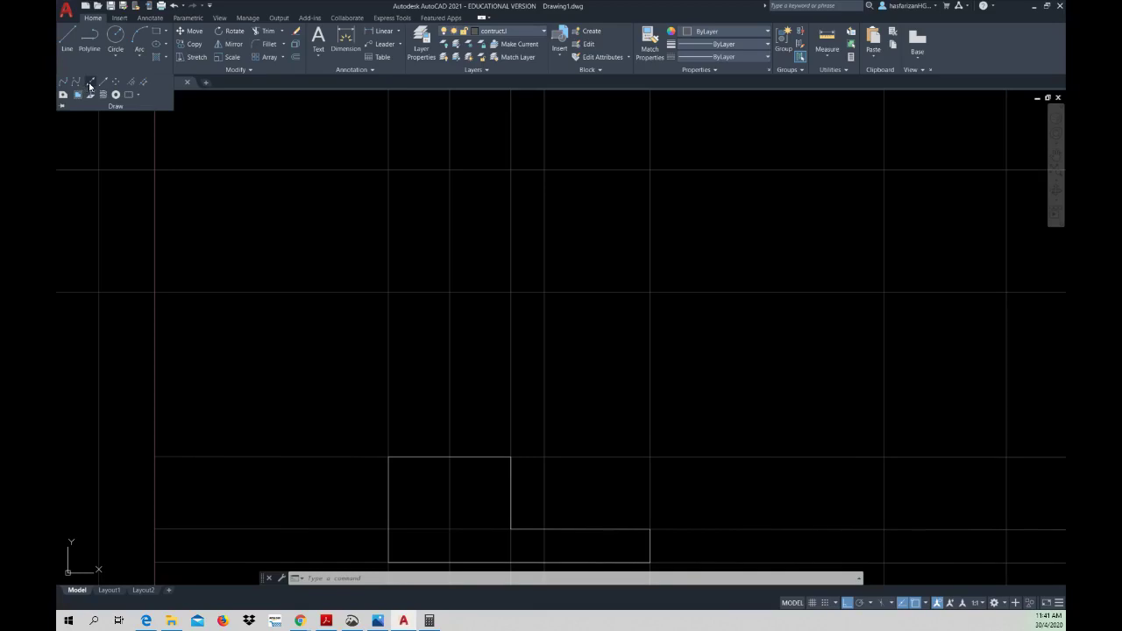
left_click(90, 86)
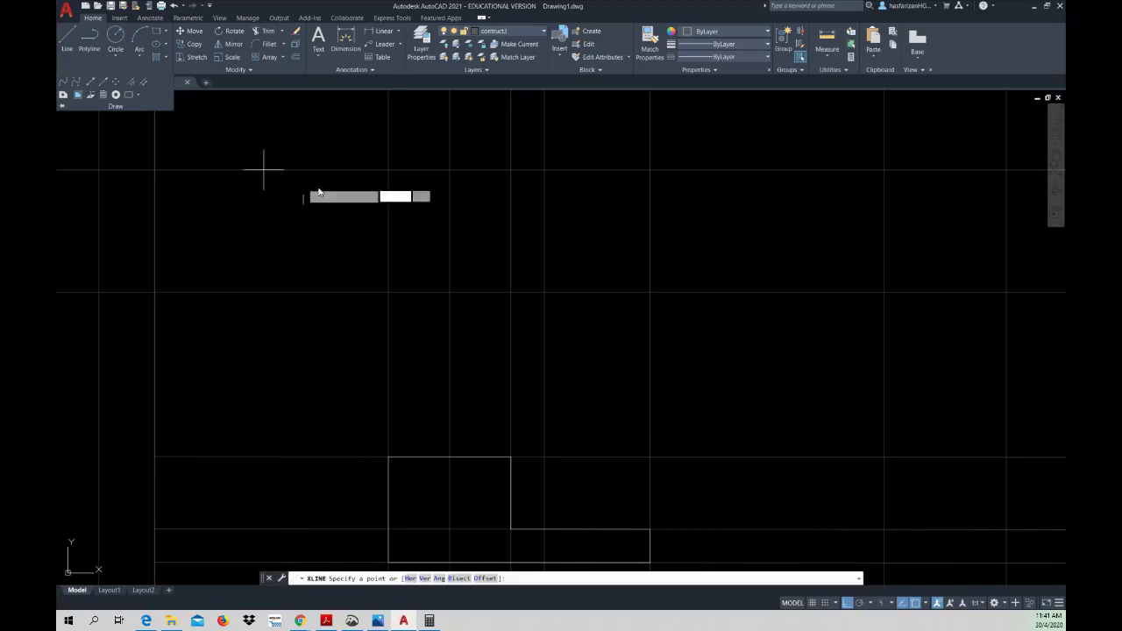
right_click(345, 225, "shift")
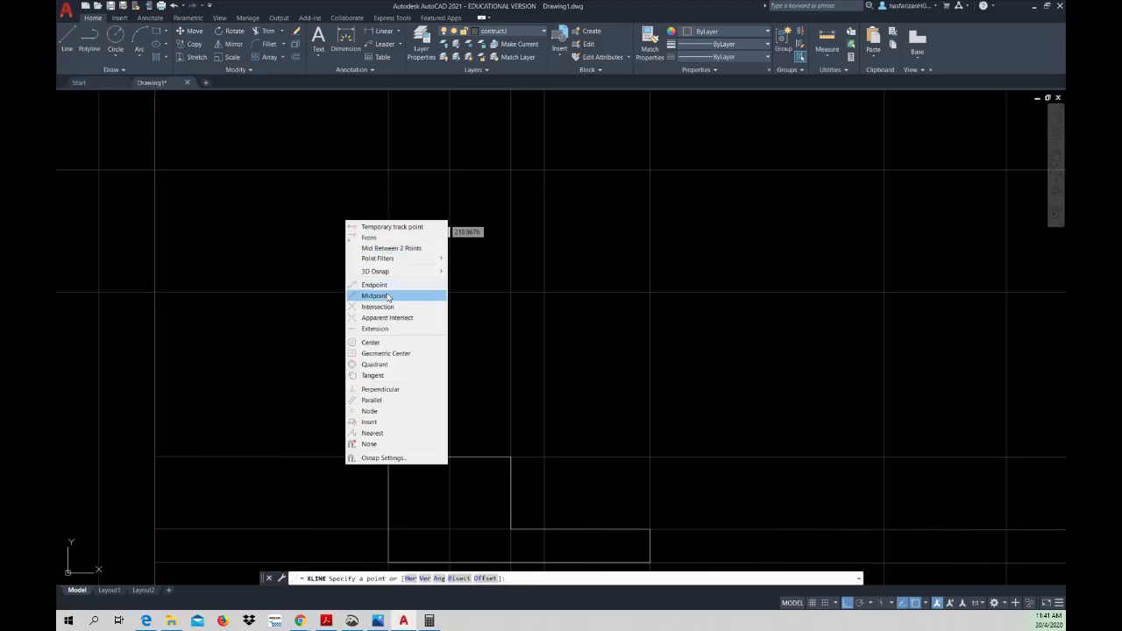
key("Escape")
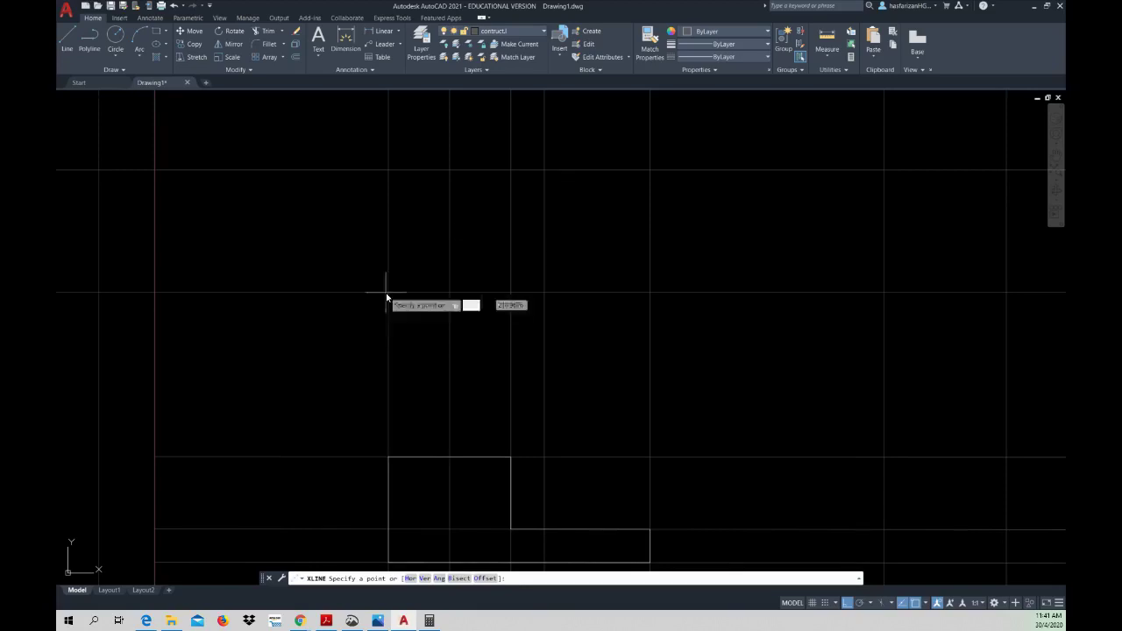
key("Escape")
key("Escape")
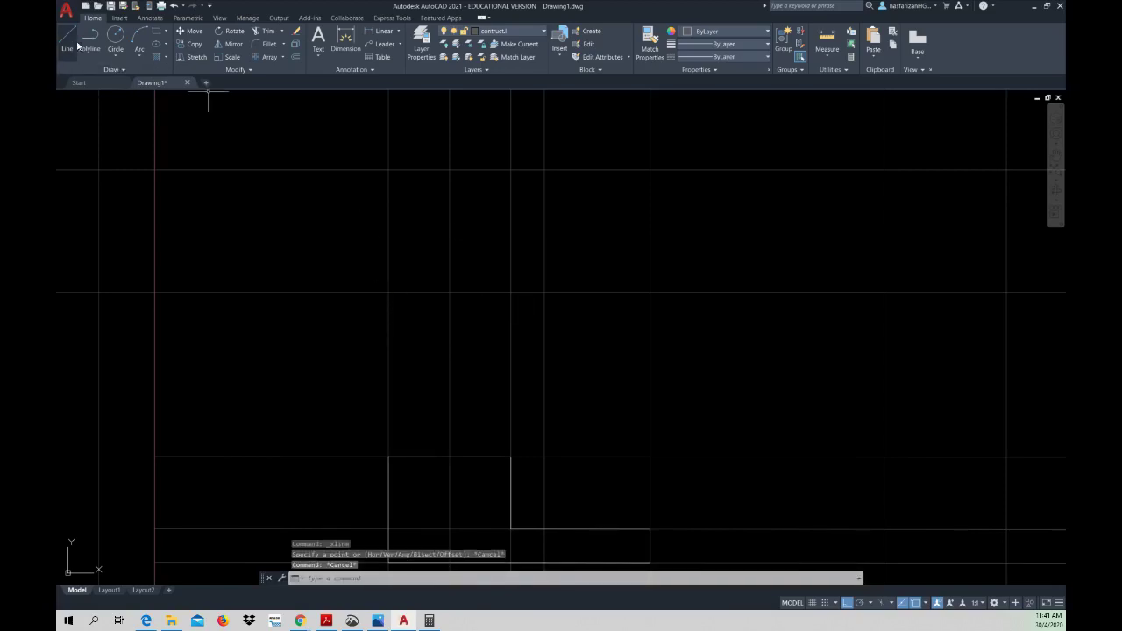
left_click(68, 41)
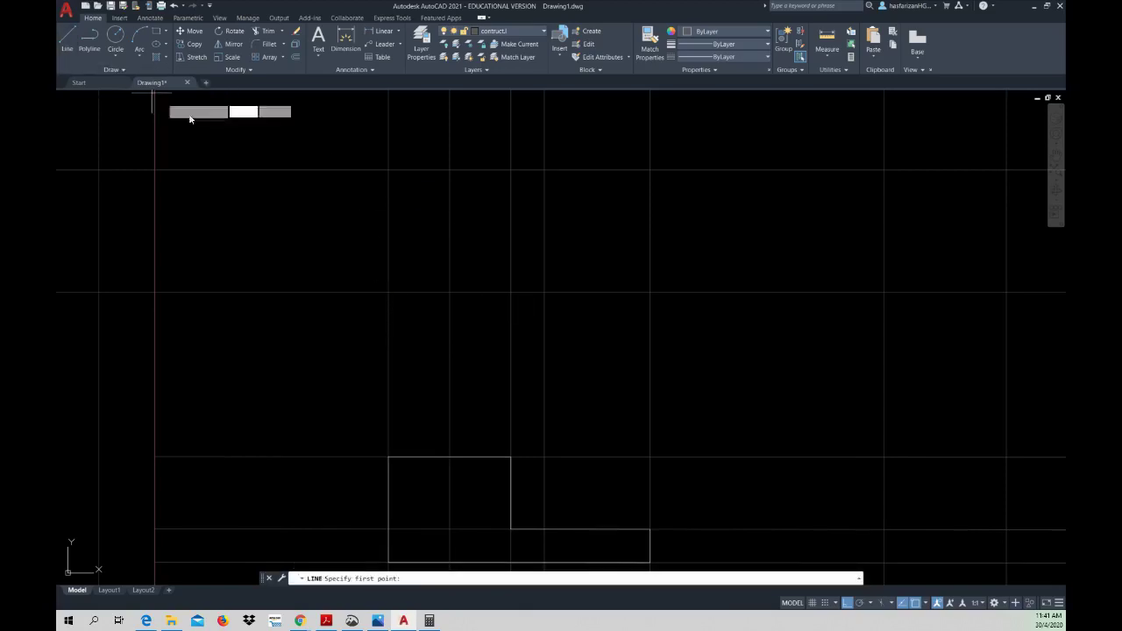
left_click(388, 170)
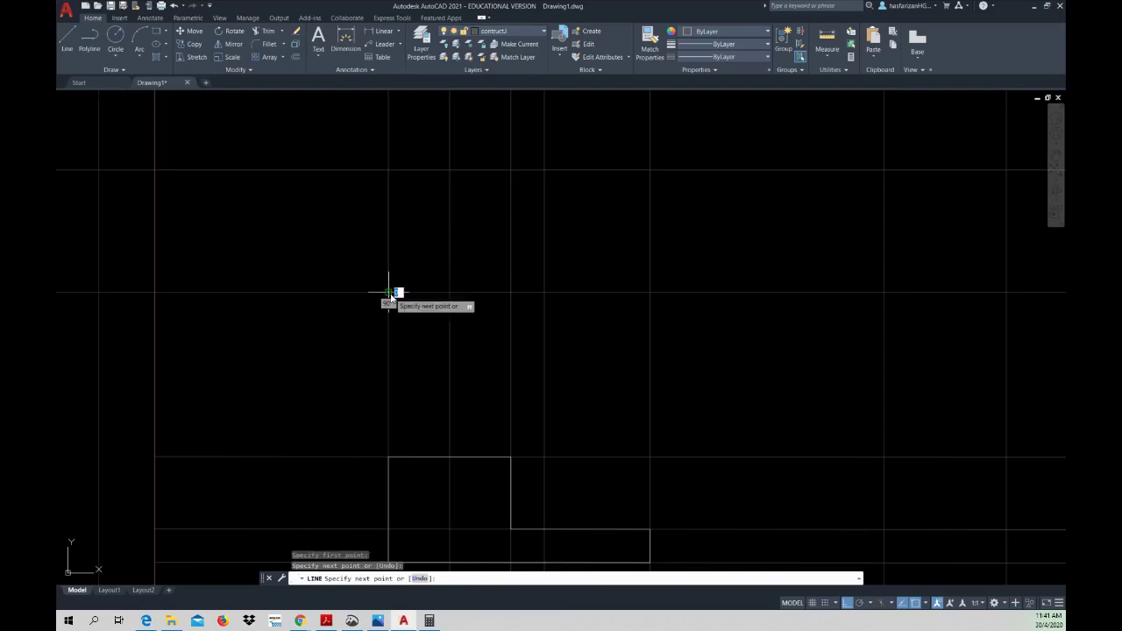
key("Escape")
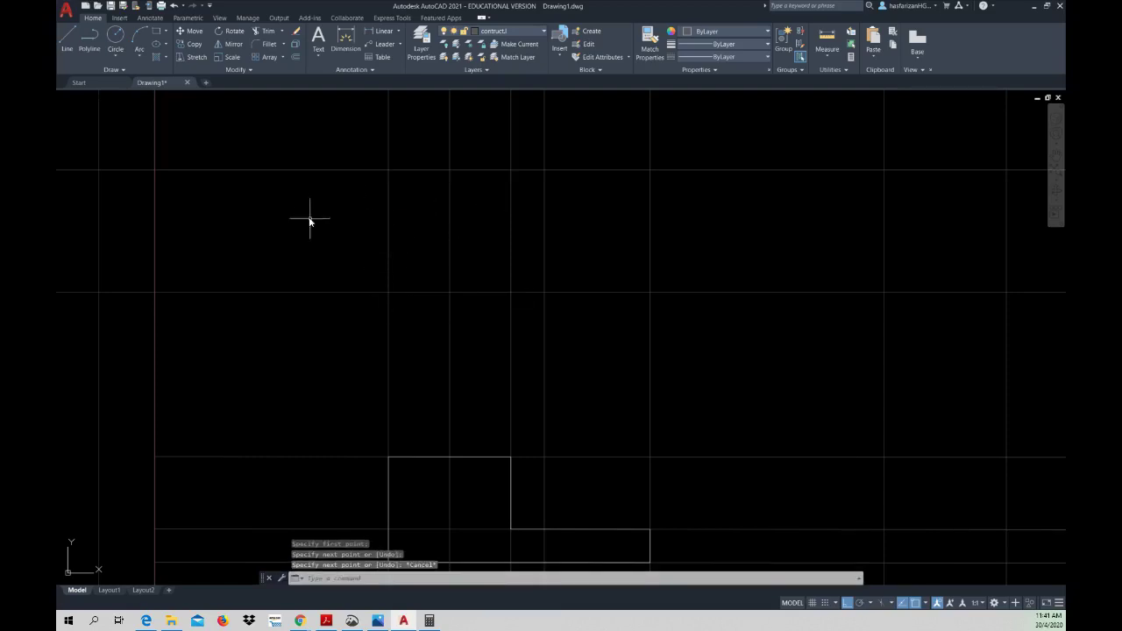
- Try a construction line with a Midpoint snap, cancel it, and pan the outline lower
left_click(117, 70)
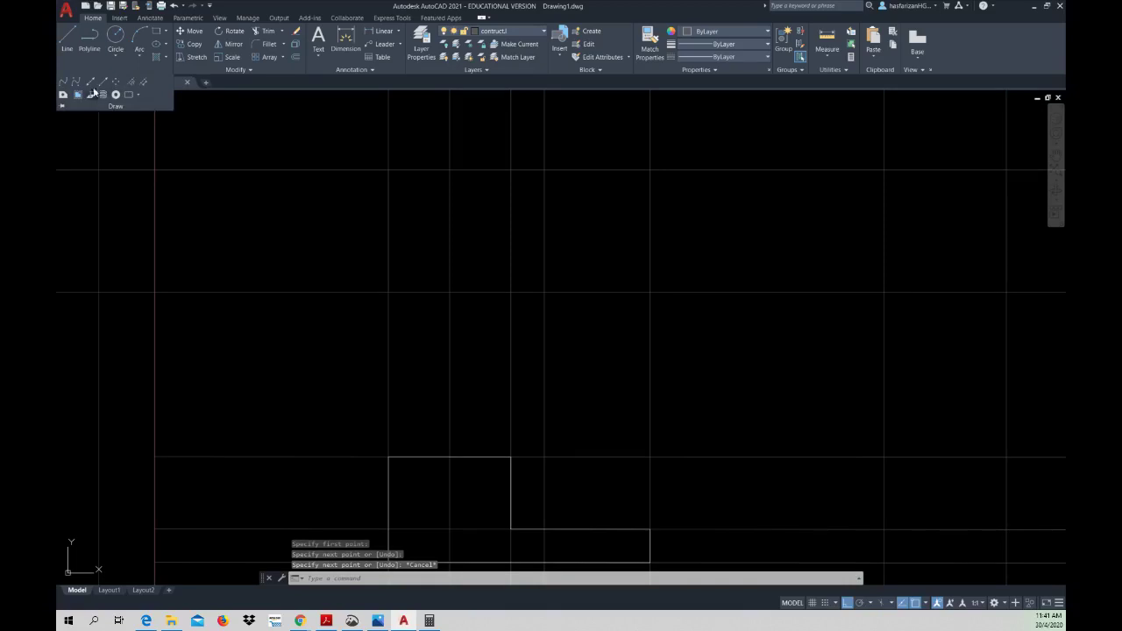
left_click(114, 95)
right_click(287, 218, "shift")
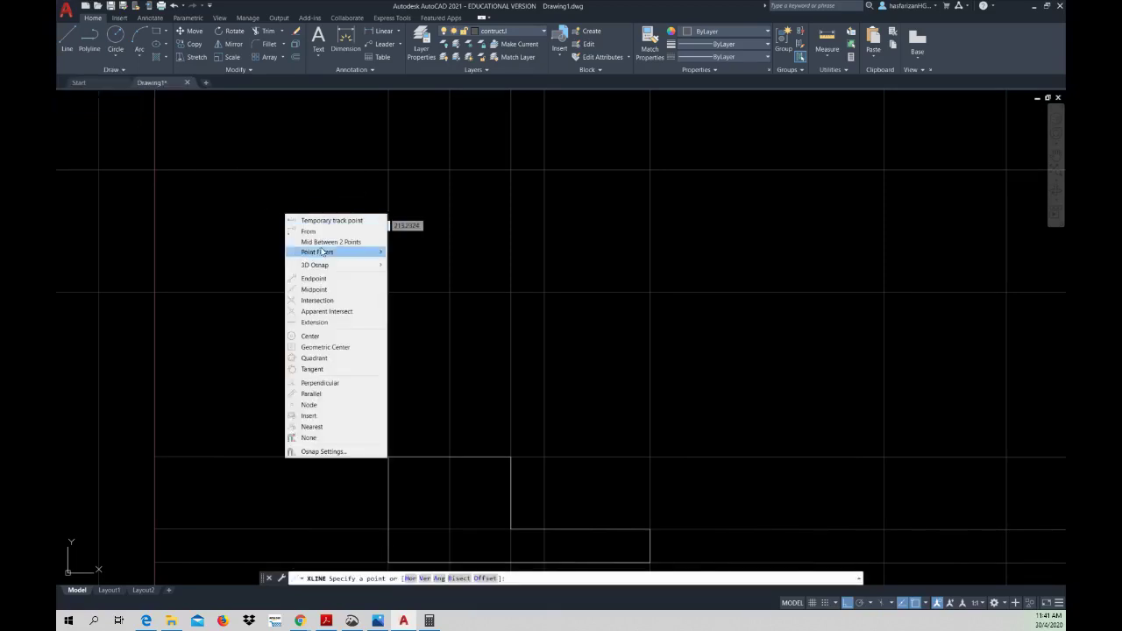
left_click(327, 291)
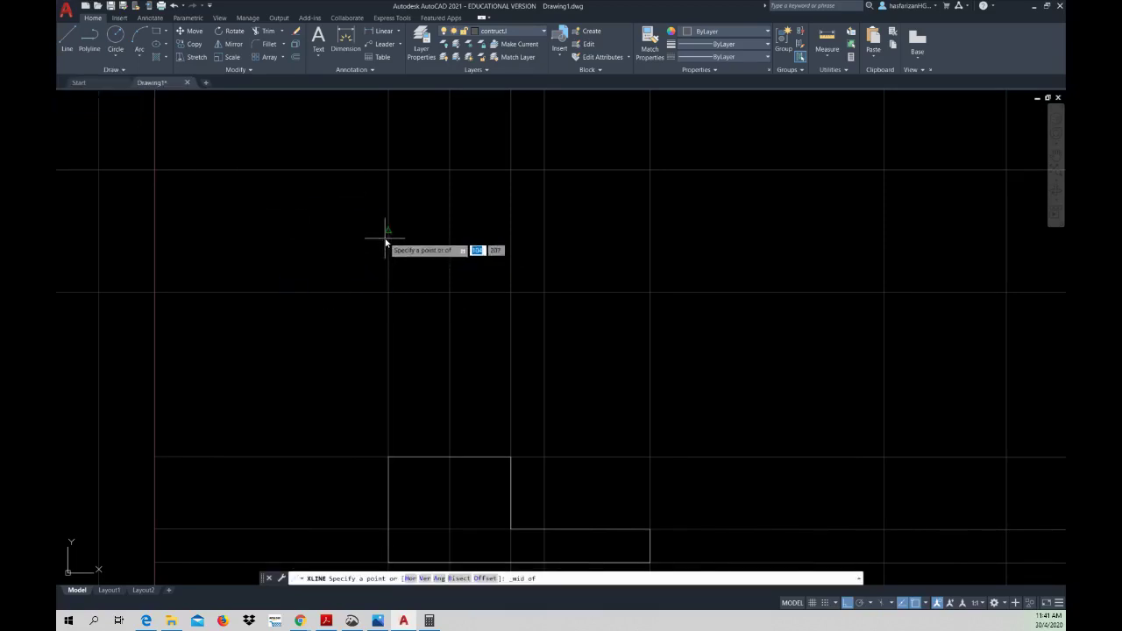
key("Escape")
scroll(283, 235, "up", 3)
scroll(283, 238, "down", 3)
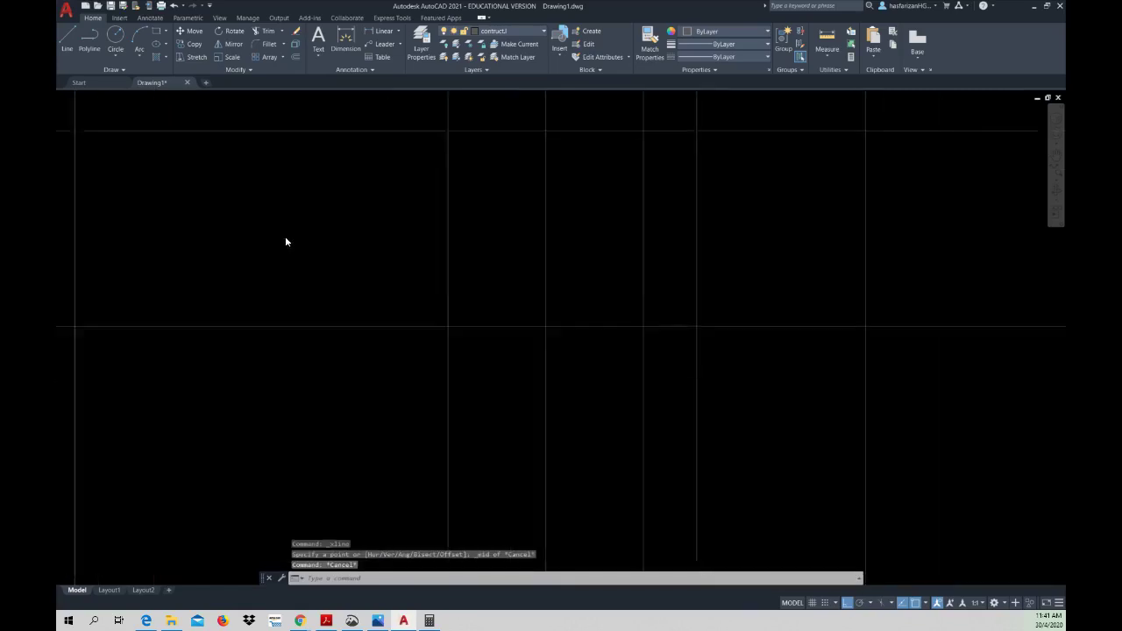
middle_click_drag(283, 238, 300, 307)
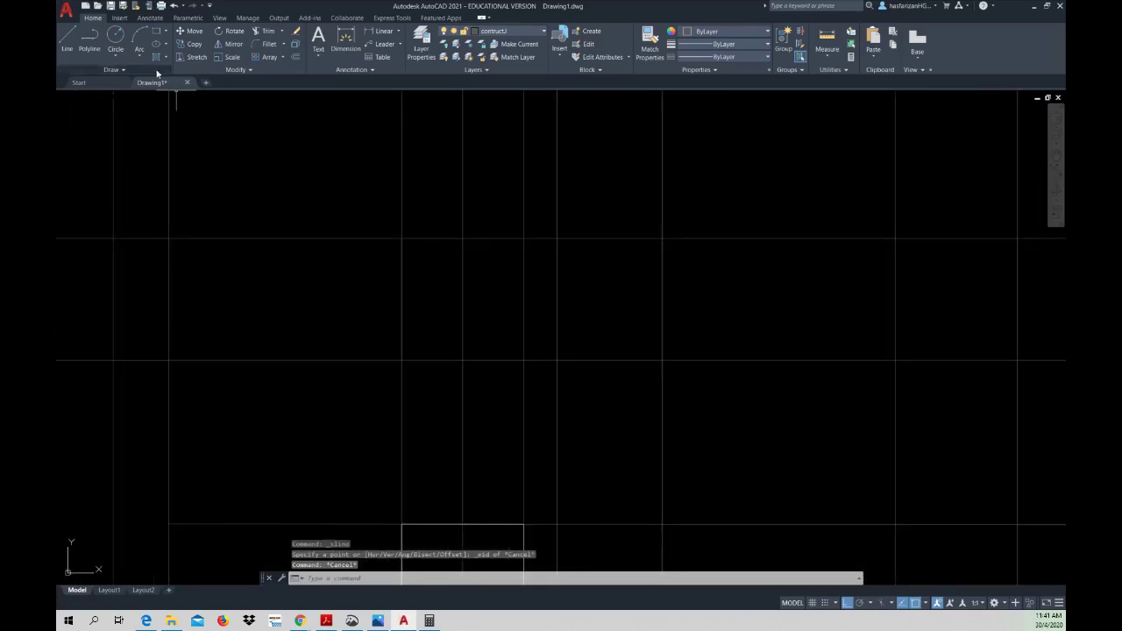
- Copy the horizontal construction line up to the vertical construction line's midpoint
left_click(188, 44)
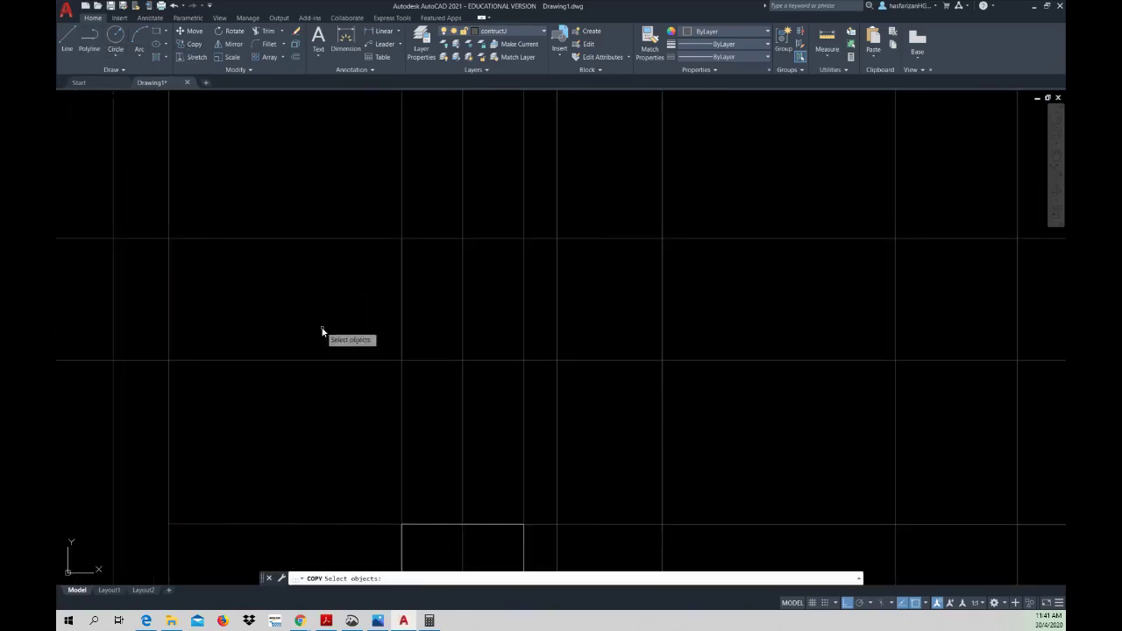
left_click(328, 360)
key("Return")
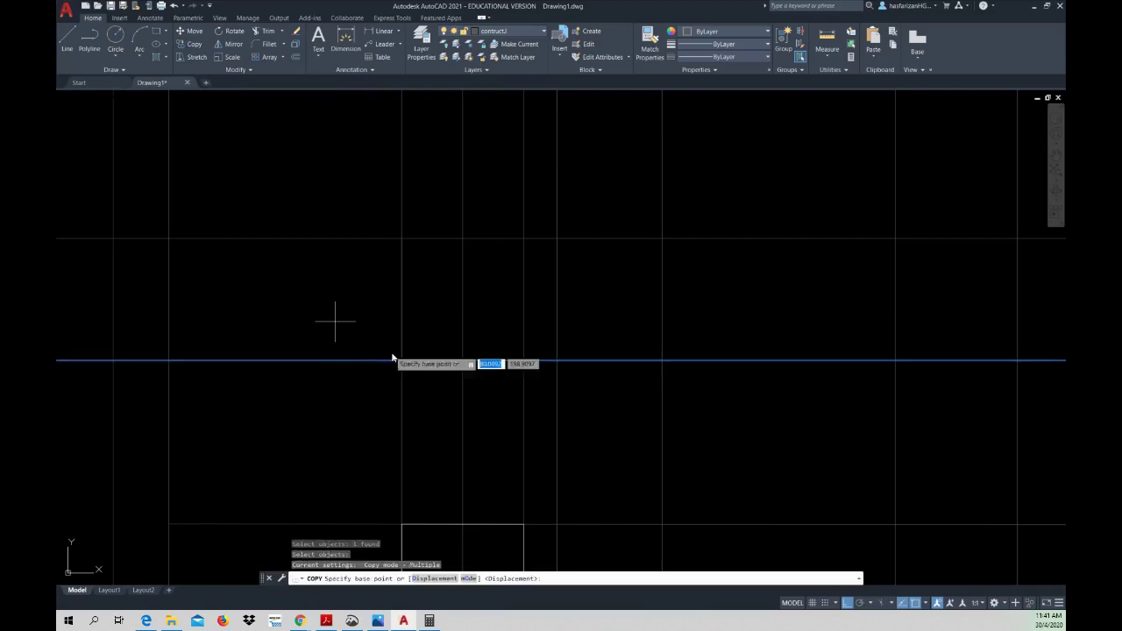
left_click(400, 361)
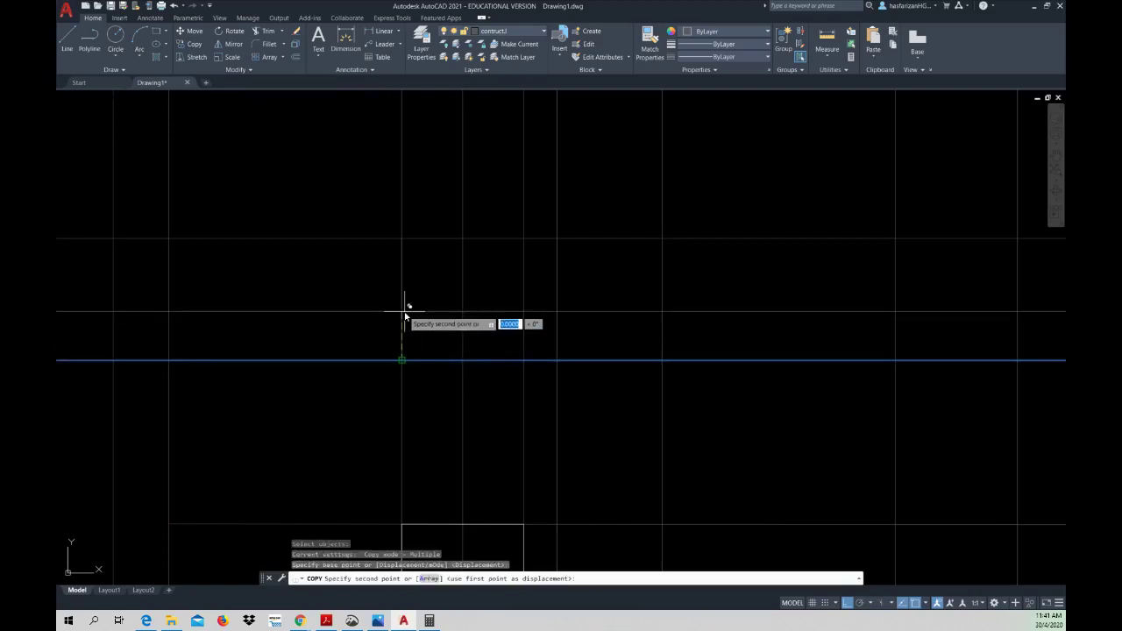
right_click(405, 313, "shift")
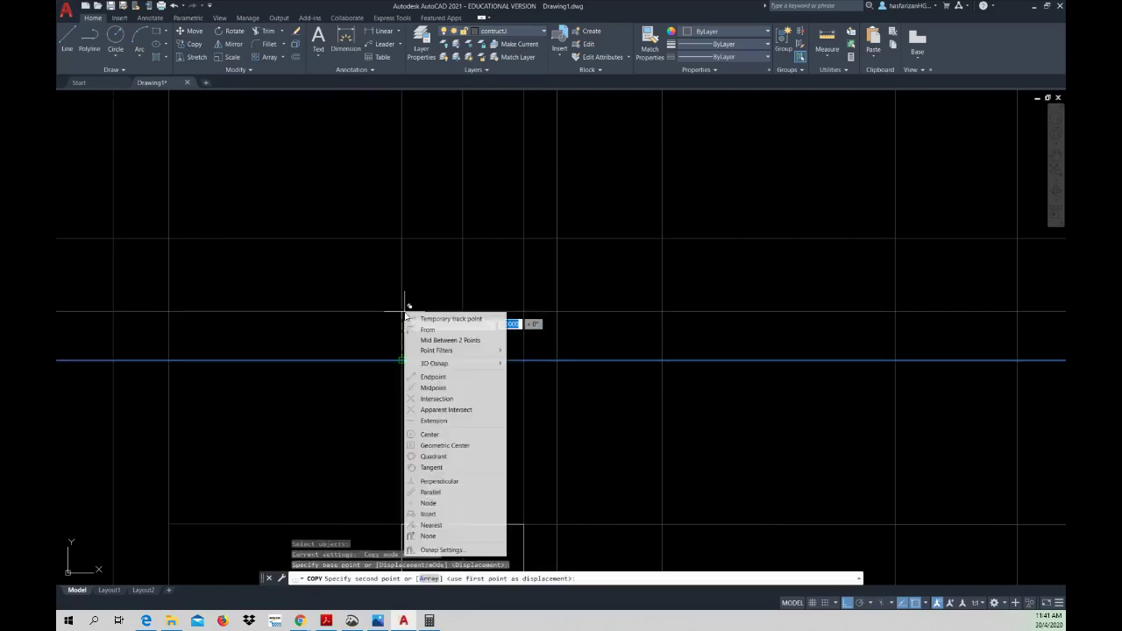
left_click(433, 387)
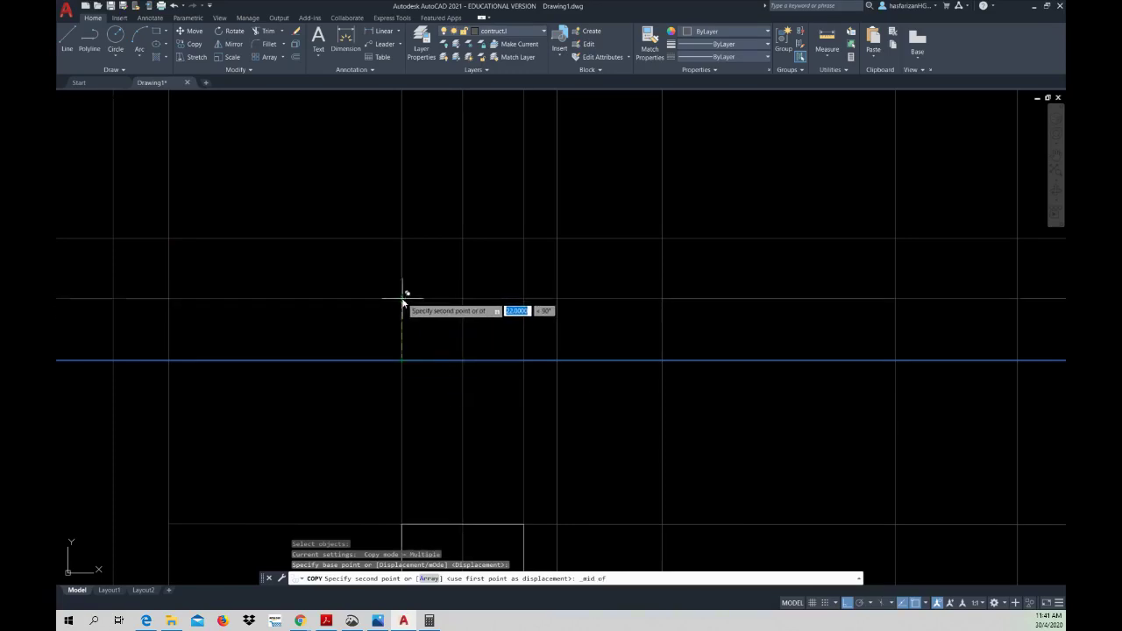
left_click(403, 301)
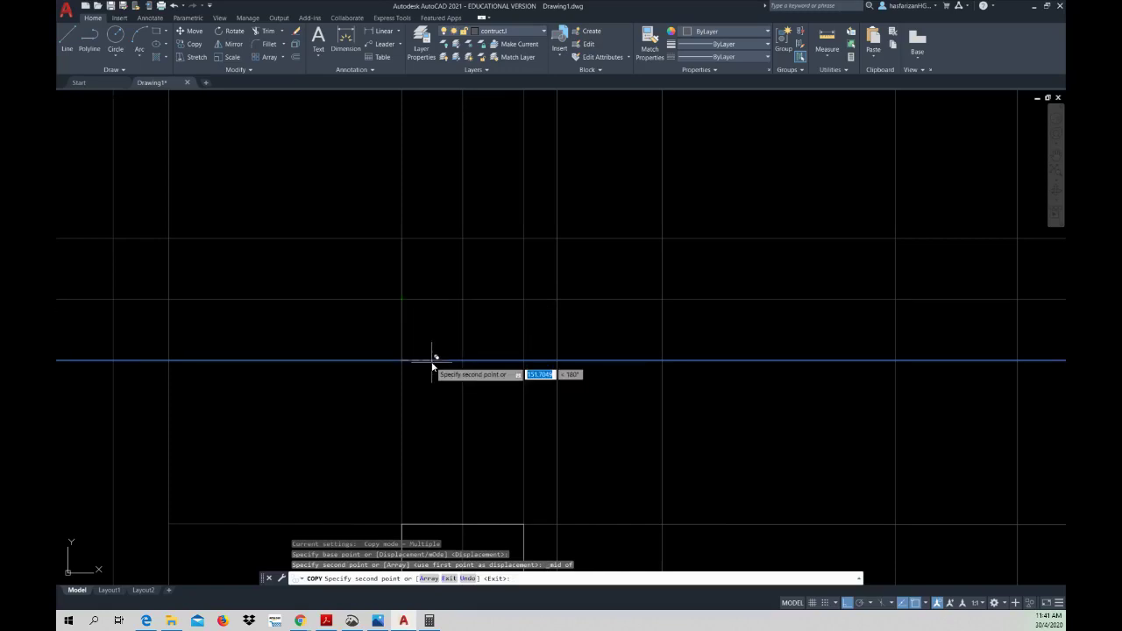
key("Escape")
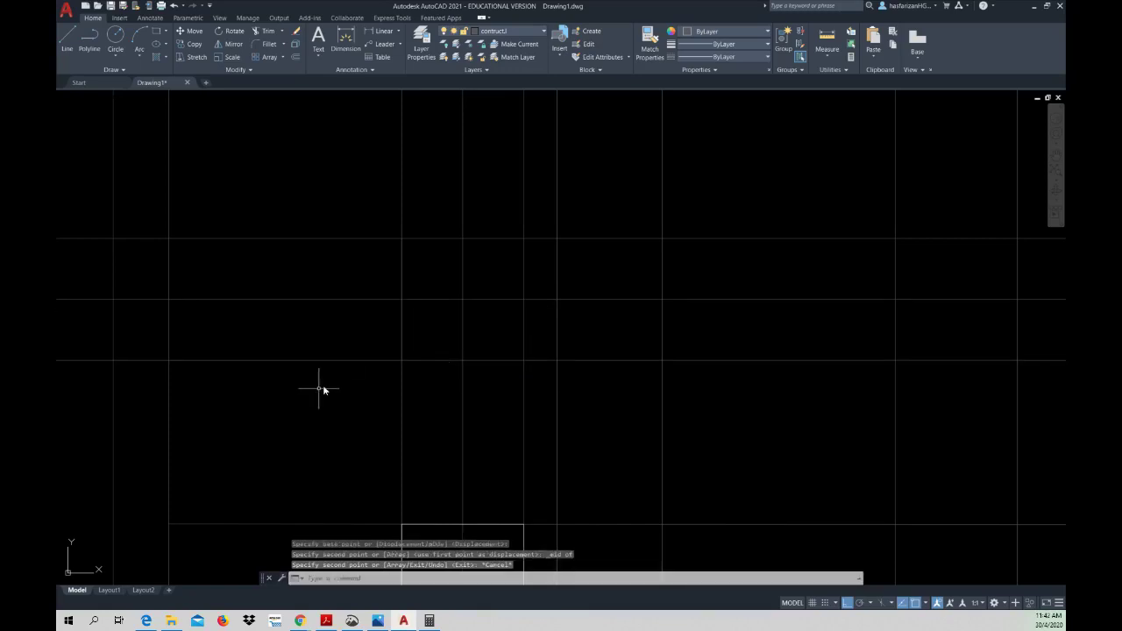
scroll(351, 343, "down", 2)
scroll(351, 343, "up", 2)
middle_click_drag(350, 343, 345, 308)
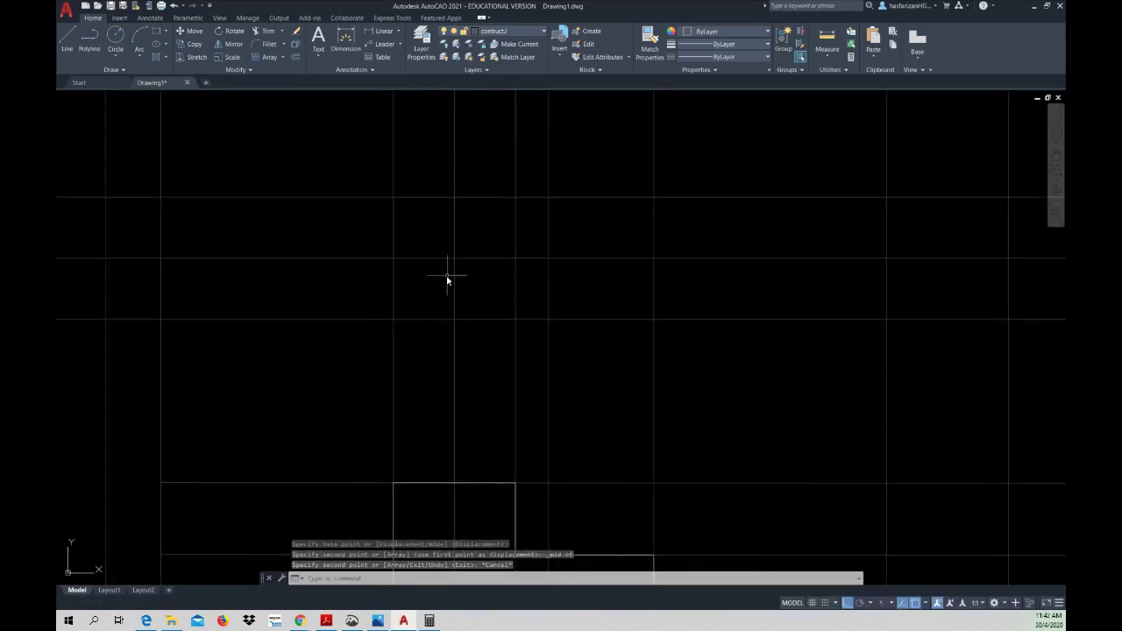
- Draw a 44-diameter circle at the construction-line intersection, then consult the exercise PDF
left_click(123, 53)
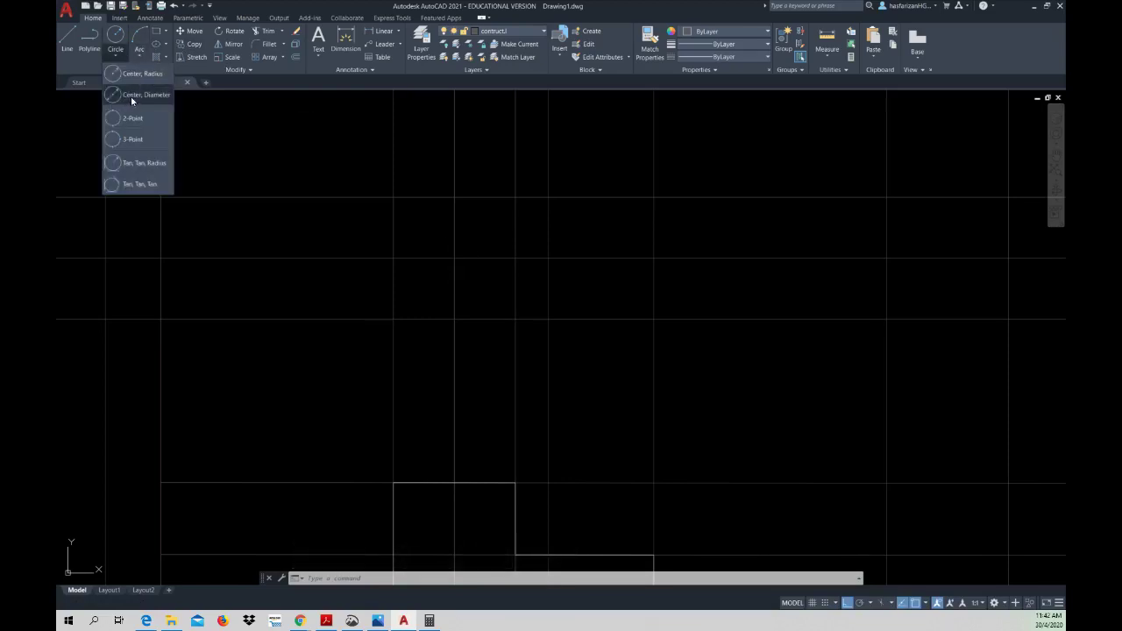
left_click(132, 97)
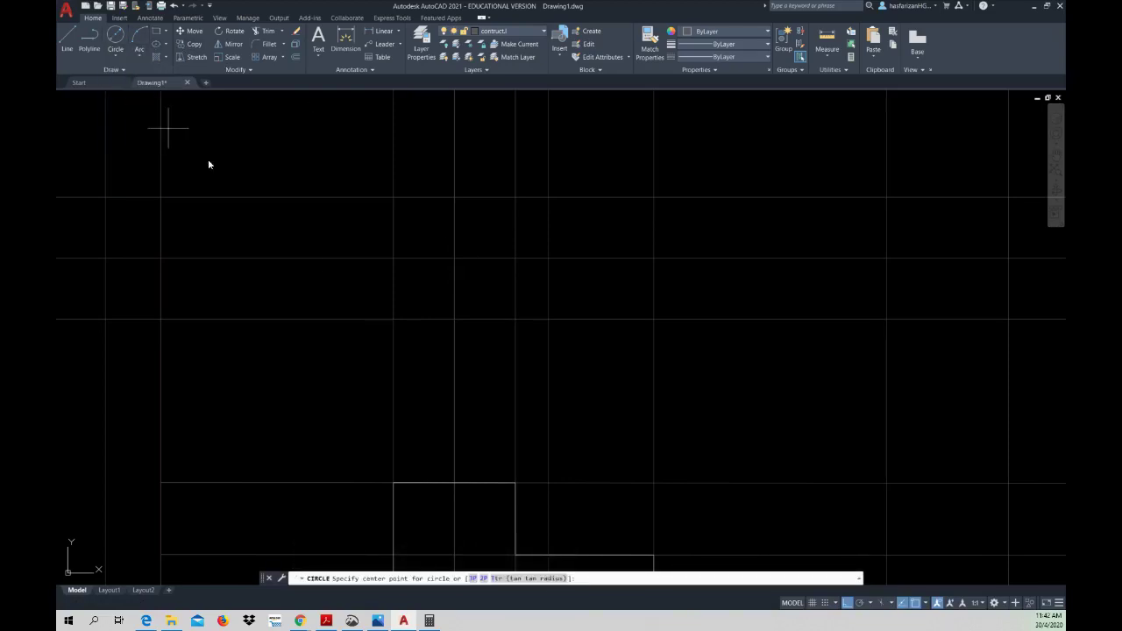
left_click(455, 260)
type("44")
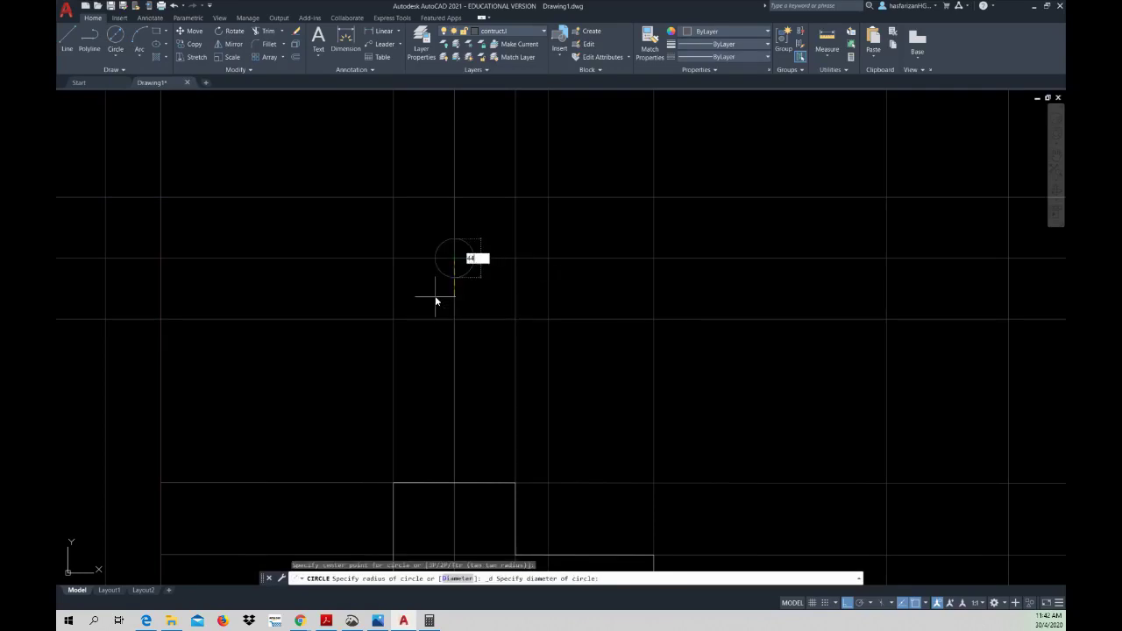
key("Return")
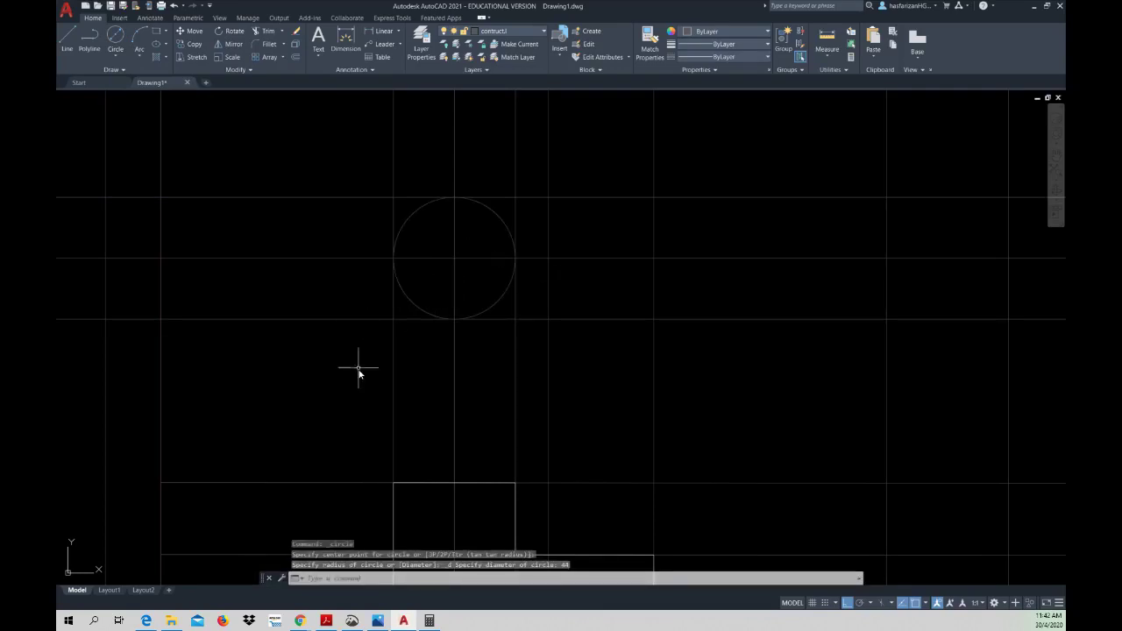
left_click(327, 620)
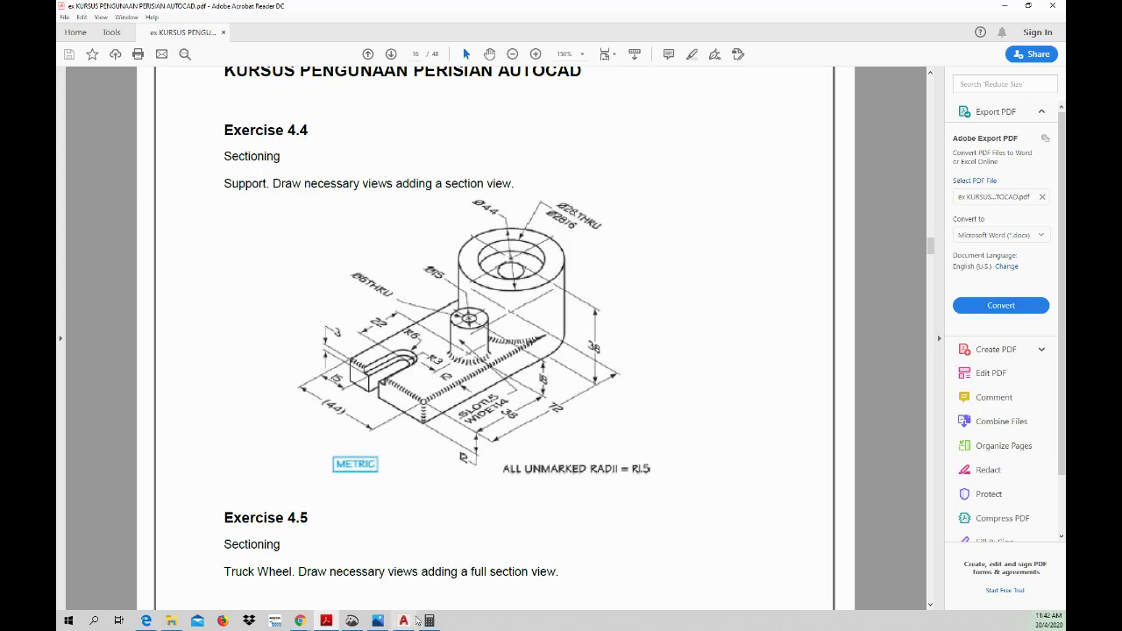
left_click(404, 621)
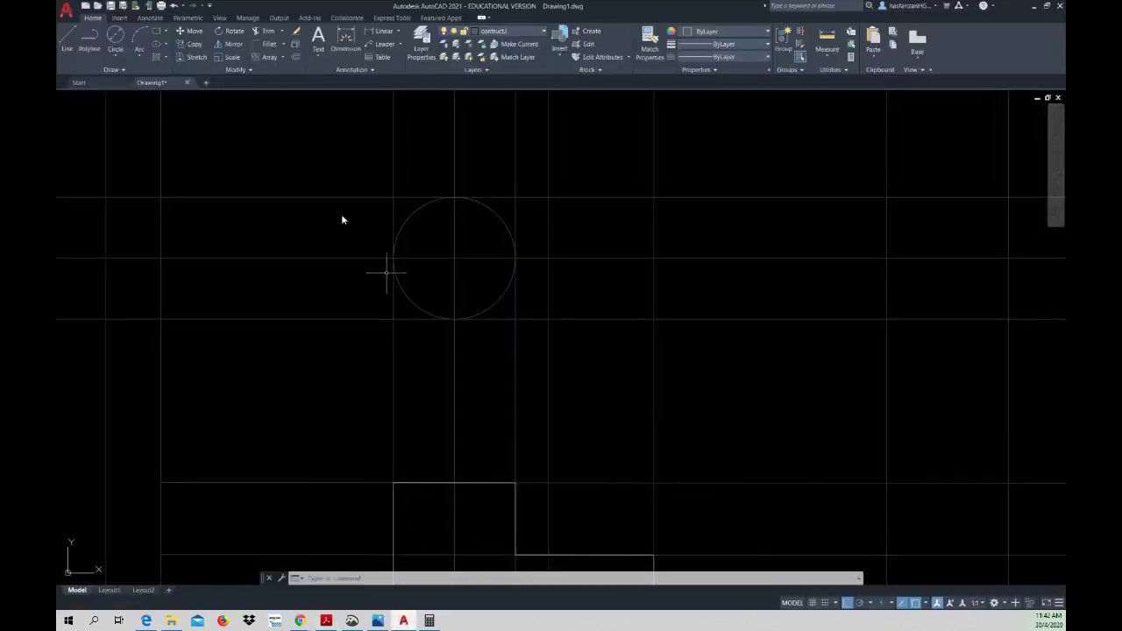
- Draw a 28-diameter circle concentric with the existing circle
left_click(115, 36)
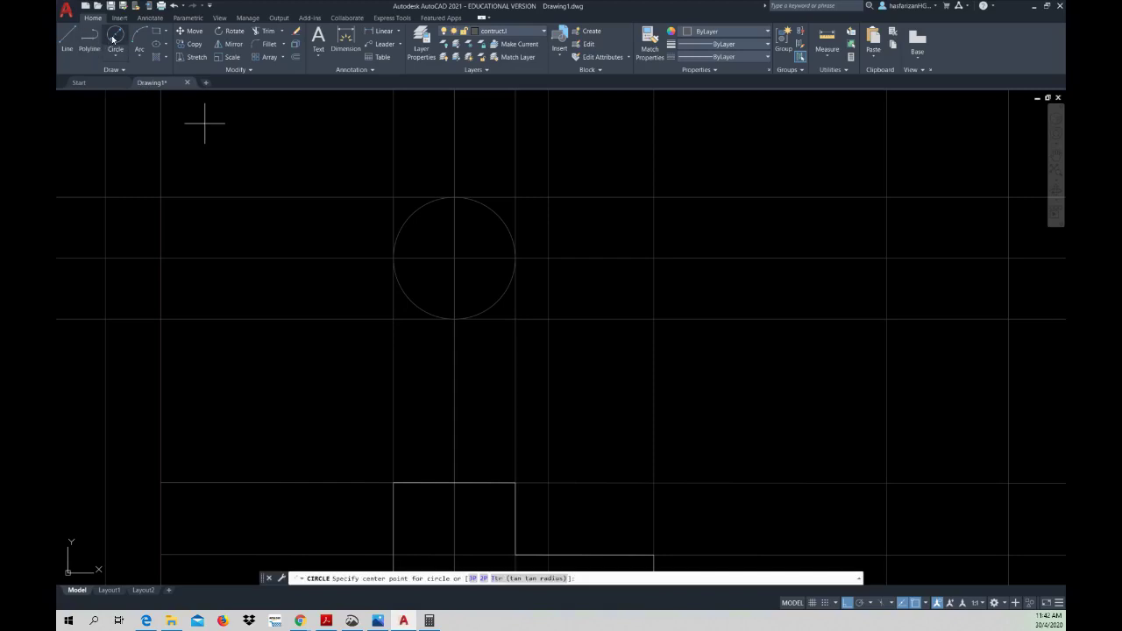
left_click(454, 260)
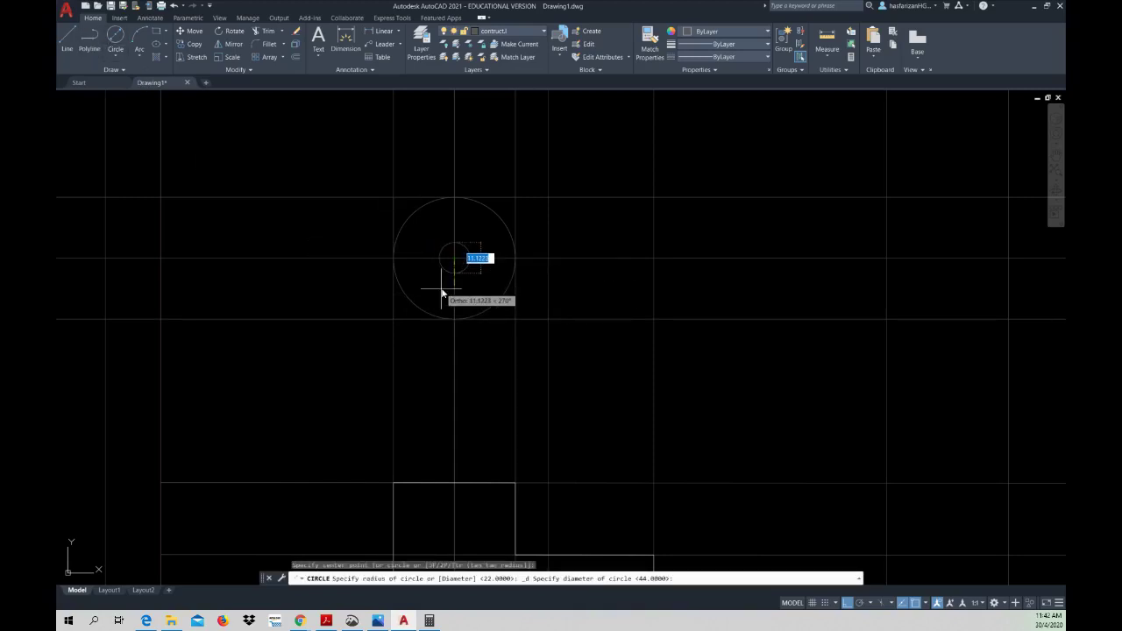
type("28")
key("Return")
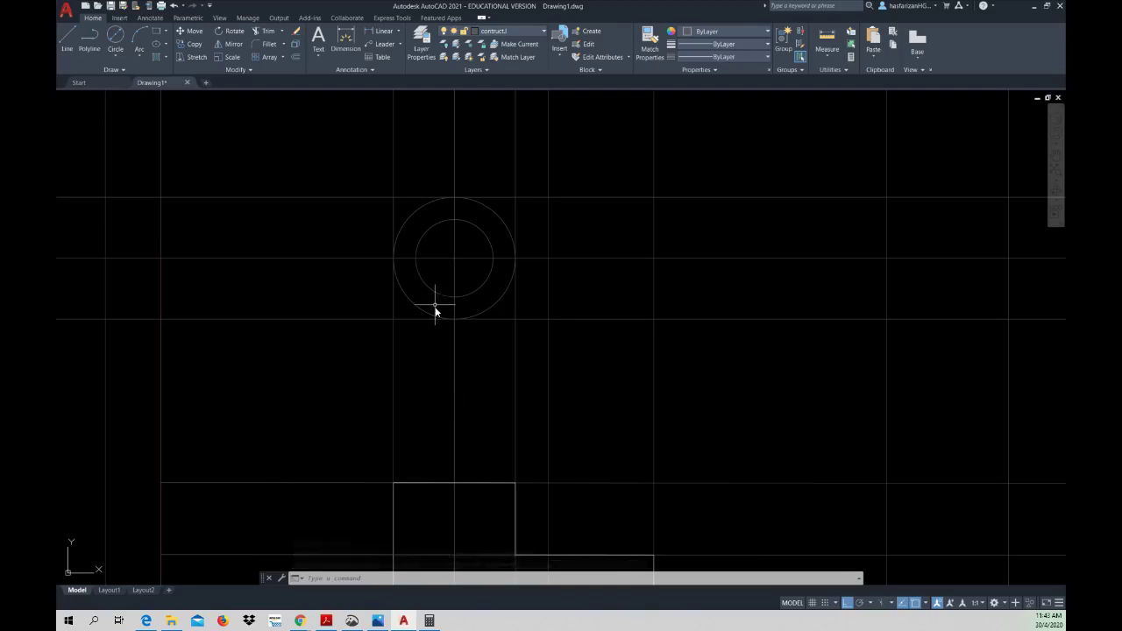
- Start further circle commands and cancel each one
right_click(416, 354)
left_click(438, 359)
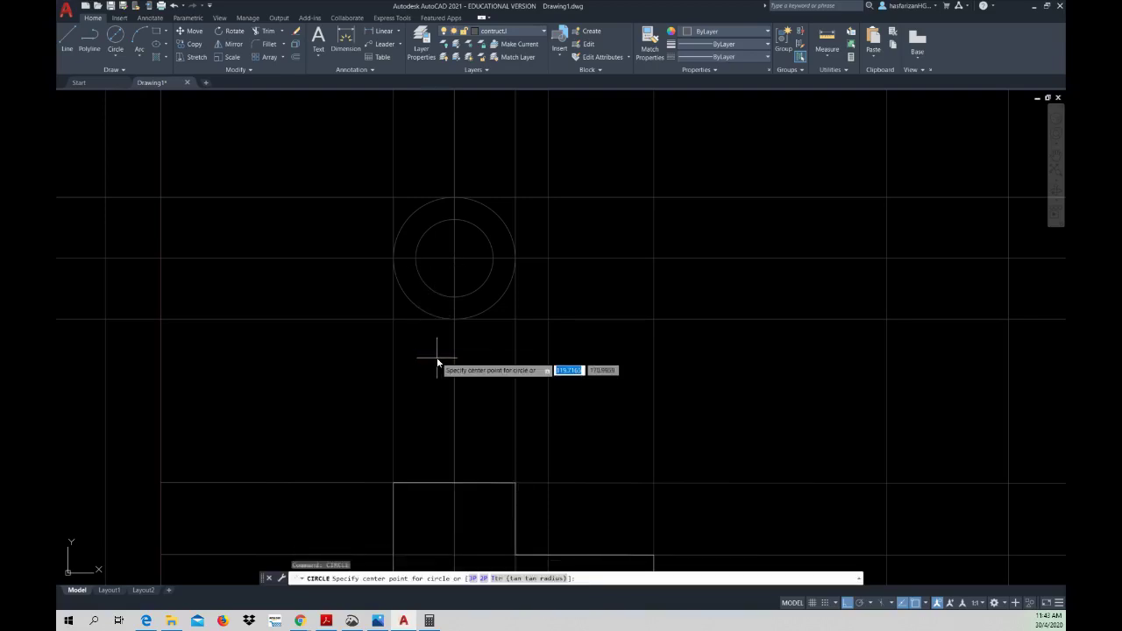
key("Escape")
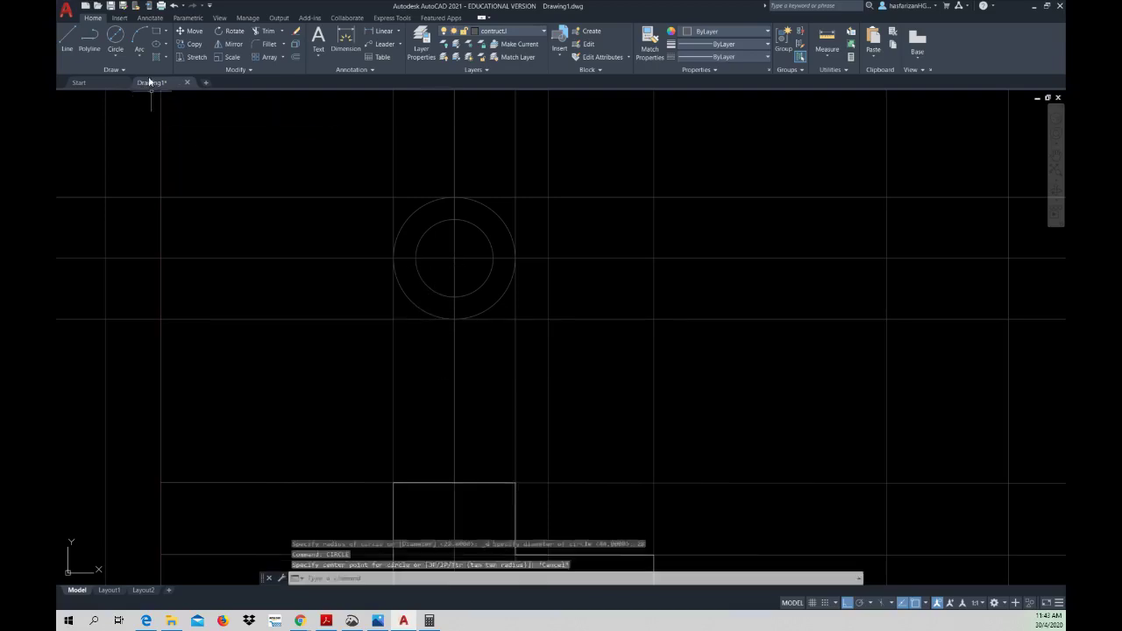
left_click(126, 58)
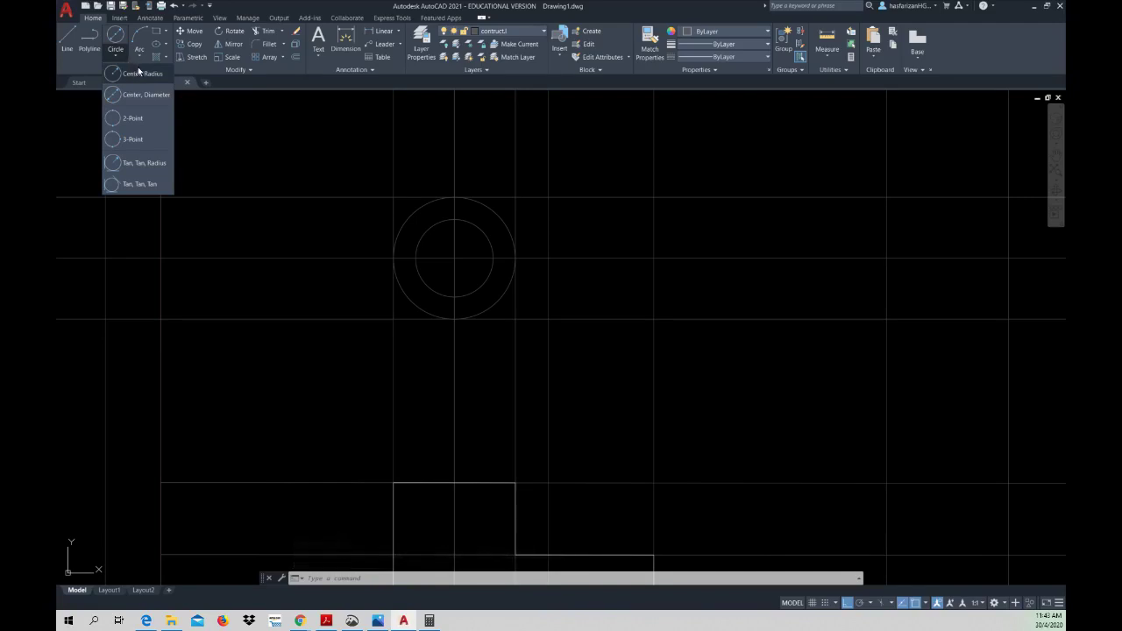
left_click(147, 77)
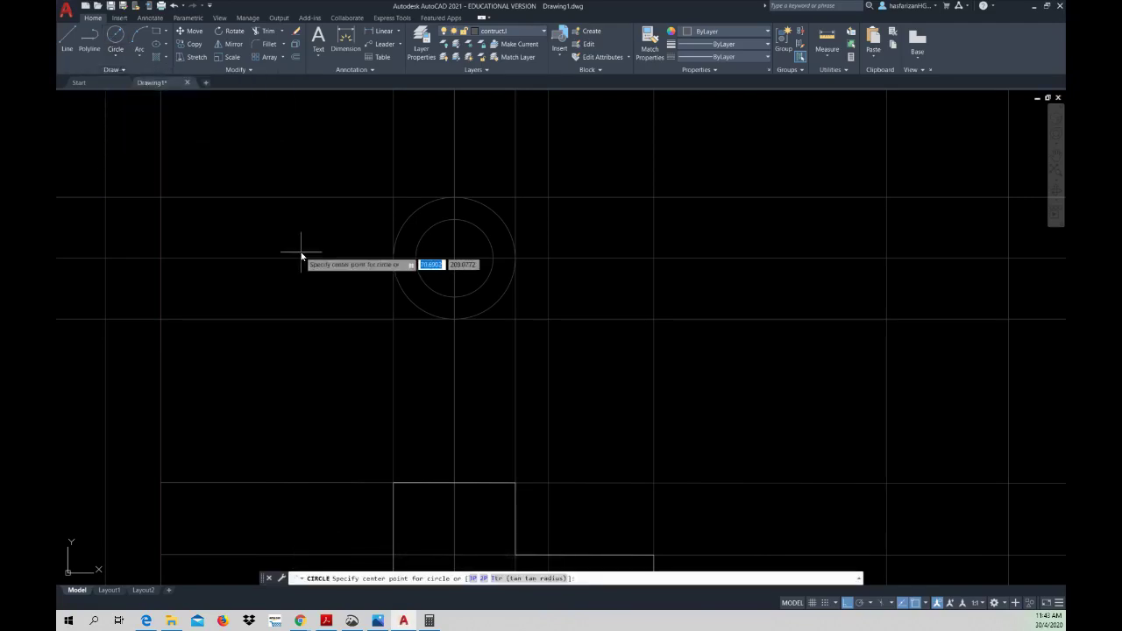
key("Escape")
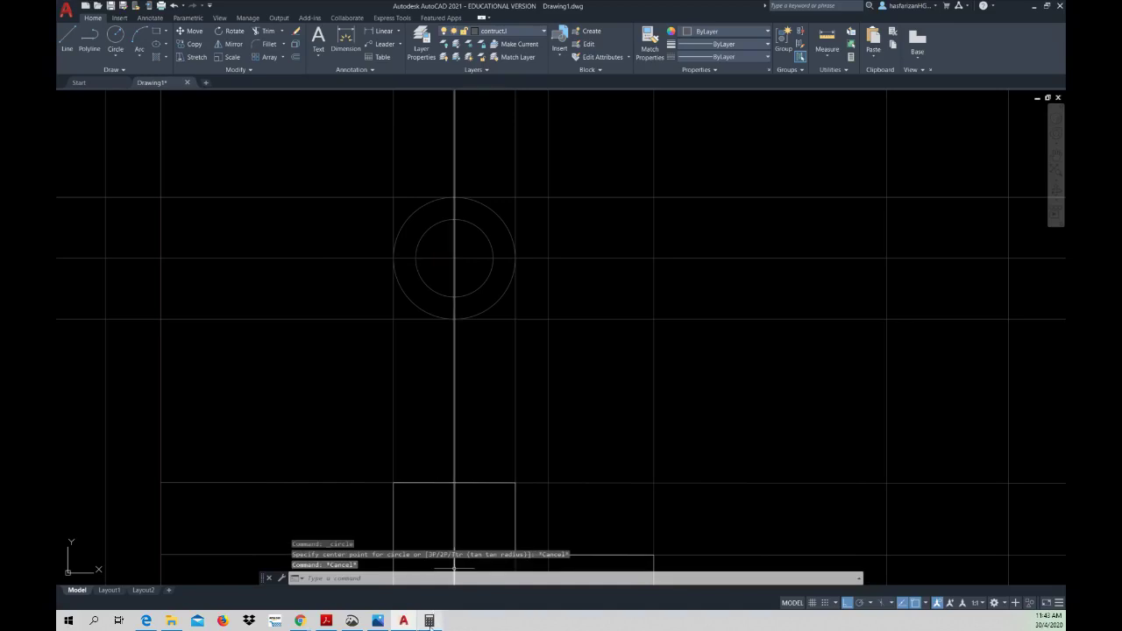
- Work out 28 ÷ 2 = 14 in Windows Calculator, then minimise it
left_click(429, 620)
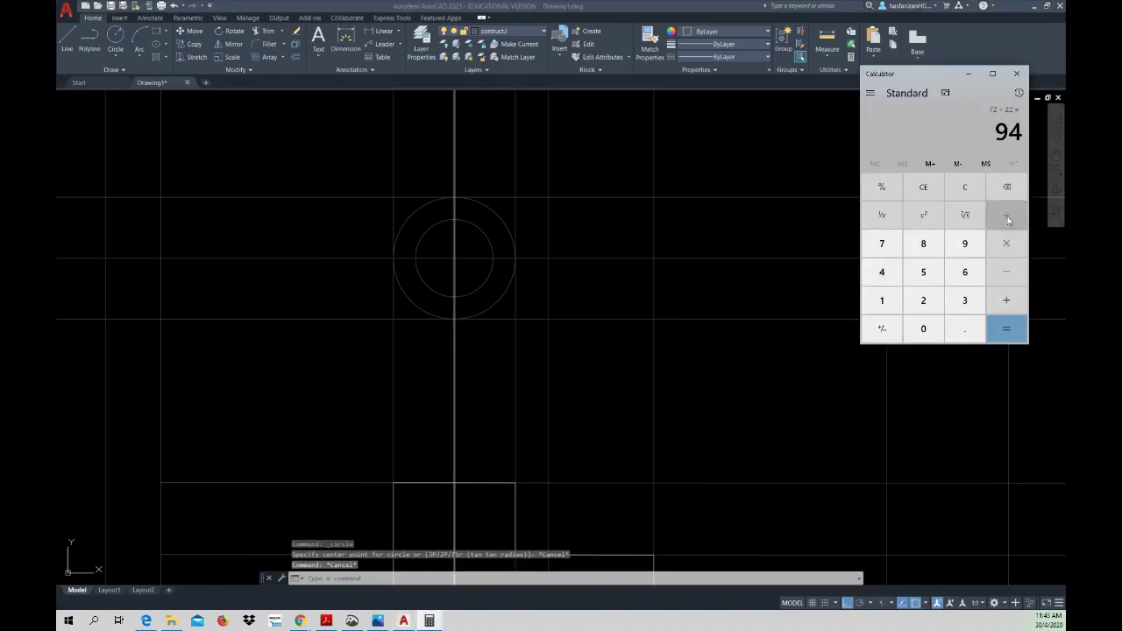
left_click(965, 187)
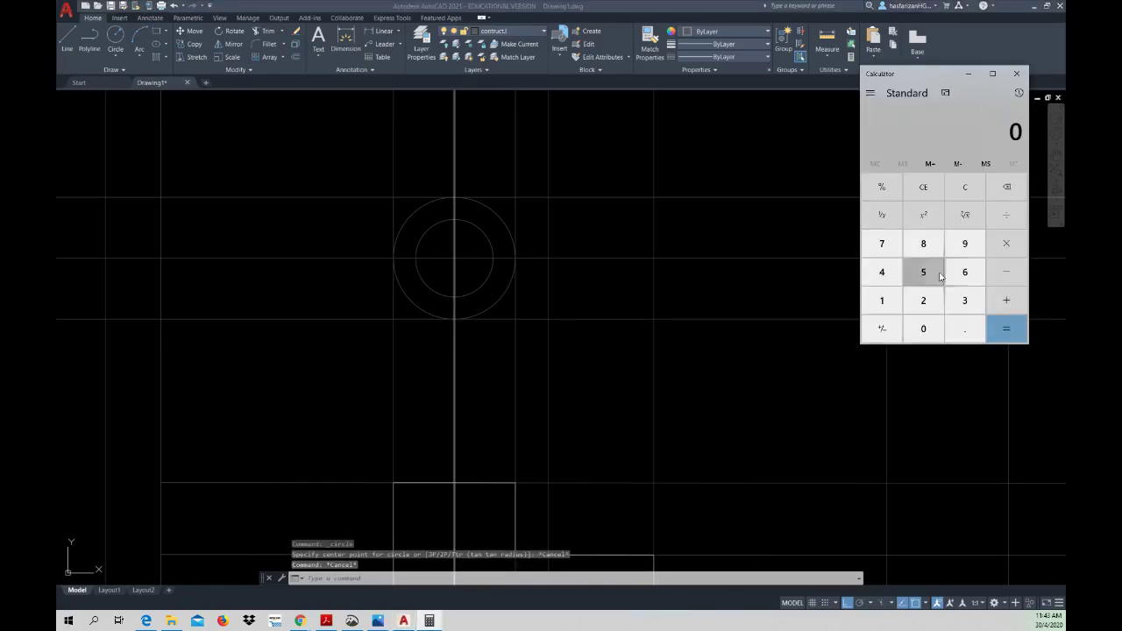
left_click(923, 299)
left_click(923, 242)
left_click(1008, 214)
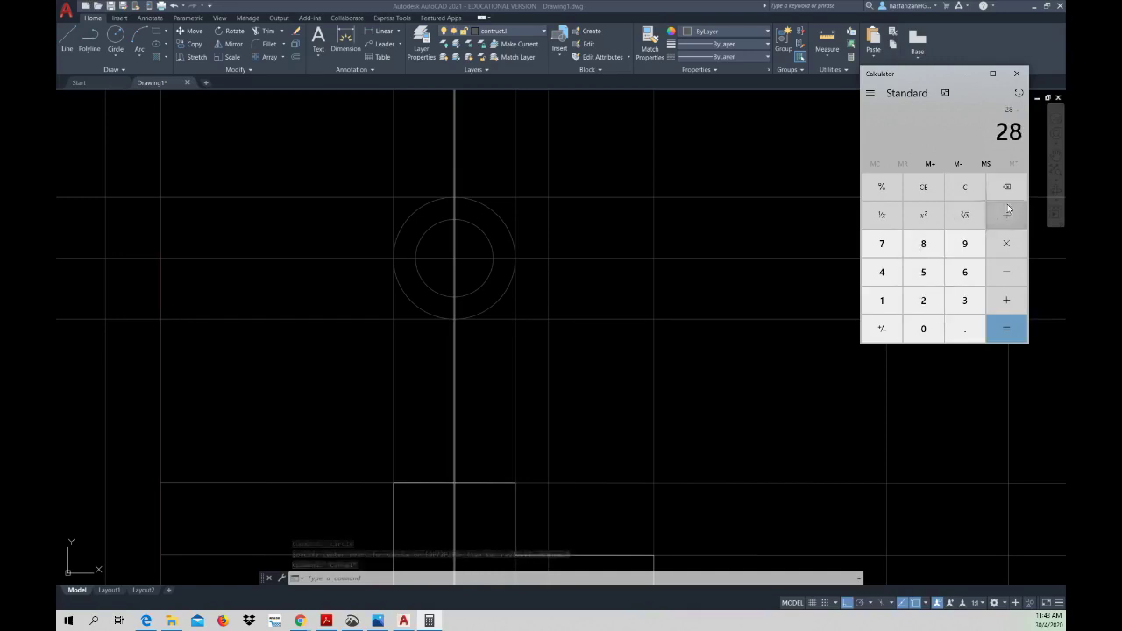
left_click(923, 300)
left_click(1006, 328)
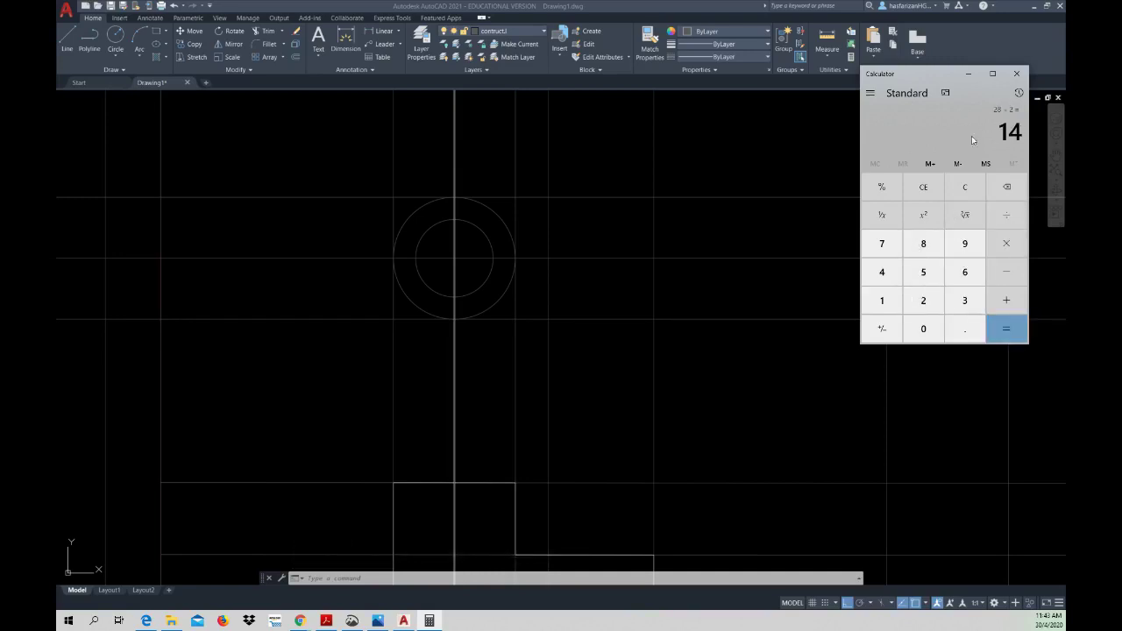
left_click(968, 73)
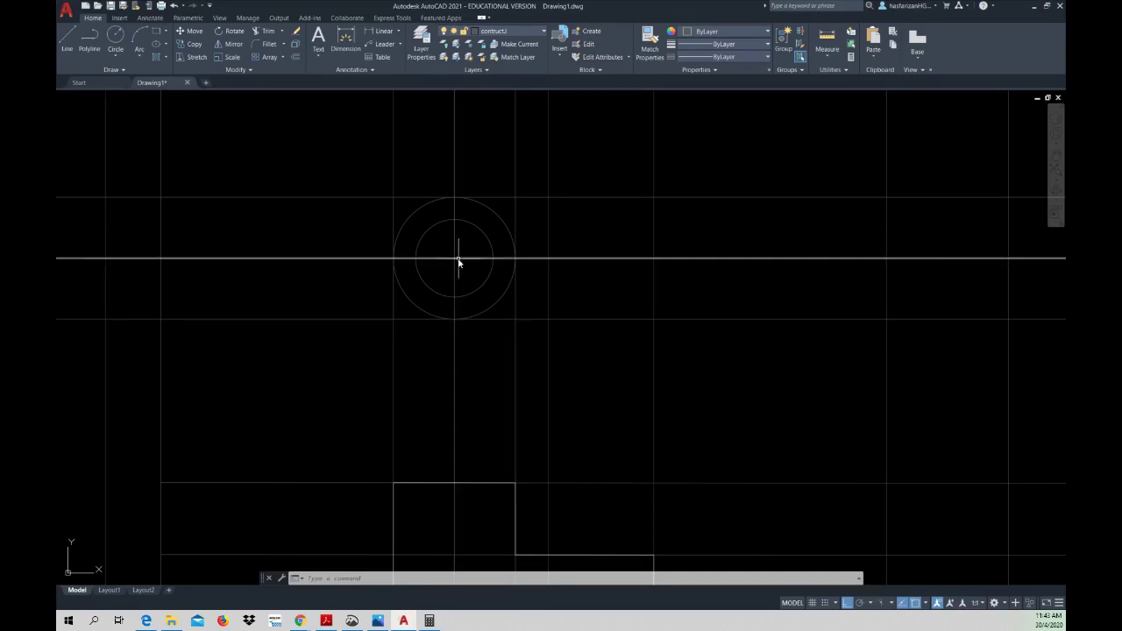
- Add a concentric 14-diameter circle, then bring up the Exercise 4.4 PDF
left_click(114, 55)
left_click(131, 77)
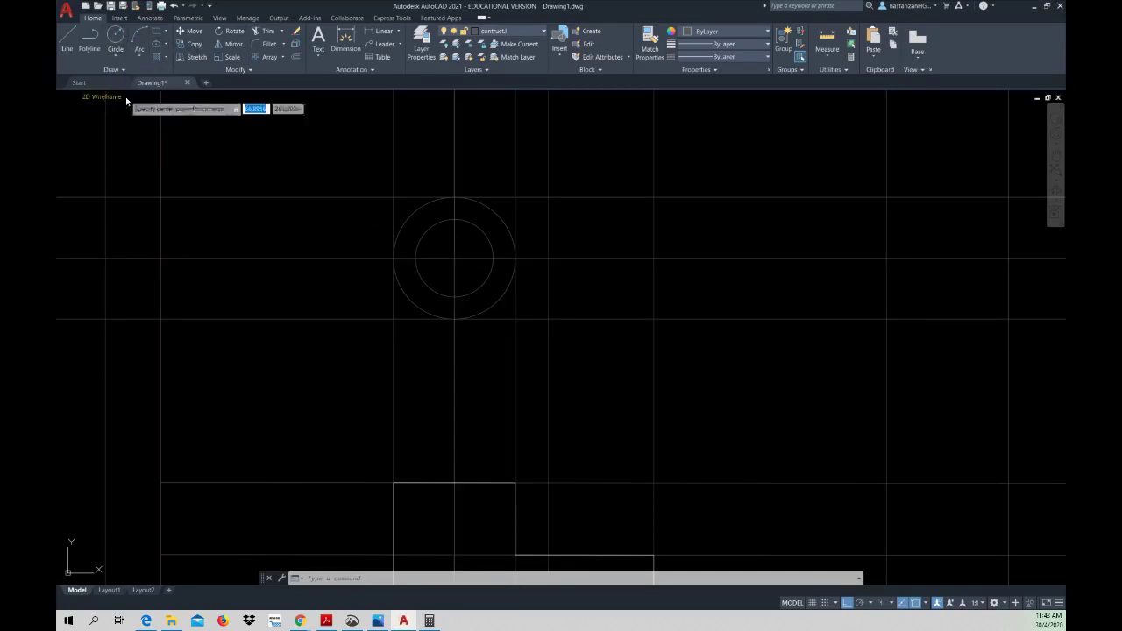
left_click(454, 265)
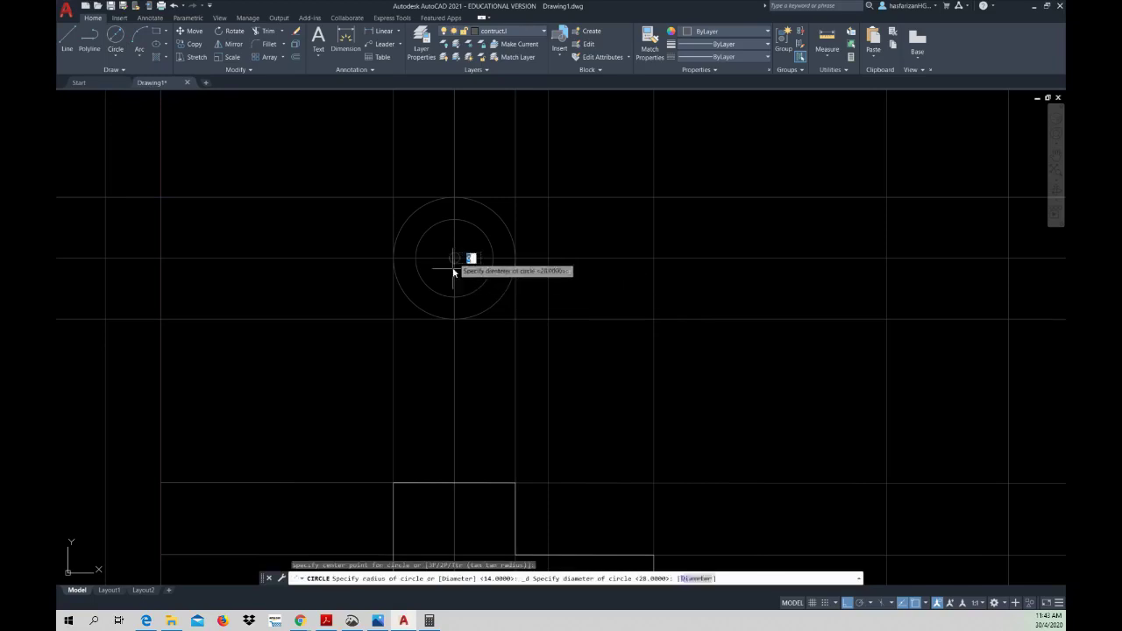
type("14")
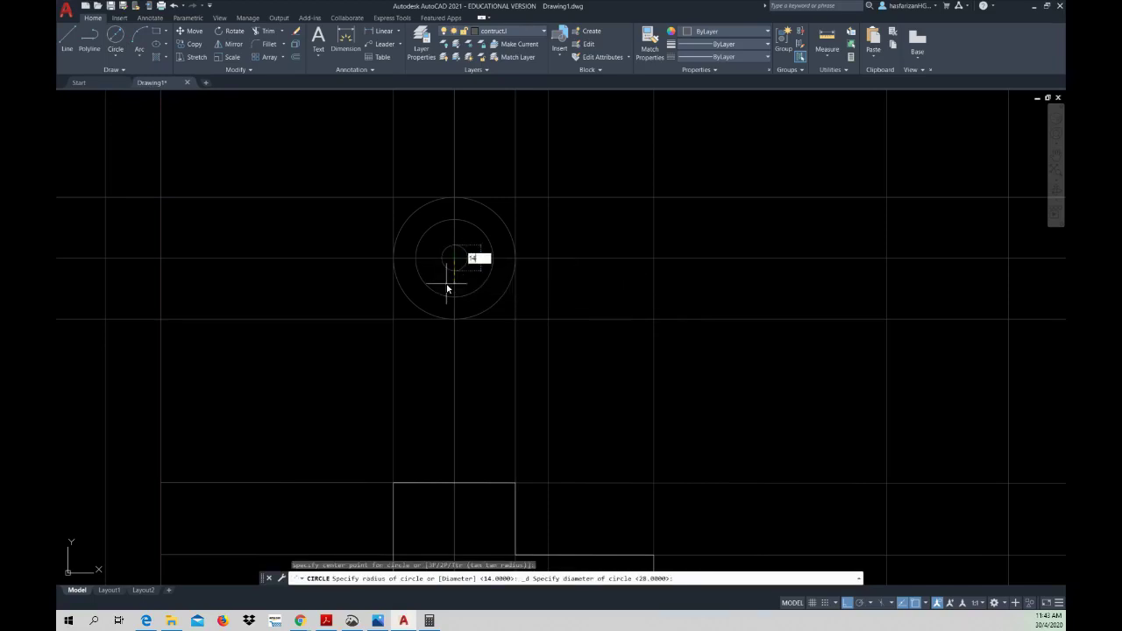
key("Return")
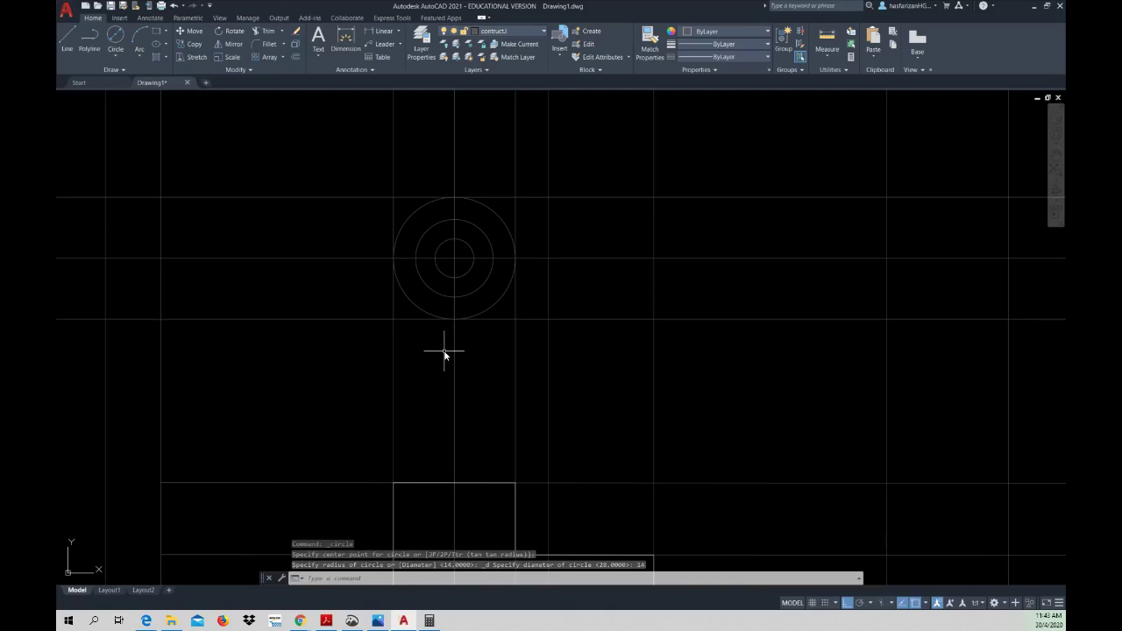
left_click(327, 621)
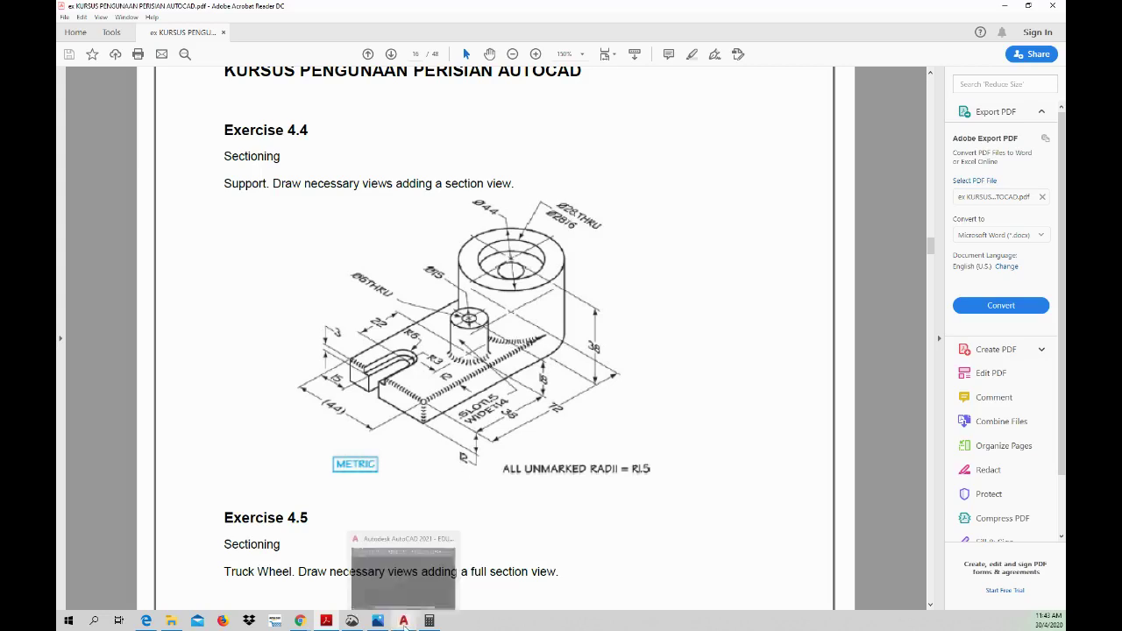
mouse_move(378, 621)
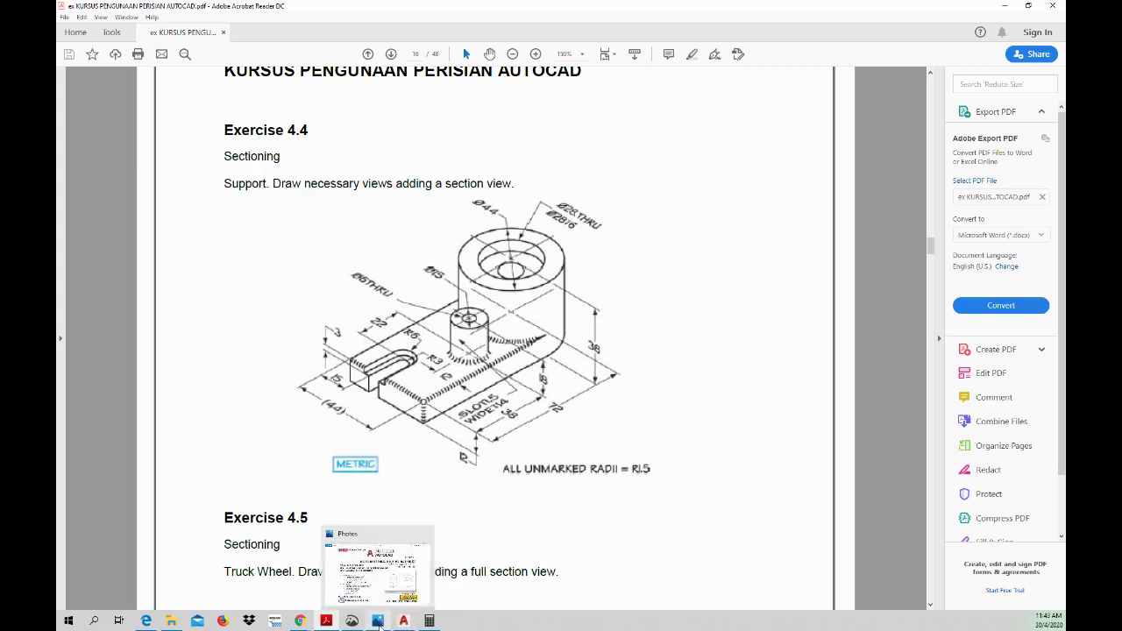
- Return to the drawing, pan to see both views, and recheck the reference PDF
left_click(403, 621)
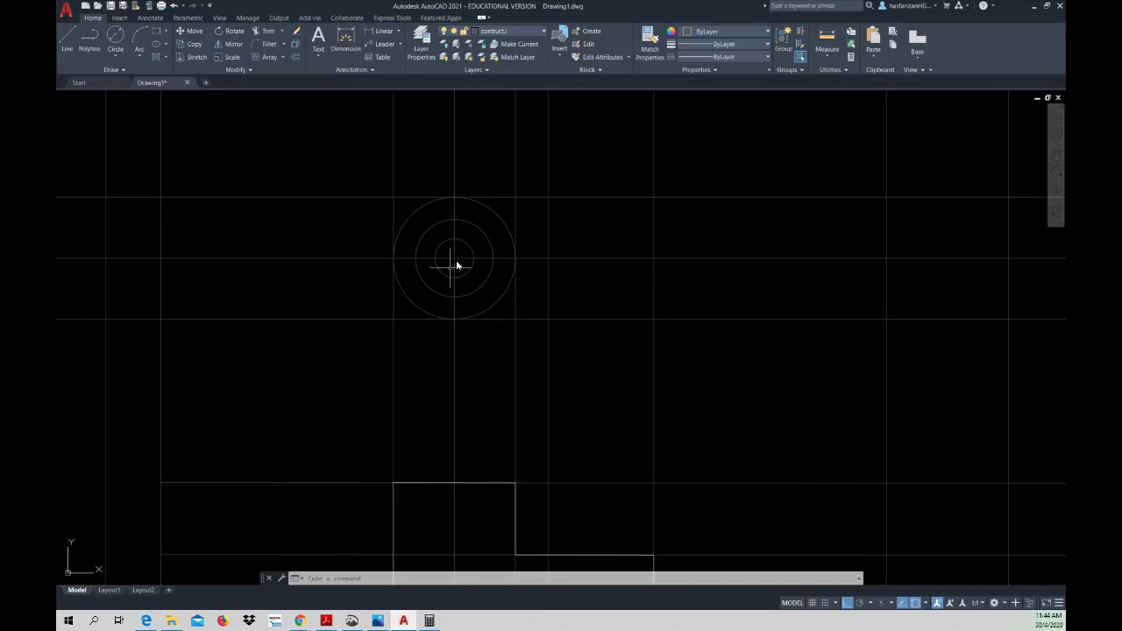
middle_click_drag(483, 334, 426, 311)
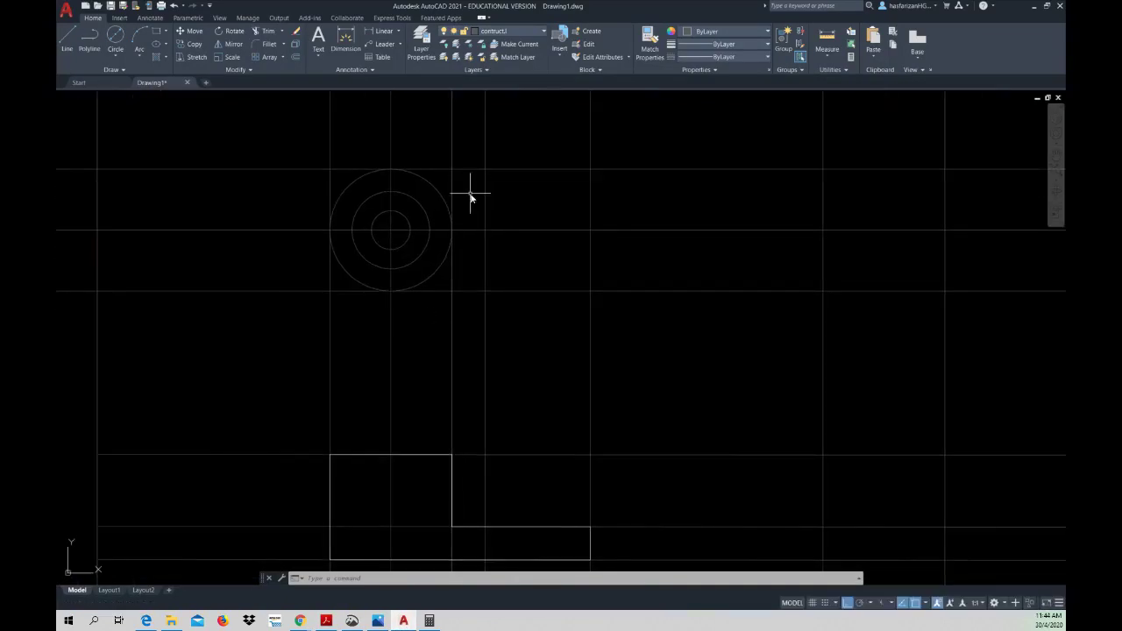
left_click(327, 620)
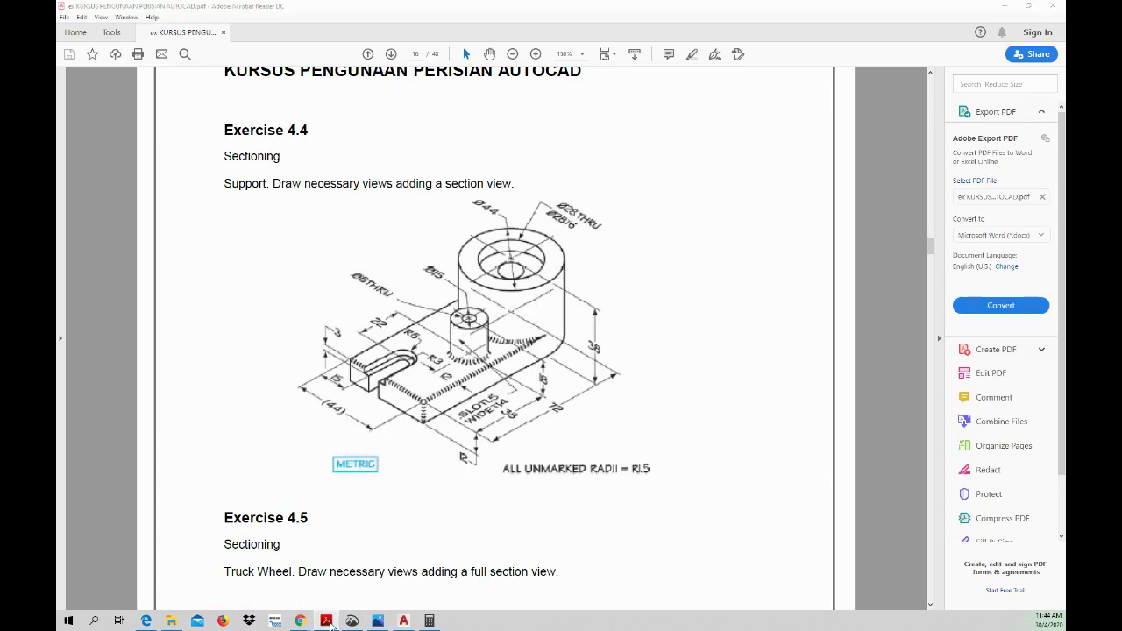
left_click(403, 621)
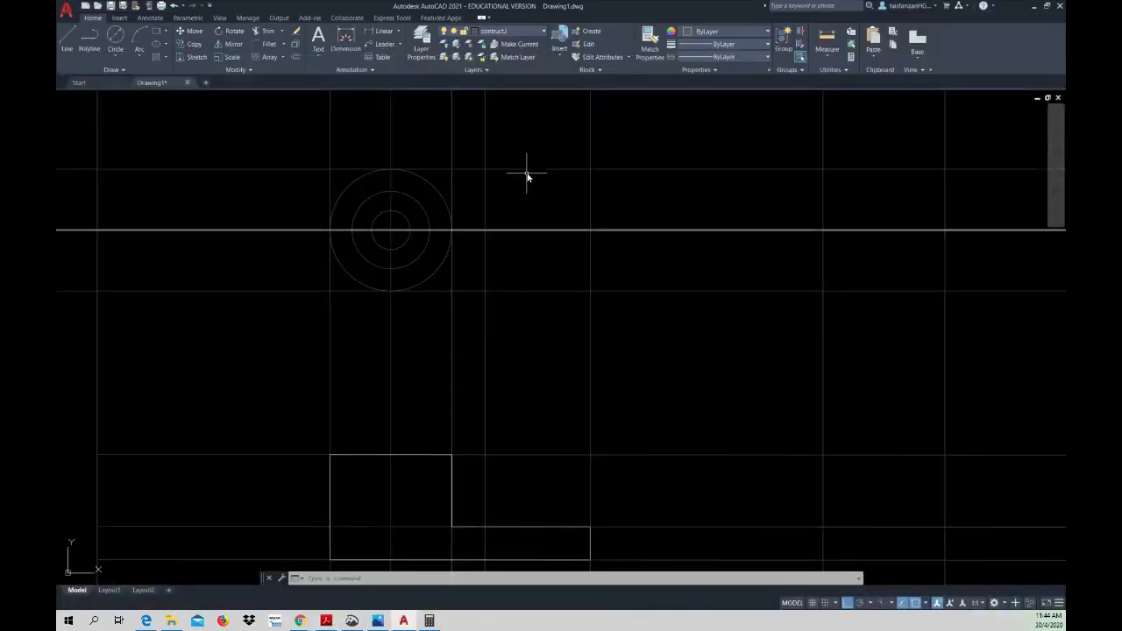
- Copy the upper horizontal construction line 12 units below itself
left_click(195, 43)
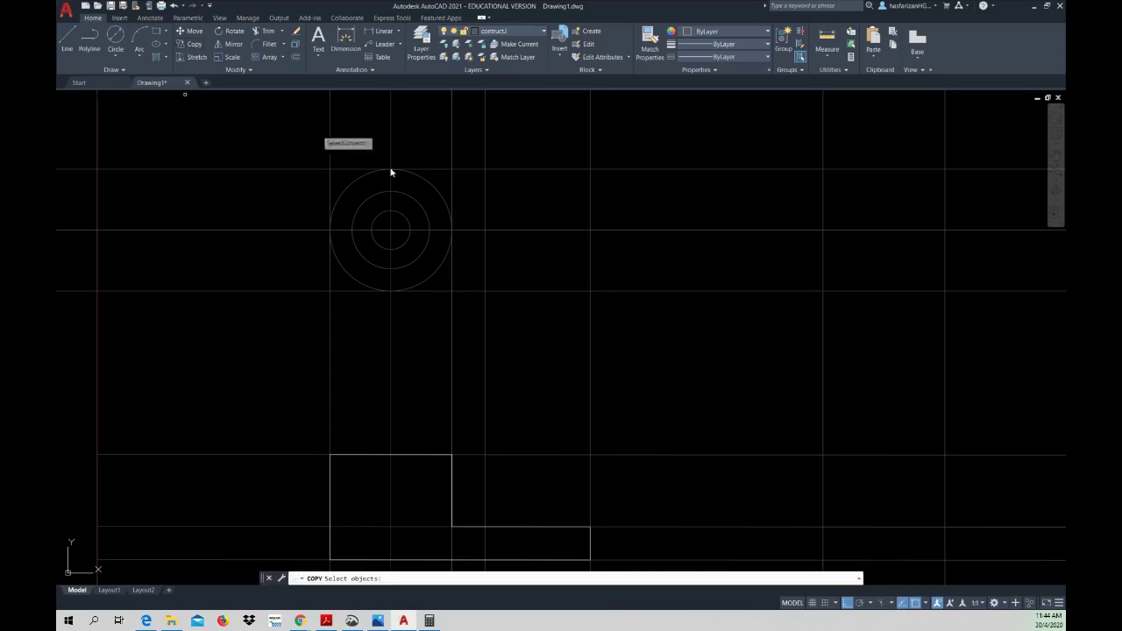
left_click(529, 170)
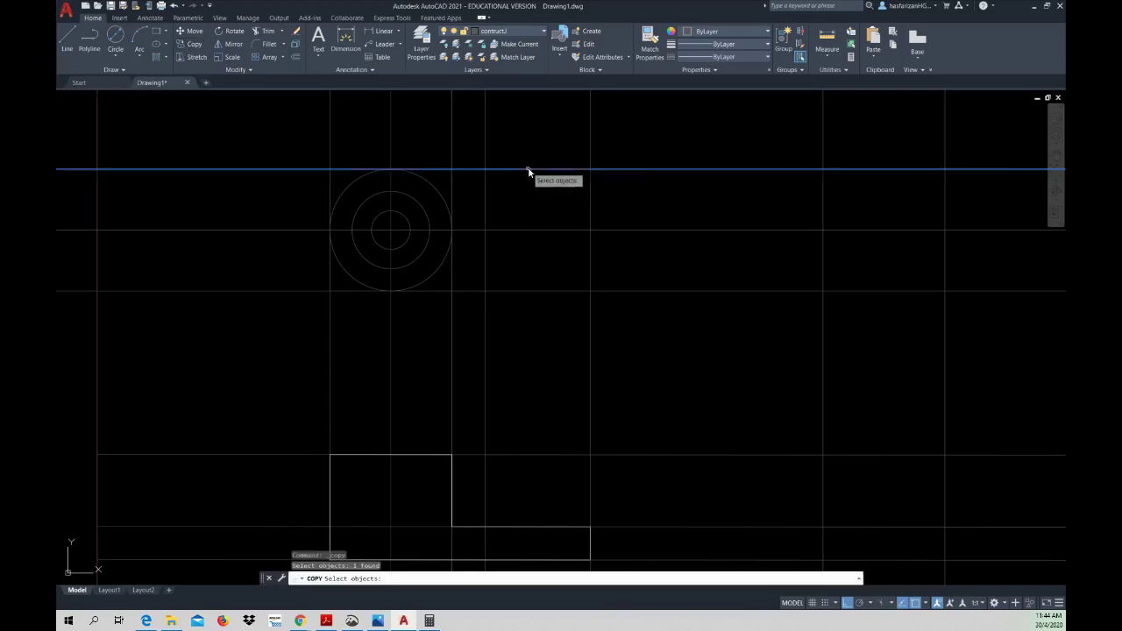
key("Return")
left_click(486, 174)
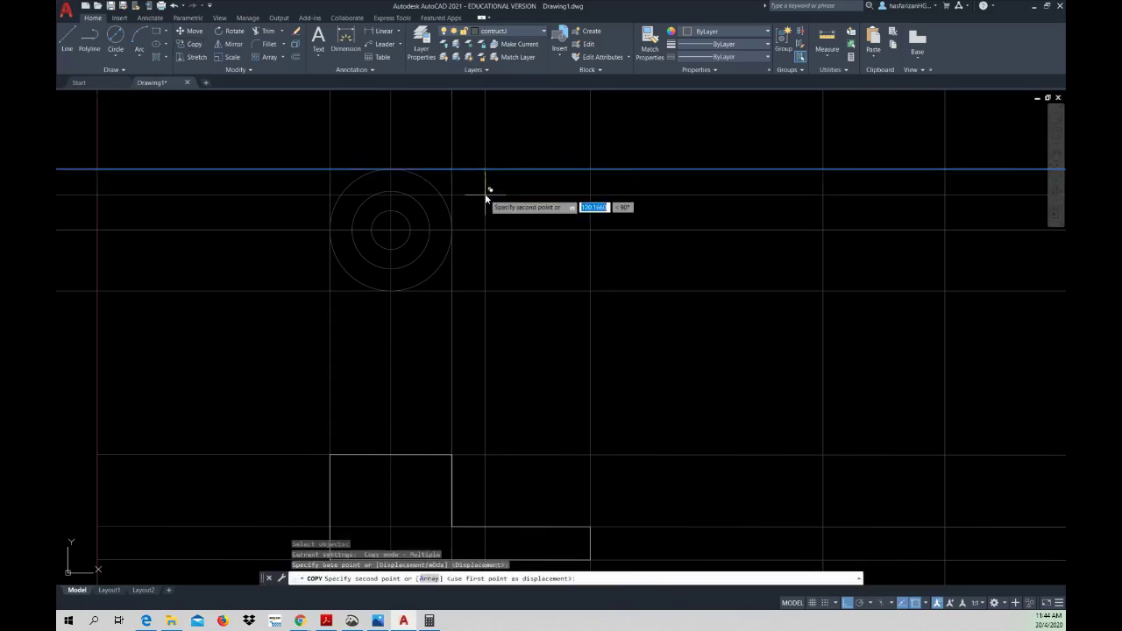
type("12")
key("Return")
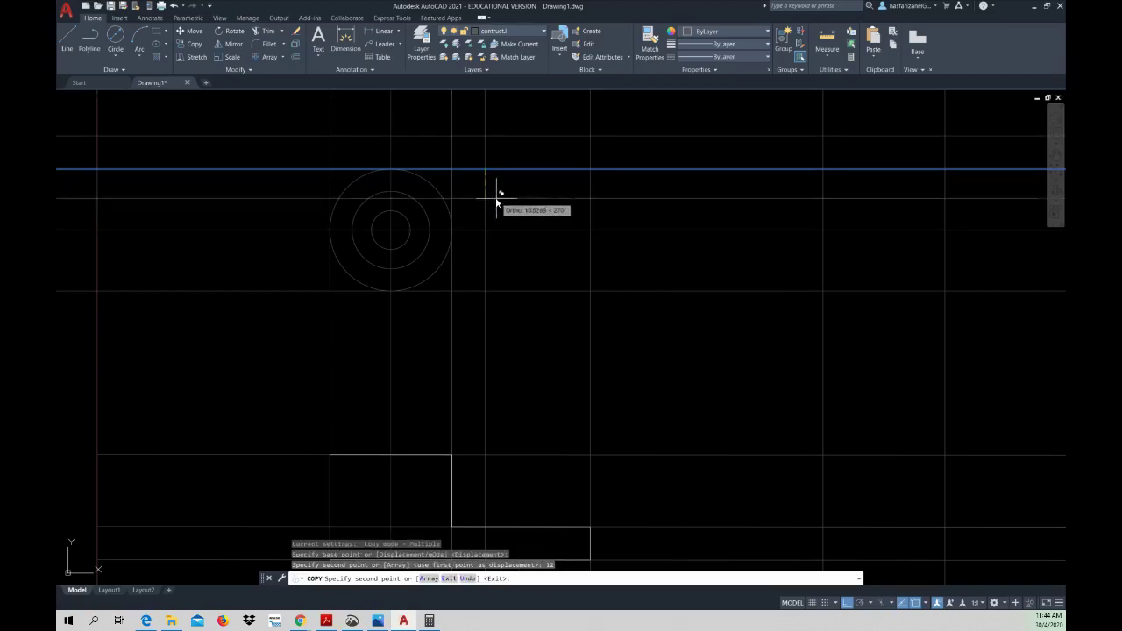
key("Escape")
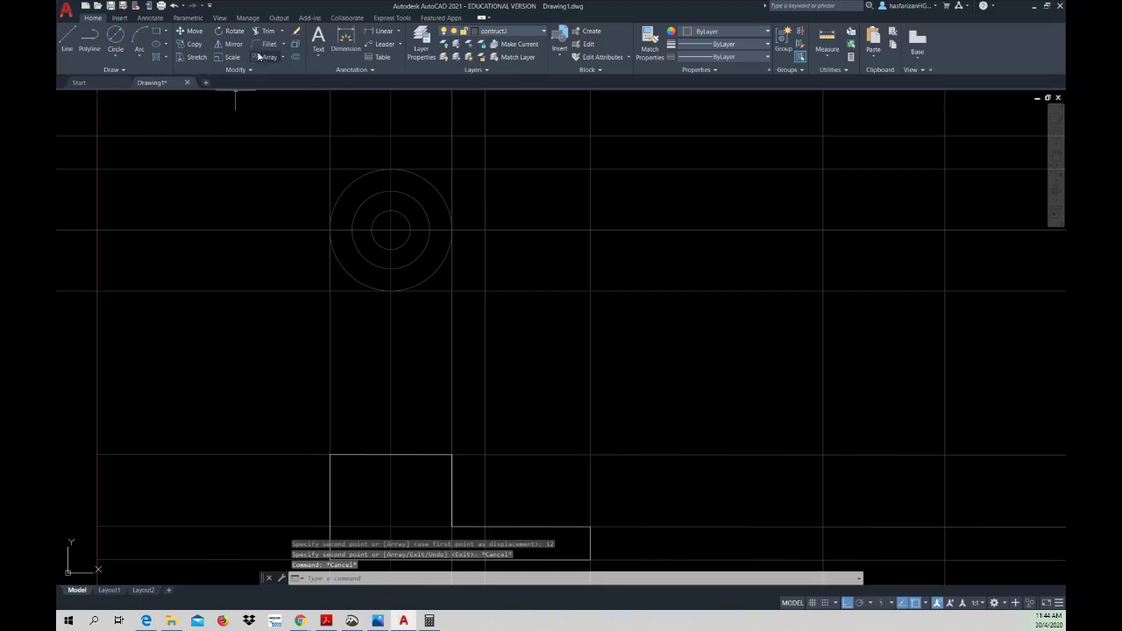
- Offset a construction line 12 units to one side, checking the reference PDF
left_click(296, 57)
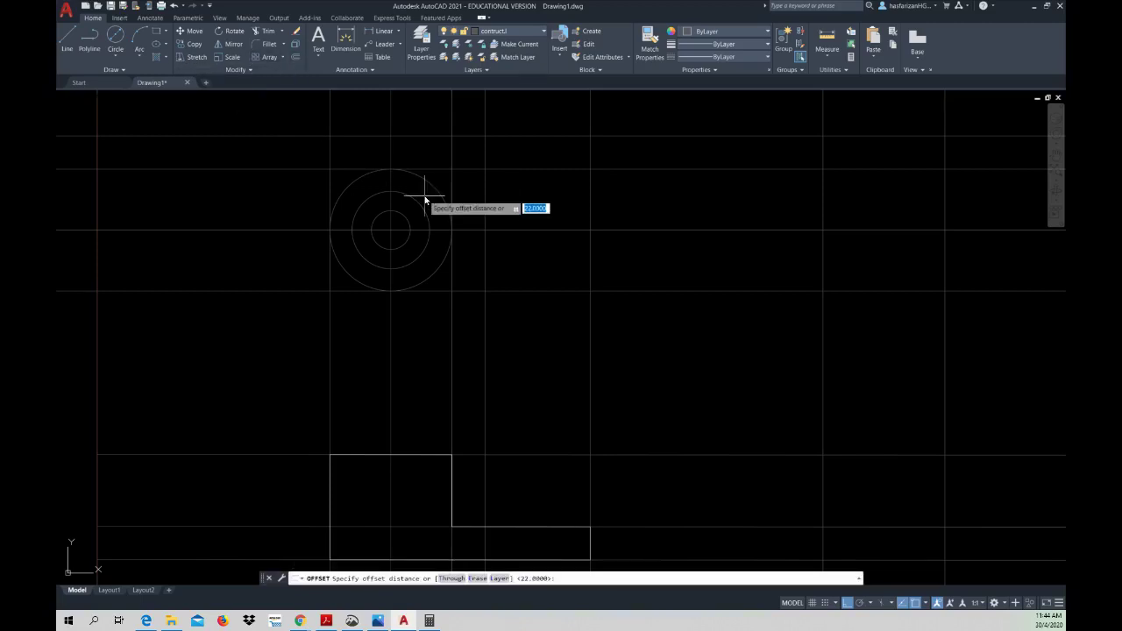
type("12")
key("Return")
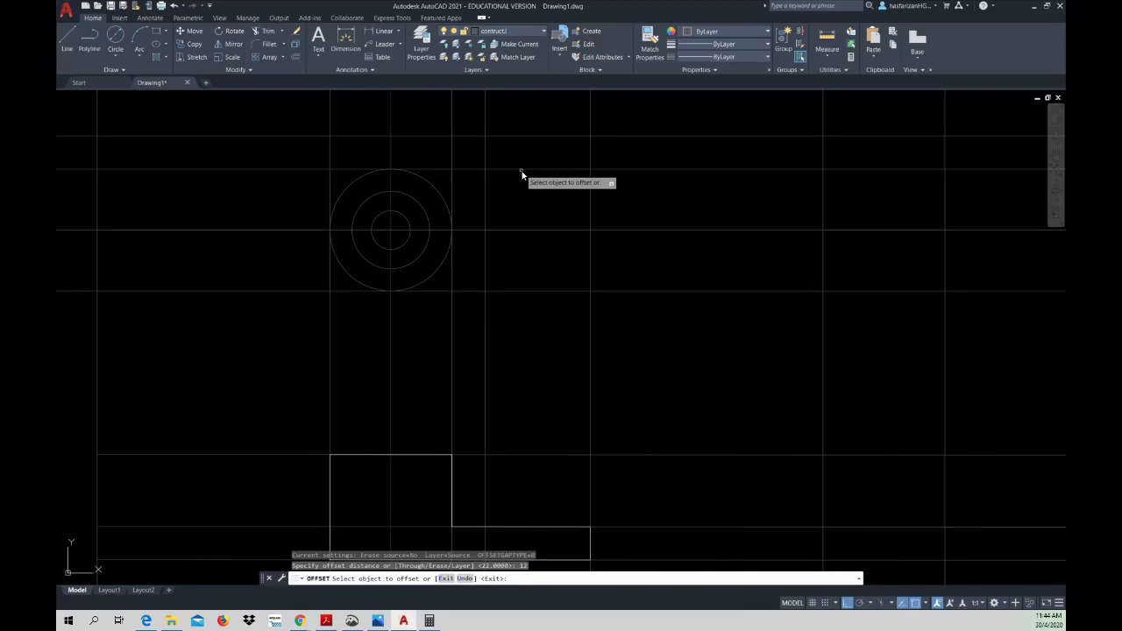
left_click(521, 169)
left_click(519, 190)
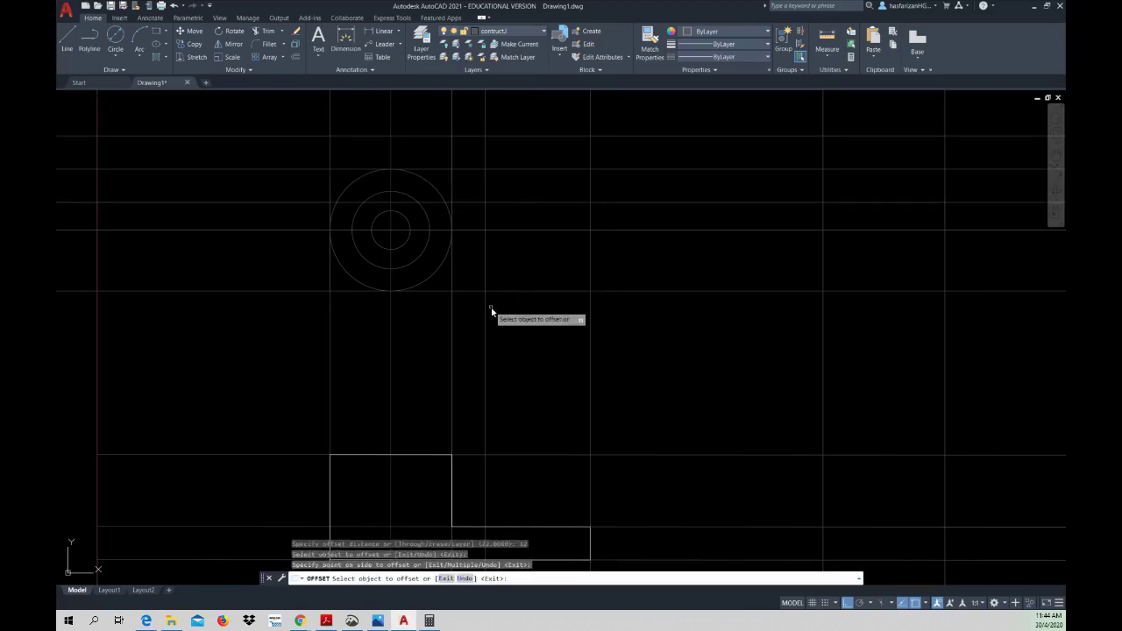
left_click(403, 620)
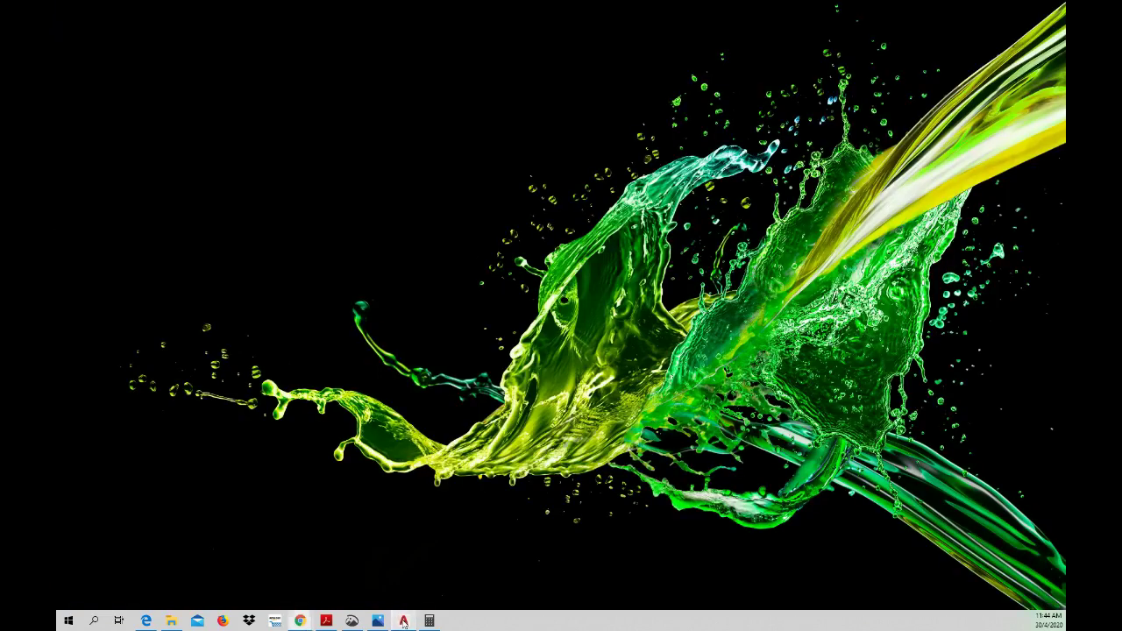
left_click(403, 621)
left_click(325, 621)
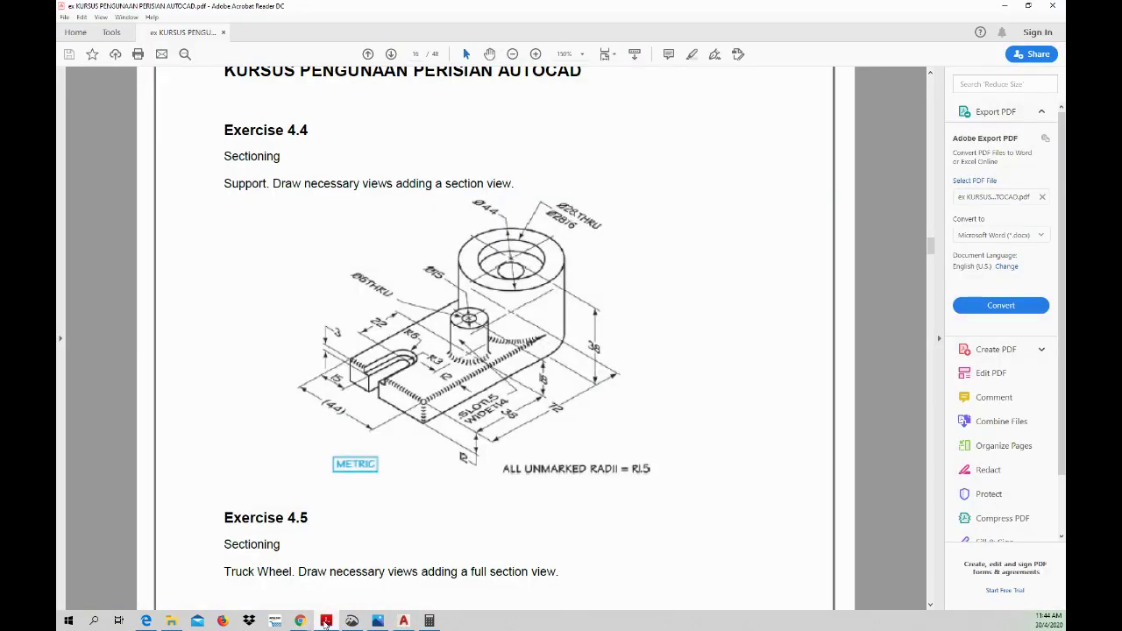
left_click(325, 620)
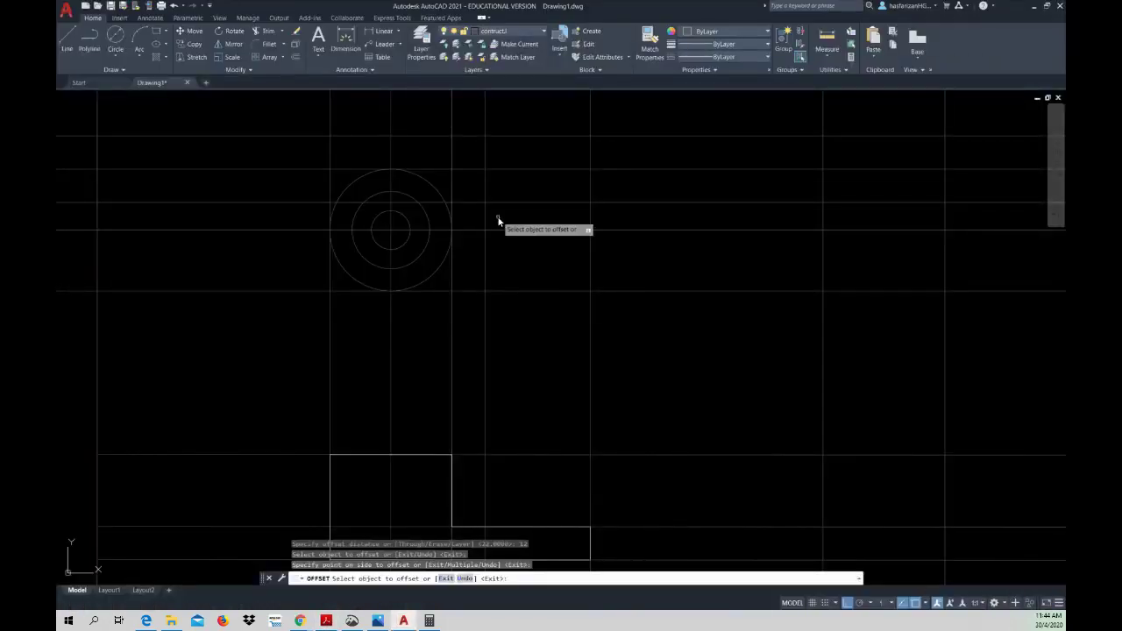
key("Escape")
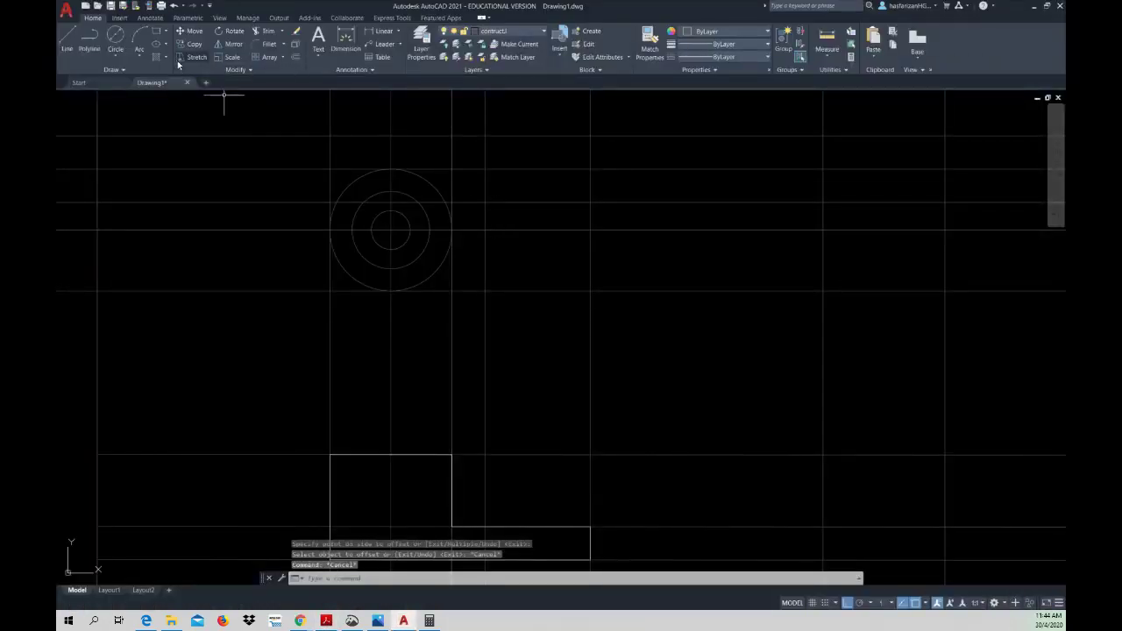
- Draw a 15-diameter circle right of the large circles, then check the reference PDF
left_click(115, 40)
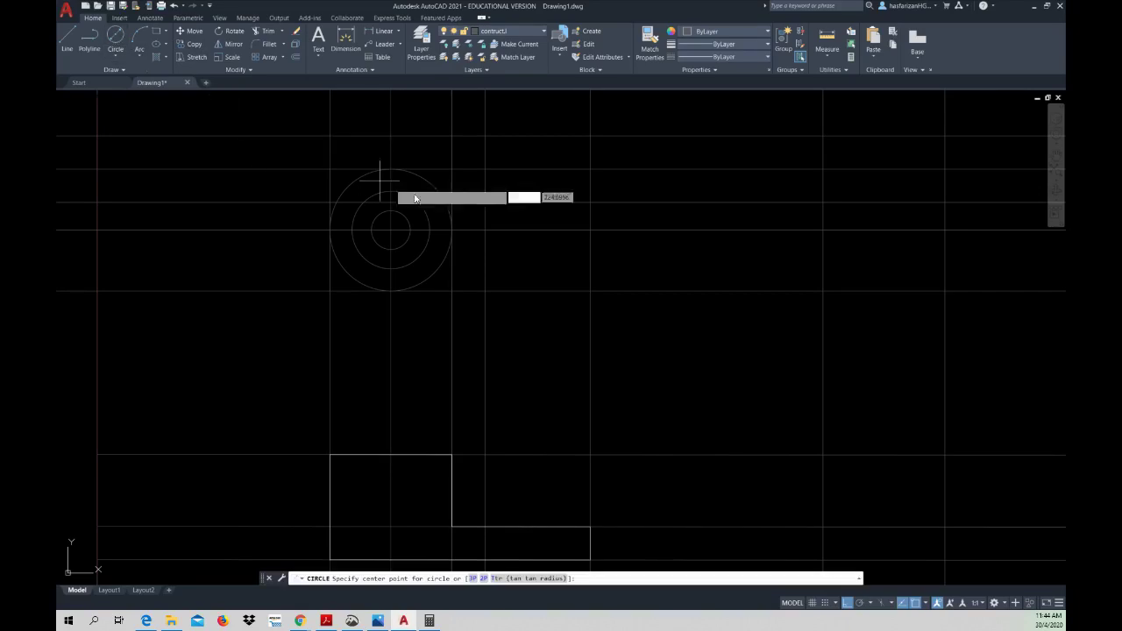
left_click(485, 203)
type("d")
key("Return")
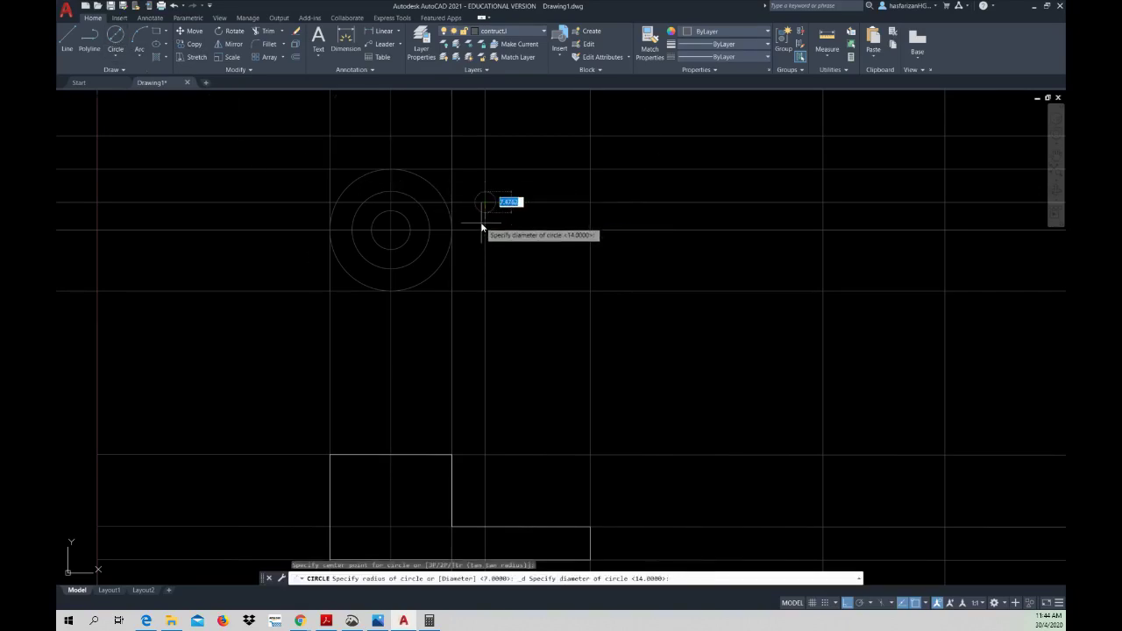
type("15")
key("Return")
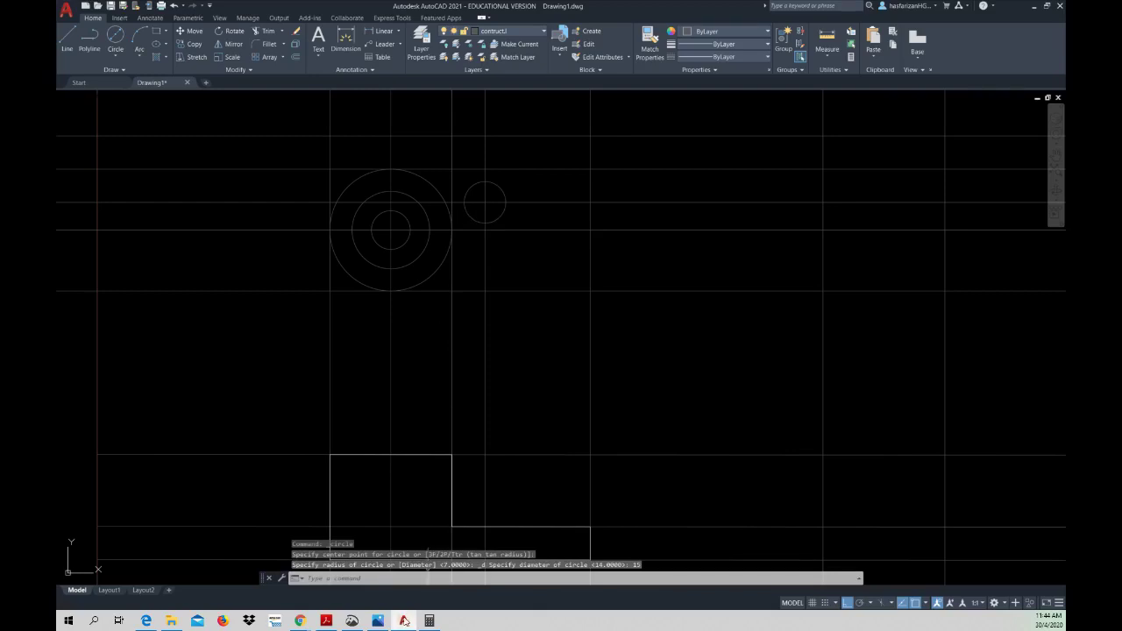
left_click(405, 621)
left_click(399, 623)
left_click(331, 623)
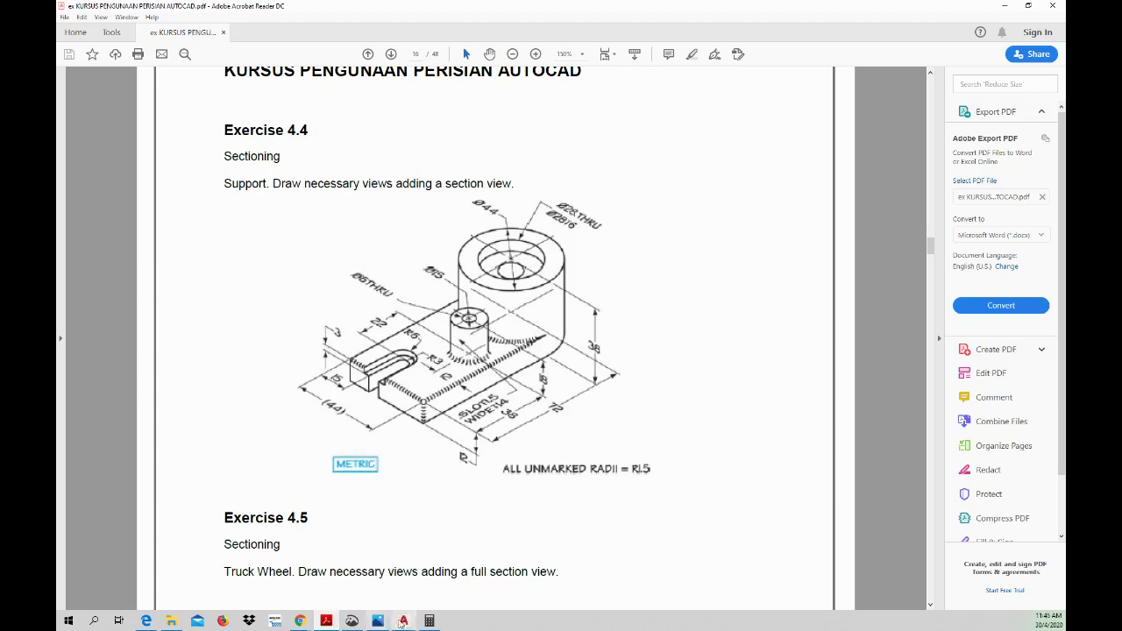
left_click(405, 622)
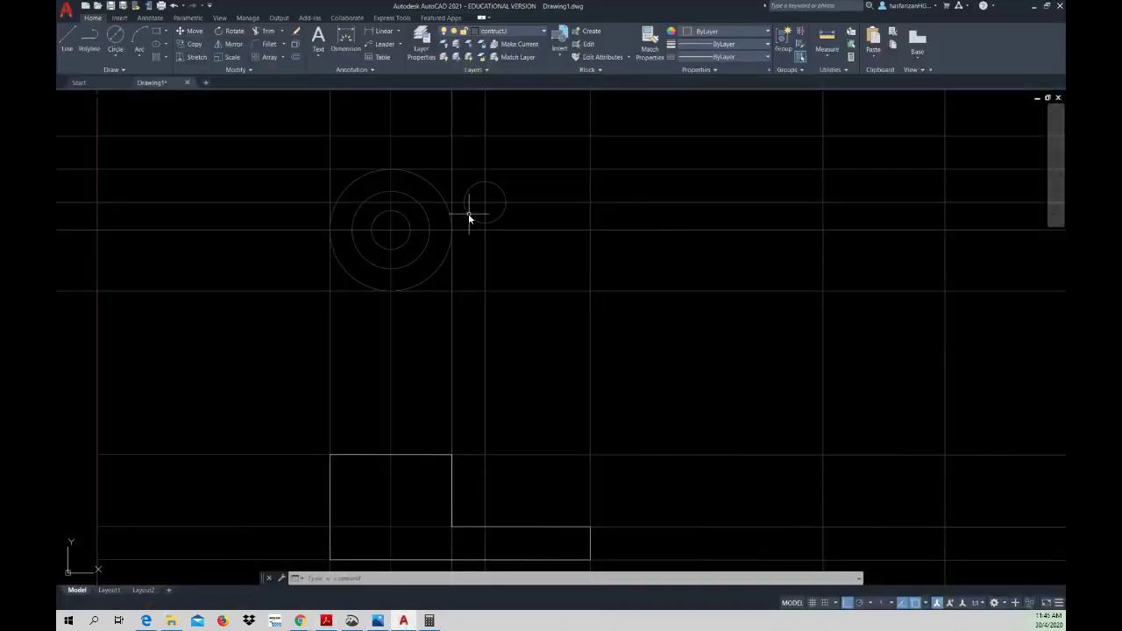
- Add a concentric 6-diameter circle inside it, pan up, and view the PDF
left_click(116, 42)
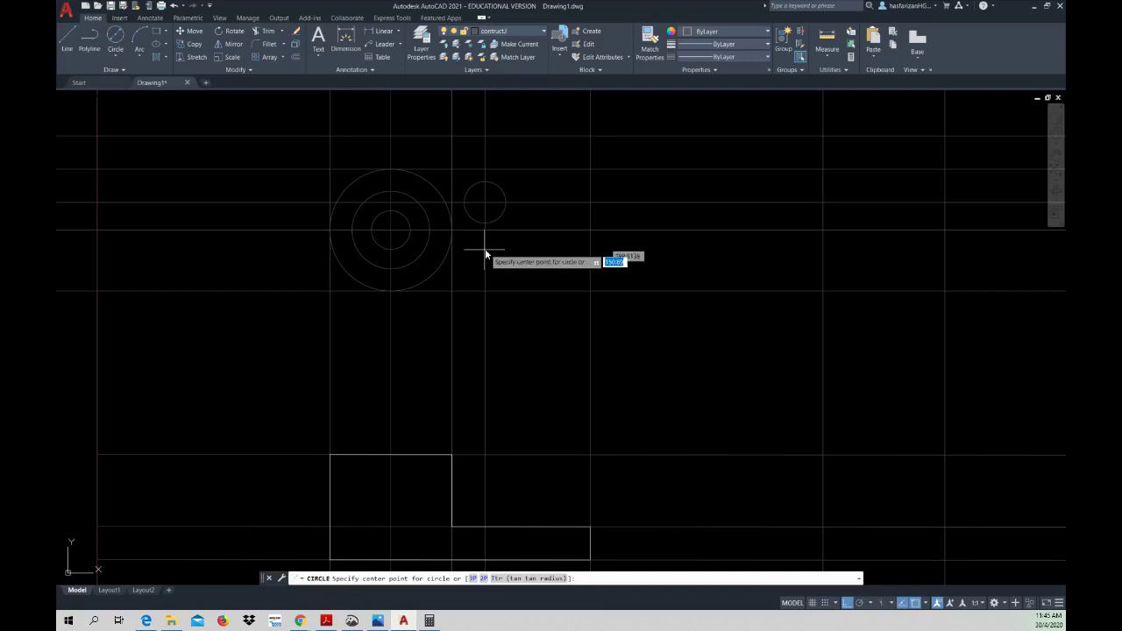
left_click(484, 203)
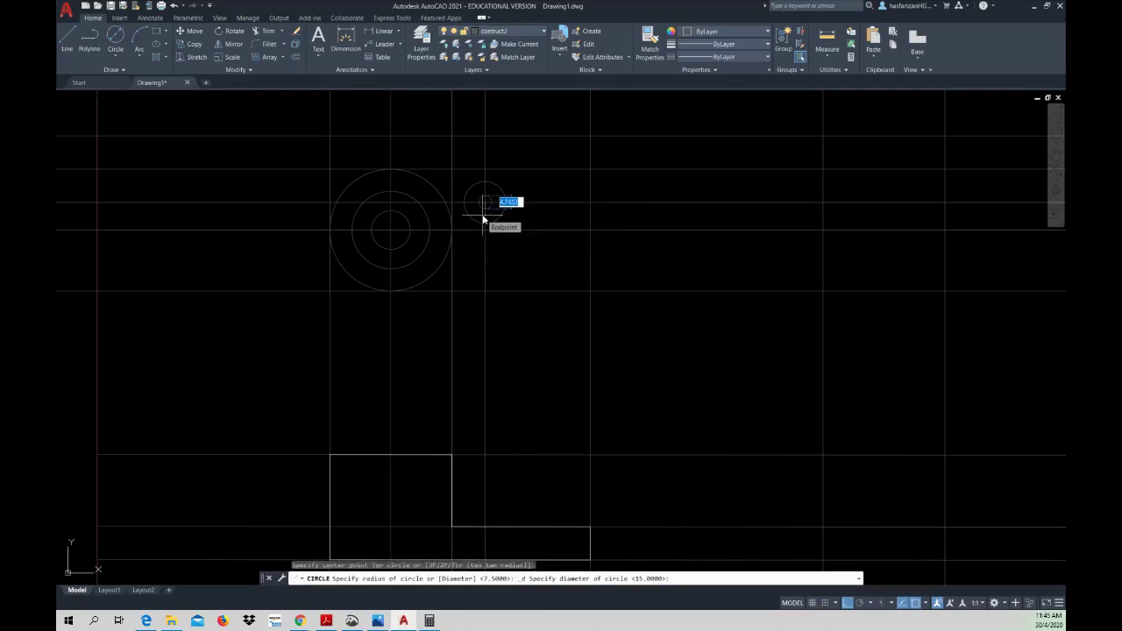
type("6")
key("Return")
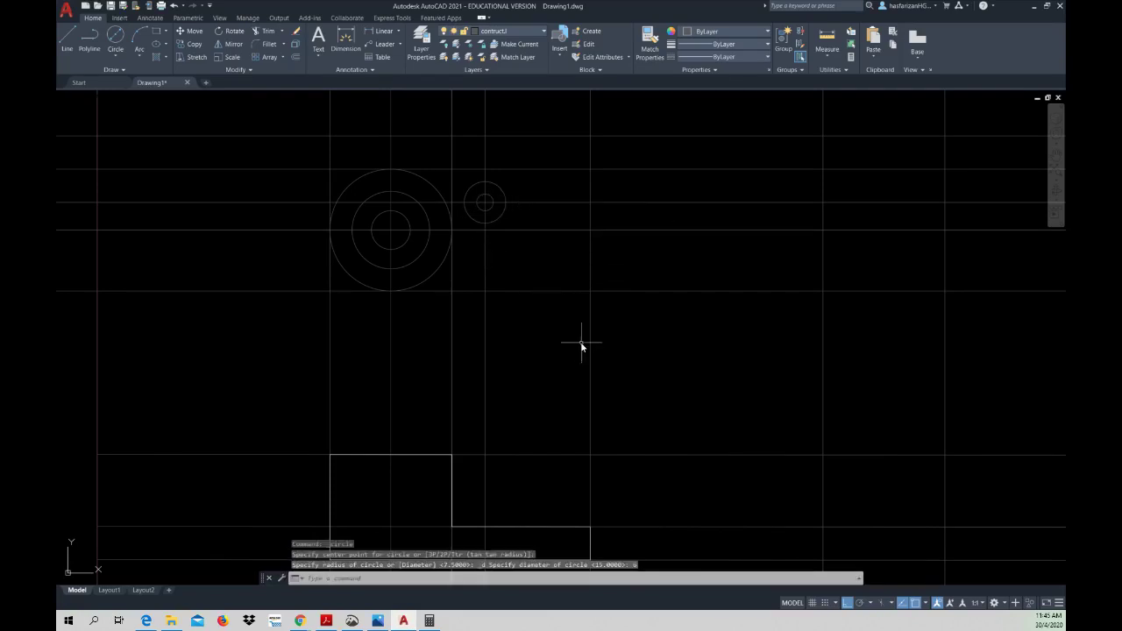
middle_click_drag(547, 364, 544, 313)
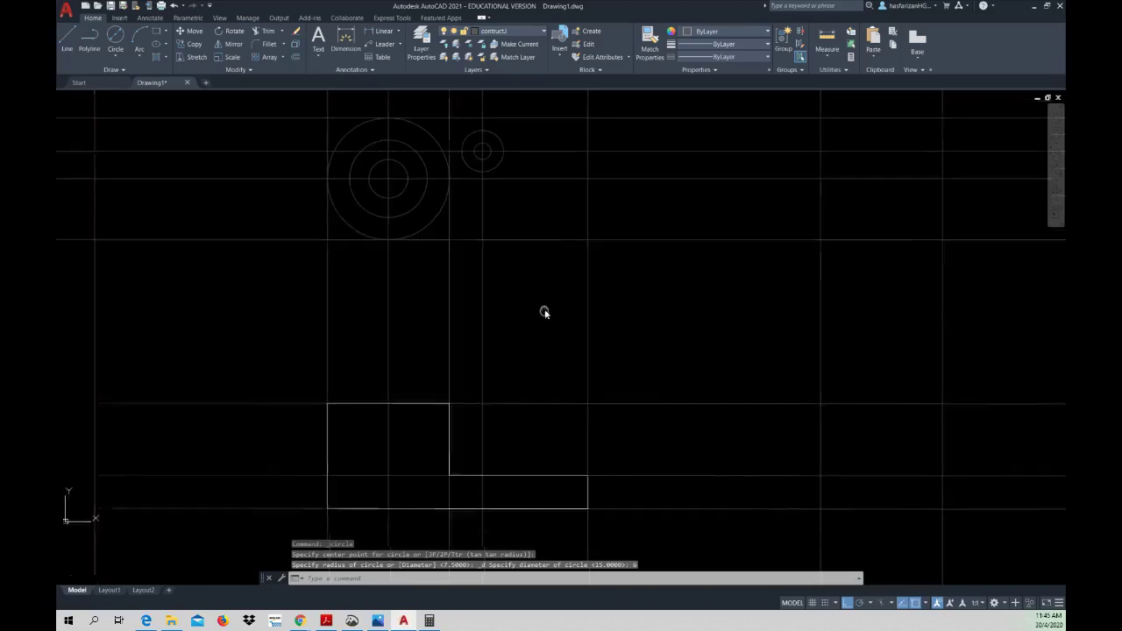
left_click(409, 626)
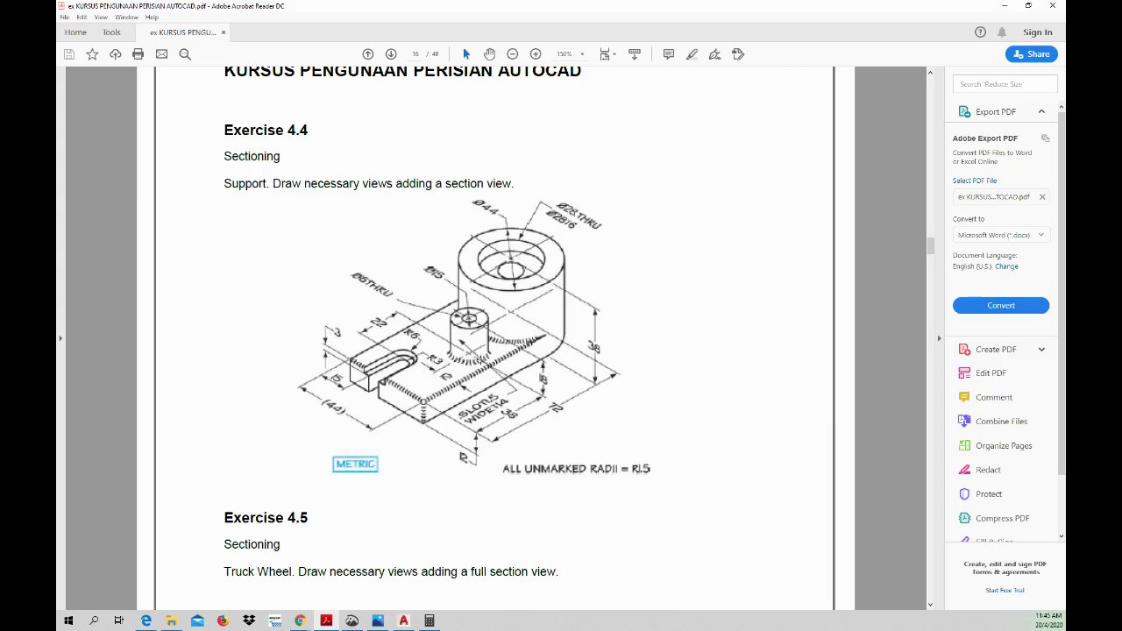
- Offset the horizontal construction line 18 units
left_click(403, 622)
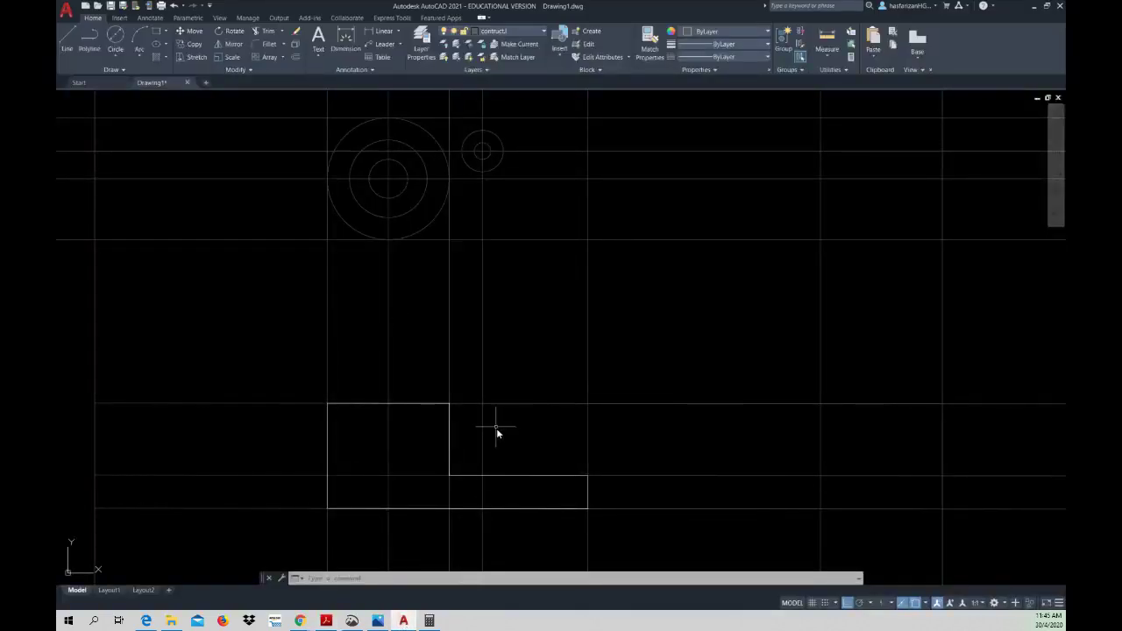
left_click(294, 57)
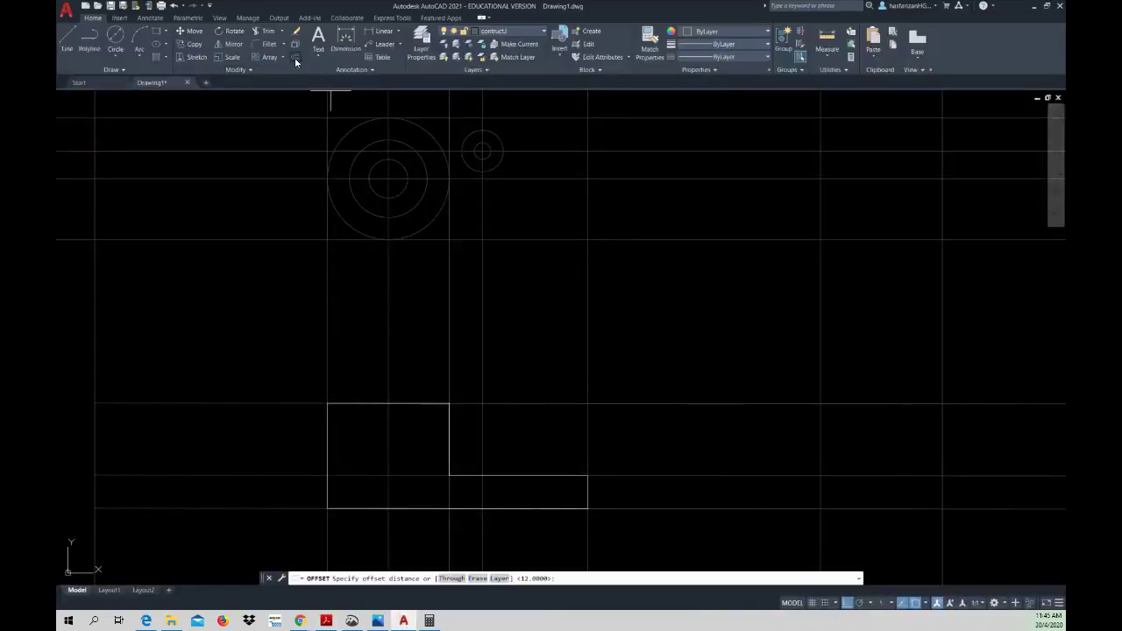
type("8")
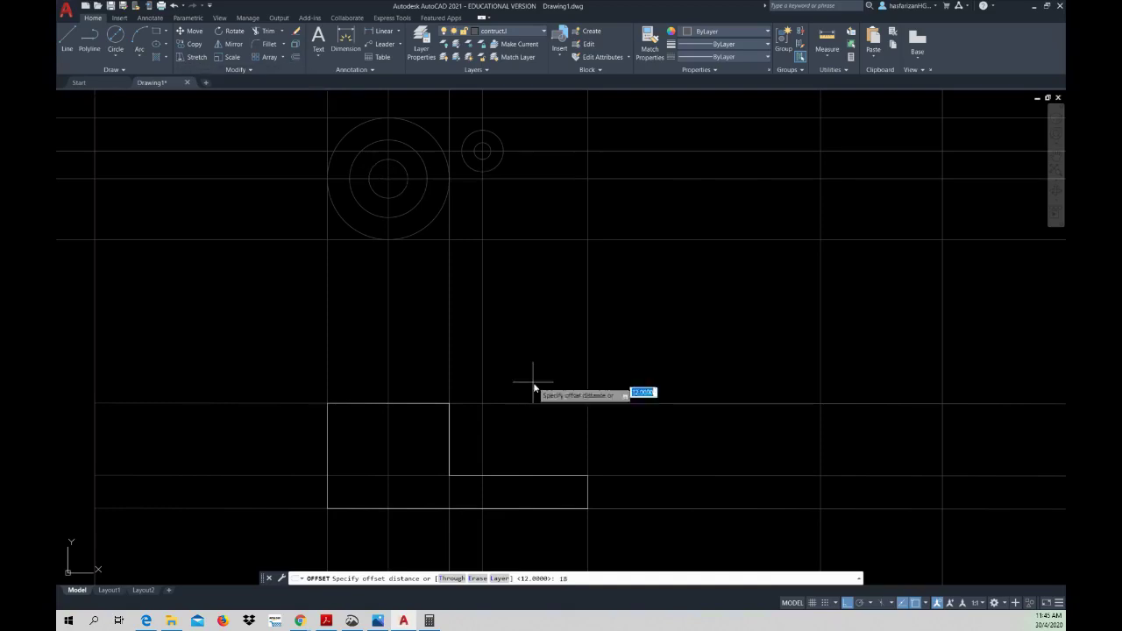
key("Return")
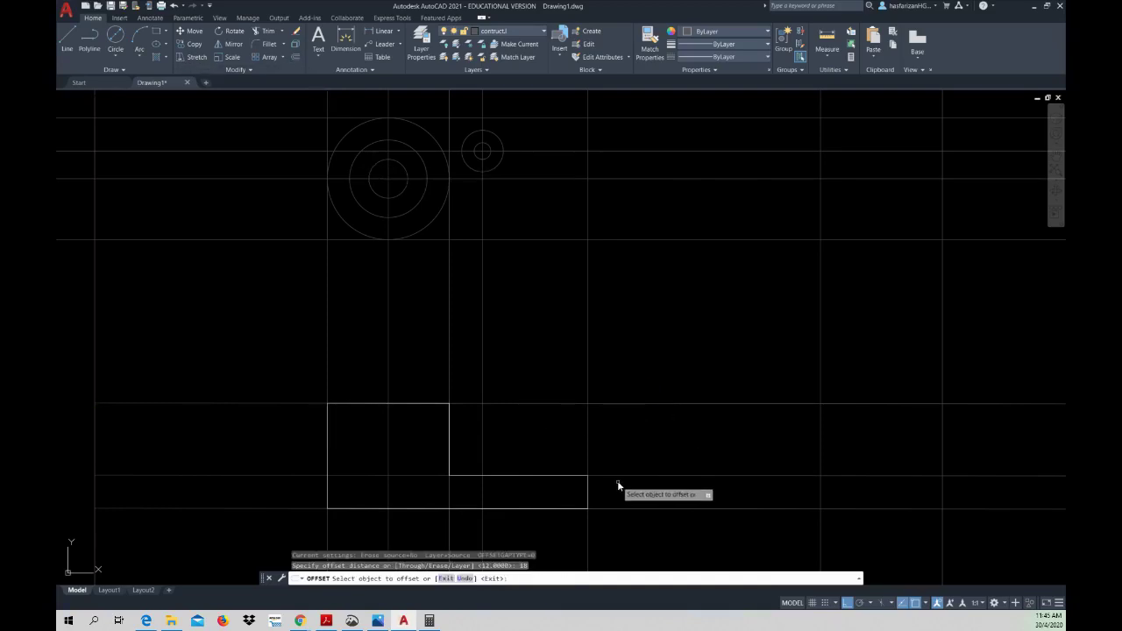
left_click(618, 476)
left_click(628, 422)
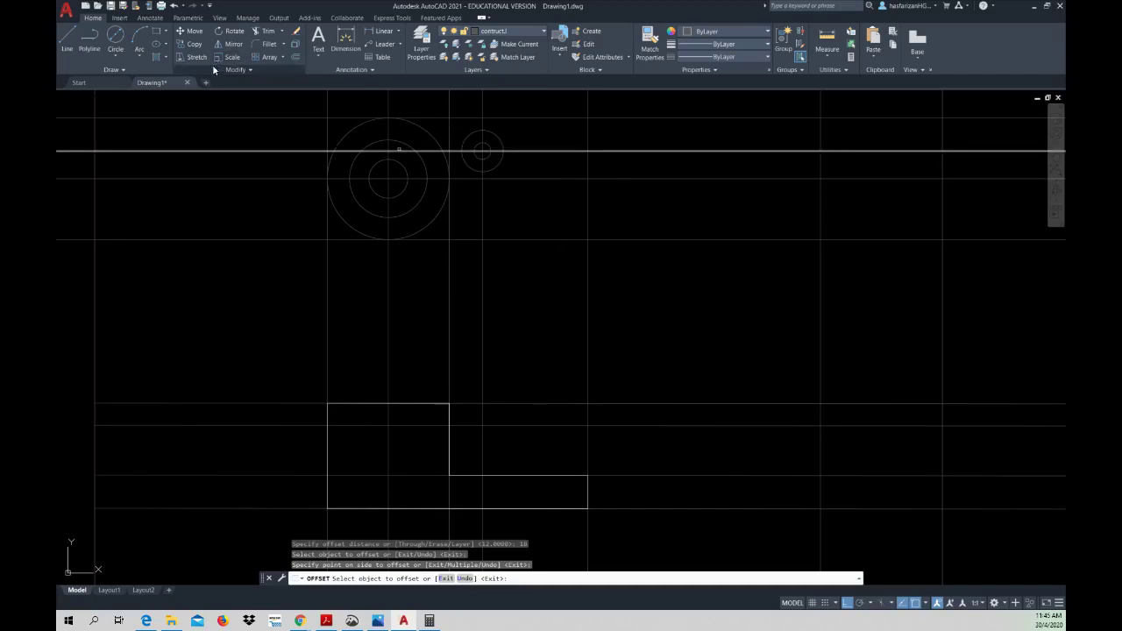
- Copy the small circle's vertical construction line a short distance to the right
left_click(188, 44)
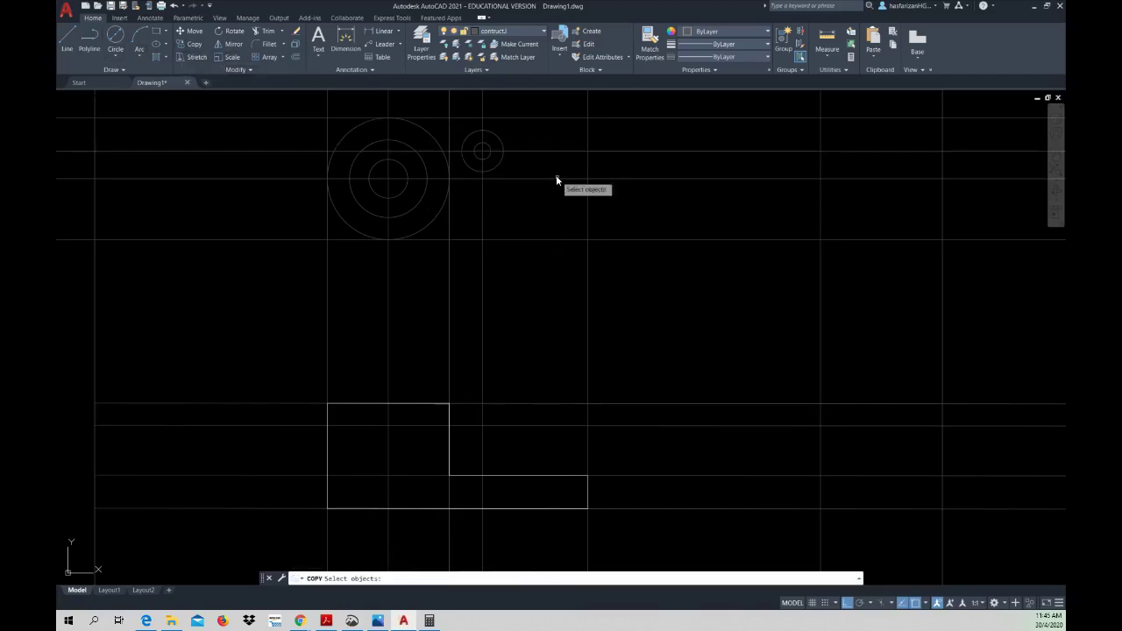
left_click(490, 189)
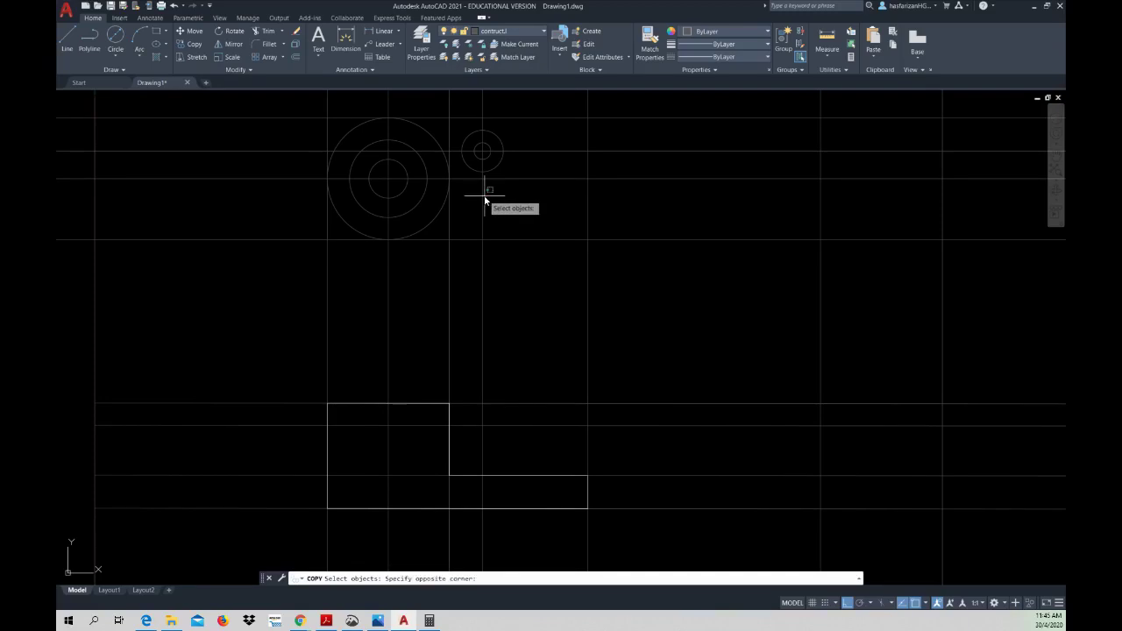
left_click(478, 200)
key("Return")
left_click(483, 152)
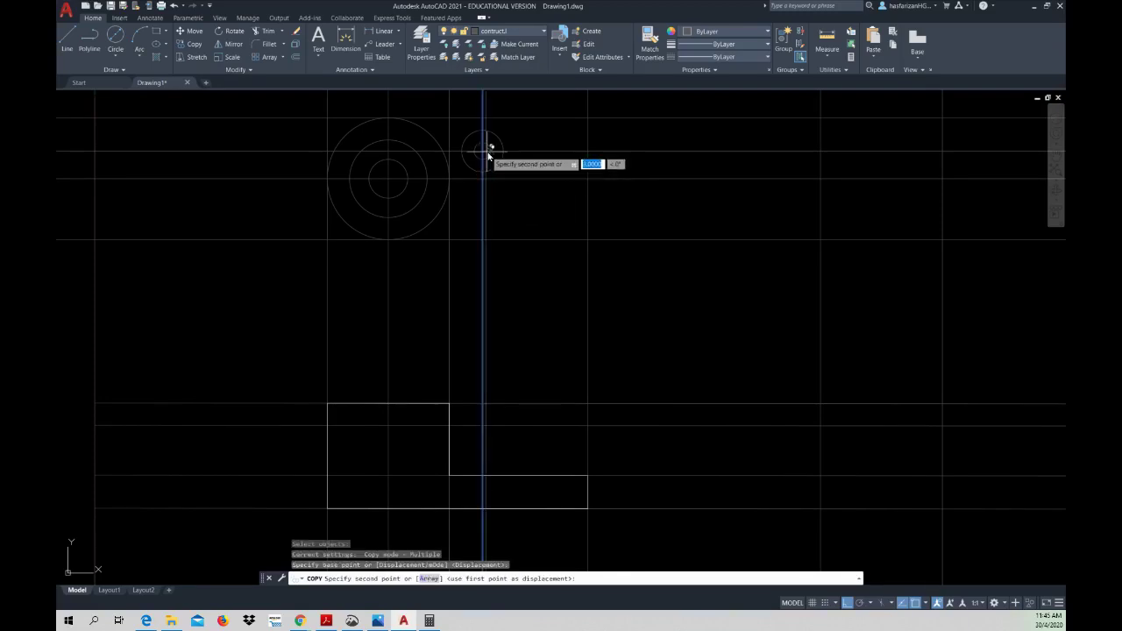
left_click(504, 155)
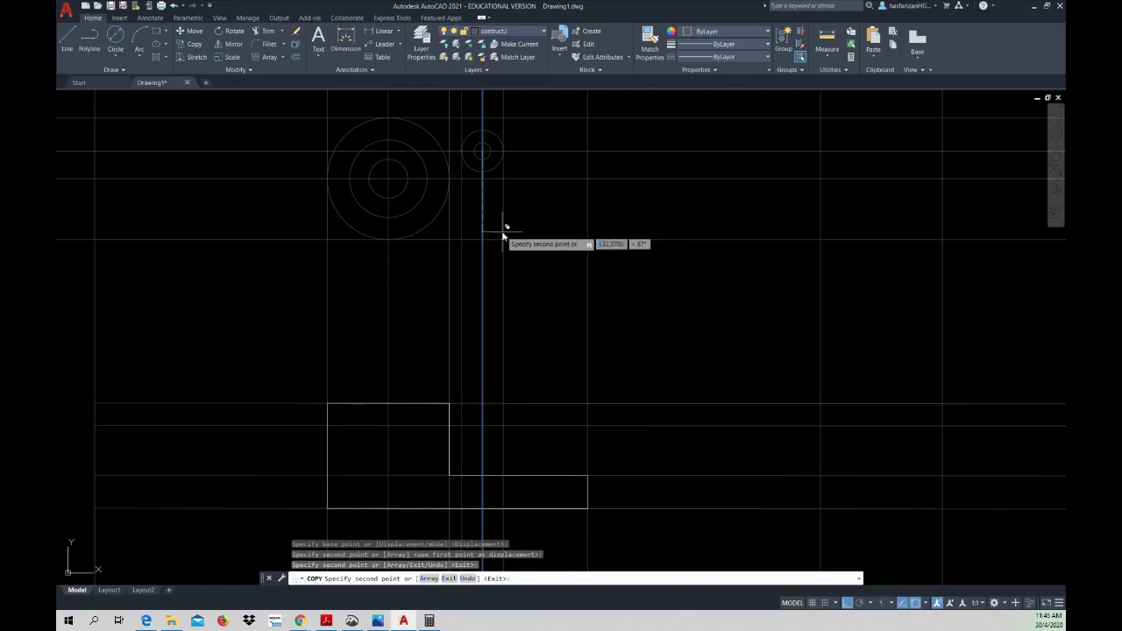
key("Escape")
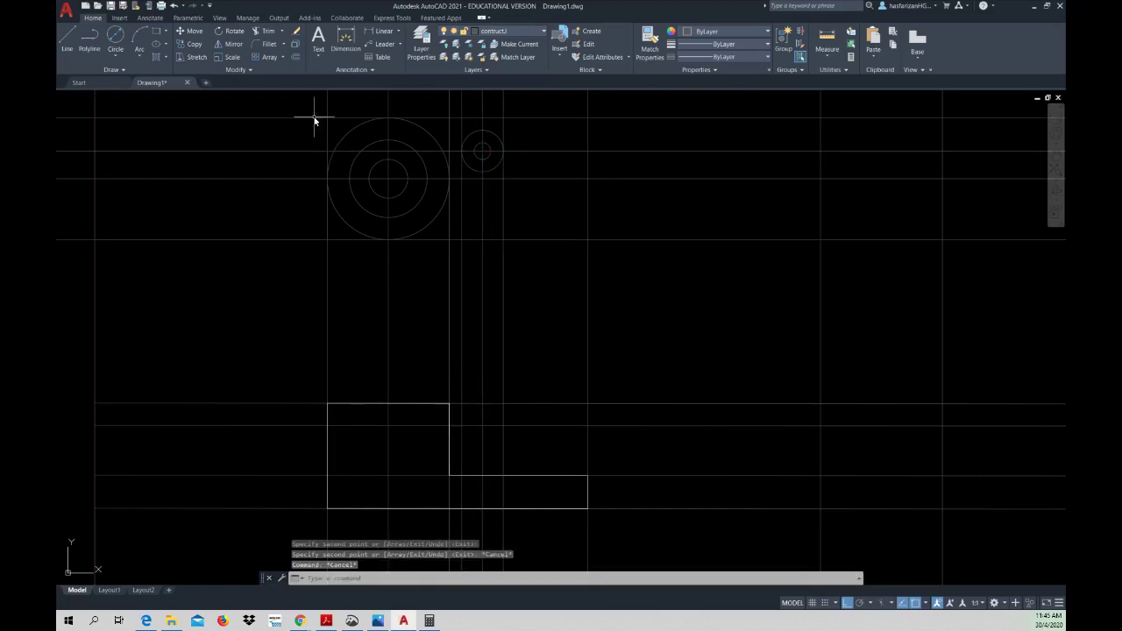
left_click(524, 33)
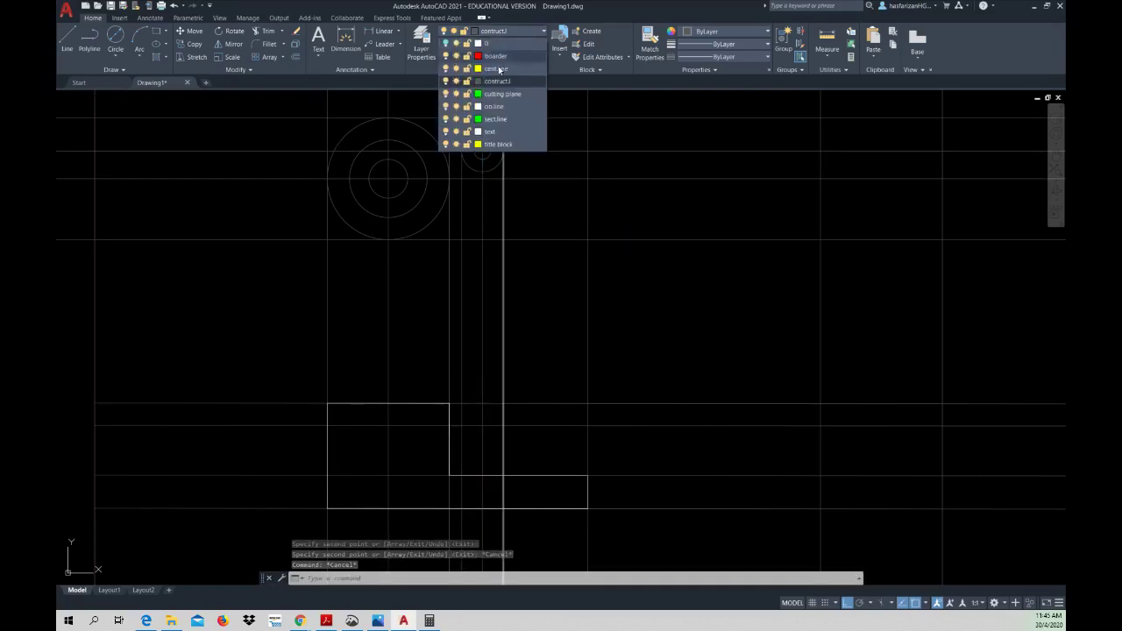
- On the outline layer, draw the slot's left, top and right sides above the front view's lower step
left_click(501, 107)
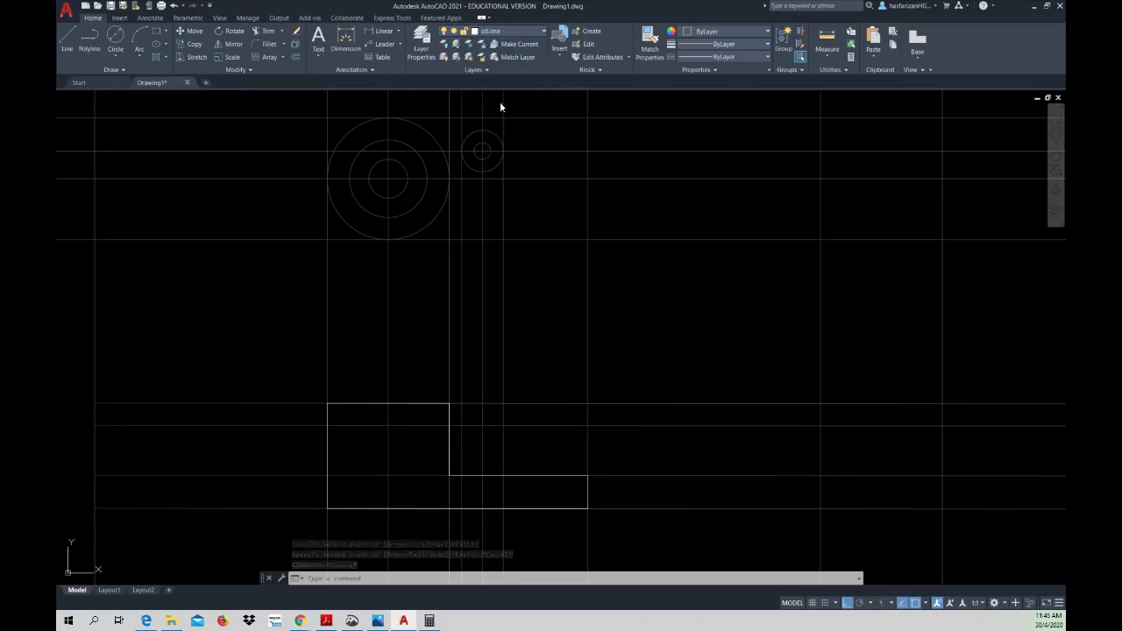
left_click(66, 40)
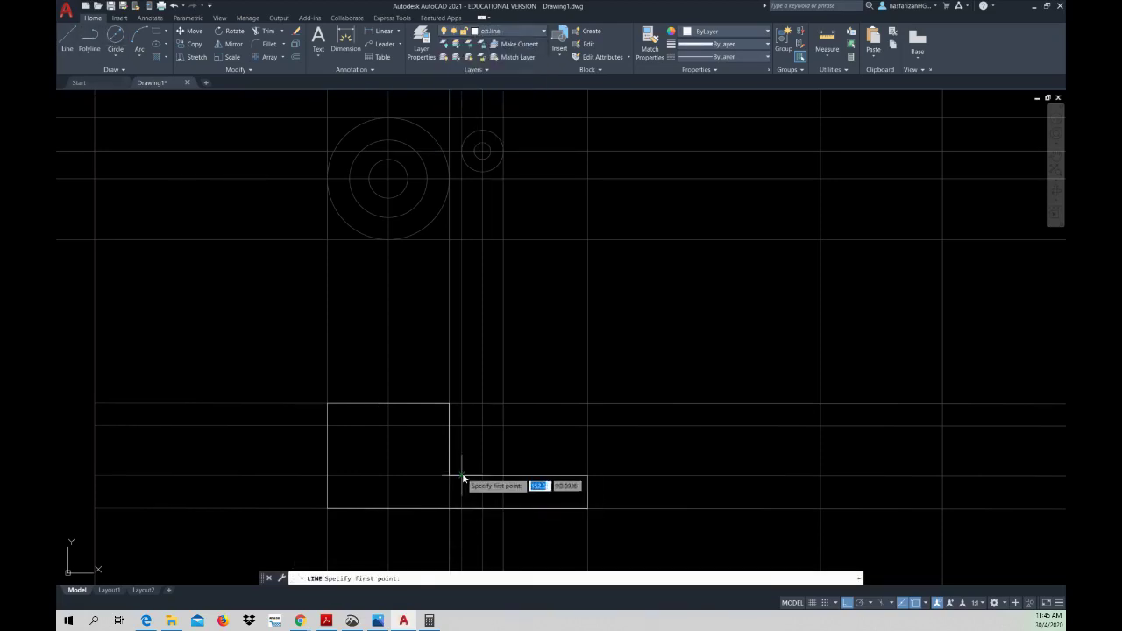
left_click(462, 474)
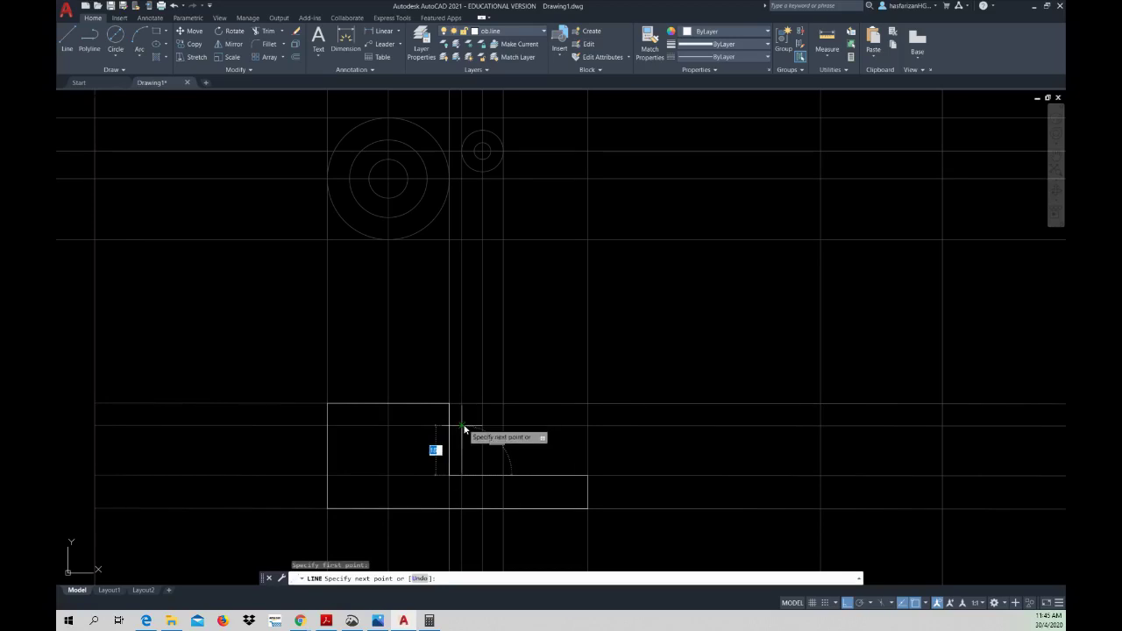
left_click(463, 428)
left_click(503, 427)
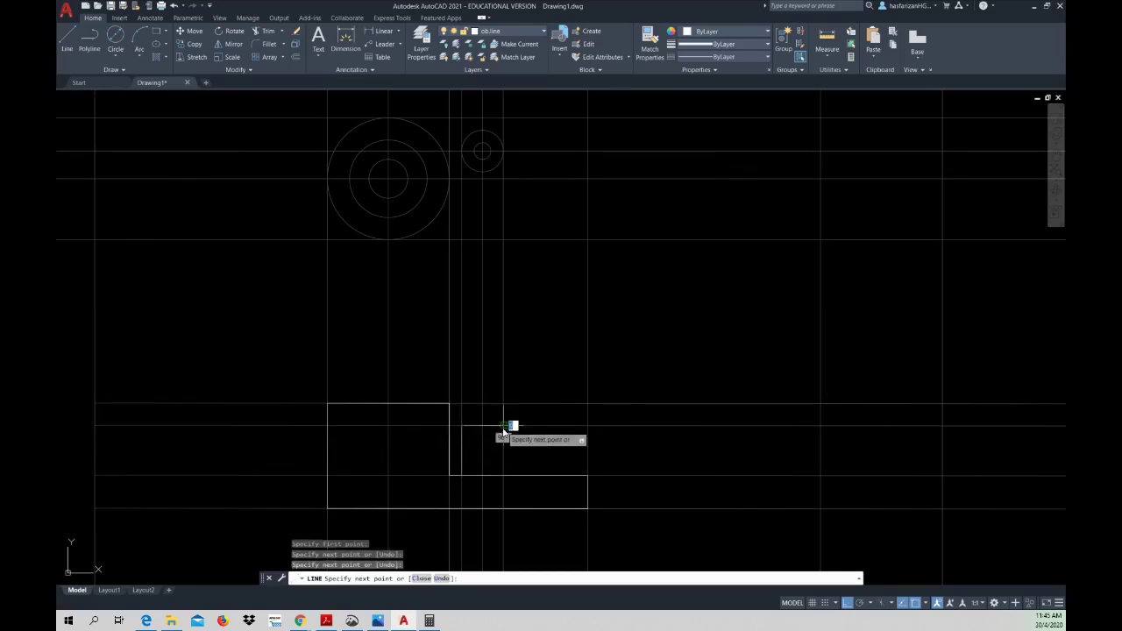
left_click(503, 475)
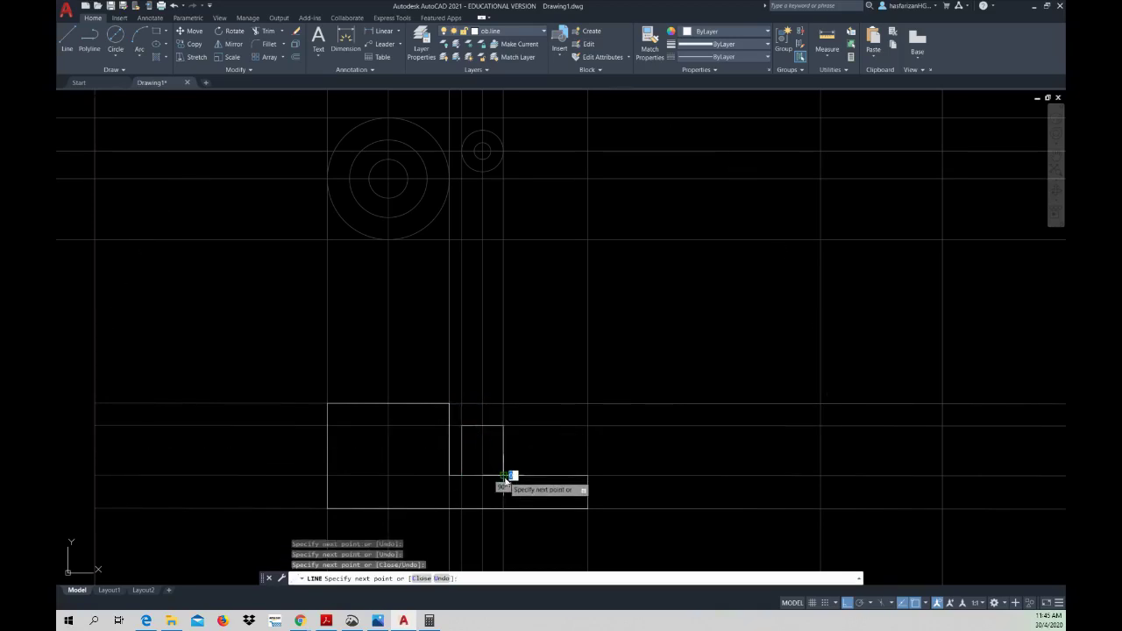
key("Escape")
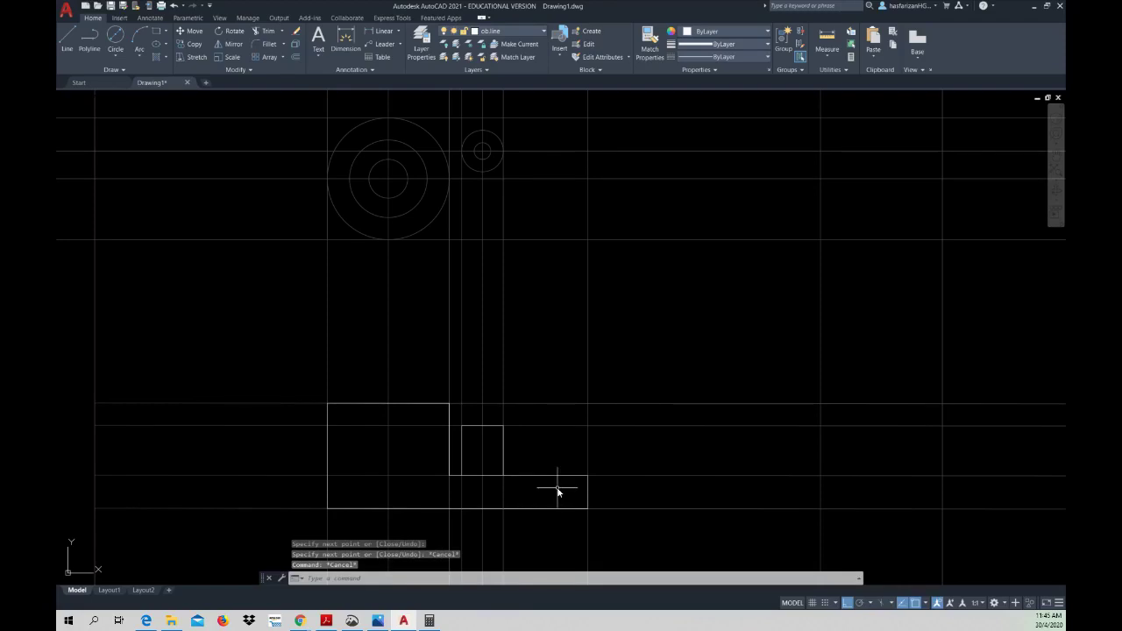
- Move all five circles onto the outline layer
left_click(426, 231)
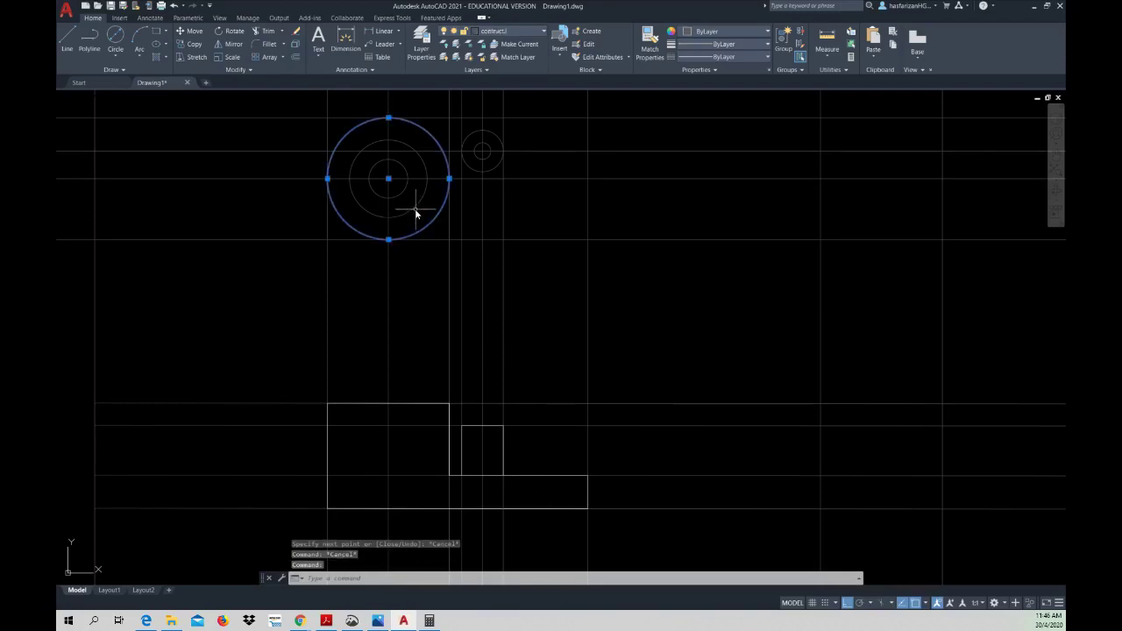
left_click(412, 205)
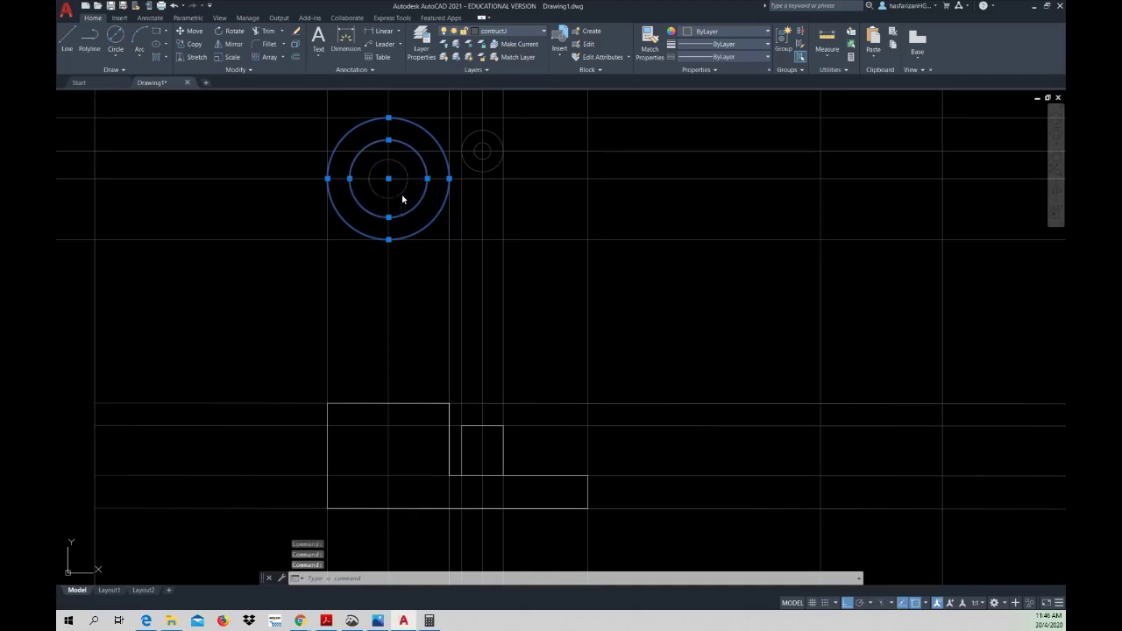
left_click(401, 193)
left_click(470, 166)
left_click(478, 159)
left_click(499, 35)
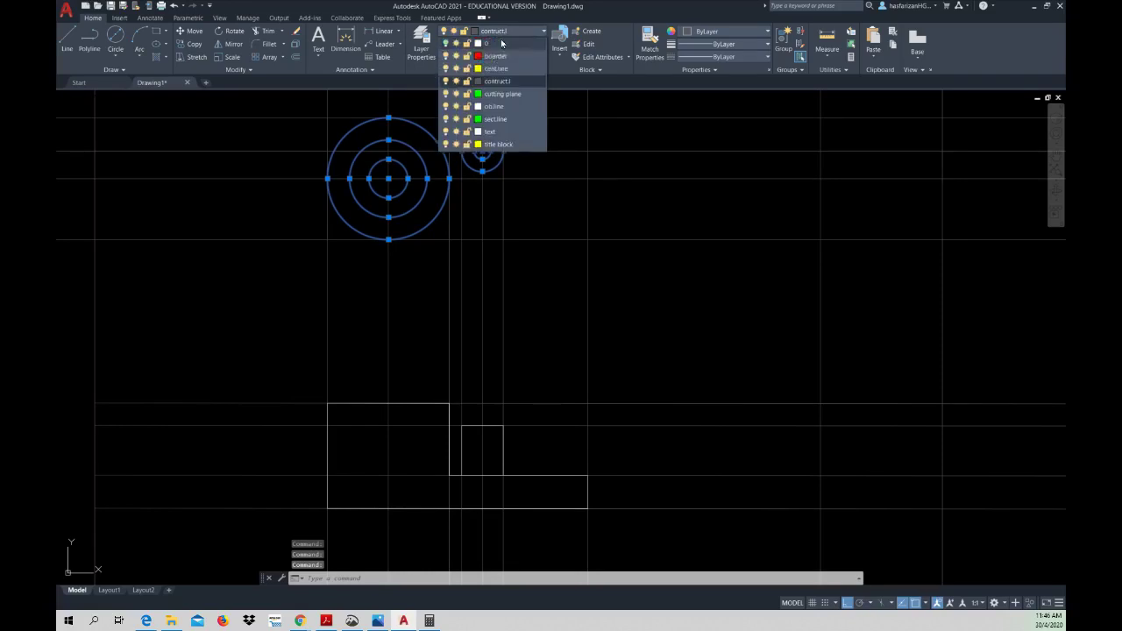
left_click(496, 115)
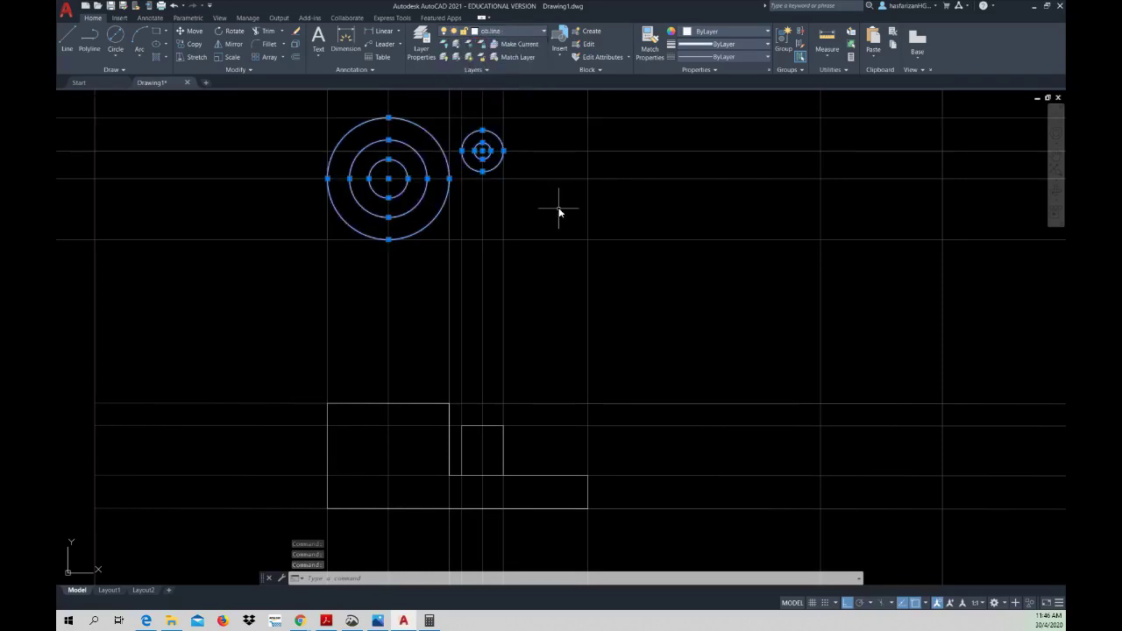
key("Escape")
- Draw the top-view outline's top, right and bottom edges from the large circle around the small circle
mouse_move(551, 207)
middle_mouse_down()
mouse_move(576, 230)
mouse_move(549, 229)
middle_mouse_up()
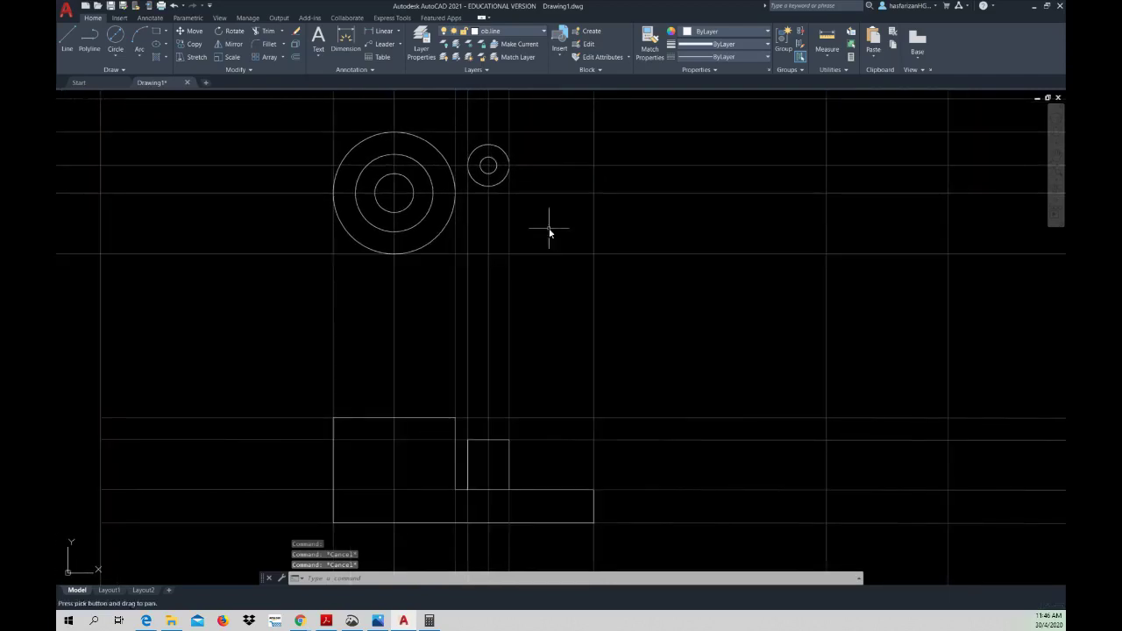
middle_click_drag(539, 240, 527, 239)
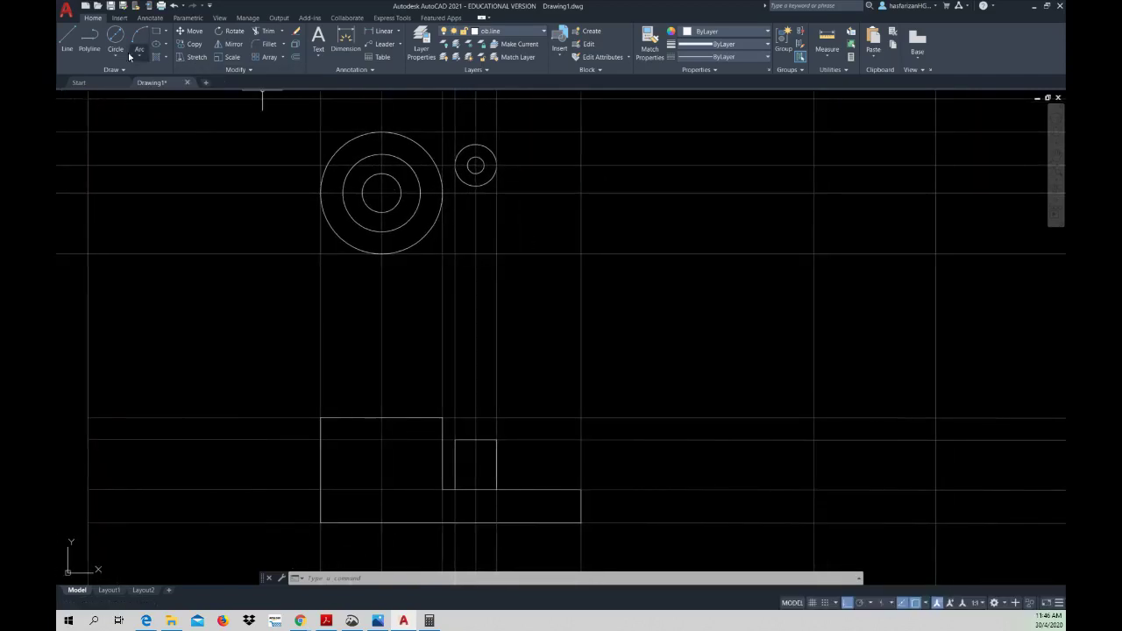
left_click(66, 39)
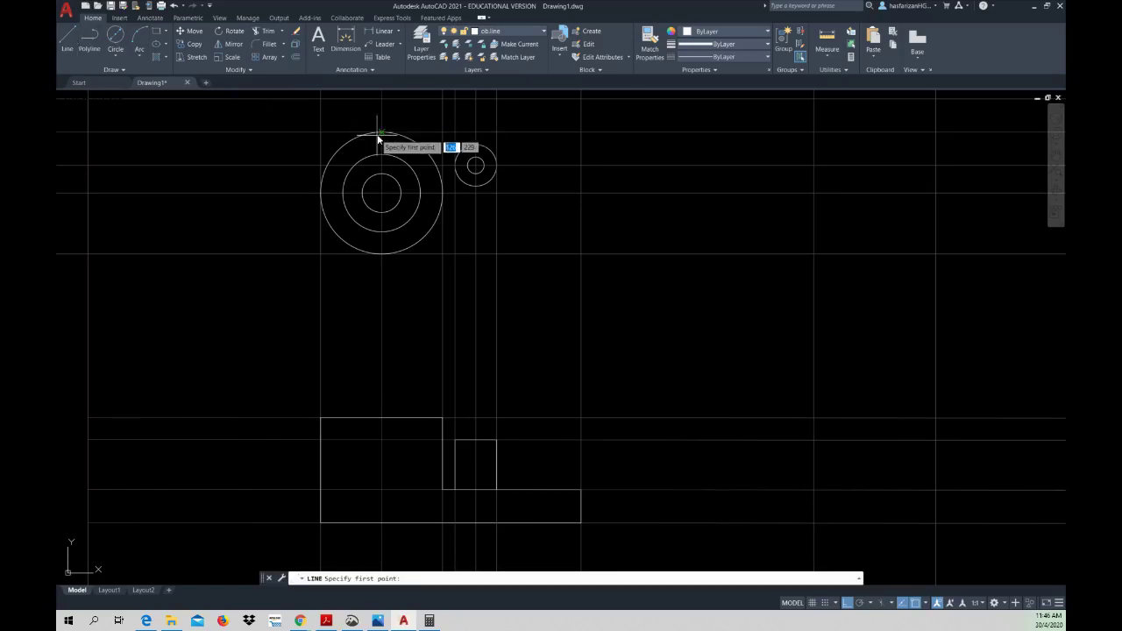
left_click(381, 105)
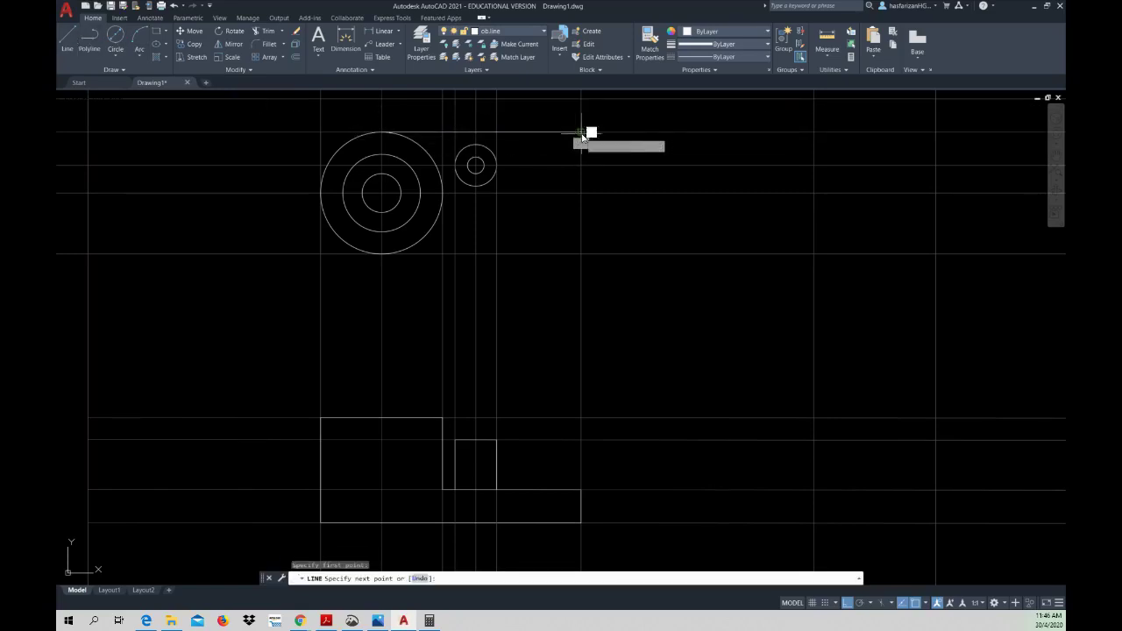
left_click(580, 131)
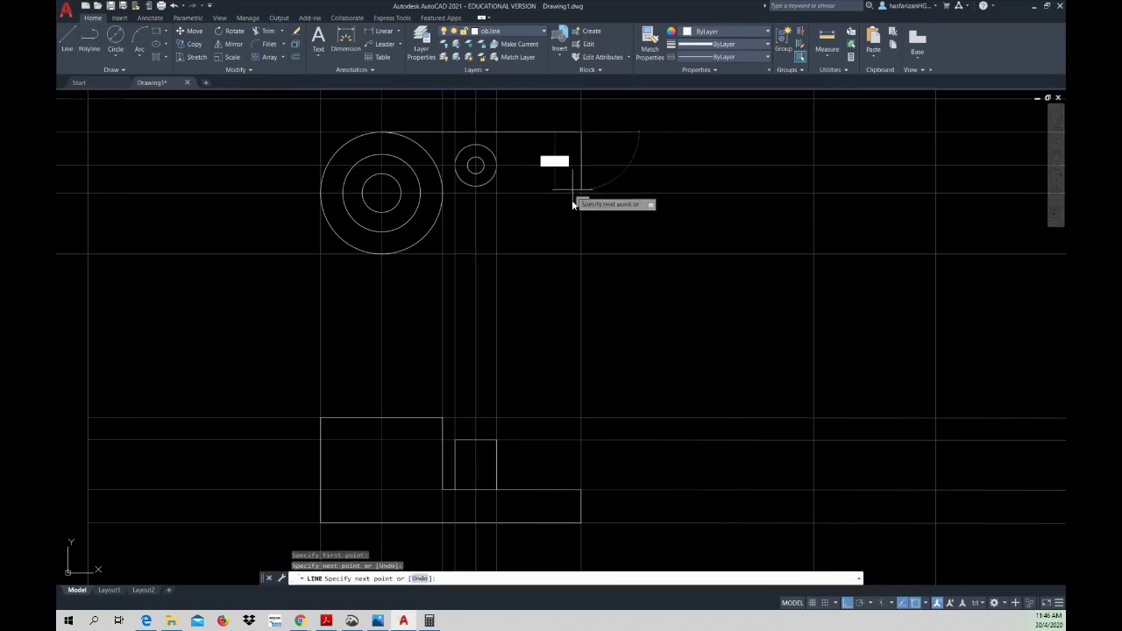
left_click(582, 254)
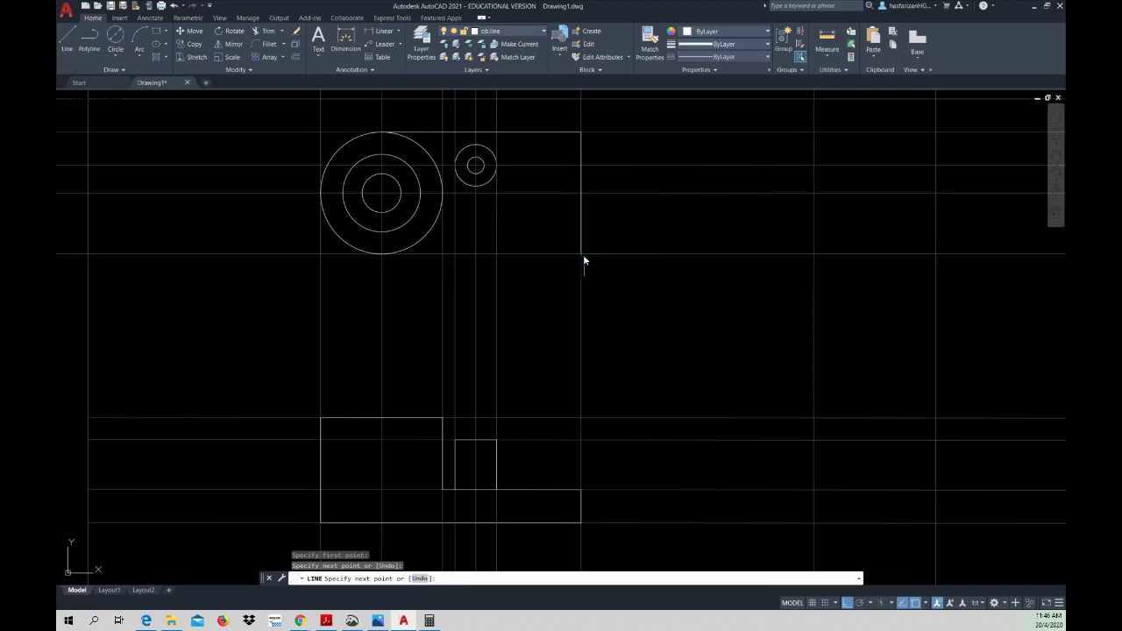
left_click(380, 256)
key("Escape")
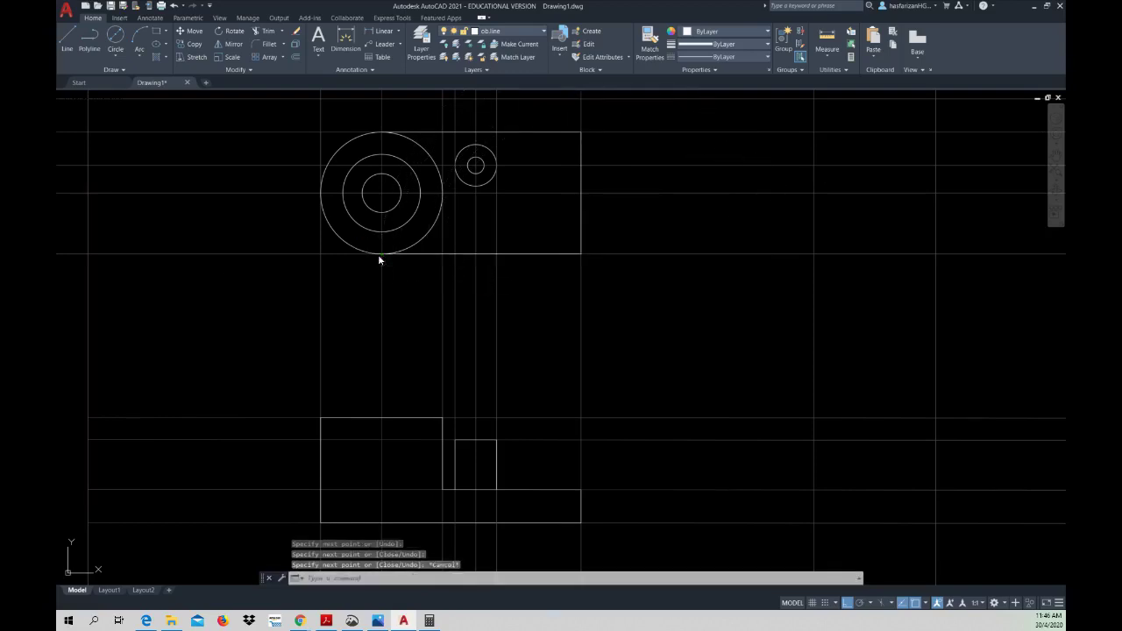
- Draw the 45° miter line joining two construction-line intersections right of the top view
middle_click_drag(562, 388, 535, 375)
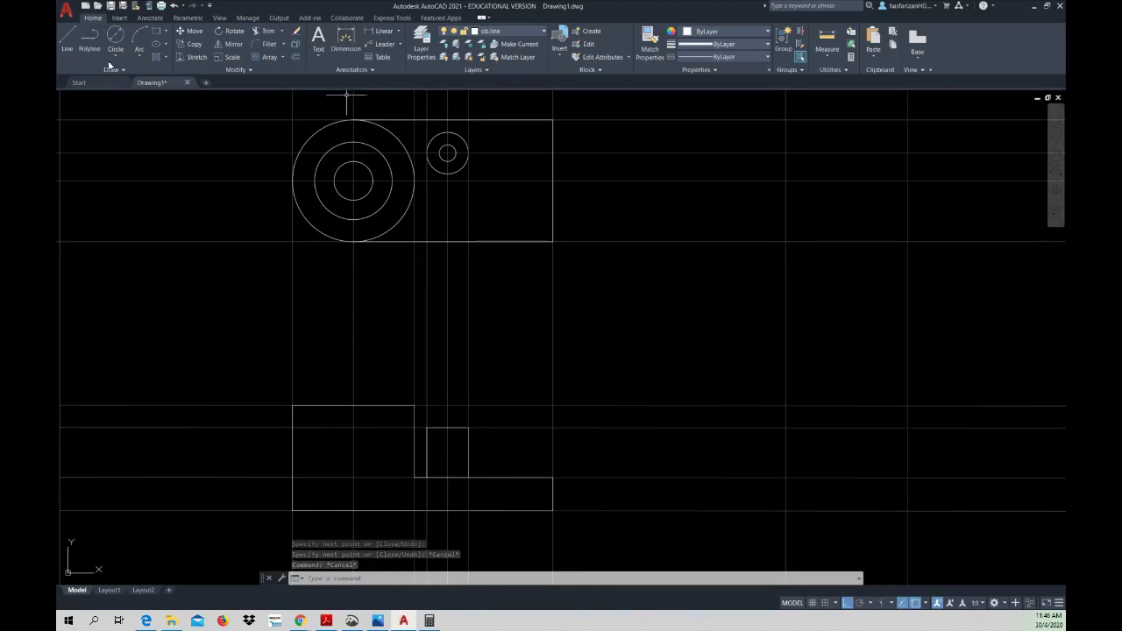
left_click(67, 42)
left_click(785, 242)
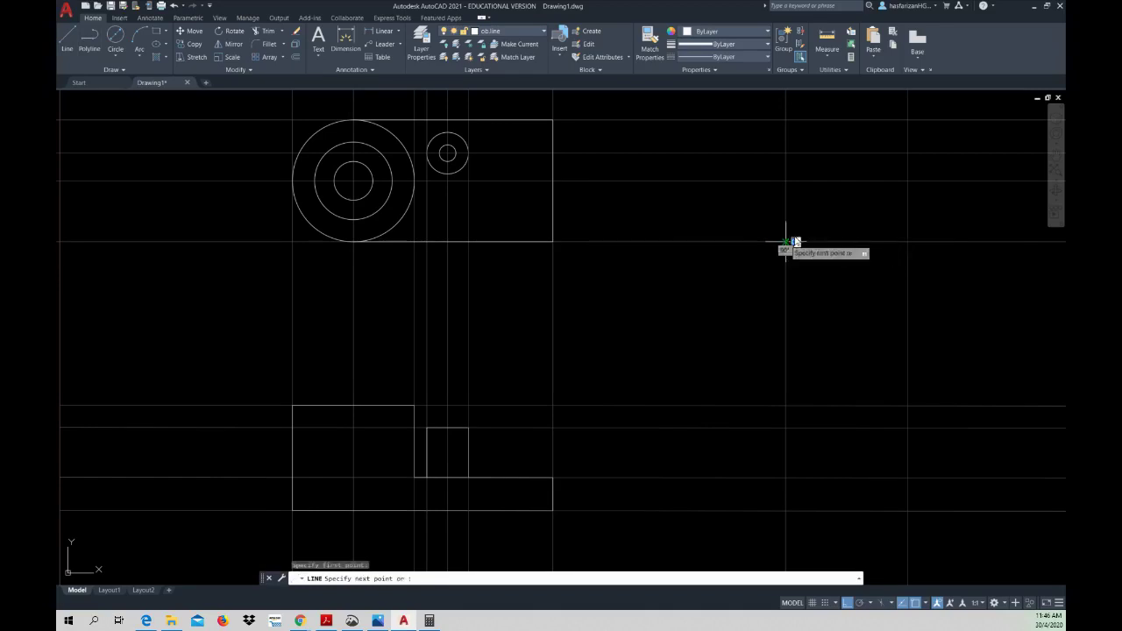
left_click(908, 121)
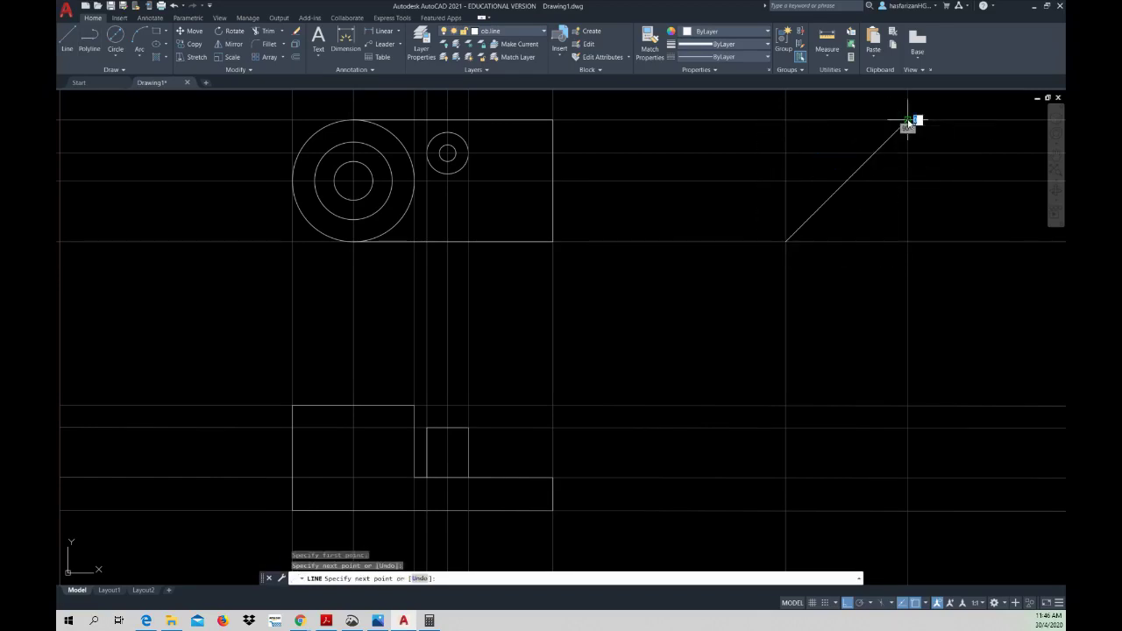
key("Escape")
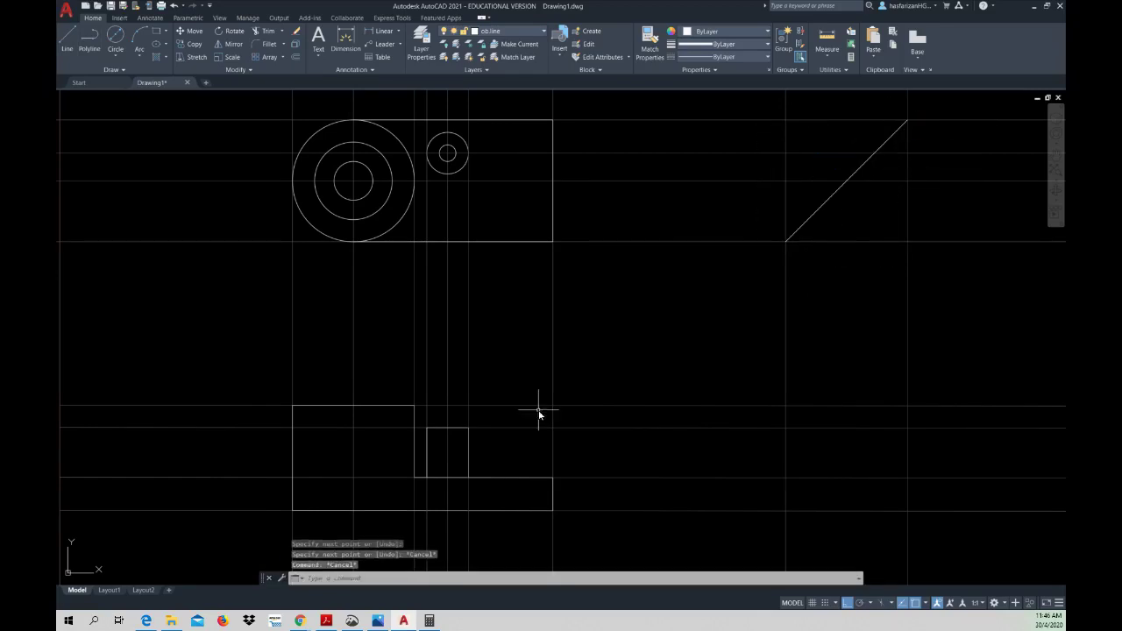
middle_click_drag(527, 400, 521, 395)
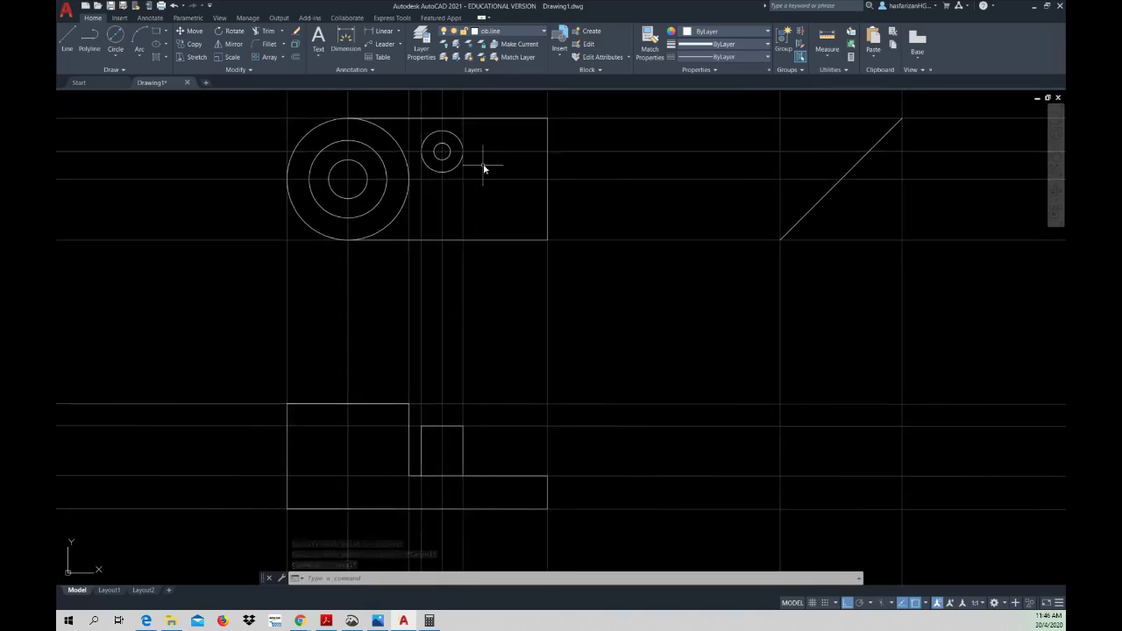
middle_click_drag(541, 213, 538, 246)
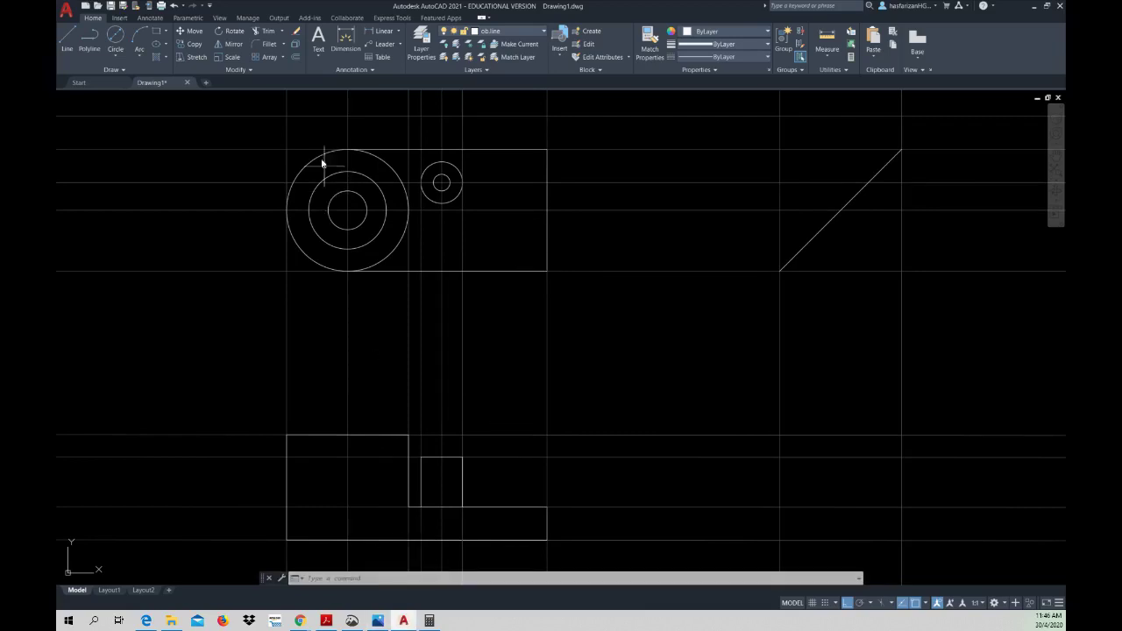
- Offset the outline's right edge 22 inward
left_click(326, 621)
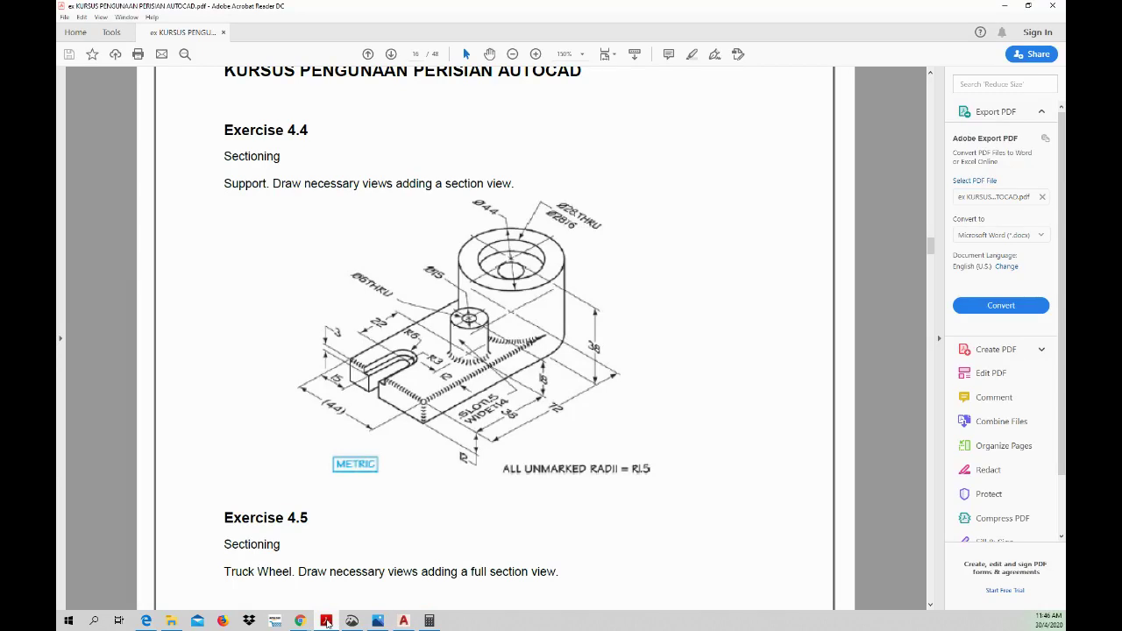
left_click(326, 621)
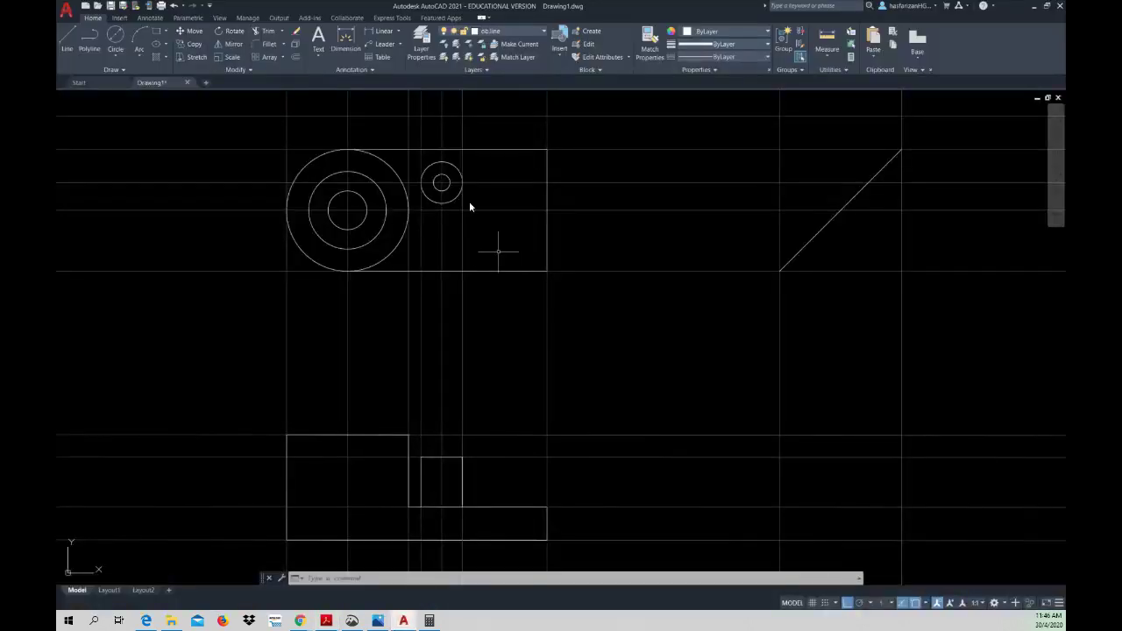
left_click(296, 64)
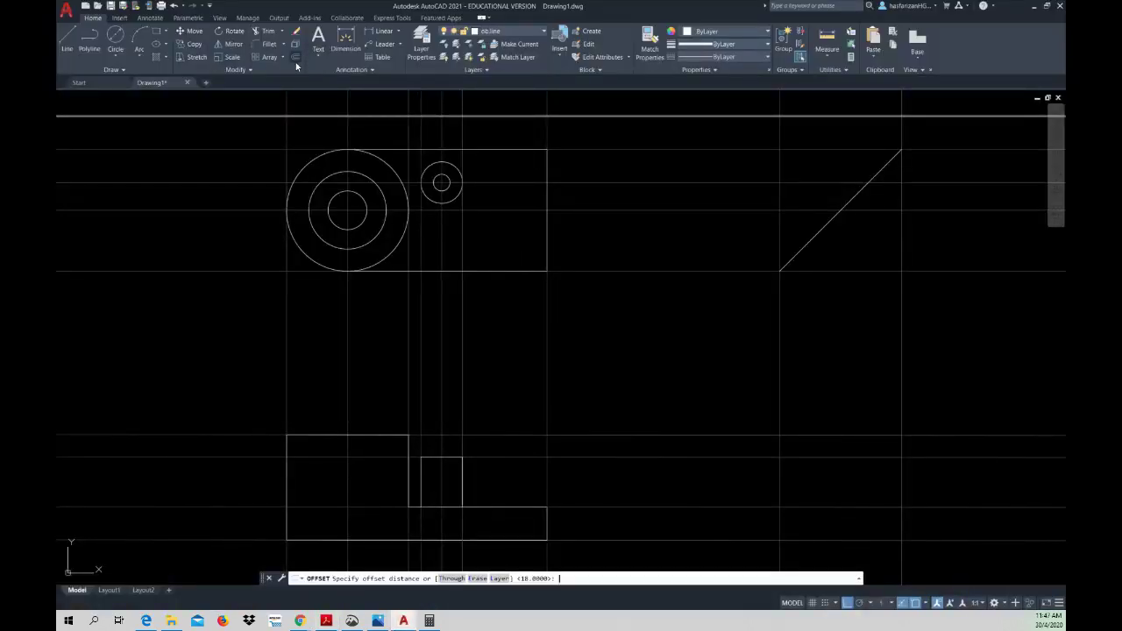
type("22")
key("Return")
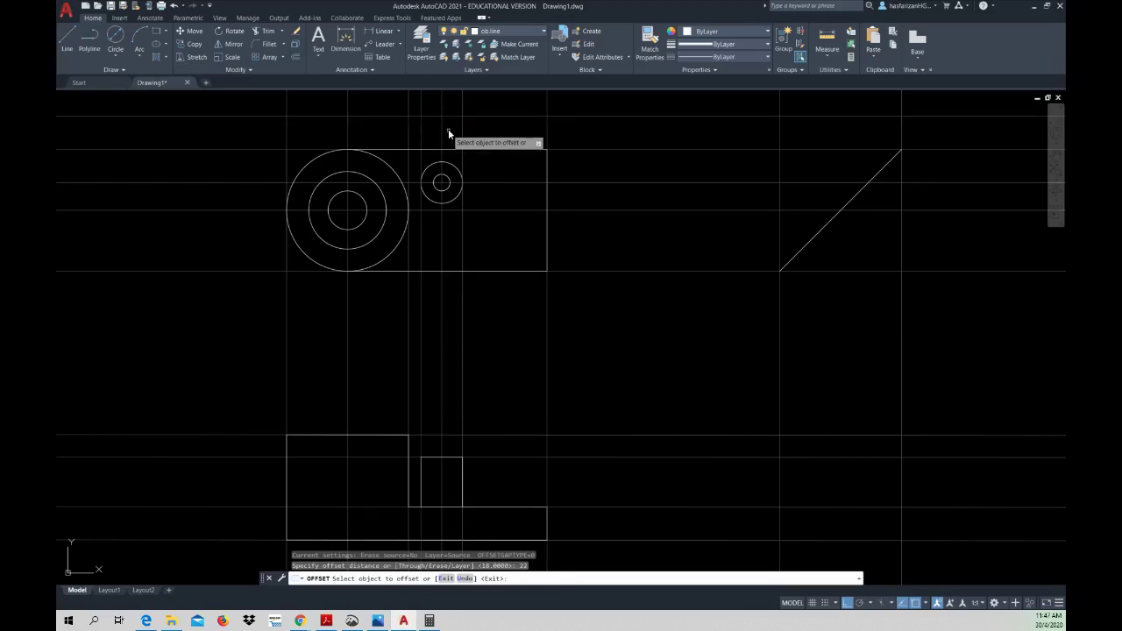
left_click(443, 130)
left_click(538, 145)
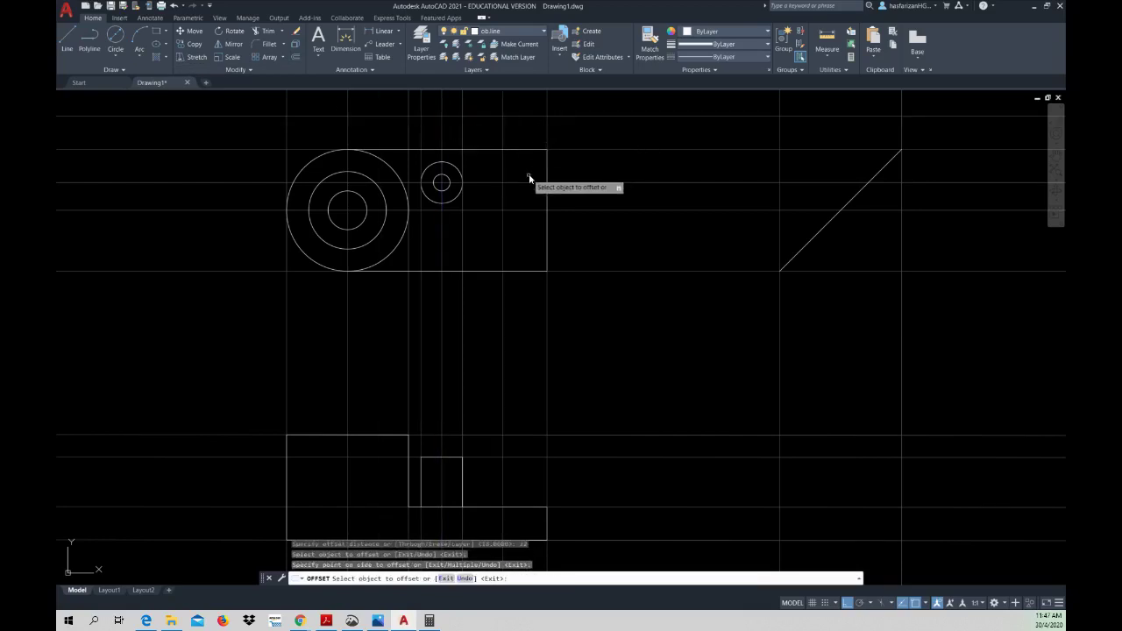
key("Escape")
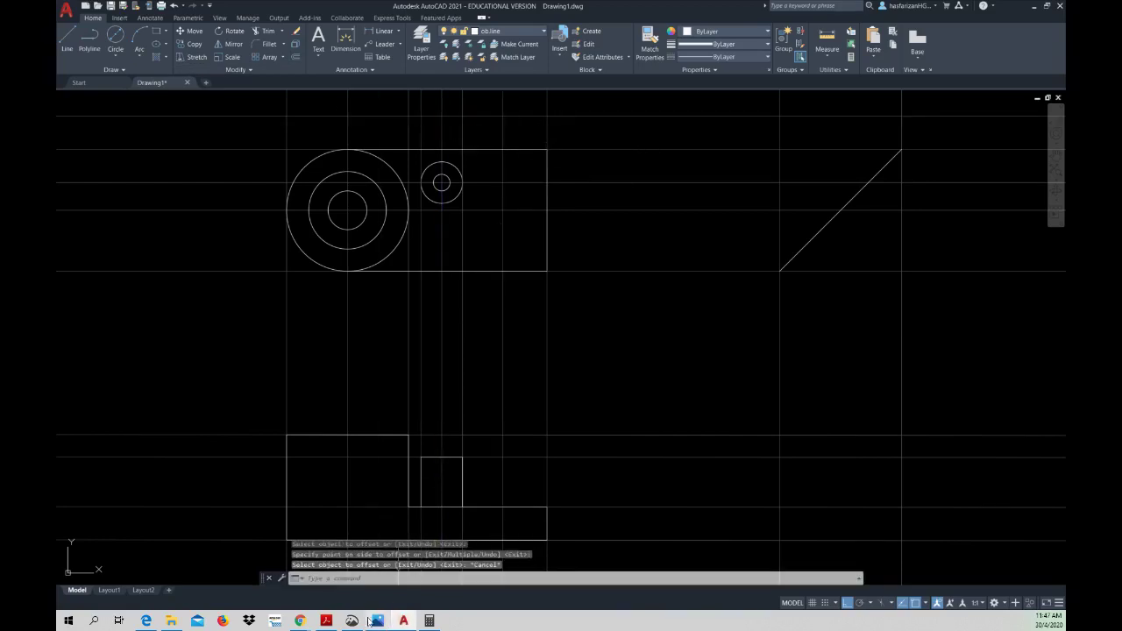
- After checking the exercise PDF, offset the outline's bottom edge 15 inward
left_click(327, 621)
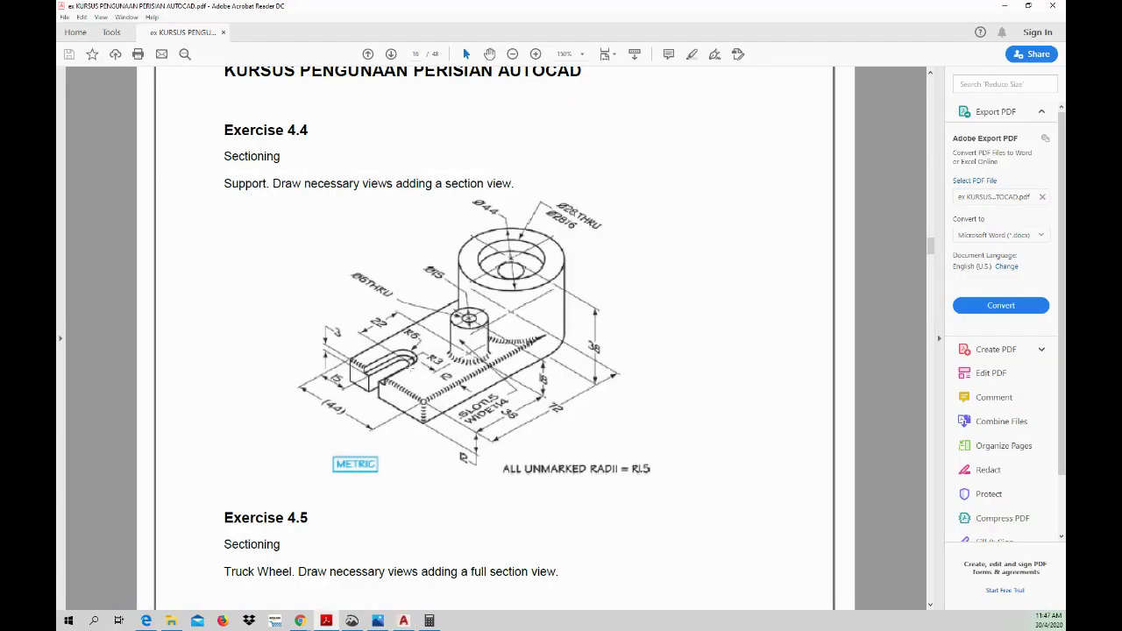
left_click(326, 621)
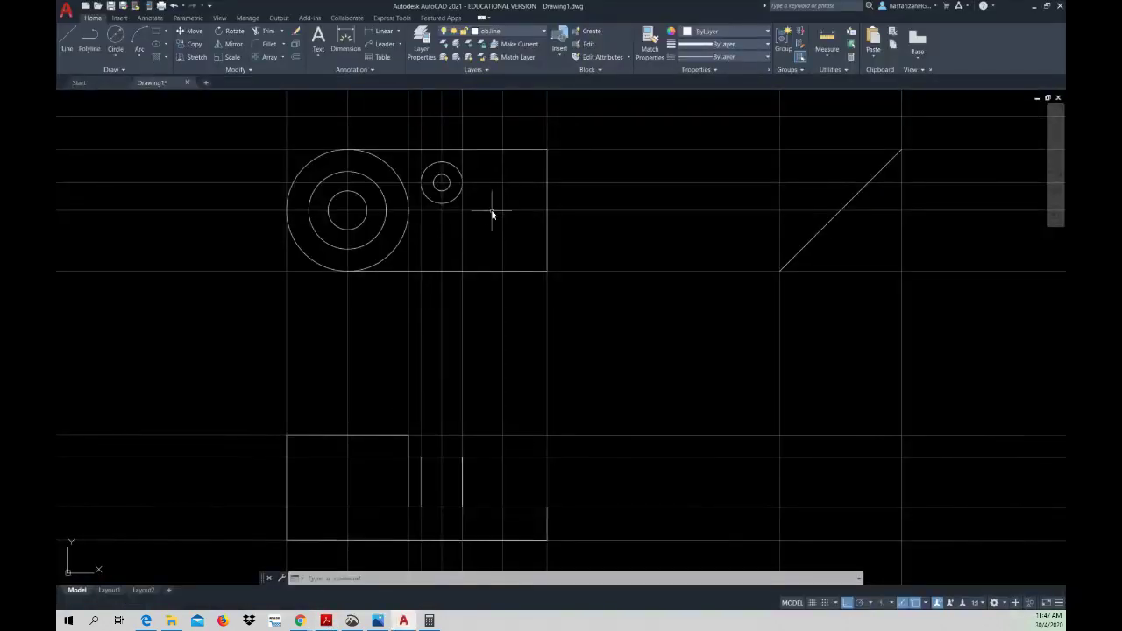
left_click(326, 621)
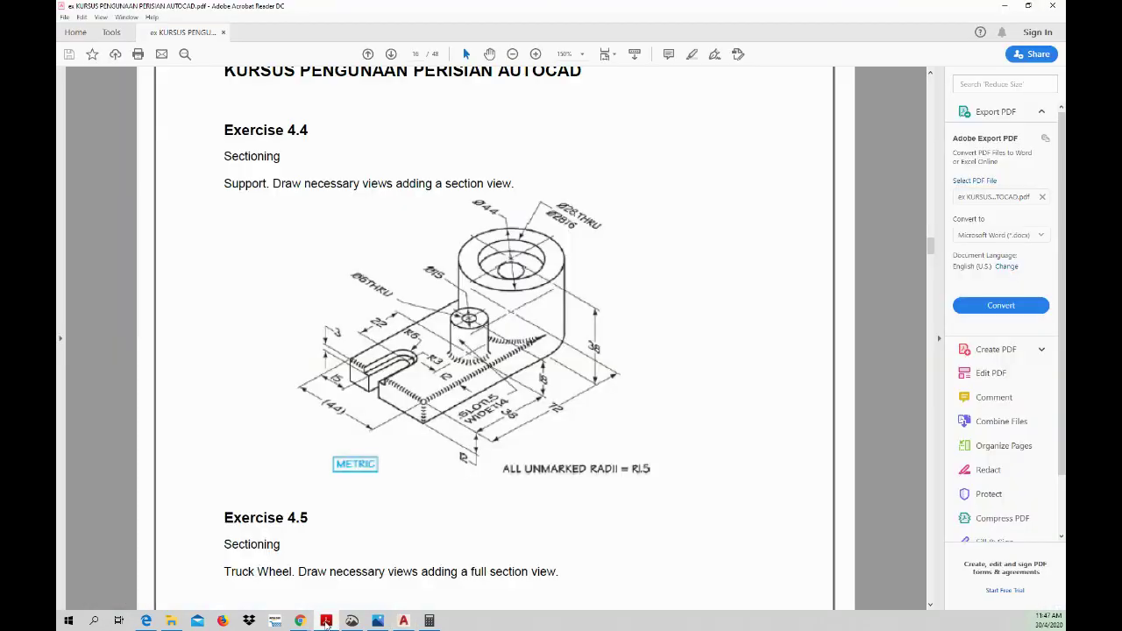
left_click(326, 621)
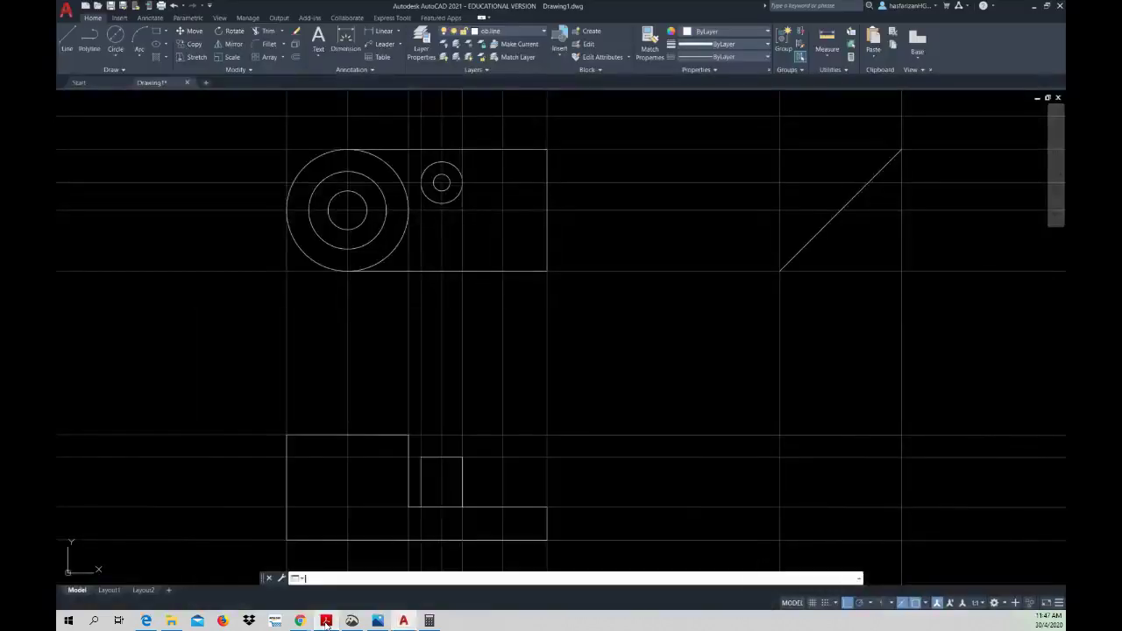
left_click(326, 621)
left_click(327, 620)
type("15")
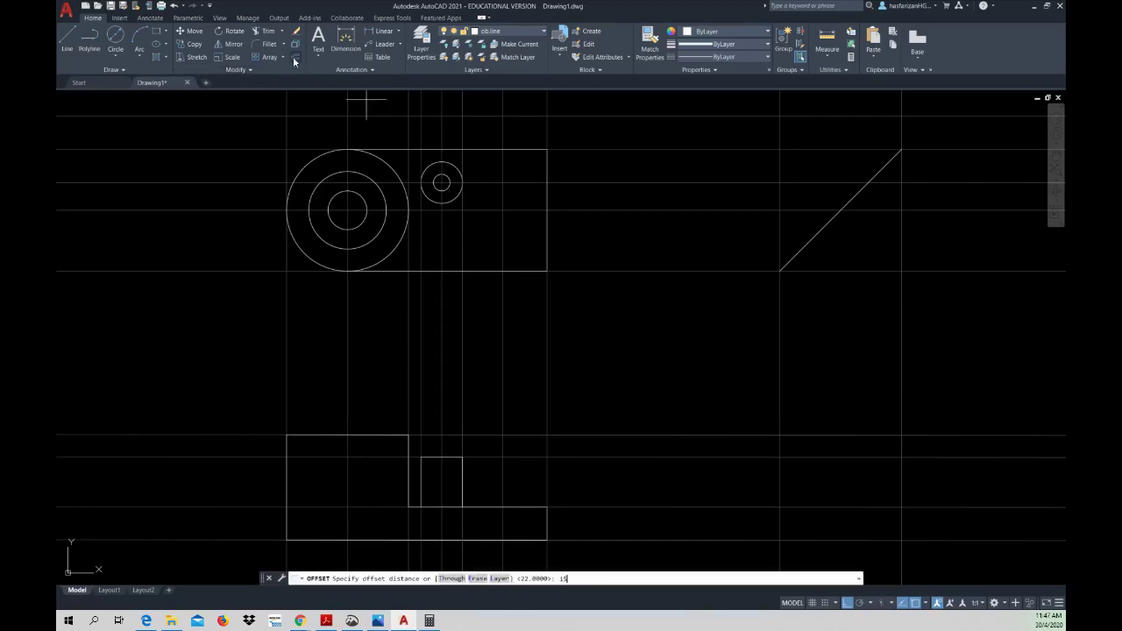
key("Return")
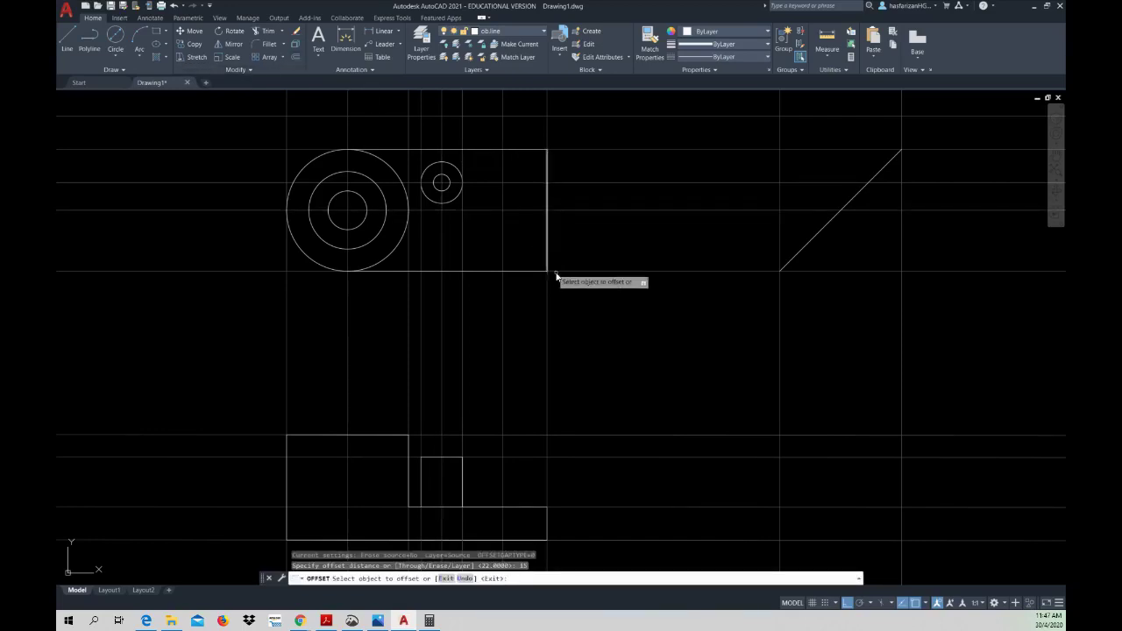
left_click(559, 271)
left_click(560, 242)
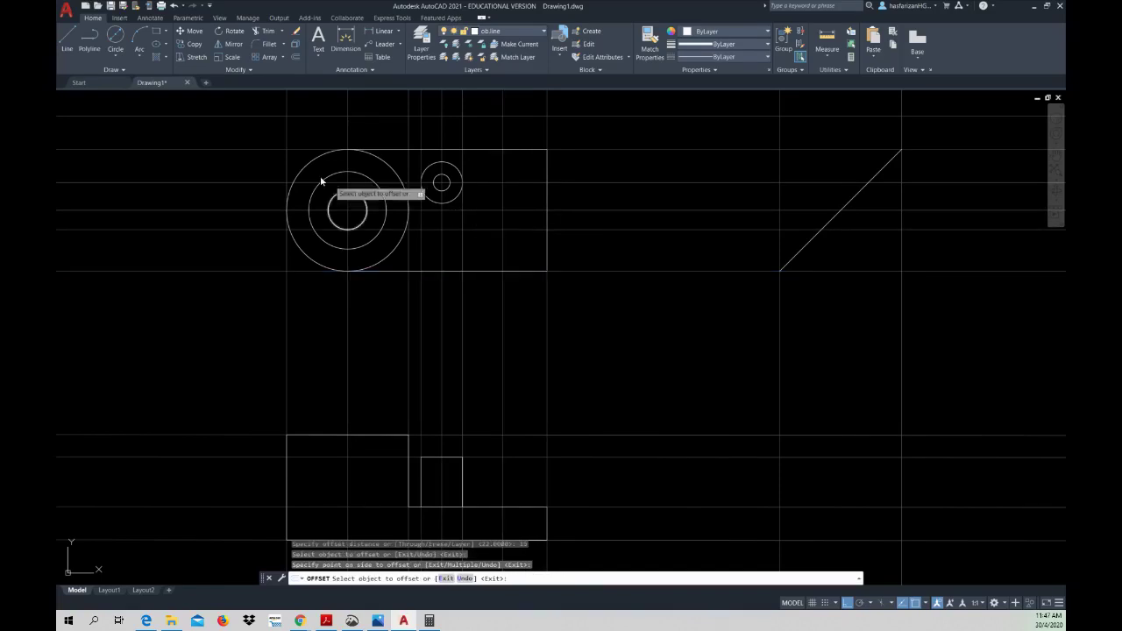
- Draw a diameter-12 circle at the offset lines' intersection
left_click(114, 42)
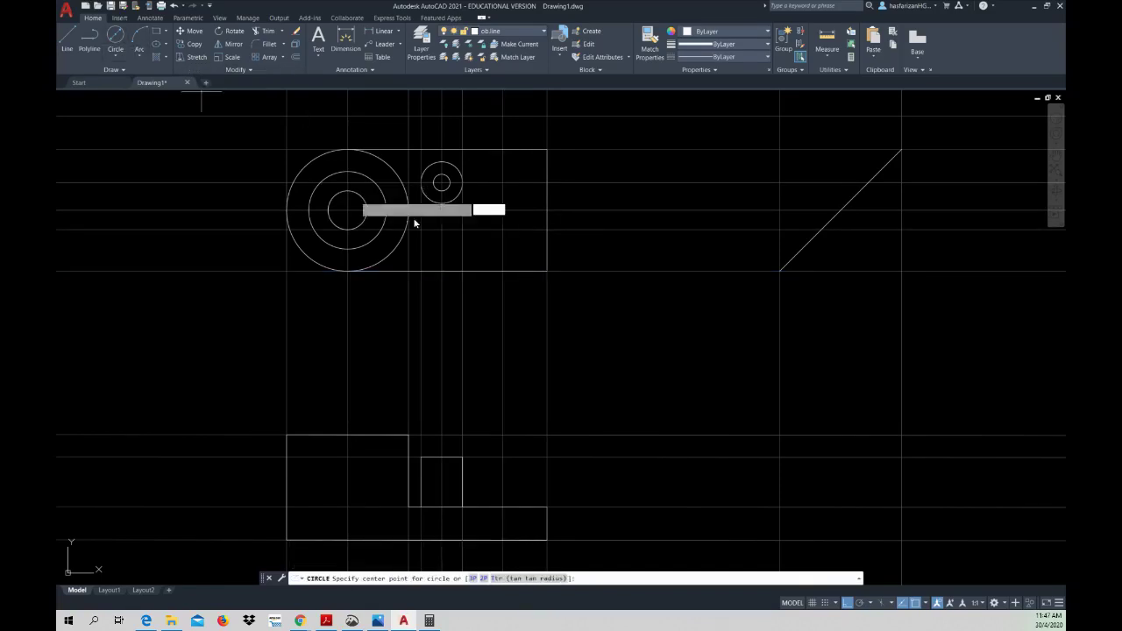
left_click(503, 231)
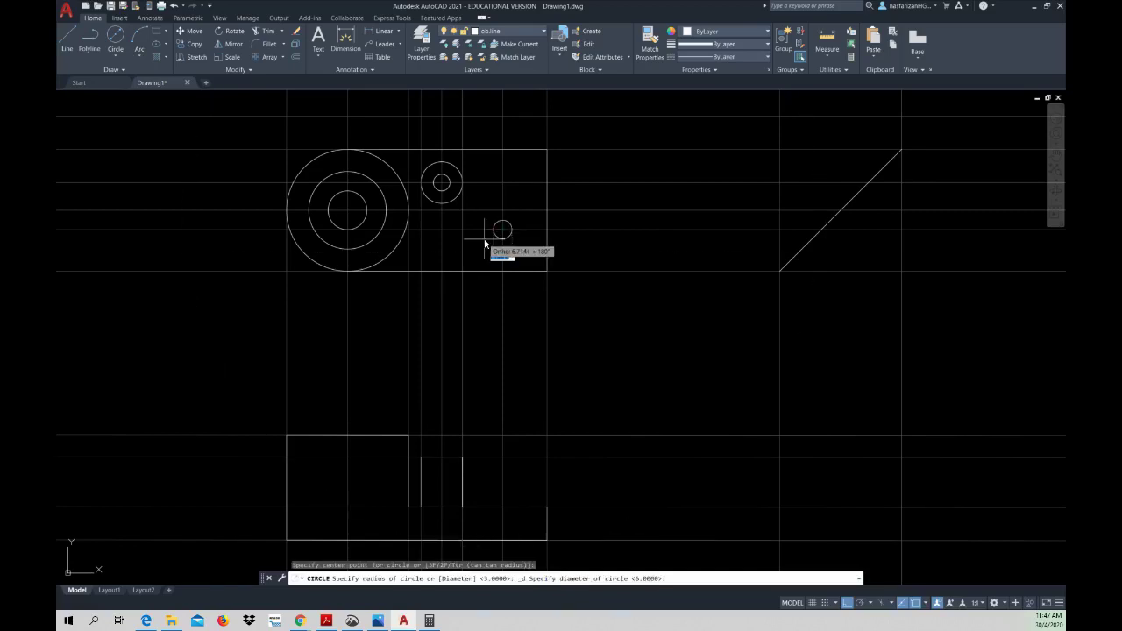
type("1")
key("Return")
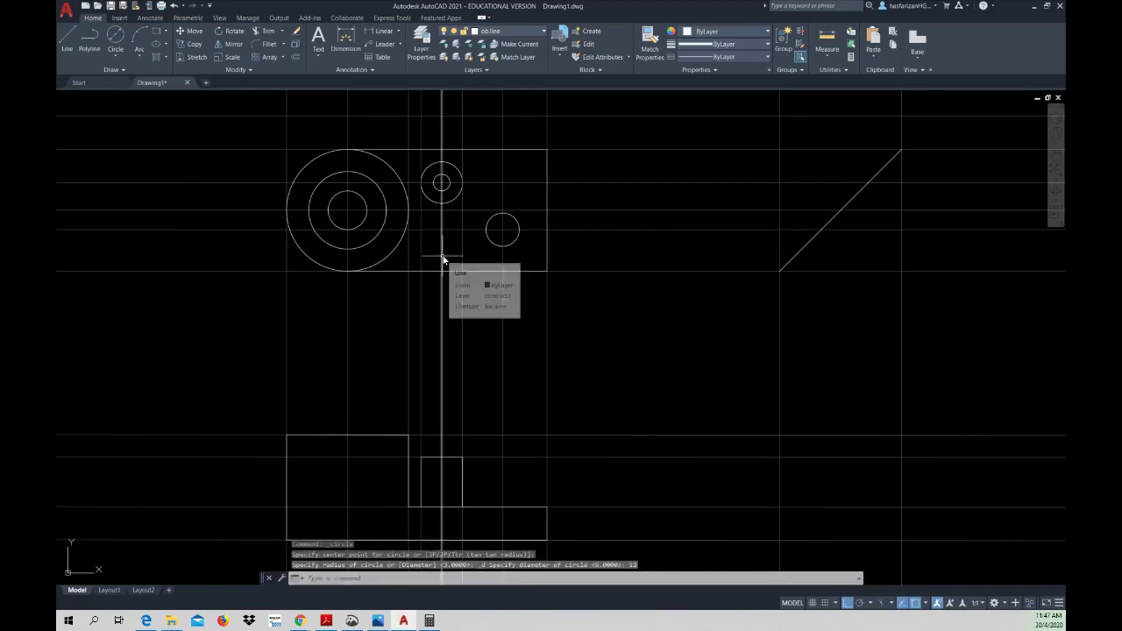
- Draw a line from the circle's bottom perpendicular to the right edge
left_click(66, 40)
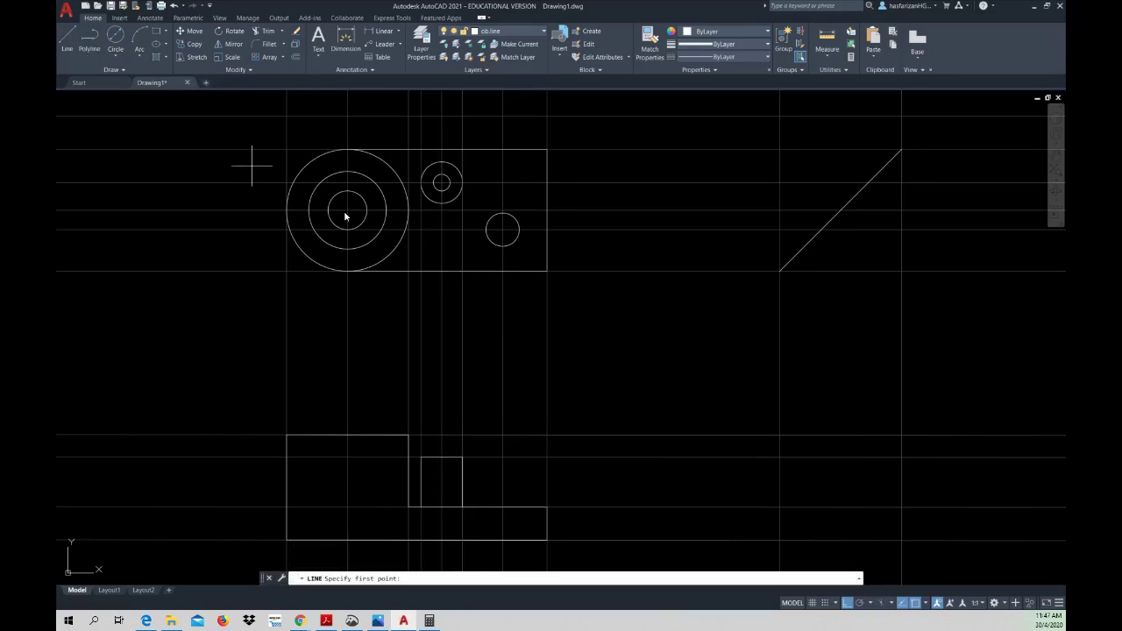
left_click(503, 246)
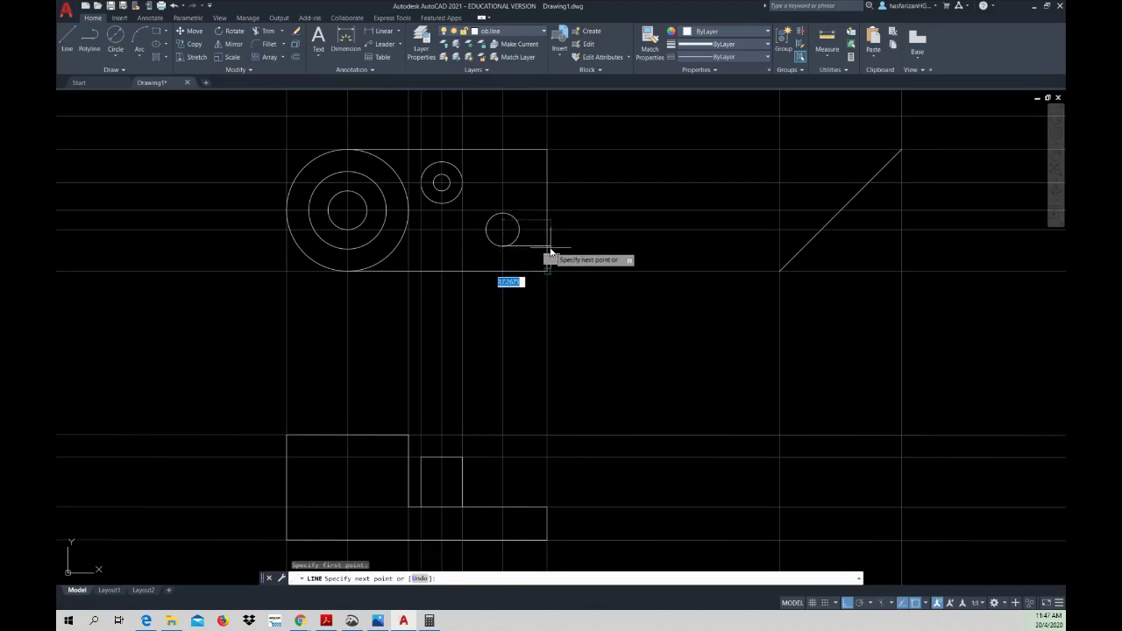
scroll(546, 247, "up", 2)
scroll(547, 252, "up", 2)
right_click(546, 250, "shift")
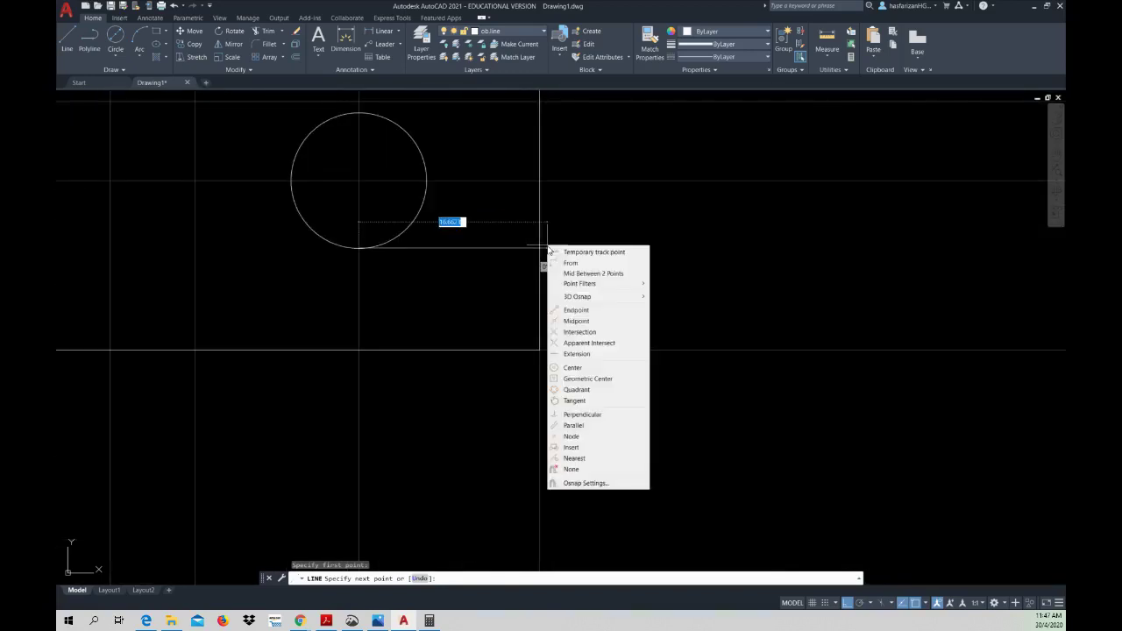
left_click(593, 416)
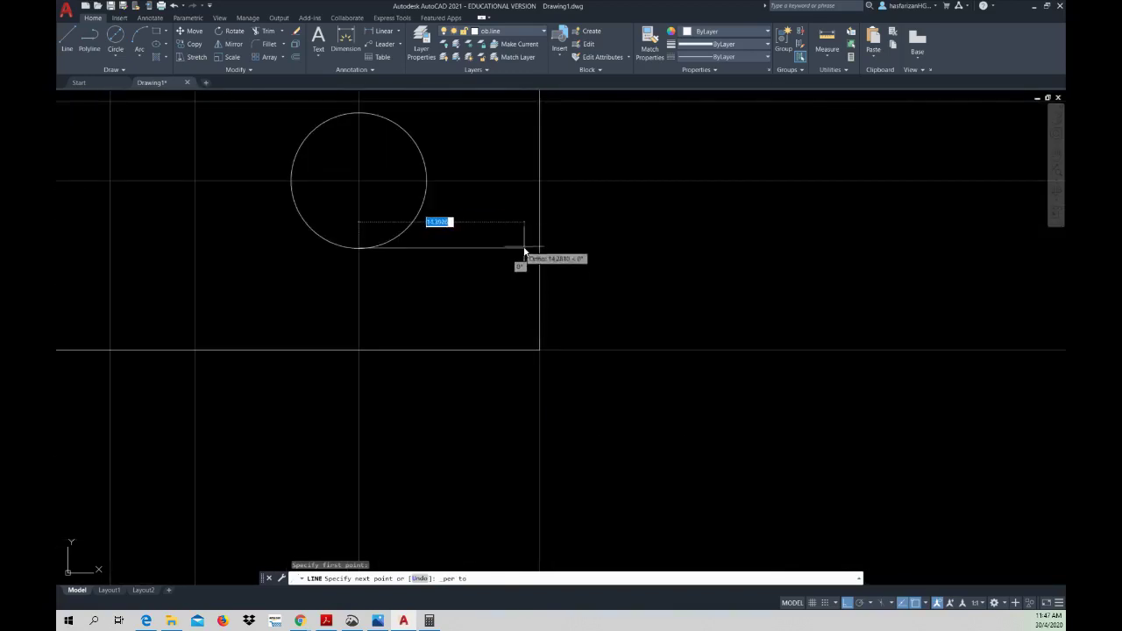
key("Escape")
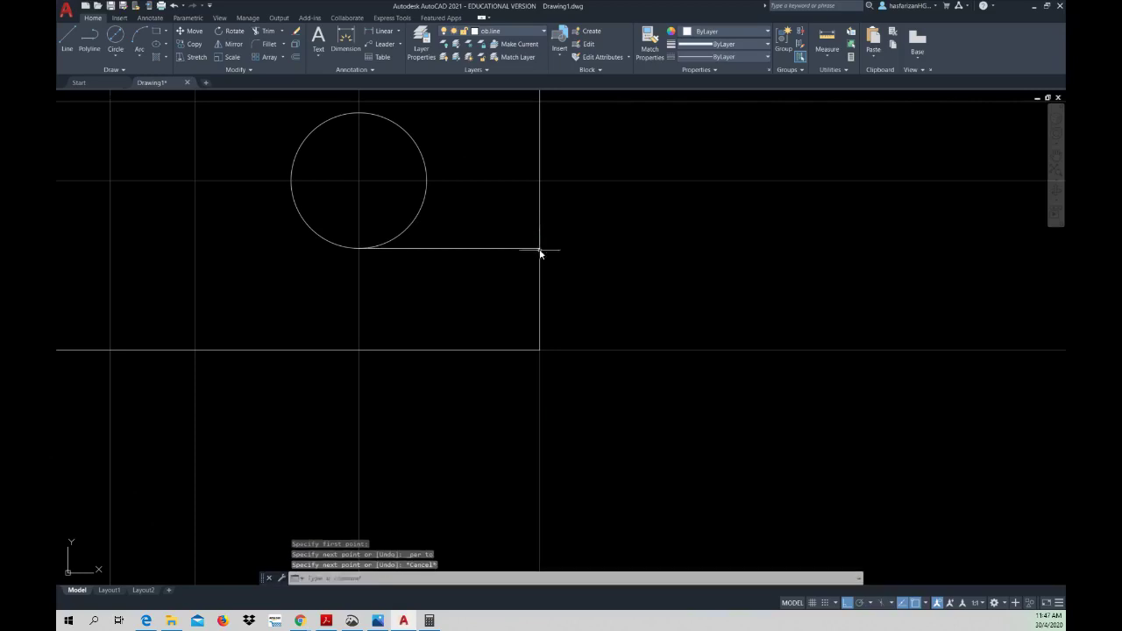
- Draw a line from the circle's top perpendicular to the right edge, then view the Exercise 4.4 PDF
right_click(568, 201)
left_click(587, 201)
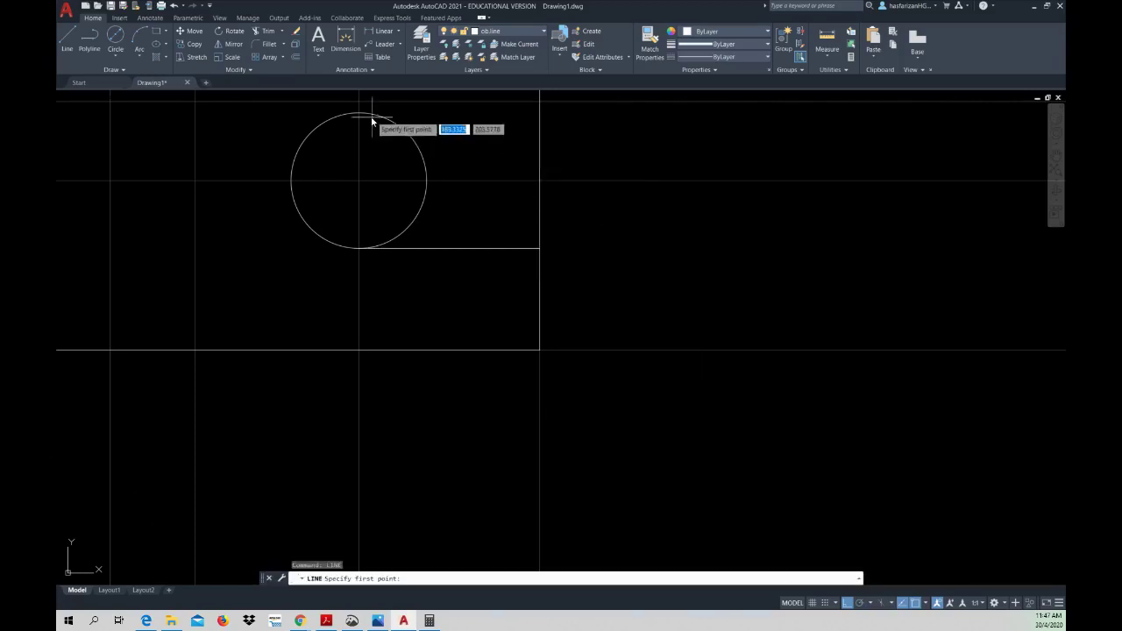
left_click(359, 113)
right_click(461, 116, "shift")
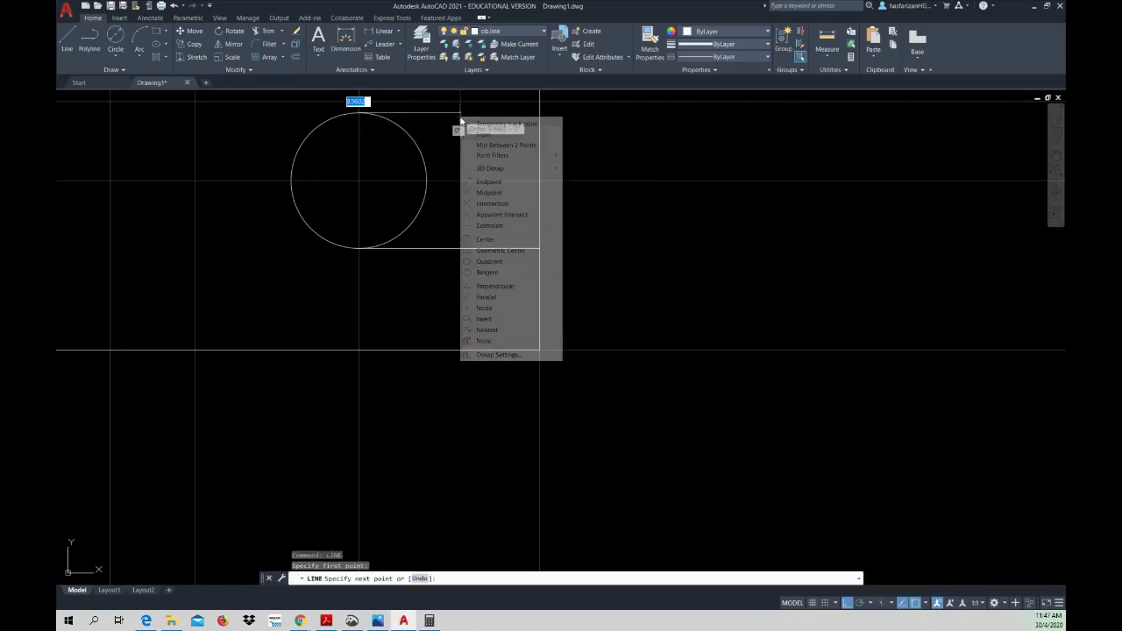
left_click(496, 286)
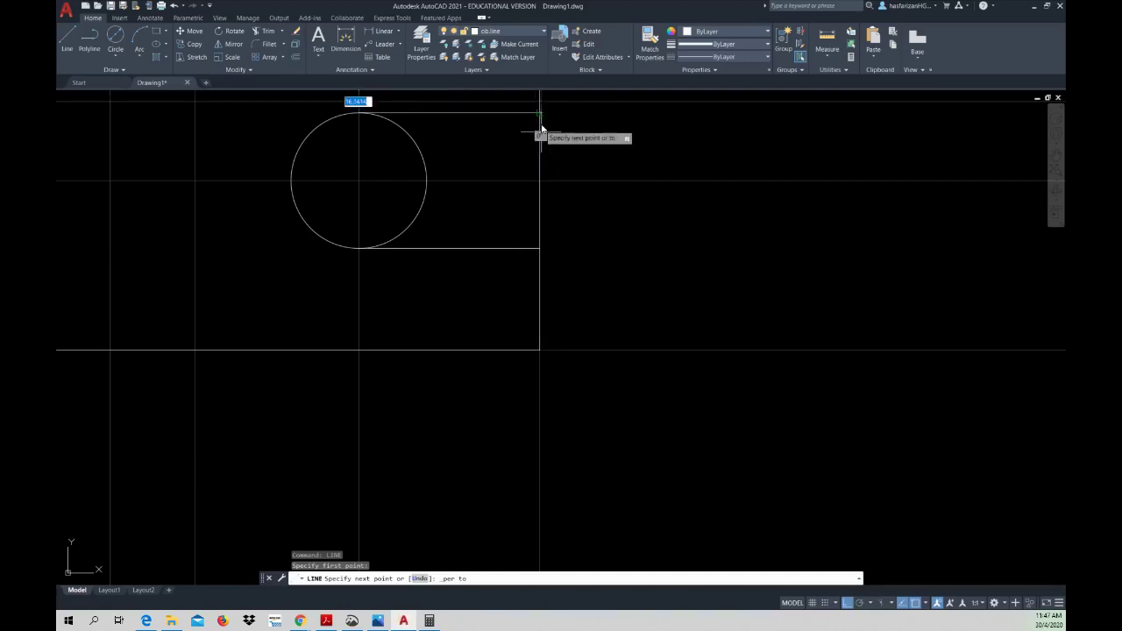
left_click(540, 113)
key("Escape")
key("Escape")
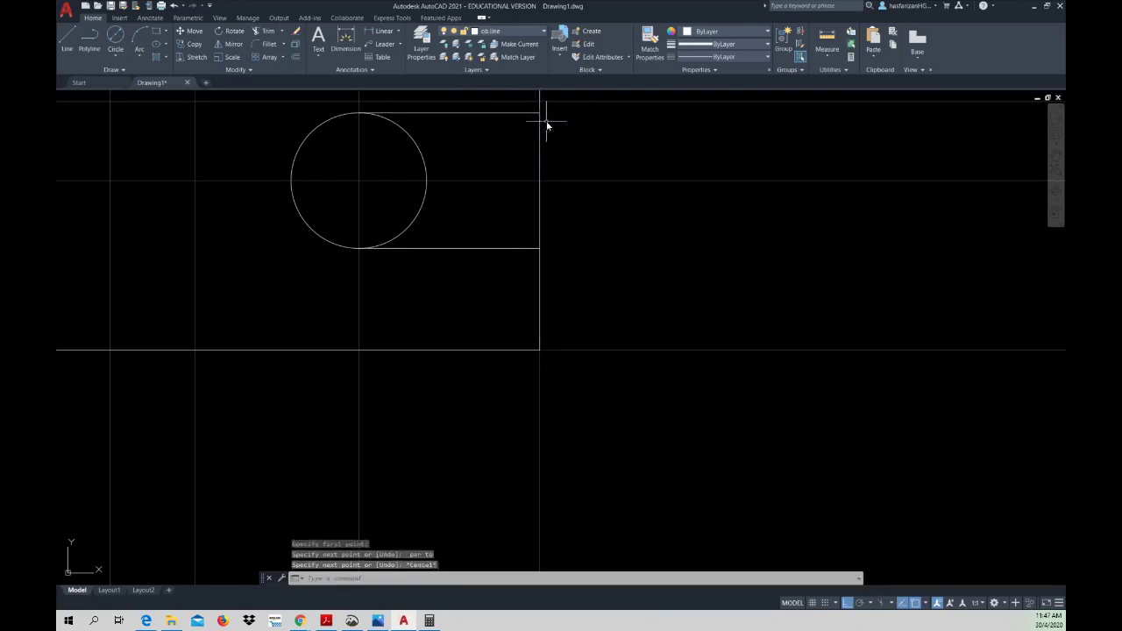
middle_click_drag(465, 269, 474, 340)
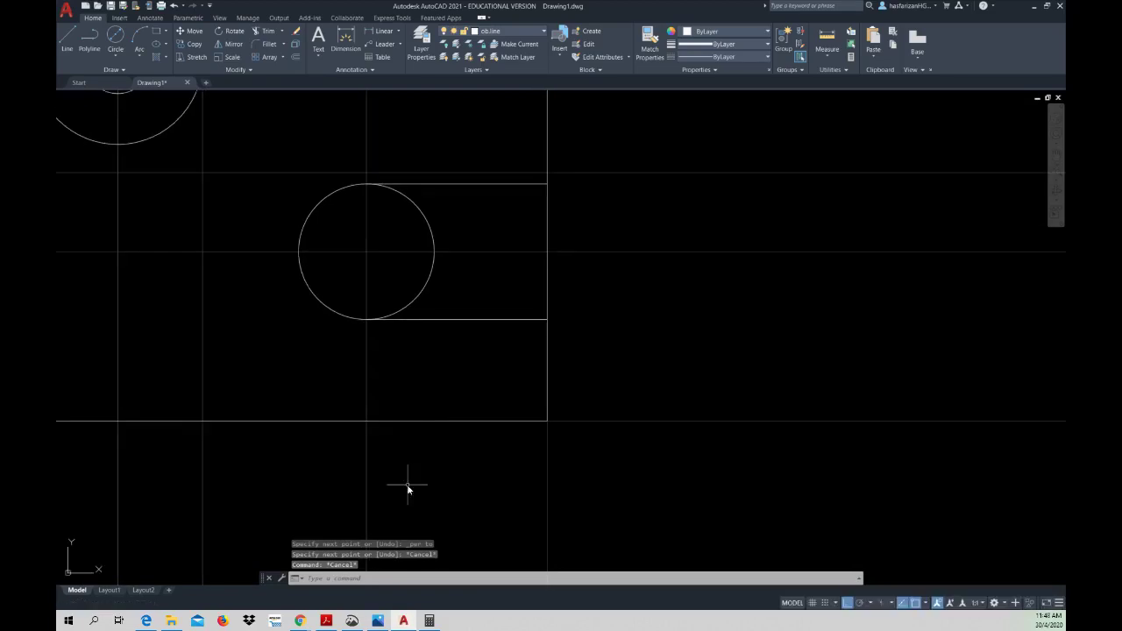
left_click(331, 624)
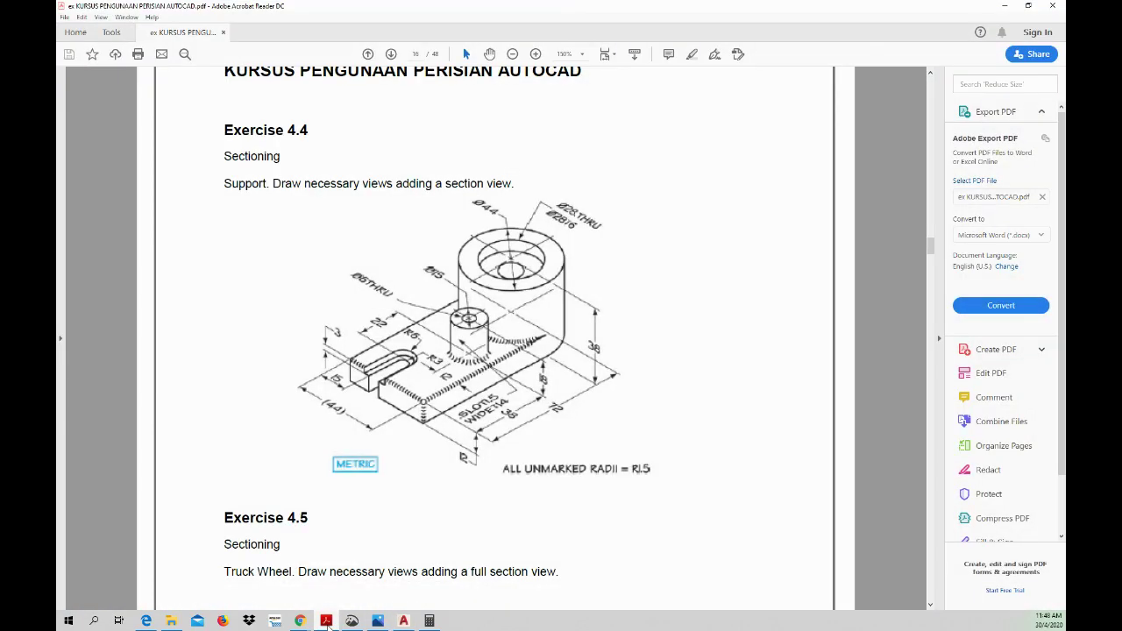
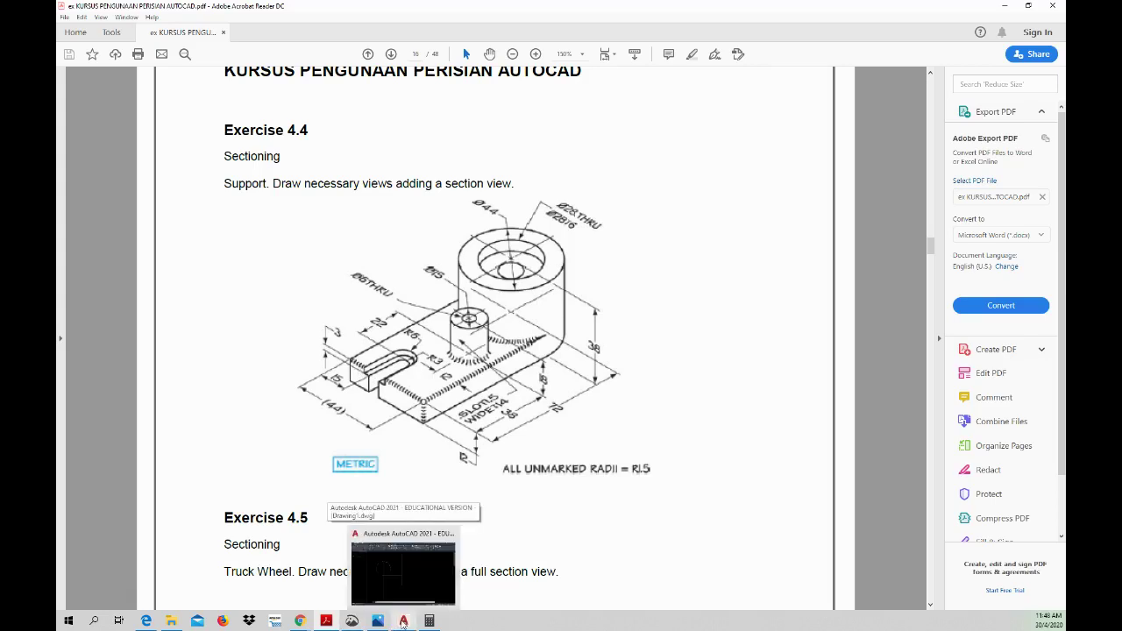
- Switch from the Exercise 4.4 sheet in Acrobat Reader to the AutoCAD drawing
left_click(403, 621)
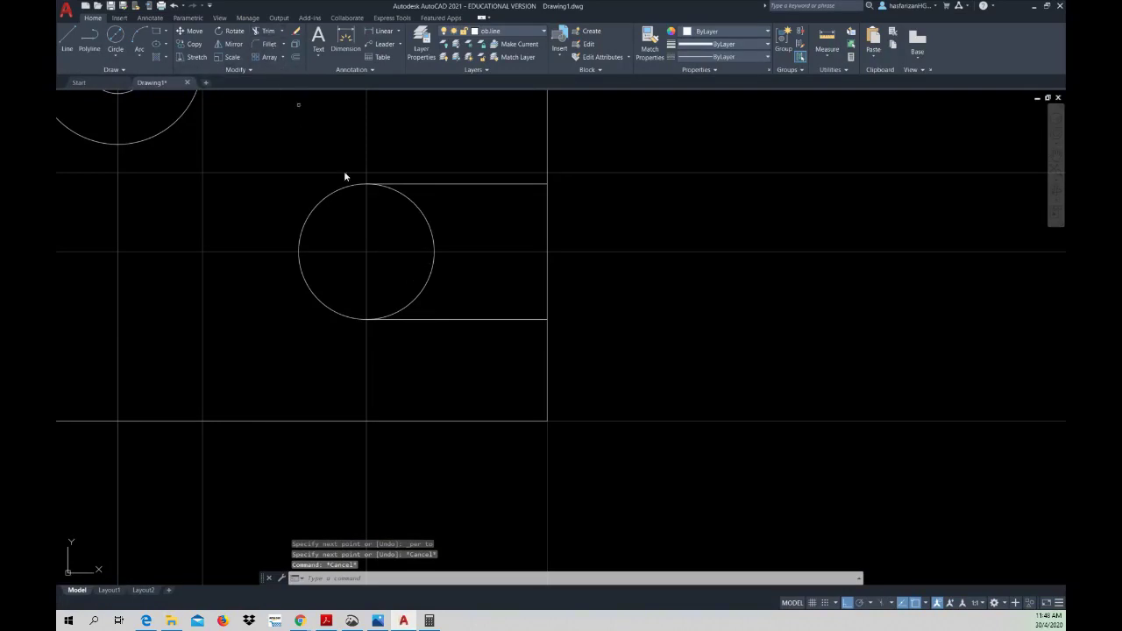
- Trim the circle's right half, then offset the bottom line, top line and arc inward by 3
left_click(399, 193)
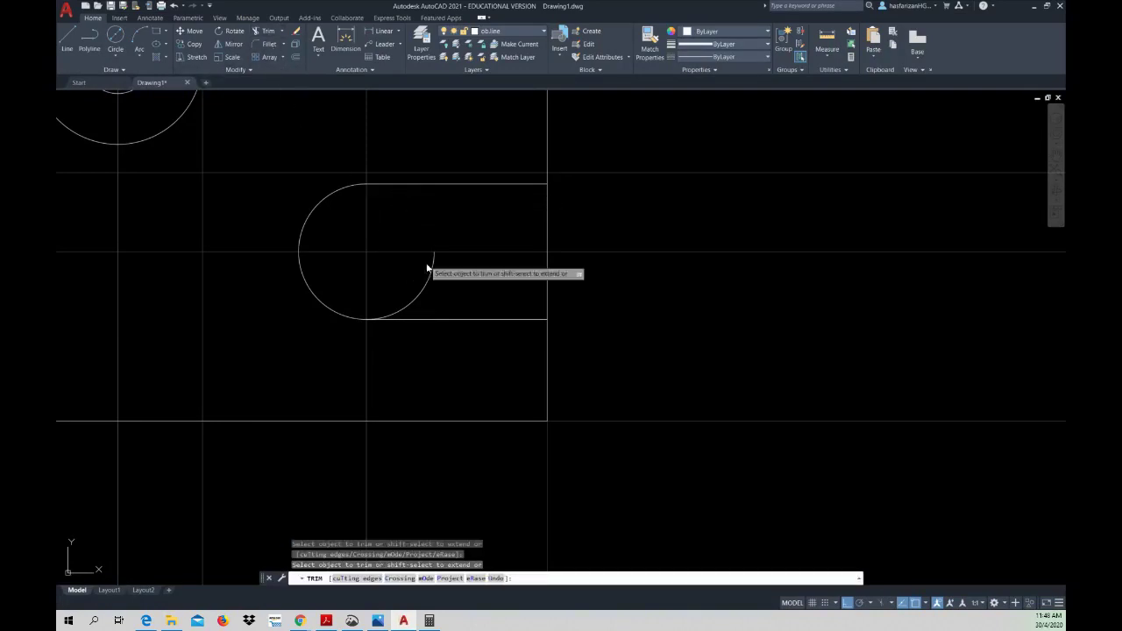
key("Escape")
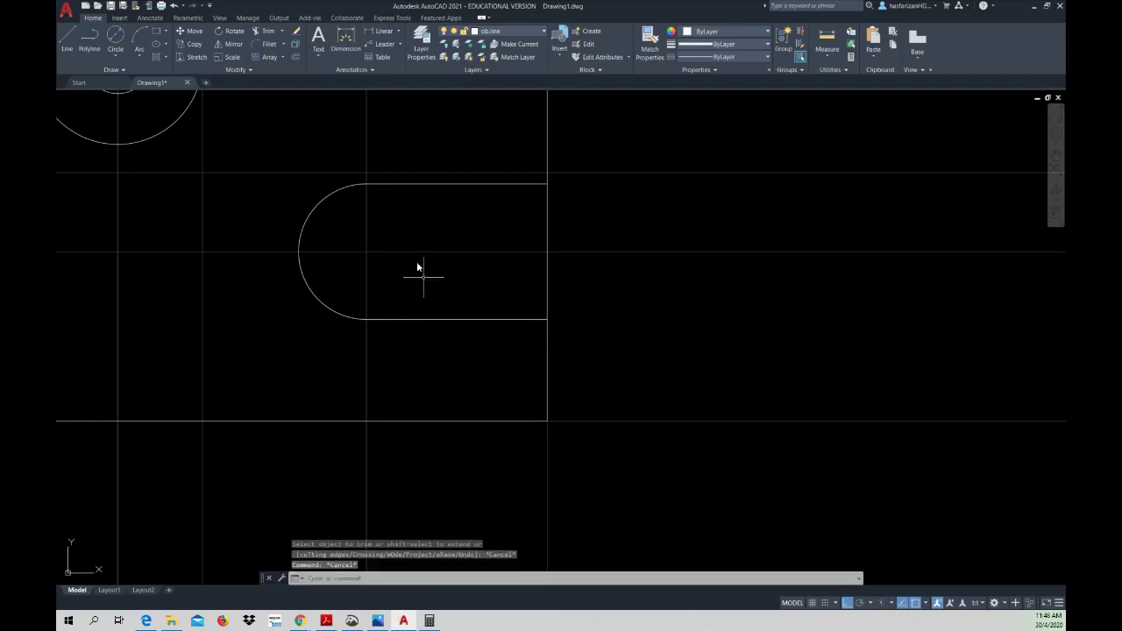
left_click(296, 57)
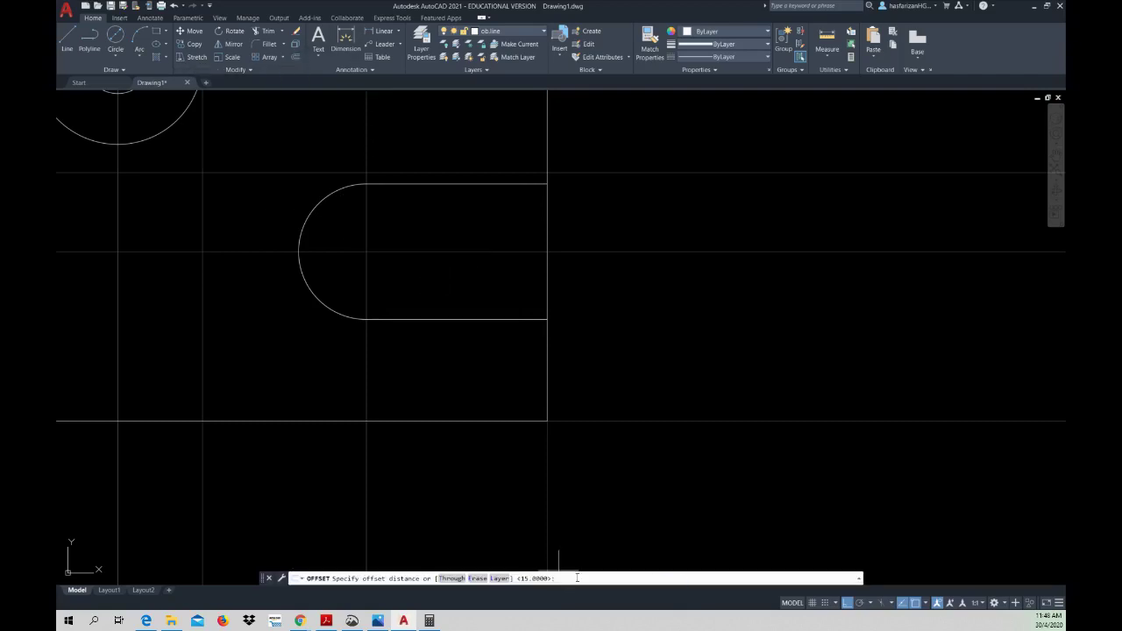
type("3")
key("Return")
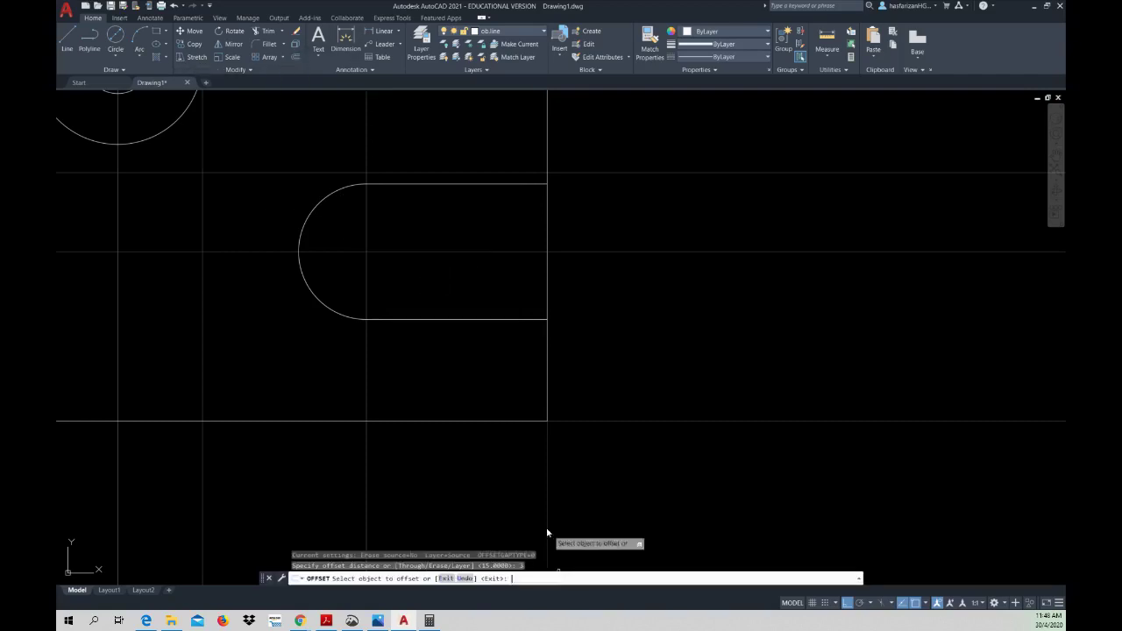
left_click(478, 320)
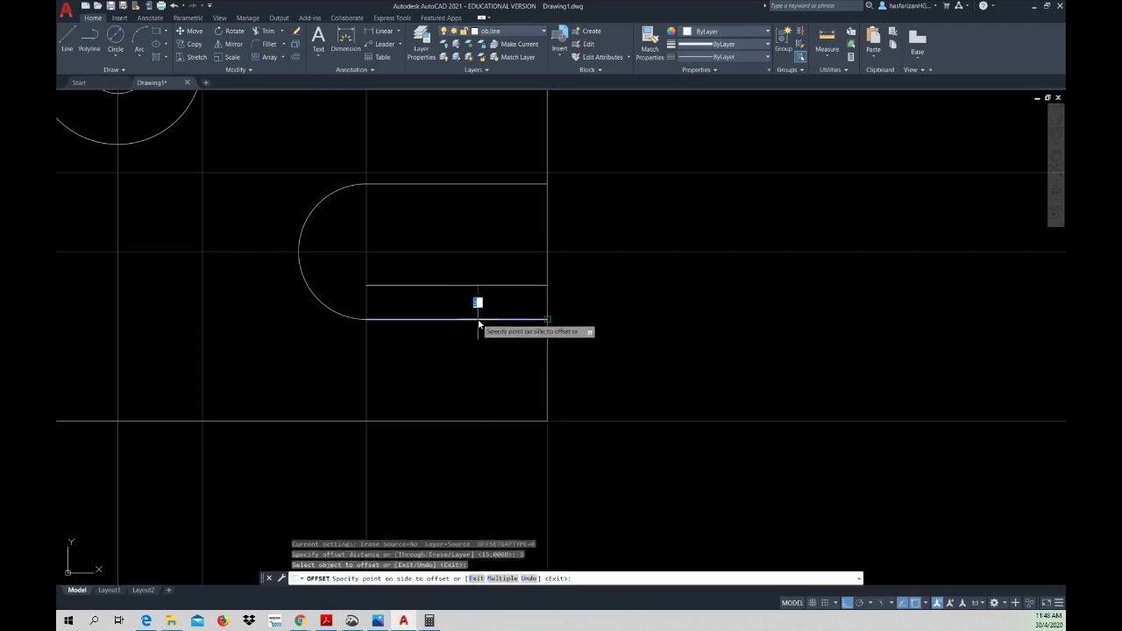
left_click(479, 297)
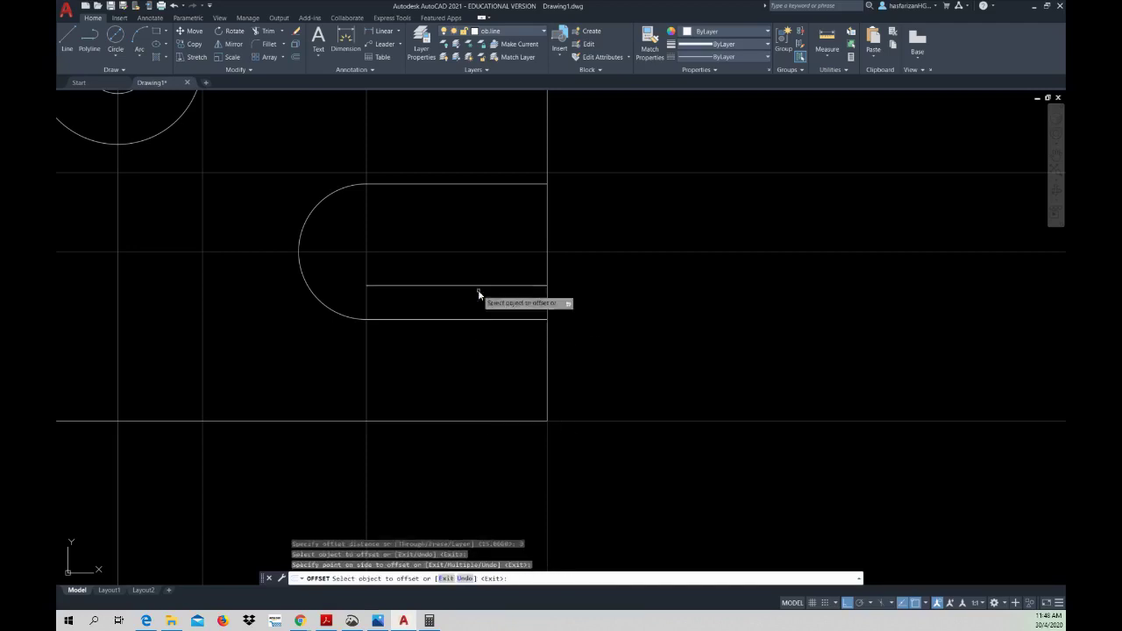
left_click(487, 185)
left_click(485, 205)
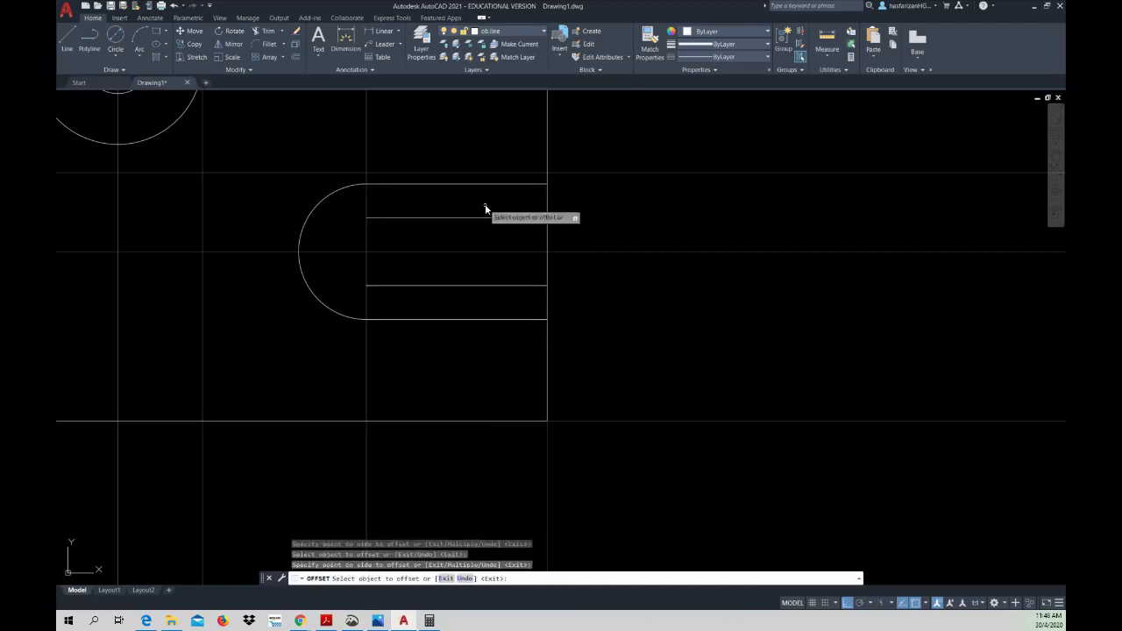
left_click(301, 246)
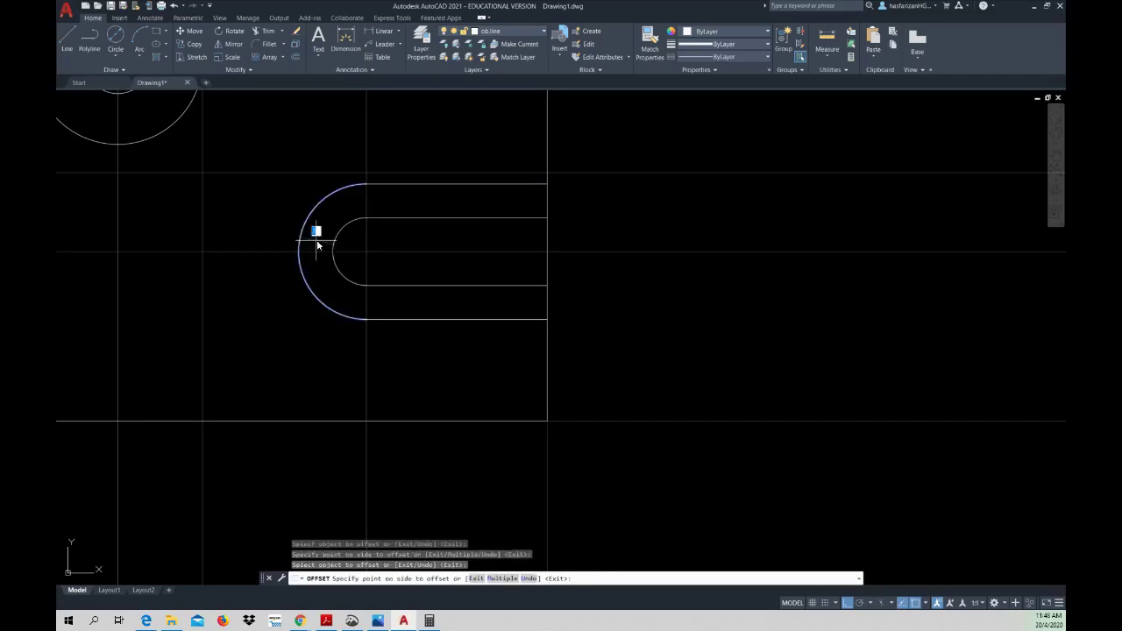
left_click(377, 242)
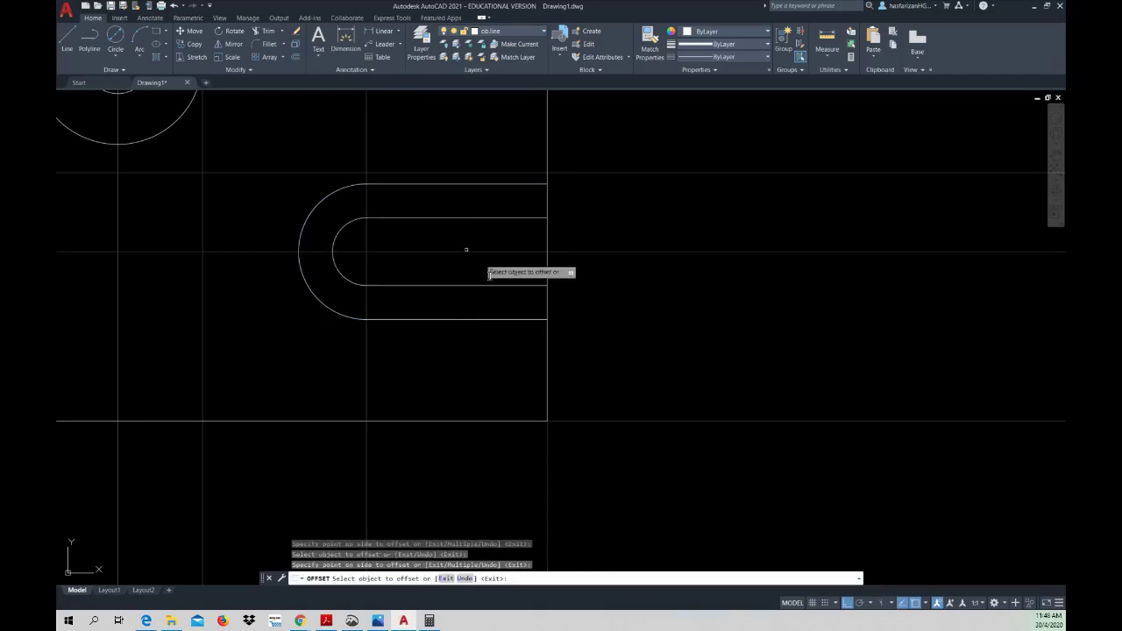
left_click(260, 33)
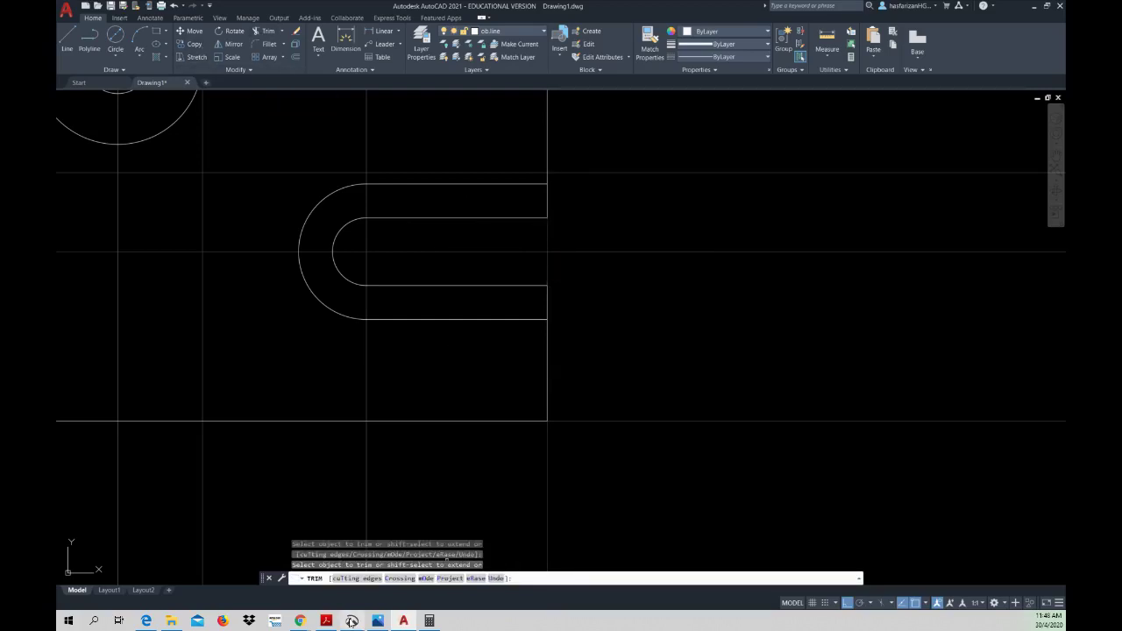
left_click(327, 620)
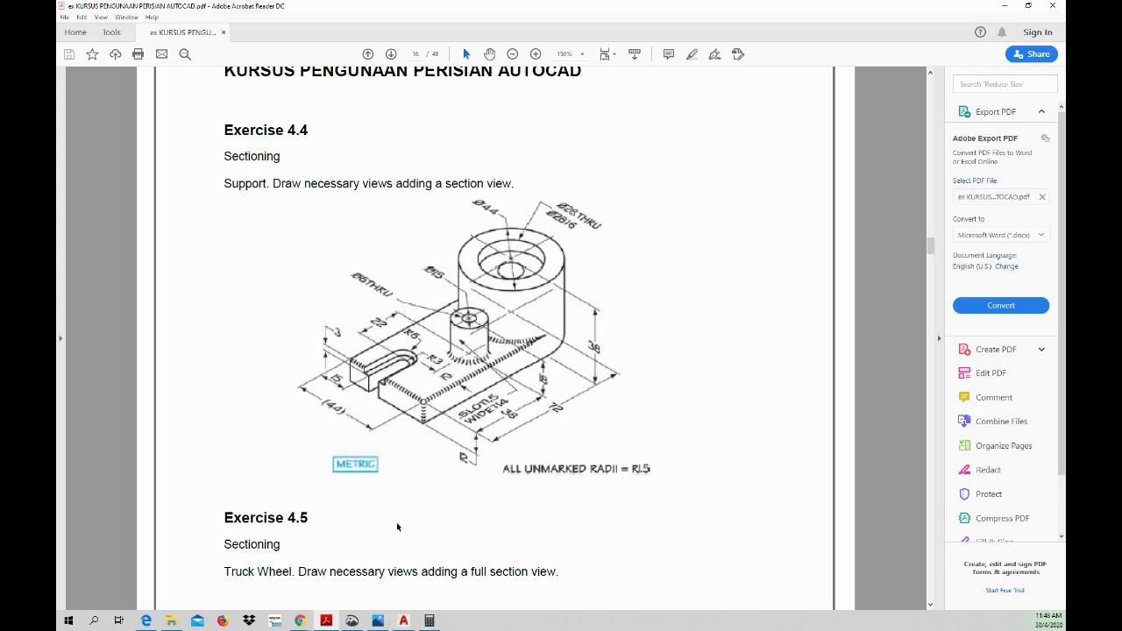
left_click(412, 624)
scroll(441, 380, "down", 3)
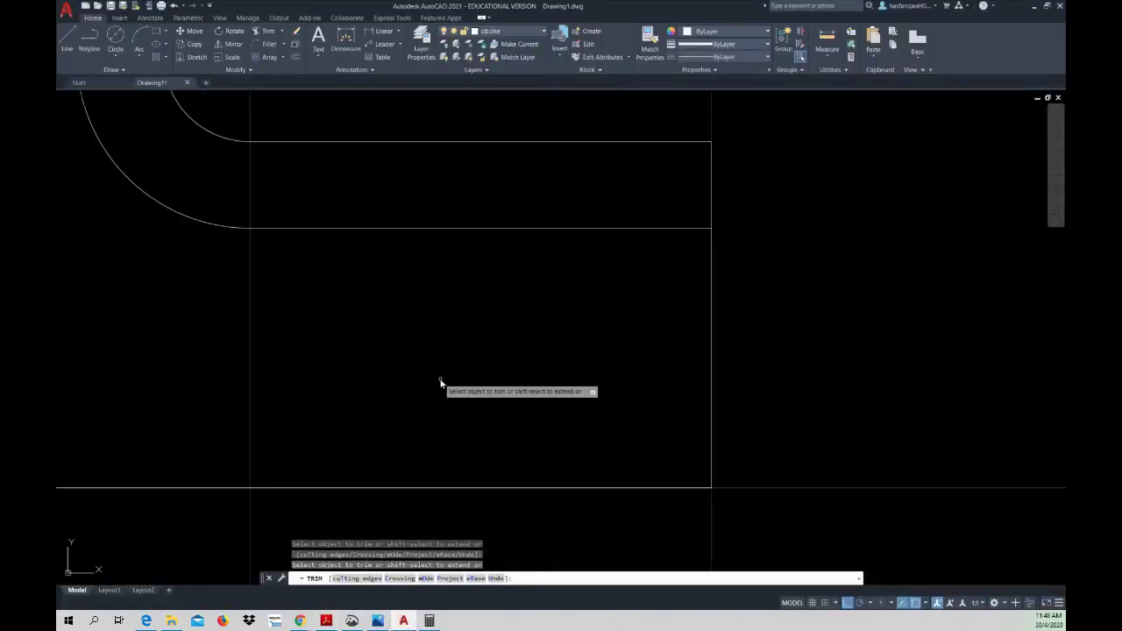
scroll(441, 378, "down", 2)
middle_click_drag(441, 379, 535, 323)
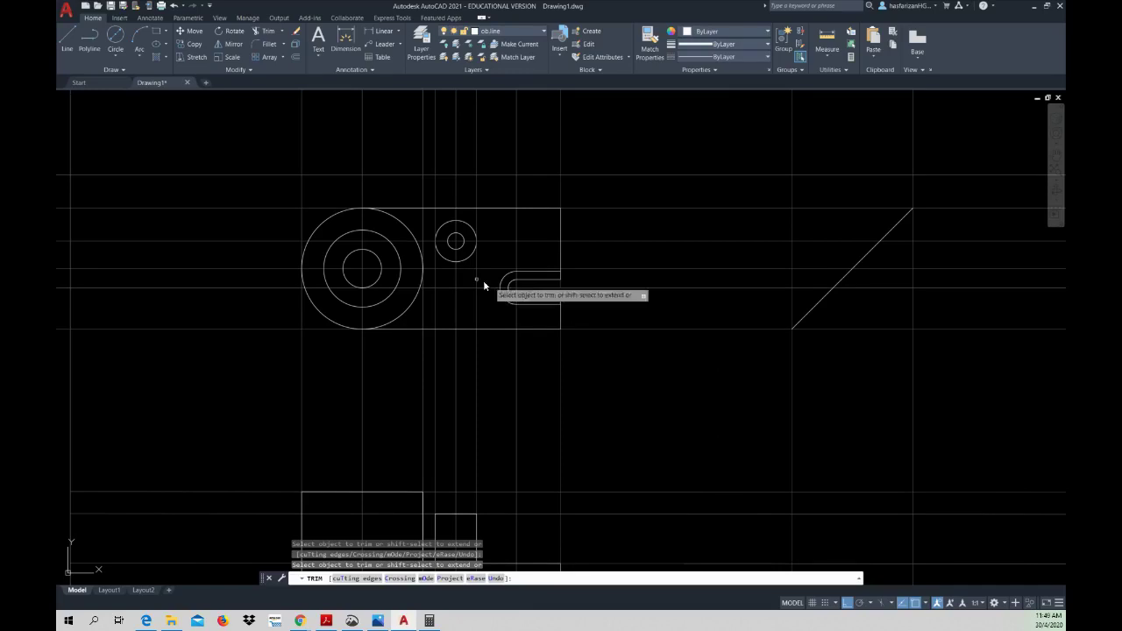
left_click(66, 36)
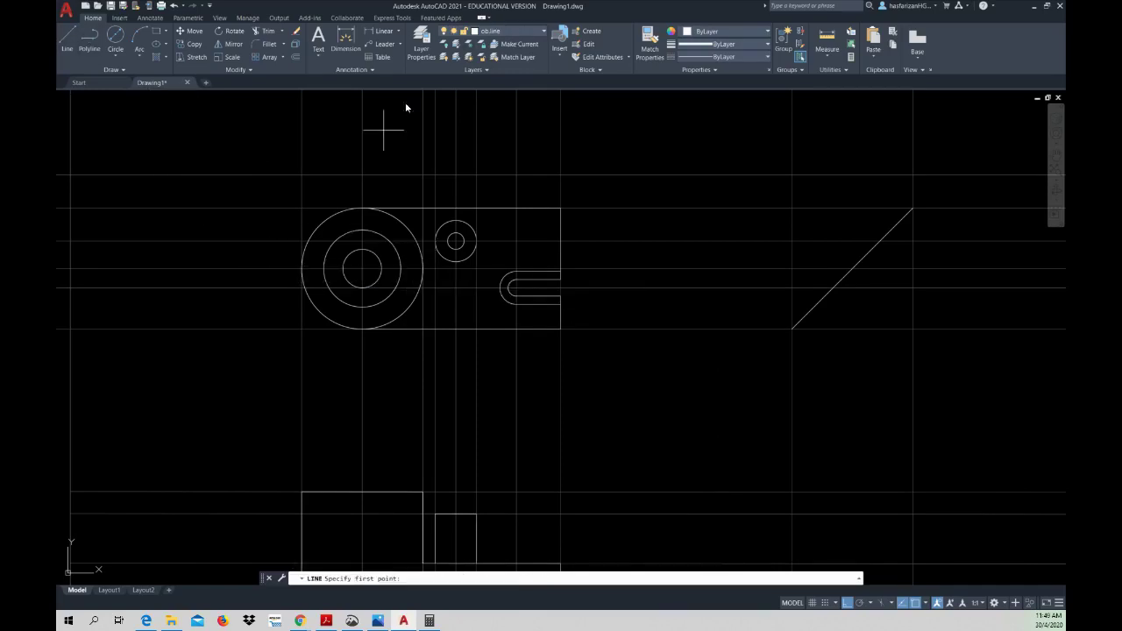
- Make 'cutting plane' the current layer and draw a trial line from the small circle's edge
left_click(544, 32)
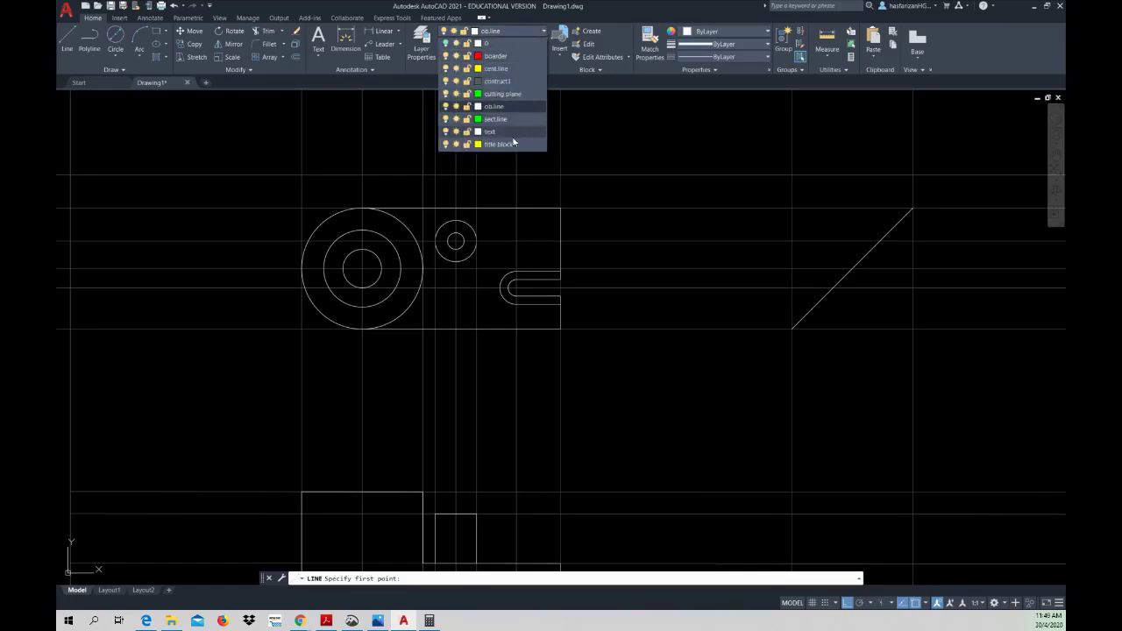
left_click(502, 94)
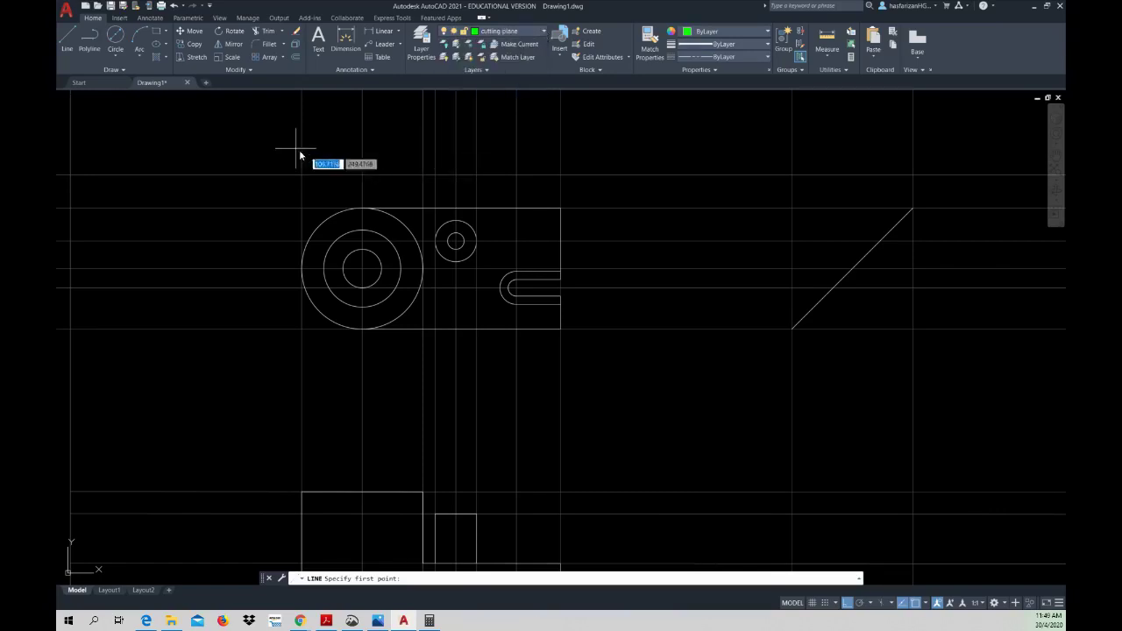
left_click(67, 40)
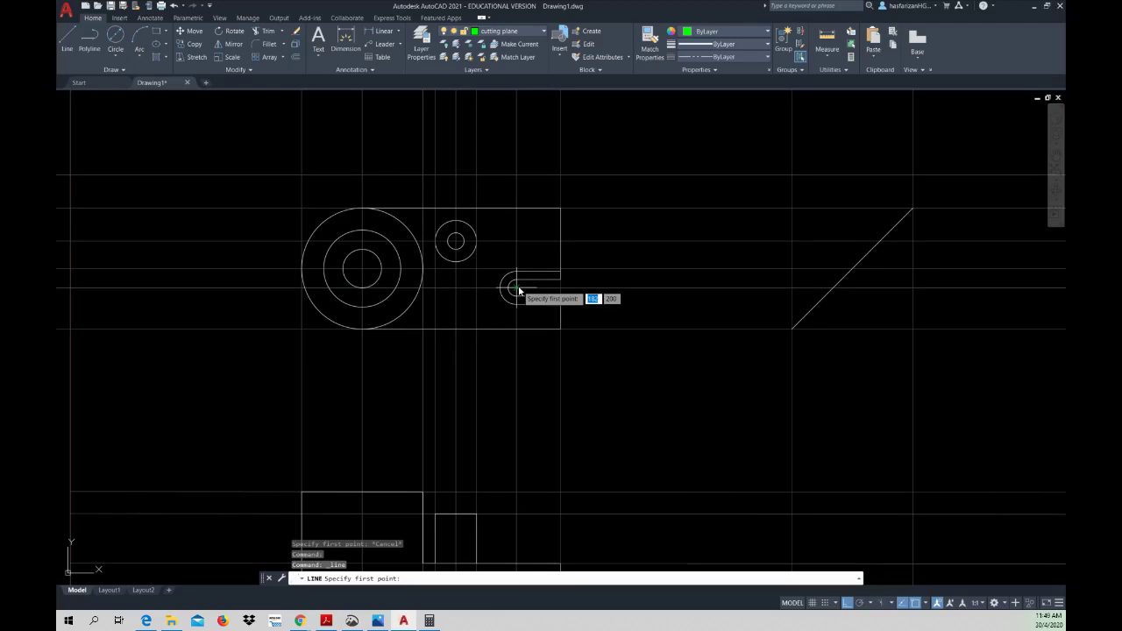
left_click(435, 242)
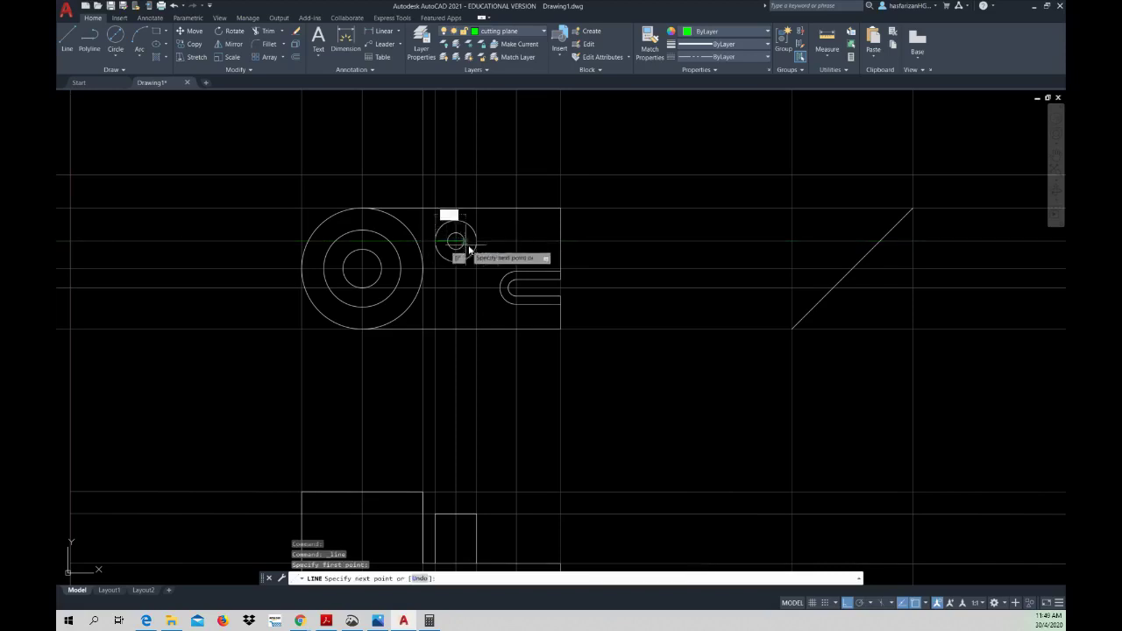
left_click(493, 243)
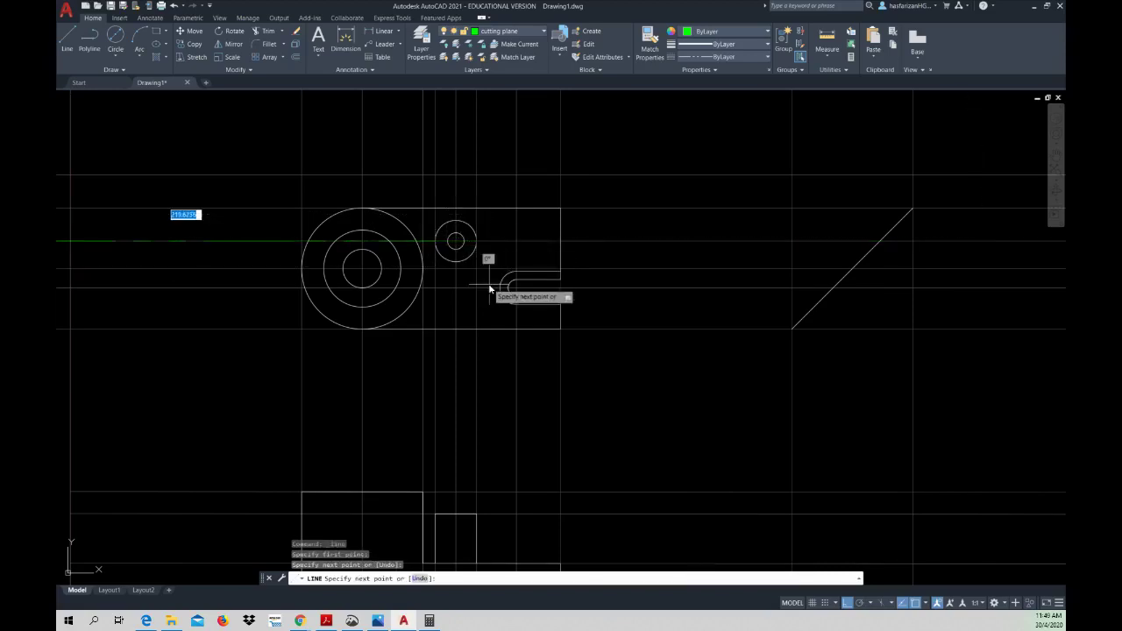
key("Escape")
key("Escape")
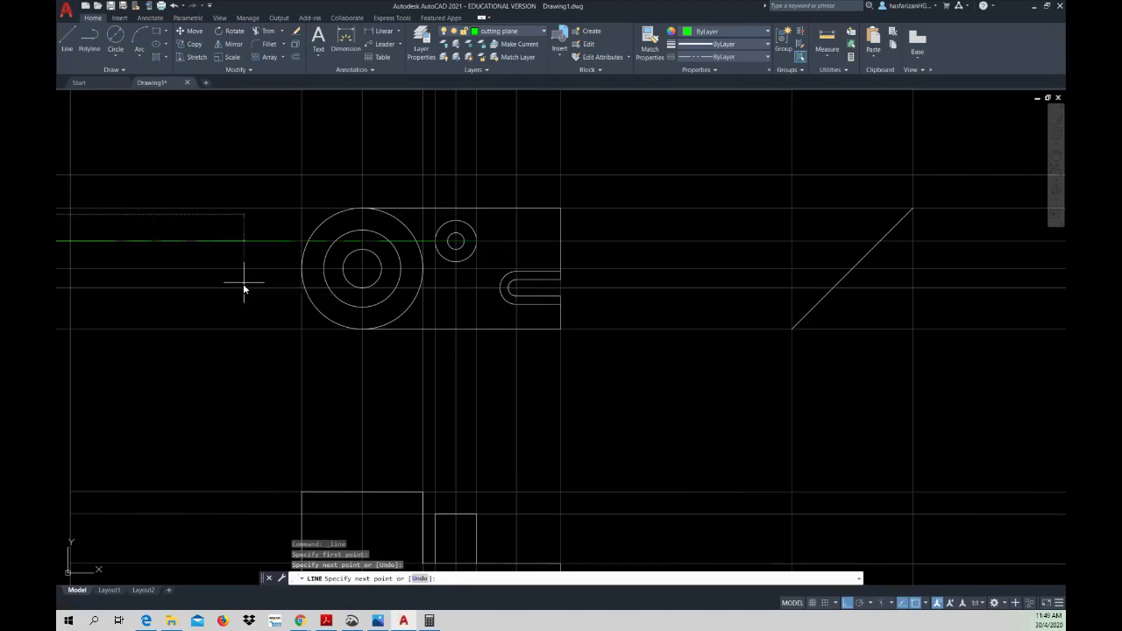
left_click(233, 243)
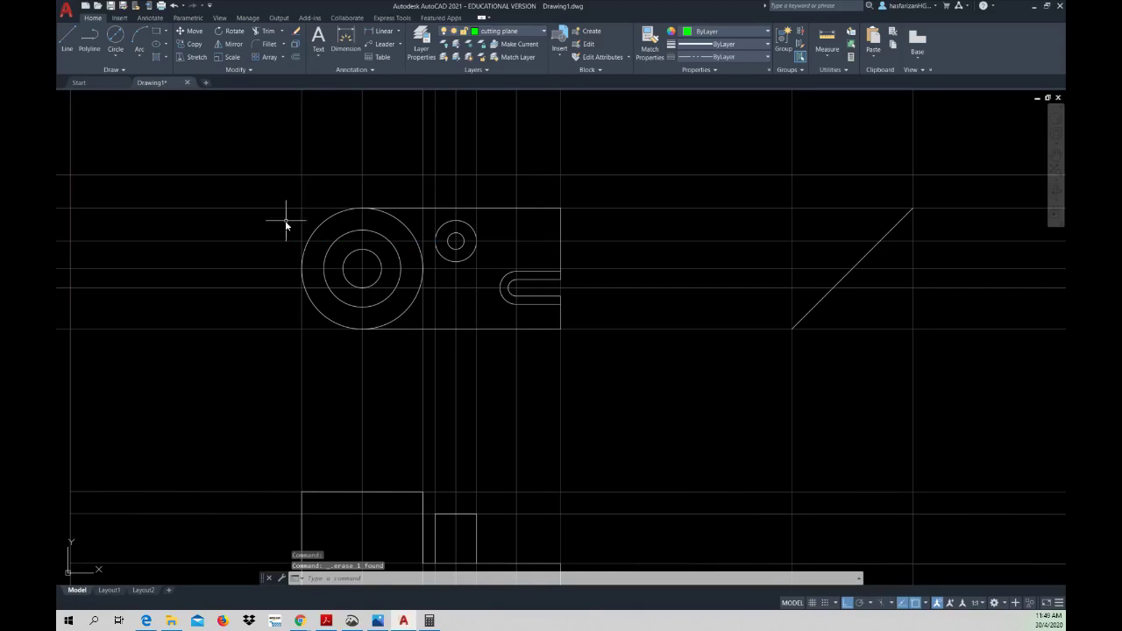
- Draw a second trial line across the large circle, then delete the unwanted line
left_click(65, 41)
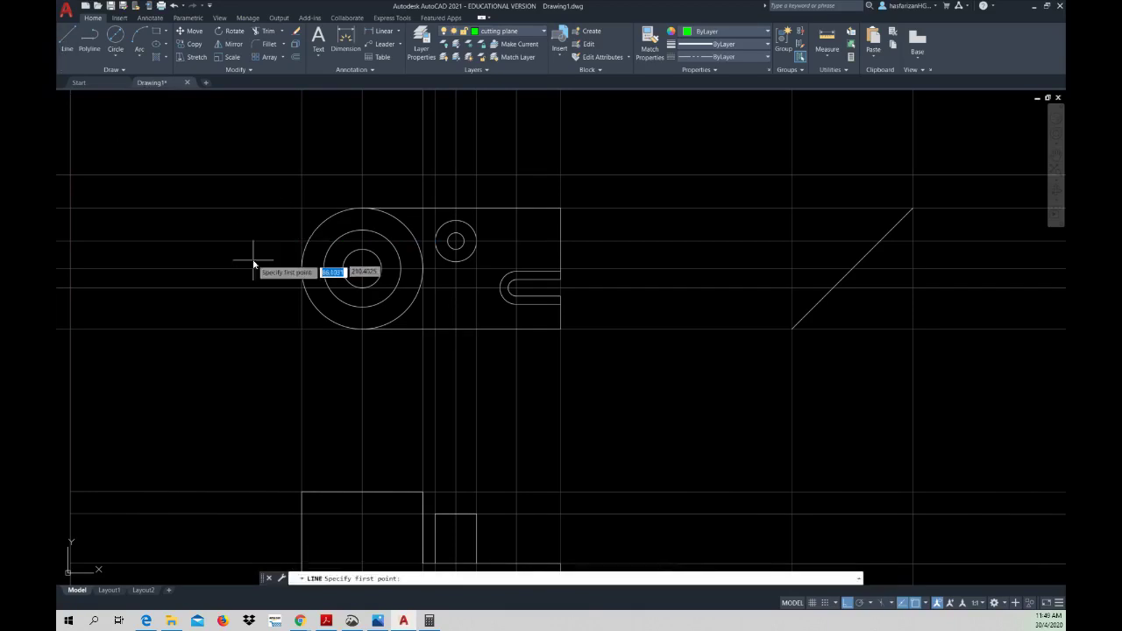
left_click(309, 263)
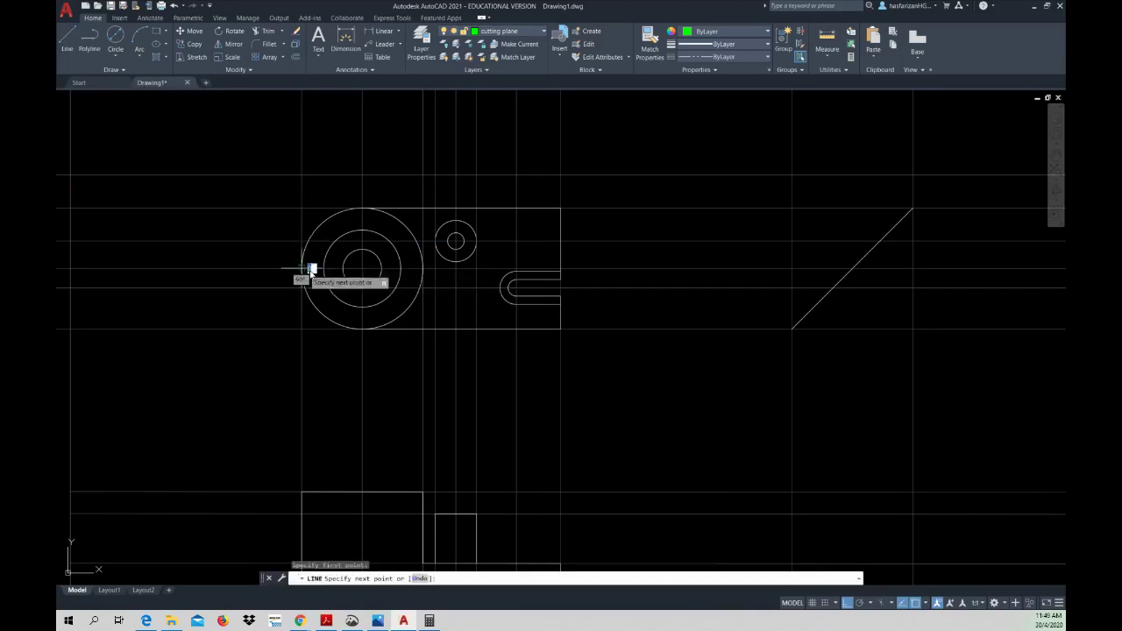
scroll(434, 272, "up", 2)
scroll(433, 275, "up", 2)
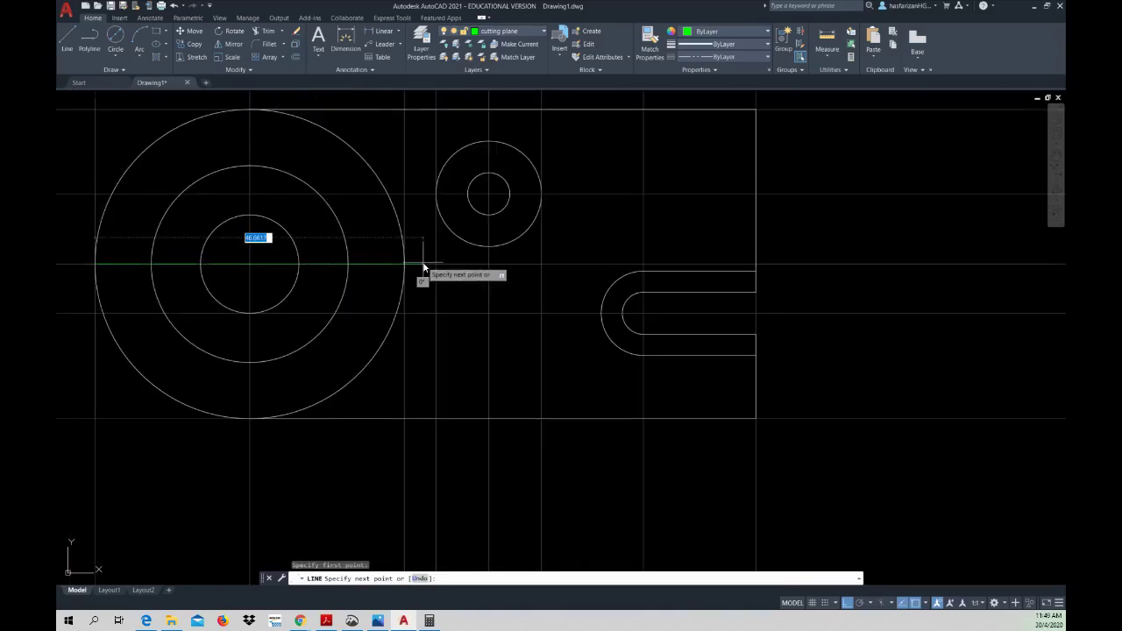
left_click(421, 265)
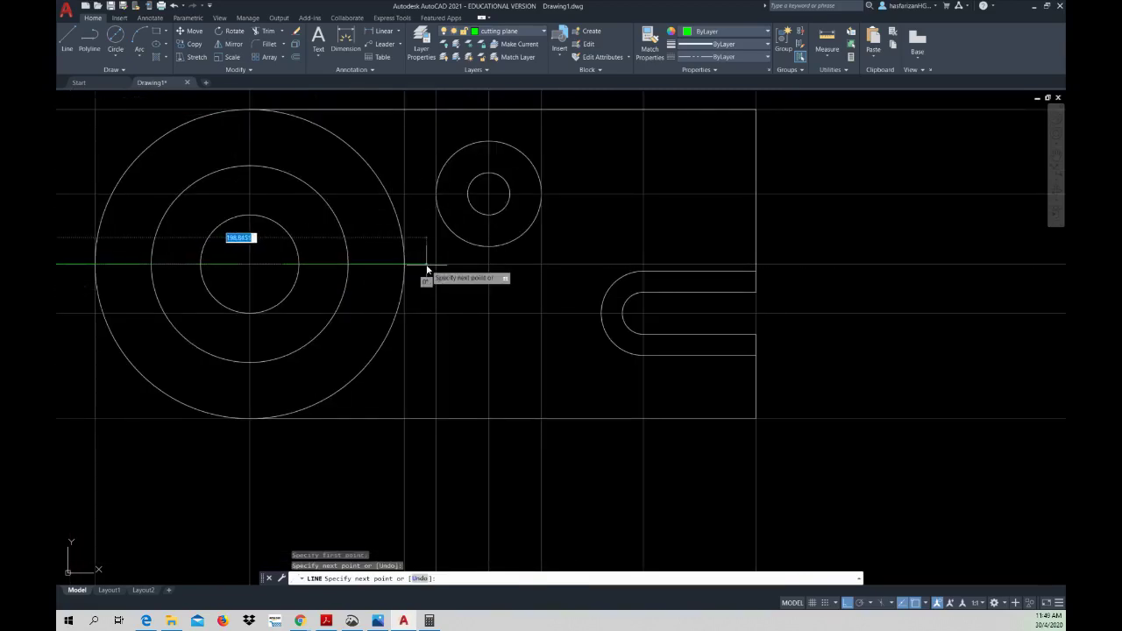
key("Escape")
scroll(289, 281, "down", 4)
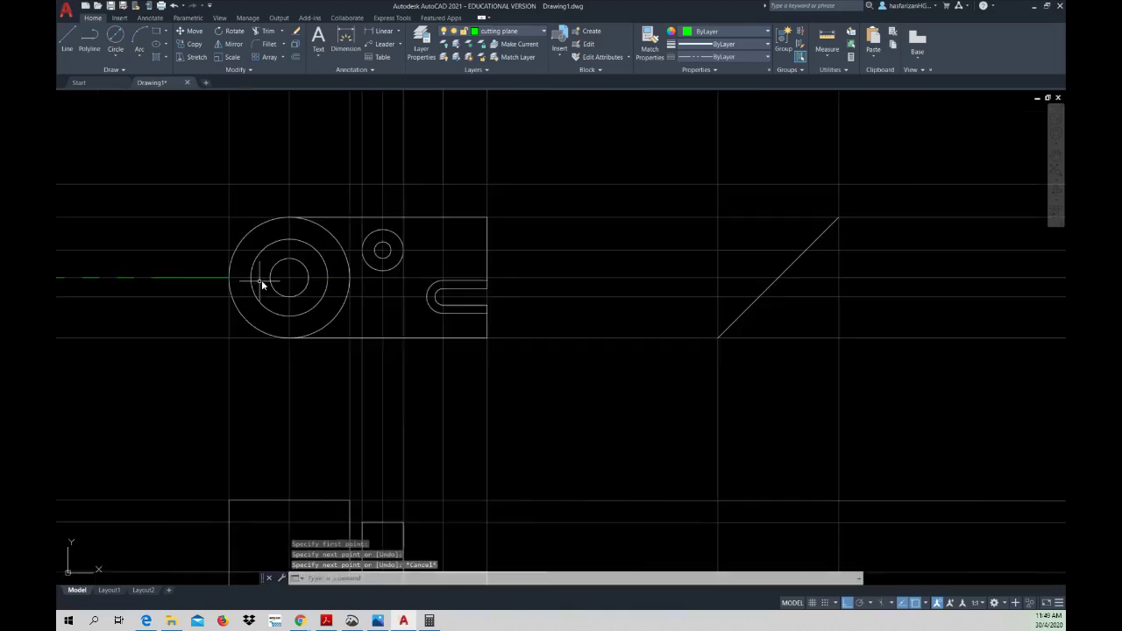
left_click(171, 278)
key("Delete")
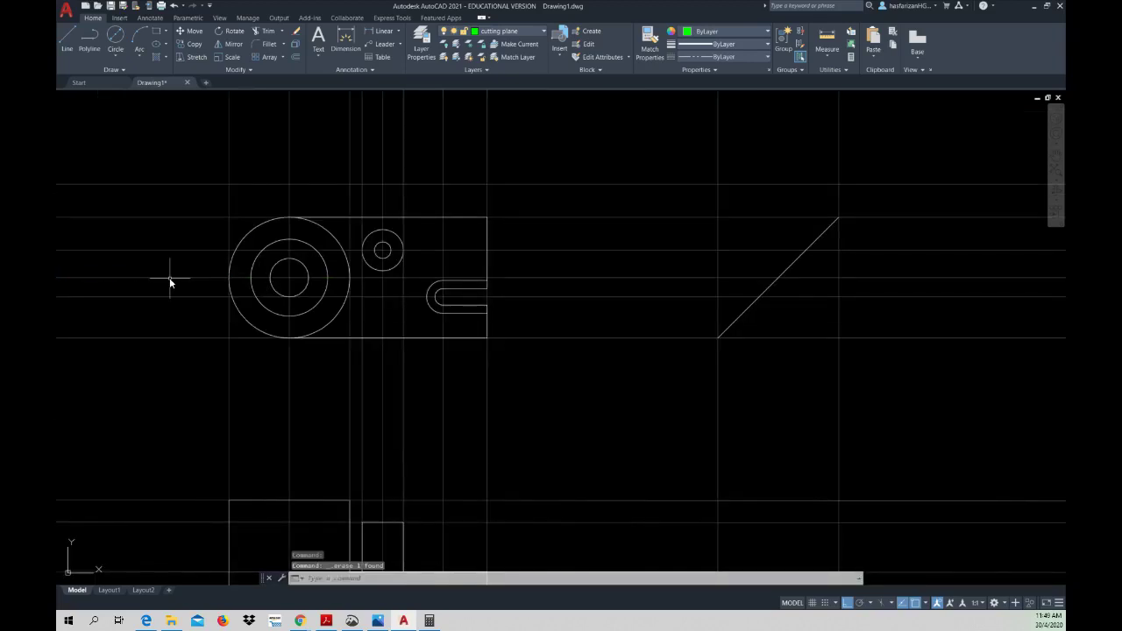
- With OSNAP off, draw the first horizontal cutting-plane run from an intersection left of the large circle
left_click(67, 40)
left_click(916, 603)
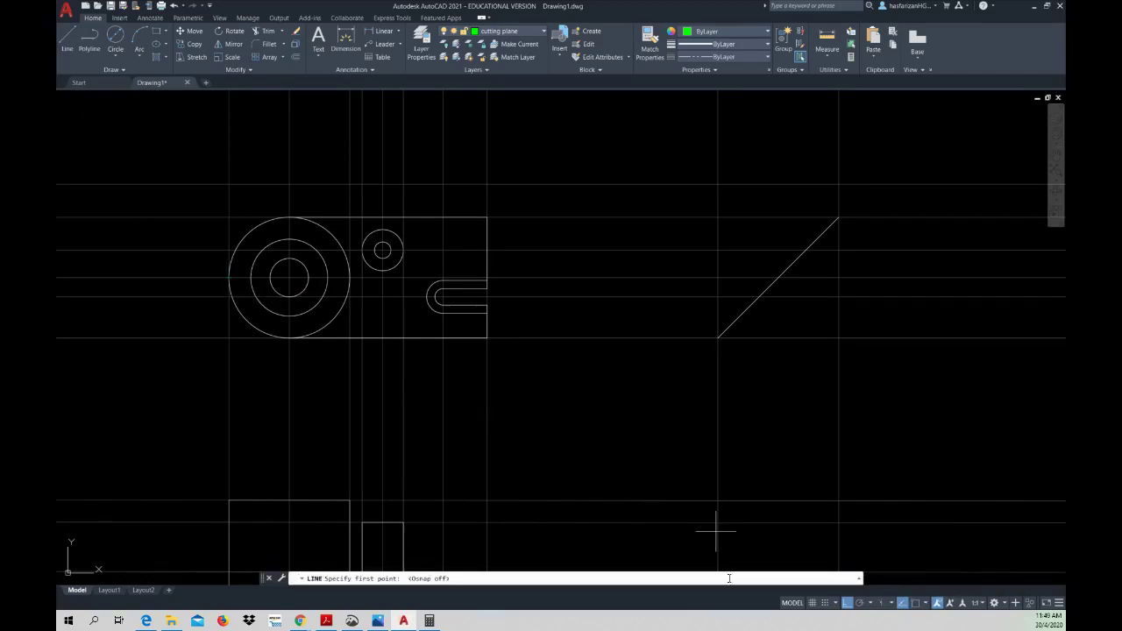
right_click(240, 290, "shift")
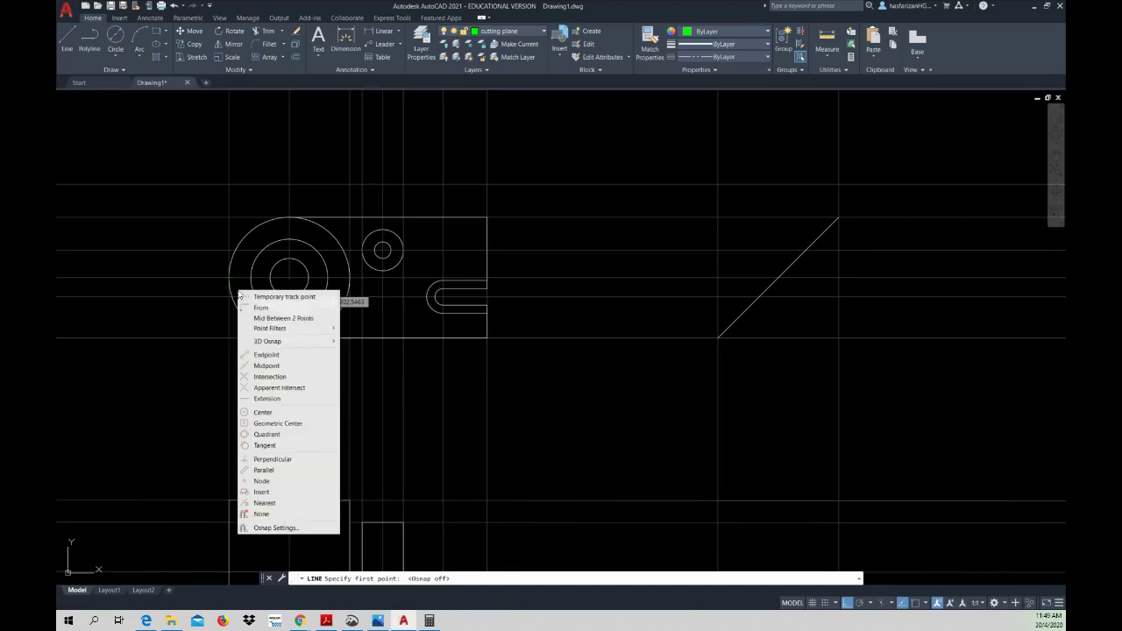
left_click(269, 377)
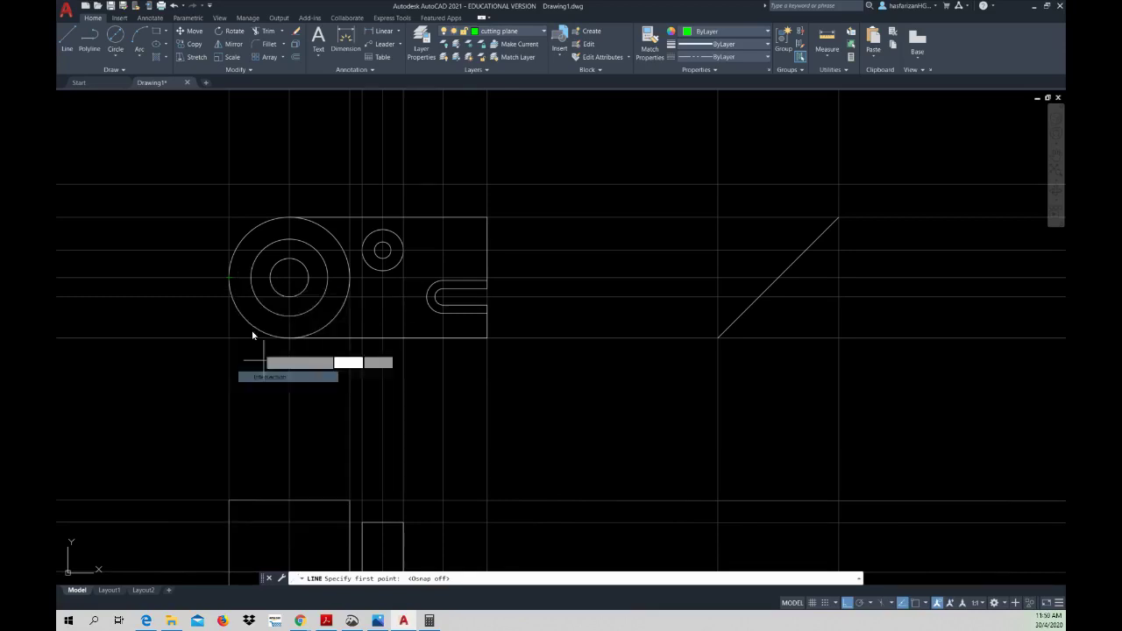
left_click(230, 288)
scroll(355, 282, "up", 4)
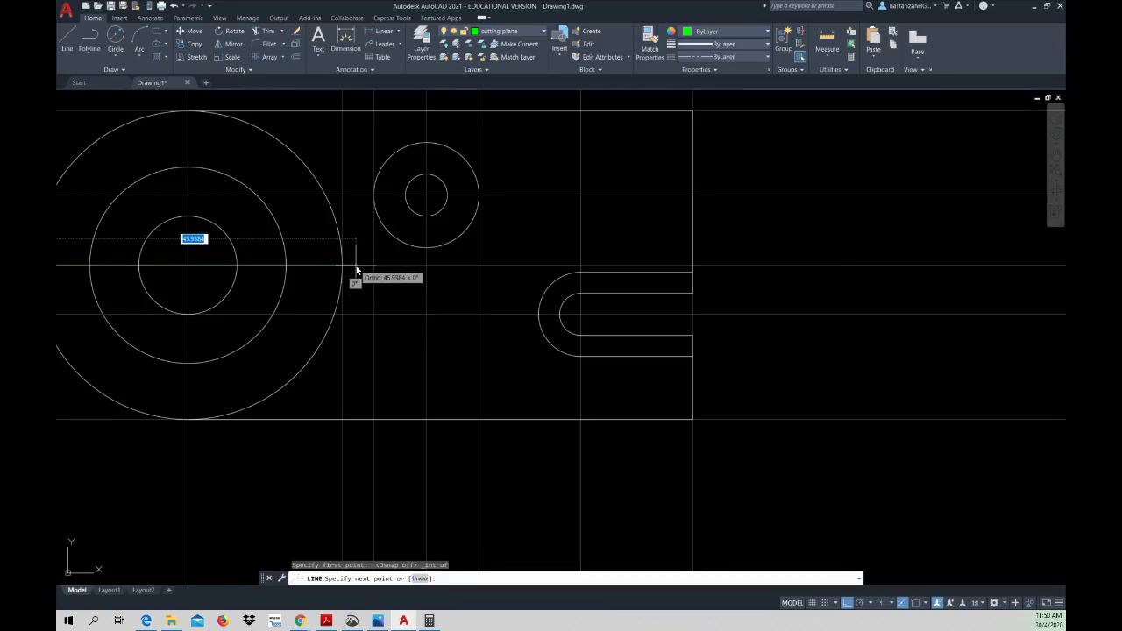
left_click(356, 268)
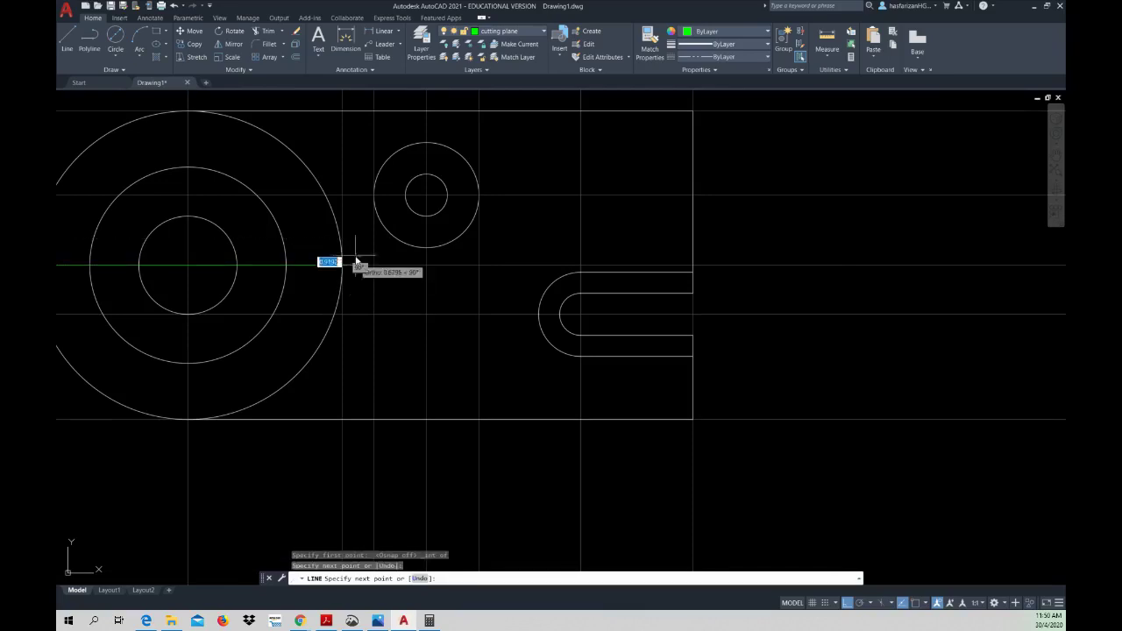
- Continue with perpendicular-snapped segments up through the small hole's centre and down through the slot
right_click(357, 202, "shift")
left_click(403, 366)
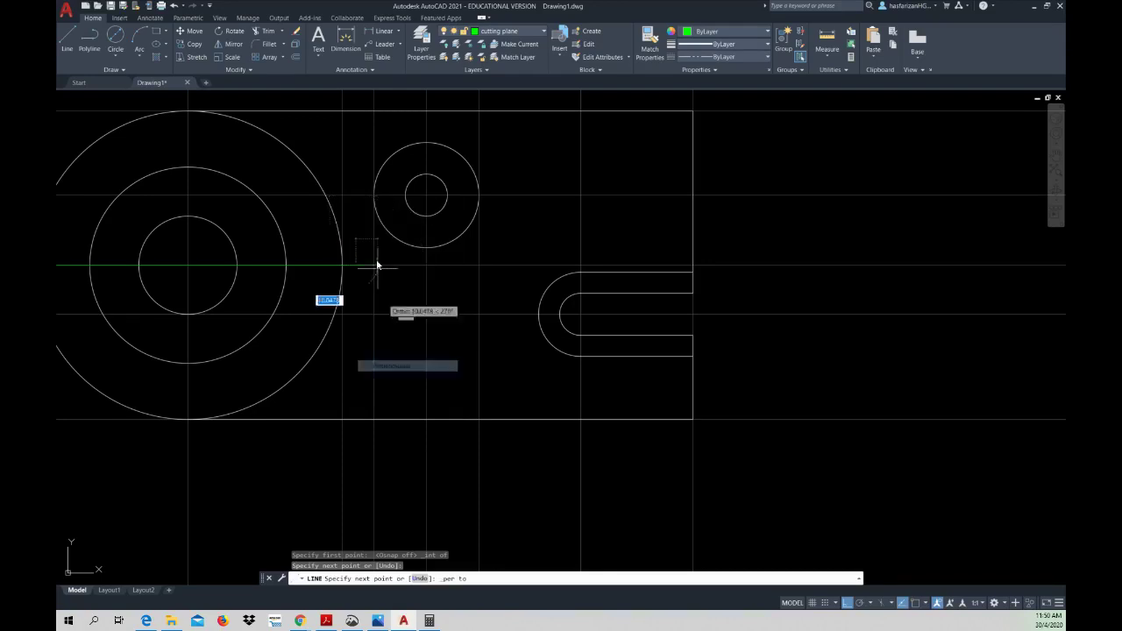
left_click(358, 197)
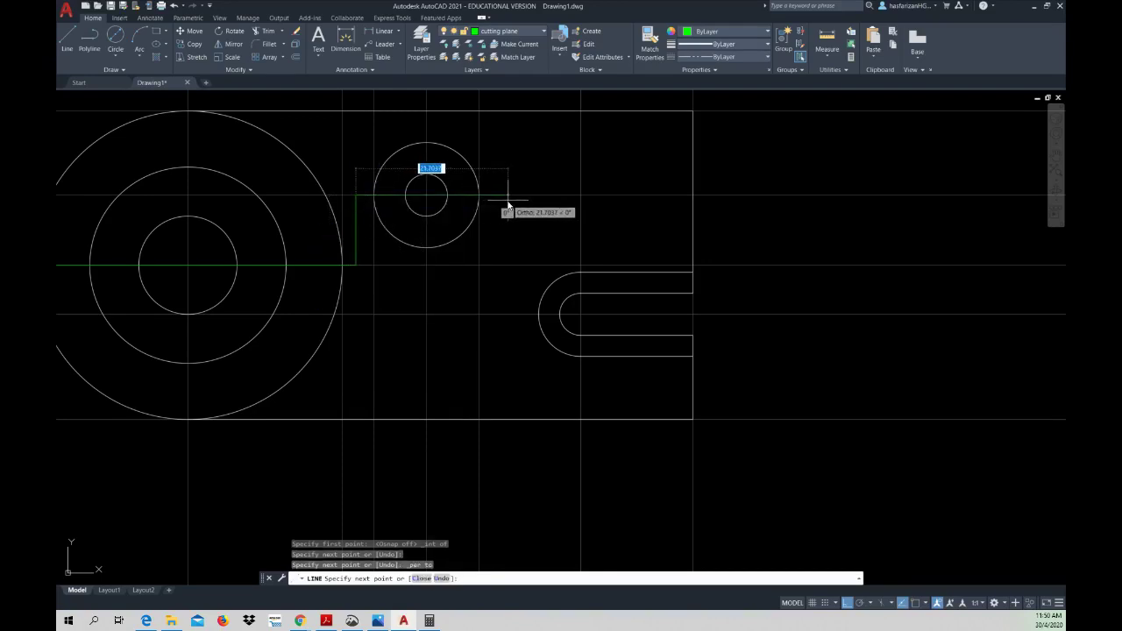
left_click(507, 203)
right_click(508, 201, "shift")
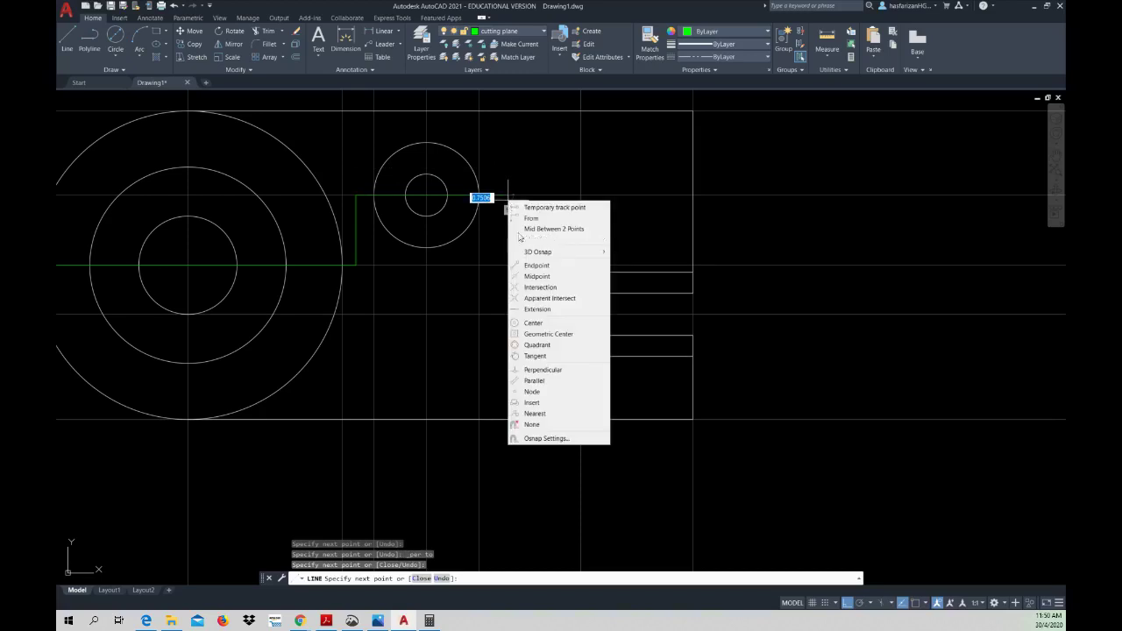
key("Escape")
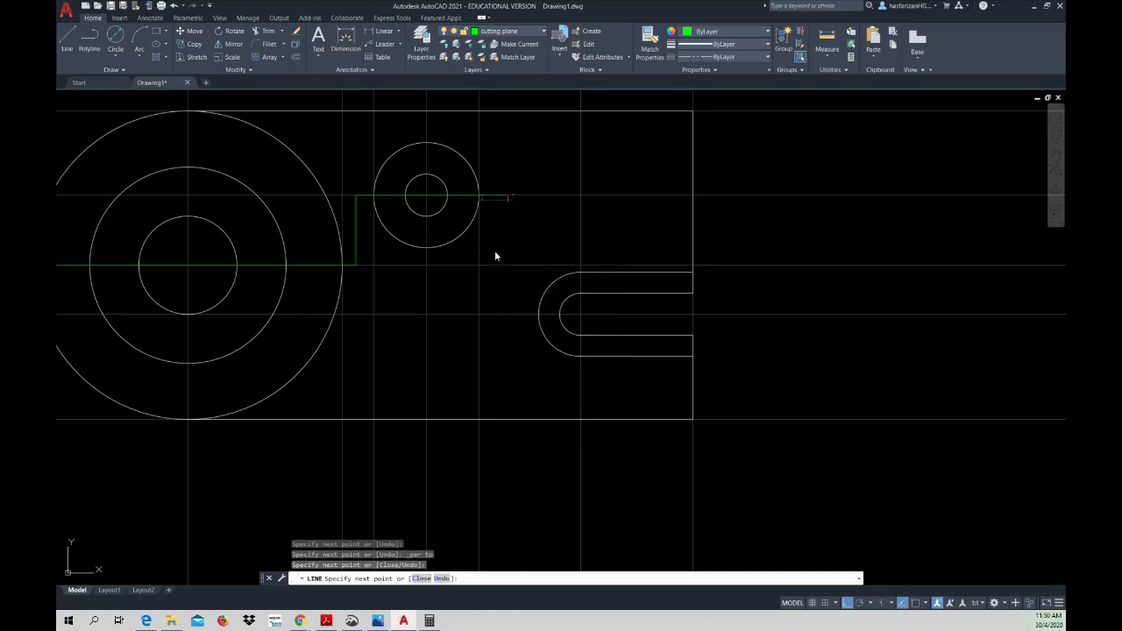
right_click(508, 319, "shift")
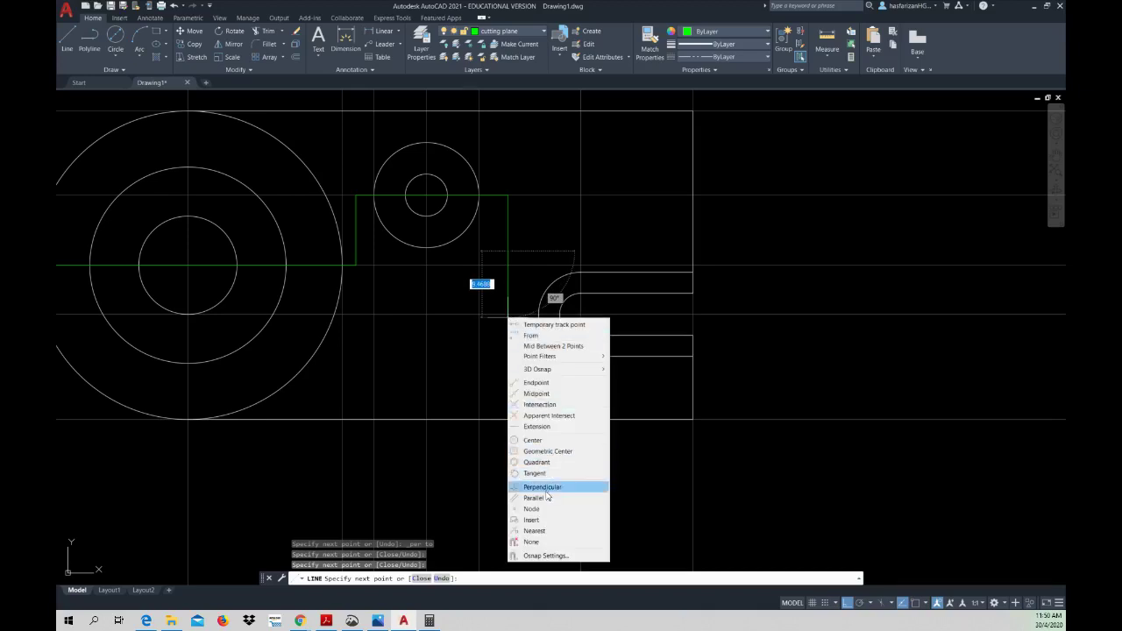
left_click(544, 488)
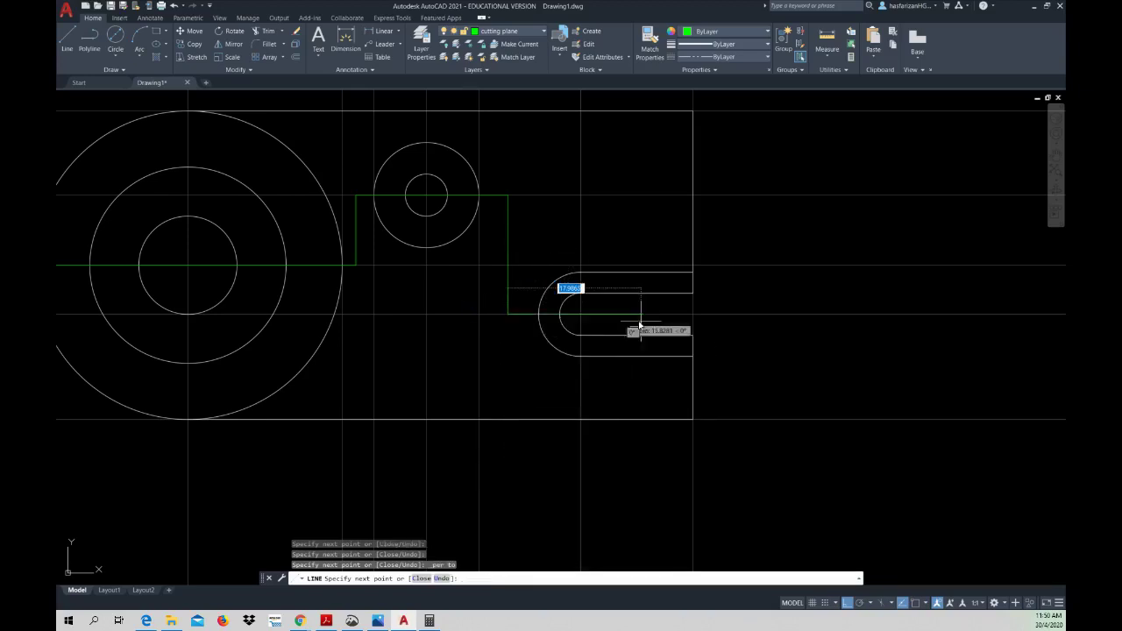
left_click(802, 315)
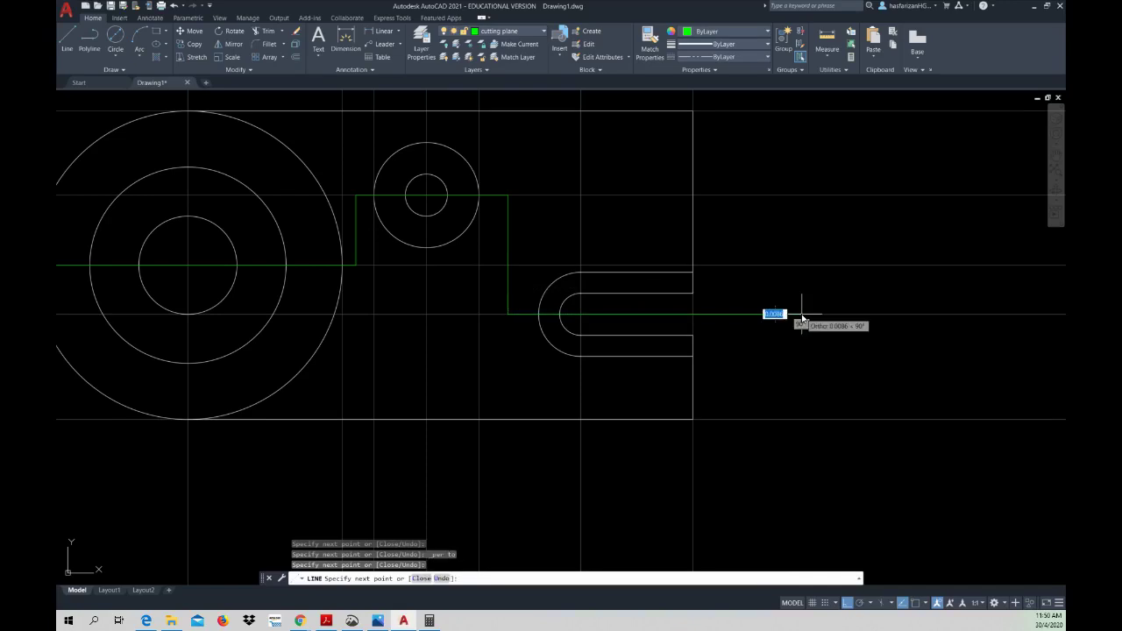
key("Escape")
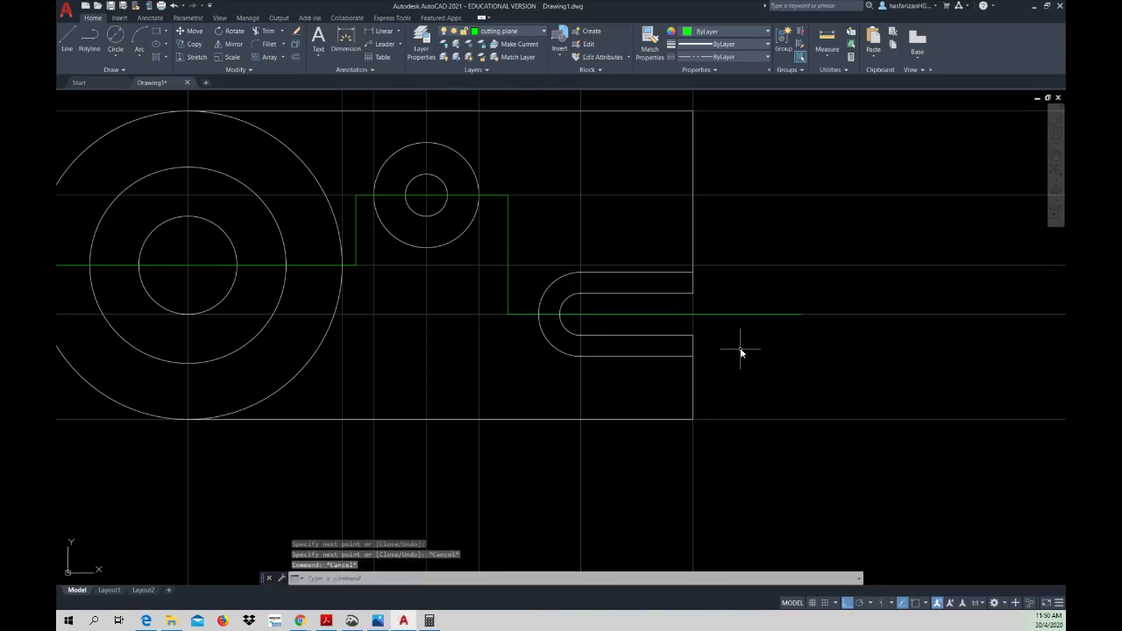
- Grip-stretch the cutting-plane line's left end outward past the large circle
left_click(735, 314)
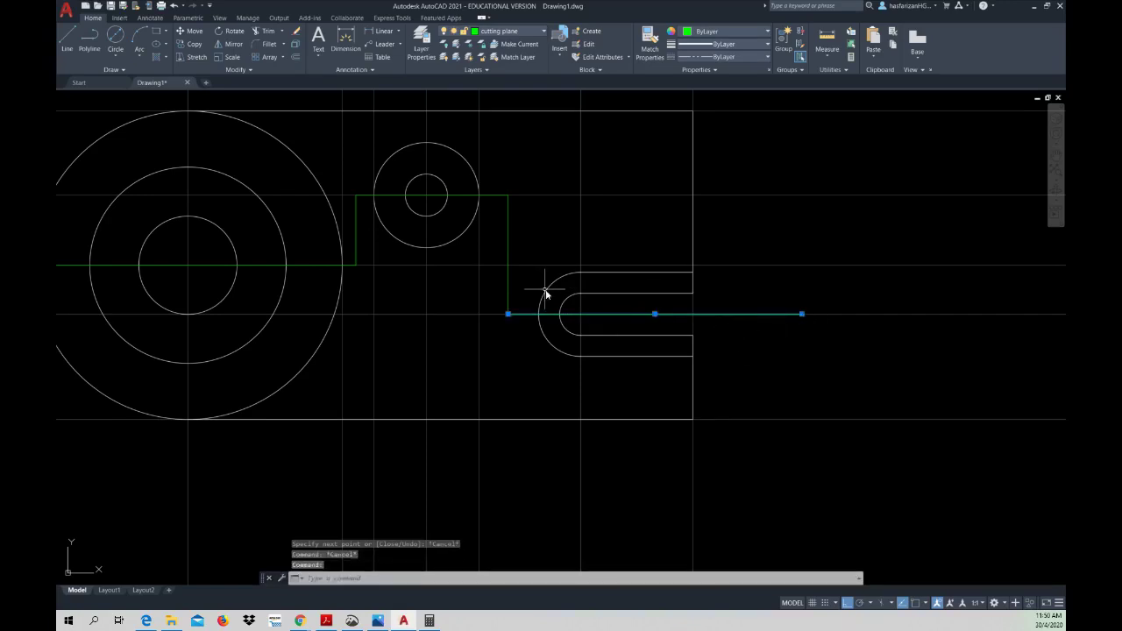
left_click(509, 292)
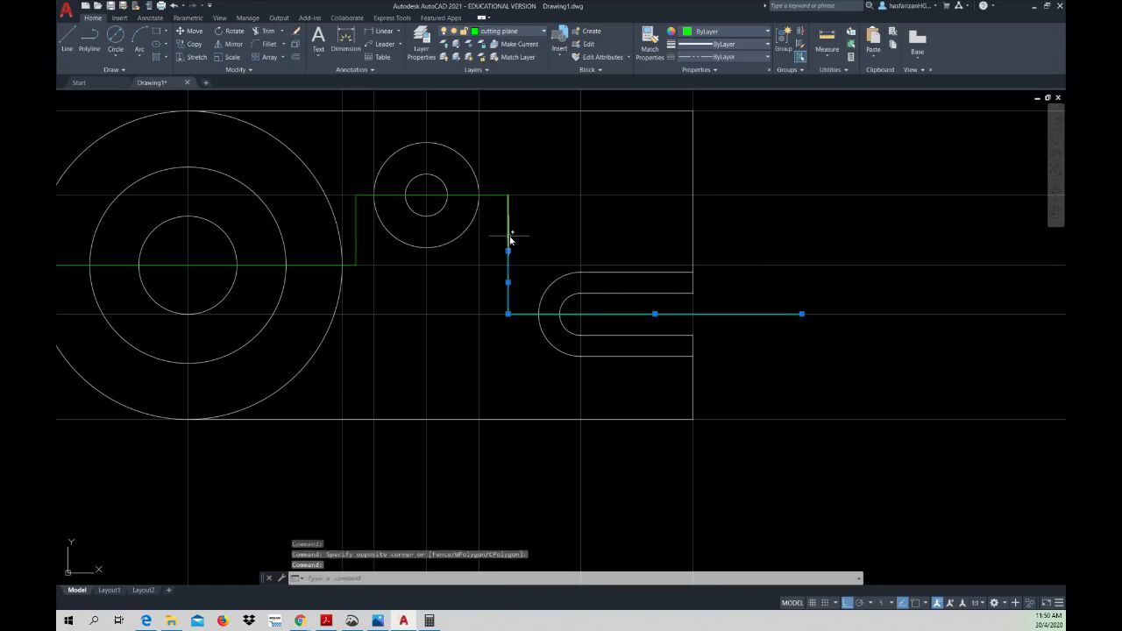
left_click(509, 239)
left_click(492, 195)
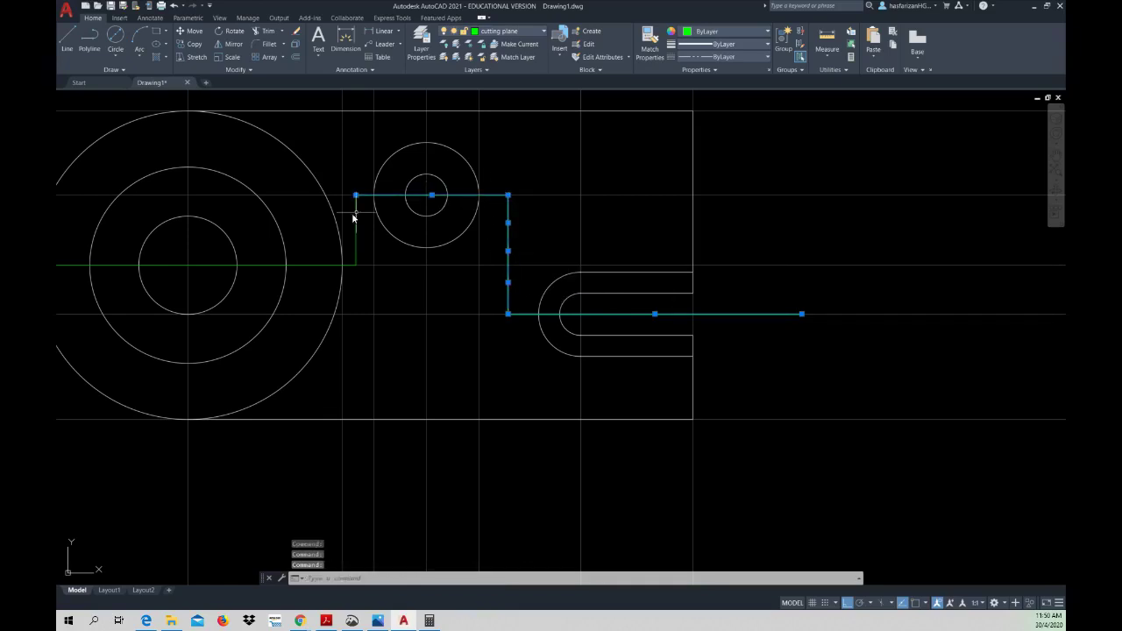
key("Escape")
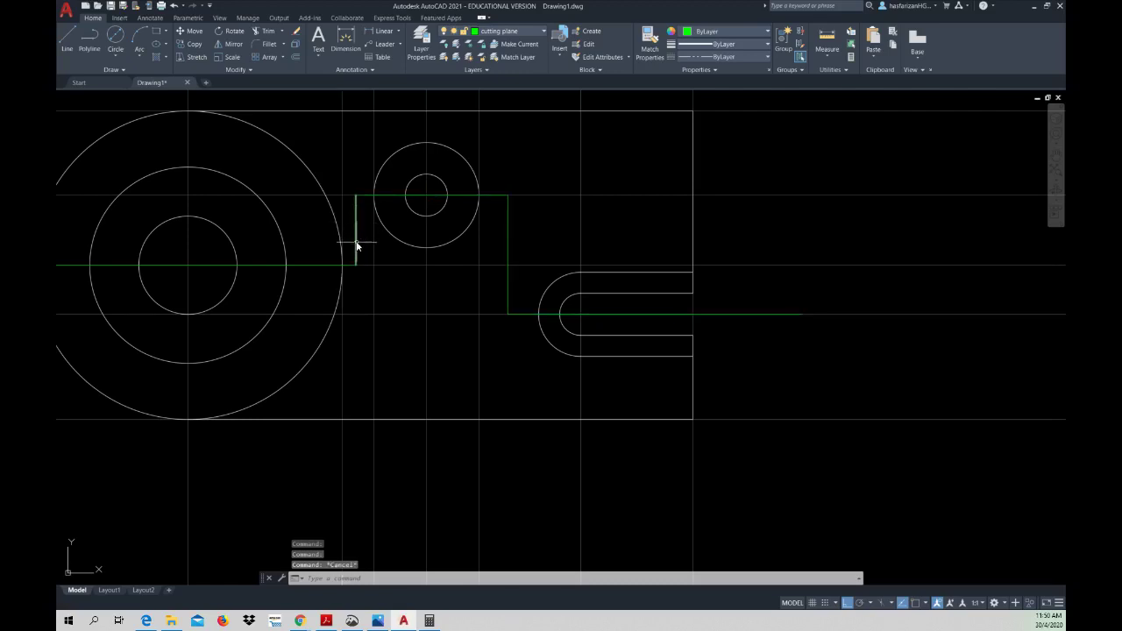
middle_click_drag(393, 319, 518, 325)
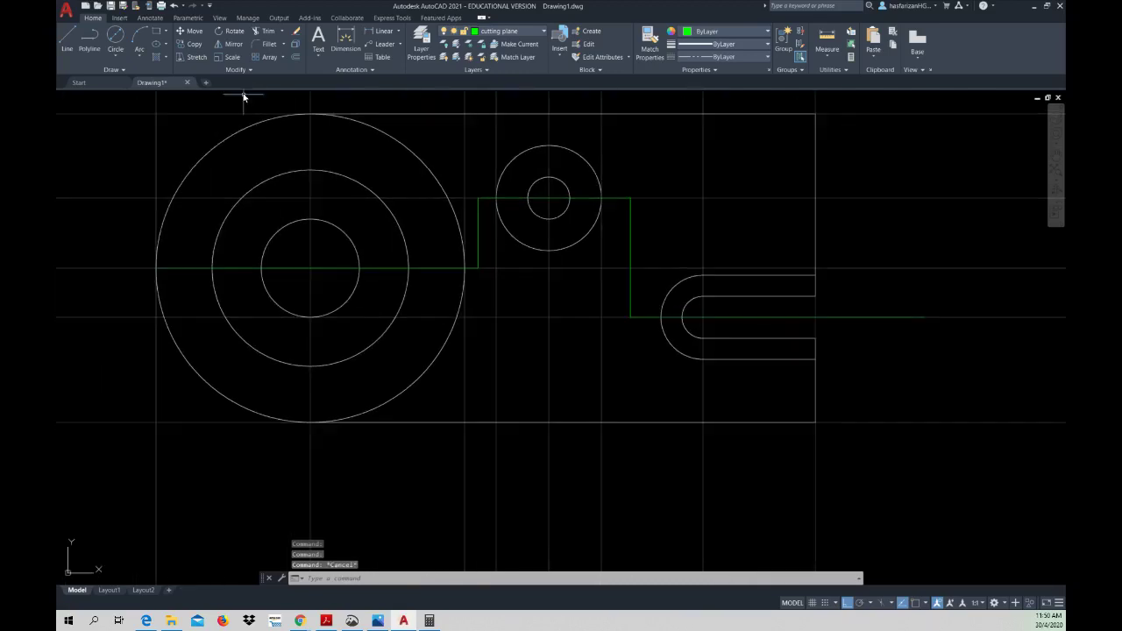
left_click(247, 69)
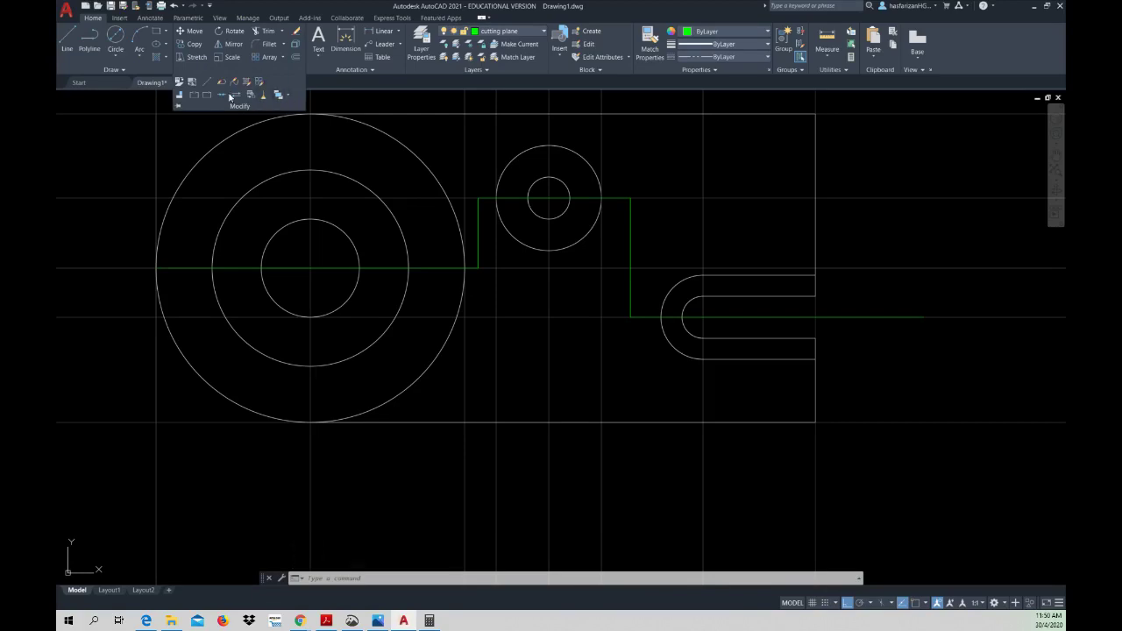
left_click(156, 268)
left_click(156, 267)
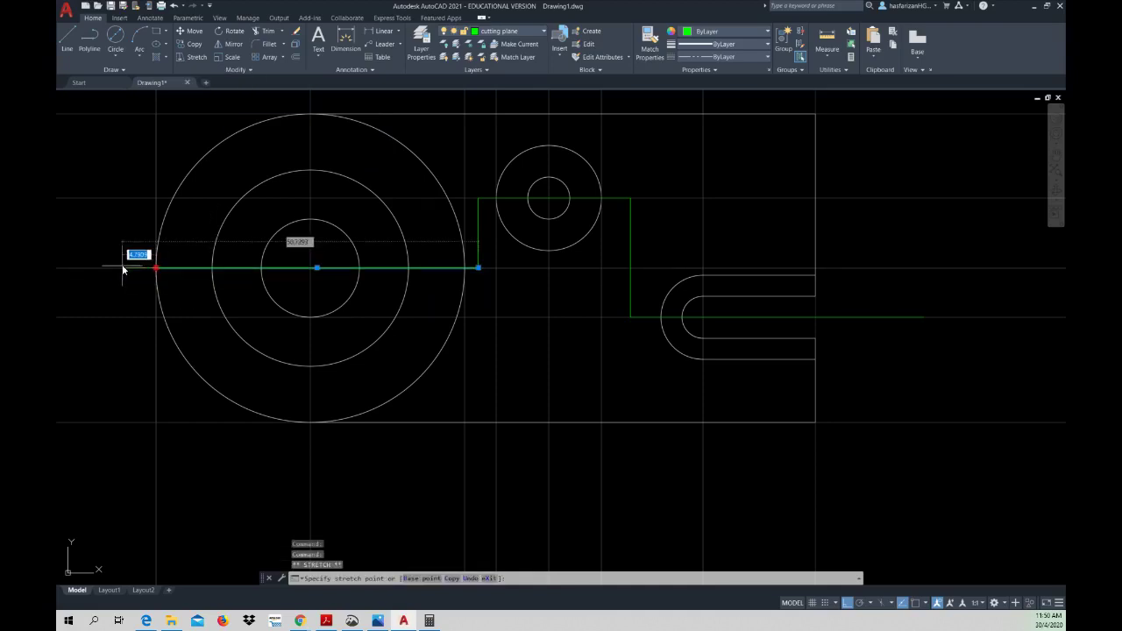
left_click(127, 308)
key("Escape")
key("Escape")
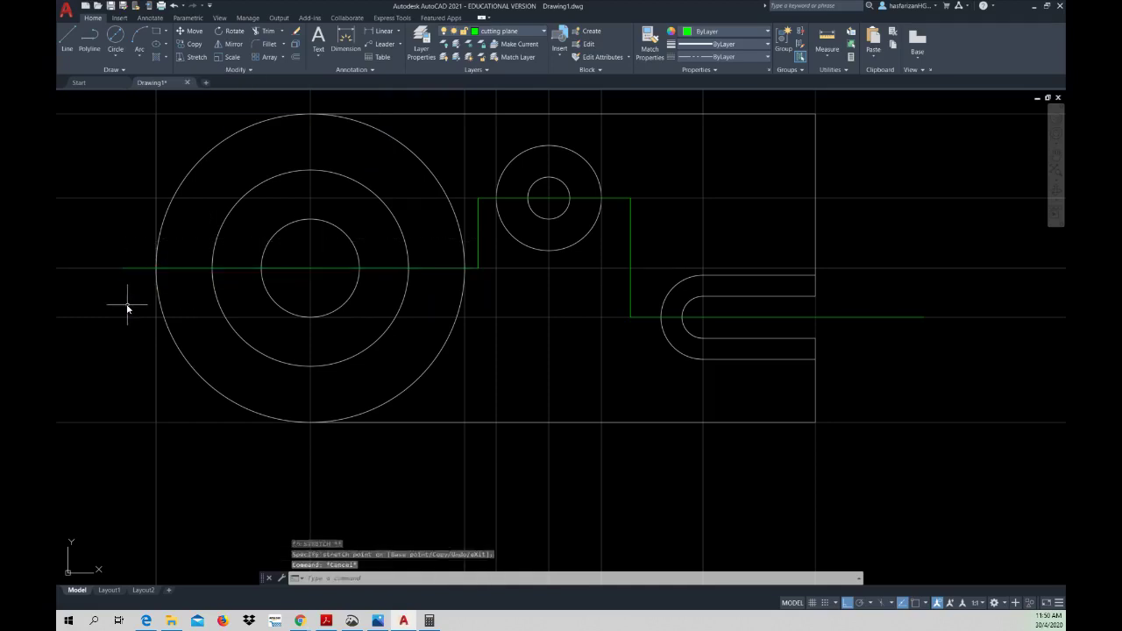
- Select all five cutting-plane segments and join them into one polyline
left_click(164, 269)
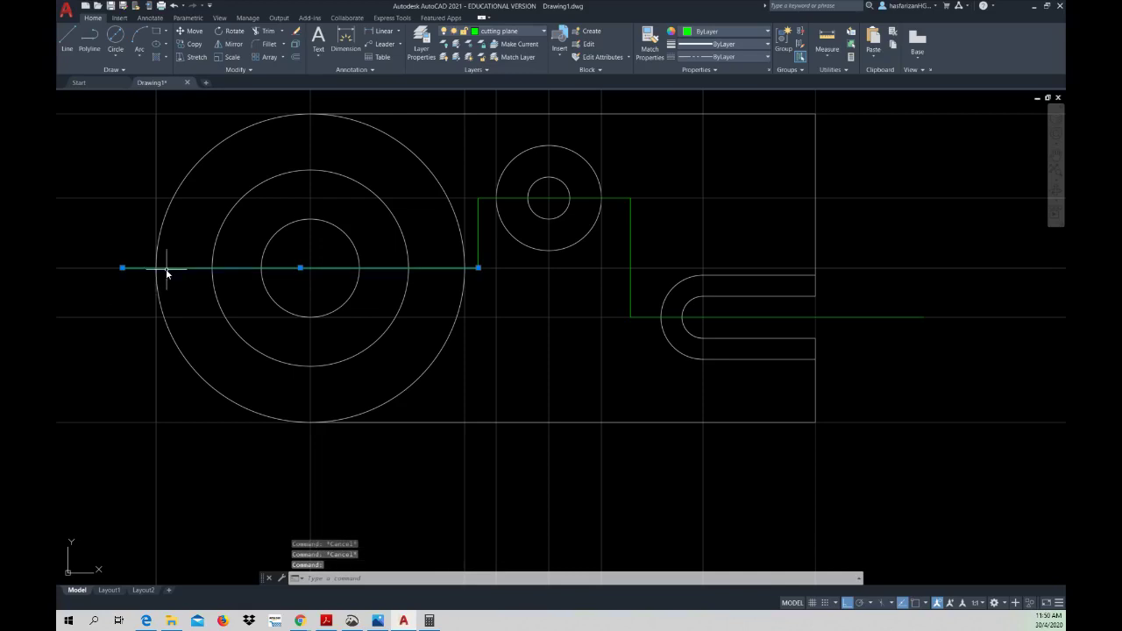
left_click(478, 252)
left_click(489, 199)
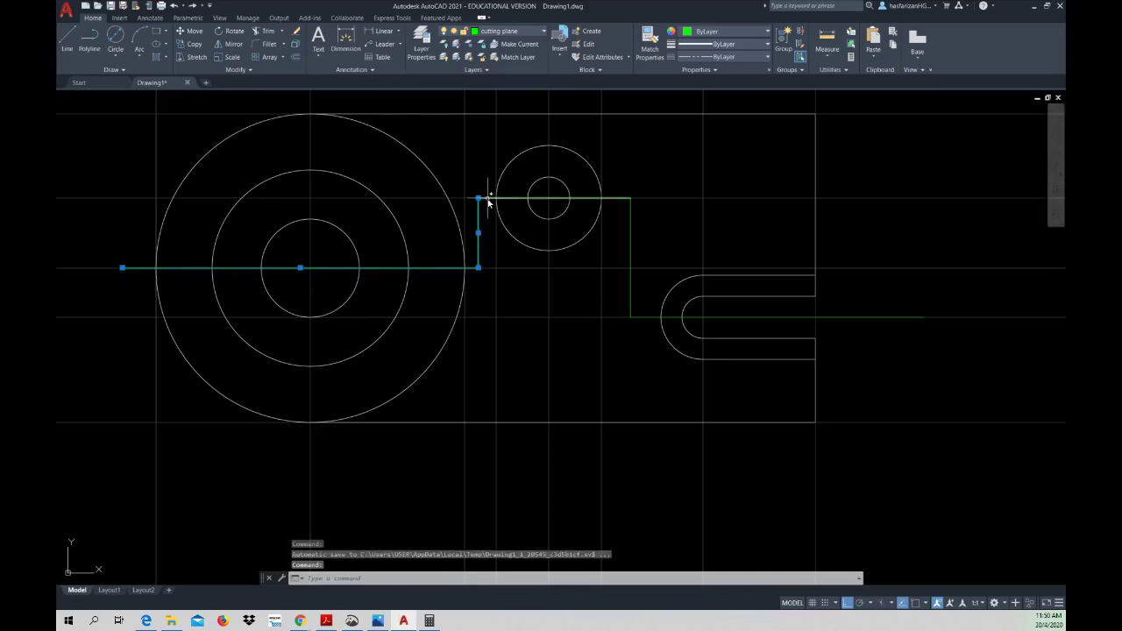
left_click(631, 244)
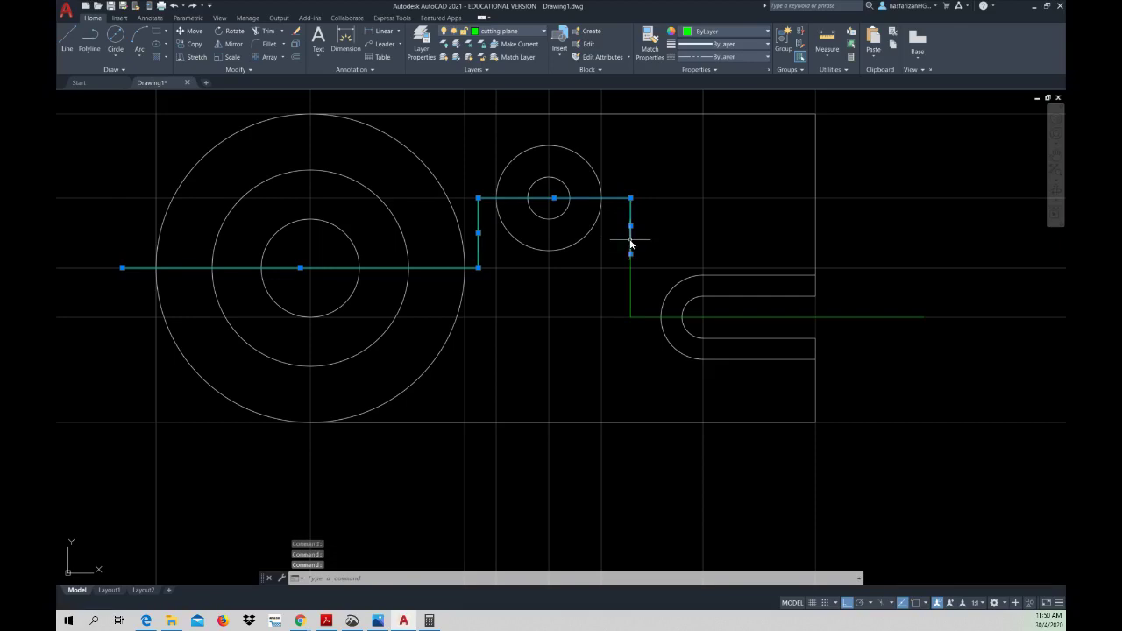
left_click(649, 318)
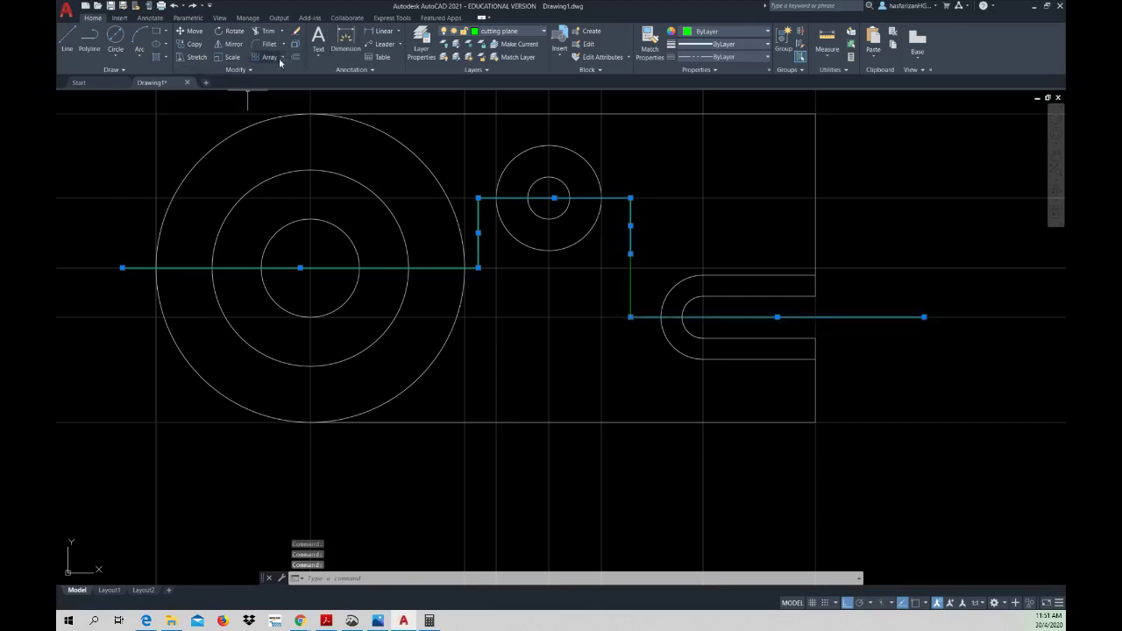
left_click(247, 69)
left_click(220, 98)
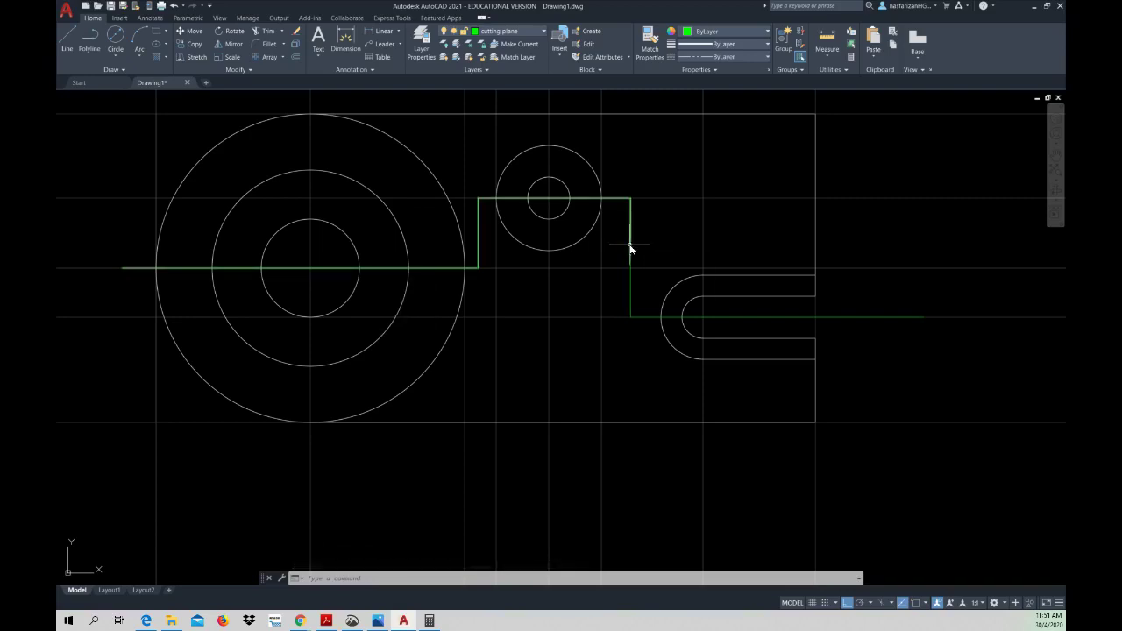
- Join the leftover vertical segment and slot run into the green polyline
left_click(252, 67)
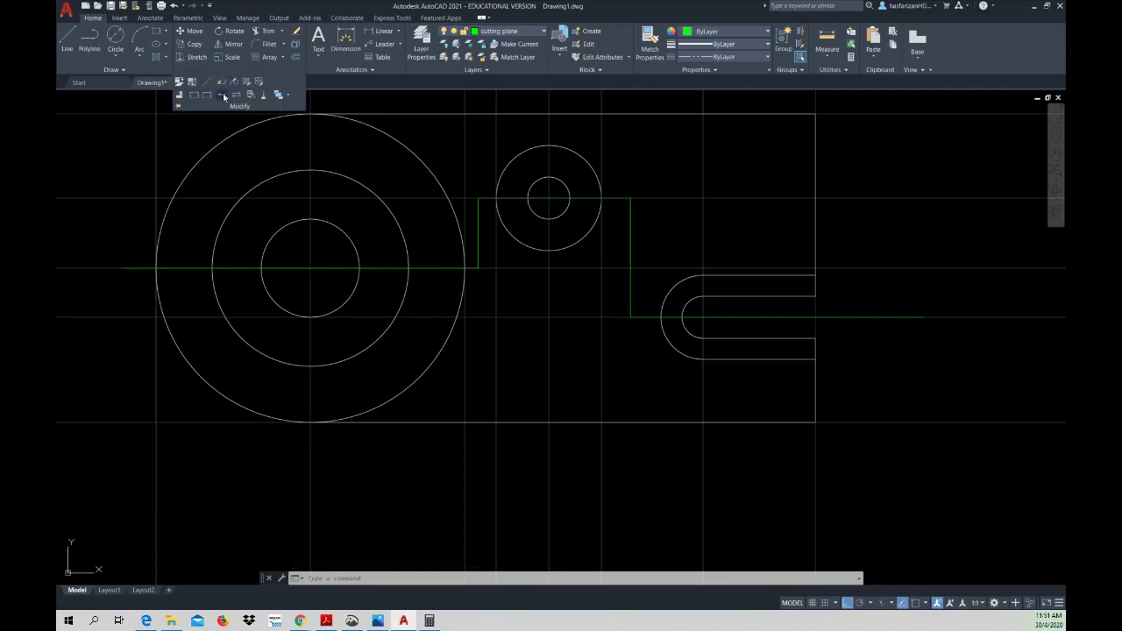
left_click(223, 92)
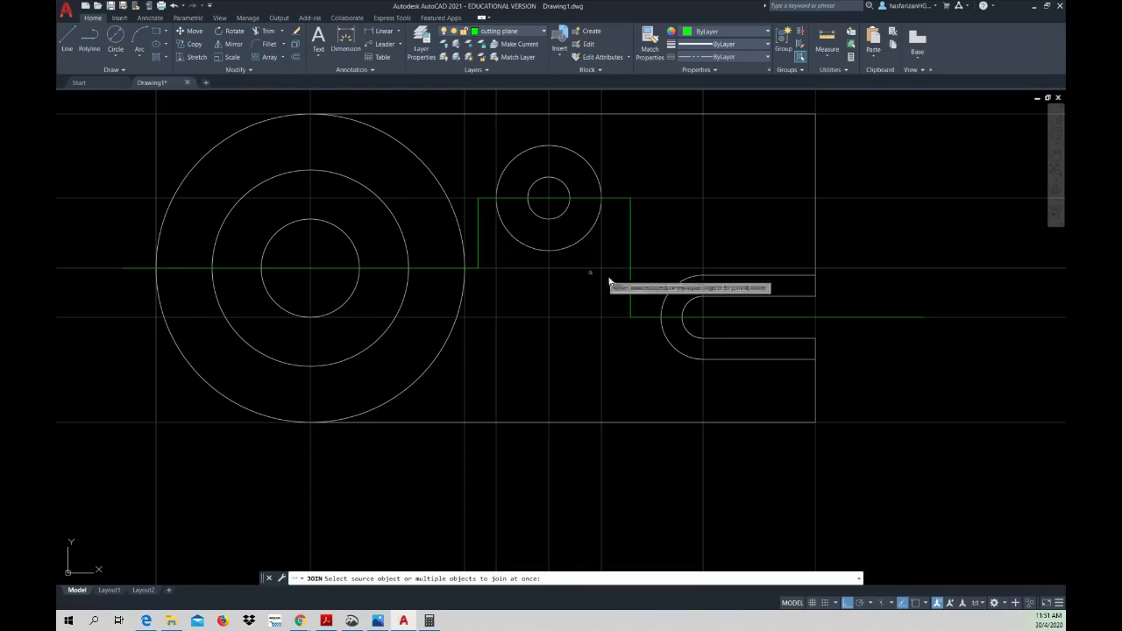
left_click(630, 254)
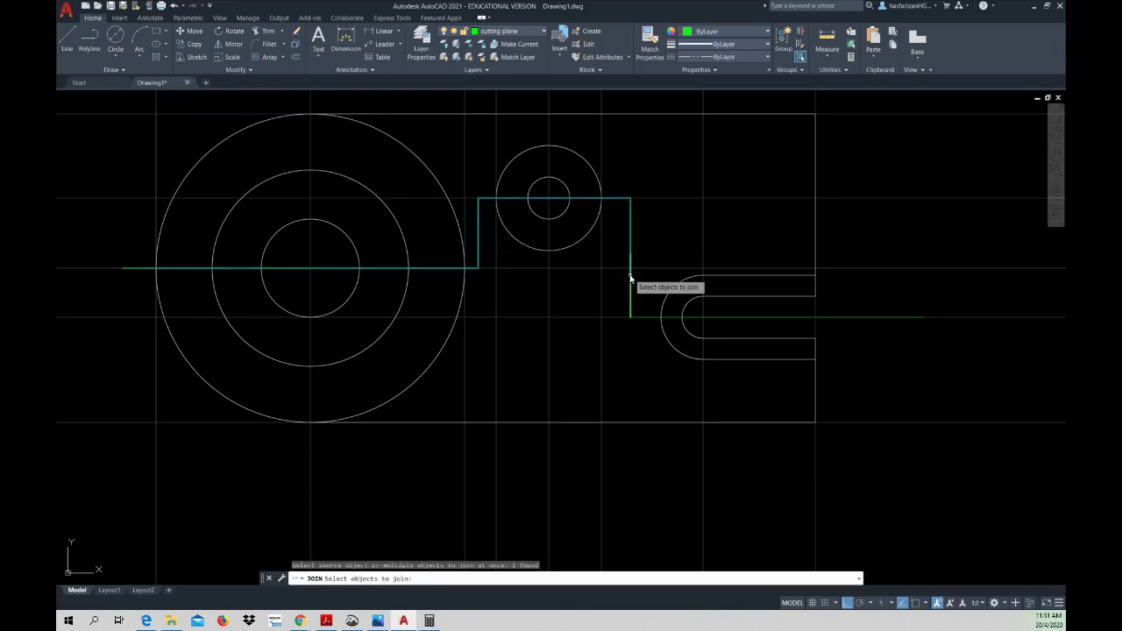
left_click(631, 279)
left_click(633, 318)
key("Return")
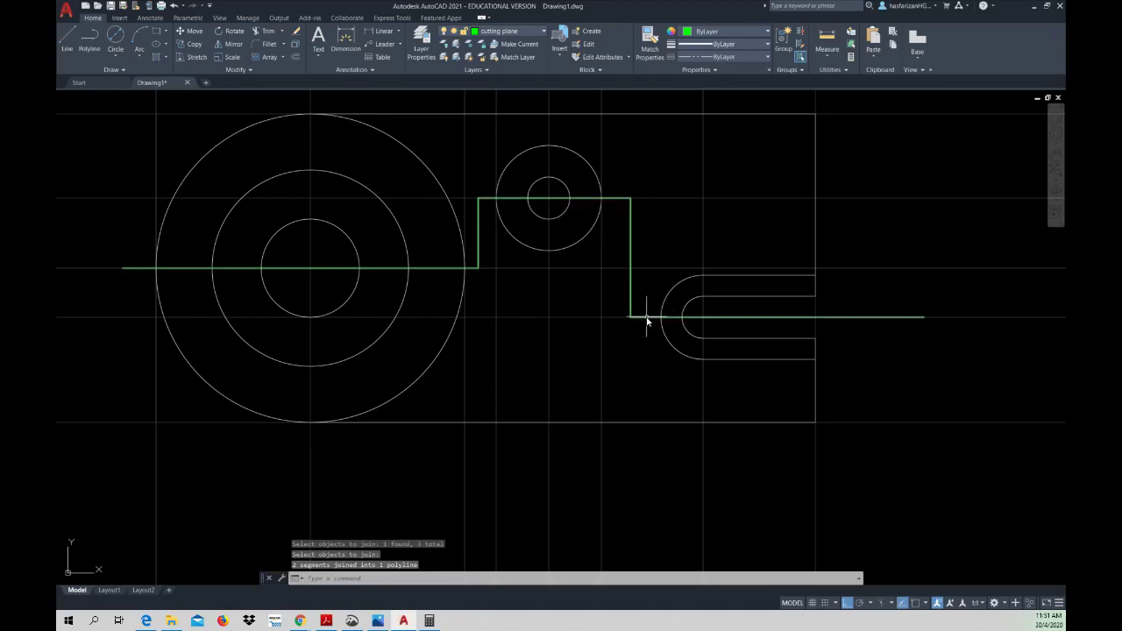
left_click(646, 317)
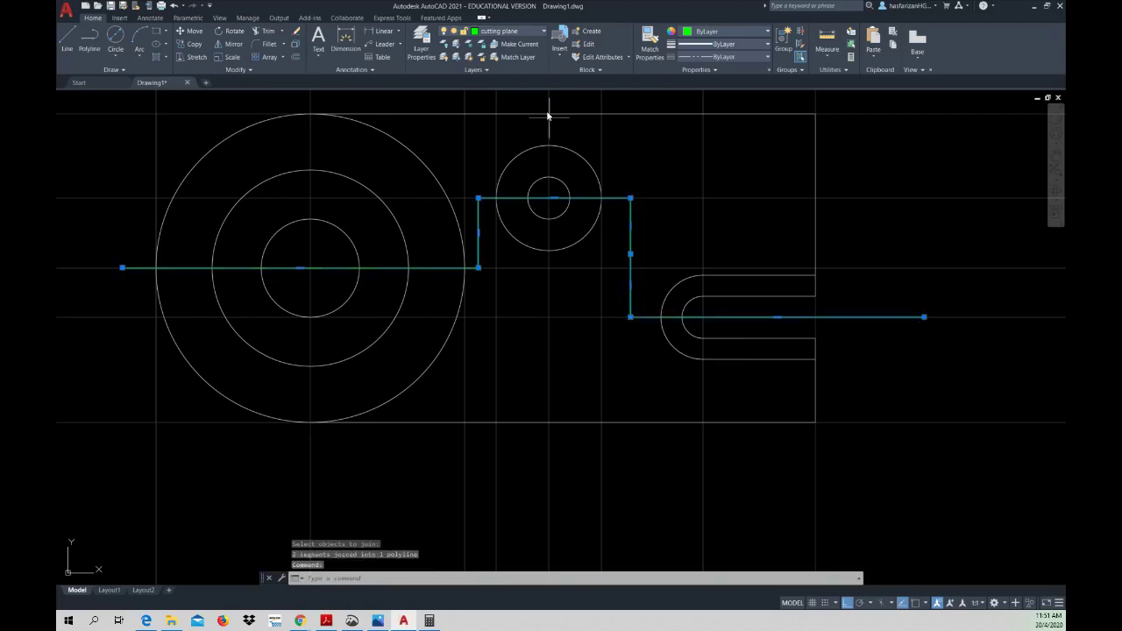
- Give the cutting plane layer the PHANTOM2 linetype and check the drawing
left_click(421, 40)
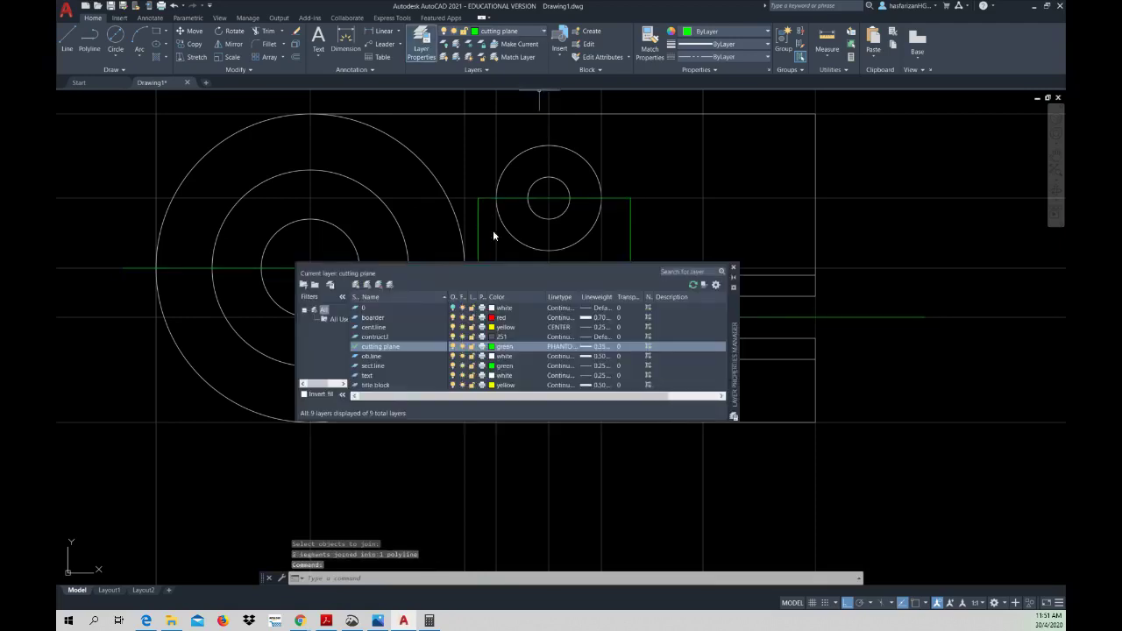
left_click(564, 351)
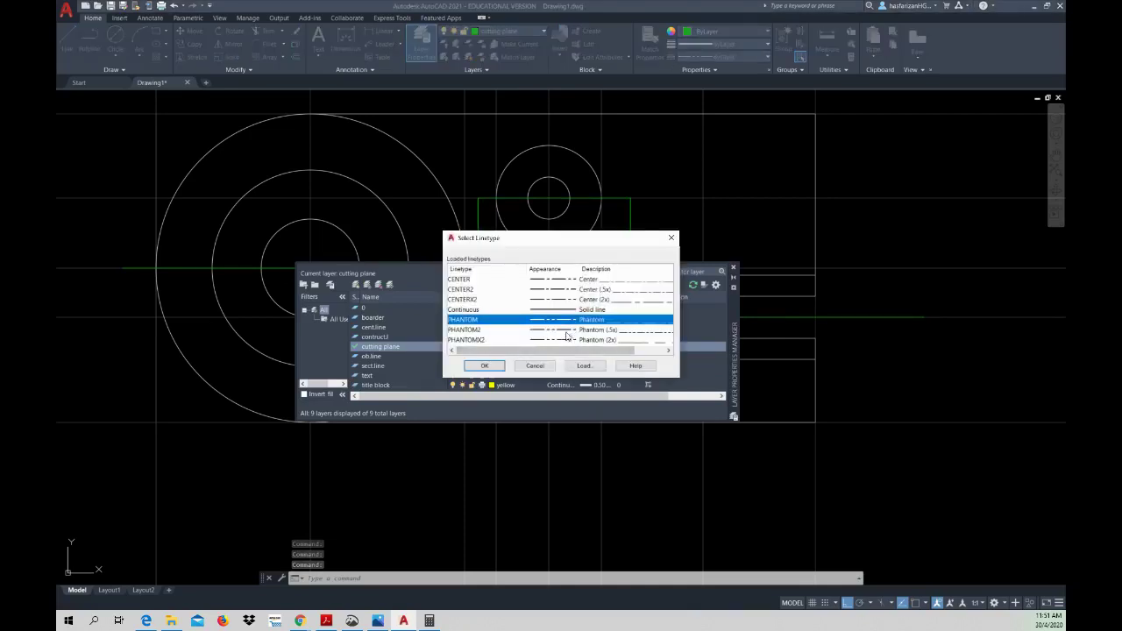
key("Down")
left_click(484, 365)
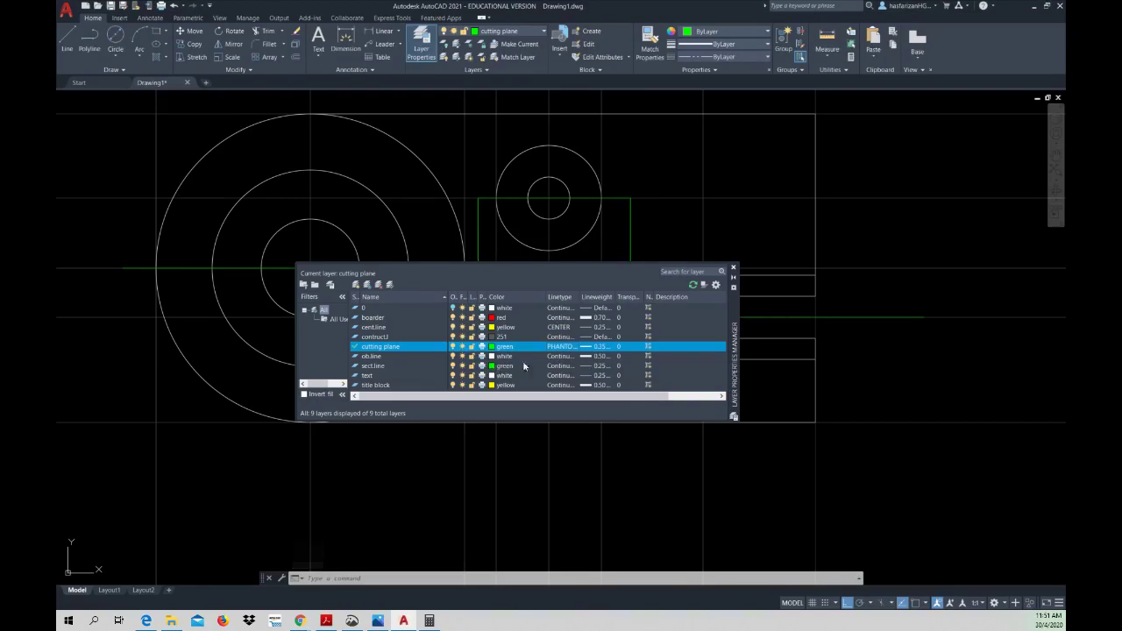
left_click(735, 269)
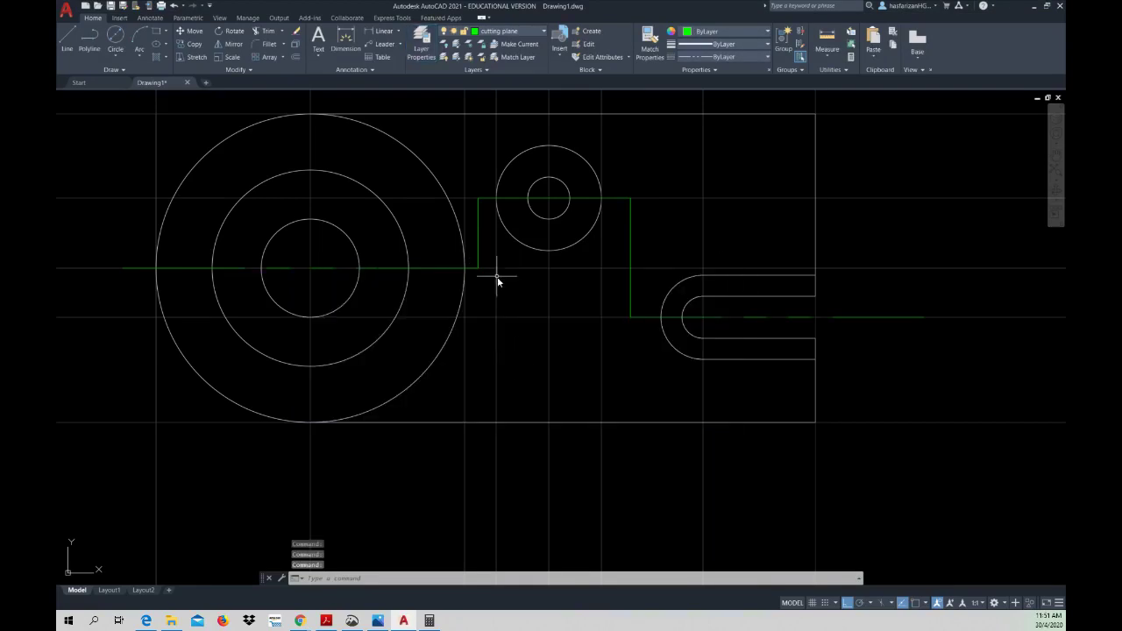
scroll(298, 303, "up", 2)
scroll(309, 303, "down", 2)
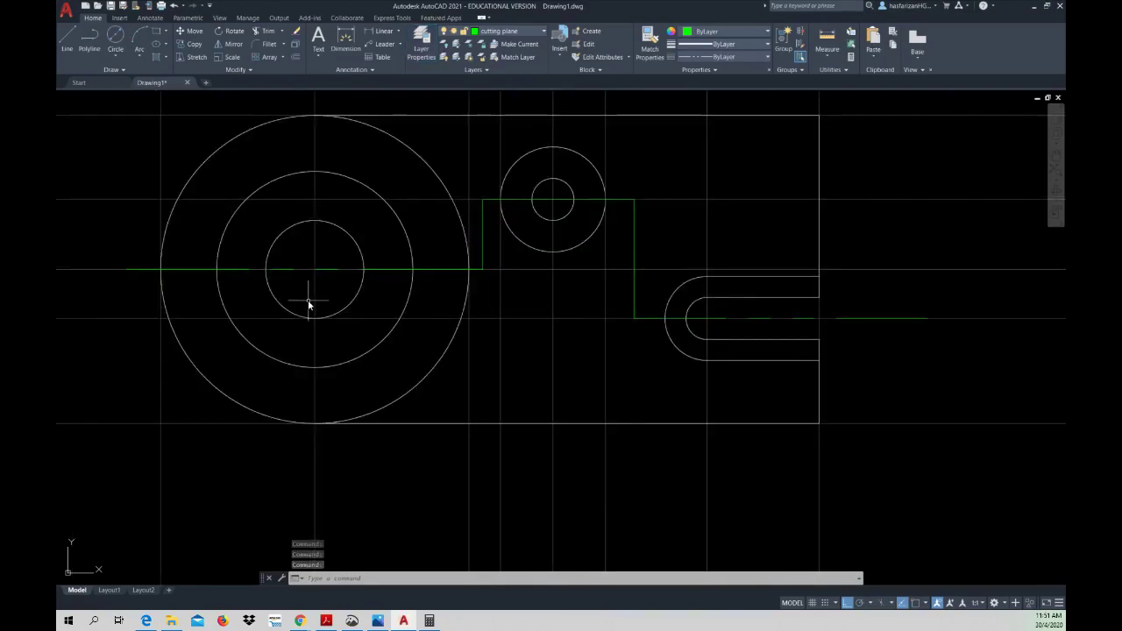
- Reopen the layer manager with LA, try PHANTOMX2, then settle back on PHANTOM2
type("la")
key("Return")
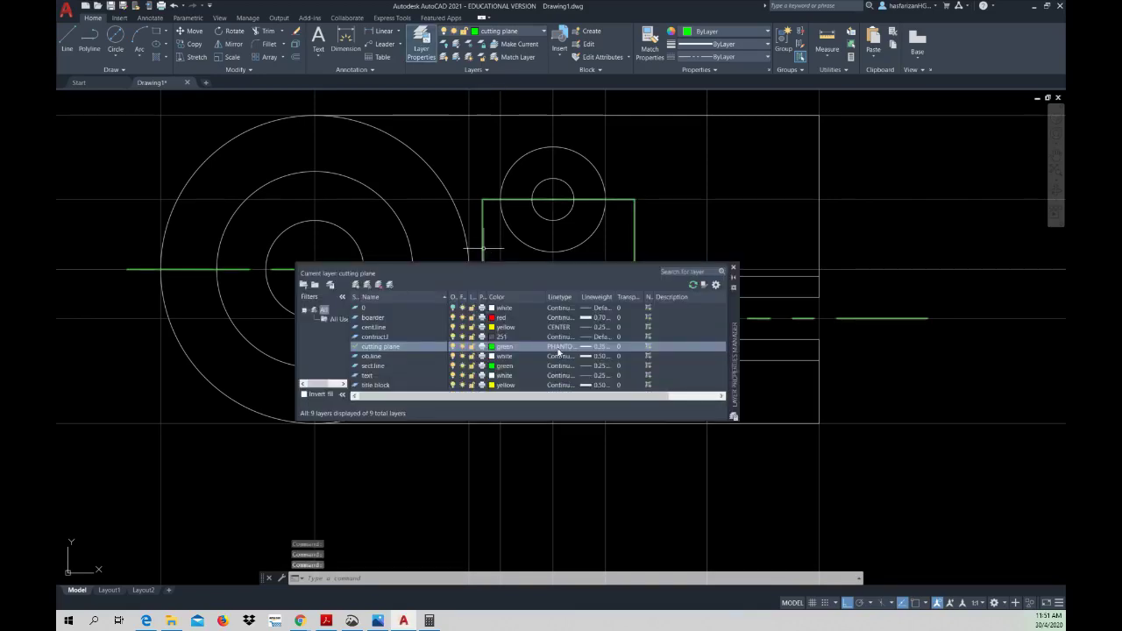
left_click(559, 348)
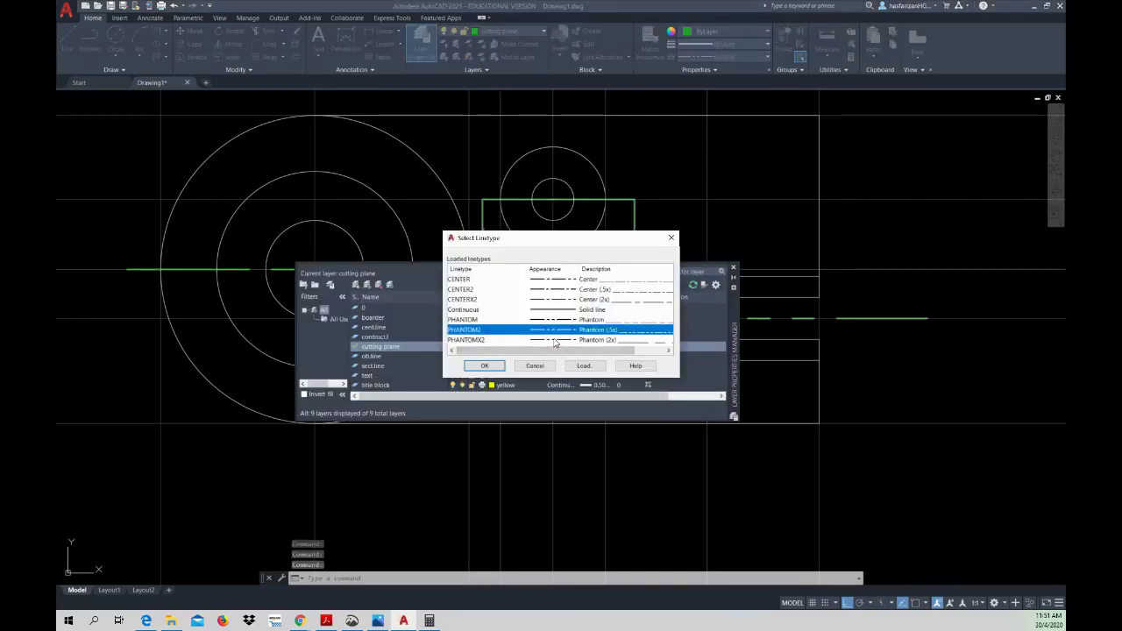
left_click(554, 340)
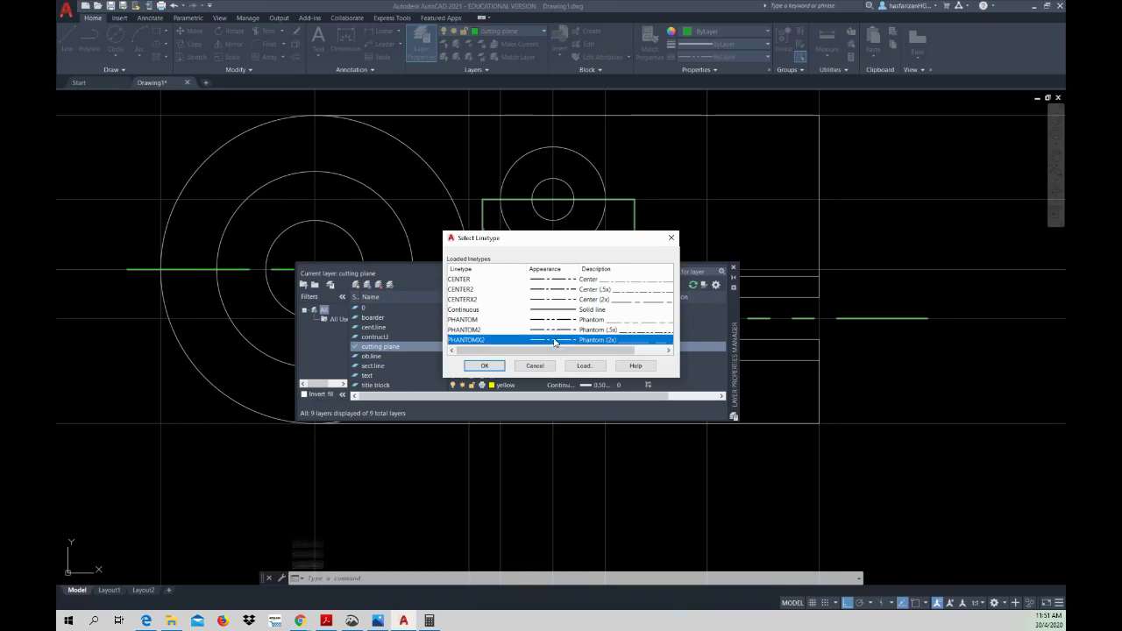
left_click(485, 367)
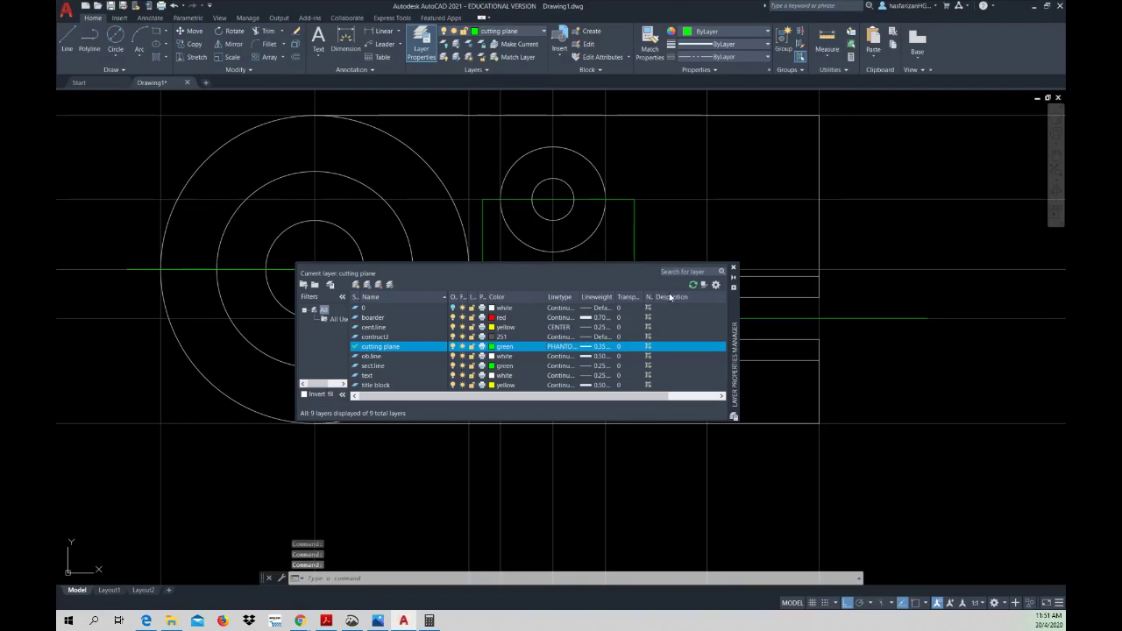
left_click(569, 346)
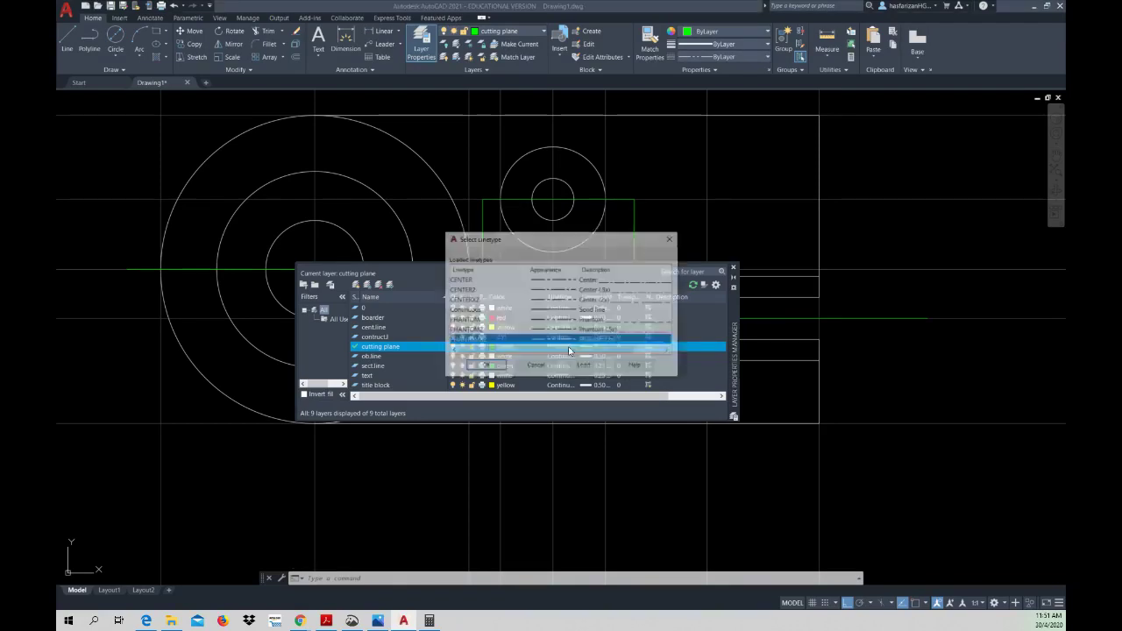
left_click(568, 330)
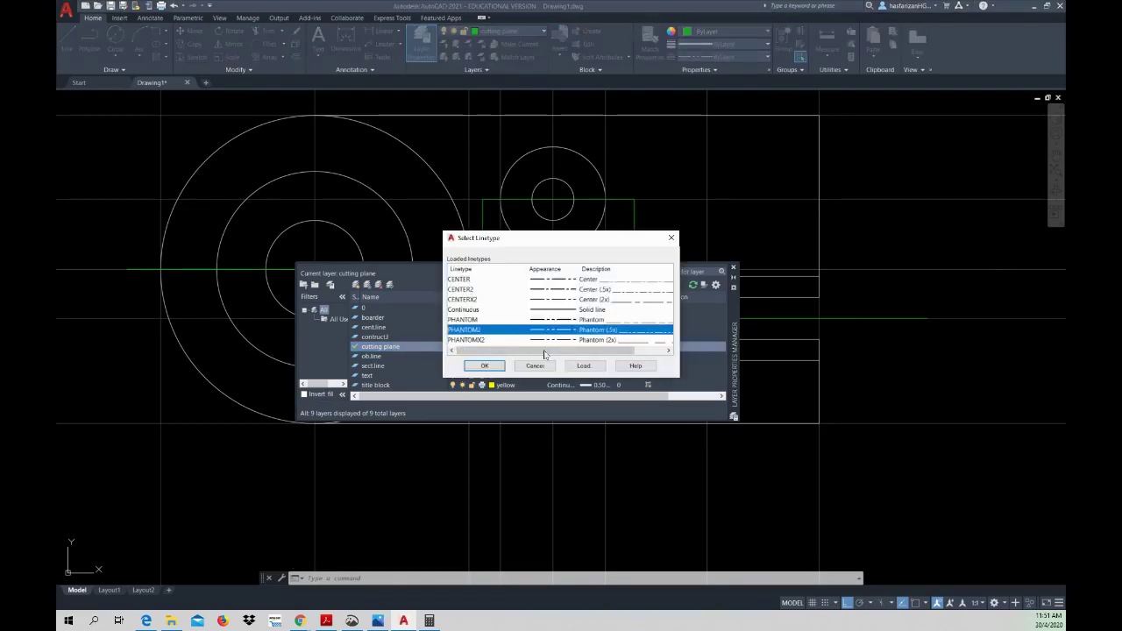
left_click(485, 366)
left_click(733, 268)
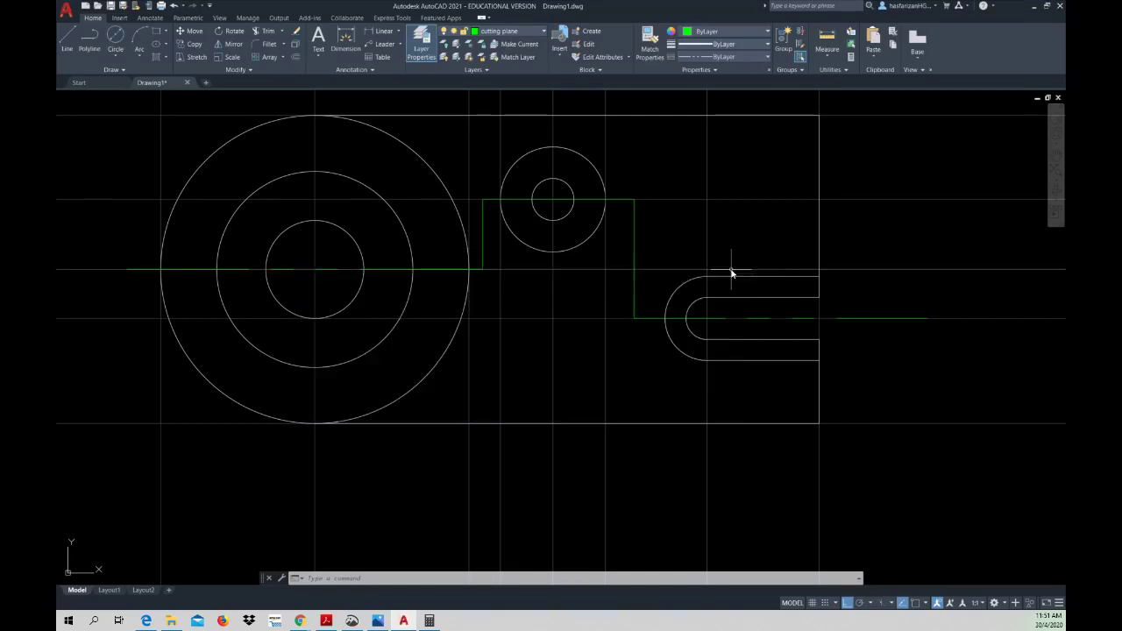
- Set the cutting-plane polyline's linetype scale to 0.5 in the Properties palette
double_click(634, 319)
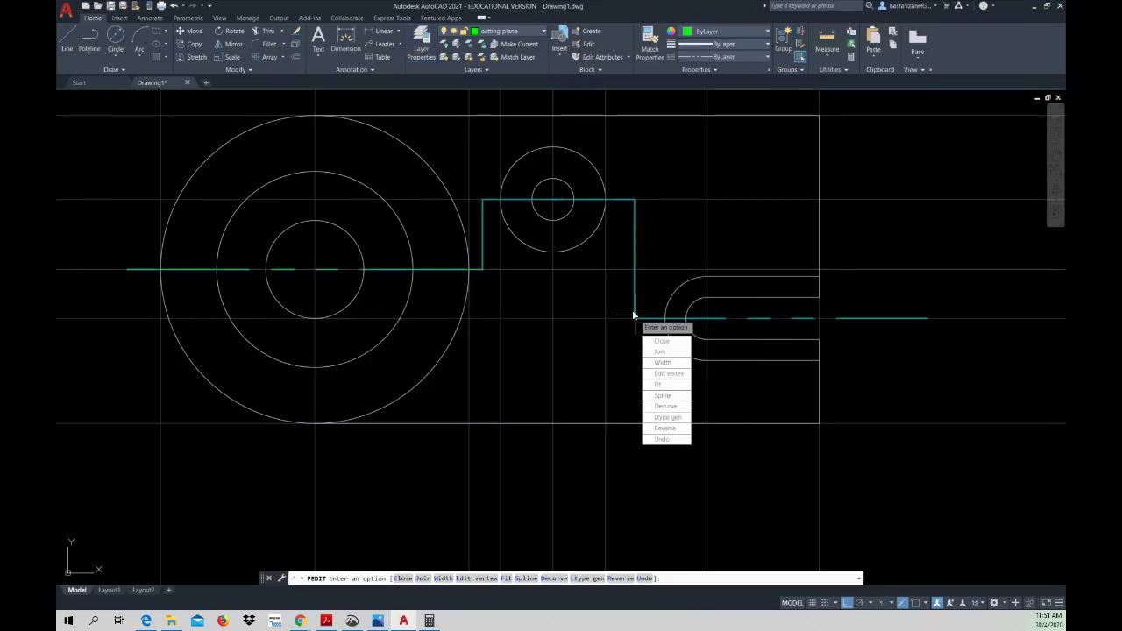
key("Escape")
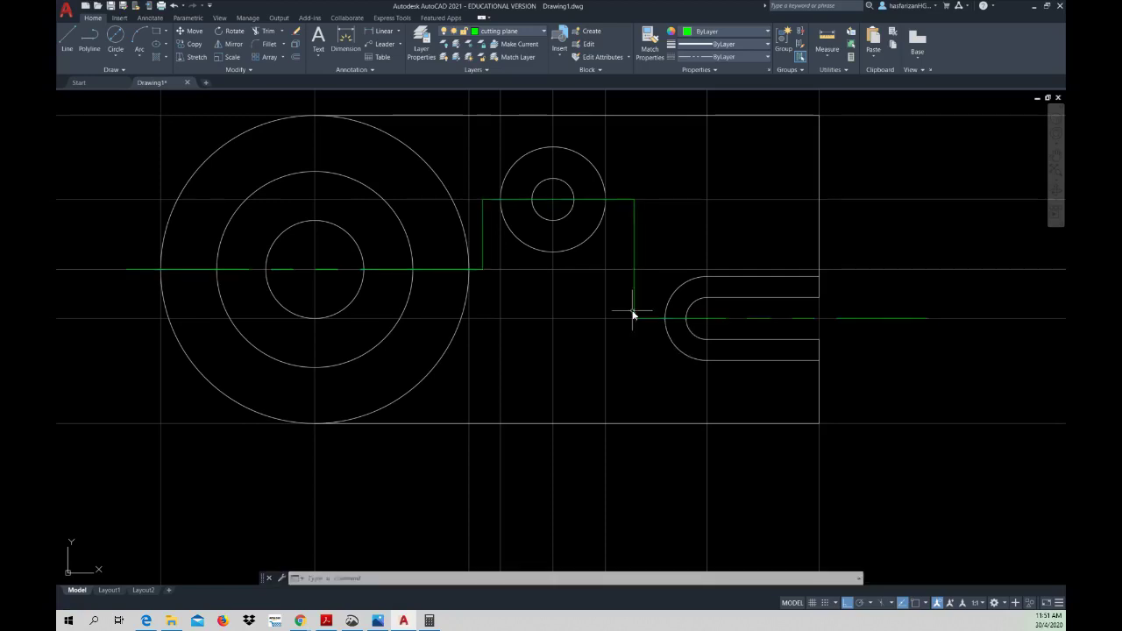
left_click(635, 313)
right_click(635, 313)
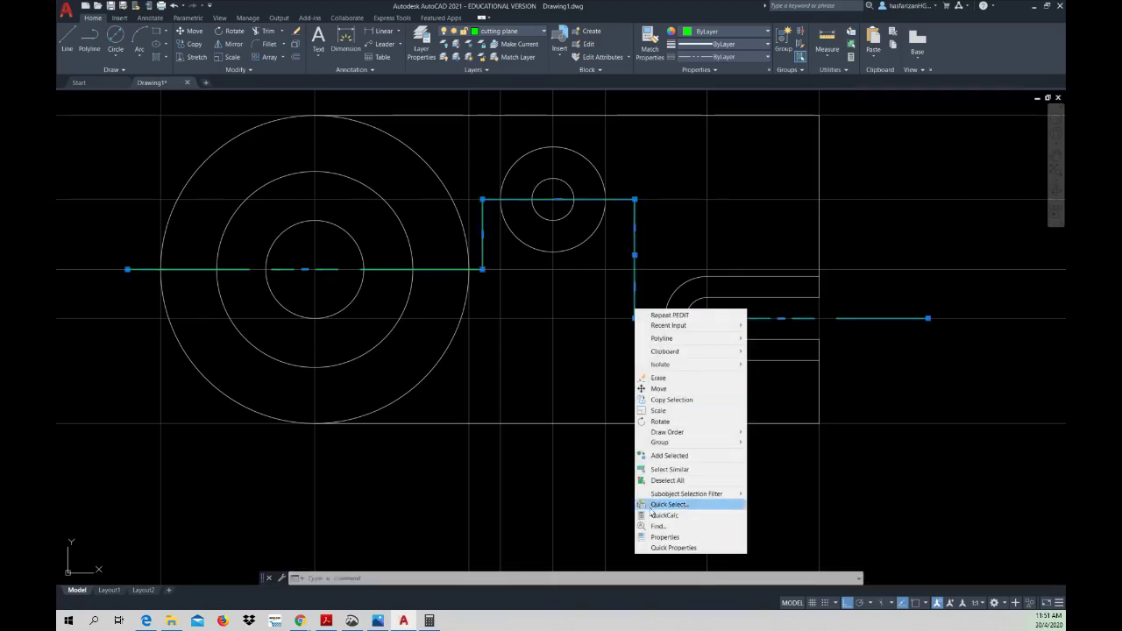
left_click(665, 537)
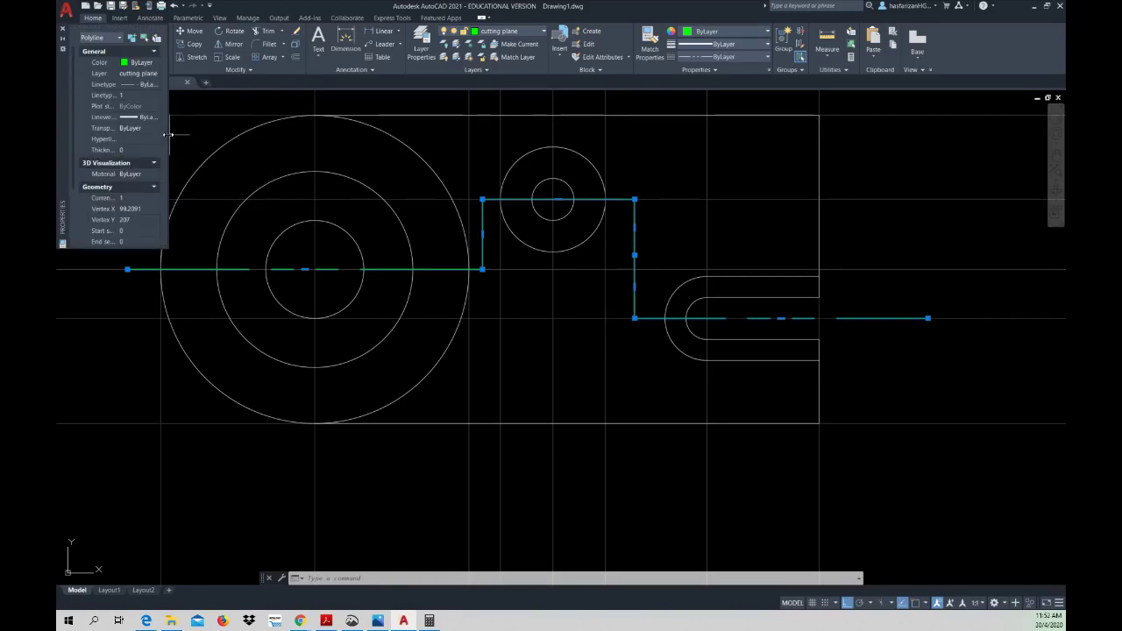
left_click_drag(169, 134, 209, 141)
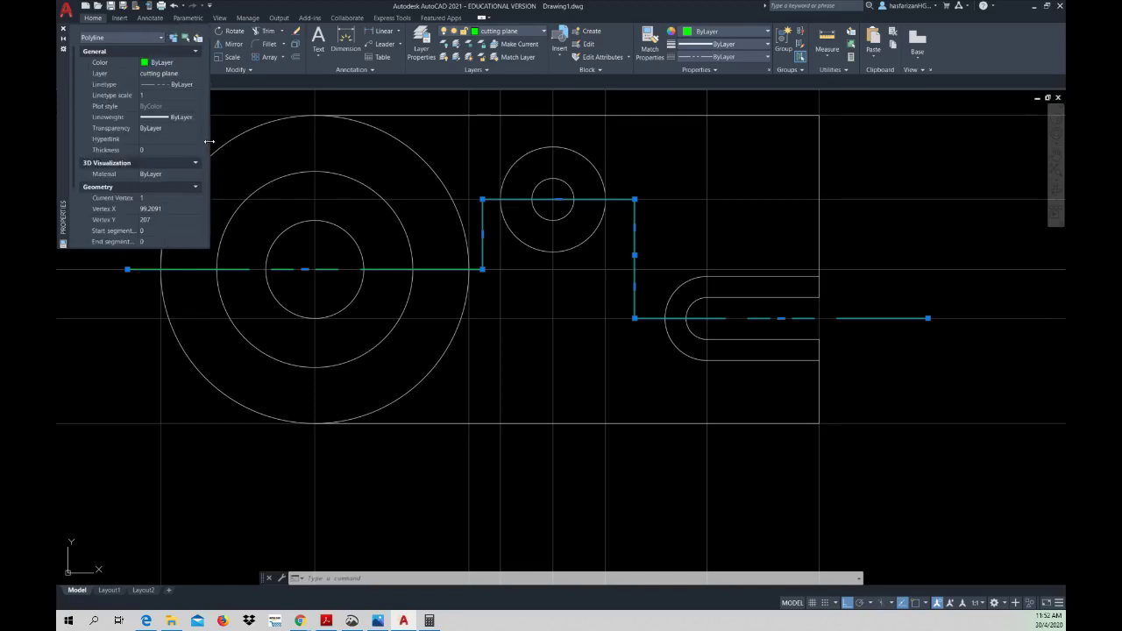
scroll(153, 147, "down", 2)
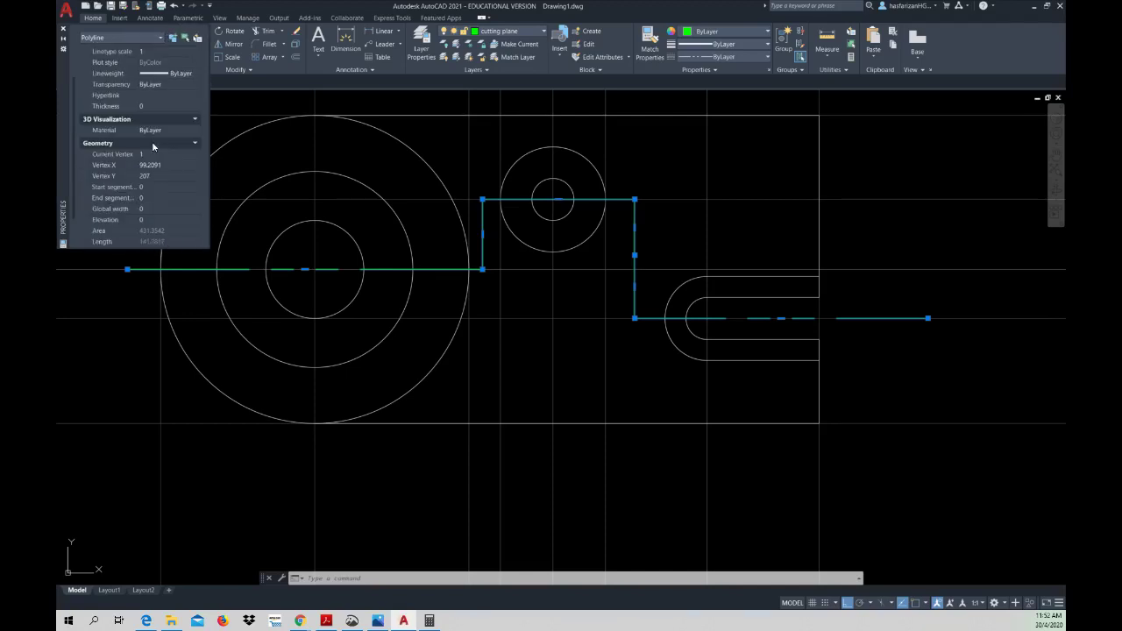
scroll(153, 147, "down", 2)
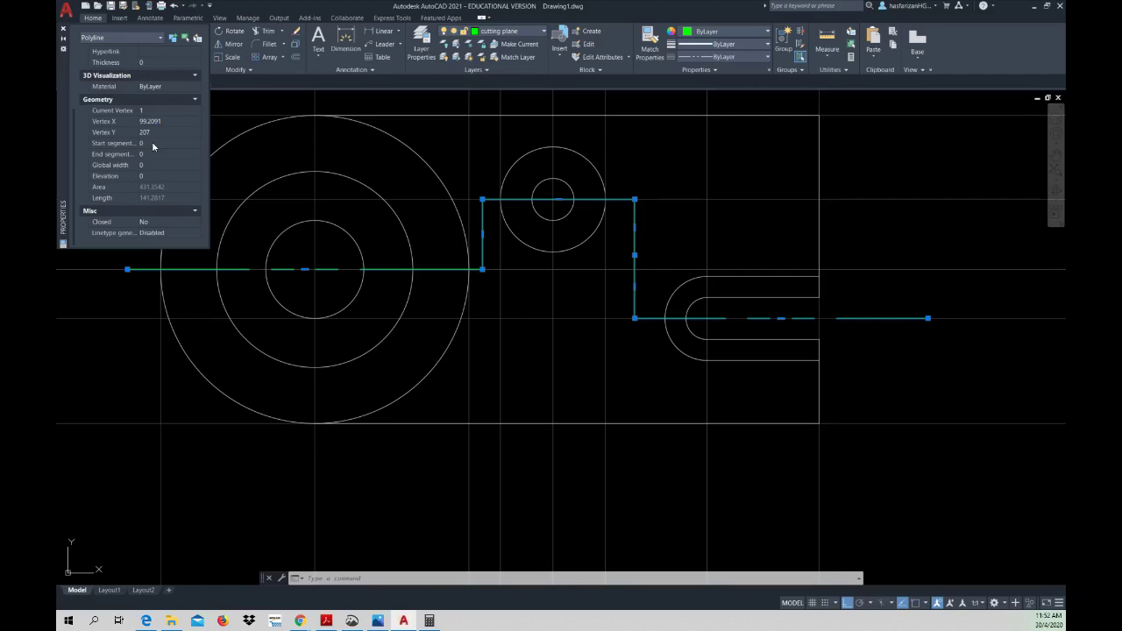
scroll(152, 146, "up", 4)
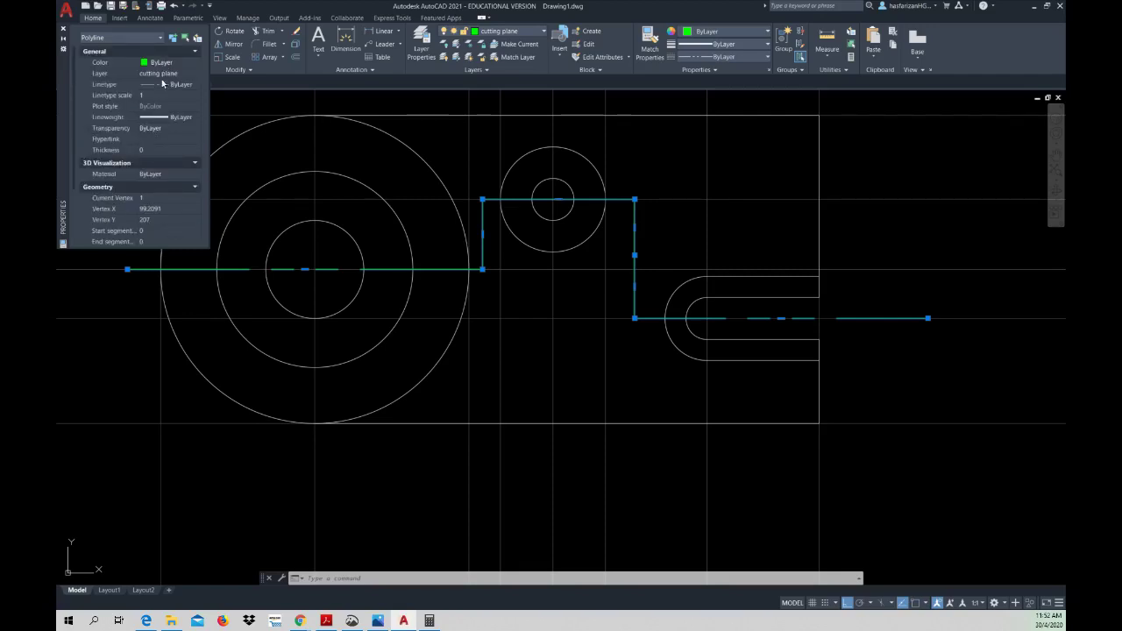
left_click(148, 95)
type("5")
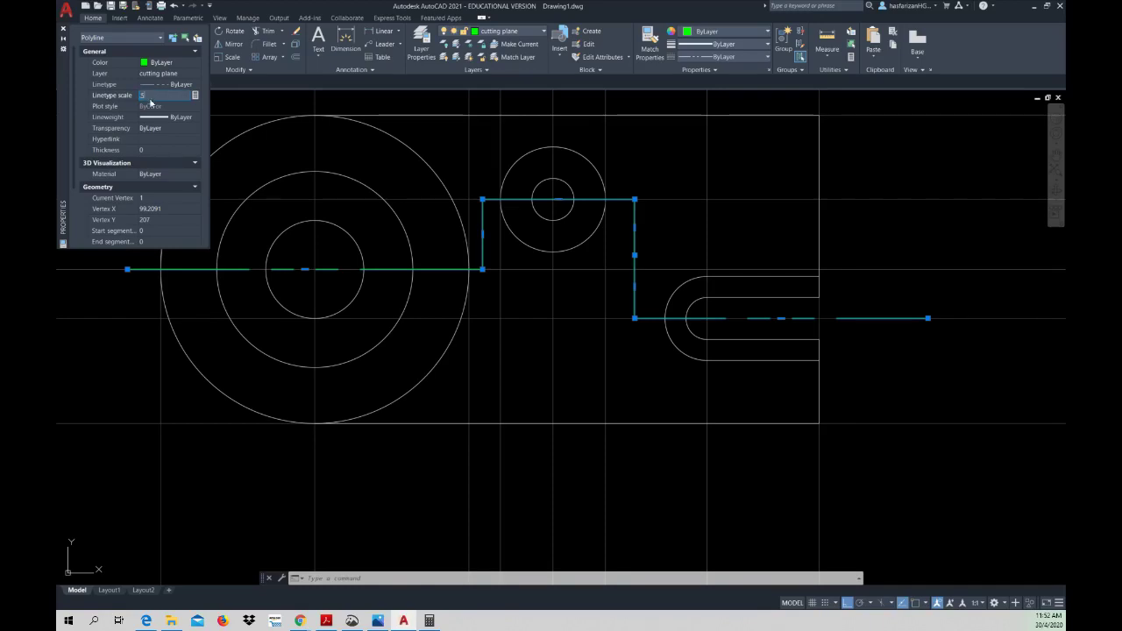
key("Return")
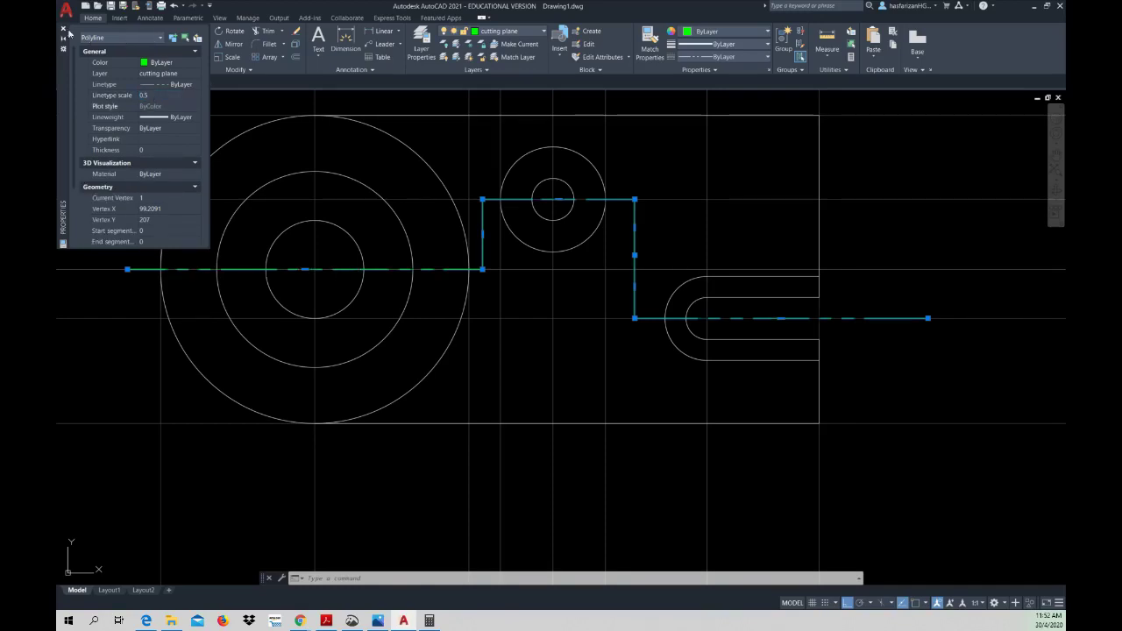
left_click(63, 30)
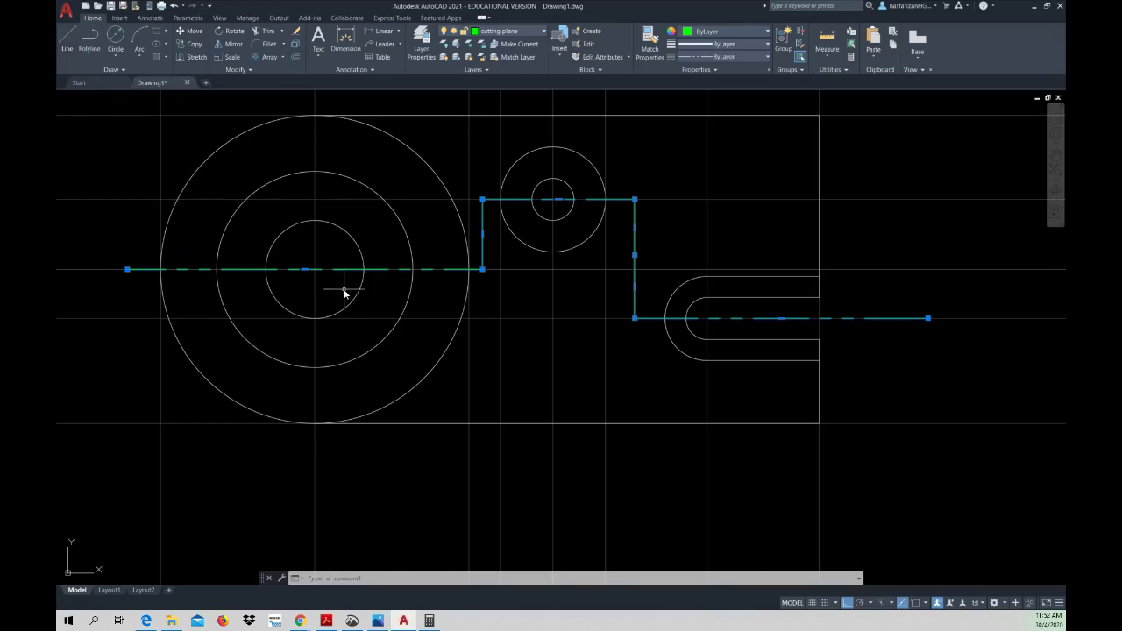
- Drag the cutting-plane polyline's left endpoint grip further left, clear of the large circle
key("Escape")
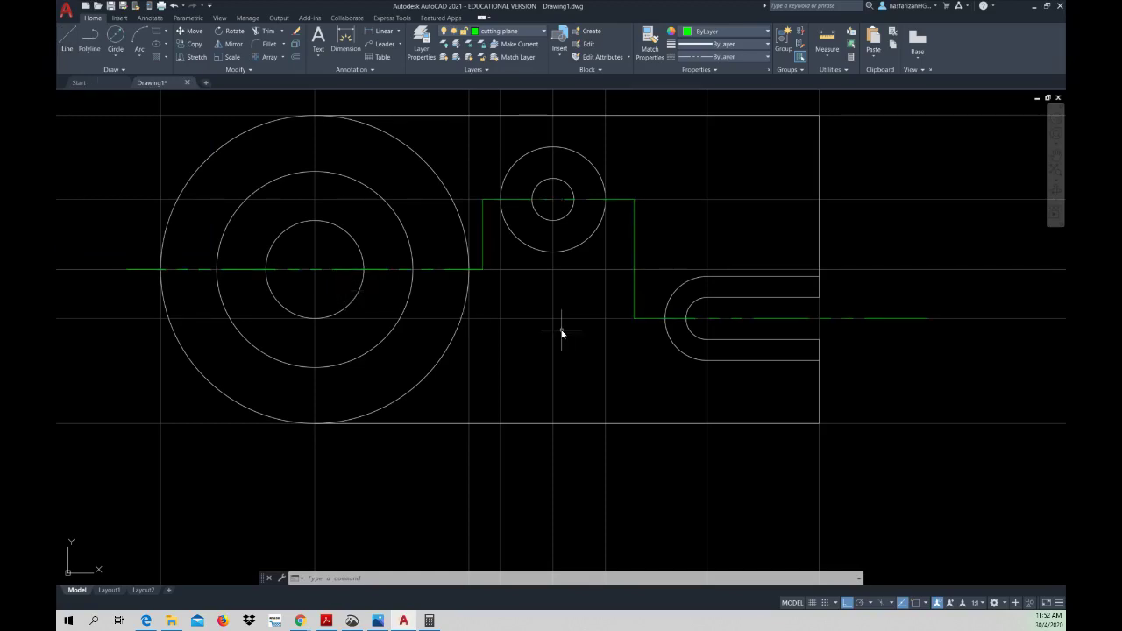
left_click(131, 271)
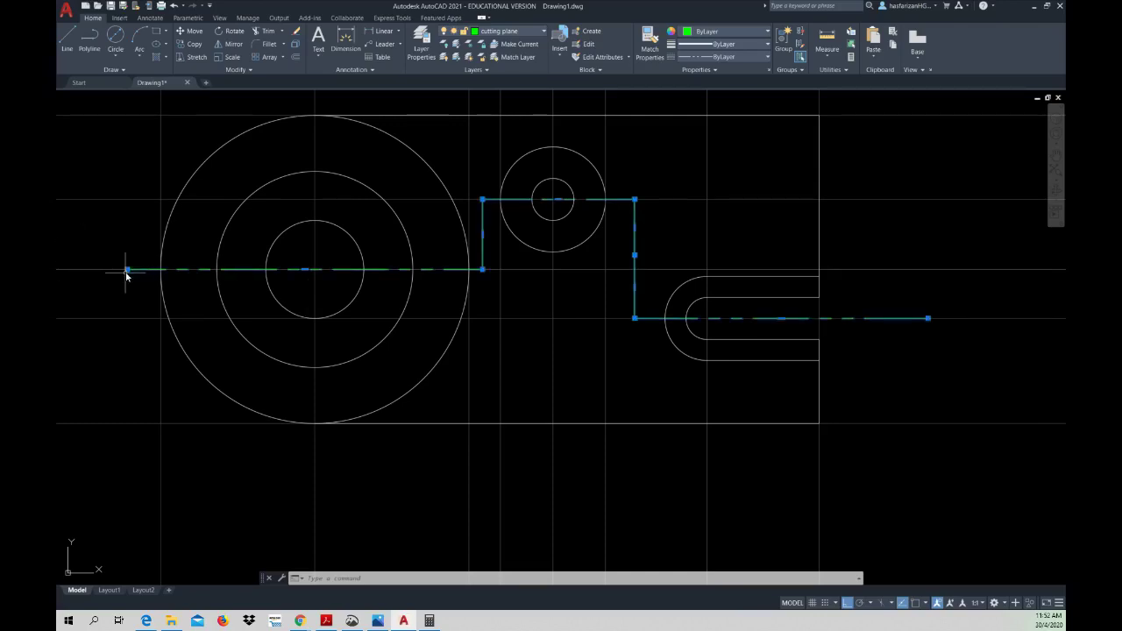
left_click(128, 270)
left_click(76, 271)
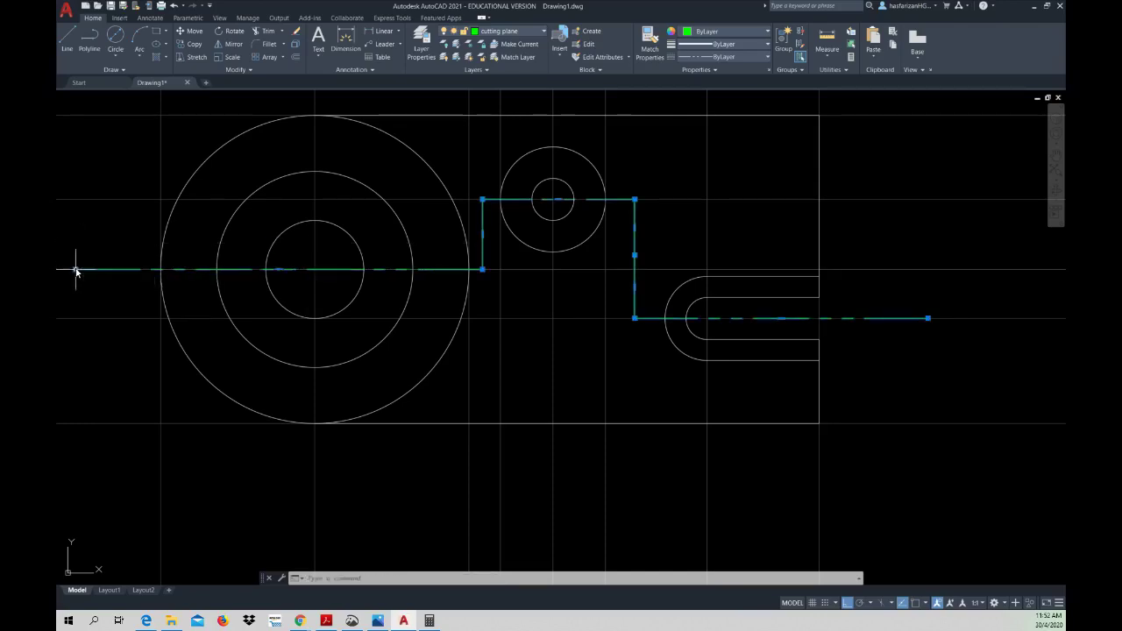
scroll(116, 312, "up", 2)
scroll(153, 290, "down", 4)
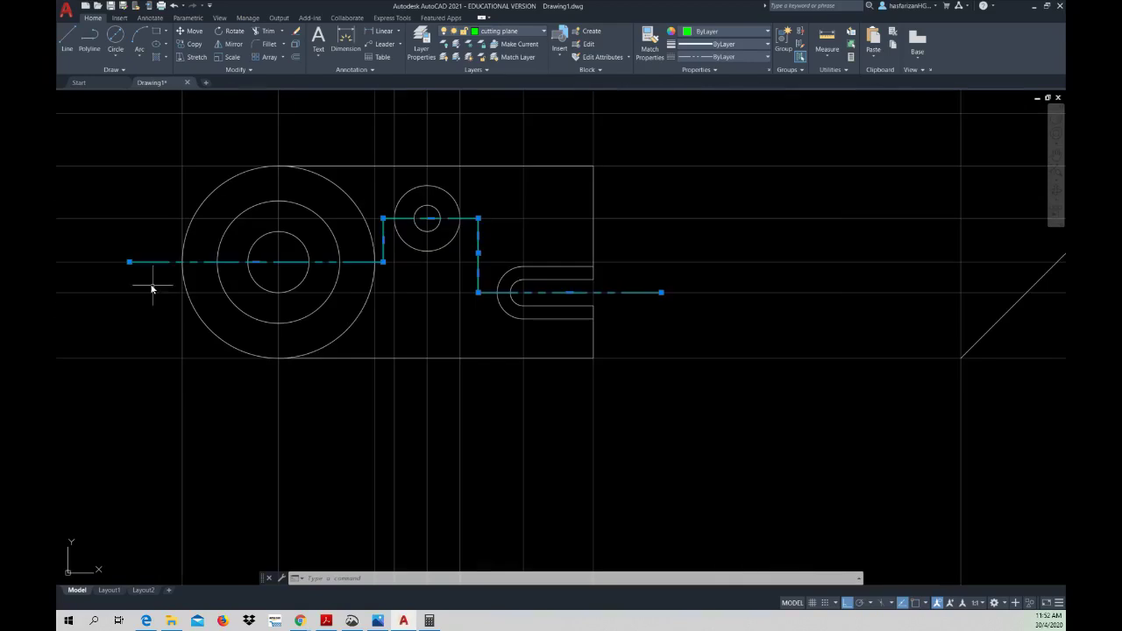
left_click(130, 263)
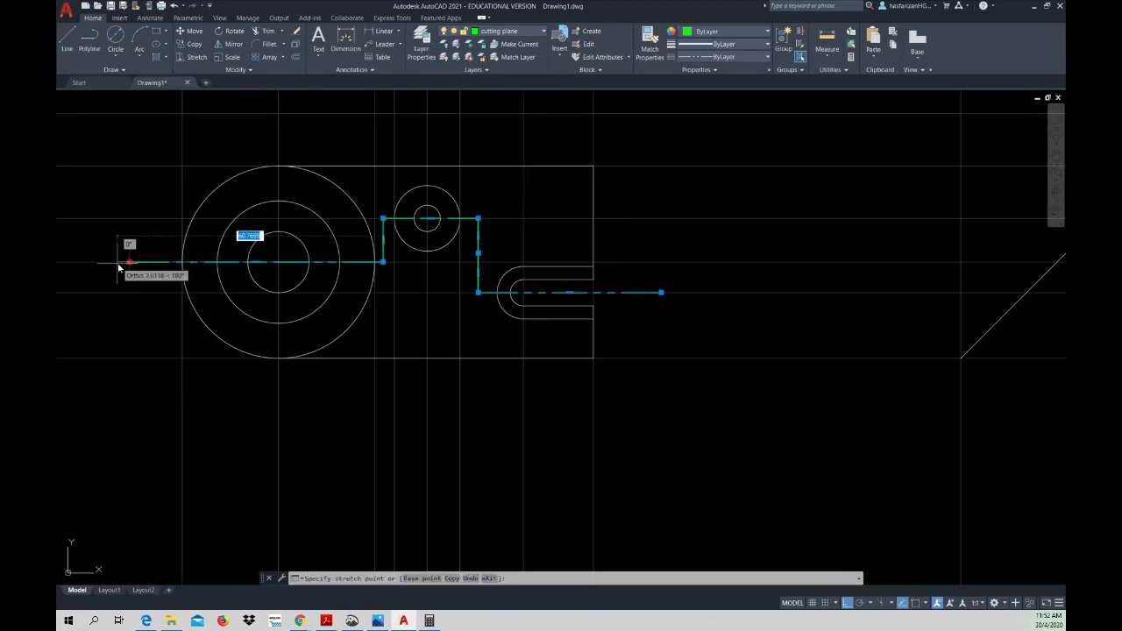
left_click(116, 261)
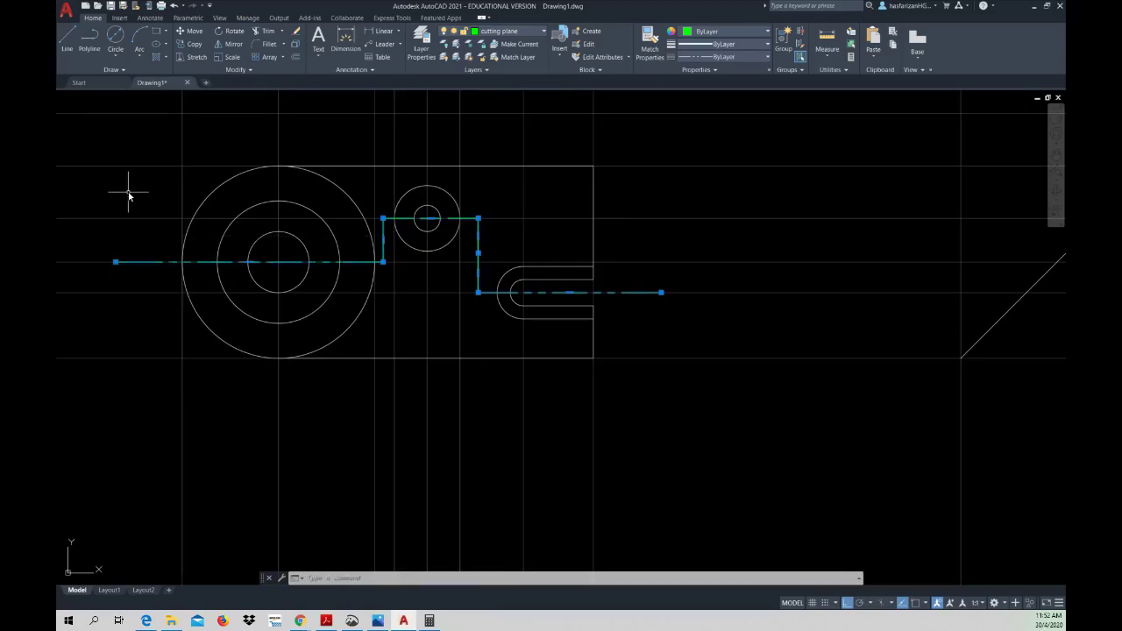
key("Escape")
left_click(67, 39)
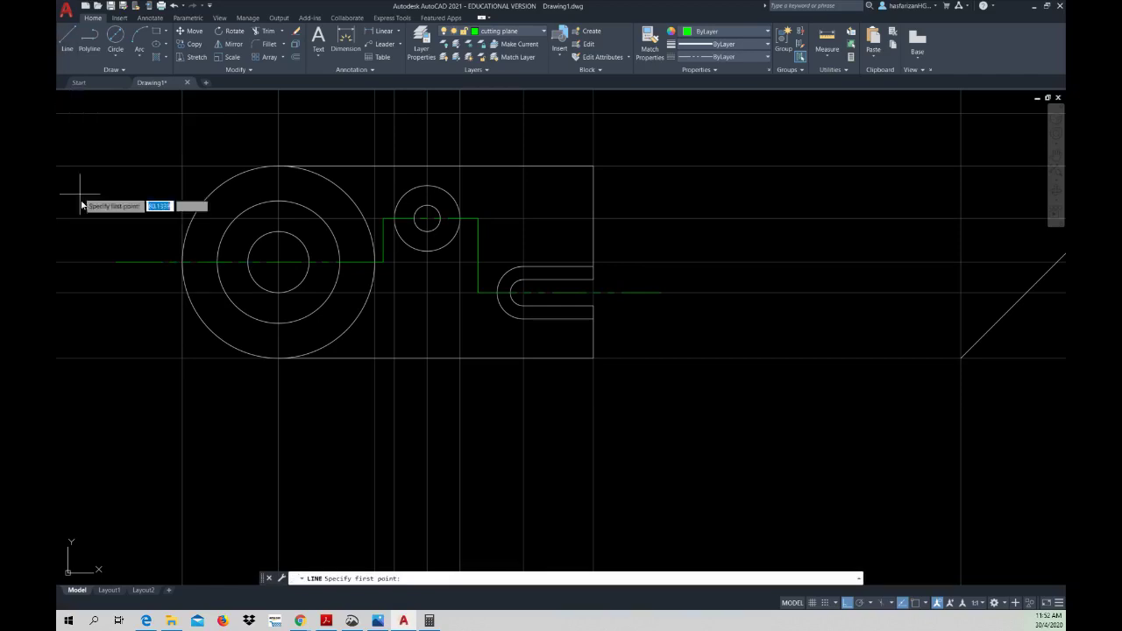
- Draw a short 10-long line from the cutting line's left endpoint using Endpoint snap
right_click(124, 269, "shift")
left_click(149, 328)
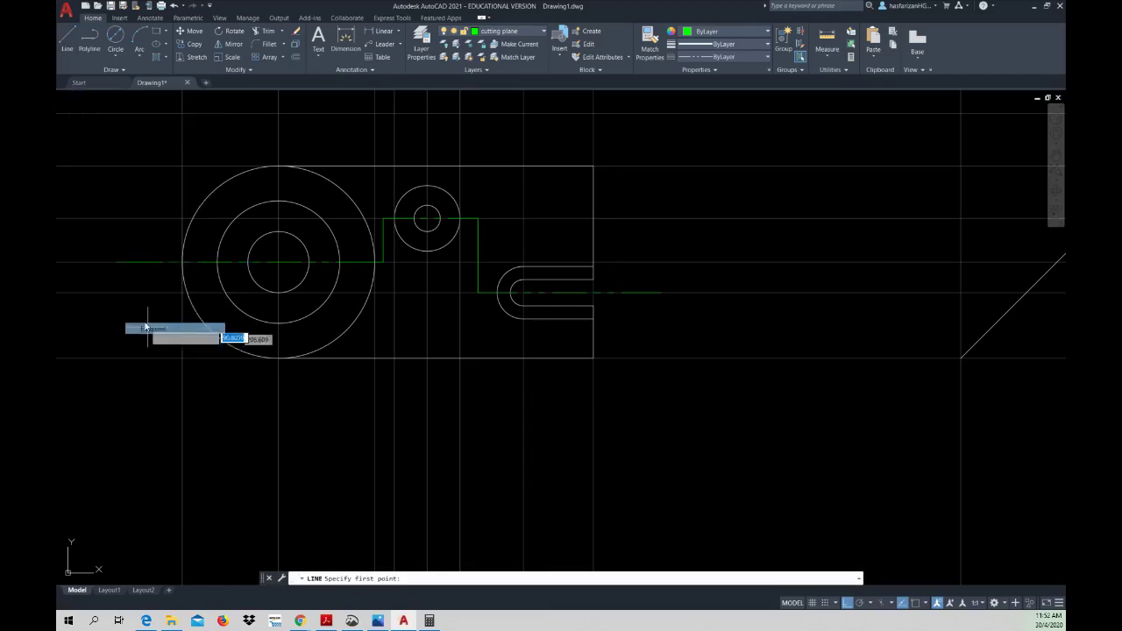
left_click(115, 260)
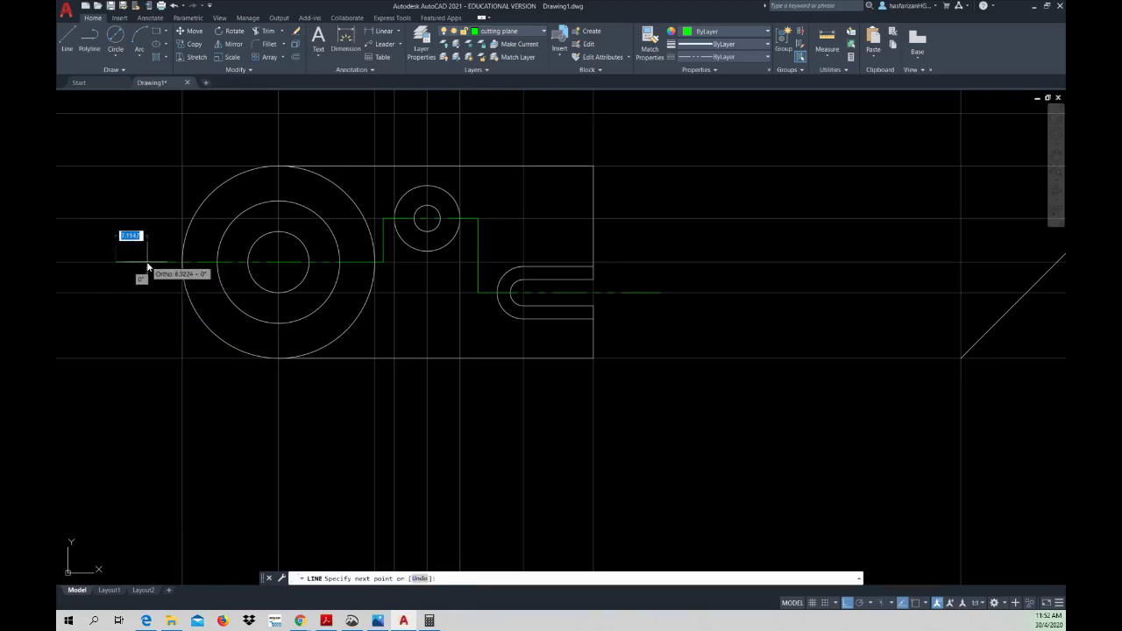
type("10")
key("Return")
key("Return")
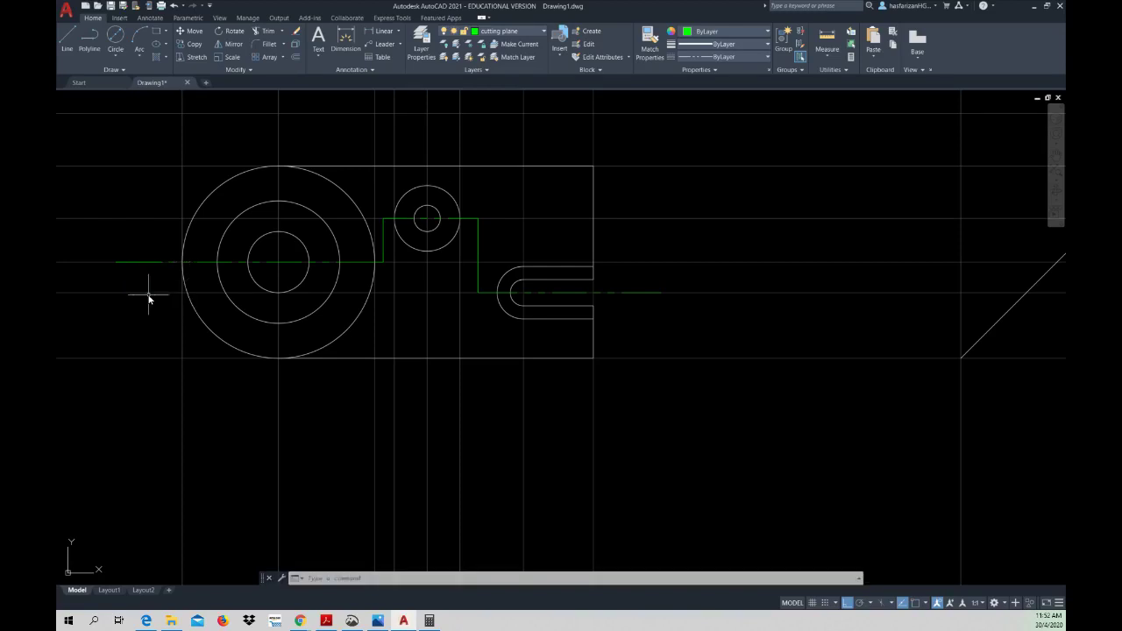
- Draw another 10-long segment from the cutting line's right endpoint beside the slot
right_click(677, 336)
left_click(706, 339)
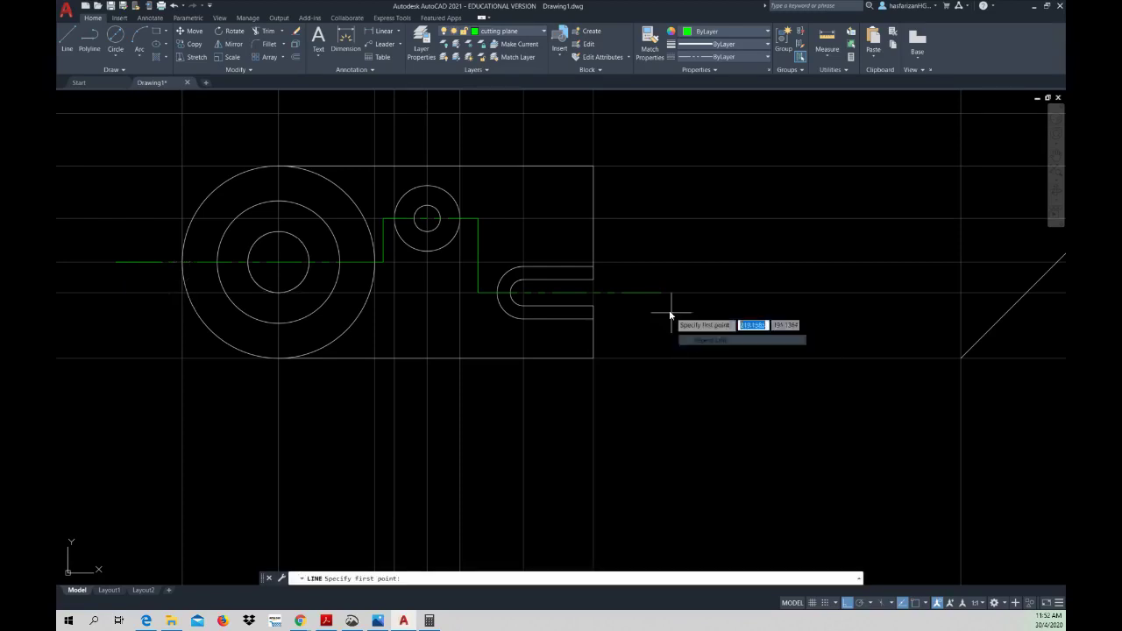
right_click(667, 307, "shift")
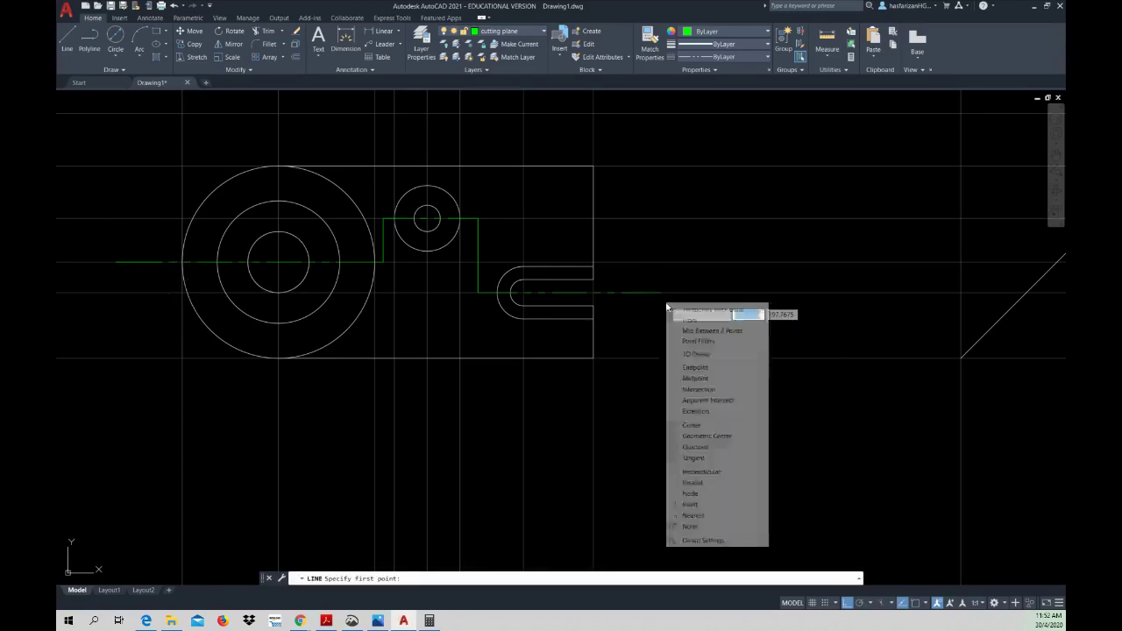
left_click(697, 367)
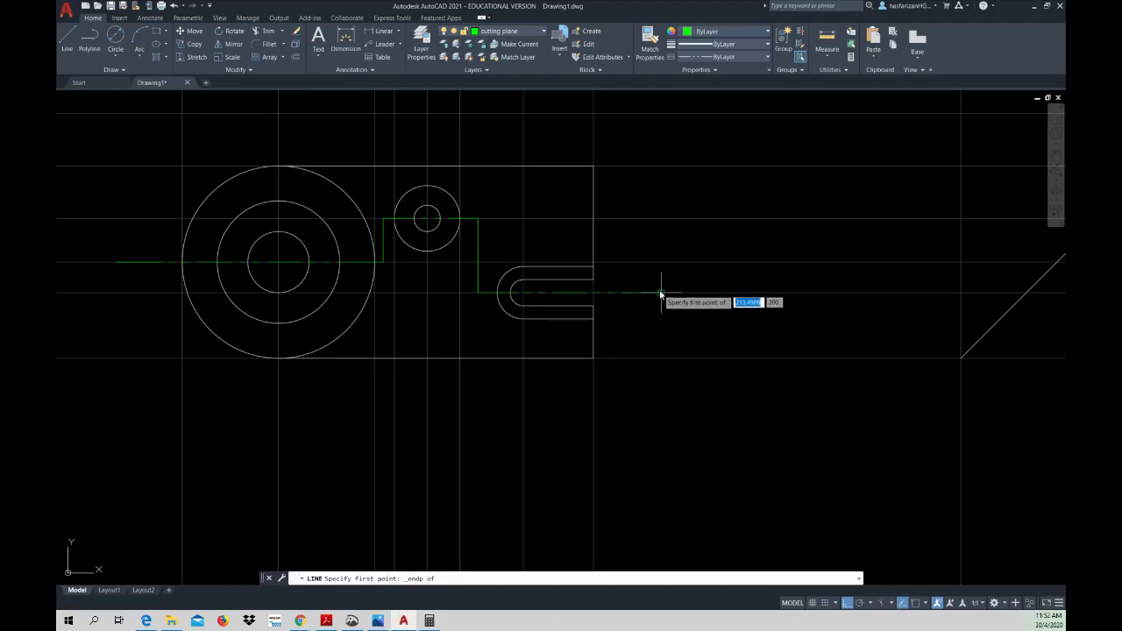
left_click(659, 293)
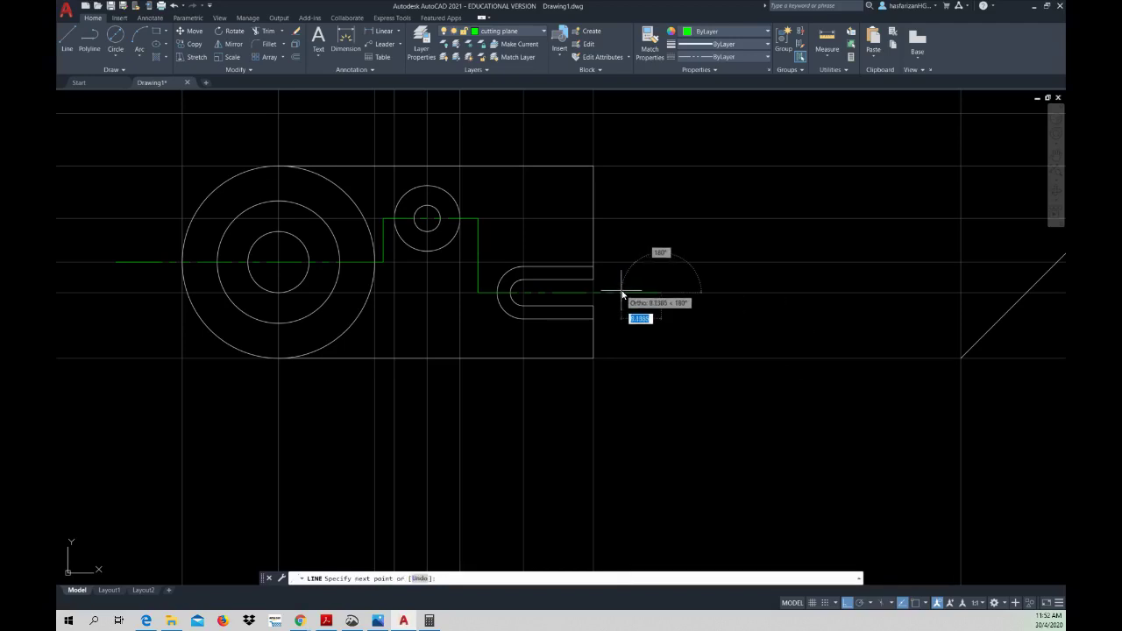
type("10")
key("Return")
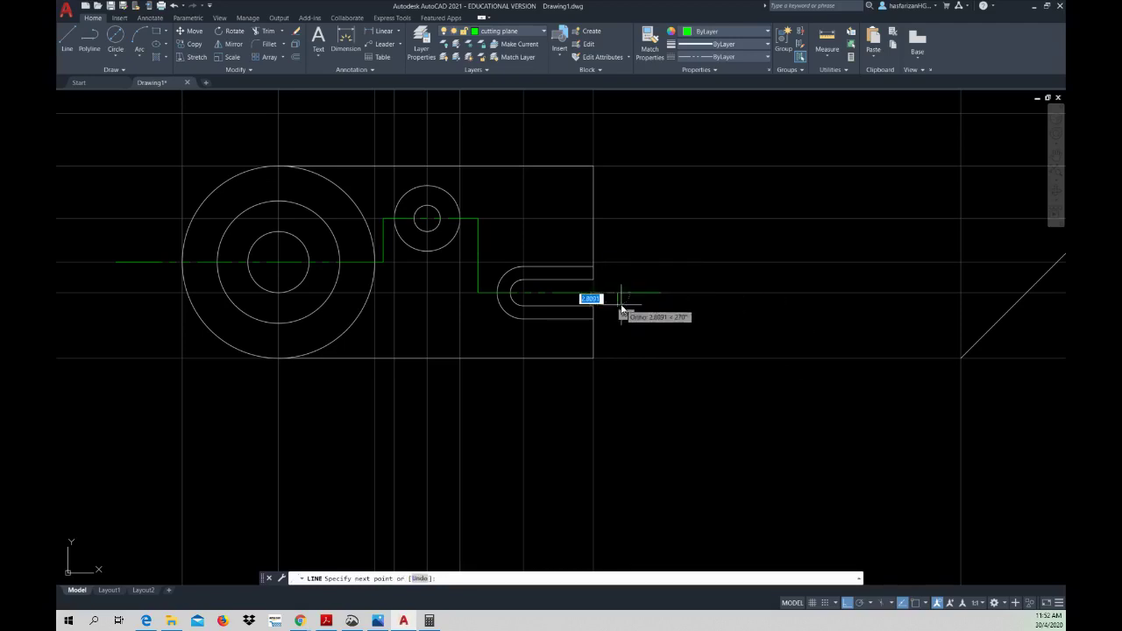
key("Return")
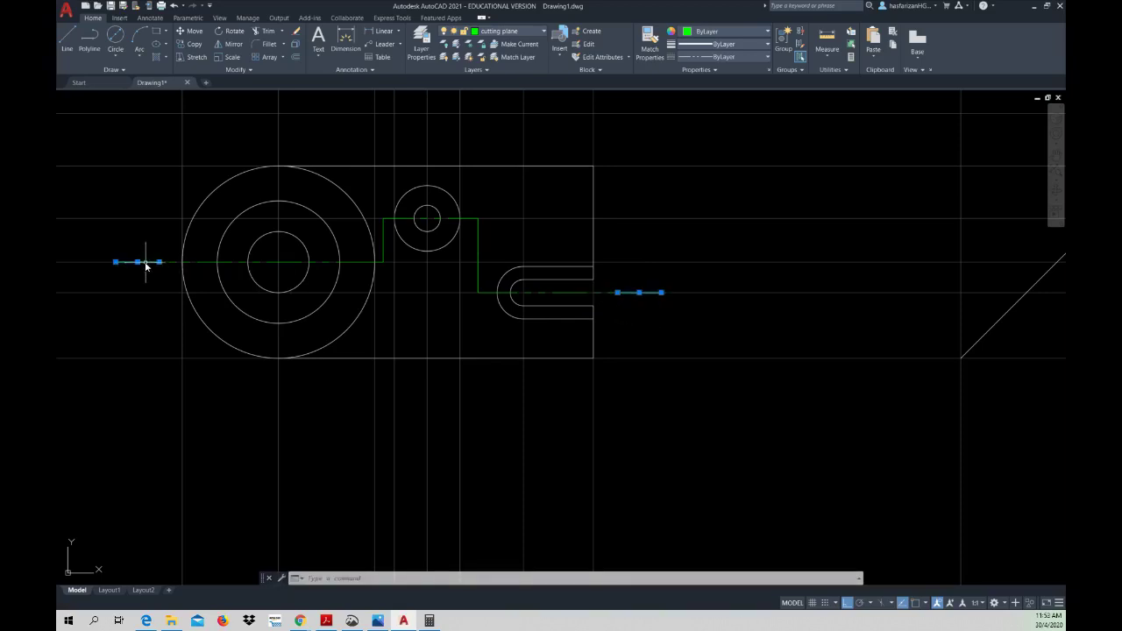
right_click(146, 265)
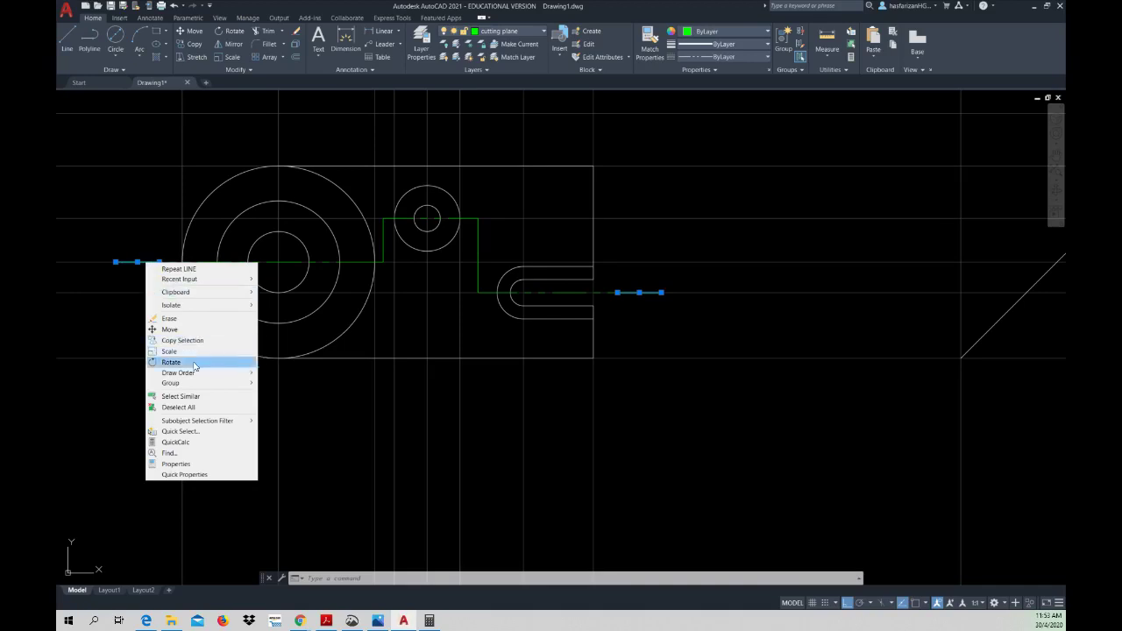
left_click(180, 464)
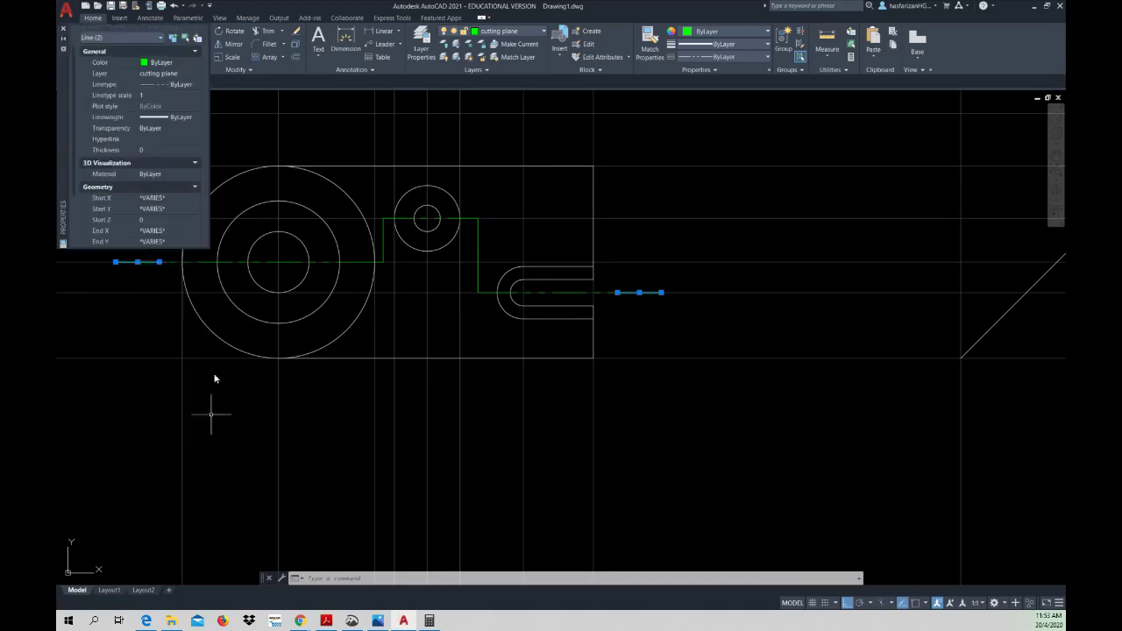
left_click(148, 151)
left_click(64, 32)
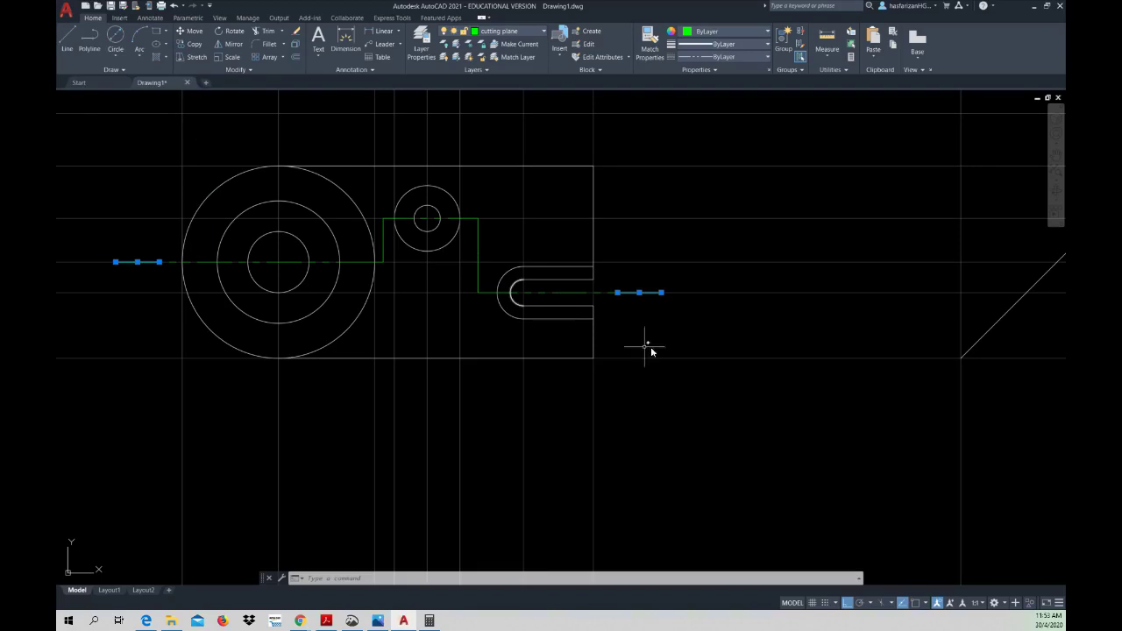
- Zoom and pan out to show the top view, front view and miter line together
scroll(581, 363, "down", 2)
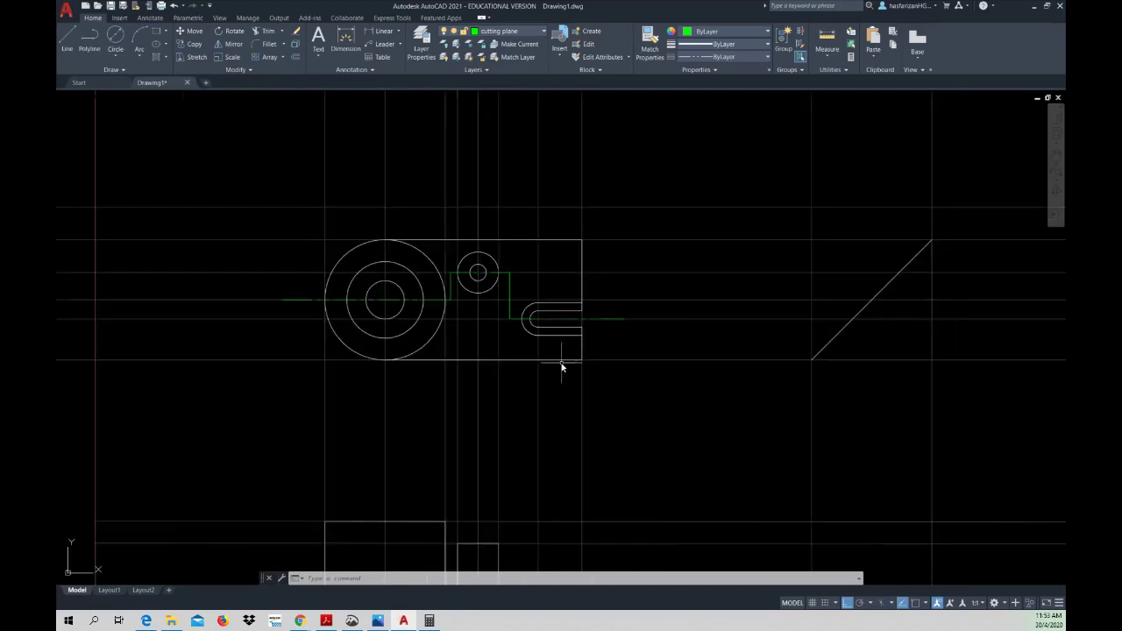
middle_click_drag(556, 368, 528, 278)
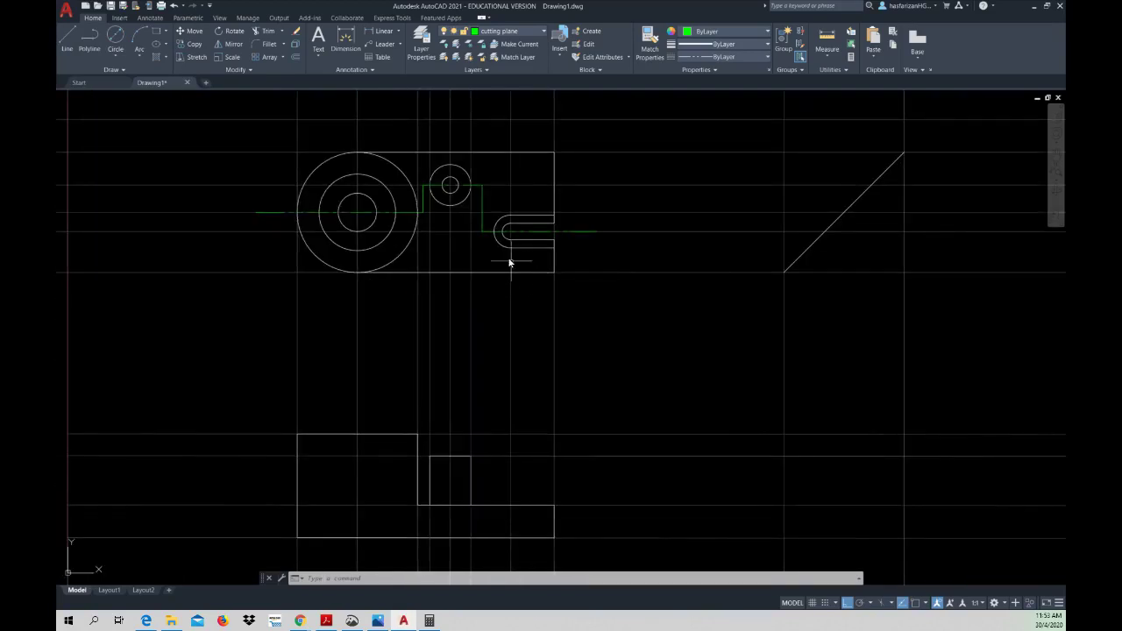
scroll(444, 364, "down", 2)
middle_click_drag(444, 363, 411, 328)
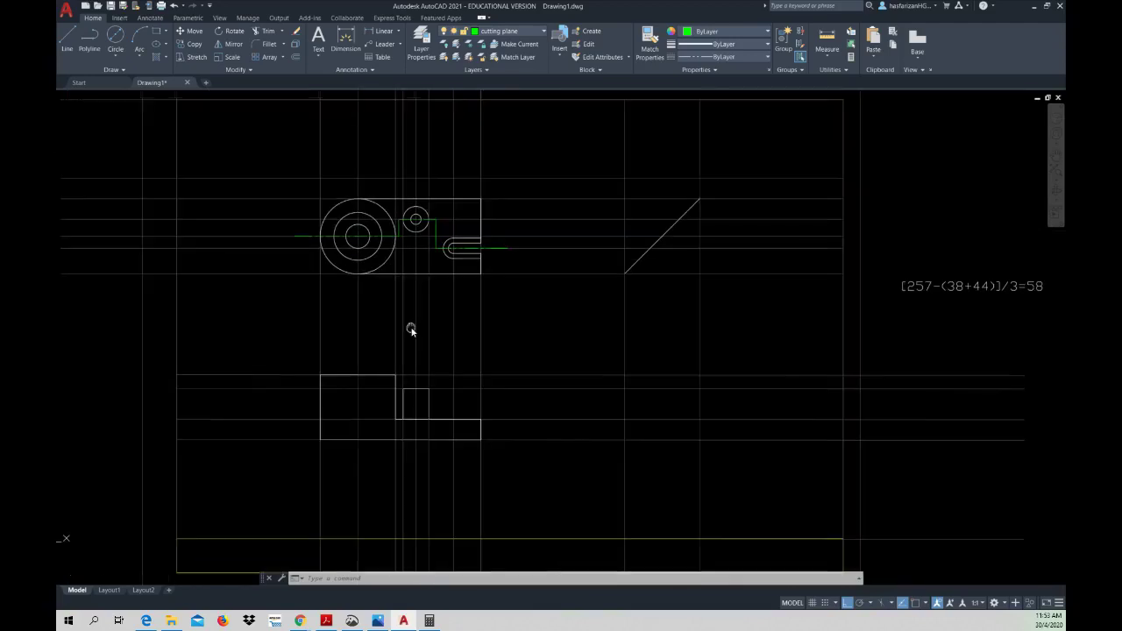
mouse_move(704, 430)
middle_mouse_down()
mouse_move(632, 421)
mouse_move(614, 453)
middle_mouse_up()
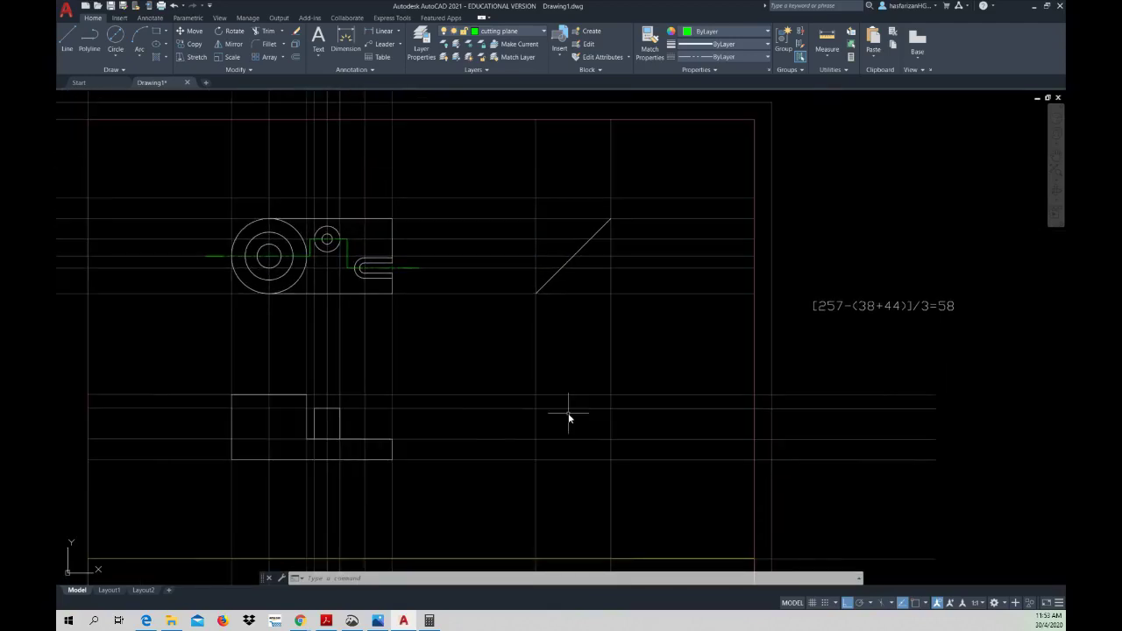
scroll(568, 418, "up", 2)
middle_click_drag(567, 416, 564, 383)
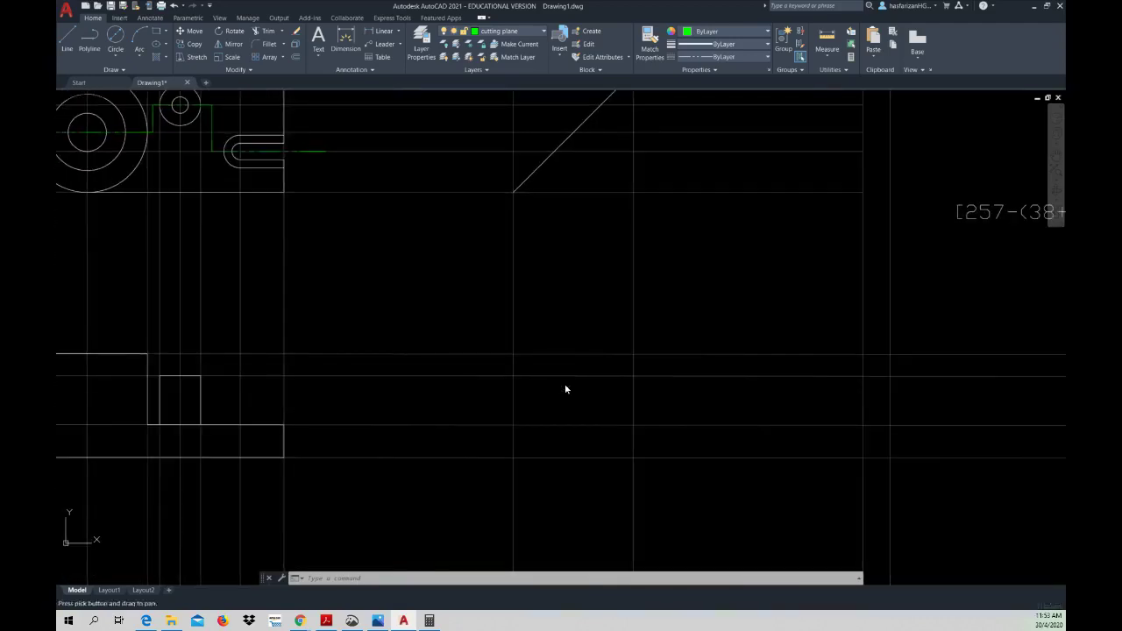
- Make contruct.l the current layer and recentre the view
left_click(497, 33)
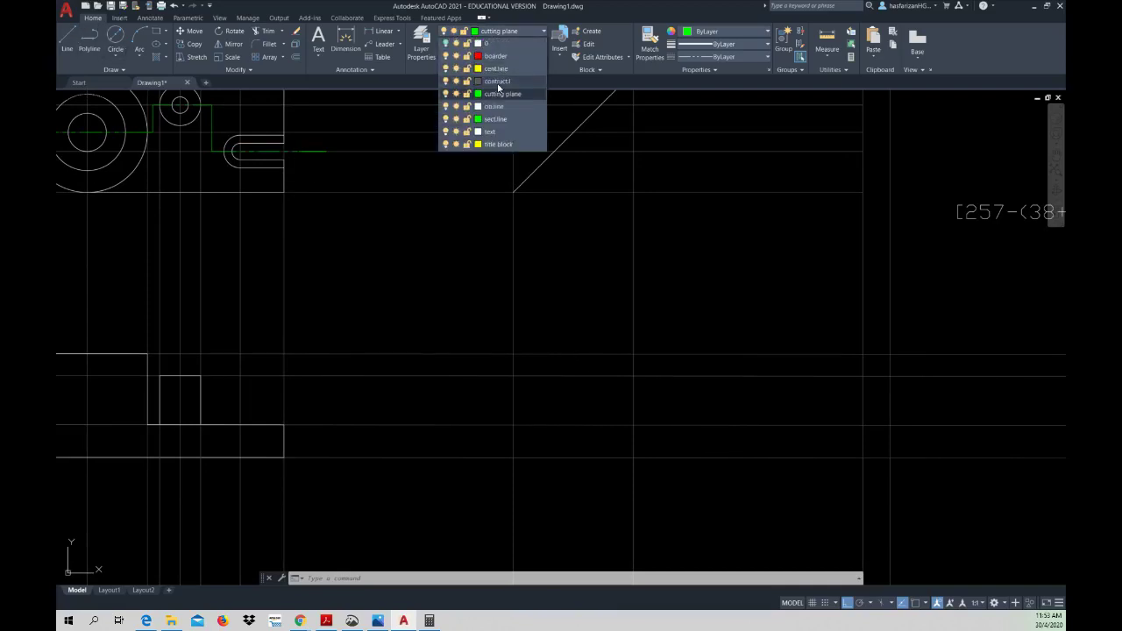
left_click(497, 81)
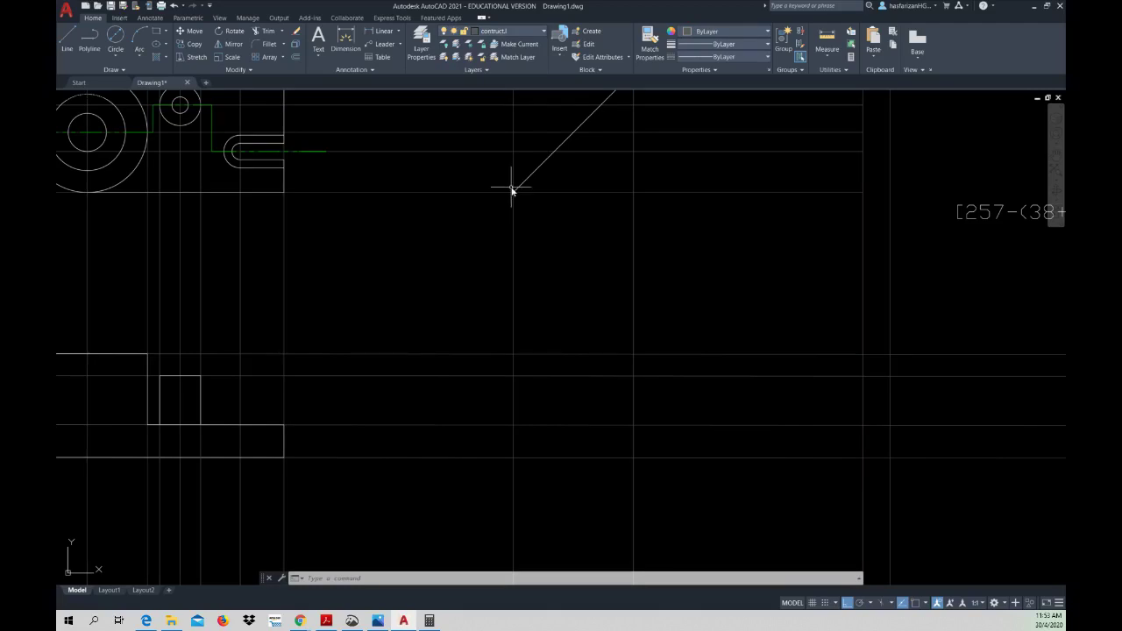
scroll(512, 187, "up", 1)
scroll(512, 188, "down", 2)
scroll(512, 188, "down", 1)
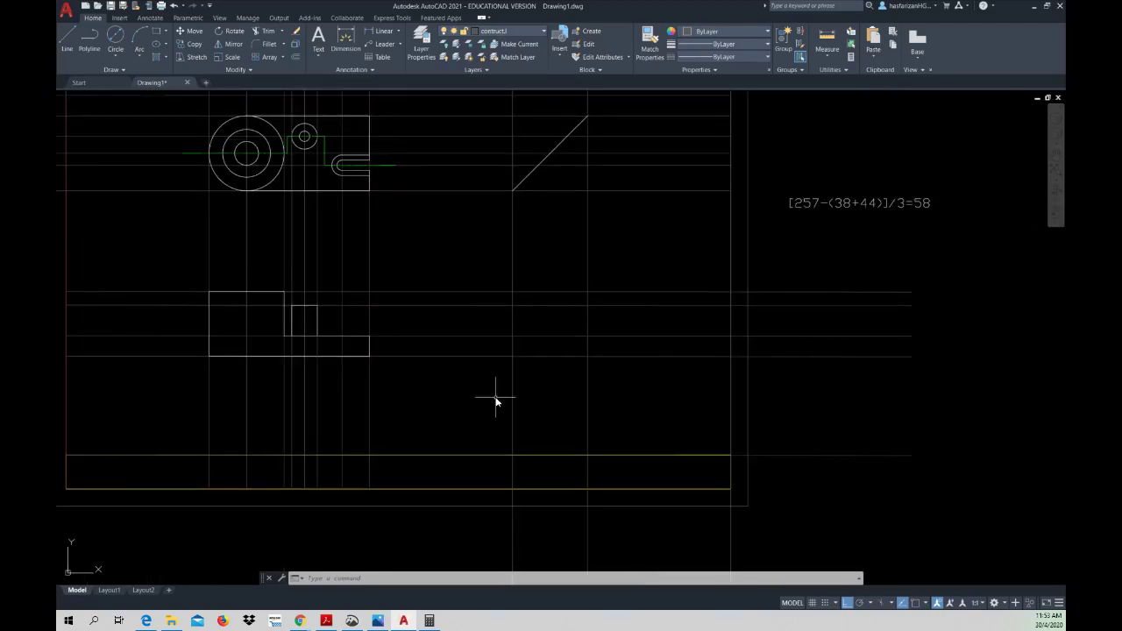
middle_click_drag(496, 402, 411, 401)
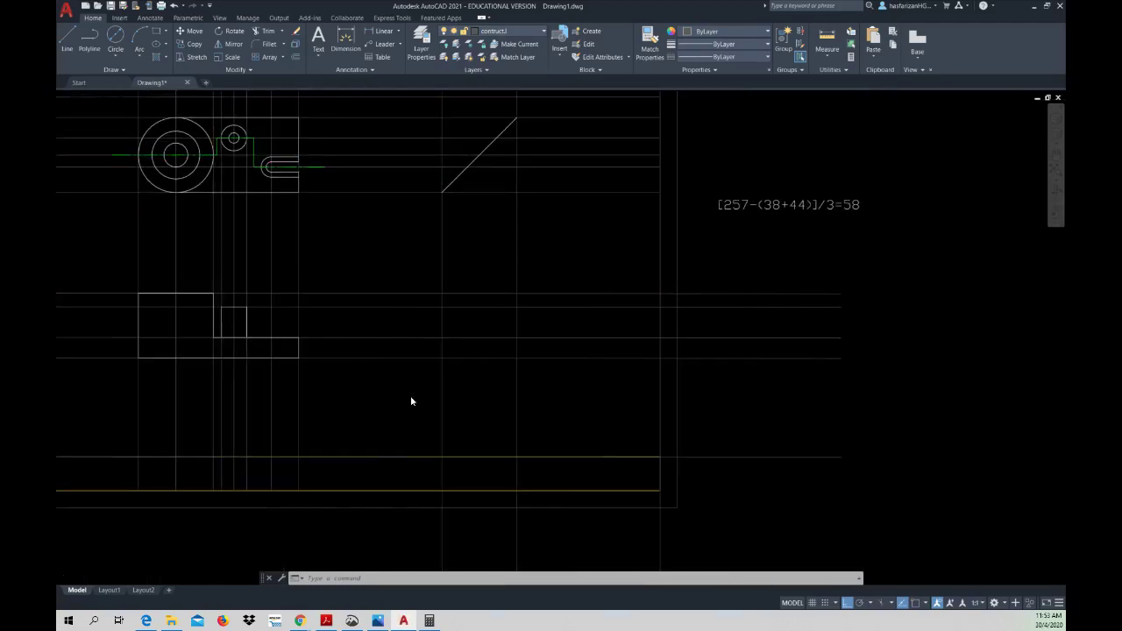
left_click(493, 32)
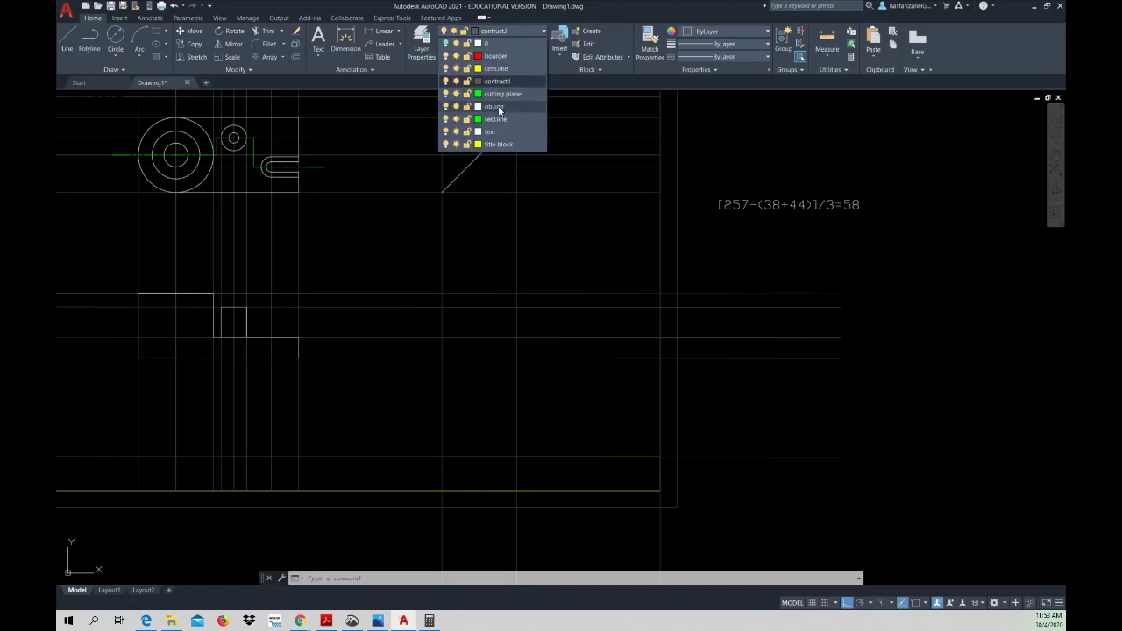
- On layer ob.line with object snap on, draw the lower side-view block and its horizontal step line
left_click(494, 106)
left_click(64, 46)
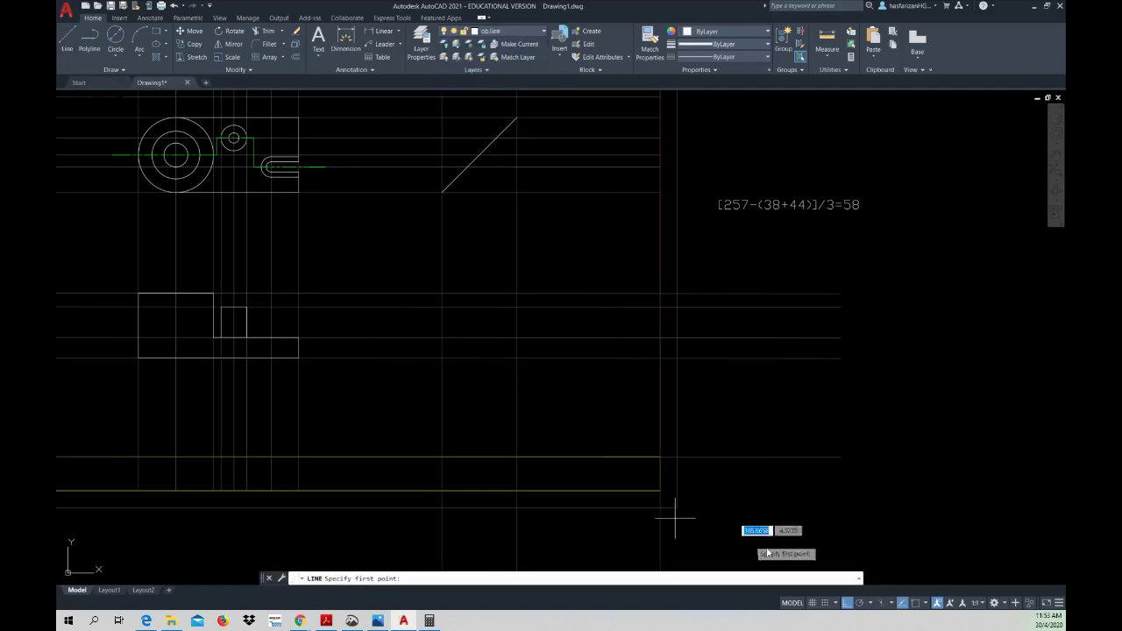
left_click(915, 603)
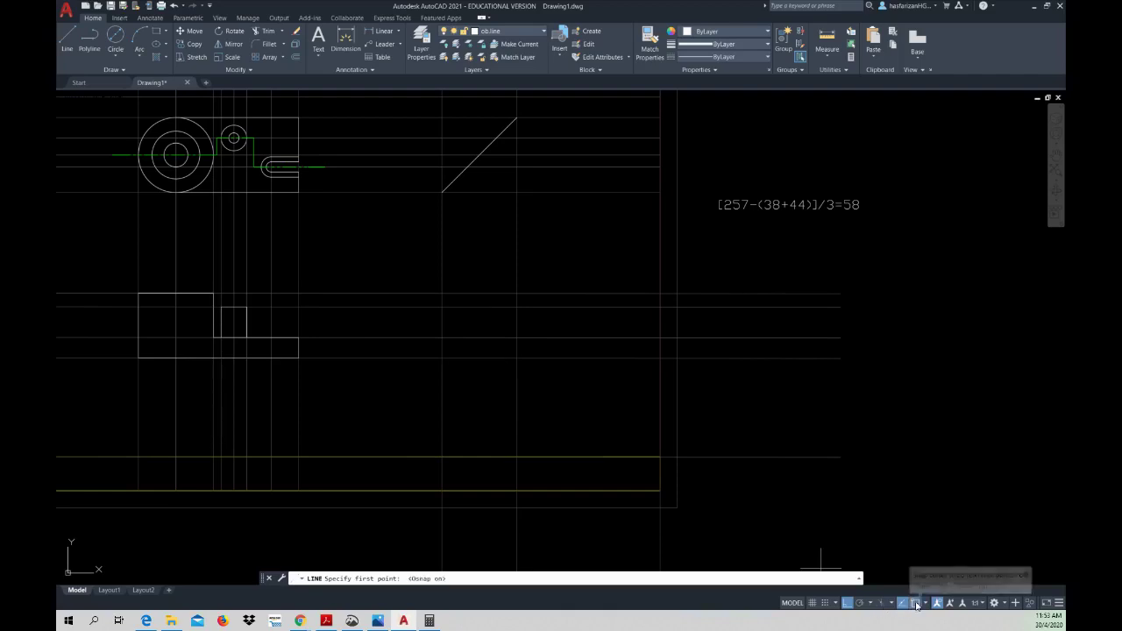
left_click(443, 359)
left_click(519, 359)
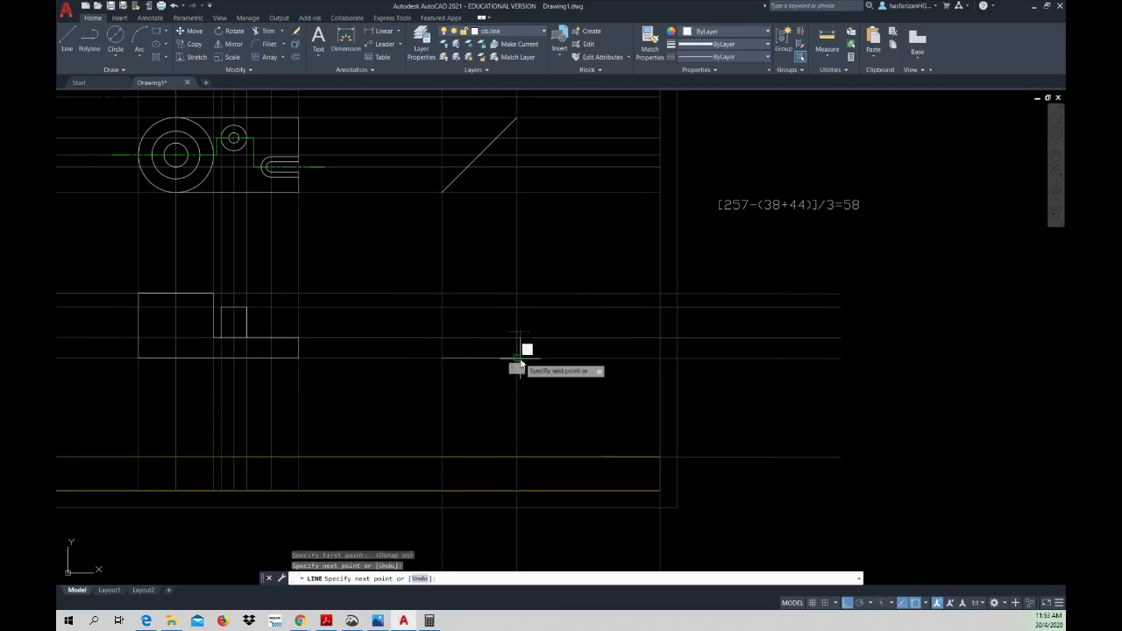
left_click(508, 338)
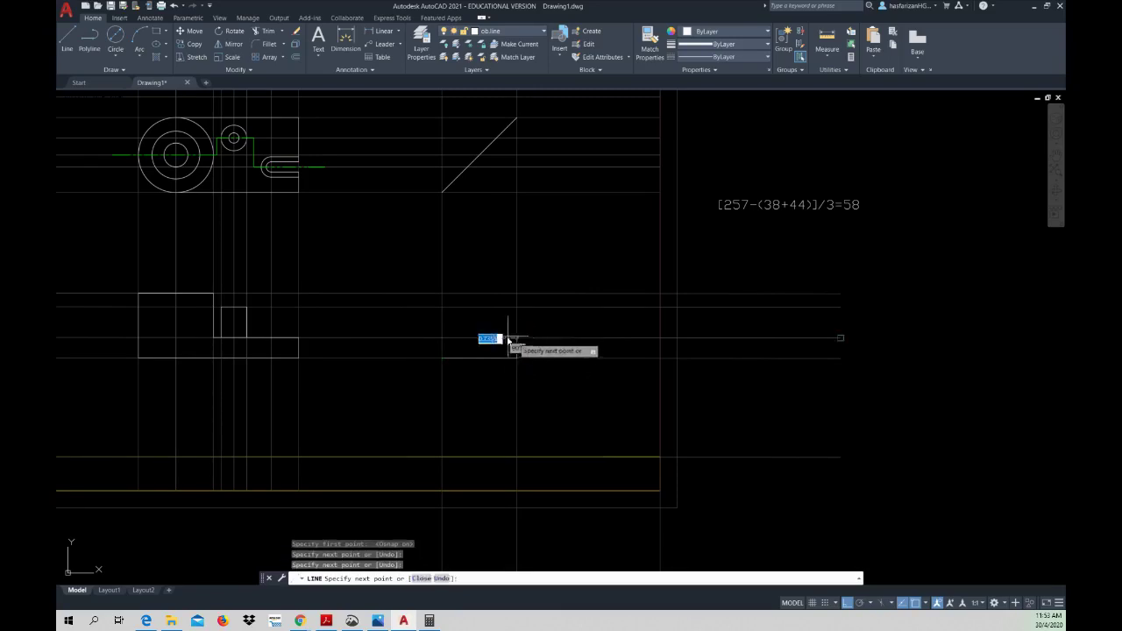
left_click(443, 339)
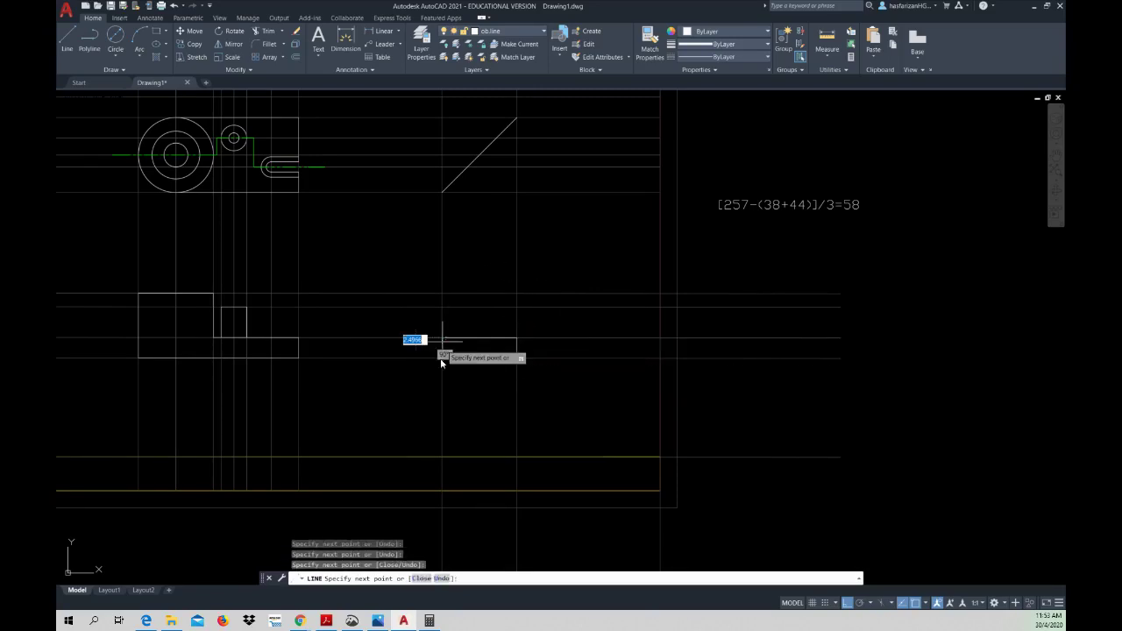
left_click(443, 366)
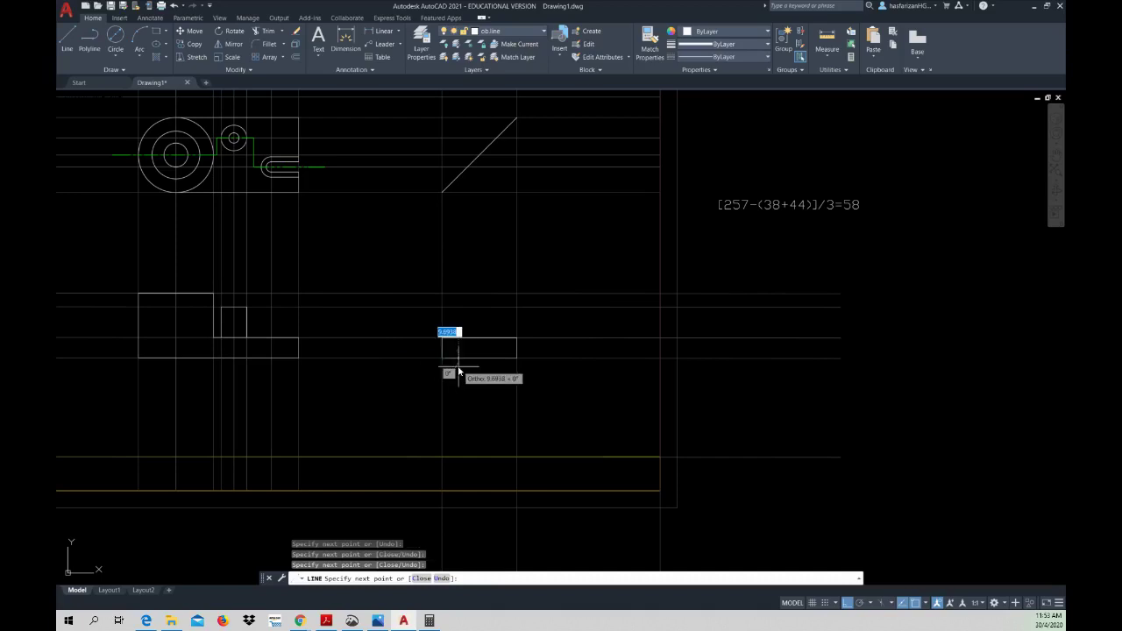
key("Escape")
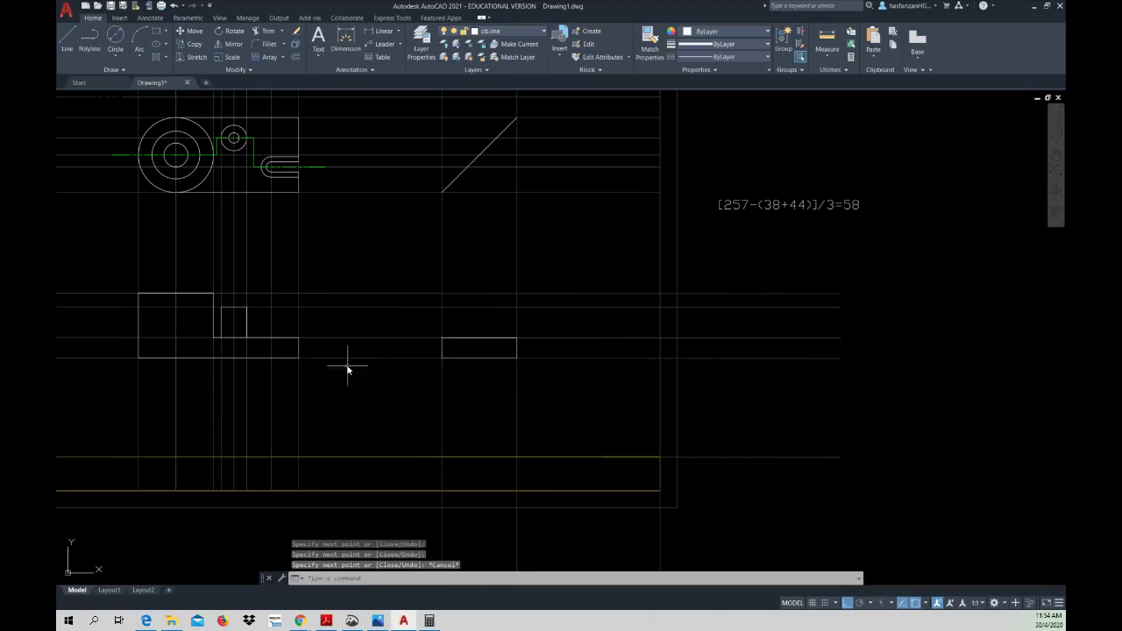
- Draw the upper side-view outline: top edge and right edge down to the step
right_click(459, 310)
left_click(482, 314)
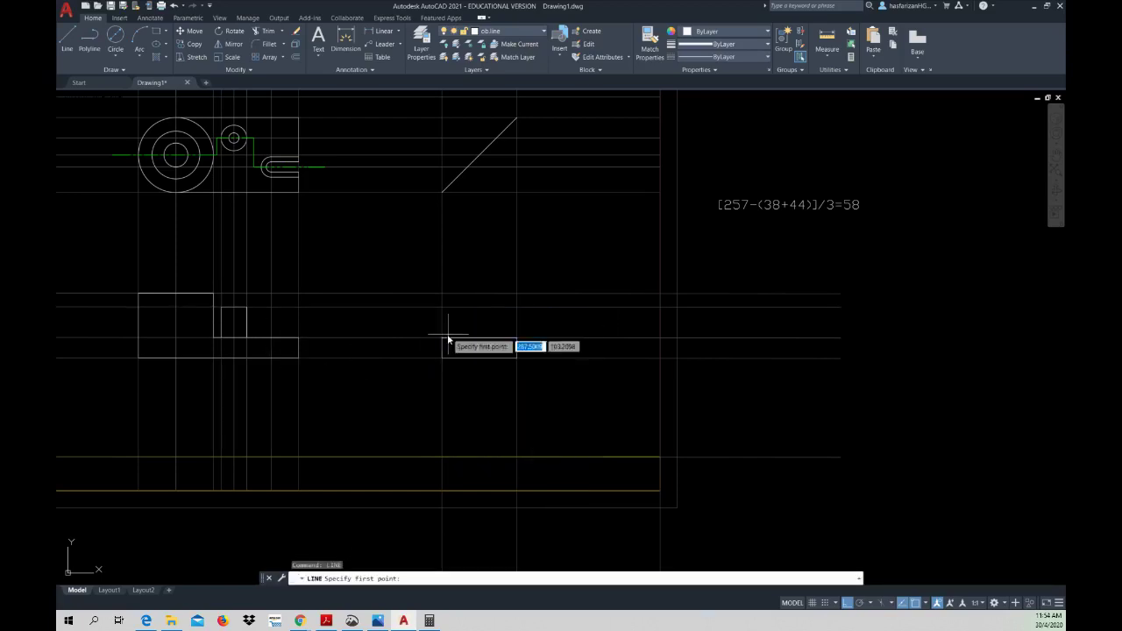
left_click(443, 291)
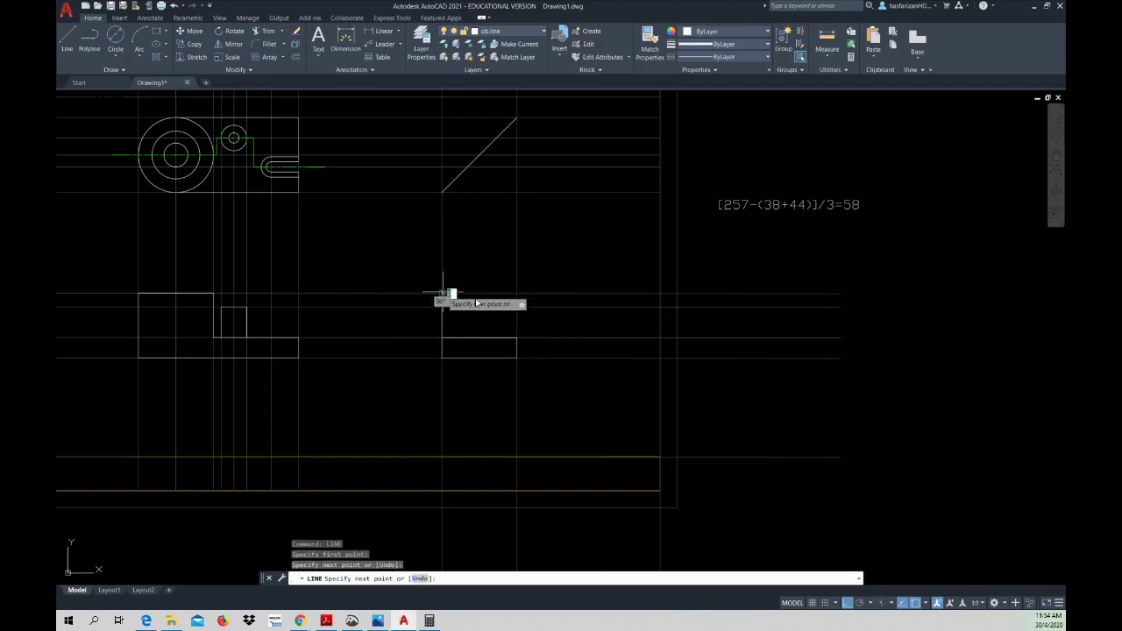
left_click(517, 294)
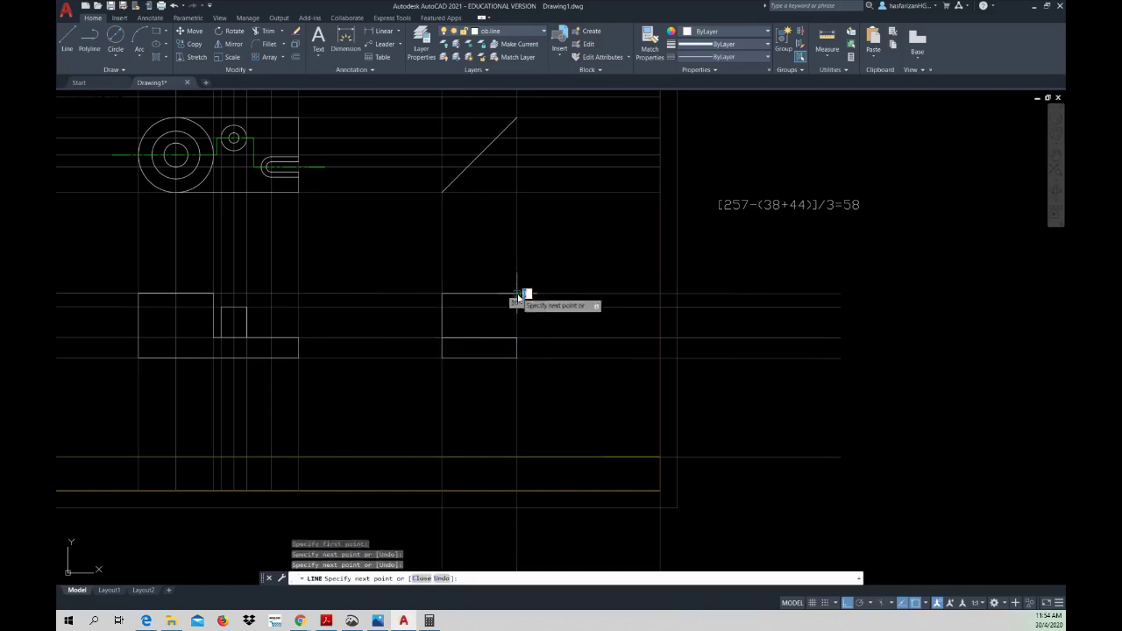
left_click(517, 338)
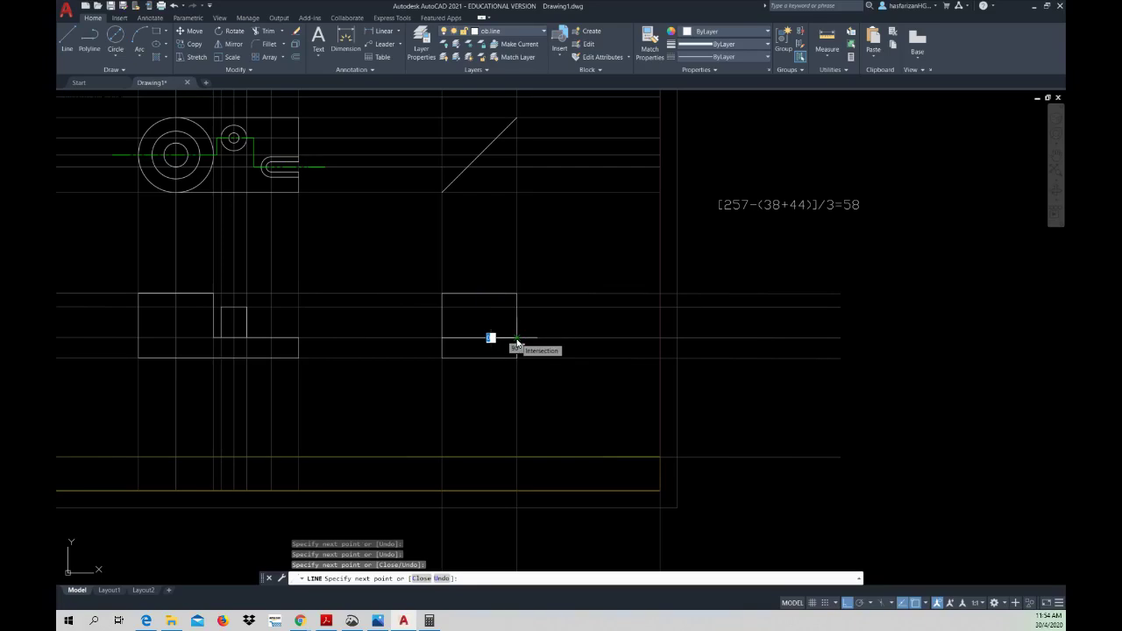
key("Escape")
middle_click_drag(509, 337, 498, 355)
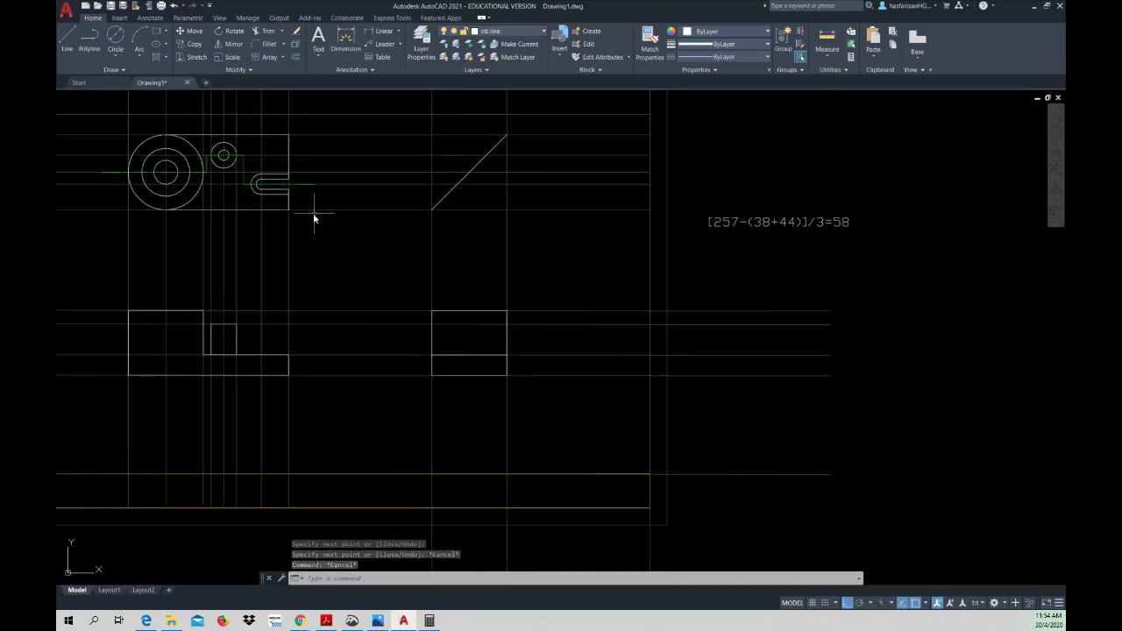
- Copy the horizontal construction line through the top view's small circle to a new position
left_click(191, 44)
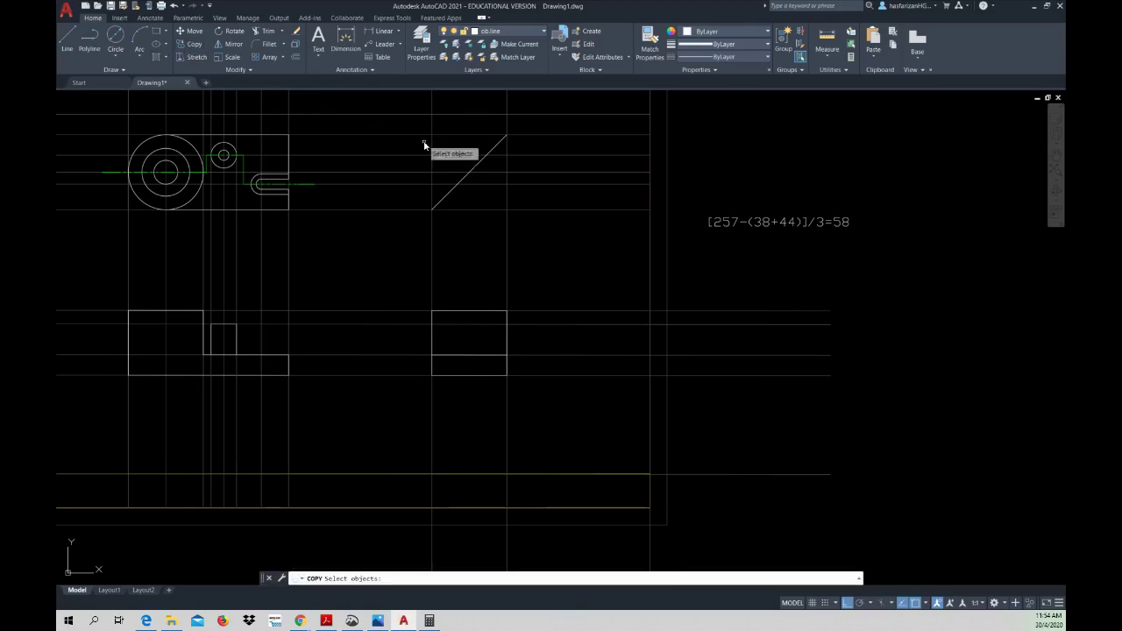
left_click(508, 164)
key("Return")
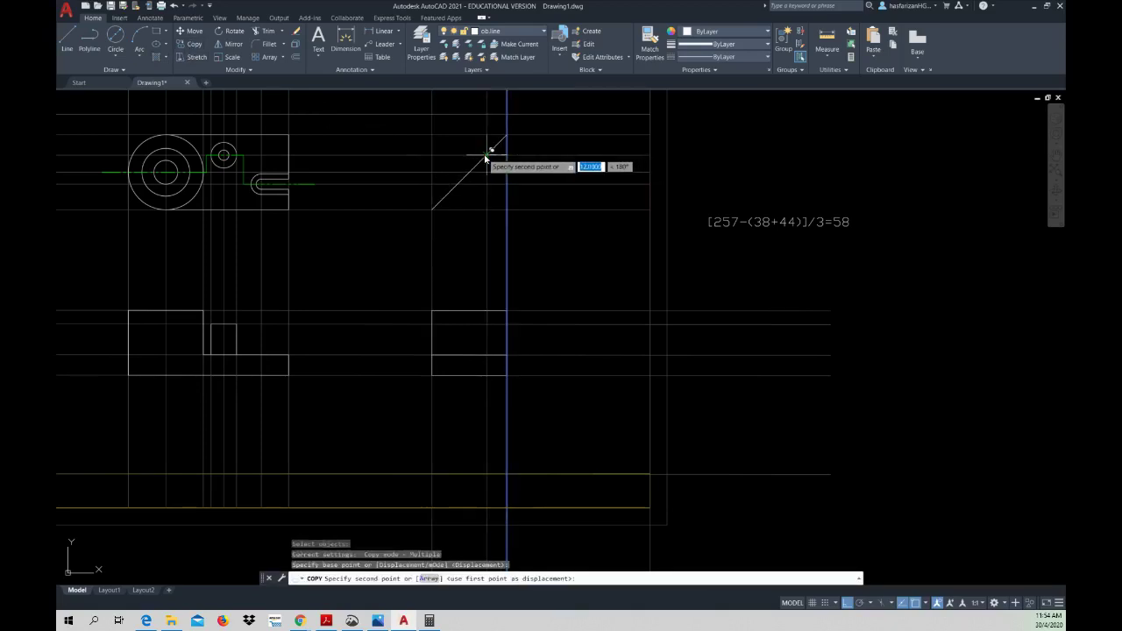
left_click(489, 163)
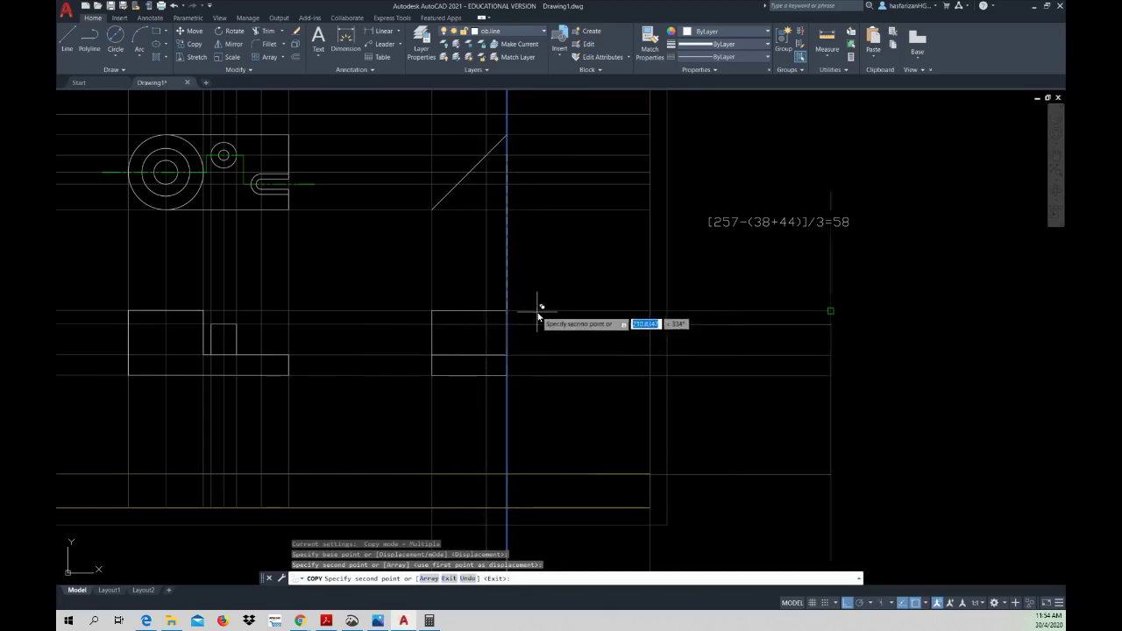
key("Escape")
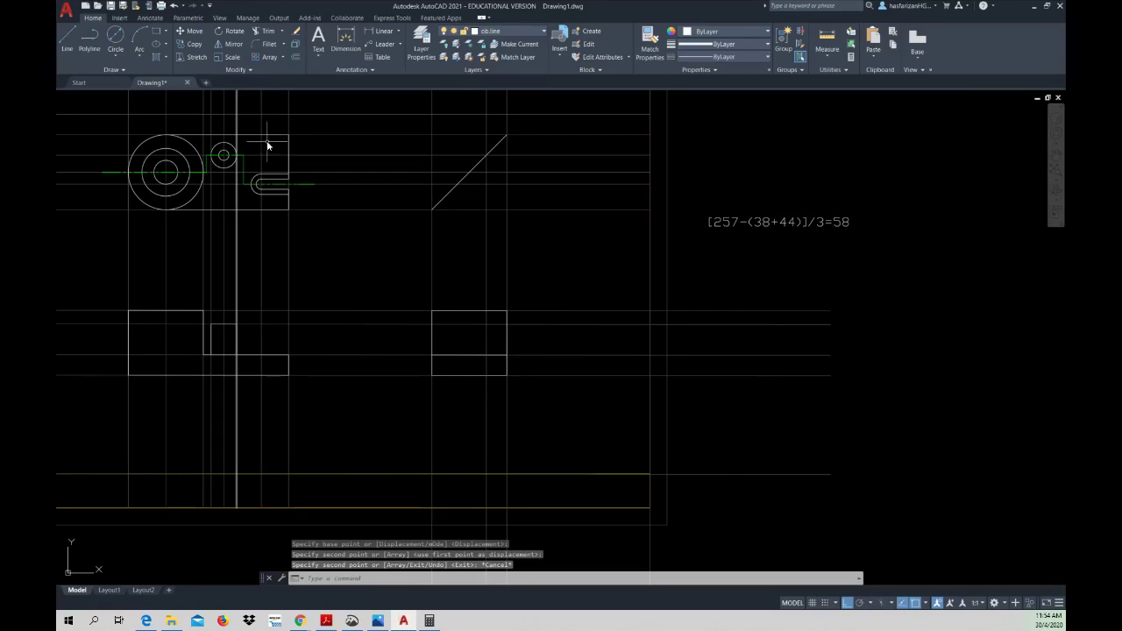
left_click(188, 44)
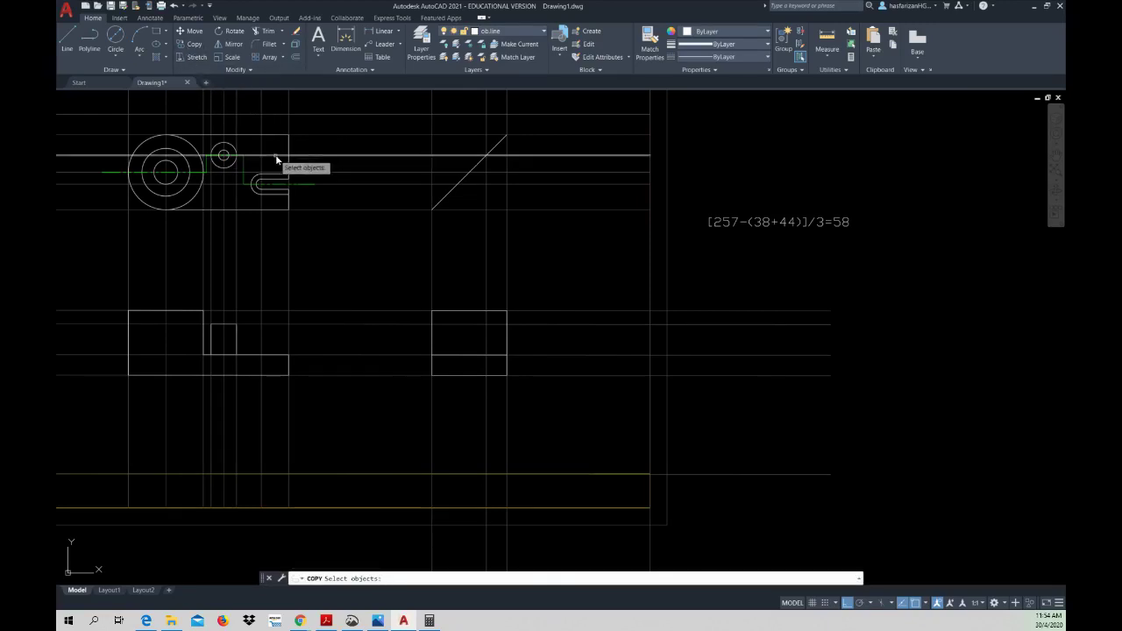
left_click(276, 157)
key("Return")
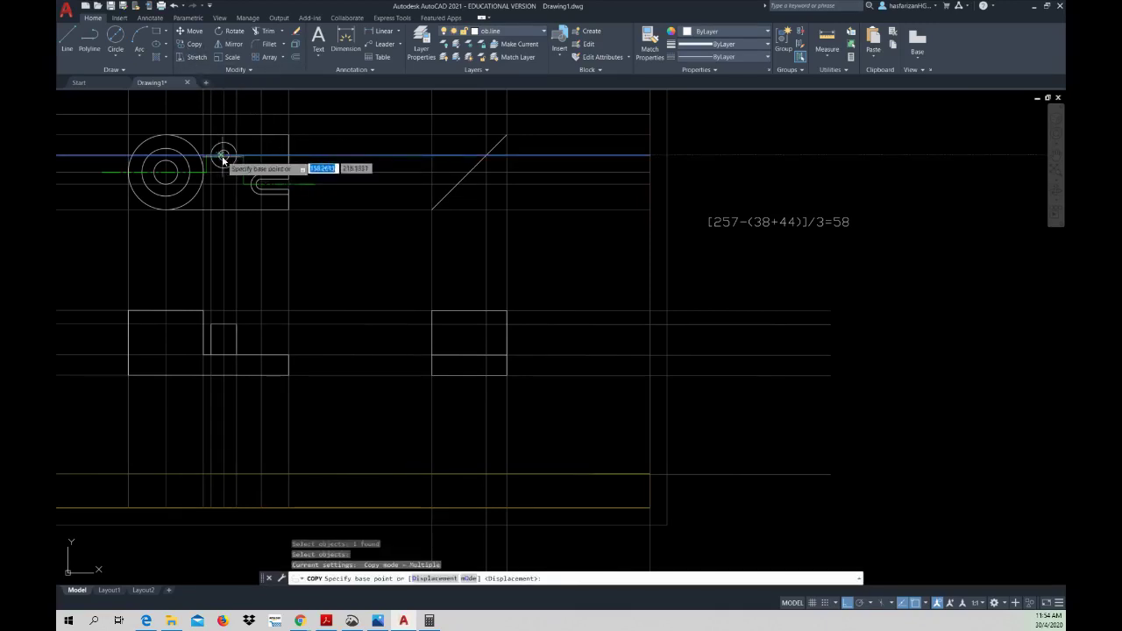
left_click(223, 157)
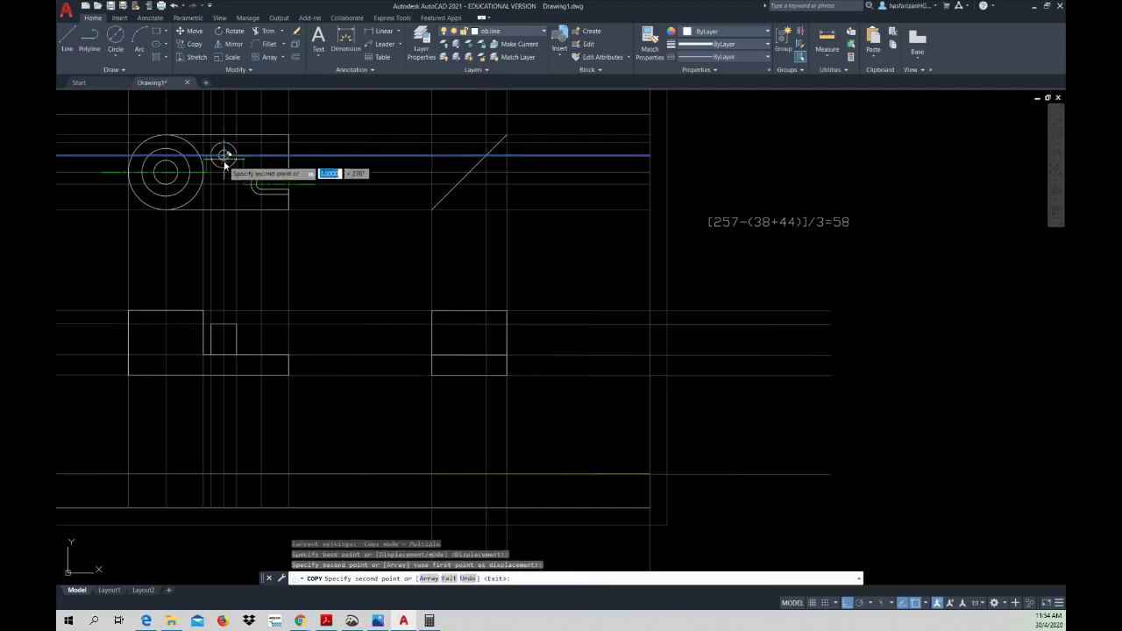
left_click(226, 173)
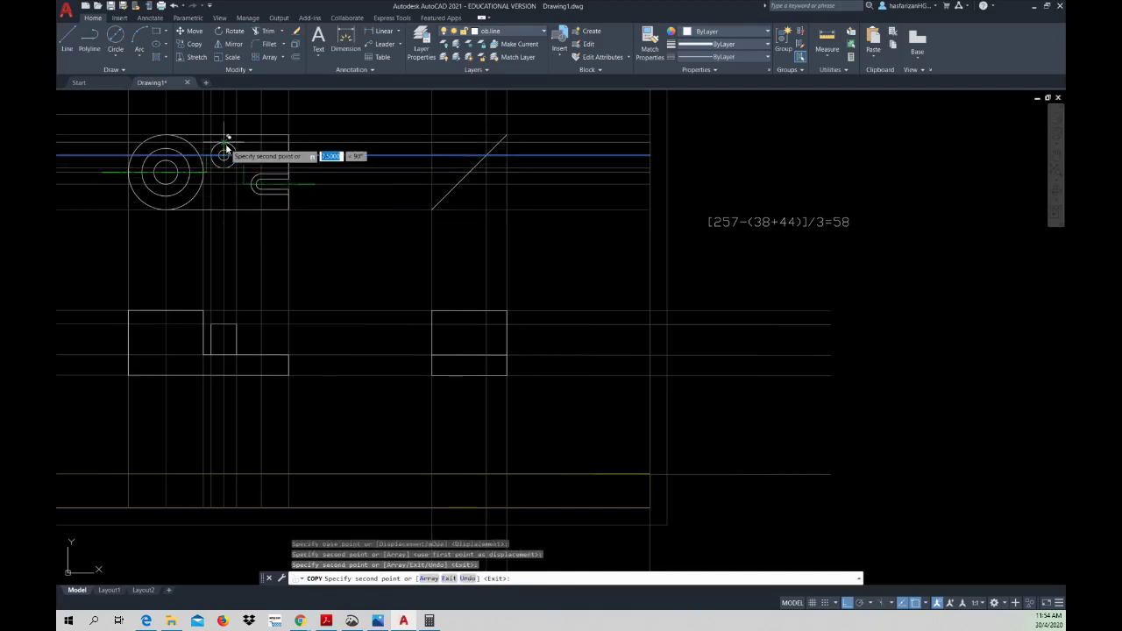
key("Escape")
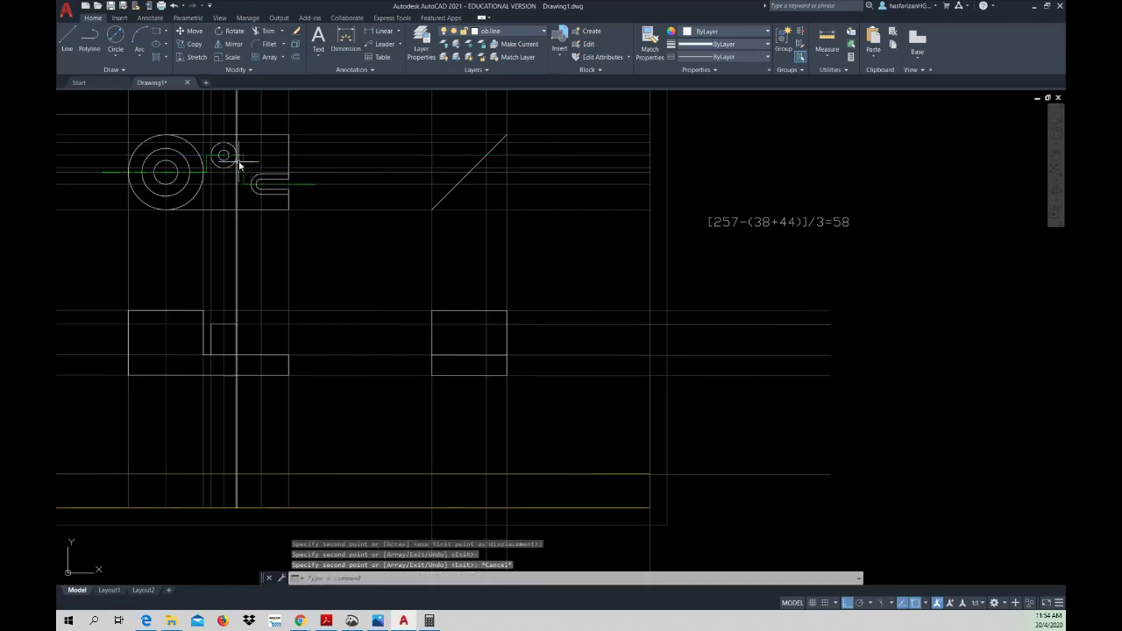
- Copy a vertical construction line beside the mitre line down through the side view
right_click(532, 162)
left_click(553, 165)
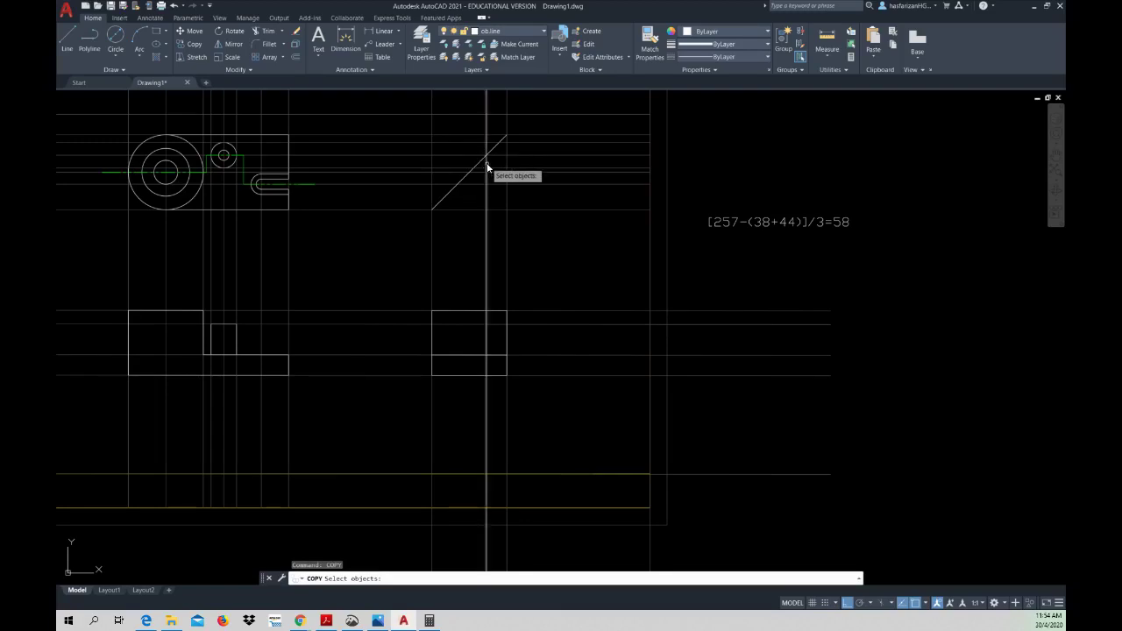
left_click(484, 160)
key("Return")
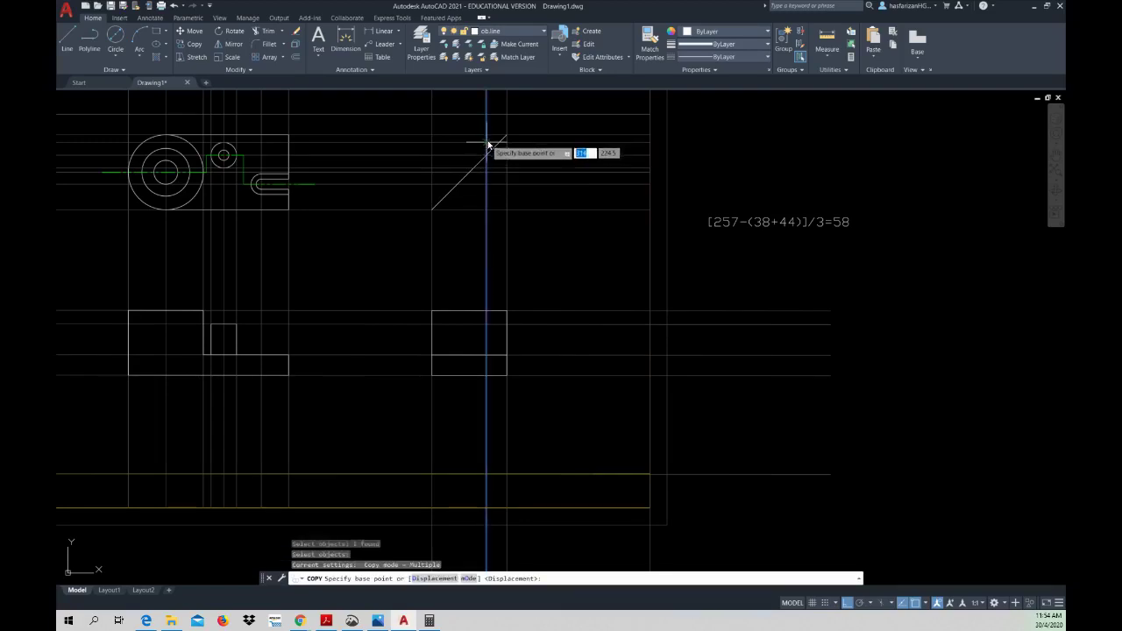
left_click(497, 143)
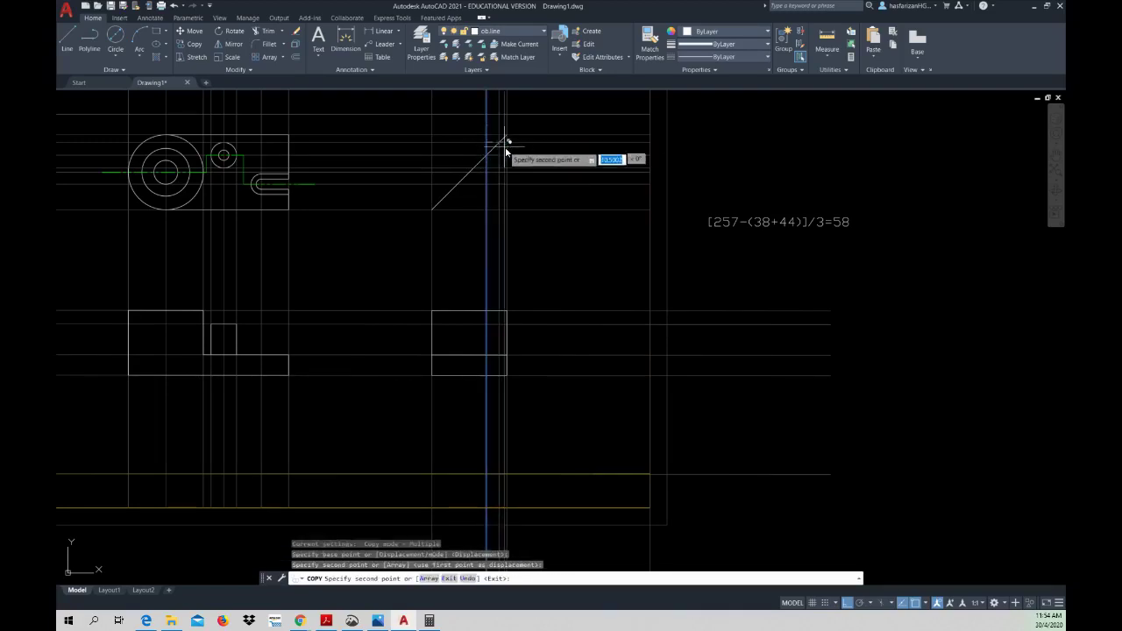
key("Escape")
right_click(539, 156)
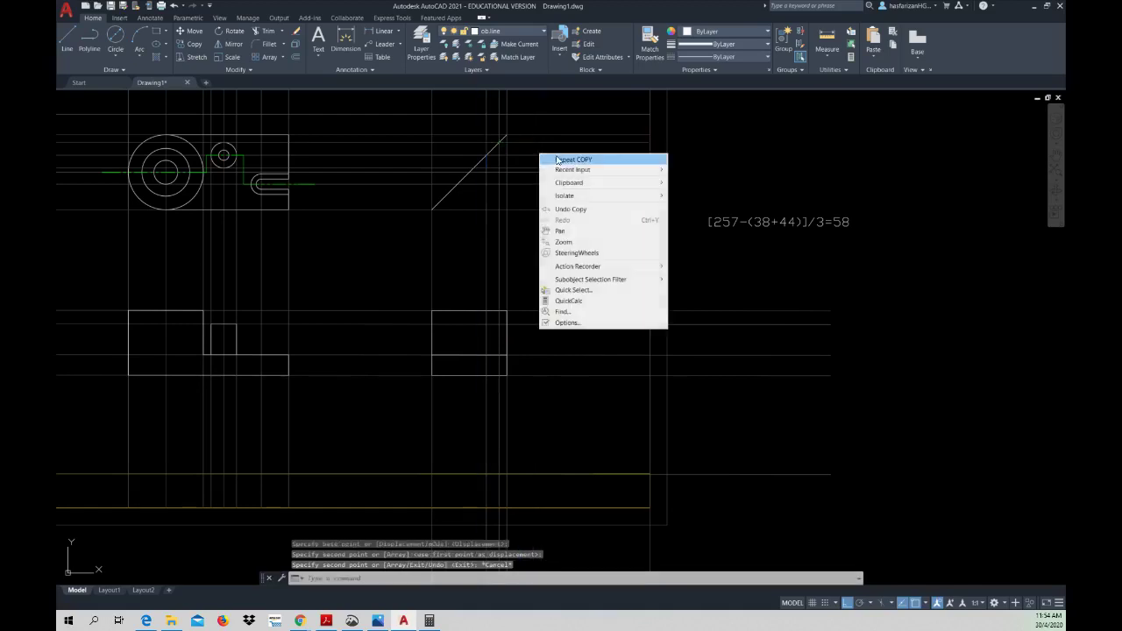
left_click(562, 161)
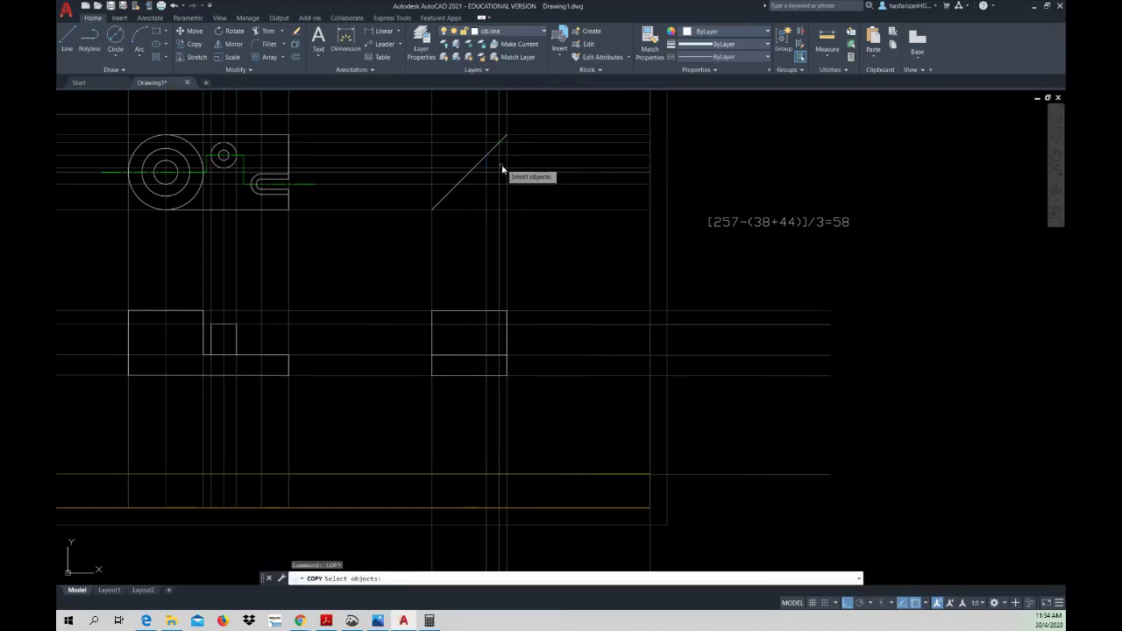
left_click(487, 167)
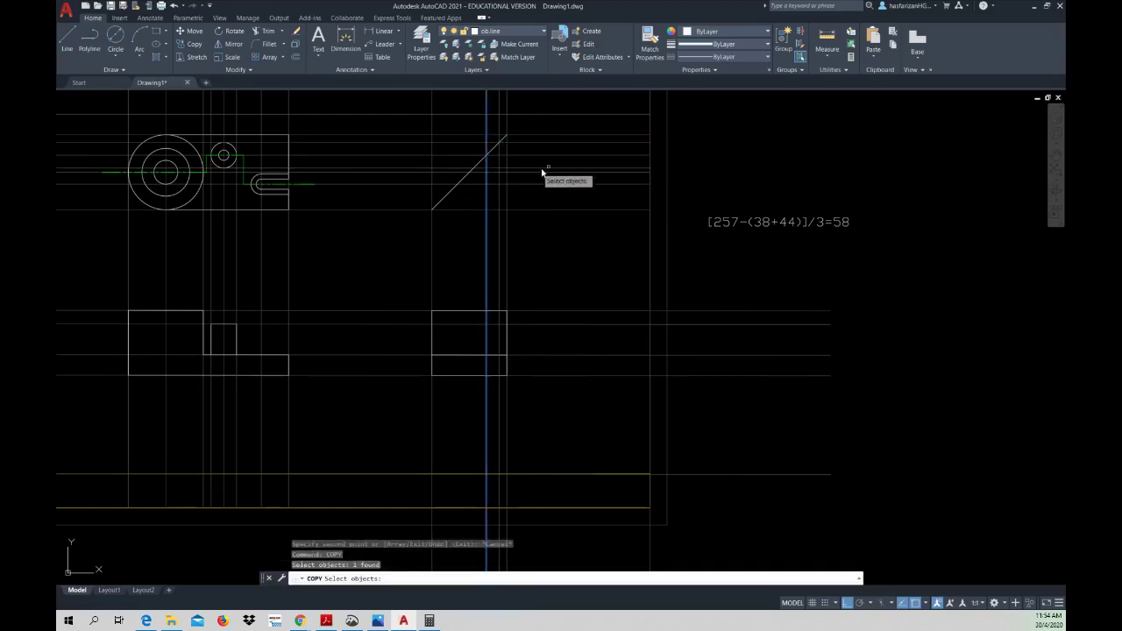
key("Return")
left_click(485, 167)
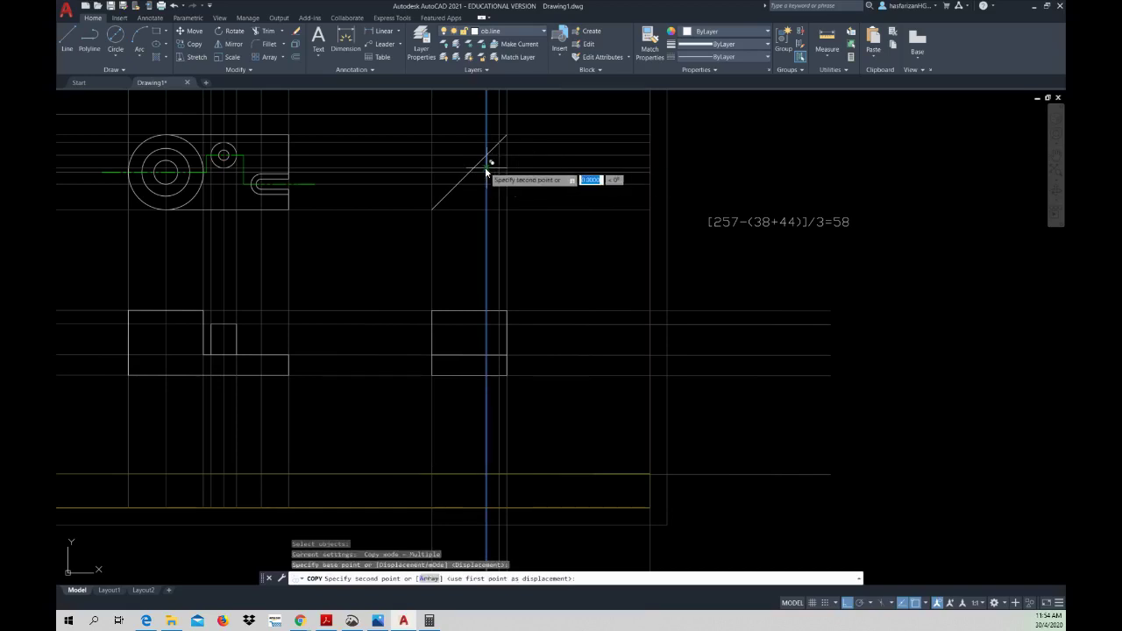
left_click(475, 168)
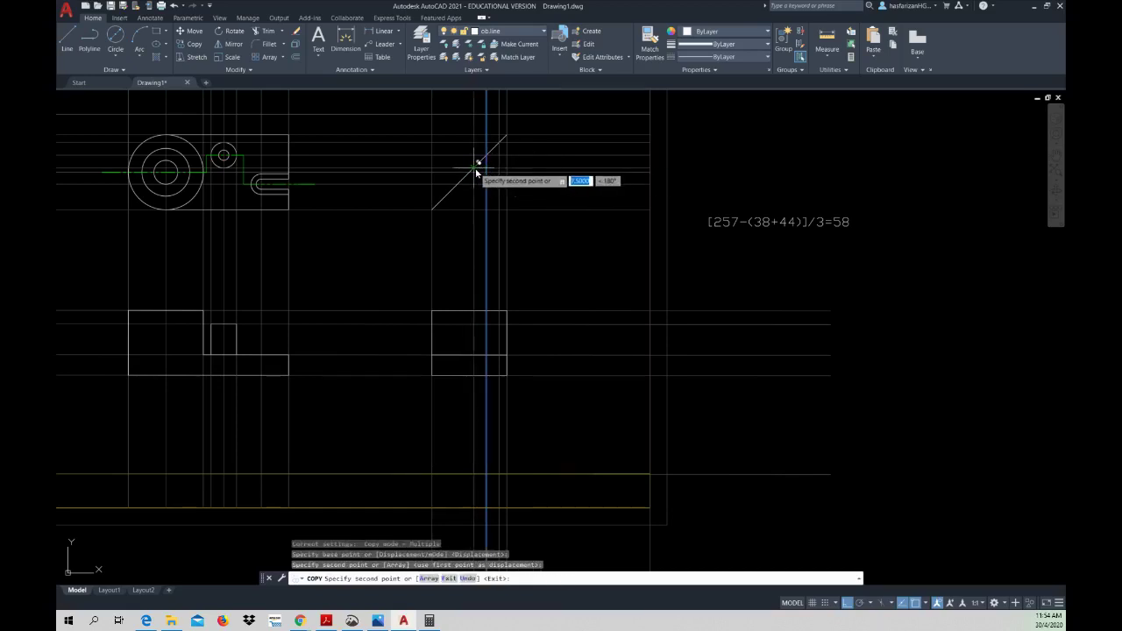
key("Escape")
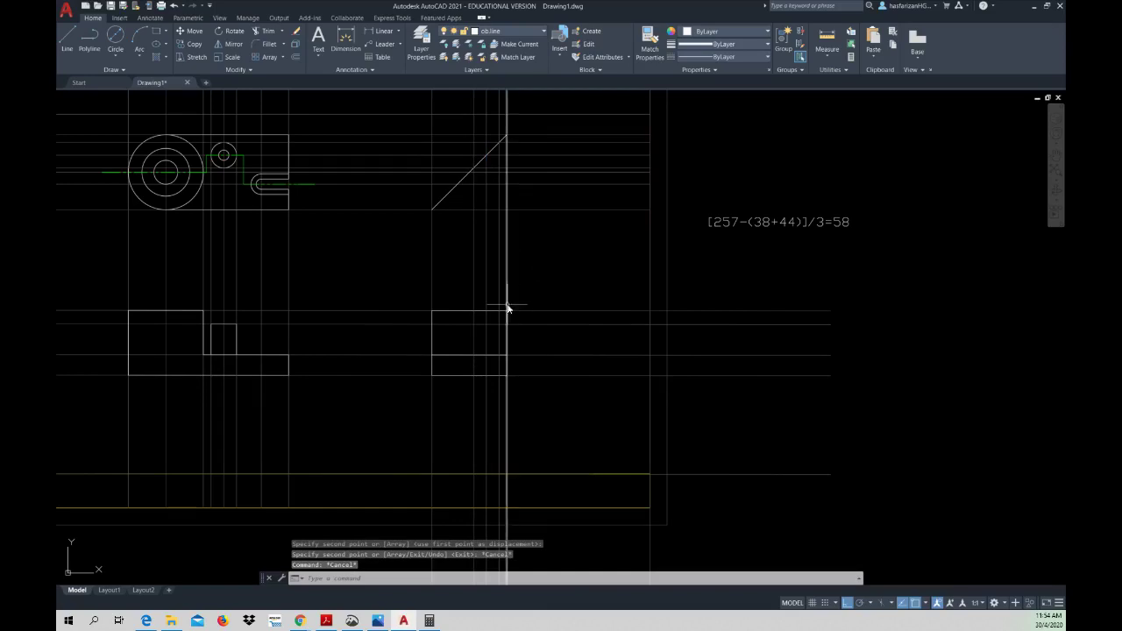
- Trace the small square notch in object lines inside the side-view rectangle along the construction lines
left_click(68, 37)
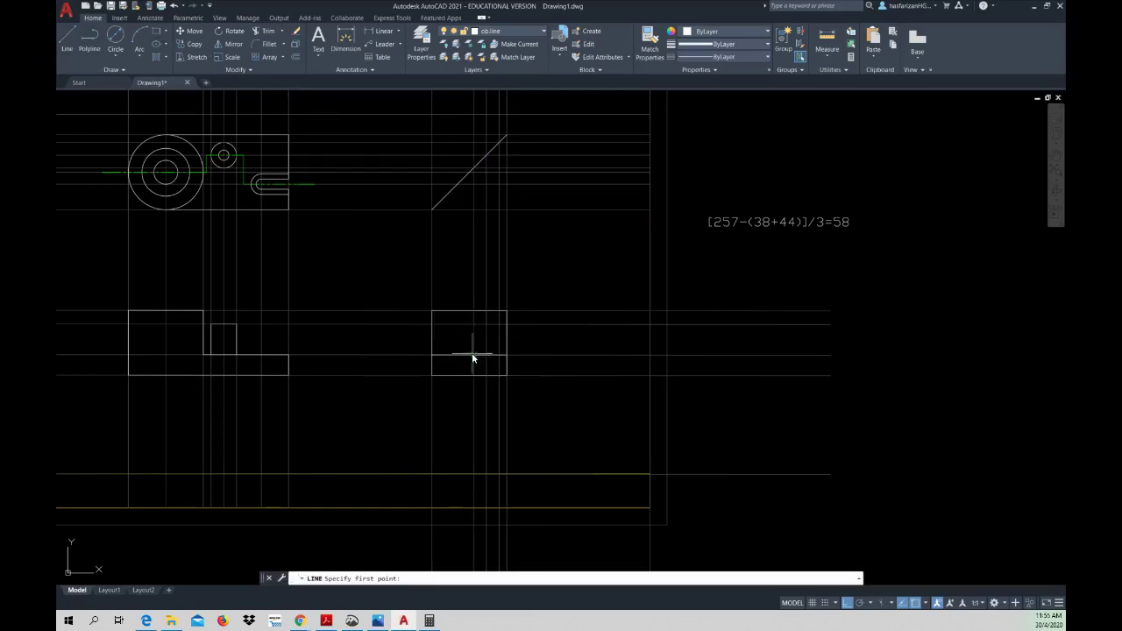
left_click(454, 332)
left_click(495, 328)
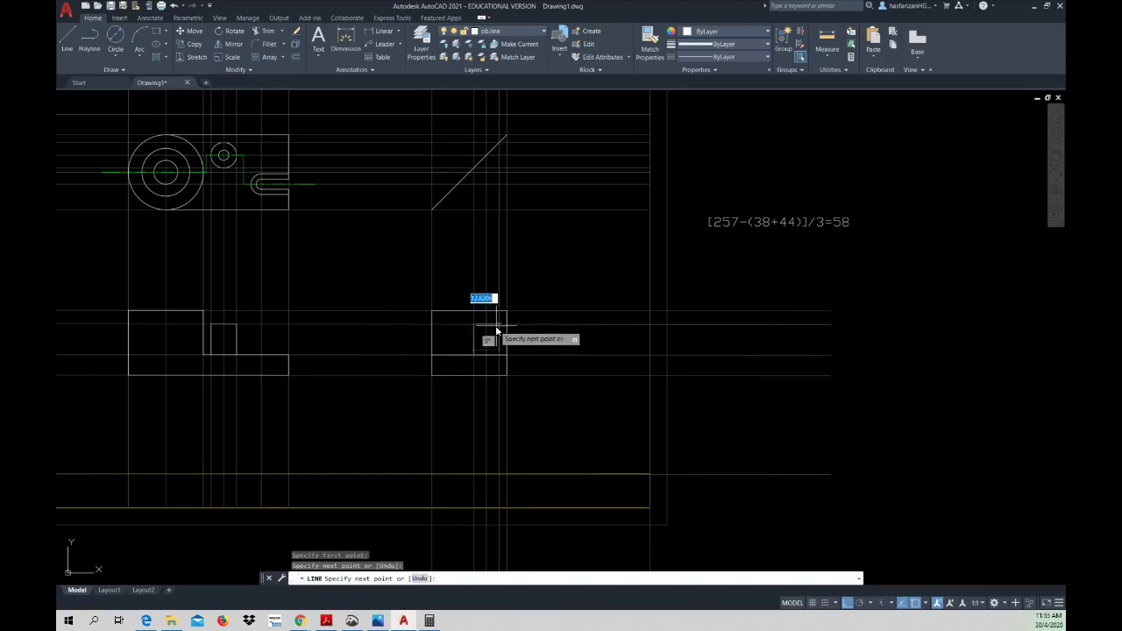
left_click(498, 327)
left_click(499, 356)
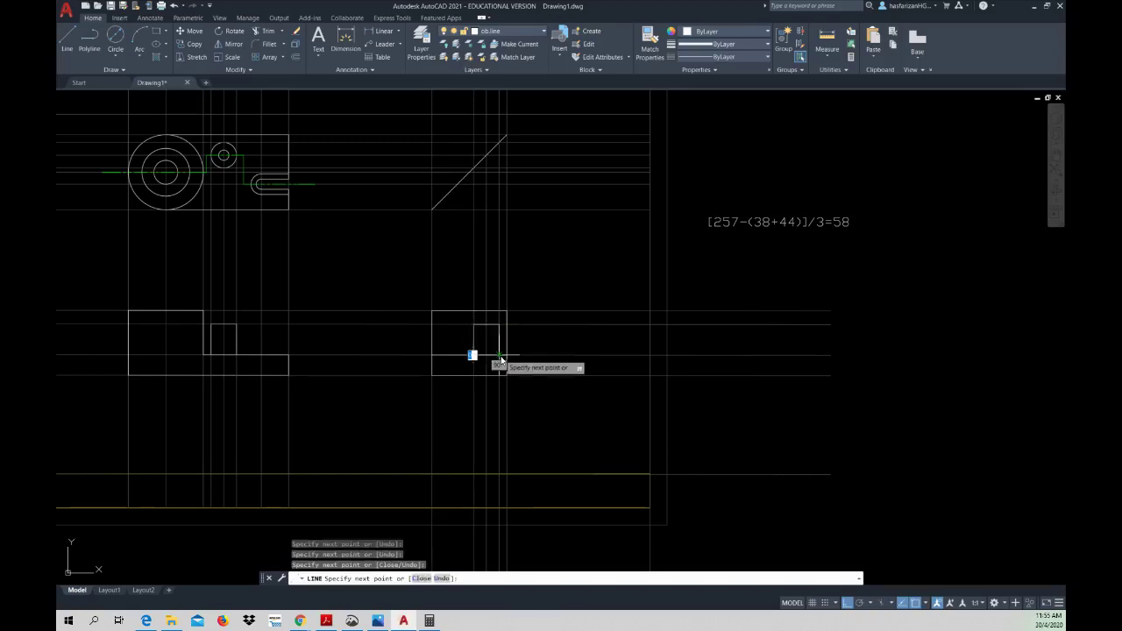
key("Escape")
key("Escape")
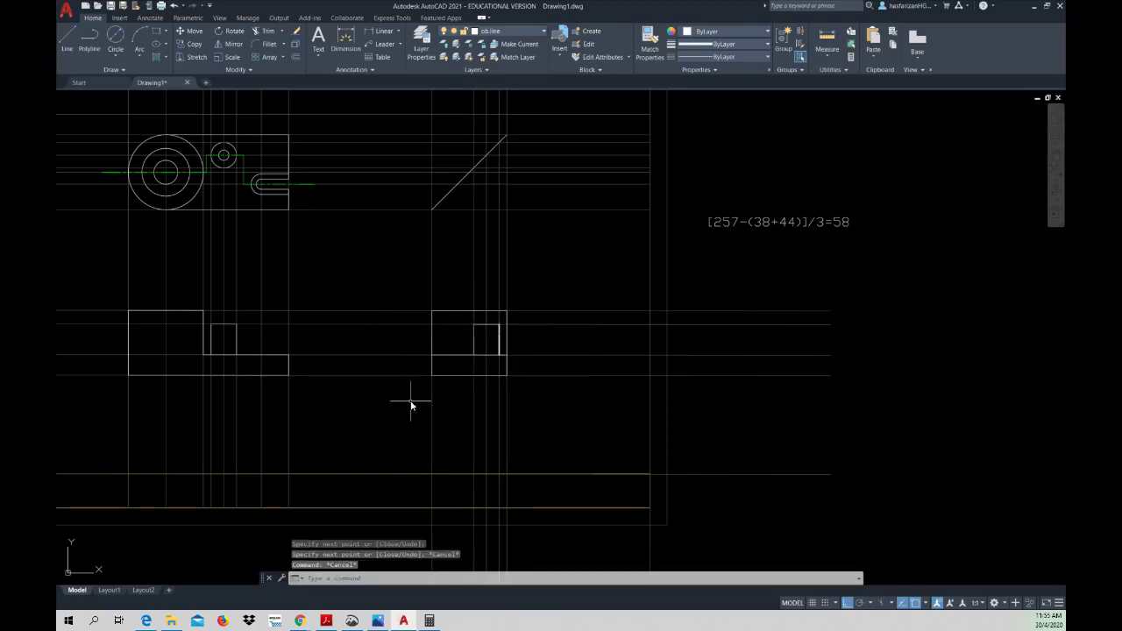
mouse_move(368, 361)
middle_mouse_down()
mouse_move(482, 371)
mouse_move(441, 359)
middle_mouse_up()
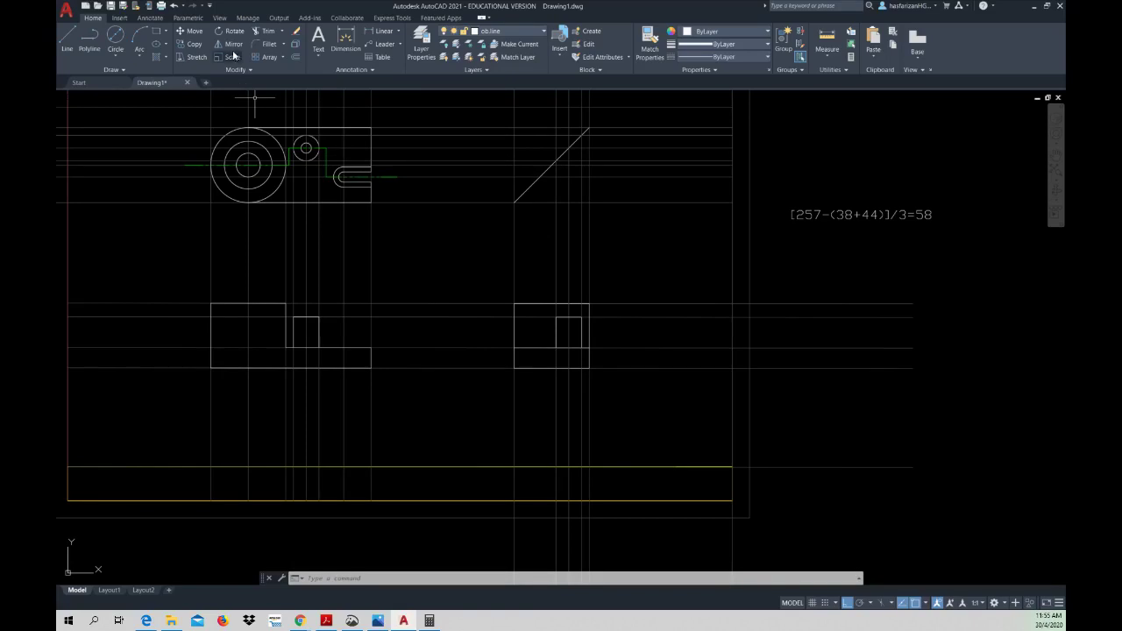
- Copy the horizontal slot line to the slot's upper and lower edges
left_click(197, 44)
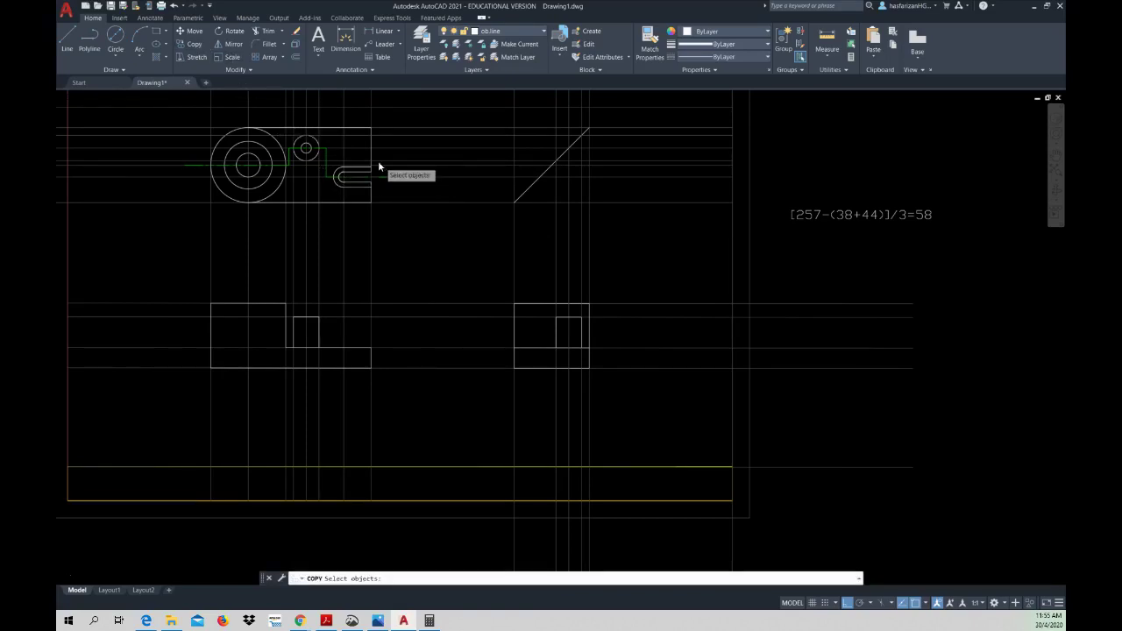
scroll(379, 165, "up", 4)
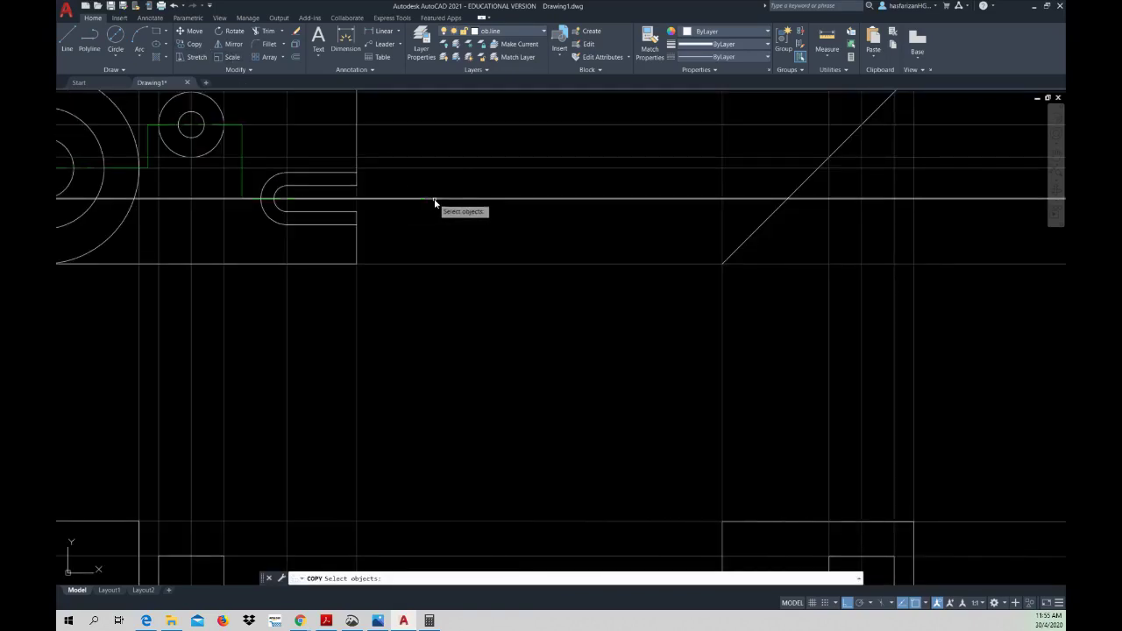
left_click(436, 202)
key("Return")
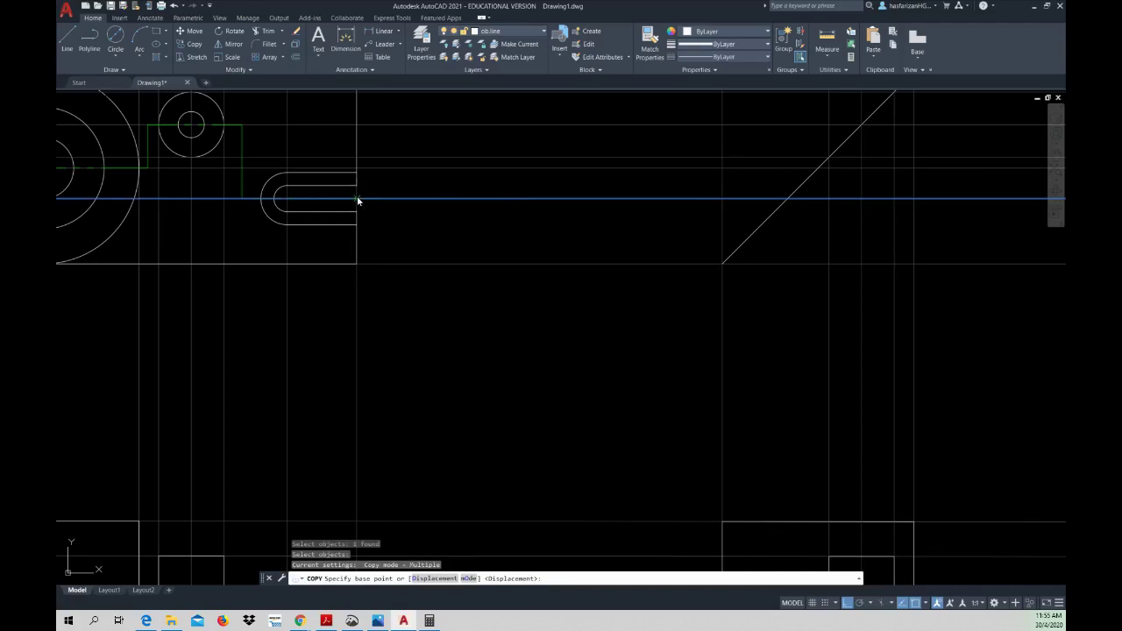
left_click(357, 197)
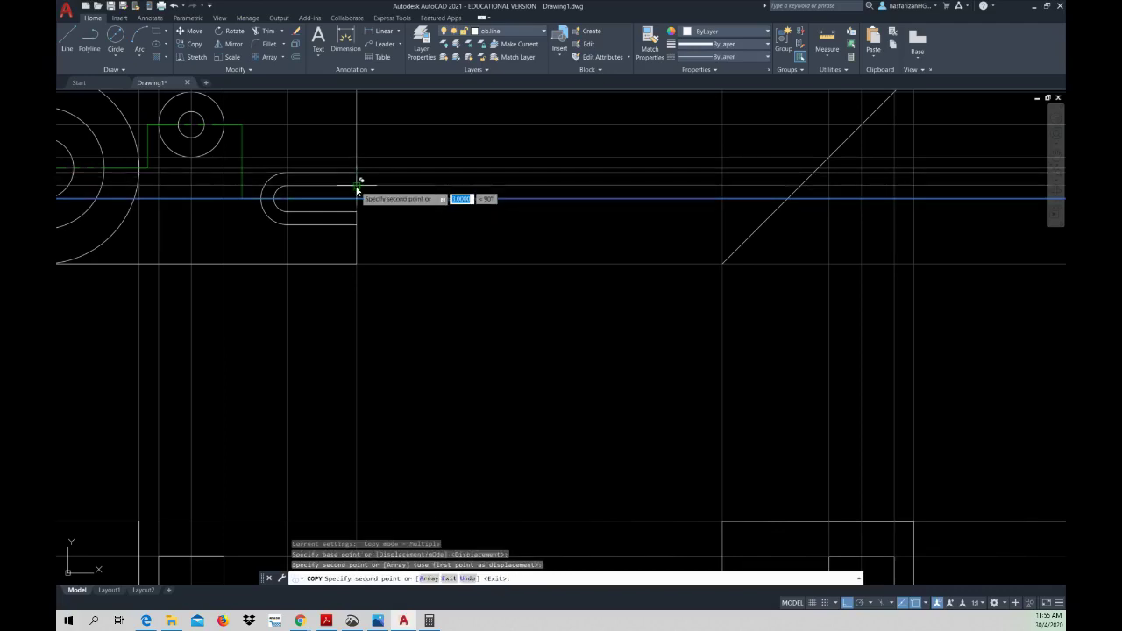
left_click(357, 182)
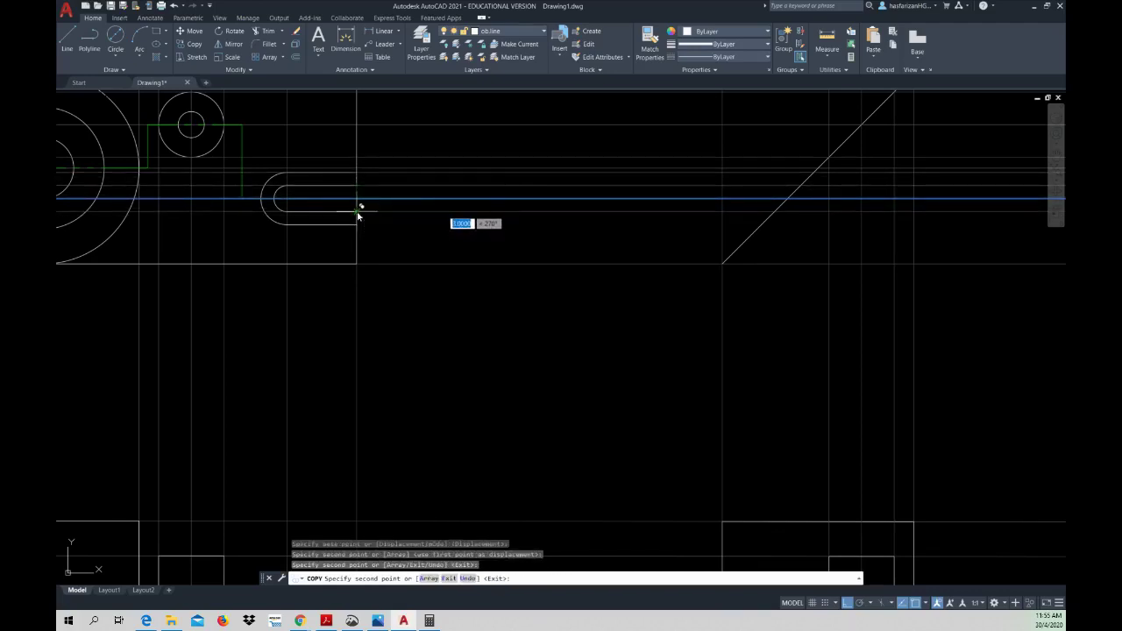
left_click(357, 212)
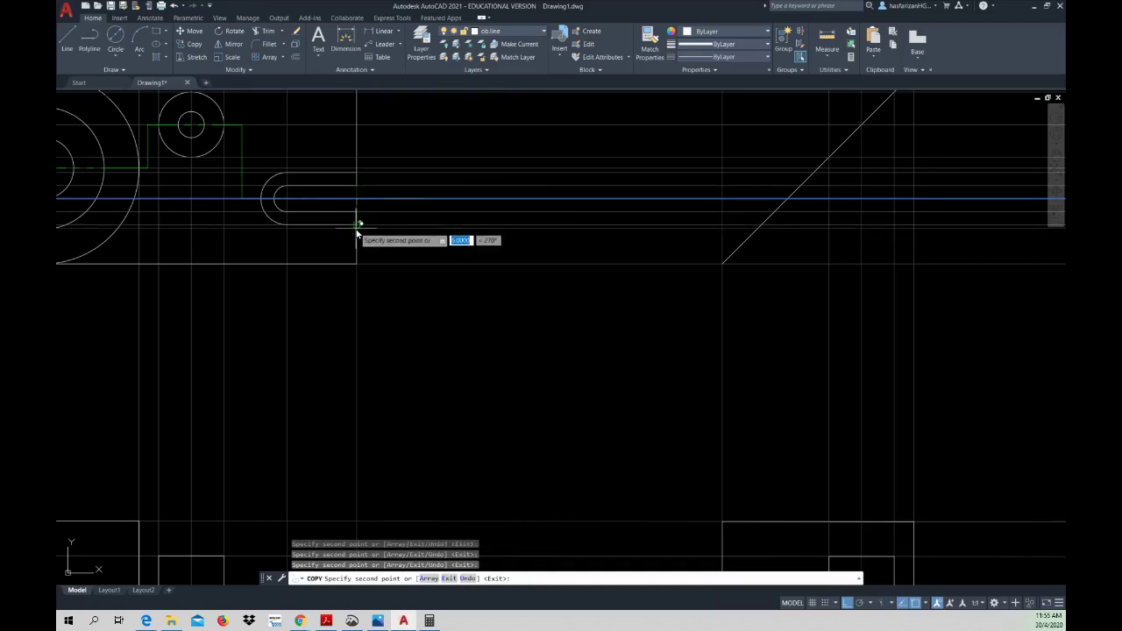
key("Escape")
key("Escape")
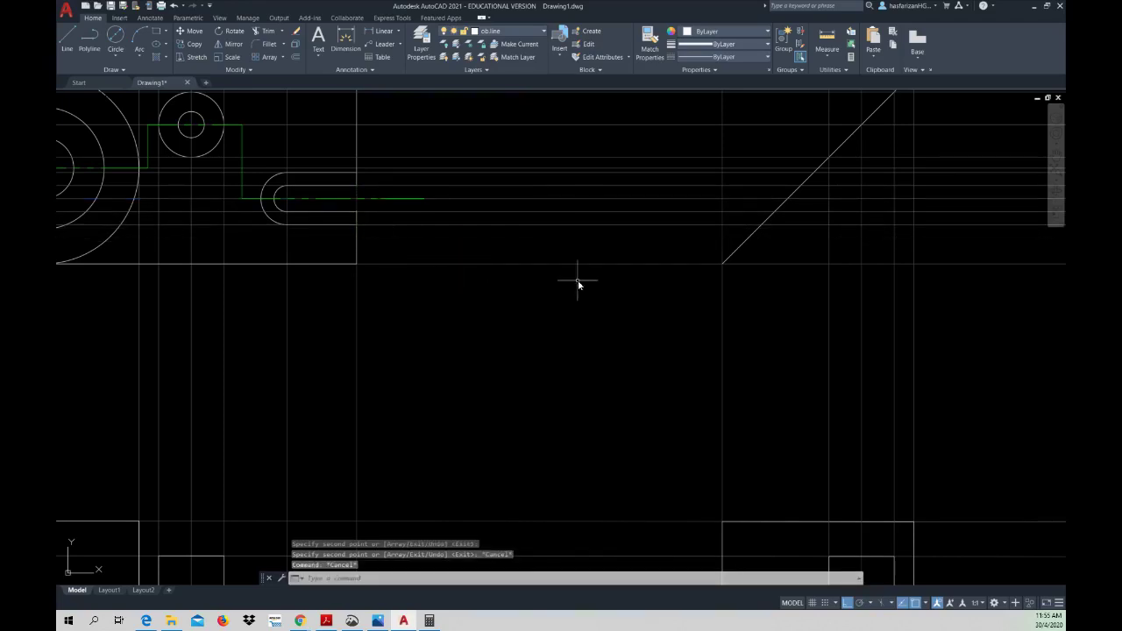
- Copy the vertical construction line four times to where top-view edges meet the mitre line
right_click(839, 257)
left_click(847, 258)
left_click(830, 257)
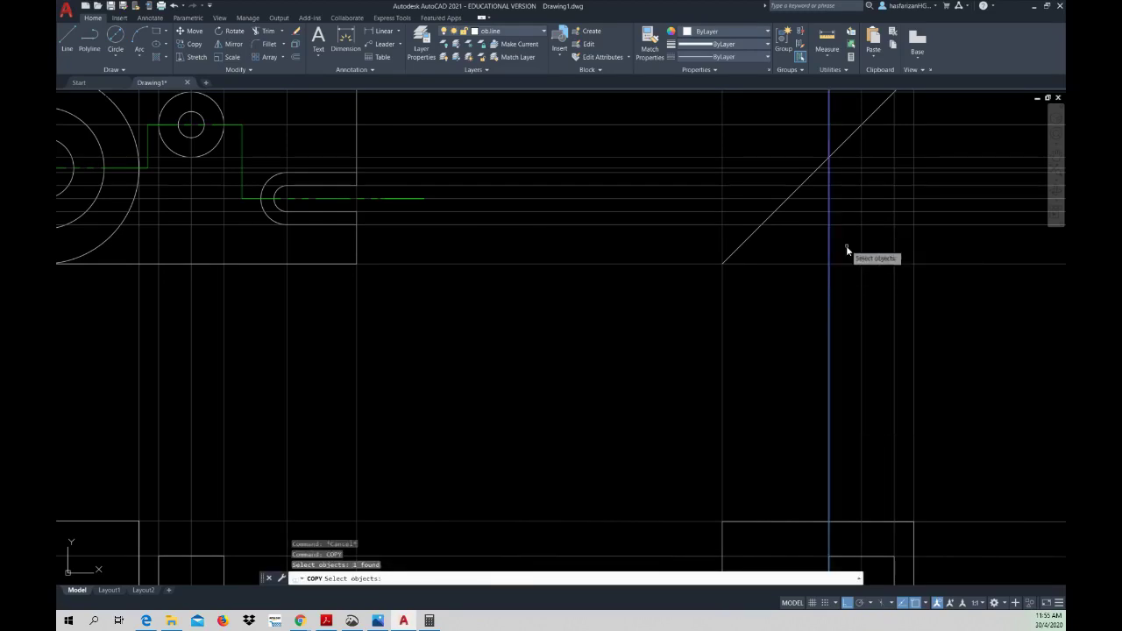
key("Return")
left_click(829, 225)
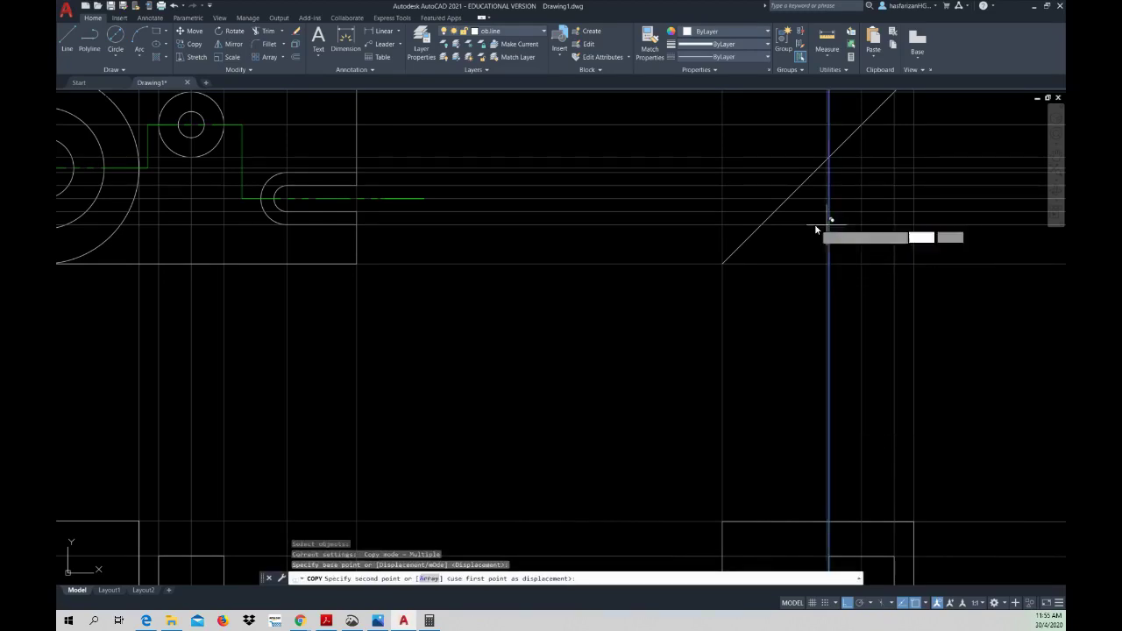
left_click(761, 226)
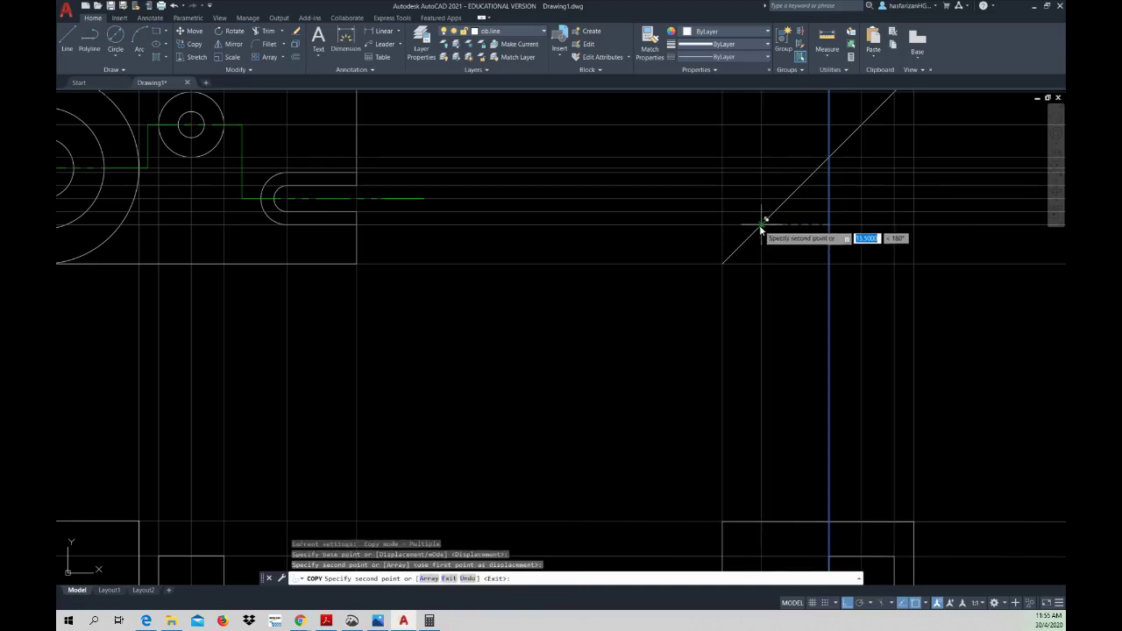
left_click(775, 215)
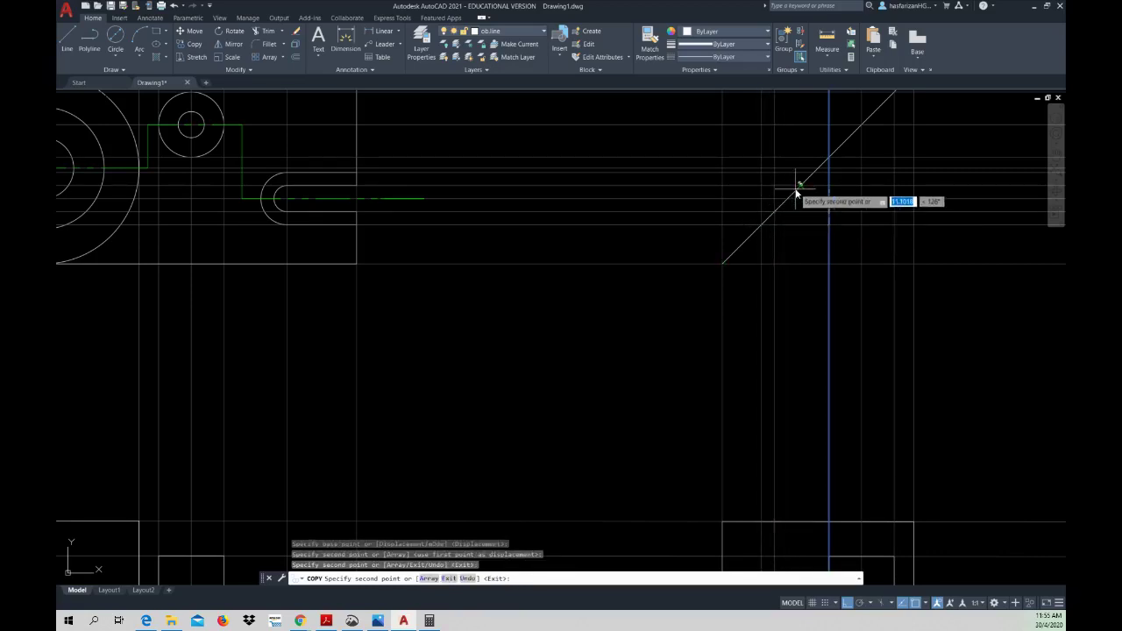
left_click(800, 184)
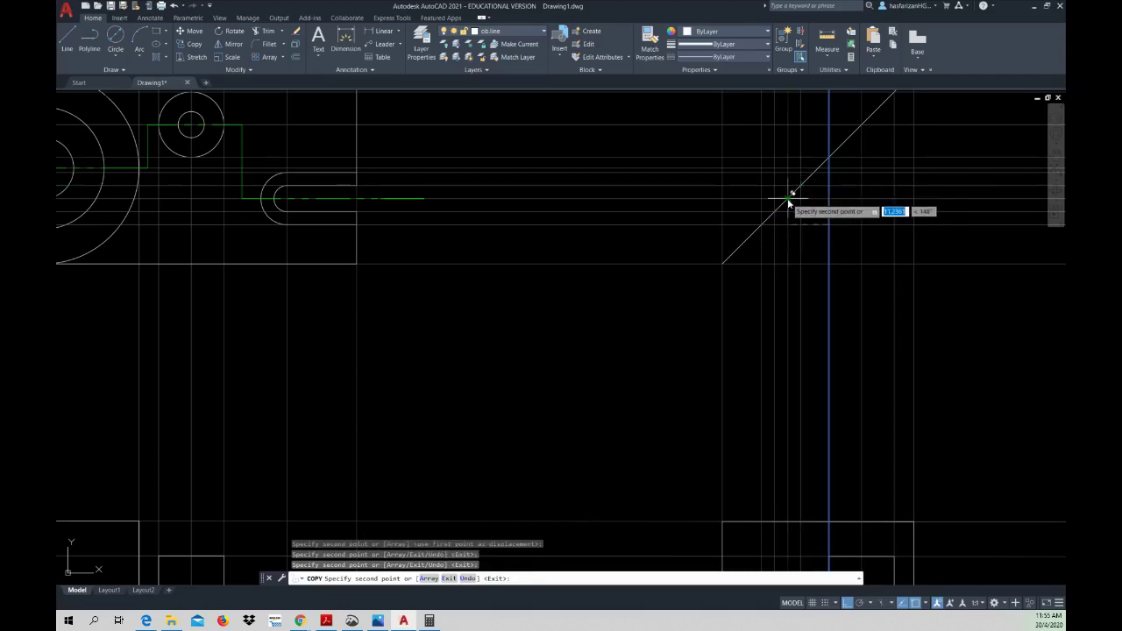
left_click(789, 204)
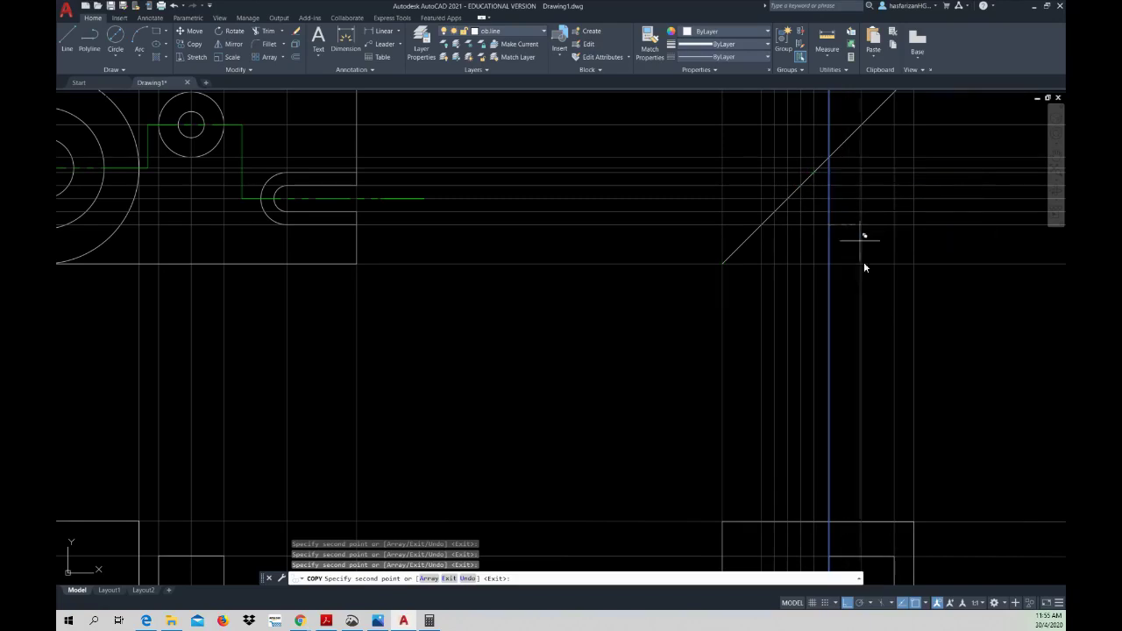
key("Escape")
scroll(859, 303, "down", 2)
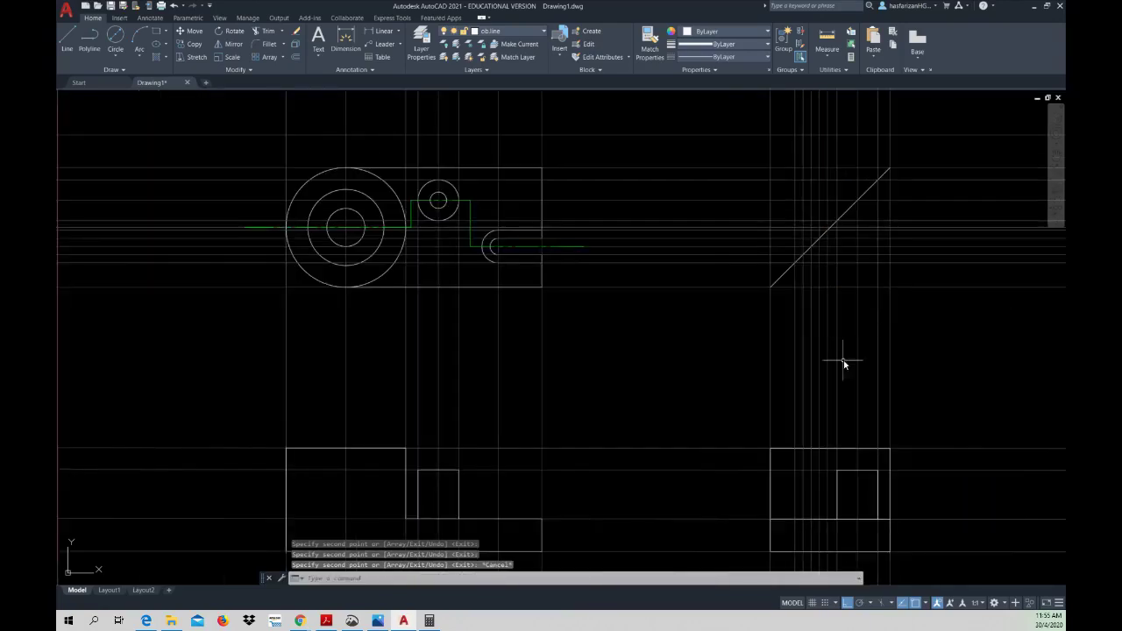
middle_click_drag(842, 363, 830, 274)
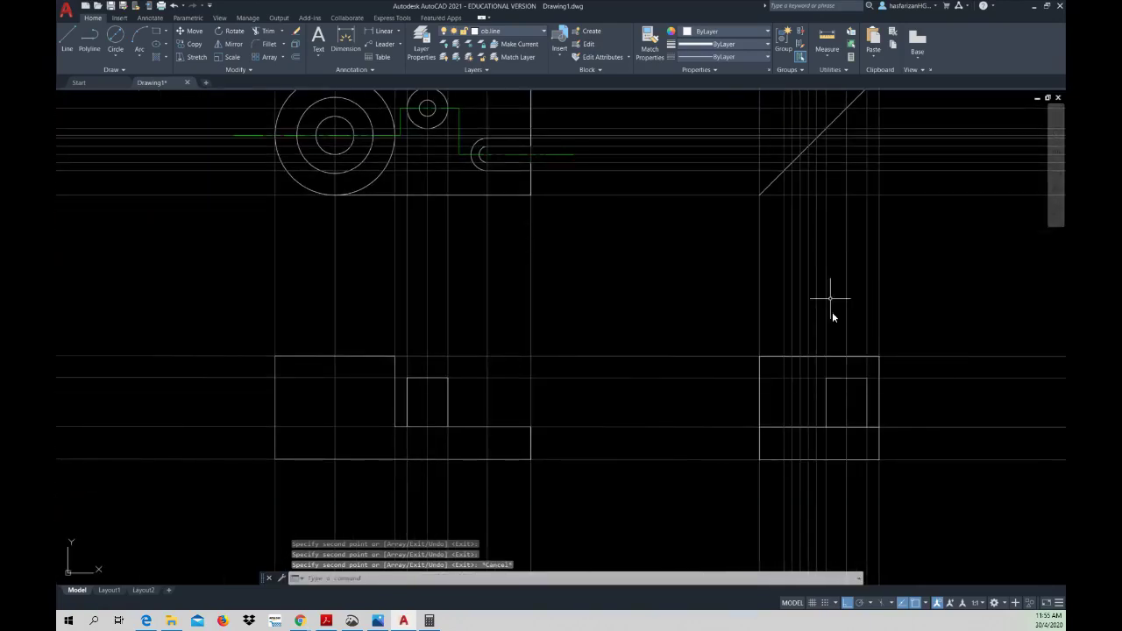
scroll(830, 431, "up", 2)
scroll(830, 431, "down", 2)
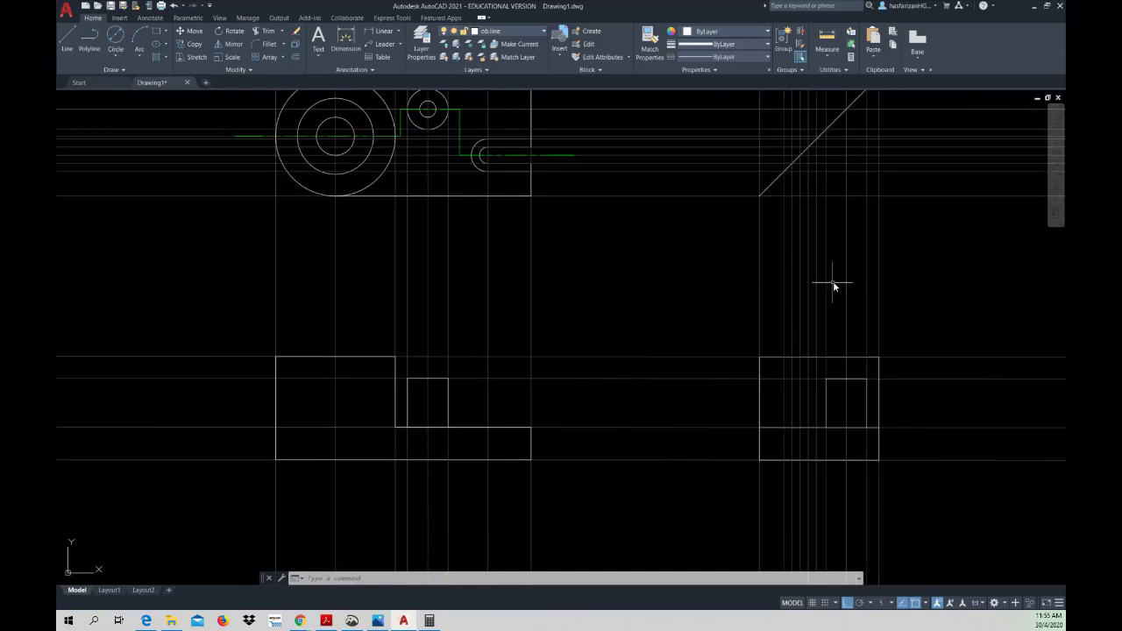
middle_click_drag(779, 391, 767, 356)
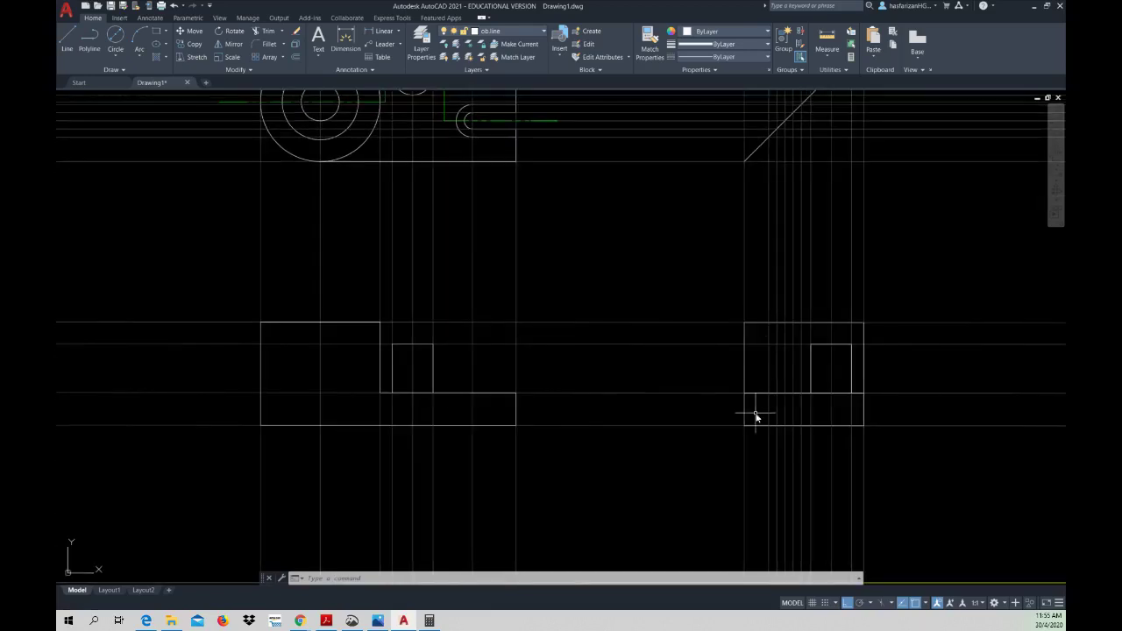
left_click(326, 620)
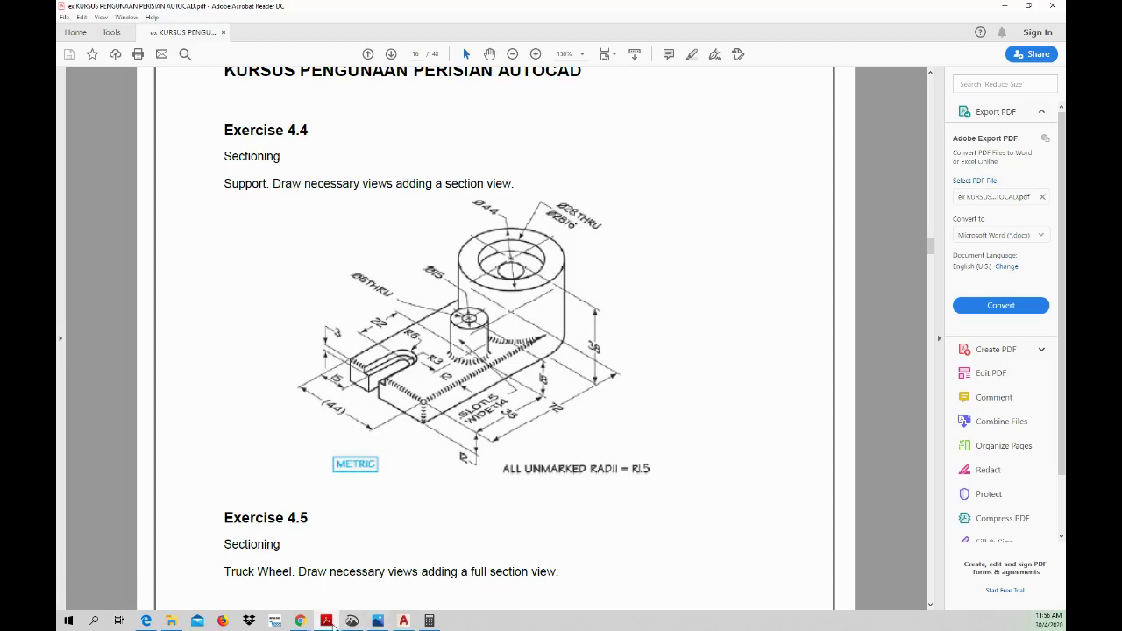
left_click(328, 622)
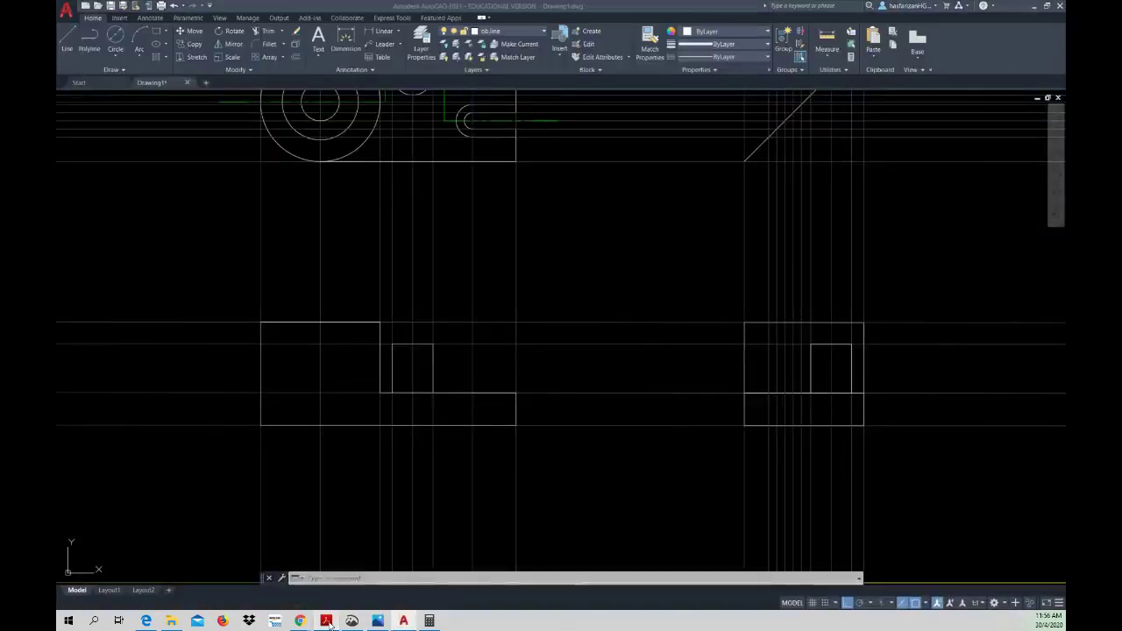
- Offset the side view's horizontal line by 3
left_click(330, 623)
left_click(332, 624)
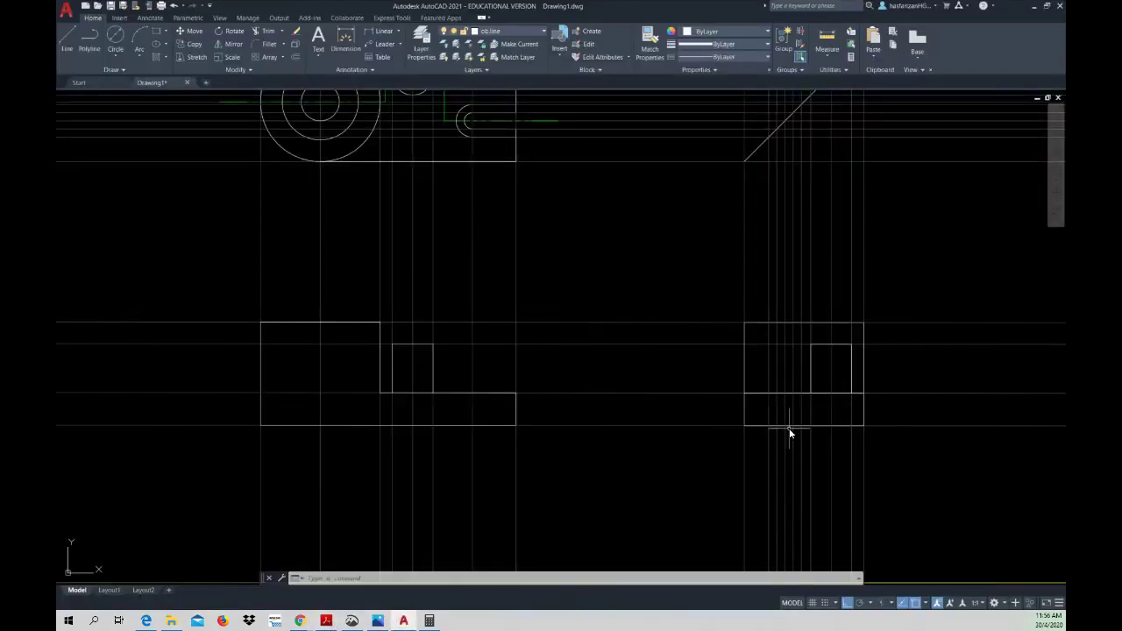
scroll(789, 431, "down", 2)
scroll(789, 432, "up", 2)
scroll(789, 432, "up", 2)
middle_click_drag(789, 431, 676, 393)
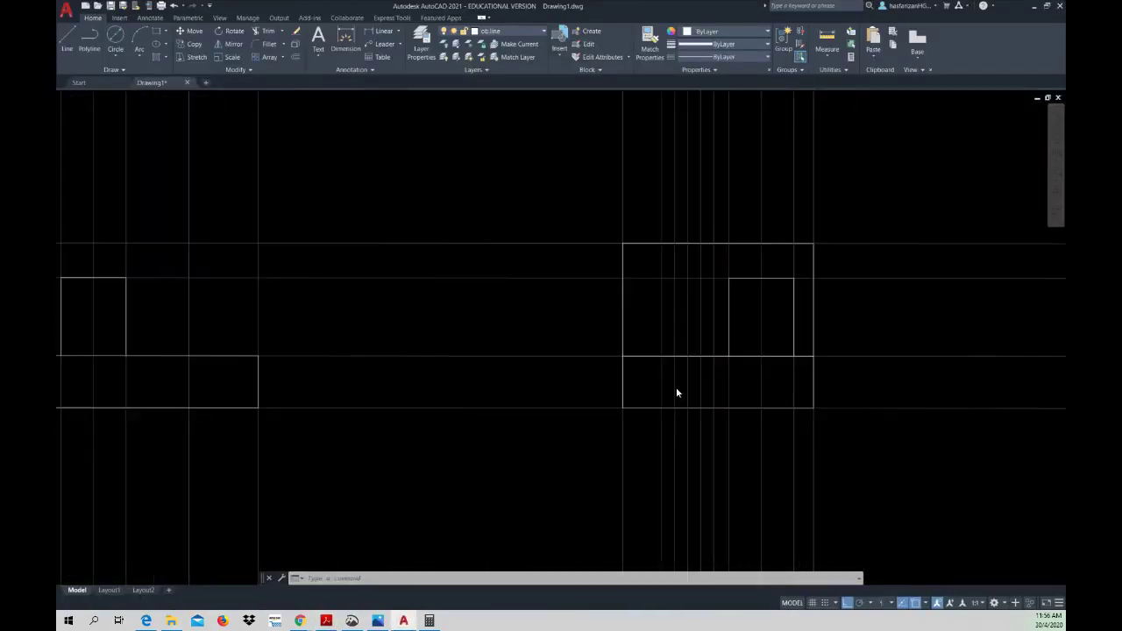
left_click(299, 59)
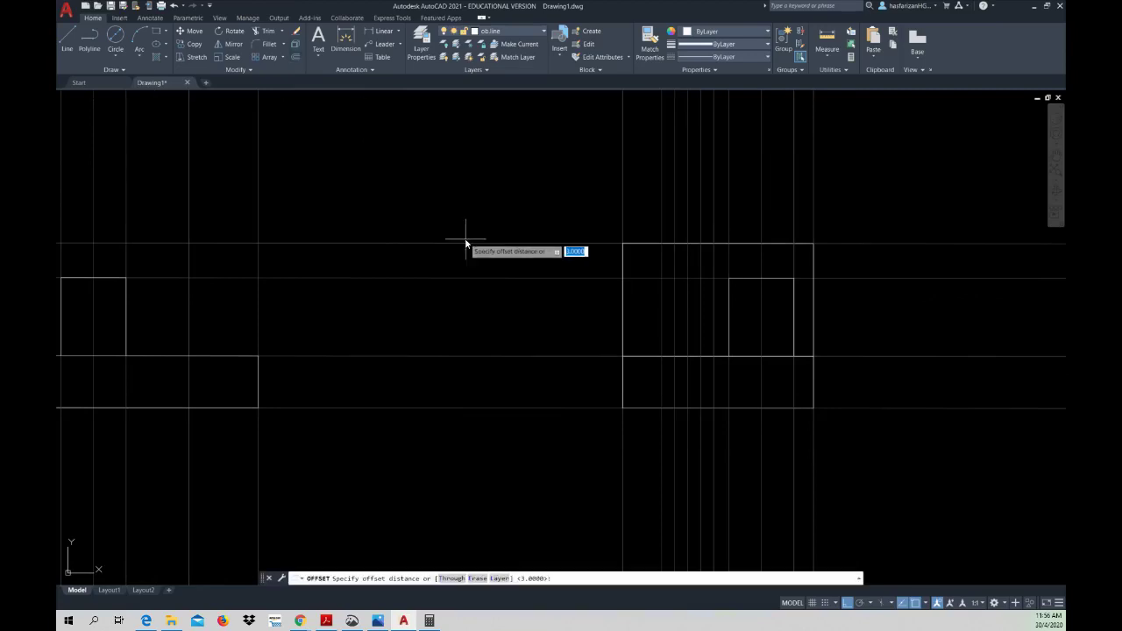
type("3")
key("Return")
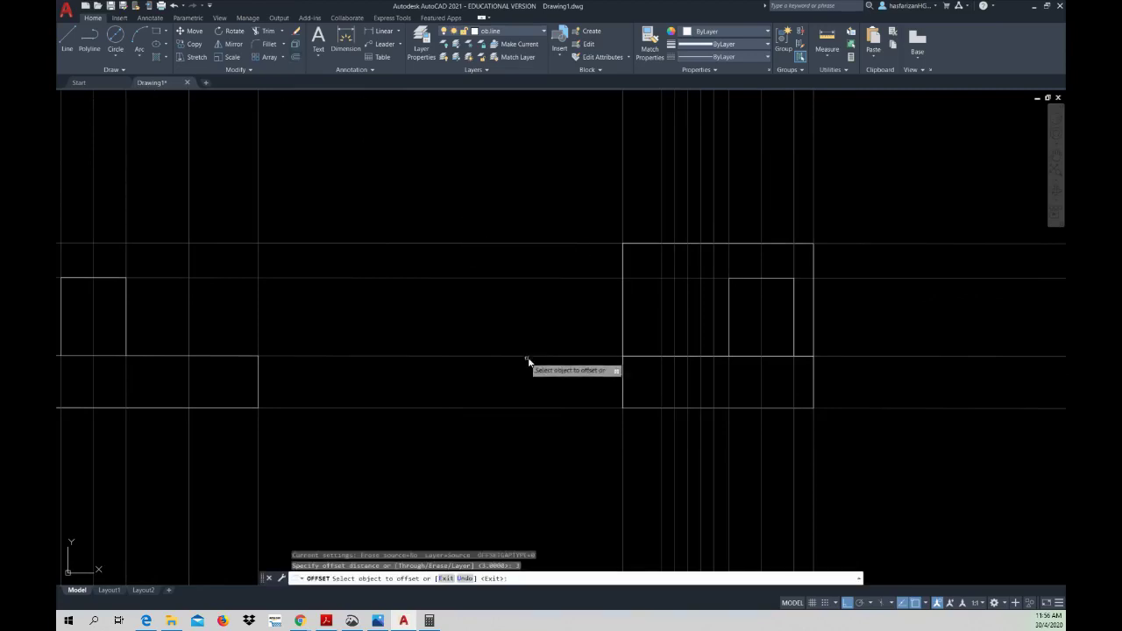
left_click(537, 366)
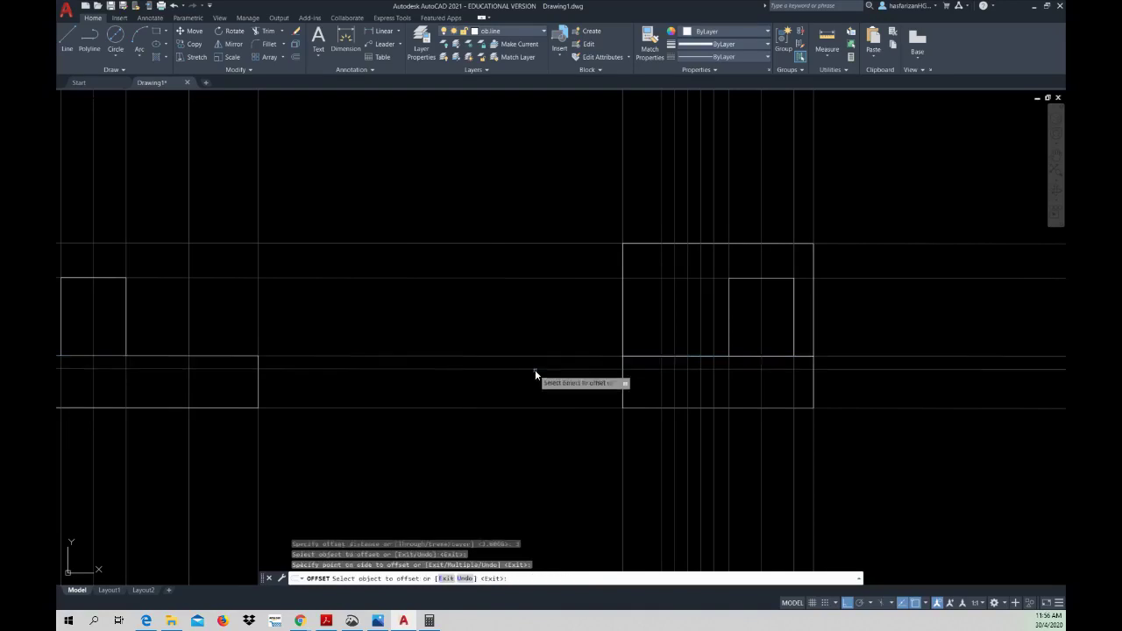
middle_click_drag(637, 380, 517, 381)
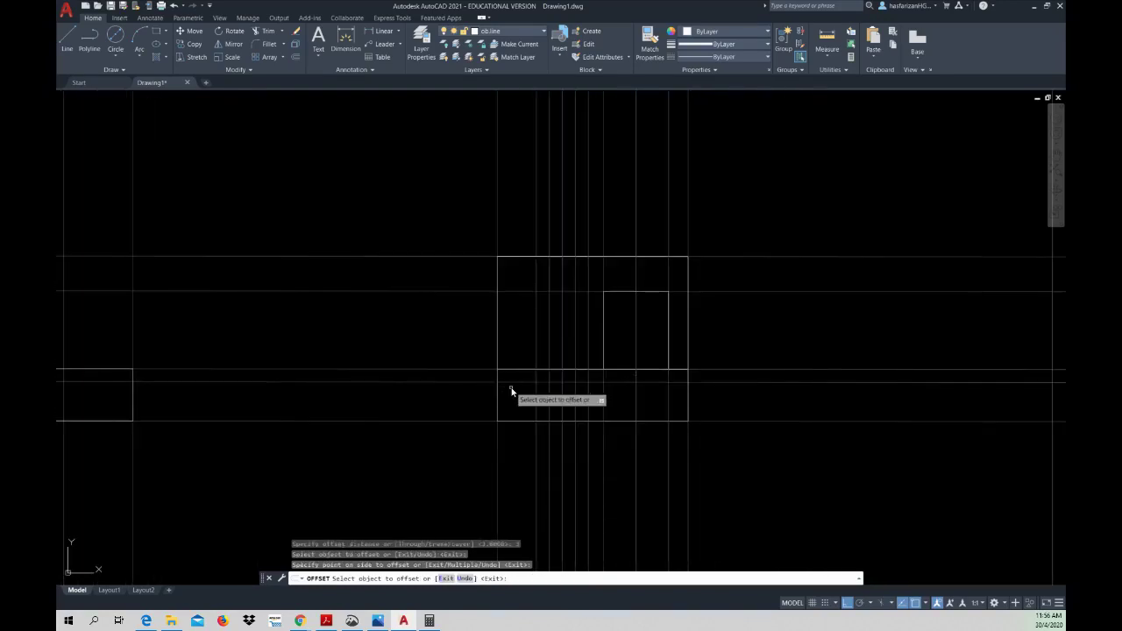
key("Escape")
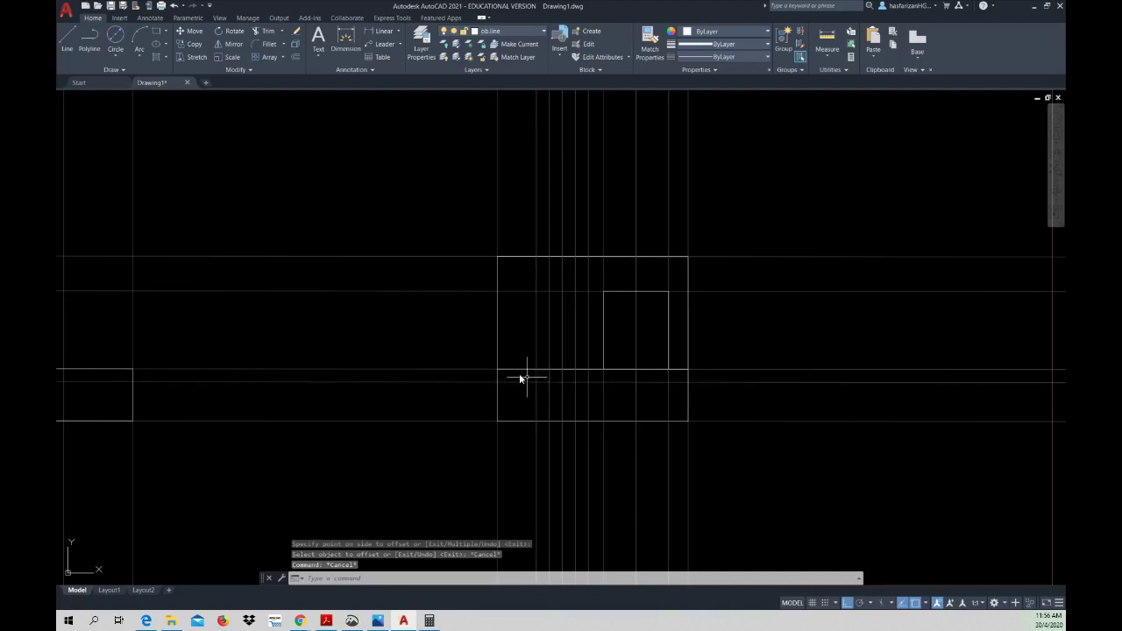
- Draw a short stepped outline near the side view's lower-left, running down to the bottom edge
left_click(66, 42)
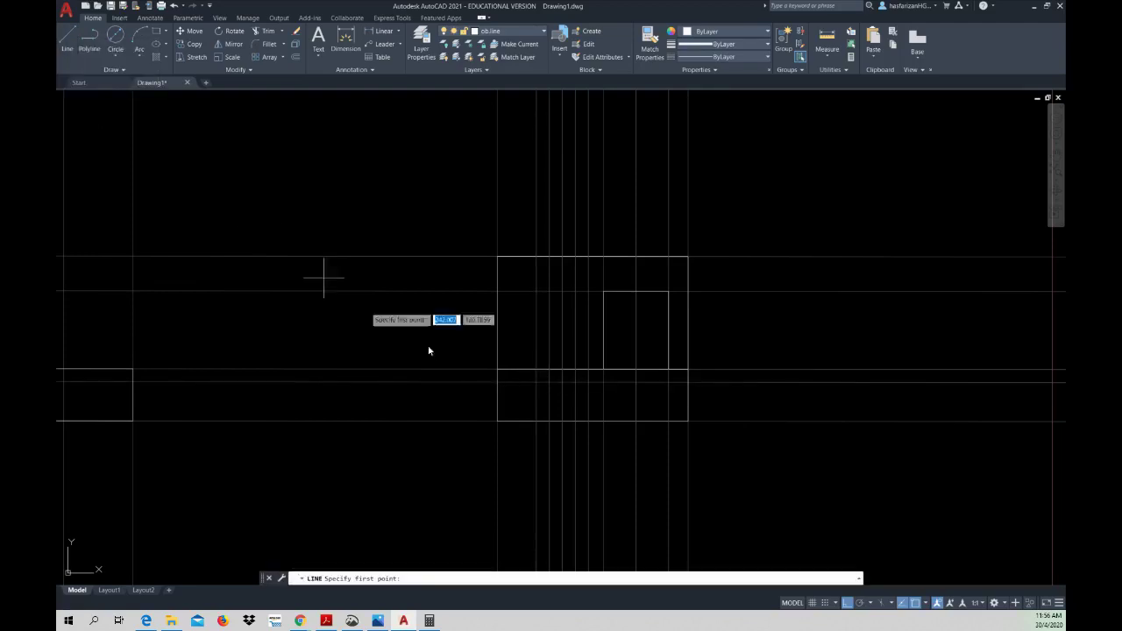
left_click(537, 372)
left_click(538, 379)
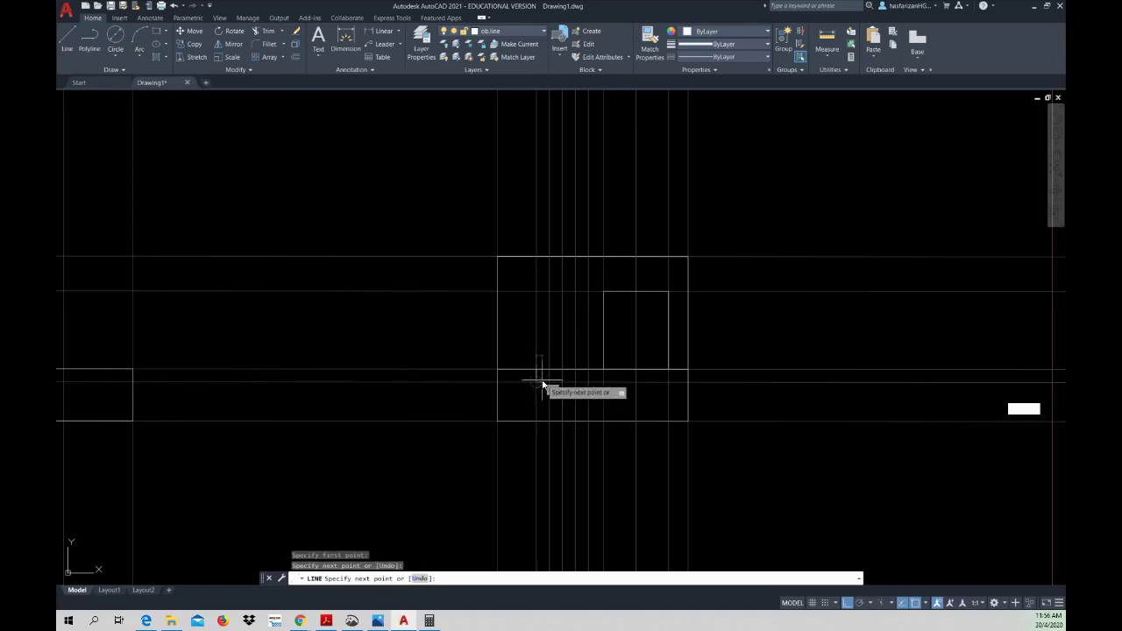
left_click(549, 384)
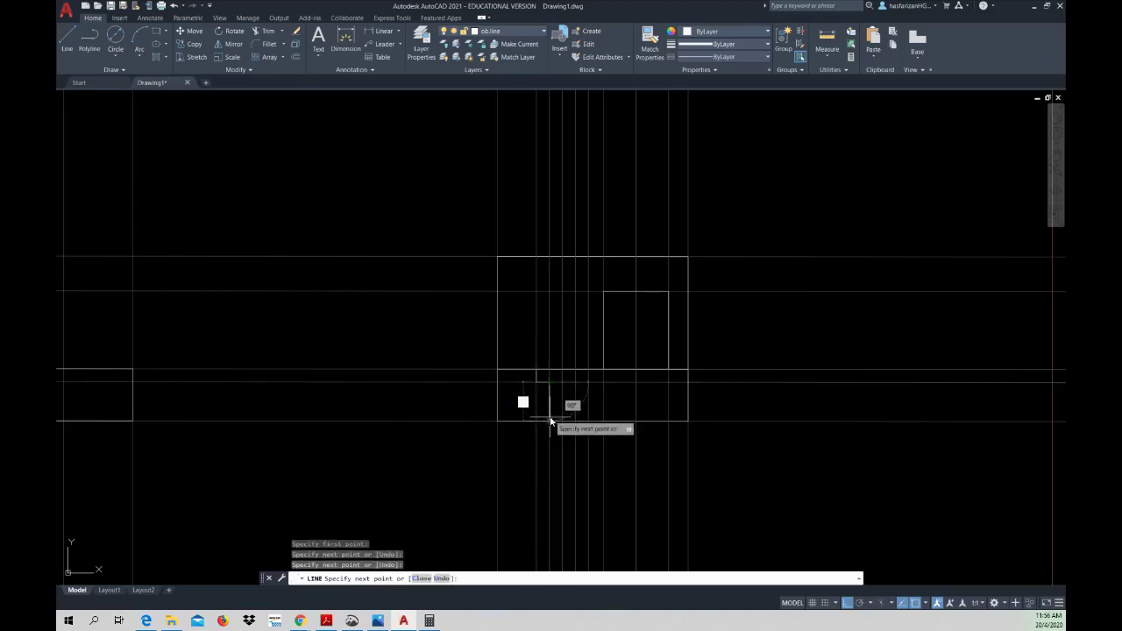
left_click(550, 421)
key("Escape")
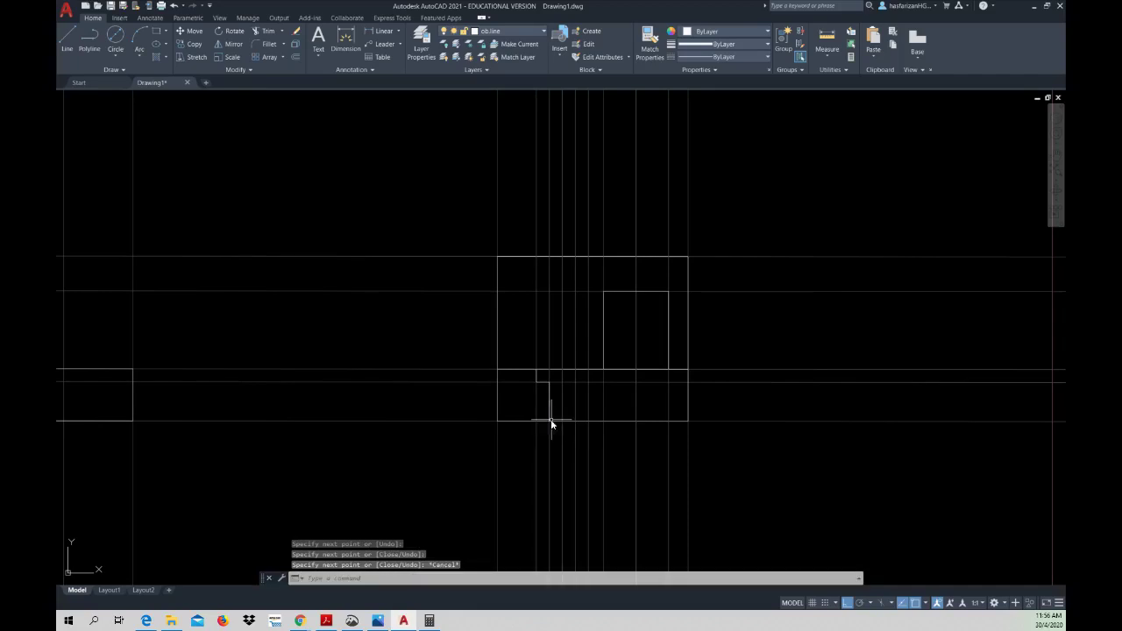
scroll(552, 395, "up", 3)
scroll(555, 383, "down", 2)
scroll(555, 384, "down", 4)
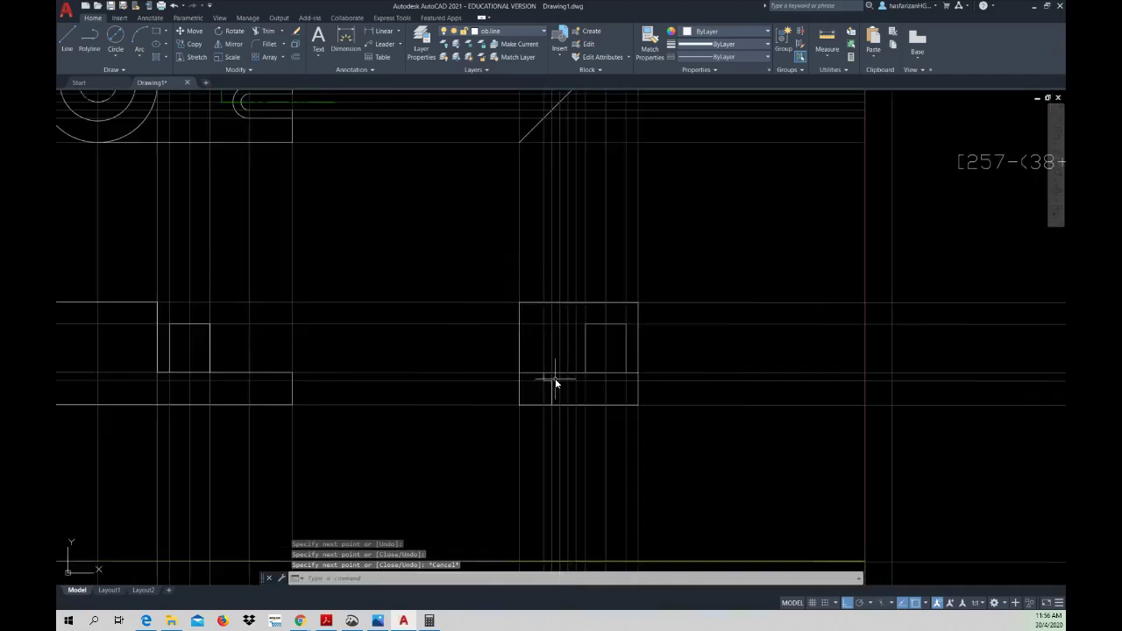
scroll(541, 376, "down", 2)
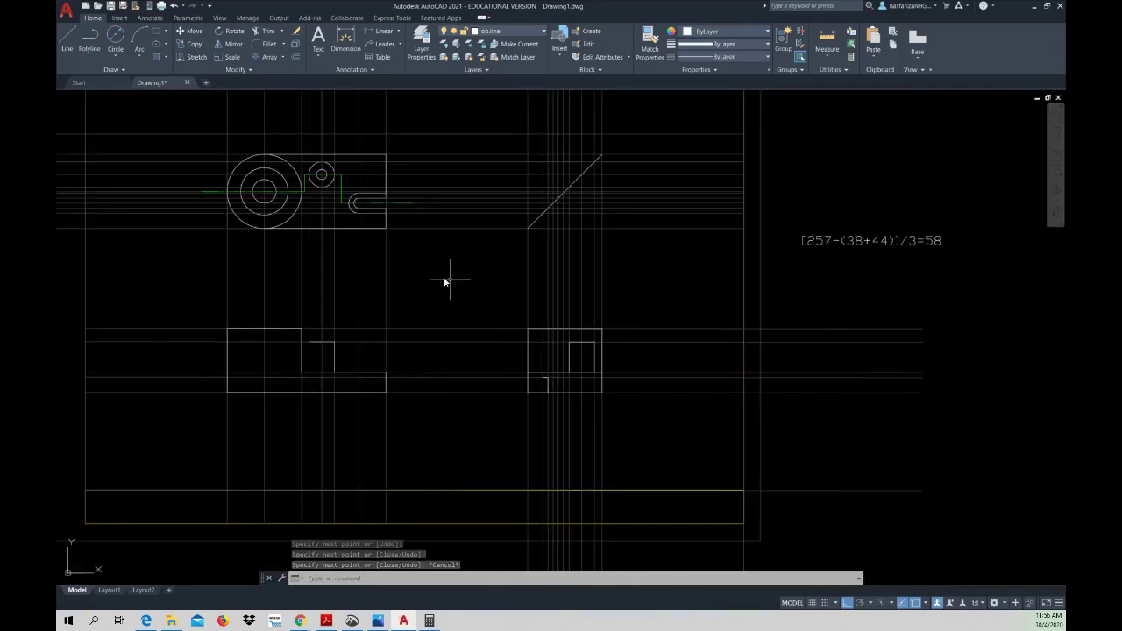
scroll(381, 208, "up", 4)
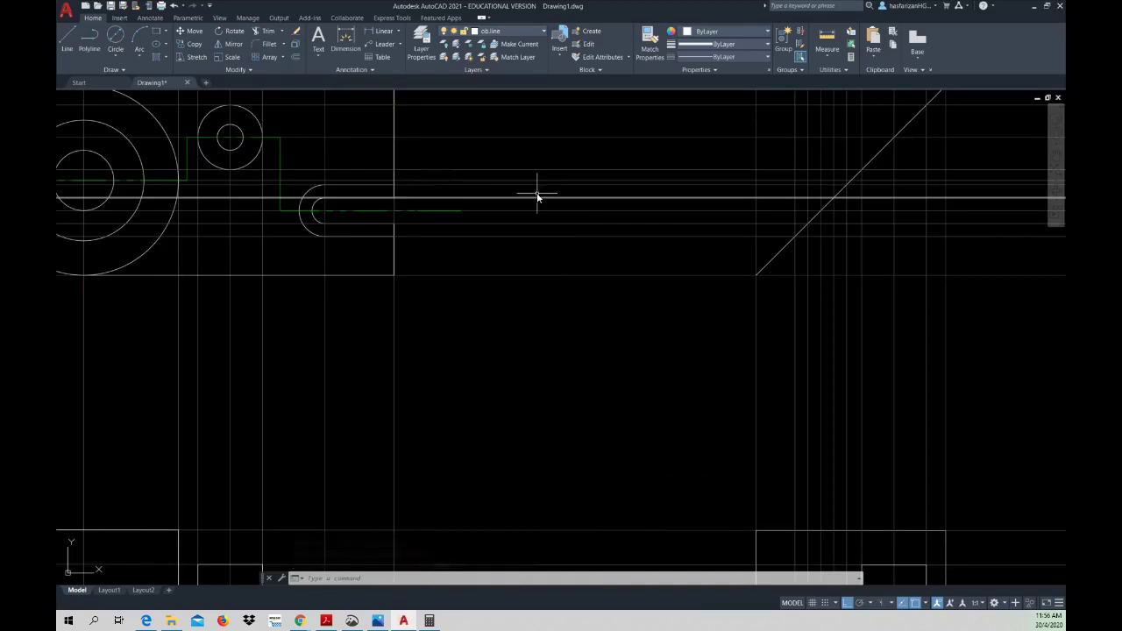
- Draw the mirrored step on the right side of the hole, down to the side view's bottom edge
left_click(847, 201)
scroll(764, 401, "down", 3)
scroll(764, 443, "up", 1)
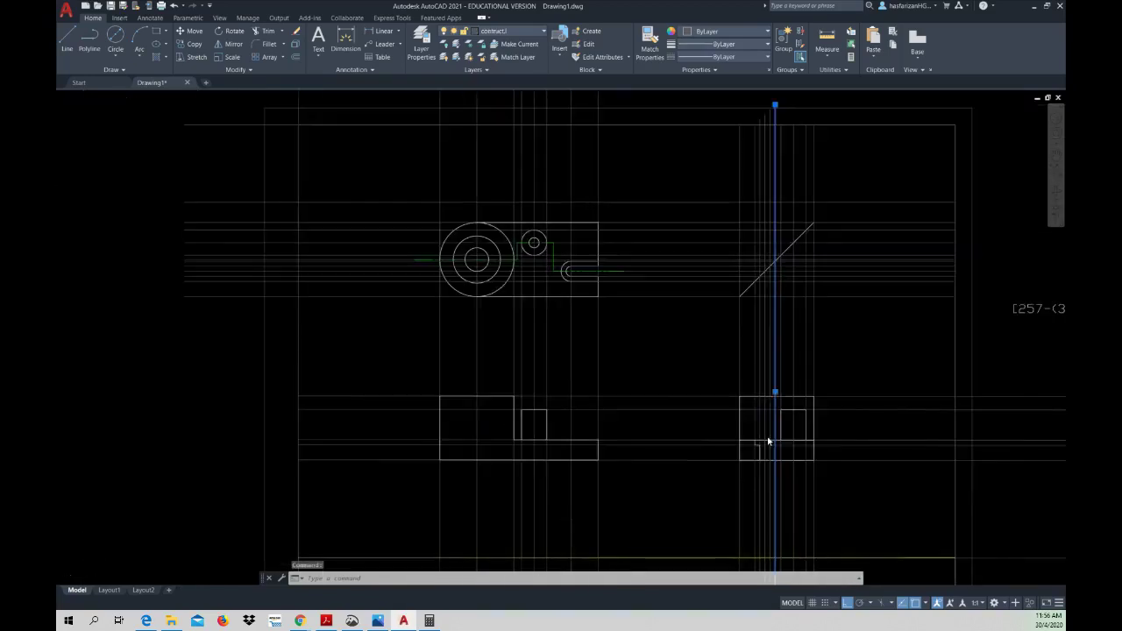
scroll(776, 454, "up", 2)
middle_click_drag(776, 454, 716, 406)
scroll(713, 416, "up", 2)
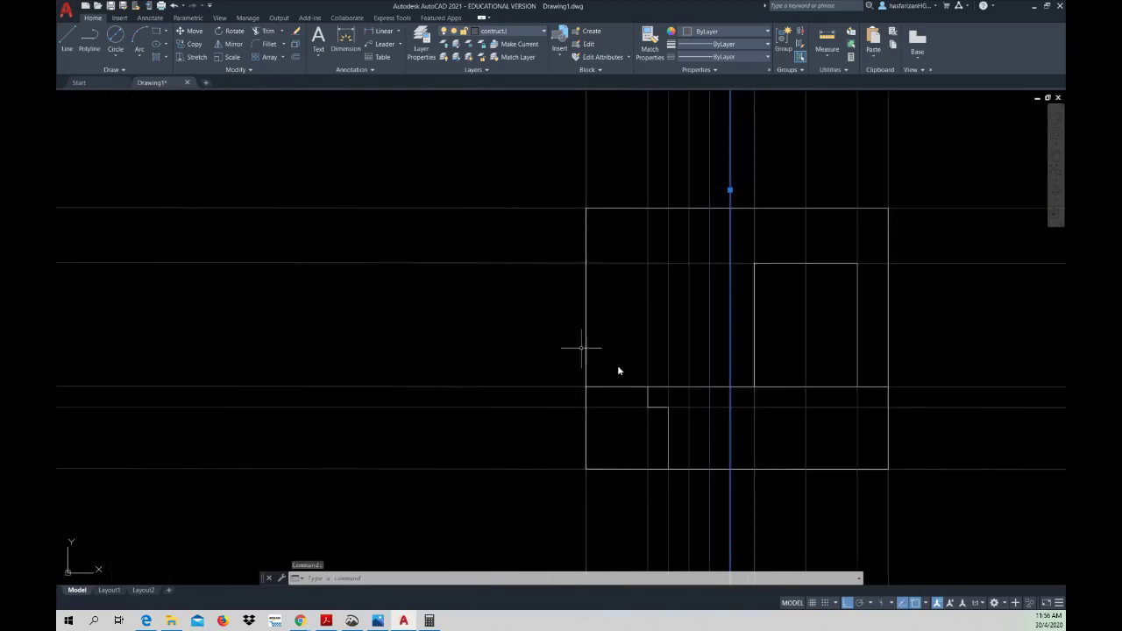
left_click(68, 36)
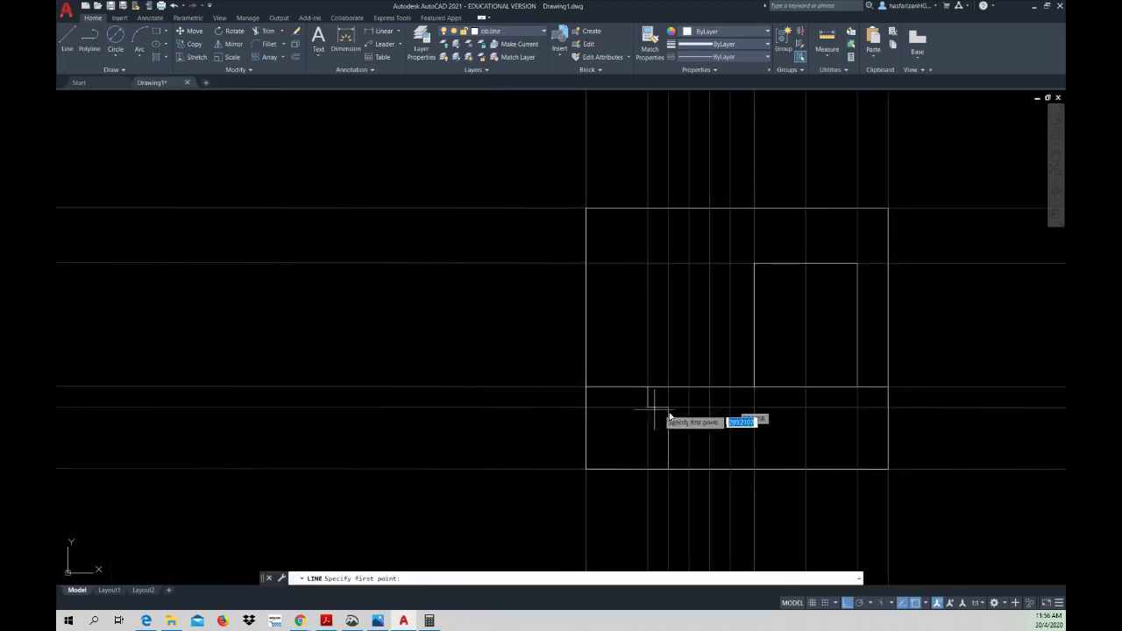
left_click(731, 389)
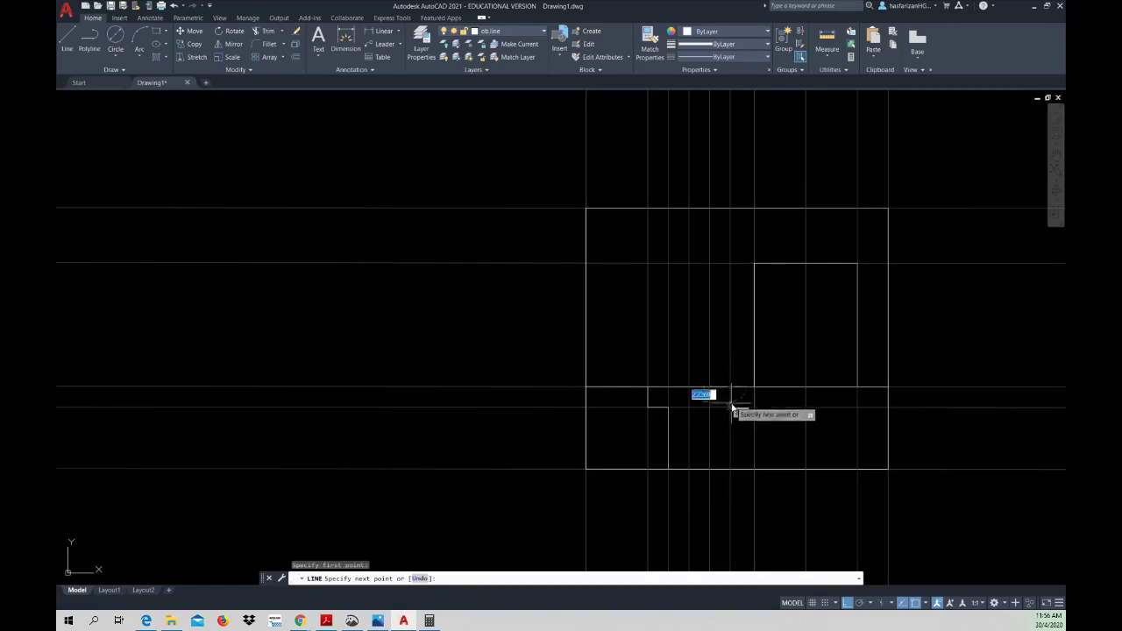
left_click(731, 408)
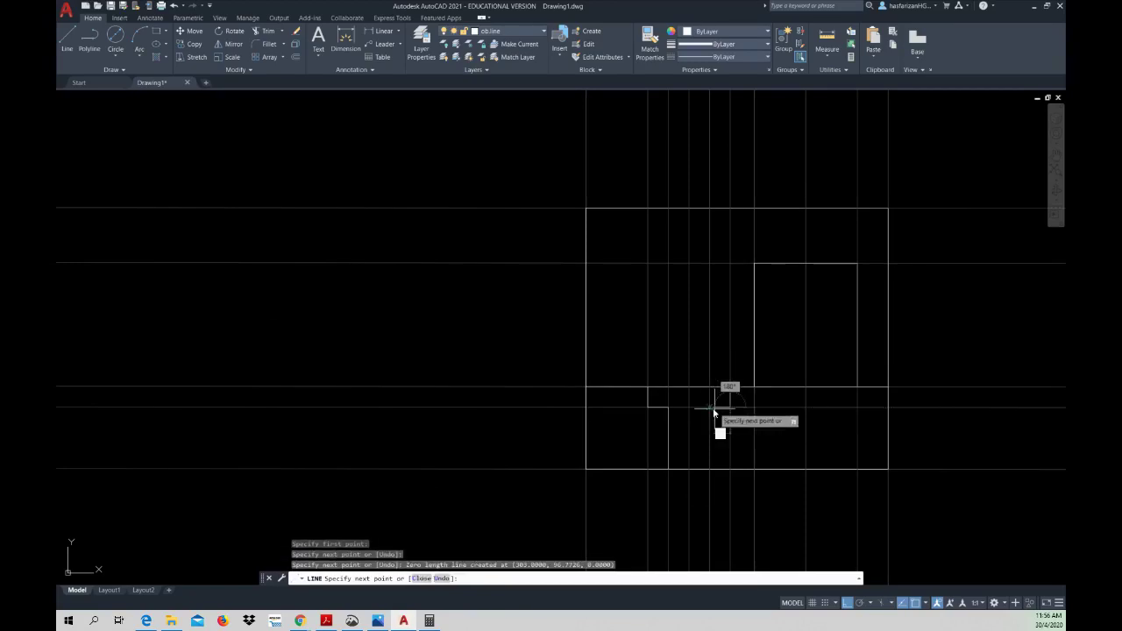
left_click(712, 408)
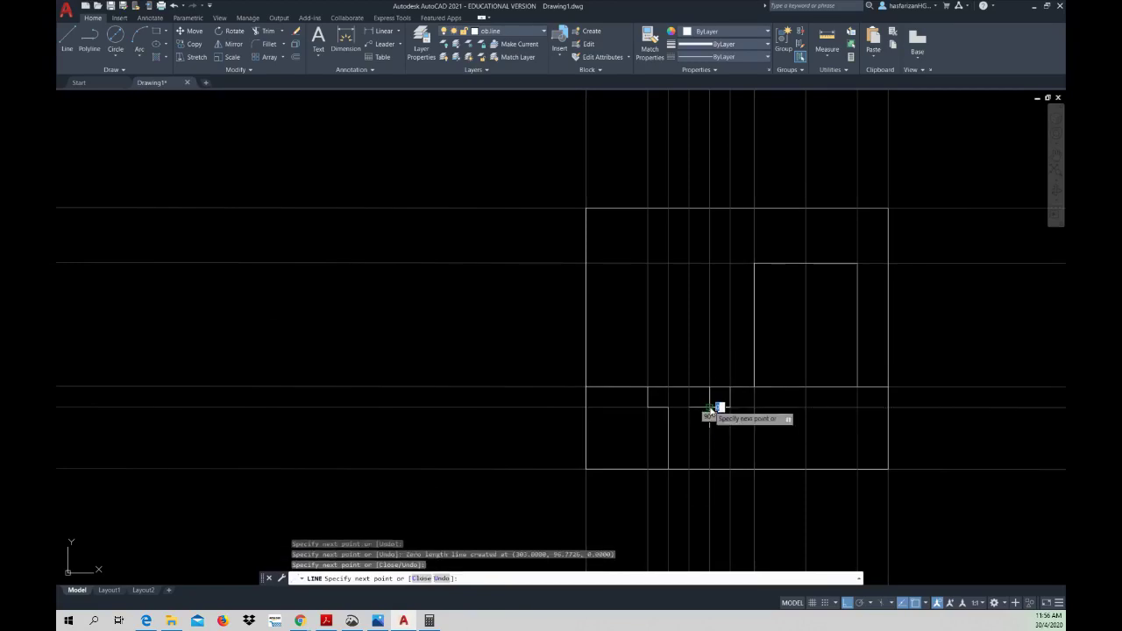
left_click(710, 469)
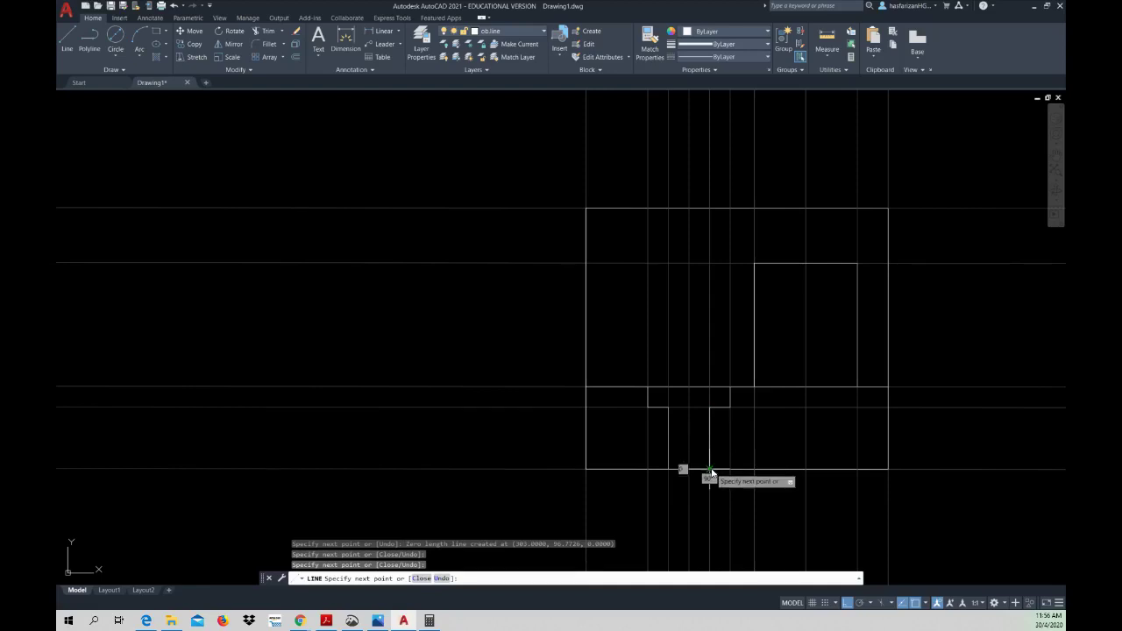
key("Escape")
- After checking the exercise PDF, join the slot's two top corners with a horizontal line
left_click(326, 621)
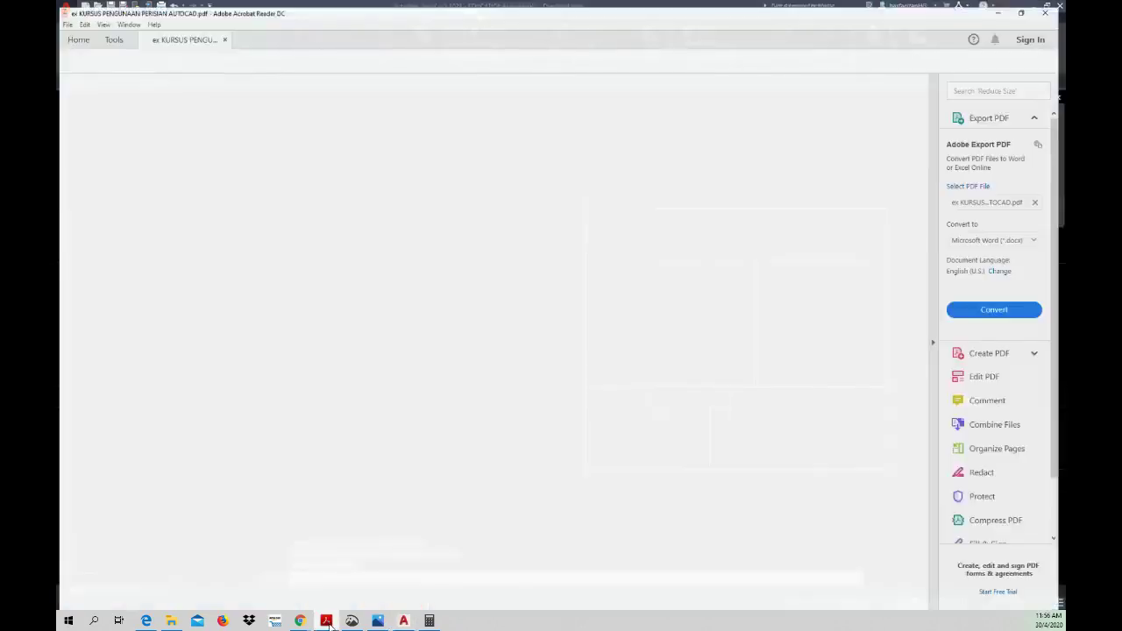
left_click(327, 621)
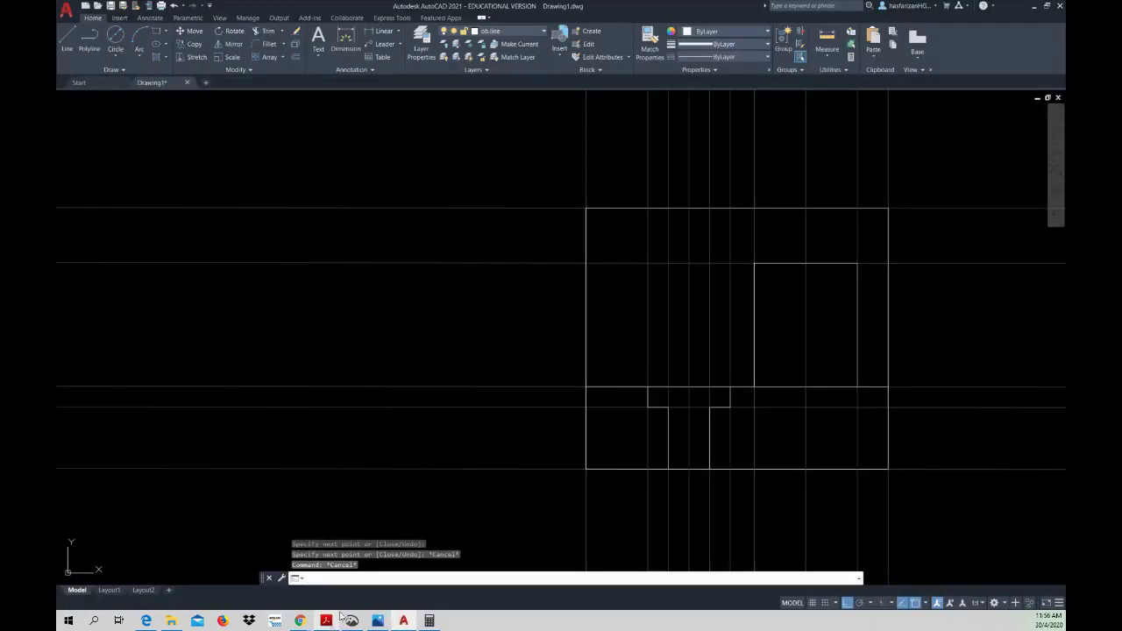
left_click(67, 35)
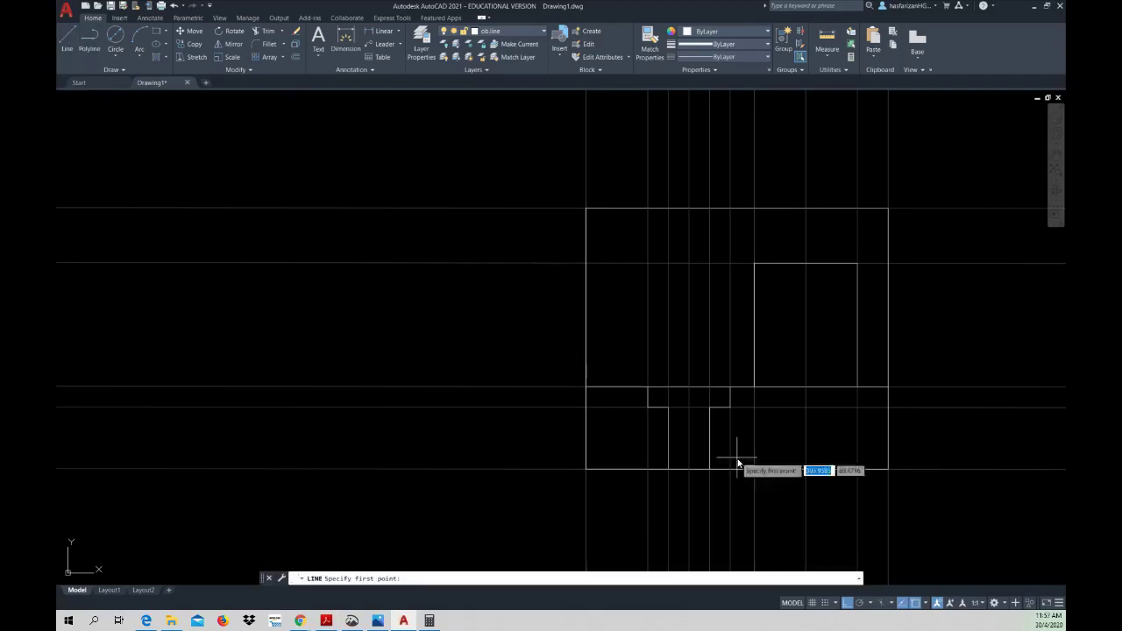
left_click(669, 409)
left_click(709, 407)
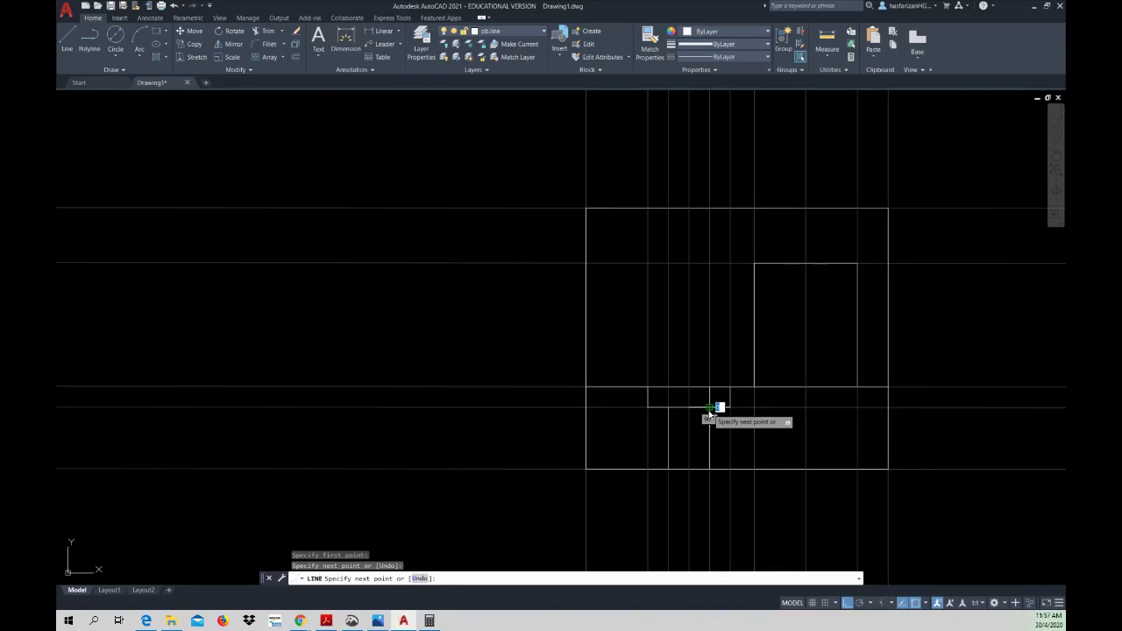
key("Escape")
key("Escape")
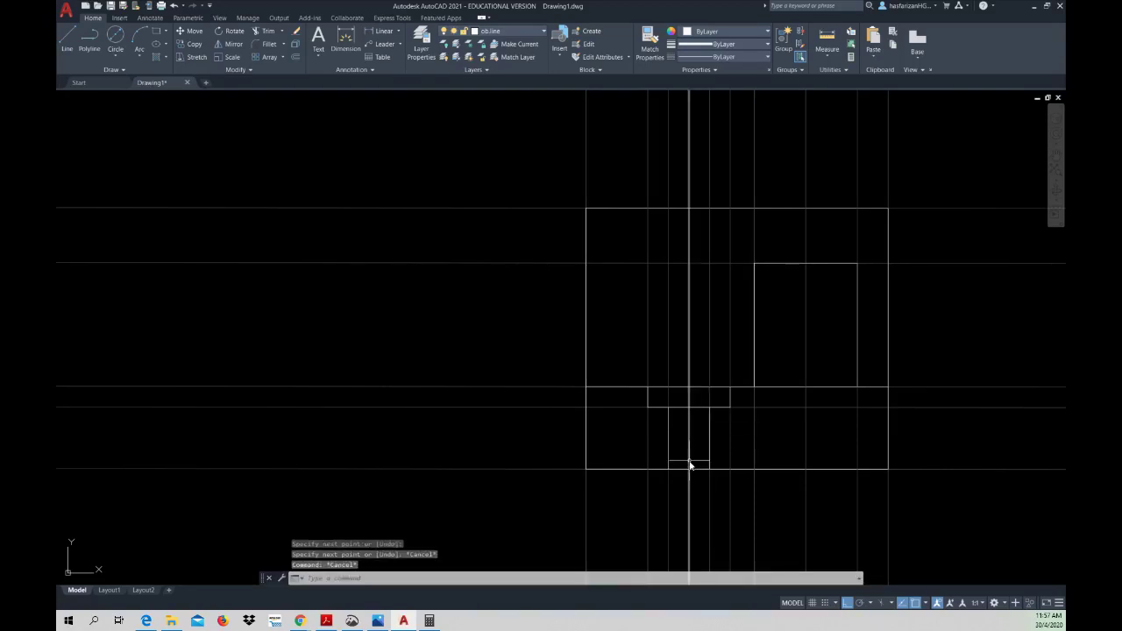
scroll(684, 408, "down", 1)
- Copy the vertical construction line a short distance left, beside the lower rectangles
scroll(682, 405, "down", 1)
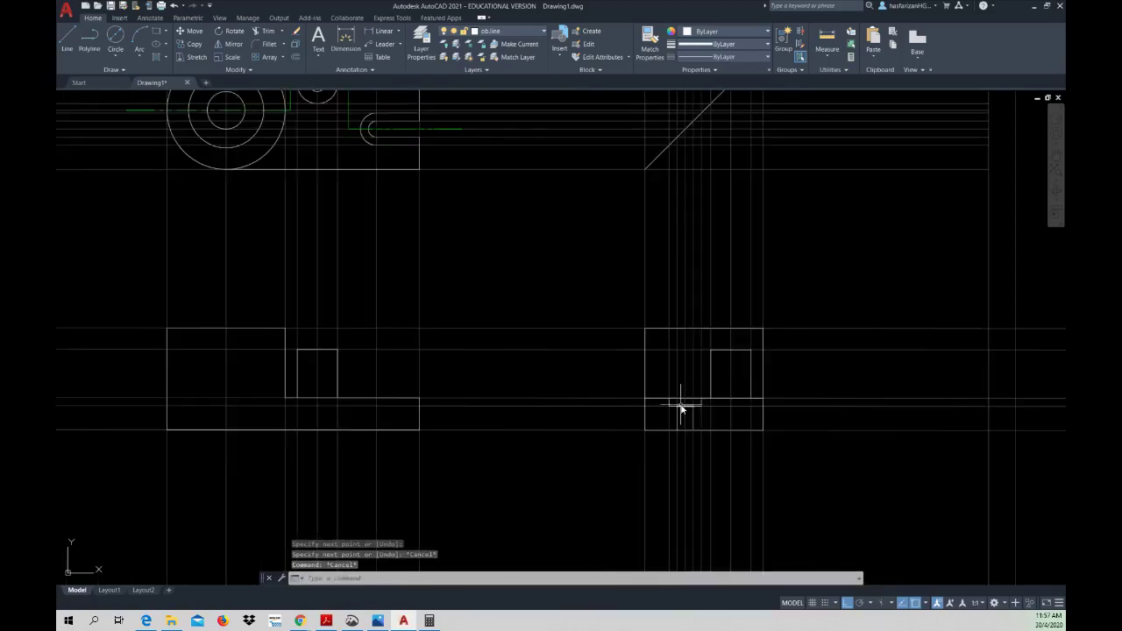
scroll(679, 408, "down", 1)
middle_click_drag(678, 409, 616, 413)
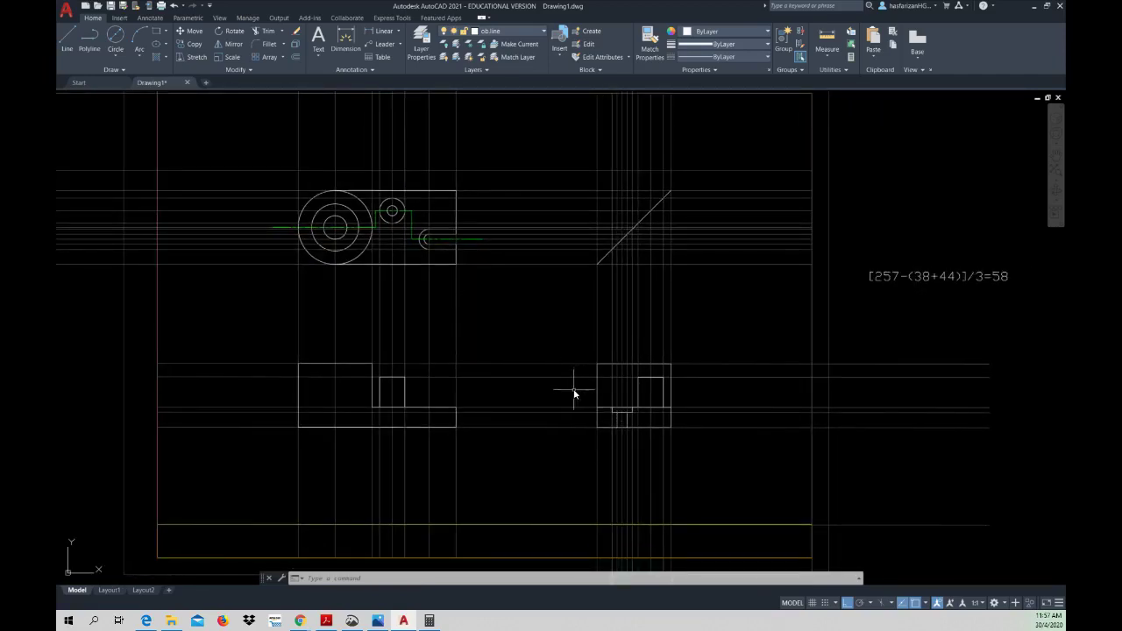
middle_click_drag(575, 395, 596, 365)
scroll(517, 399, "up", 4)
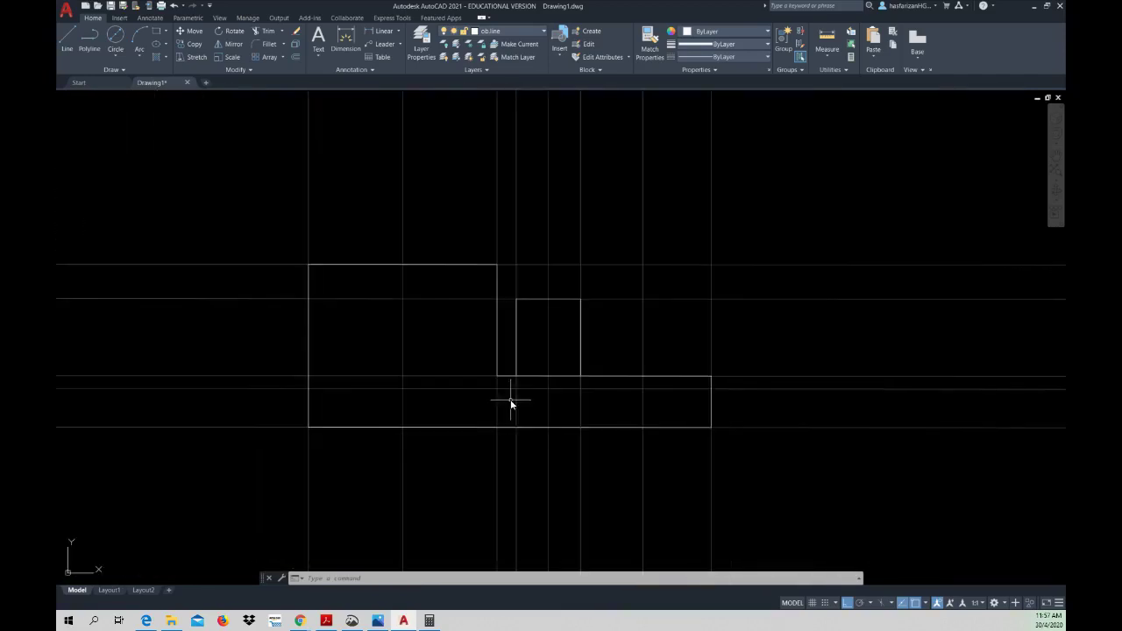
scroll(513, 401, "down", 2)
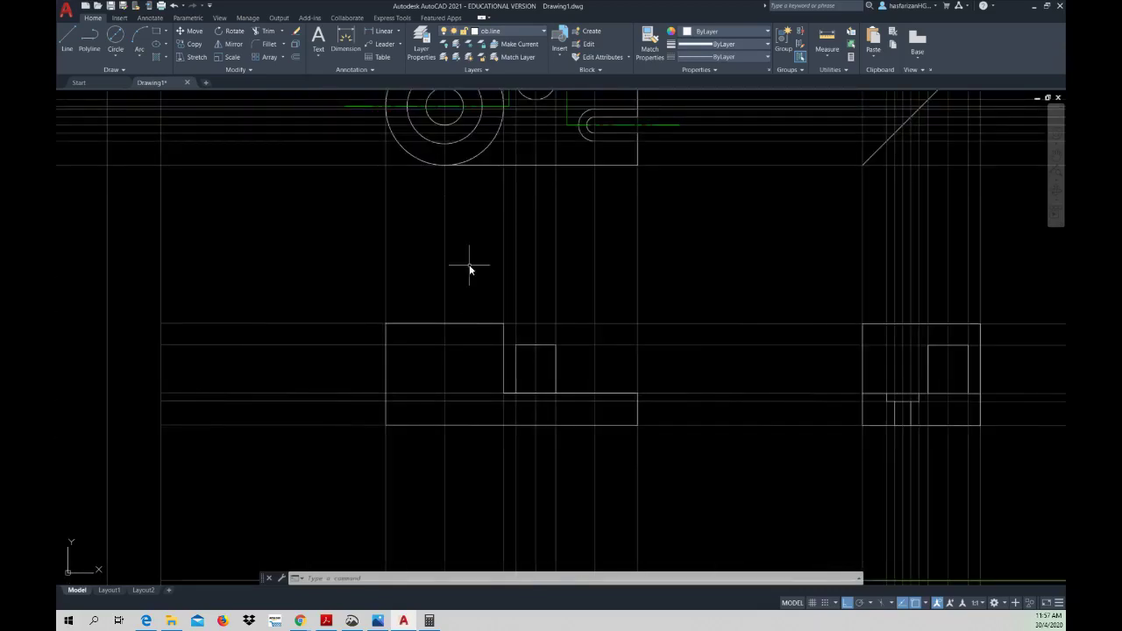
middle_click_drag(469, 270, 453, 360)
middle_click_drag(514, 380, 513, 328)
middle_click_drag(515, 283, 506, 328)
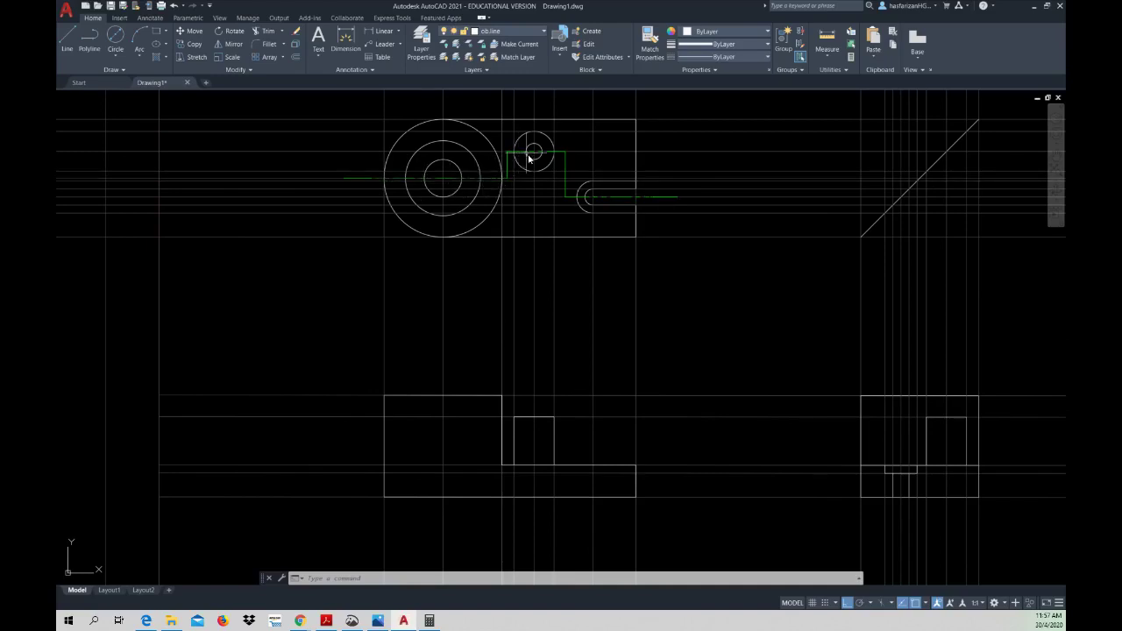
middle_click_drag(447, 371, 437, 351)
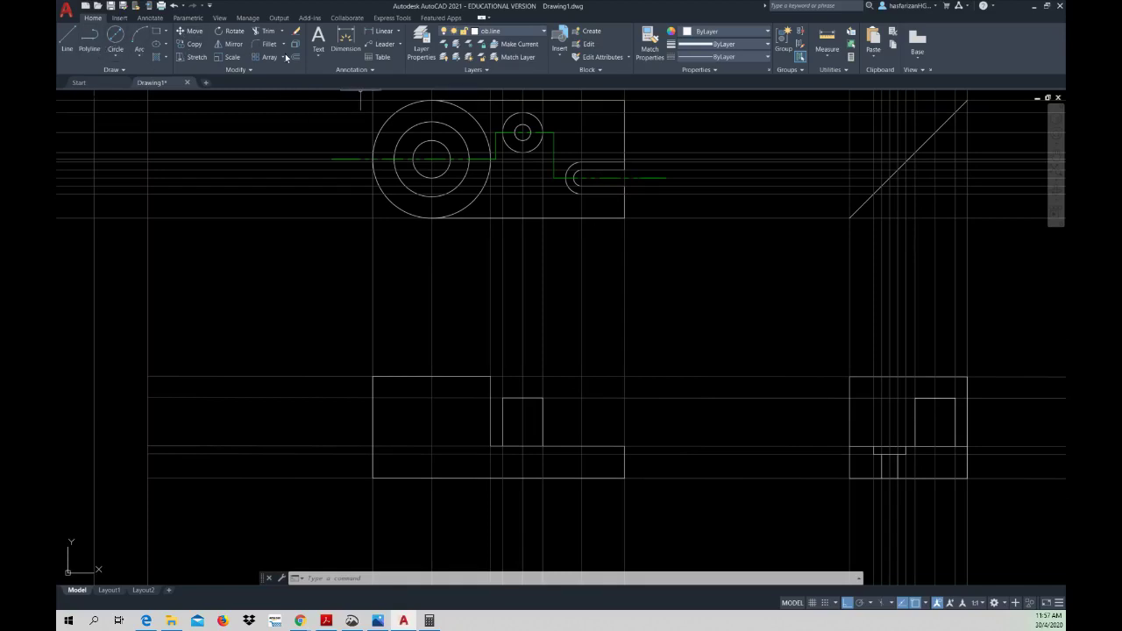
left_click(194, 46)
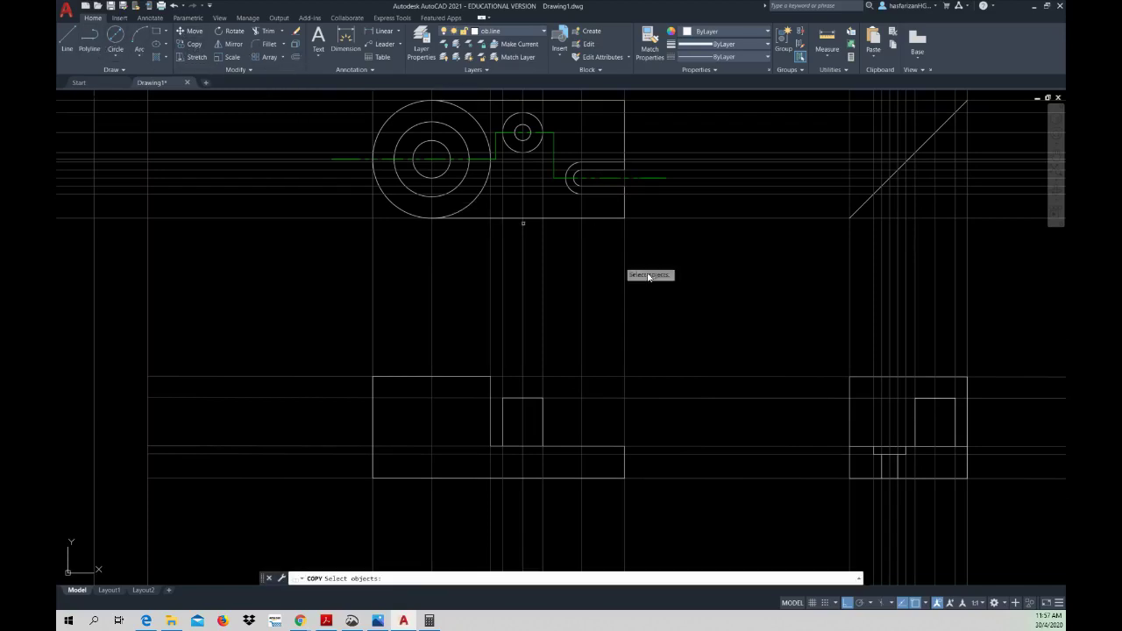
left_click(582, 257)
key("Return")
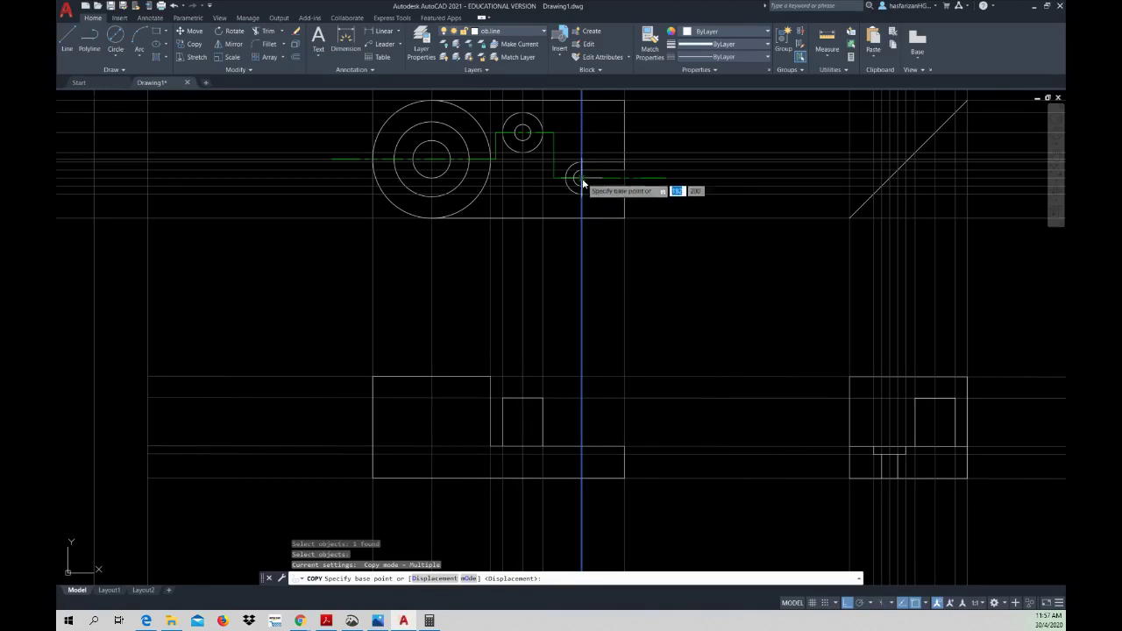
left_click(582, 180)
left_click(572, 175)
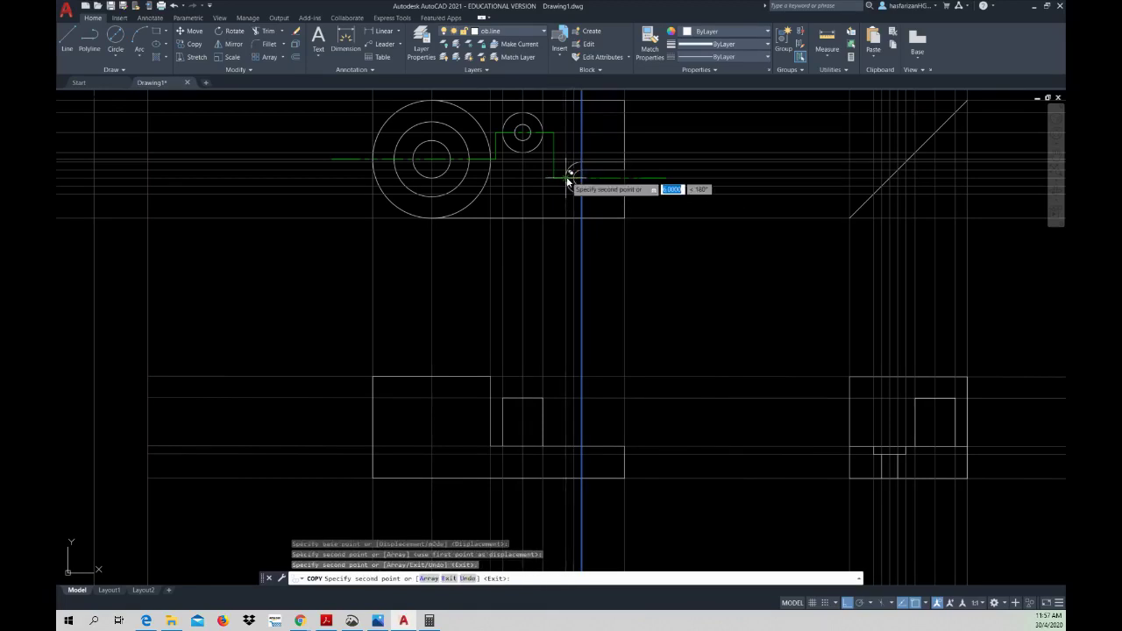
key("Escape")
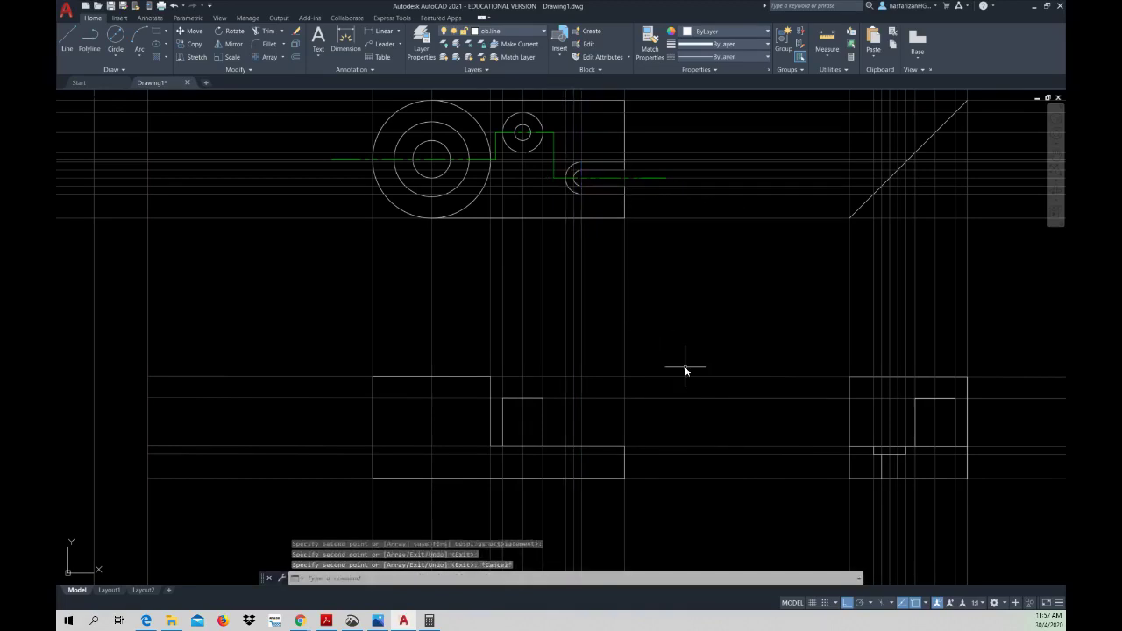
- Draw the step's horizontal and vertical edges along the front view's lower edge
middle_click_drag(603, 403, 606, 383)
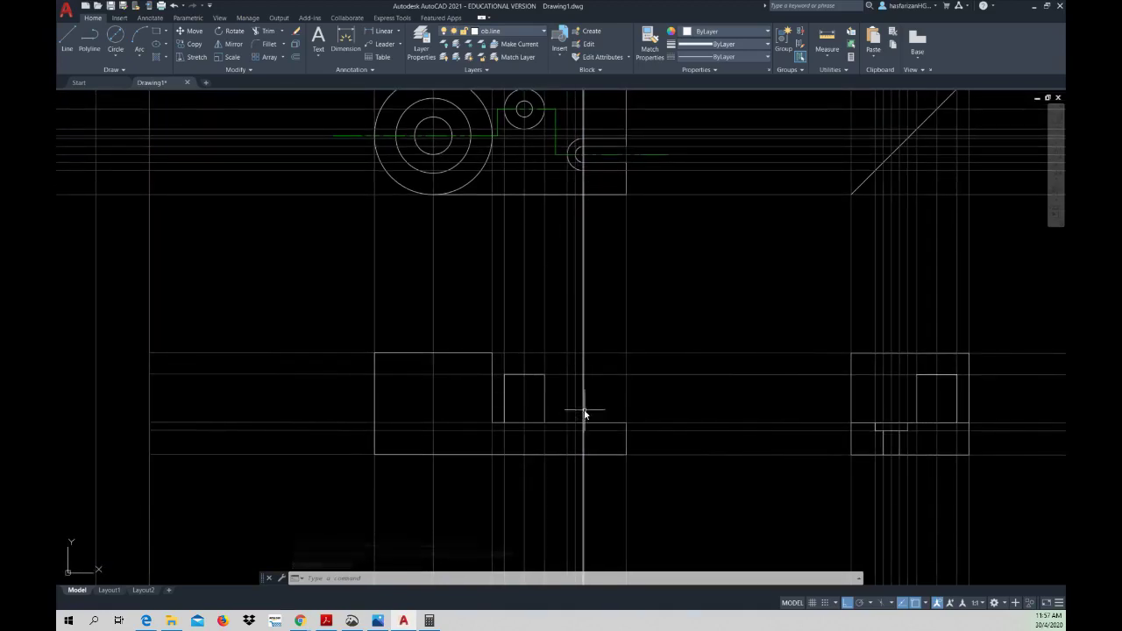
left_click(66, 44)
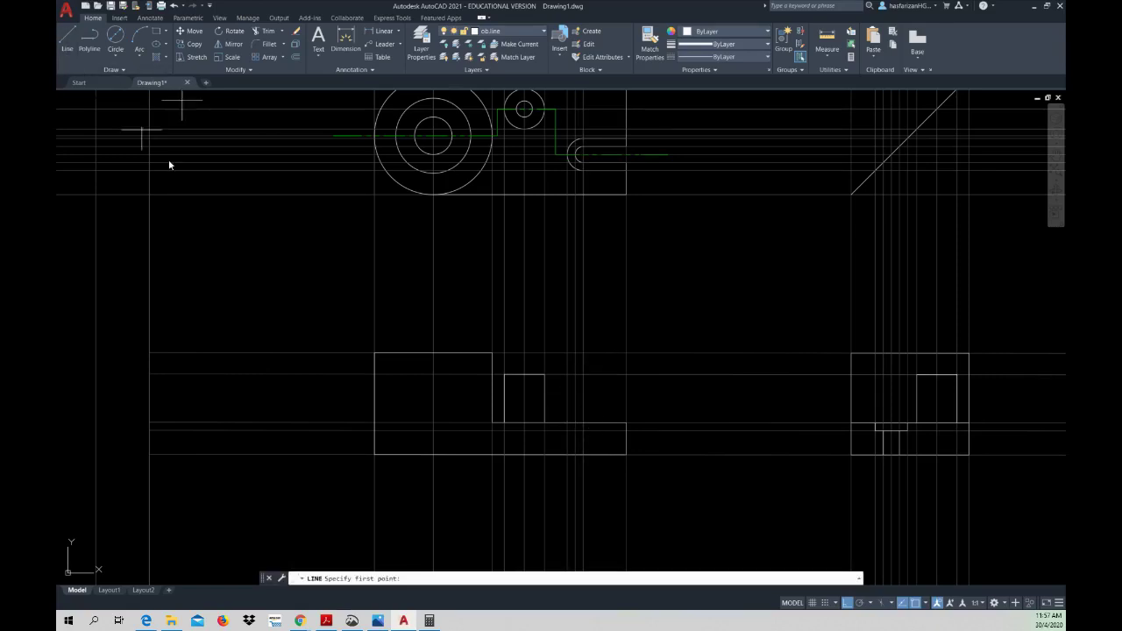
left_click(626, 431)
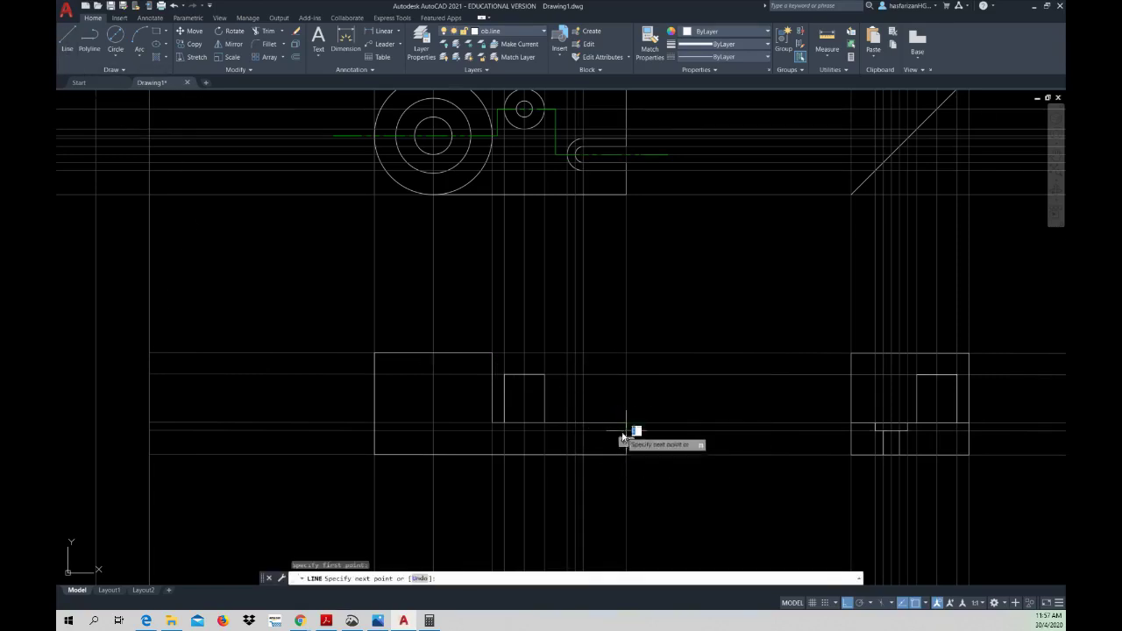
left_click(576, 434)
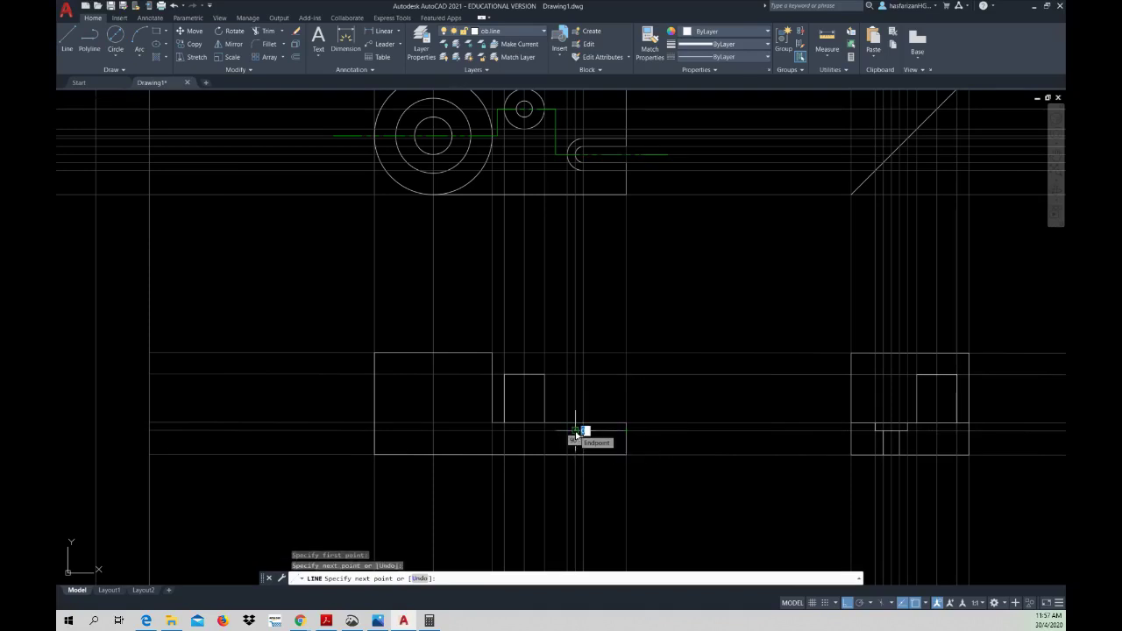
left_click(576, 432)
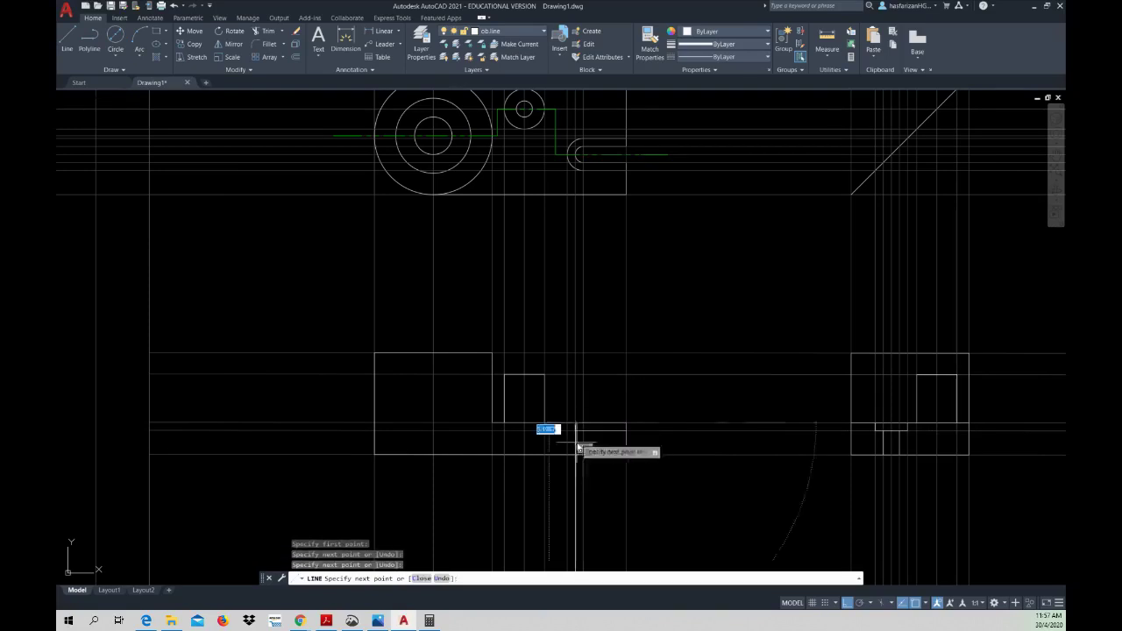
key("Escape")
key("Escape")
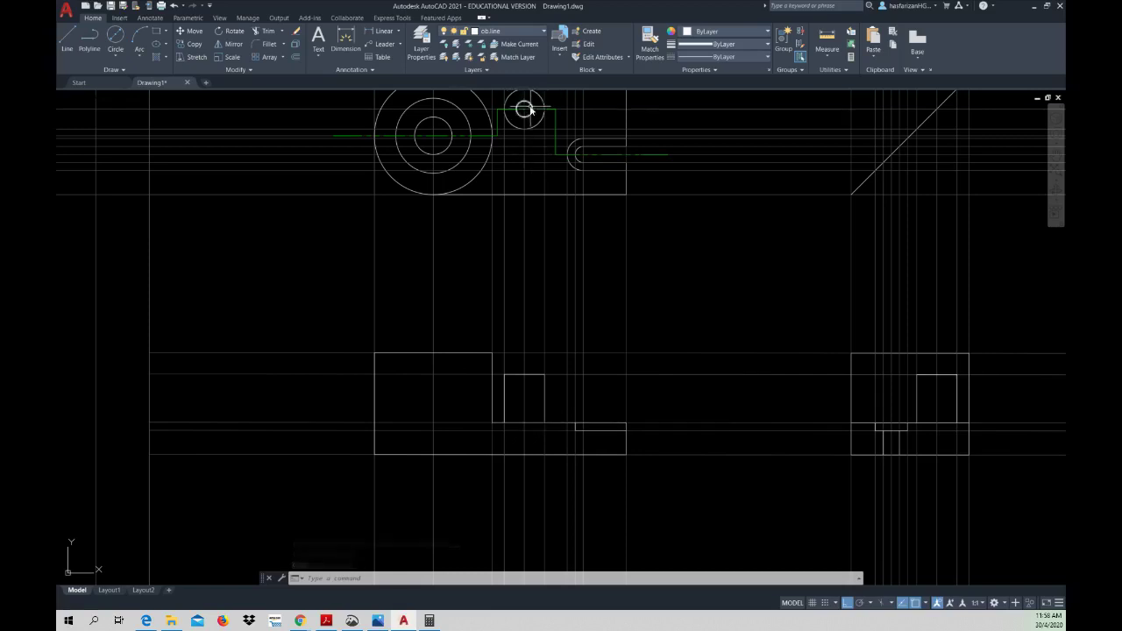
- Copy a vertical construction line over toward the small circle
left_click(191, 44)
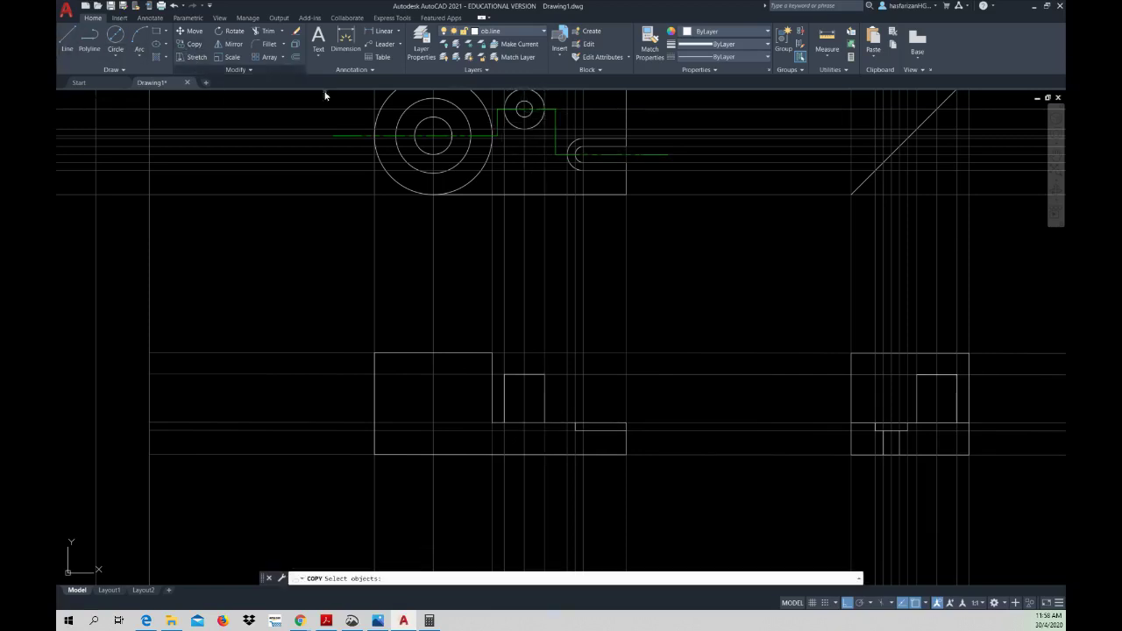
left_click(545, 149)
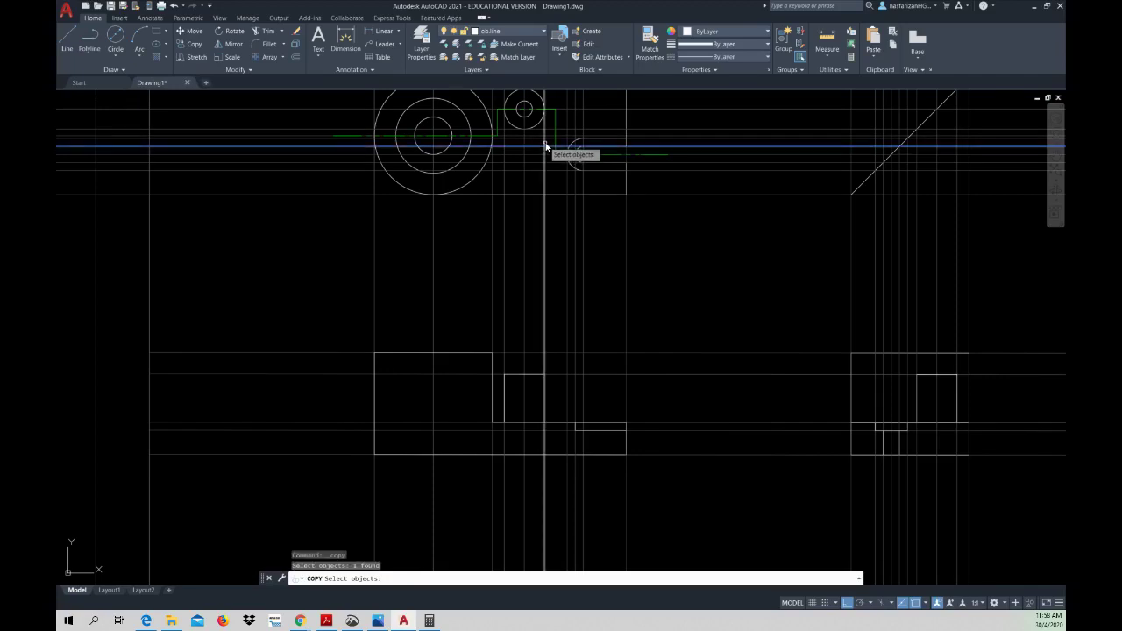
key("Escape")
left_click(193, 44)
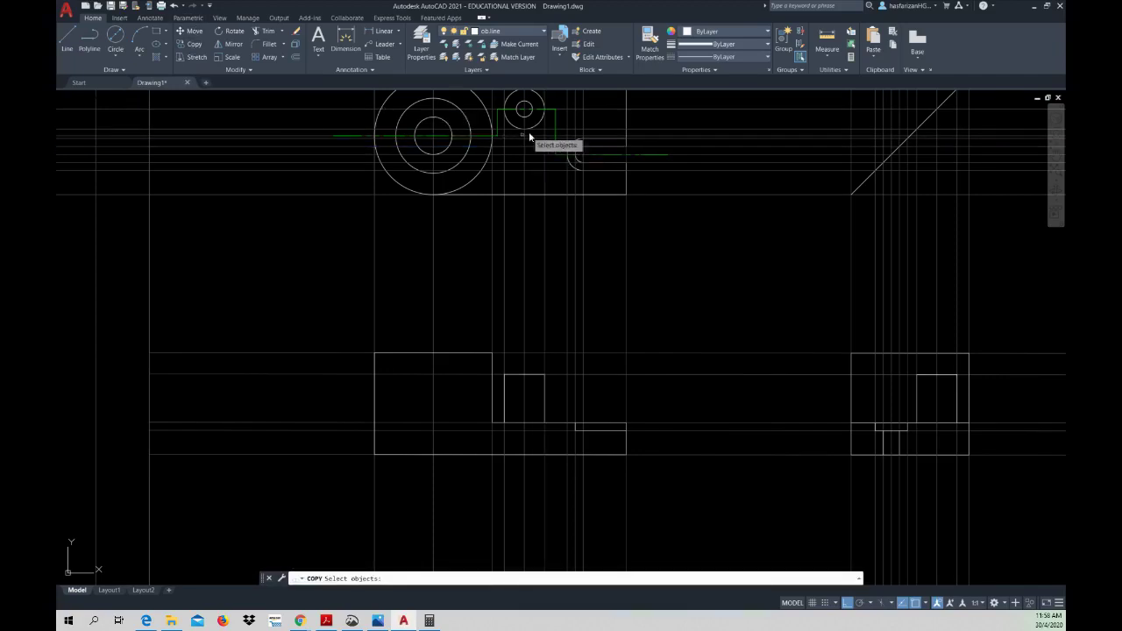
left_click(545, 131)
key("Return")
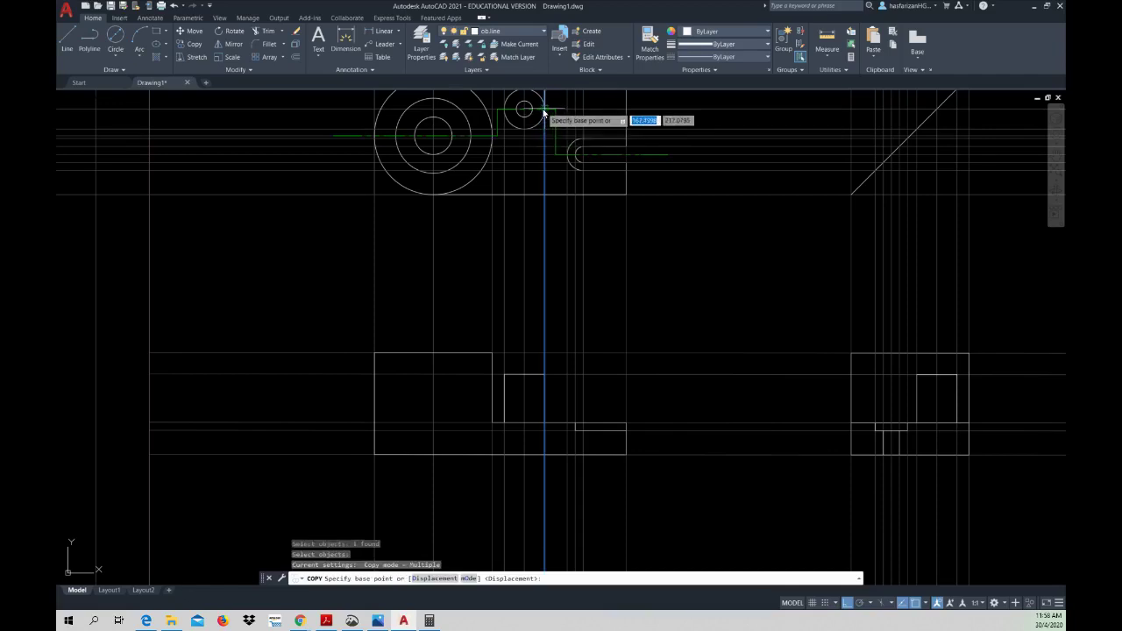
left_click(534, 108)
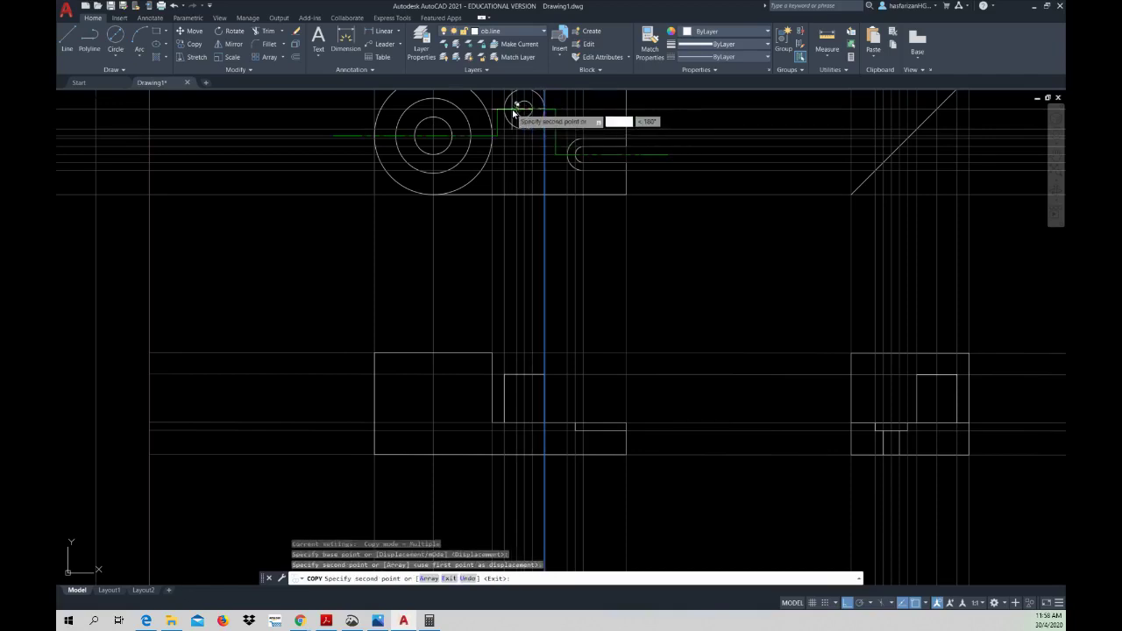
left_click(517, 112)
key("Escape")
key("Escape")
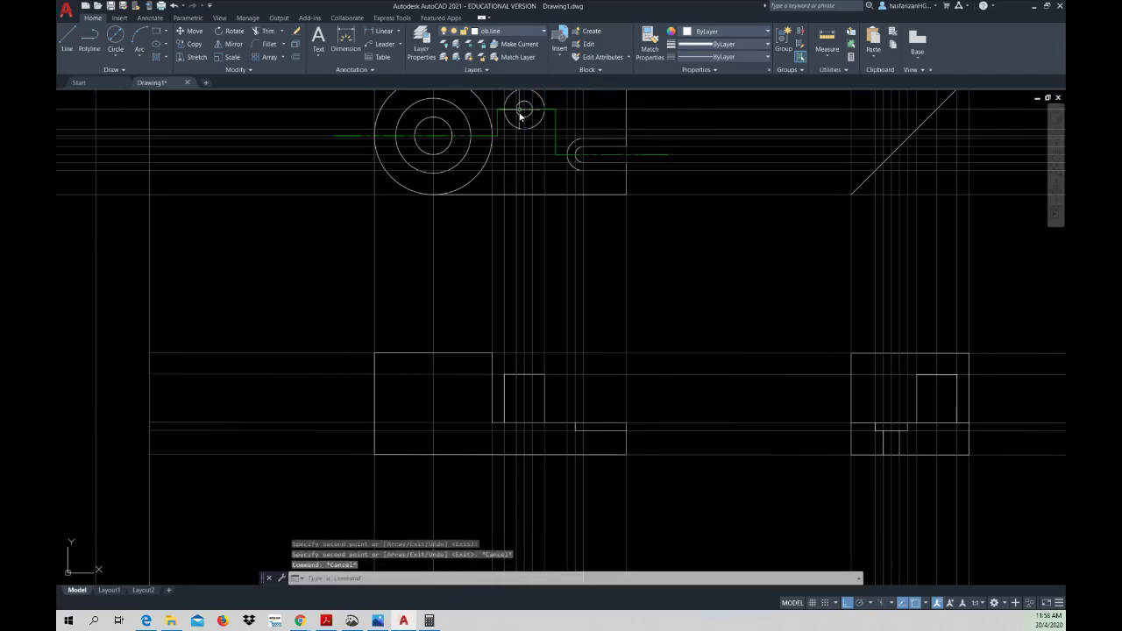
- Draw two vertical lines from the slot's square outline down to the front view's bottom edge
key("l")
key("Return")
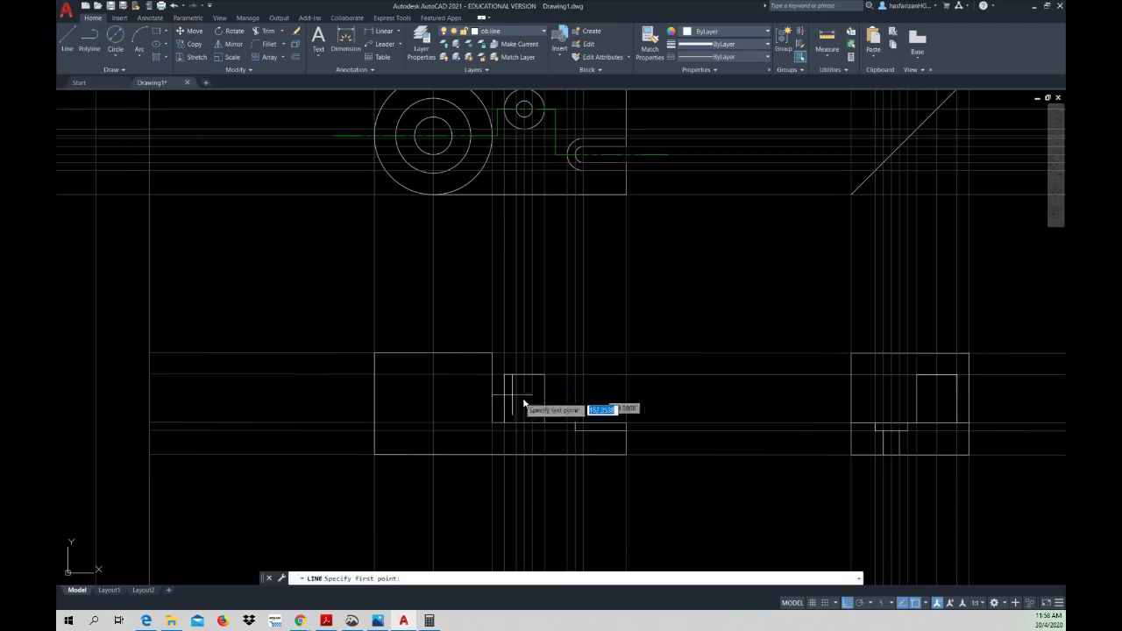
left_click(532, 376)
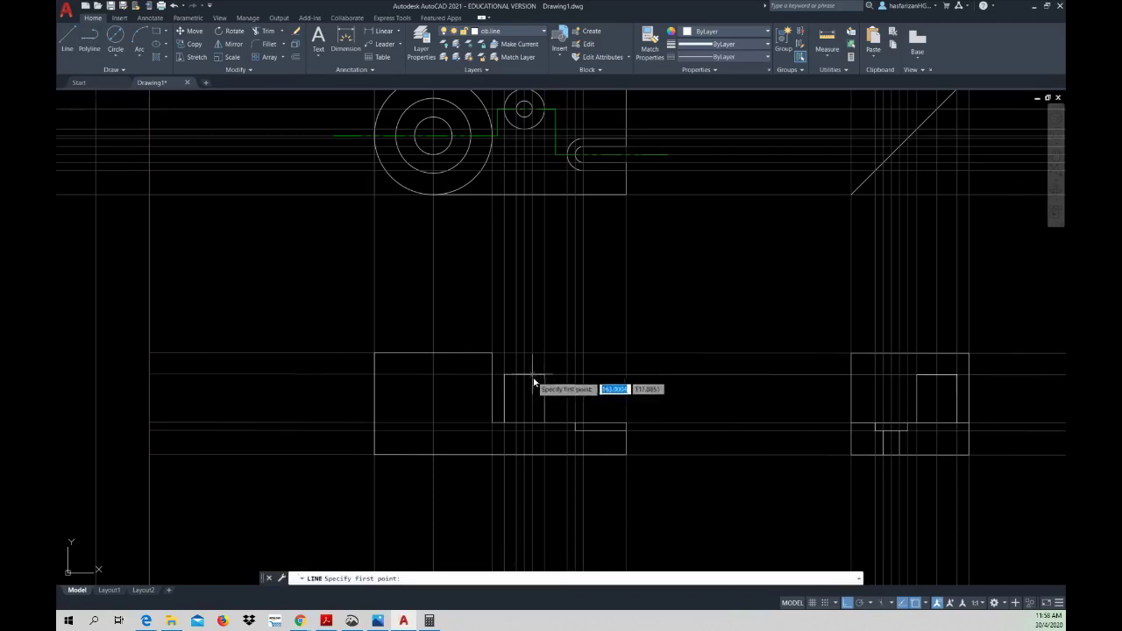
left_click(532, 454)
right_click(533, 455)
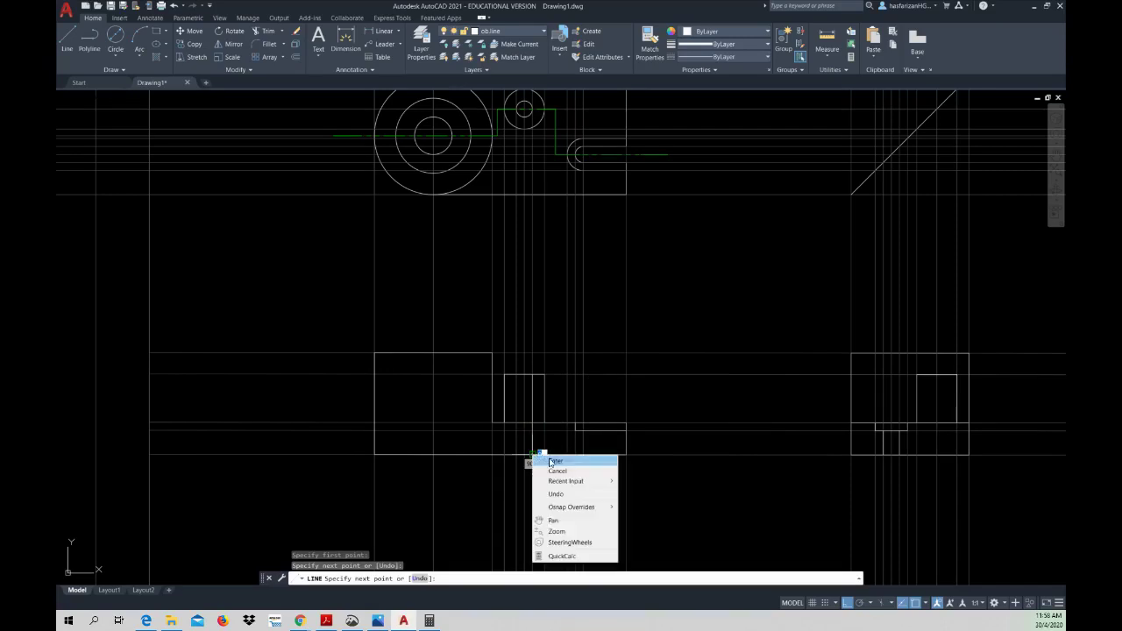
left_click(548, 463)
left_click(67, 43)
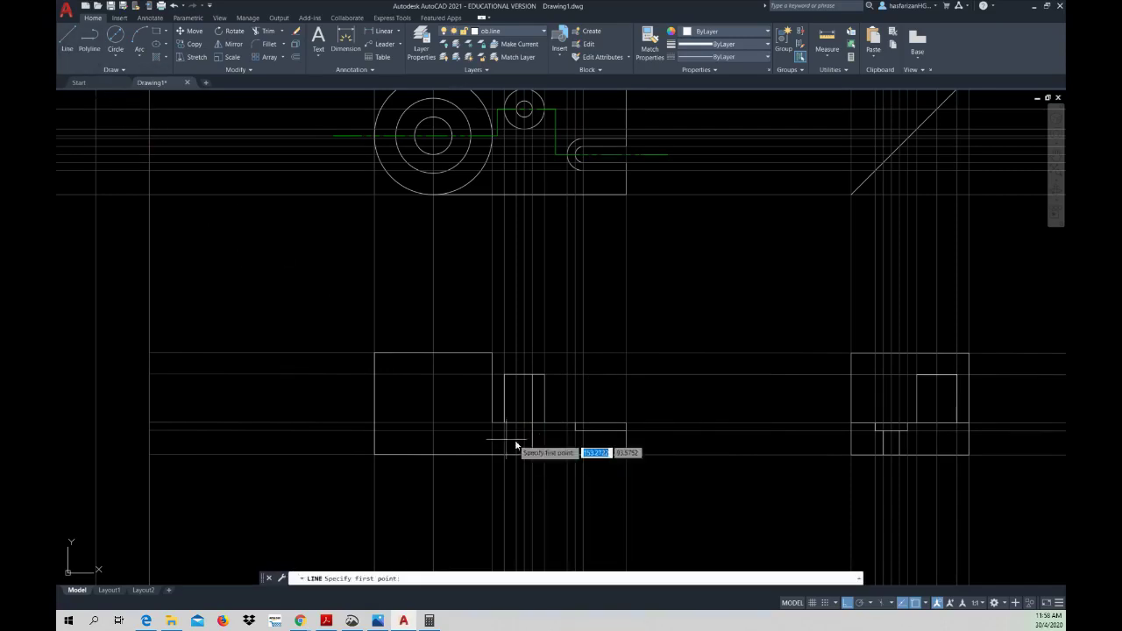
left_click(517, 376)
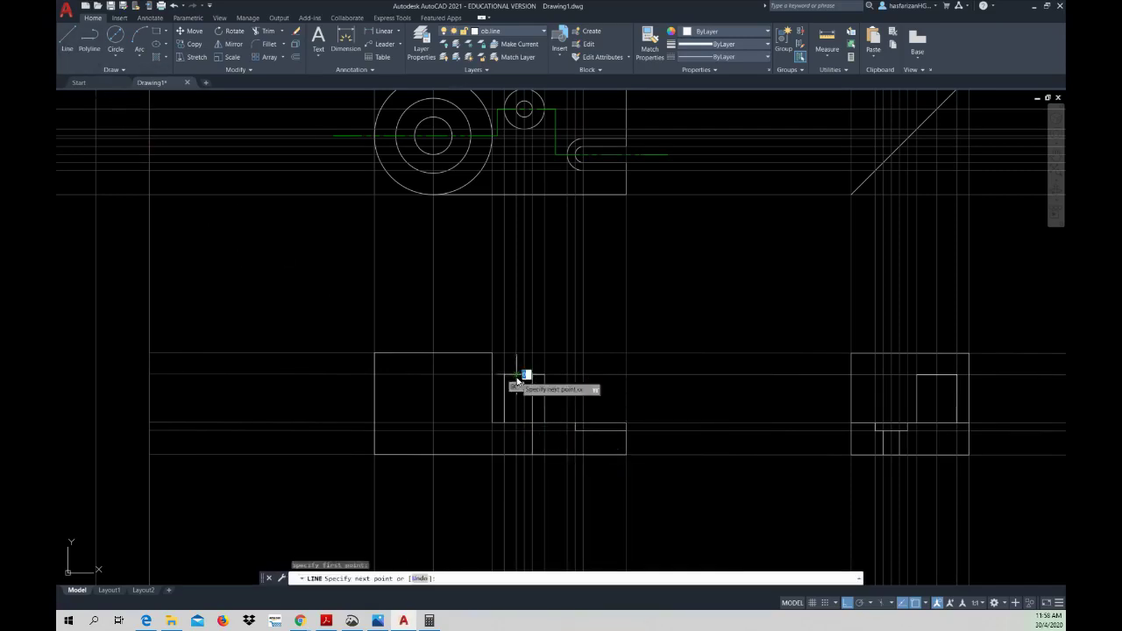
left_click(516, 454)
key("Escape")
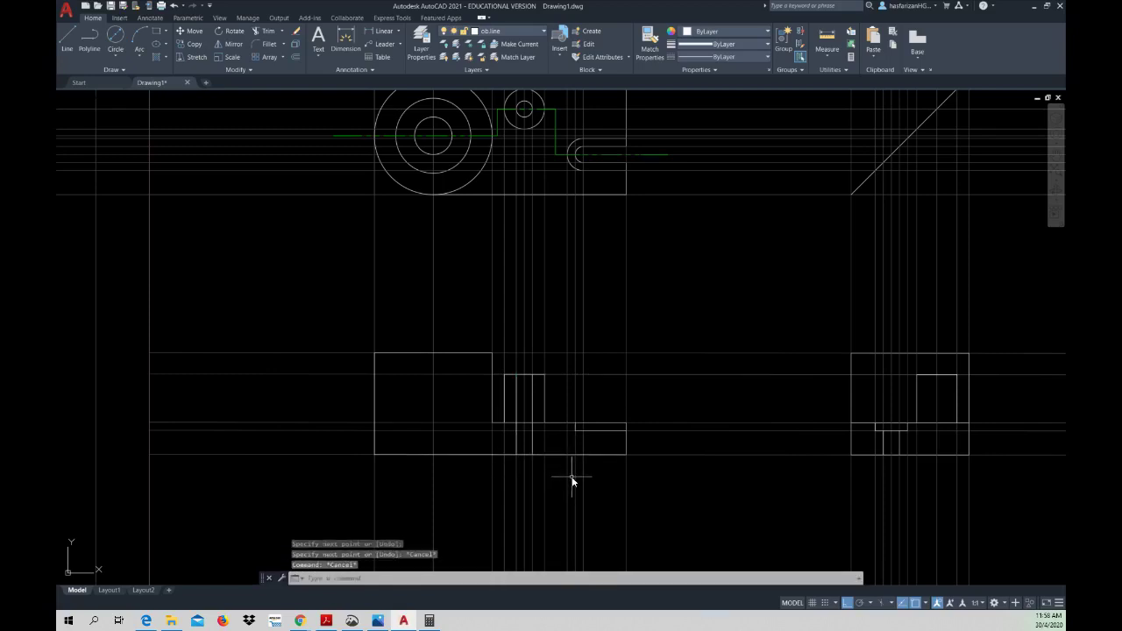
middle_click_drag(453, 425, 485, 433)
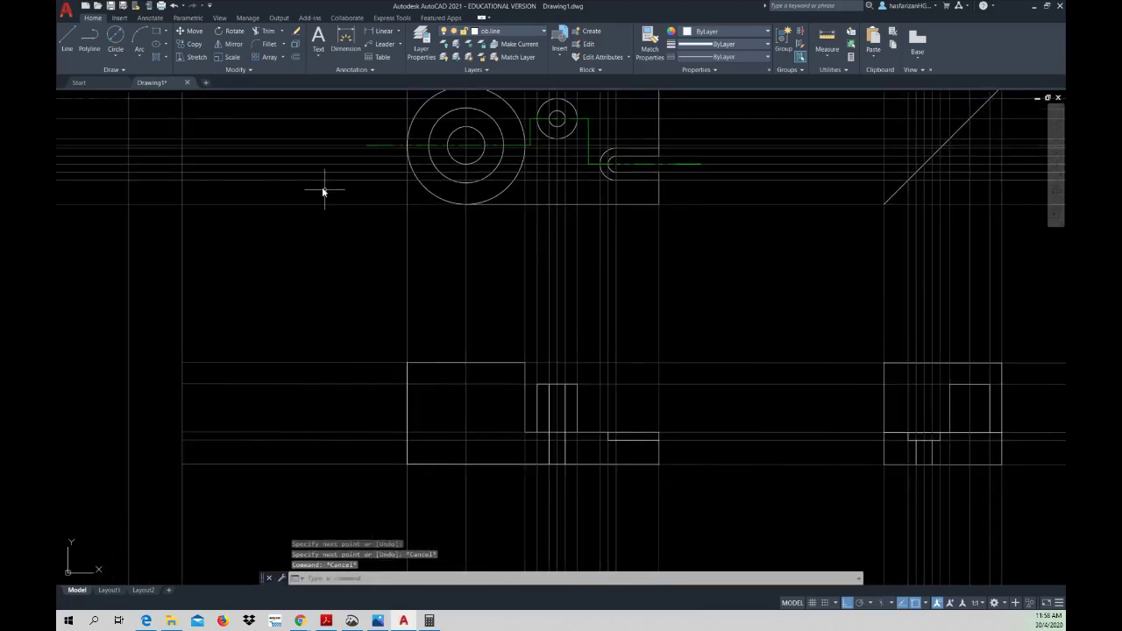
- Make three offset copies of the circles' vertical centre line as construction lines
left_click(191, 44)
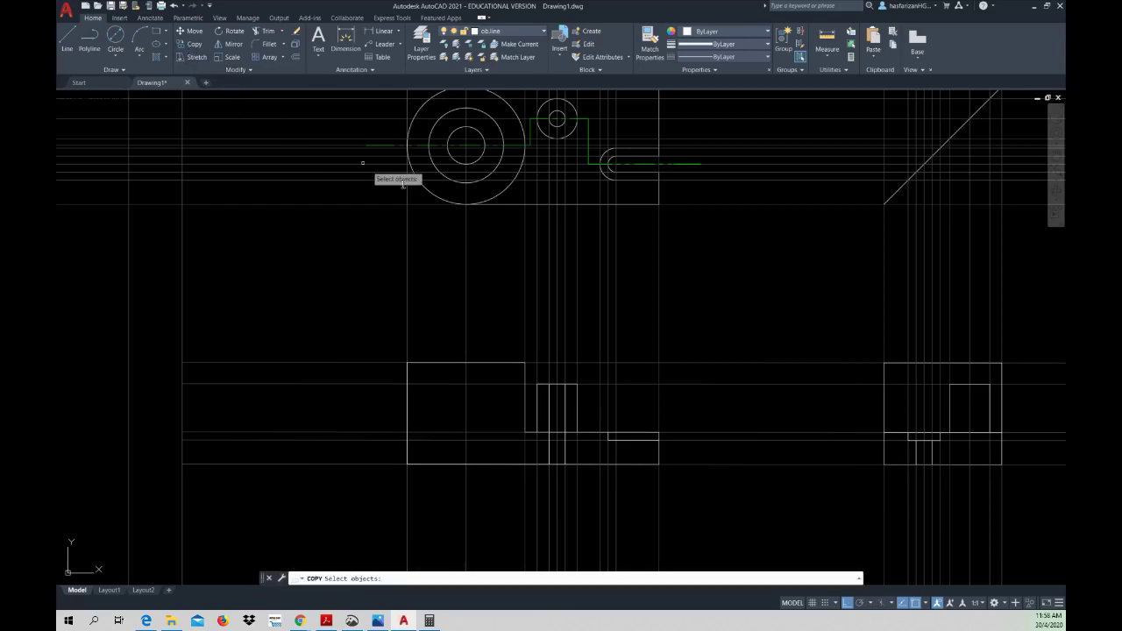
left_click(465, 157)
key("Return")
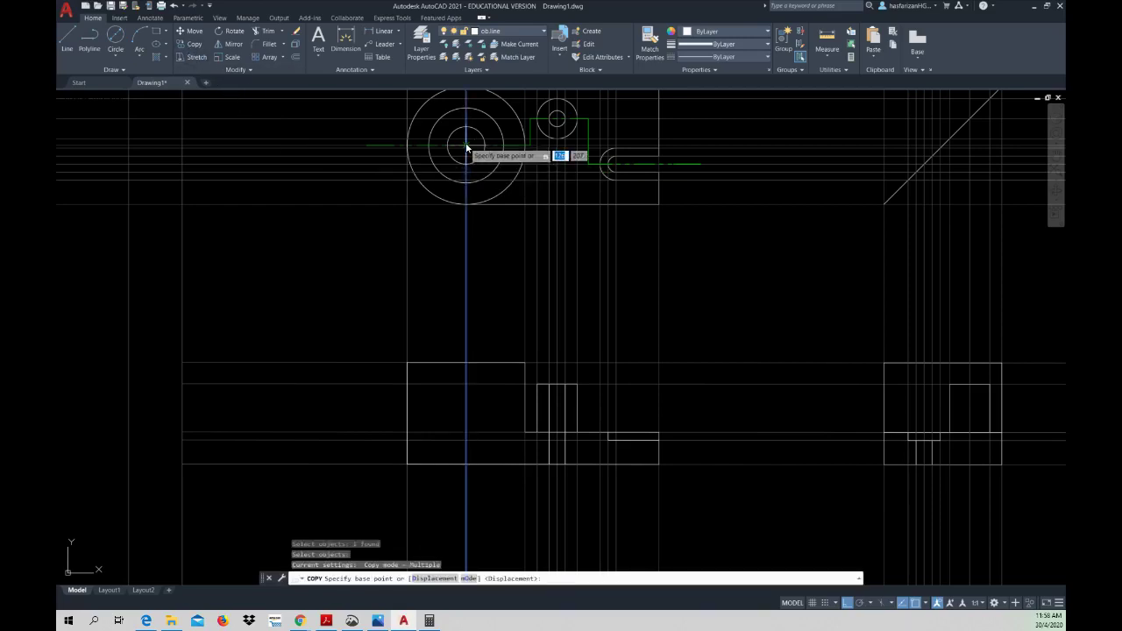
left_click(465, 145)
left_click(506, 149)
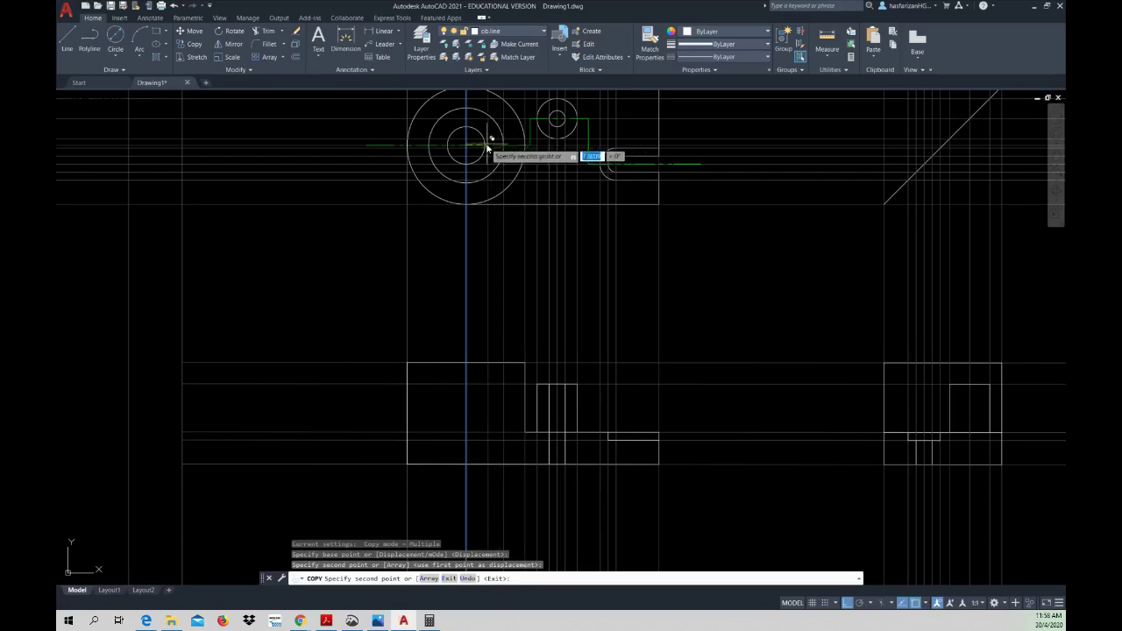
left_click(449, 145)
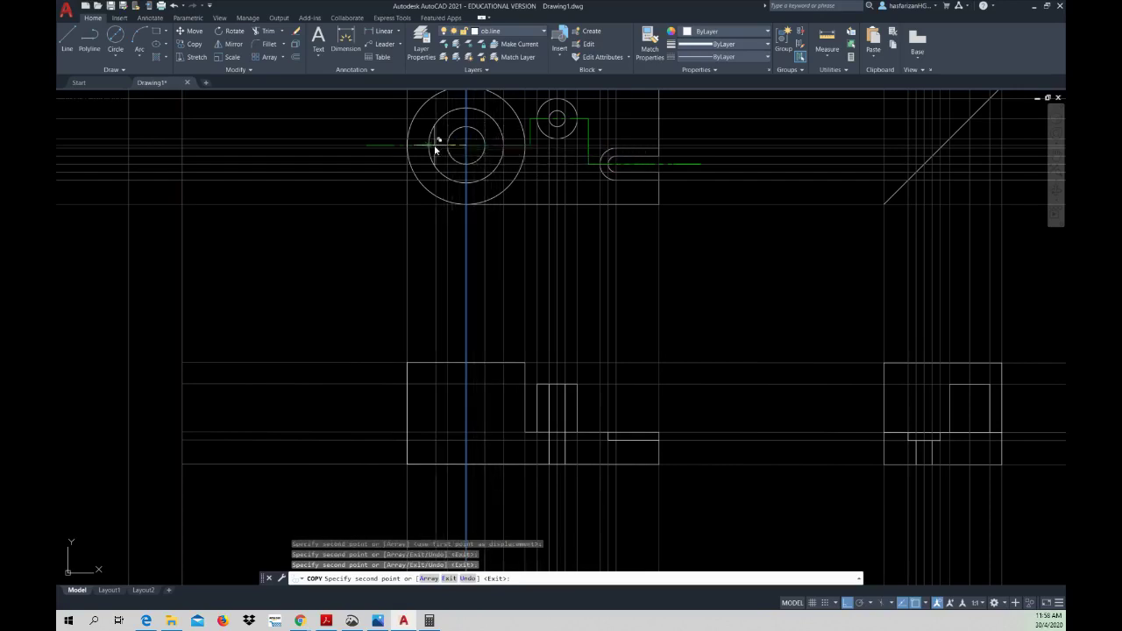
left_click(431, 148)
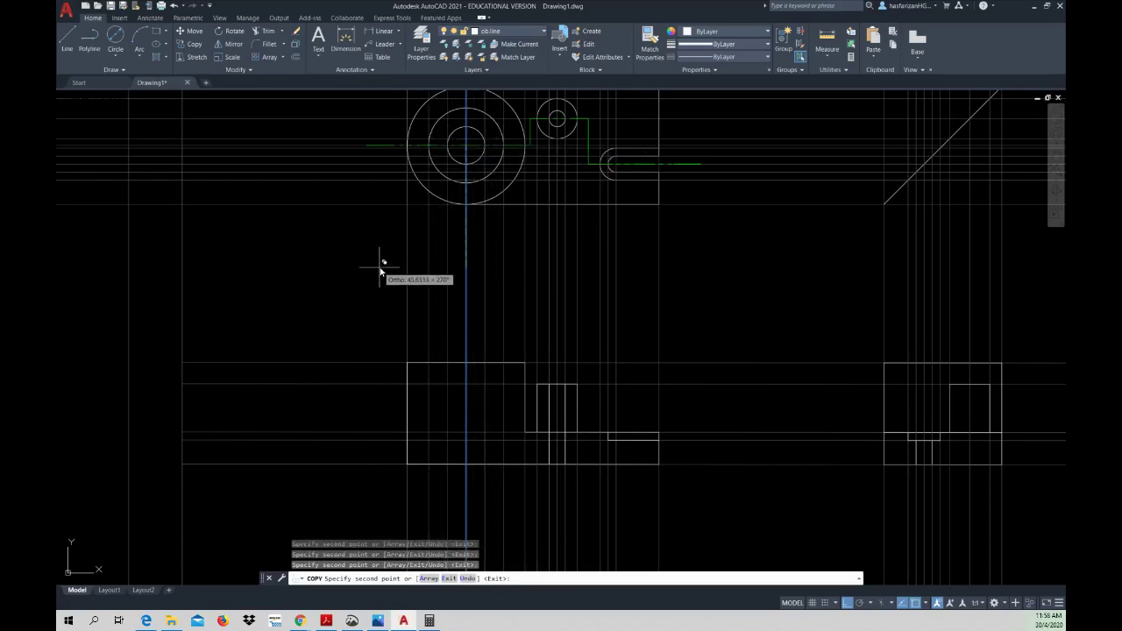
key("Escape")
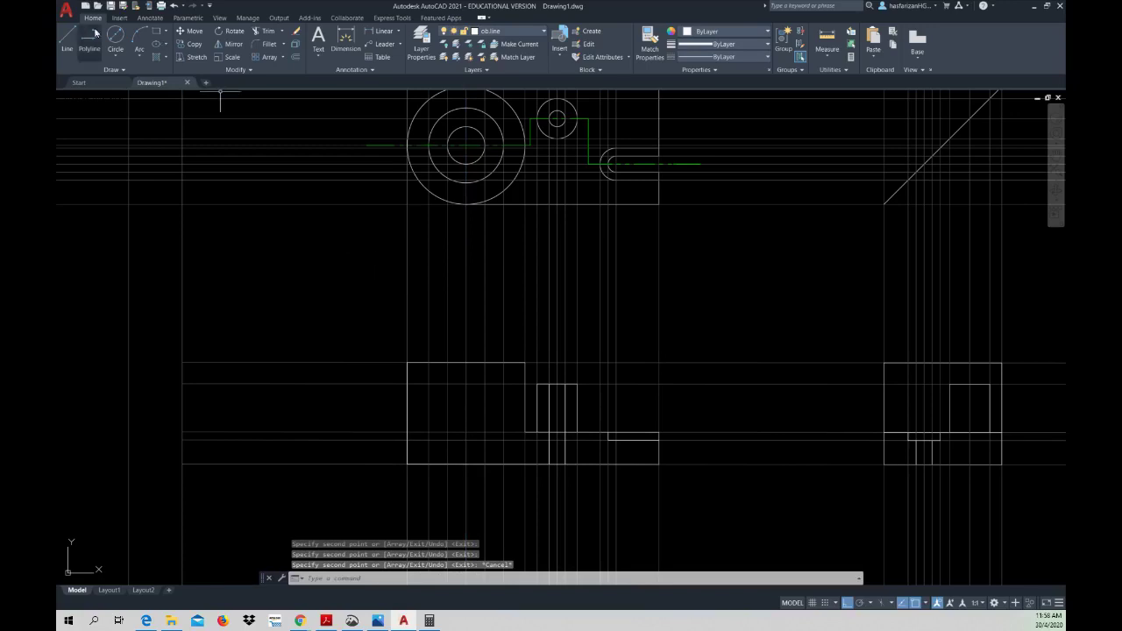
- Draw the shallow top step across the front view from its top edge
left_click(67, 39)
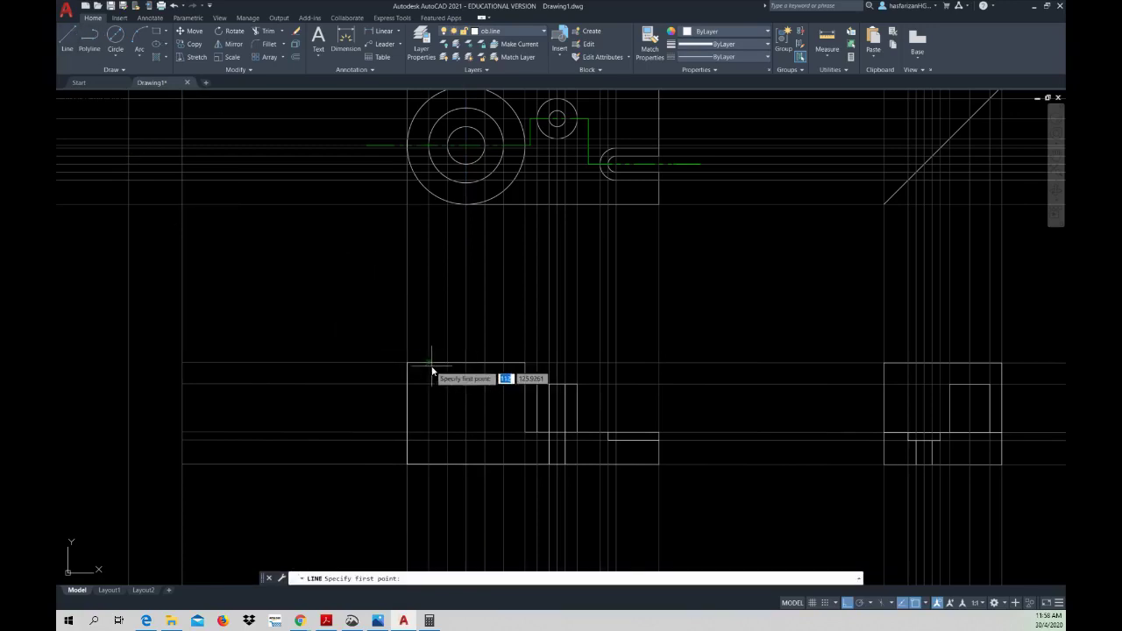
left_click(428, 359)
left_click(428, 380)
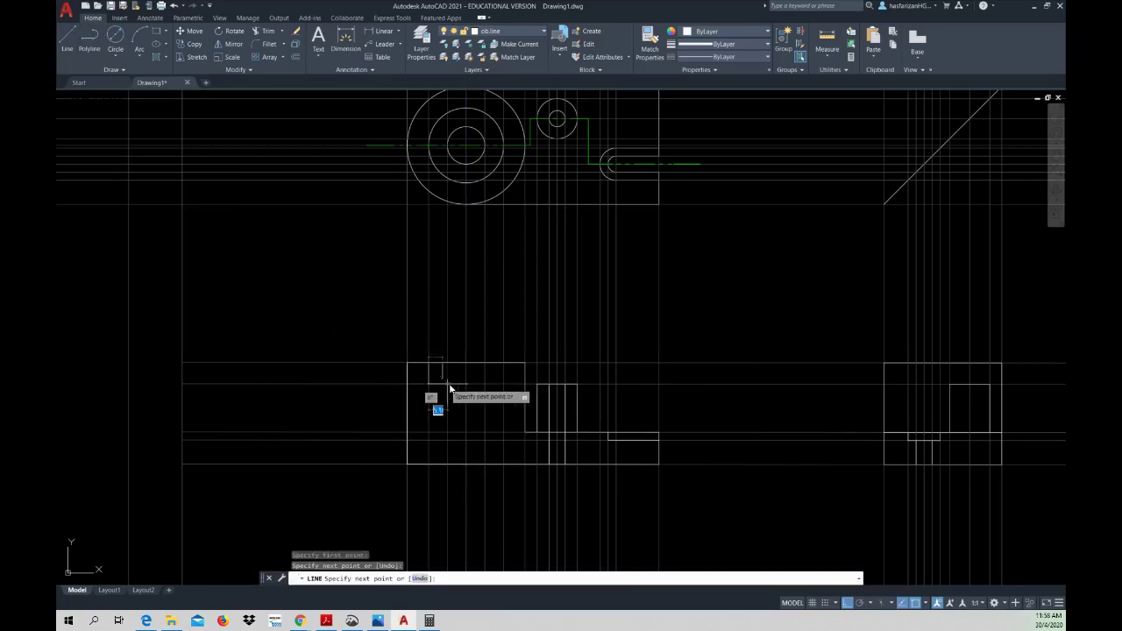
left_click(506, 383)
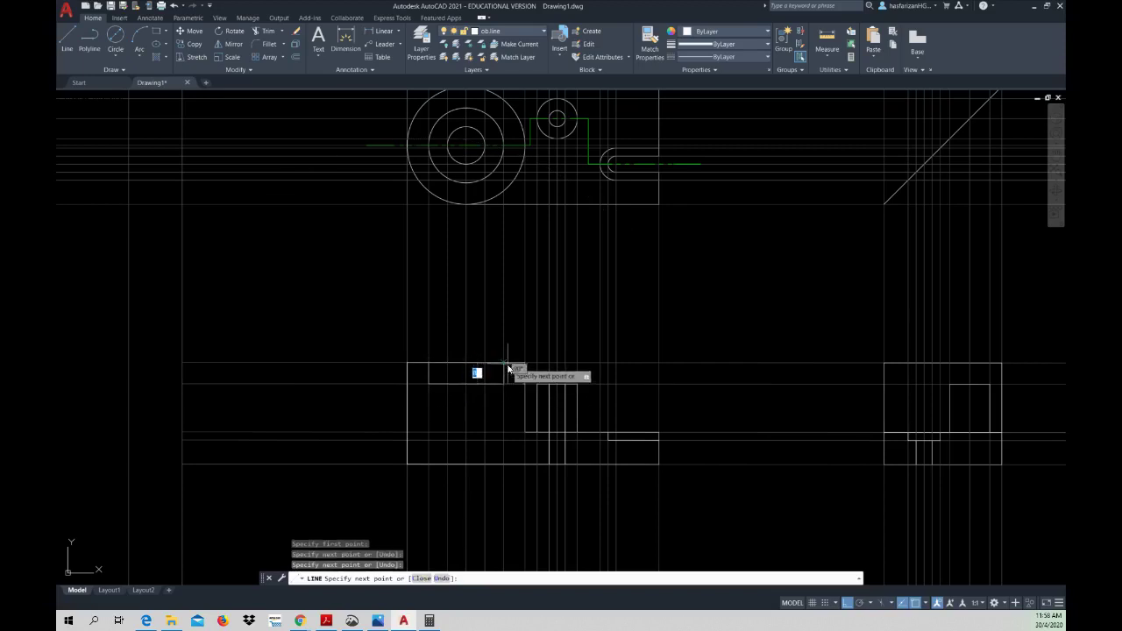
left_click(506, 367)
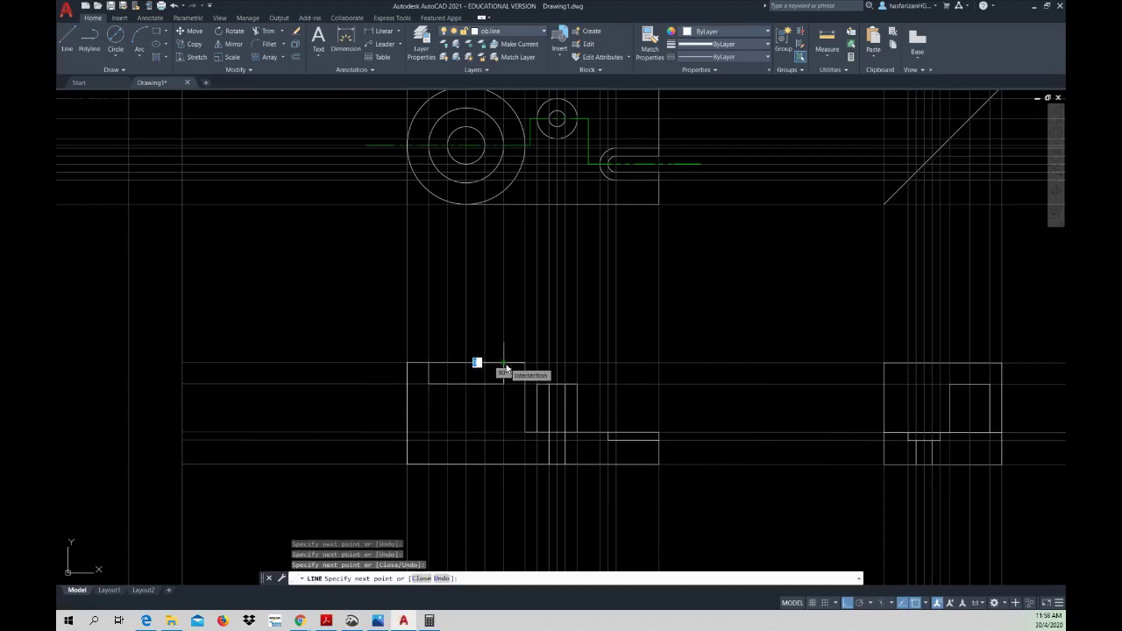
key("Escape")
- Draw the hole's two vertical edges from below the step down to the front view's bottom
right_click(458, 345)
left_click(465, 348)
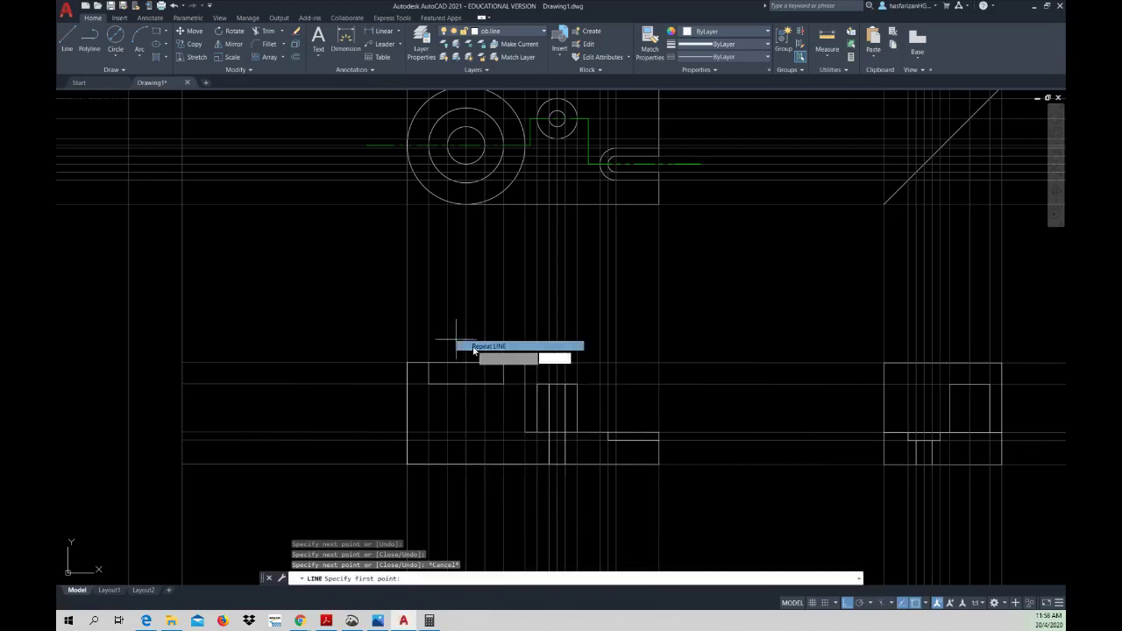
left_click(448, 386)
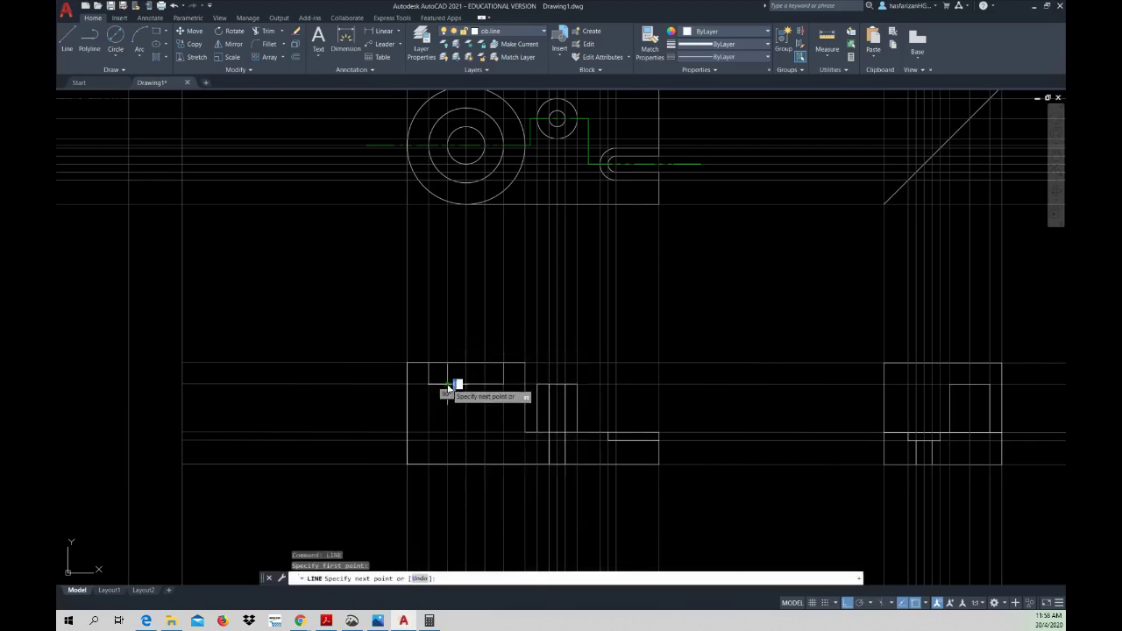
left_click(447, 466)
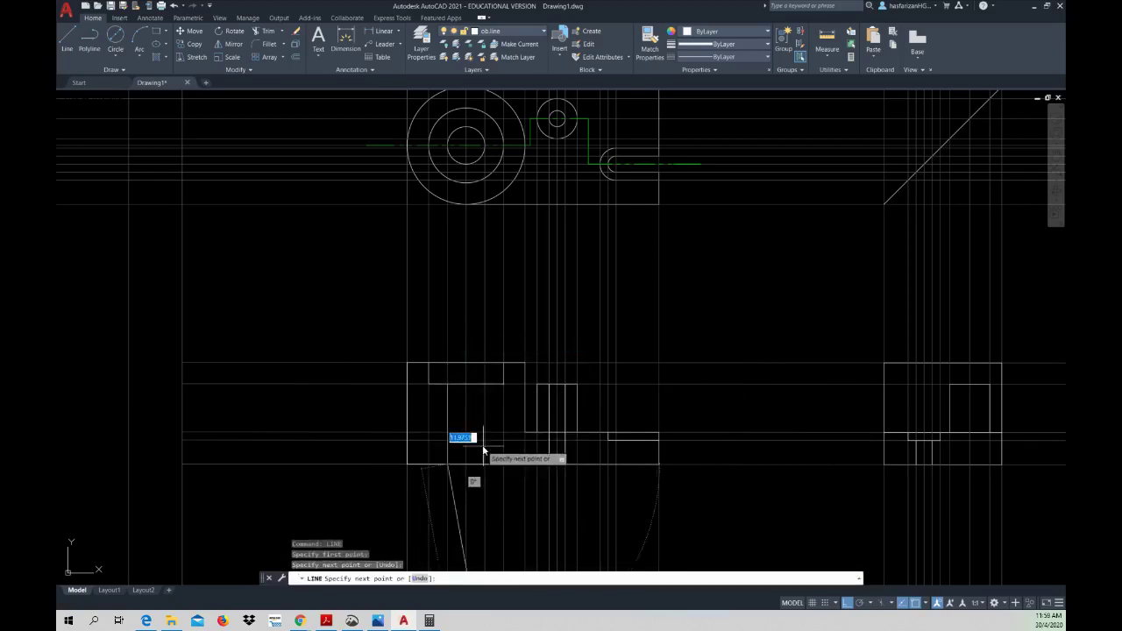
key("Escape")
right_click(475, 321)
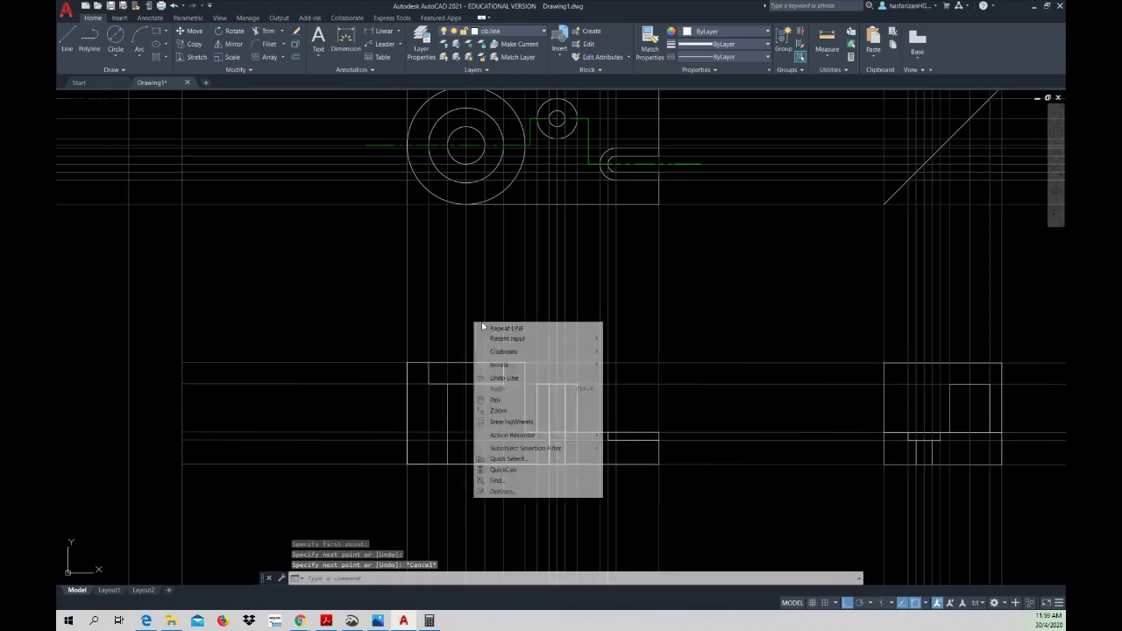
left_click(491, 331)
left_click(485, 386)
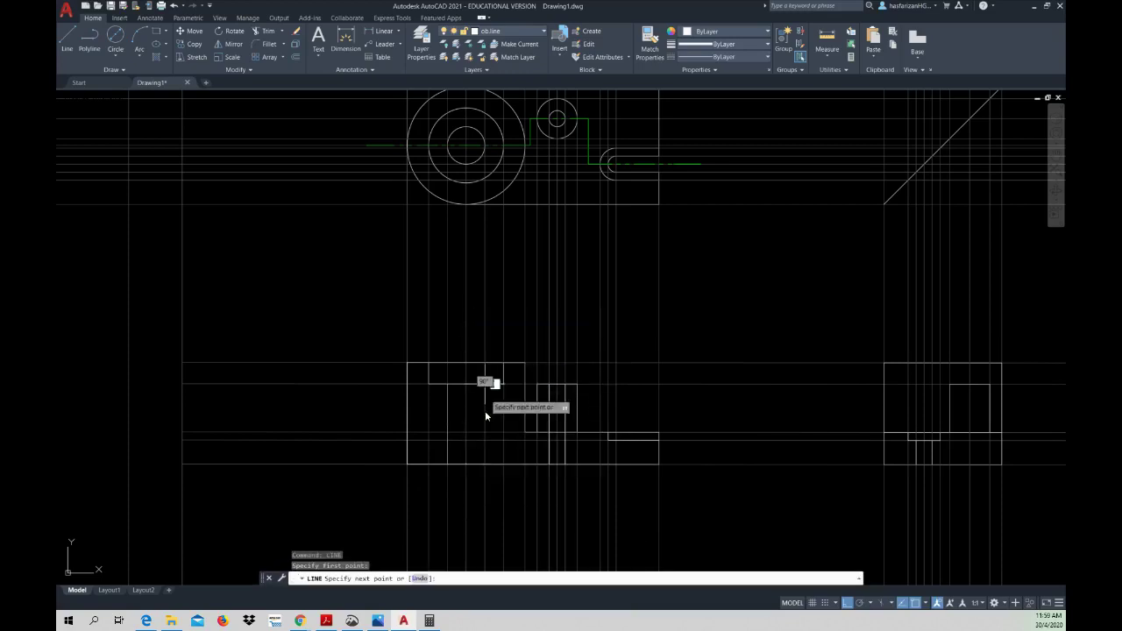
left_click(486, 469)
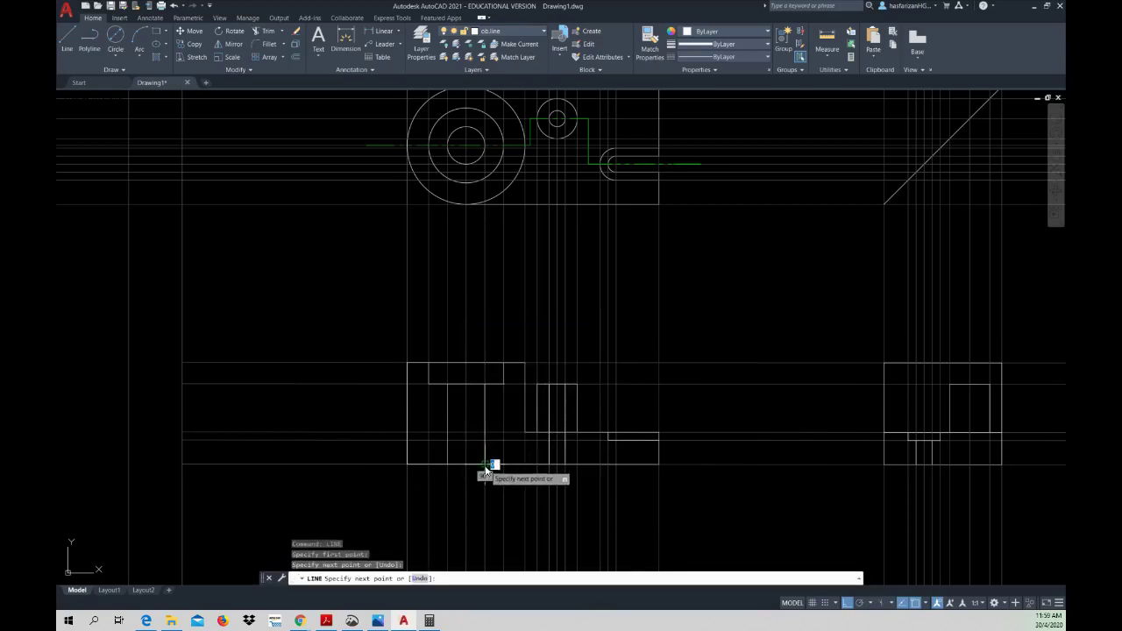
key("Escape")
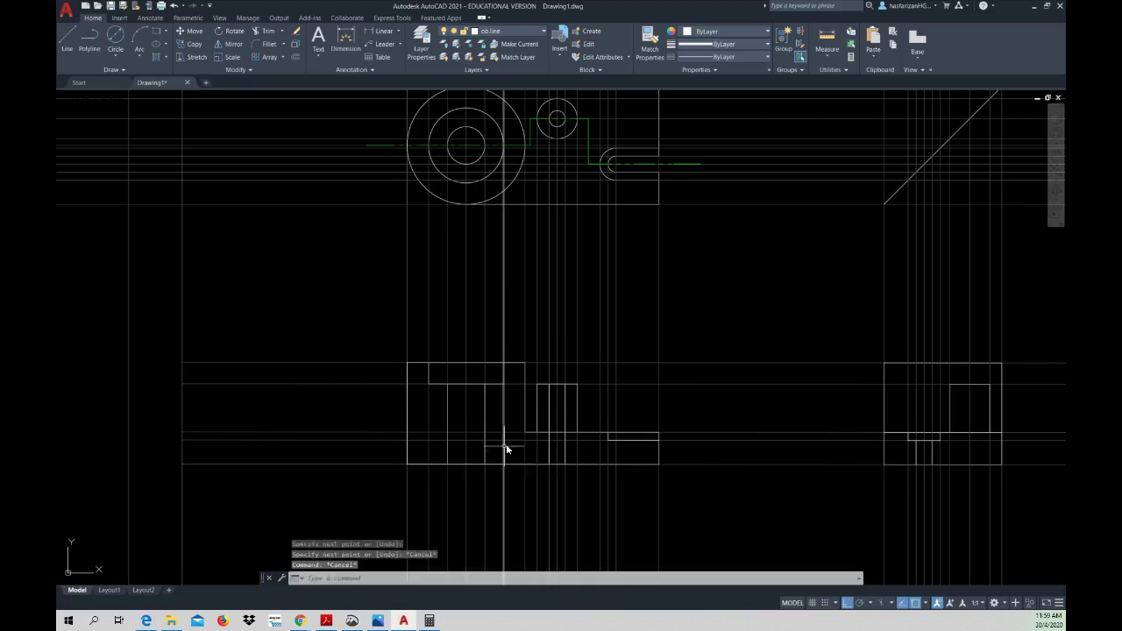
middle_click_drag(568, 443, 511, 432)
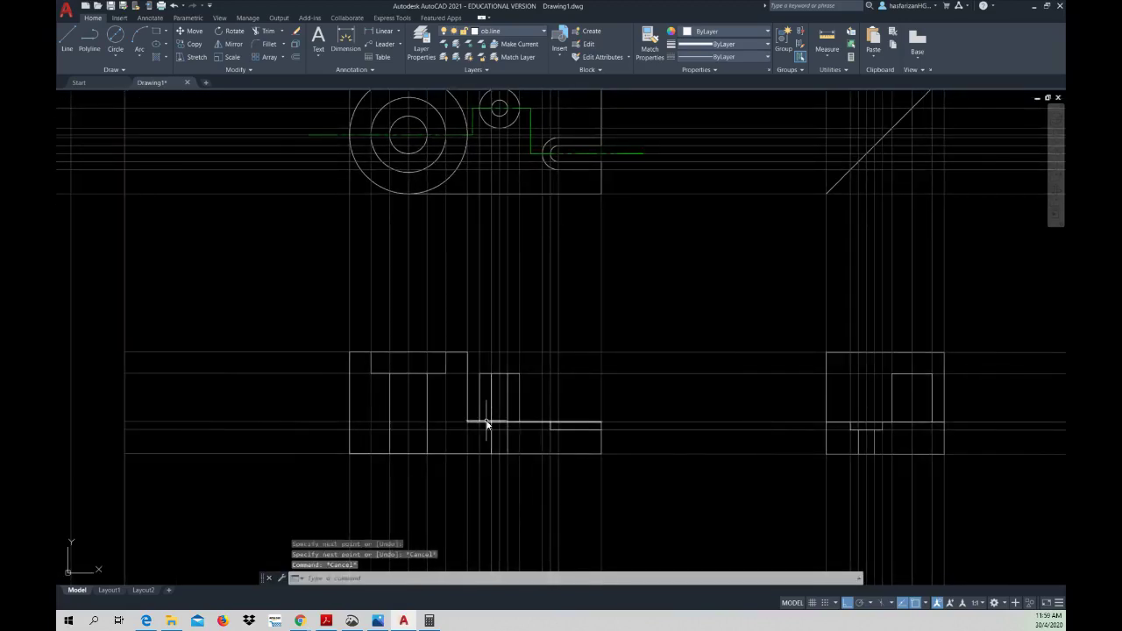
- Delete the long vertical construction line and trim the short leftover segment beside the hole
left_click(481, 141)
key("Delete")
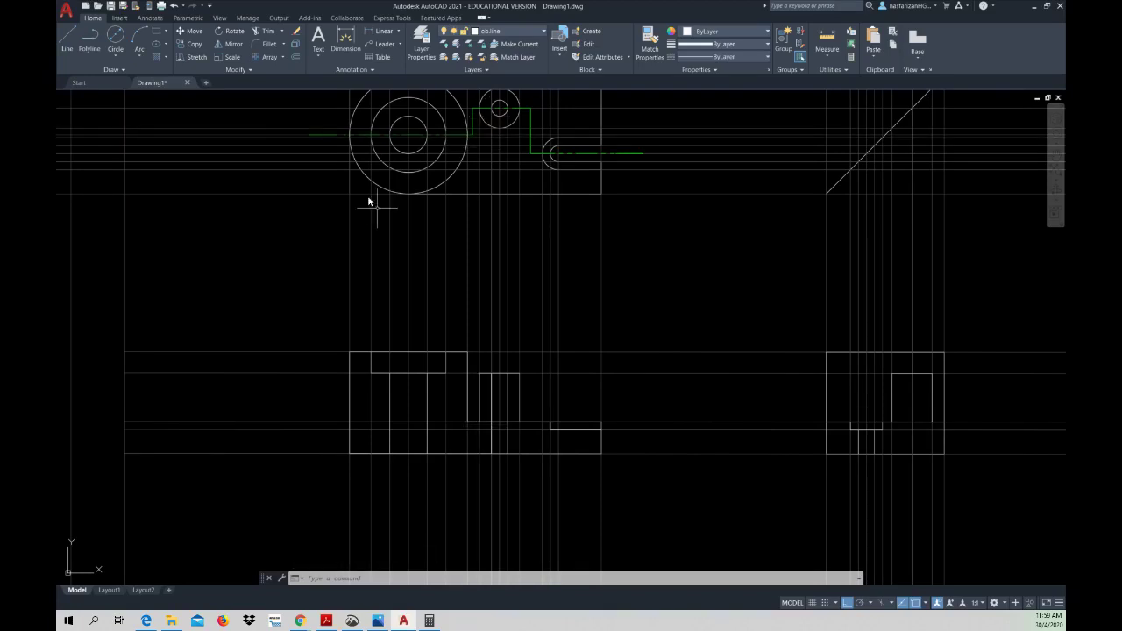
left_click(265, 37)
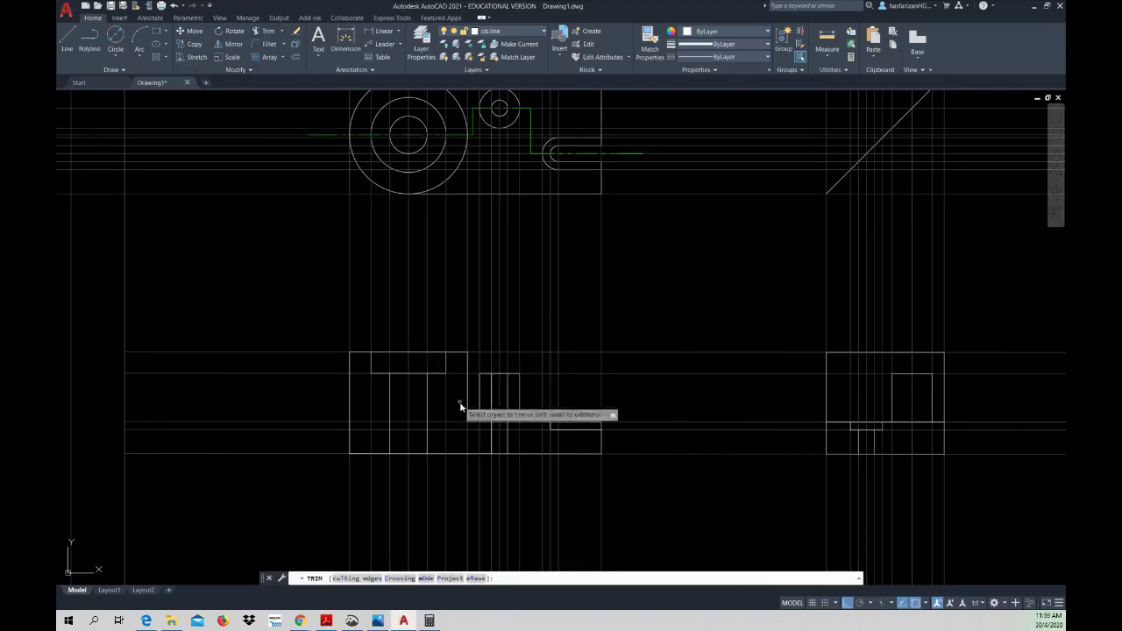
left_click(487, 425)
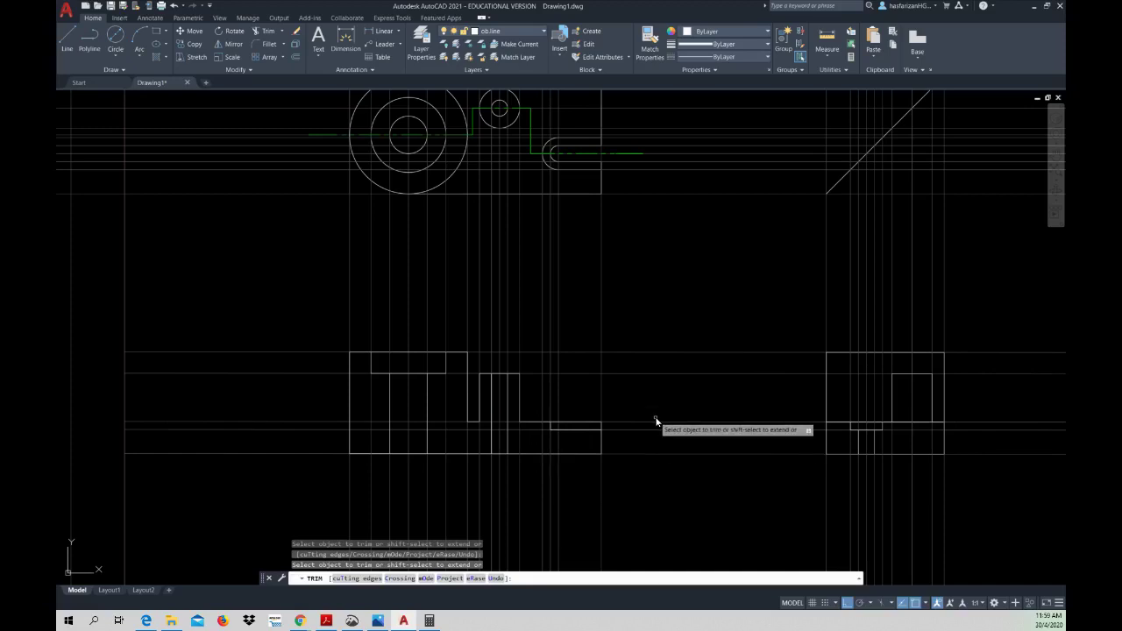
key("Escape")
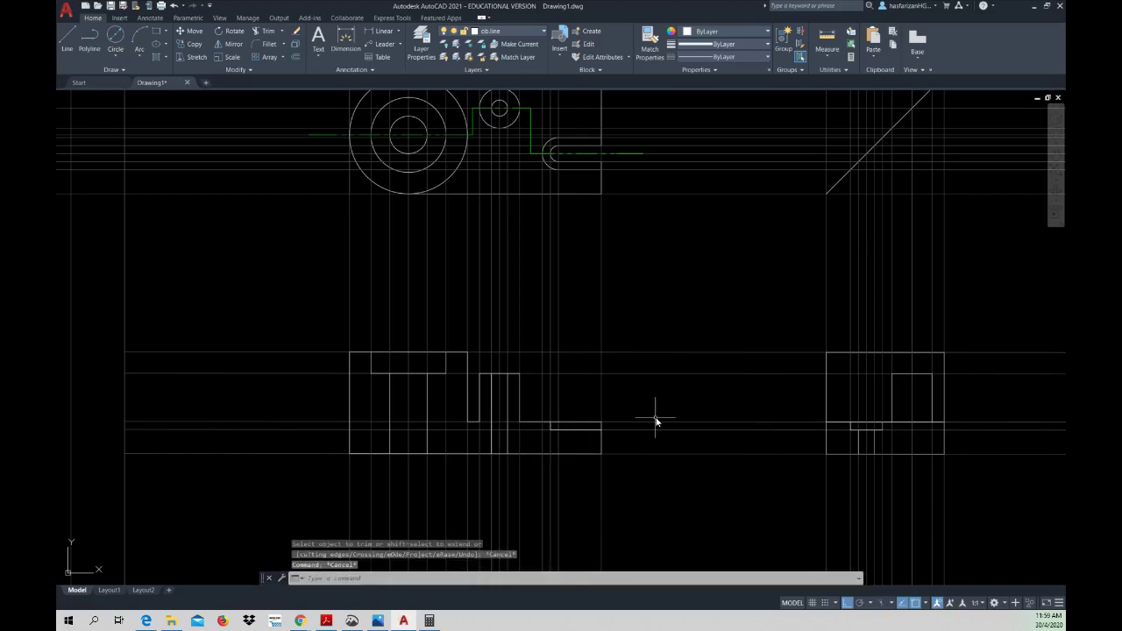
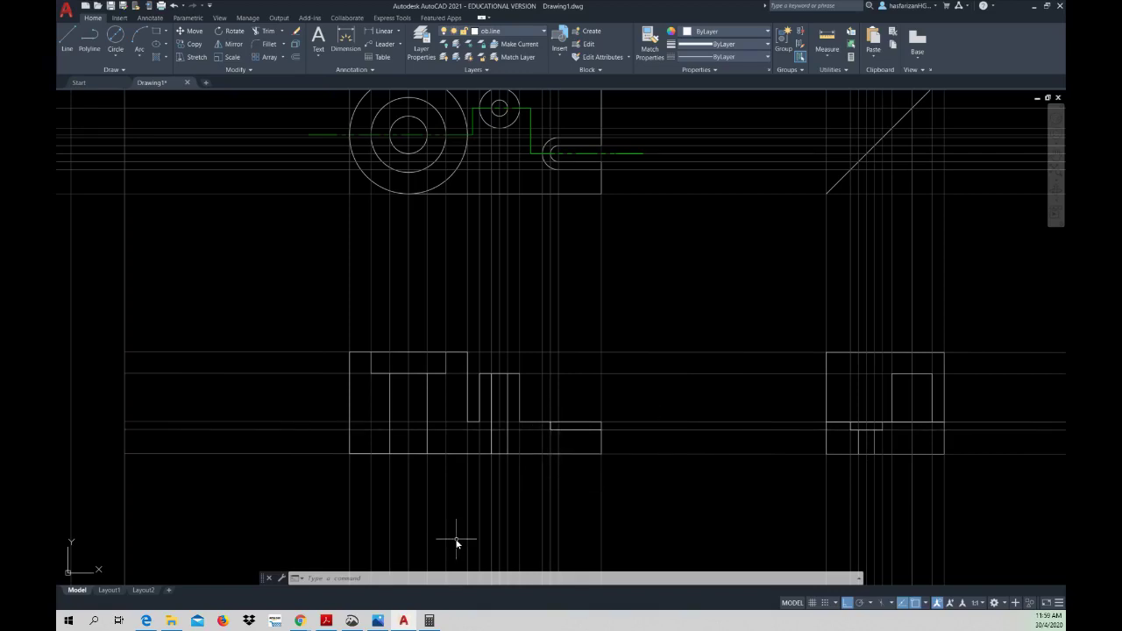
- Erase the stray short vertical line in the front view and draw a short line at its lower-right step
left_click(551, 428)
key("Delete")
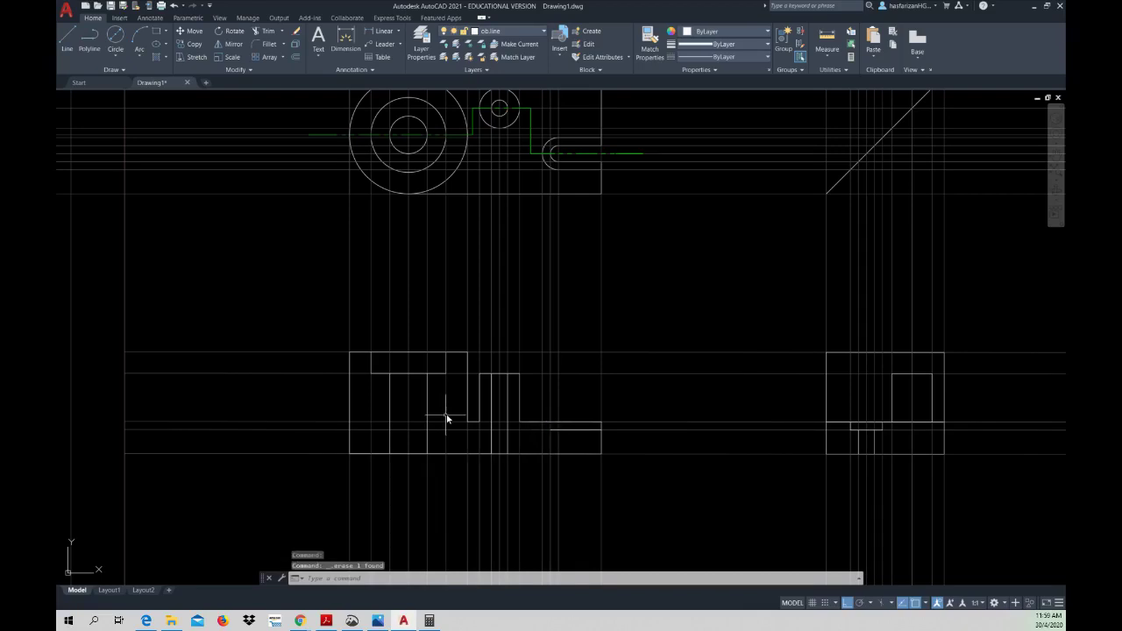
left_click(68, 52)
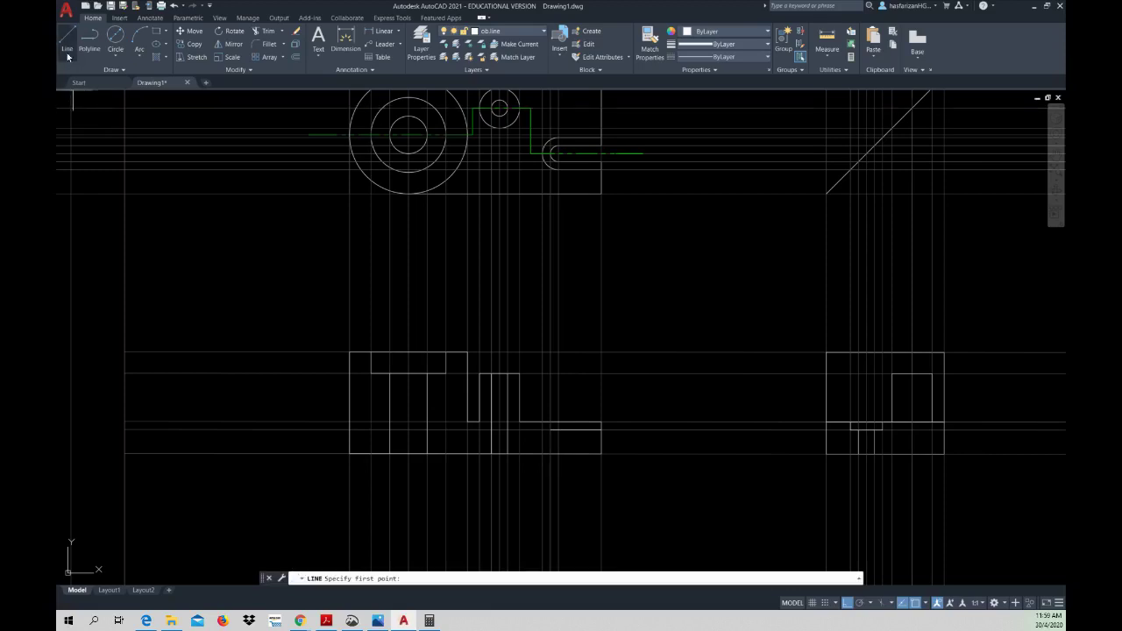
left_click(544, 429)
left_click(550, 431)
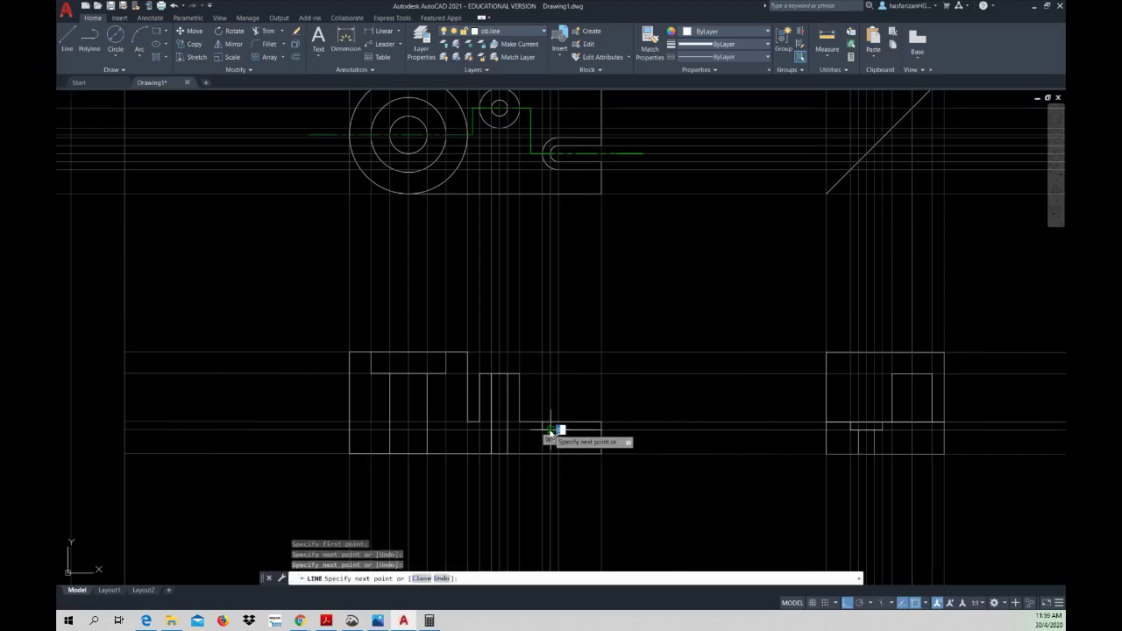
key("Escape")
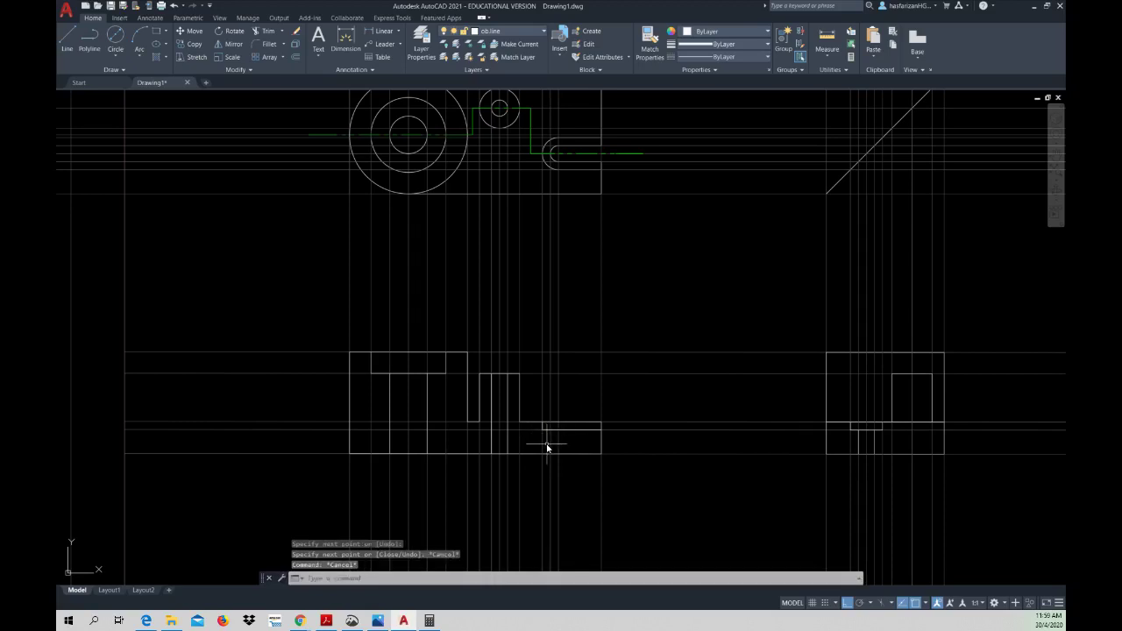
left_click(326, 620)
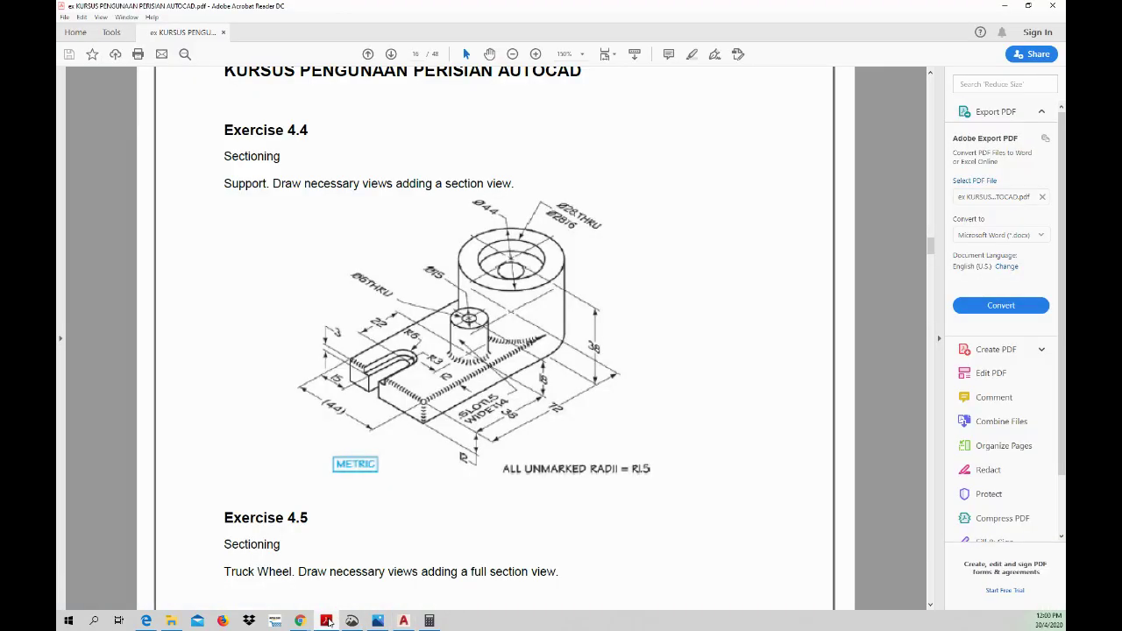
left_click(326, 621)
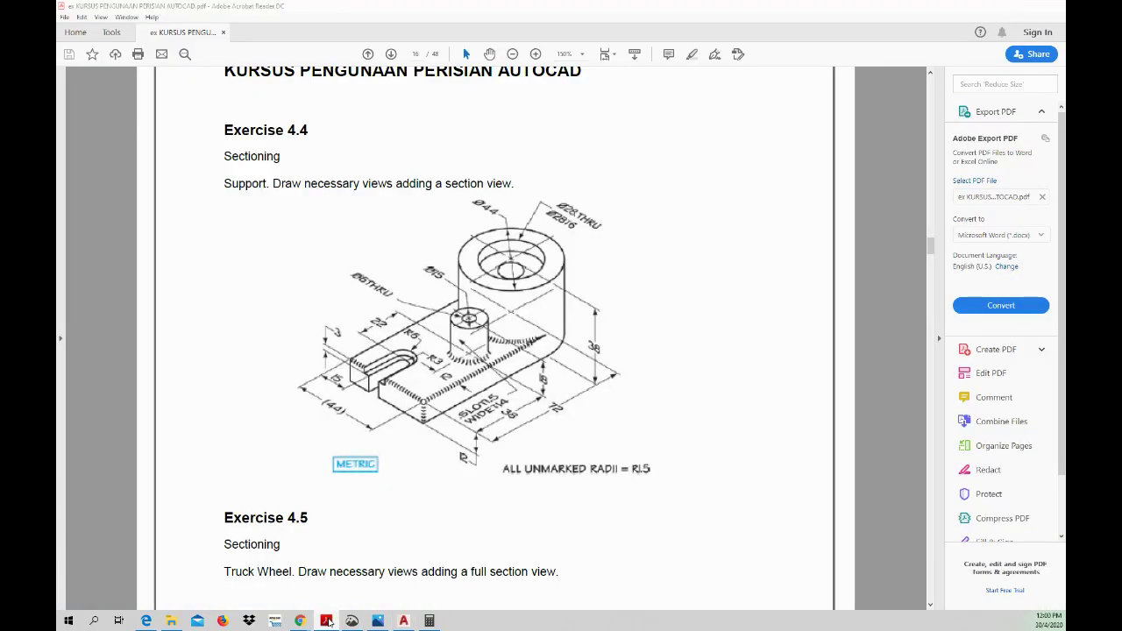
left_click(326, 620)
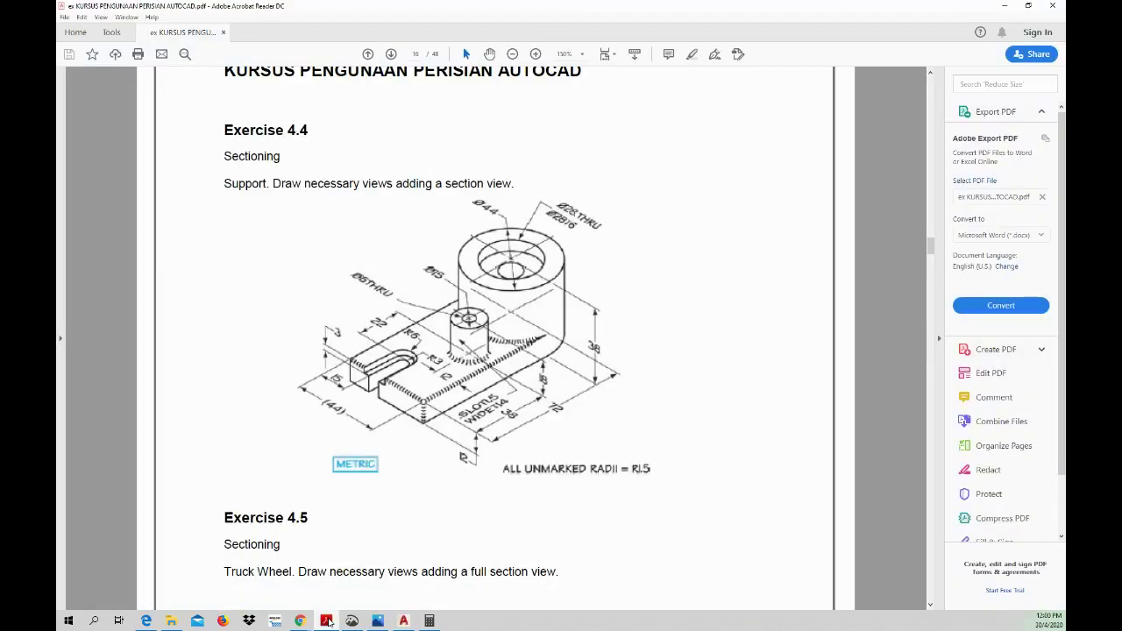
left_click(327, 621)
left_click(327, 621)
left_click(327, 621)
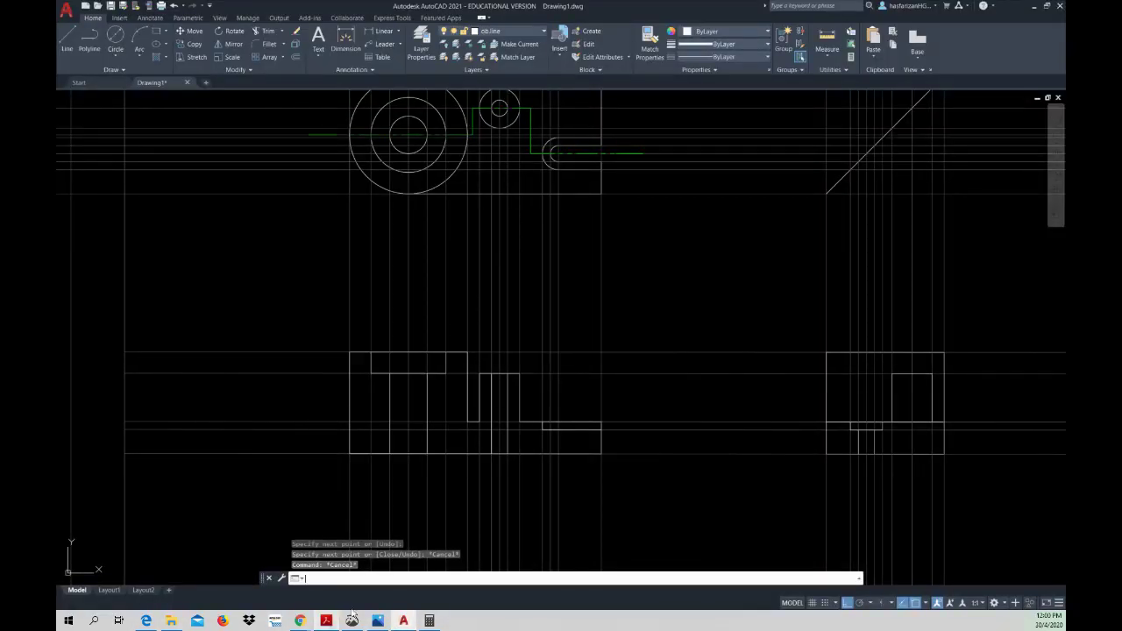
- Draw a short vertical line from the lower edge up to the front view's lower-right step
left_click(66, 39)
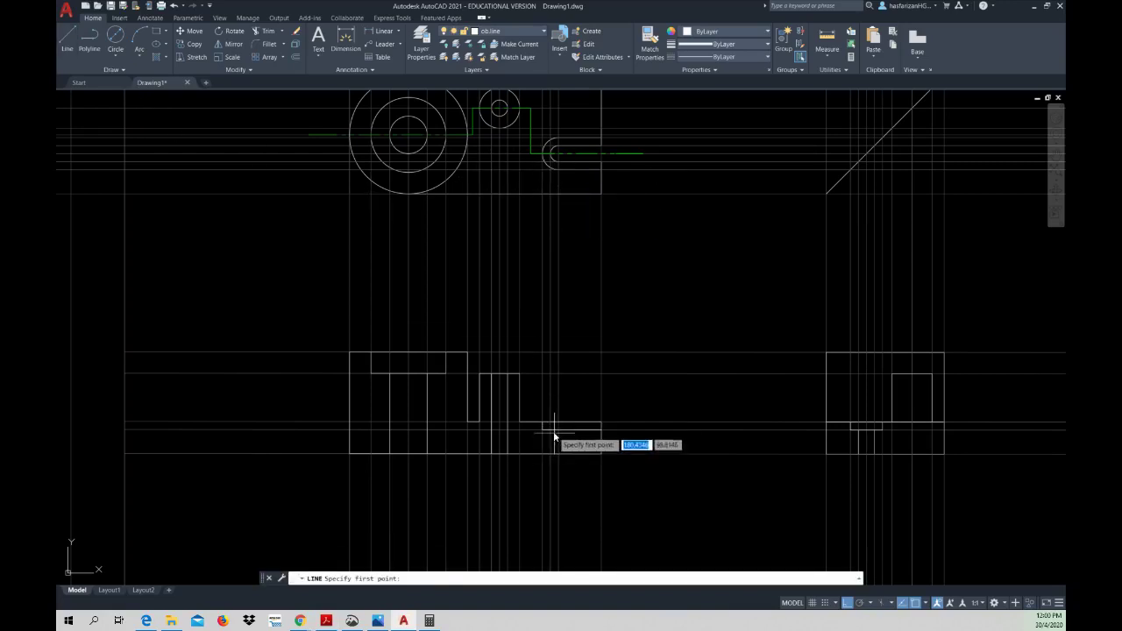
left_click(552, 454)
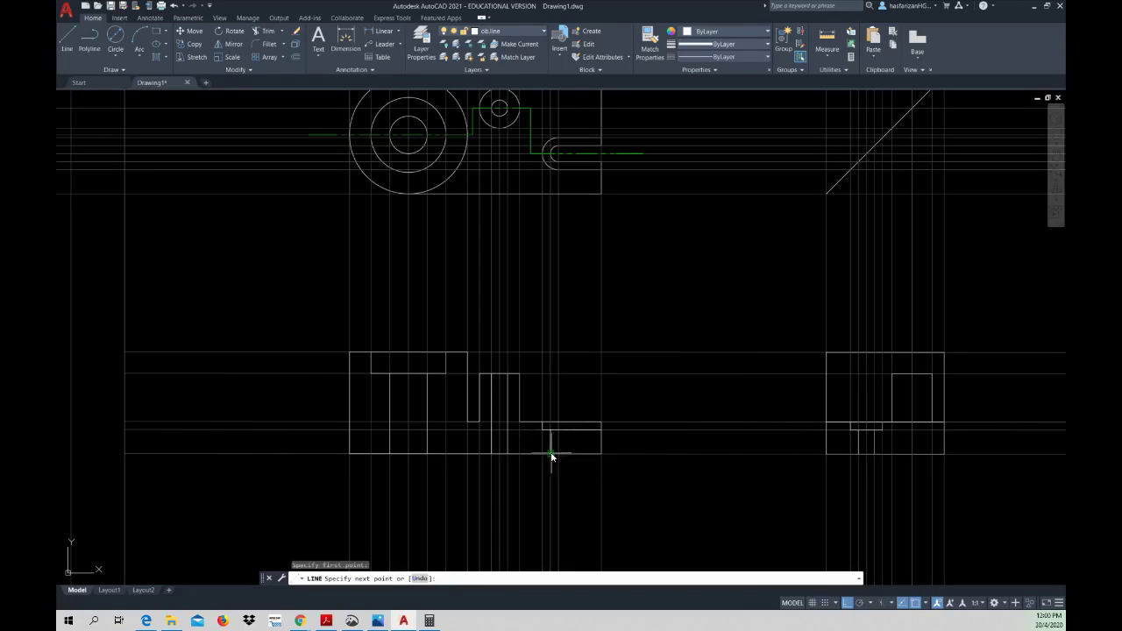
left_click(551, 430)
key("Escape")
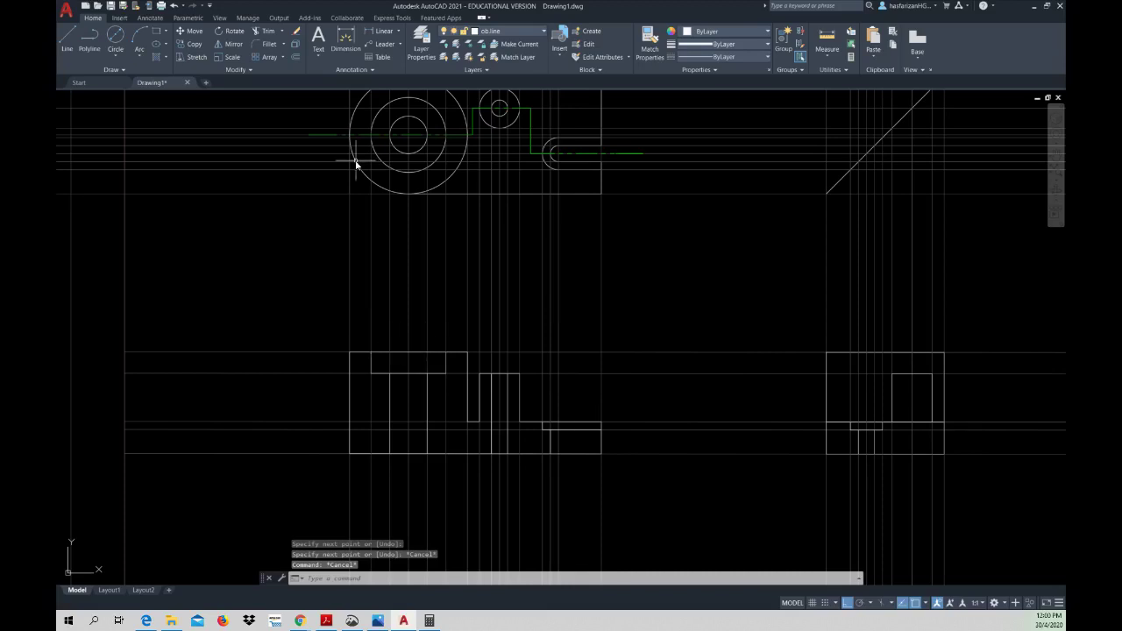
- Turn off the construction-line layer and make sect.line the current layer
left_click(542, 33)
left_click(446, 81)
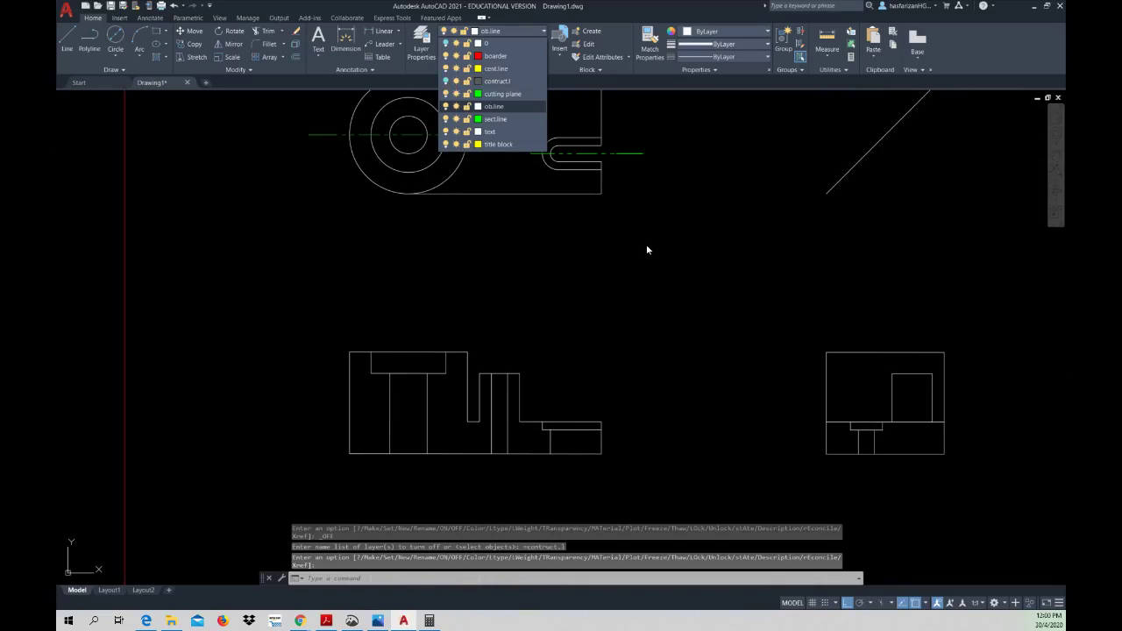
left_click(506, 151)
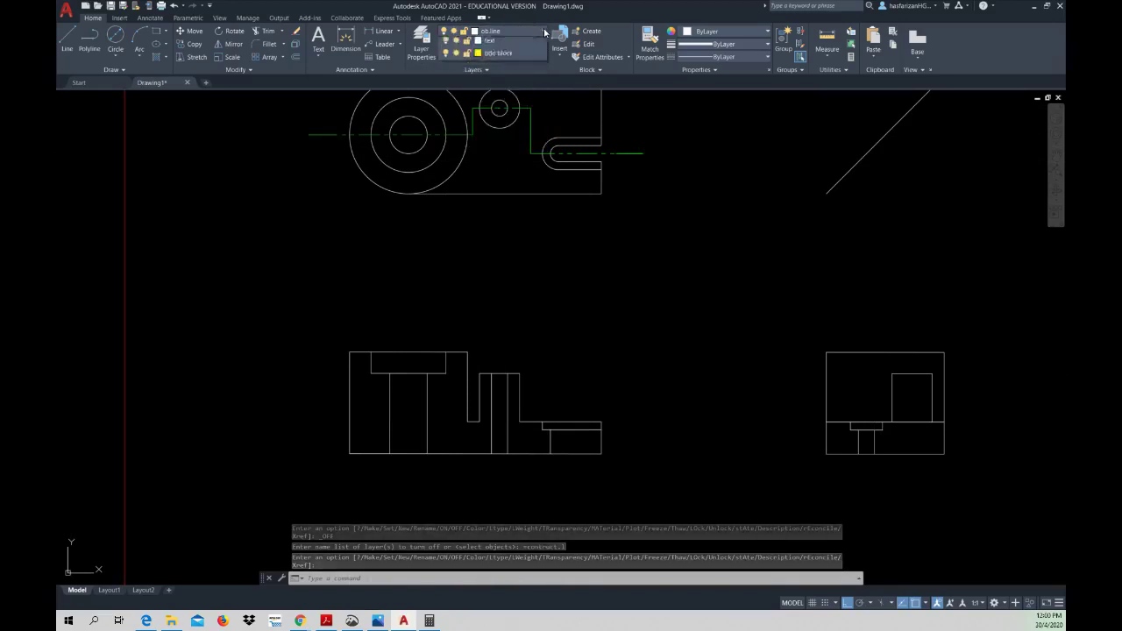
left_click(526, 31)
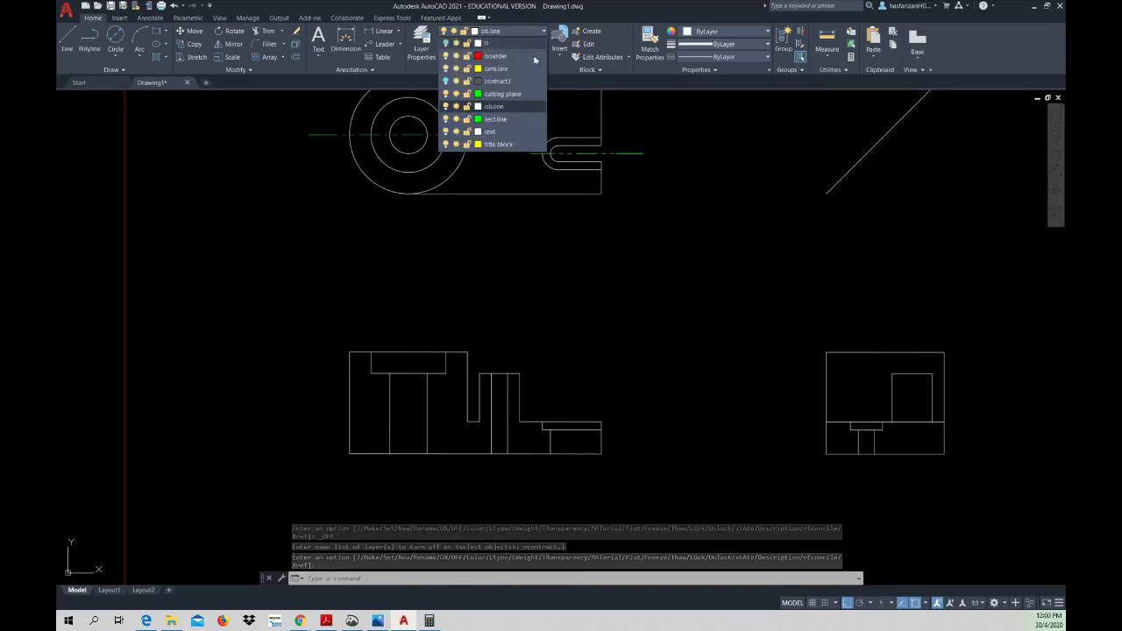
left_click(513, 117)
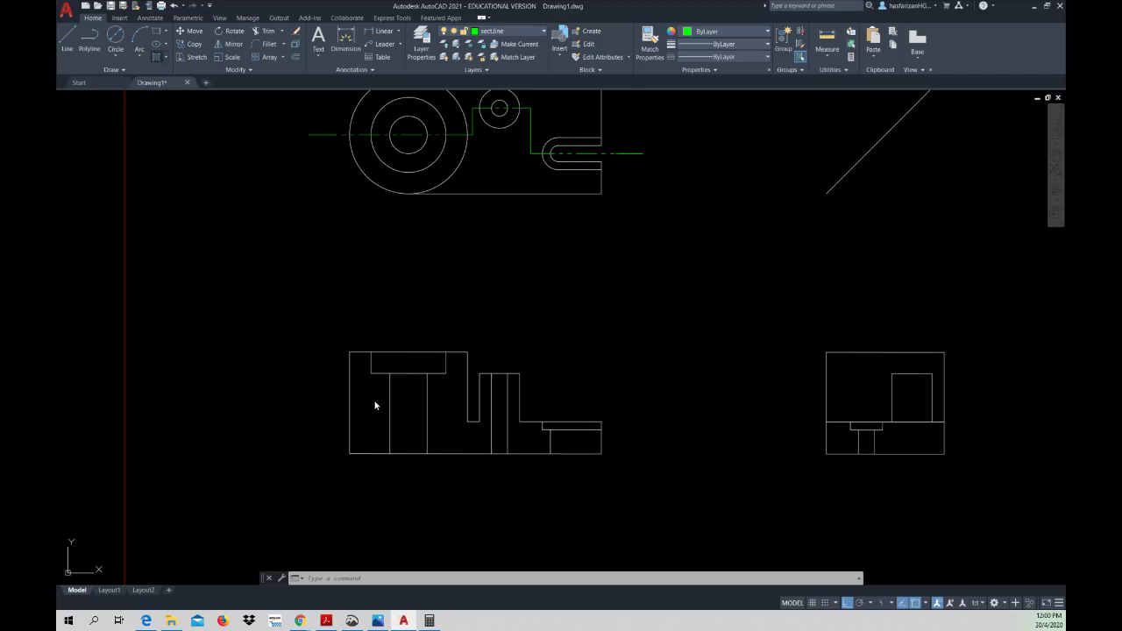
- Try hatching the front view's left region, then undo the wrong-pattern hatch
type("h")
key("Return")
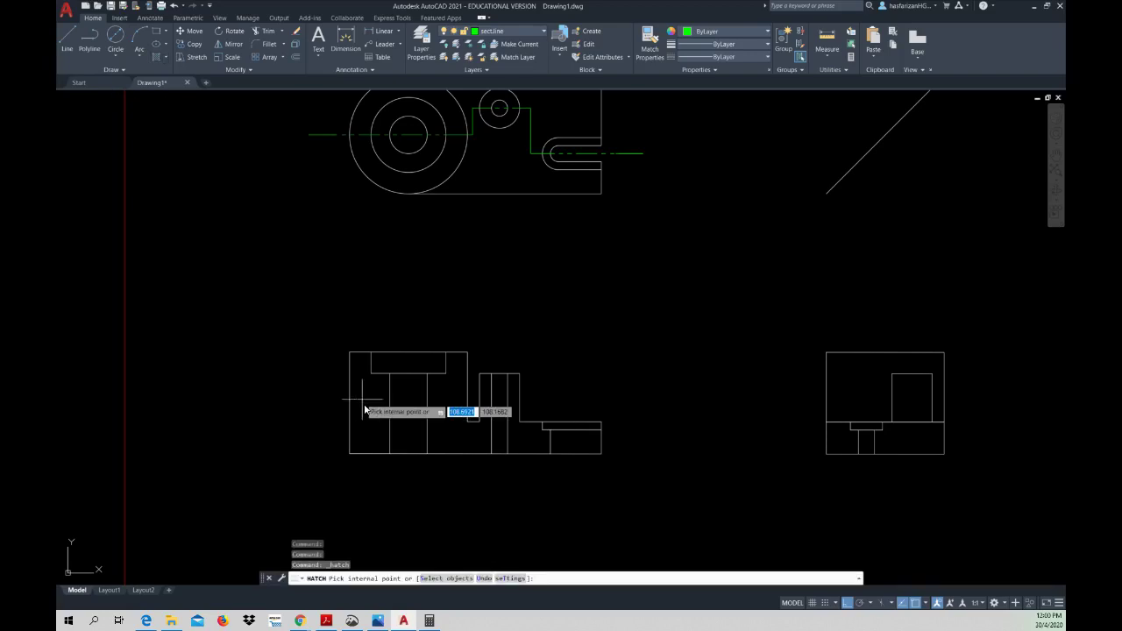
left_click(365, 409)
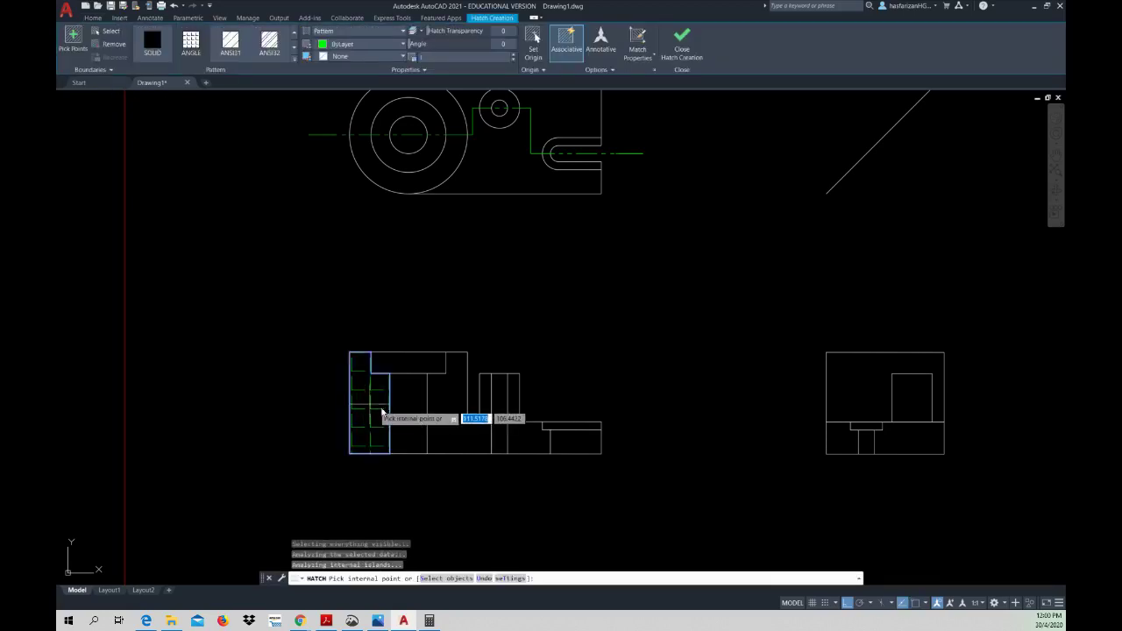
key("Escape")
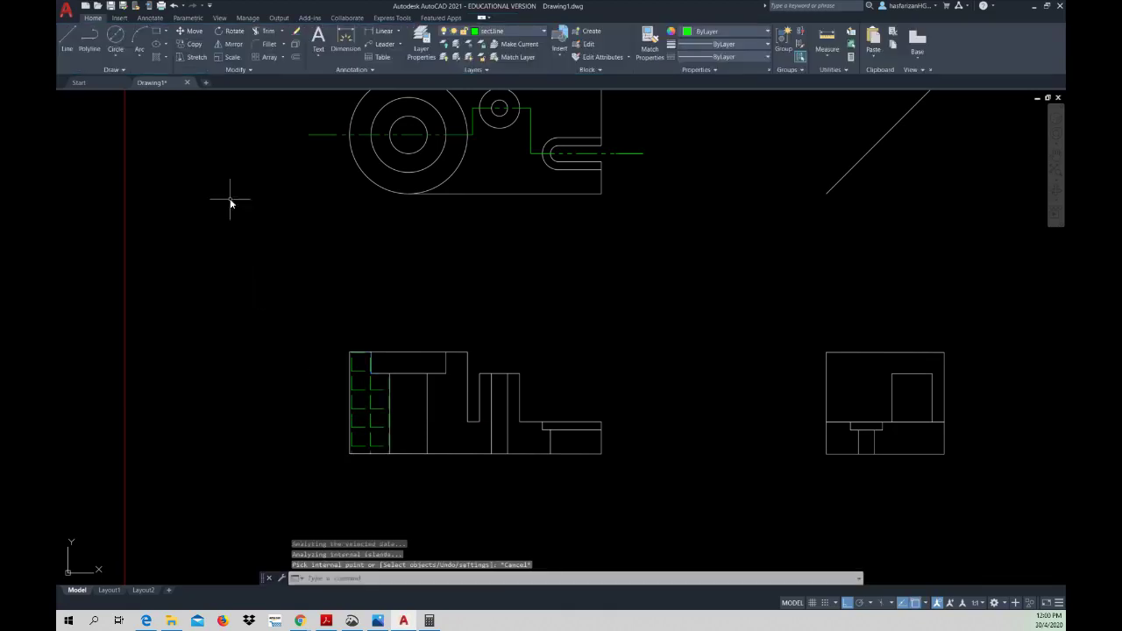
left_click(155, 57)
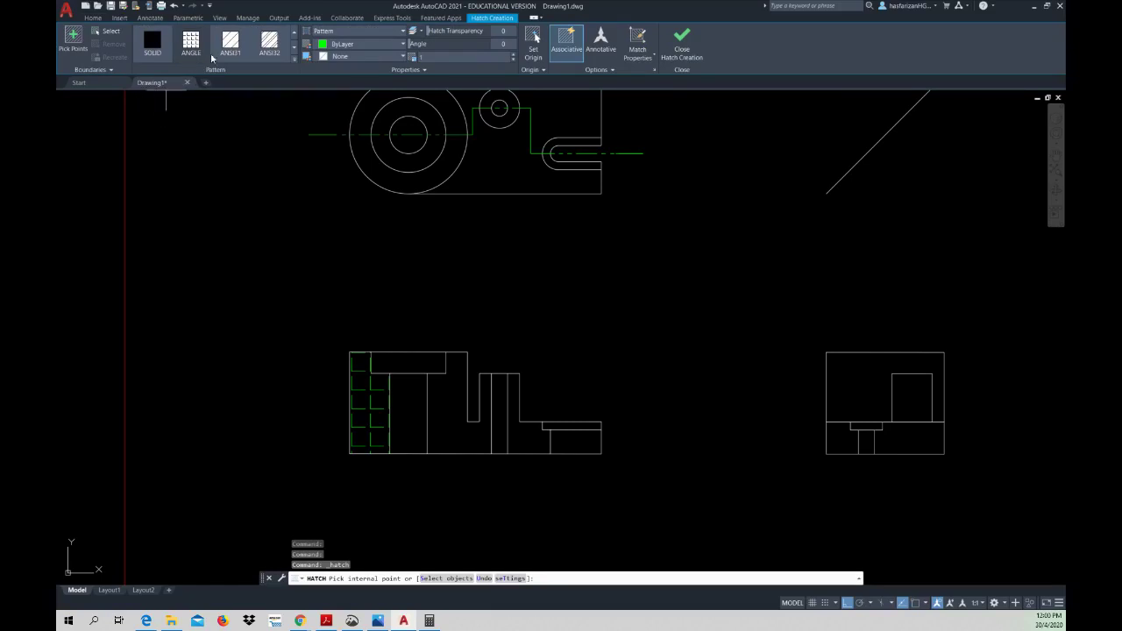
left_click(235, 48)
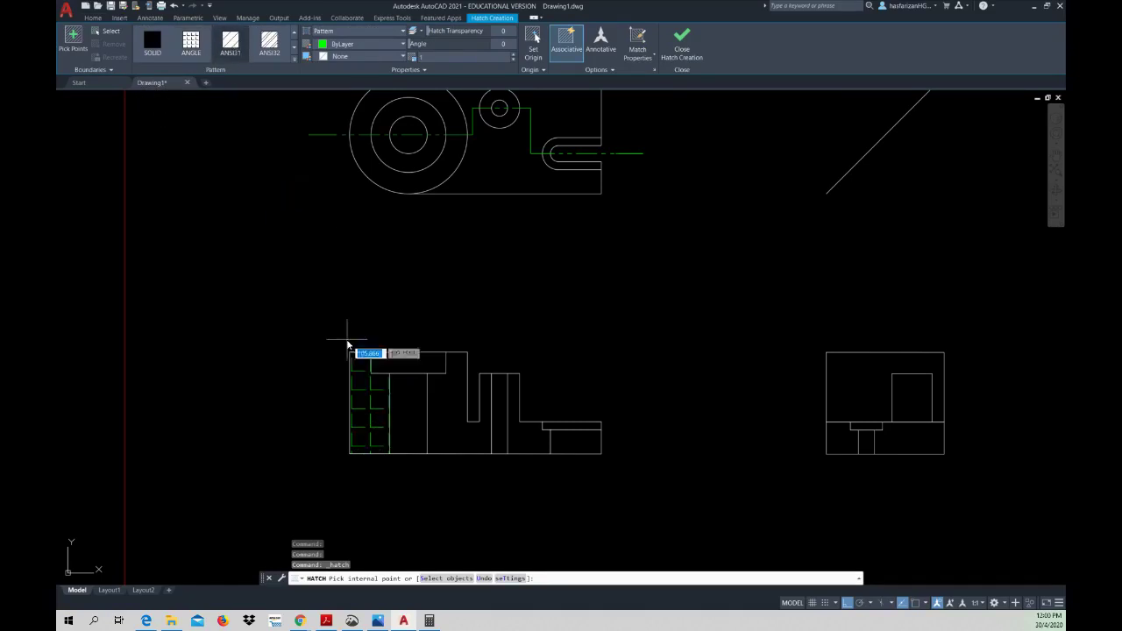
key("Escape")
key("Escape")
key("Escape")
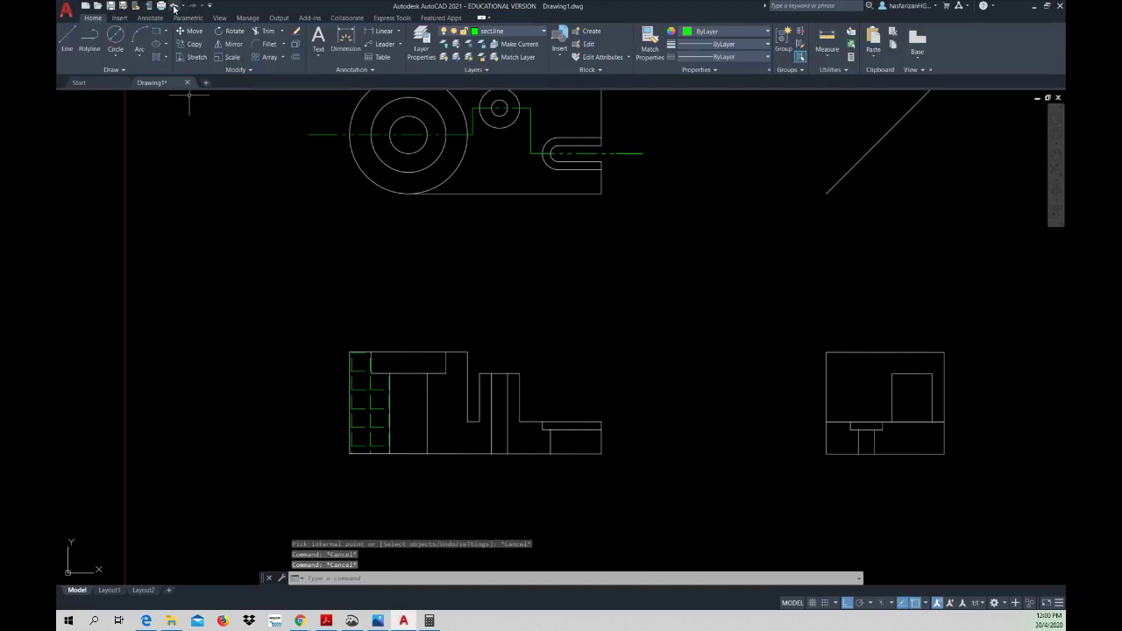
left_click(174, 6)
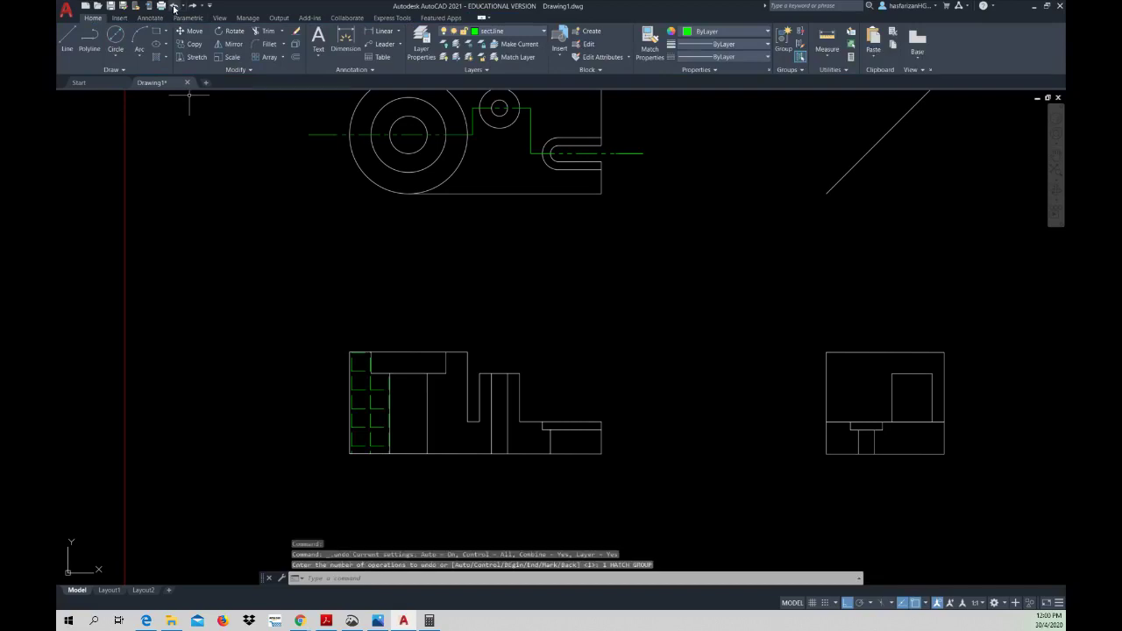
- Hatch the left, middle and right stepped regions of the front view with ANSI31
left_click(156, 57)
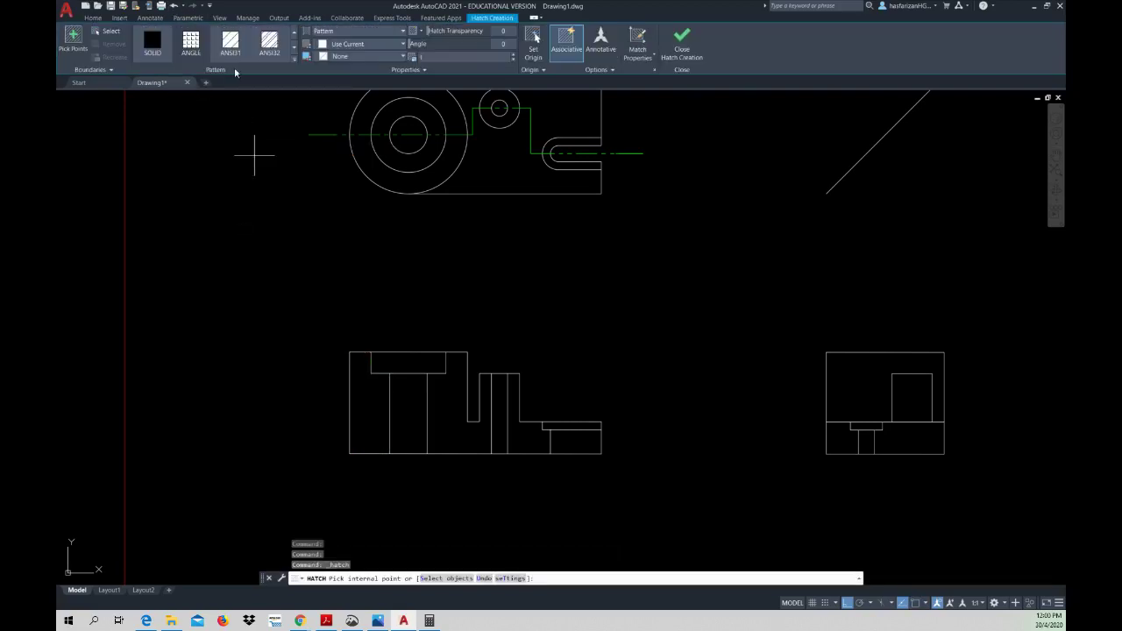
left_click(374, 415)
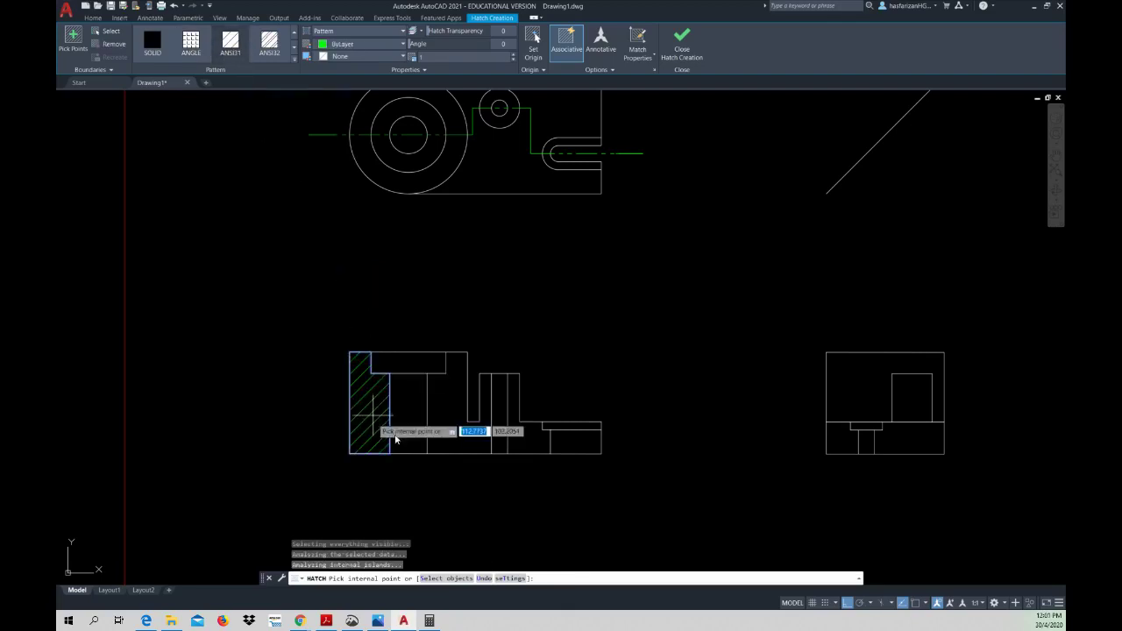
left_click(456, 418)
left_click(518, 449)
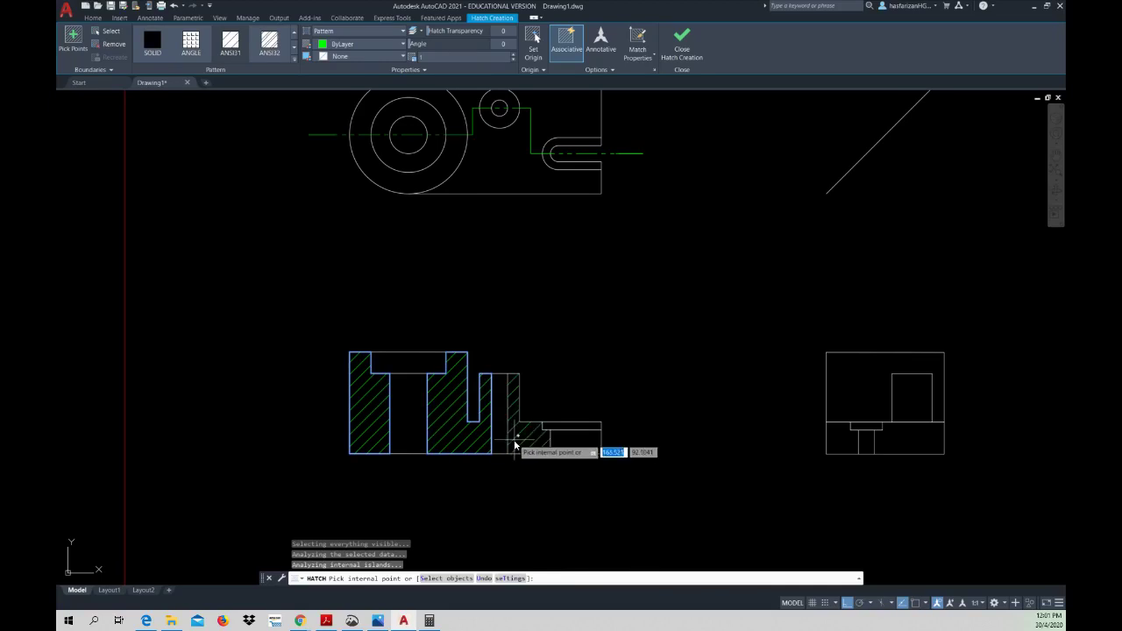
right_click(333, 225)
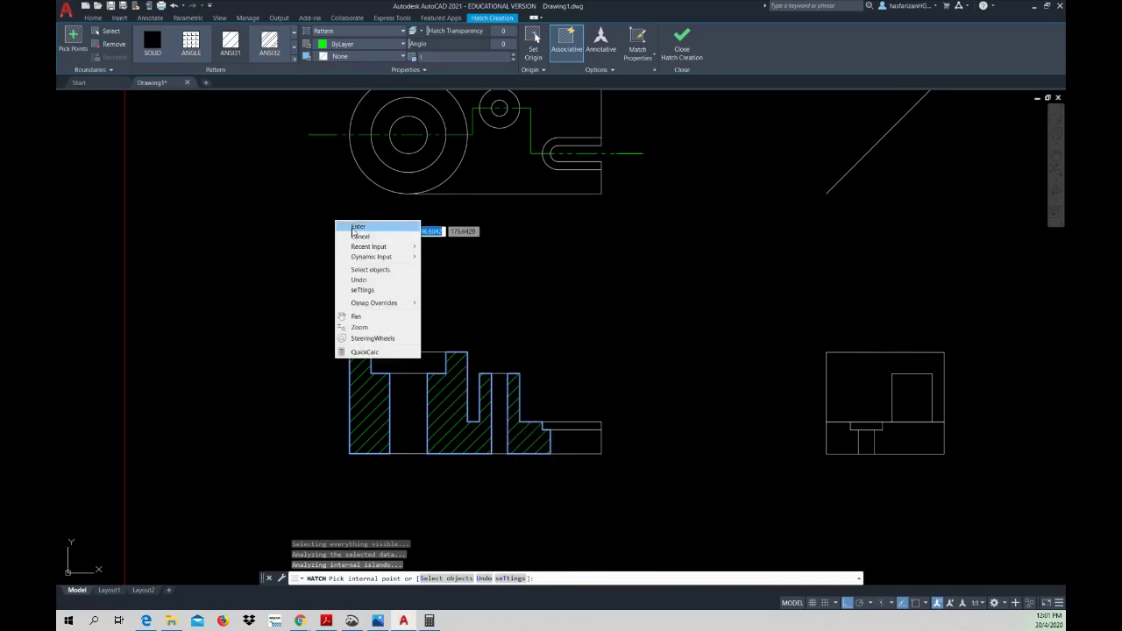
left_click(357, 227)
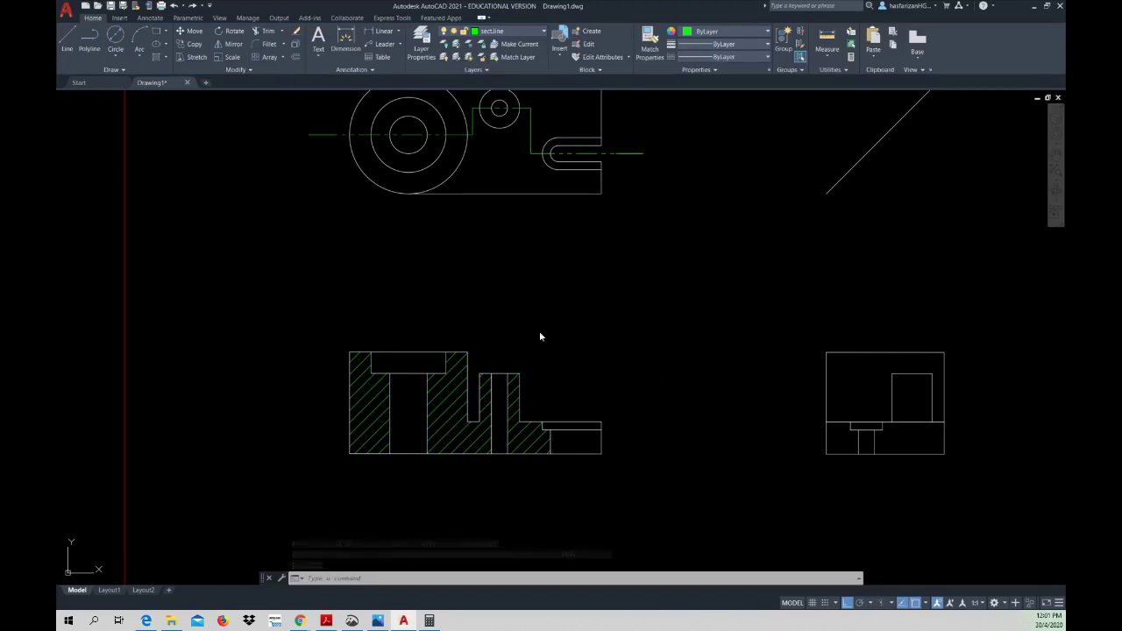
mouse_move(538, 333)
middle_mouse_down()
mouse_move(522, 351)
mouse_move(549, 348)
middle_mouse_up()
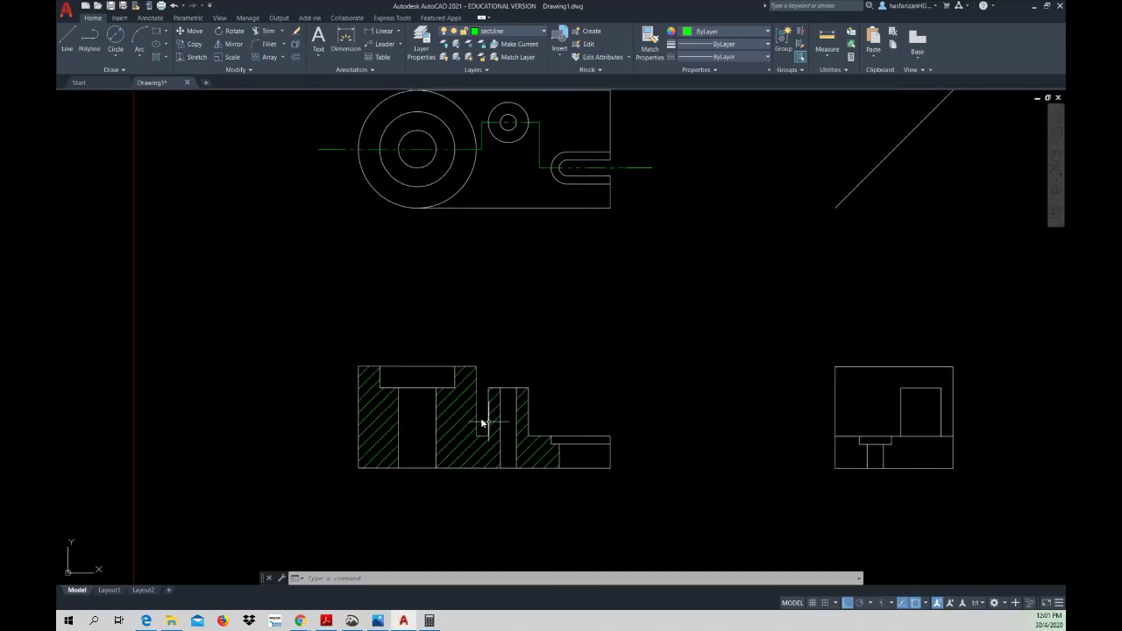
- Make cent.line the current layer and turn the construction lines back on
left_click(516, 34)
left_click(512, 69)
left_click(519, 35)
left_click(446, 81)
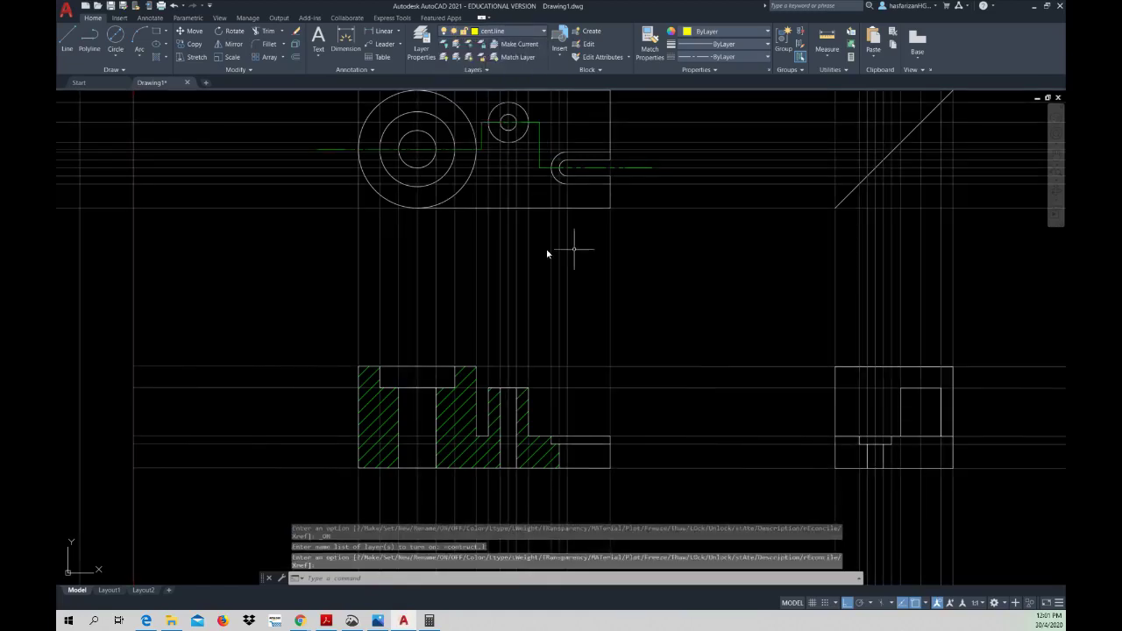
middle_click_drag(491, 255, 521, 305)
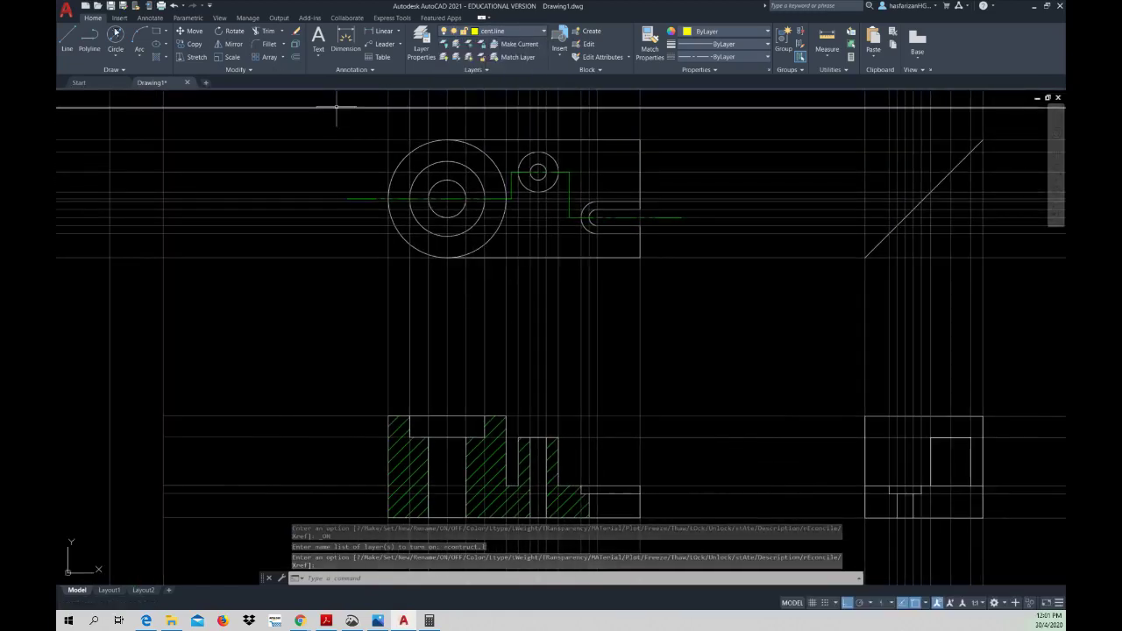
- Draw a vertical line from the big circle's top quadrant to its bottom quadrant
left_click(69, 37)
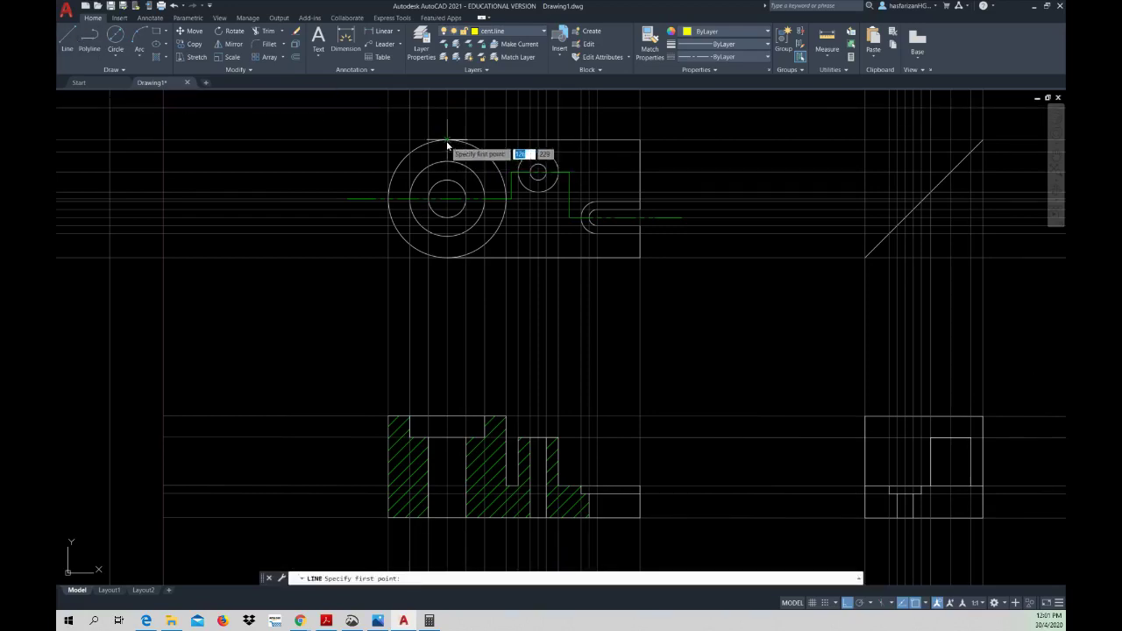
left_click(447, 140)
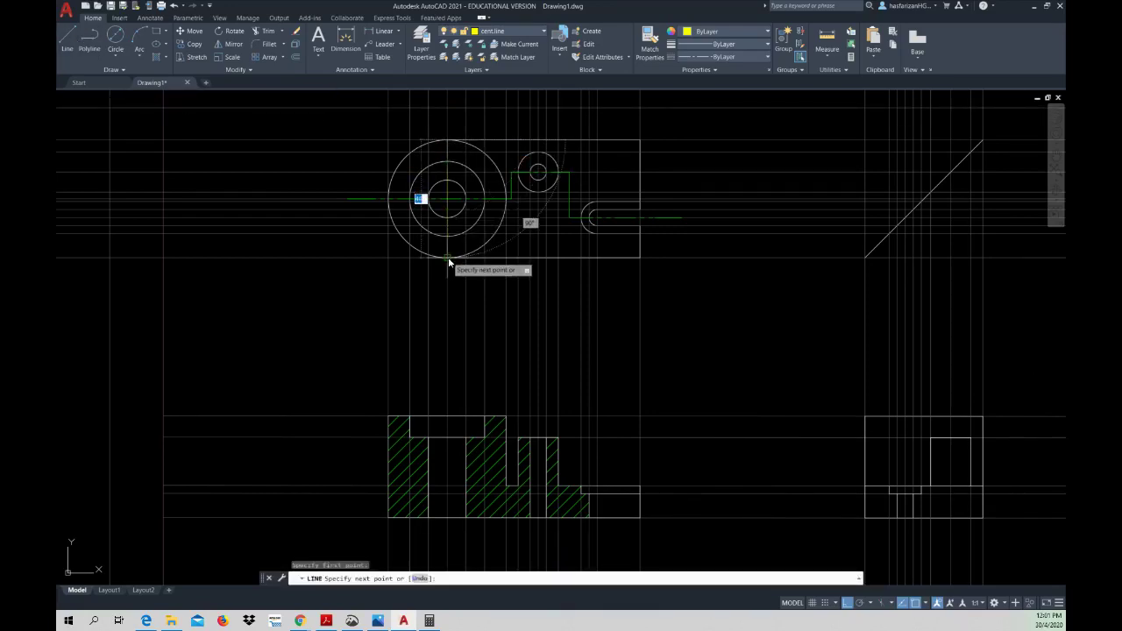
left_click(448, 259)
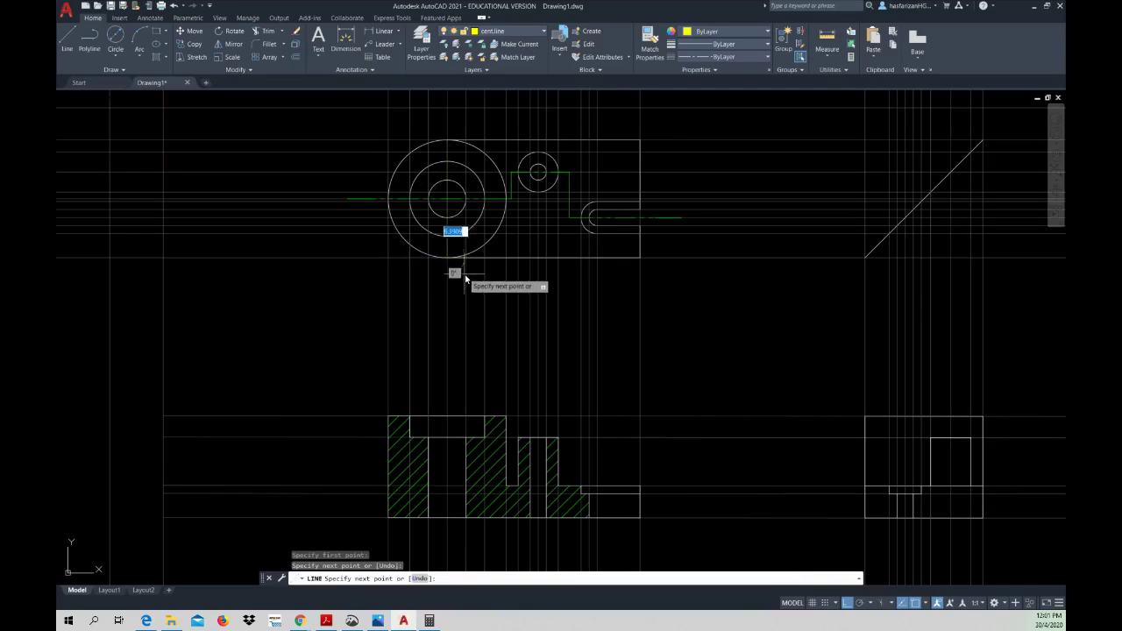
key("Escape")
scroll(413, 131, "down", 2)
scroll(415, 134, "up", 4)
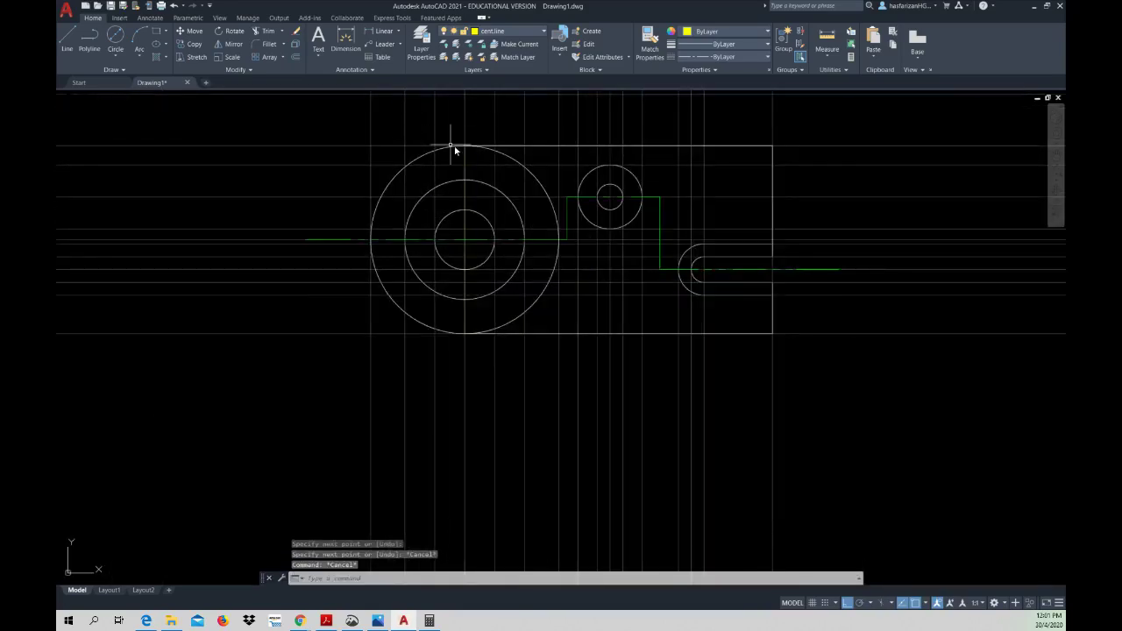
- Extend the big circle's centre line 2 units past its top
left_click(466, 160)
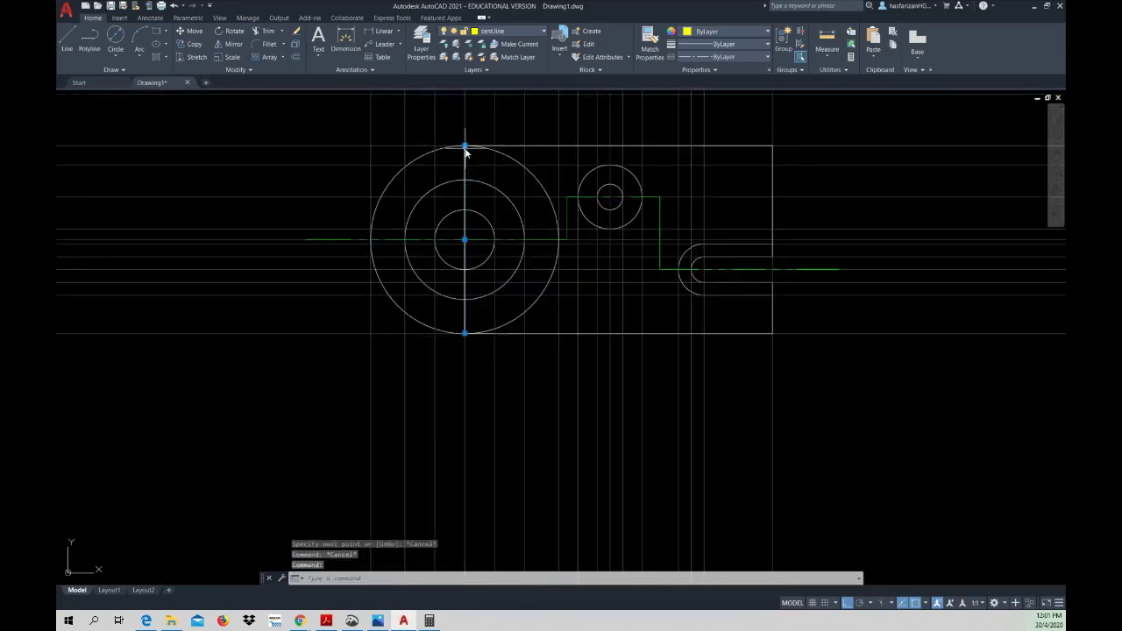
left_click(464, 146)
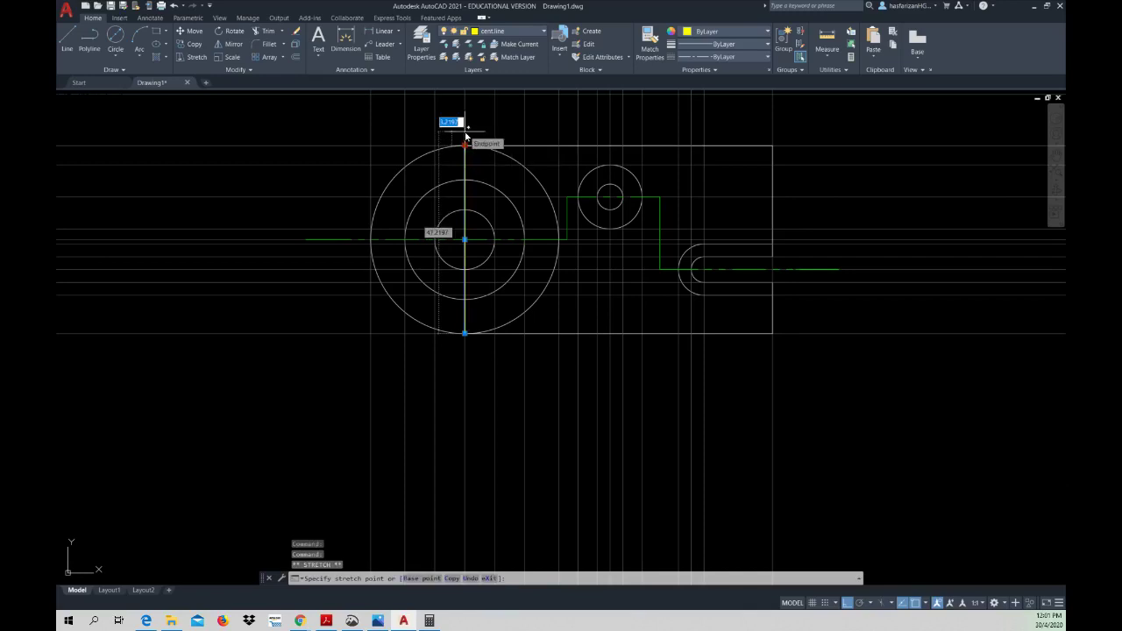
type("2")
key("Return")
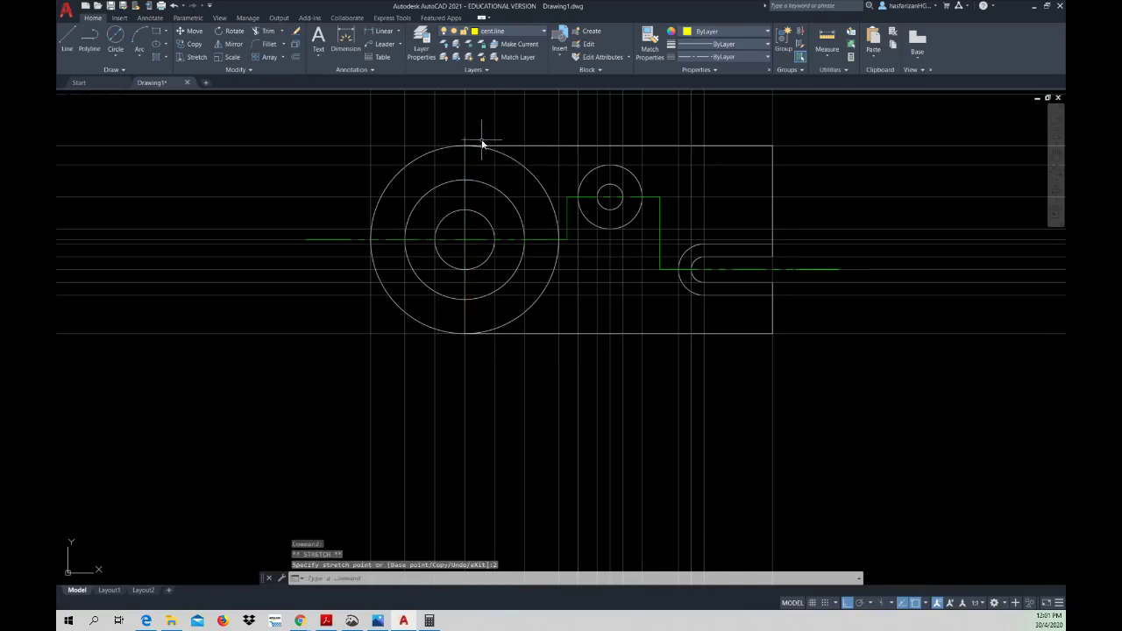
key("Escape")
- Extend the same centre line 2 units past the circle's bottom
left_click(466, 322)
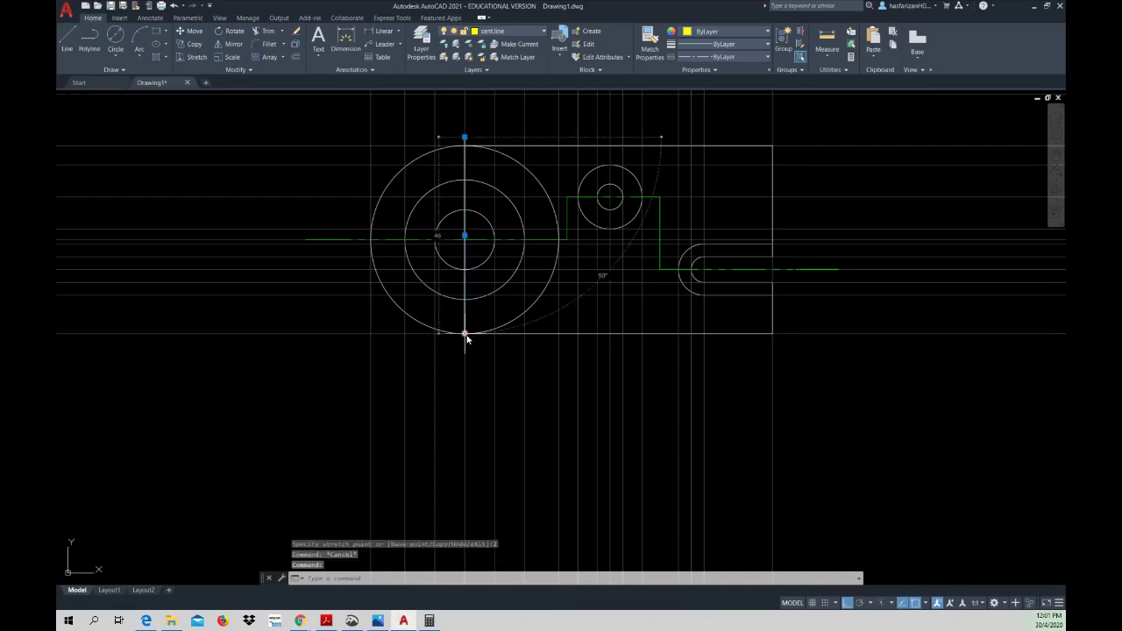
left_click(465, 346)
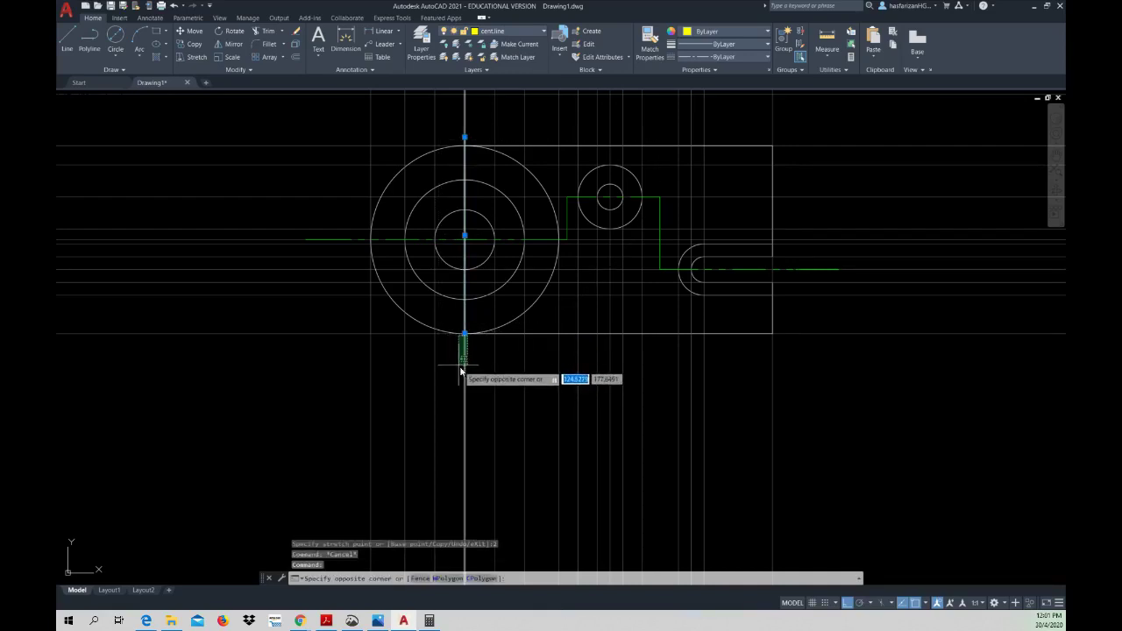
key("Escape")
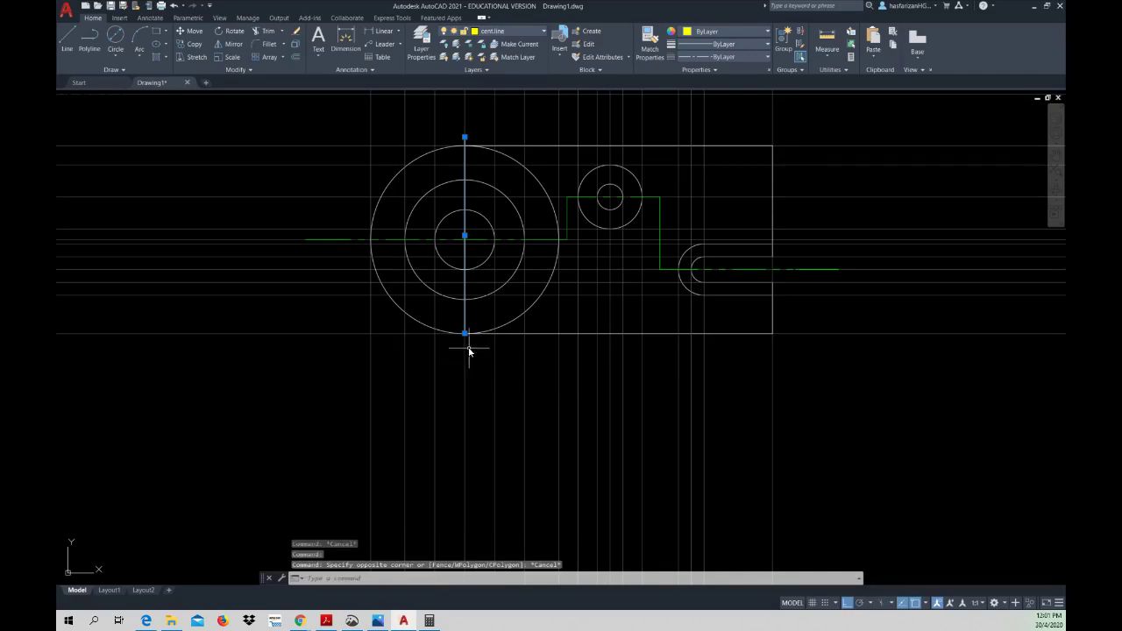
left_click(465, 334)
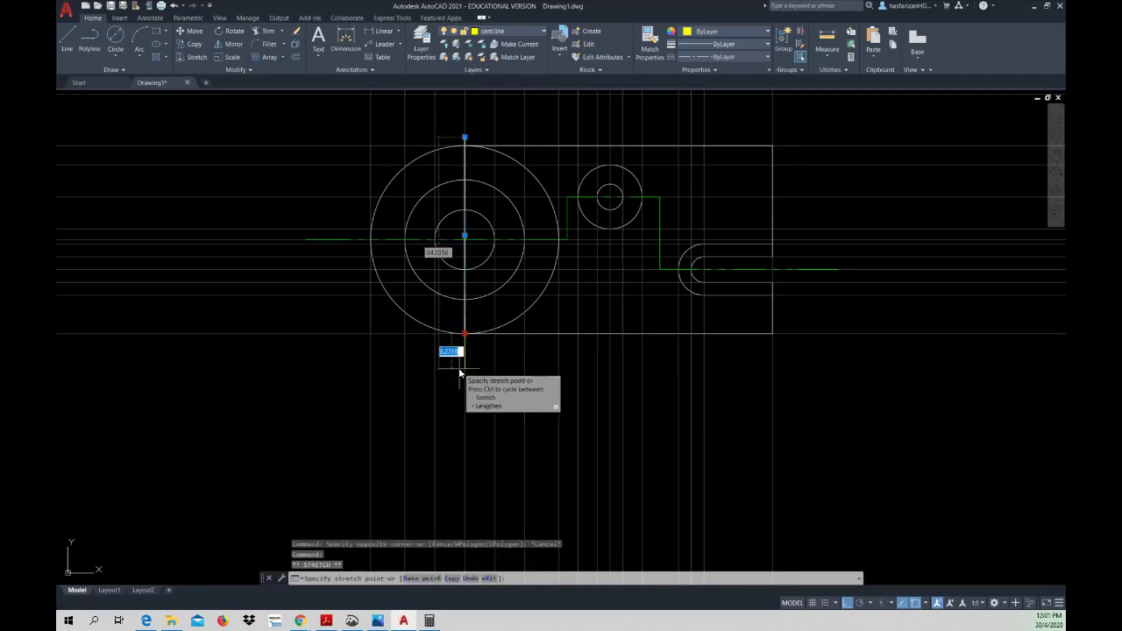
type("2")
key("Return")
key("Escape")
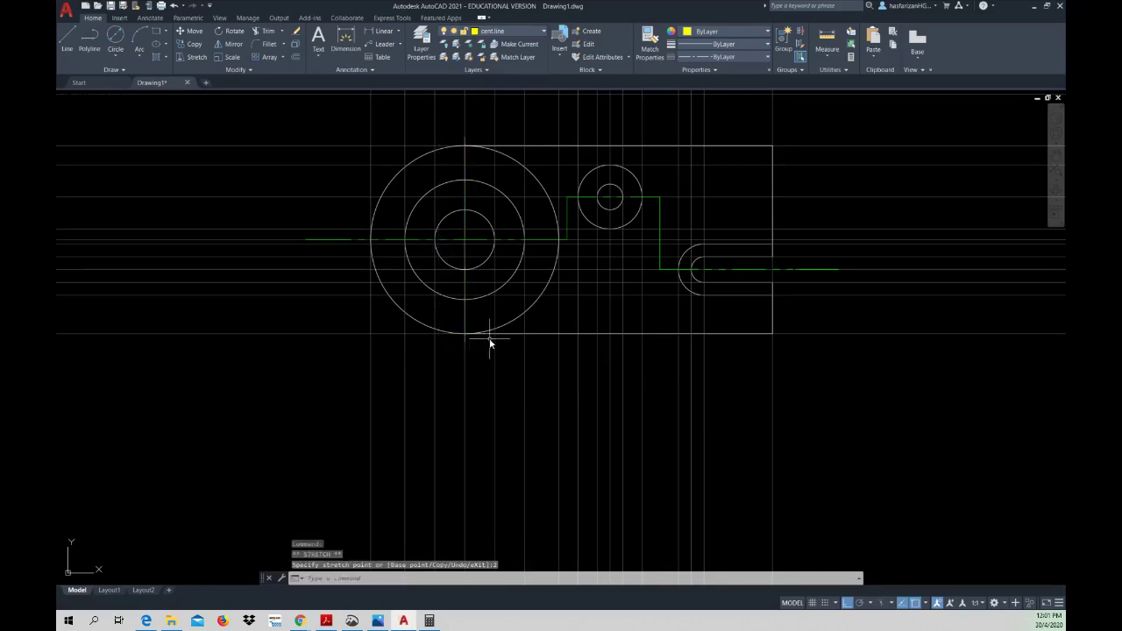
left_click(421, 39)
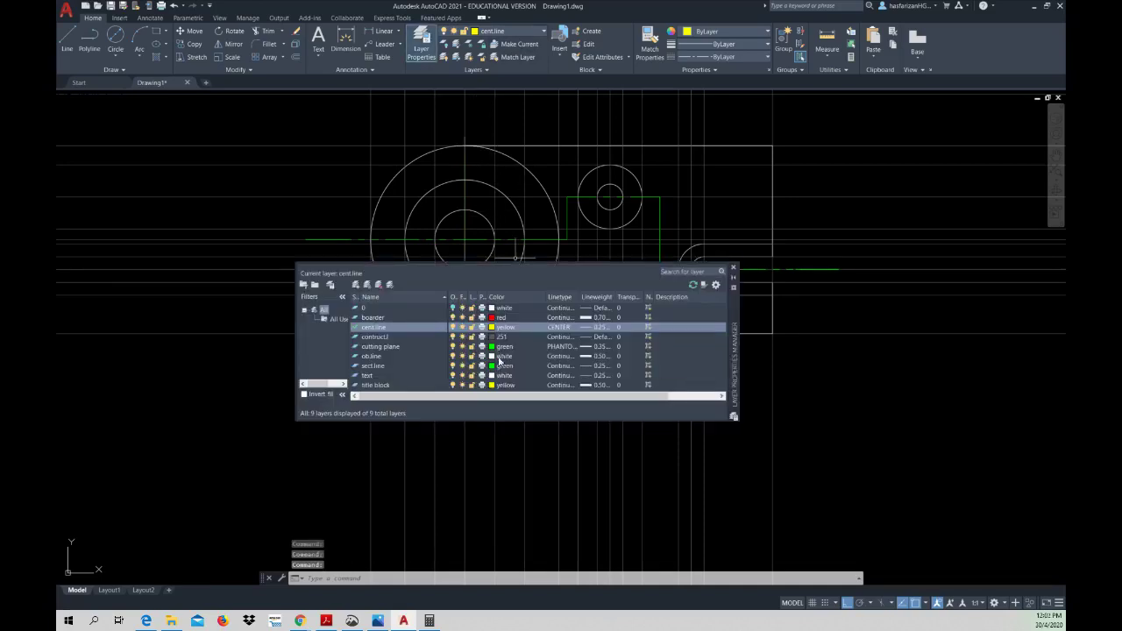
- Change the cent.line layer's linetype from CENTER to CENTER2, keeping lineweight 0.25 mm
left_click(588, 326)
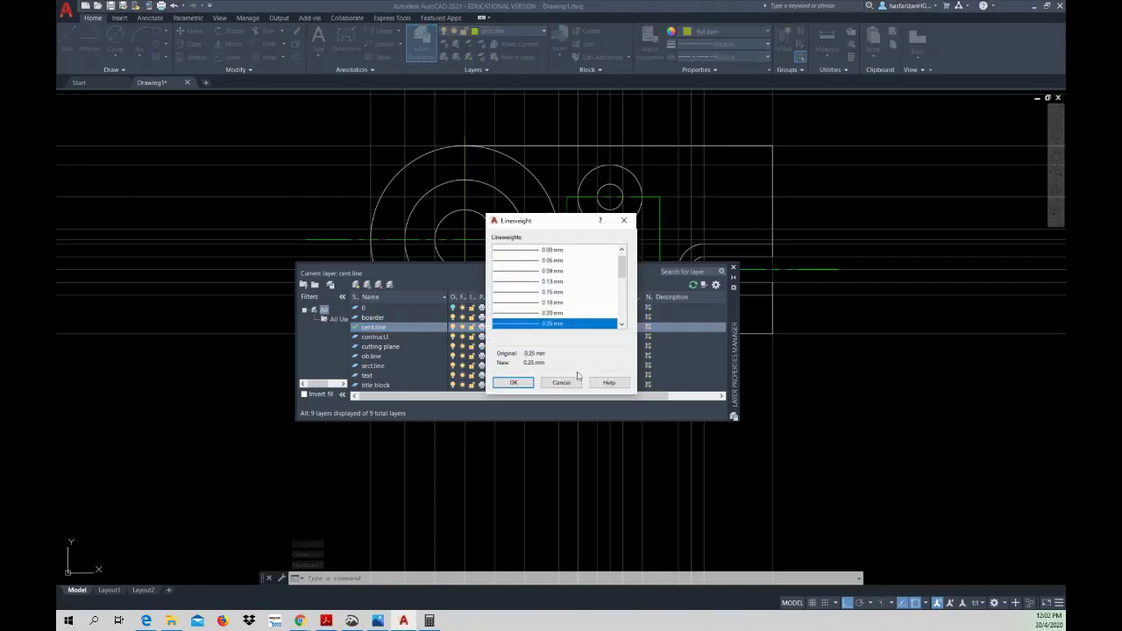
left_click(561, 382)
left_click(561, 327)
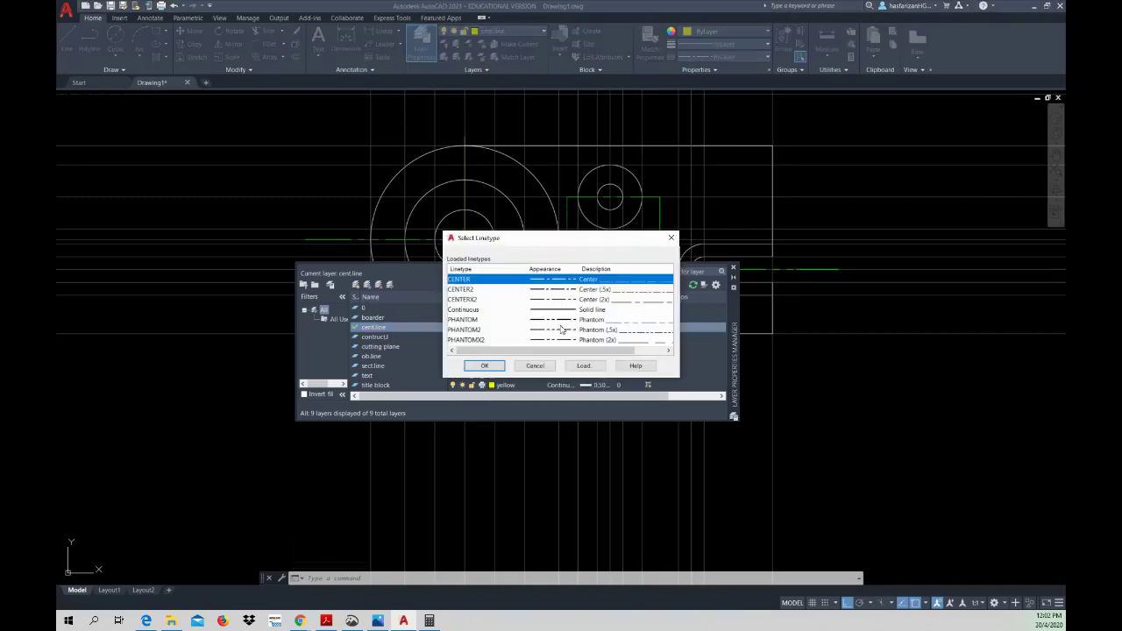
left_click(565, 290)
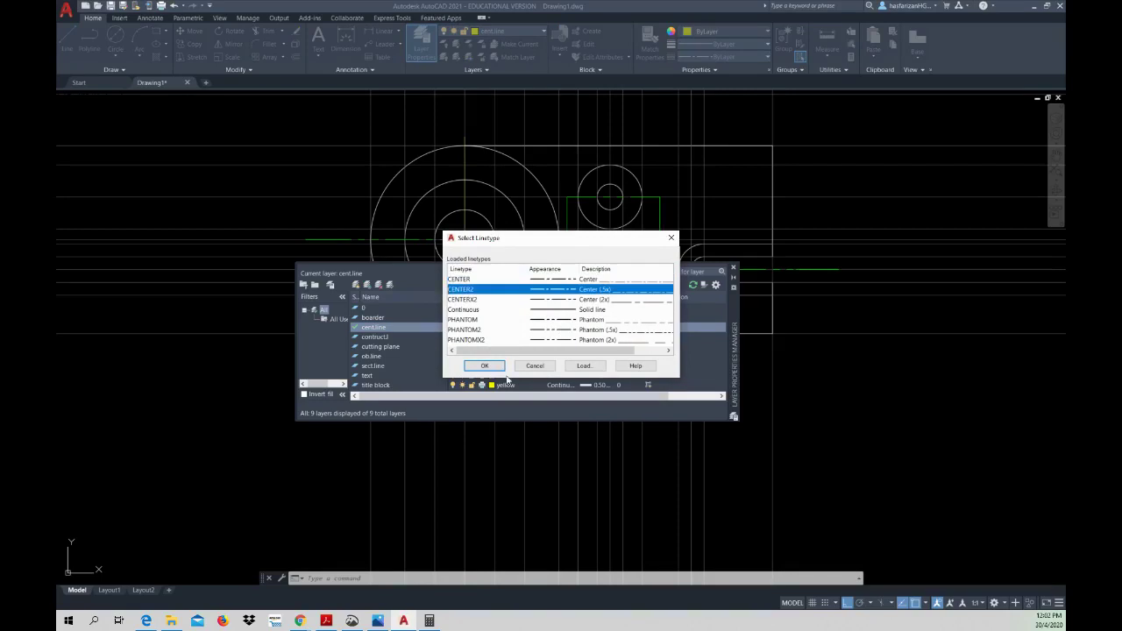
left_click(487, 366)
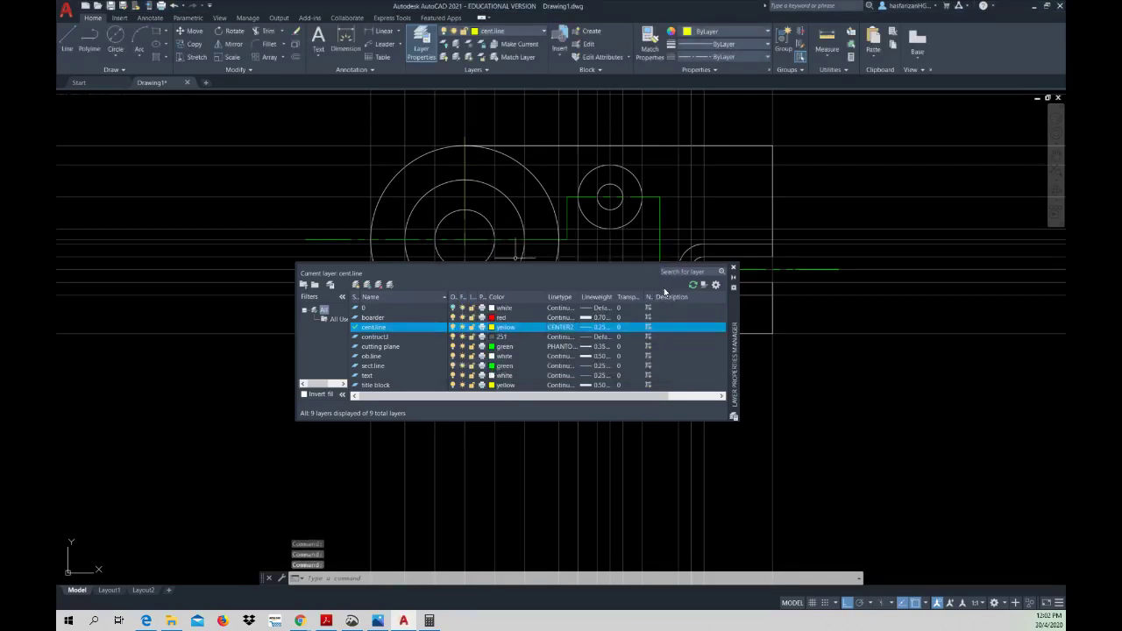
- Draw a vertical centre line through the small circle in the top view
left_click(734, 270)
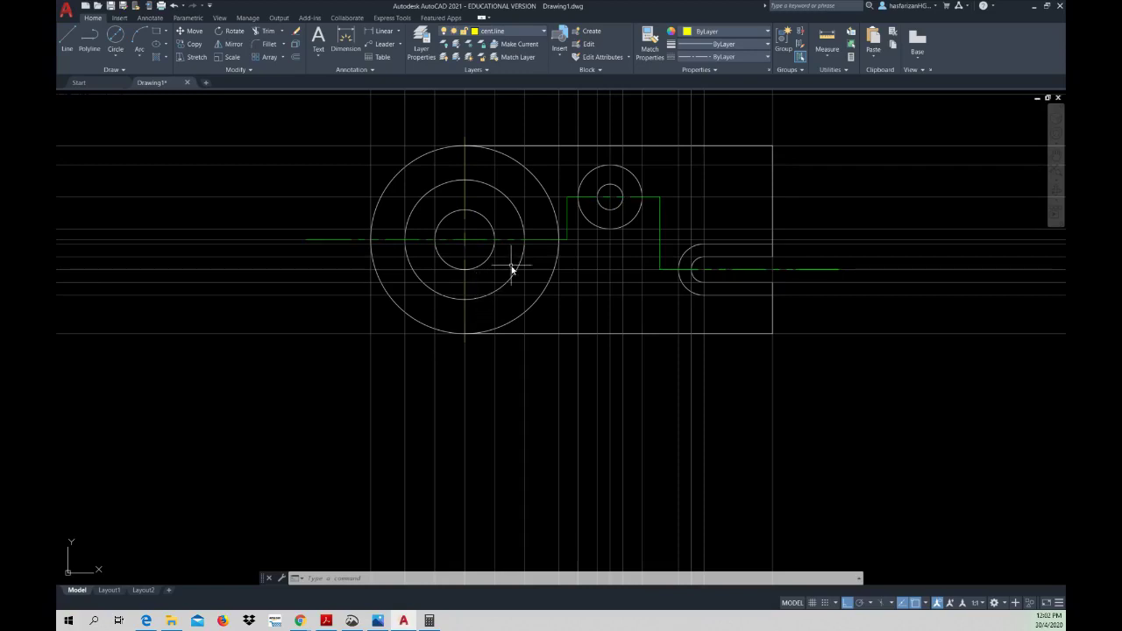
left_click(68, 38)
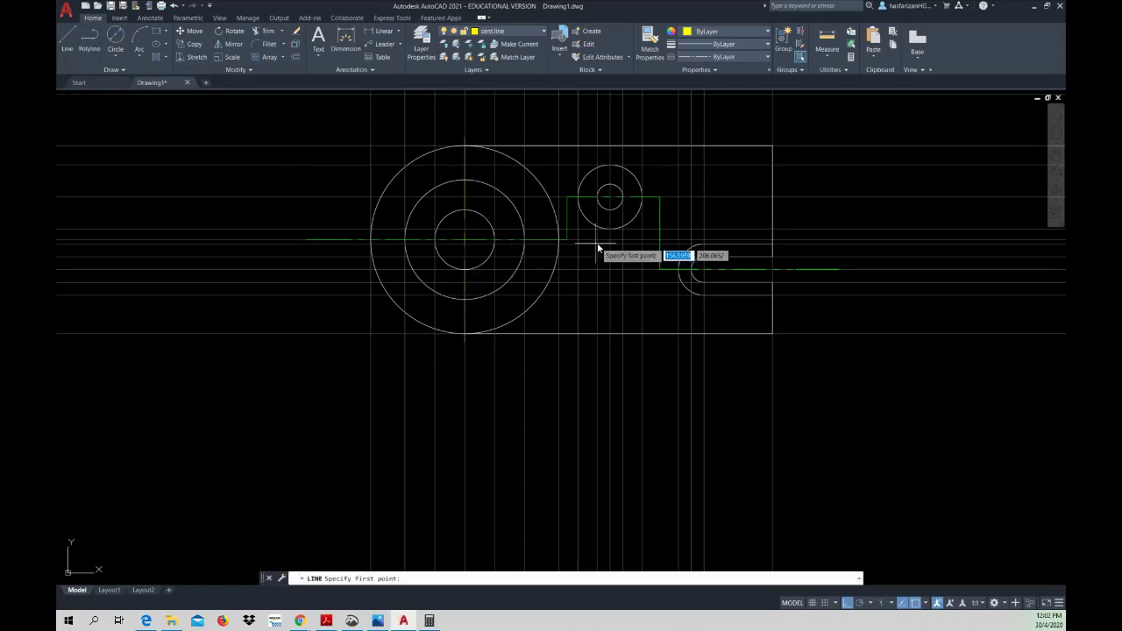
left_click(611, 166)
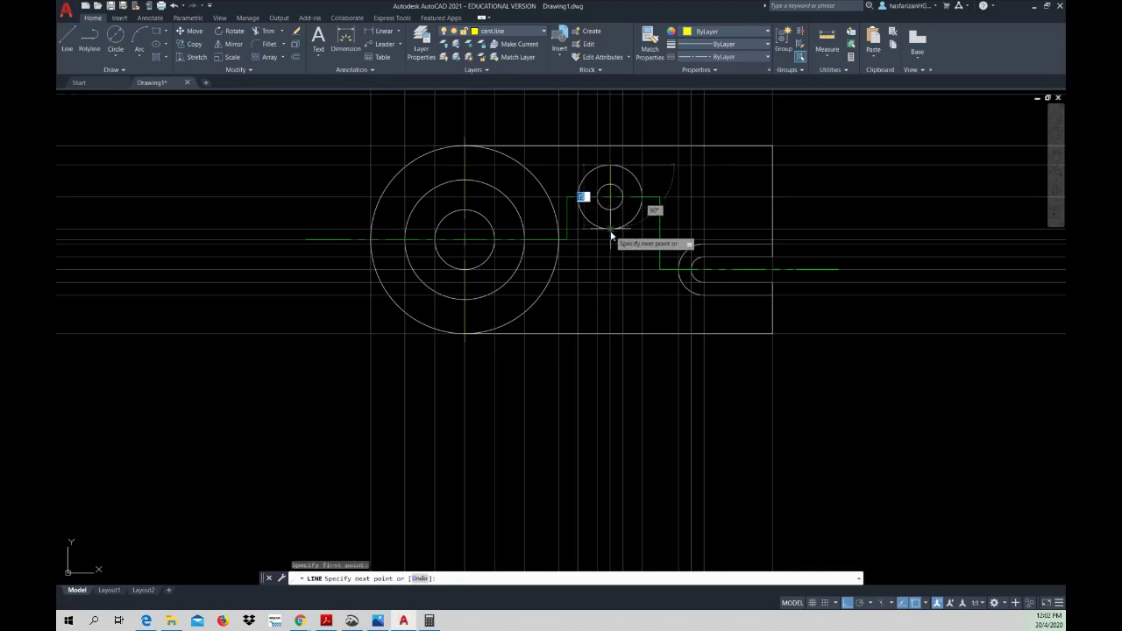
key("Escape")
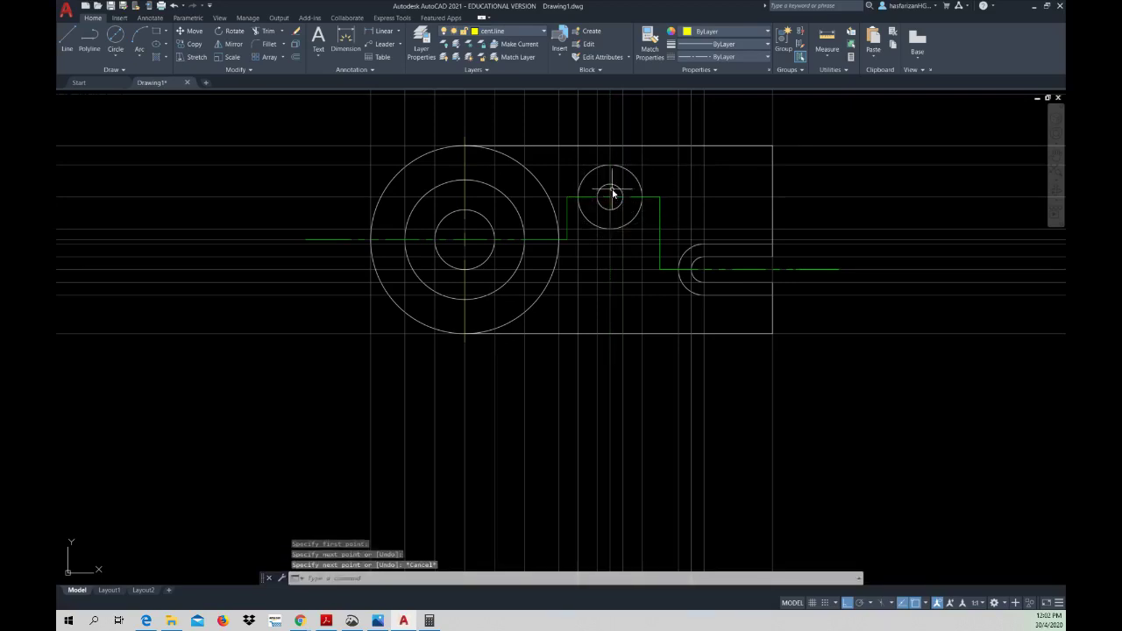
- Extend the small circle's centre line 2 units at both top and bottom
left_click(611, 191)
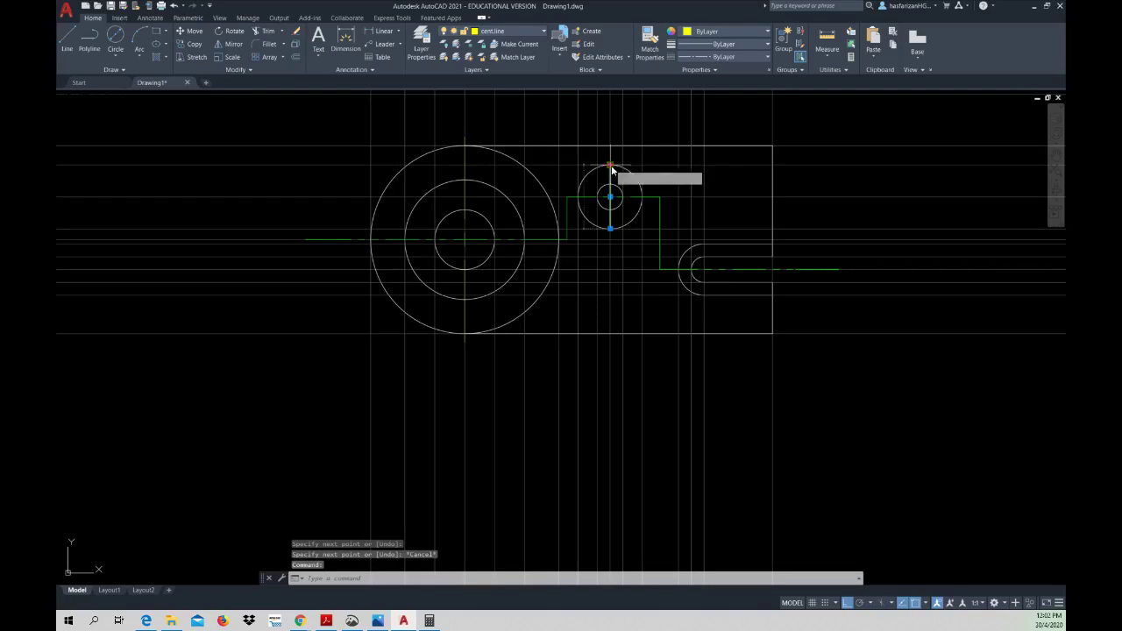
left_click(610, 165)
type("2")
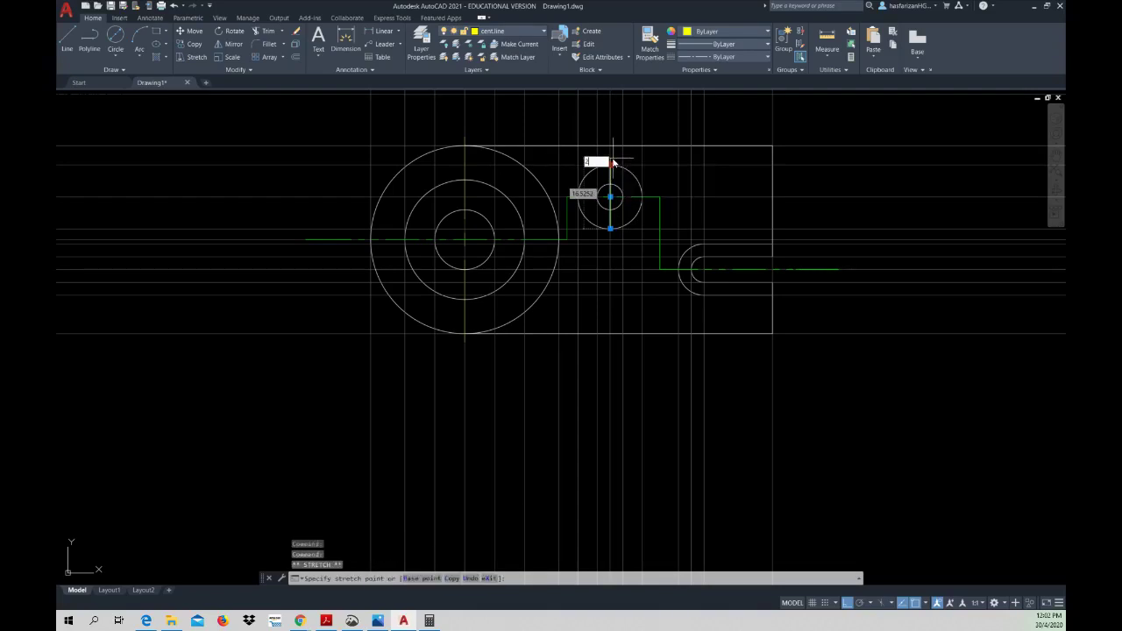
key("Return")
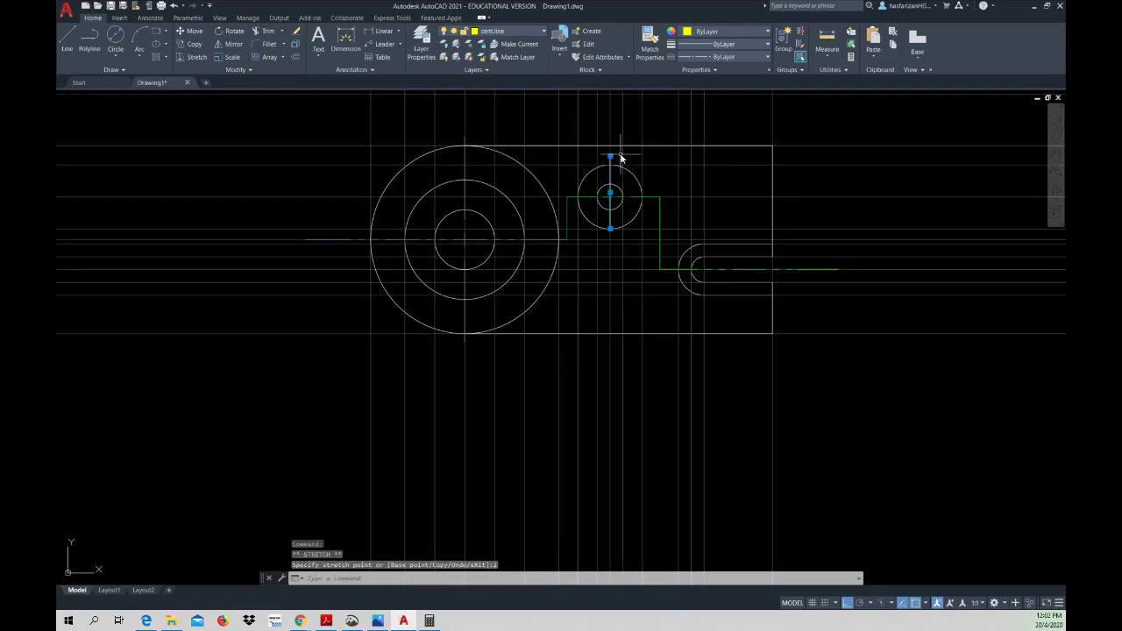
key("Escape")
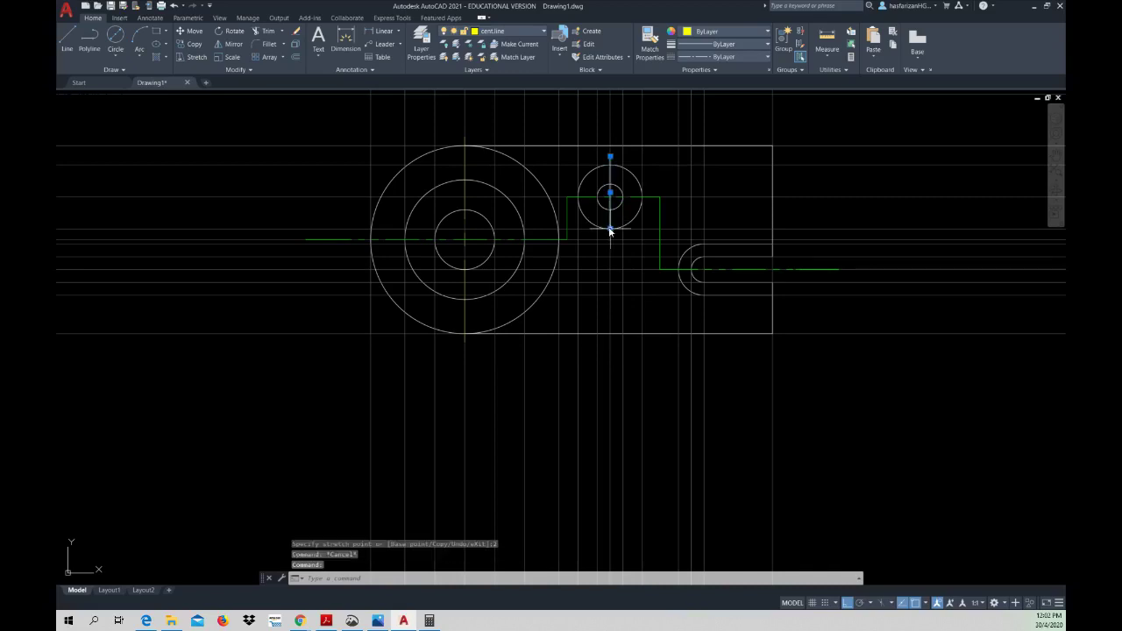
left_click(610, 228)
type("2")
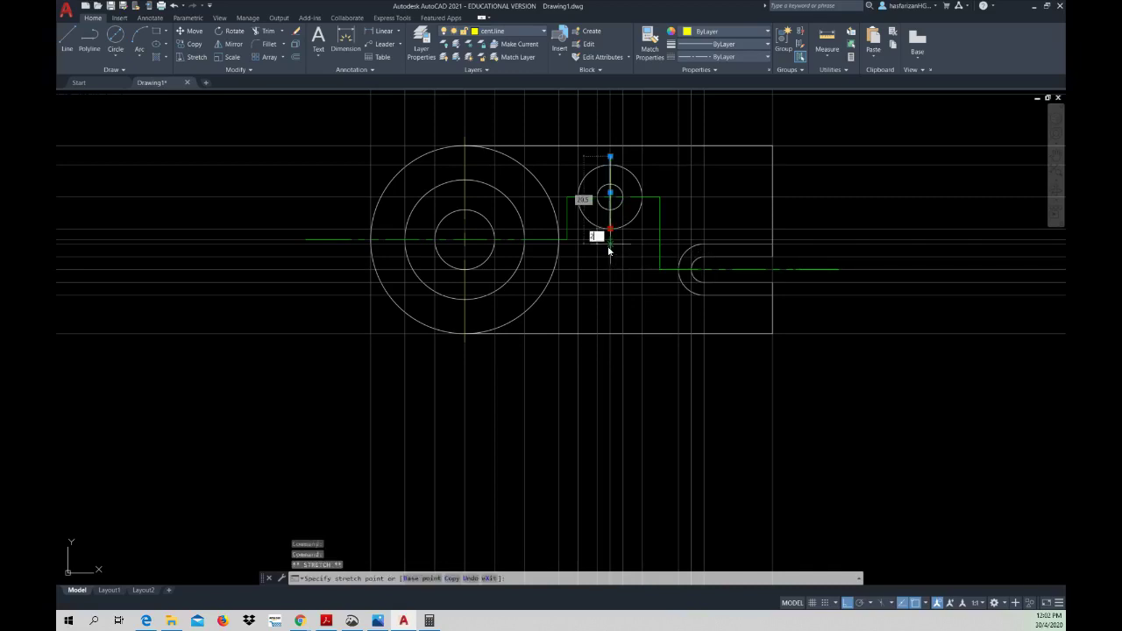
key("Return")
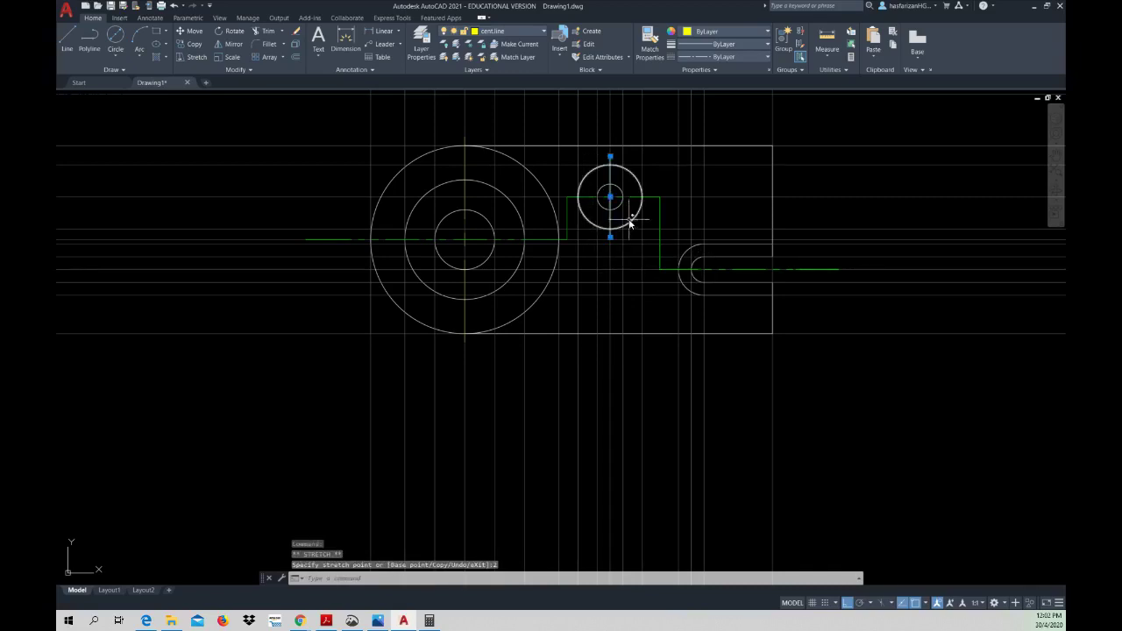
key("Escape")
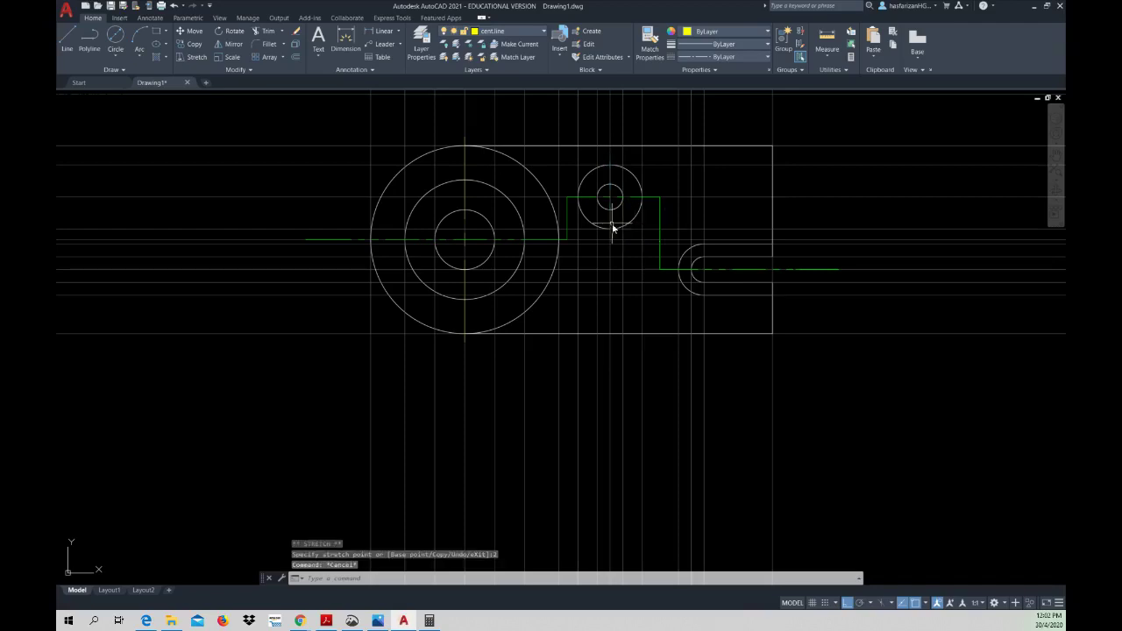
- Draw a short vertical centre line through the slot's arc
left_click(66, 39)
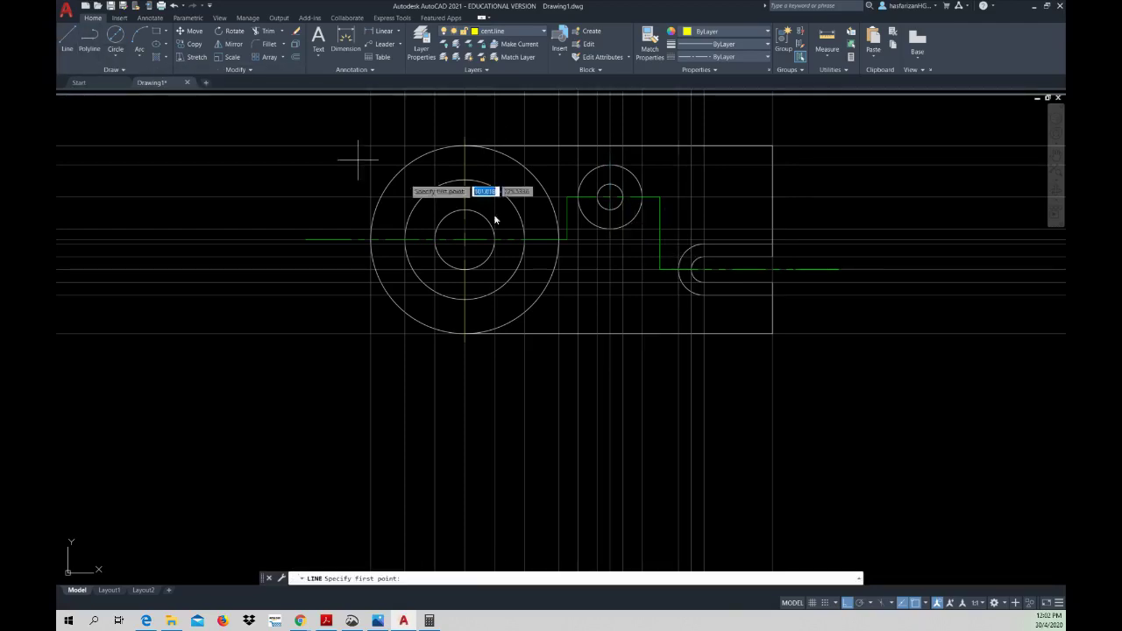
left_click(704, 263)
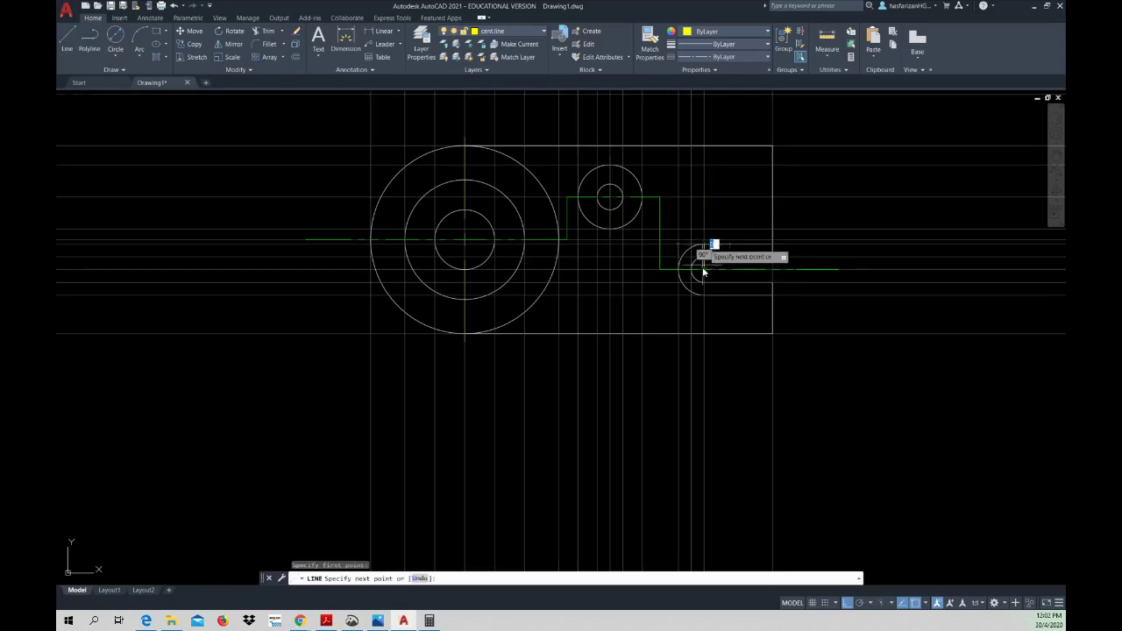
left_click(707, 294)
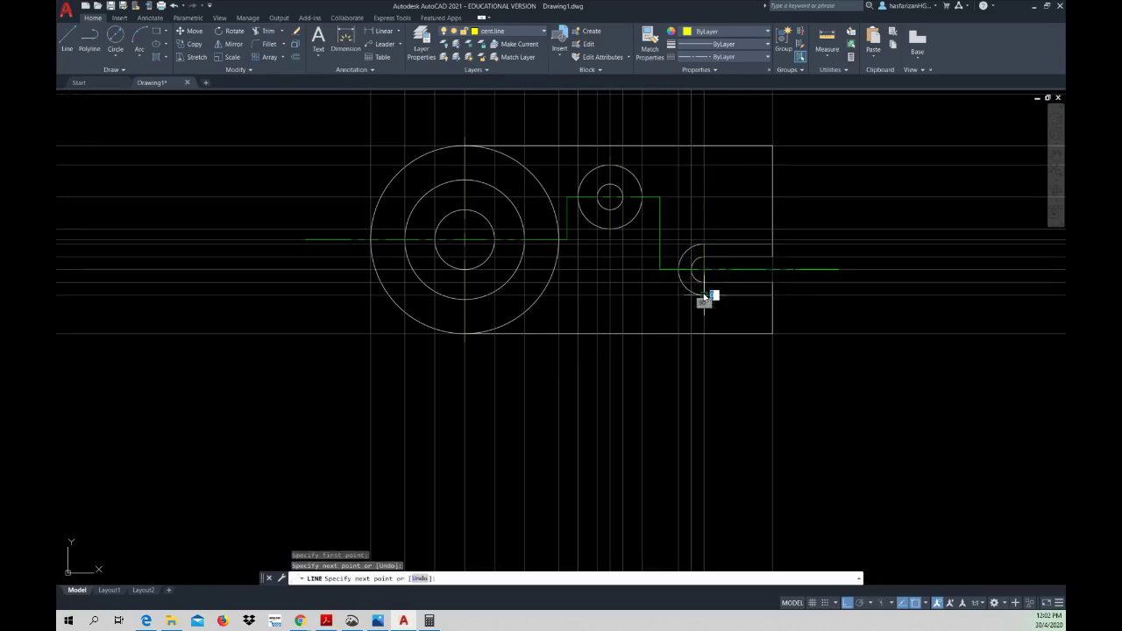
key("Escape")
key("Escape")
- Extend the slot centre line's ends slightly beyond the arc
left_click(705, 289)
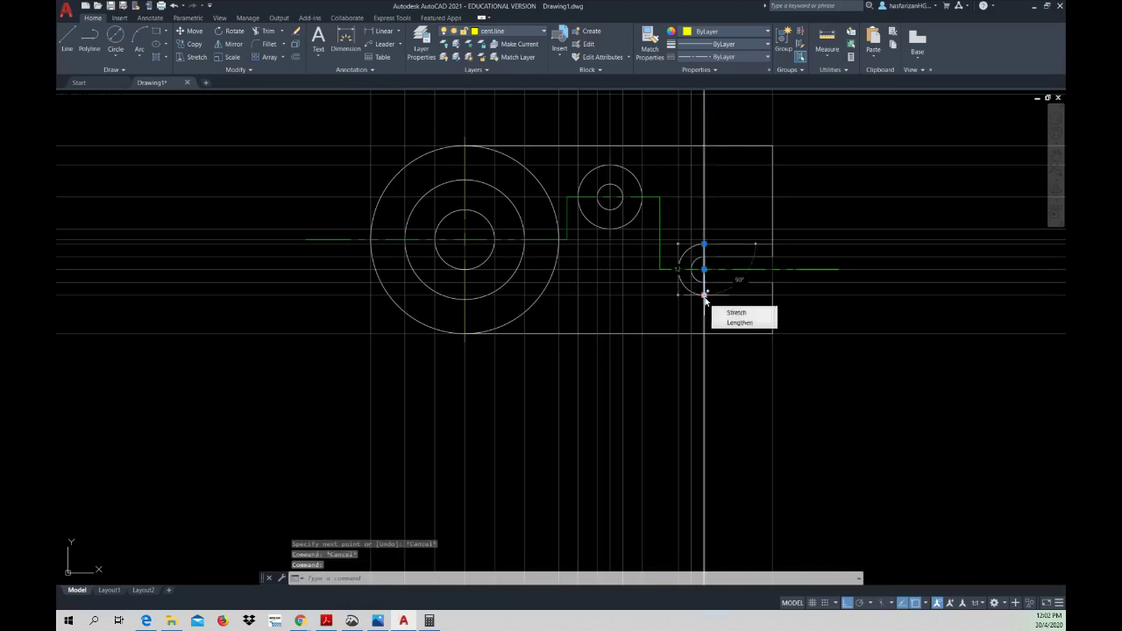
left_click(704, 294)
type("2")
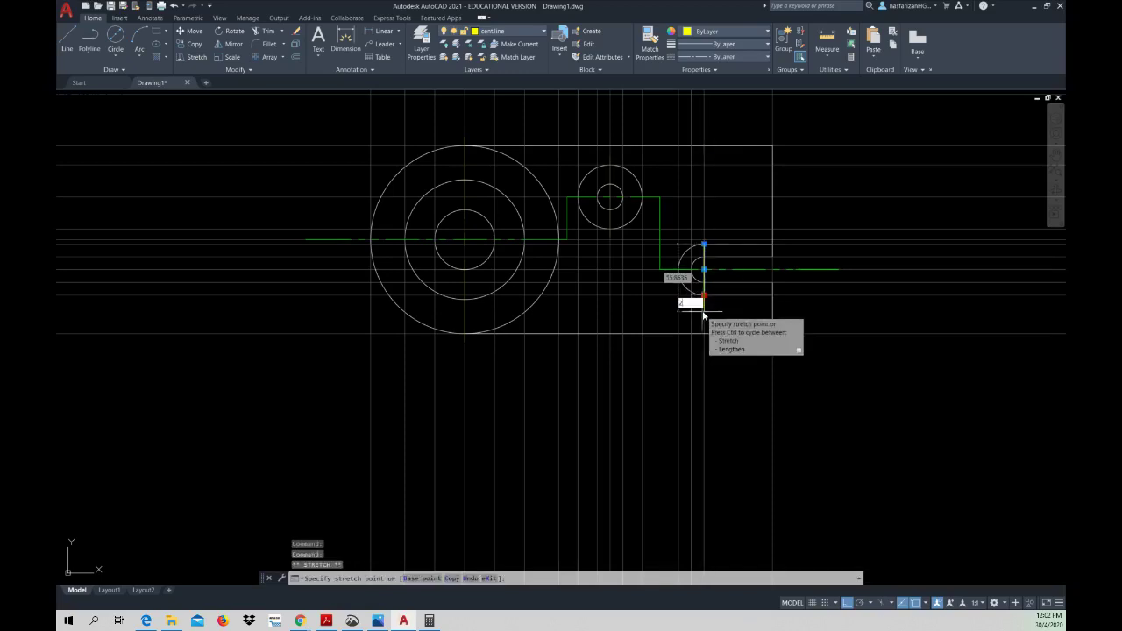
key("Return")
key("Escape")
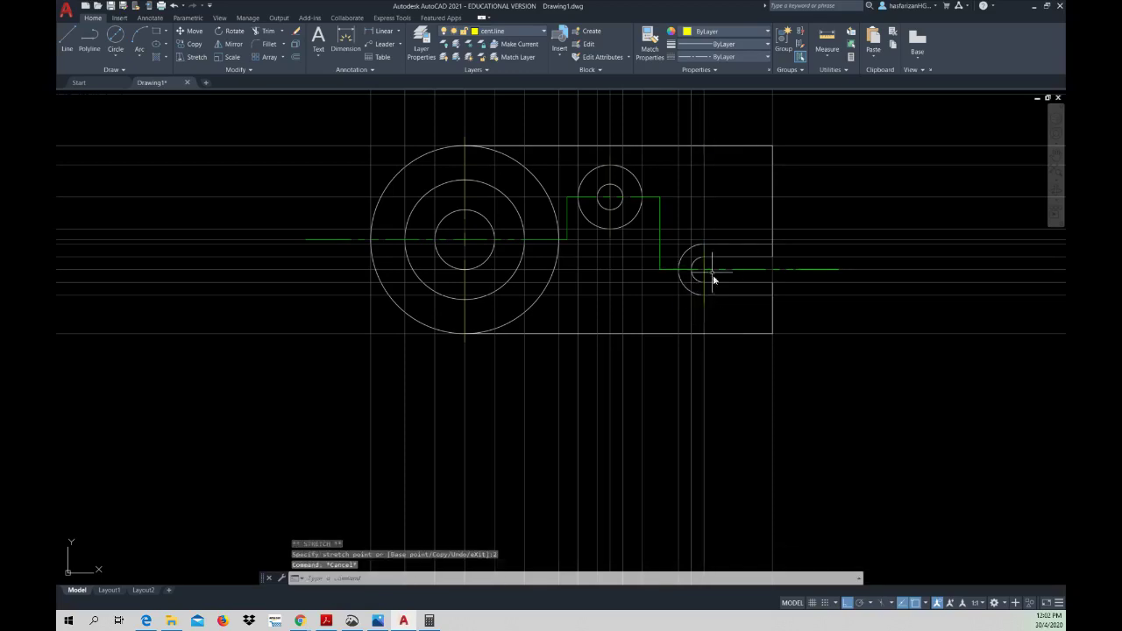
left_click(703, 258)
left_click(704, 245)
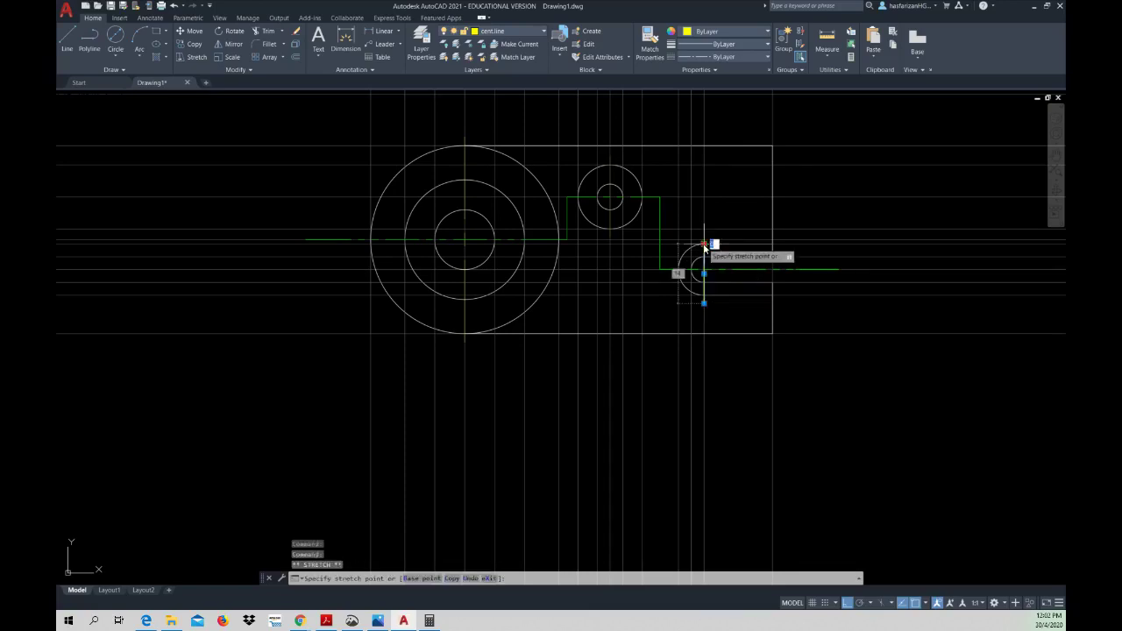
type("3")
key("Escape")
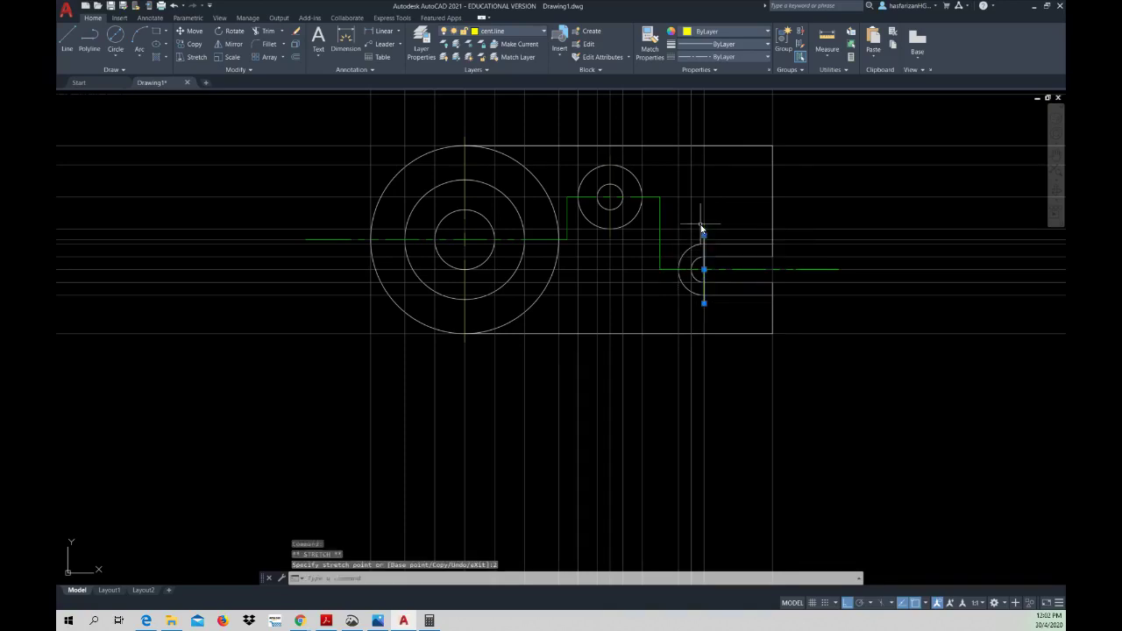
- Select the three vertical centre lines of the large circle, small circle and slot
middle_click_drag(712, 266, 727, 274)
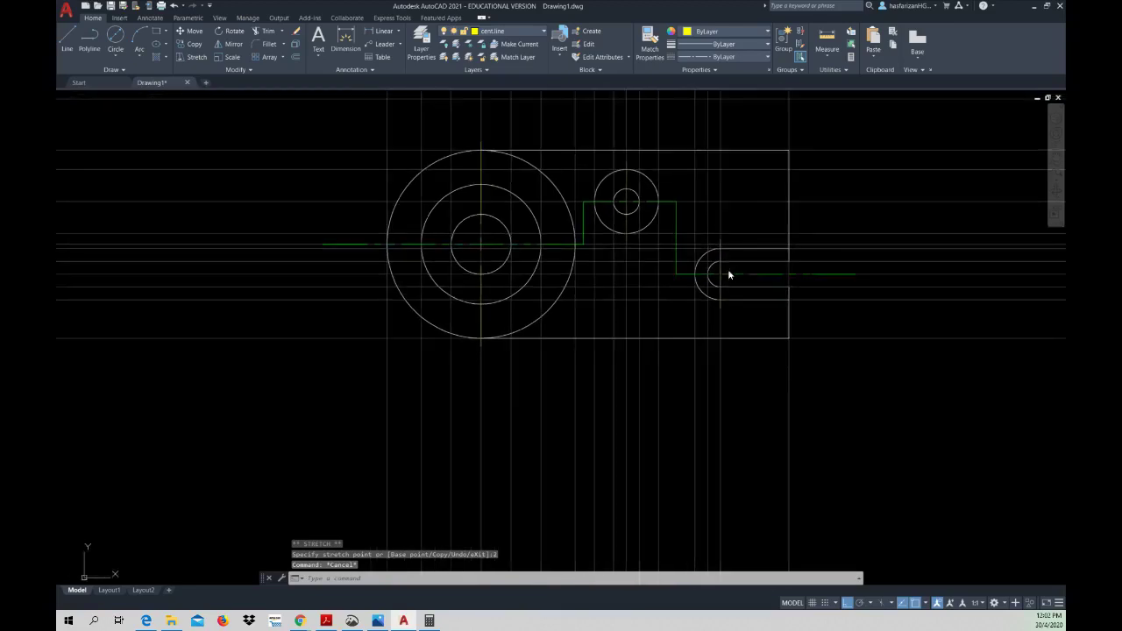
left_click(481, 155)
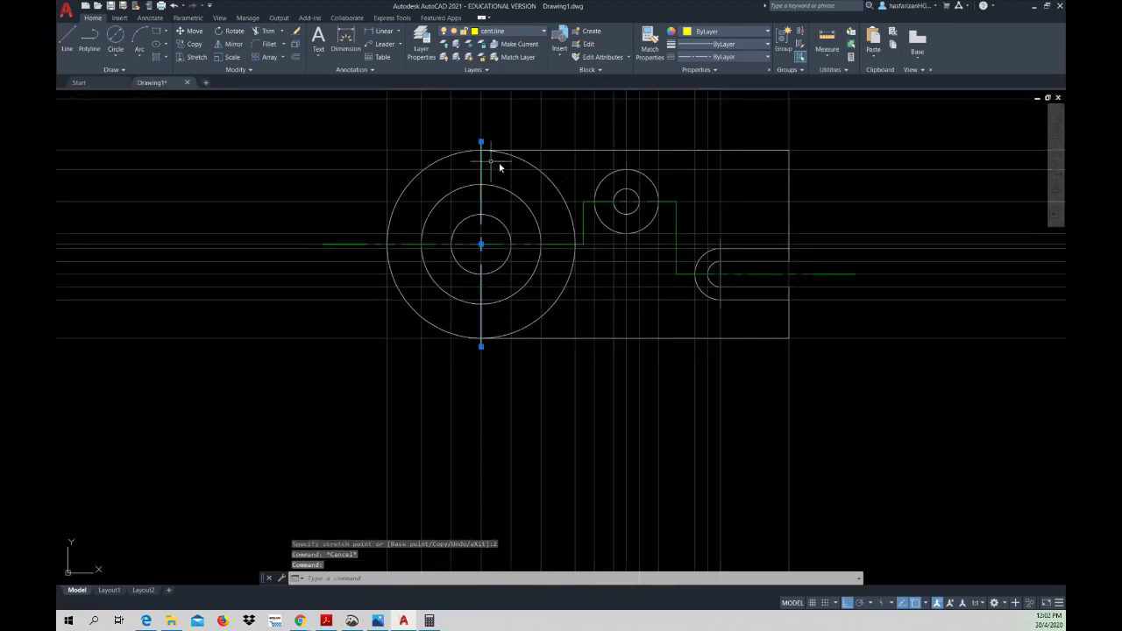
left_click(627, 181)
left_click(720, 259)
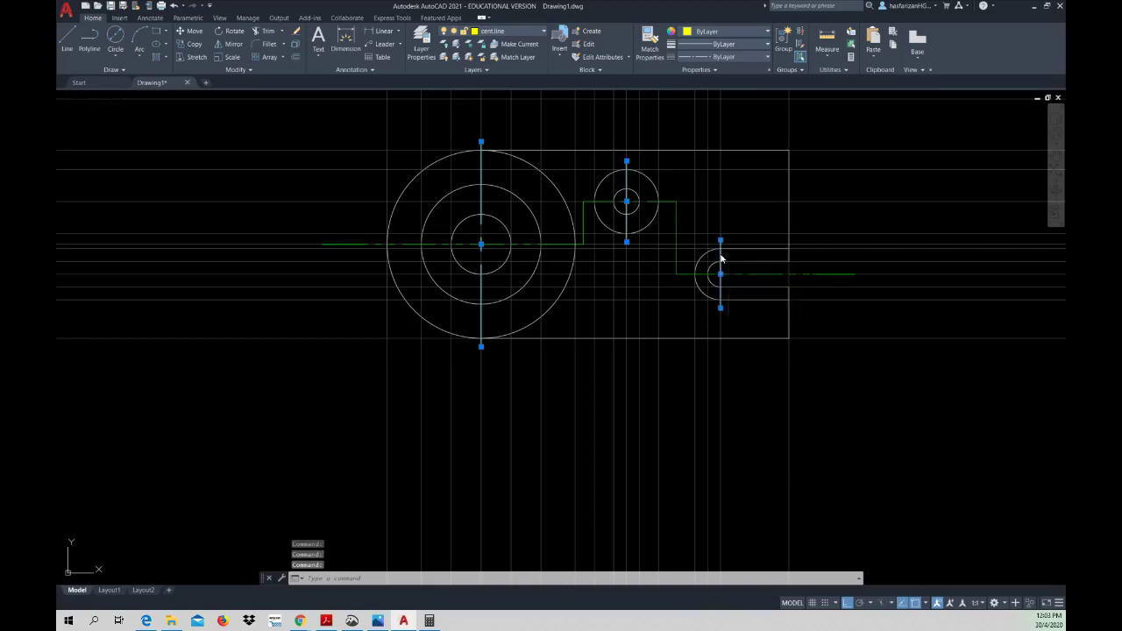
- Give the three selected vertical centre lines a linetype scale of 0.5 in Properties
right_click(721, 258)
left_click(752, 457)
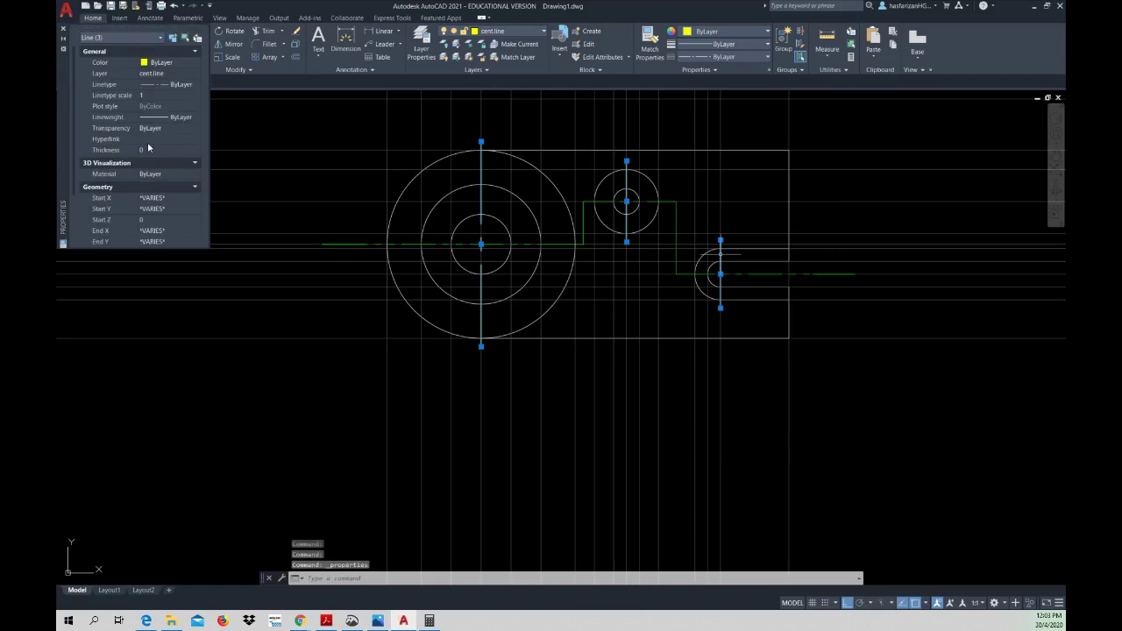
left_click(148, 97)
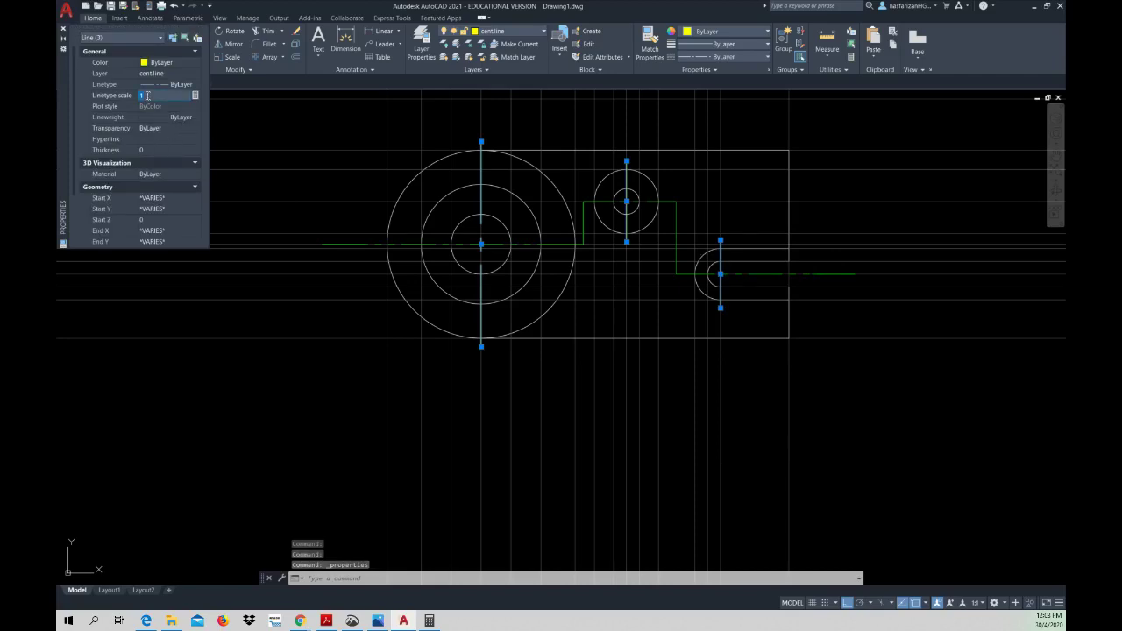
type("5")
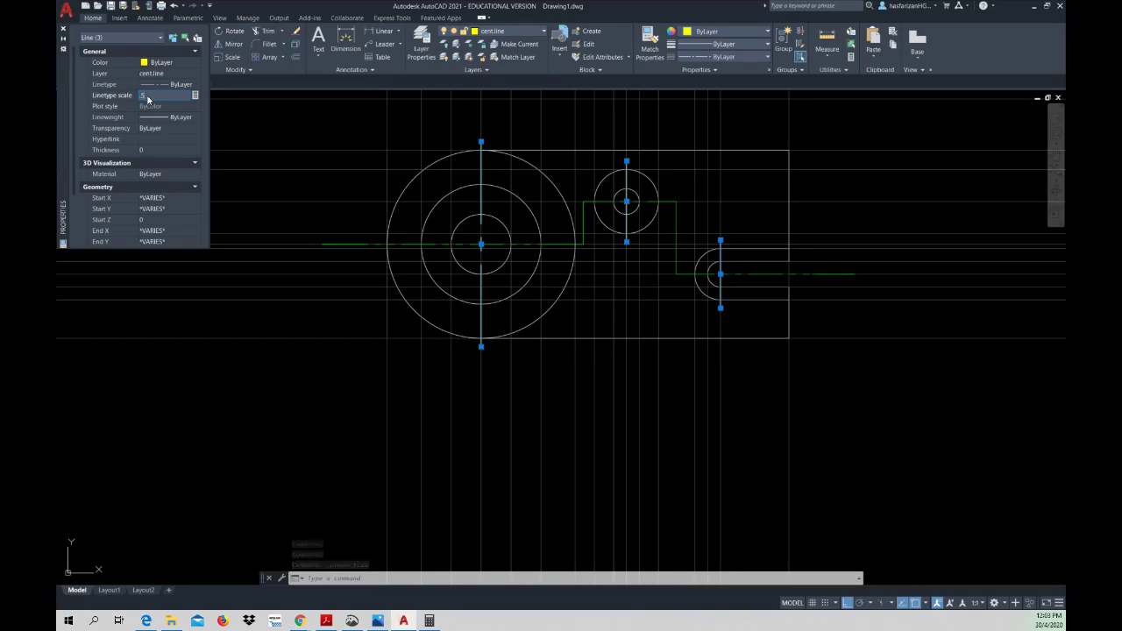
key("Return")
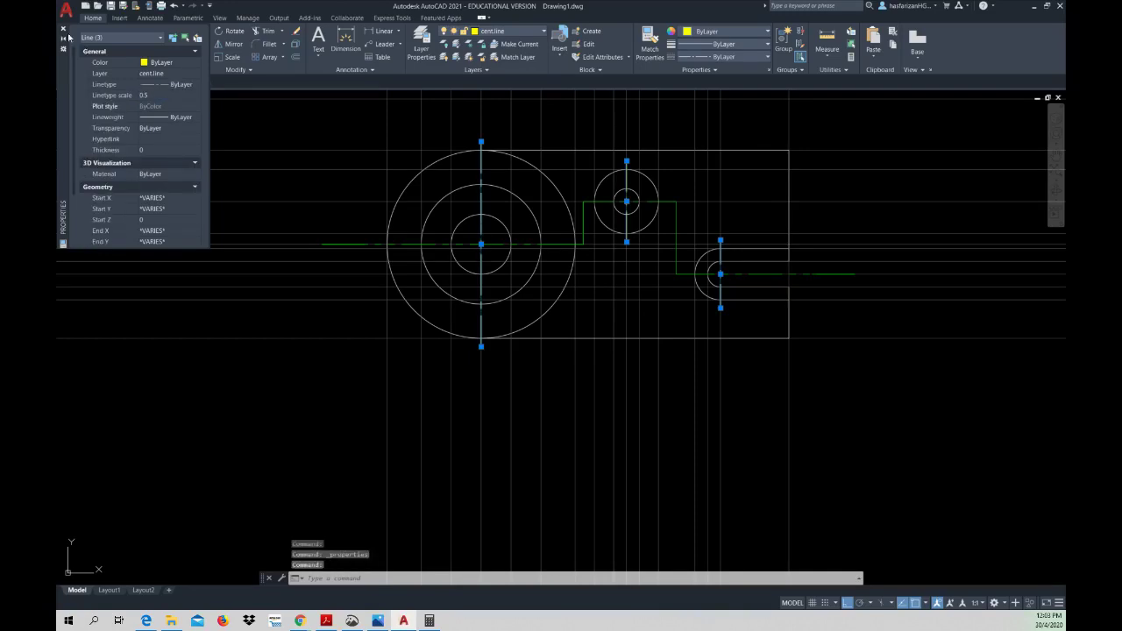
left_click(63, 28)
key("Escape")
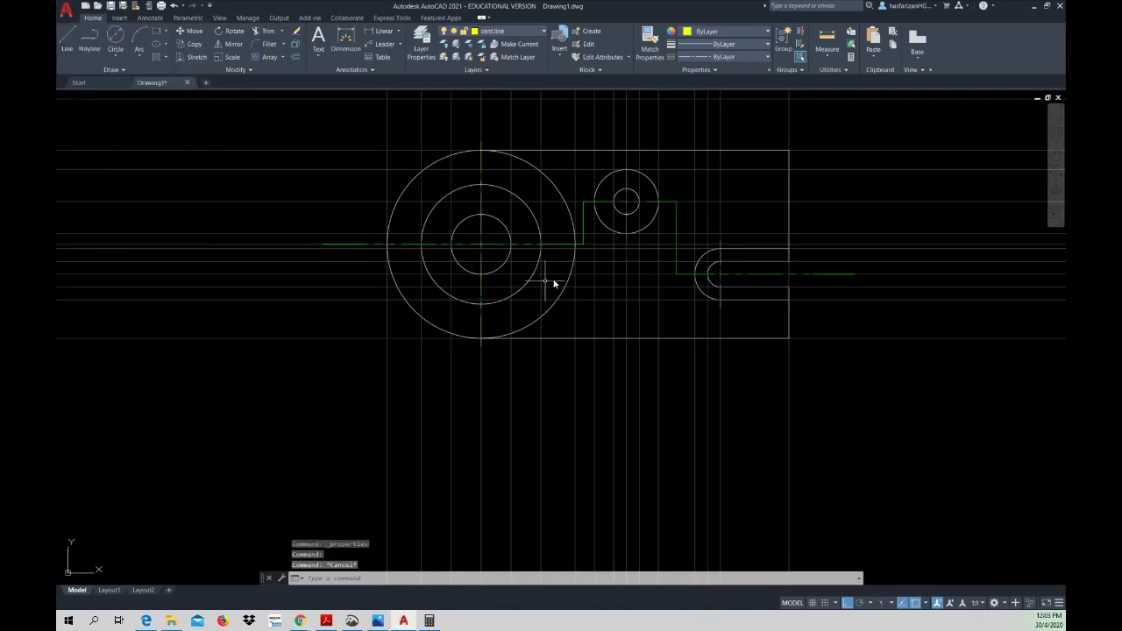
key("Escape")
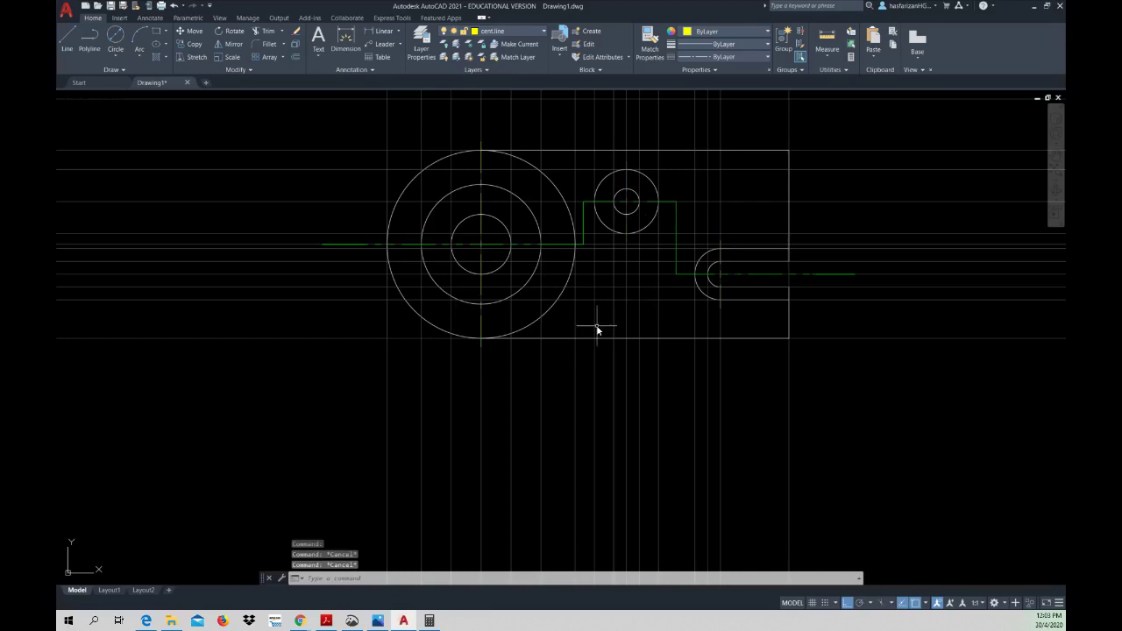
- Draw a vertical centre line through the large hole of the section view
middle_click_drag(598, 331, 573, 283)
scroll(574, 285, "down", 2)
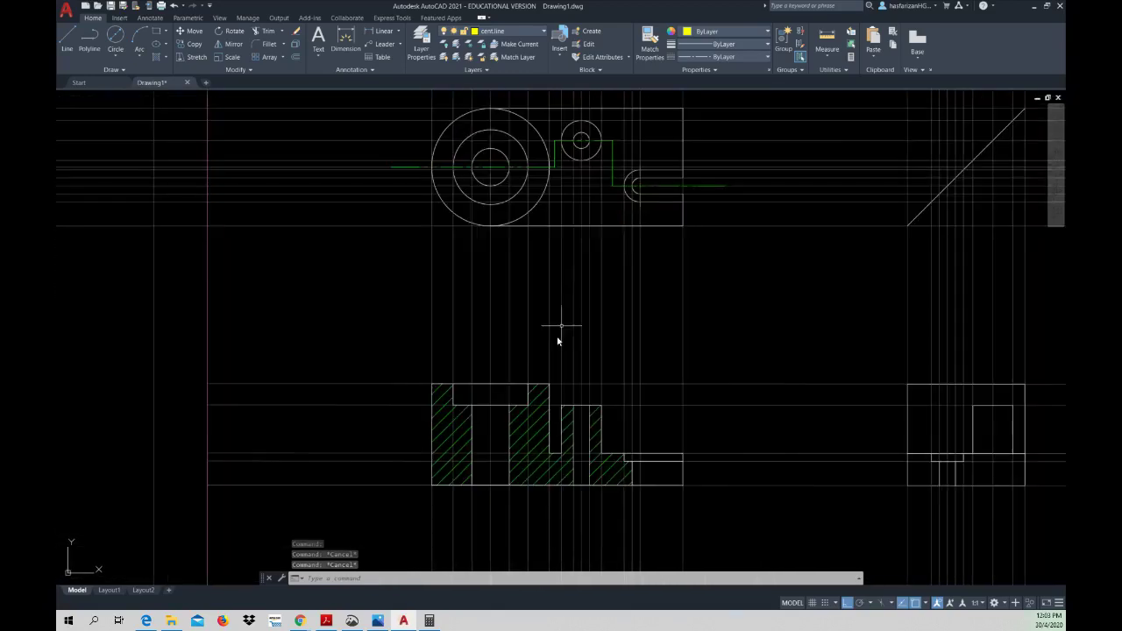
scroll(516, 385, "up", 2)
middle_click_drag(508, 393, 509, 341)
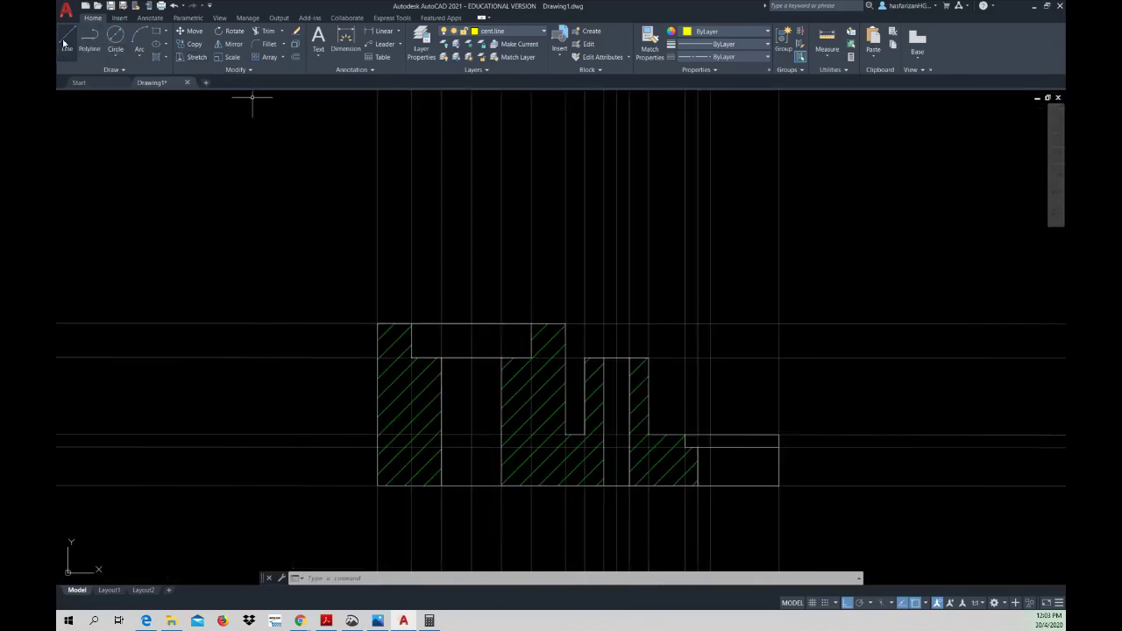
left_click(66, 39)
left_click(472, 326)
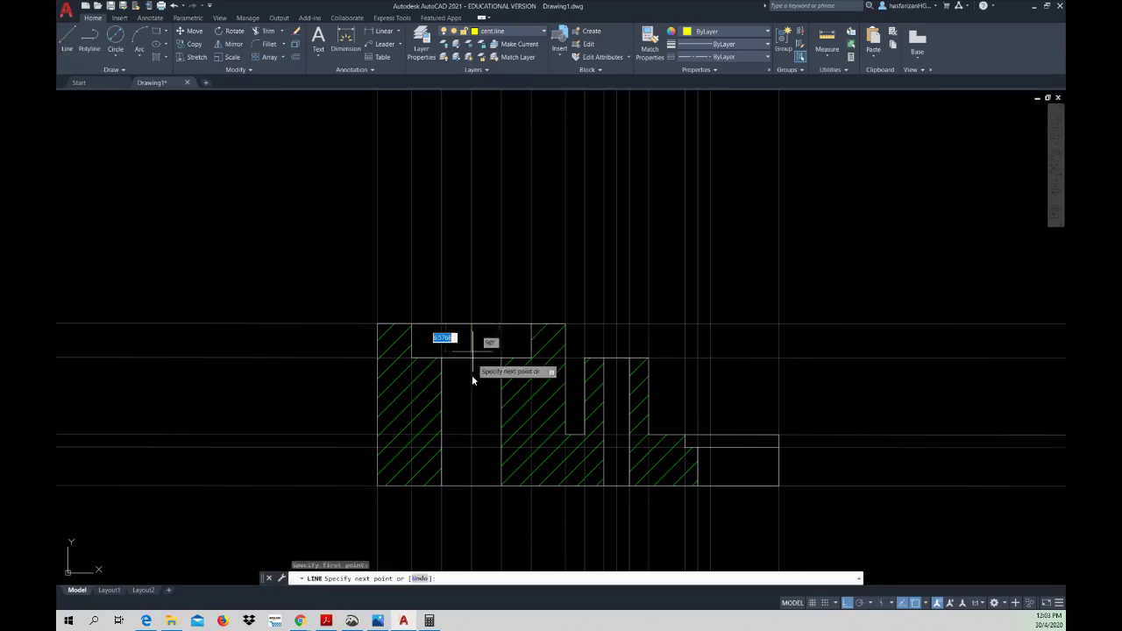
left_click(473, 487)
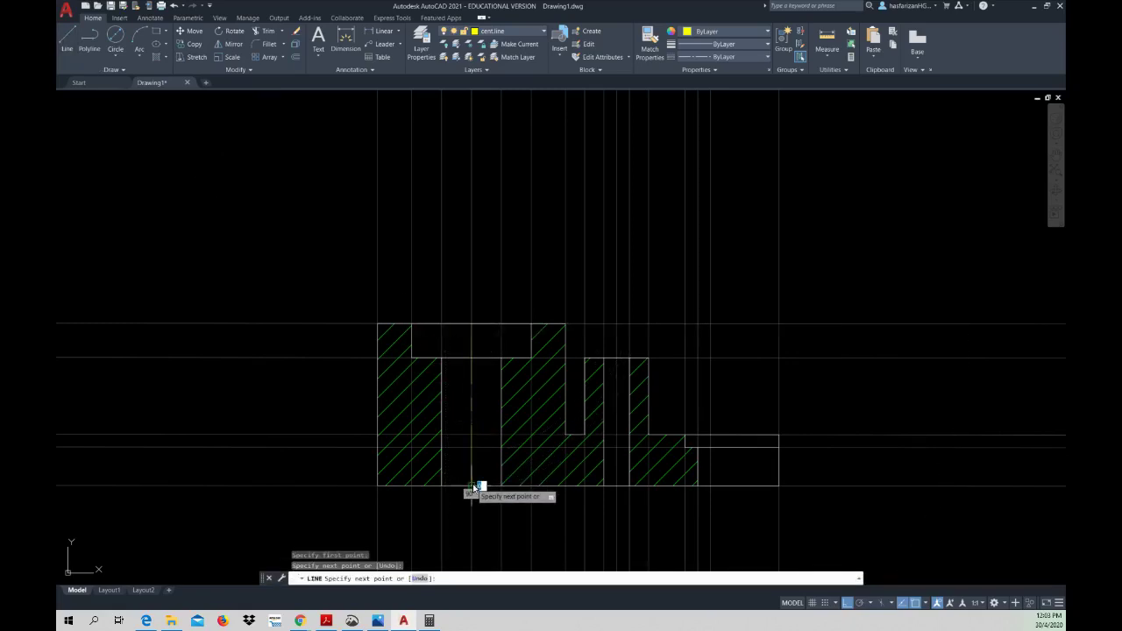
key("Escape")
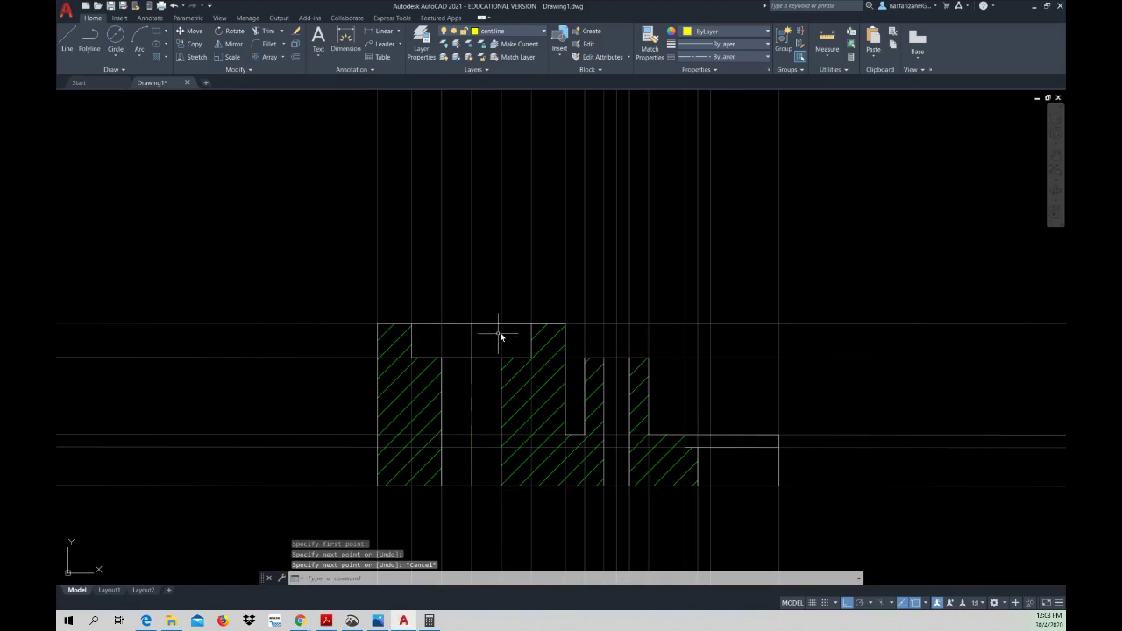
- Extend both ends of the large hole's centre line by 2 beyond the outline
left_click(472, 342)
left_click(471, 326)
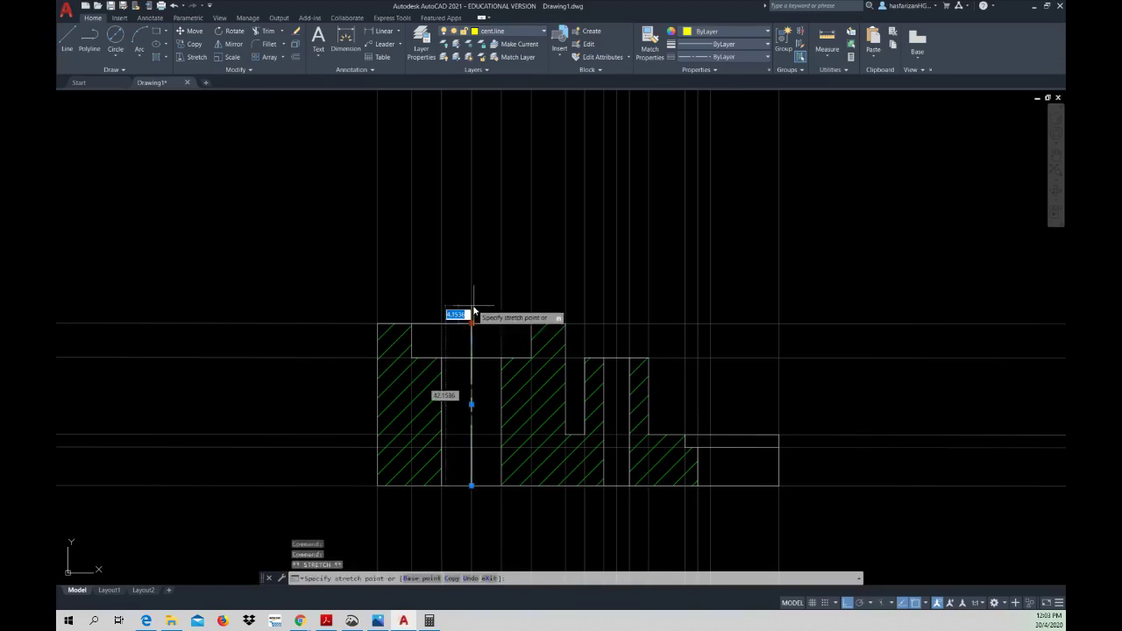
key("Return")
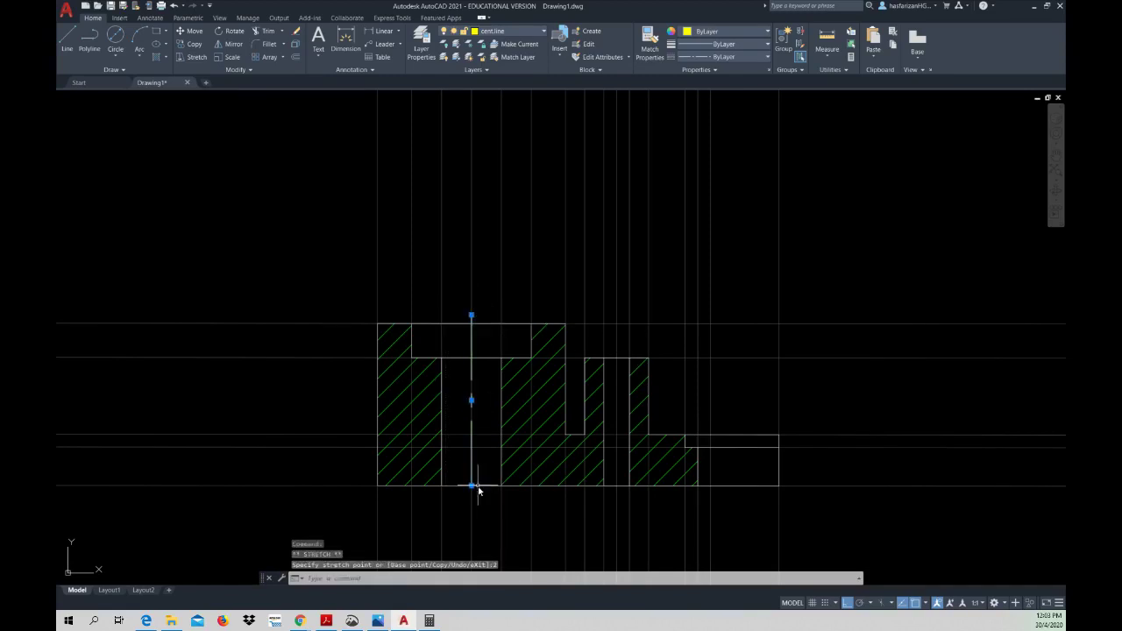
left_click(472, 485)
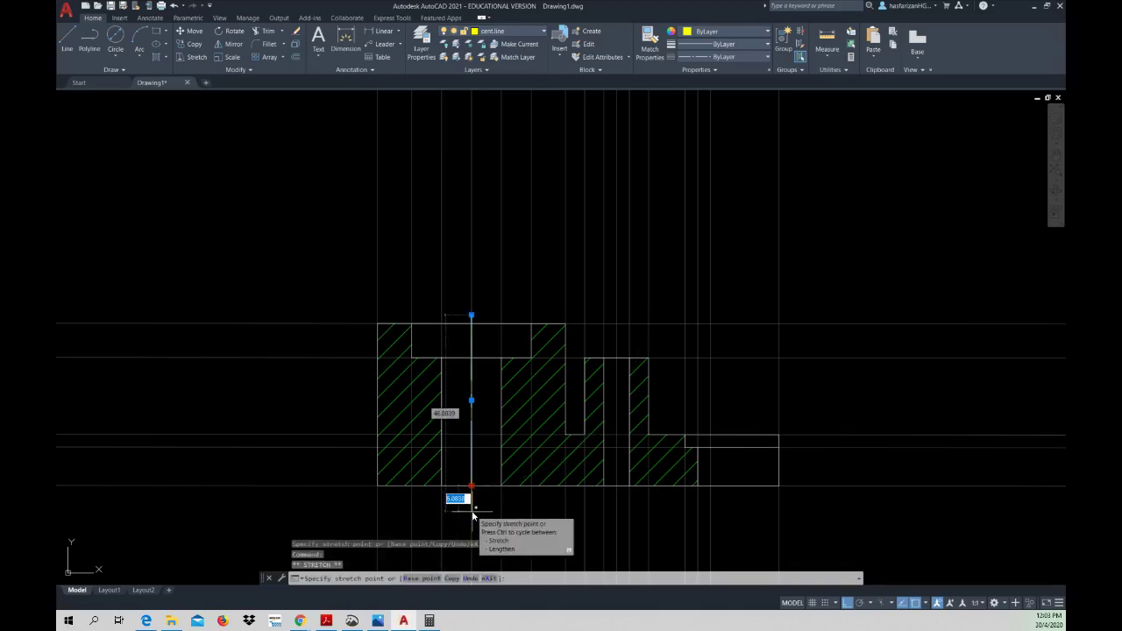
type("2")
key("Return")
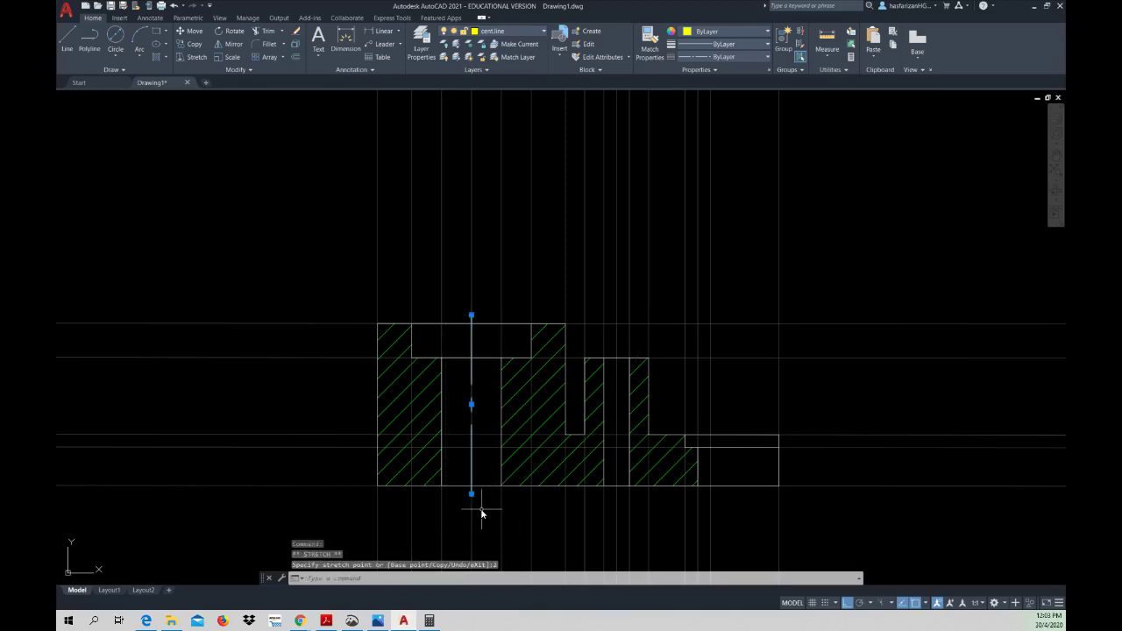
key("Escape")
key("Escape")
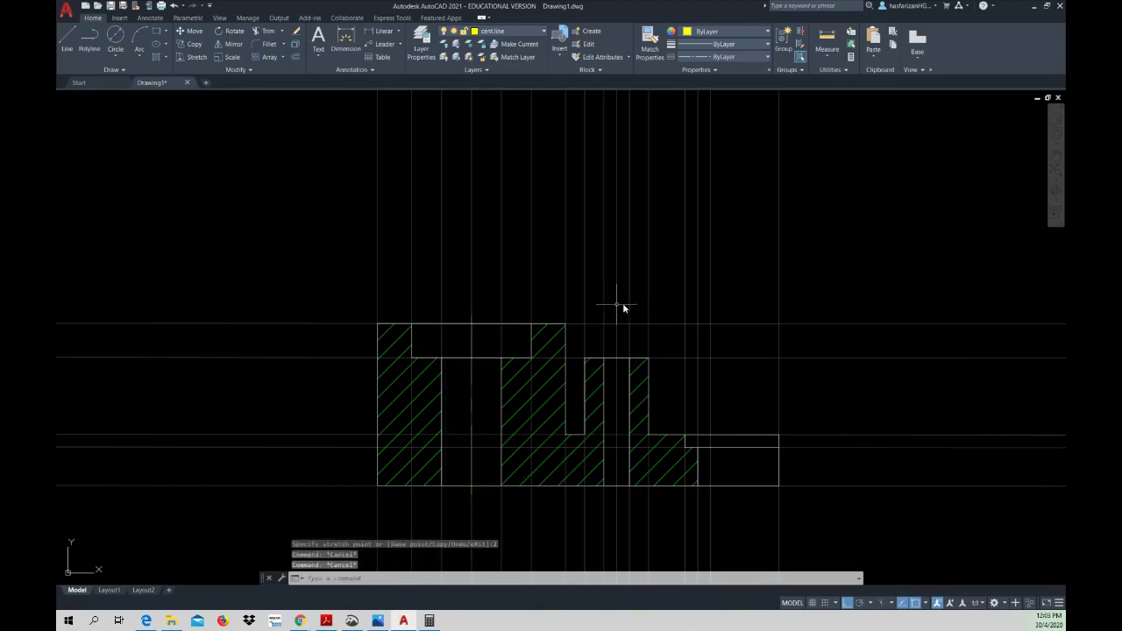
- Draw a vertical centre line through the small hole down to the section's bottom
right_click(739, 343)
left_click(761, 348)
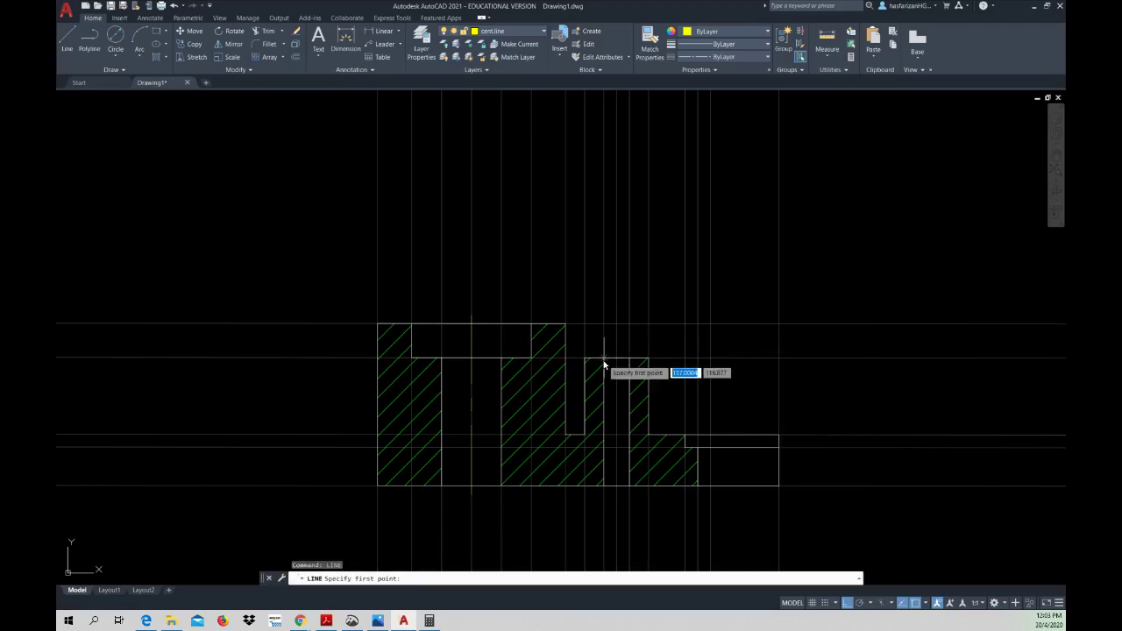
left_click(617, 360)
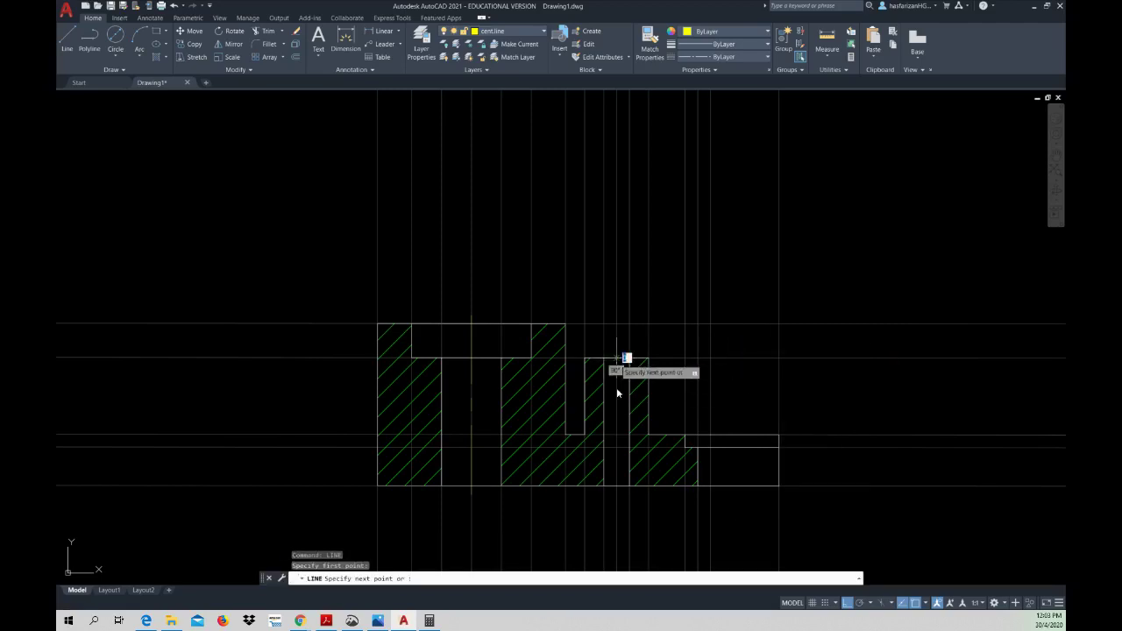
left_click(617, 486)
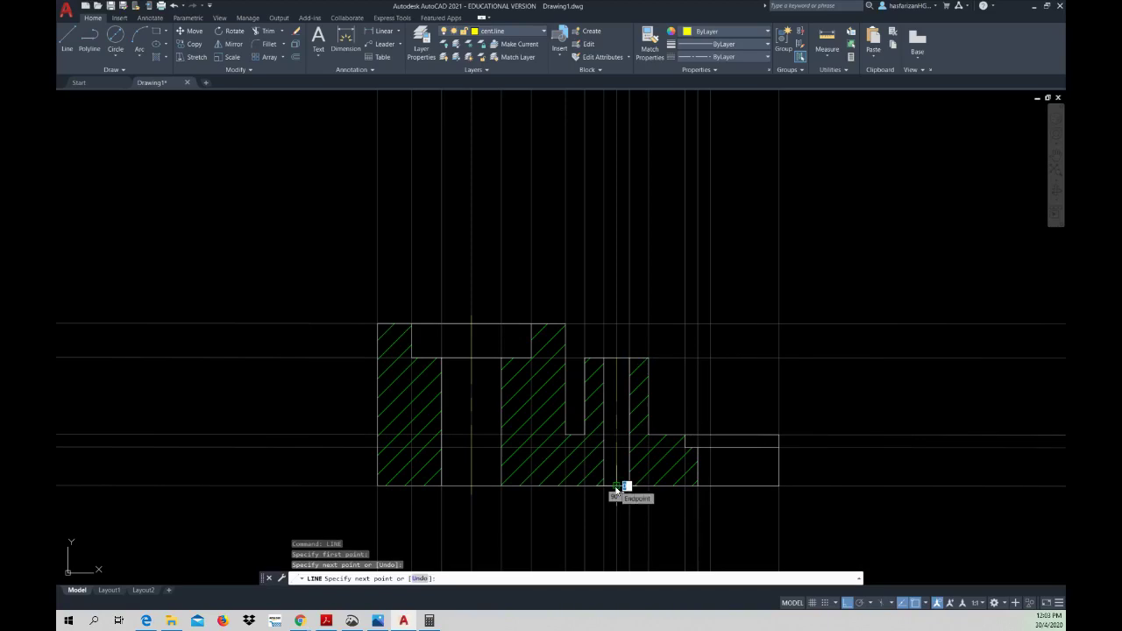
key("Escape")
- Extend the small hole's centre line by 2 at top and bottom
left_click(618, 392)
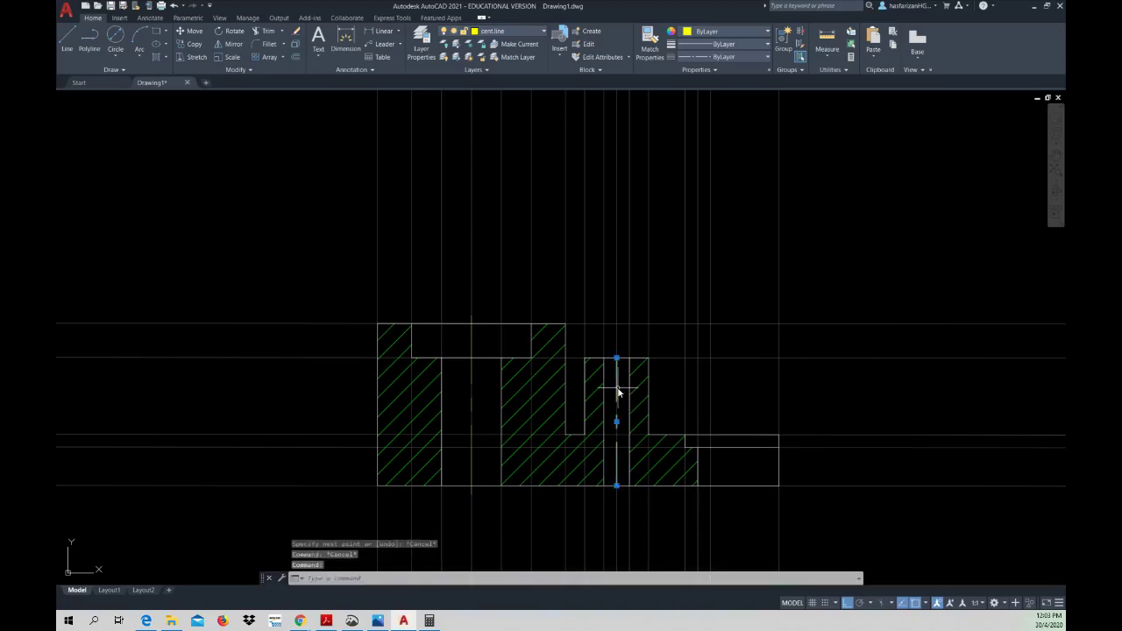
left_click(616, 359)
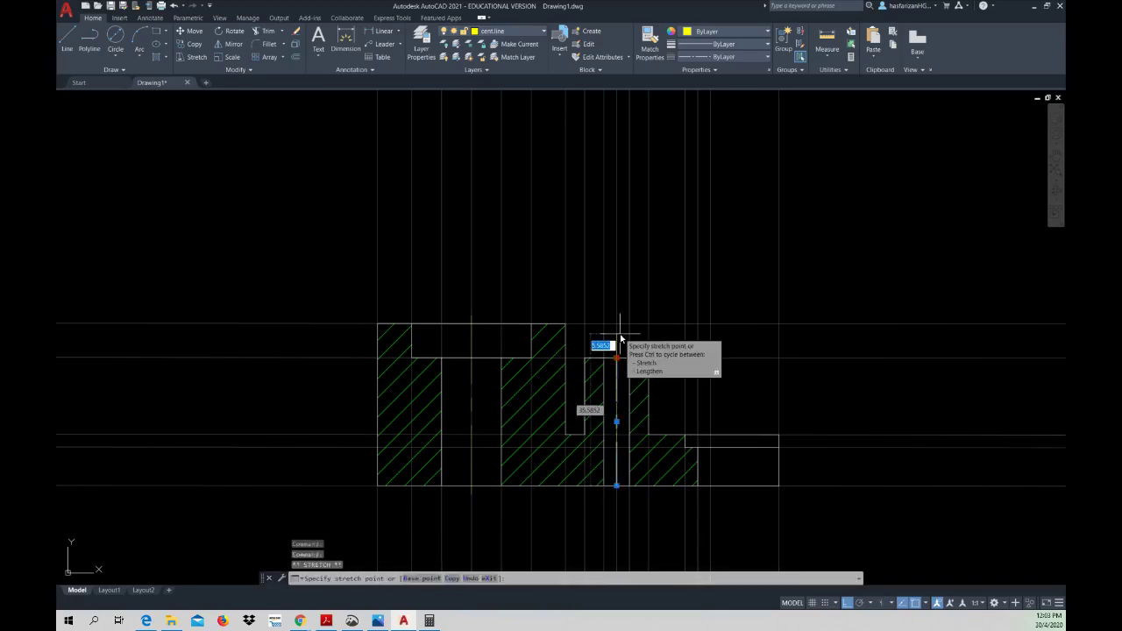
type("2")
key("Return")
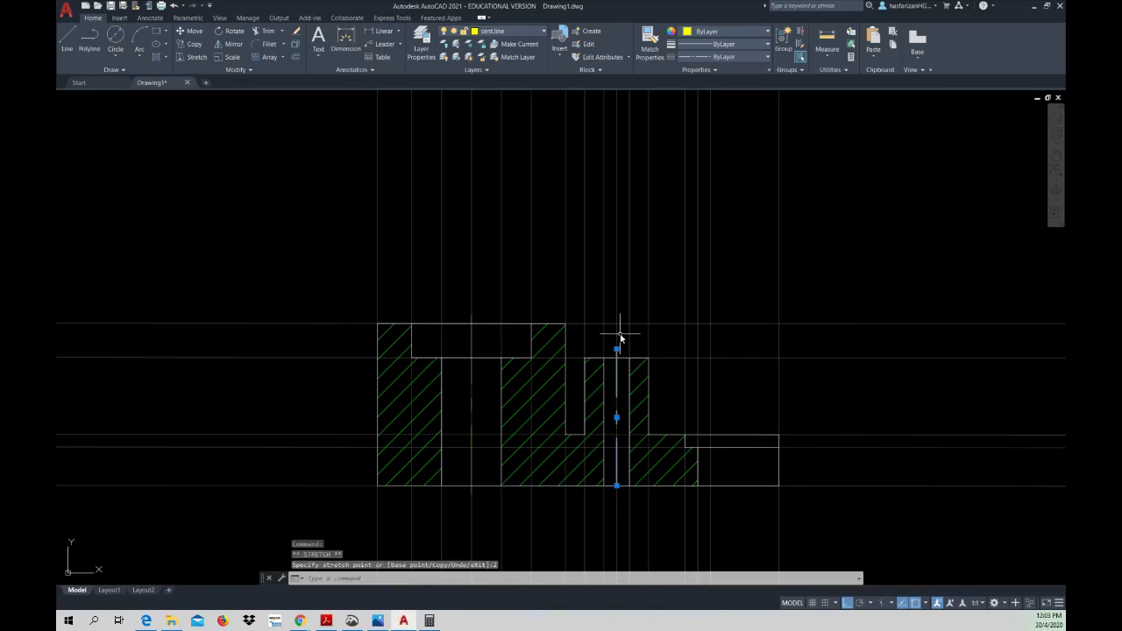
key("Escape")
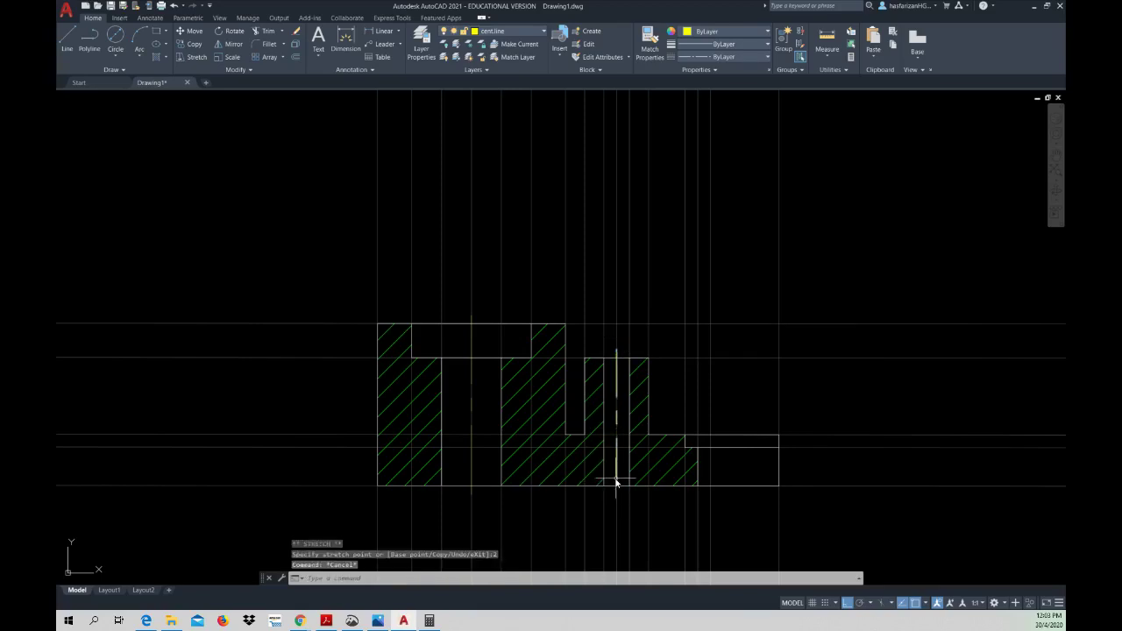
left_click(617, 481)
left_click(616, 485)
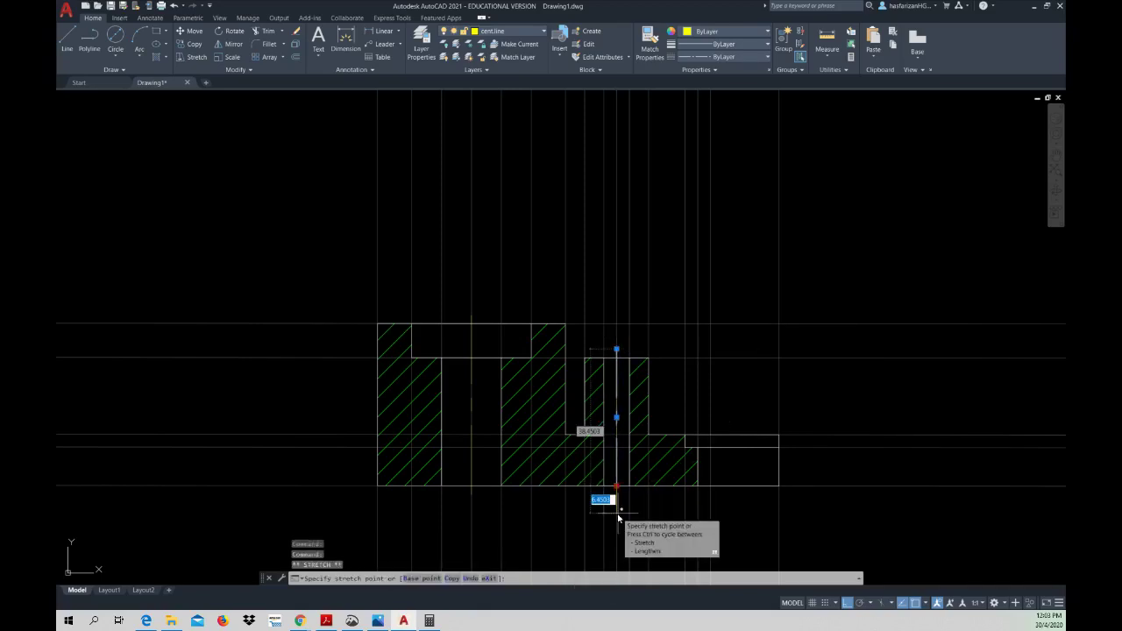
type("2")
key("Return")
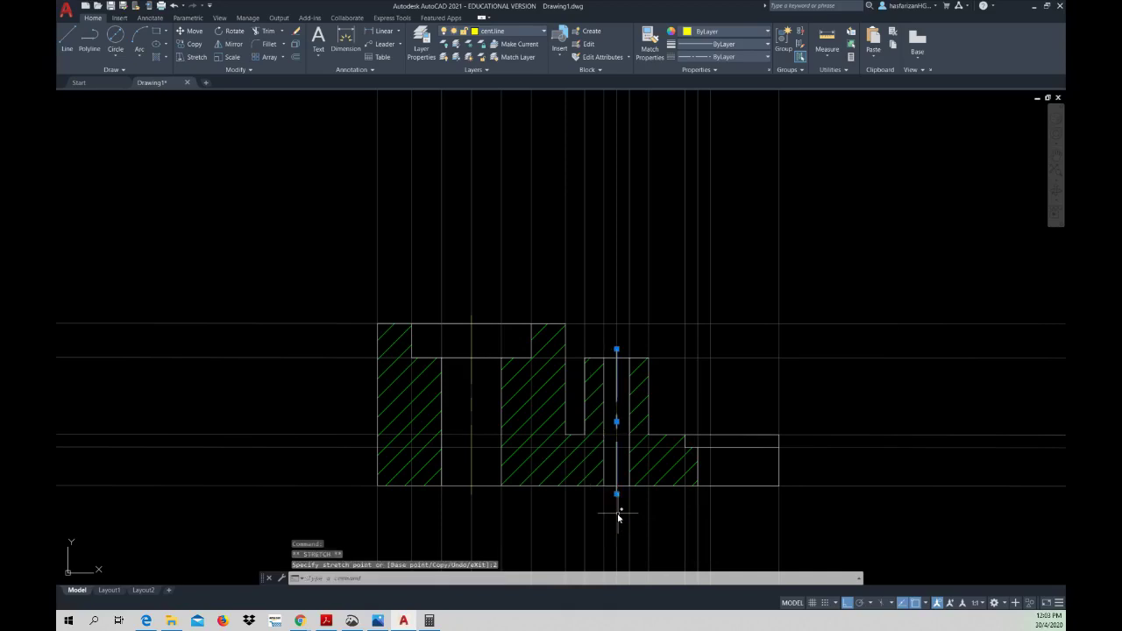
key("Escape")
- Draw a vertical centre line from the step corner to the section's bottom edge
left_click(67, 40)
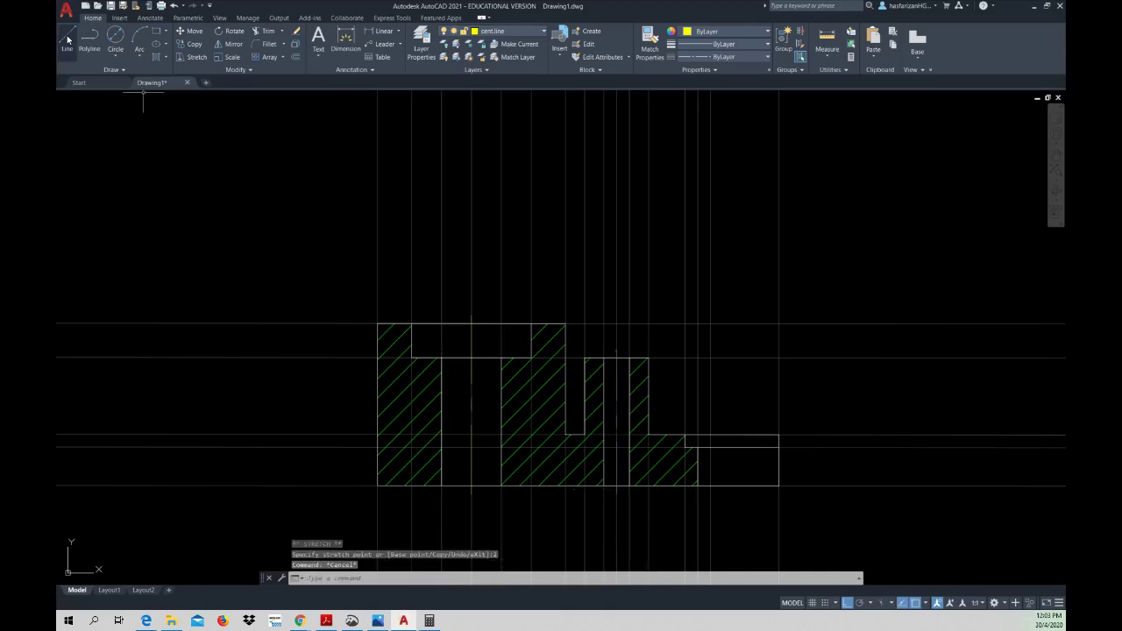
left_click(711, 436)
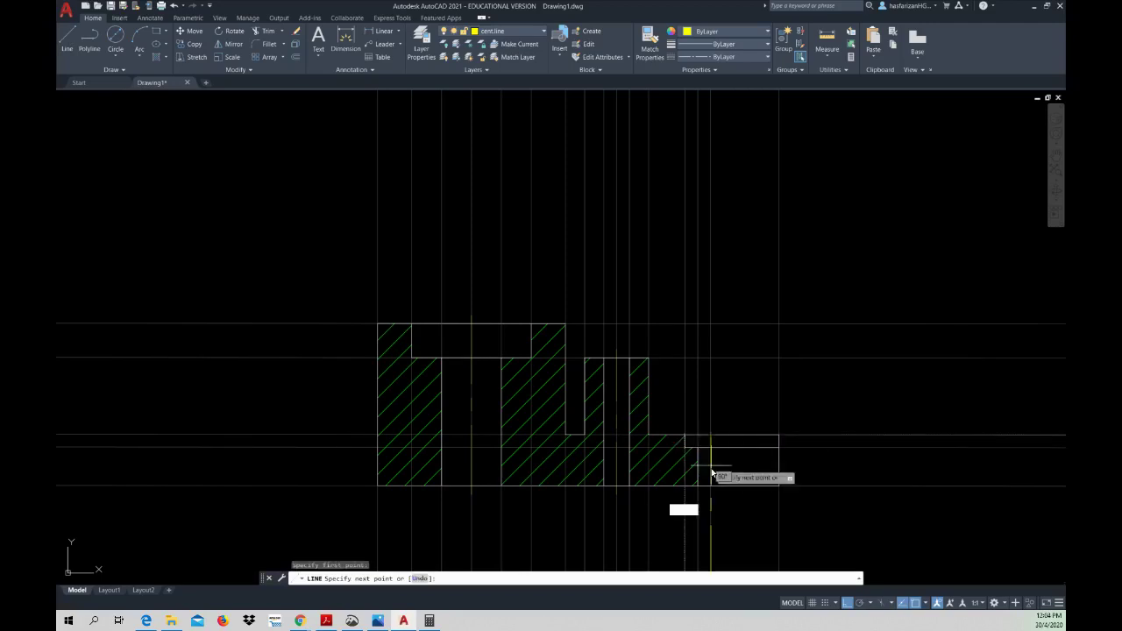
left_click(711, 488)
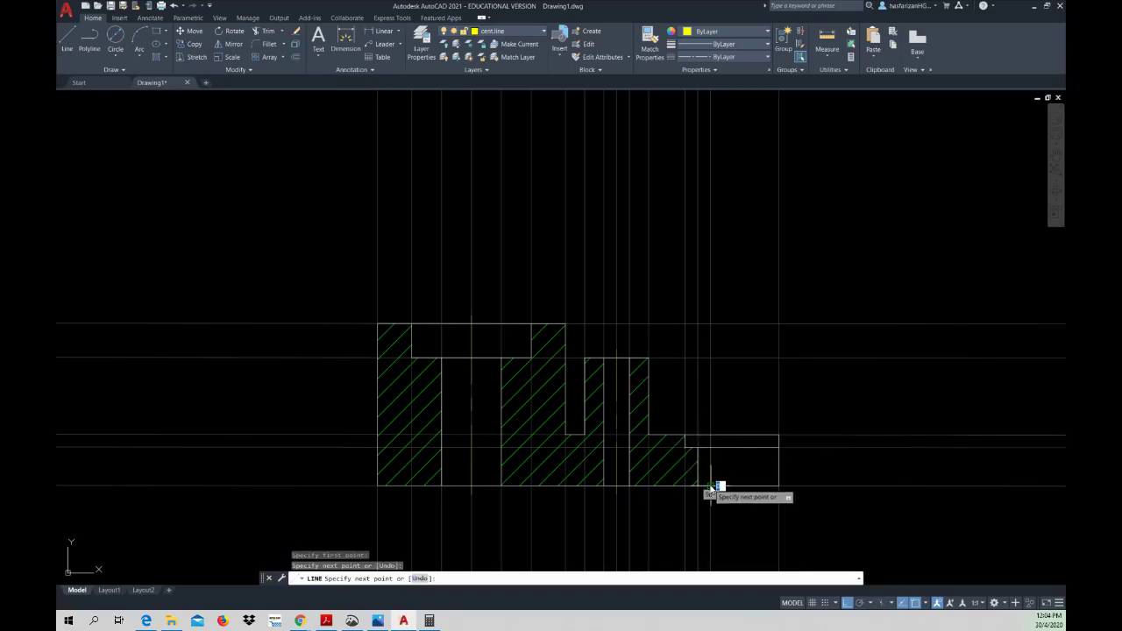
key("Escape")
- Extend the step's centre line by 2 at both ends
left_click(712, 471)
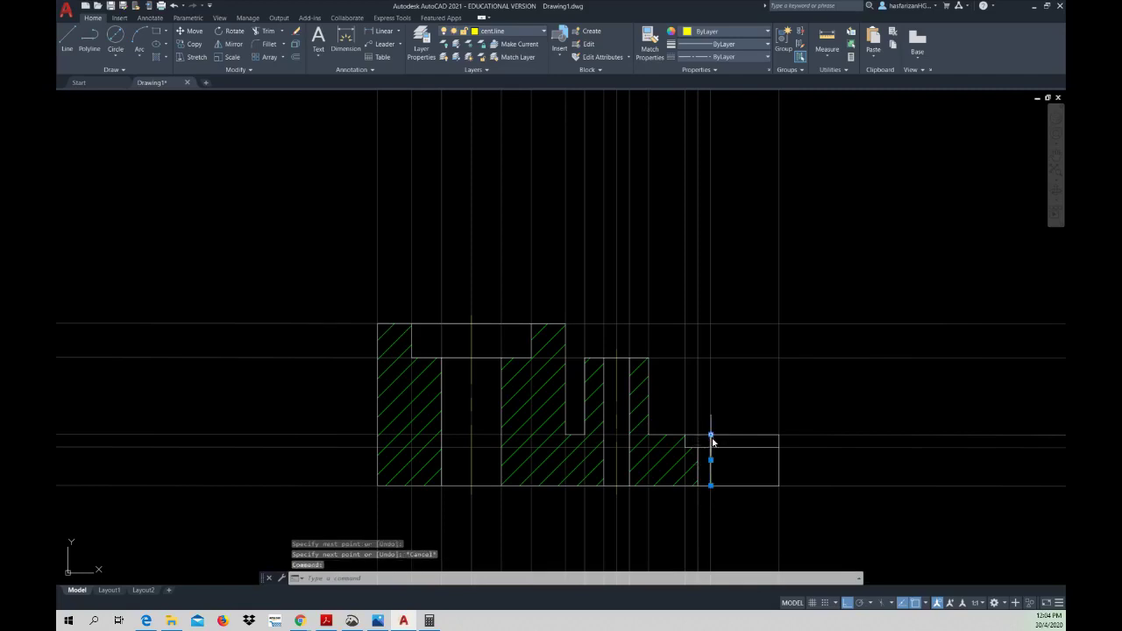
left_click(711, 435)
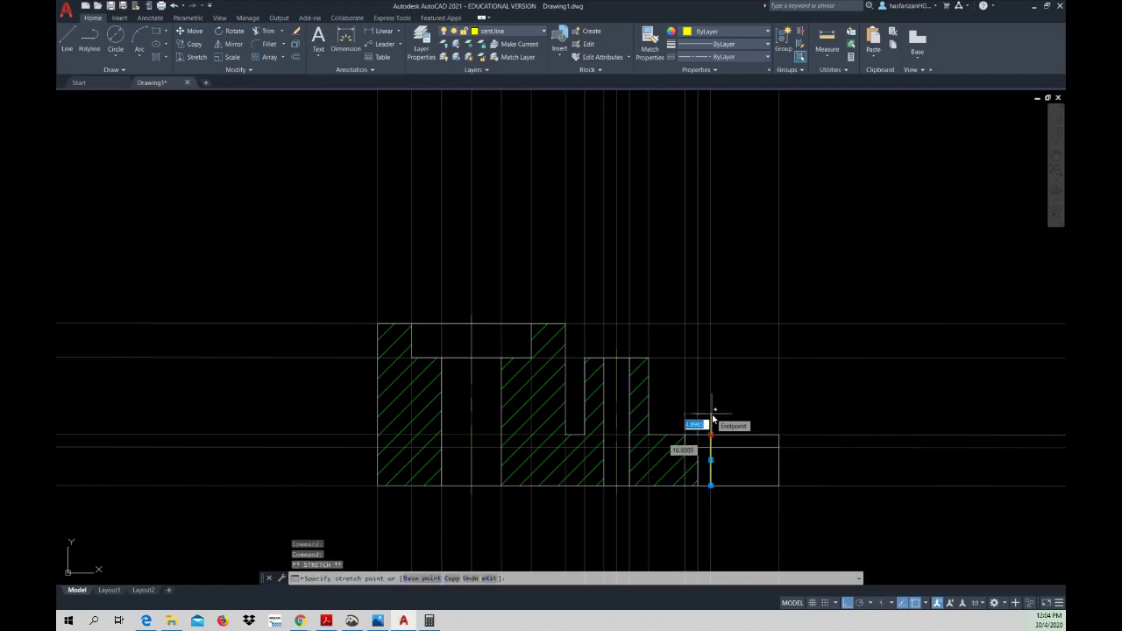
type("2")
key("Return")
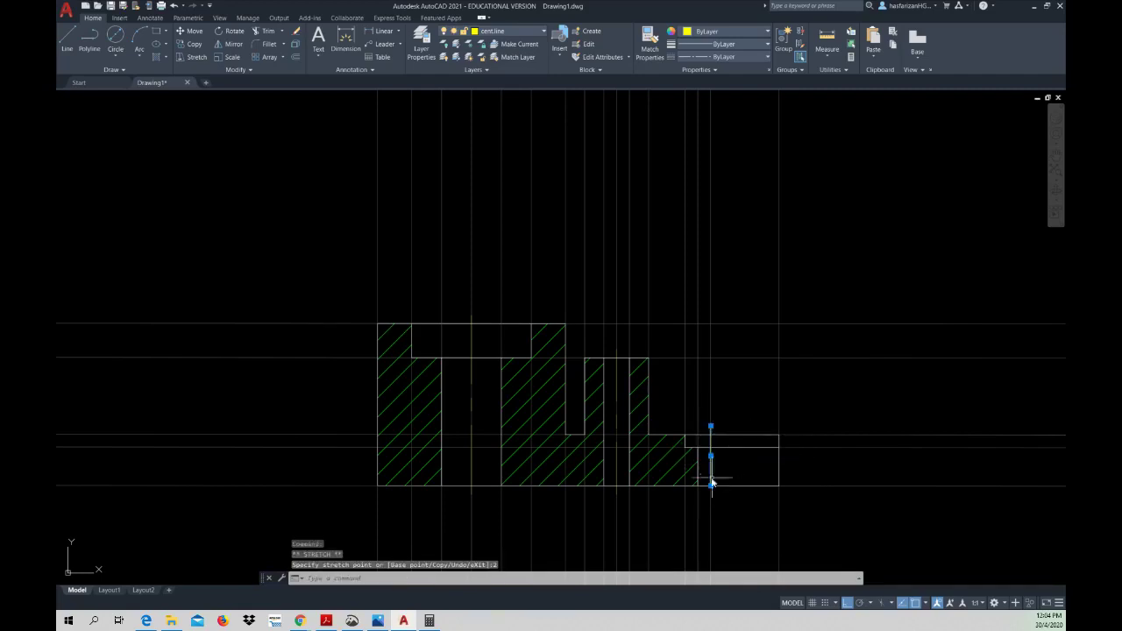
key("Escape")
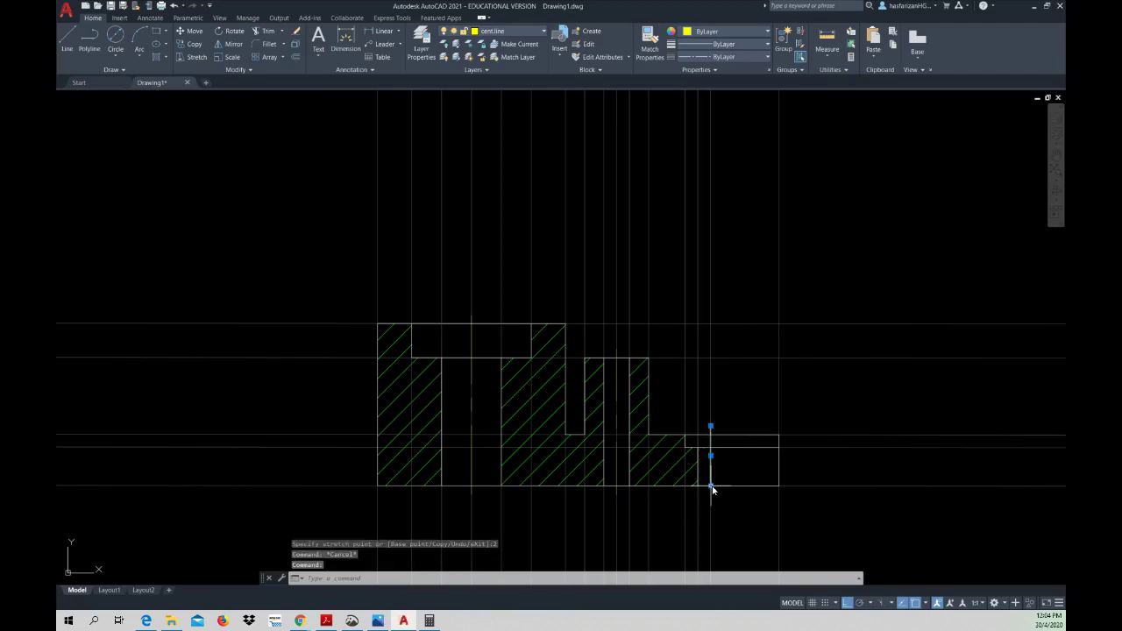
left_click(711, 486)
type("2")
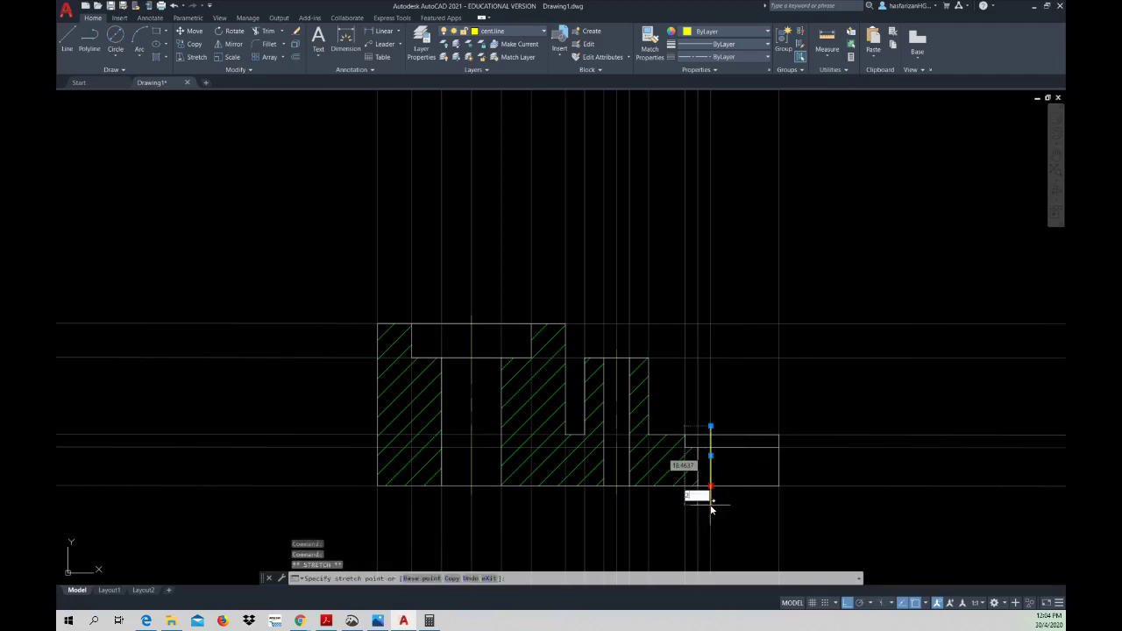
key("Return")
key("Escape")
key("Escape")
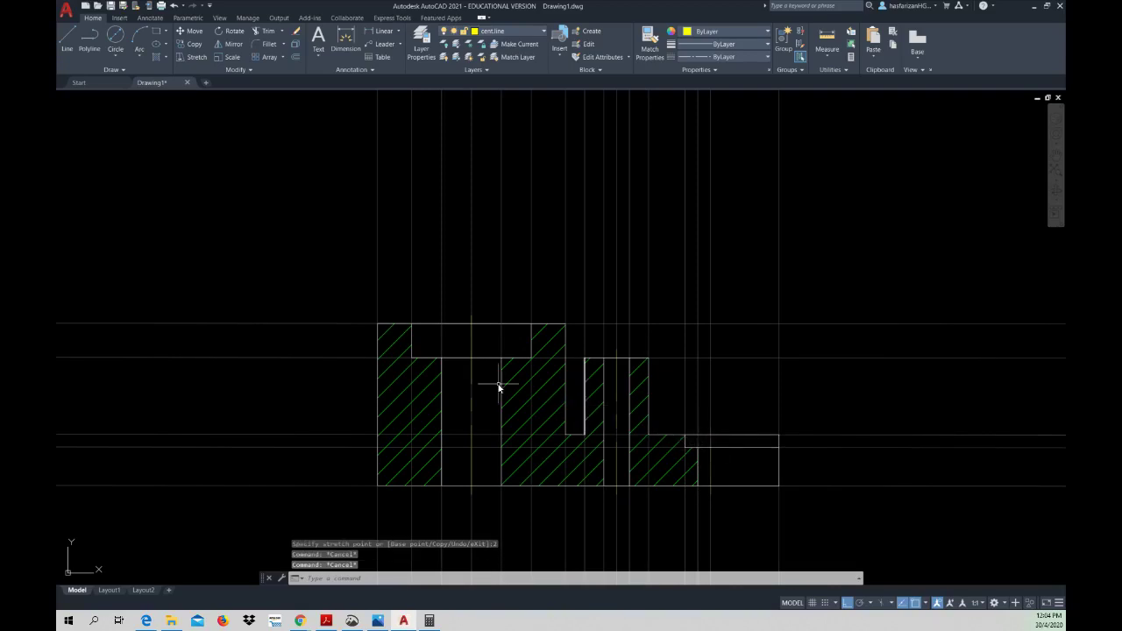
- Select the three centre lines in the section view
left_click(473, 377)
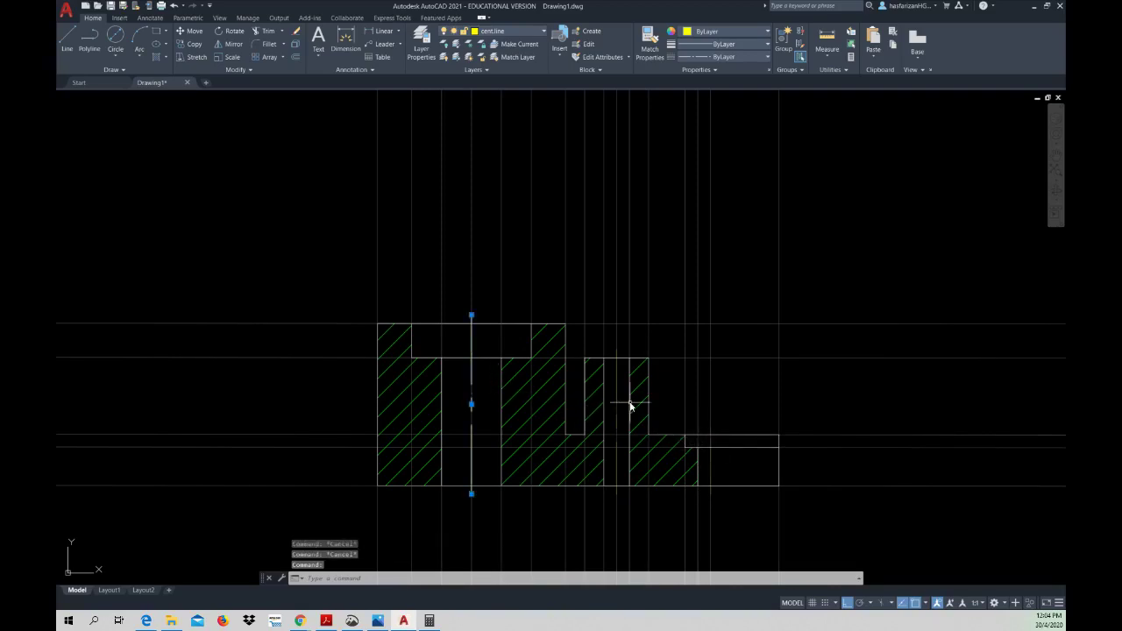
left_click(617, 397)
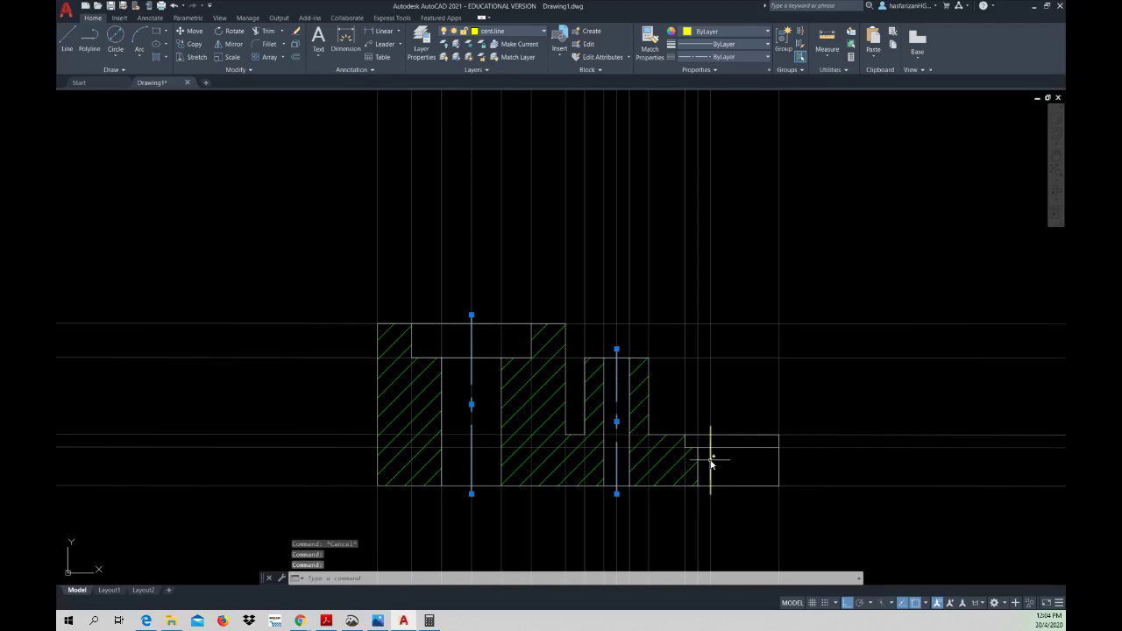
left_click(710, 461)
- Set the three selected centre lines' linetype scale to 0.5 in Properties
right_click(710, 462)
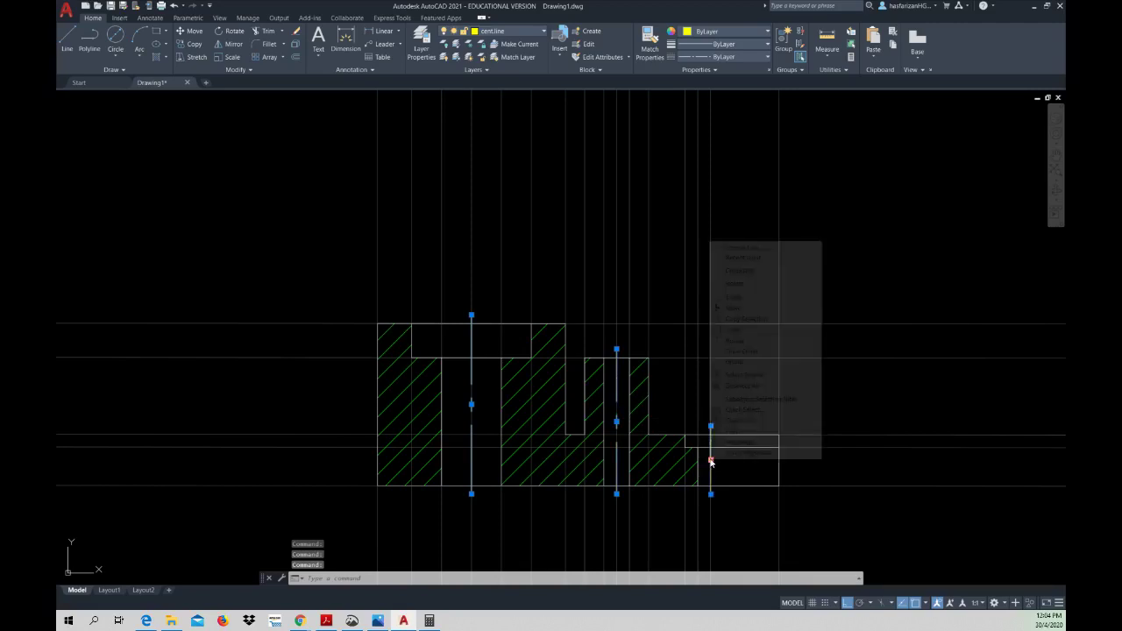
left_click(732, 446)
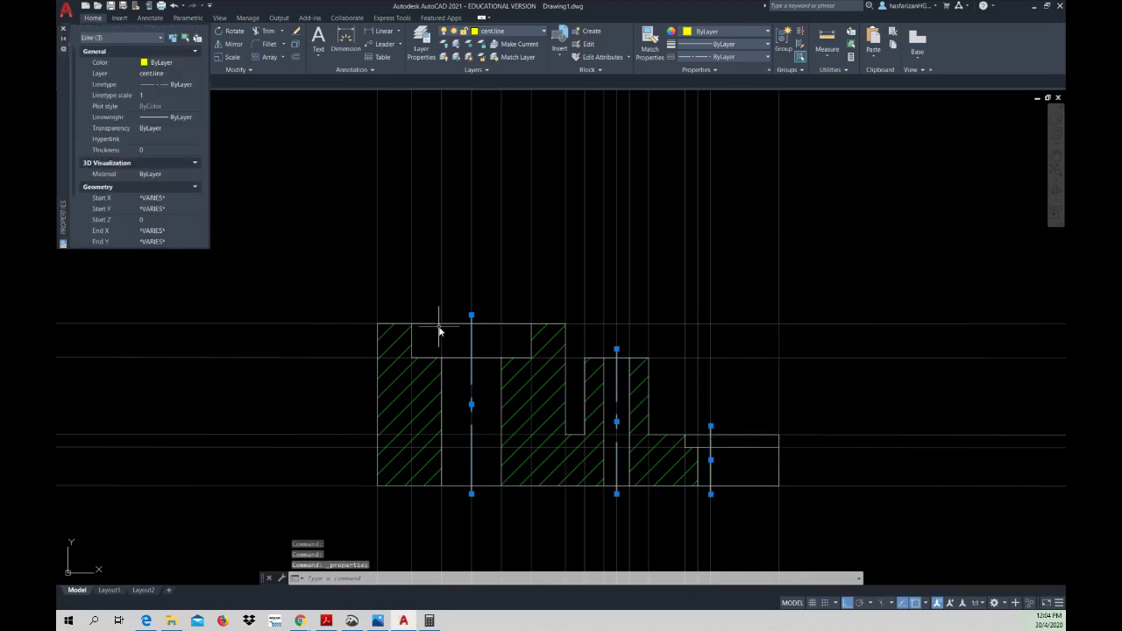
left_click(145, 96)
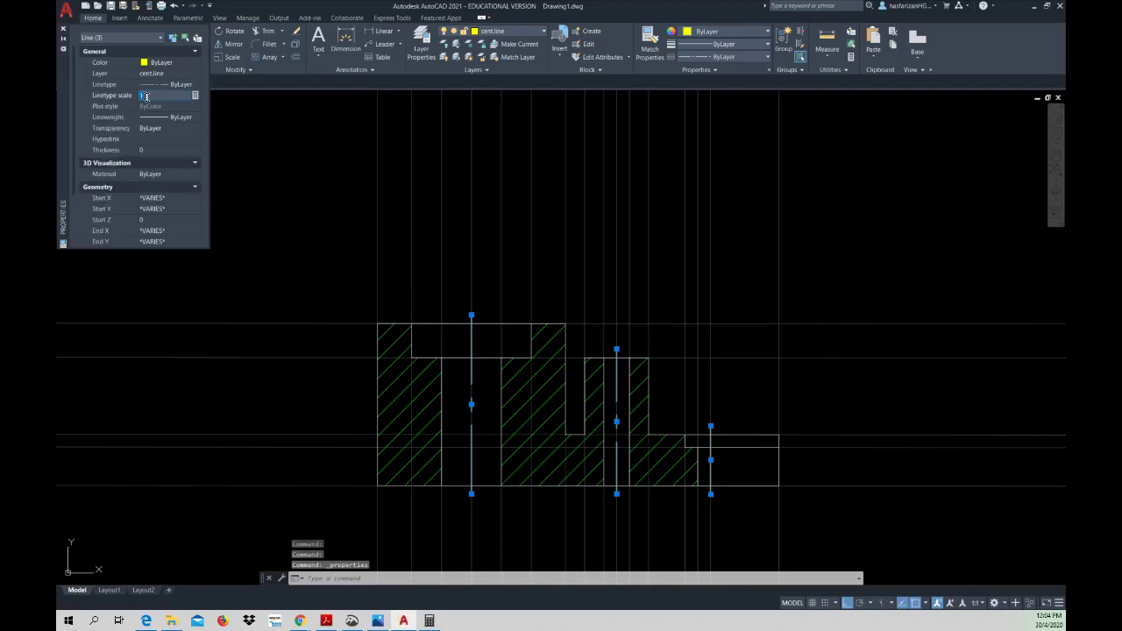
type("0.5")
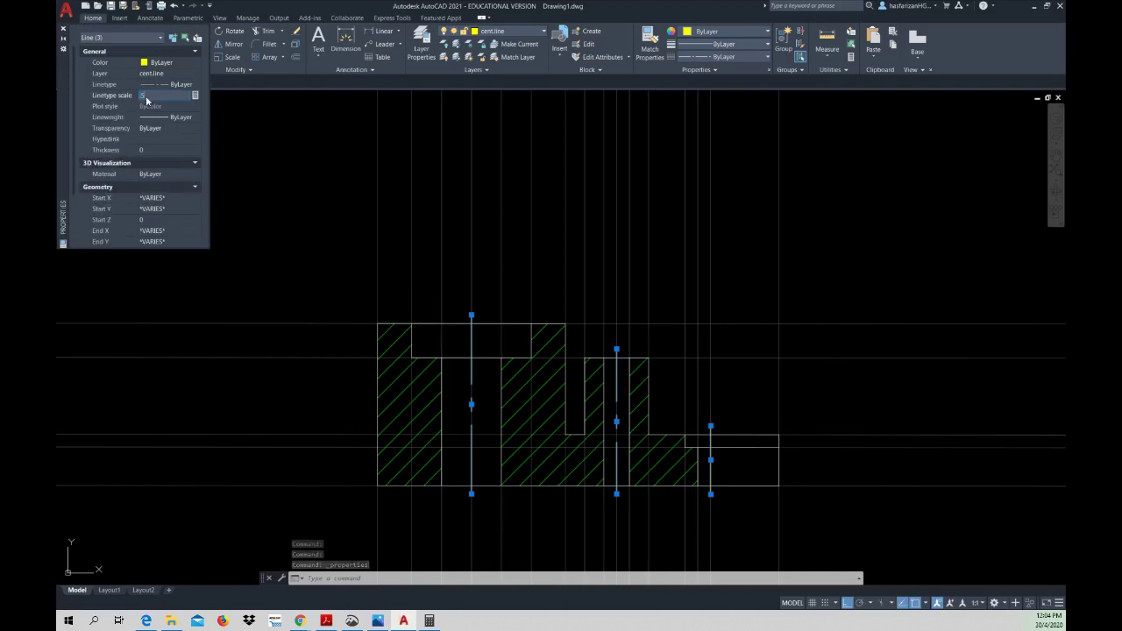
key("Return")
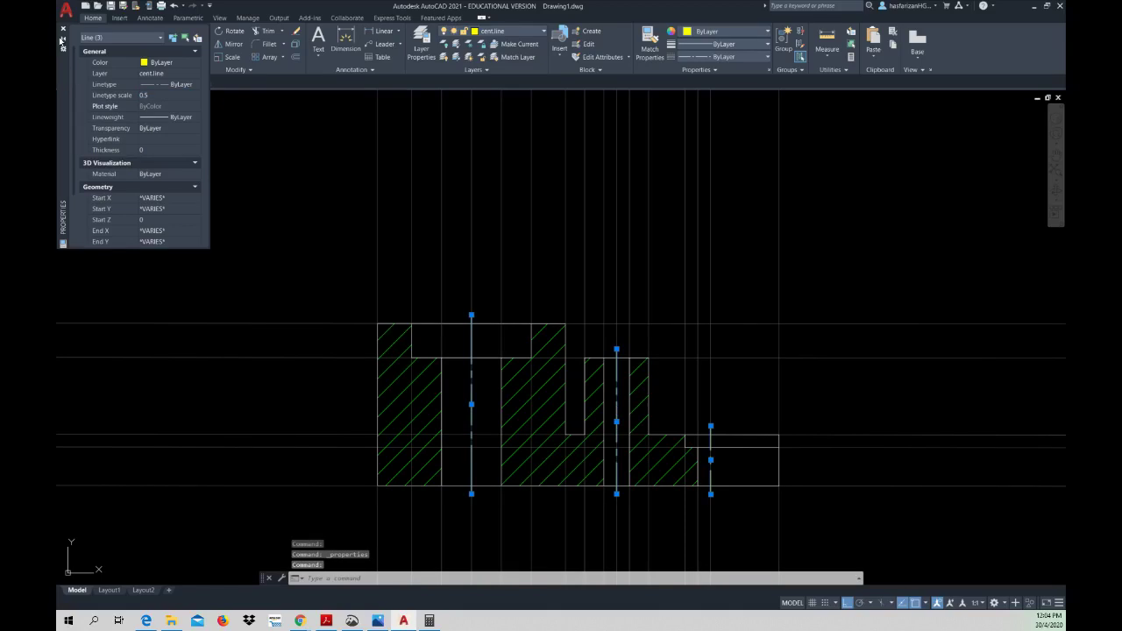
left_click(63, 28)
key("Escape")
key("Escape")
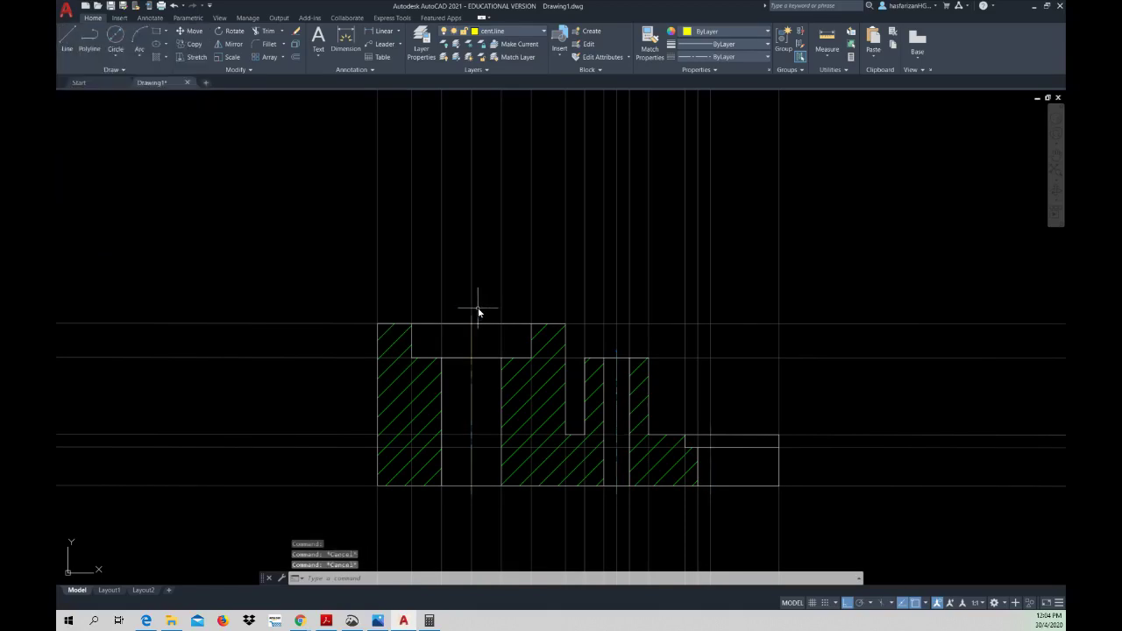
- Copy the first vertical line from the section view into the right side view
scroll(602, 420, "down", 2)
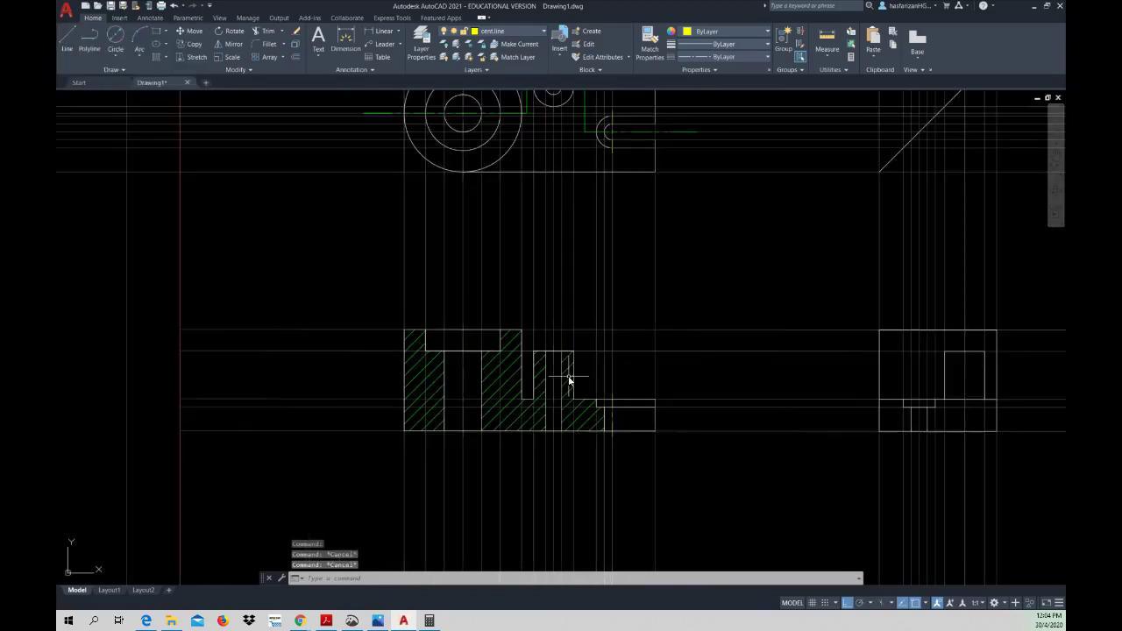
mouse_move(571, 380)
middle_mouse_down()
mouse_move(518, 401)
mouse_move(520, 412)
middle_mouse_up()
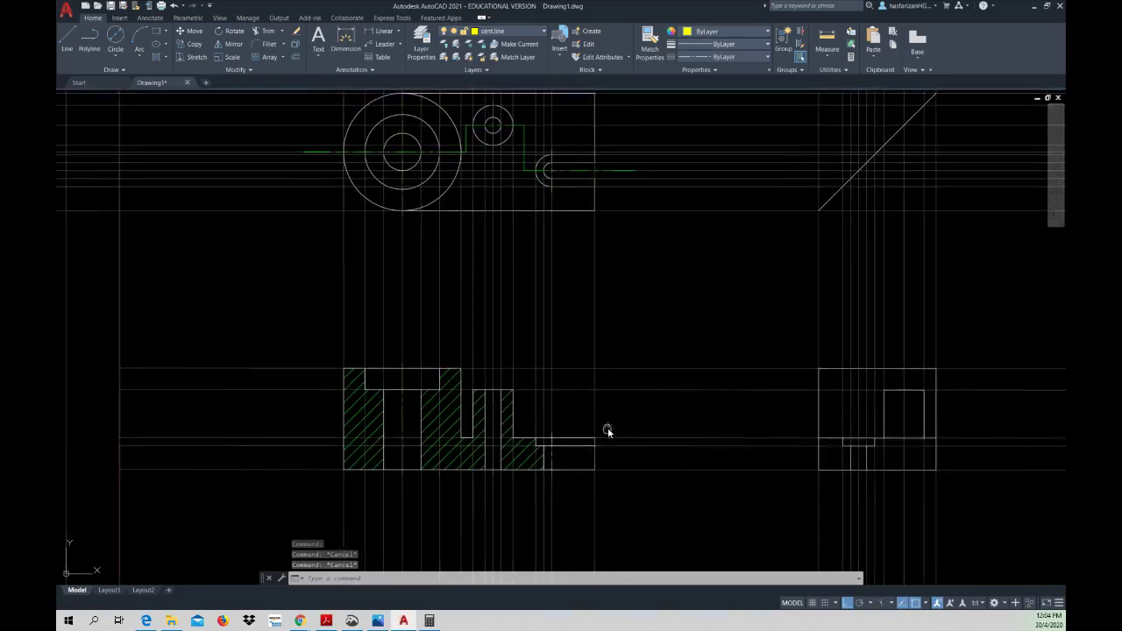
middle_click_drag(606, 430, 554, 425)
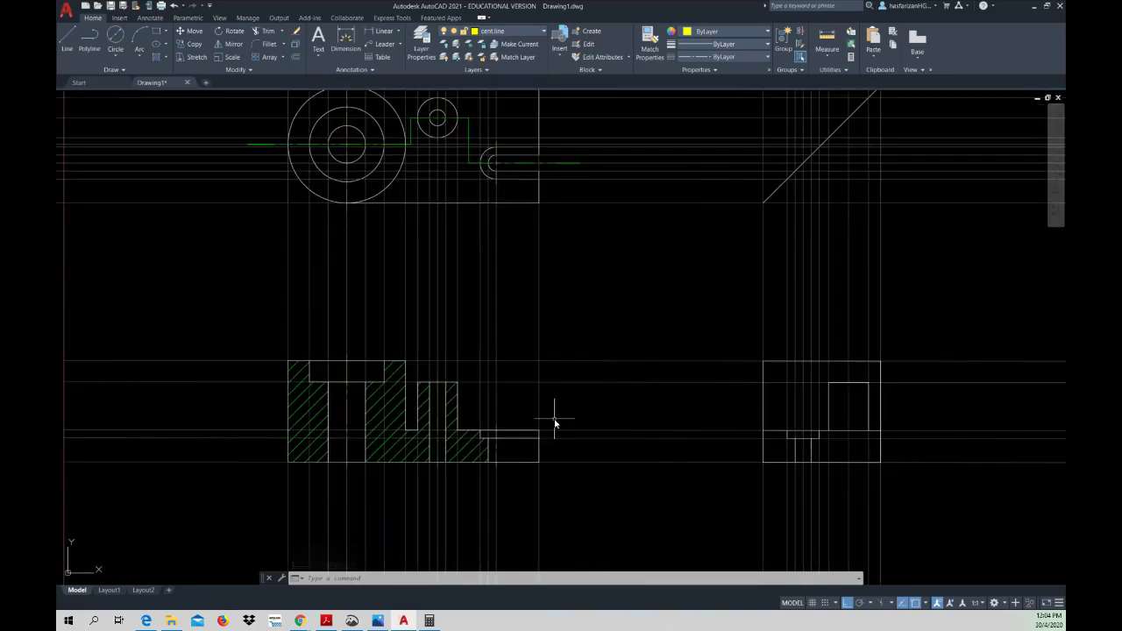
middle_click_drag(609, 400, 593, 406)
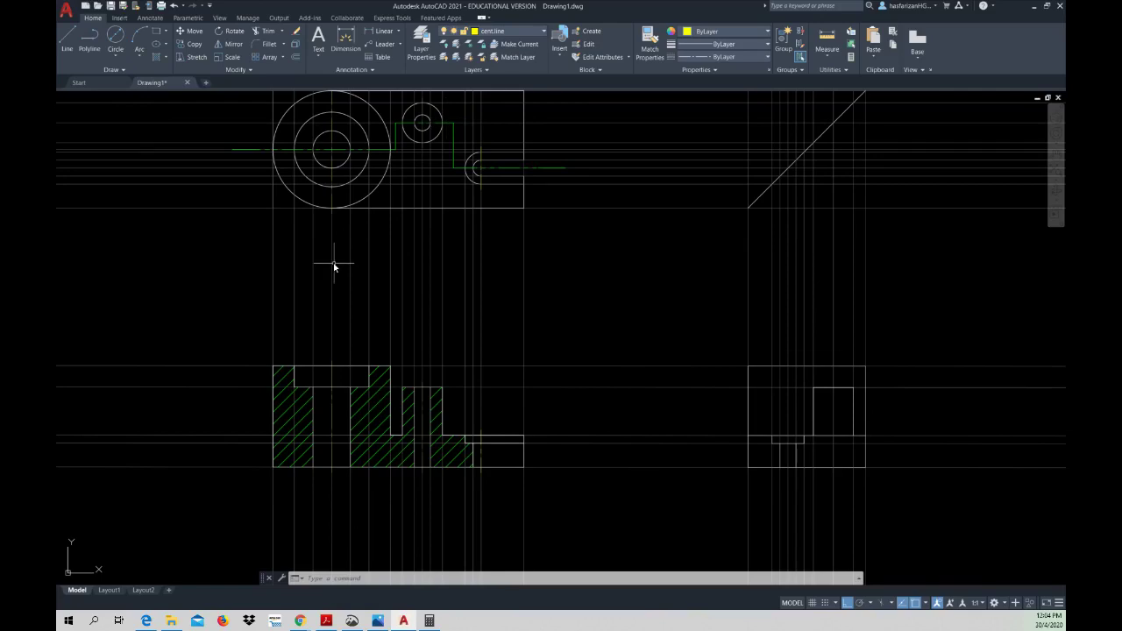
middle_click_drag(616, 325, 559, 359)
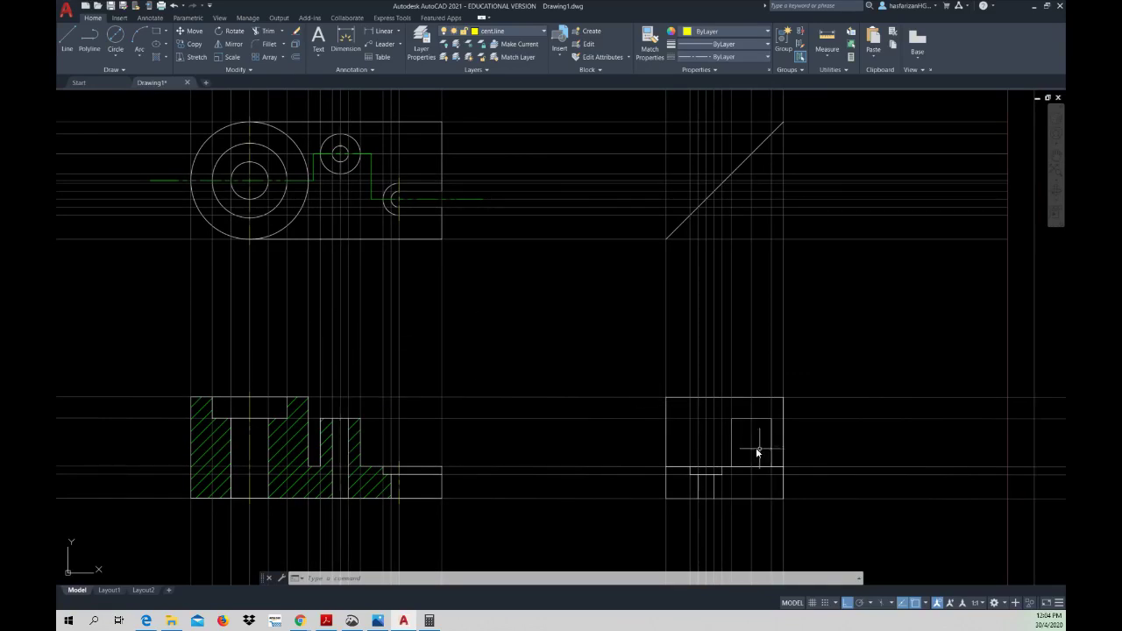
left_click(190, 44)
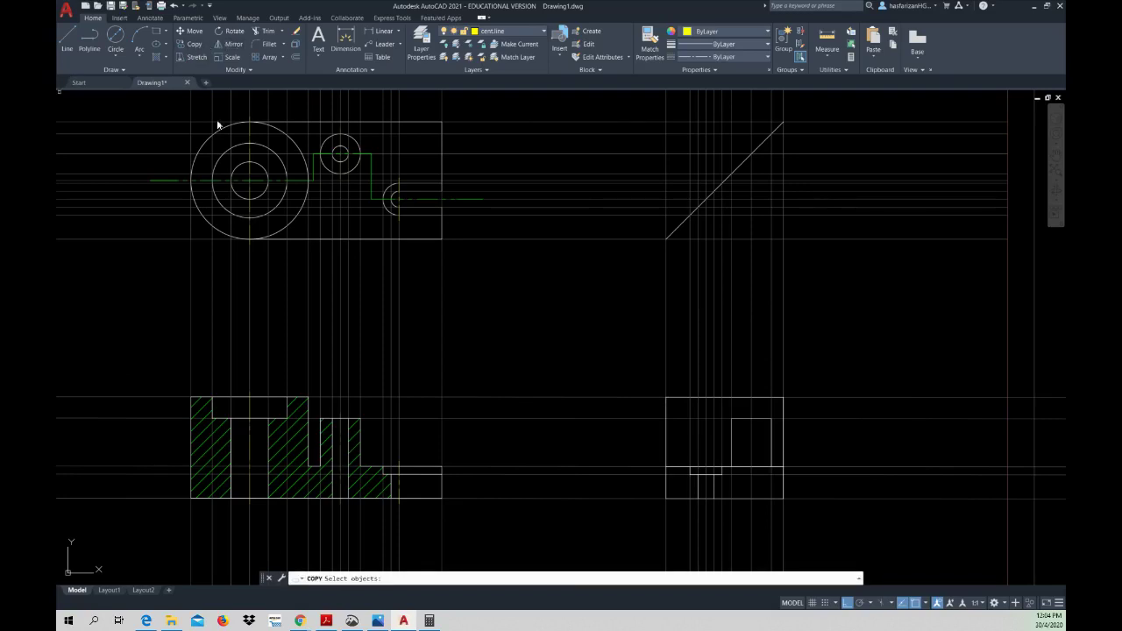
left_click(399, 476)
key("Return")
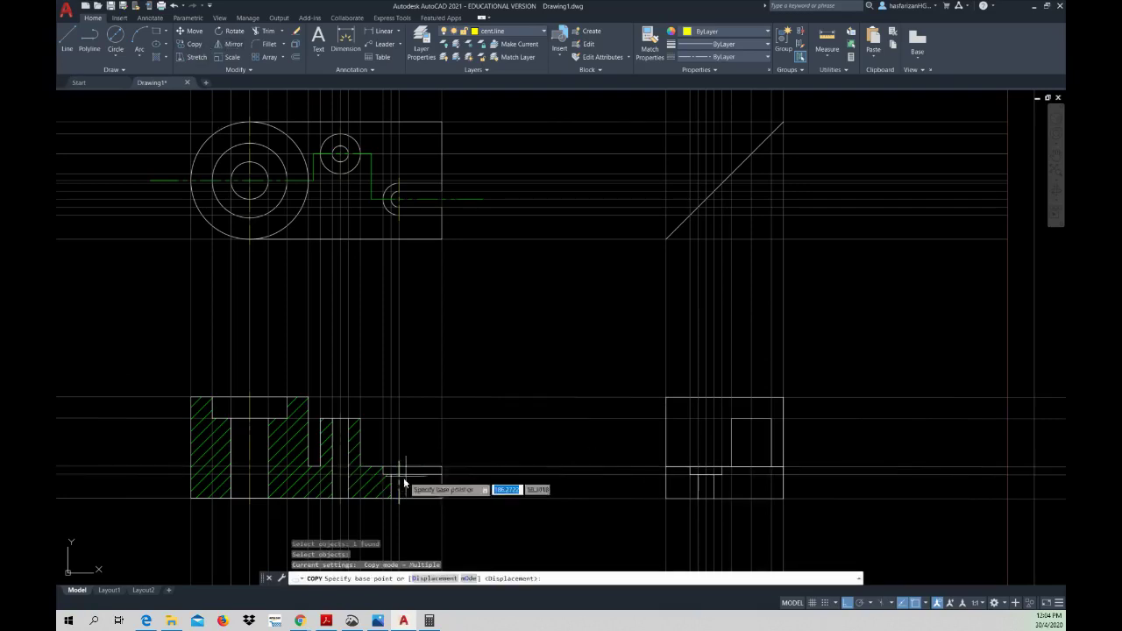
left_click(399, 468)
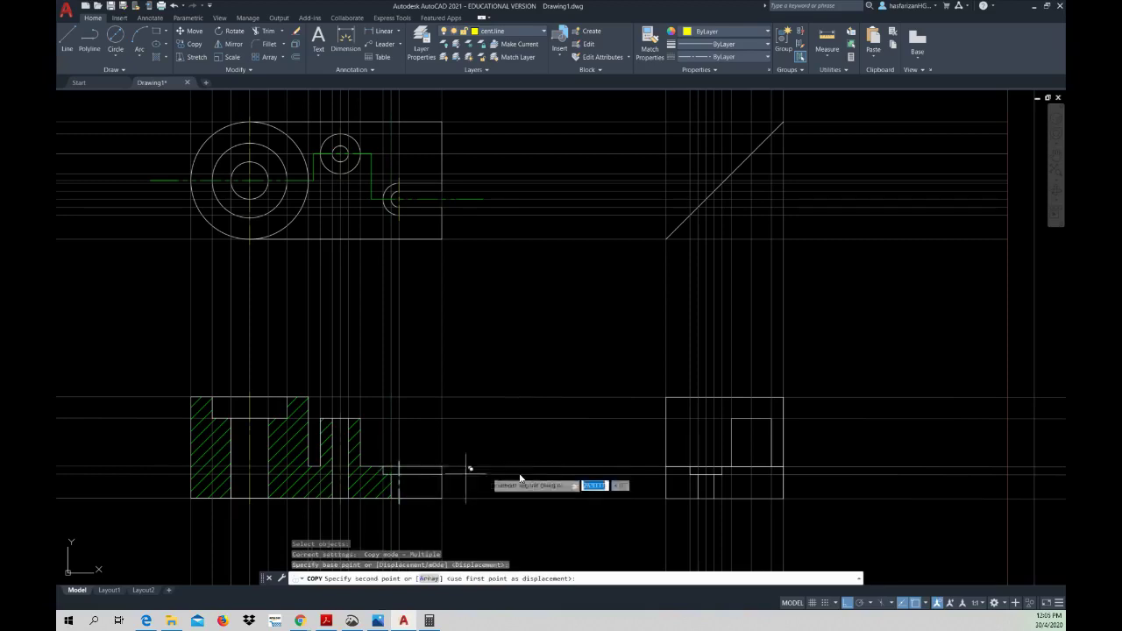
left_click(706, 474)
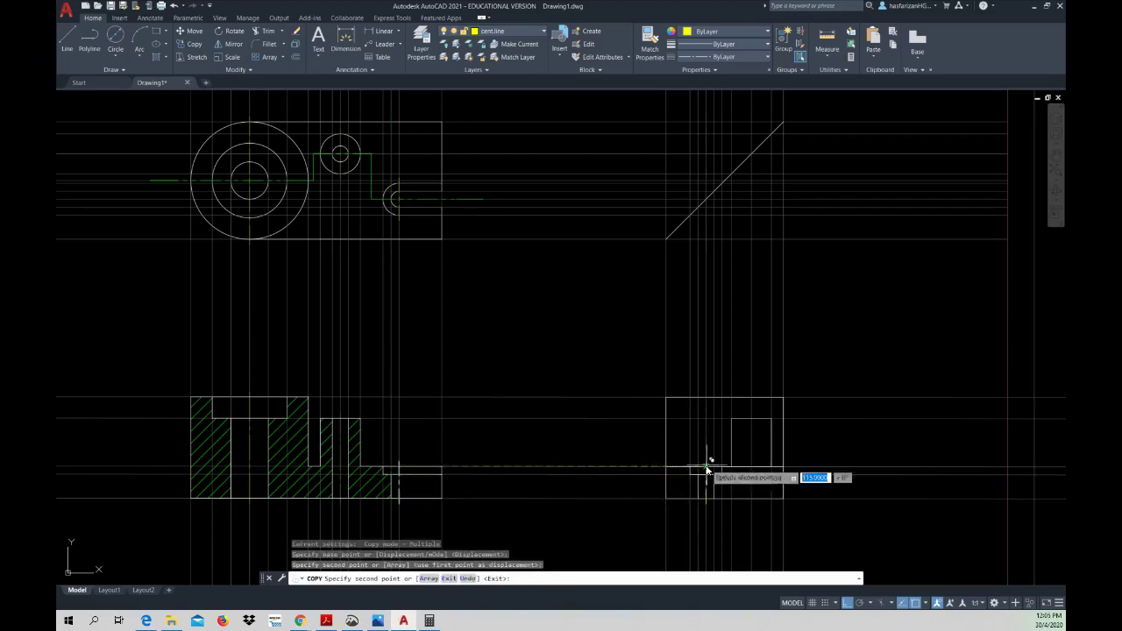
key("Return")
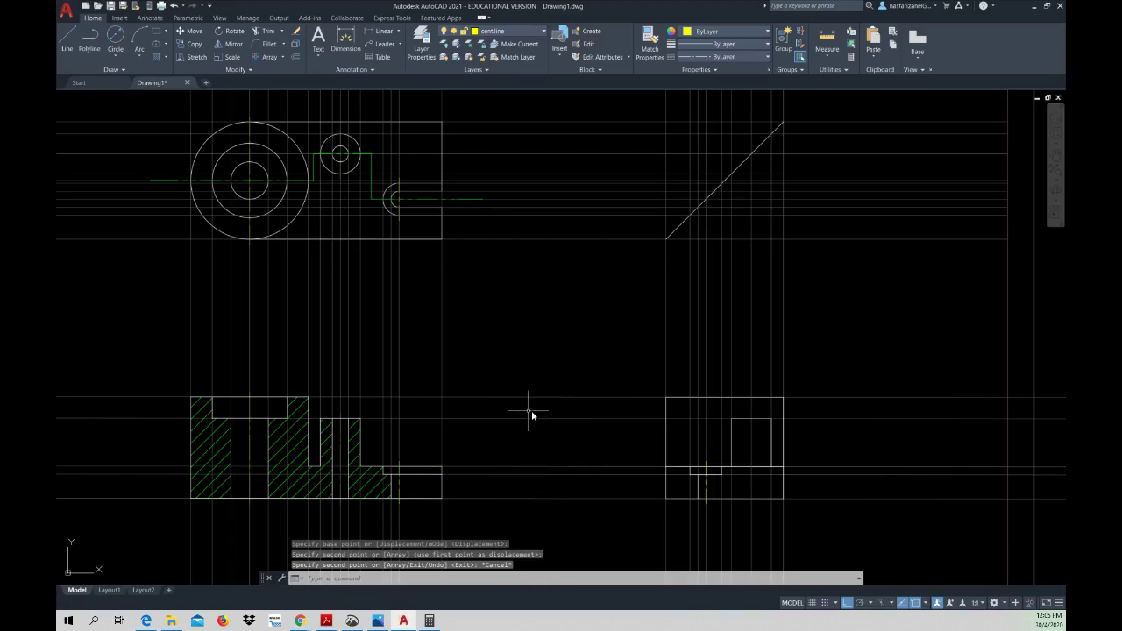
- Copy a second vertical section-view line into the right side view
right_click(532, 411)
left_click(559, 415)
left_click(341, 447)
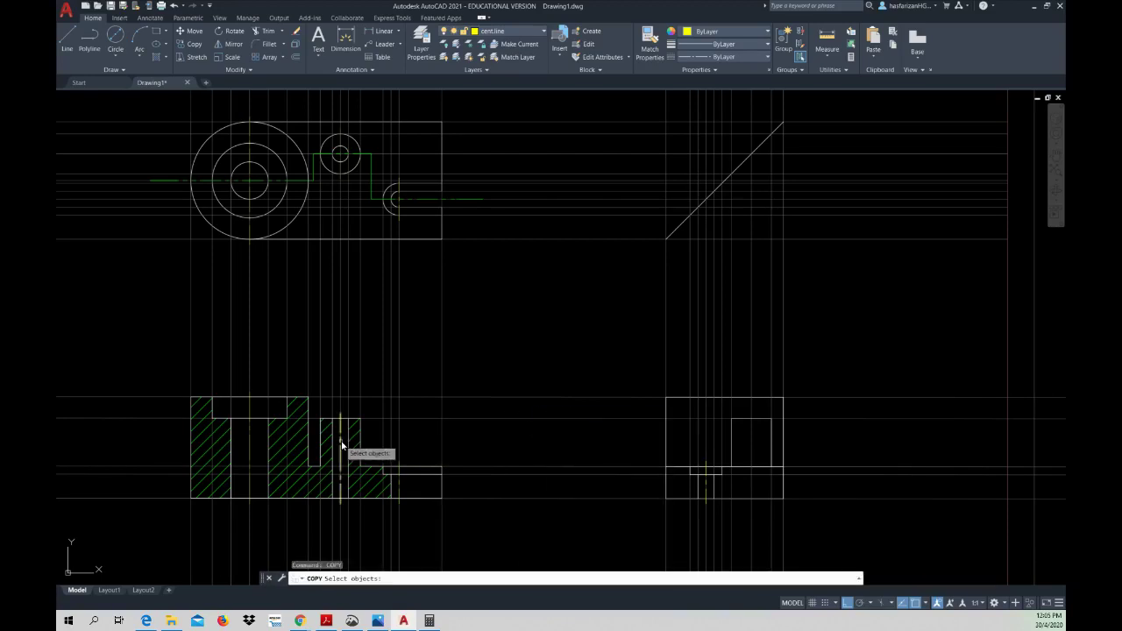
key("Return")
left_click(341, 418)
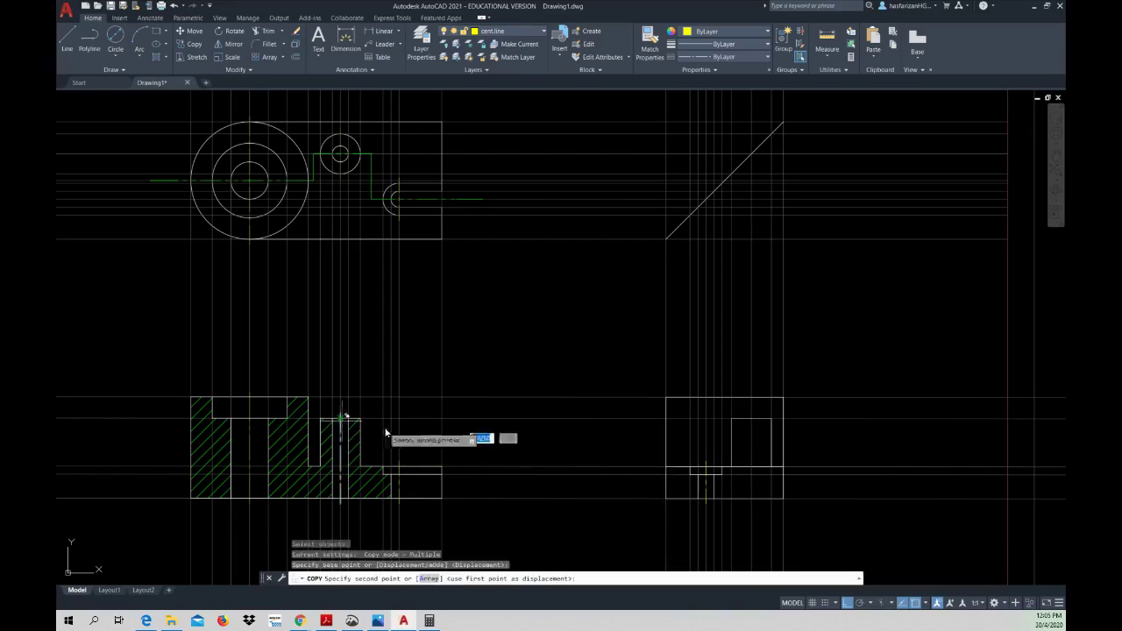
left_click(753, 423)
key("Escape")
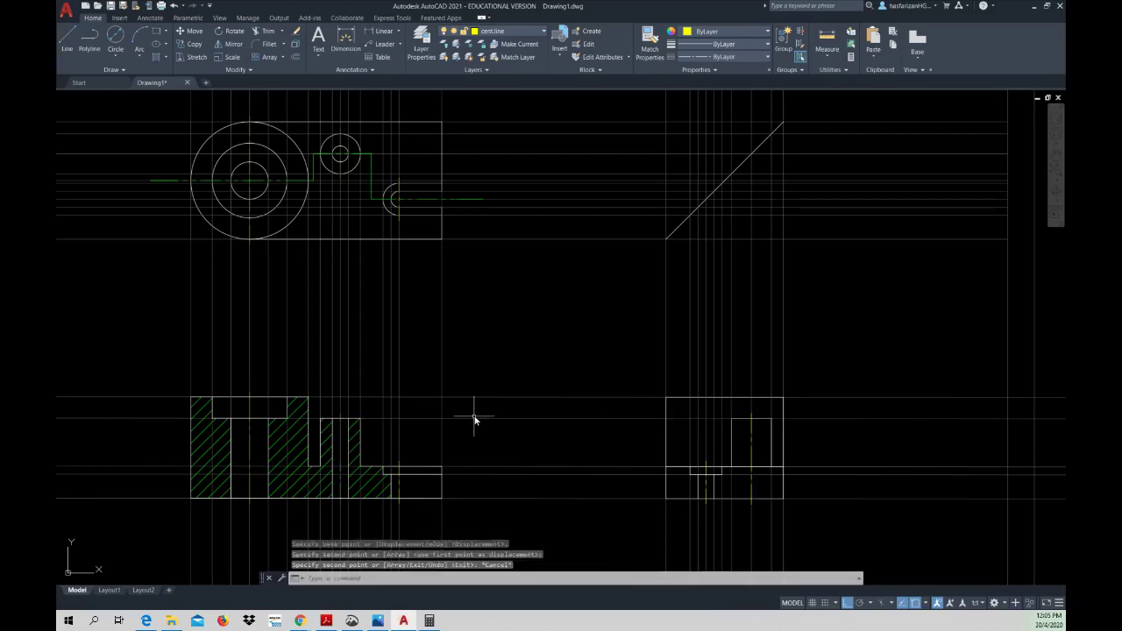
- Copy the vertical line at the section's left part into the side view
right_click(474, 421)
left_click(497, 424)
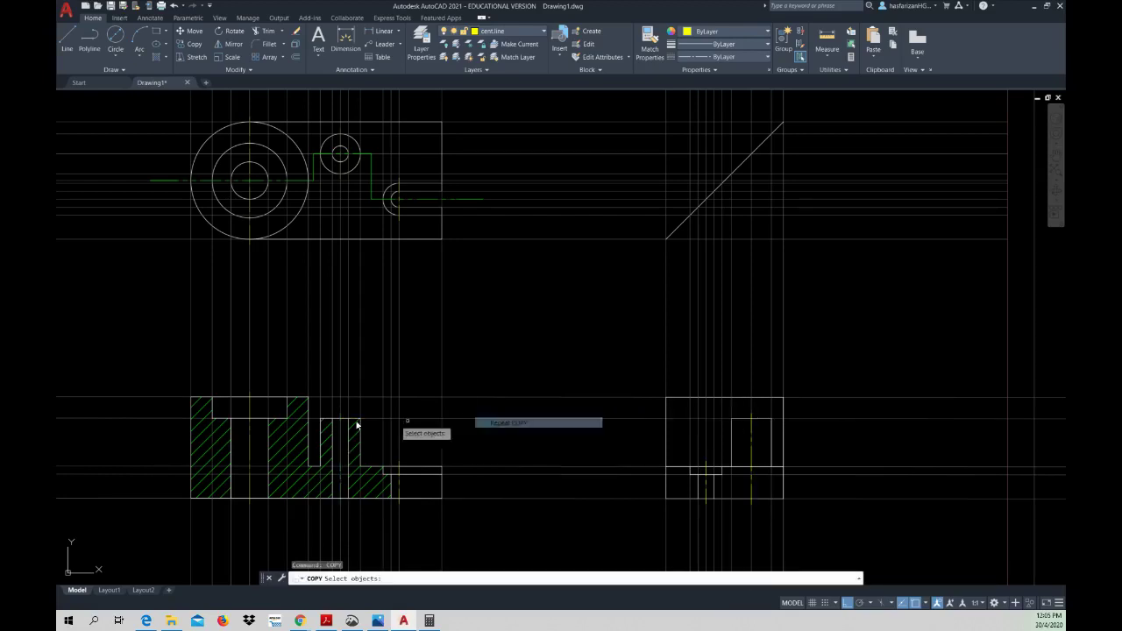
left_click(251, 410)
key("Return")
left_click(251, 411)
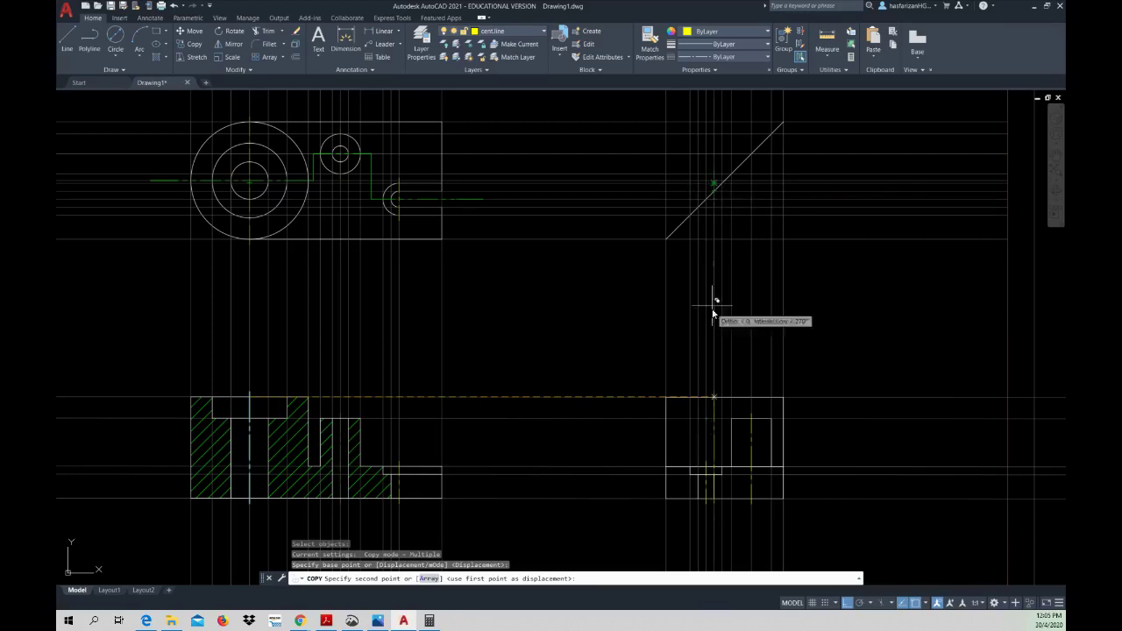
left_click(715, 402)
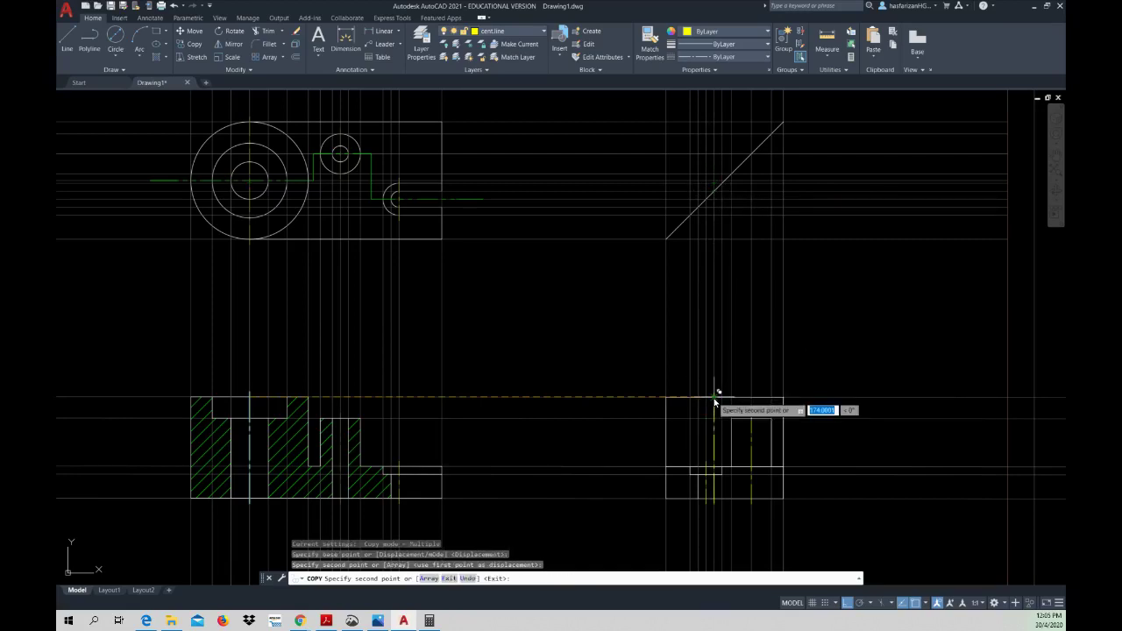
key("Escape")
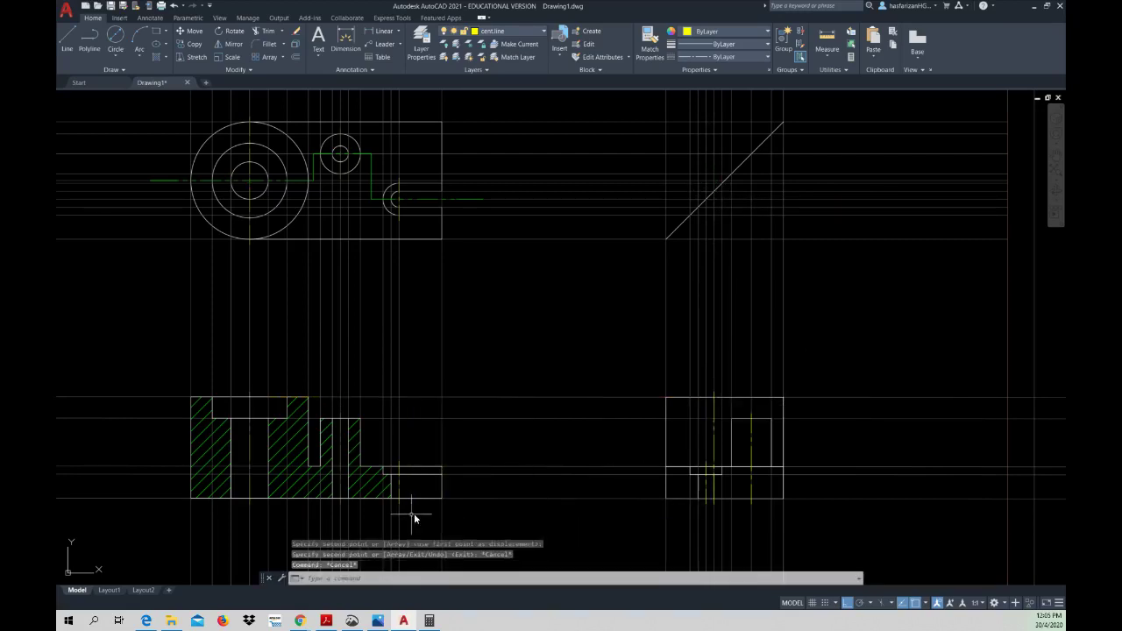
middle_click_drag(559, 450, 539, 451)
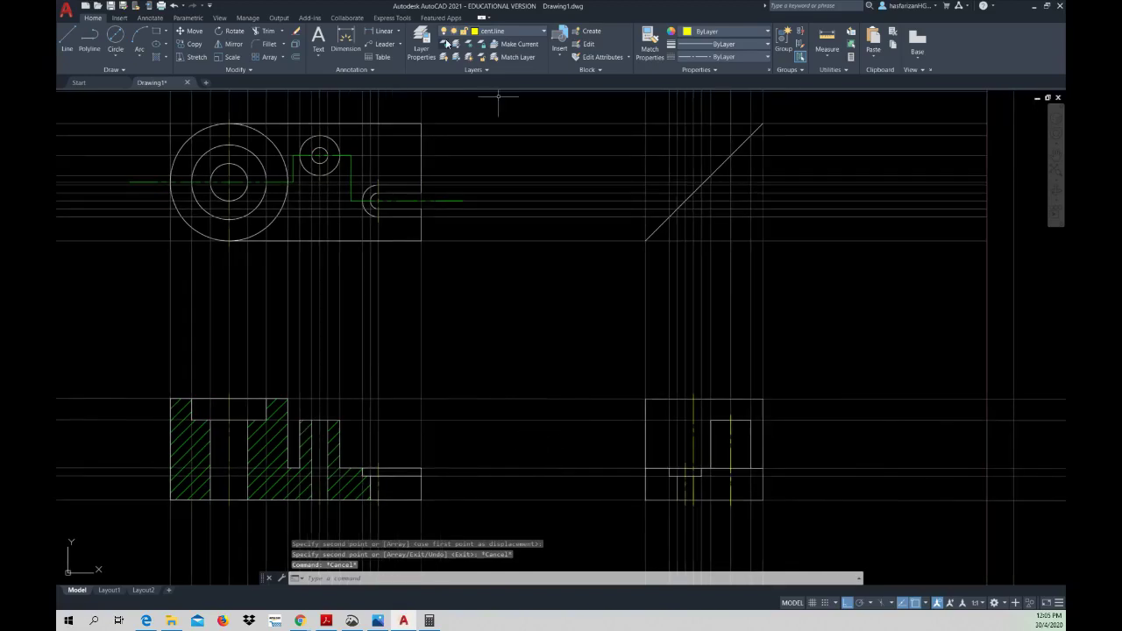
- Create a new layer named hid.line with cyan colour
left_click(422, 39)
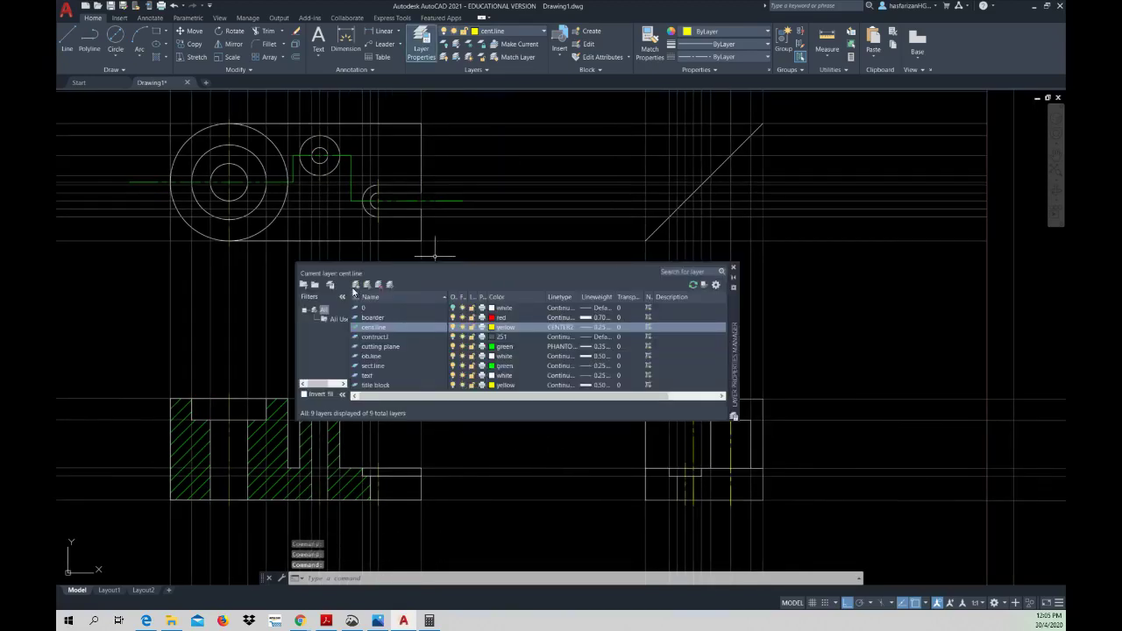
left_click(357, 284)
type("hid.lin")
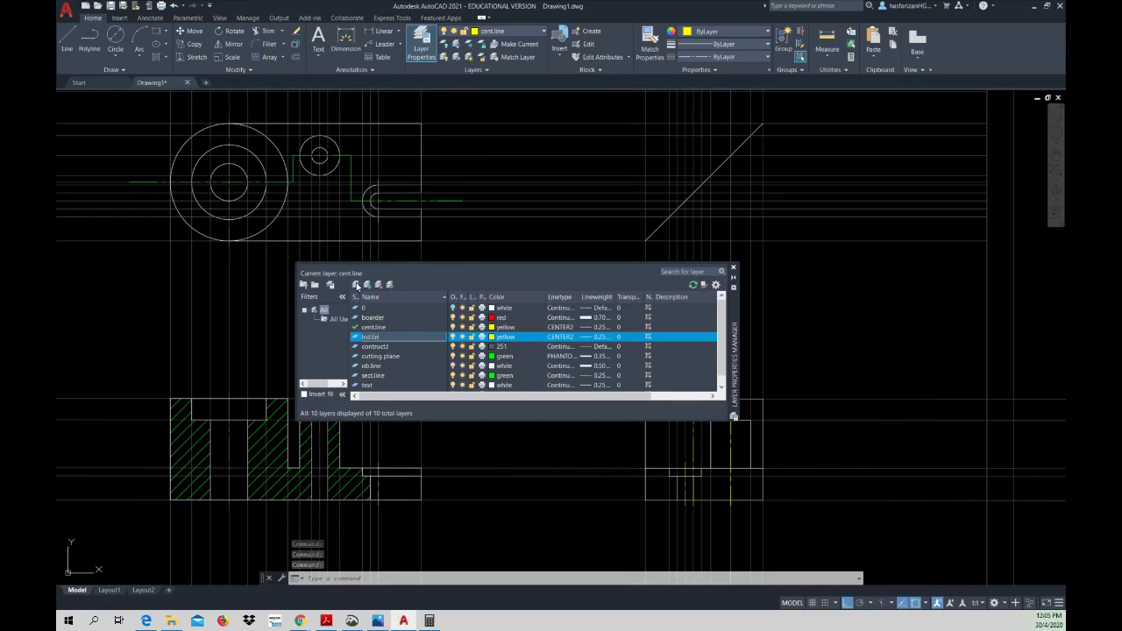
type("e")
key("Return")
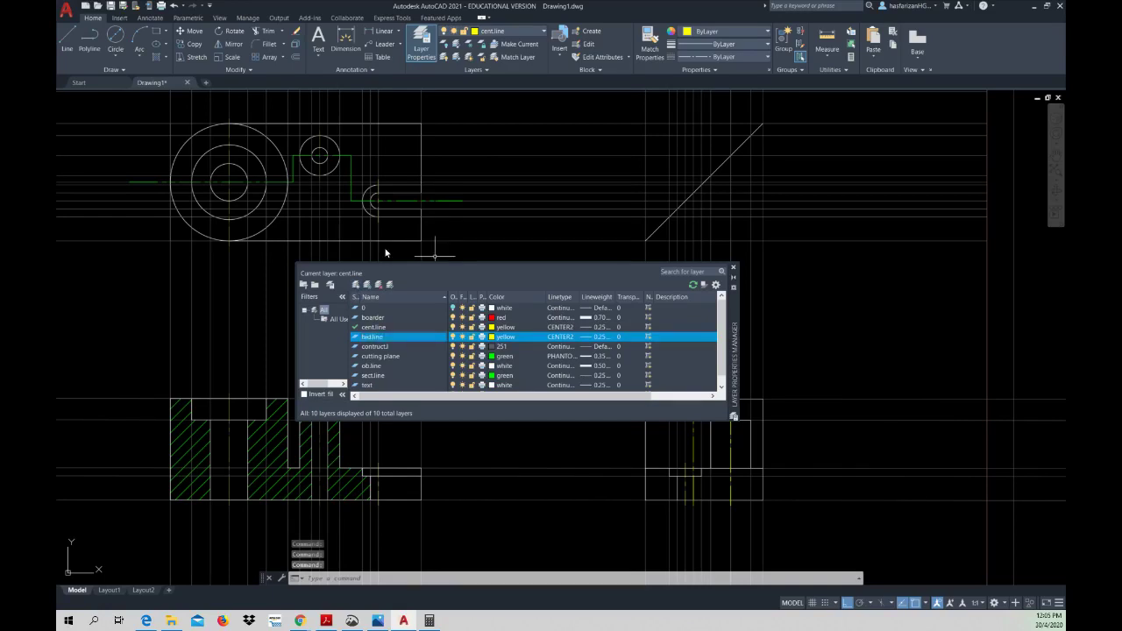
left_click(495, 340)
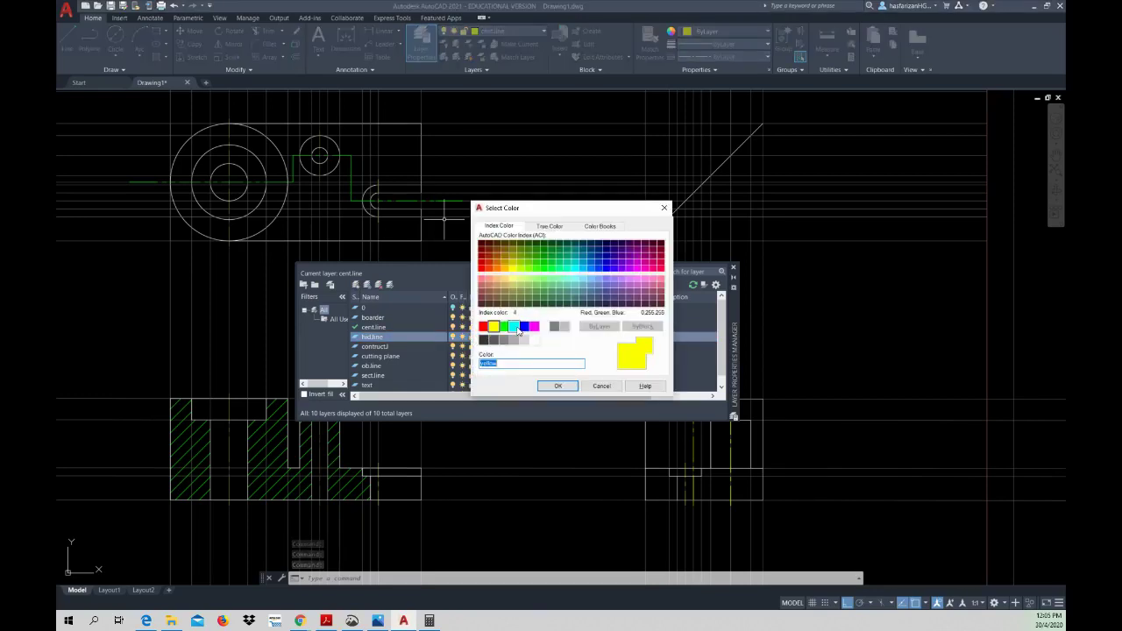
left_click(514, 327)
left_click(557, 386)
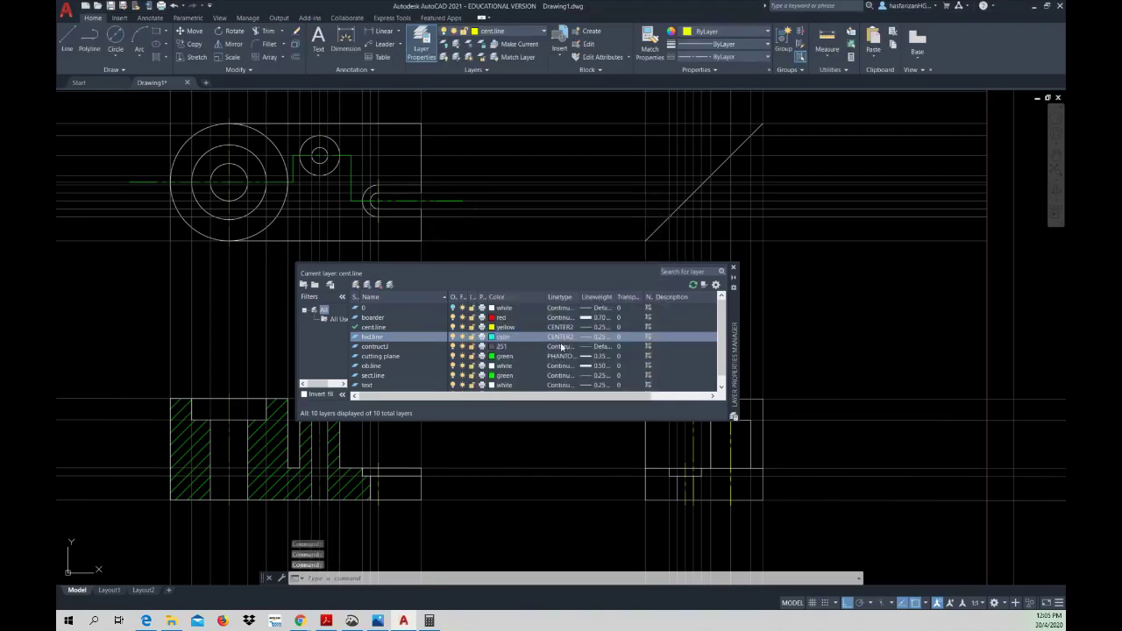
- Load the HIDDEN linetype and assign it to the hid.line layer
left_click(561, 337)
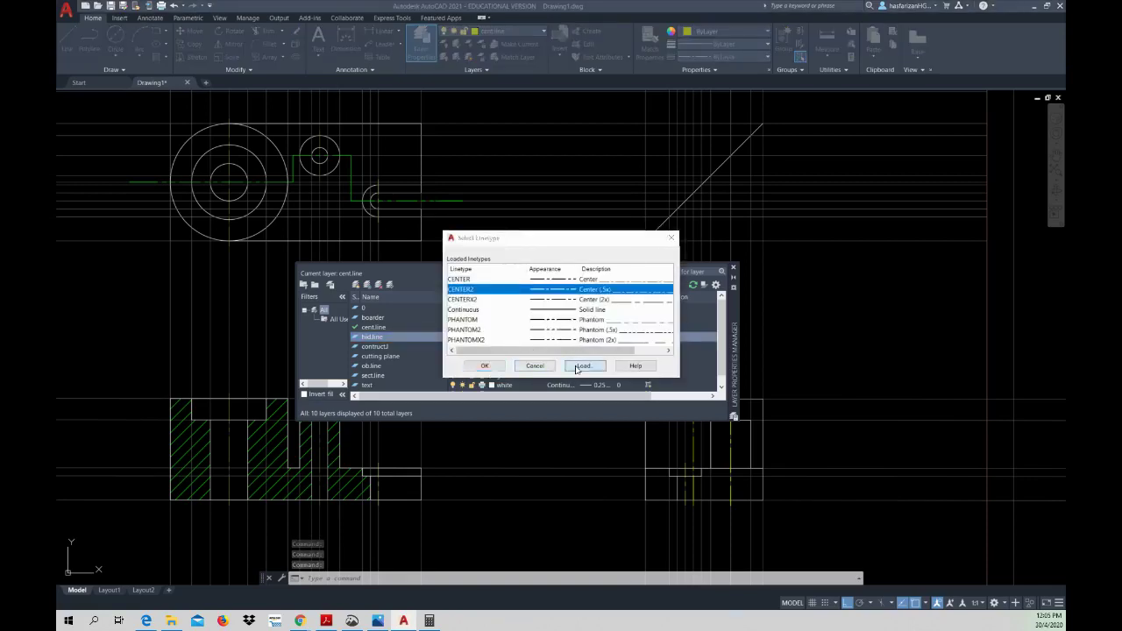
left_click(583, 365)
left_click(491, 329)
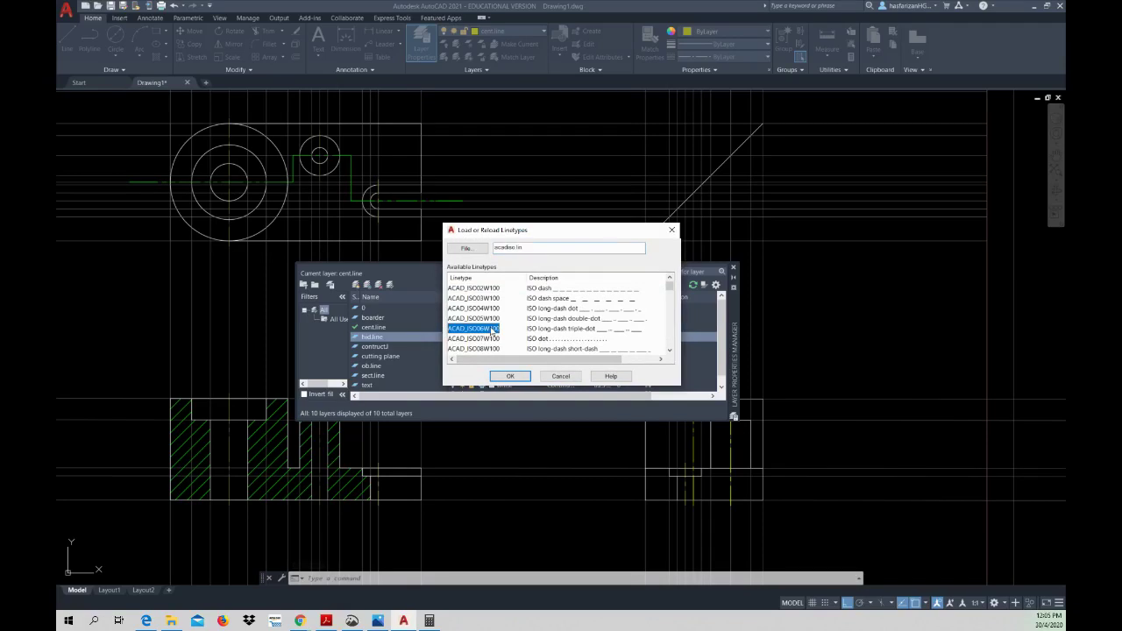
key("h")
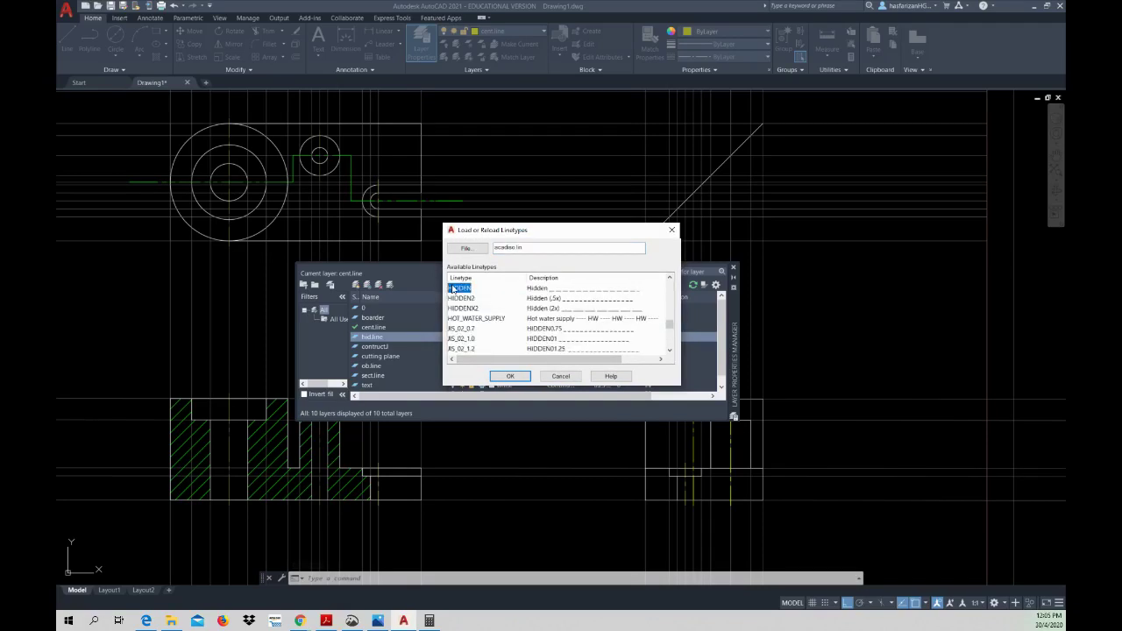
left_click(510, 375)
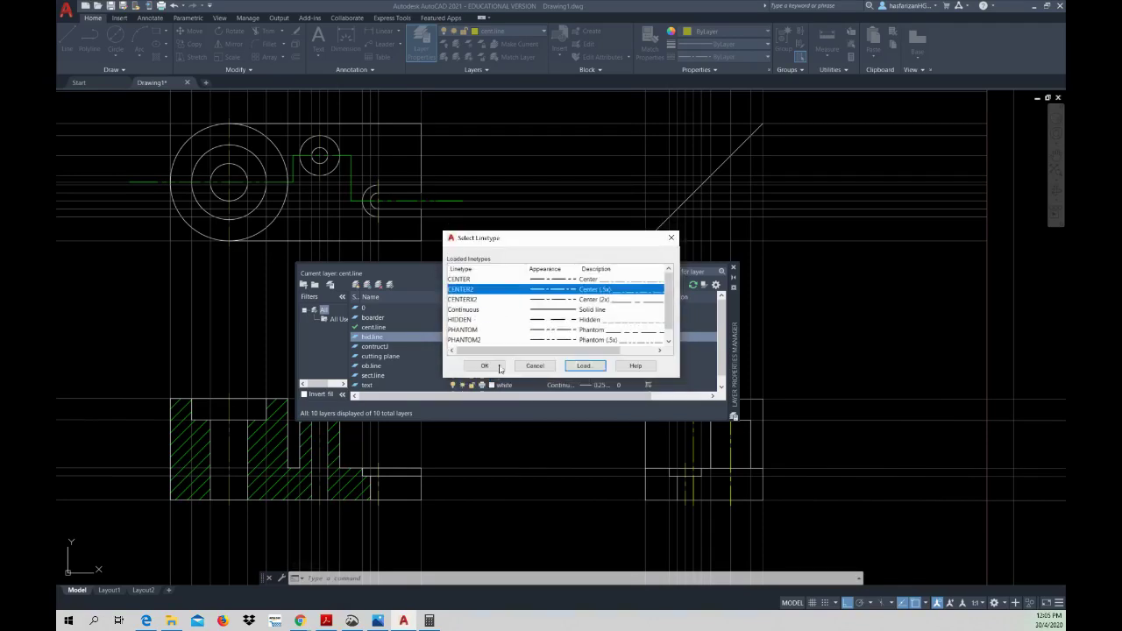
left_click(472, 321)
left_click(484, 365)
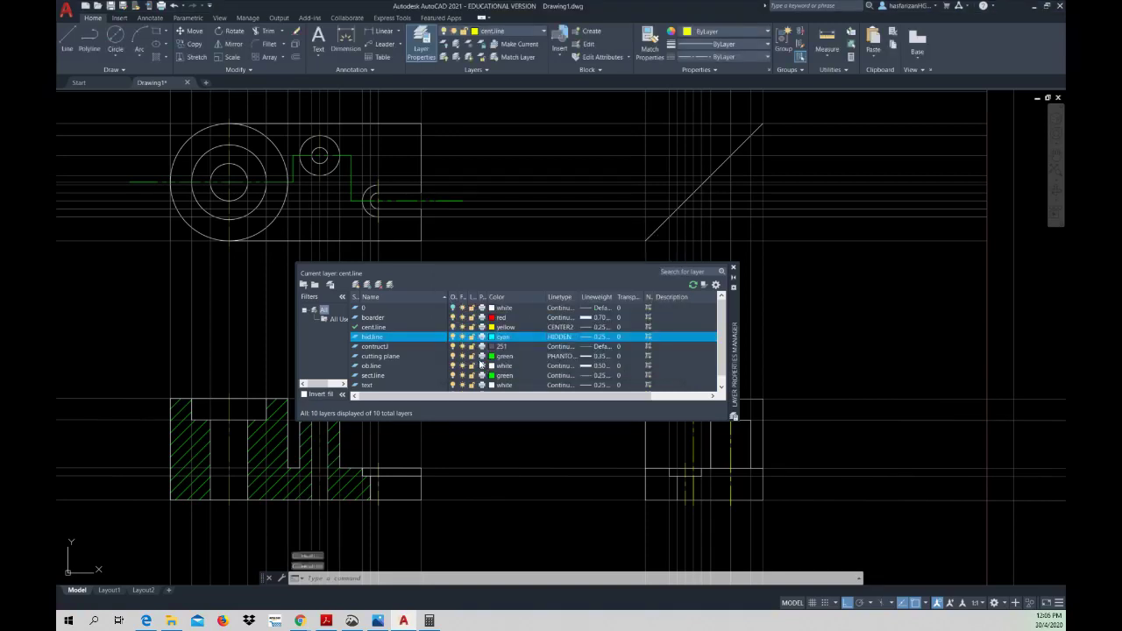
left_click(734, 271)
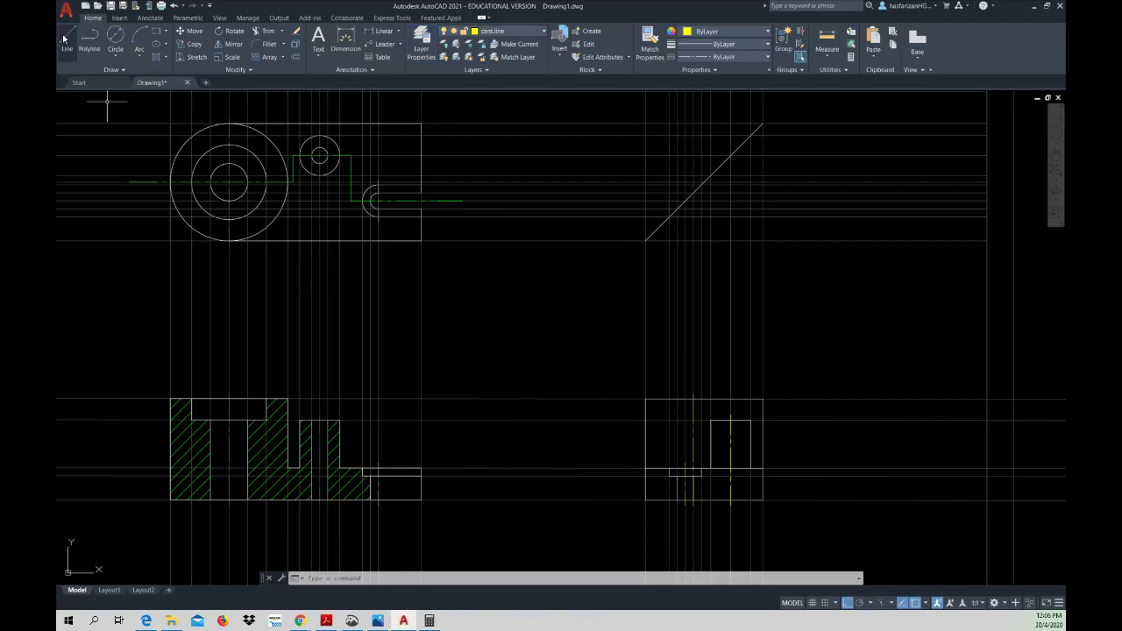
- Make hid.line the current layer, then abandon an unfinished line in the side view
left_click(530, 34)
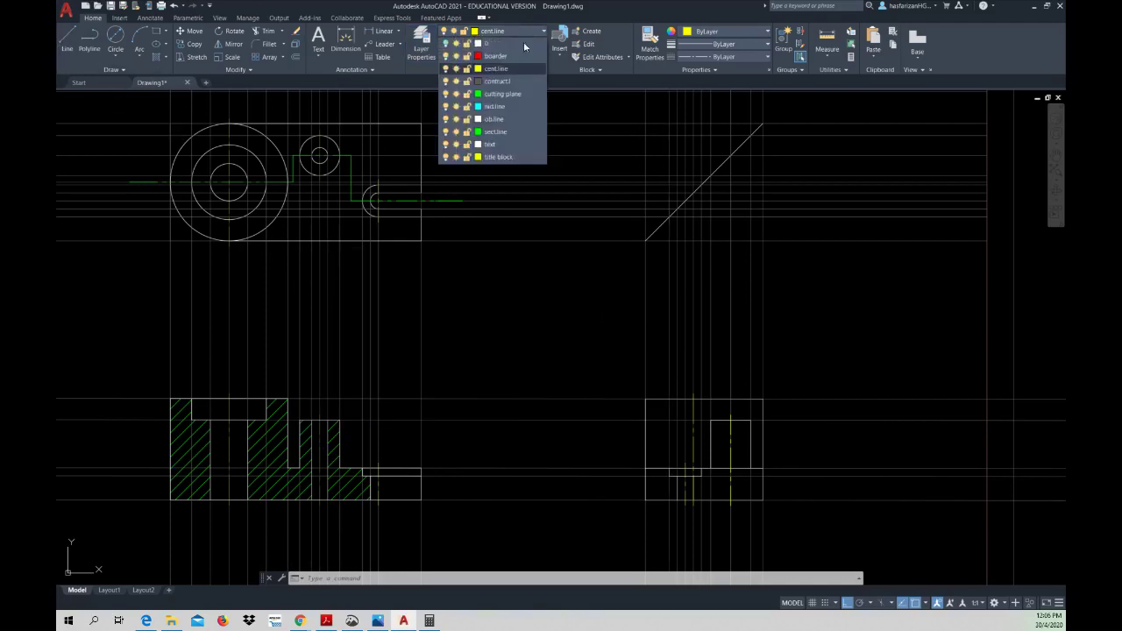
left_click(495, 106)
left_click(68, 37)
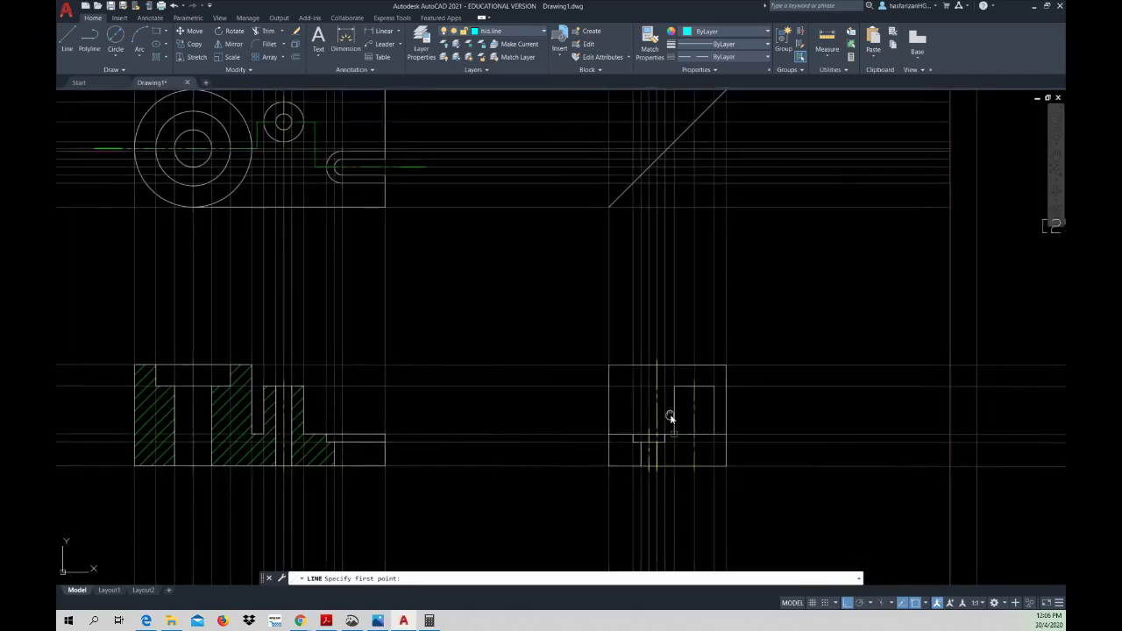
middle_click_drag(669, 419, 632, 396)
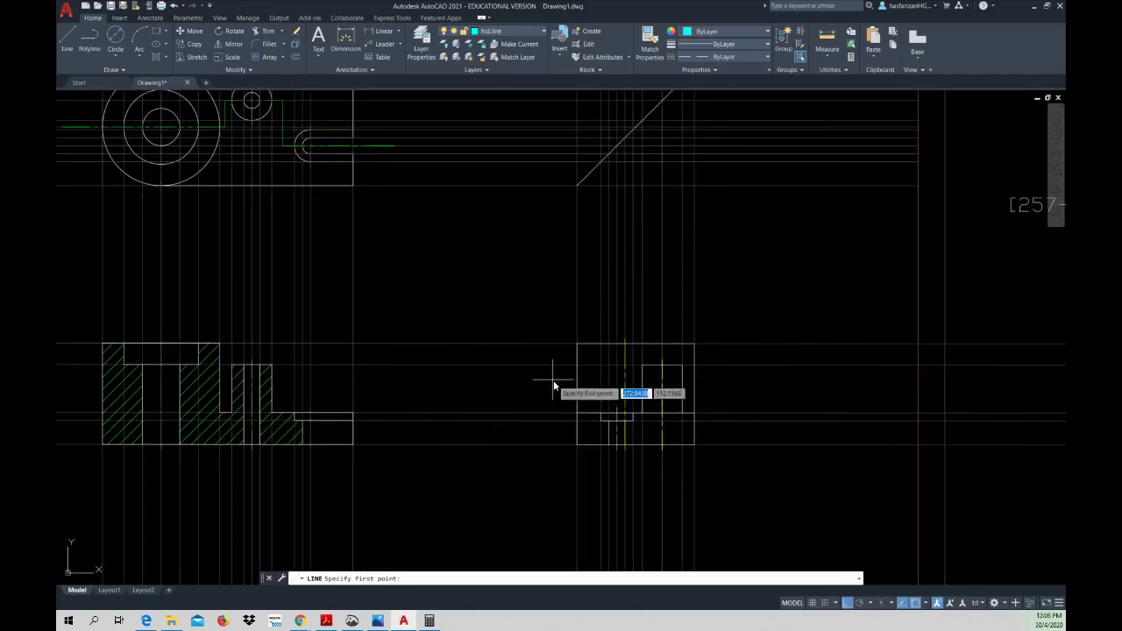
left_click(601, 350)
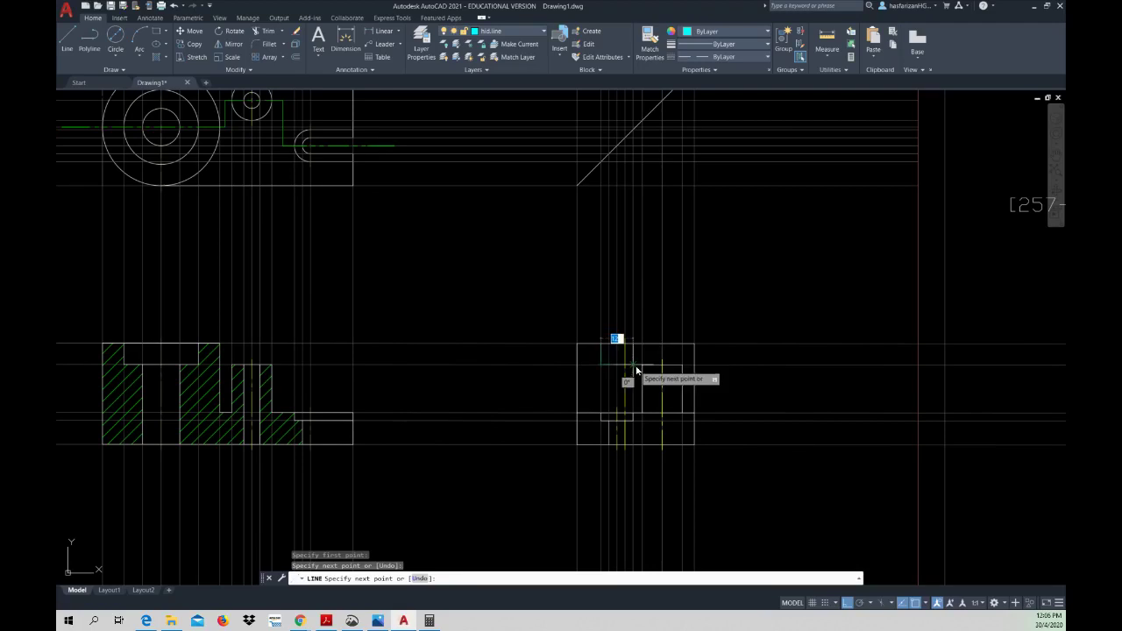
key("Escape")
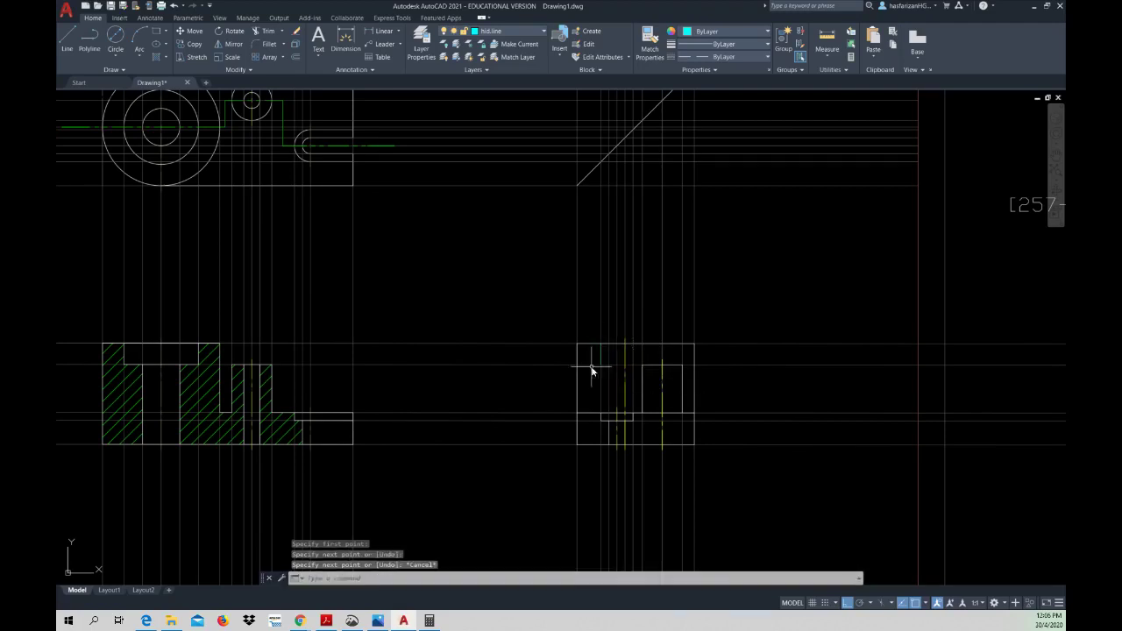
- Erase the short stray vertical line in the right side view
middle_click_drag(592, 371, 582, 380)
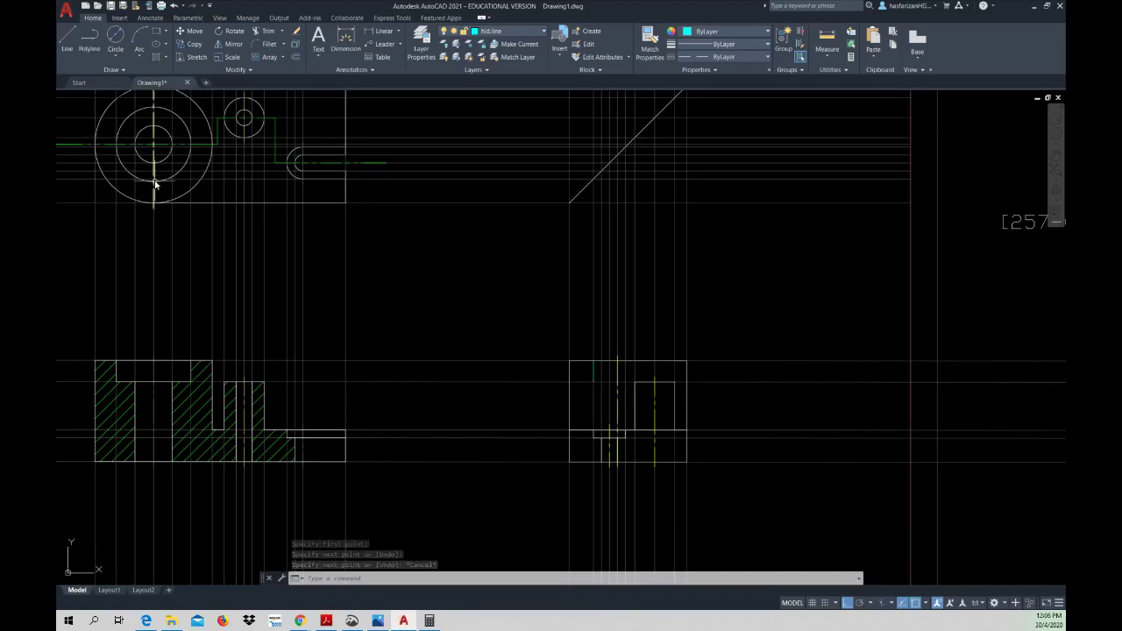
key("Escape")
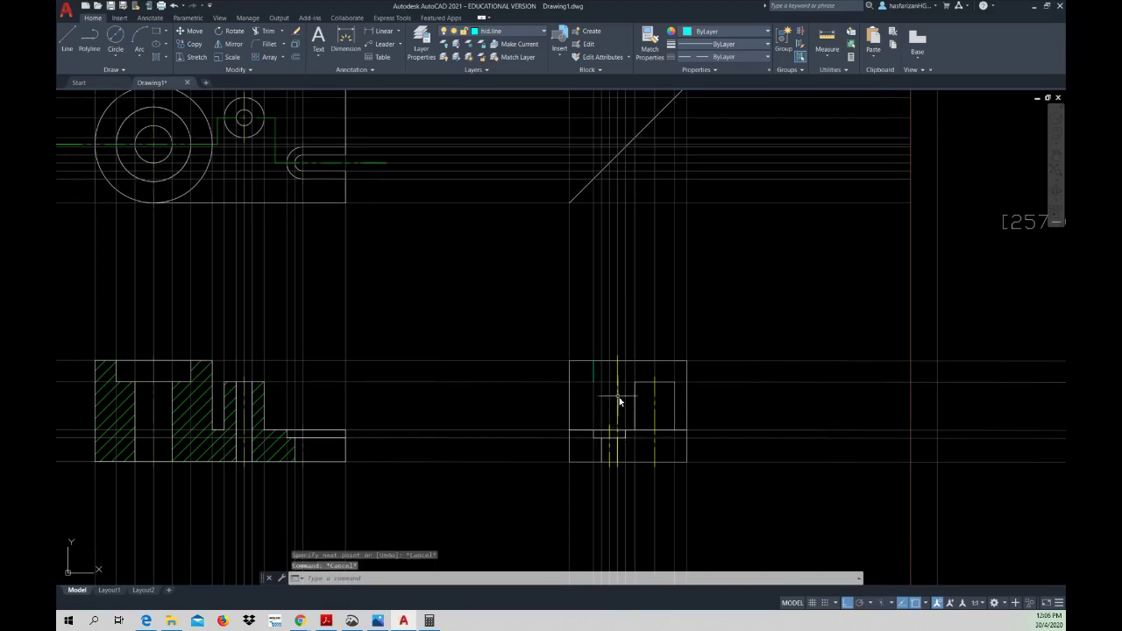
left_click(593, 380)
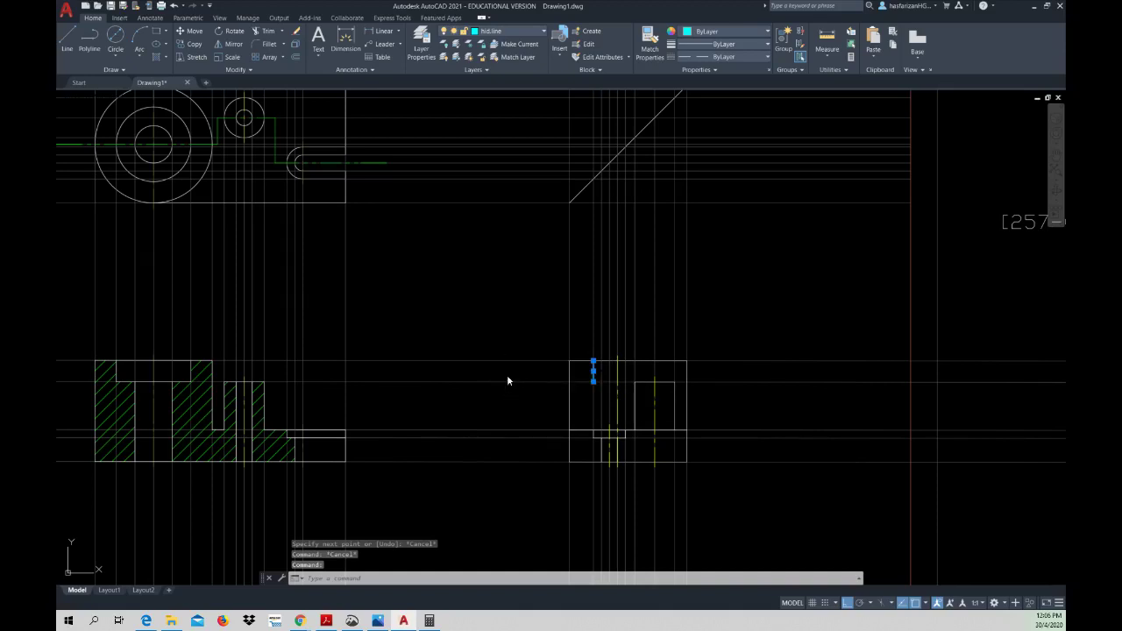
key("Delete")
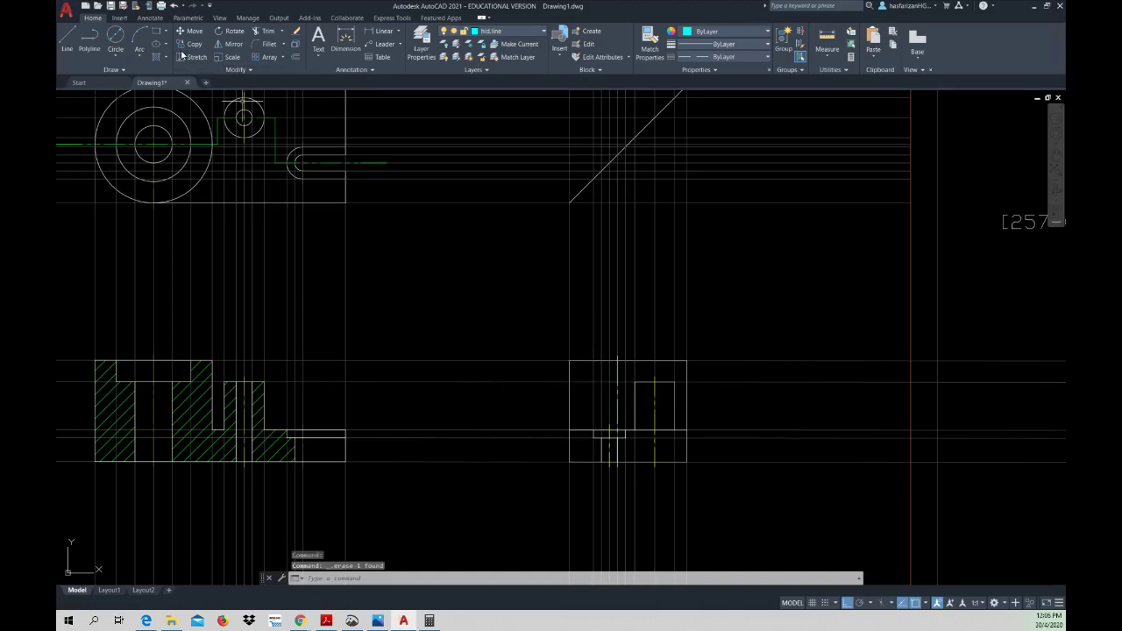
- Copy the short line at the large circle to two new positions in the top view
left_click(187, 45)
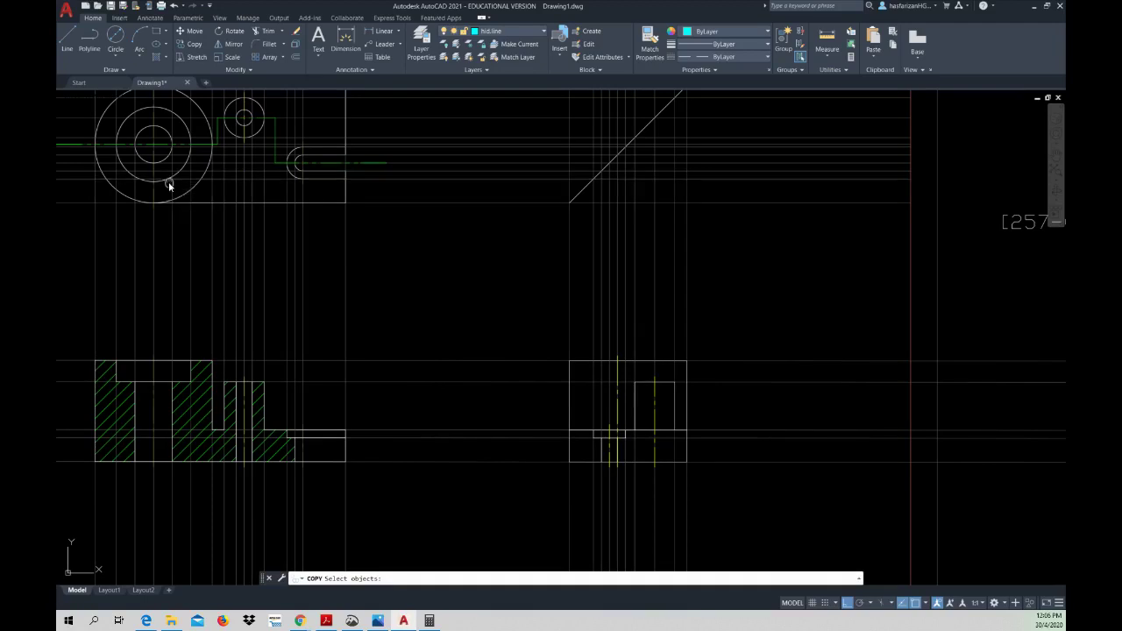
scroll(168, 182, "up", 2)
scroll(216, 224, "up", 1)
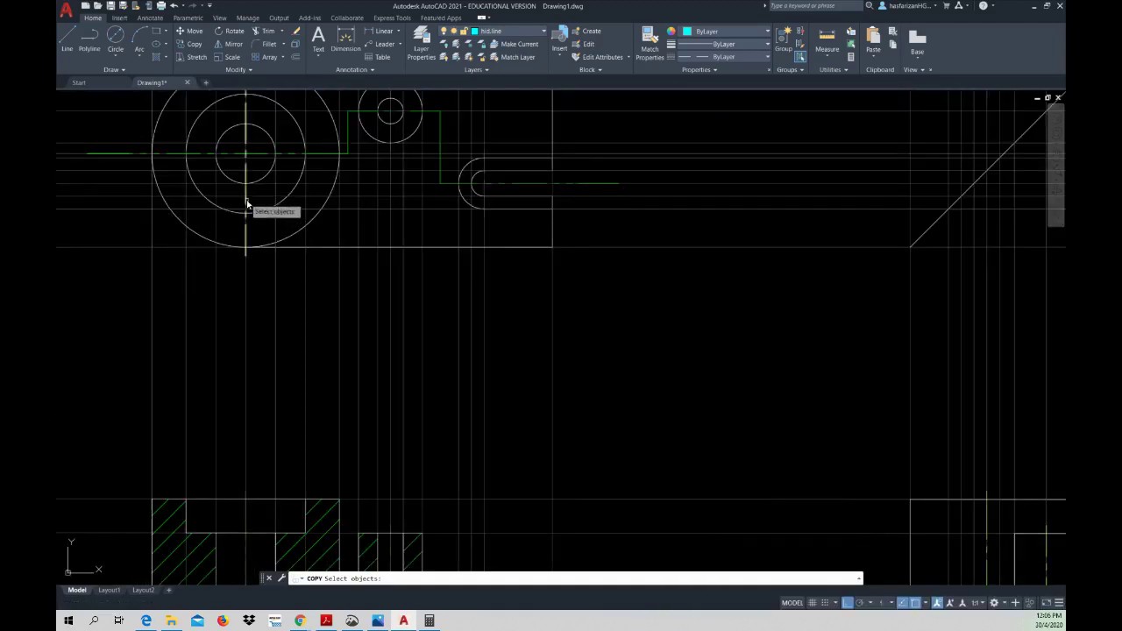
left_click(252, 212)
key("Return")
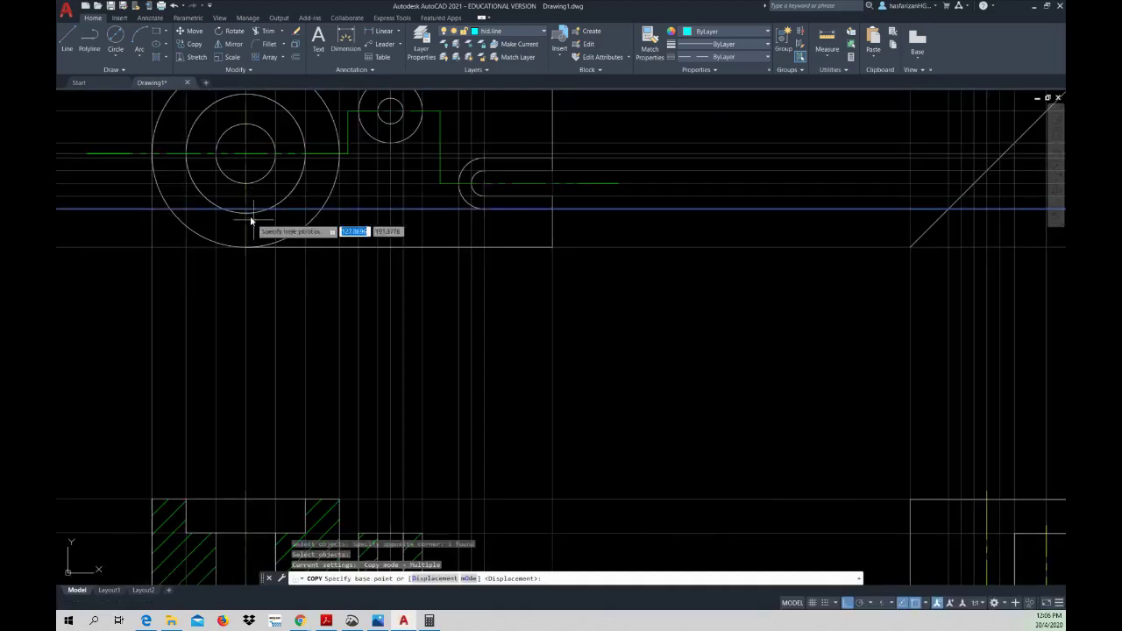
left_click(248, 209)
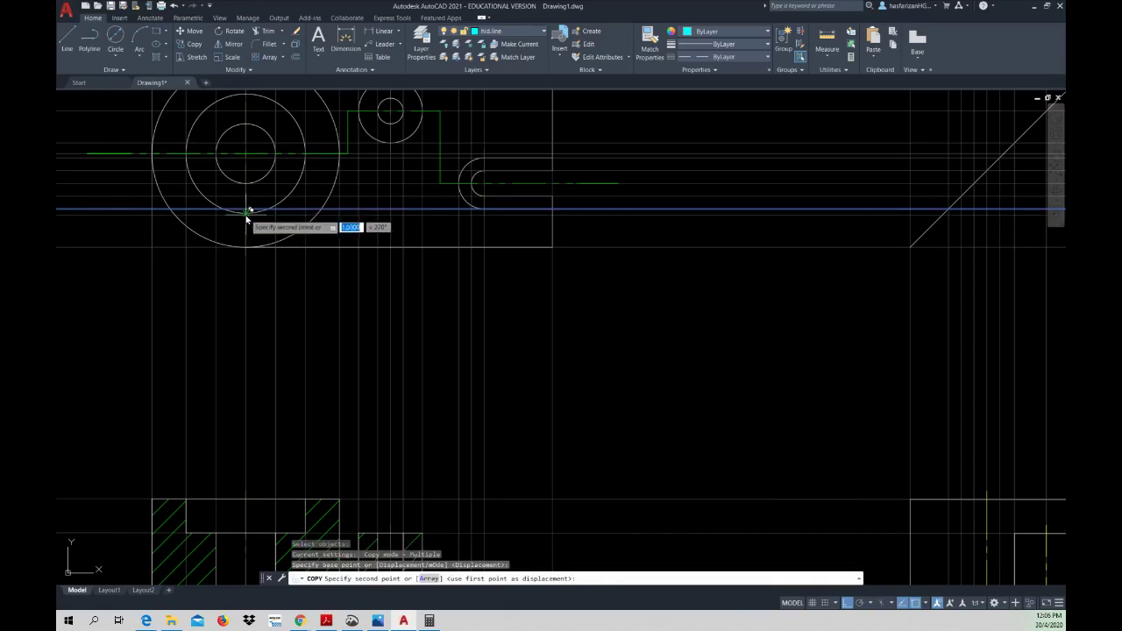
left_click(267, 209)
middle_click_drag(268, 209, 267, 300)
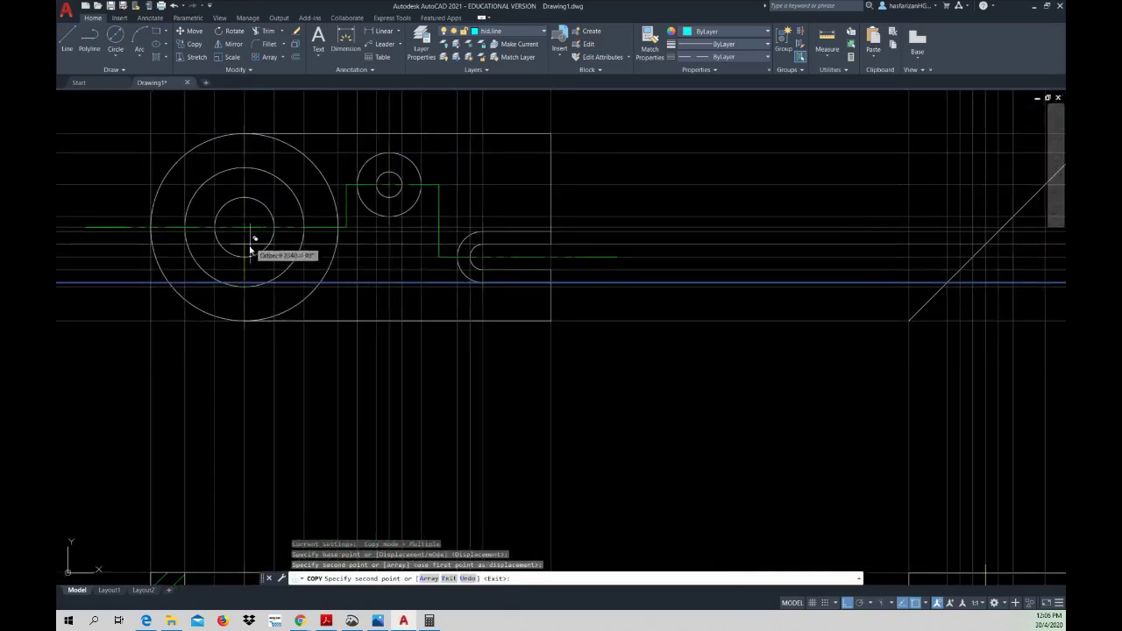
left_click(246, 189)
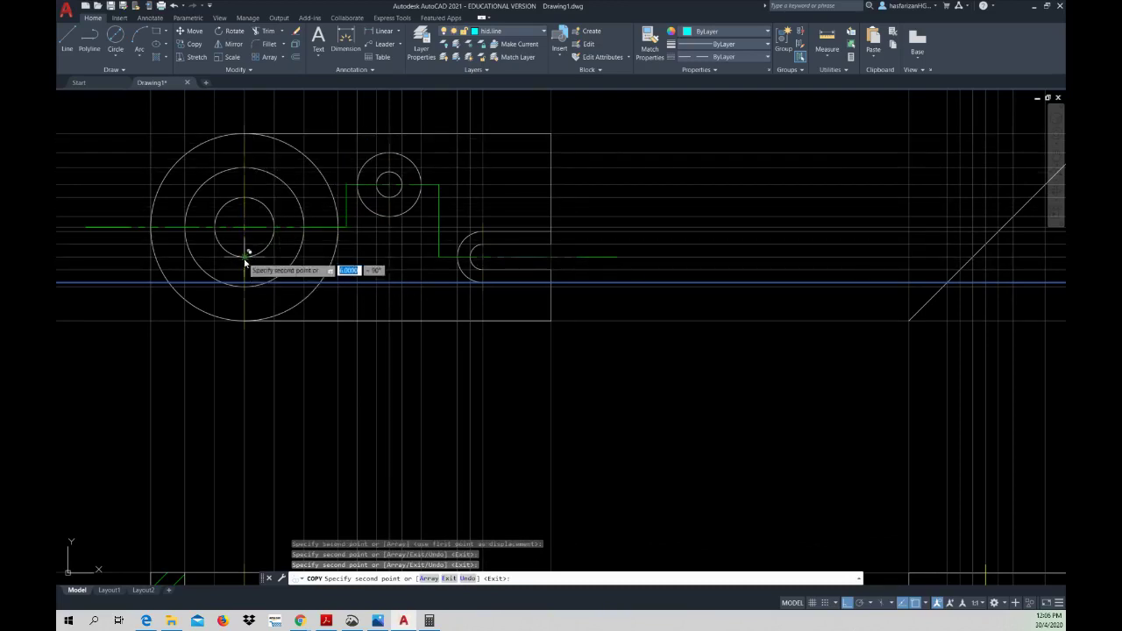
key("Escape")
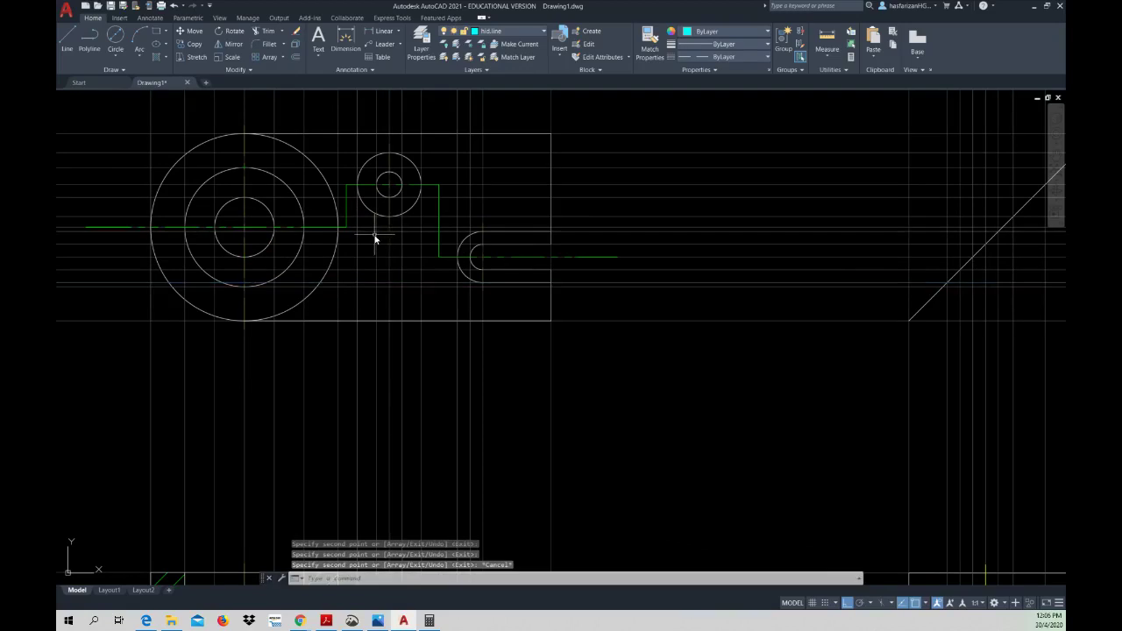
middle_click_drag(359, 271, 426, 272)
scroll(426, 272, "down", 2)
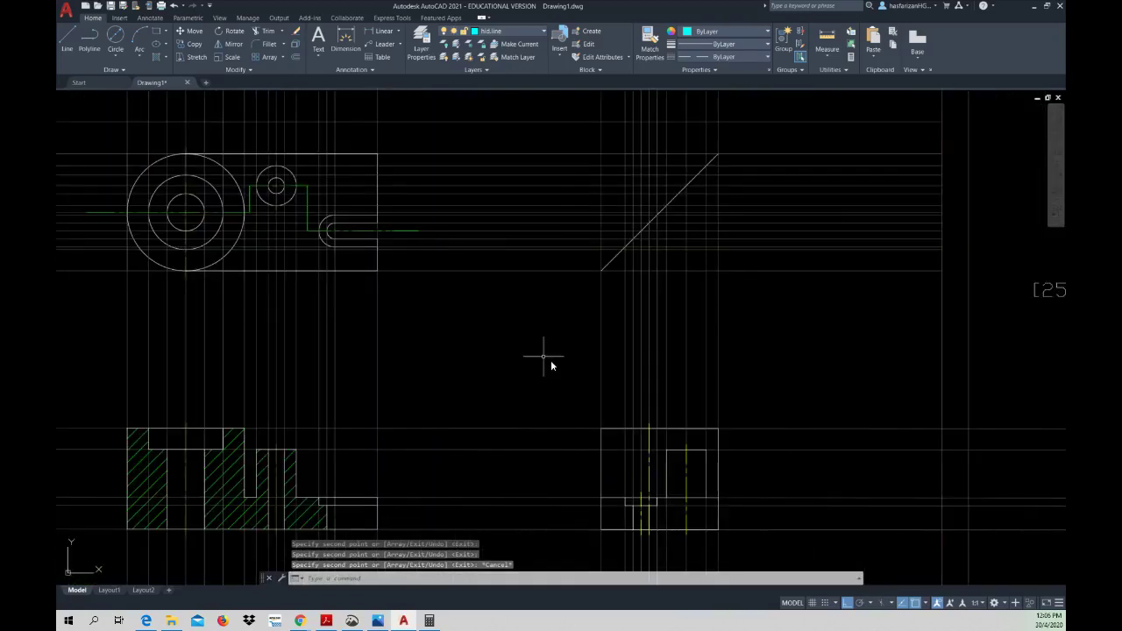
middle_click_drag(544, 357, 561, 413)
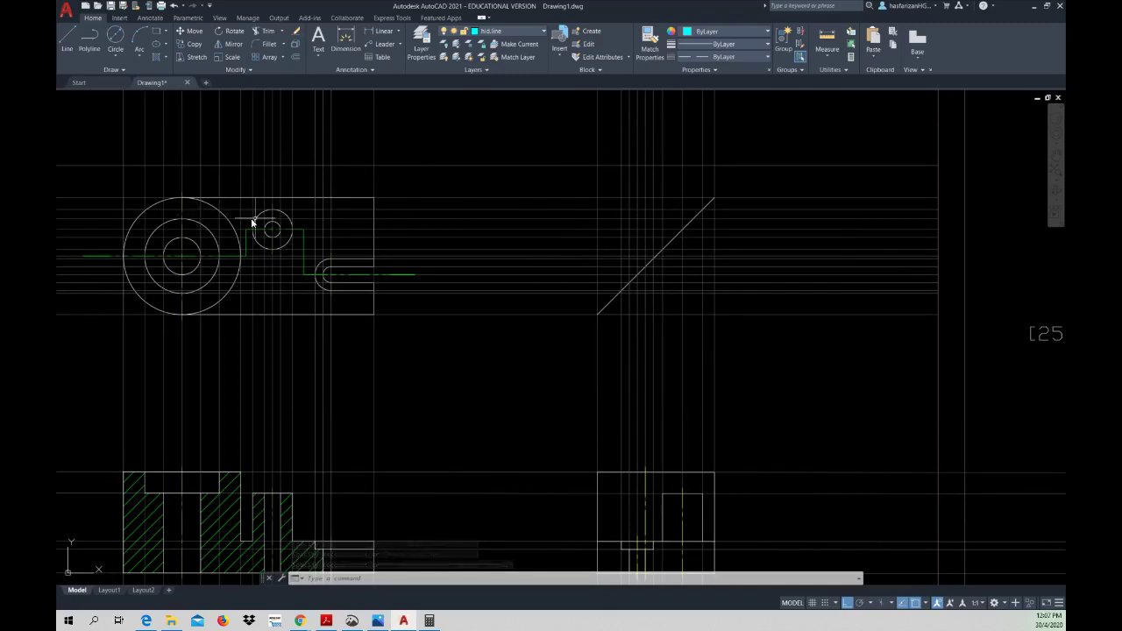
- Copy the right vertical construction line slightly left, with the base point on the 45° line
left_click(672, 219)
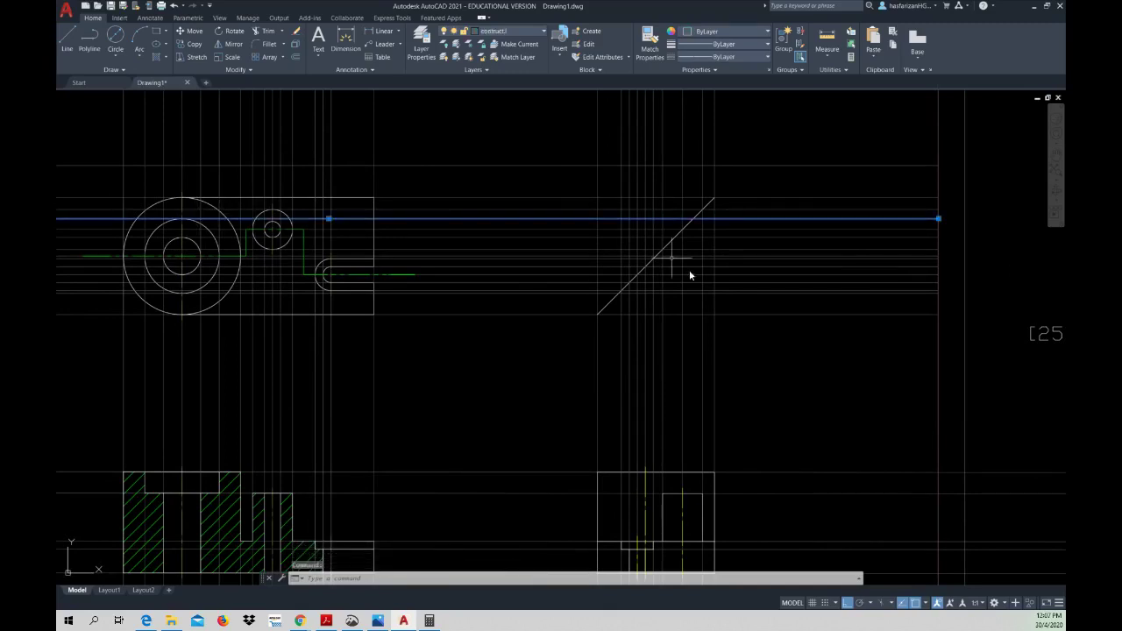
left_click(191, 44)
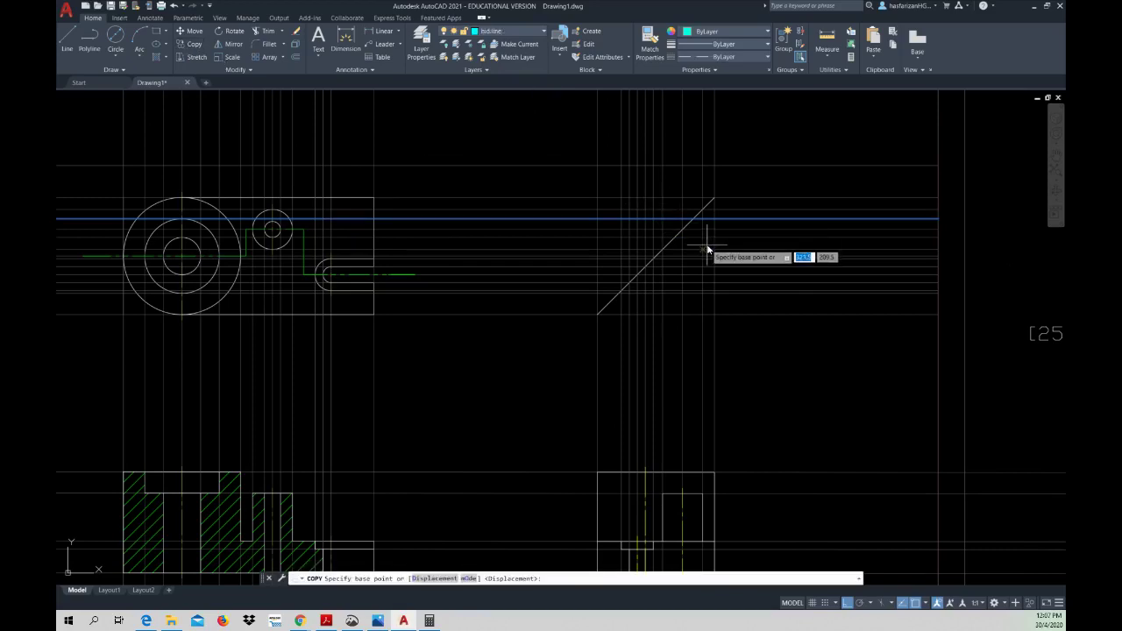
key("Escape")
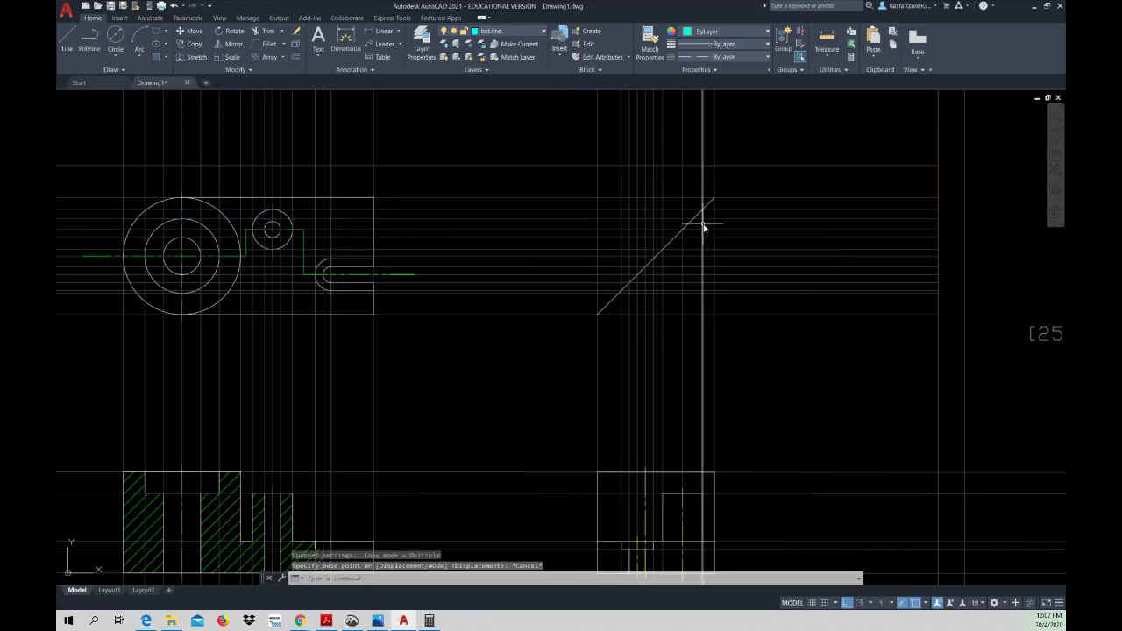
left_click(702, 229)
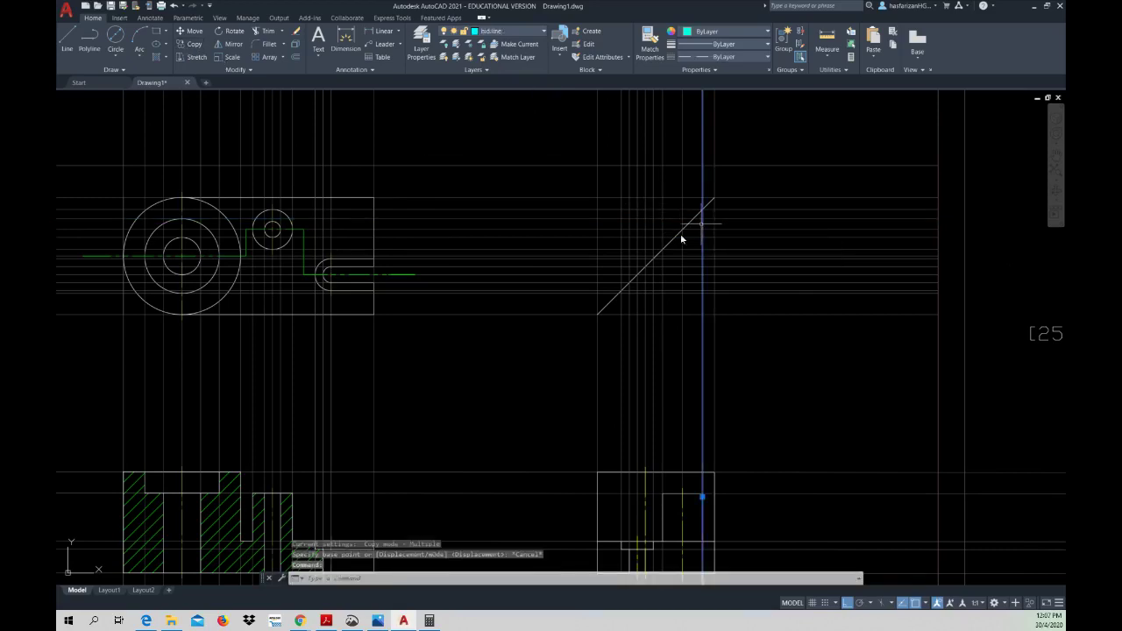
left_click(197, 47)
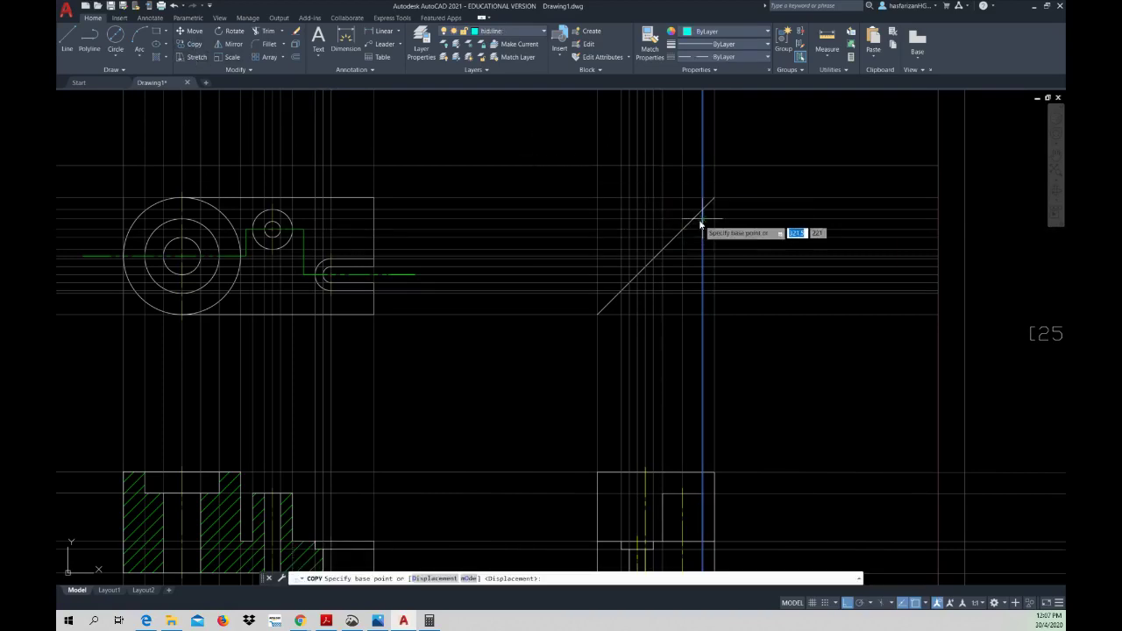
left_click(700, 216)
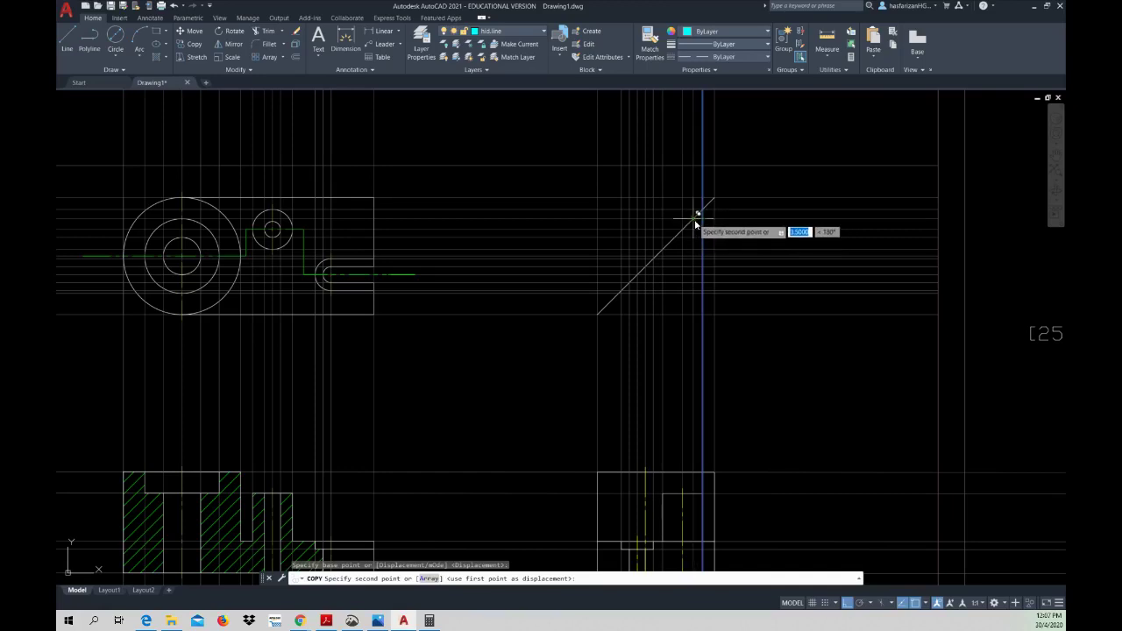
left_click(695, 225)
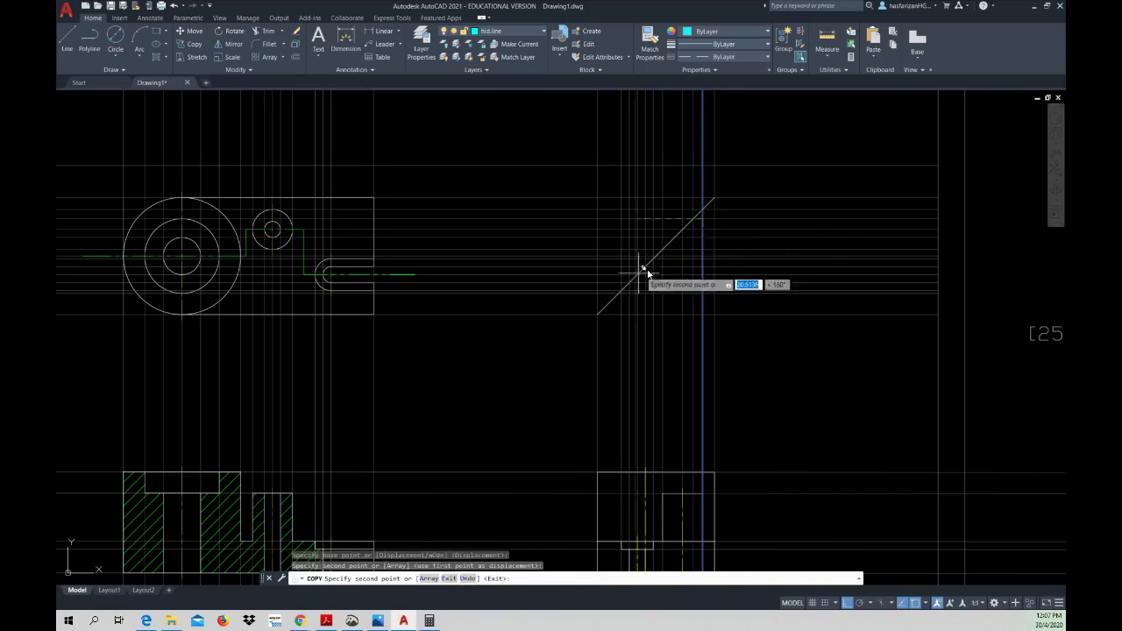
key("Escape")
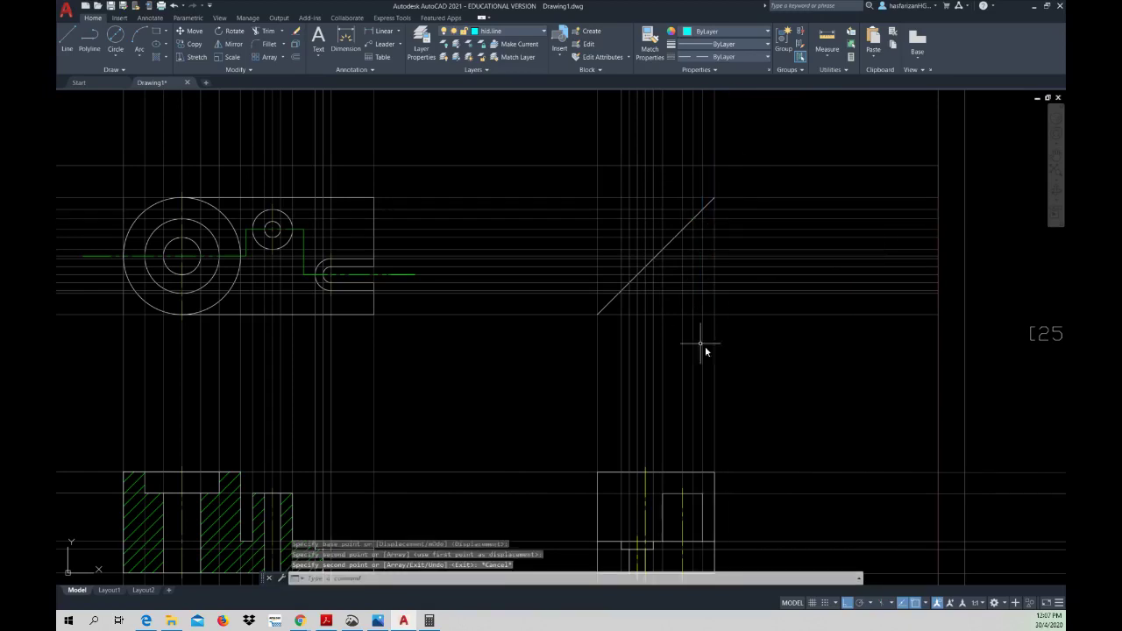
left_click(793, 347)
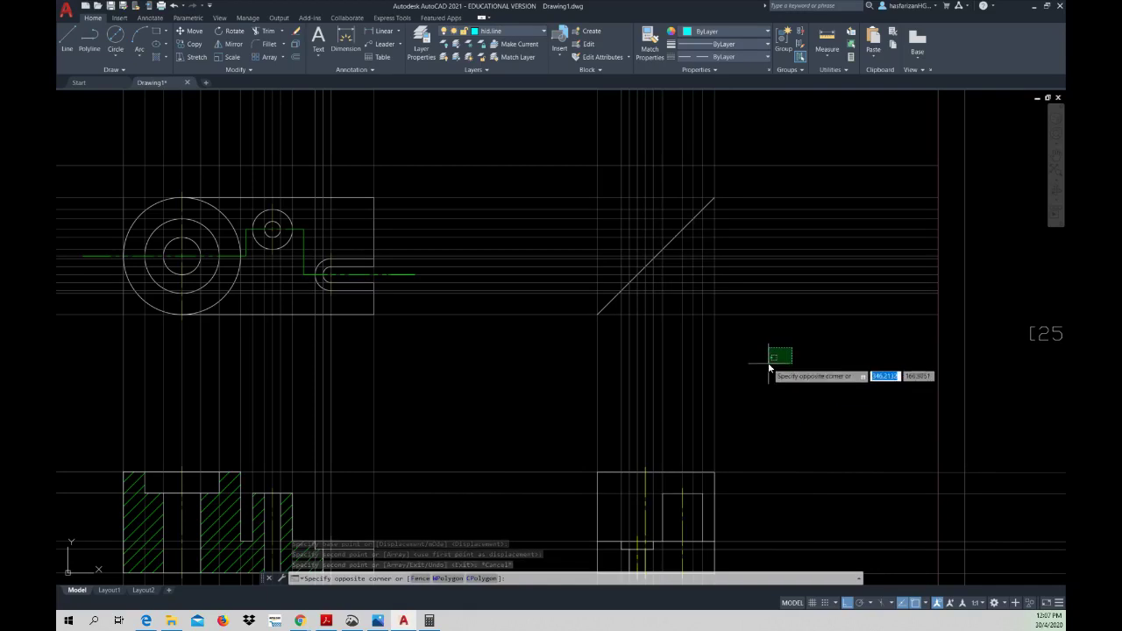
key("Escape")
- Erase five vertical construction lines picked around the side view
middle_click_drag(696, 435, 693, 377)
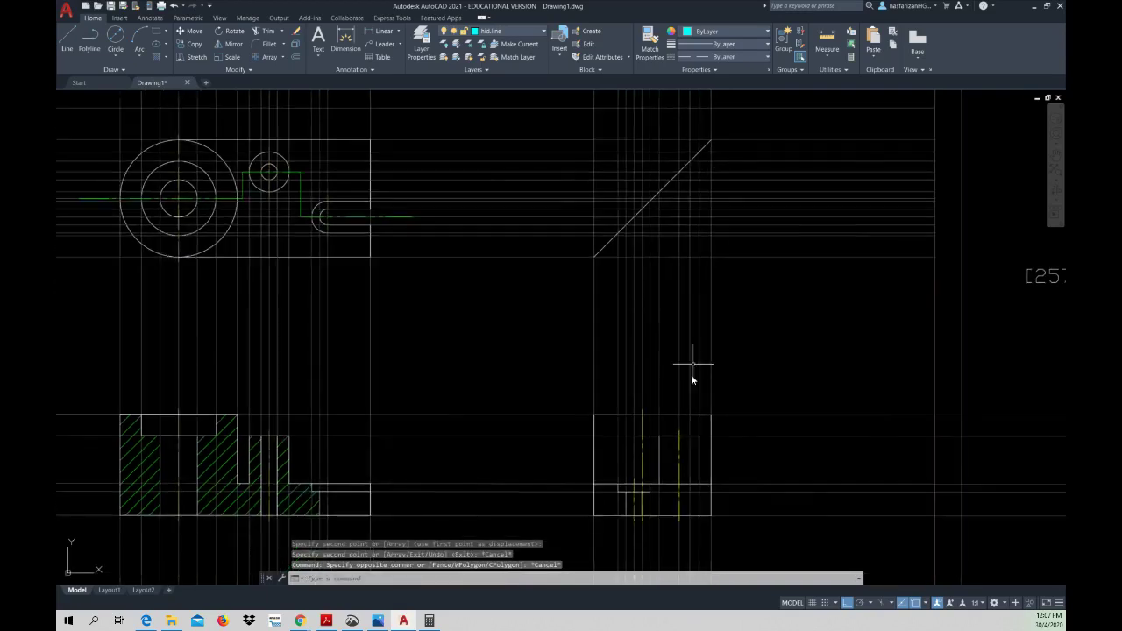
scroll(639, 518, "down", 2)
scroll(638, 515, "up", 4)
left_click(632, 478)
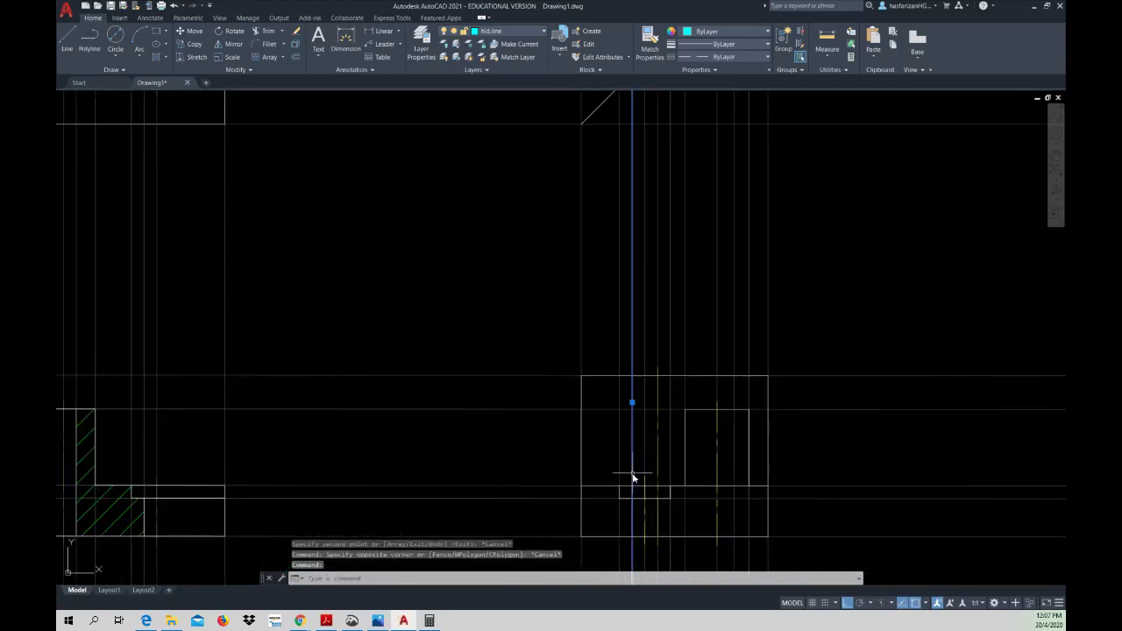
left_click(646, 471)
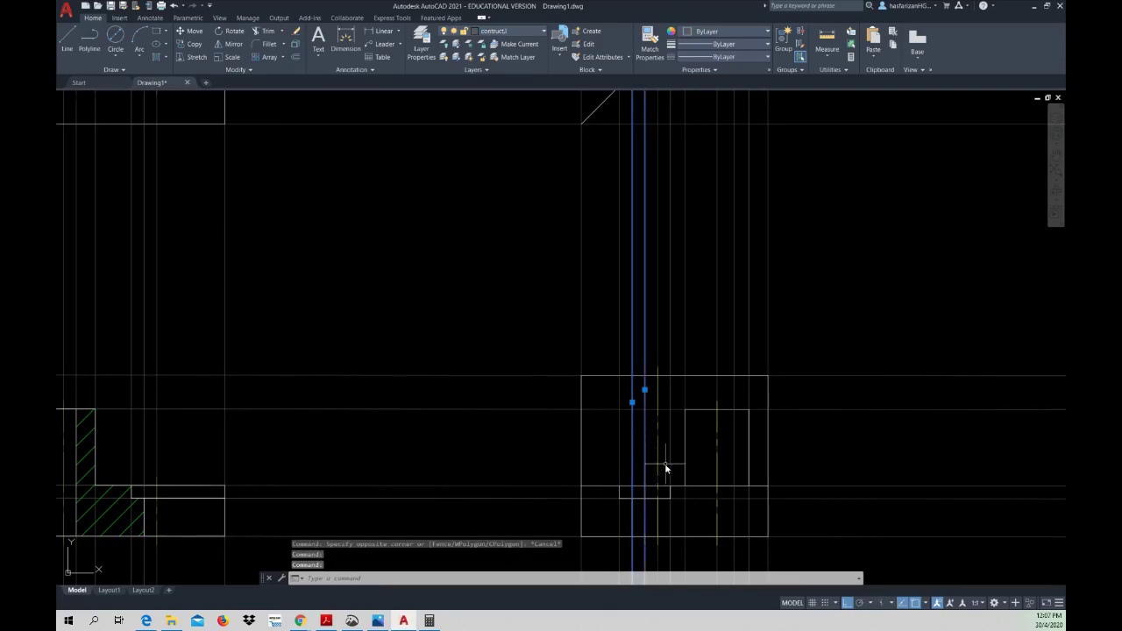
left_click(671, 459)
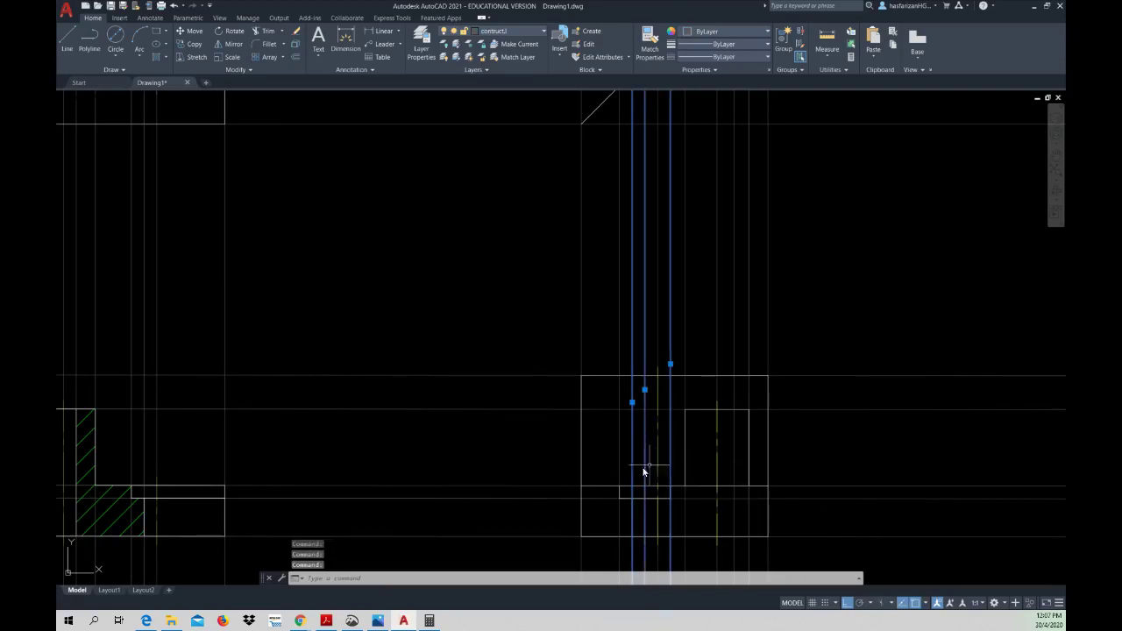
key("Delete")
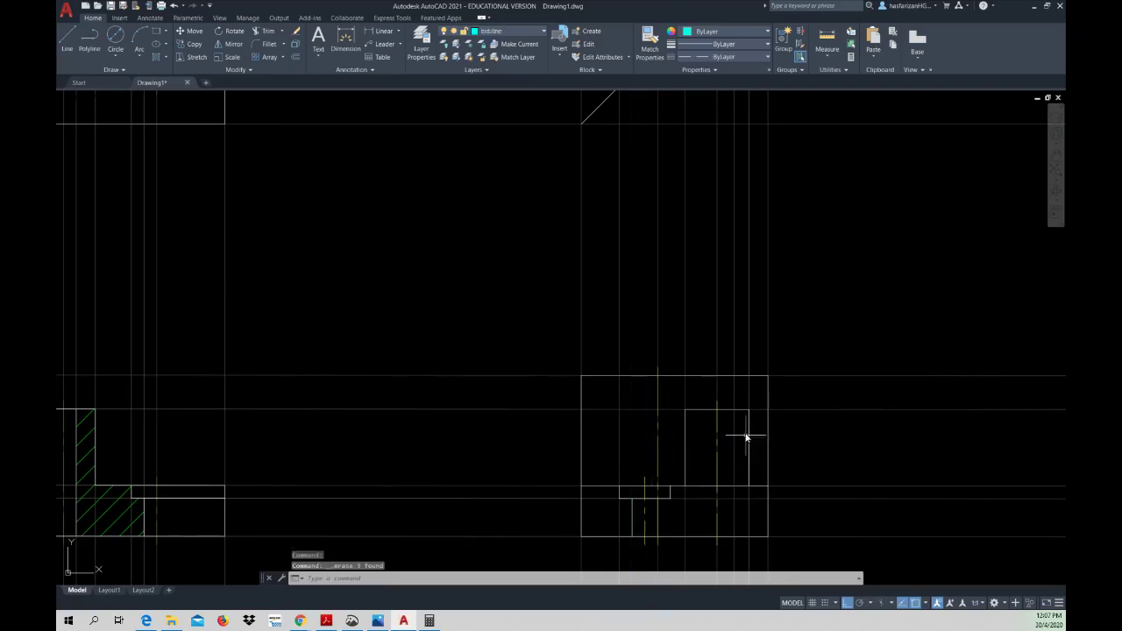
left_click(748, 400)
key("Delete")
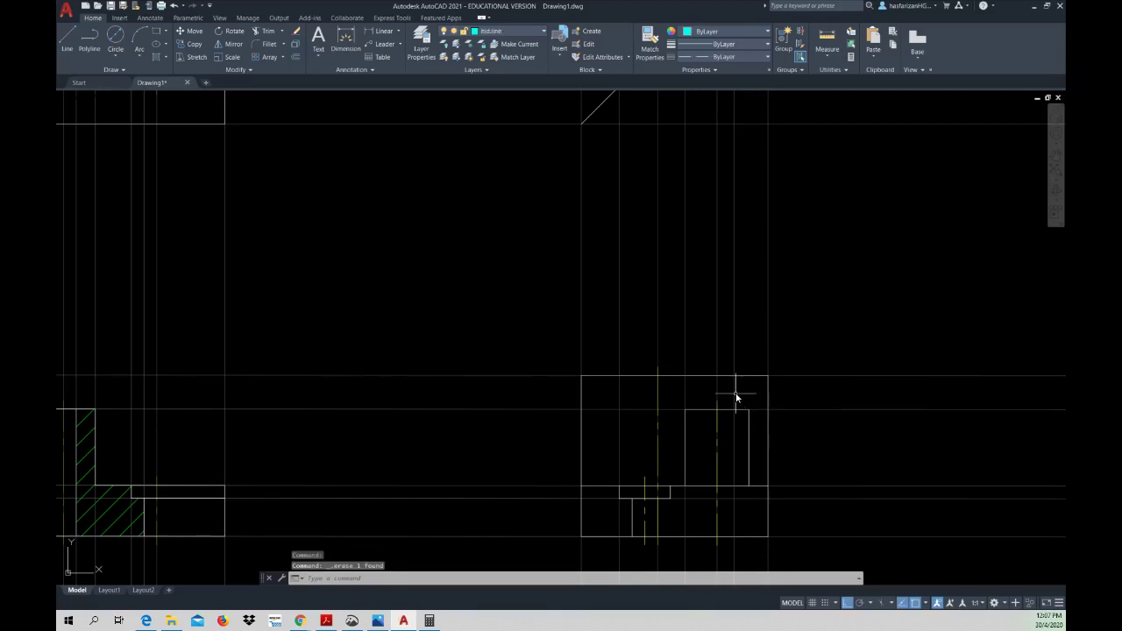
left_click(736, 398)
key("Delete")
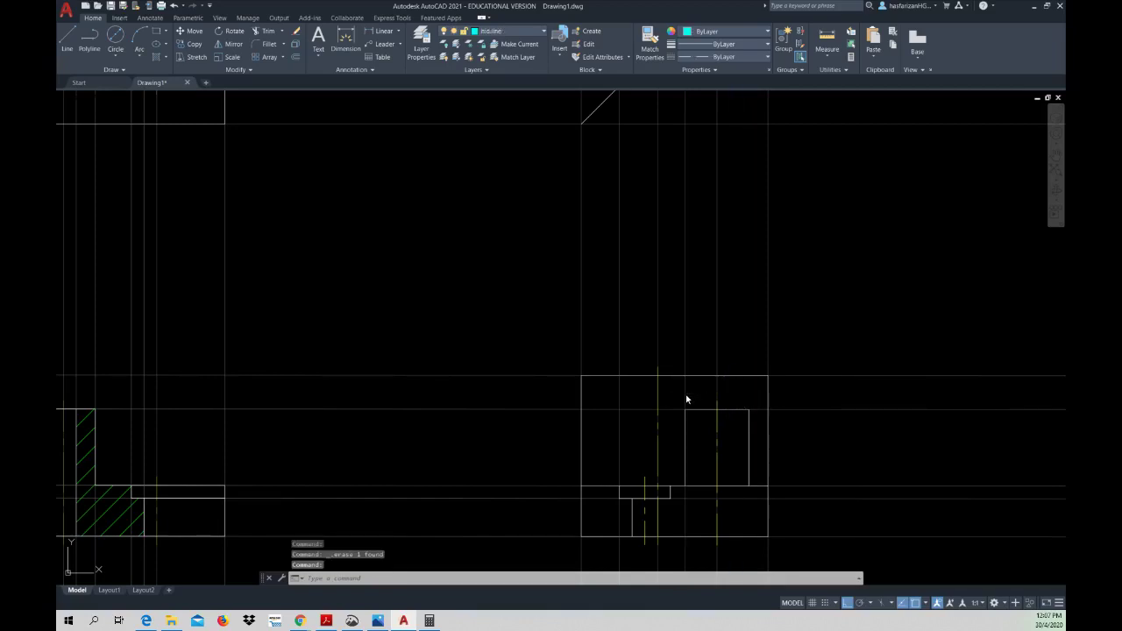
- Erase one more side-view construction line and crossing-select the horizontal construction lines over the top view
middle_click_drag(760, 424, 753, 451)
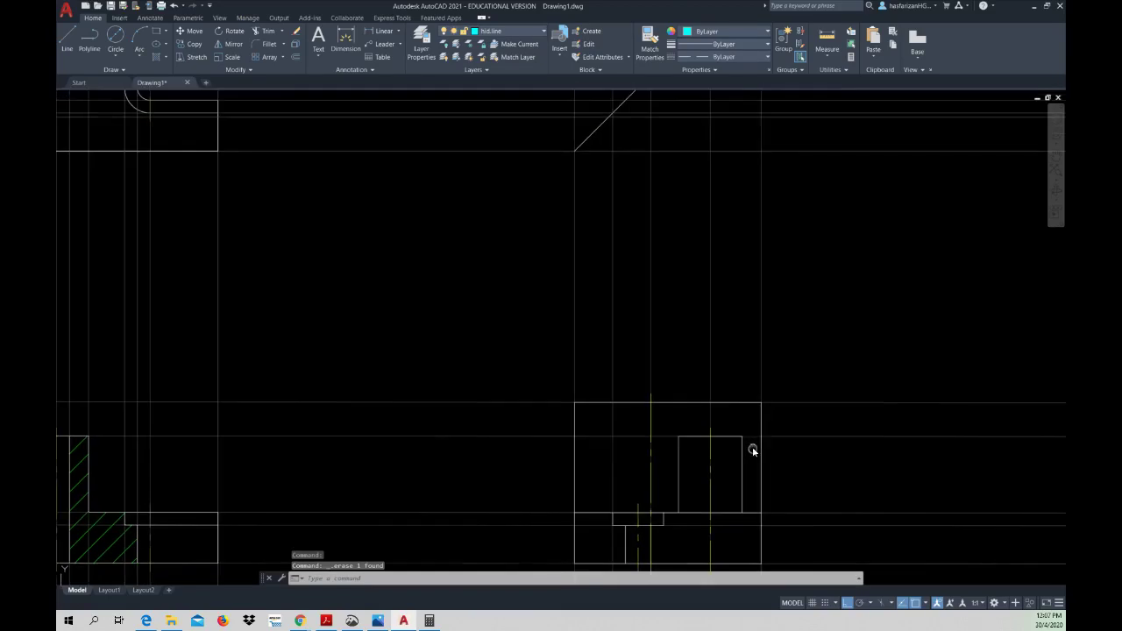
left_click(612, 429)
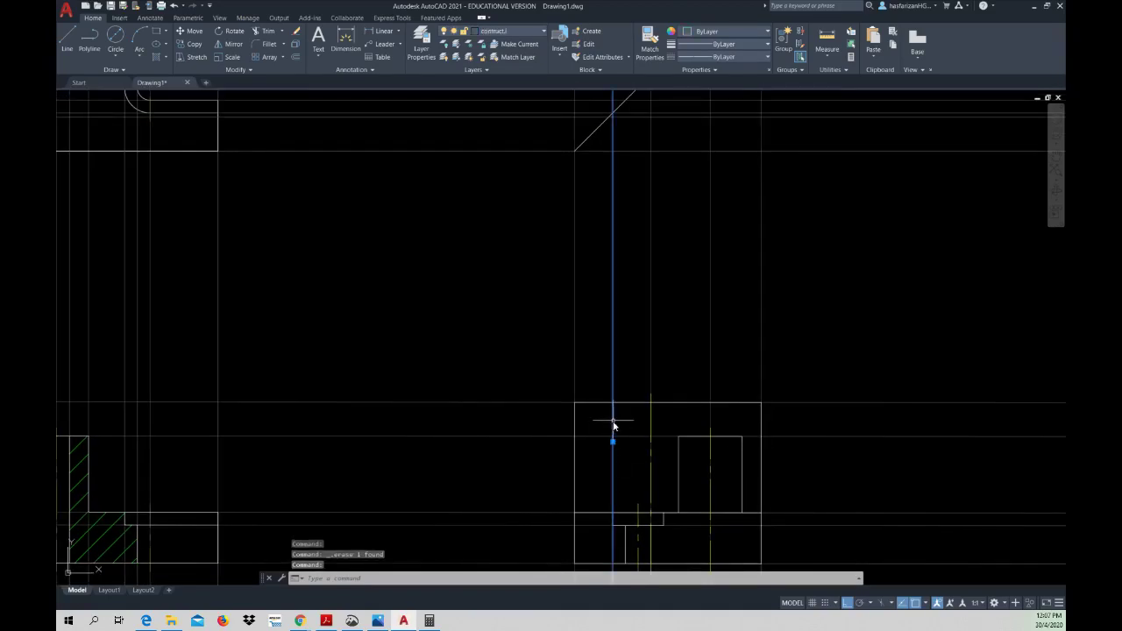
key("Delete")
middle_click_drag(653, 333, 652, 491)
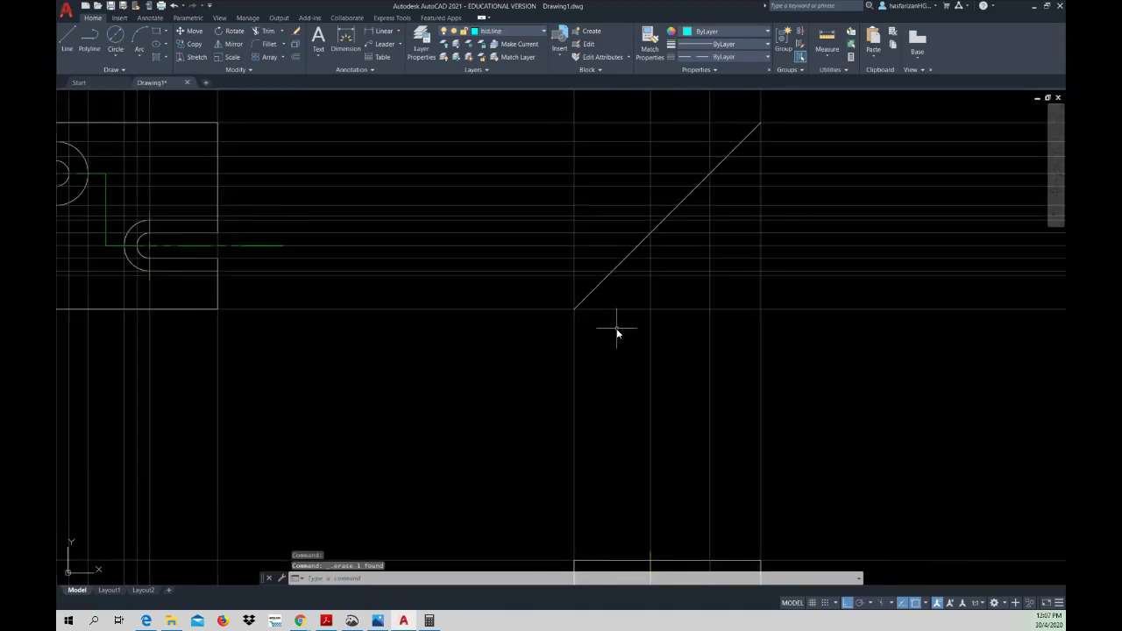
scroll(616, 332, "down", 2)
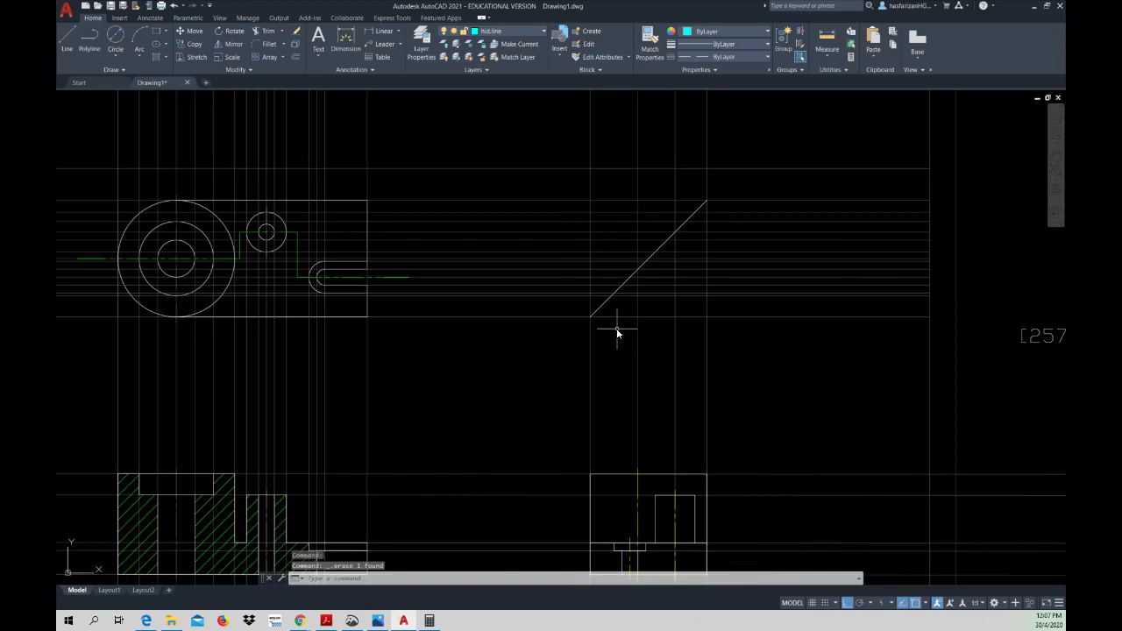
left_click(529, 311)
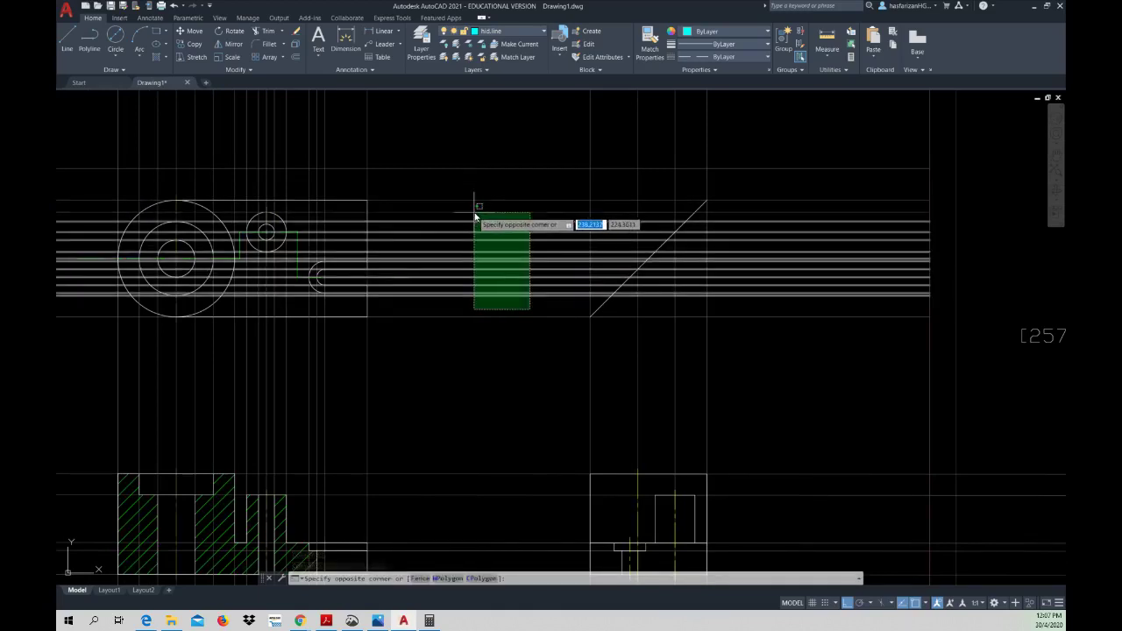
left_click(475, 214)
- Erase the twelve selected horizontal construction lines and make a first, abandoned copy attempt
key("Delete")
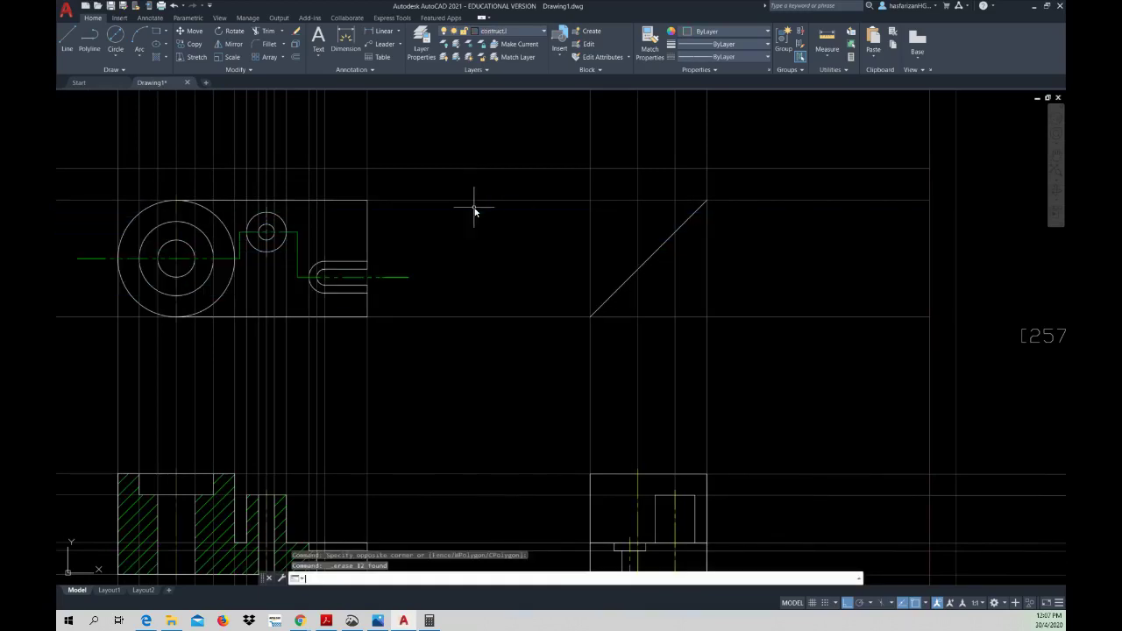
middle_click_drag(383, 261, 487, 269)
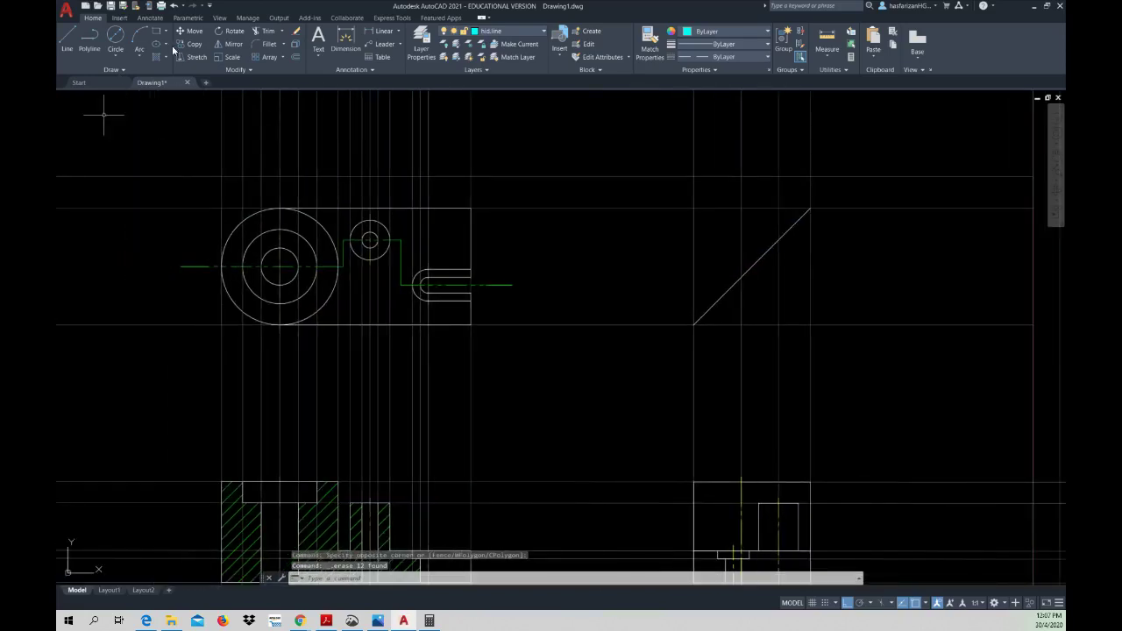
left_click(190, 44)
left_click(330, 209)
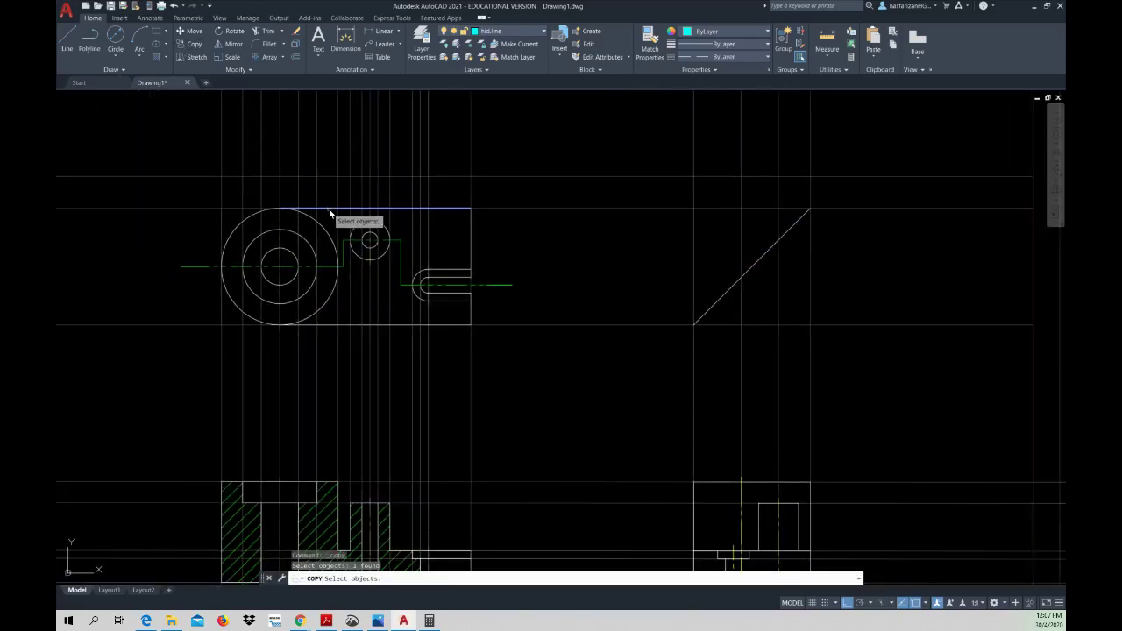
key("Return")
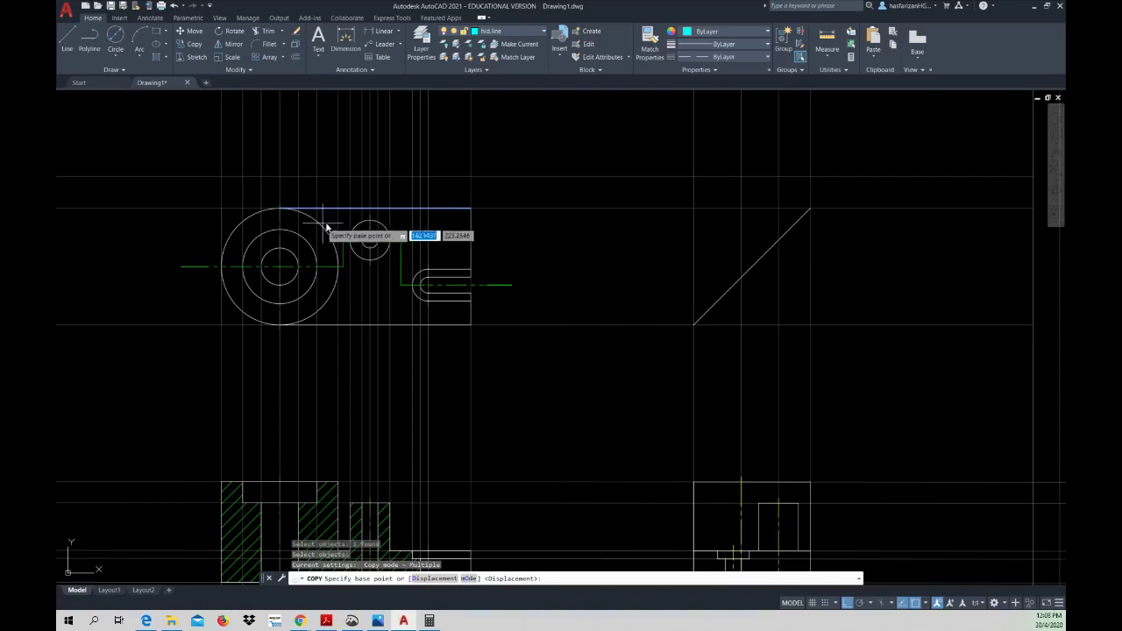
key("Escape")
- Copy the top view's top edge downward twice with COPY Multiple
right_click(165, 225)
left_click(184, 228)
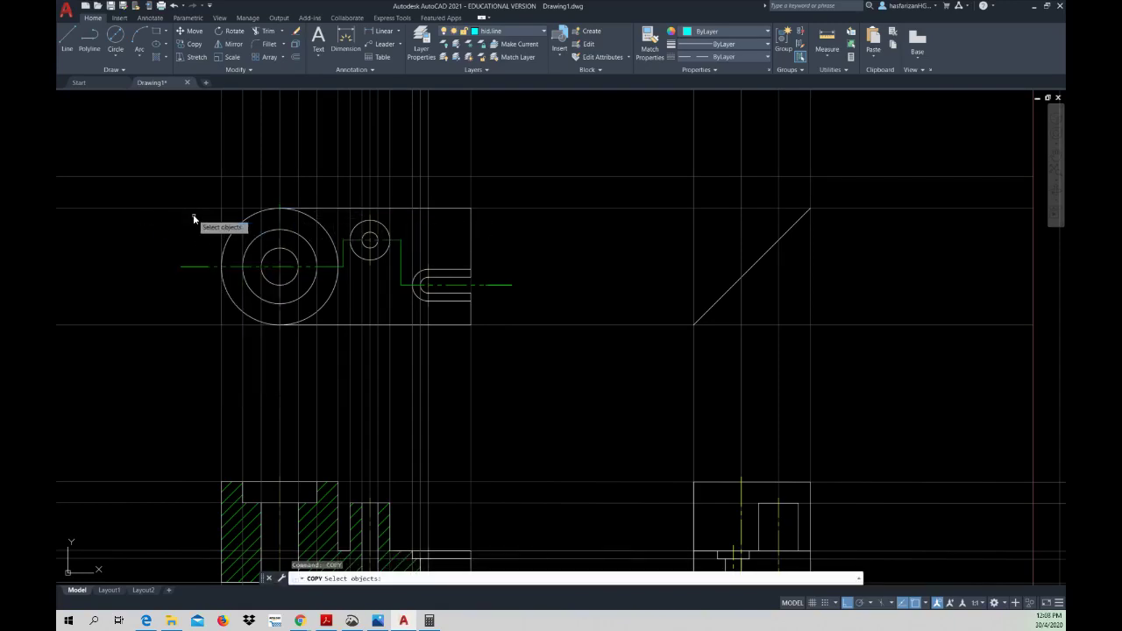
left_click(193, 210)
key("Return")
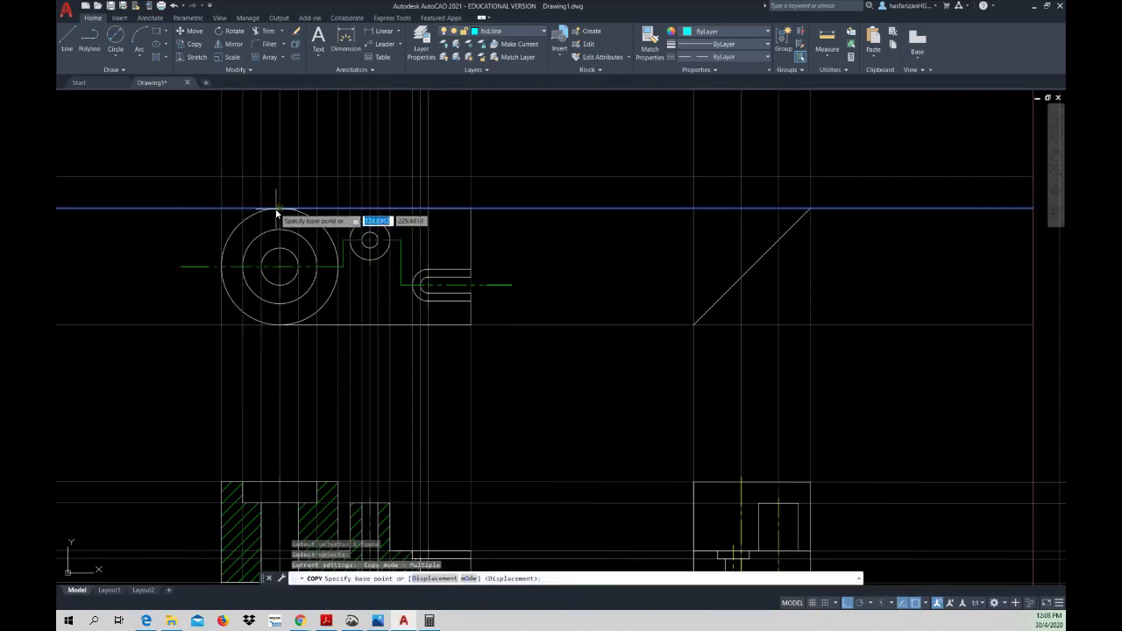
left_click(278, 211)
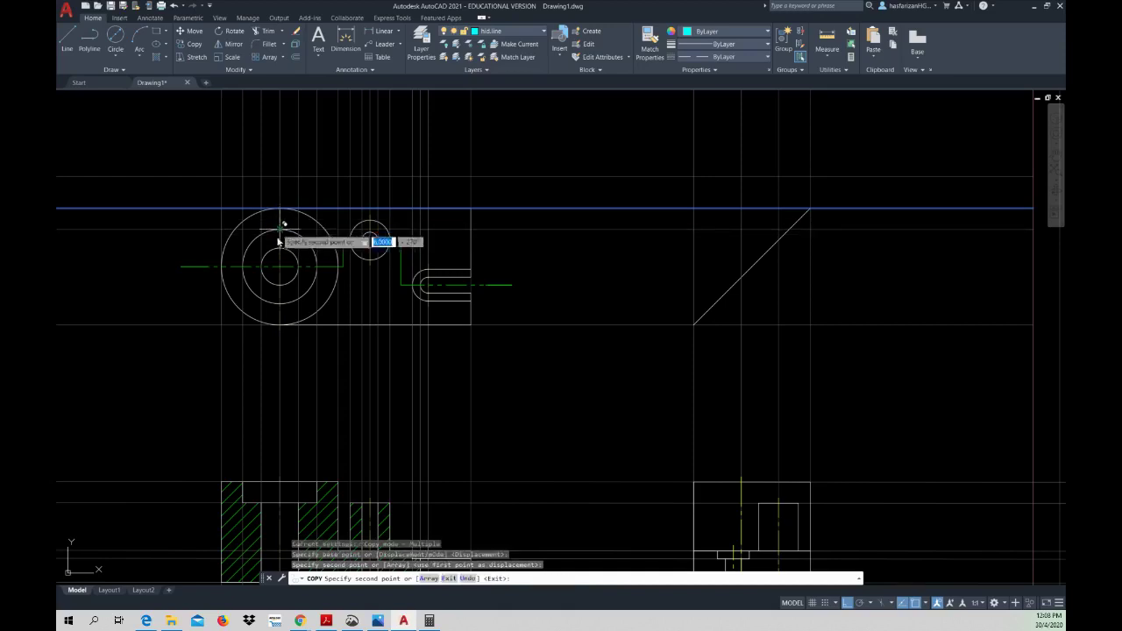
left_click(281, 248)
left_click(281, 285)
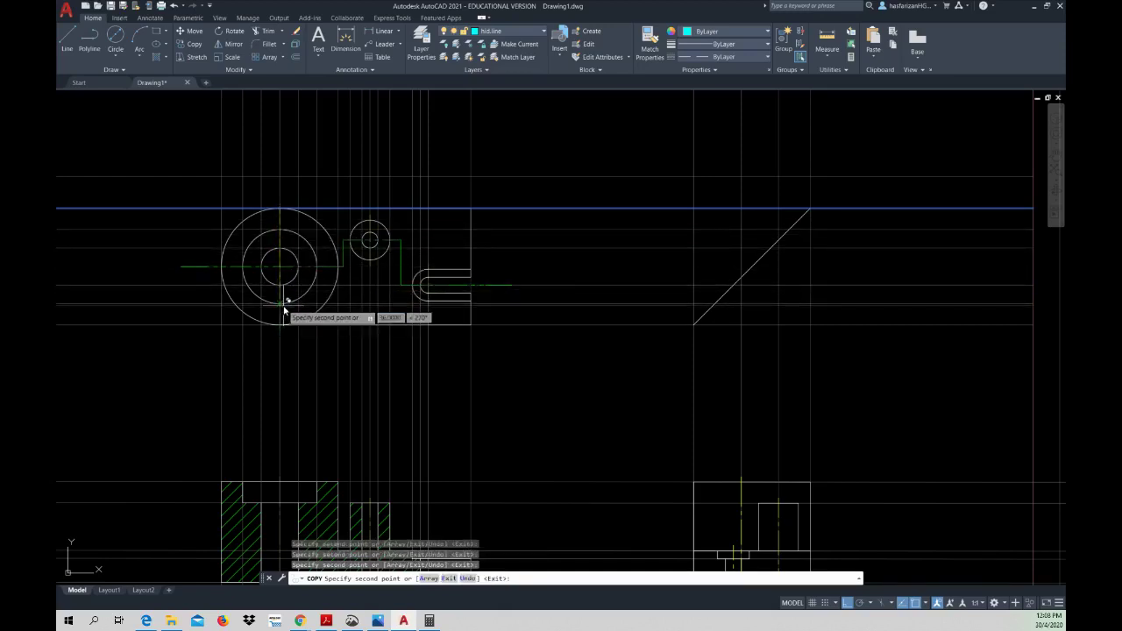
key("Escape")
- Copy the side view's right edge to four mitre-line intersections as vertical projection lines
middle_click_drag(584, 304, 516, 296)
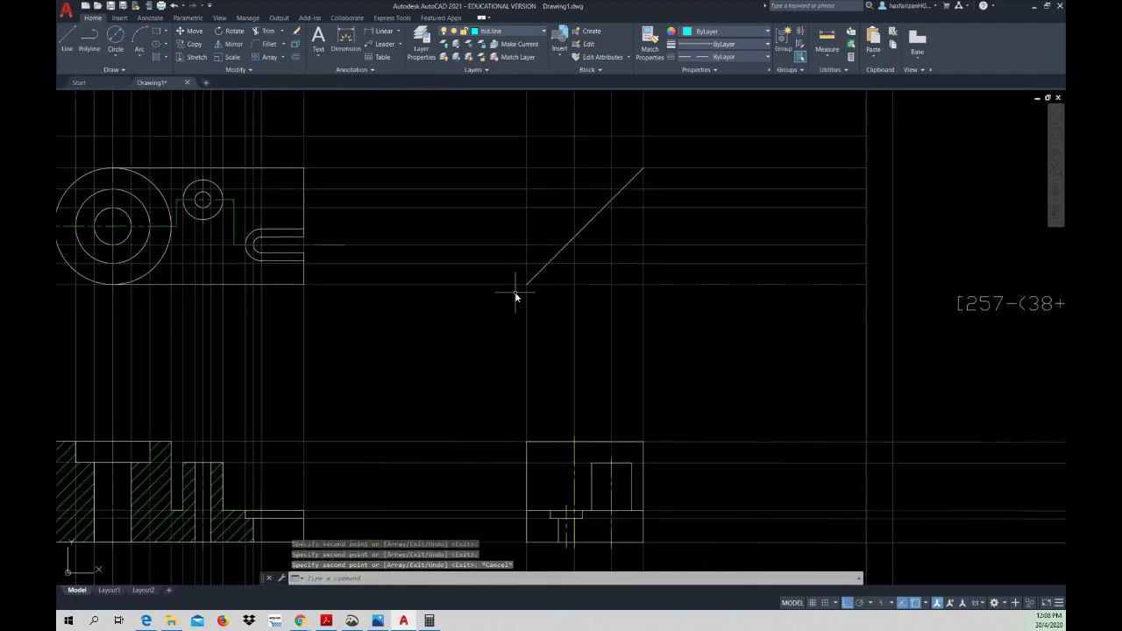
right_click(704, 337)
left_click(730, 341)
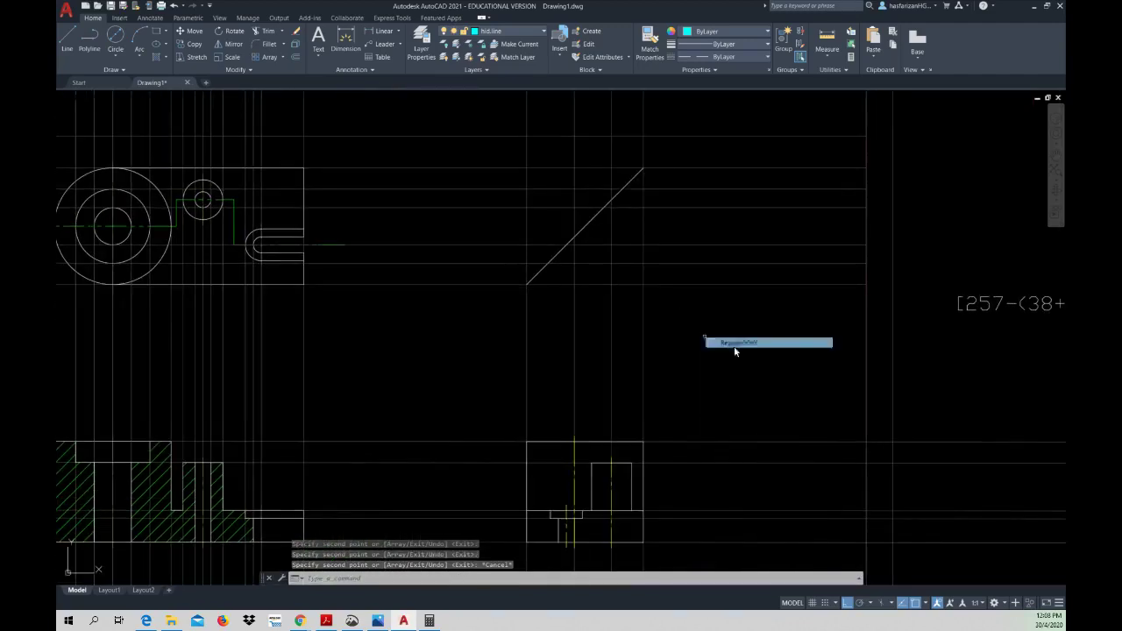
left_click(646, 204)
key("Return")
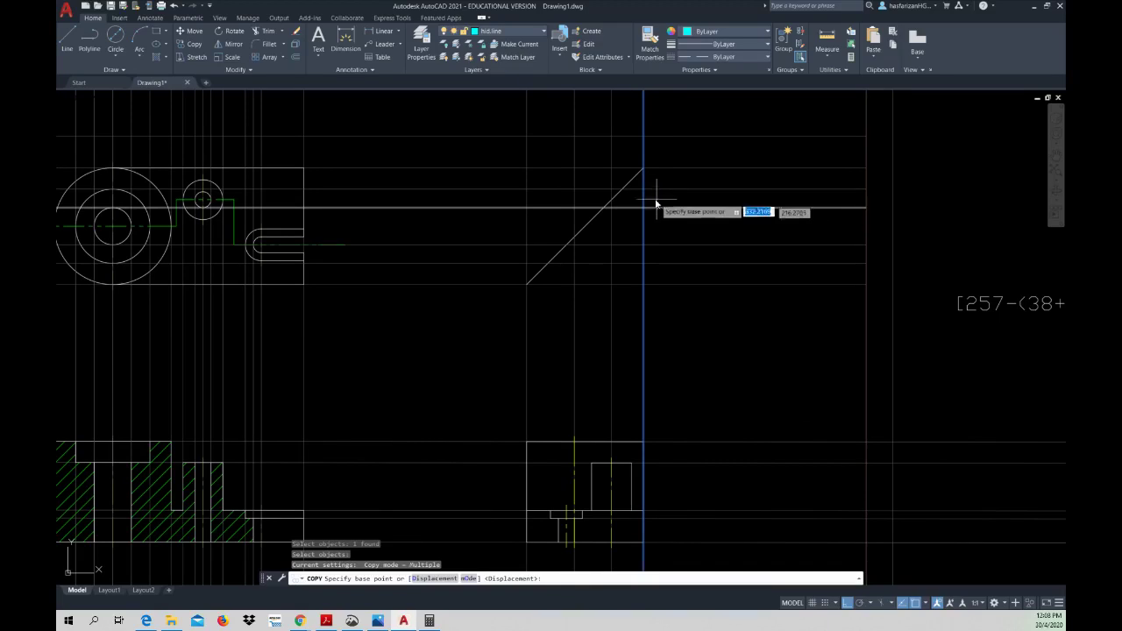
left_click(644, 194)
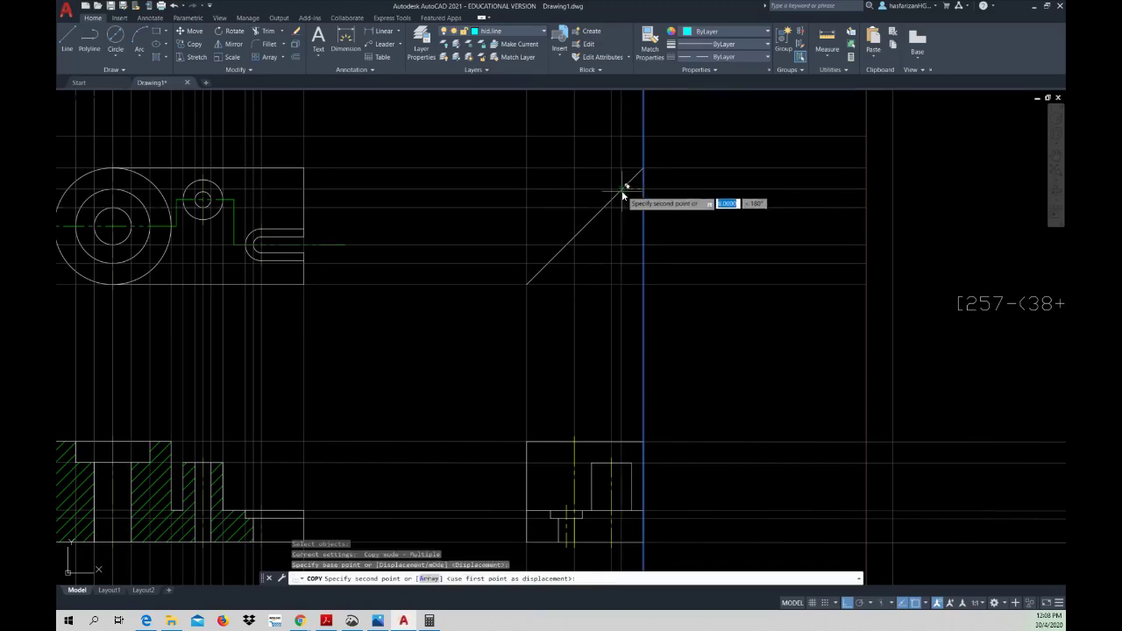
left_click(624, 195)
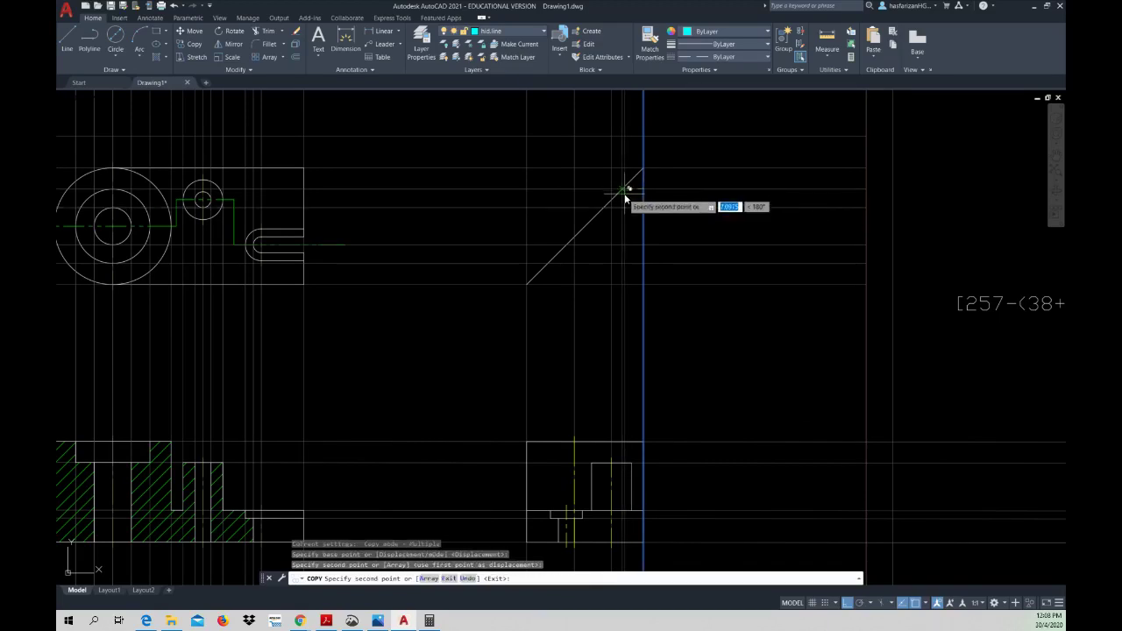
left_click(604, 207)
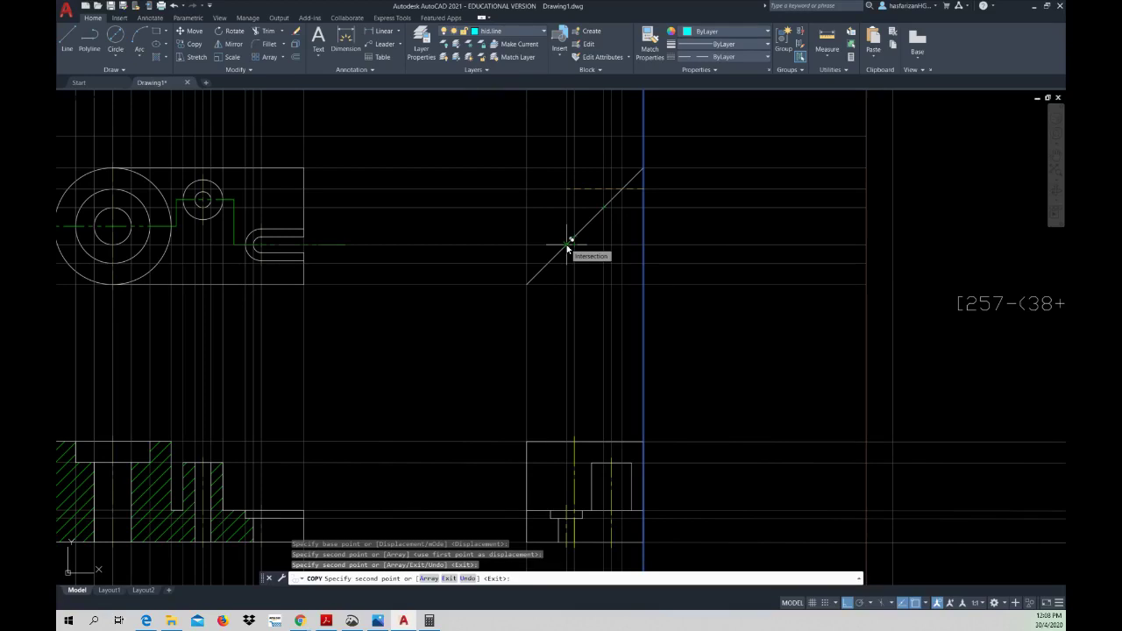
left_click(568, 250)
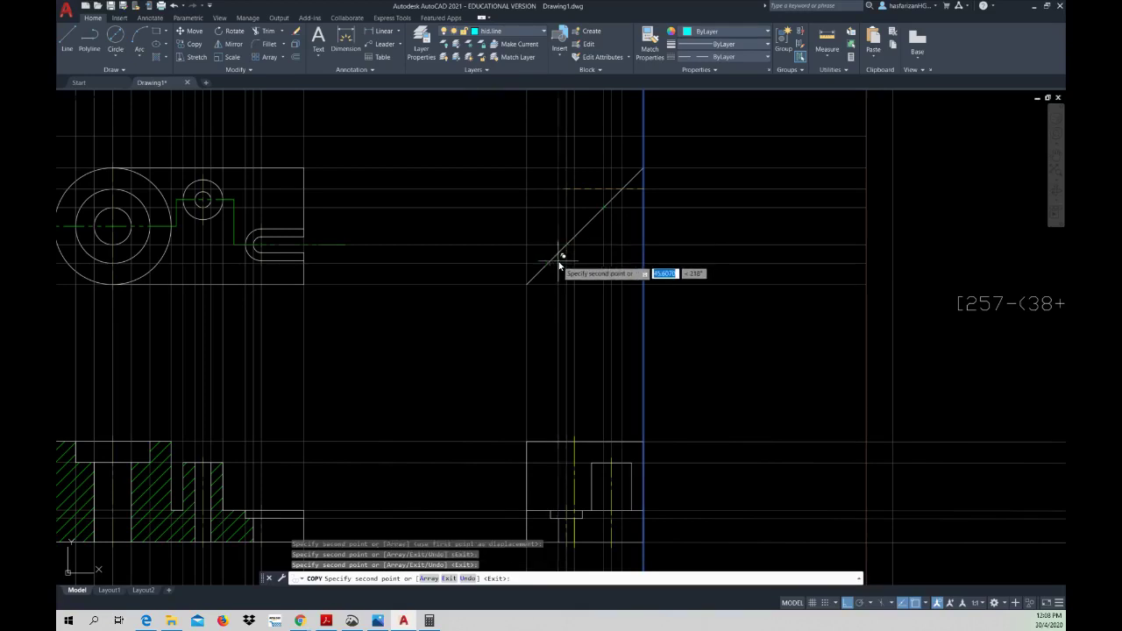
left_click(549, 262)
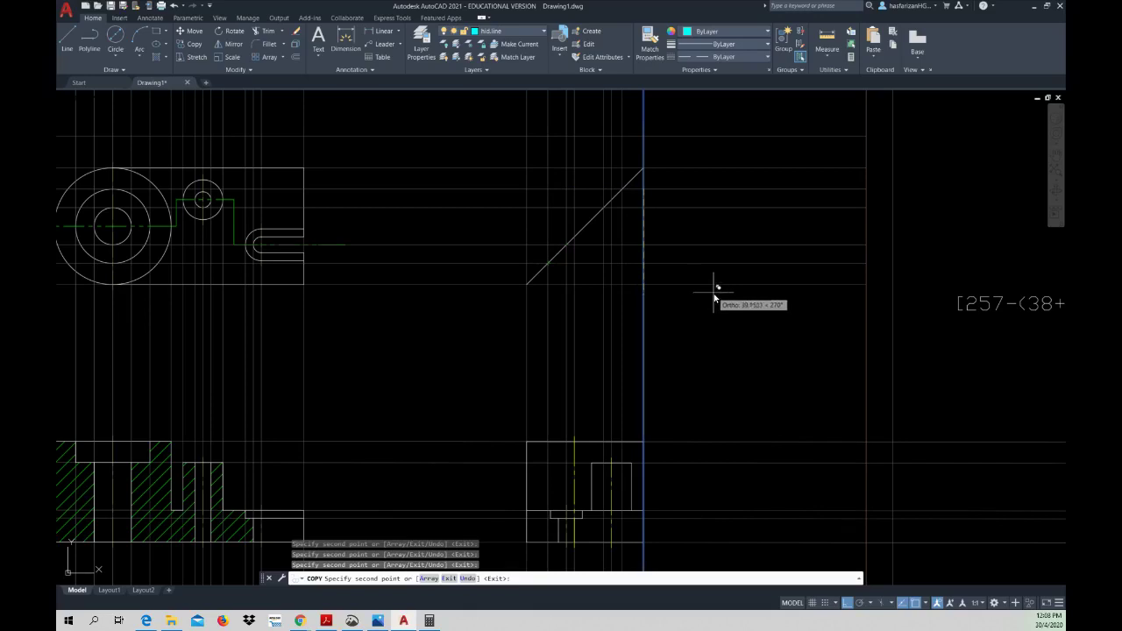
key("Escape")
middle_click_drag(713, 293, 733, 248)
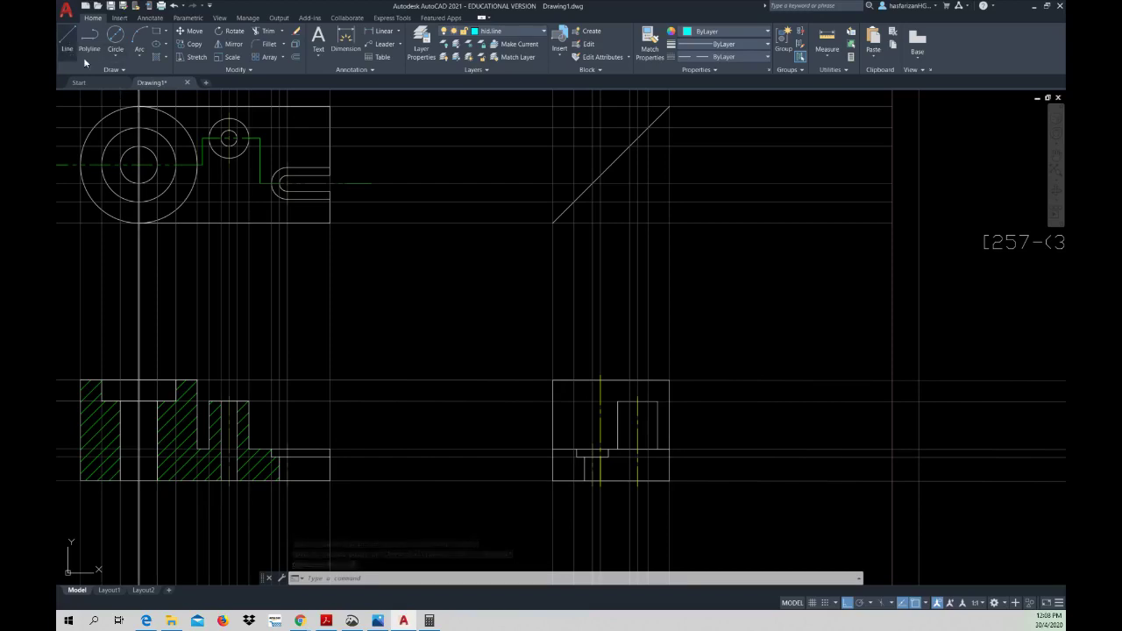
- Draw a two-segment line in the side view, down from its top edge then across
left_click(66, 39)
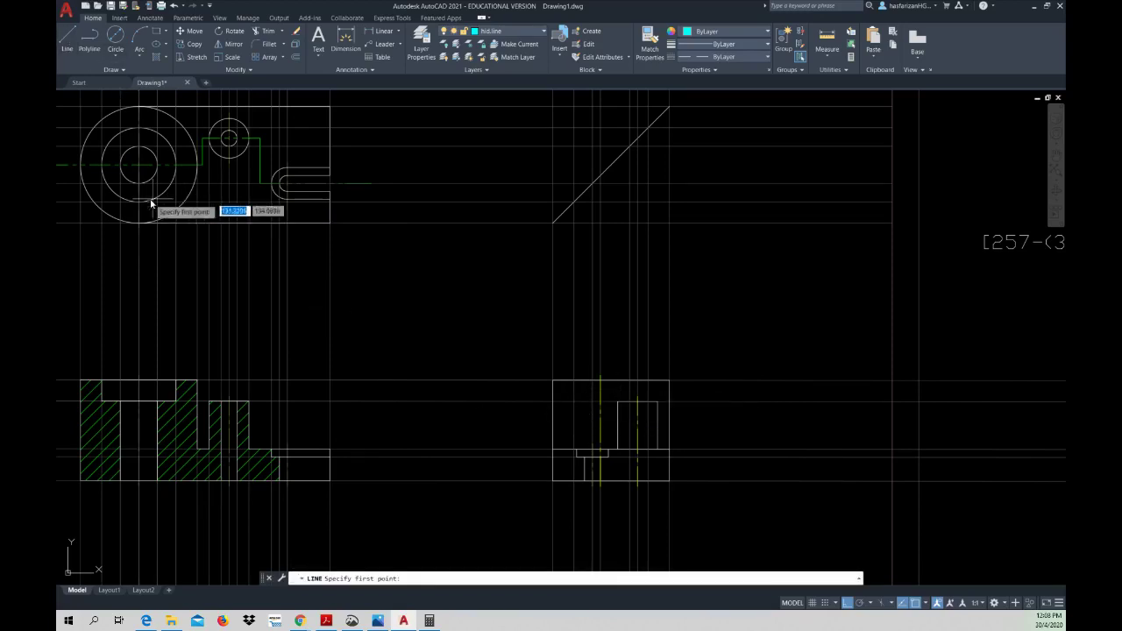
left_click(574, 383)
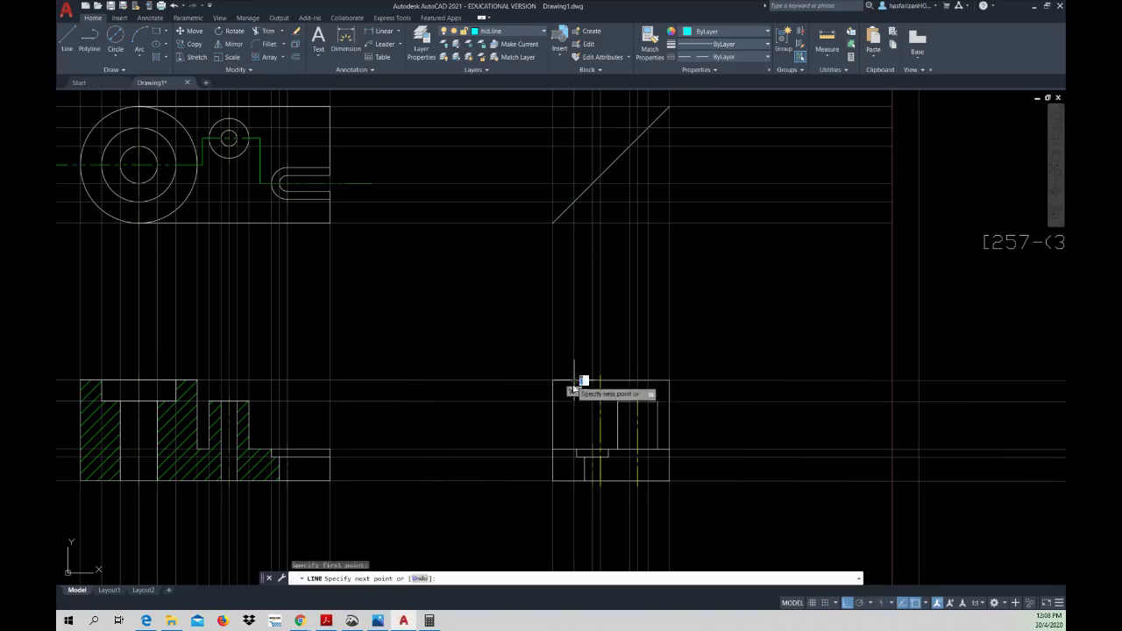
middle_click_drag(574, 406, 536, 412)
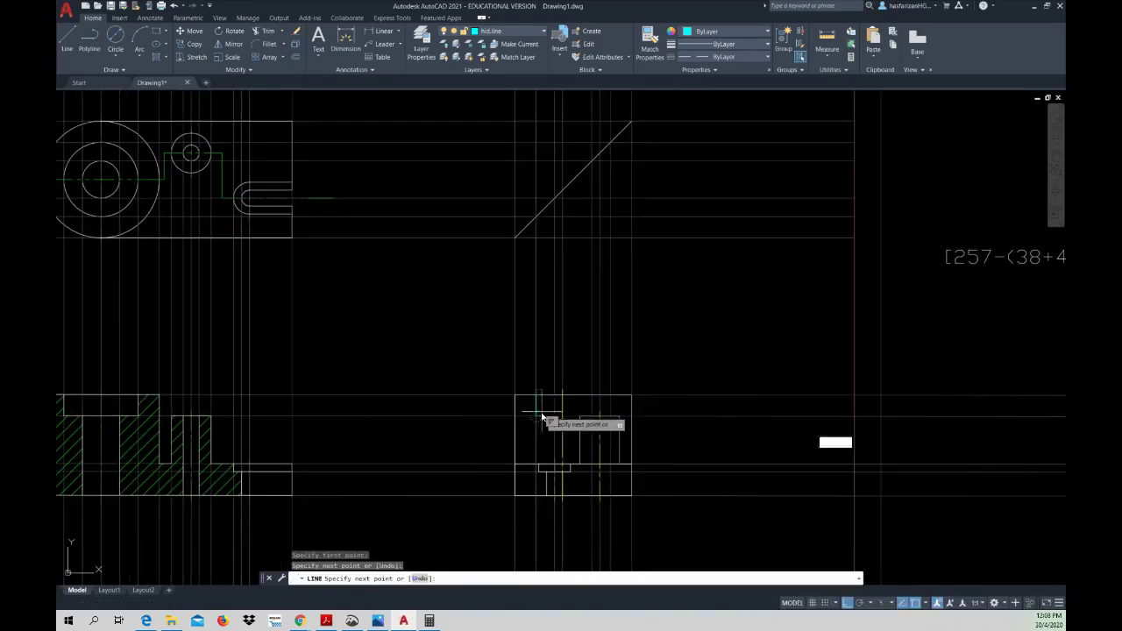
scroll(528, 424, "up", 2)
left_click(537, 418)
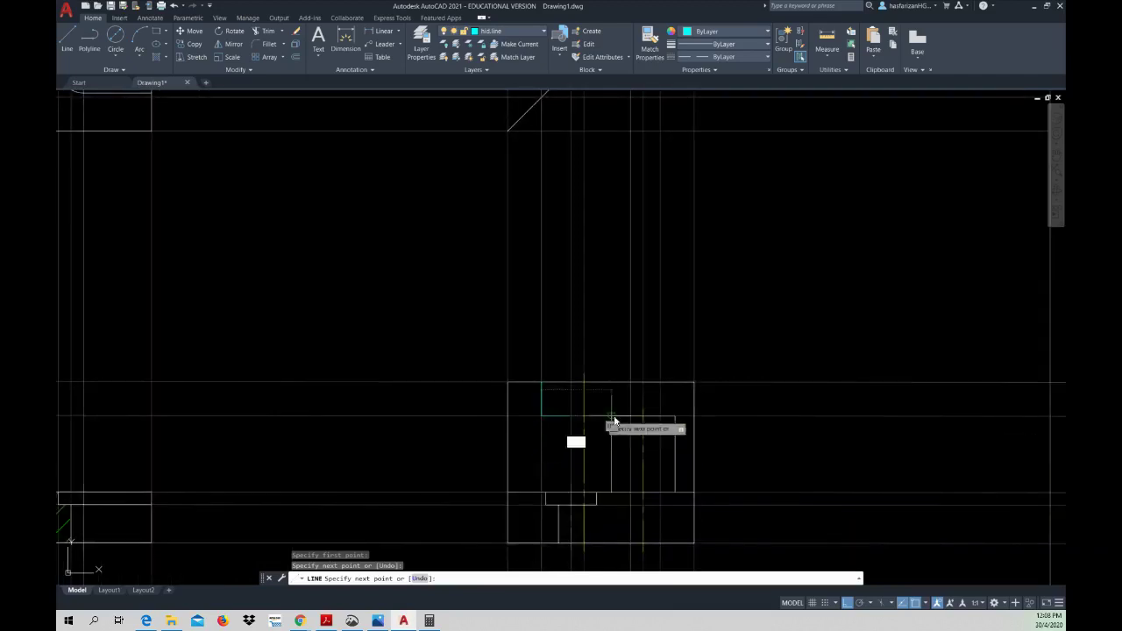
left_click(656, 419)
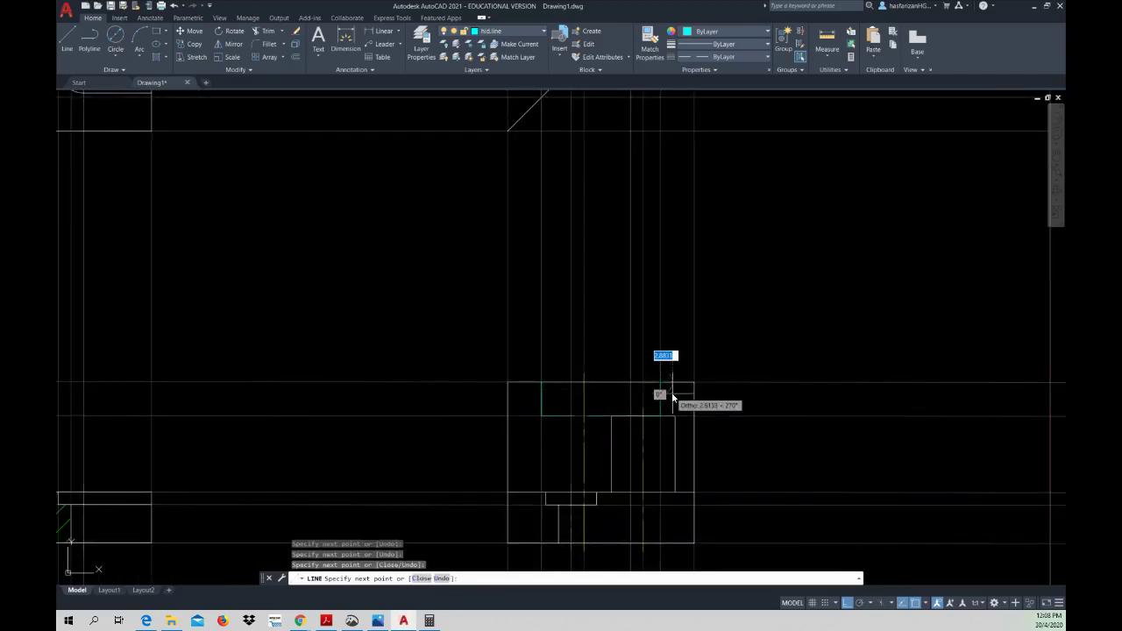
key("Escape")
- Draw a vertical hidden line in the side view down to its bottom edge
middle_click_drag(671, 393, 696, 352)
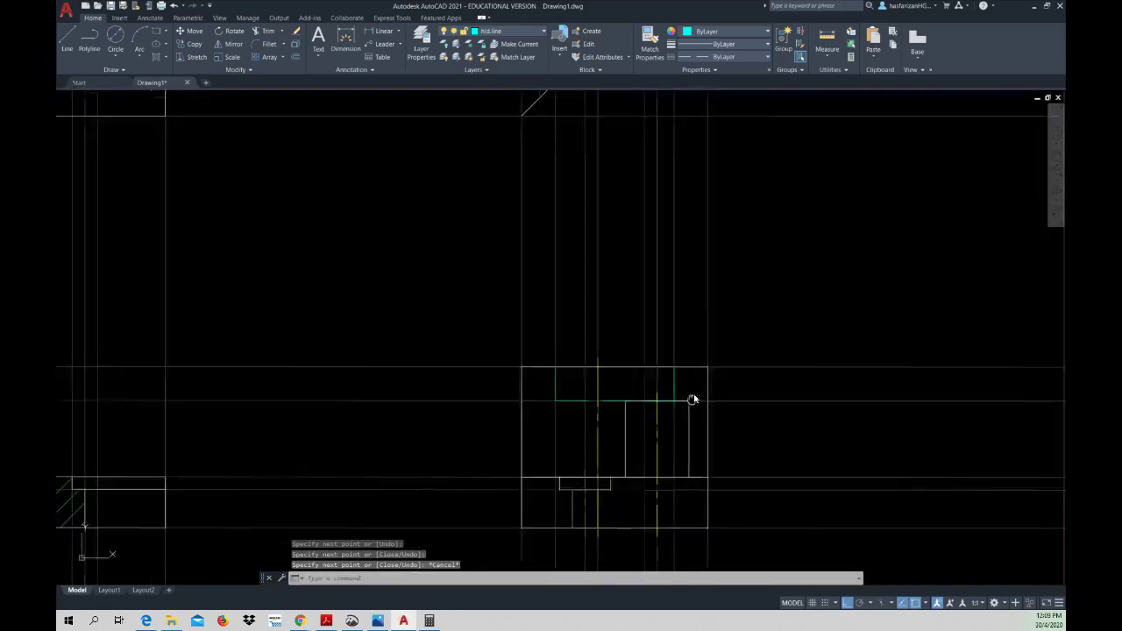
scroll(754, 333, "up", 2)
scroll(763, 322, "down", 4)
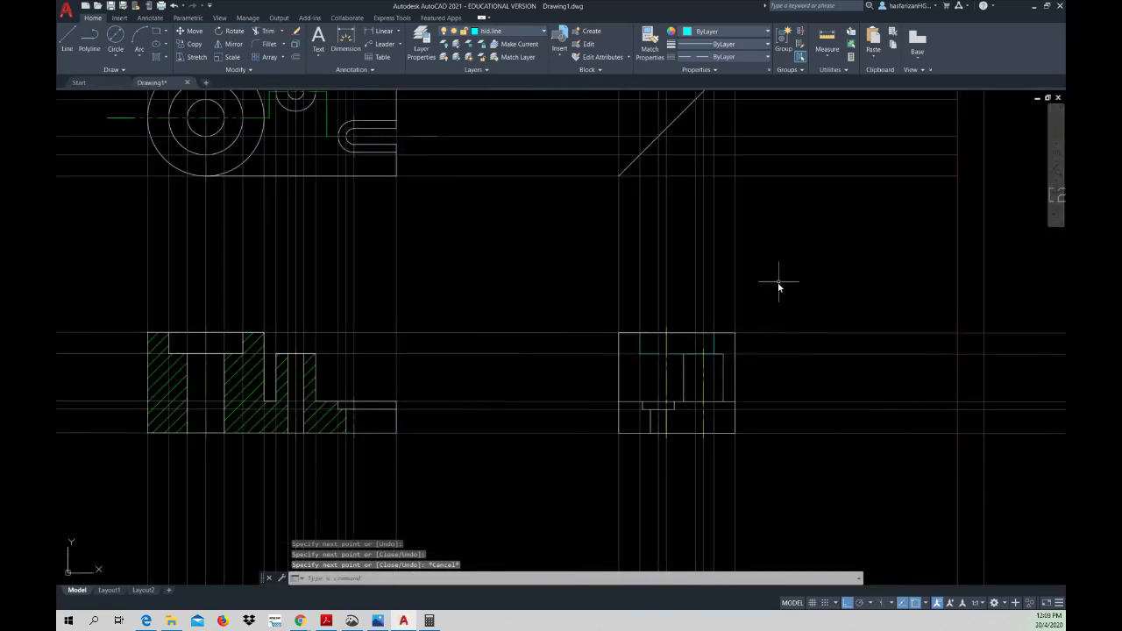
right_click(779, 286)
left_click(798, 287)
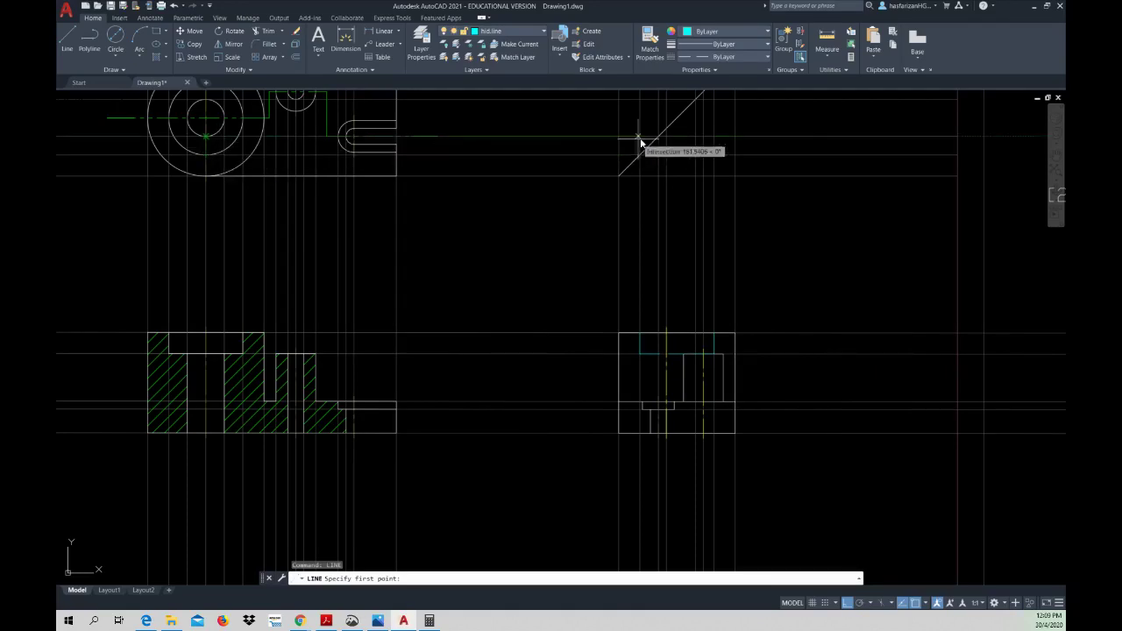
left_click(659, 361)
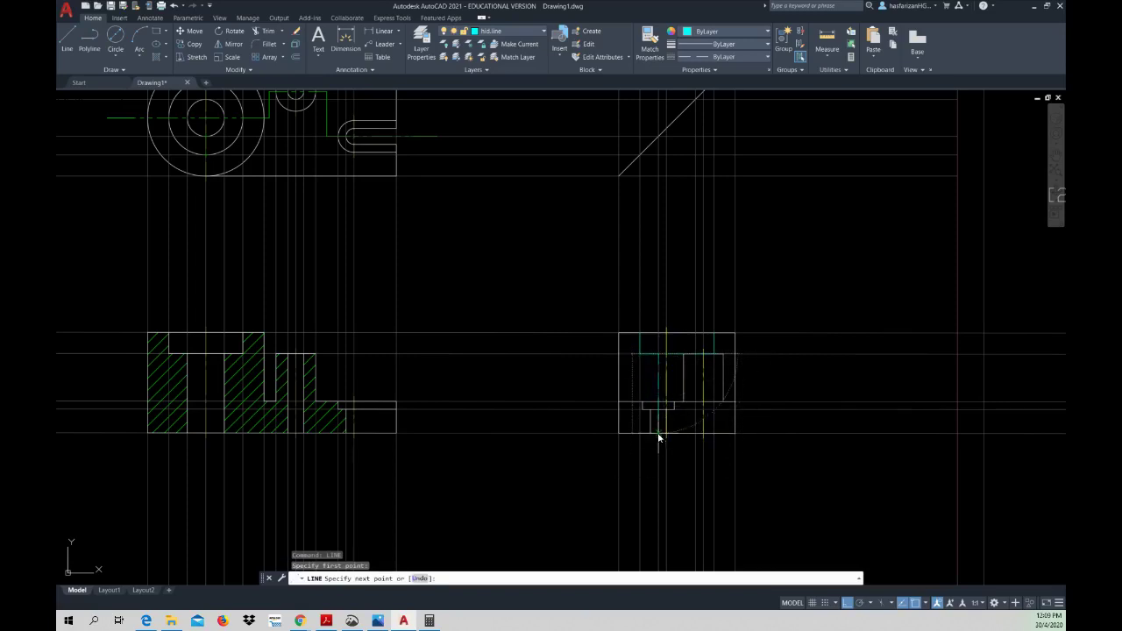
left_click(659, 433)
key("Escape")
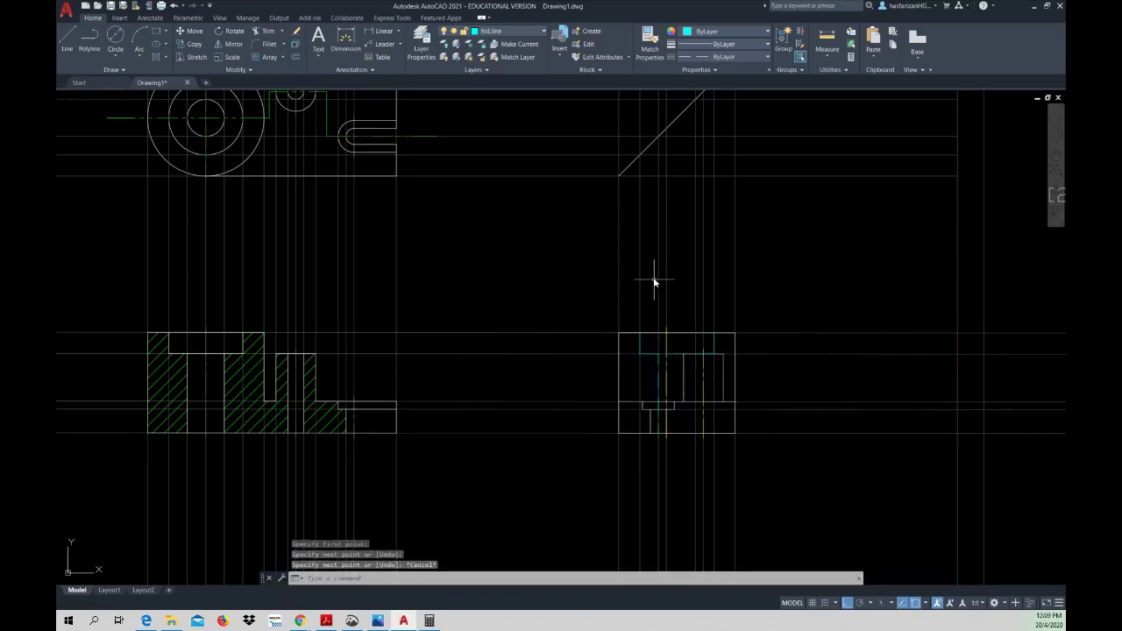
- Start another hidden line inside the side view, then cancel it
right_click(649, 267)
left_click(675, 274)
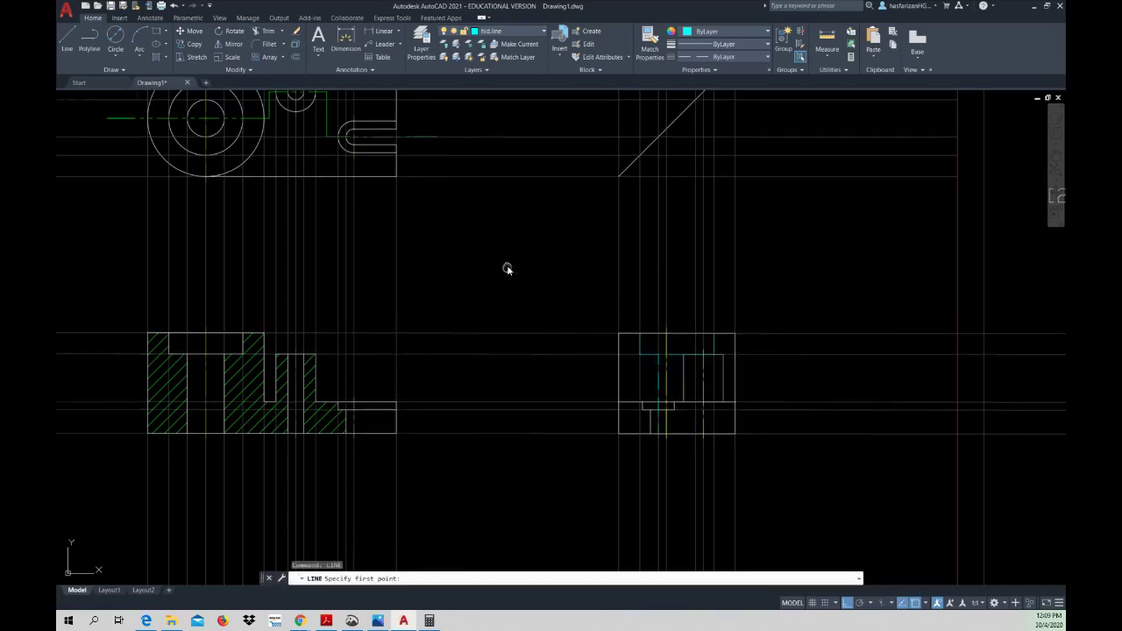
middle_click_drag(507, 268, 498, 356)
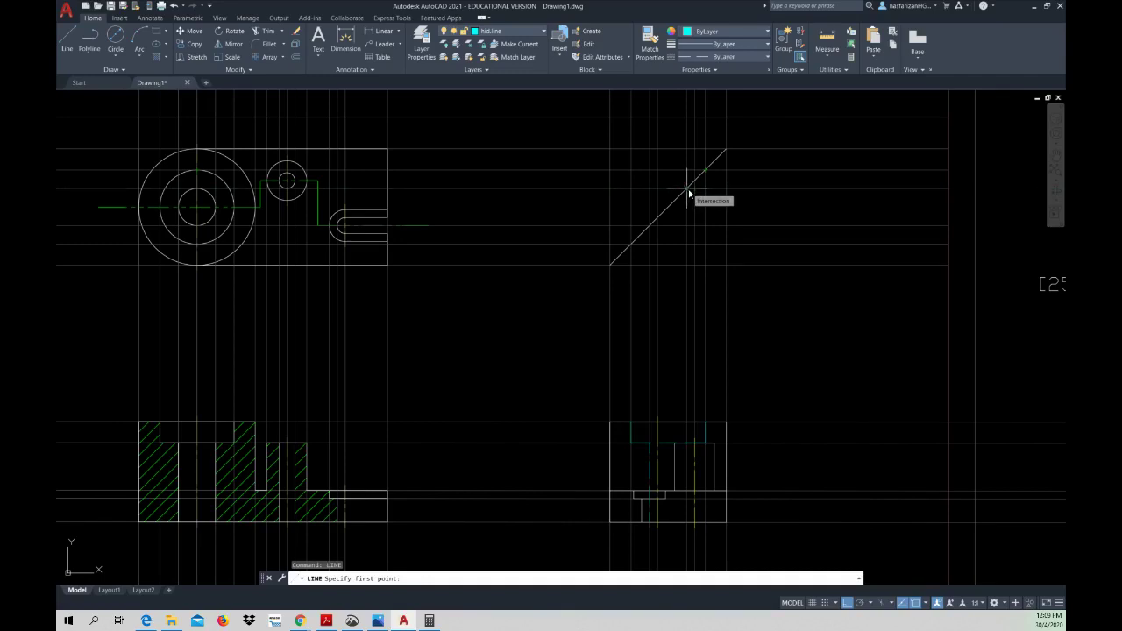
left_click(686, 445)
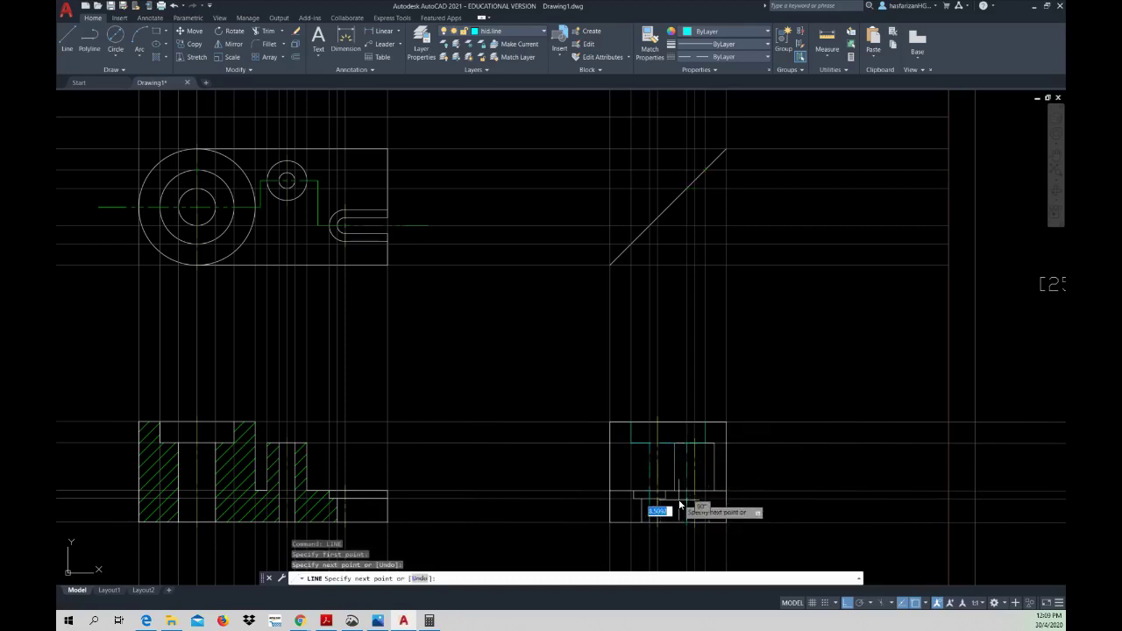
key("Escape")
key("Escape")
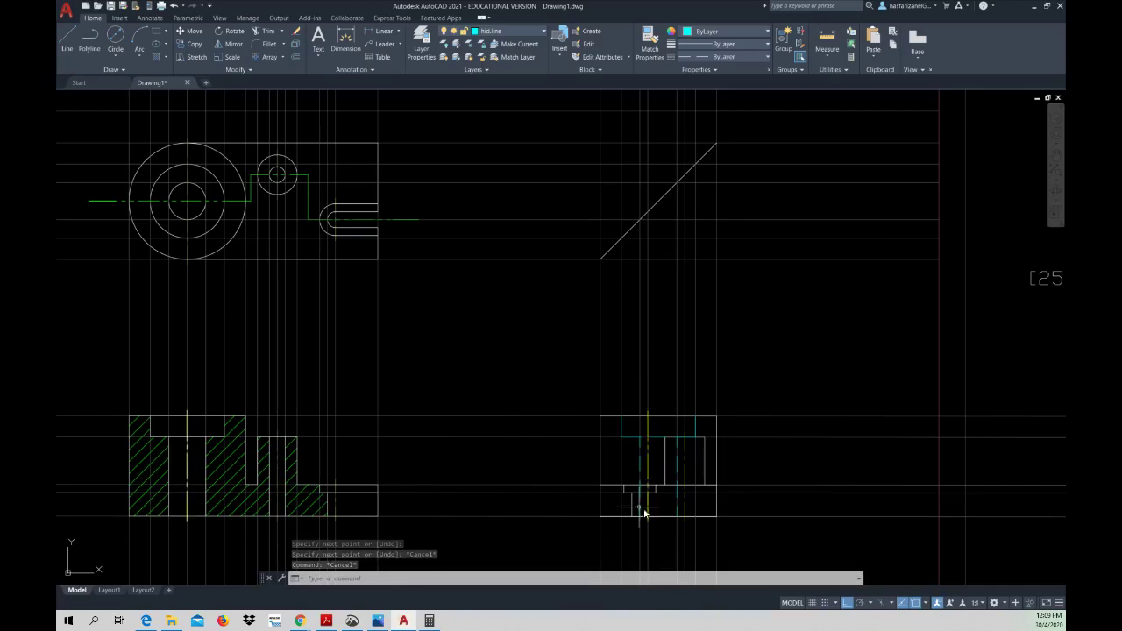
- Turn off the hid.line layer, confirming the current-layer warning
left_click(543, 33)
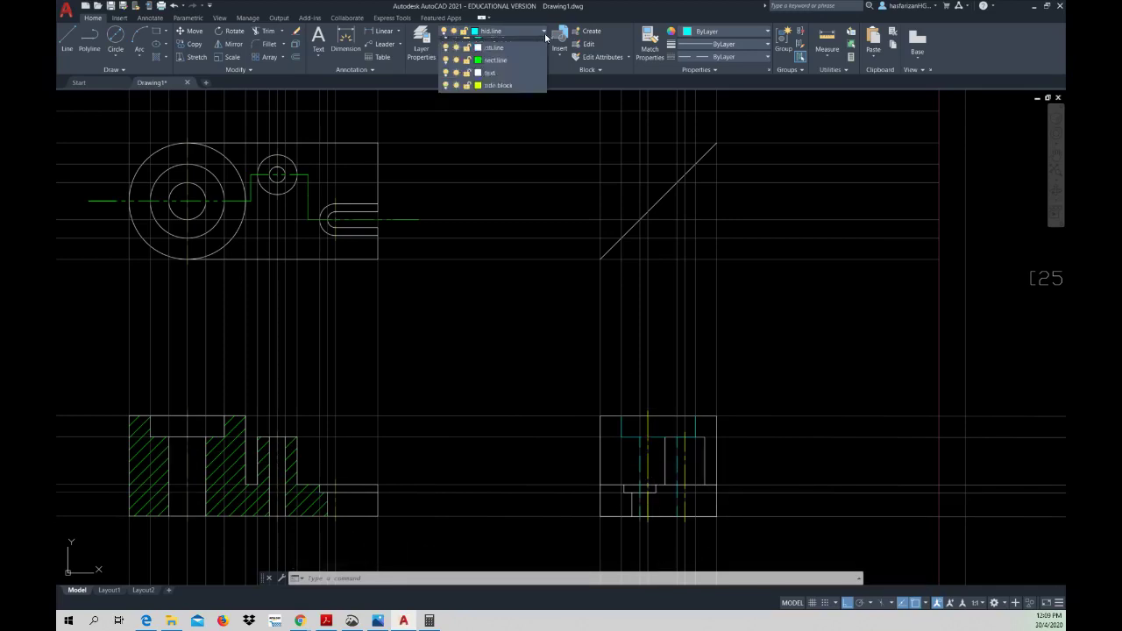
left_click(446, 106)
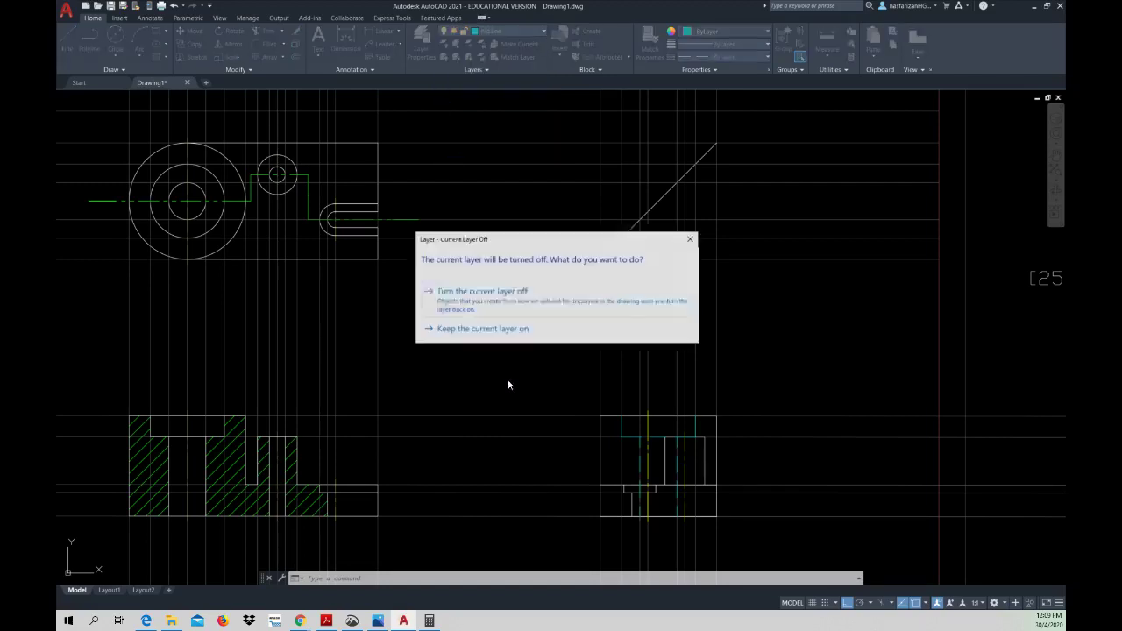
left_click(488, 299)
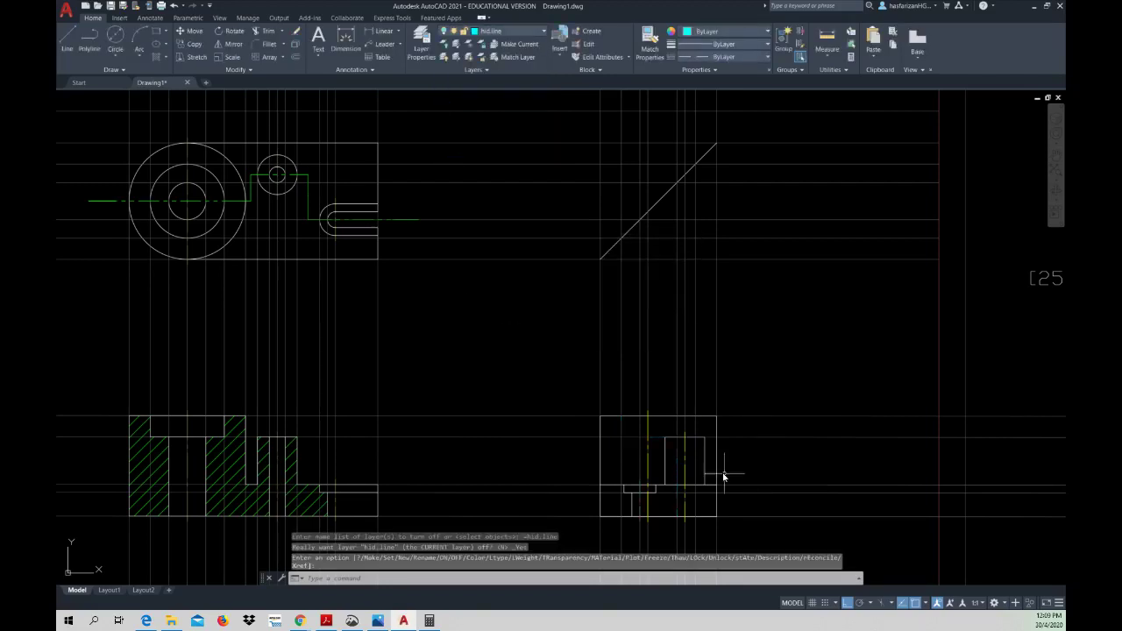
middle_click_drag(799, 450, 806, 401)
scroll(646, 476, "down", 1)
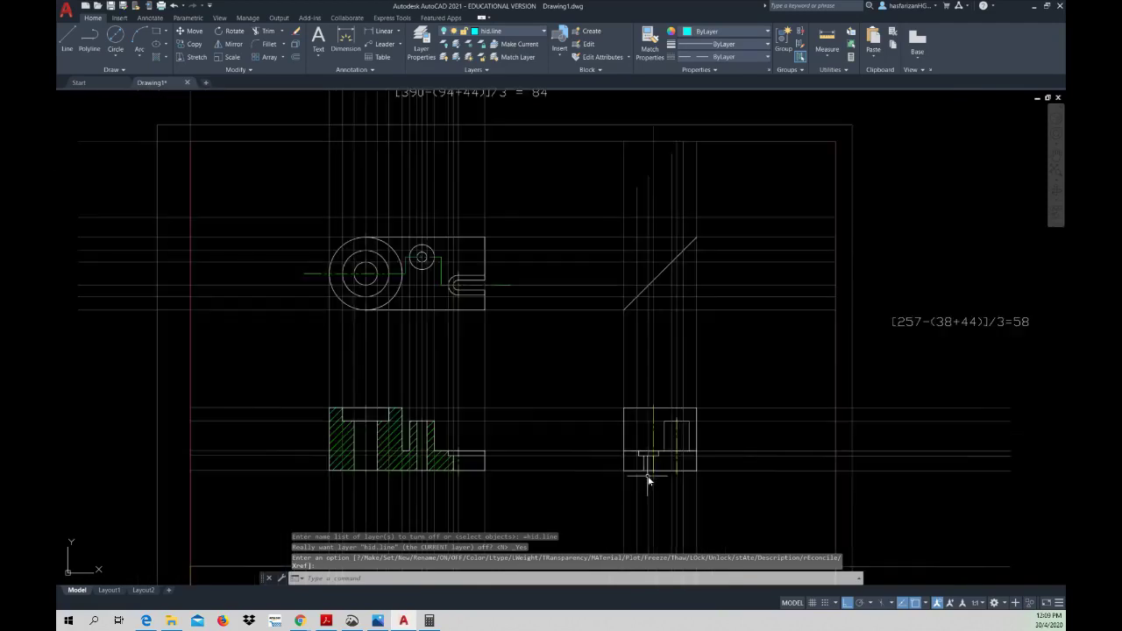
scroll(646, 468, "up", 4)
scroll(649, 444, "down", 2)
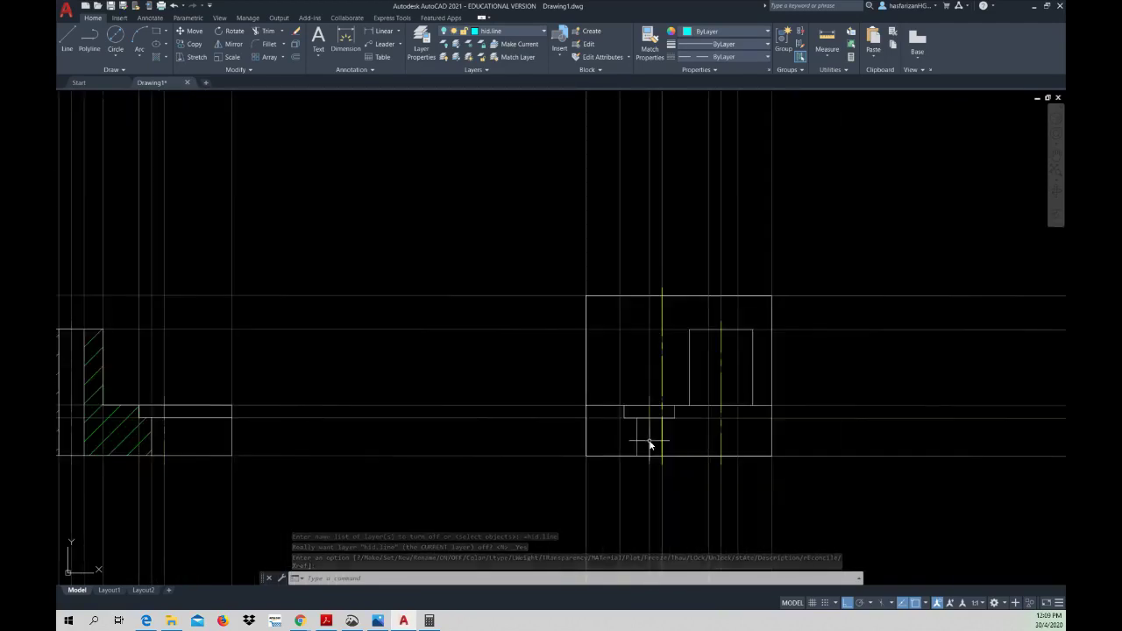
scroll(649, 443, "down", 2)
middle_click_drag(538, 408, 591, 427)
scroll(591, 416, "down", 3)
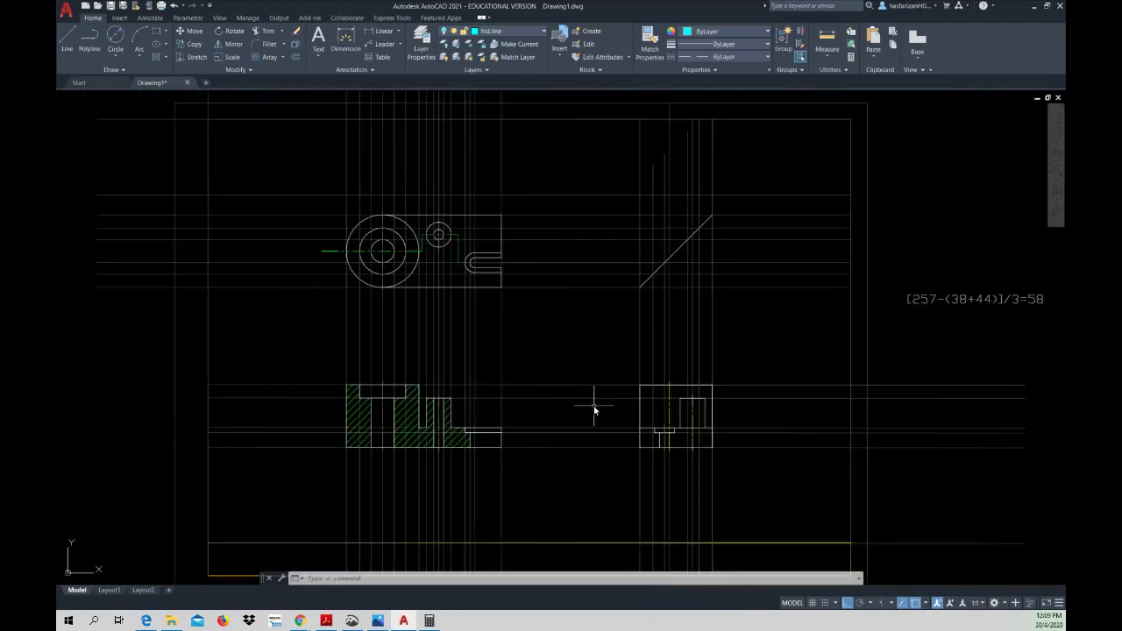
scroll(544, 362, "up", 1)
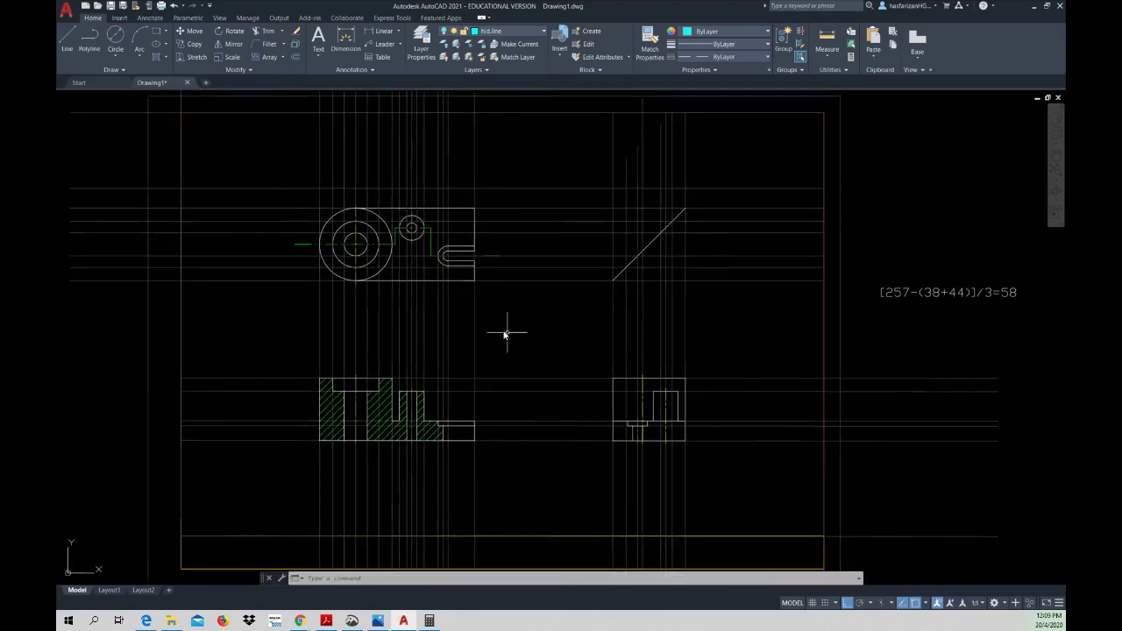
- Crossing-select the vertical, horizontal and right-hand construction lines and erase them
left_click(543, 310)
left_click(292, 360)
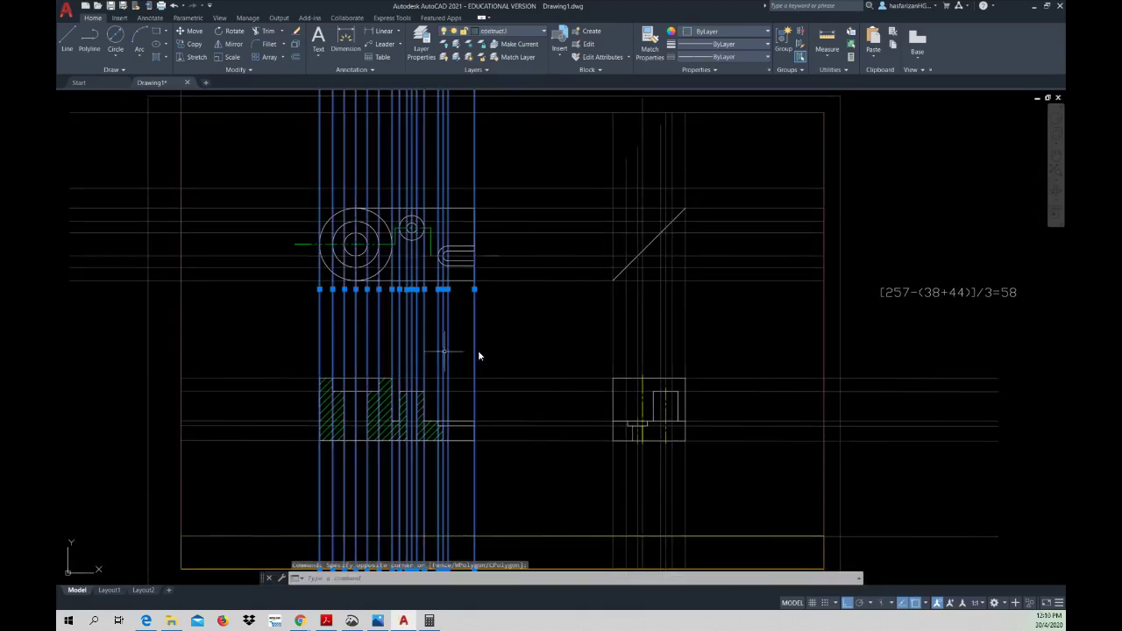
left_click(586, 319)
left_click(548, 178)
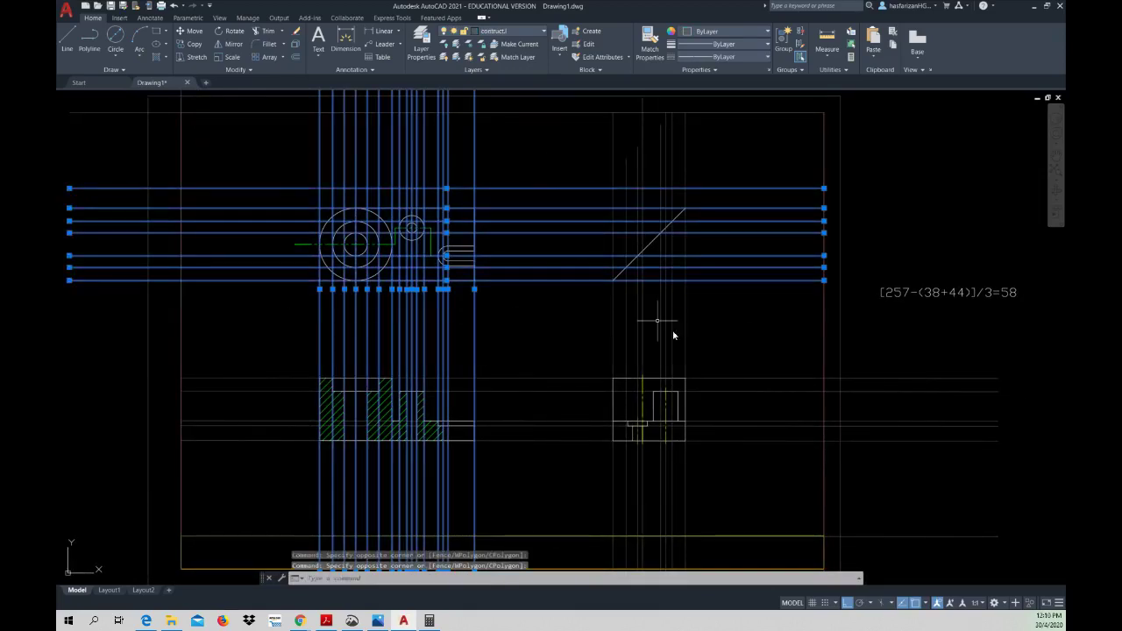
left_click(764, 331)
left_click(583, 351)
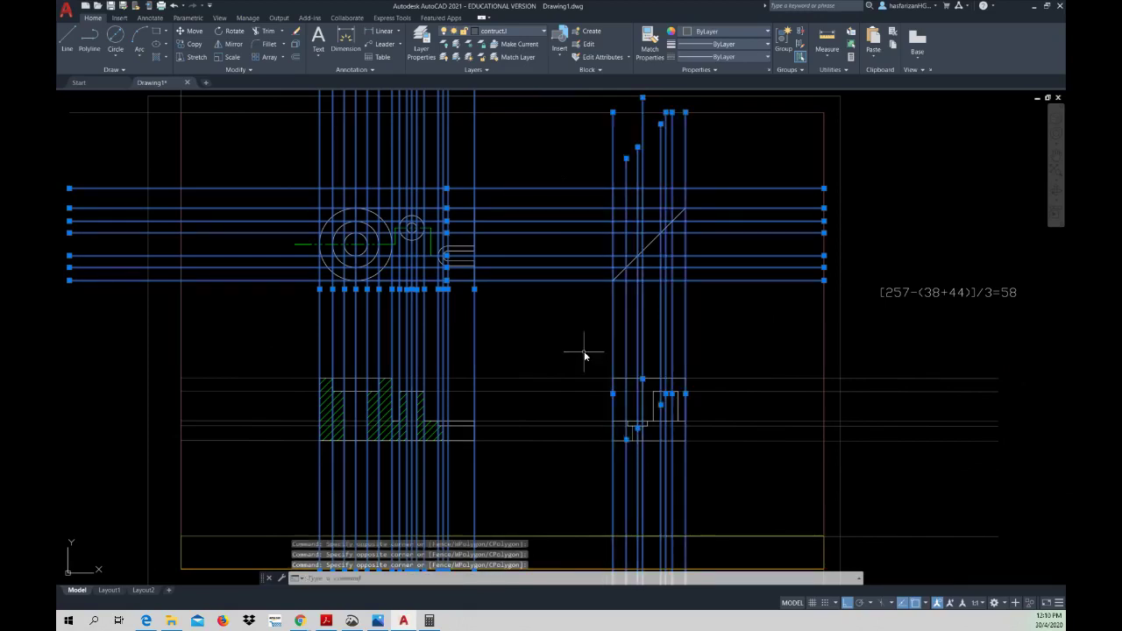
key("Delete")
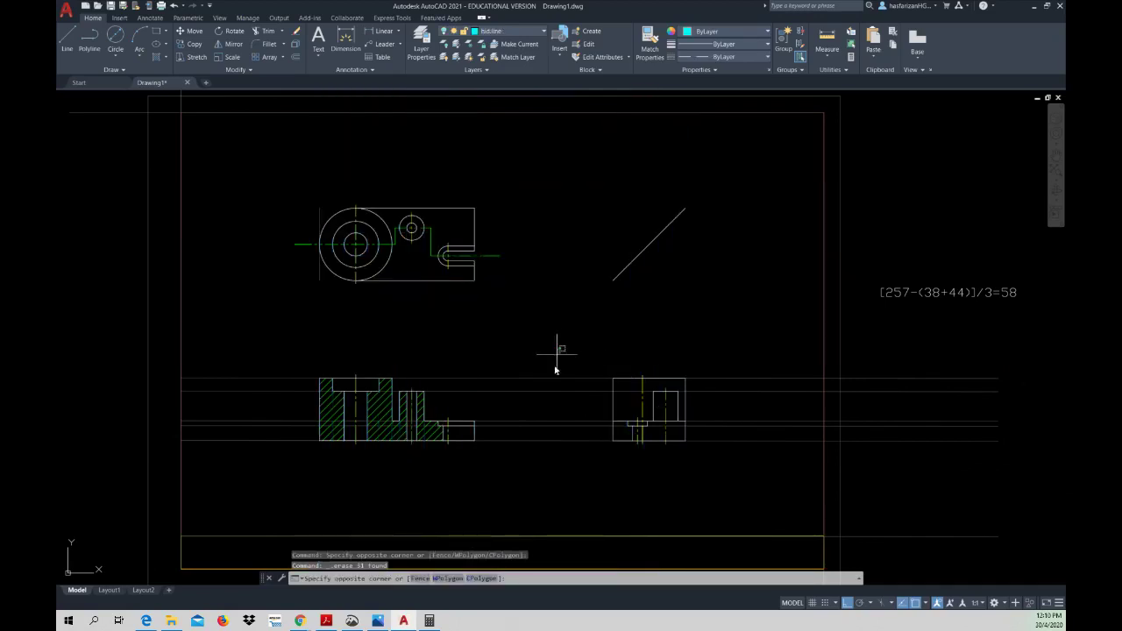
- Erase the remaining horizontal construction lines and the leftover vertical one
left_click(555, 351)
left_click(524, 476)
key("Delete")
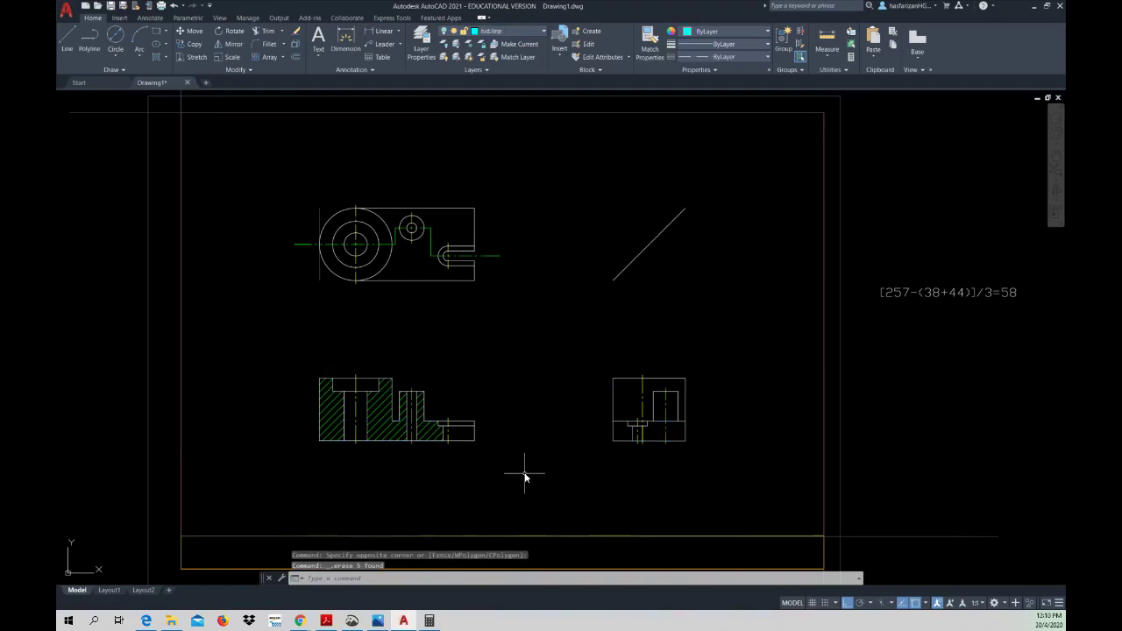
left_click(319, 278)
key("Delete")
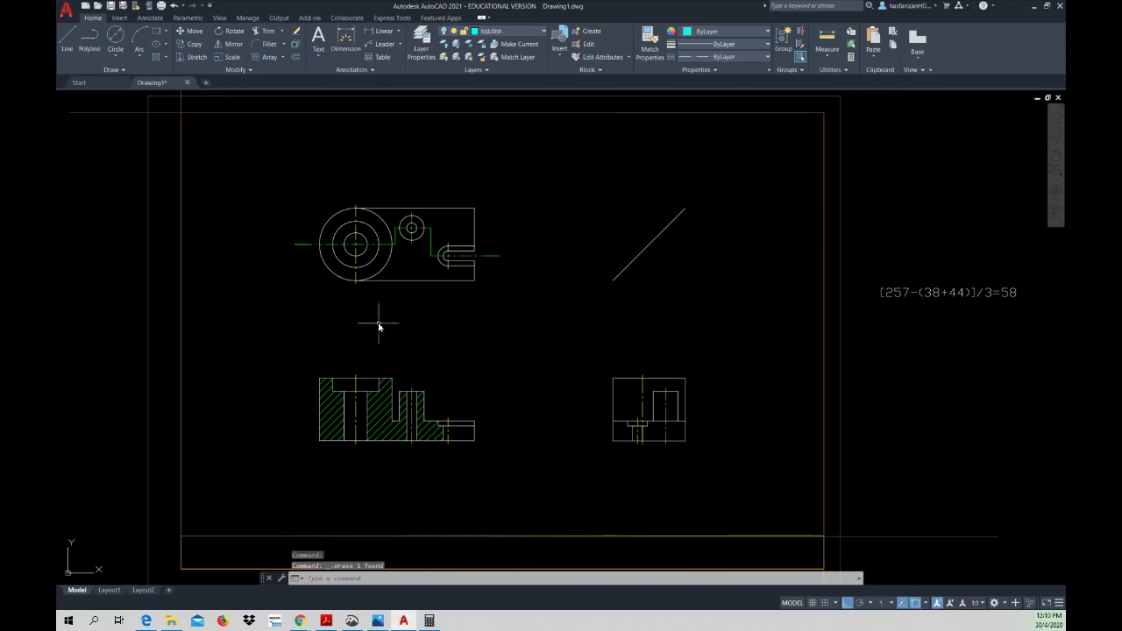
middle_click_drag(506, 380, 467, 396)
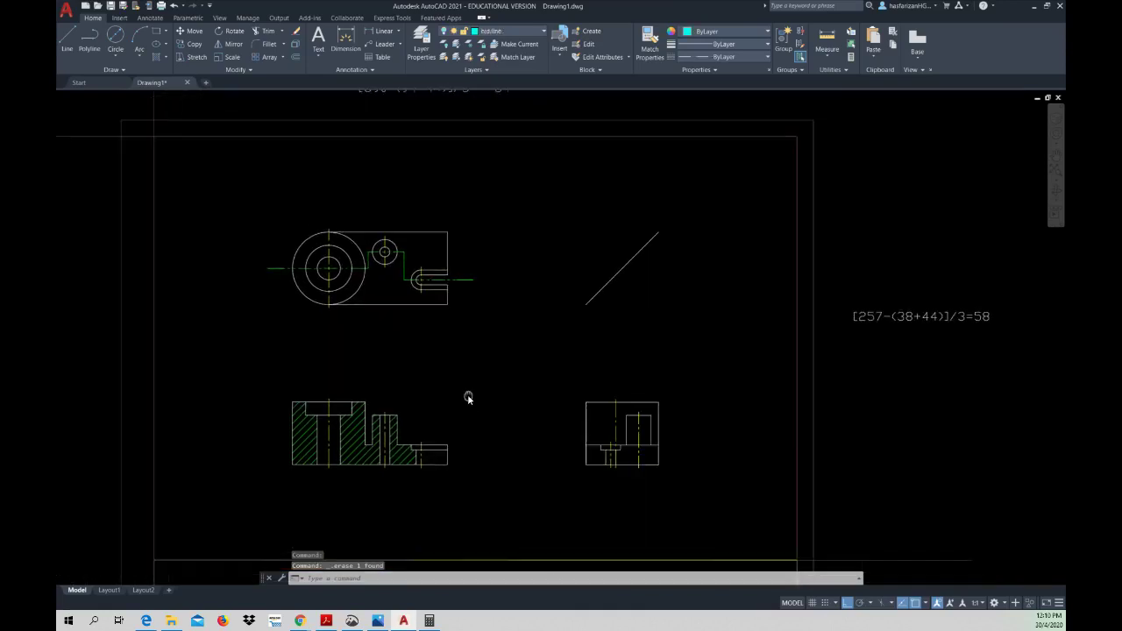
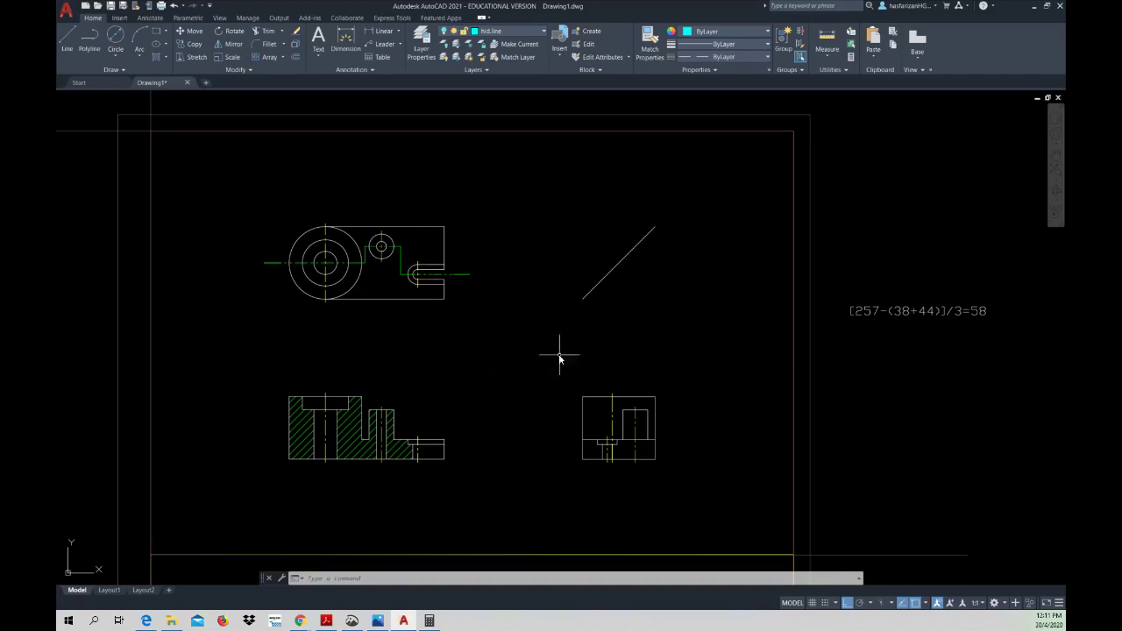
- Create a new layer named dim.line with the Continuous linetype
middle_click_drag(441, 91, 457, 105)
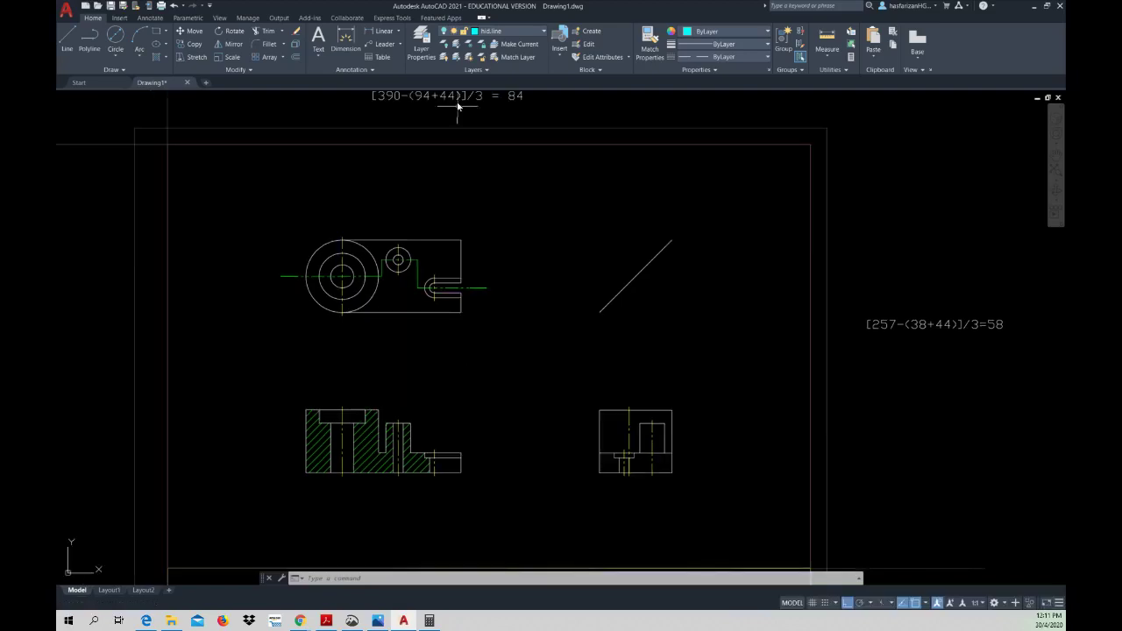
left_click(422, 44)
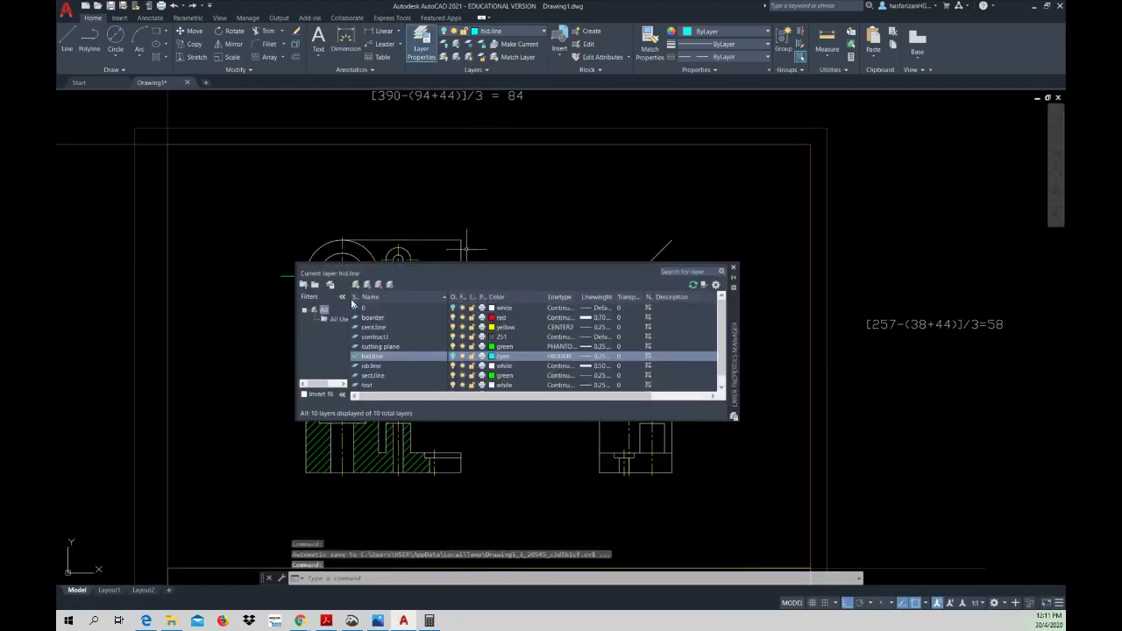
left_click(355, 285)
type("di")
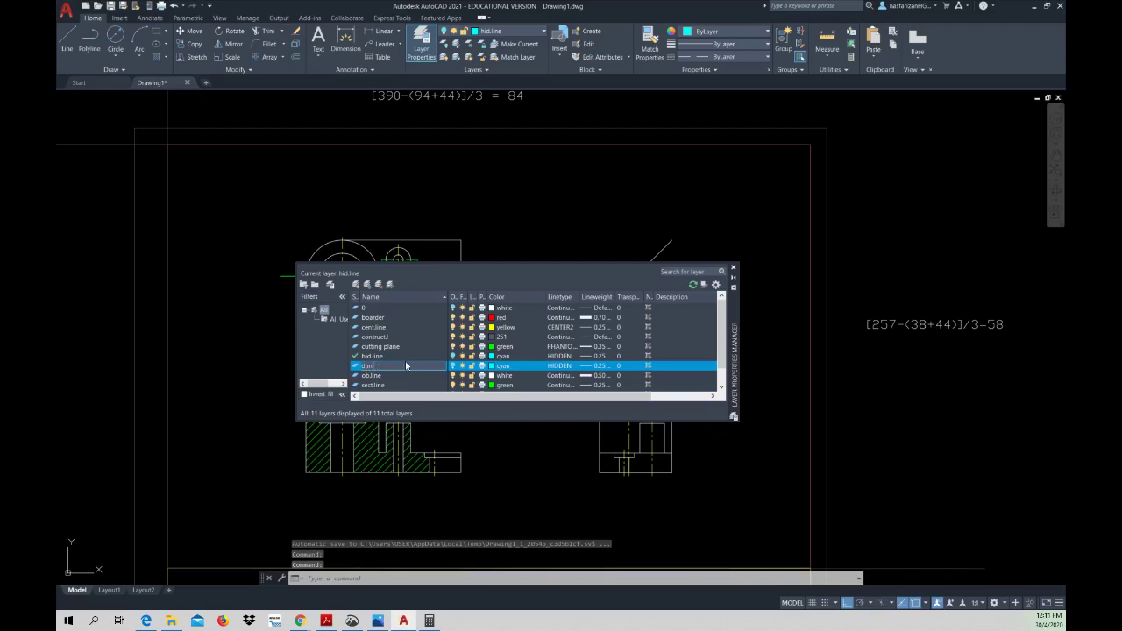
type("m line")
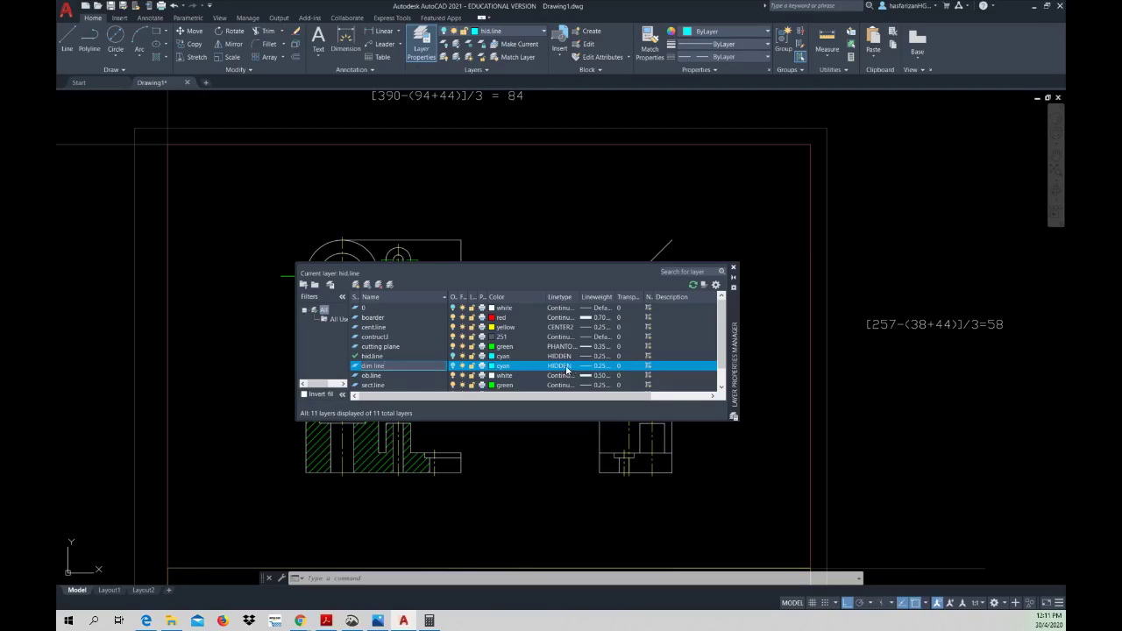
left_click(567, 371)
left_click(507, 314)
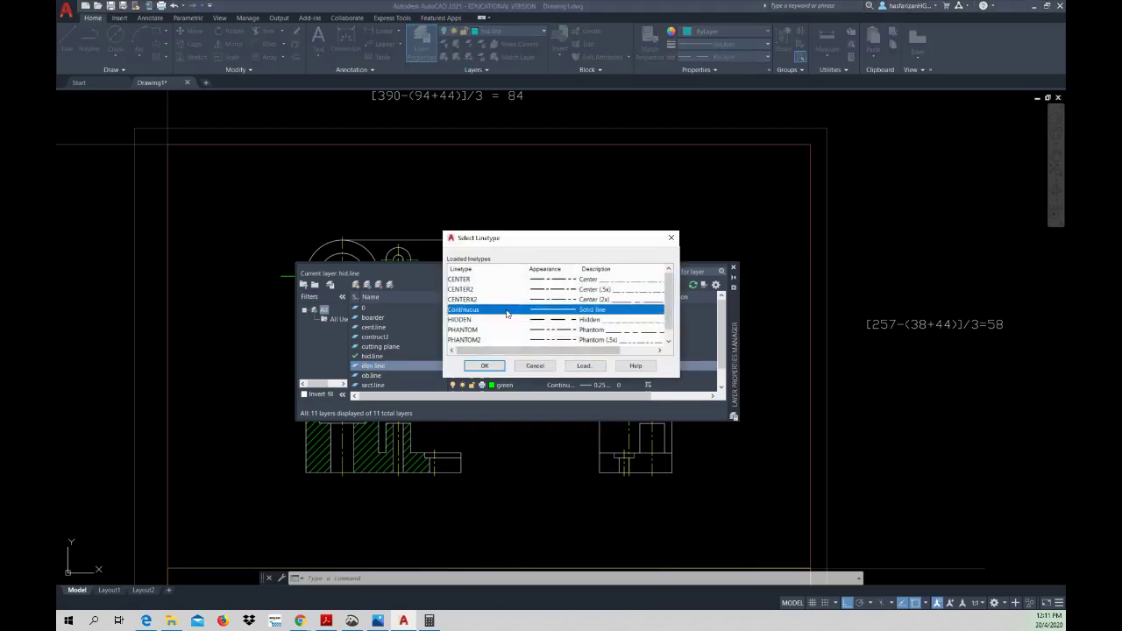
left_click(484, 365)
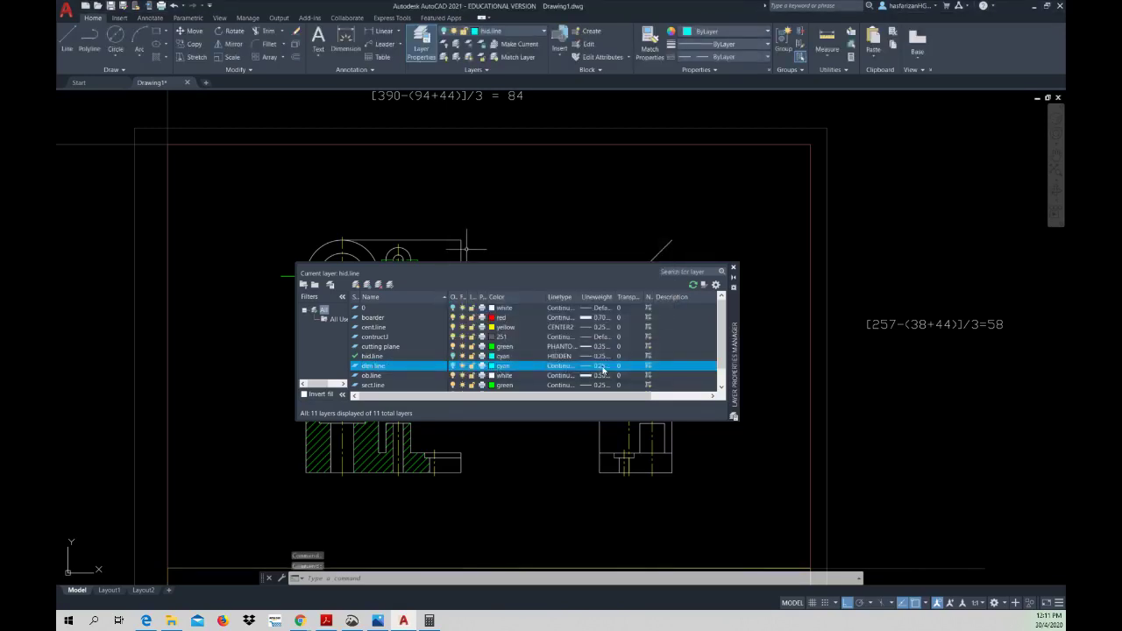
left_click(734, 267)
mouse_move(412, 443)
middle_mouse_down()
mouse_move(472, 455)
mouse_move(455, 458)
middle_mouse_up()
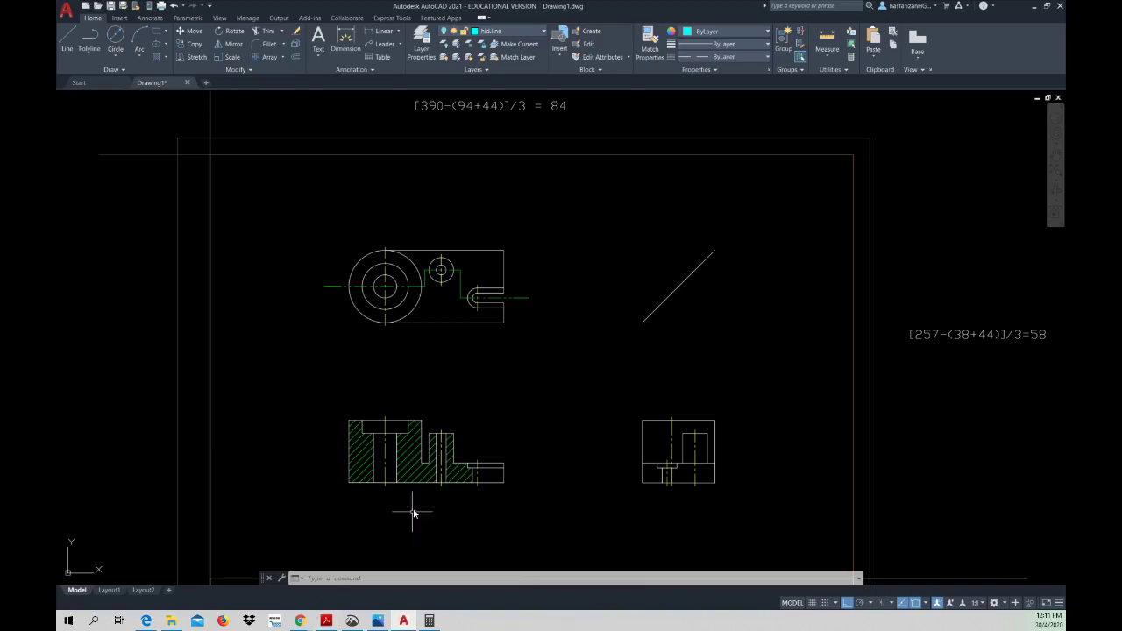
- Start a linear dimension at the step corner, then cancel it
scroll(439, 471, "down", 4)
scroll(439, 471, "up", 4)
scroll(439, 471, "up", 2)
middle_click_drag(438, 465, 397, 456)
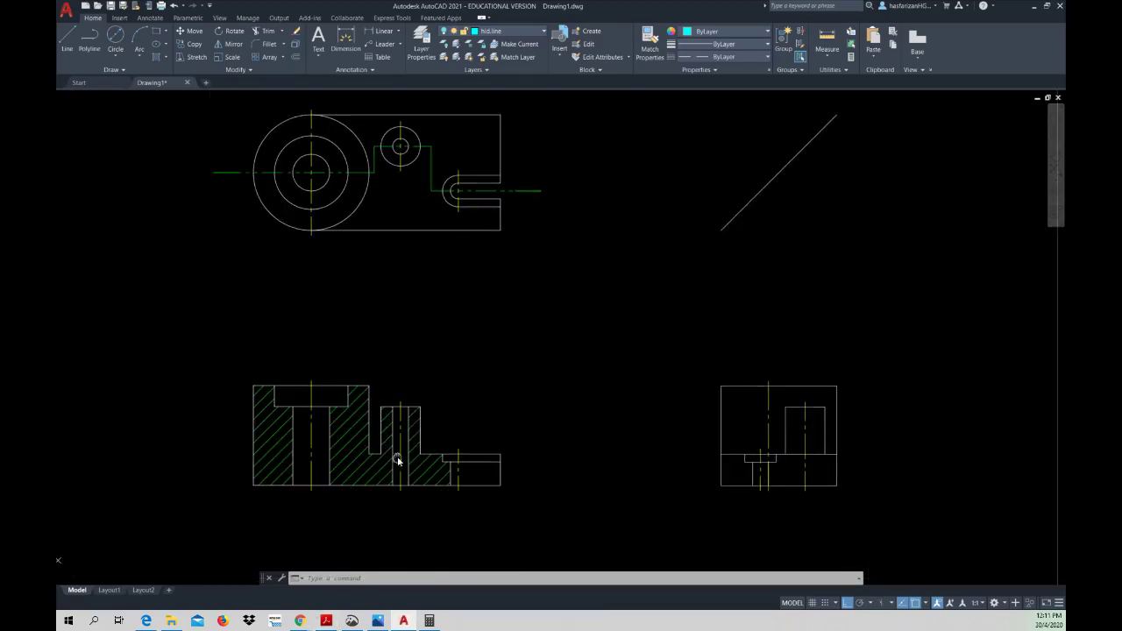
left_click(149, 19)
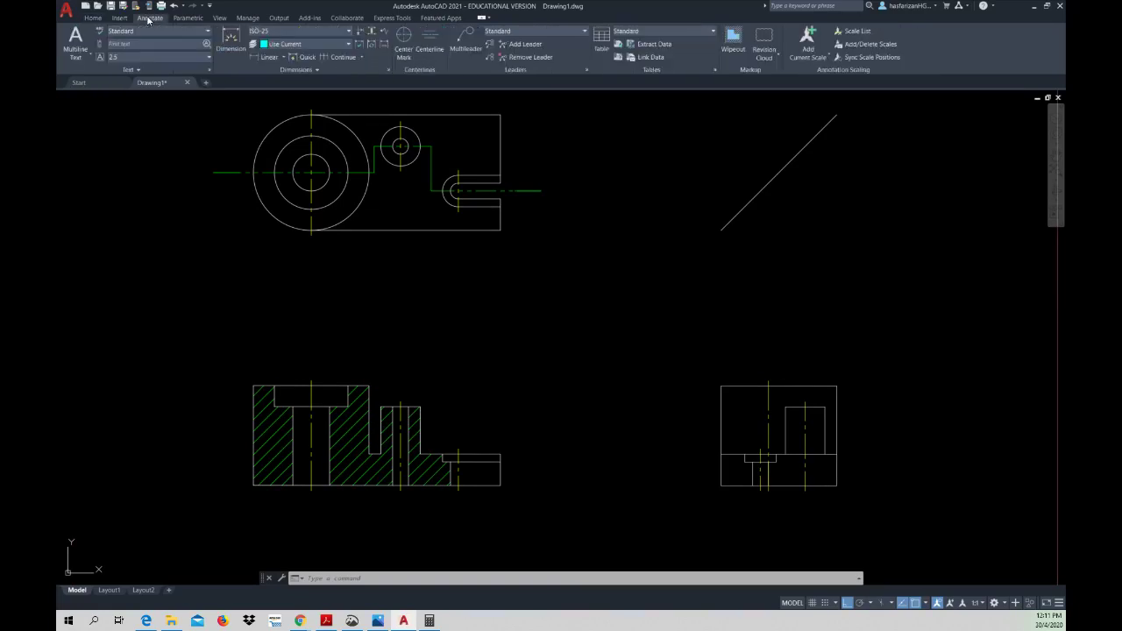
left_click(267, 57)
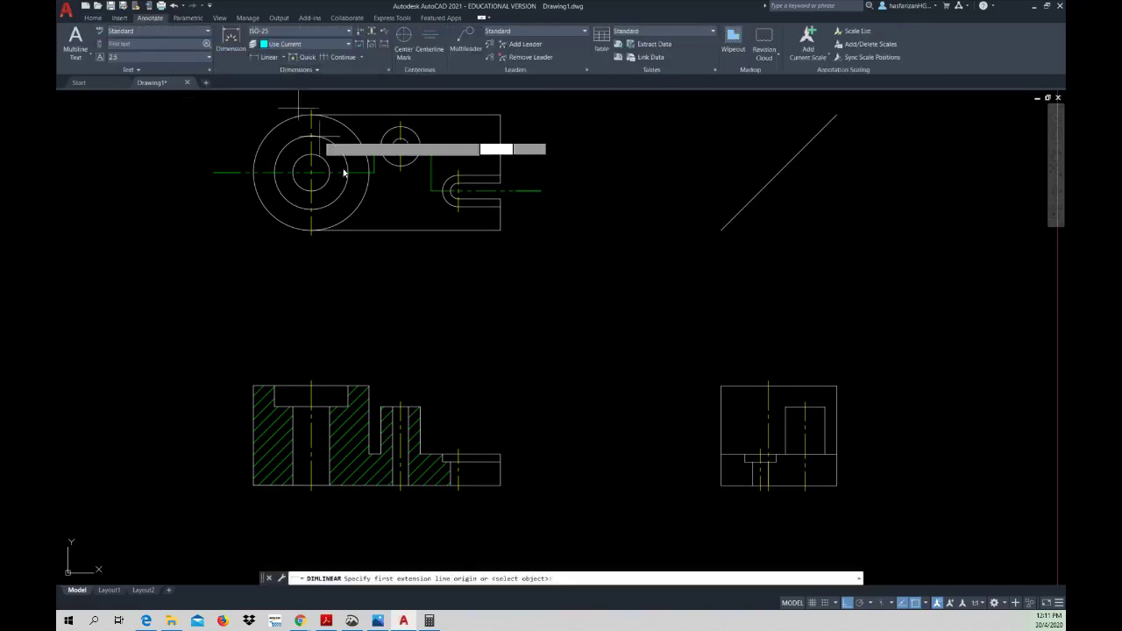
left_click(502, 486)
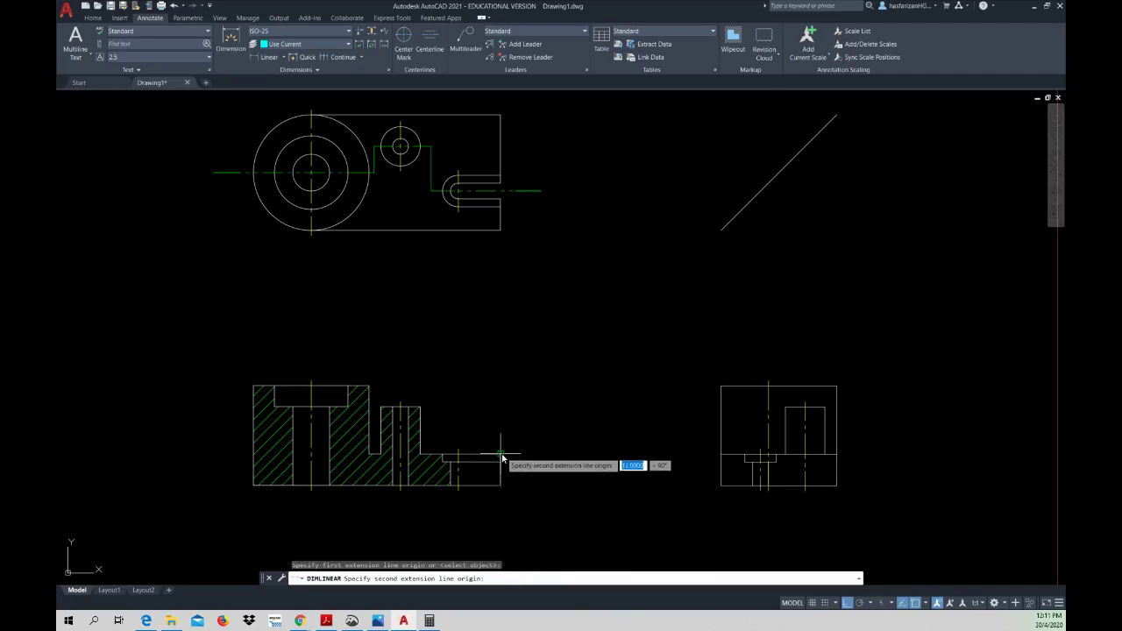
left_click(501, 455)
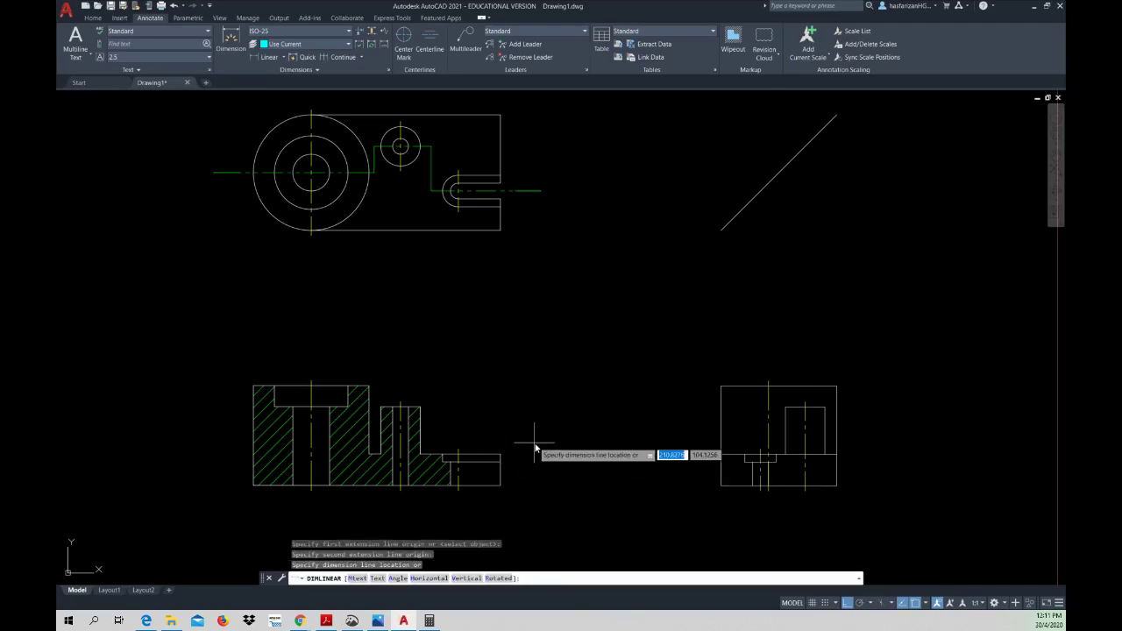
key("Escape")
key("Escape")
key("Escape")
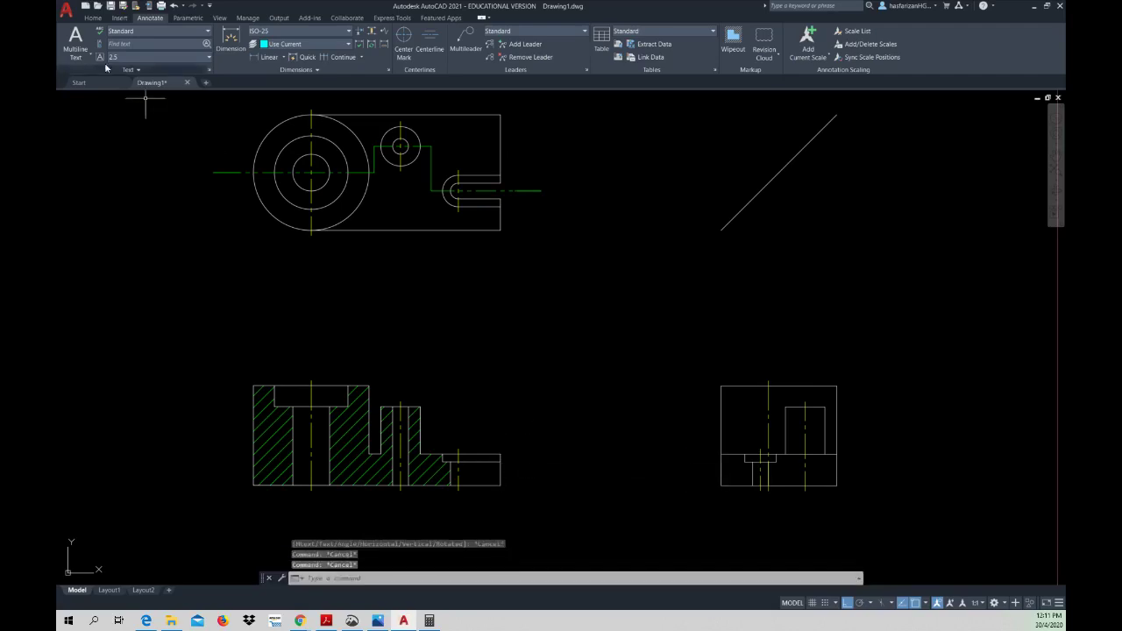
- Turn on the dim.line layer and make it the current layer
left_click(92, 18)
left_click(507, 32)
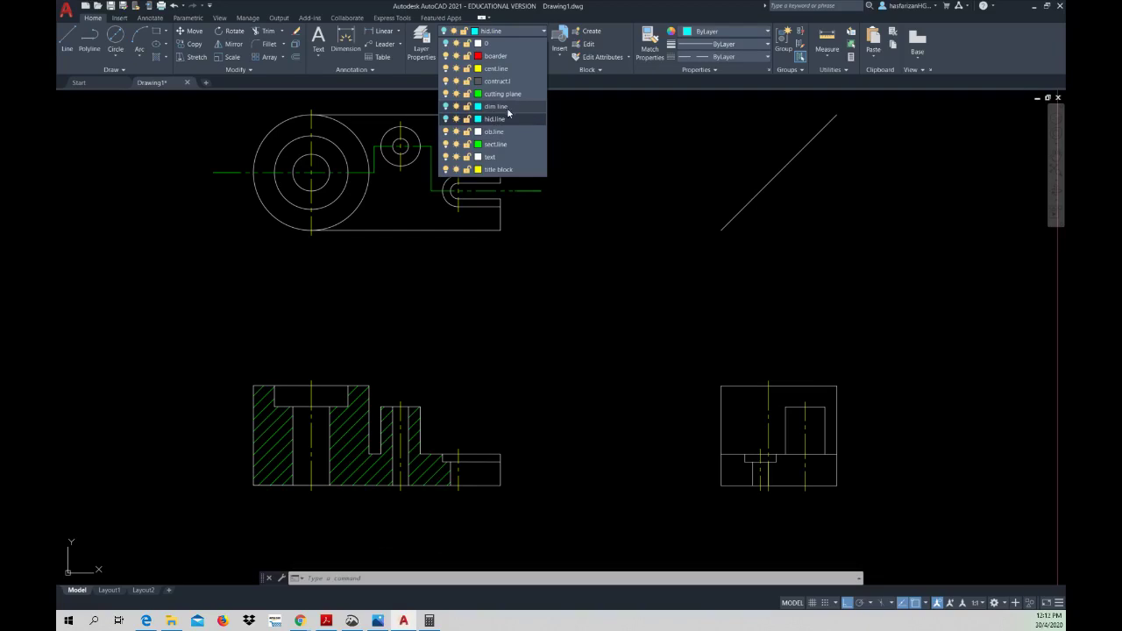
left_click(446, 106)
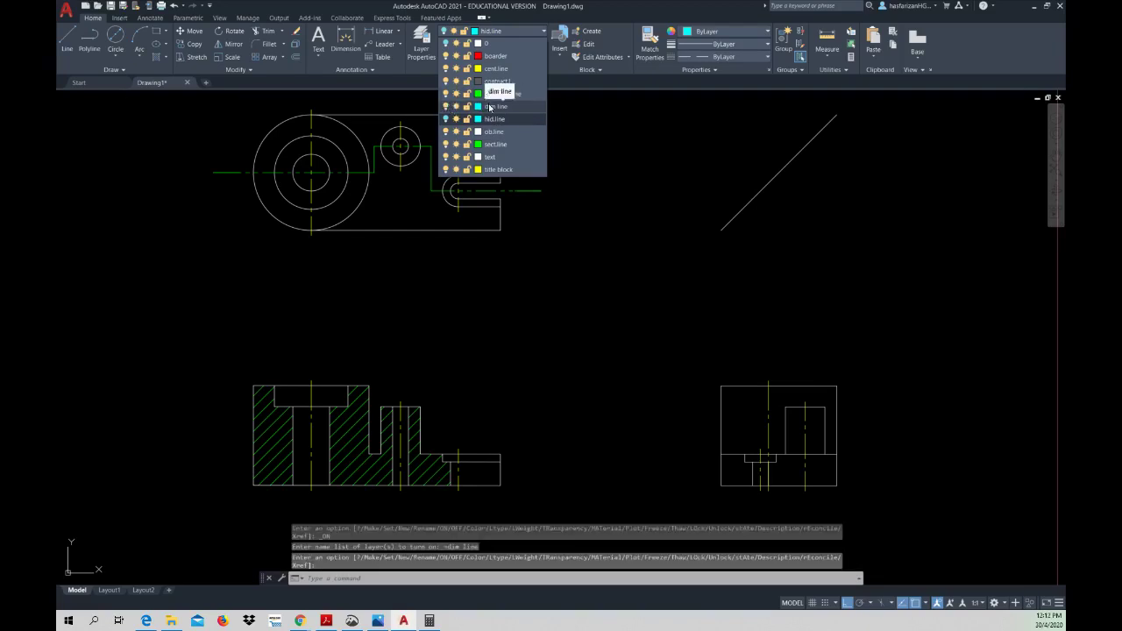
left_click(489, 107)
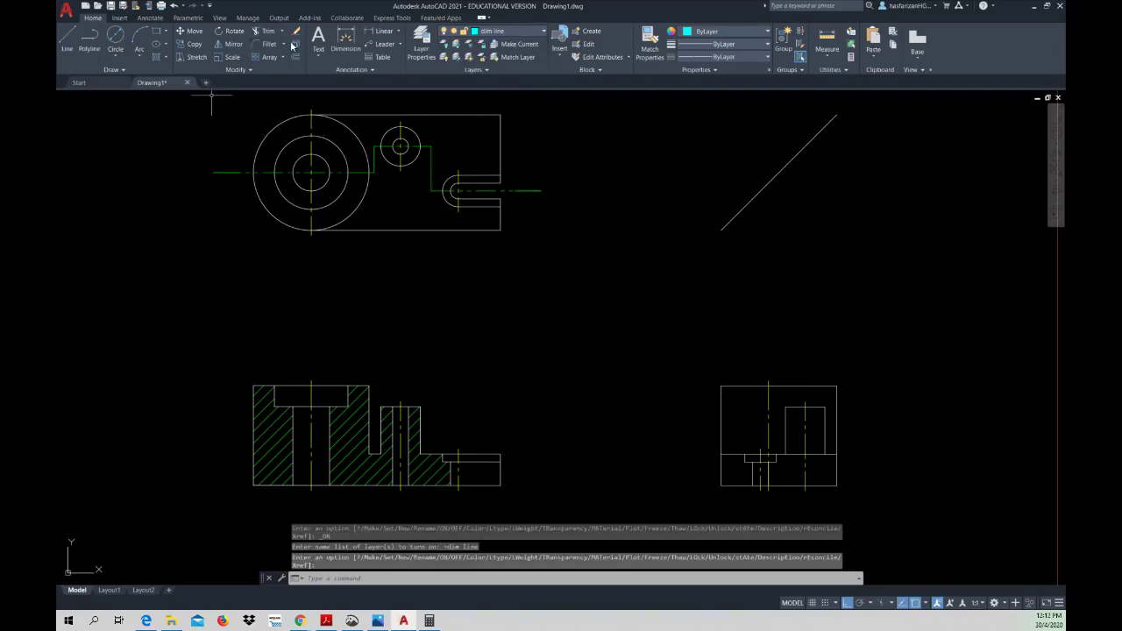
left_click(150, 18)
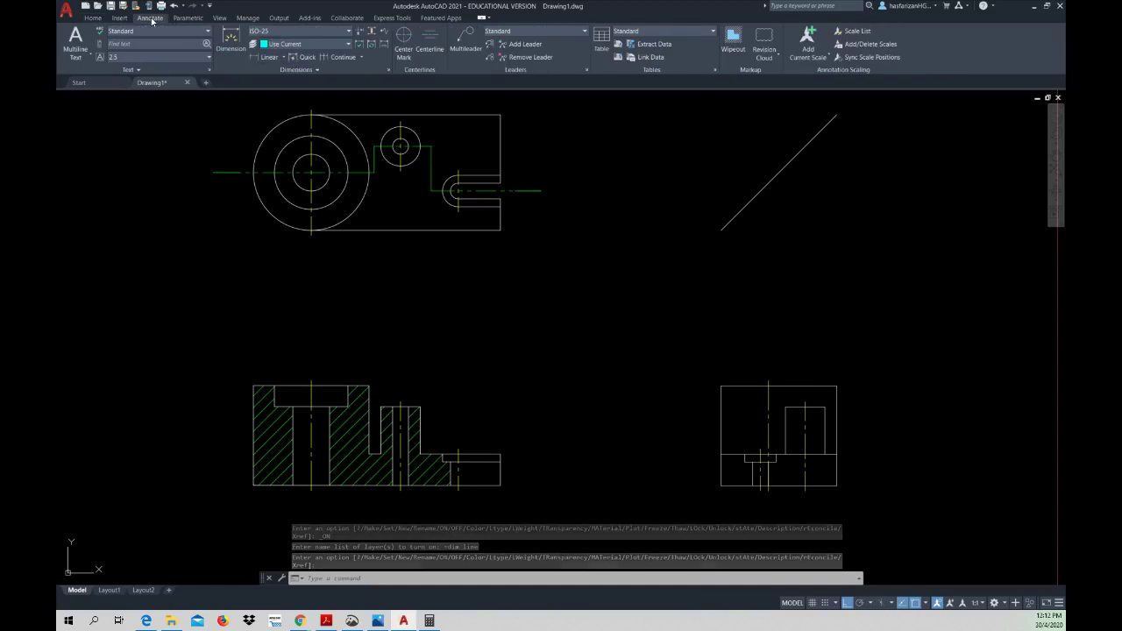
- Add stacked vertical dimensions 9 and 3 at the section's right end
left_click(271, 60)
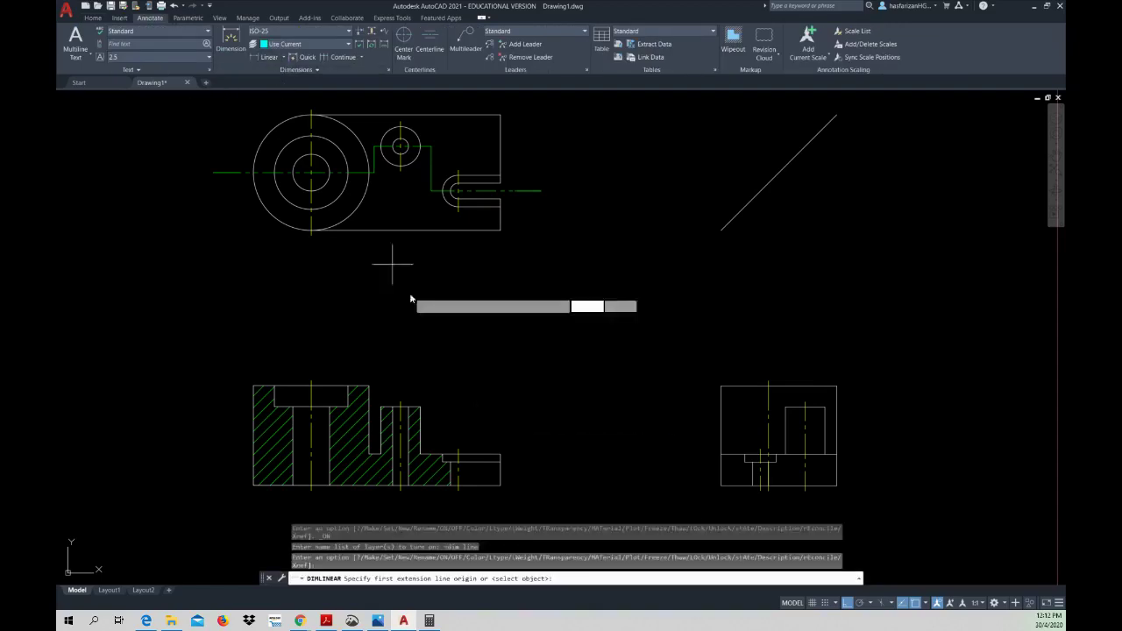
left_click(501, 487)
left_click(501, 462)
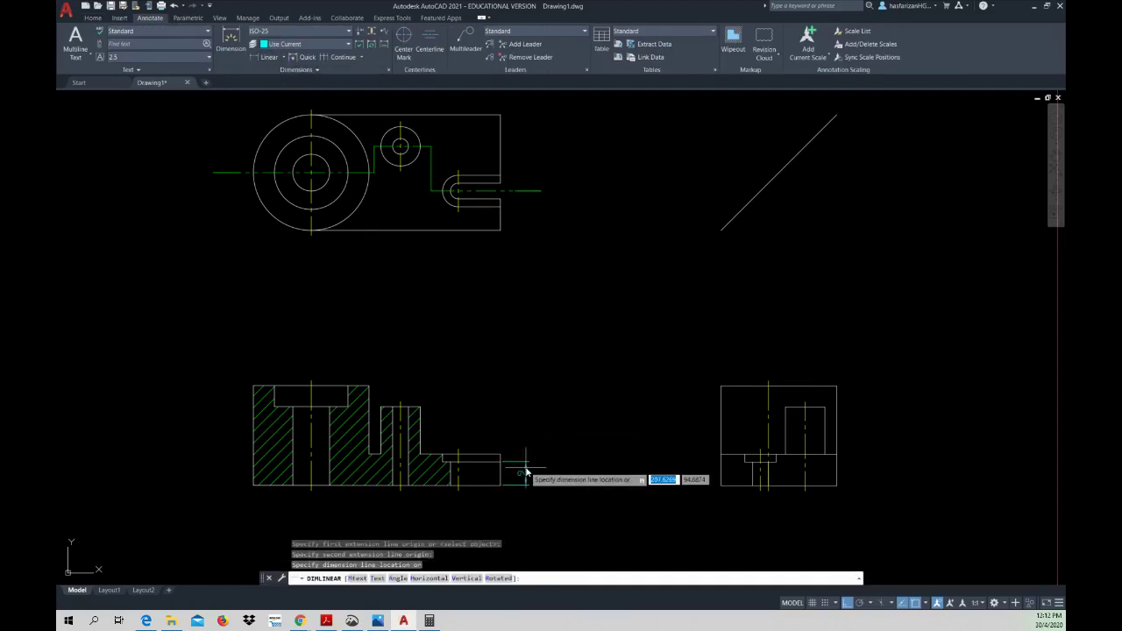
left_click(518, 473)
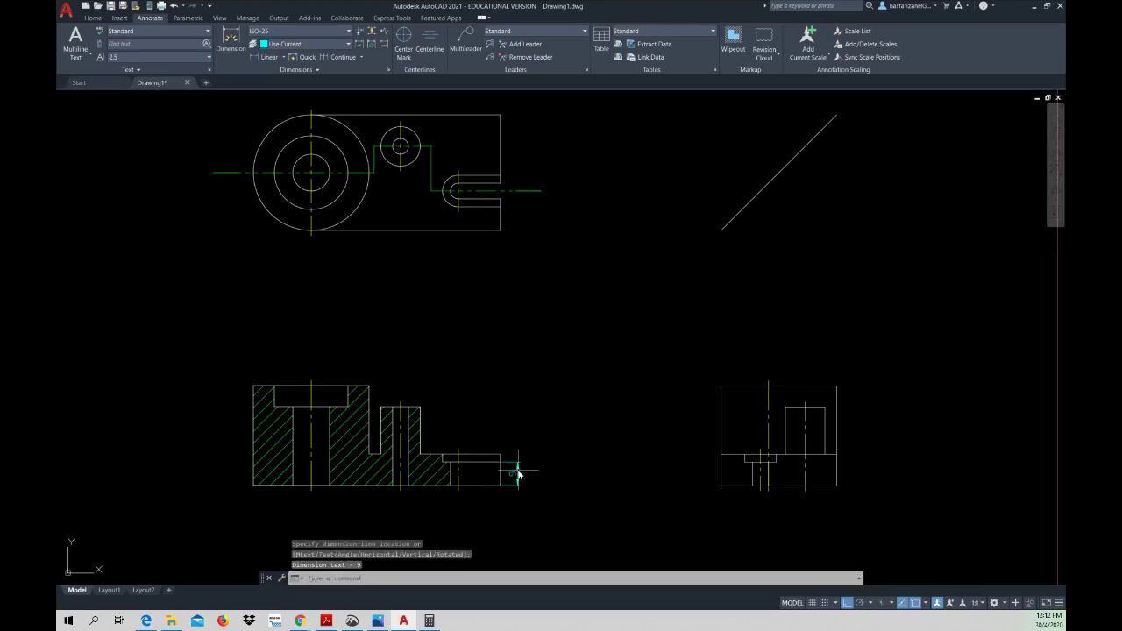
right_click(516, 445)
left_click(548, 274)
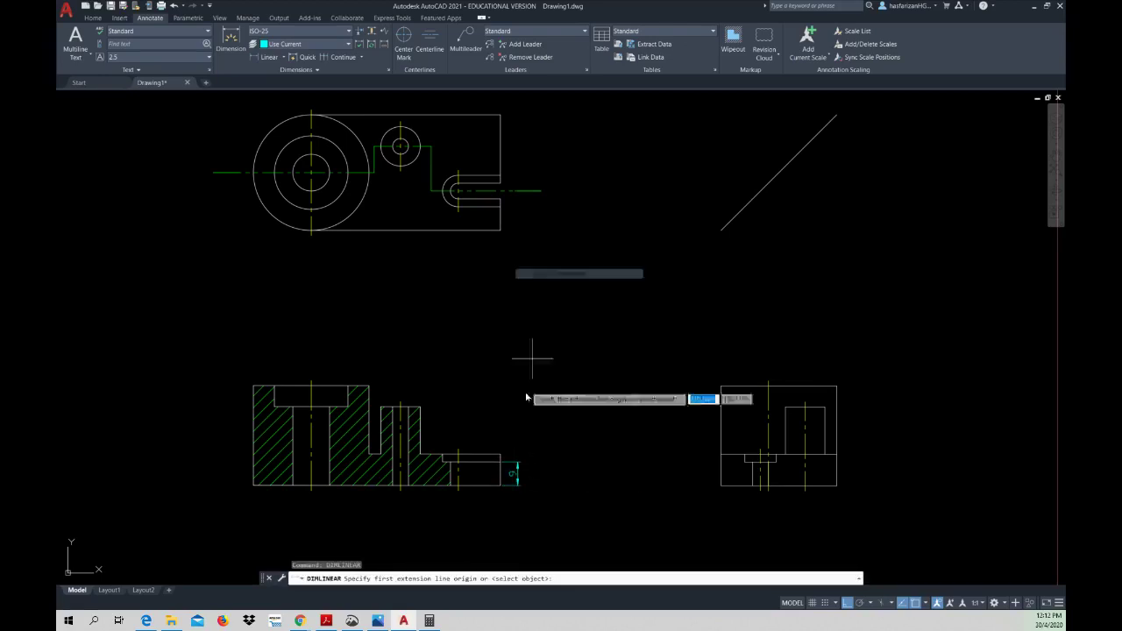
left_click(501, 455)
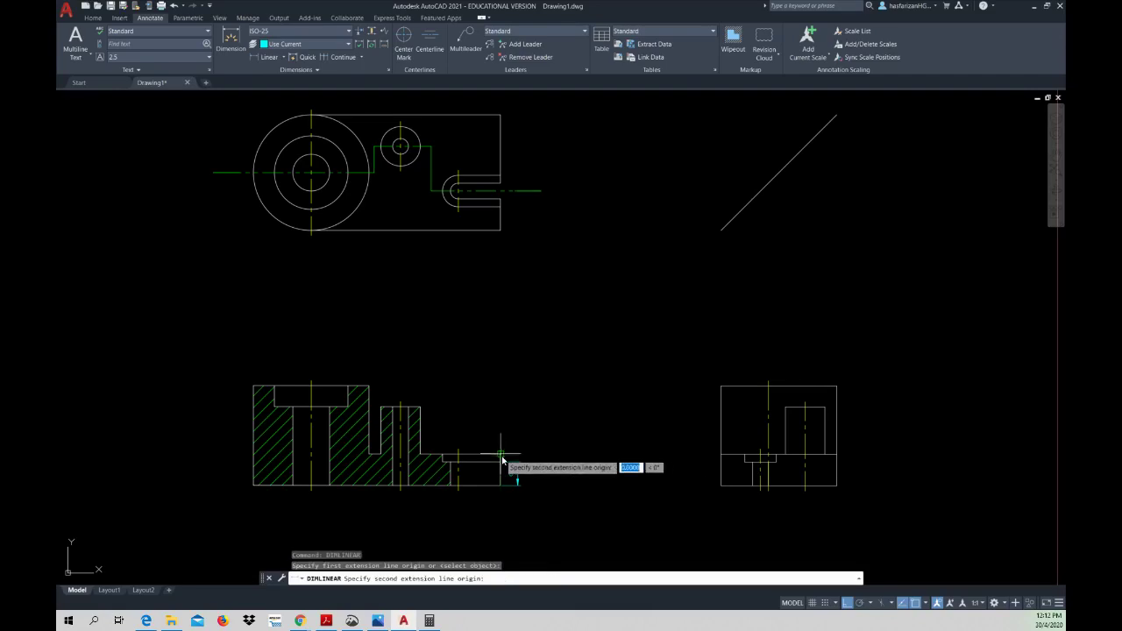
left_click(501, 464)
left_click(517, 461)
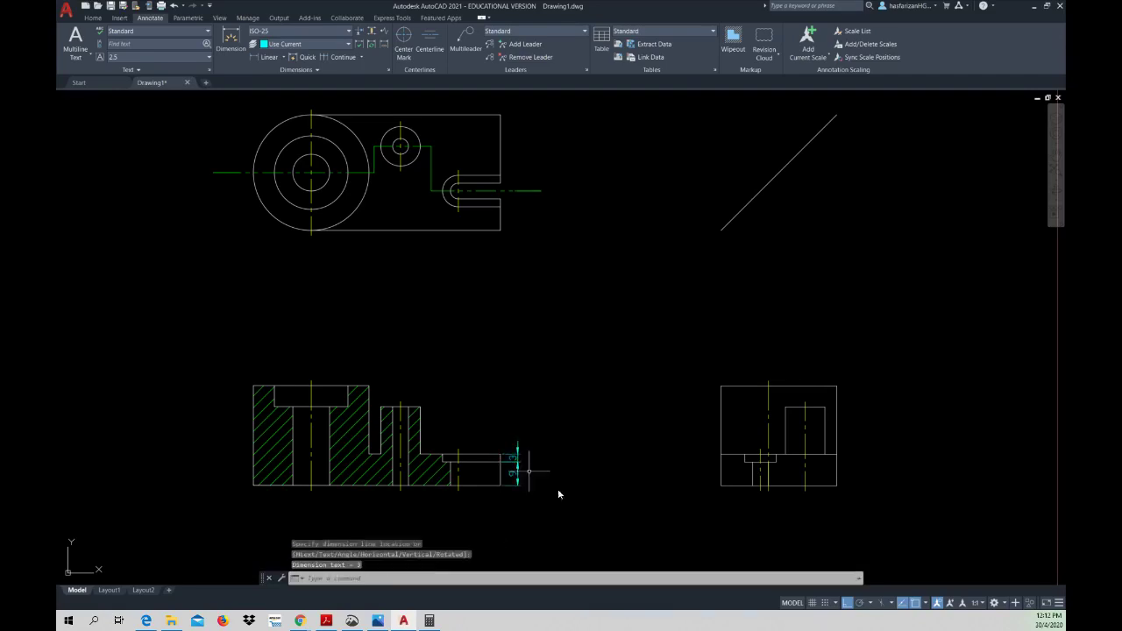
- Start an unwanted 30.02 vertical dimension twice, cancelling it both times
right_click(459, 393)
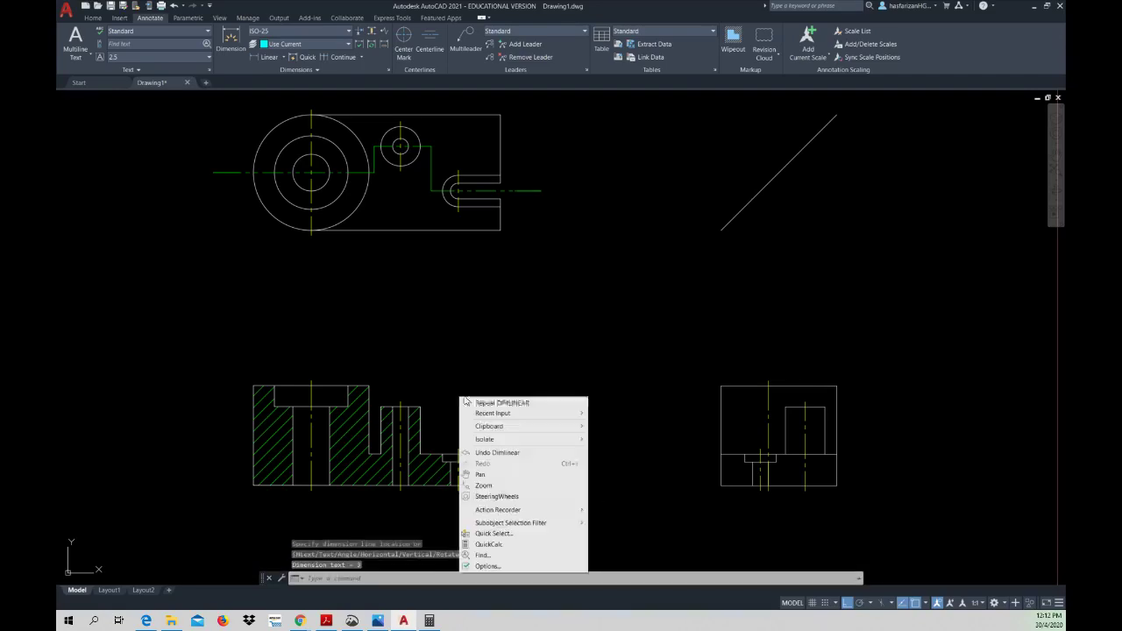
left_click(485, 403)
left_click(420, 407)
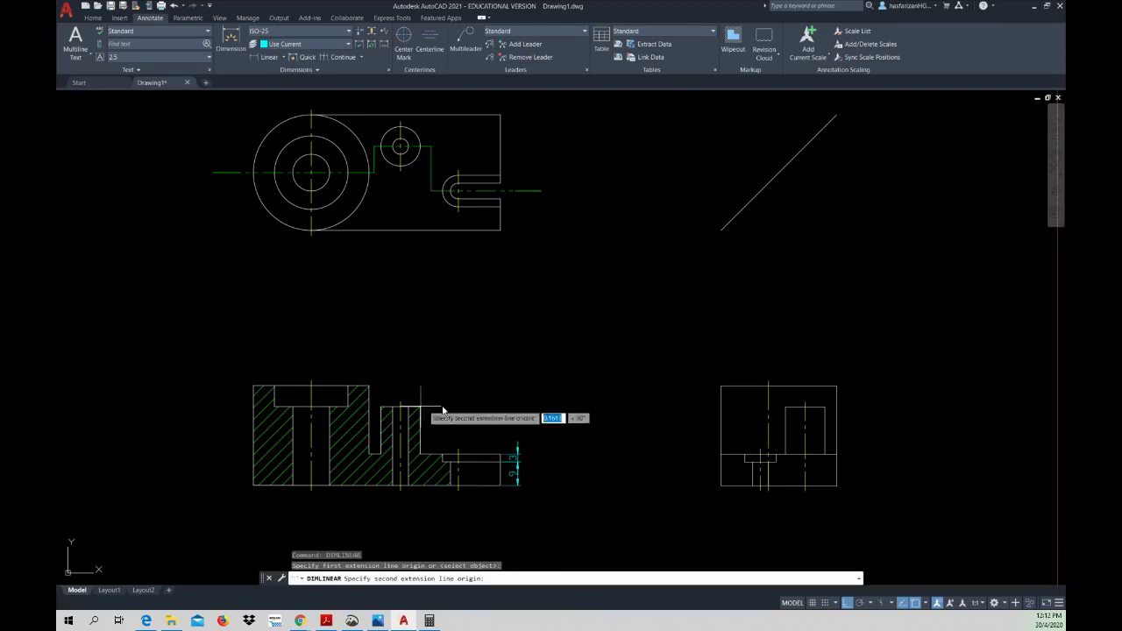
left_click(516, 492)
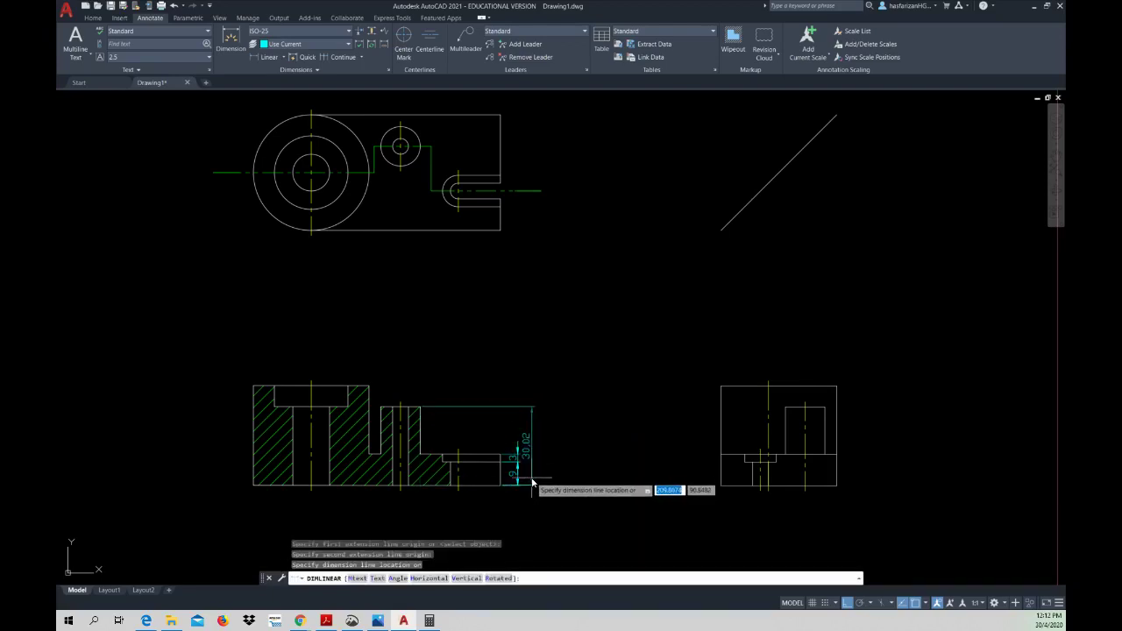
key("Escape")
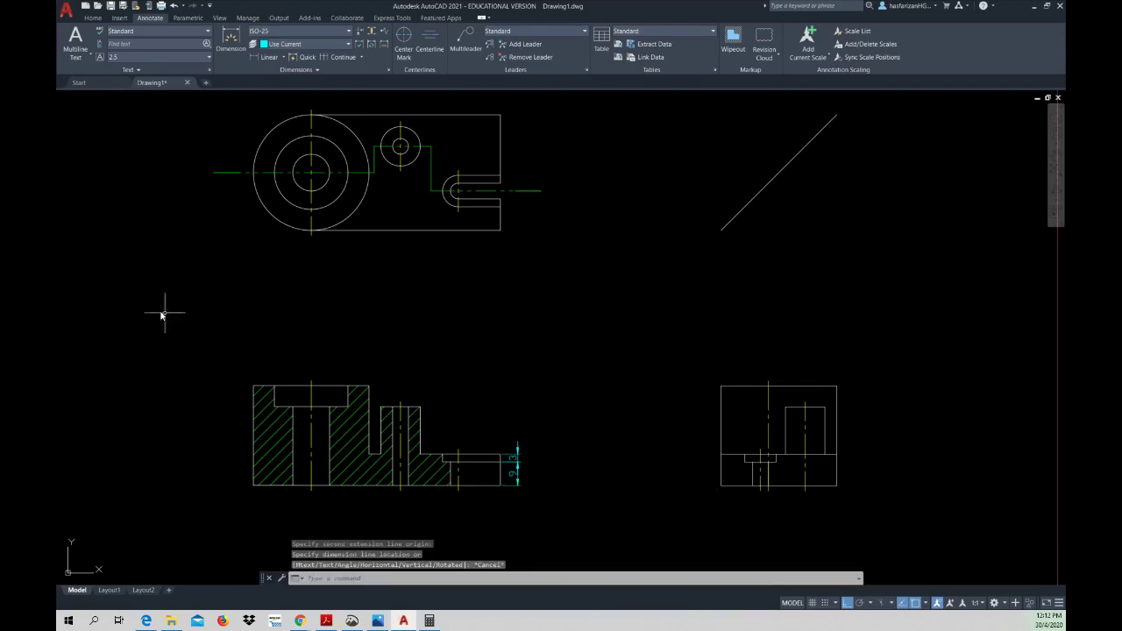
left_click(253, 56)
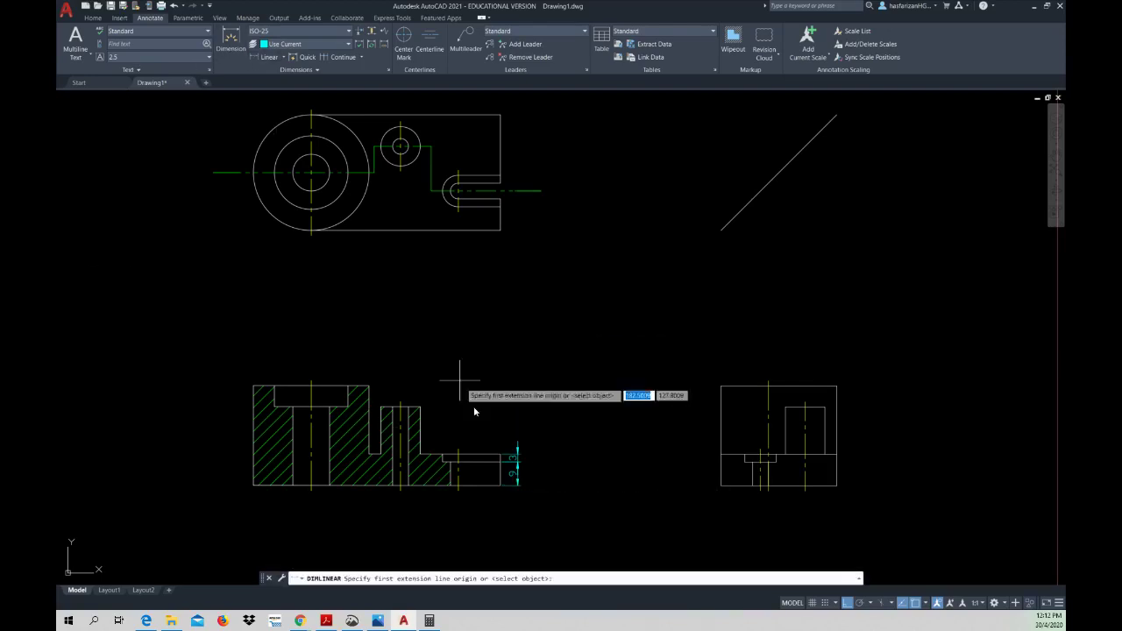
left_click(499, 493)
left_click(421, 406)
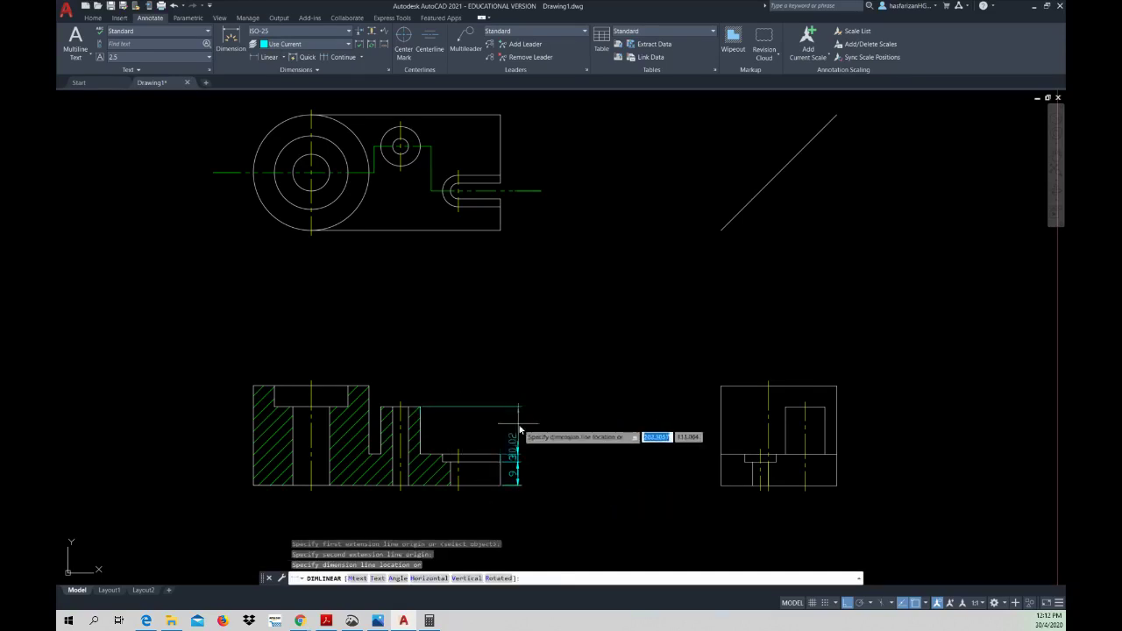
scroll(519, 431, "up", 2)
scroll(518, 454, "up", 2)
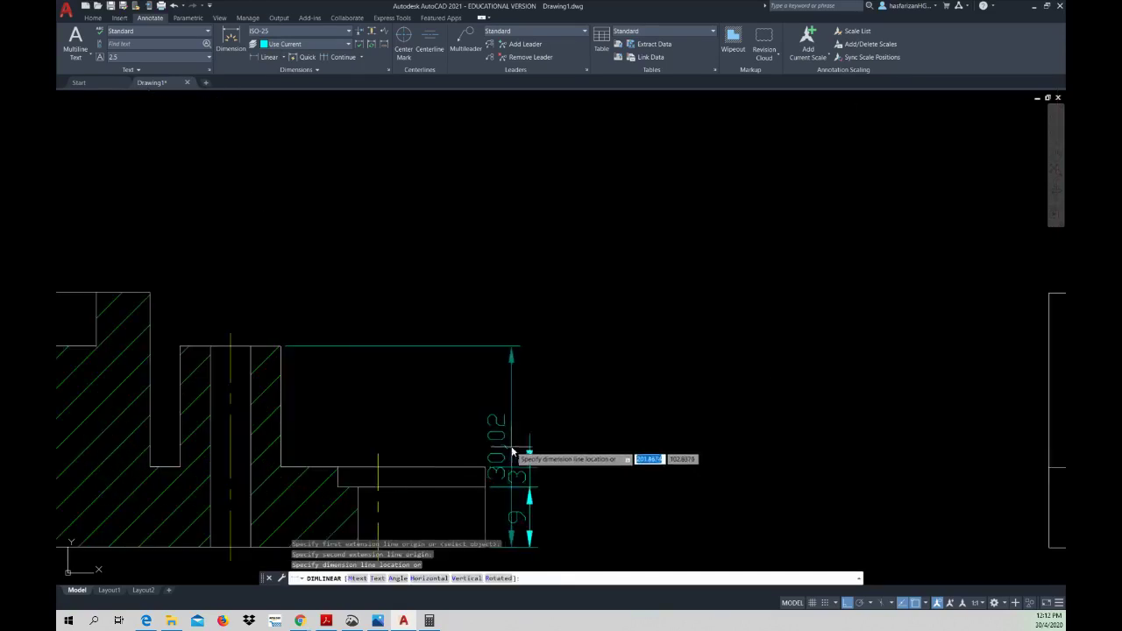
middle_click_drag(513, 451, 605, 364)
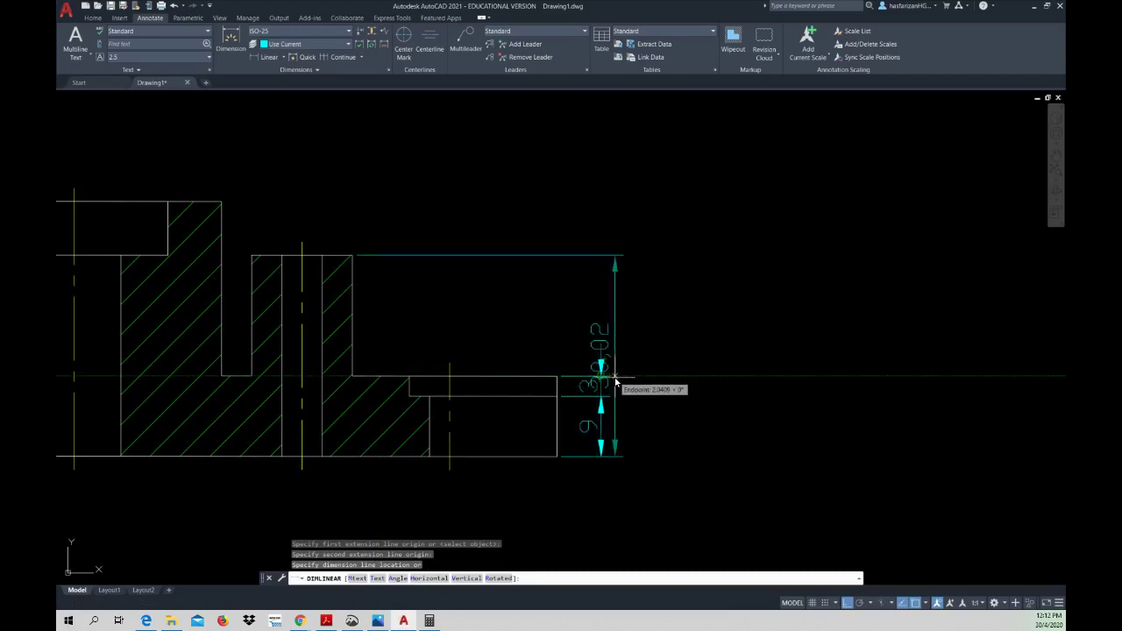
key("Escape")
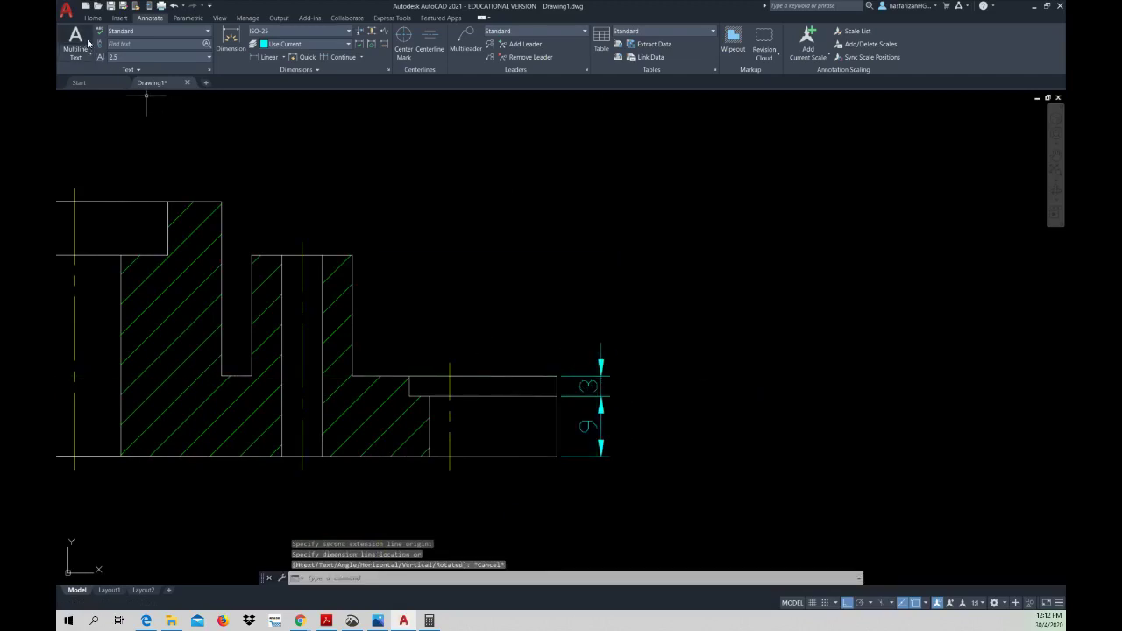
- Add an 18 vertical dimension for the step, stacked beside the 9 and 3
left_click(267, 57)
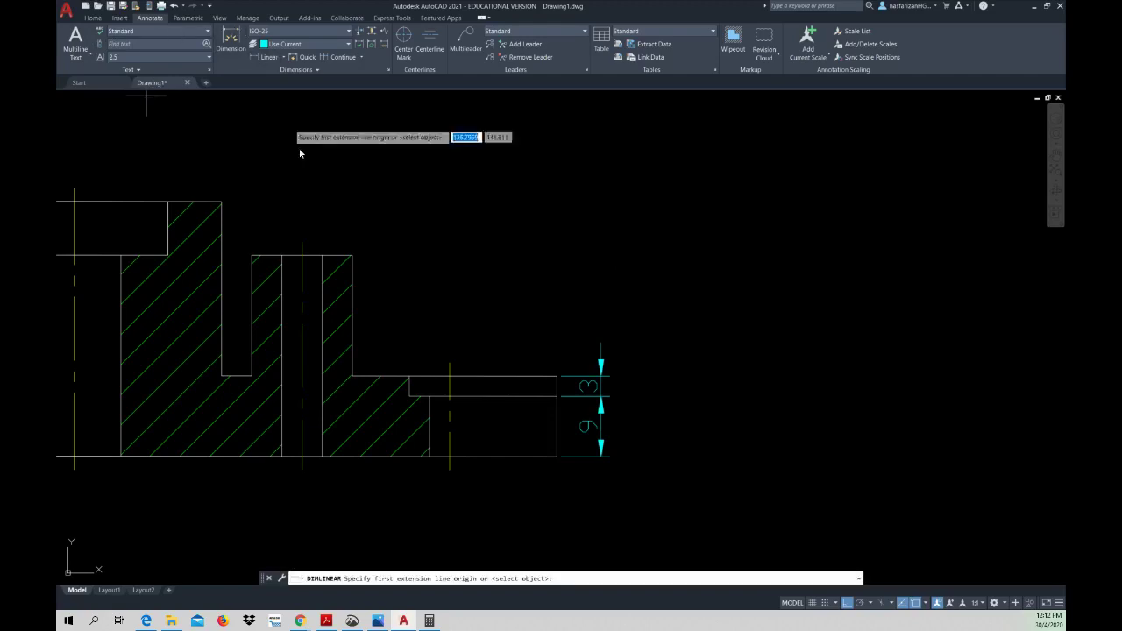
left_click(353, 255)
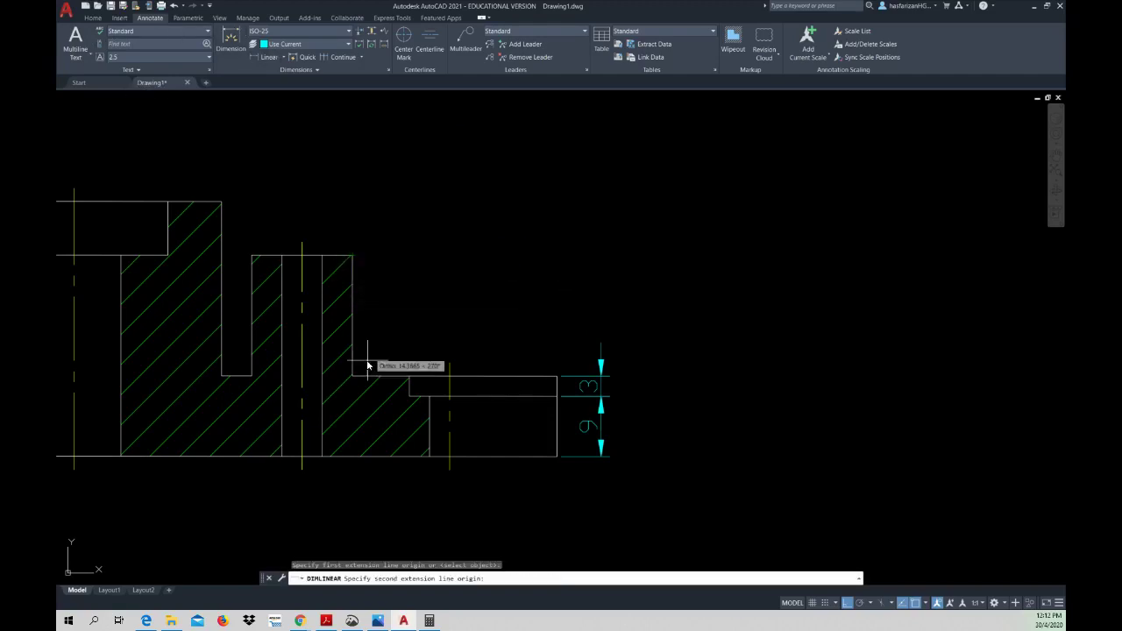
scroll(360, 381, "up", 5)
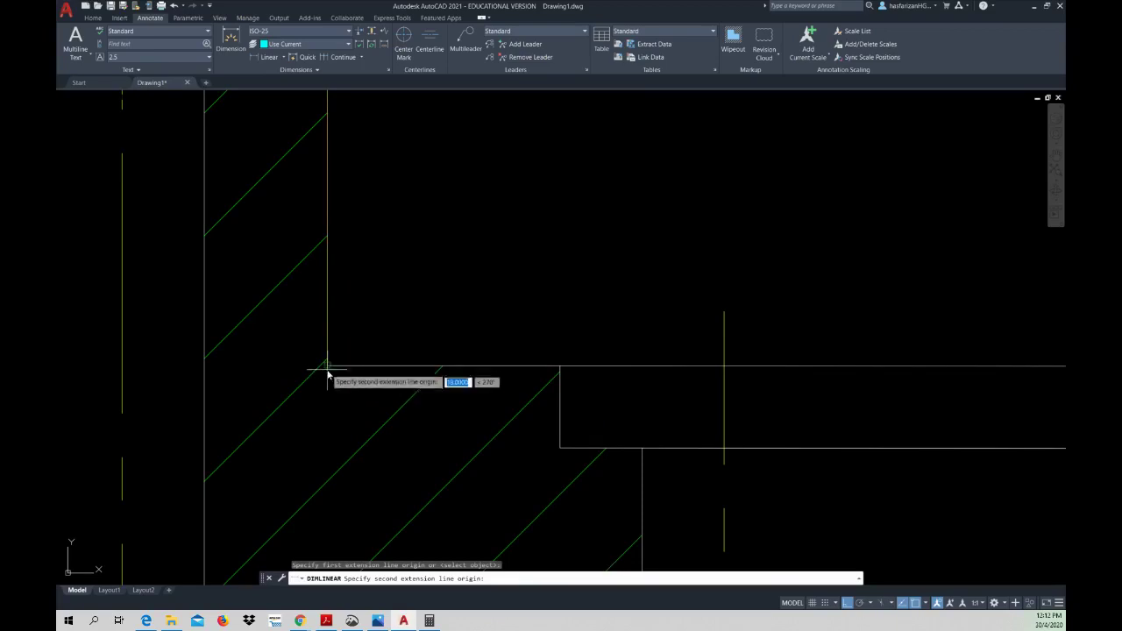
left_click(328, 368)
scroll(330, 372, "down", 5)
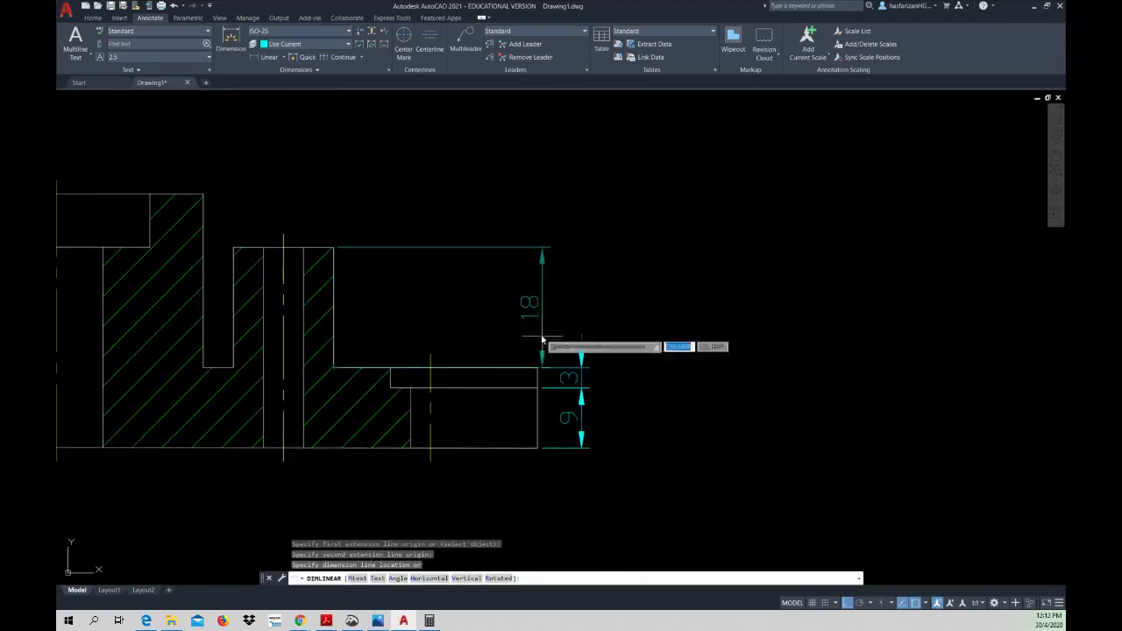
left_click(581, 373)
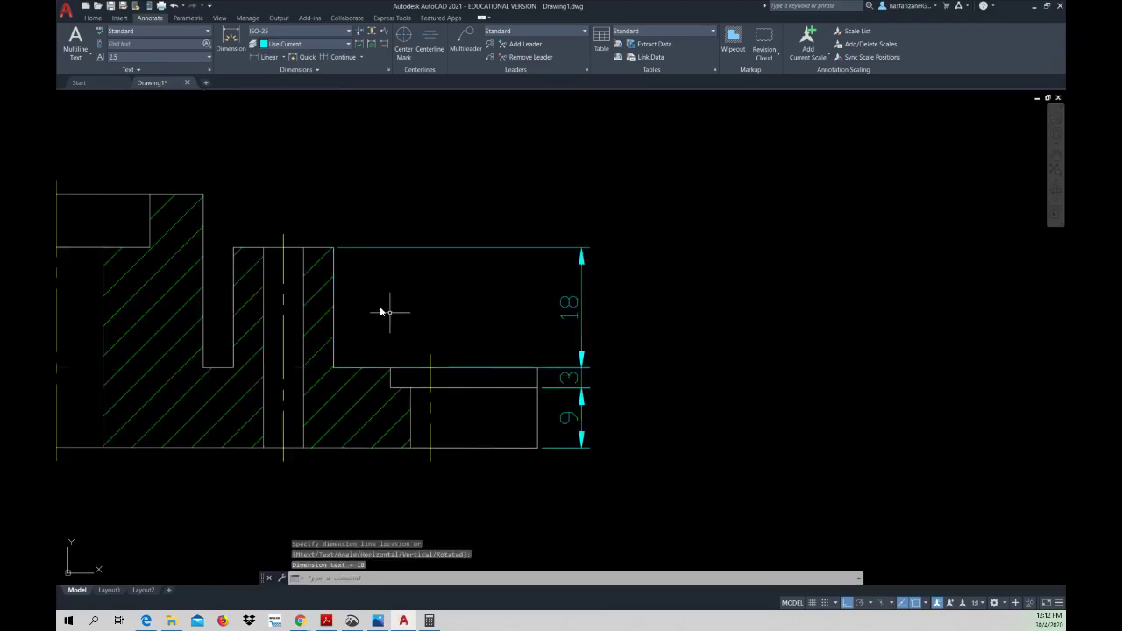
- Dimension the side view's 38 overall height on its left side
right_click(307, 185)
left_click(340, 192)
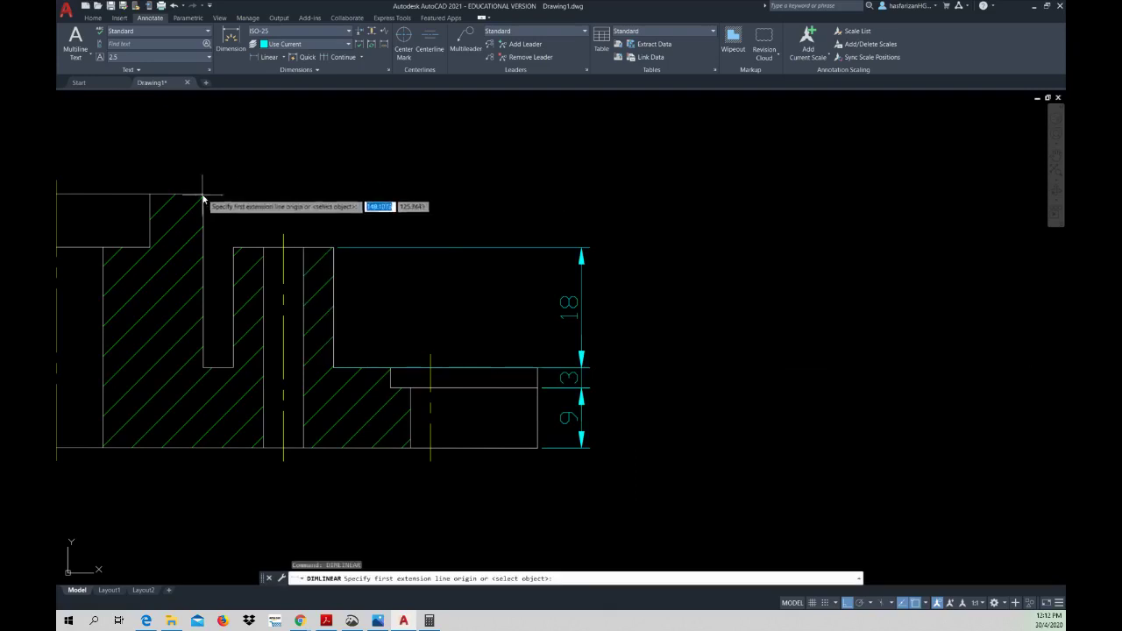
scroll(726, 410, "up", 2)
scroll(725, 411, "down", 4)
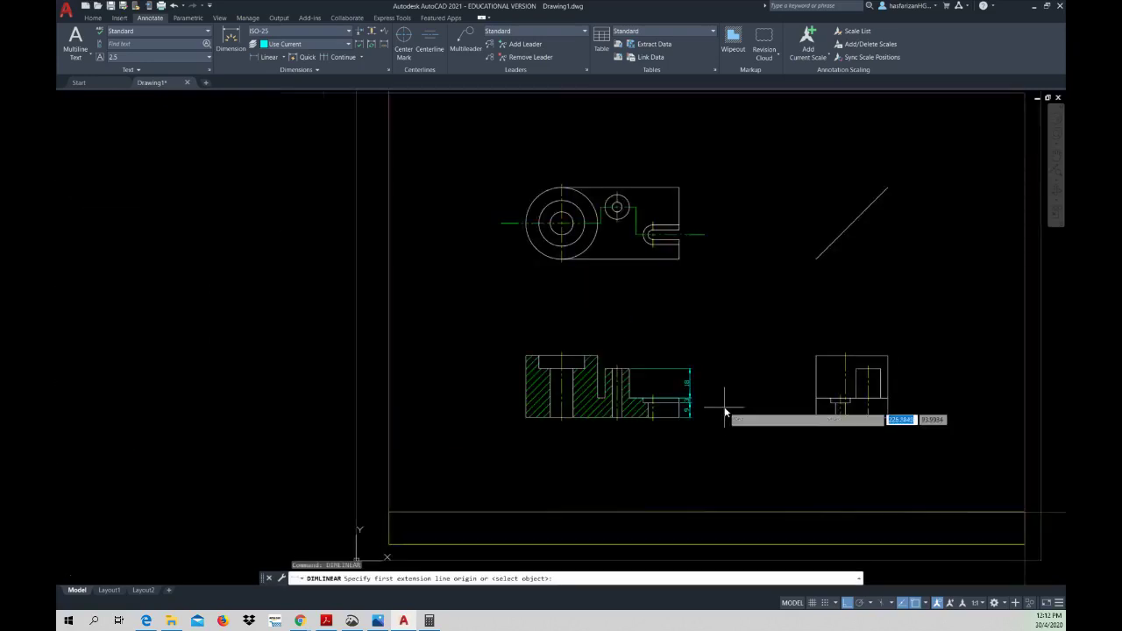
scroll(727, 401, "up", 2)
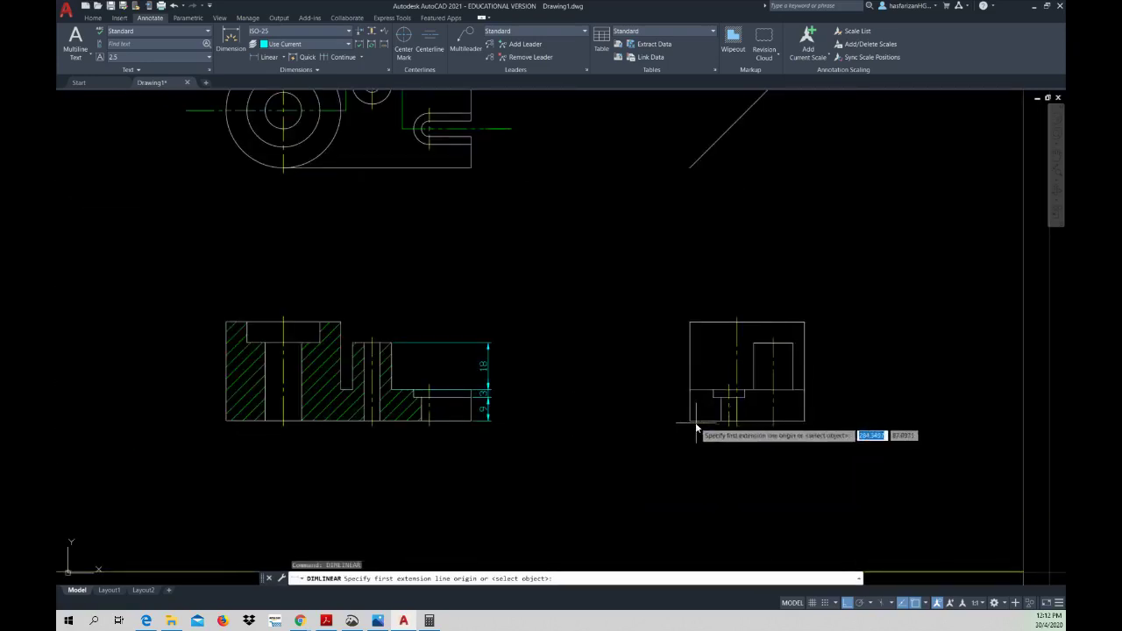
left_click(691, 425)
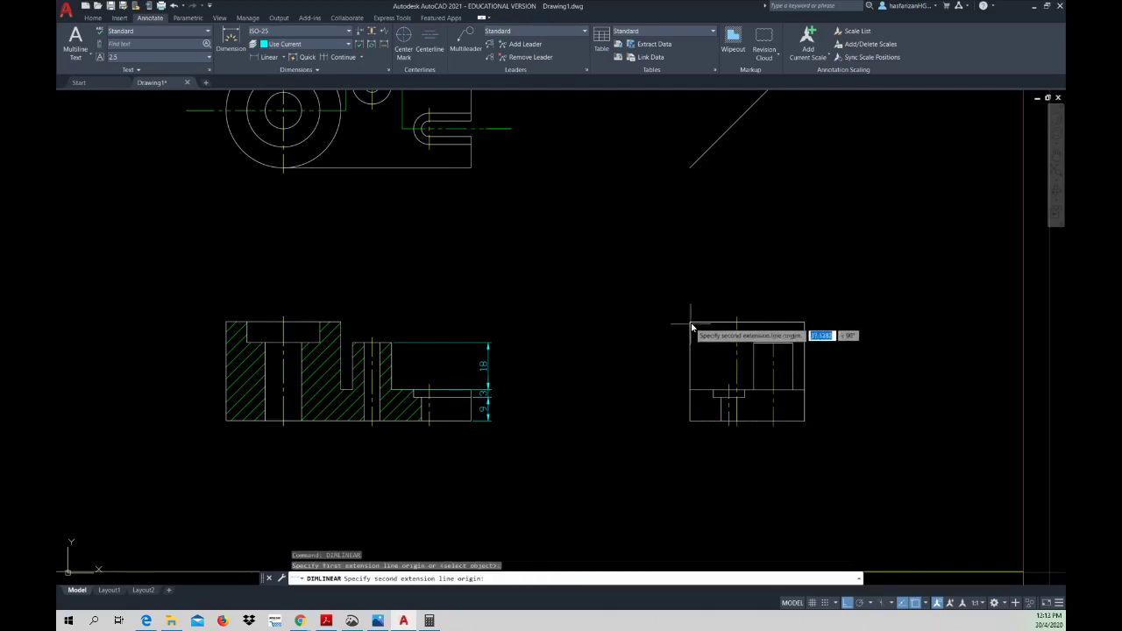
left_click(692, 322)
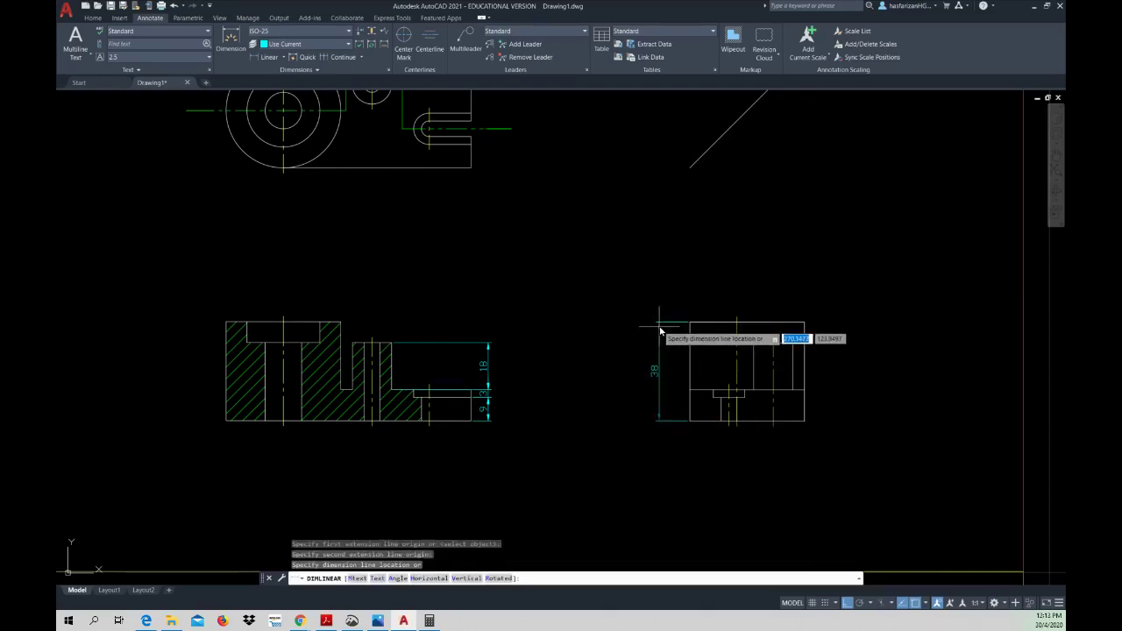
left_click(660, 330)
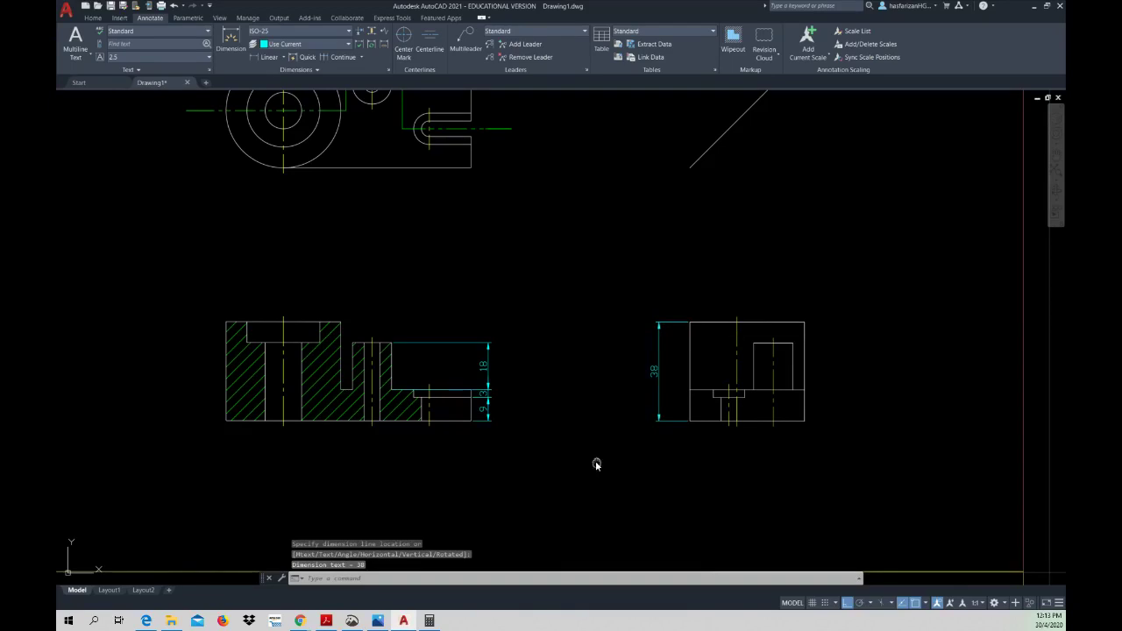
middle_click_drag(596, 465, 602, 512)
middle_click_drag(430, 292, 462, 334)
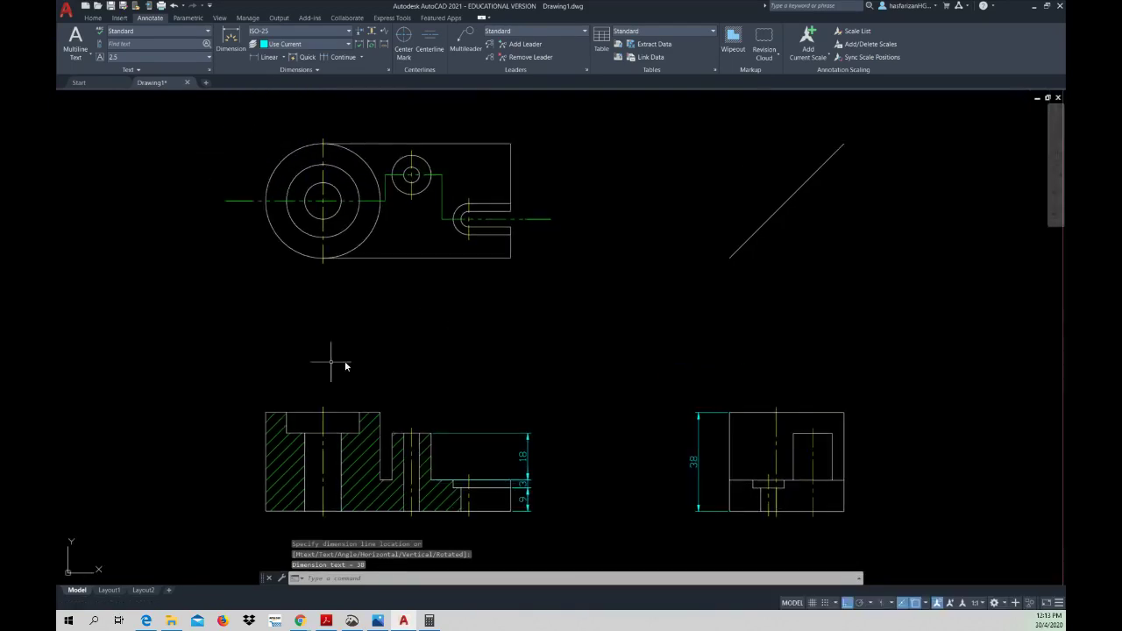
middle_click_drag(534, 382, 549, 374)
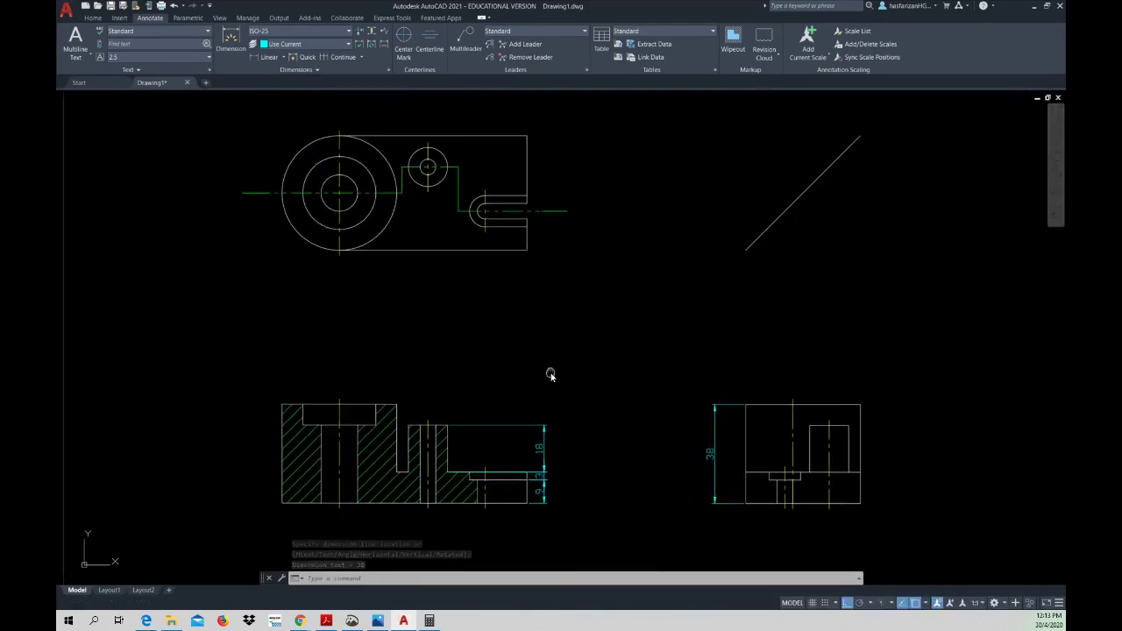
right_click(313, 319)
left_click(337, 324)
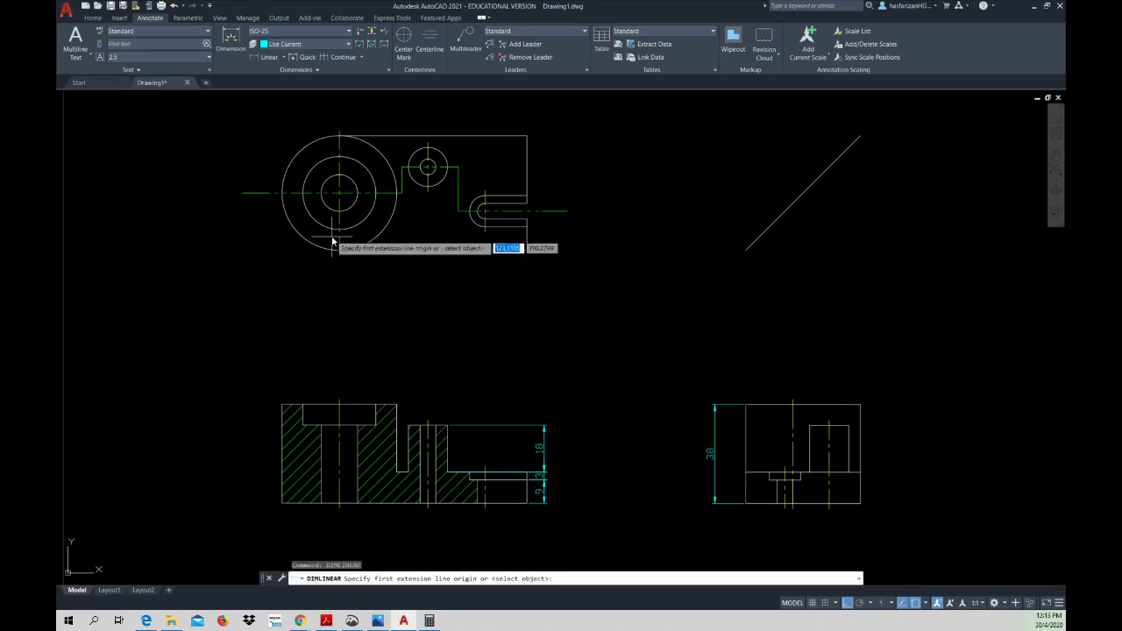
- Add stacked horizontal dimensions 22, 56 and 78 to the hole centre lines above the front view
left_click(283, 406)
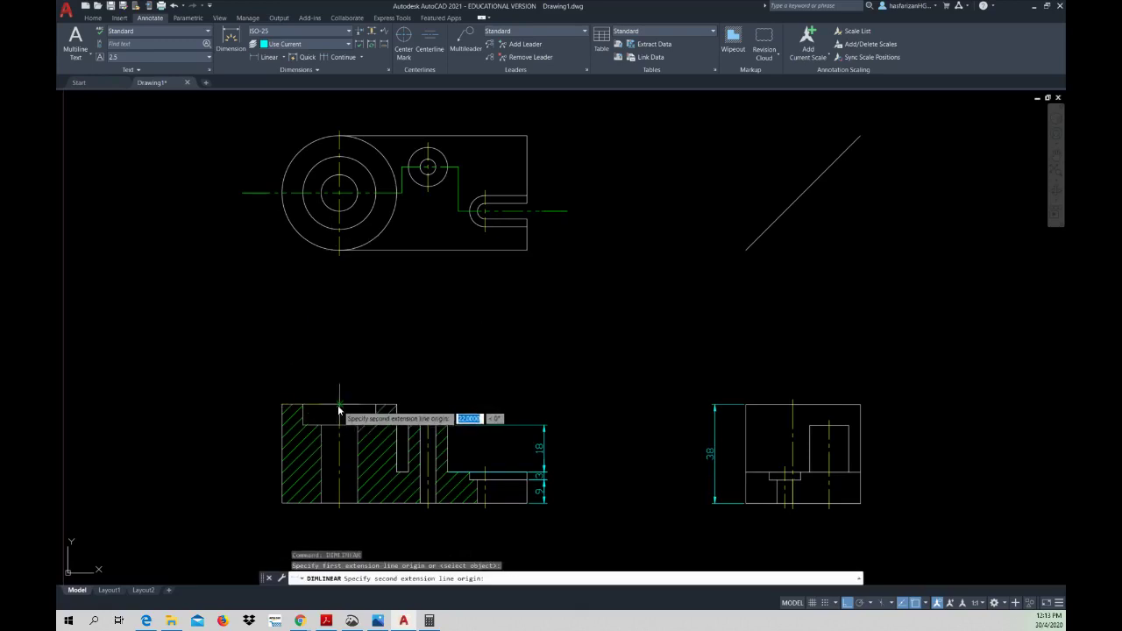
left_click(340, 406)
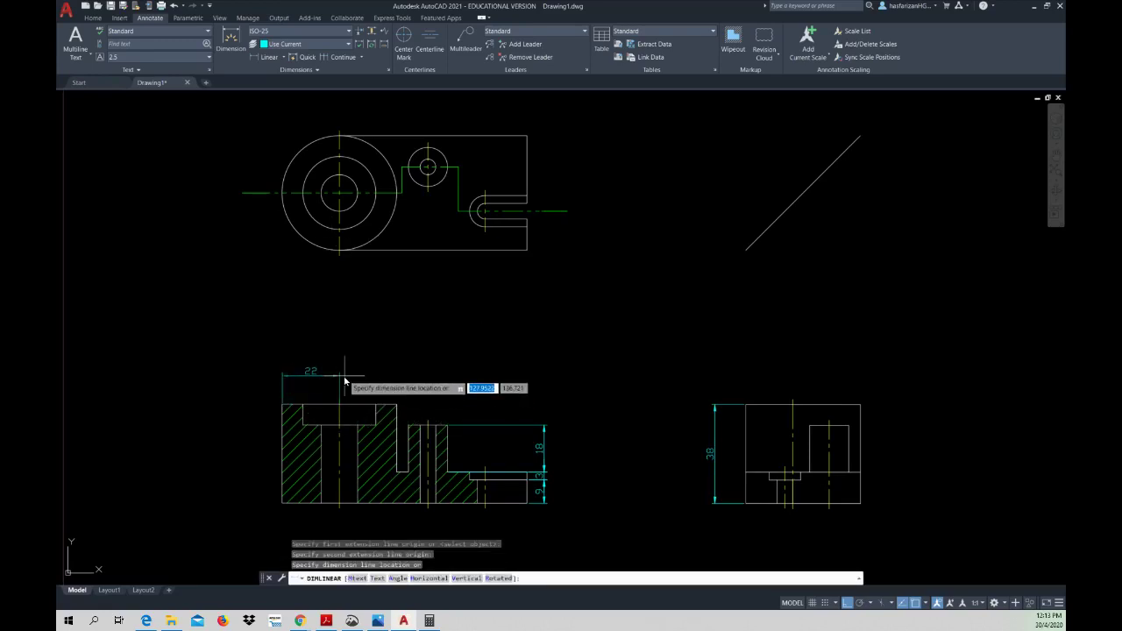
left_click(345, 380)
right_click(391, 378)
left_click(396, 377)
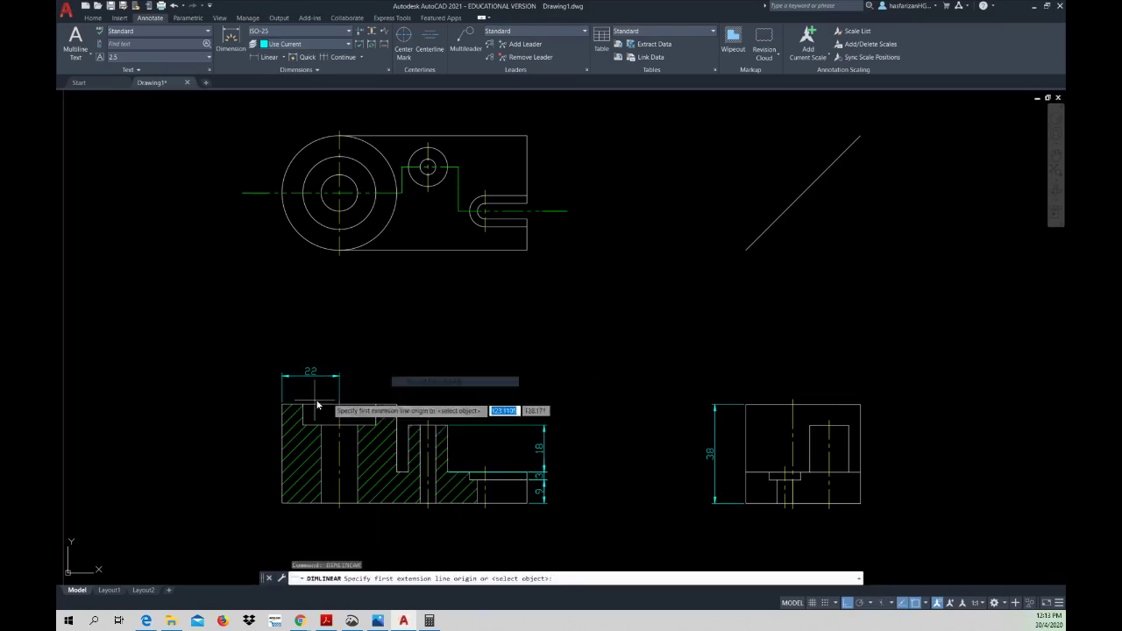
left_click(283, 406)
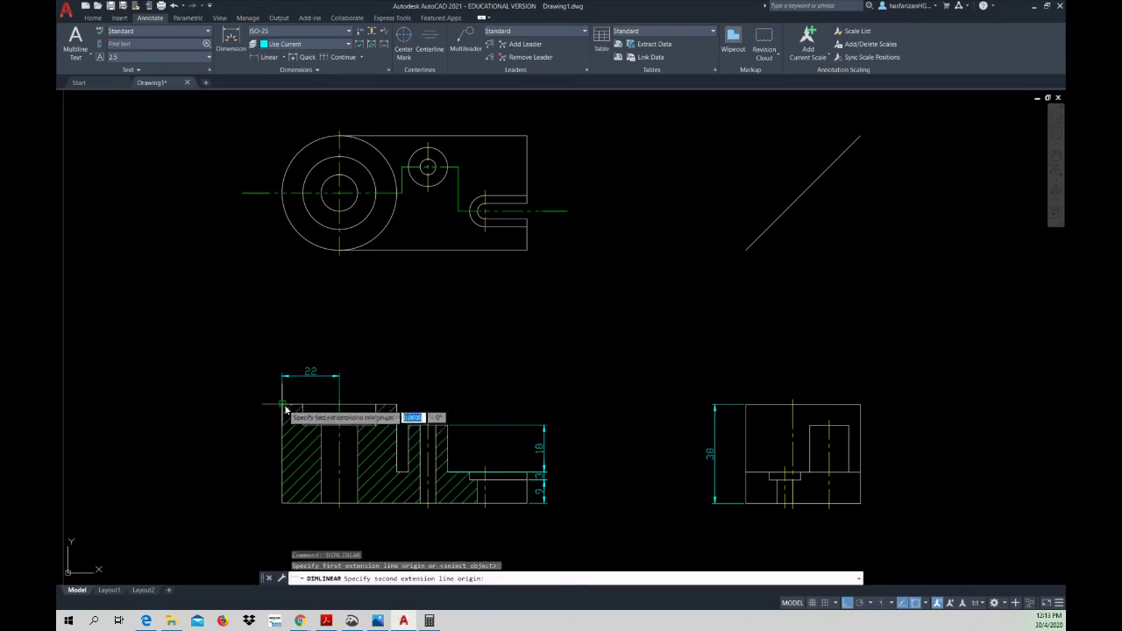
left_click(429, 425)
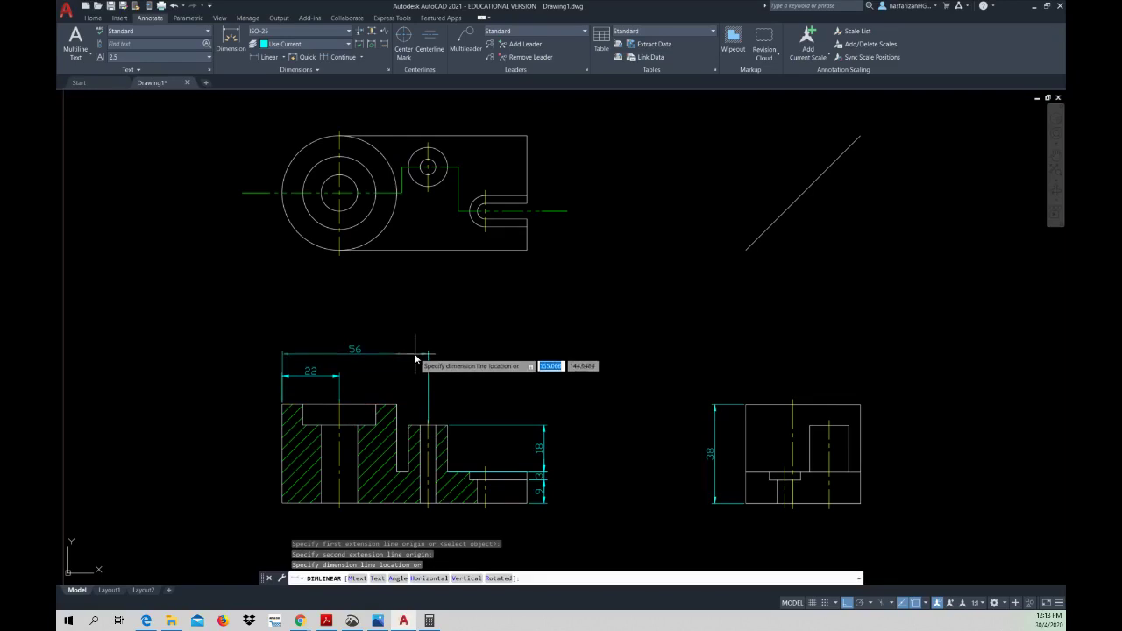
left_click(419, 351)
right_click(484, 363)
left_click(499, 369)
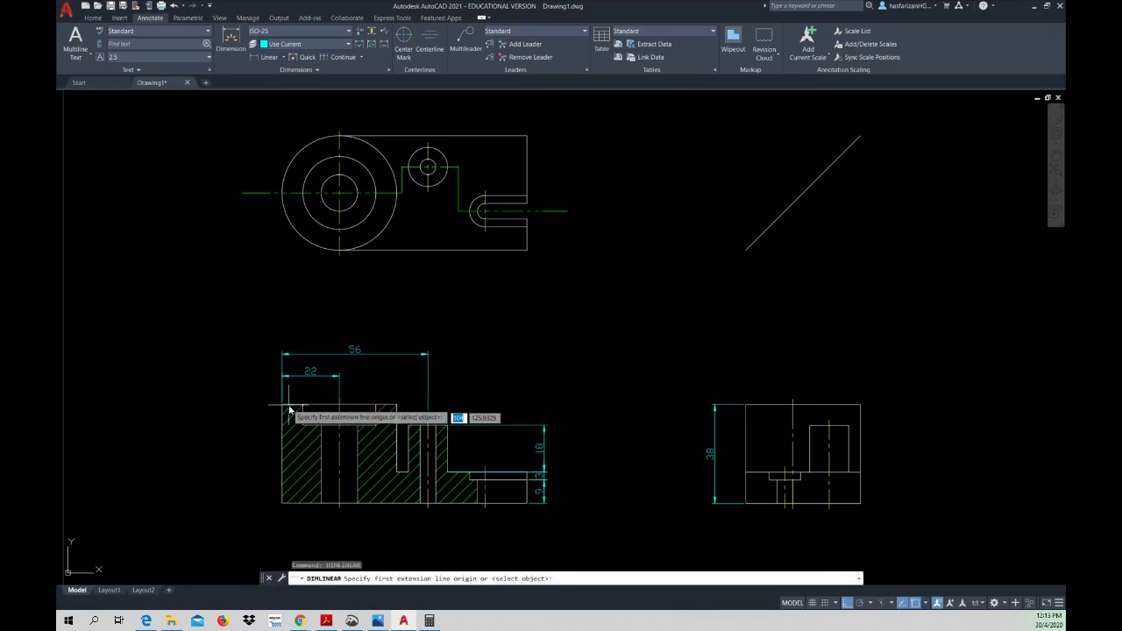
left_click(429, 424)
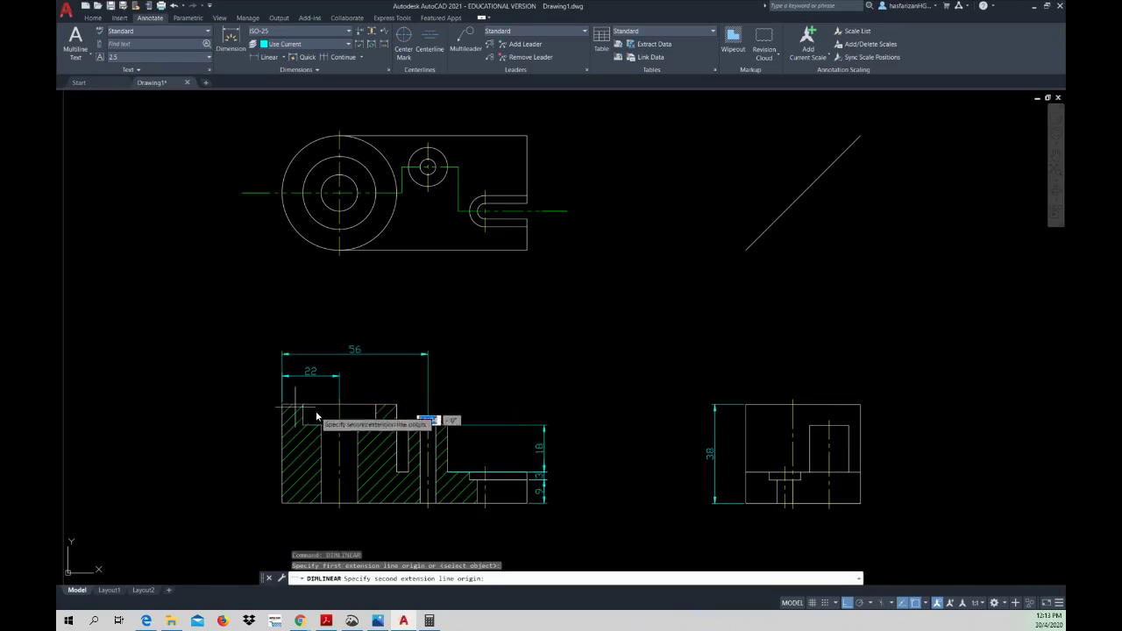
left_click(485, 474)
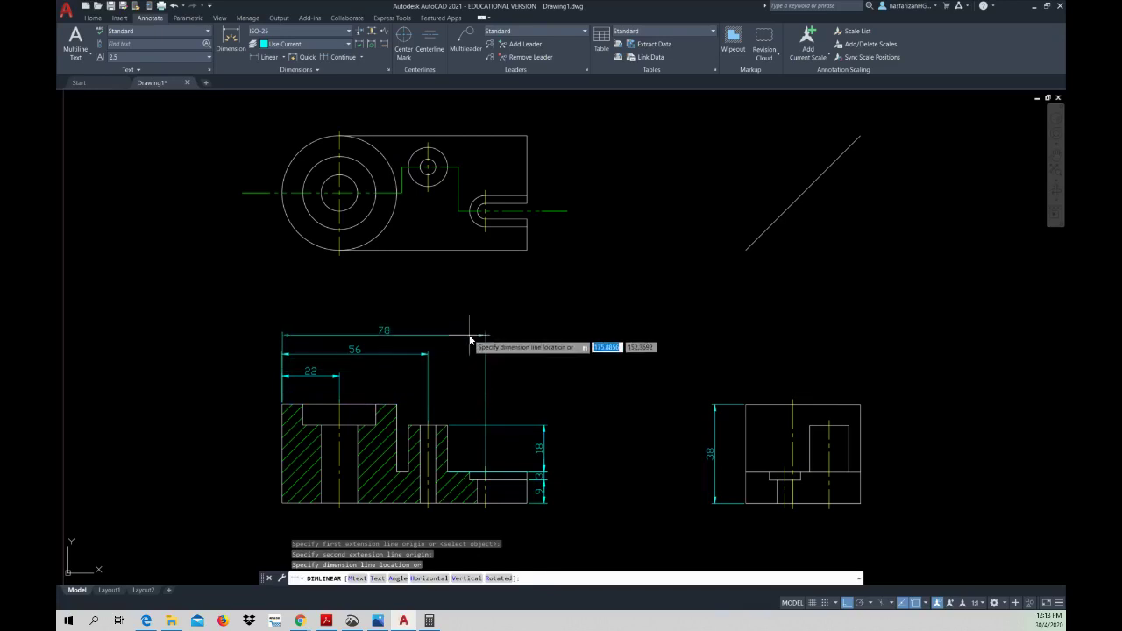
left_click(469, 334)
- Dimension the top view's 72 overall length beneath it
right_click(542, 372)
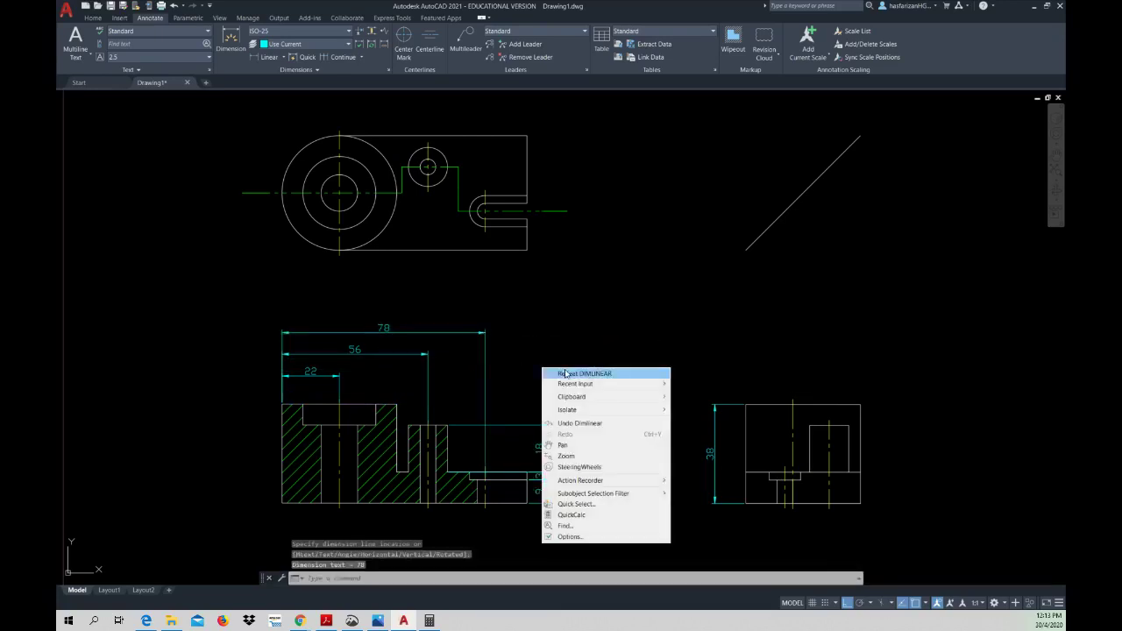
left_click(561, 376)
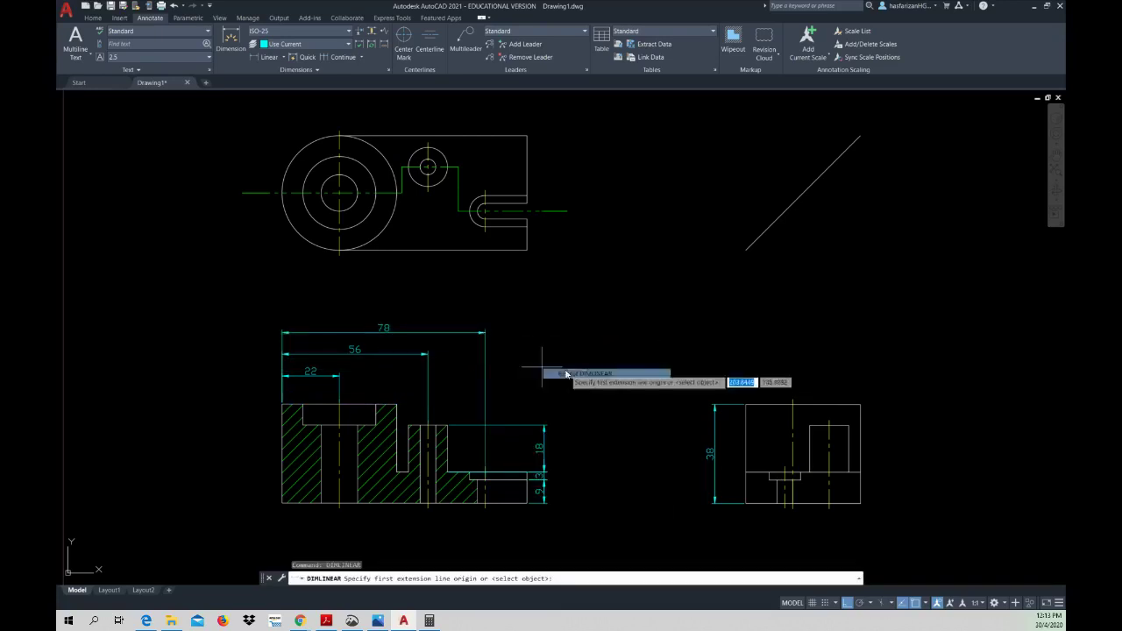
left_click(527, 251)
left_click(340, 251)
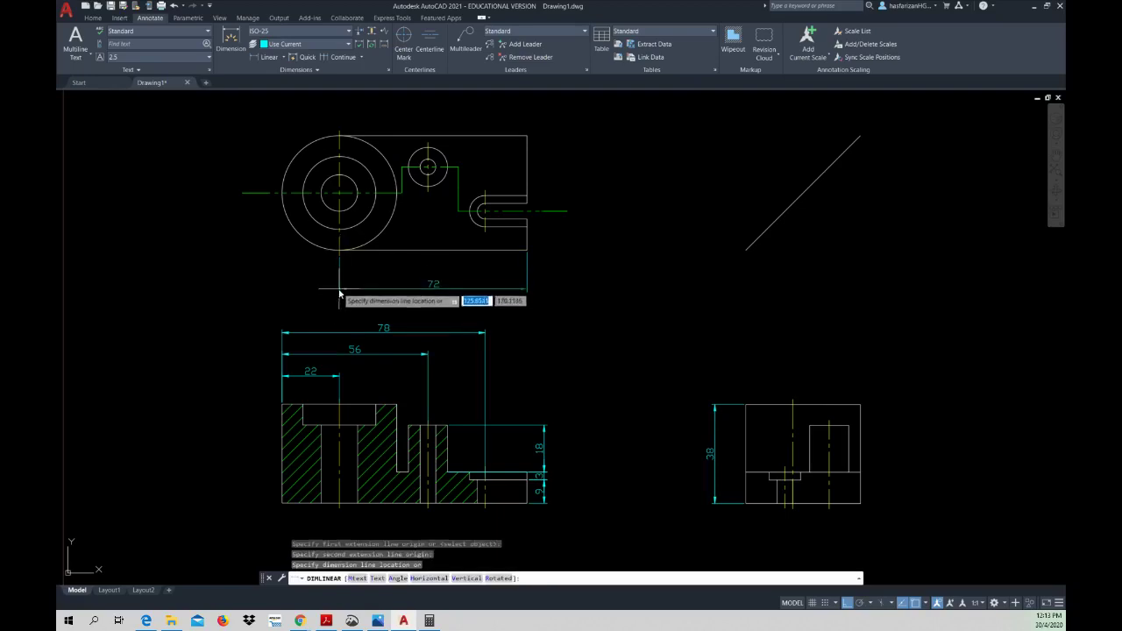
left_click(341, 286)
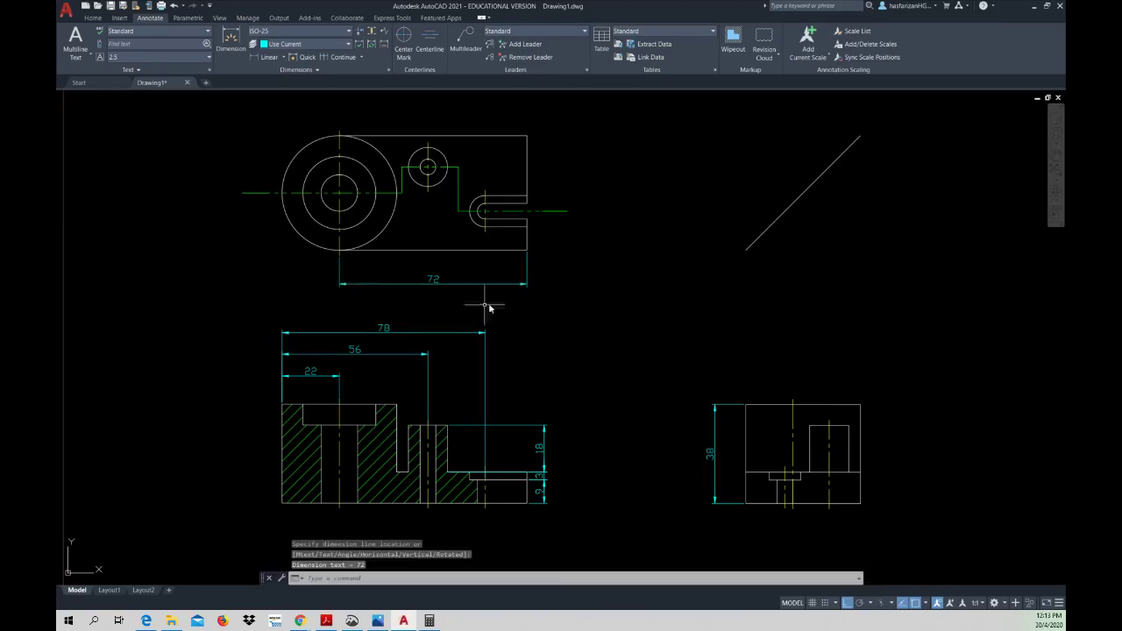
middle_click_drag(430, 290, 492, 373)
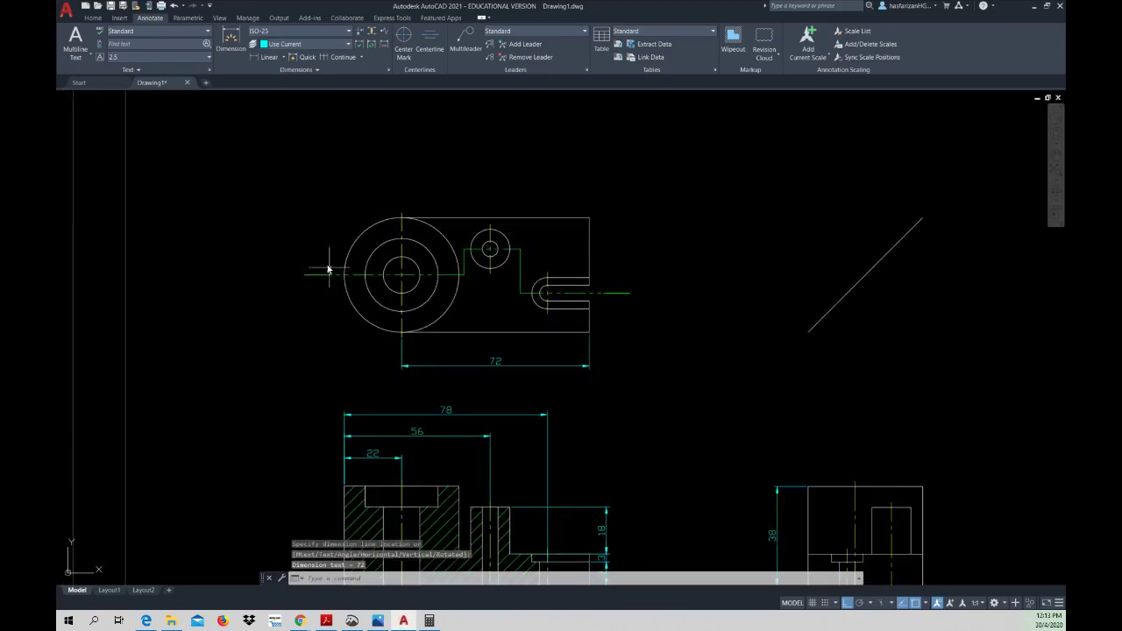
- Add diameter dimensions Ø44, Ø28 and Ø16 to the top view's three concentric circles
left_click(283, 57)
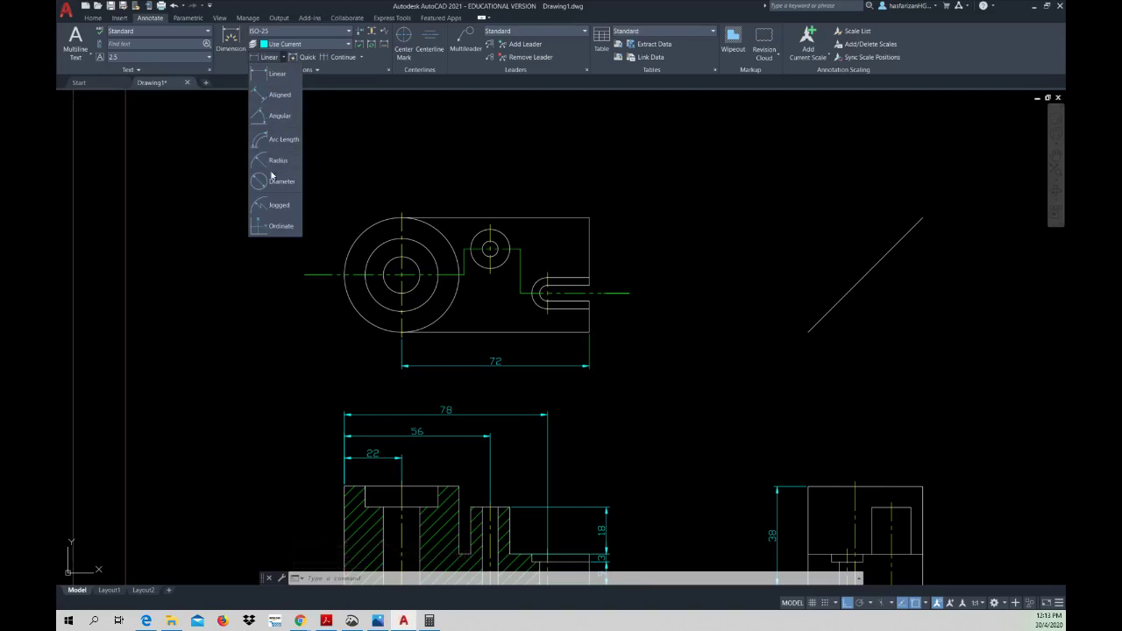
left_click(360, 241)
left_click(326, 201)
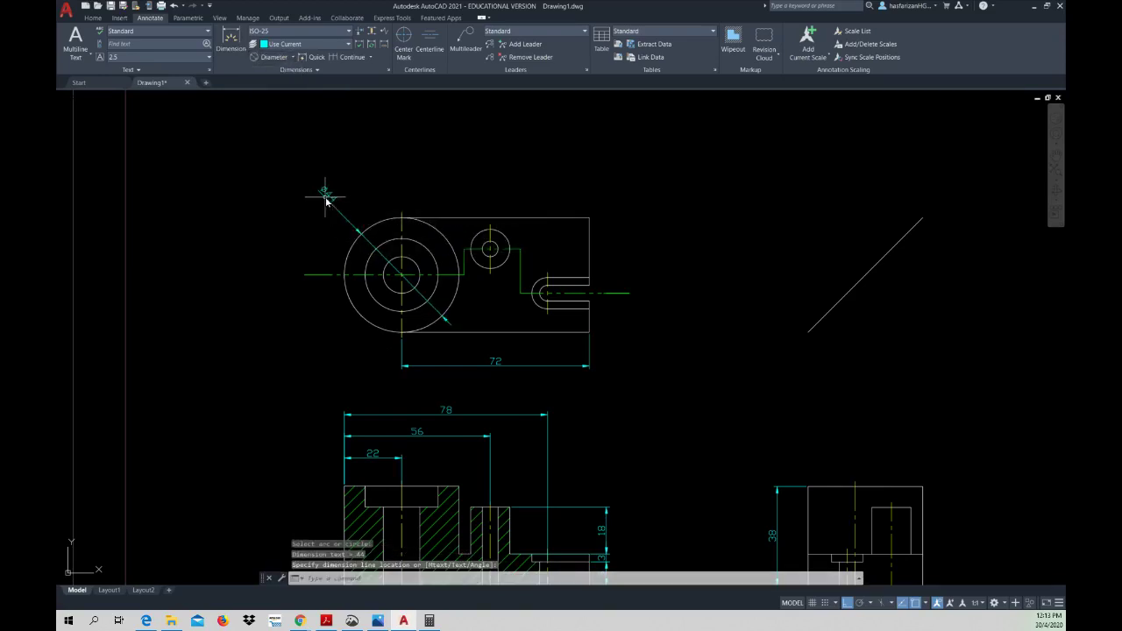
right_click(363, 174)
left_click(366, 174)
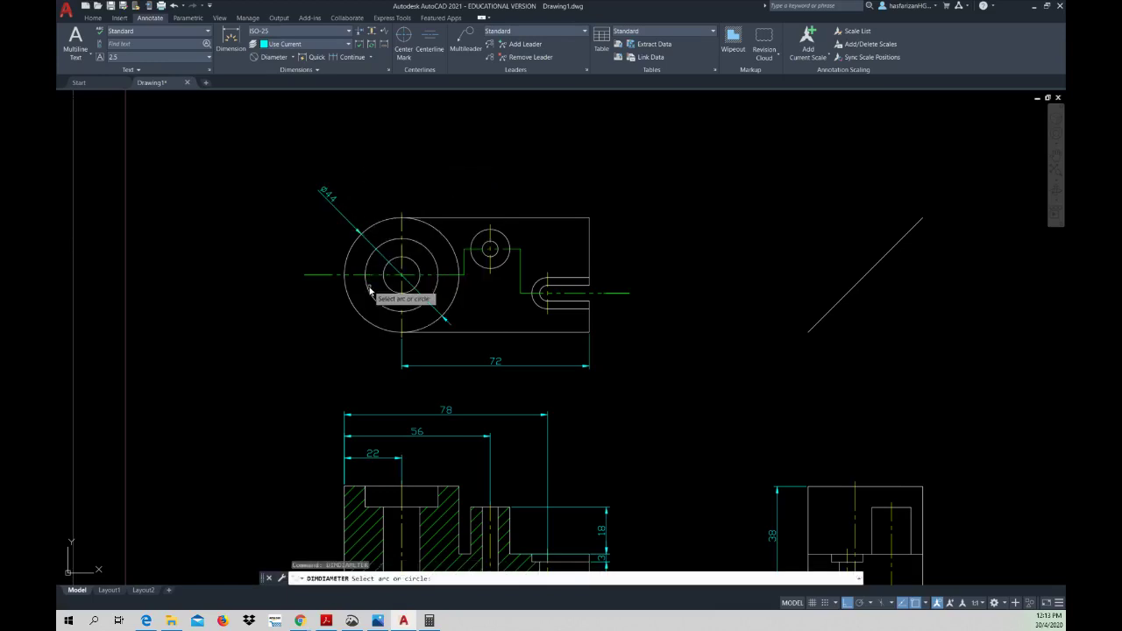
left_click(368, 288)
left_click(325, 329)
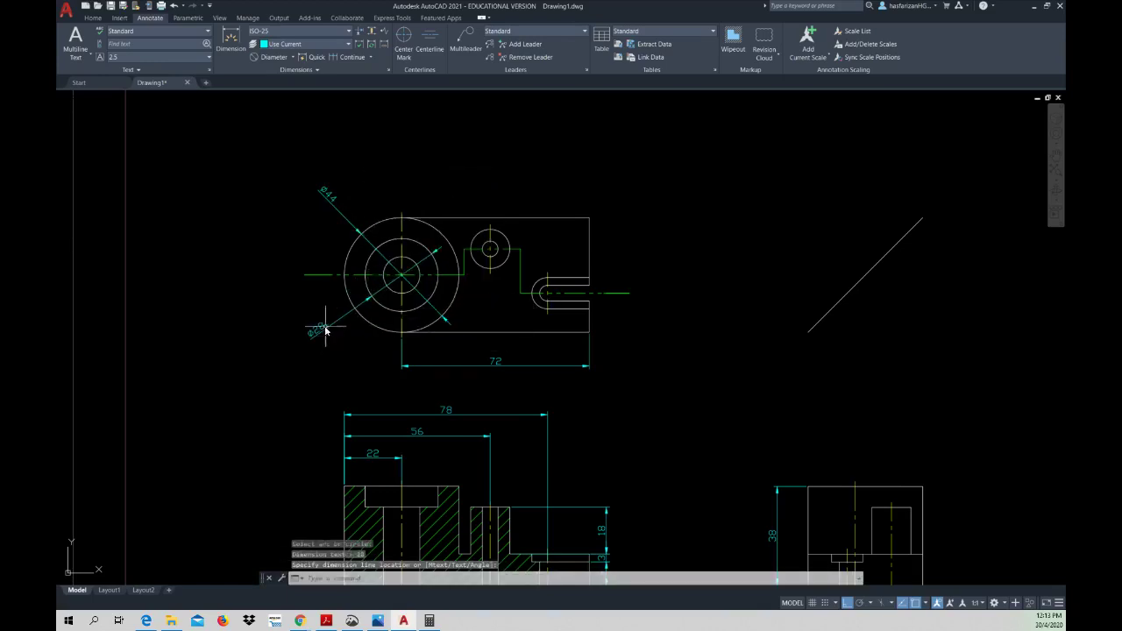
right_click(315, 229)
left_click(333, 232)
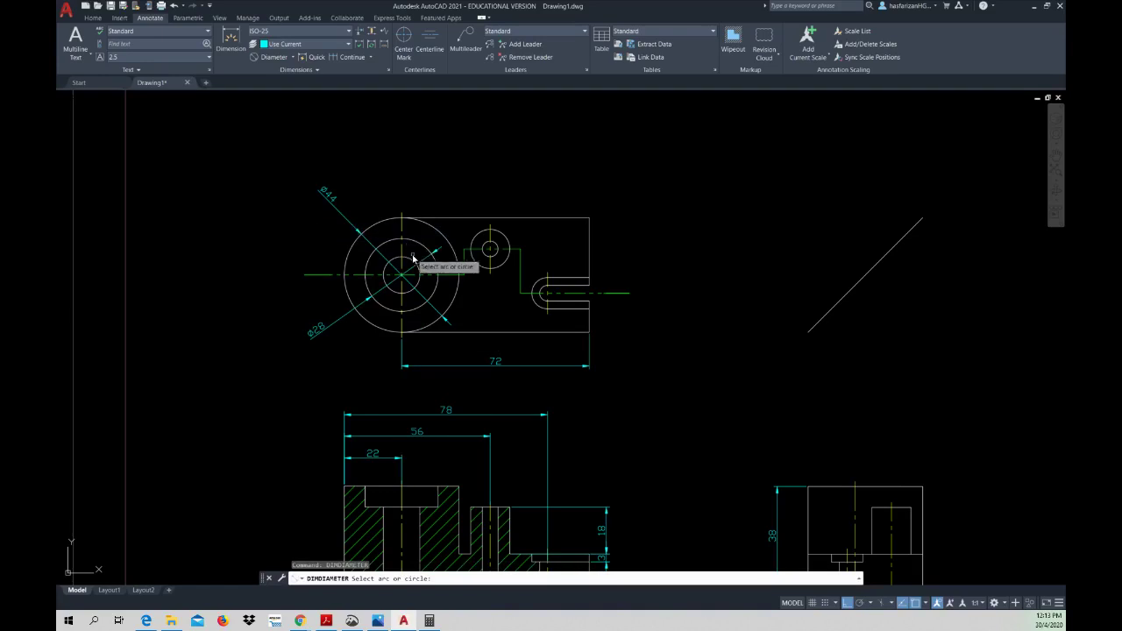
left_click(411, 261)
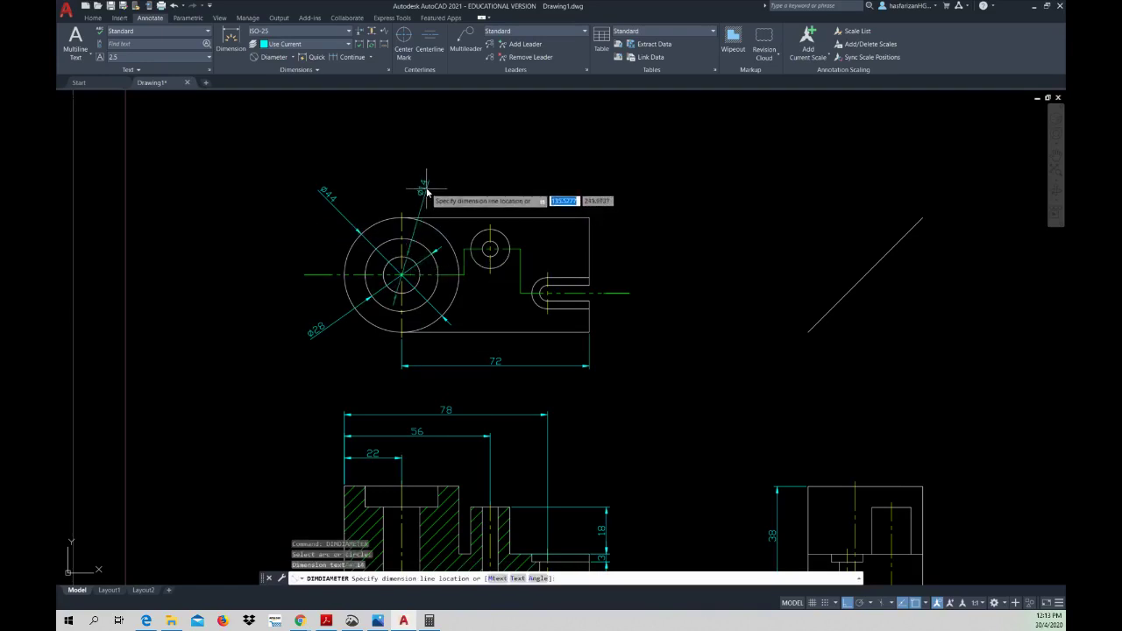
left_click(364, 178)
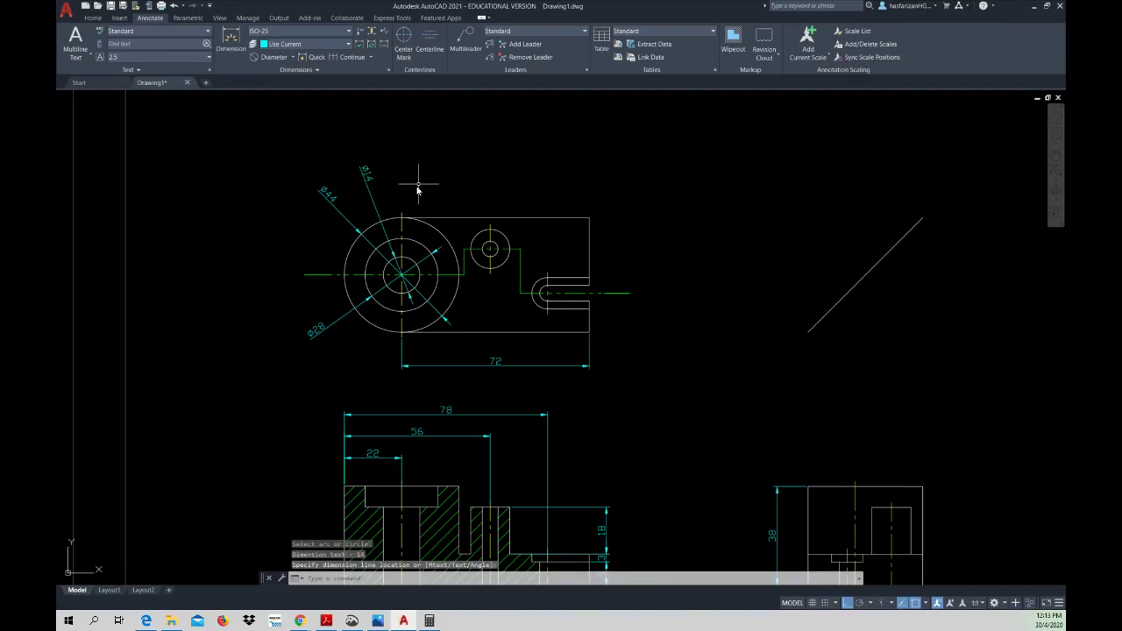
key("Escape")
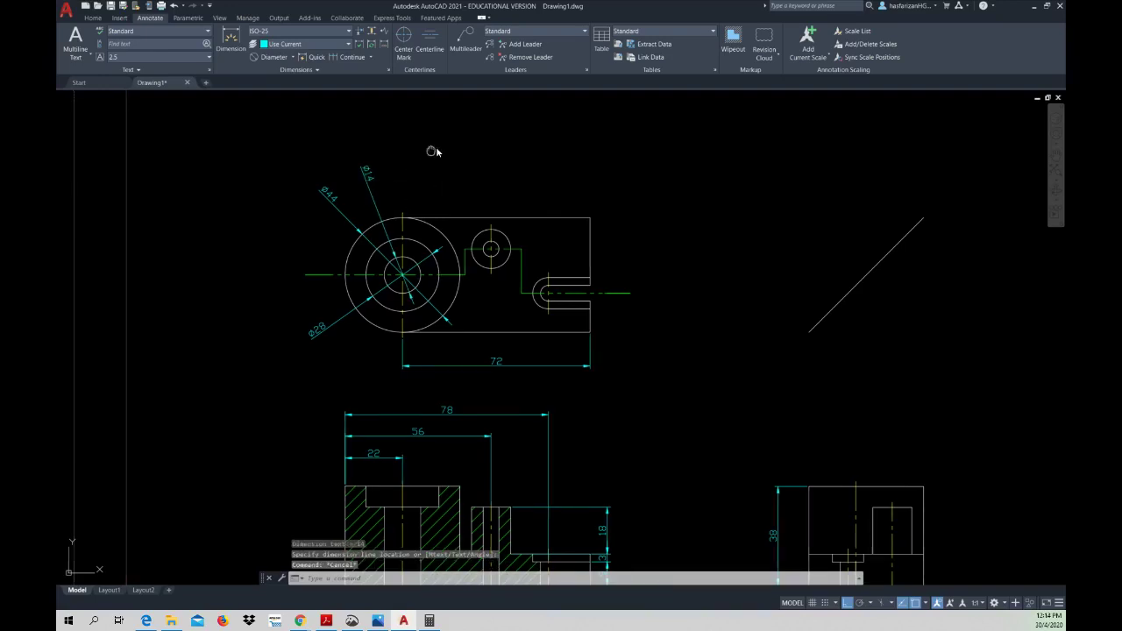
middle_click_drag(425, 158, 473, 129)
middle_click_drag(433, 276, 448, 227)
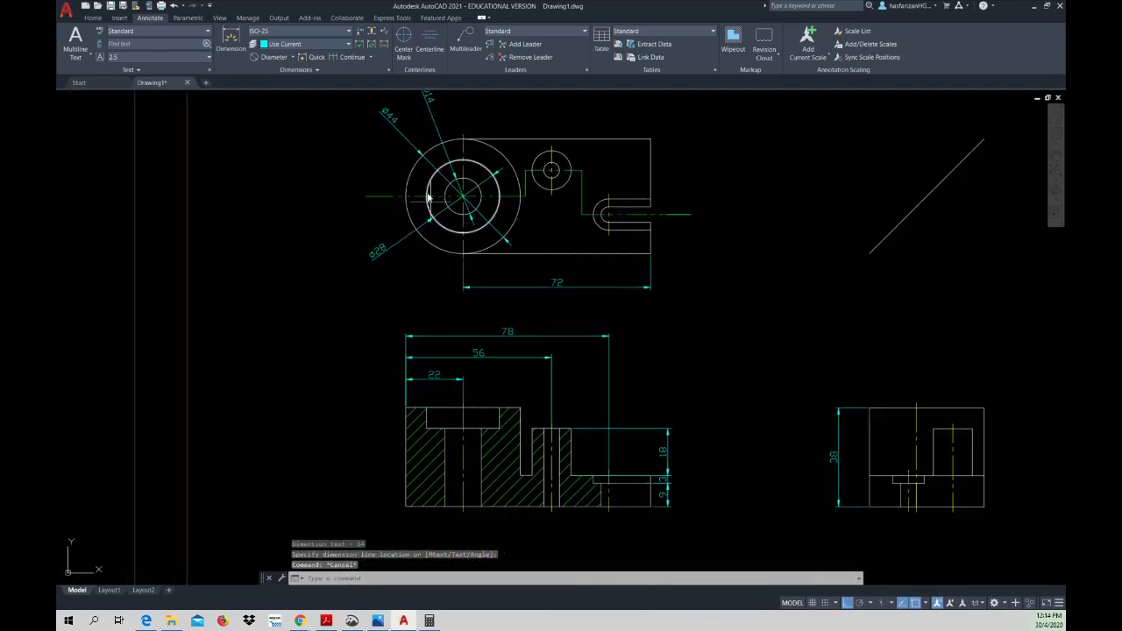
- Switch back to Linear dimensioning and discard an unwanted 30 dimension
left_click(292, 57)
left_click(279, 75)
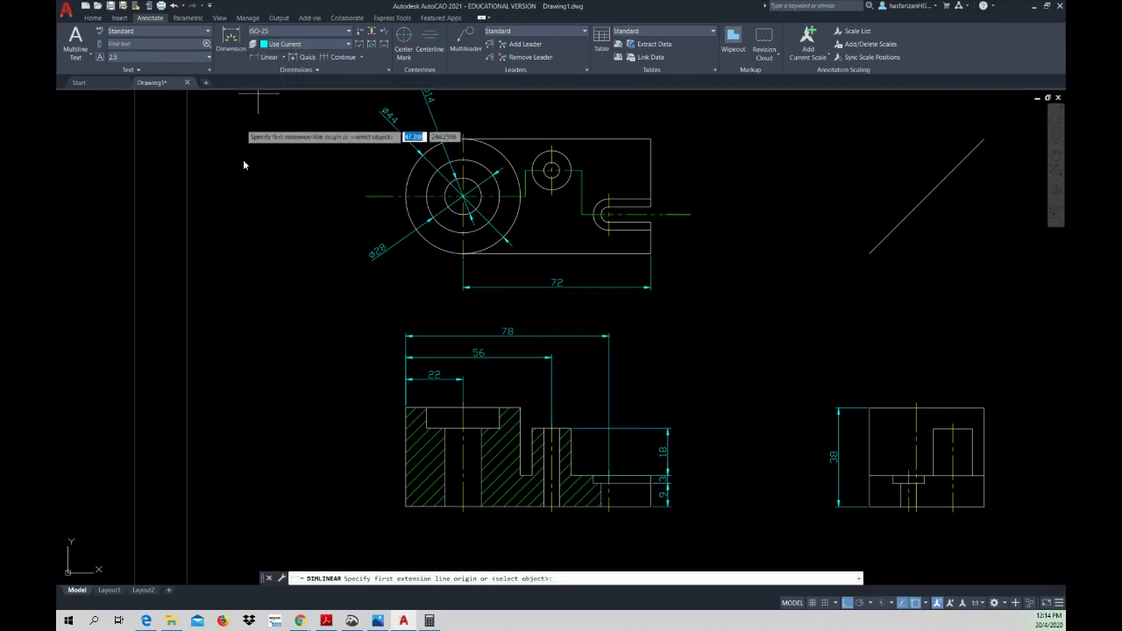
middle_click_drag(406, 449, 418, 386)
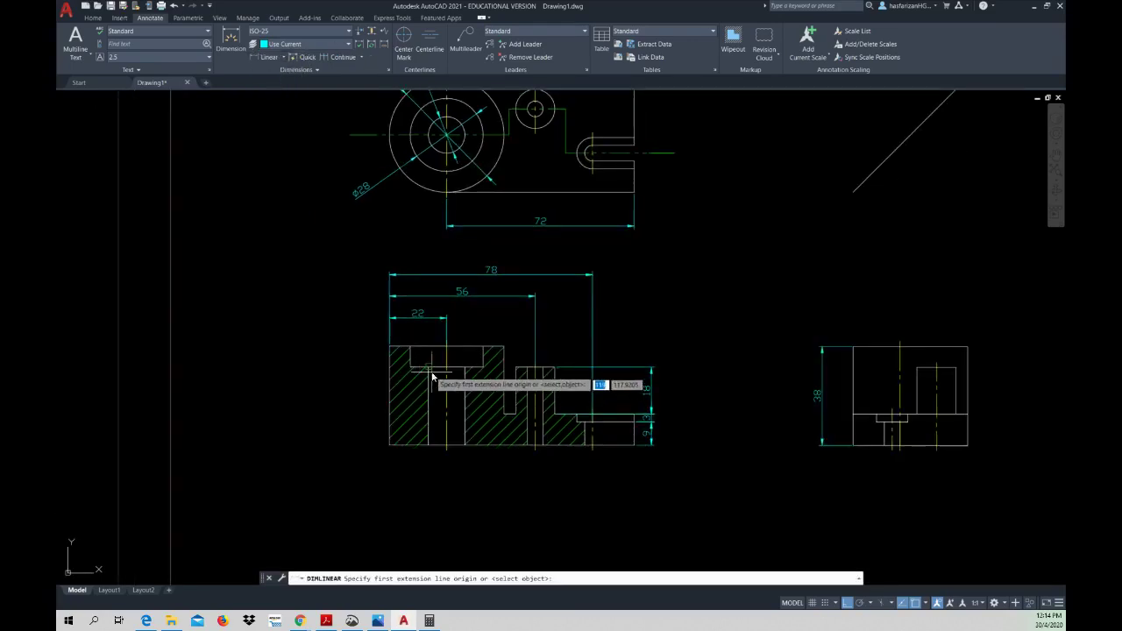
left_click(433, 389)
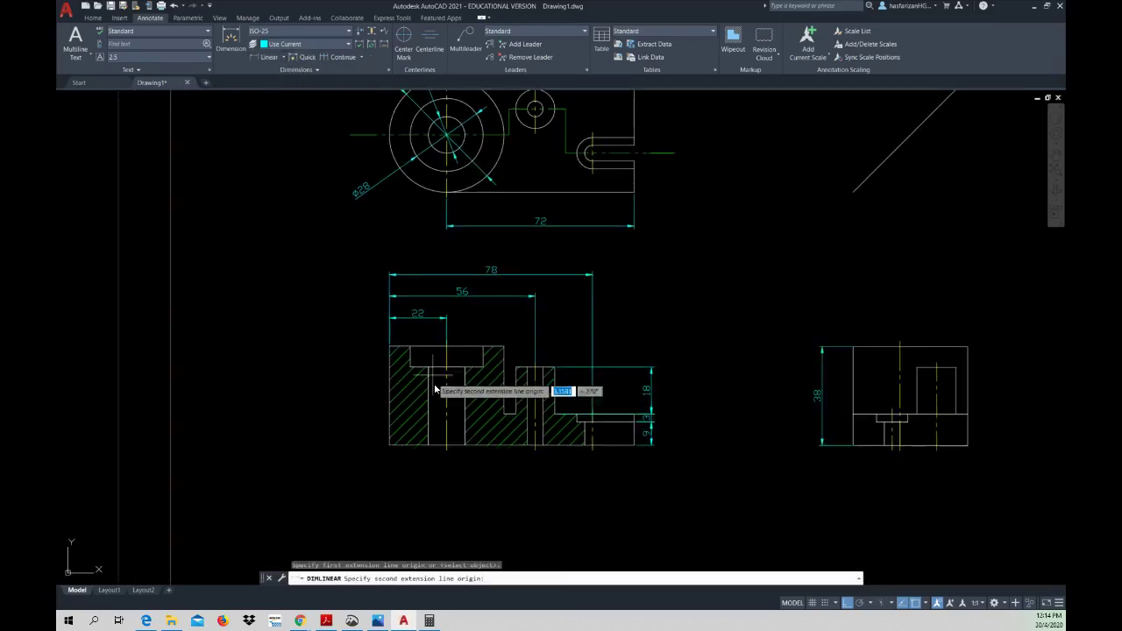
left_click(429, 446)
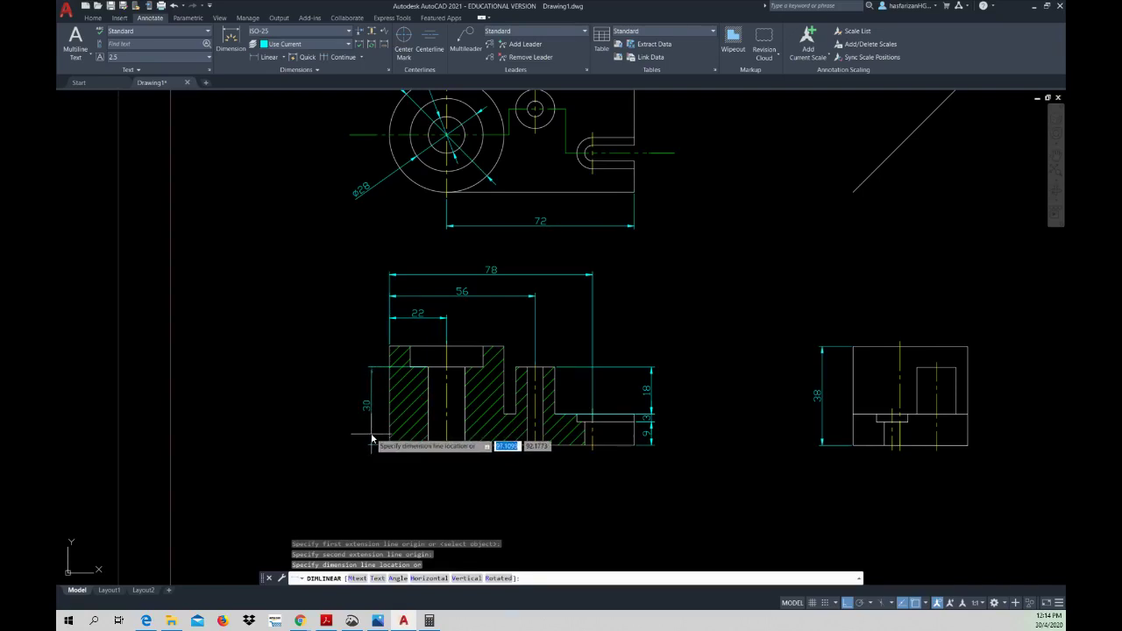
key("Escape")
- Dimension the section's top layer with a vertical 8 placed at the right
right_click(338, 386)
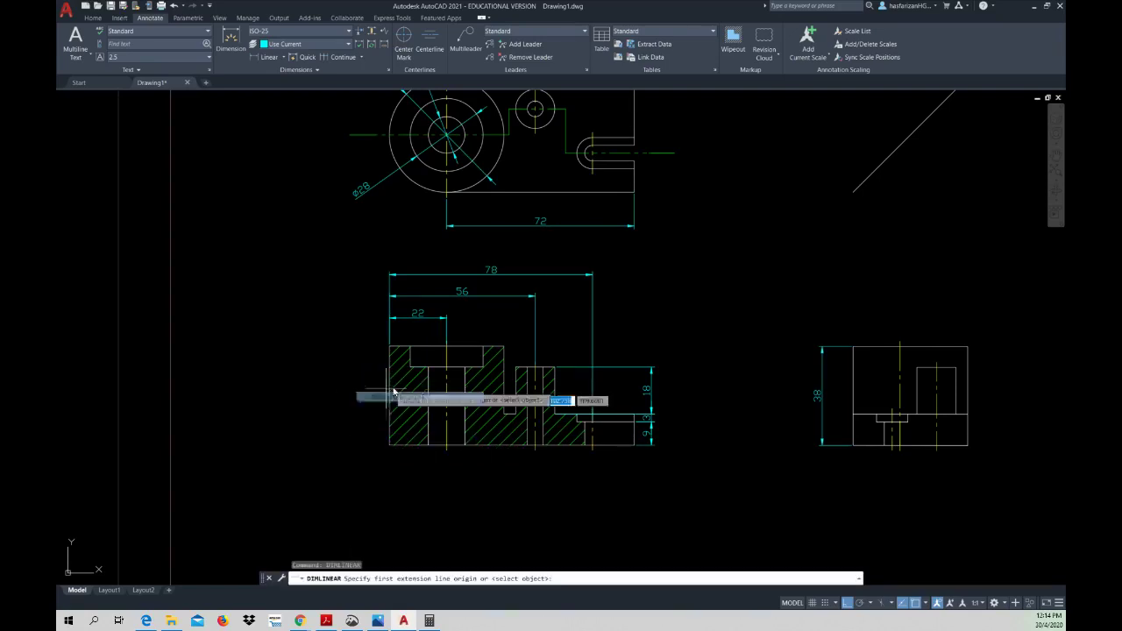
left_click(375, 397)
left_click(411, 367)
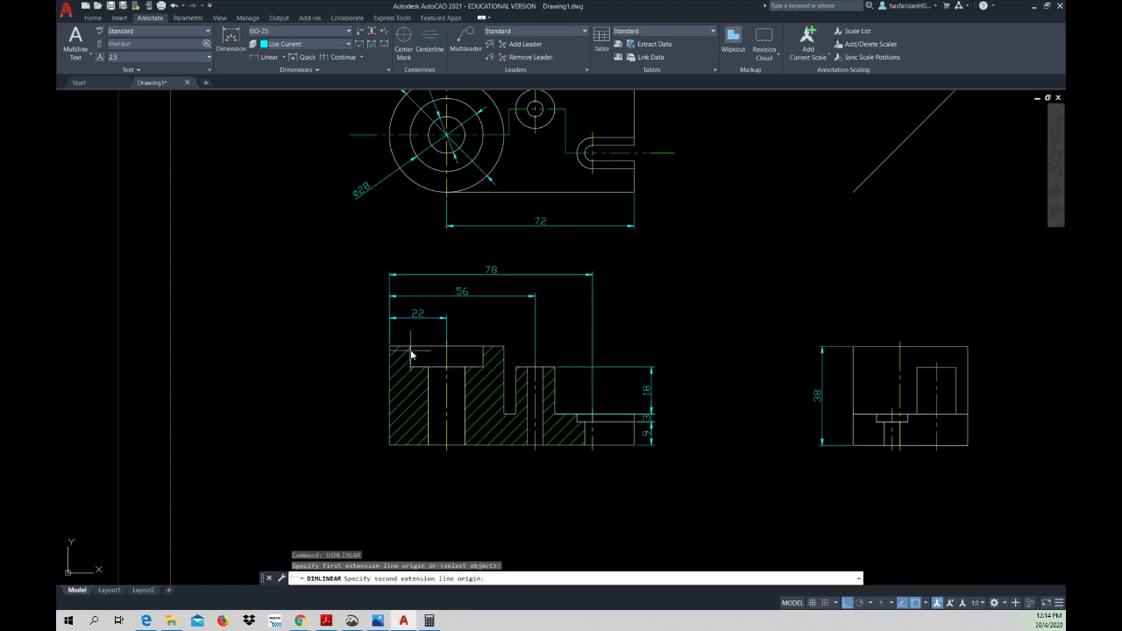
left_click(410, 351)
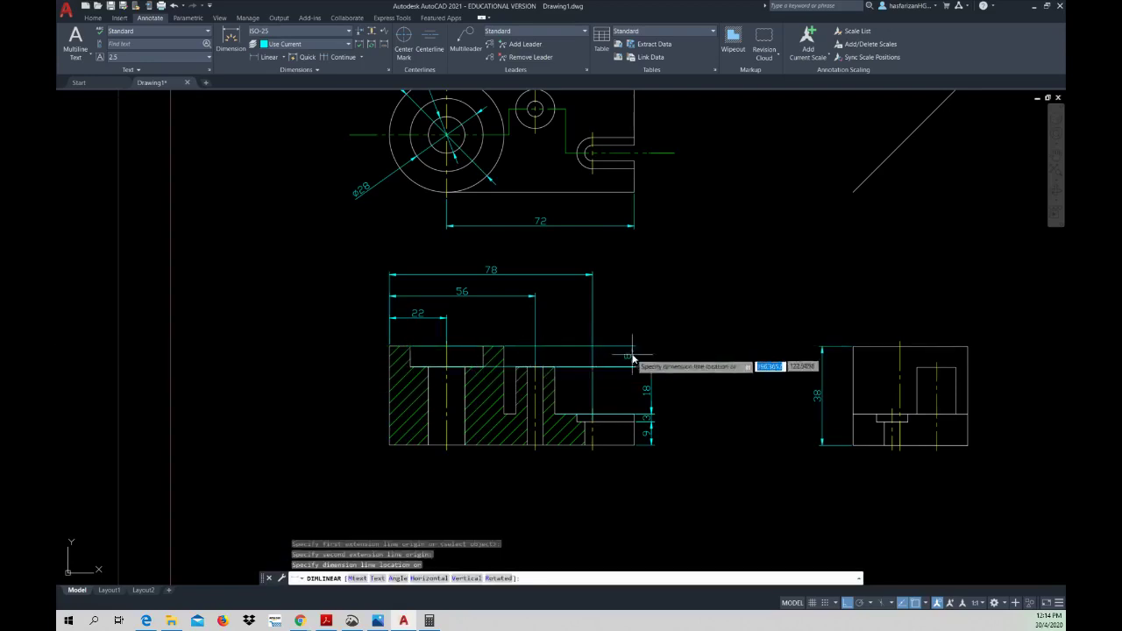
left_click(652, 368)
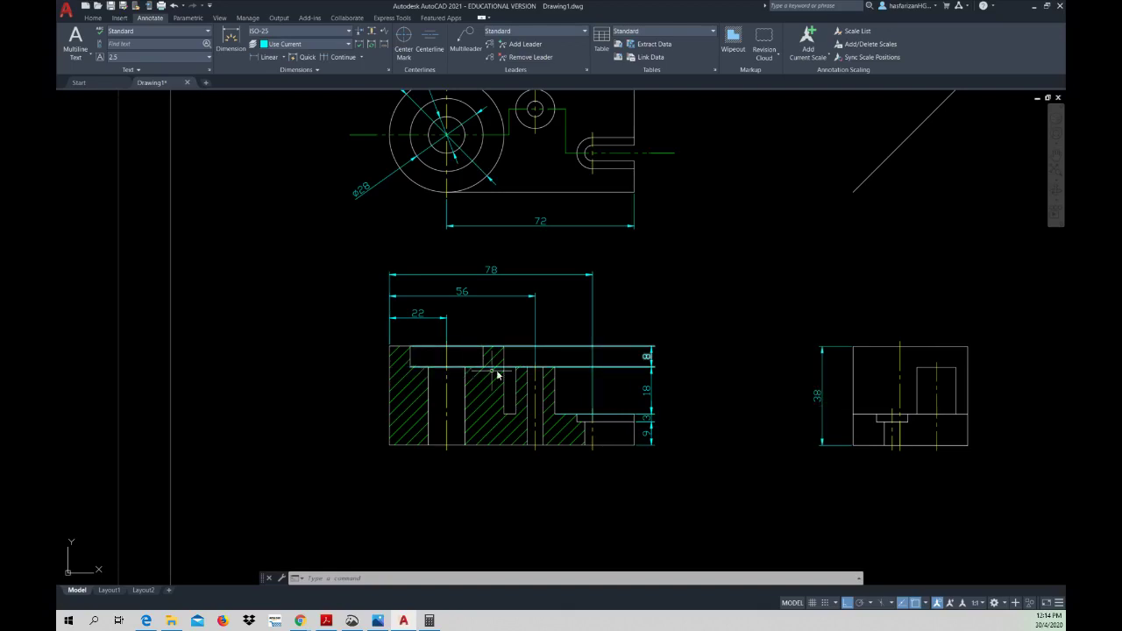
- Drag both of the 8 dimension's extension-line ends rightward, clear of the section
left_click(583, 369)
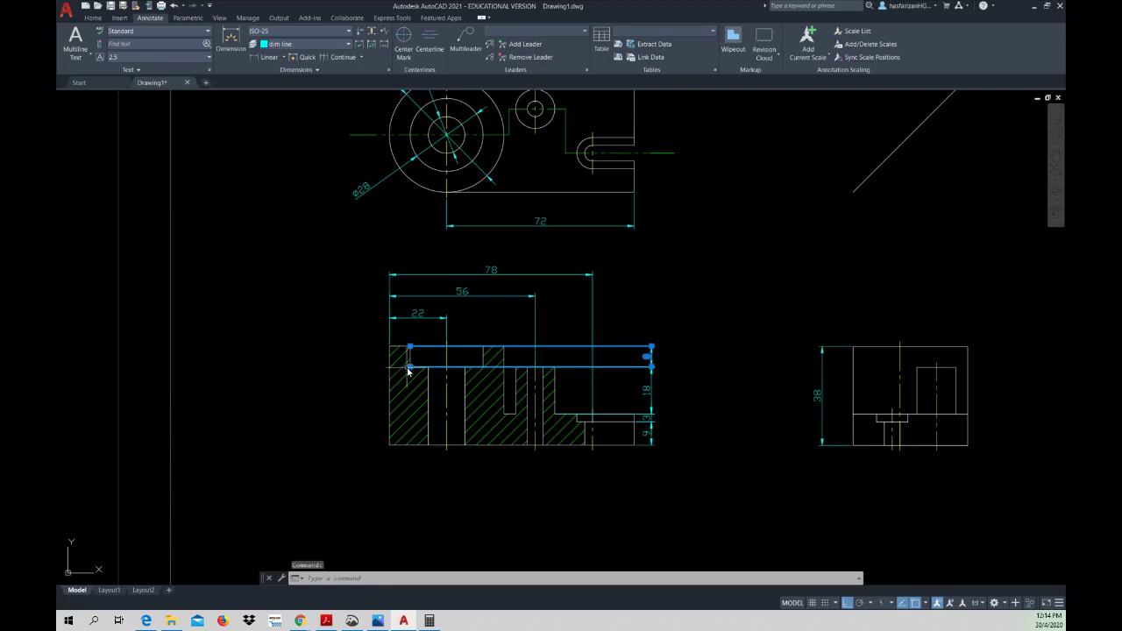
left_click(410, 368)
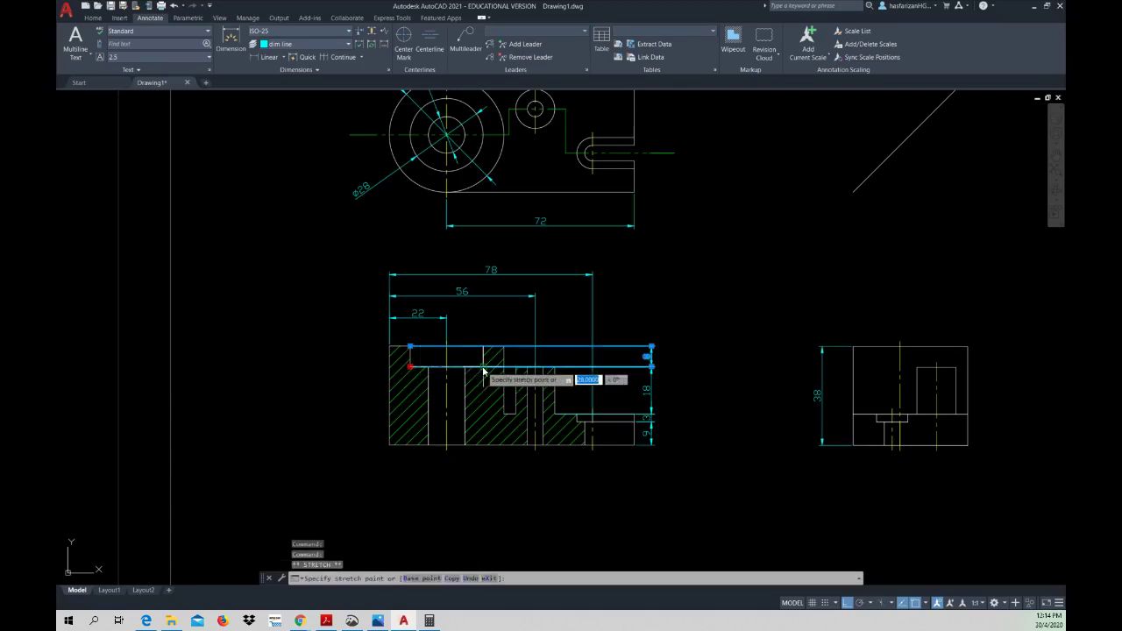
left_click(483, 367)
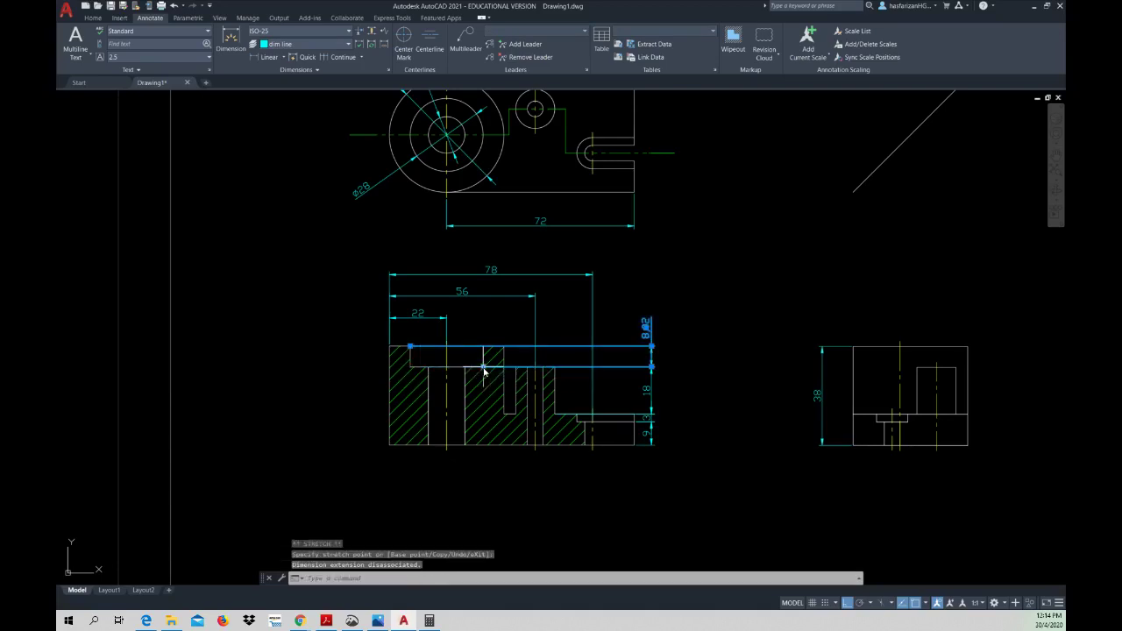
left_click(410, 348)
left_click(485, 349)
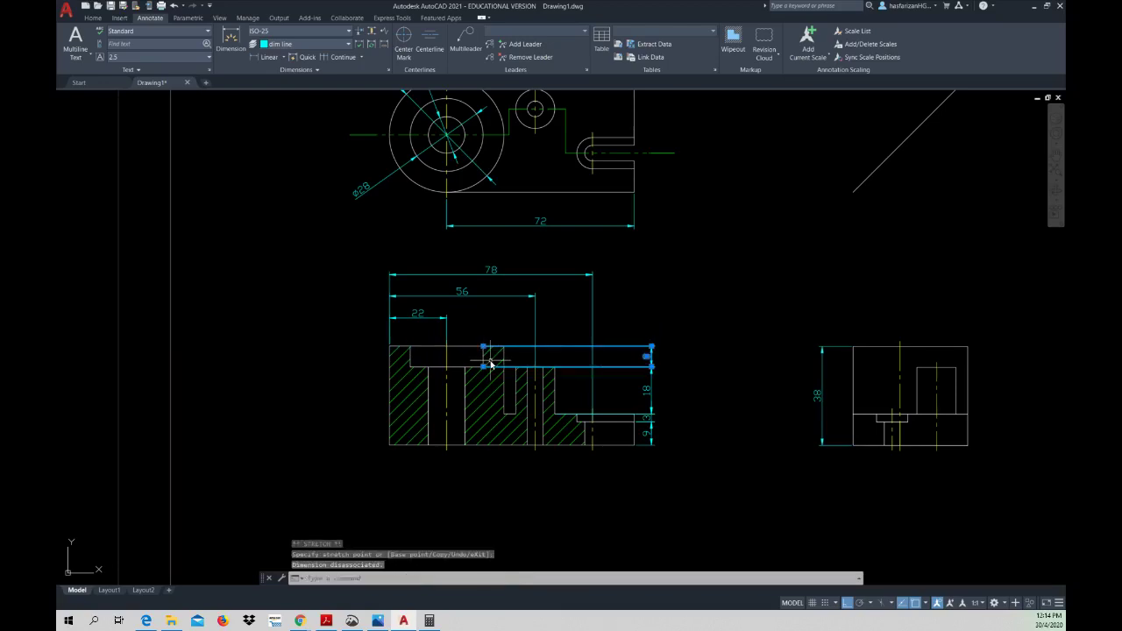
key("Escape")
key("Escape")
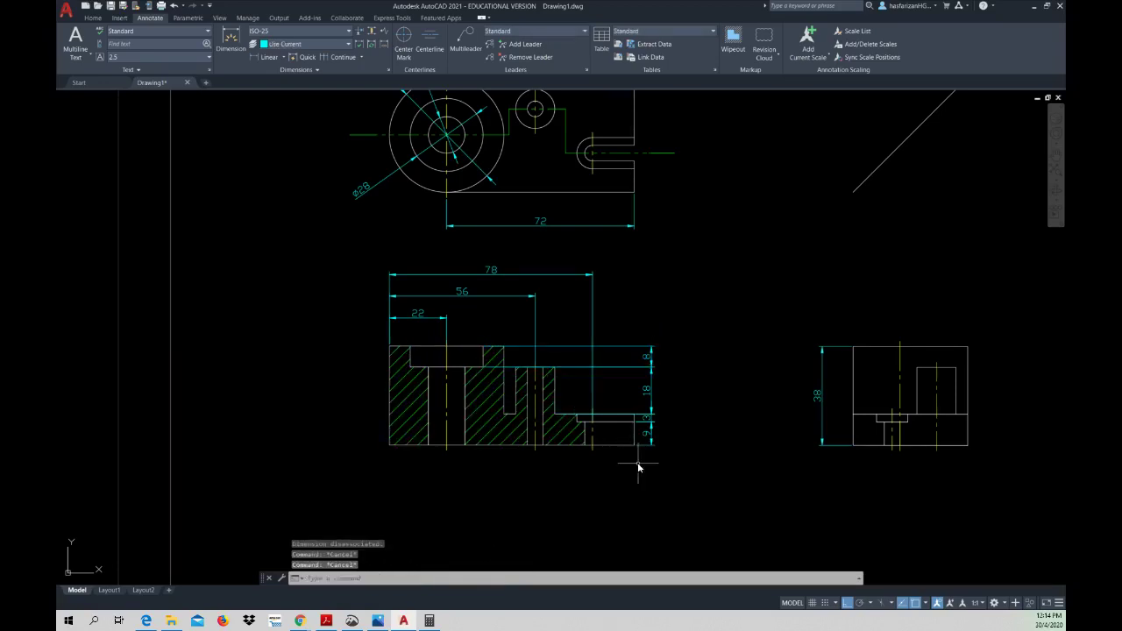
middle_click_drag(698, 461, 647, 470)
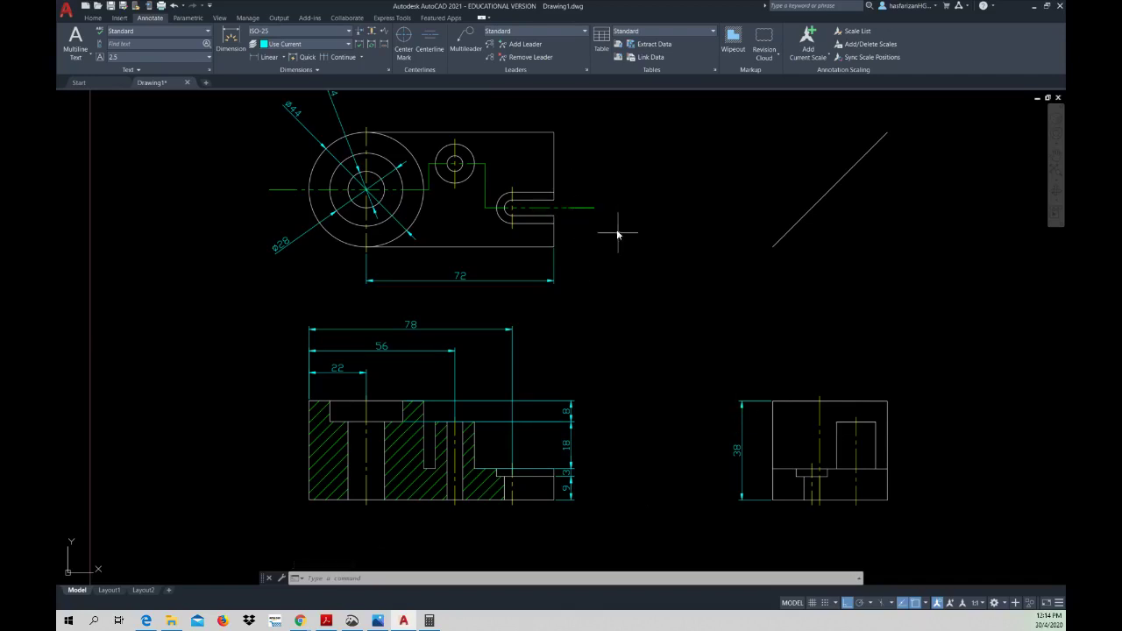
middle_click_drag(690, 405, 644, 410)
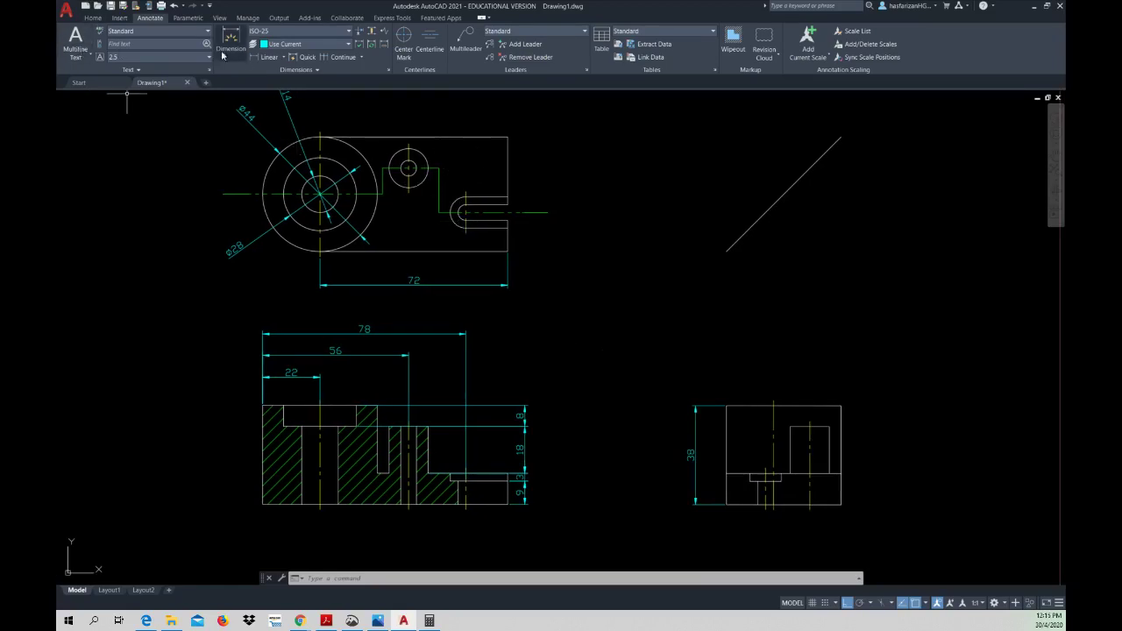
- Add a horizontal 12 dimension above the side view's top-right step
left_click(268, 57)
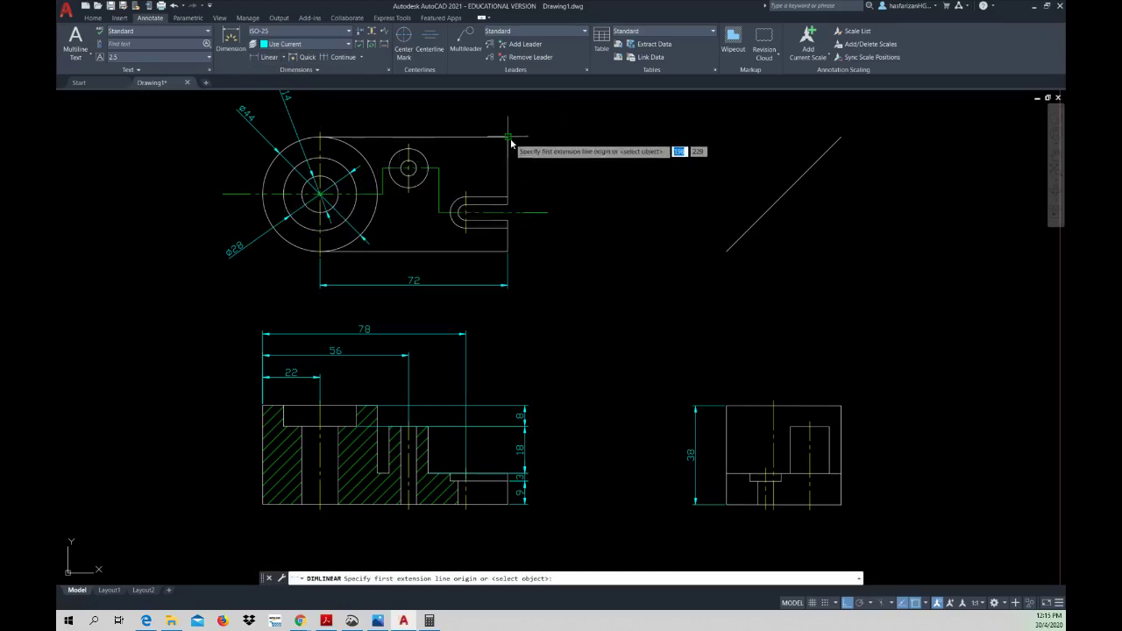
middle_click_drag(738, 298, 656, 283)
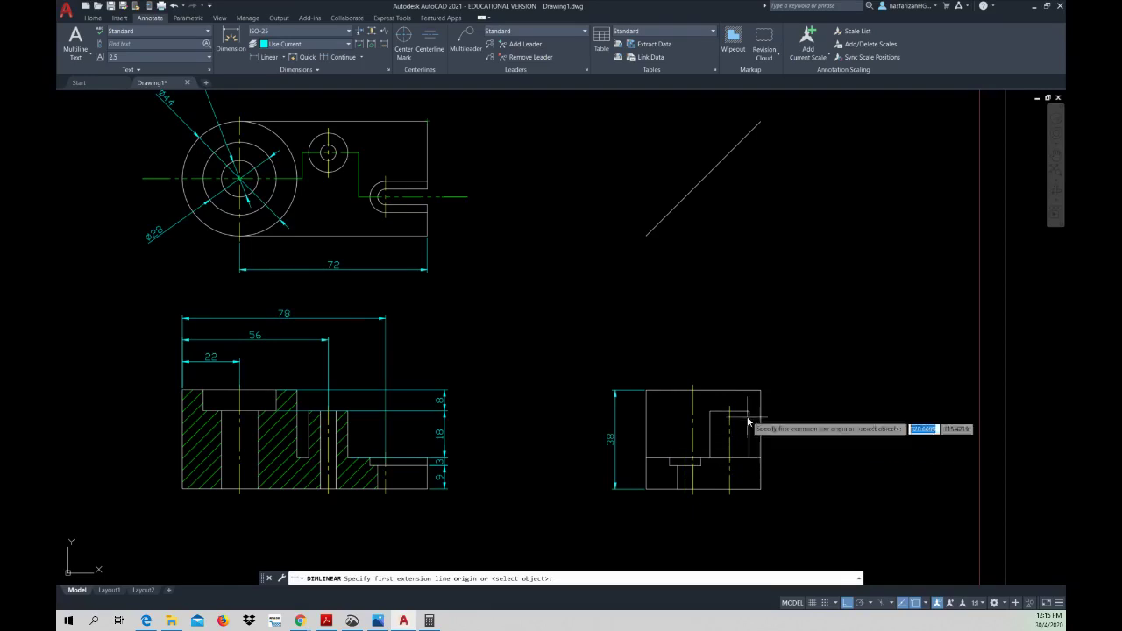
left_click(761, 393)
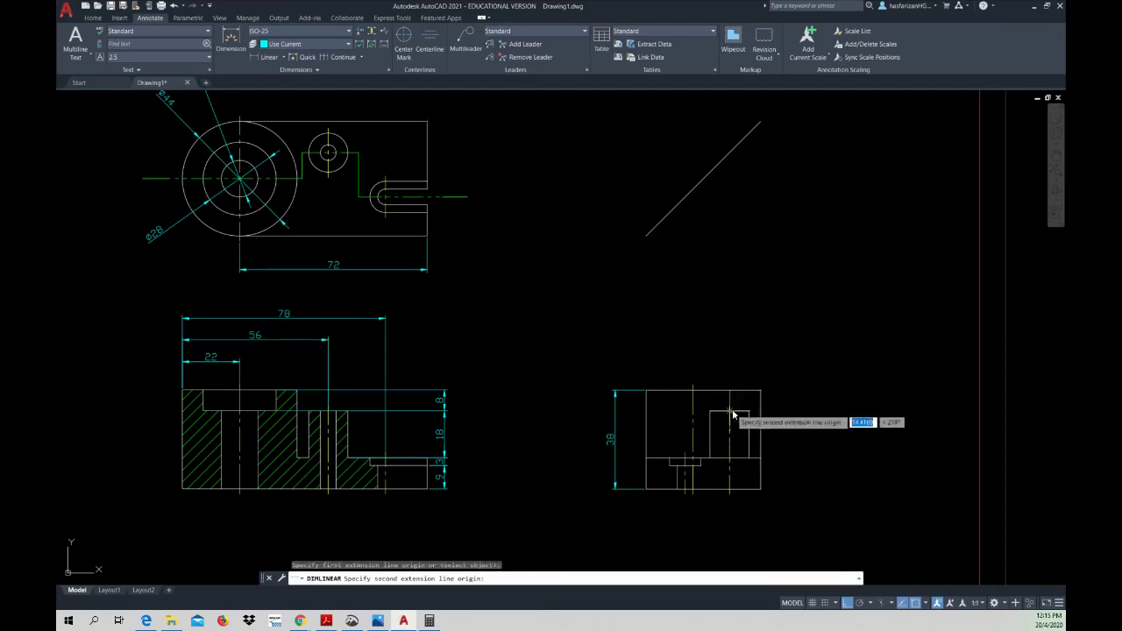
left_click(731, 412)
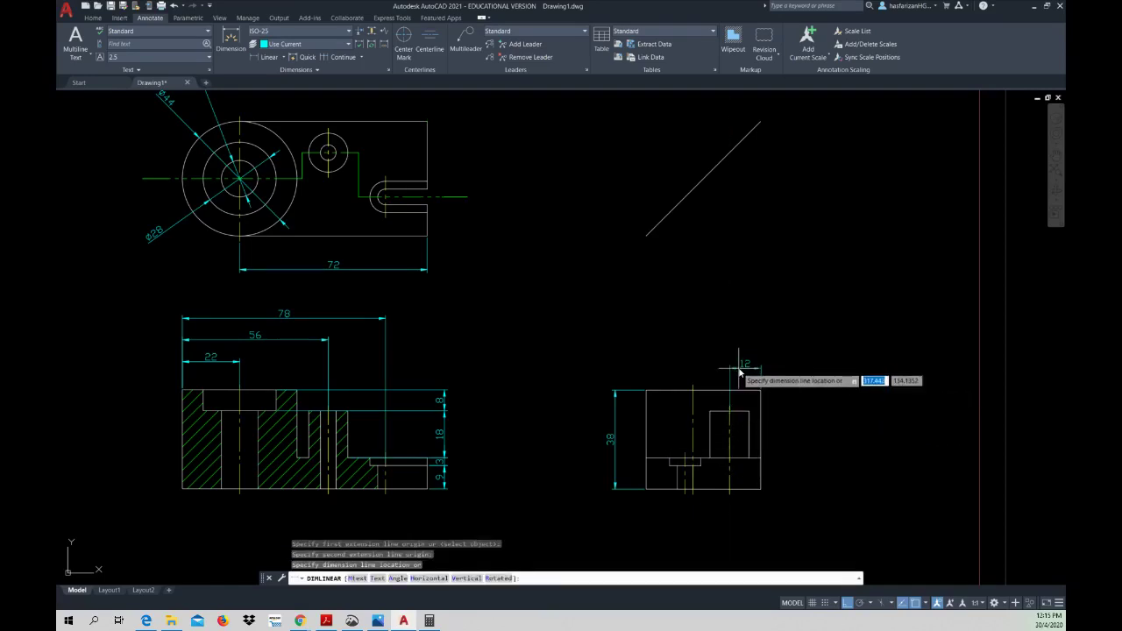
left_click(739, 371)
- Start a 26 linear dimension on the side view, then abandon it
right_click(700, 351)
left_click(723, 353)
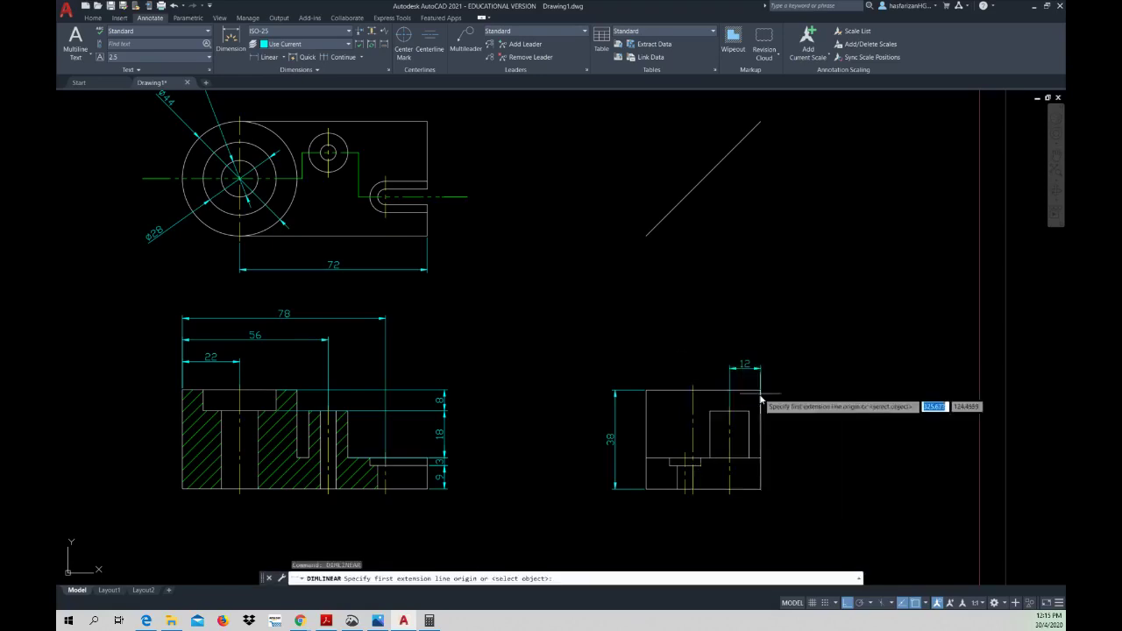
left_click(760, 390)
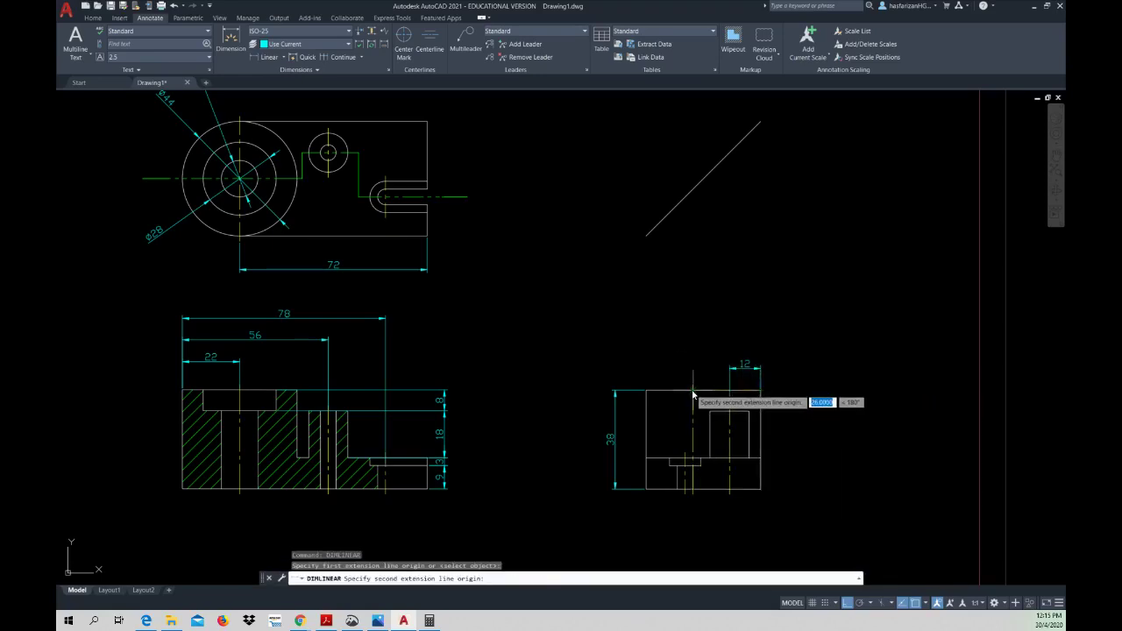
left_click(693, 390)
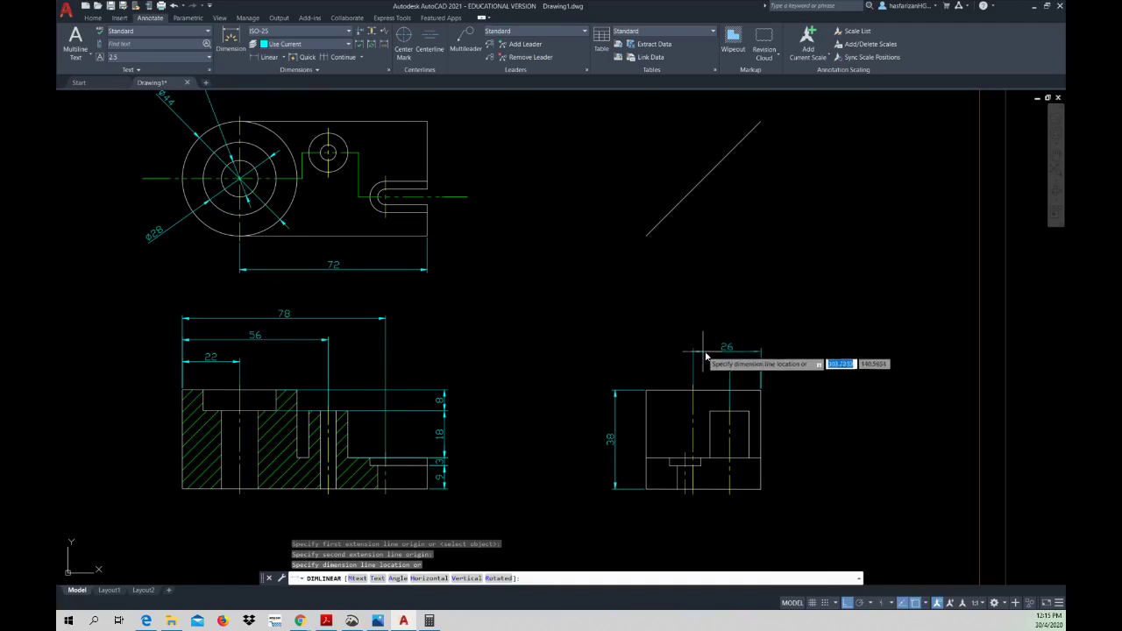
key("Escape")
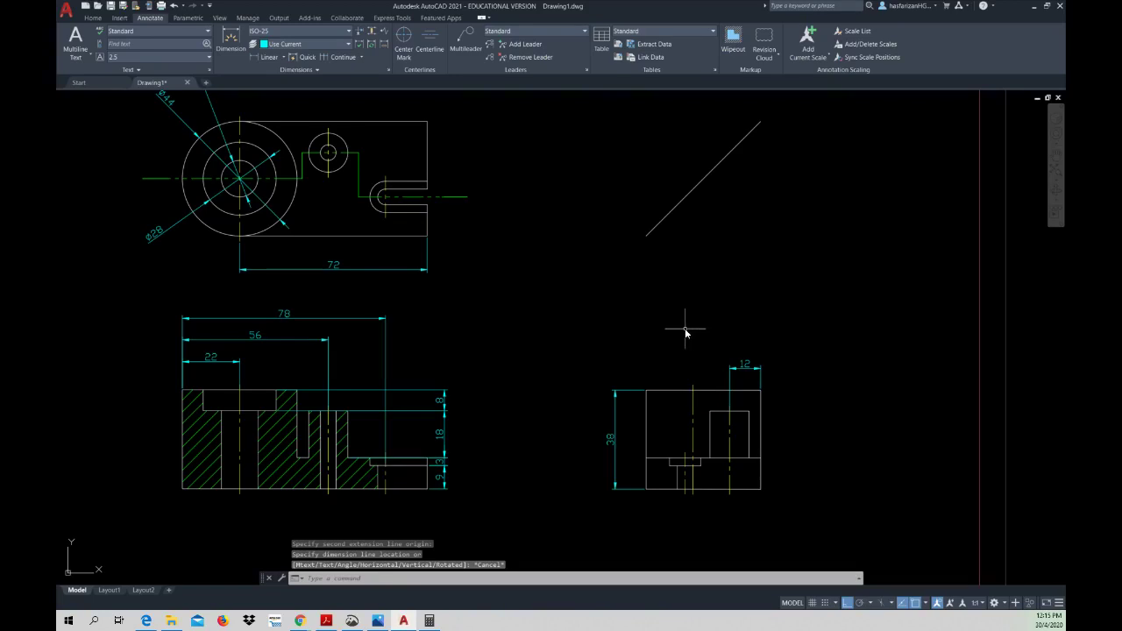
key("Escape")
key("Escape")
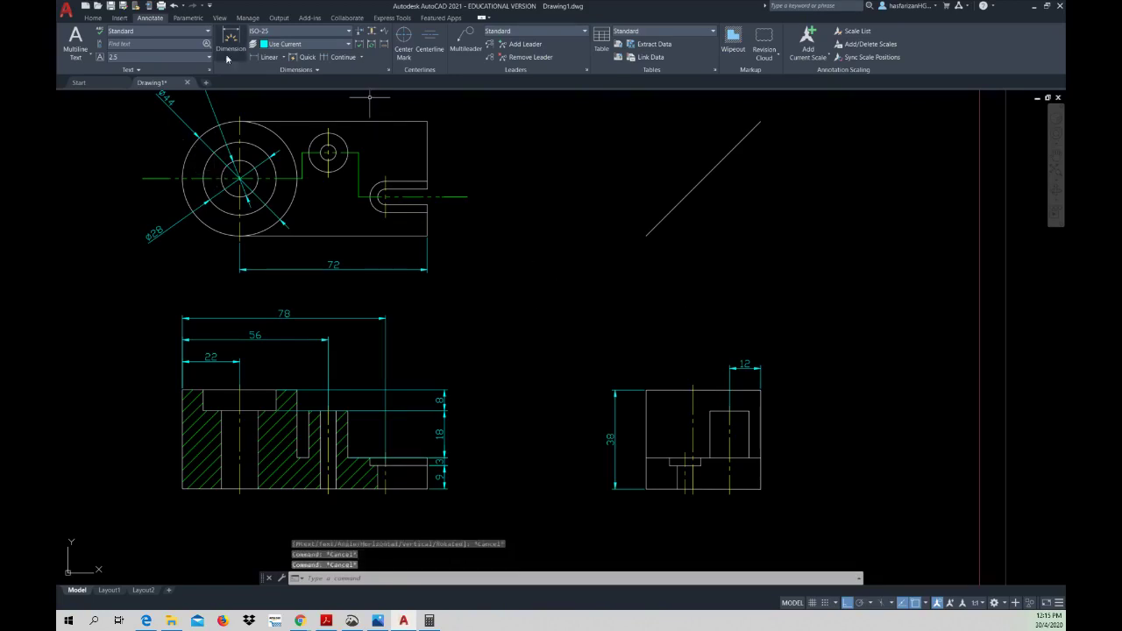
- Move the vertical line in the right view, snapping its destination to a midpoint
left_click(93, 19)
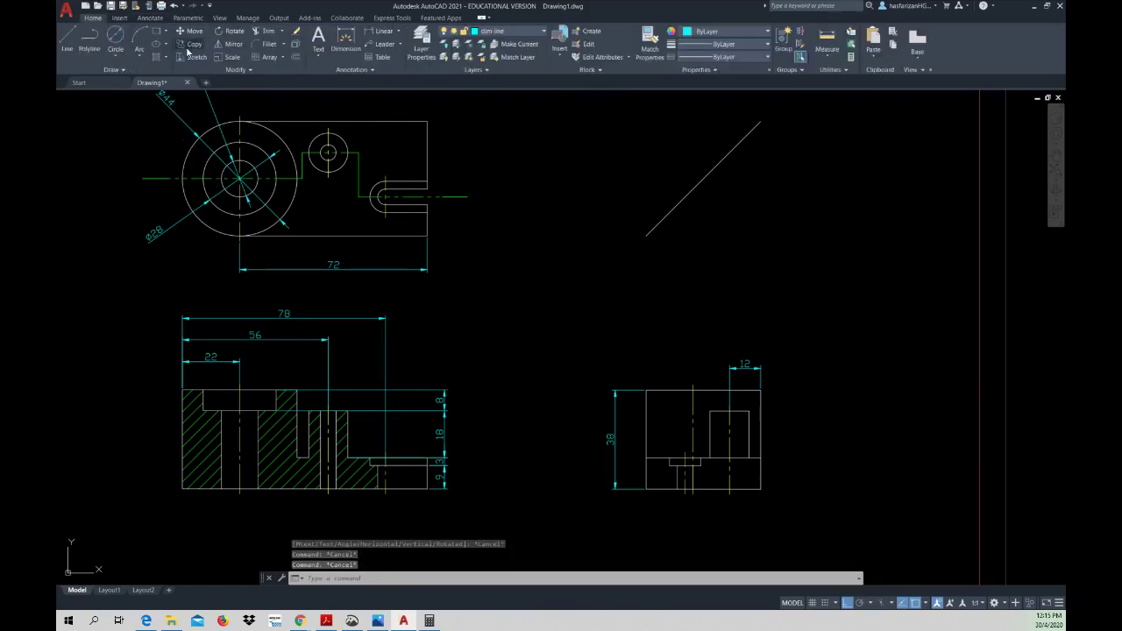
left_click(194, 35)
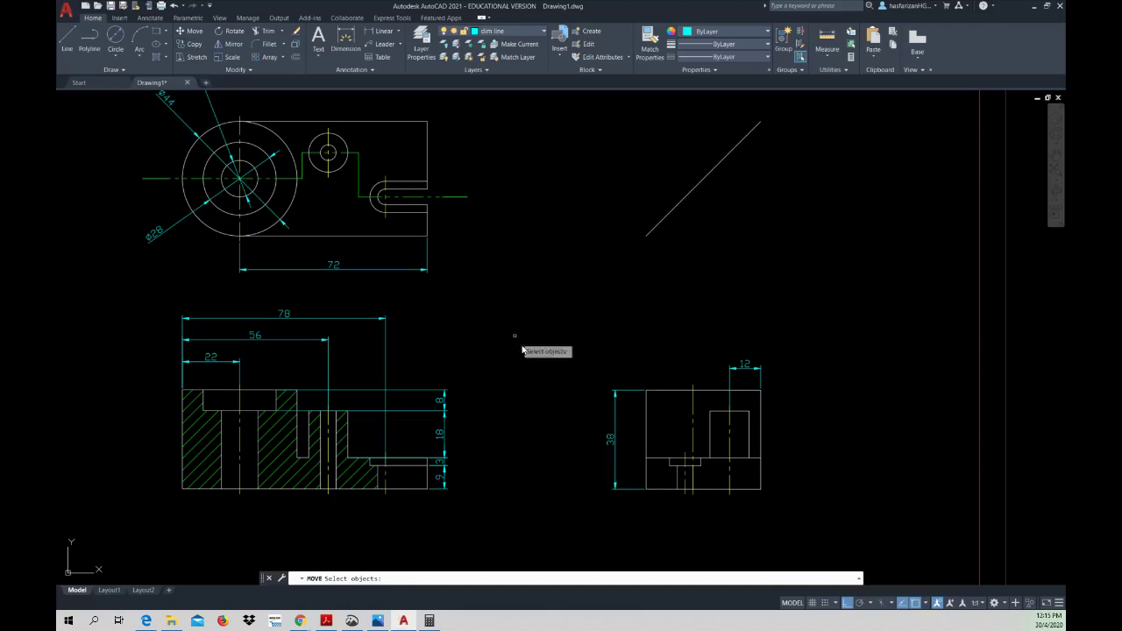
left_click(696, 413)
key("Return")
left_click(694, 390)
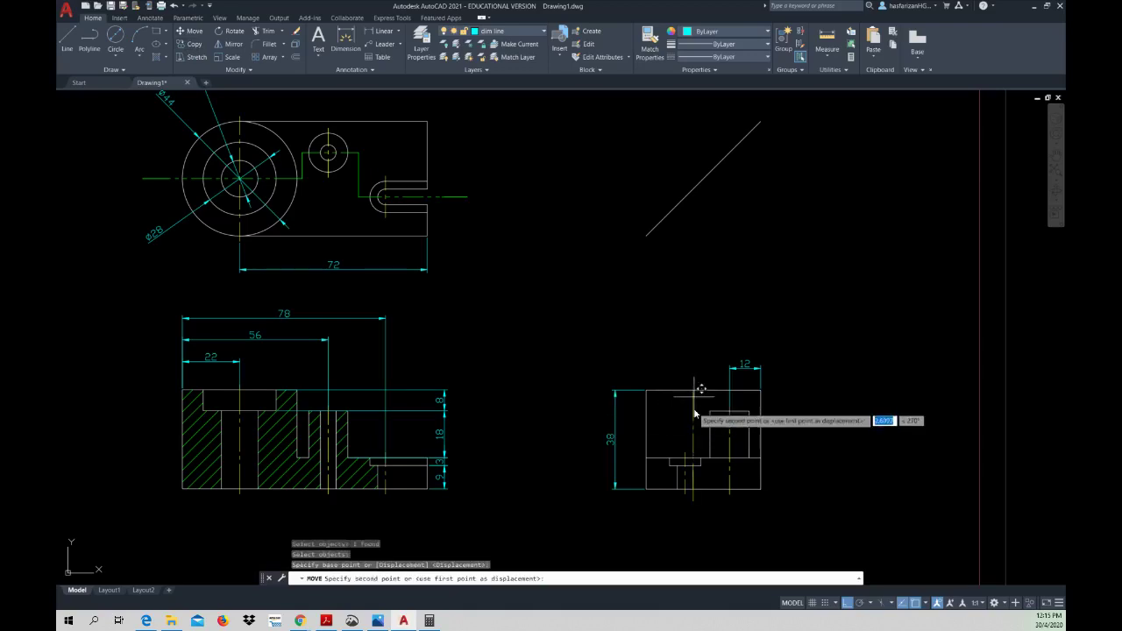
right_click(695, 421, "shift")
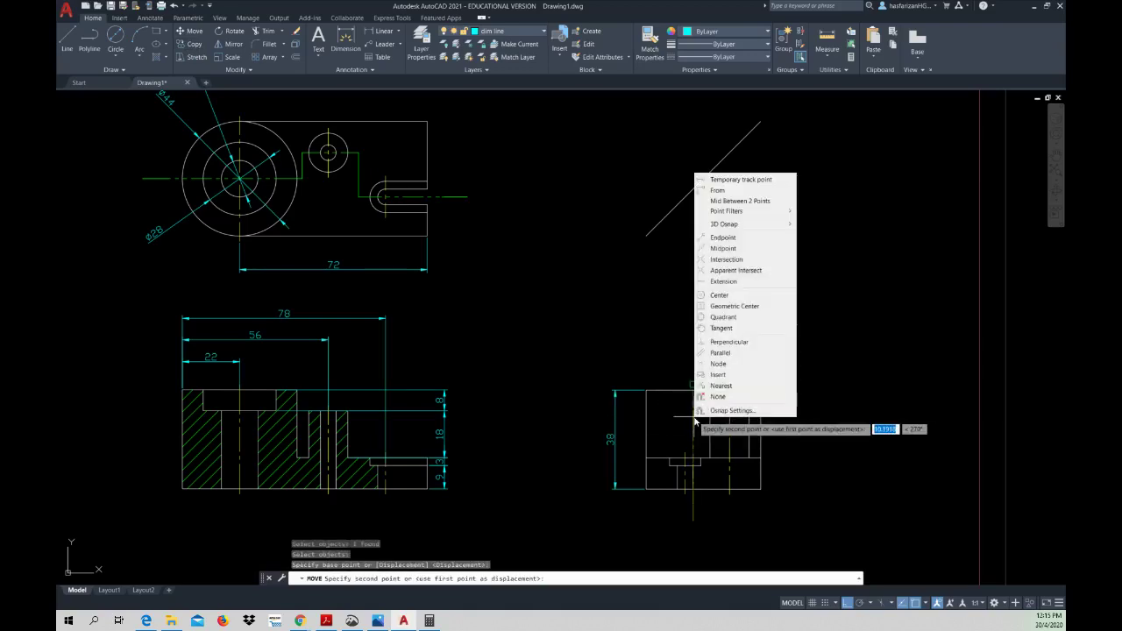
left_click(724, 249)
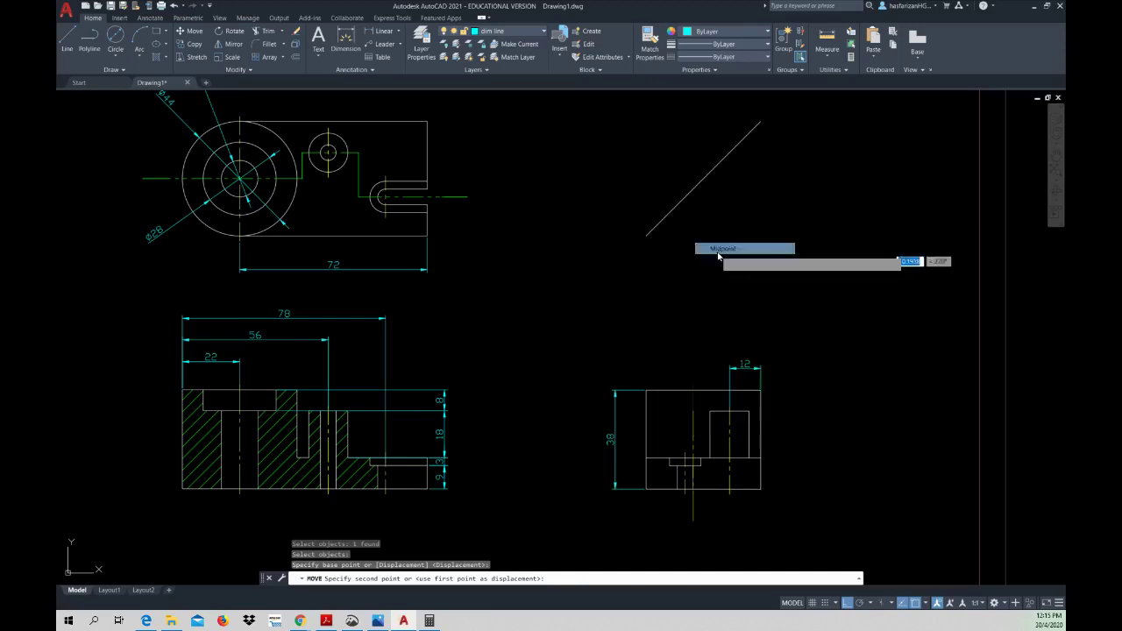
left_click(701, 396)
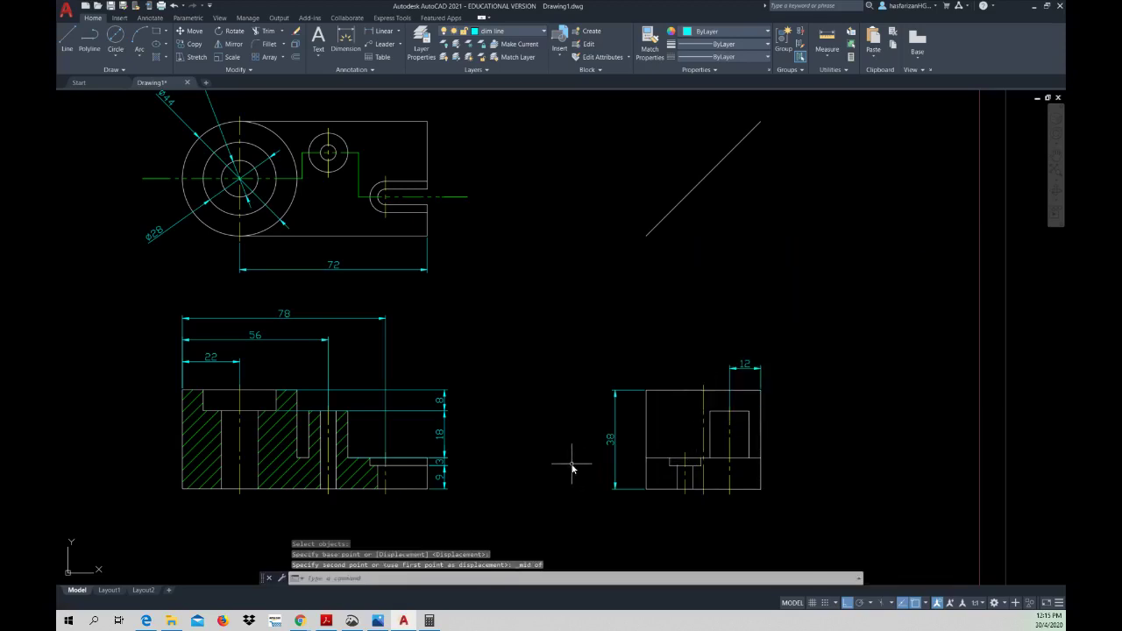
key("Escape")
key("Escape")
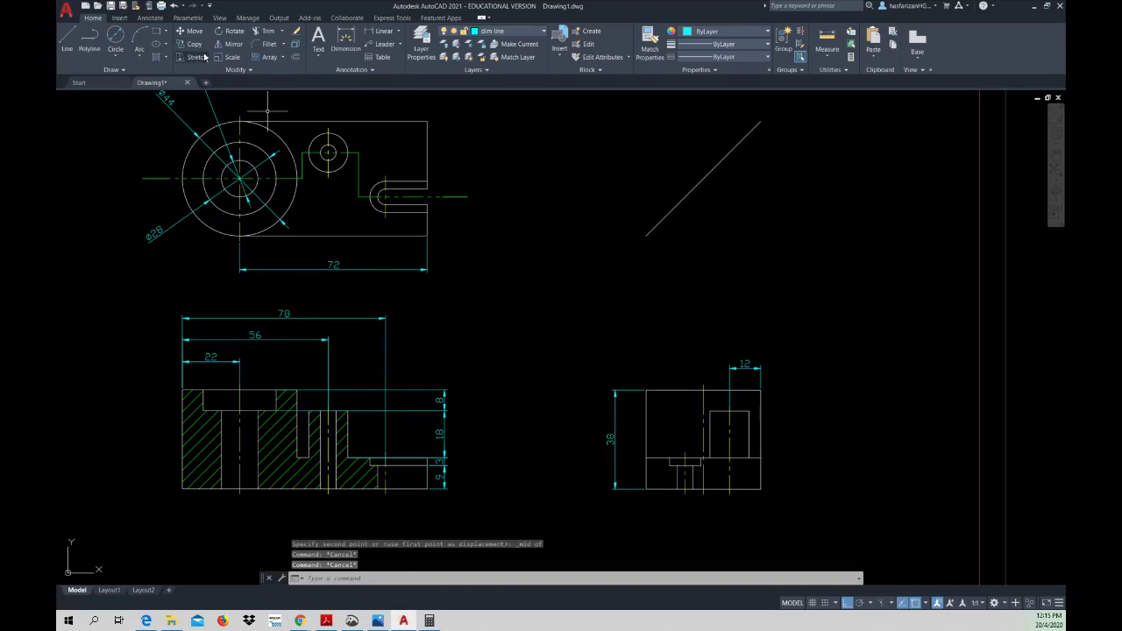
left_click(150, 17)
- Add a trial 22 linear dimension above the right view
left_click(266, 57)
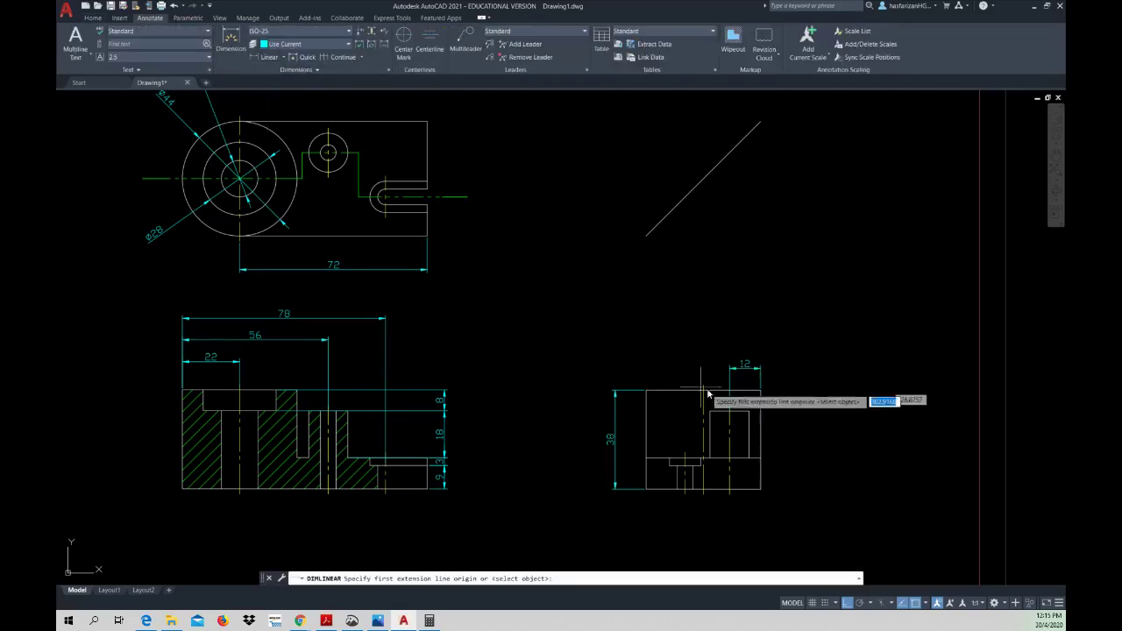
left_click(761, 393)
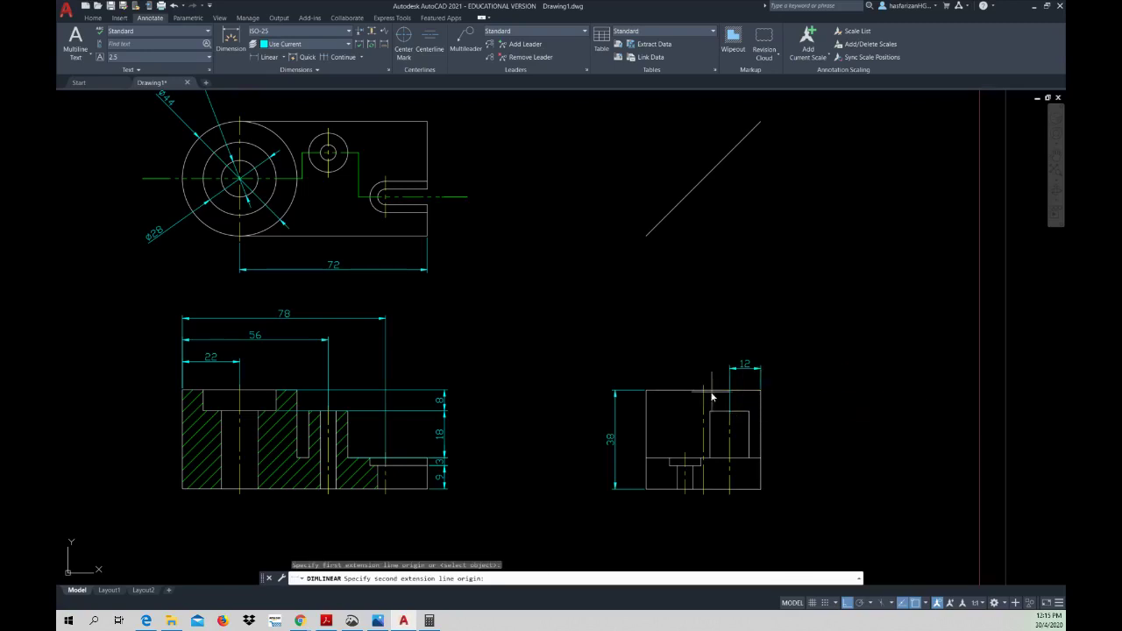
left_click(705, 394)
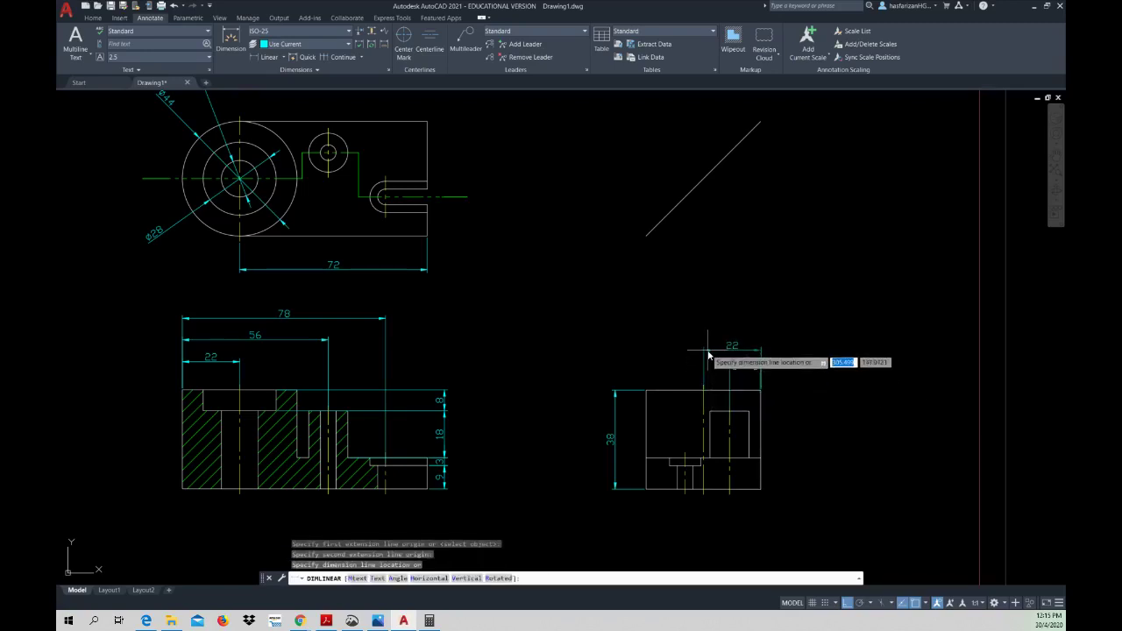
left_click(708, 353)
right_click(671, 447)
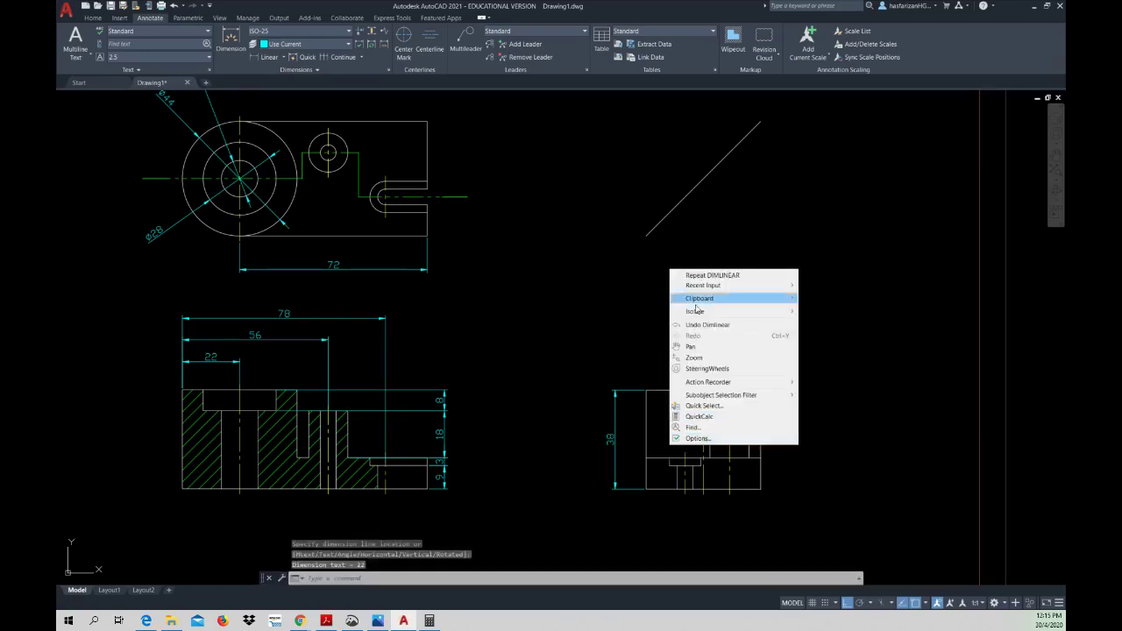
- Add a trial 15 dimension near the lower-left step, then delete the unwanted dimension
left_click(702, 275)
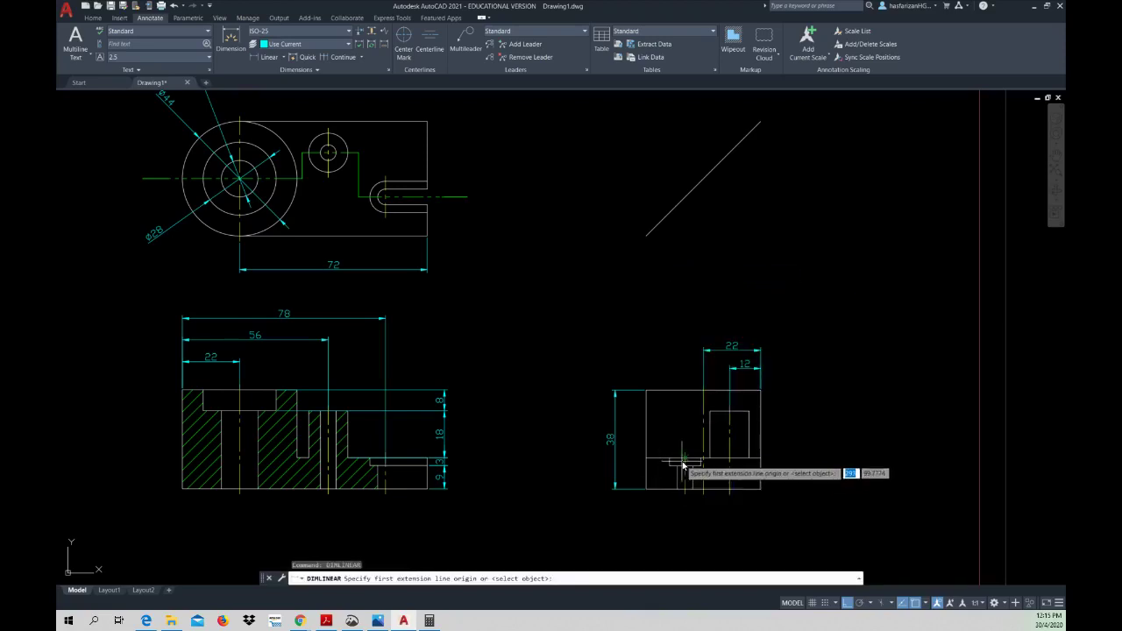
left_click(646, 457)
left_click(686, 465)
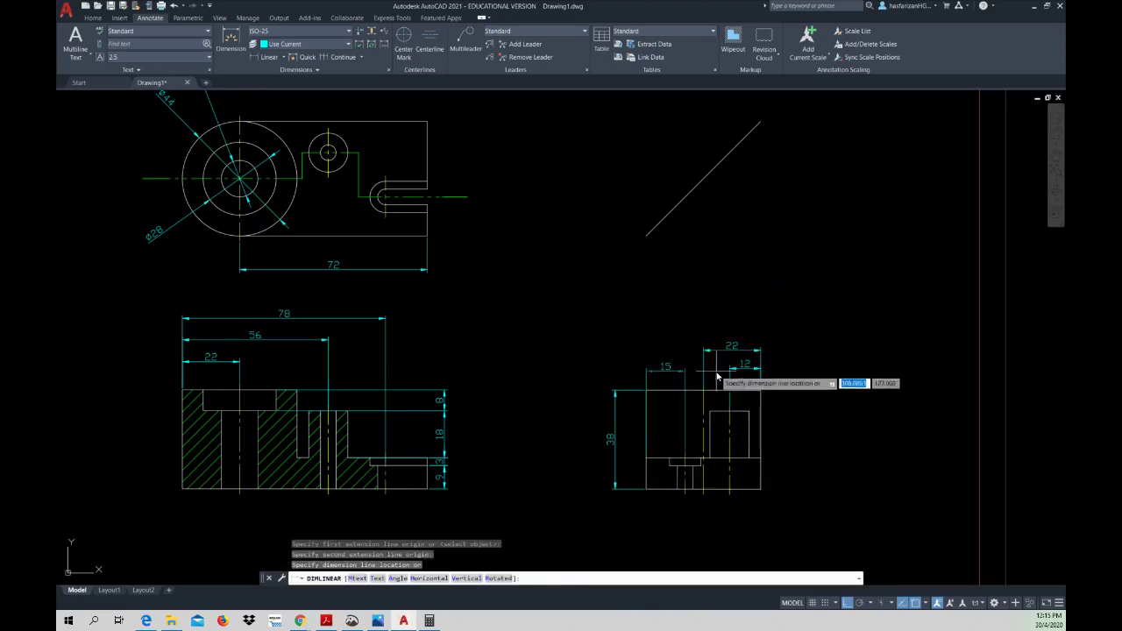
left_click(727, 372)
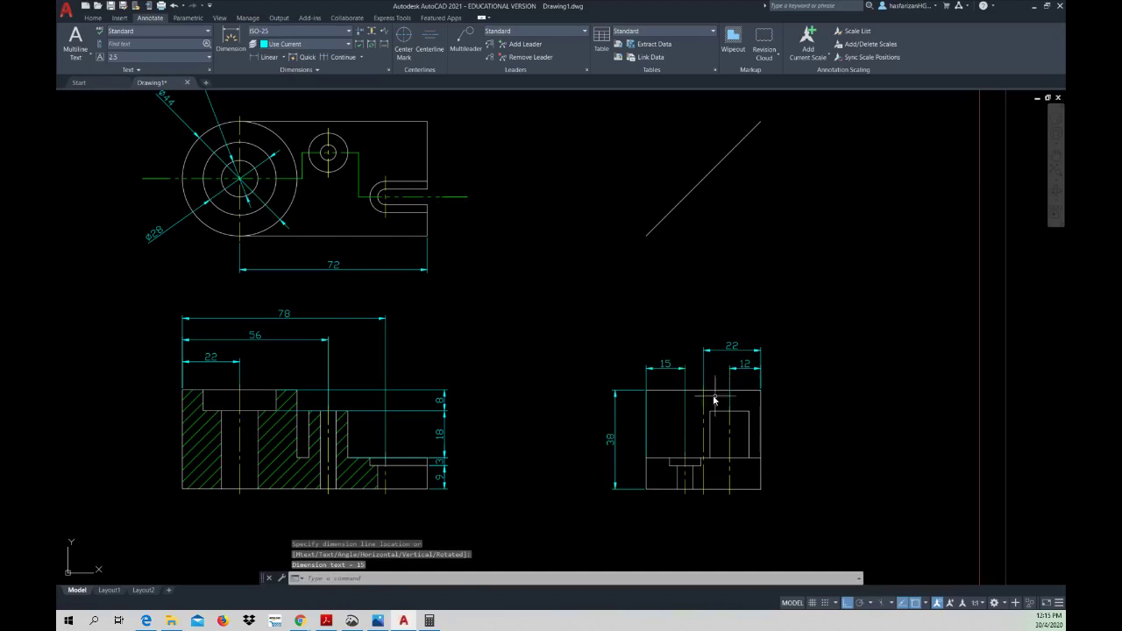
right_click(668, 324)
left_click(693, 328)
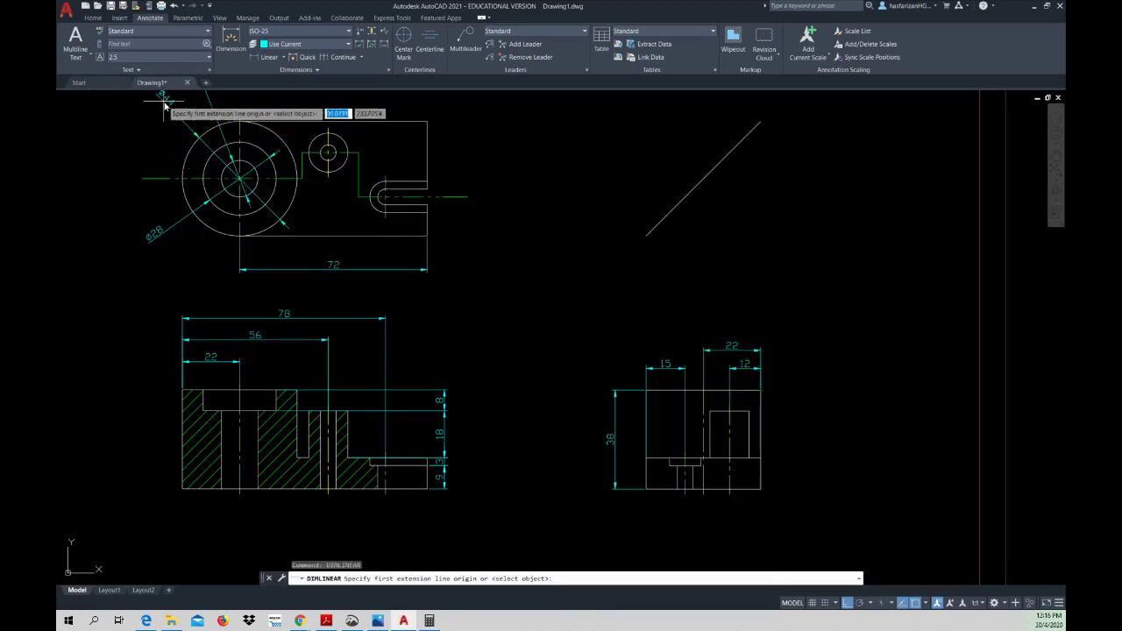
key("Escape")
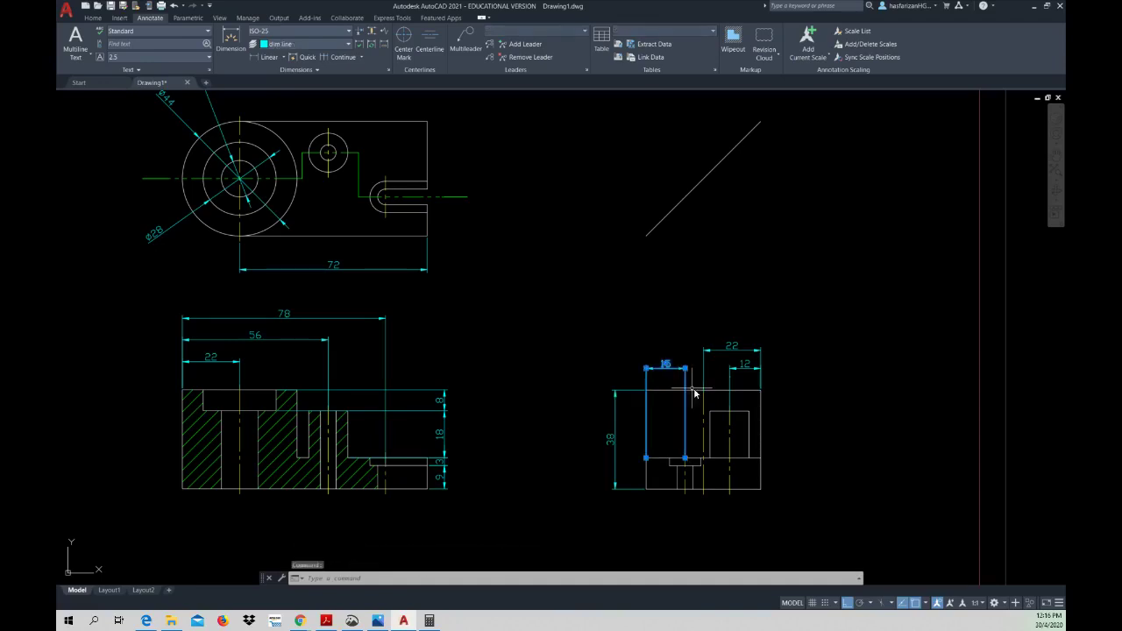
key("Delete")
key("Delete")
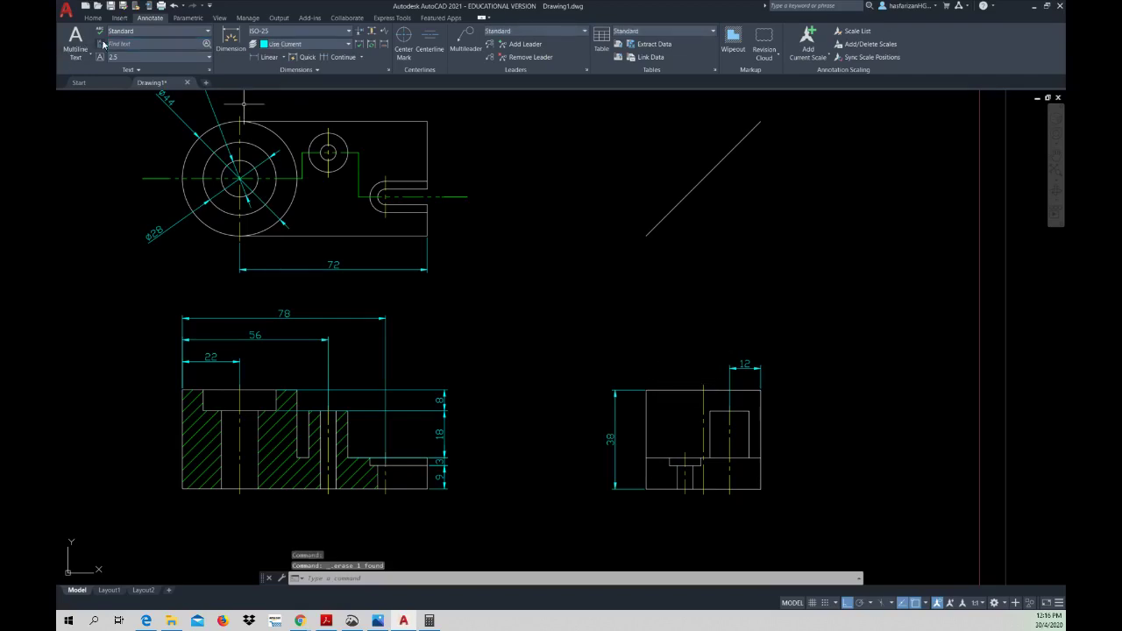
- Place a linear 17 dimension beside the 12 on the right view's top
left_click(263, 57)
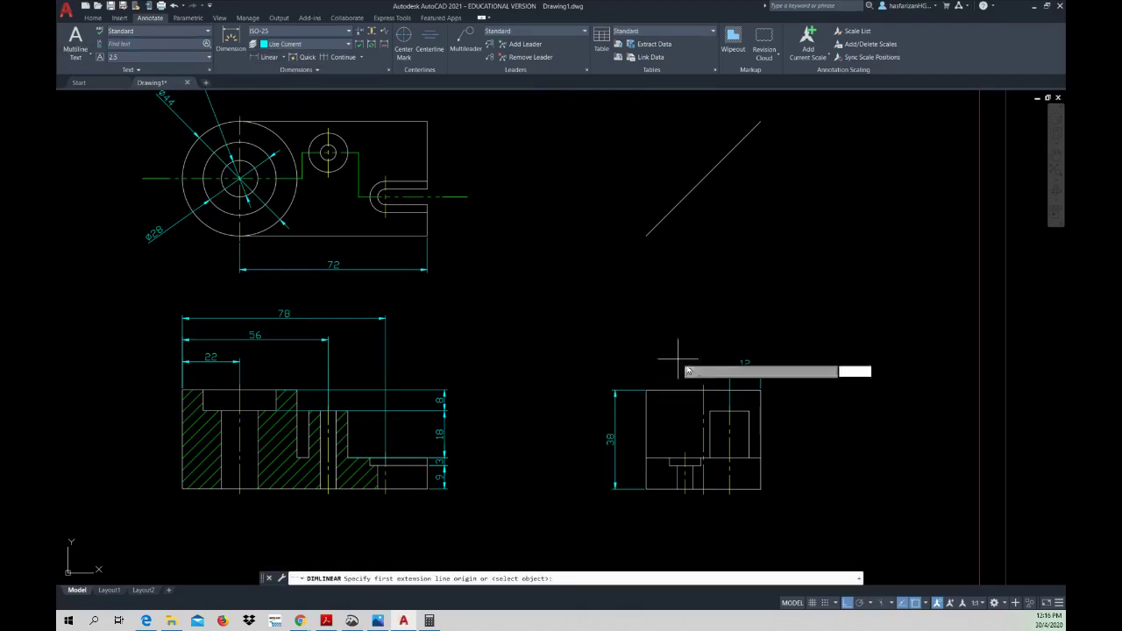
left_click(733, 418)
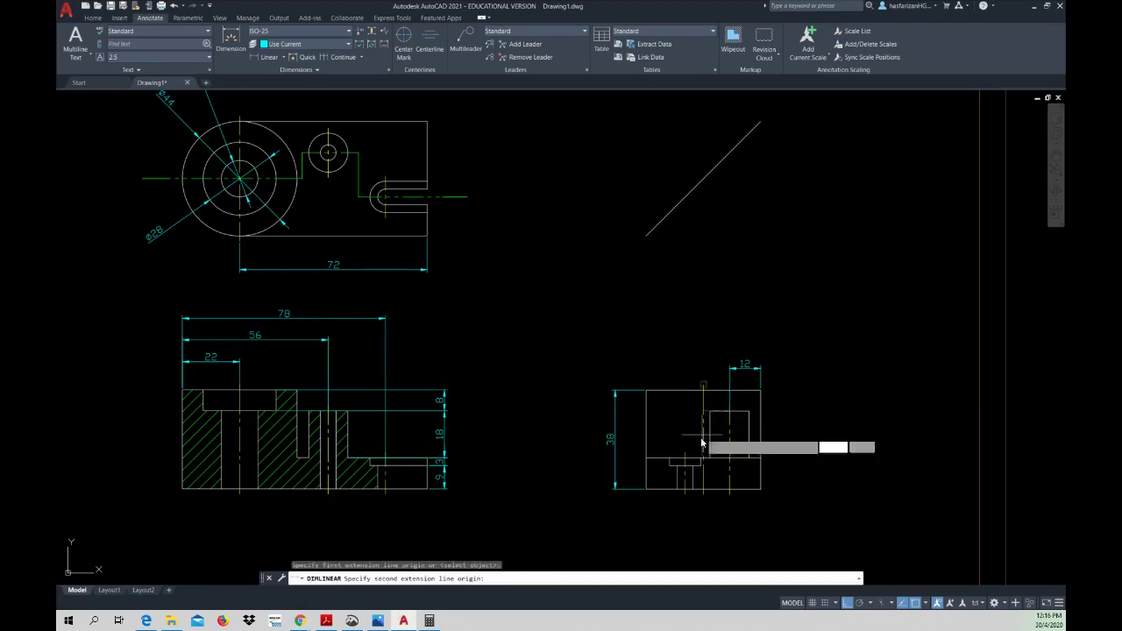
left_click(689, 463)
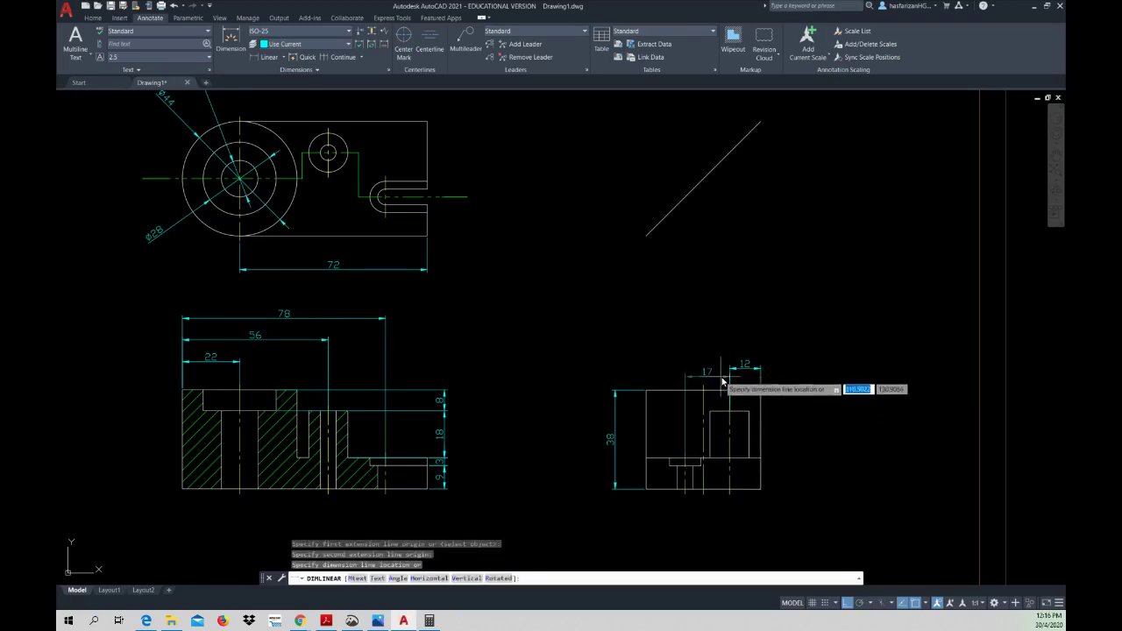
left_click(740, 382)
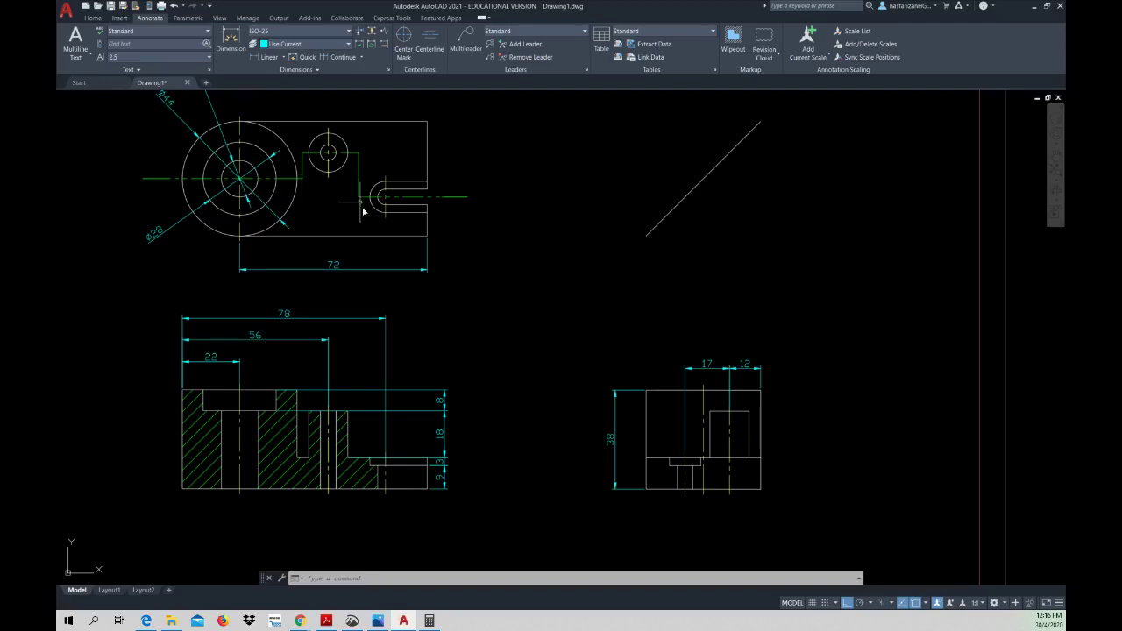
- Place a vertical dimension beside the top view's slot, then erase it as misplaced
middle_click_drag(550, 402, 537, 449)
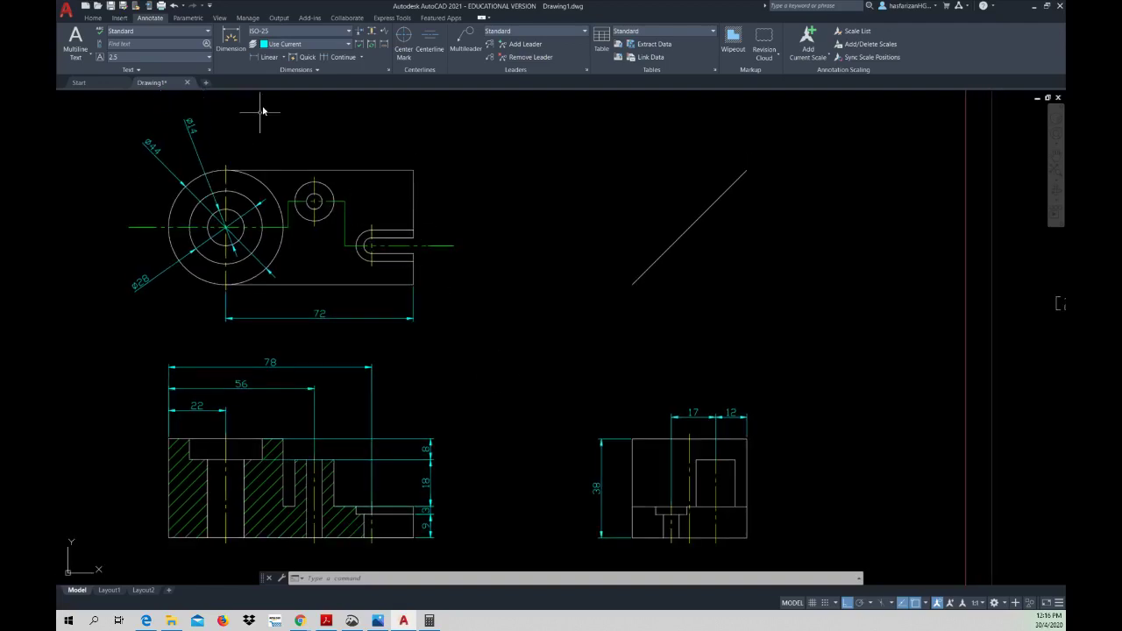
left_click(265, 57)
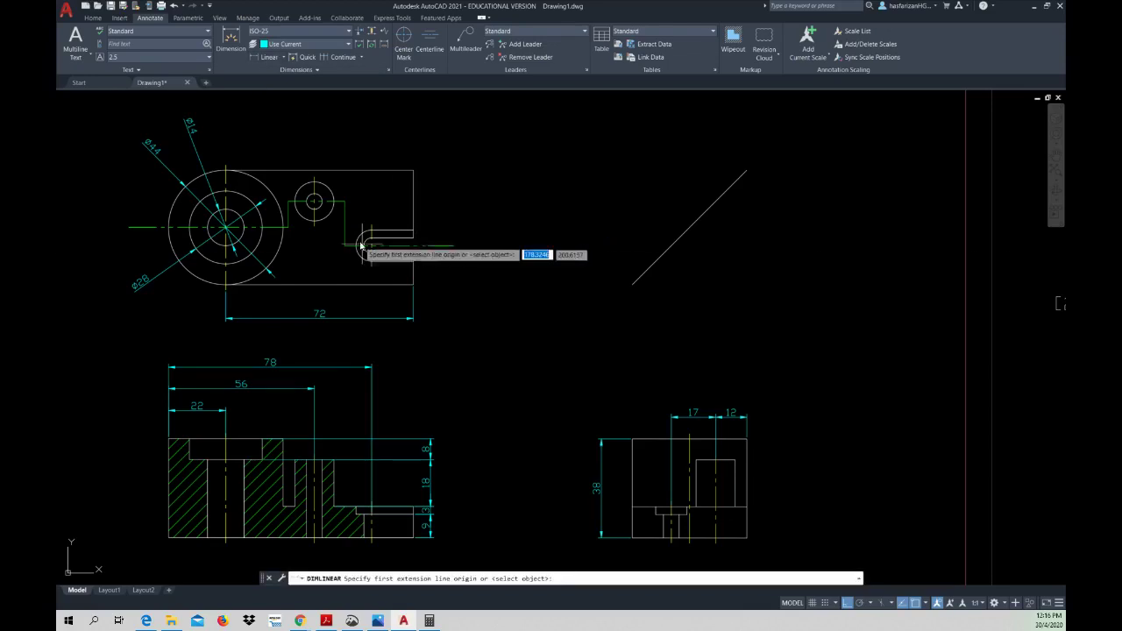
scroll(411, 237, "down", 1)
scroll(409, 242, "up", 3)
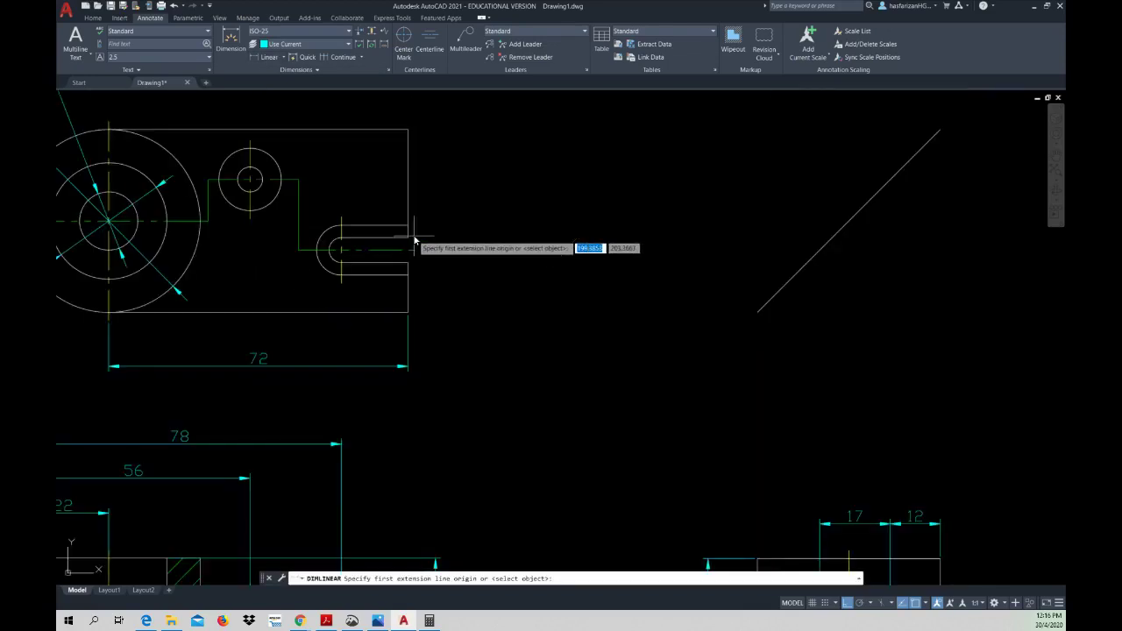
left_click(407, 256)
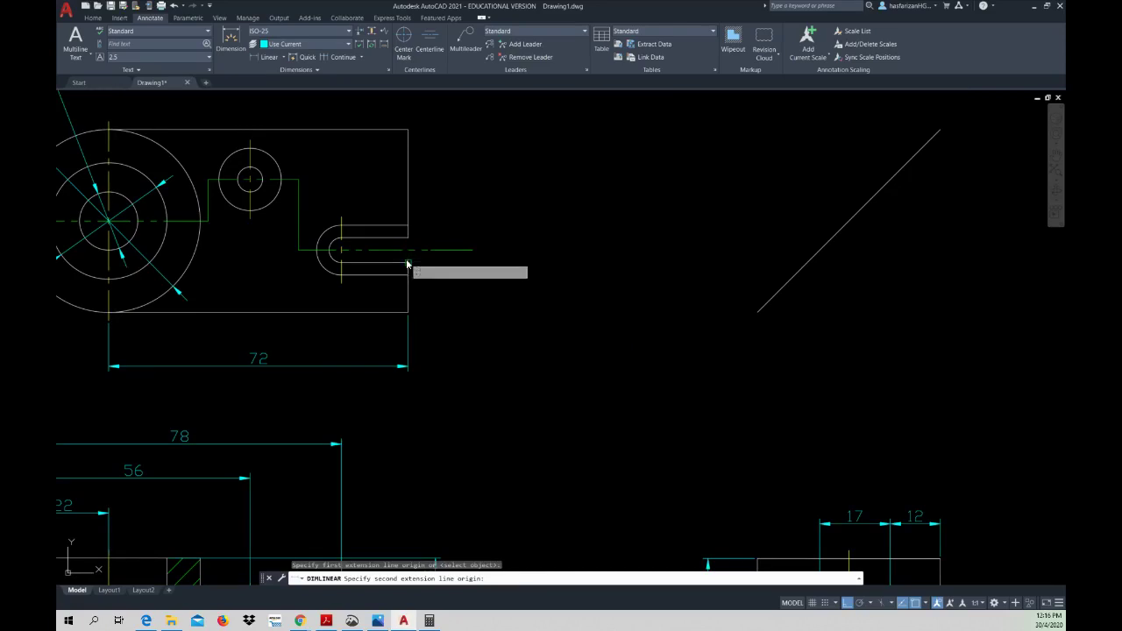
left_click(408, 263)
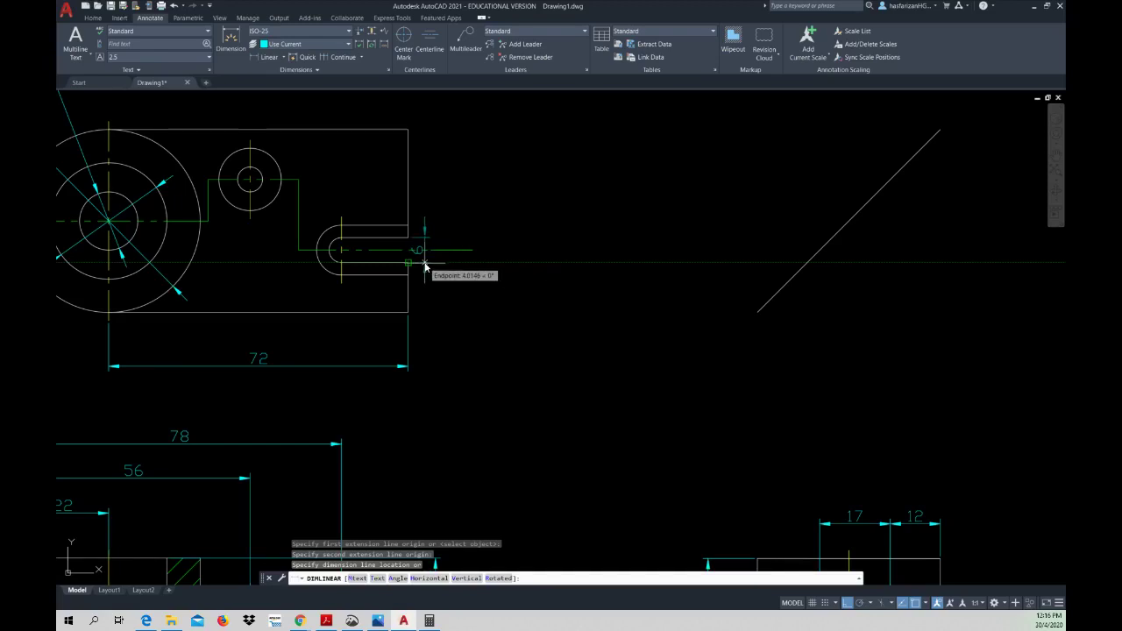
left_click(426, 263)
right_click(445, 220)
left_click(447, 225)
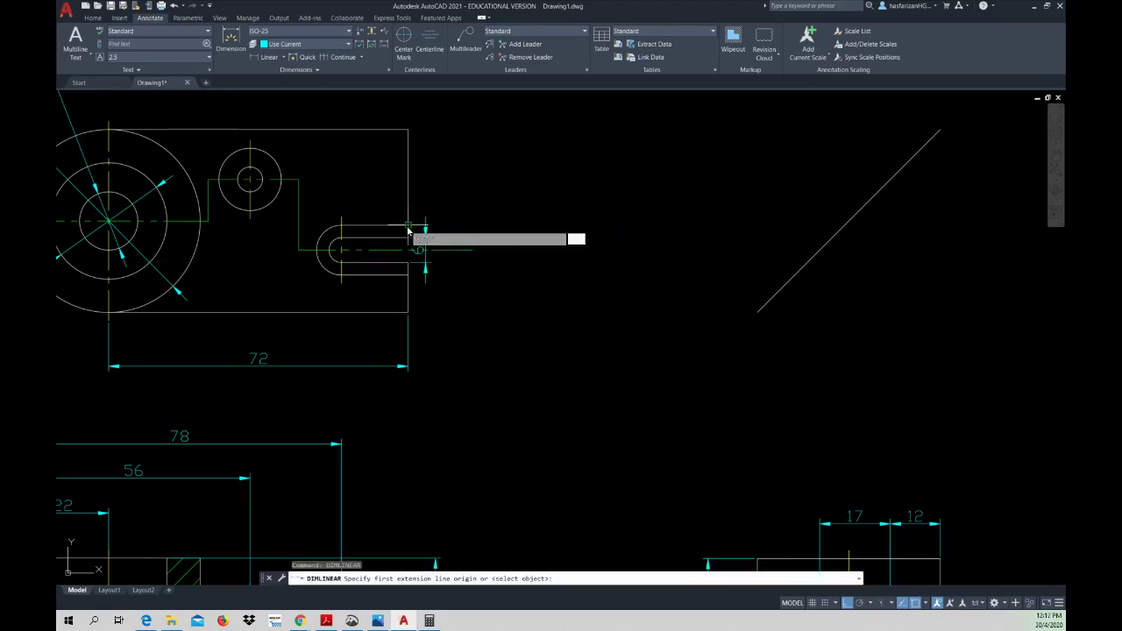
key("Escape")
left_click(426, 263)
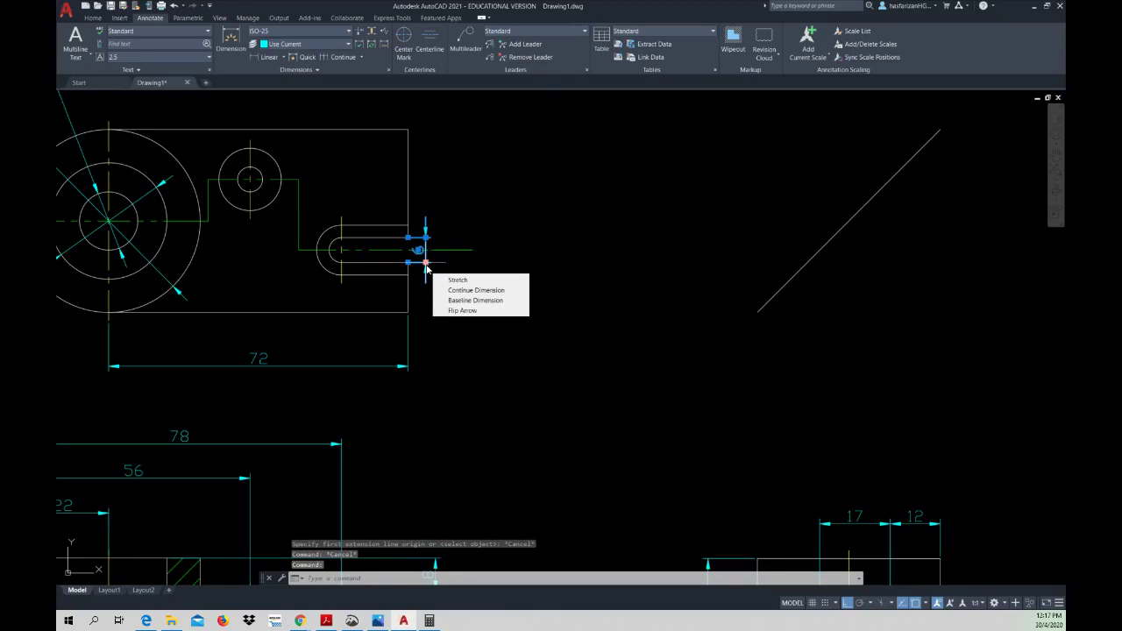
left_click(426, 263)
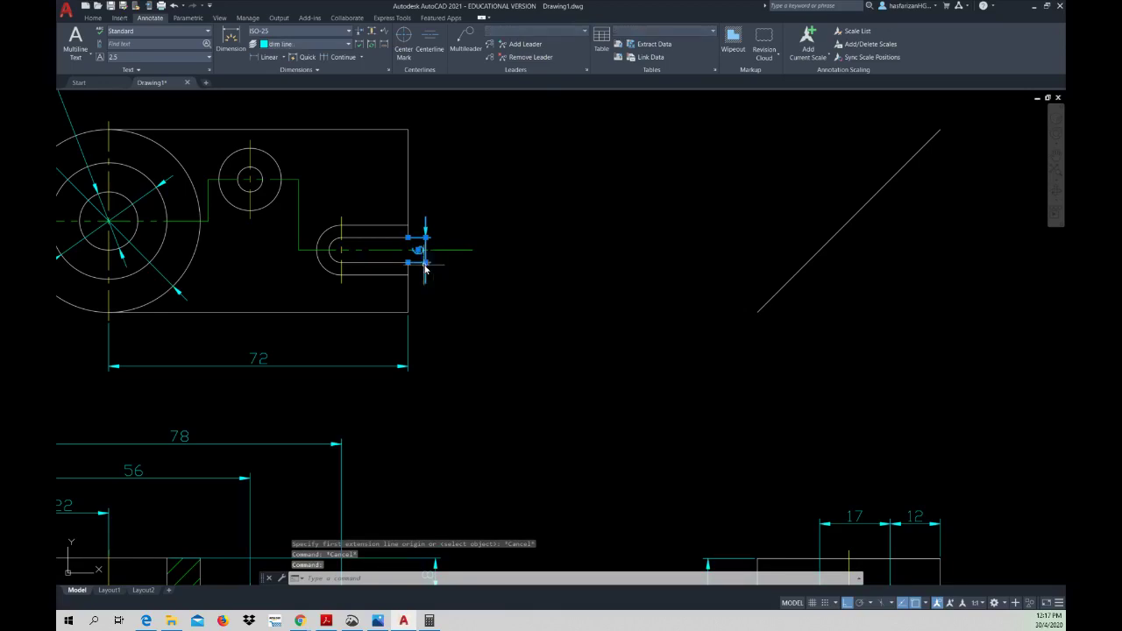
key("Escape")
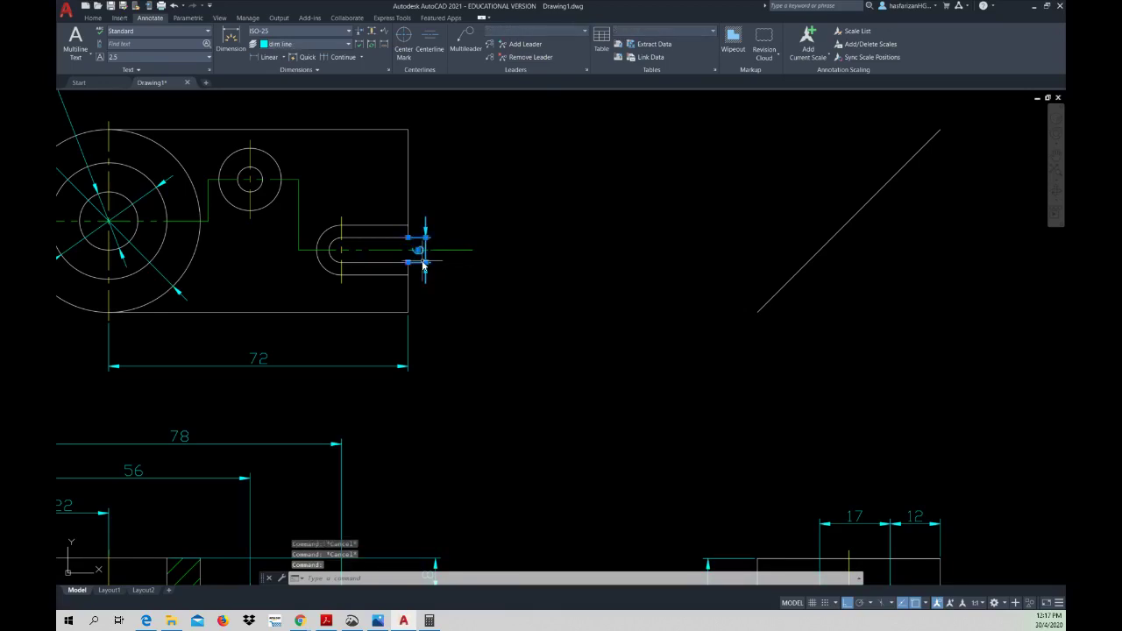
key("Delete")
- Dimension the slot's width with a vertical 12 linear dimension
middle_click_drag(409, 319, 388, 295)
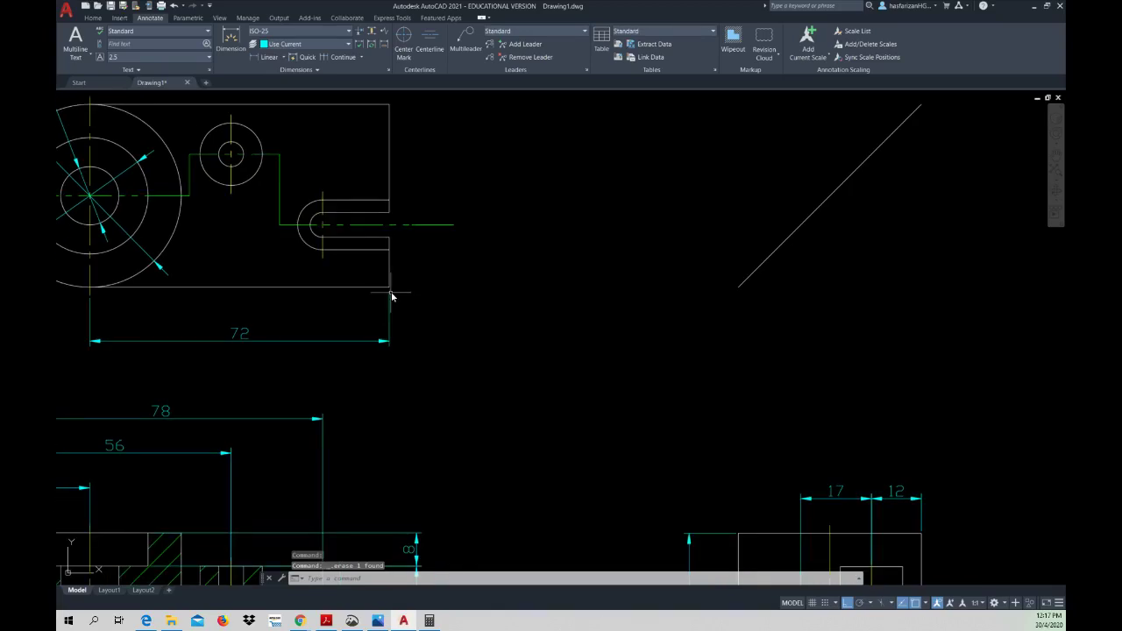
scroll(372, 281, "down", 2)
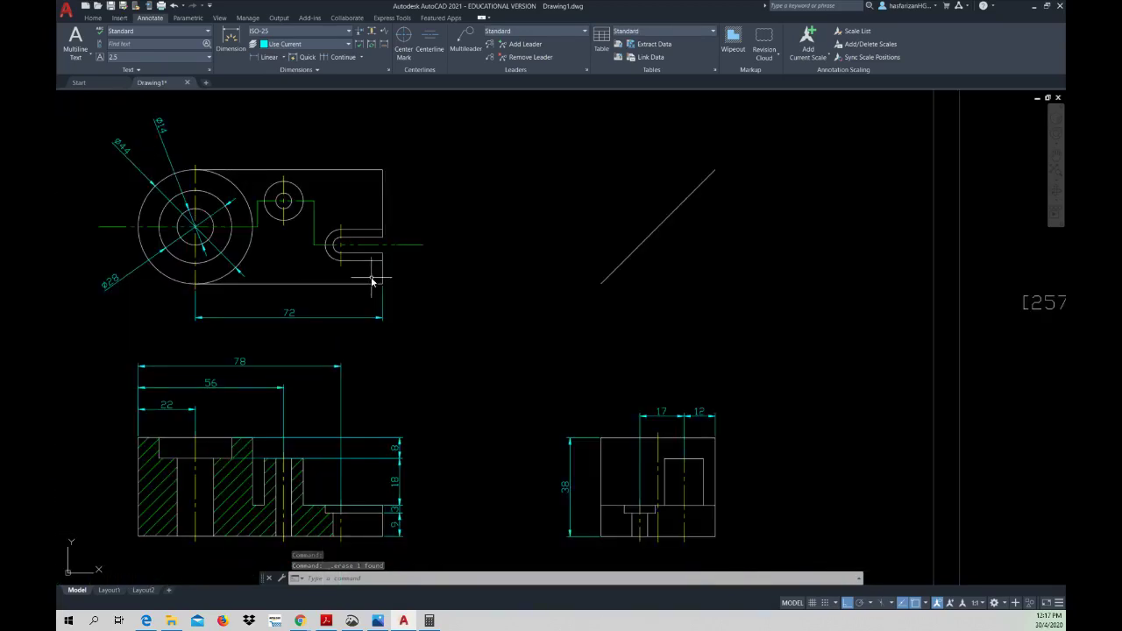
scroll(371, 280, "up", 2)
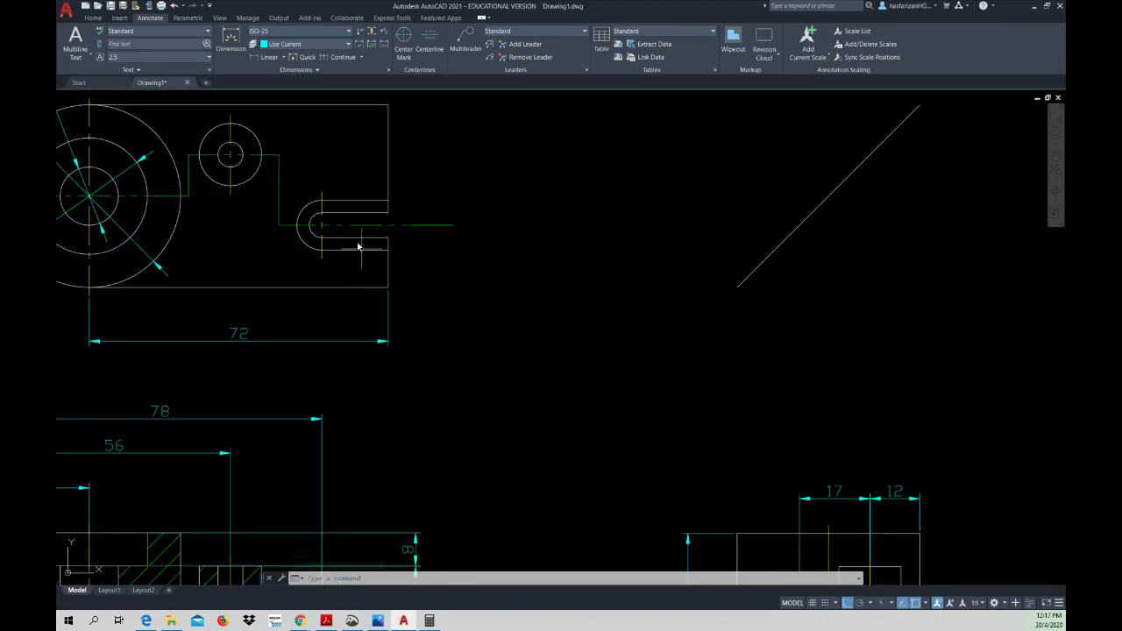
middle_click_drag(348, 230, 362, 276)
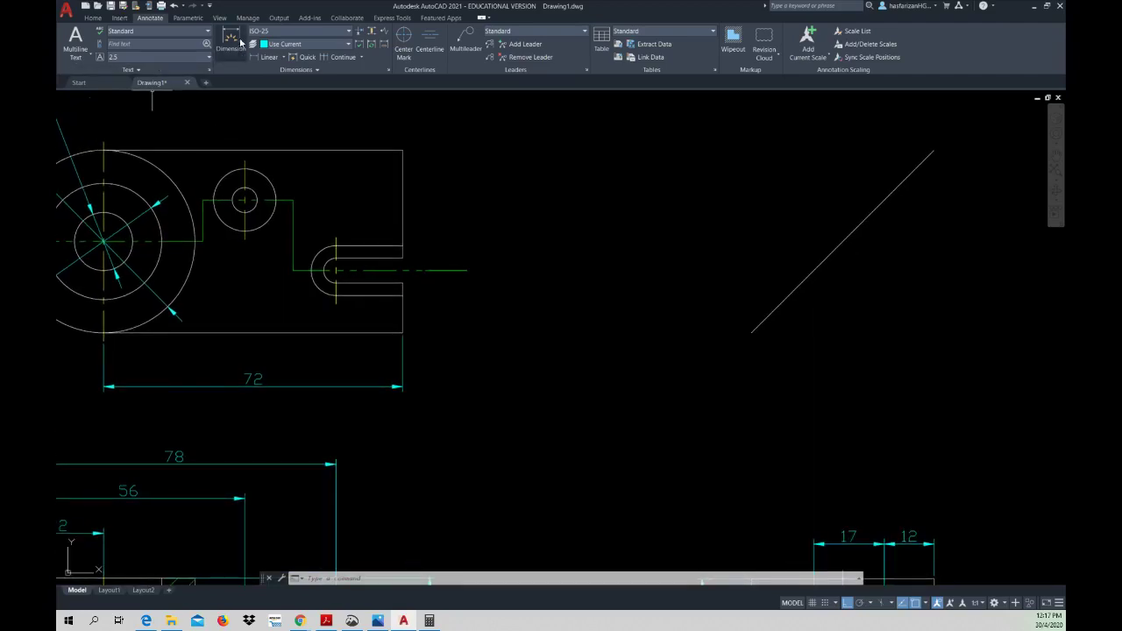
left_click(265, 57)
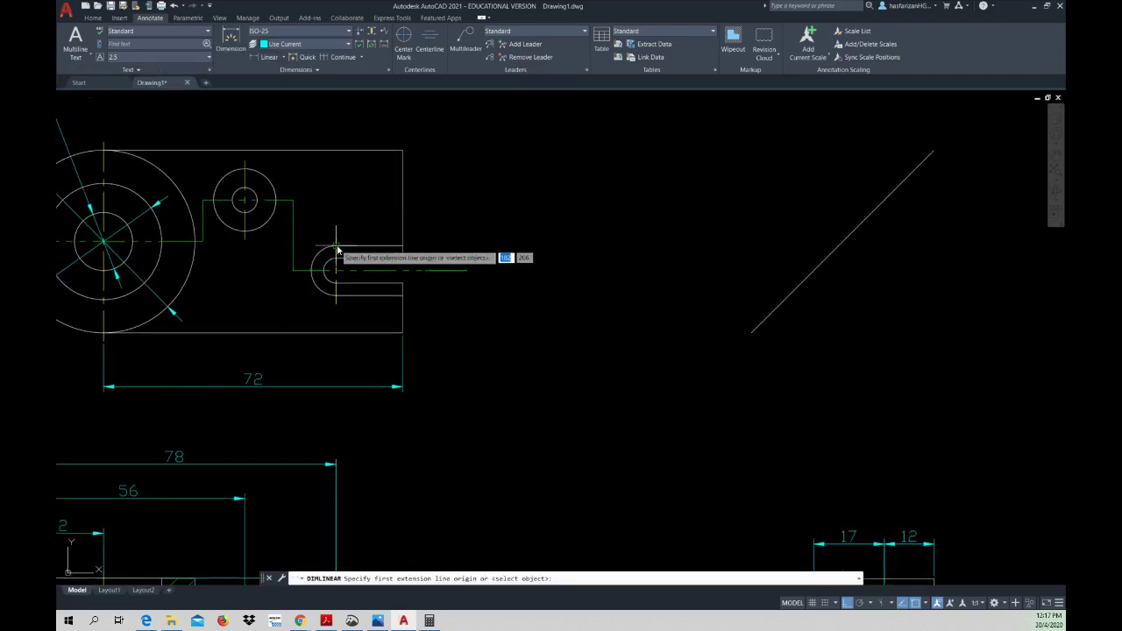
left_click(336, 246)
left_click(335, 297)
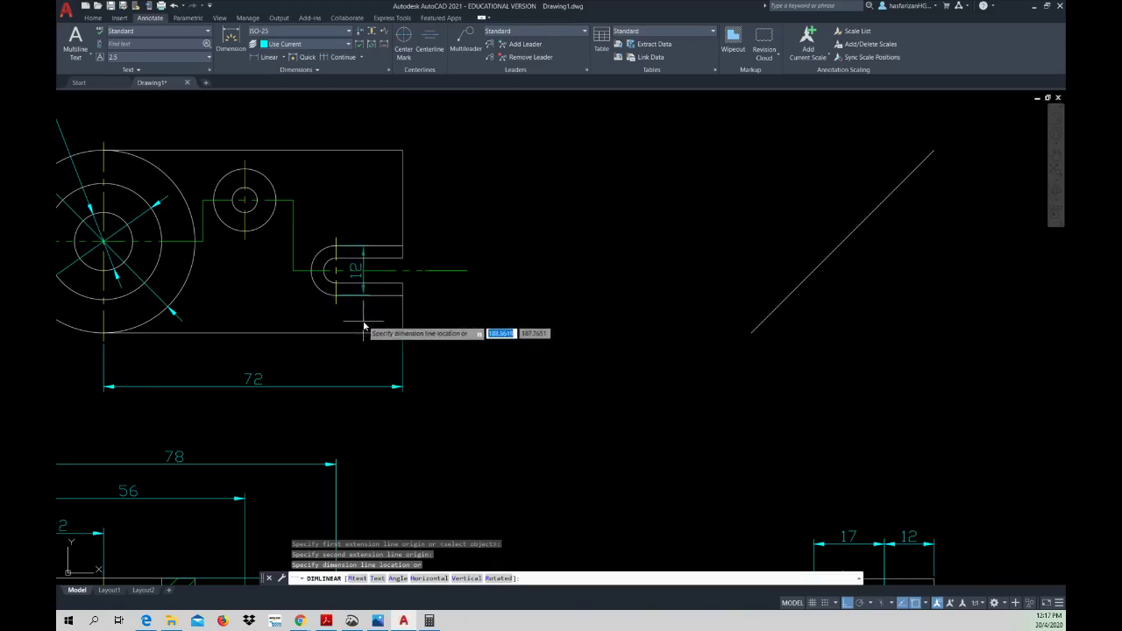
left_click(356, 326)
- Add the lower 3 dimension to the right of the slot
right_click(368, 309)
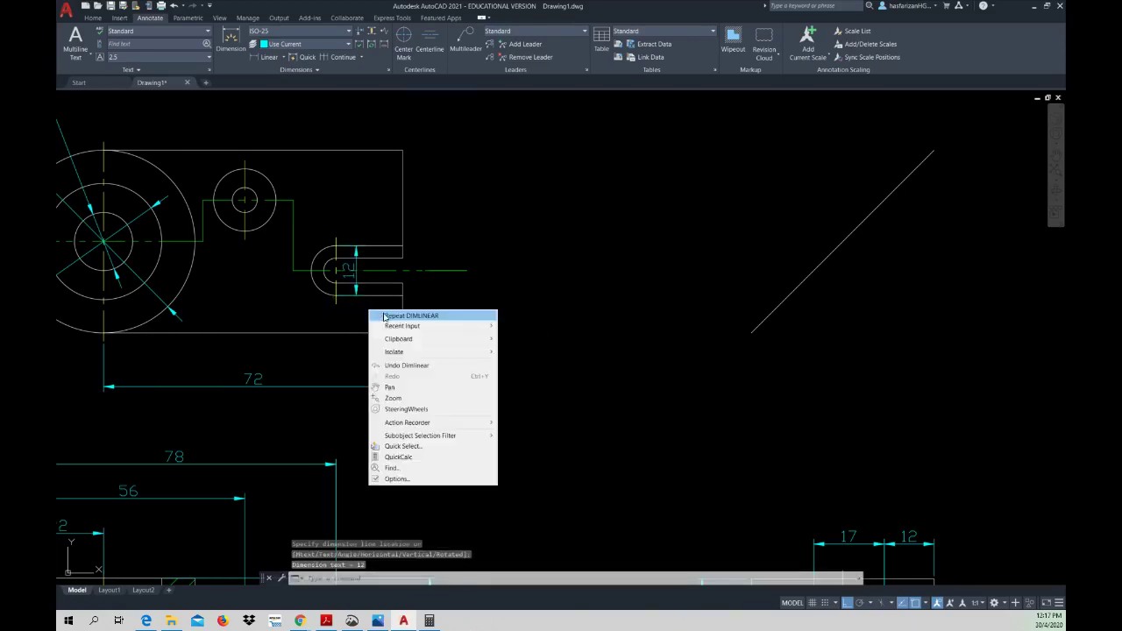
left_click(386, 315)
left_click(404, 289)
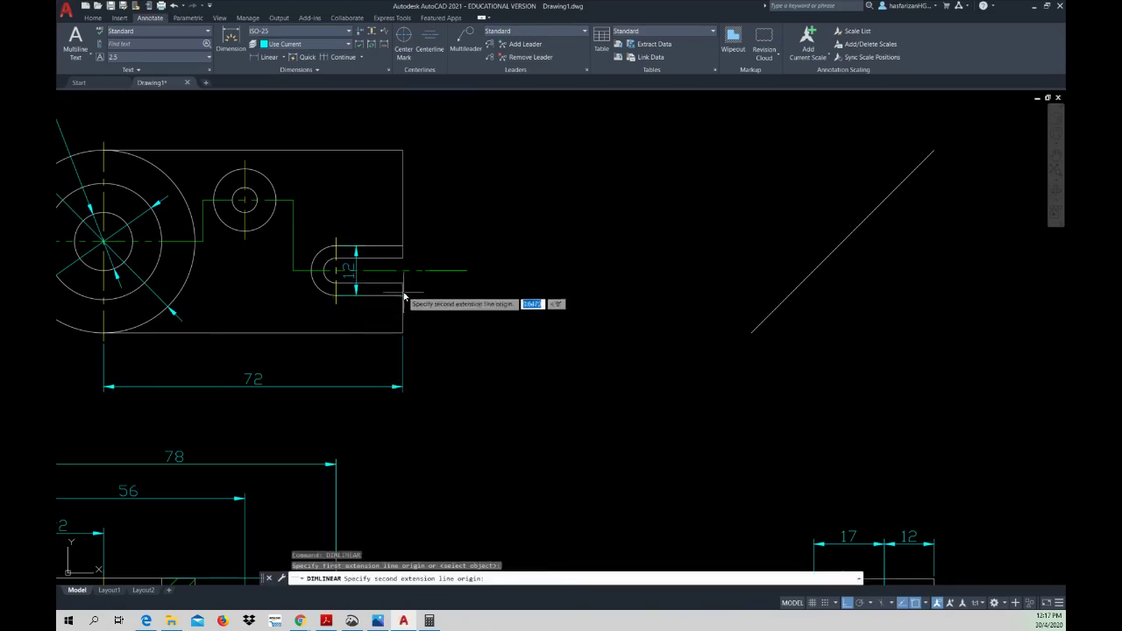
left_click(403, 294)
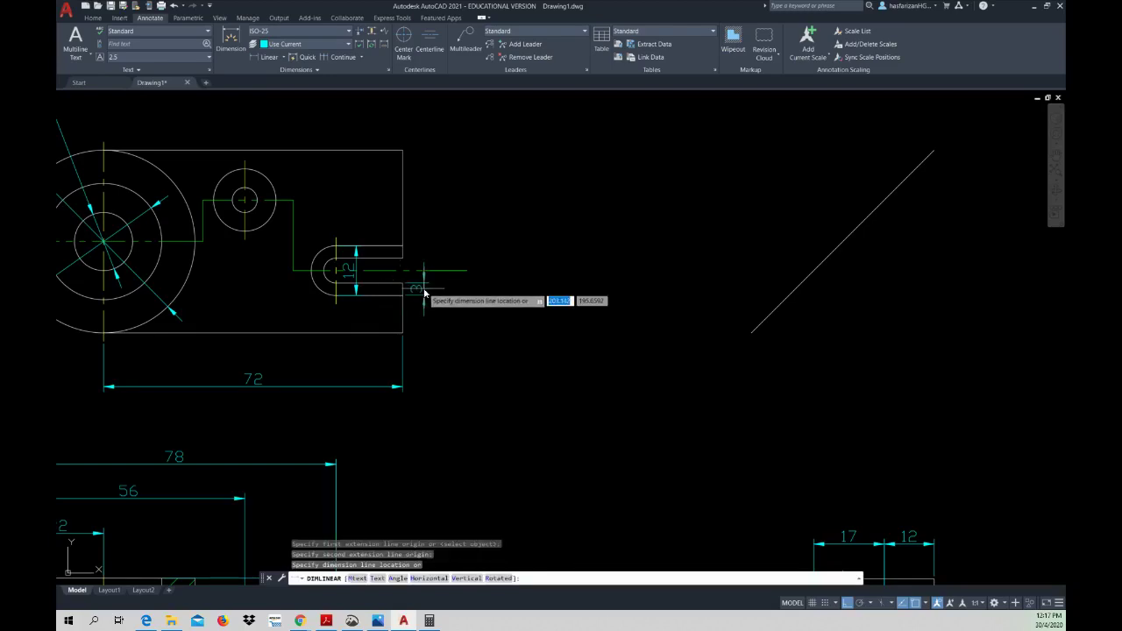
left_click(423, 299)
scroll(567, 356, "down", 2)
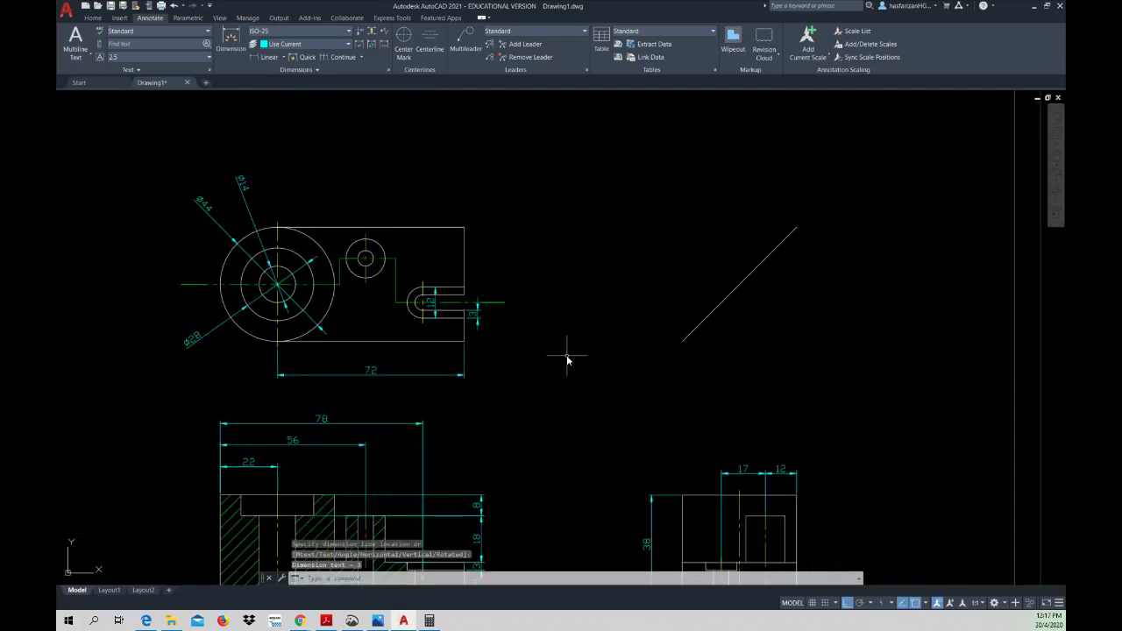
middle_click_drag(566, 356, 553, 358)
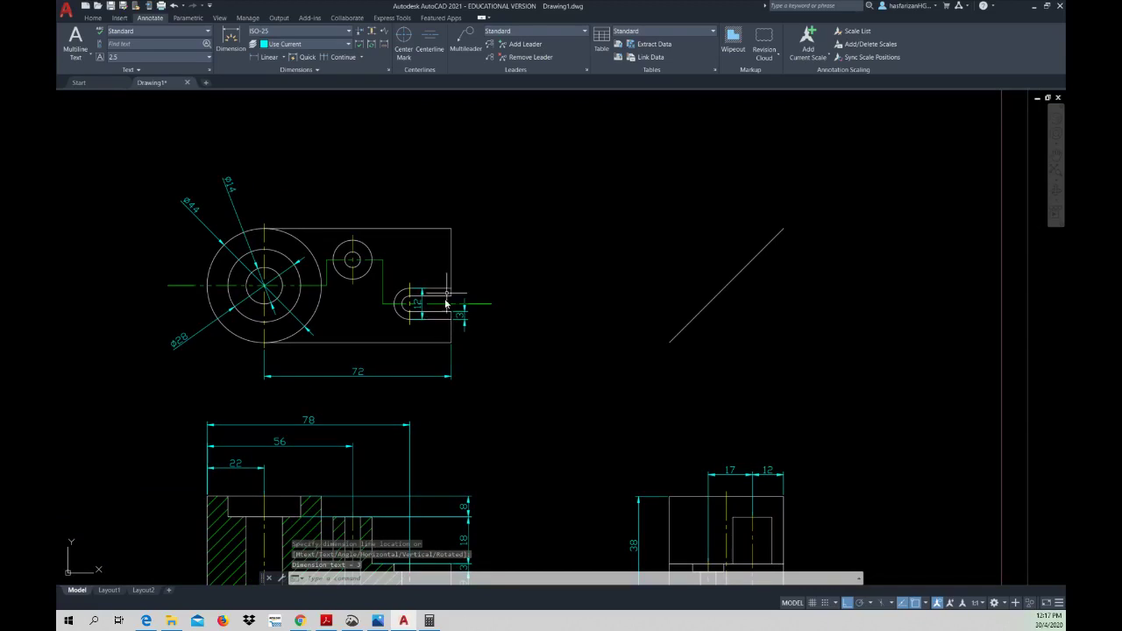
- Add the upper 3 dimension on the slot's other side
right_click(491, 263)
left_click(518, 266)
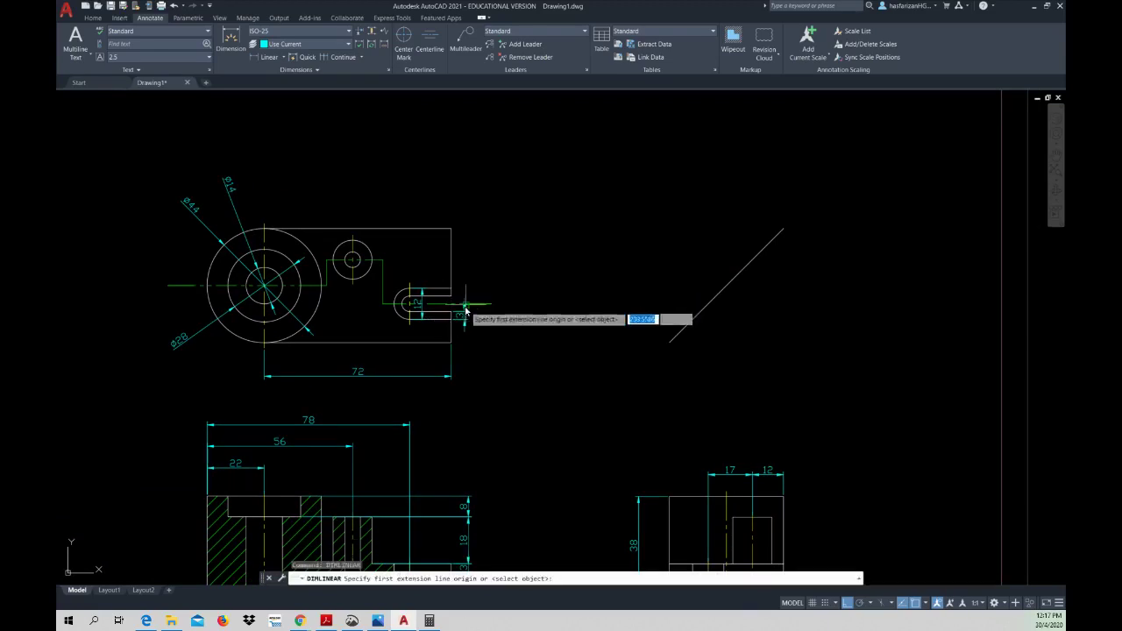
left_click(453, 302)
left_click(453, 291)
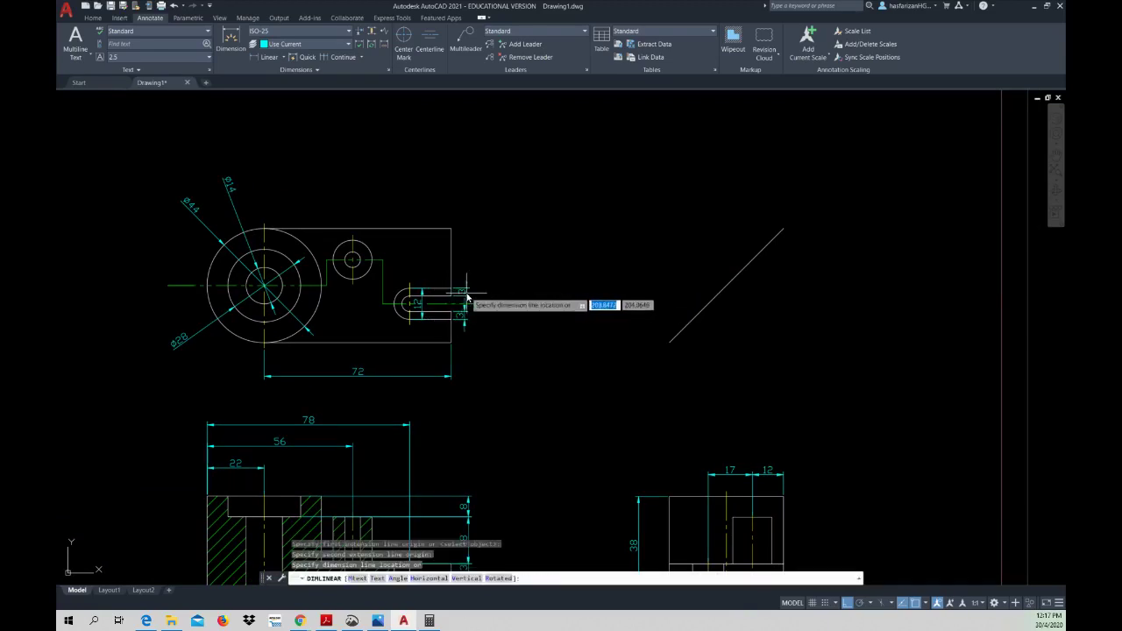
left_click(465, 305)
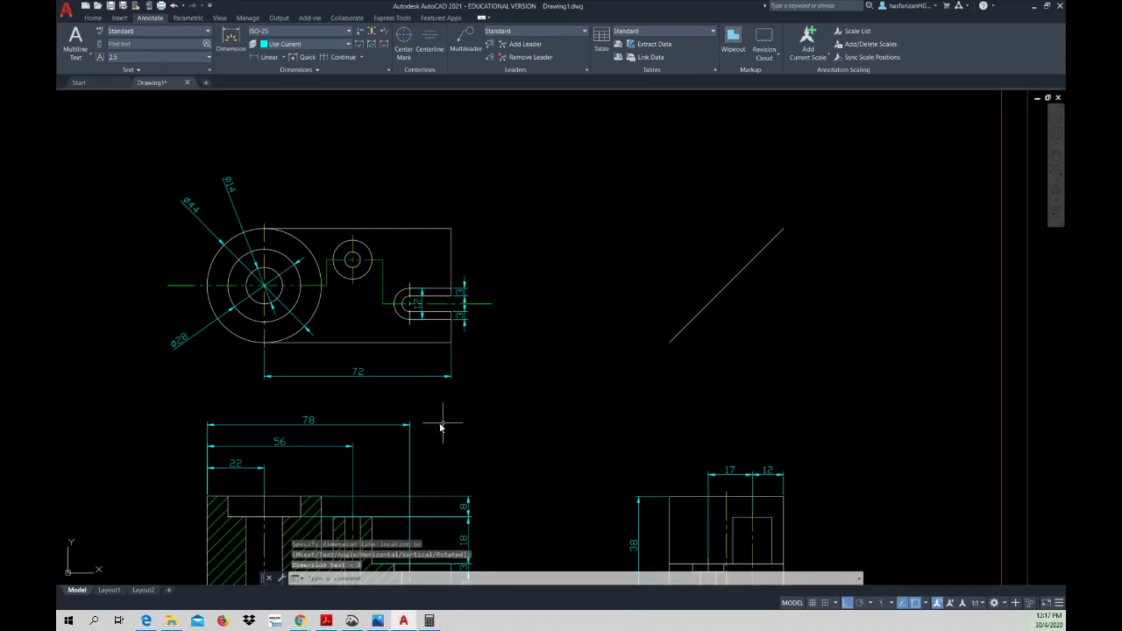
middle_click_drag(486, 409, 531, 350)
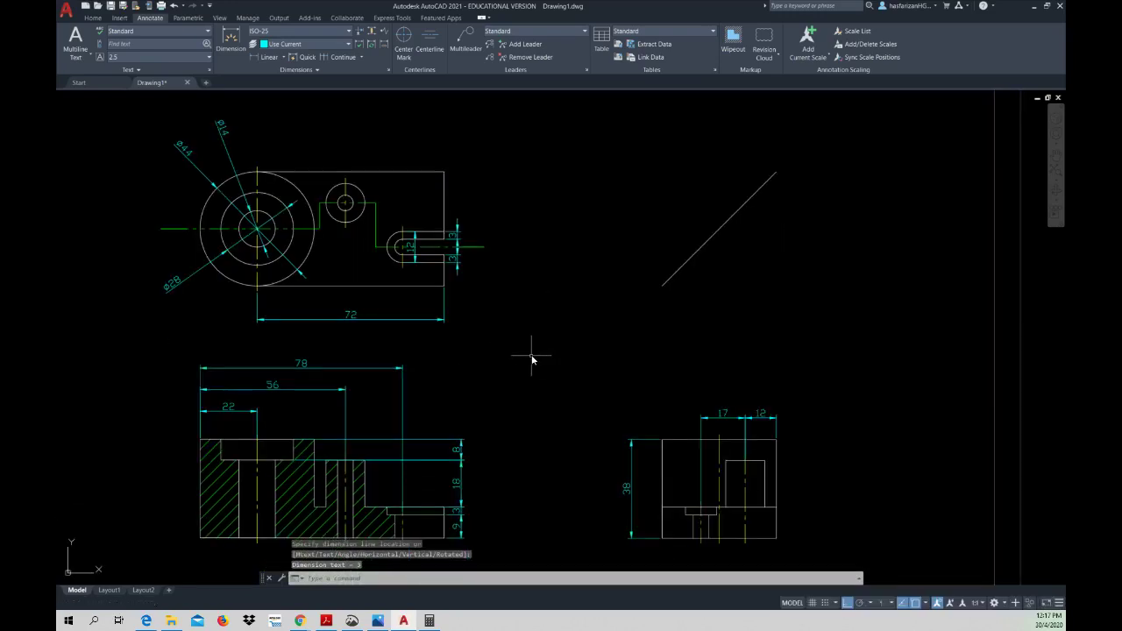
scroll(524, 351, "down", 1)
- Window-select and erase the 45° mitre line, then pan to review the three views
scroll(498, 348, "down", 1)
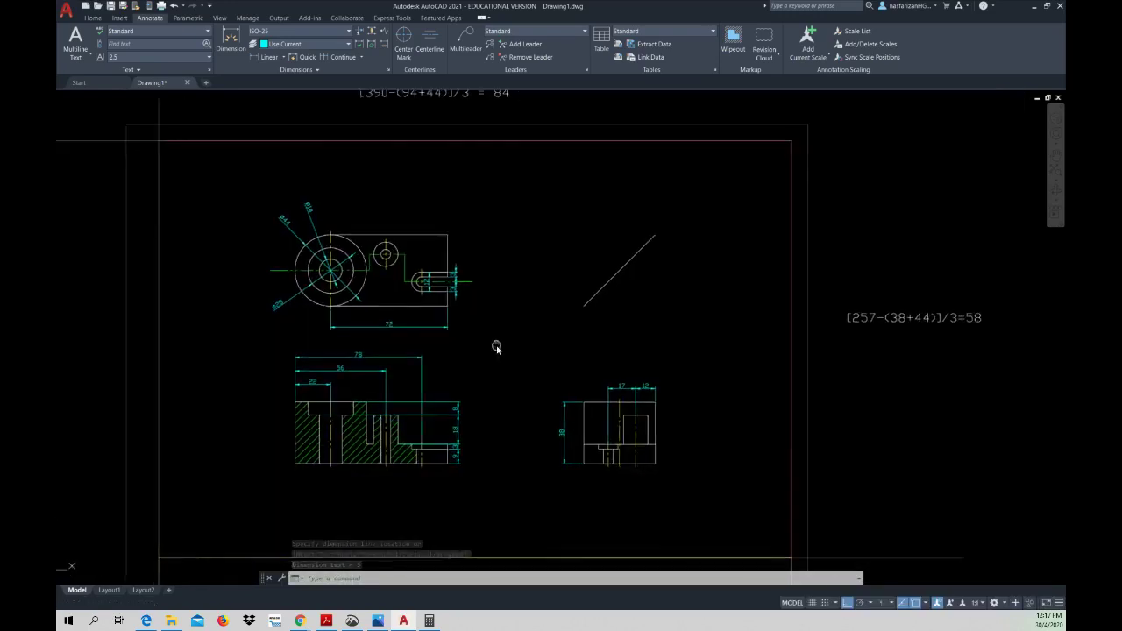
middle_click_drag(493, 348, 474, 386)
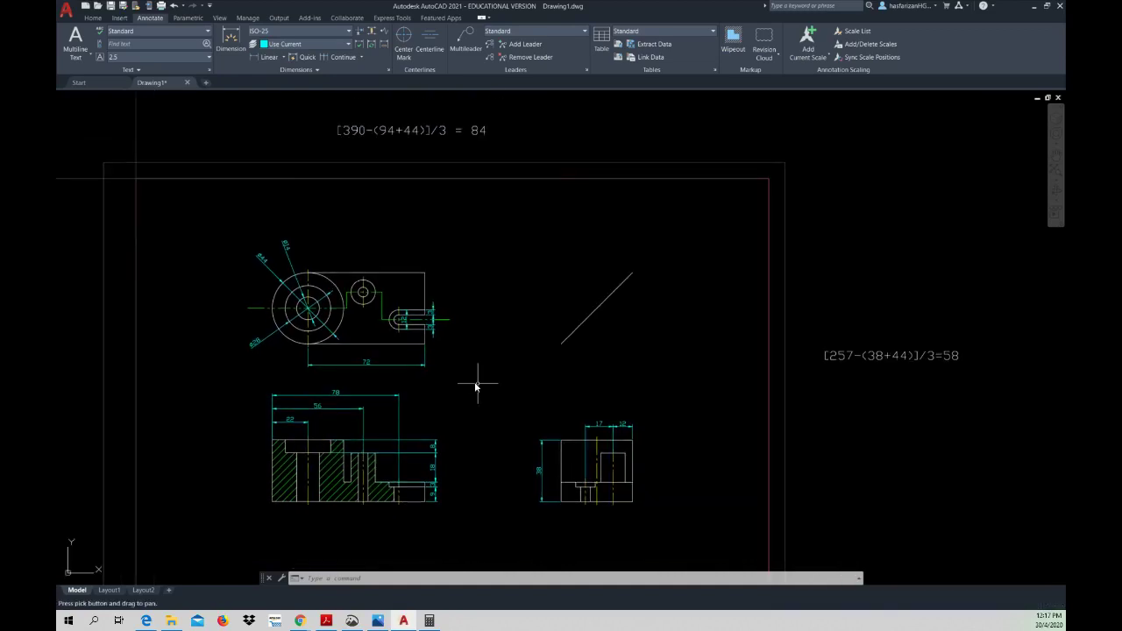
left_click(535, 254)
left_click(640, 360)
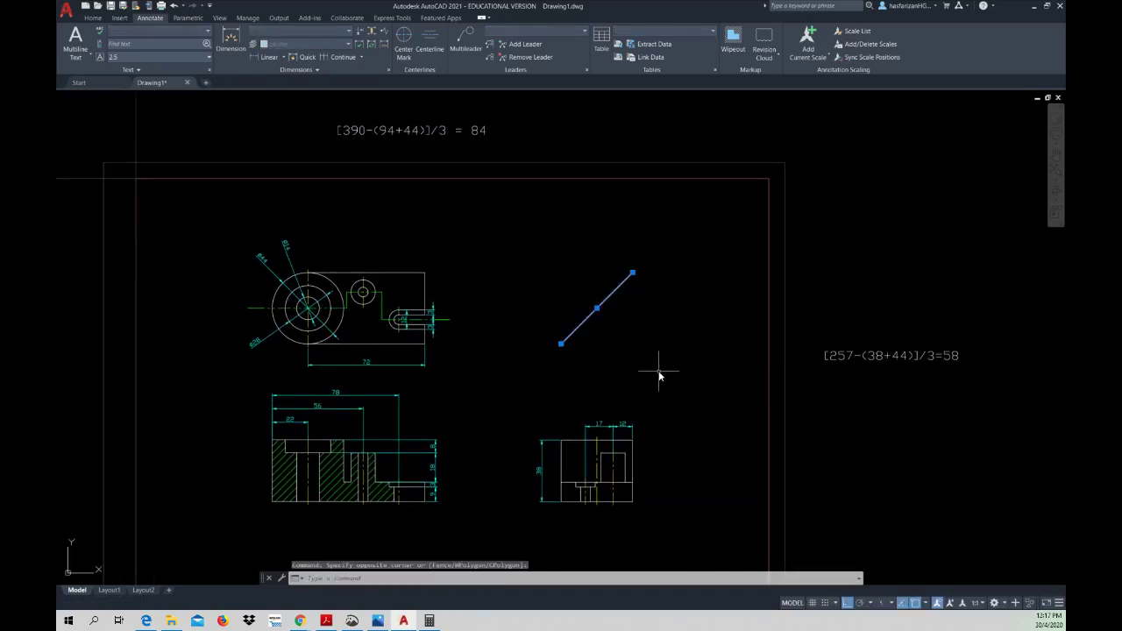
key("Delete")
middle_click_drag(573, 359, 546, 336)
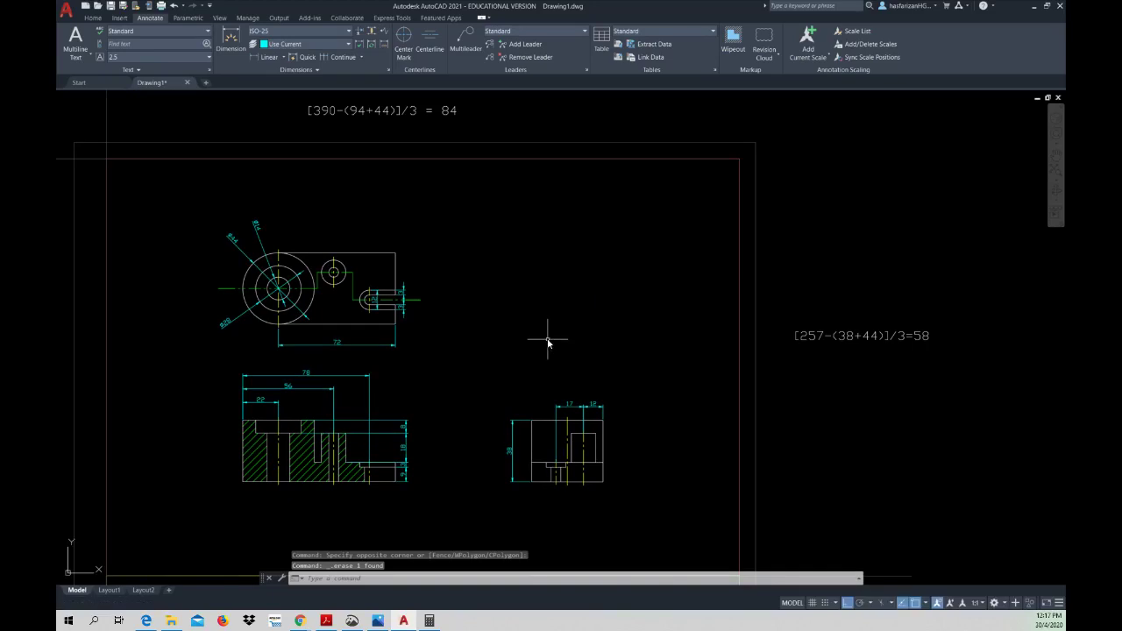
mouse_move(483, 464)
middle_mouse_down()
mouse_move(481, 453)
mouse_move(483, 466)
mouse_move(442, 476)
middle_mouse_up()
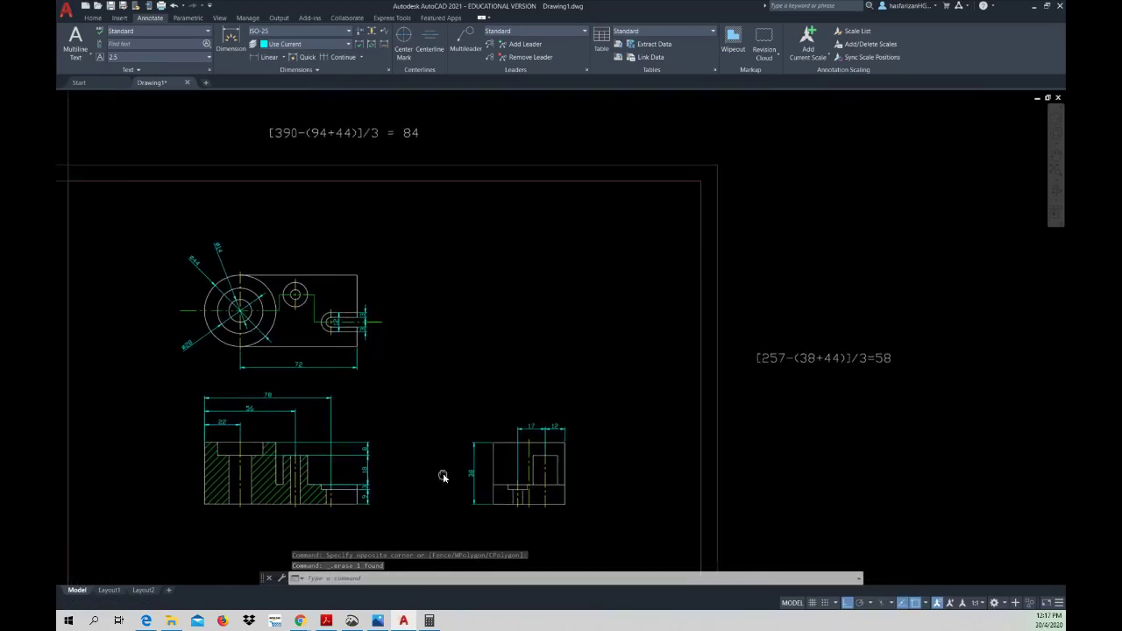
mouse_move(409, 395)
middle_mouse_down()
mouse_move(448, 321)
mouse_move(452, 400)
middle_mouse_up()
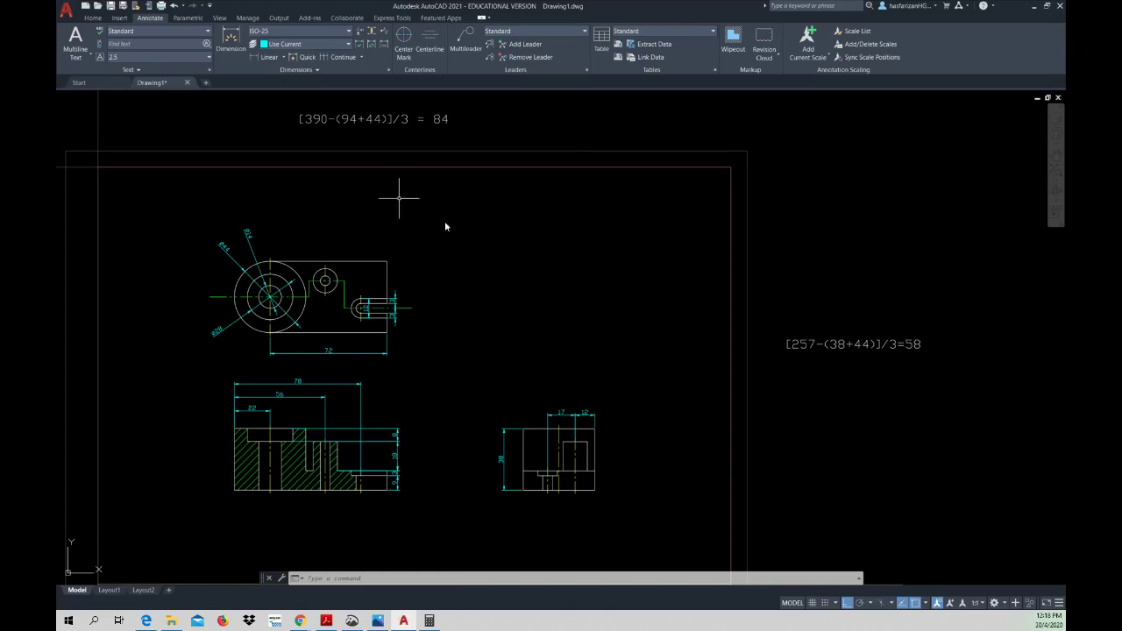
- Confirm Isometric snap in Drafting Settings, enable Isodraft, and select Isoplane Right
left_click(917, 606)
left_click(932, 591)
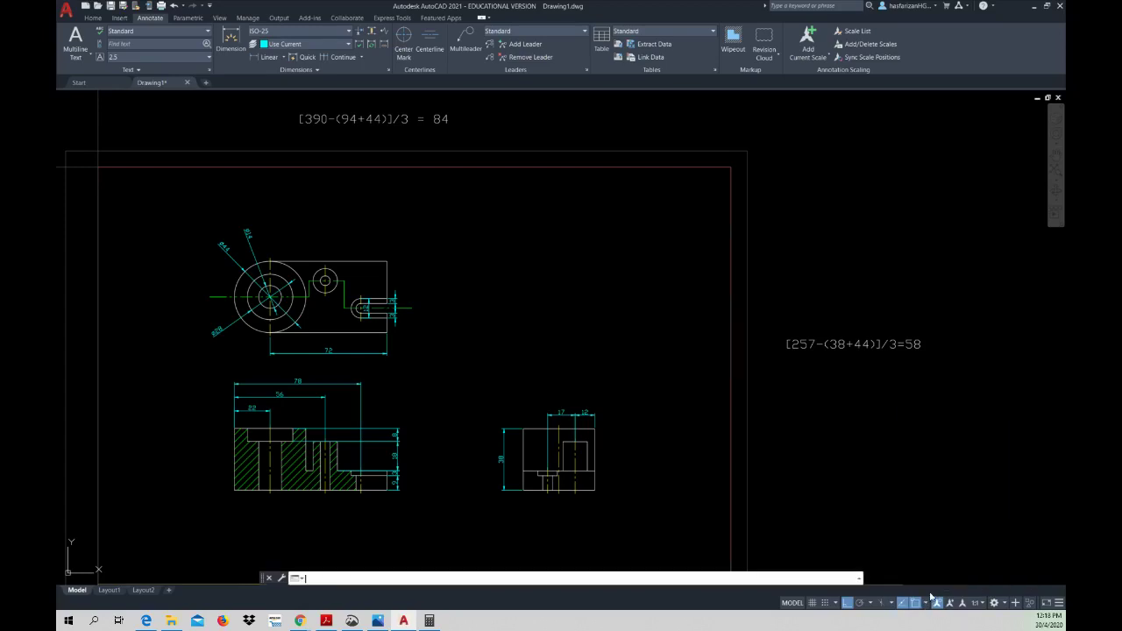
left_click(456, 212)
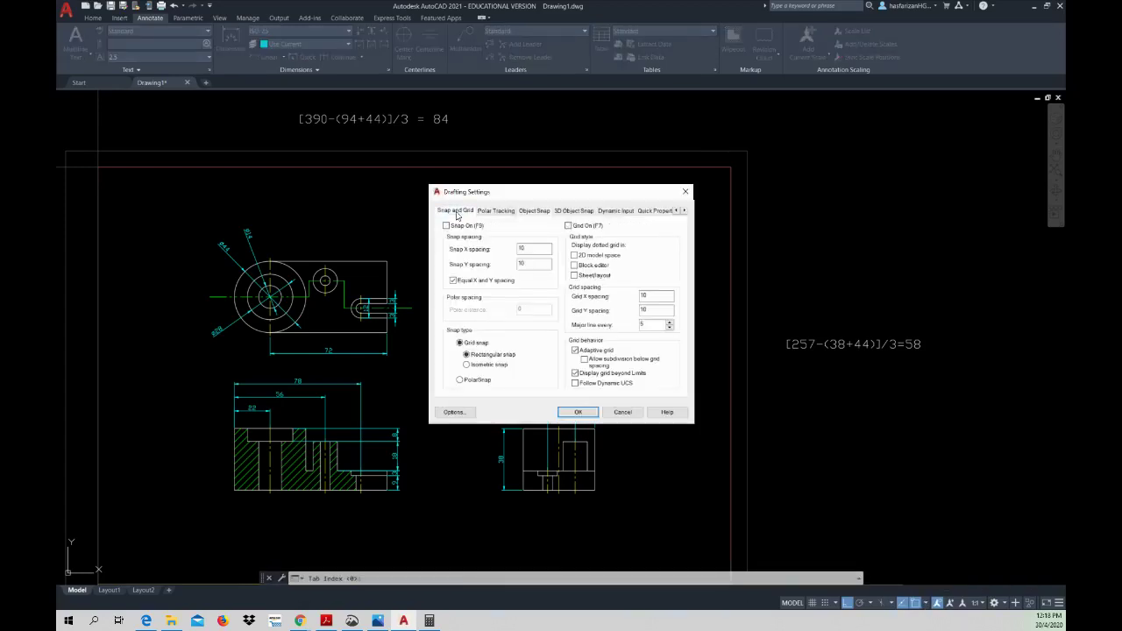
left_click(578, 412)
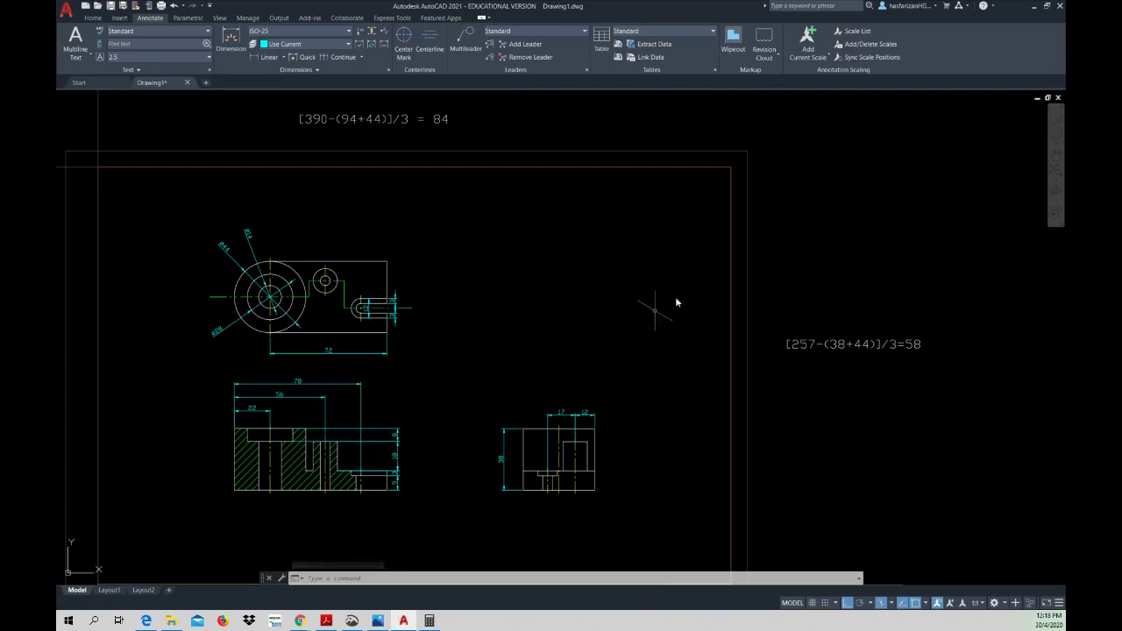
left_click(892, 603)
left_click(903, 580)
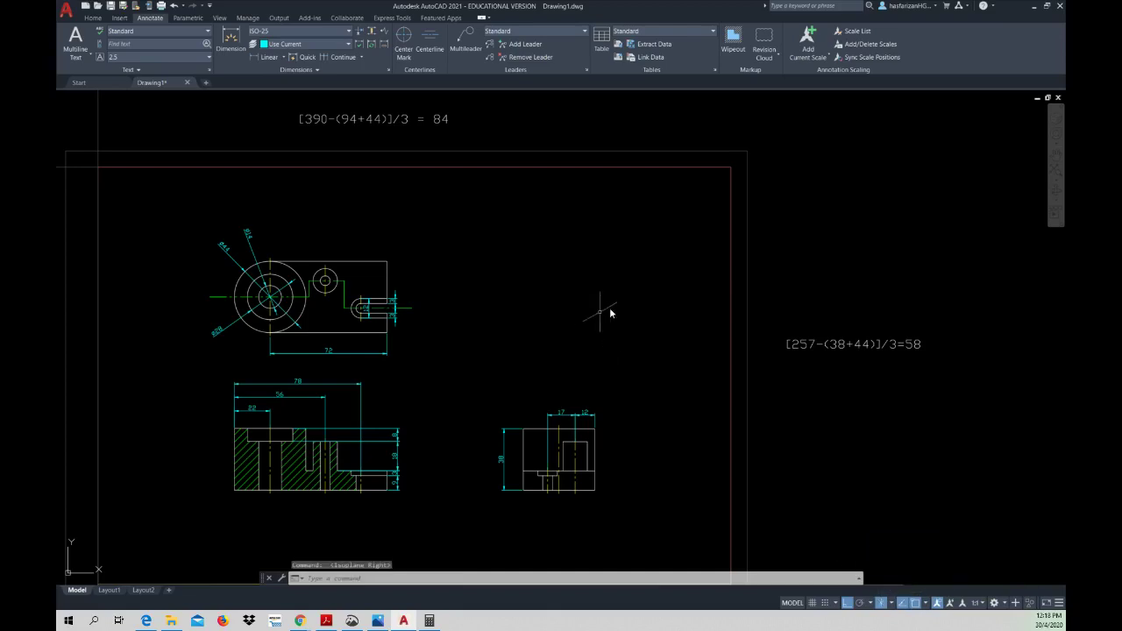
- Abandon the line on the wrong layer and make contruct.l the current layer
left_click(92, 18)
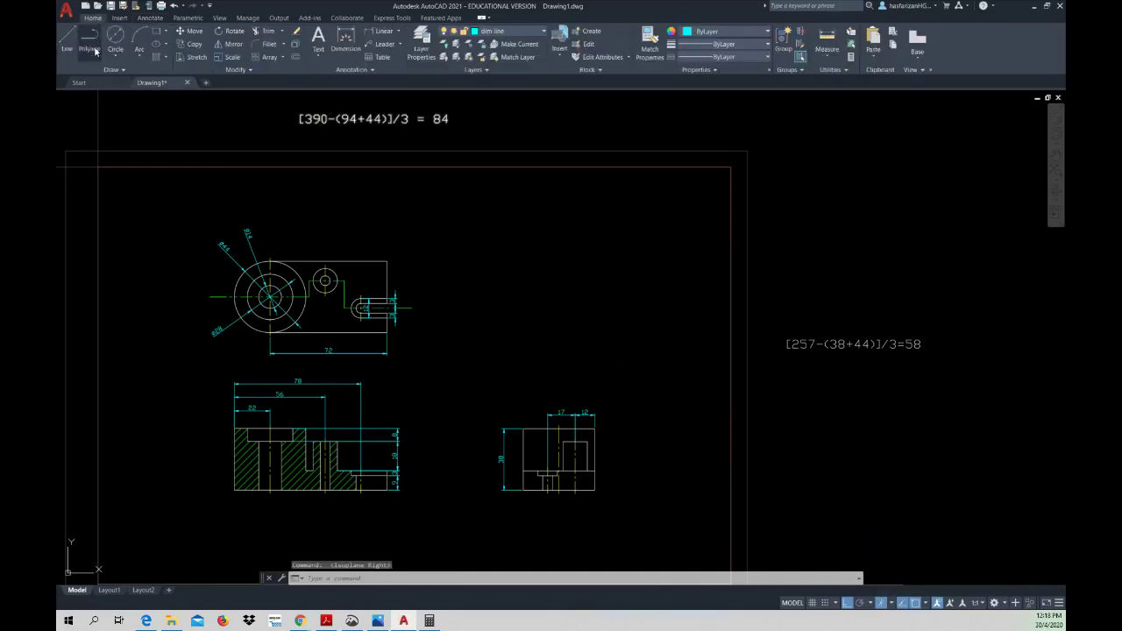
left_click(66, 40)
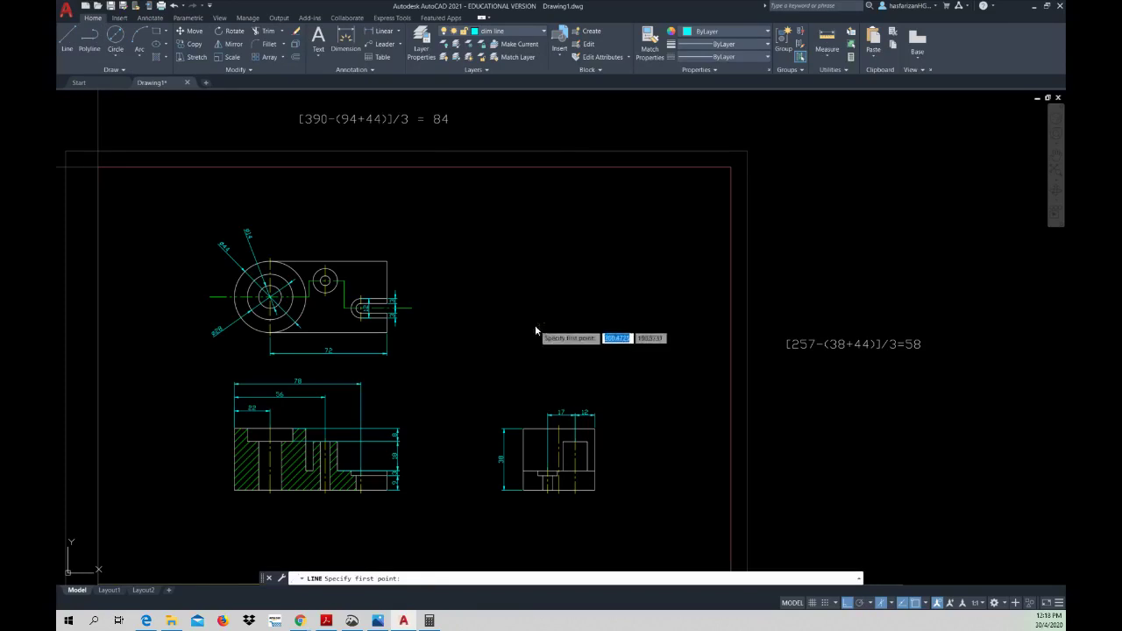
left_click(535, 324)
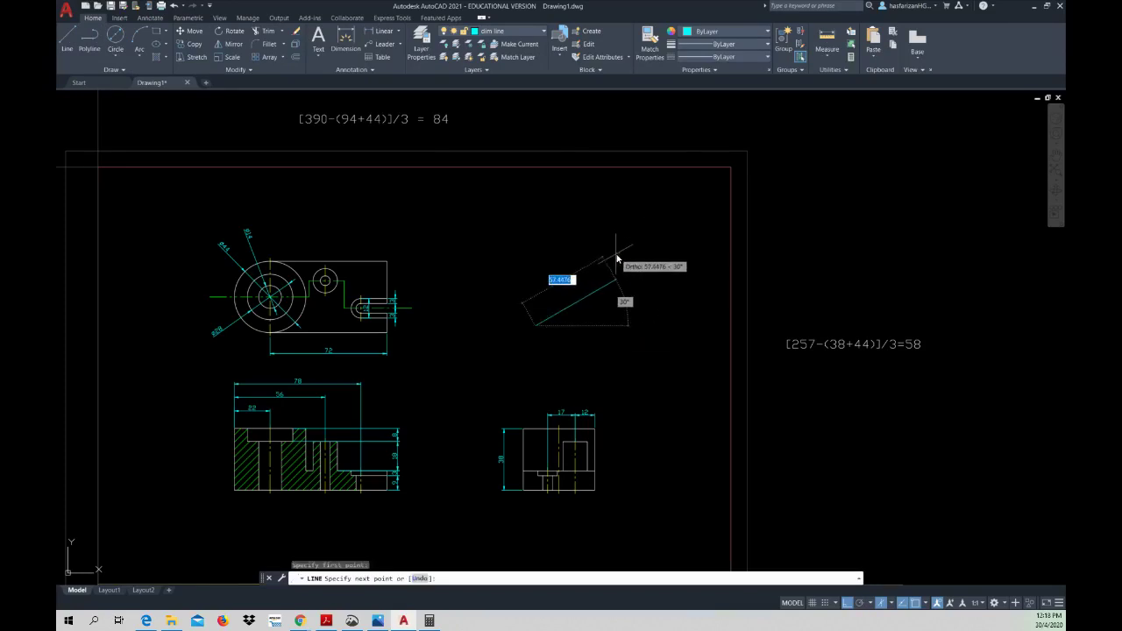
key("Escape")
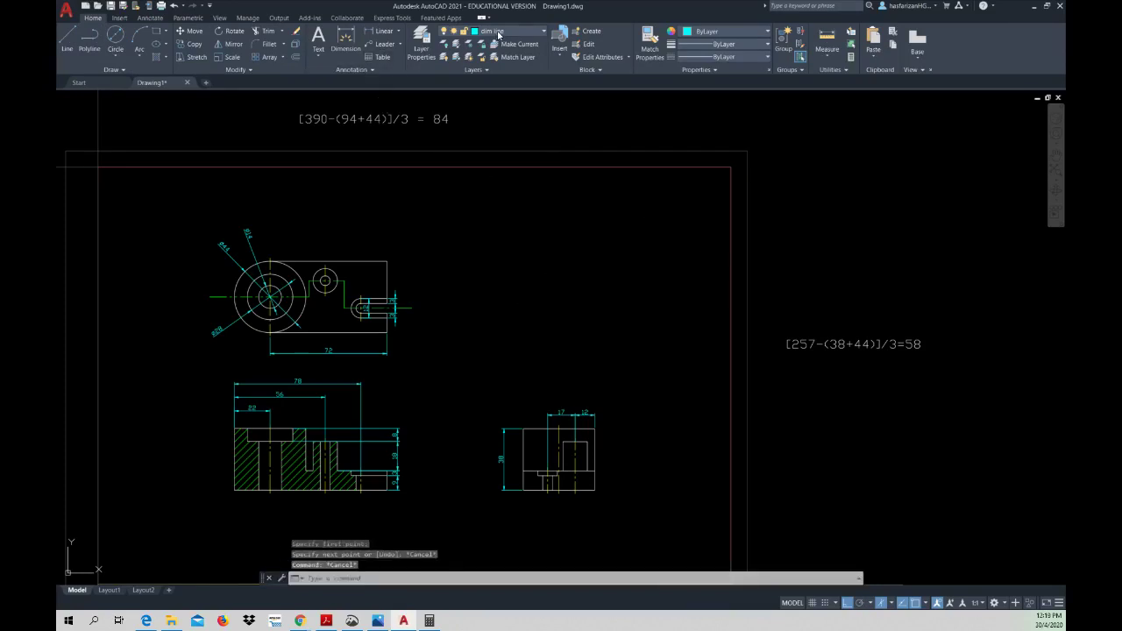
left_click(498, 35)
left_click(508, 91)
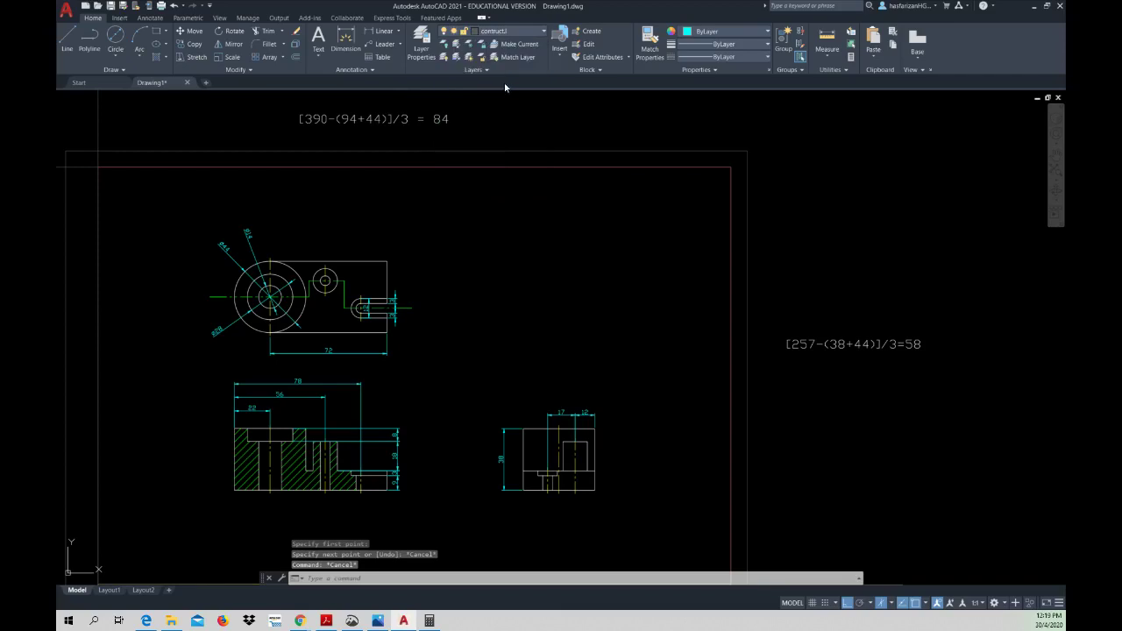
- Draw the 94-long isometric edge at 30° right of the views
left_click(62, 43)
left_click(568, 316)
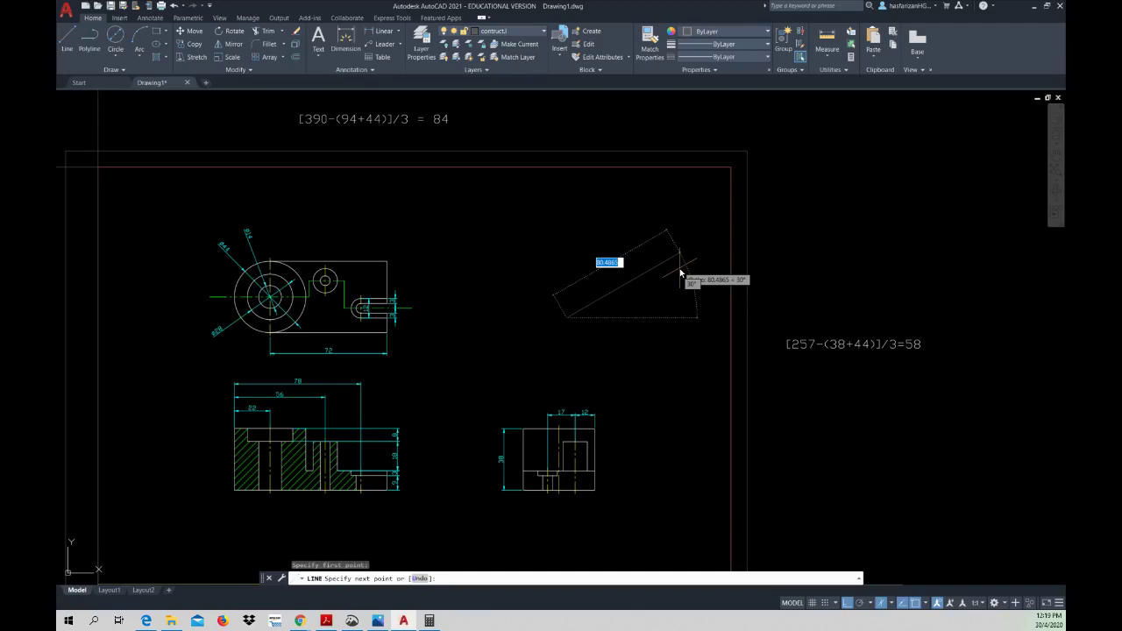
type("84")
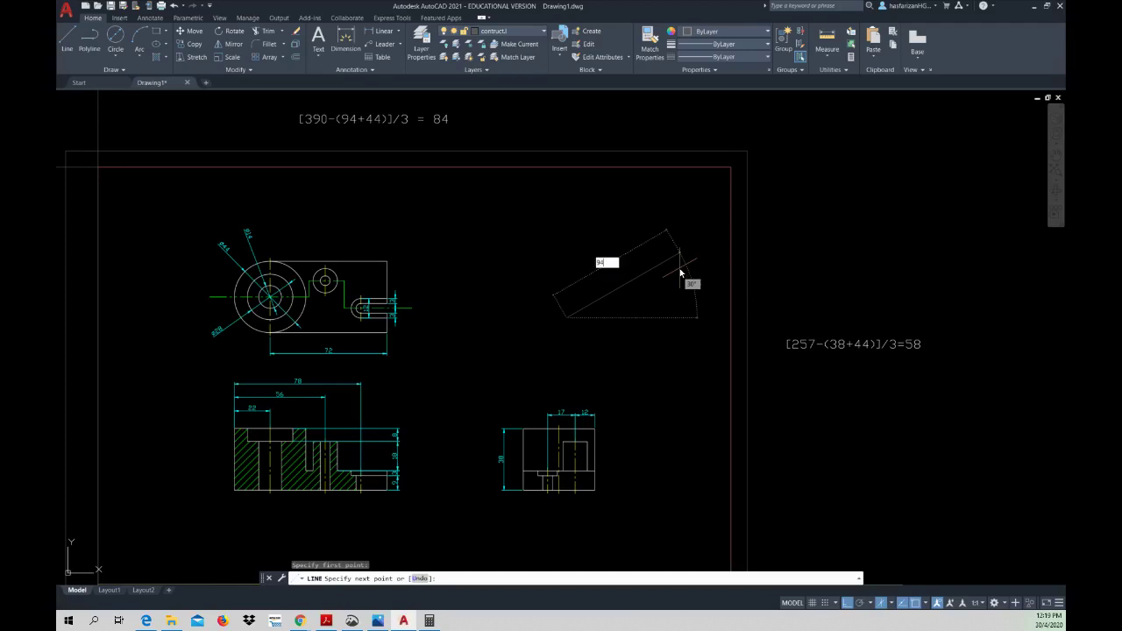
key("Return")
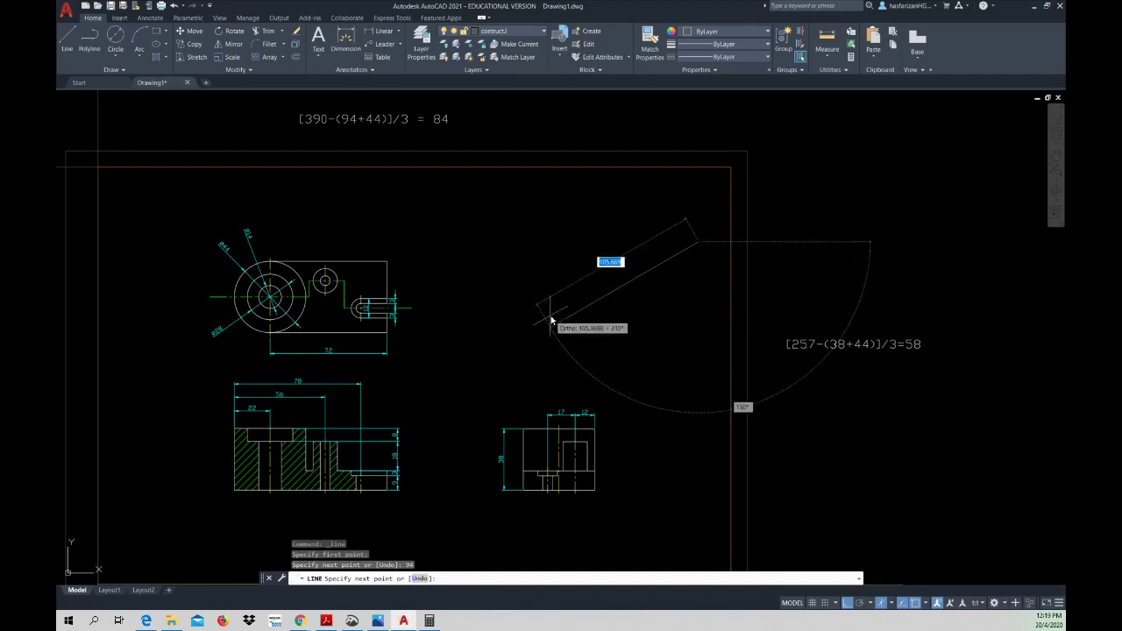
key("Escape")
- Draw a 38-long vertical edge from the 94 edge's lower end
right_click(582, 277)
left_click(602, 281)
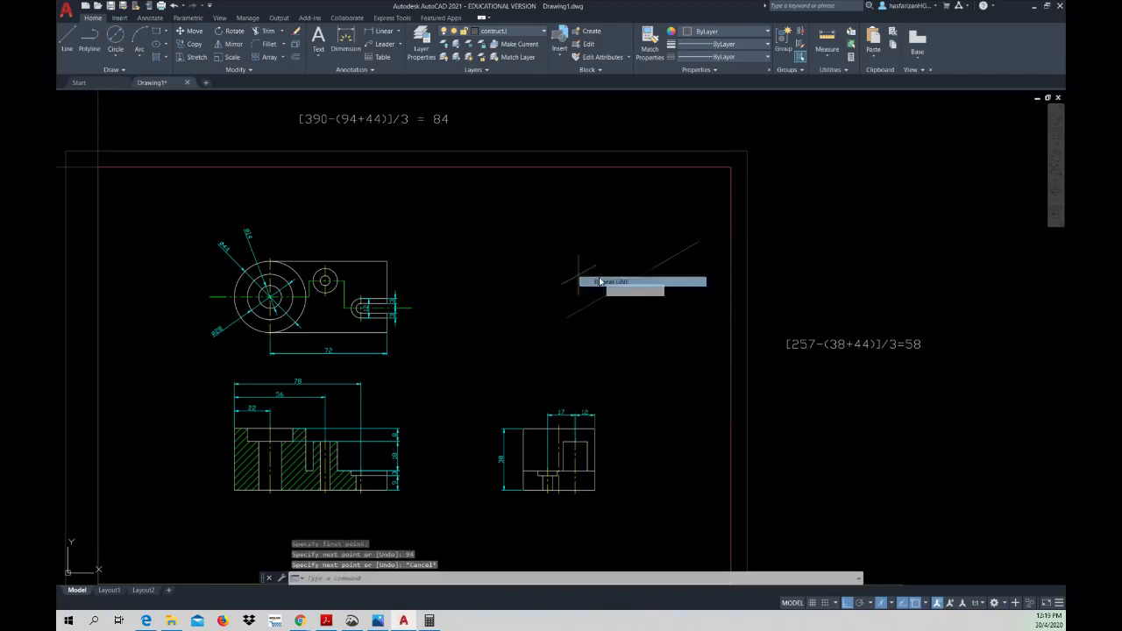
left_click(568, 322)
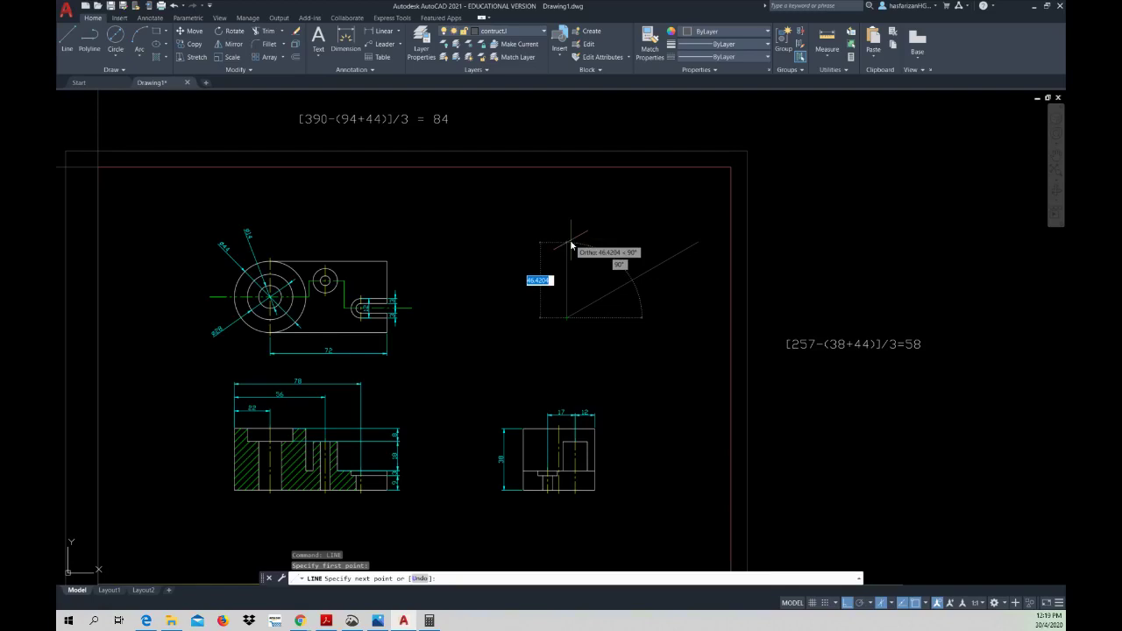
type("58")
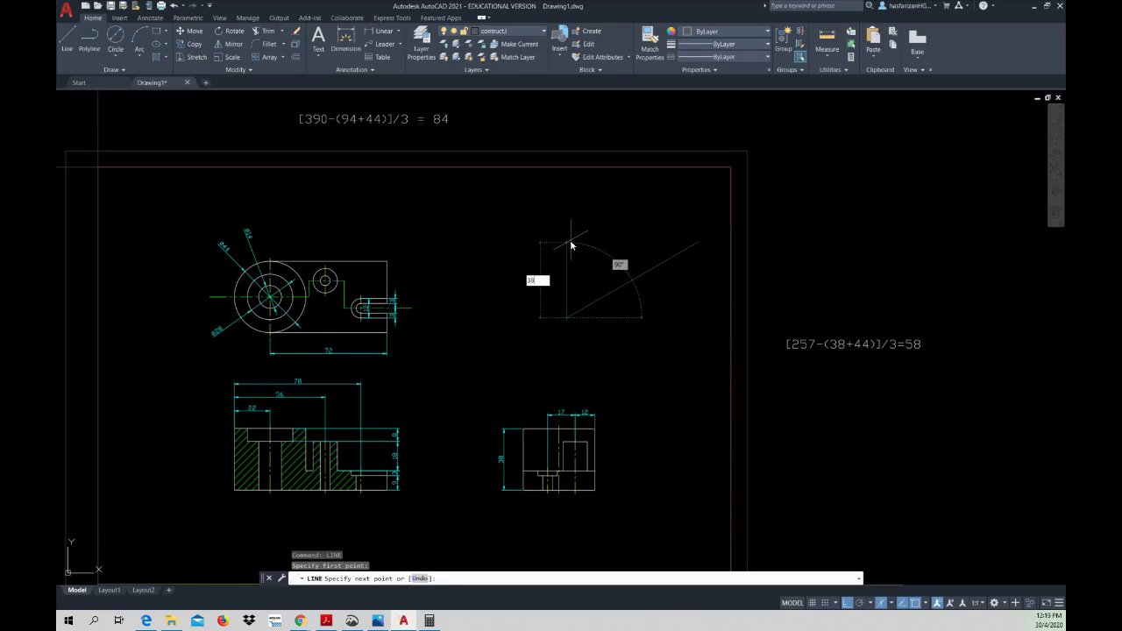
key("Return")
key("Escape")
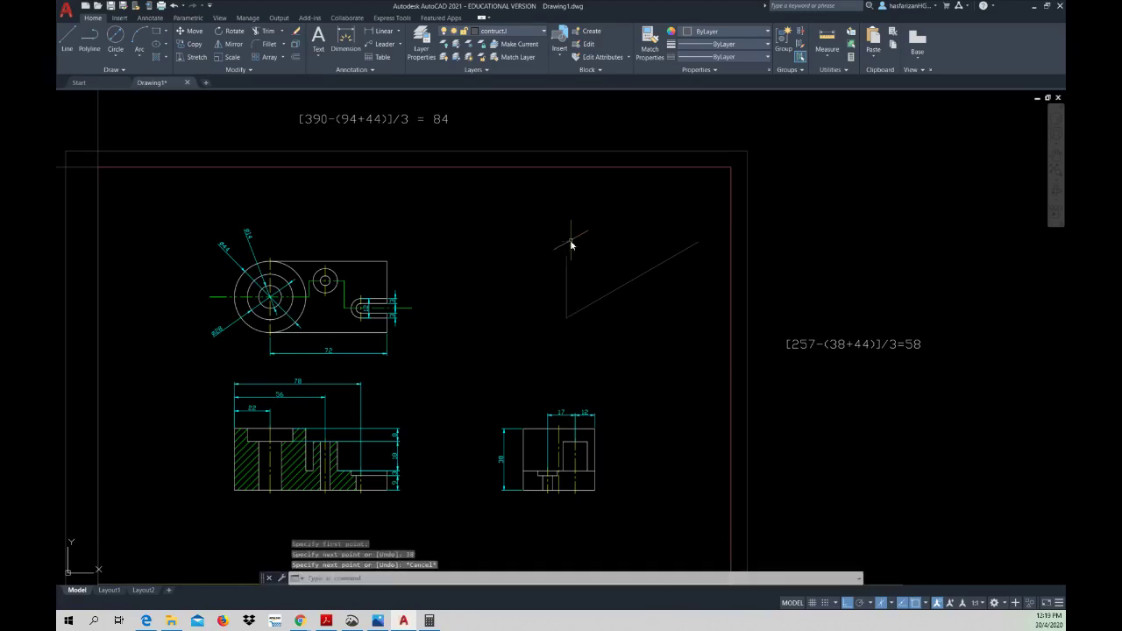
- Switch to Isoplane Left and draw the 44-long edge at 150° from the same corner
left_click(891, 604)
left_click(907, 549)
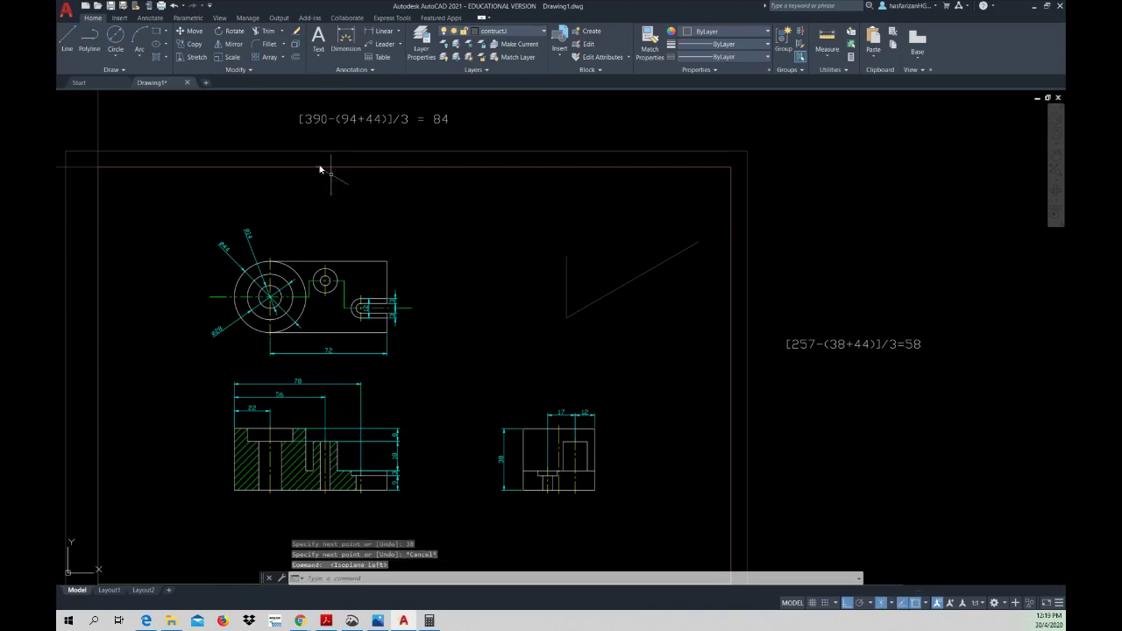
left_click(566, 318)
type("44")
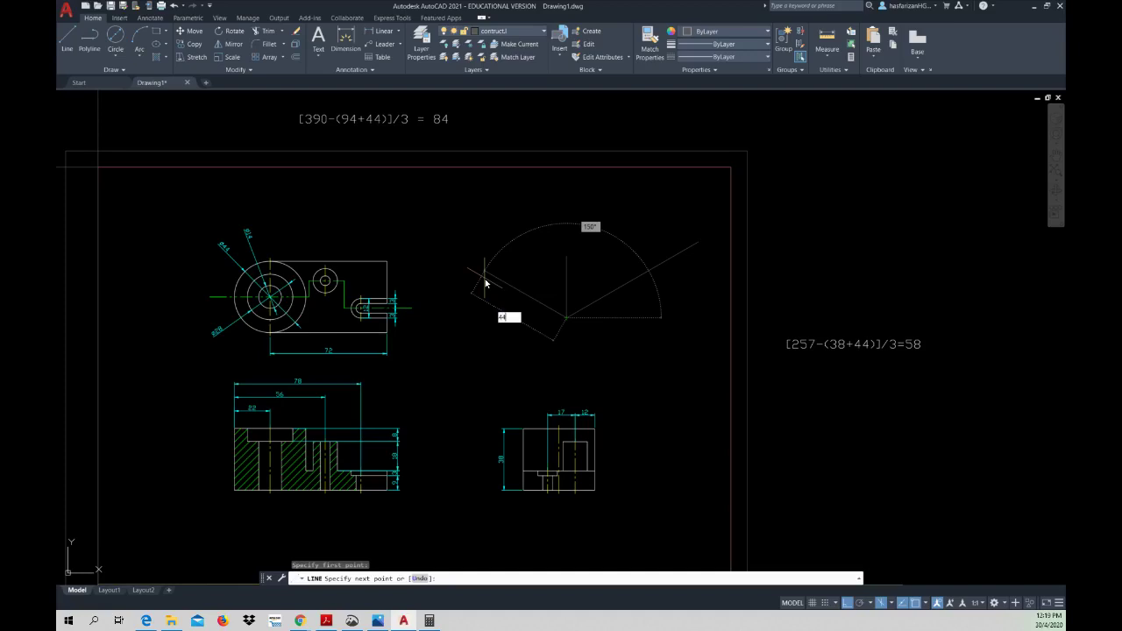
key("Return")
key("Escape")
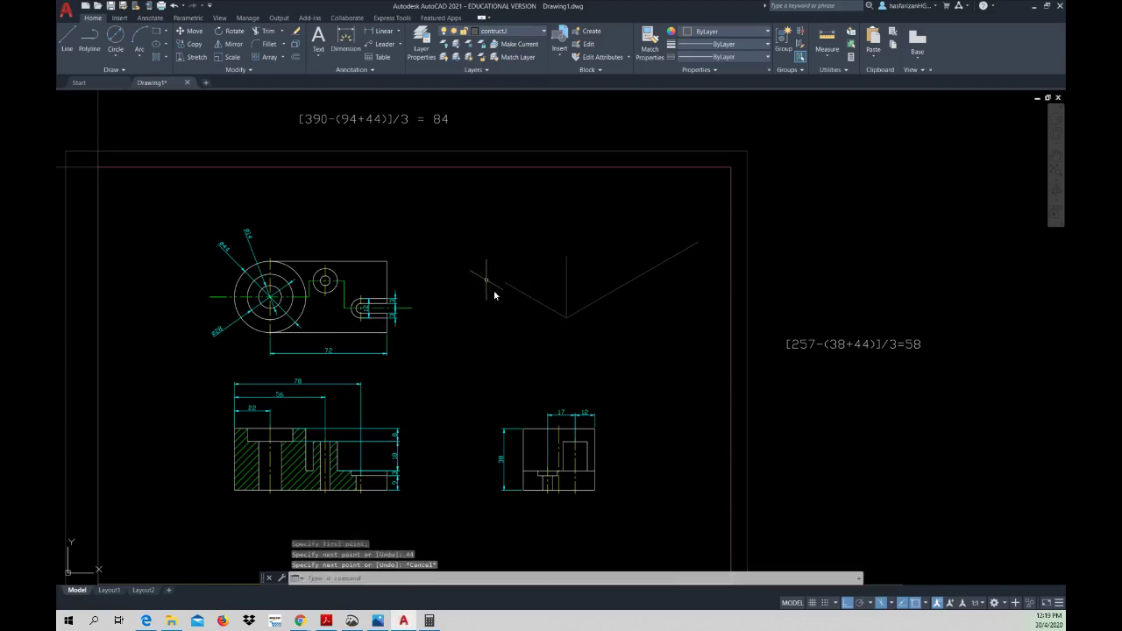
- Copy the 38 vertical edge to the ends of the 94 and 44 edges
left_click(193, 49)
left_click(568, 297)
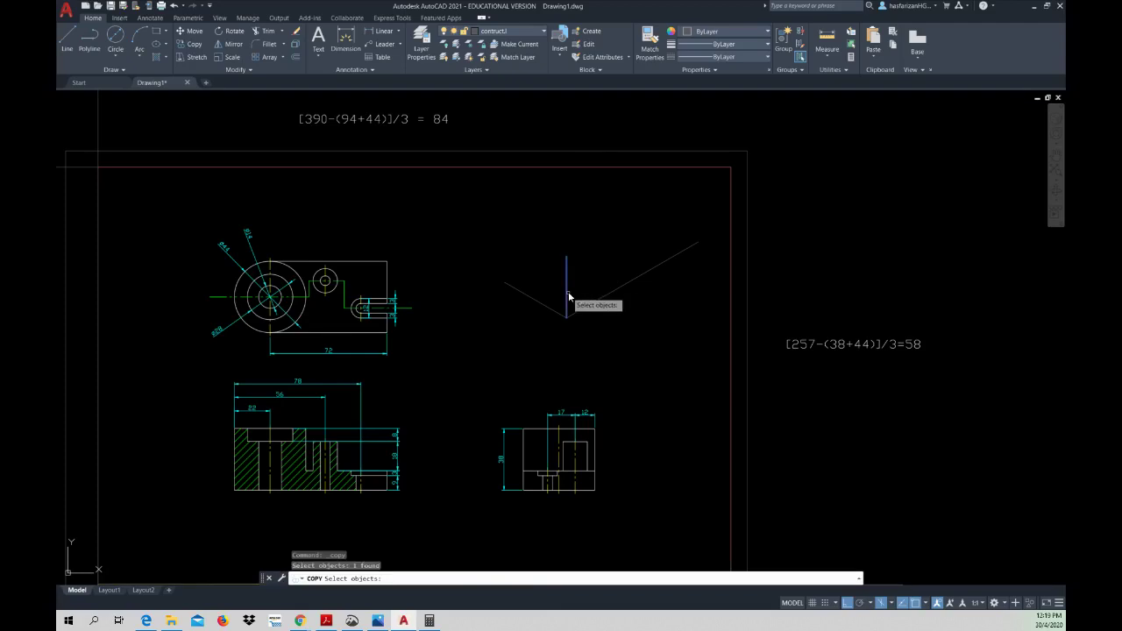
key("Return")
left_click(567, 316)
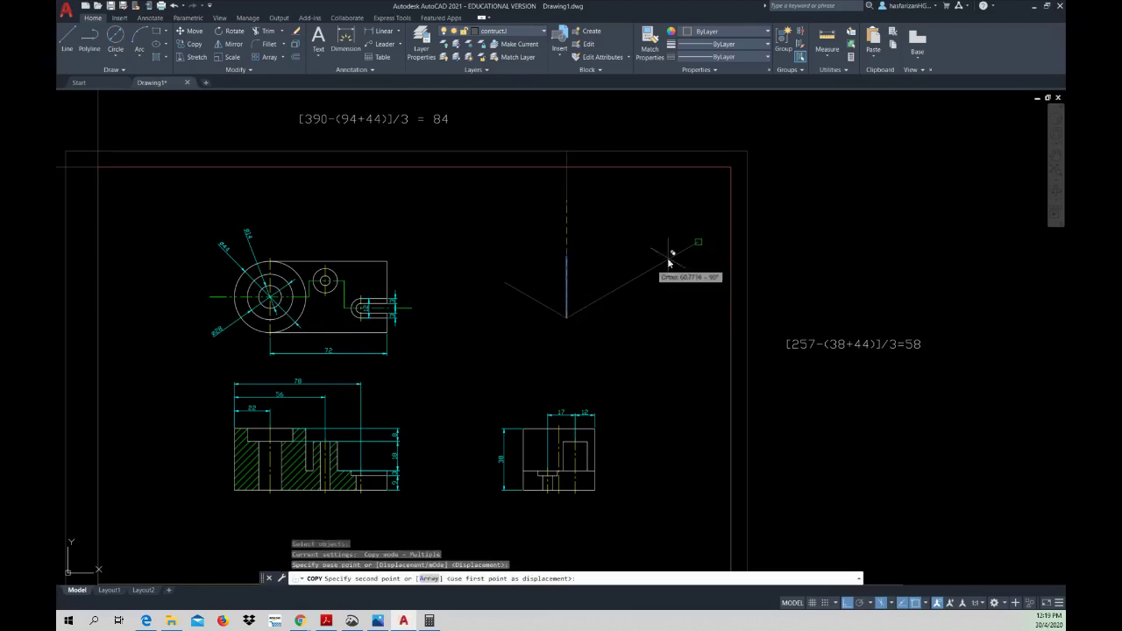
left_click(699, 241)
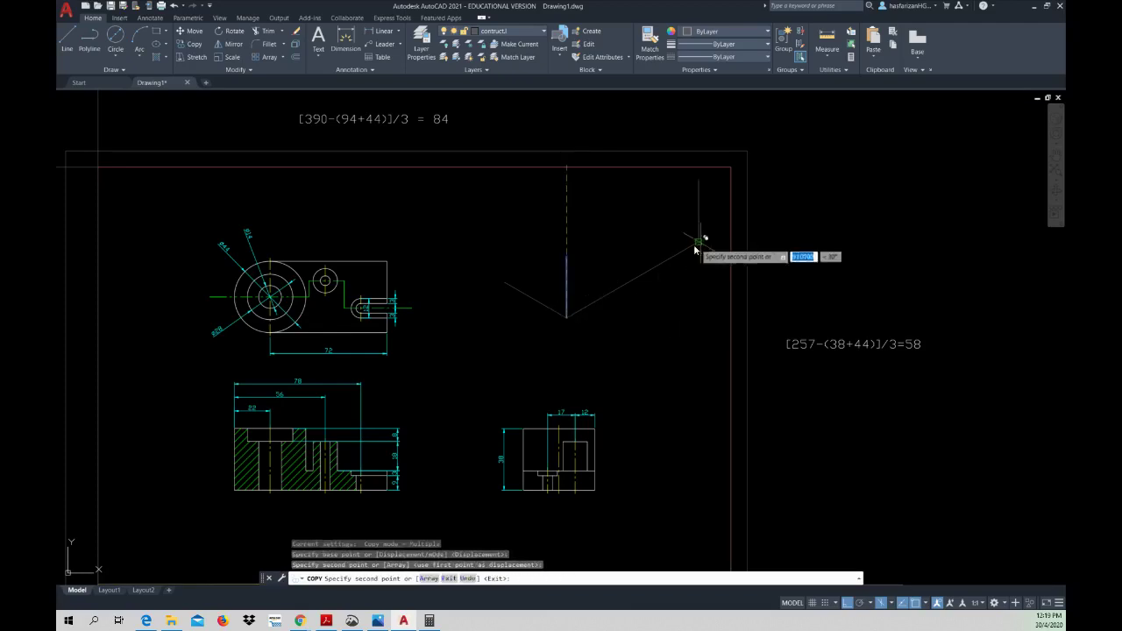
left_click(506, 289)
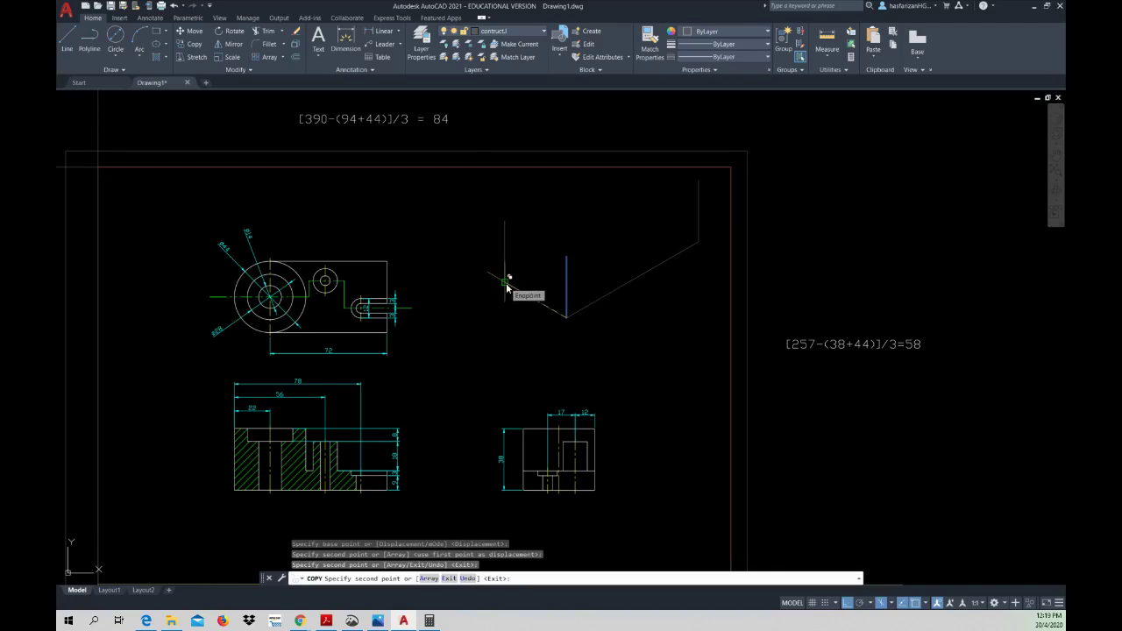
key("Escape")
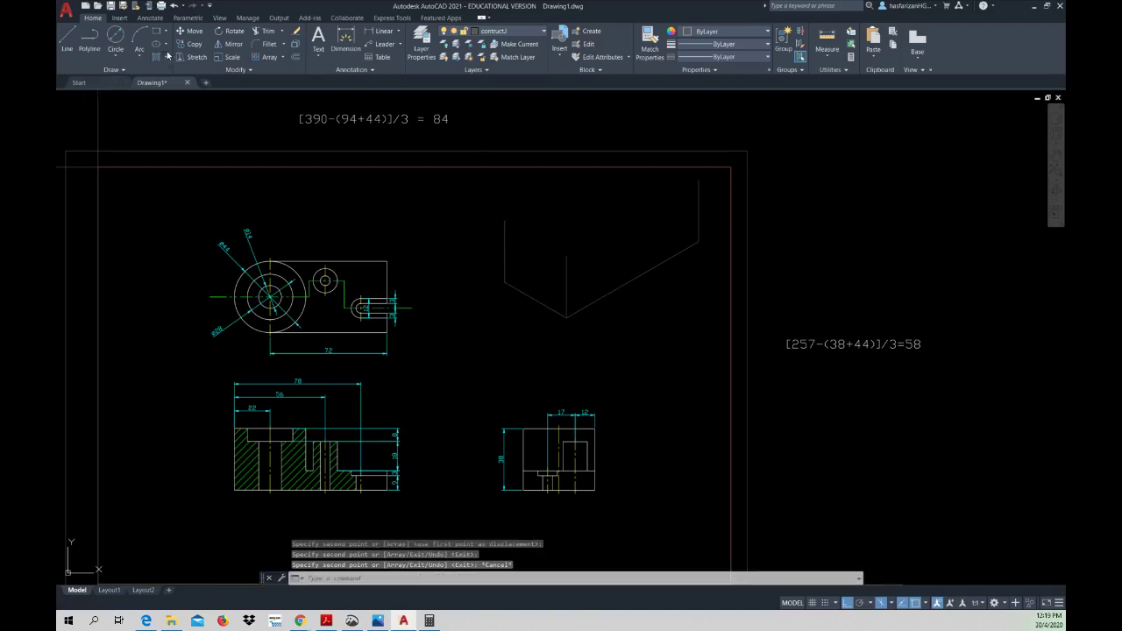
- Move the diagonal and vertical edges straight down to realign the box corner
type("m")
key("Return")
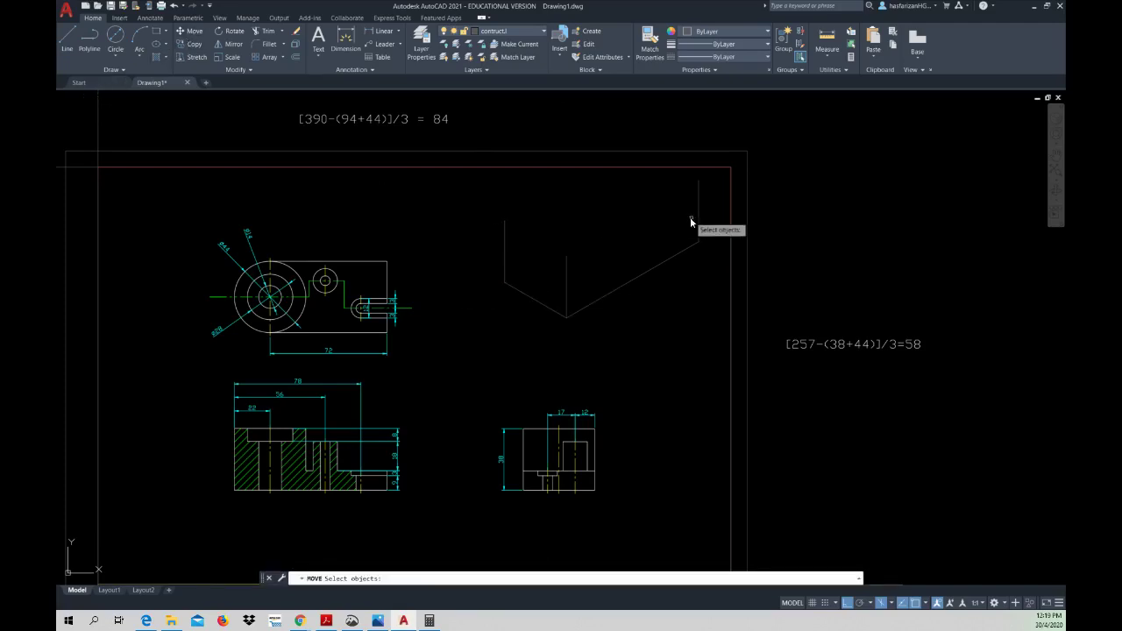
left_click(696, 216)
left_click(688, 247)
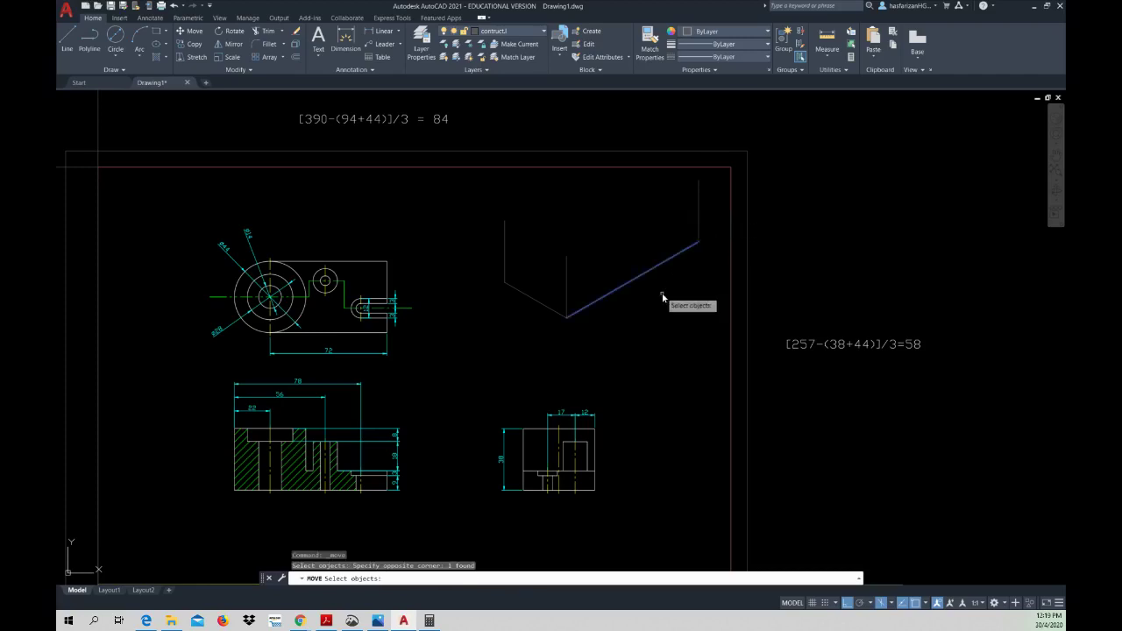
left_click(698, 240)
left_click(566, 285)
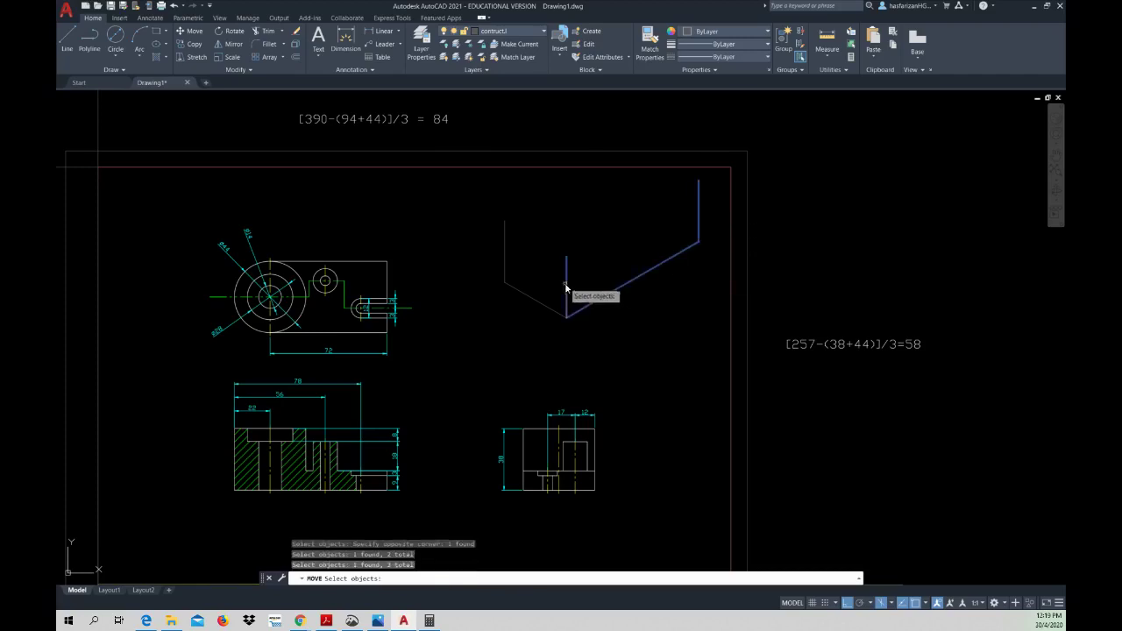
left_click(536, 306)
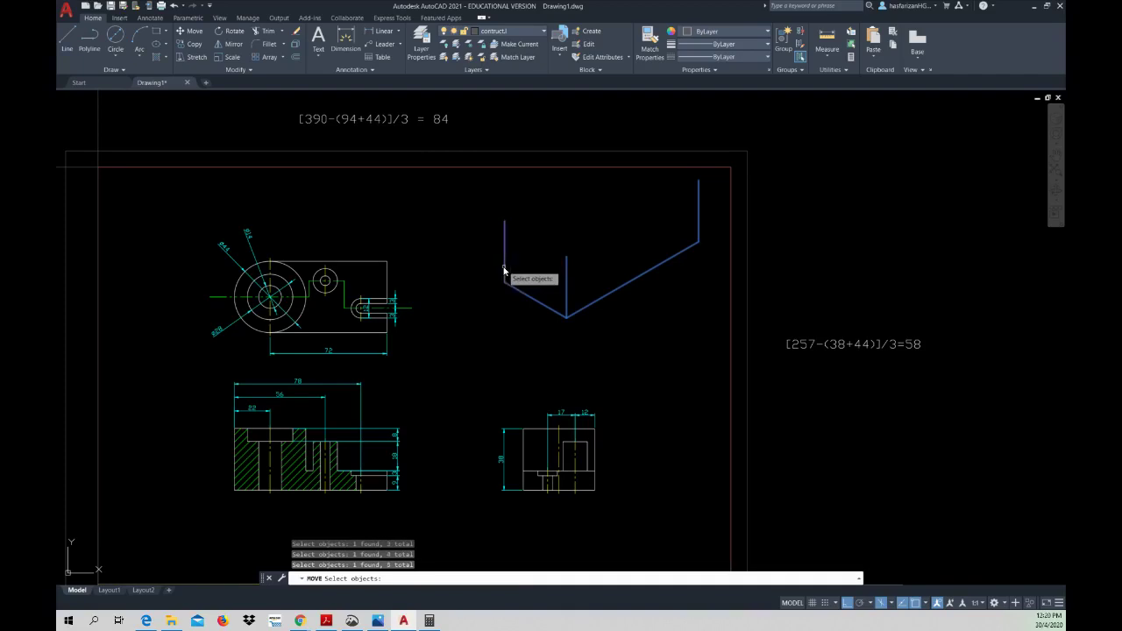
key("Return")
left_click(571, 215)
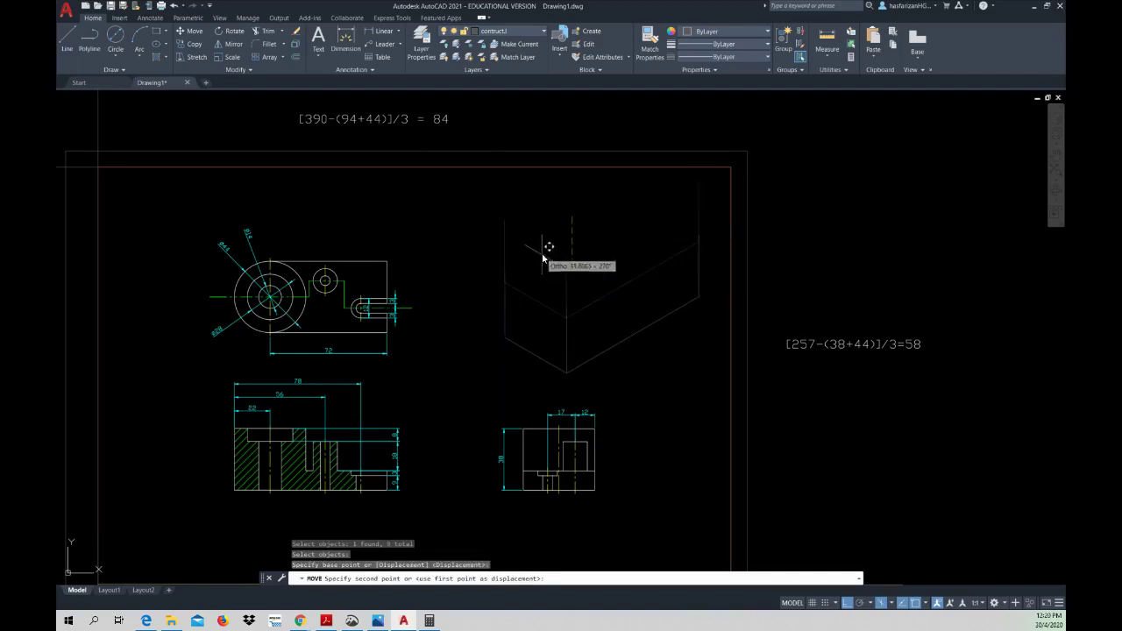
left_click(543, 256)
key("Escape")
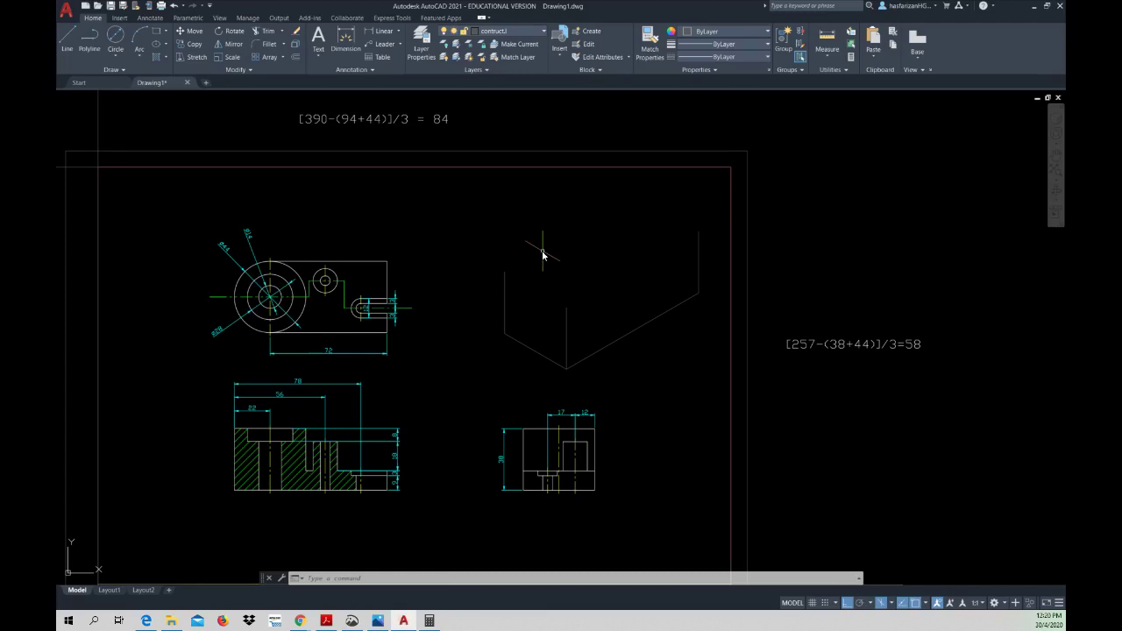
- Copy the slanted bottom edge 38 units up and to the top-left corner
left_click(189, 49)
left_click(601, 355)
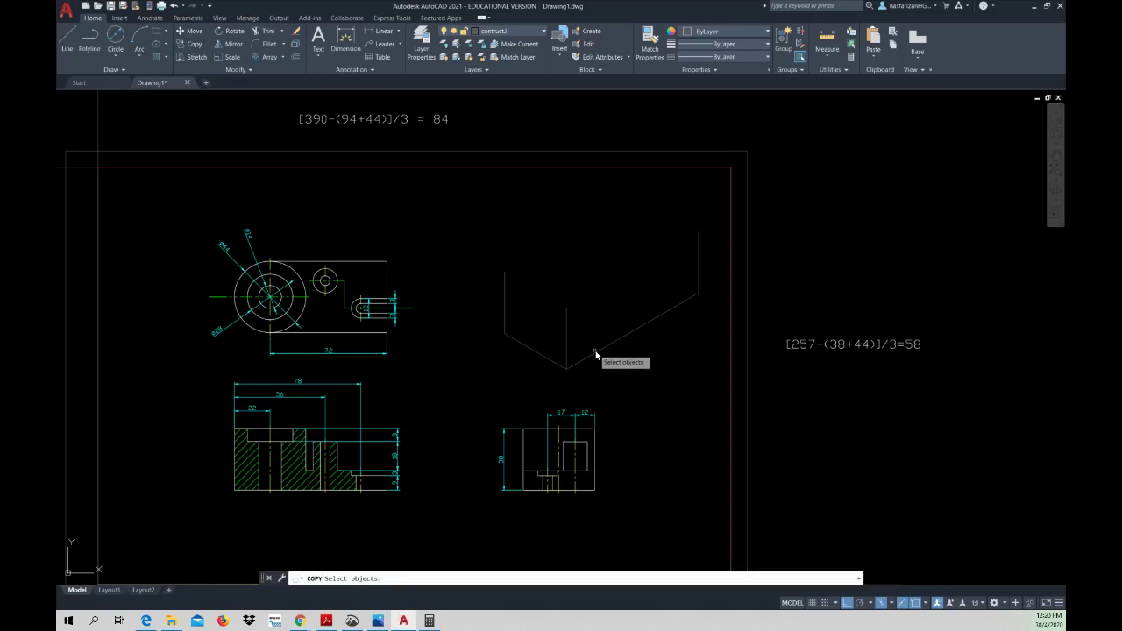
left_click(591, 360)
key("Return")
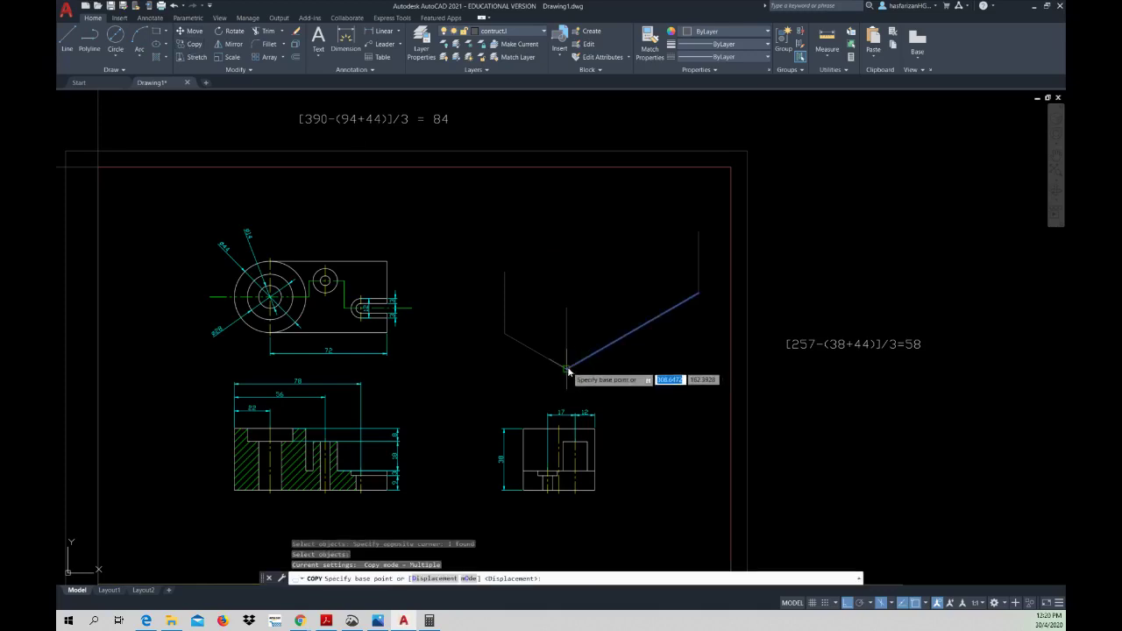
left_click(568, 370)
type("38")
key("Return")
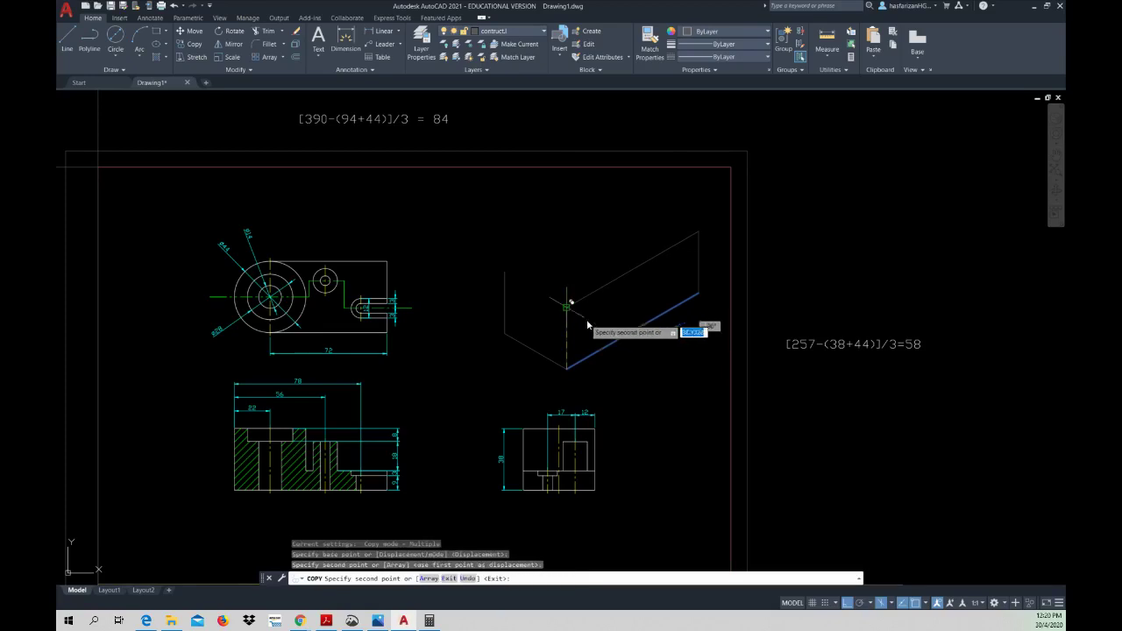
left_click(506, 270)
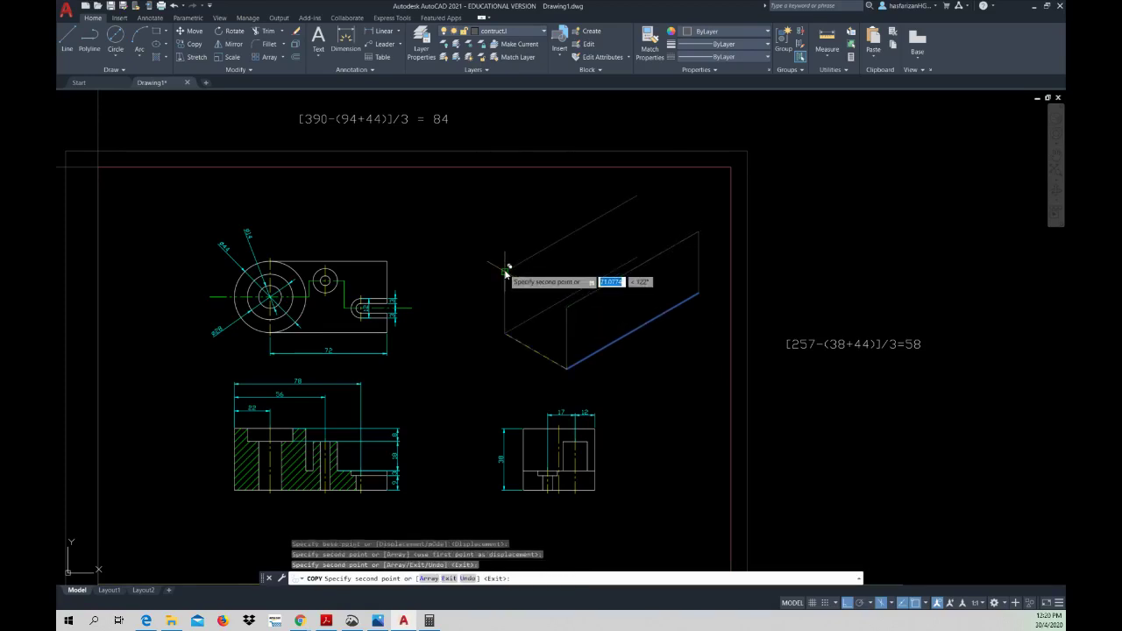
key("Return")
- Copy the lower-left slanted edge to form the box's top-right edge
right_click(513, 263)
left_click(535, 270)
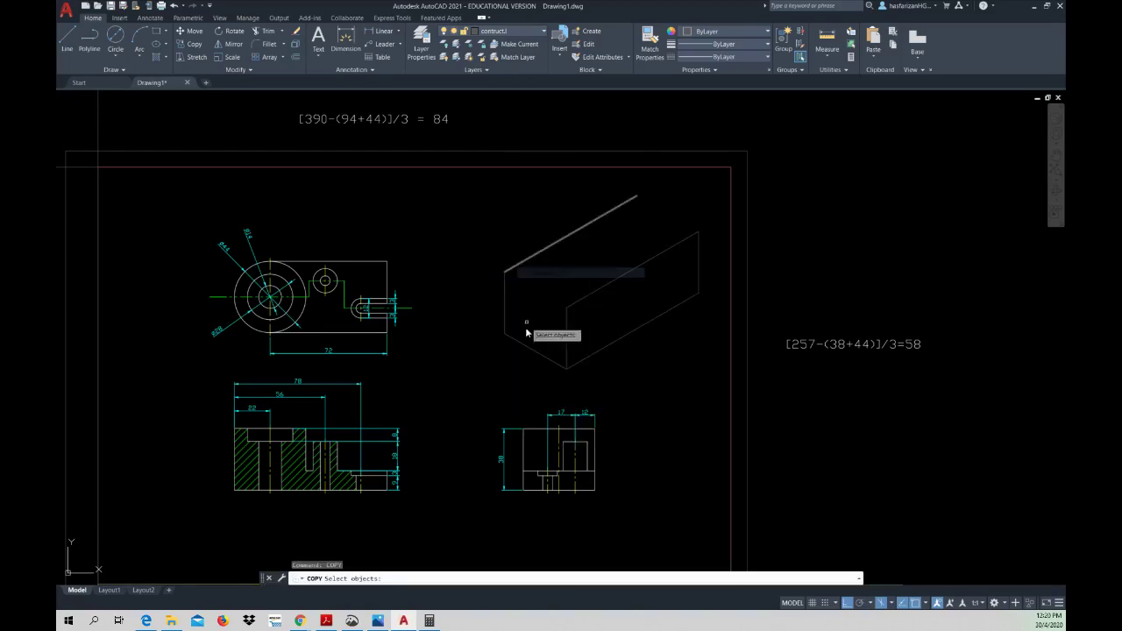
left_click(523, 347)
key("Return")
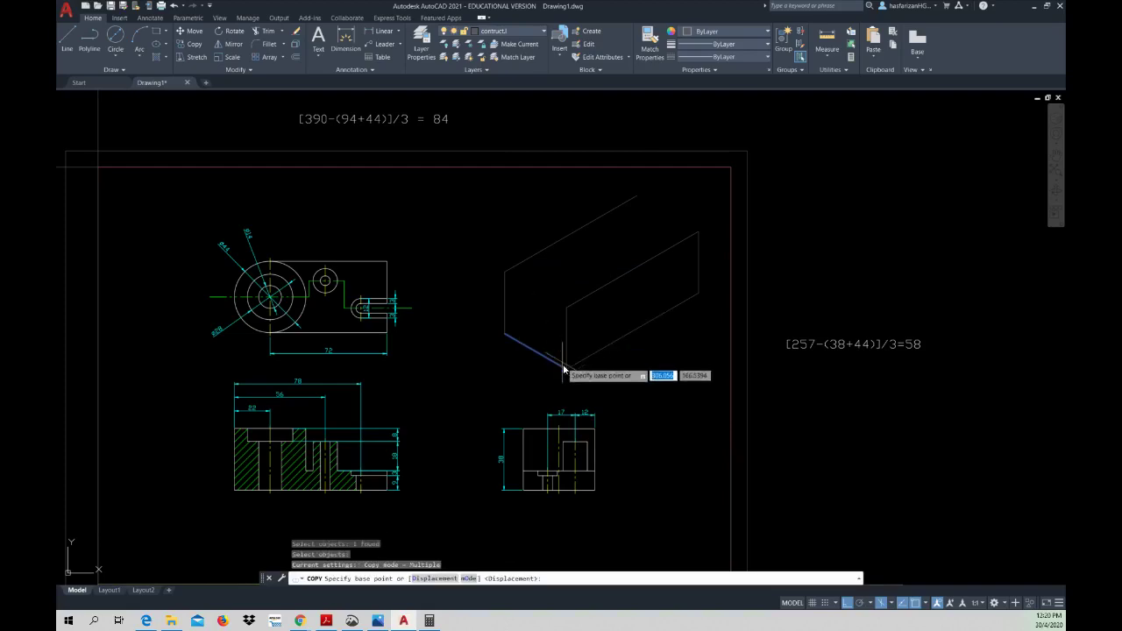
left_click(568, 372)
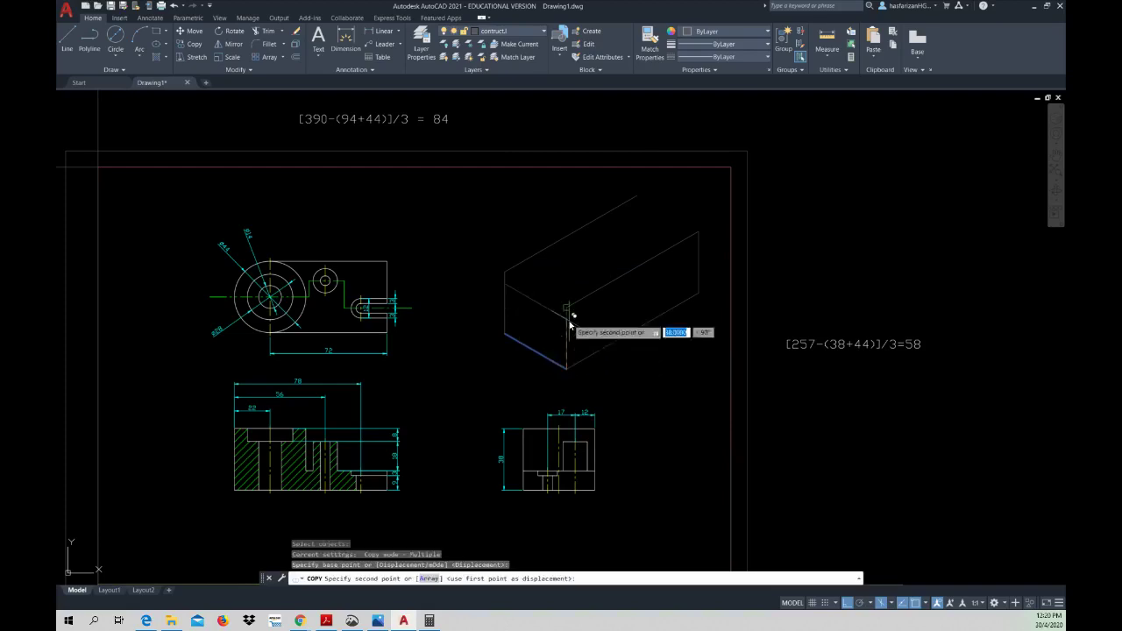
left_click(700, 236)
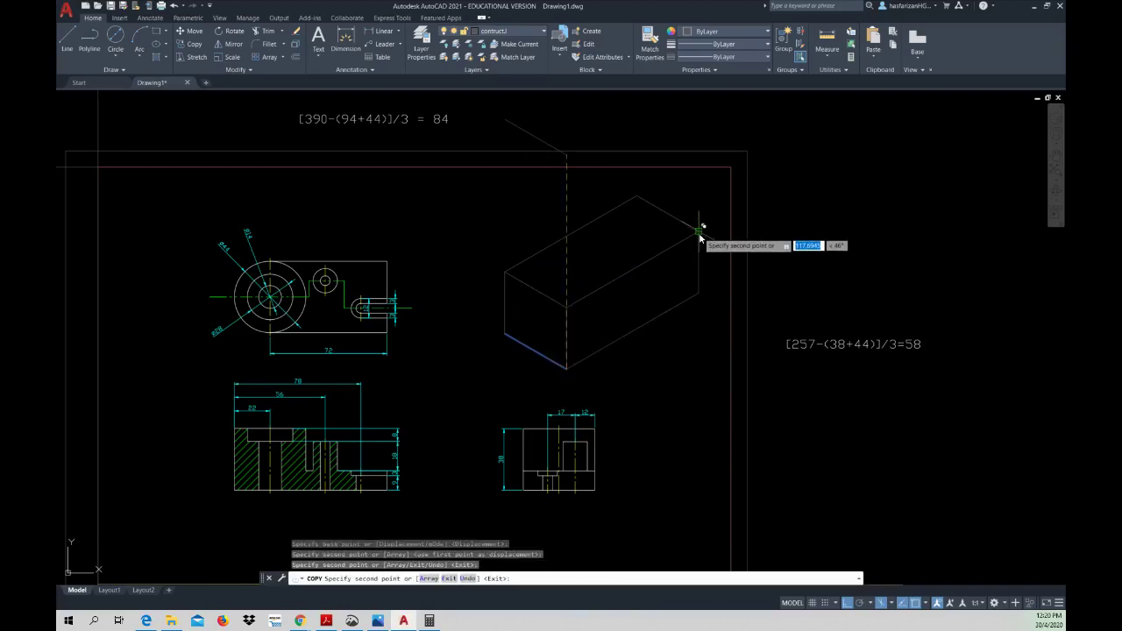
key("Escape")
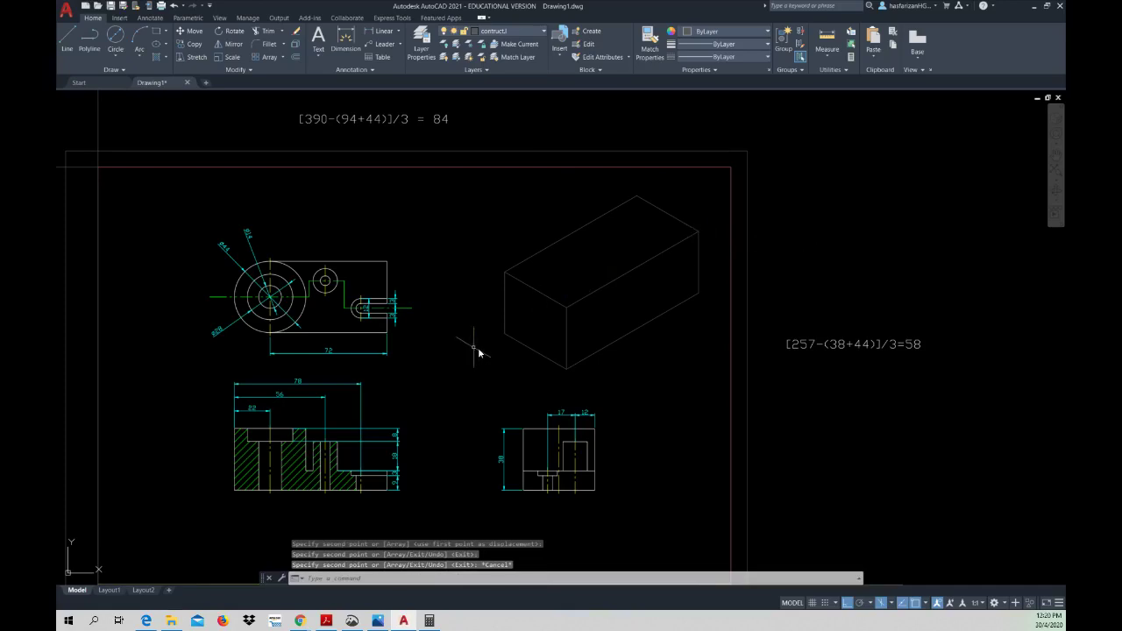
left_click(893, 603)
left_click(827, 518)
left_click(58, 44)
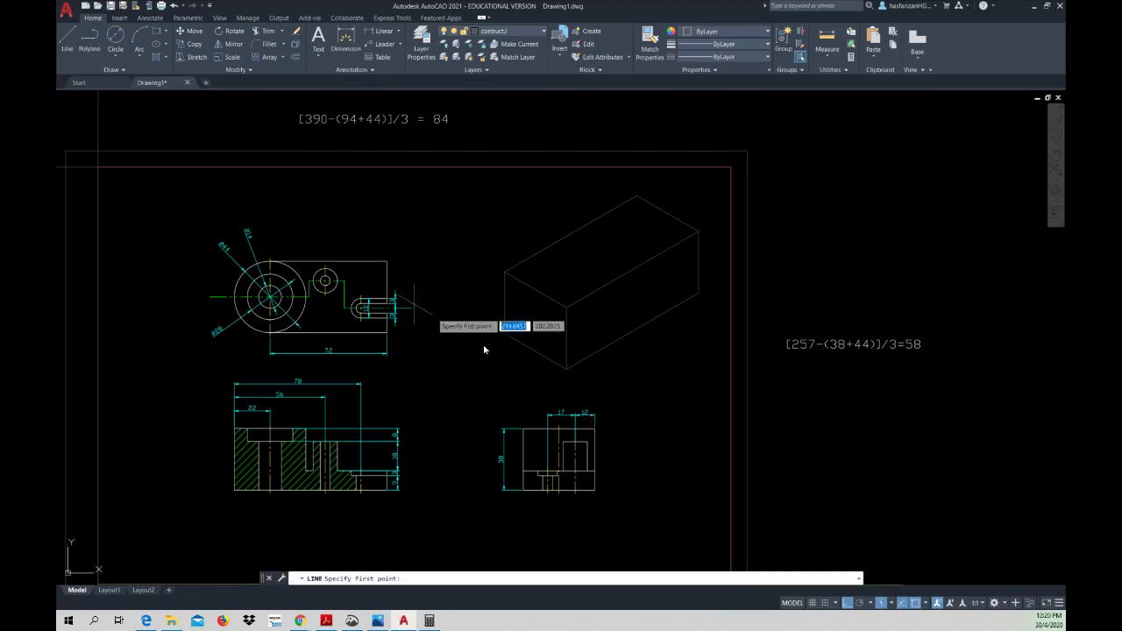
- From the box's bottom corner, draw a line 12 units up, then 44 along the face
left_click(567, 368)
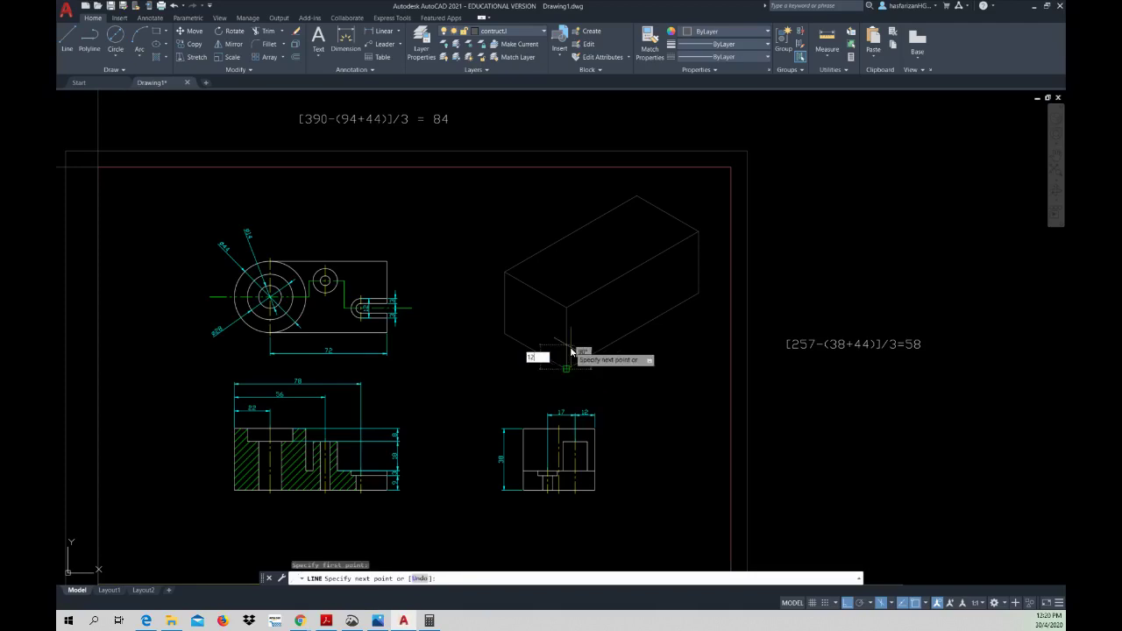
type("12")
key("Return")
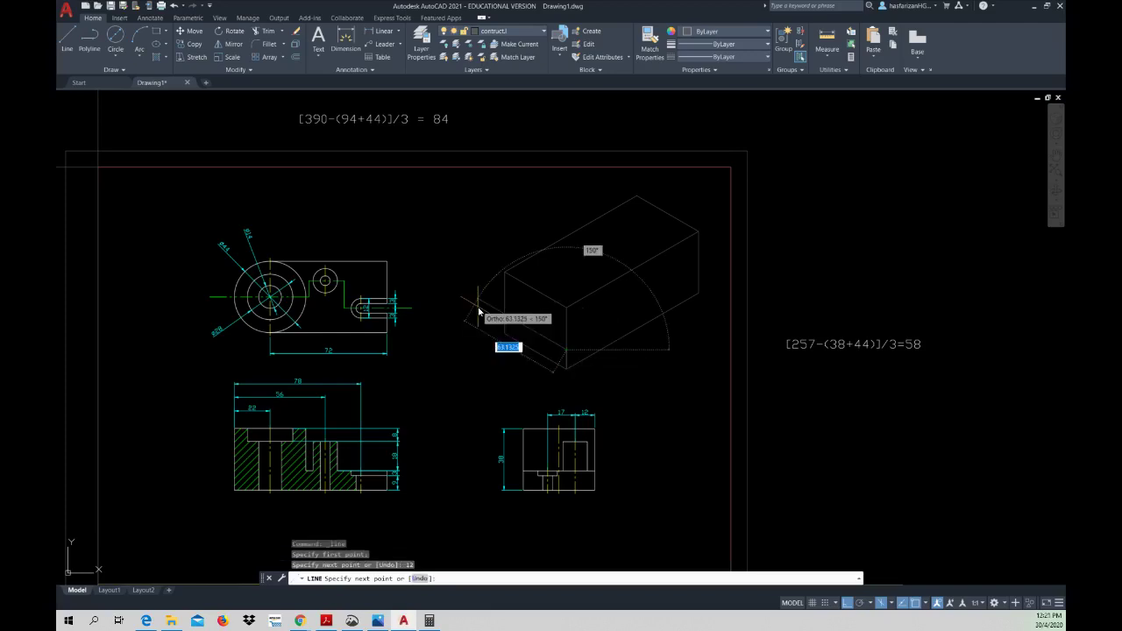
type("44")
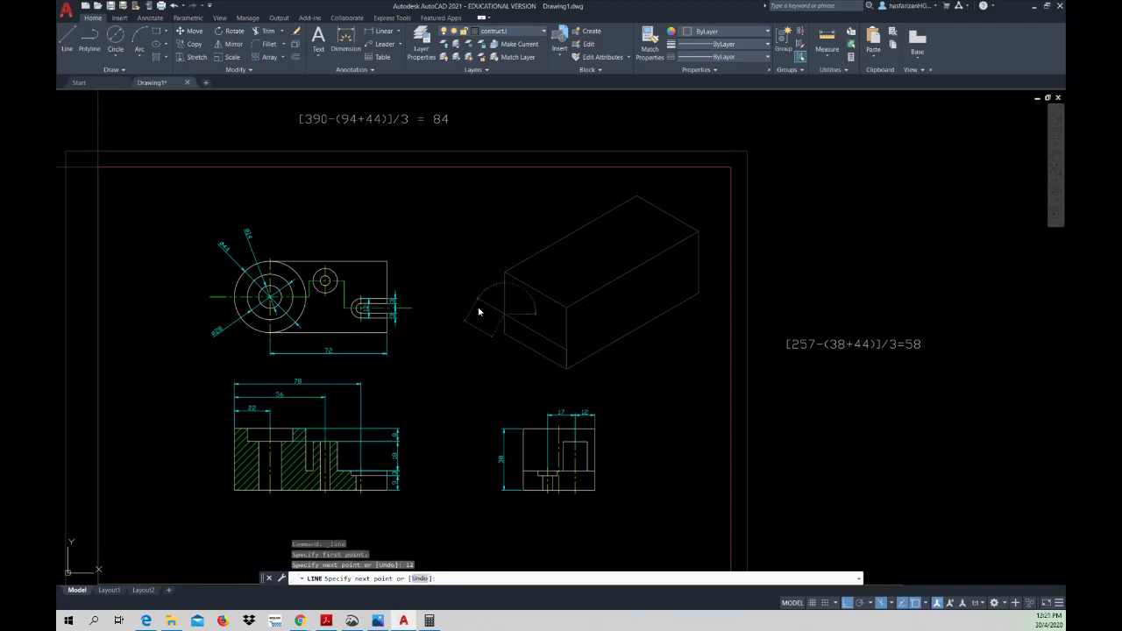
key("Return")
key("Escape")
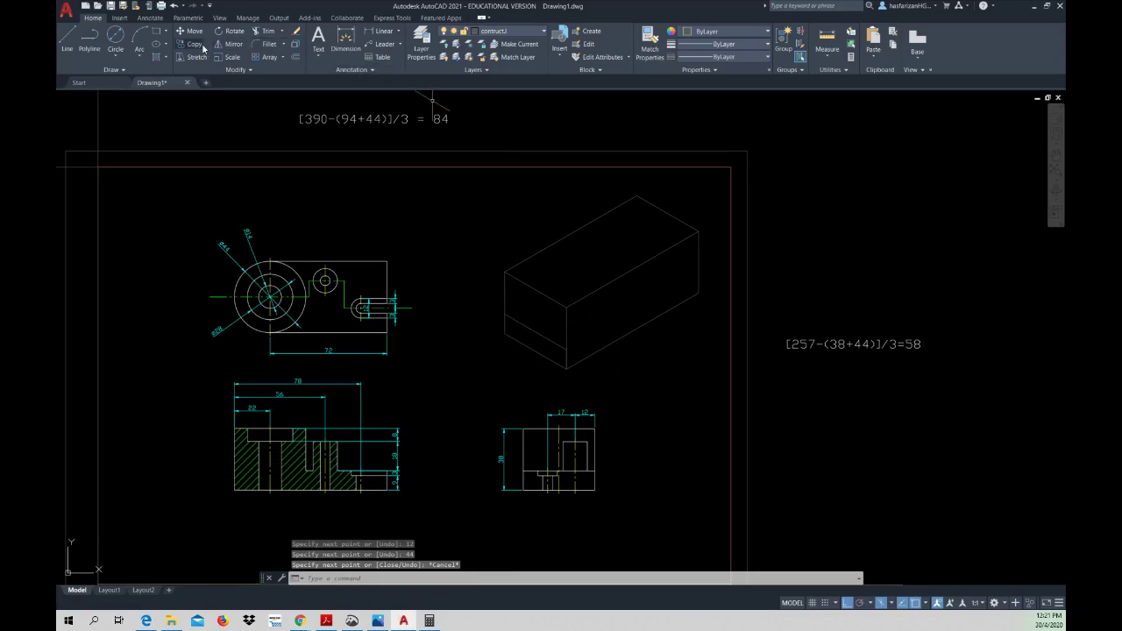
- Copy the box's lower-right edge up to the 12-unit step height
type("co")
key("Return")
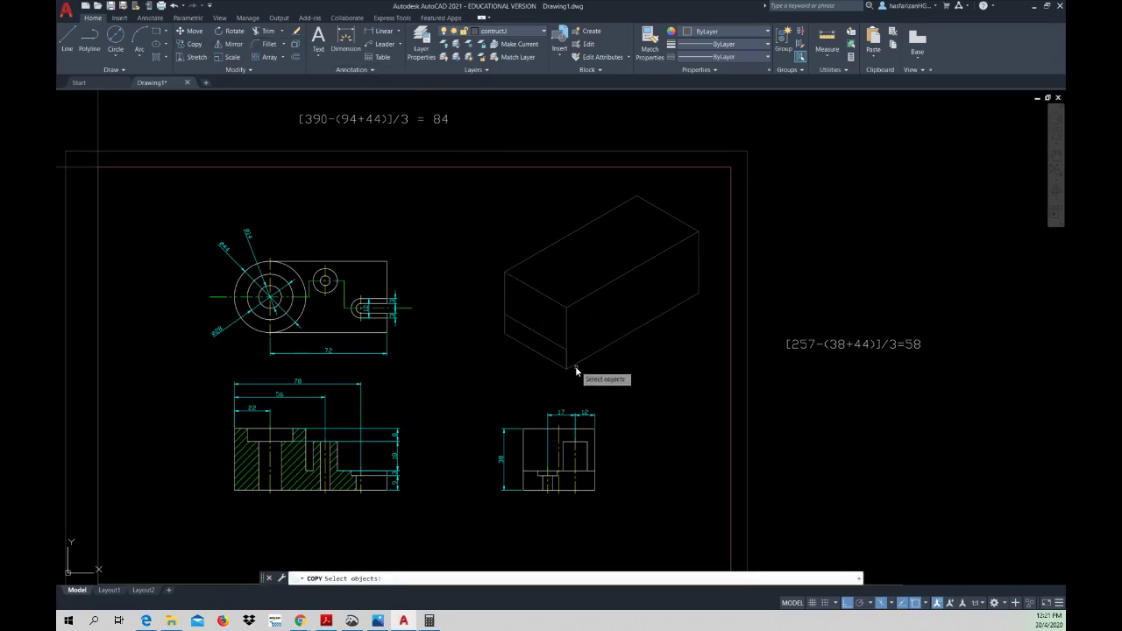
left_click(575, 364)
key("Return")
left_click(568, 367)
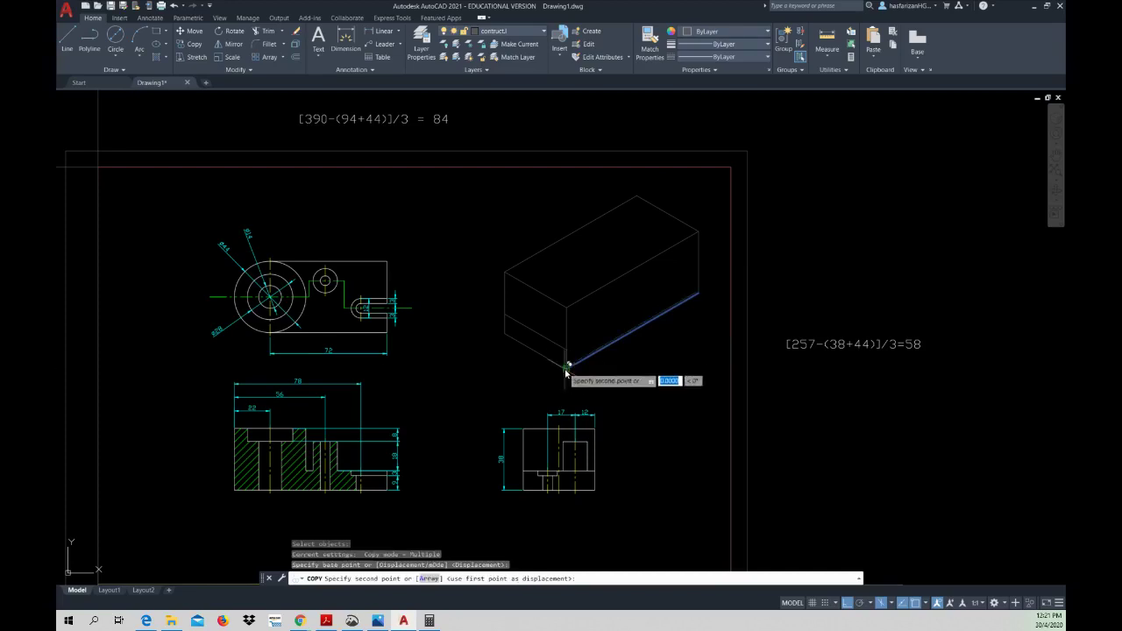
left_click(569, 350)
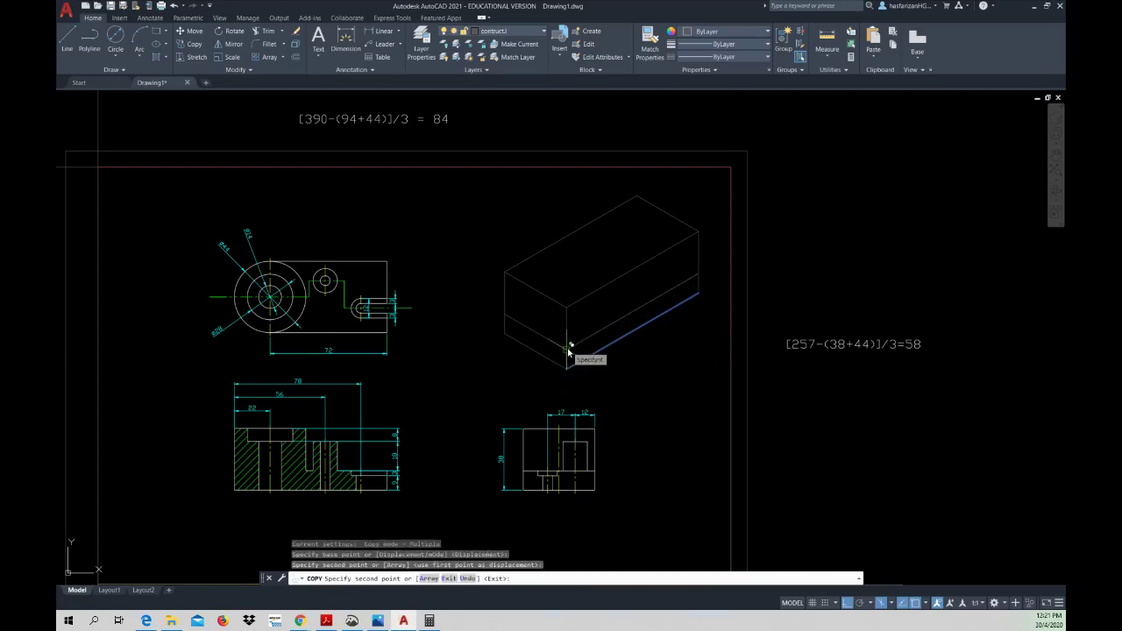
key("Escape")
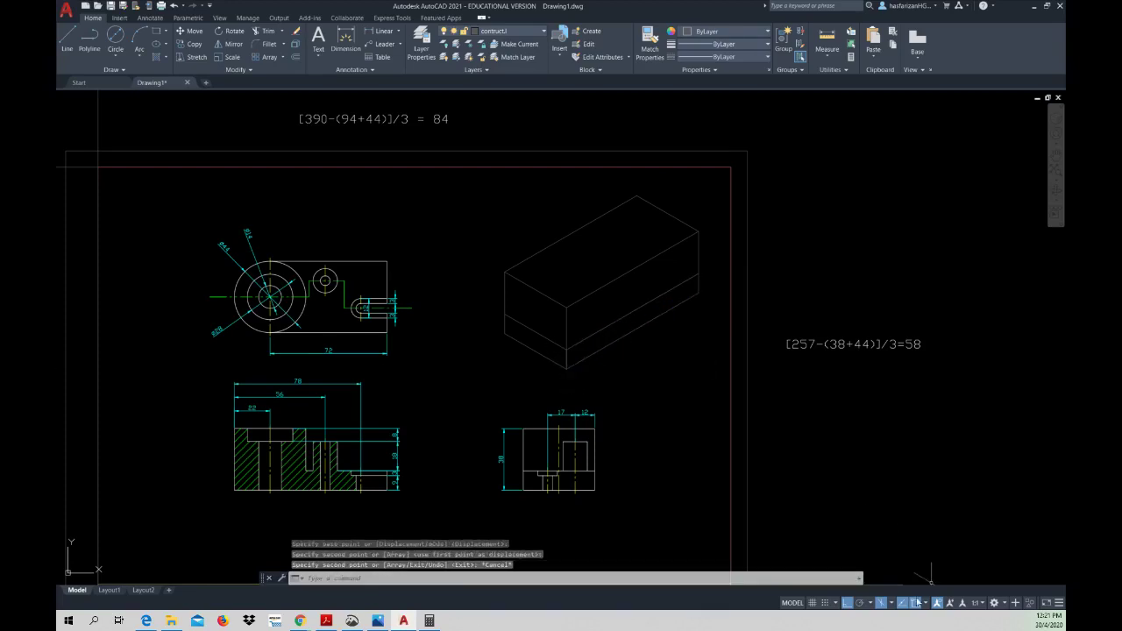
- Switch to the Right isoplane and draw a 44-unit line from the box's right edge
left_click(893, 603)
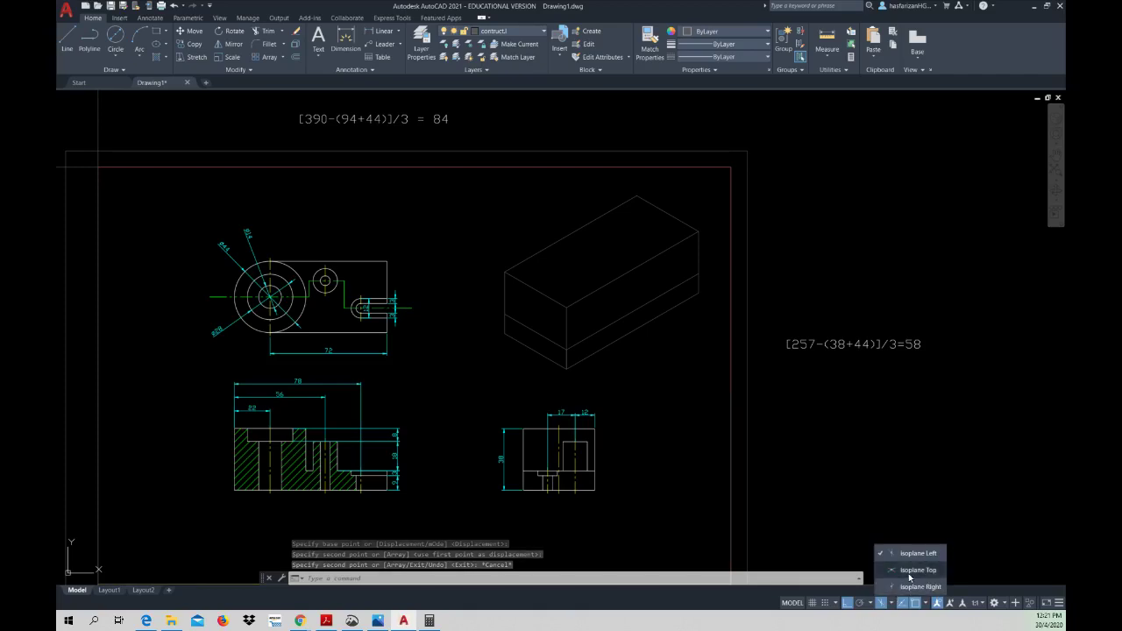
left_click(916, 586)
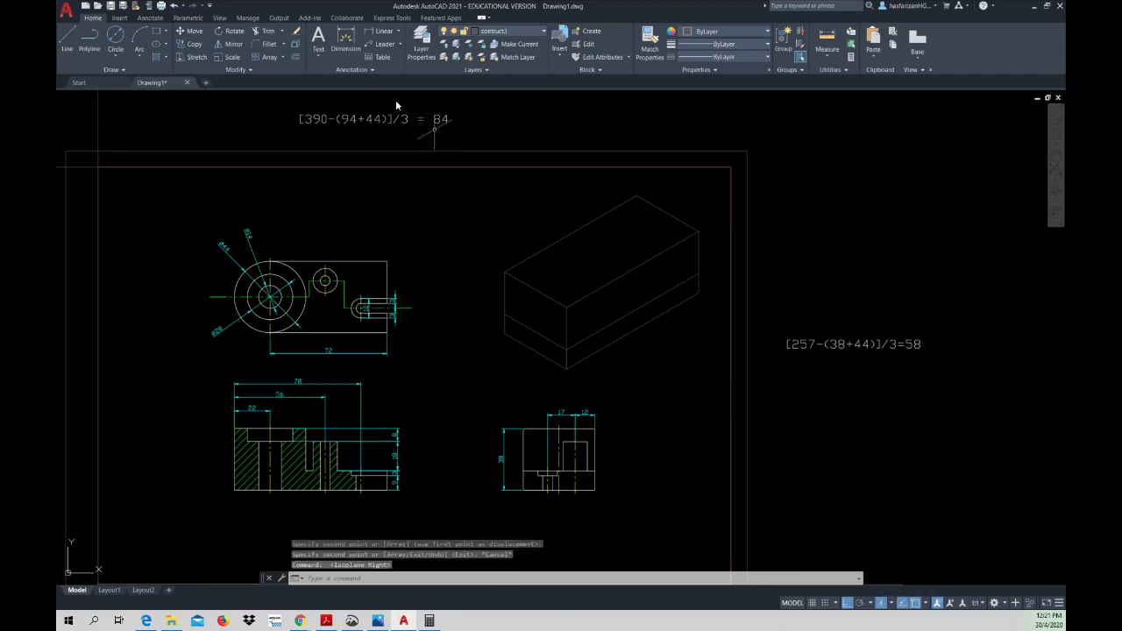
left_click(70, 33)
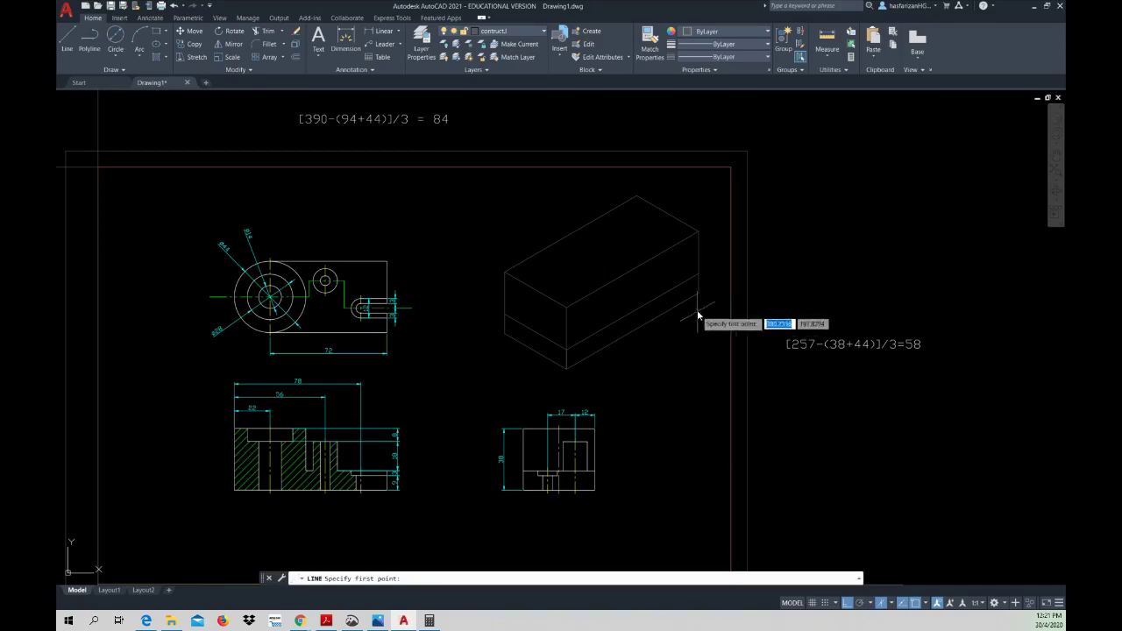
left_click(699, 276)
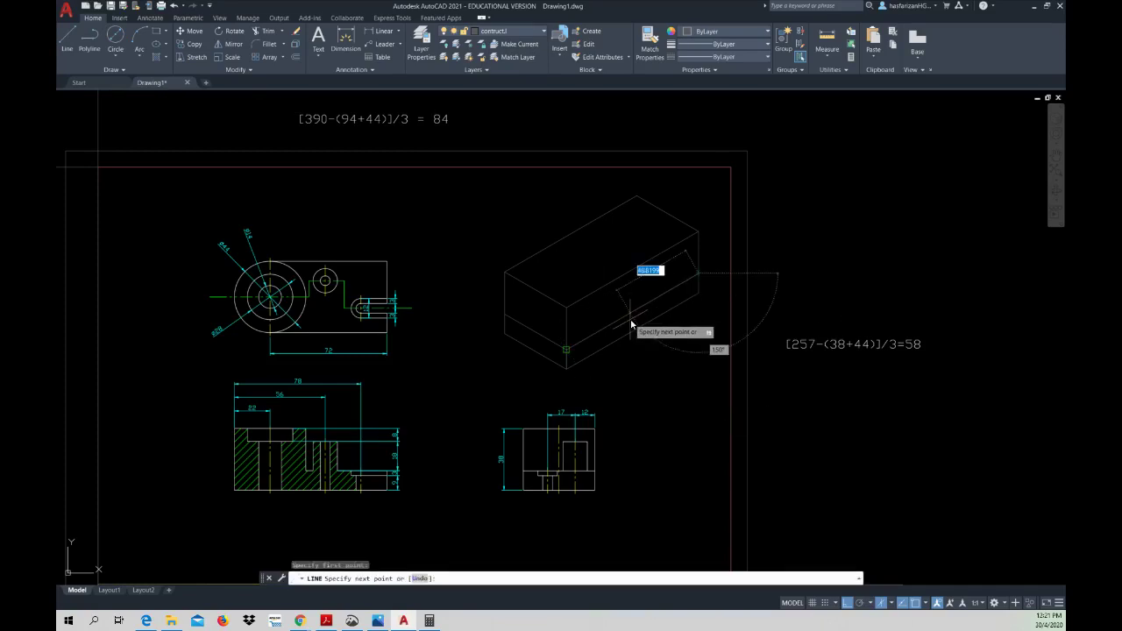
type("44")
key("Return")
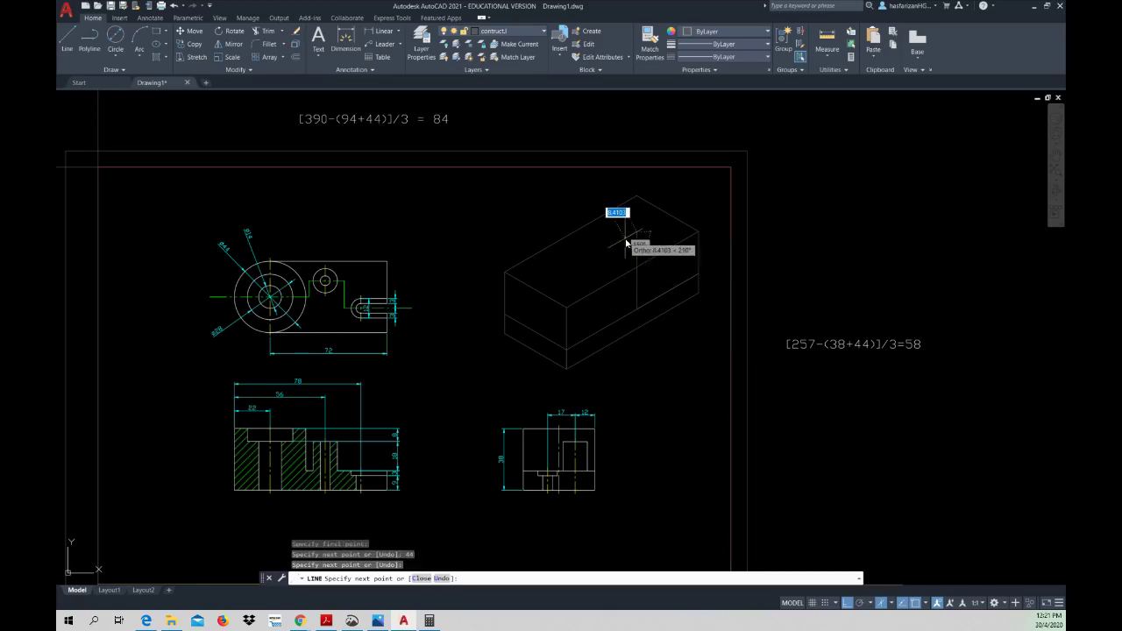
key("Escape")
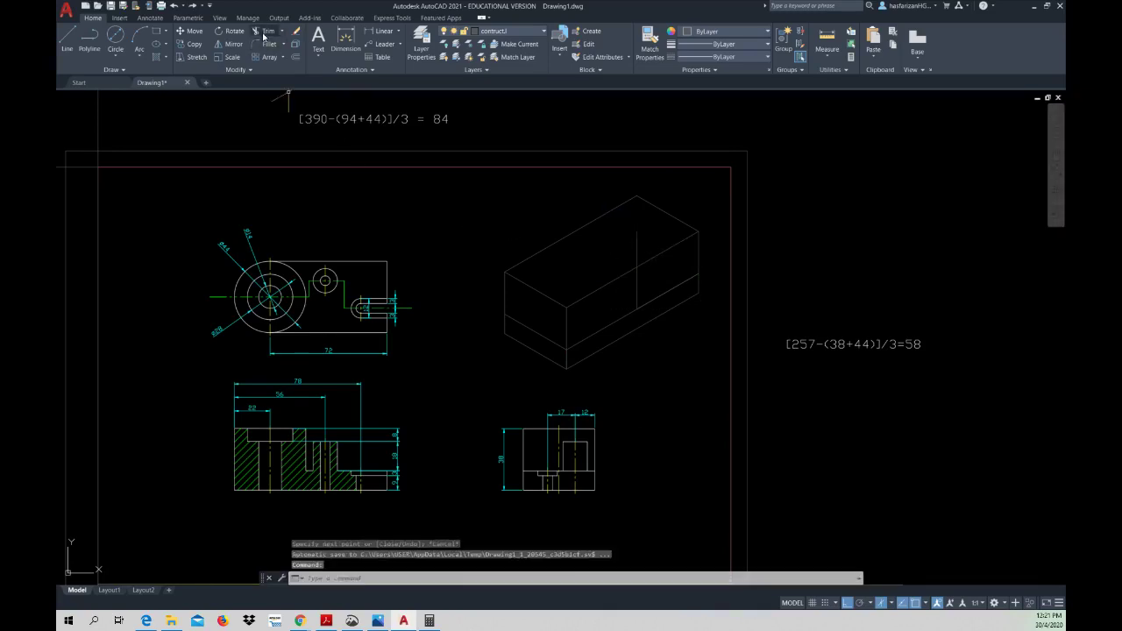
- Trim the line protruding above the box and copy the top back edge across the top face
left_click(263, 35)
left_click(637, 256)
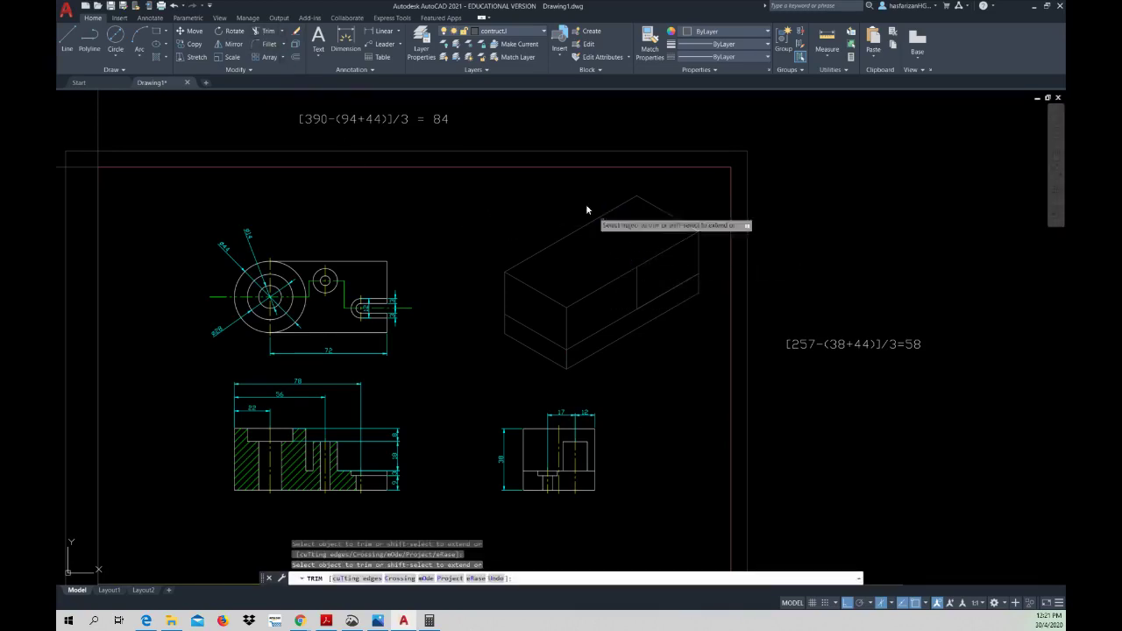
left_click(195, 43)
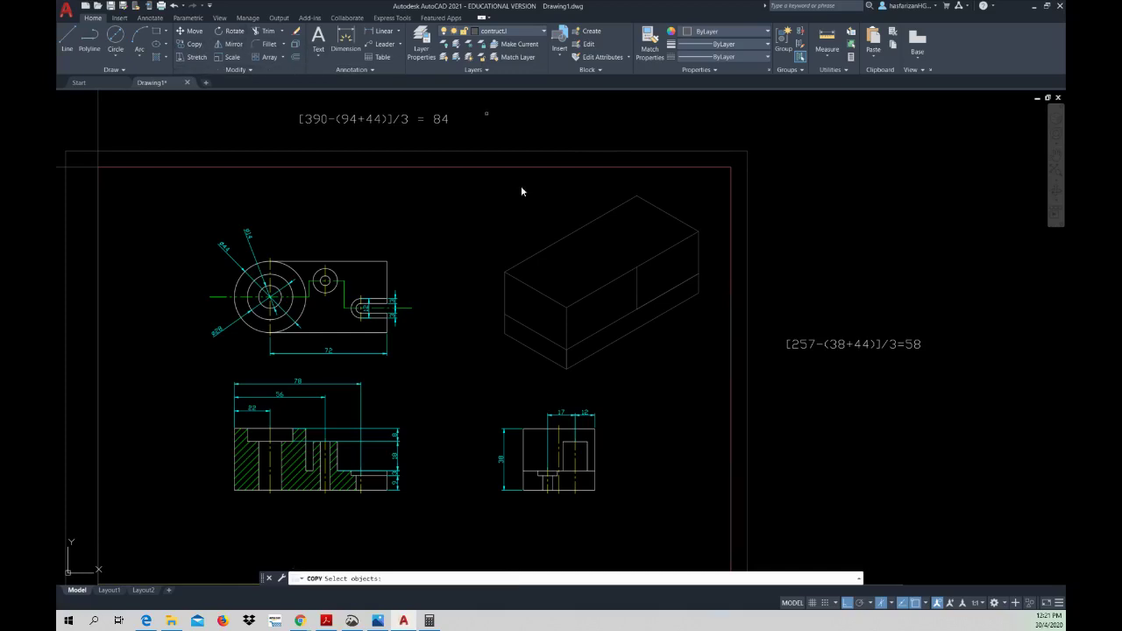
left_click(682, 225)
key("Return")
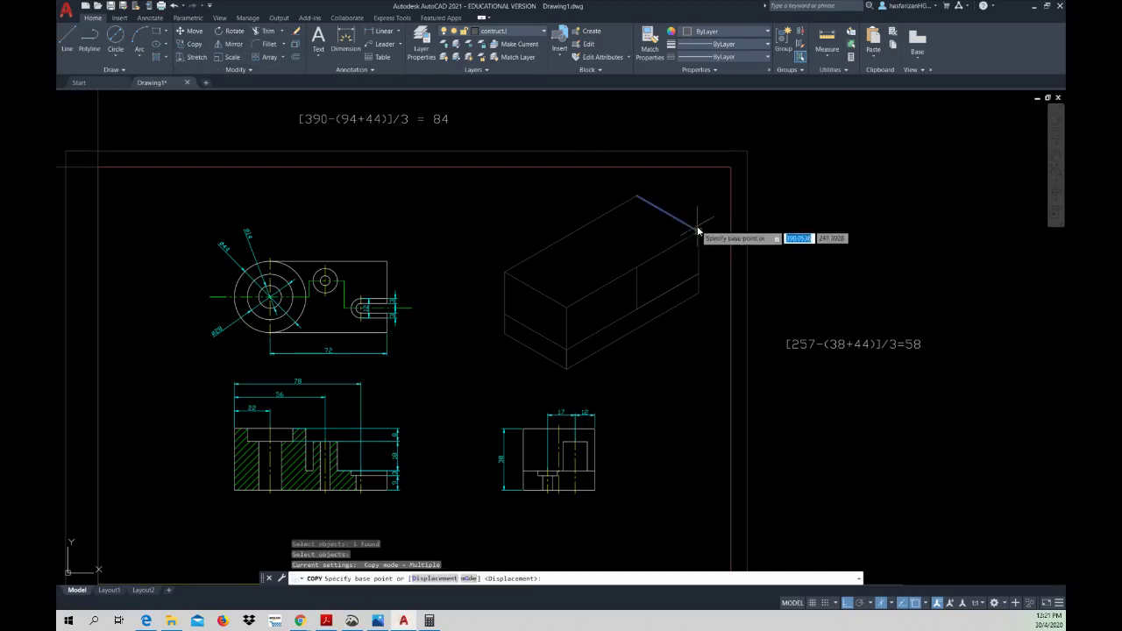
left_click(698, 231)
left_click(637, 272)
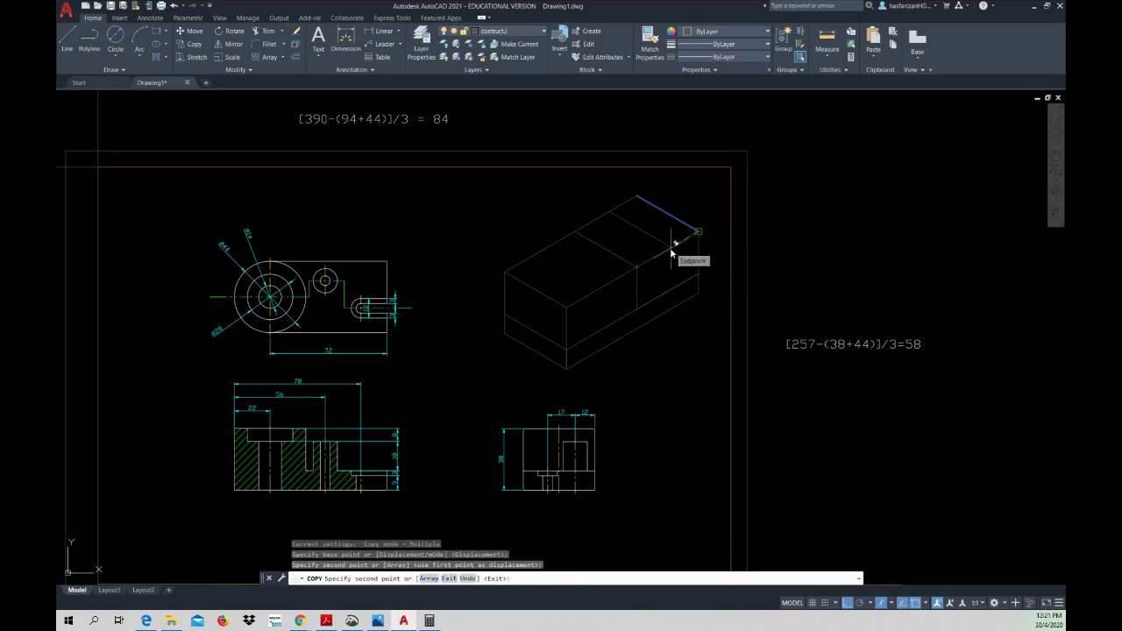
key("Escape")
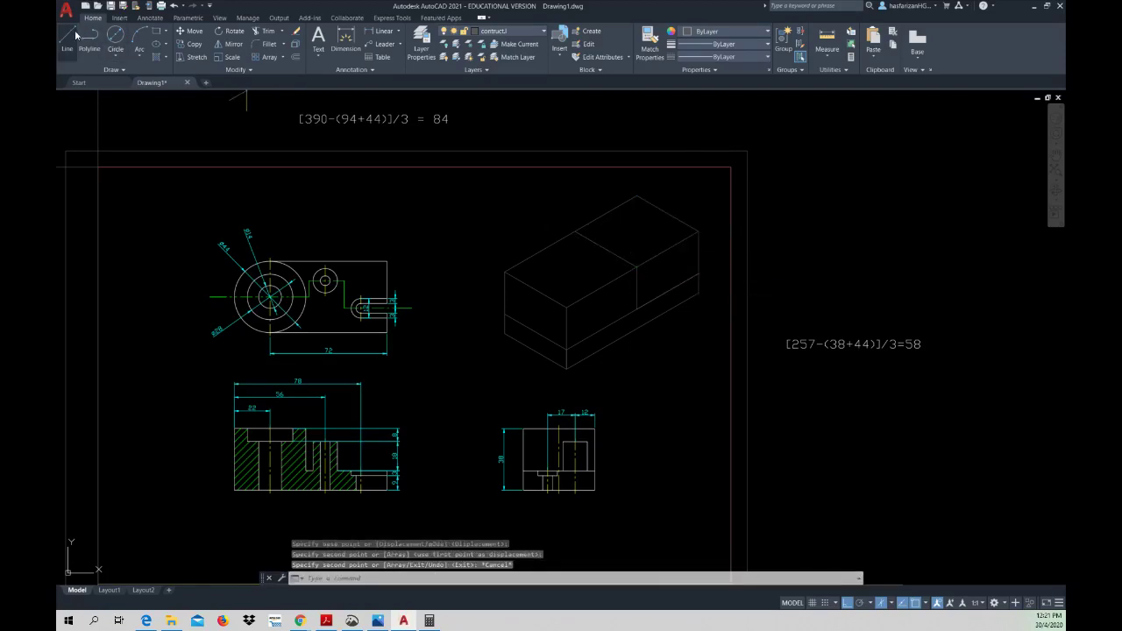
- Draw a line from the box edge to the back corner, then switch to the Top isoplane
left_click(75, 35)
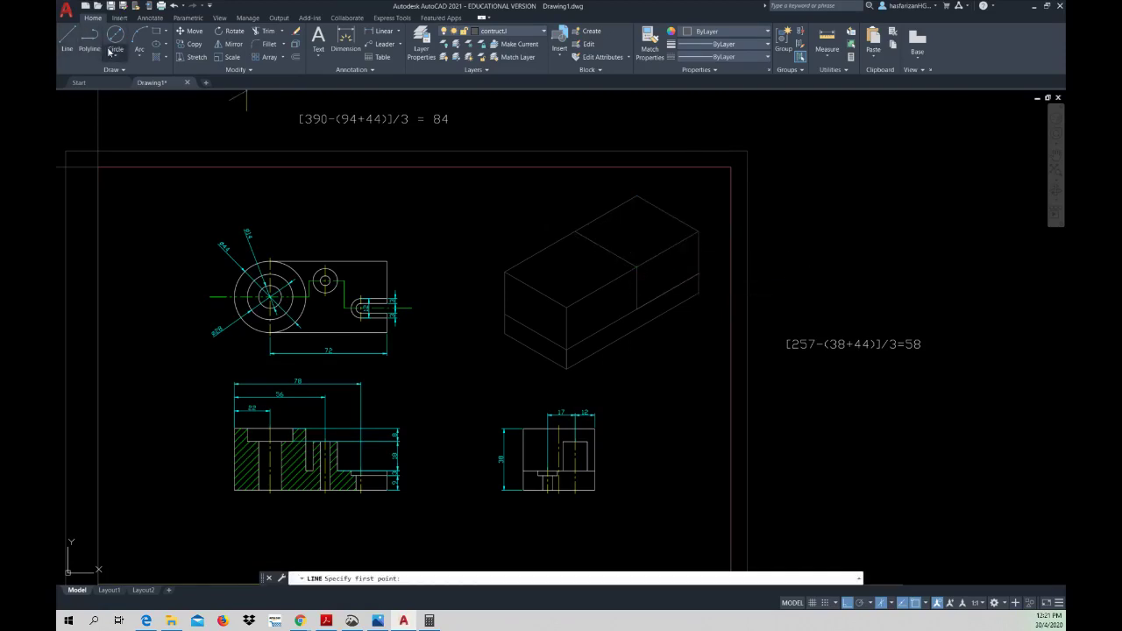
left_click(638, 263)
left_click(698, 232)
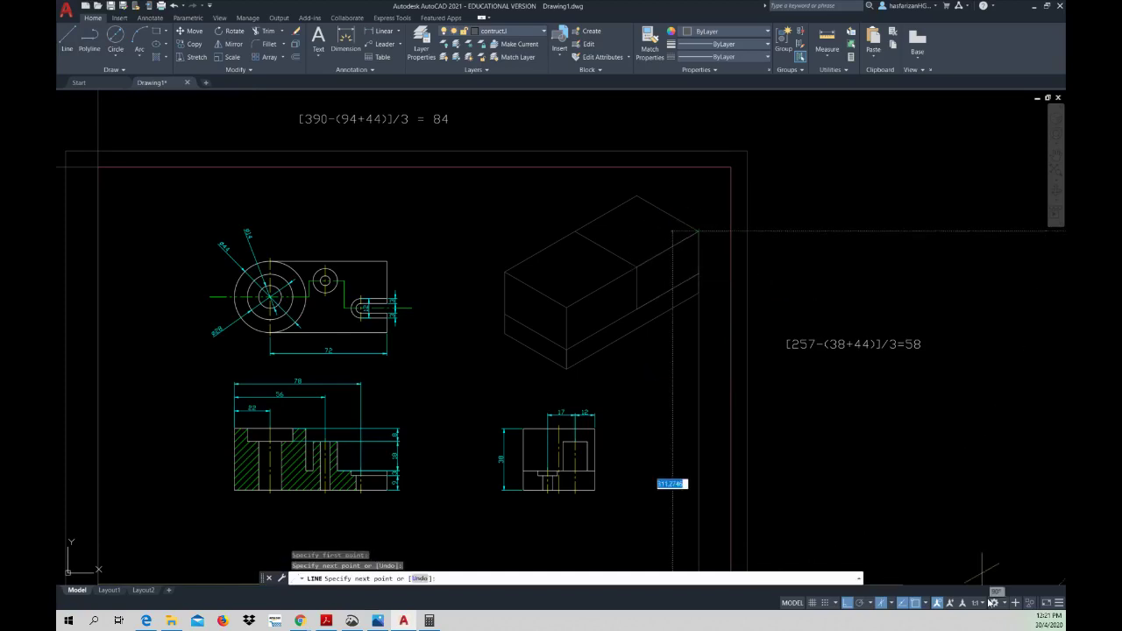
left_click(925, 603)
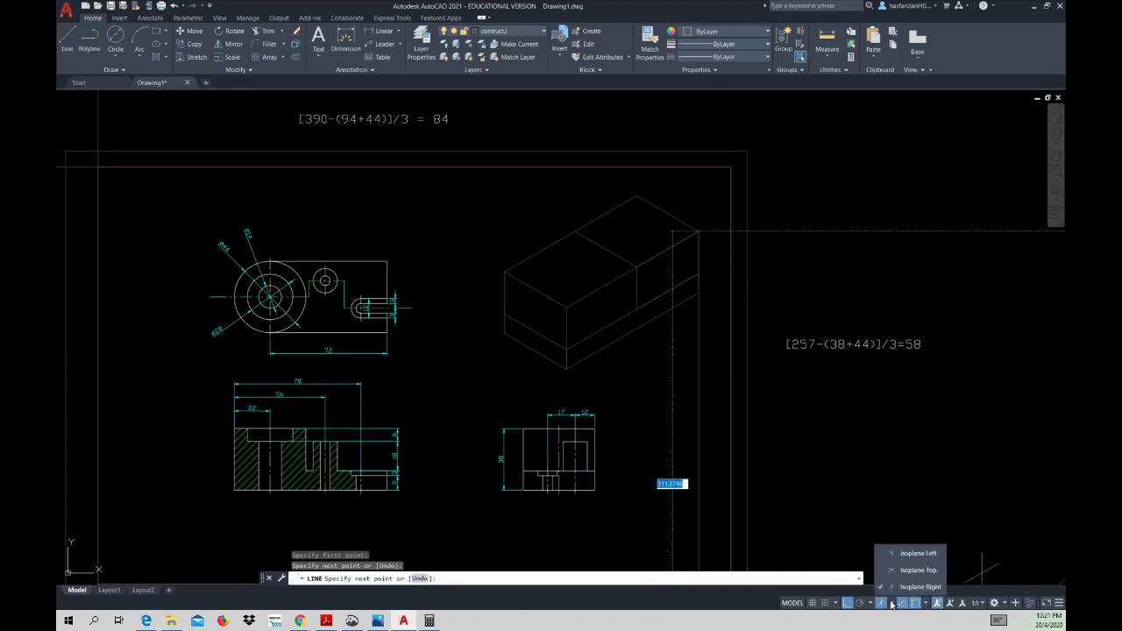
left_click(906, 569)
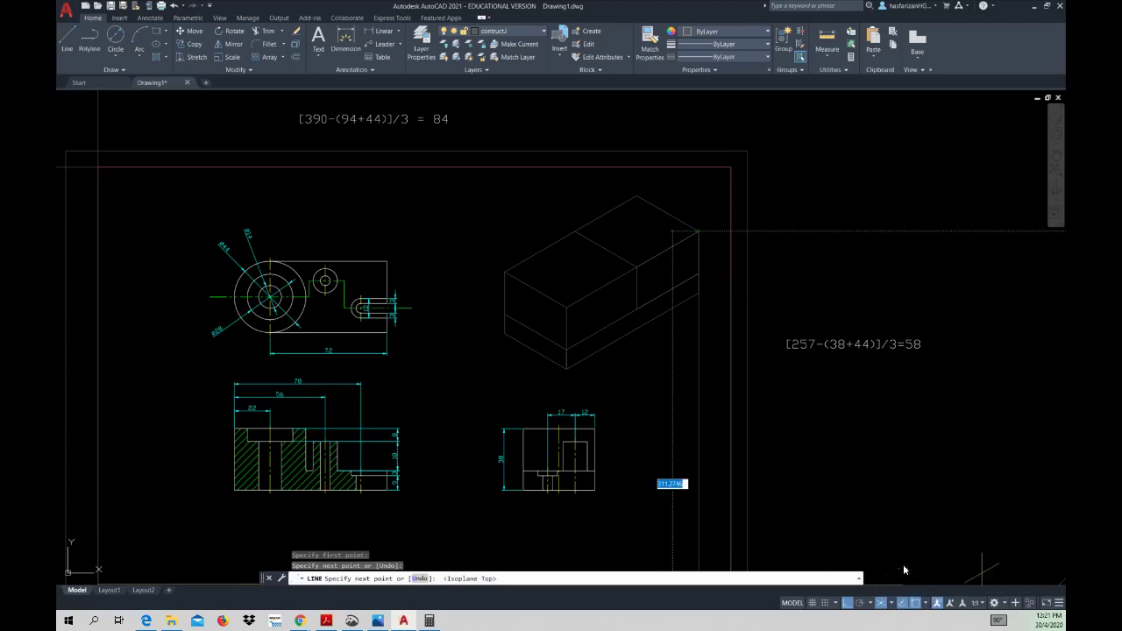
key("Escape")
- Try a line from an edge midpoint ending with a Perpendicular snap, then cancel it
right_click(646, 244)
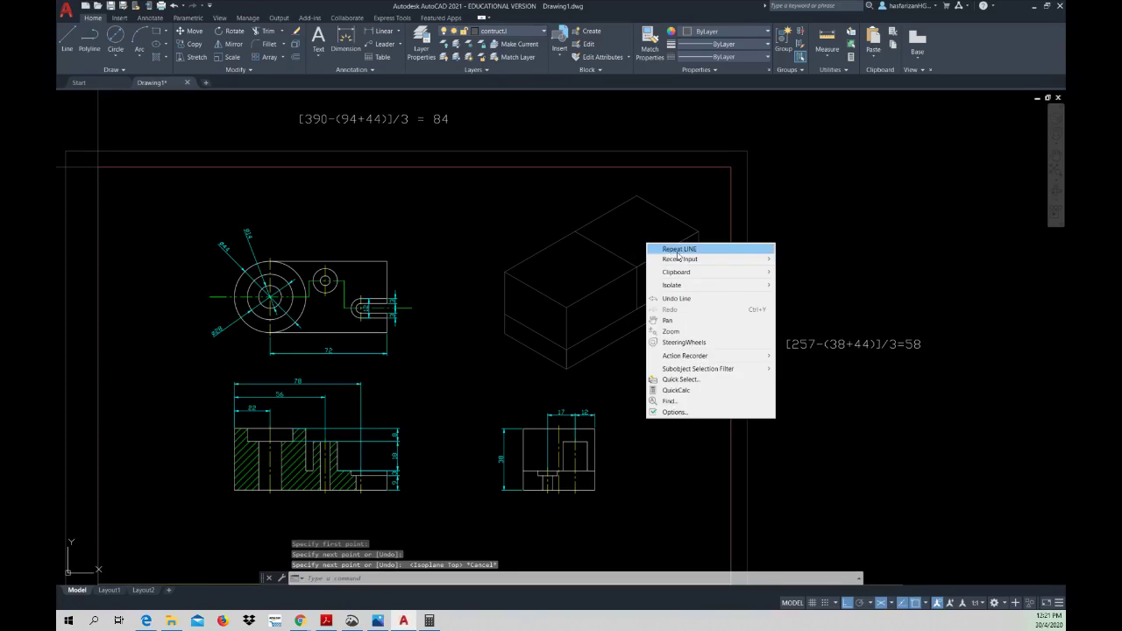
left_click(681, 253)
right_click(686, 277, "shift")
left_click(701, 346)
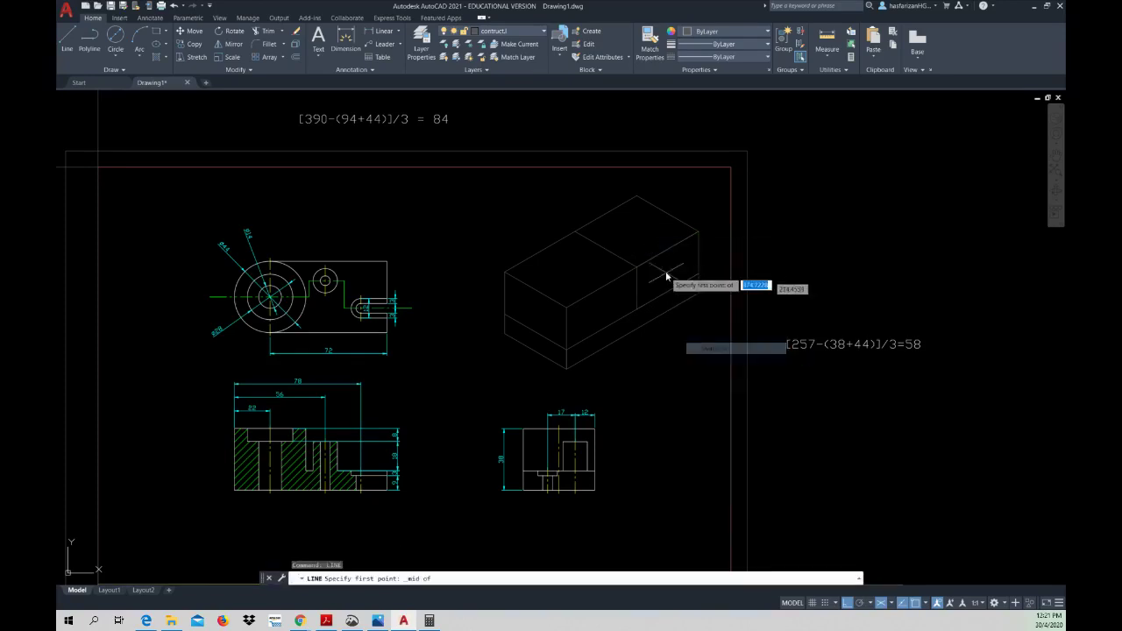
left_click(665, 260)
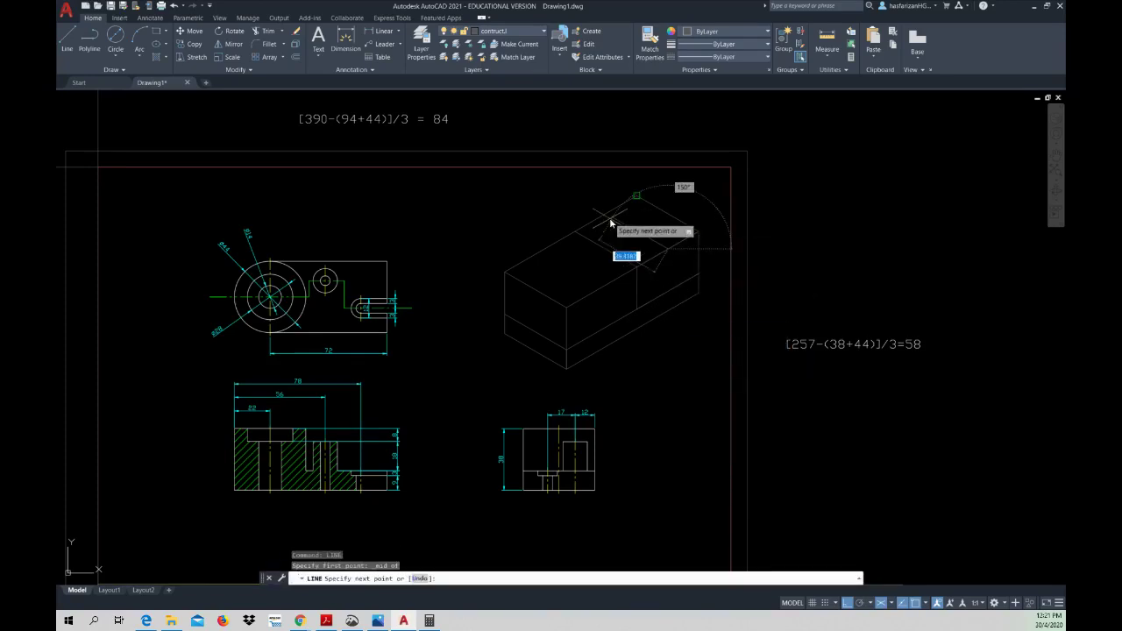
right_click(614, 221, "shift")
left_click(645, 388)
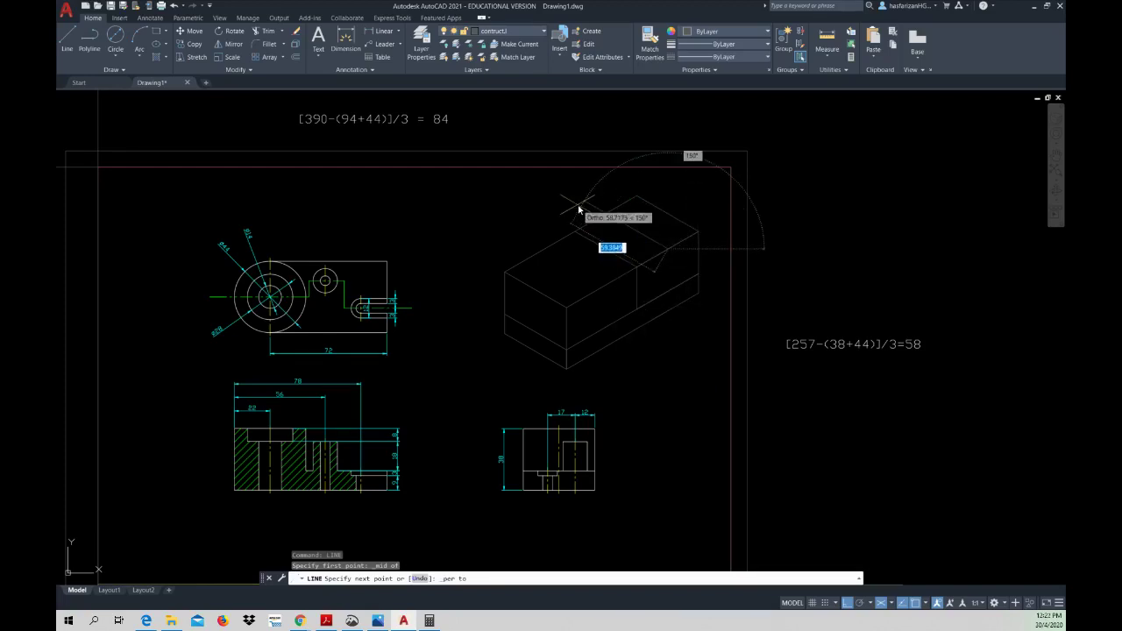
left_click(578, 209)
key("Escape")
- Draw the first centre line across the top face from an edge midpoint
right_click(586, 213)
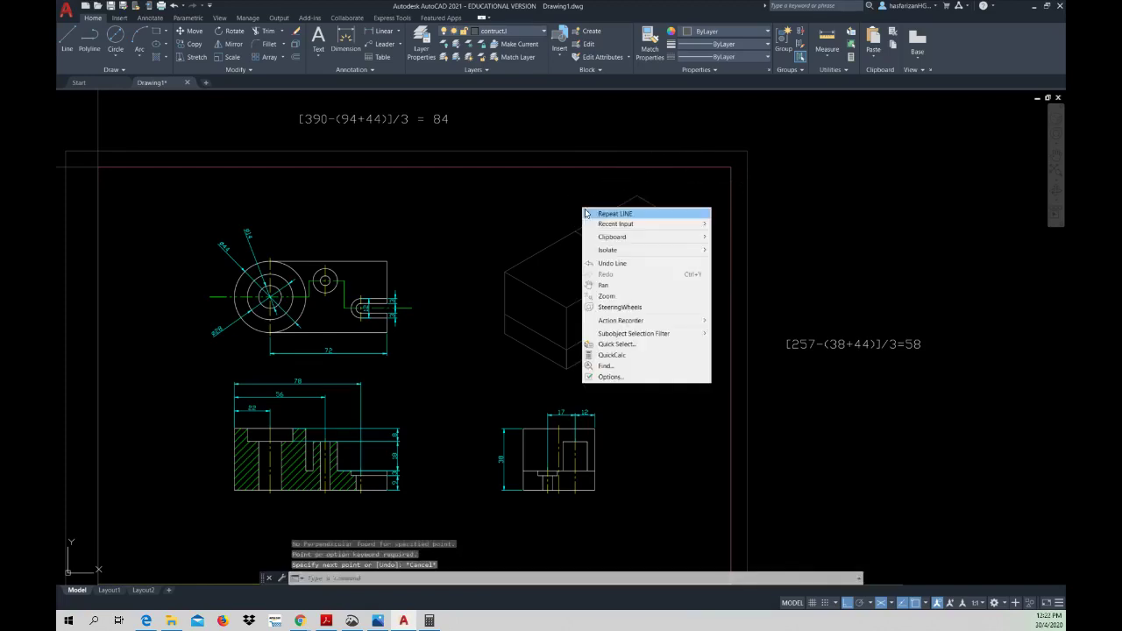
left_click(593, 214)
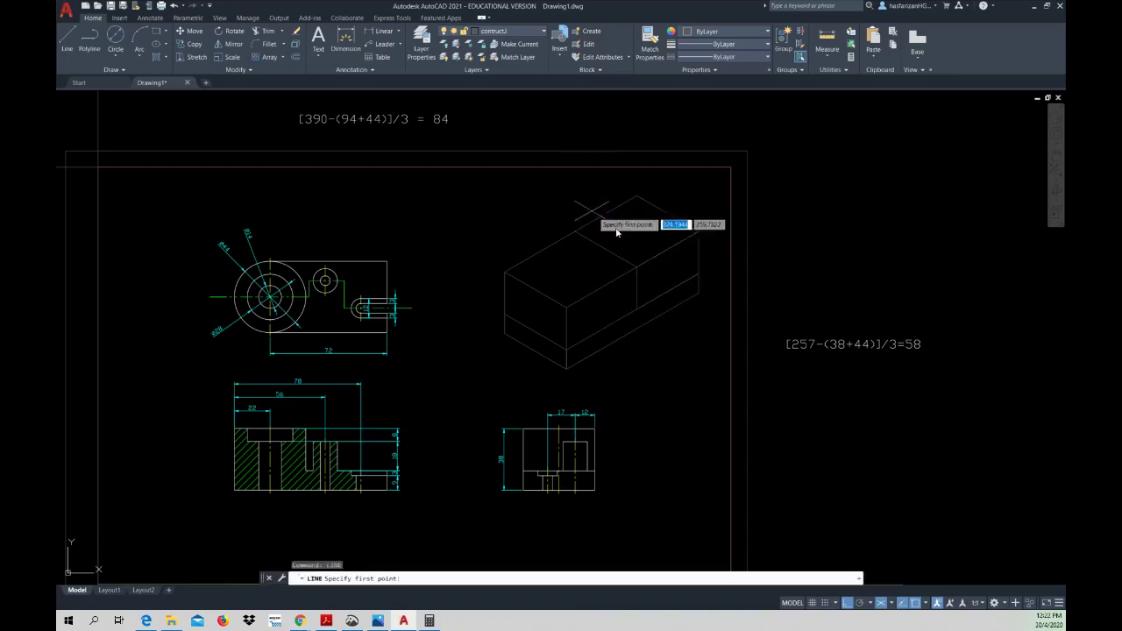
right_click(673, 253, "shift")
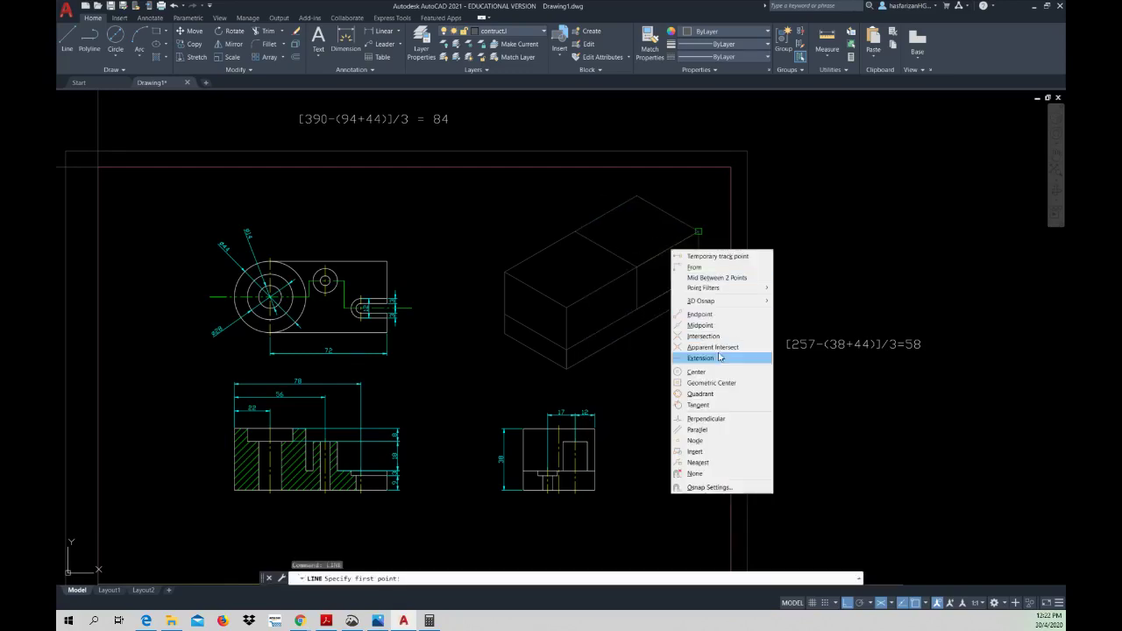
left_click(703, 326)
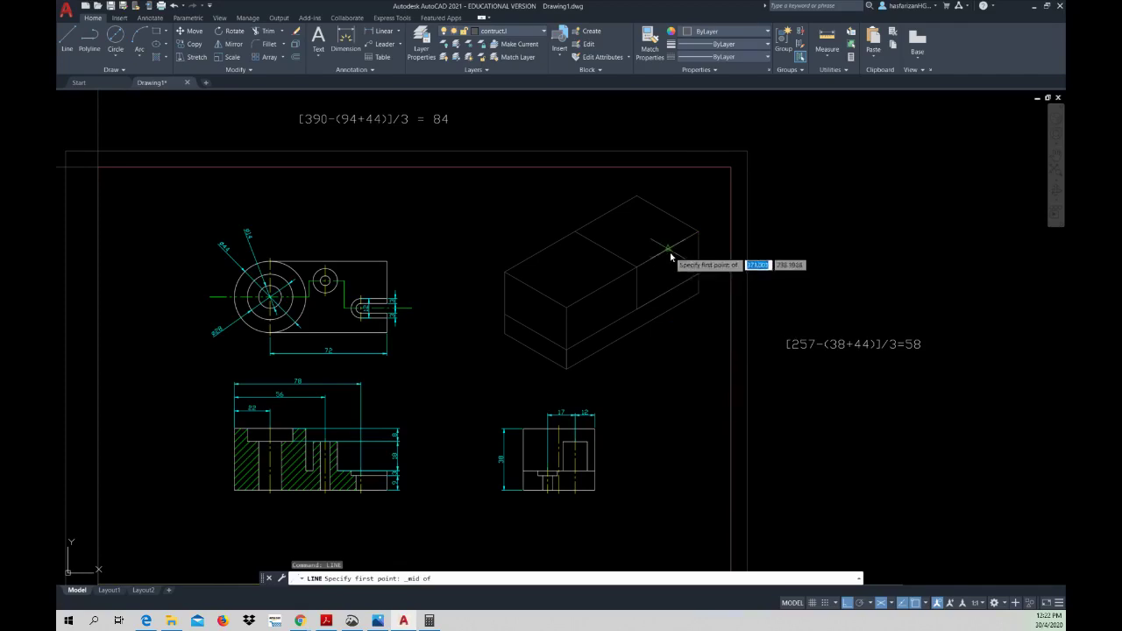
left_click(672, 251)
left_click(588, 212)
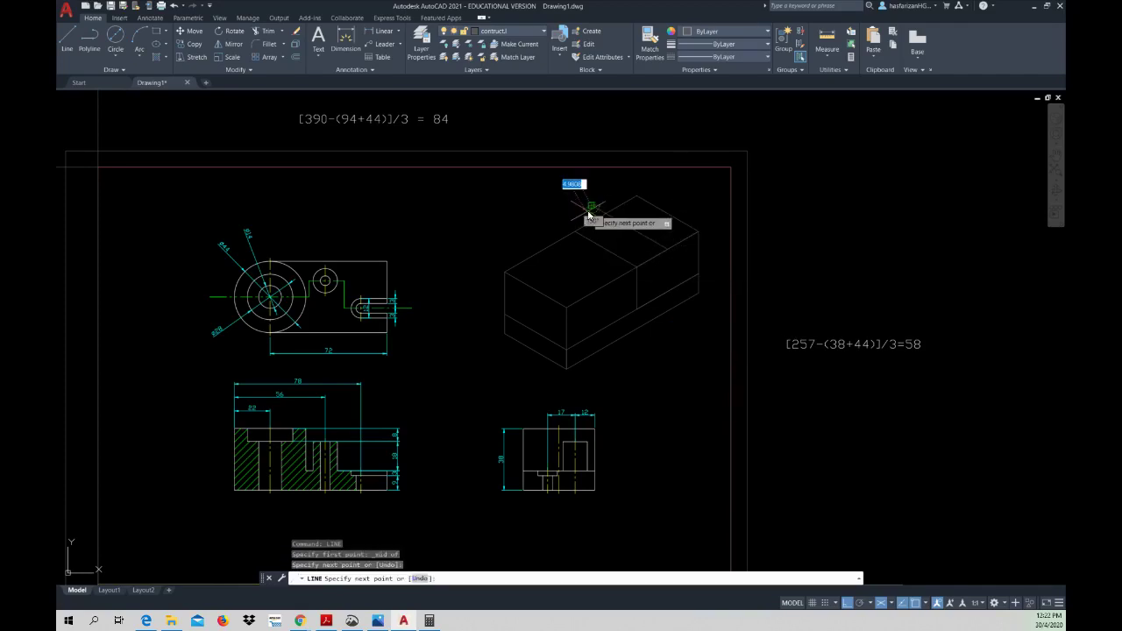
key("Escape")
- Draw the second centre line from the top-edge midpoint and trim its overshooting piece
right_click(586, 225)
left_click(592, 229)
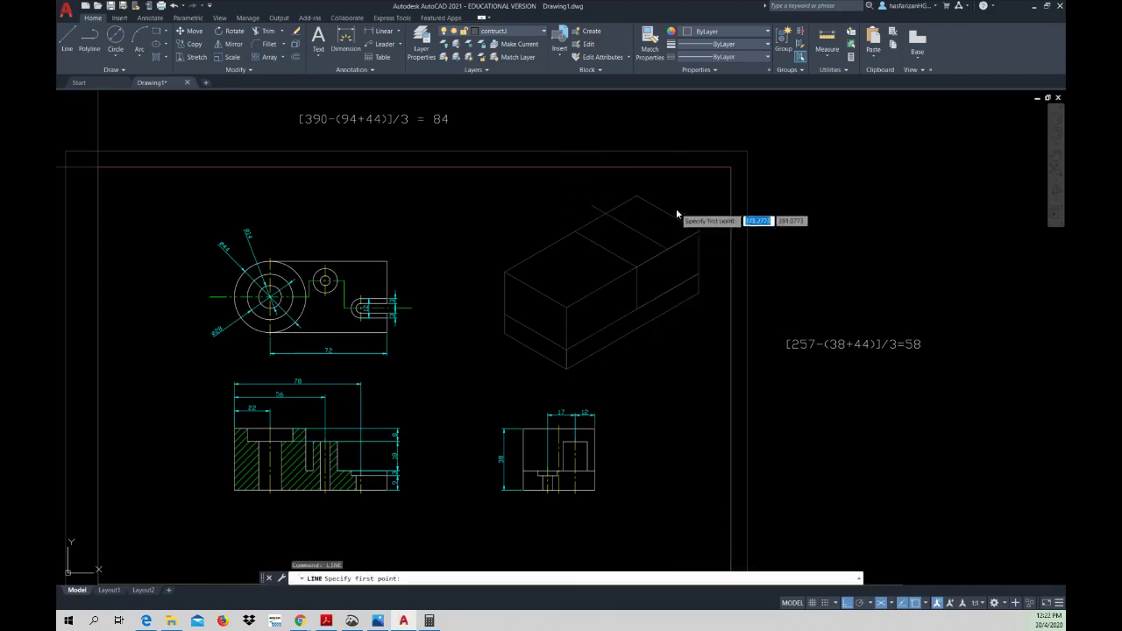
right_click(676, 213, "shift")
left_click(706, 285)
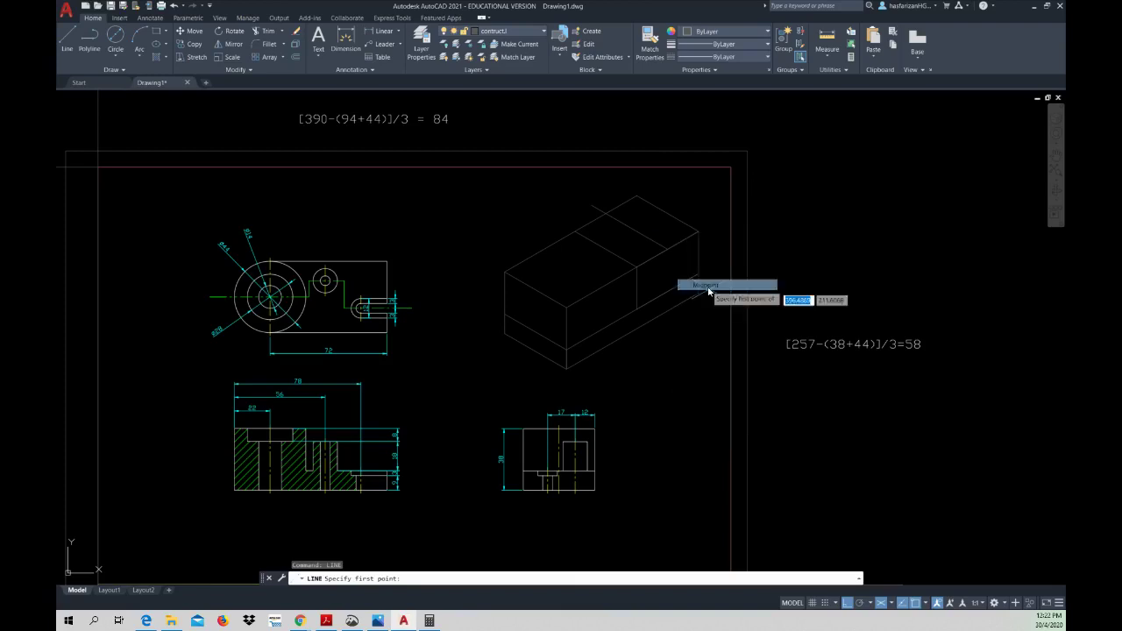
left_click(668, 219)
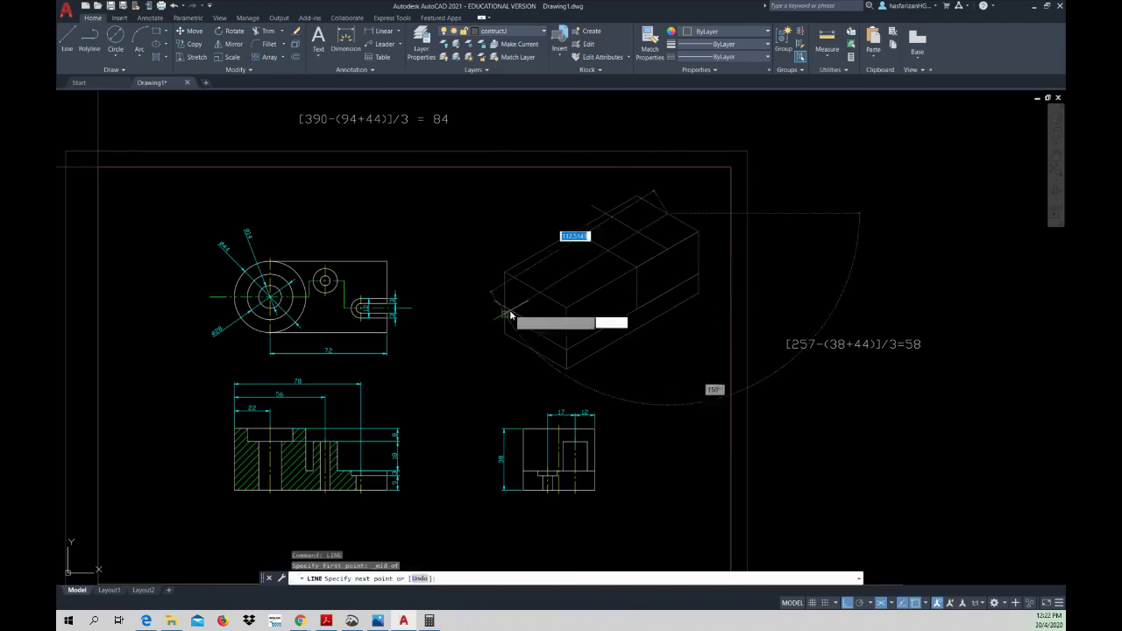
left_click(594, 268)
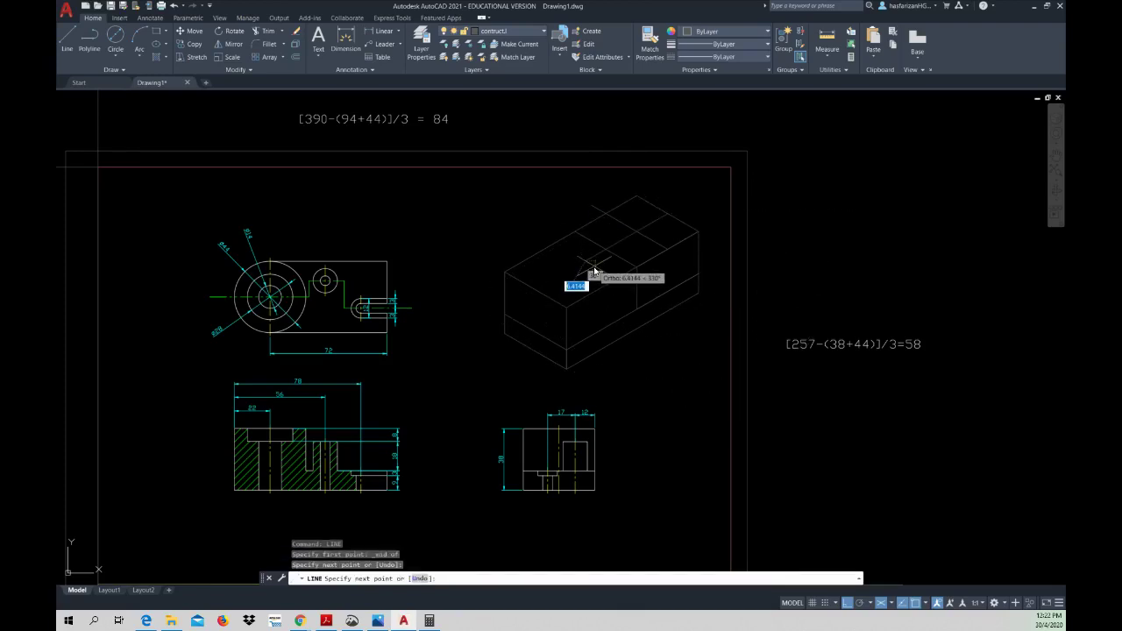
key("Escape")
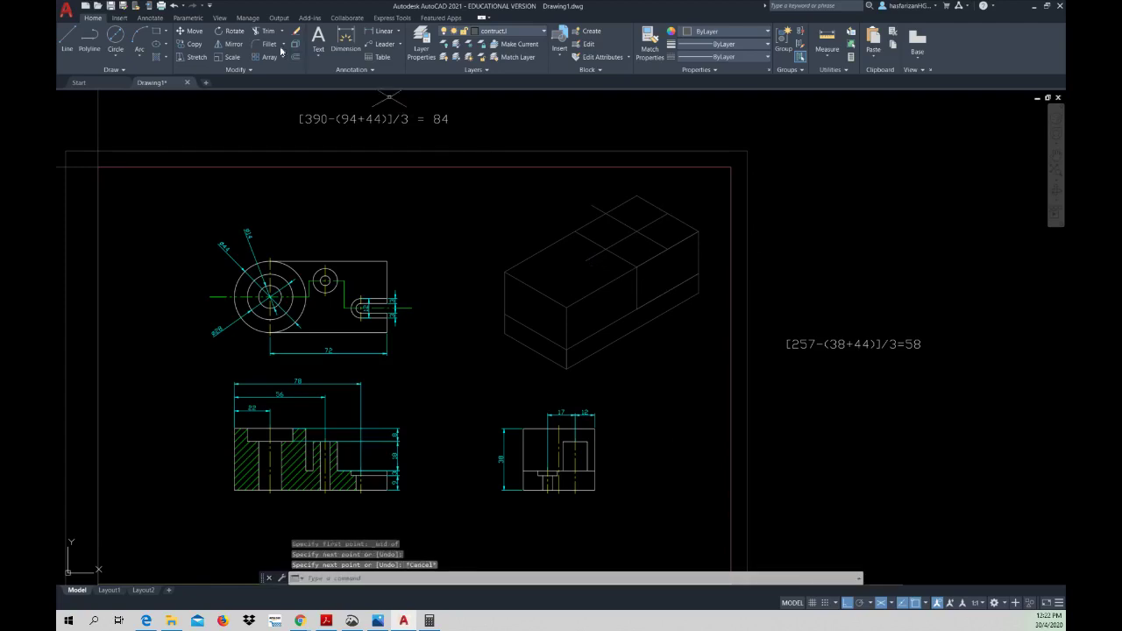
left_click(263, 31)
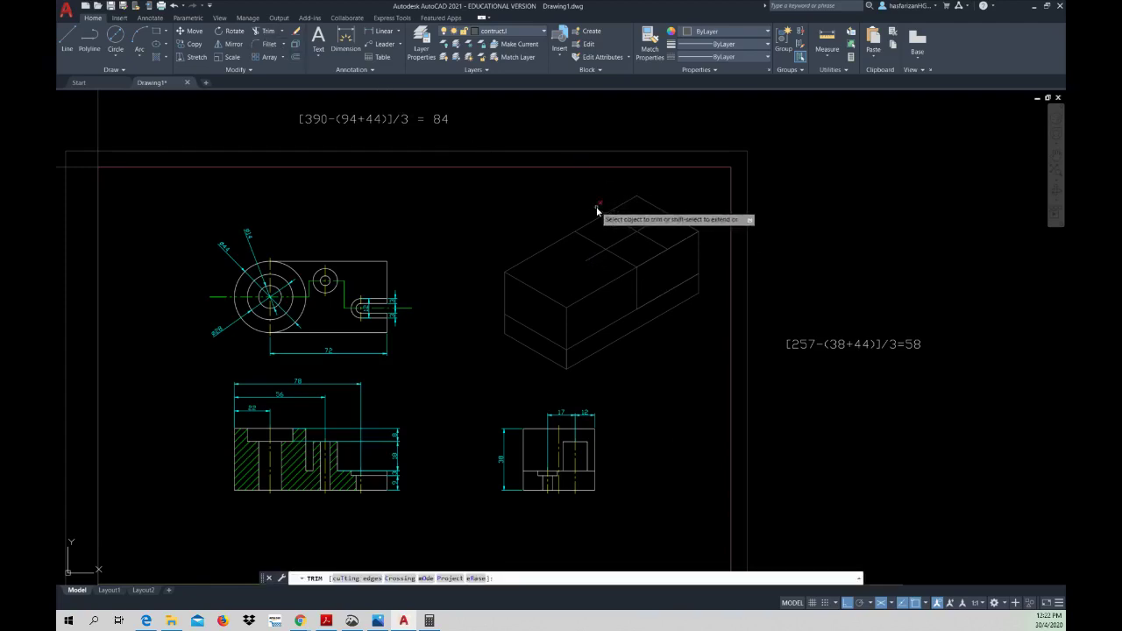
left_click(597, 211)
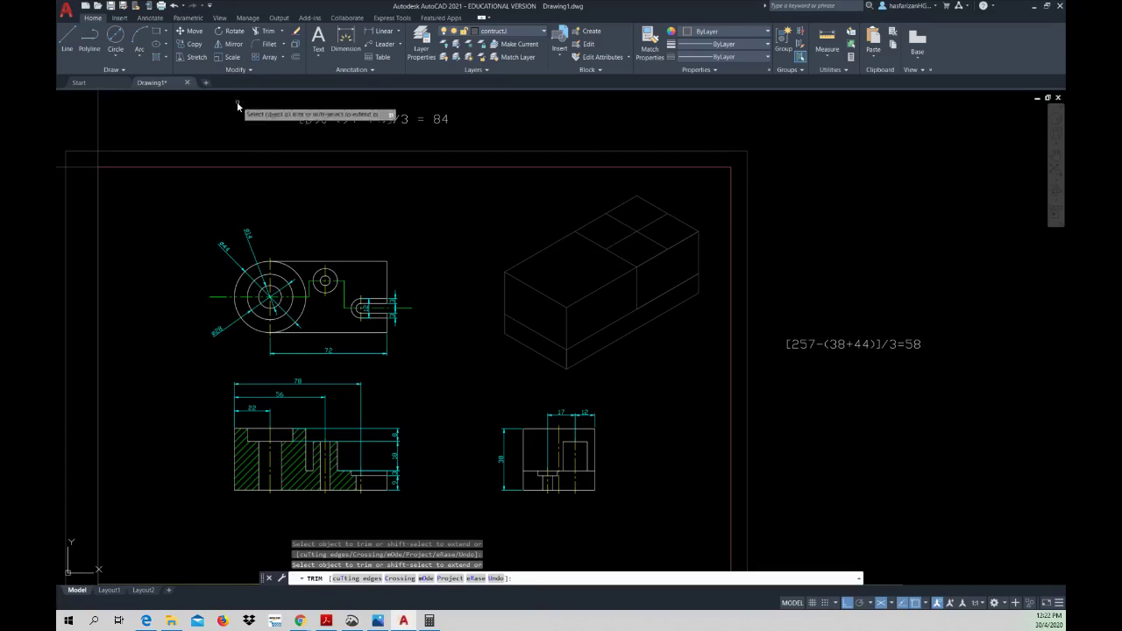
- Use Ellipse Axis, End with the Isocircle option, centred at the centre-line crossing
left_click(166, 47)
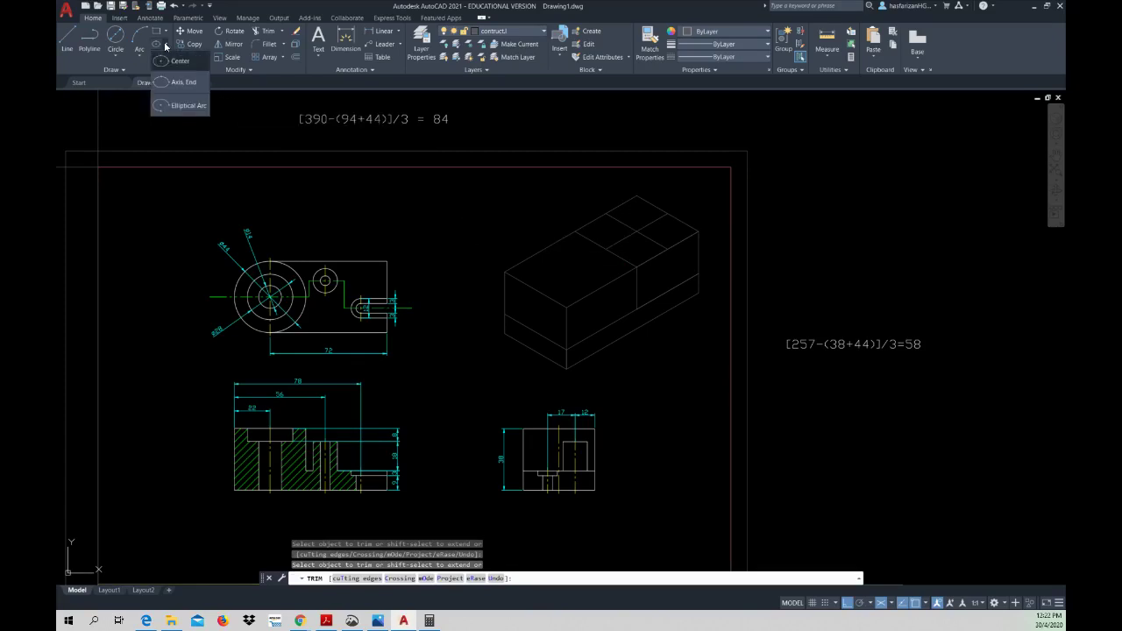
left_click(179, 90)
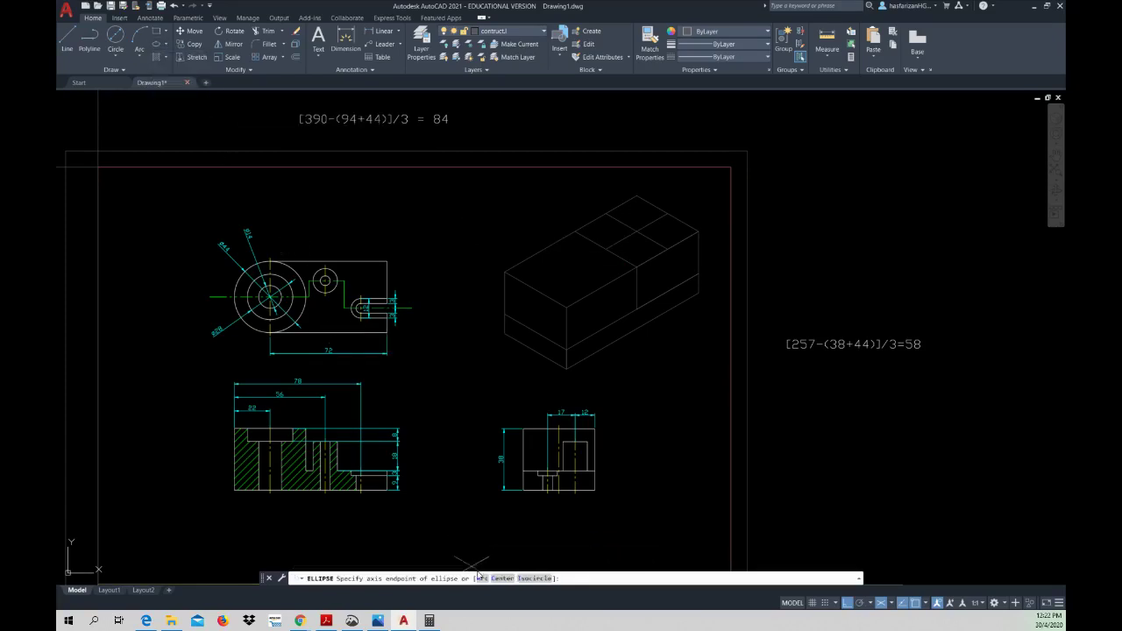
left_click(534, 579)
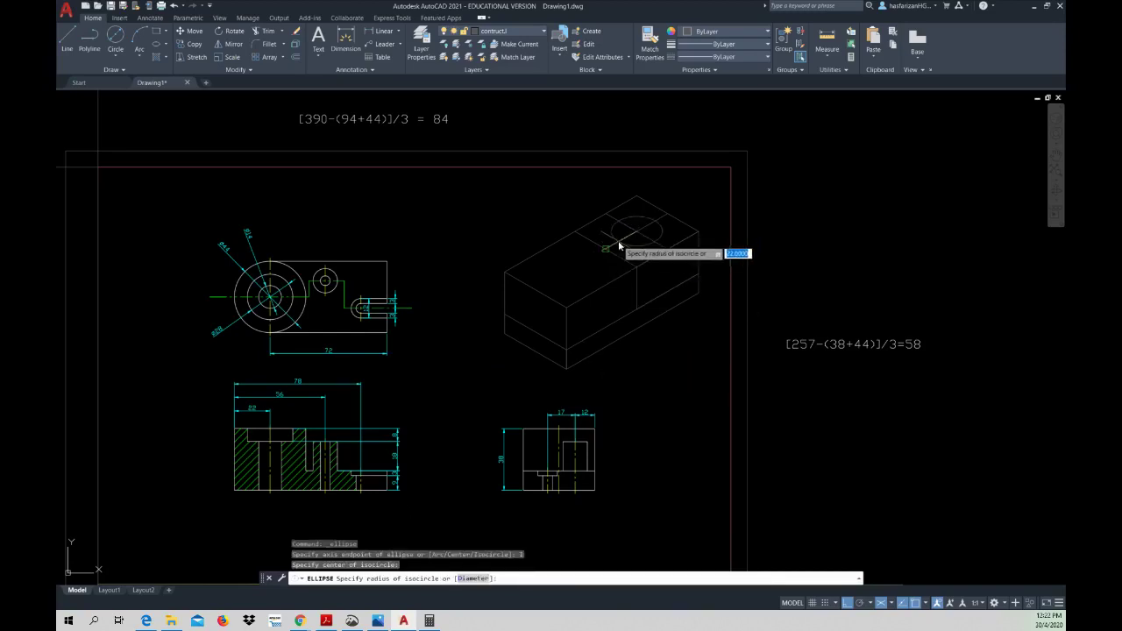
left_click(636, 232)
left_click(670, 255)
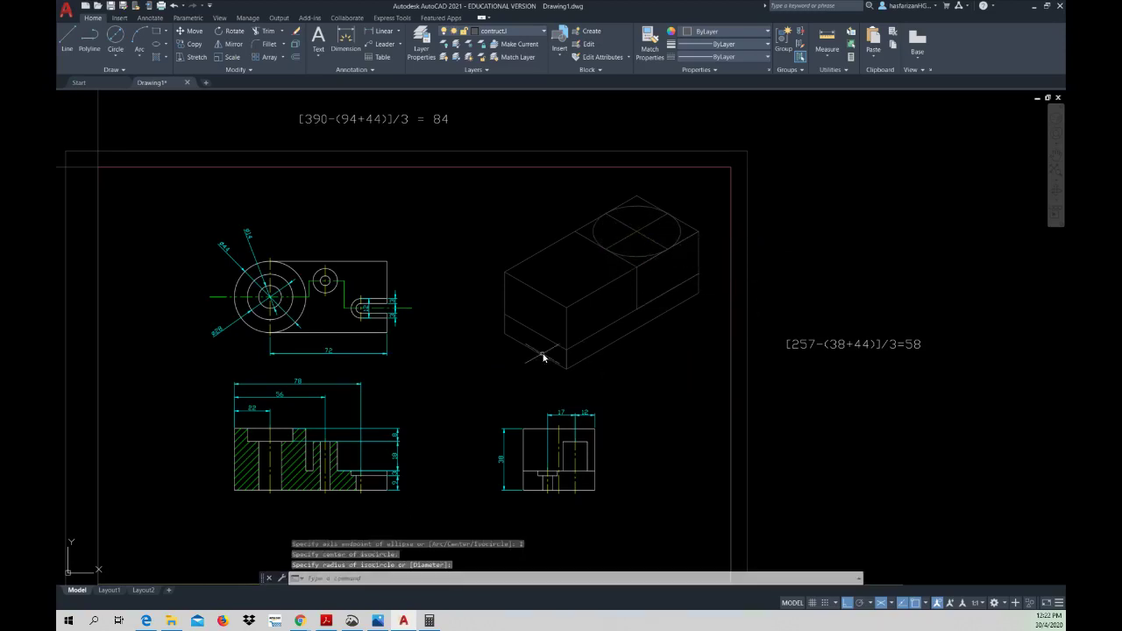
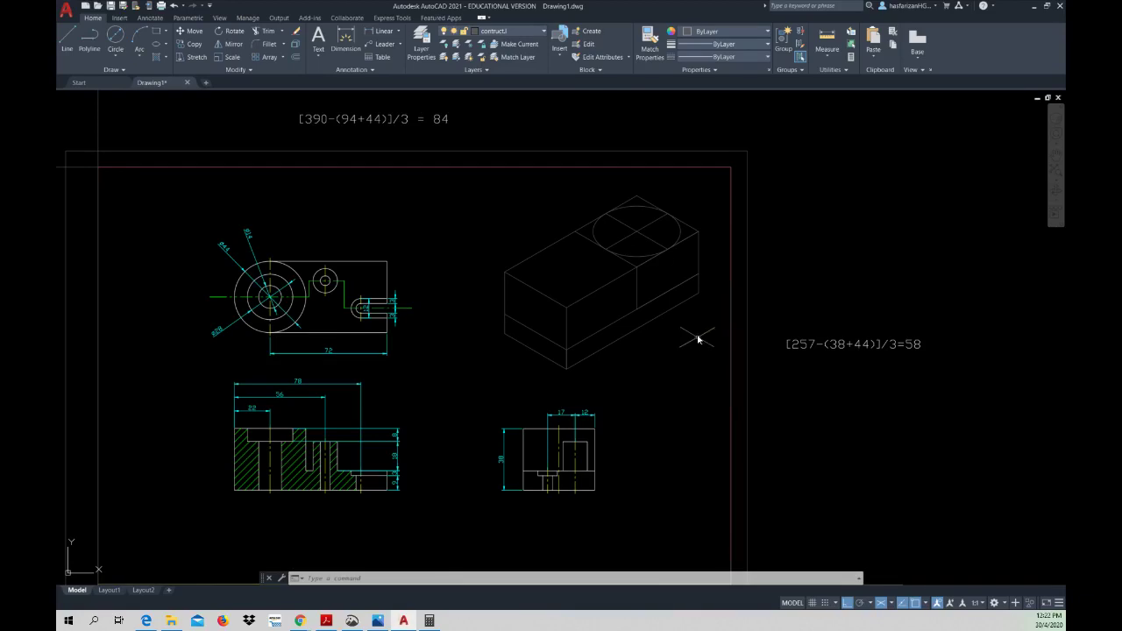
- Draw a radius-28 isocircle at the top-face centre, then erase it as oversized
right_click(638, 242)
left_click(658, 249)
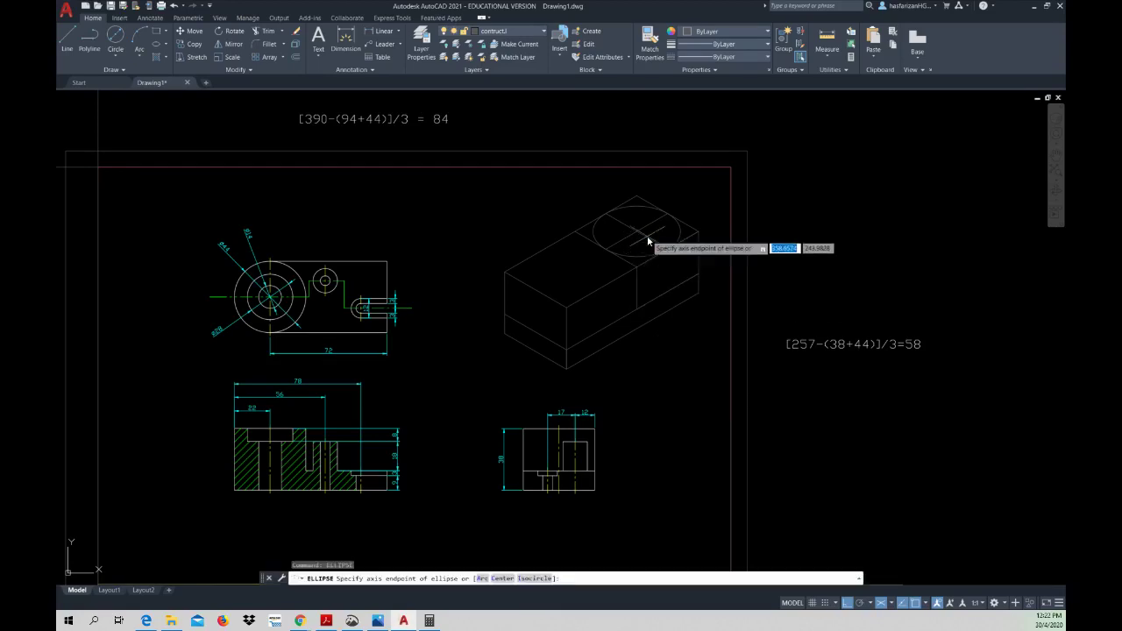
left_click(636, 233)
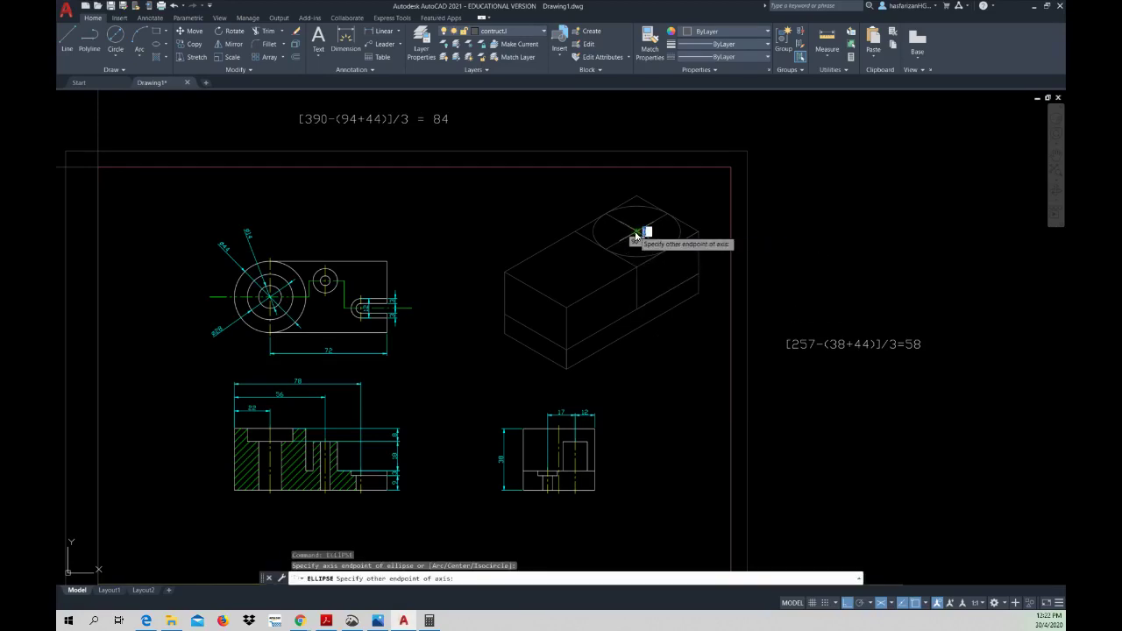
right_click(635, 230)
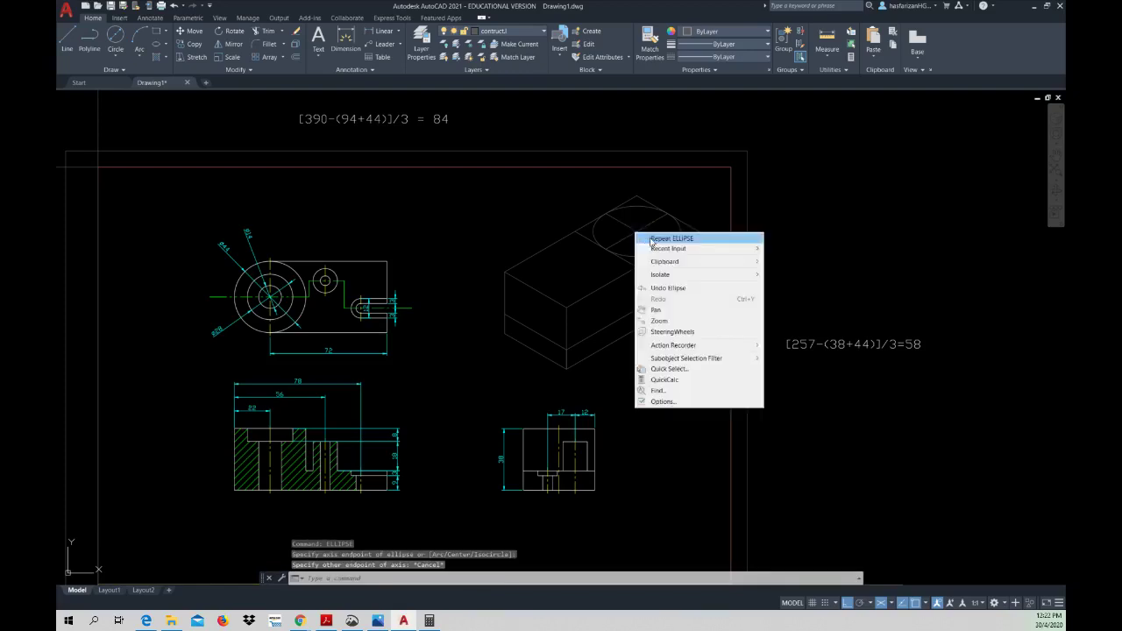
left_click(658, 238)
left_click(535, 577)
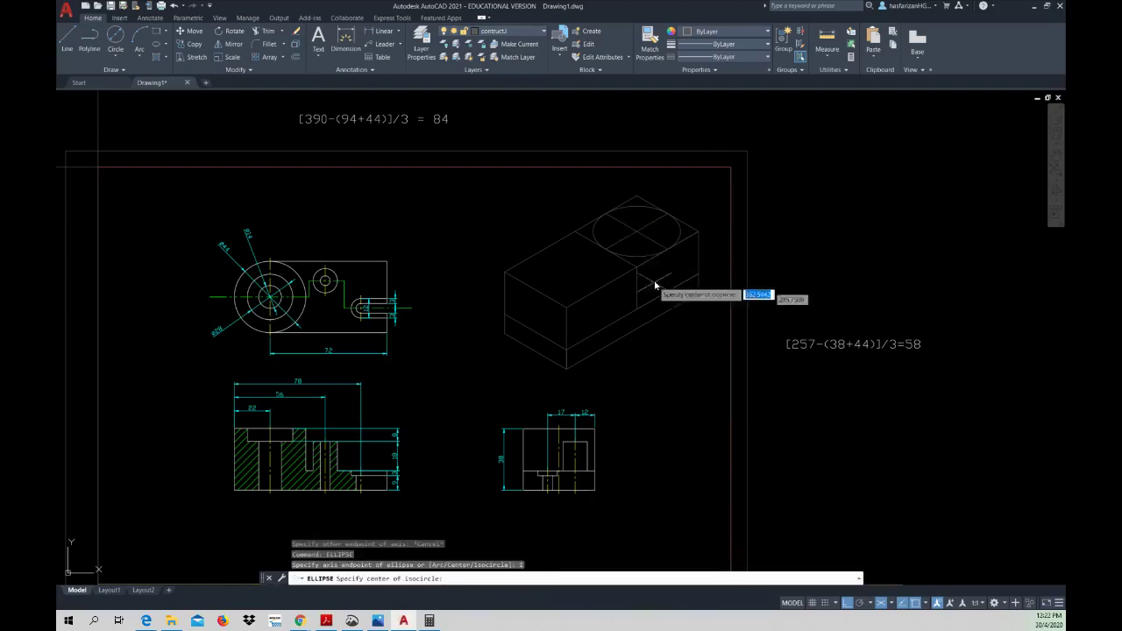
left_click(635, 235)
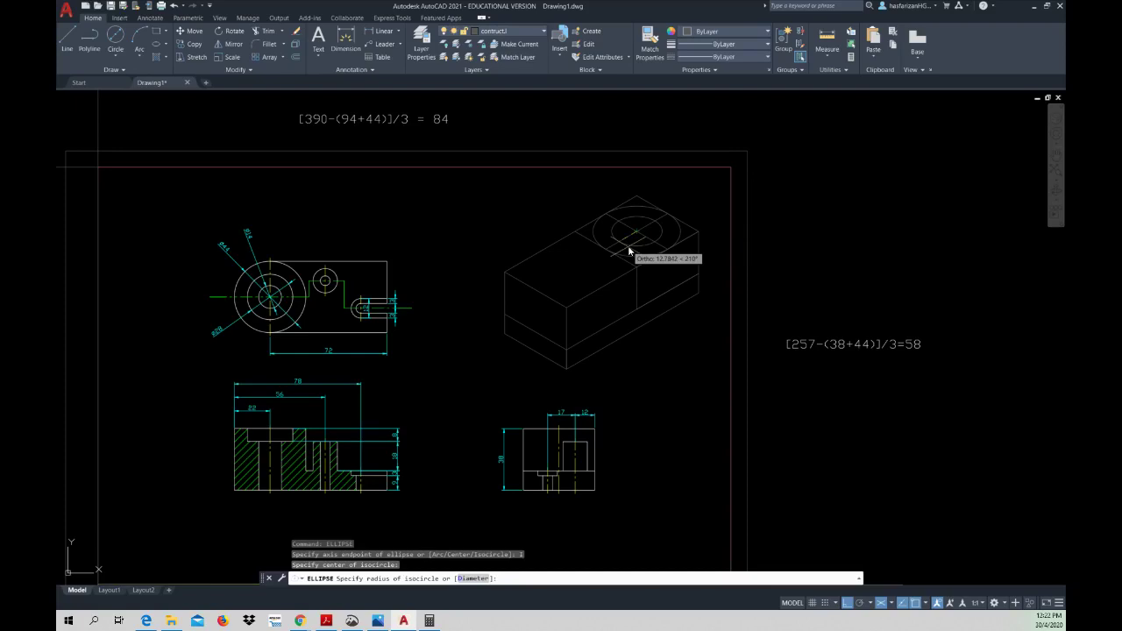
type("28")
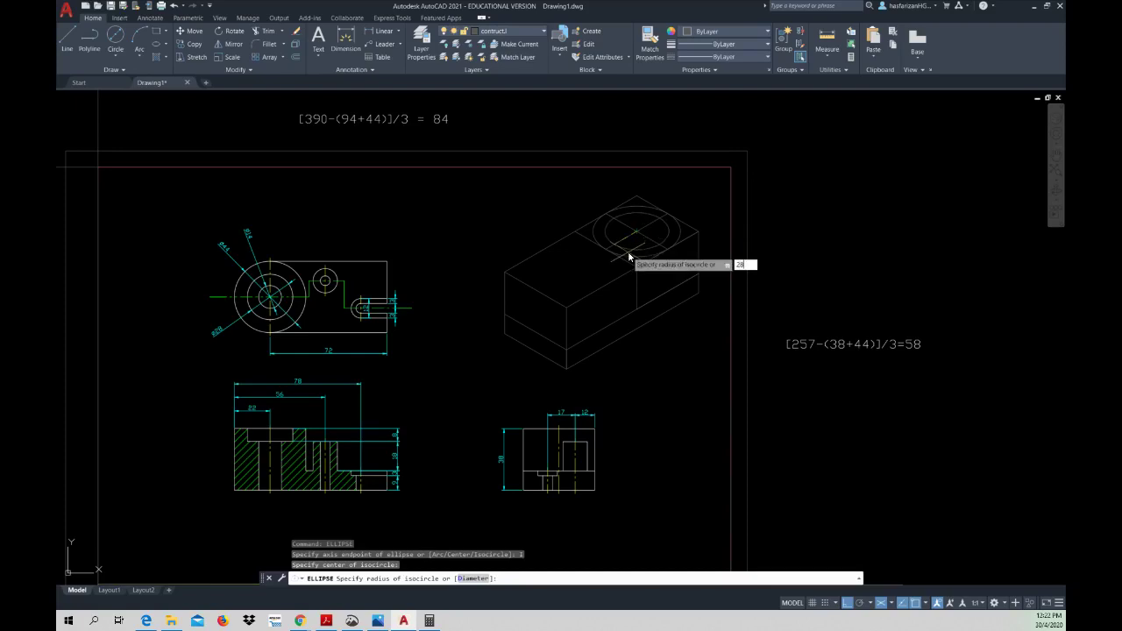
key("Return")
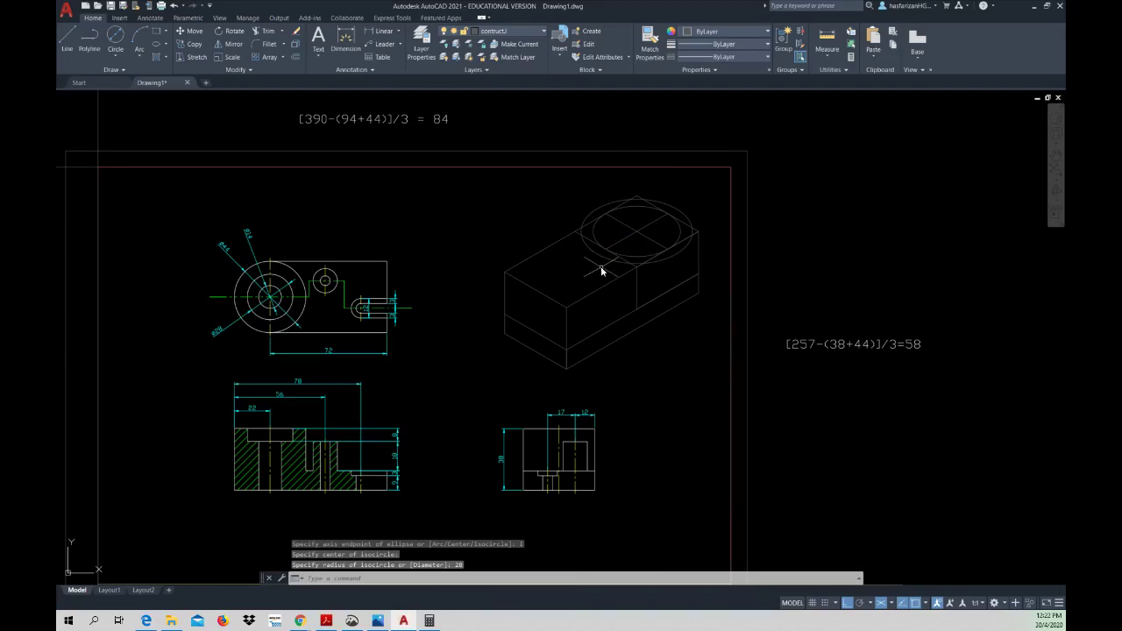
left_click(605, 262)
key("Delete")
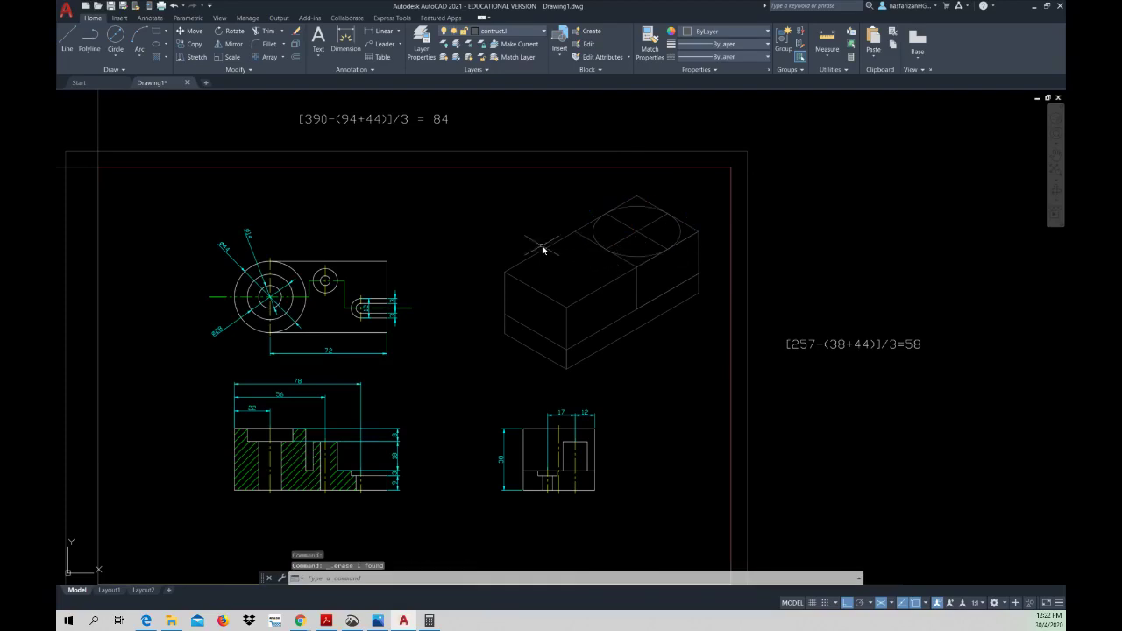
- Draw a 28-diameter isocircle centred where the top-face guide lines cross
left_click(166, 48)
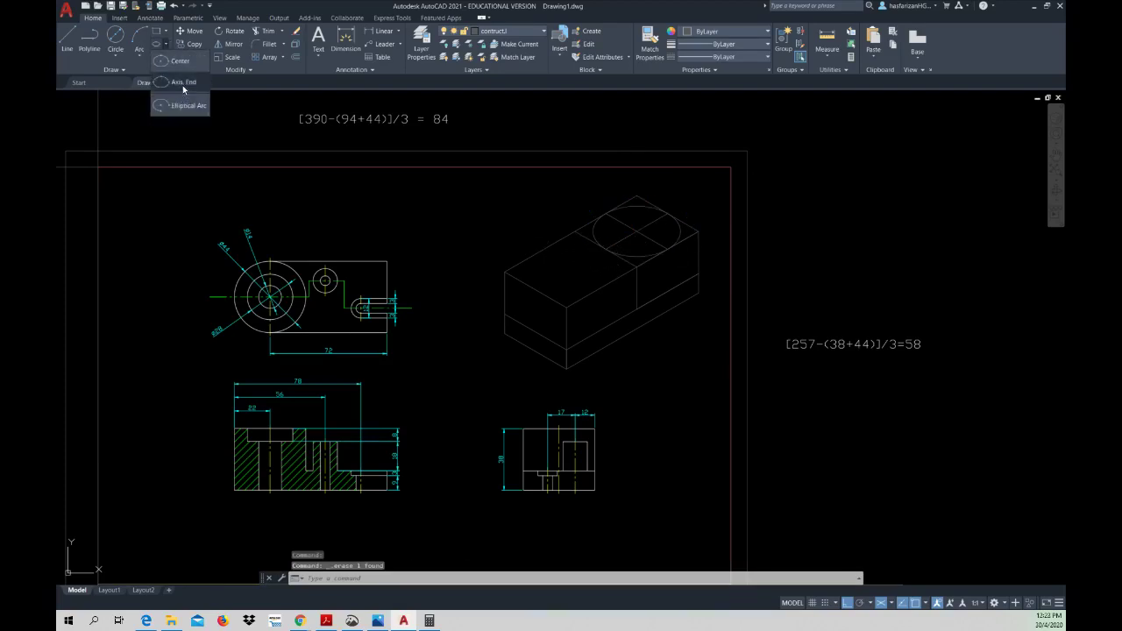
left_click(182, 93)
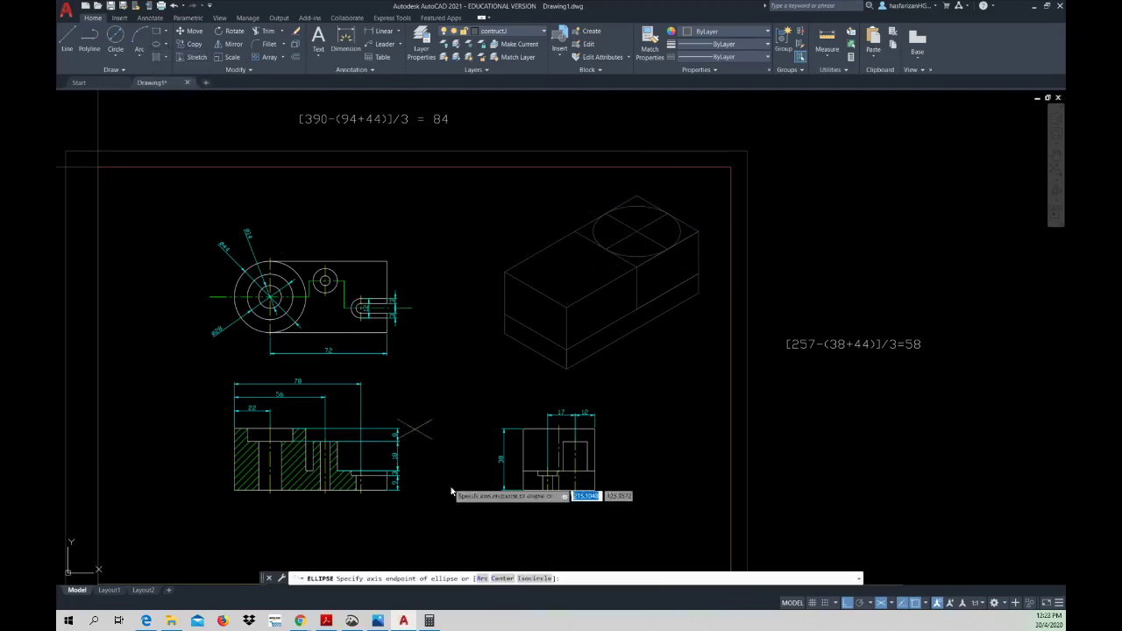
left_click(530, 579)
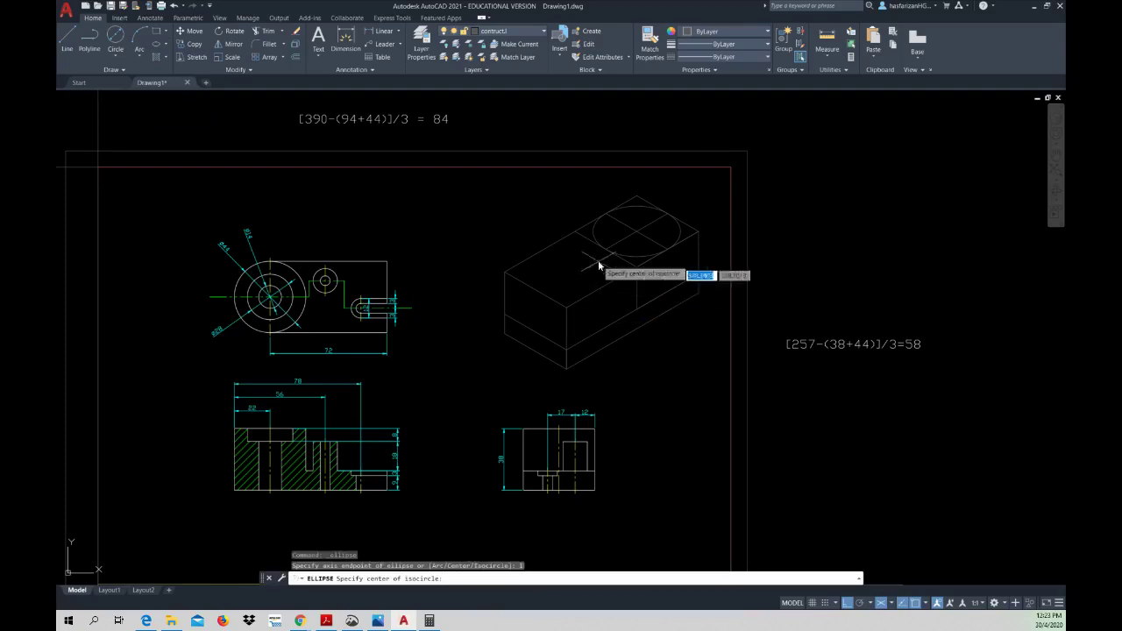
left_click(636, 230)
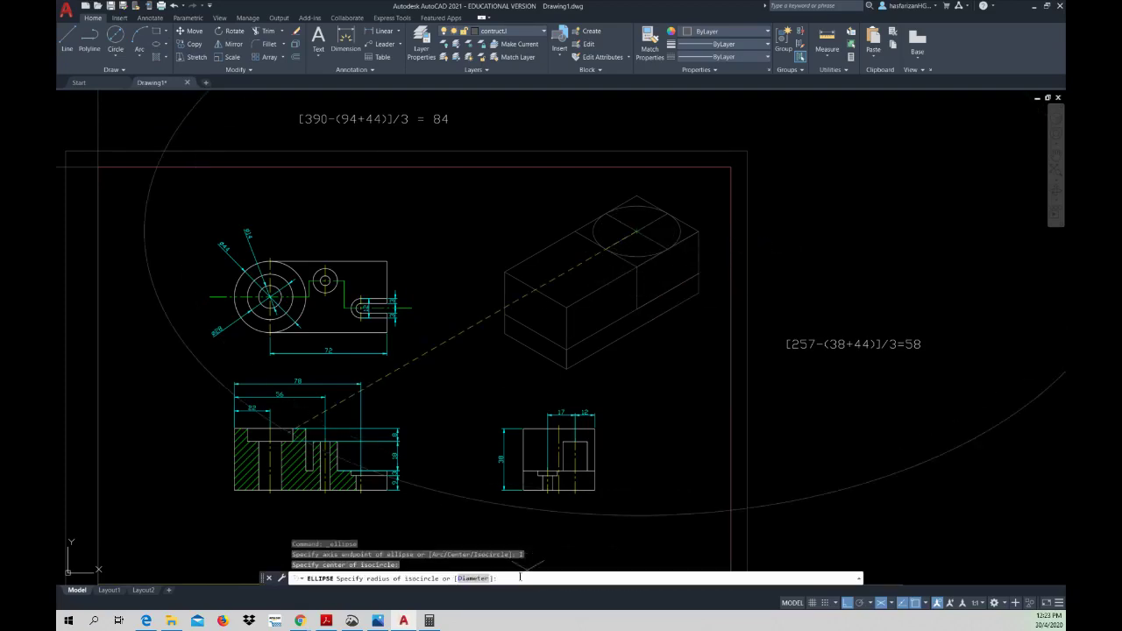
left_click(480, 581)
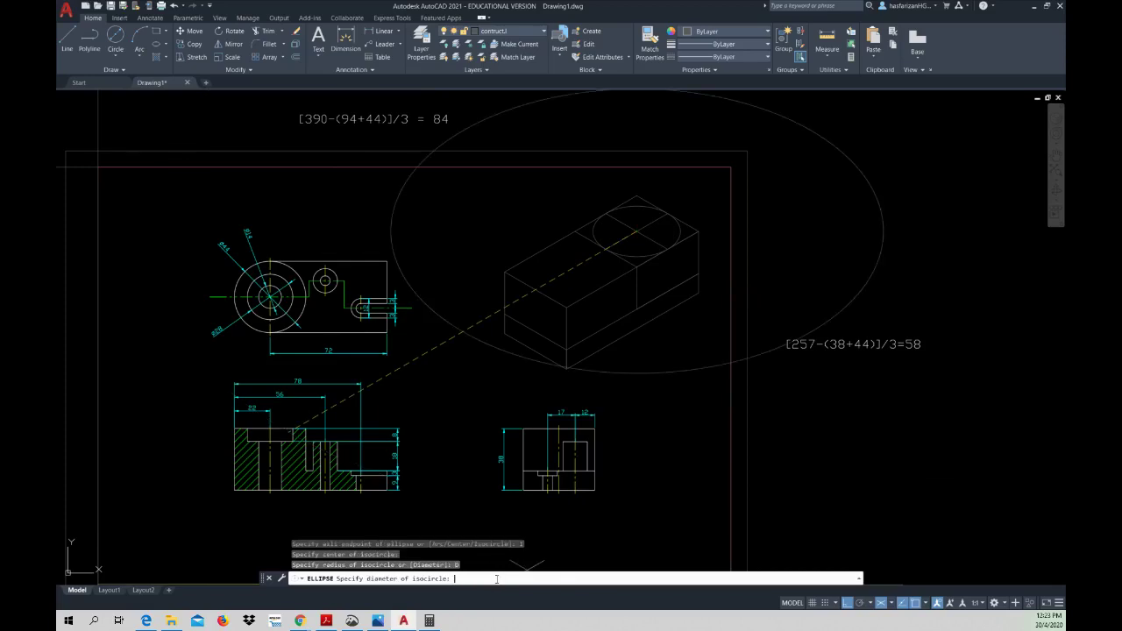
type("28")
key("Return")
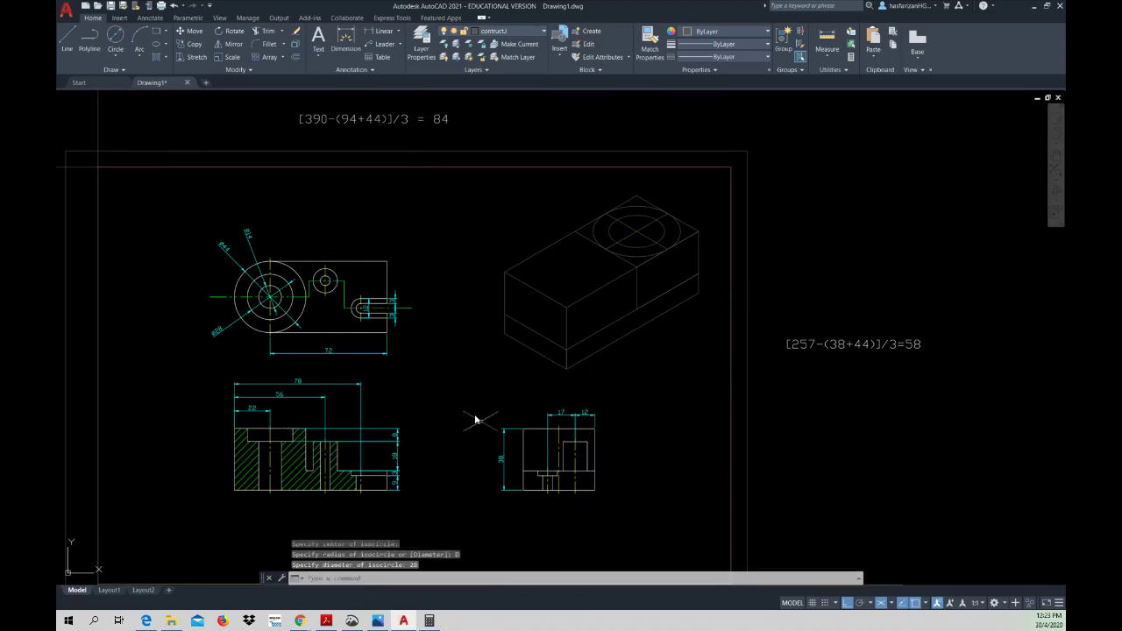
- Draw a concentric 14-diameter isocircle inside the 28 one on the top face
right_click(502, 230)
left_click(524, 231)
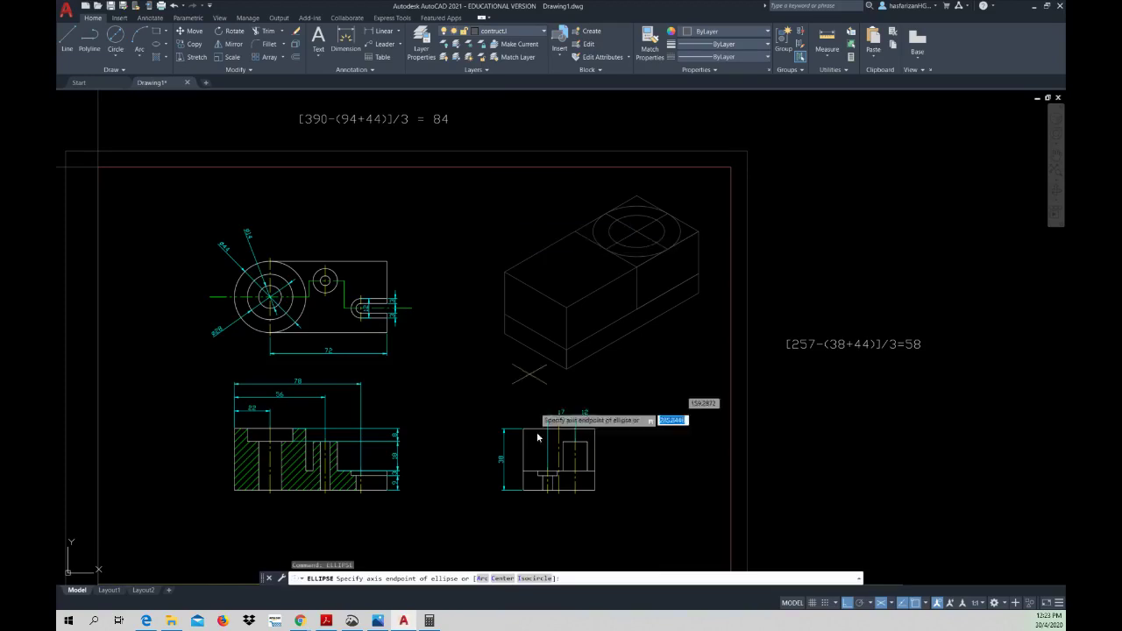
left_click(529, 580)
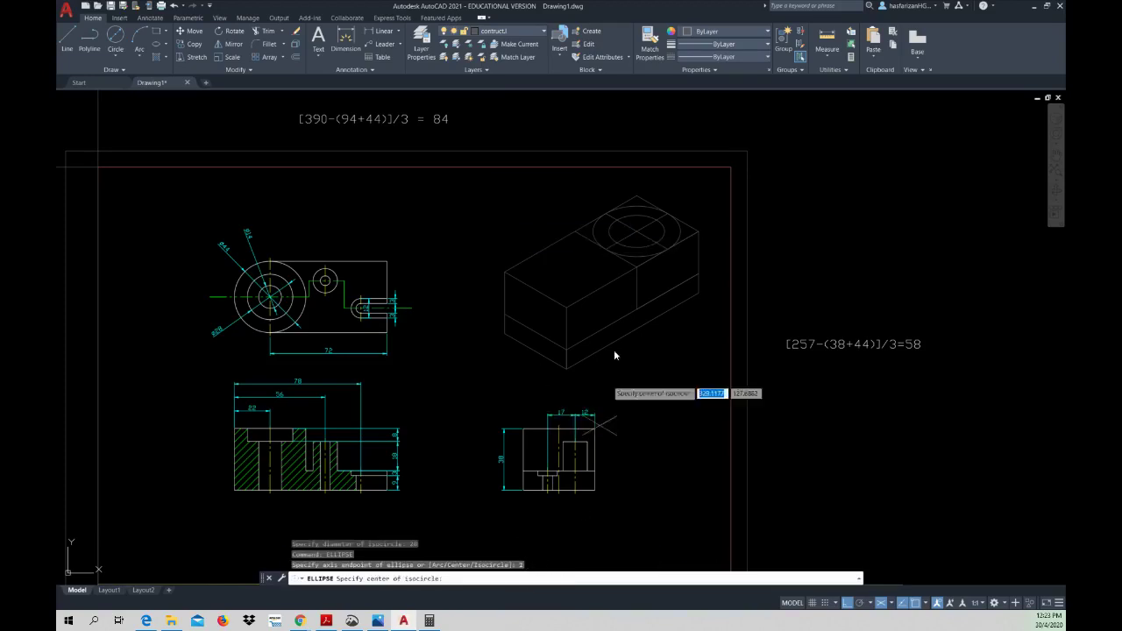
left_click(633, 256)
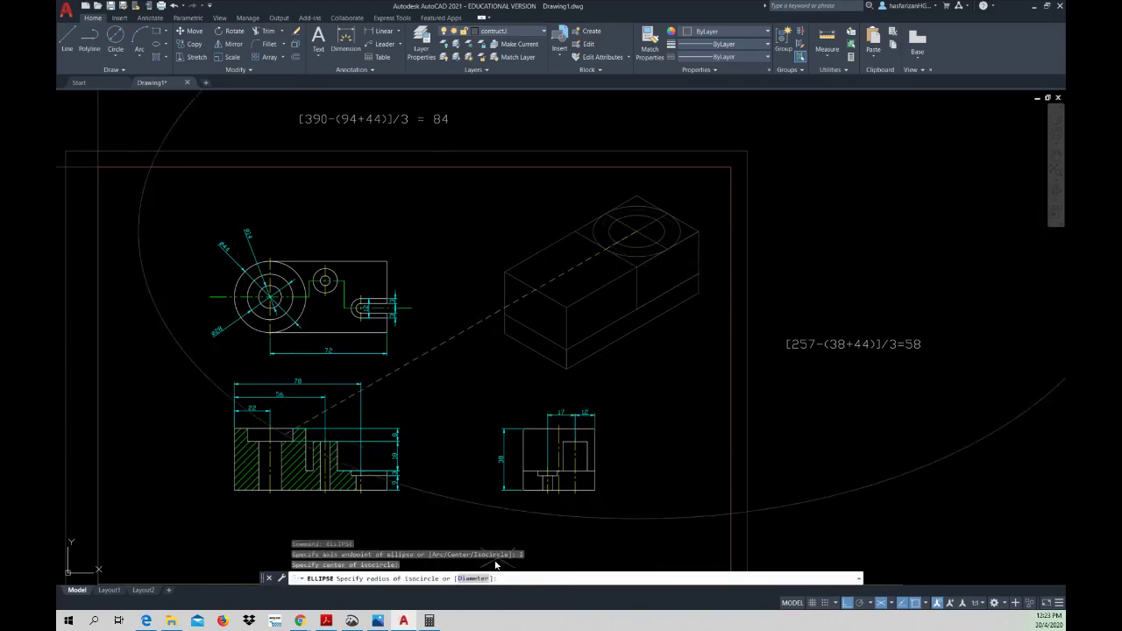
left_click(473, 578)
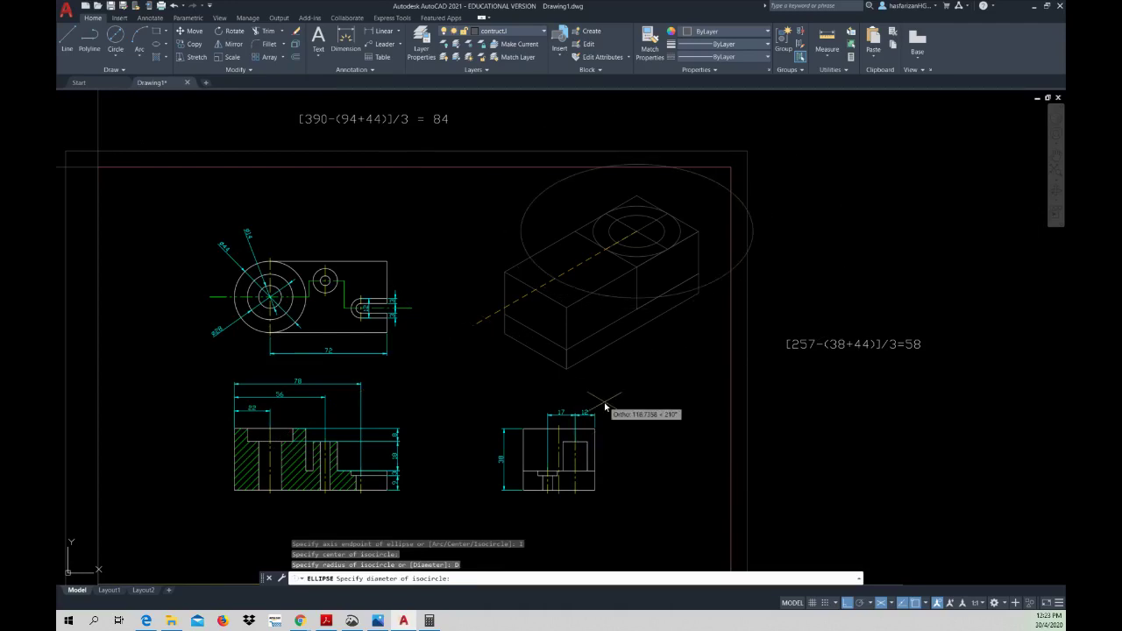
type("14")
key("Return")
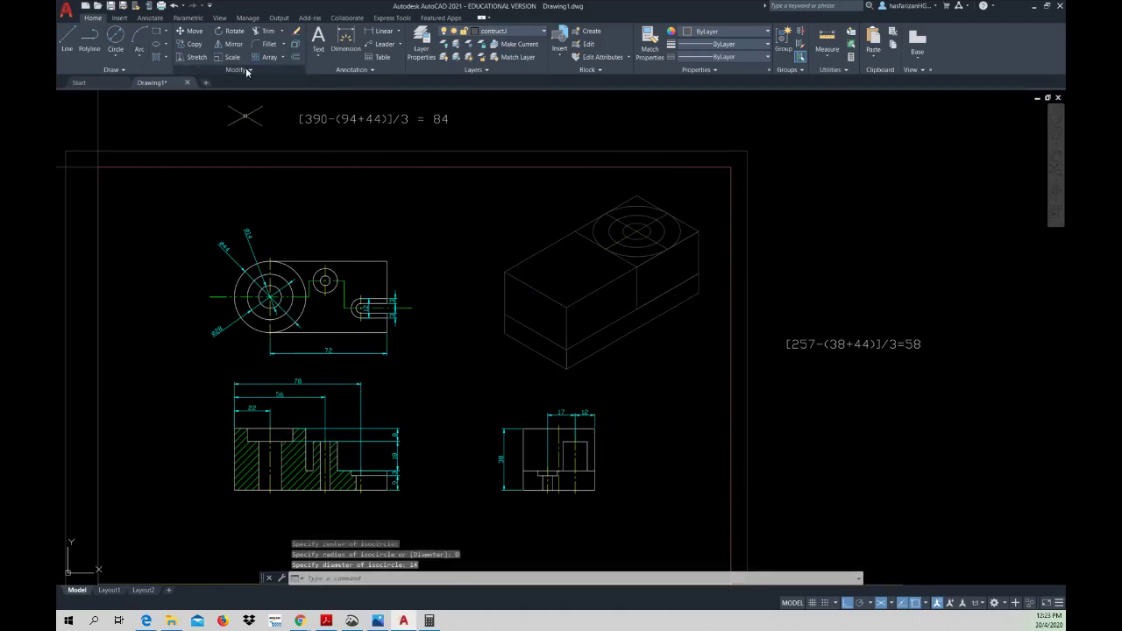
- Switch the isoplane to Left, then to Right
left_click(892, 603)
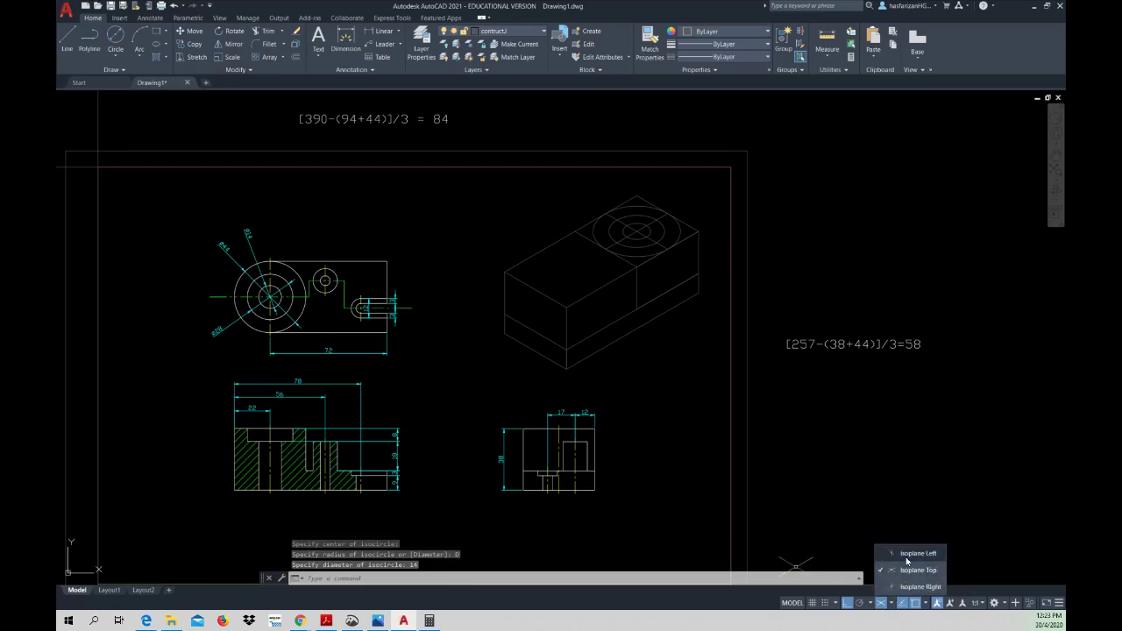
left_click(907, 556)
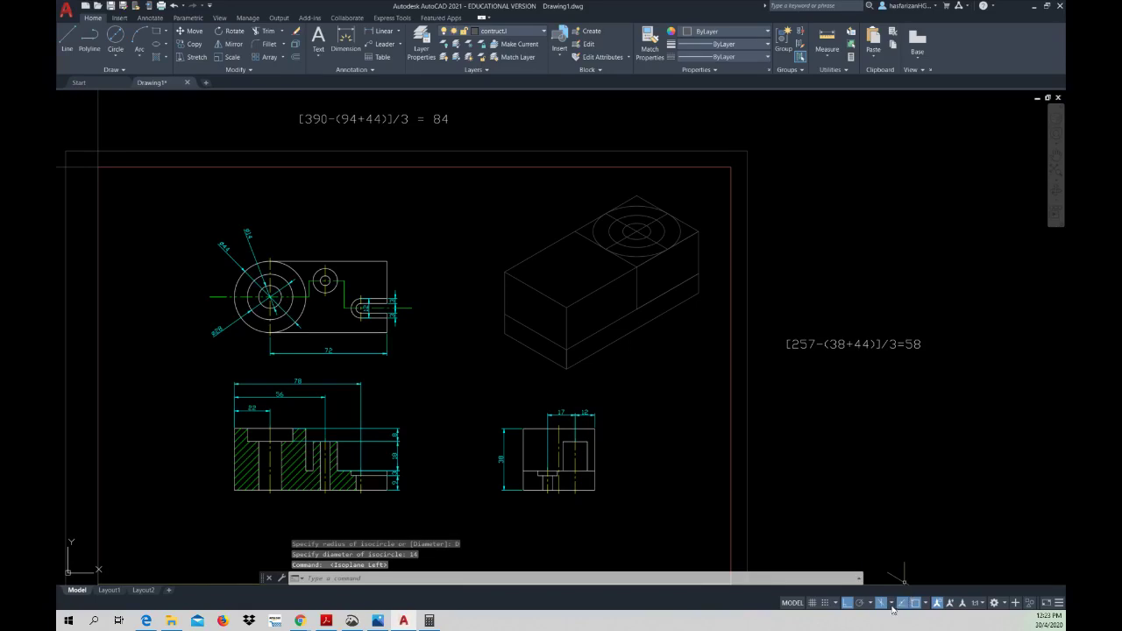
left_click(892, 605)
left_click(912, 586)
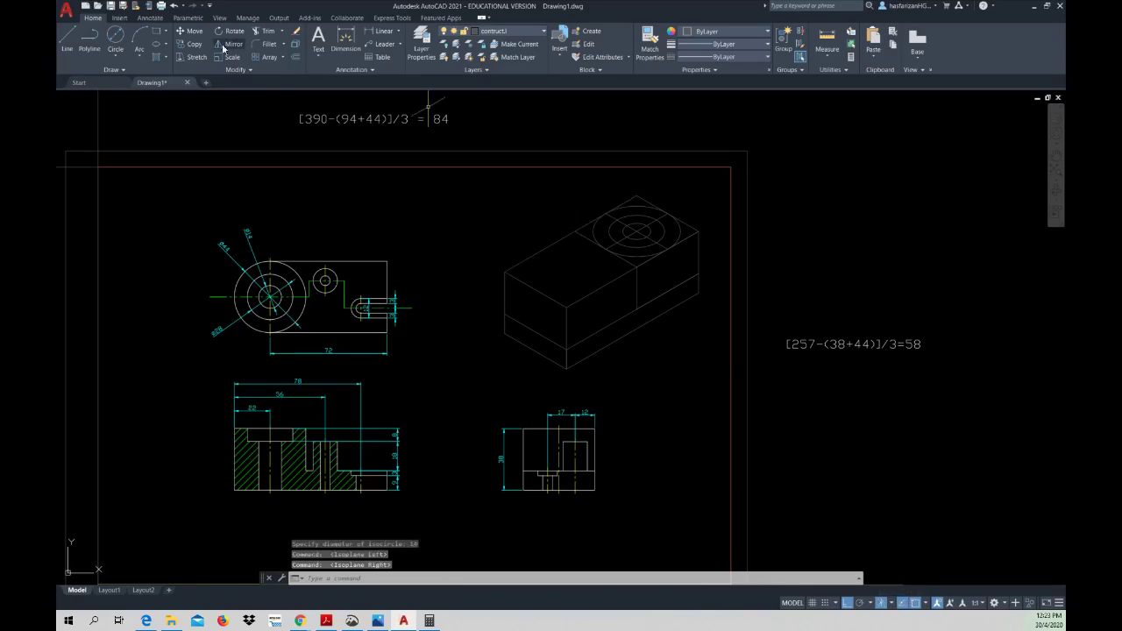
- Move the 28 and 14 isocircles 8 units down from their shared centre
left_click(194, 32)
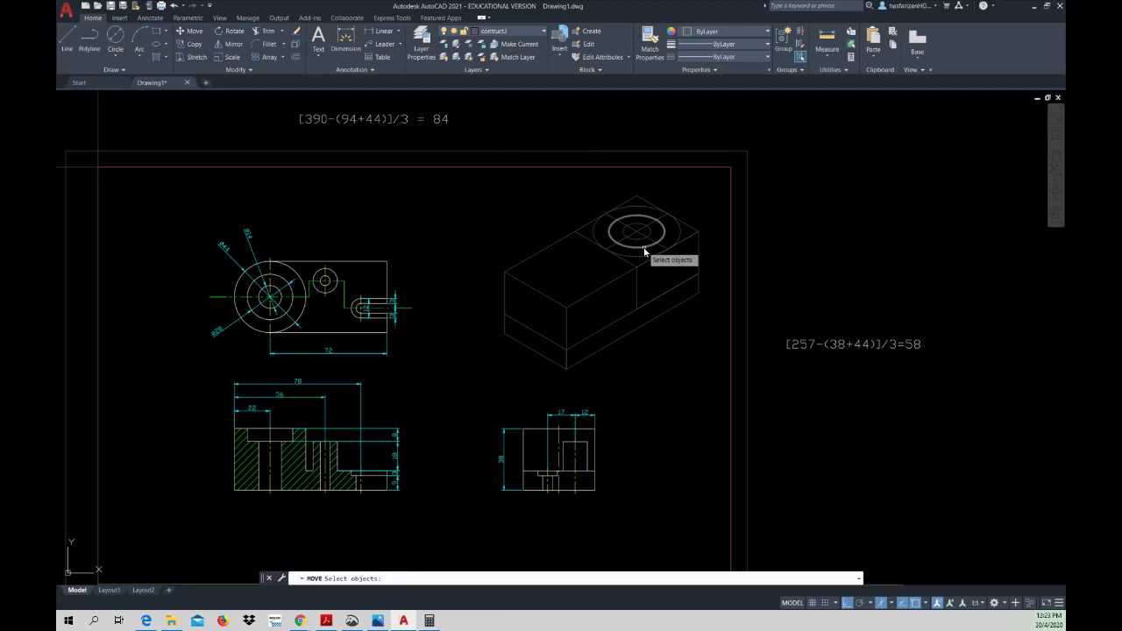
left_click(643, 246)
left_click(640, 236)
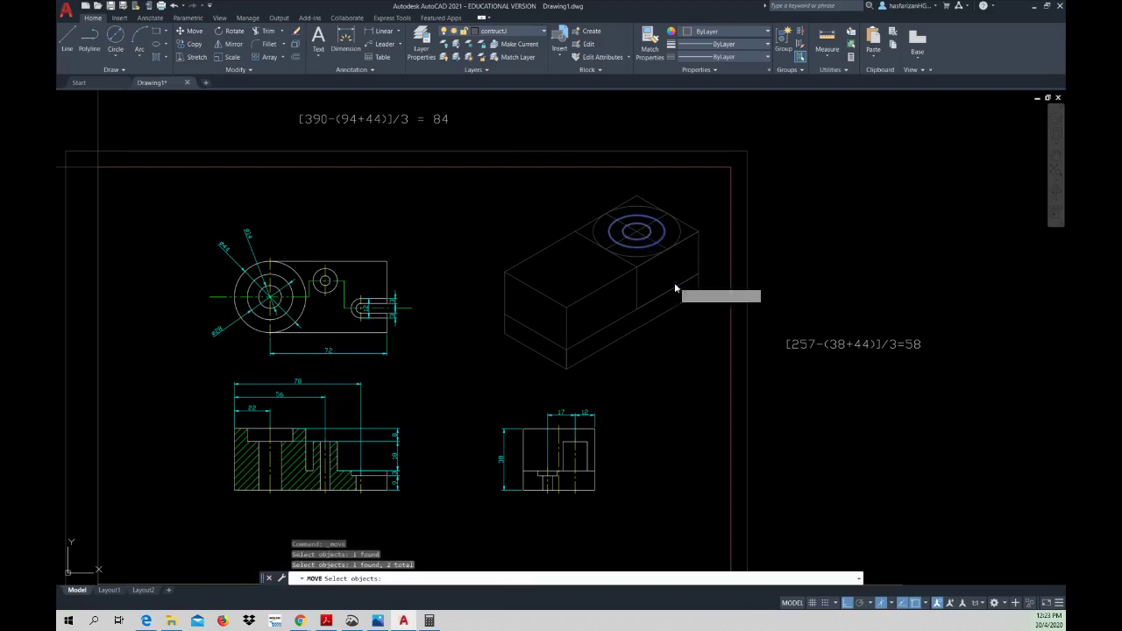
key("Return")
left_click(639, 233)
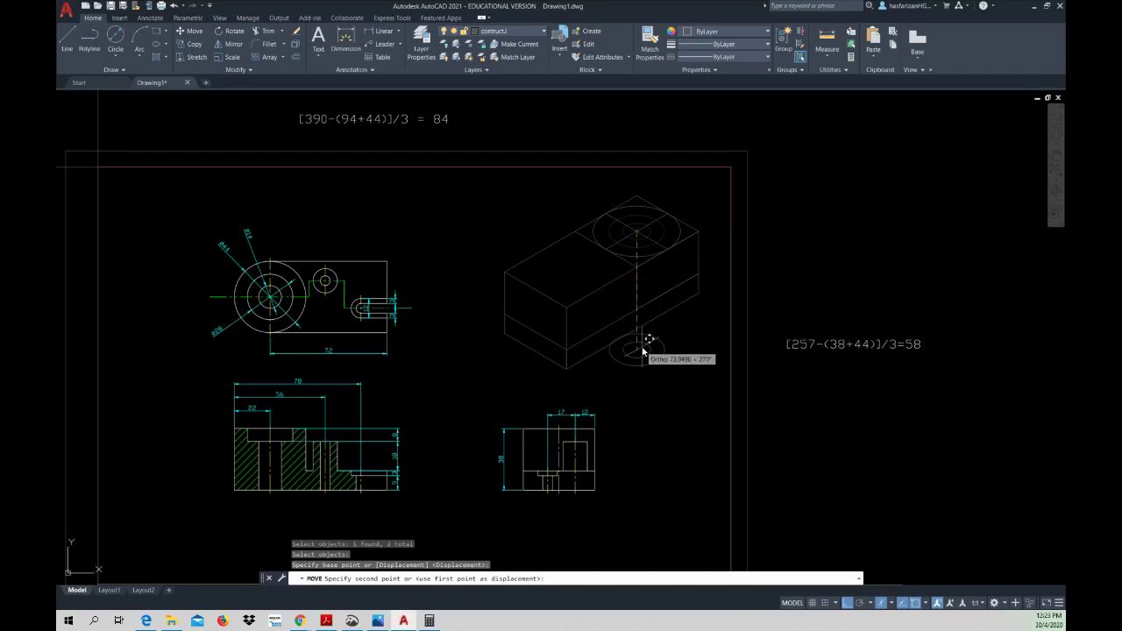
type("8")
key("Return")
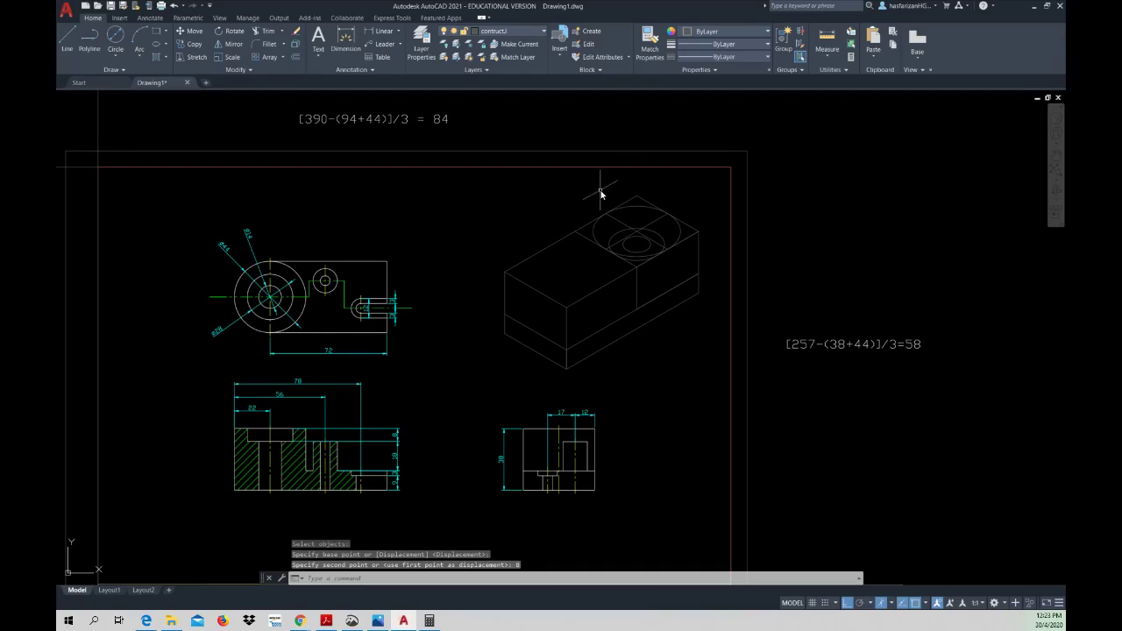
- Erase the two crossing diagonal guide lines on the top face
left_click(621, 223)
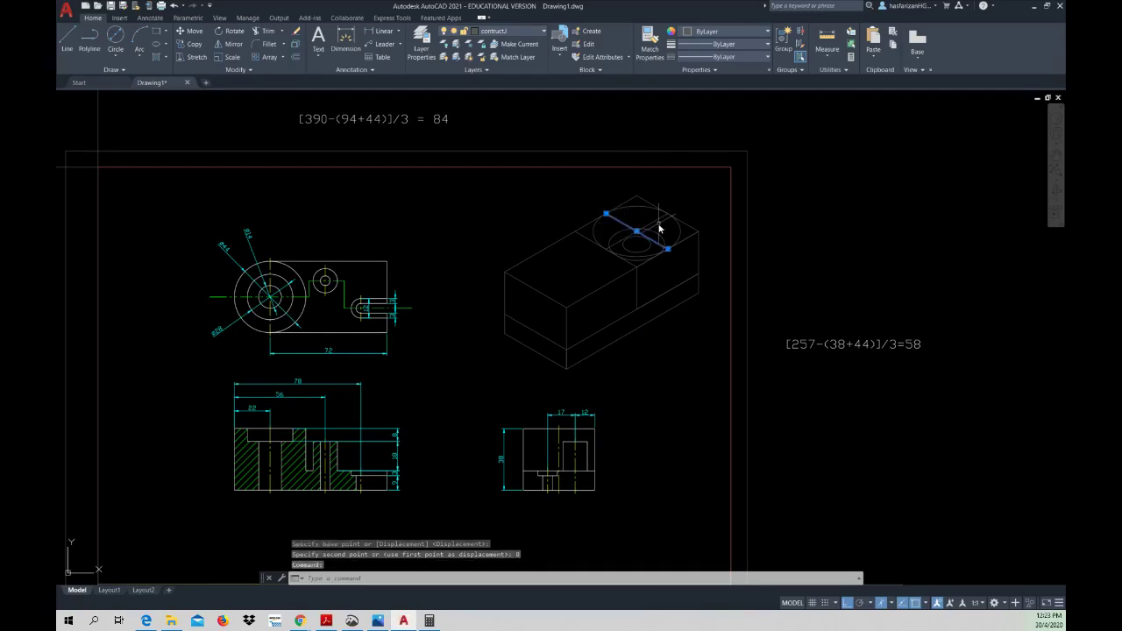
left_click(656, 223)
right_click(653, 243)
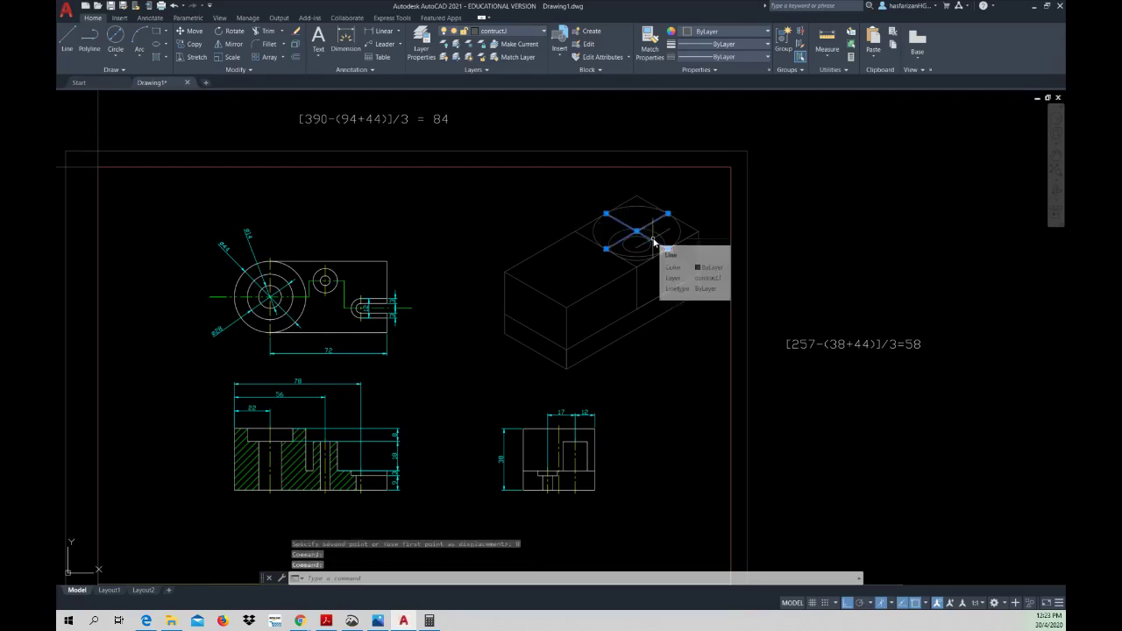
key("Delete")
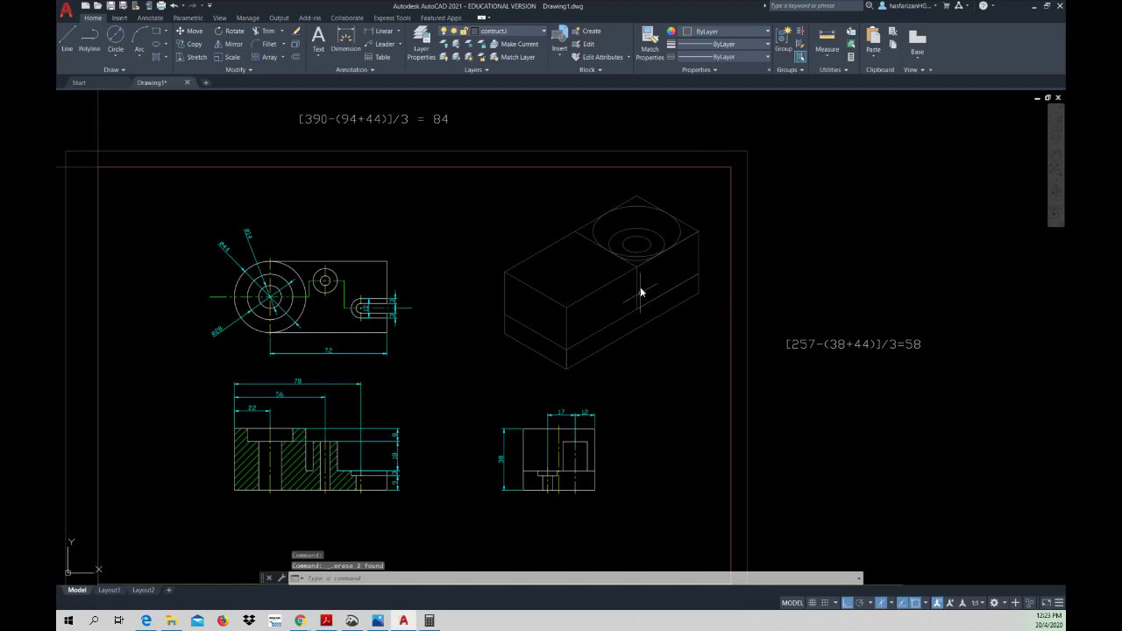
- Copy the large top isocircle twice down the block's vertical edge from the box corner
scroll(621, 235, "up", 5)
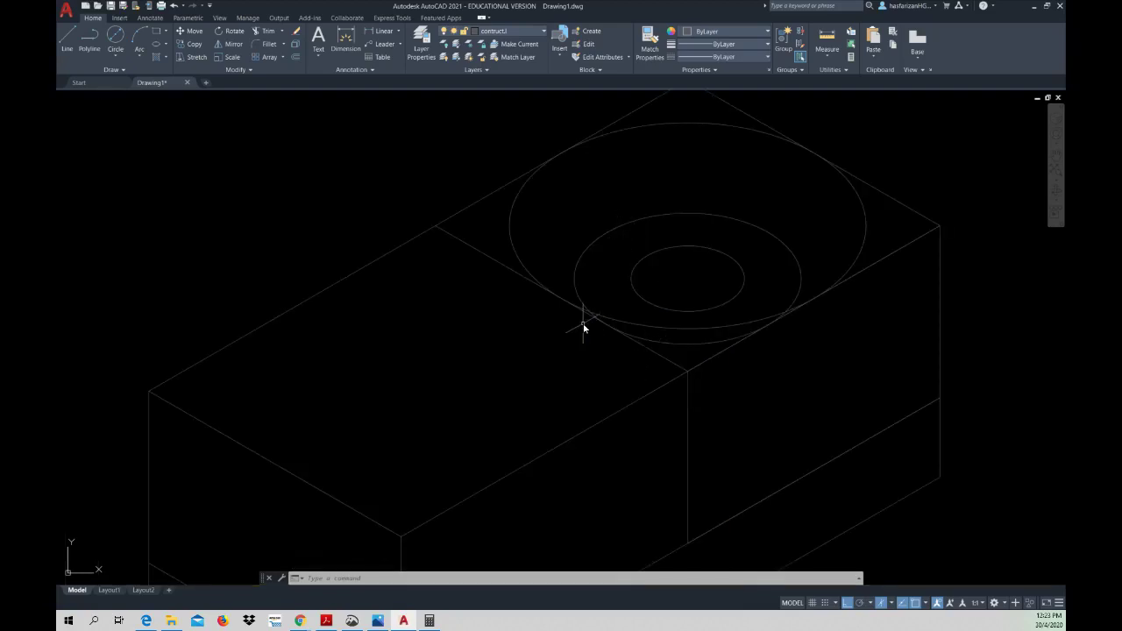
scroll(582, 323, "down", 2)
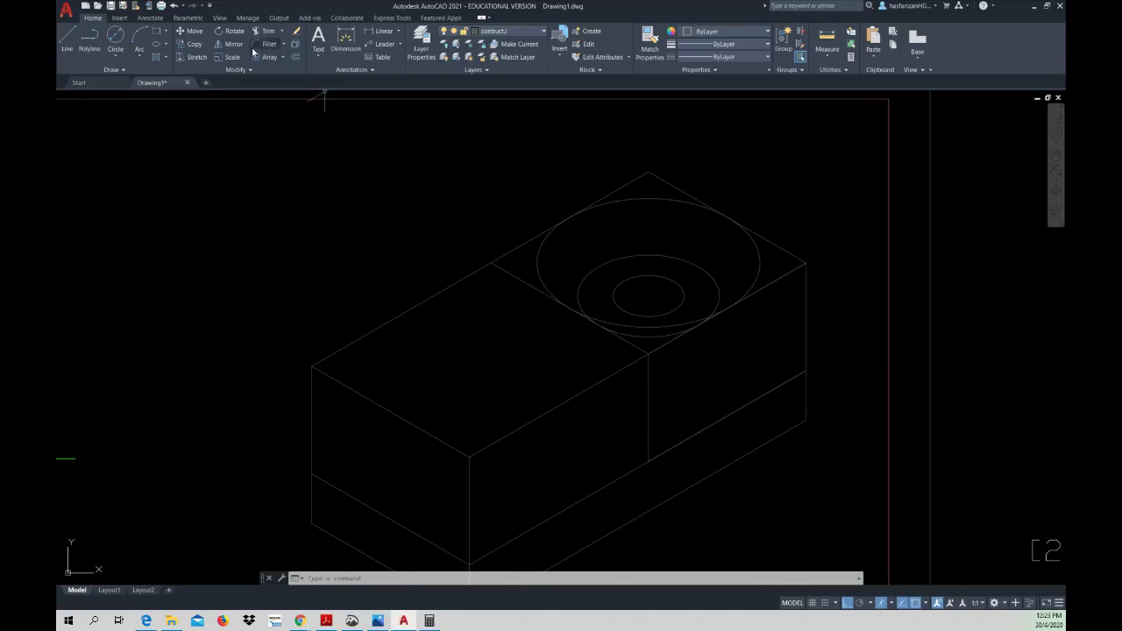
left_click(190, 45)
left_click(760, 256)
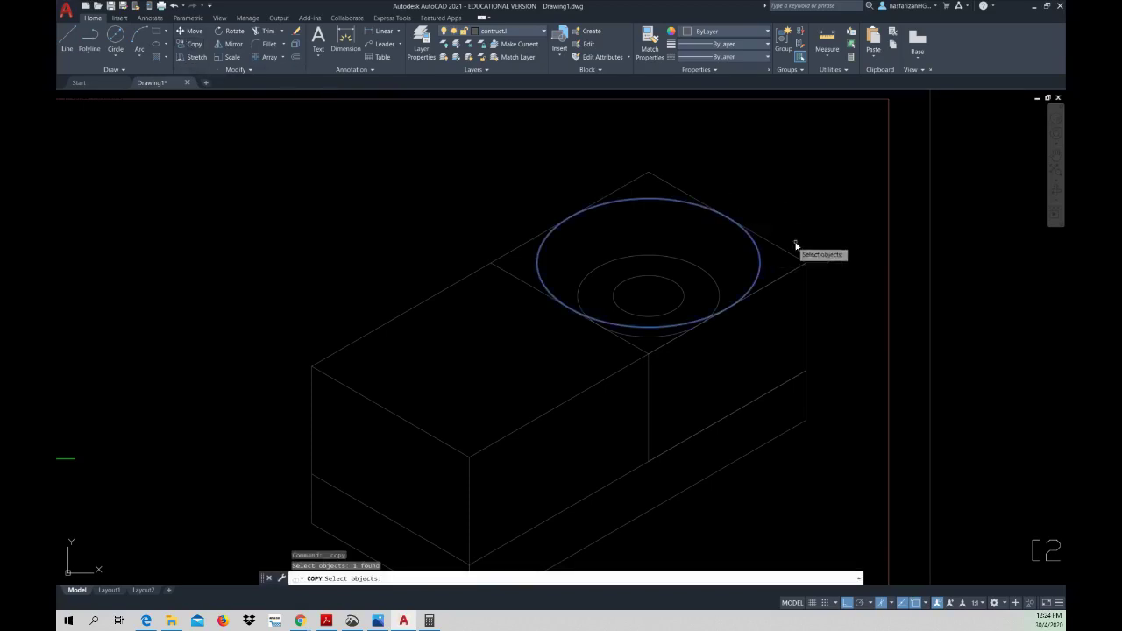
key("Return")
left_click(806, 262)
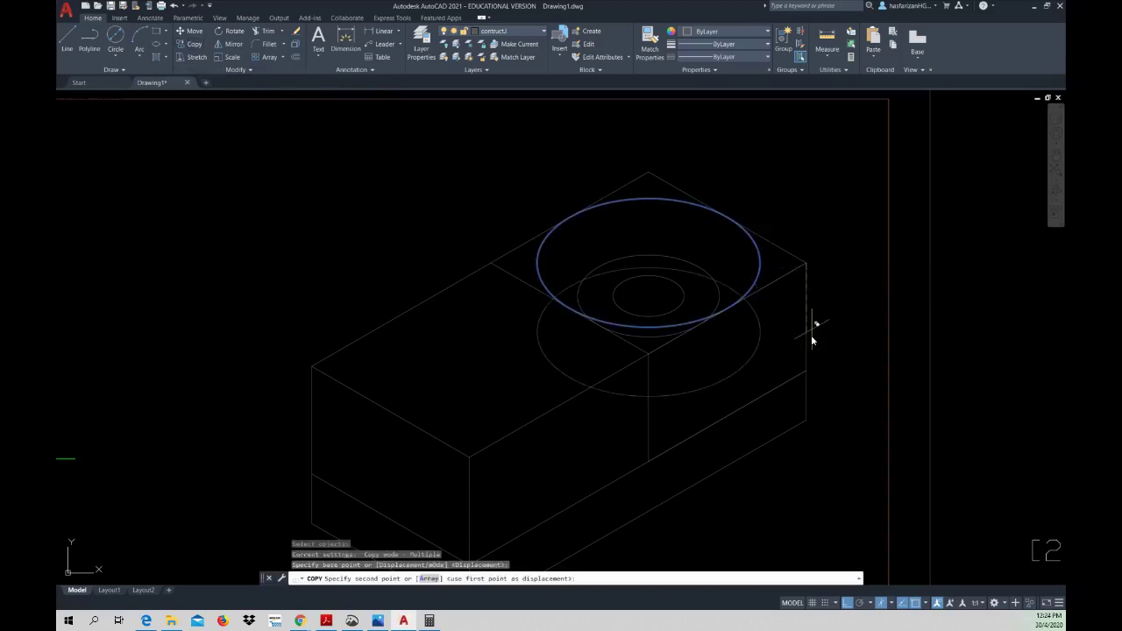
left_click(806, 375)
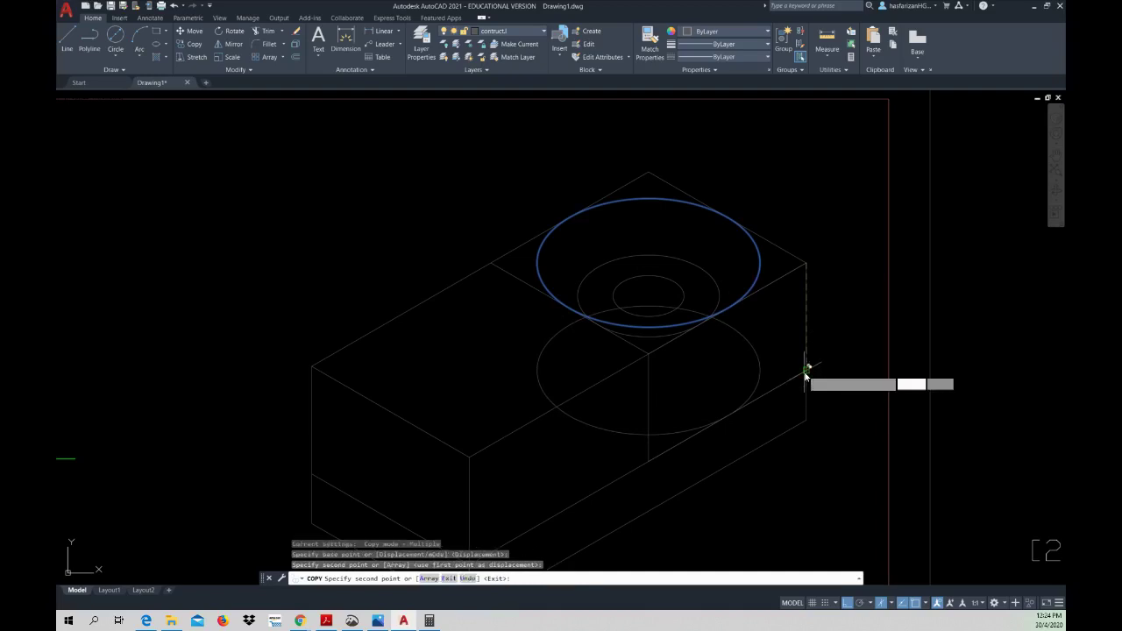
left_click(806, 422)
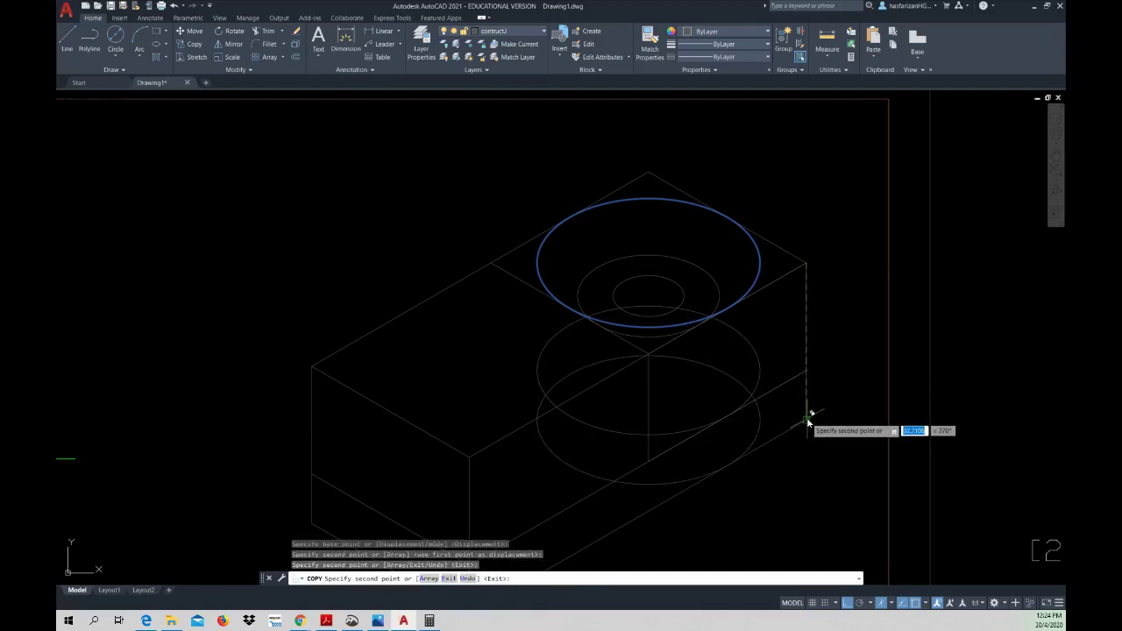
key("Escape")
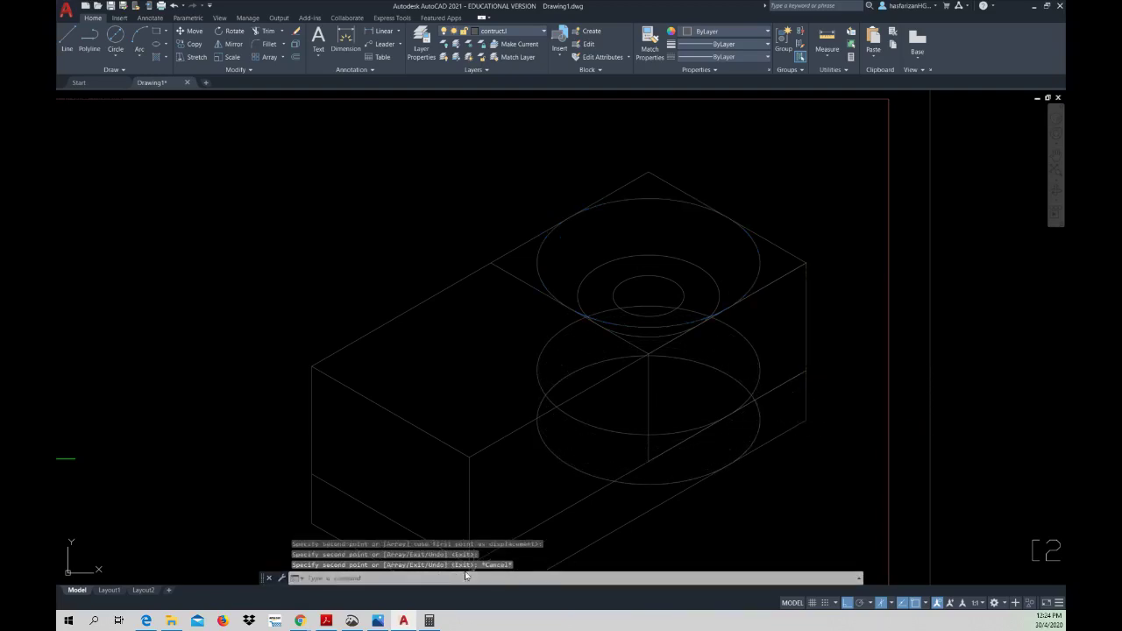
left_click(326, 620)
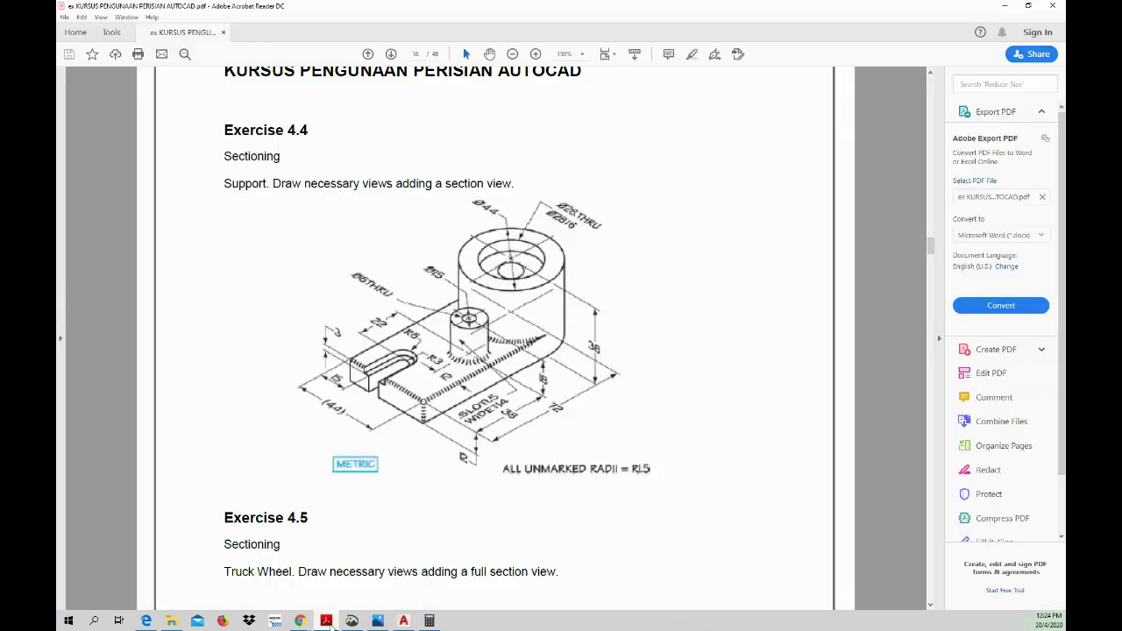
left_click(329, 623)
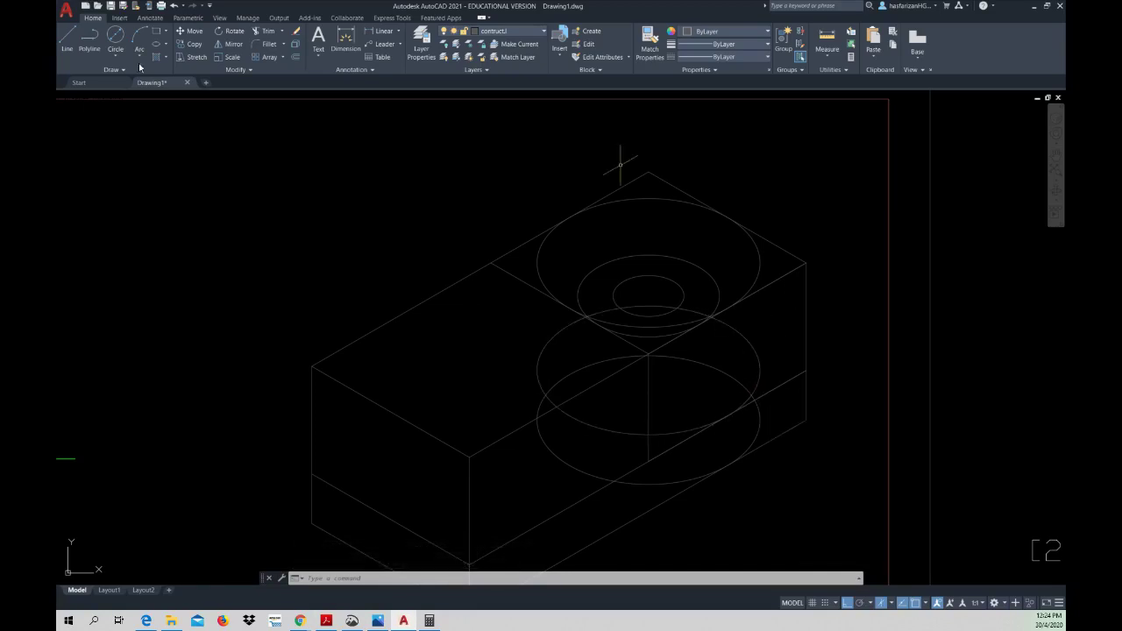
- Draw a vertical line at the ellipses' right quadrant and stretch its top end upward
left_click(67, 40)
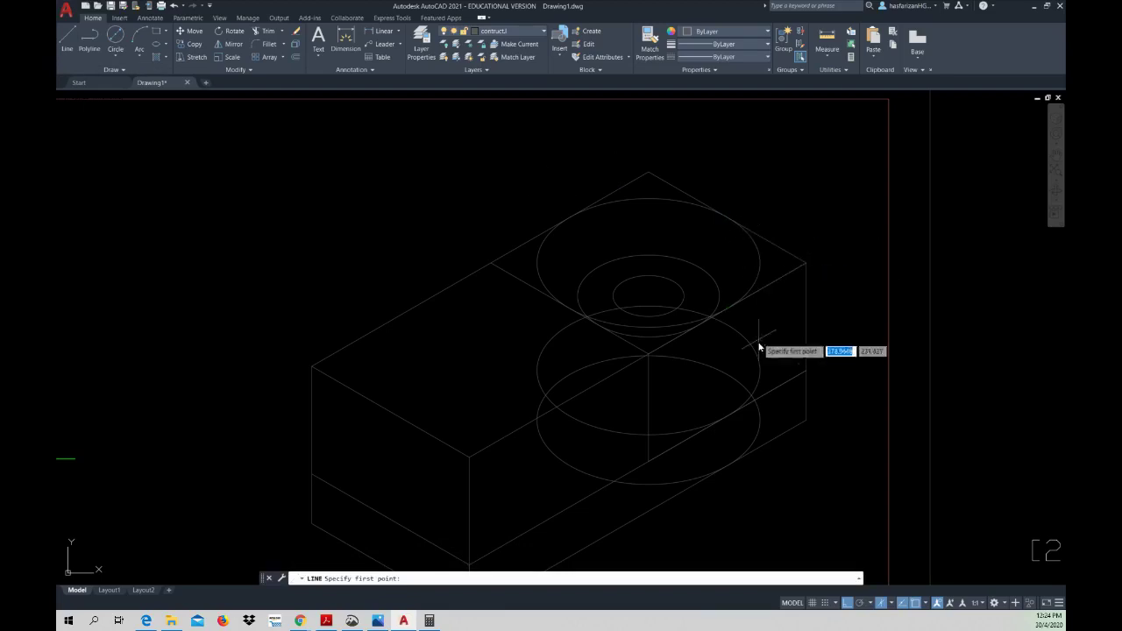
left_click(760, 429)
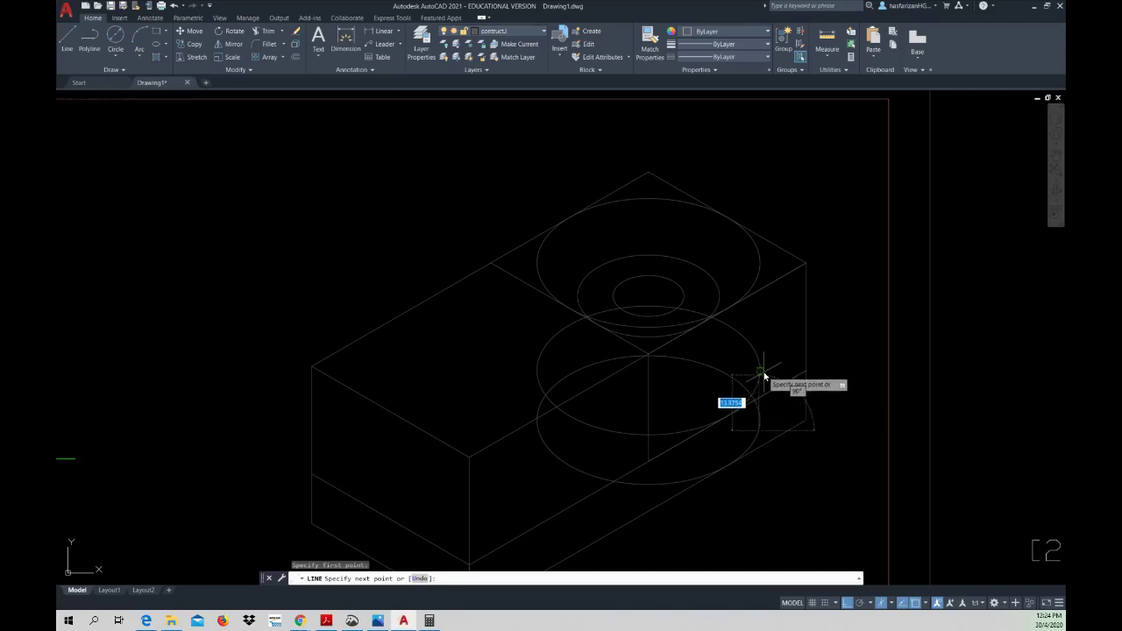
key("Escape")
right_click(767, 370)
left_click(771, 375)
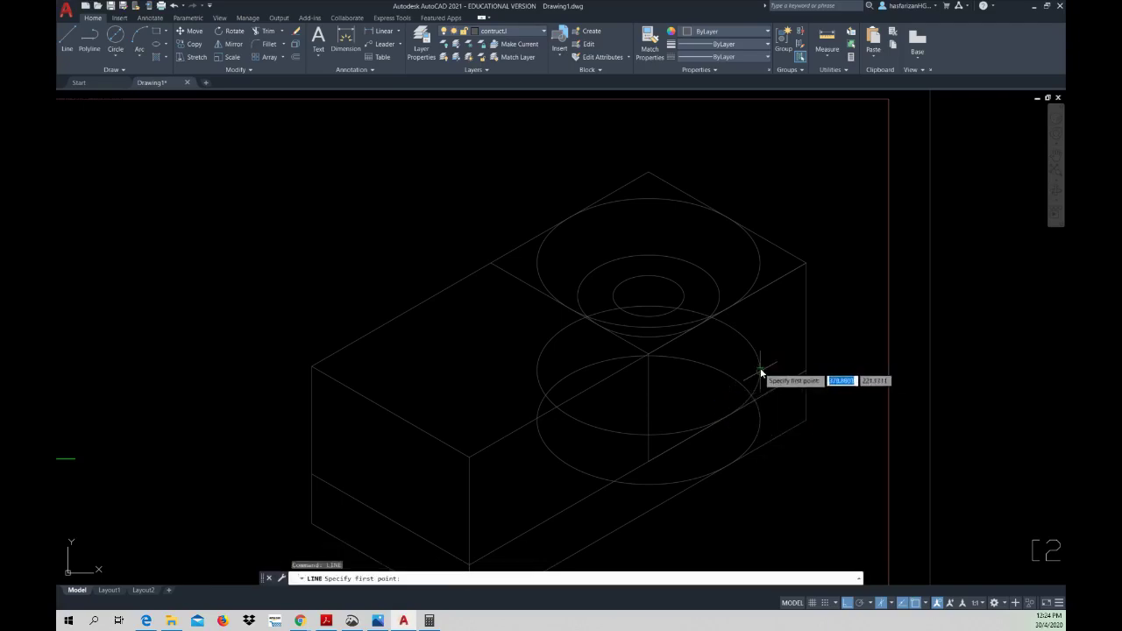
left_click(761, 372)
left_click(762, 425)
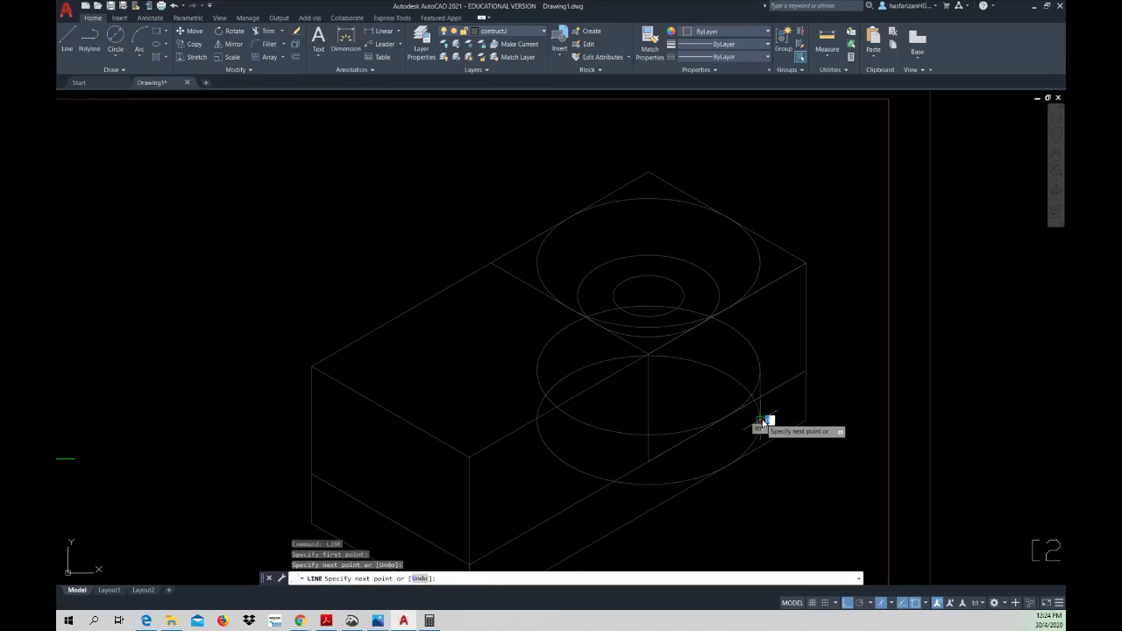
key("Escape")
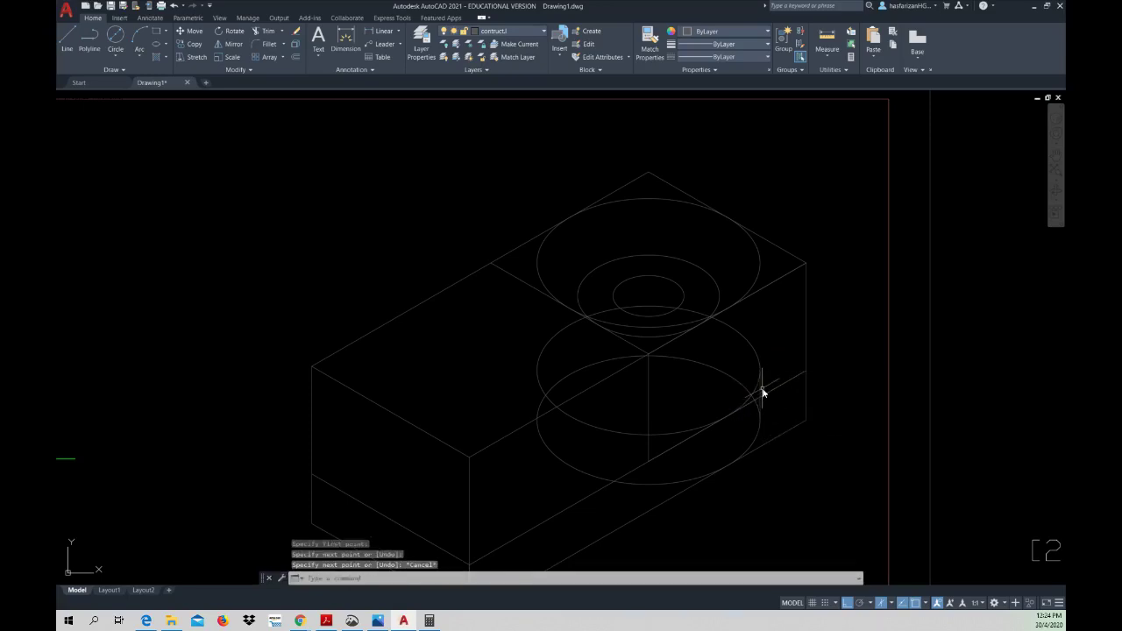
left_click(762, 394)
left_click(760, 371)
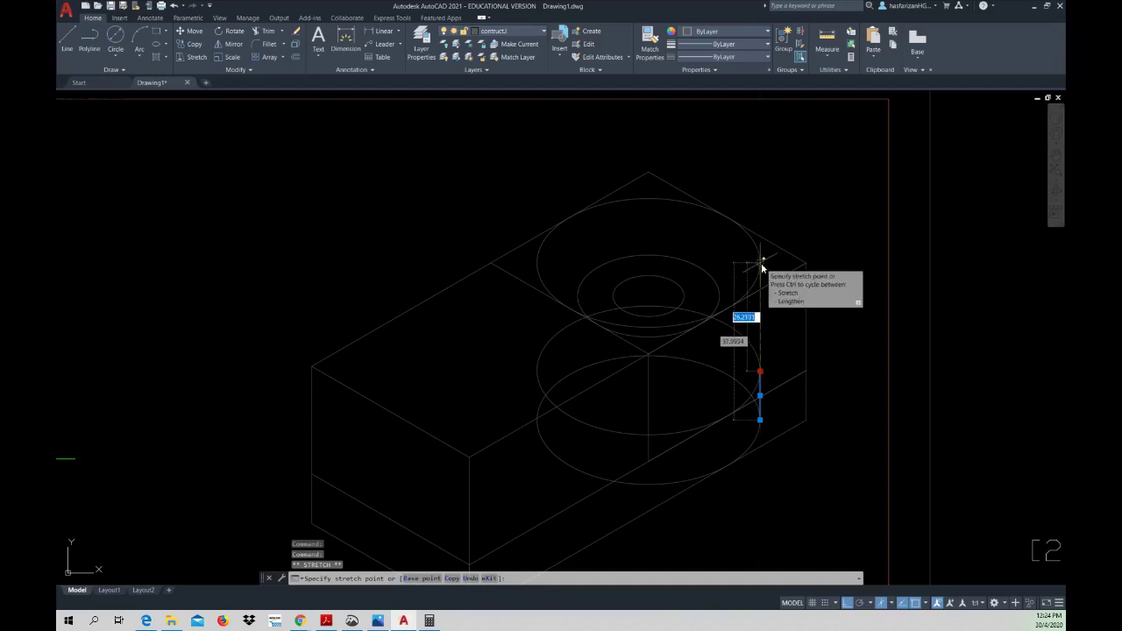
key("Escape")
key("Escape")
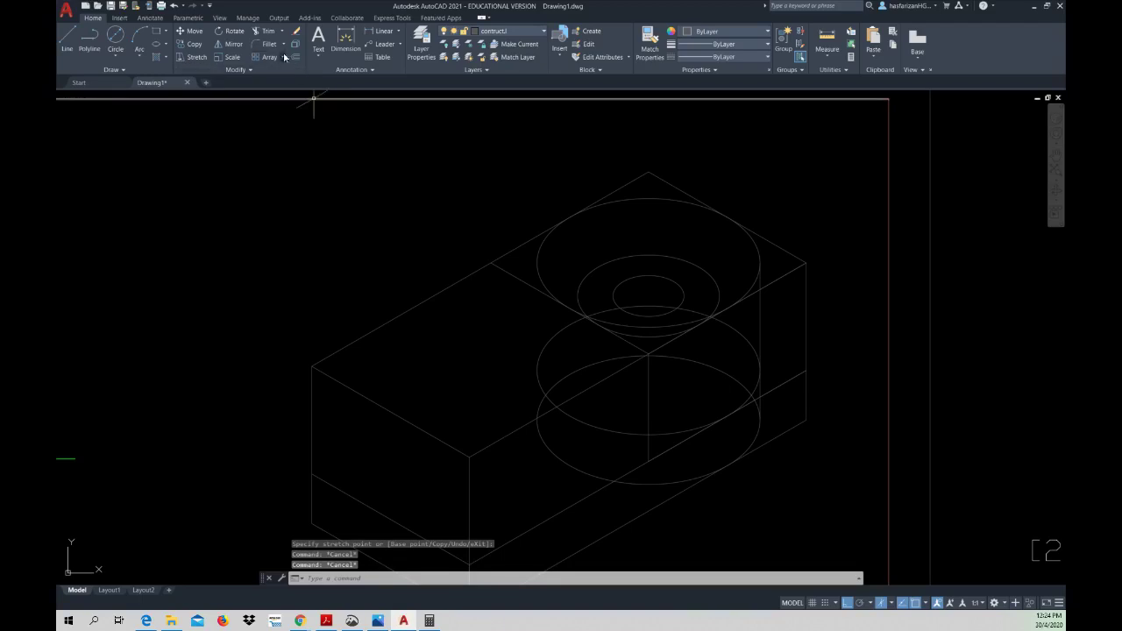
- Trim the hidden ellipse arcs and edge segments, then window-select the leftover lines
left_click(263, 31)
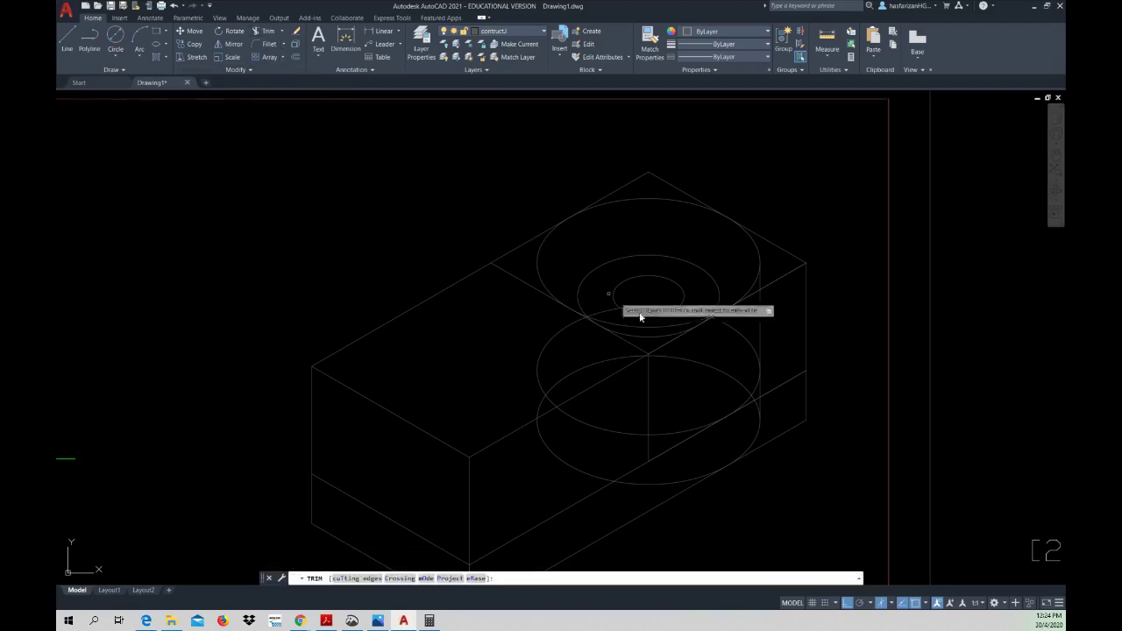
left_click(752, 391)
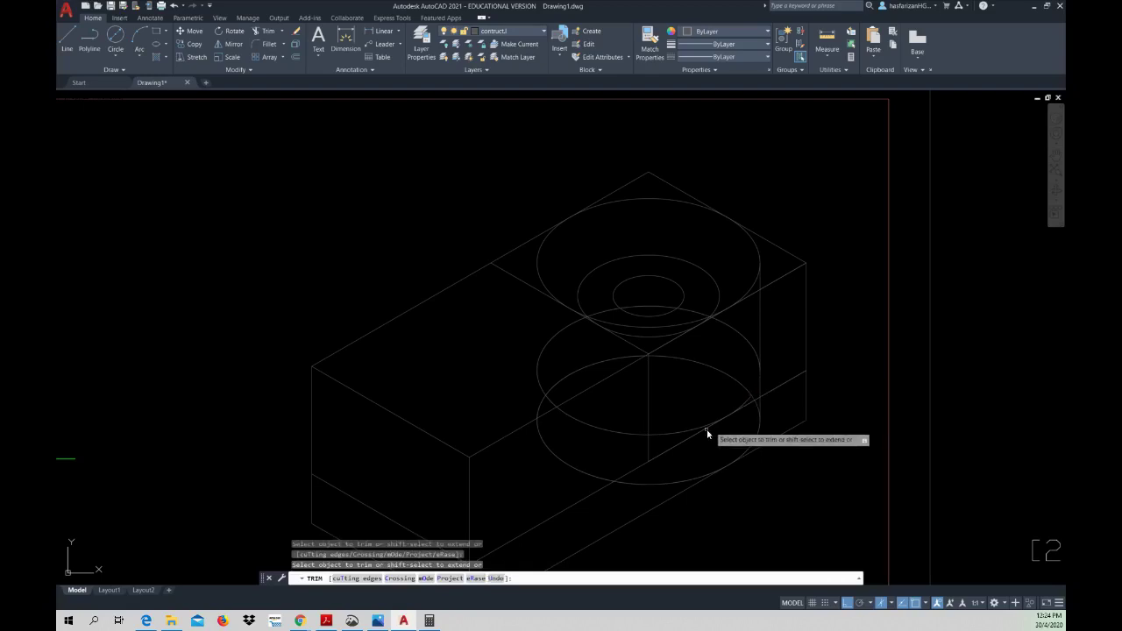
left_click(749, 403)
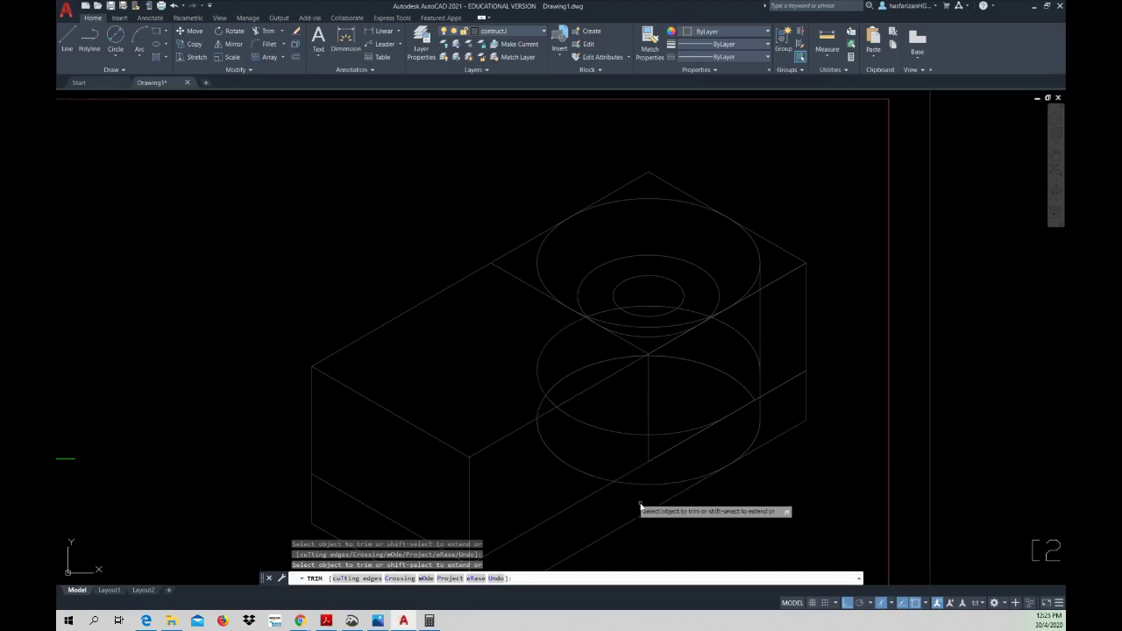
mouse_move(670, 488)
left_mouse_down()
mouse_move(647, 476)
mouse_move(689, 474)
left_mouse_up()
key("Return")
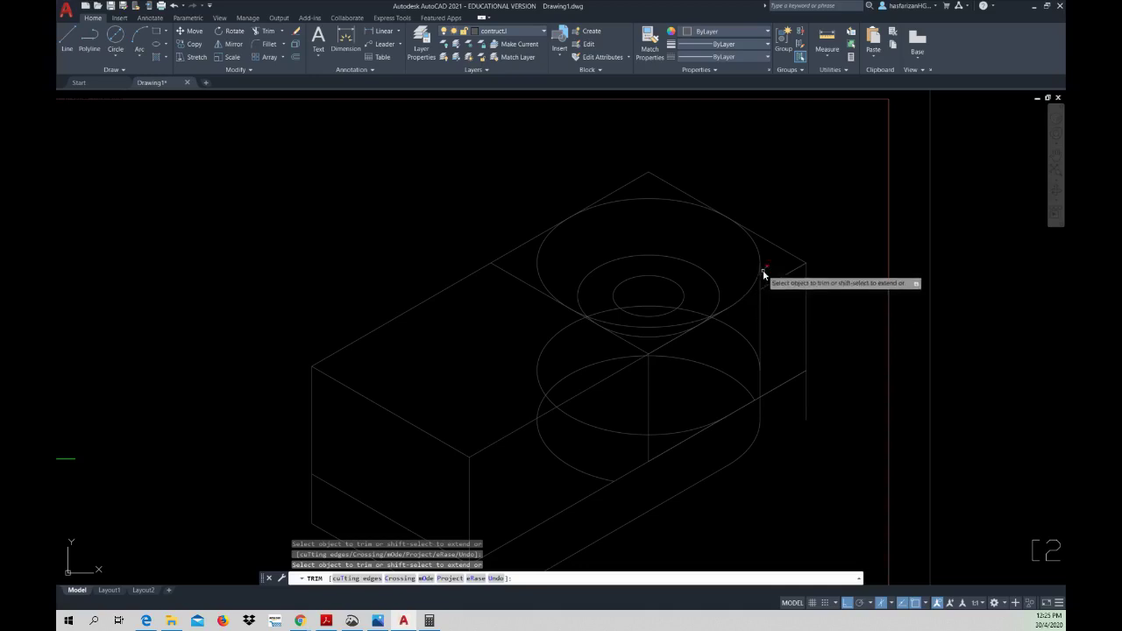
key("Escape")
key("Escape")
left_click(828, 318)
left_click(791, 259)
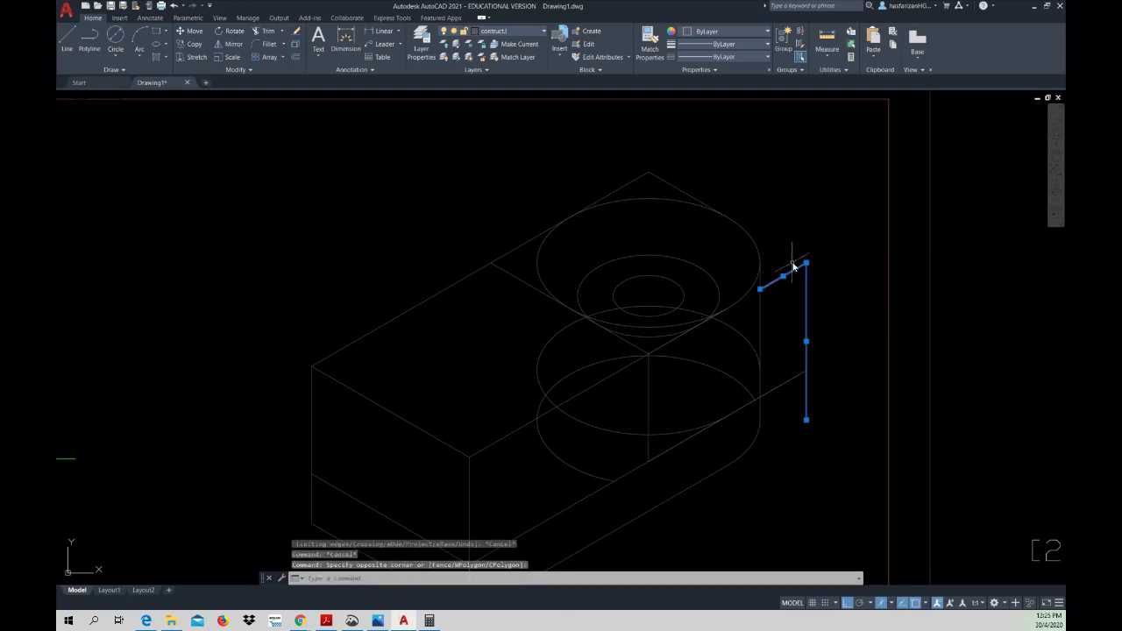
- Delete the leftover lines and top-right edge, and trim the edge inside the top ellipse
key("Delete")
middle_click_drag(775, 344, 785, 343)
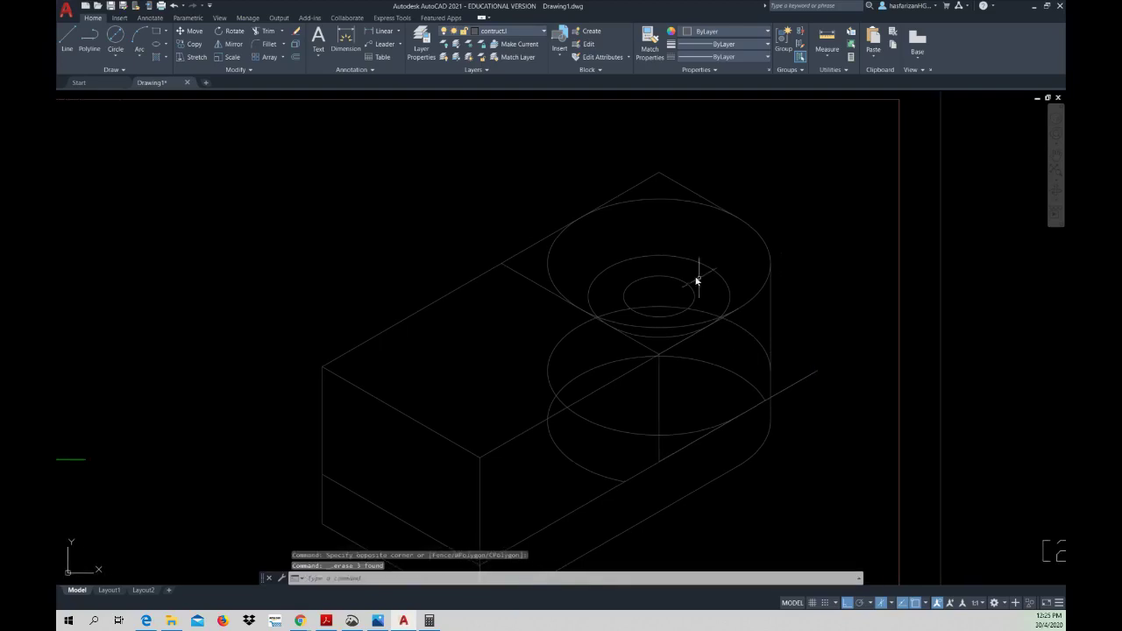
left_click(693, 197)
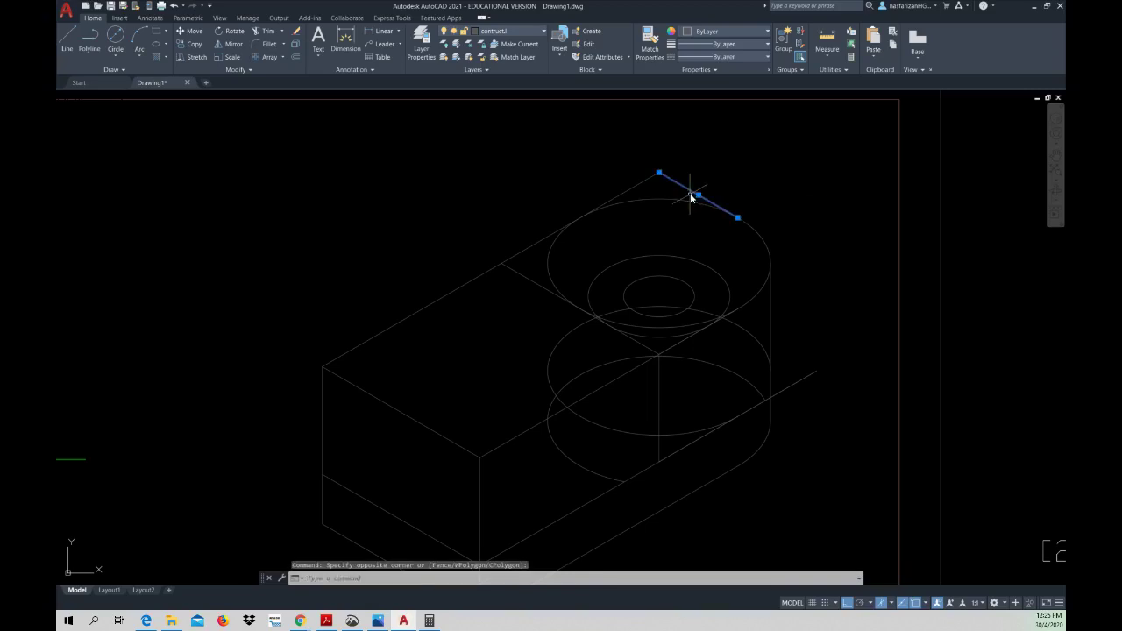
key("Delete")
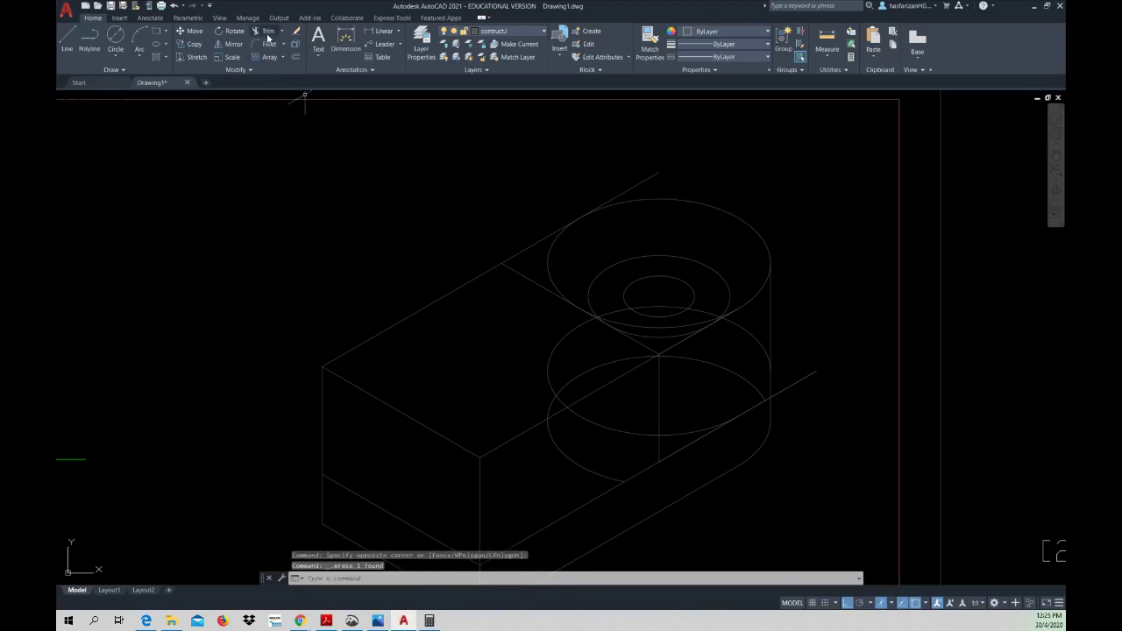
left_click(267, 34)
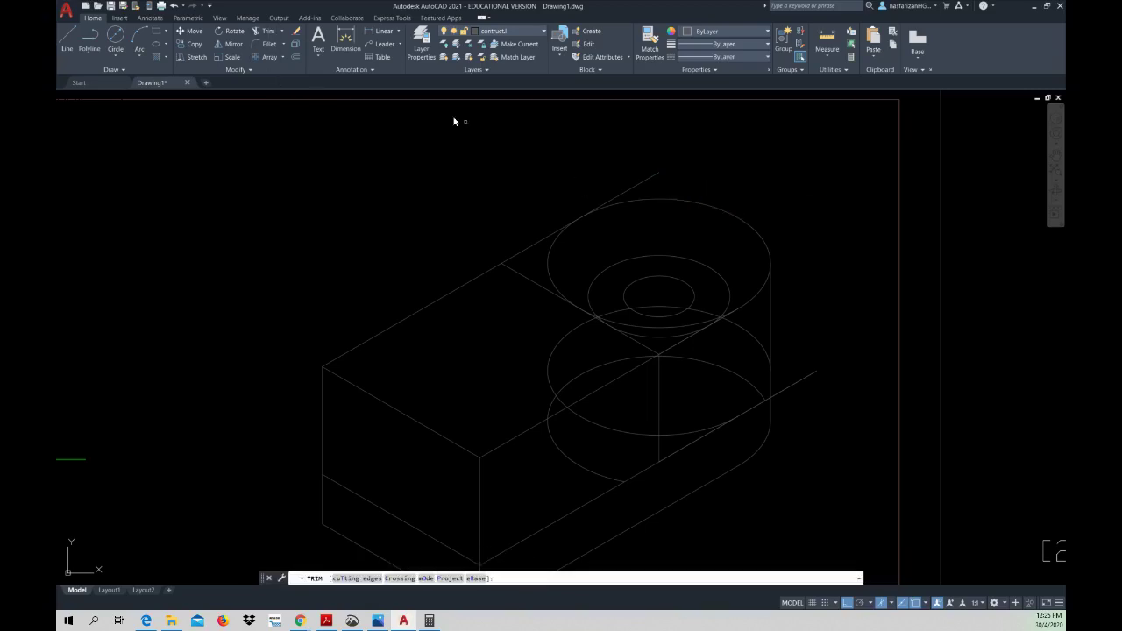
left_click(603, 207)
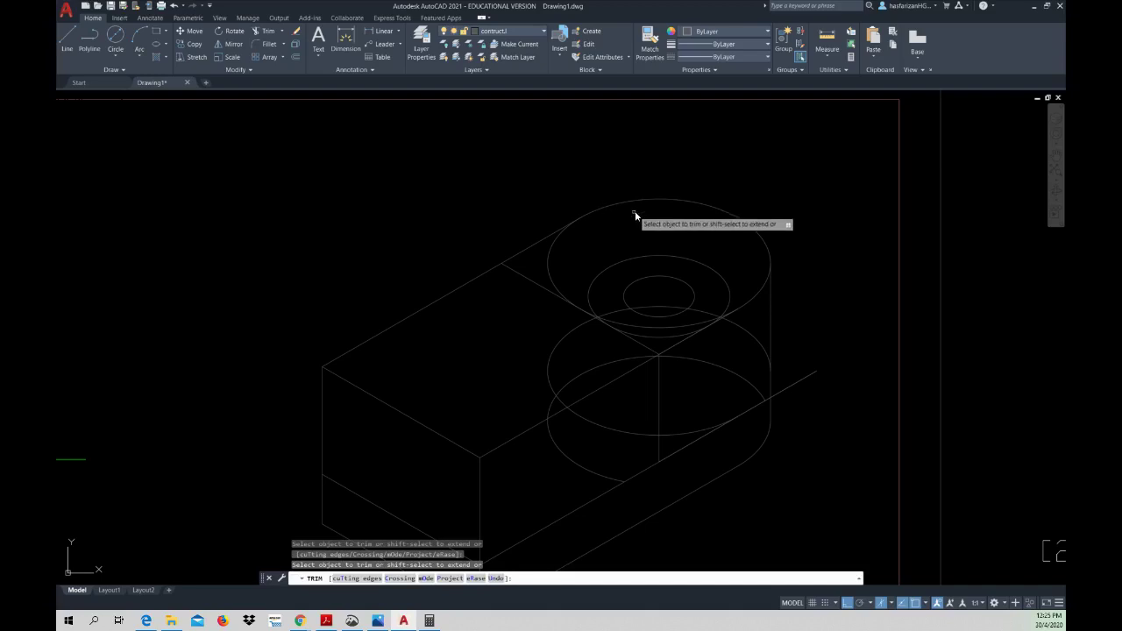
key("Escape")
- Erase the block's upper-left edge, the slanted edge behind the boss and two back edges
left_click(523, 263)
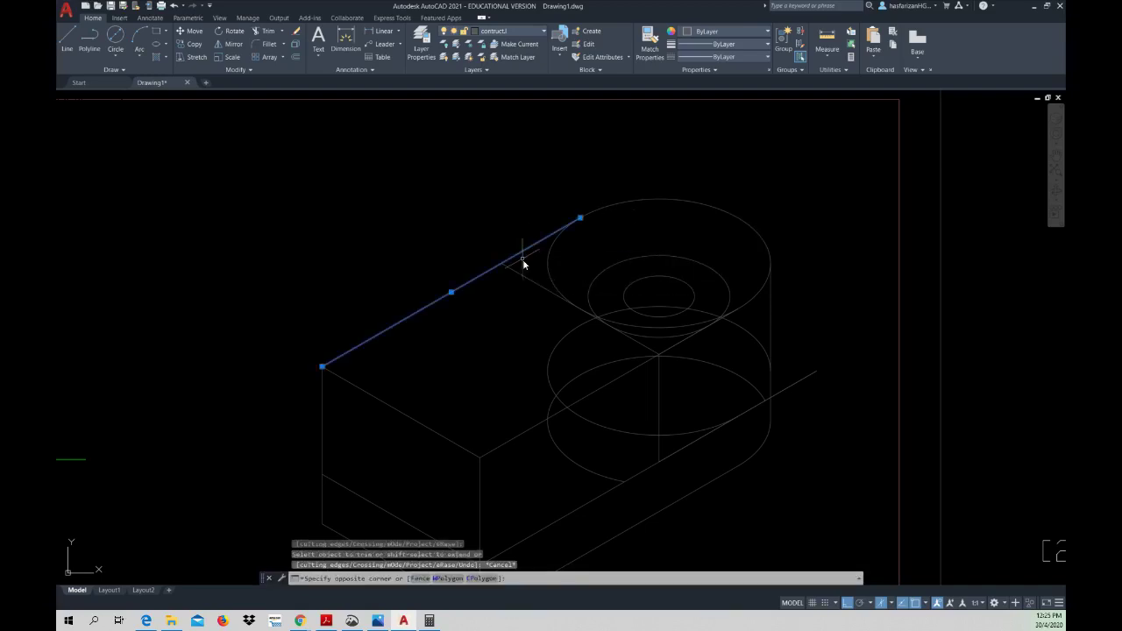
left_click(526, 274)
key("Delete")
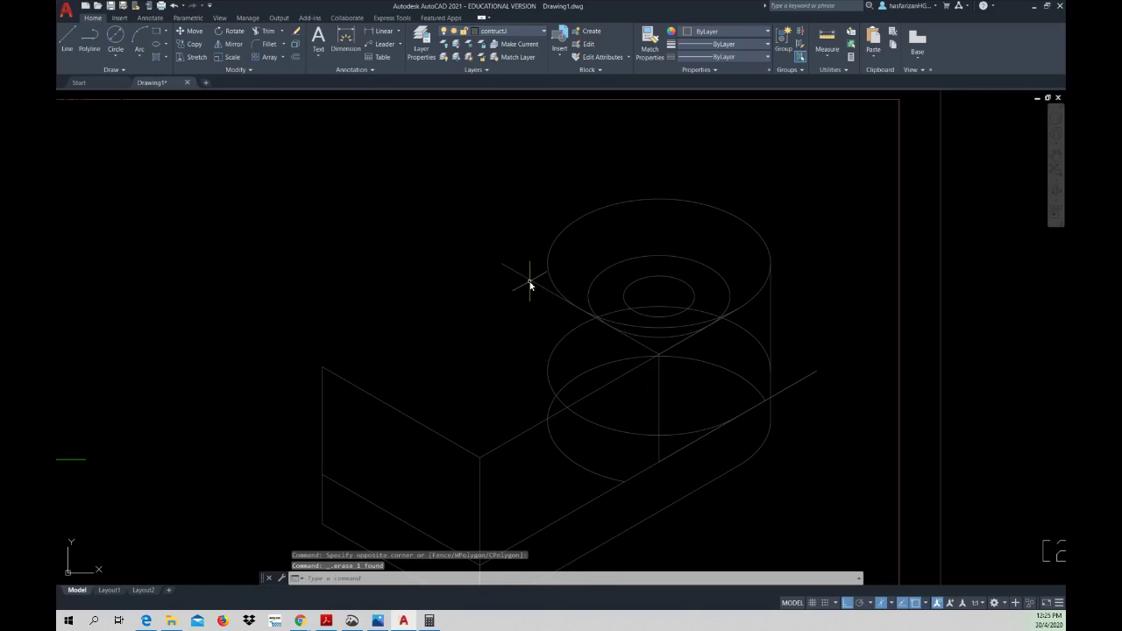
left_click(527, 278)
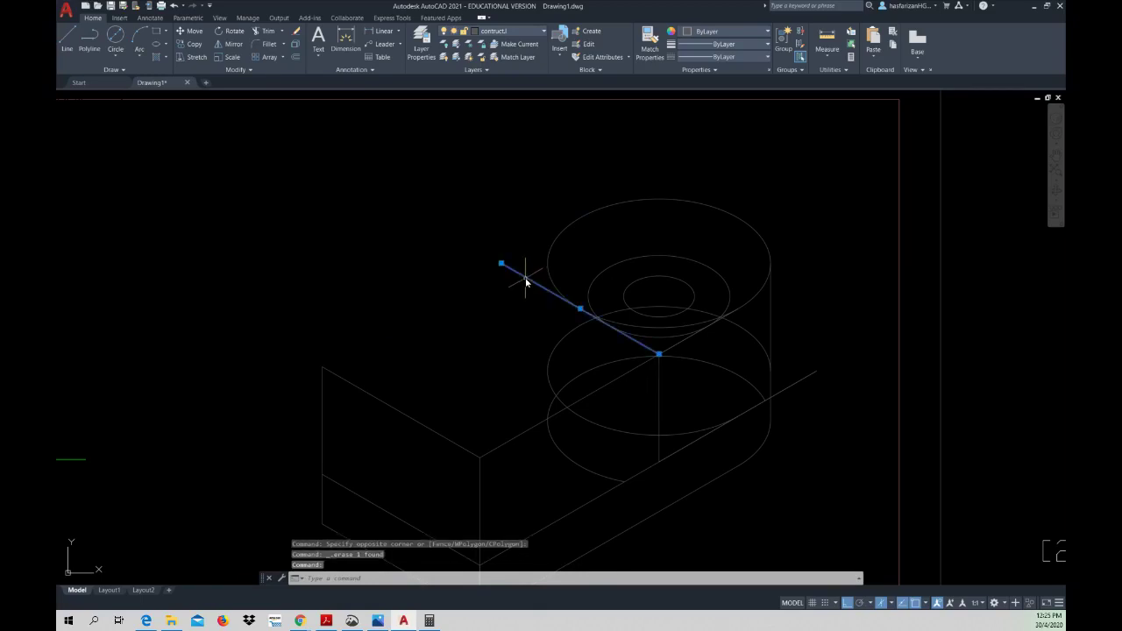
key("Delete")
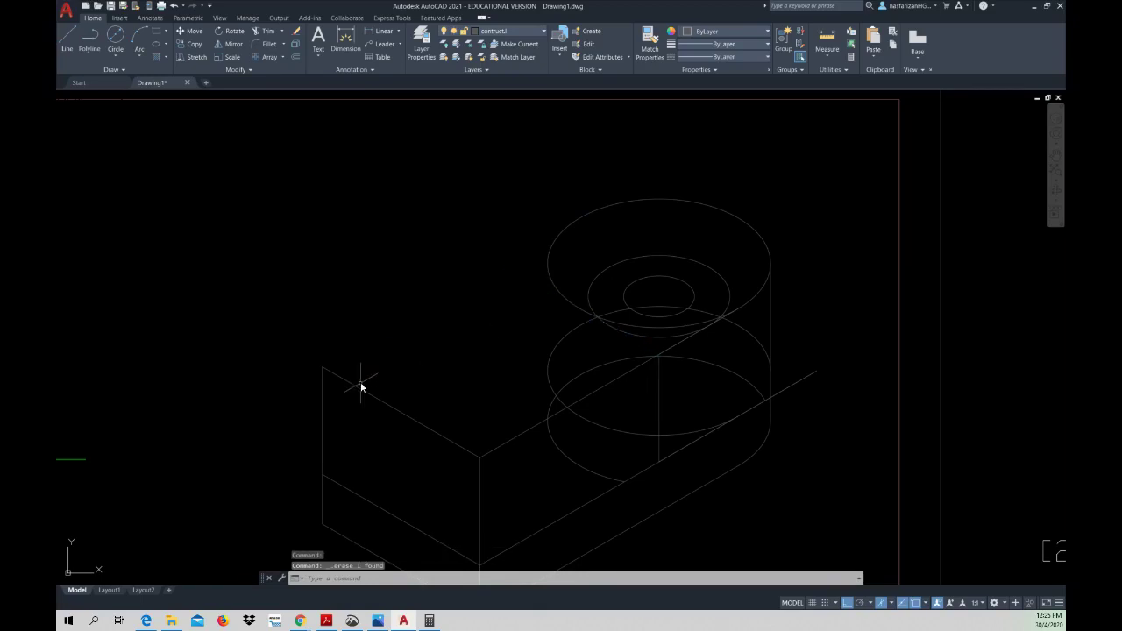
left_click(362, 387)
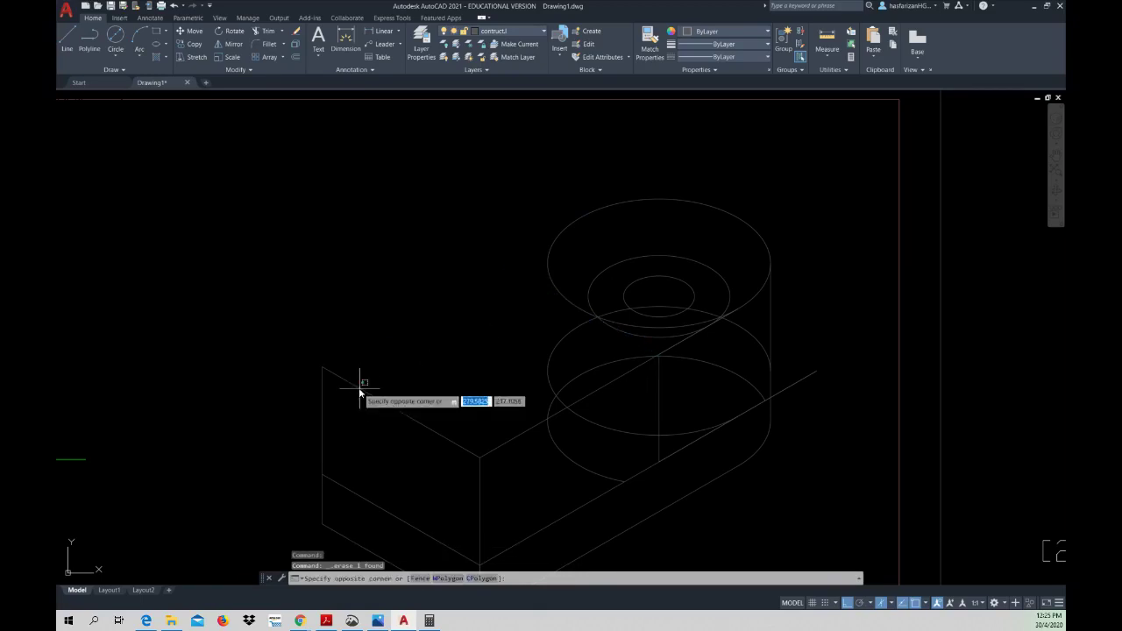
left_click(488, 458)
key("Delete")
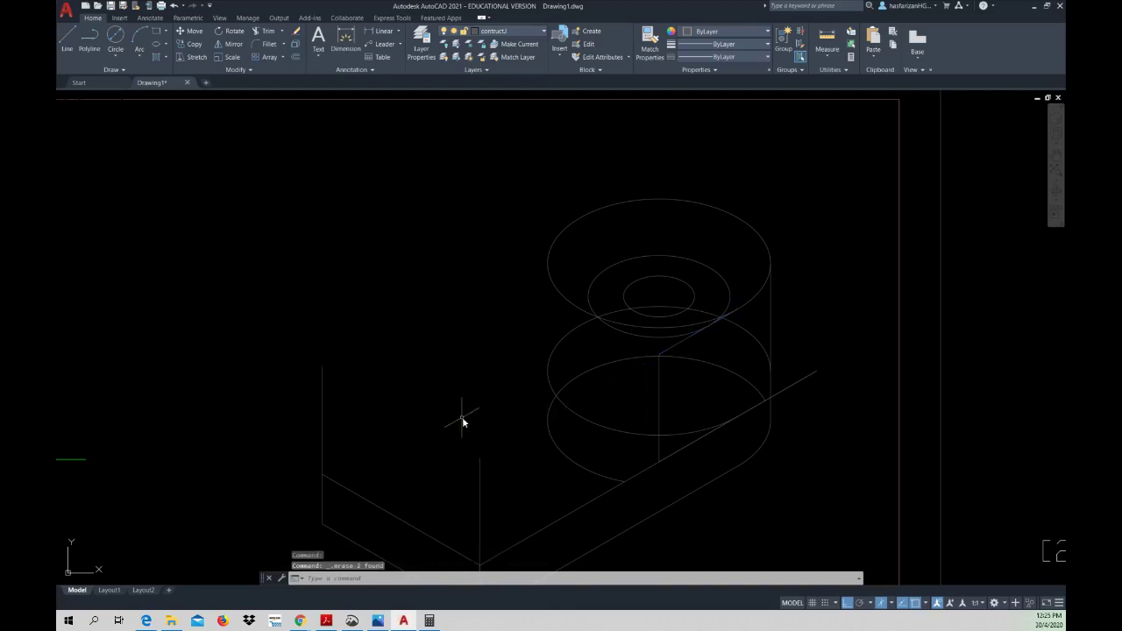
- Erase the short slanted and vertical construction lines inside the boss
left_click(669, 352)
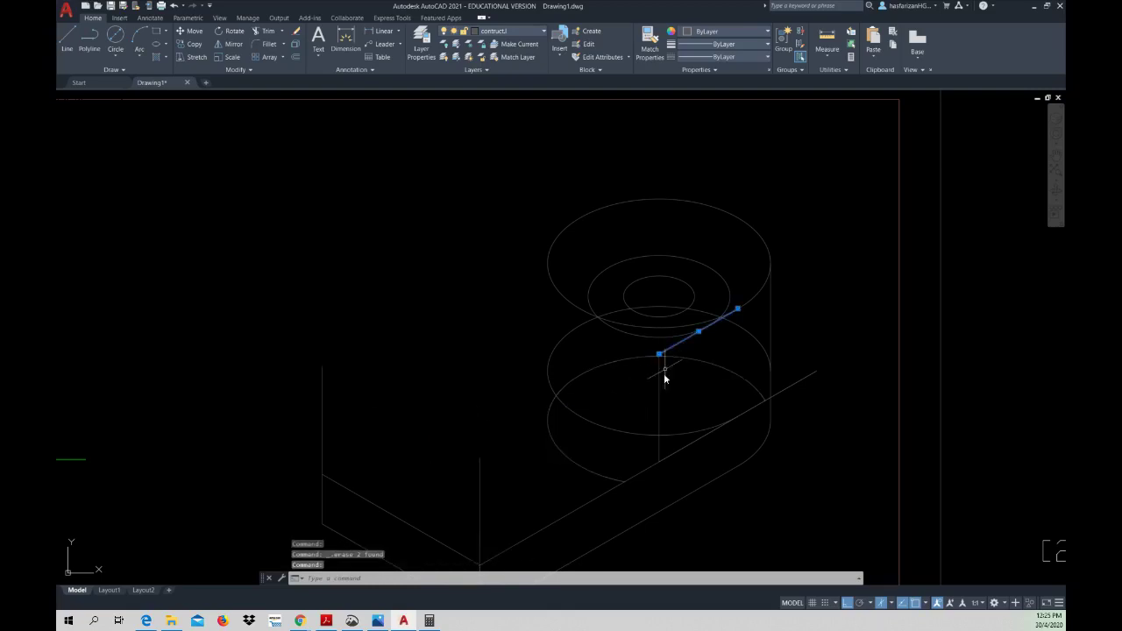
left_click(658, 399)
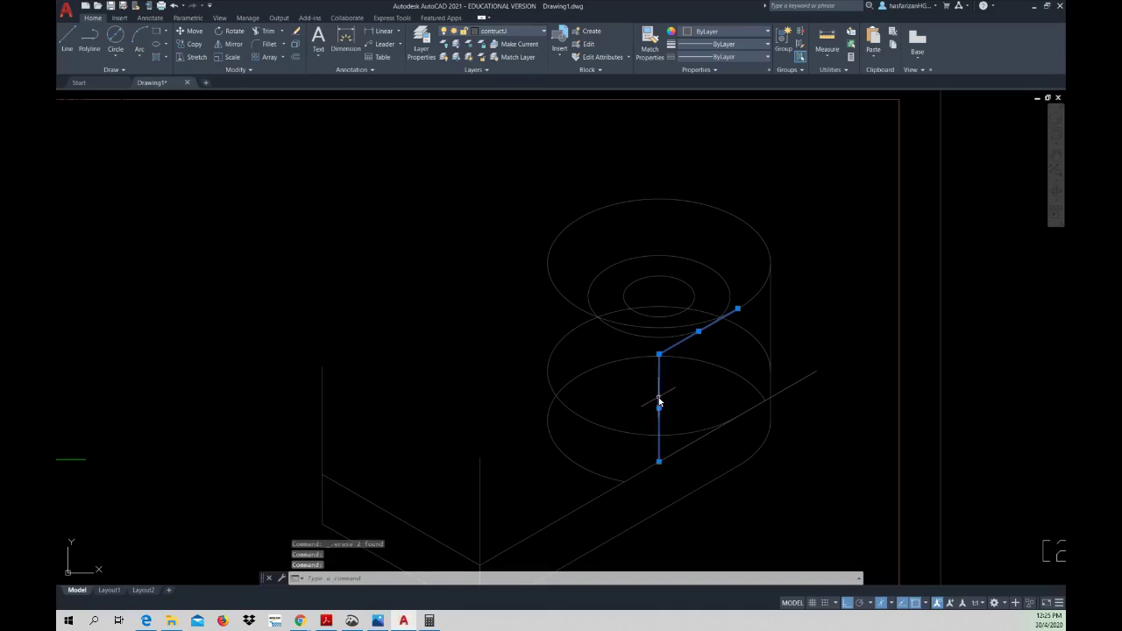
key("Delete")
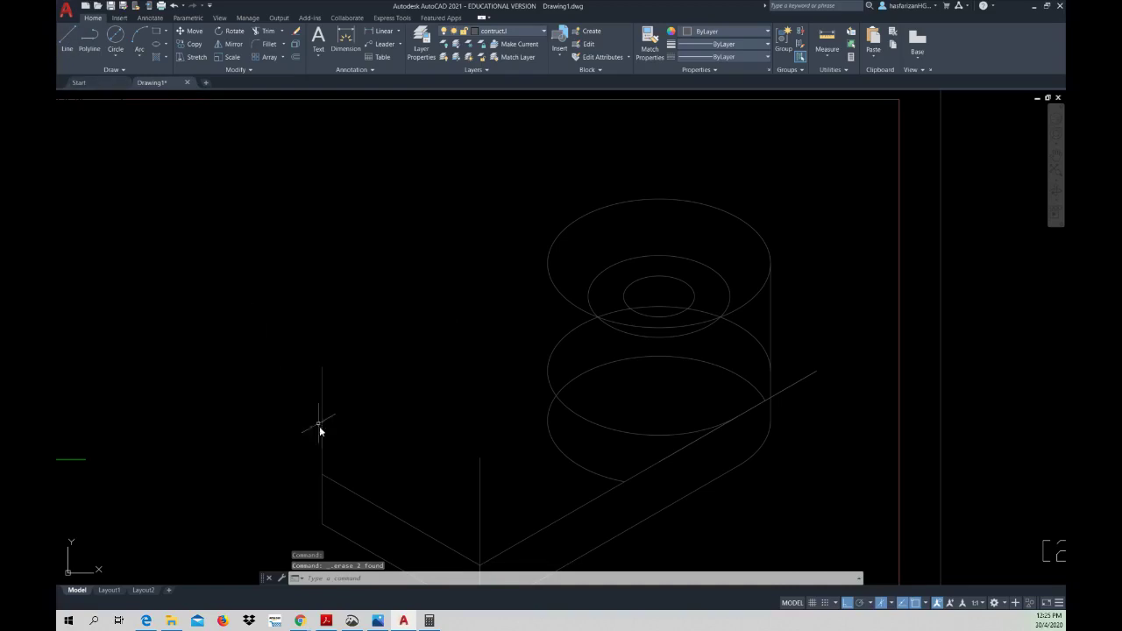
- Copy the long front base edge from the bottom block corner
left_click(195, 43)
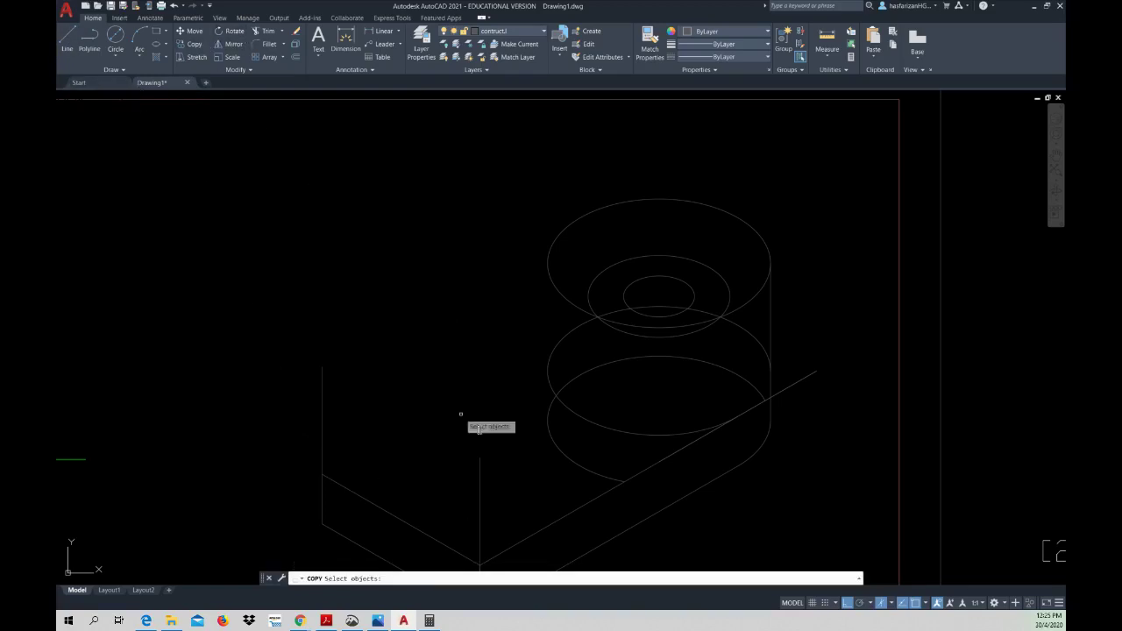
left_click(559, 524)
key("Return")
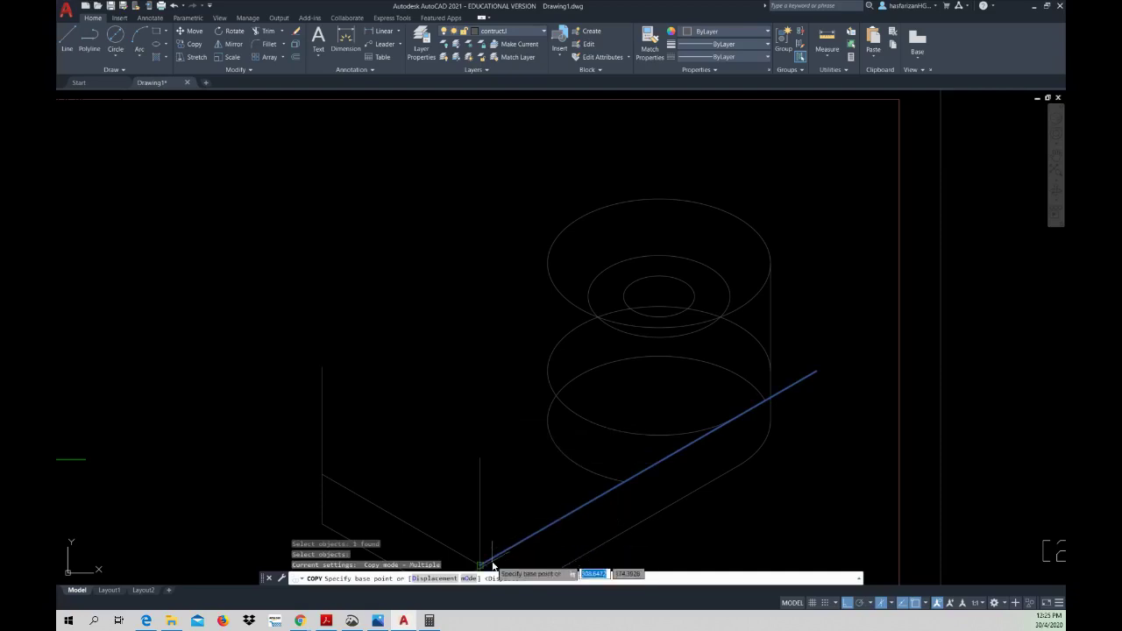
left_click(479, 566)
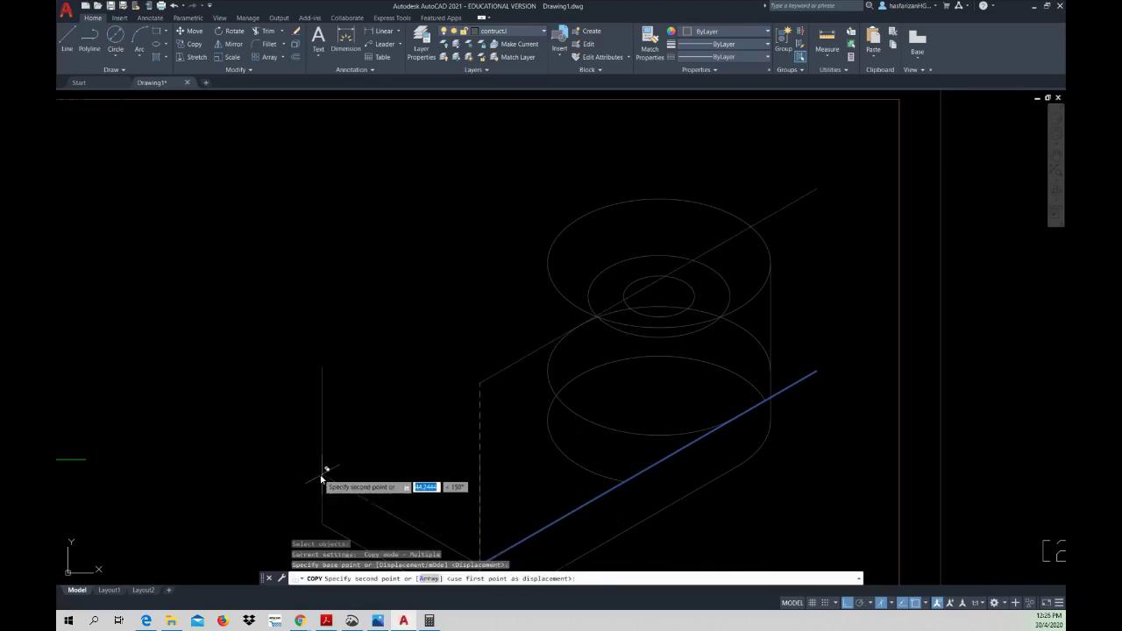
key("Escape")
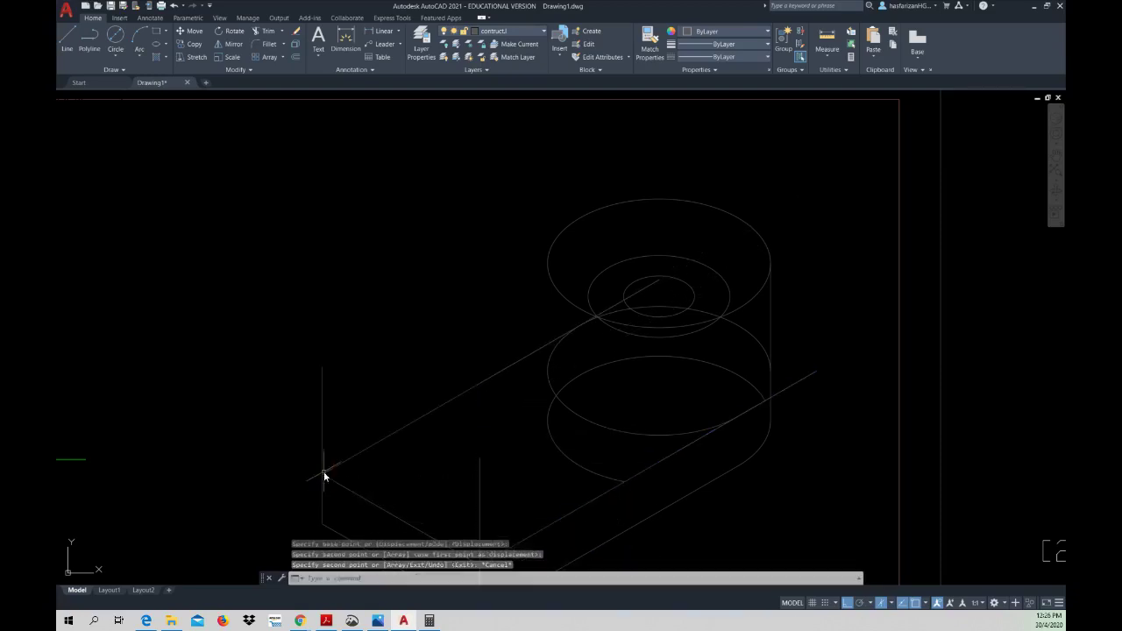
- Draw a vertical line on the boss's left side joining the lower isocircle to the top one
left_click(67, 39)
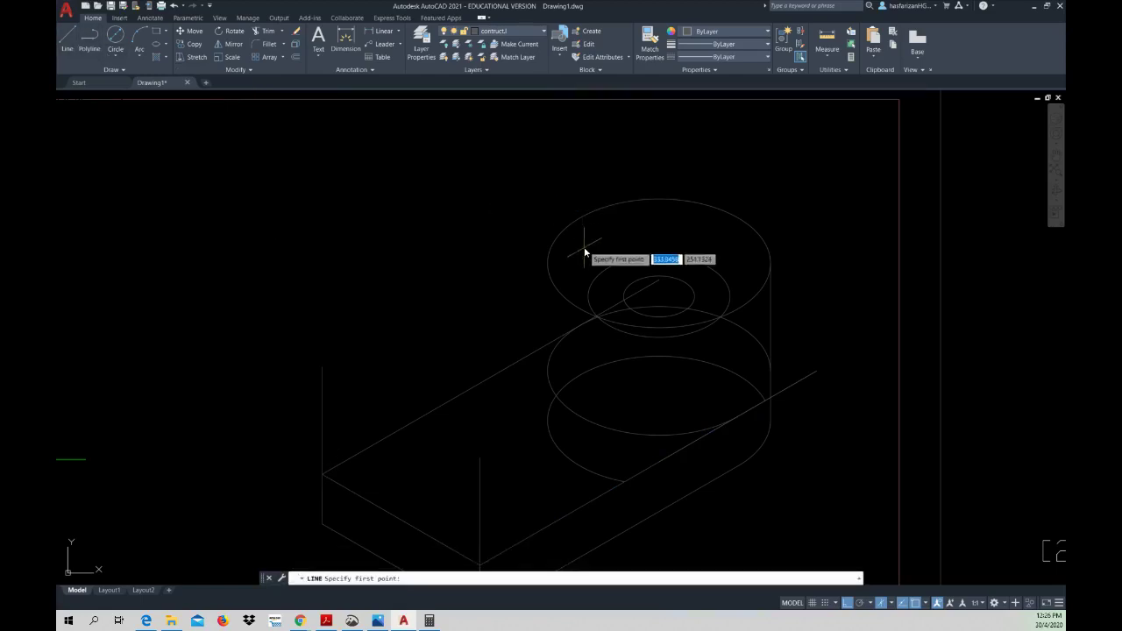
left_click(549, 253)
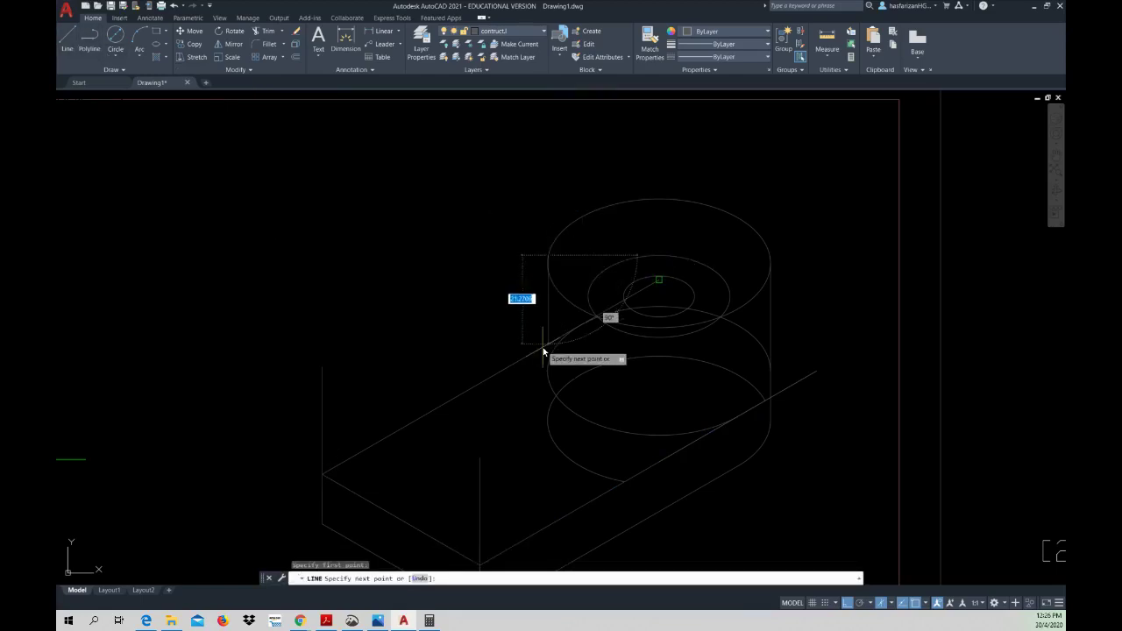
key("Escape")
left_click(72, 40)
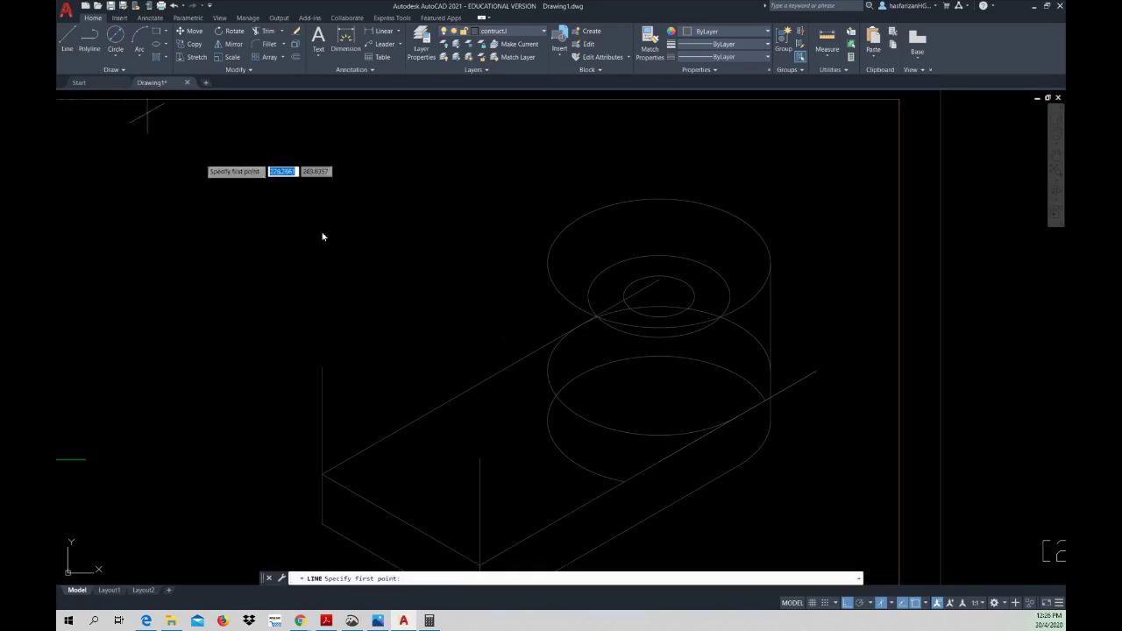
left_click(547, 370)
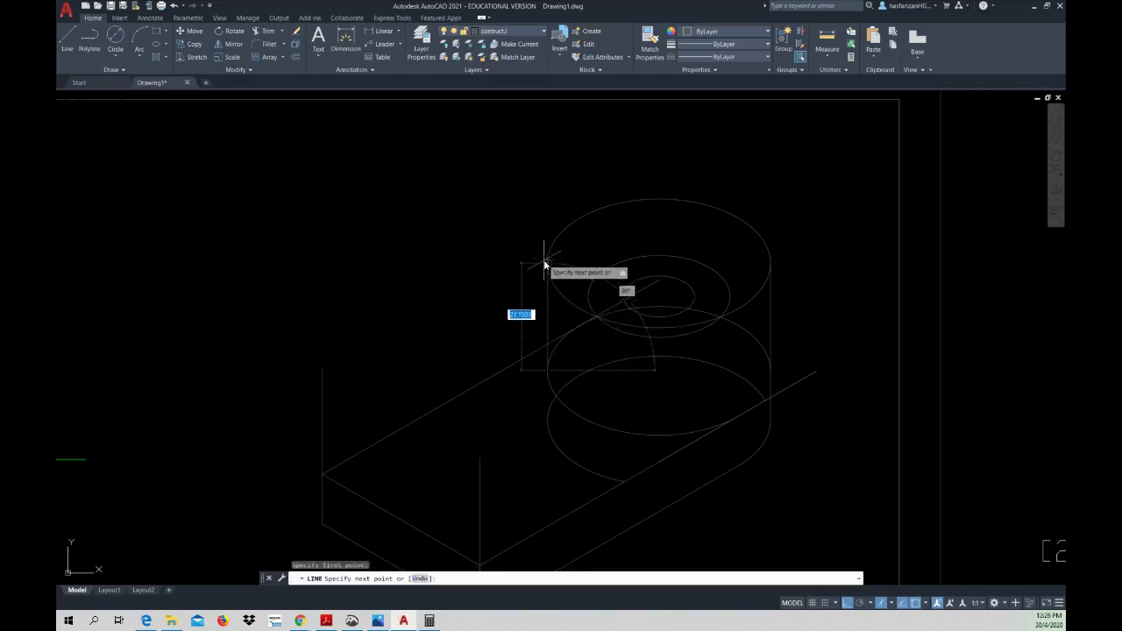
left_click(548, 264)
key("Escape")
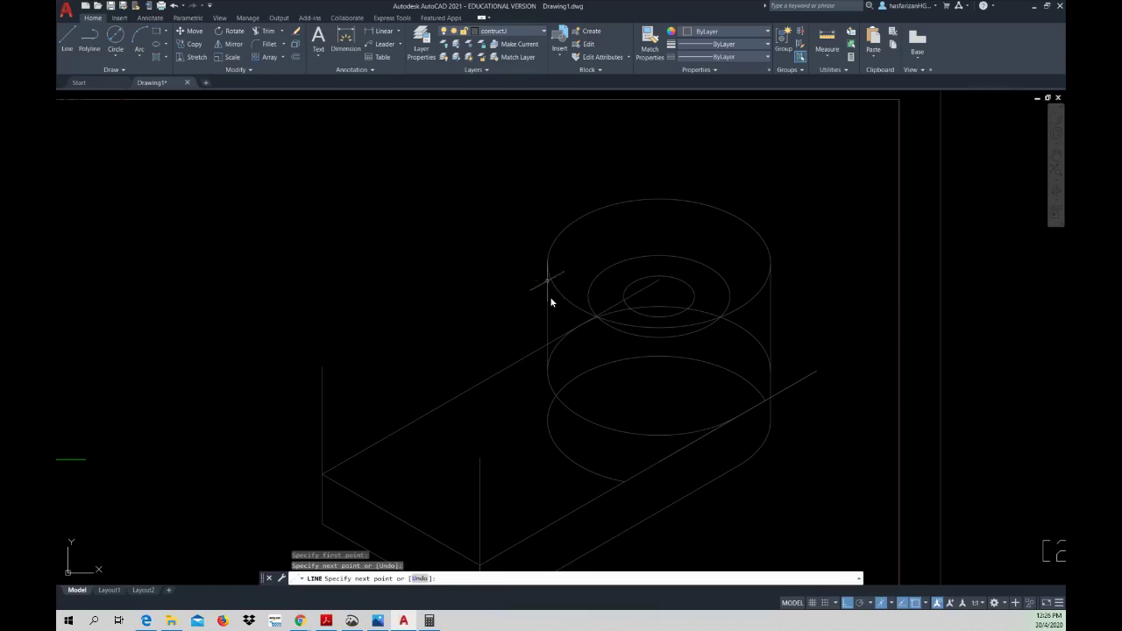
left_click(547, 337)
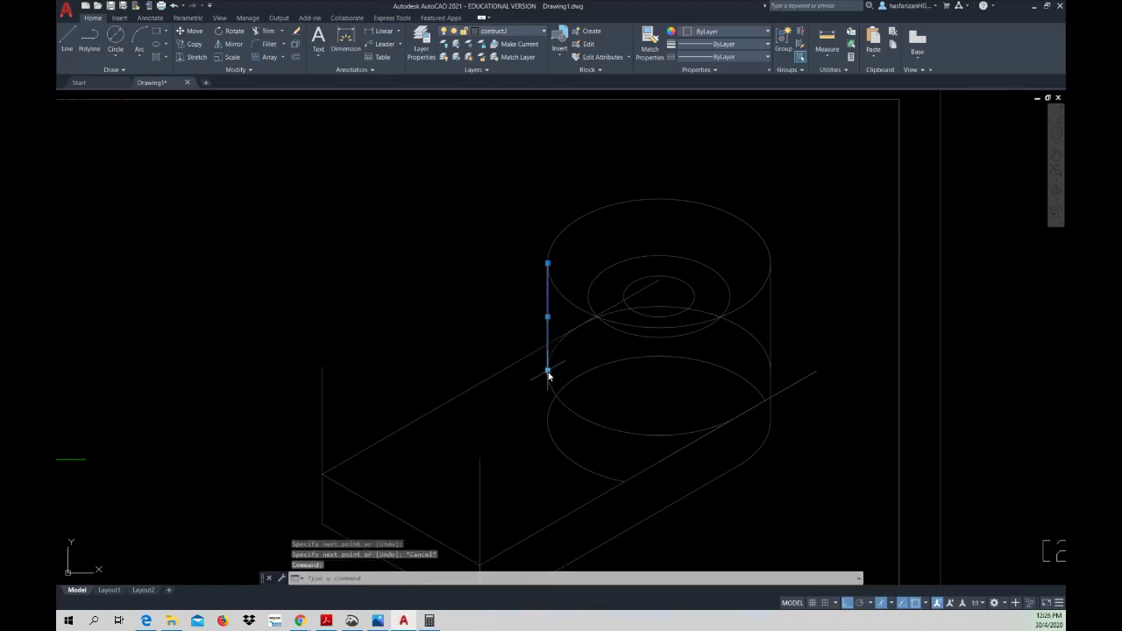
left_click(547, 371)
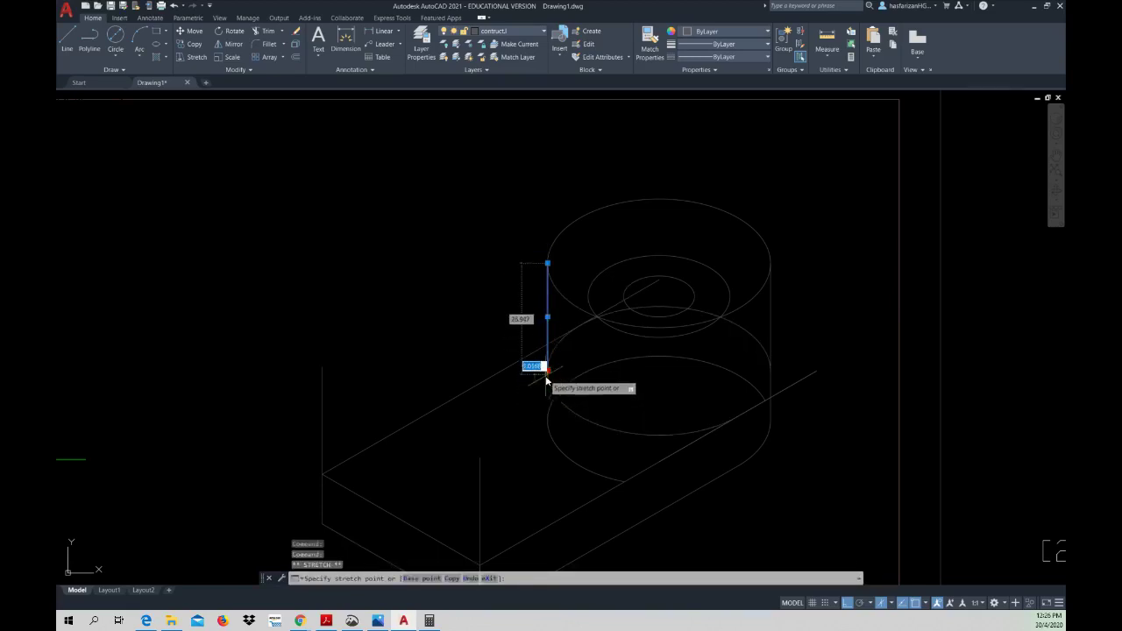
key("Escape")
key("Escape")
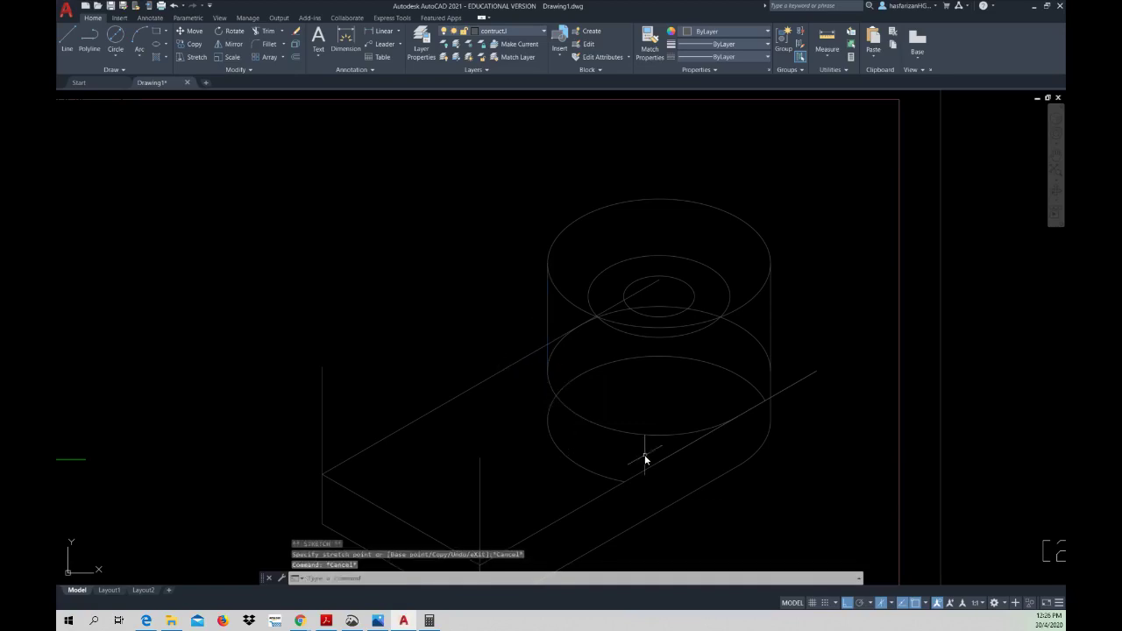
- Trim part of the lower ellipse and erase the hidden elliptical arc and slanted line
left_click(263, 31)
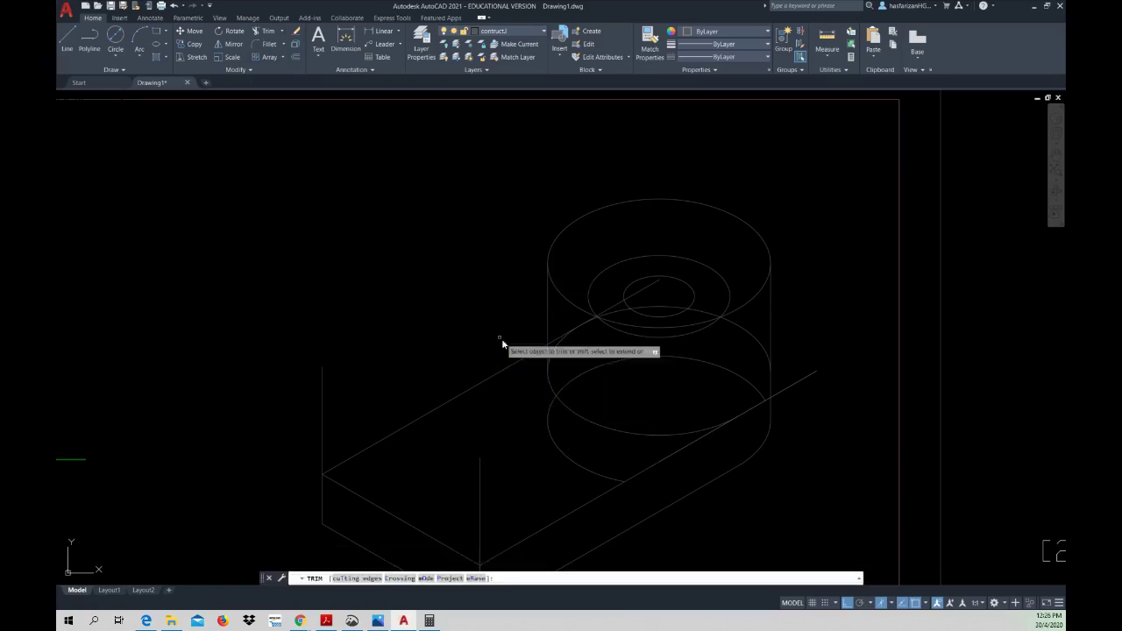
left_click(554, 355)
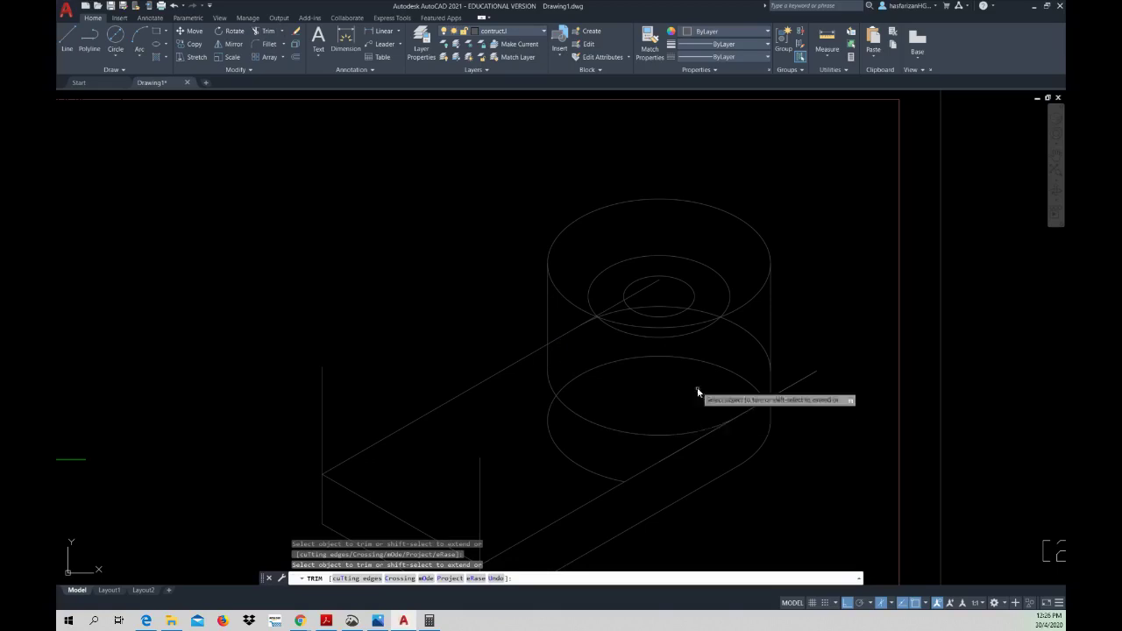
key("Escape")
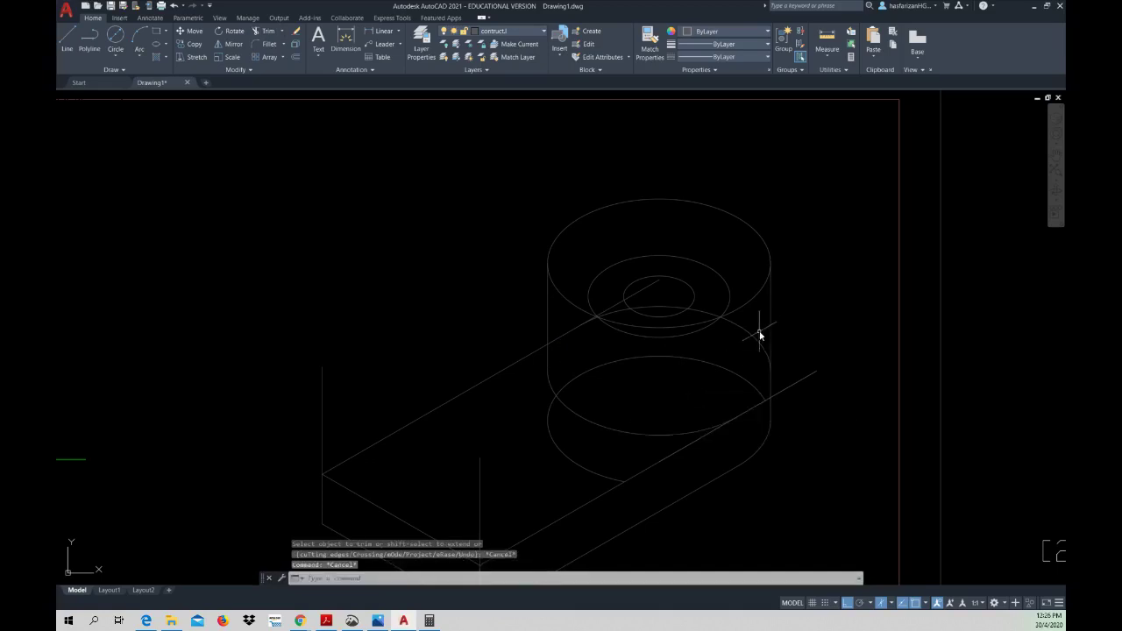
left_click(754, 340)
key("Delete")
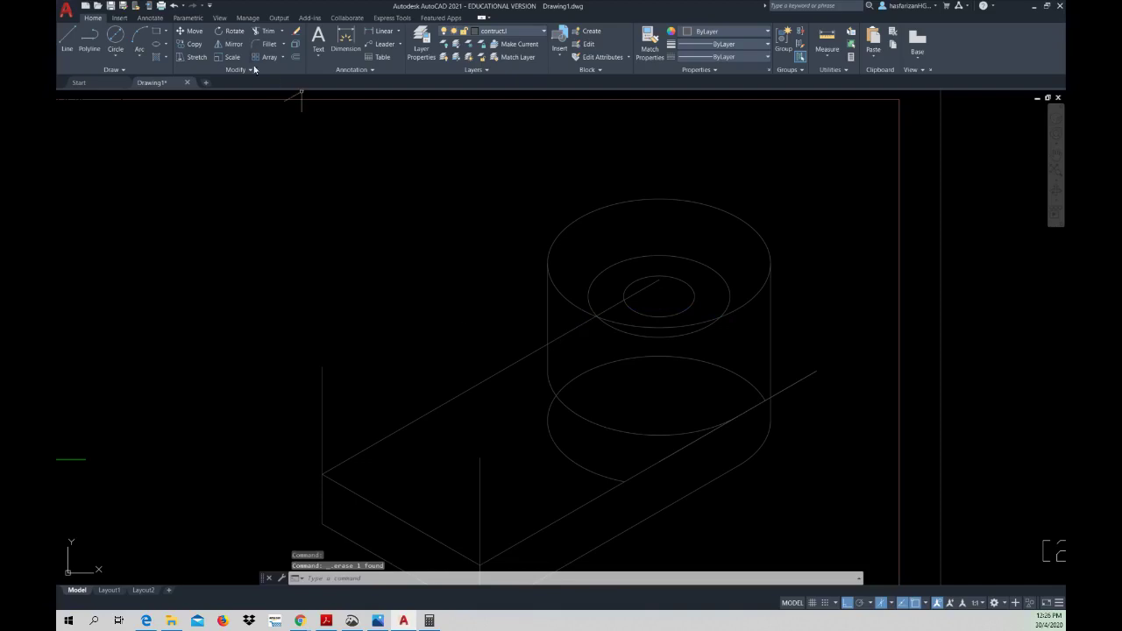
left_click(264, 35)
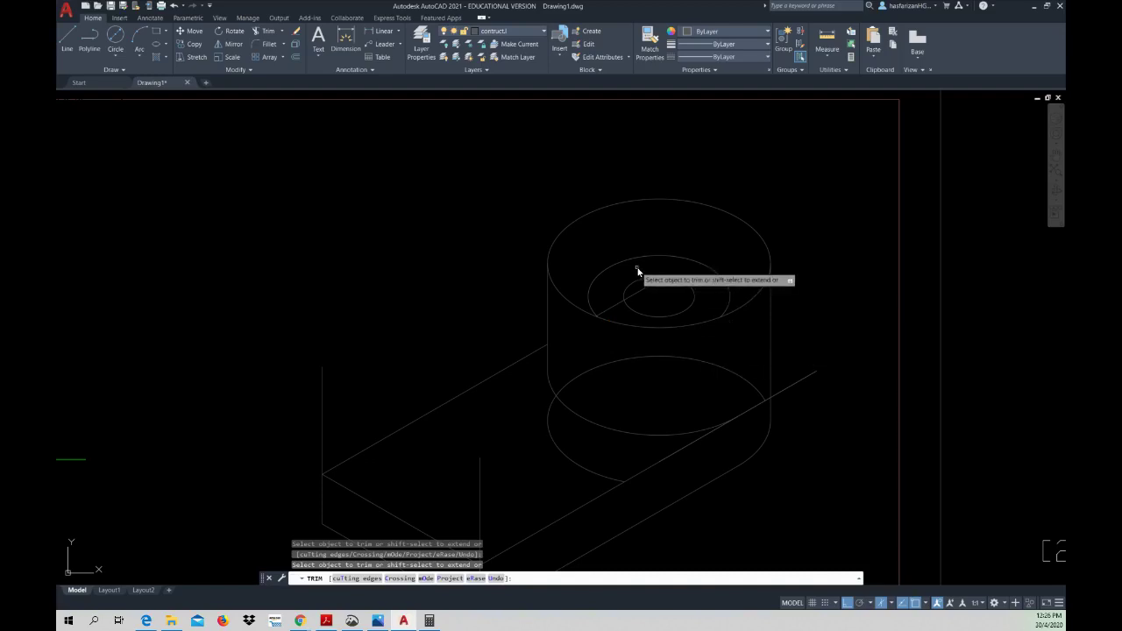
key("Escape")
left_click(640, 298)
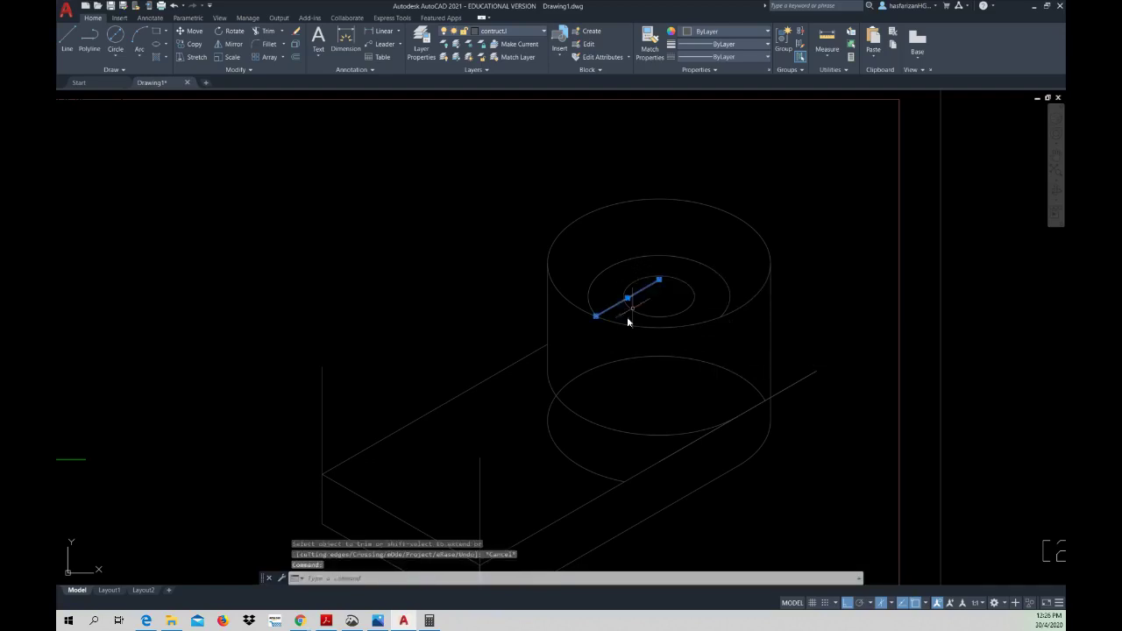
key("Delete")
- Erase the lower ellipse and compare the drawing with the Exercise 4.4 reference PDF
middle_click_drag(570, 414, 546, 359)
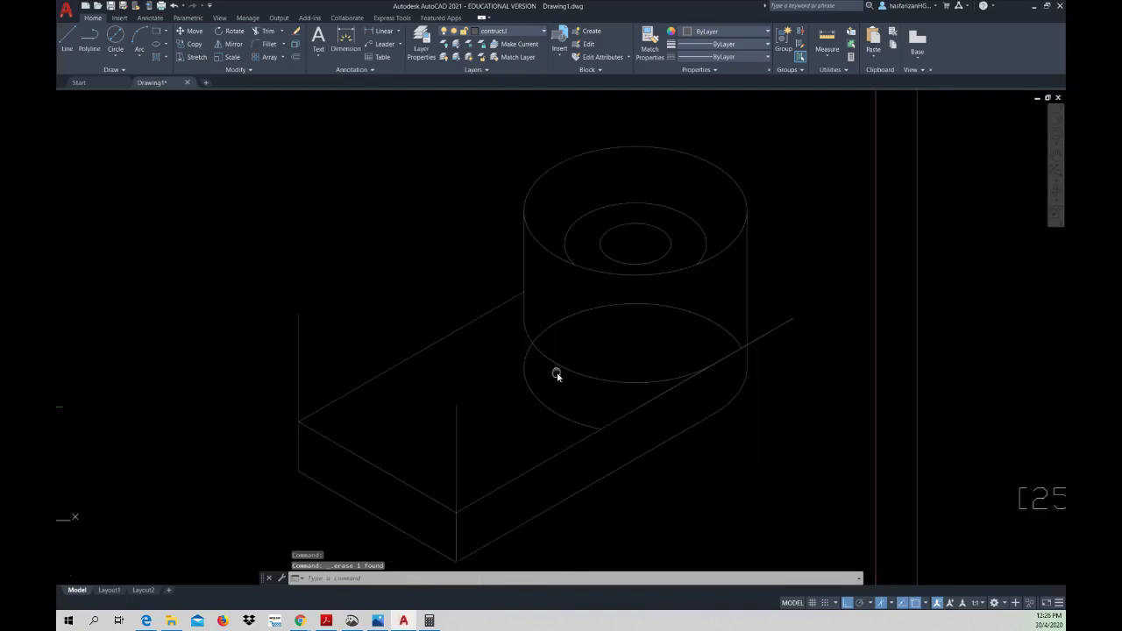
left_click(714, 319)
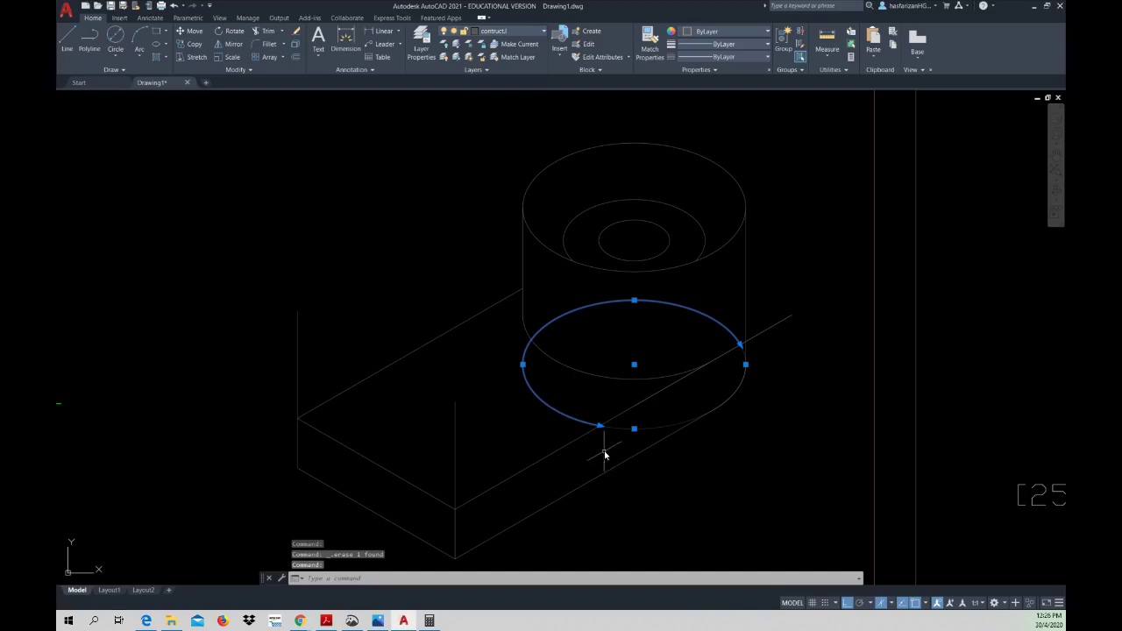
key("Escape")
left_click(544, 403)
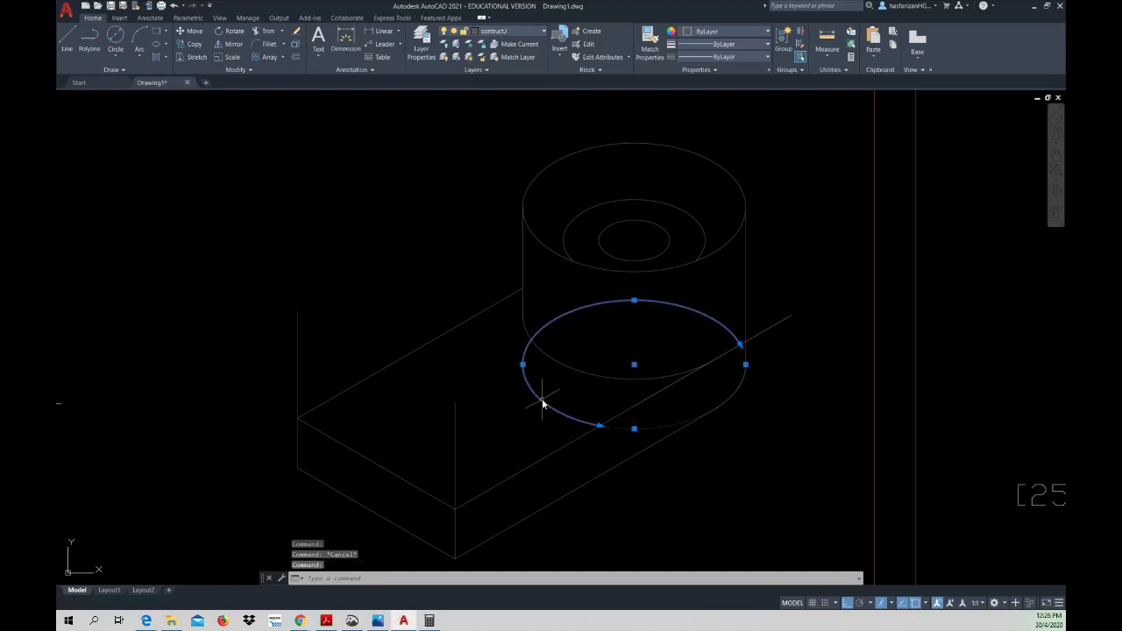
key("Delete")
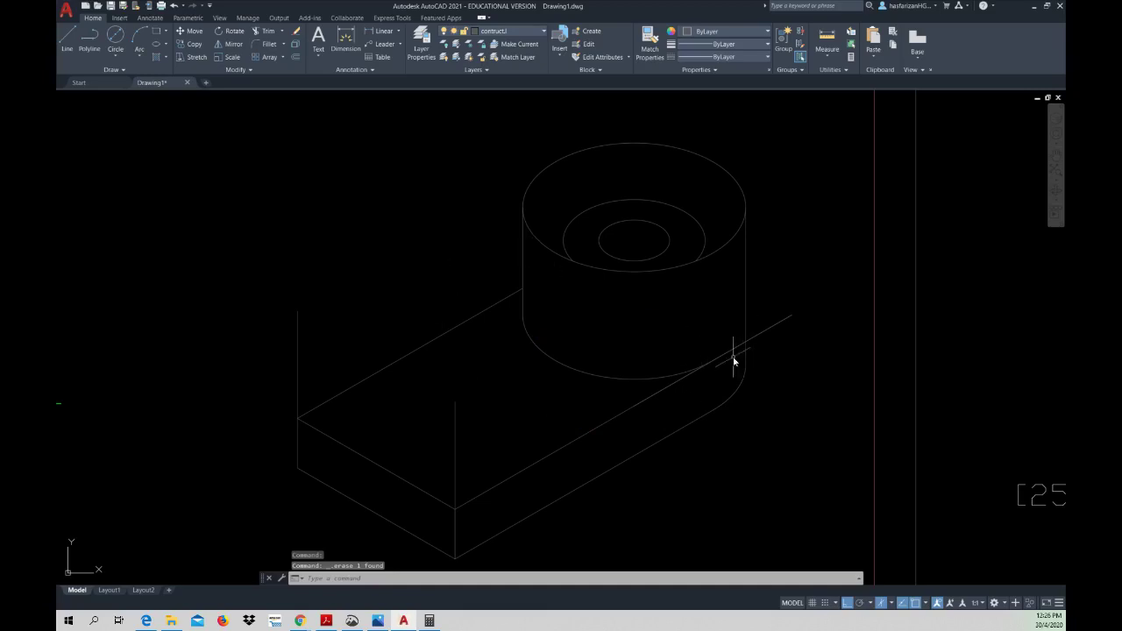
left_click(328, 621)
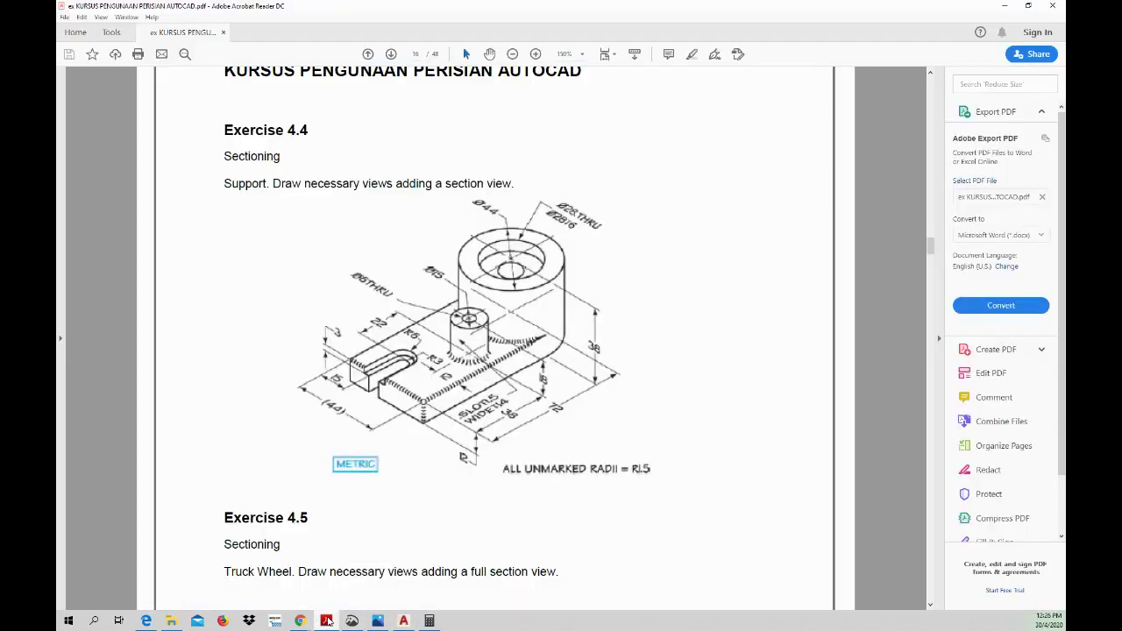
left_click(326, 621)
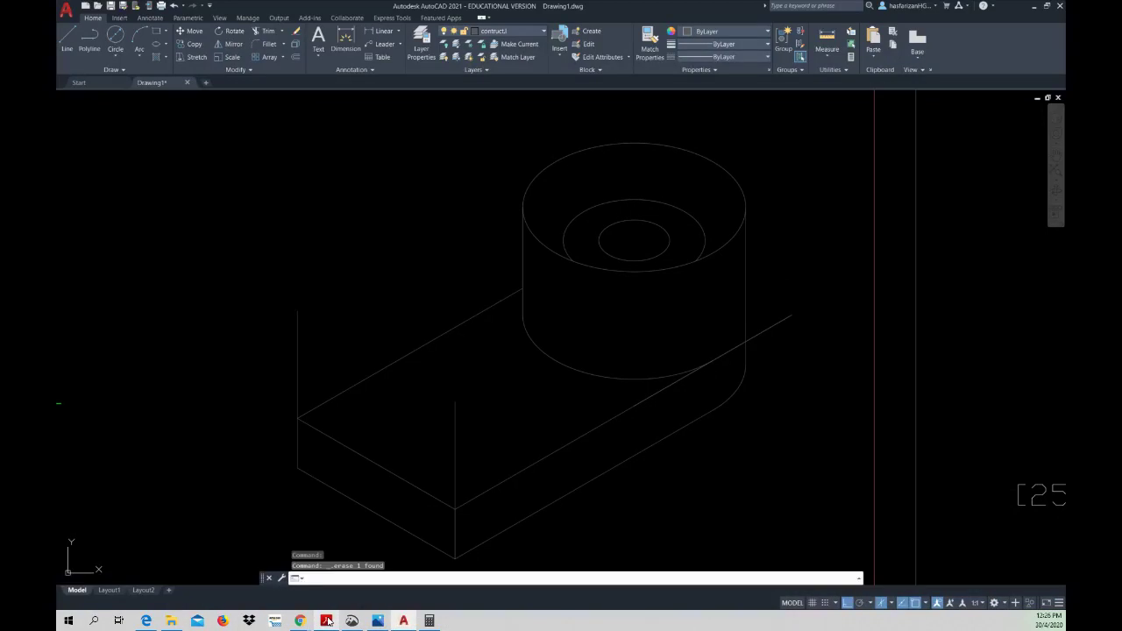
- Compare with the reference PDF, then start and cancel a copy of the middle counterbore ellipse
left_click(326, 620)
left_click(327, 620)
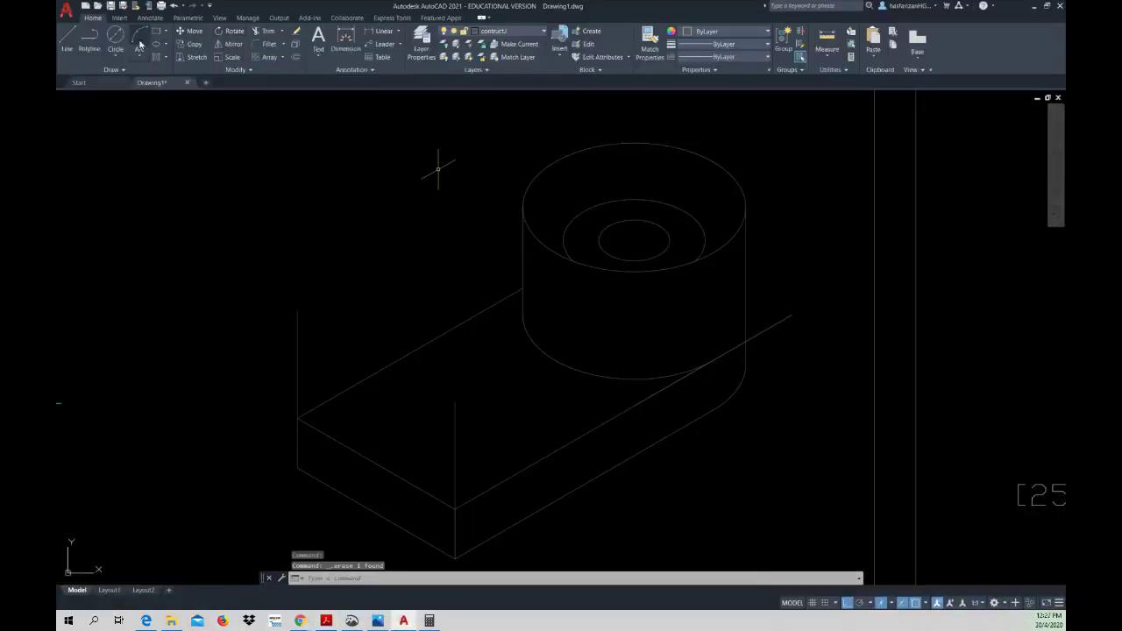
left_click(191, 48)
left_click(706, 239)
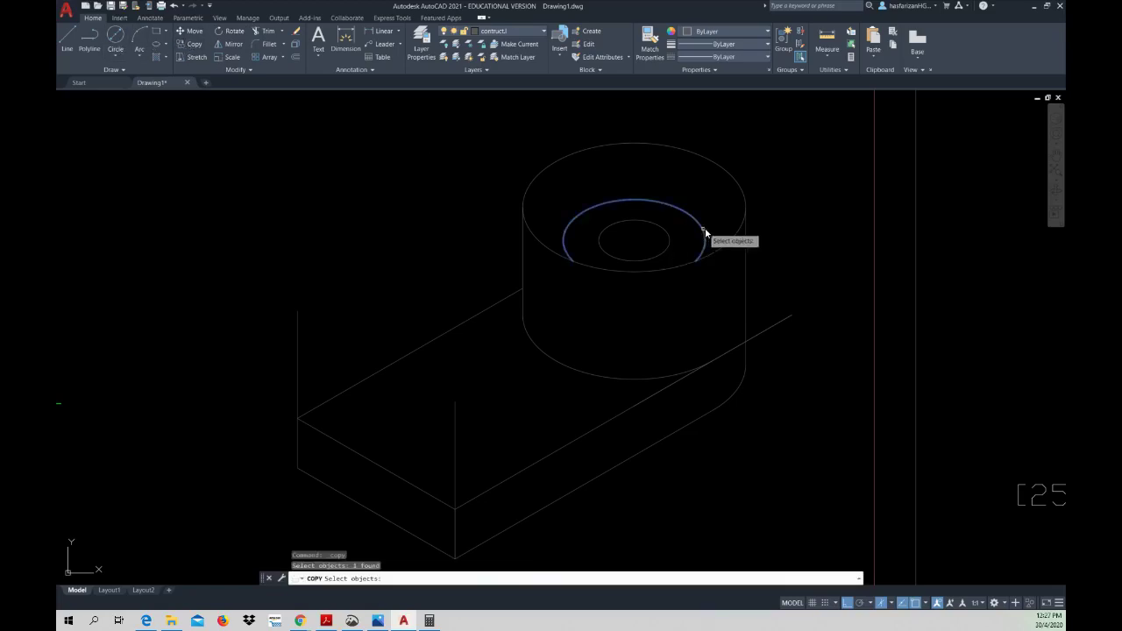
key("Return")
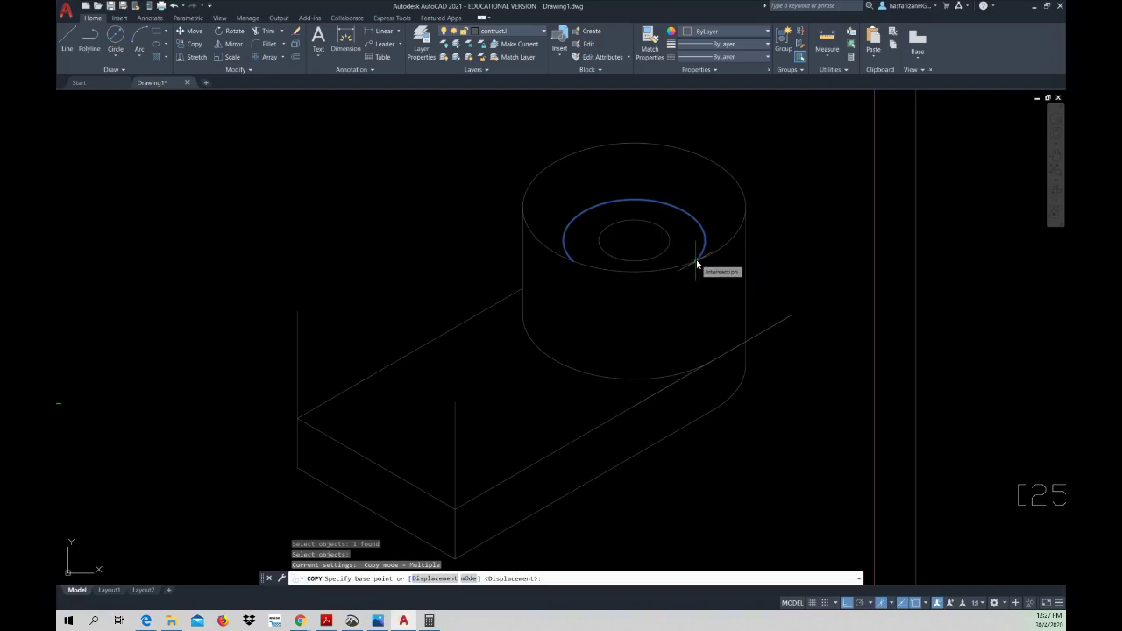
key("Escape")
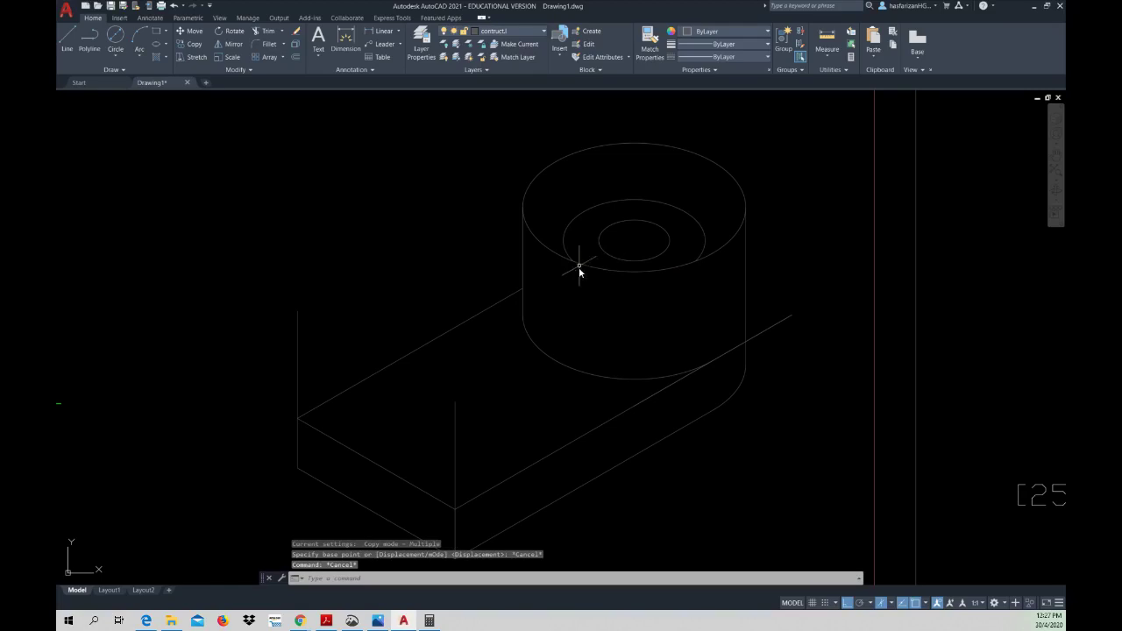
- Switch isodraft to Isoplane Top and try an ellipse from the boss centre, then cancel
left_click(167, 46)
left_click(180, 91)
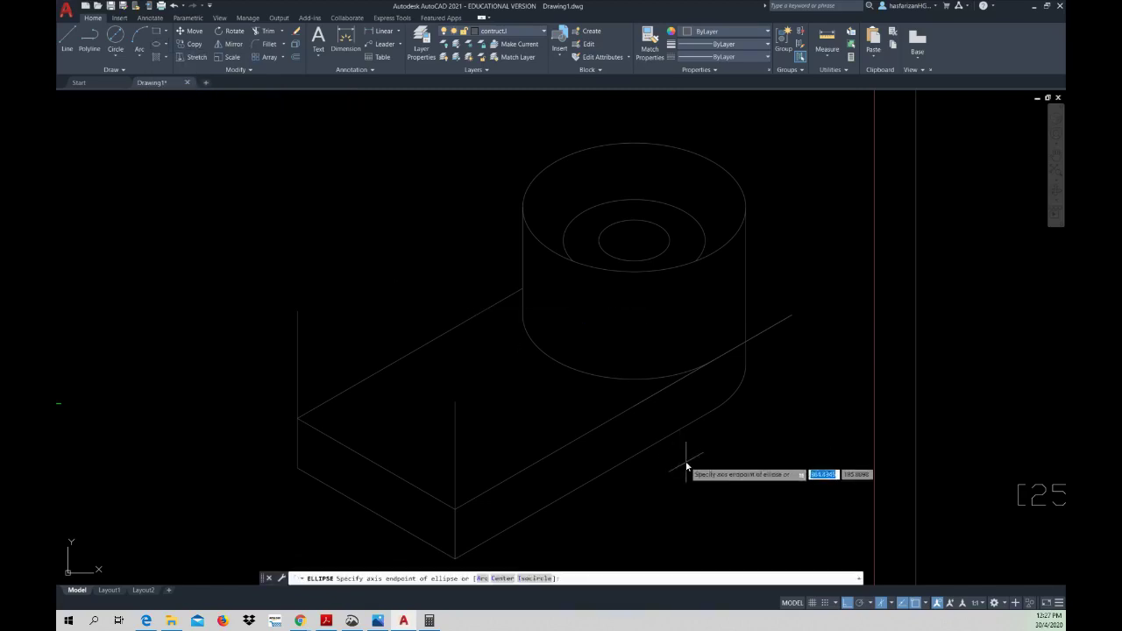
left_click(893, 605)
left_click(896, 567)
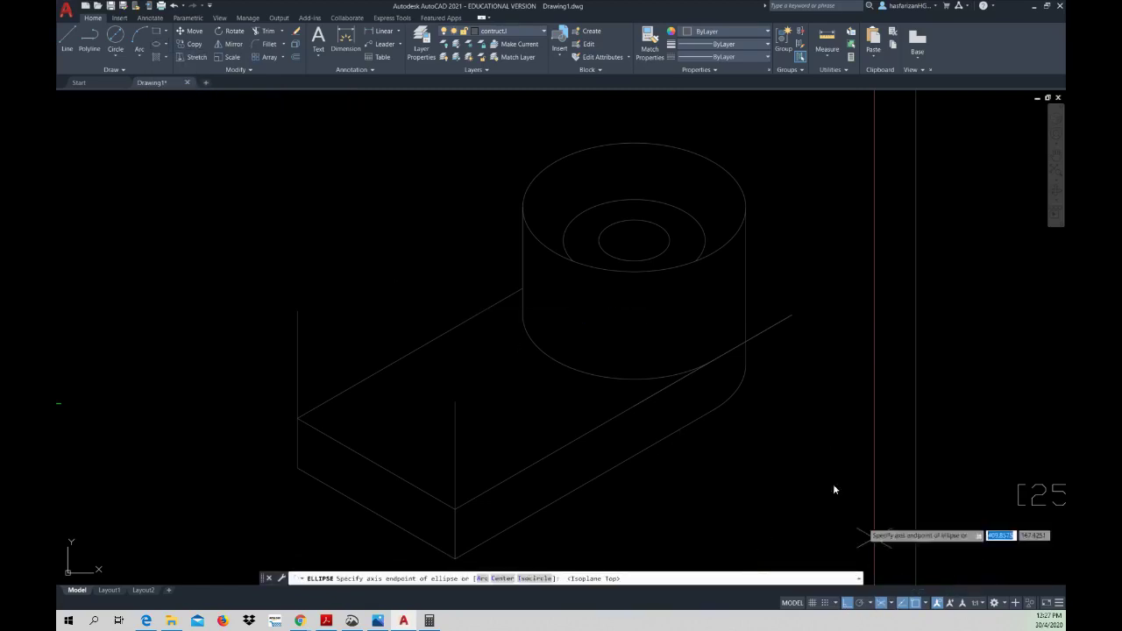
right_click(727, 251, "shift")
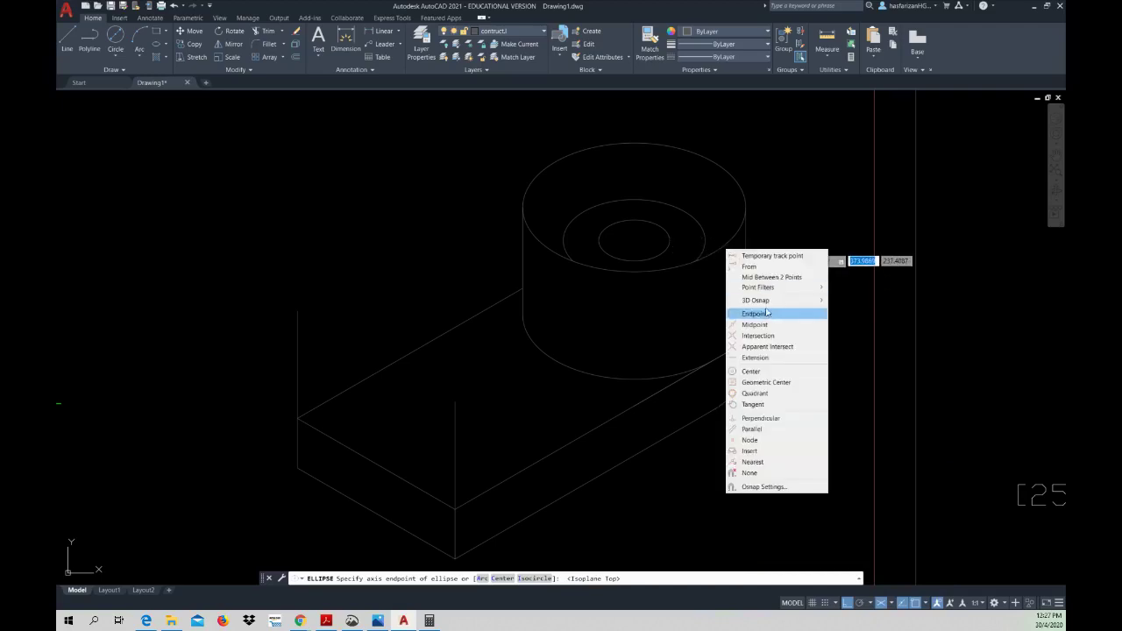
left_click(768, 372)
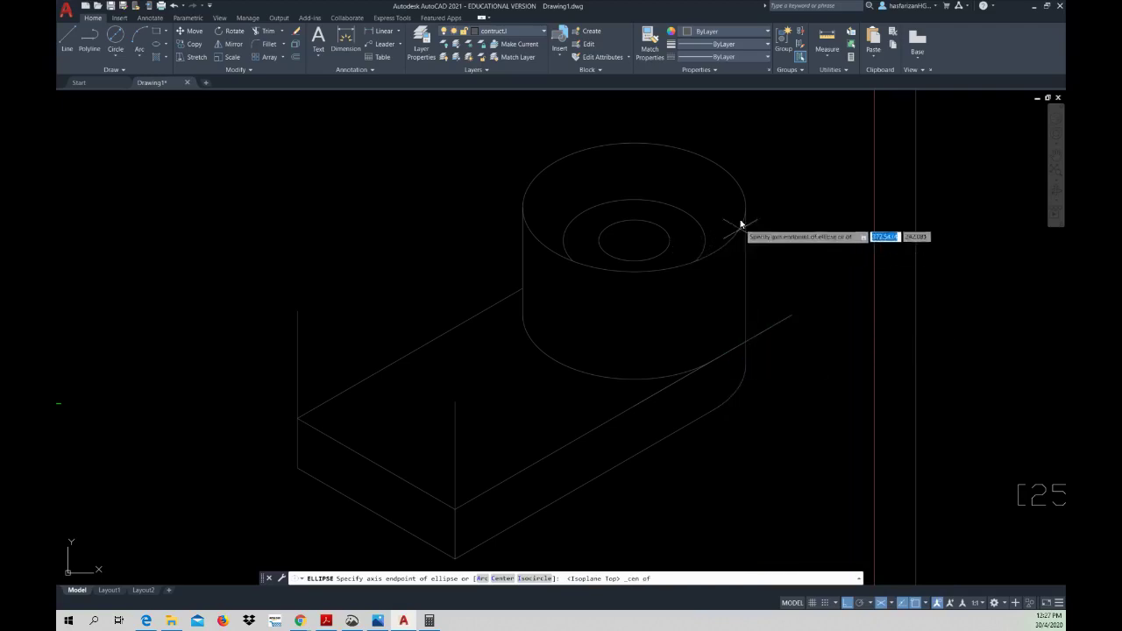
left_click(732, 192)
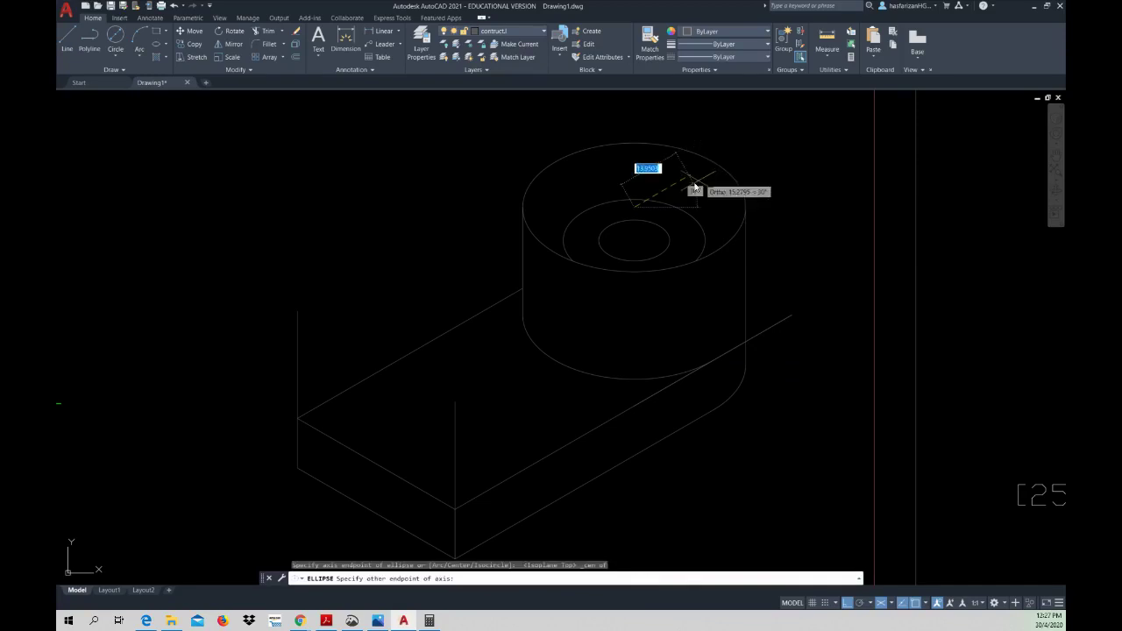
key("Escape")
- Try an isocircle snapped to a circle centre, cancel it and a LINE, then launch copying
right_click(670, 360)
left_click(692, 365)
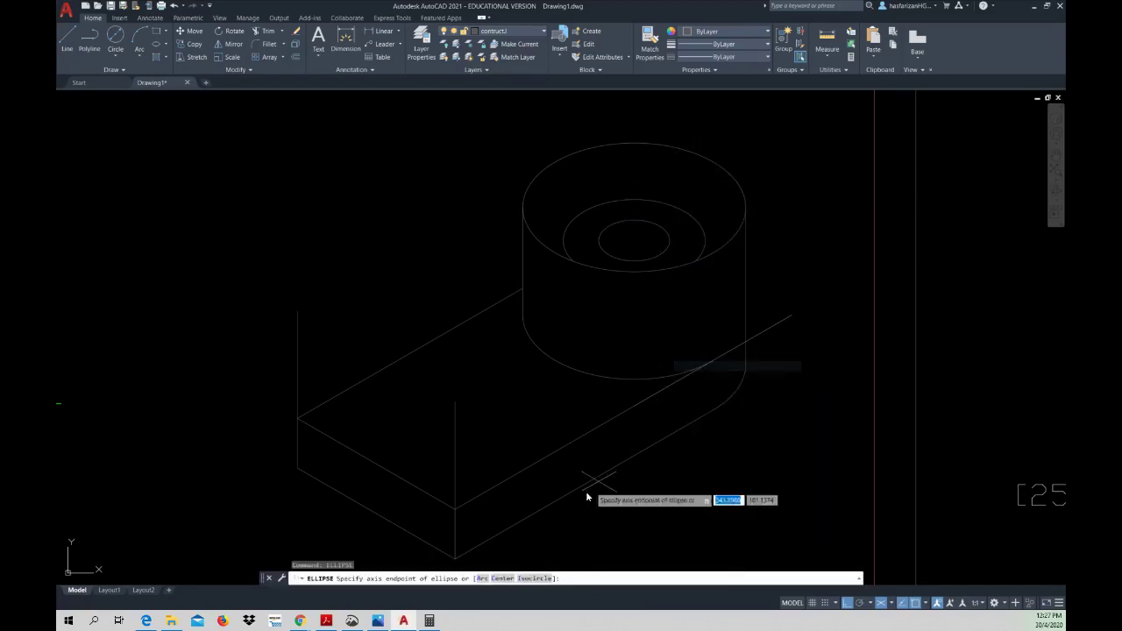
type("i")
key("Return")
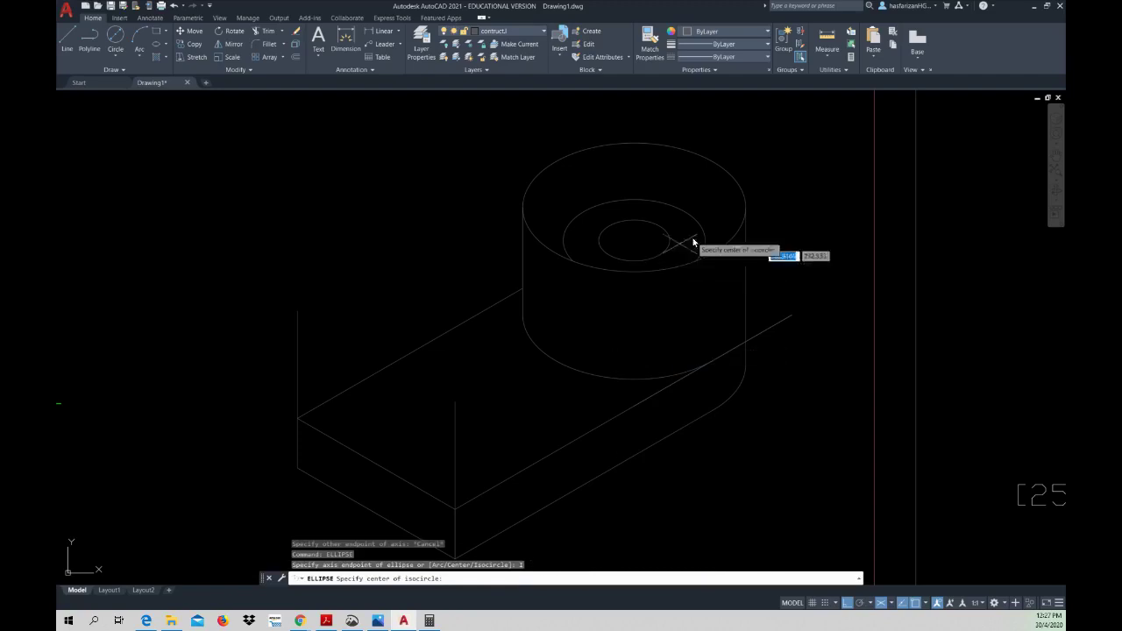
right_click(712, 222, "shift")
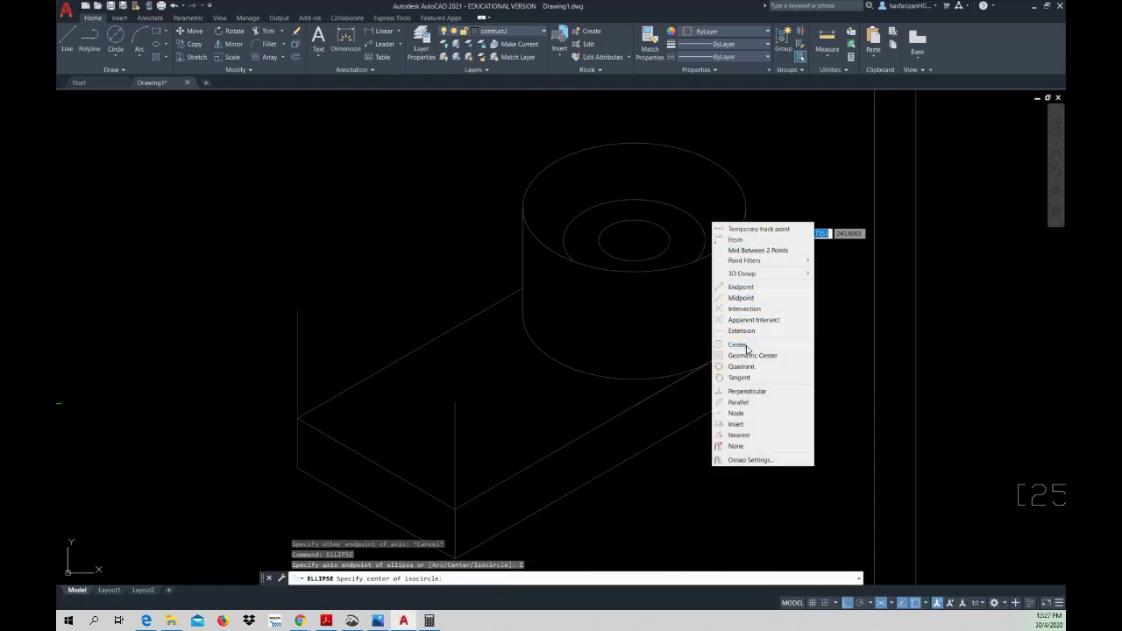
left_click(741, 343)
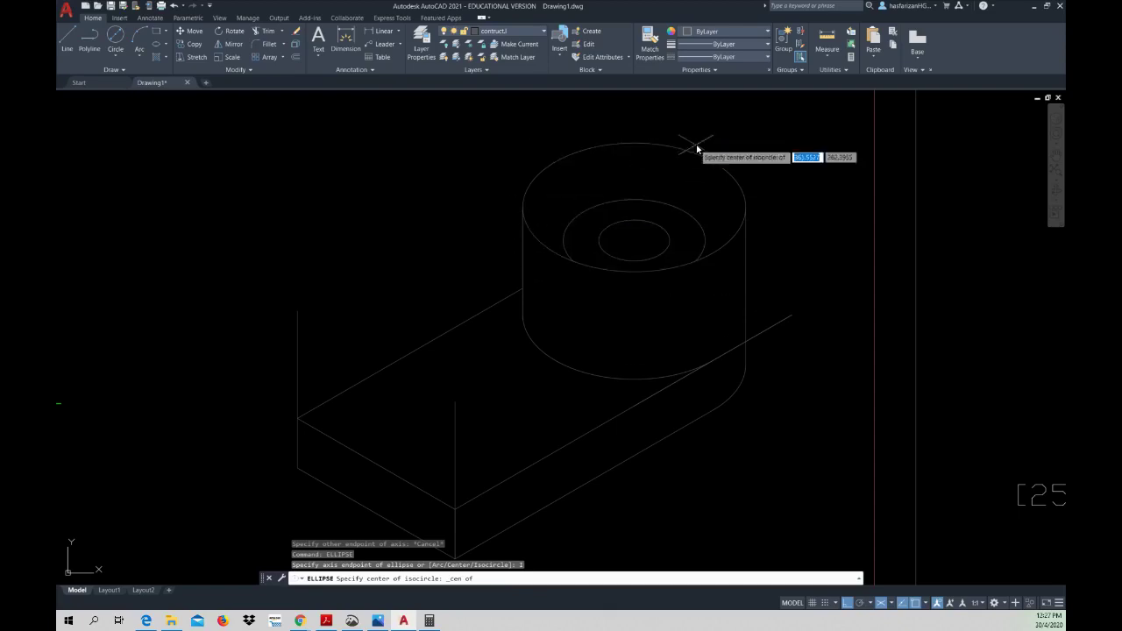
key("Escape")
key("Escape")
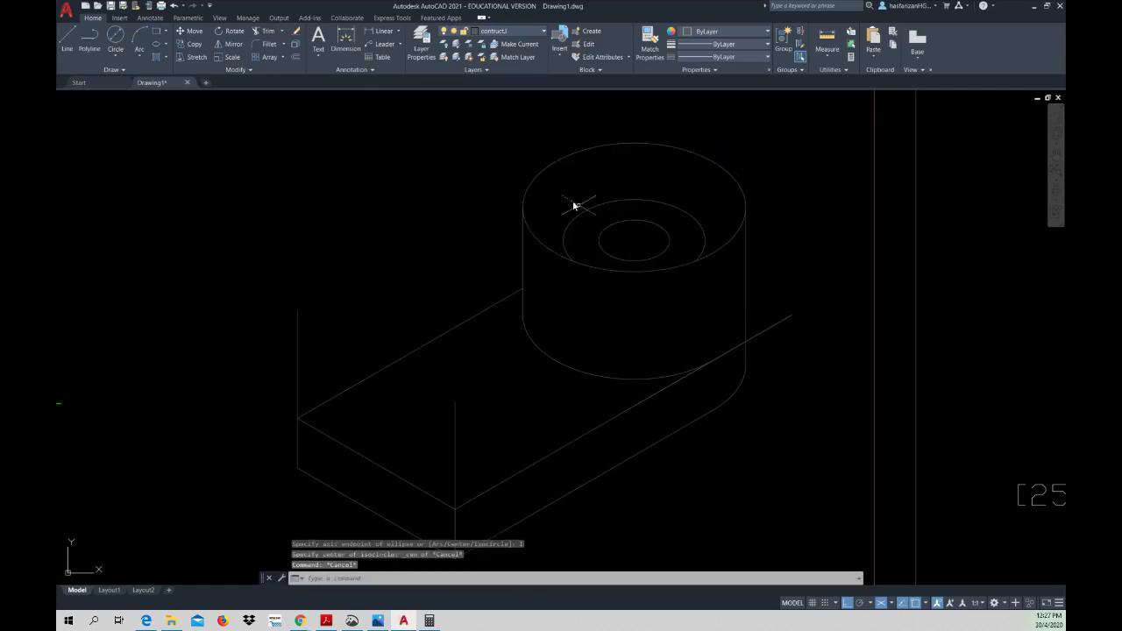
left_click(67, 38)
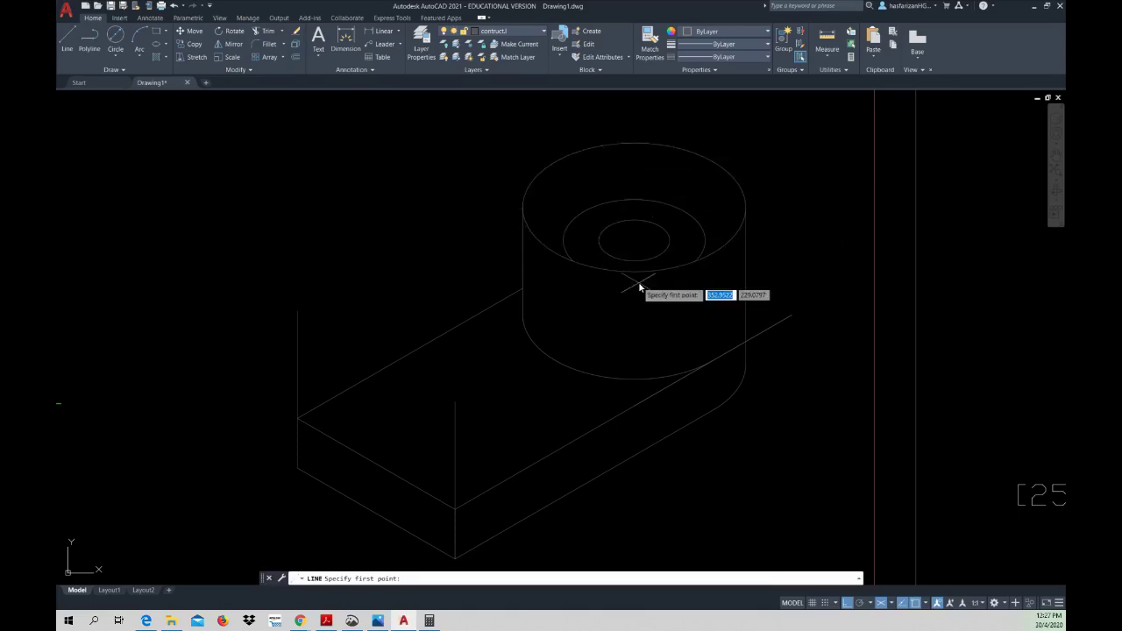
key("Escape")
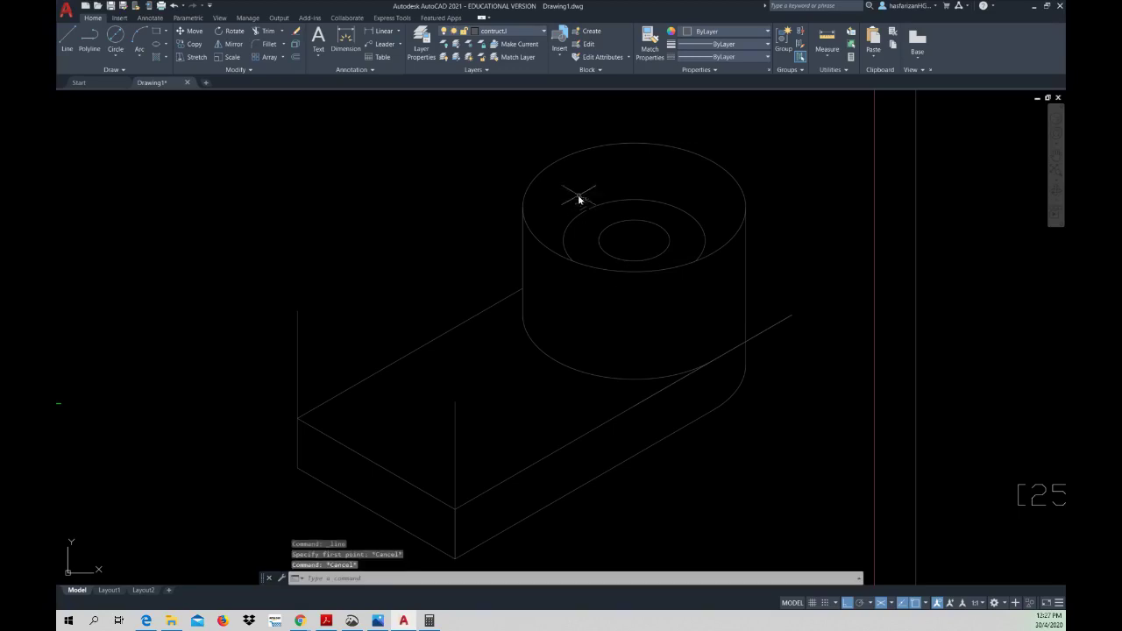
type("m")
key("space")
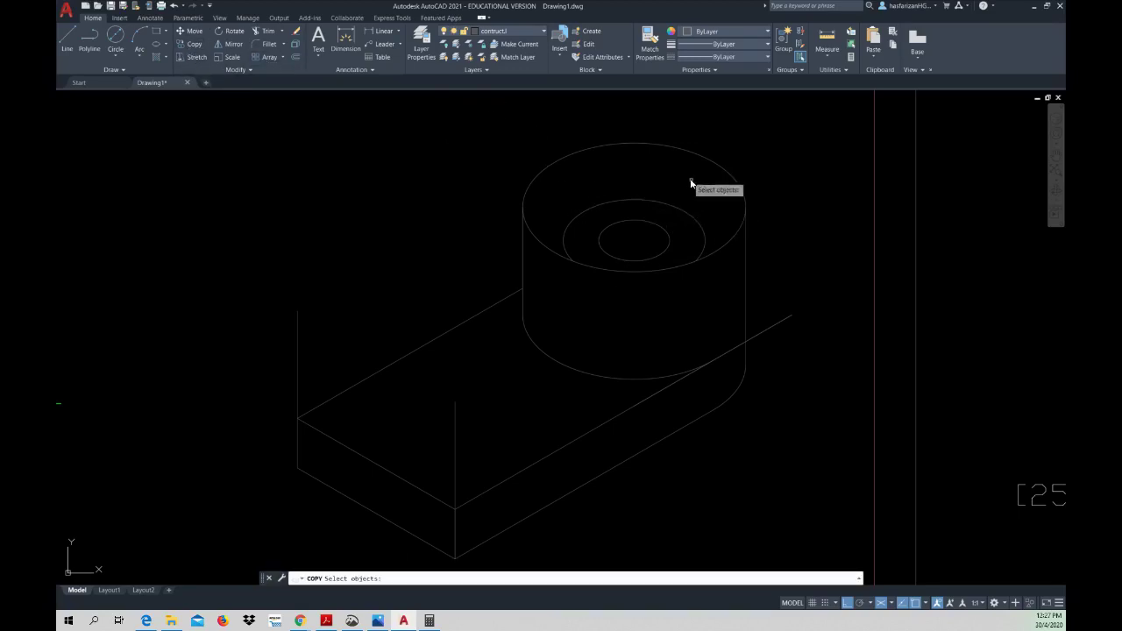
- On Isoplane Right, copy the middle counterbore isocircle 8 units vertically from its quadrant
left_click(700, 226)
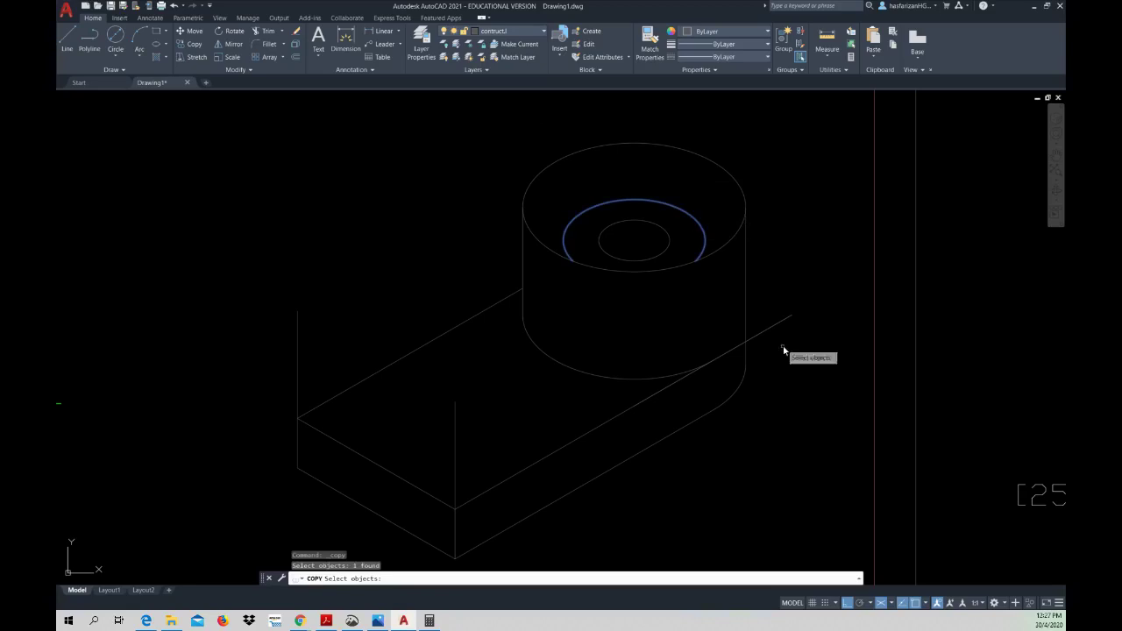
left_click(893, 606)
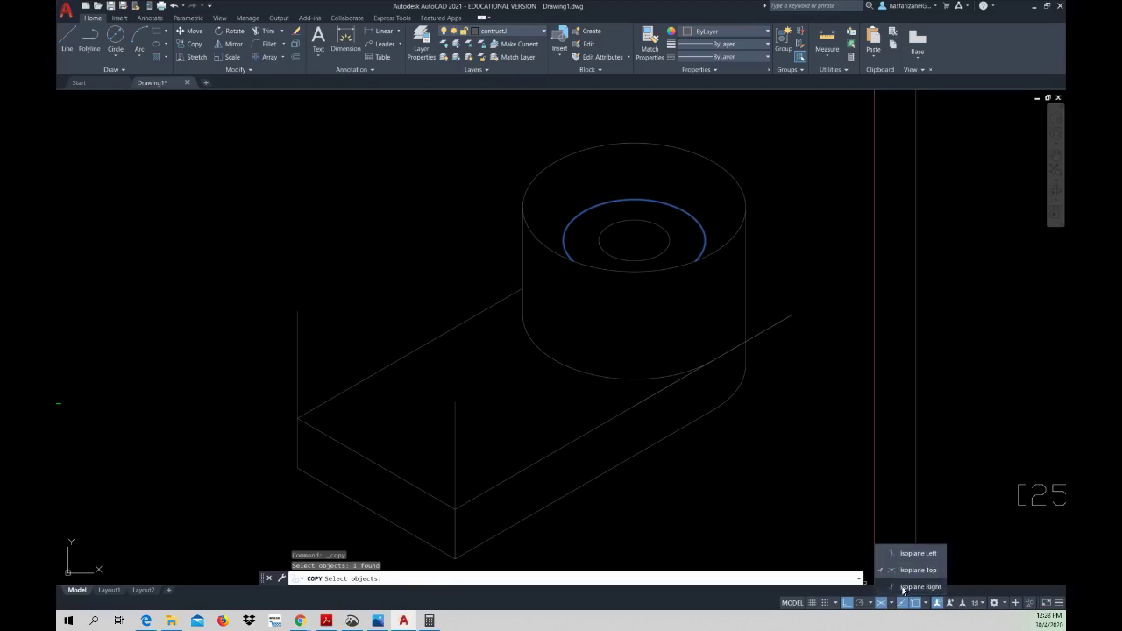
left_click(917, 587)
key("Return")
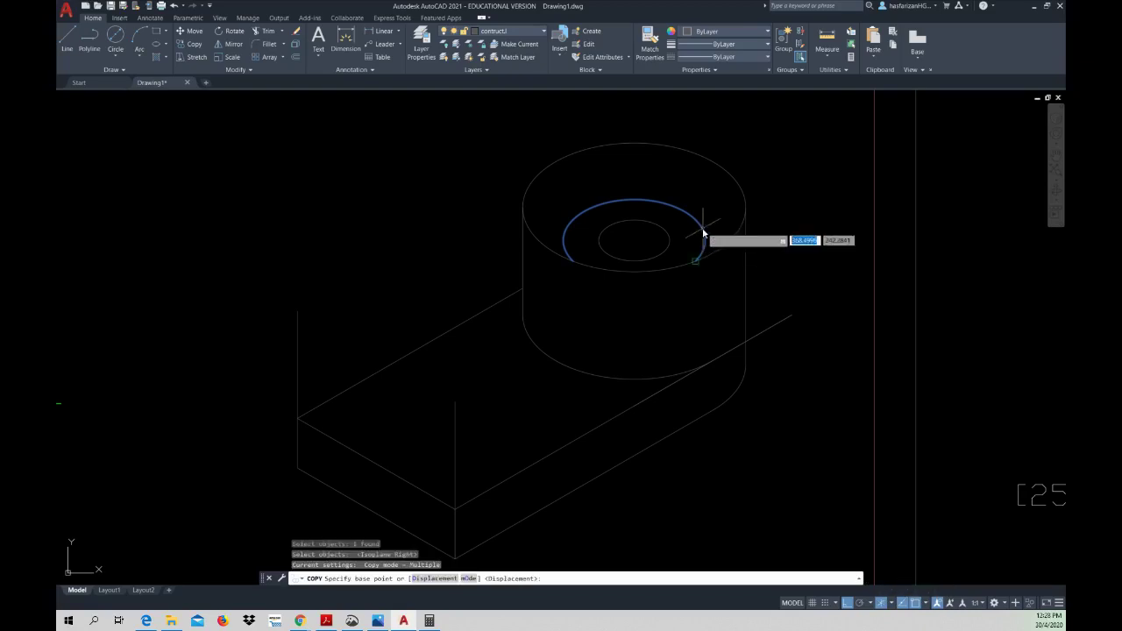
left_click(699, 263)
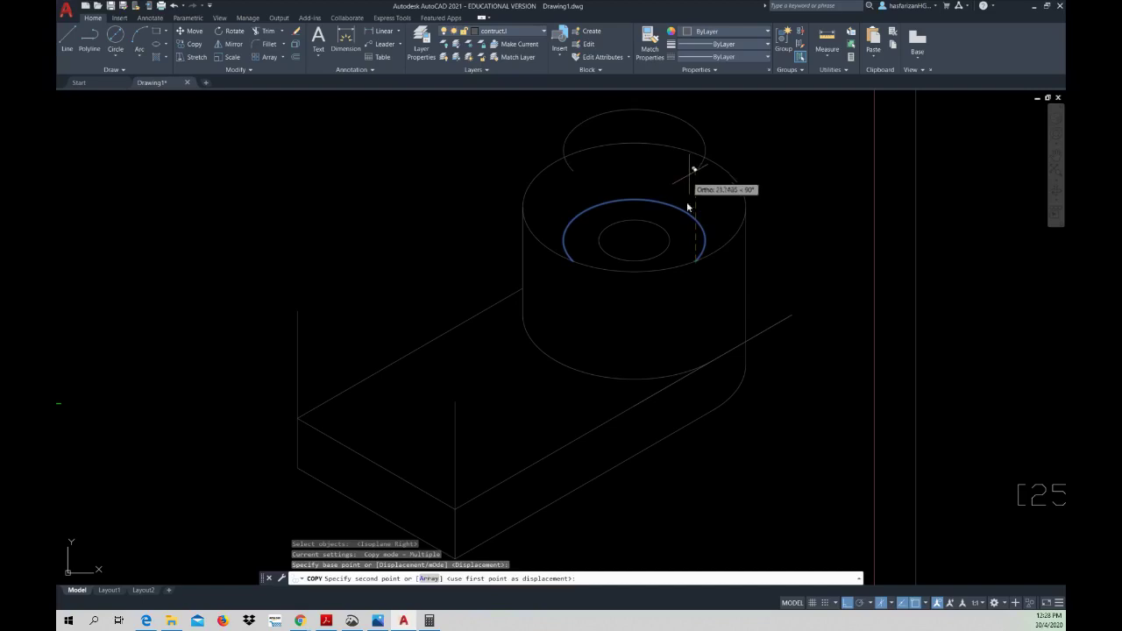
scroll(450, 406, "down", 4)
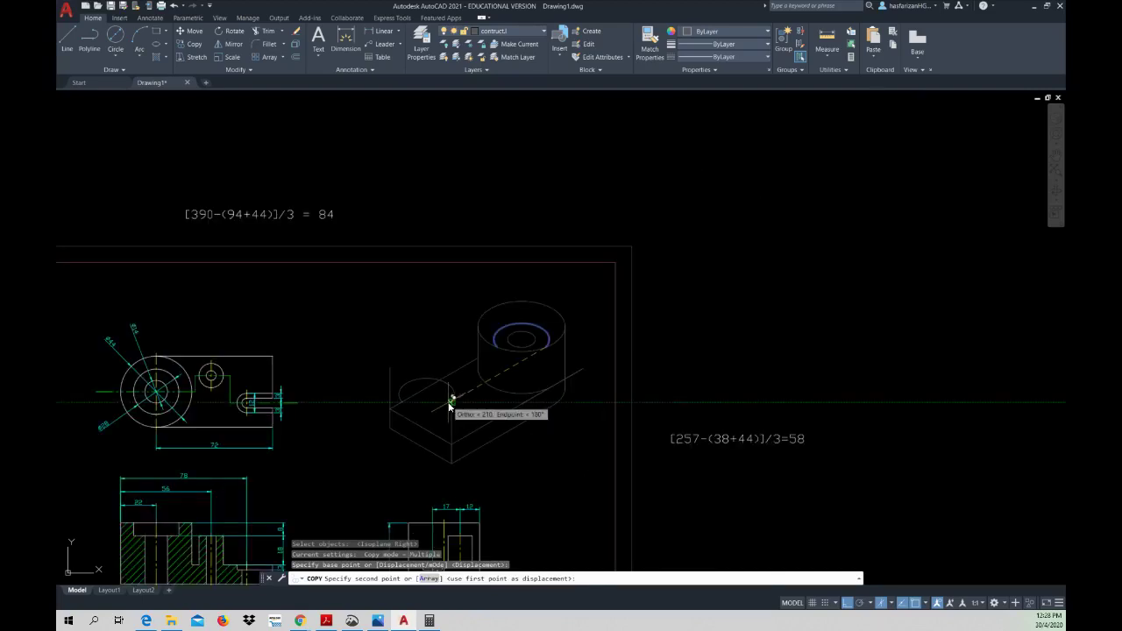
scroll(449, 403, "up", 2)
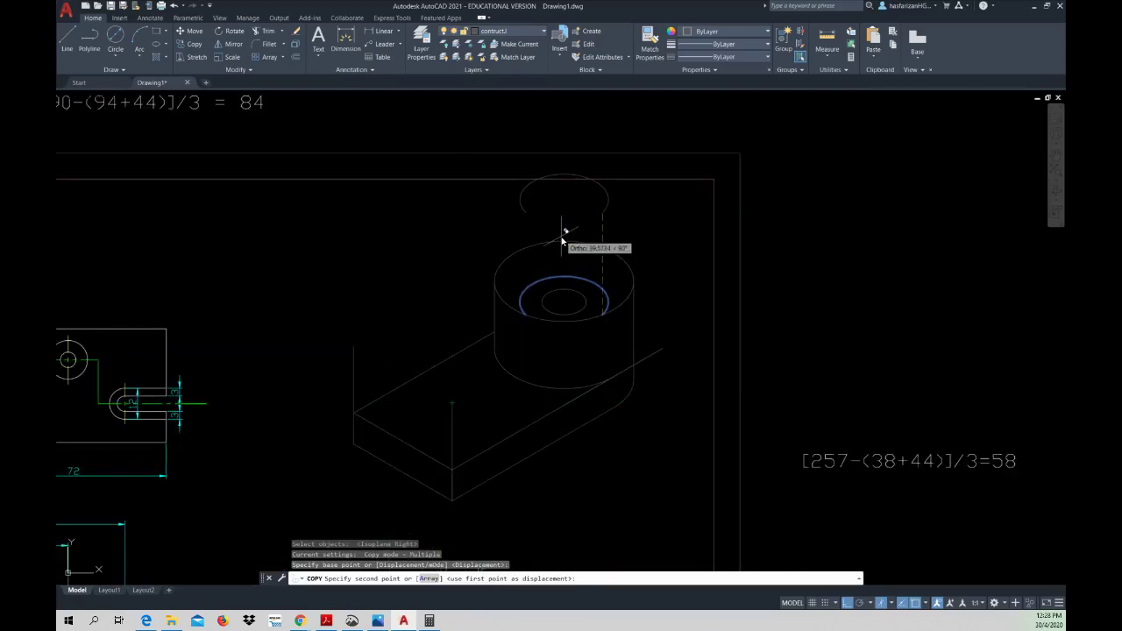
type("8")
key("Return")
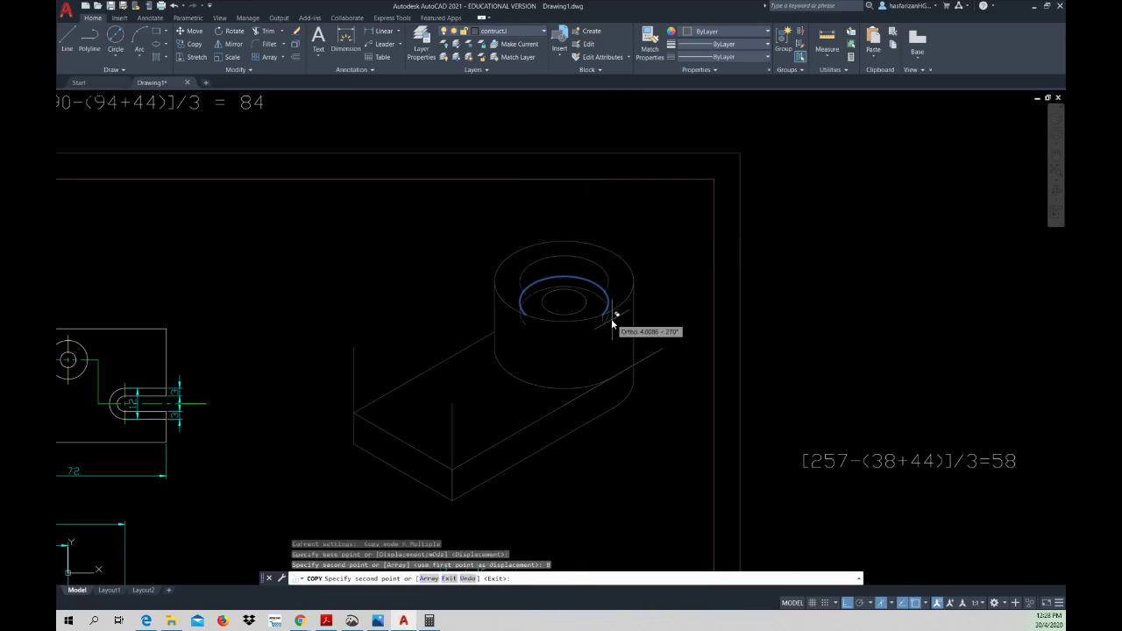
key("Escape")
scroll(615, 303, "down", 2)
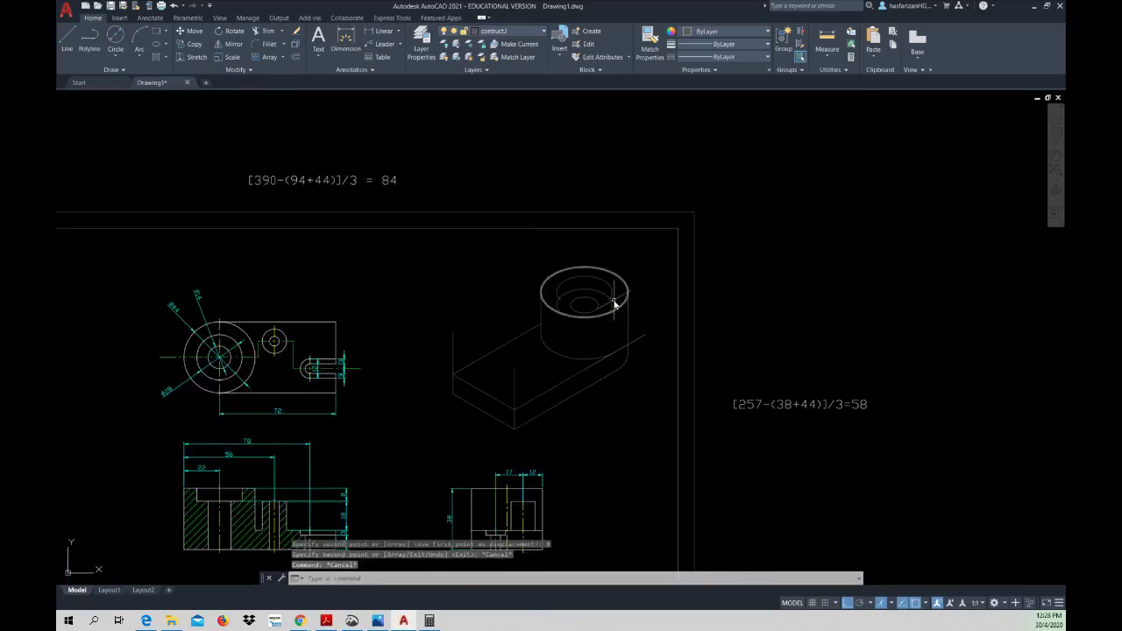
scroll(615, 304, "up", 3)
scroll(614, 300, "up", 2)
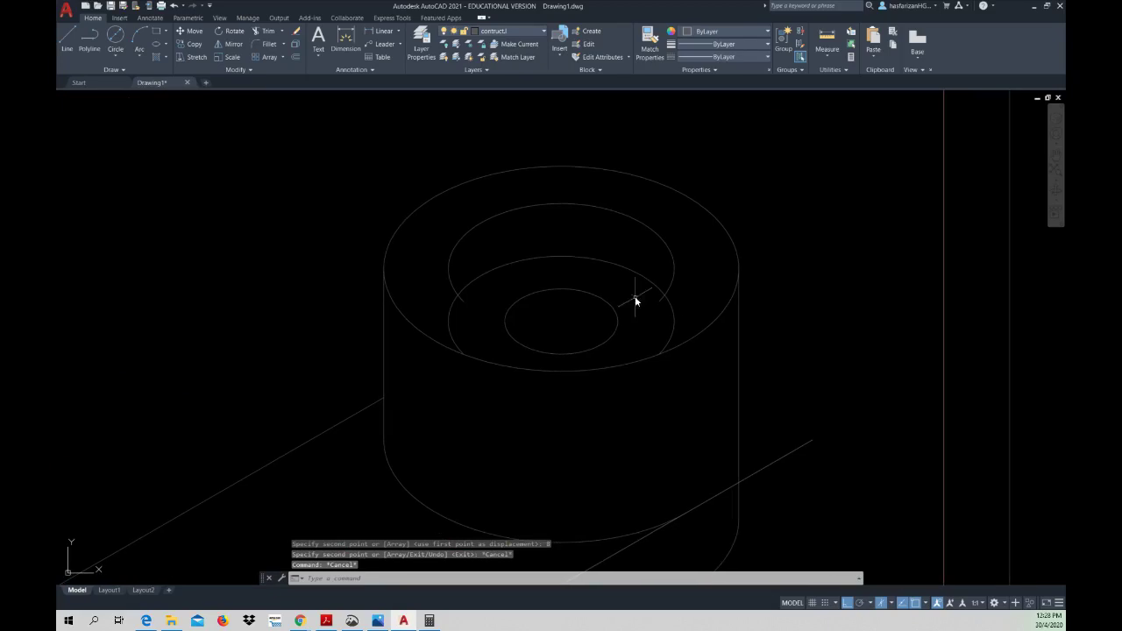
- Extend the upper inner arc at its left end down to the small ellipse
left_click(282, 30)
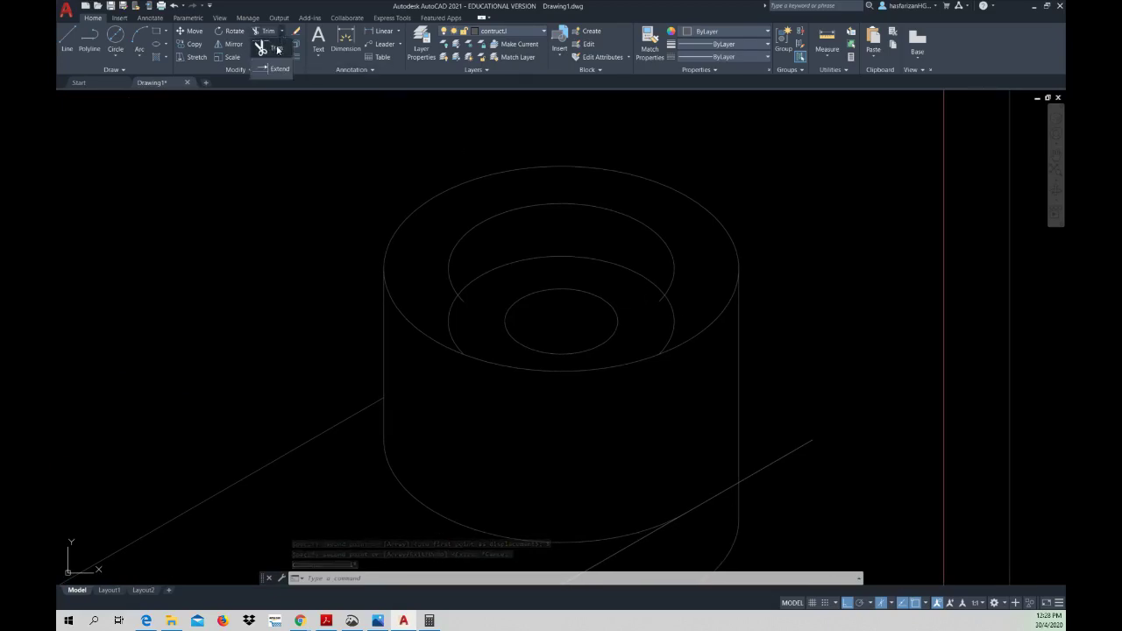
left_click(457, 296)
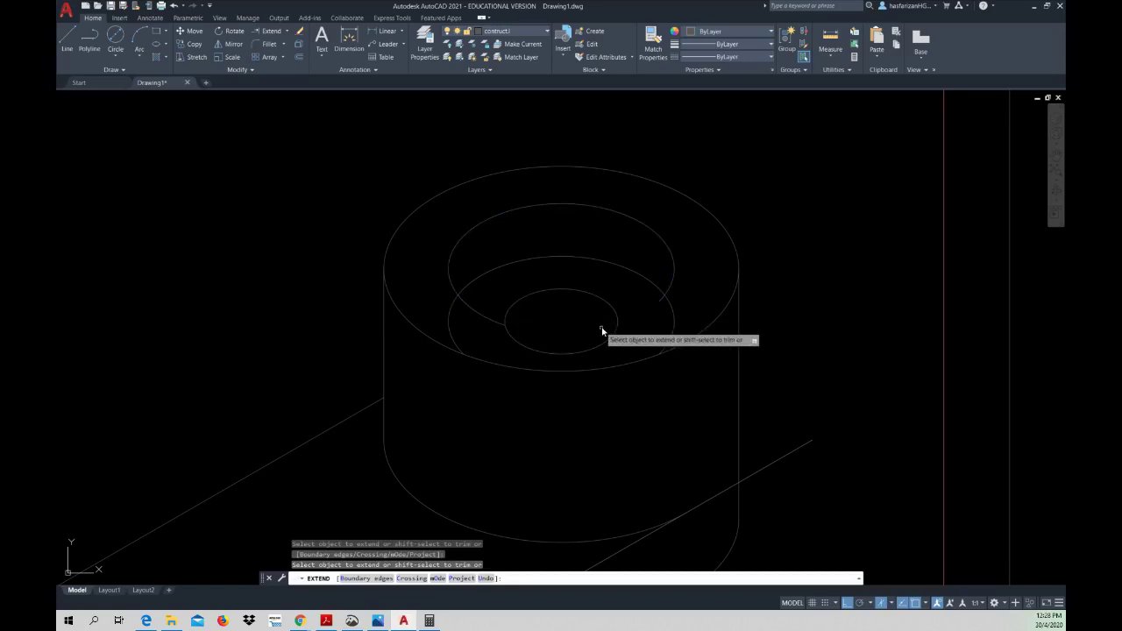
left_click(670, 285)
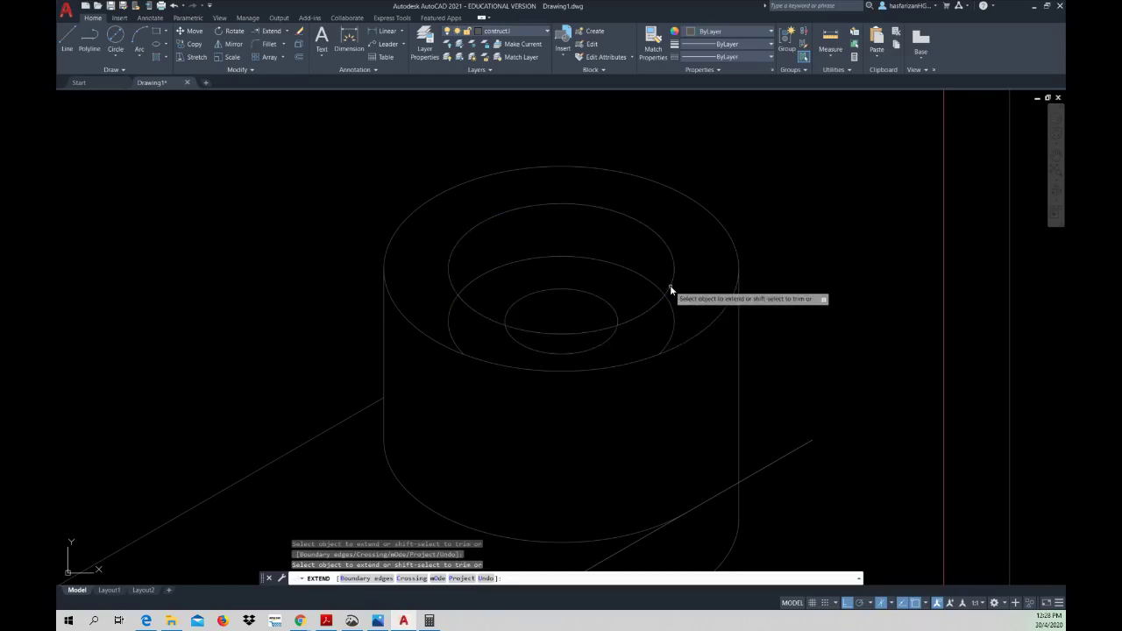
key("Escape")
key("Escape")
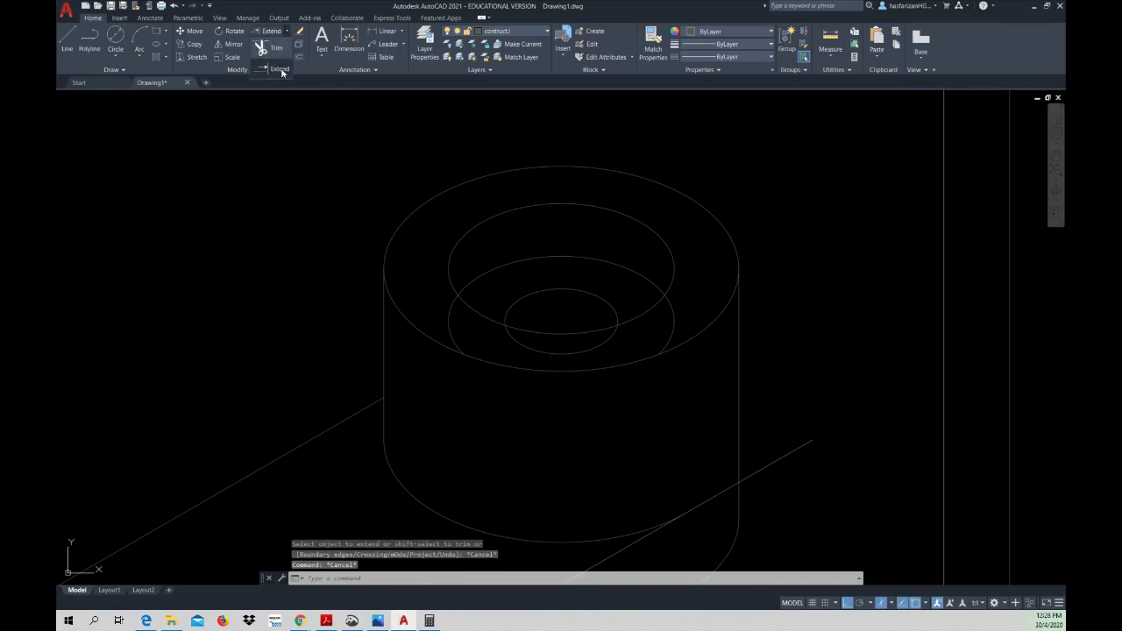
- Trim the small ellipse's lower part, the hidden boss arc and the stray vertical lines
left_click(279, 70)
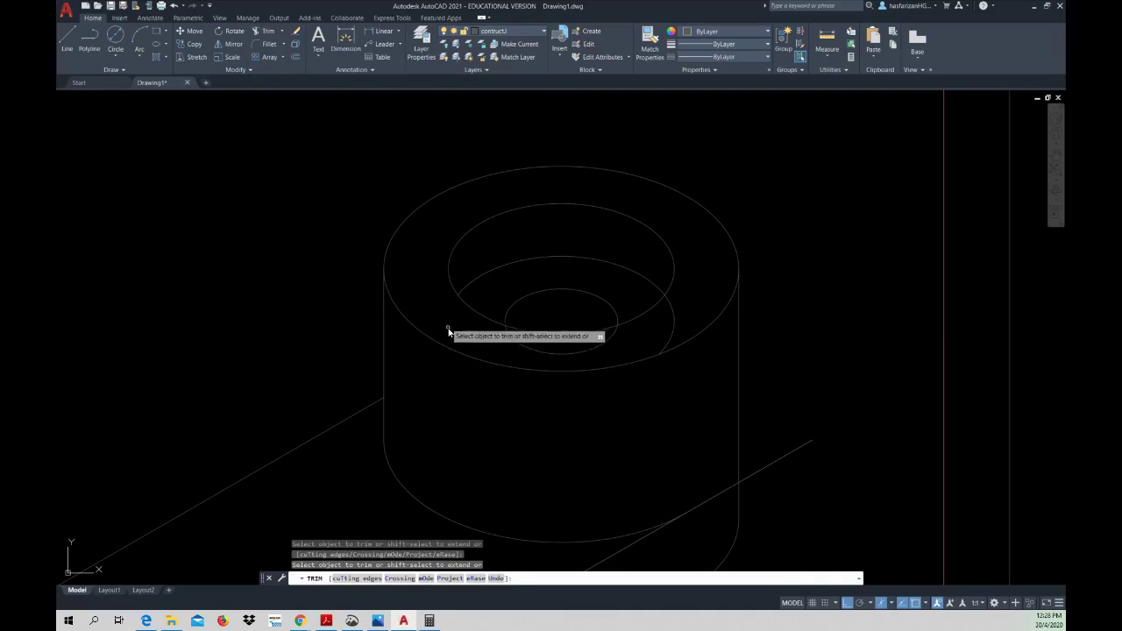
left_click(507, 334)
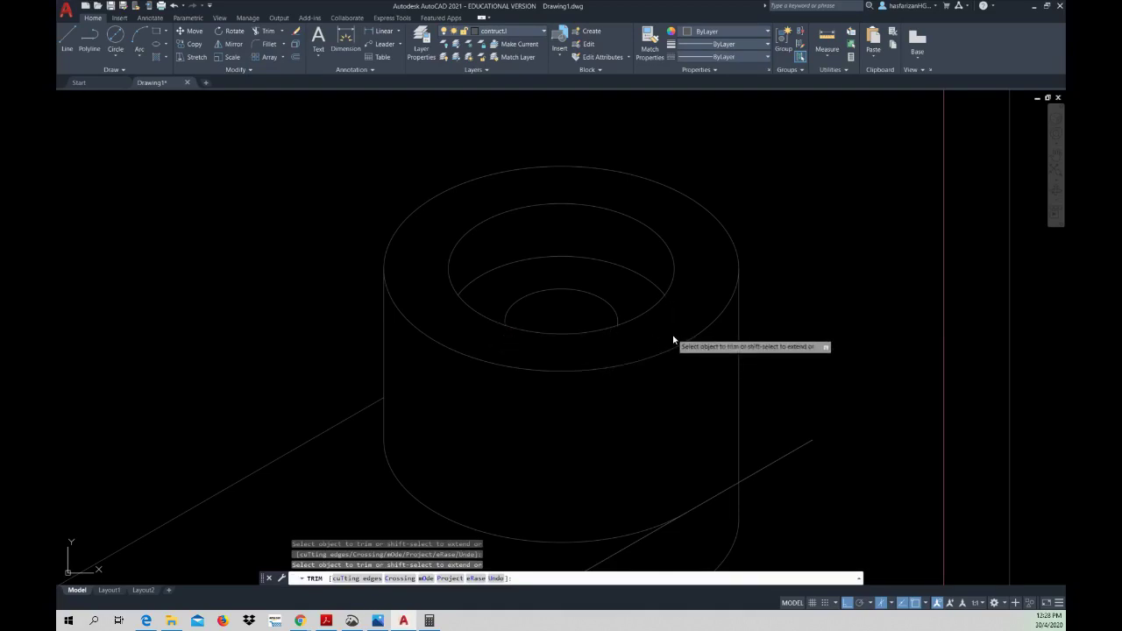
scroll(649, 329, "down", 4)
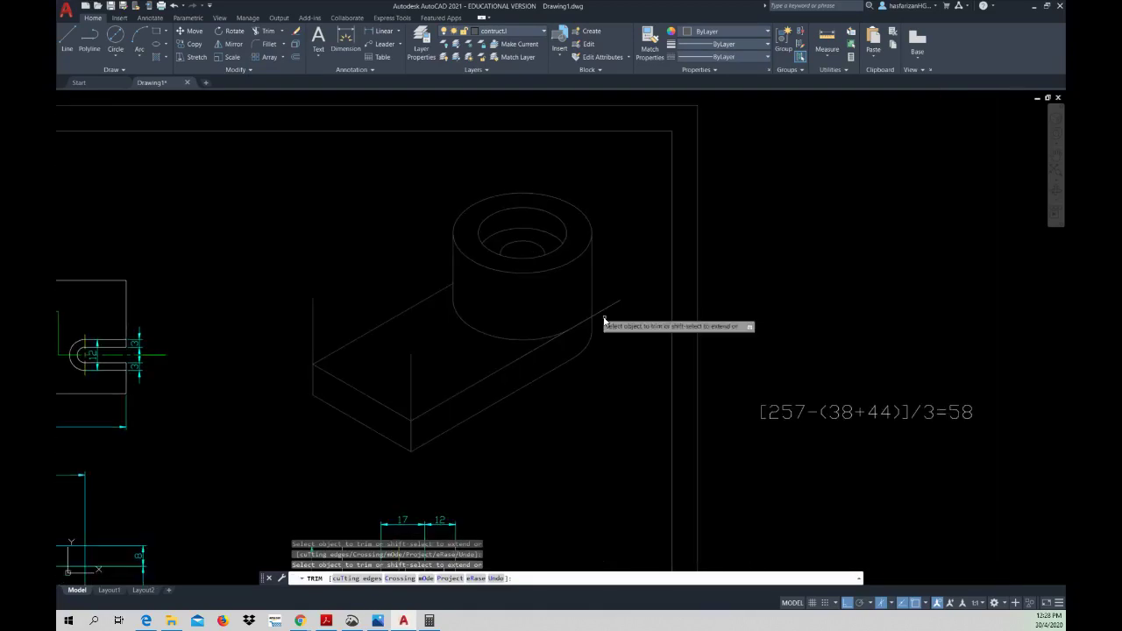
left_click_drag(601, 318, 611, 341)
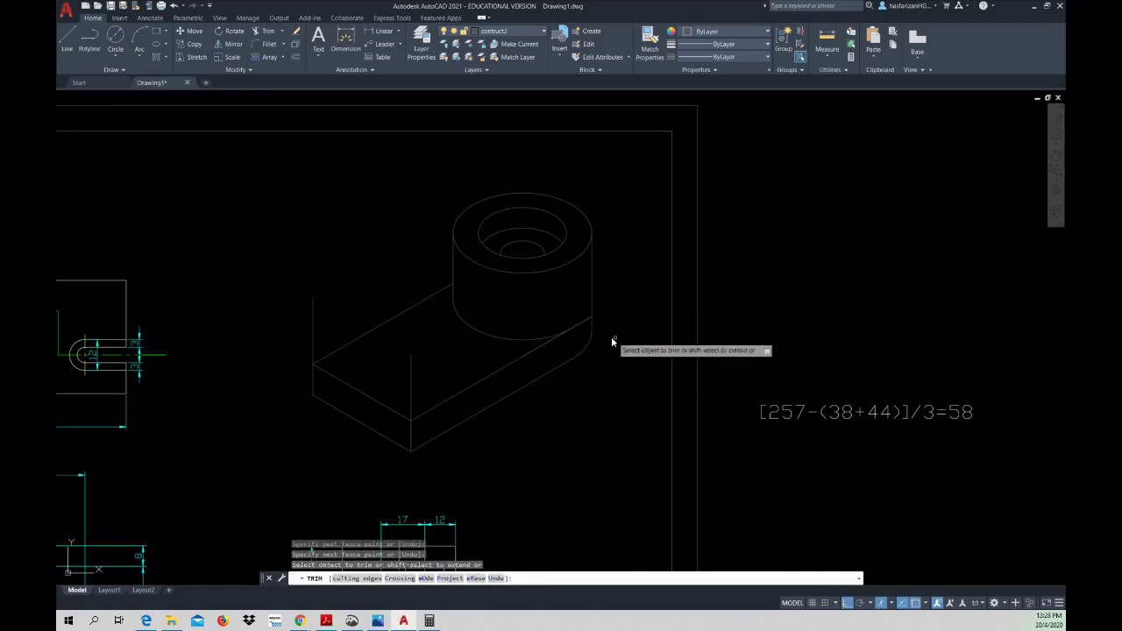
left_click(583, 329)
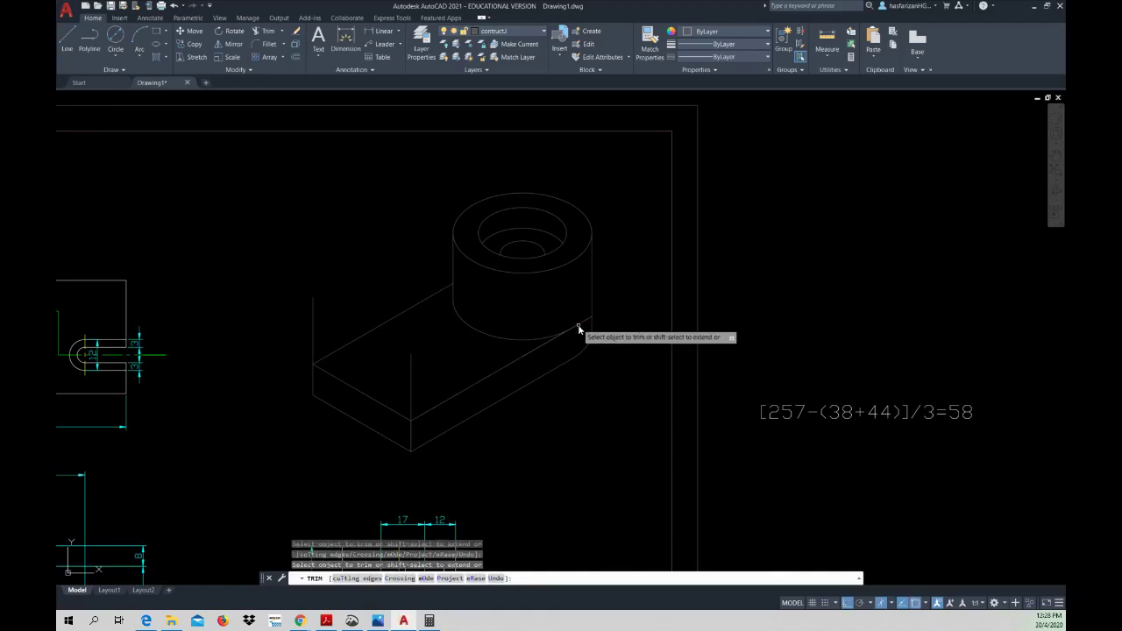
left_click(582, 324)
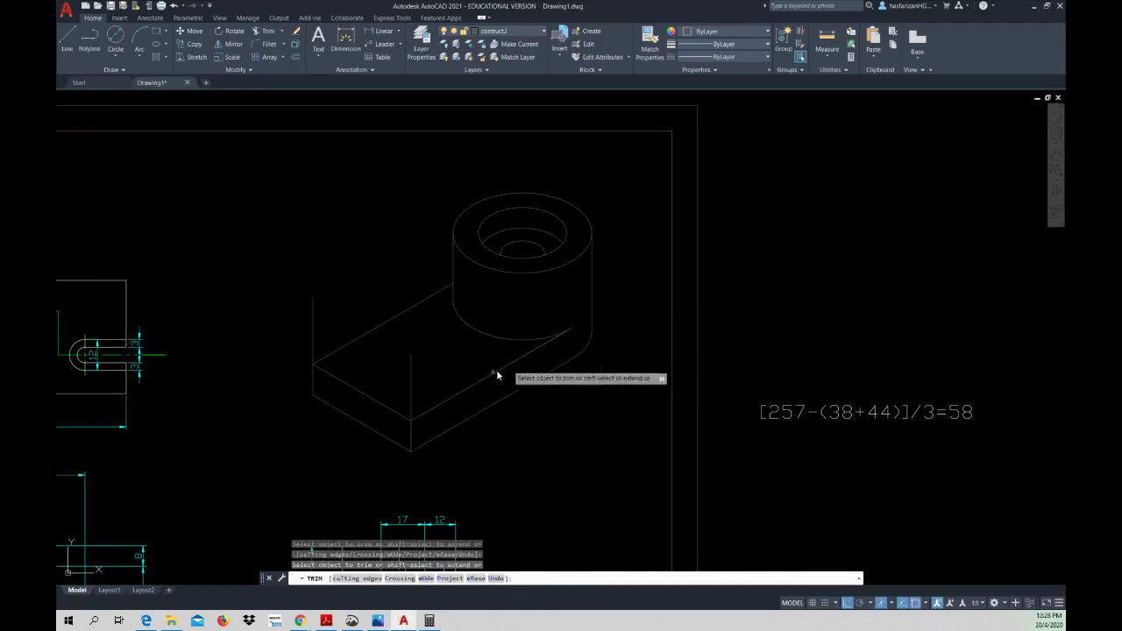
left_click(409, 388)
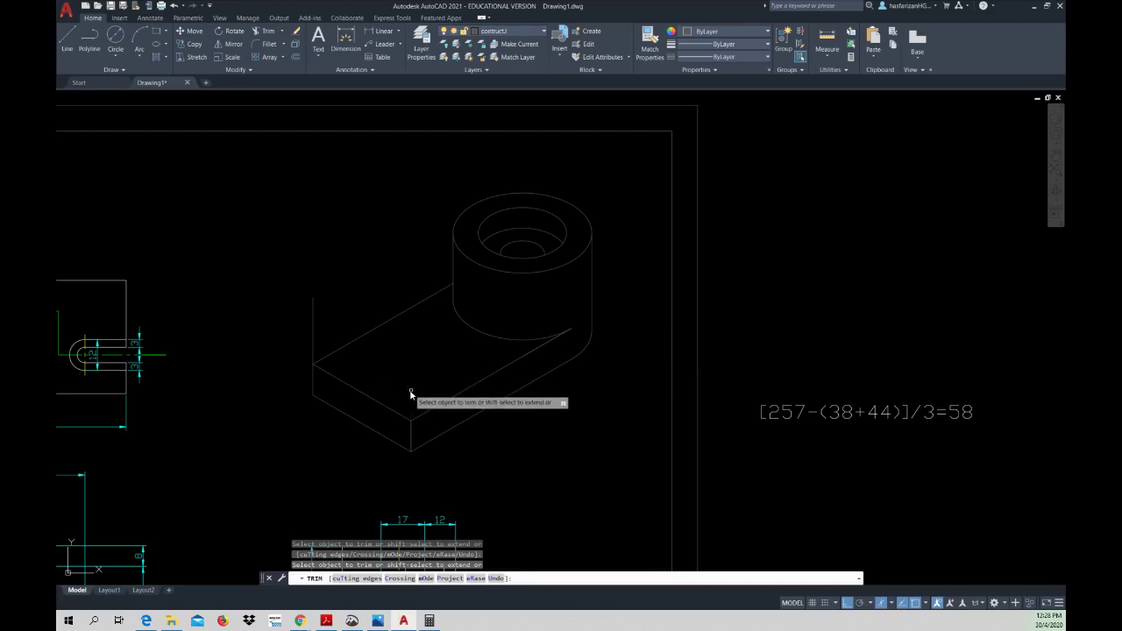
left_click(313, 345)
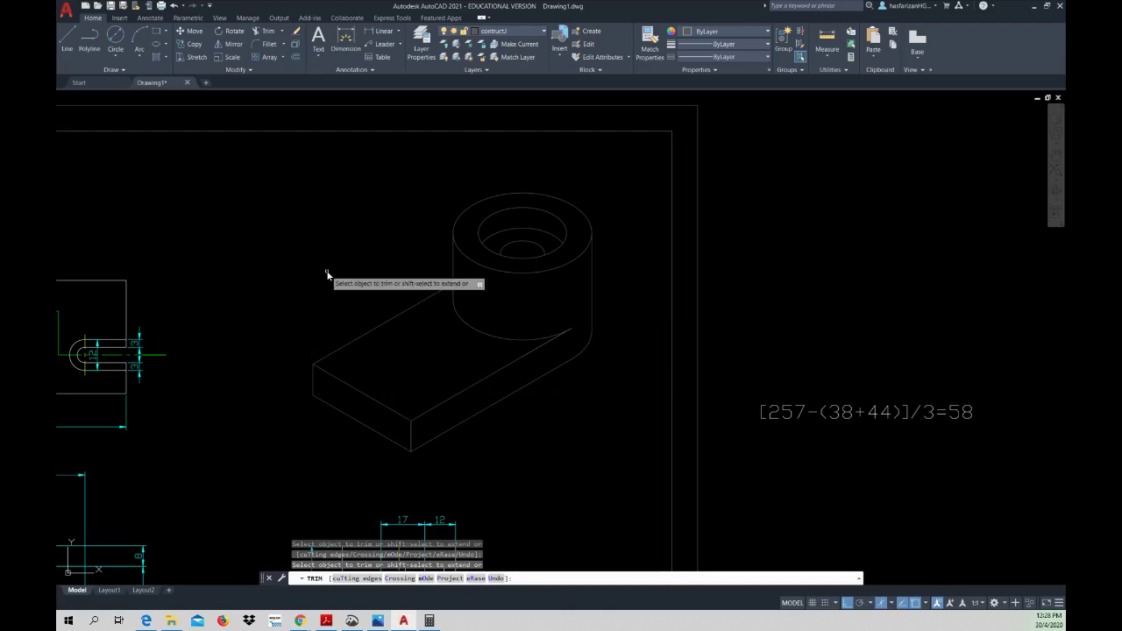
key("Escape")
- Pan to frame the orthographic views beside the isometric block and set Isoplane Top
middle_click_drag(419, 309, 533, 351)
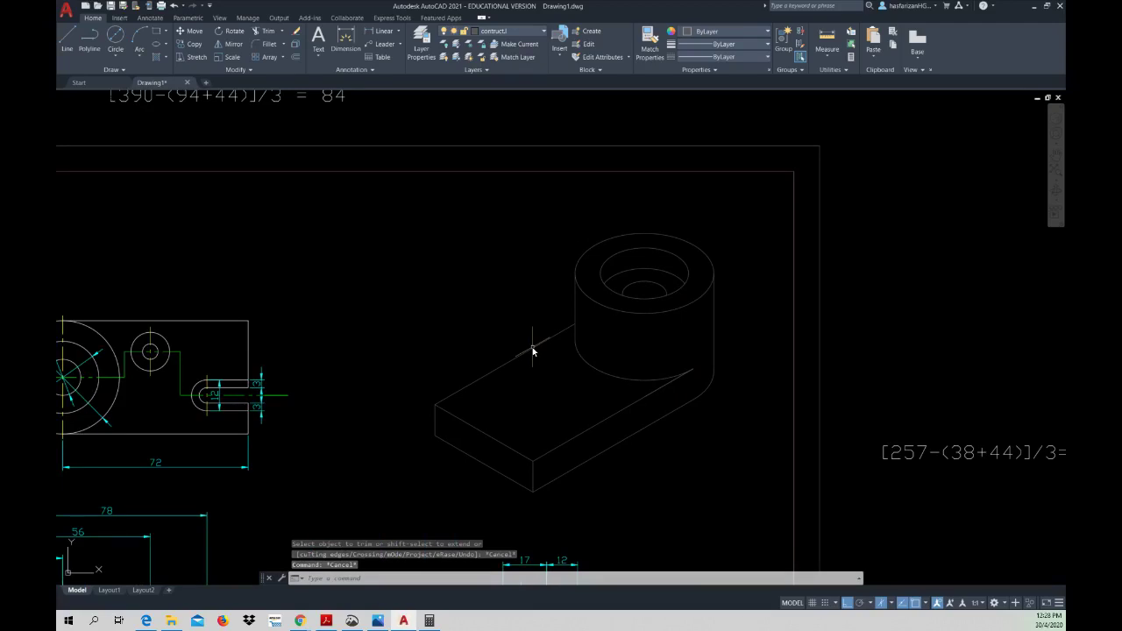
middle_click_drag(539, 337, 565, 293)
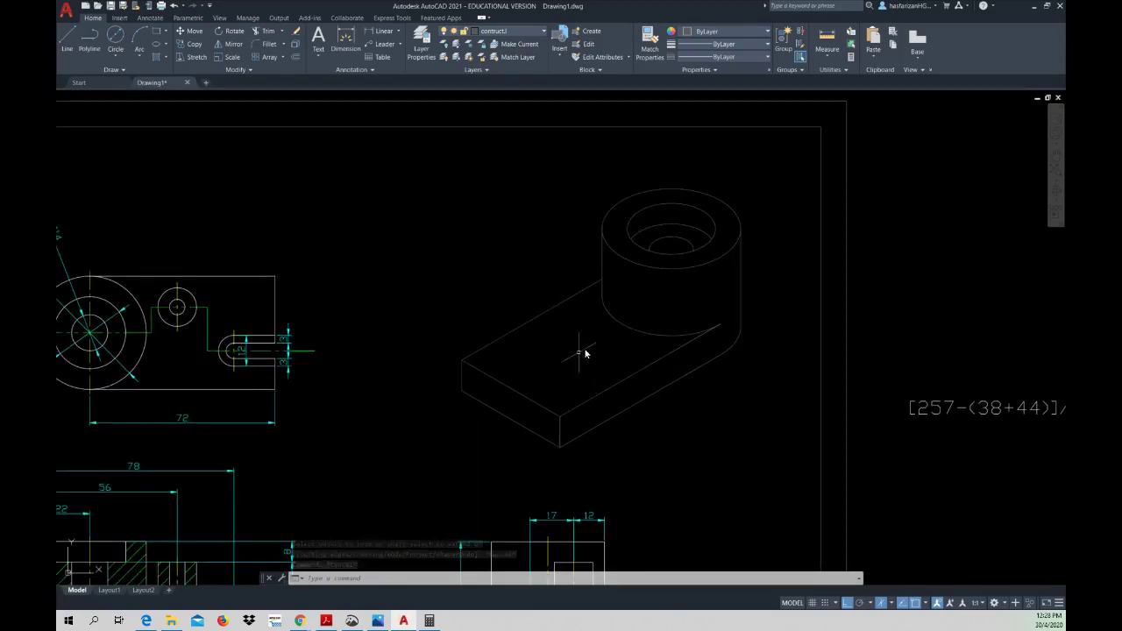
middle_click_drag(327, 395, 319, 363)
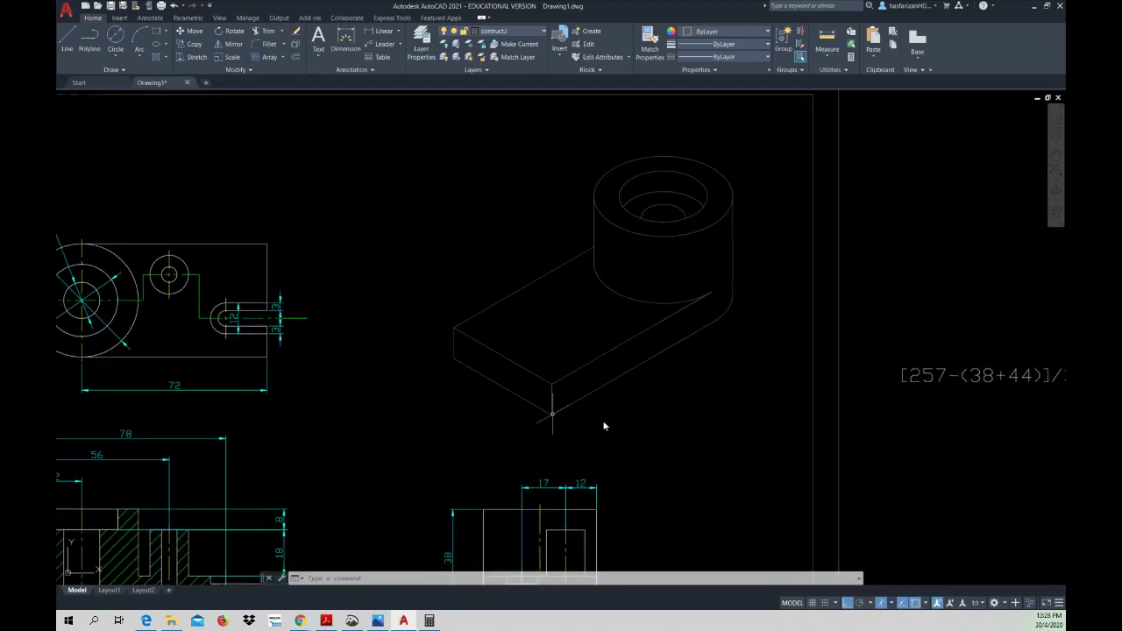
left_click(892, 604)
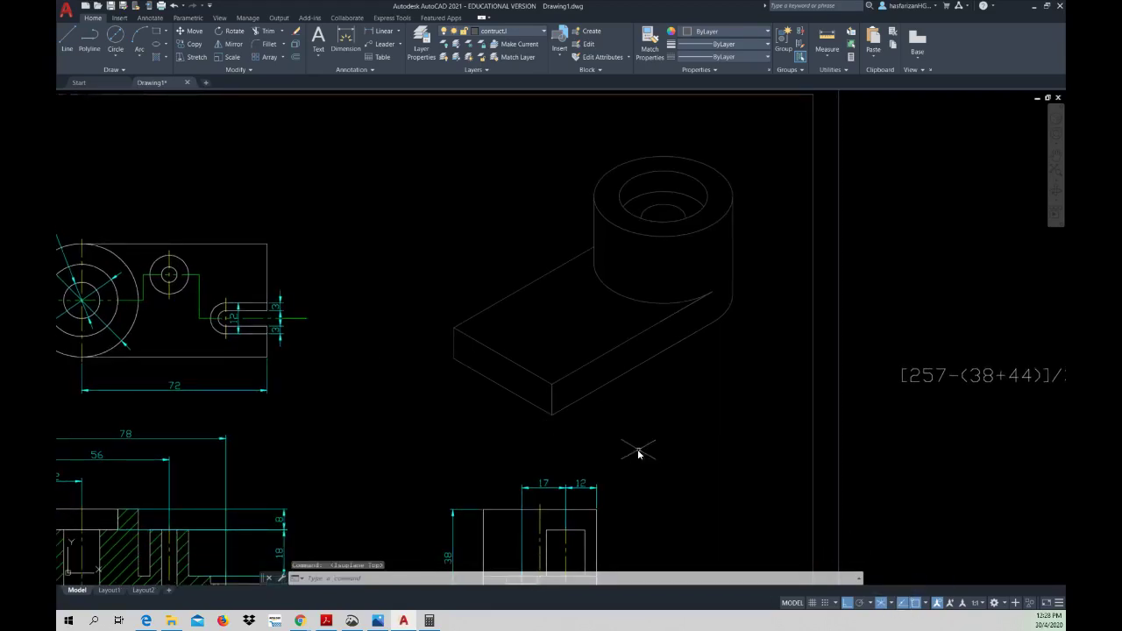
mouse_move(605, 462)
middle_mouse_down()
mouse_move(671, 435)
mouse_move(668, 457)
middle_mouse_up()
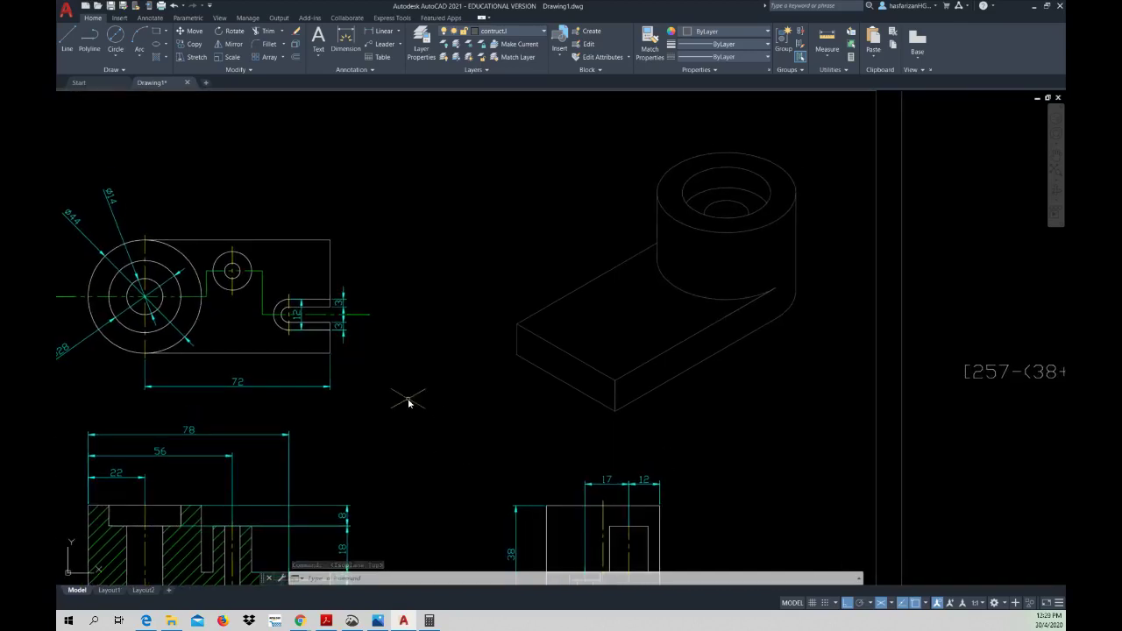
mouse_move(408, 401)
middle_mouse_down()
mouse_move(407, 360)
mouse_move(395, 360)
mouse_move(400, 386)
middle_mouse_up()
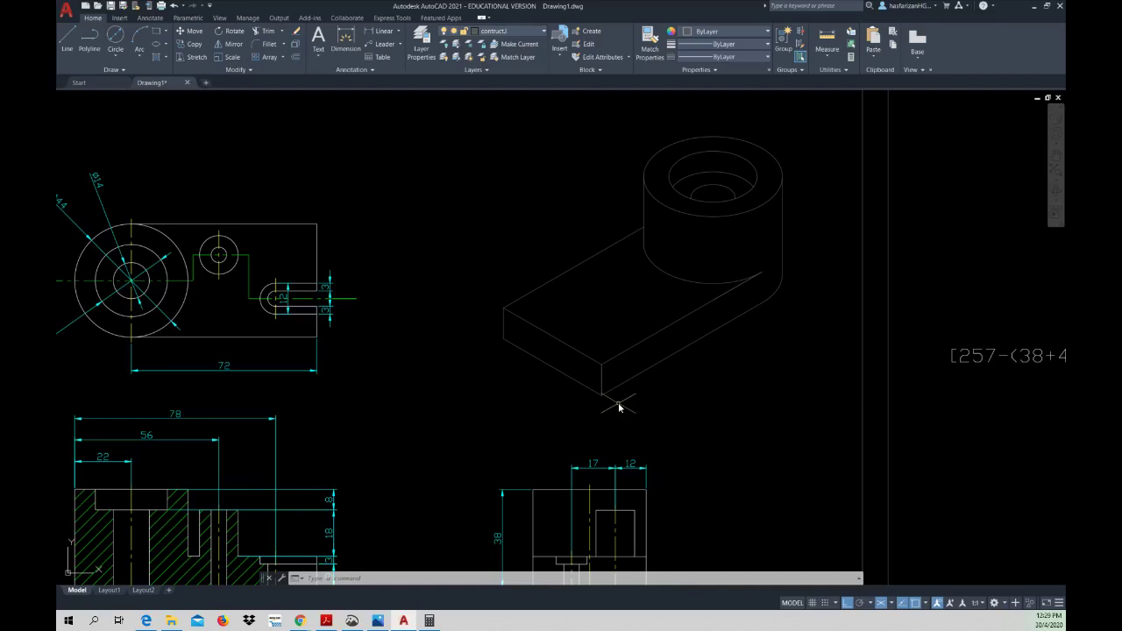
- Copy the block's front top edge 12 units inward across the top face
left_click(191, 44)
left_click(613, 358)
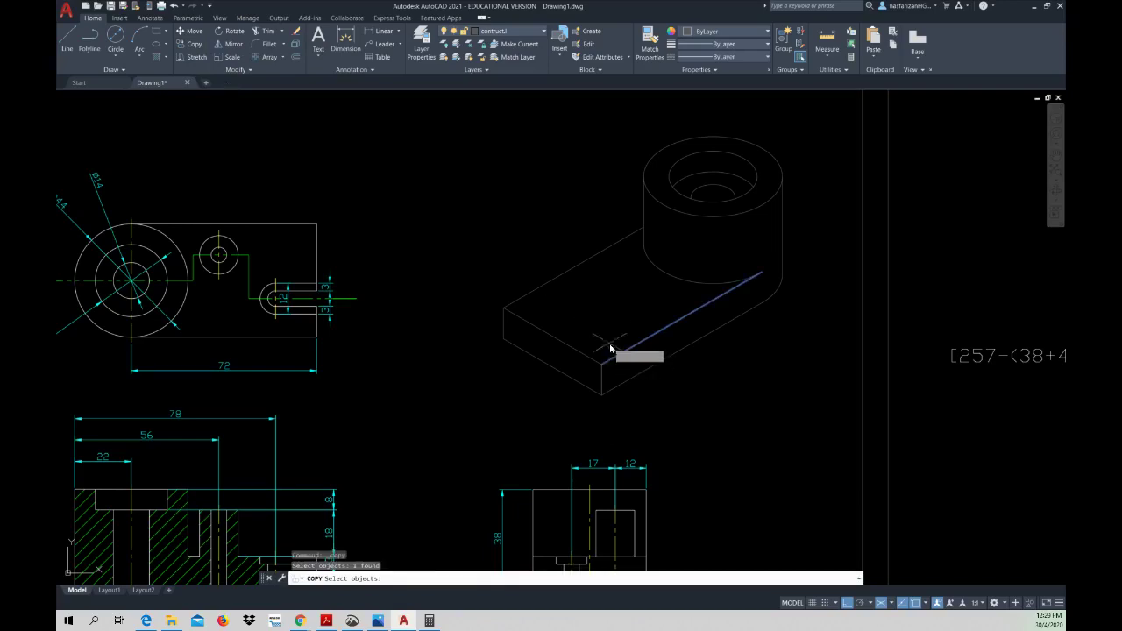
key("Return")
left_click(601, 366)
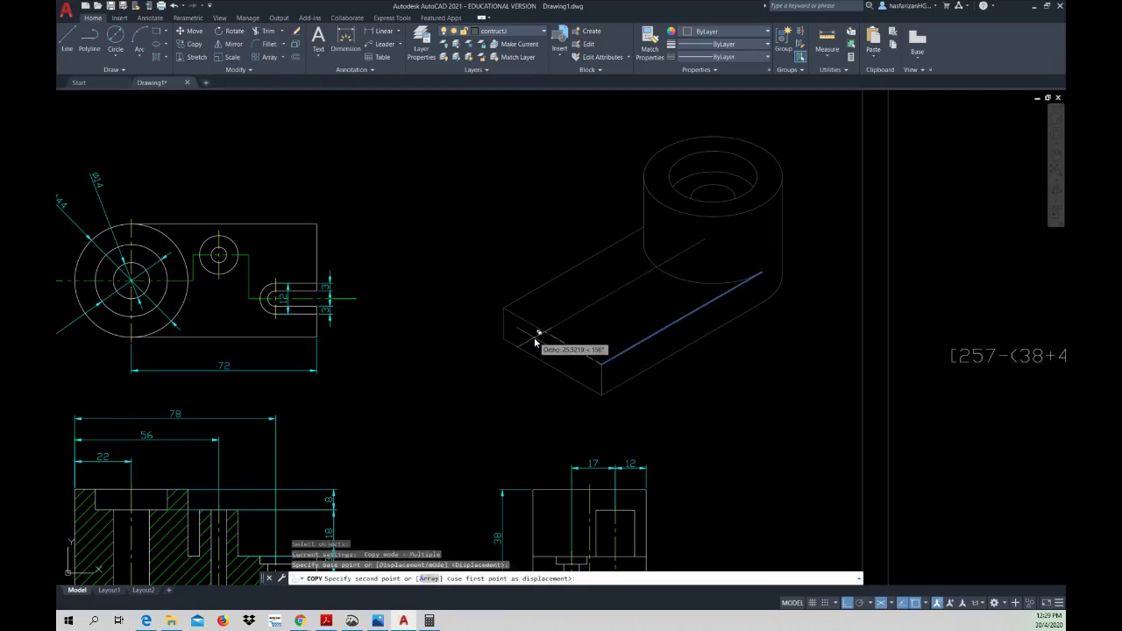
type("12")
key("Return")
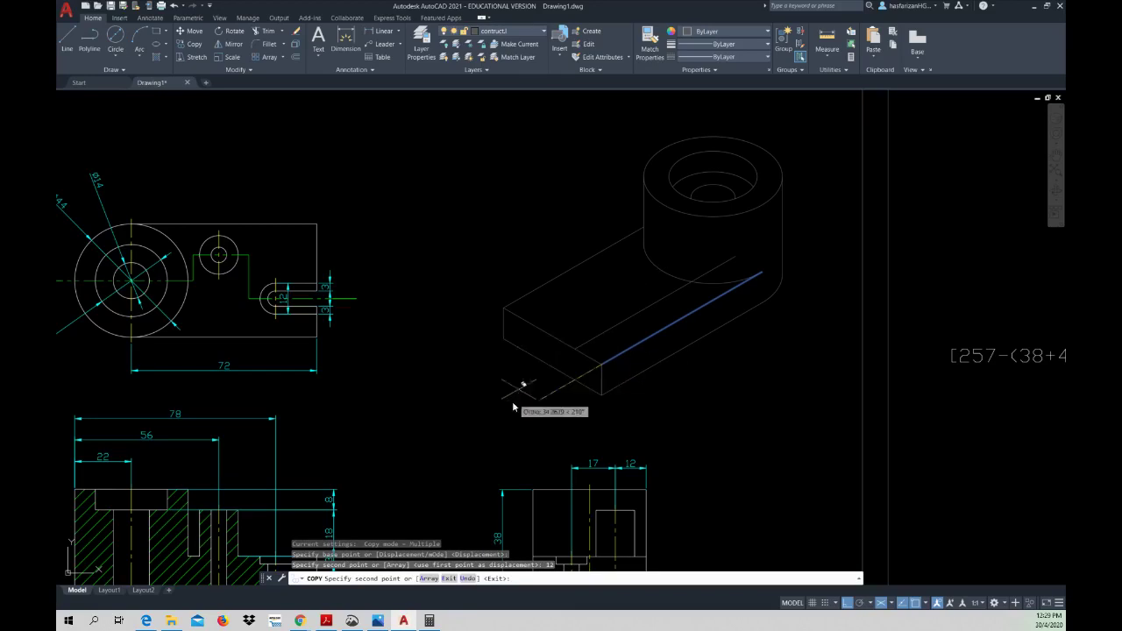
key("Escape")
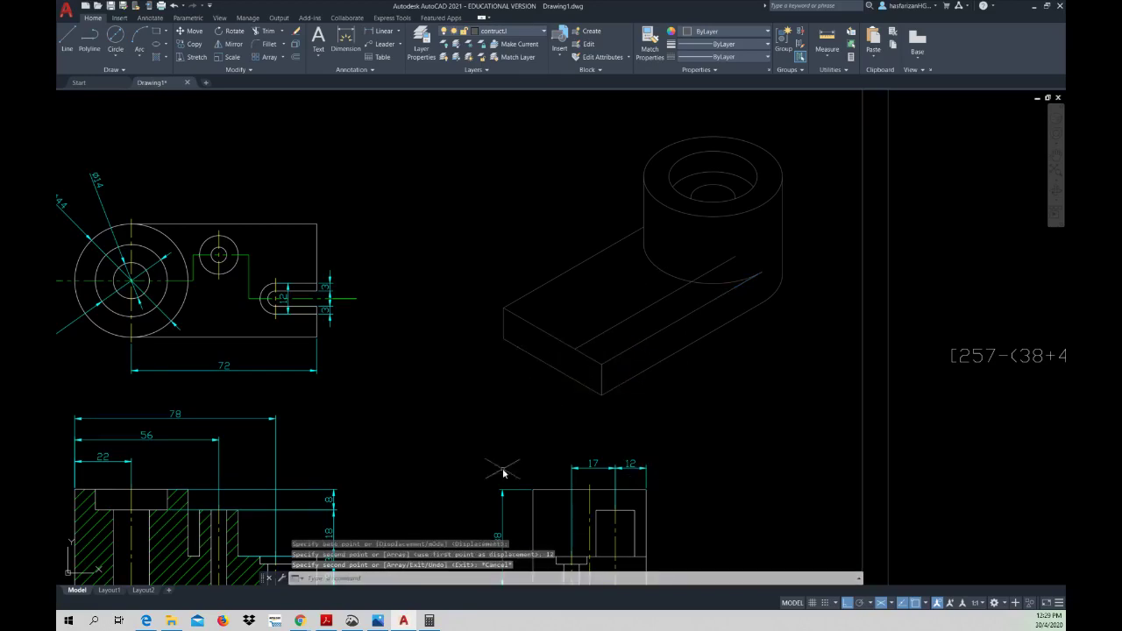
middle_click_drag(503, 474, 485, 431)
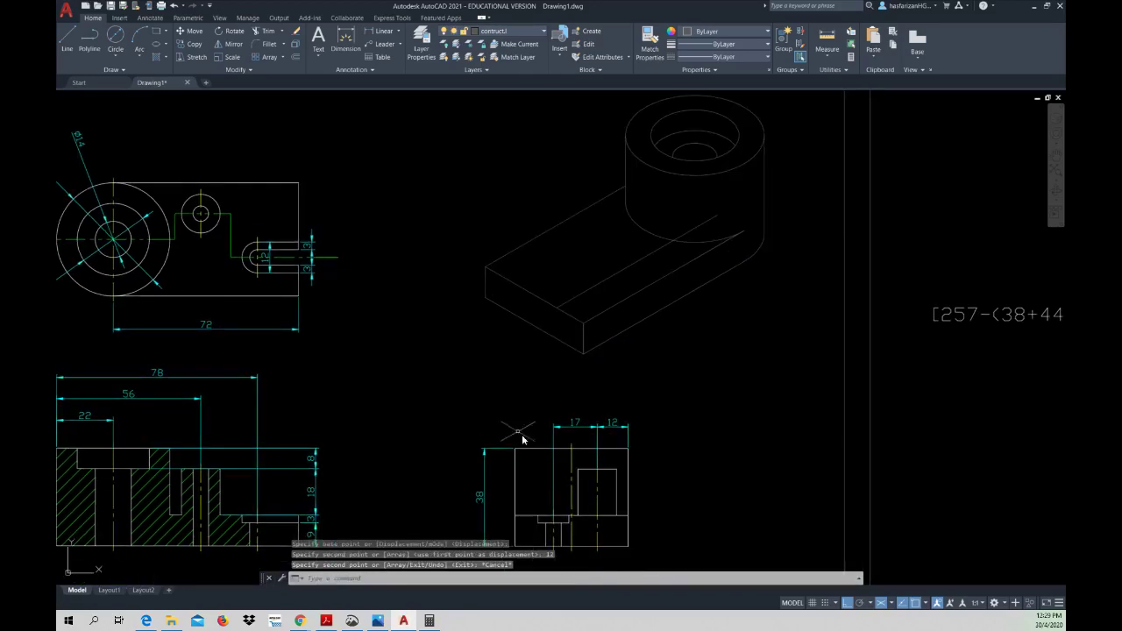
mouse_move(387, 376)
middle_mouse_down()
mouse_move(419, 379)
mouse_move(350, 372)
middle_mouse_up()
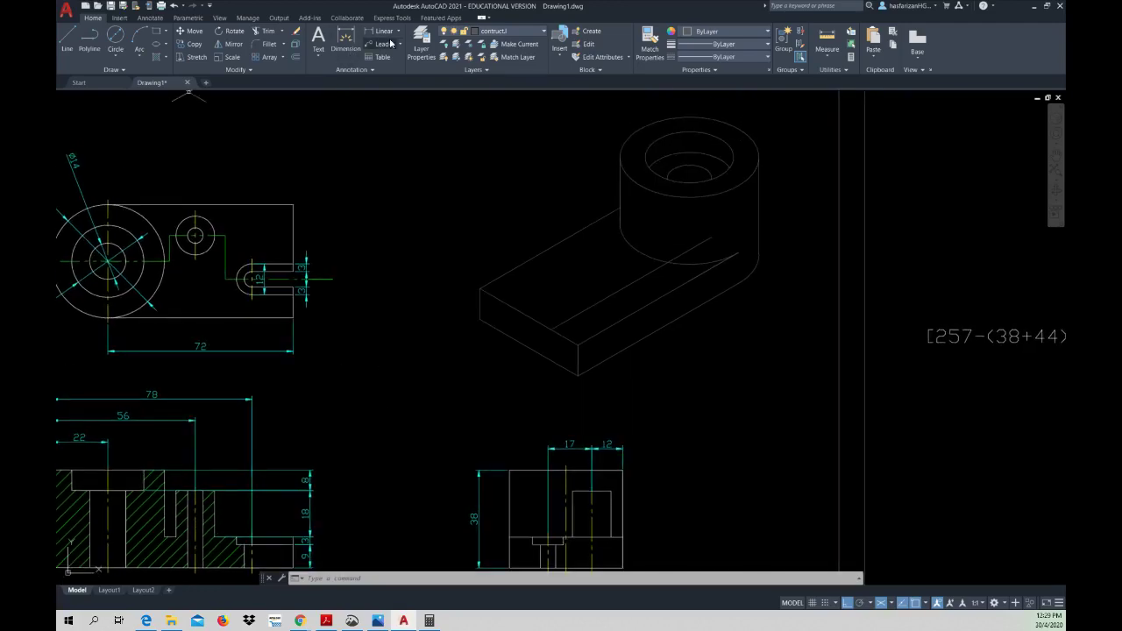
- Make dim.line the current layer and start a linear dimension
left_click(495, 32)
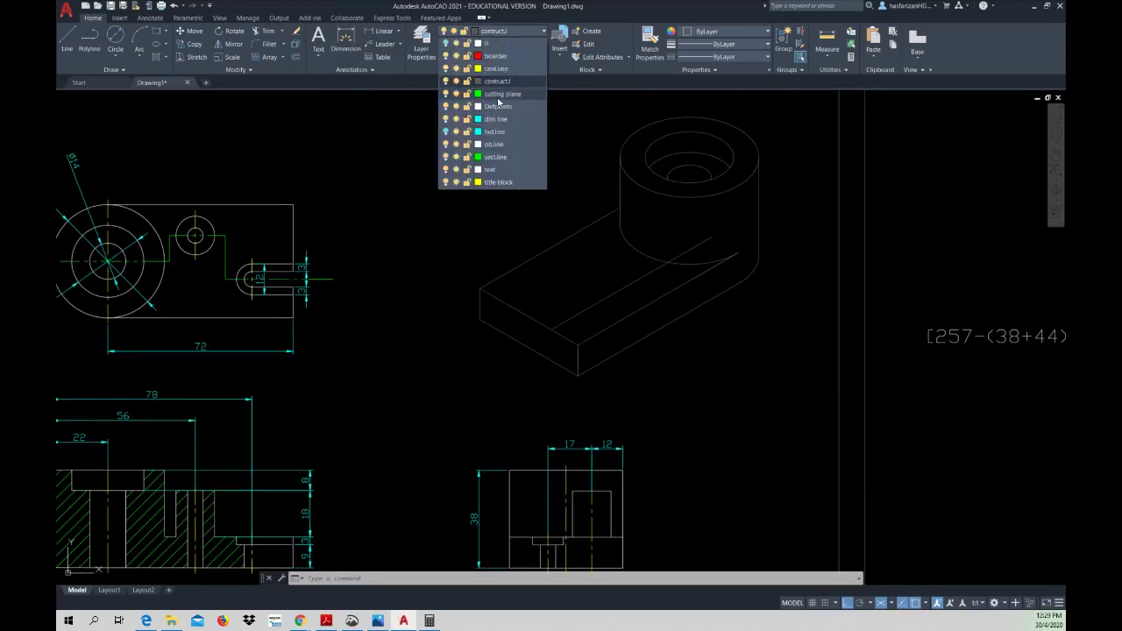
left_click(496, 120)
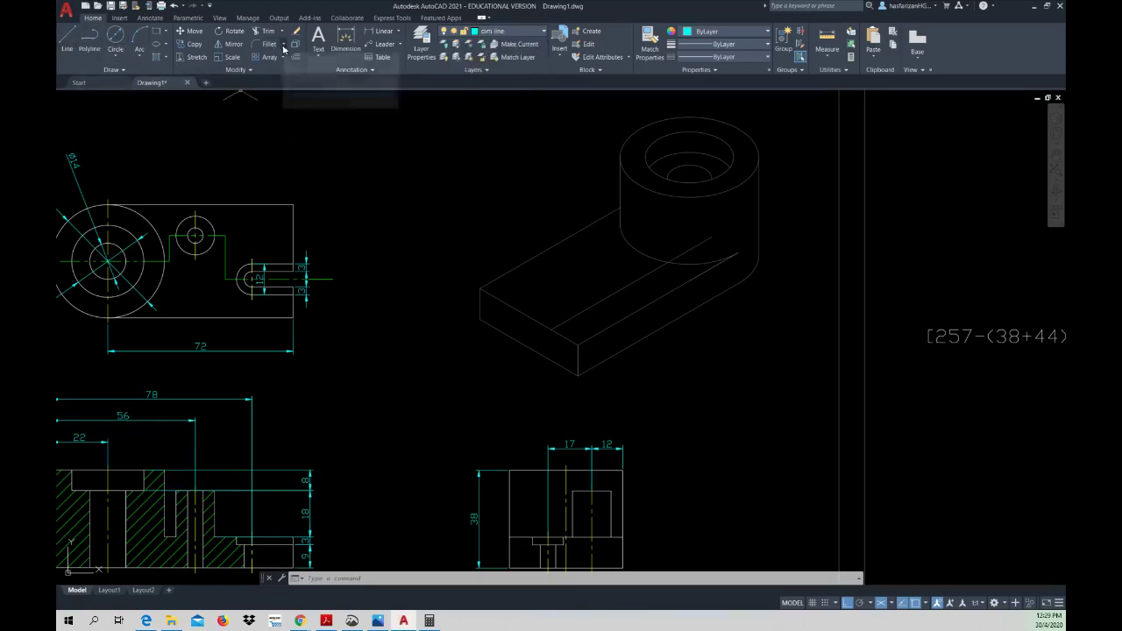
left_click(145, 21)
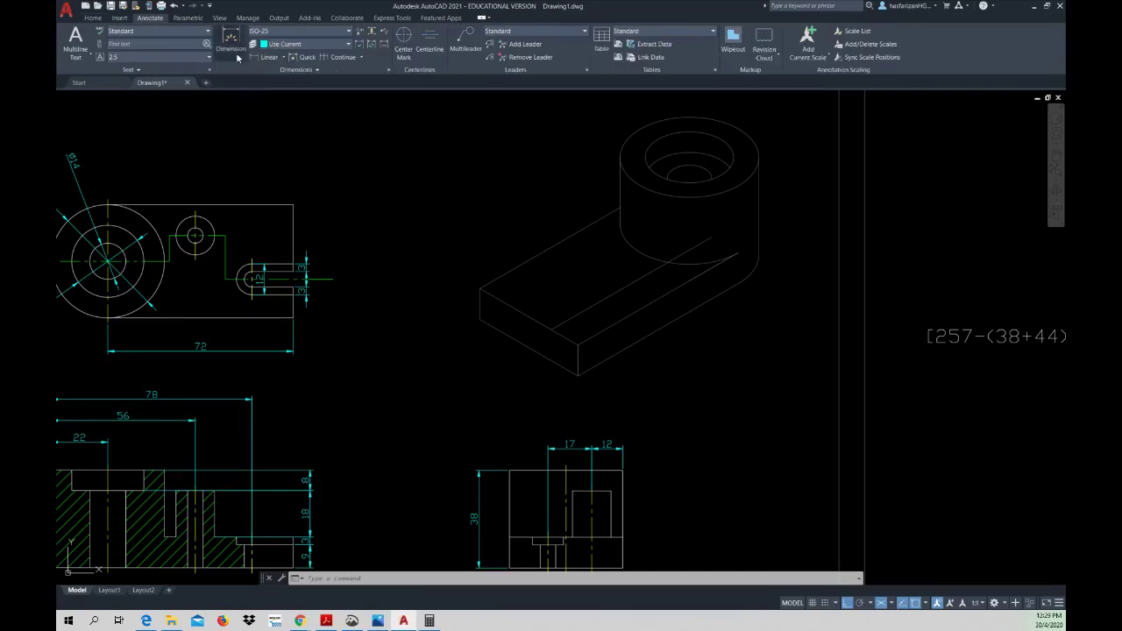
left_click(301, 72)
left_click(272, 61)
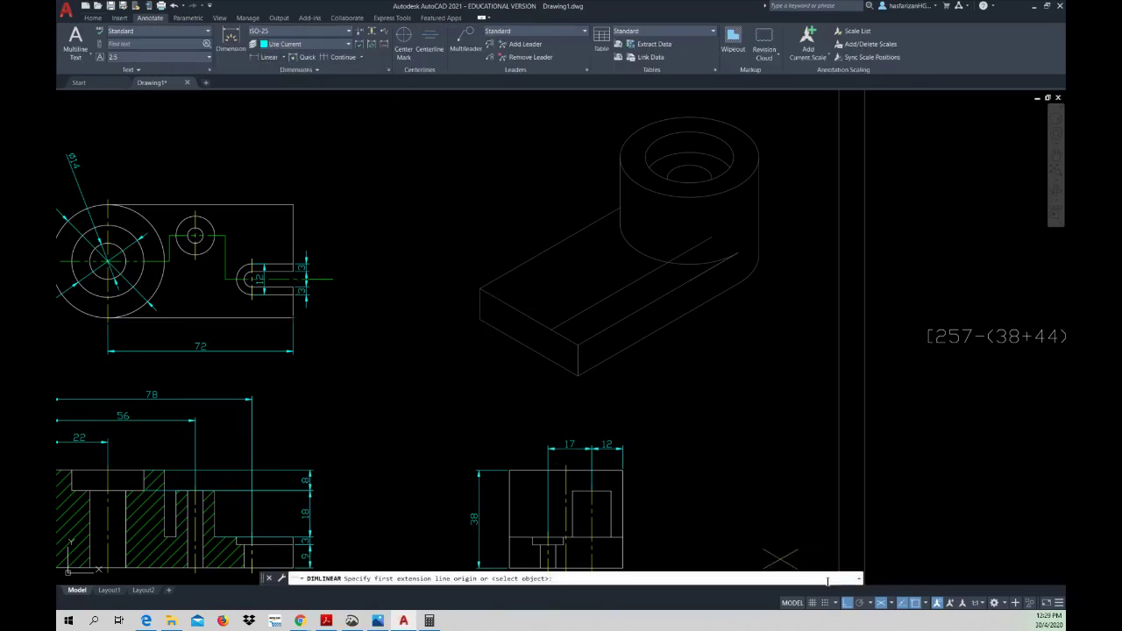
- Review the snap and grid settings in Drafting Settings and close without changes
left_click(880, 604)
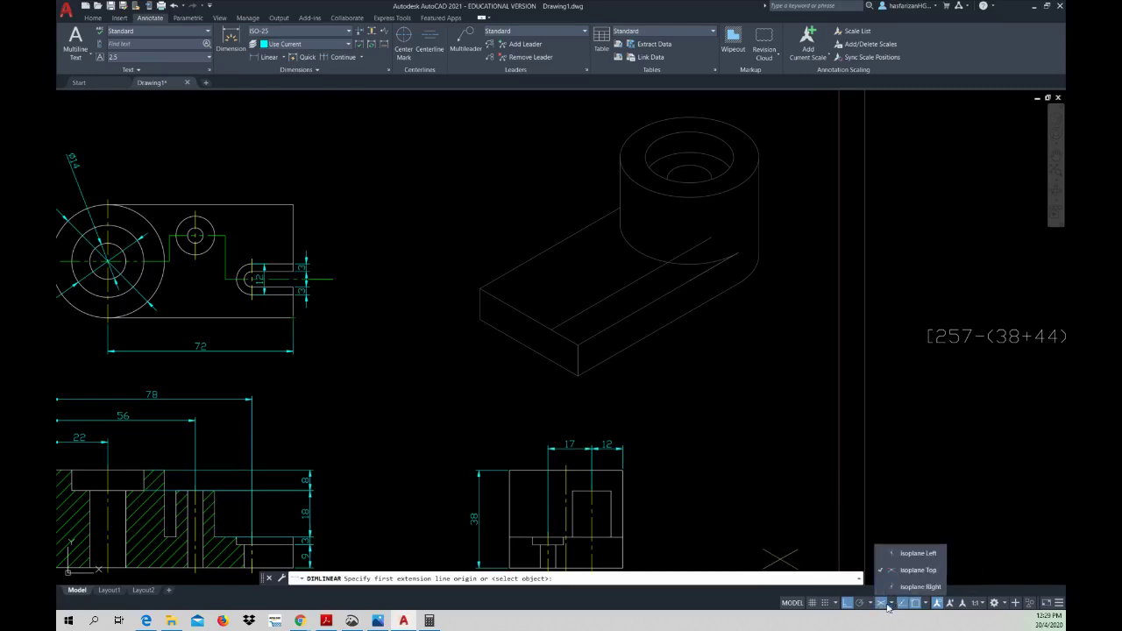
left_click(925, 603)
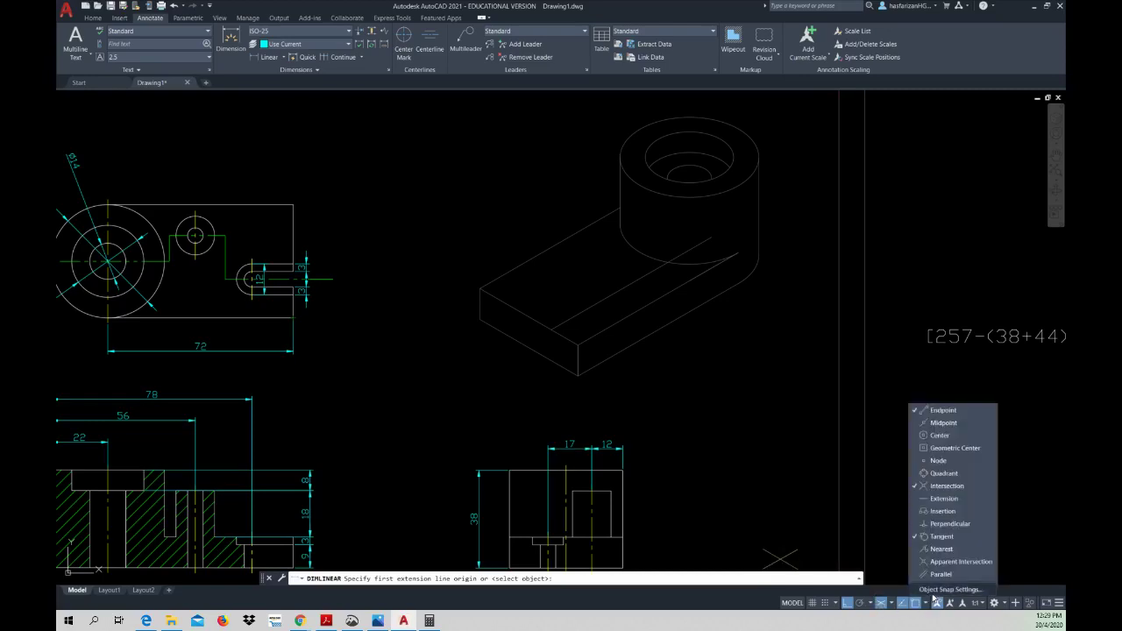
left_click(940, 589)
left_click(465, 213)
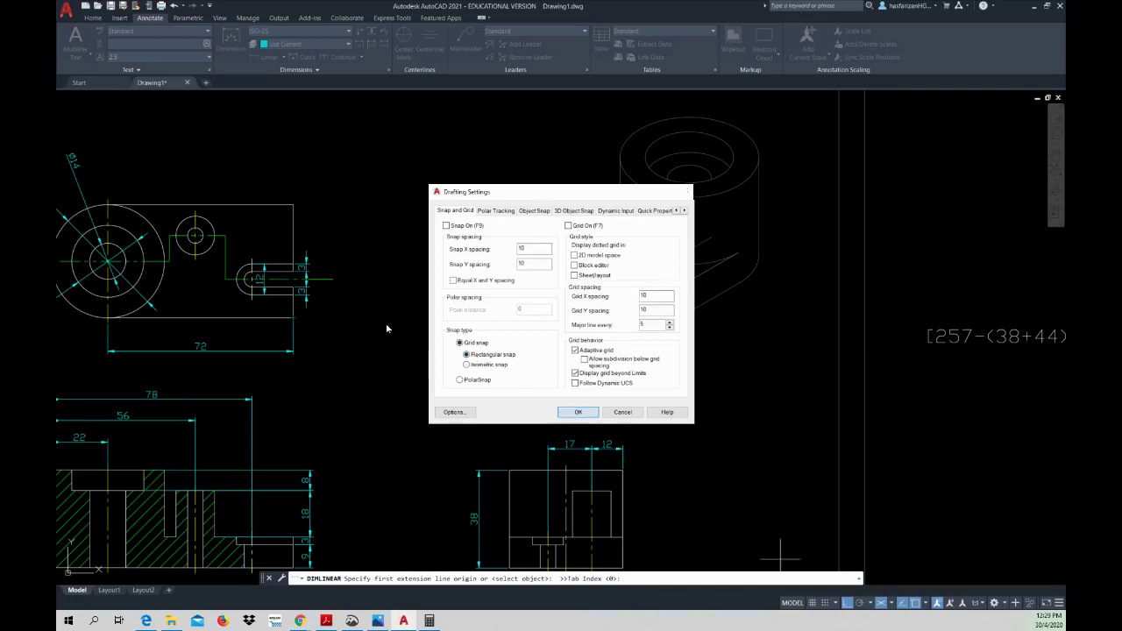
key("Escape")
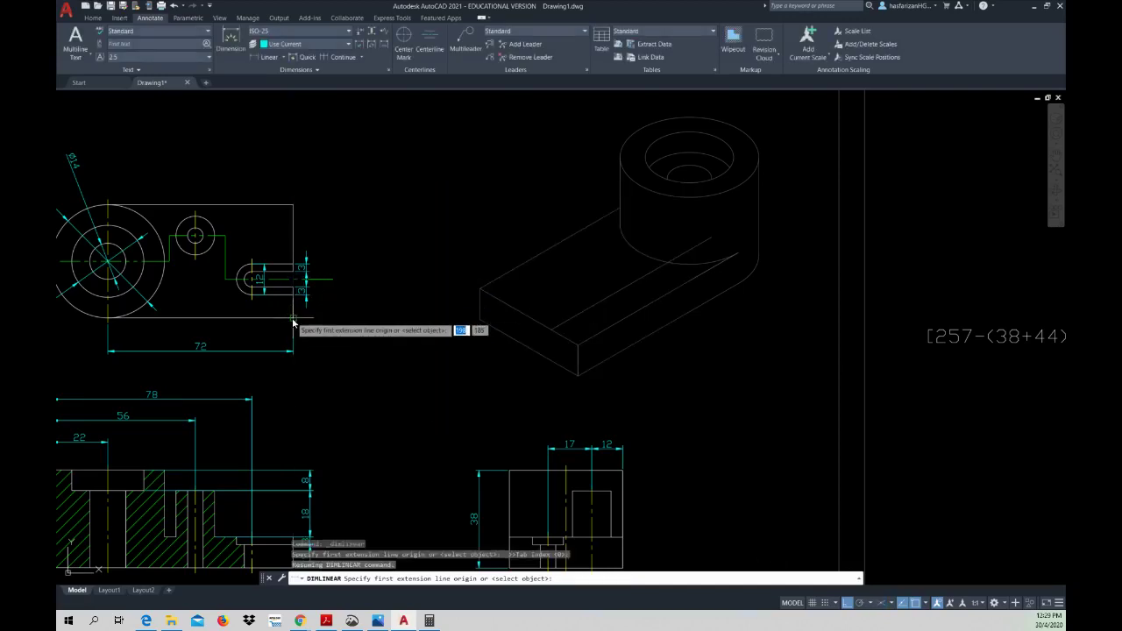
left_click(294, 321)
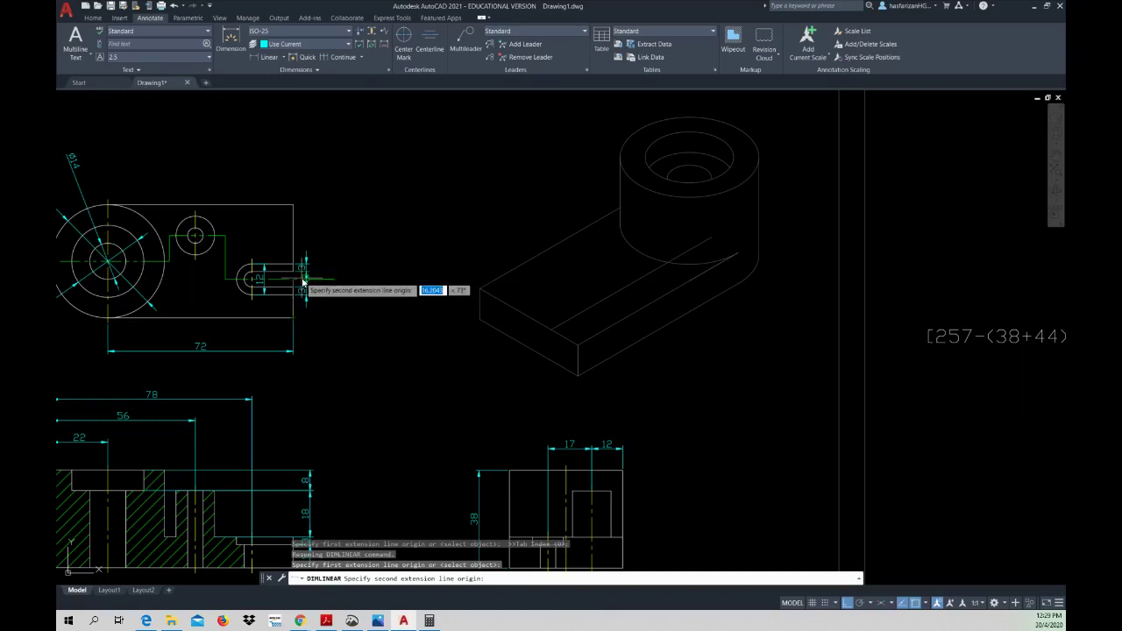
key("Escape")
right_click(336, 217)
left_click(361, 227)
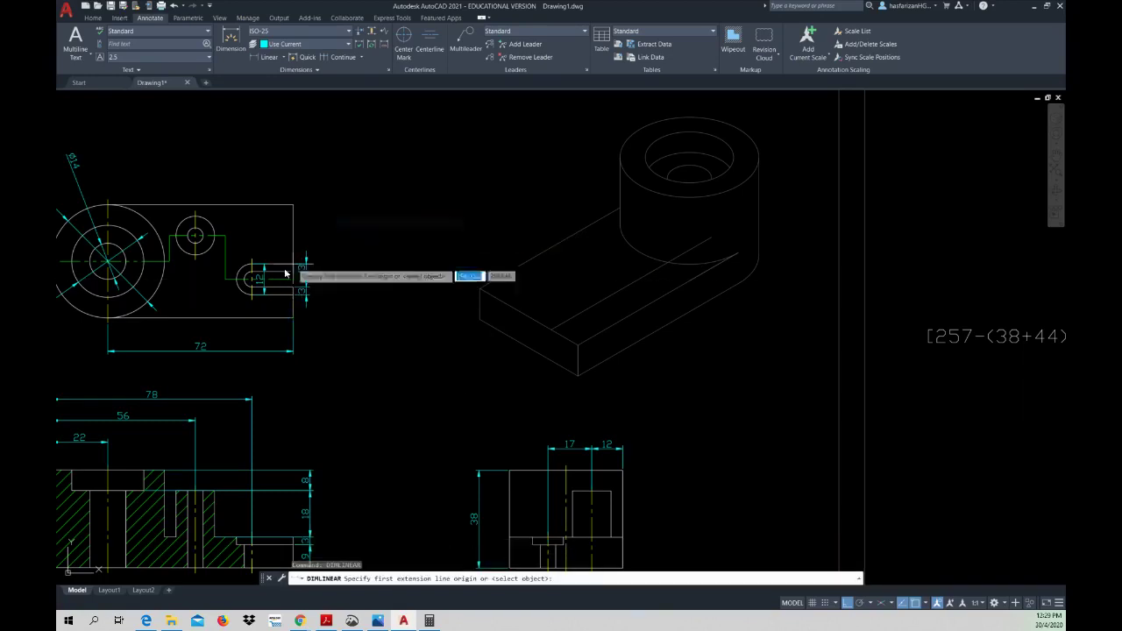
middle_click_drag(318, 358, 371, 343)
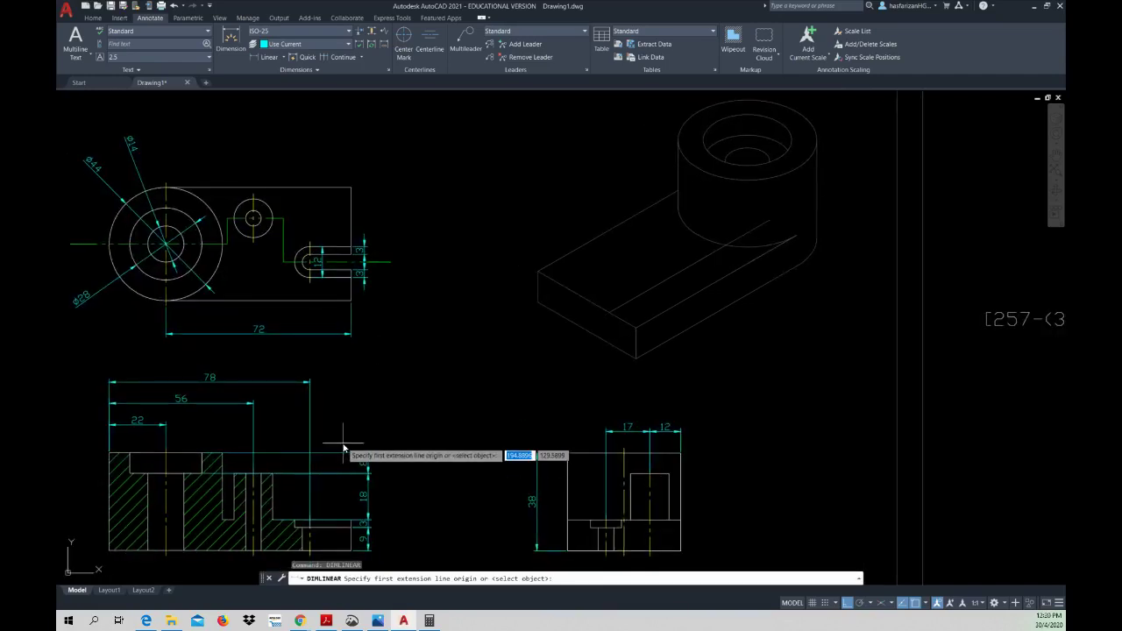
key("Escape")
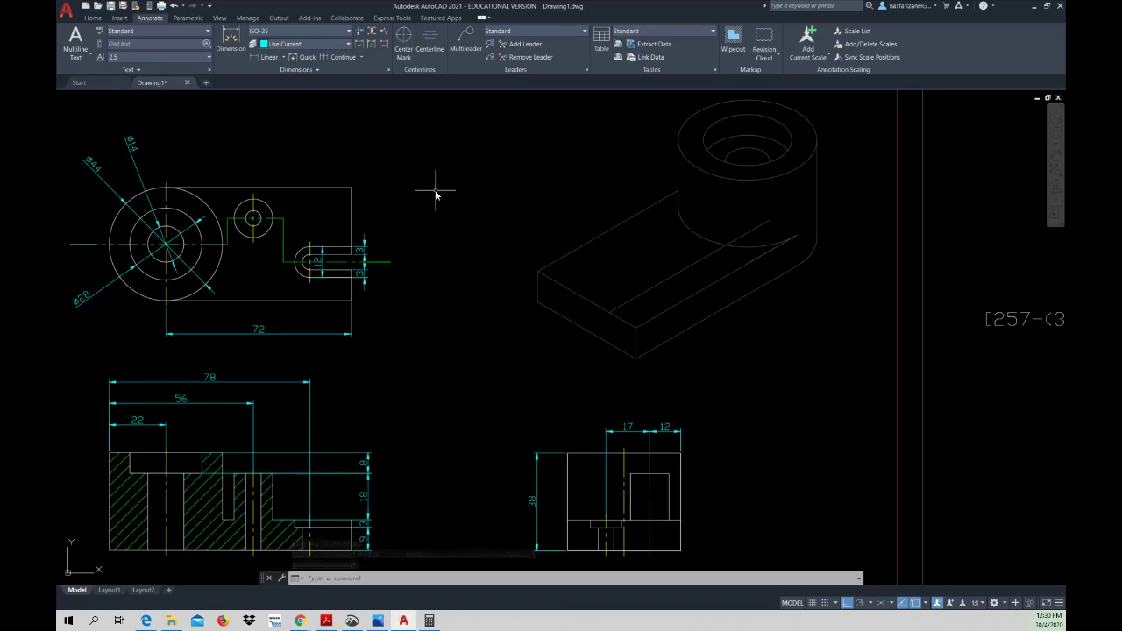
right_click(438, 358)
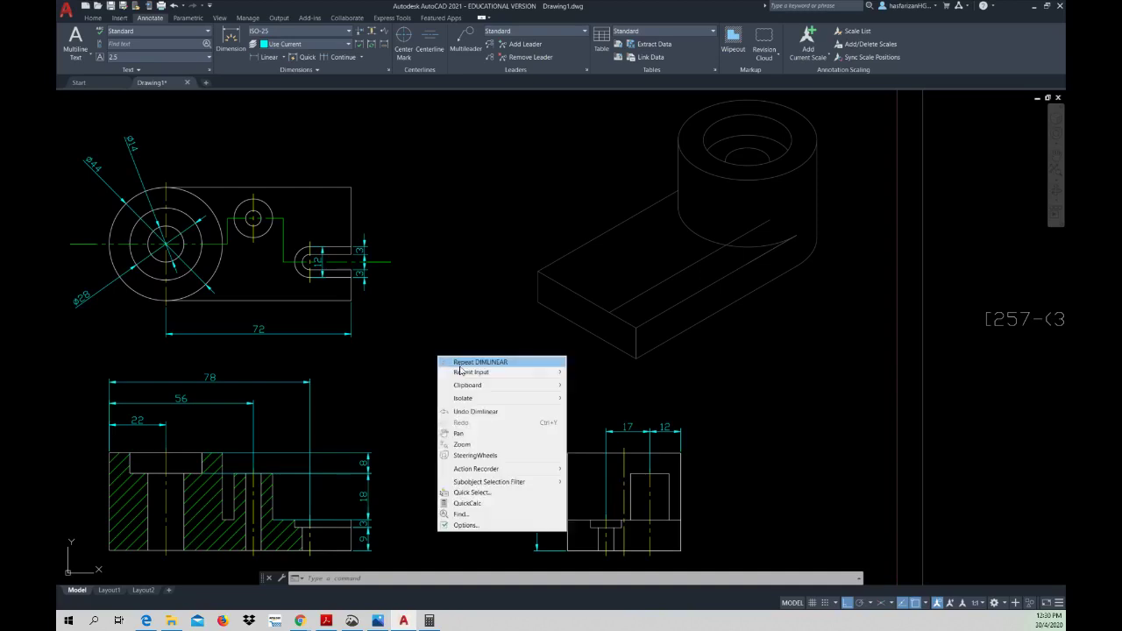
left_click(465, 362)
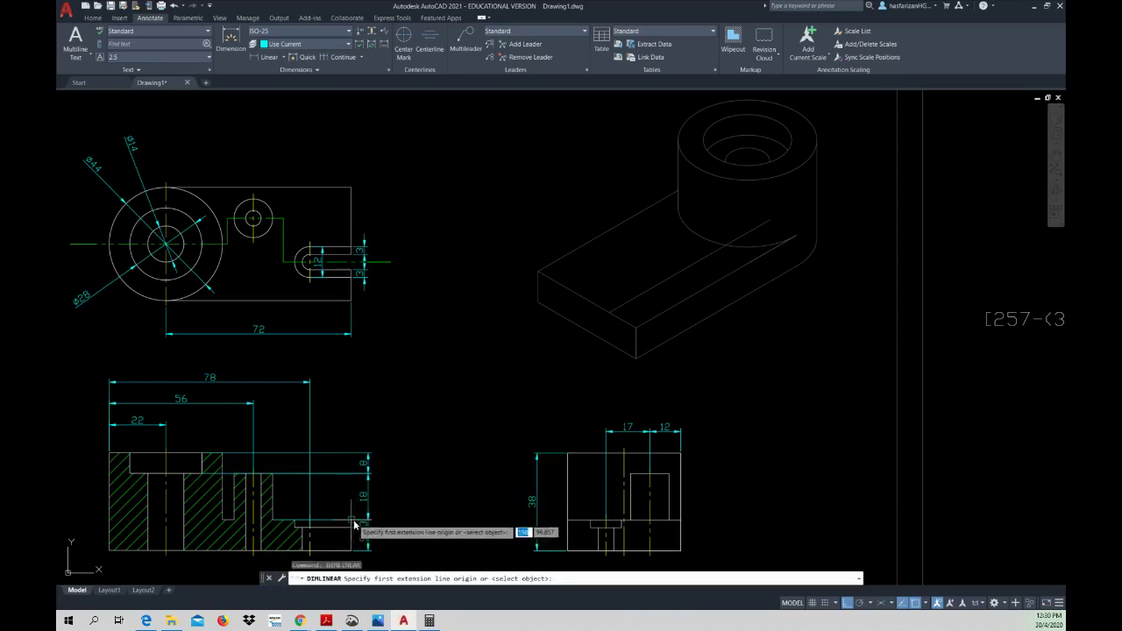
left_click(333, 517)
left_click(258, 475)
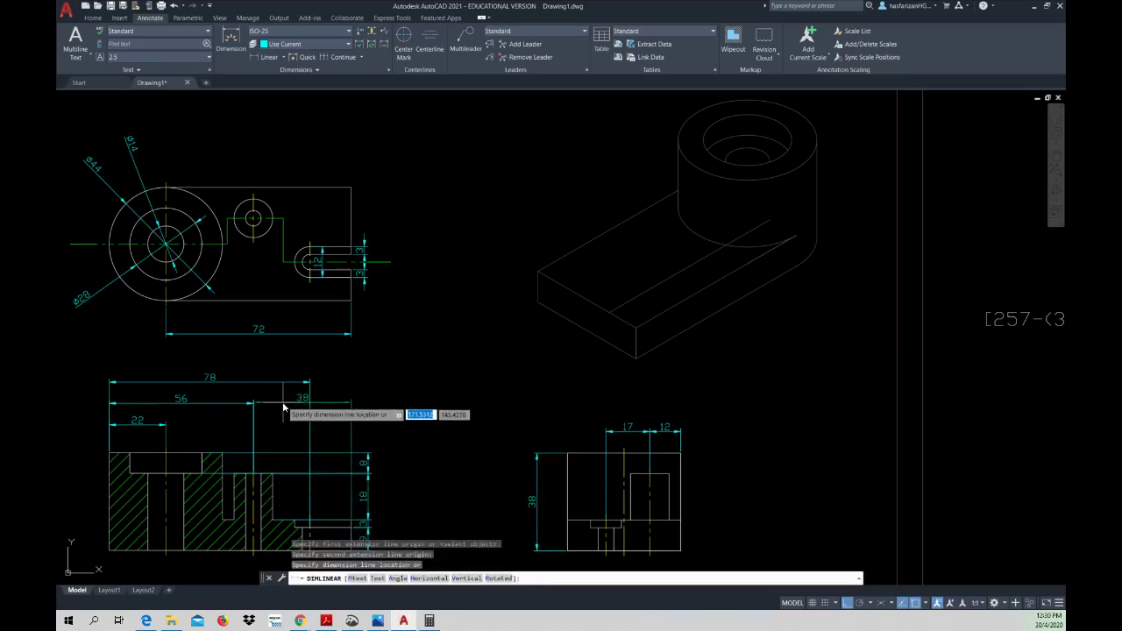
key("Escape")
right_click(364, 385)
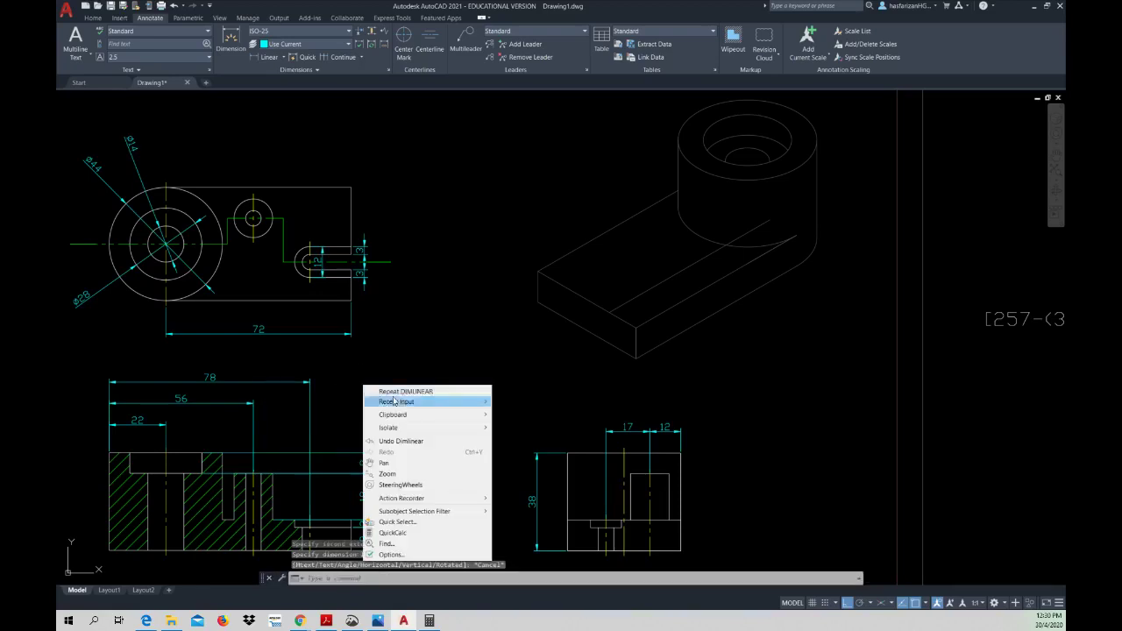
left_click(410, 391)
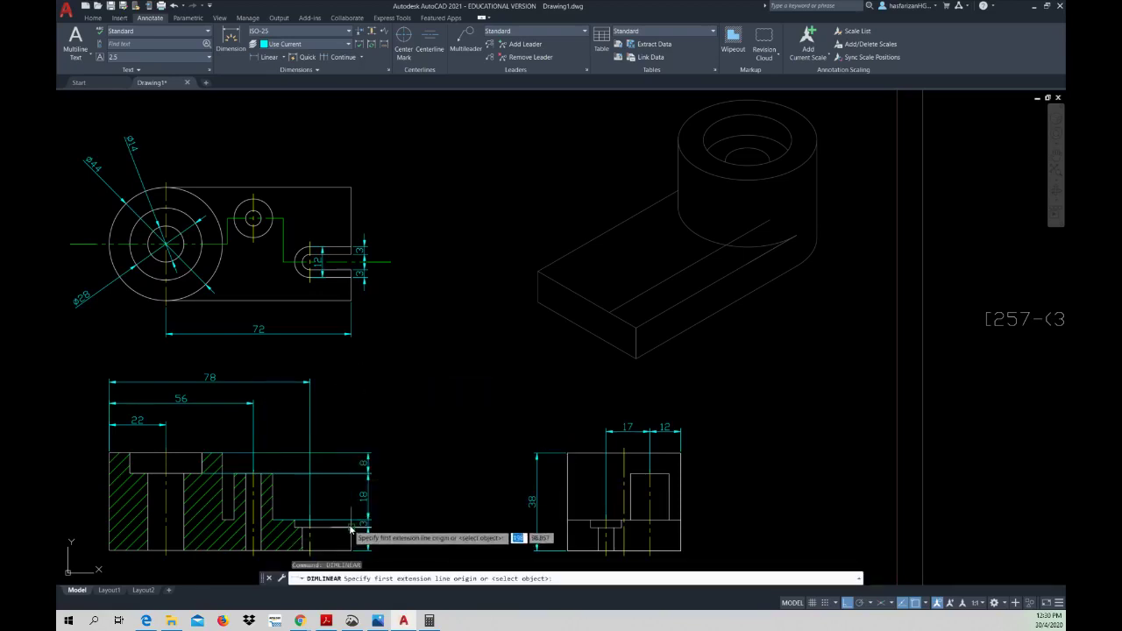
left_click(353, 524)
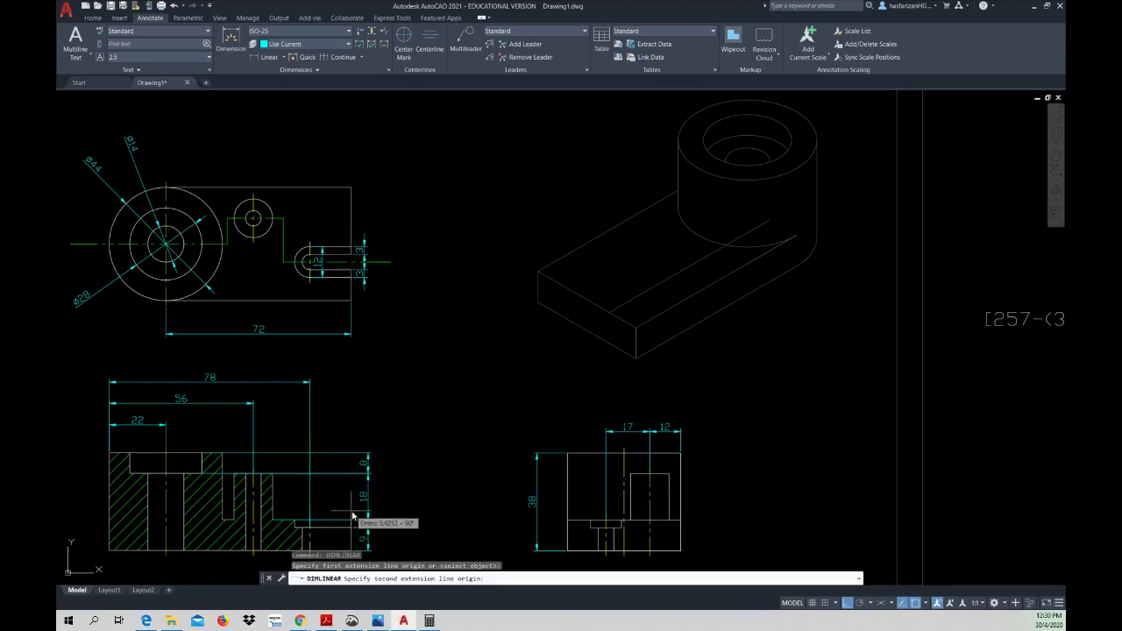
left_click(308, 522)
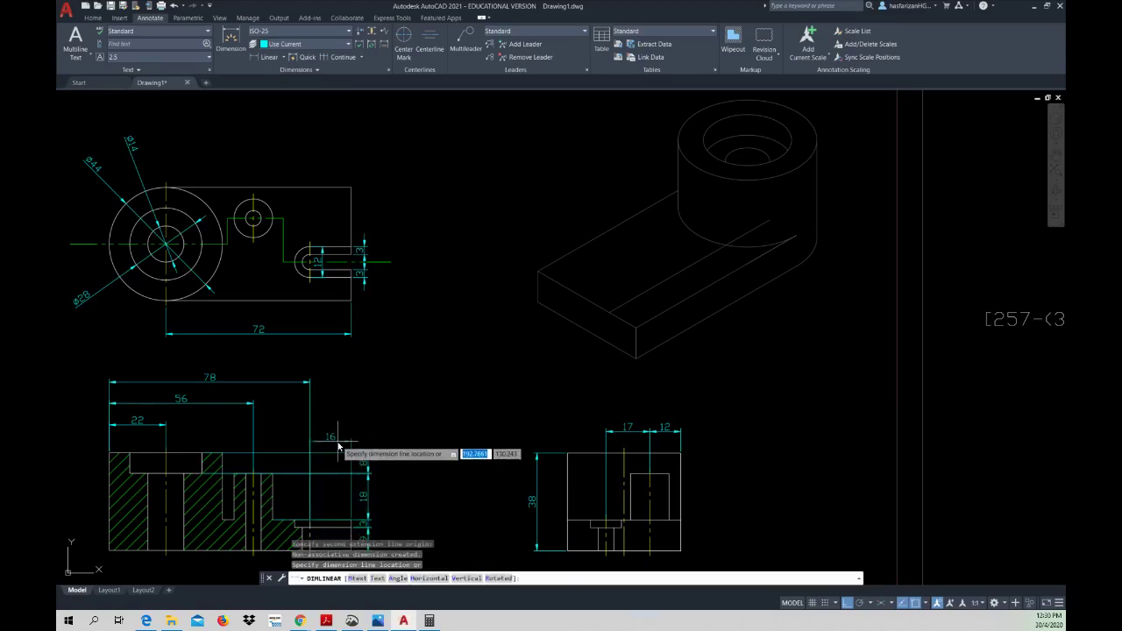
key("Escape")
key("Escape")
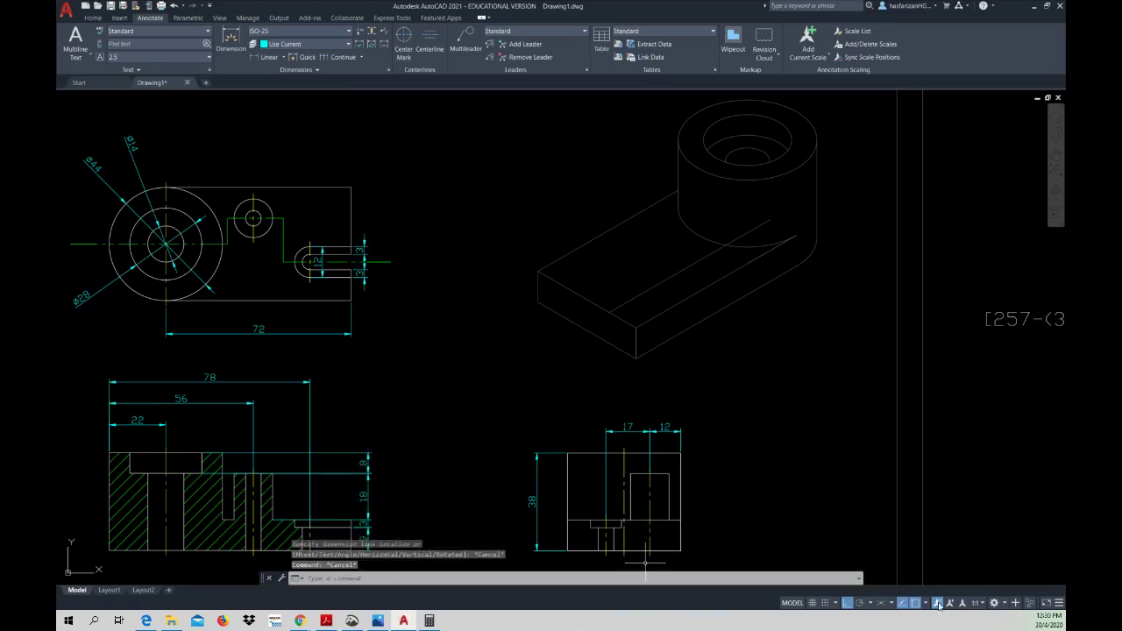
- Set the snap type to Isometric snap in Drafting Settings
left_click(919, 609)
left_click(947, 592)
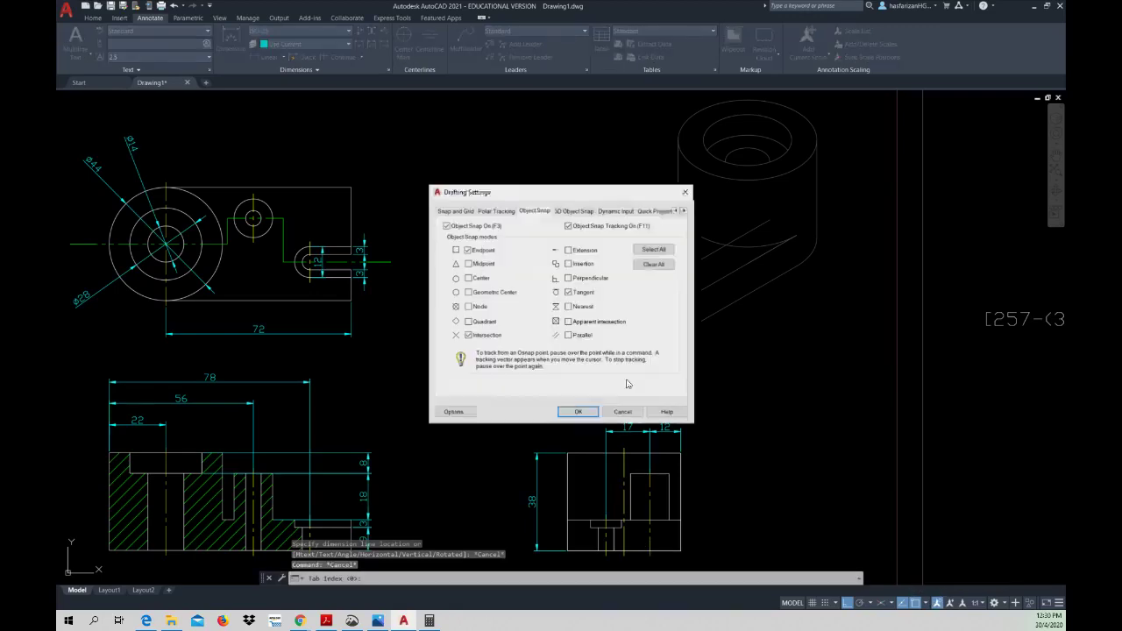
left_click(455, 211)
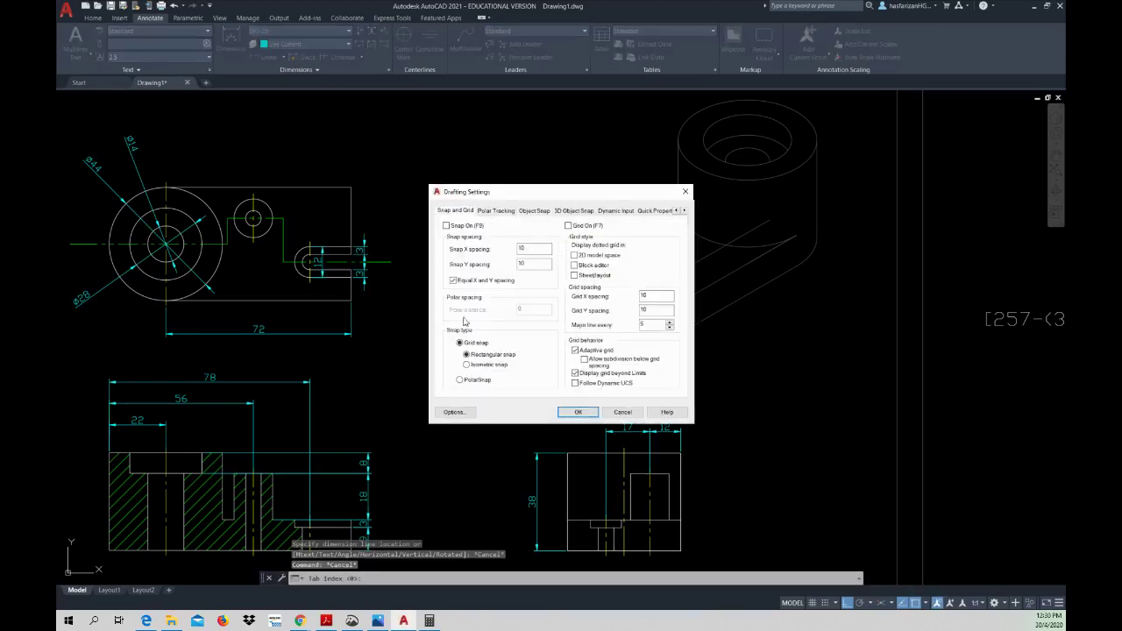
left_click(467, 365)
left_click(578, 412)
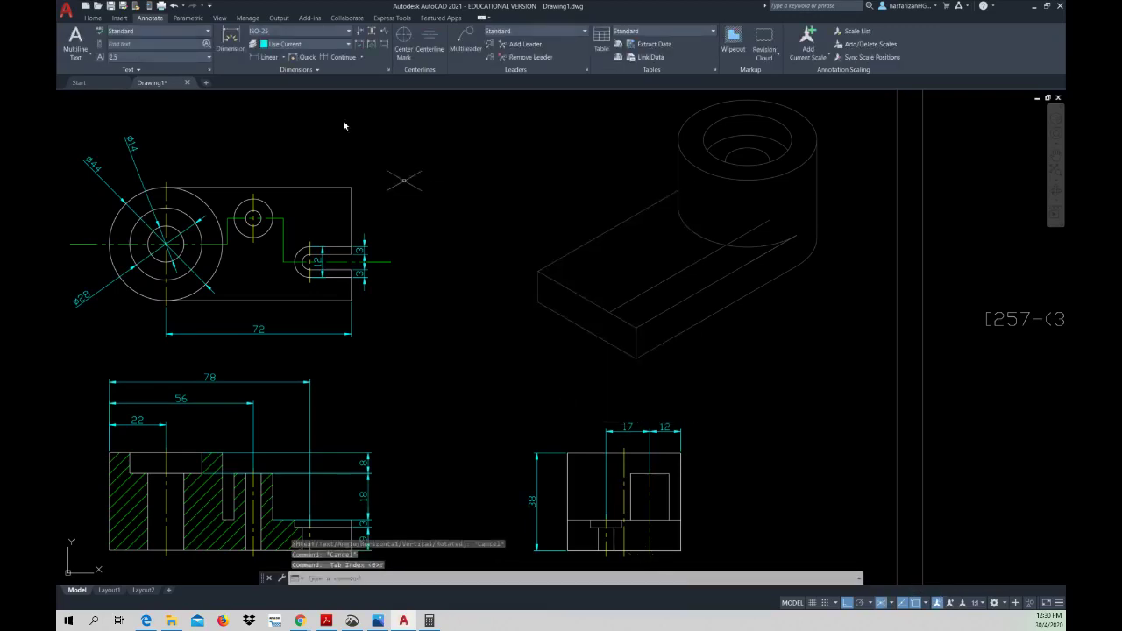
- Start Copy from the Home tab and select the block's front top edge
left_click(95, 18)
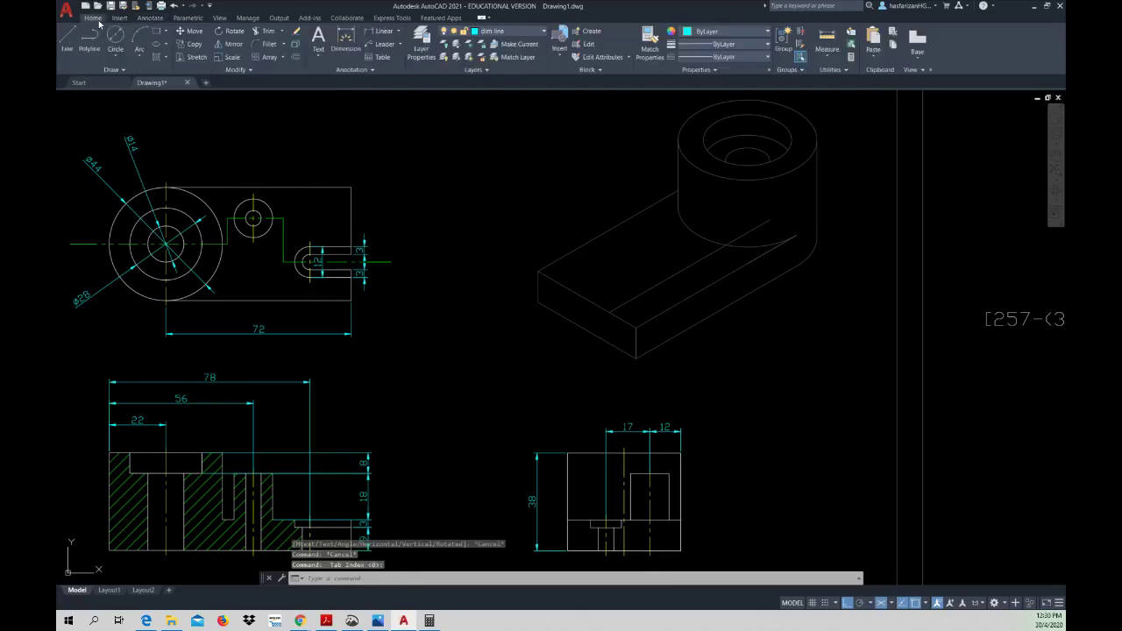
left_click(196, 45)
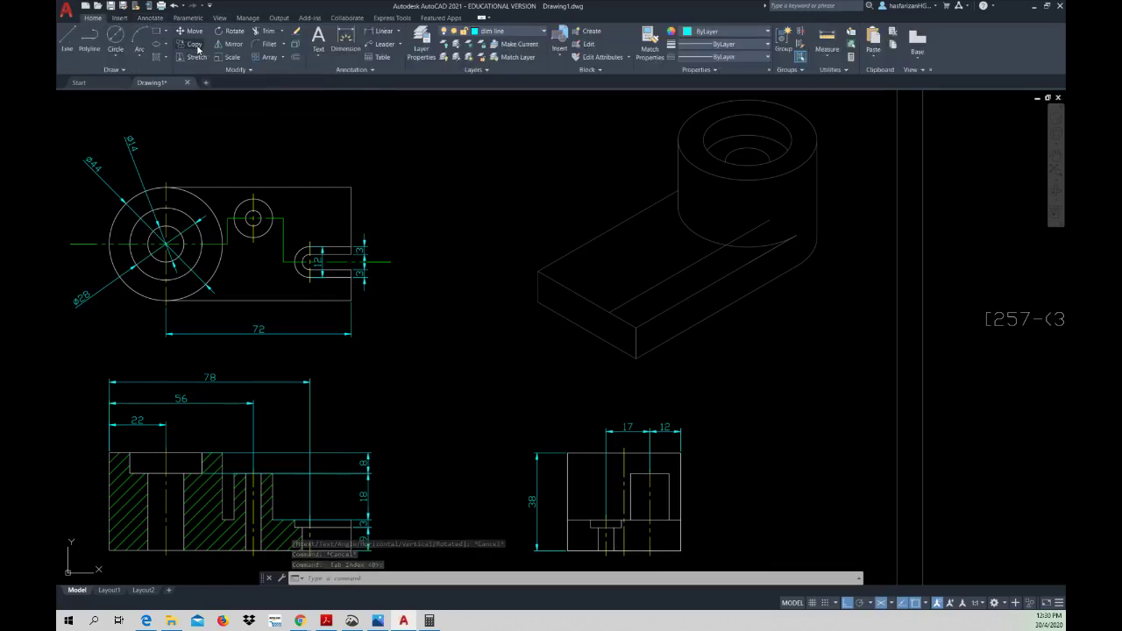
left_click(624, 325)
- Copy the front top edge 38 units along the block
key("Return")
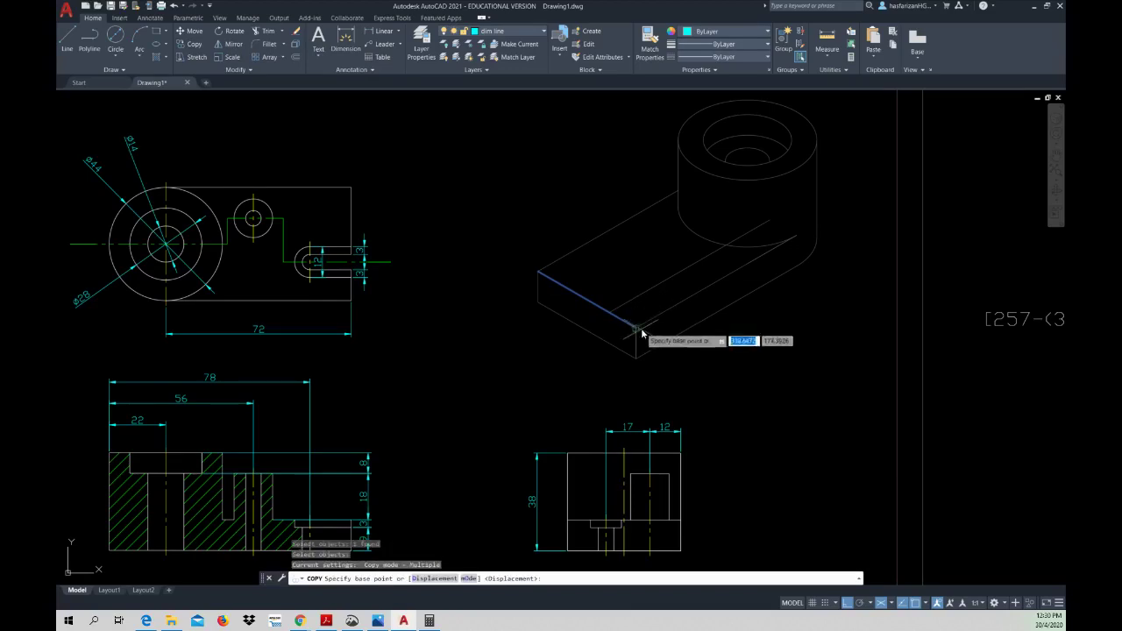
left_click(639, 326)
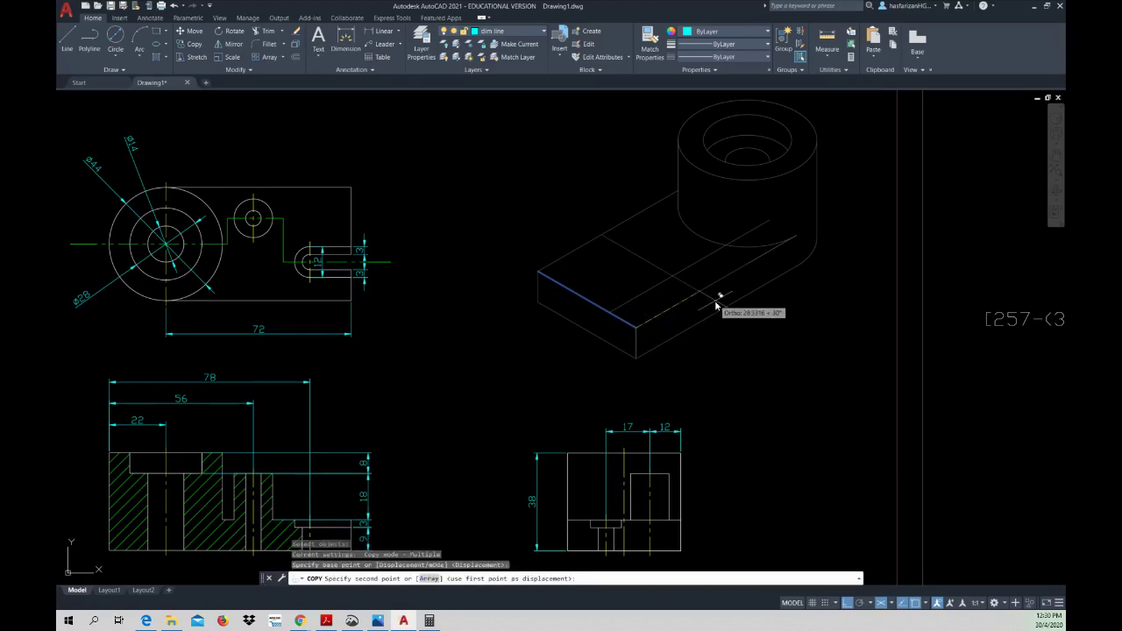
type("38")
key("Return")
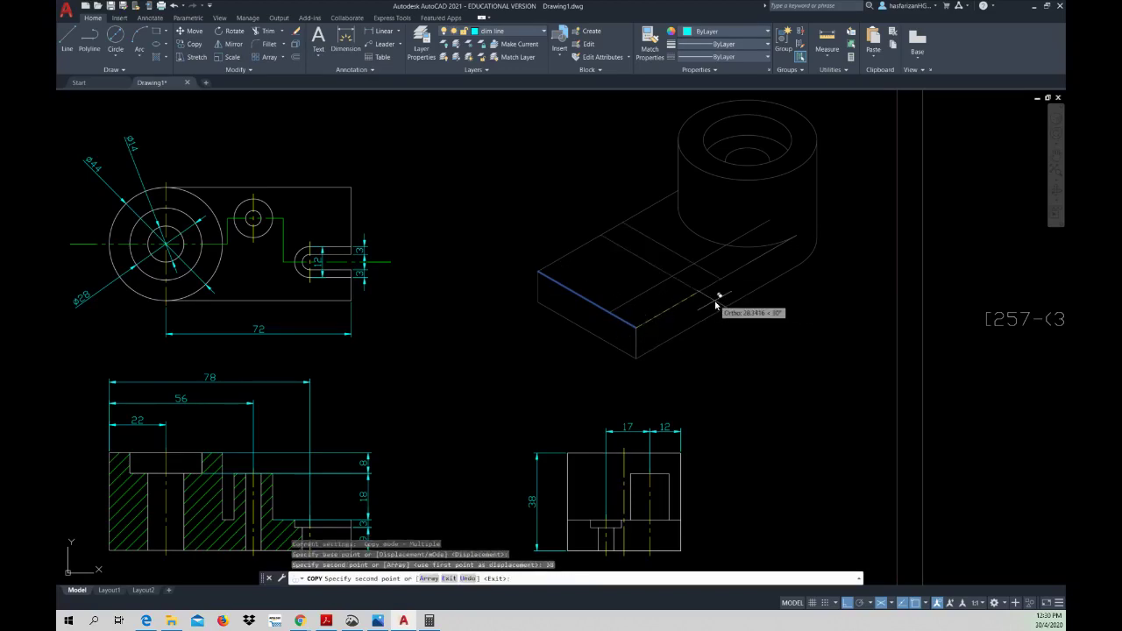
- Copy the front top edge again, 15 units in the other direction
right_click(715, 305)
left_click(727, 310)
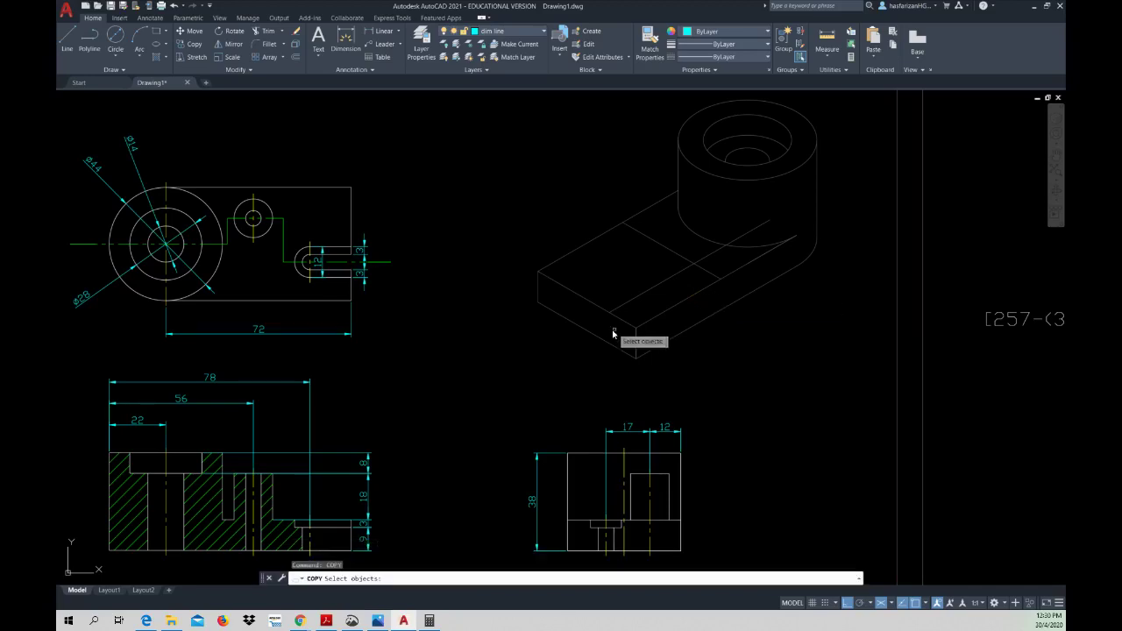
left_click(621, 326)
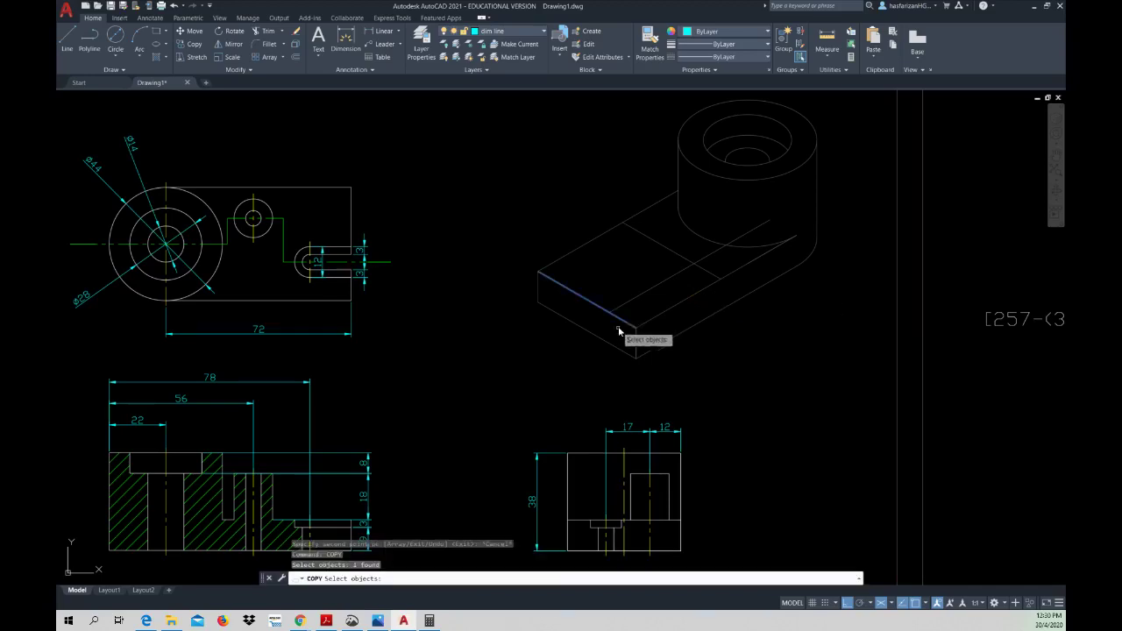
key("Return")
left_click(636, 330)
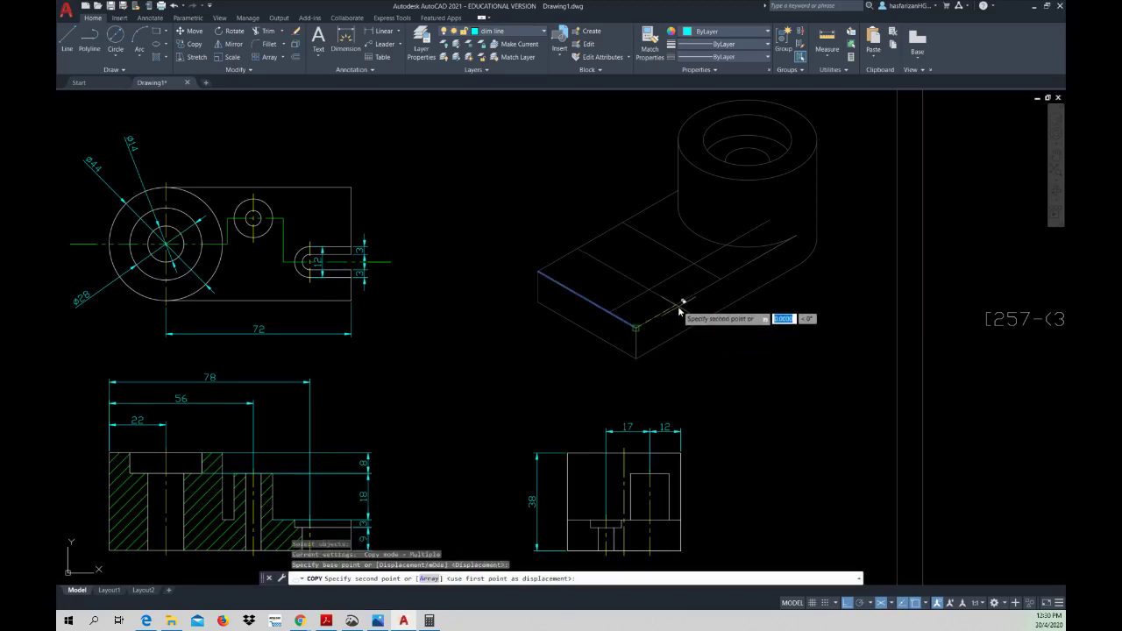
type("15")
key("Return")
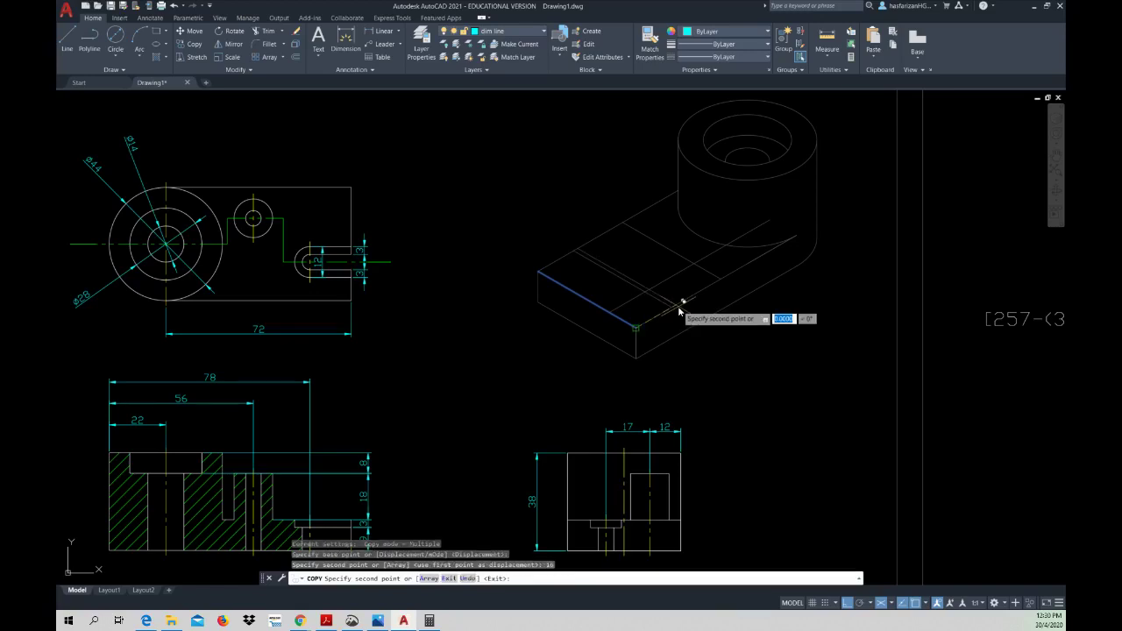
key("Escape")
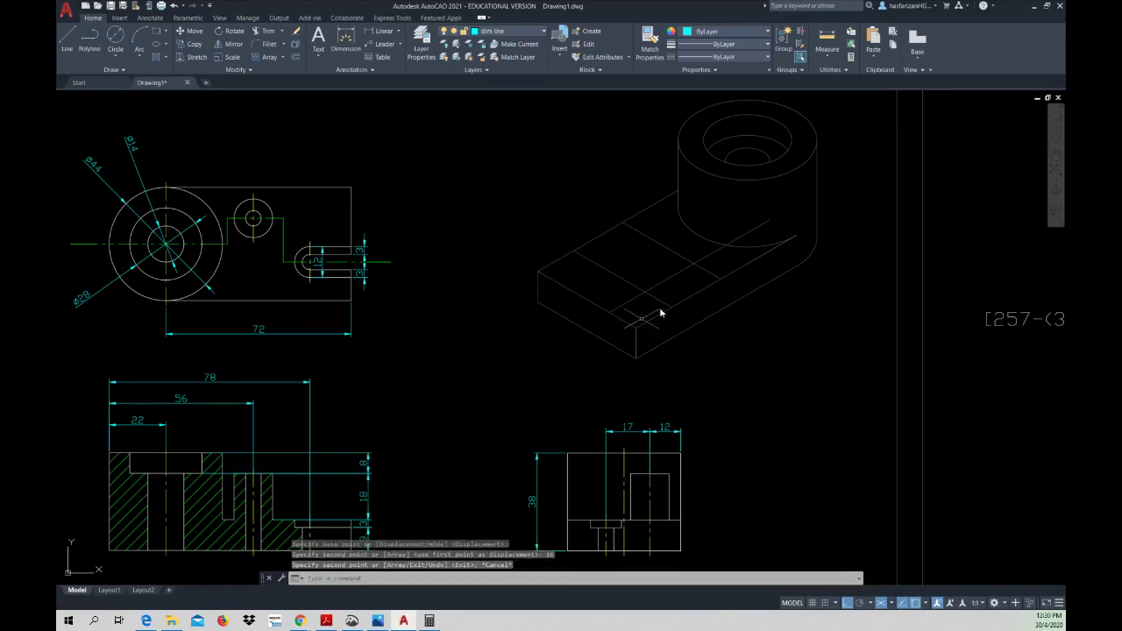
left_click(166, 45)
- Start an isocircle centred on the new guide line, to be sized by diameter
left_click(180, 100)
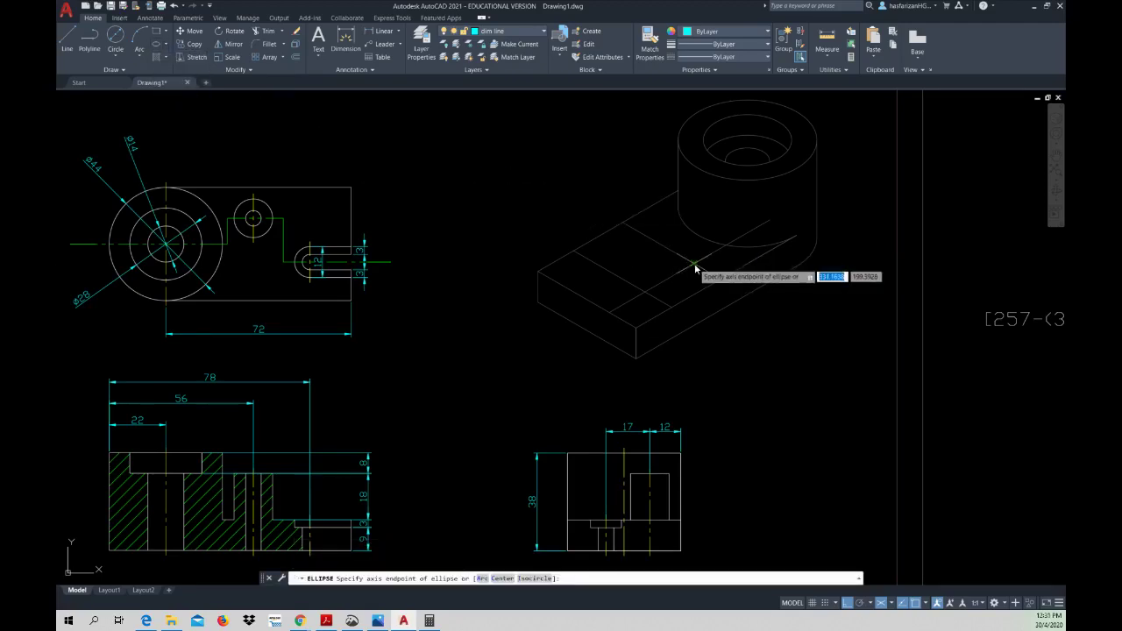
left_click(695, 265)
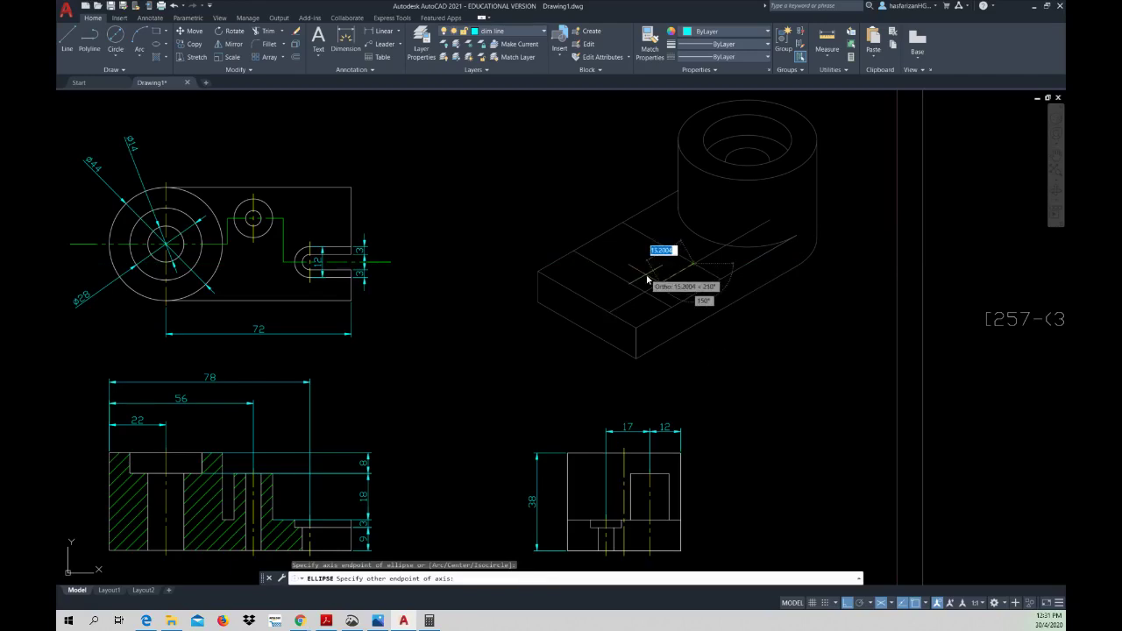
key("Escape")
right_click(647, 277)
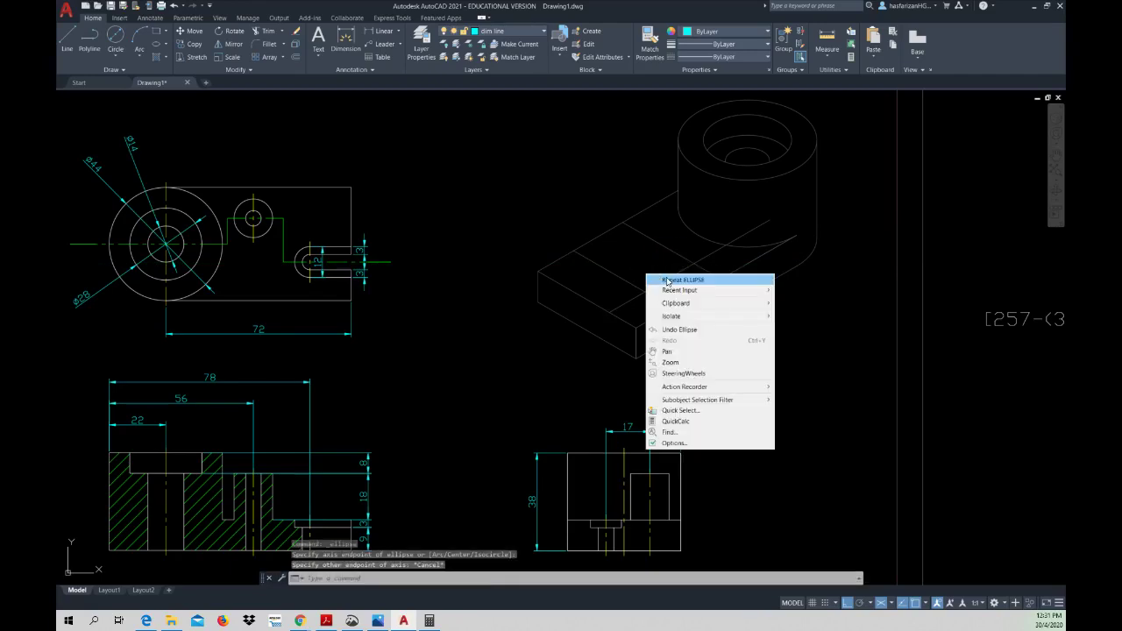
left_click(671, 281)
left_click(536, 578)
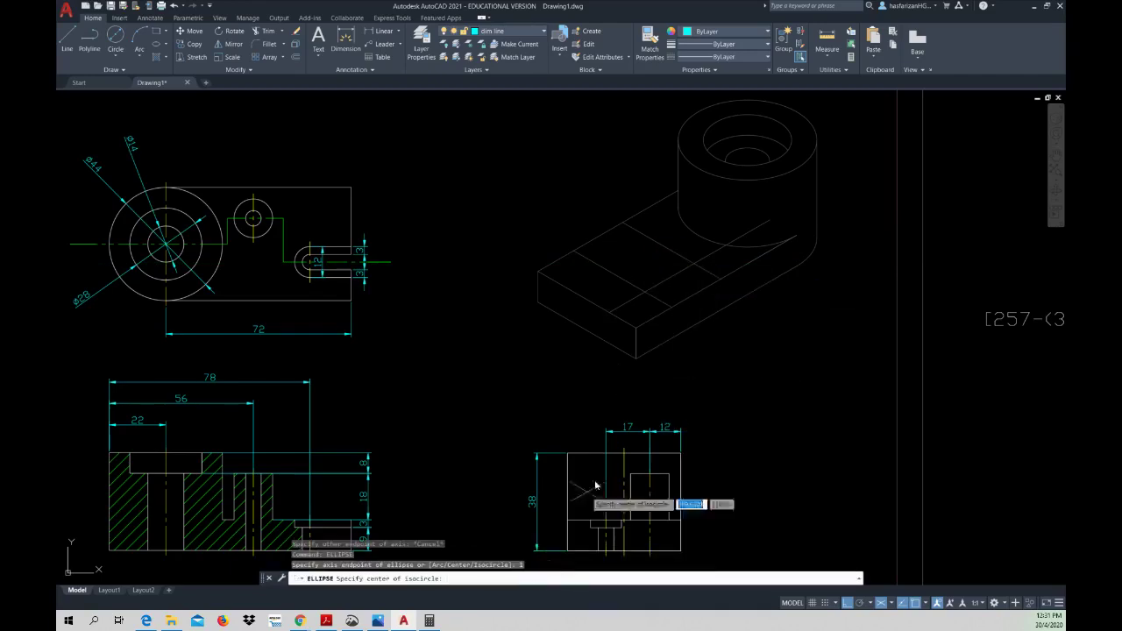
left_click(695, 265)
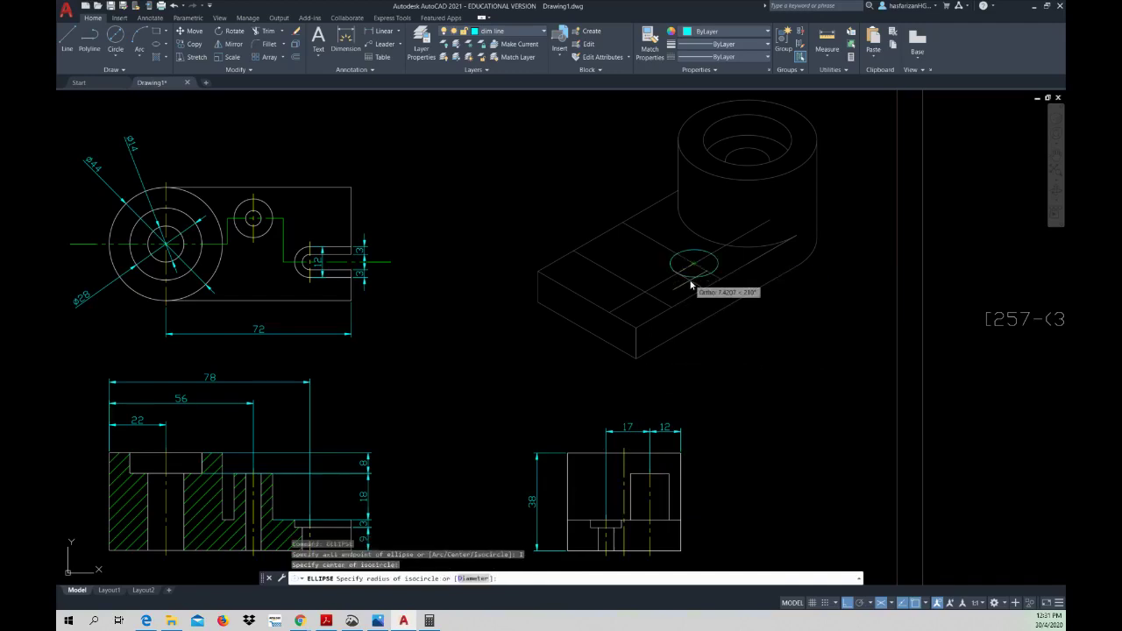
left_click(473, 579)
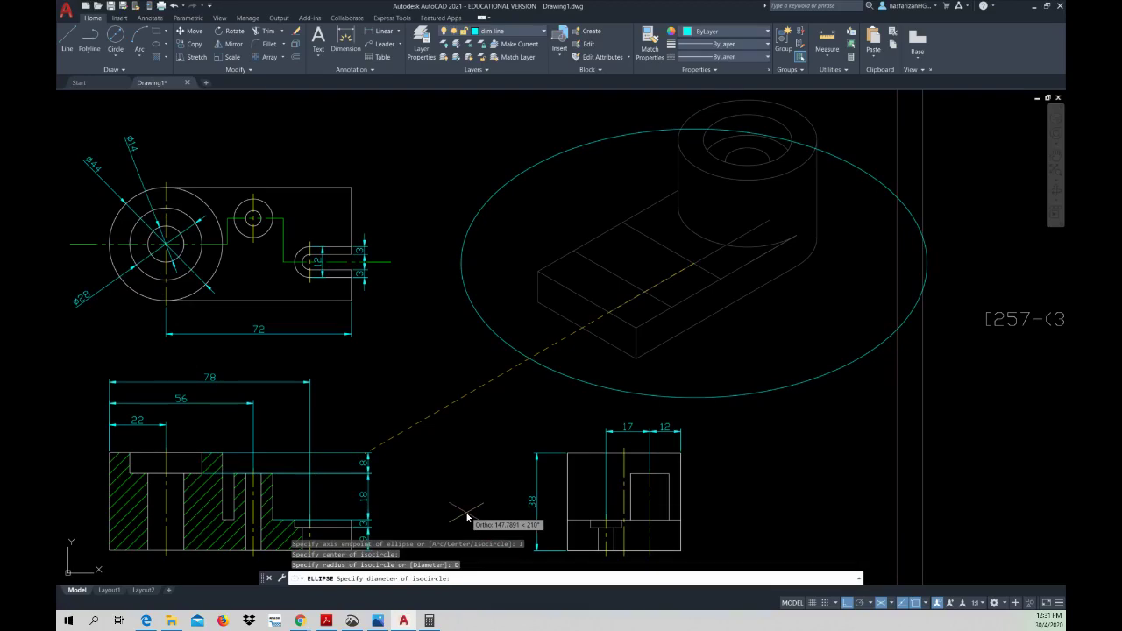
middle_click_drag(468, 517, 476, 500)
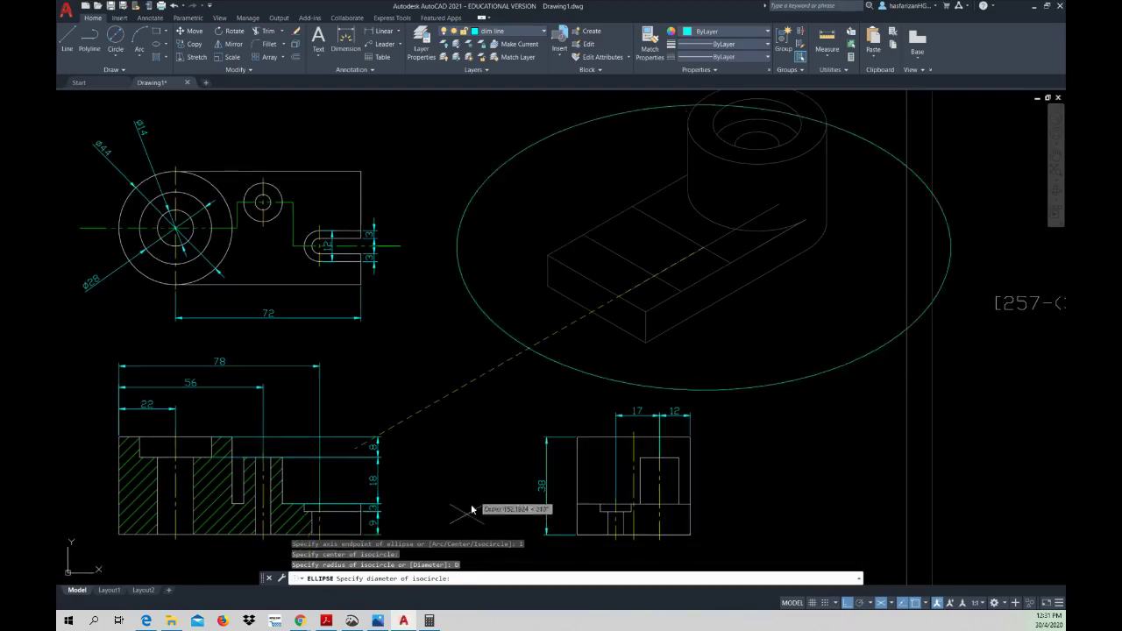
- Check the reference exercise PDF in Acrobat and return to AutoCAD
left_click(326, 622)
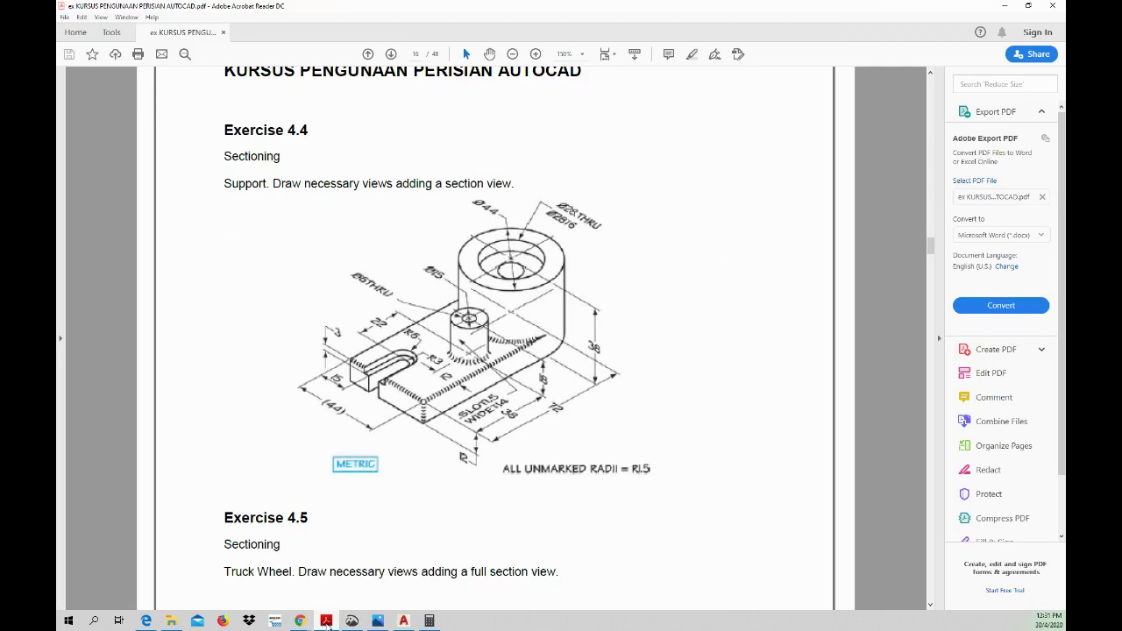
left_click(327, 621)
left_click(326, 622)
left_click(326, 622)
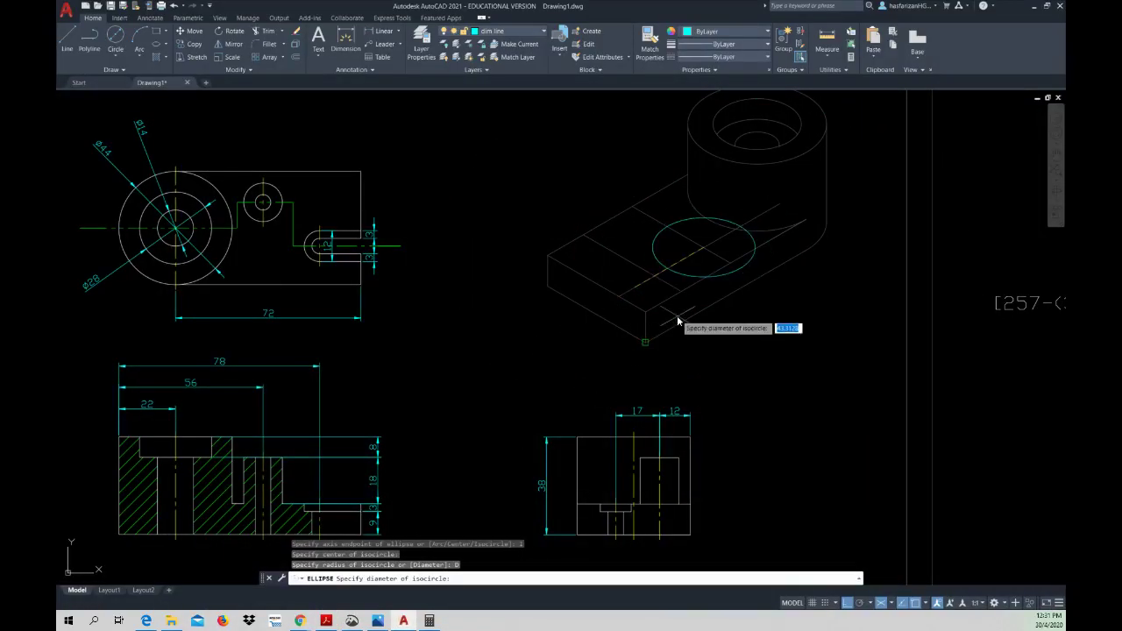
- Give the isocircle a 15 diameter and move it to the contruct.l layer
type("1")
type("5")
key("Return")
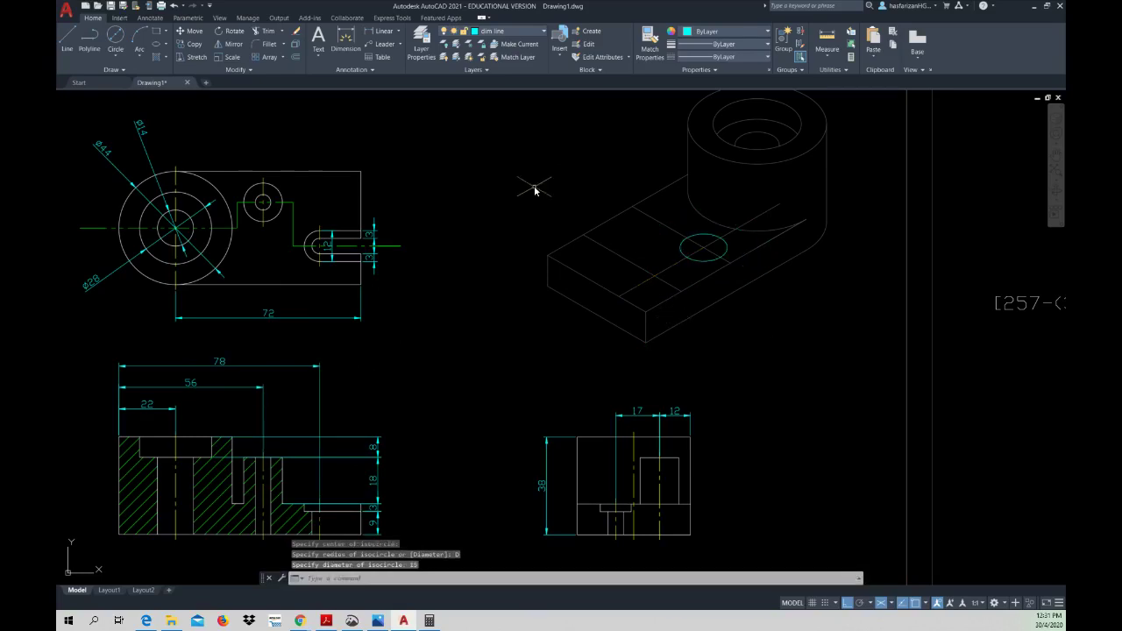
left_click(683, 251)
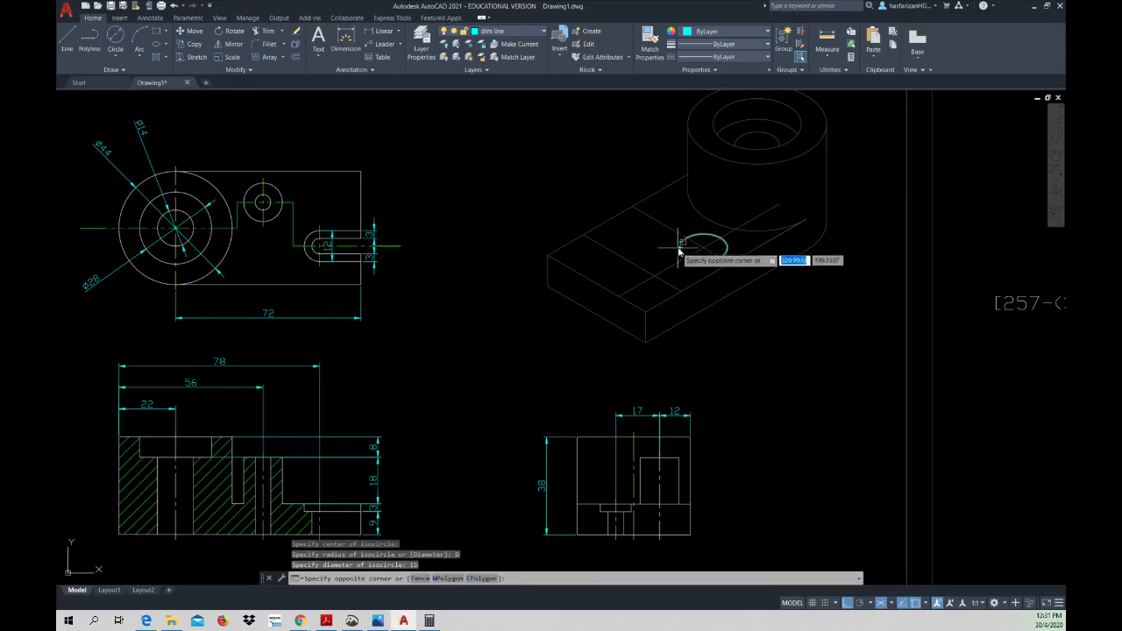
left_click(628, 202)
left_click(537, 34)
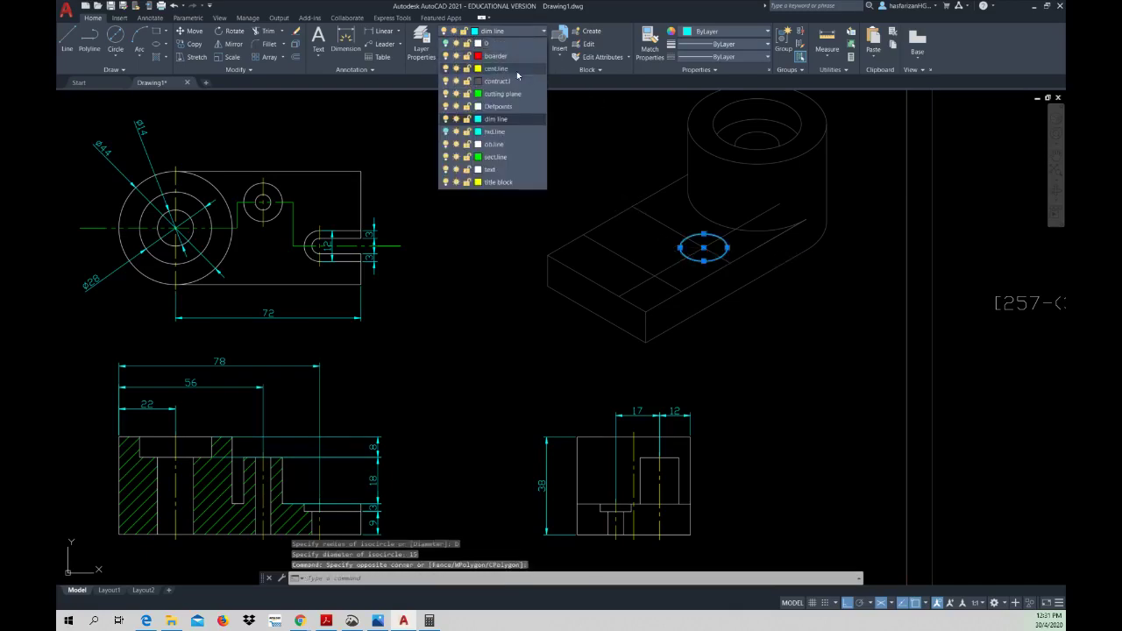
left_click(505, 82)
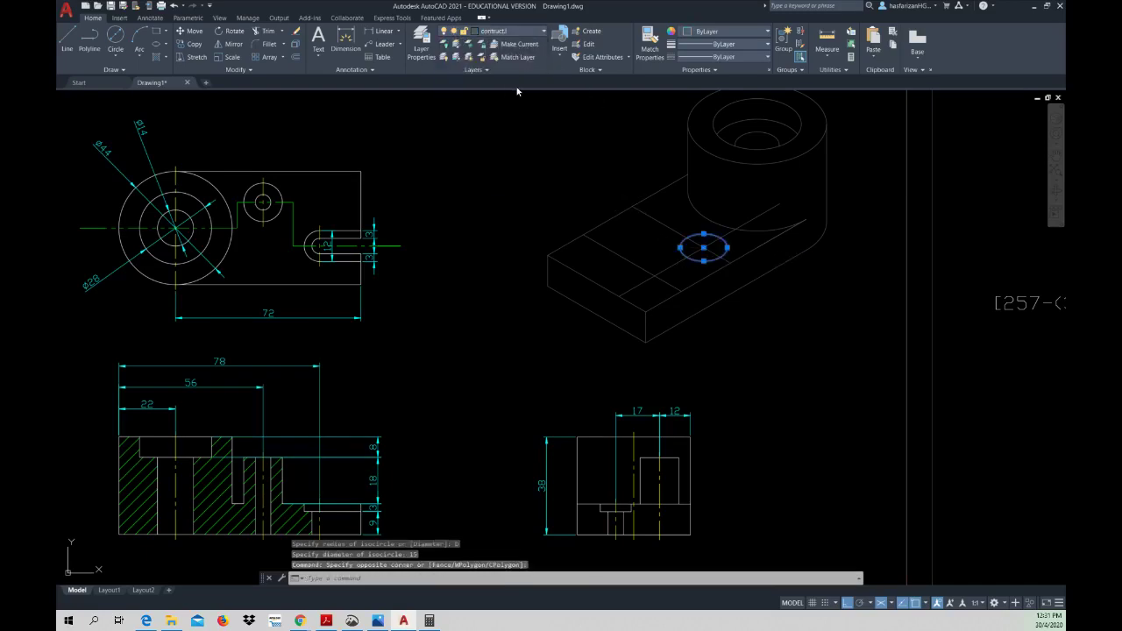
left_click(530, 31)
left_click(527, 163)
key("Escape")
key("Escape")
key("Escape")
key("Escape")
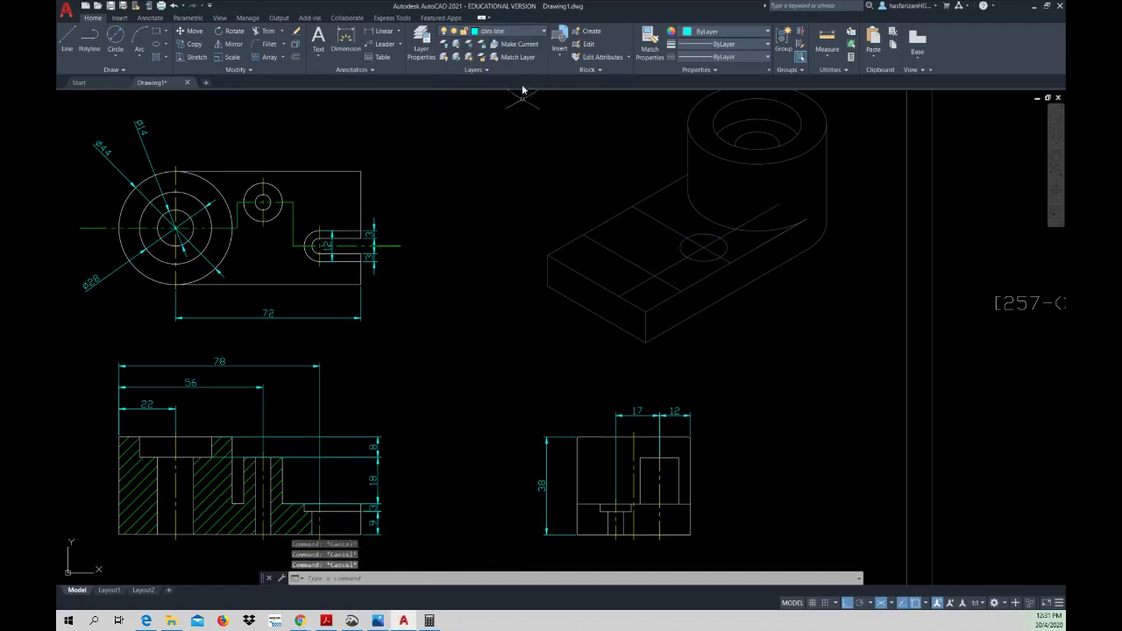
- Make contruct.l current and draw a diameter-6 isocircle concentric with the hole
left_click(522, 35)
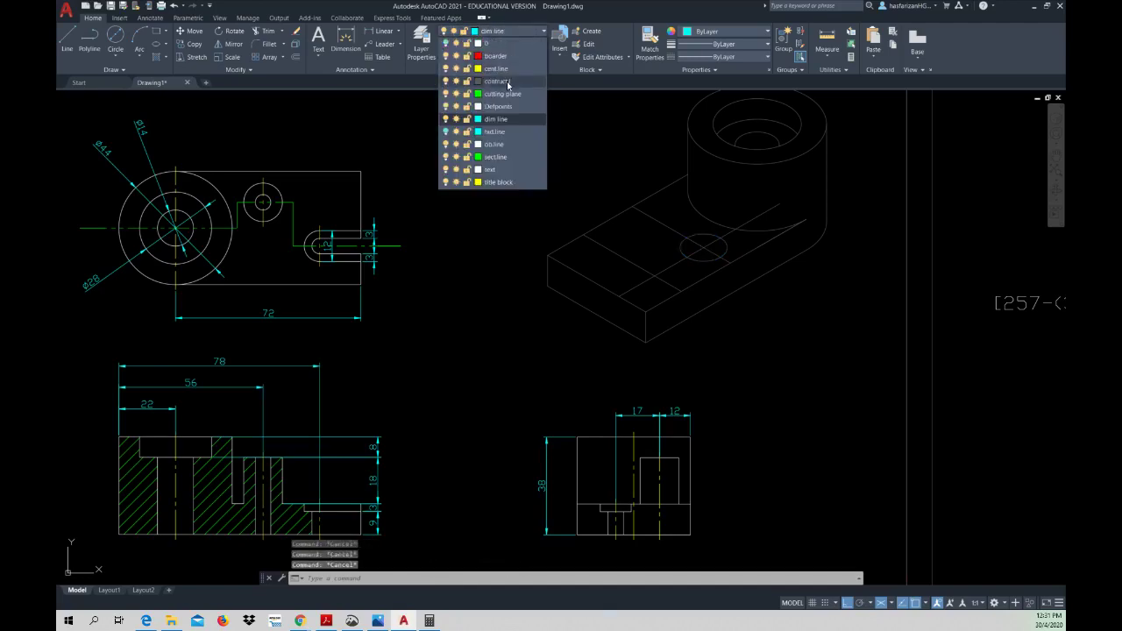
left_click(506, 82)
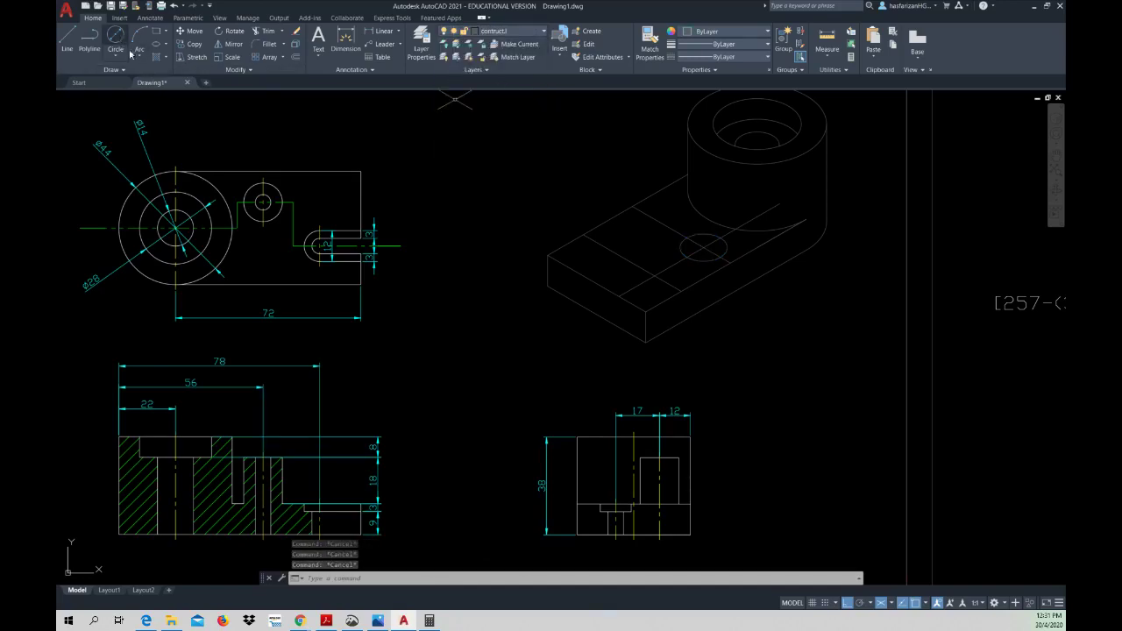
left_click(168, 46)
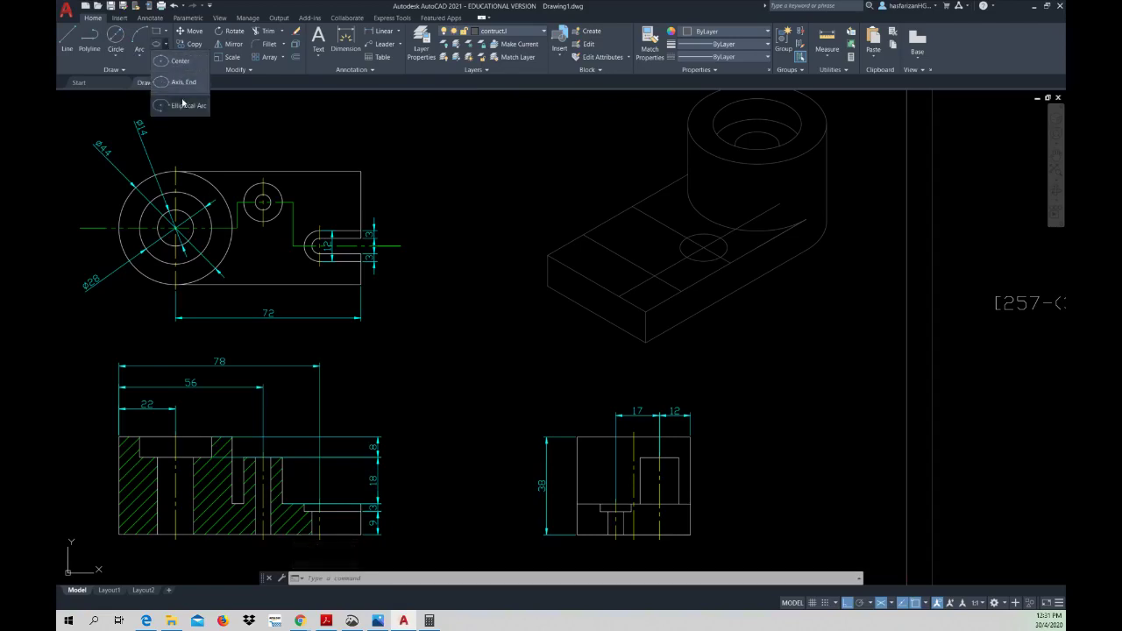
left_click(185, 89)
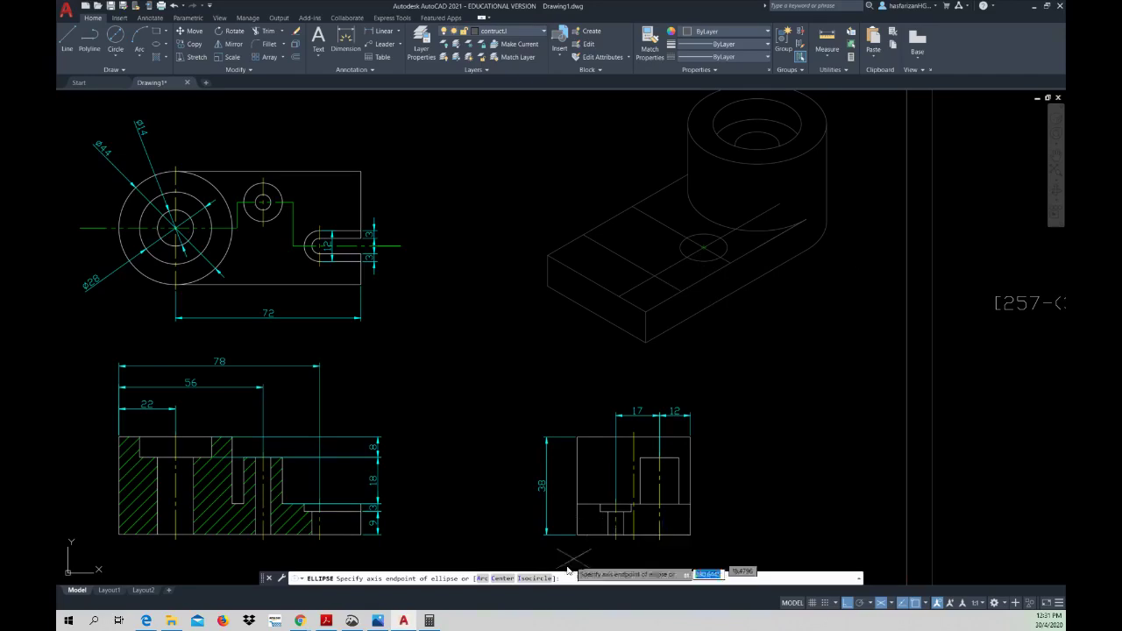
left_click(540, 579)
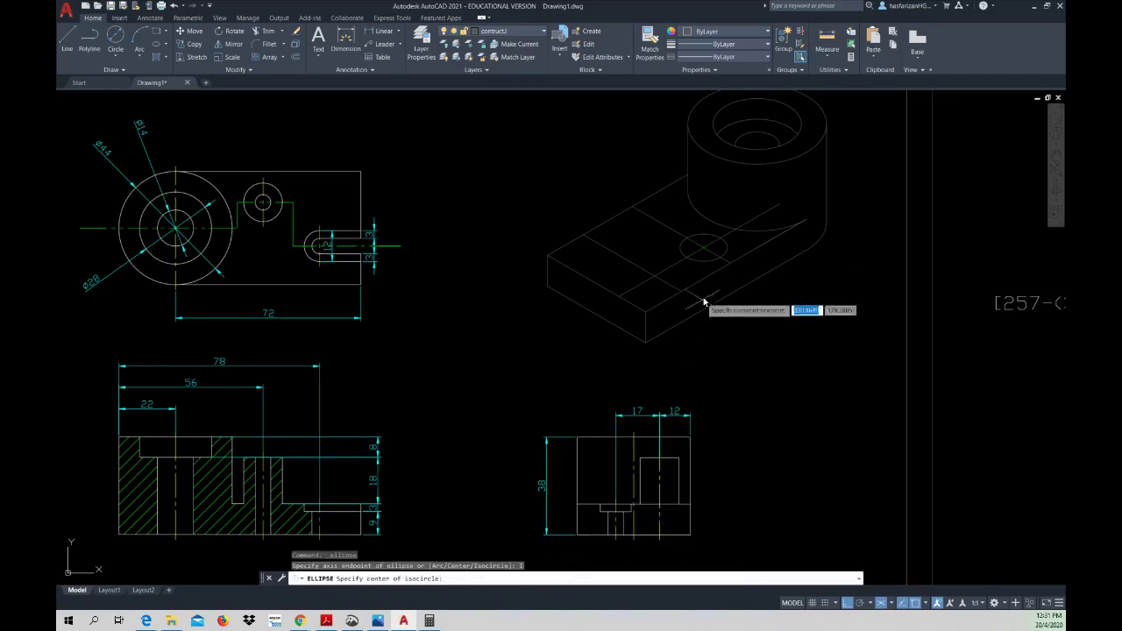
left_click(700, 247)
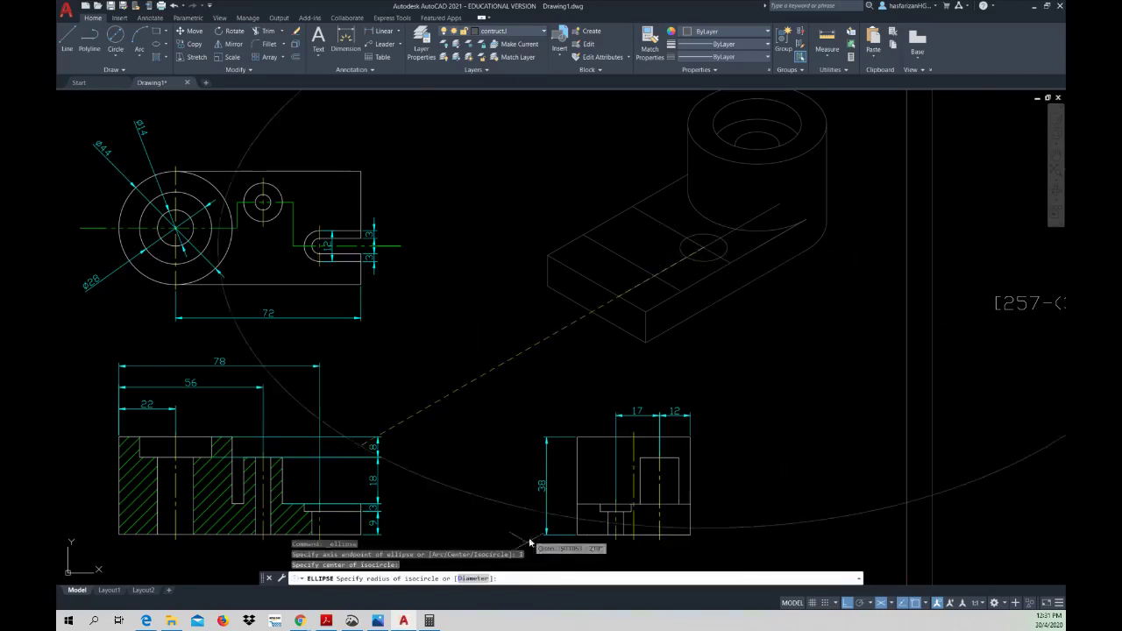
type("D")
key("Return")
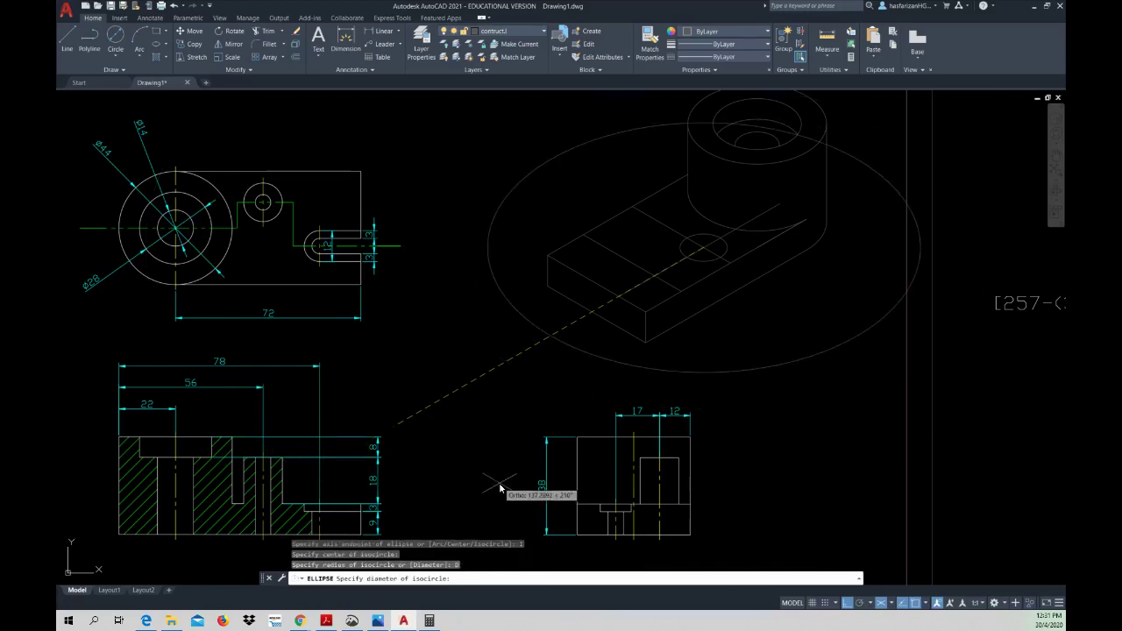
type("6")
key("Return")
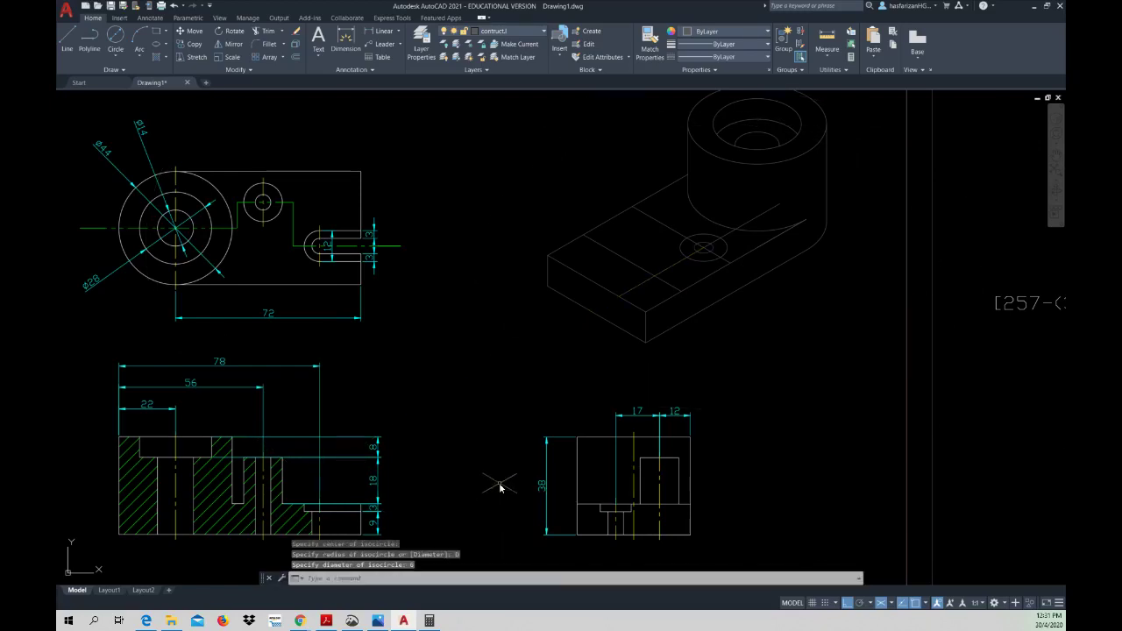
middle_click_drag(767, 320, 744, 318)
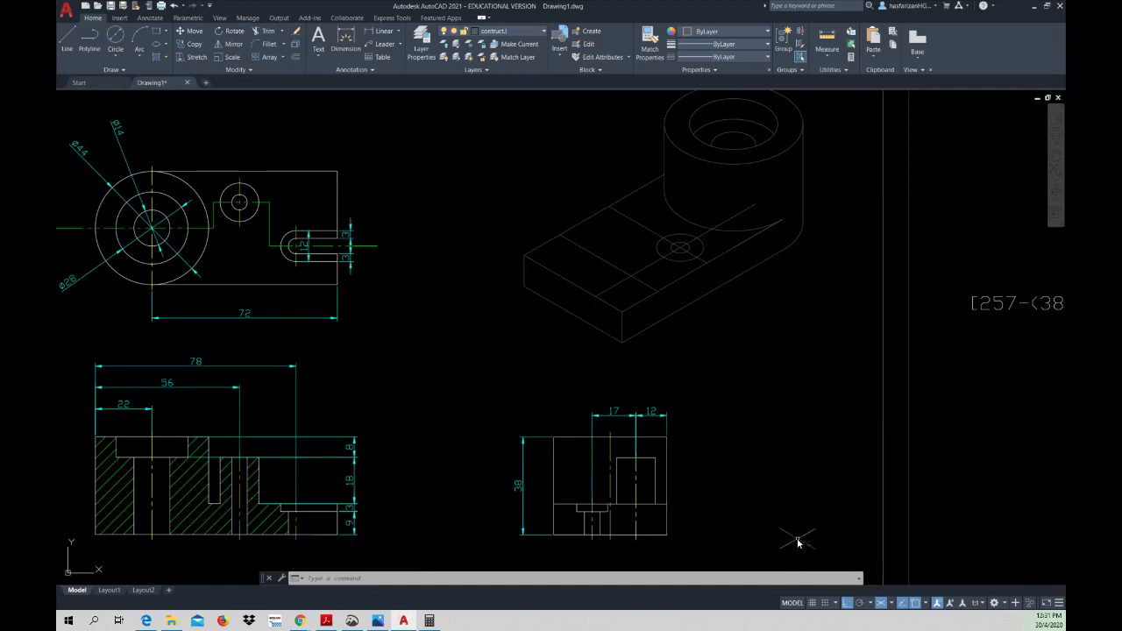
- Switch to Isoplane Right and copy the two concentric hole isocircles 18 units straight up
left_click(889, 603)
left_click(894, 577)
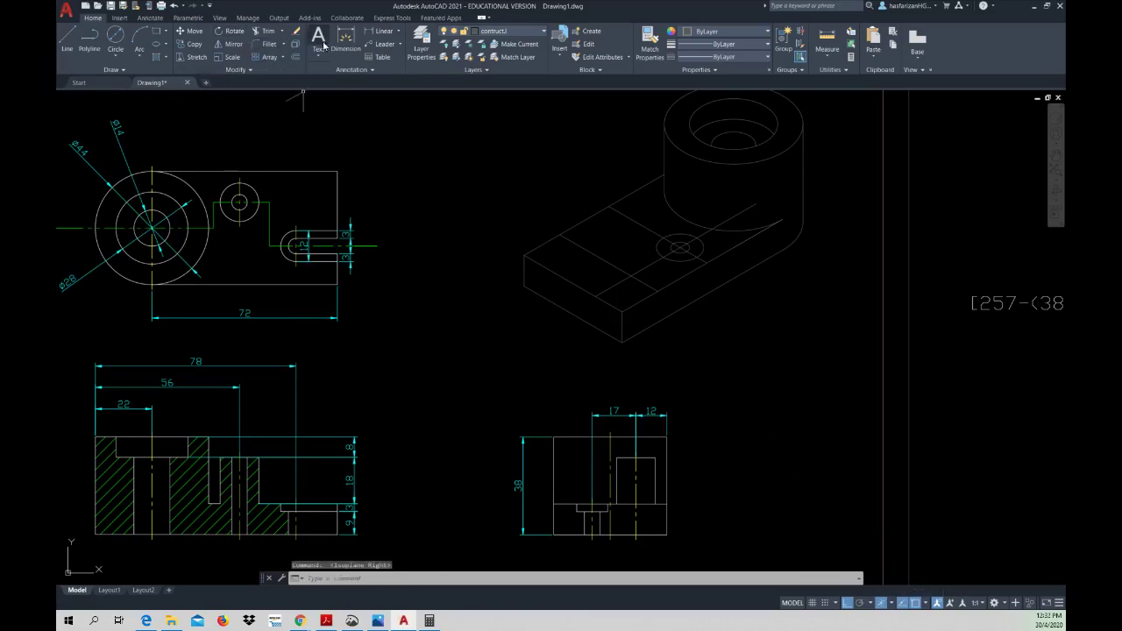
left_click(194, 44)
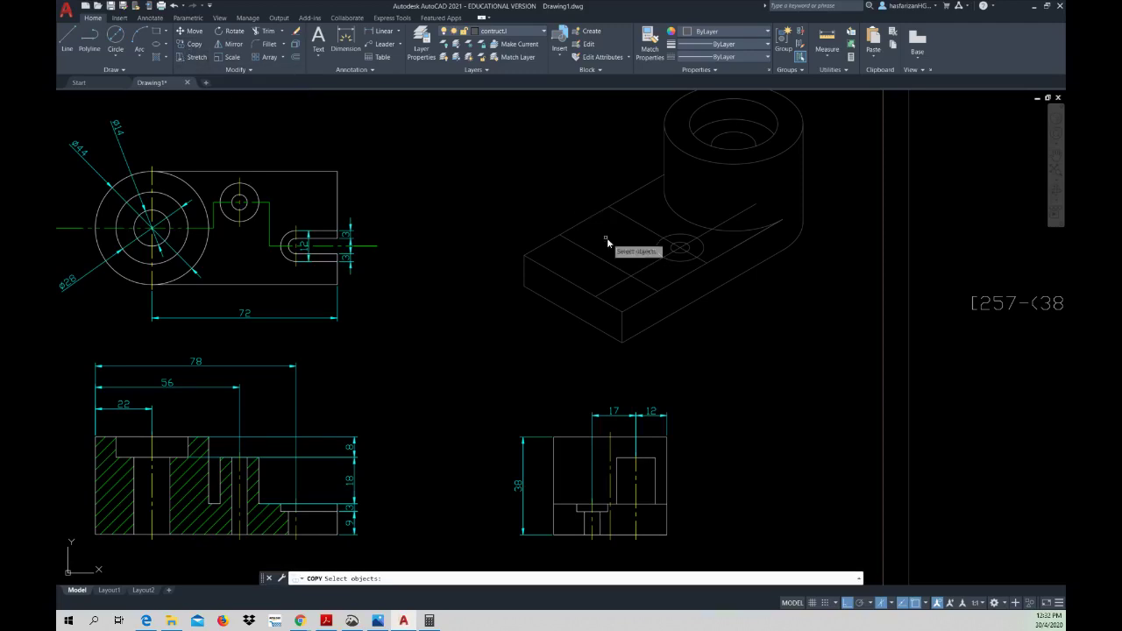
left_click(672, 264)
key("Return")
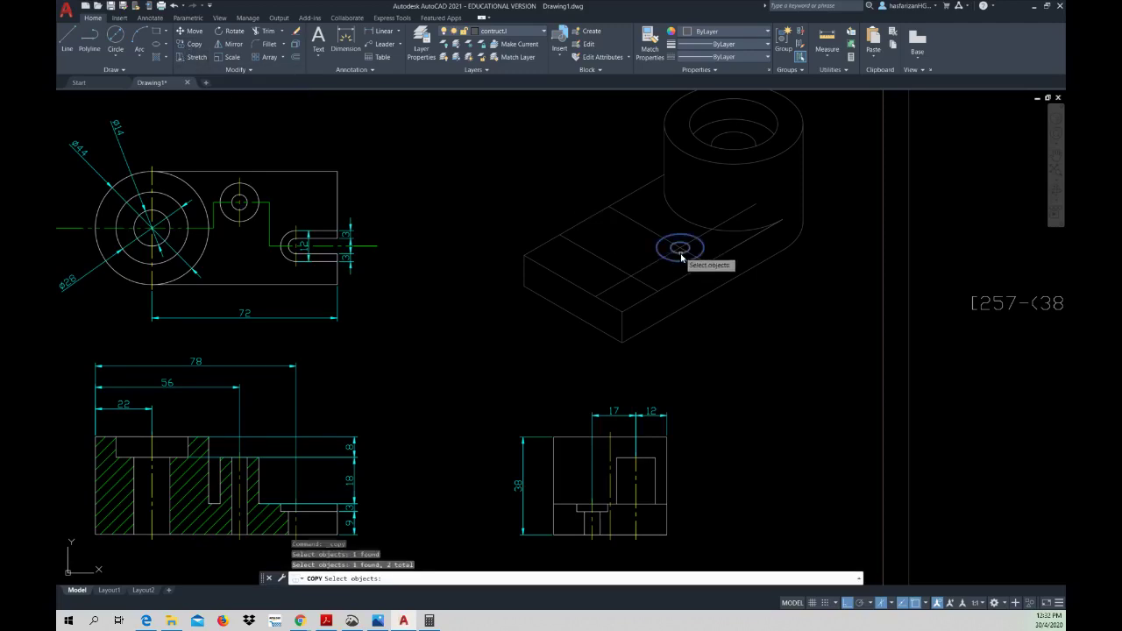
left_click(711, 258)
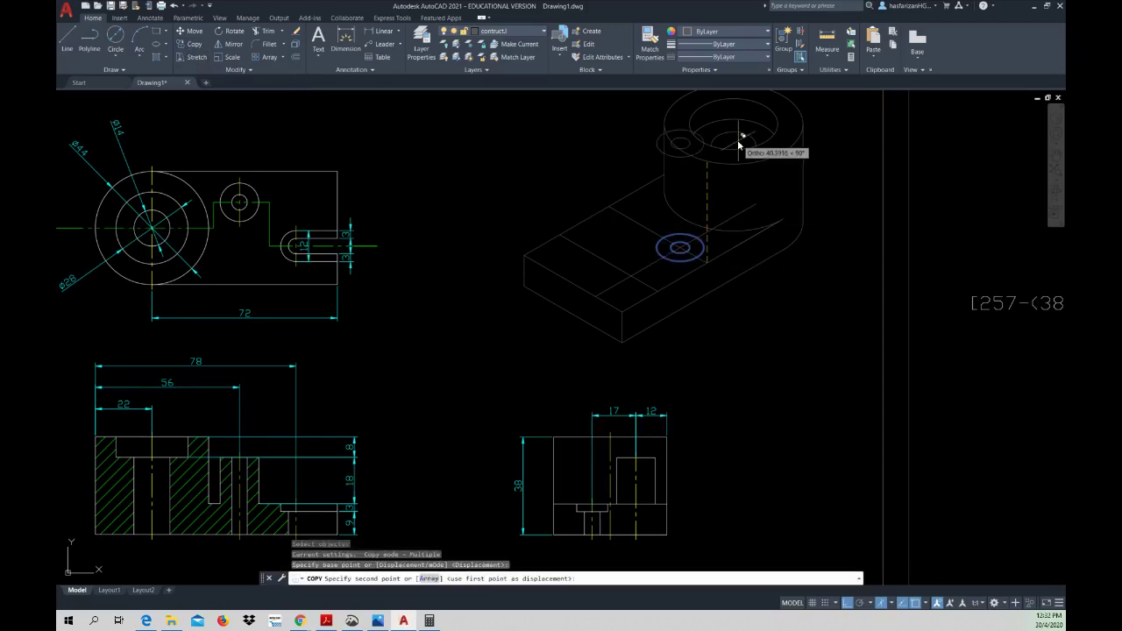
type("18")
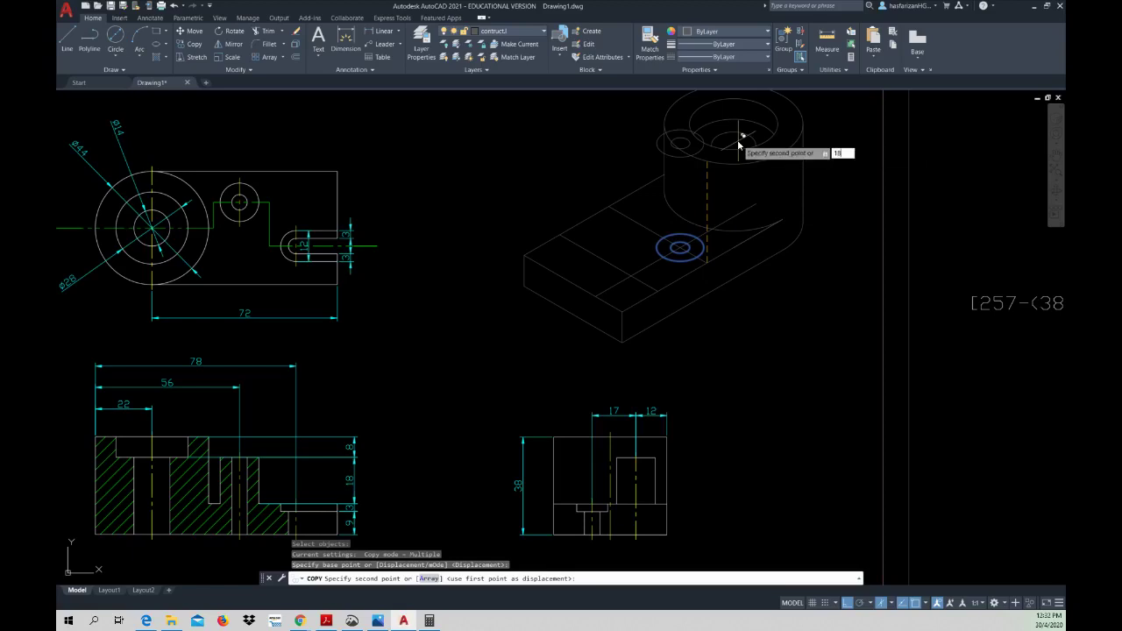
key("Return")
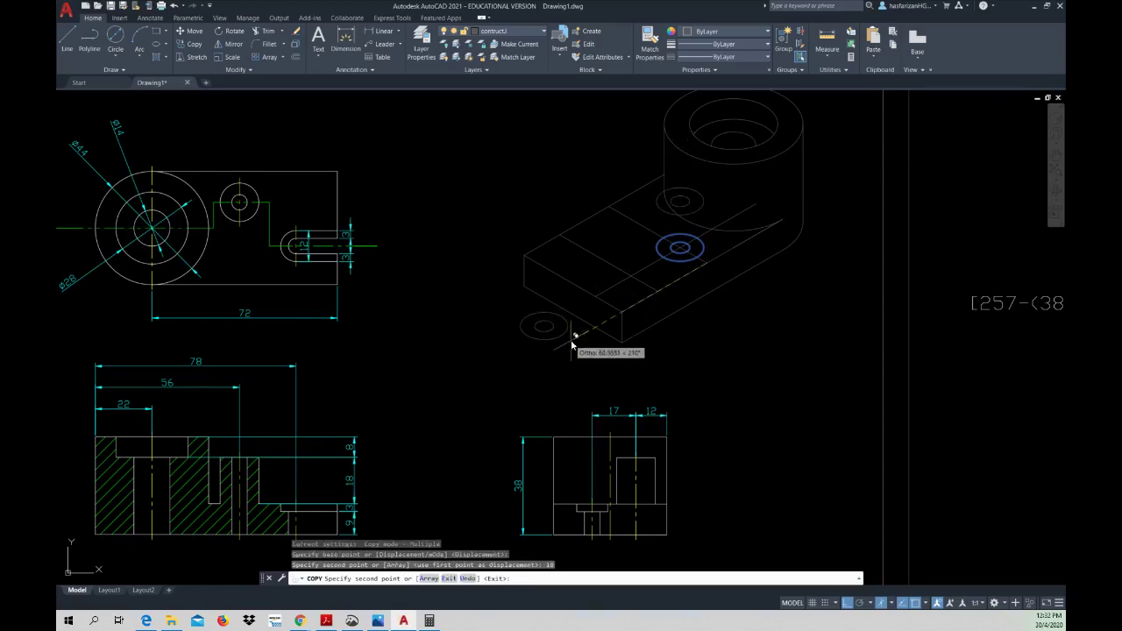
key("Escape")
scroll(711, 211, "down", 2)
scroll(711, 211, "up", 3)
- Draw a vertical side line joining the upper and lower outer isocircles
scroll(701, 228, "up", 2)
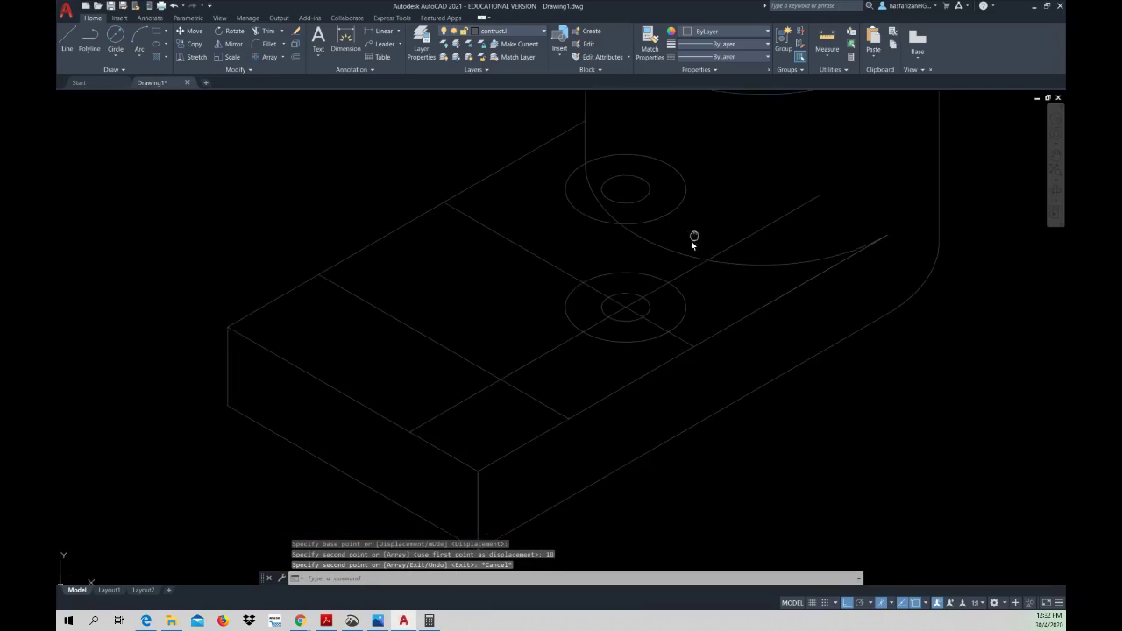
middle_click_drag(692, 246, 675, 263)
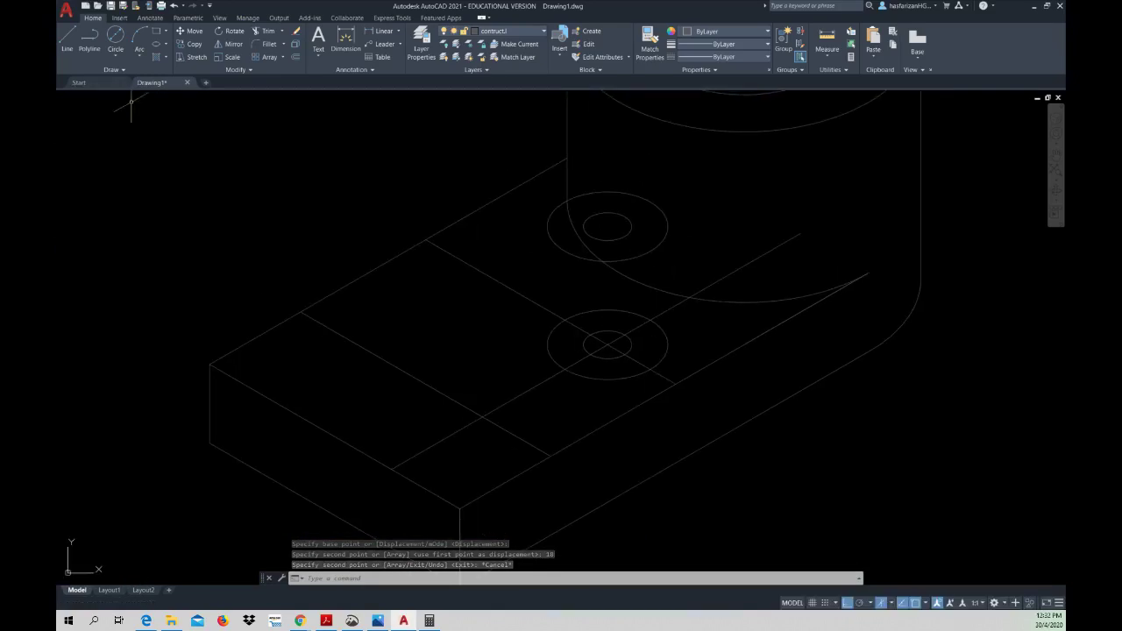
left_click(66, 40)
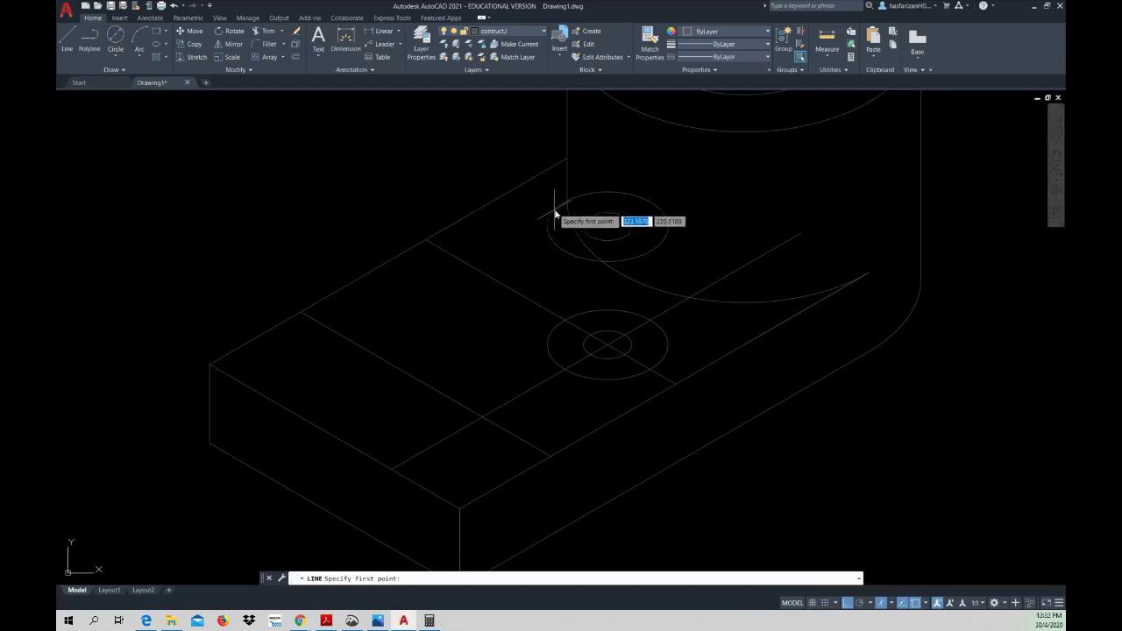
left_click(670, 225)
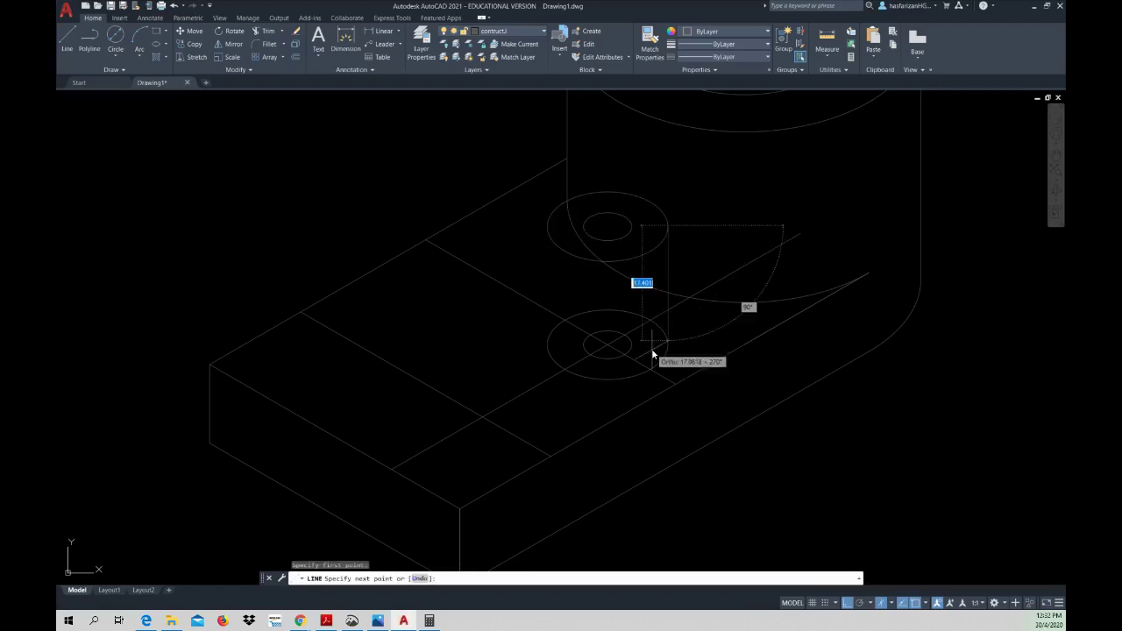
left_click(668, 344)
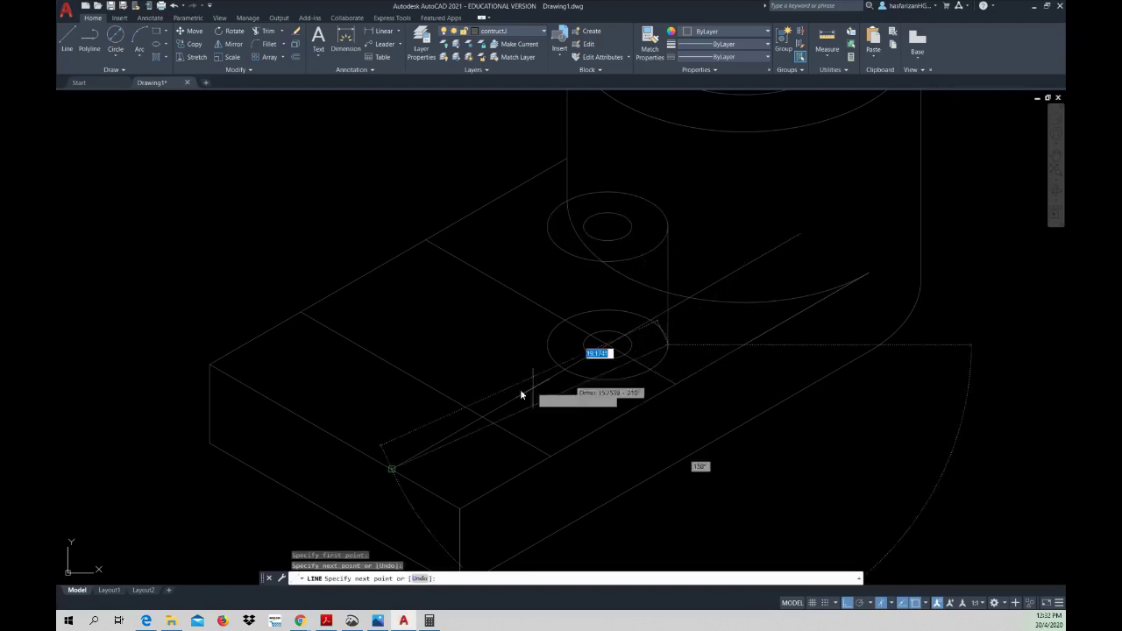
key("Escape")
- Abandon a second side line and delete the stray long line
right_click(509, 326)
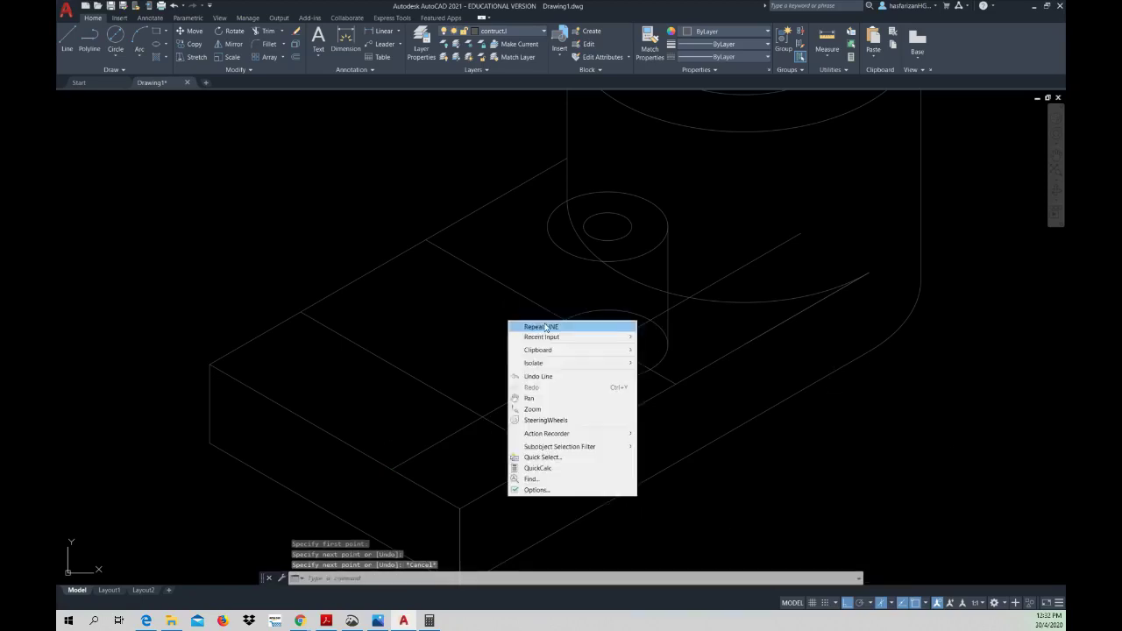
left_click(530, 327)
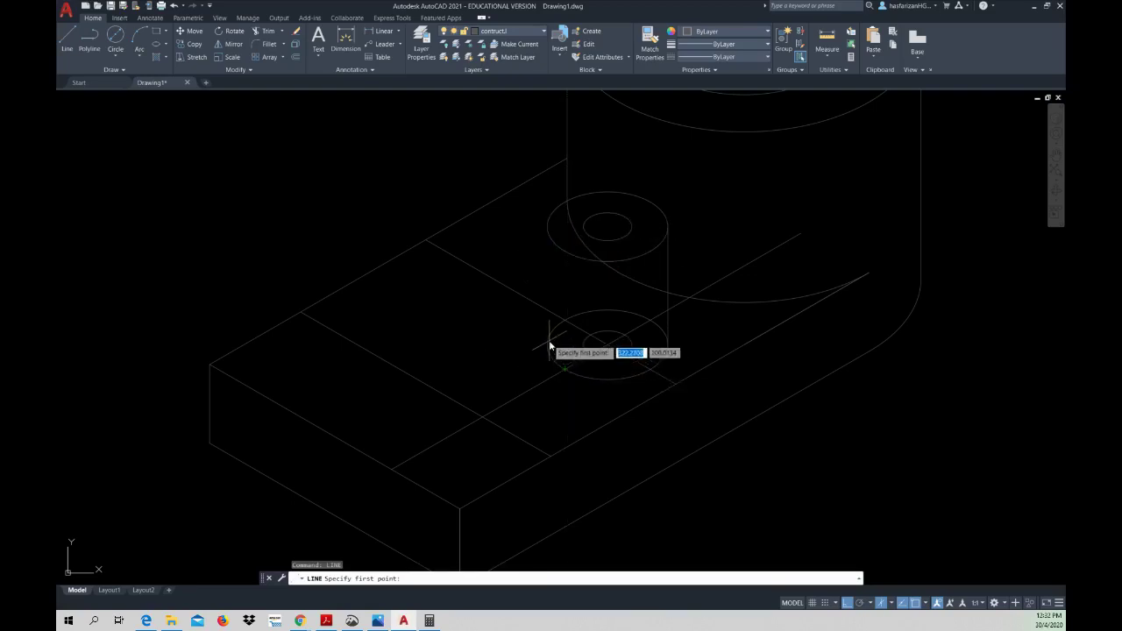
left_click(558, 246)
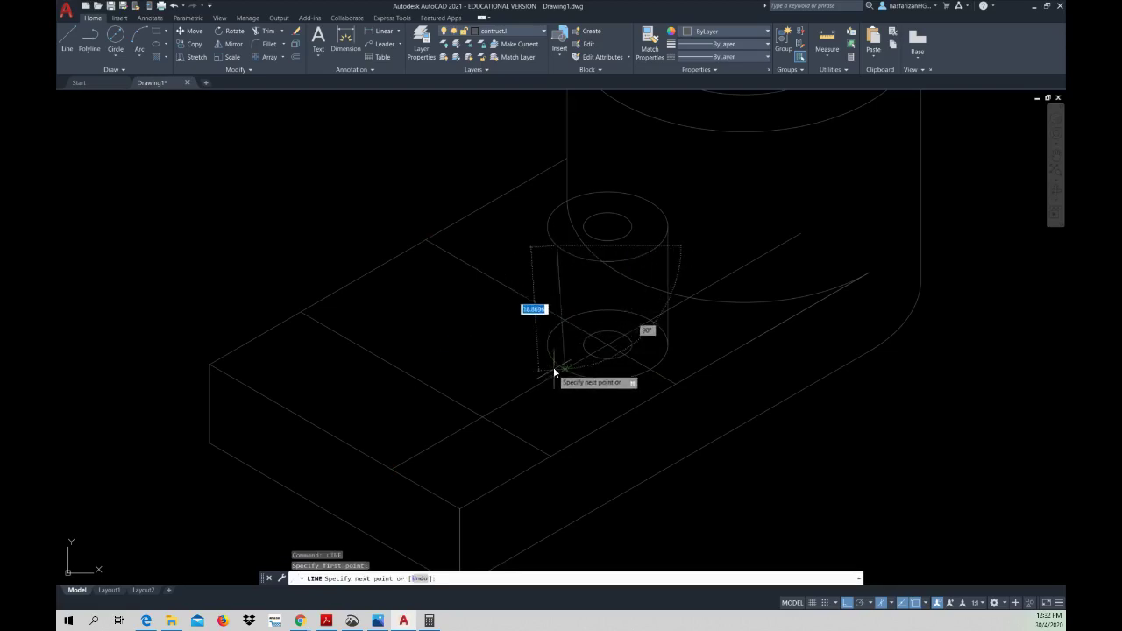
key("Escape")
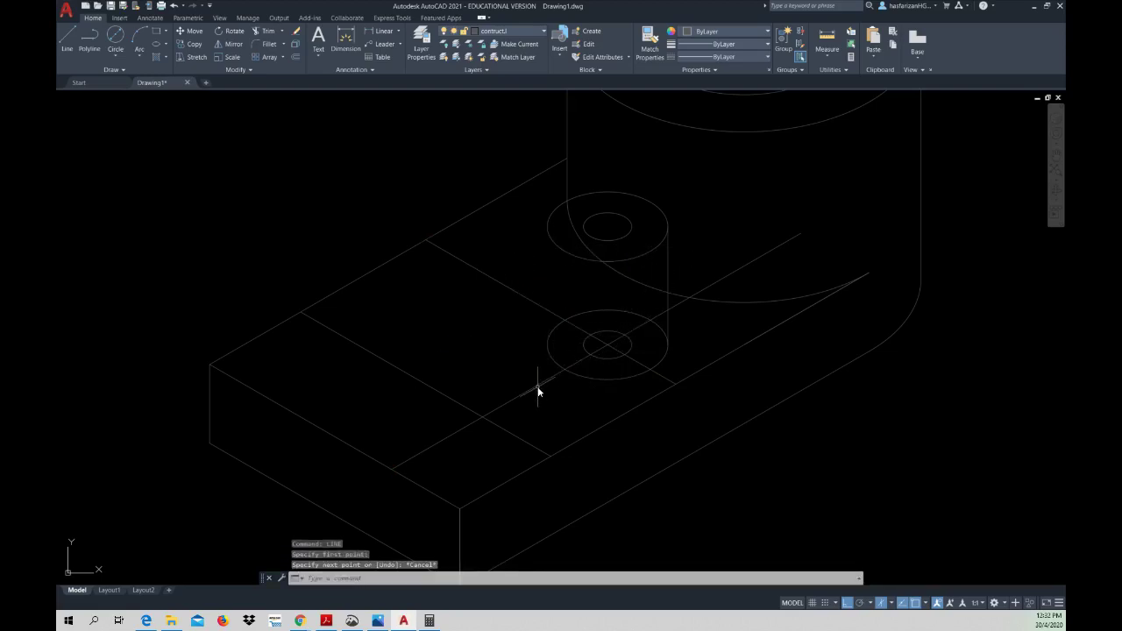
left_click(536, 386)
key("Delete")
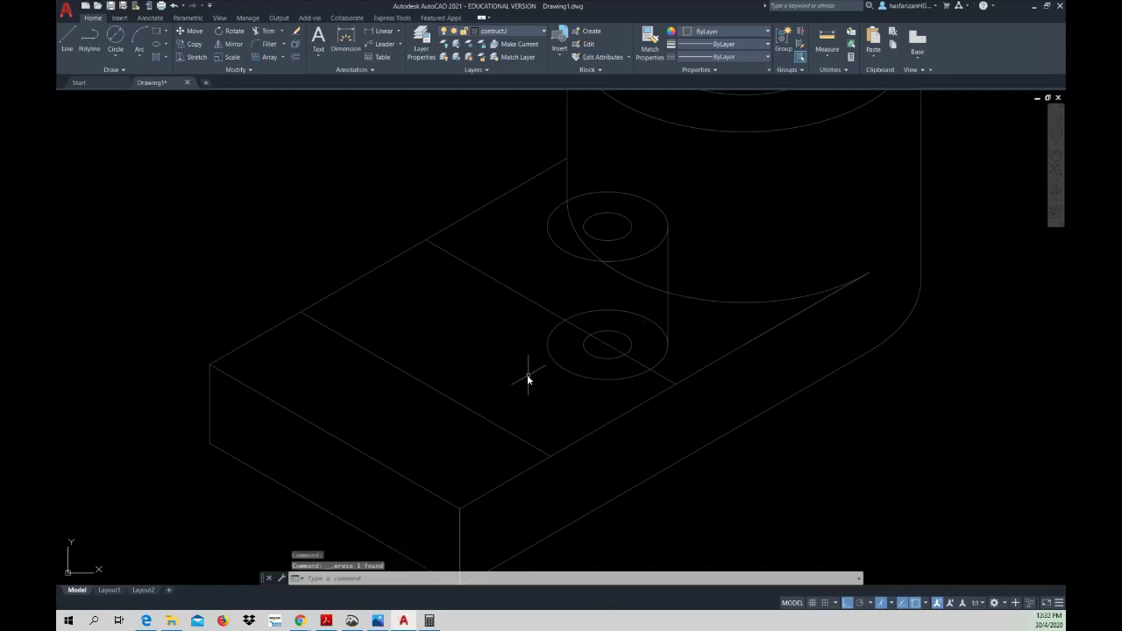
- Begin a side line at the lower isocircle near the boss, then cancel it
middle_click_drag(526, 379, 515, 441)
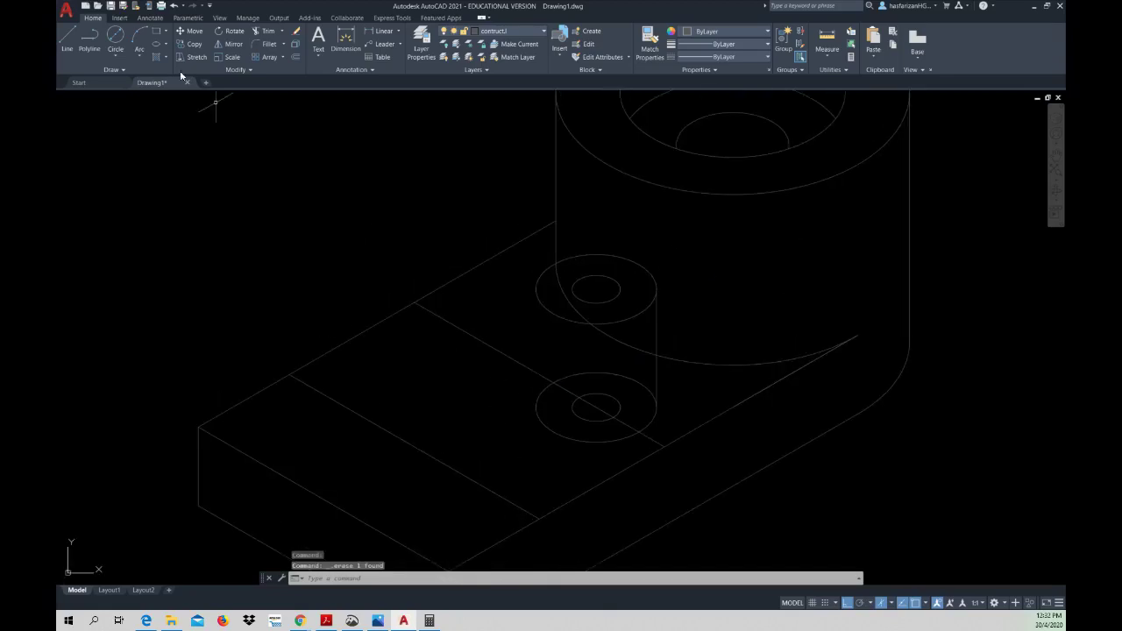
left_click(67, 39)
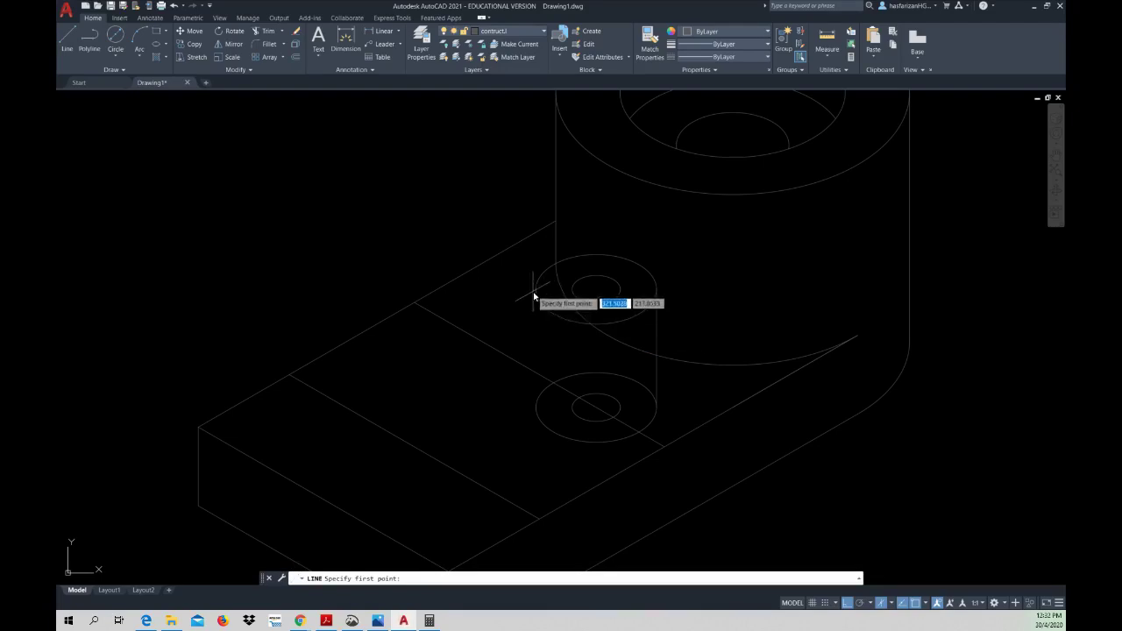
left_click(537, 408)
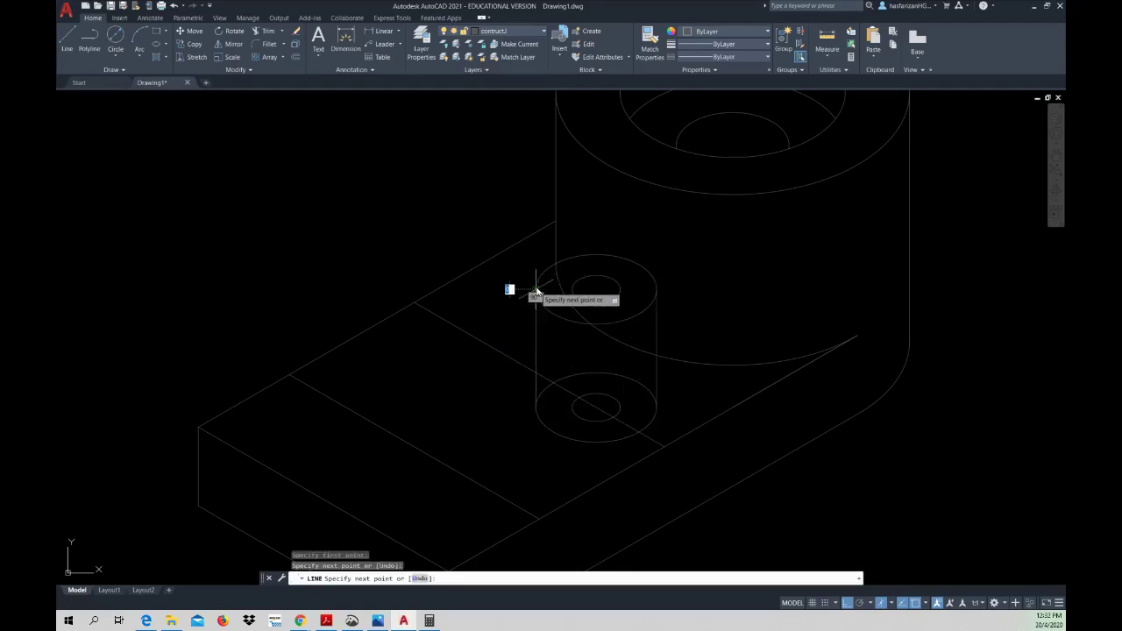
key("Escape")
key("Escape")
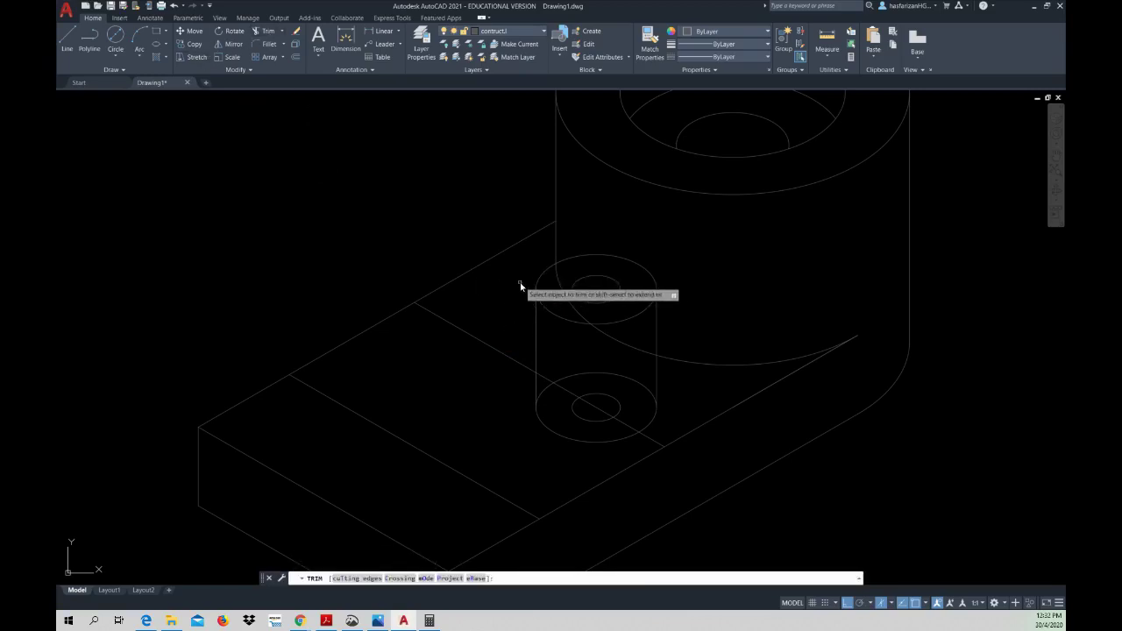
- Trim the hidden arcs off the lower isocircle, then cancel TRIM
left_click(539, 400)
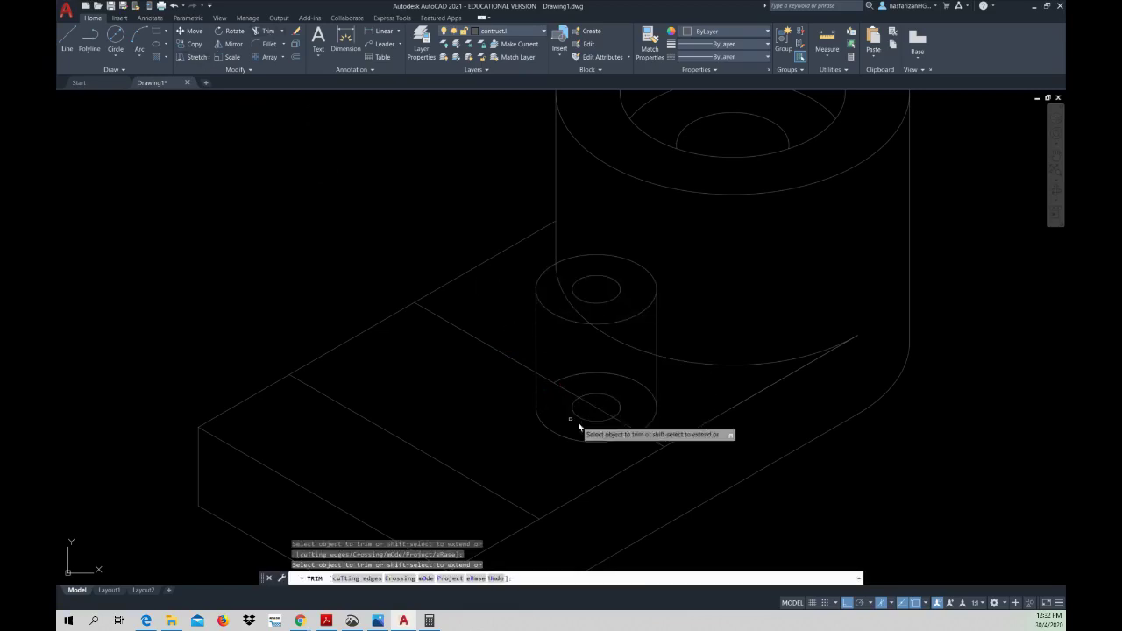
left_click(651, 393)
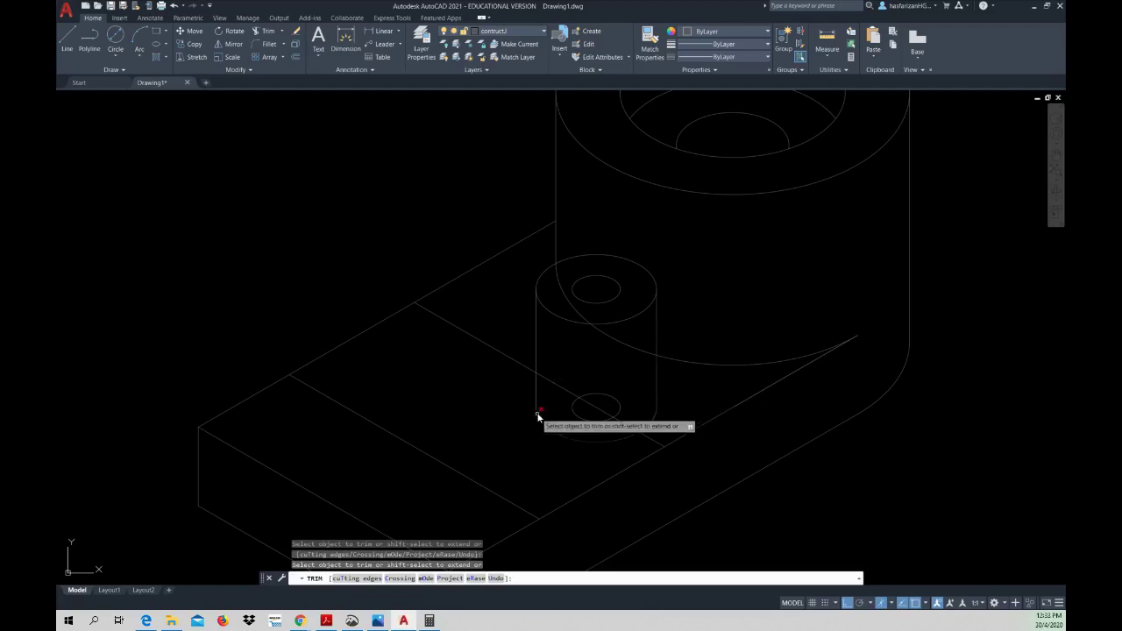
key("Escape")
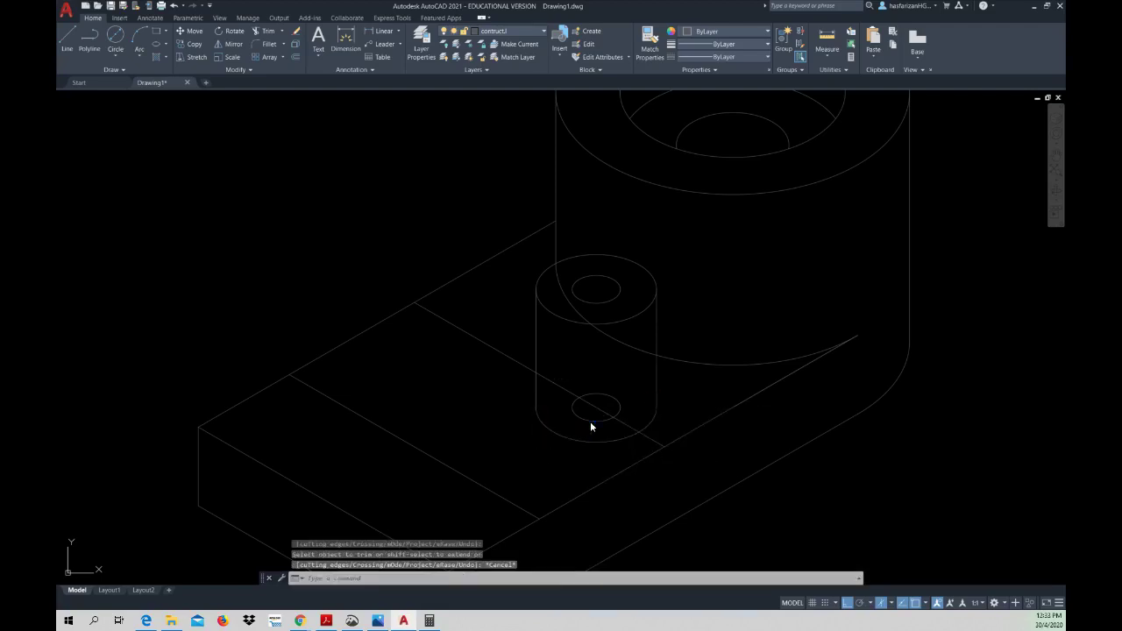
- Delete the small ellipse at the boss base and the stray diagonal line, then restart TRIM
left_click(590, 422)
key("Delete")
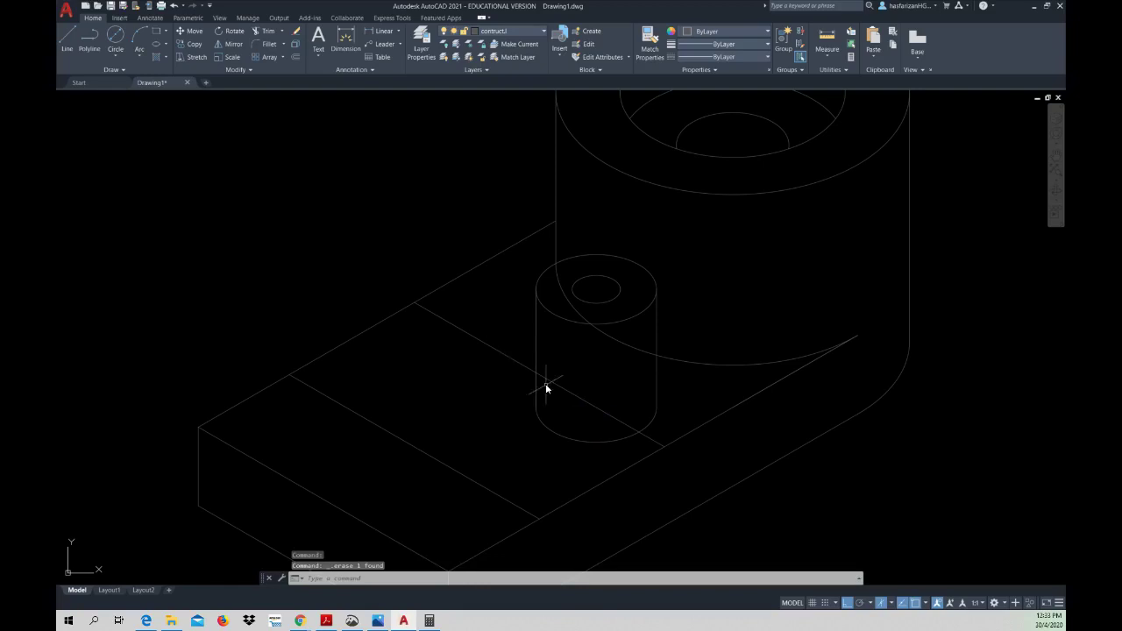
left_click(552, 388)
key("Delete")
left_click(261, 33)
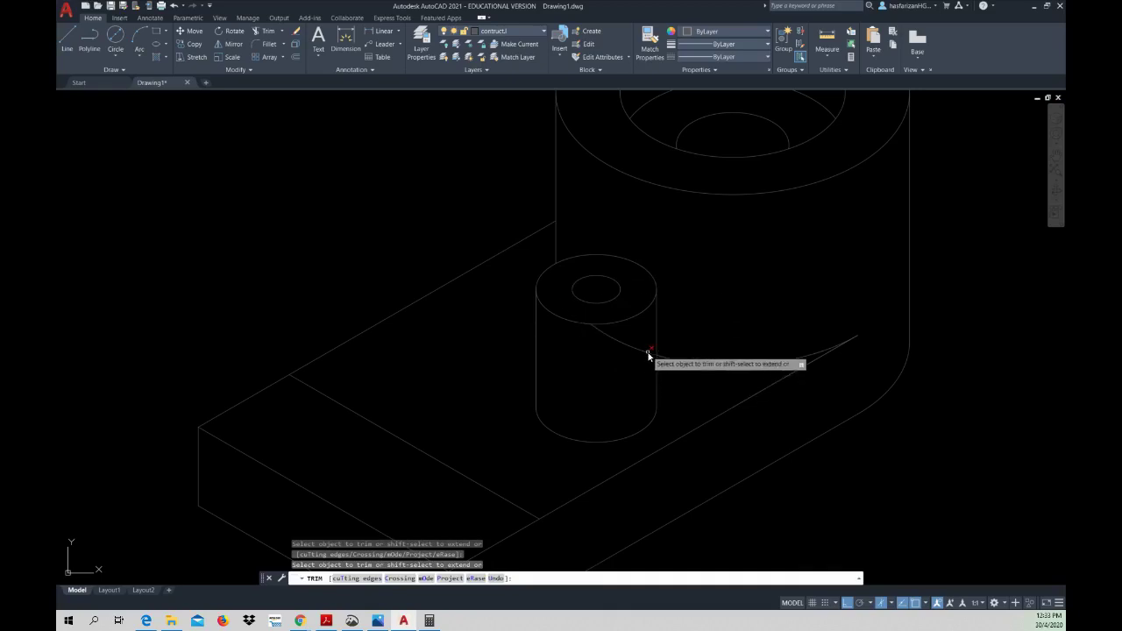
- Zoom and pan to recentre the isometric part, and bring the AutoCAD window back to front
scroll(583, 394, "down", 2)
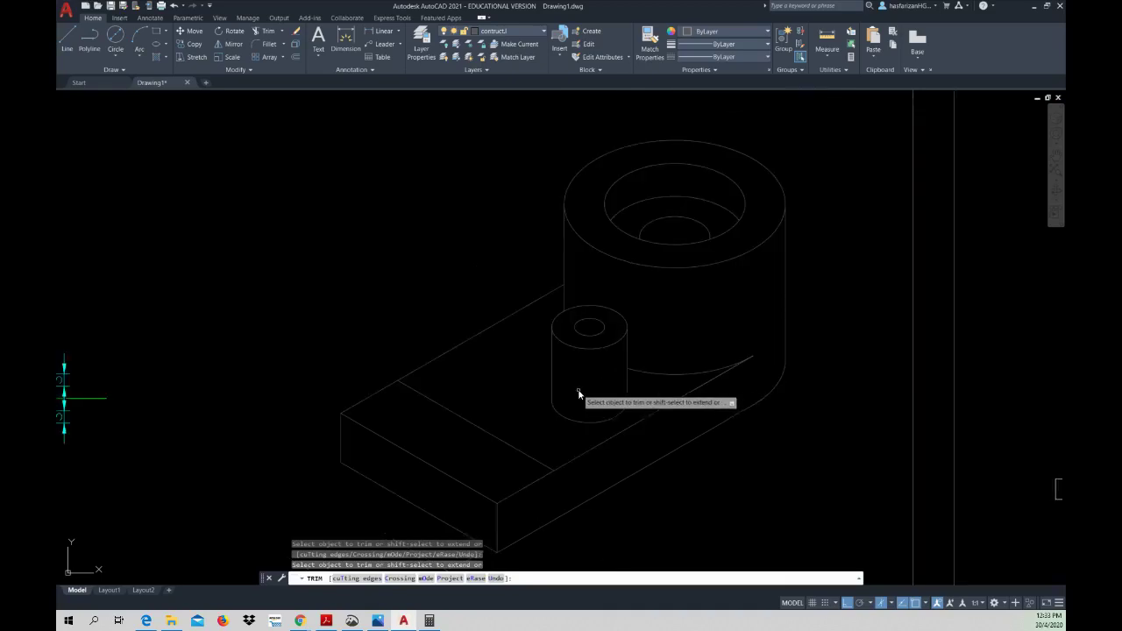
scroll(582, 393, "up", 3)
scroll(582, 395, "down", 2)
scroll(584, 396, "up", 1)
scroll(586, 396, "down", 2)
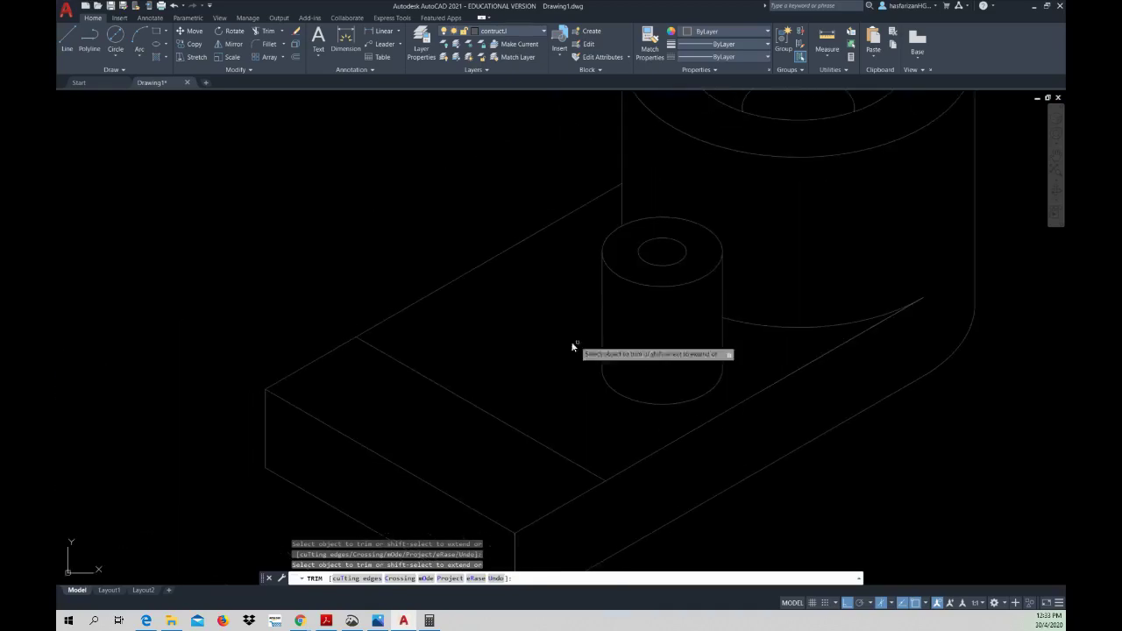
scroll(406, 388, "down", 1)
scroll(403, 388, "down", 1)
middle_click_drag(497, 377, 540, 368)
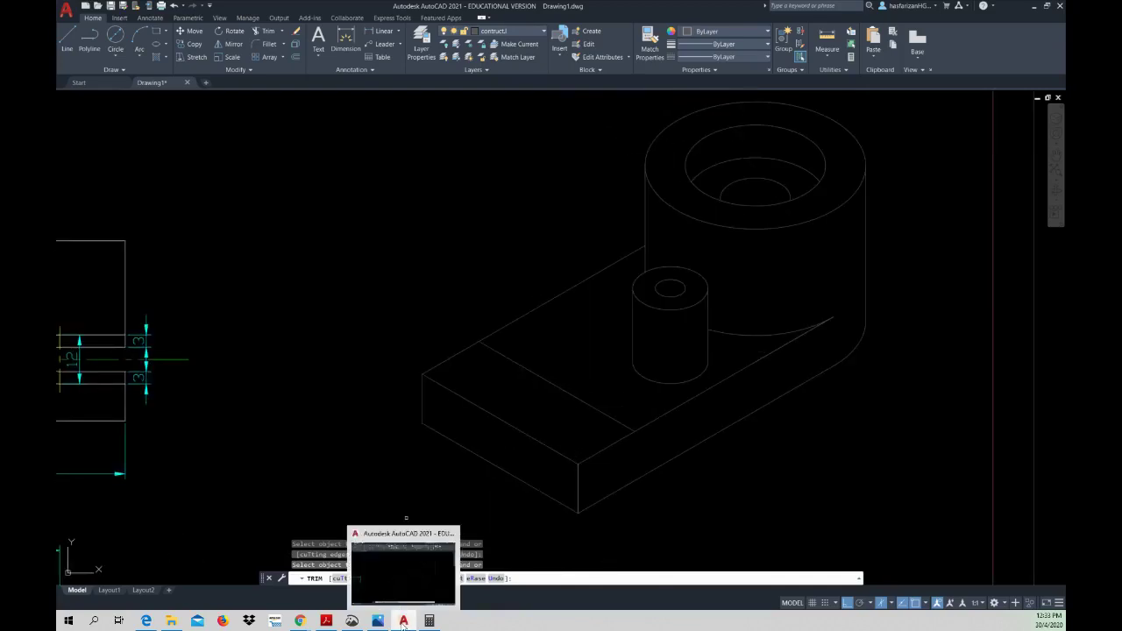
mouse_move(403, 621)
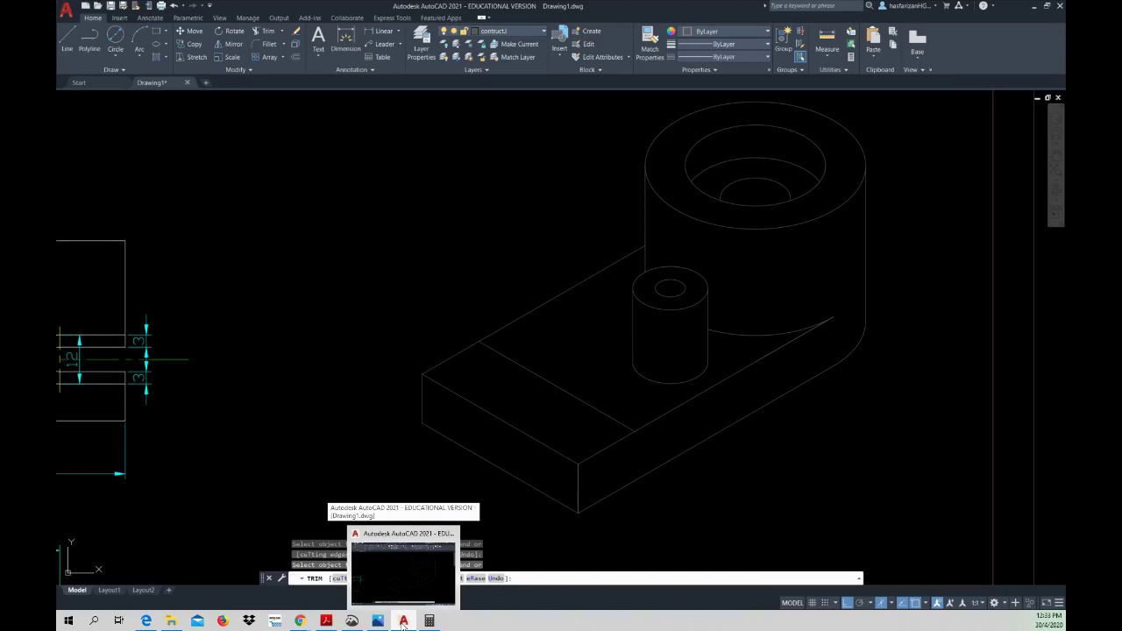
left_click(402, 622)
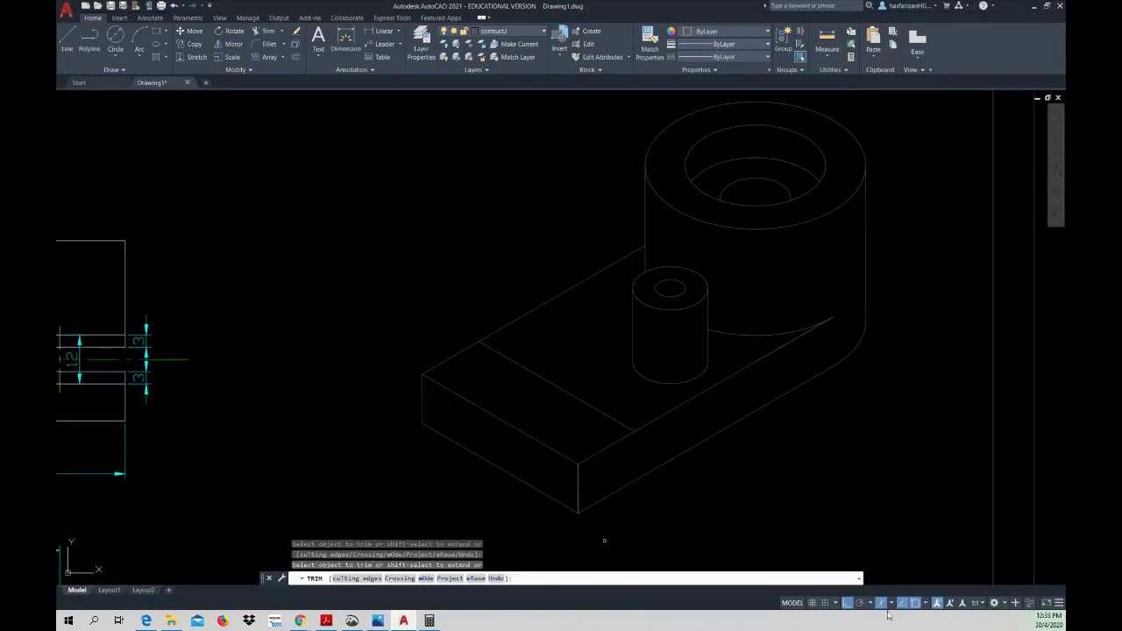
- Set Isodraft to Isoplane Top and zoom out to show the orthographic views
left_click(894, 603)
left_click(907, 571)
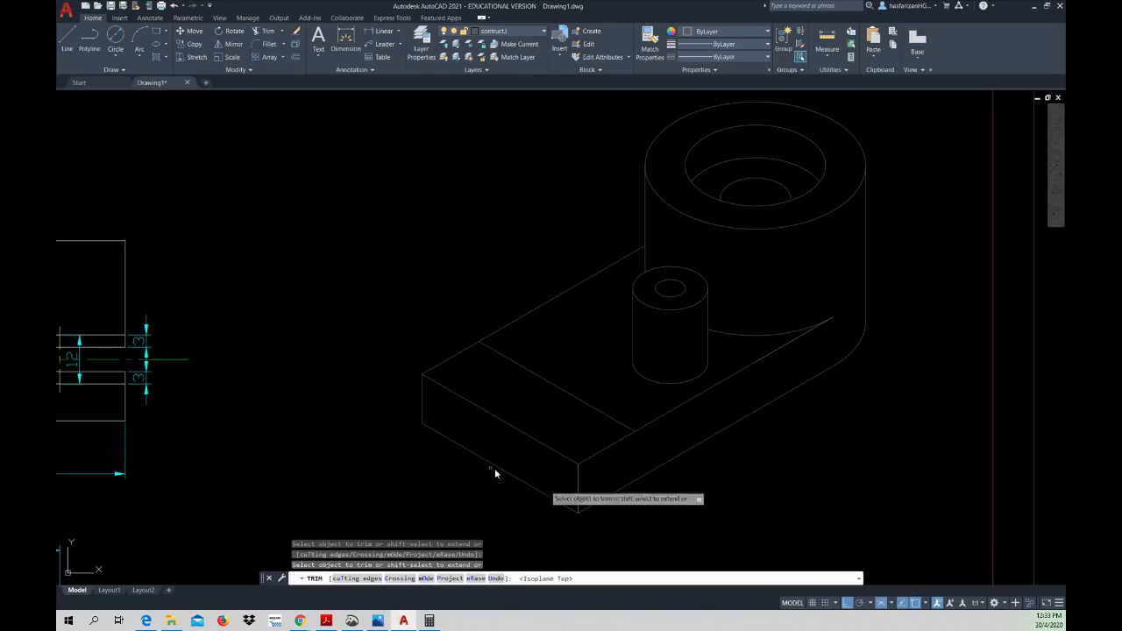
scroll(478, 463, "up", 2)
scroll(447, 457, "down", 3)
scroll(445, 445, "down", 1)
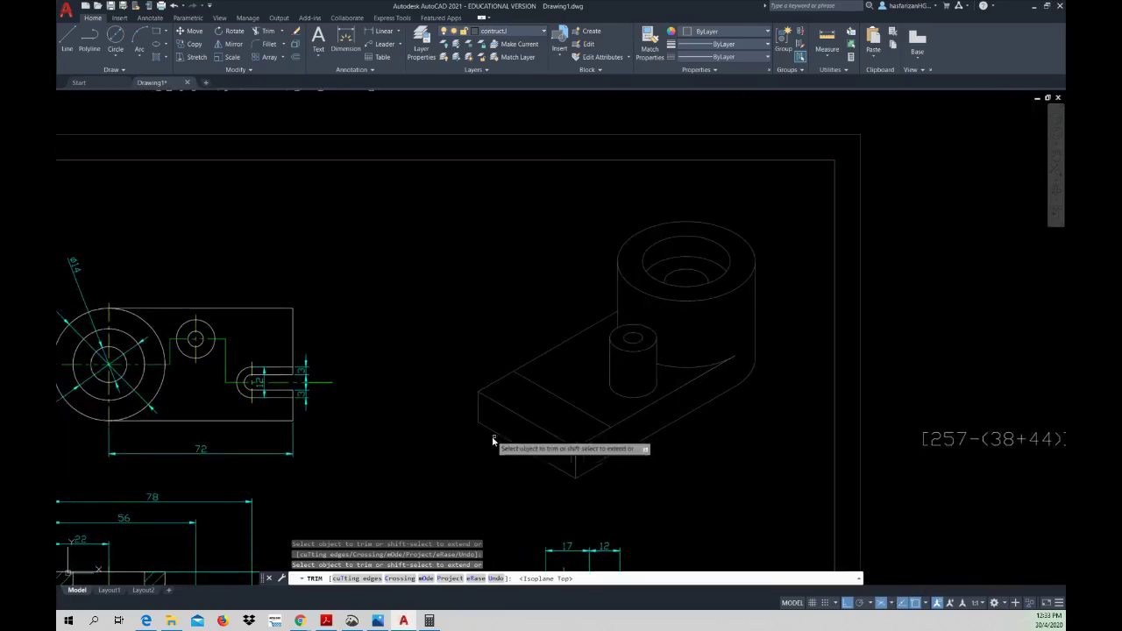
mouse_move(484, 441)
middle_mouse_down()
mouse_move(501, 313)
mouse_move(491, 356)
mouse_move(480, 333)
middle_mouse_up()
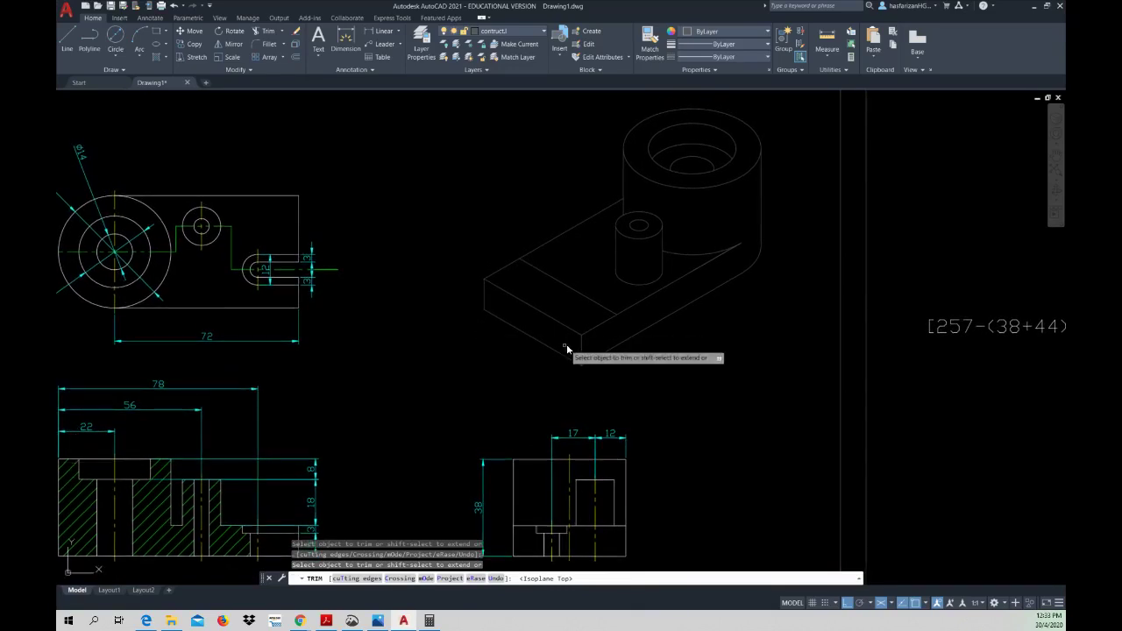
- Copy the block's long front top edge 29 units back across the top face
left_click(194, 44)
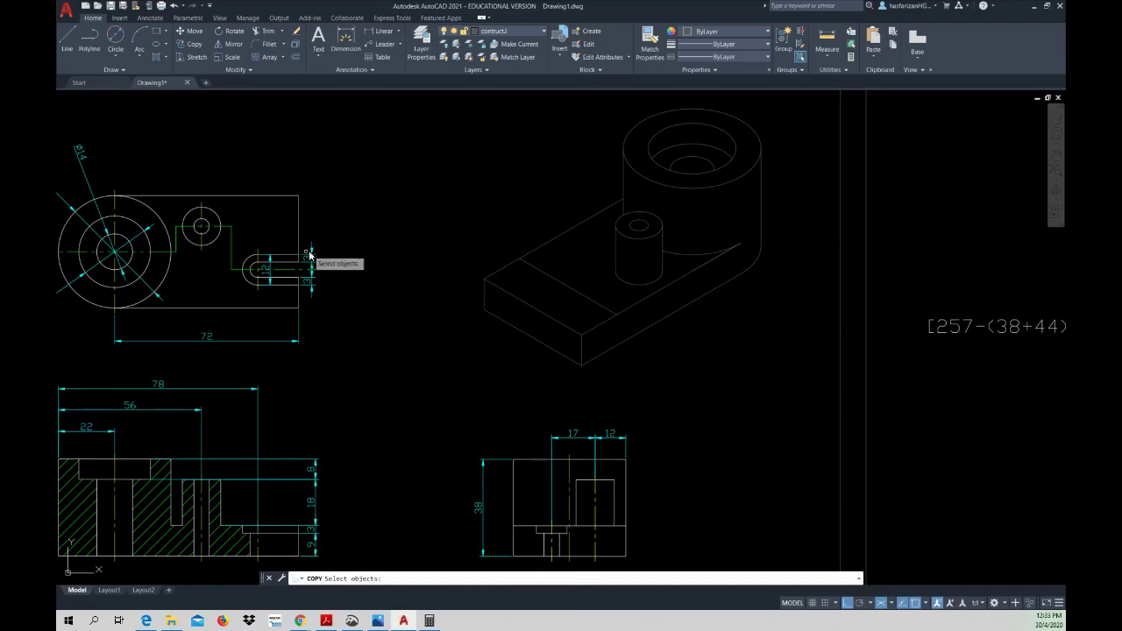
left_click(601, 324)
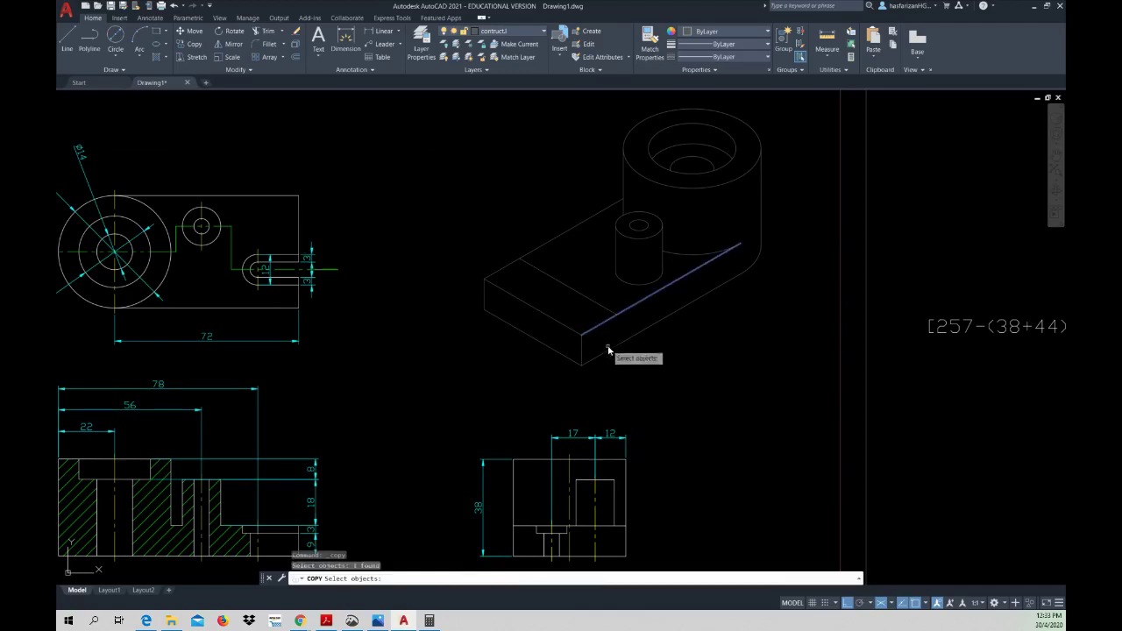
key("Return")
left_click(581, 335)
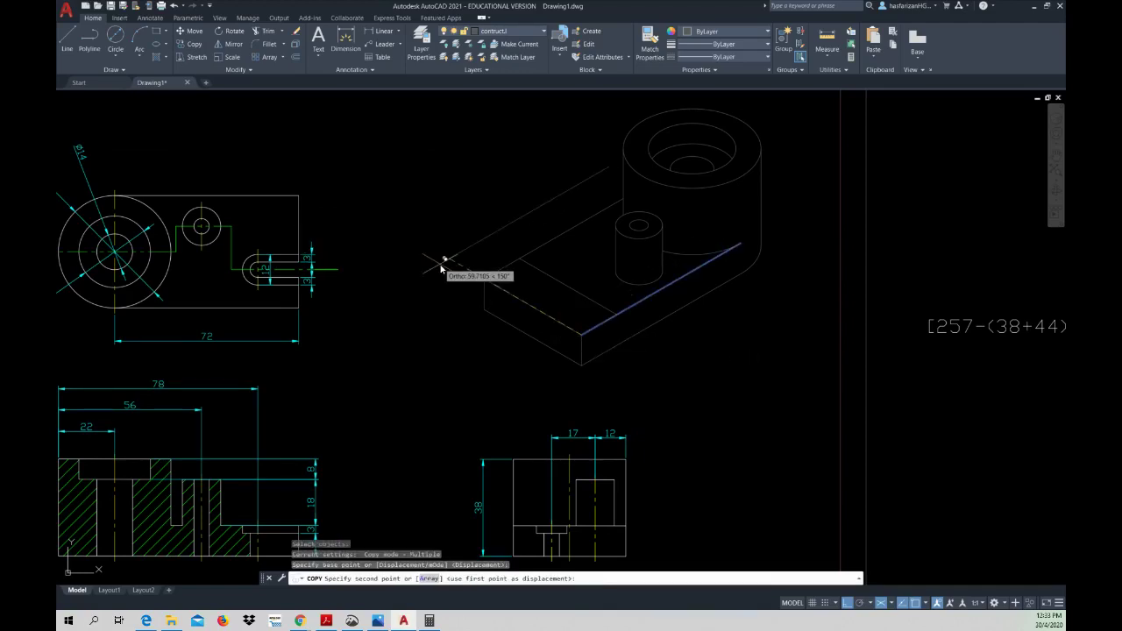
type("29")
key("Return")
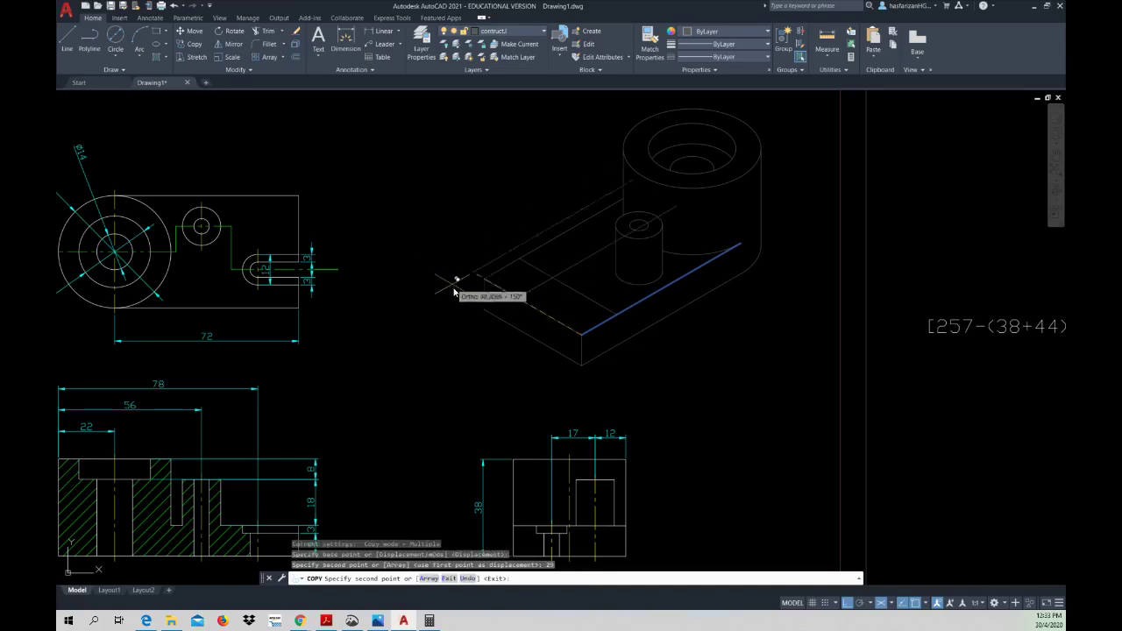
key("Escape")
scroll(553, 296, "up", 4)
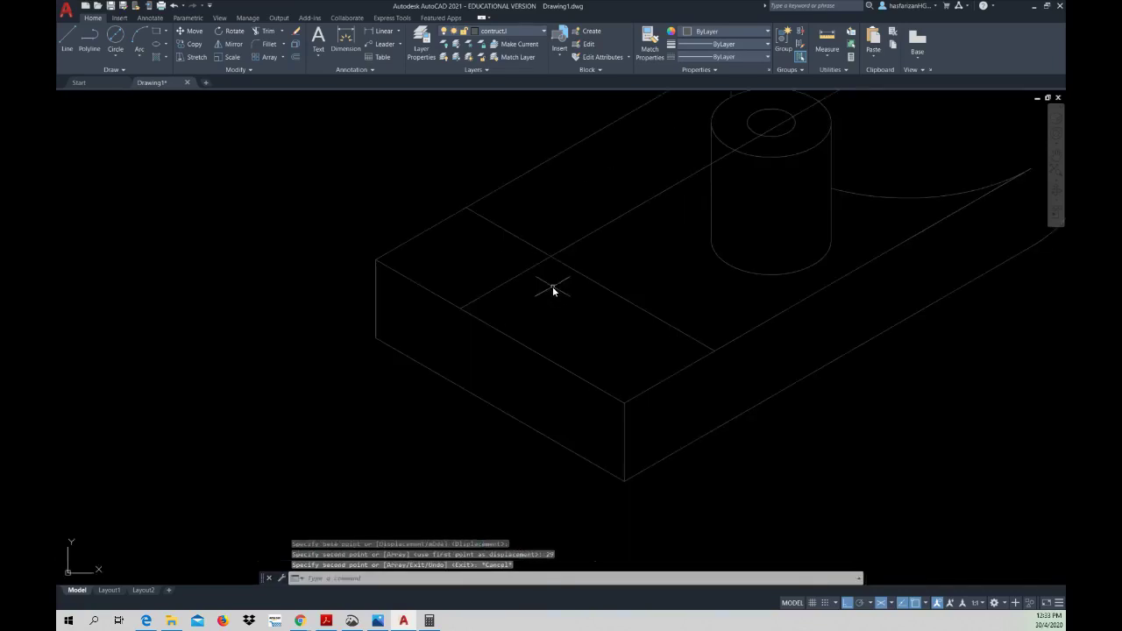
- Draw a 12-diameter isocircle on the top face near the block's front end
left_click(166, 45)
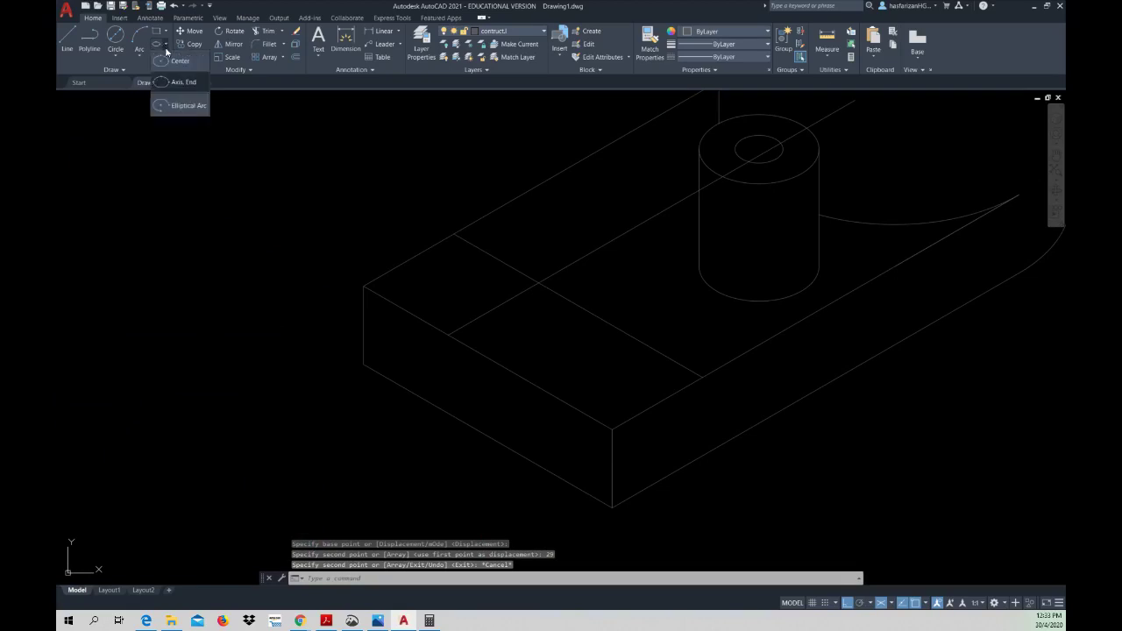
left_click(170, 82)
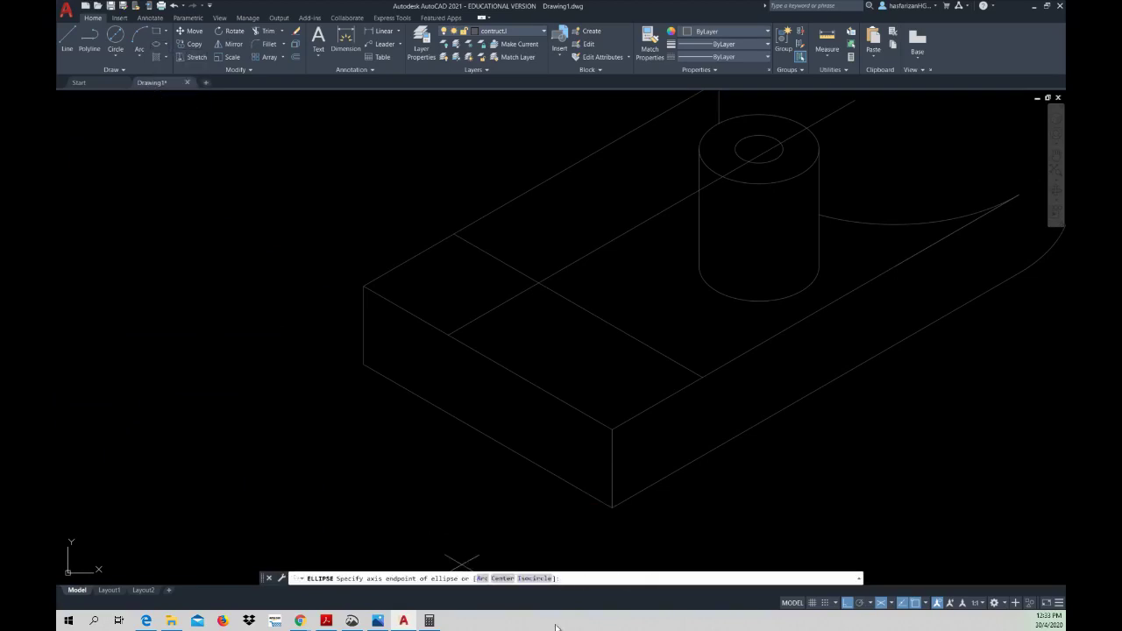
left_click(536, 579)
scroll(470, 484, "down", 3)
scroll(470, 484, "down", 2)
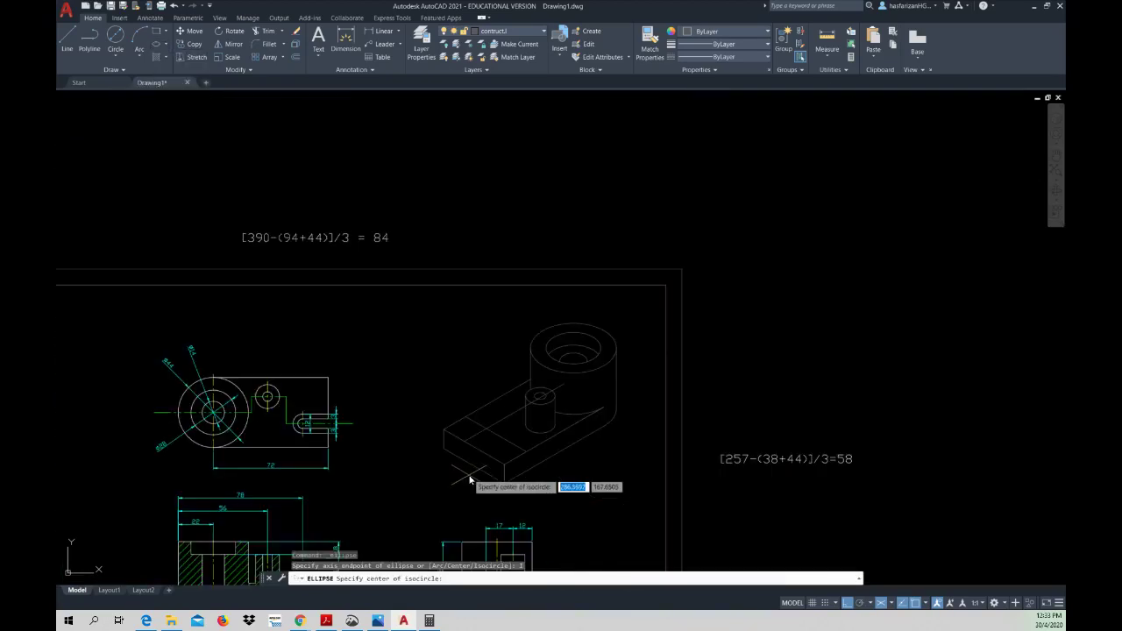
scroll(470, 481, "up", 4)
scroll(469, 480, "down", 2)
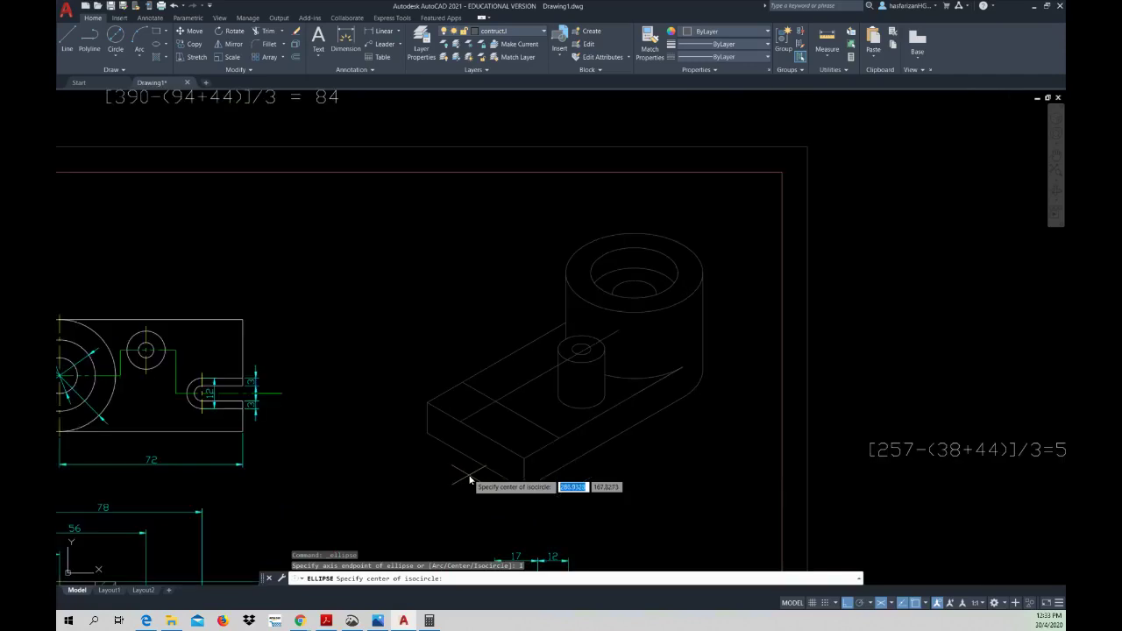
left_click(496, 402)
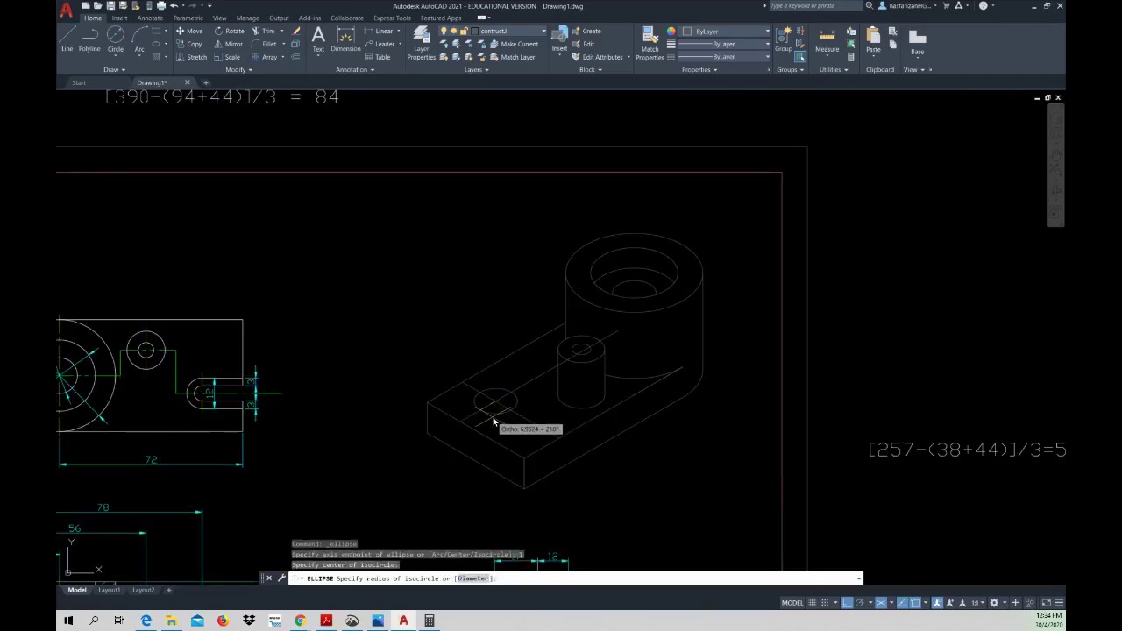
left_click(472, 578)
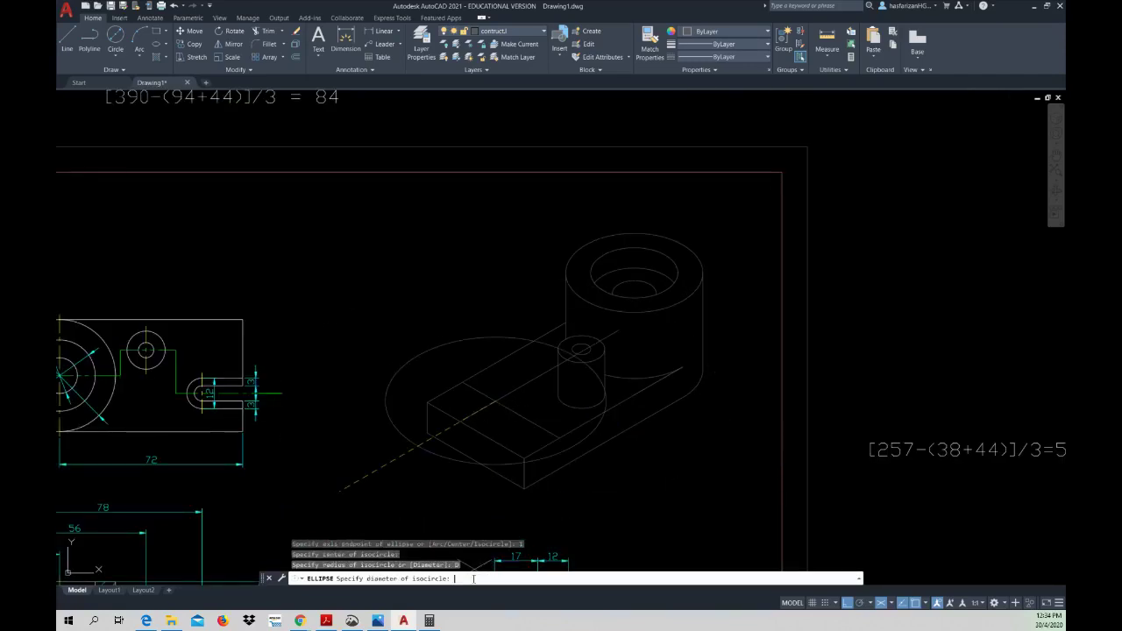
type("12")
key("Return")
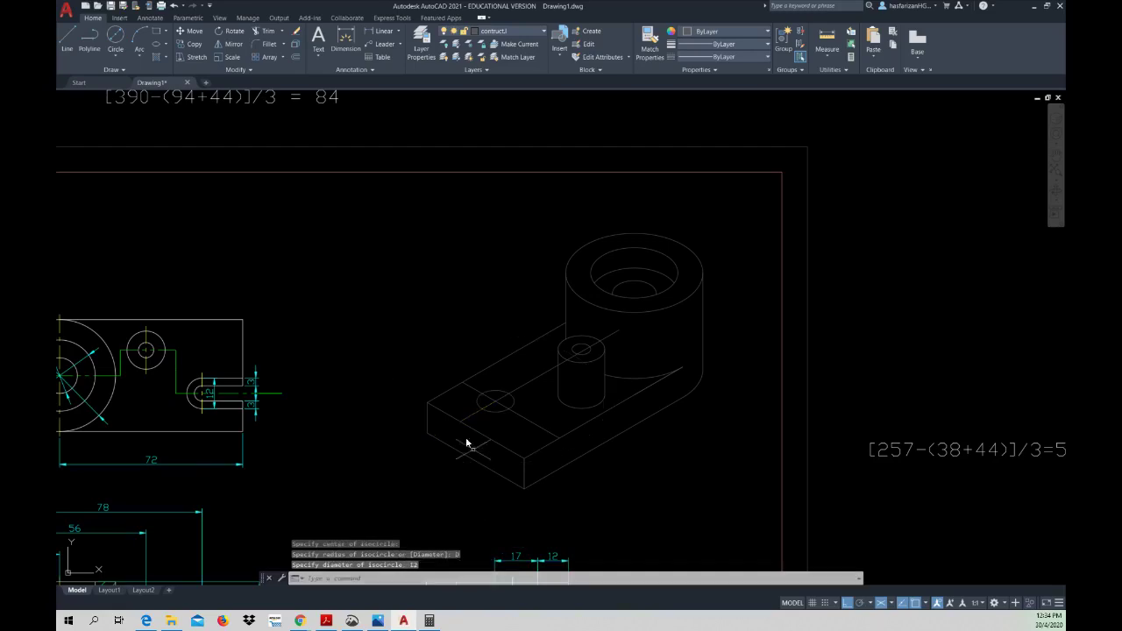
- Start a second isocircle concentric with the 12-diameter one, sized by diameter
right_click(424, 399)
left_click(439, 396)
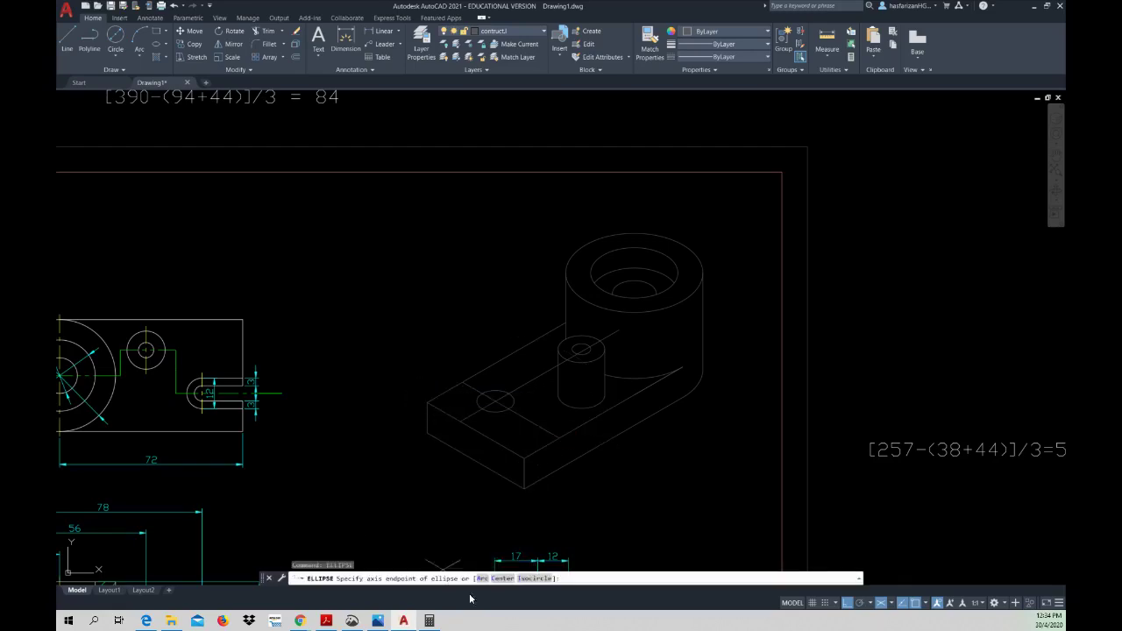
left_click(531, 579)
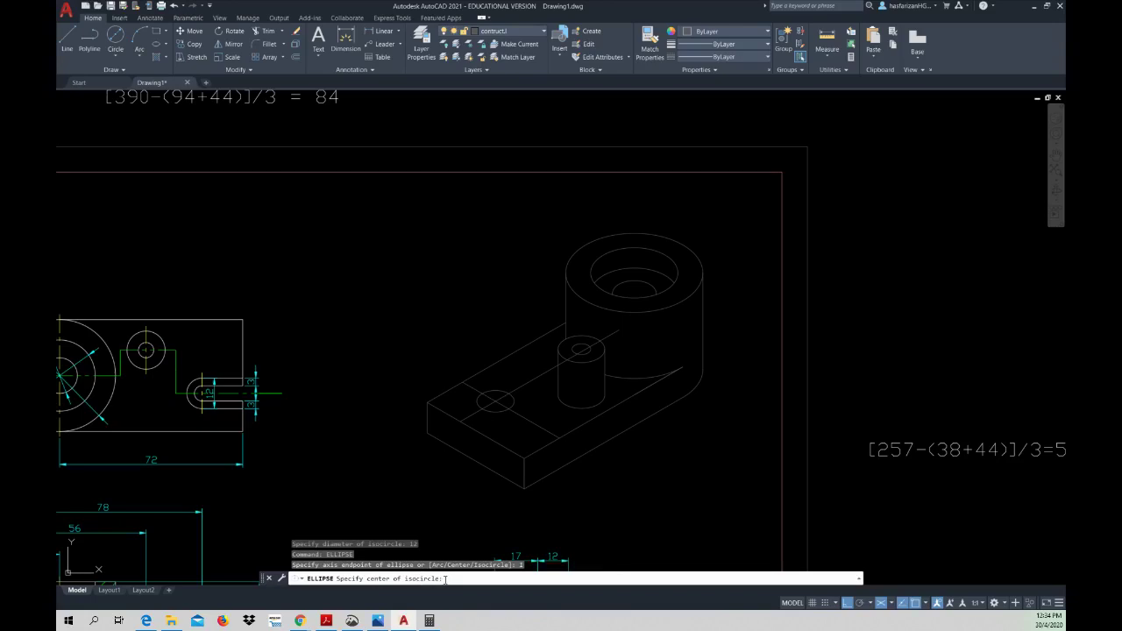
left_click(494, 400)
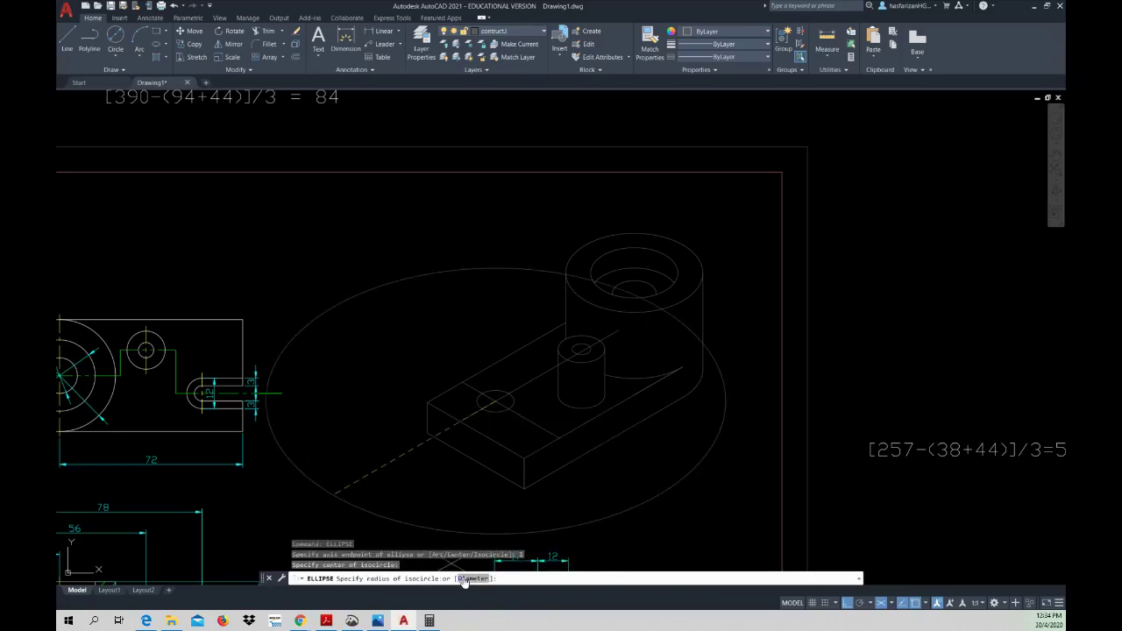
left_click(470, 580)
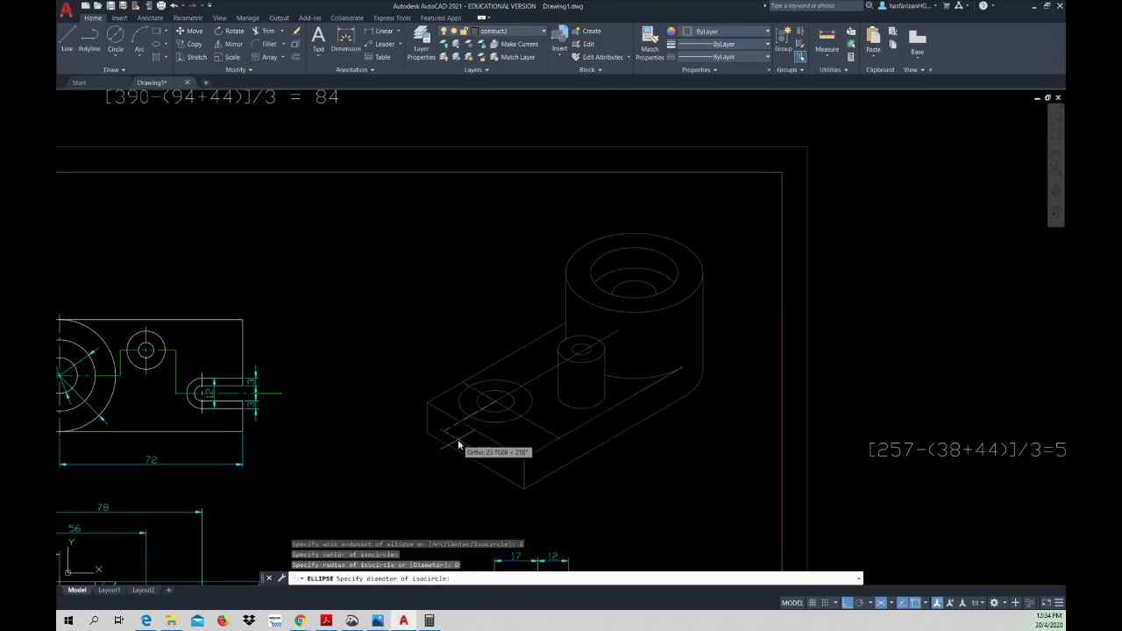
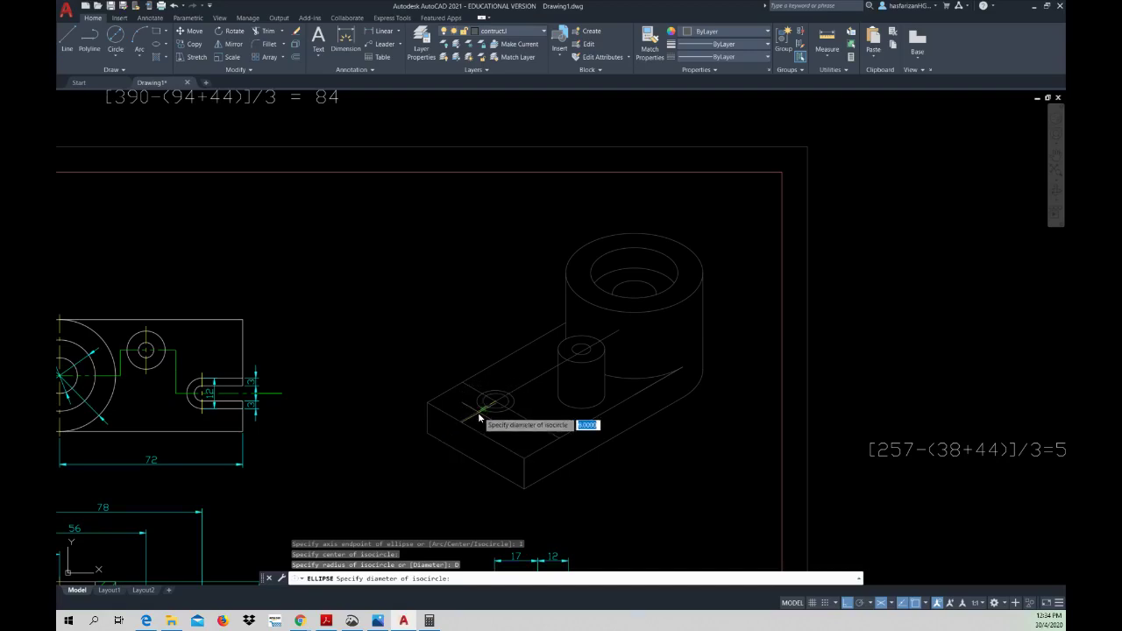
- Complete the hole's inner isocircle with a diameter of 6
type("6")
key("Return")
scroll(508, 405, "down", 1)
scroll(515, 413, "up", 3)
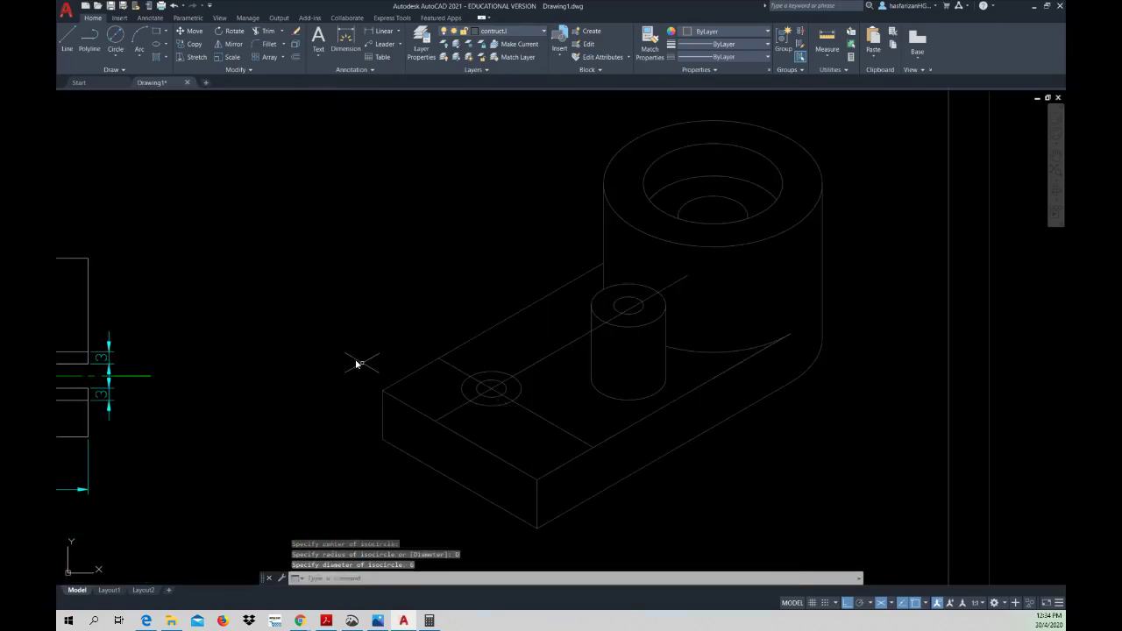
- Copy the hole's centre line to three parallel positions across the base top
left_click(196, 44)
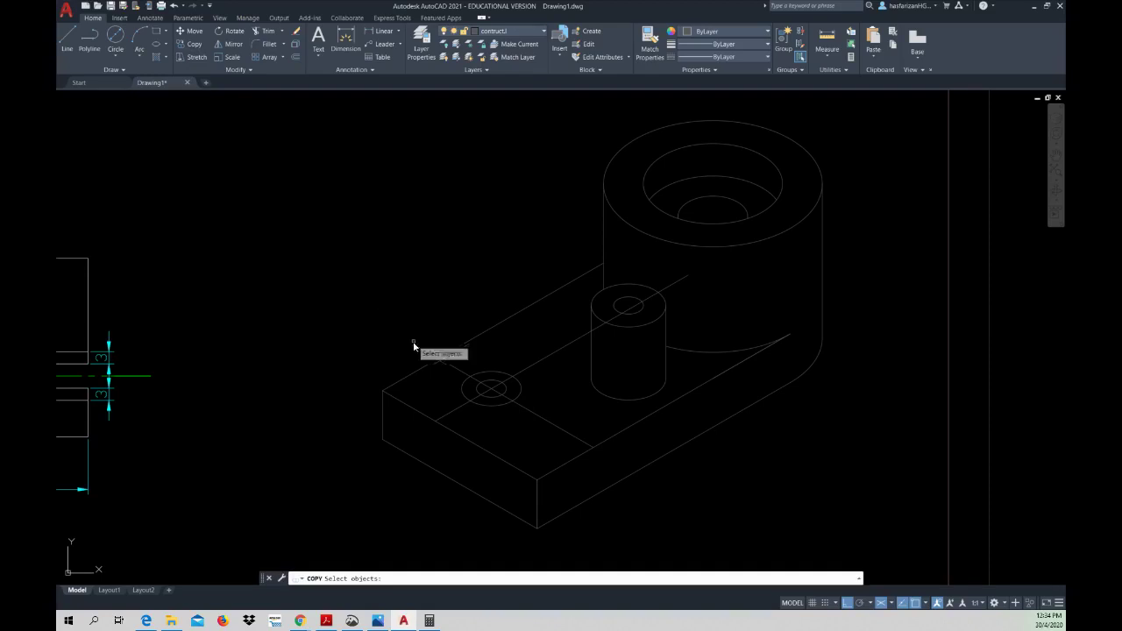
left_click(453, 412)
key("Return")
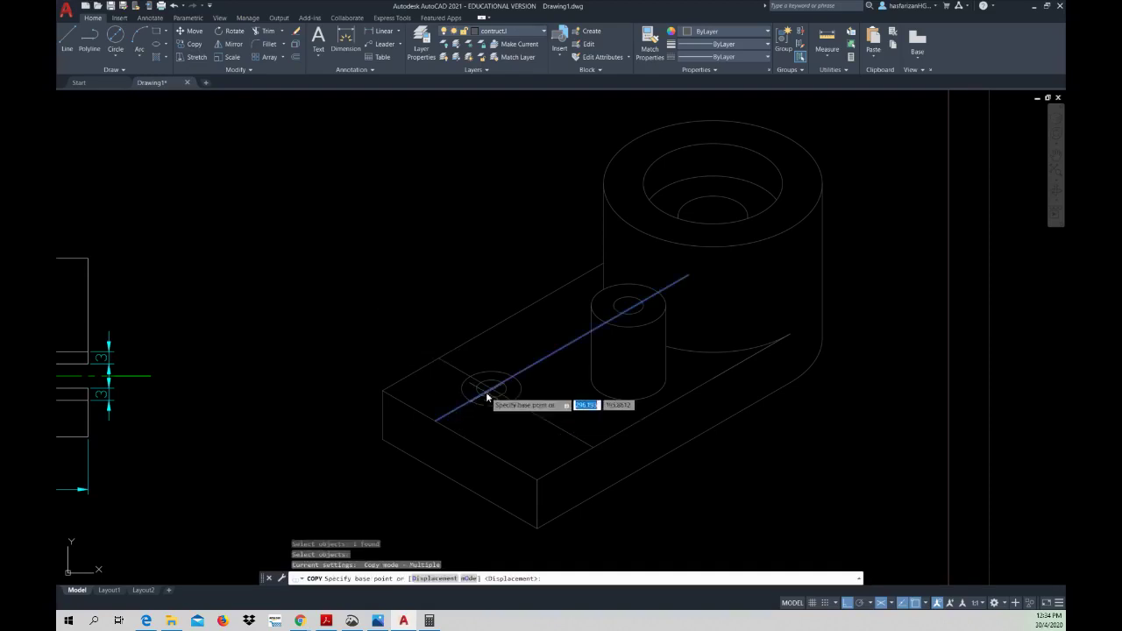
left_click(492, 391)
left_click(484, 396)
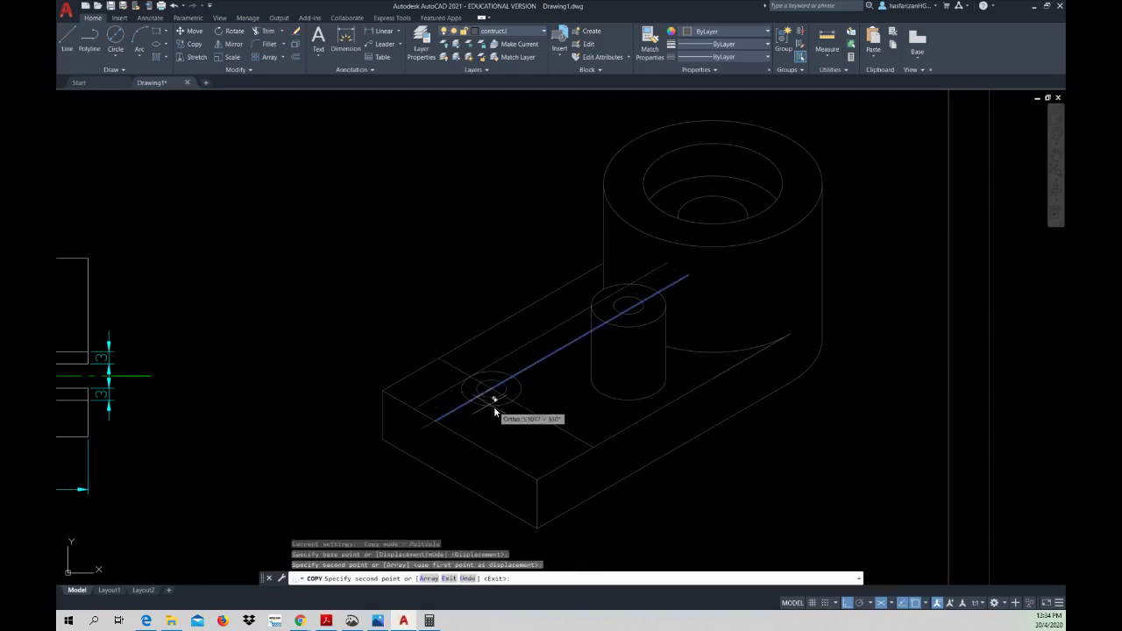
left_click(510, 401)
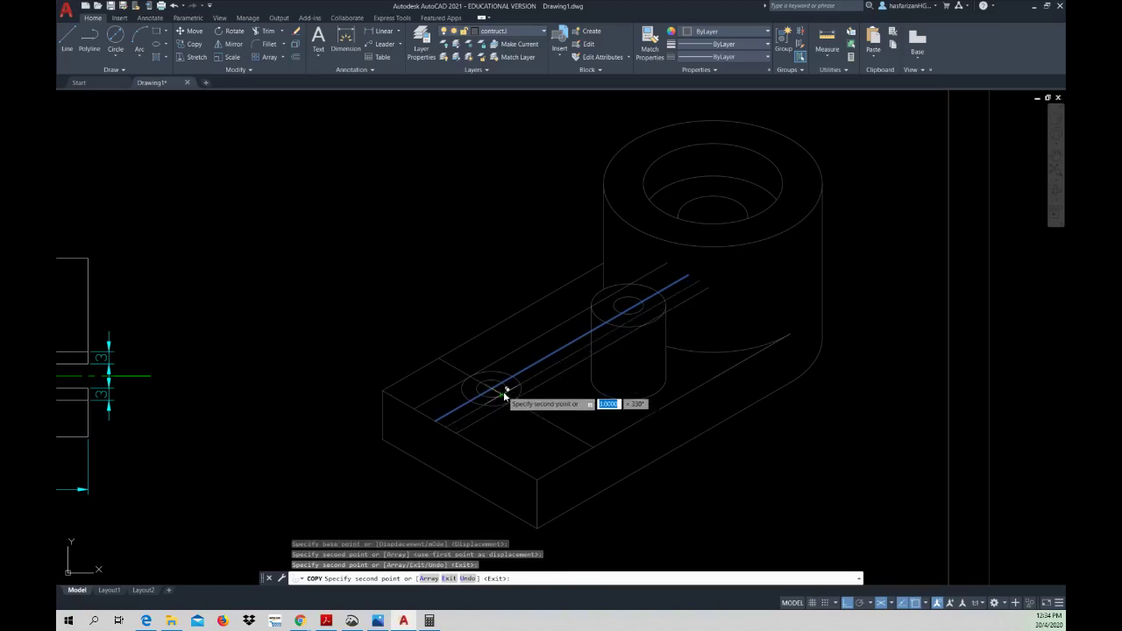
left_click(505, 395)
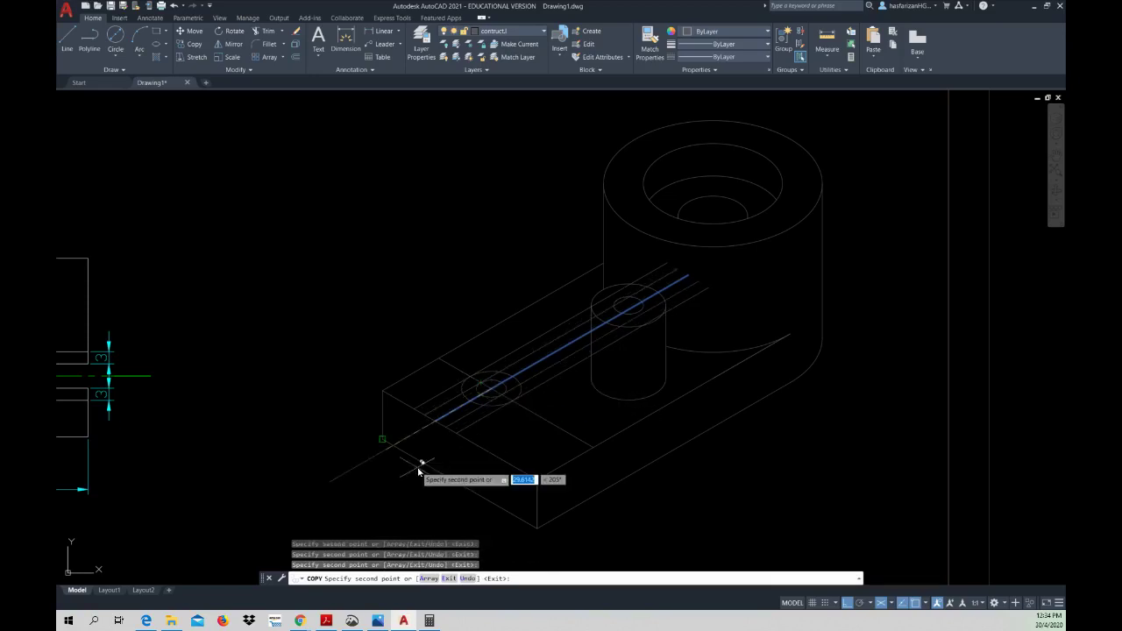
key("Escape")
key("Escape")
scroll(500, 382, "up", 4)
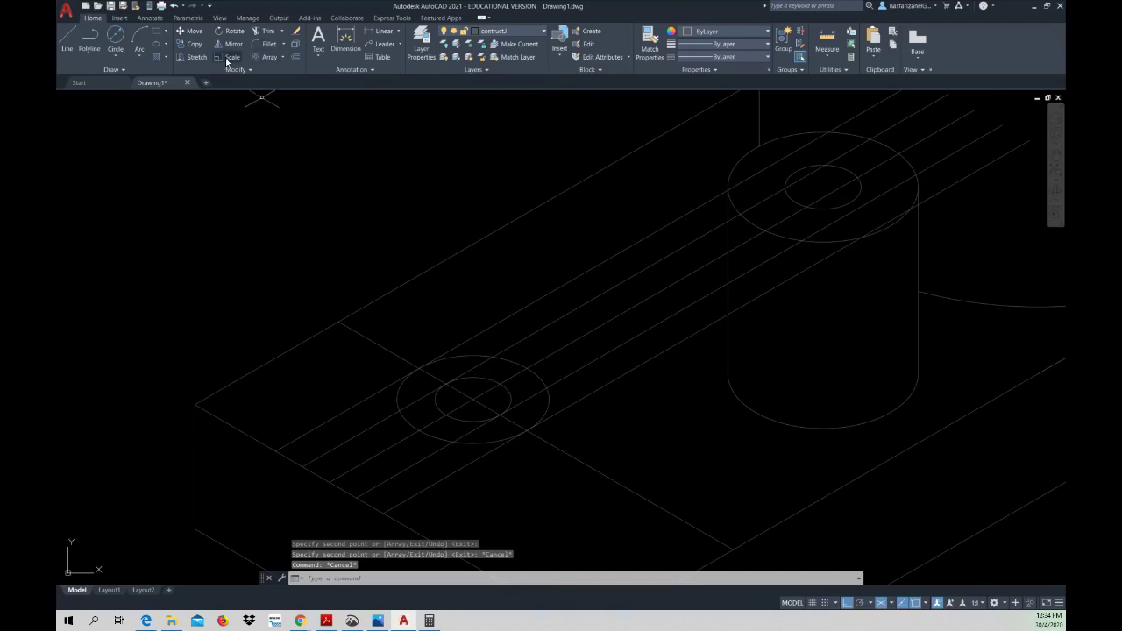
- Set the right isoplane and copy the 6-diameter inner circle 3 units directly below itself
left_click(891, 603)
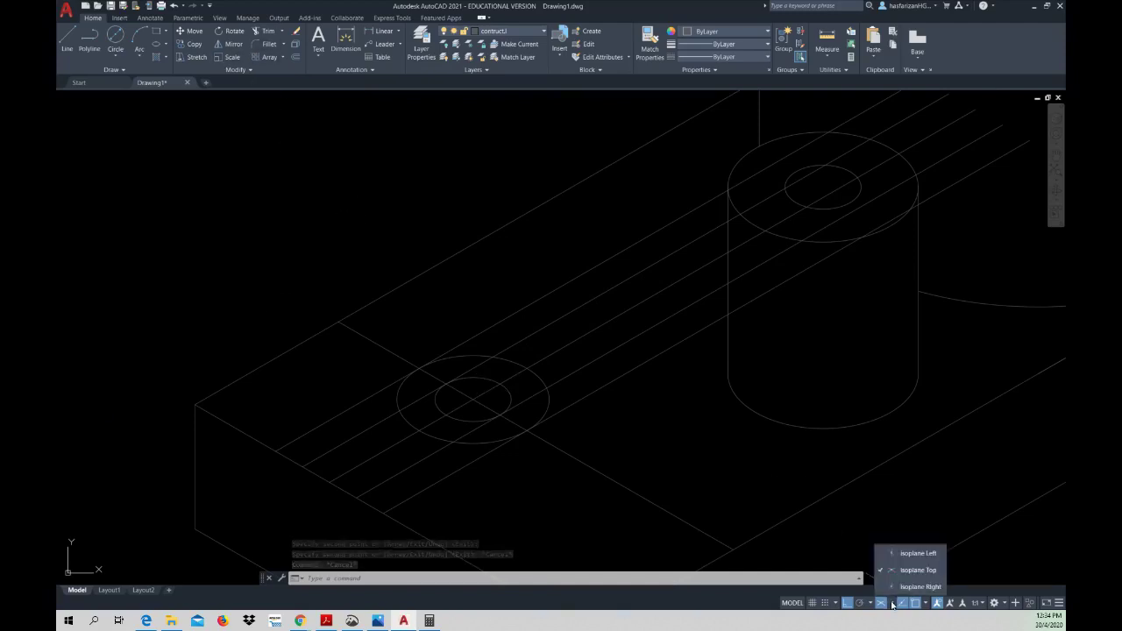
left_click(920, 587)
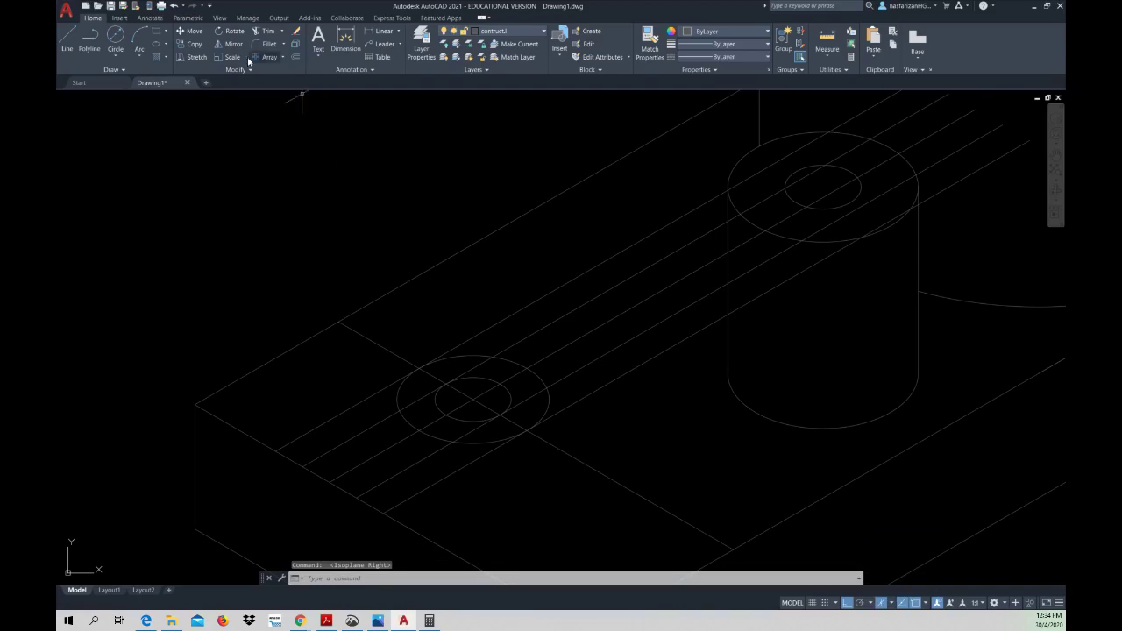
left_click(192, 46)
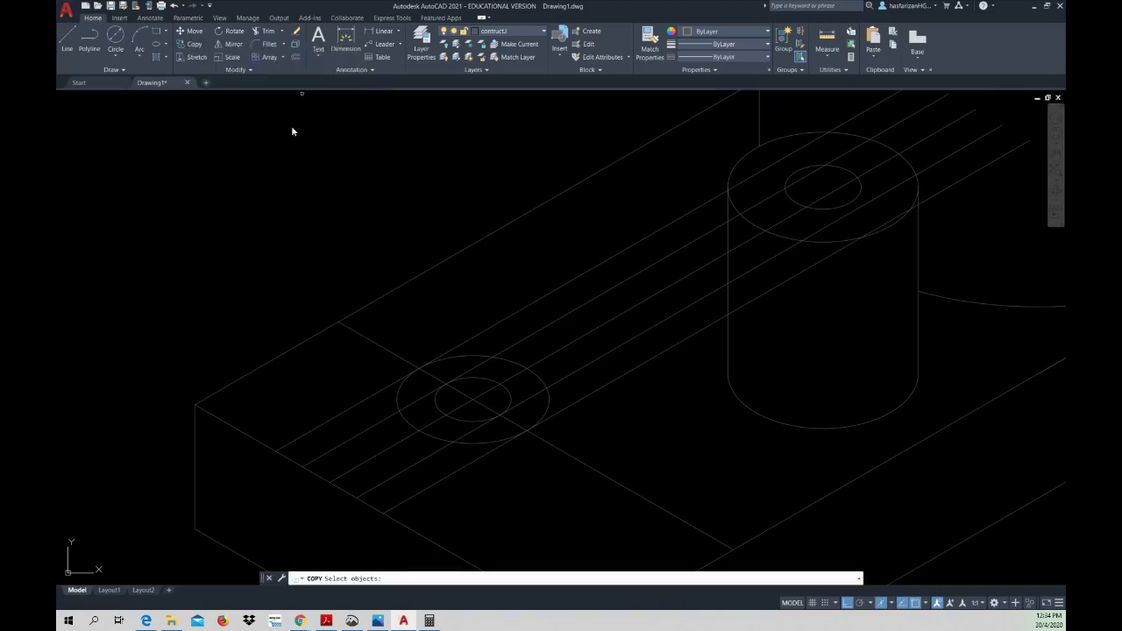
left_click(473, 422)
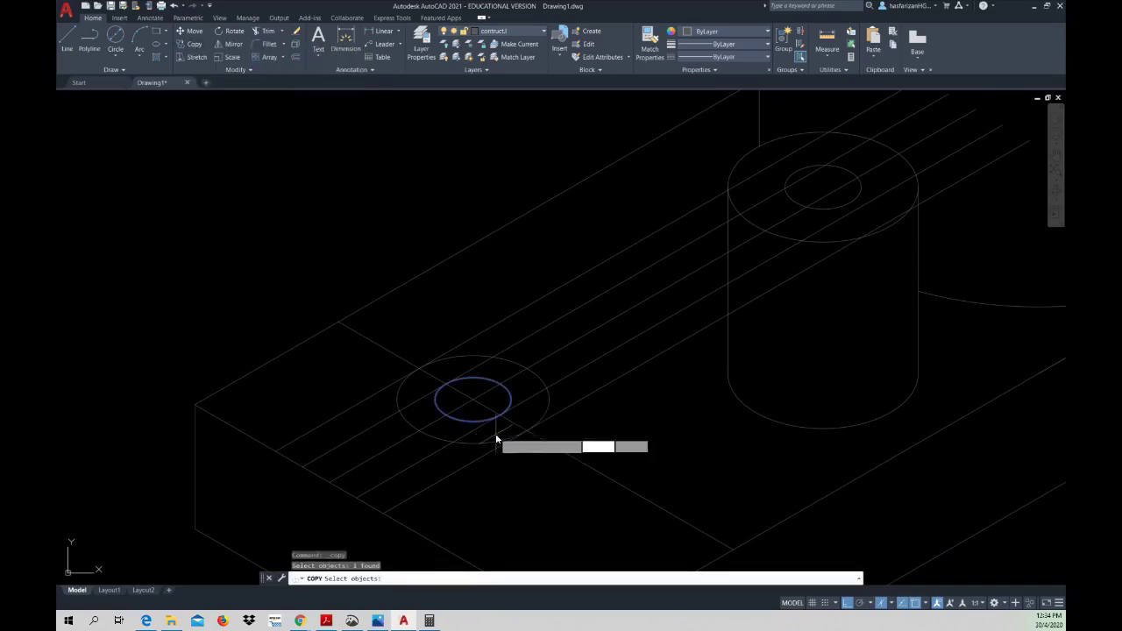
key("Return")
left_click(473, 404)
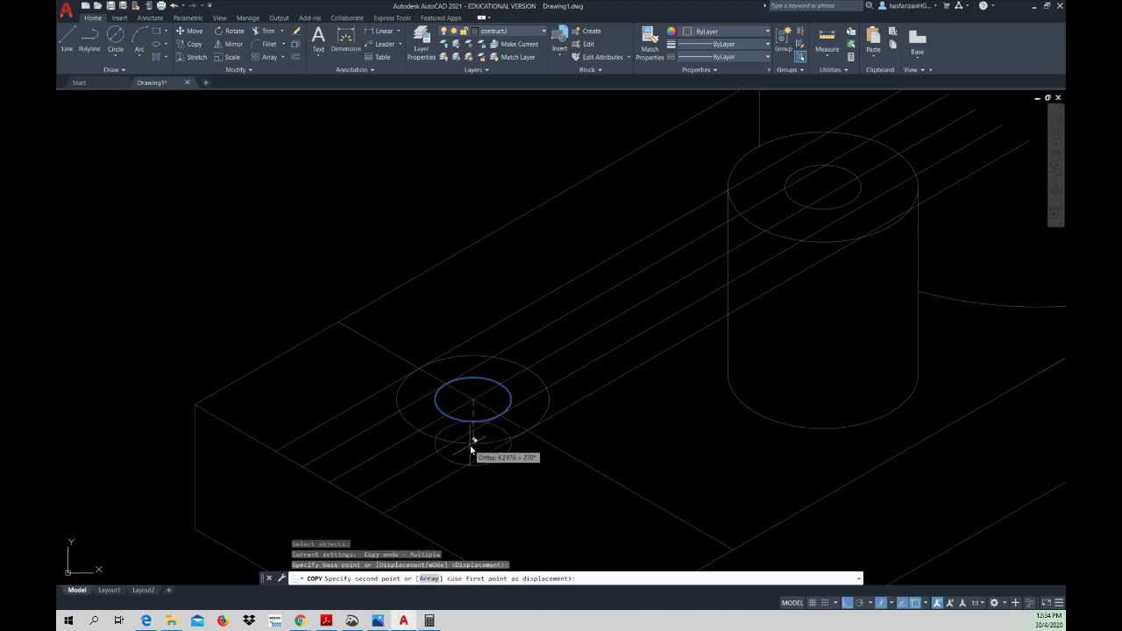
type("3")
key("Return")
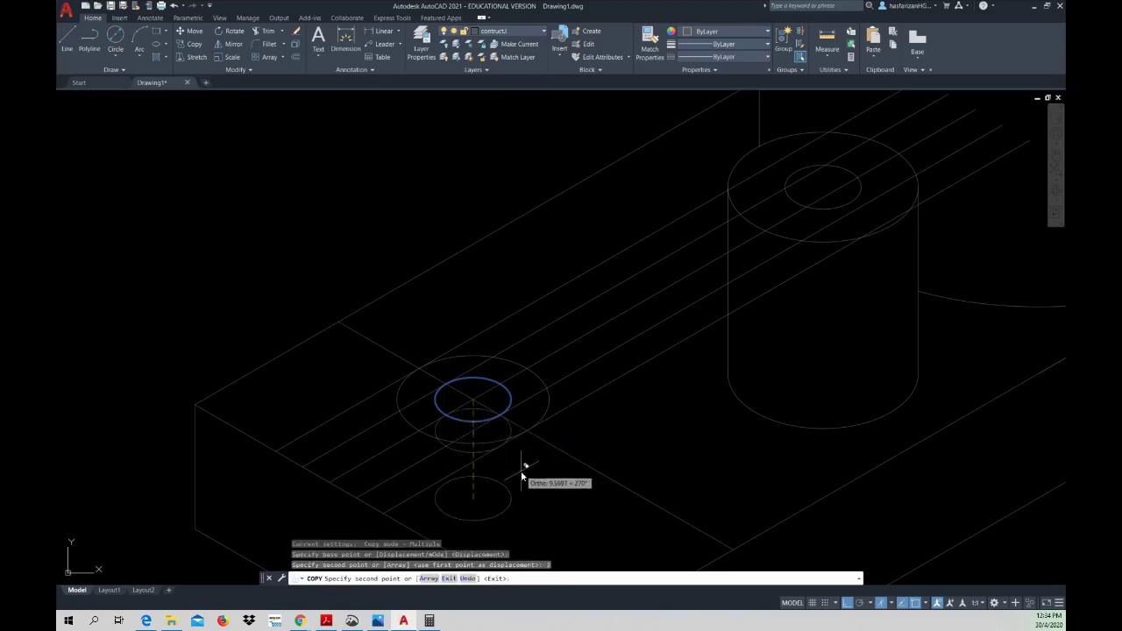
key("Escape")
right_click(376, 431)
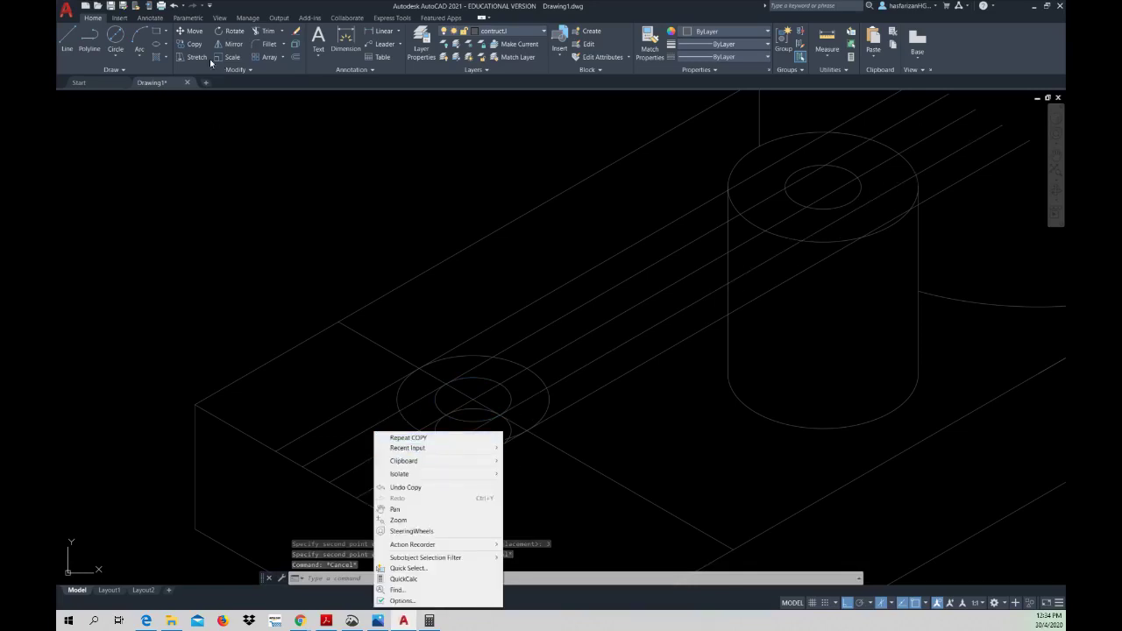
left_click(195, 32)
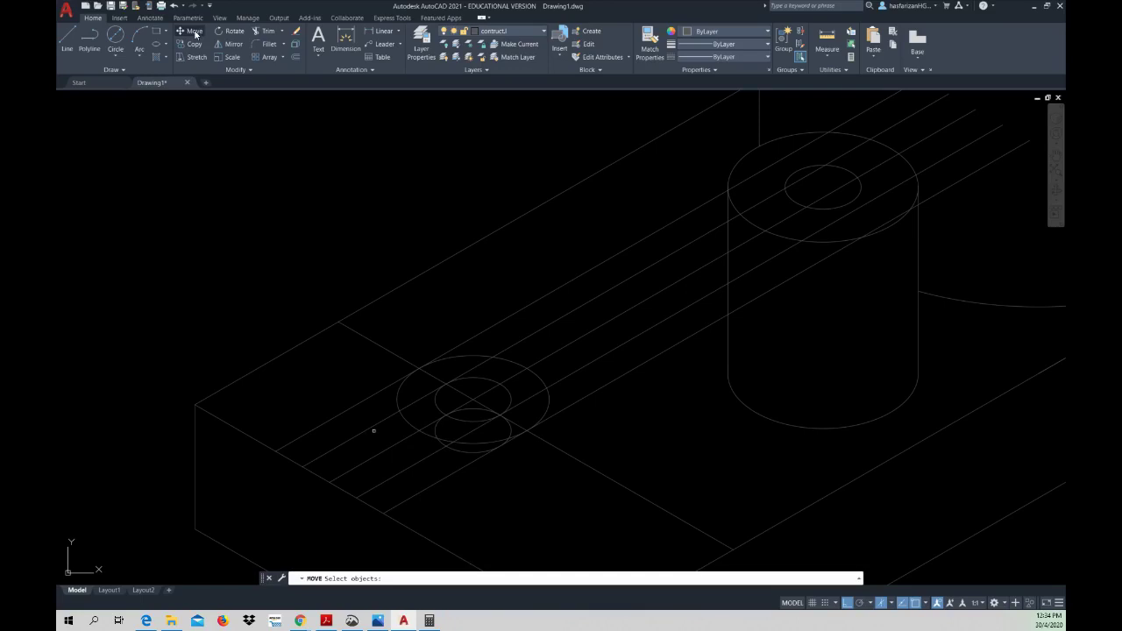
- Move three of the parallel lines on the base top 3 units down
left_click(374, 431)
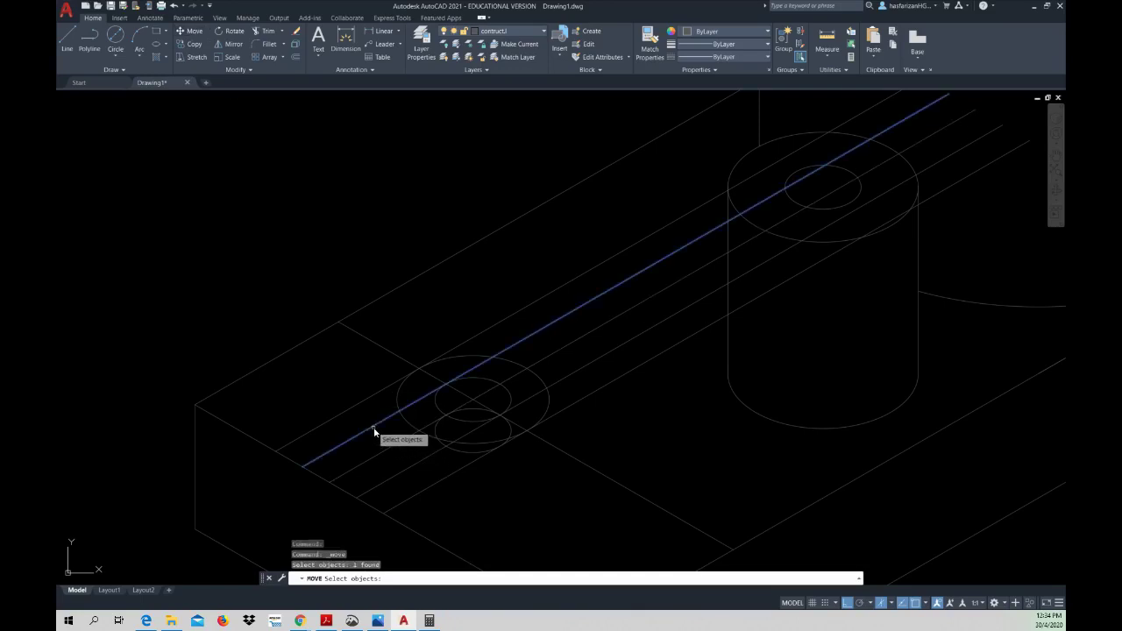
left_click(396, 472)
left_click(390, 478)
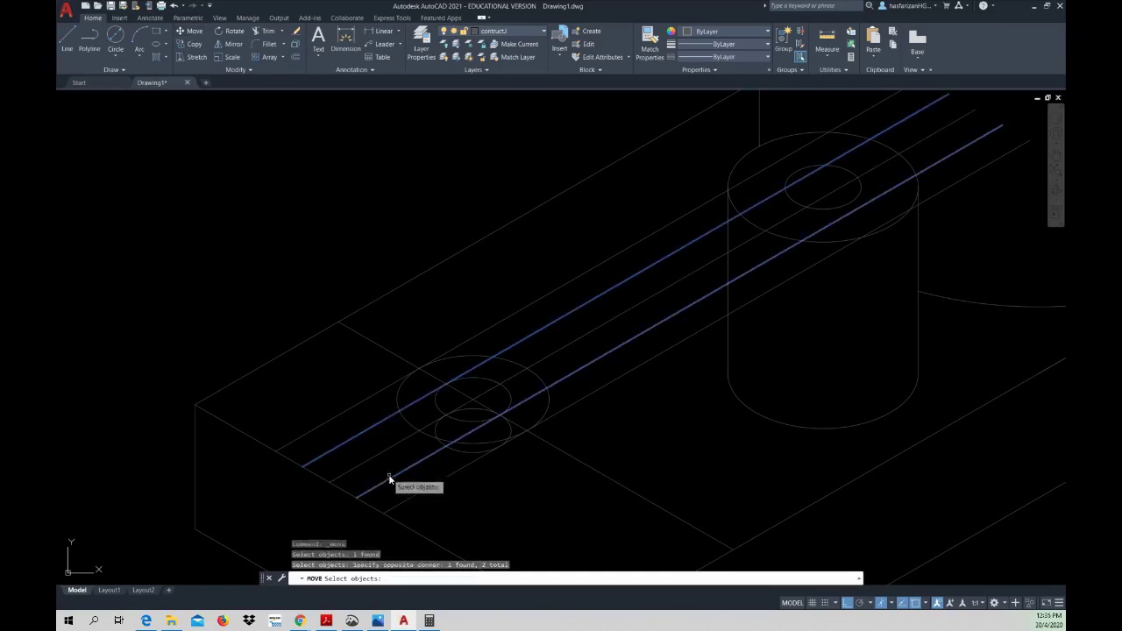
left_click(367, 463)
key("Return")
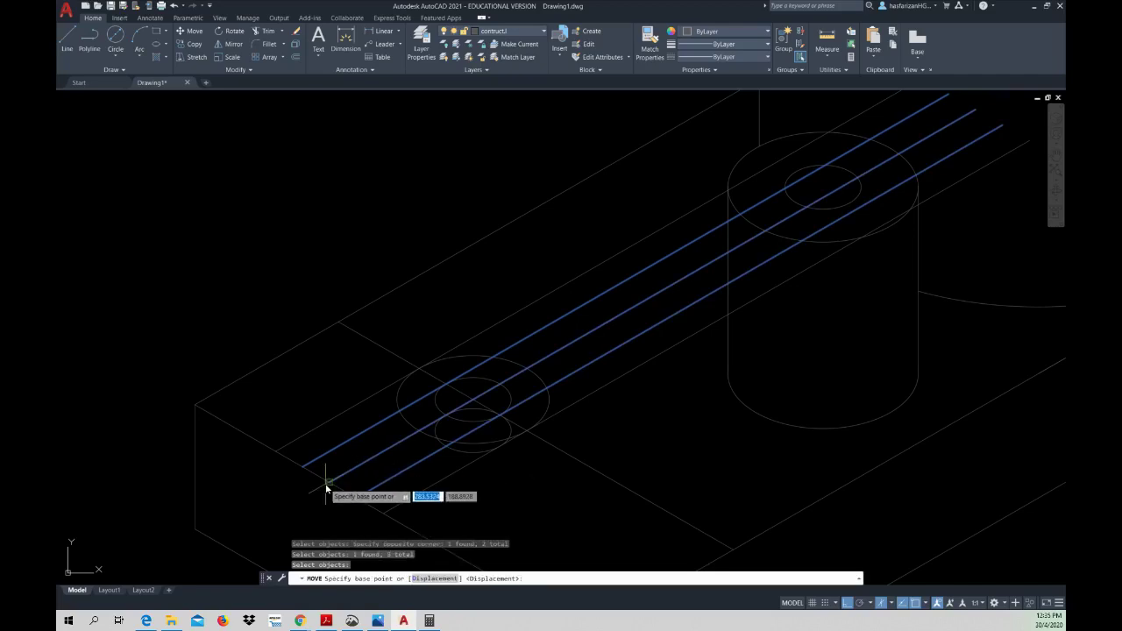
left_click(326, 482)
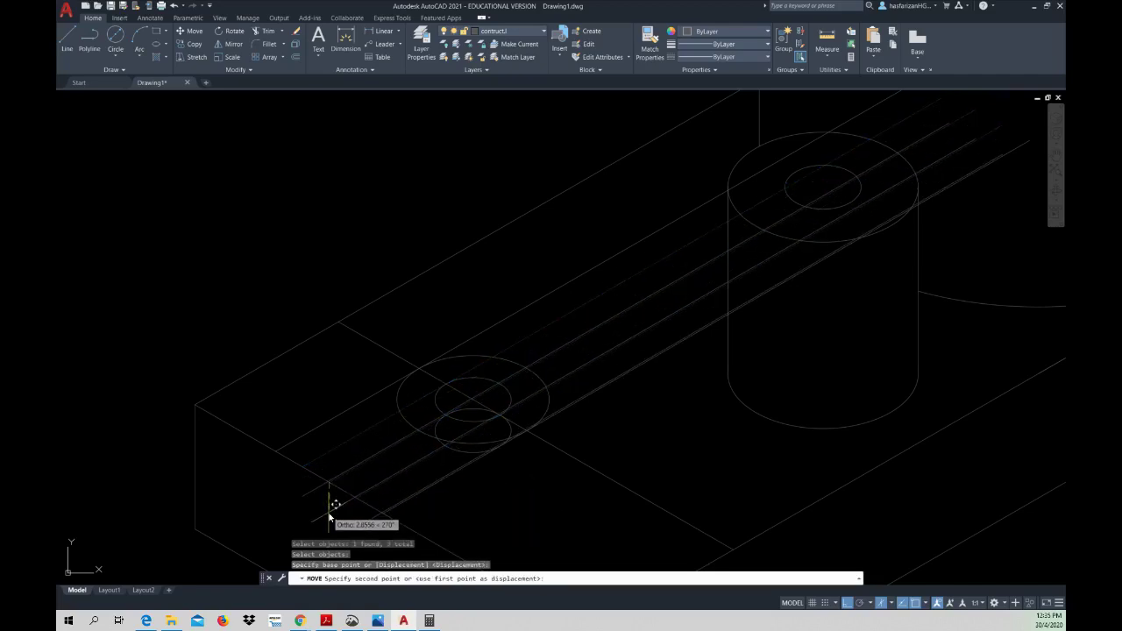
type("3")
key("Return")
- Copy the base's long front top edge 3 units below itself
middle_click_drag(383, 500, 383, 416)
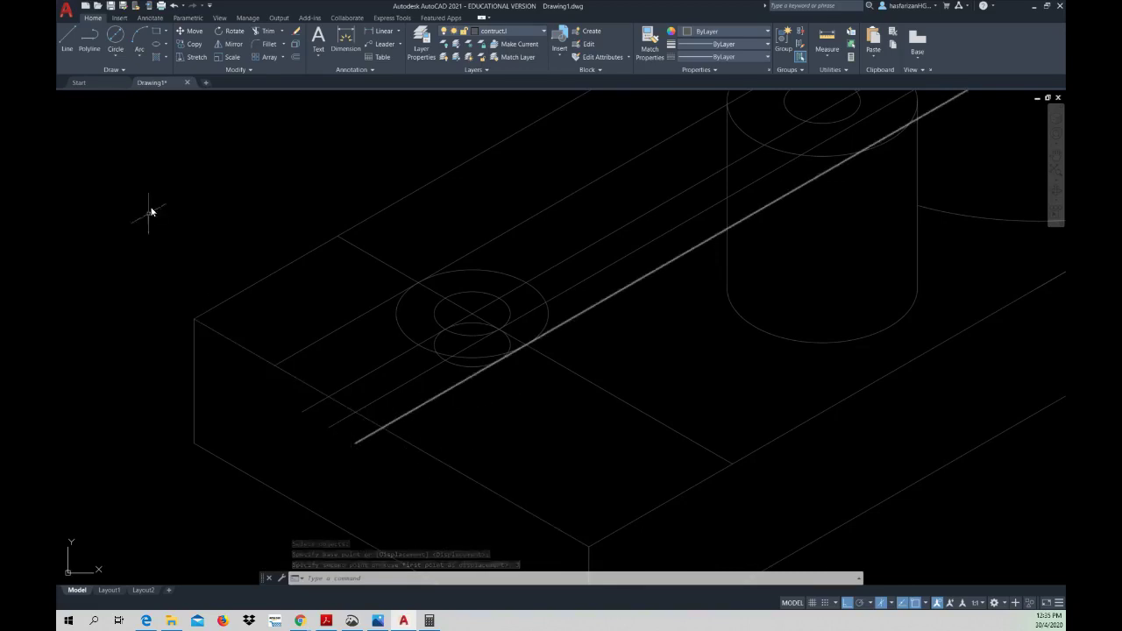
left_click(195, 47)
left_click(312, 392)
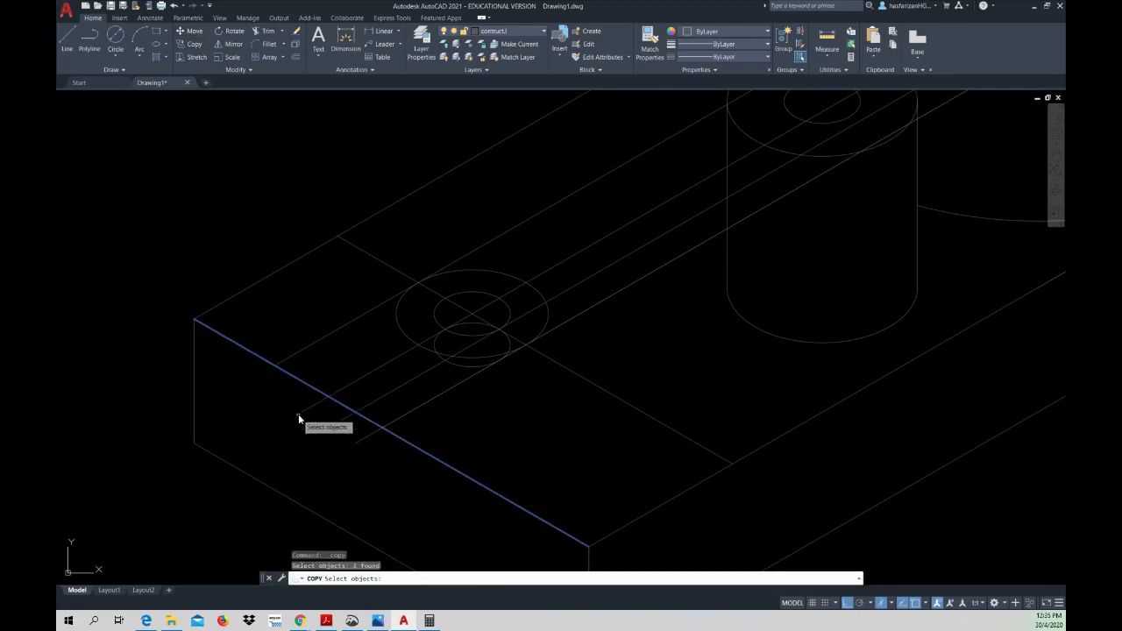
key("Return")
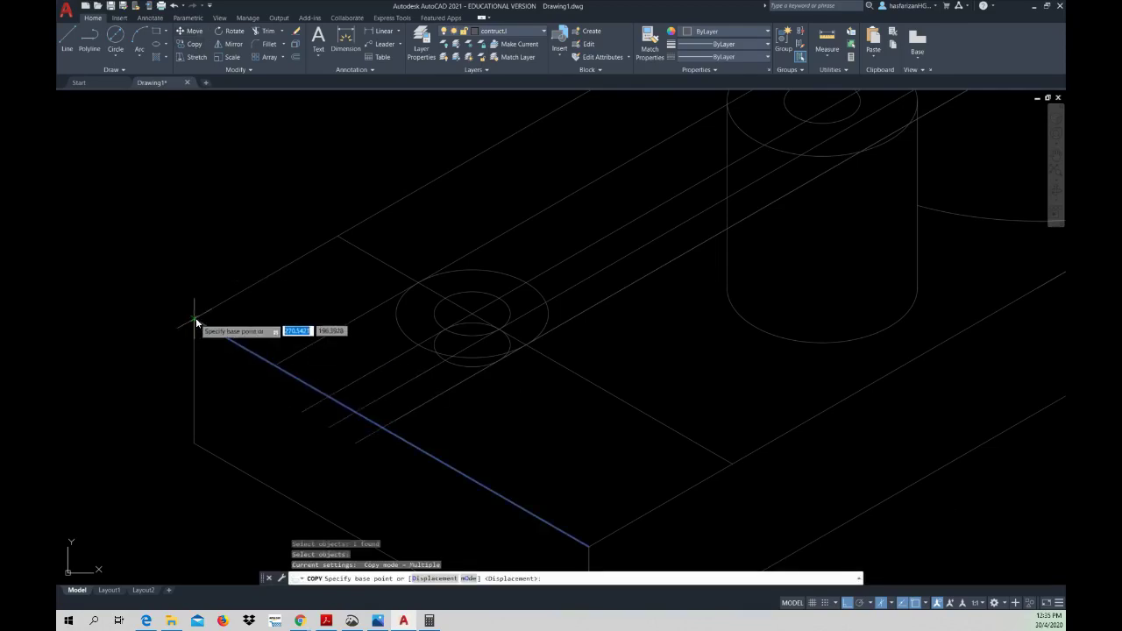
left_click(196, 324)
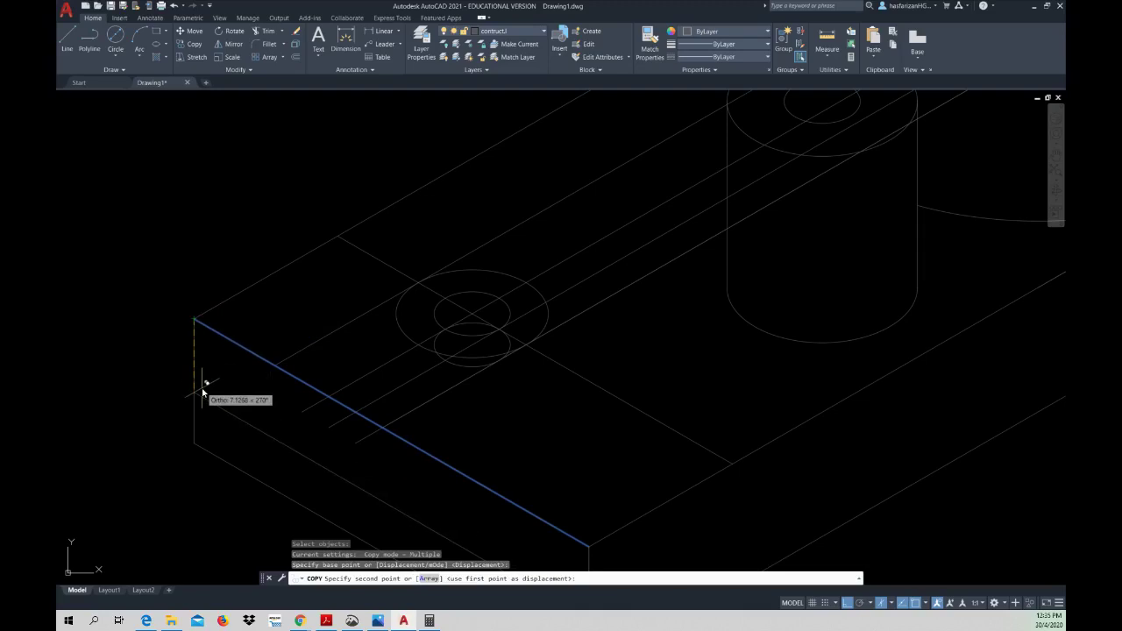
type("3")
key("Return")
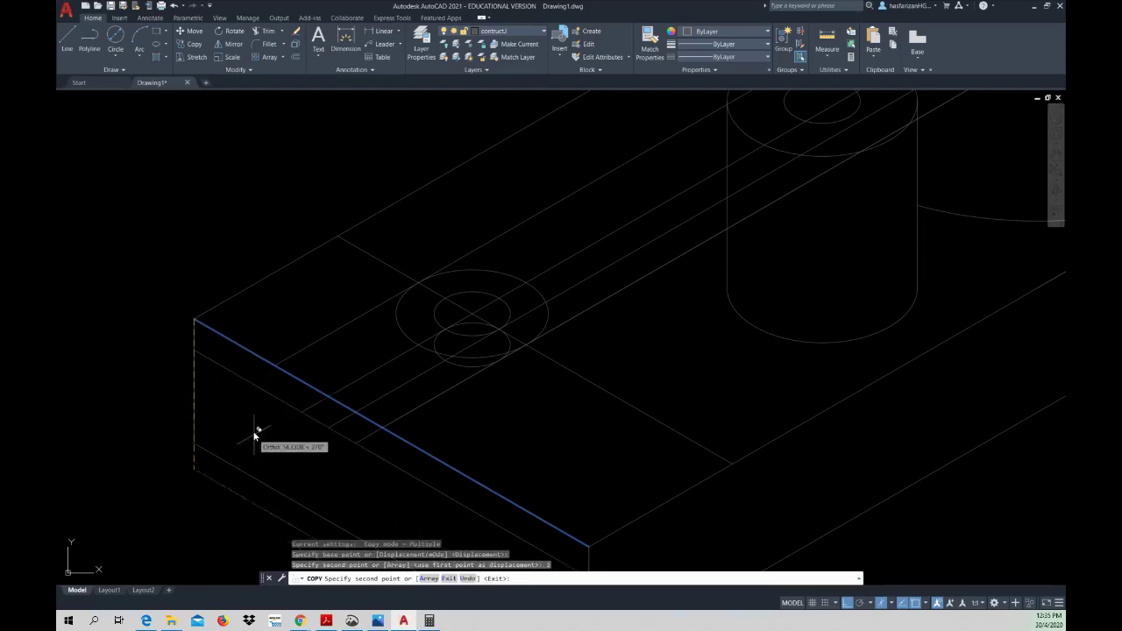
key("Escape")
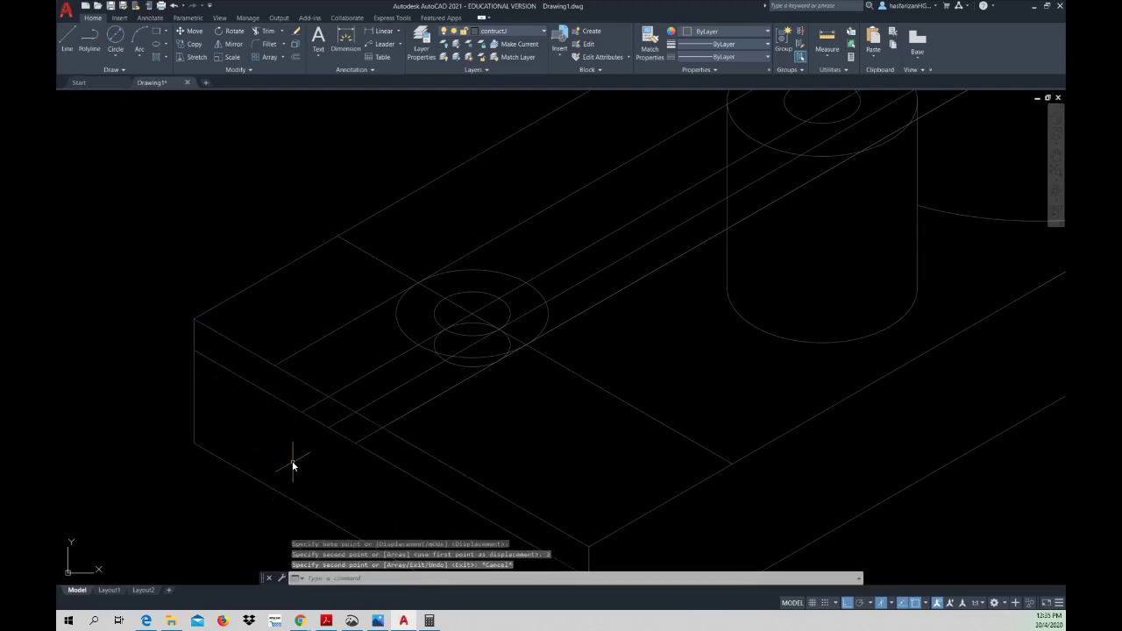
- Trim away part of the hole's large circle
left_click(263, 30)
left_click(405, 300)
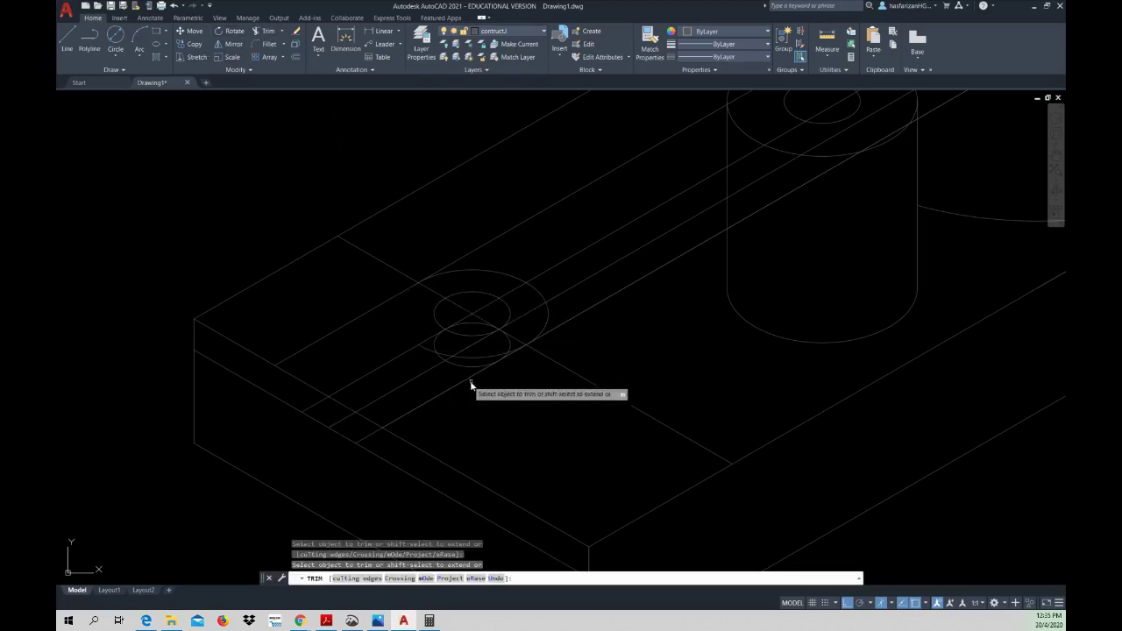
scroll(486, 358, "up", 4)
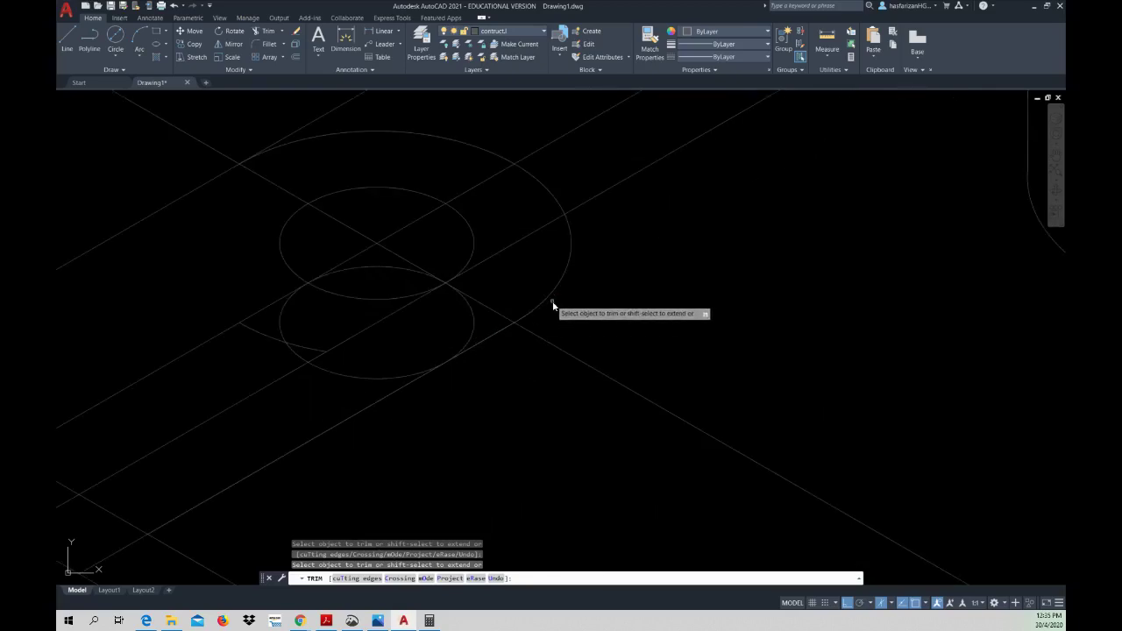
scroll(549, 301, "down", 4)
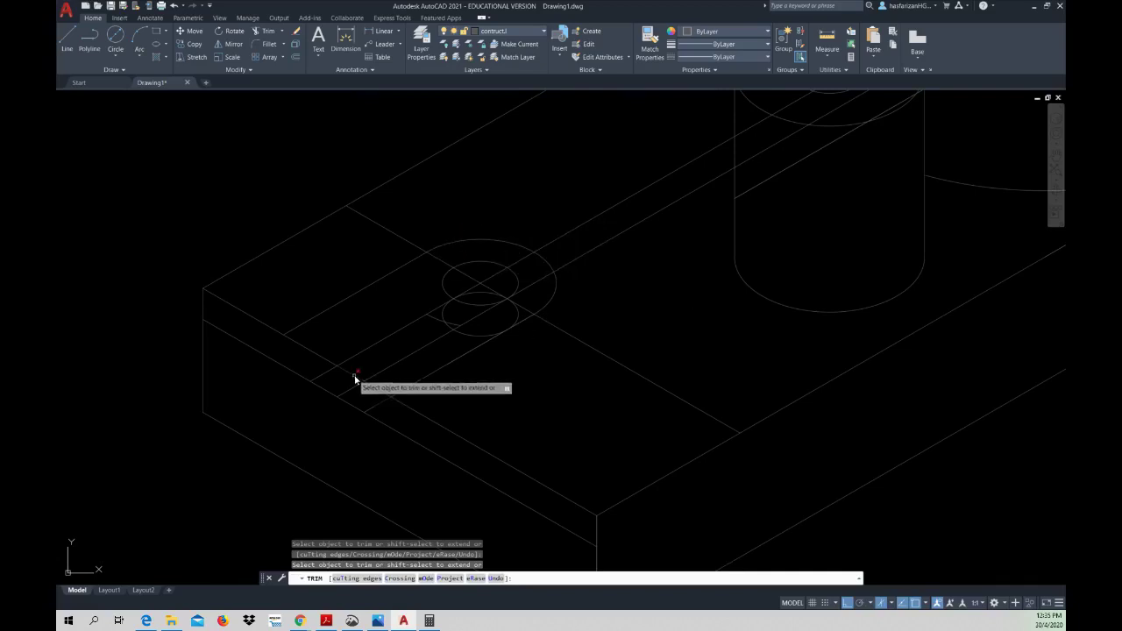
key("Escape")
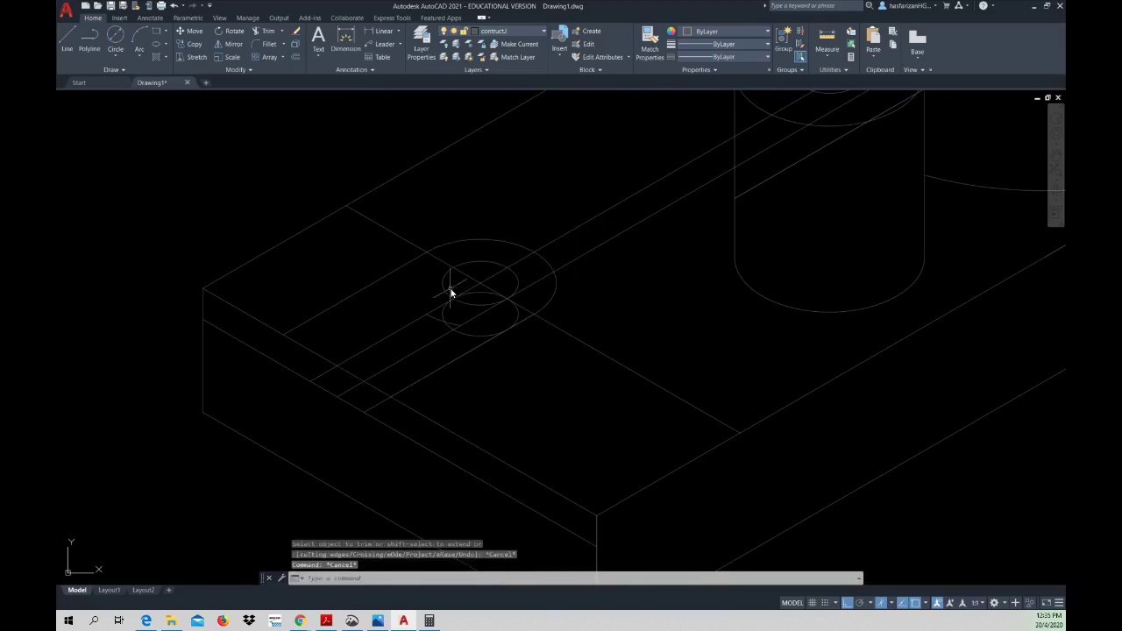
- Erase the extra isocircle above the small hole on the top face
left_click(443, 295)
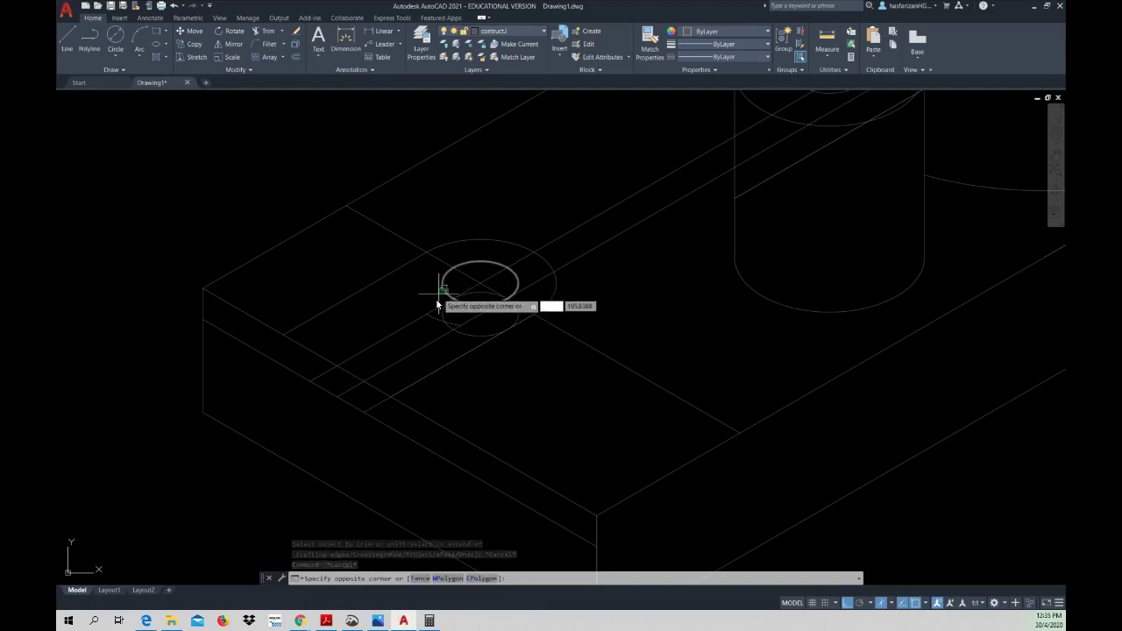
left_click(443, 293)
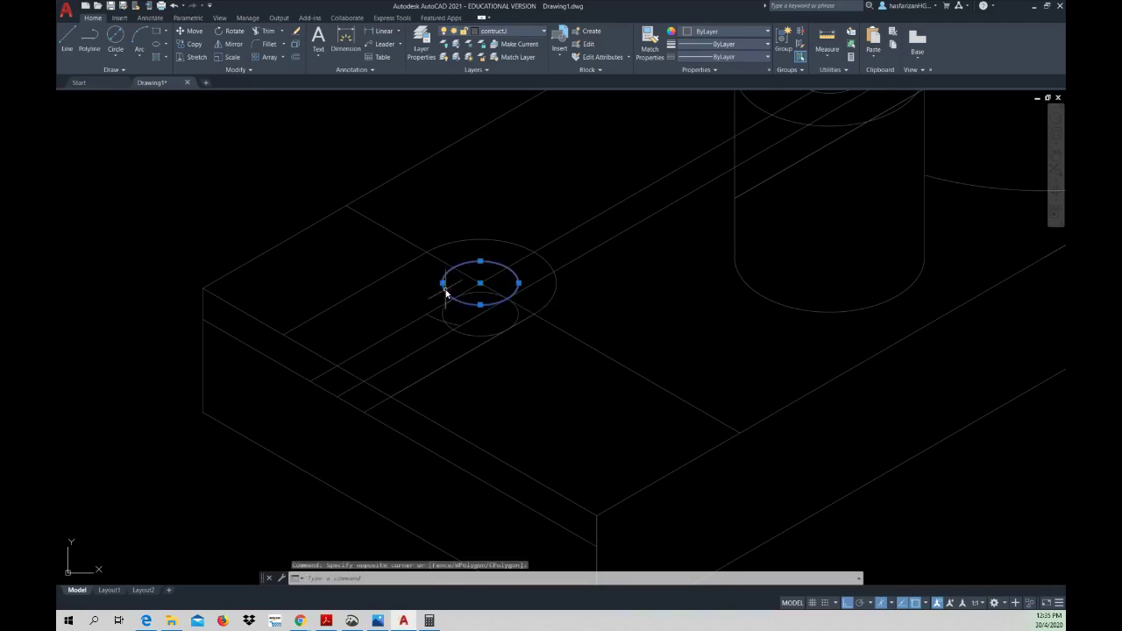
key("Delete")
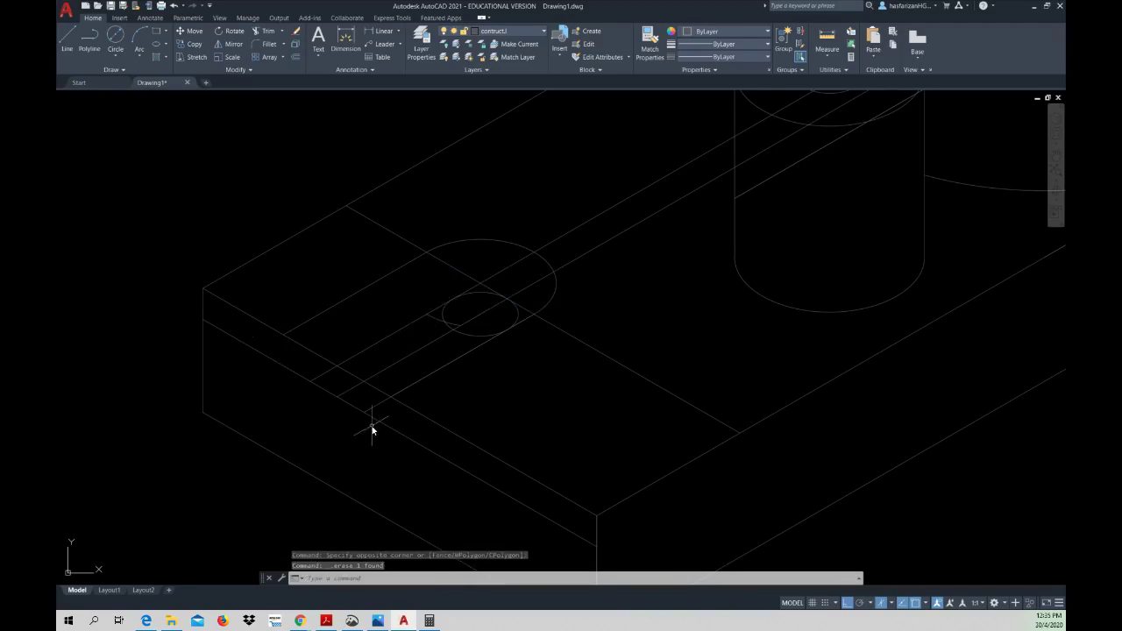
- Sketch a trial vertical segment from the block edge, then cancel the line
left_click(68, 39)
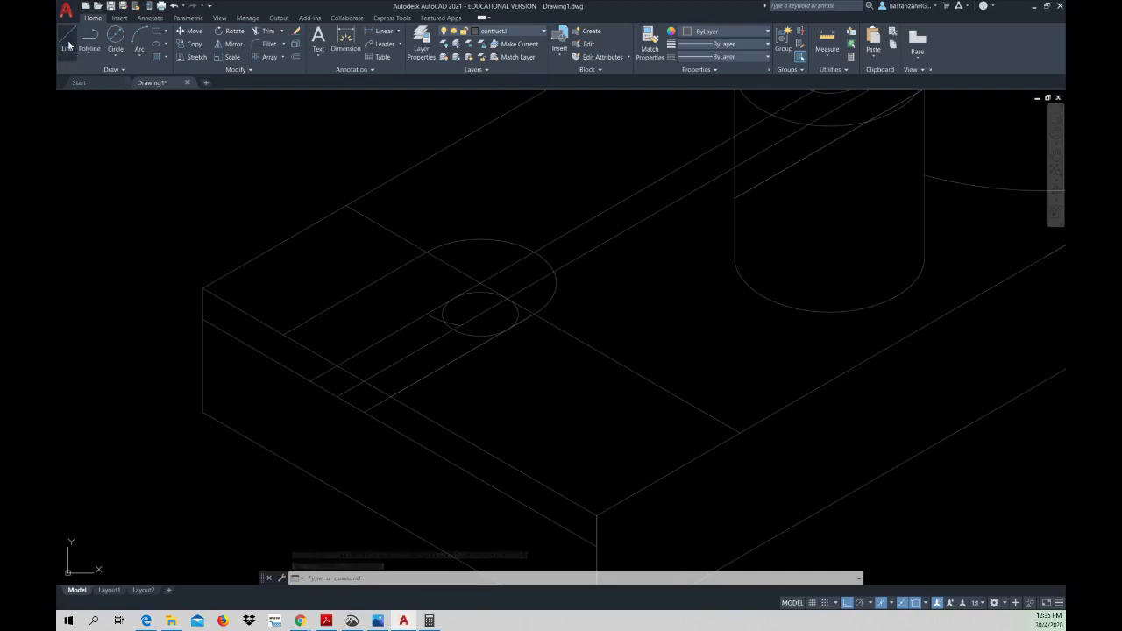
left_click(362, 403)
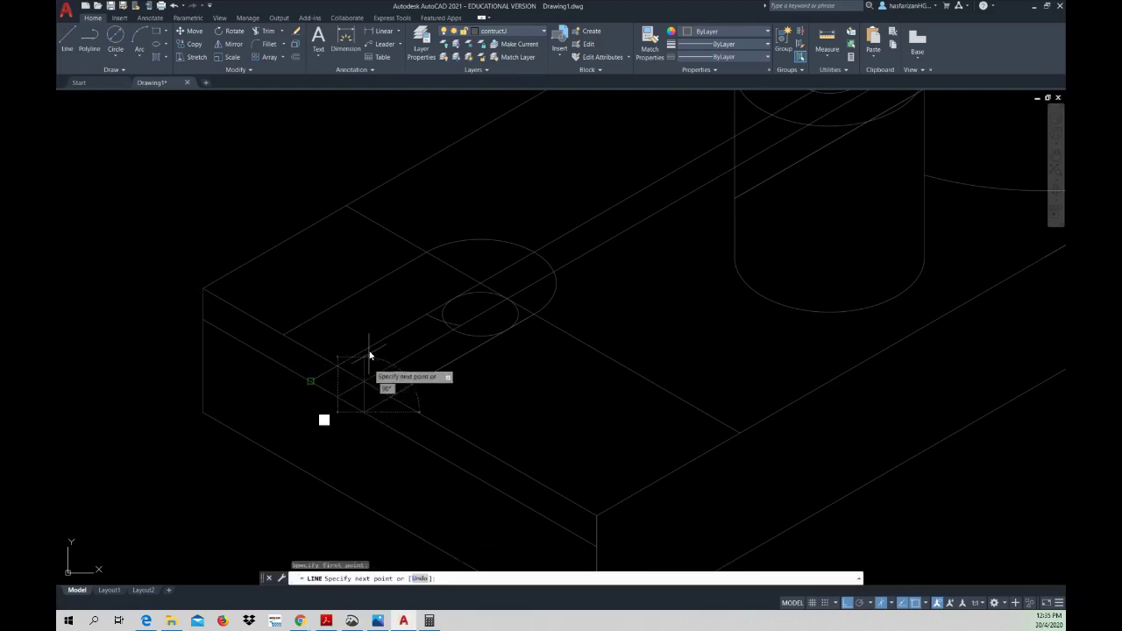
scroll(369, 386, "up", 2)
scroll(365, 389, "up", 2)
scroll(365, 389, "up", 2)
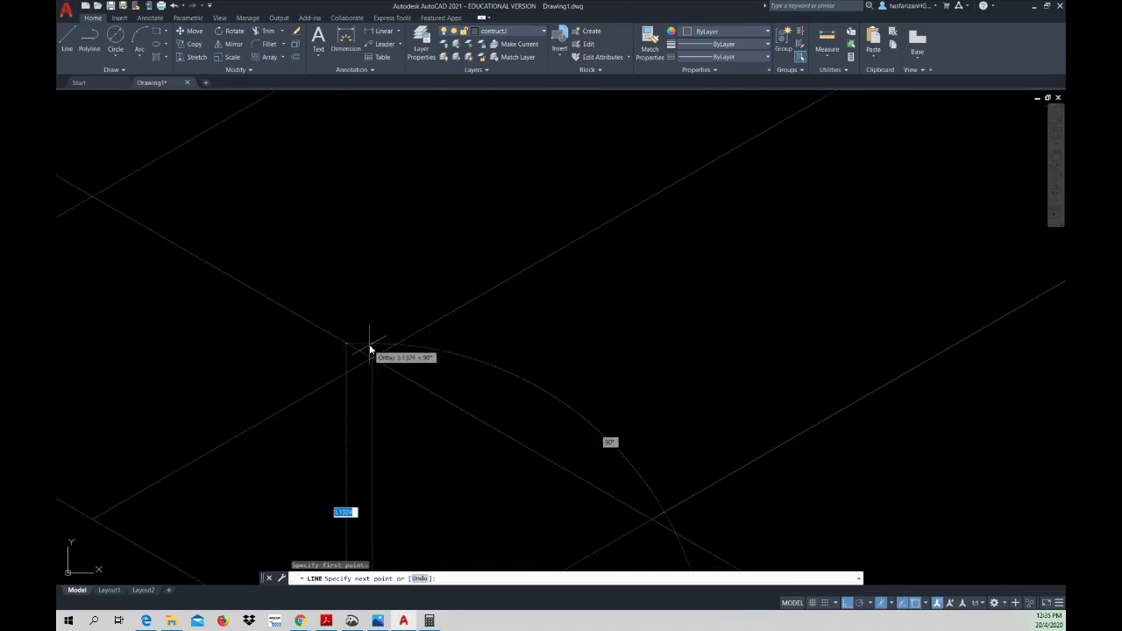
scroll(377, 320, "down", 2)
scroll(376, 324, "down", 2)
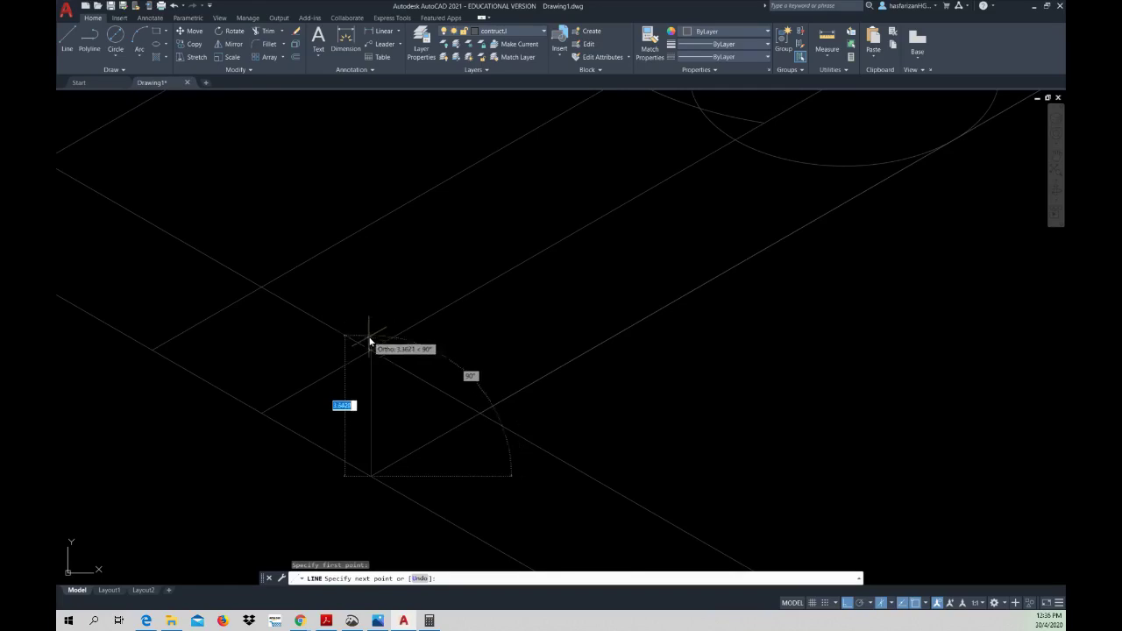
left_click(372, 350)
scroll(374, 353, "down", 2)
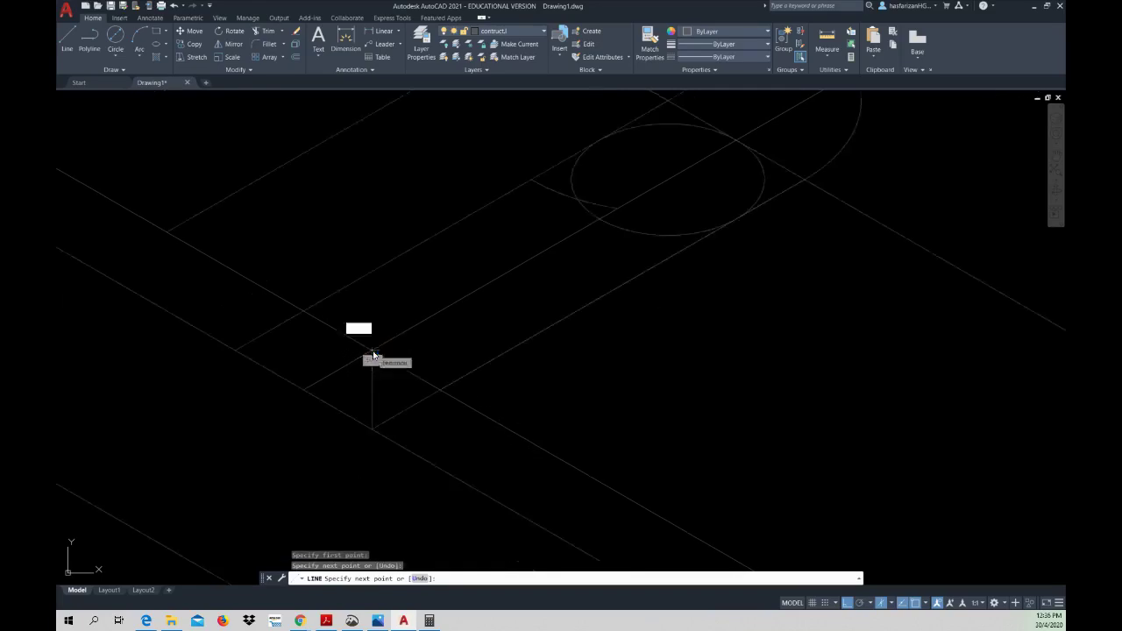
scroll(371, 356, "down", 2)
key("Escape")
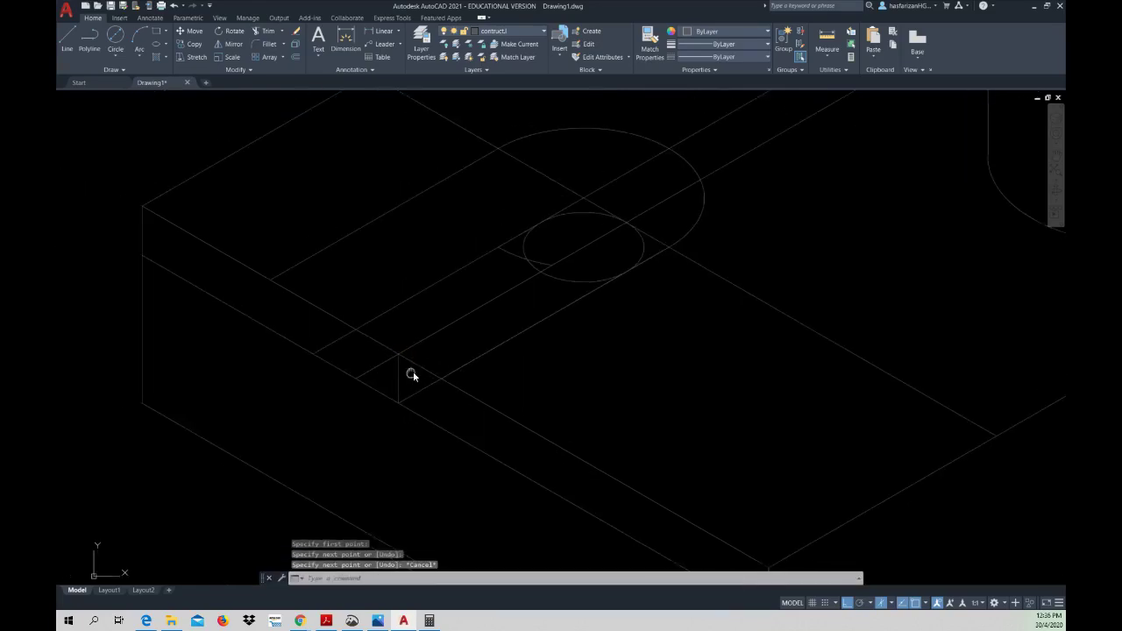
- Erase the short stray vertical line
middle_click_drag(375, 366, 421, 386)
key("Escape")
key("Escape")
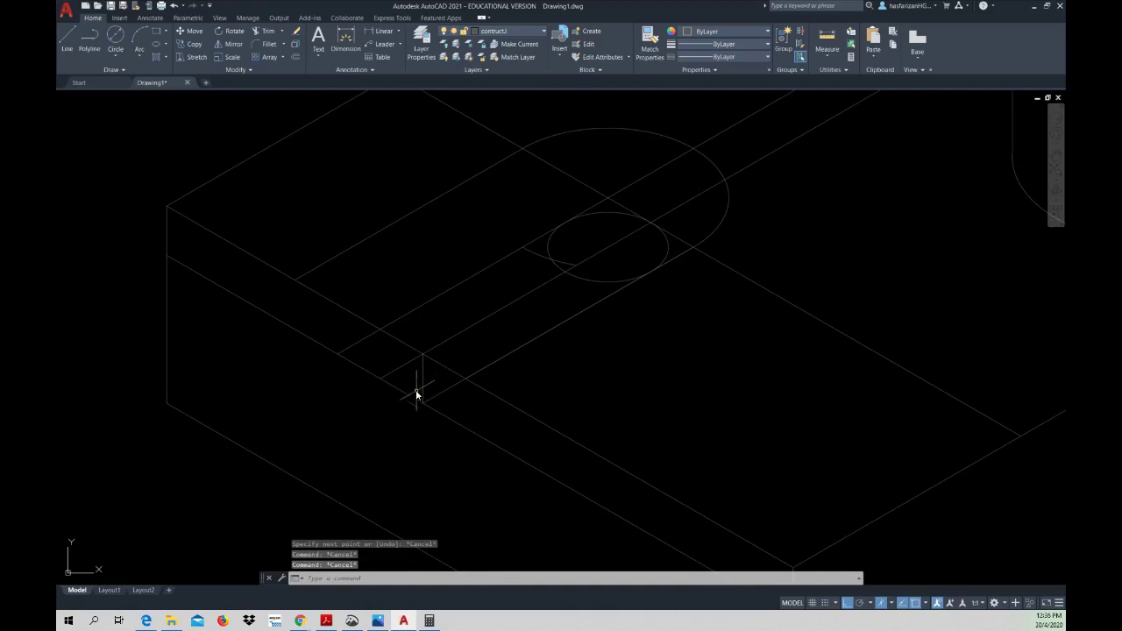
left_click(423, 389)
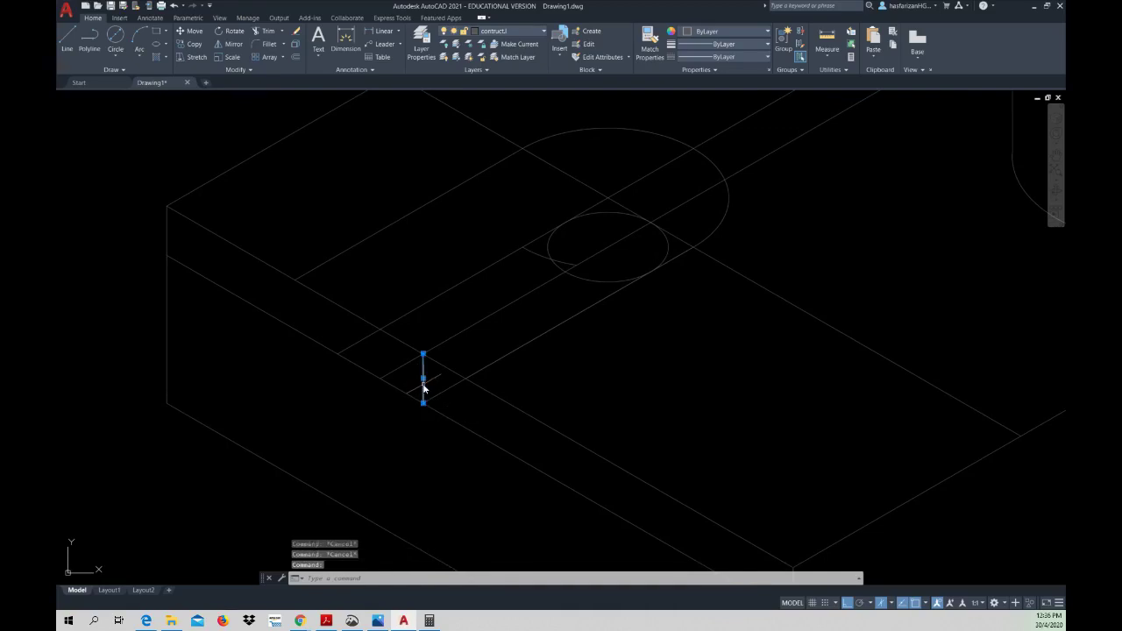
key("Delete")
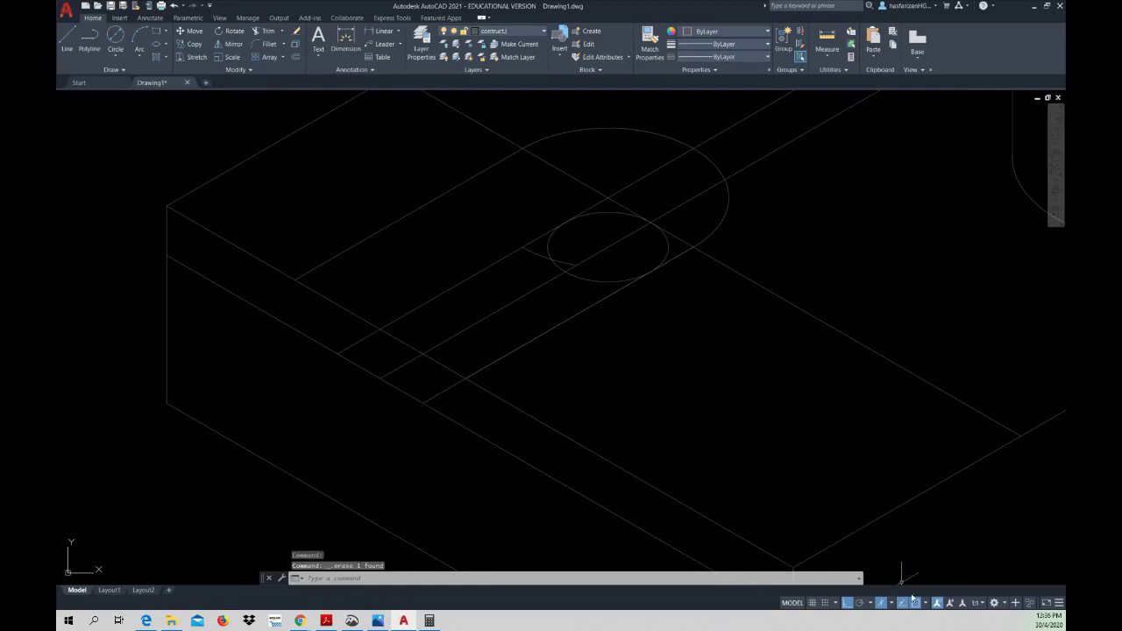
- Switch isometric drafting to the left isoplane
left_click(897, 603)
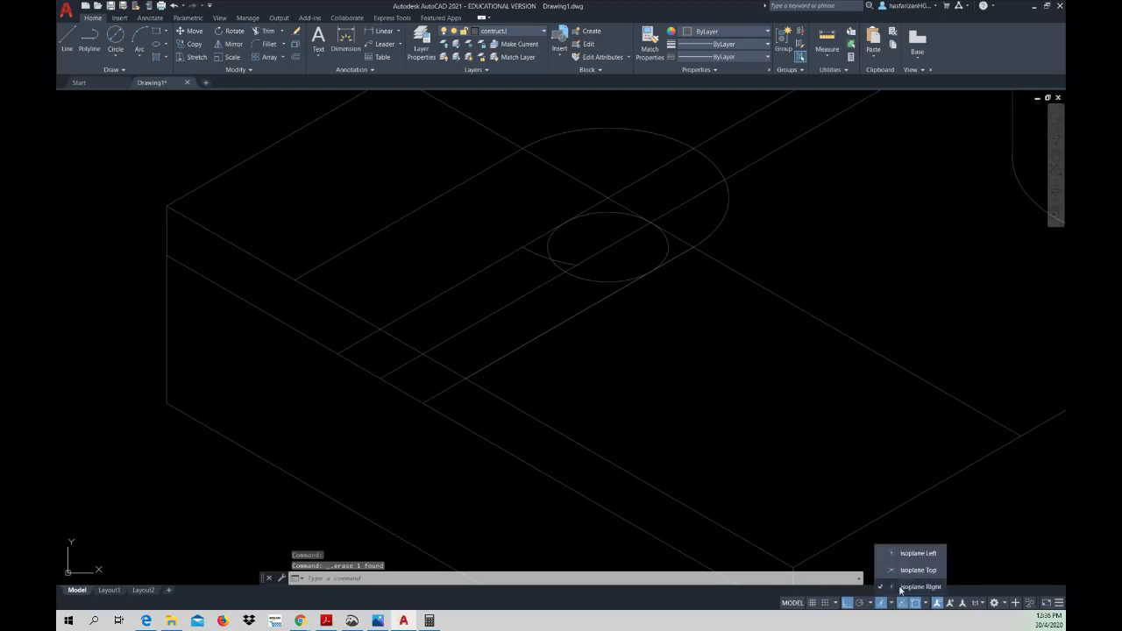
left_click(915, 551)
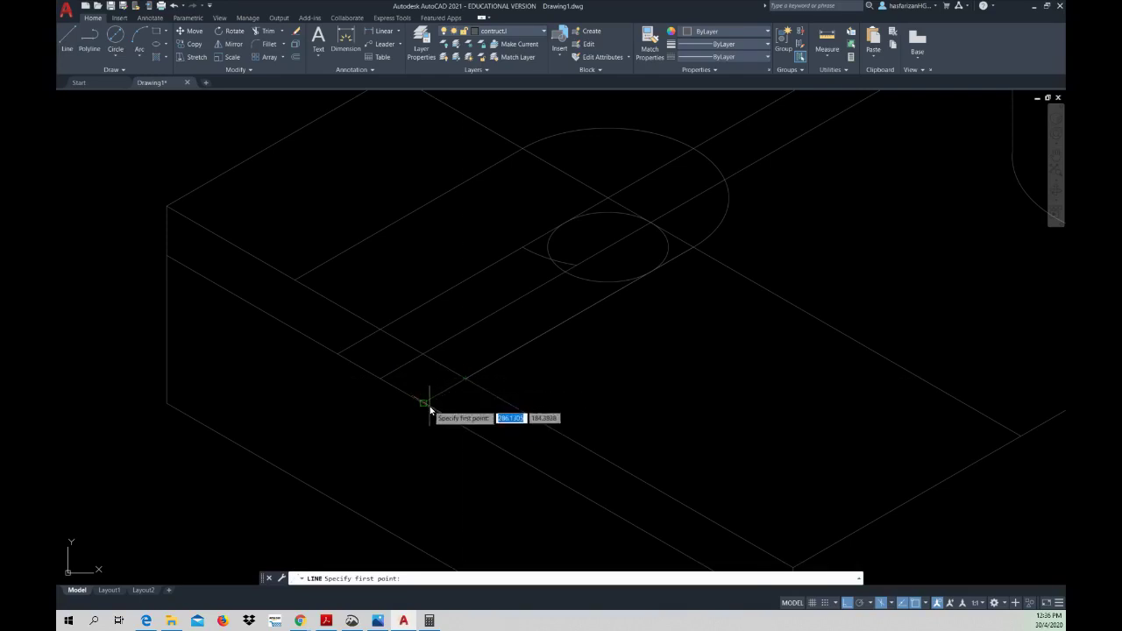
left_click(465, 379)
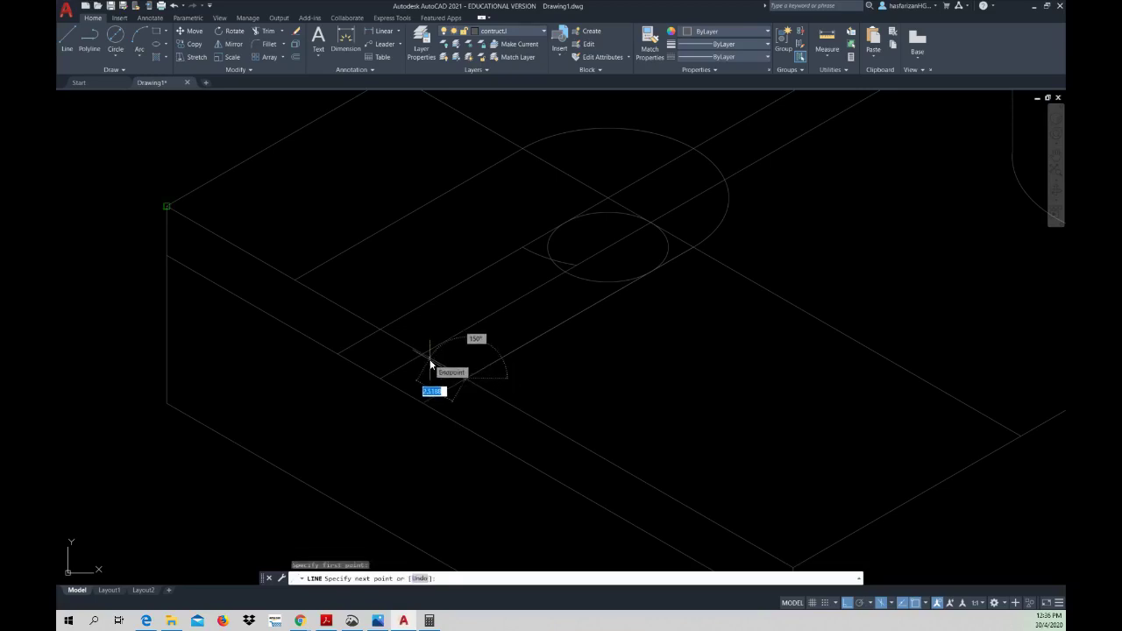
key("Escape")
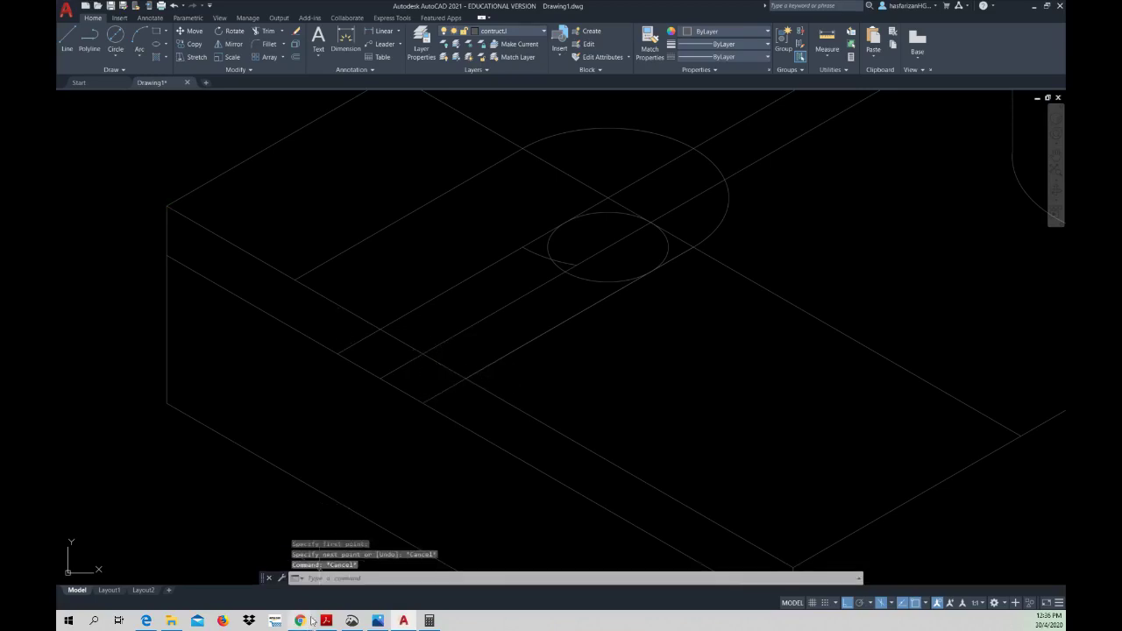
- Check the exercise PDF for reference and return to the drawing
left_click(325, 620)
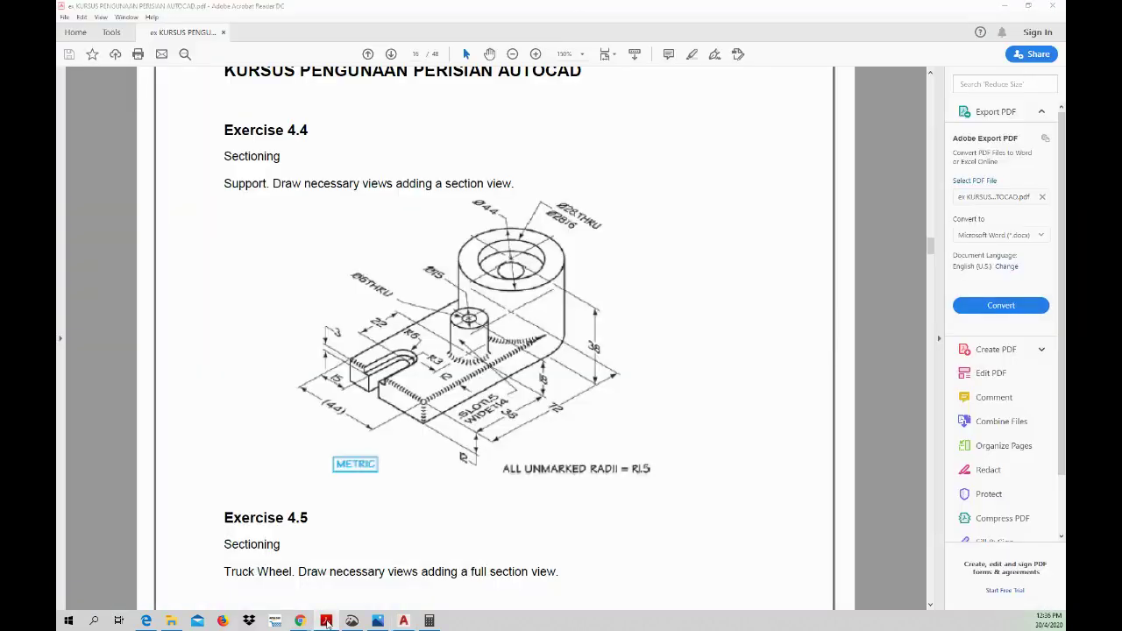
left_click(325, 620)
left_click(326, 620)
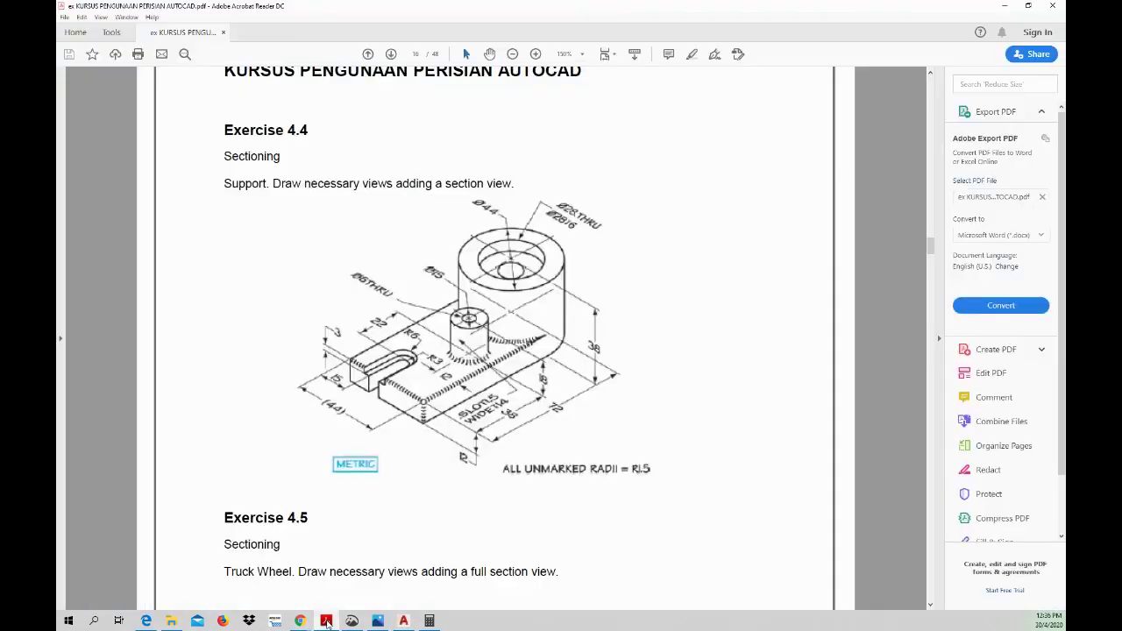
left_click(326, 621)
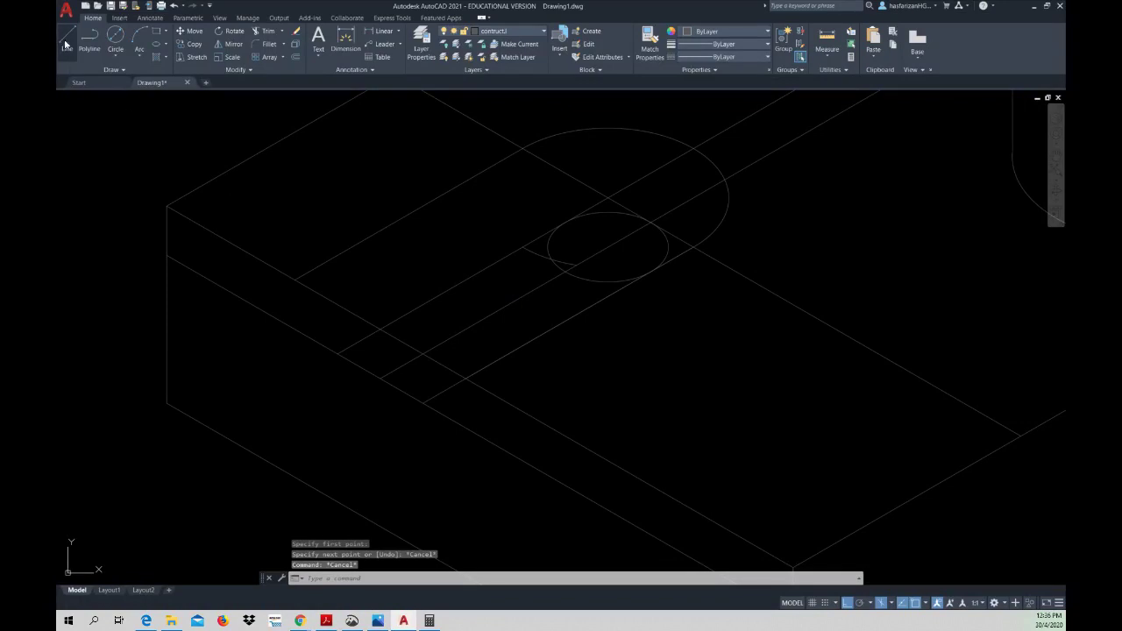
- Draw two vertical edge lines down at the block's left end, the first 2 units long
left_click(66, 39)
left_click(294, 280)
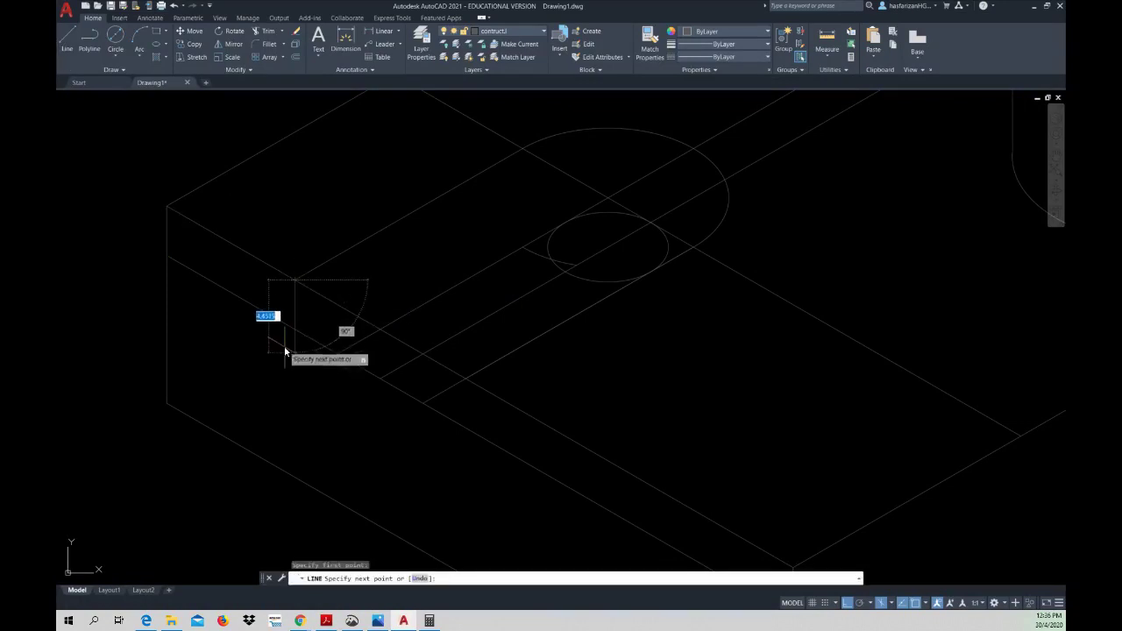
key("Return")
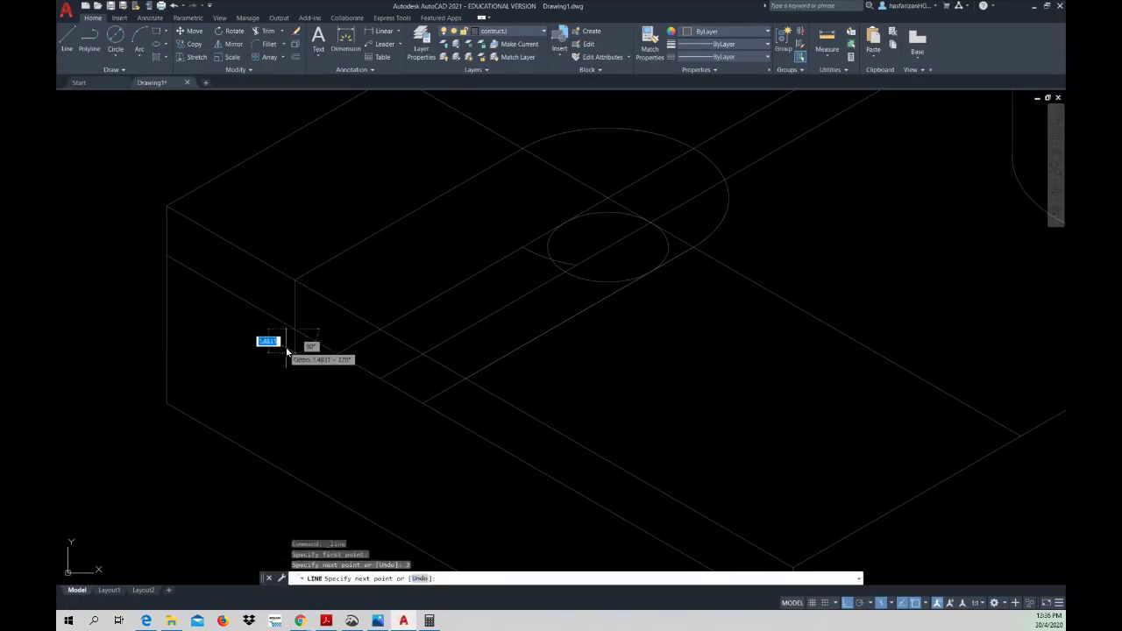
key("Escape")
right_click(333, 354)
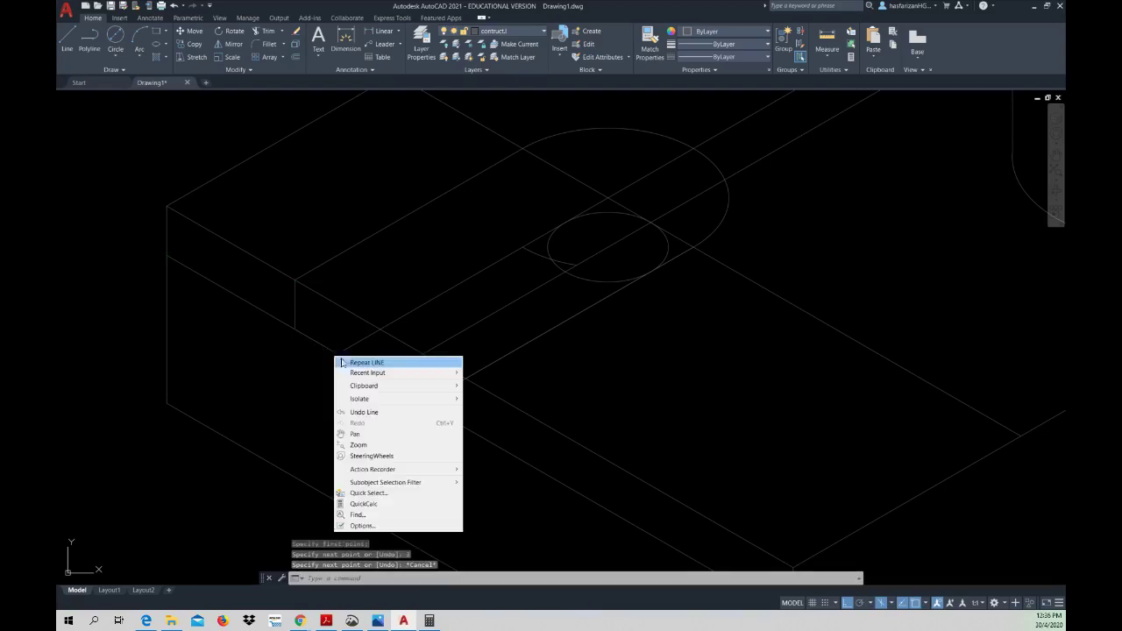
left_click(338, 362)
left_click(336, 355)
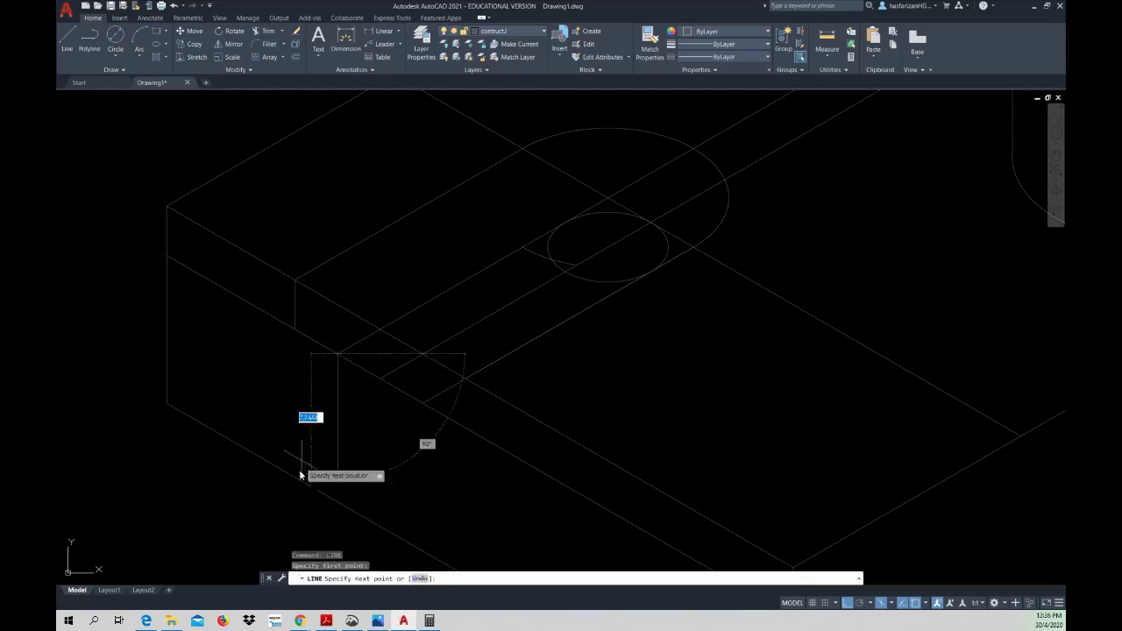
left_click(296, 541)
middle_click_drag(296, 526, 307, 379)
key("Escape")
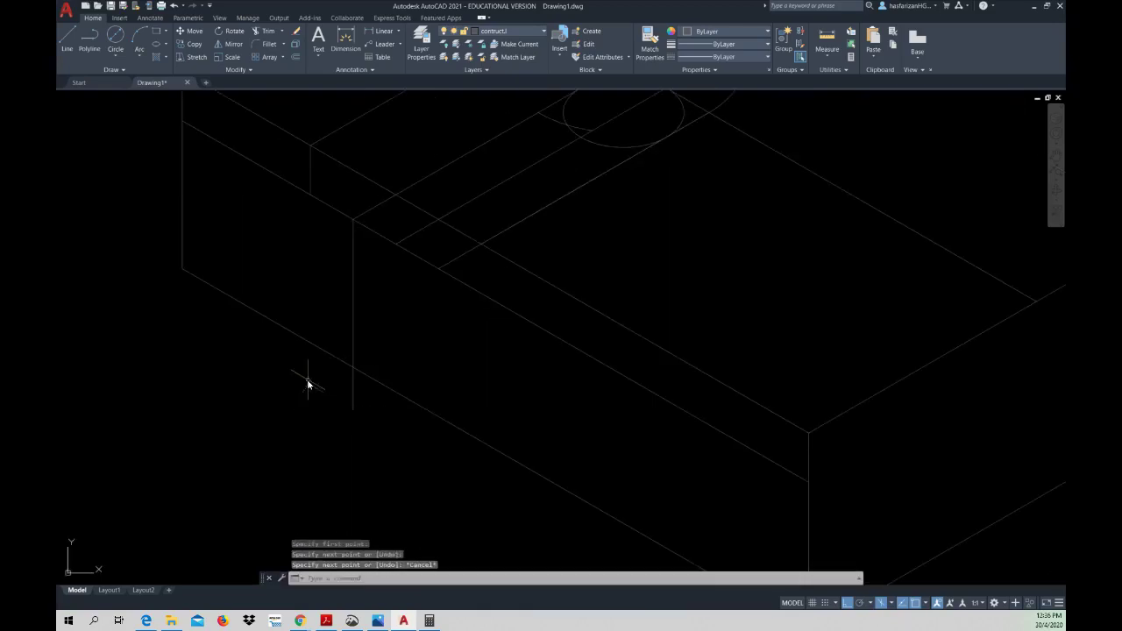
- Trim the long vertical line so it stops at the lower front edge
left_click(267, 32)
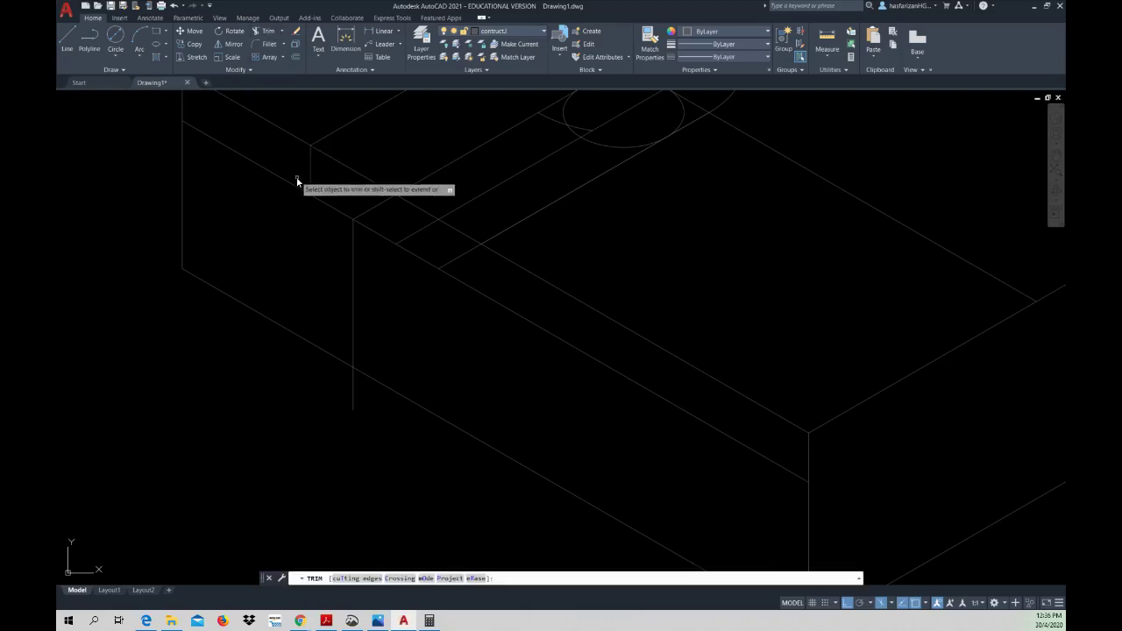
left_click(352, 391)
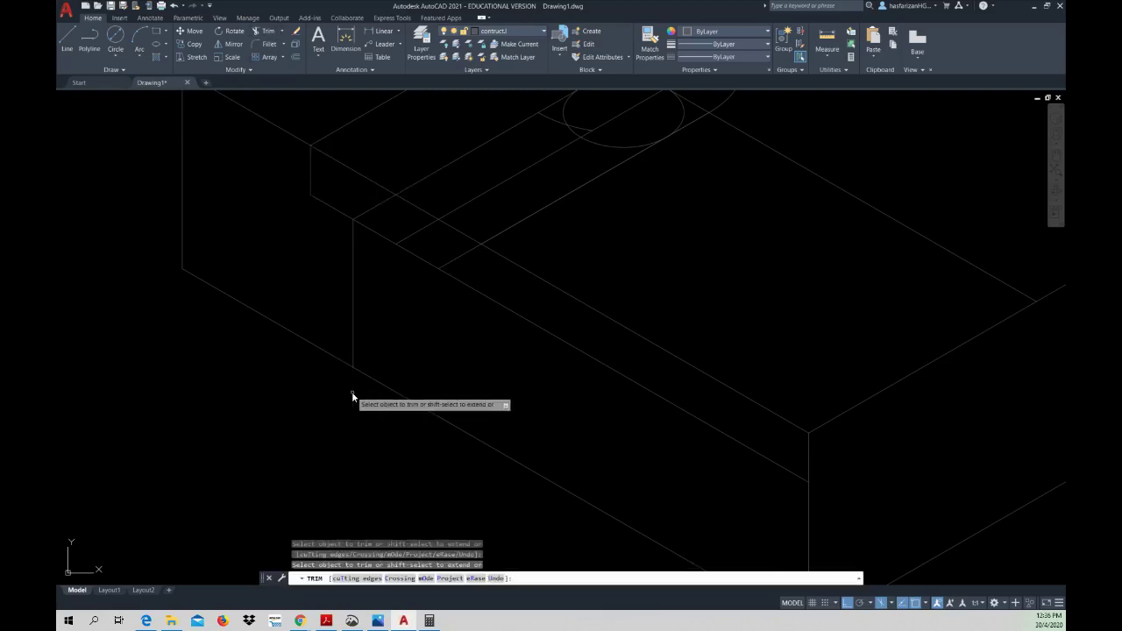
middle_click_drag(305, 295, 277, 378)
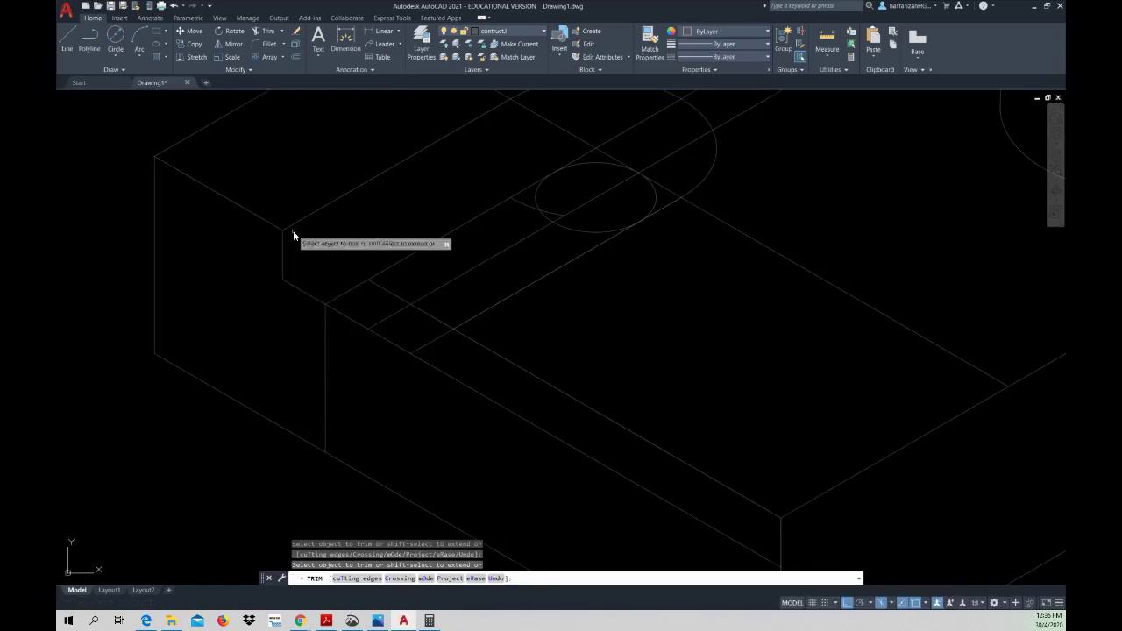
middle_click_drag(387, 241, 331, 355)
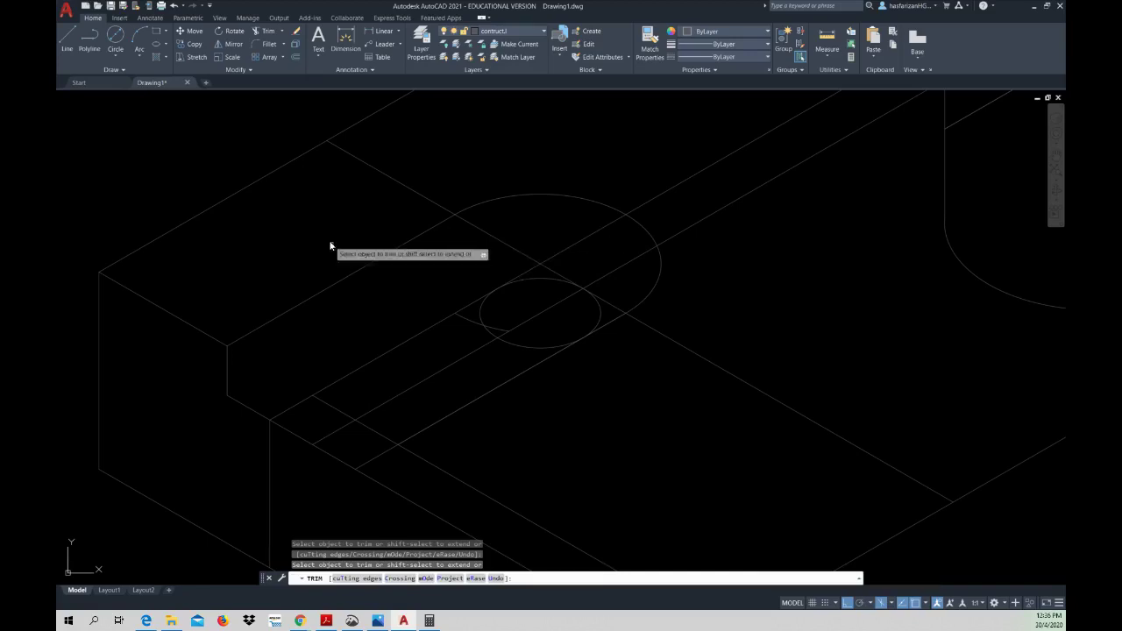
key("Escape")
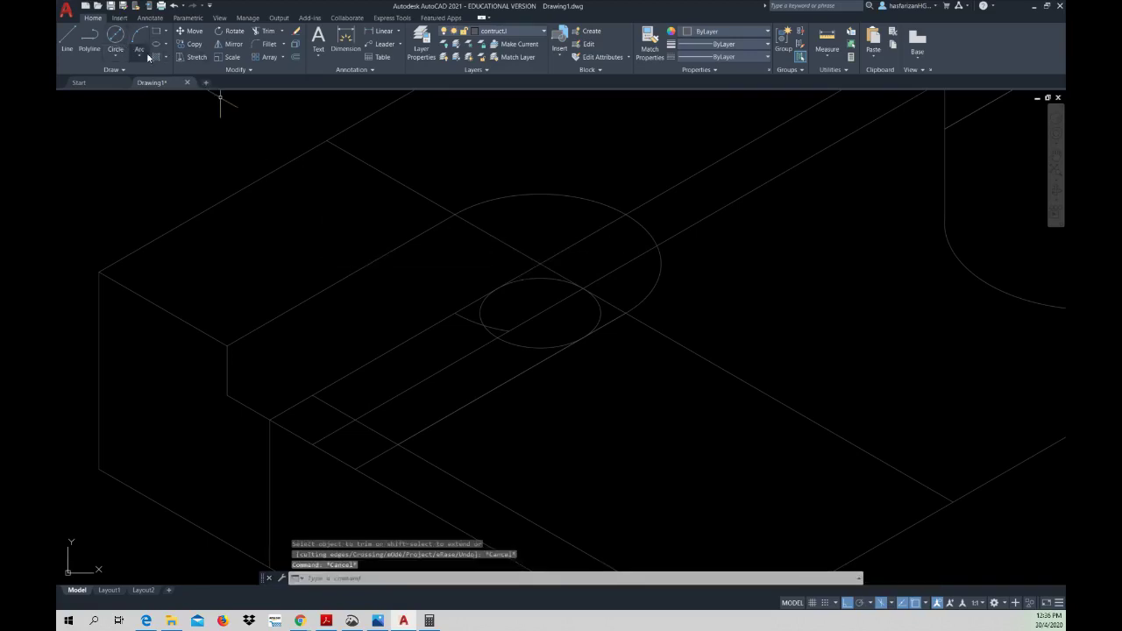
- Start copying the top-face edge and then the large arc, abandoning both attempts
left_click(195, 44)
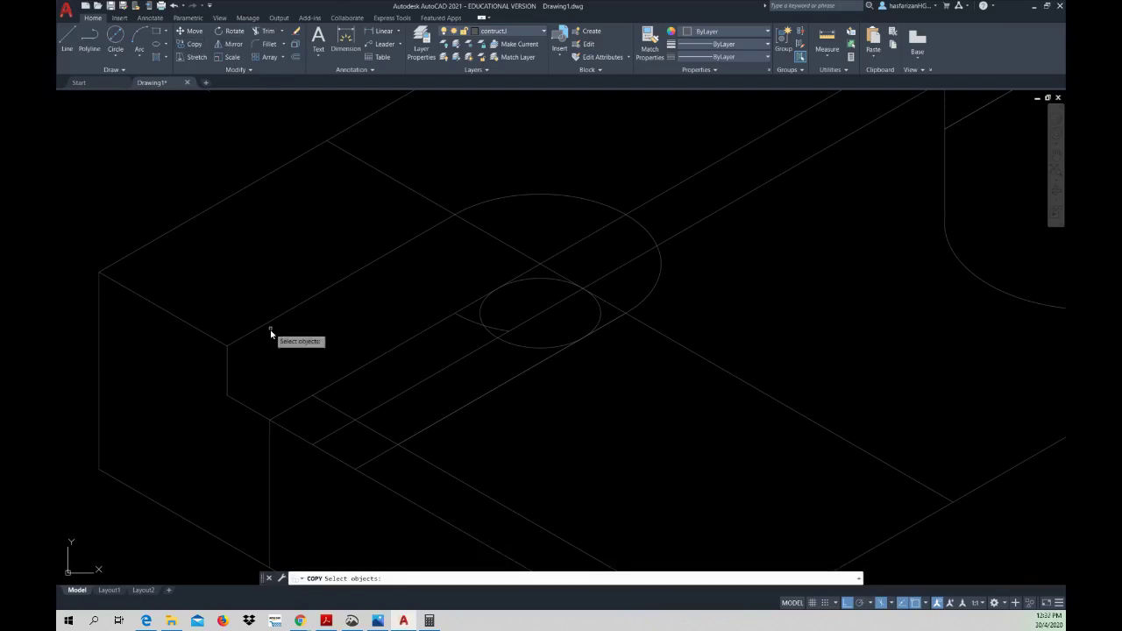
left_click(274, 331)
key("Return")
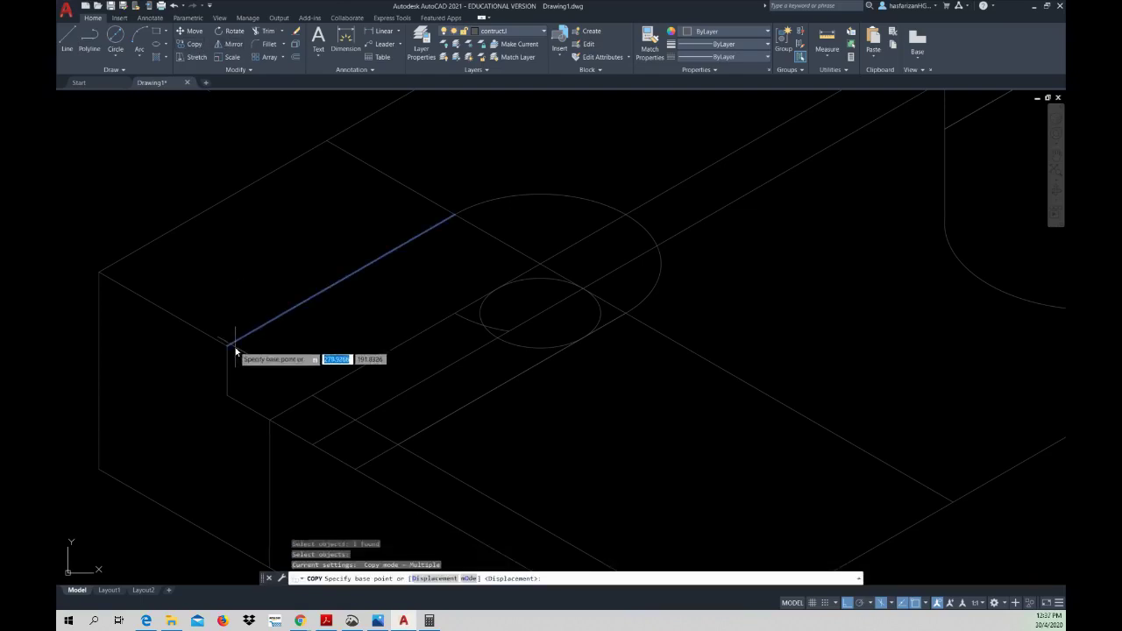
left_click(227, 348)
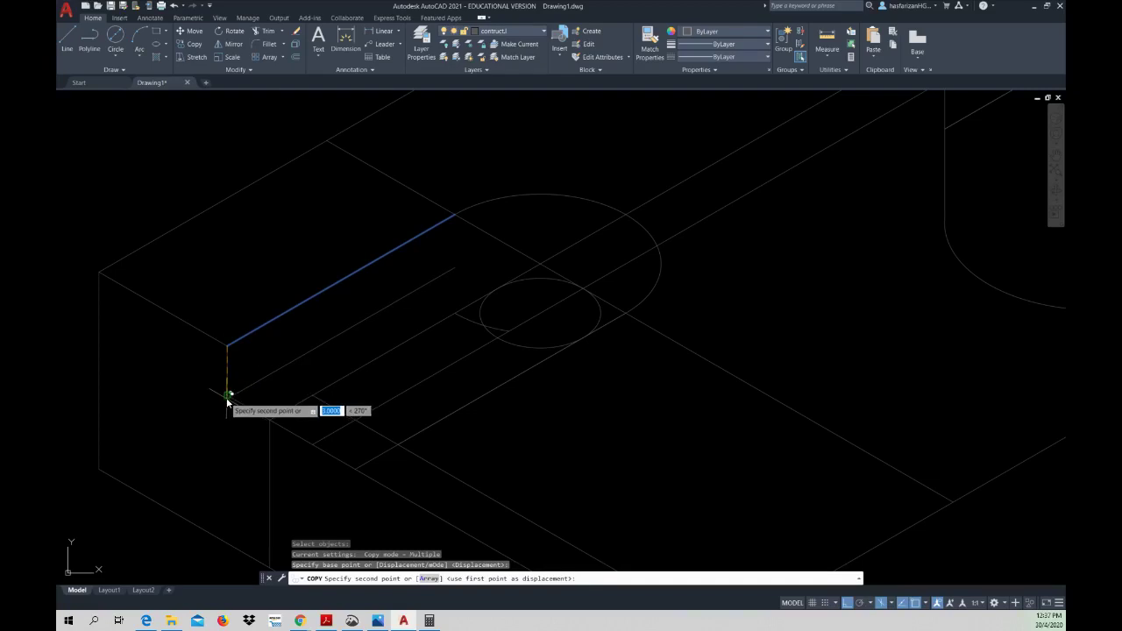
key("Escape")
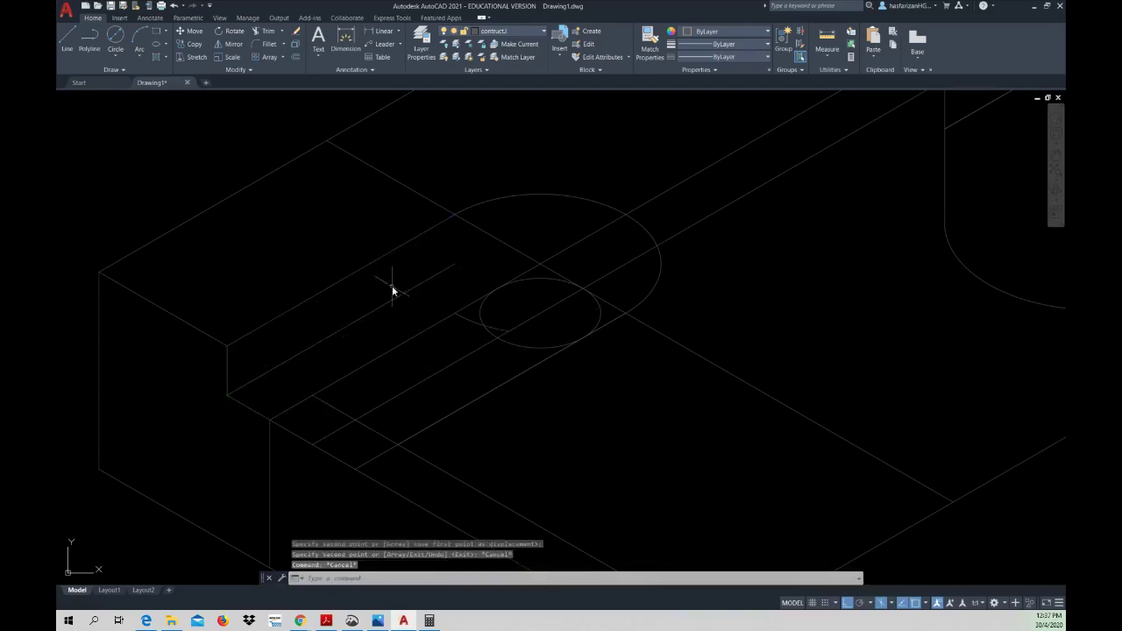
right_click(420, 257)
left_click(443, 262)
left_click(465, 211)
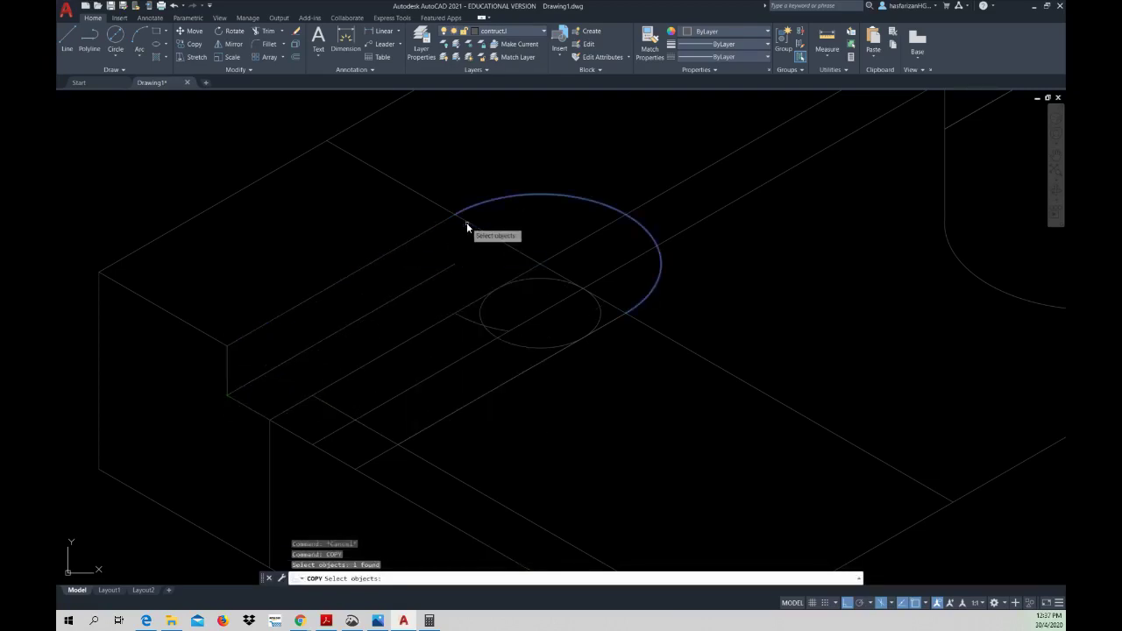
key("Return")
left_click(455, 214)
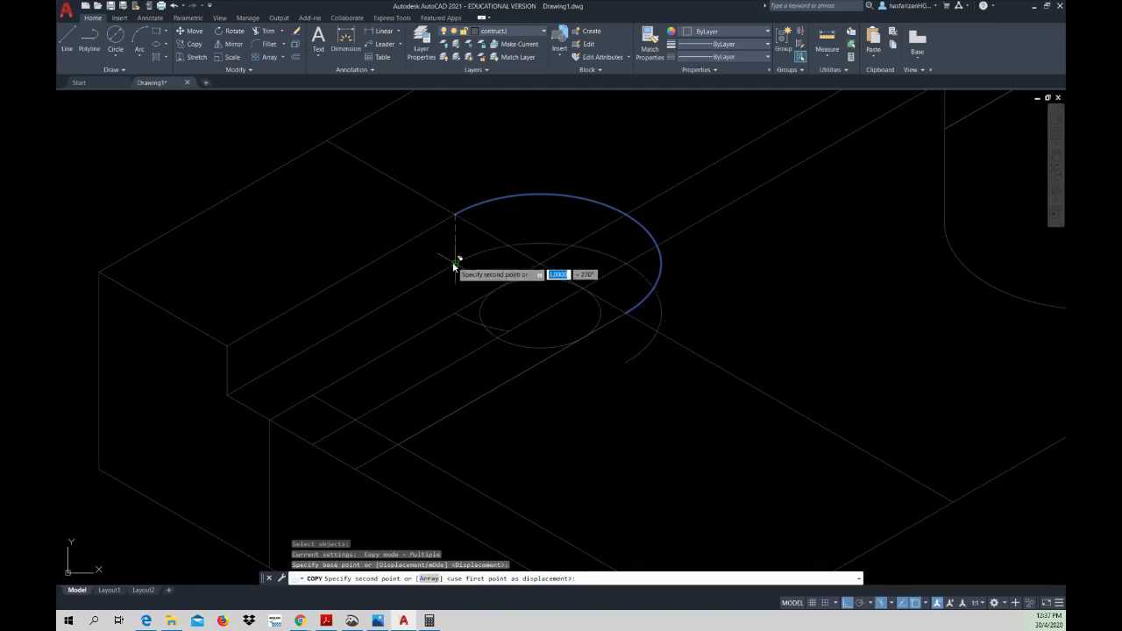
key("Escape")
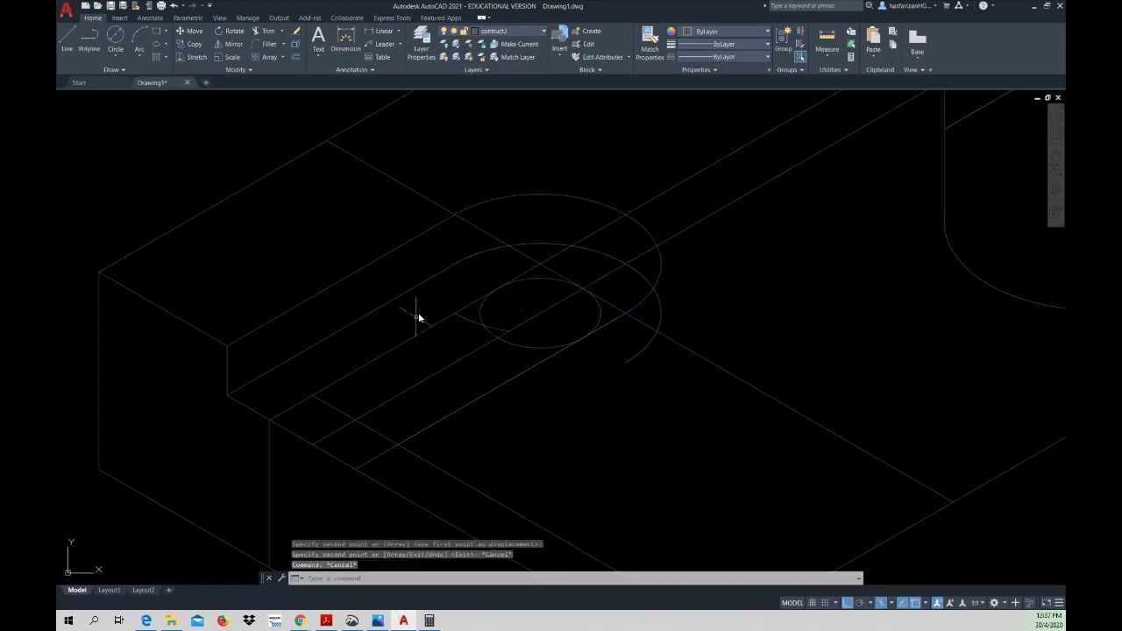
- Copy the short vertical edge to the left end of the large arc
right_click(227, 285)
left_click(255, 292)
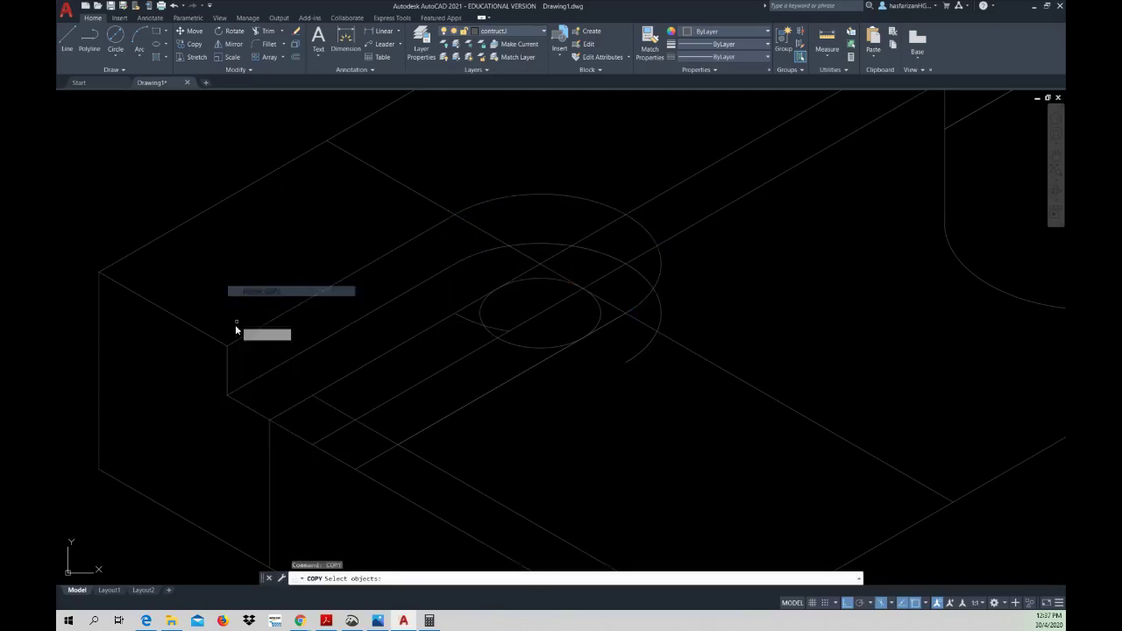
left_click(229, 362)
key("Return")
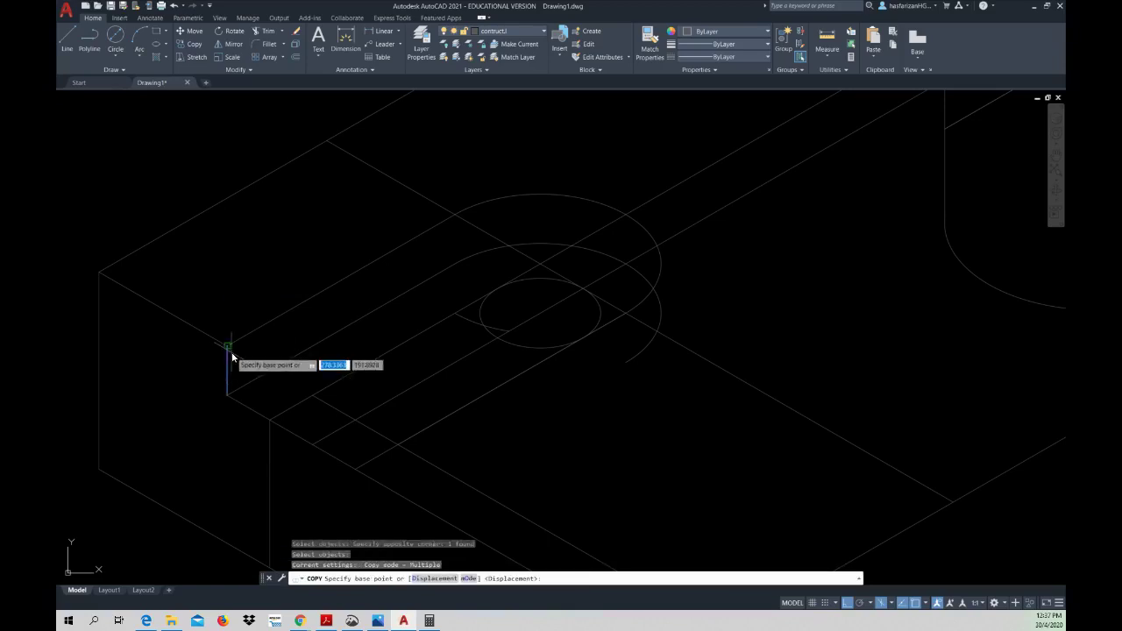
left_click(228, 347)
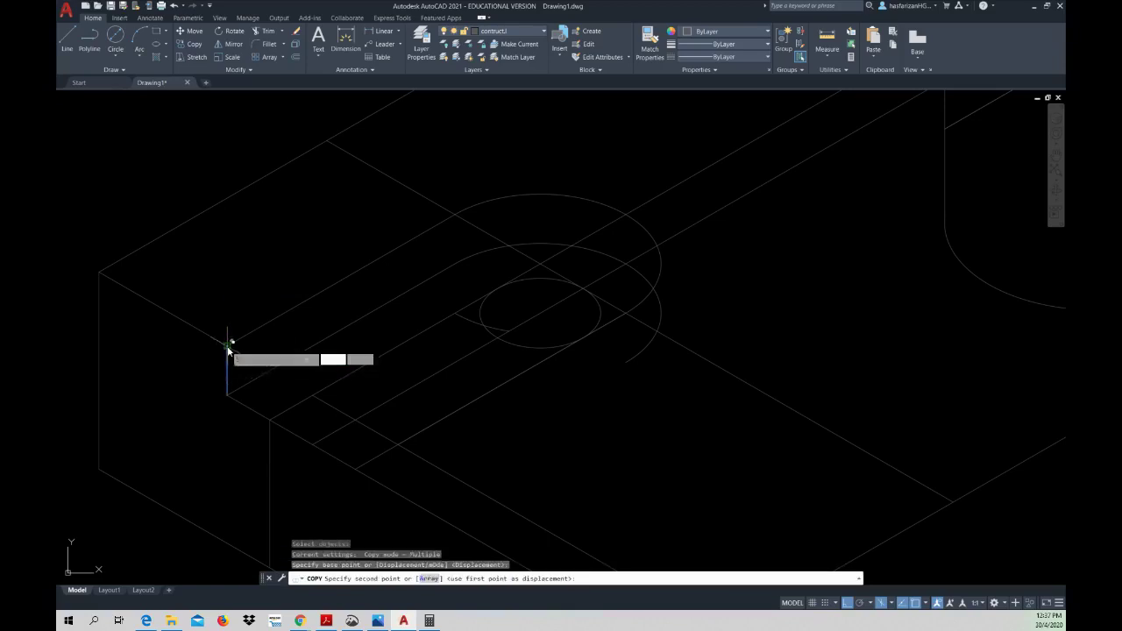
left_click(456, 215)
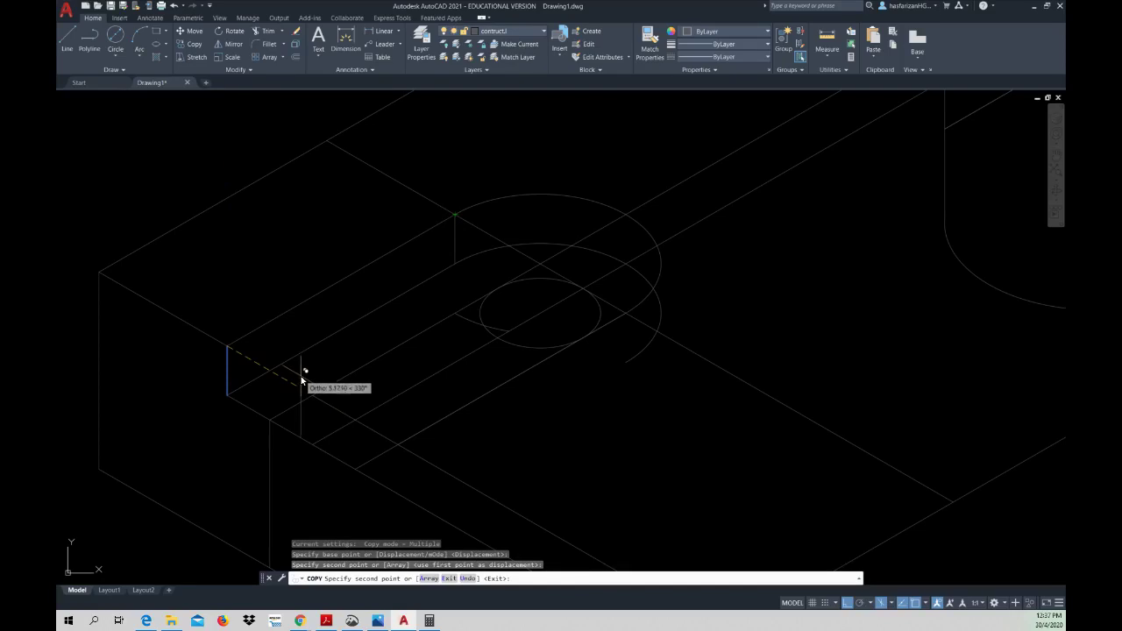
key("Escape")
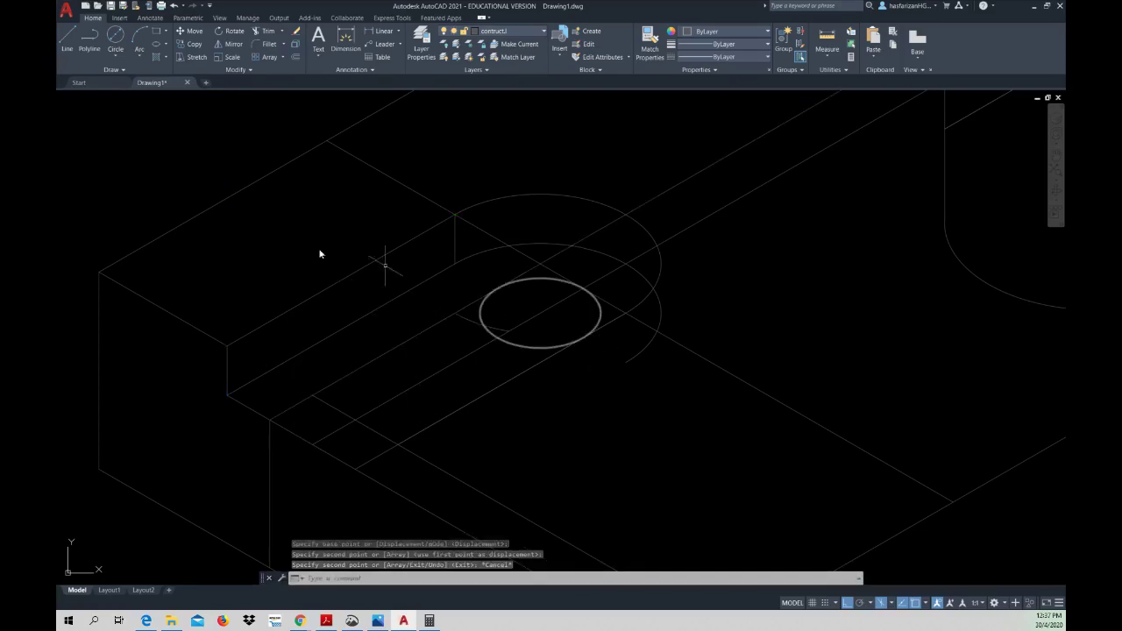
- Trim the line crossing the arcs, the inner ellipse's lower half and fenced lines
left_click(263, 31)
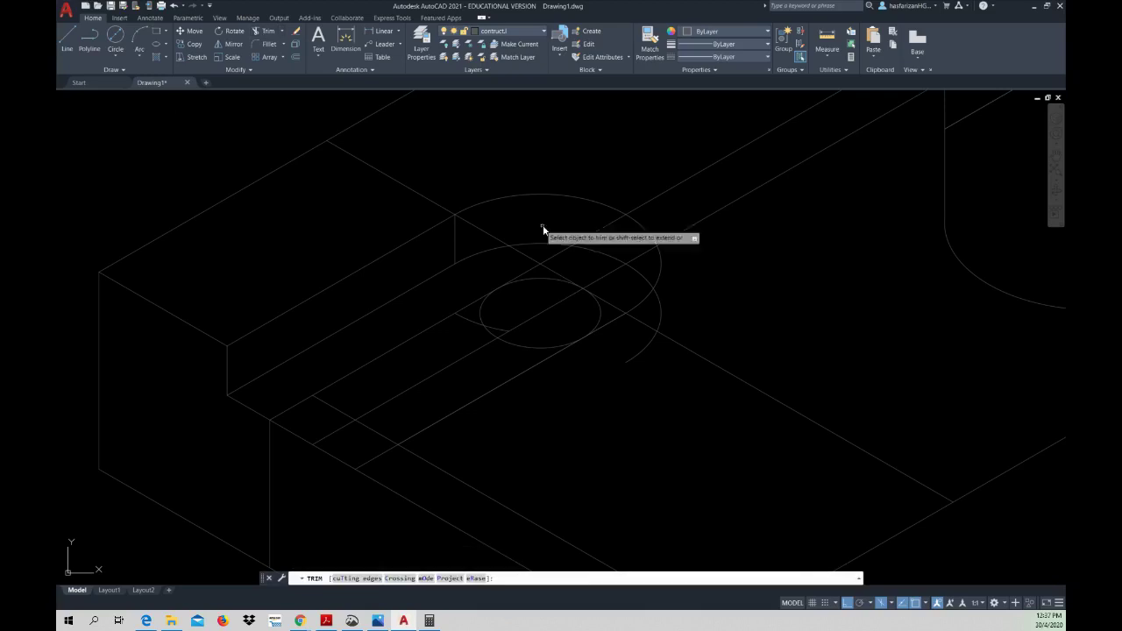
left_click(448, 211)
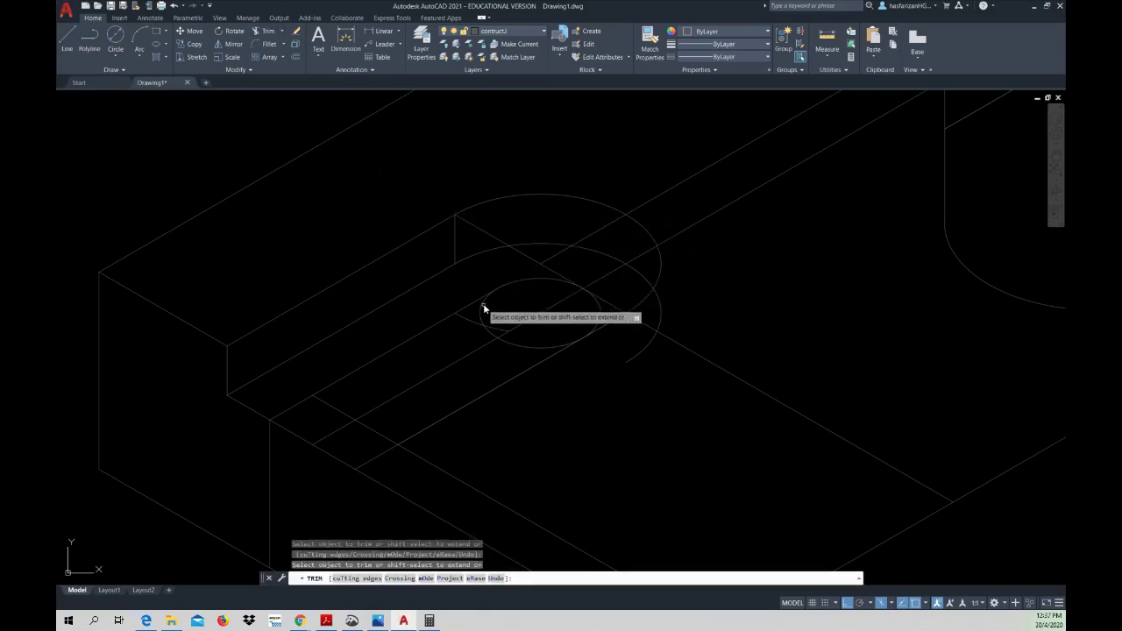
left_click(526, 347)
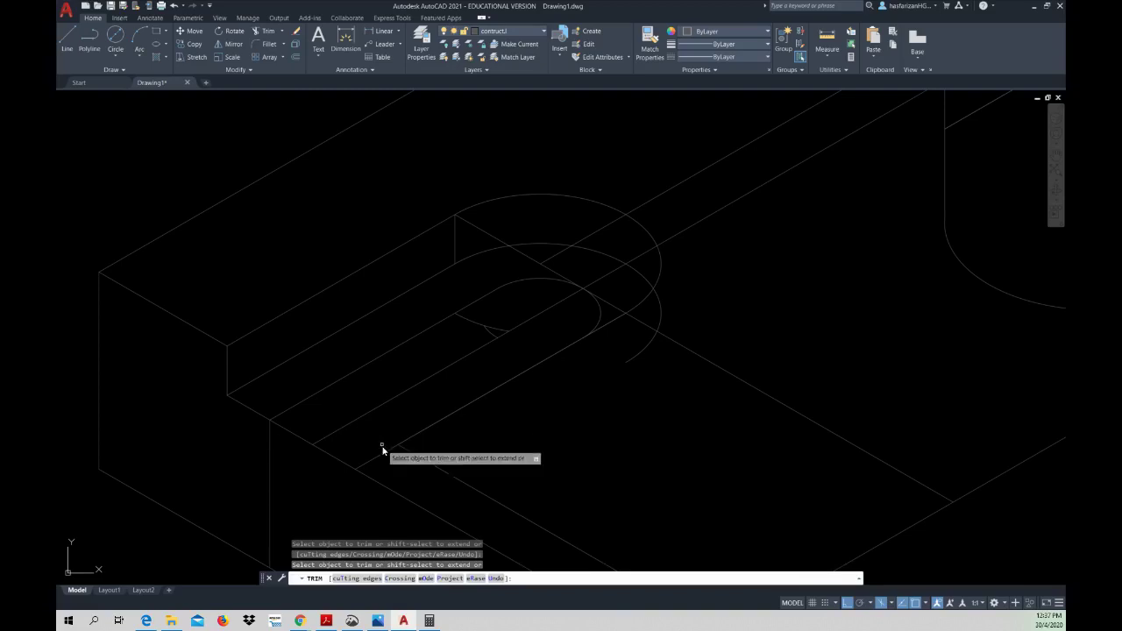
left_click(337, 464)
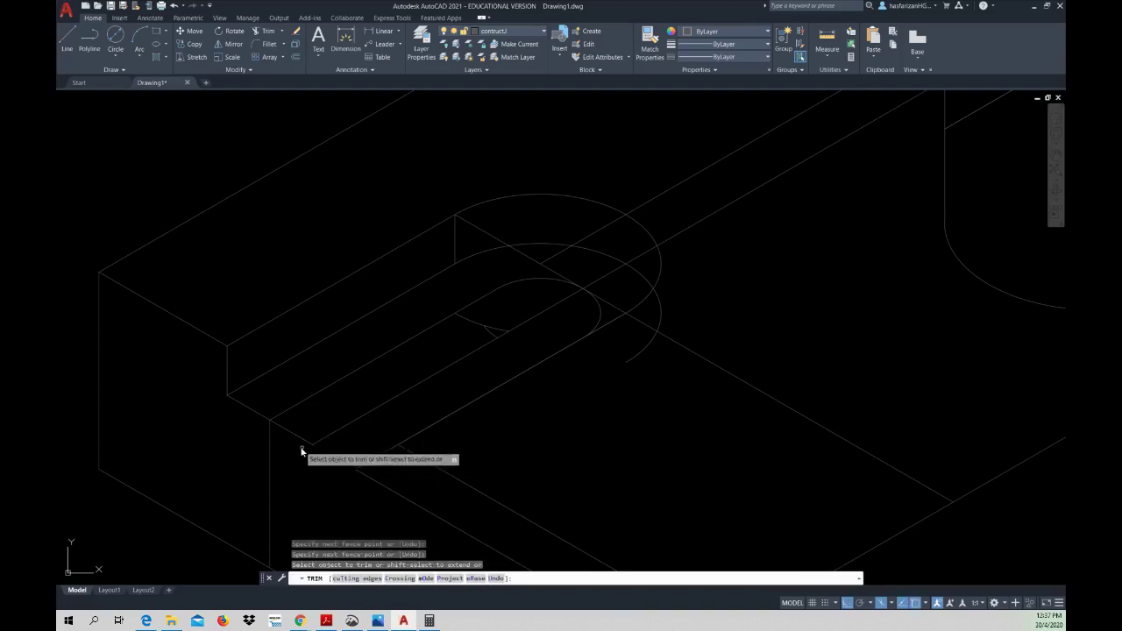
key("Return")
mouse_move(358, 441)
middle_mouse_down()
mouse_move(366, 405)
mouse_move(351, 411)
middle_mouse_up()
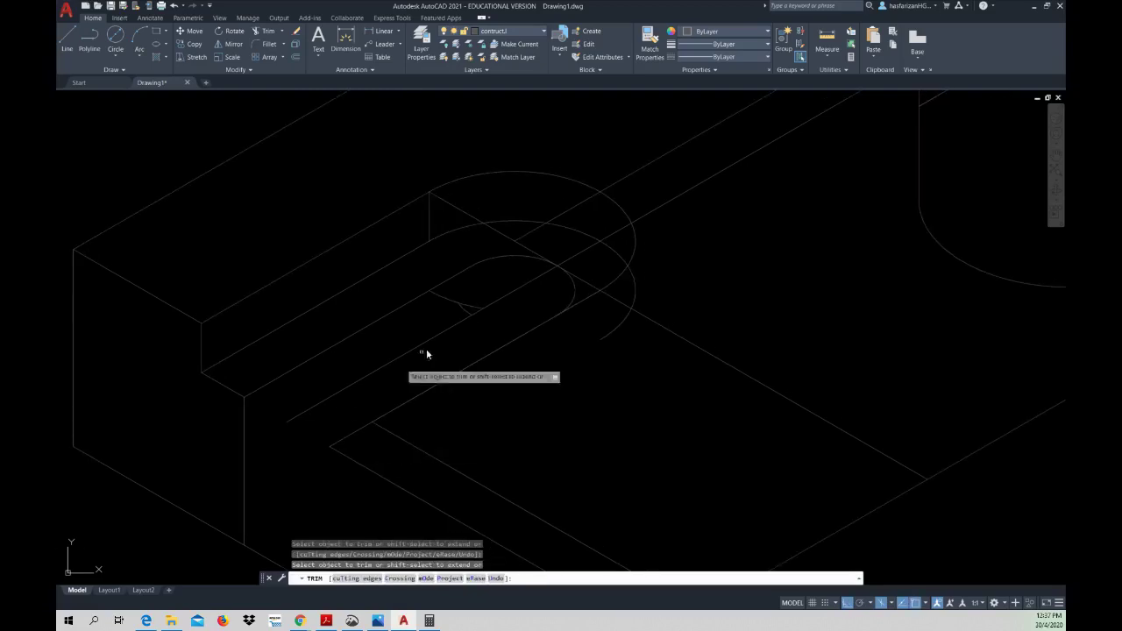
- Trim more crossed lines, the outer arc's lower part and leftover segments between arcs
left_click(466, 304)
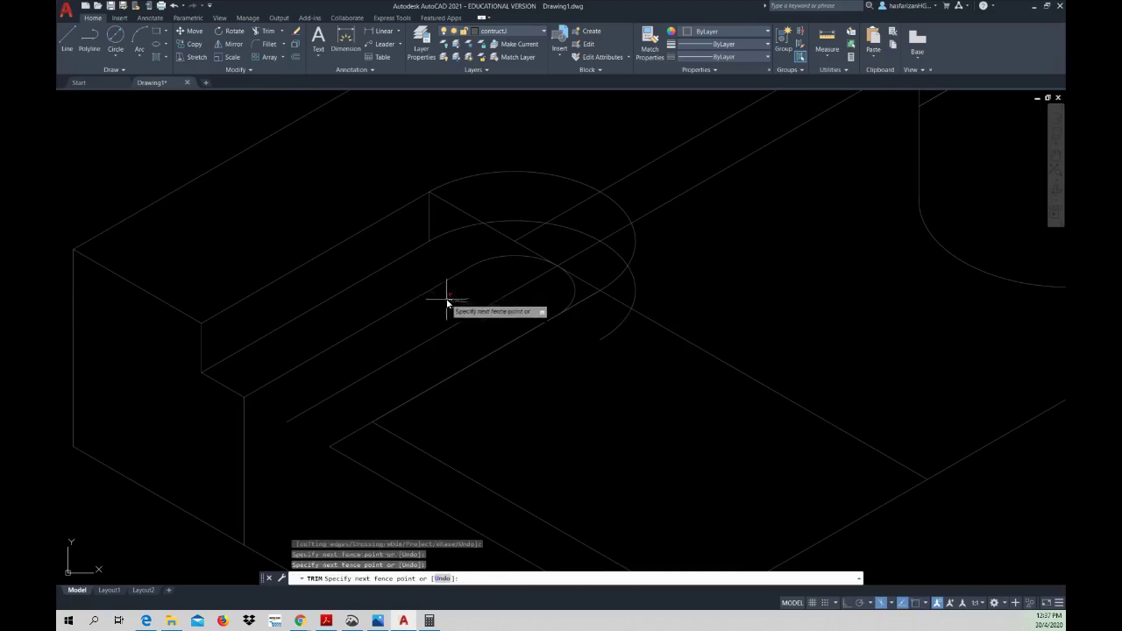
key("Return")
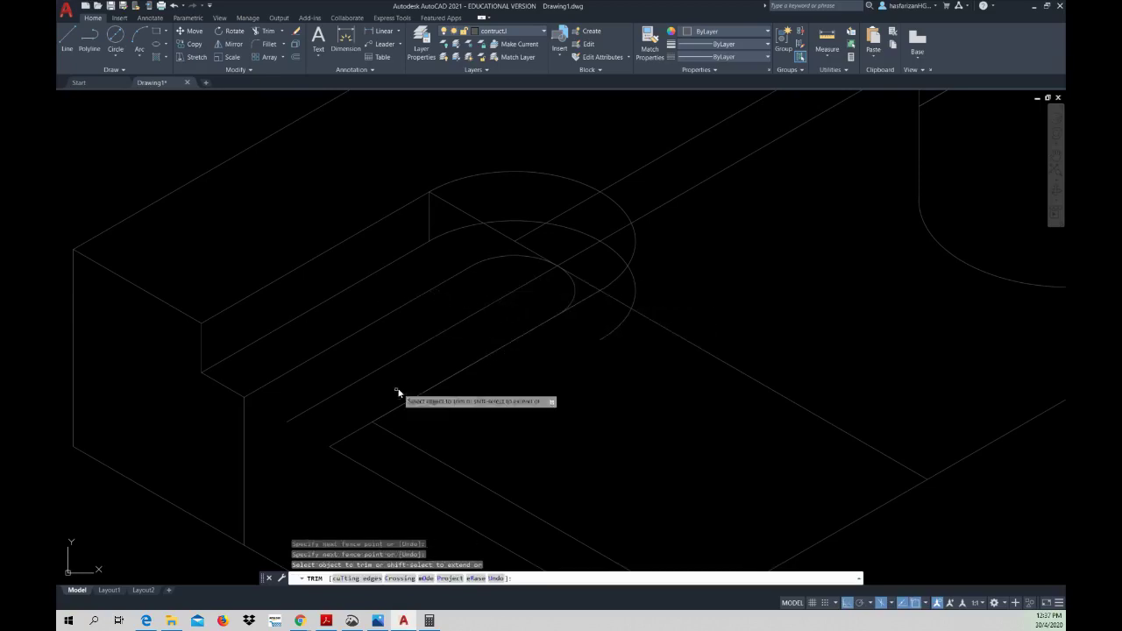
left_click(630, 277)
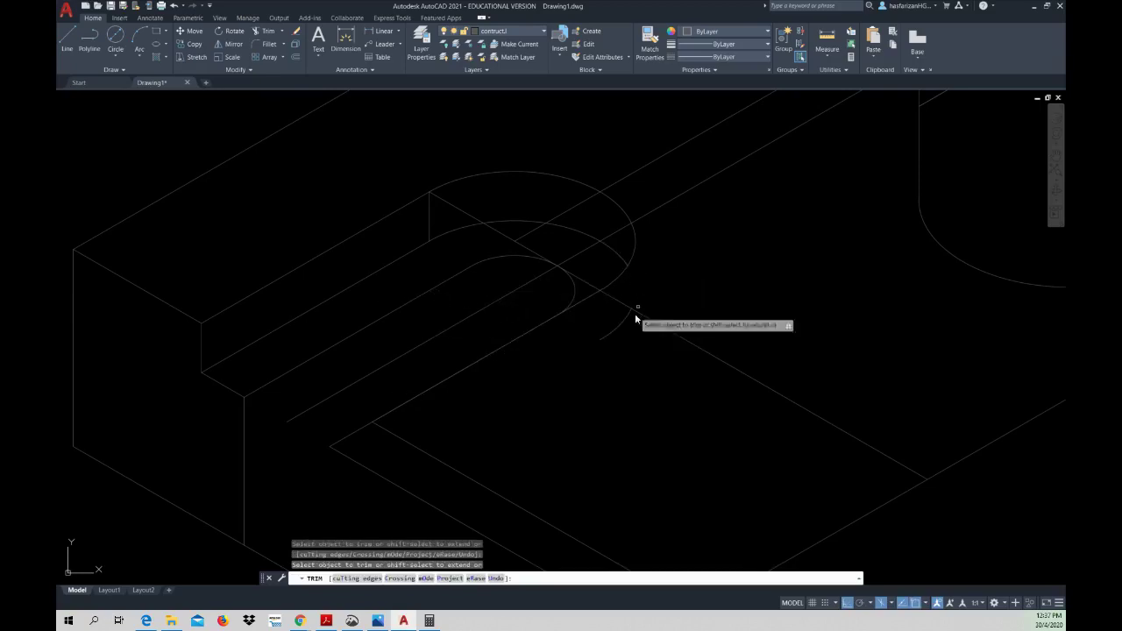
left_click(576, 281)
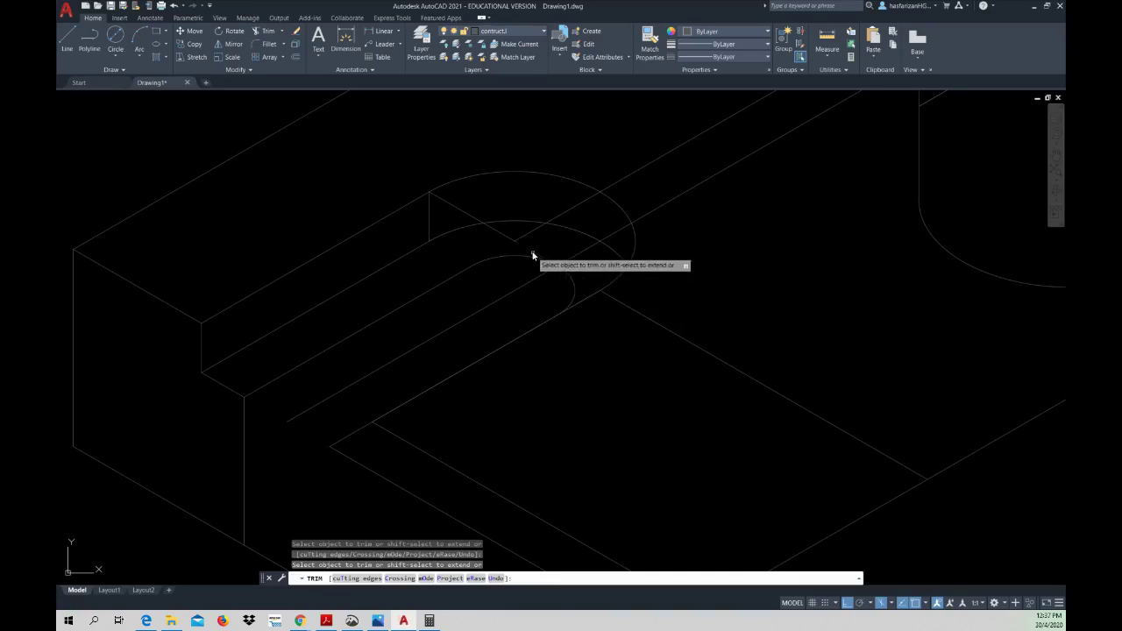
left_click(477, 221)
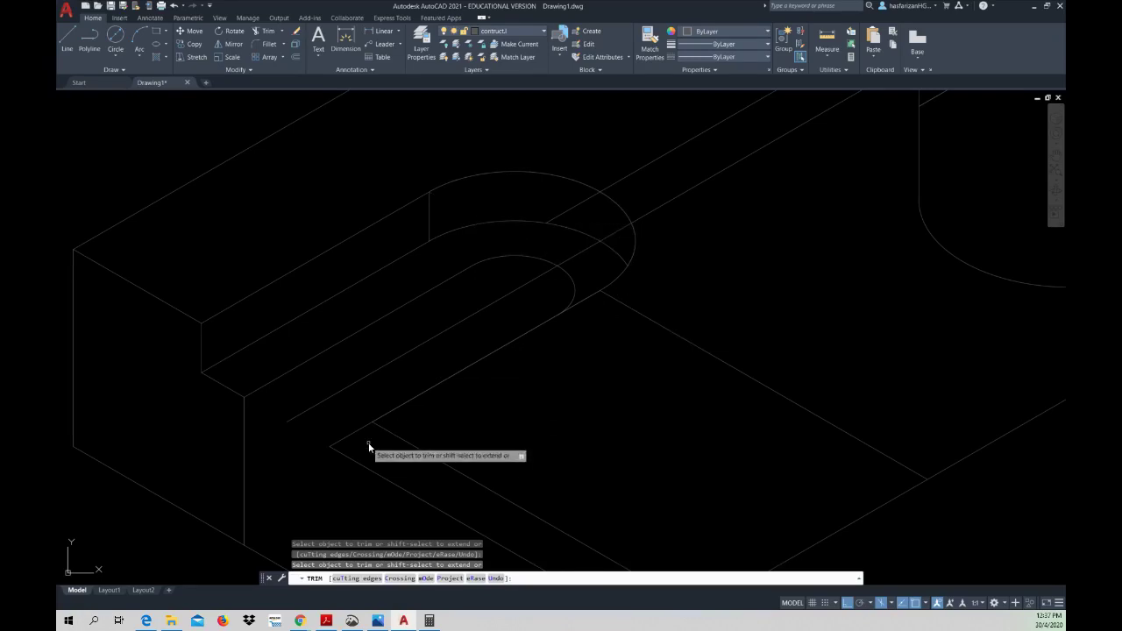
key("Escape")
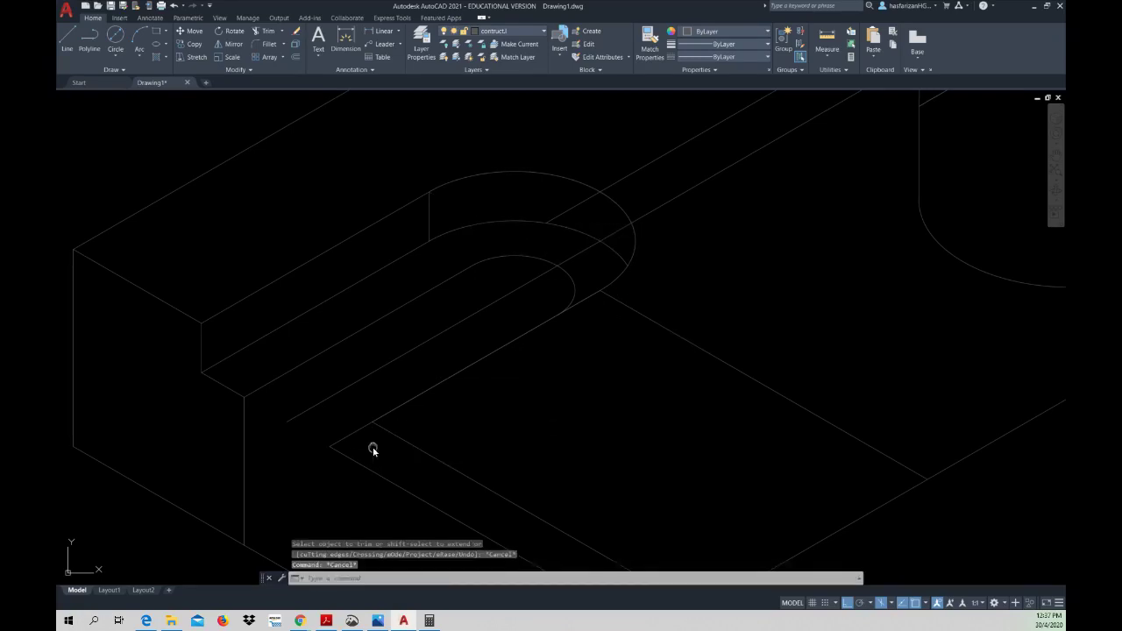
middle_click_drag(371, 446, 401, 389)
- Draw a 3-unit vertical line down from the block's lower corner
left_click(67, 39)
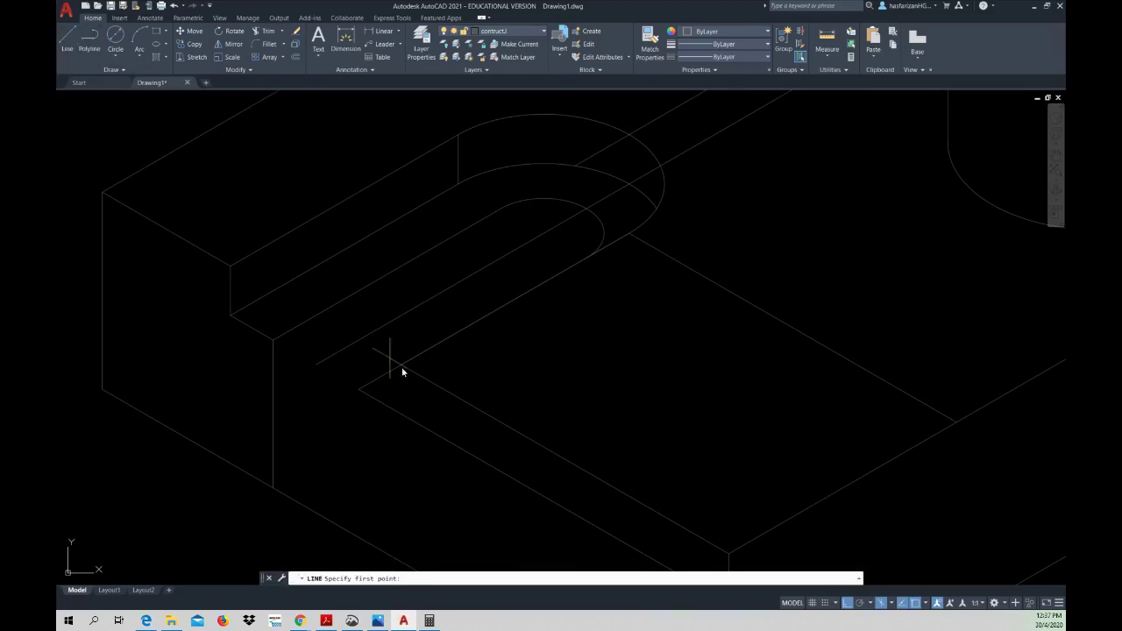
left_click(402, 365)
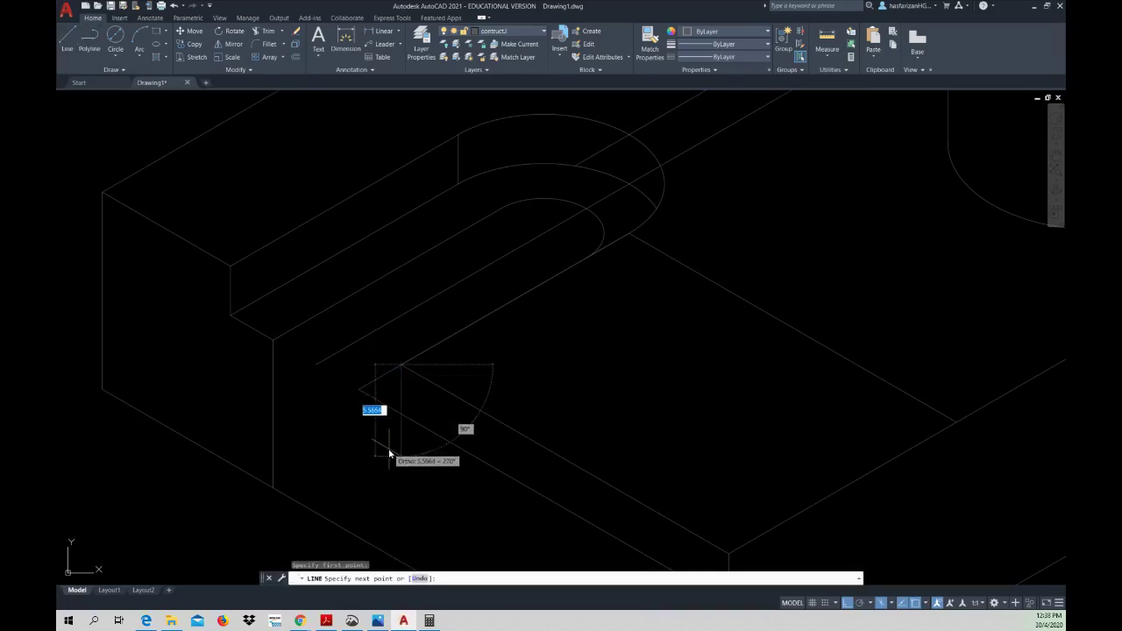
key("Return")
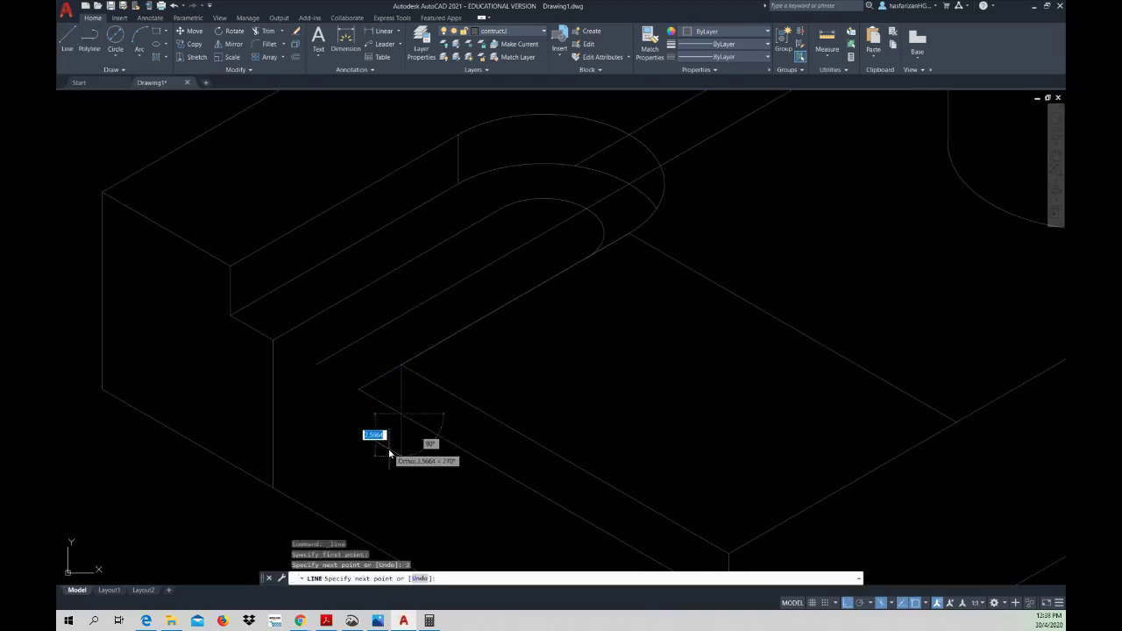
key("Escape")
key("Escape")
right_click(355, 401)
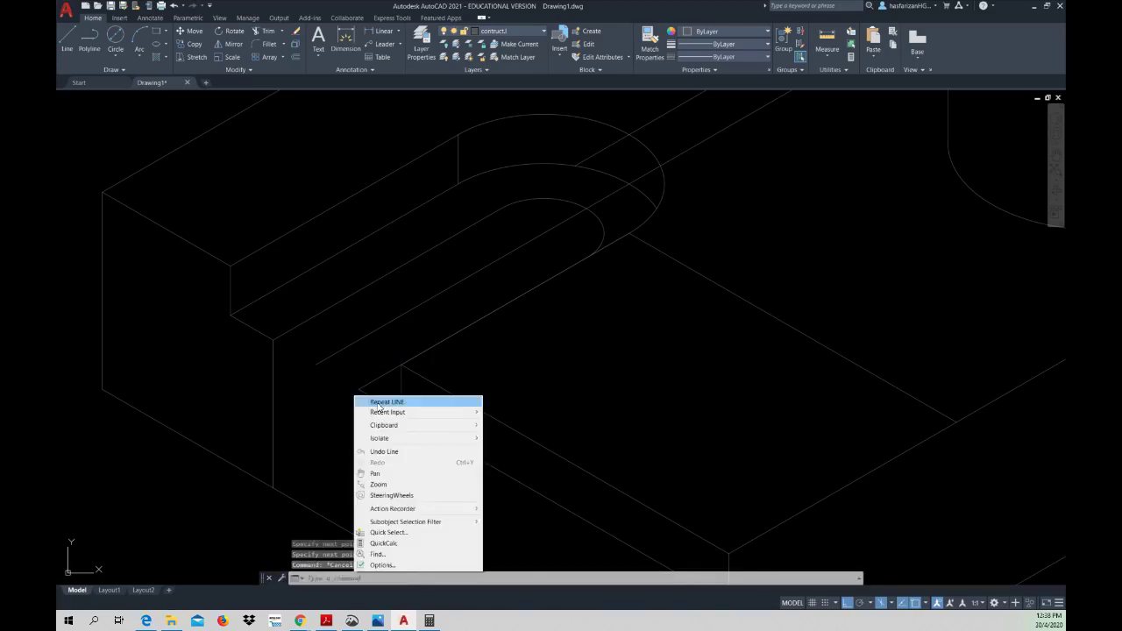
left_click(367, 401)
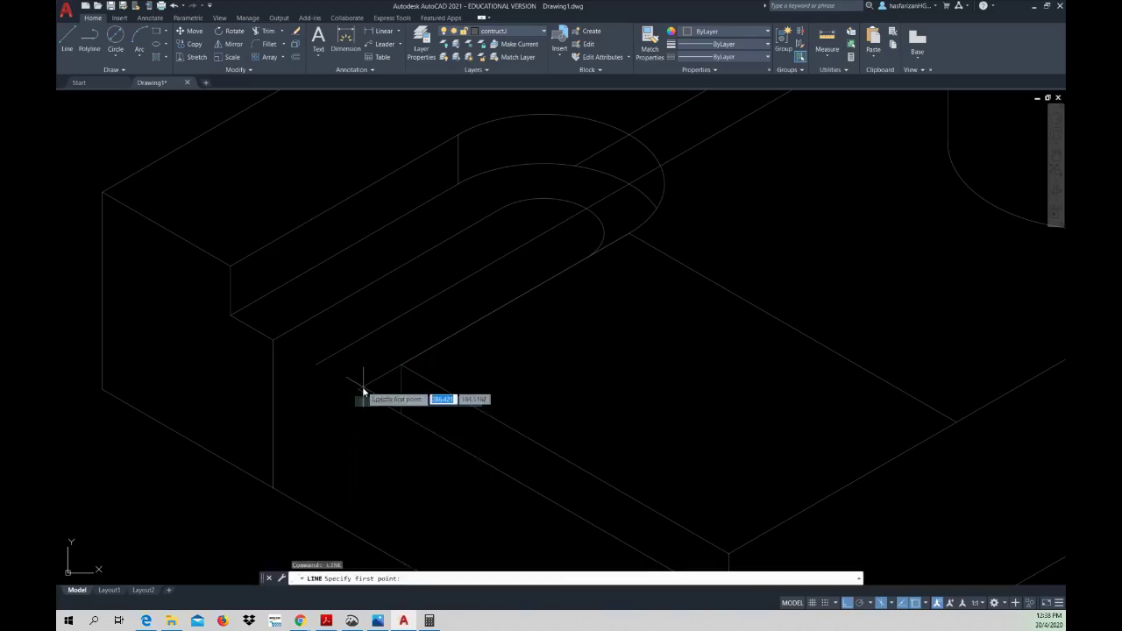
- Copy the vertical edge to the new lower corner
left_click(189, 46)
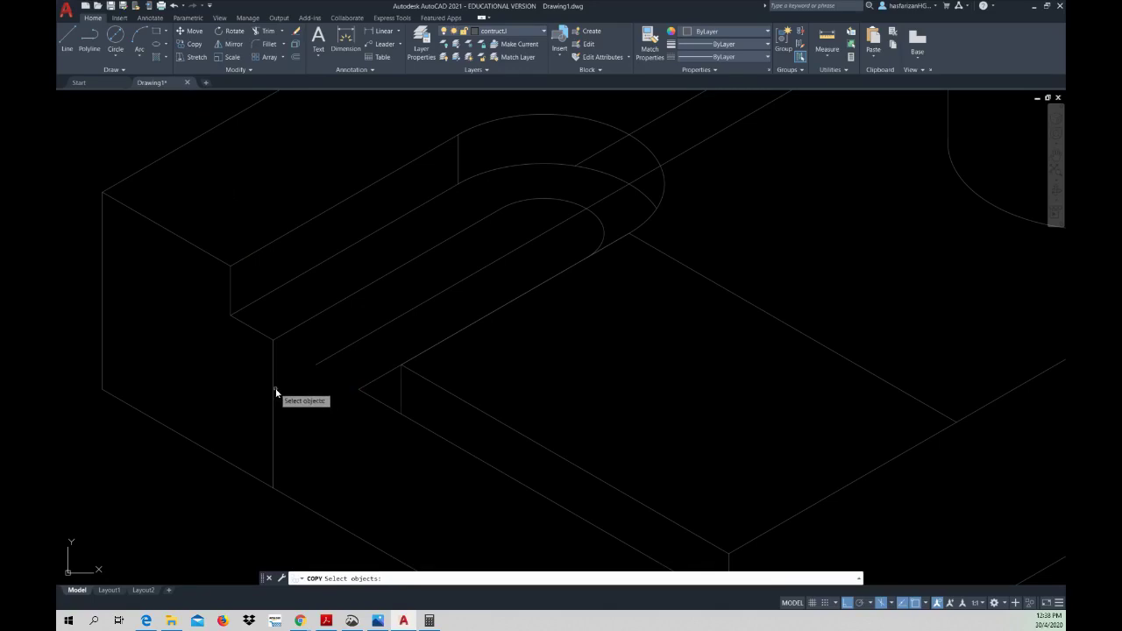
left_click(275, 387)
key("Return")
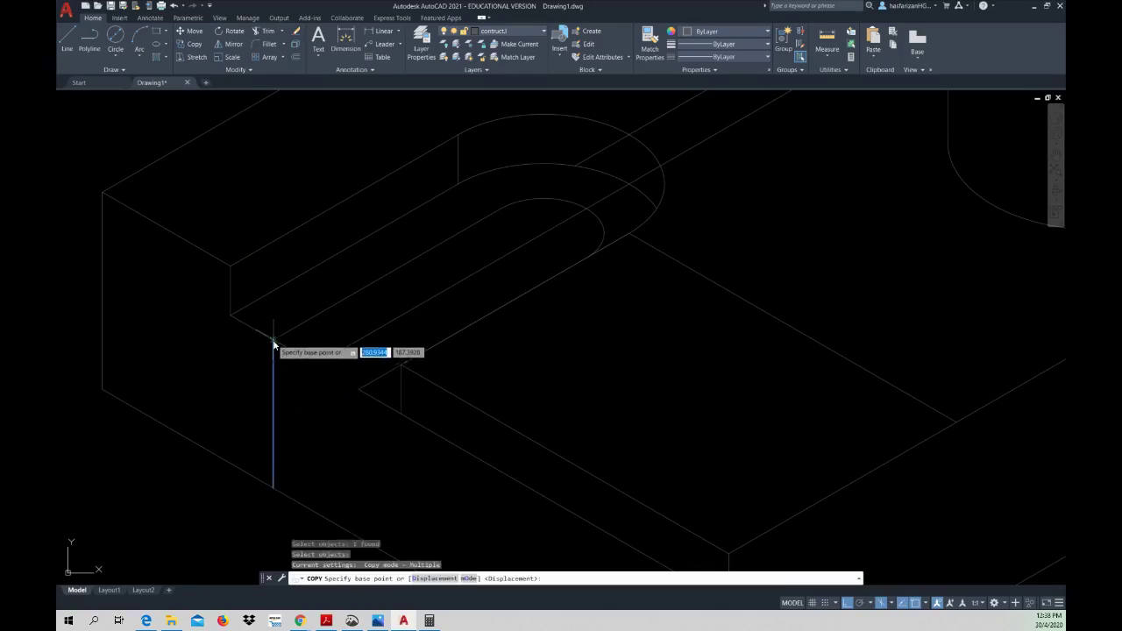
left_click(273, 340)
left_click(359, 387)
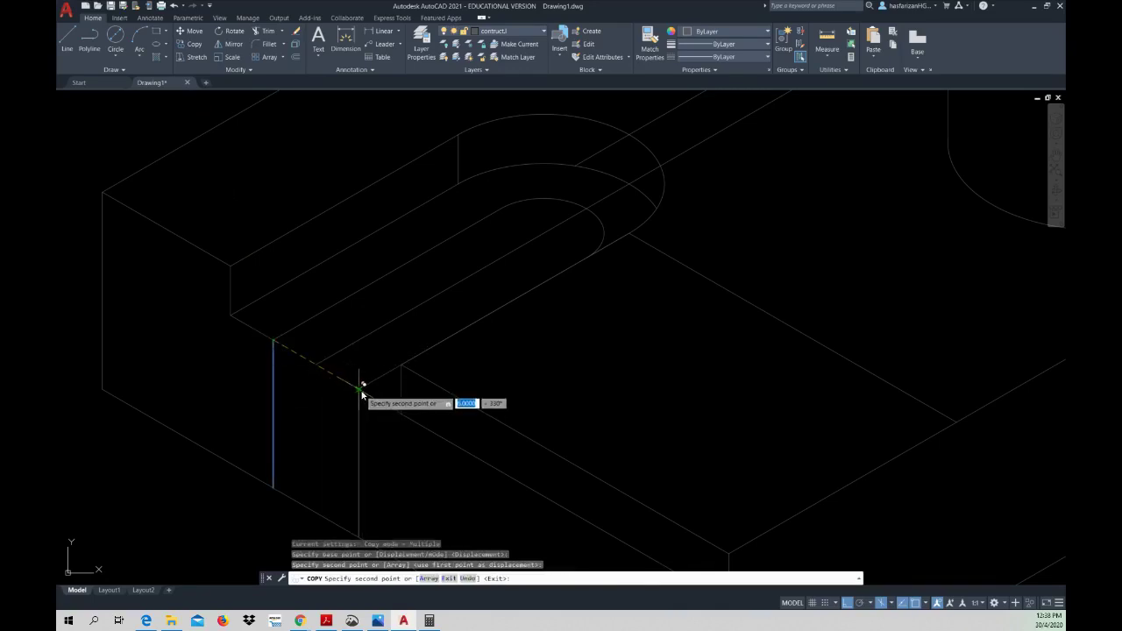
key("Escape")
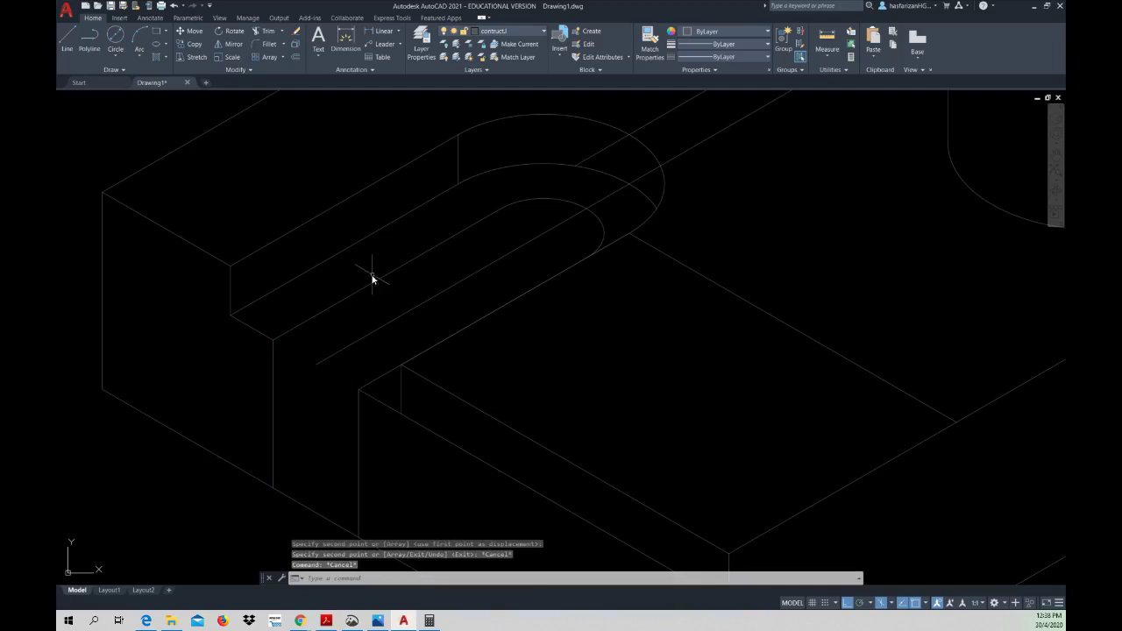
- Copy the slot's inner arc and adjoining line straight down to the base's lower level
left_click(204, 44)
left_click(549, 202)
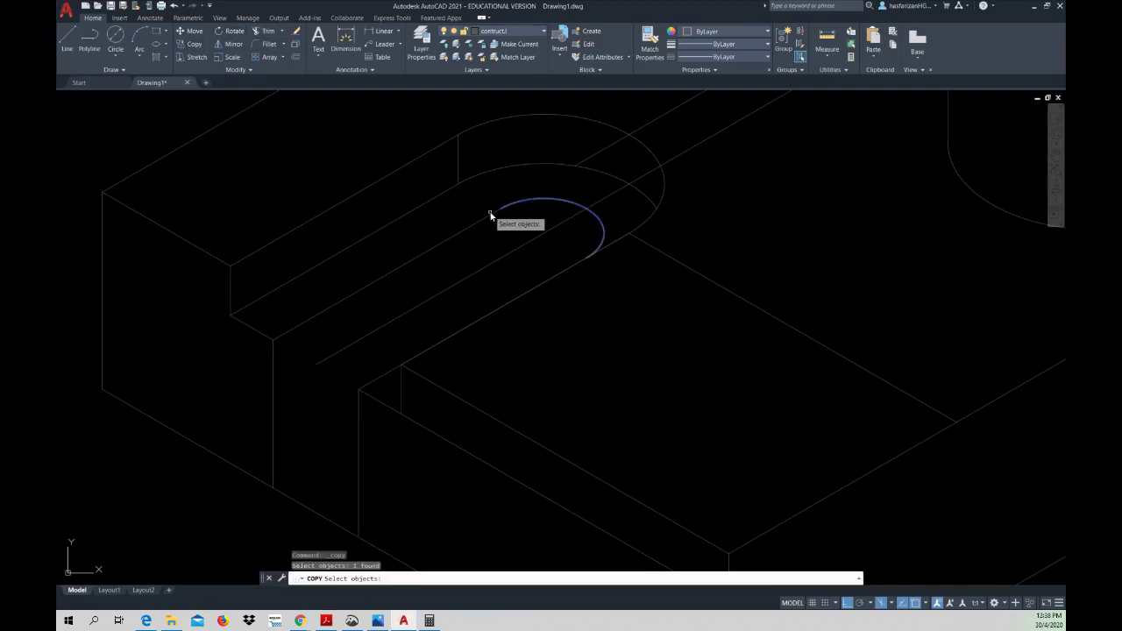
left_click(492, 217)
key("Return")
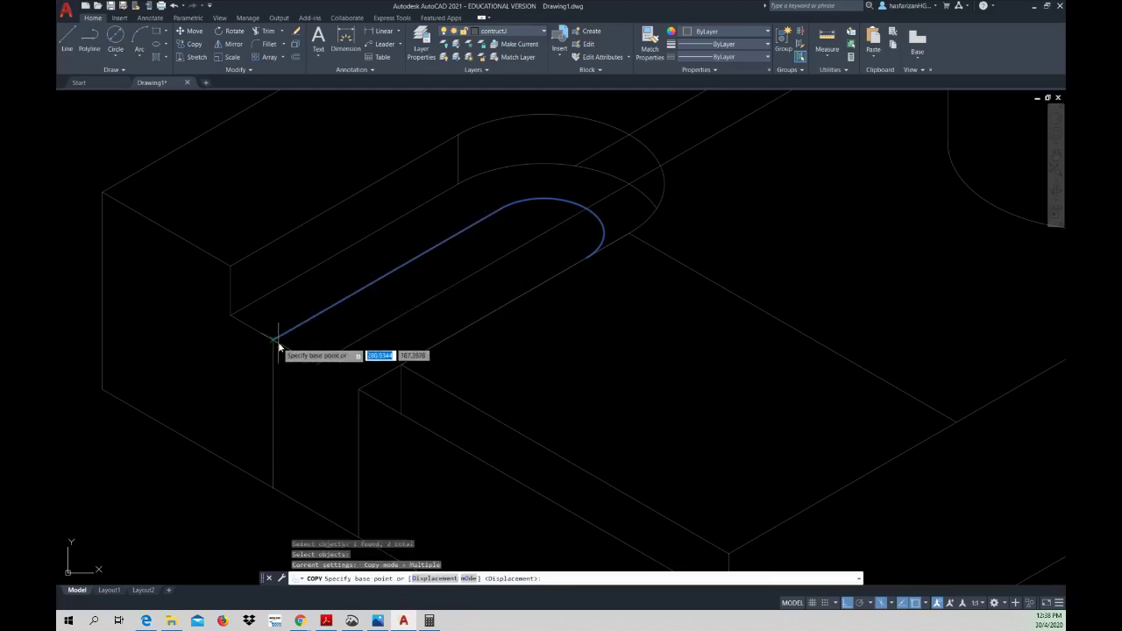
left_click(276, 343)
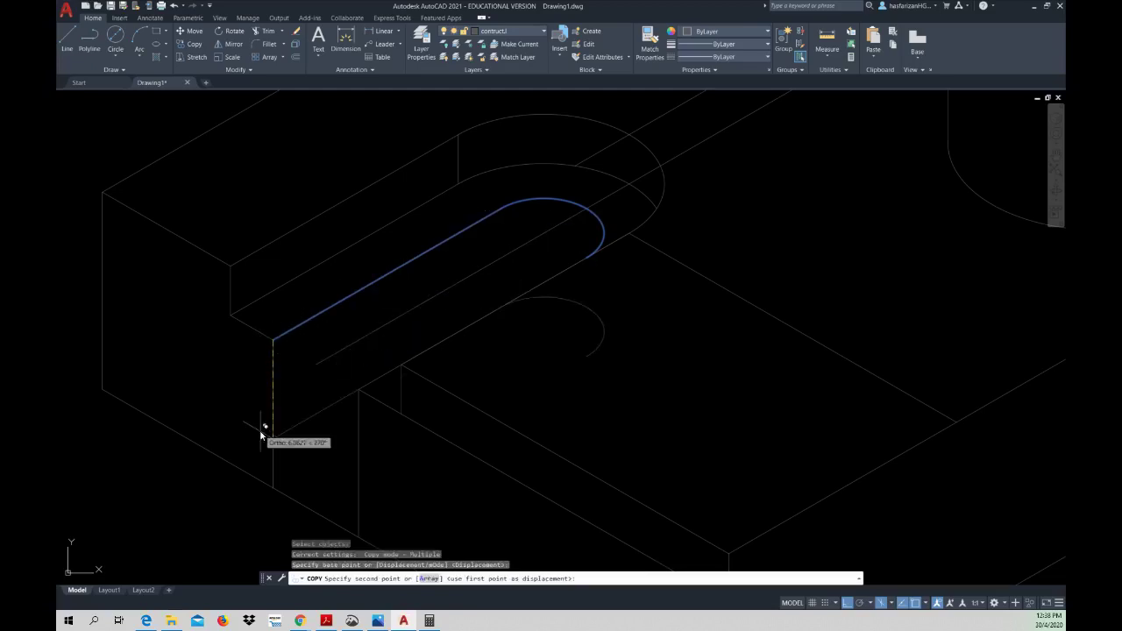
left_click(274, 485)
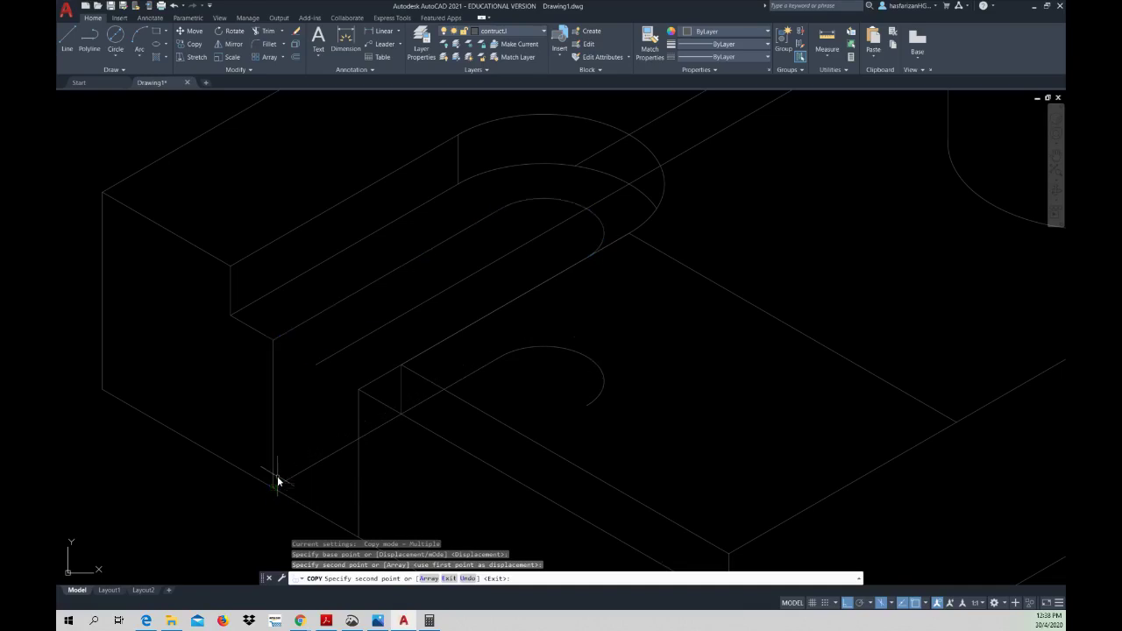
key("Escape")
key("Escape")
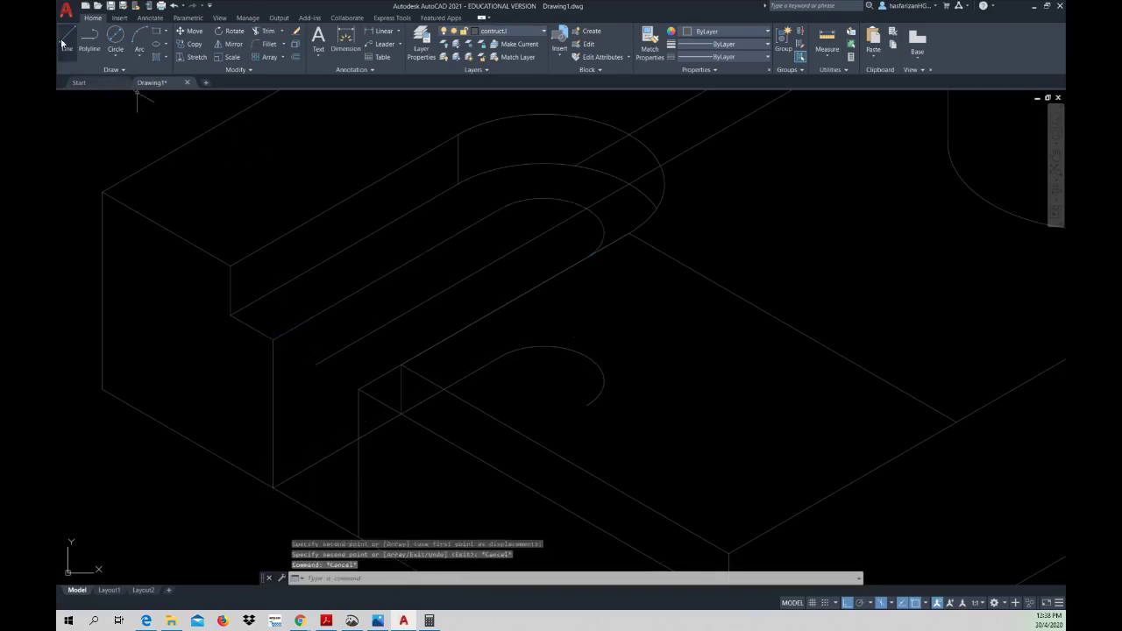
left_click(63, 42)
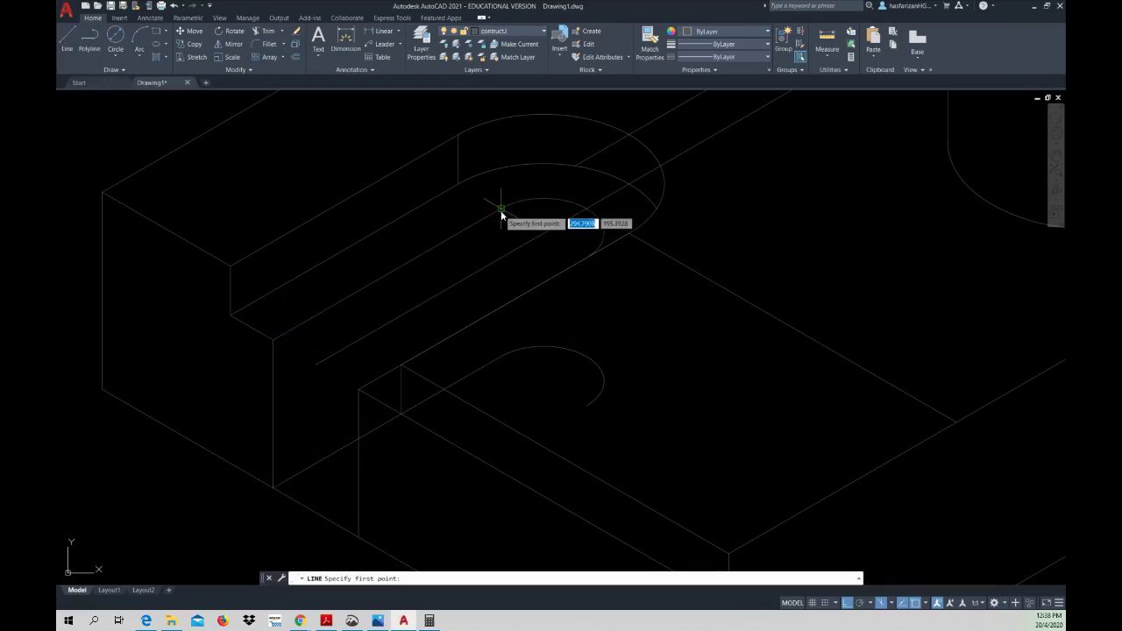
- Draw a vertical edge at the slot's rounded end and delete the two long diagonal lines
left_click(501, 211)
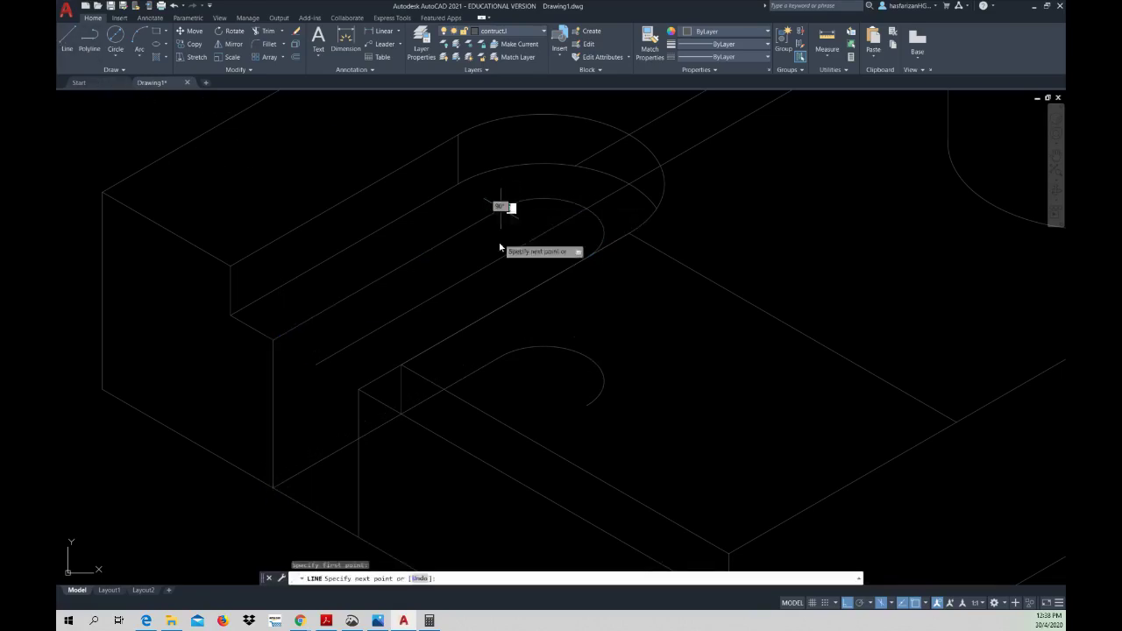
left_click(502, 358)
key("Escape")
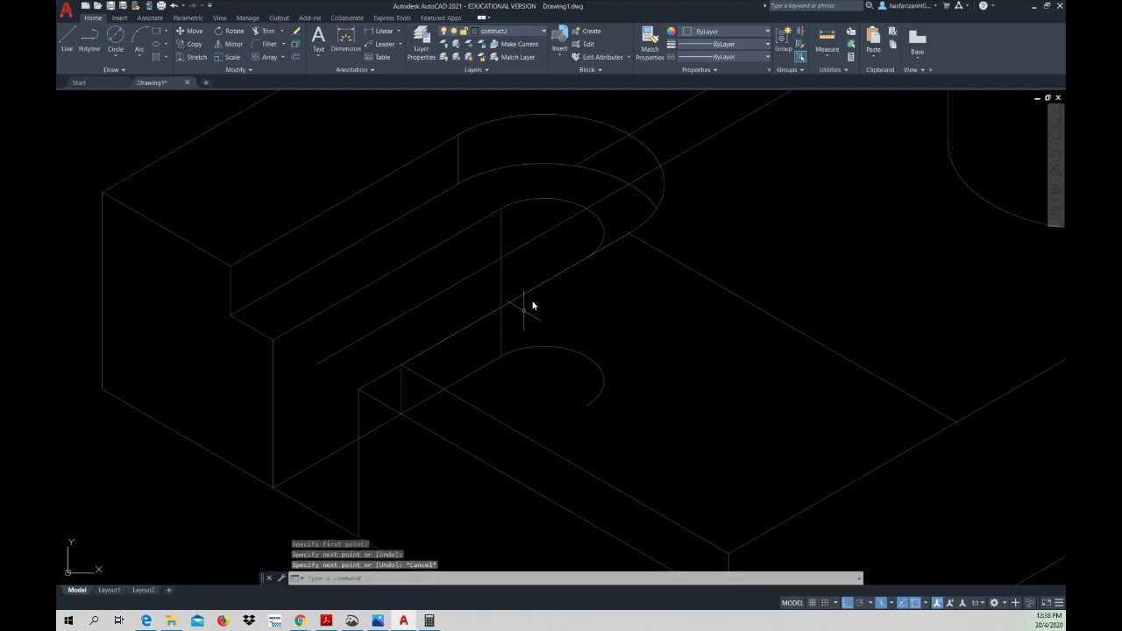
left_click(536, 238)
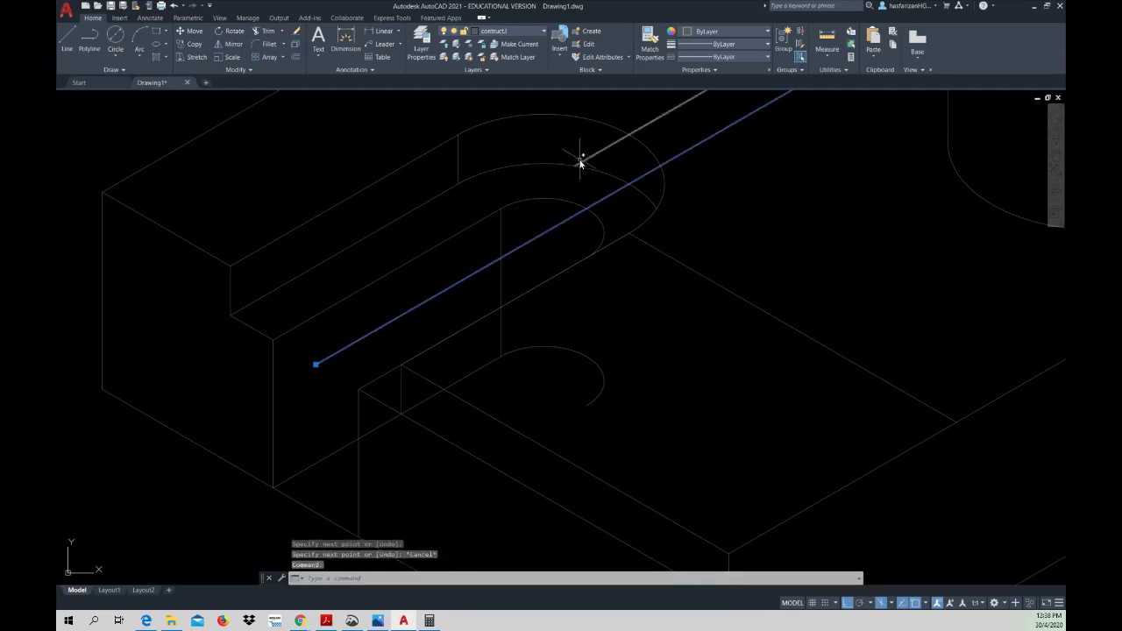
left_click(583, 164)
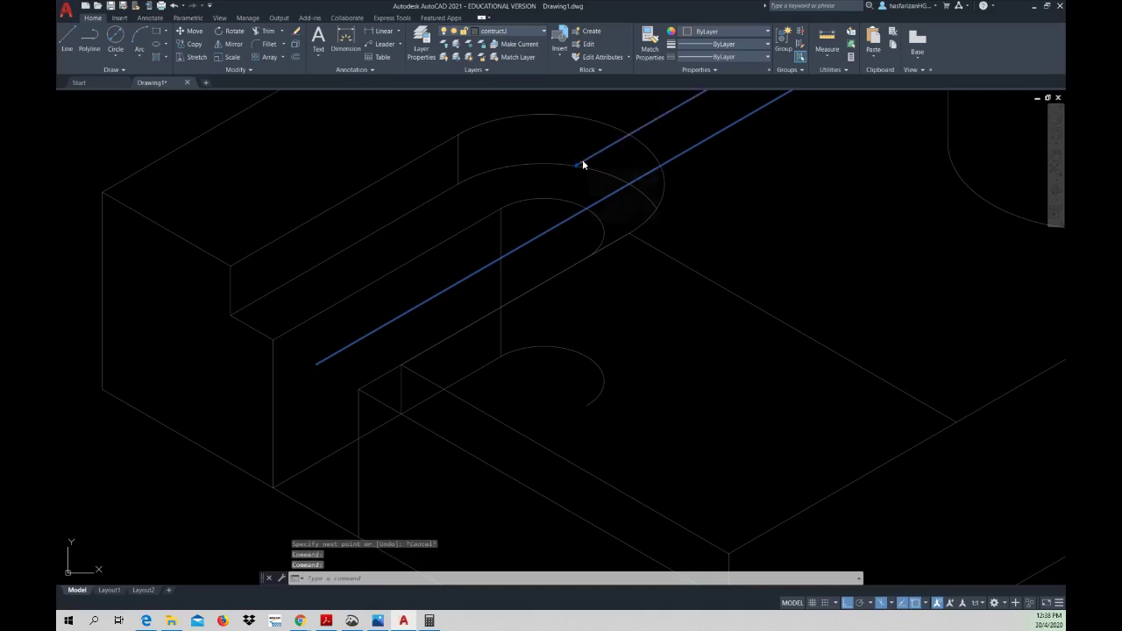
key("Delete")
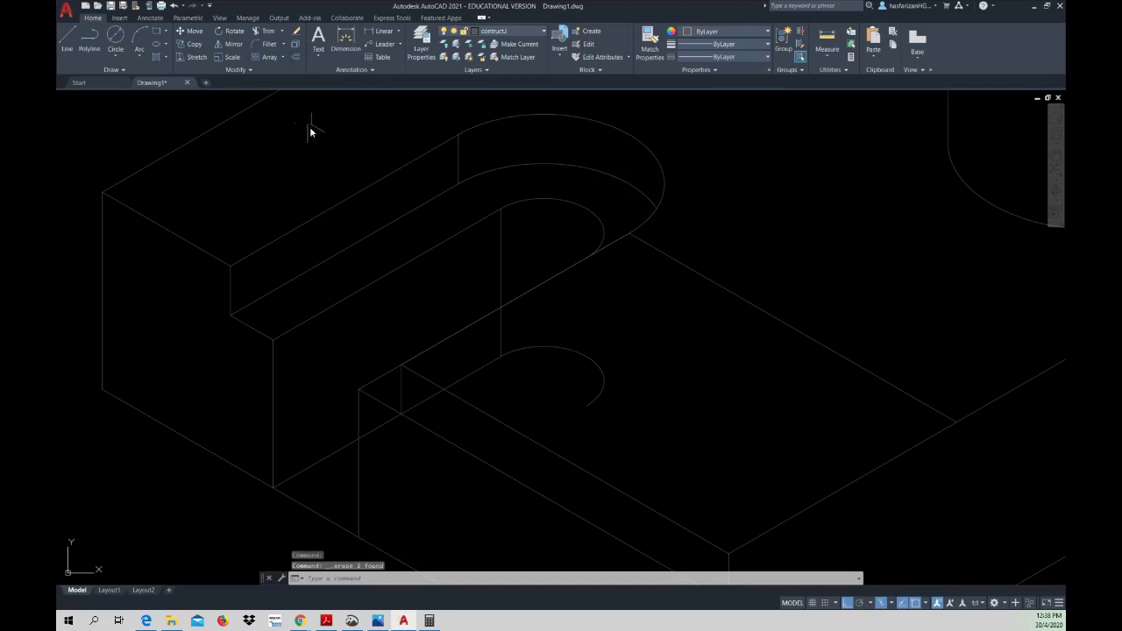
- Trim the small overhanging segment and the lower part of the new vertical line
left_click(272, 33)
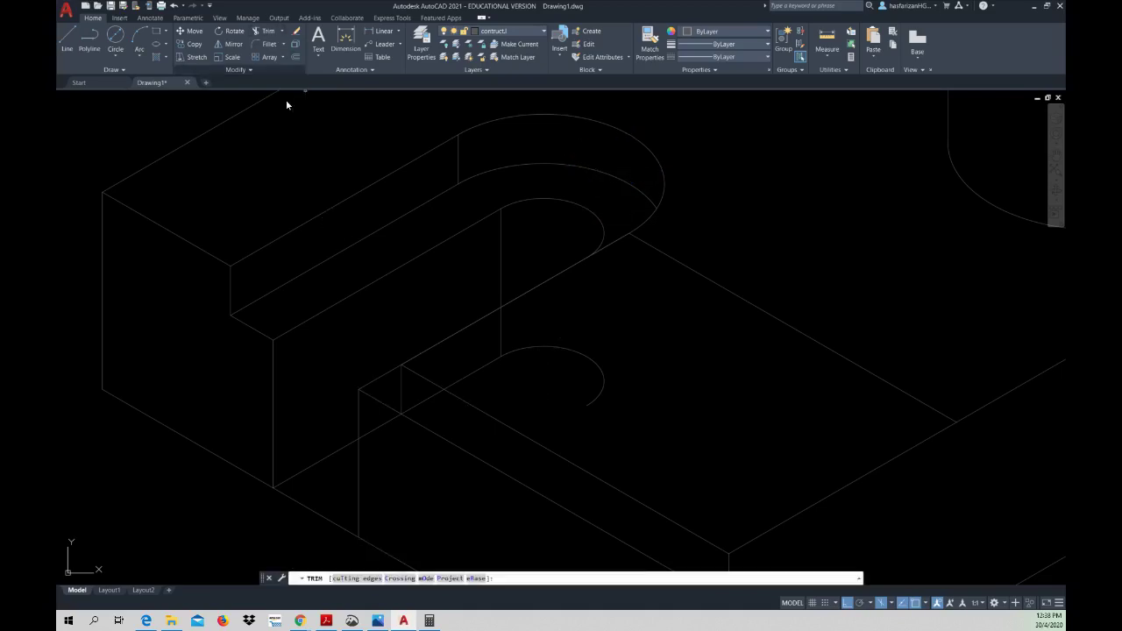
left_click(402, 380)
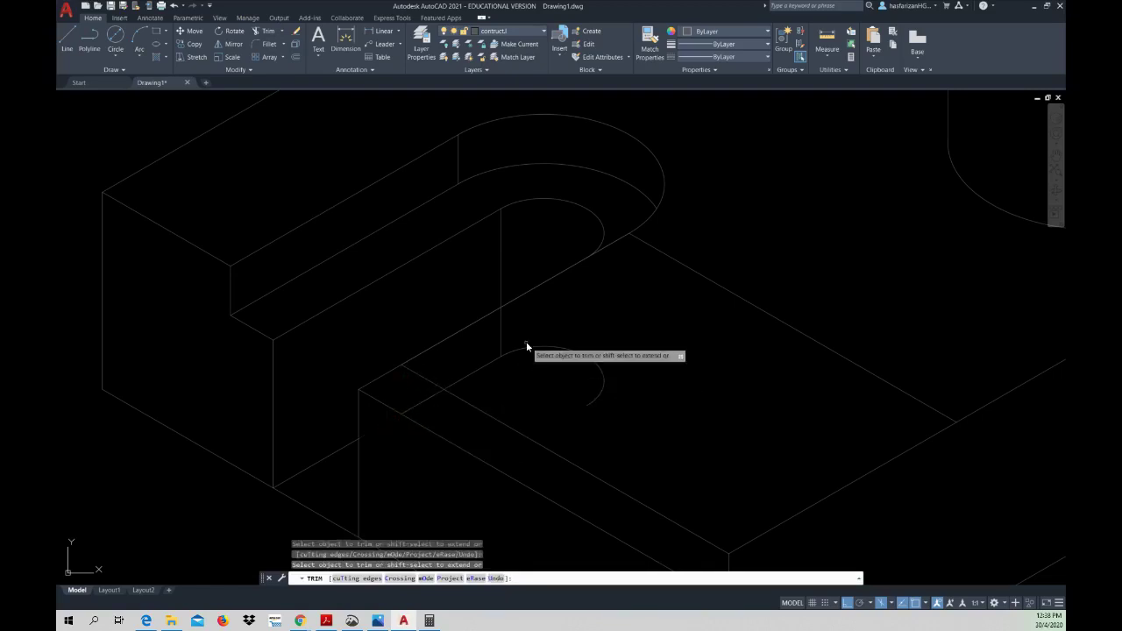
left_click(501, 330)
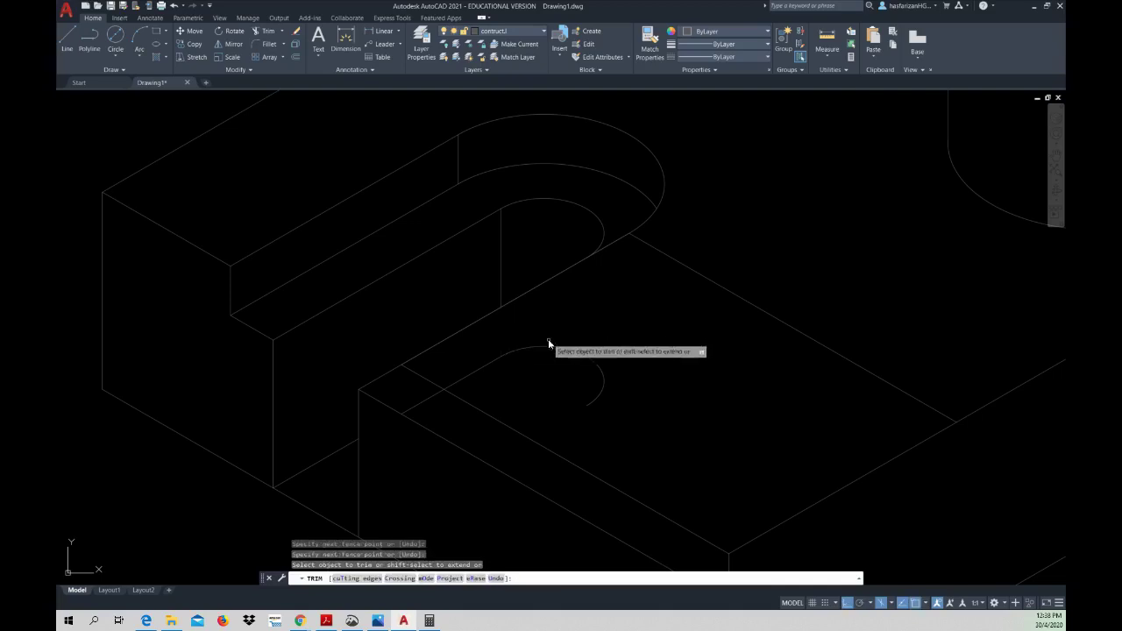
key("Escape")
- Erase the leftover short line segment and the lower copy of the slot arc
left_click(633, 425)
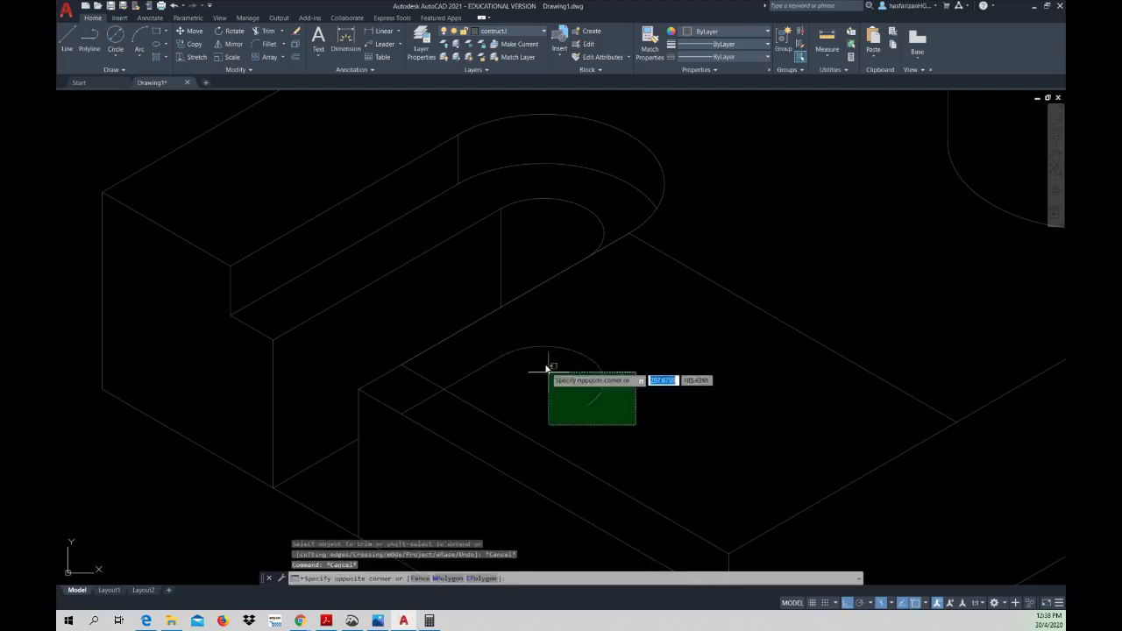
left_click(484, 349)
scroll(594, 377, "down", 2)
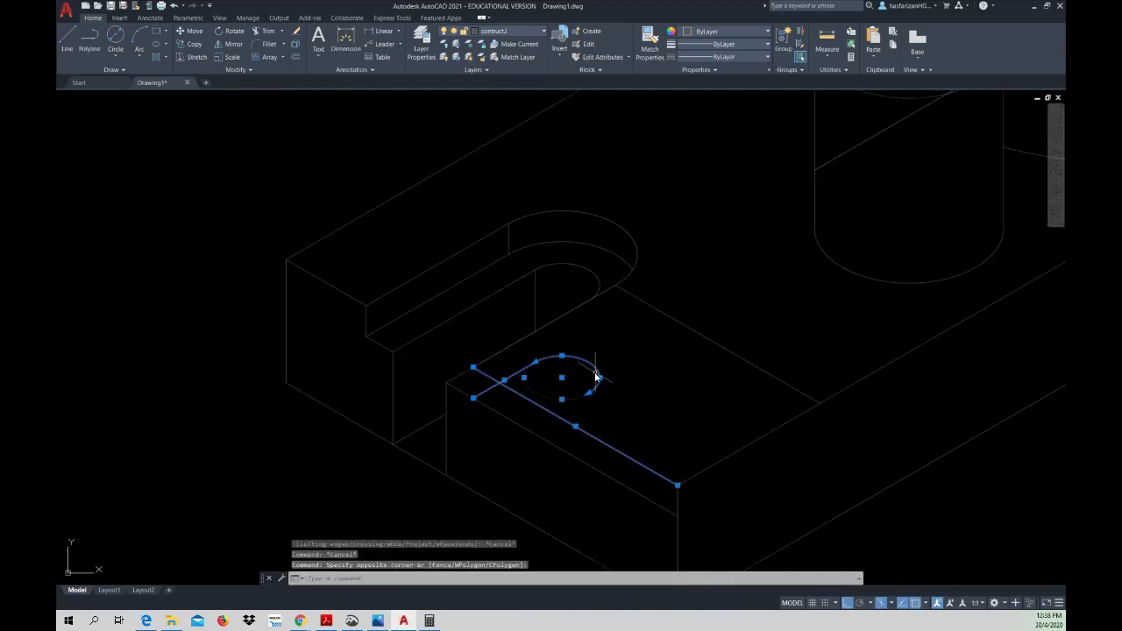
key("Escape")
key("Escape")
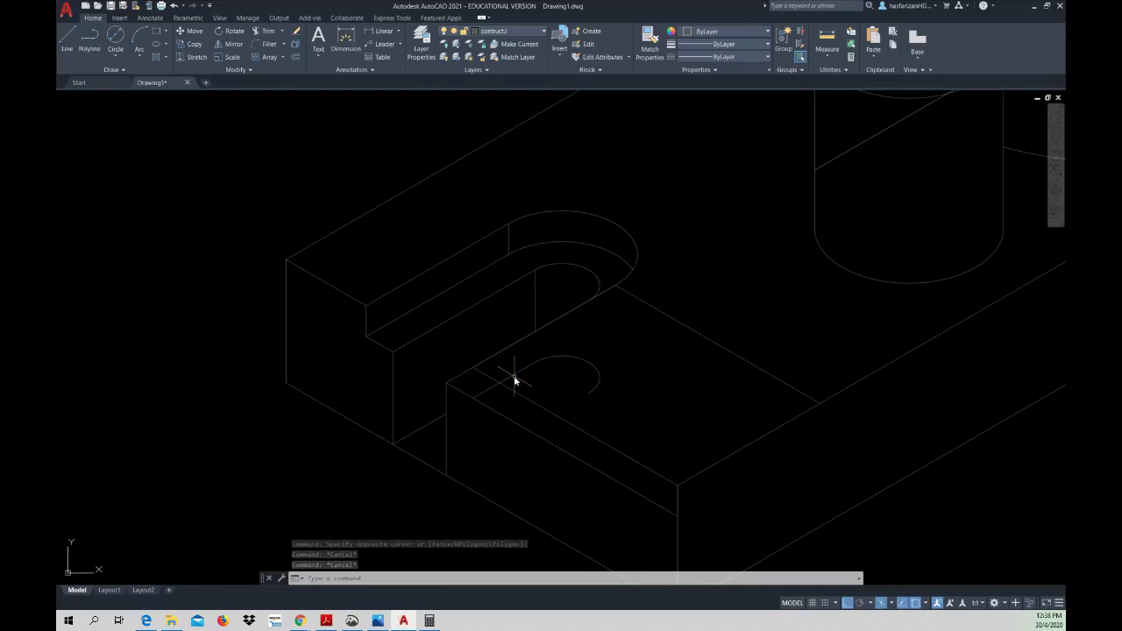
left_click(485, 395)
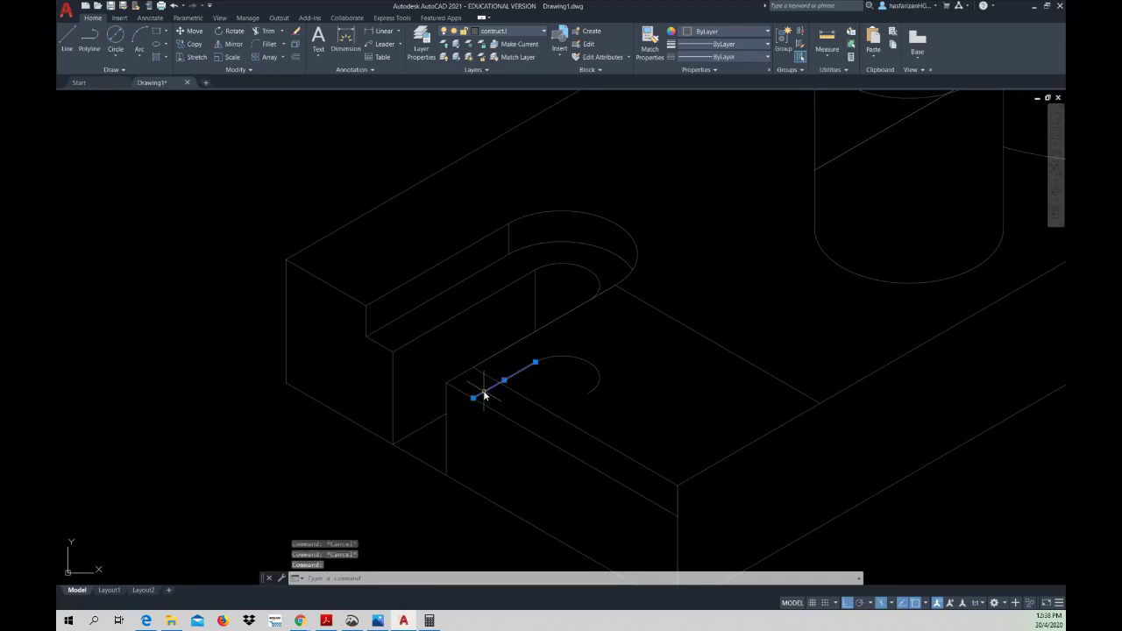
key("Delete")
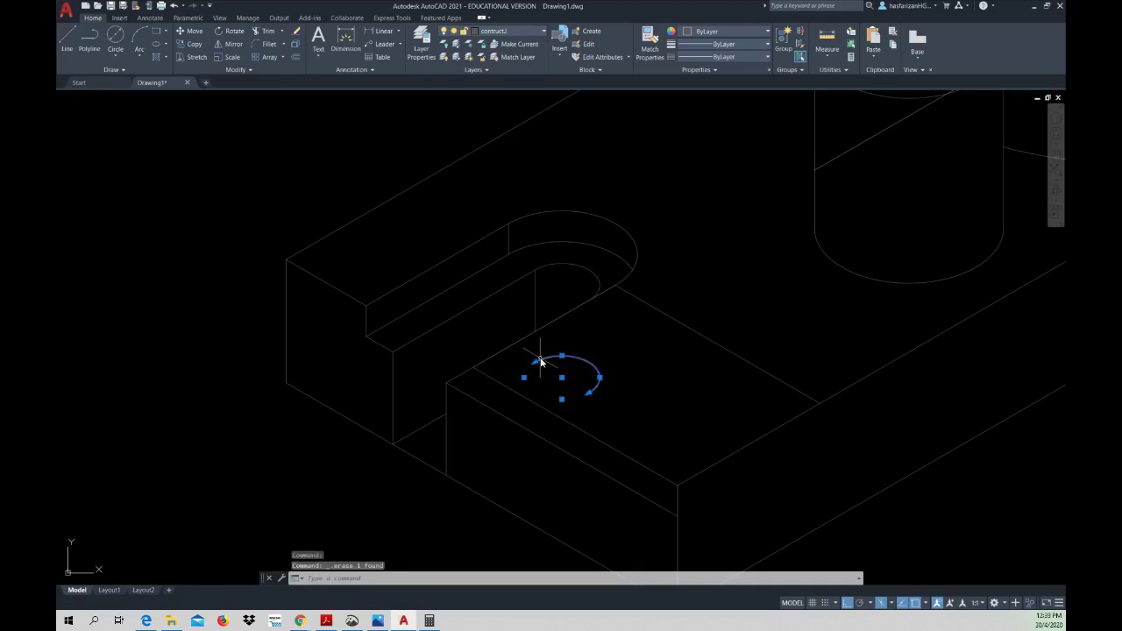
key("Delete")
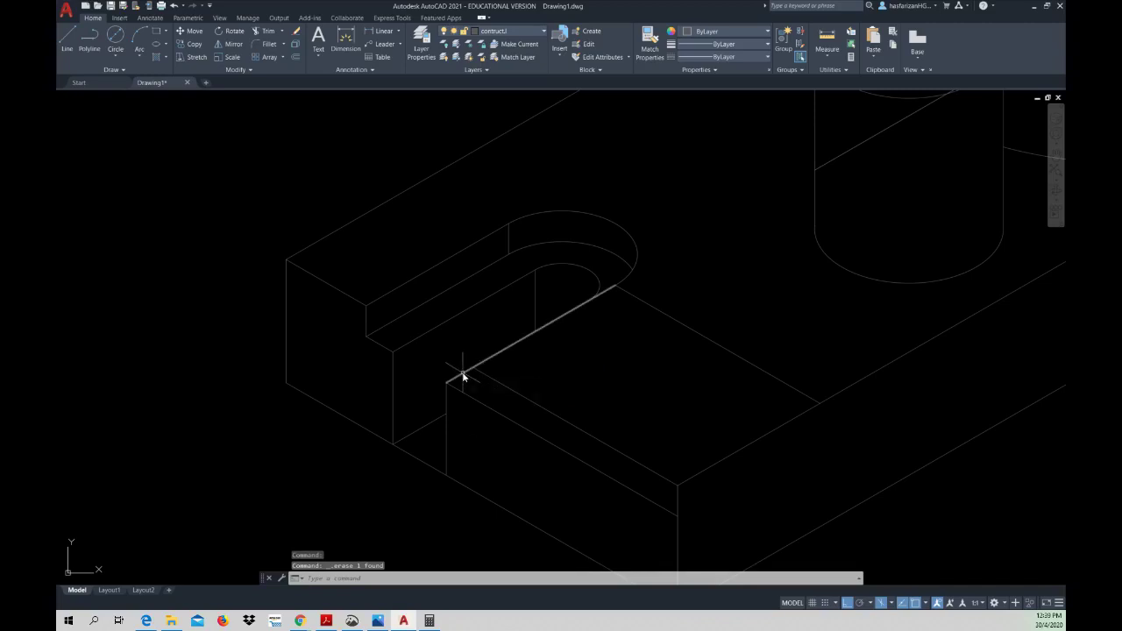
- Draw a 3-unit edge line down from the notch corner below the slot
left_click(270, 38)
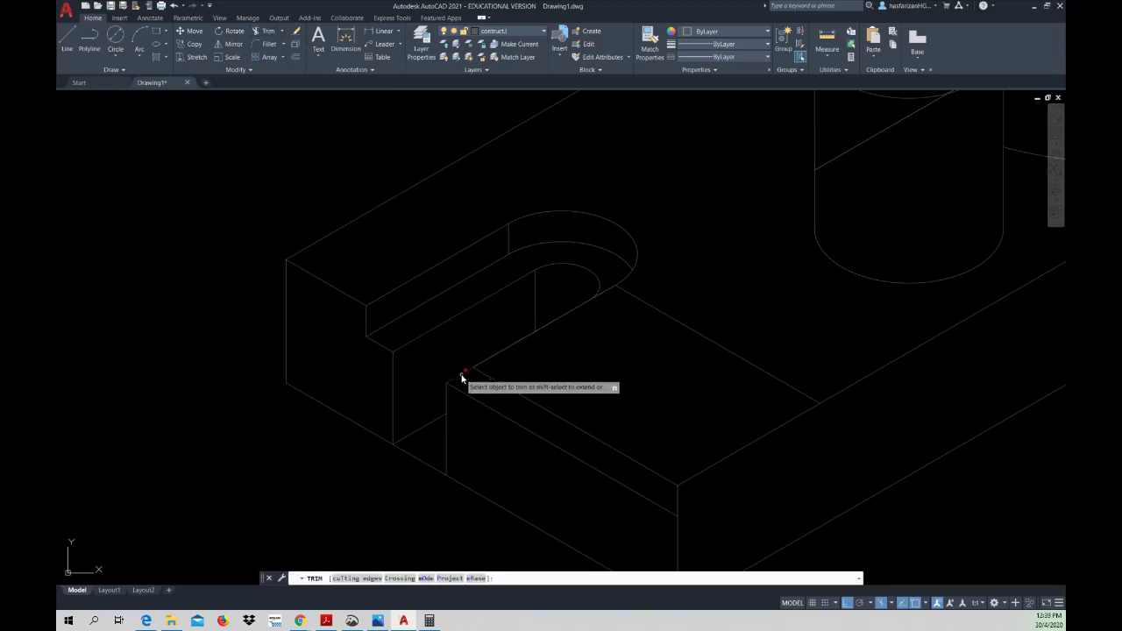
left_click(66, 40)
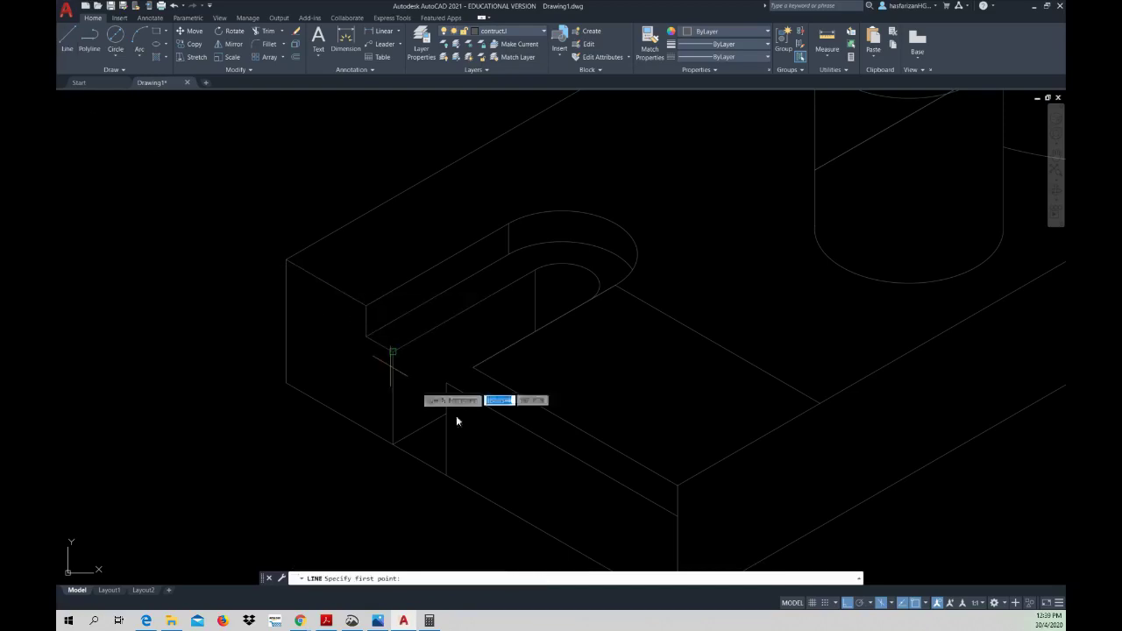
left_click(447, 368)
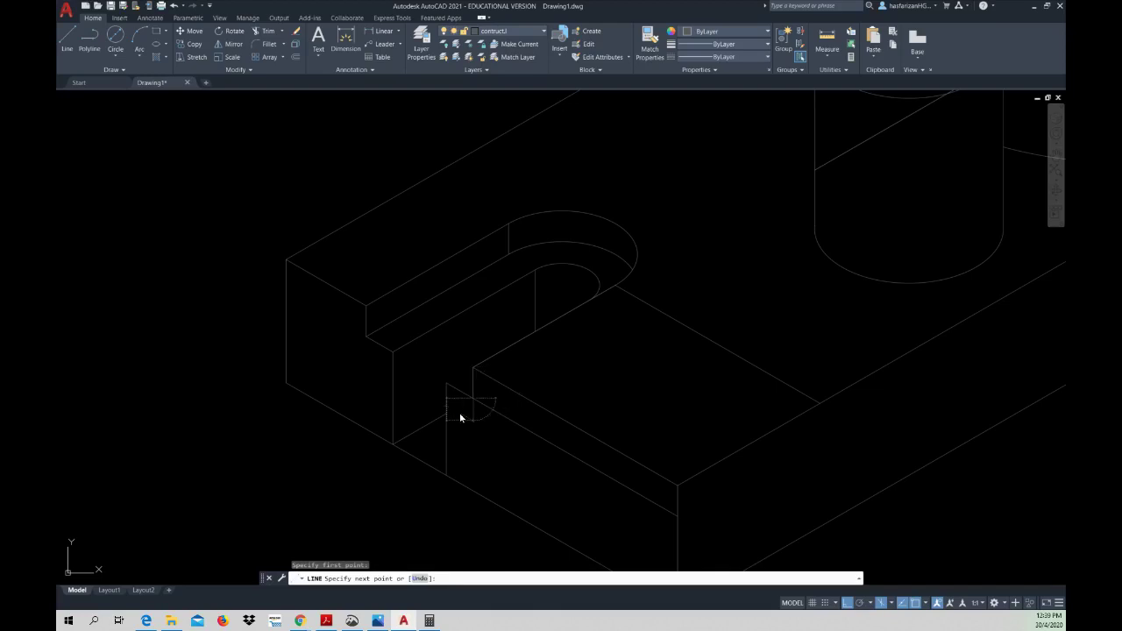
type("3")
key("Return")
key("Escape")
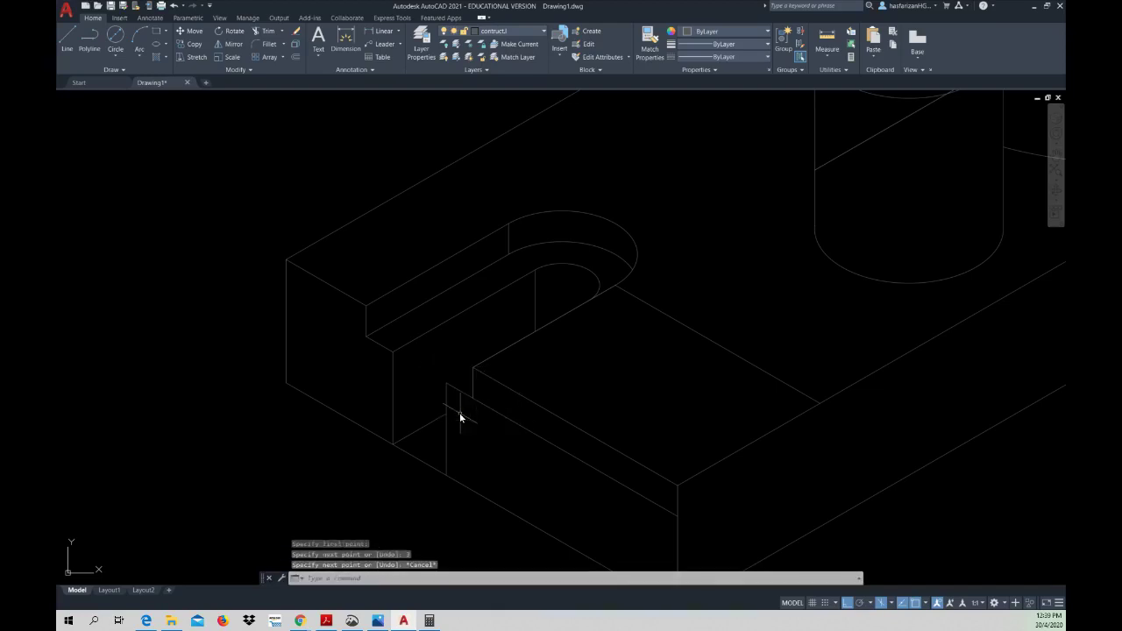
- Begin copying the slot's edge line, cancel the copy, and zoom out
left_click(195, 45)
left_click(427, 330)
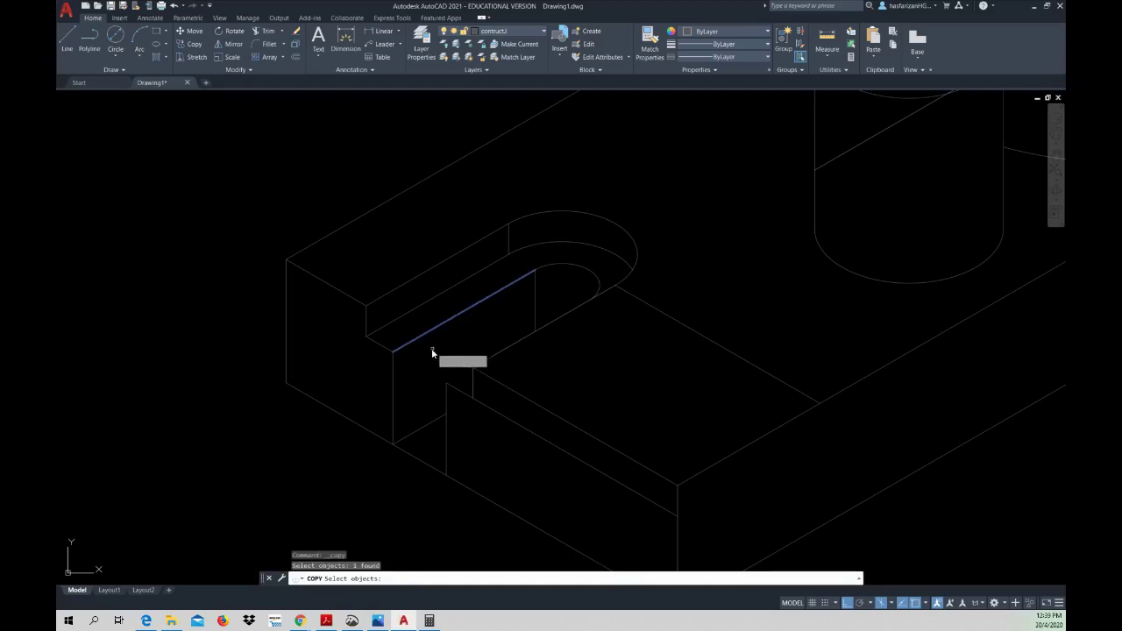
key("Return")
left_click(394, 351)
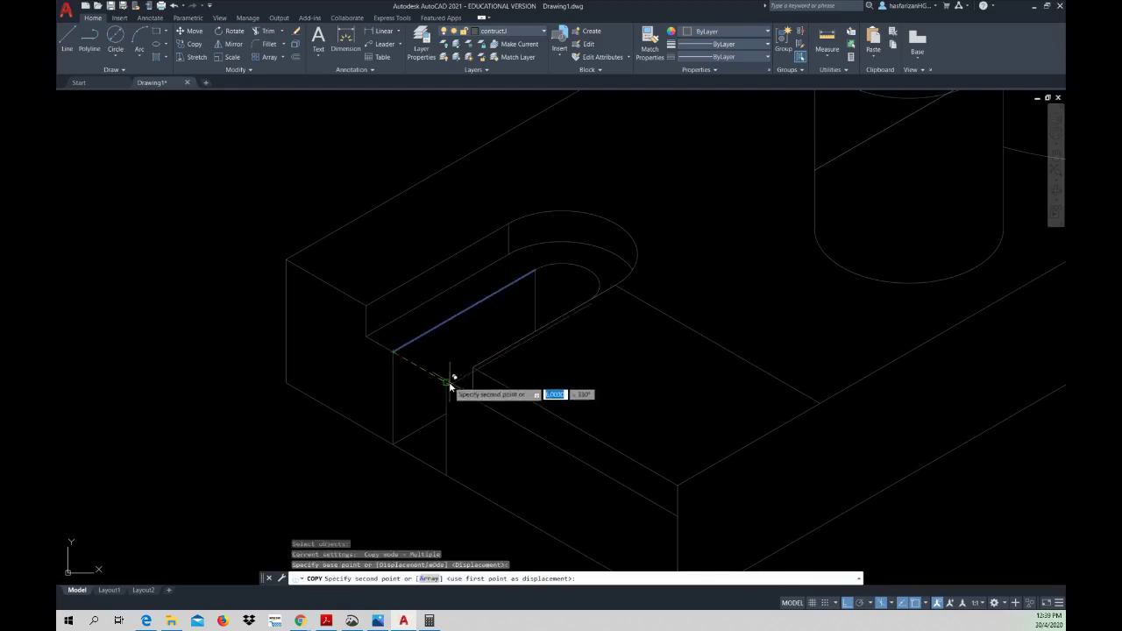
key("Escape")
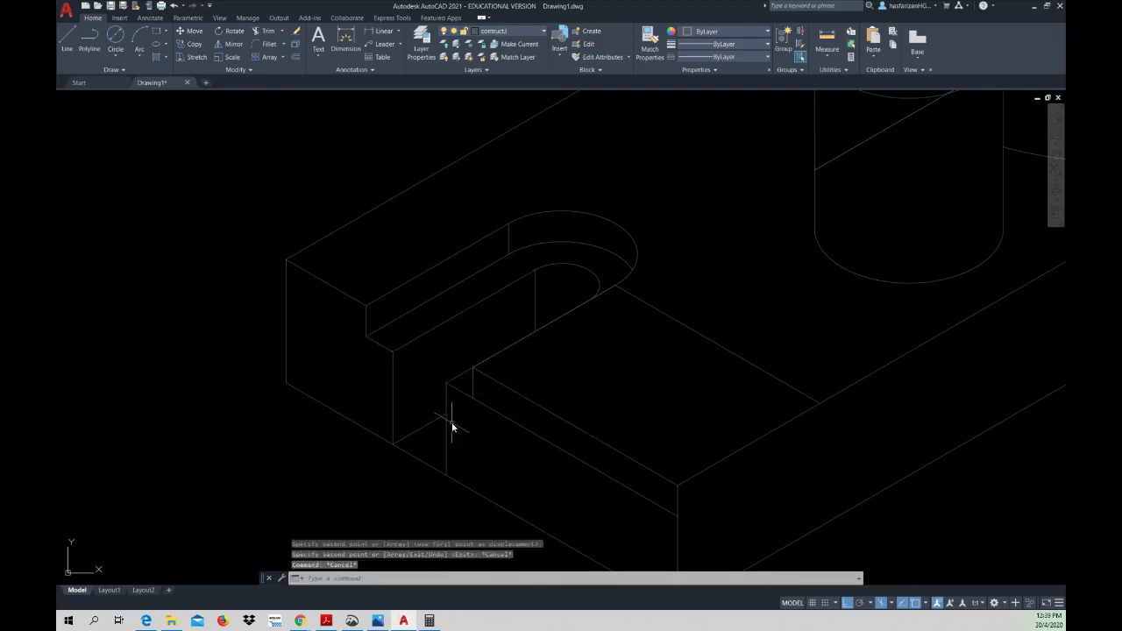
scroll(631, 351, "down", 1)
scroll(629, 408, "down", 1)
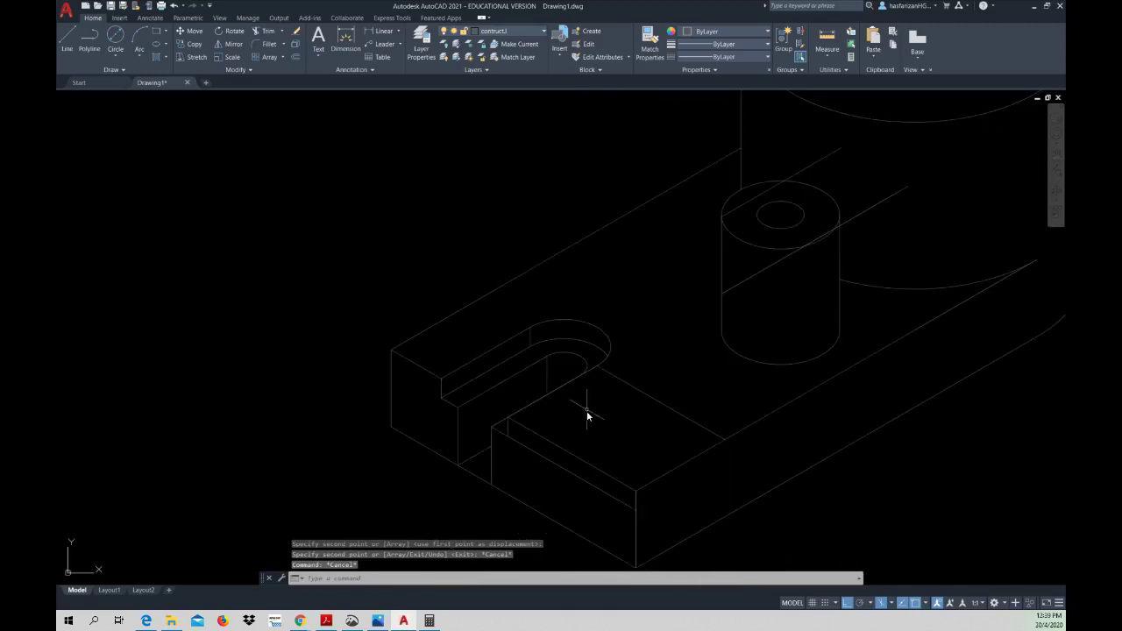
- Trim away an extra edge at the slot step
middle_click_drag(588, 416, 570, 387)
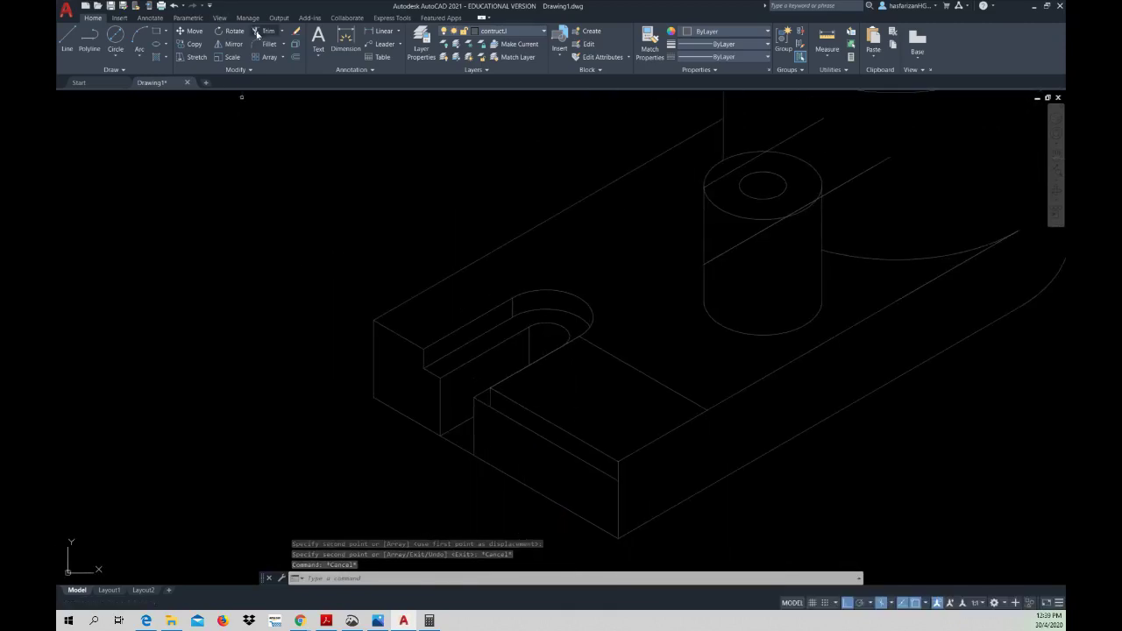
left_click(257, 33)
left_click(540, 434)
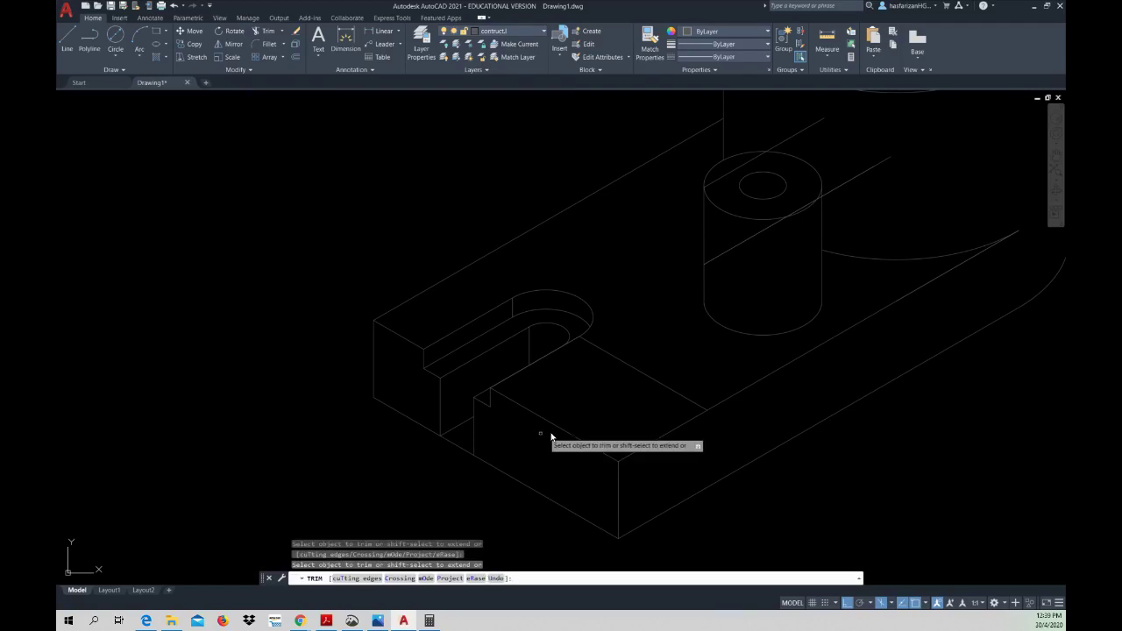
mouse_move(657, 368)
middle_mouse_down()
mouse_move(521, 431)
mouse_move(489, 413)
middle_mouse_up()
key("Escape")
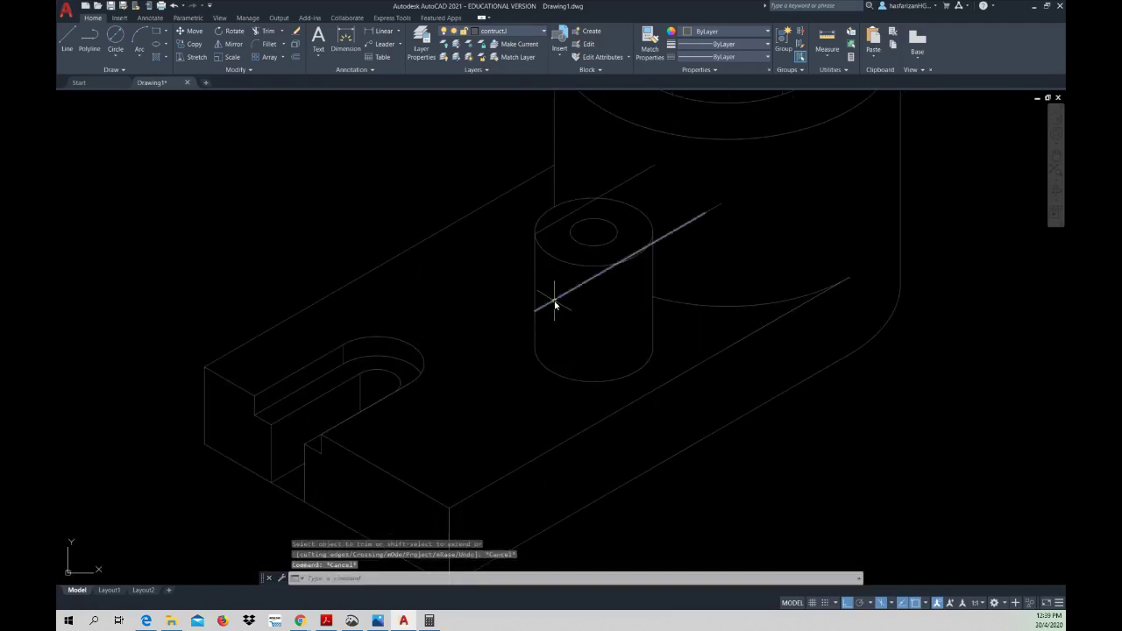
- Delete the diagonal construction lines crossing the small cylinder boss
left_click(554, 303)
key("Delete")
left_click(555, 228)
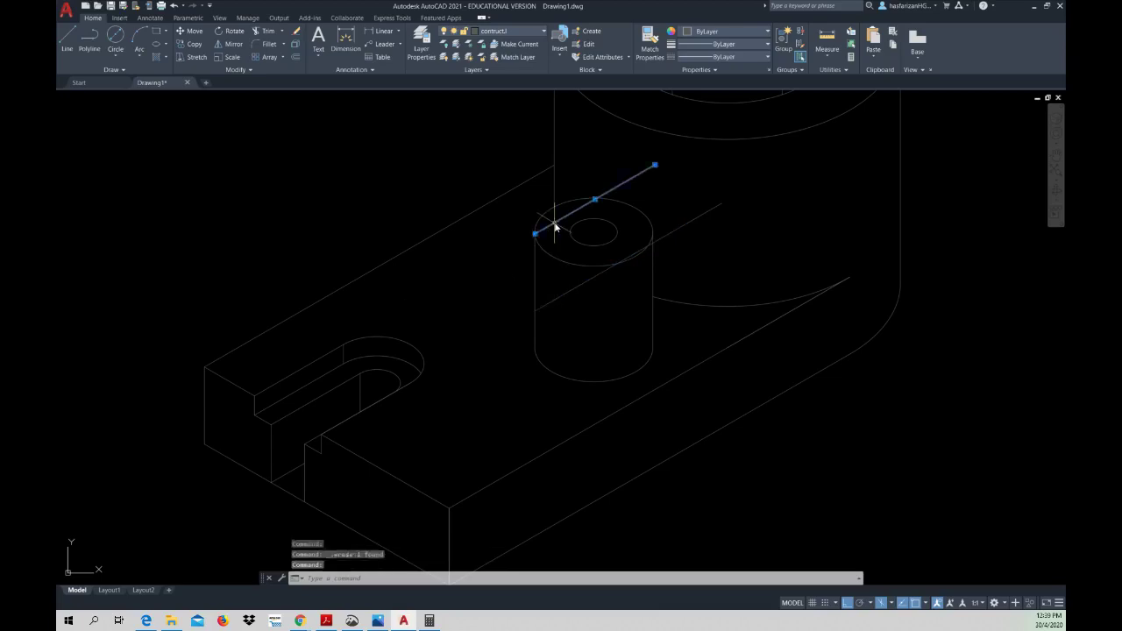
key("Delete")
key("Escape")
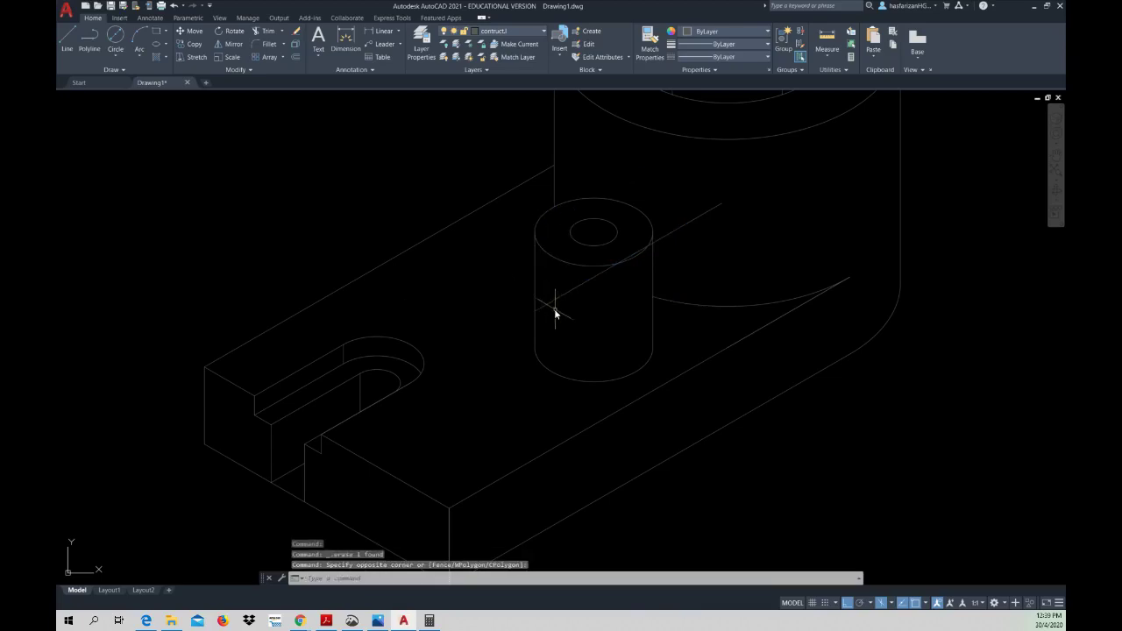
left_click(554, 303)
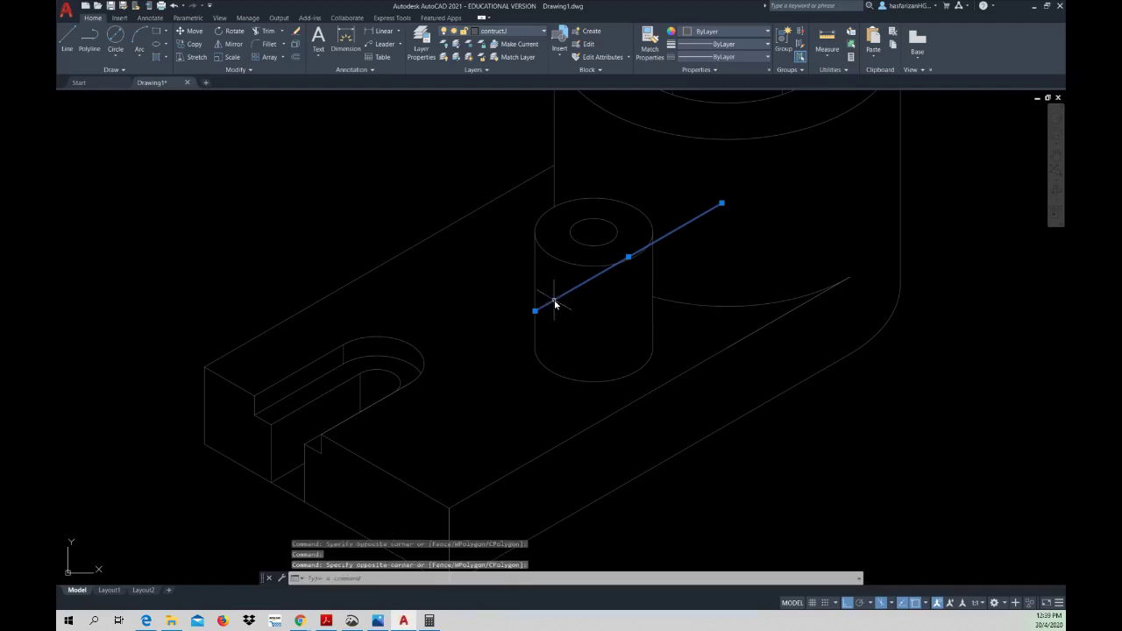
key("Delete")
scroll(552, 324, "down", 4)
middle_click_drag(540, 340, 546, 243)
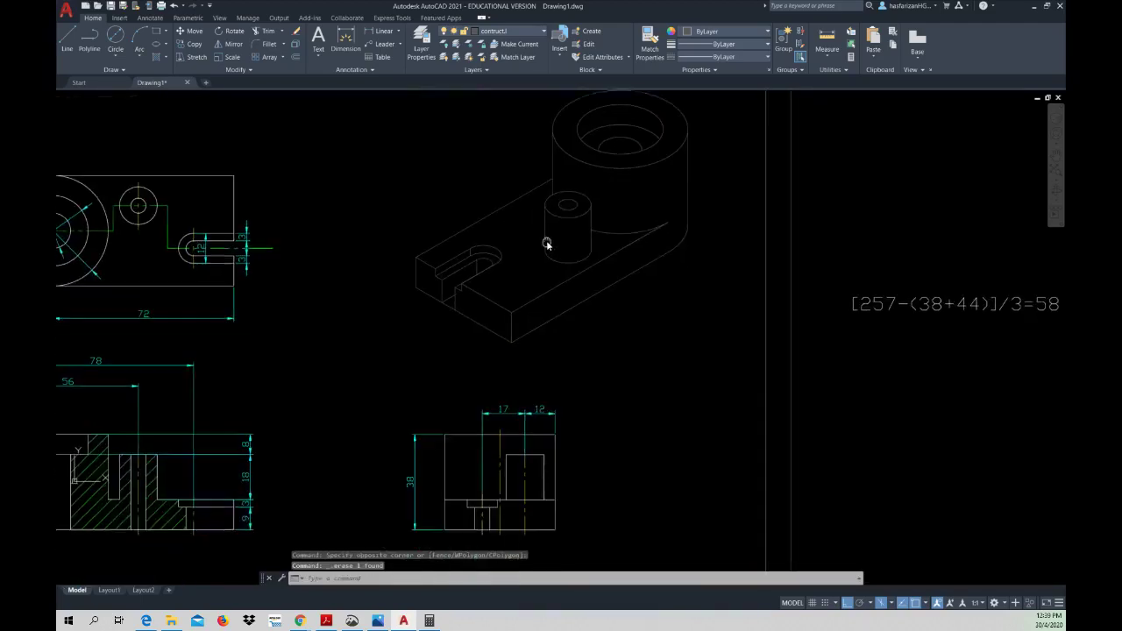
scroll(450, 313, "up", 5)
- Trim the leftover edges at the slot step with a TR fence
type("tr")
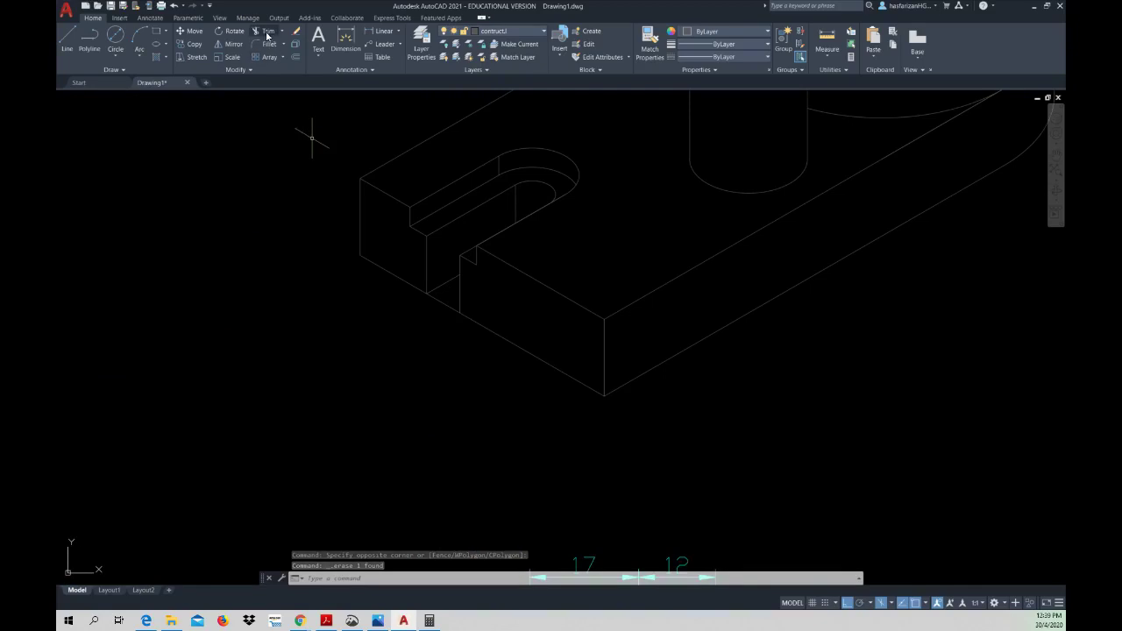
key("Return")
left_click_drag(435, 303, 436, 306)
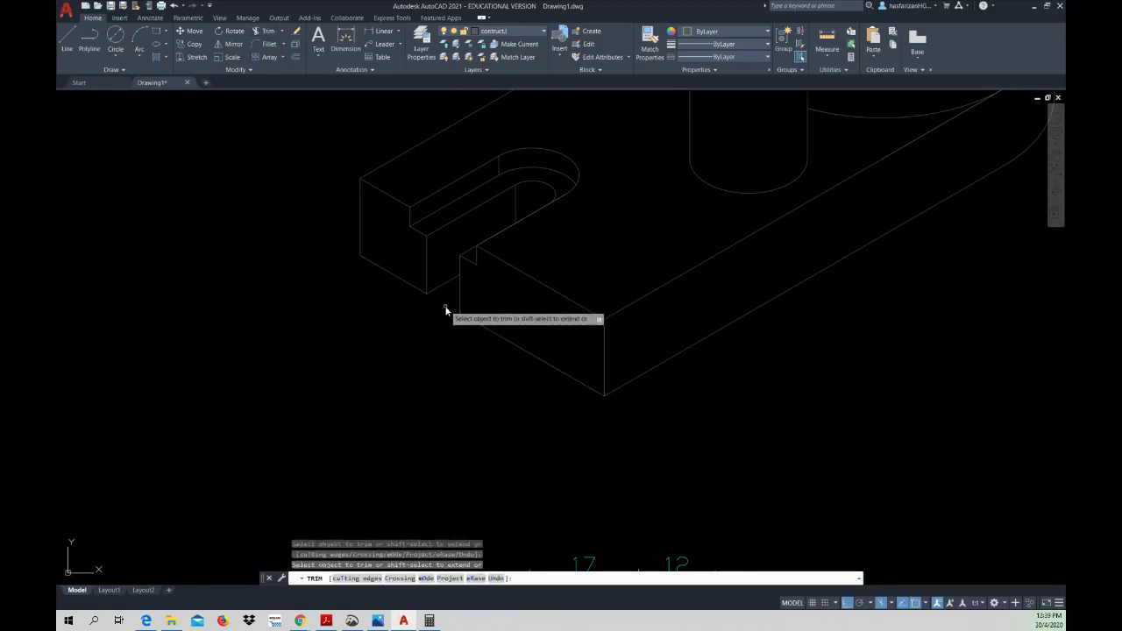
scroll(418, 322, "down", 4)
scroll(377, 315, "down", 2)
scroll(343, 310, "down", 2)
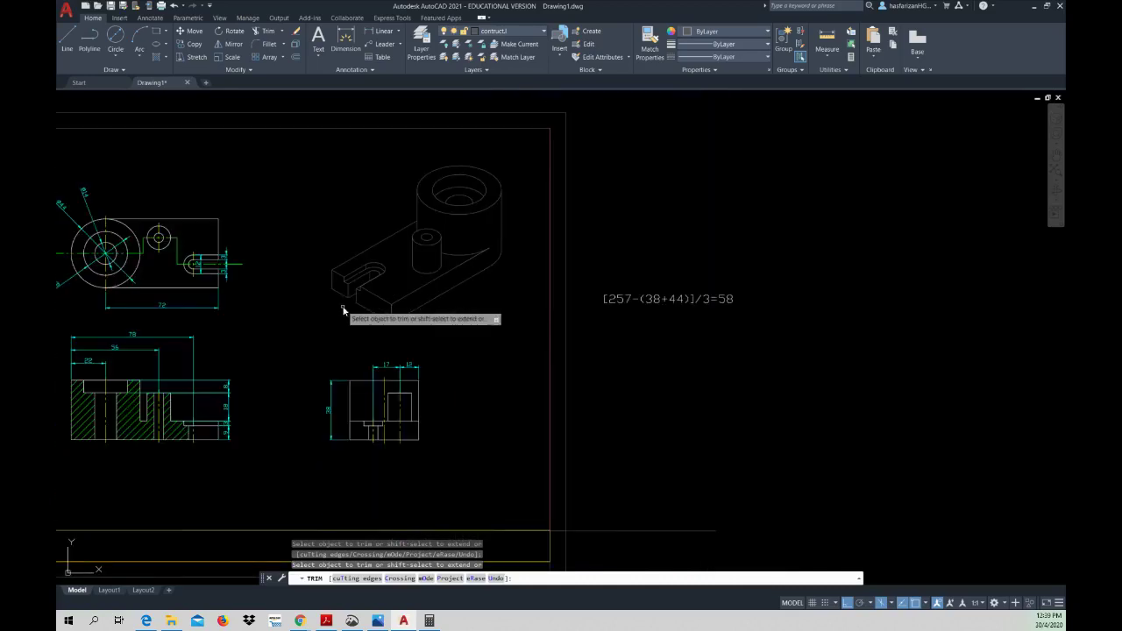
middle_click_drag(380, 261, 443, 273)
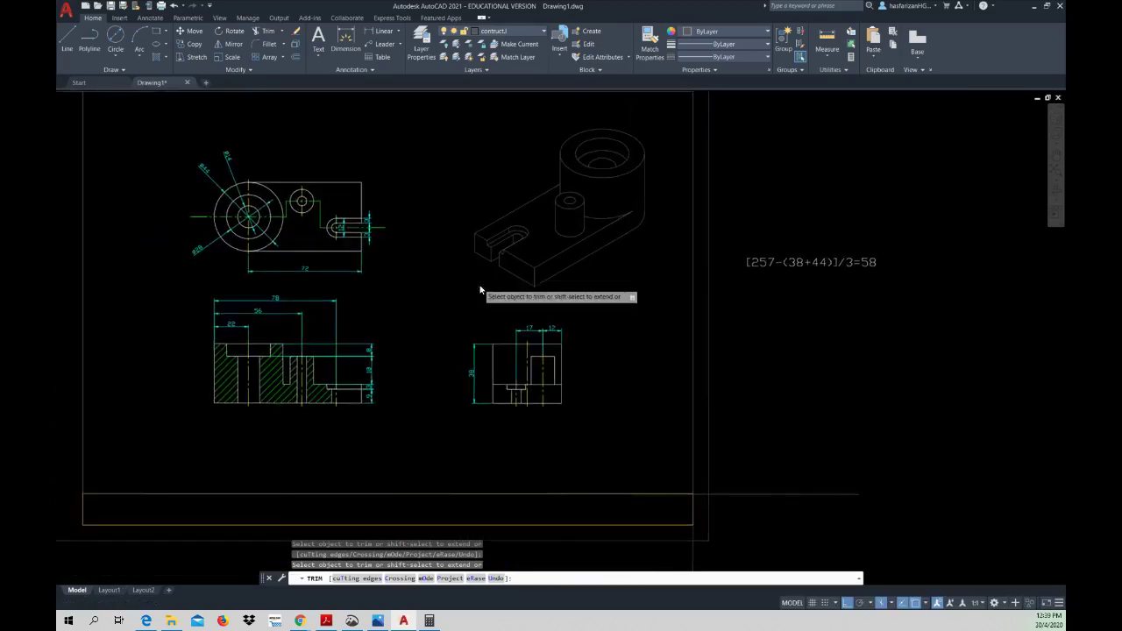
scroll(444, 276, "down", 2)
scroll(445, 278, "down", 2)
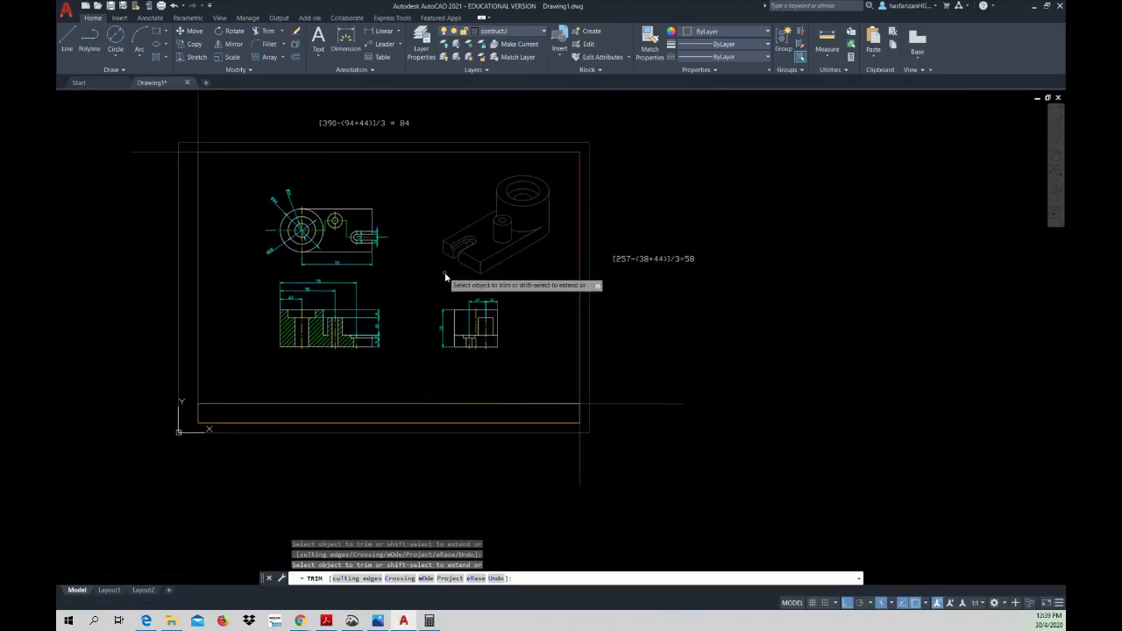
right_click(444, 277)
left_click(465, 289)
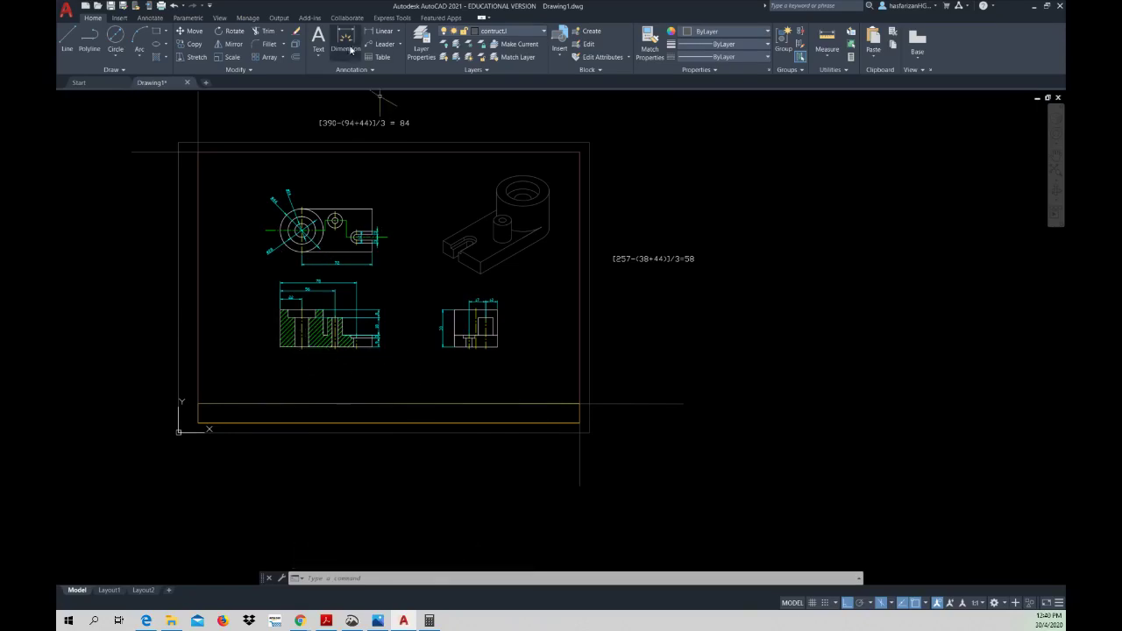
- Copy the formula MText to a spot above the top view's large circle
left_click(195, 44)
left_click(371, 123)
key("Return")
left_click(371, 127)
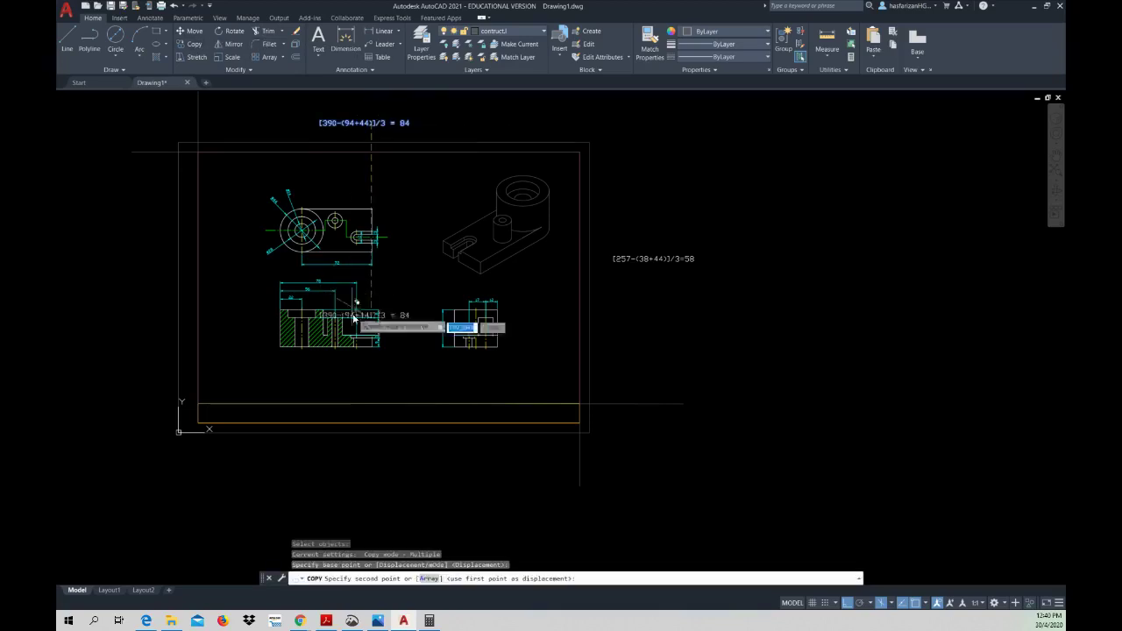
left_click(341, 184)
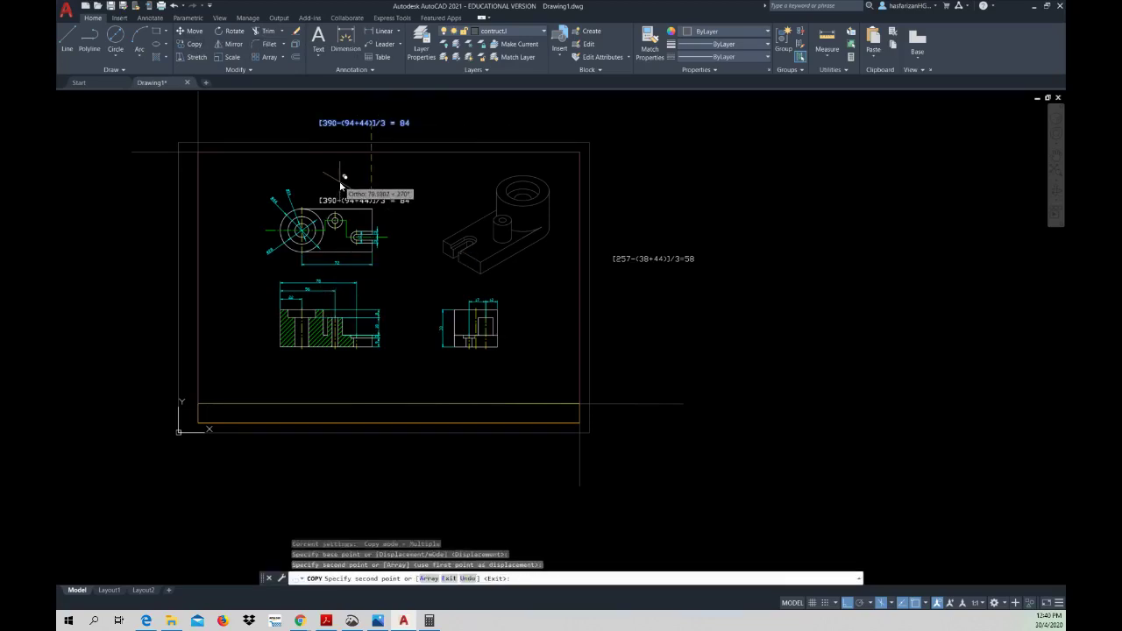
key("Escape")
scroll(359, 193, "up", 4)
- Replace the copied text with the letter A in Arial font
left_click(363, 221)
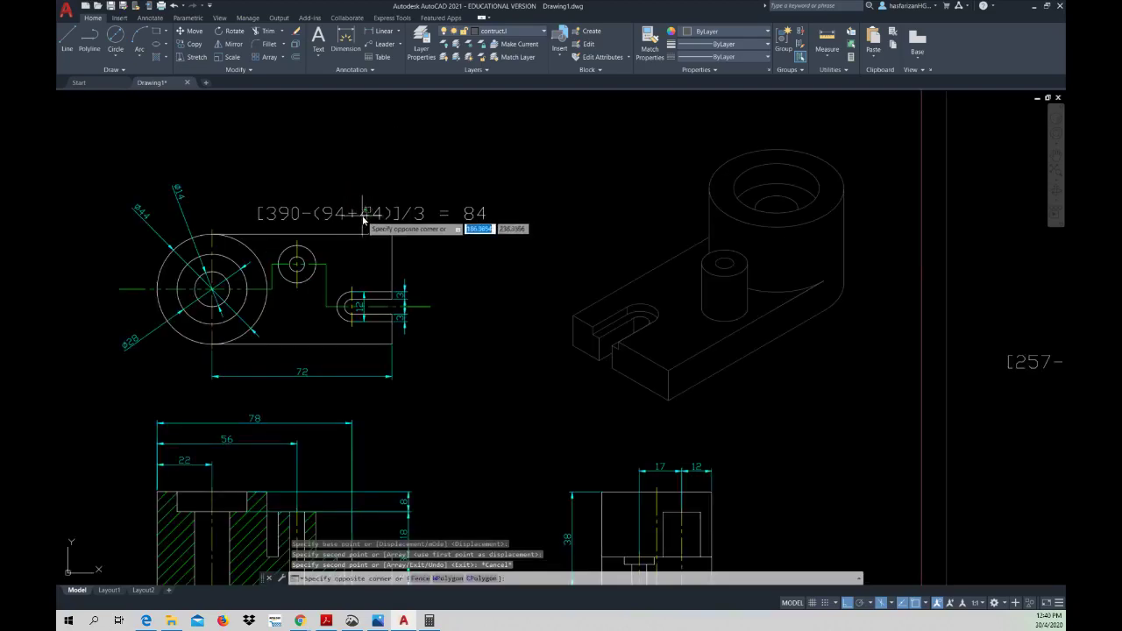
left_click(363, 221)
double_click(394, 219)
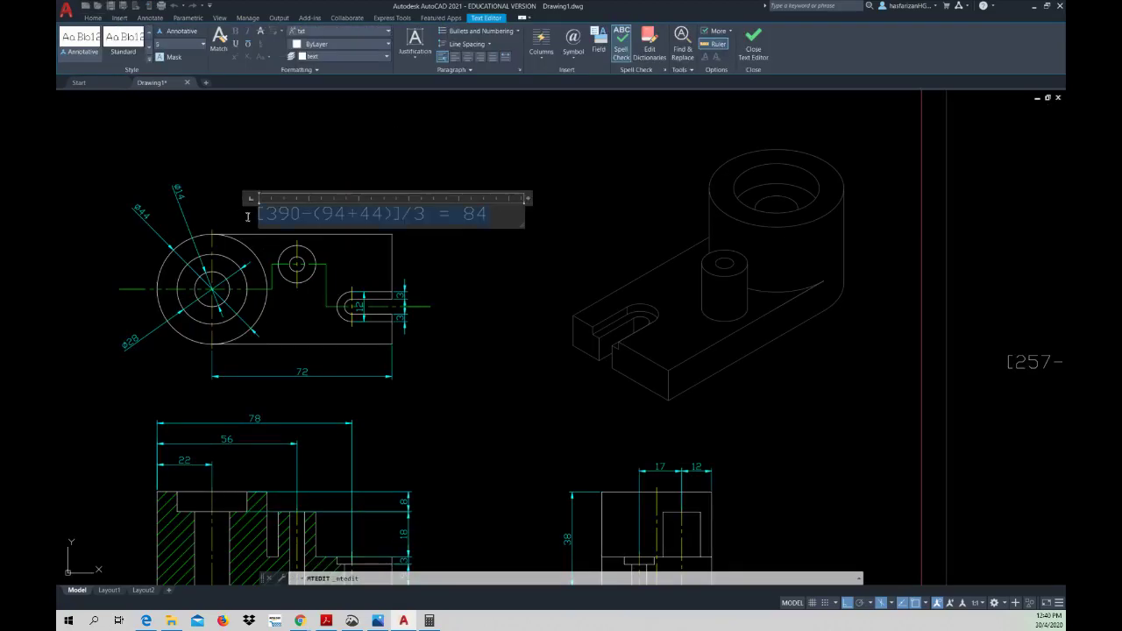
key("Delete")
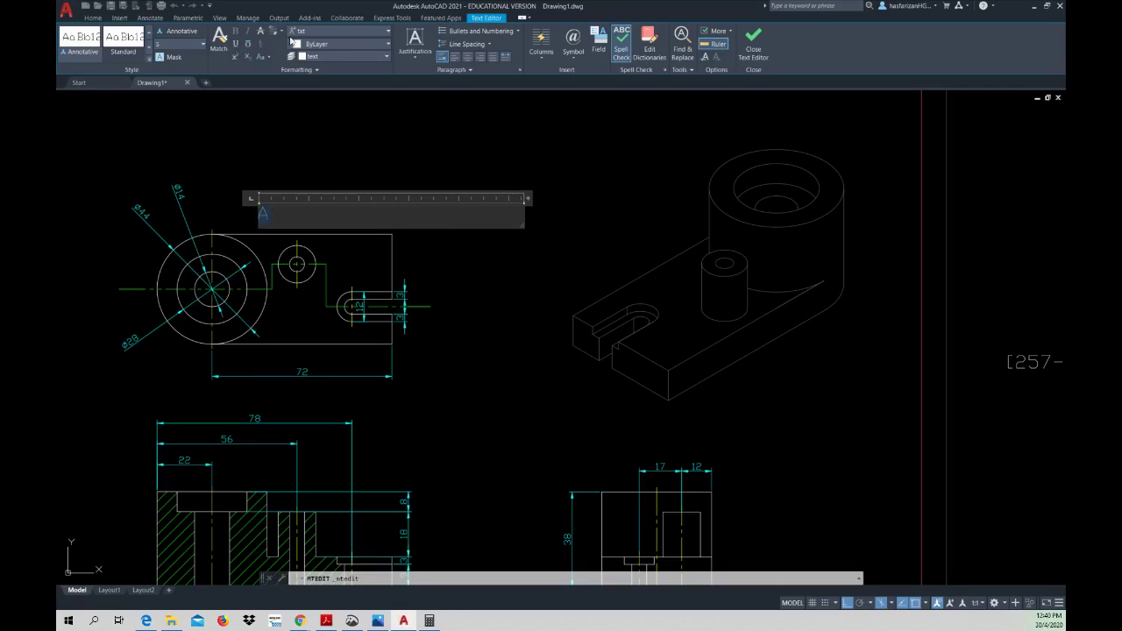
left_click(339, 33)
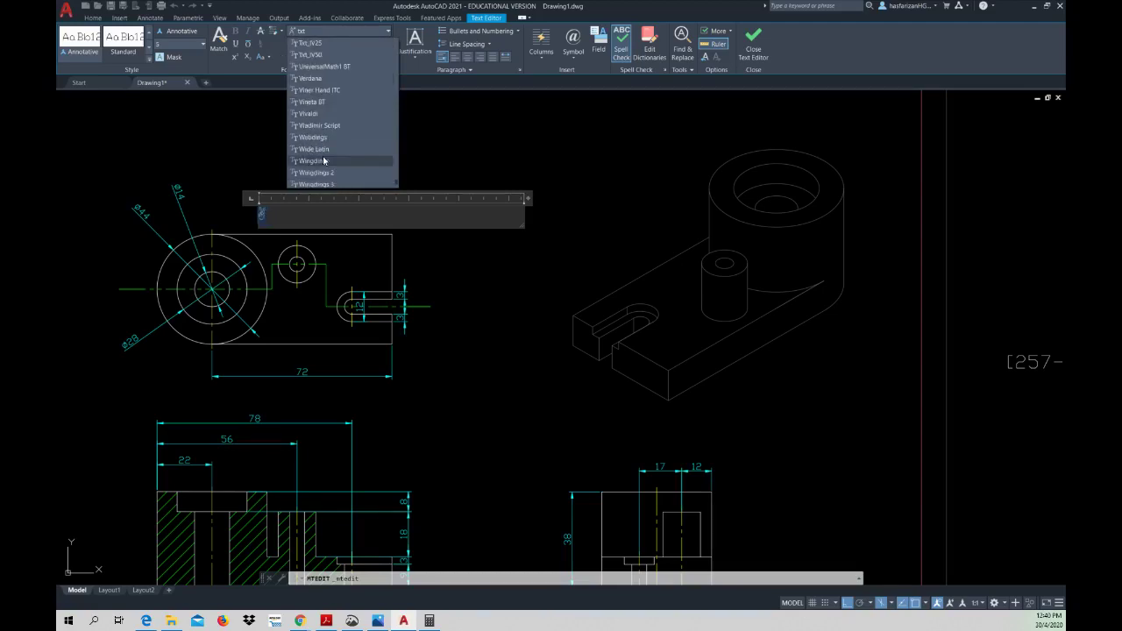
scroll(322, 159, "up", 10)
scroll(323, 158, "down", 1)
scroll(321, 140, "down", 1)
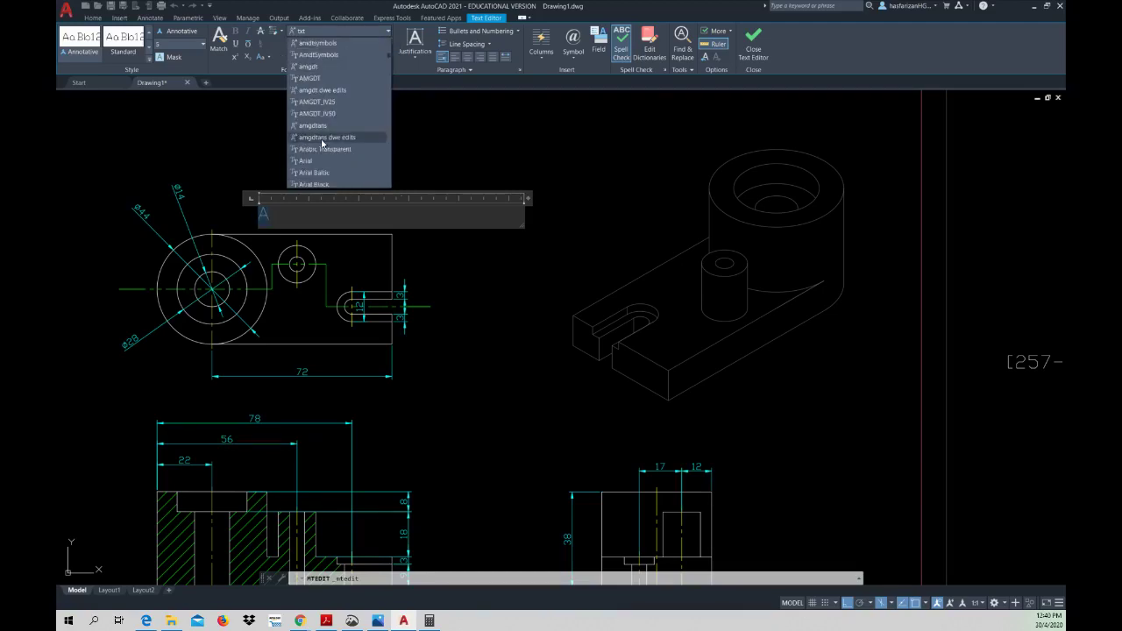
left_click(318, 162)
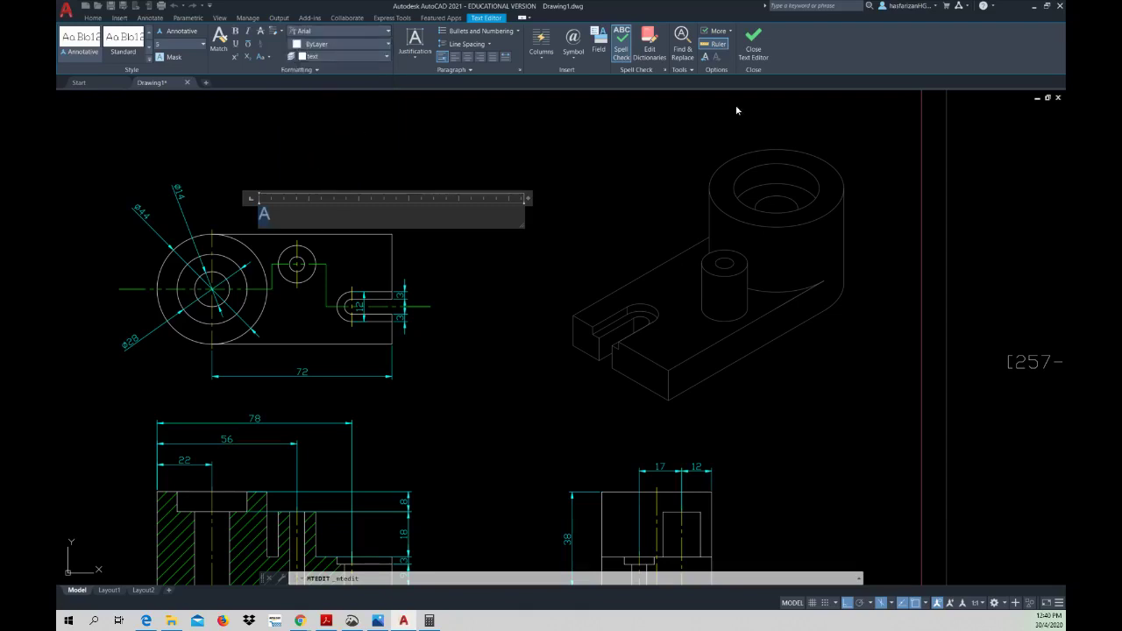
left_click(753, 43)
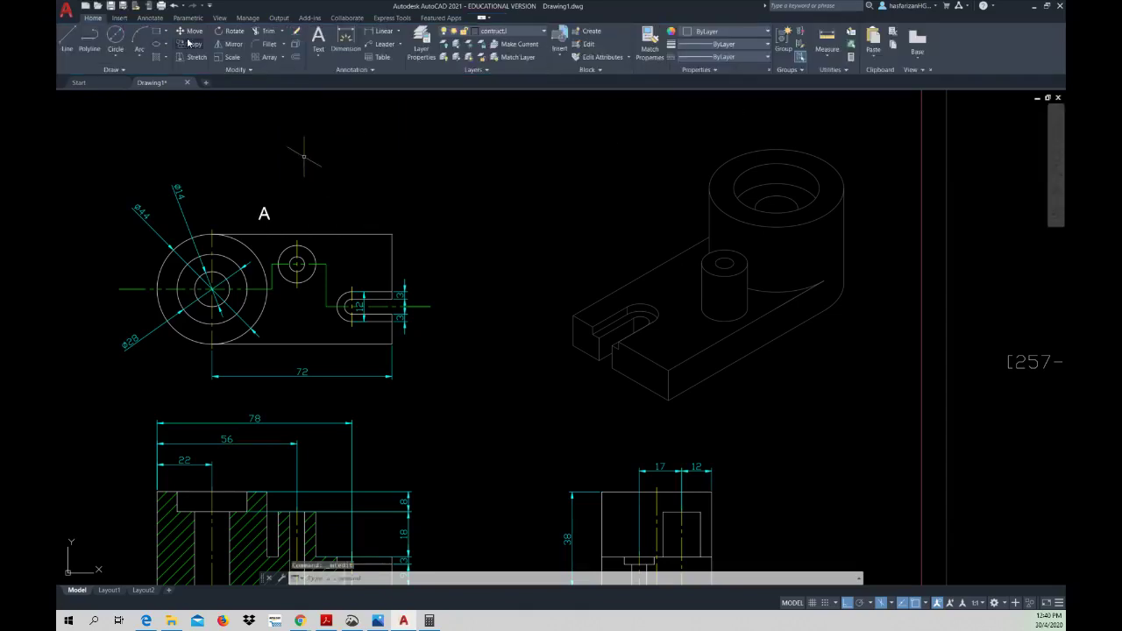
- Move the A label to the right of the slot, with Ortho turned off
left_click(189, 31)
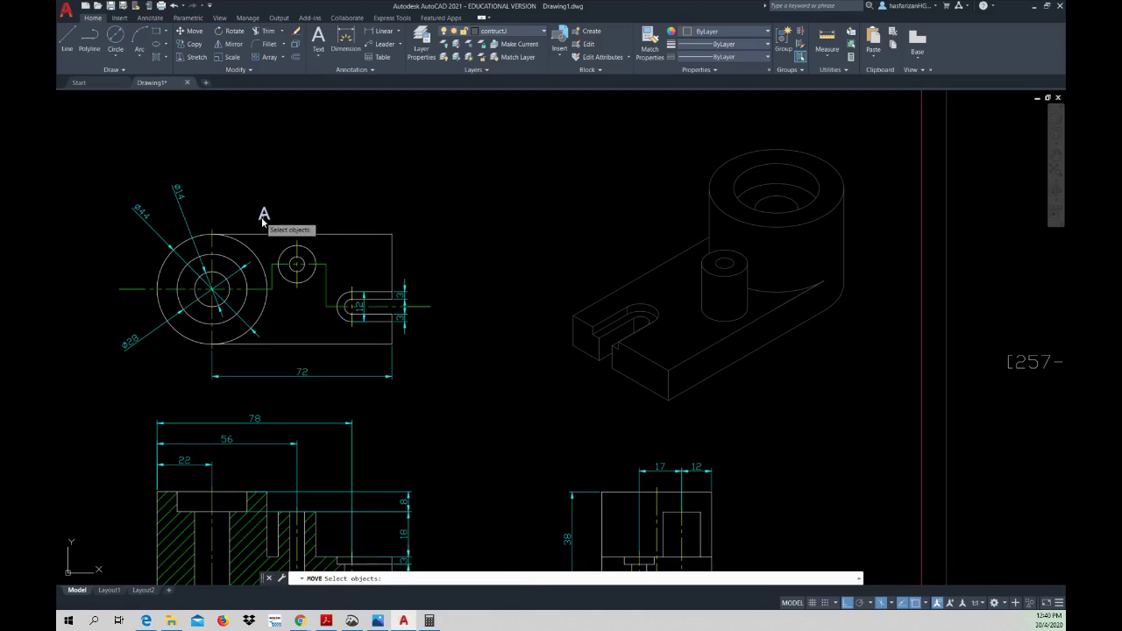
left_click(262, 221)
key("Return")
left_click(262, 221)
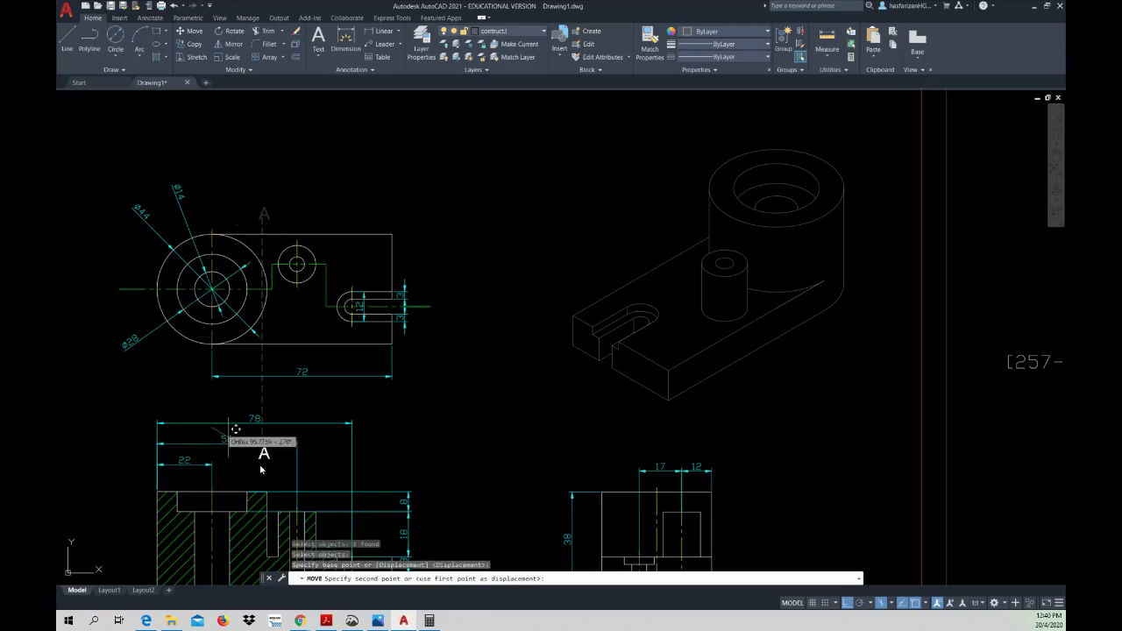
left_click(845, 605)
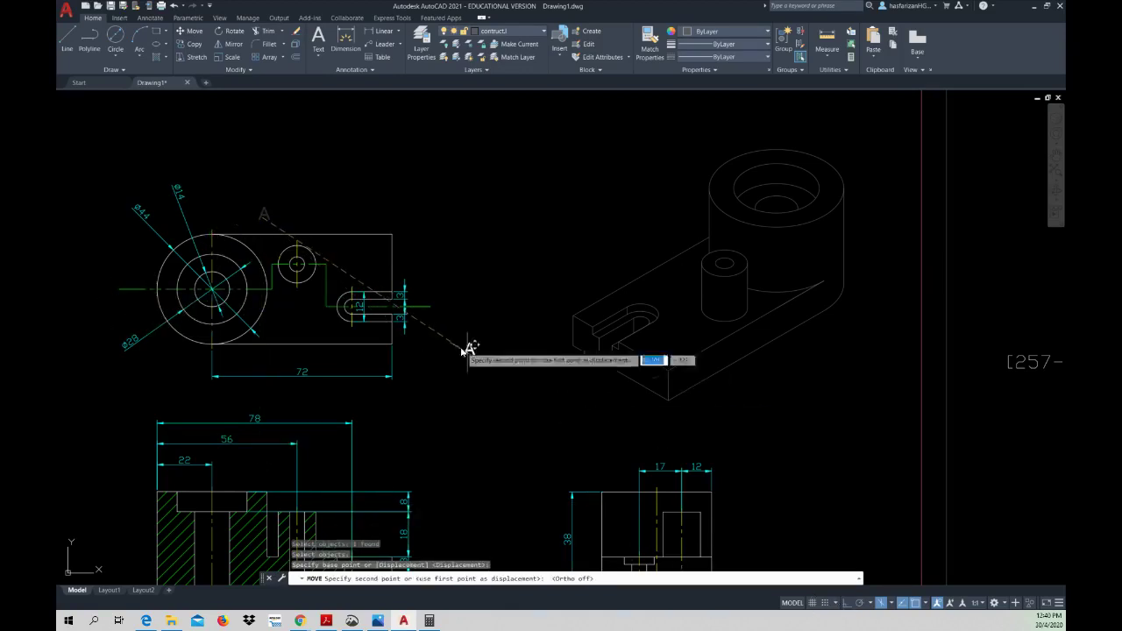
left_click(426, 322)
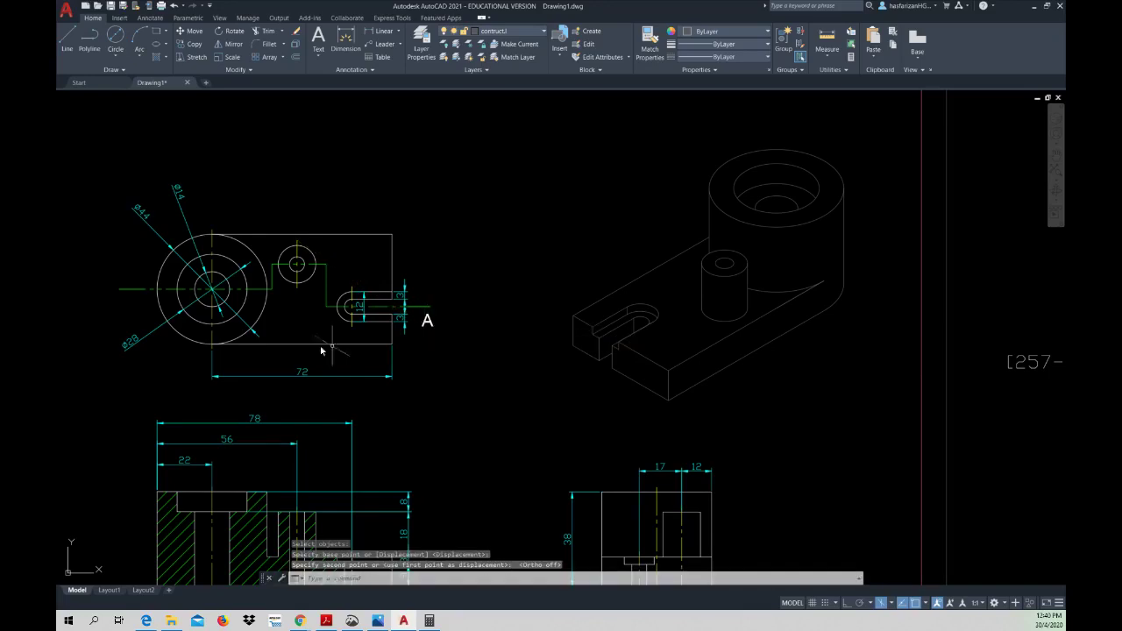
- Copy the A label left of the circle and beneath the top, section and side views
left_click(190, 44)
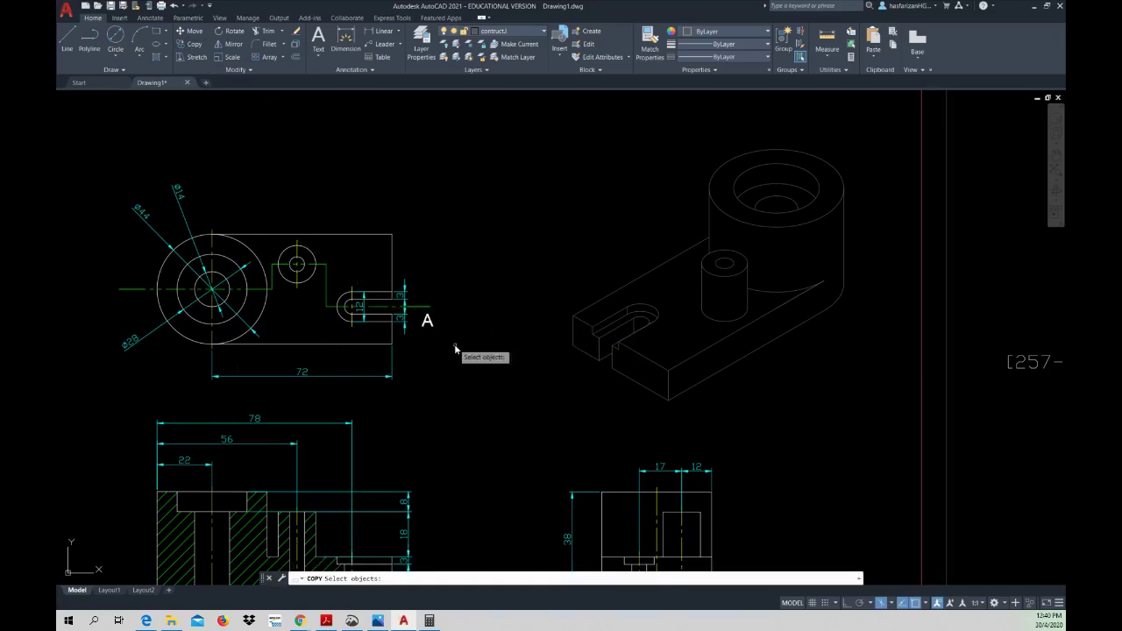
left_click(430, 328)
key("Return")
left_click(428, 322)
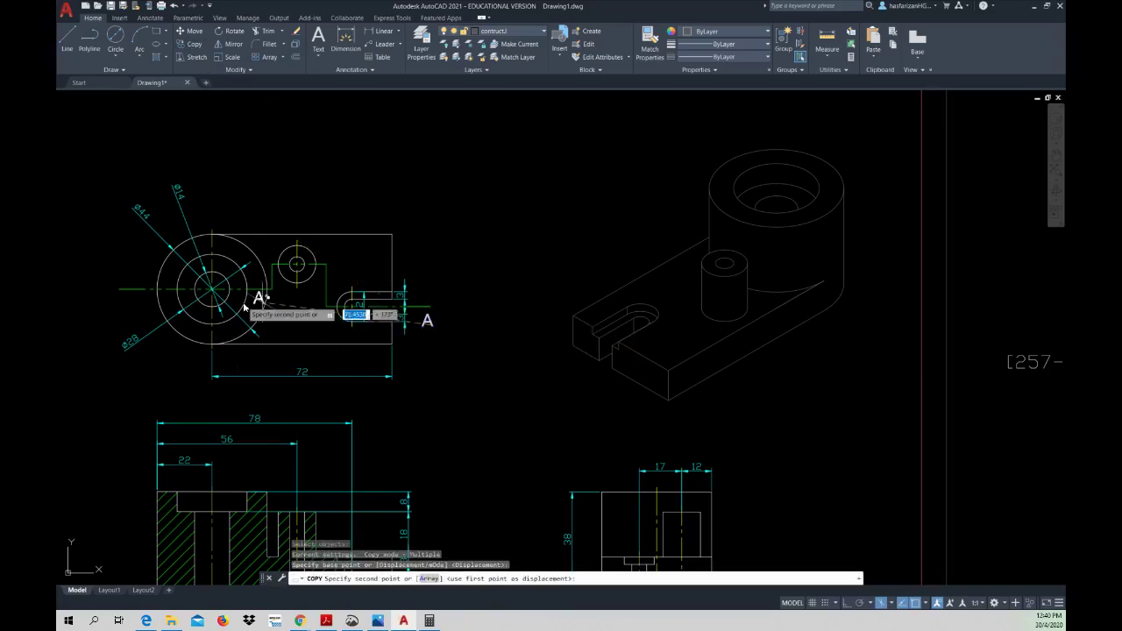
left_click(123, 304)
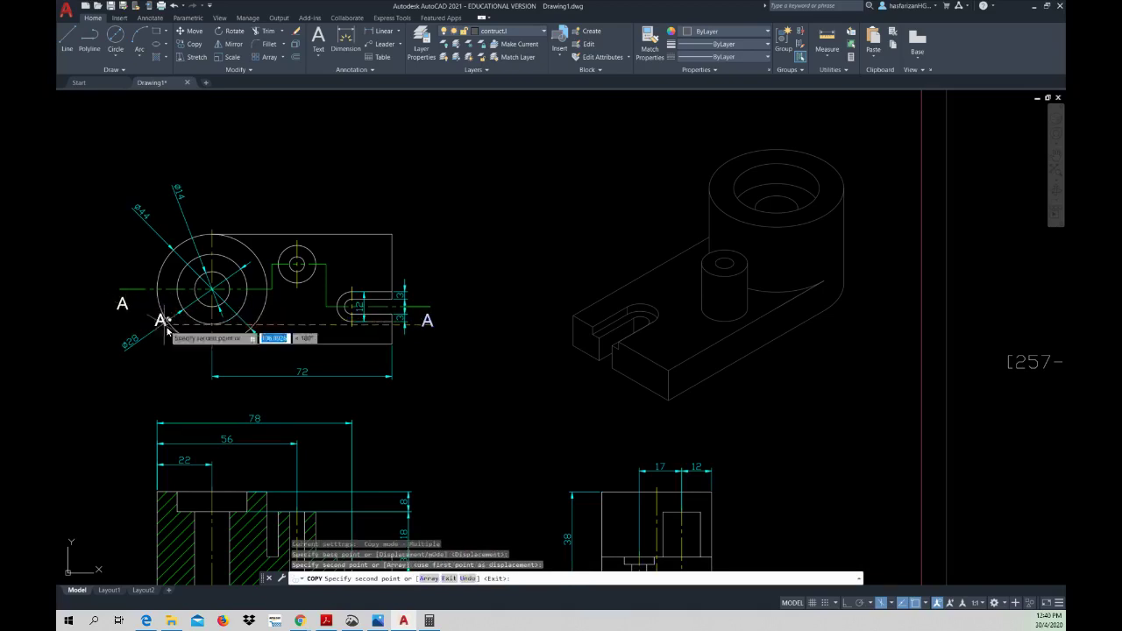
middle_click_drag(496, 371, 579, 252)
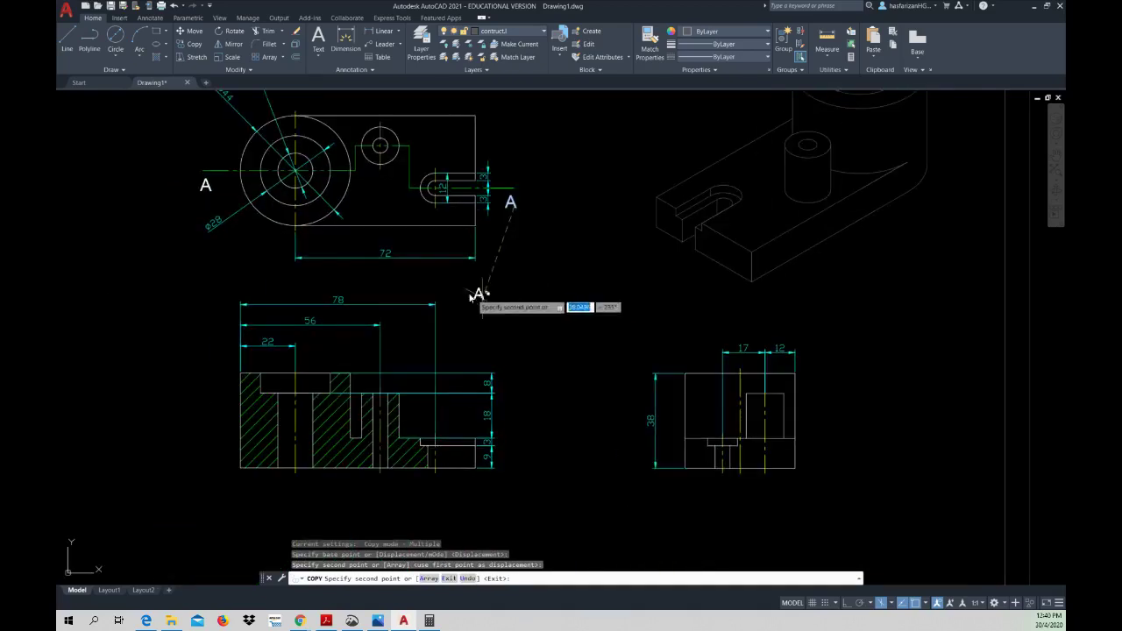
left_click(433, 287)
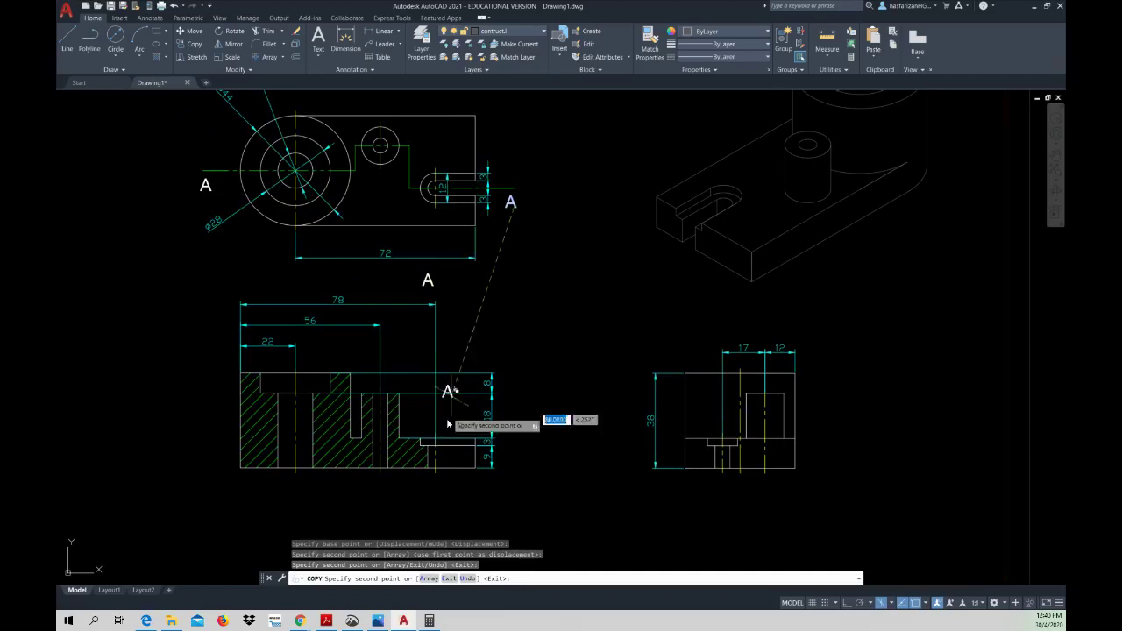
left_click(421, 495)
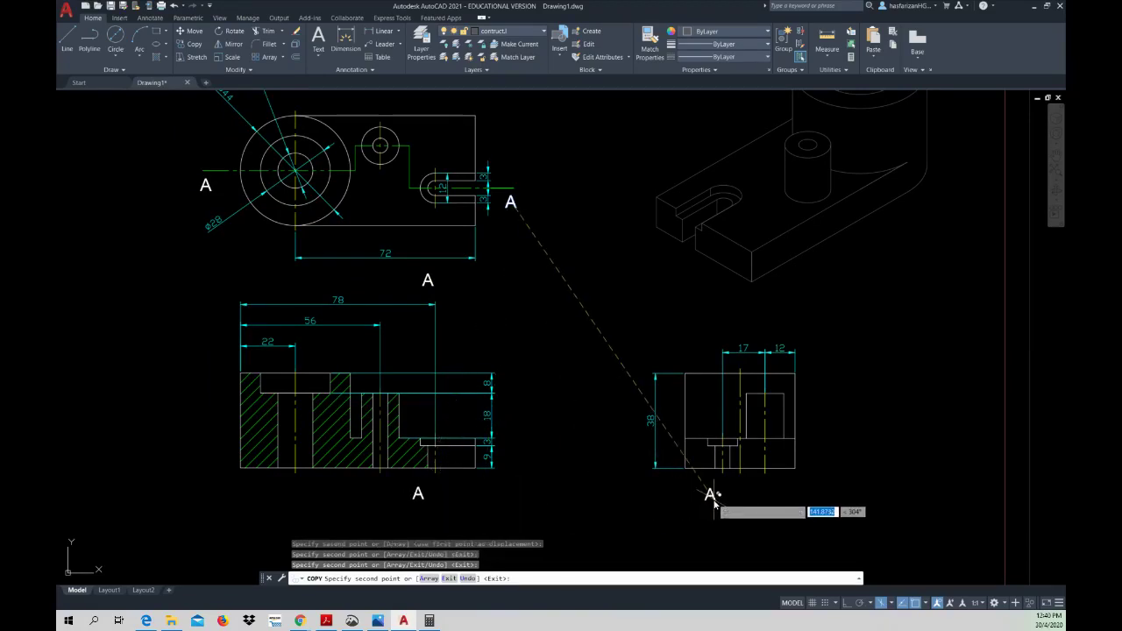
left_click(713, 496)
key("Escape")
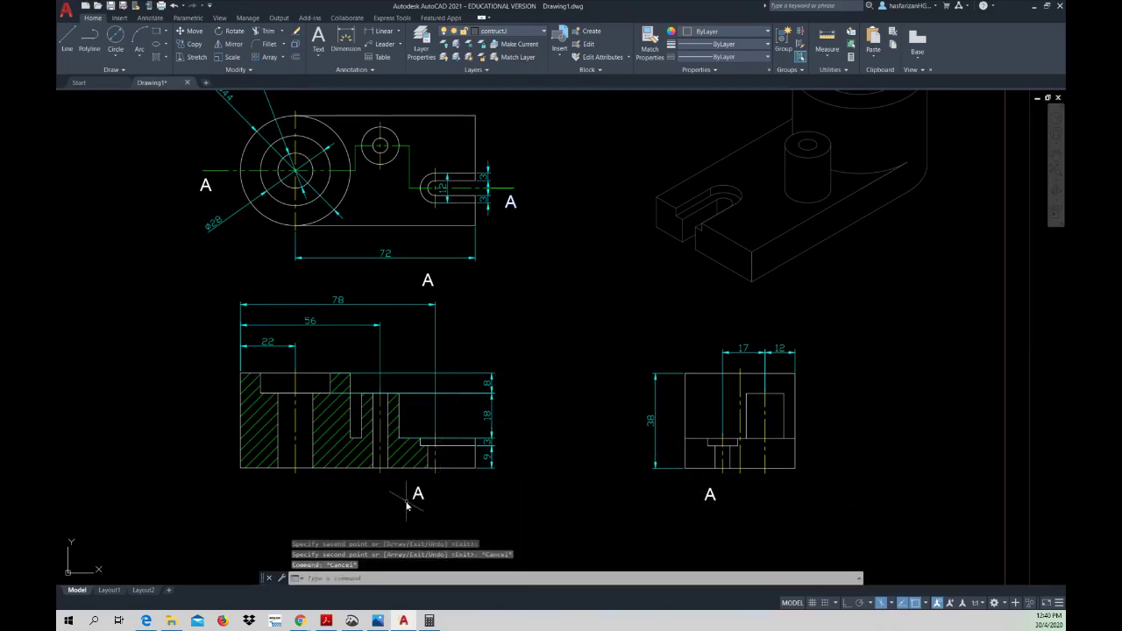
- Finish the labels under the section and top views as SECTION A-A and TOP VIEW
double_click(415, 493)
type("SECTION A-A")
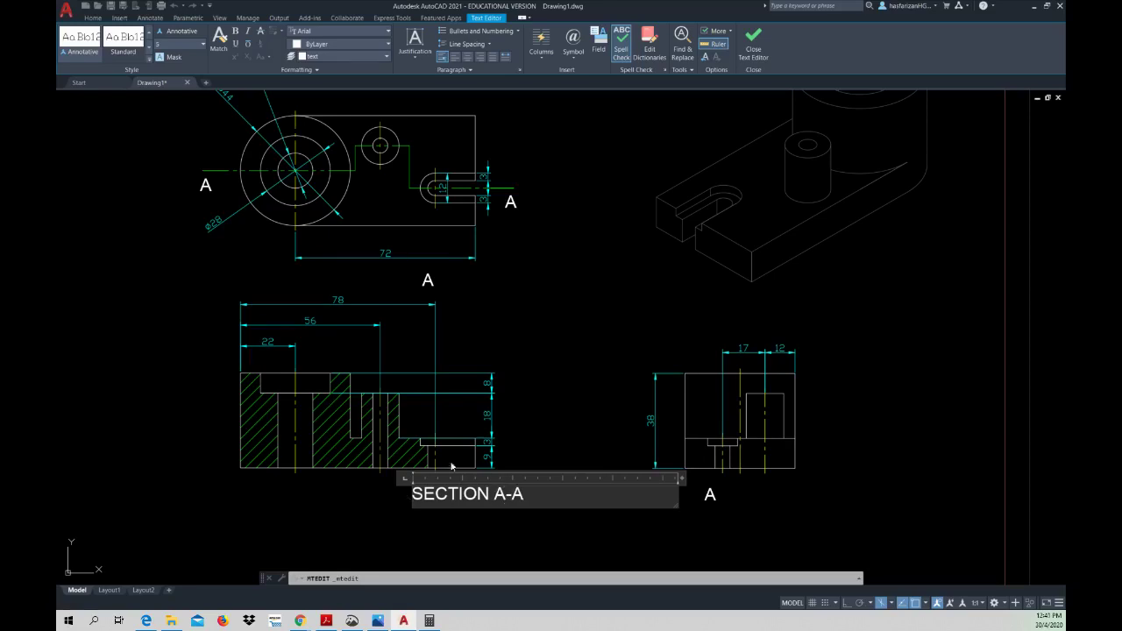
left_click(625, 307)
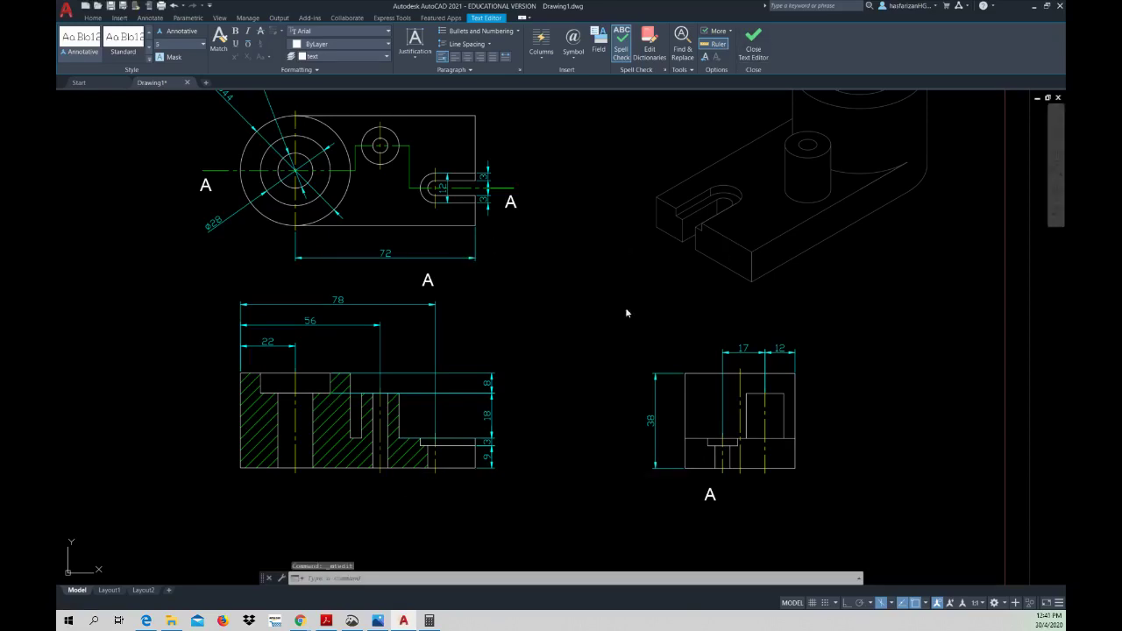
double_click(430, 283)
type("TOP VIEW")
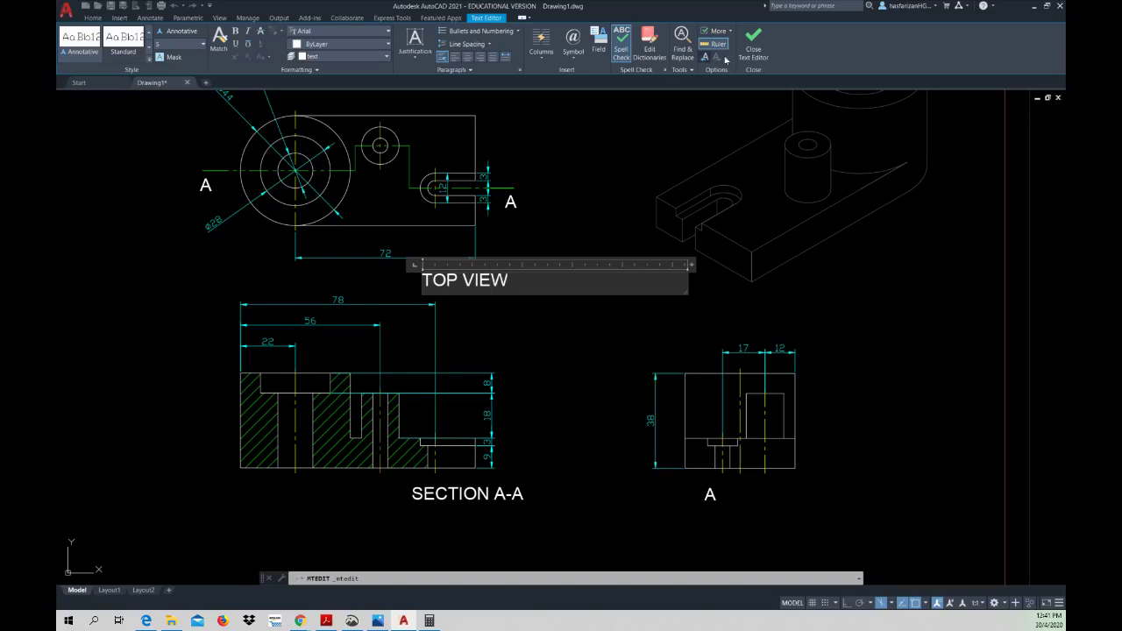
left_click(754, 39)
- Change the A under the side view to read SIDE VIEW
middle_click_drag(608, 403, 501, 368)
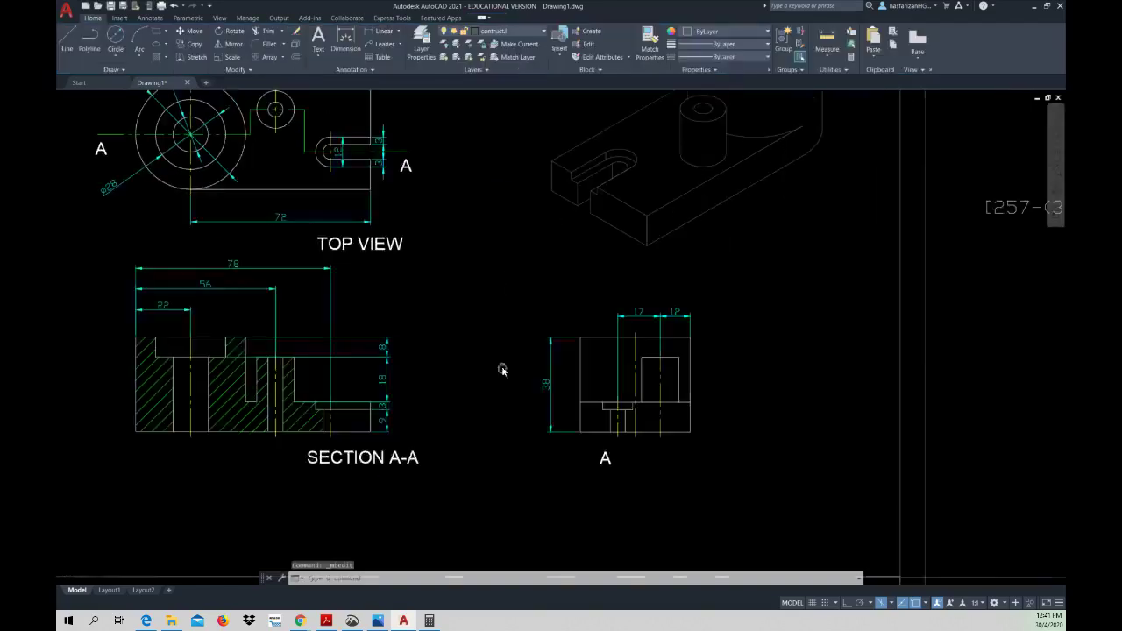
left_click(603, 456)
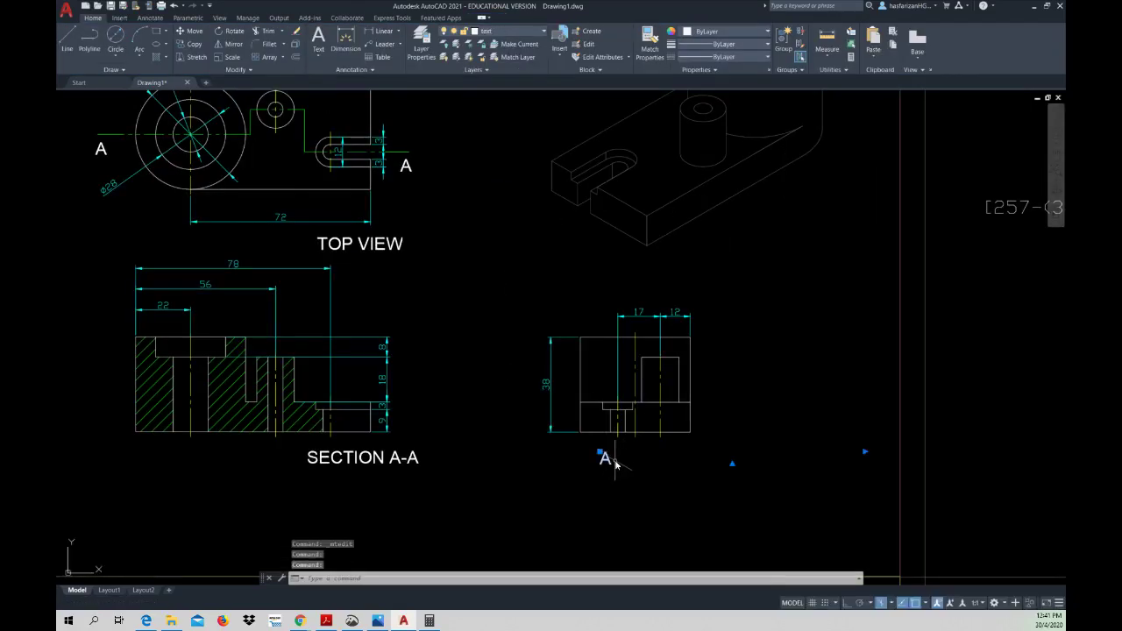
left_click(610, 465)
double_click(611, 462)
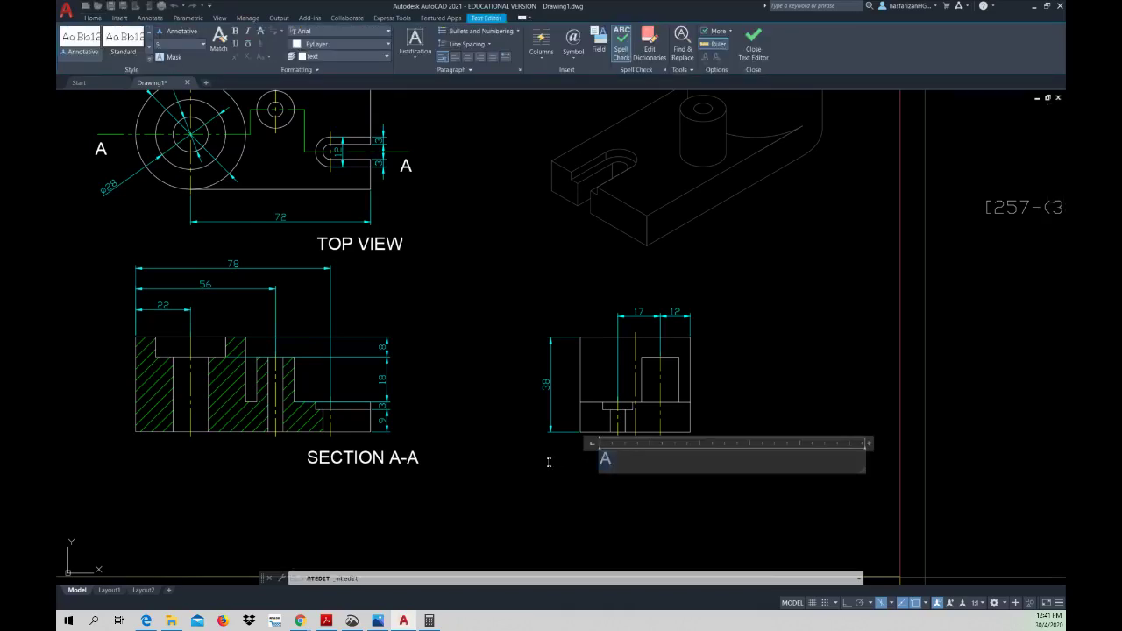
type("SID")
type("E VI")
type("EW")
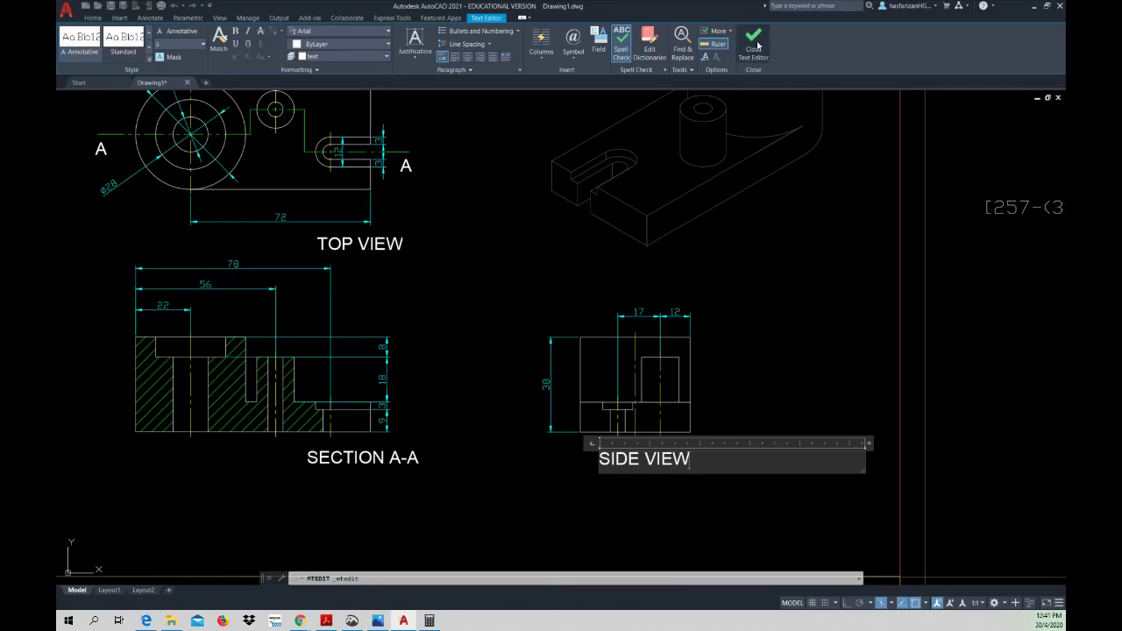
left_click(753, 44)
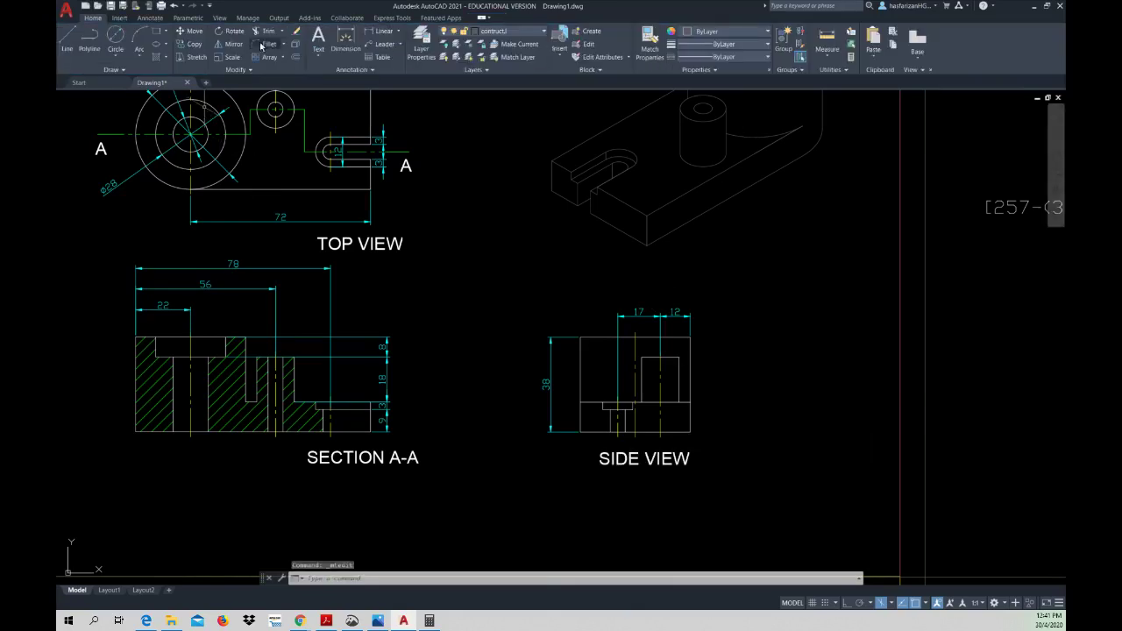
- Copy the SIDE VIEW label to a spot below the isometric view
left_click(201, 48)
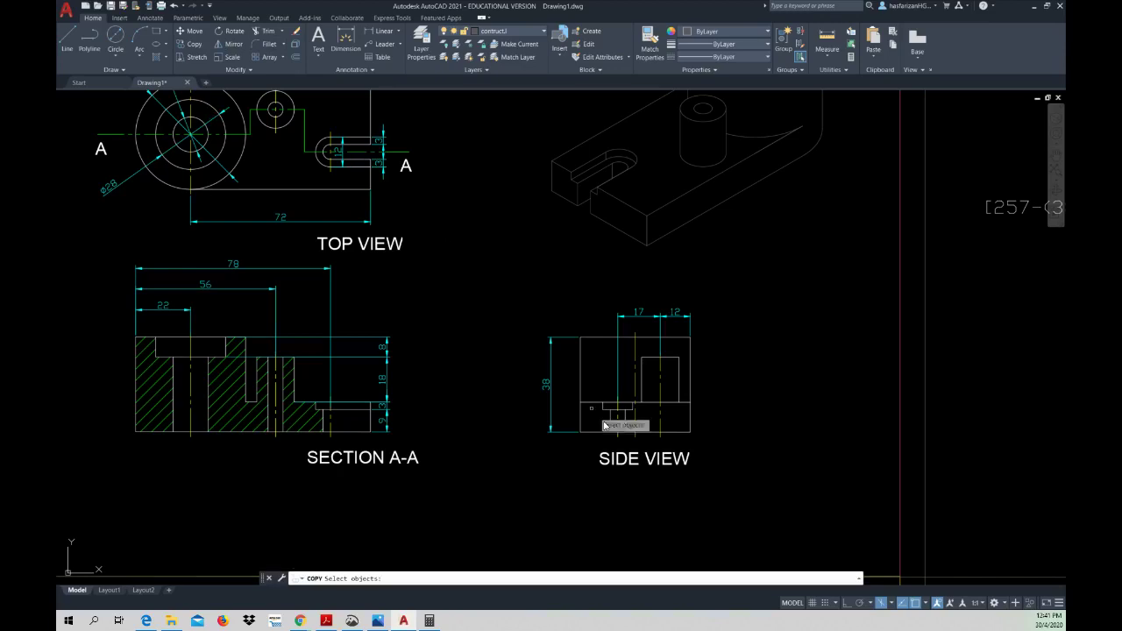
left_click(653, 470)
left_click(644, 455)
key("Return")
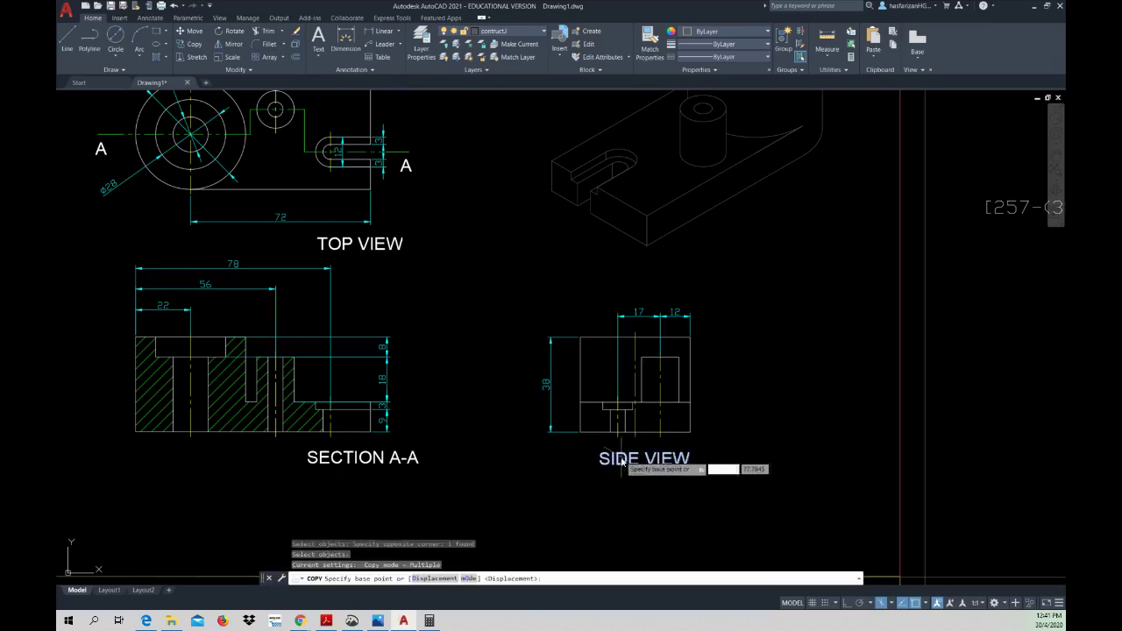
left_click(633, 462)
left_click(722, 241)
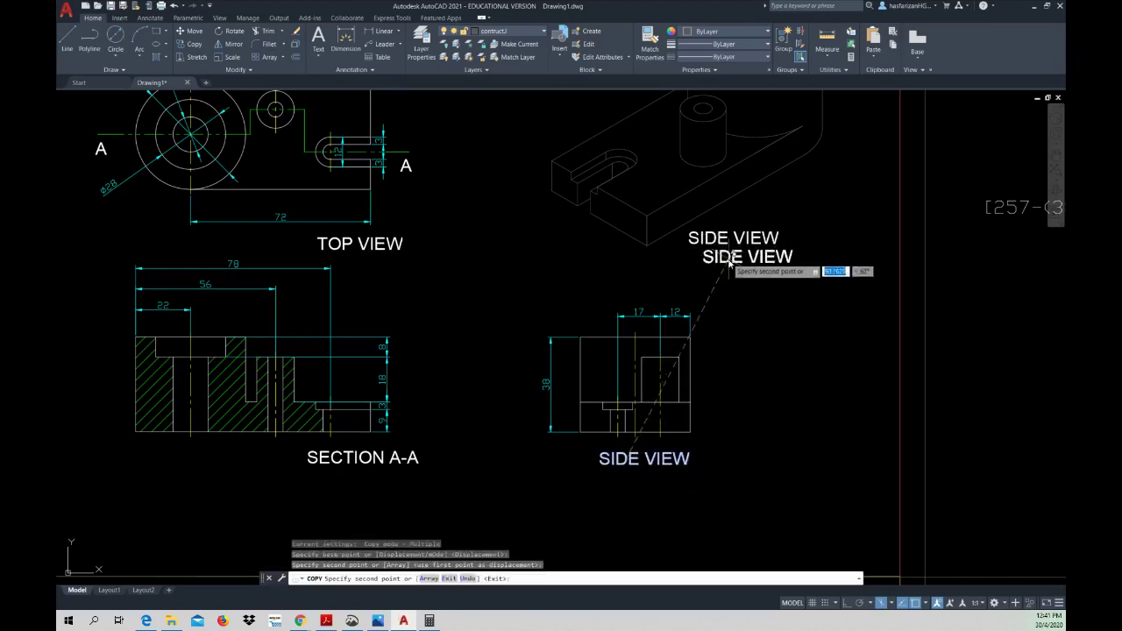
key("Return")
- Change the copied label's text from SIDE VIEW to ISOMETRIC VIEW
double_click(724, 241)
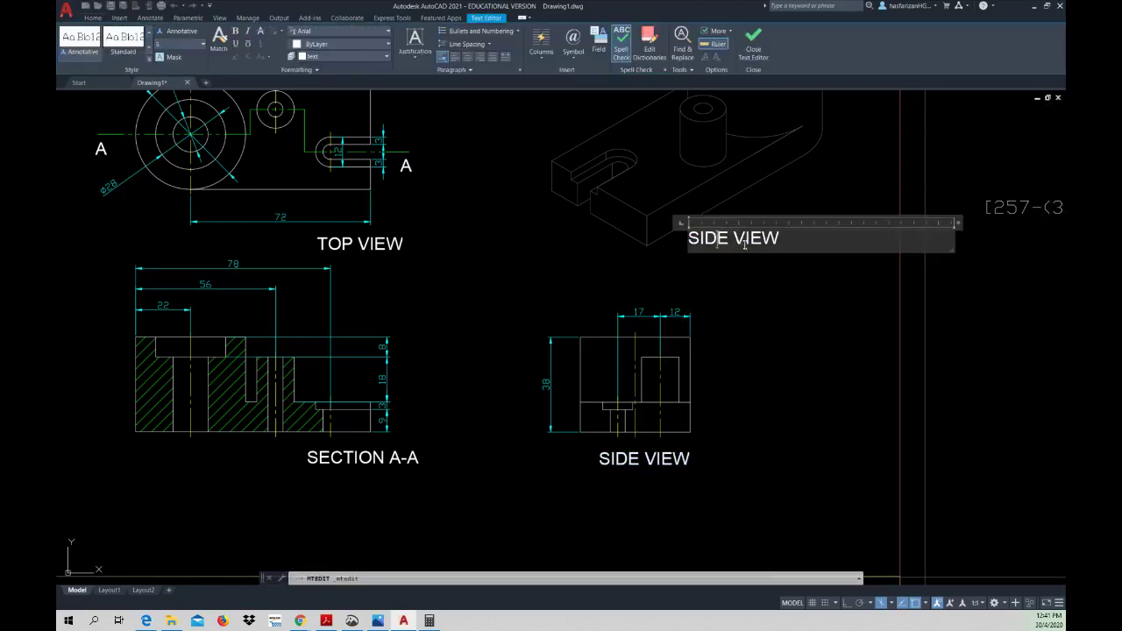
left_click_drag(729, 242, 693, 246)
key("BackSpace")
type("IC")
key("BackSpace")
key("BackSpace")
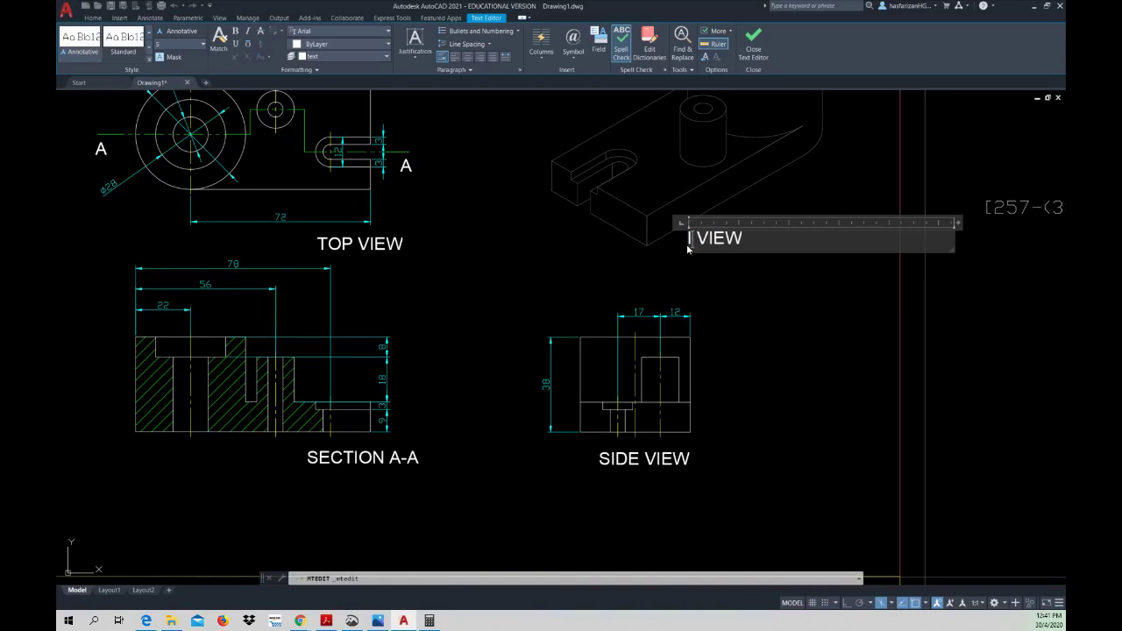
type("ISOME ")
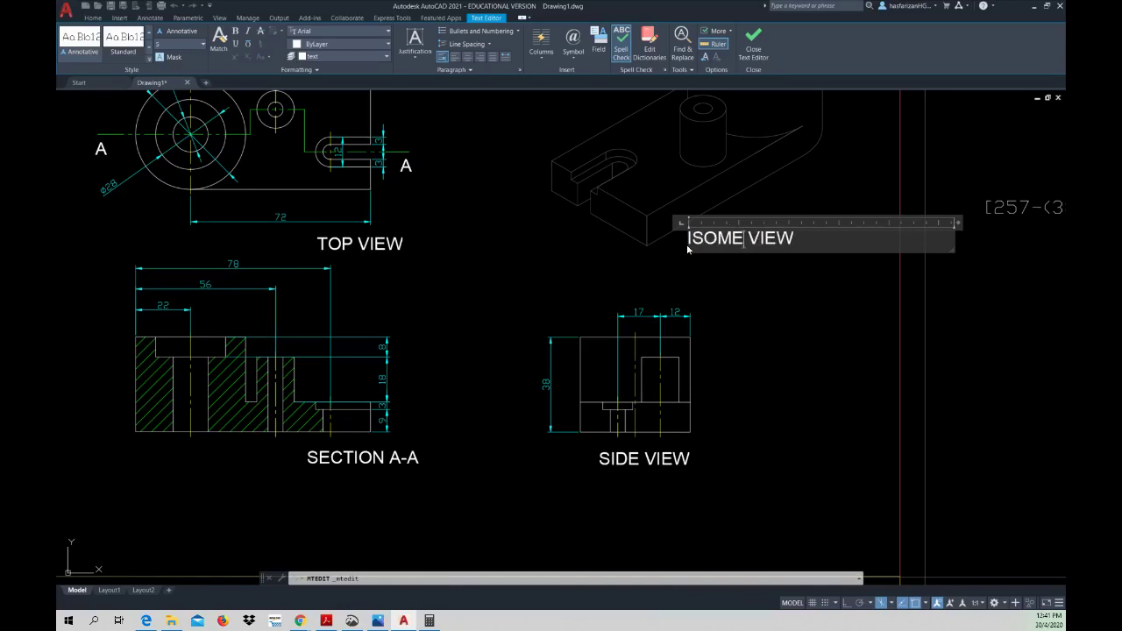
type("TRIC")
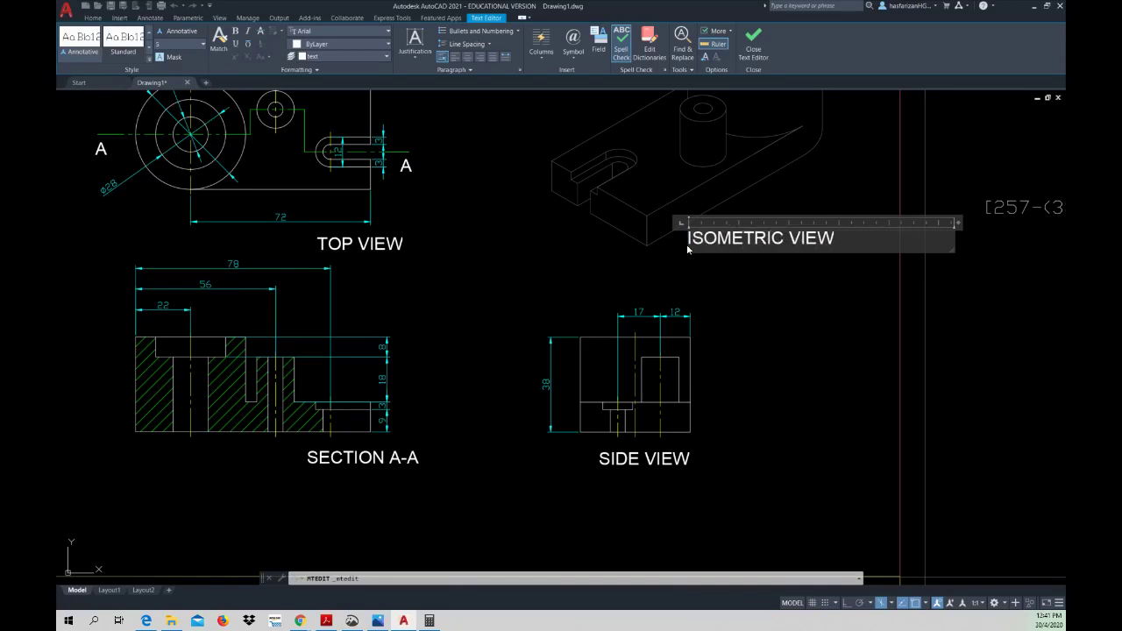
left_click(749, 52)
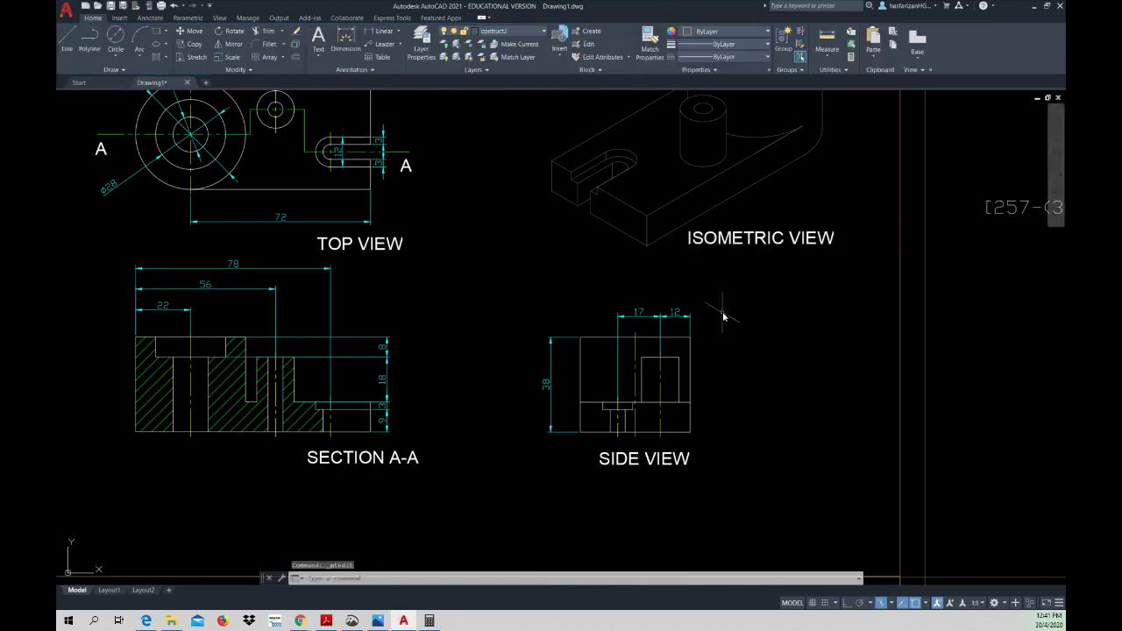
- Window-select the whole isometric drawing and move it onto the ob.line layer
scroll(712, 313, "up", 2)
scroll(699, 426, "down", 1)
scroll(685, 448, "down", 1)
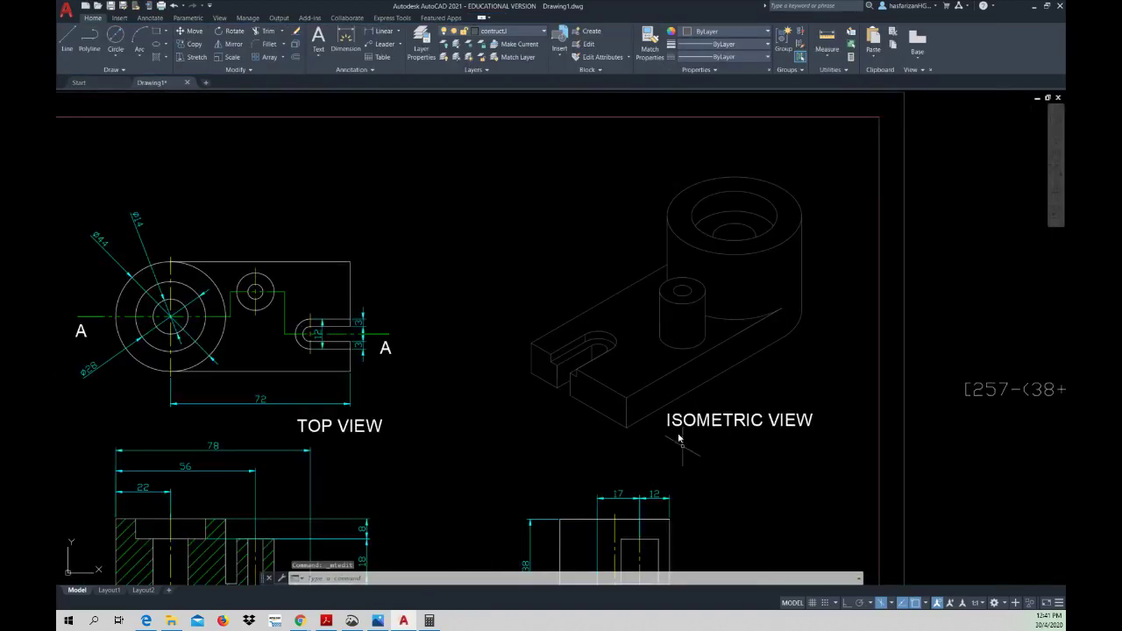
left_click(491, 158)
left_click(850, 451)
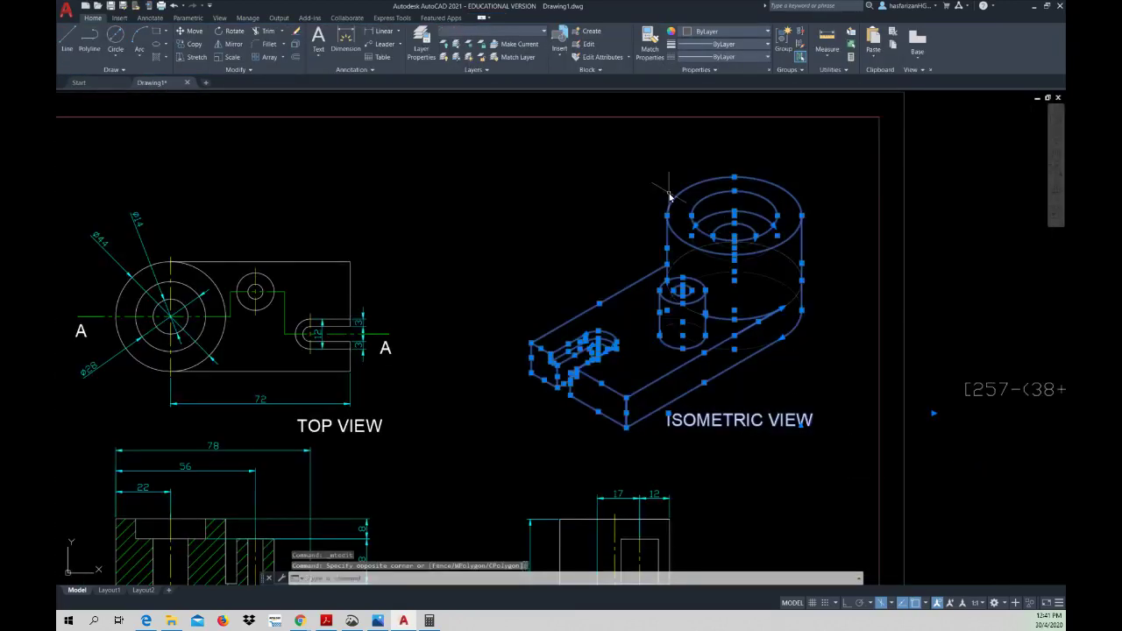
left_click(544, 33)
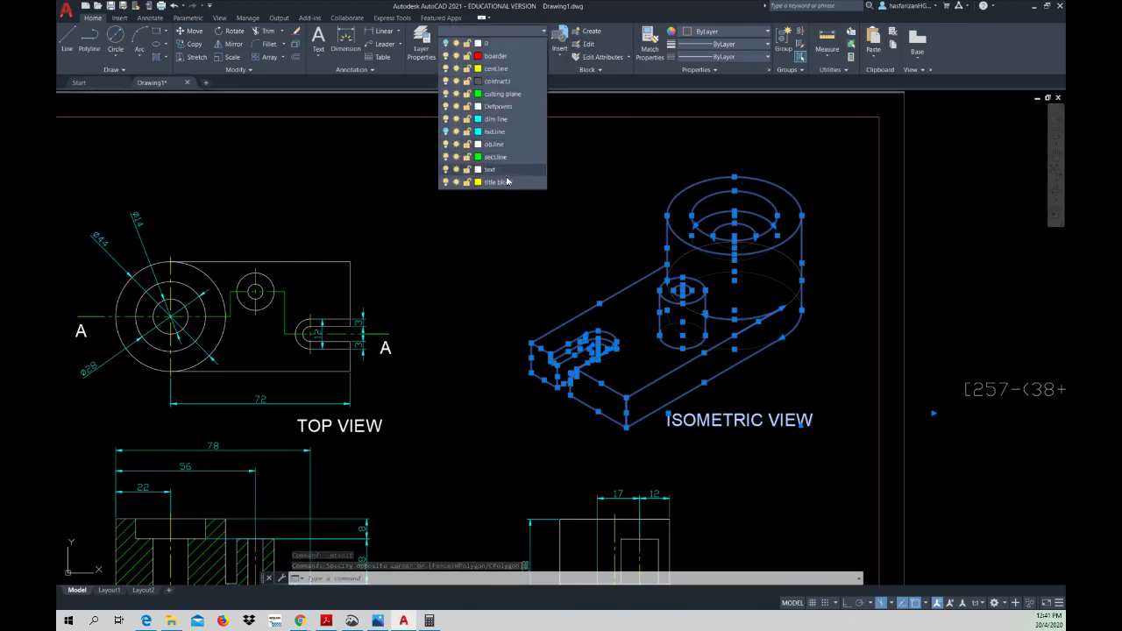
left_click(506, 144)
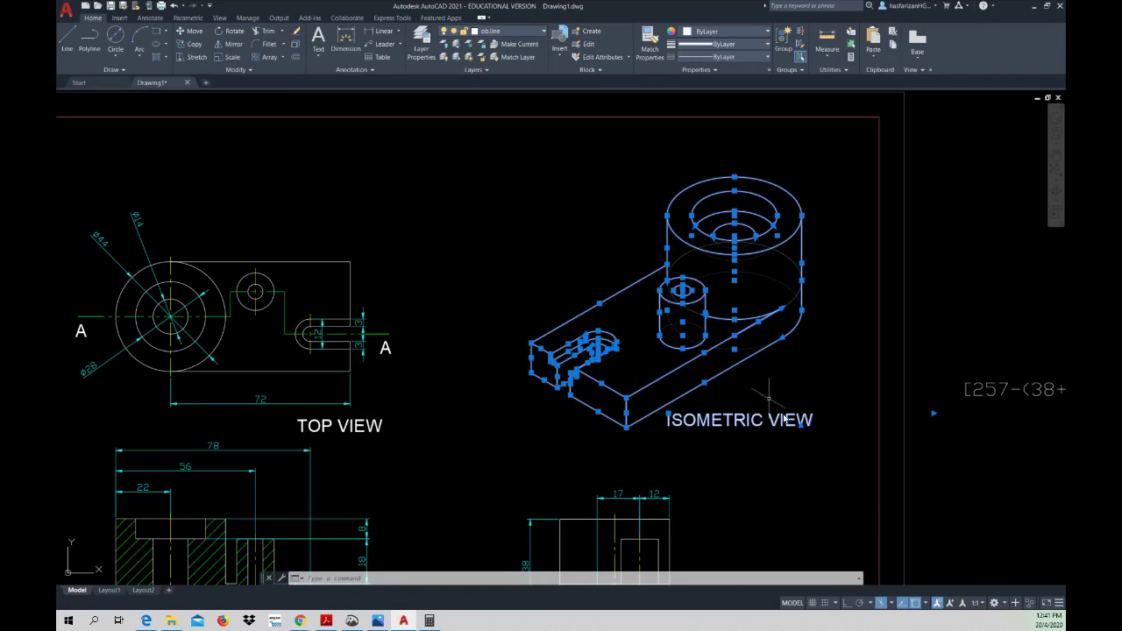
key("Escape")
key("Escape")
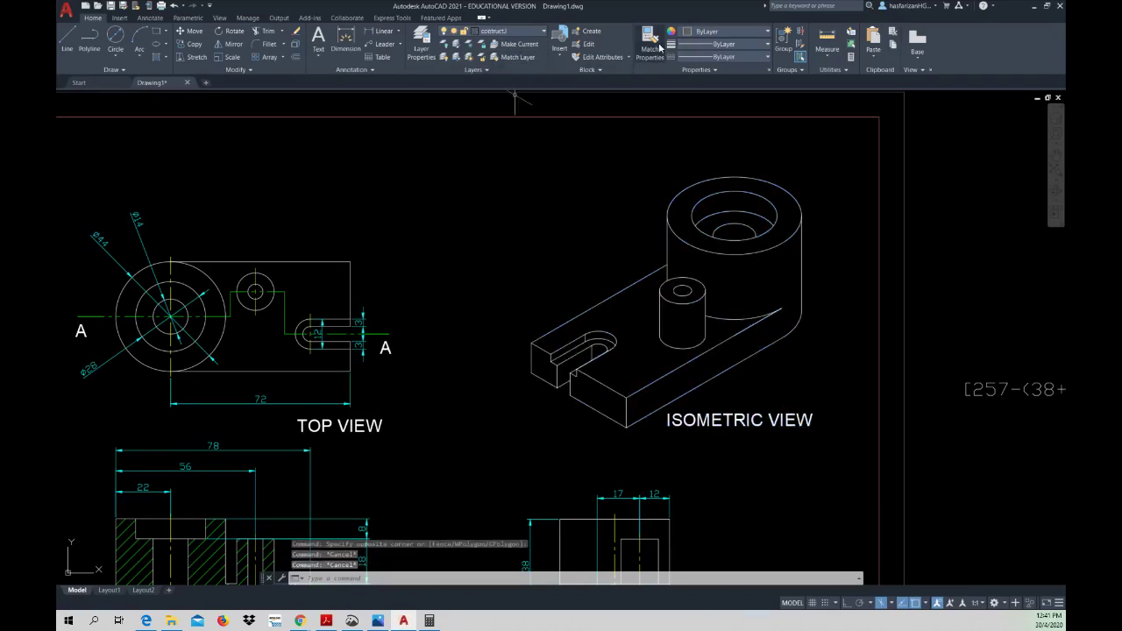
- Match the ISOMETRIC VIEW label's properties to the TOP VIEW label
left_click(658, 45)
left_click(380, 421)
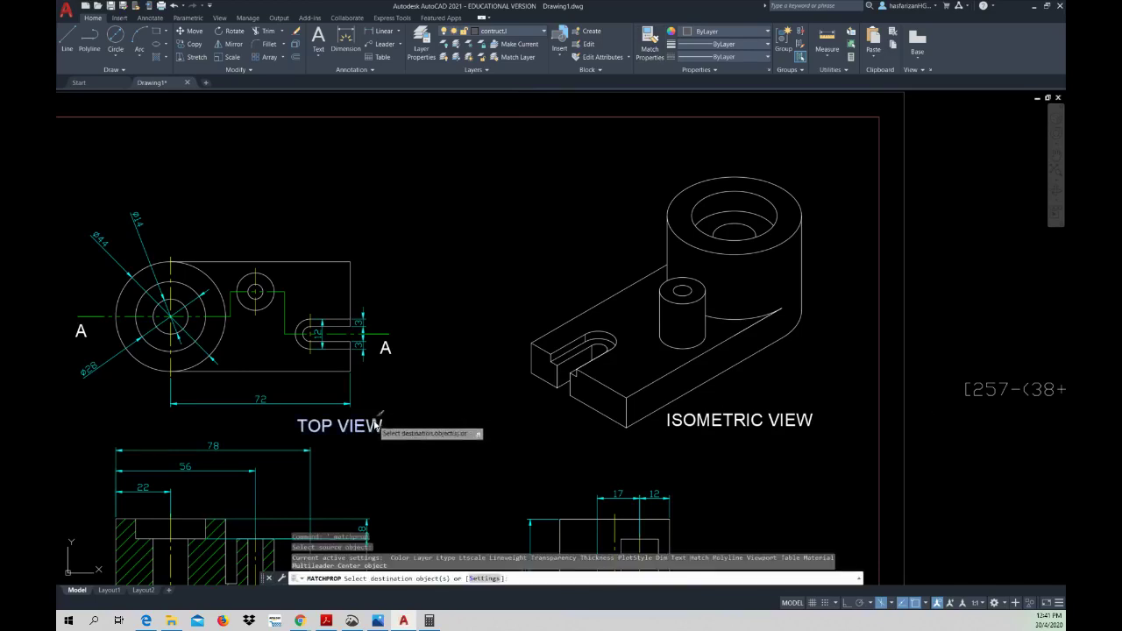
left_click(684, 426)
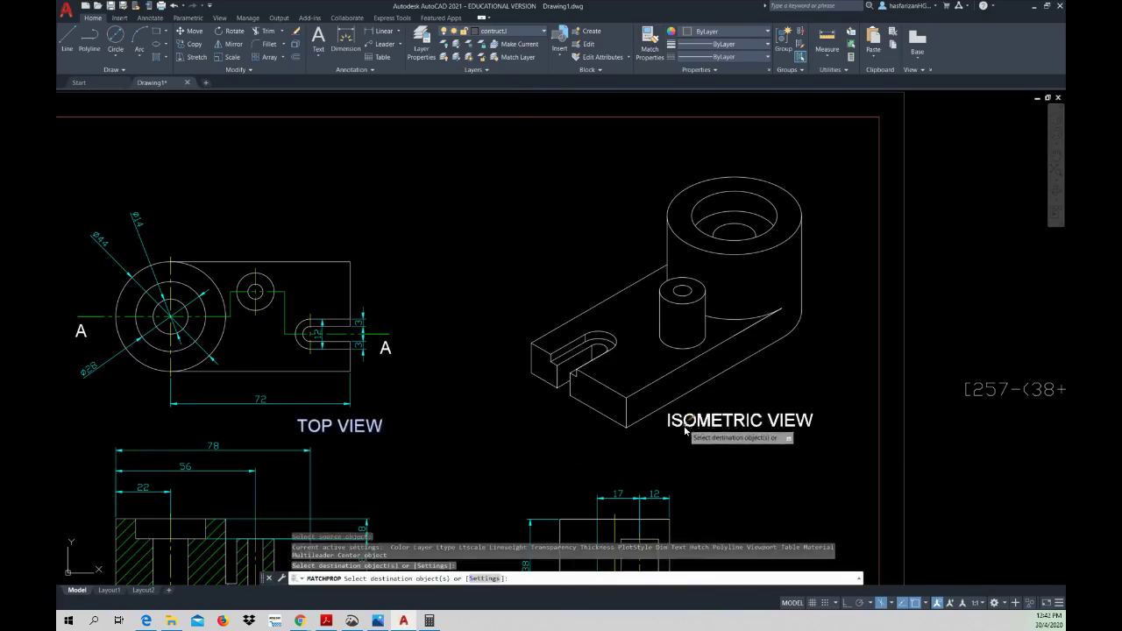
key("Escape")
scroll(662, 471, "down", 4)
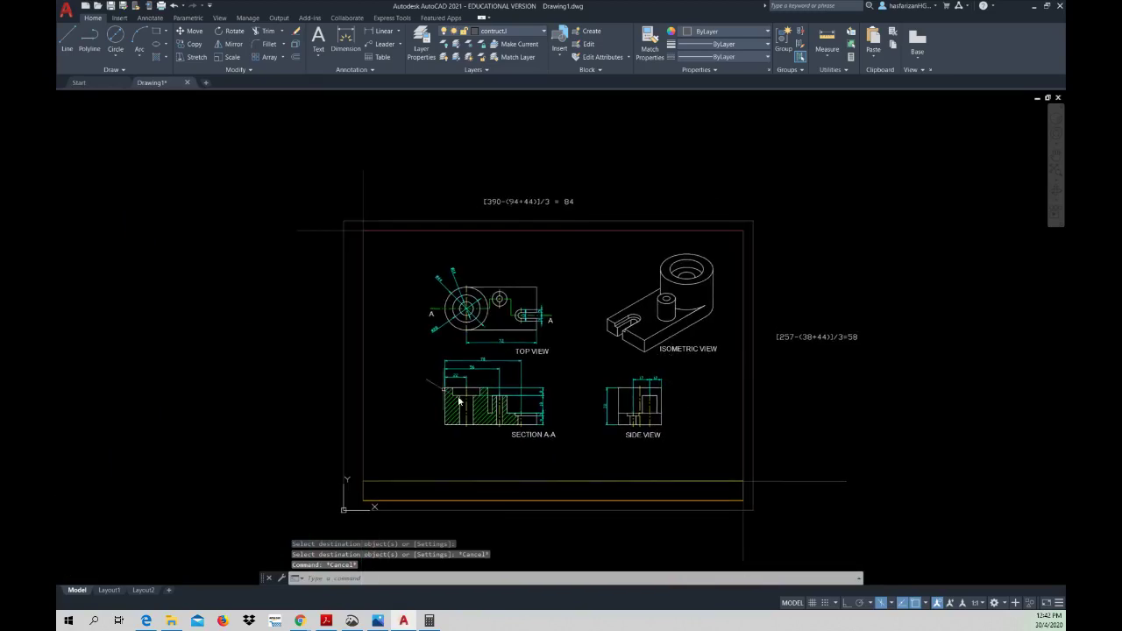
- Centre TOP VIEW and SECTION A-A beneath their views, switching snap type to rectangular
left_click(190, 31)
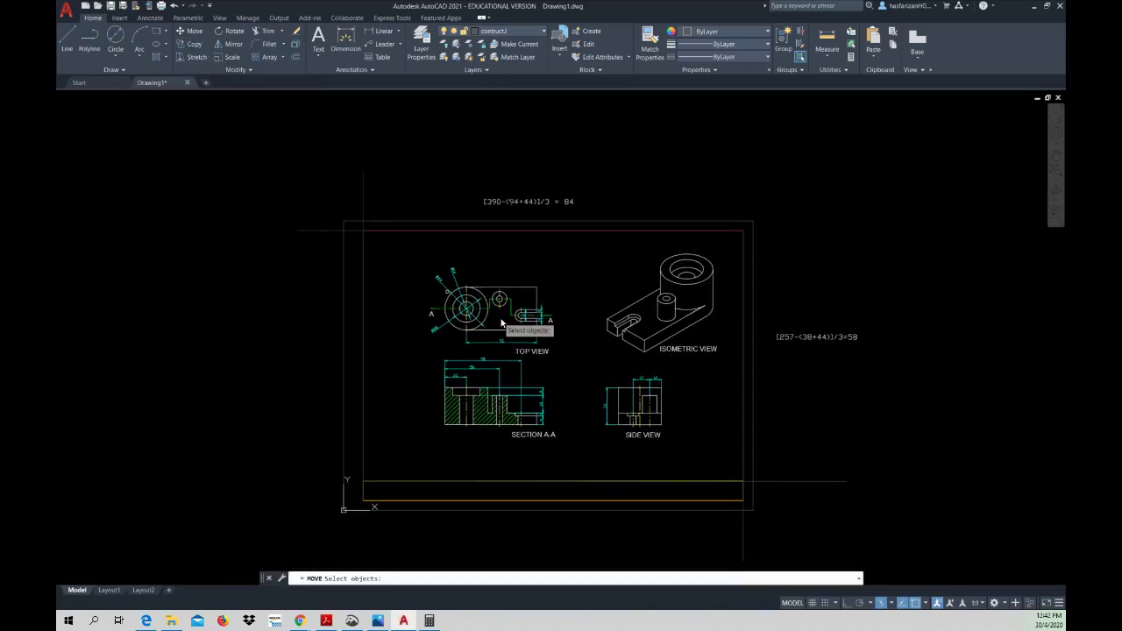
left_click(528, 351)
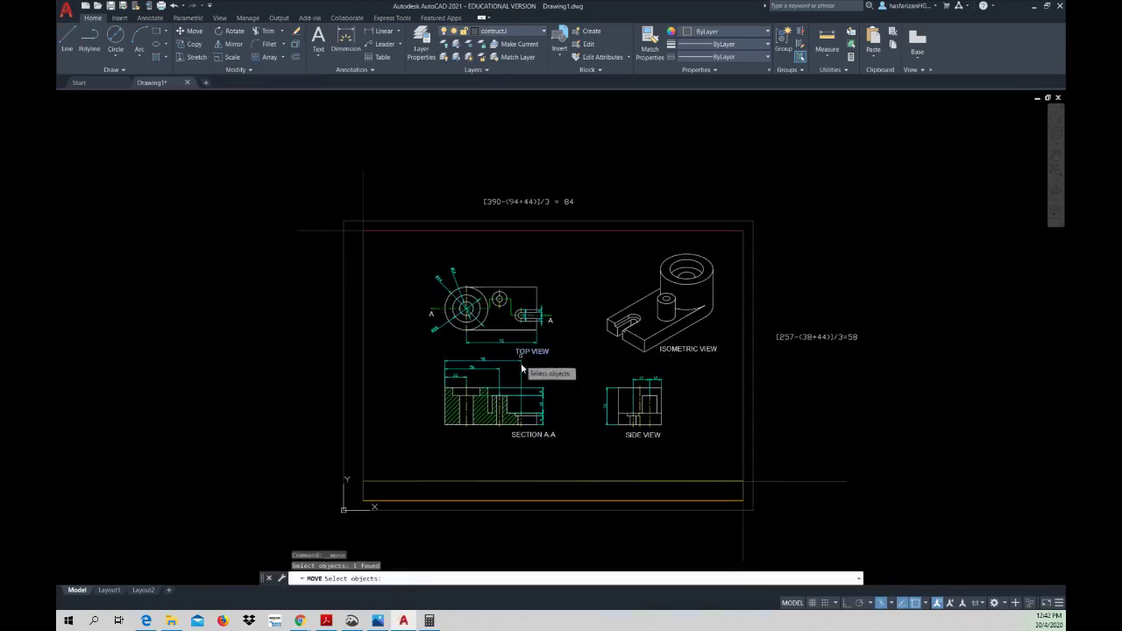
left_click(535, 443)
key("Return")
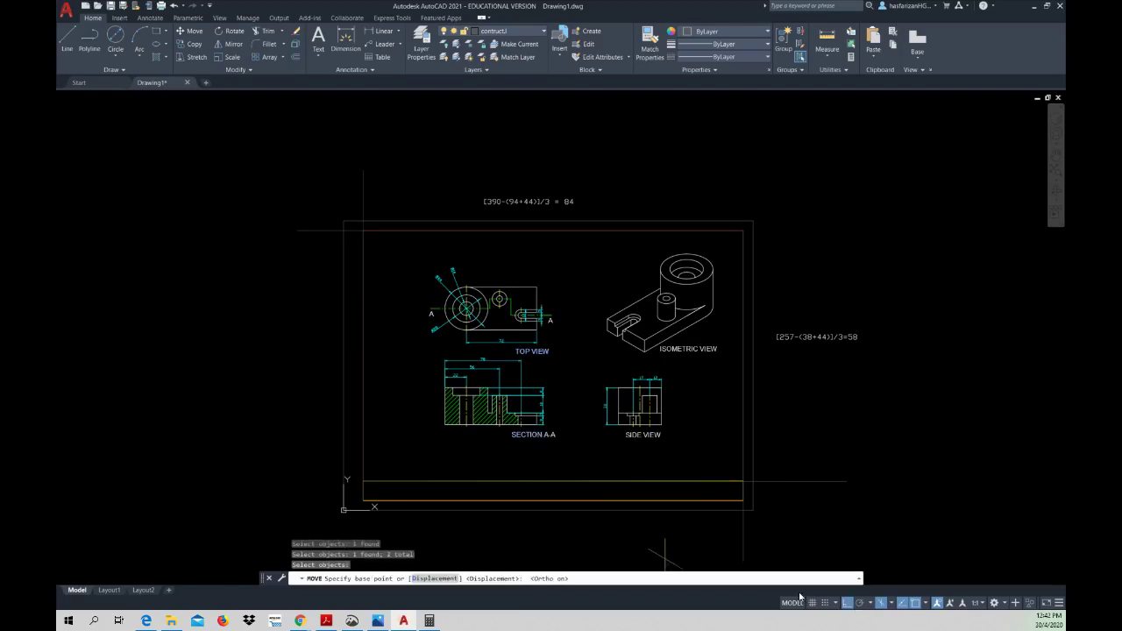
left_click(509, 443)
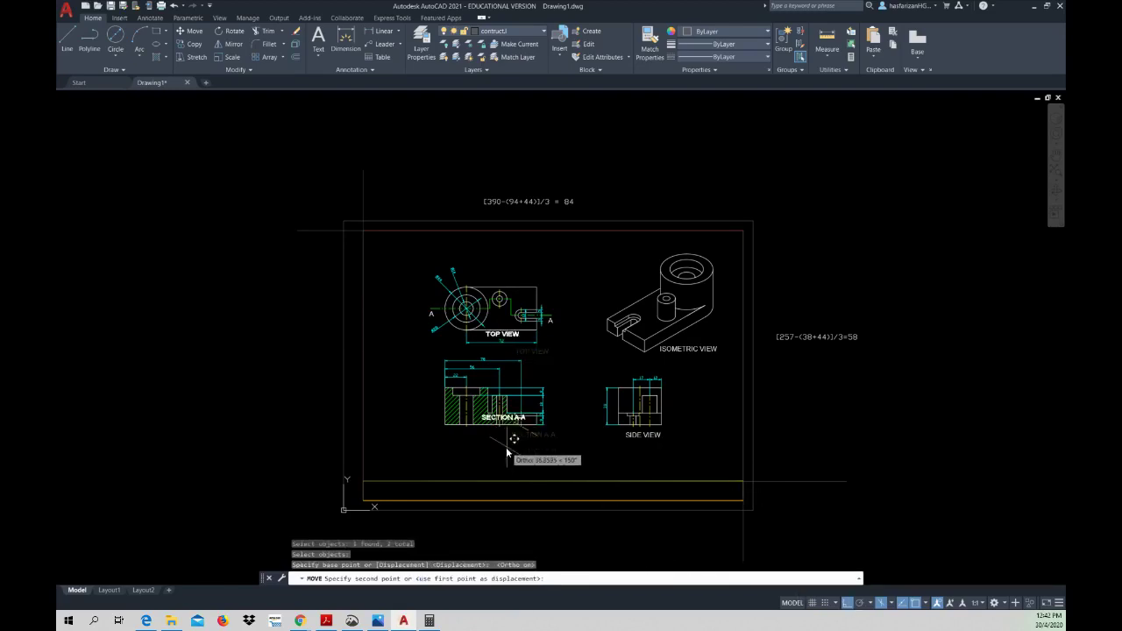
left_click(925, 603)
left_click(940, 590)
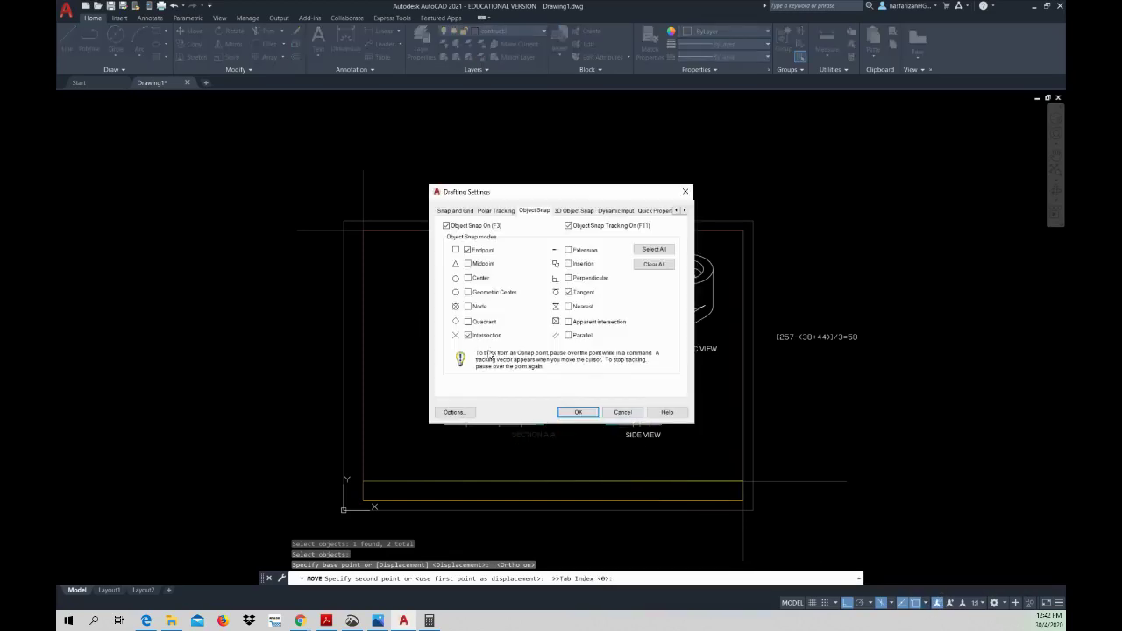
left_click(456, 211)
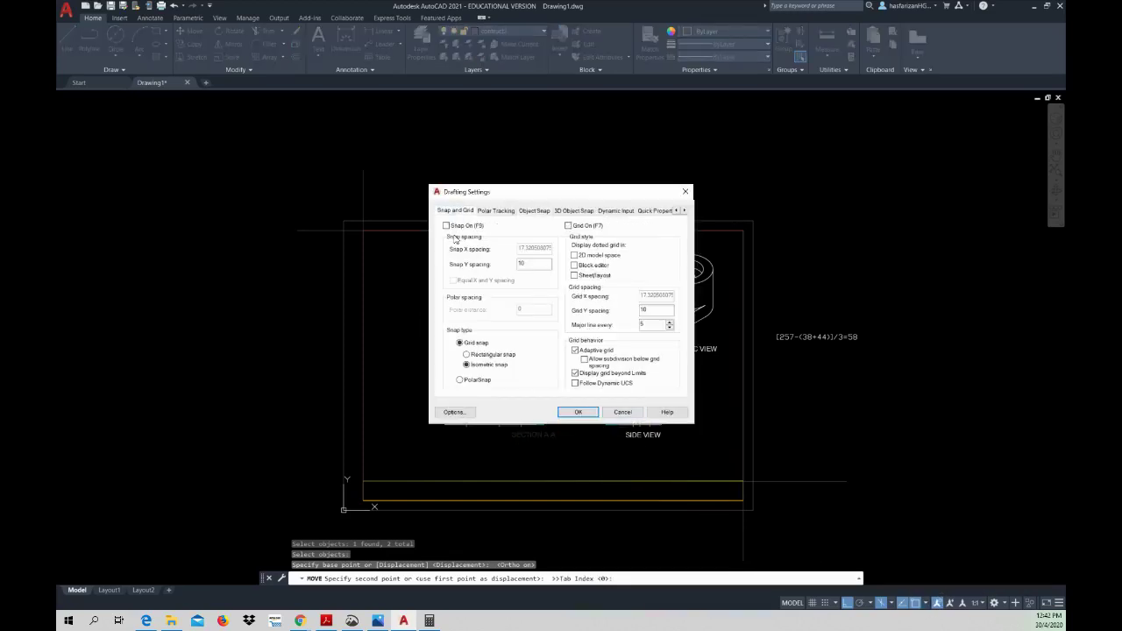
left_click(477, 355)
left_click(574, 412)
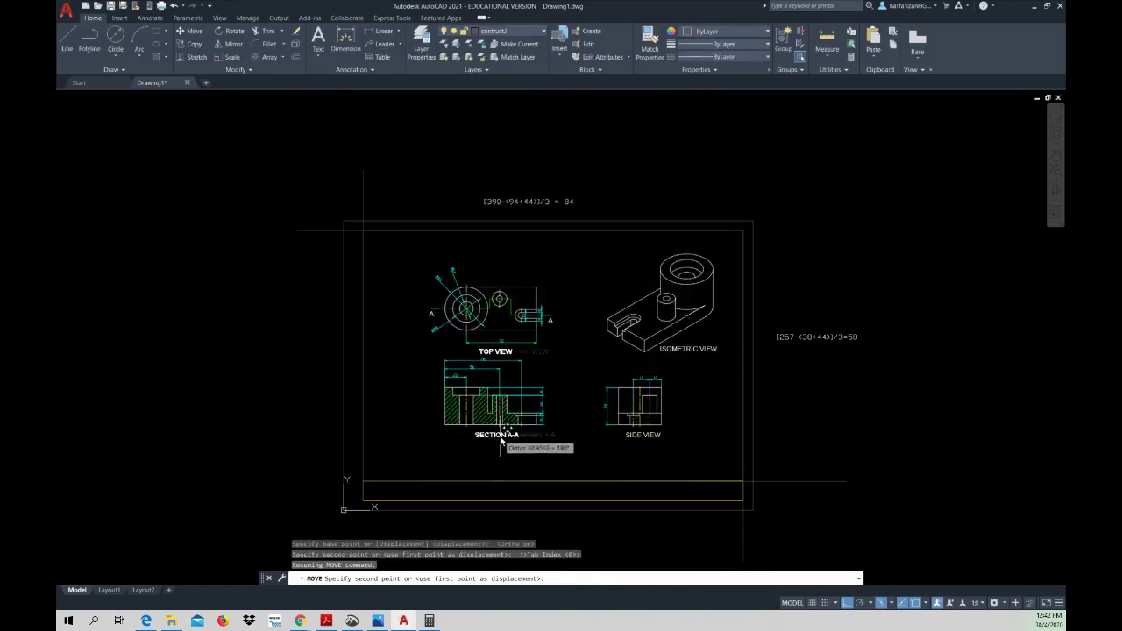
left_click(500, 450)
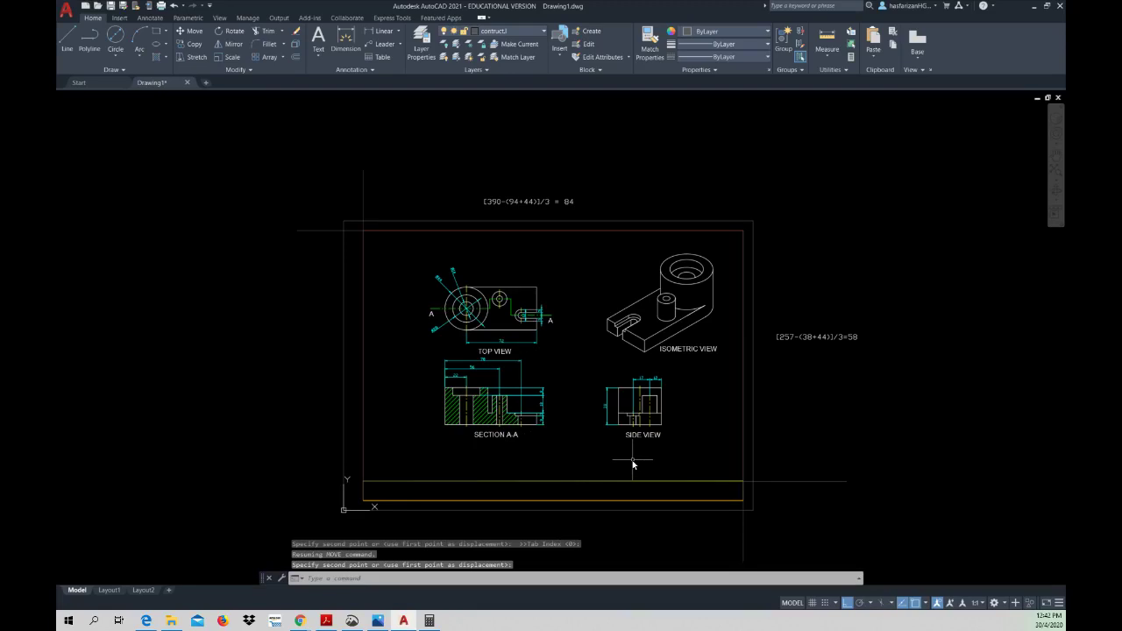
key("Escape")
key("Escape")
key("Escape")
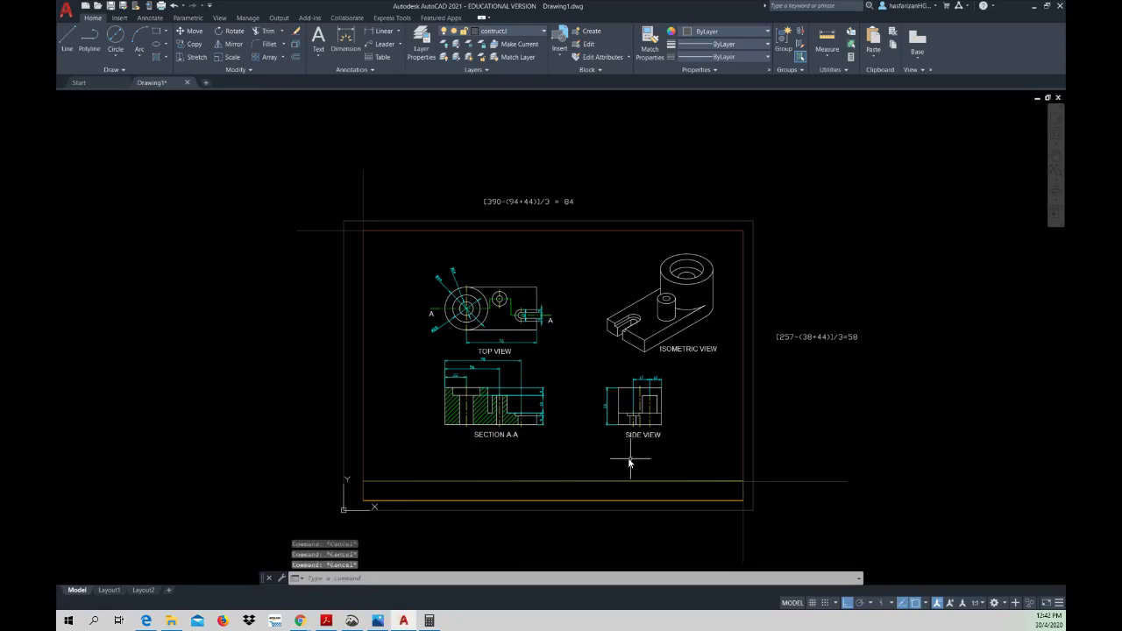
middle_click_drag(630, 462, 604, 452)
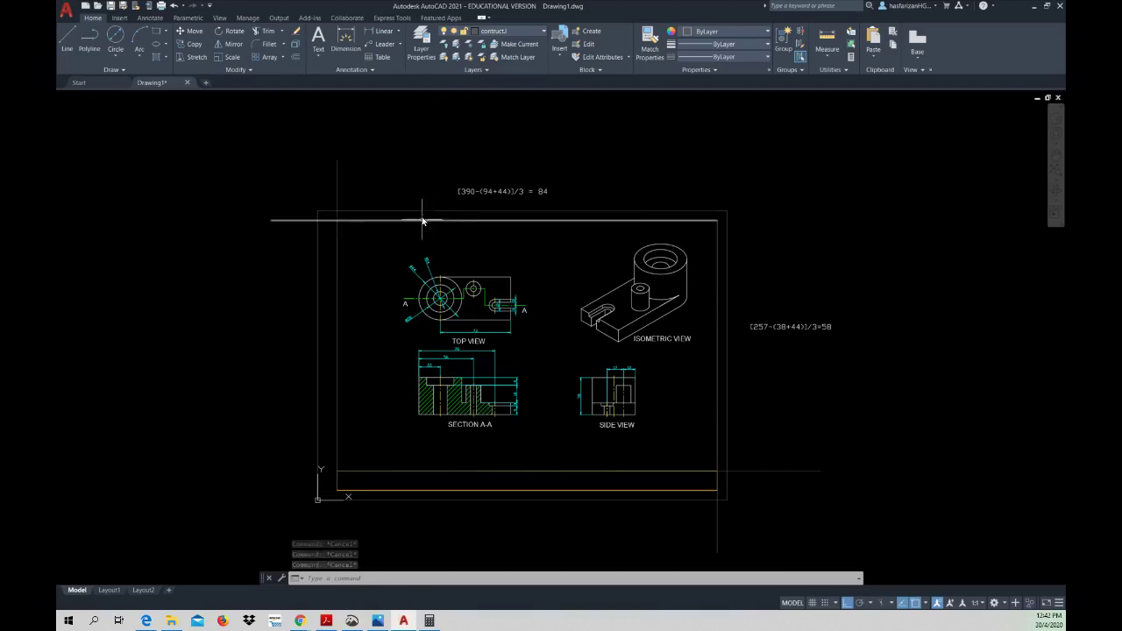
- Turn off the current contruct.l layer to hide the construction lines
left_click(542, 31)
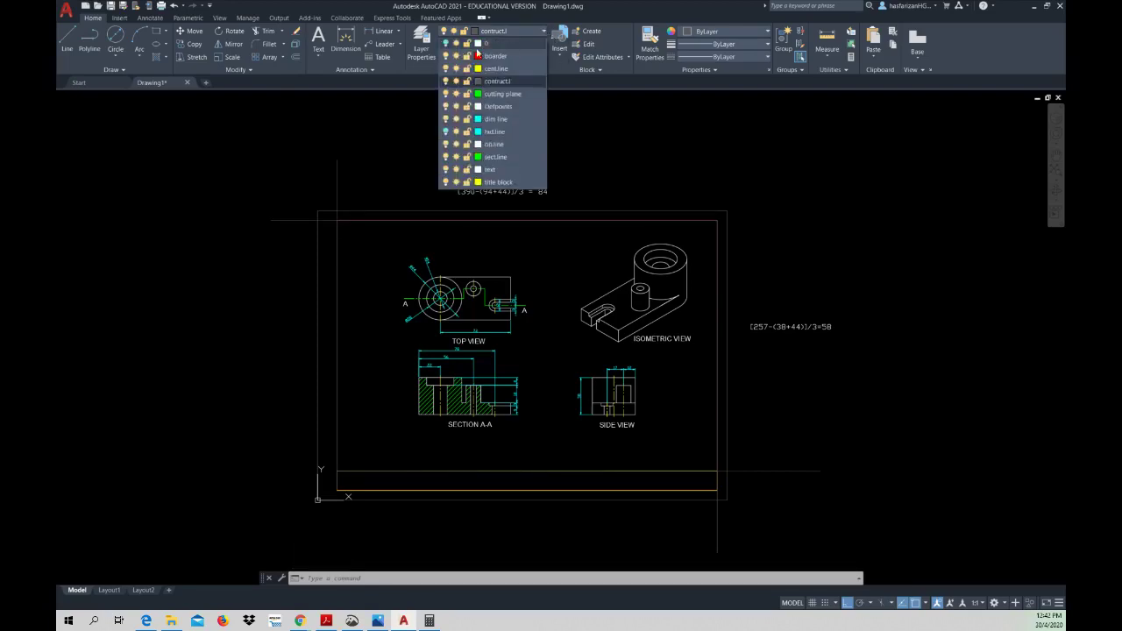
left_click(446, 80)
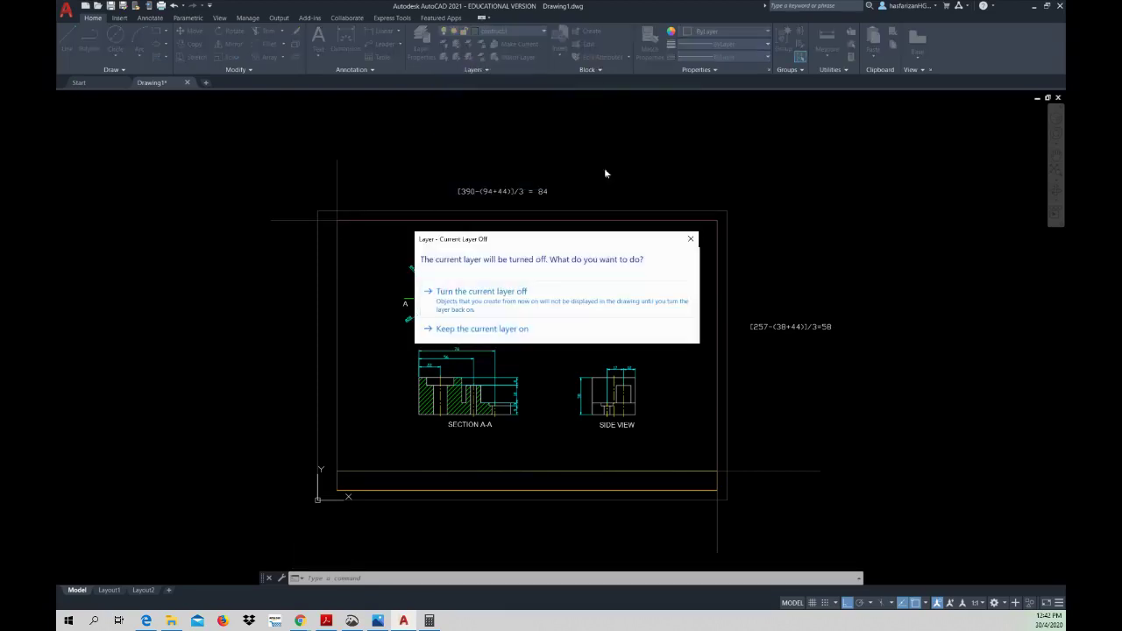
left_click(554, 299)
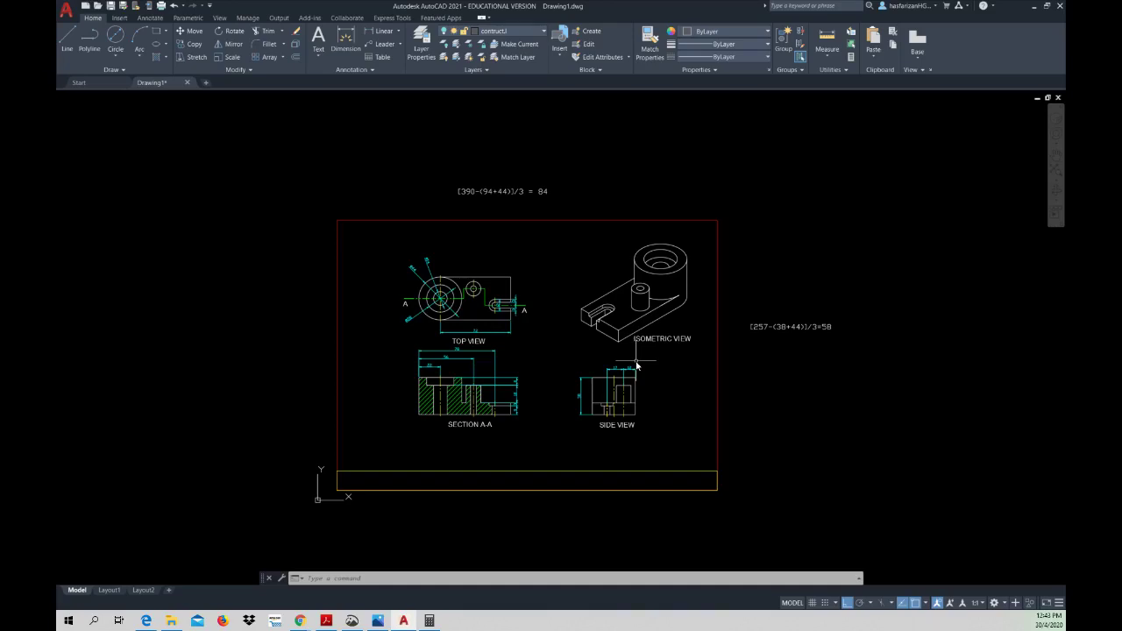
- Delete the top and side spacing calculation notes, then recentre the framed sheet
left_click(450, 163)
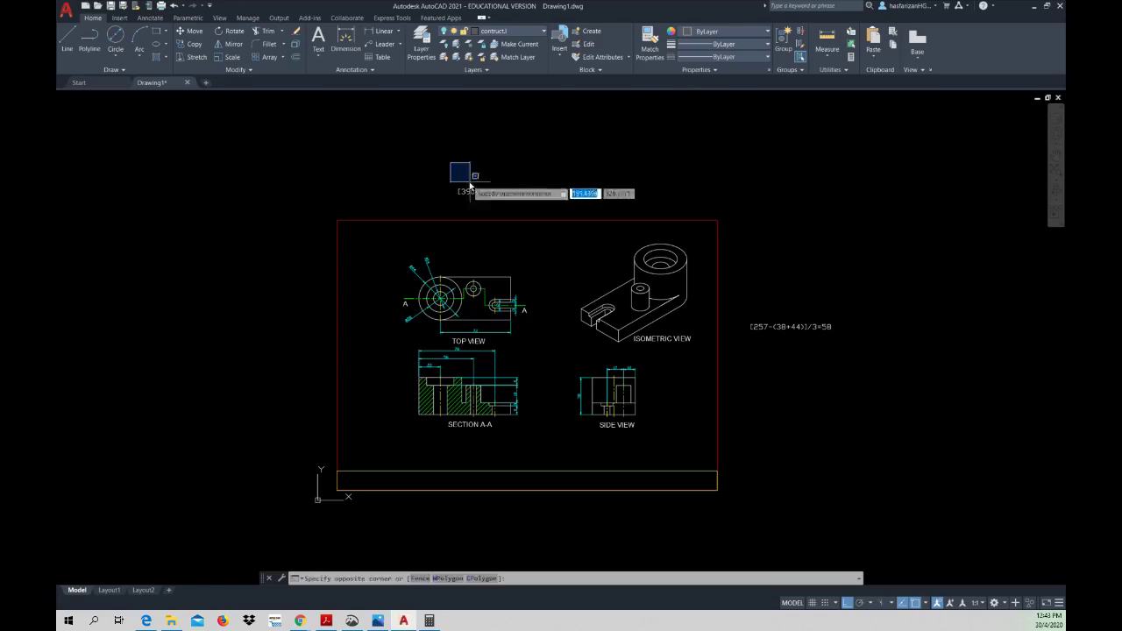
left_click(562, 207)
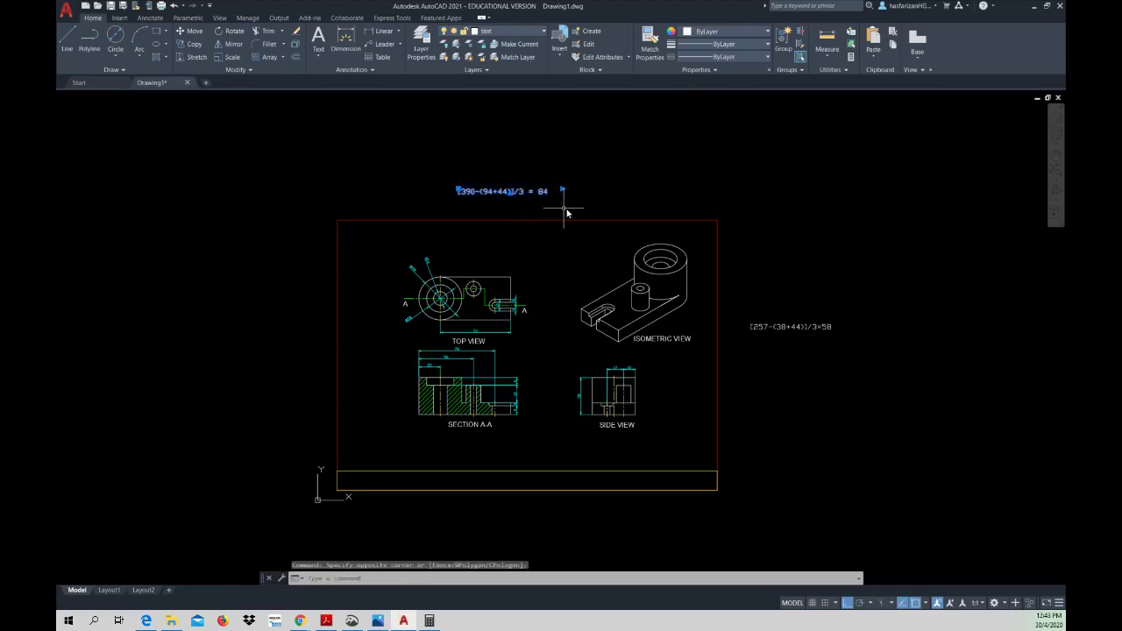
left_click(745, 313)
left_click(850, 351)
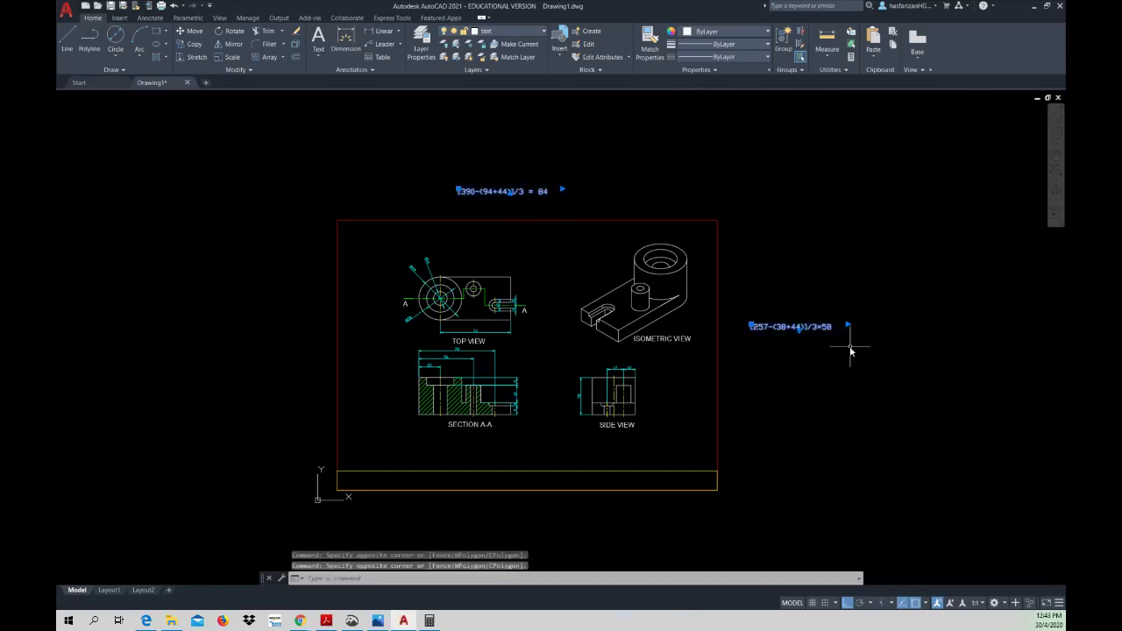
key("Delete")
scroll(724, 343, "up", 2)
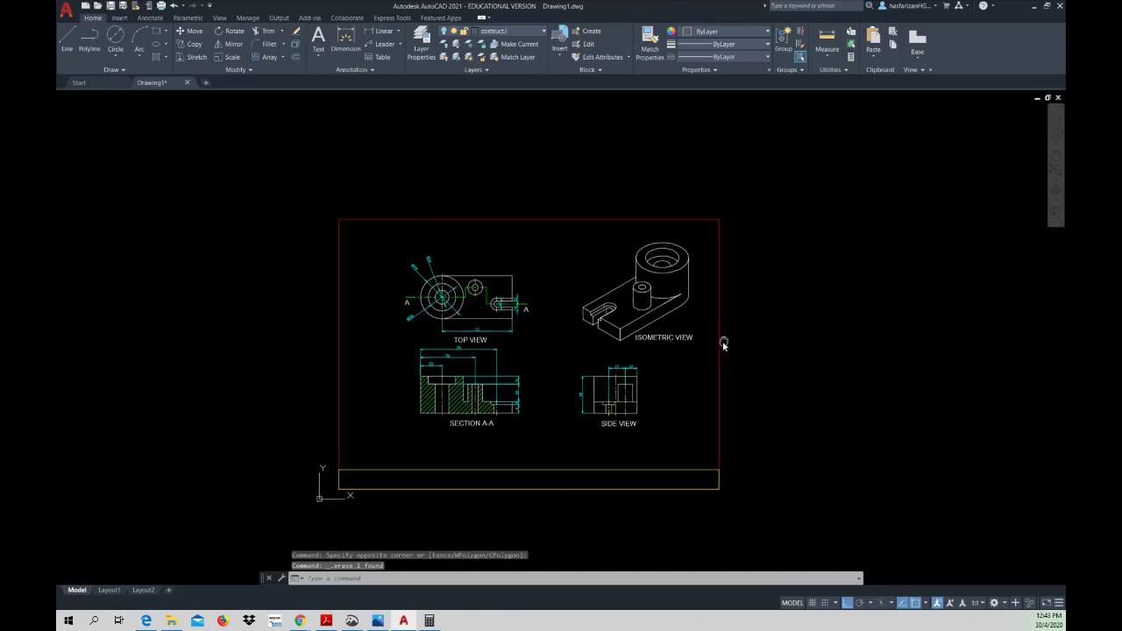
middle_click_drag(740, 306, 786, 311)
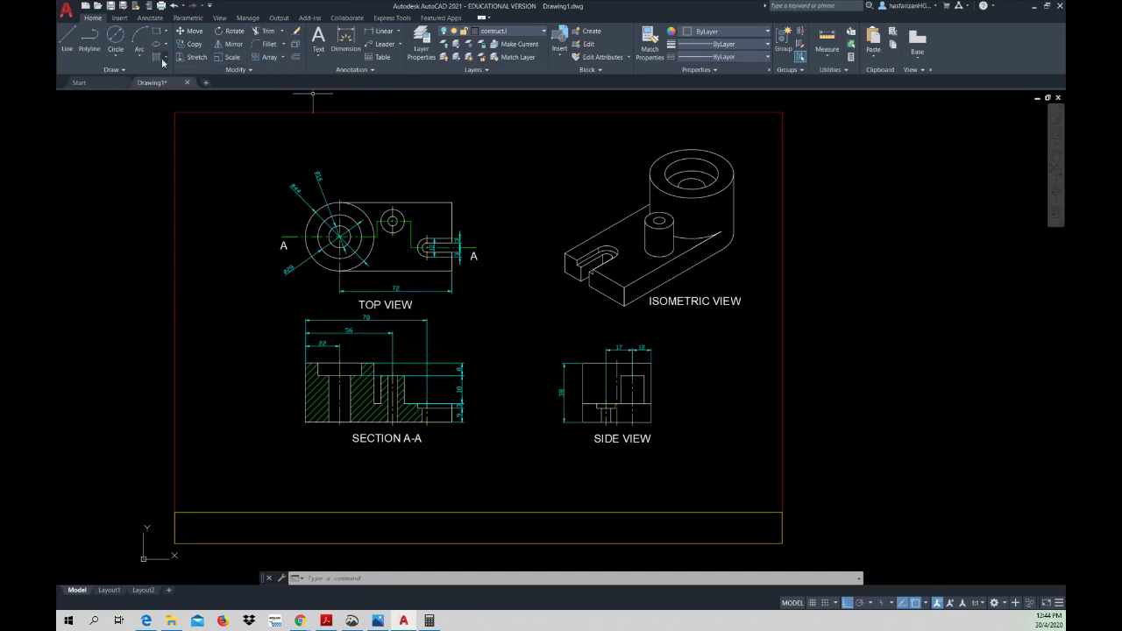
- Plot to AutoCAD PDF (General Documentation) with monochrome.ctb applied to all layouts
left_click(161, 7)
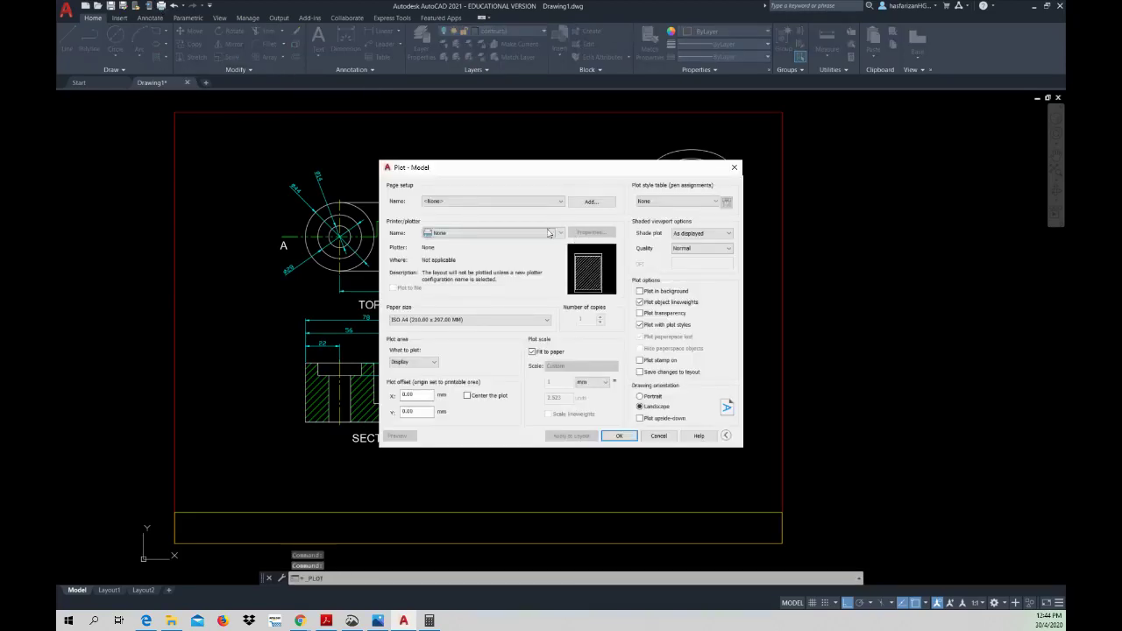
left_click(535, 232)
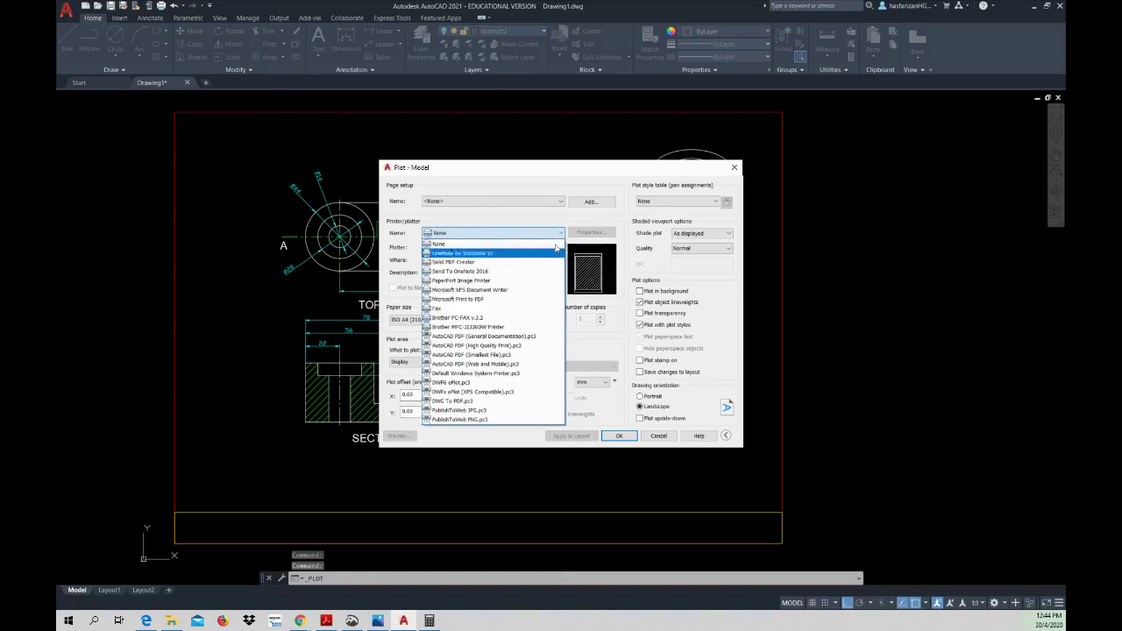
left_click(517, 336)
left_click(682, 205)
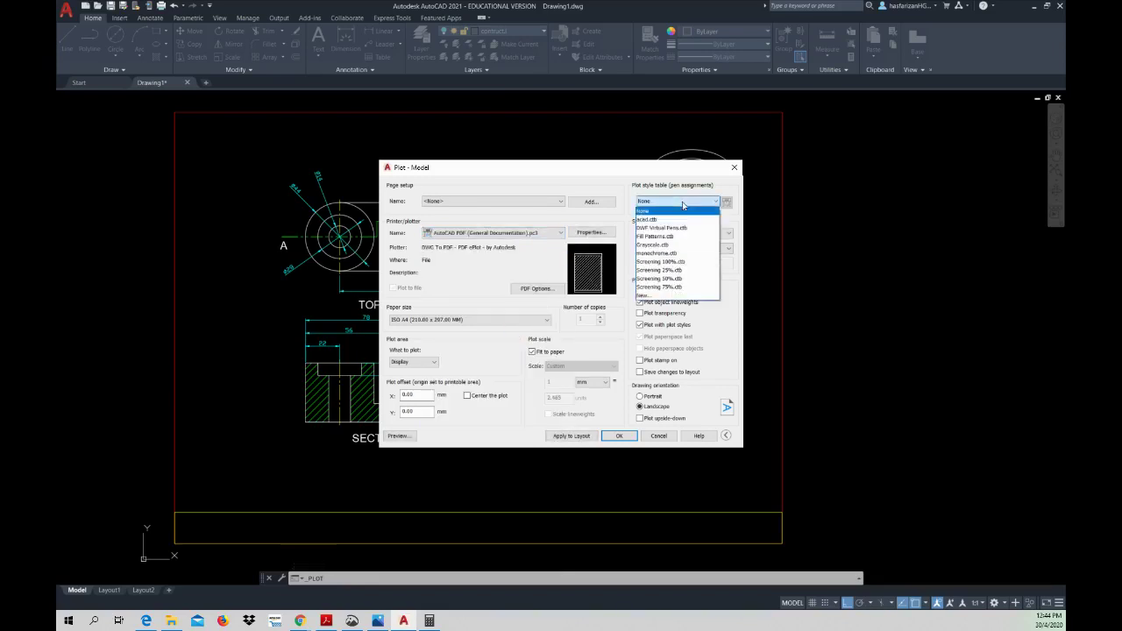
left_click(673, 254)
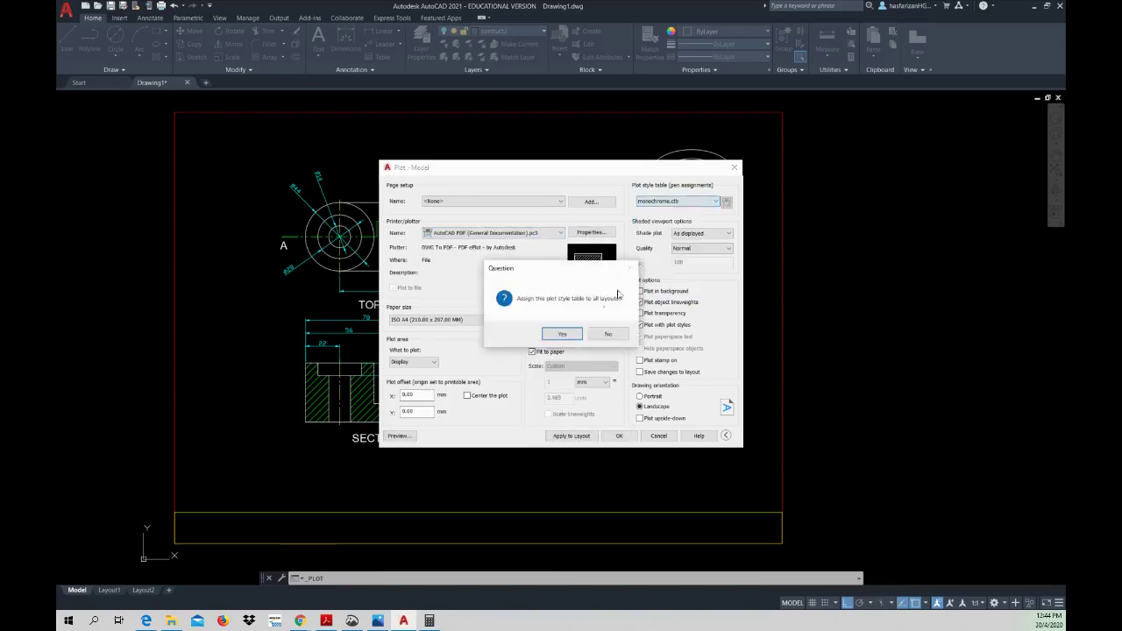
left_click(566, 332)
- Set the plot paper size to ISO expand A3
left_click(430, 362)
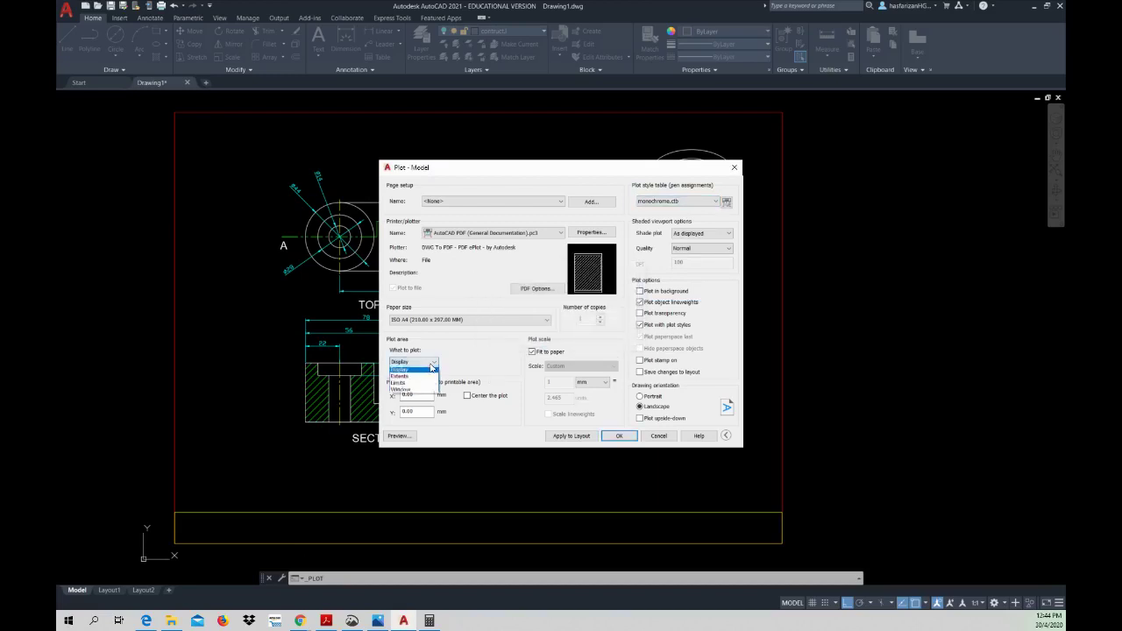
left_click(462, 324)
left_click(465, 321)
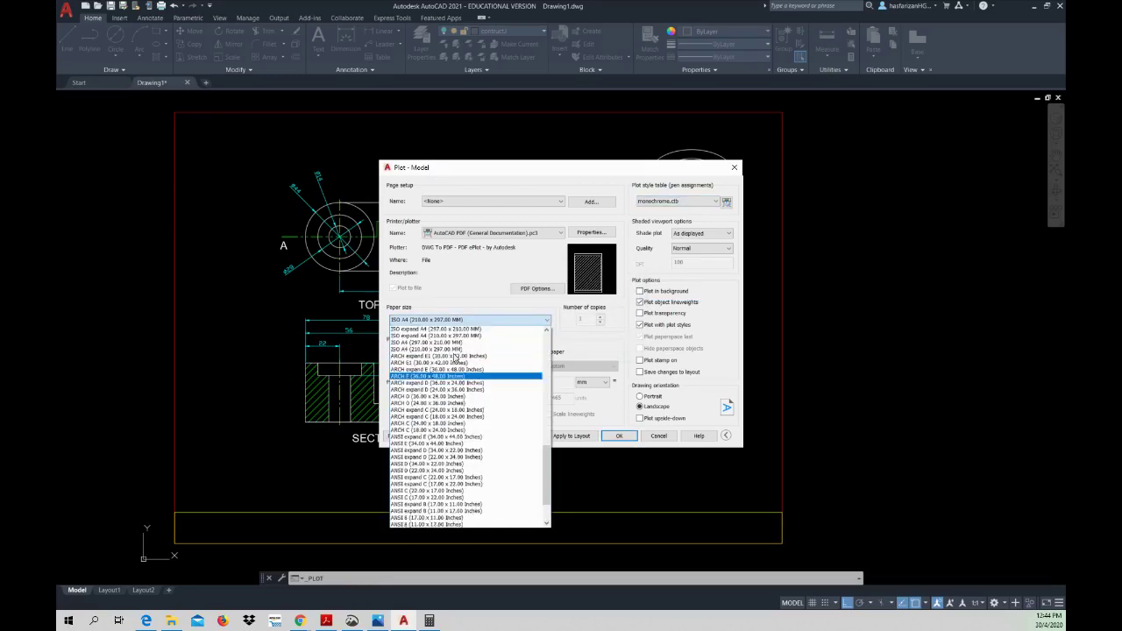
scroll(461, 346, "up", 4)
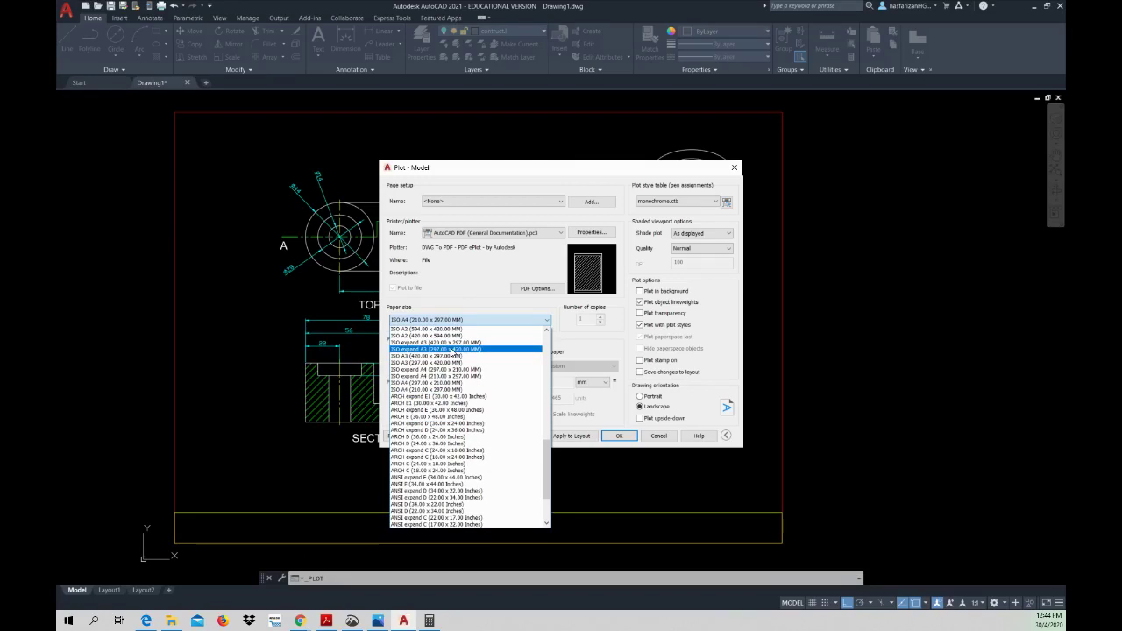
left_click(452, 343)
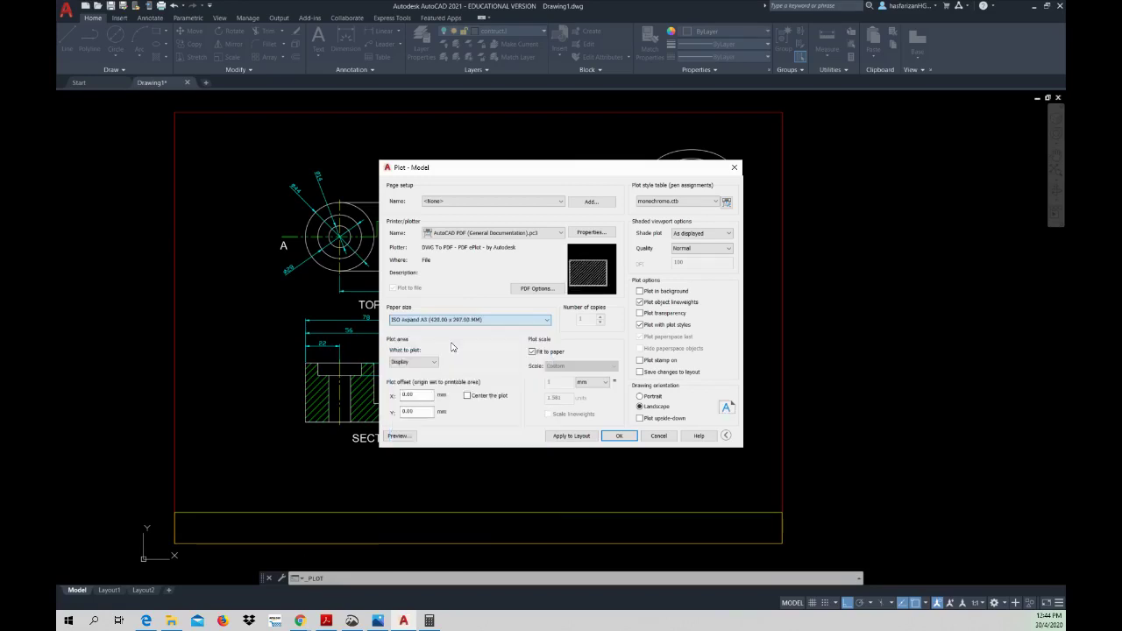
- Plot a window around the frame, centred at 1:1 scale, and preview it
left_click(434, 362)
left_click(426, 391)
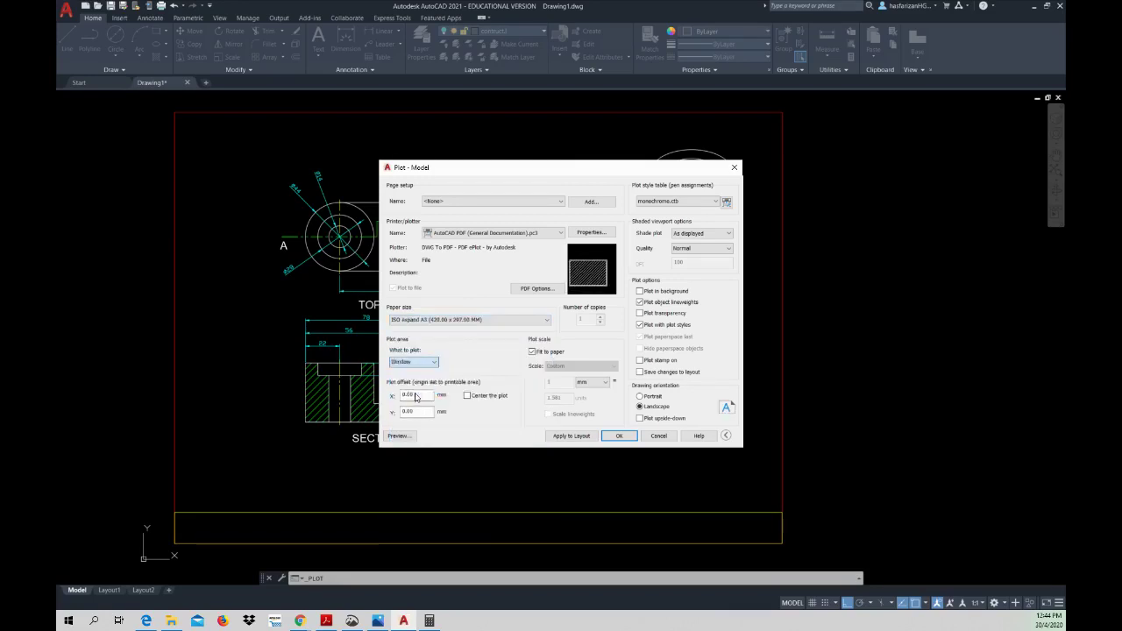
left_click(173, 113)
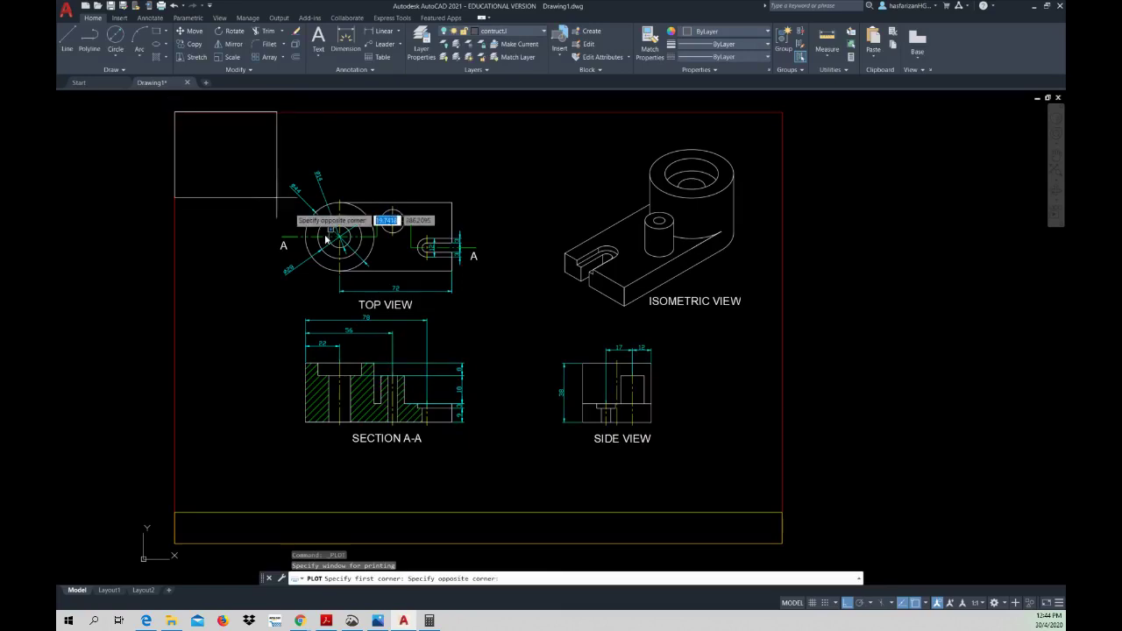
left_click(782, 542)
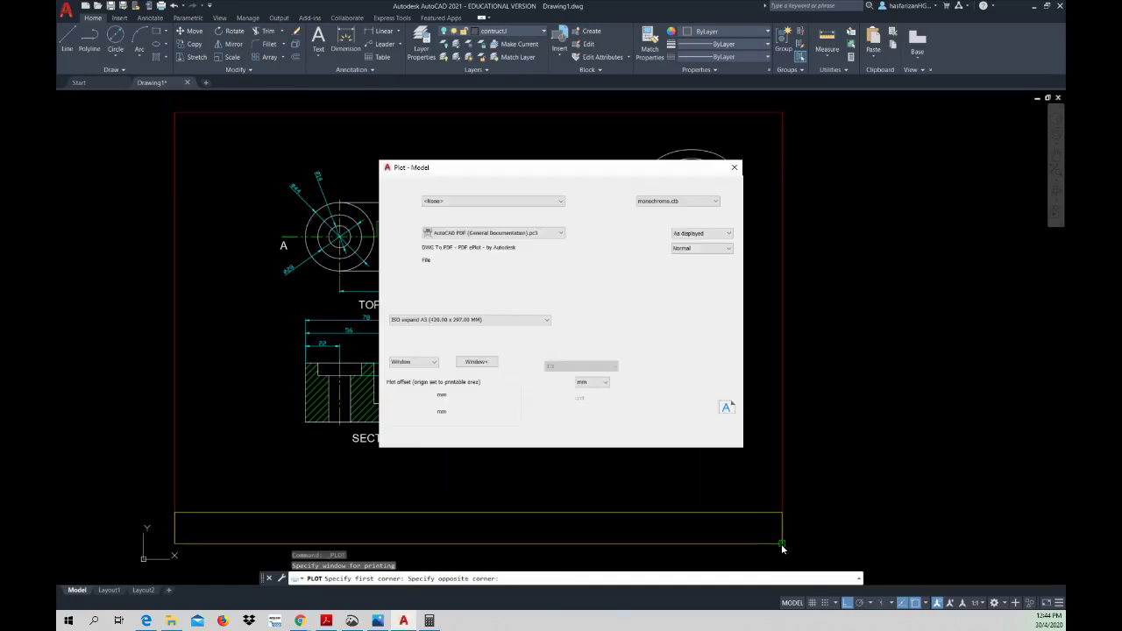
left_click(485, 399)
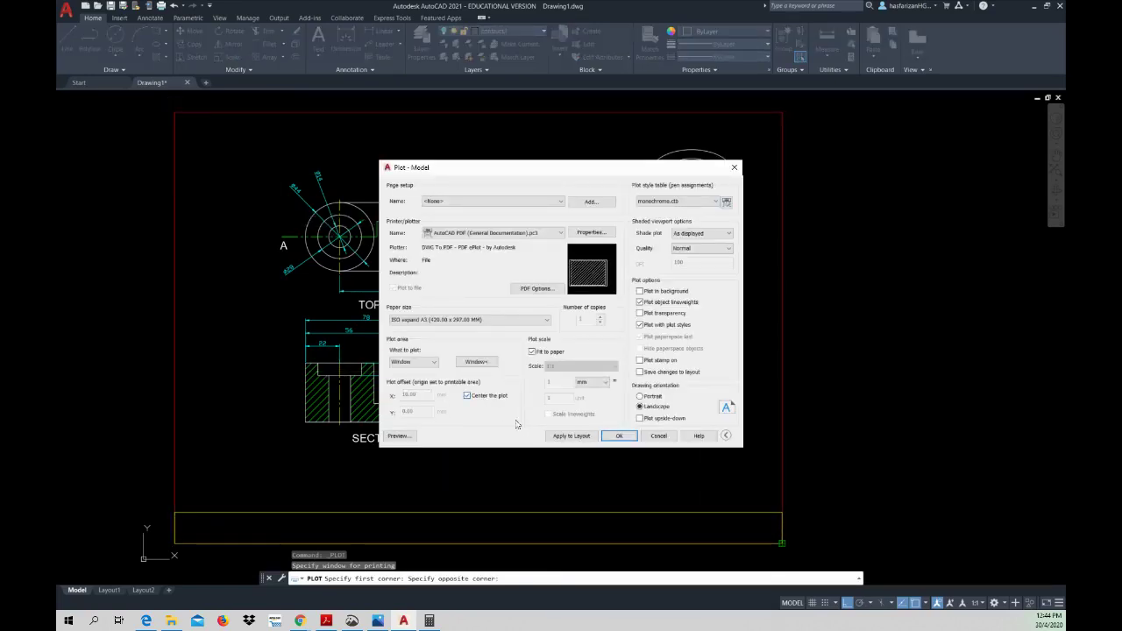
left_click(545, 351)
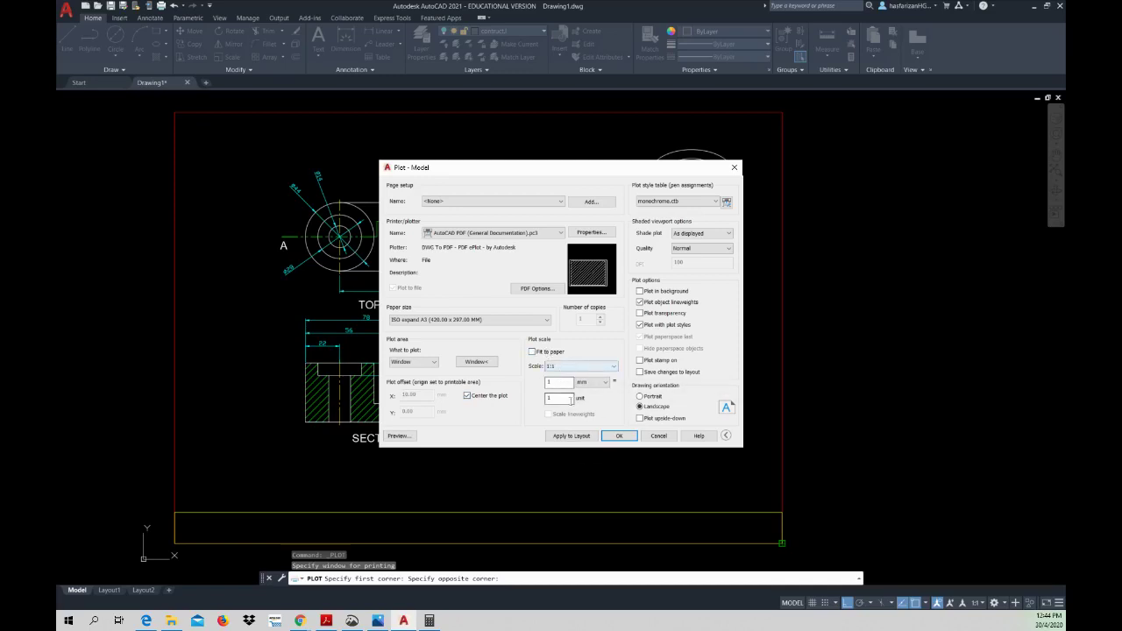
left_click(398, 435)
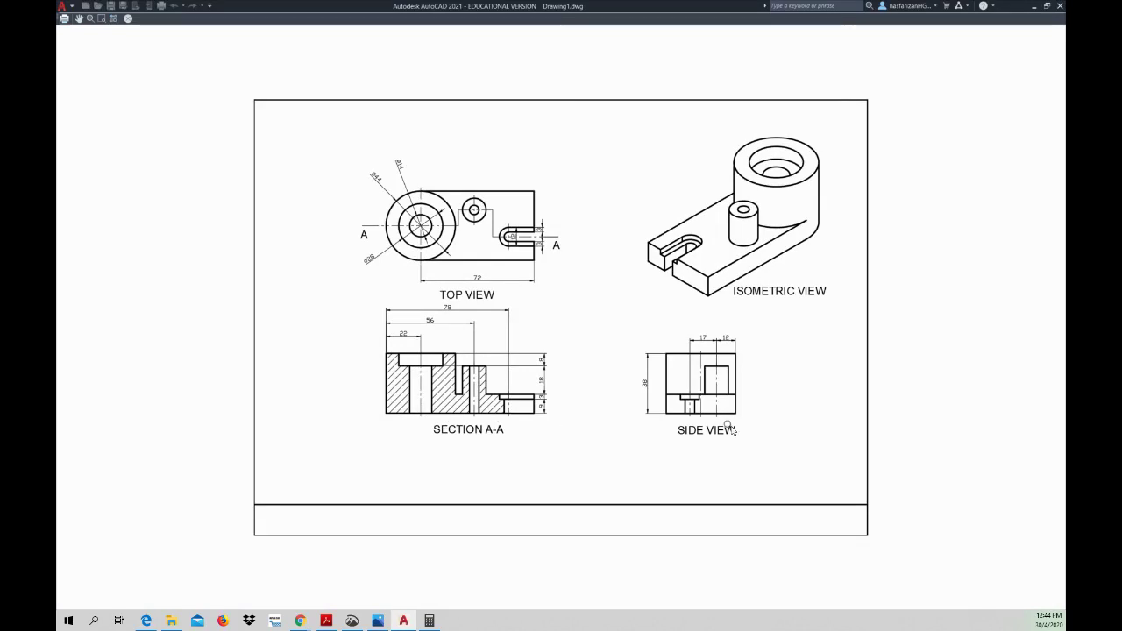
- Zoom and pan the plot preview to check the black-and-white A3 sheet
scroll(733, 429, "down", 2)
scroll(664, 396, "up", 2)
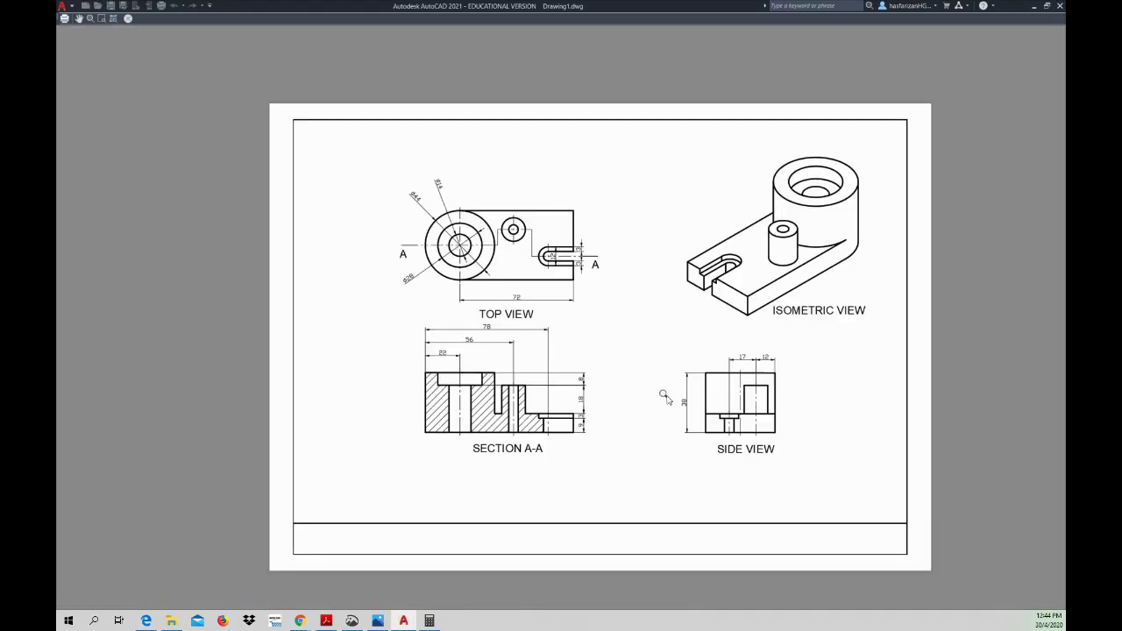
middle_click_drag(741, 405, 699, 395)
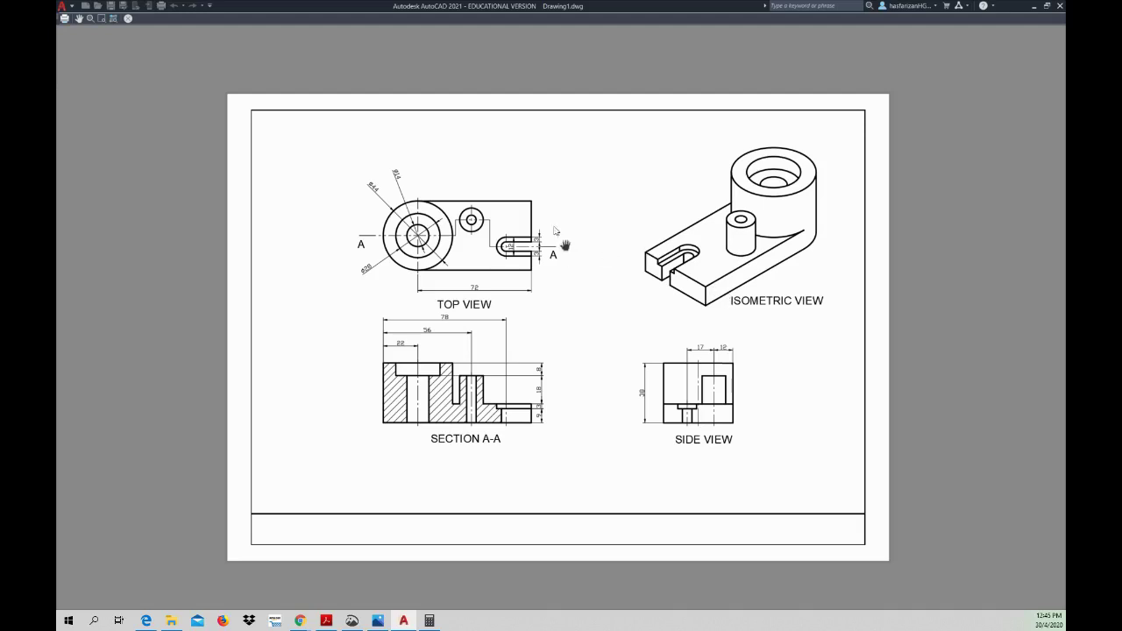
- Plot the sheet to Drawing1-Model.pdf on the Desktop
left_click(64, 18)
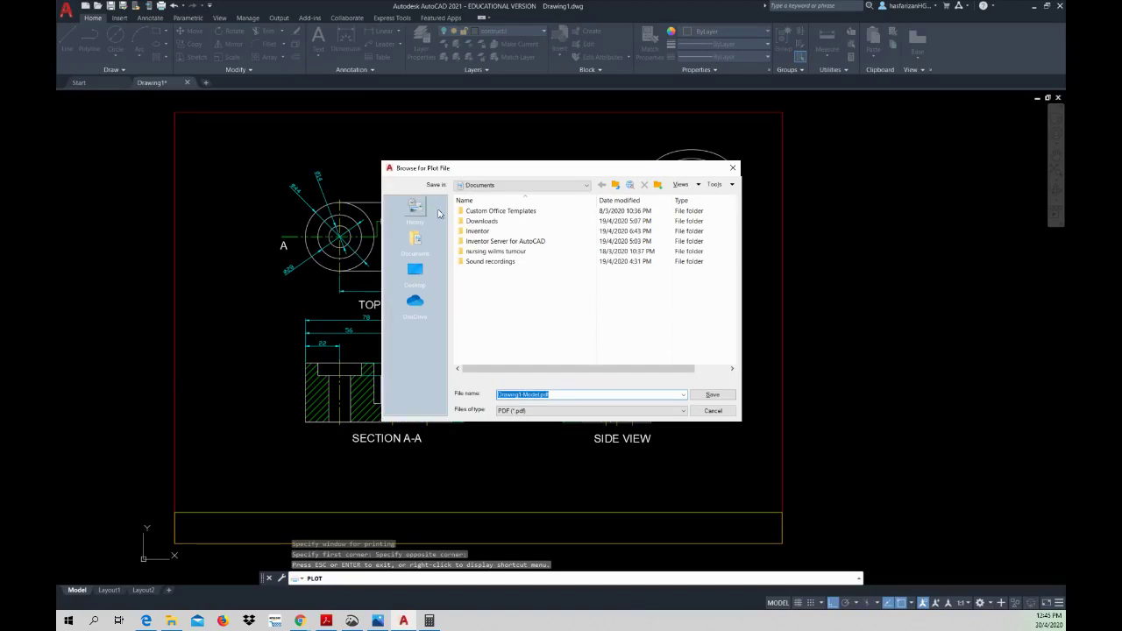
left_click(415, 272)
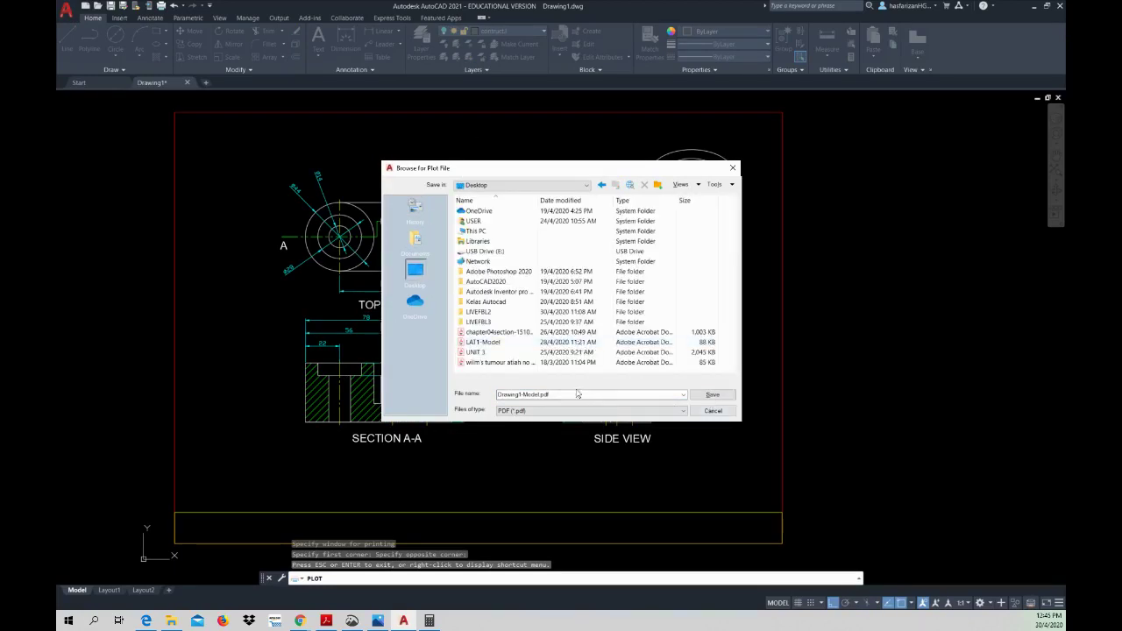
left_click(713, 396)
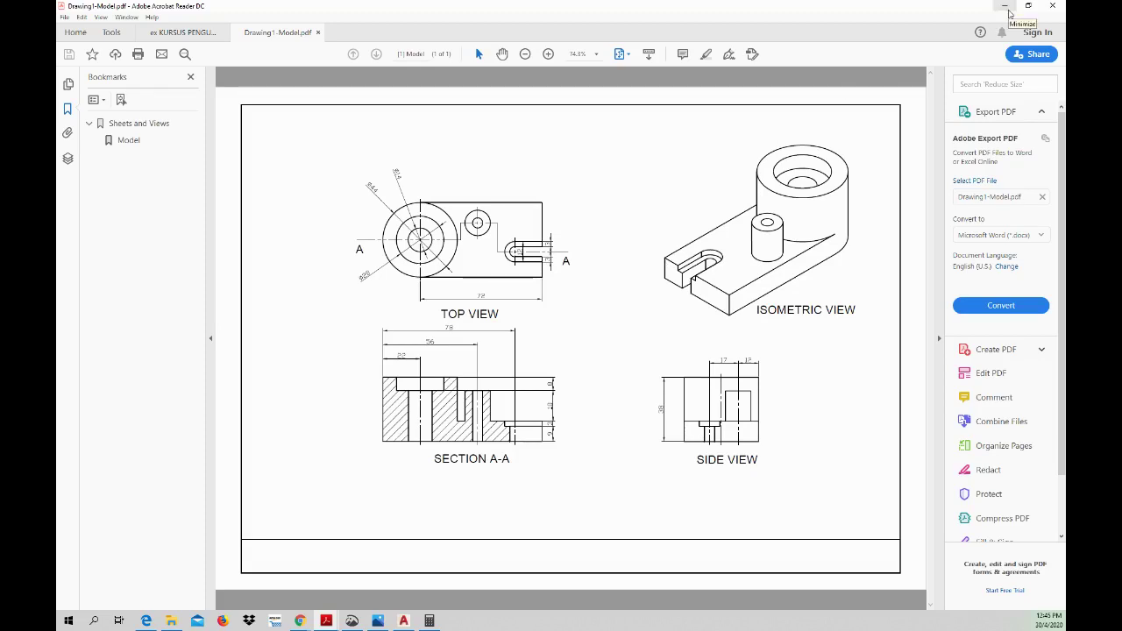
- Minimize Acrobat Reader after reviewing Drawing1-Model.pdf, returning to AutoCAD
left_click(1007, 9)
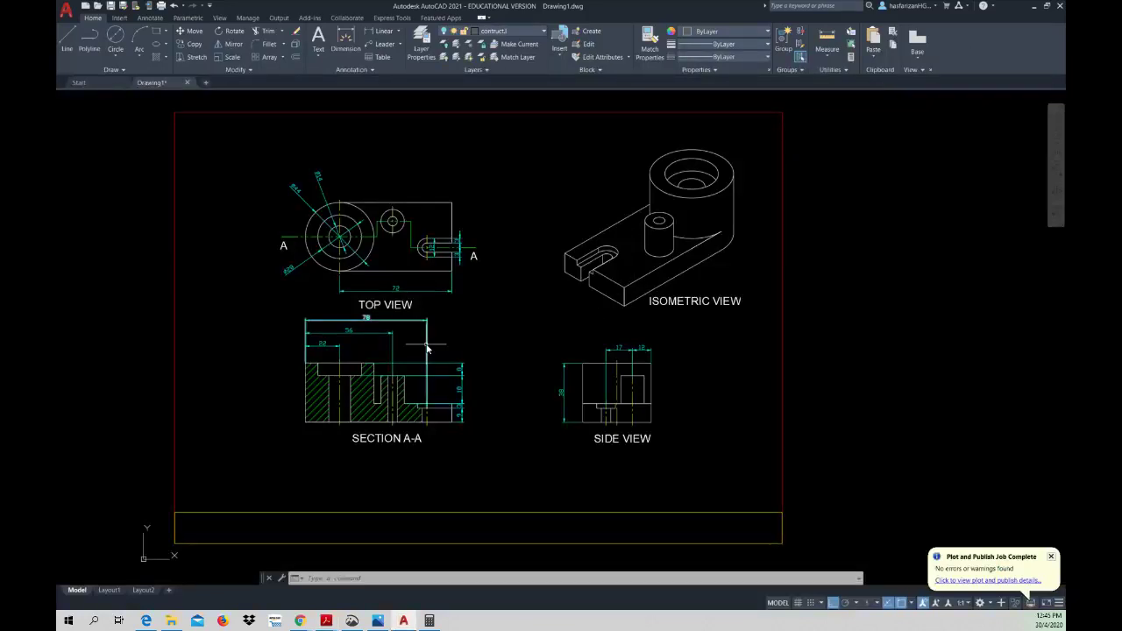